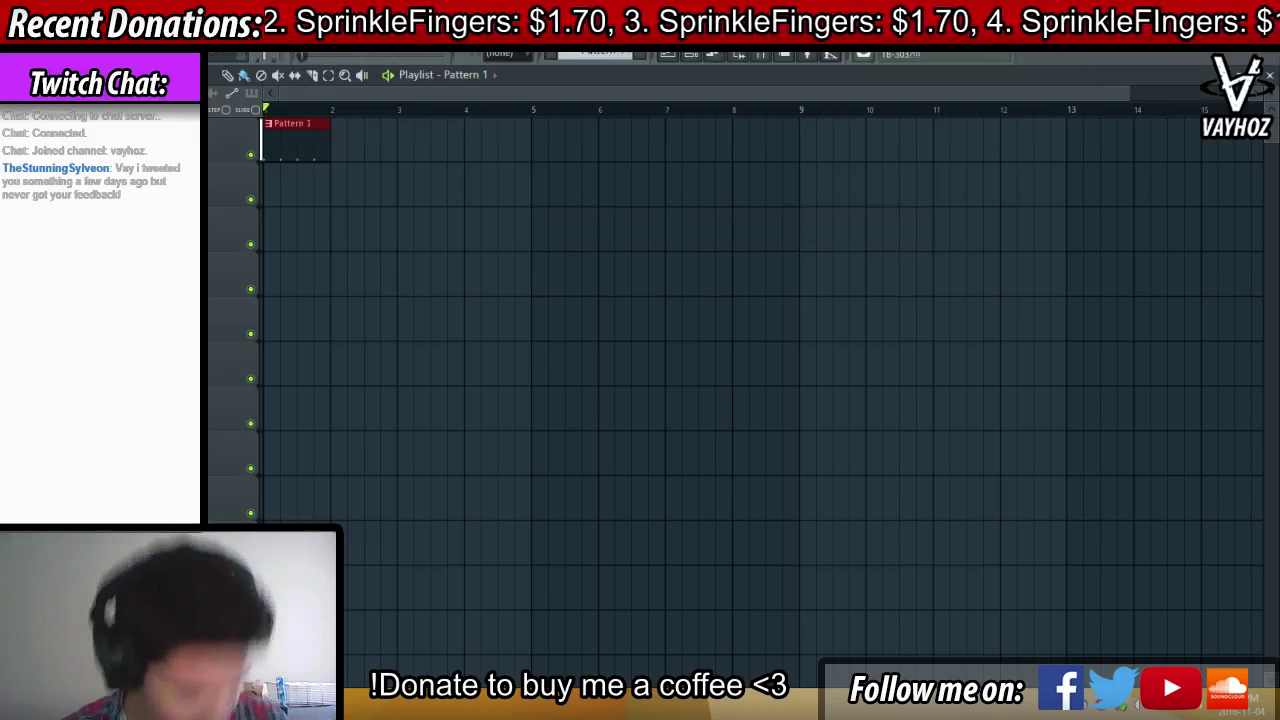
Add Pattern 1 clips at bars 2 and 3 of the first playlist track and show the channel rack
click(380, 145)
click(430, 143)
key(F6)
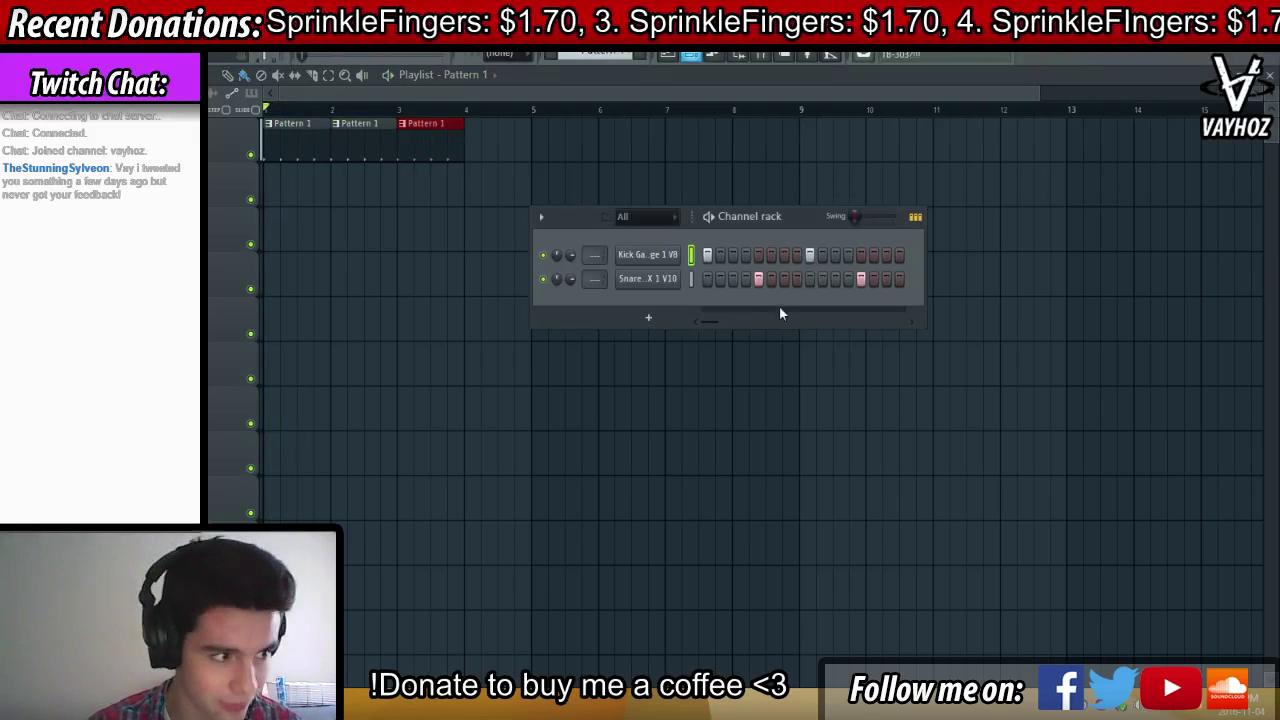
Play back the drum beat and check the snare channel's sampler settings
click(665, 279)
key(space)
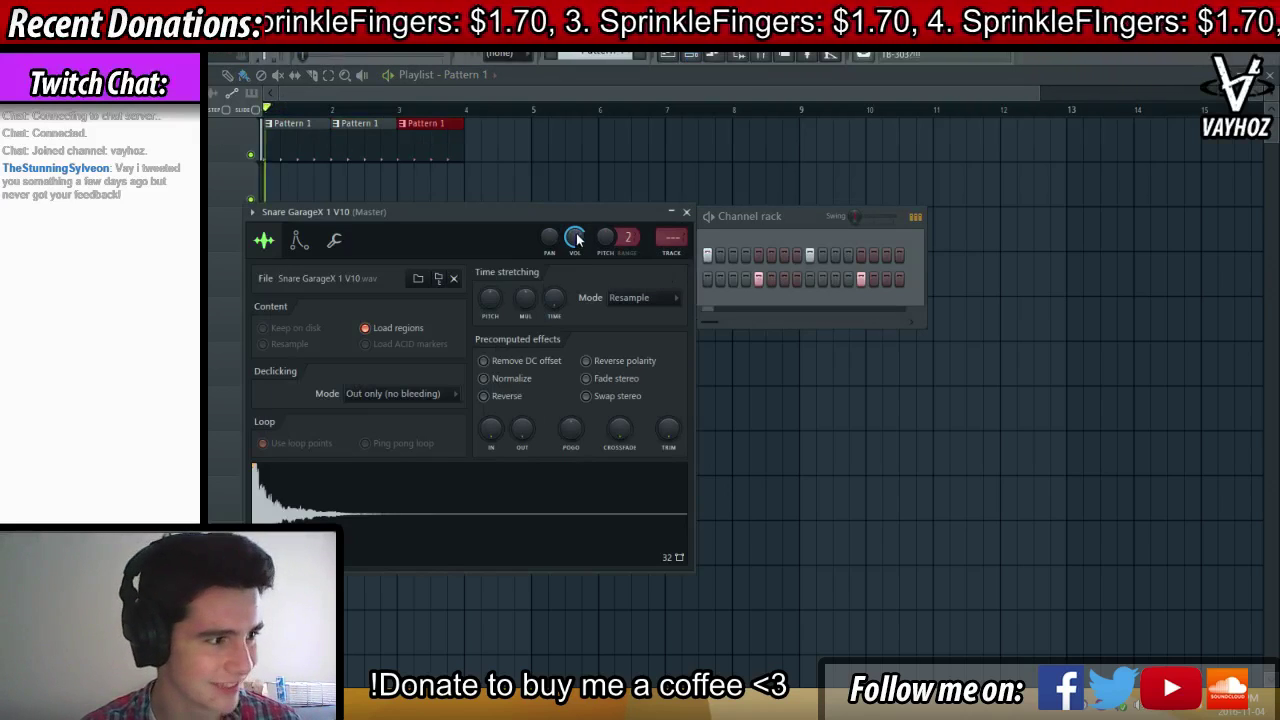
click(686, 212)
key(space)
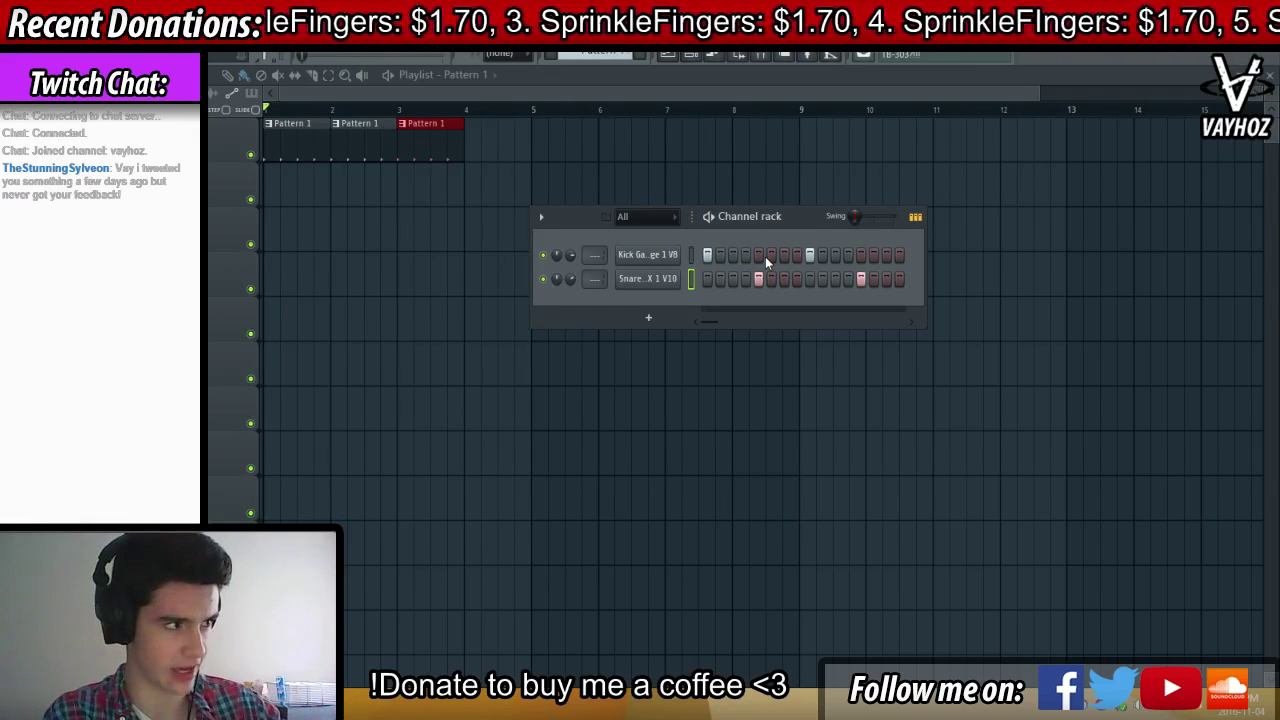
drag(794, 225, 674, 224)
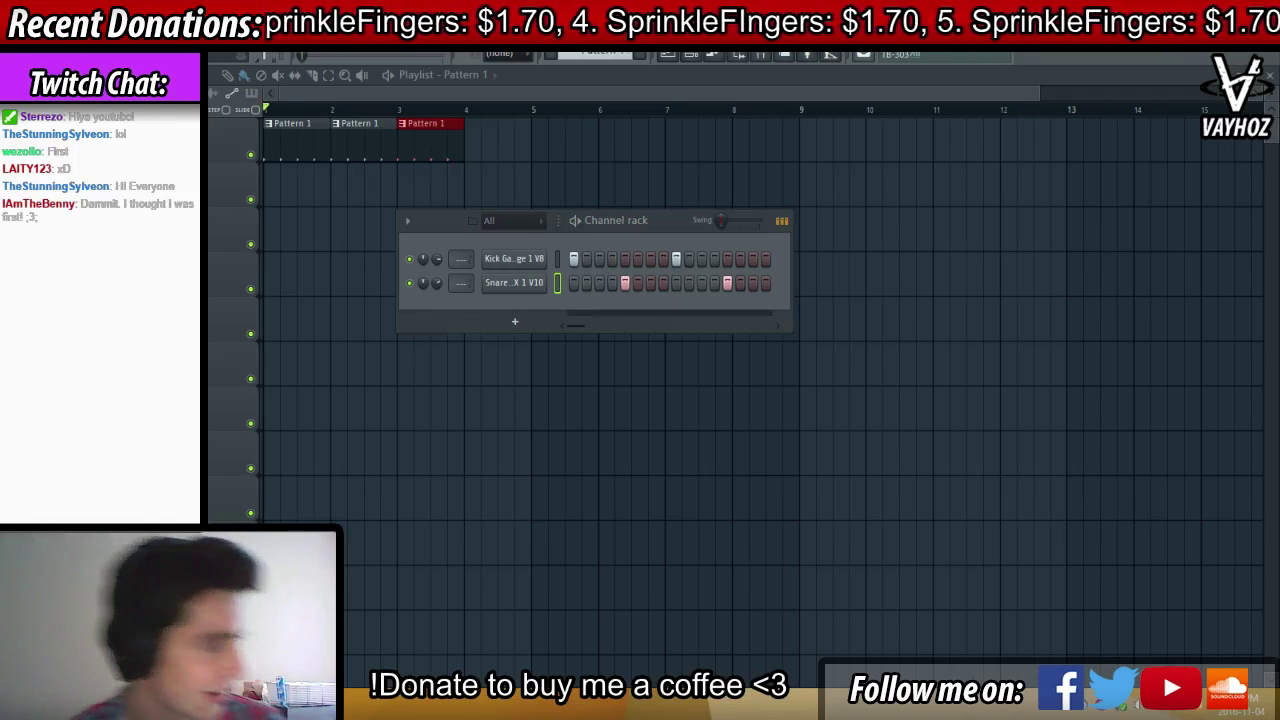
key(space)
key(space)
key(space)
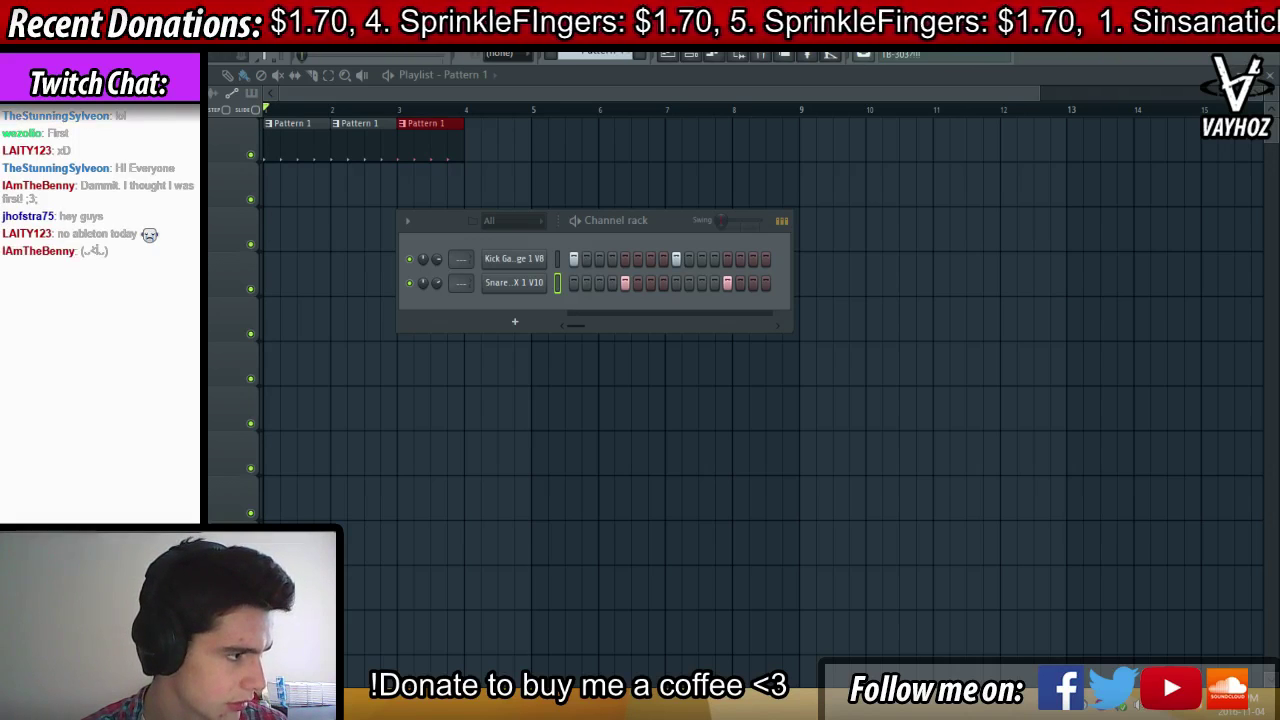
Add the OpenHH Garage V14 sample above the kick channel and fill each 4 steps of it
drag(100, 300, 534, 250)
right_click(534, 253)
click(759, 325)
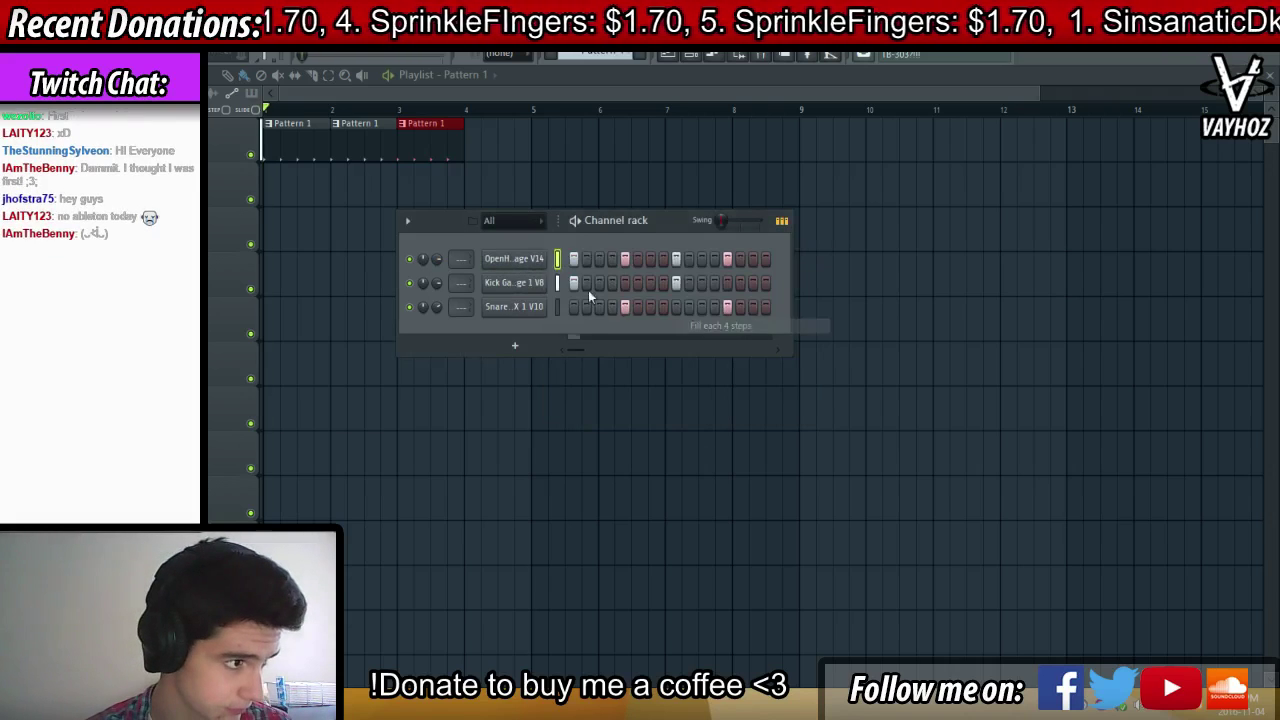
Raise the Out fade in the OpenHH Garage V14 sampler's precomputed effects and close its settings
click(530, 259)
drag(543, 453, 543, 425)
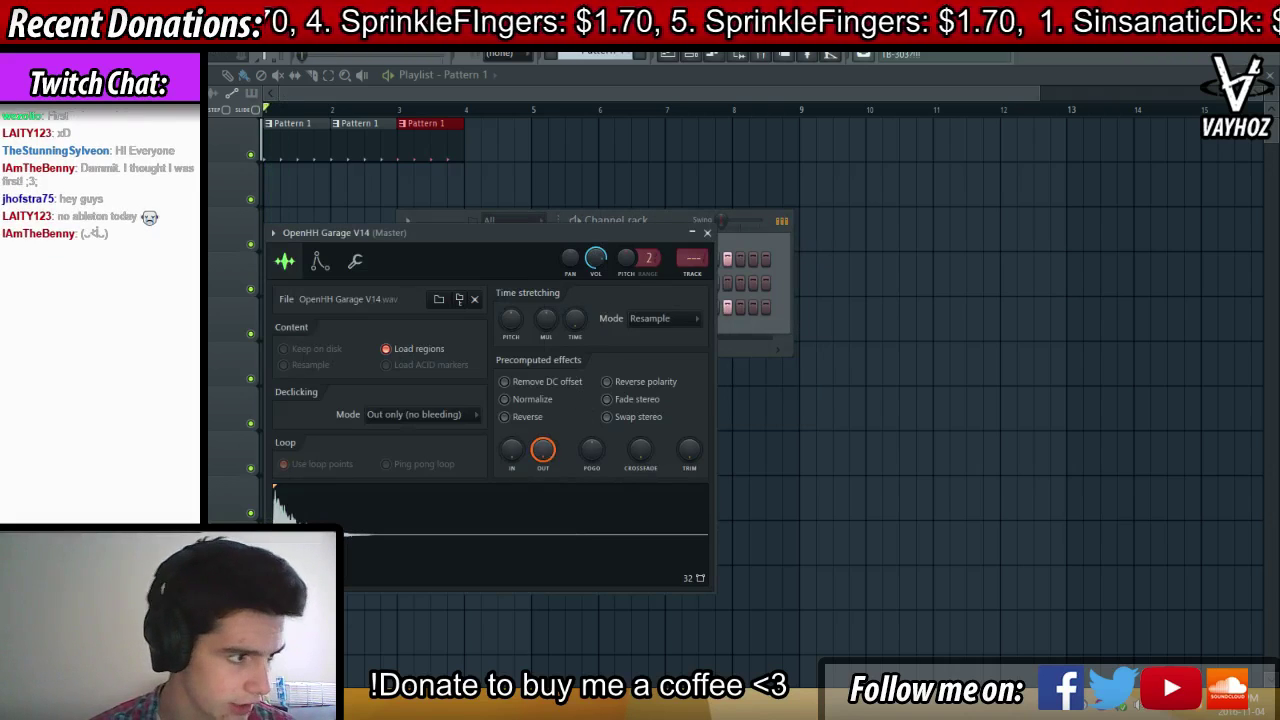
key(Escape)
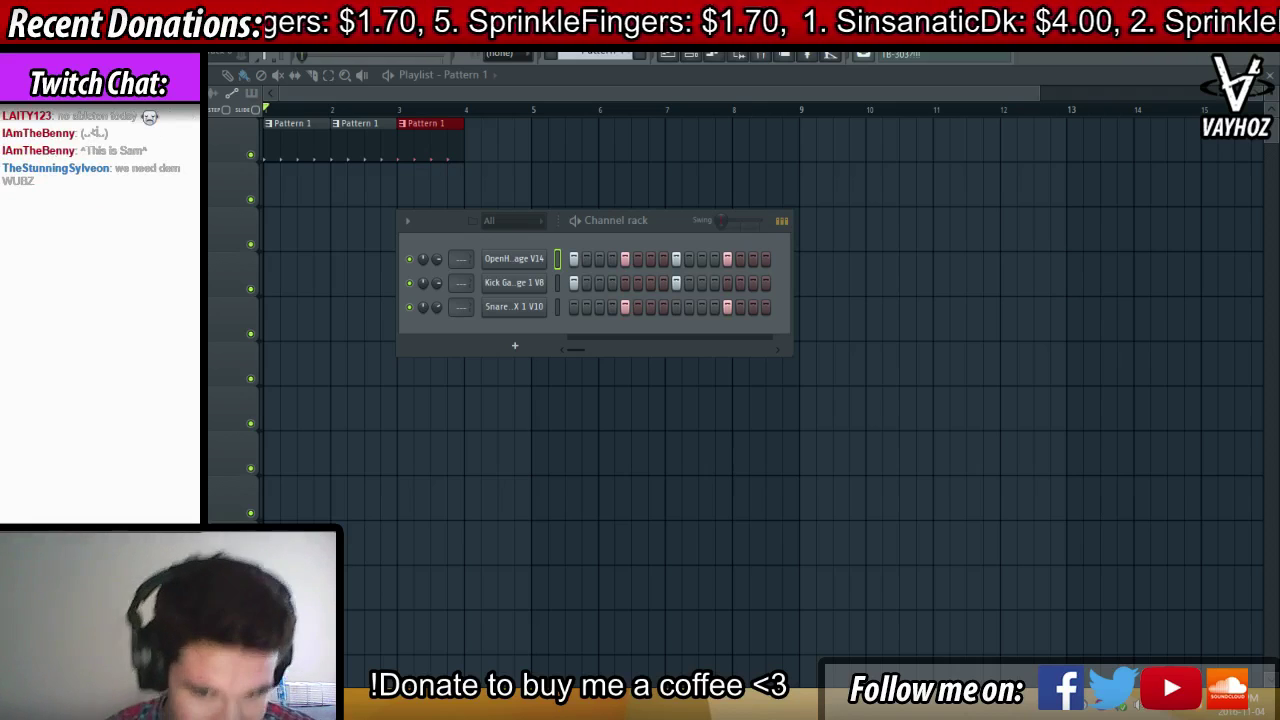
Shift the channel rack slightly and play the arrangement to hear the open hat with the kick and snare
drag(683, 220, 658, 198)
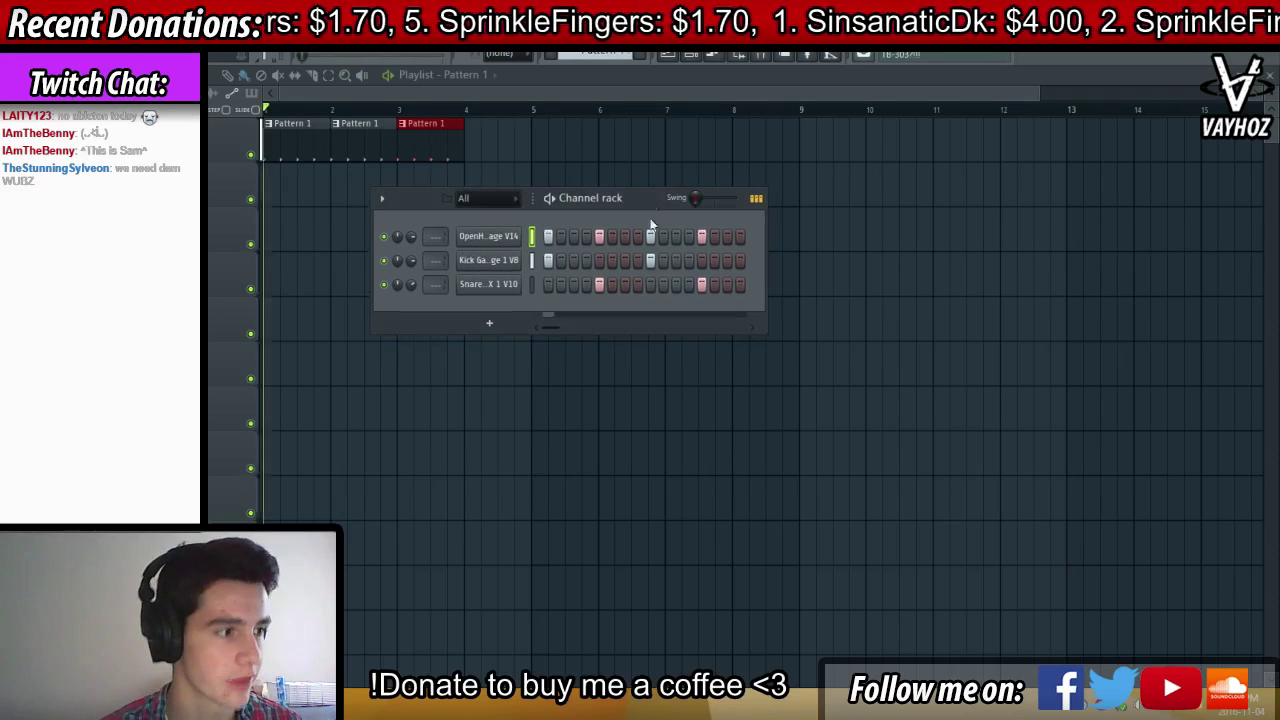
key(space)
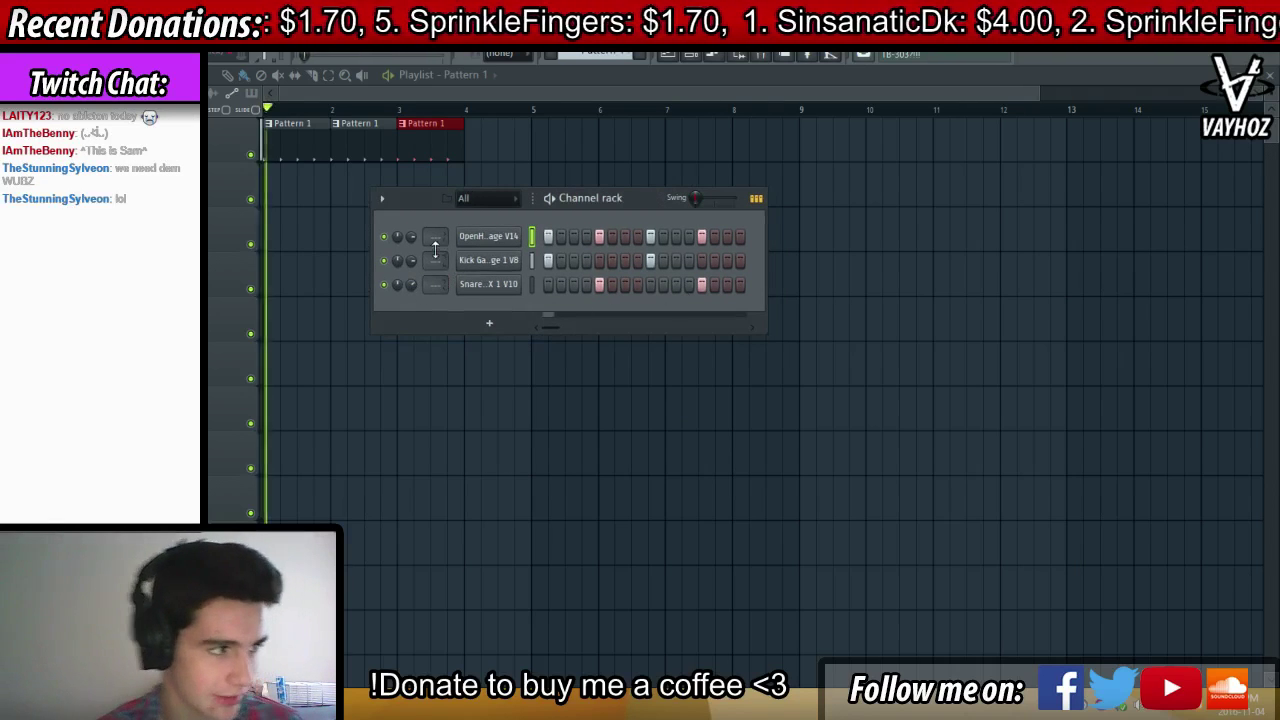
key(space)
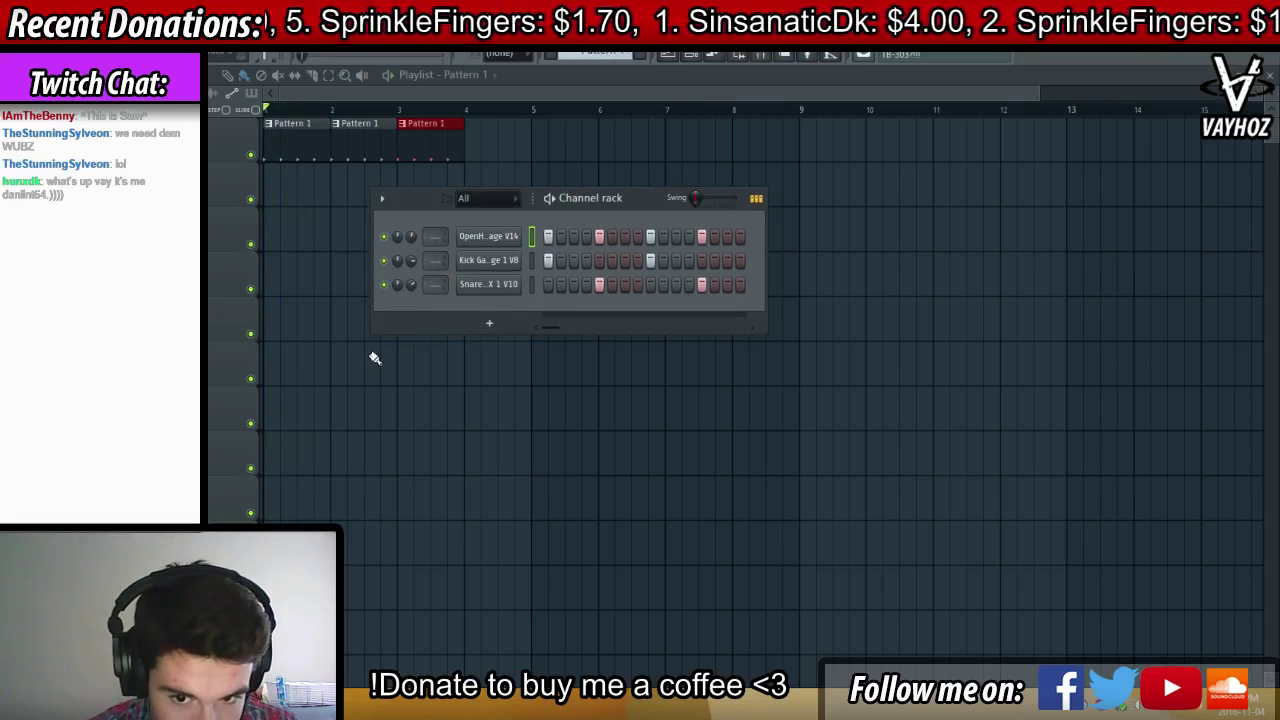
Reset the volume of the open hat, kick and snare channels to default
right_click(411, 236)
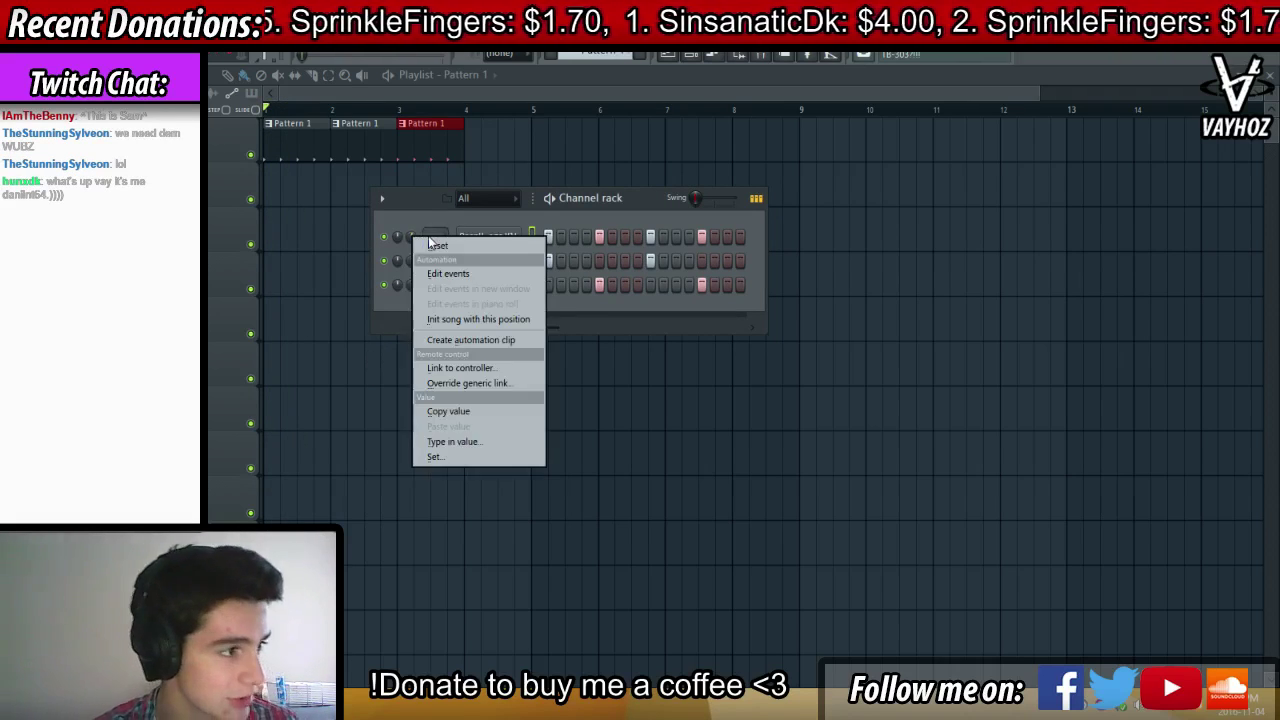
click(411, 260)
right_click(411, 260)
right_click(414, 286)
Route the open hat, kick and snare channels to free mixer tracks 1, 2 and 3 respectively
click(495, 238)
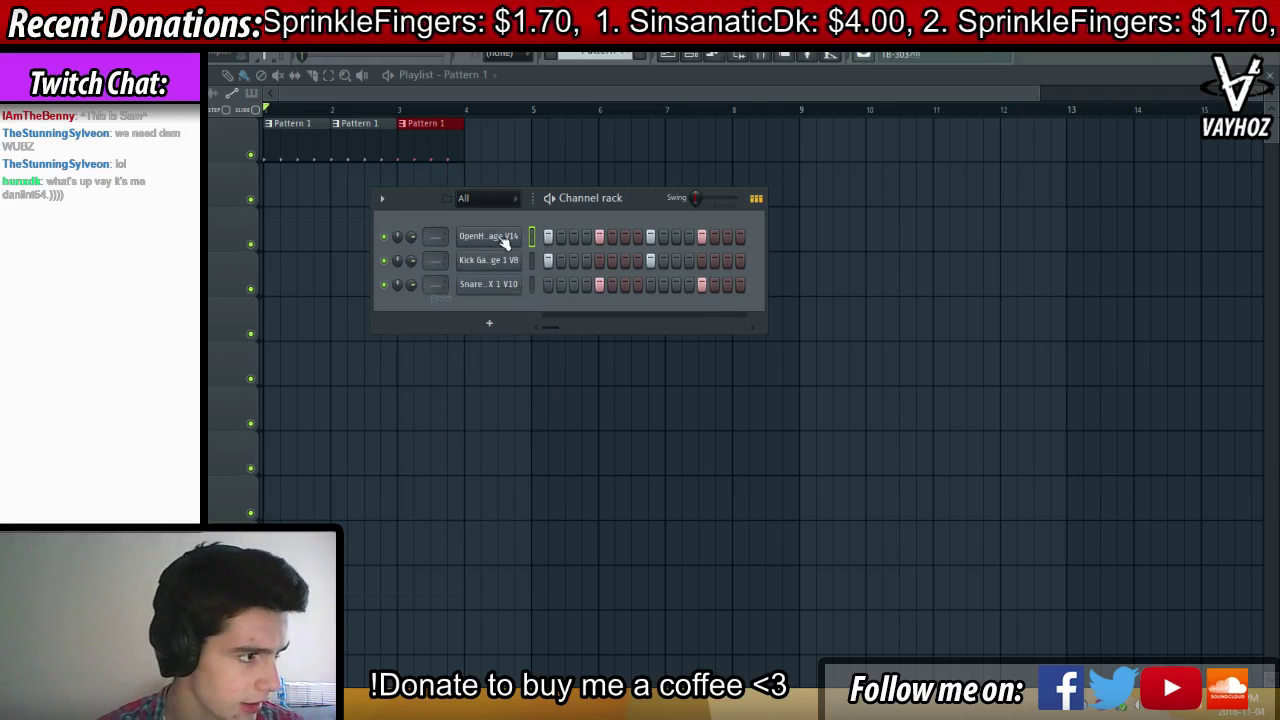
click(495, 238)
click(693, 276)
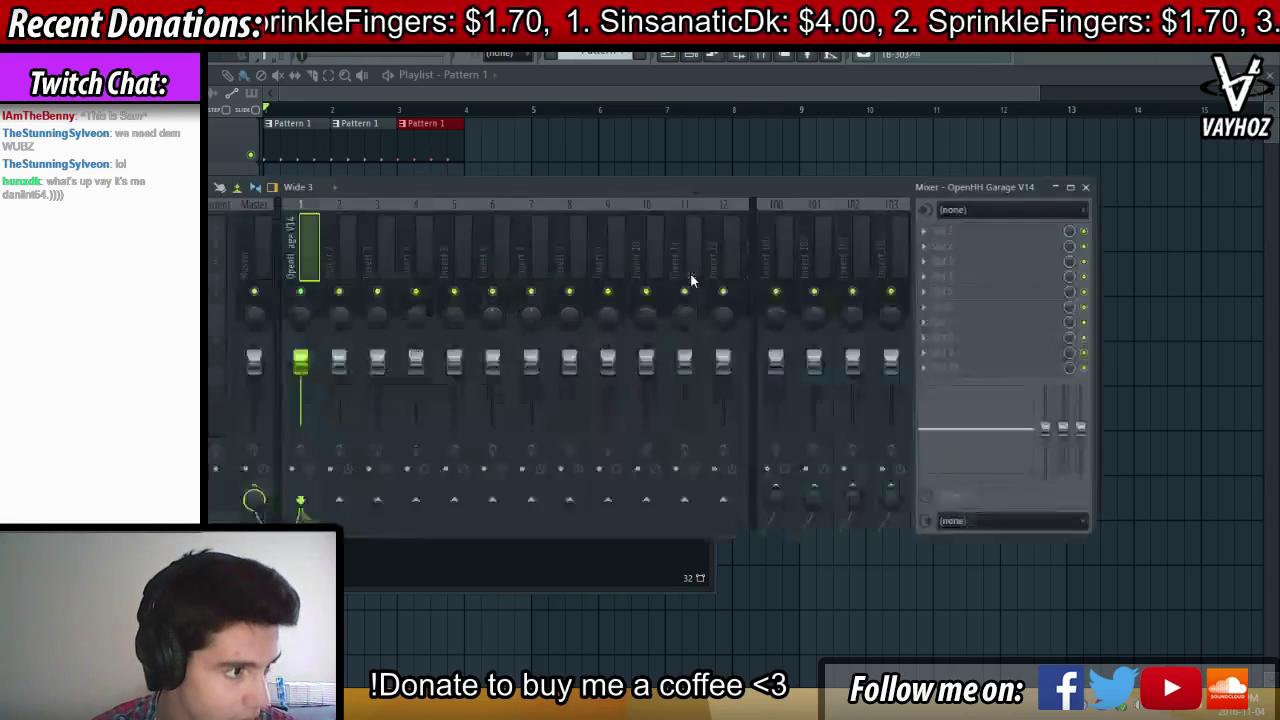
key(Escape)
key(Escape)
click(475, 264)
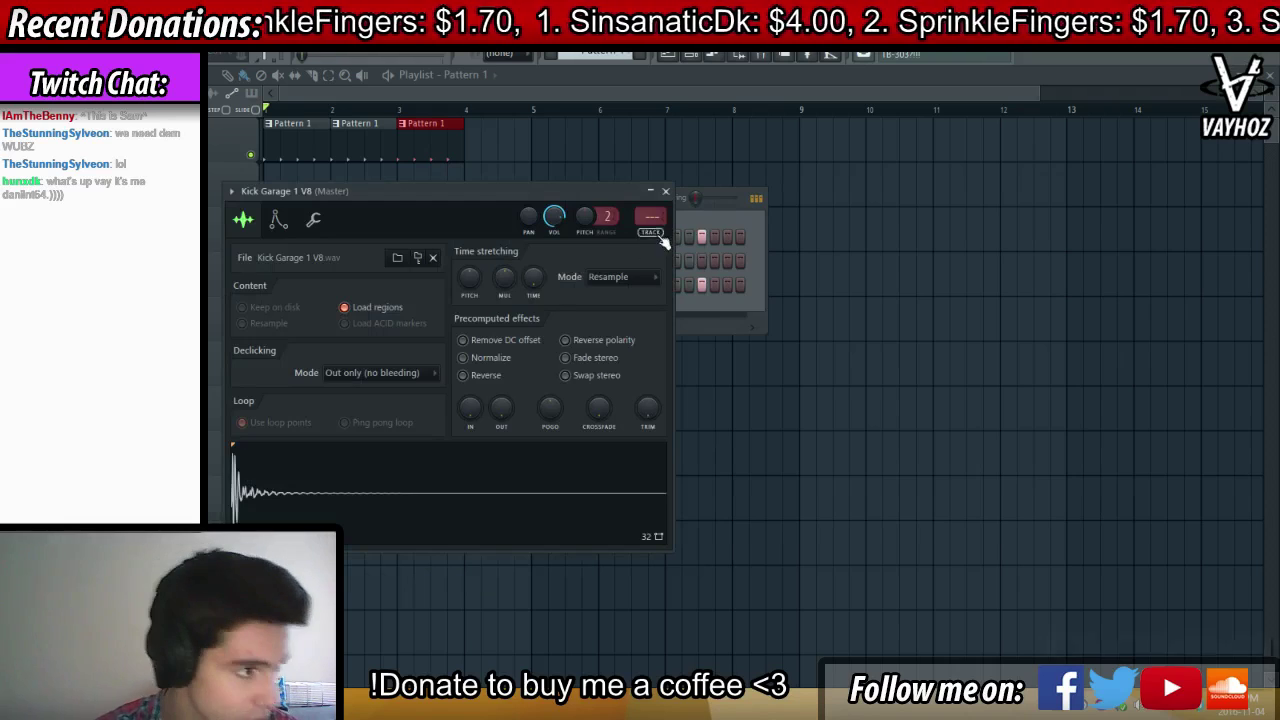
click(659, 236)
key(Escape)
click(491, 287)
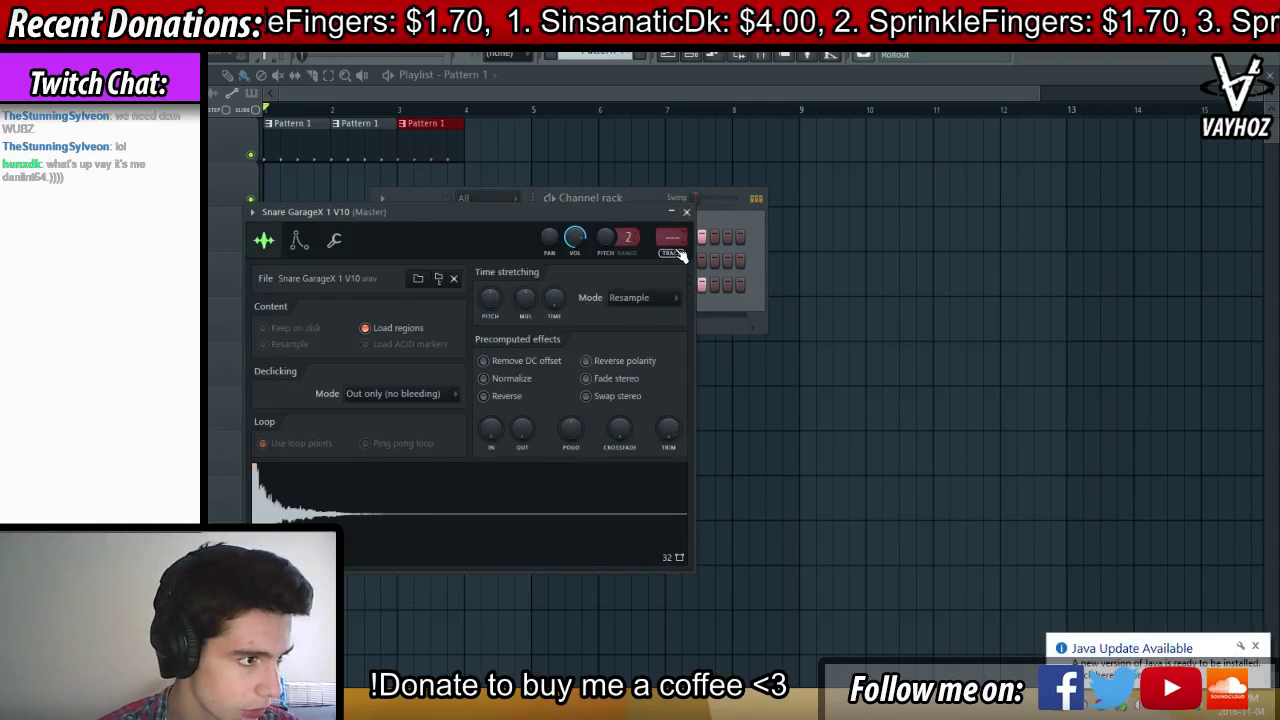
click(676, 253)
click(1256, 647)
Reorder the mixer tracks so the kick is on 1, the snare on 2 and the open hat on 3
click(301, 262)
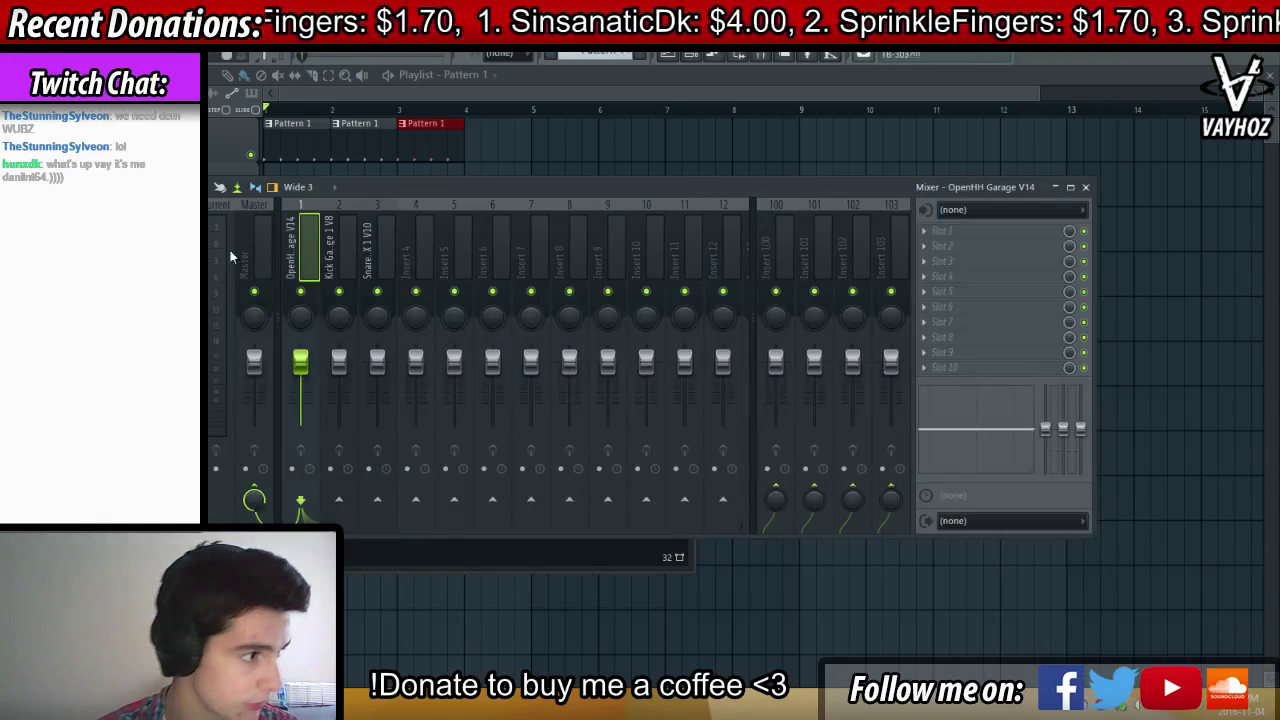
key(Right)
key(alt+Left)
key(Right)
key(Right)
key(Right)
key(Left)
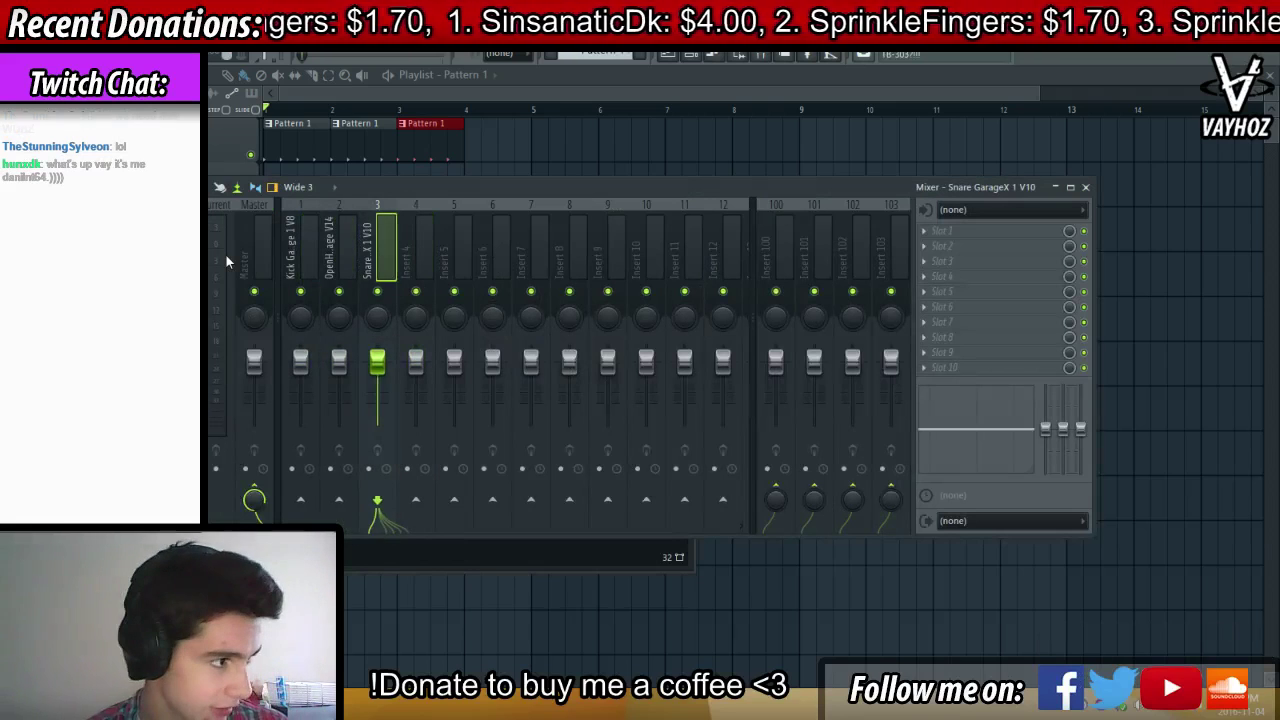
key(alt+Left)
click(372, 254)
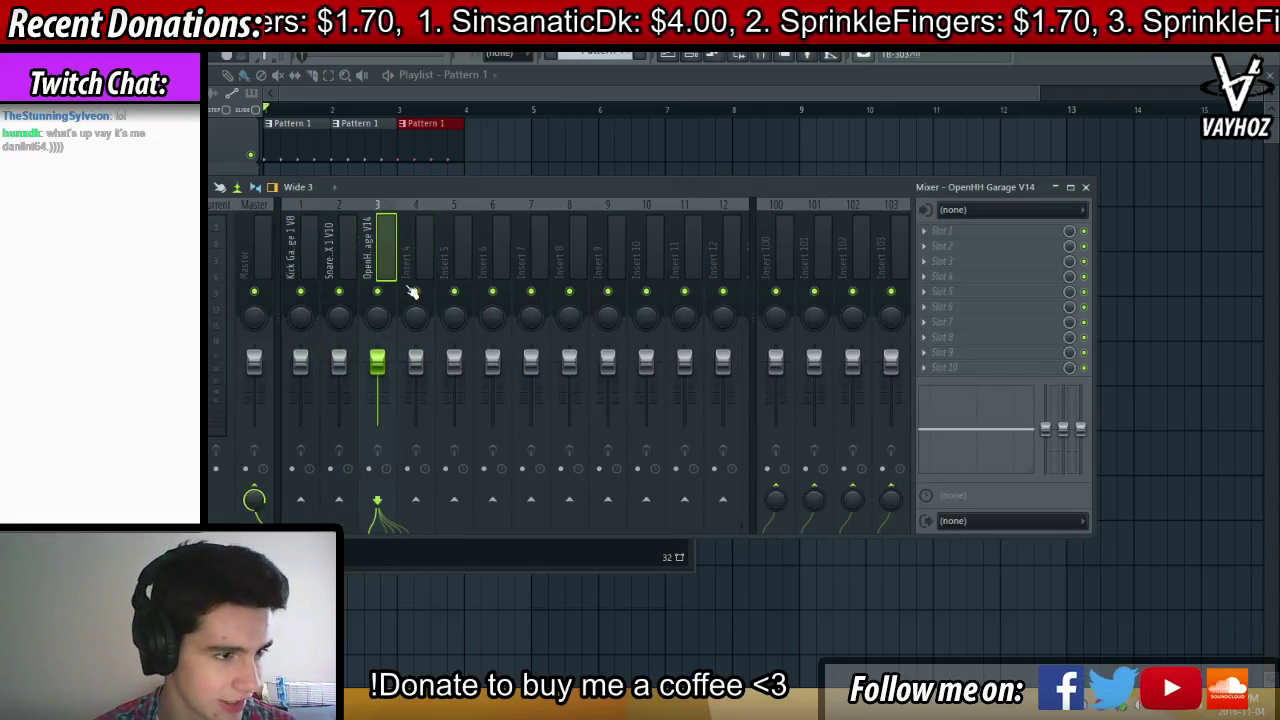
key(F9)
key(F6)
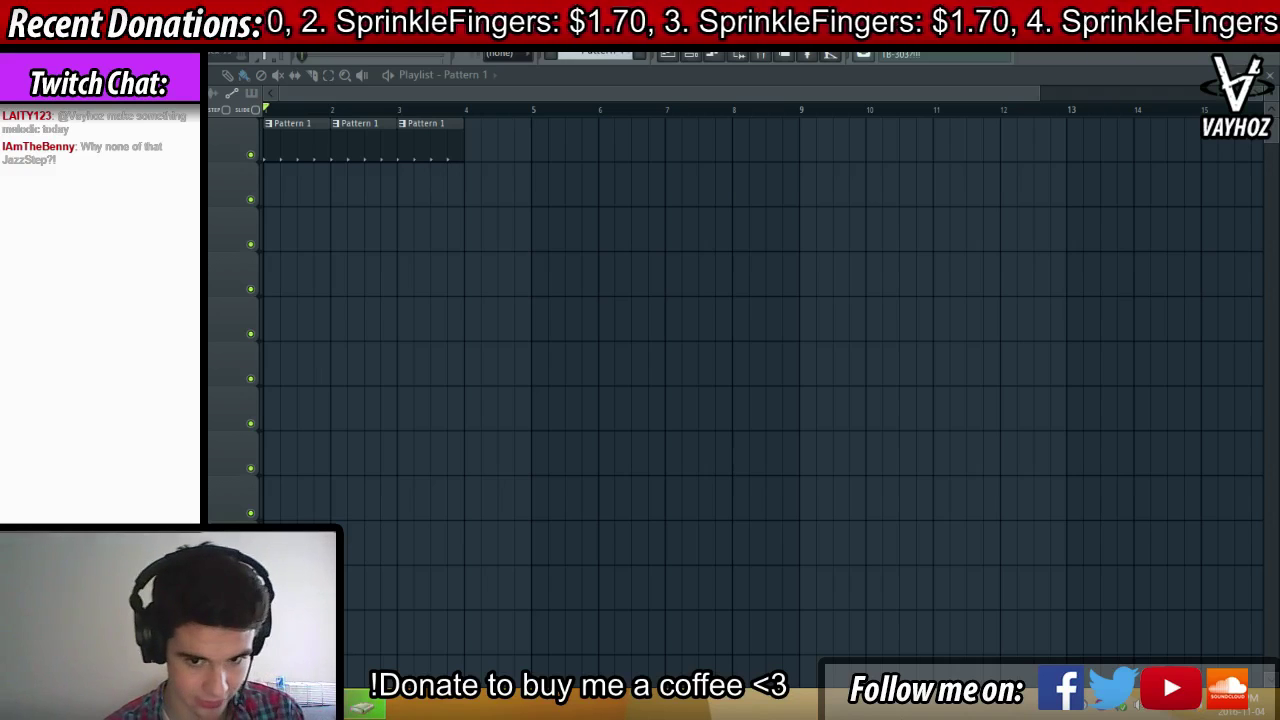
Play back the arrangement to listen to the routed drums
key(space)
key(space)
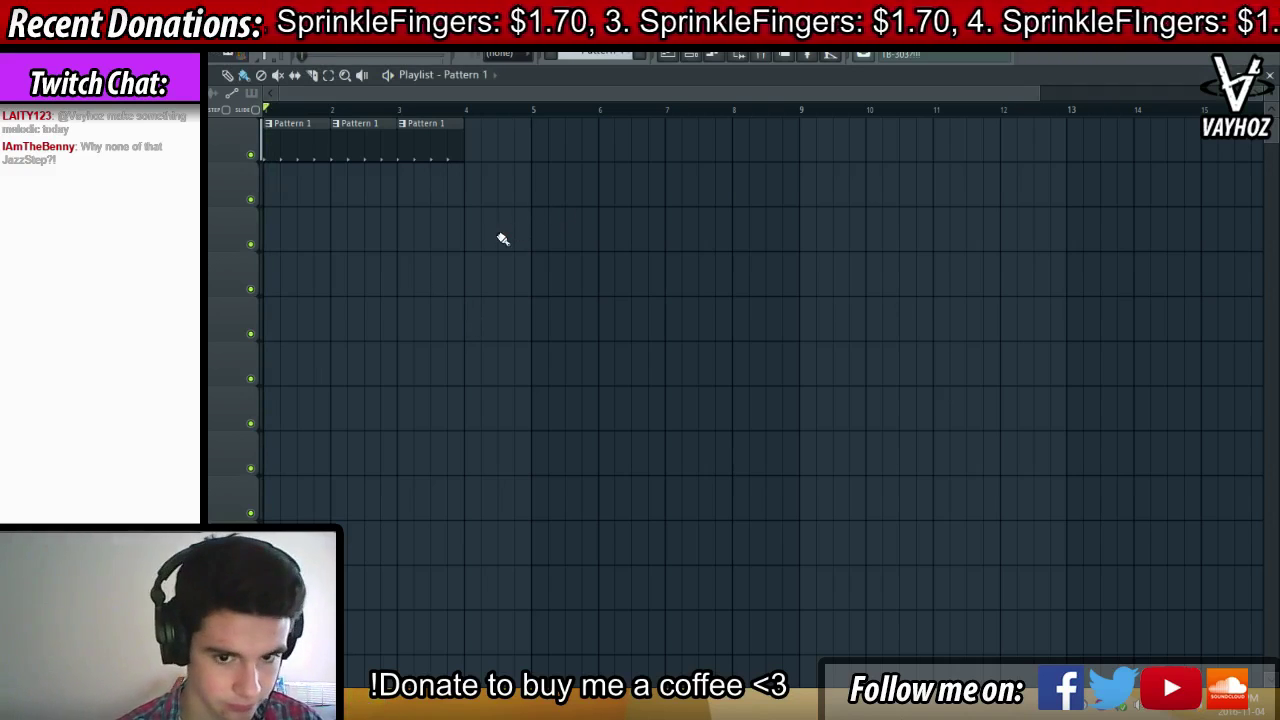
key(space)
key(space)
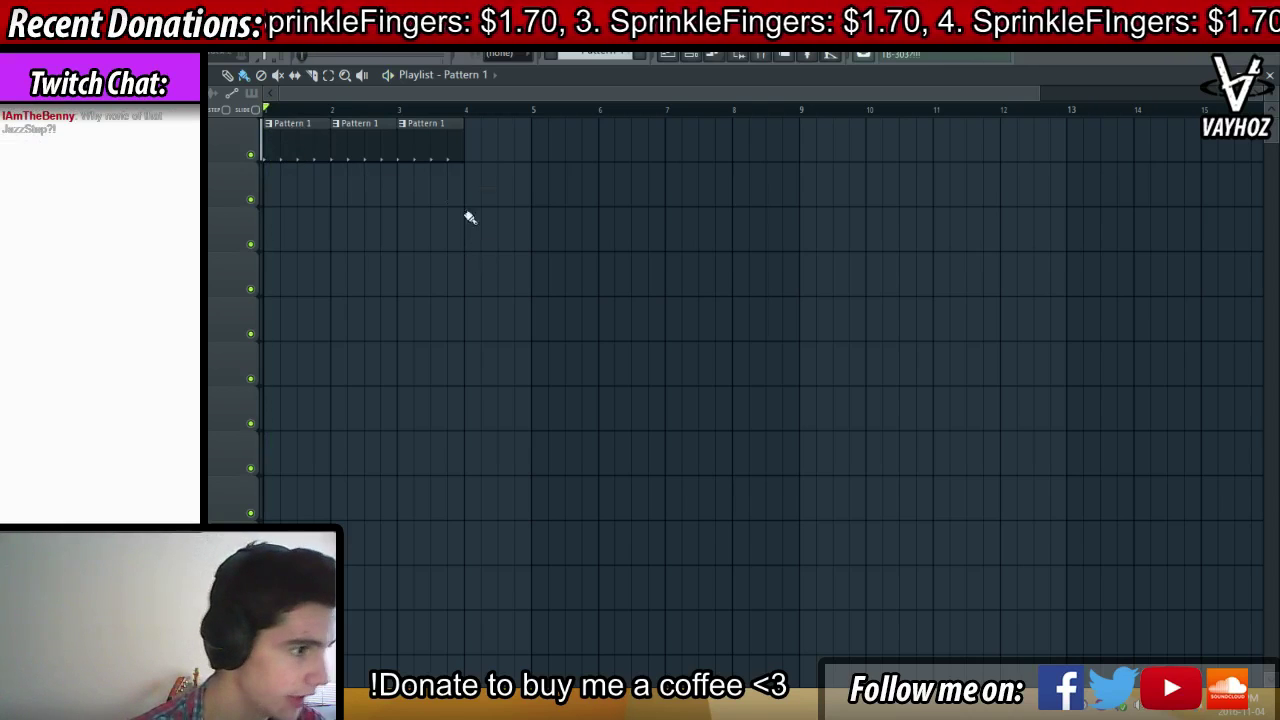
Replace the snare's step hits with C#5 piano roll notes on beats 2 and 4
key(F6)
right_click(518, 284)
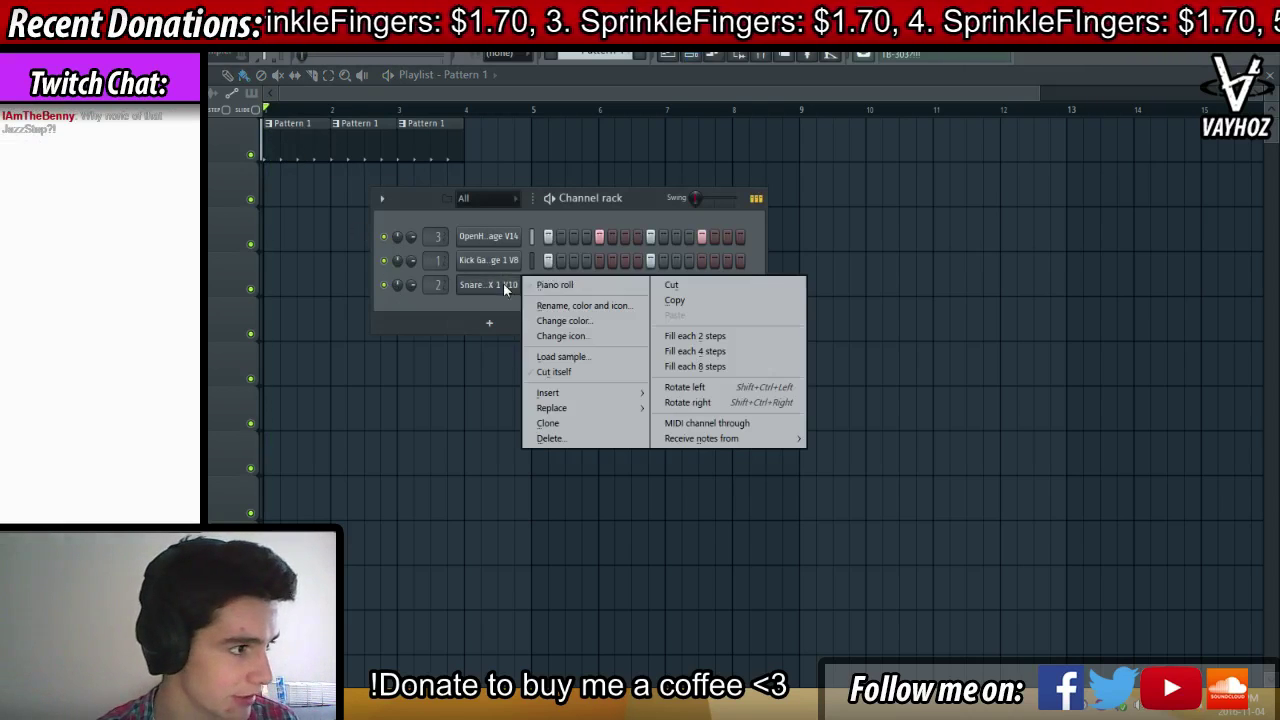
click(550, 283)
scroll(443, 320, up, 2)
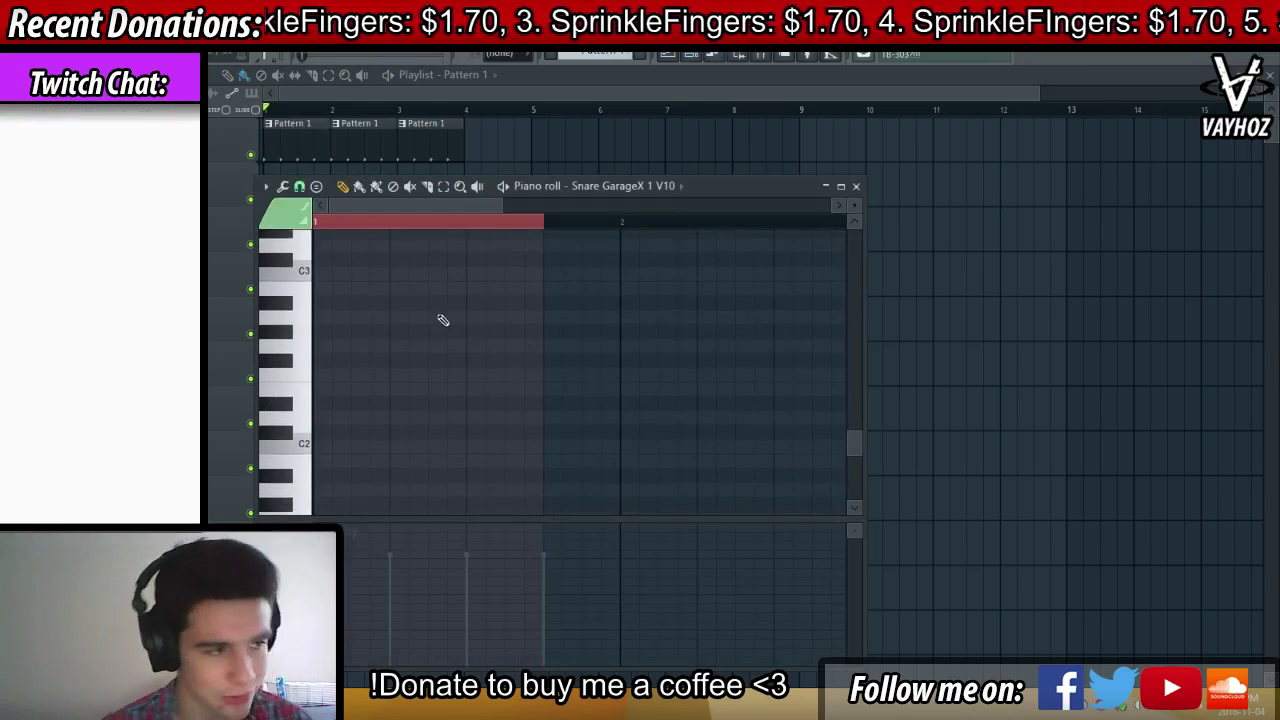
scroll(360, 290, up, 2)
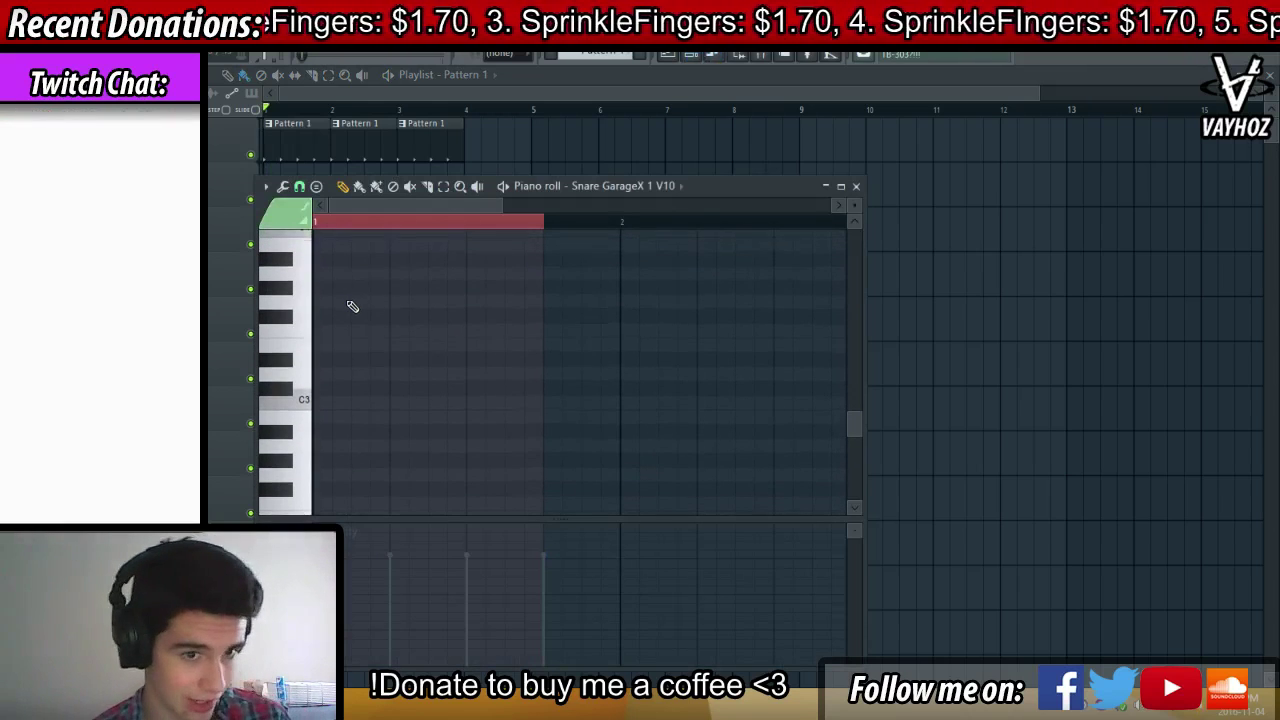
scroll(352, 330, up, 6)
click(330, 358)
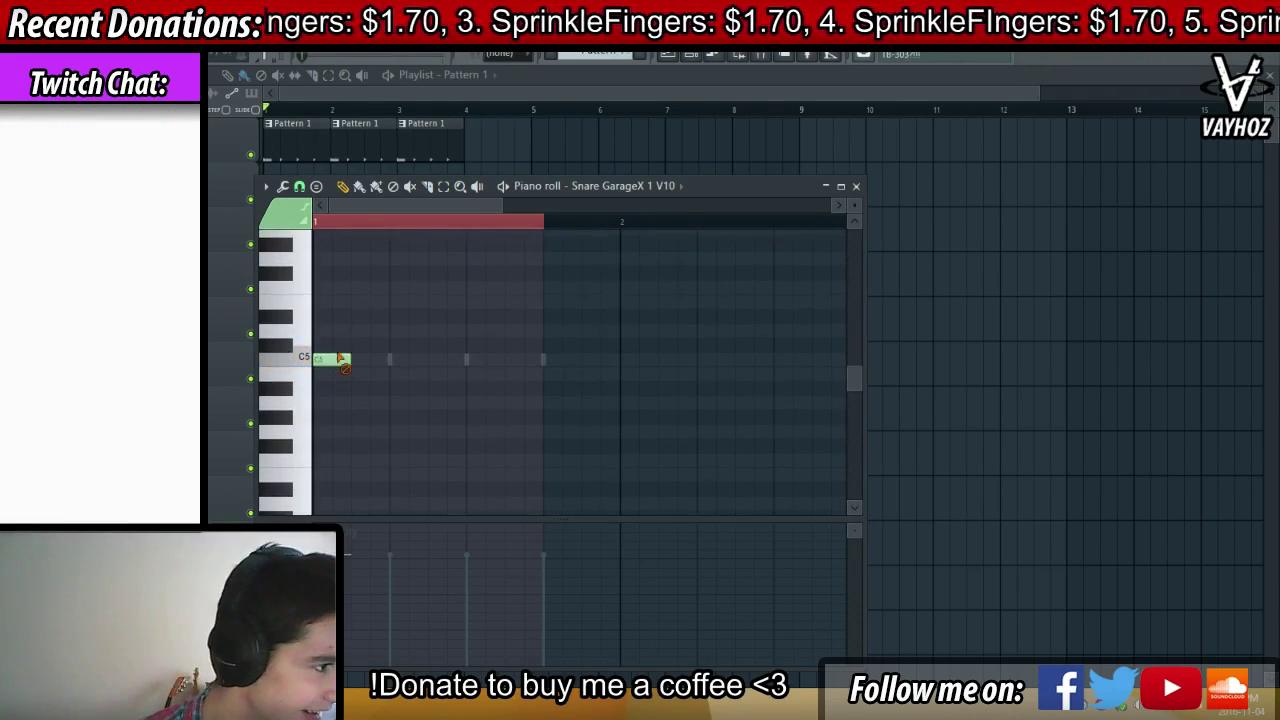
drag(342, 360, 400, 345)
key(space)
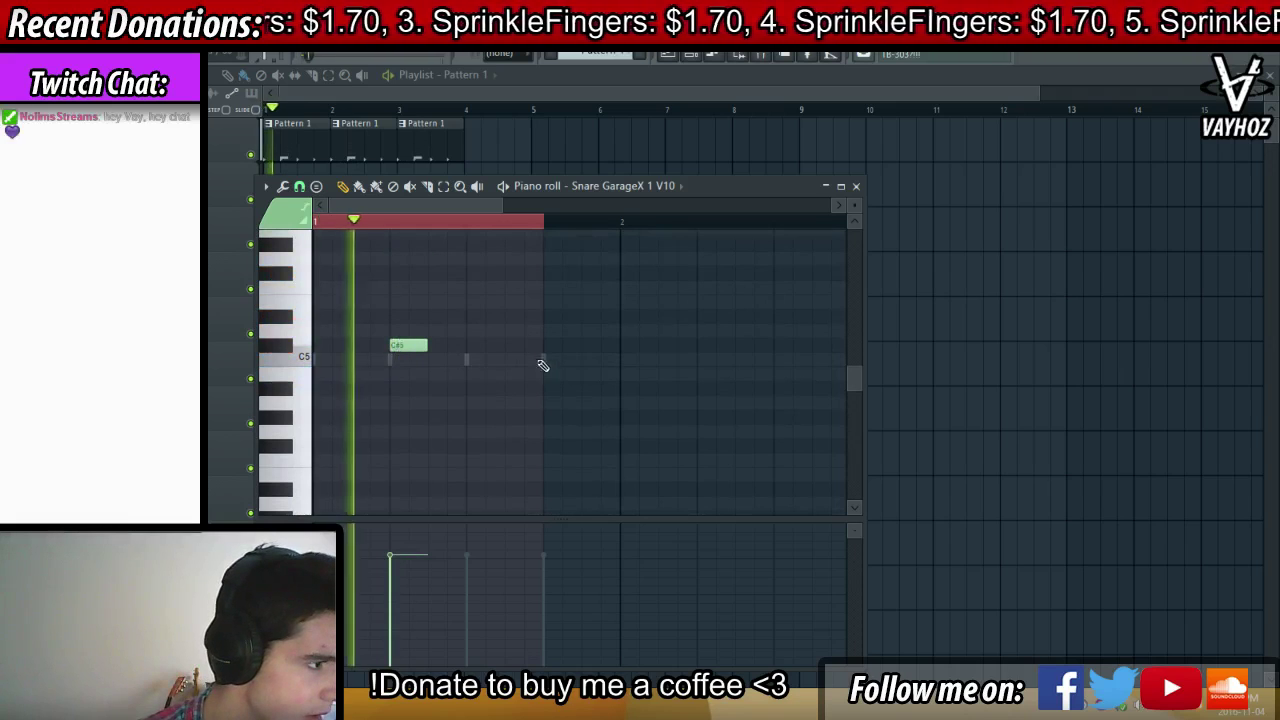
drag(491, 347, 554, 350)
right_click(582, 222)
key(Escape)
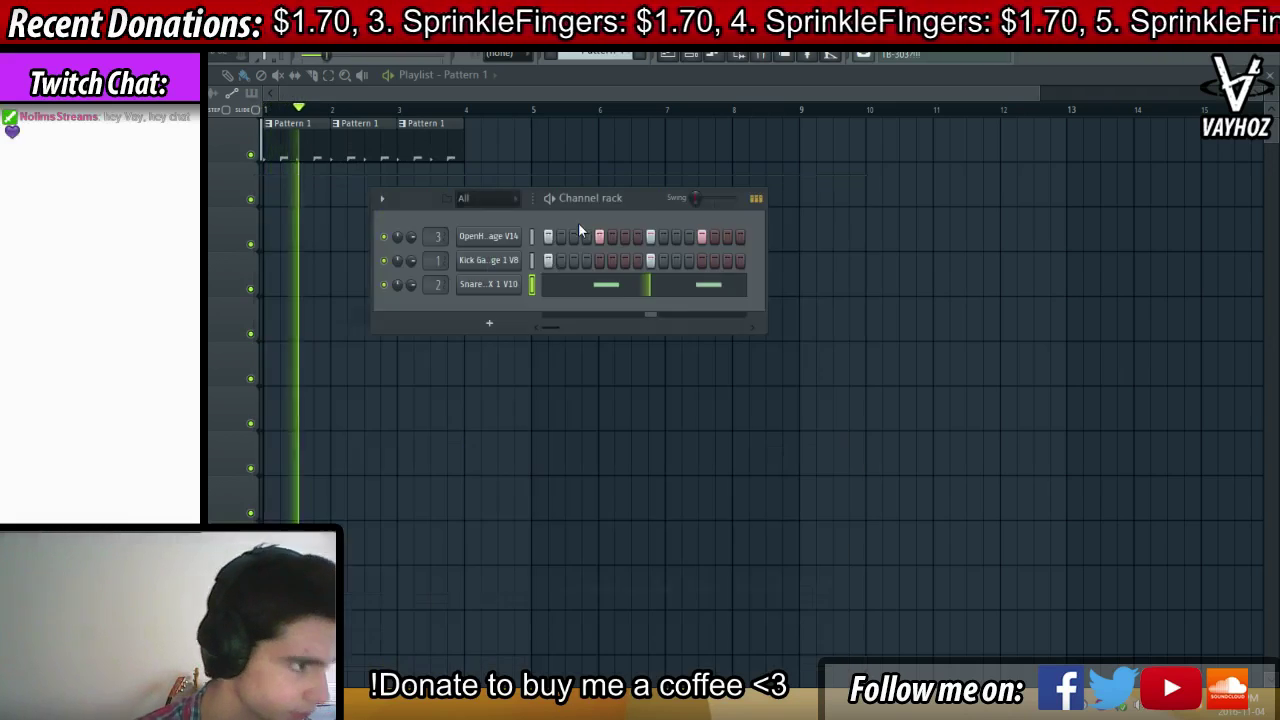
Replace the kick's step hits with B4 piano roll notes on beat 1 and half a beat before beat 4
right_click(488, 260)
click(576, 261)
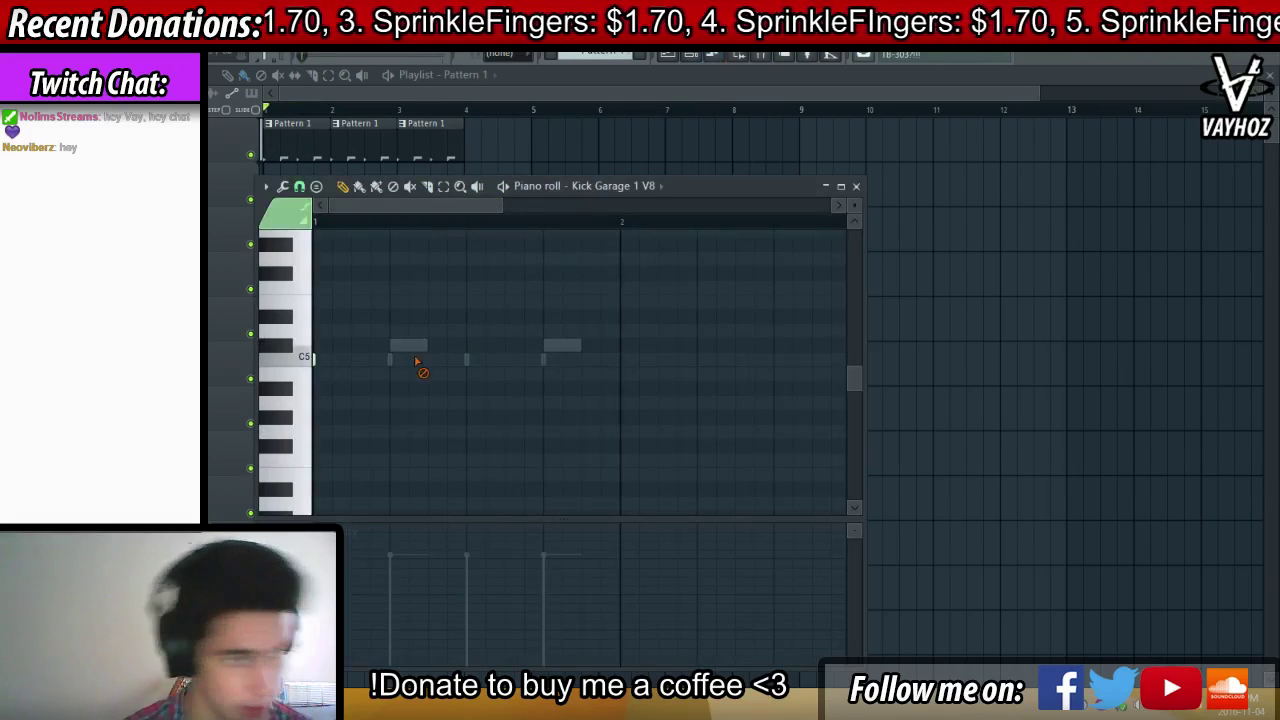
click(320, 374)
key(space)
click(510, 373)
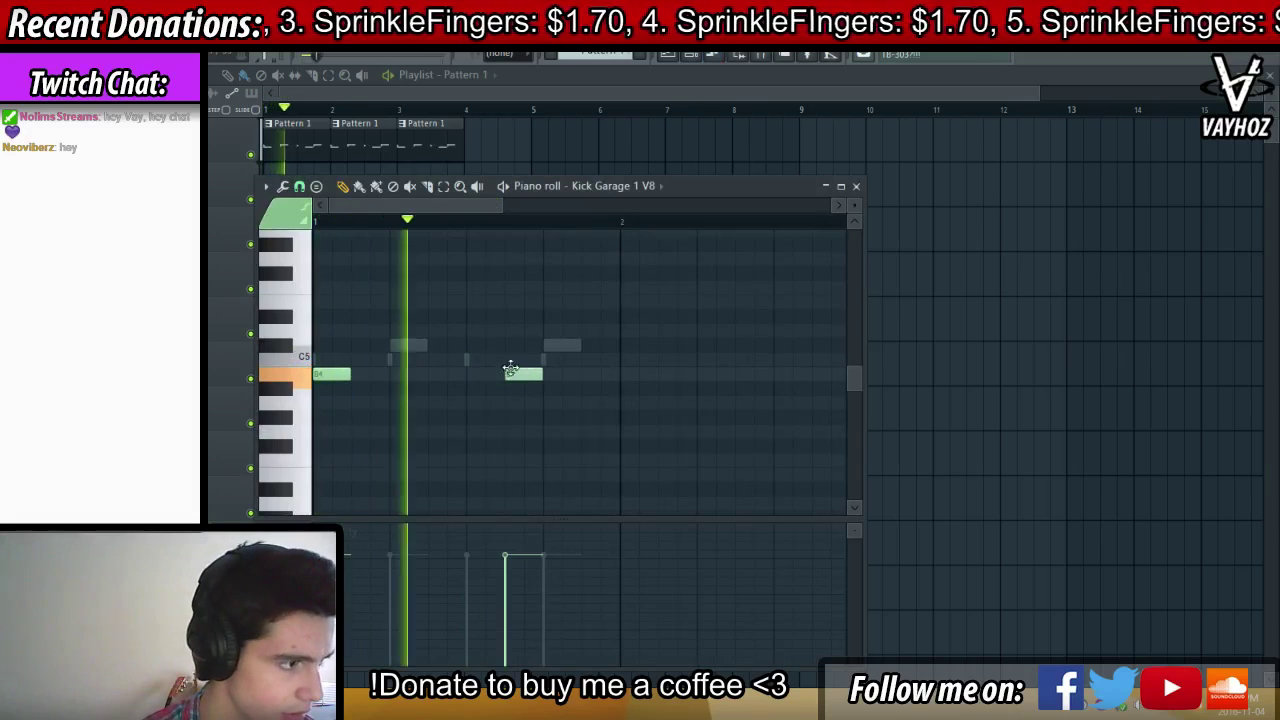
key(space)
key(F7)
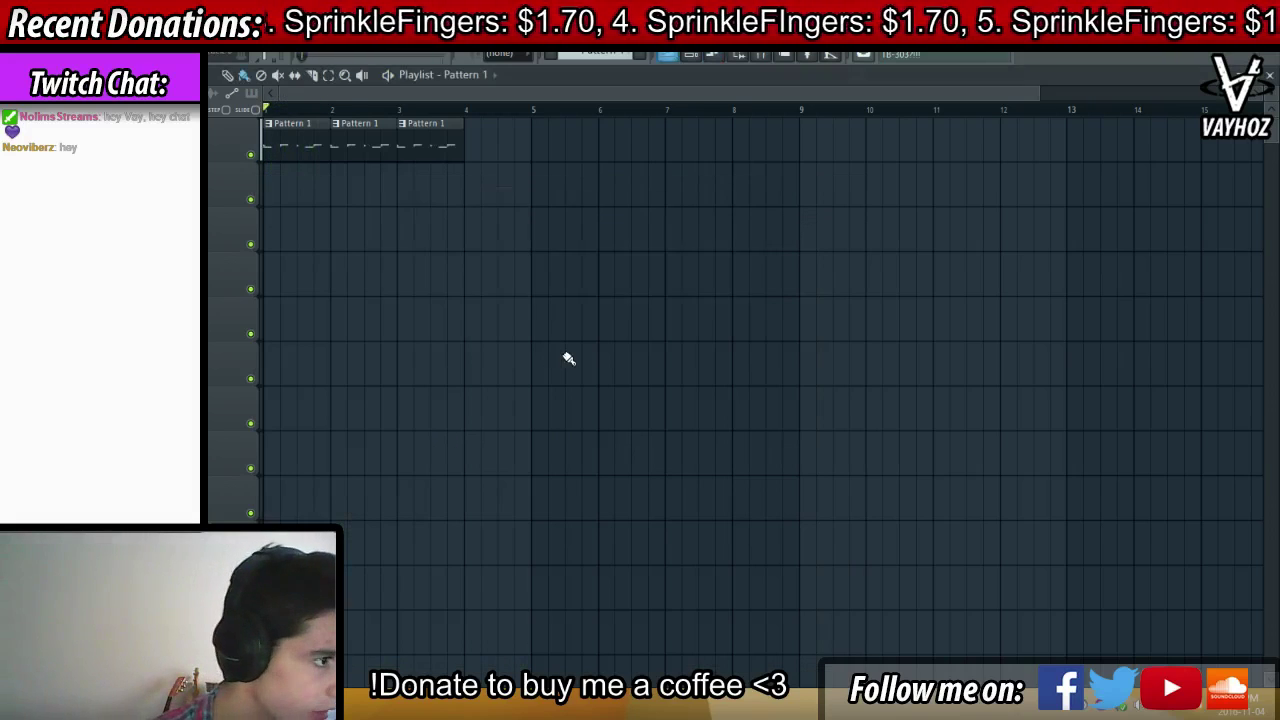
Delete all the OpenHH Garage V14 notes from the pattern in the piano roll
key(F6)
click(555, 238)
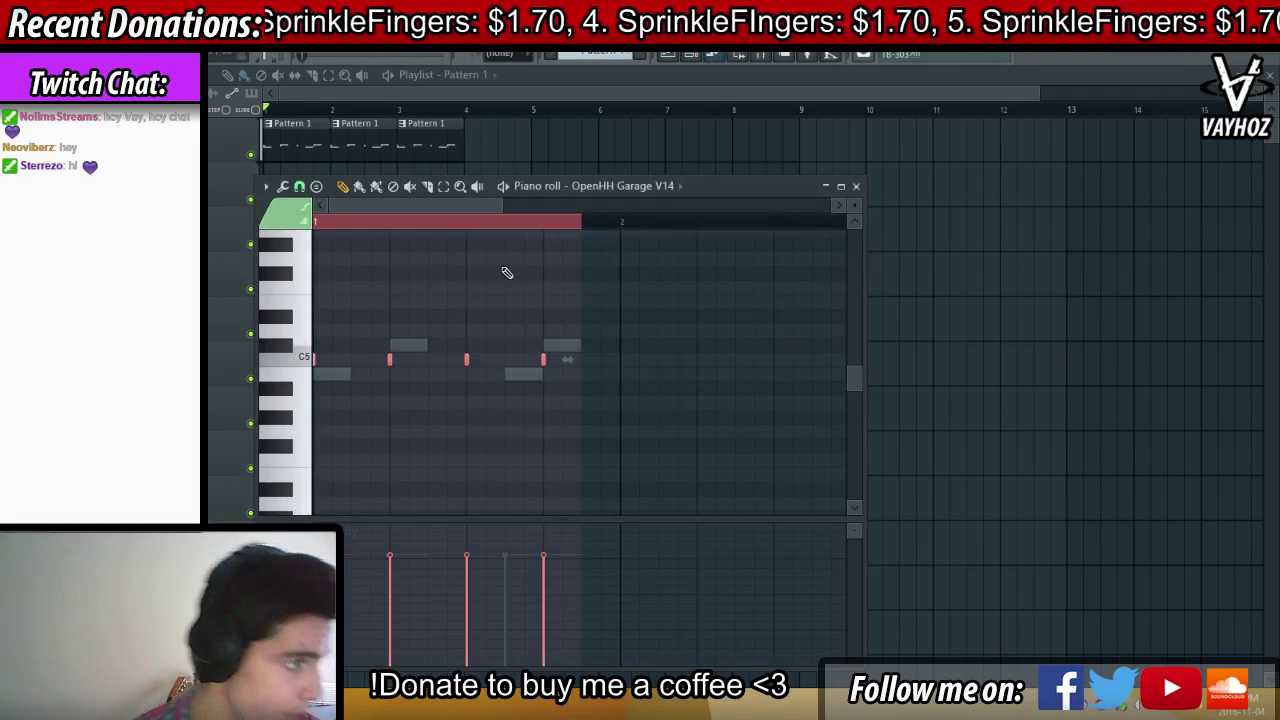
key(Delete)
key(F7)
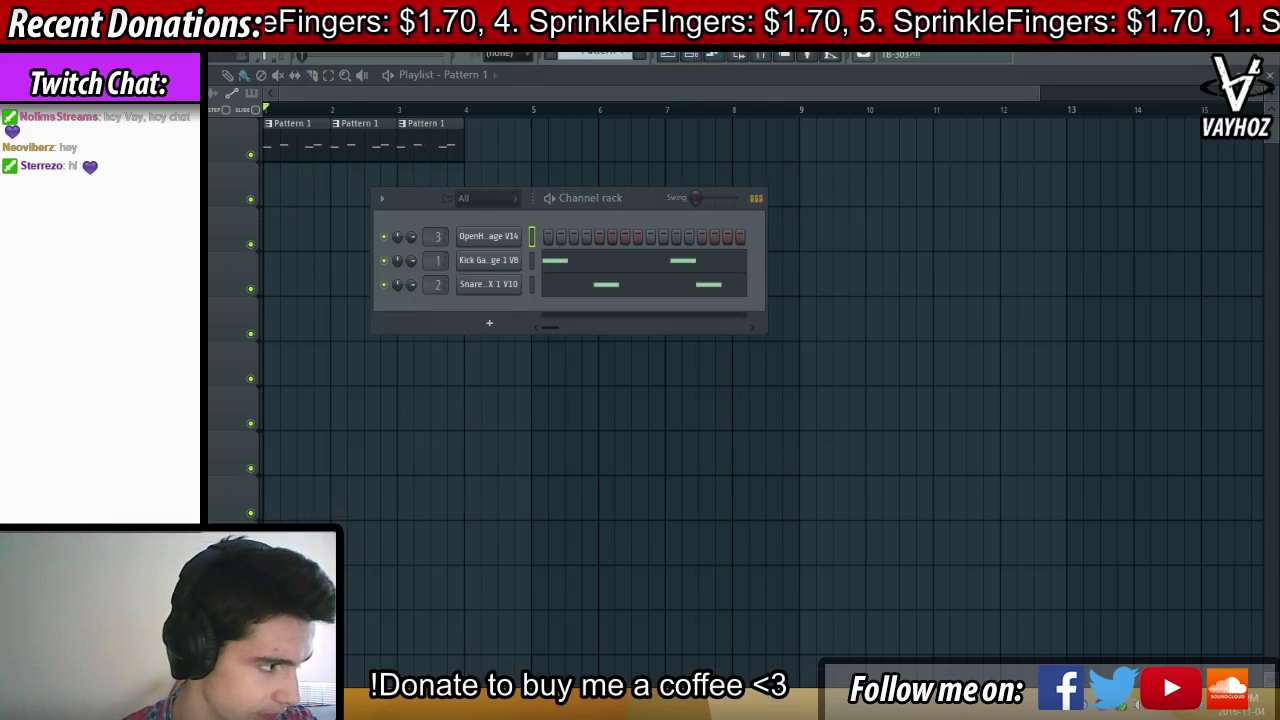
Add two closed hi-hat samples, a V15 and a V14, above the open hat in the channel rack
drag(140, 430, 504, 222)
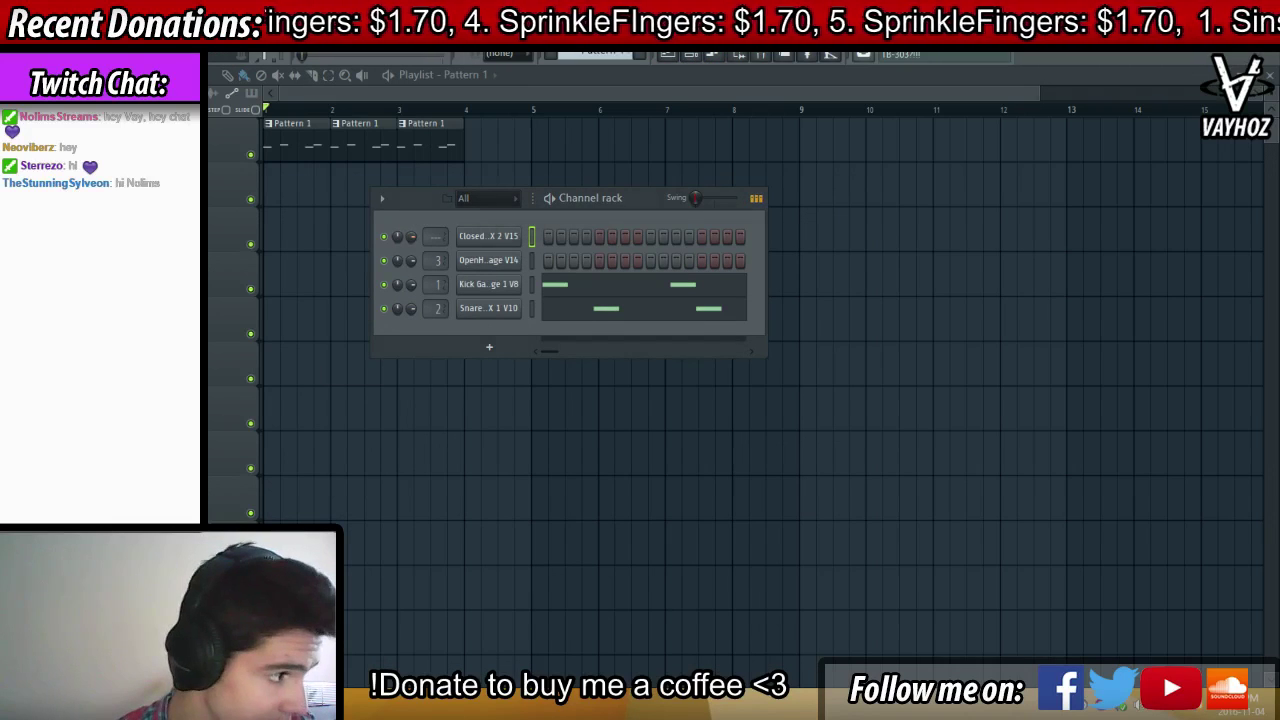
drag(140, 430, 498, 221)
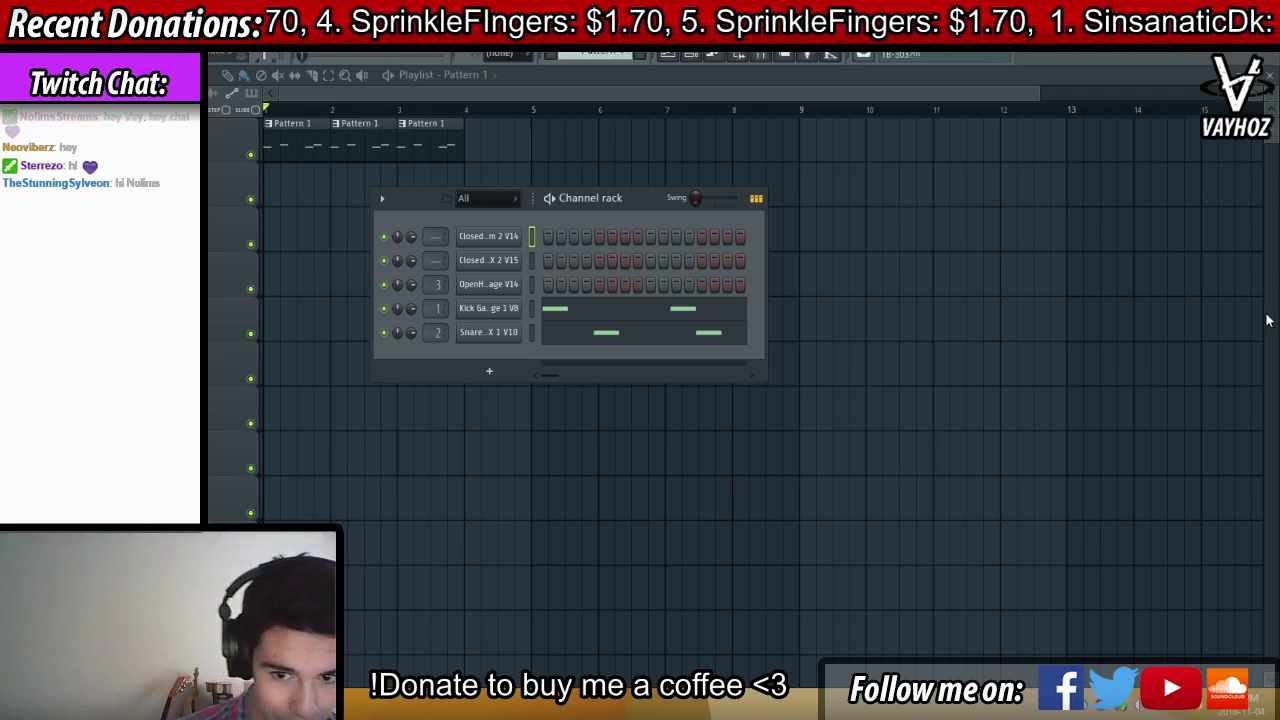
Add a hit on every fourth step of the closed hi-hat V14 channel in Pattern 1 and audition the beat
drag(644, 199, 658, 193)
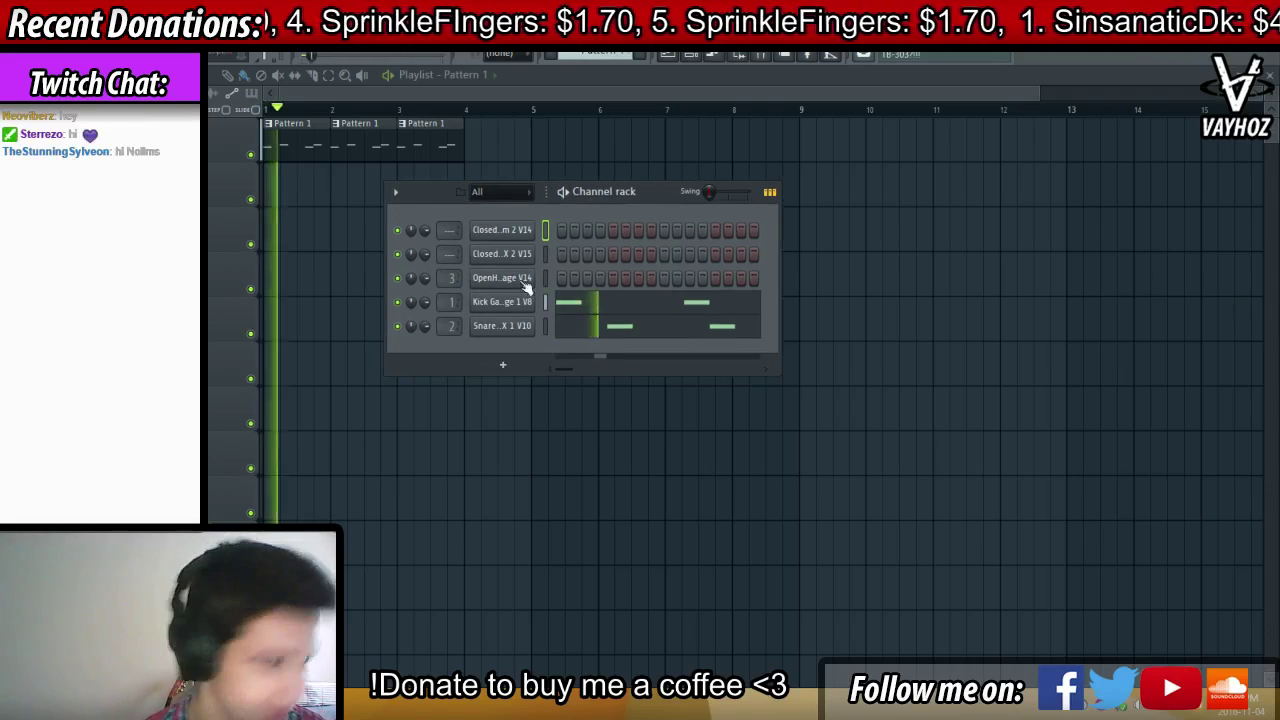
right_click(509, 249)
click(725, 307)
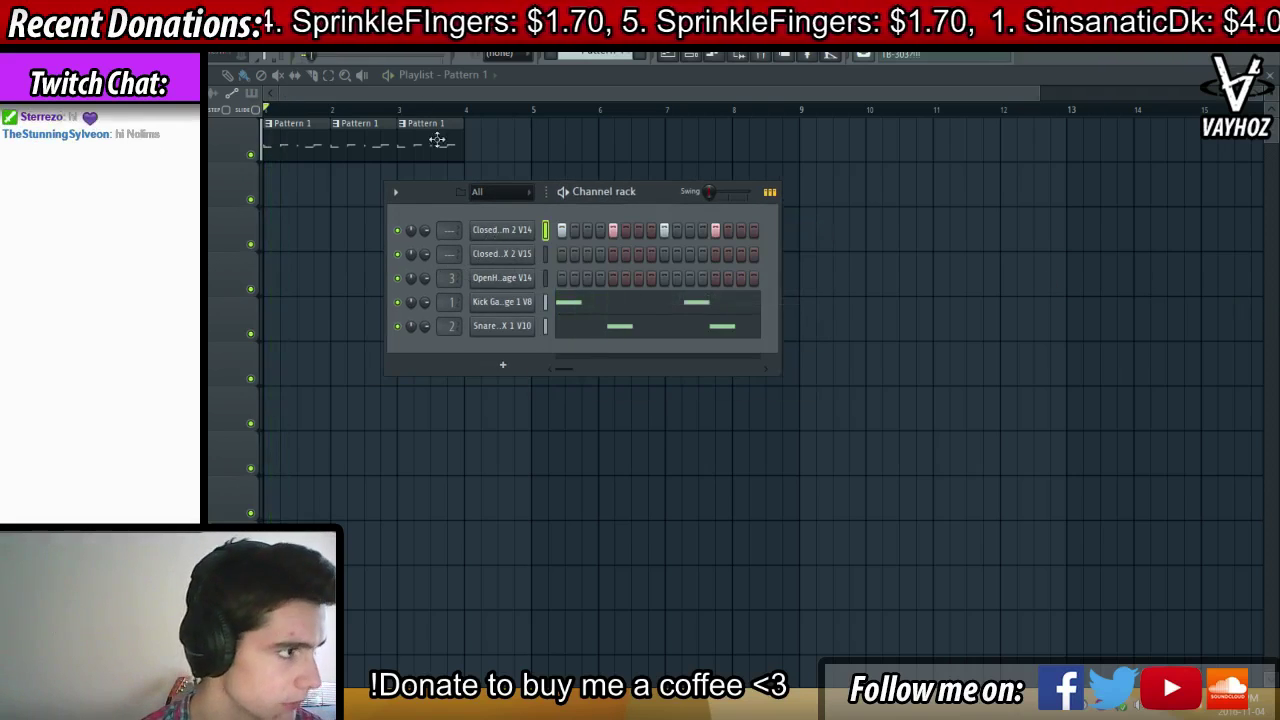
key(space)
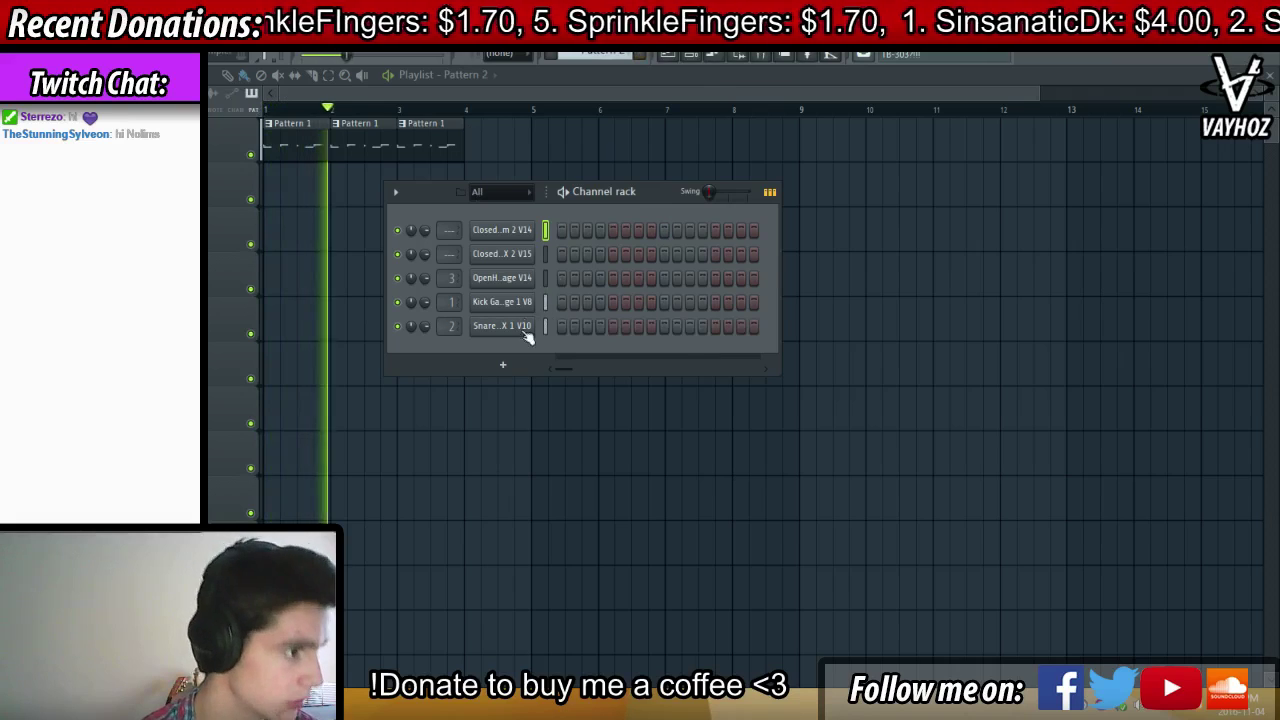
Add a Kontakt 5 instrument to the channel rack in Pattern 2 and close its window
click(503, 364)
click(679, 128)
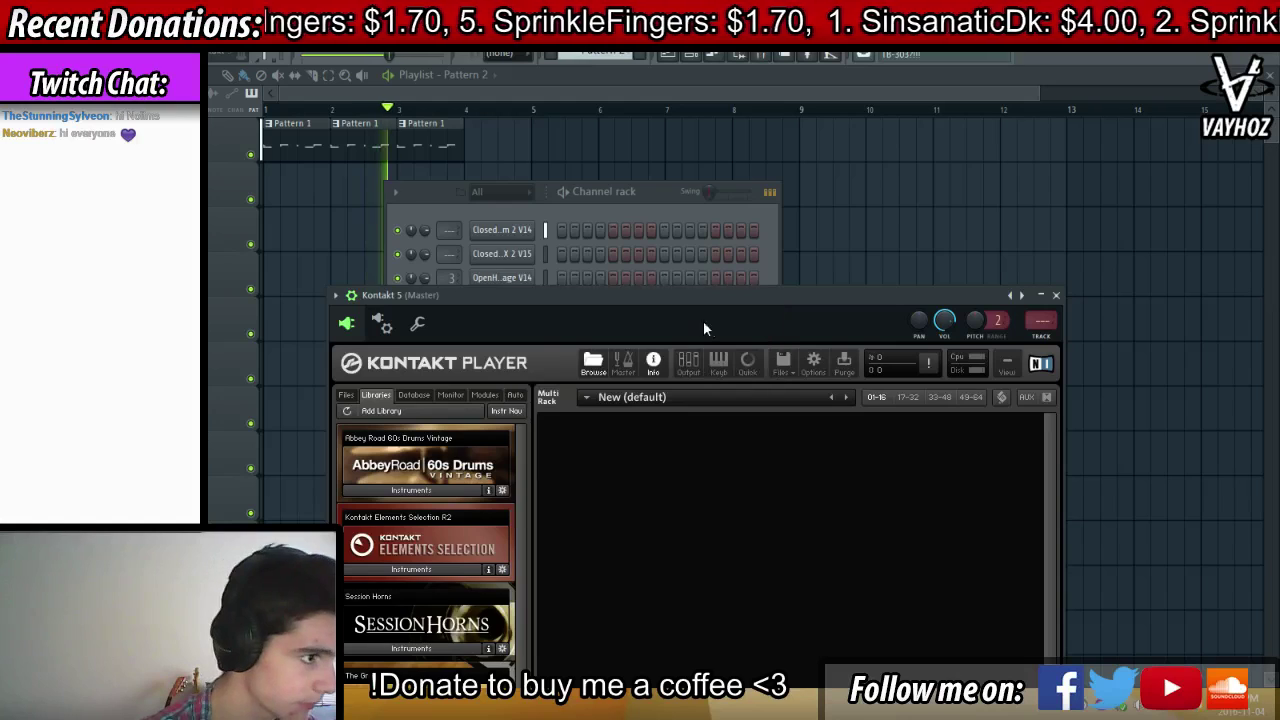
drag(703, 321, 705, 211)
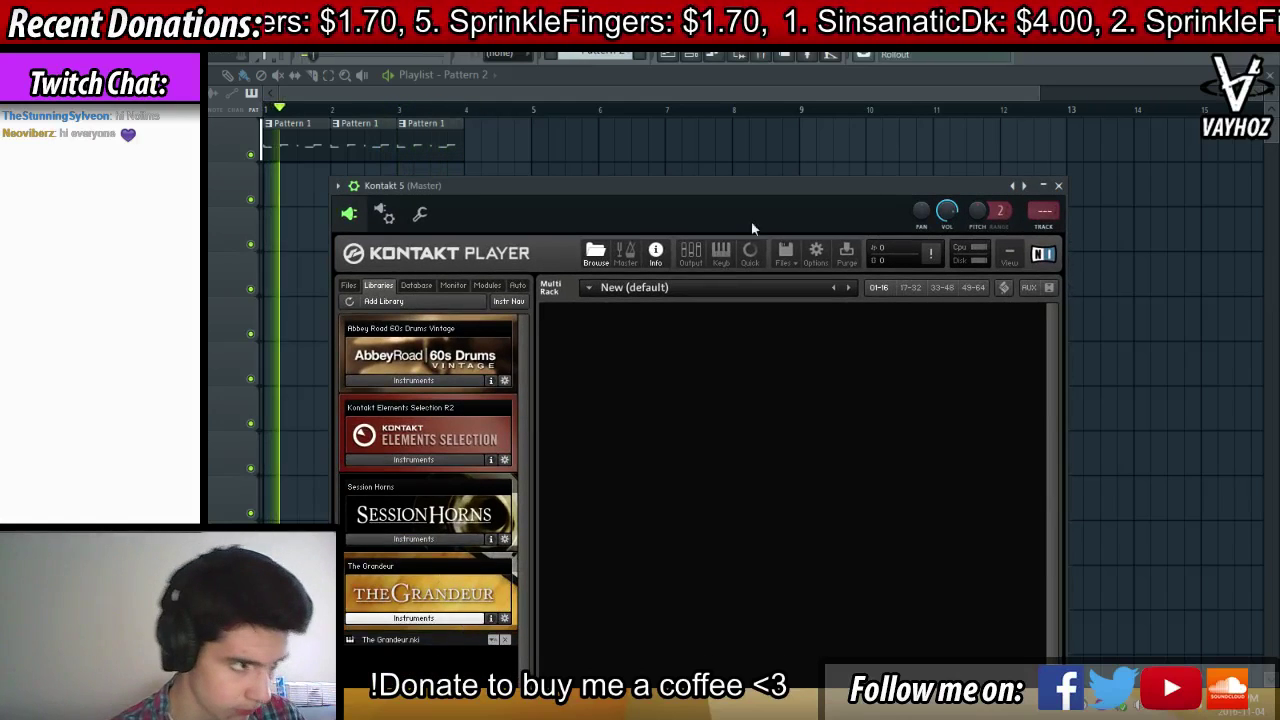
click(797, 169)
right_click(797, 169)
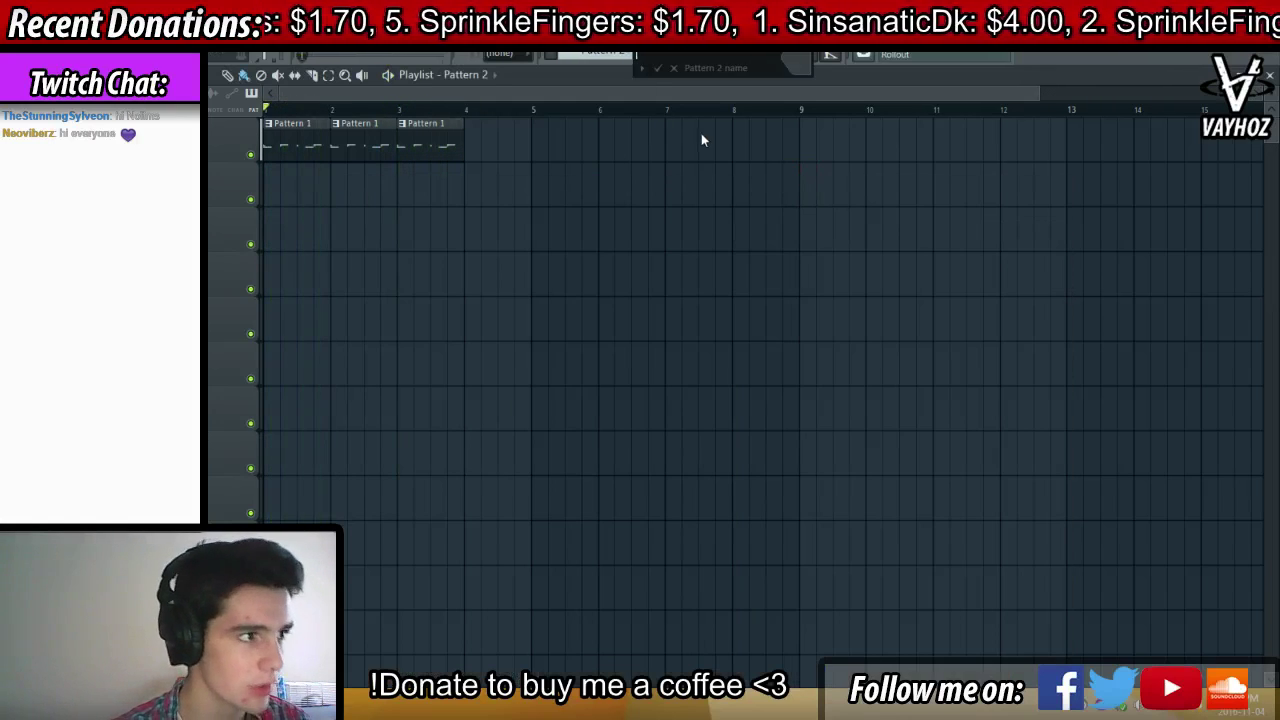
Add a Massive synth to the channel rack in Pattern 2
click(691, 55)
click(503, 388)
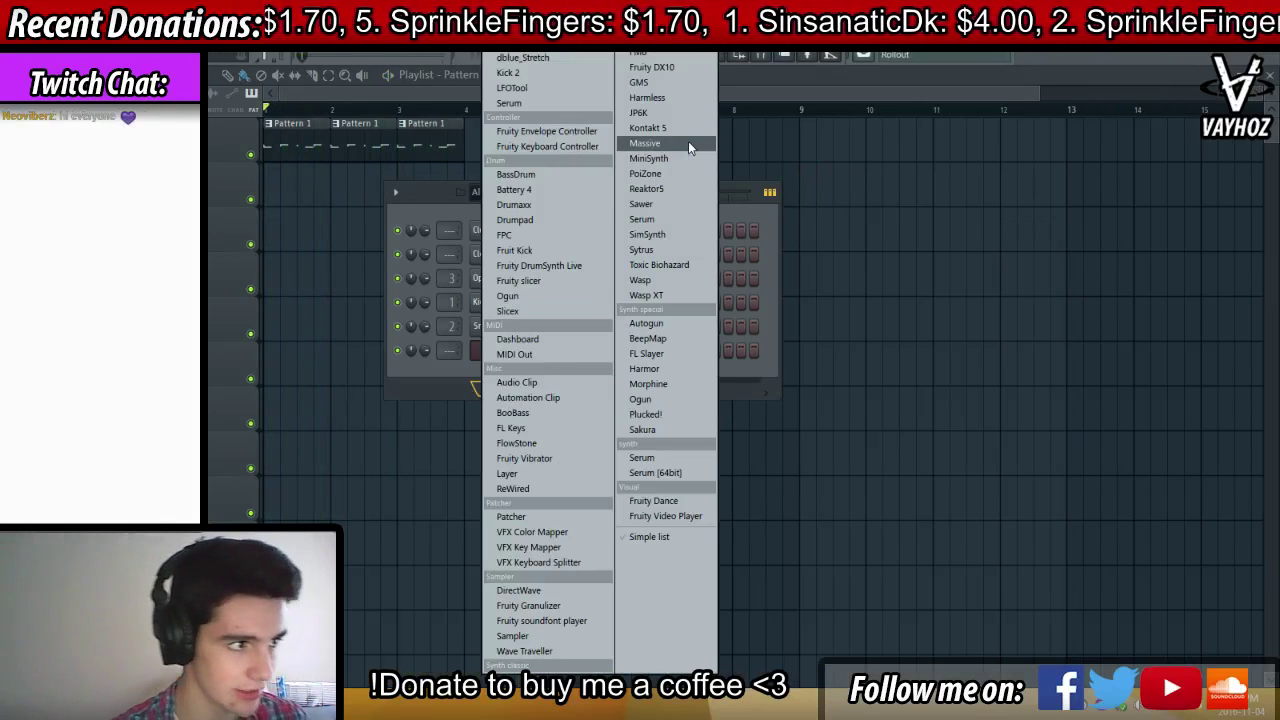
click(645, 143)
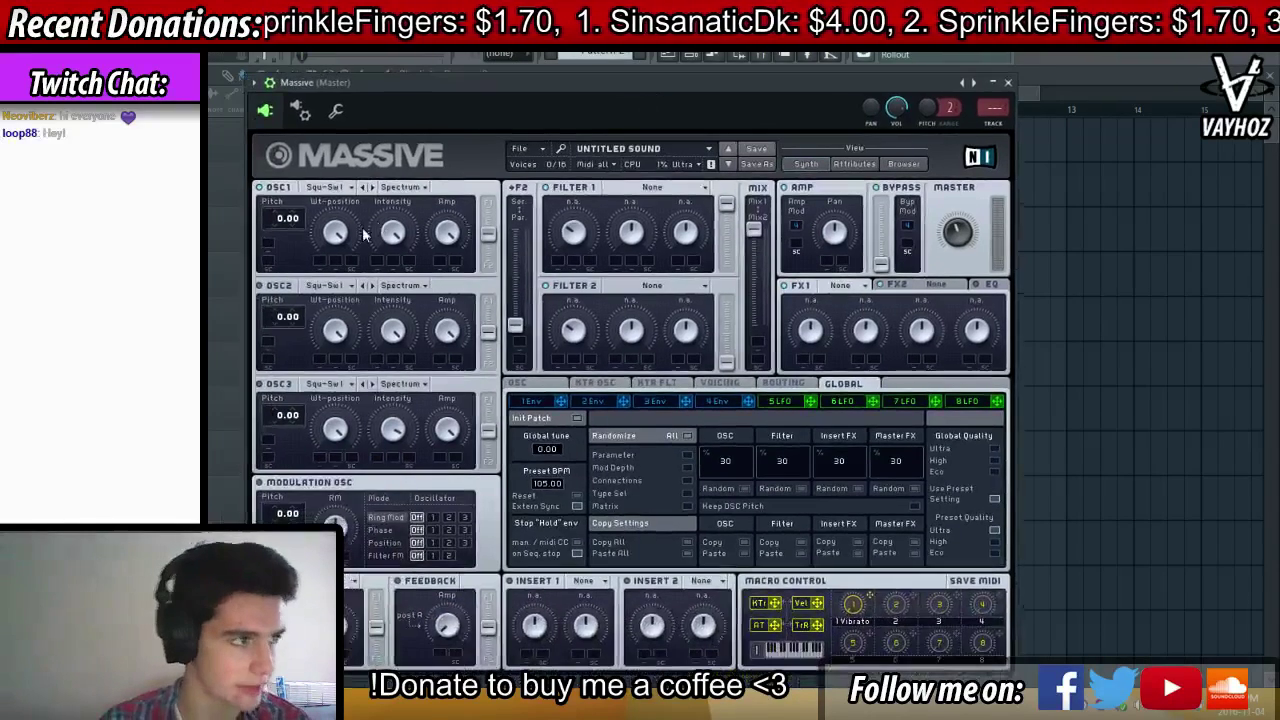
Set Massive's three oscillators to the Sin-Squ wavetable, with OSC2 pitched at 12.00 and OSC3 at 19.00
click(338, 189)
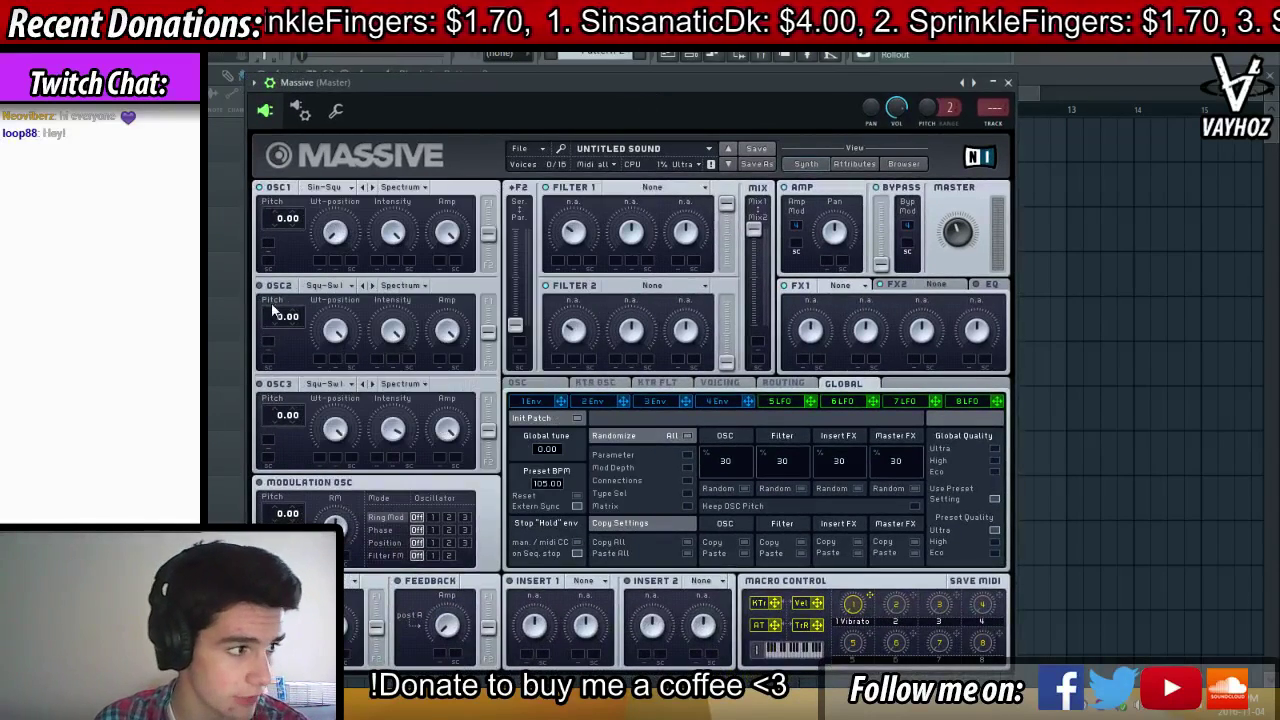
click(335, 285)
click(370, 343)
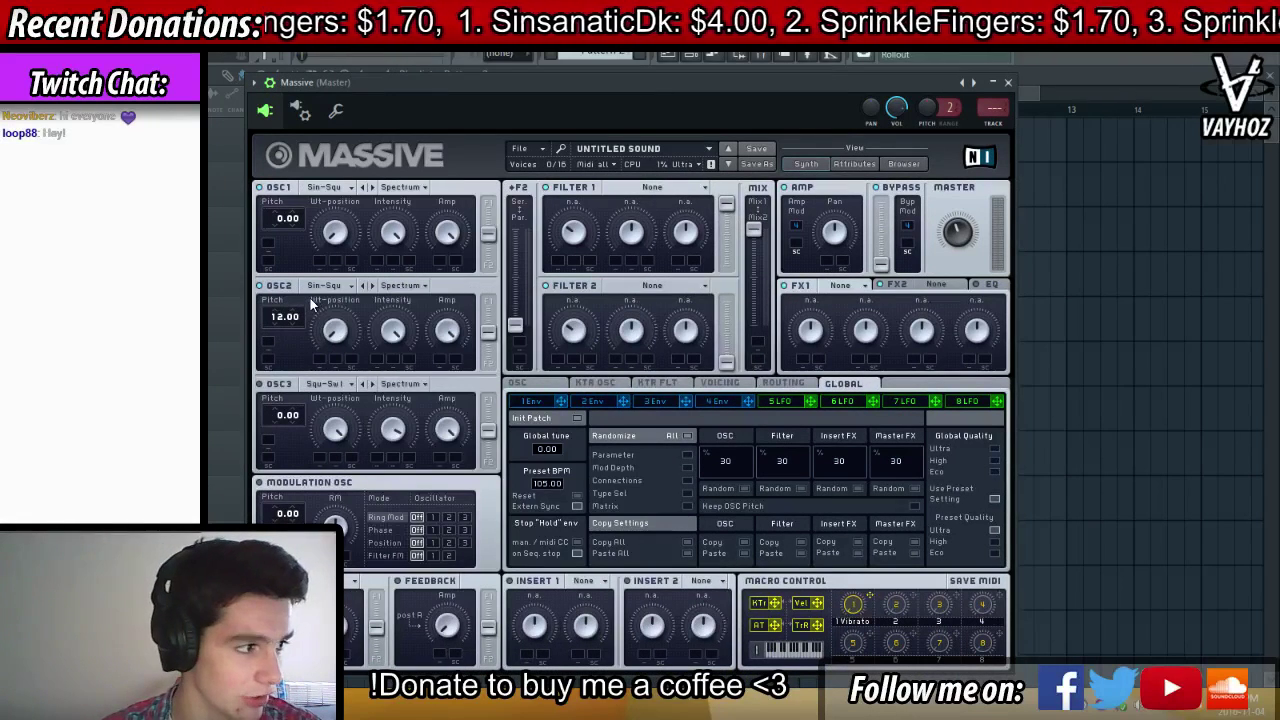
click(340, 385)
click(434, 390)
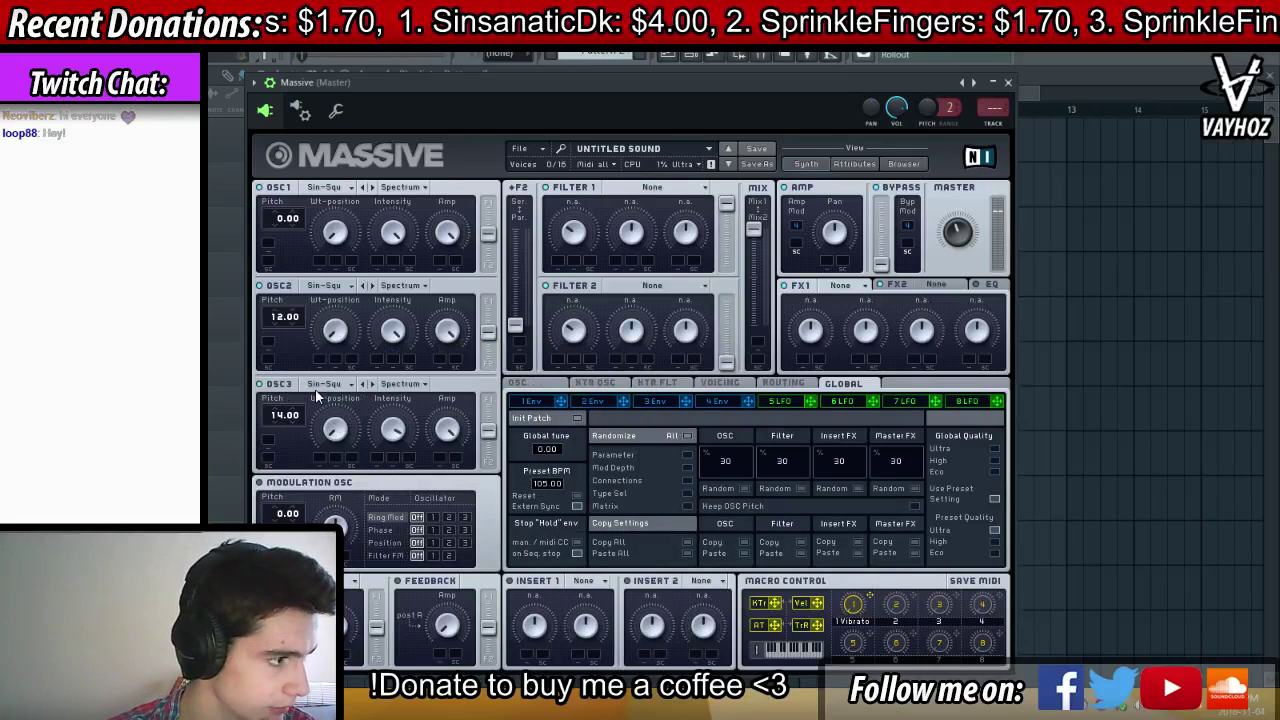
drag(316, 397, 328, 391)
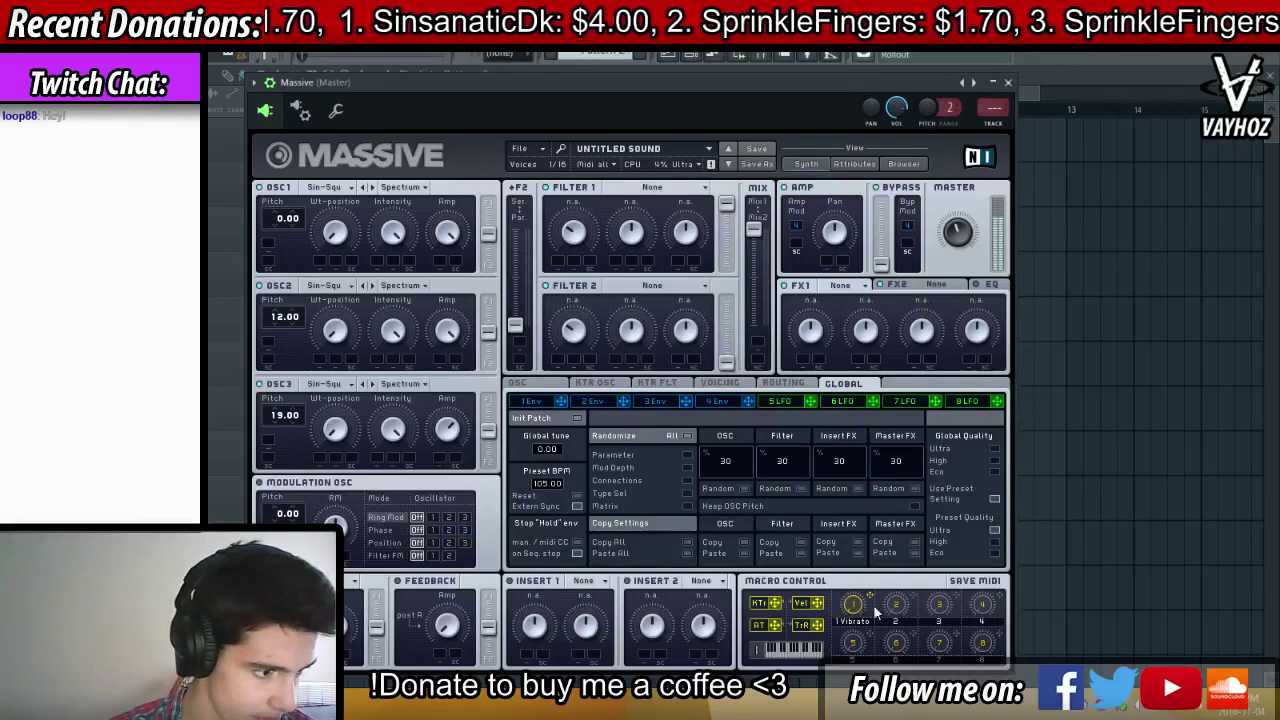
Load the Brauner Tube effect into Massive's FX1 slot
click(530, 383)
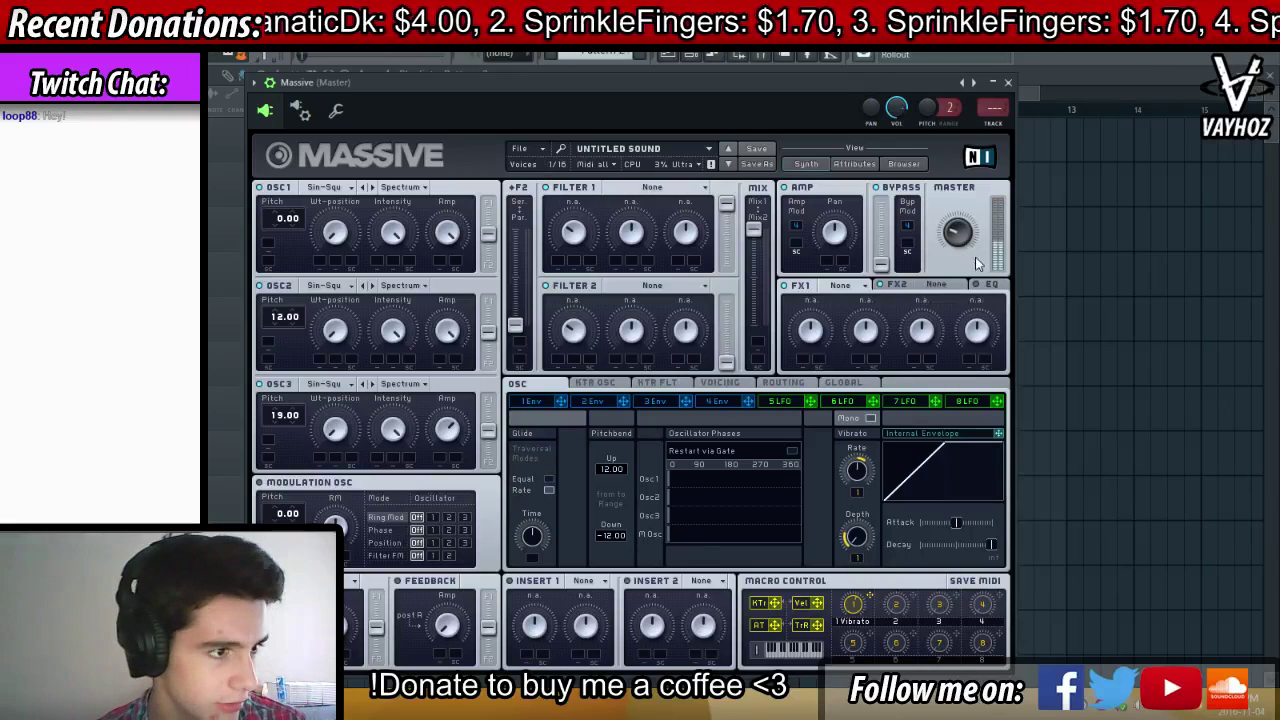
click(850, 285)
click(851, 285)
click(850, 286)
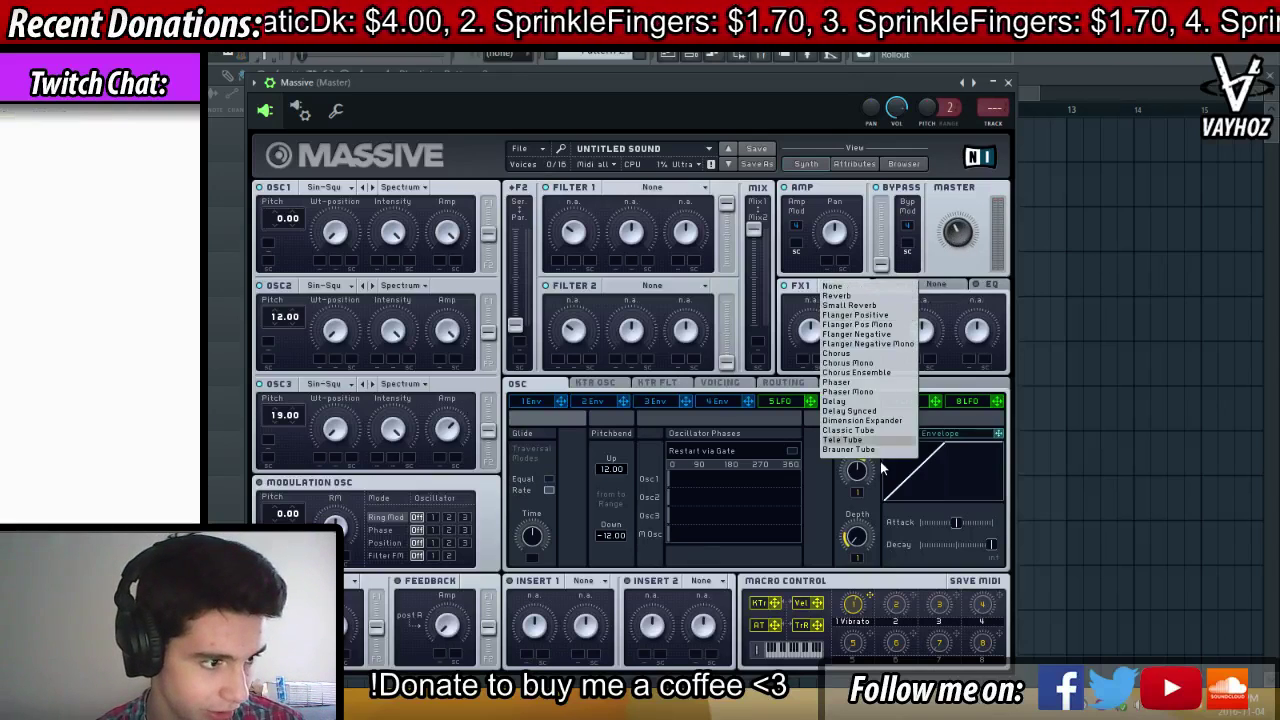
click(866, 452)
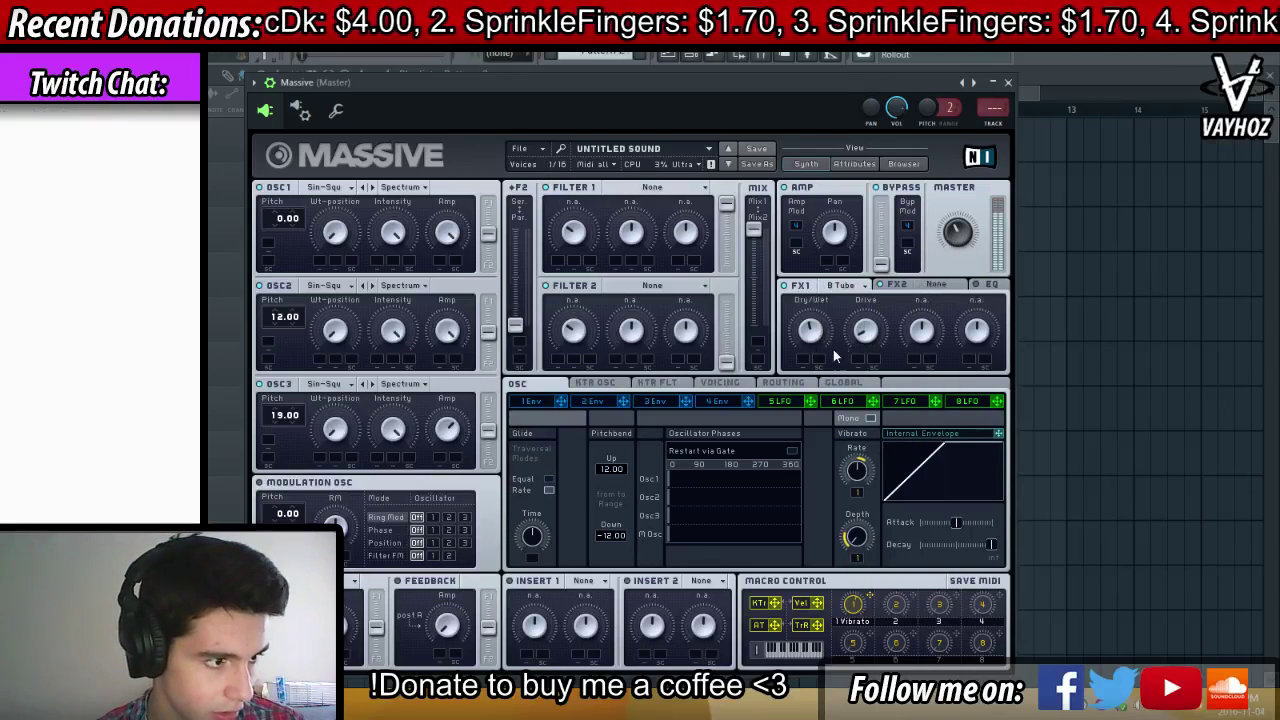
Adjust the decay time and lower the decay level of envelope 4, and load Chorus into FX2
click(730, 402)
drag(725, 537, 733, 600)
drag(685, 538, 758, 580)
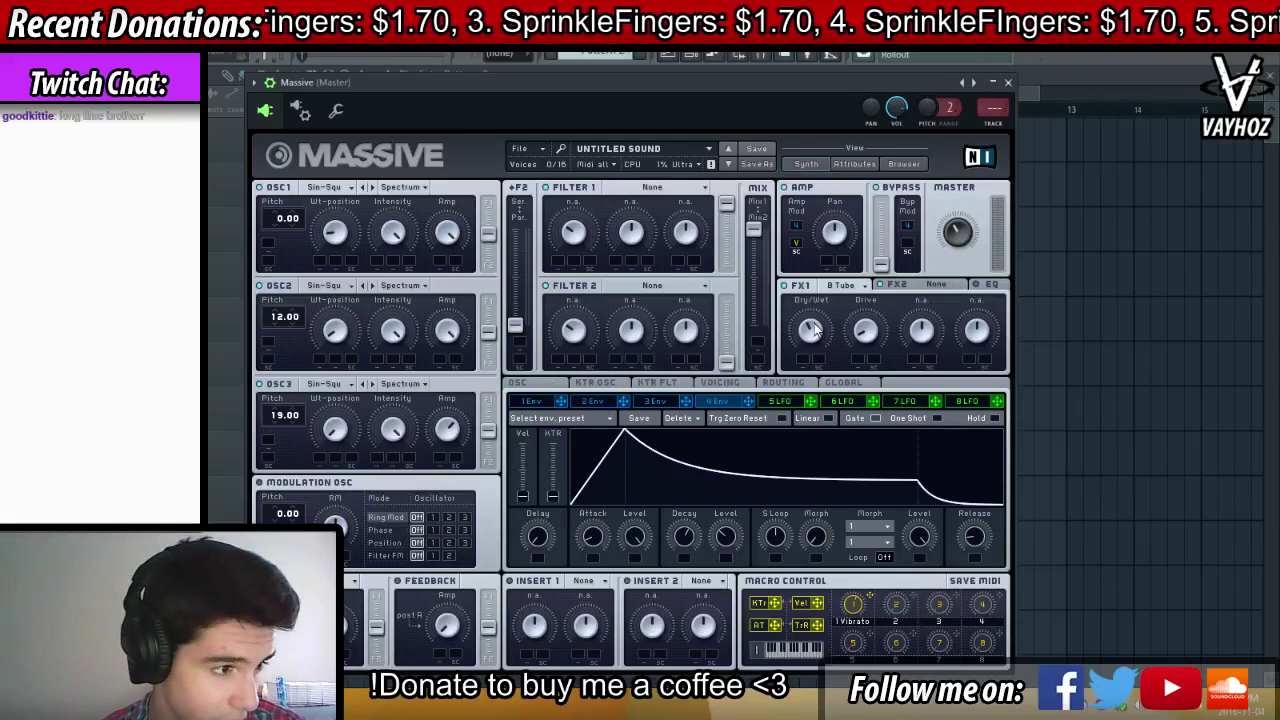
click(1008, 282)
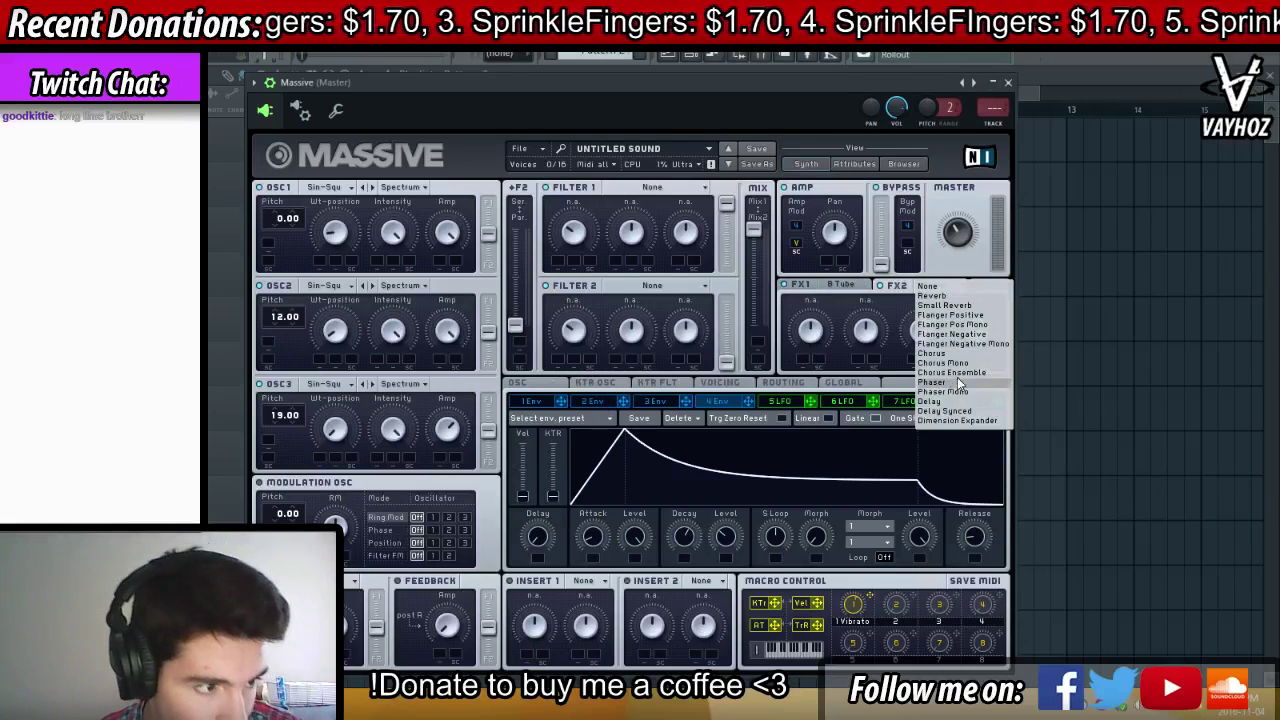
click(984, 353)
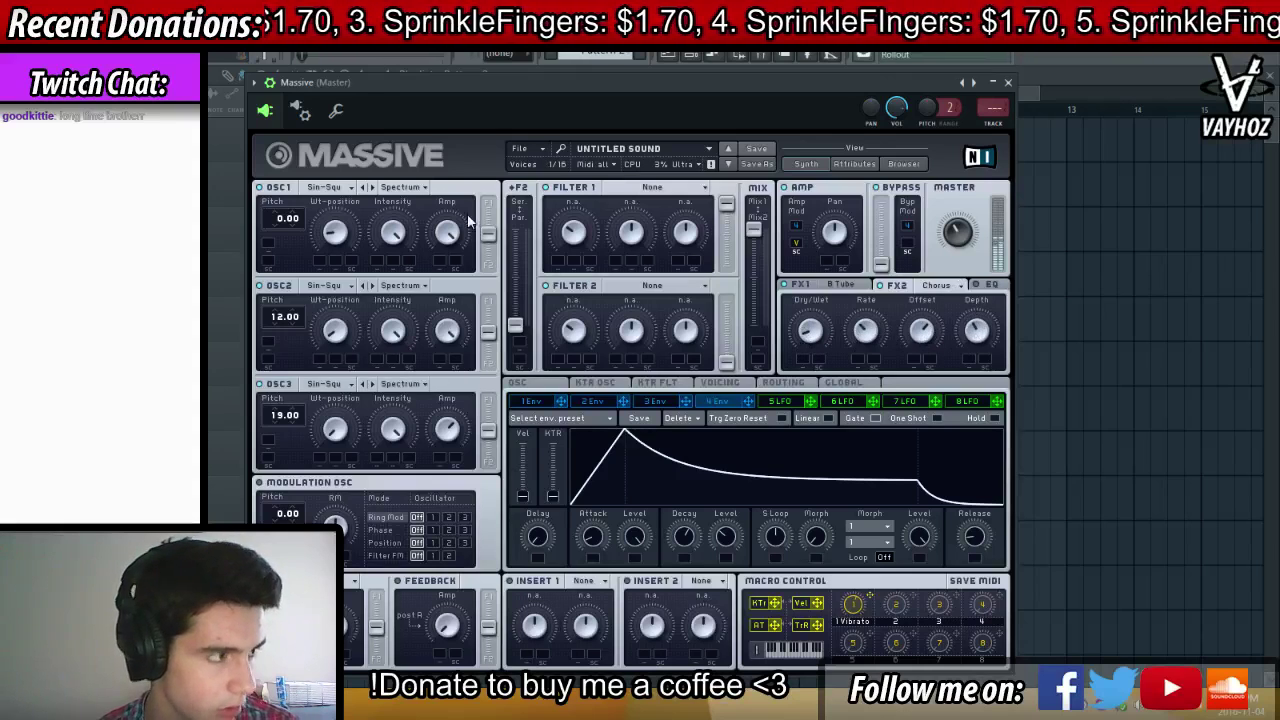
Rename the Massive channel as Electric Piano
key(F2)
text(Ele)
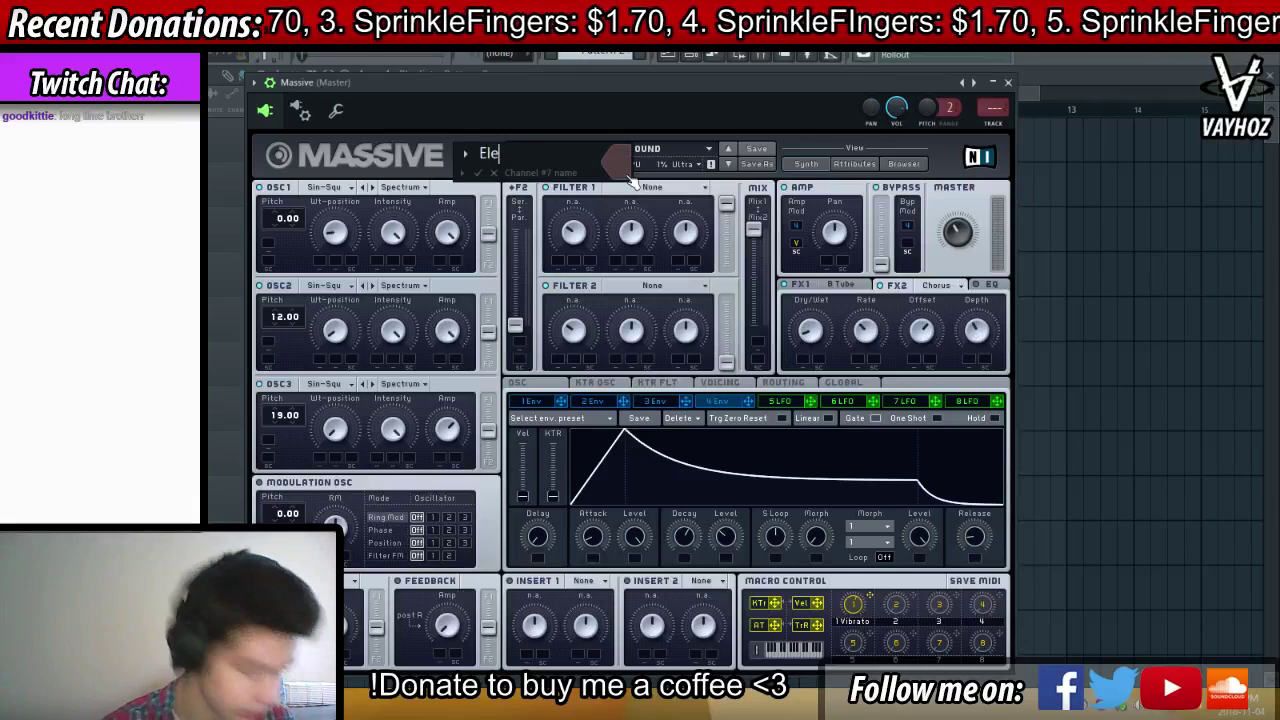
text(ctric Piano)
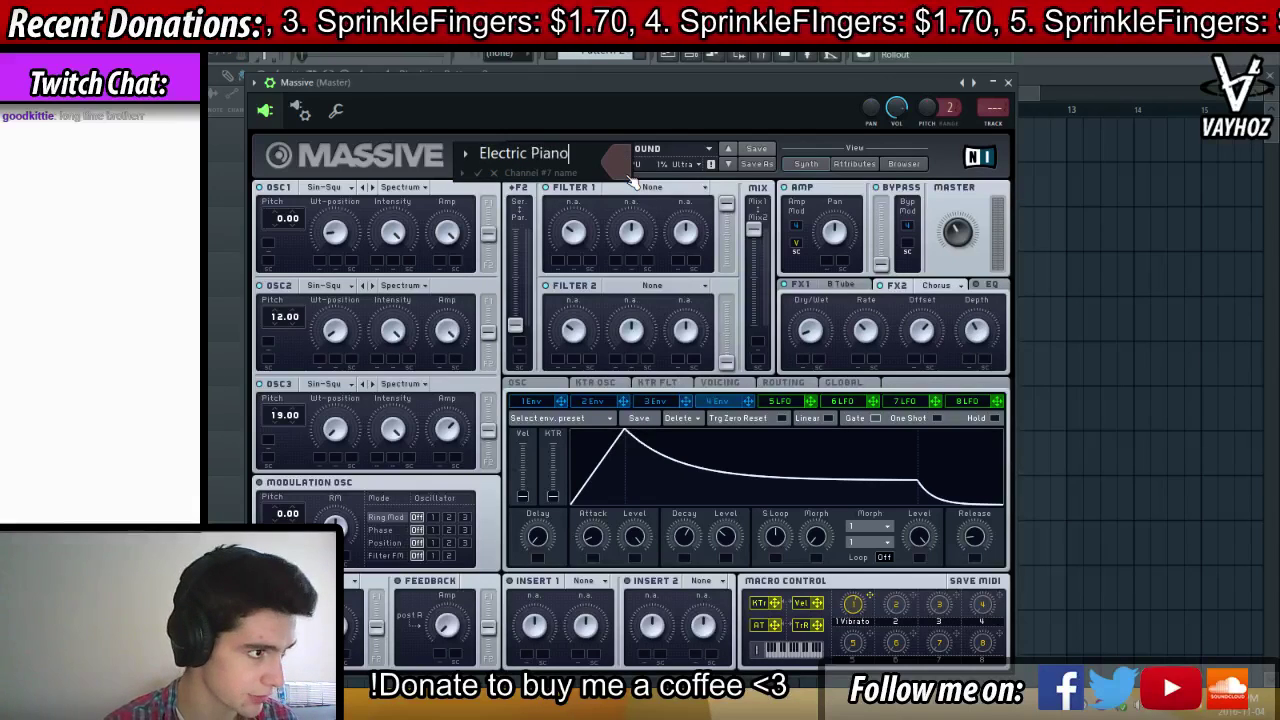
key(Return)
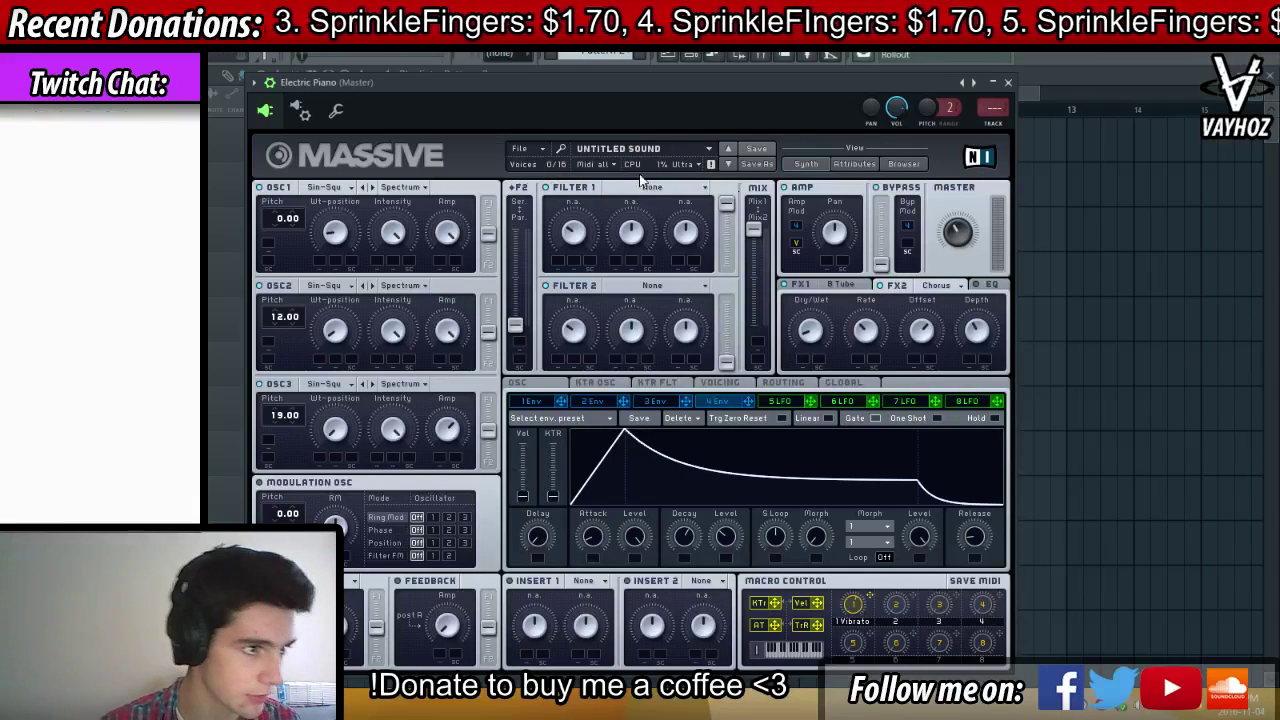
Route the Electric Piano channel to mixer track 4 and bring up the mixer
click(992, 125)
key(F12)
key(F6)
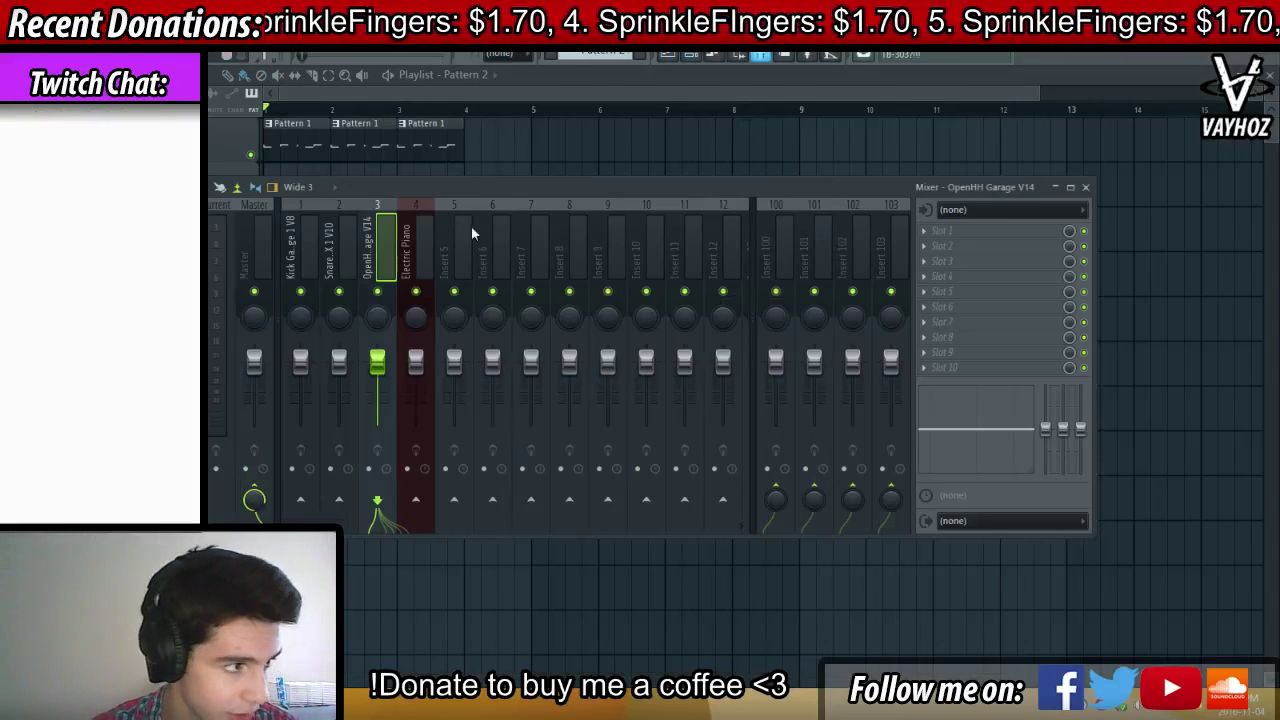
key(F9)
Color the kick, snare and open hi-hat mixer tracks red together
click(300, 245)
shift+click(371, 249)
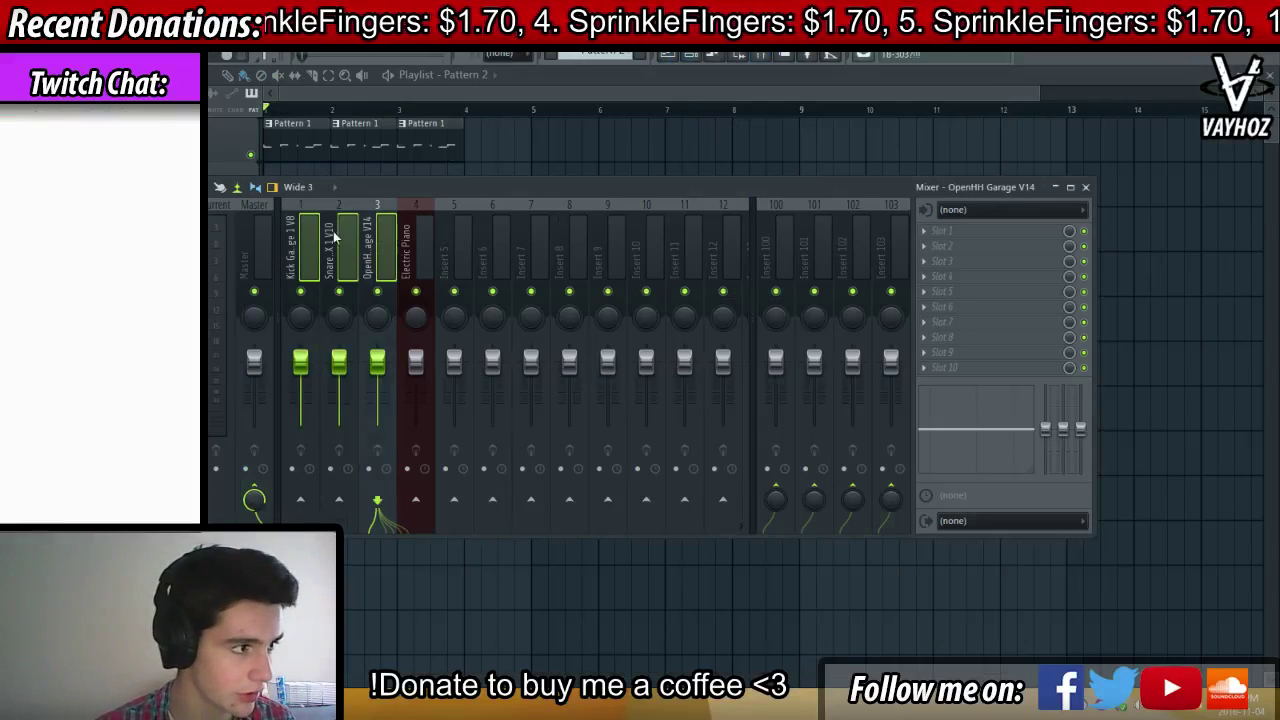
right_click(371, 230)
click(371, 220)
click(356, 206)
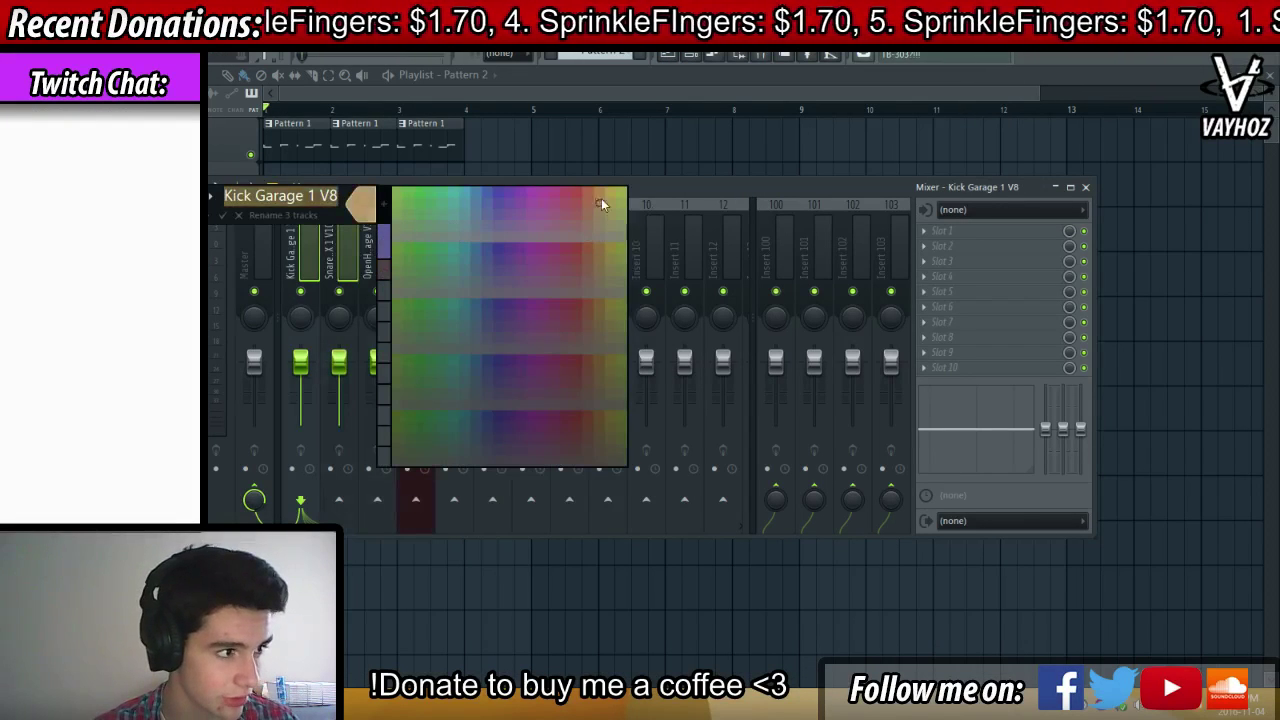
click(574, 195)
key(Return)
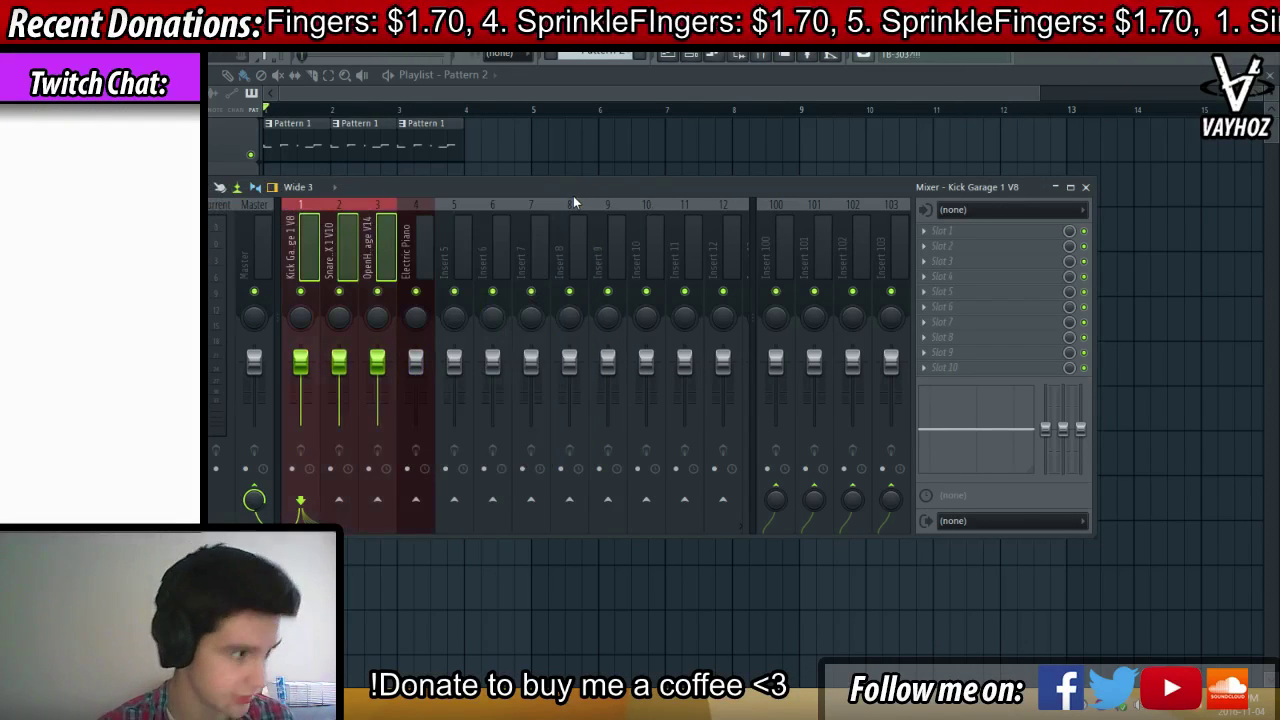
Rename mixer tracks 1, 2 and 3 as Kick, Snare and Hats
click(383, 239)
click(300, 253)
key(F2)
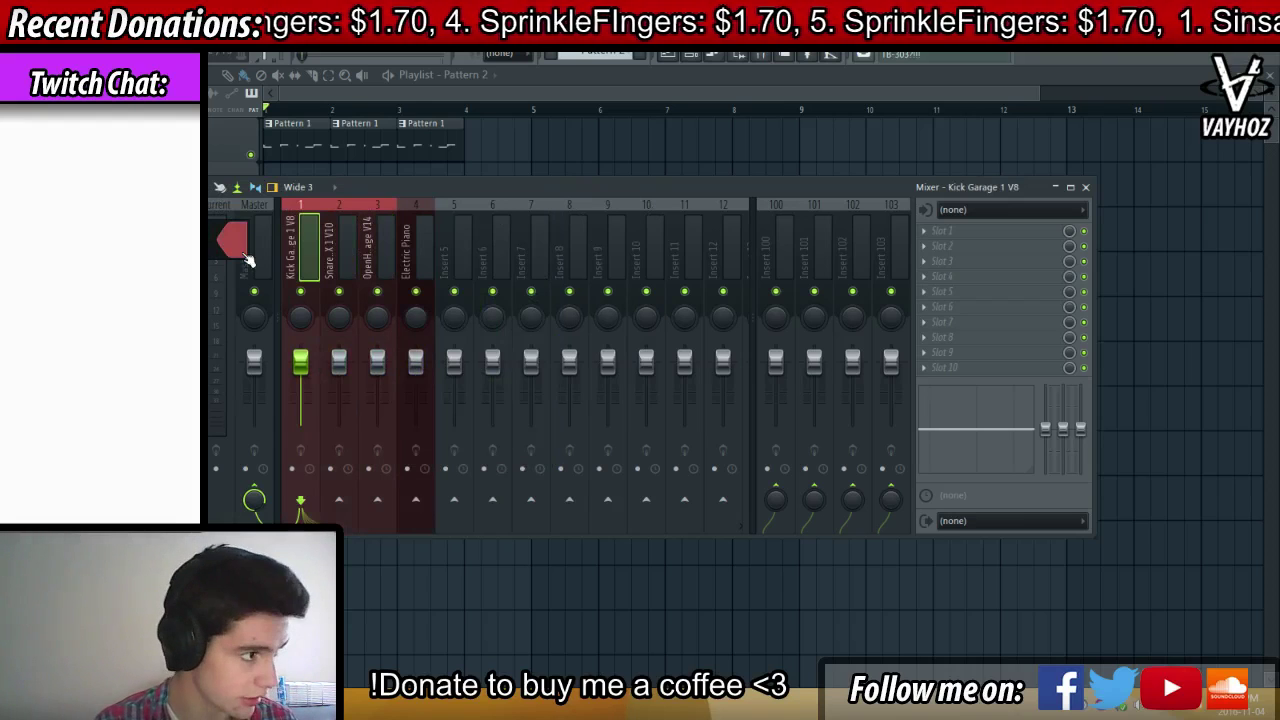
text(Kick)
key(Return)
key(Right)
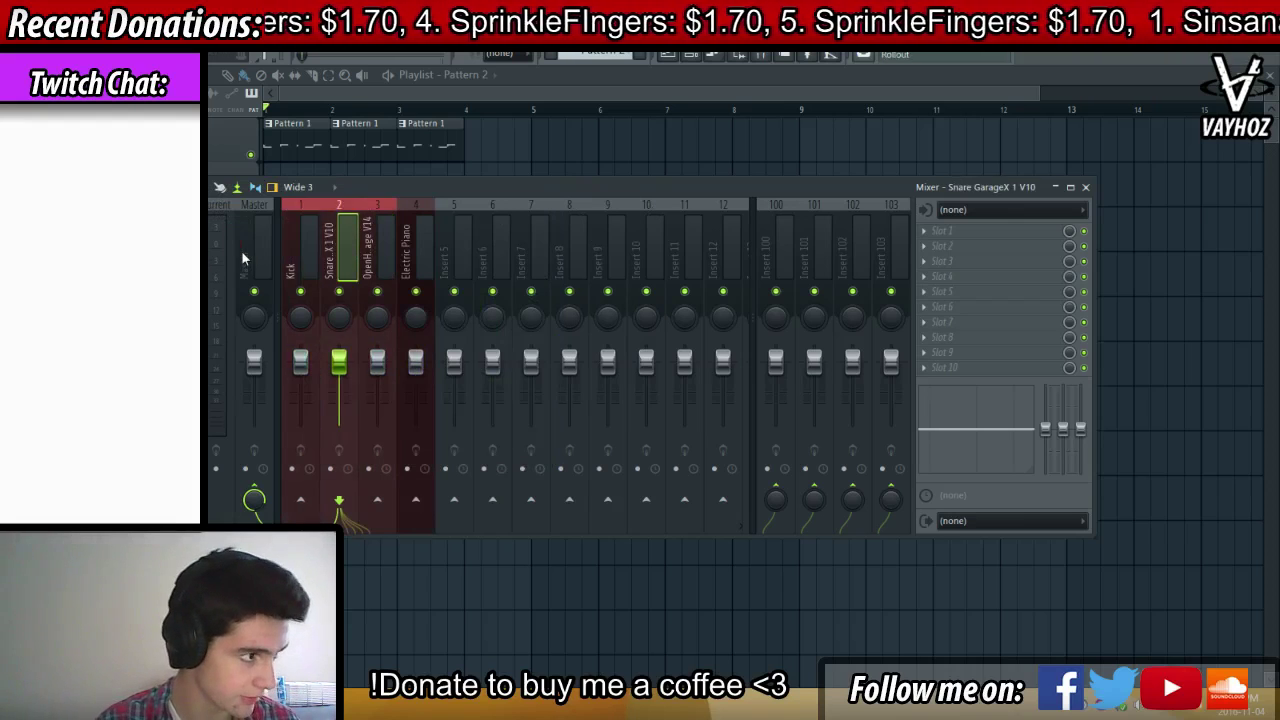
key(F2)
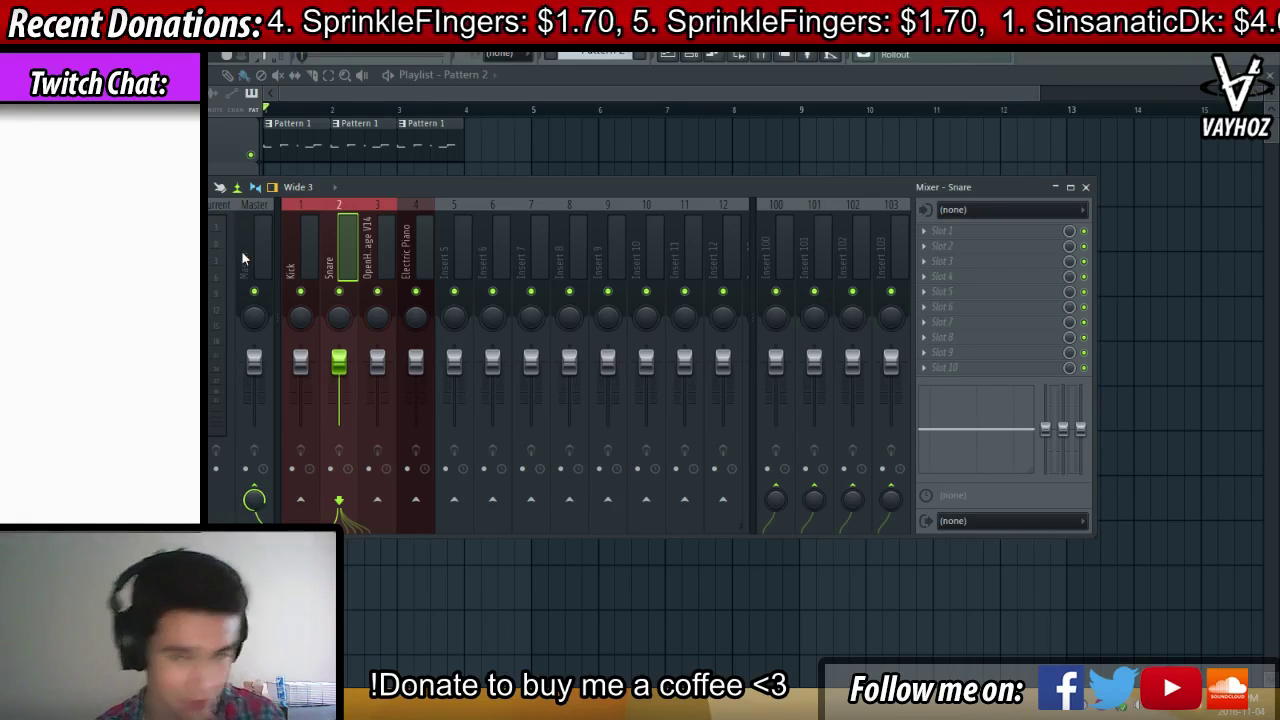
key(Right)
key(F2)
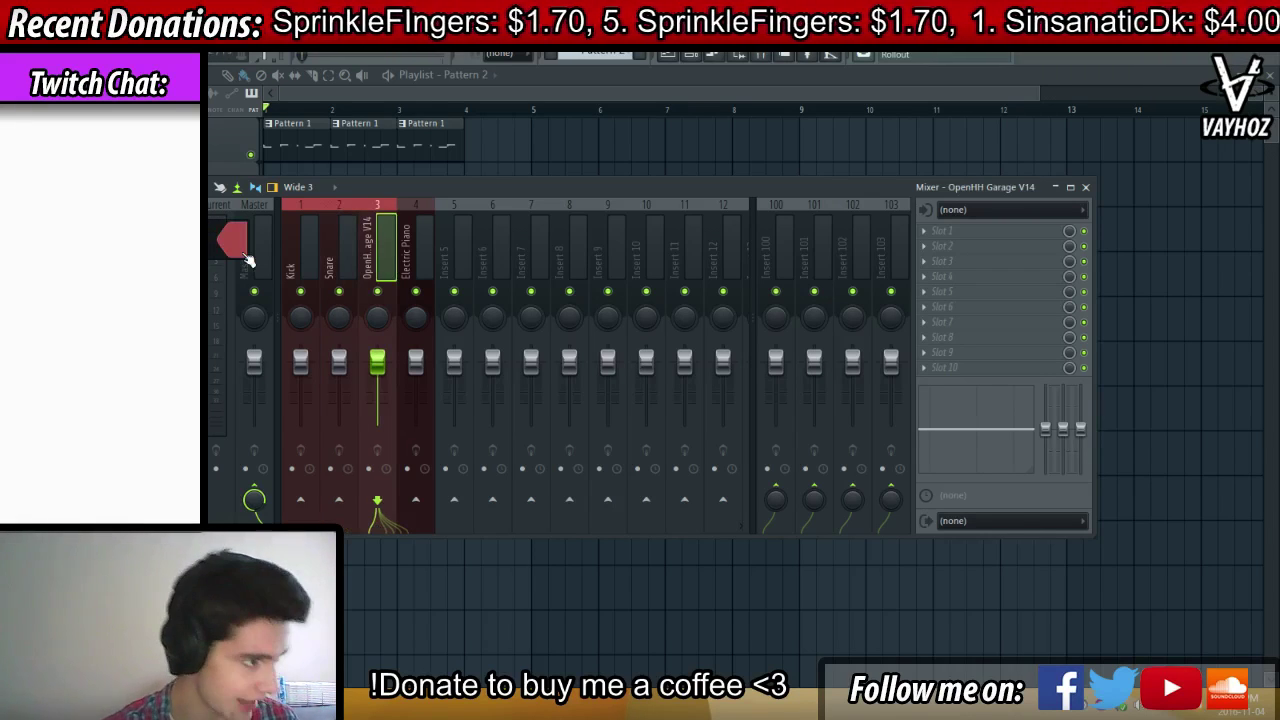
key(Right)
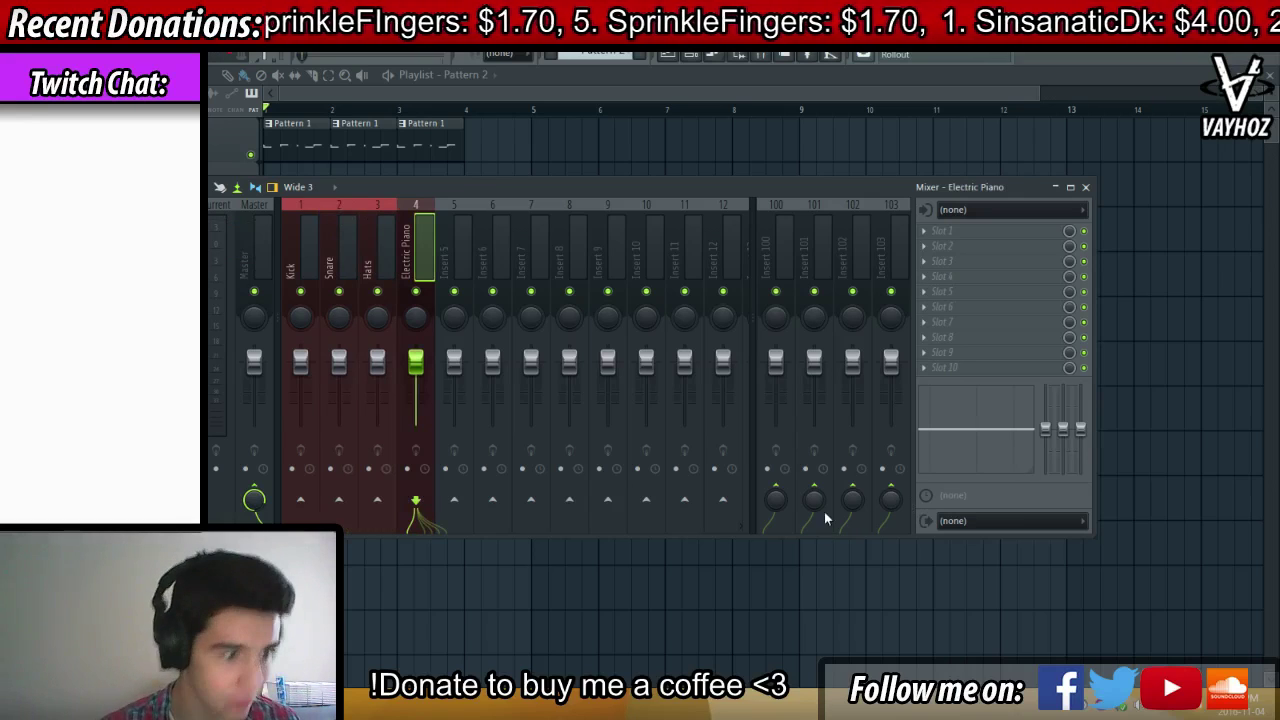
Load Fruity Reeverb 2 in the first effect slot of mixer insert 101 and turn its dry level fully down
click(810, 252)
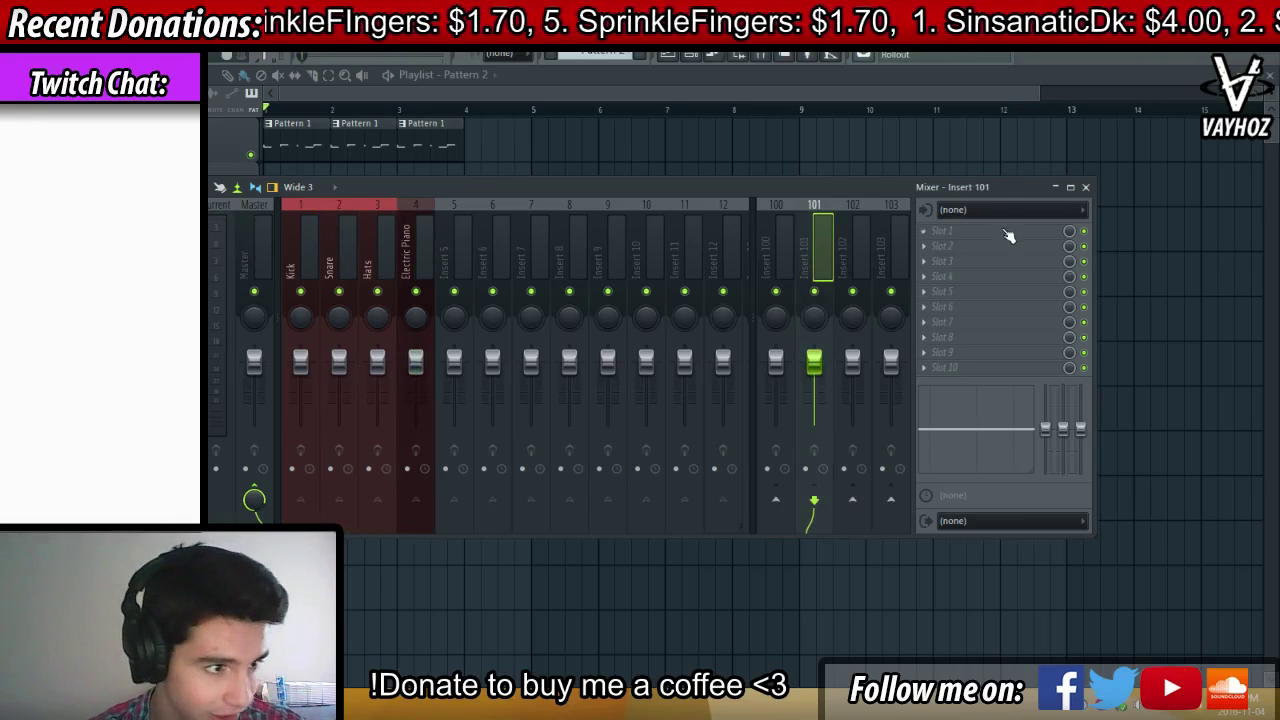
click(1006, 233)
click(880, 275)
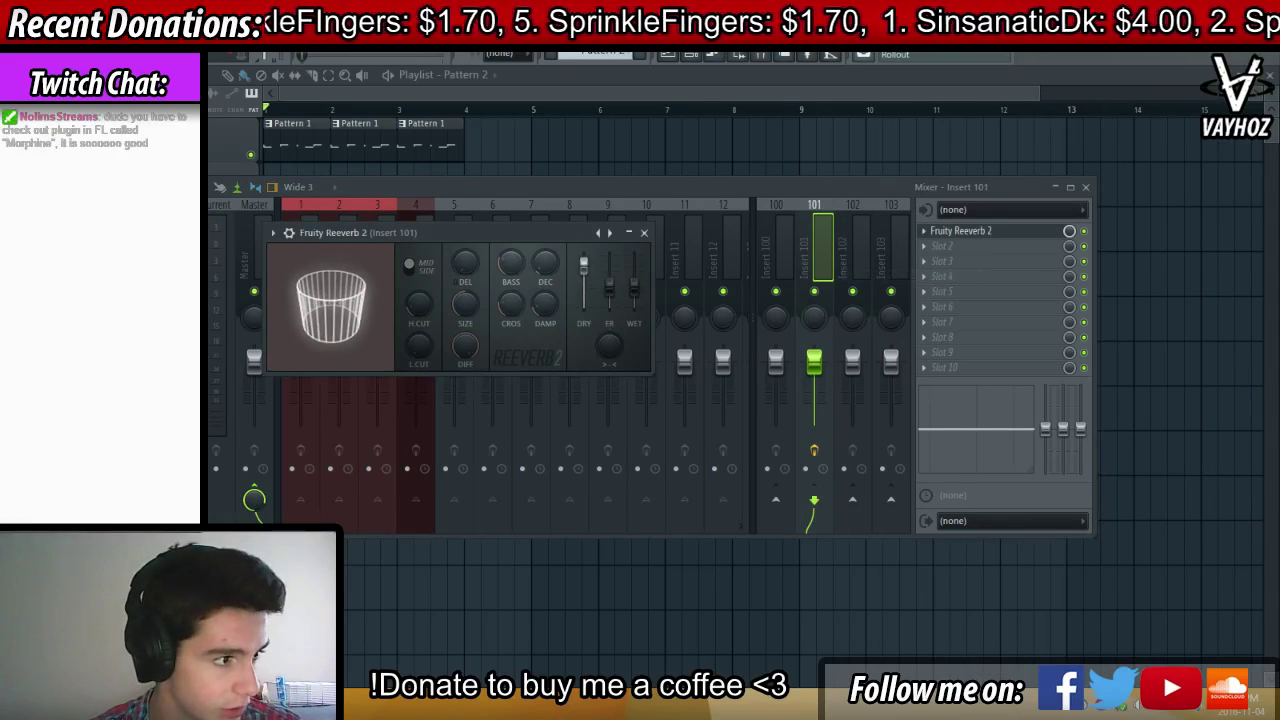
drag(584, 264, 584, 312)
key(space)
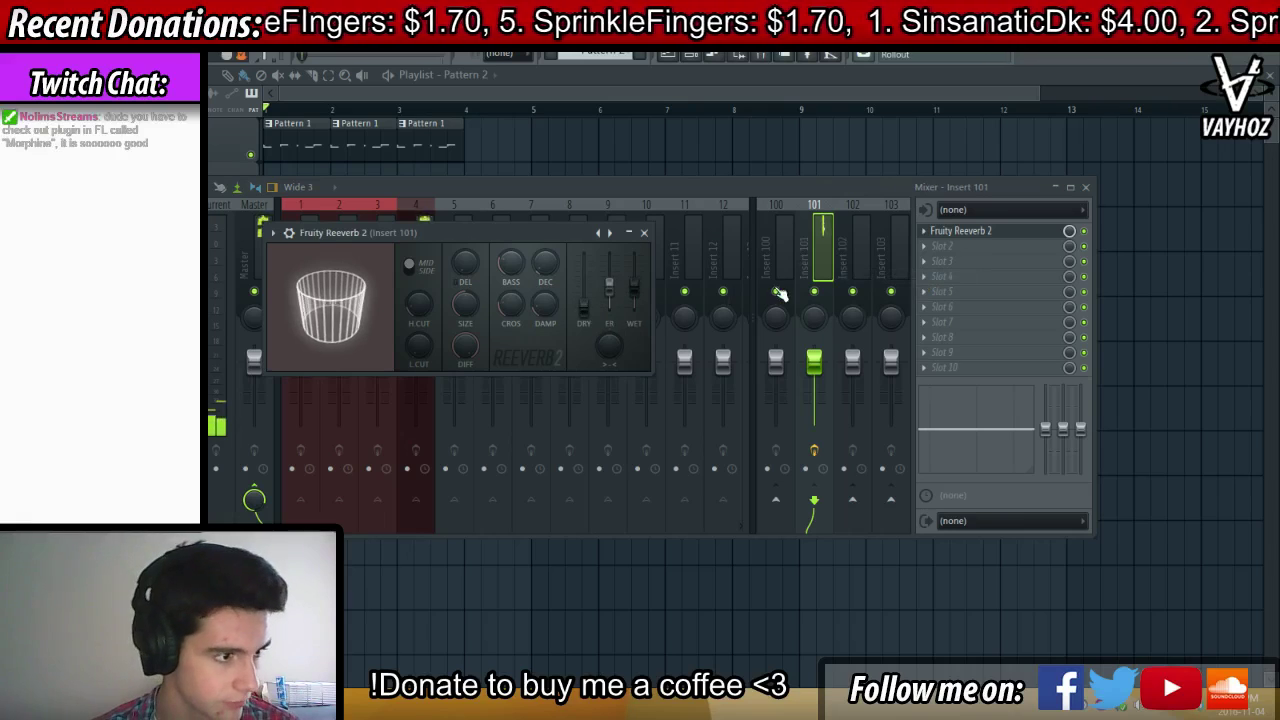
Send the Electric Piano mixer track to the reverb on insert 101
click(645, 233)
click(452, 252)
click(414, 251)
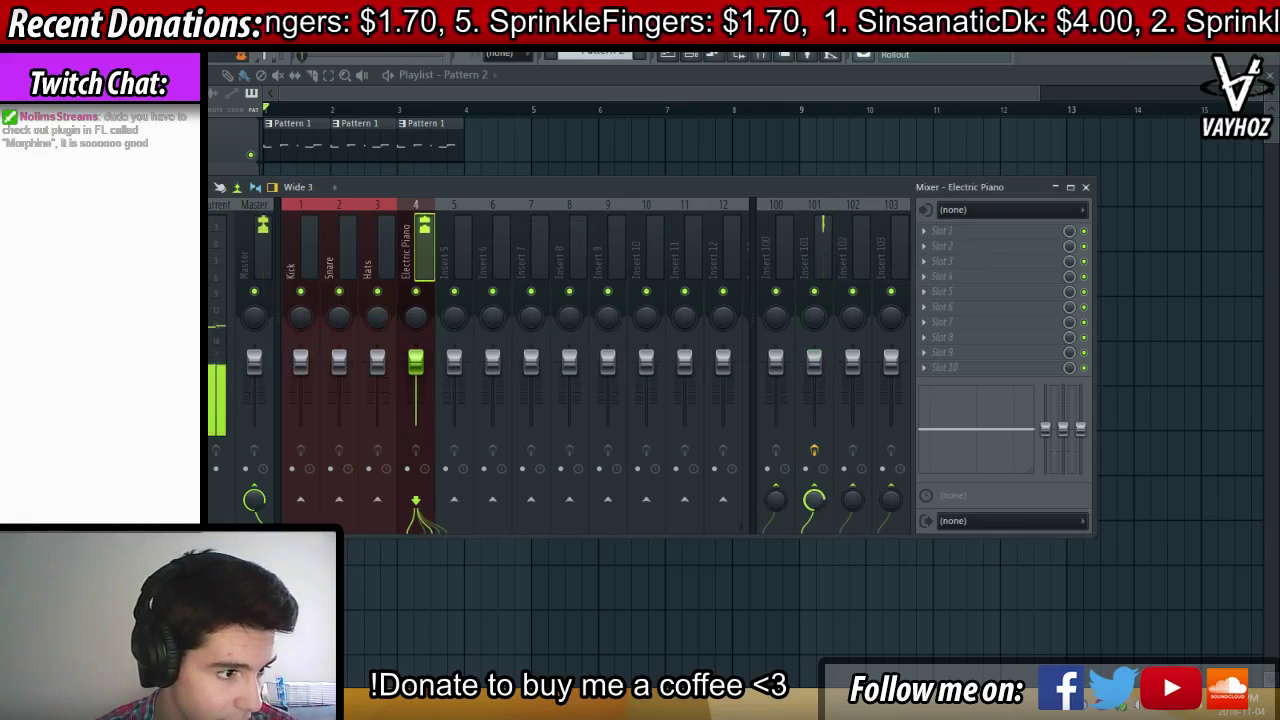
click(814, 262)
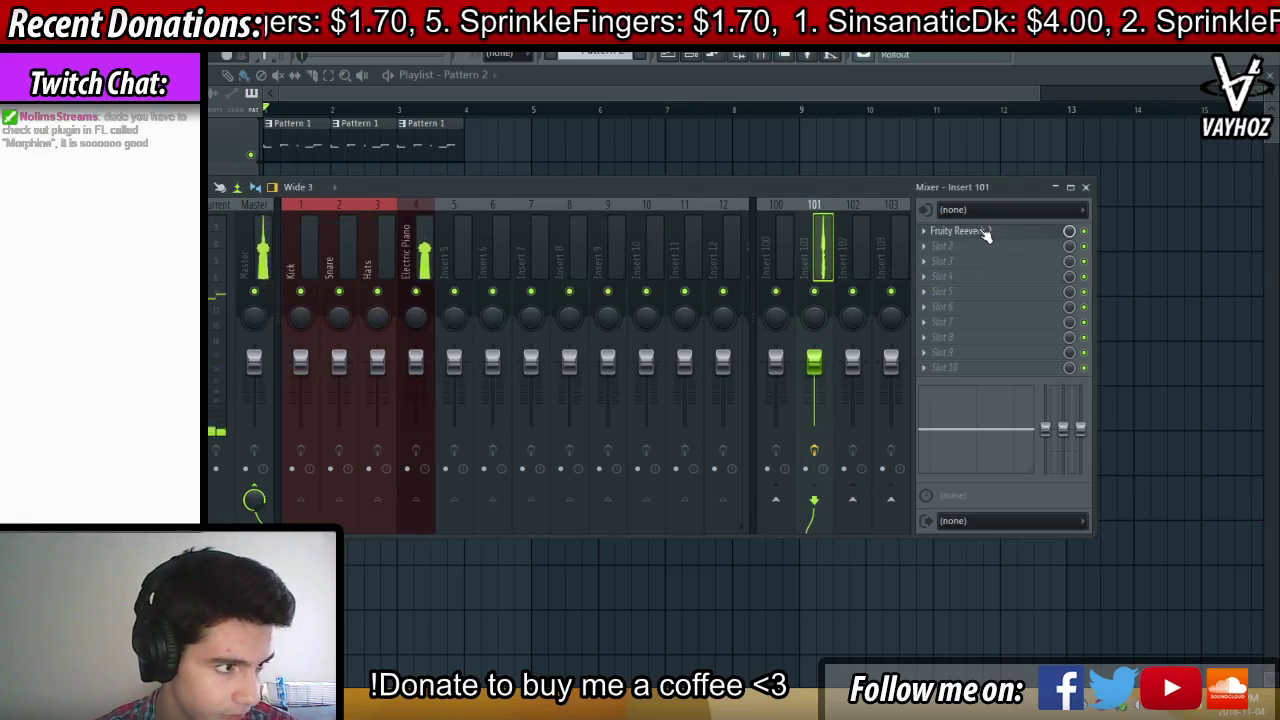
Inspect the Fruity Reeverb 2 settings on insert 101 and lower the Electric Piano mixer track to about -2.3 dB during playback
click(982, 231)
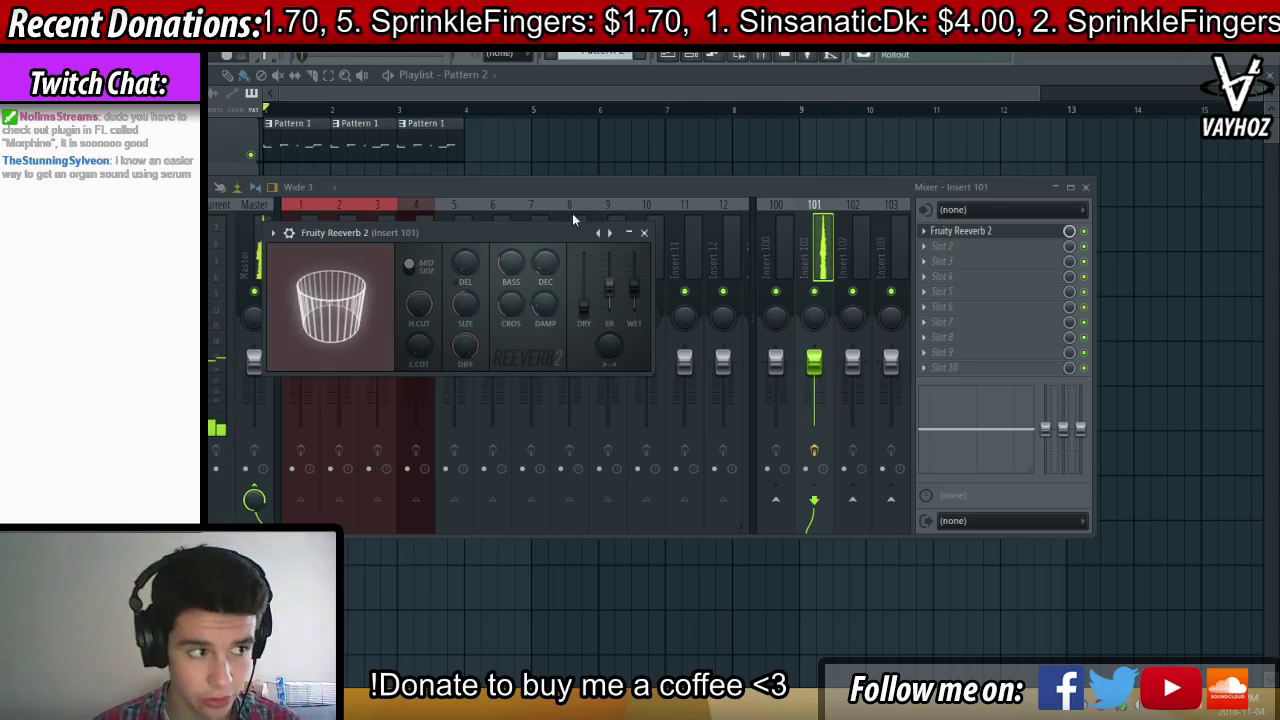
click(644, 232)
click(422, 268)
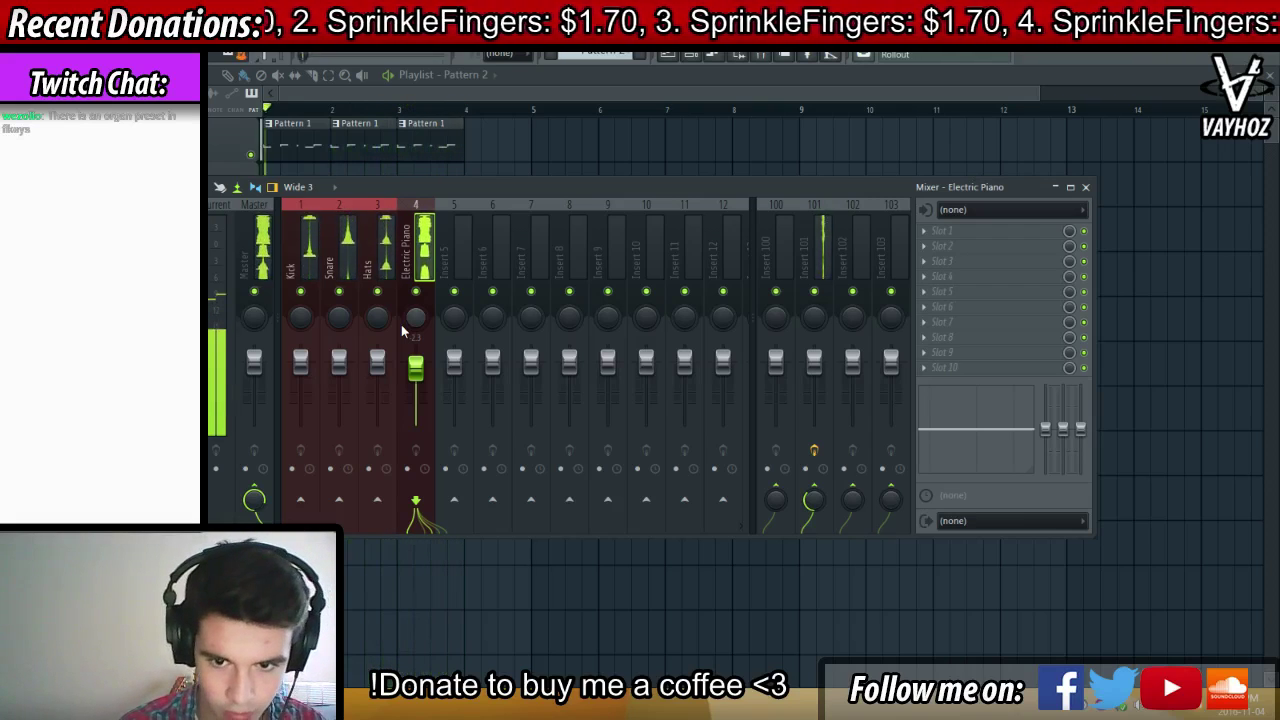
key(space)
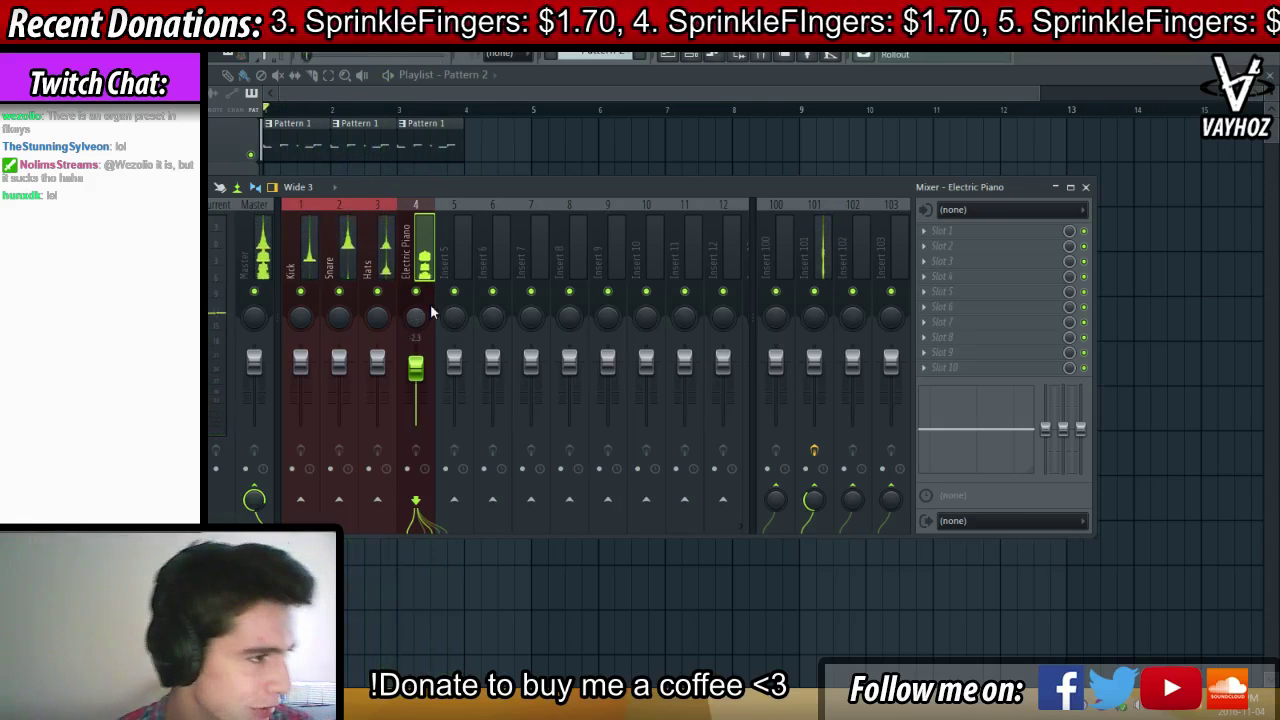
key(space)
In the Electric Piano's Massive, set Filter 1 to Lowpass 4 and modulate its cutoff with envelope 1
key(F9)
key(F6)
right_click(534, 369)
click(502, 377)
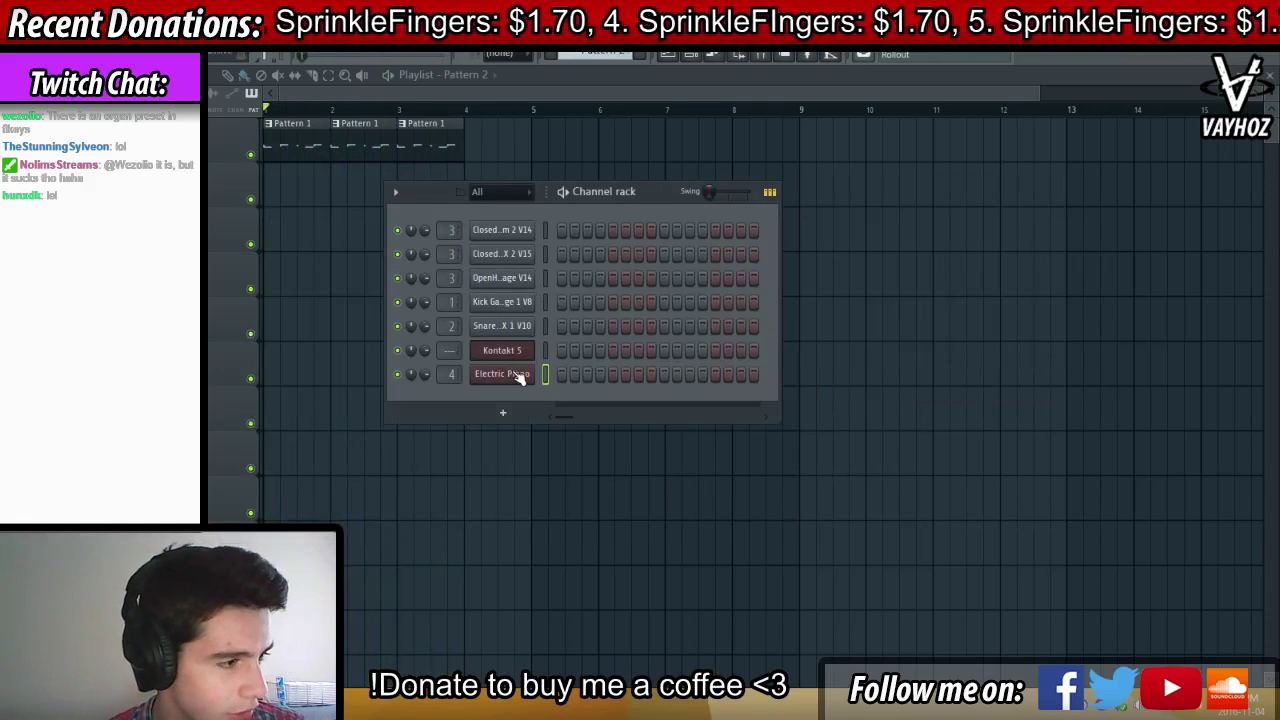
click(518, 377)
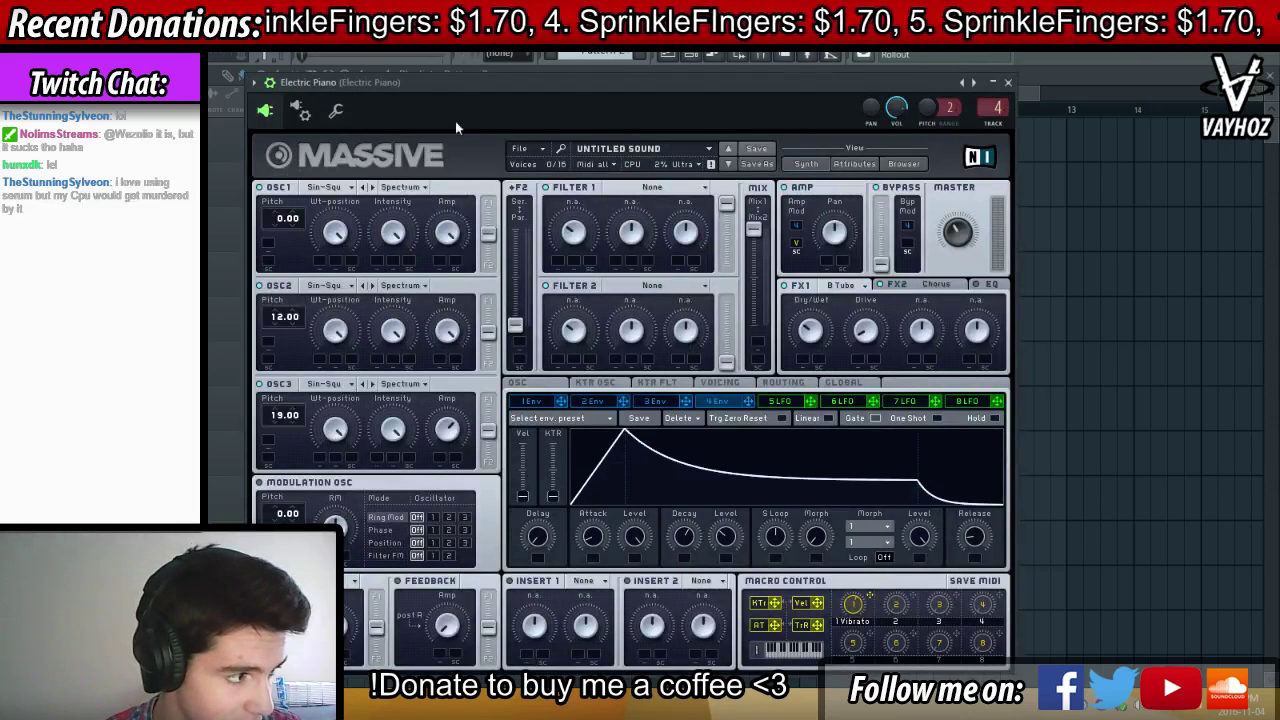
click(647, 189)
click(620, 207)
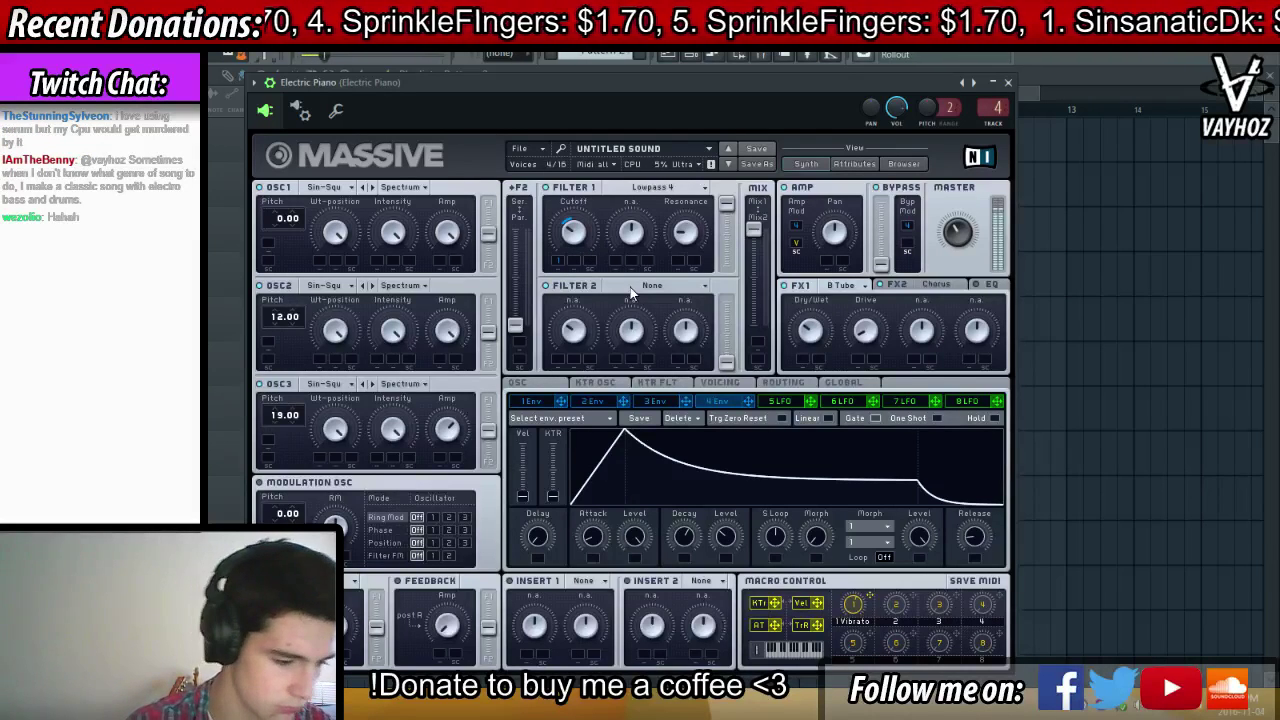
Draw a half-bar chord of C3, C4, D#4 and G4 at the start of the Electric Piano's piano roll in Pattern 2
key(Escape)
right_click(524, 376)
click(557, 375)
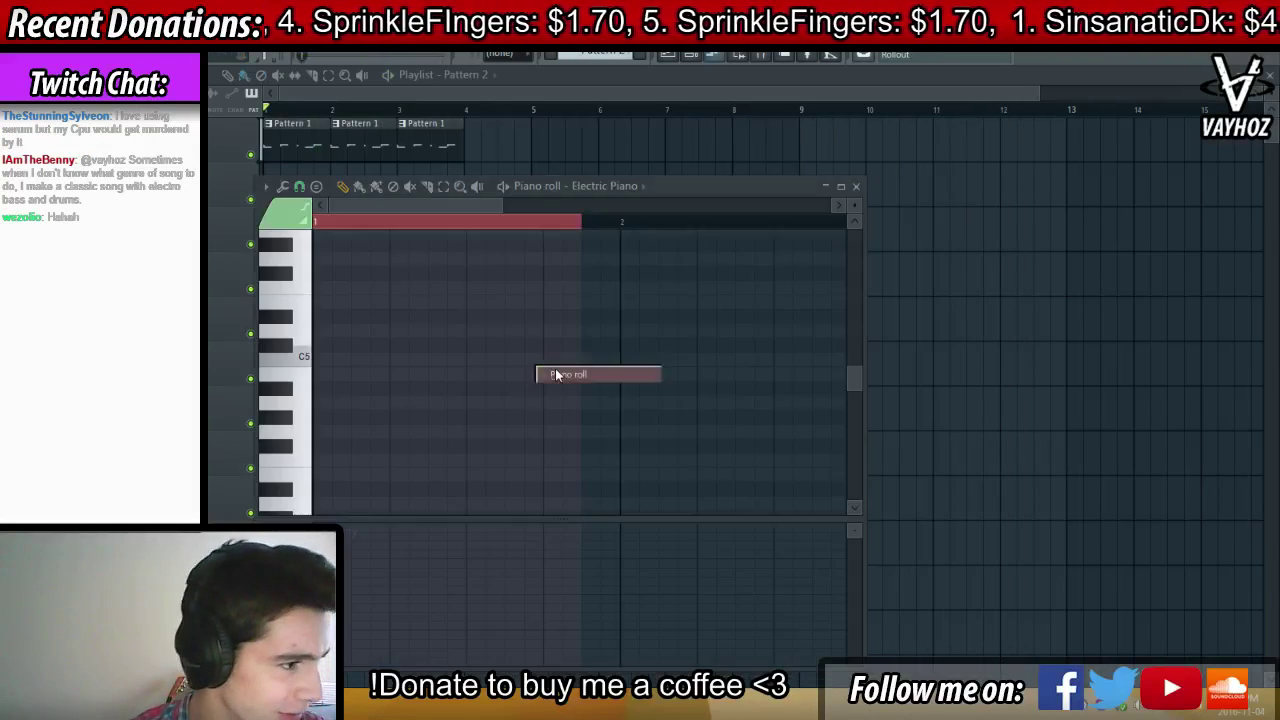
scroll(374, 363, up, 2)
drag(328, 340, 298, 326)
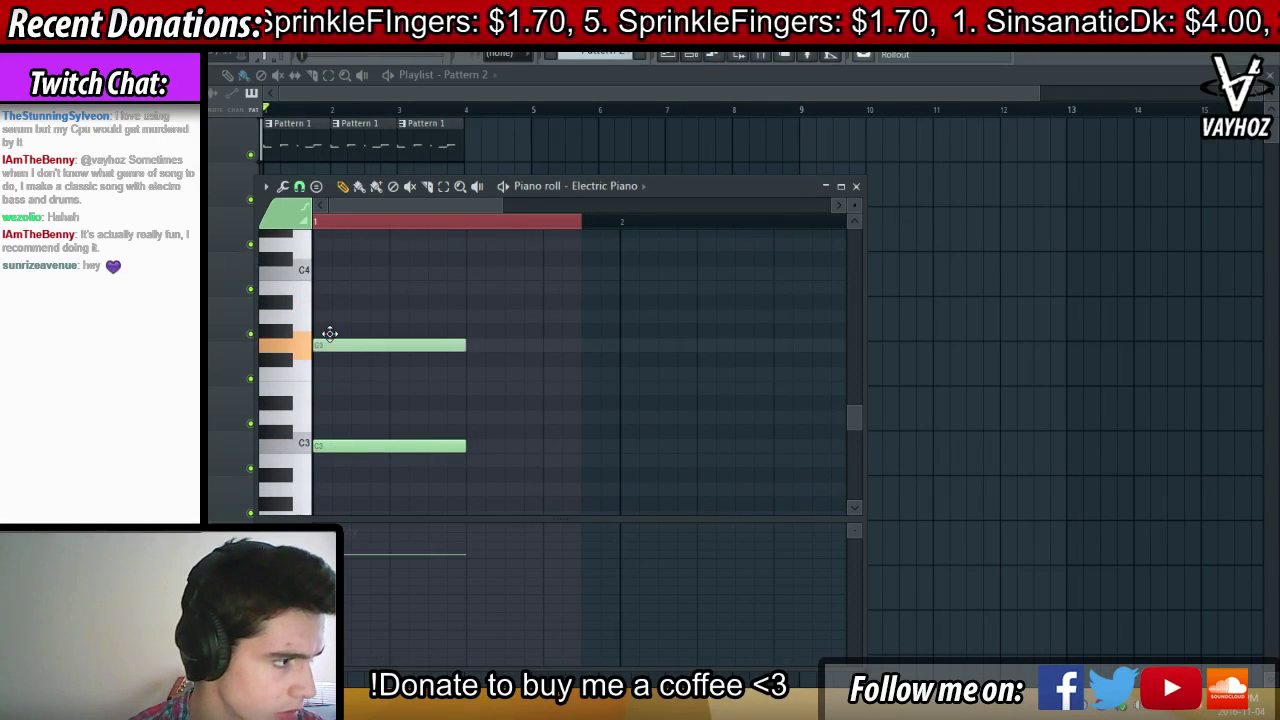
drag(324, 284, 323, 264)
right_click(367, 345)
scroll(360, 325, up, 2)
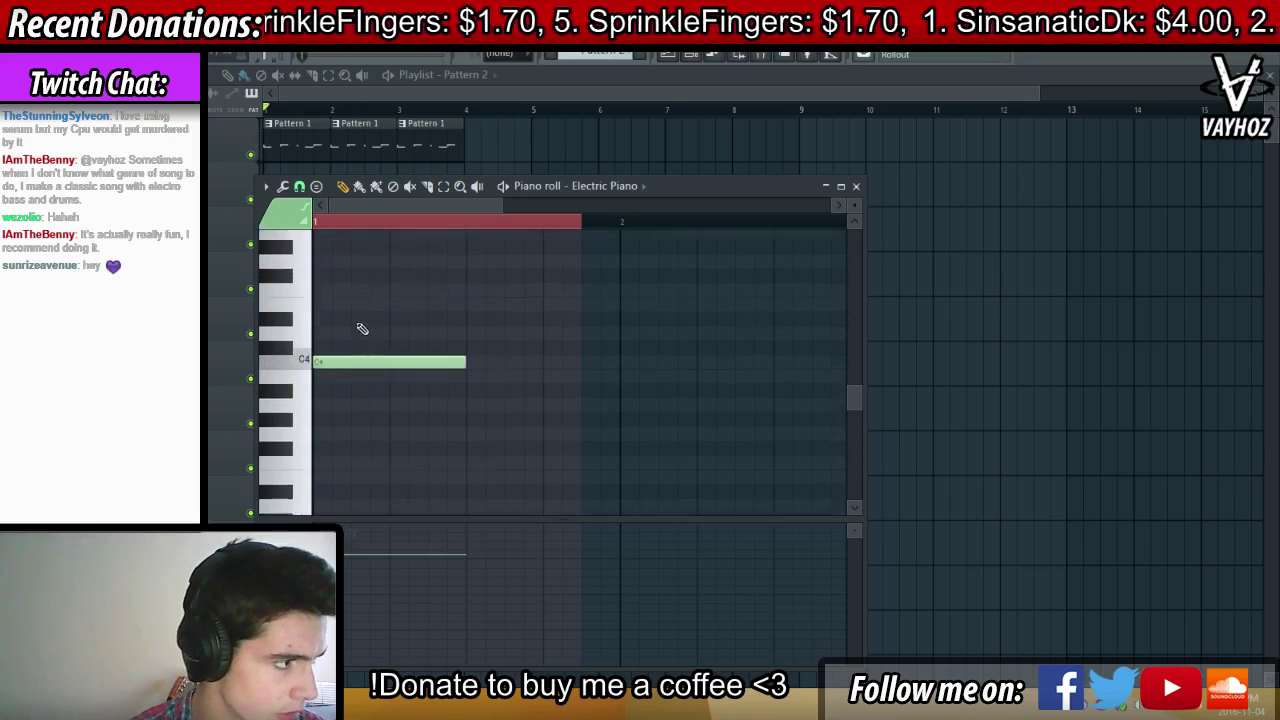
click(350, 318)
scroll(344, 317, up, 1)
click(320, 302)
Place Pattern 2 at bar 1 on the second playlist track and play the Electric Piano chord with the drums
key(space)
key(Escape)
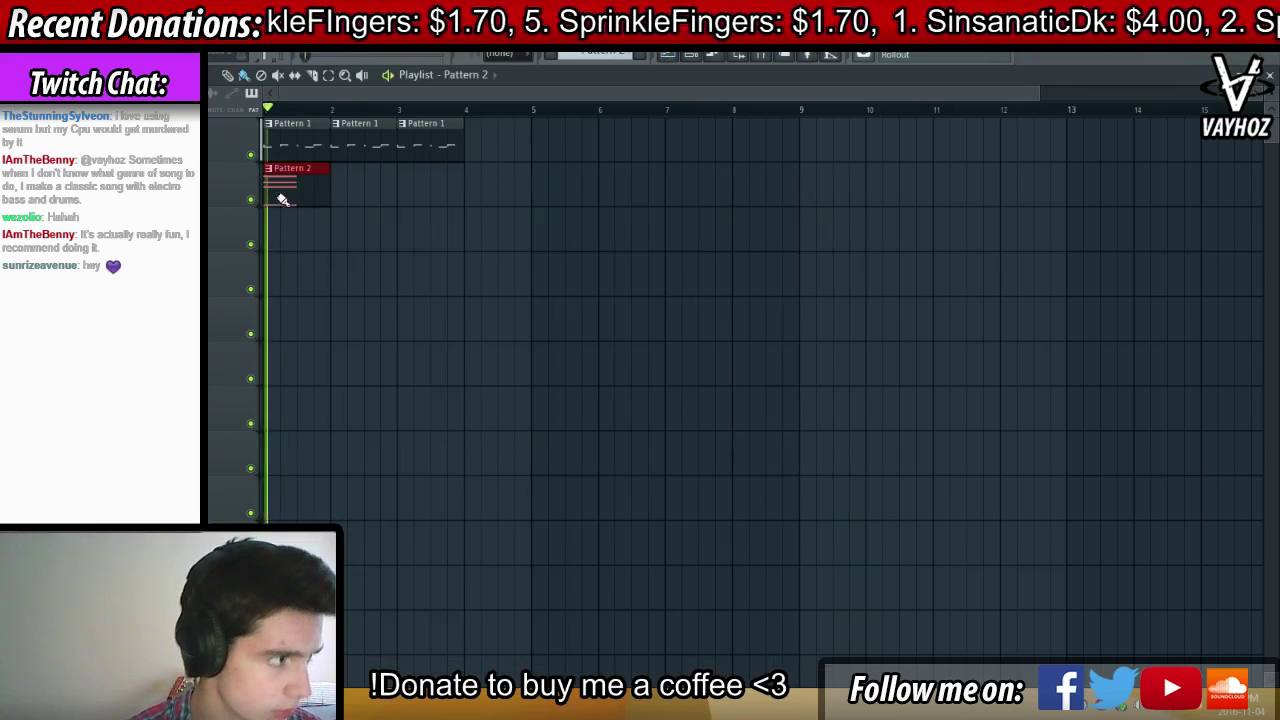
double_click(282, 199)
key(ctrl+a)
scroll(474, 274, up, 2)
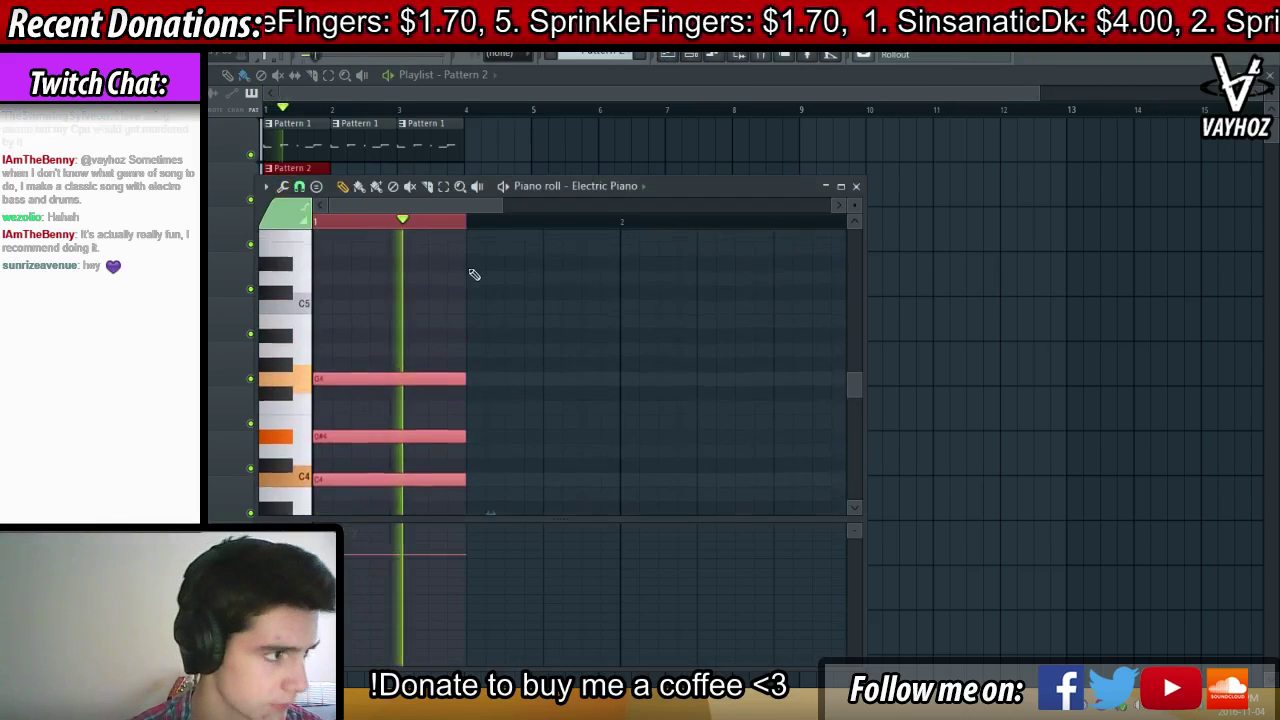
ctrl+click(494, 238)
key(space)
scroll(518, 242, down, 3)
key(space)
ctrl+click(518, 236)
scroll(500, 300, up, 2)
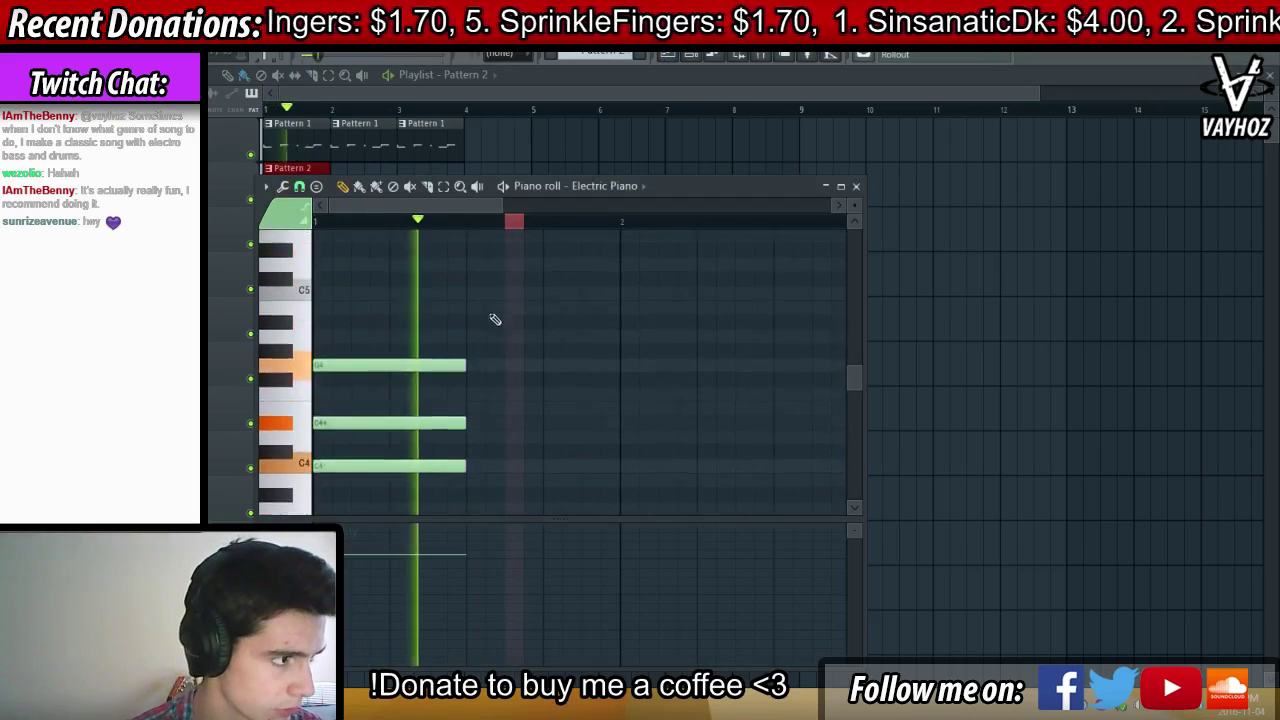
scroll(495, 320, up, 2)
click(505, 376)
key(space)
right_click(512, 378)
Add a second Kontakt 5 instrument to the channel rack
key(Escape)
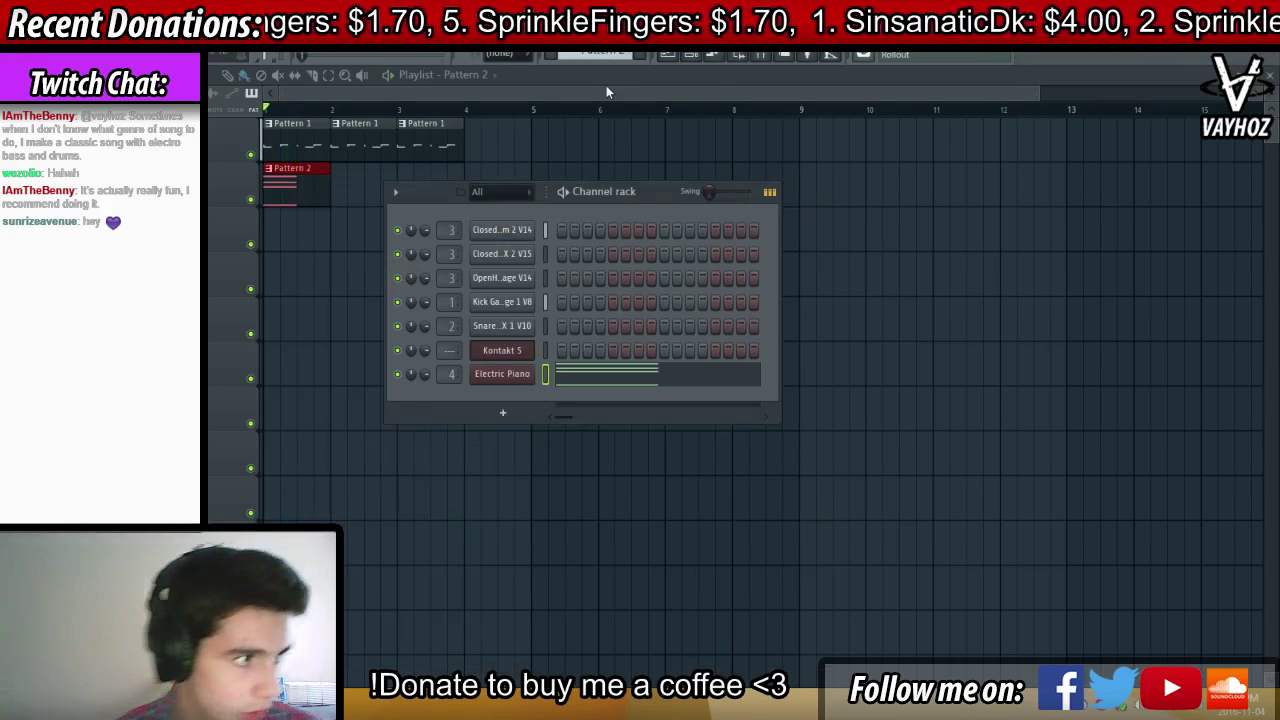
click(507, 412)
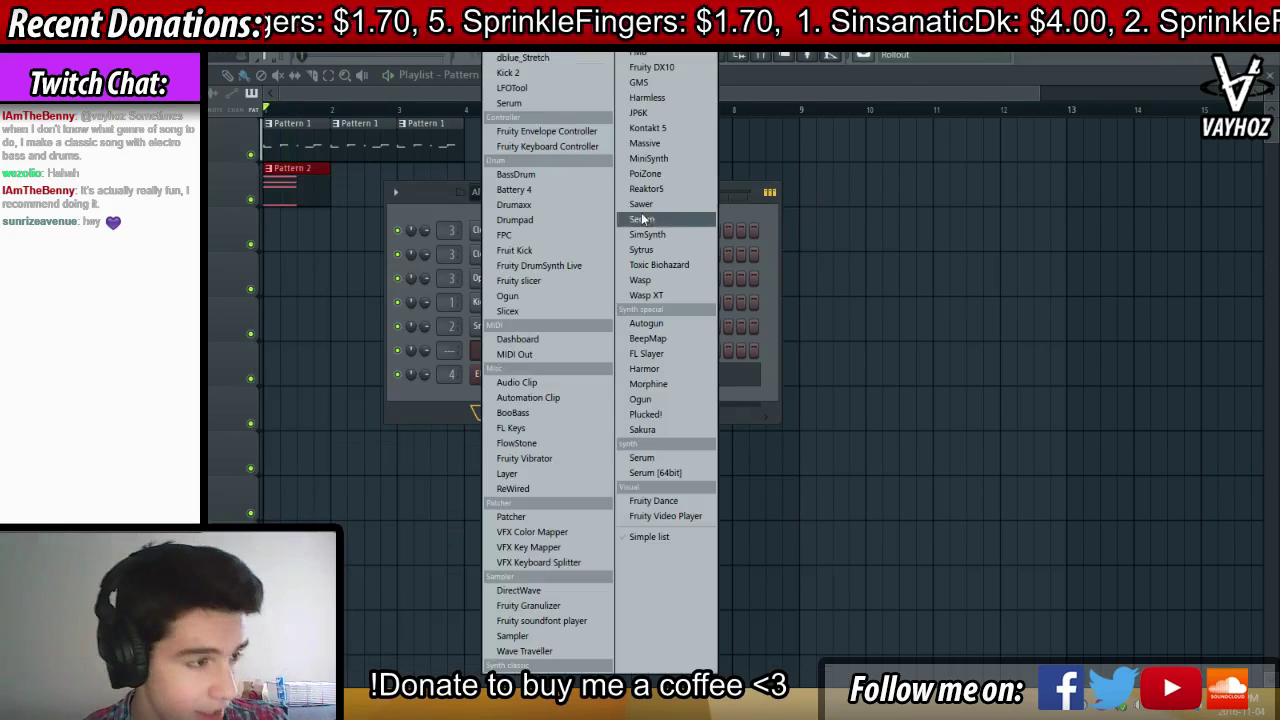
click(686, 134)
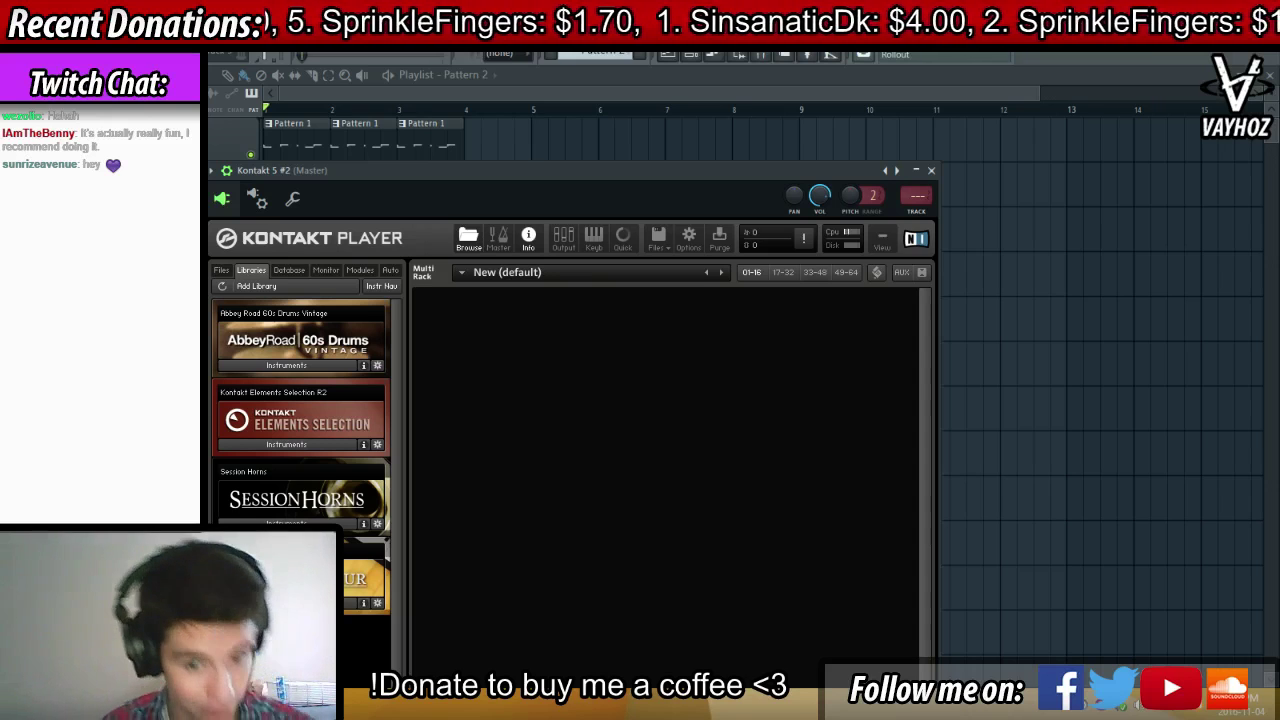
drag(697, 196, 735, 151)
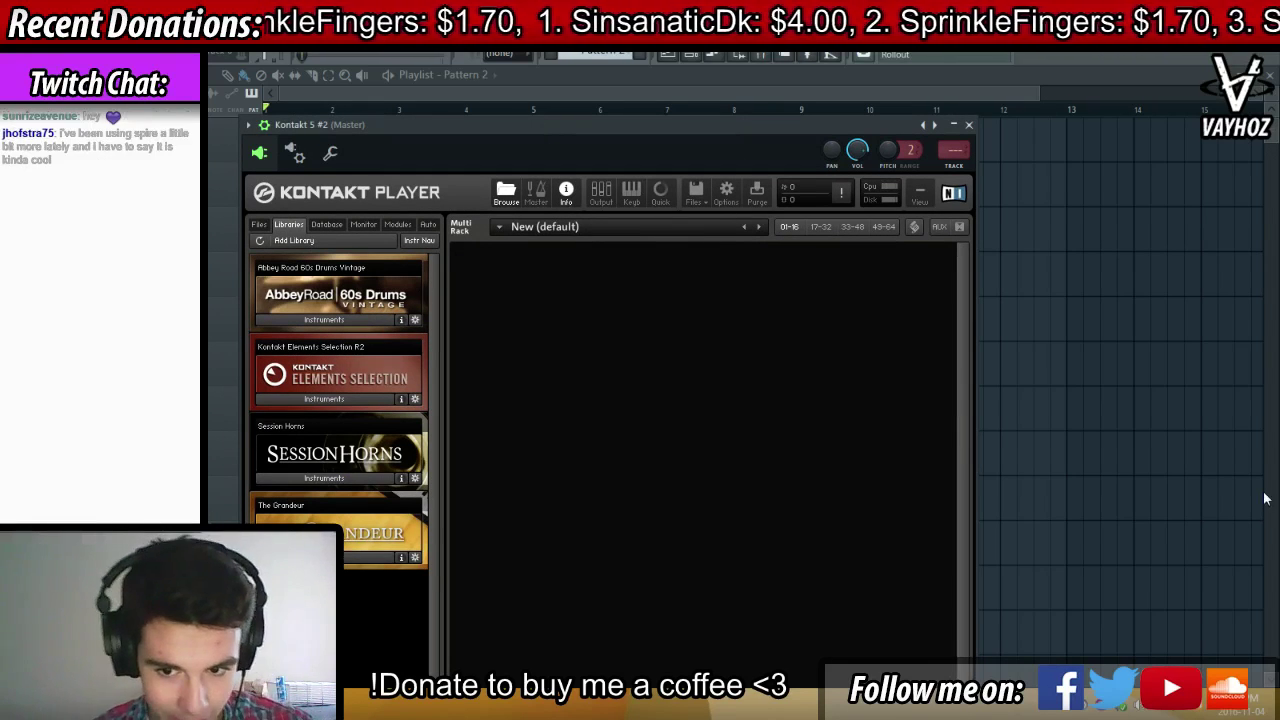
drag(711, 124, 718, 95)
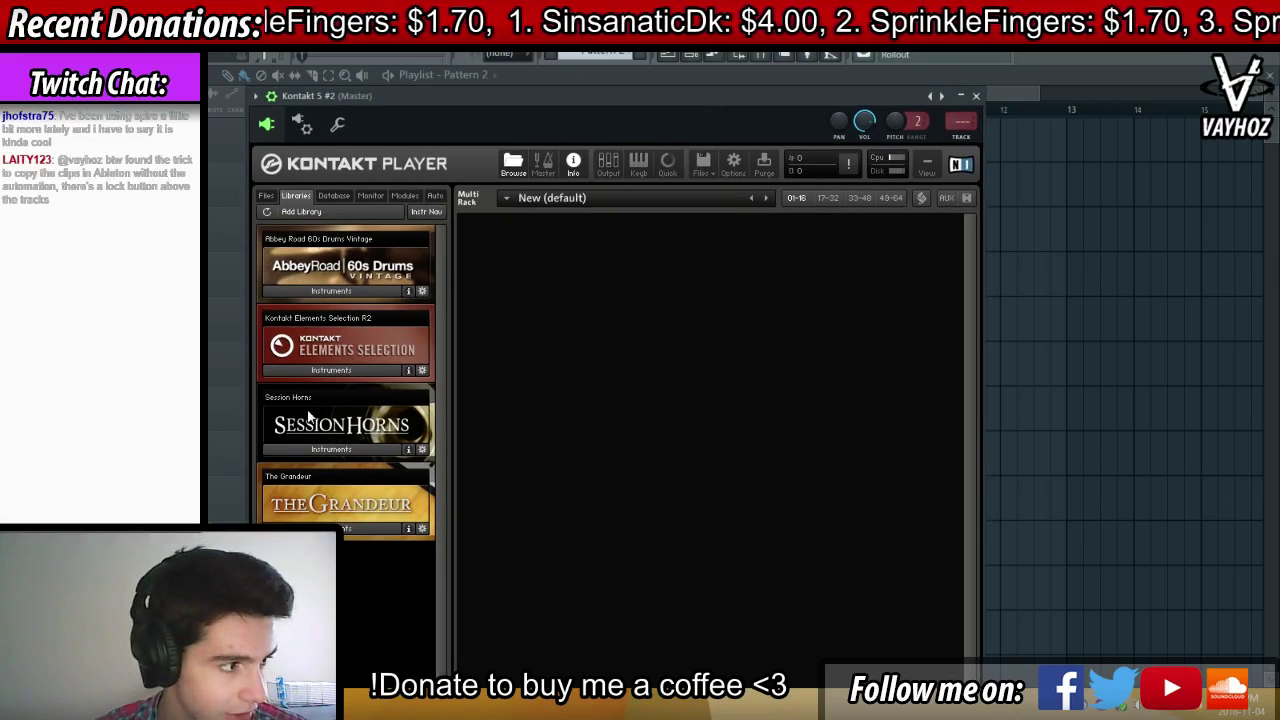
Load Classic Bass.nki from the Bass folder of the Kontakt Elements Selection library
click(366, 448)
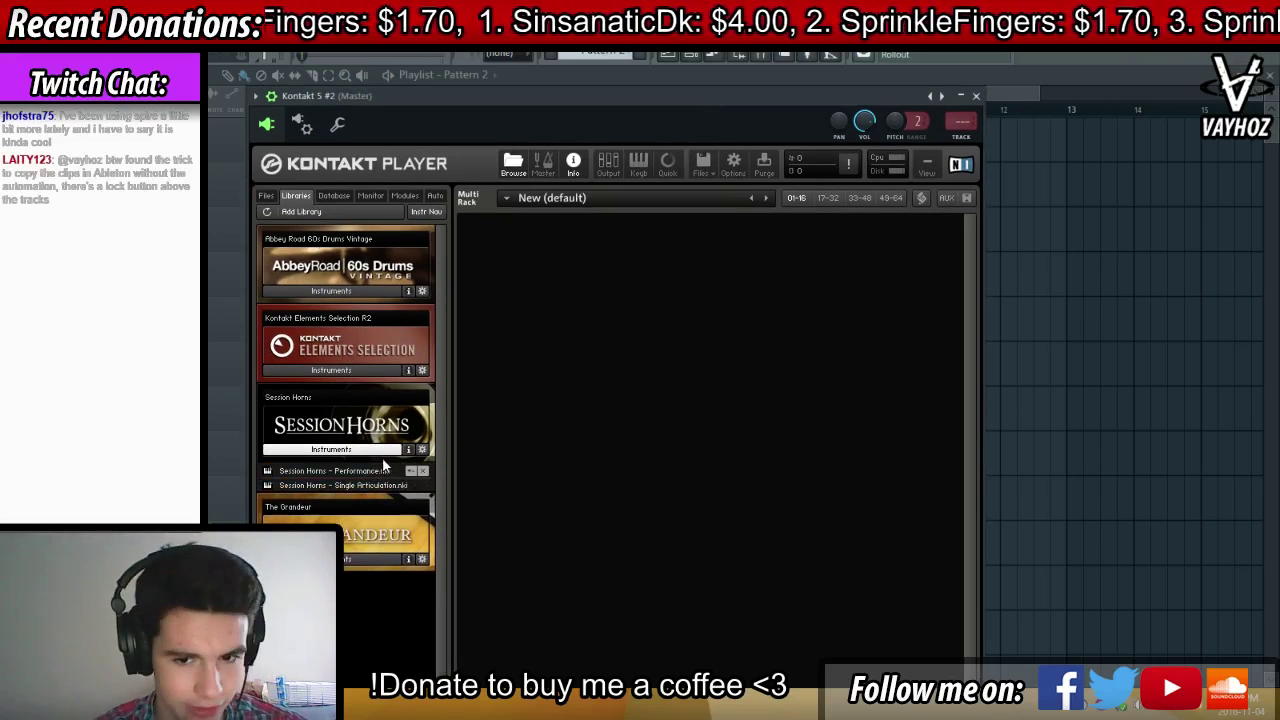
click(388, 451)
click(388, 370)
click(329, 407)
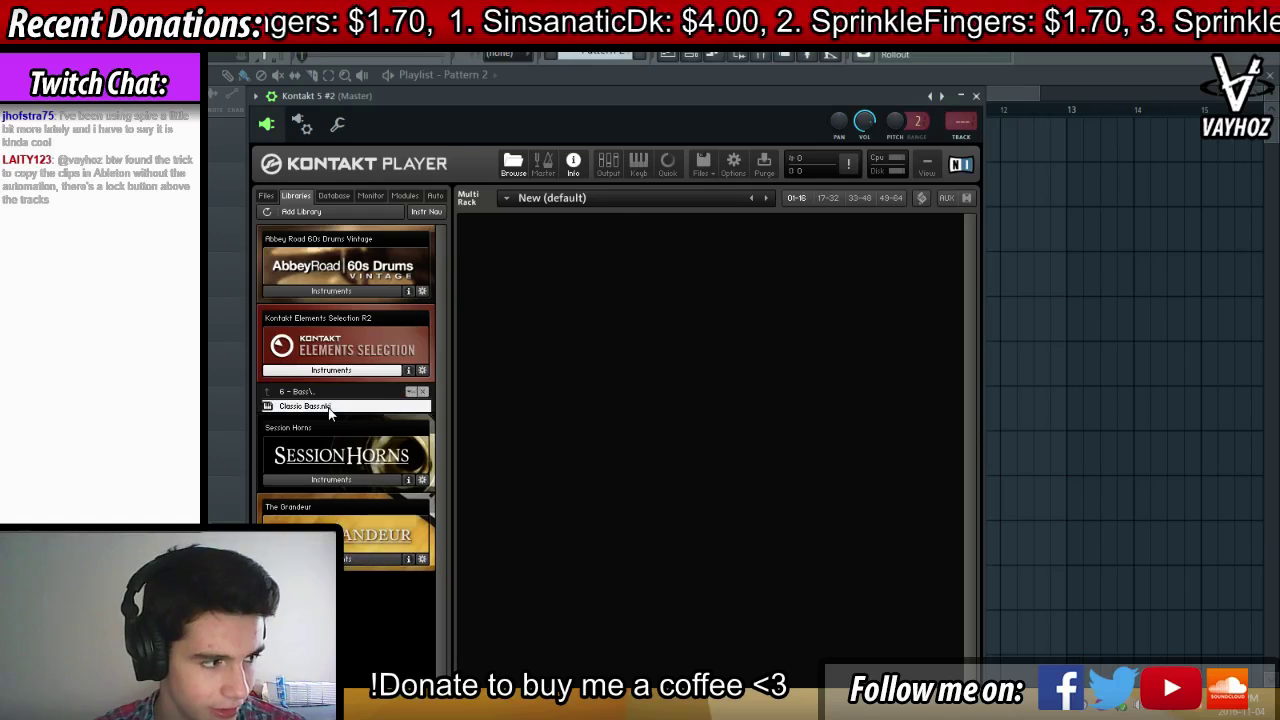
double_click(330, 408)
drag(618, 101, 638, 129)
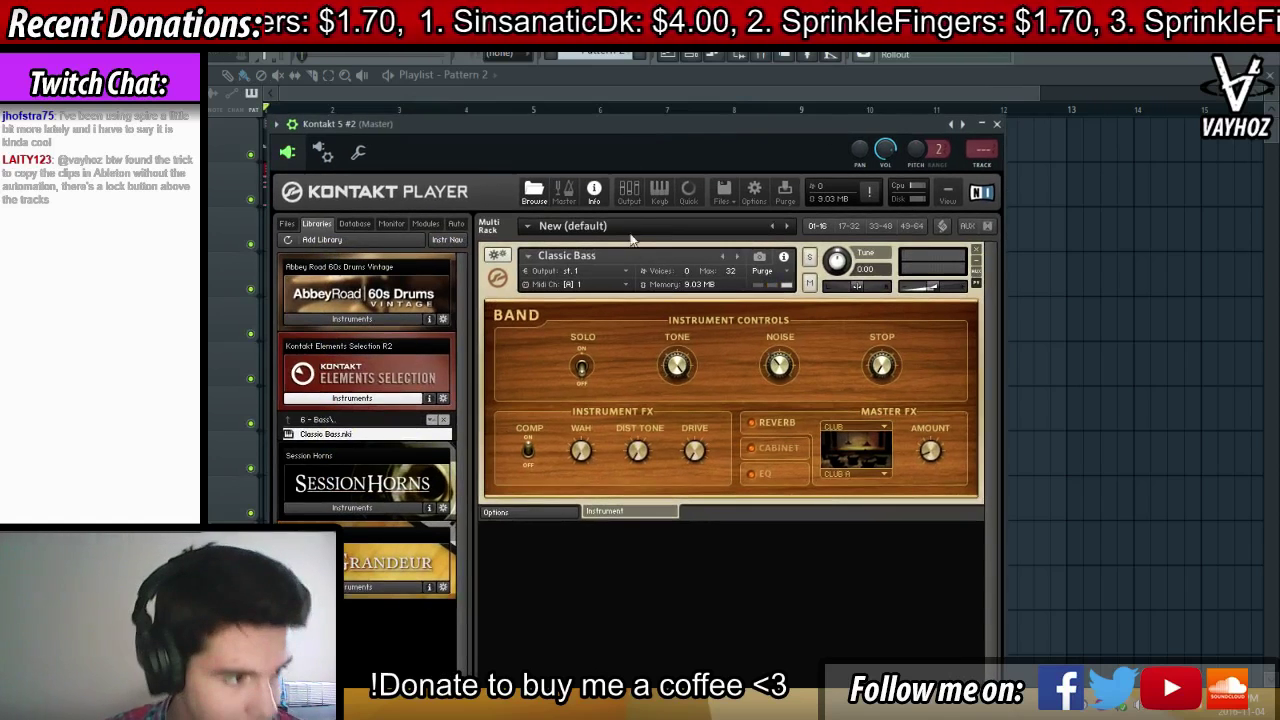
Draw a C4 note at the start of the Kontakt 5 #2 piano roll and shorten it to half a beat
key(Escape)
right_click(526, 398)
click(592, 398)
scroll(420, 384, down, 3)
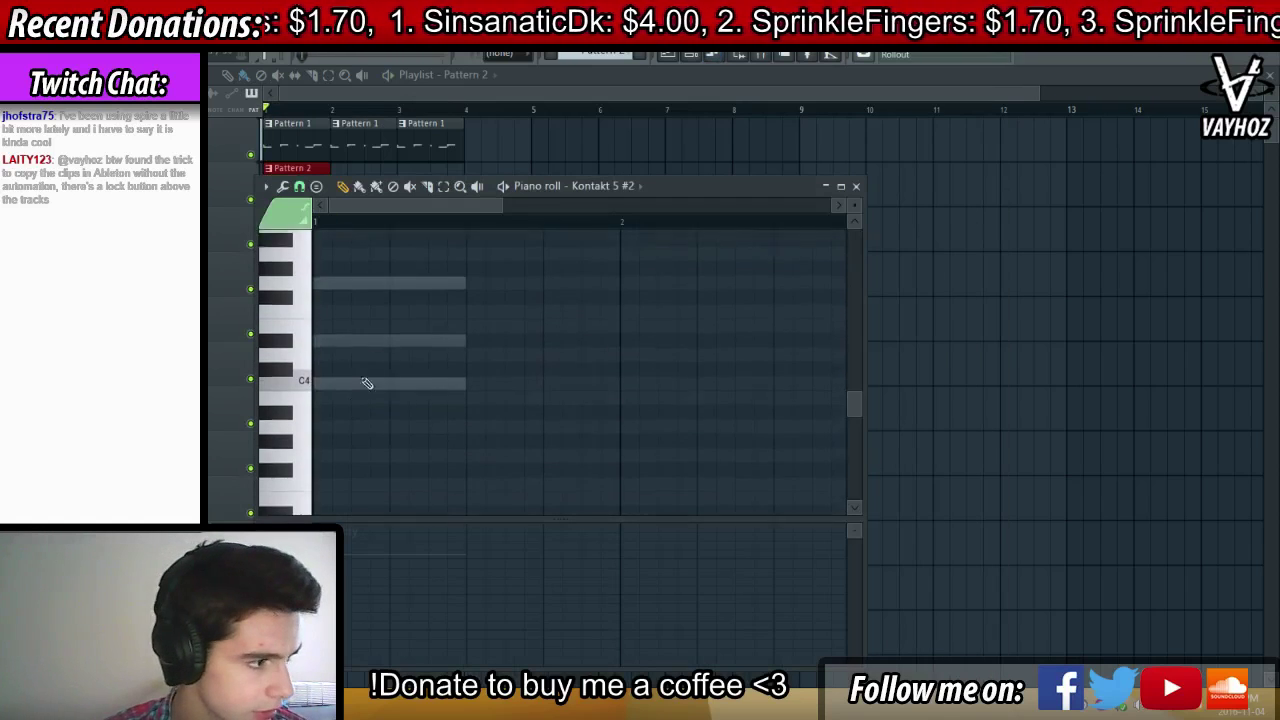
mouse_move(321, 353)
mouse_down()
mouse_move(297, 362)
mouse_move(320, 364)
mouse_up()
key(space)
click(497, 257)
right_click(497, 257)
key(space)
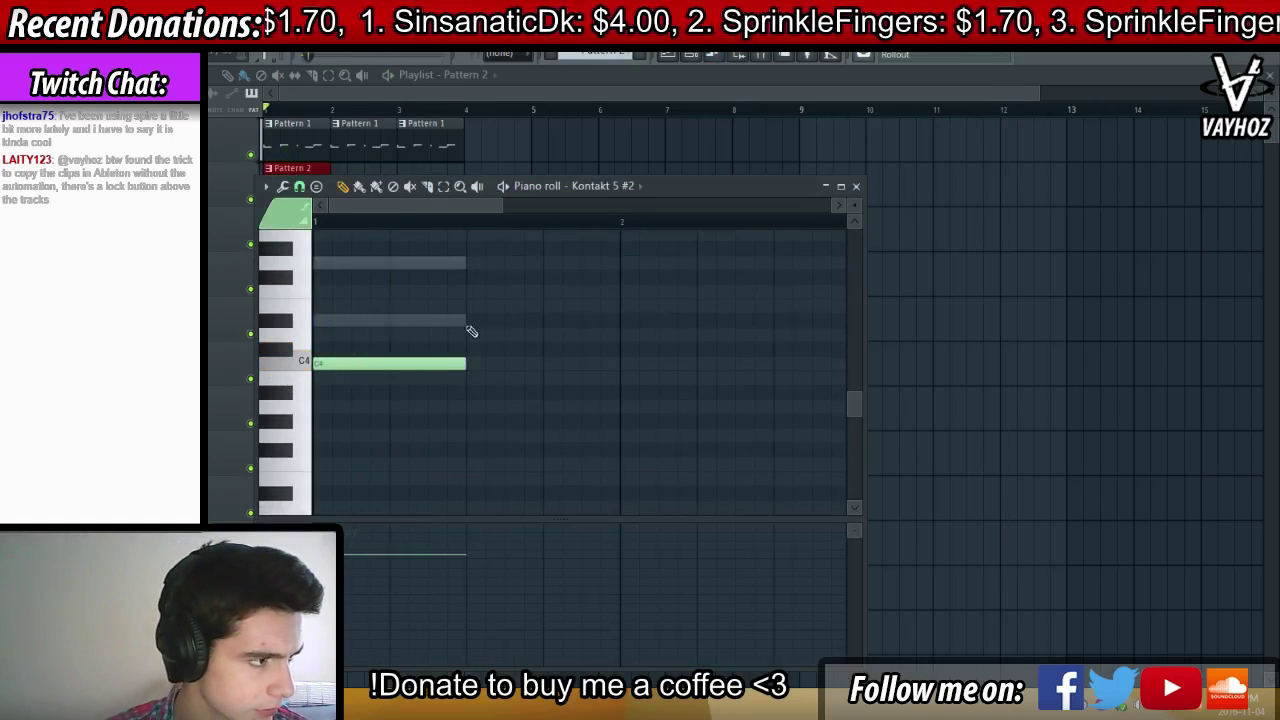
drag(465, 363, 340, 364)
key(space)
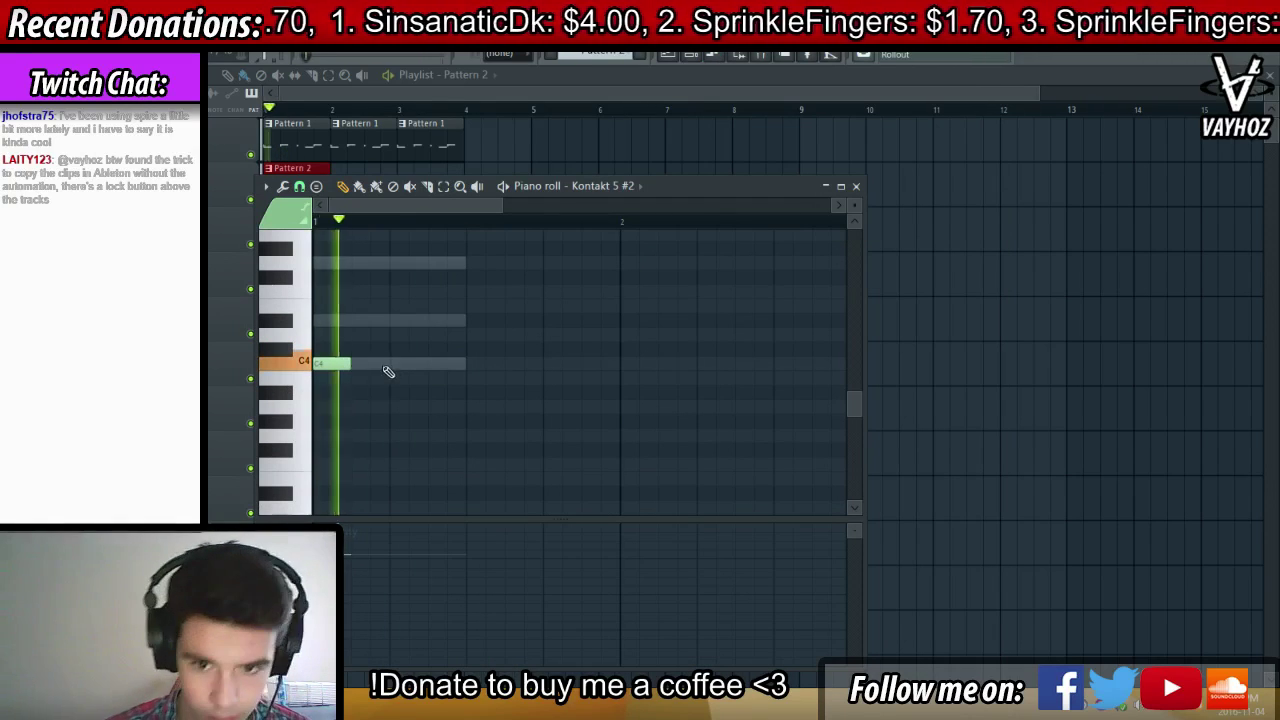
drag(400, 291, 396, 320)
key(space)
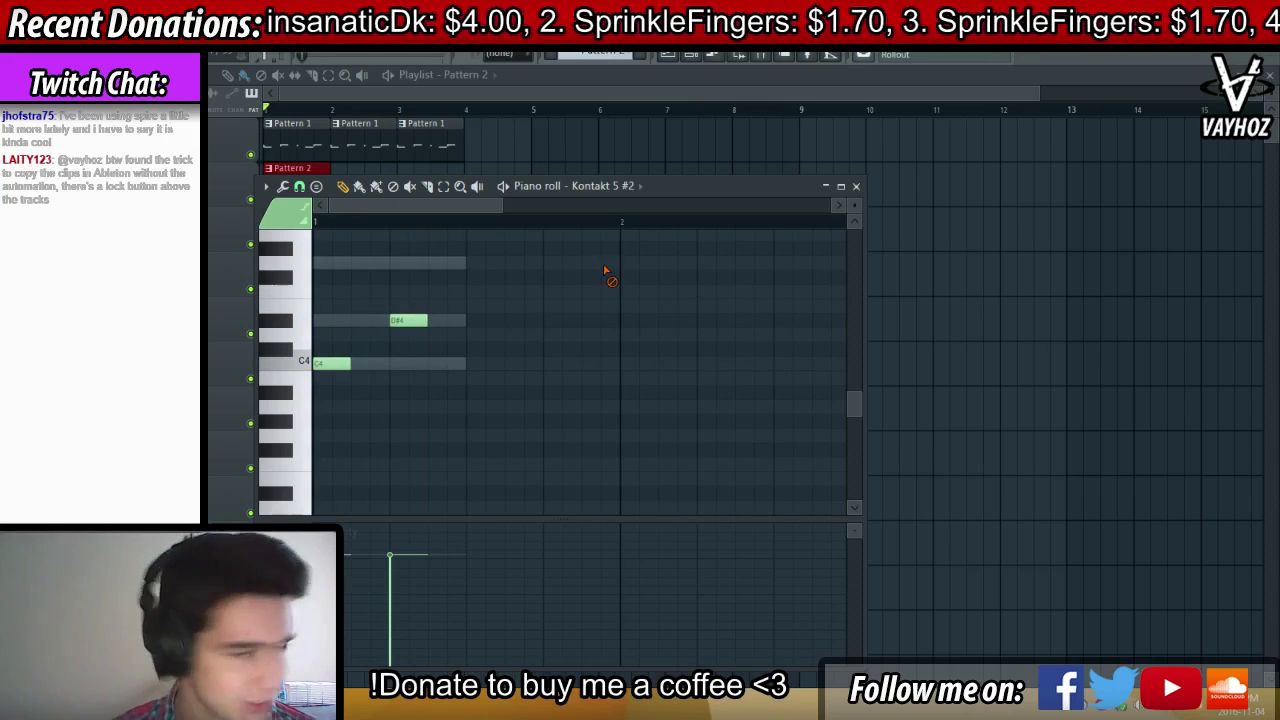
scroll(600, 275, up, 3)
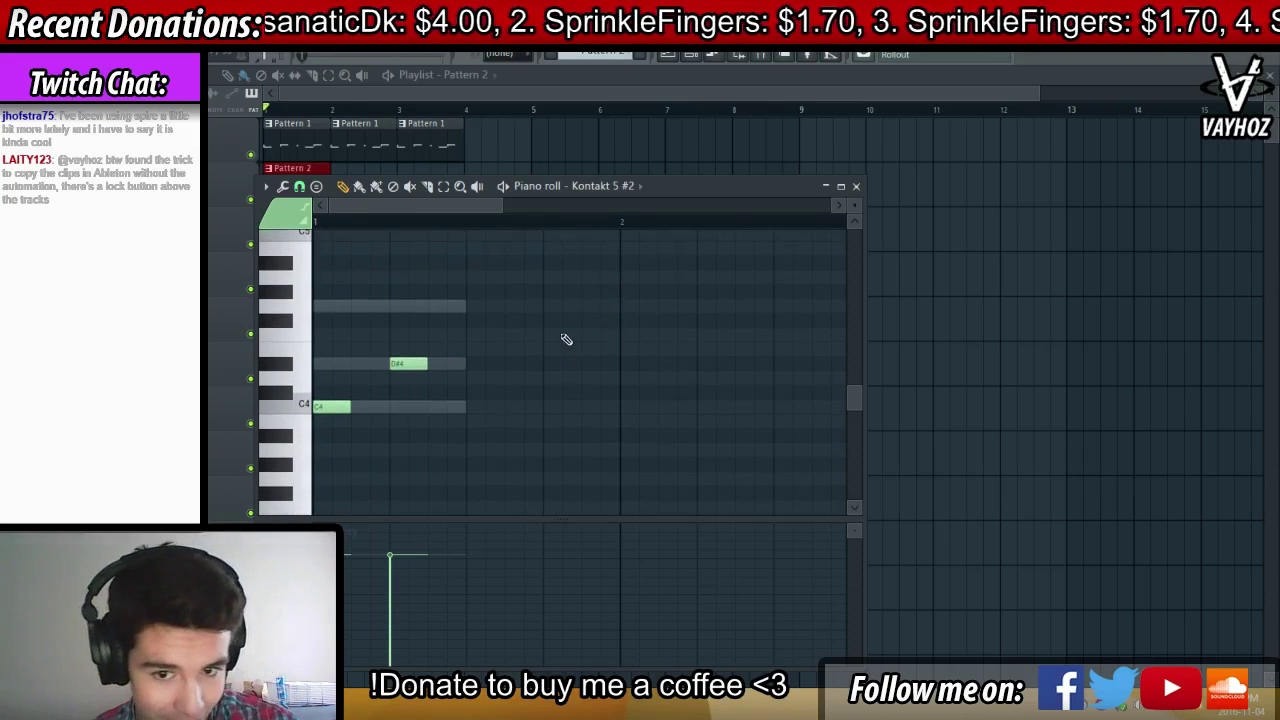
key(space)
right_click(418, 364)
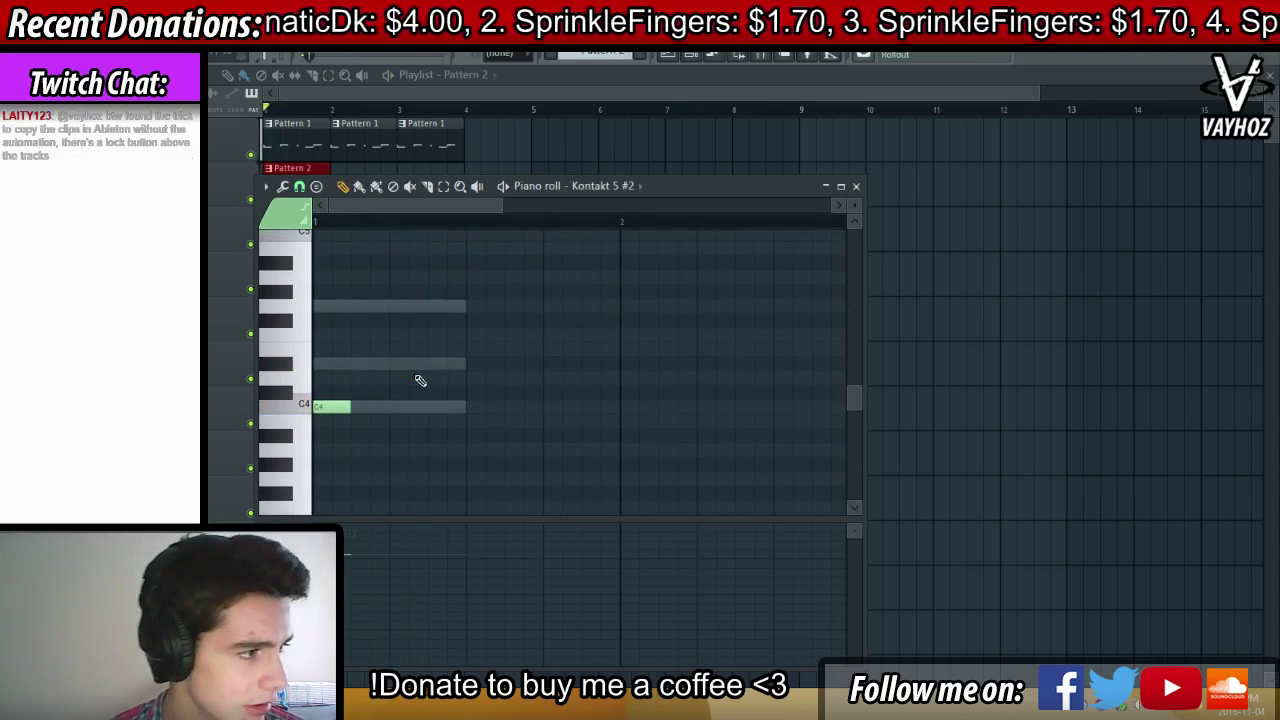
Add half-beat bass notes C5, ending at beat 3, and A#4, starting at beat 3
scroll(420, 340, up, 5)
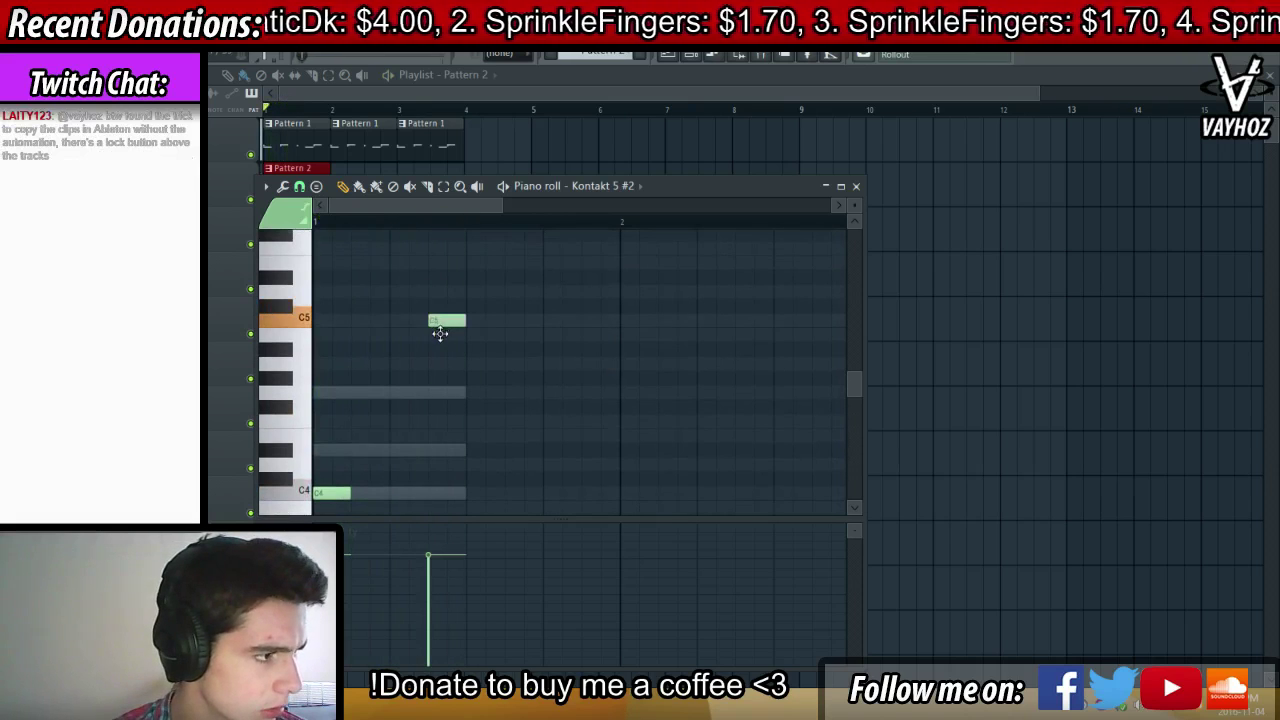
scroll(463, 293, up, 1)
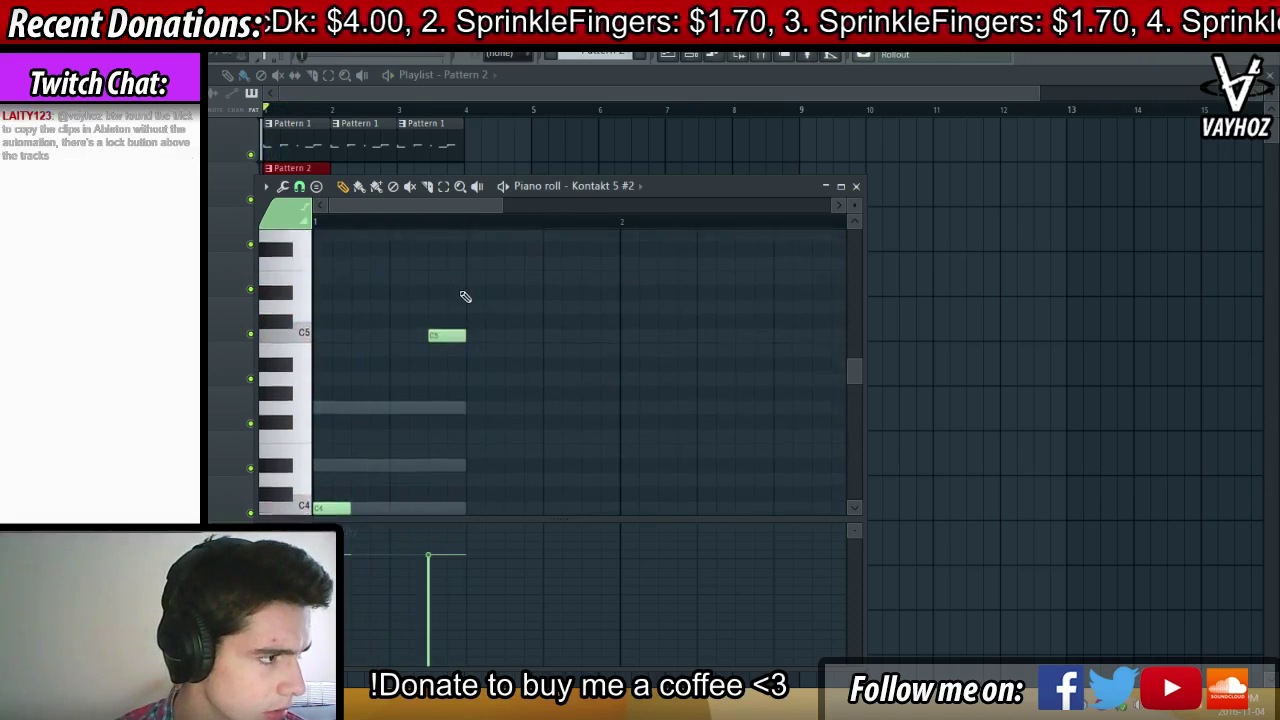
scroll(465, 297, up, 5)
drag(462, 322, 482, 350)
key(space)
right_click(482, 352)
click(475, 437)
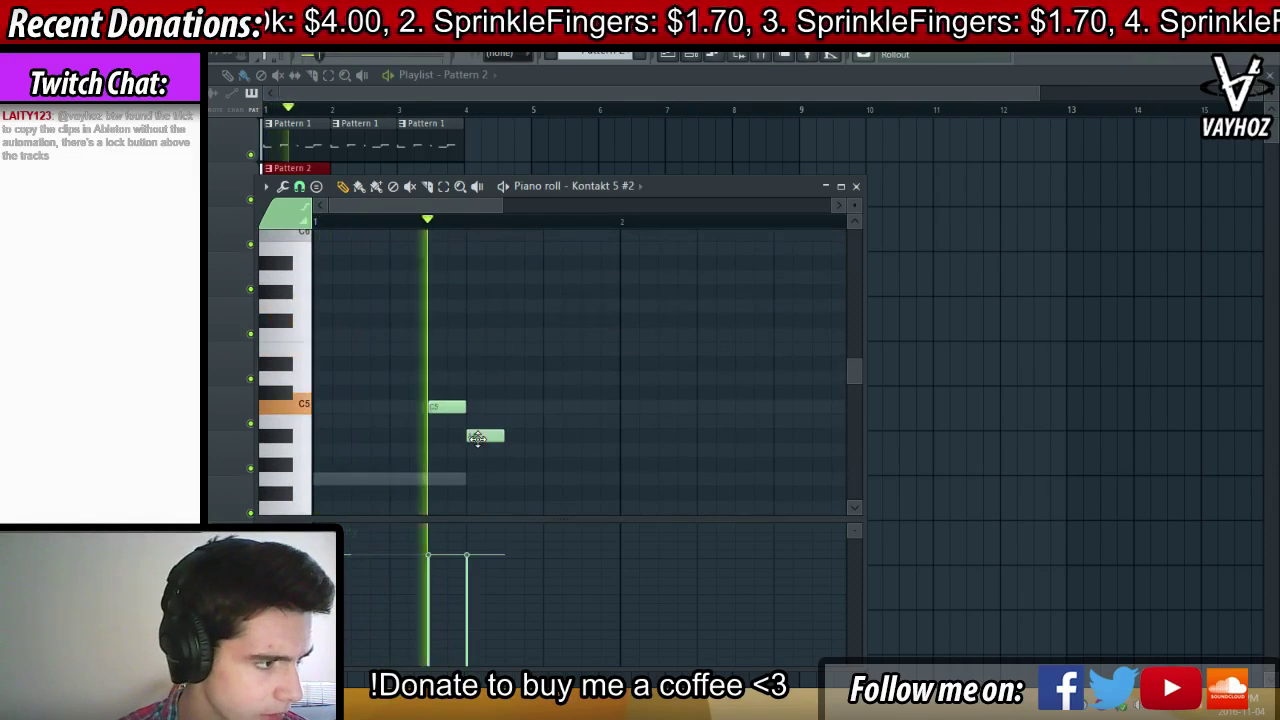
key(space)
Continue the bass line with half-beat notes D#4, C4 and G4, filling the first bar
scroll(523, 486, down, 3)
click(520, 484)
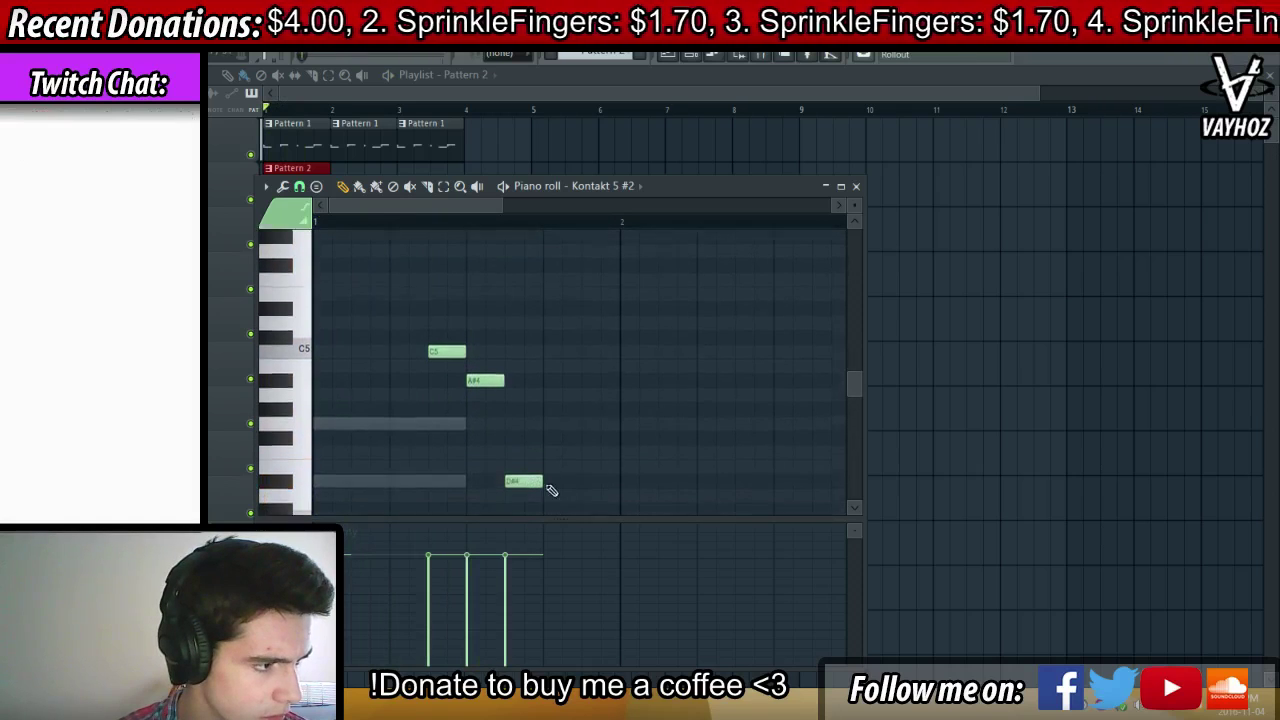
scroll(551, 490, down, 5)
click(562, 490)
click(600, 349)
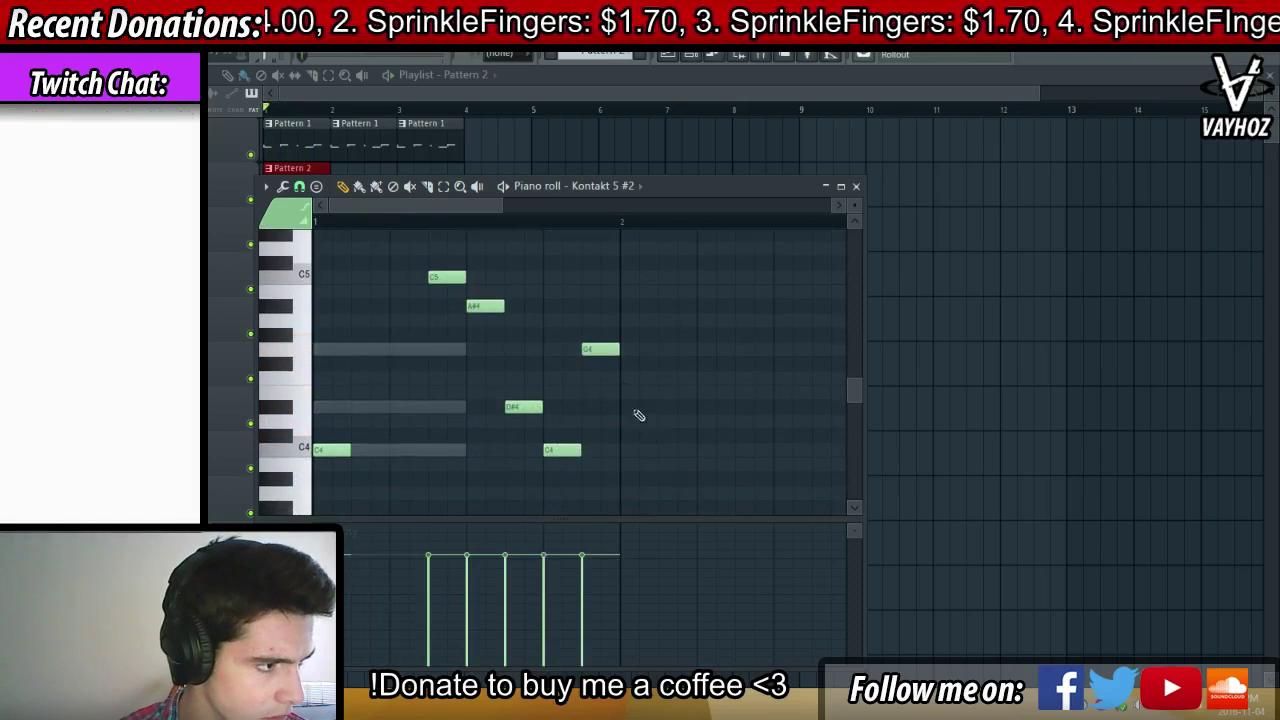
drag(628, 509, 636, 511)
key(space)
right_click(648, 499)
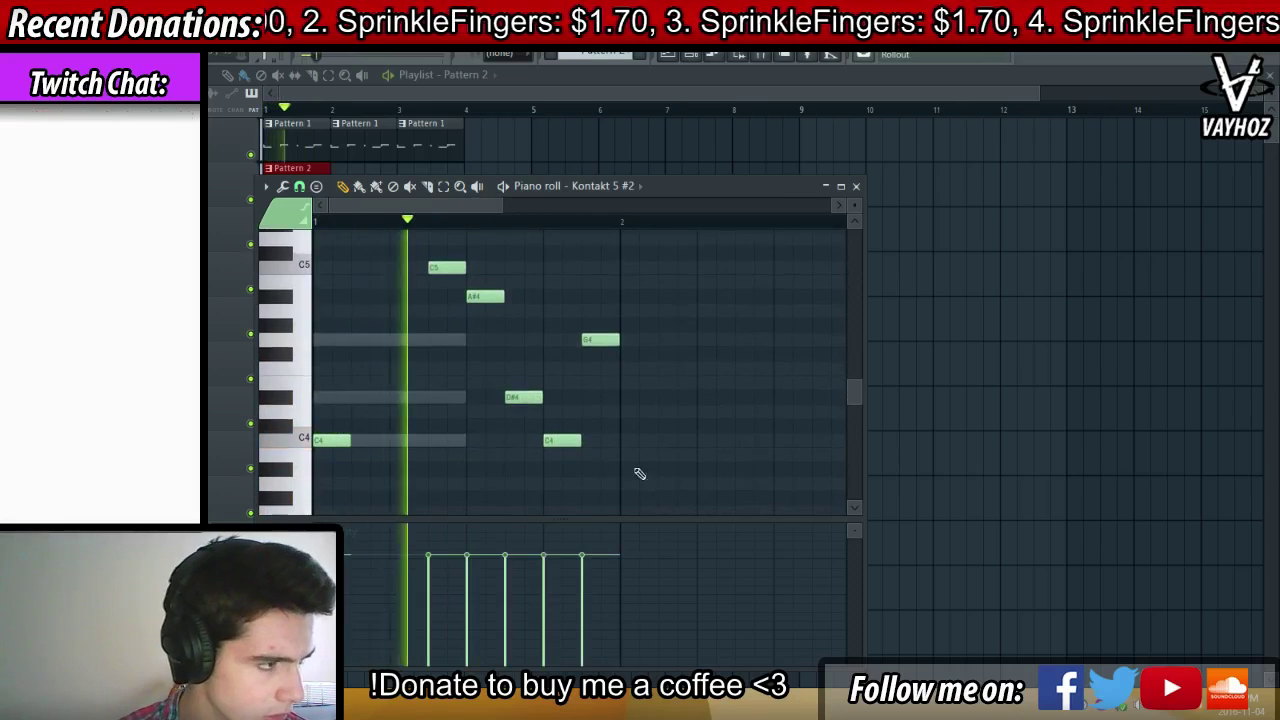
Raise the D#4 note of the Electric Piano chord to E4
key(F7)
key(space)
double_click(273, 188)
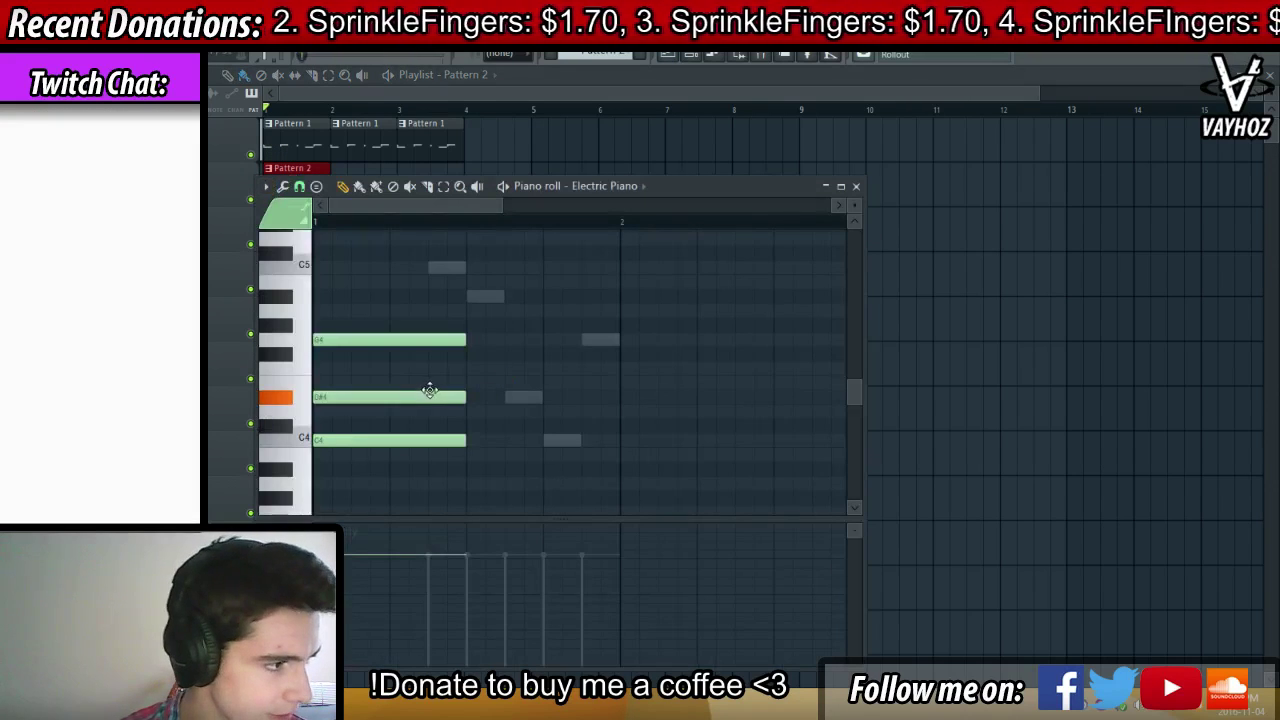
Add a half-beat D#4 note directly after the opening C4 in the Kontakt 5 #2 piano roll and play it back
double_click(486, 296)
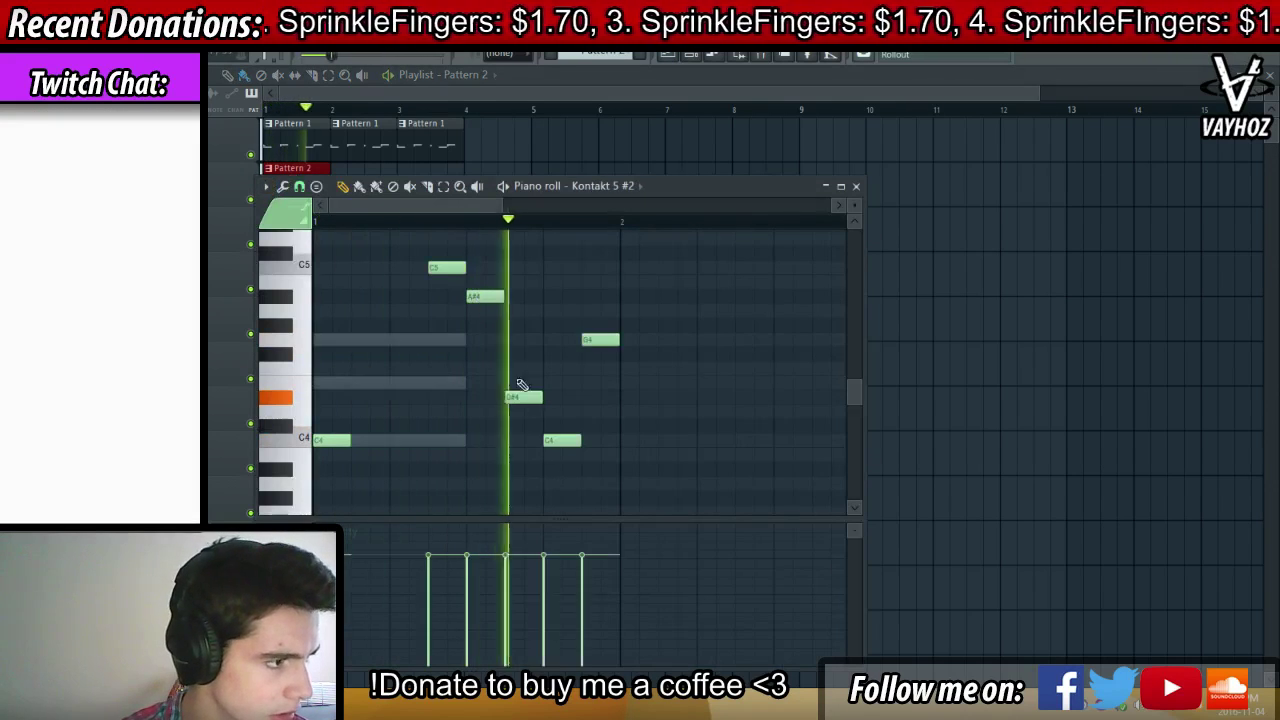
key(space)
scroll(529, 363, down, 1)
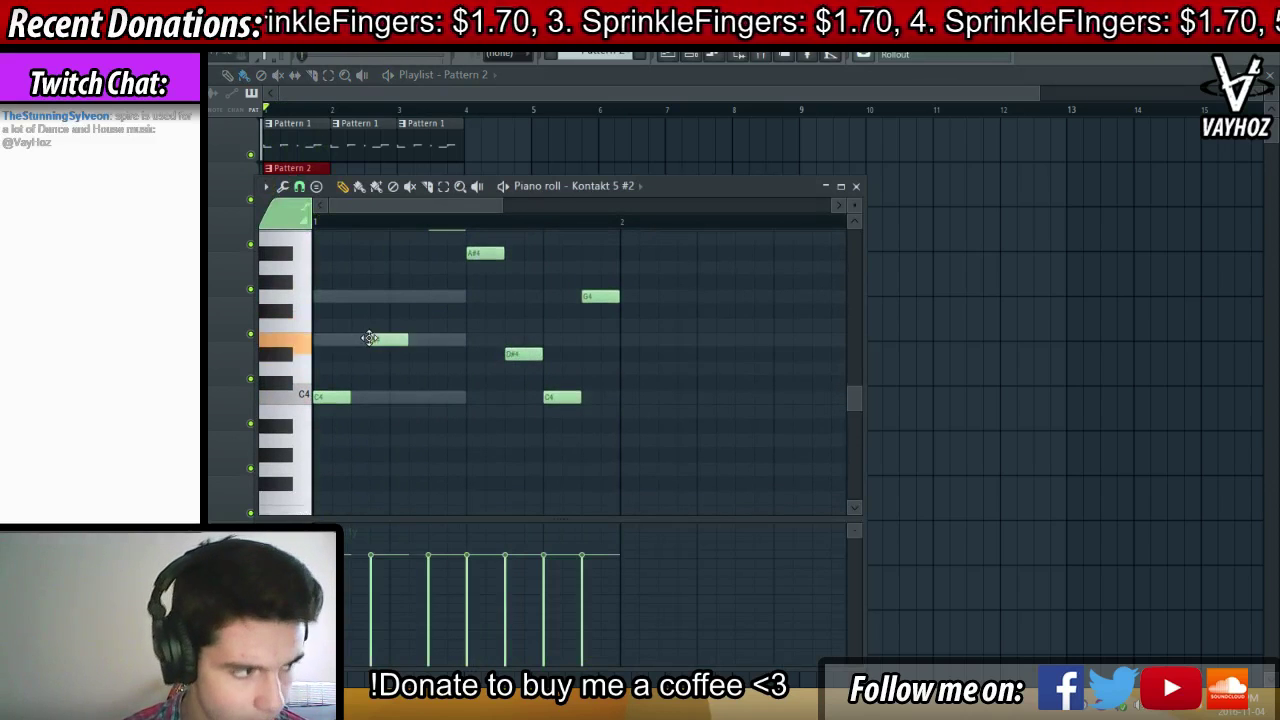
scroll(406, 379, up, 1)
key(space)
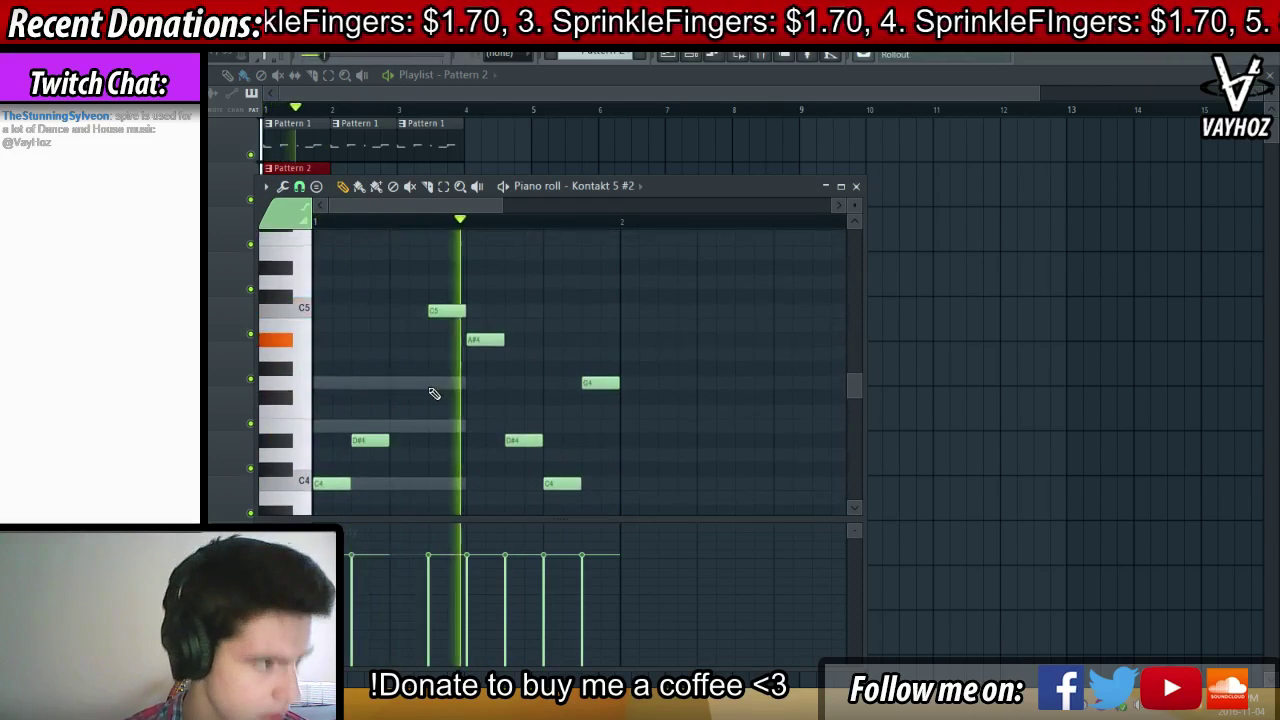
Raise the second bass note to E4 and change the last three notes of bar 1 to G4, D#4 and D4
key(space)
scroll(524, 406, down, 1)
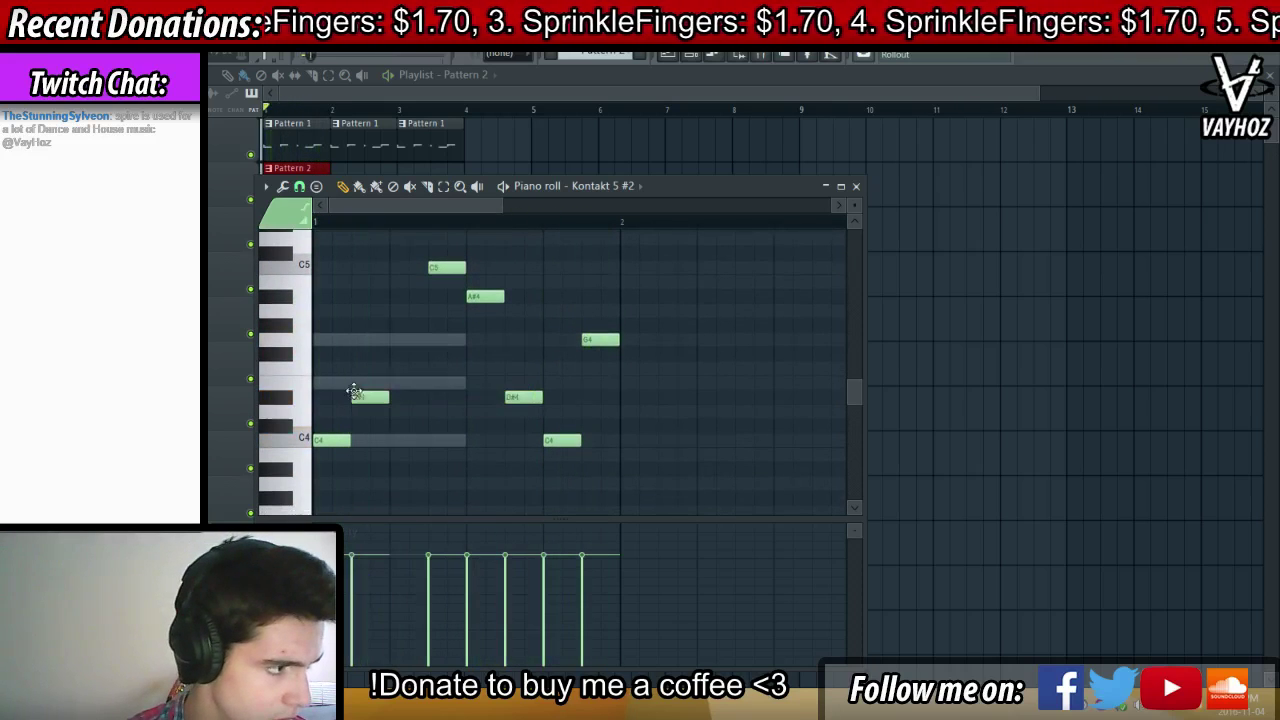
ctrl+click(482, 430)
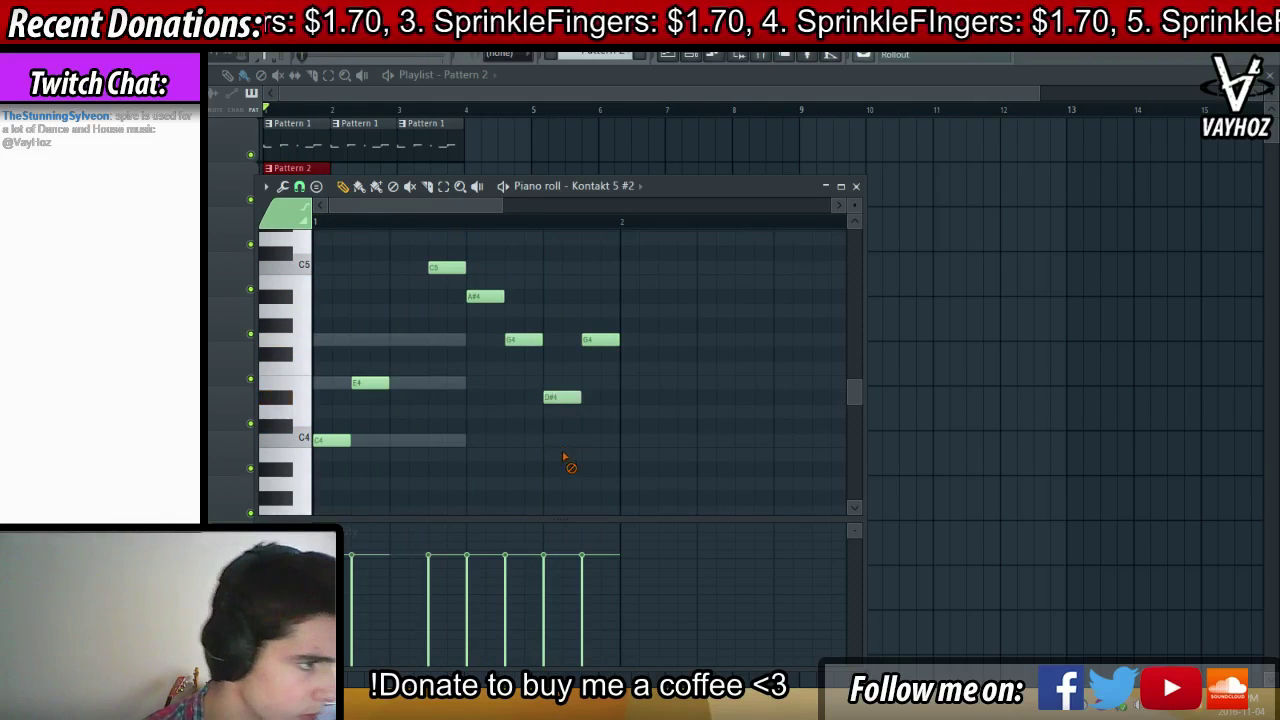
right_click(600, 340)
scroll(630, 420, down, 3)
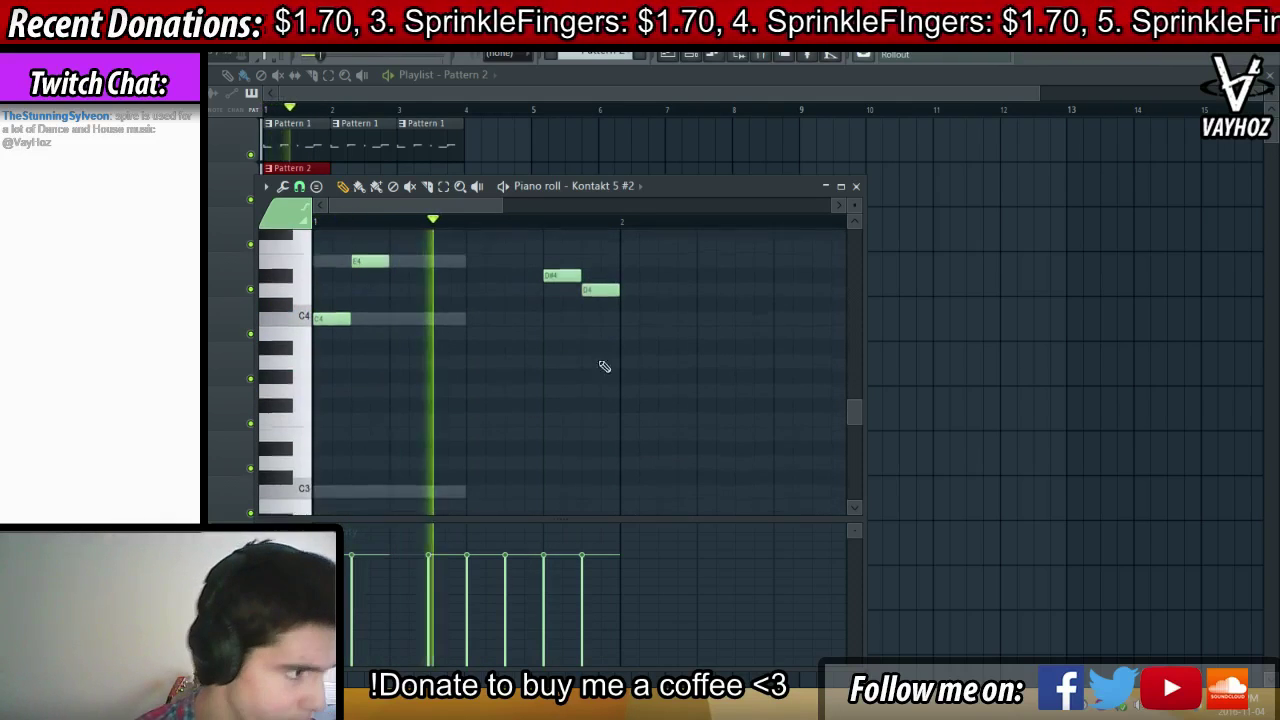
Transpose the whole Electric Piano chord up one octave
right_click(416, 485)
right_click(416, 485)
key(space)
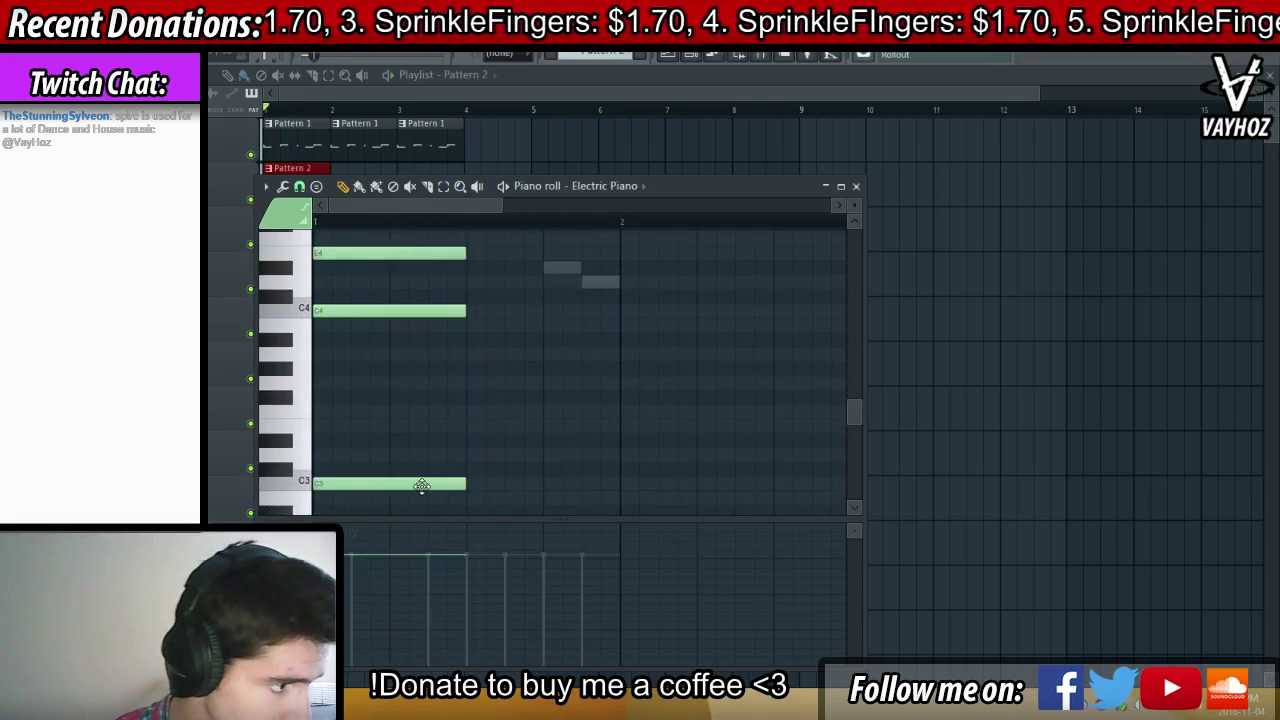
key(ctrl+a)
drag(422, 485, 414, 340)
key(F6)
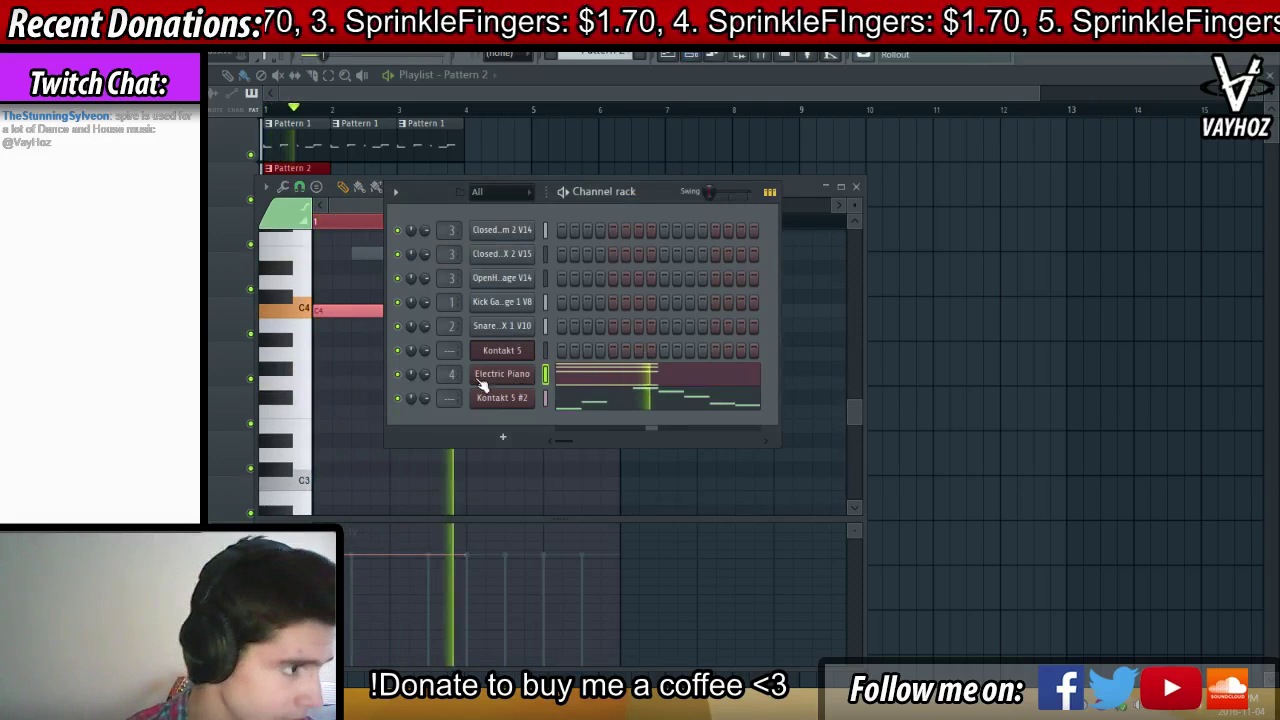
Lower the last bass note of bar 1 to C4 and add a half-beat G#3 at the start of bar 2
click(629, 403)
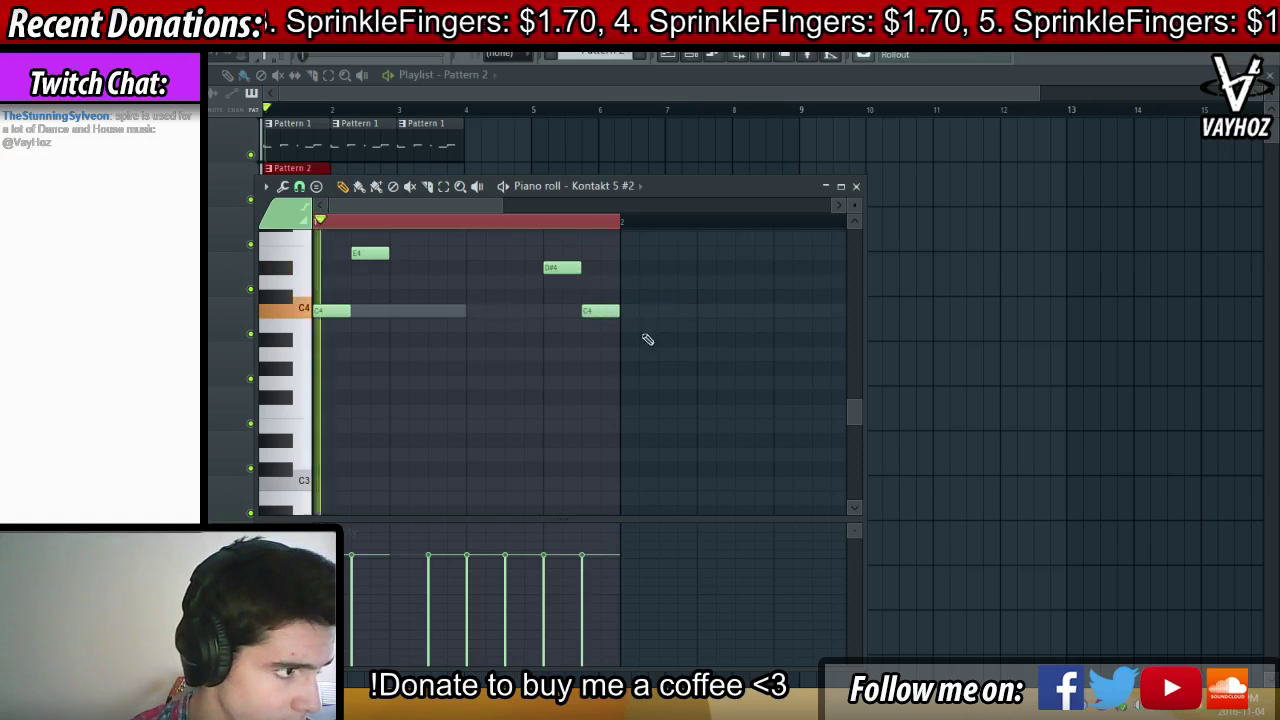
key(space)
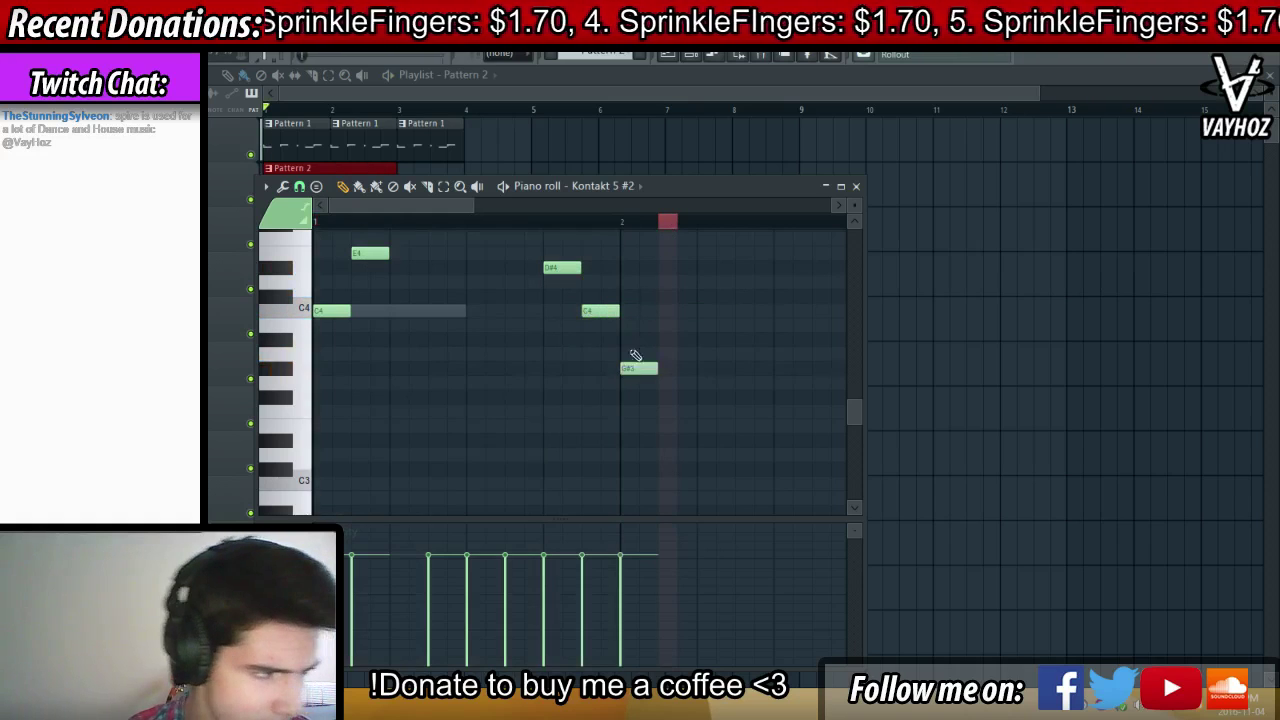
key(space)
scroll(642, 230, down, 1)
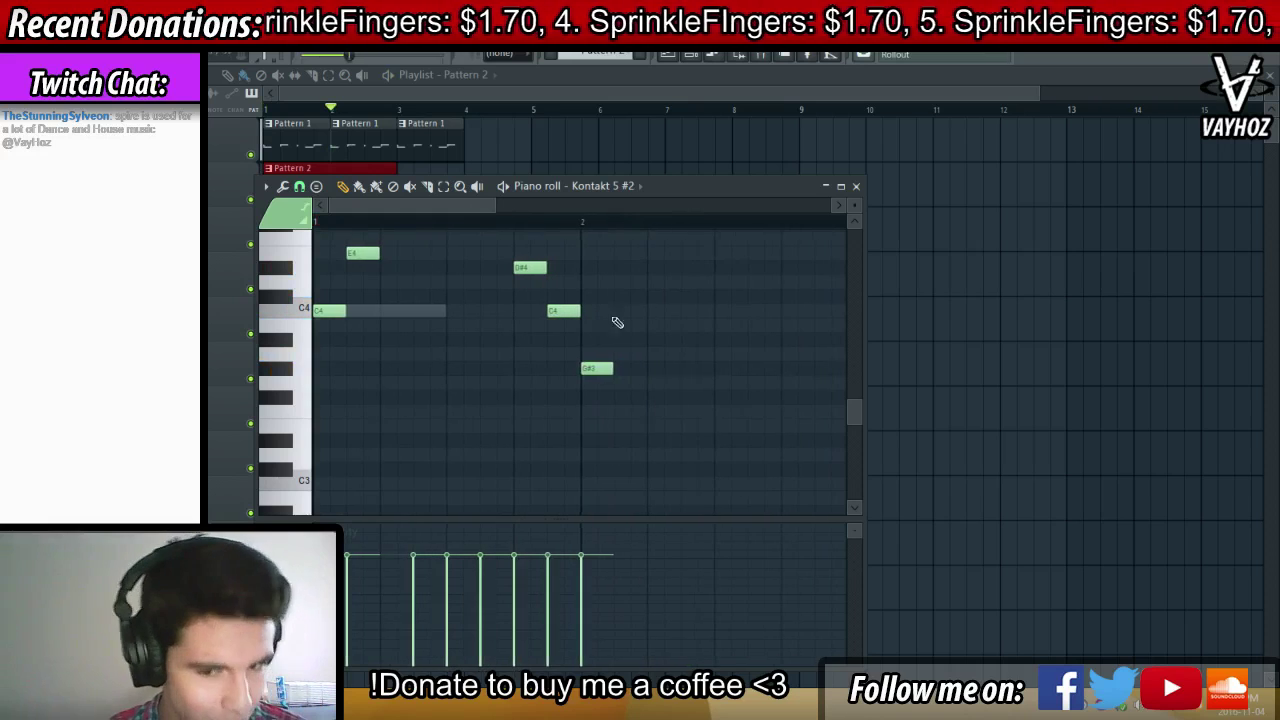
scroll(632, 382, up, 3)
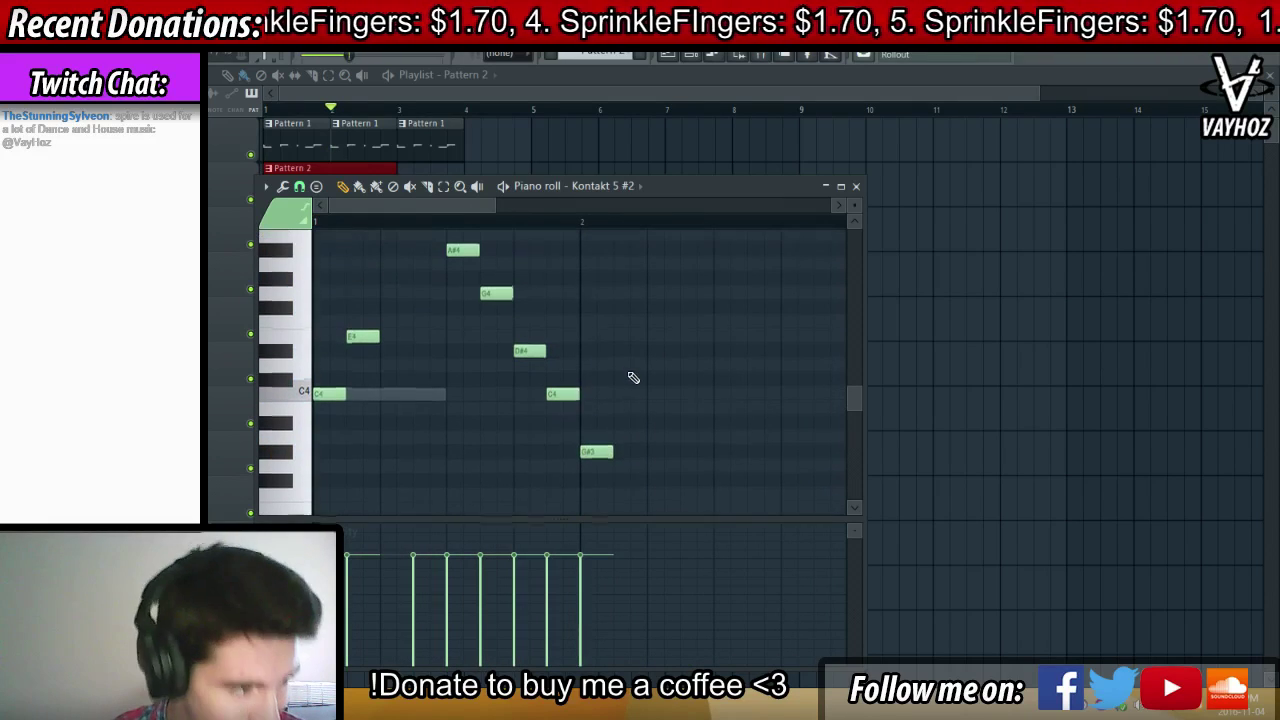
Raise the opening bass note of bar 2 to A3 and follow it with a half-beat A4
key(space)
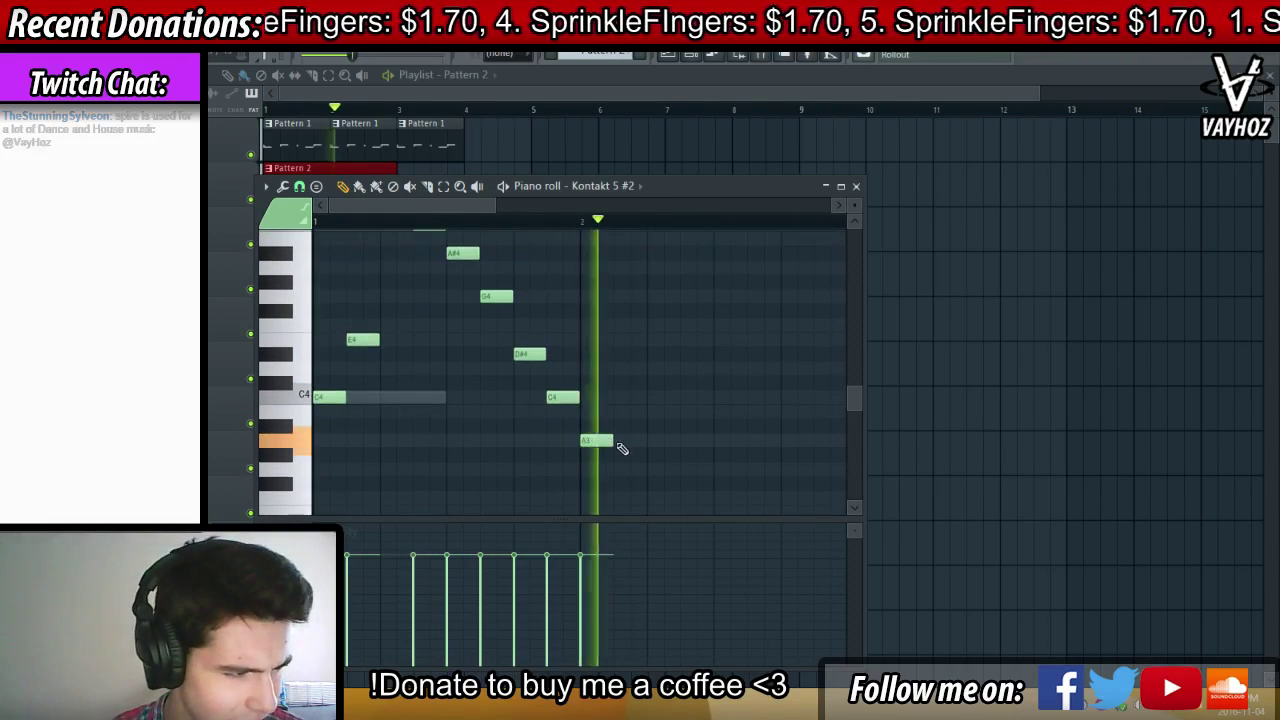
click(651, 310)
drag(638, 267, 621, 267)
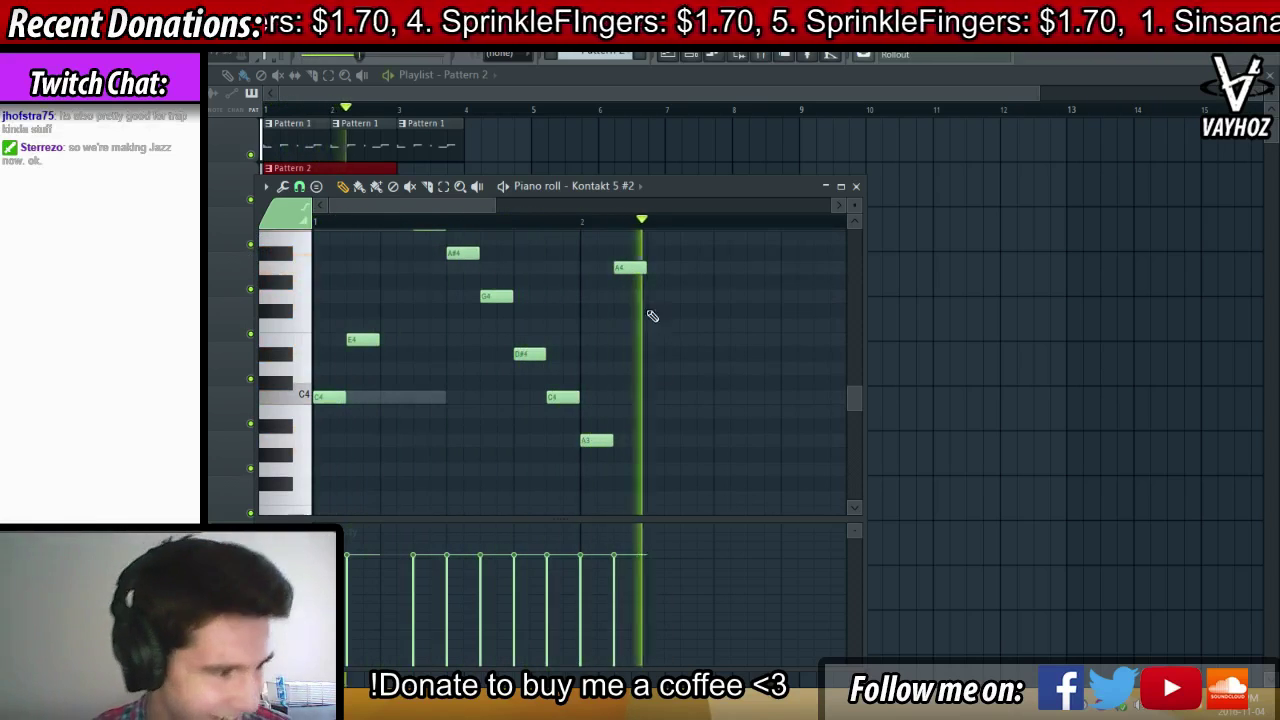
Lower the first two bass notes of bar 2 to G#3 and G#4
key(space)
click(586, 445)
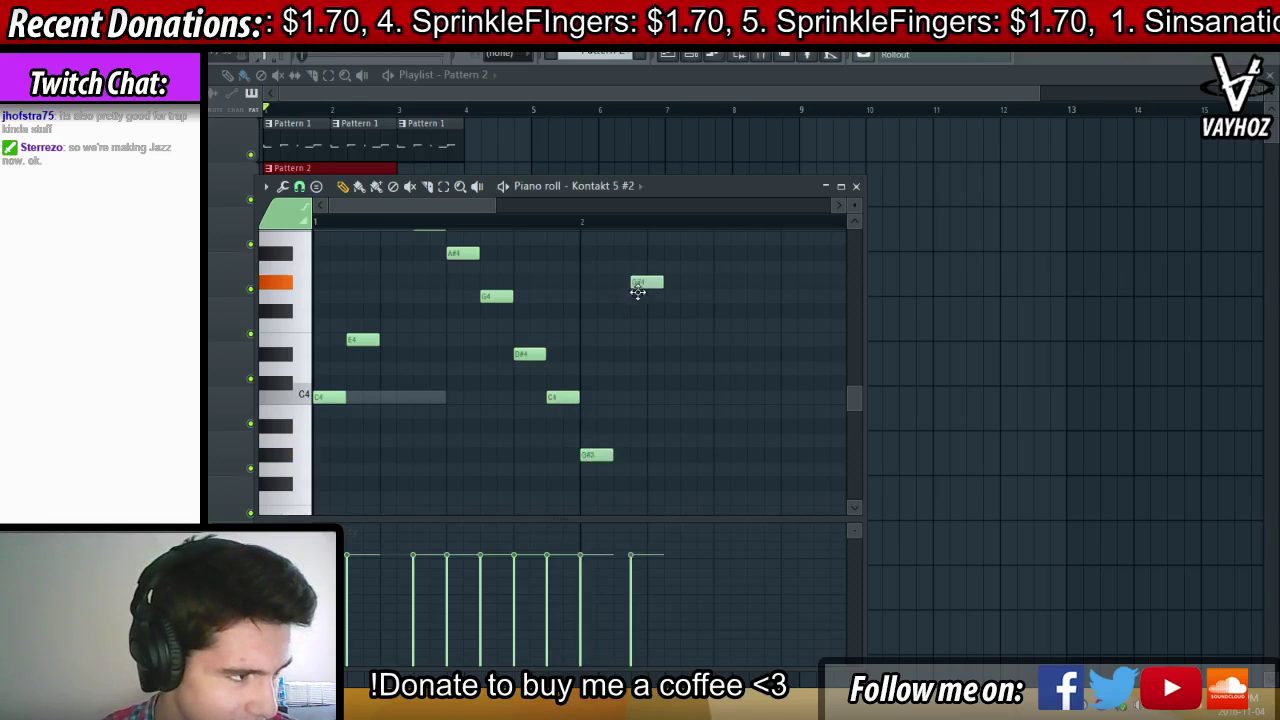
click(600, 222)
Add a quarter-beat G#5 just before beat 3 of bar 2 and a half-beat F3 on beat 3
scroll(687, 273, up, 3)
click(700, 281)
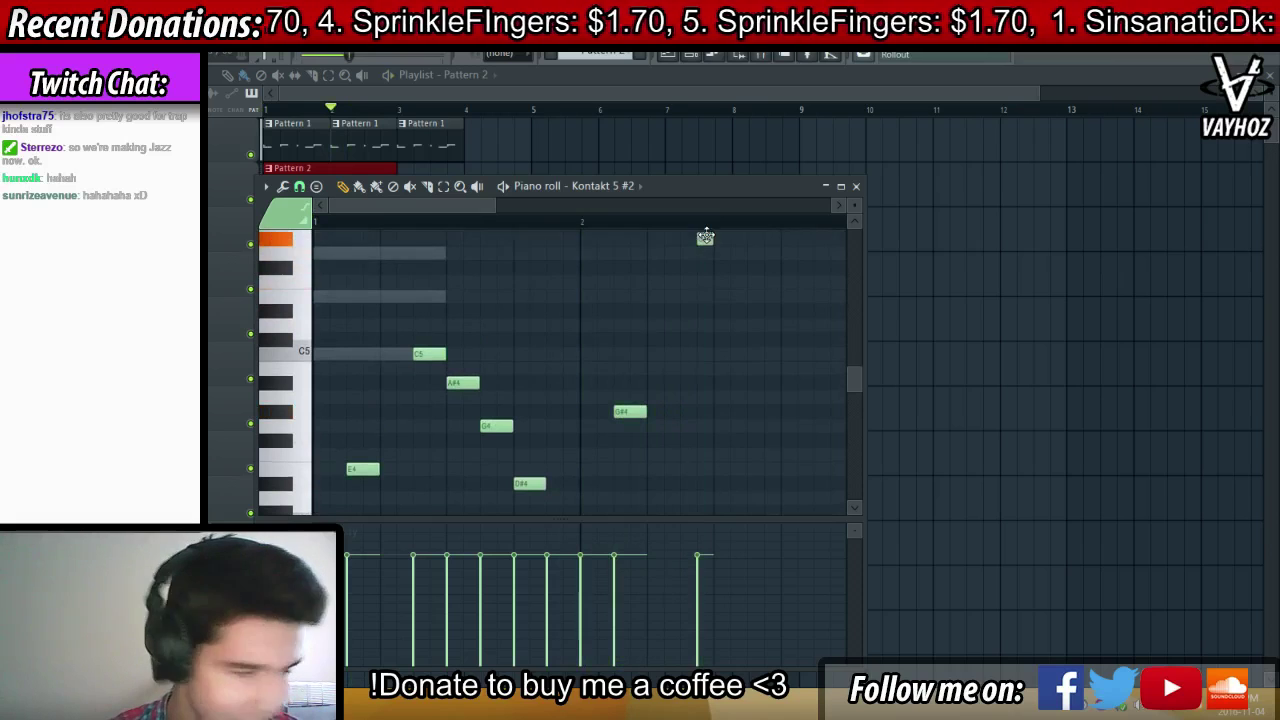
scroll(710, 337, down, 2)
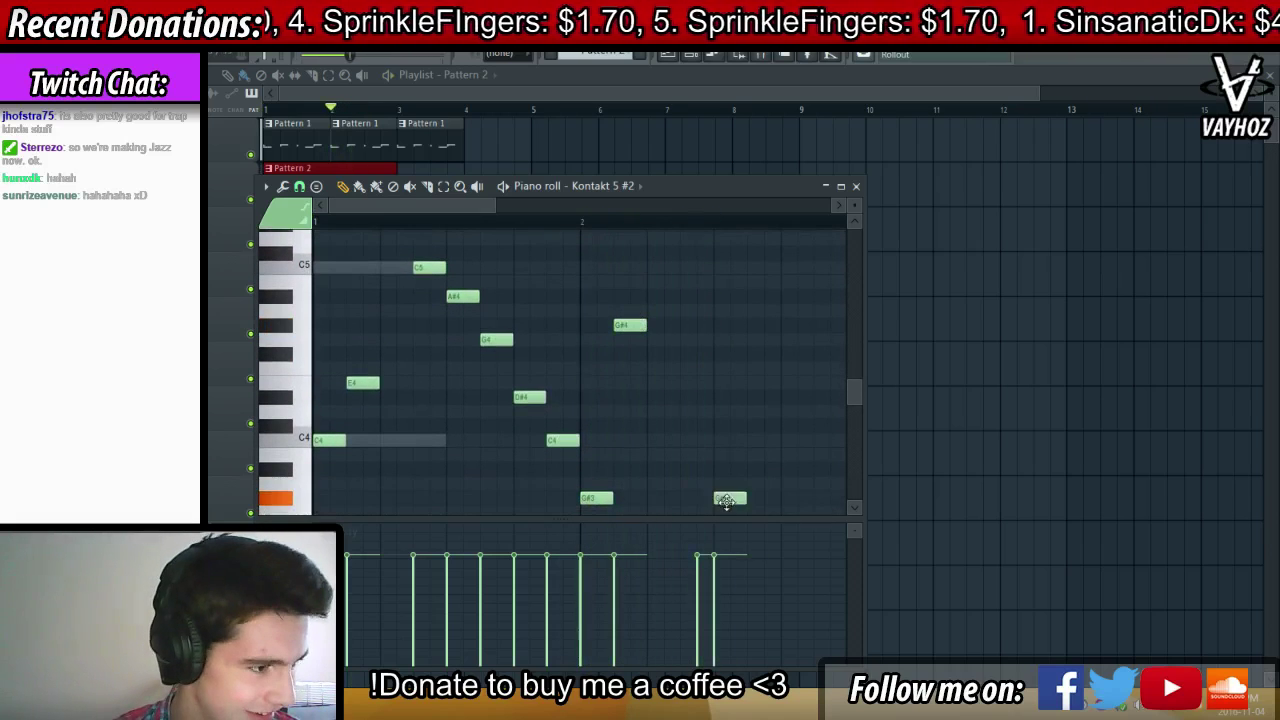
mouse_move(727, 503)
mouse_down()
mouse_move(731, 468)
mouse_move(732, 480)
mouse_up()
key(space)
scroll(795, 227, down, 1)
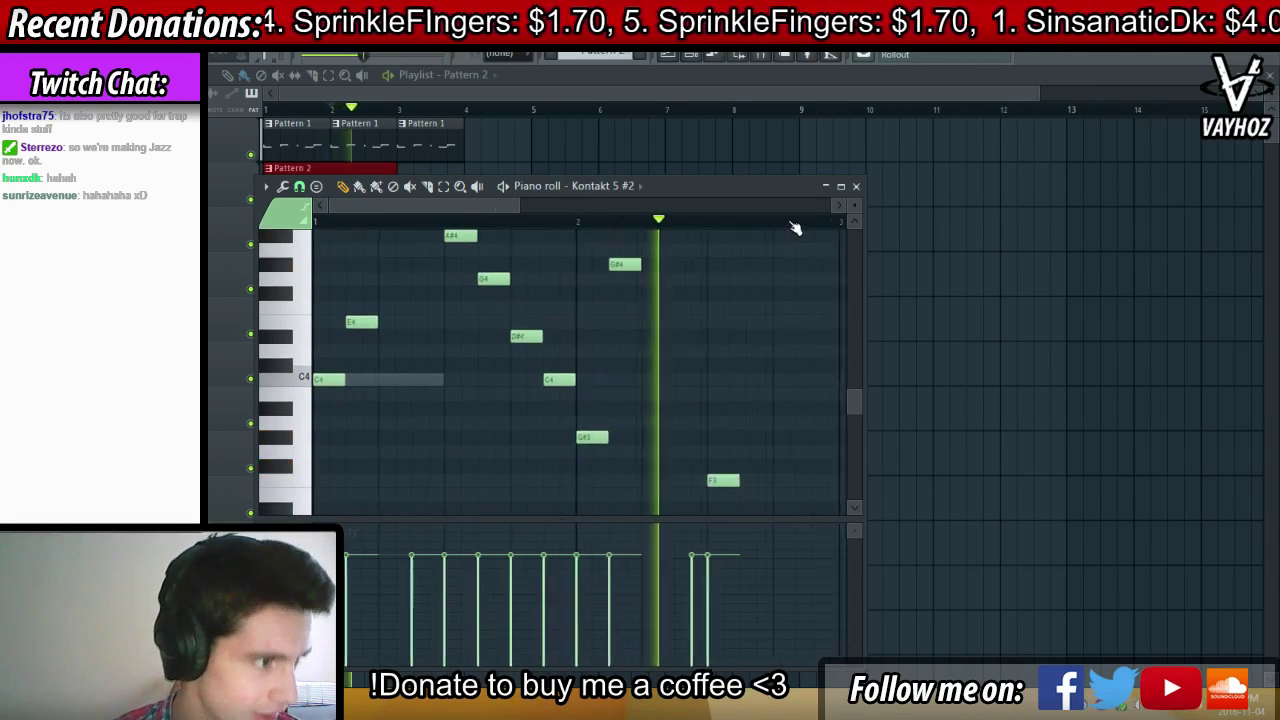
ctrl+scroll(720, 350, down, 1)
Complete bar 2 of the bass line with half-beat F4 and A#3 notes followed by quarter-beat A#4 and D#5 notes
key(space)
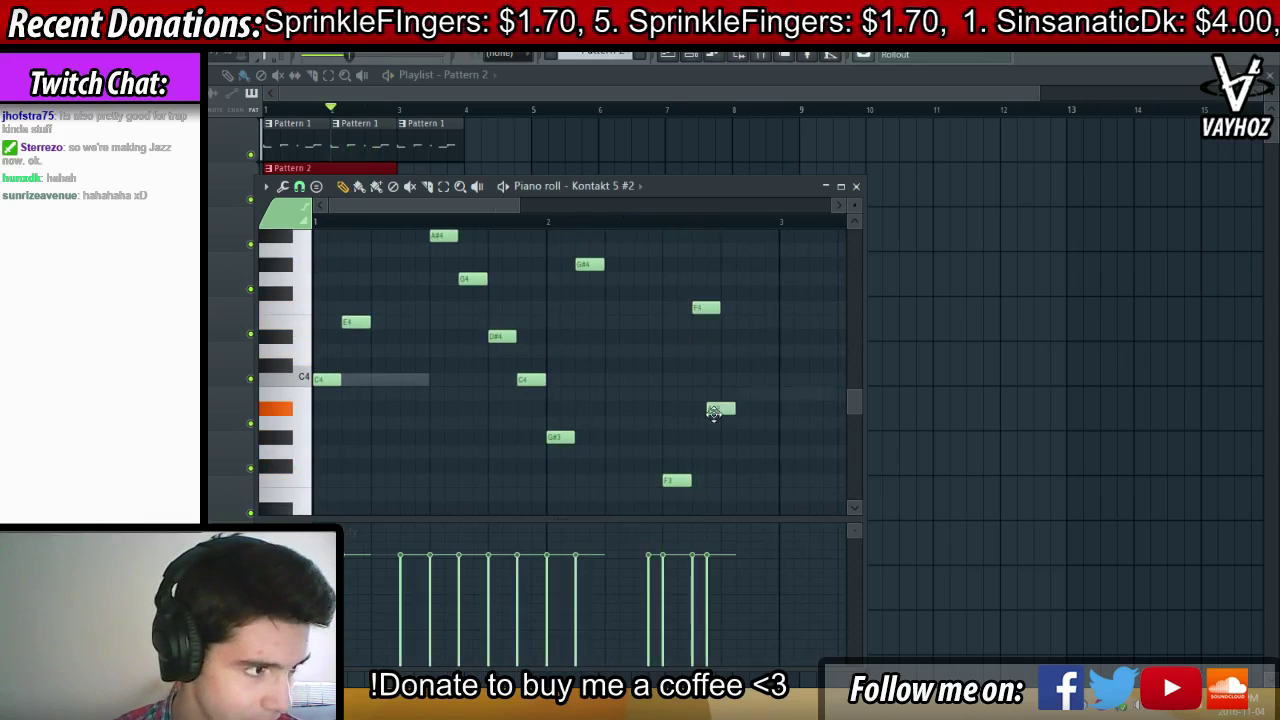
key(space)
drag(768, 242, 780, 280)
scroll(797, 309, up, 3)
click(769, 275)
key(space)
key(space)
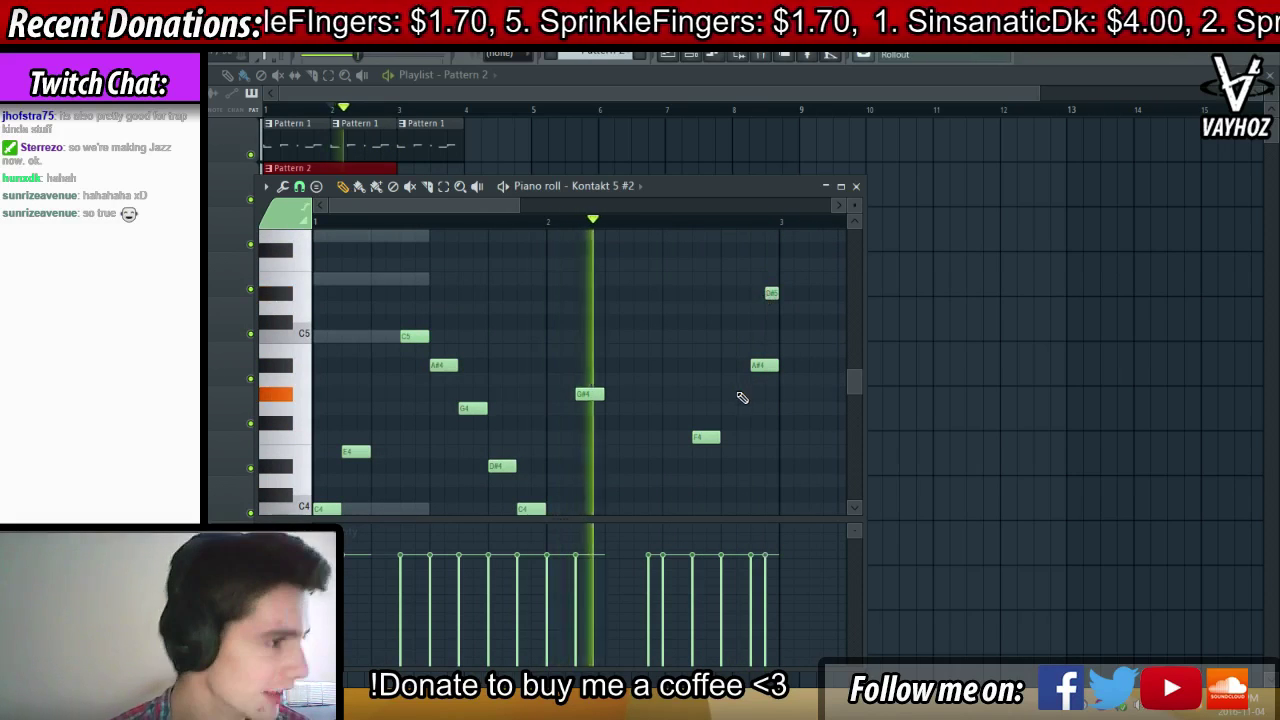
drag(776, 367, 761, 367)
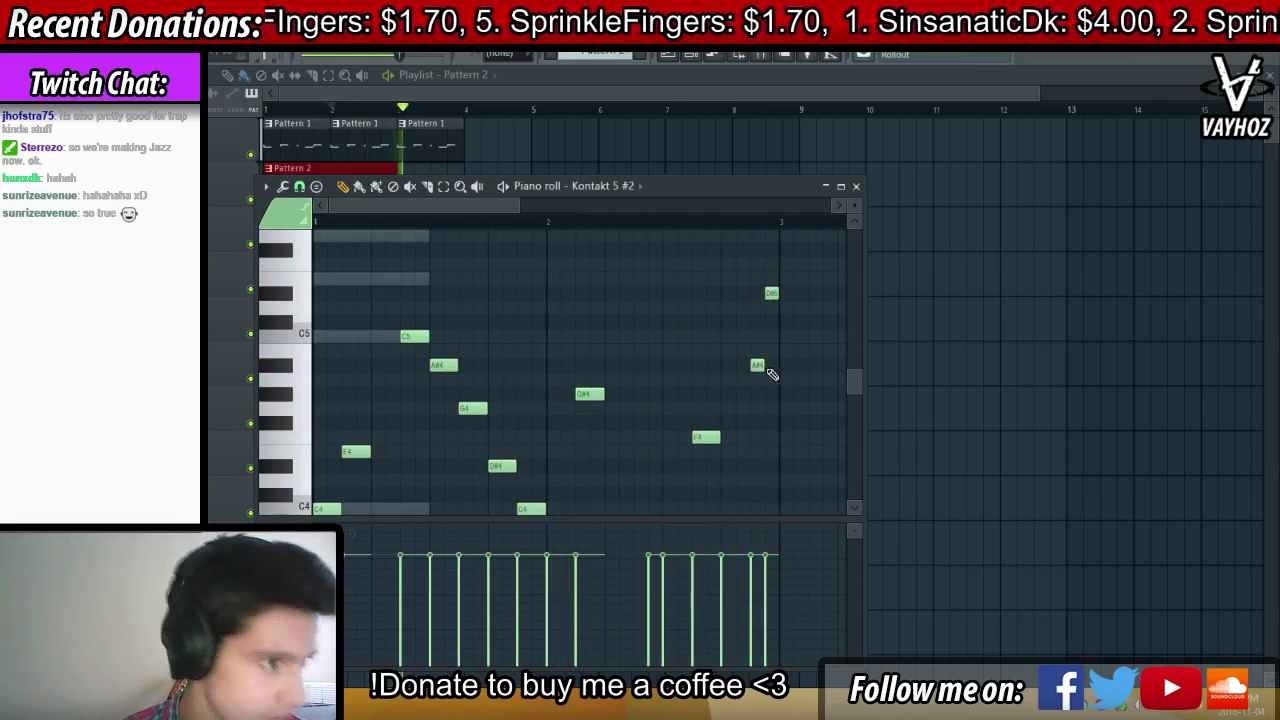
key(space)
scroll(725, 230, up, 1)
Place a Pattern 1 clip at bar 3 on the second playlist track
key(F7)
key(space)
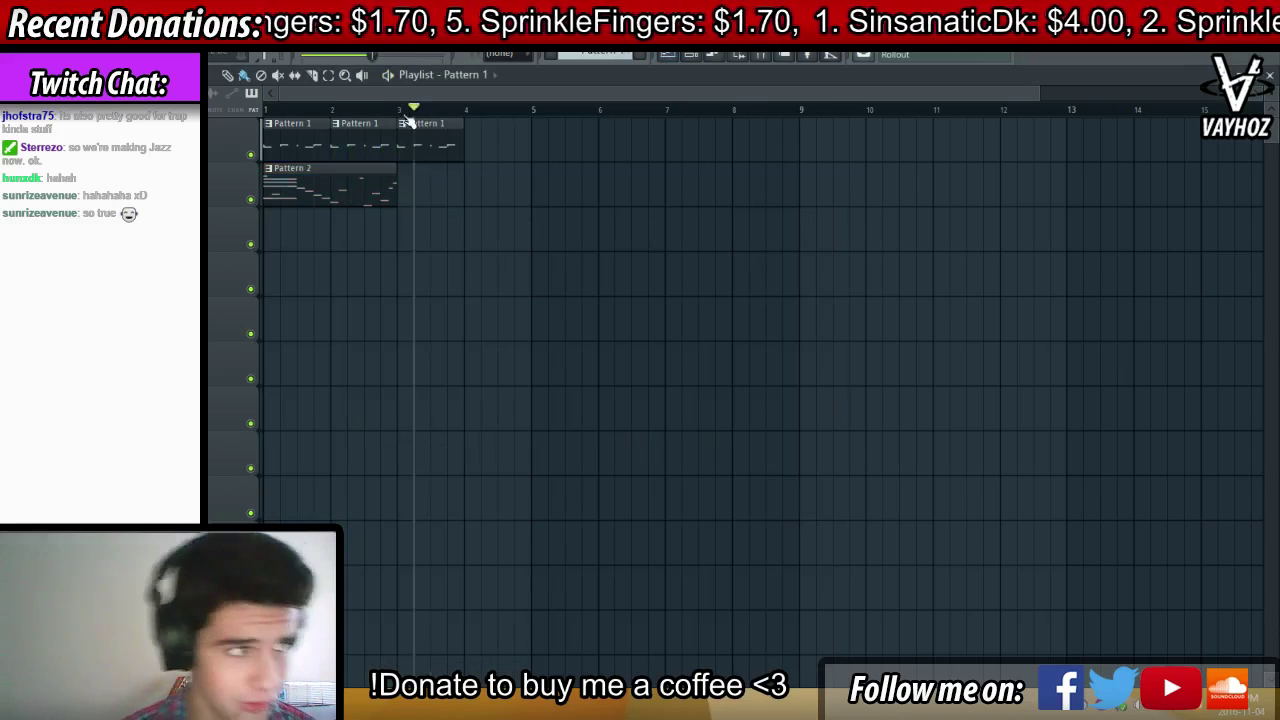
click(405, 178)
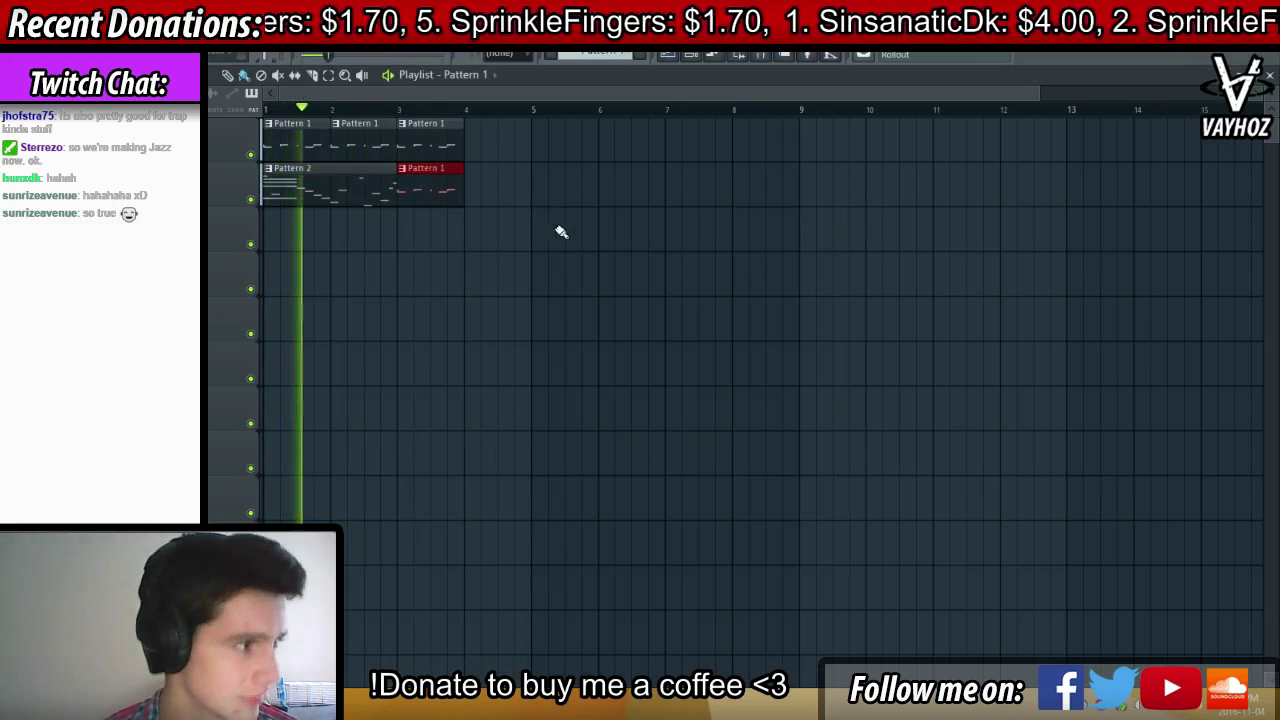
Open the ClosedHH Stadium 2 V14 channel's piano roll and duplicate its four hits half a beat later
key(F6)
right_click(532, 230)
click(570, 230)
key(ctrl+a)
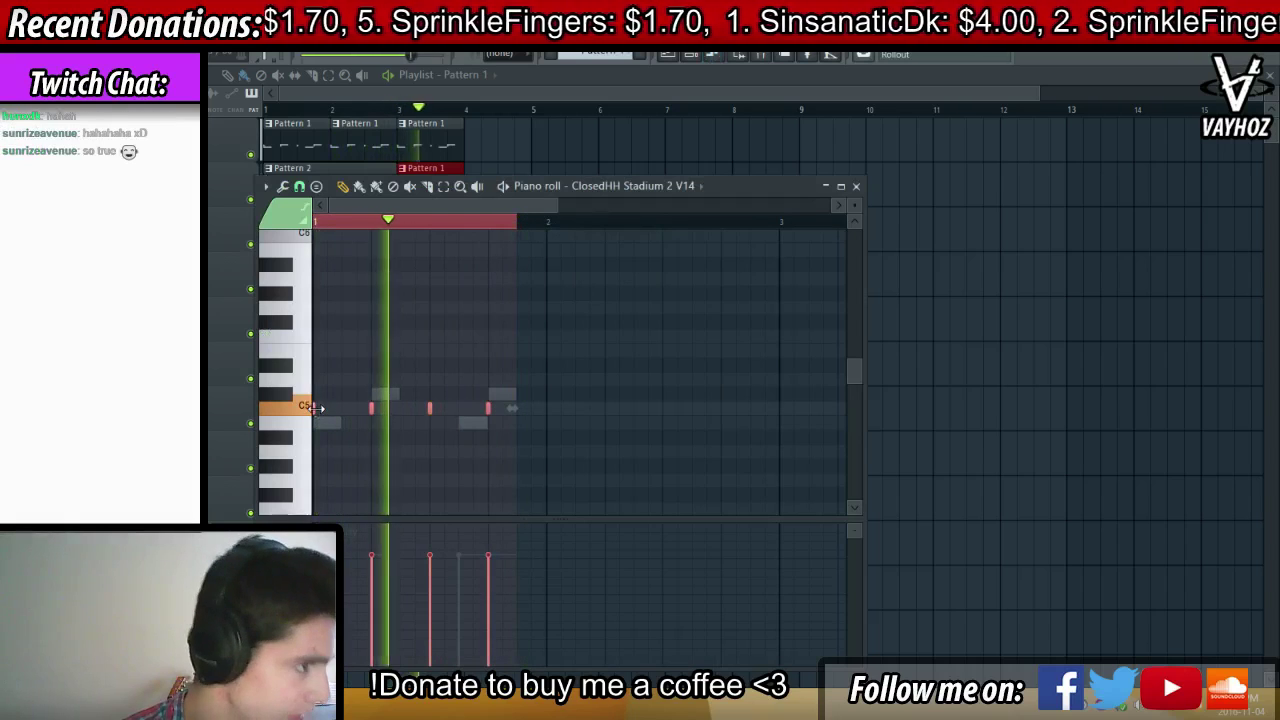
mouse_move(314, 408)
mouse_down()
mouse_move(354, 408)
mouse_move(313, 408)
mouse_move(330, 408)
mouse_up()
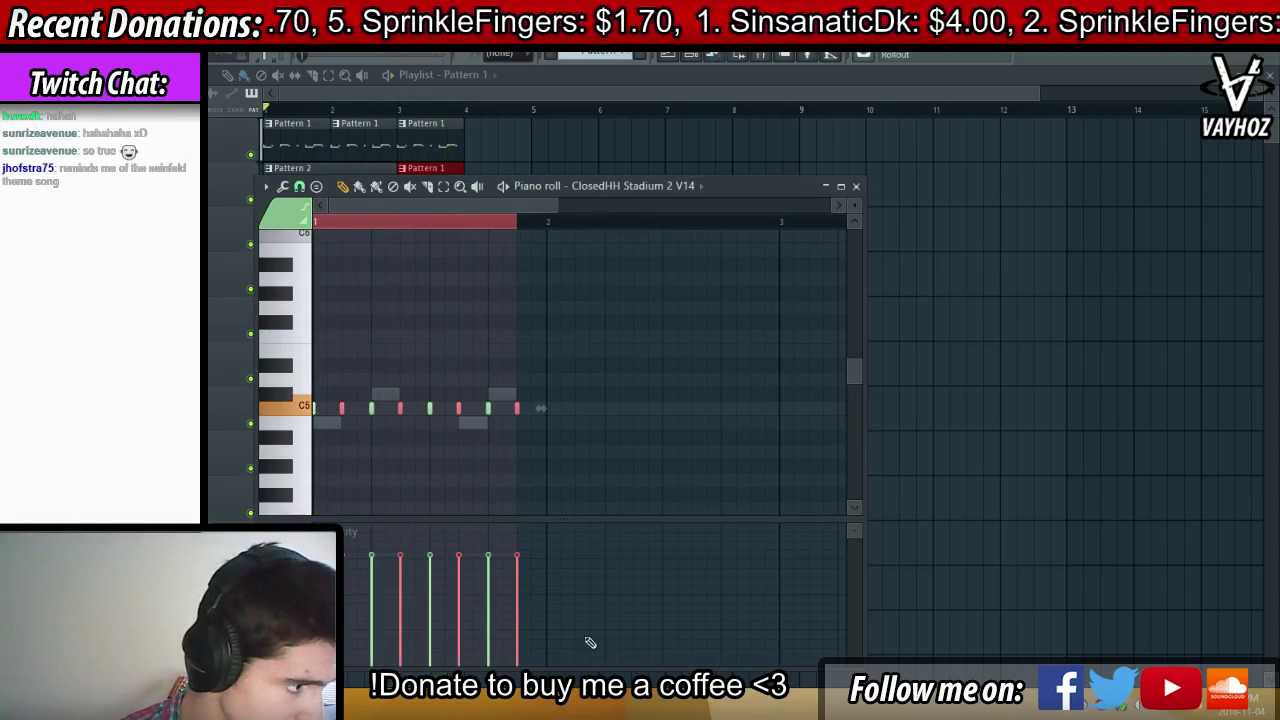
Lower the velocity of the duplicated closed hi-hat hits and nudge them slightly late
drag(345, 579, 529, 583)
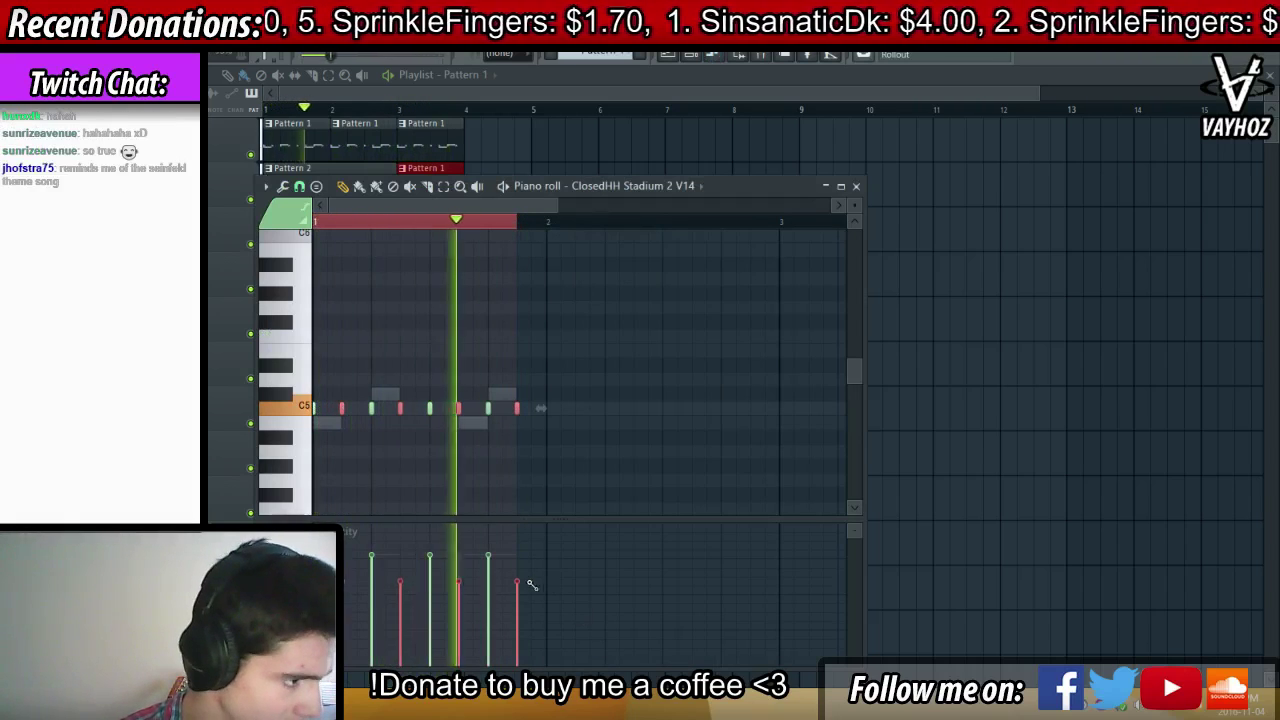
drag(341, 408, 344, 408)
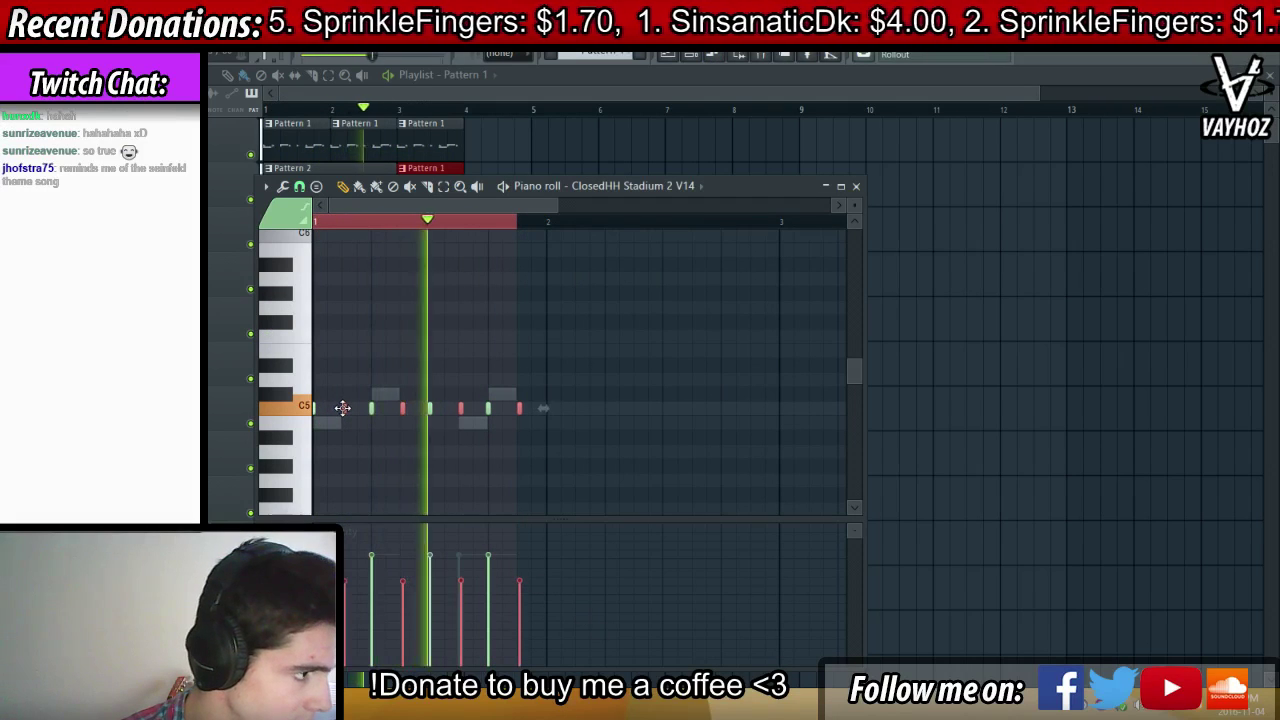
scroll(352, 236, up, 10)
key(space)
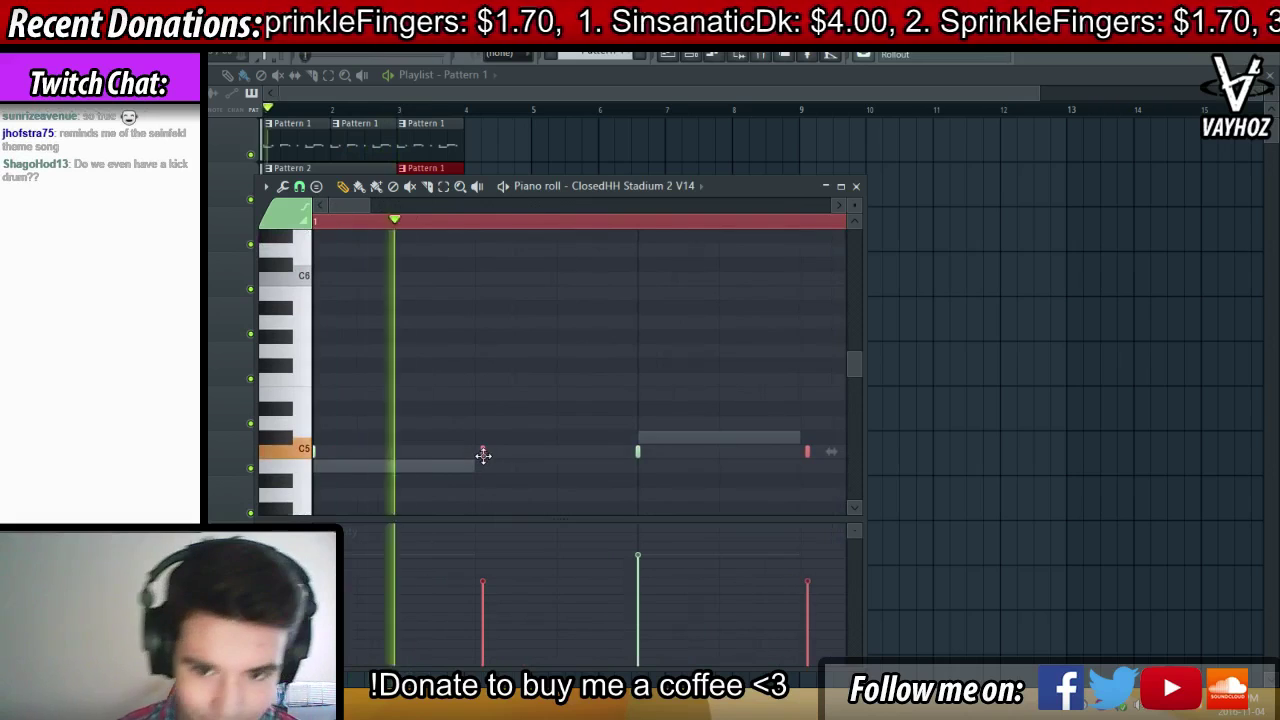
key(Escape)
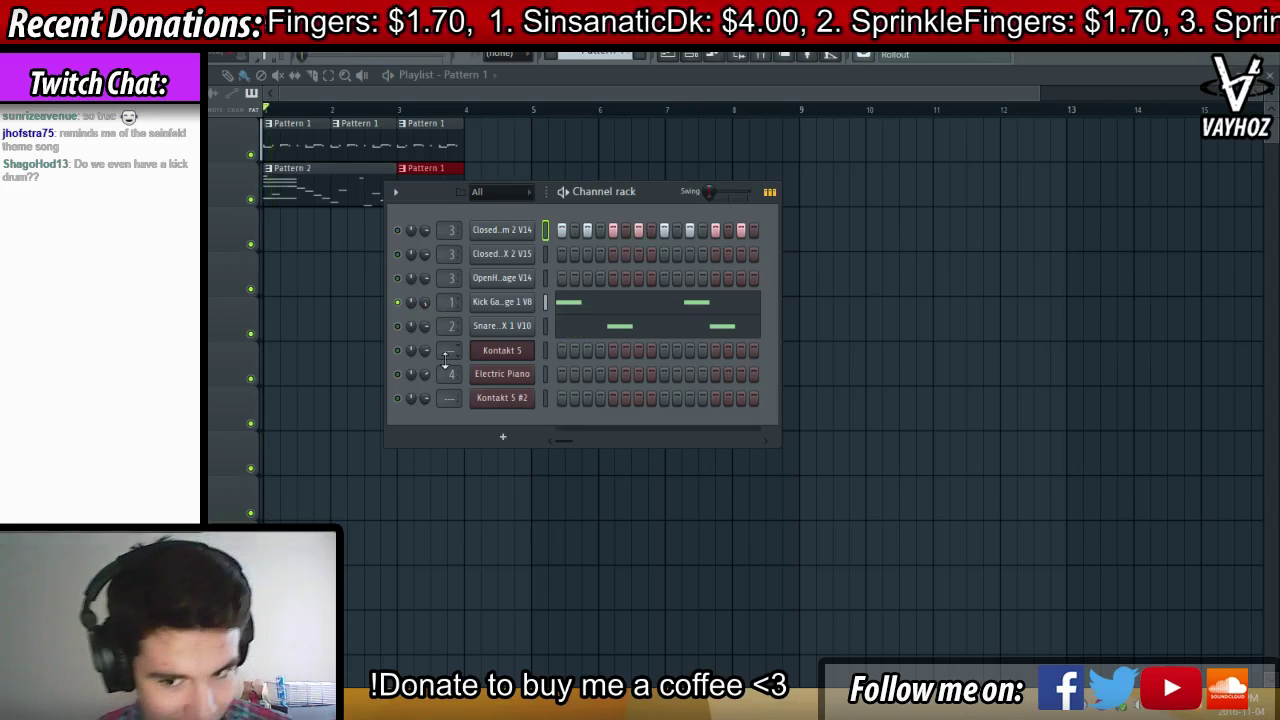
Lower the volume of the Electric Piano mixer track during playback
key(F9)
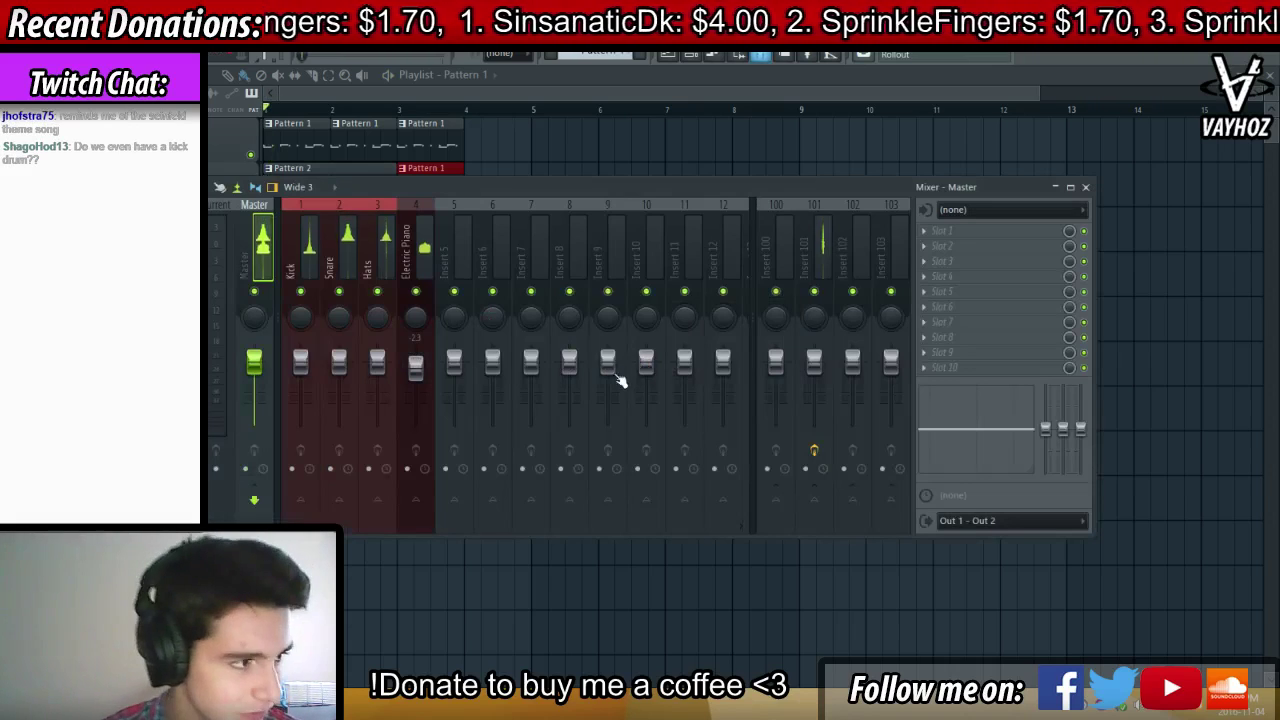
click(418, 258)
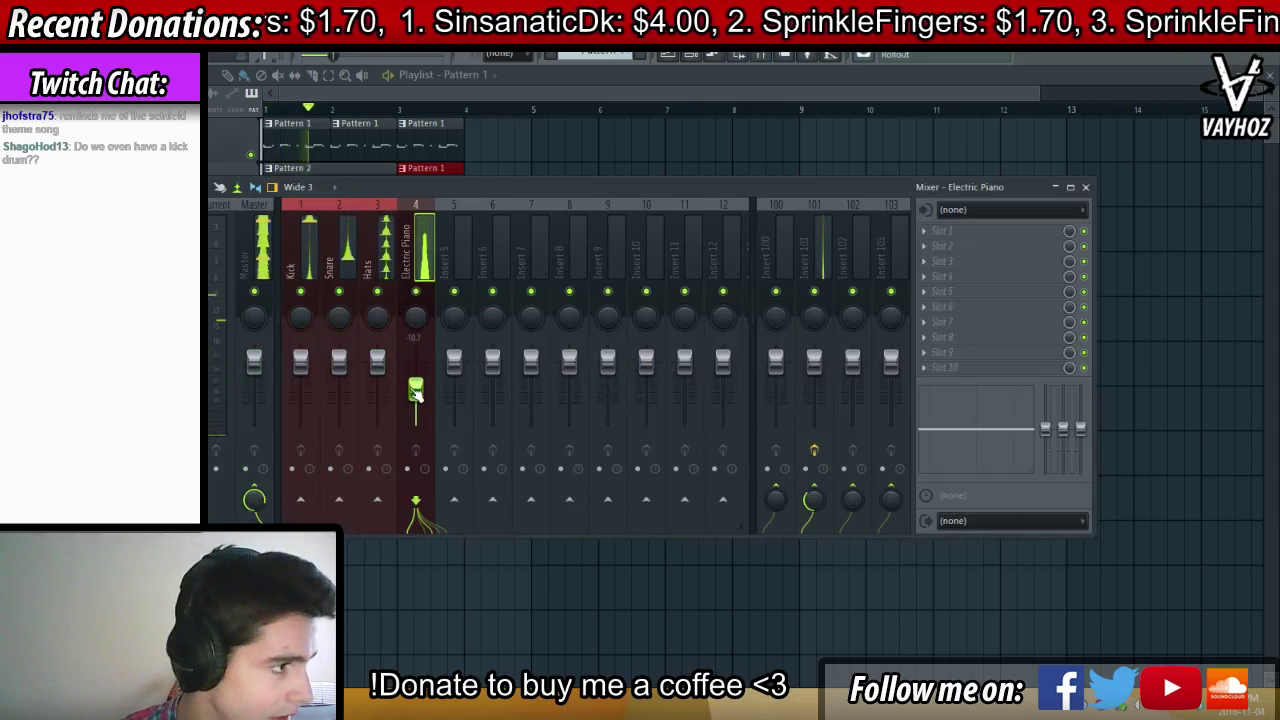
key(F9)
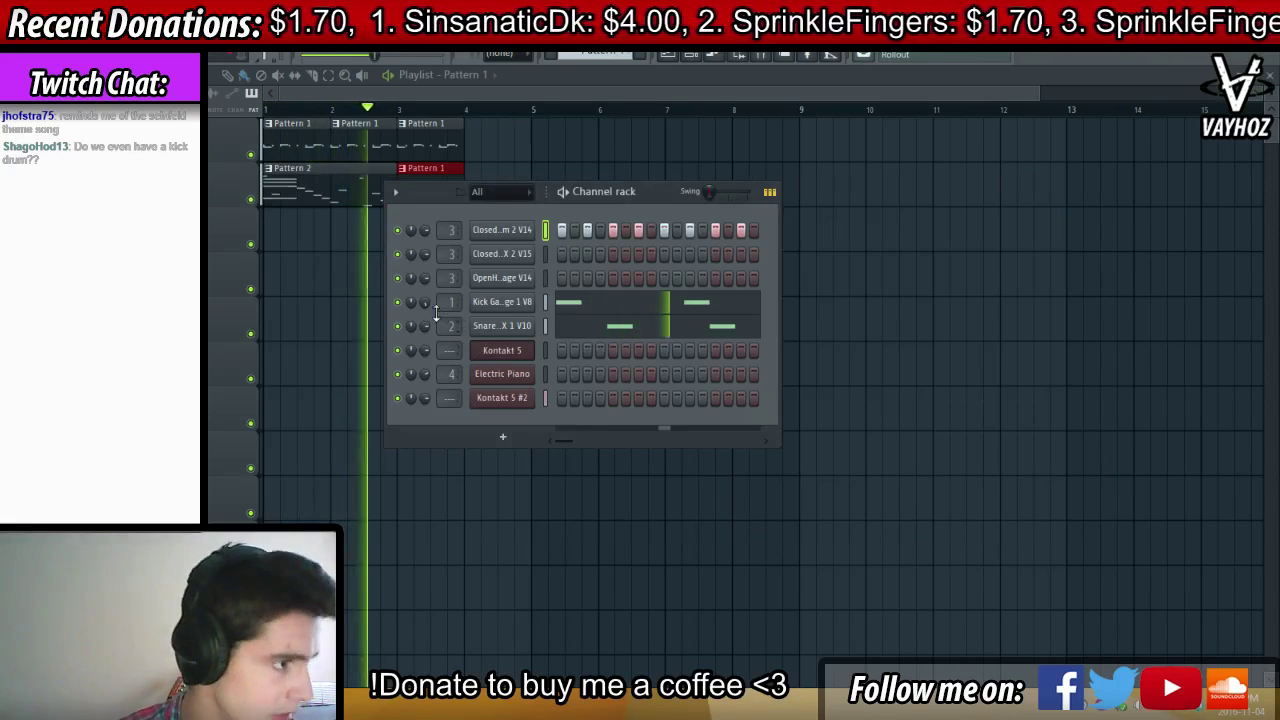
Open the Electric Piano's Massive instrument from Pattern 2 and adjust its master volume
click(338, 246)
double_click(337, 191)
key(F7)
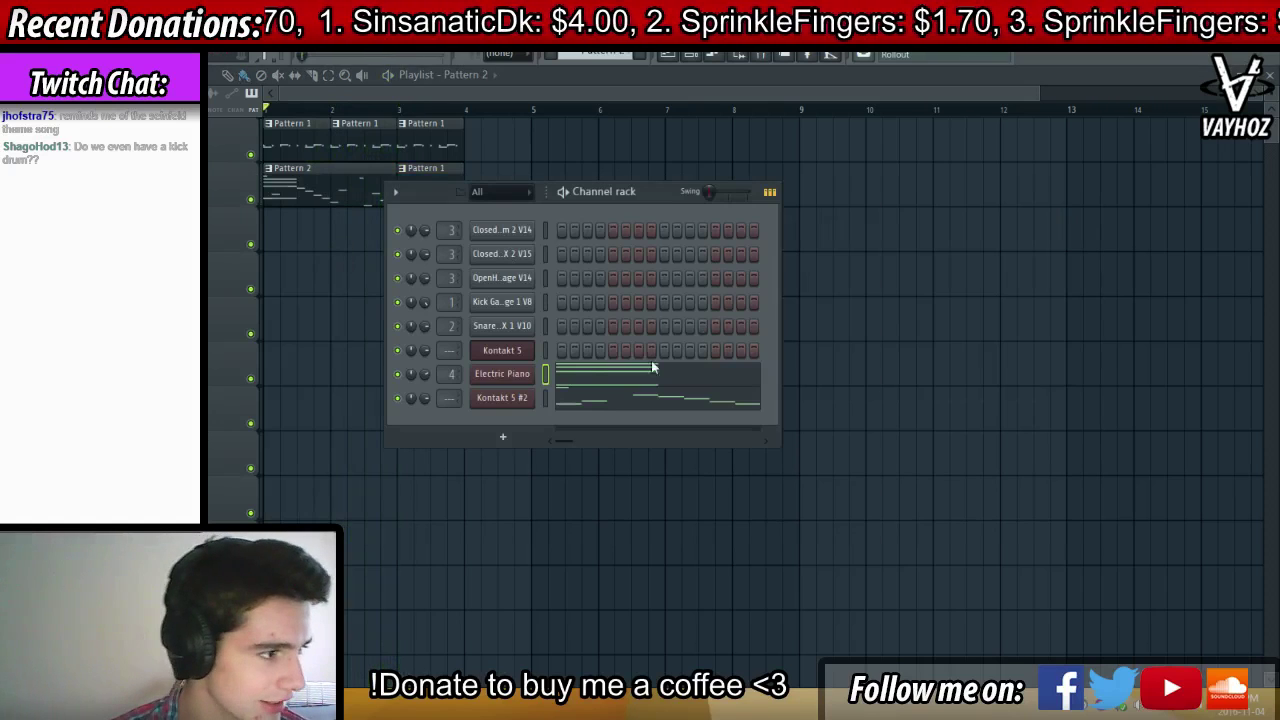
click(510, 376)
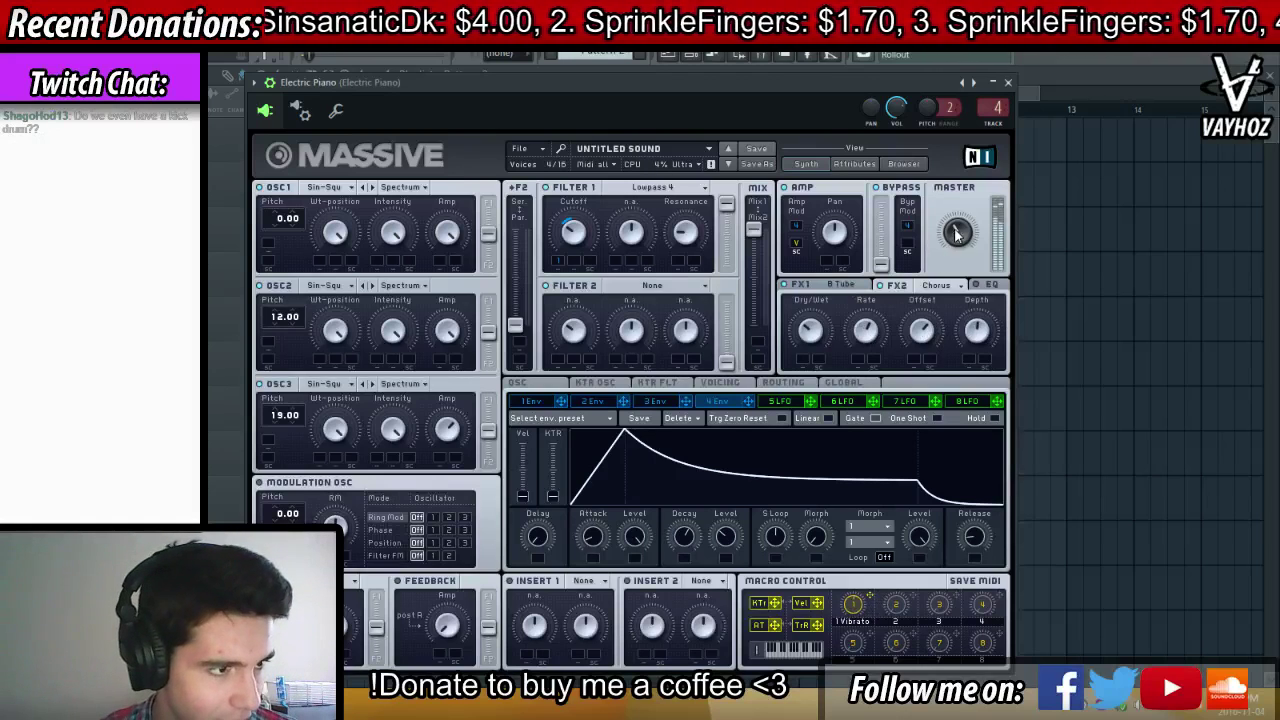
key(F5)
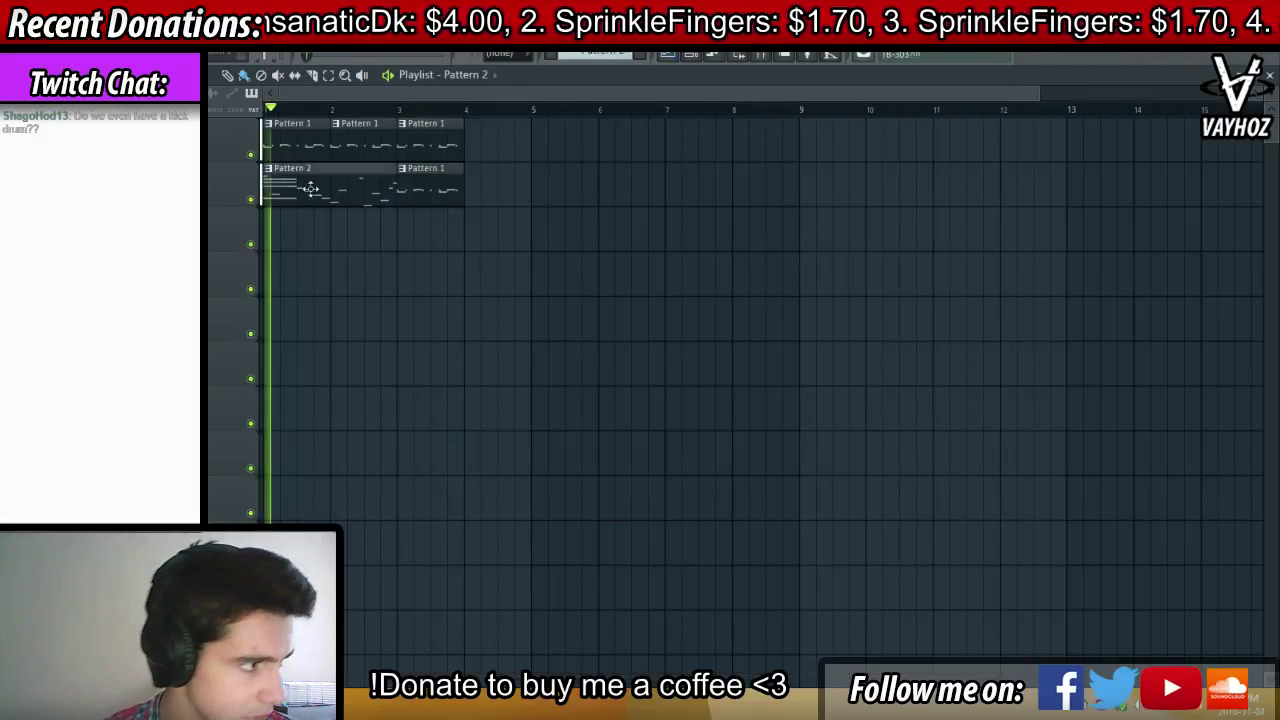
Open Pattern 2's Electric Piano notes, shorten the opening chord to half a beat, and copy it one and a half beats later
key(space)
double_click(310, 189)
click(583, 376)
key(ctrl+a)
key(space)
key(space)
scroll(634, 220, down, 2)
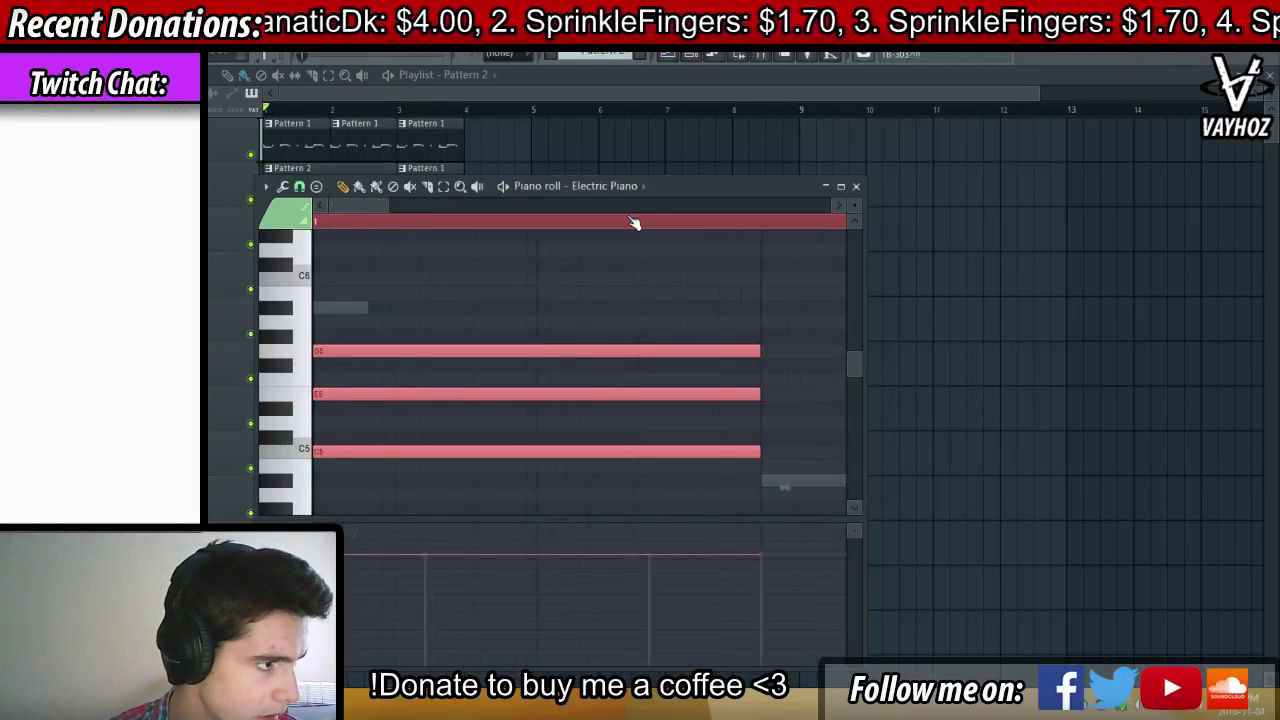
scroll(634, 222, down, 2)
key(space)
key(space)
drag(572, 350, 546, 358)
key(space)
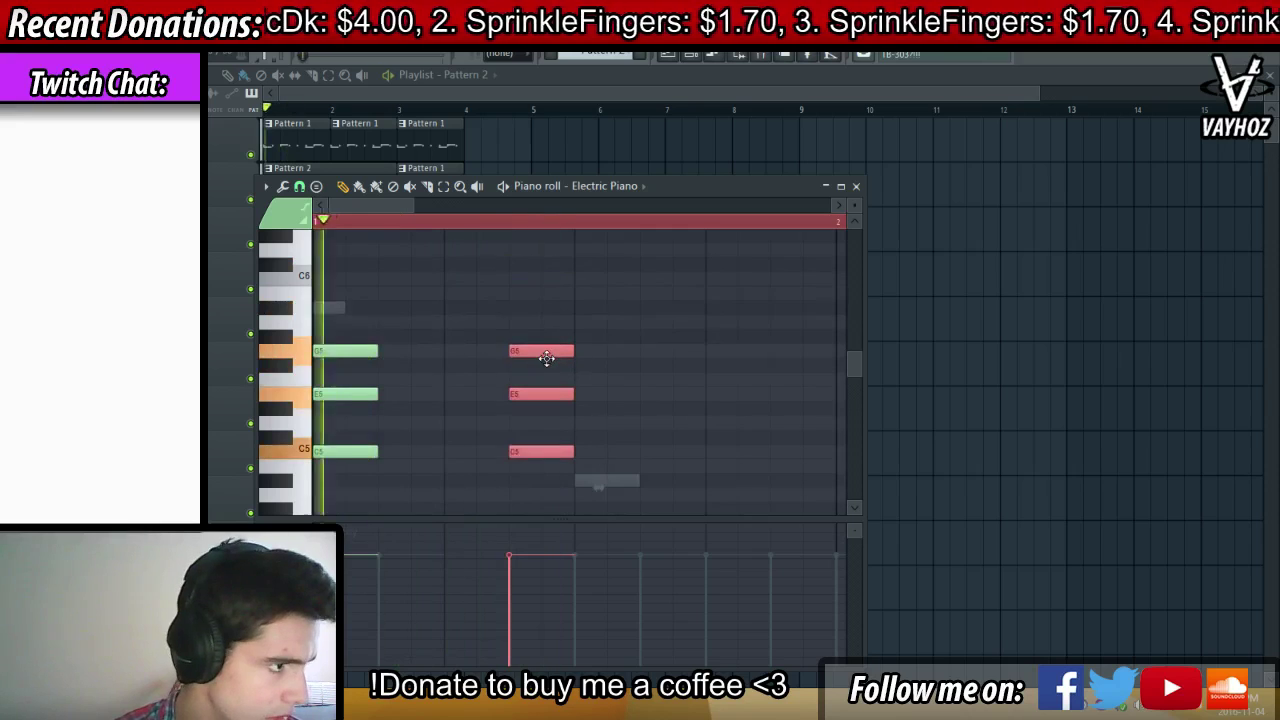
Draw two quarter-beat Electric Piano notes, A#4 and C5, from beat 4 of bar 1
right_click(621, 224)
scroll(612, 226, down, 2)
right_click(608, 224)
key(space)
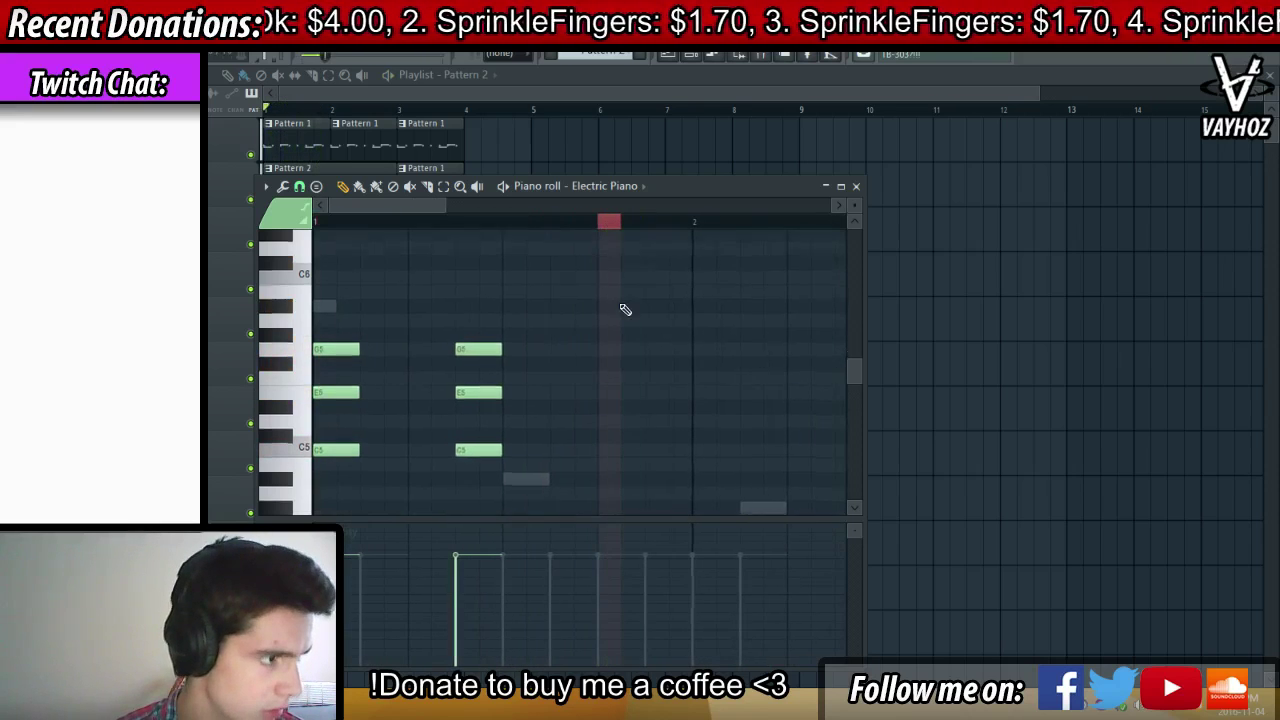
scroll(625, 310, down, 2)
click(618, 322)
key(space)
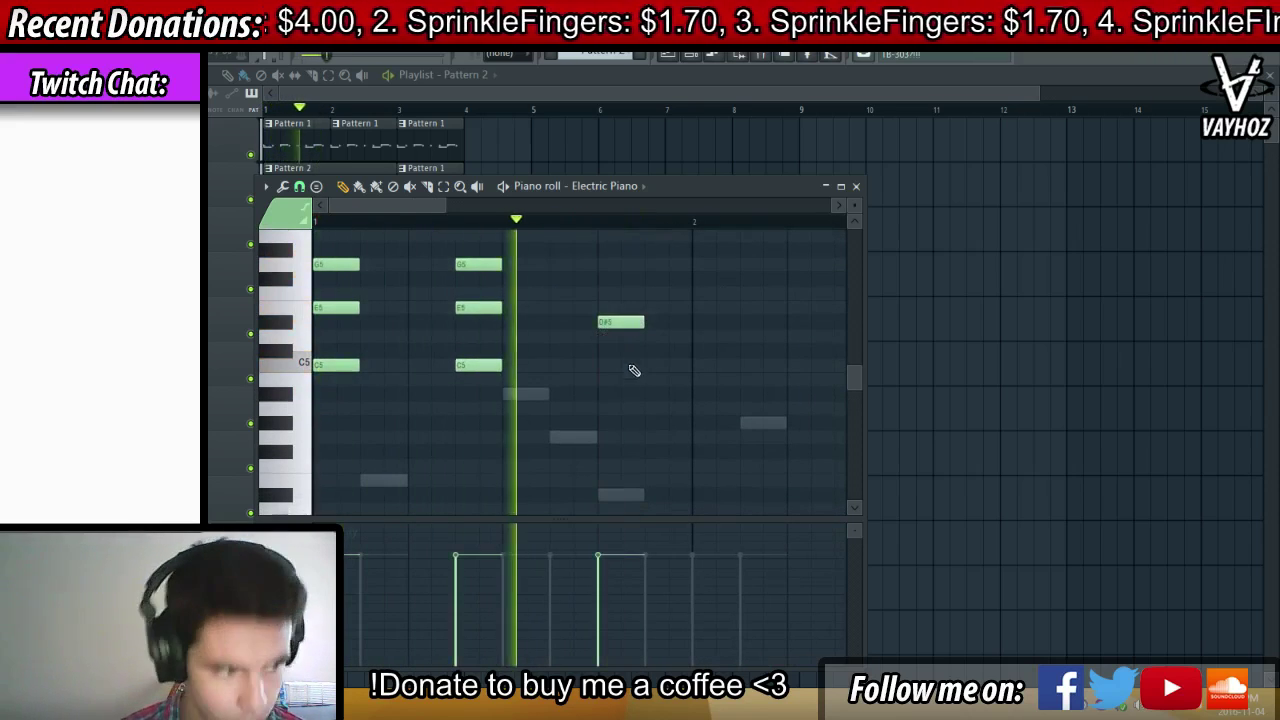
click(665, 354)
right_click(671, 350)
key(space)
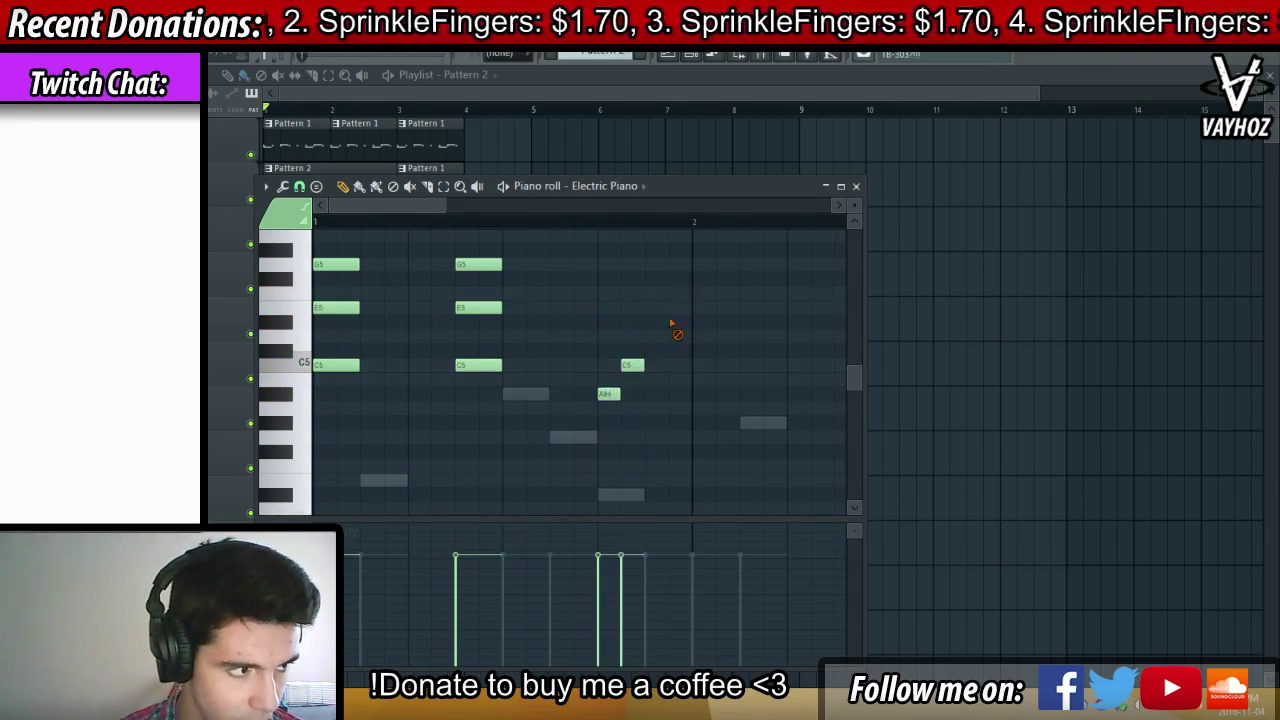
Add quarter-beat F4 and G4 notes to finish the Electric Piano run before bar 2, and play it back
click(680, 437)
scroll(678, 440, down, 3)
key(space)
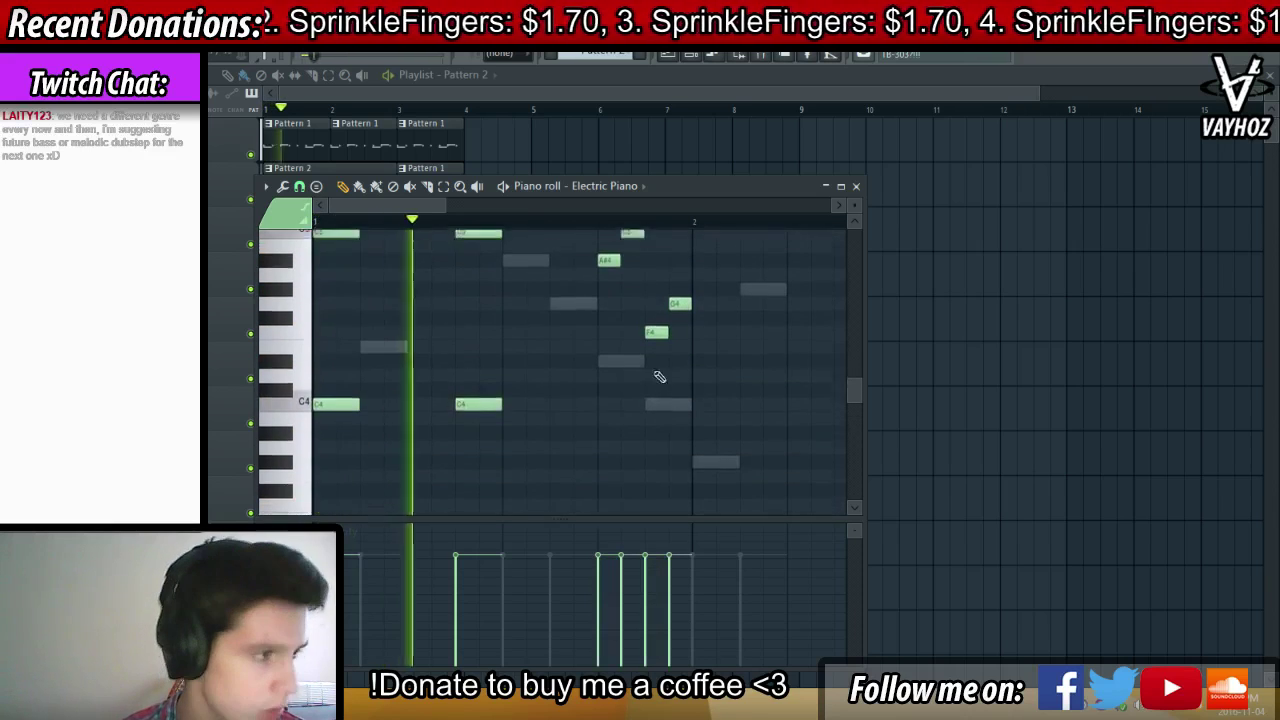
scroll(688, 229, down, 2)
key(space)
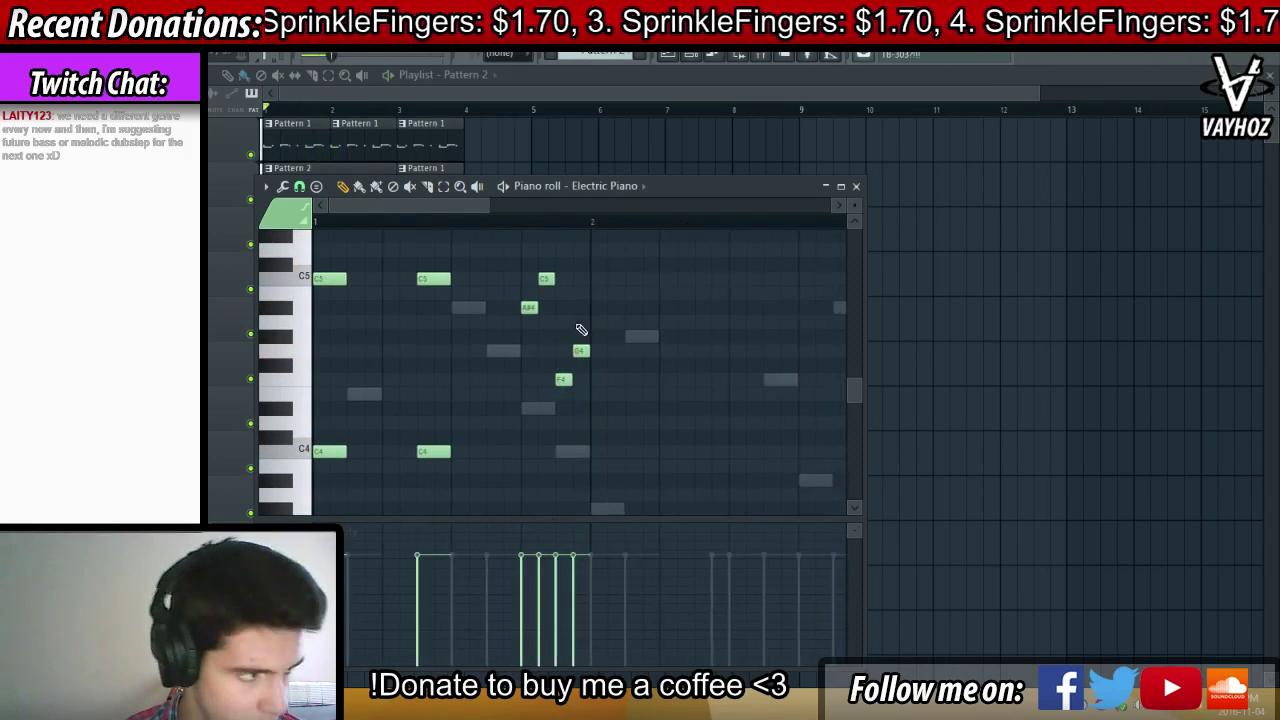
scroll(560, 325, up, 3)
drag(450, 268, 460, 632)
drag(440, 348, 531, 346)
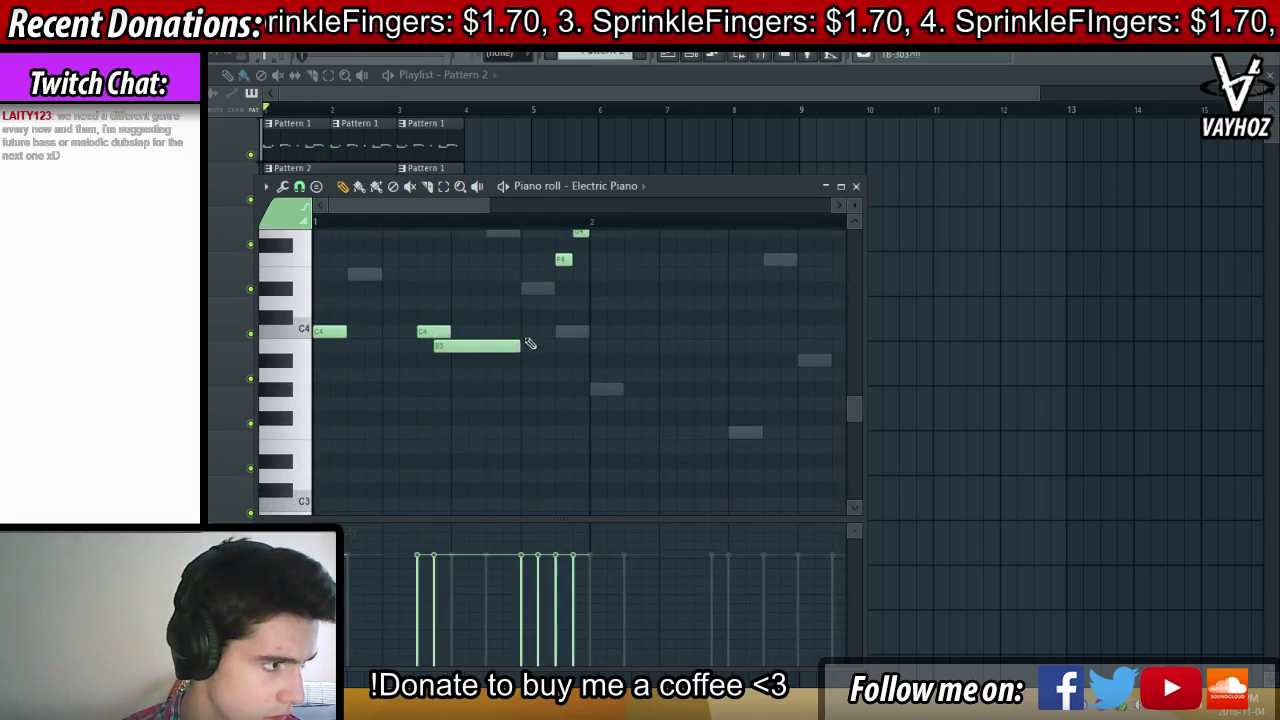
key(ctrl+z)
Place a half-beat Electric Piano chord with G#4, C5 and D#5 at the start of bar 2
drag(432, 330, 608, 389)
key(space)
scroll(600, 370, up, 6)
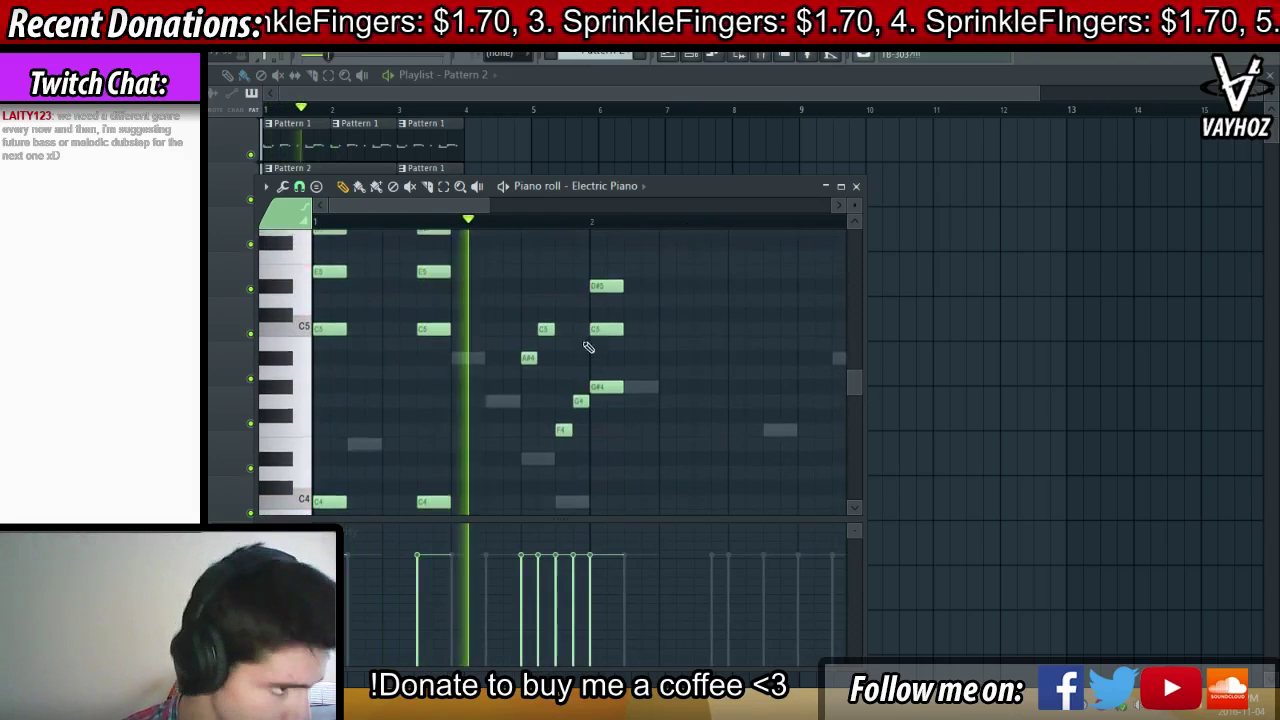
ctrl+click(606, 286)
drag(610, 344, 609, 329)
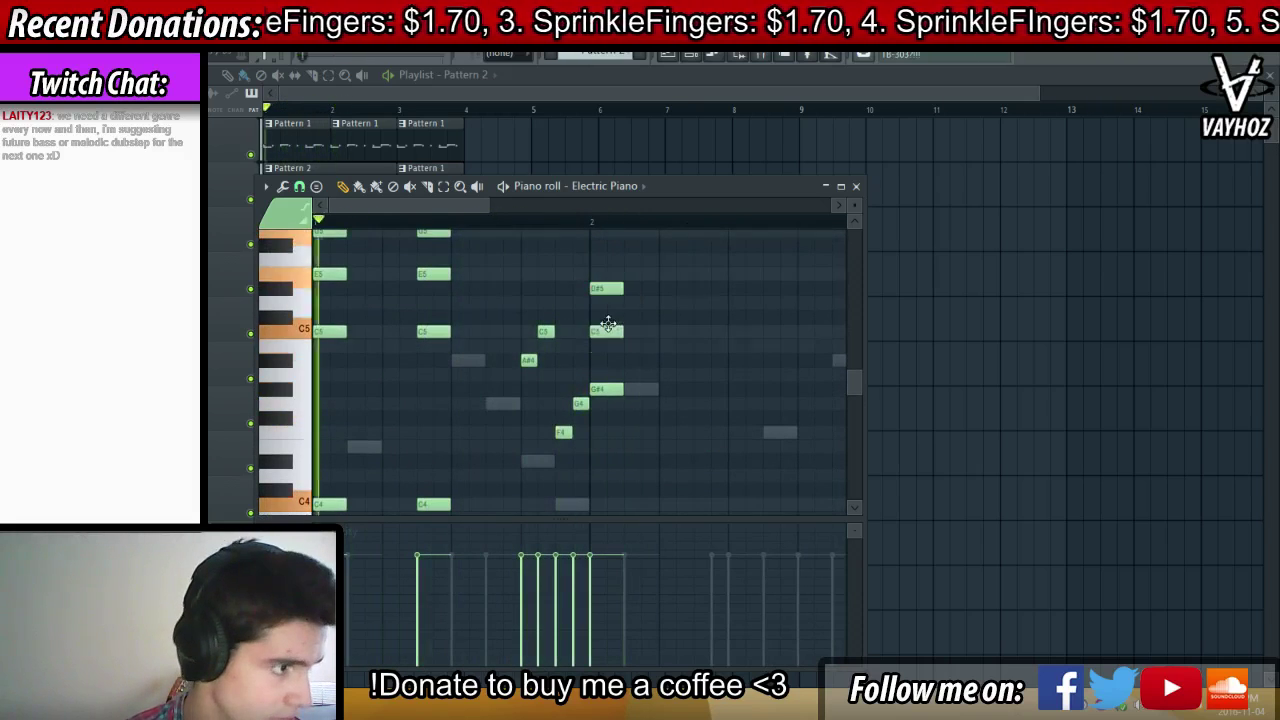
Copy the bar 2 chord to beat 3, reshape it to F4, A4 and C5, and return to the playlist
drag(614, 254, 623, 535)
drag(601, 309, 741, 360)
ctrl+click(762, 402)
scroll(773, 420, up, 3)
scroll(773, 420, up, 5)
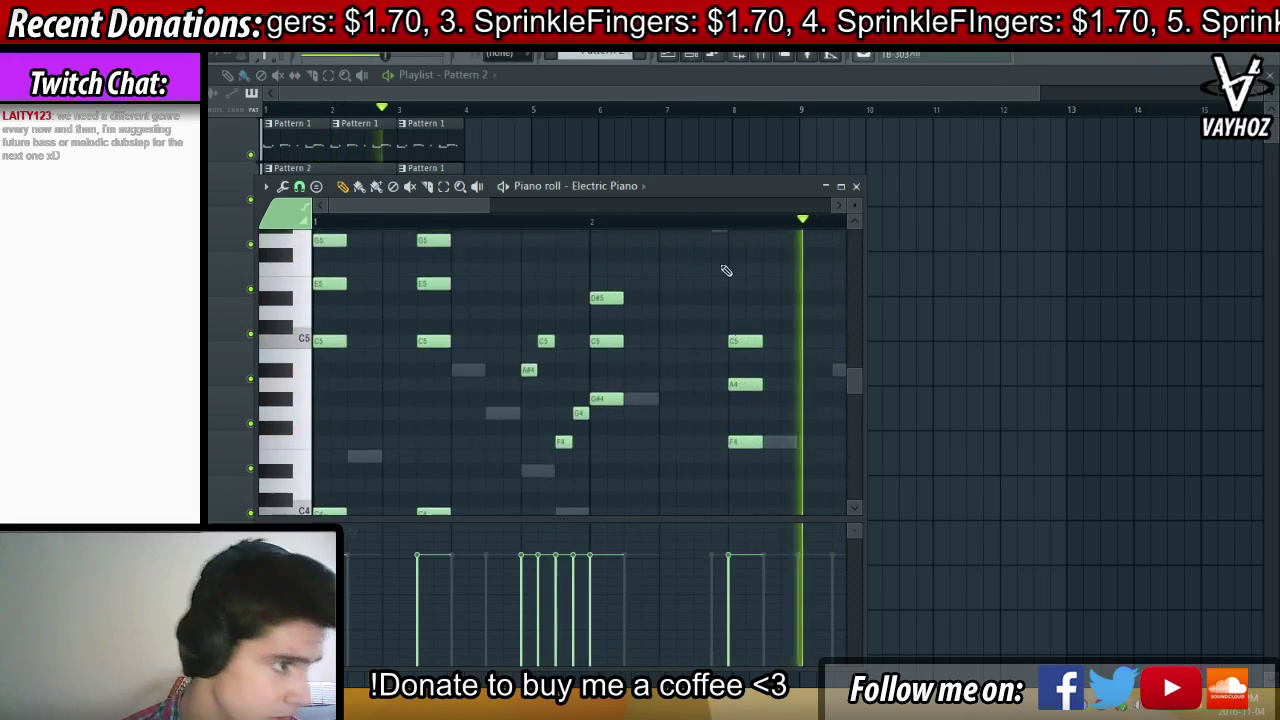
scroll(640, 272, down, 2)
key(space)
key(space)
key(Escape)
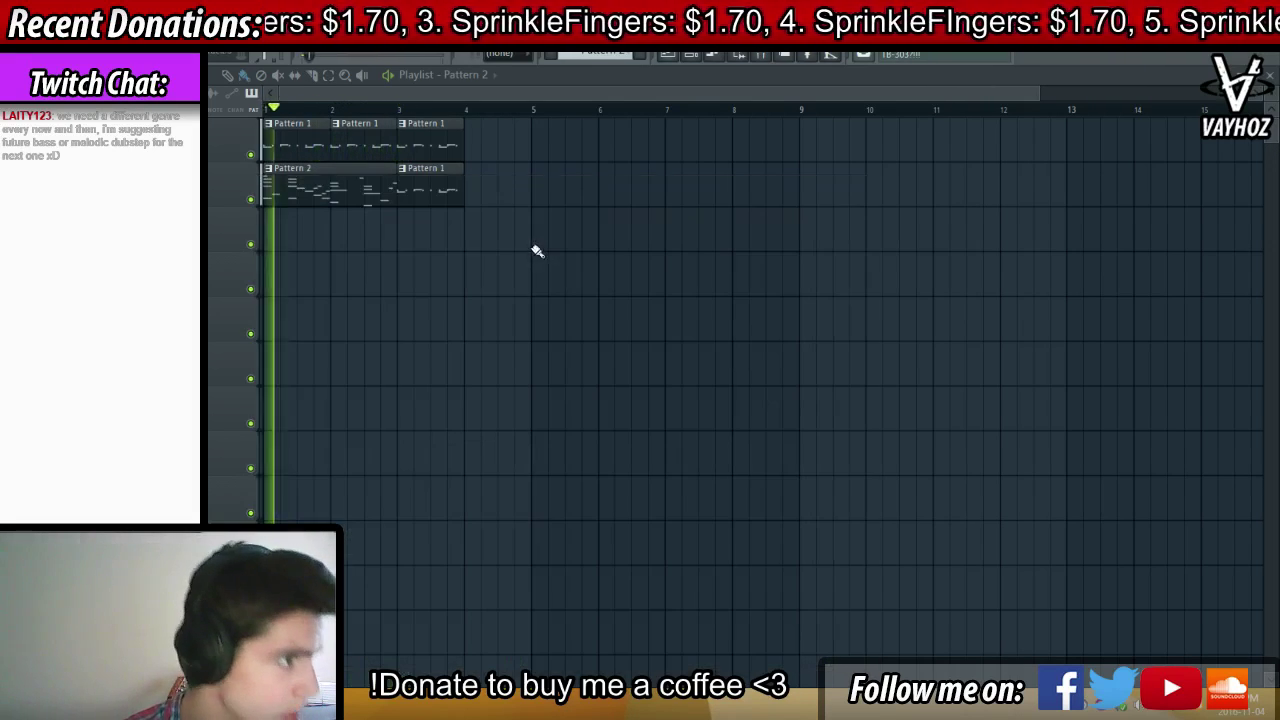
Replace the Pattern 1 clip at bar 3 of the second track with Pattern 2, and add Pattern 1 at bar 4 of the first track
right_click(414, 193)
click(416, 184)
click(419, 149)
click(474, 145)
right_click(628, 184)
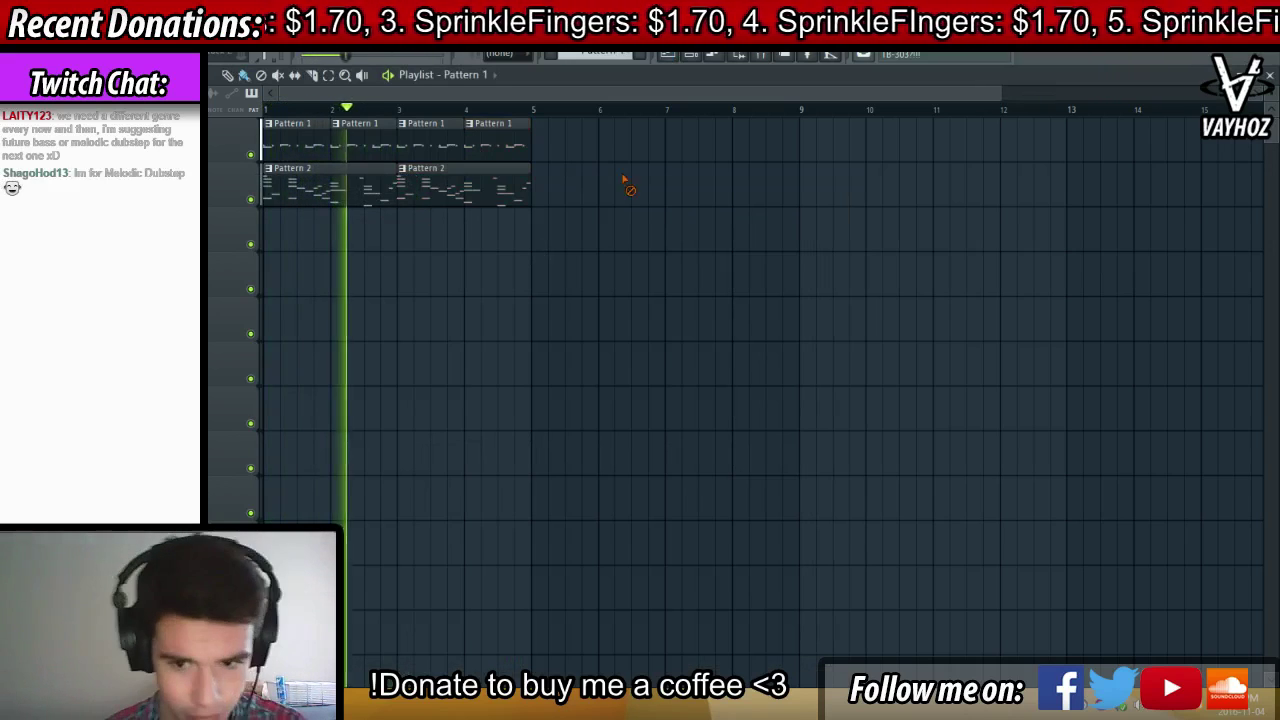
Switch to Pattern 3 and add another Kontakt 5 channel
click(641, 56)
click(674, 71)
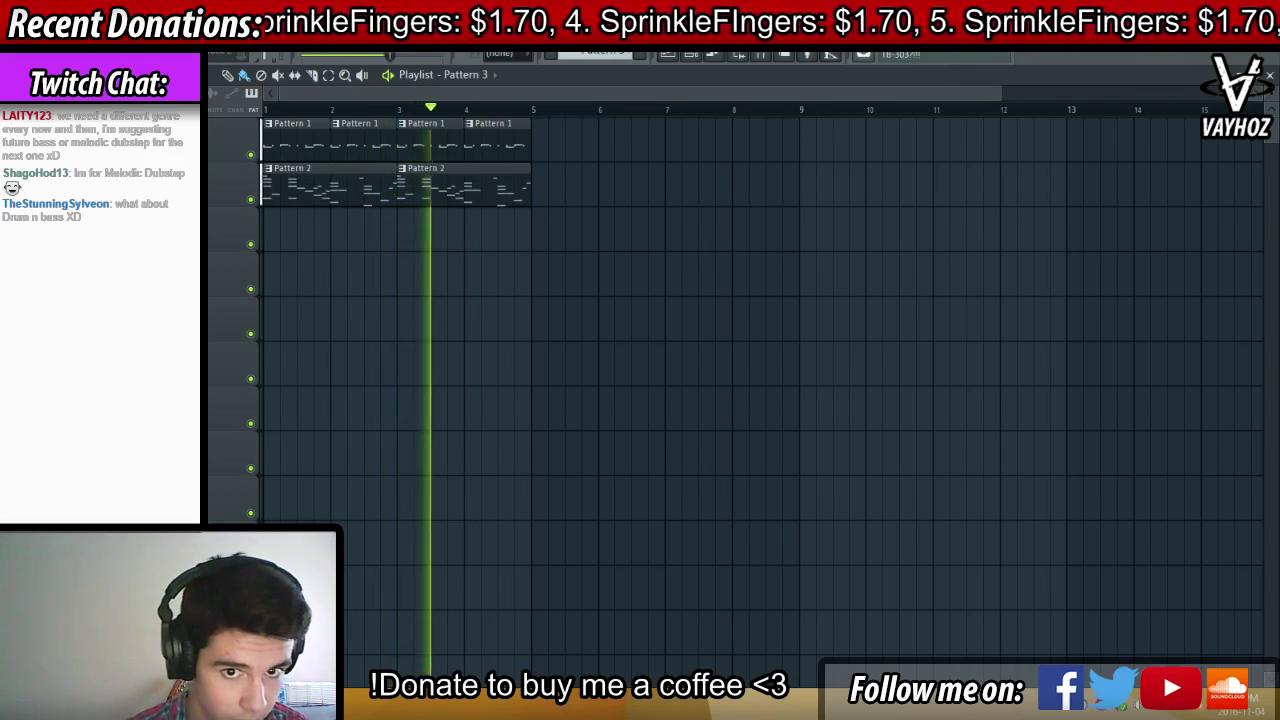
key(space)
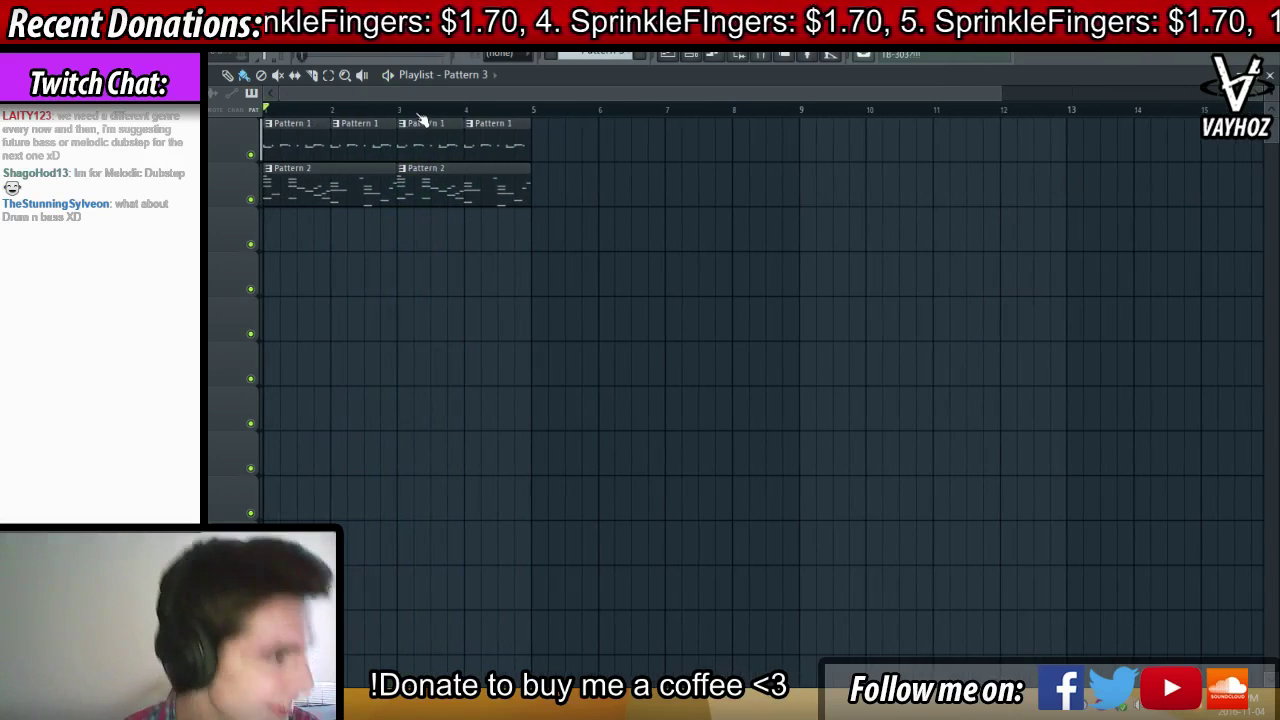
key(F5)
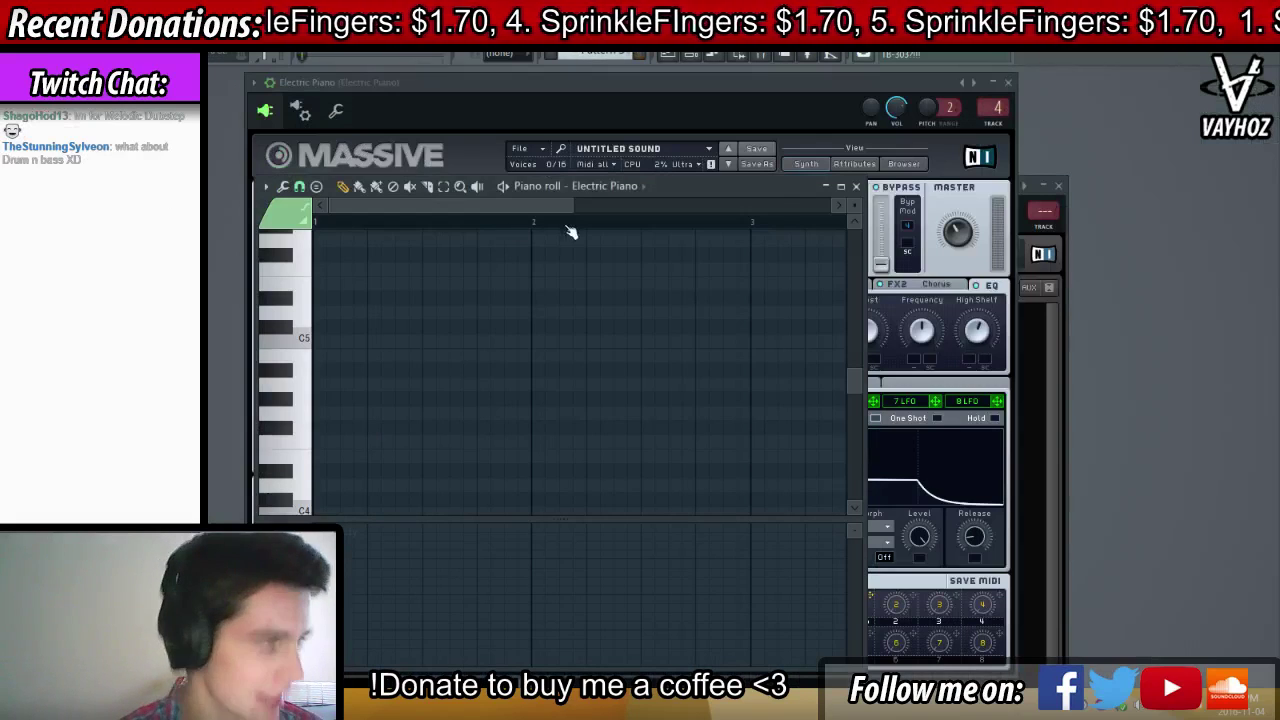
key(F6)
click(545, 350)
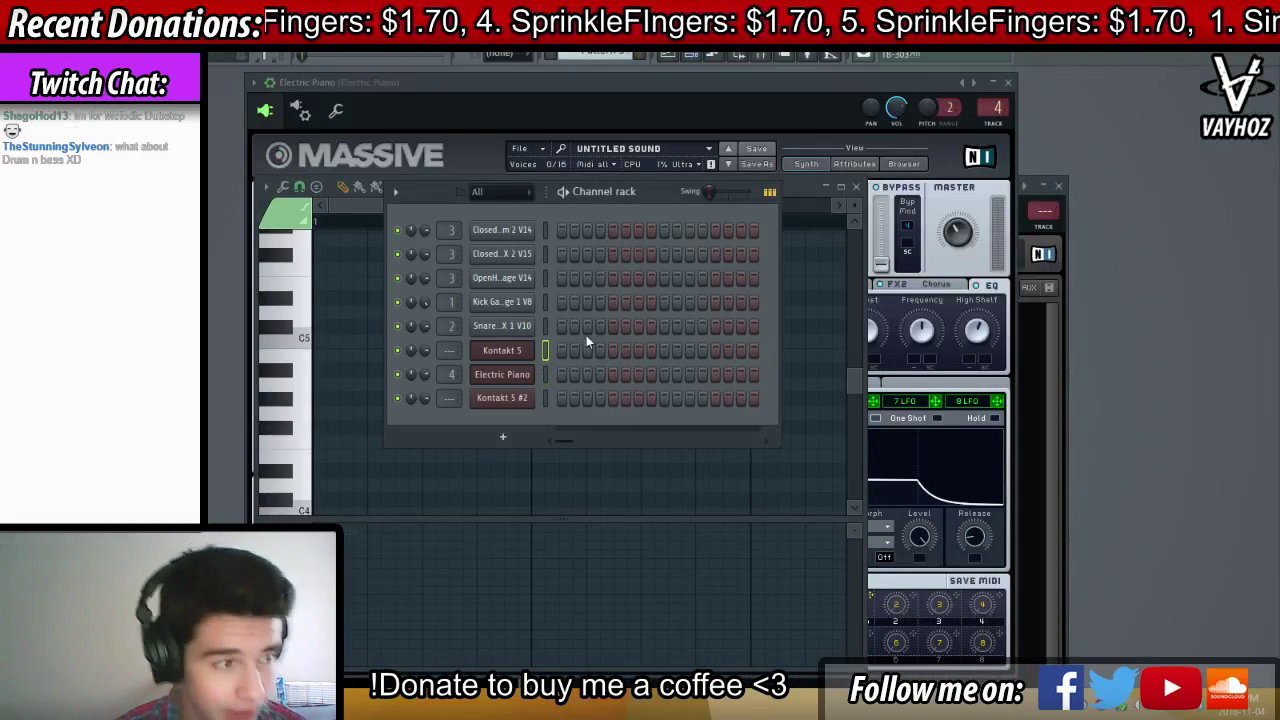
click(502, 437)
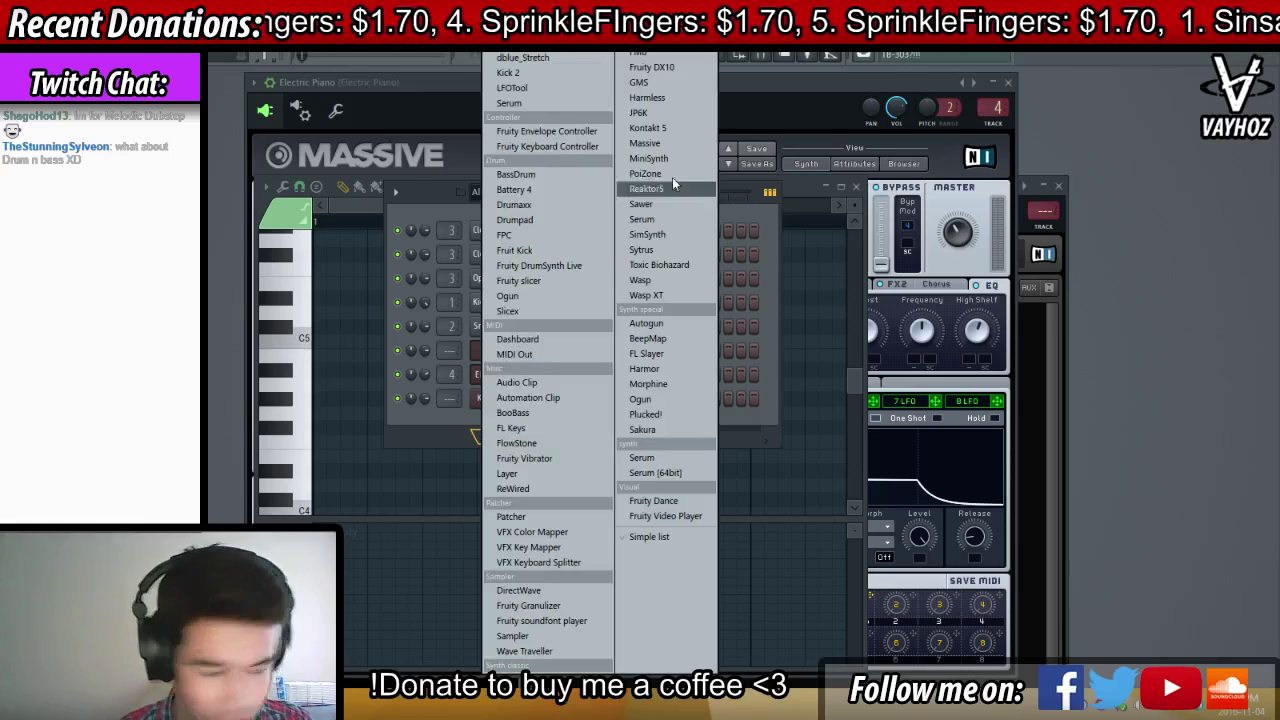
click(668, 128)
drag(612, 191, 612, 162)
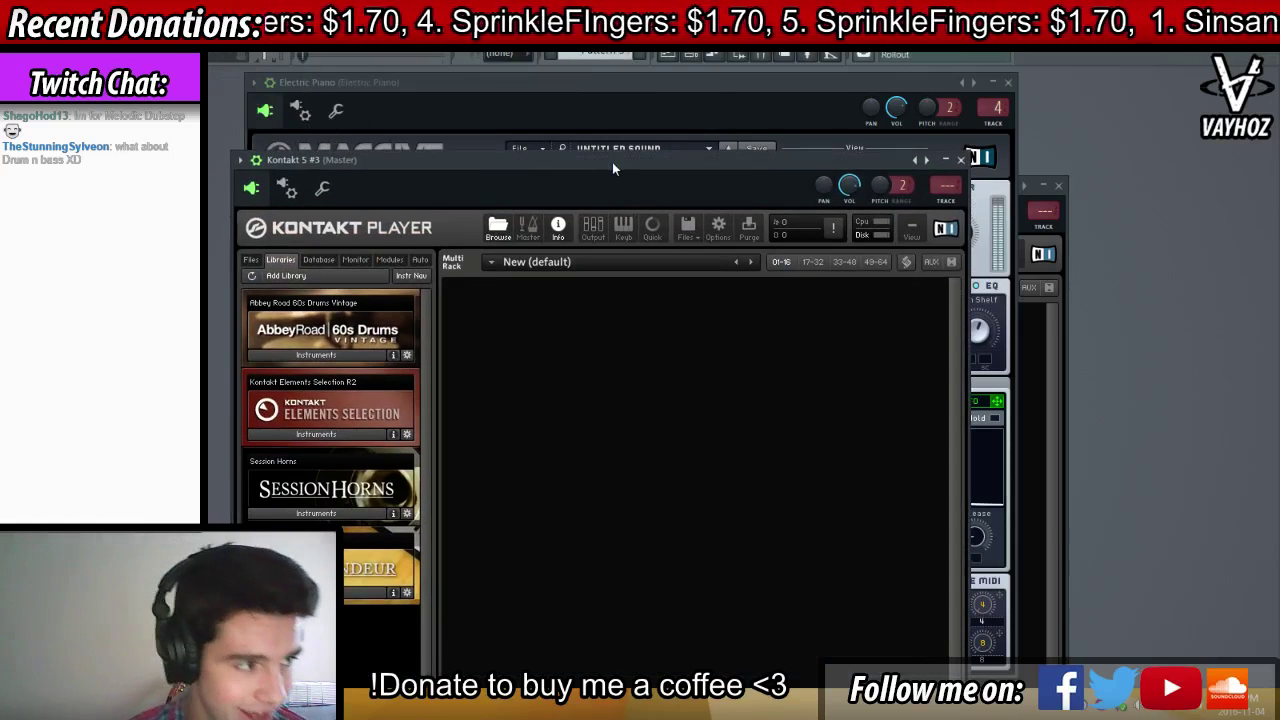
Load the Session Horns - Performance instrument into the new Kontakt channel and close its window
click(330, 513)
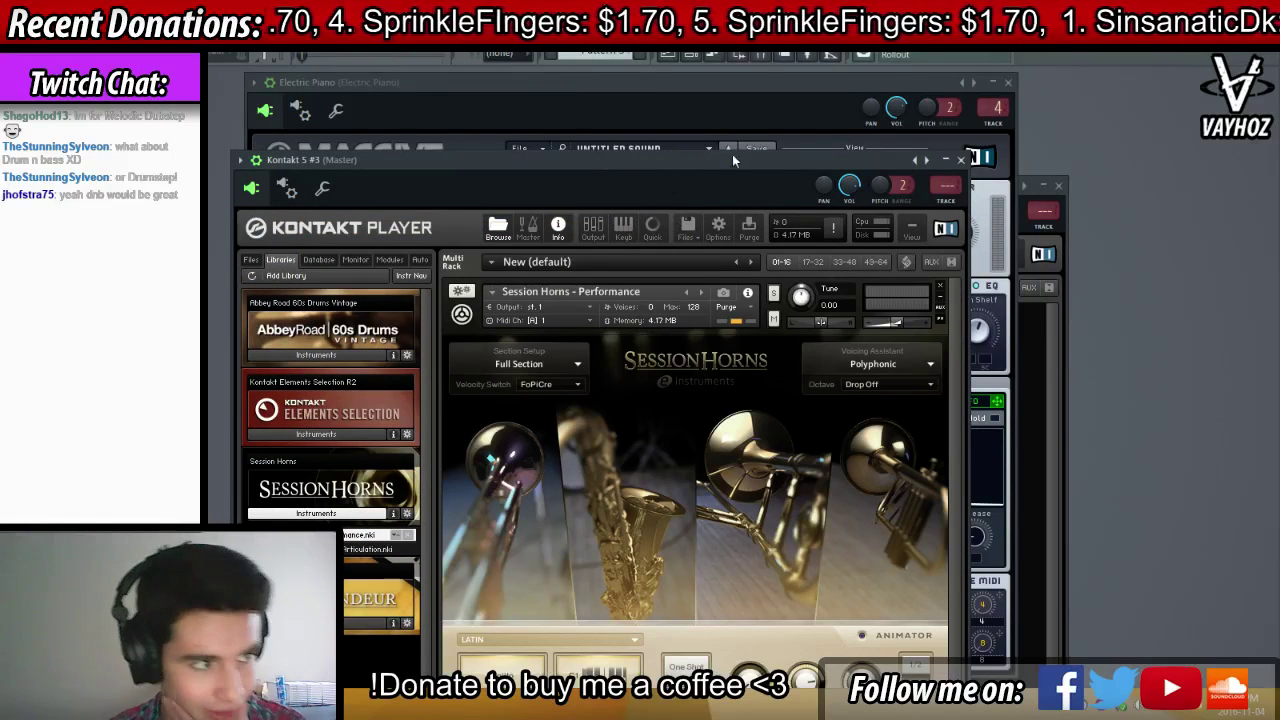
drag(732, 157, 750, 137)
key(Escape)
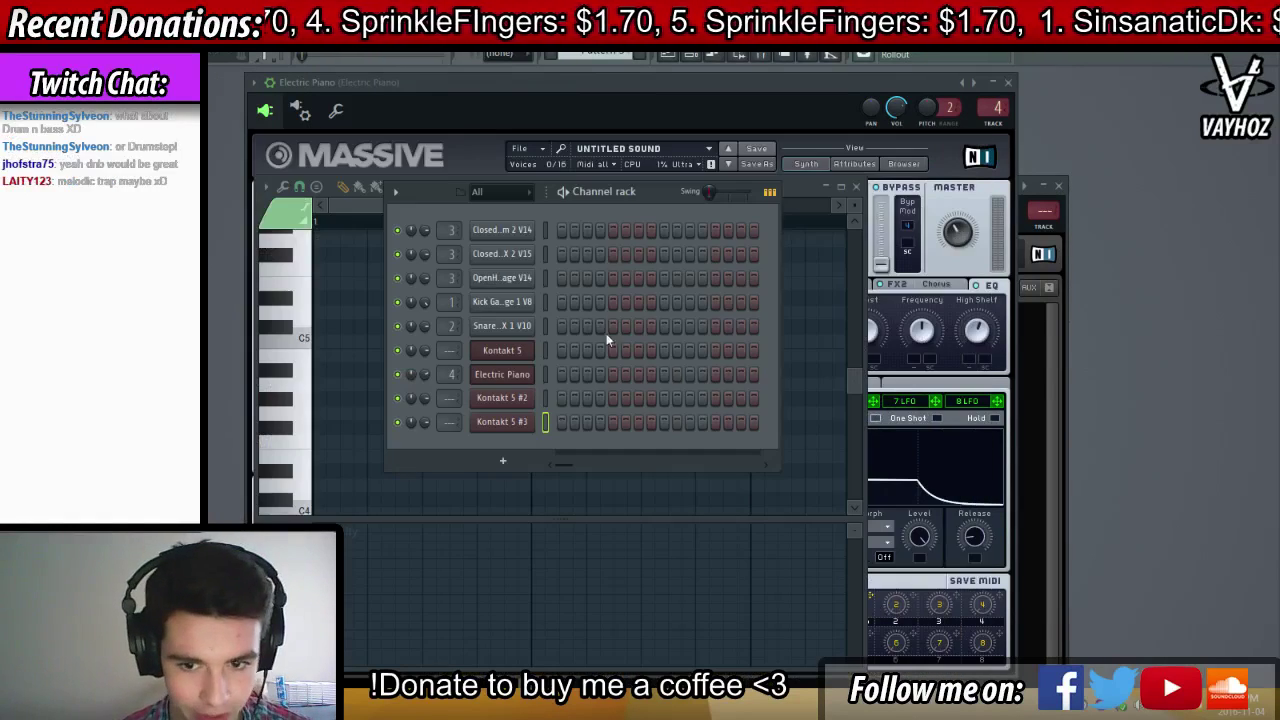
Draw a one-bar D#5 note for Kontakt 5 #3 and place Pattern 3 at bar 1 of the third playlist track
right_click(506, 423)
click(568, 422)
drag(285, 288, 286, 336)
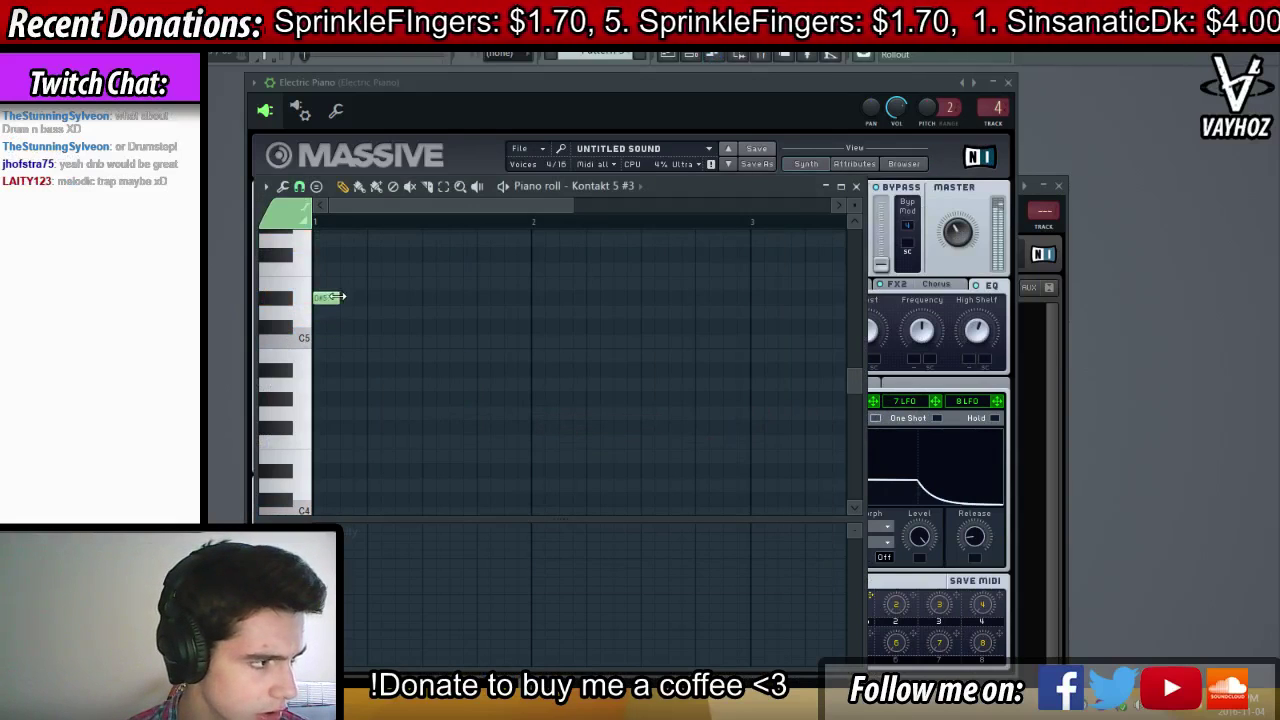
drag(338, 297, 531, 298)
key(F5)
click(297, 232)
key(F7)
key(space)
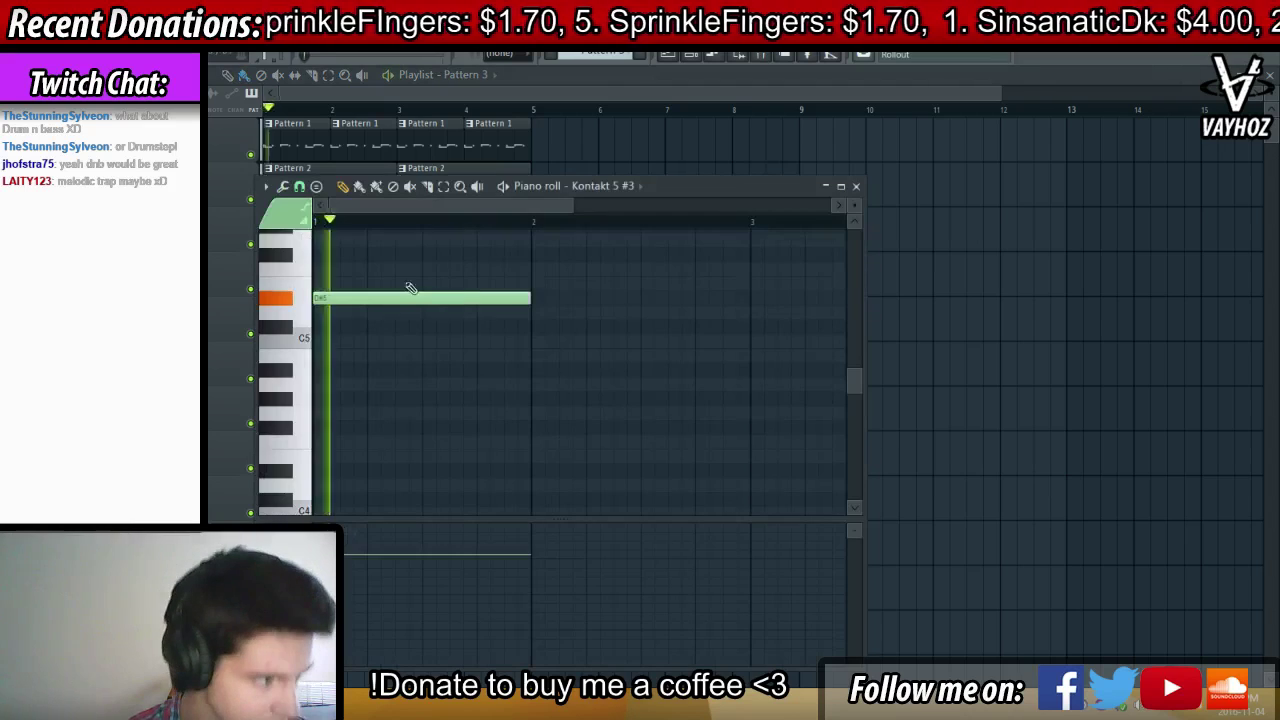
Replace the long horn note with a one-beat chord of C5, E5, G5 and A#5 at bar 1
drag(410, 292, 322, 340)
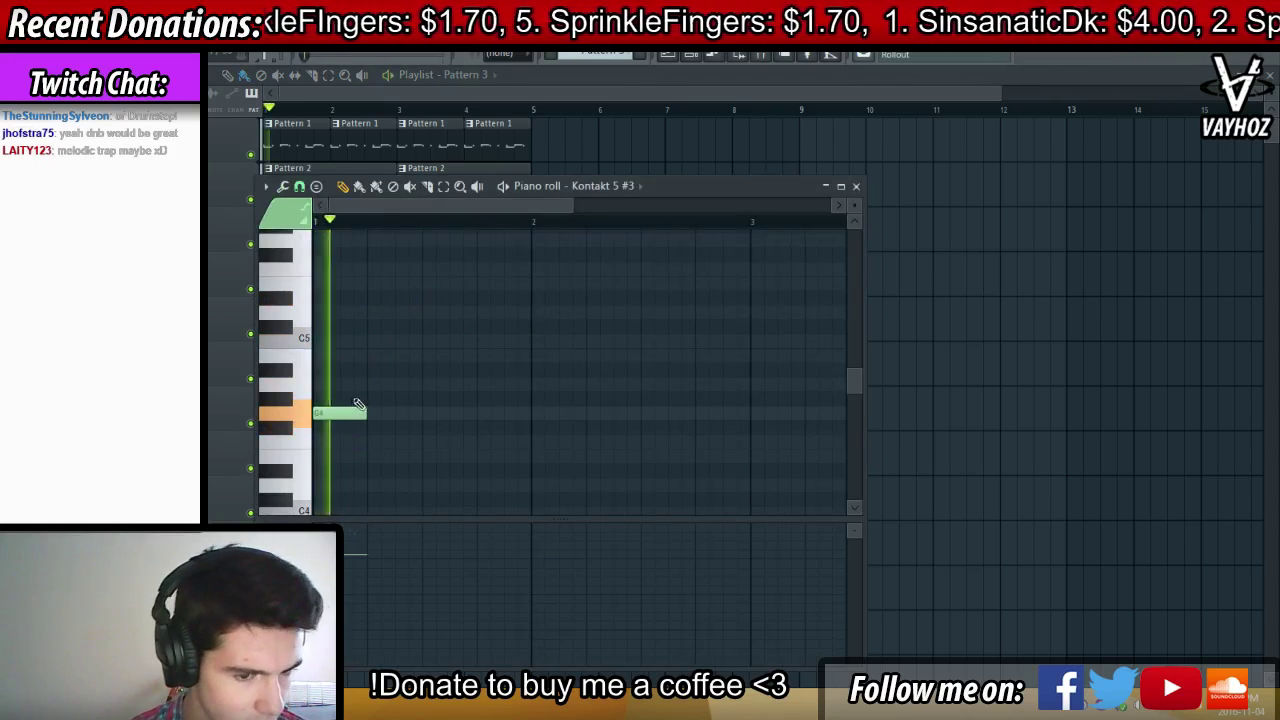
scroll(362, 360, up, 3)
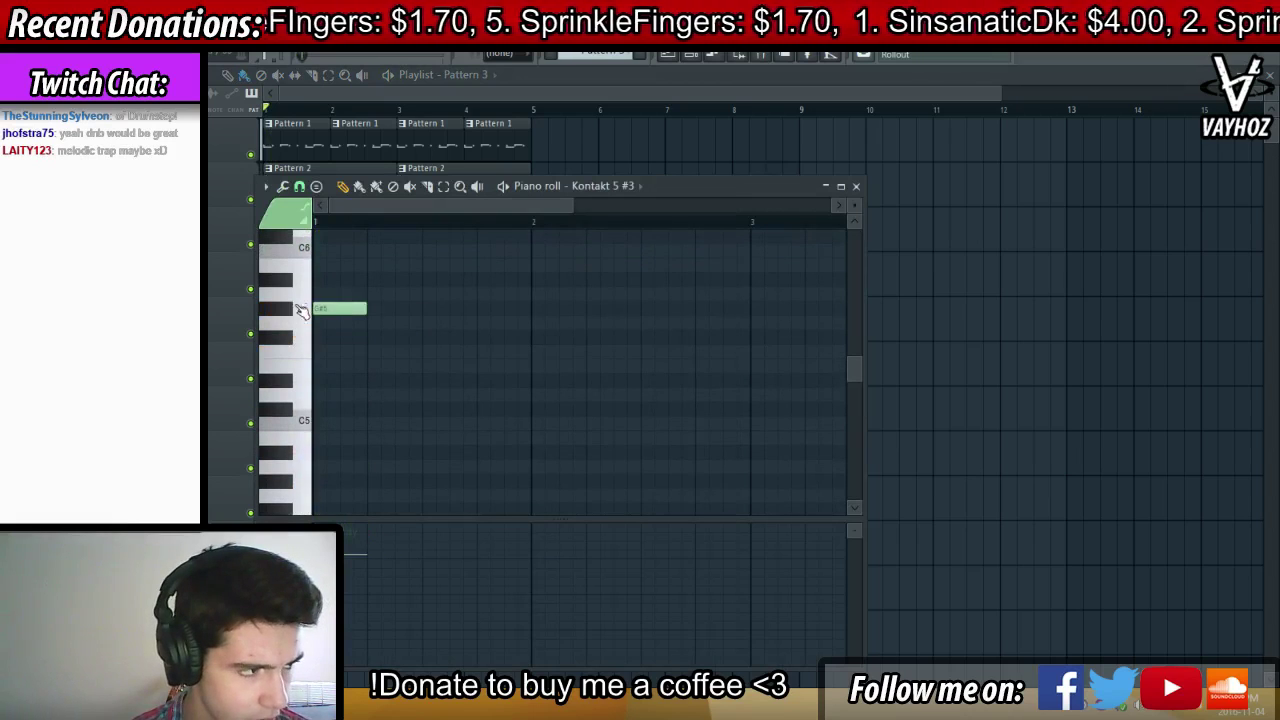
scroll(398, 322, up, 2)
click(317, 378)
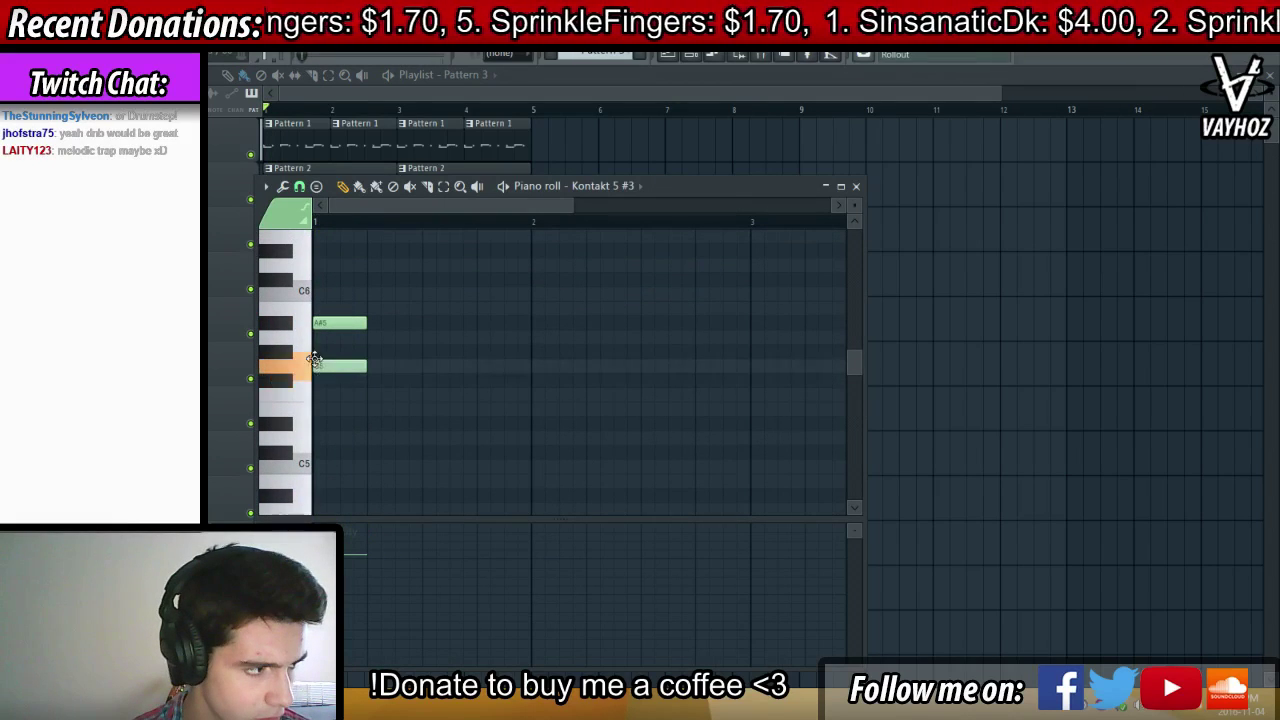
scroll(315, 431, down, 2)
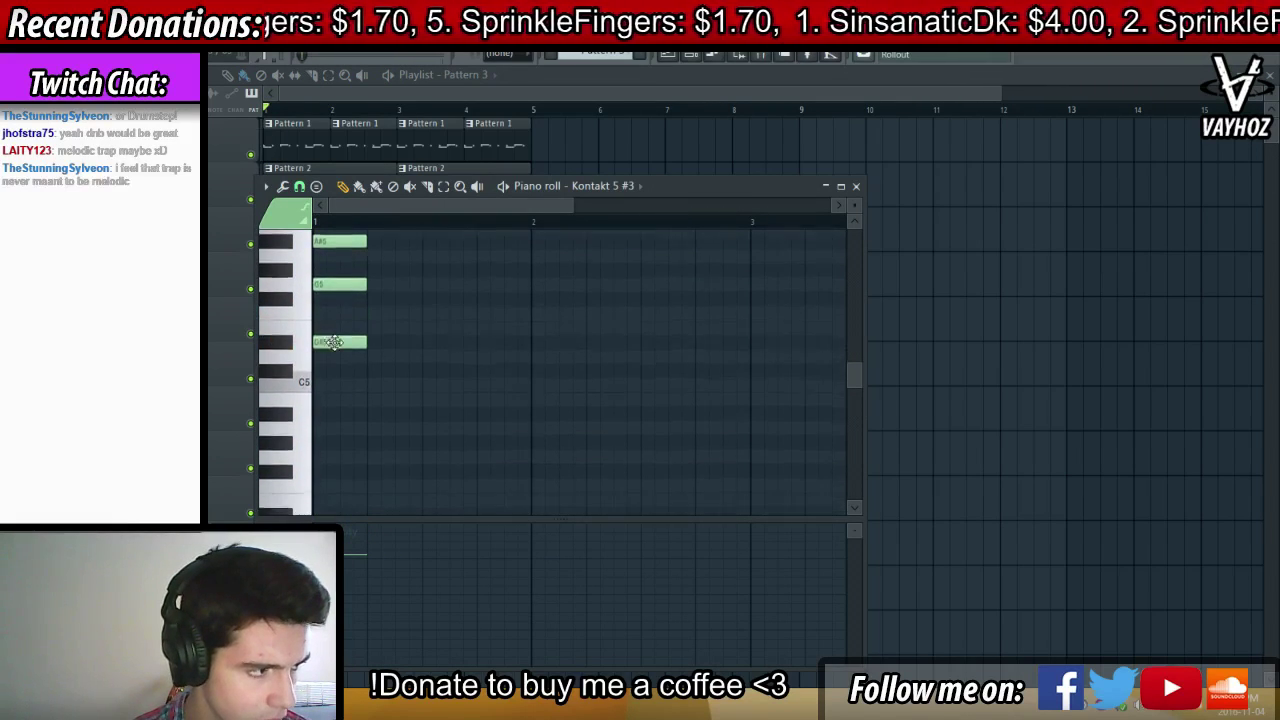
drag(334, 342, 331, 326)
click(318, 367)
key(space)
key(space)
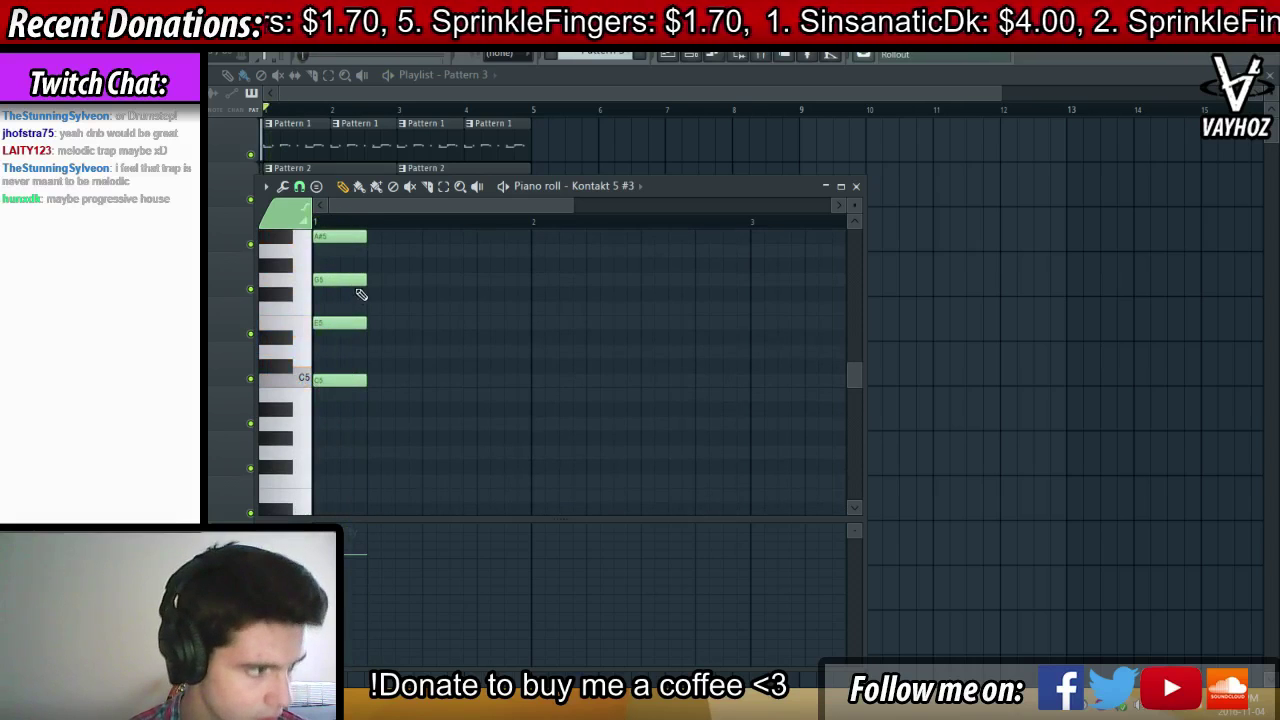
Shorten the horn chord to half a beat and copy it to bar 2 as G#4, C5, D#5 and F#5
key(space)
key(space)
key(space)
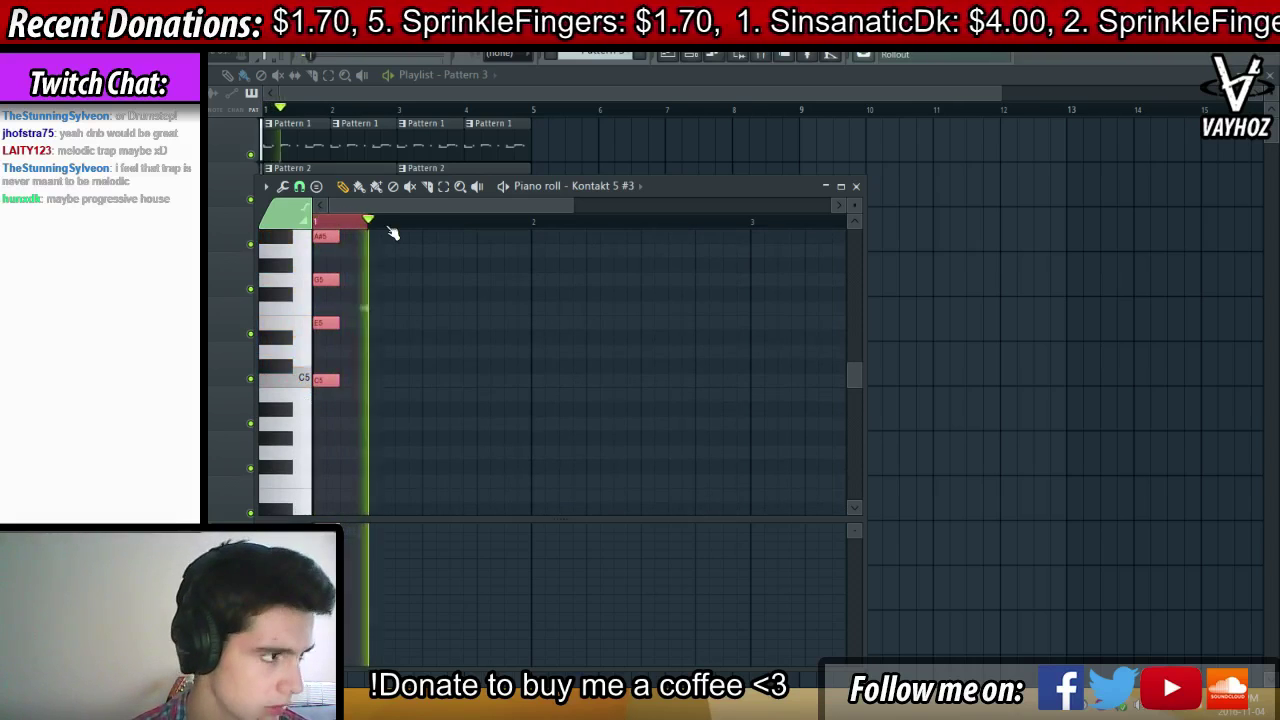
ctrl+click(410, 258)
mouse_move(350, 233)
mouse_down()
mouse_move(319, 388)
mouse_move(559, 393)
mouse_move(543, 424)
mouse_up()
key(space)
key(space)
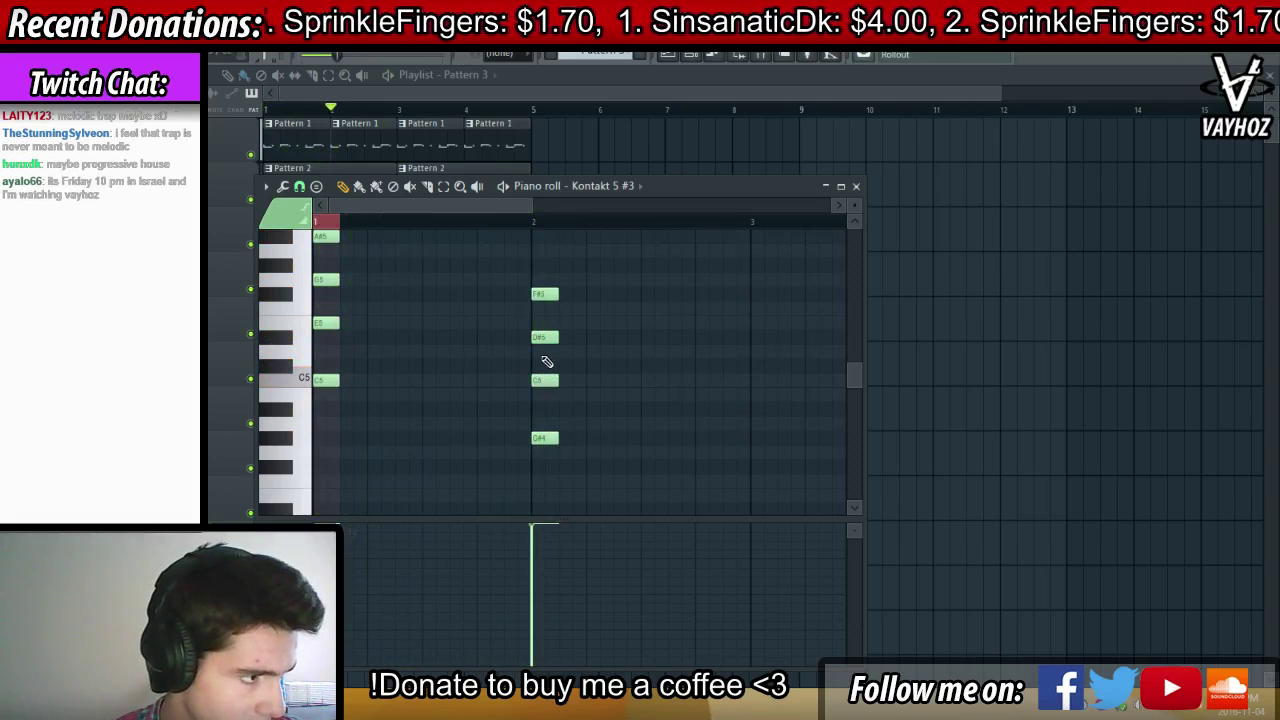
Raise the bar 2 horn chord's top note to G5 and copy the chord two semitones lower to beat 3
drag(543, 293, 647, 468)
key(ctrl+z)
click(547, 426)
key(ctrl+z)
key(space)
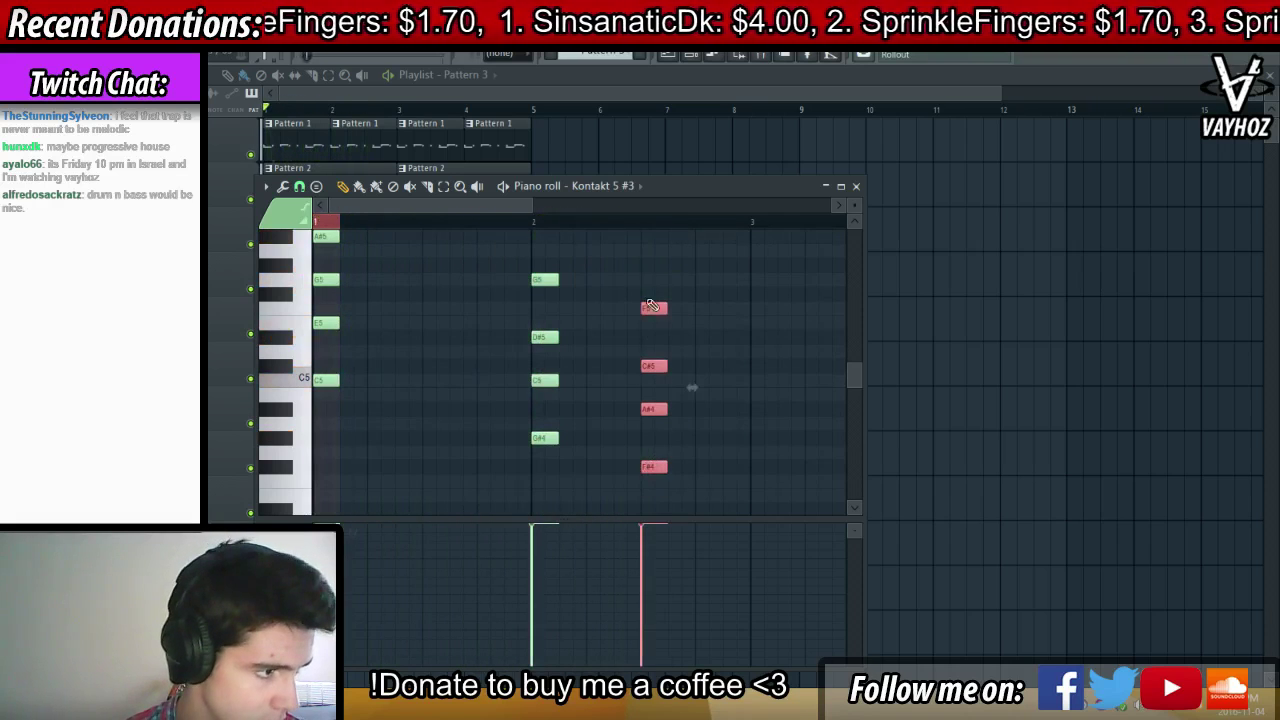
Reshape the horn chord on beat 3 of bar 2 to F4, A4, C5 and F5, checking it by playback
click(648, 222)
key(space)
ctrl+click(682, 297)
key(space)
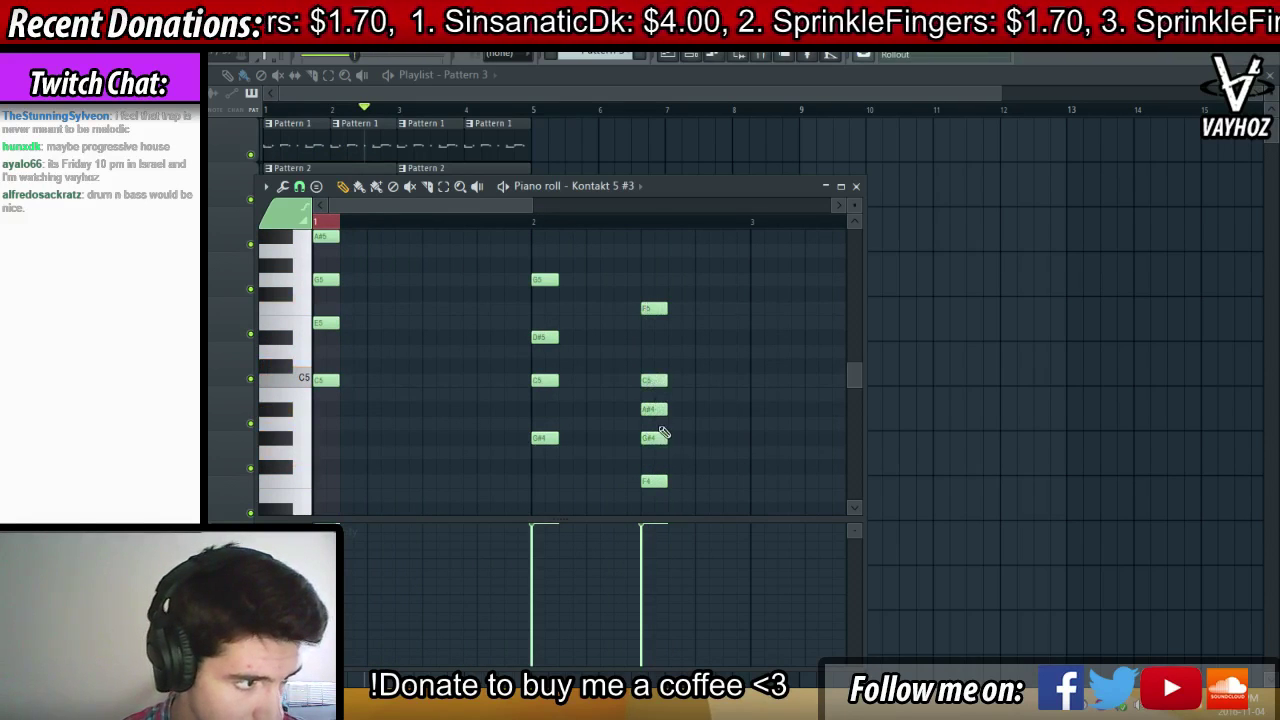
right_click(655, 410)
key(space)
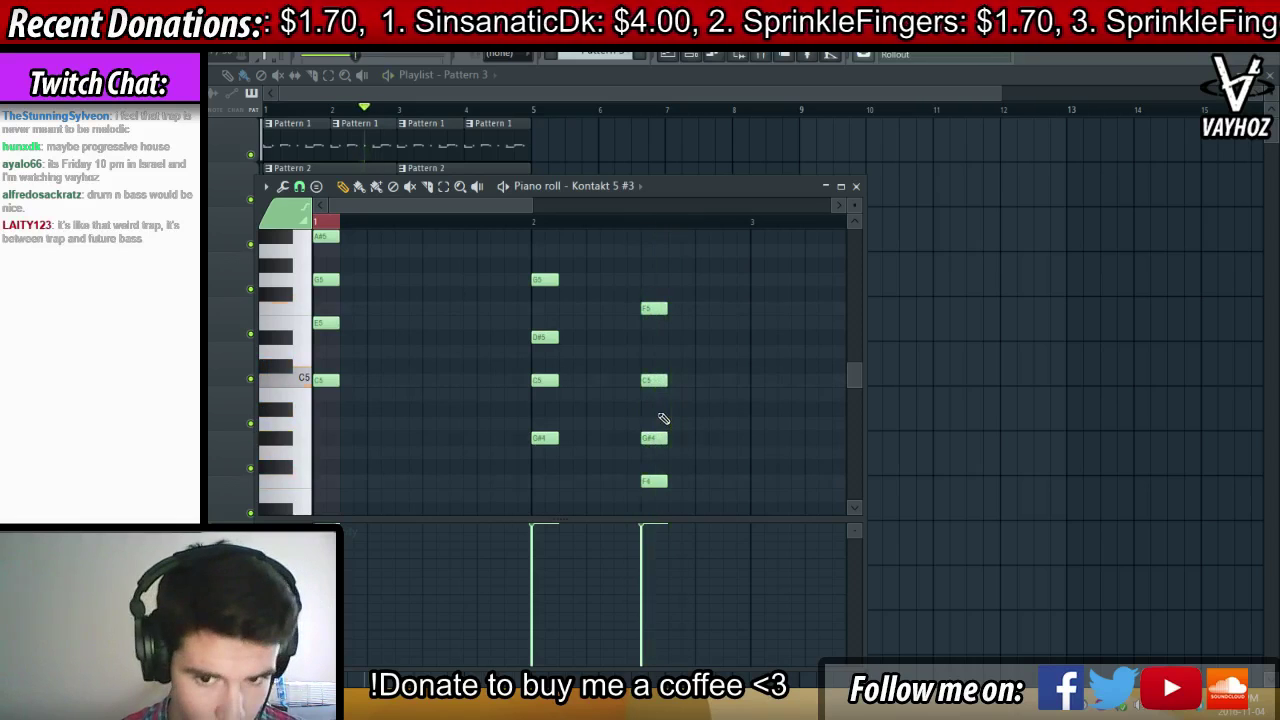
drag(647, 441, 648, 428)
key(space)
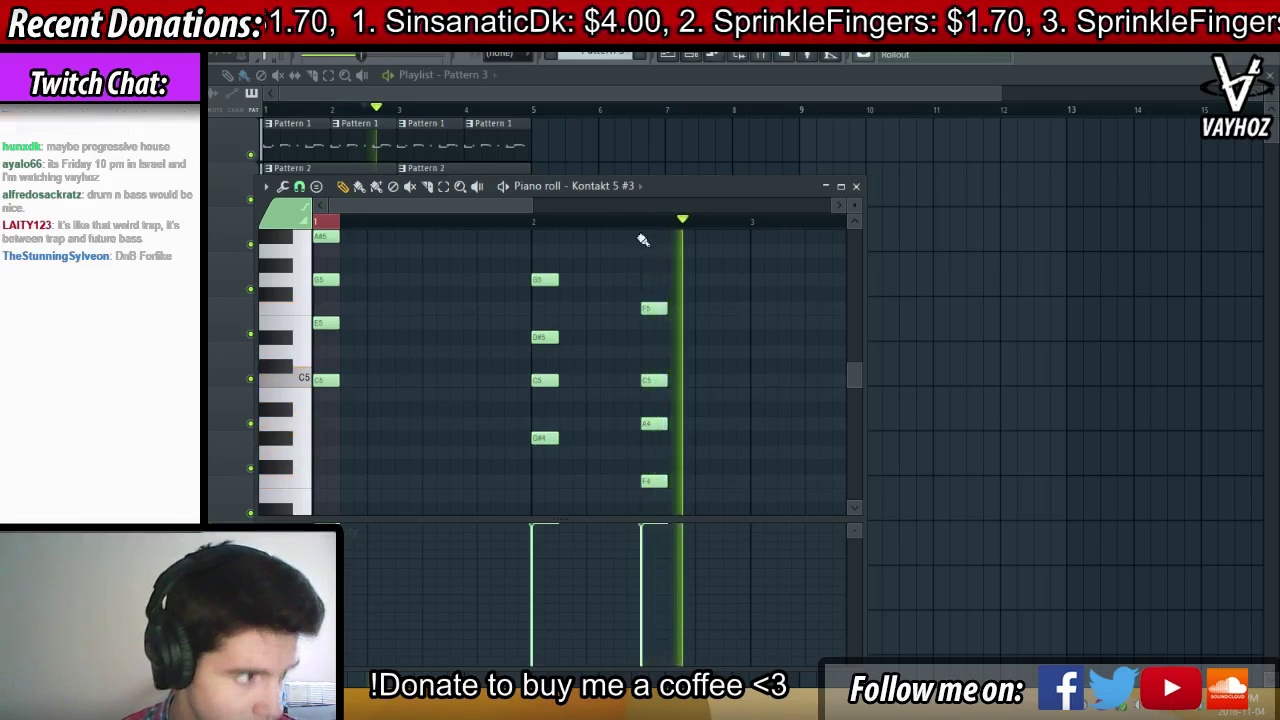
Return to the playlist and duplicate the Pattern 3 clip at bar 3 of the third track
key(F7)
key(space)
ctrl+click(481, 288)
key(space)
key(space)
drag(421, 241, 411, 208)
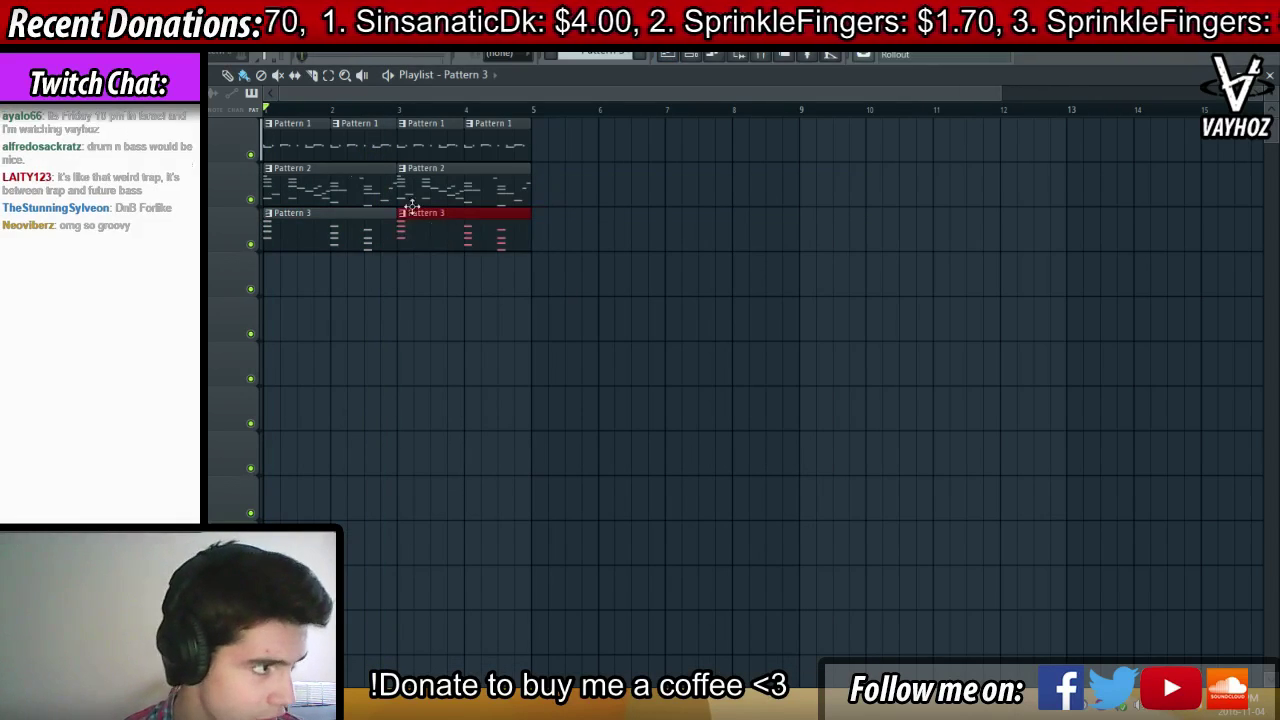
Open Pattern 1 from the playlist, play the arrangement back and switch to the empty Pattern 4
double_click(413, 148)
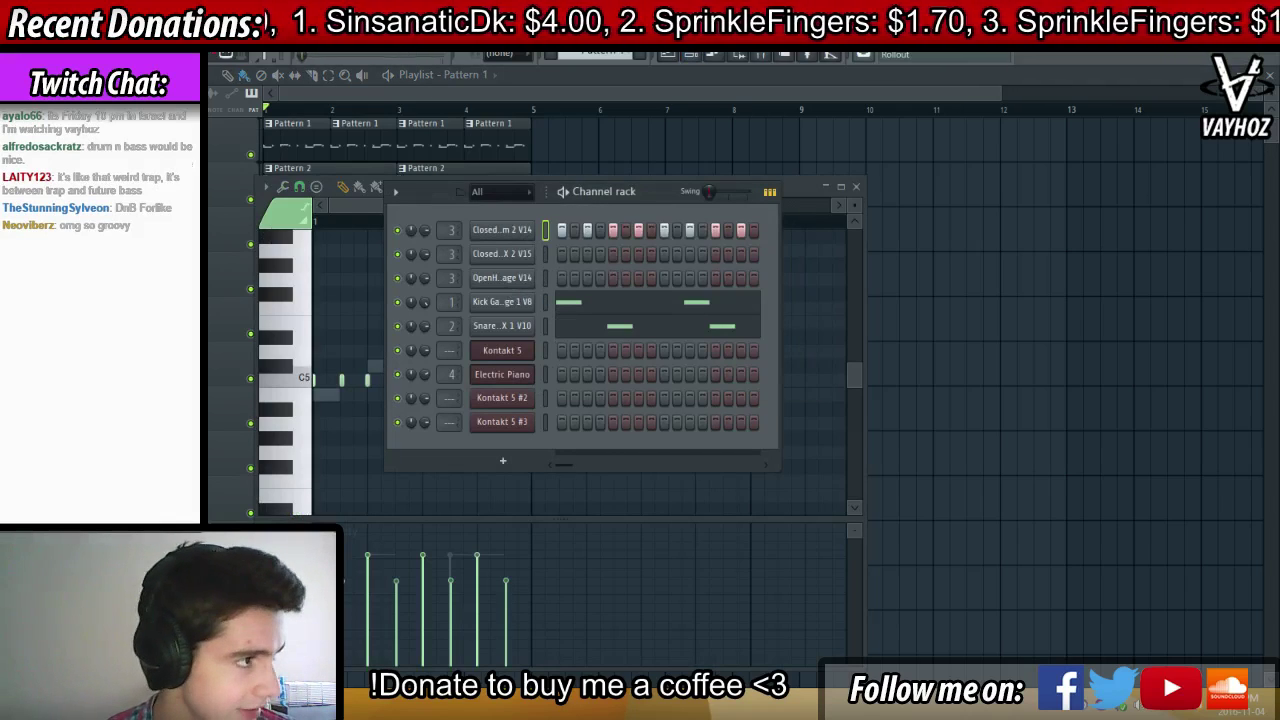
key(space)
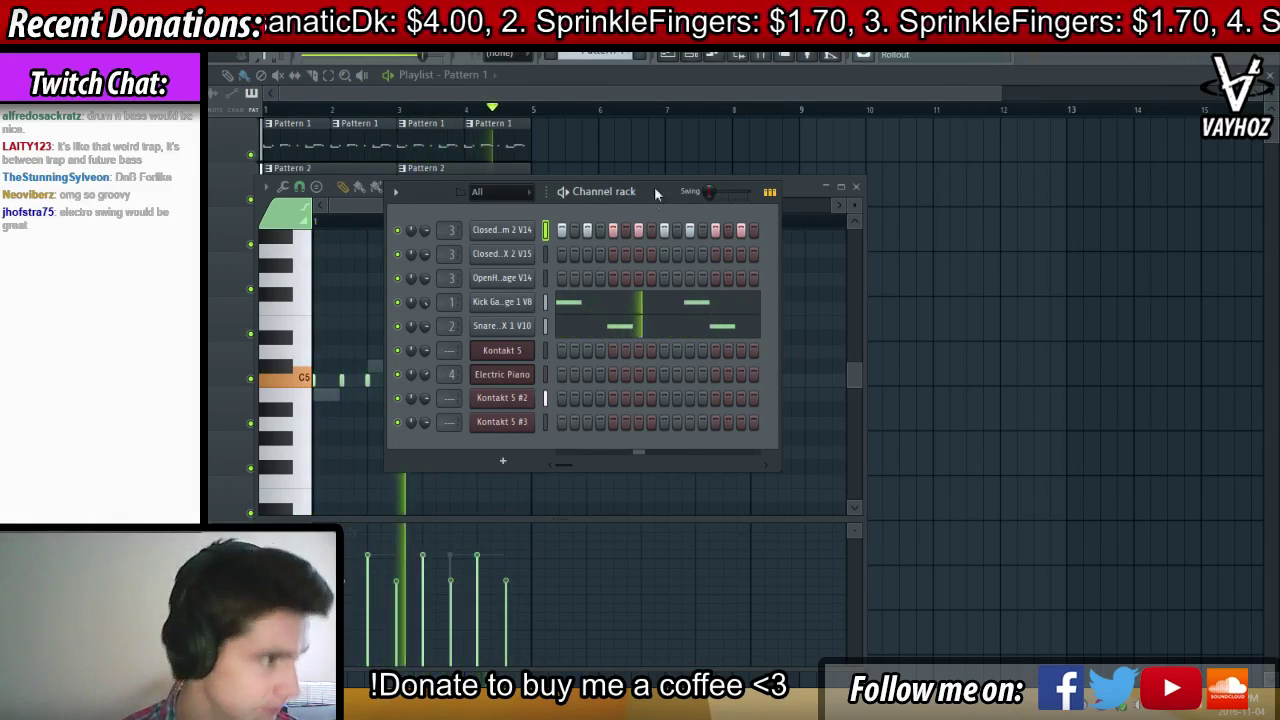
key(F4)
Rename the Kontakt 5 #3 channel to Horns and route it to mixer track 5
key(F9)
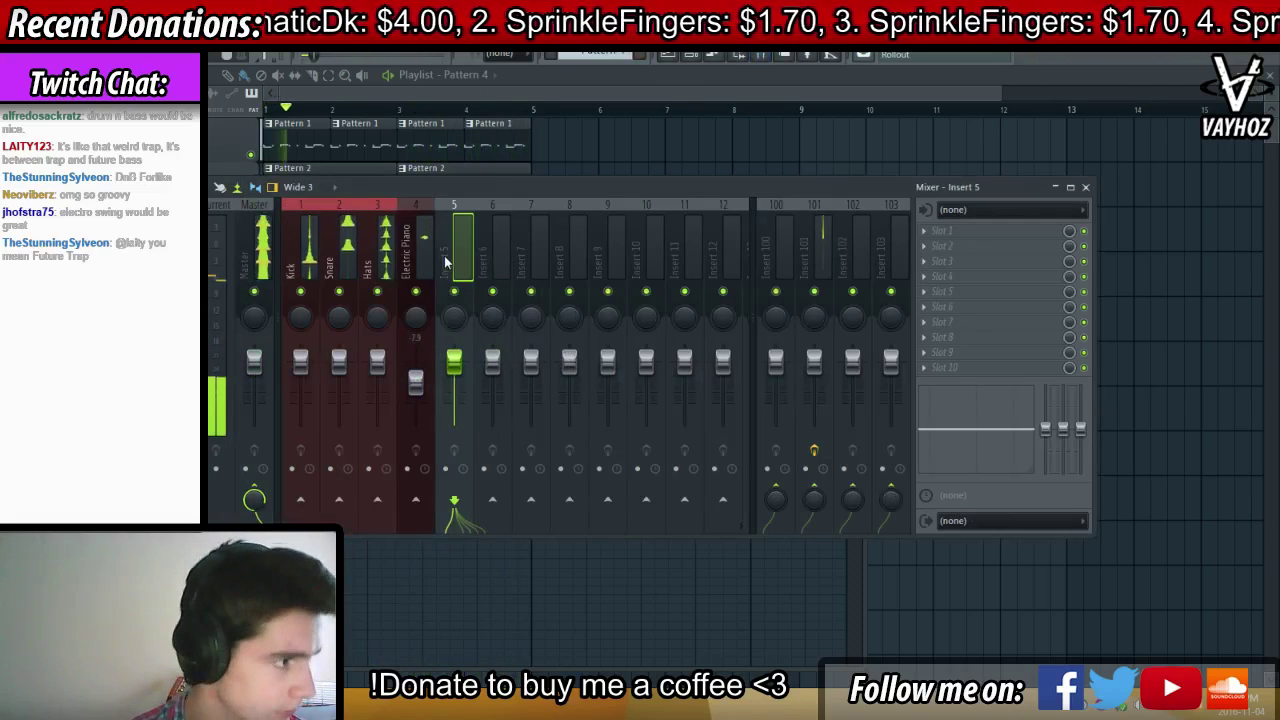
click(422, 262)
key(F6)
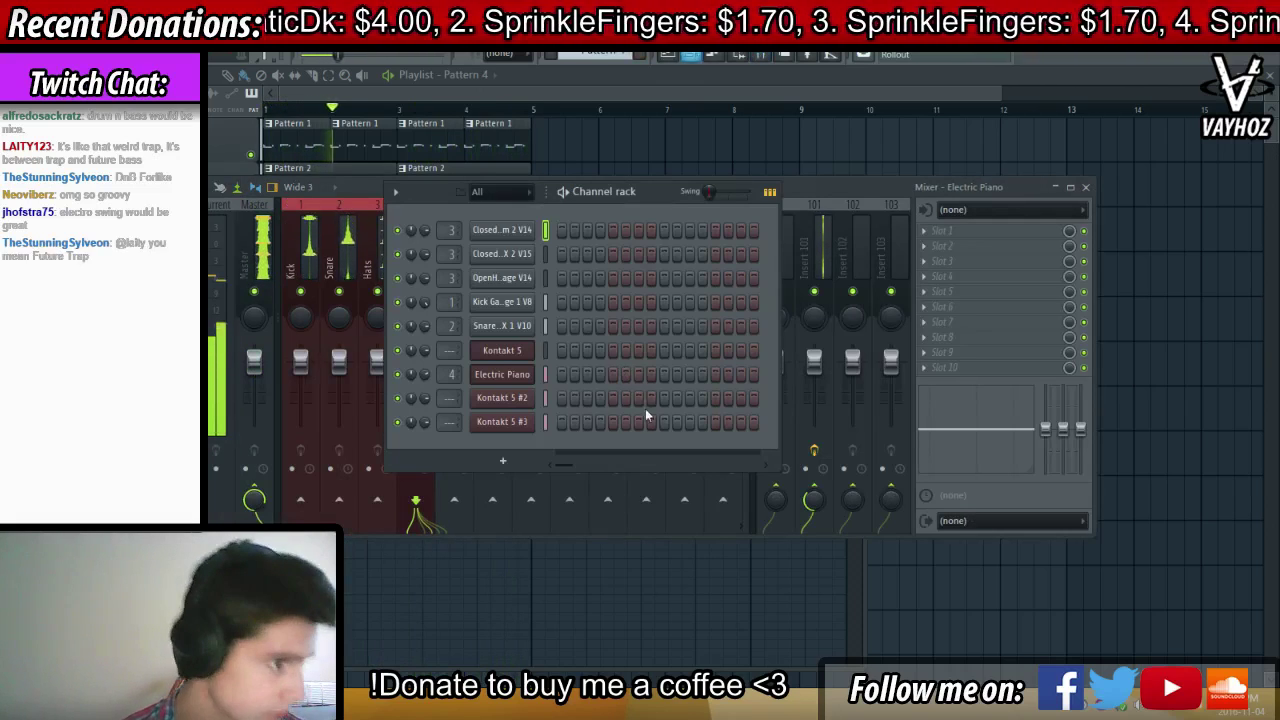
click(532, 421)
key(F2)
text(H)
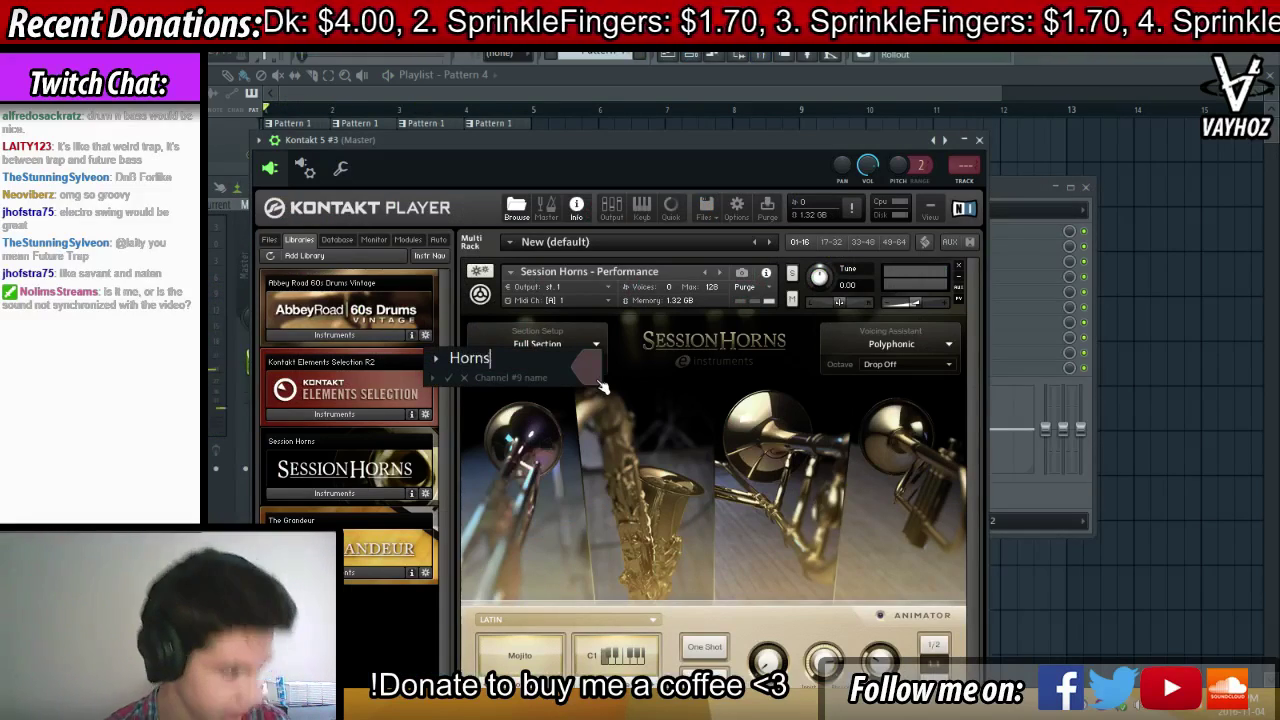
text(orns)
key(Return)
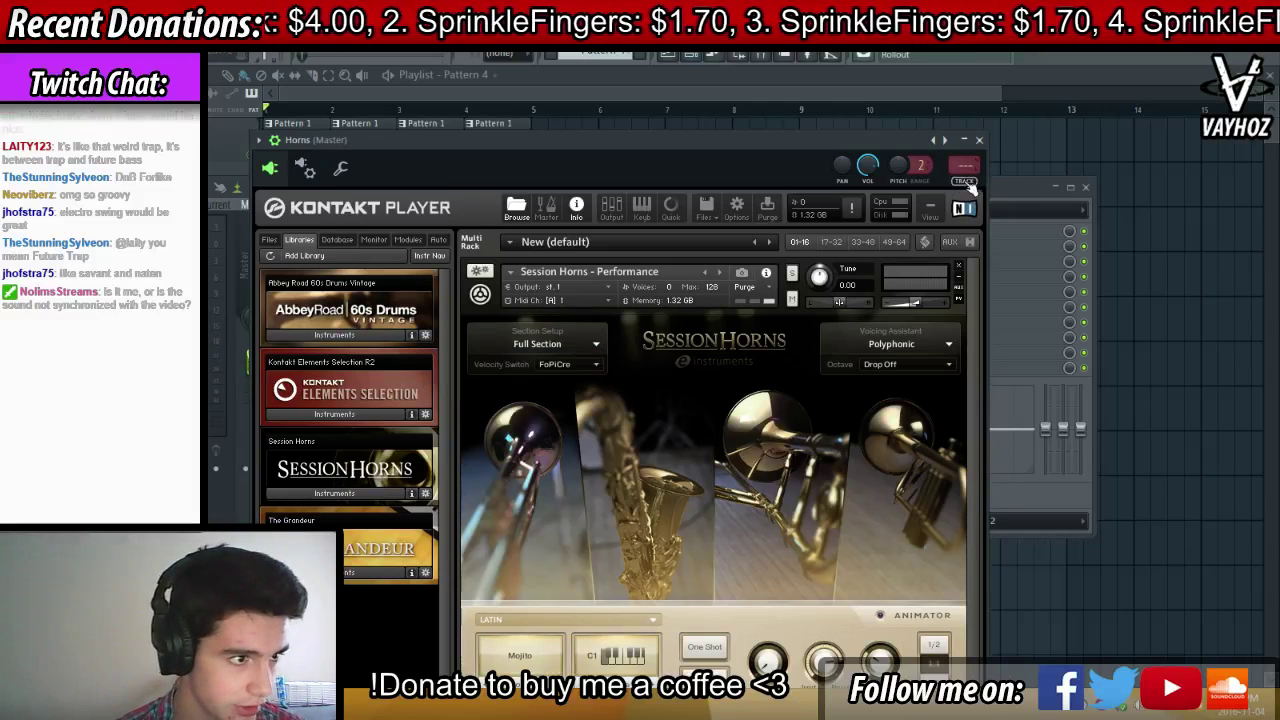
key(ctrl+l)
Solo the Horns mixer track and add Fruity Parametric EQ 2 as its first effect
click(965, 231)
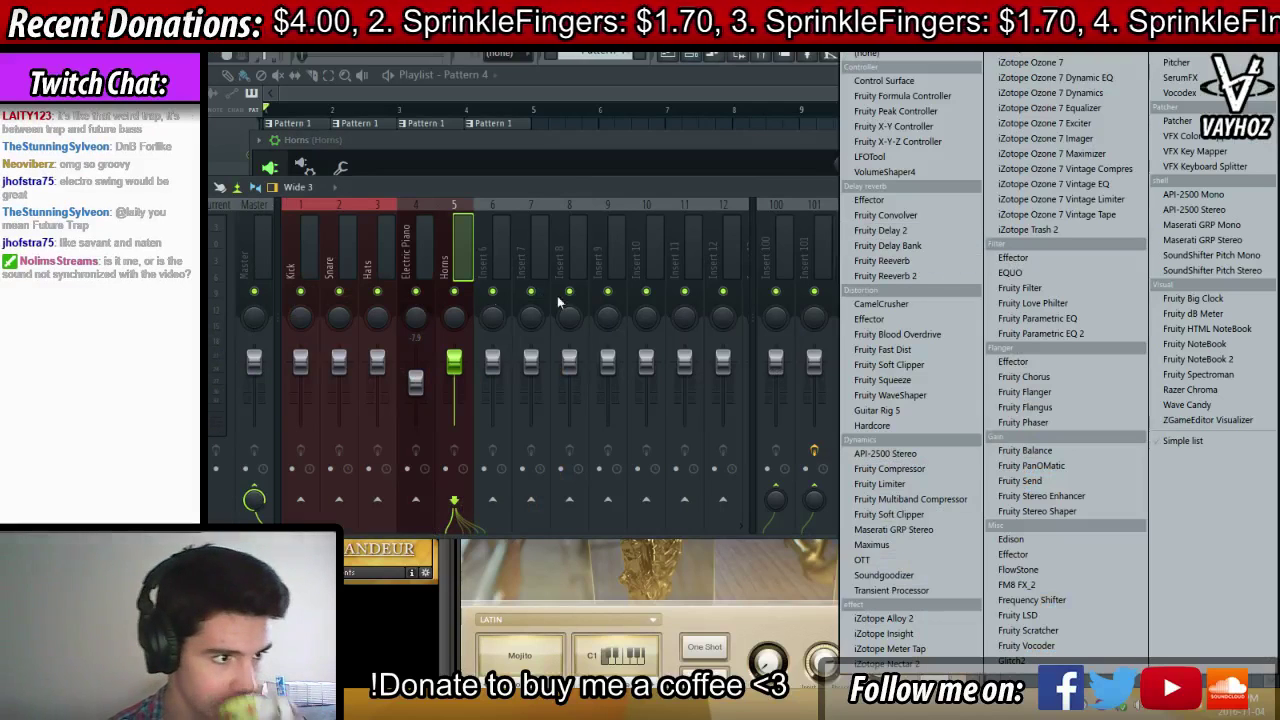
click(473, 251)
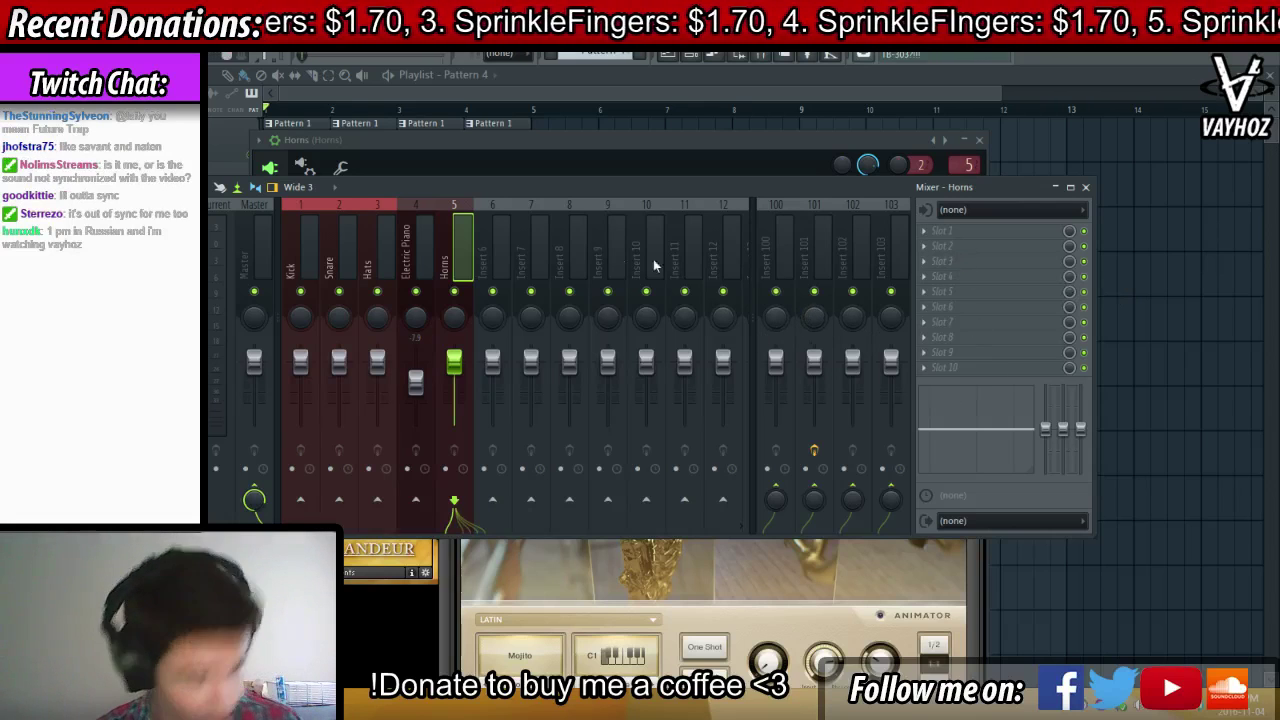
click(932, 248)
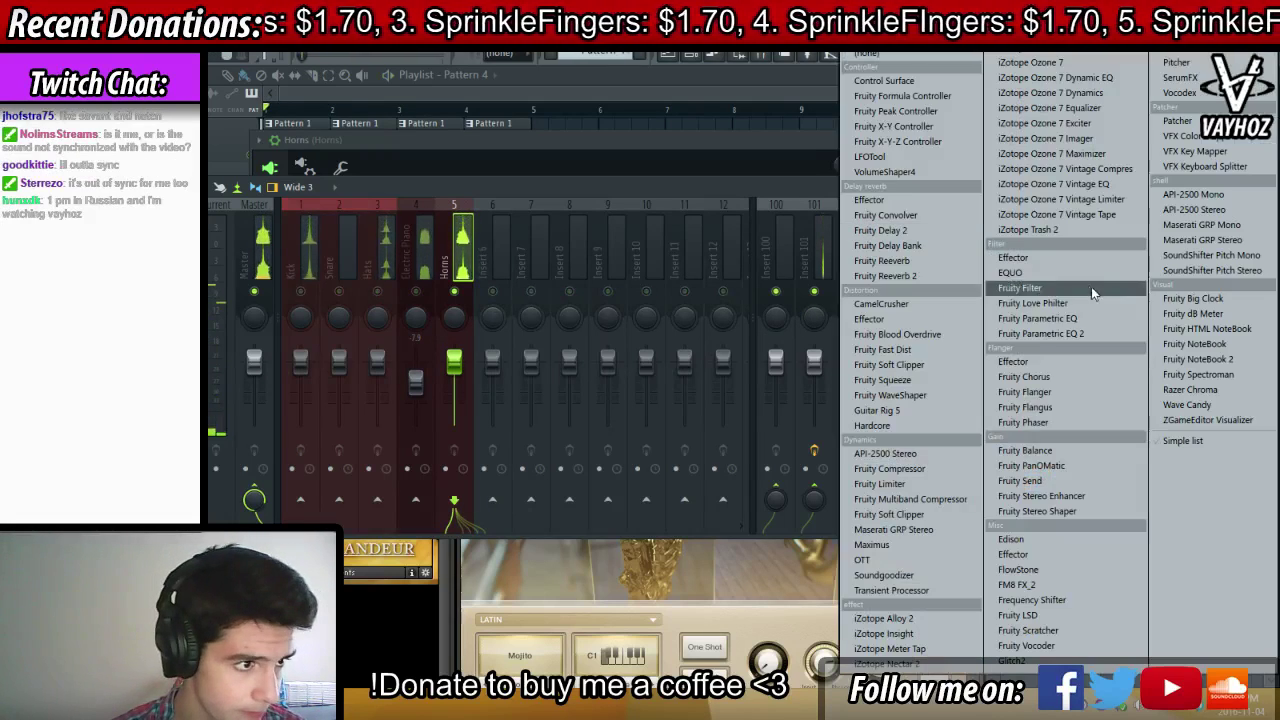
click(1088, 333)
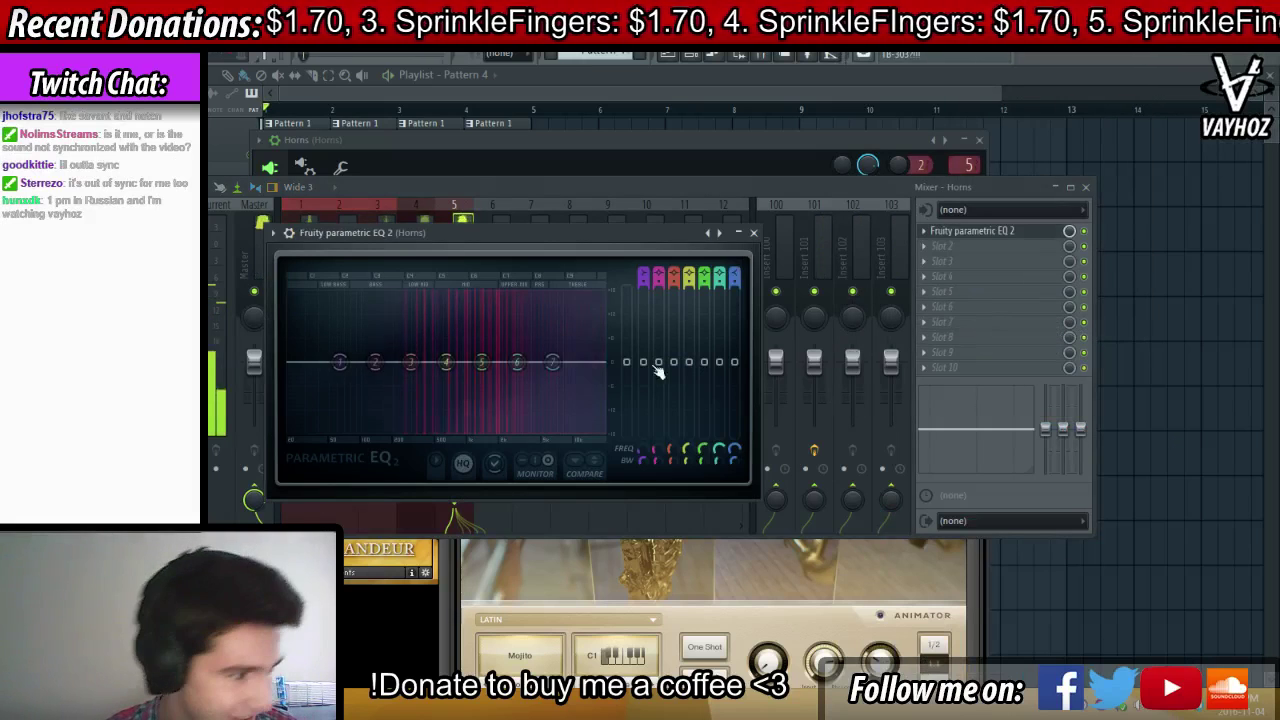
key(Escape)
key(Escape)
key(Escape)
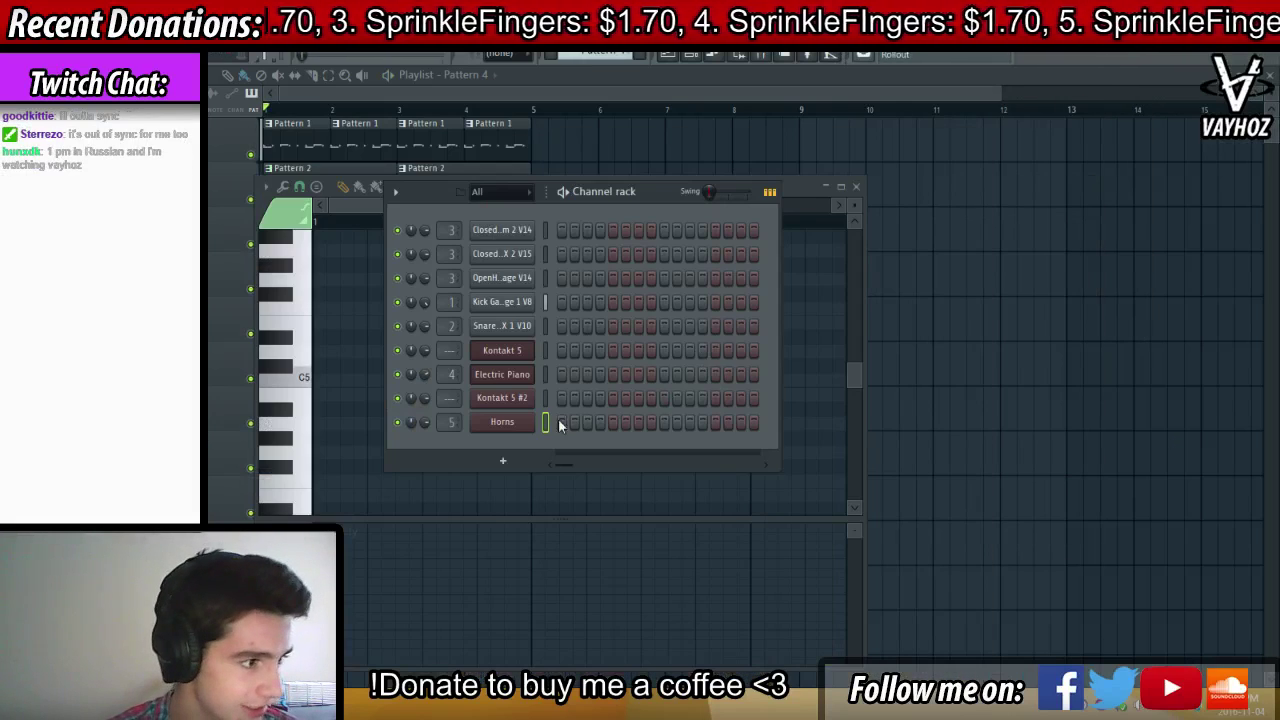
Rename the Kontakt 5 #2 channel to Bass and route it to mixer track 6
click(497, 393)
text(Ba)
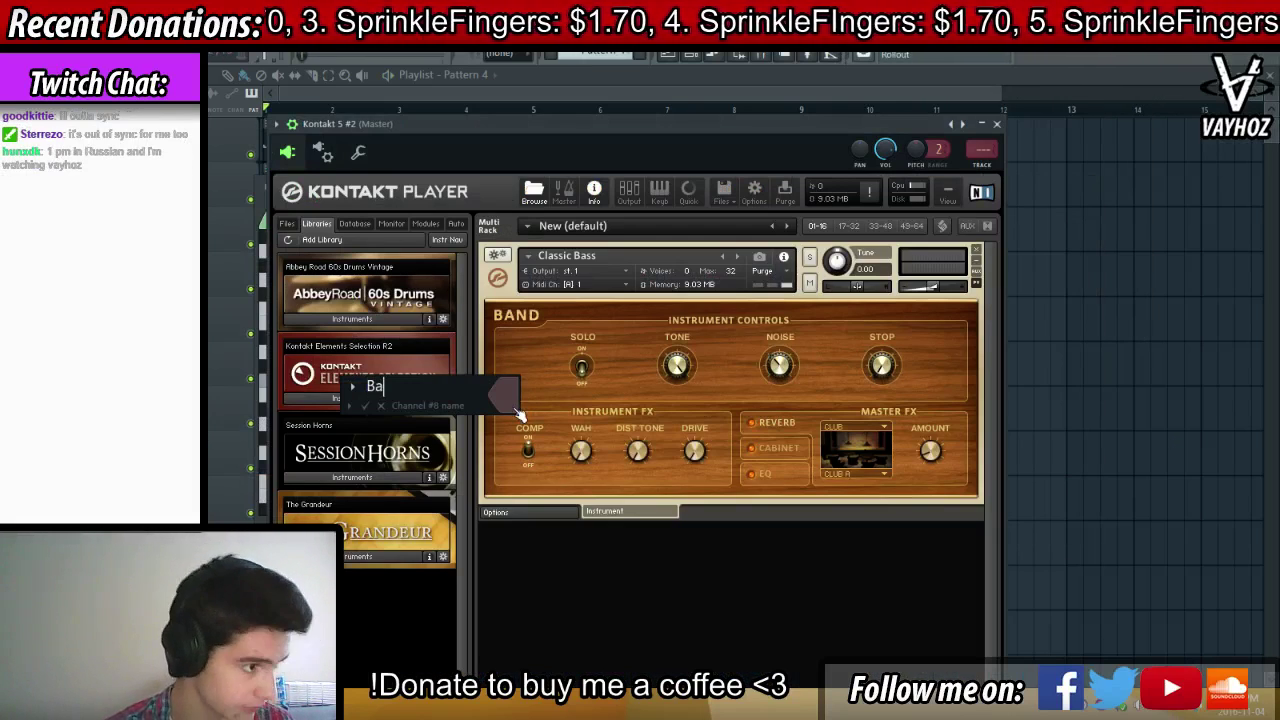
text(ss)
key(Return)
key(ctrl+l)
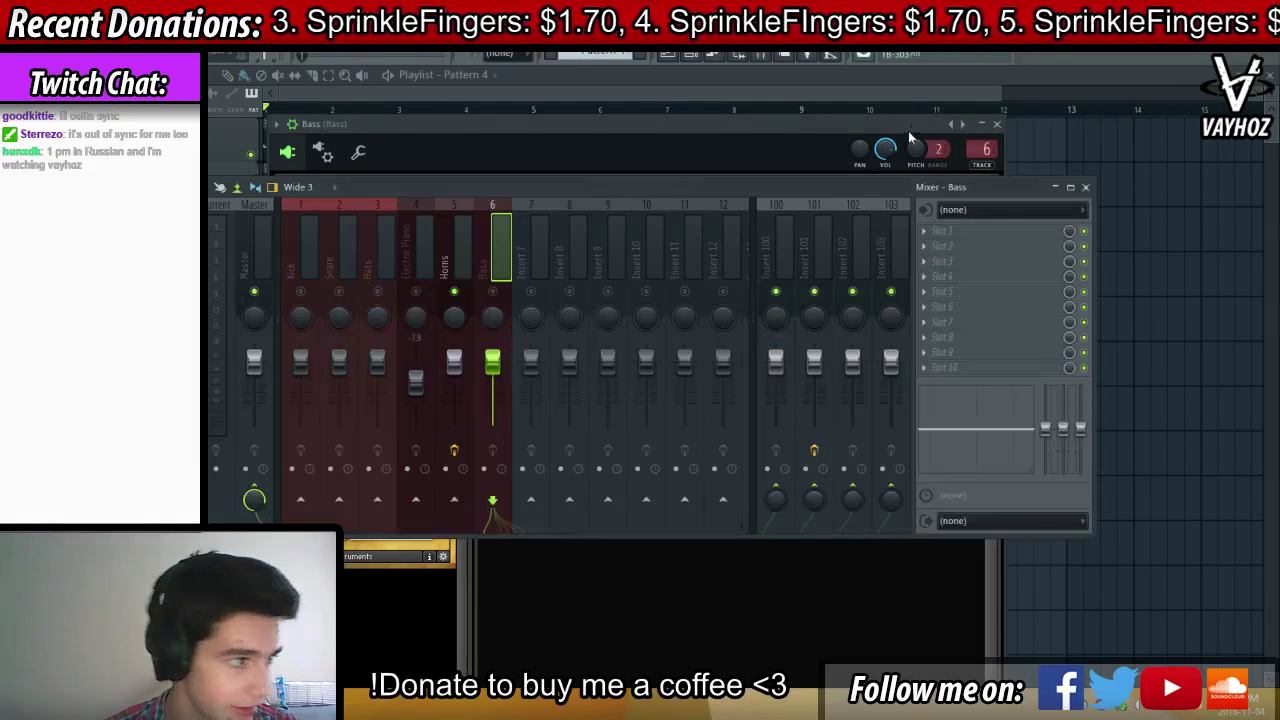
Try a treble boost with band 7 of the Horns EQ, then reset the band
click(460, 232)
click(985, 231)
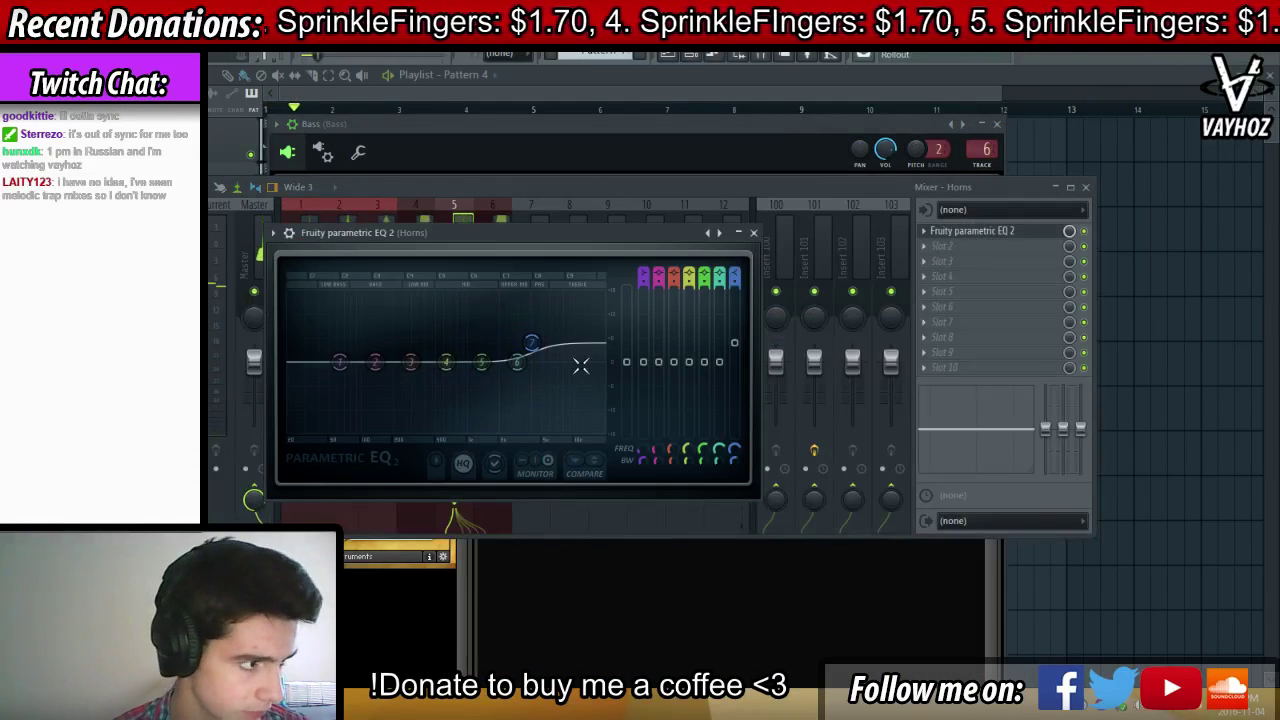
right_click(532, 345)
click(550, 366)
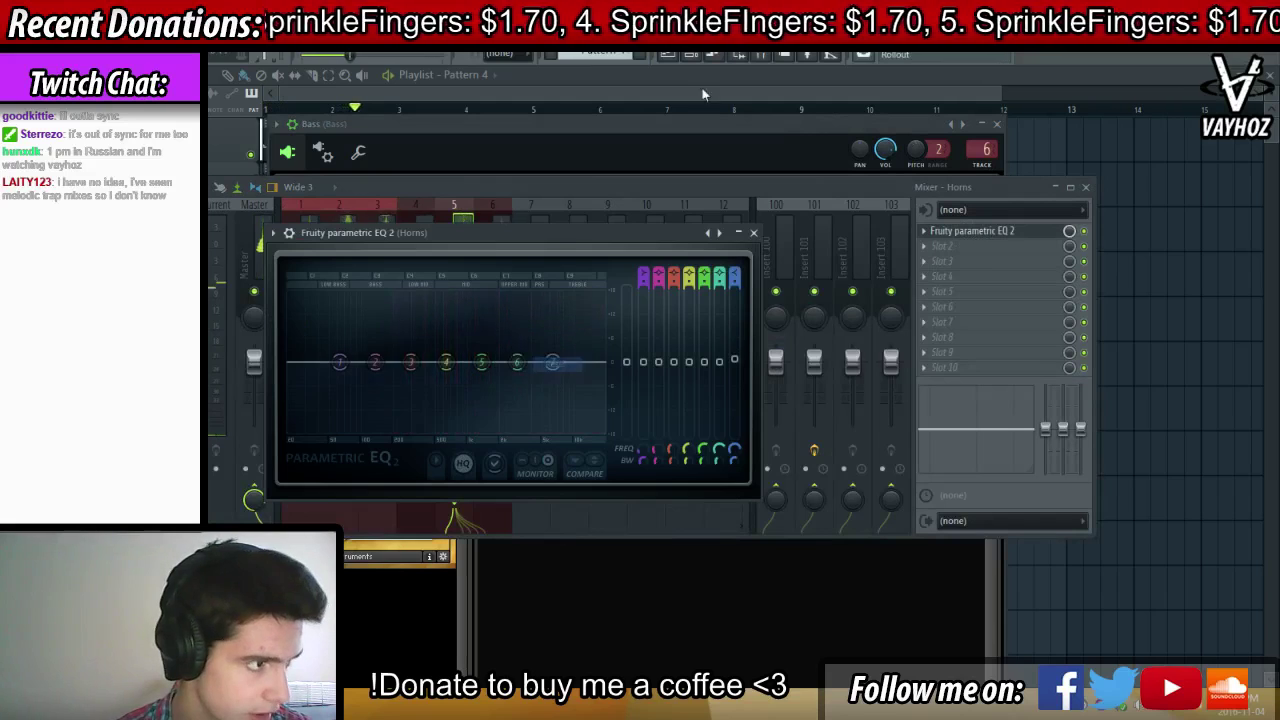
In the Session Horns sound settings, turn off Reverb, enable Stereo and set its width to 112%
click(713, 148)
key(F6)
click(529, 421)
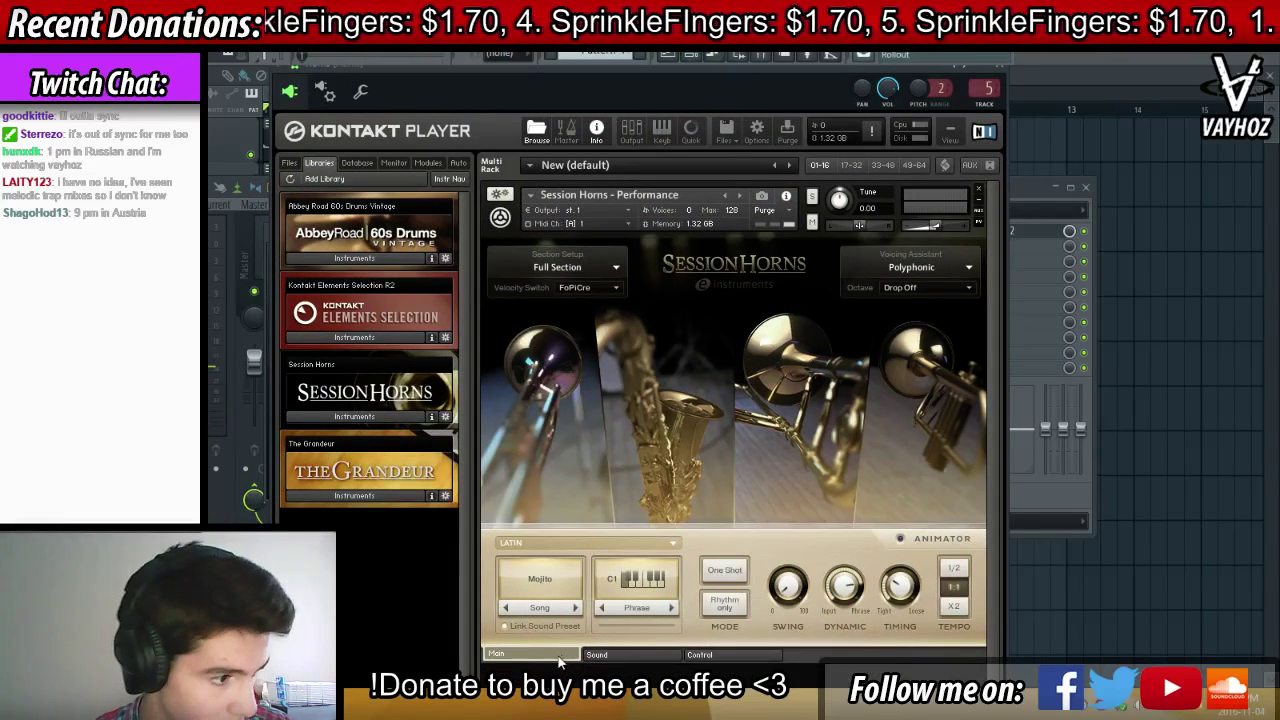
click(640, 656)
click(886, 541)
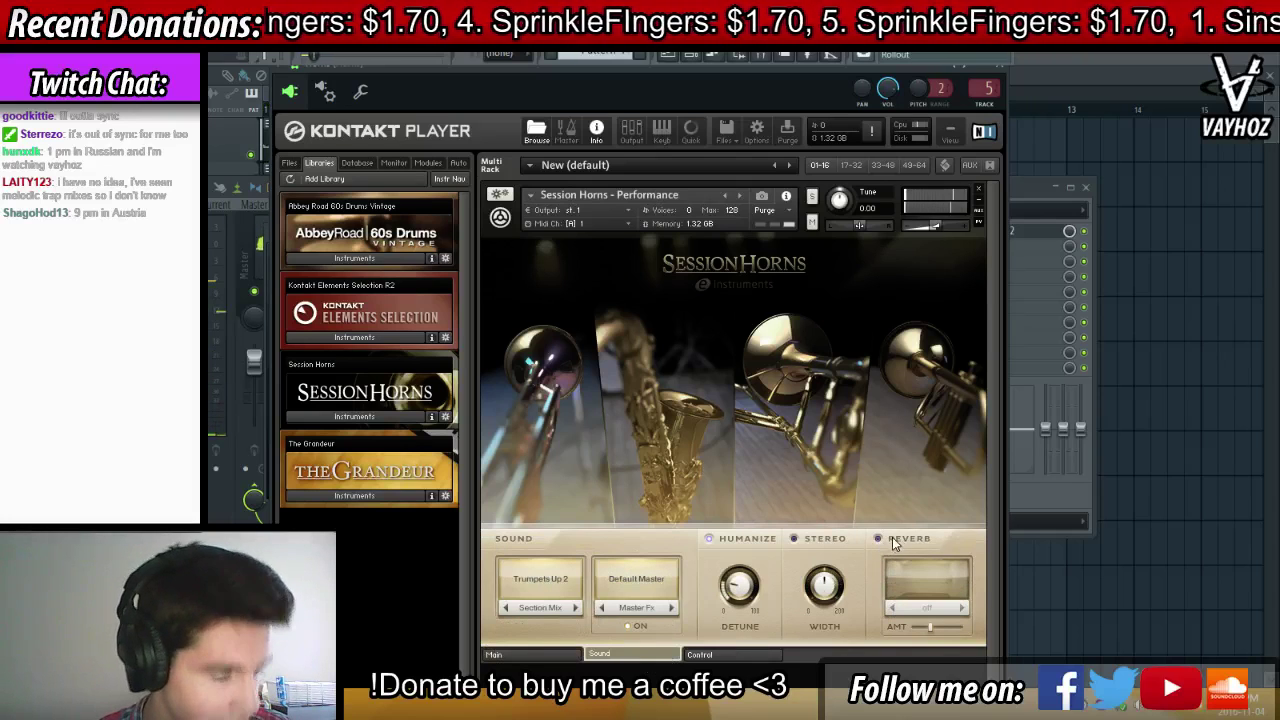
drag(824, 586, 826, 574)
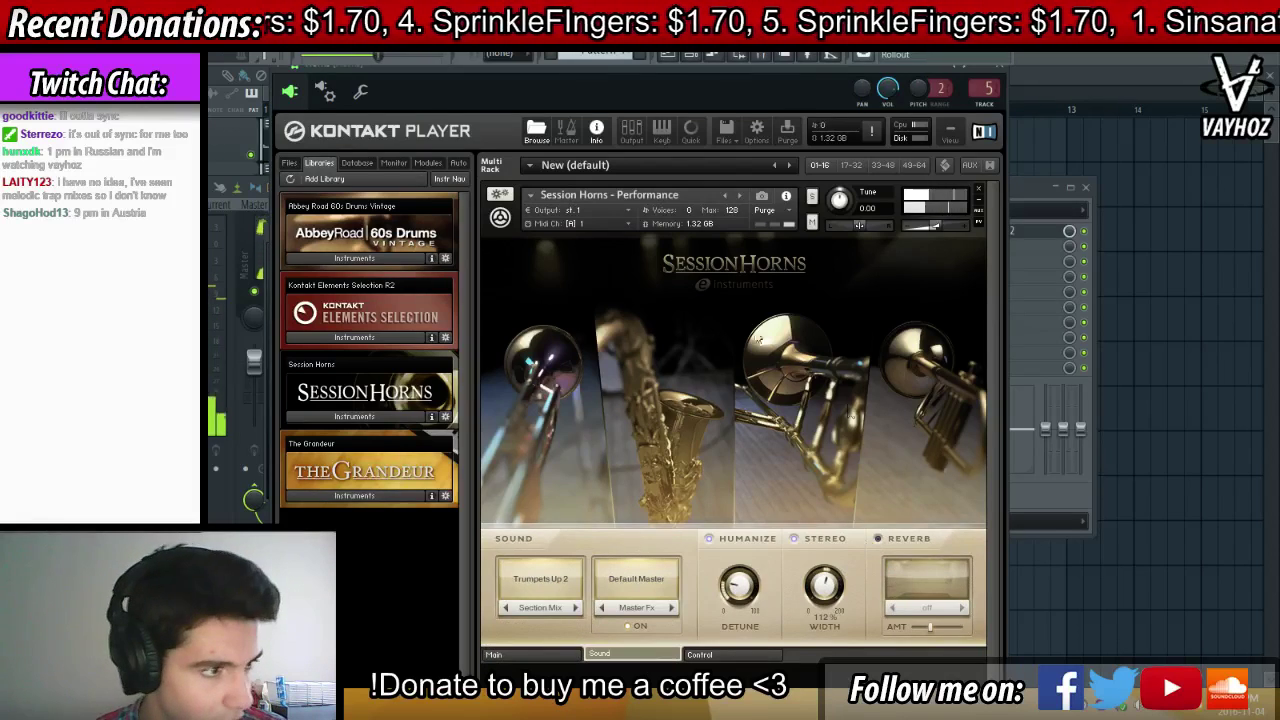
Open Pattern 3's horn chords in the piano roll and audition the F4 note of the second bar 2 chord
key(F5)
scroll(370, 122, up, 3)
double_click(371, 220)
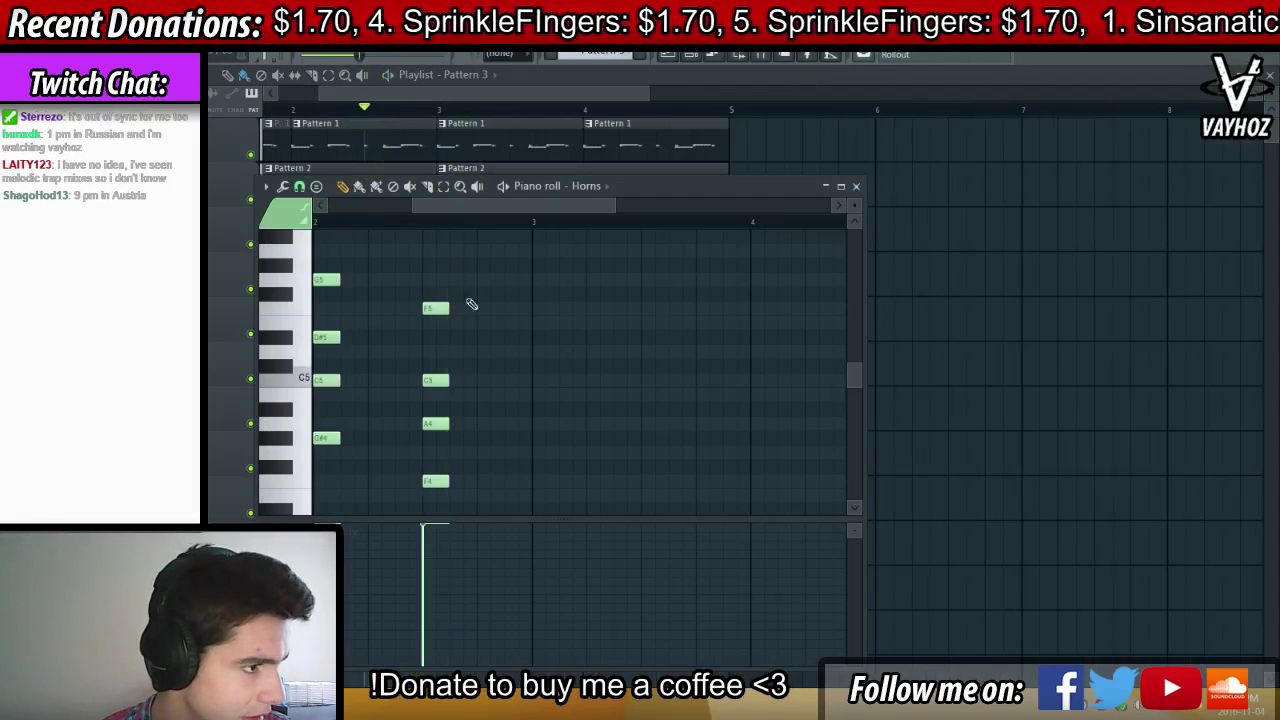
click(428, 481)
click(434, 479)
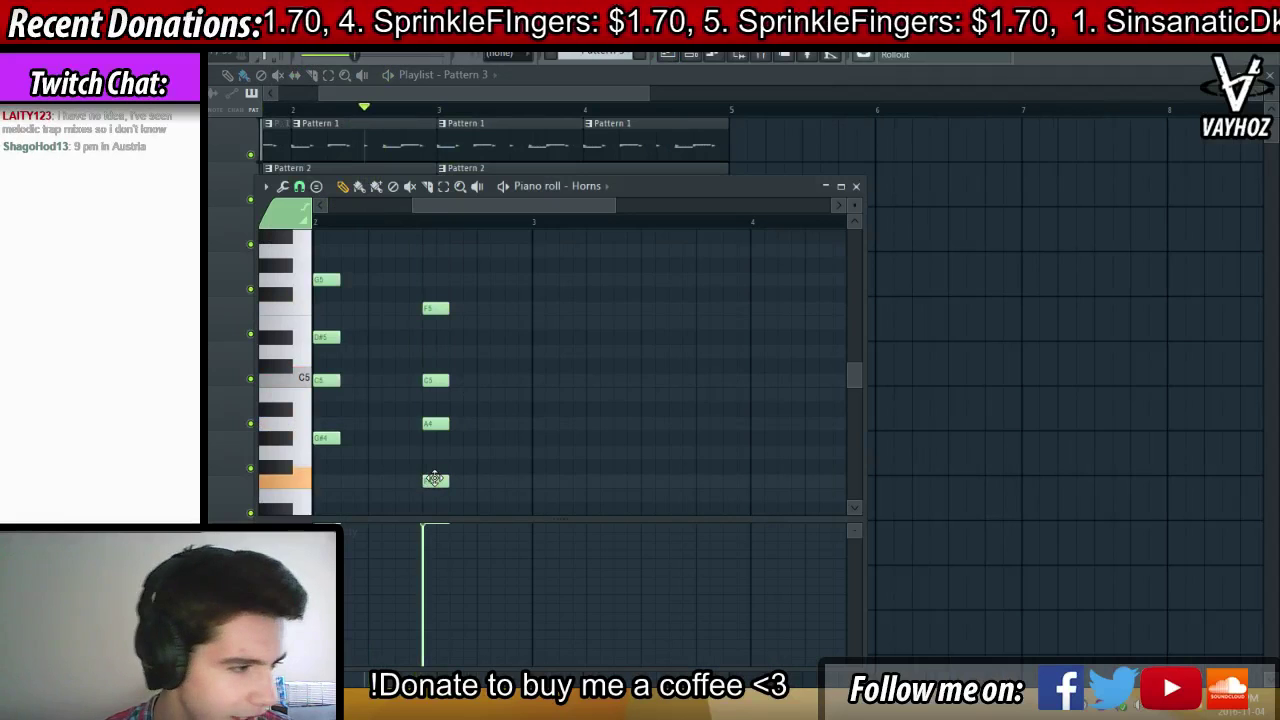
Turn off Humanize and Stereo in Session Horns while playing the horns back
key(F6)
click(537, 436)
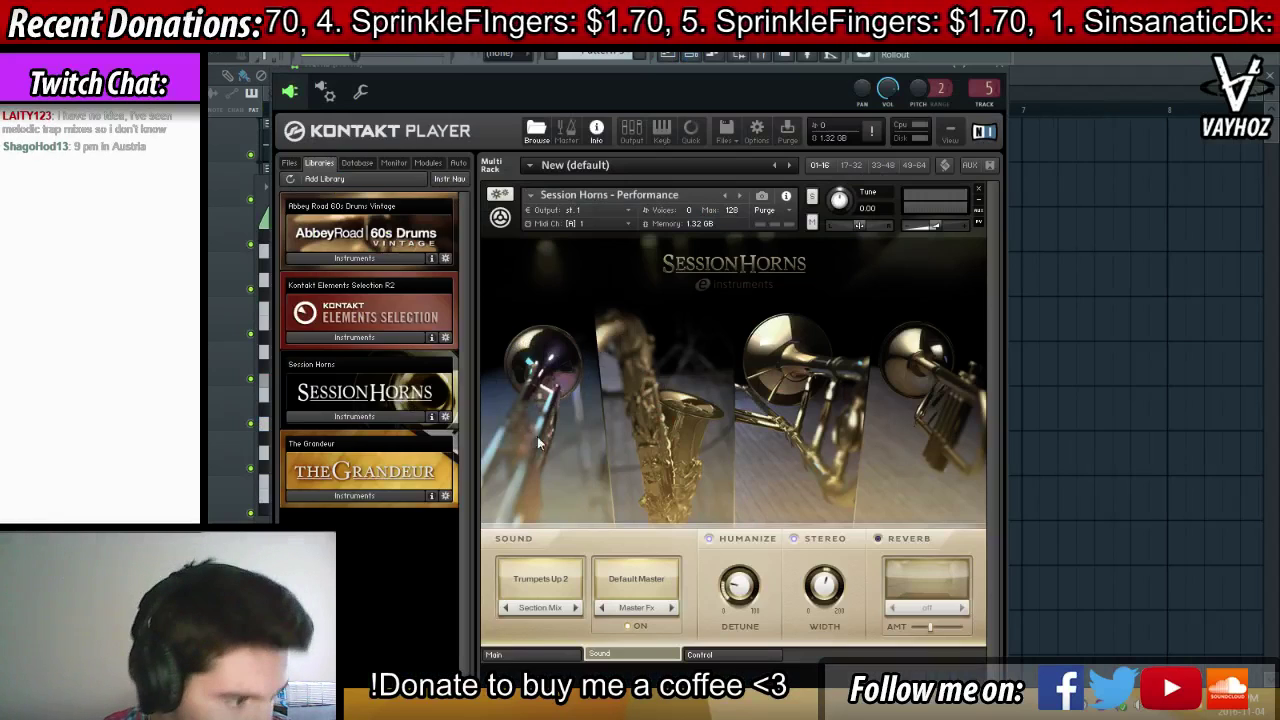
click(709, 540)
key(space)
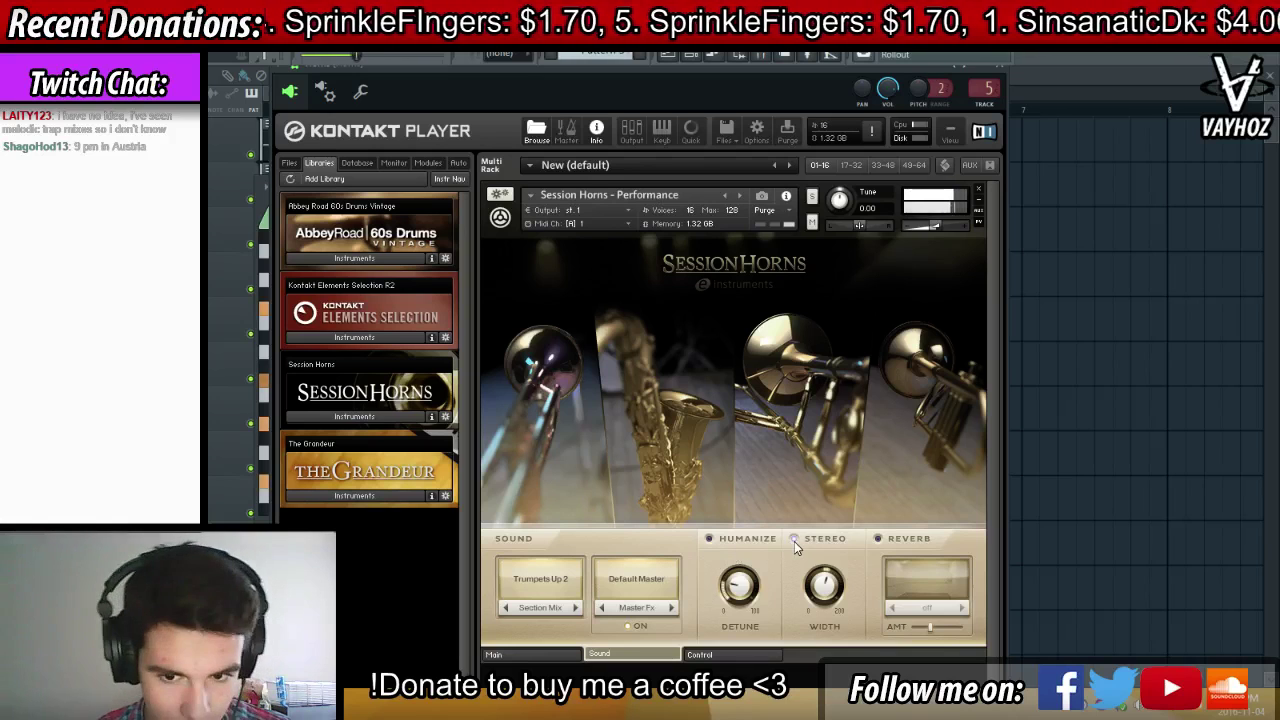
In the Horns EQ, boost the highs with band 7, raise band 3 slightly and cut band 5 slightly
key(F9)
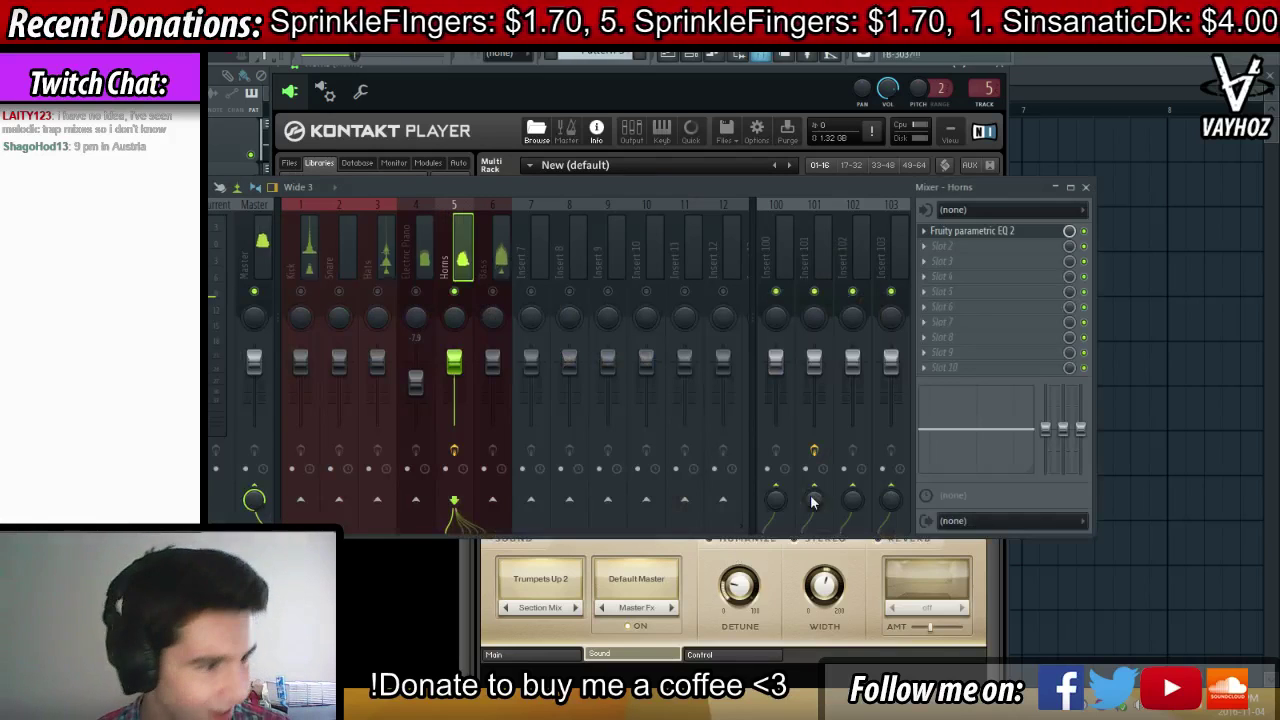
click(975, 231)
drag(560, 350, 401, 360)
Change band 1 of the Horns EQ to a high pass and raise its cutoff frequency during playback
right_click(341, 363)
mouse_move(364, 404)
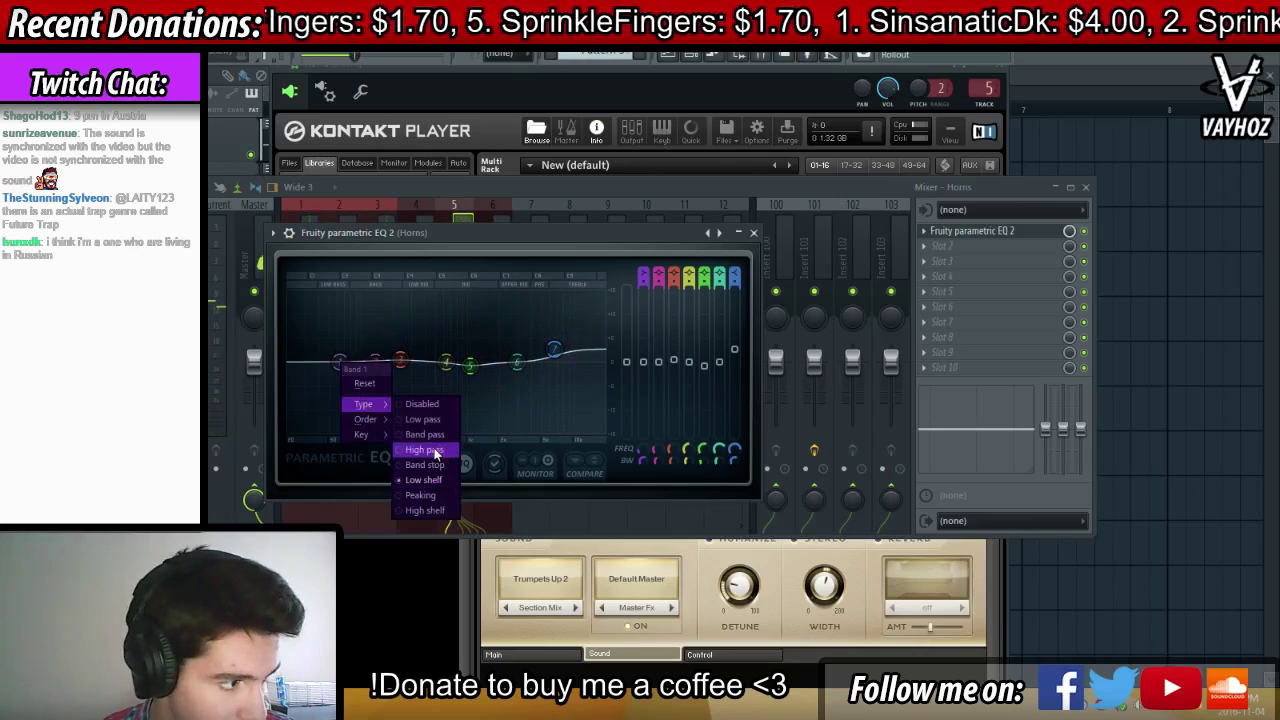
click(434, 450)
right_click(341, 363)
click(418, 420)
key(space)
drag(343, 365, 376, 374)
key(Escape)
key(Escape)
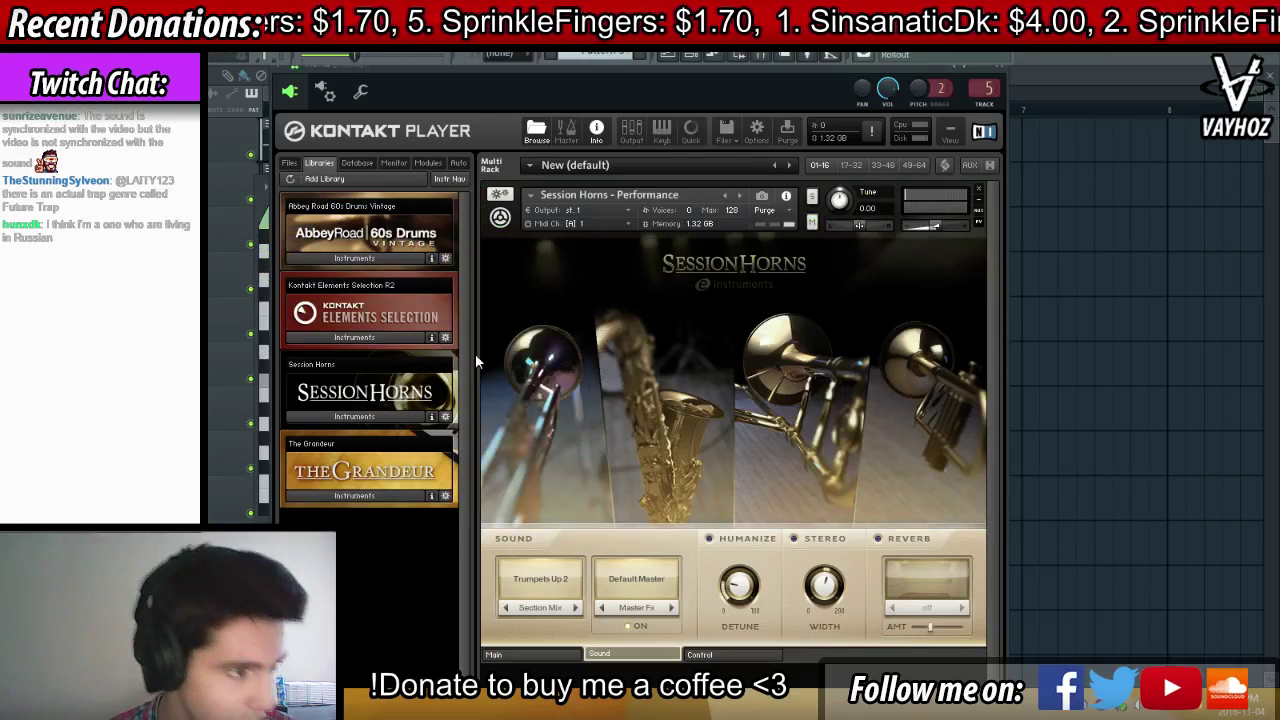
Solo the Bass mixer track and turn off Reverb and Cabinet in its Classic Bass instrument
key(F9)
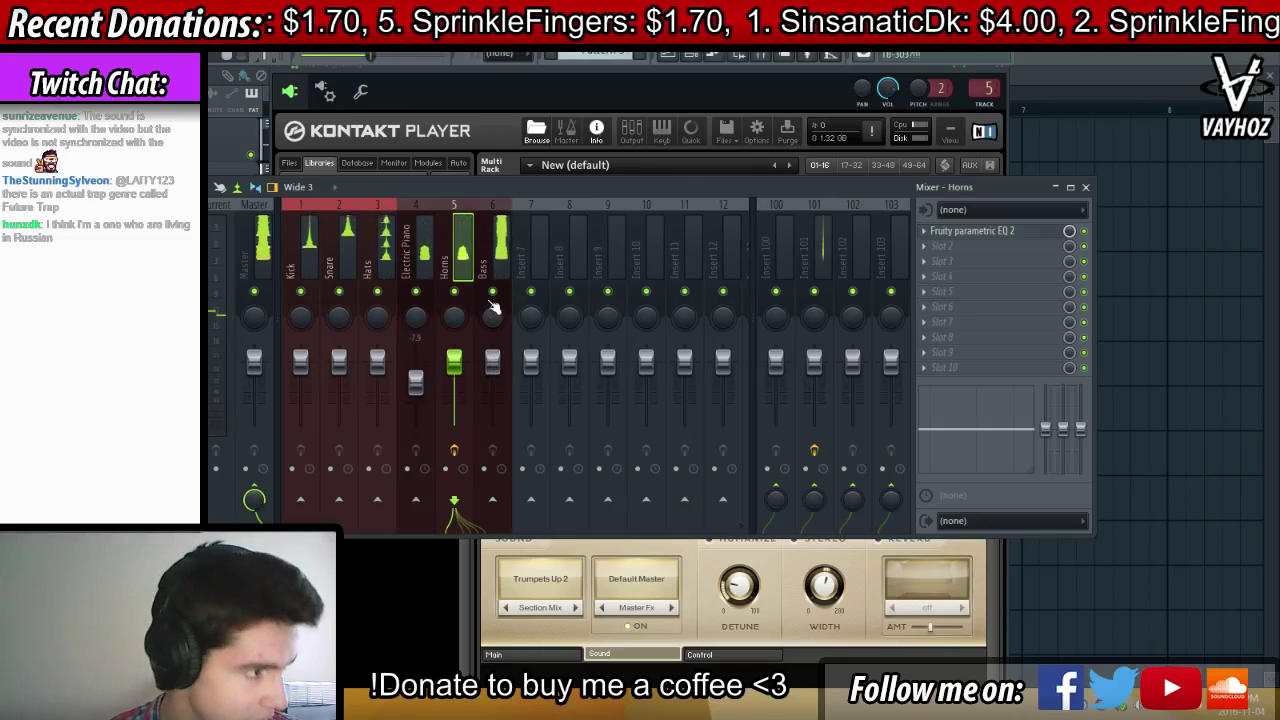
click(493, 308)
key(F6)
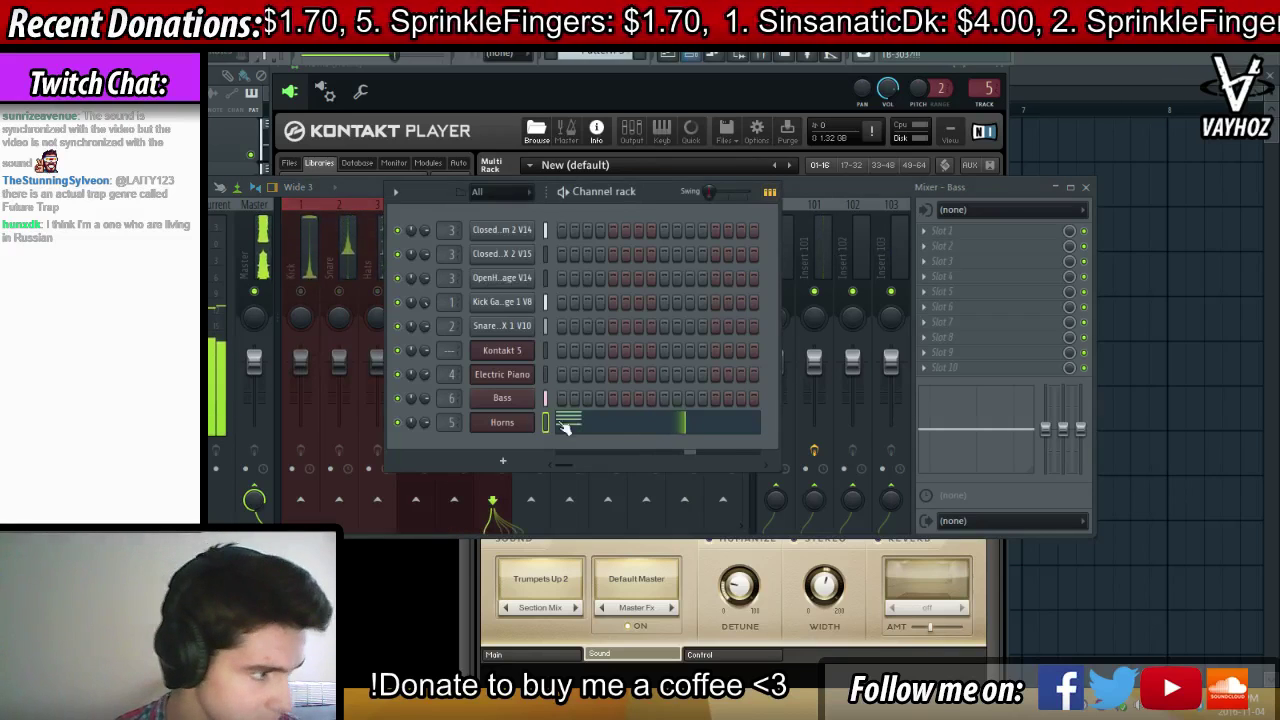
click(514, 398)
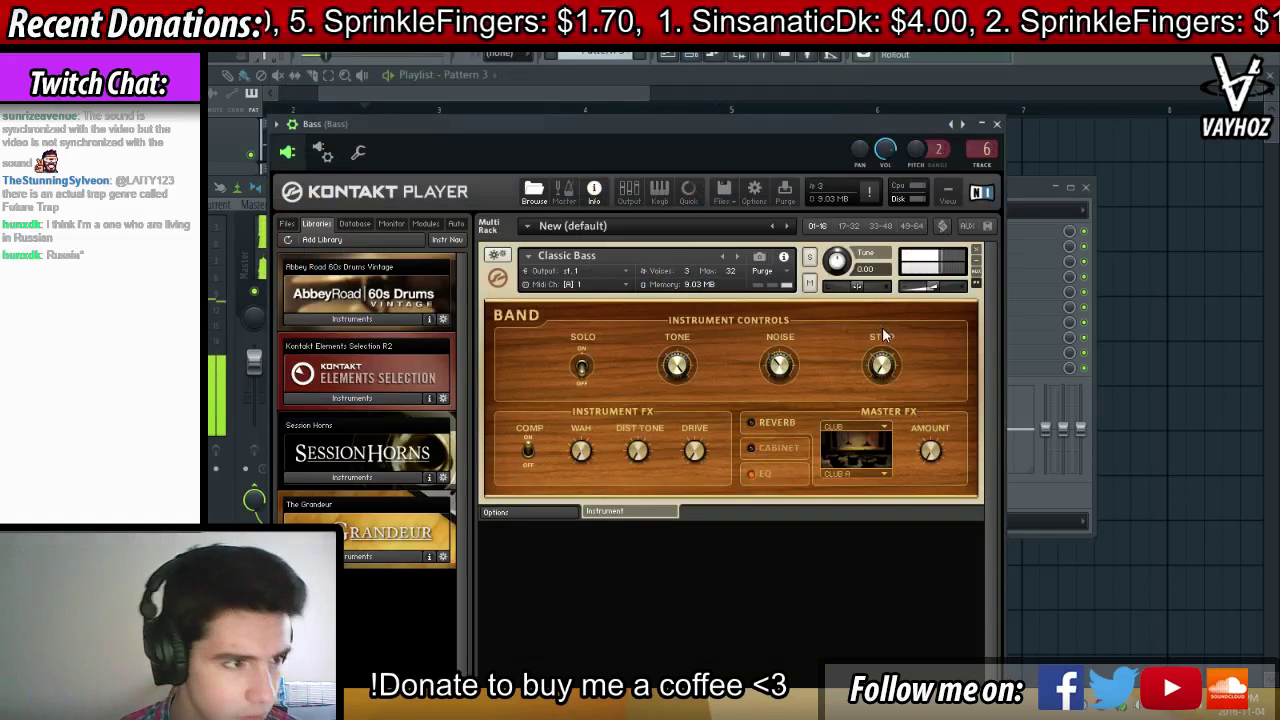
key(F9)
click(783, 151)
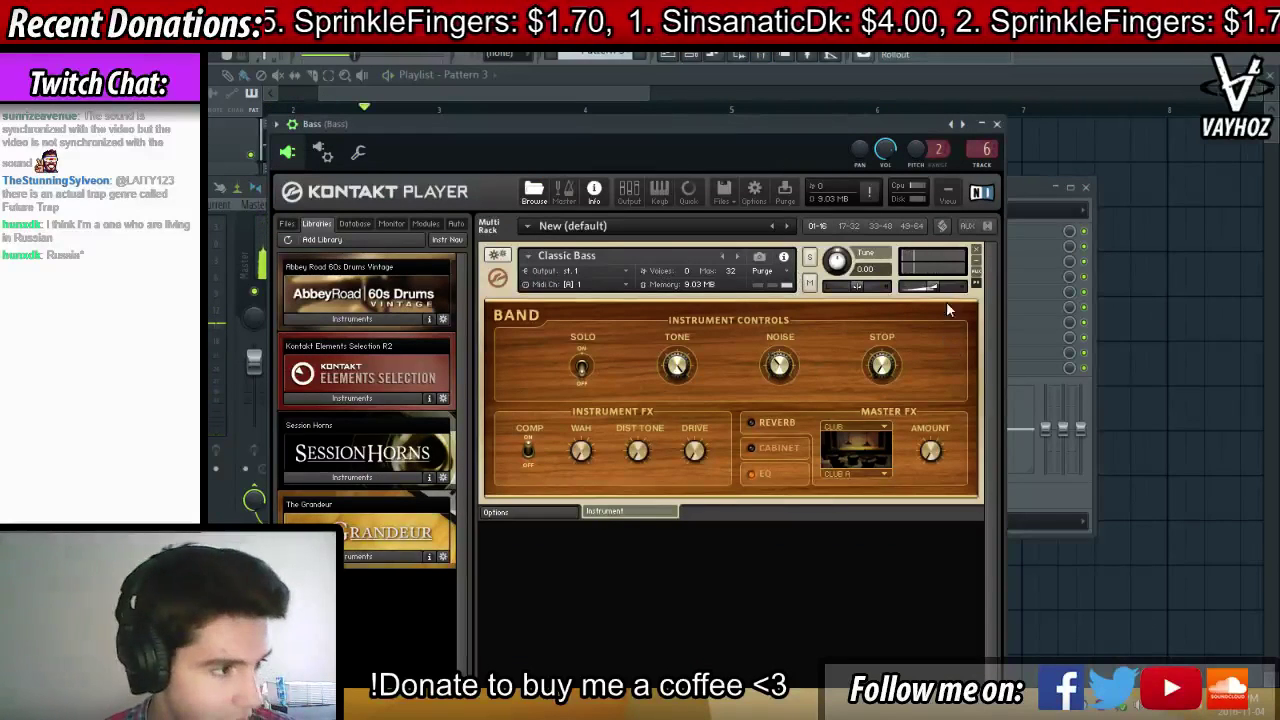
Add Guitar Rig 5 as the Bass track's first effect and clear the default preset from its rack
key(F9)
click(954, 234)
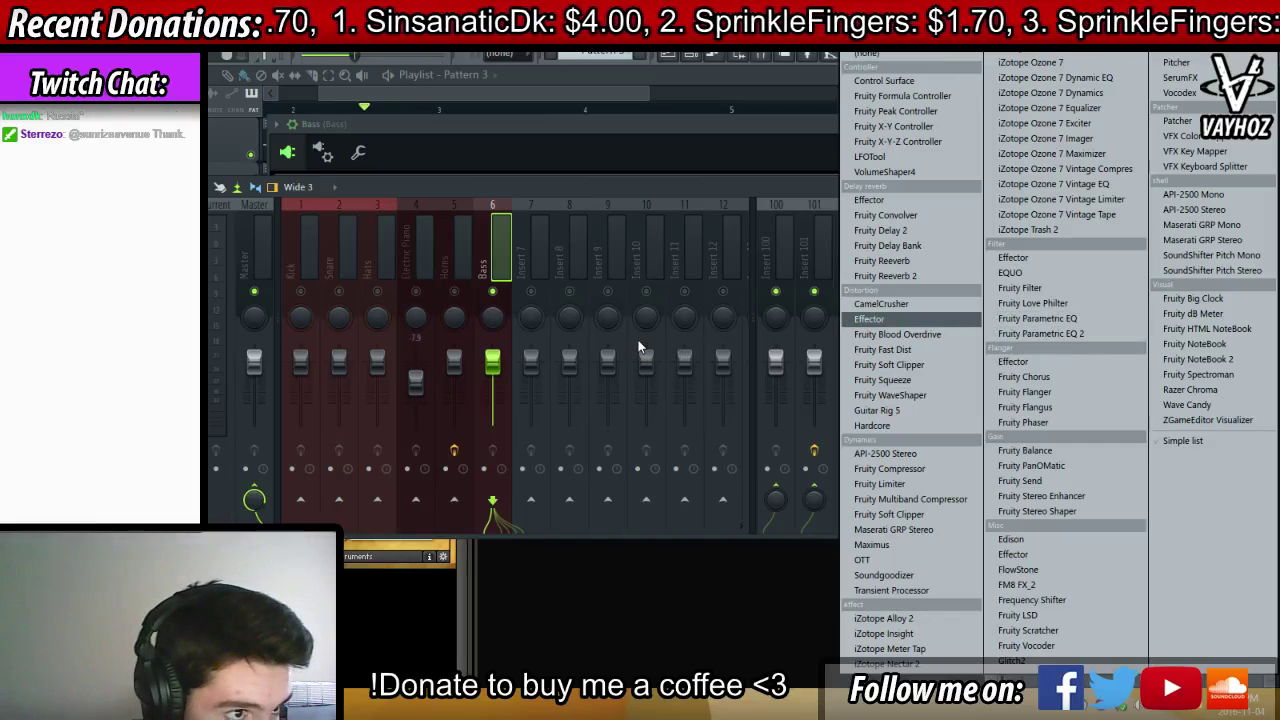
click(881, 409)
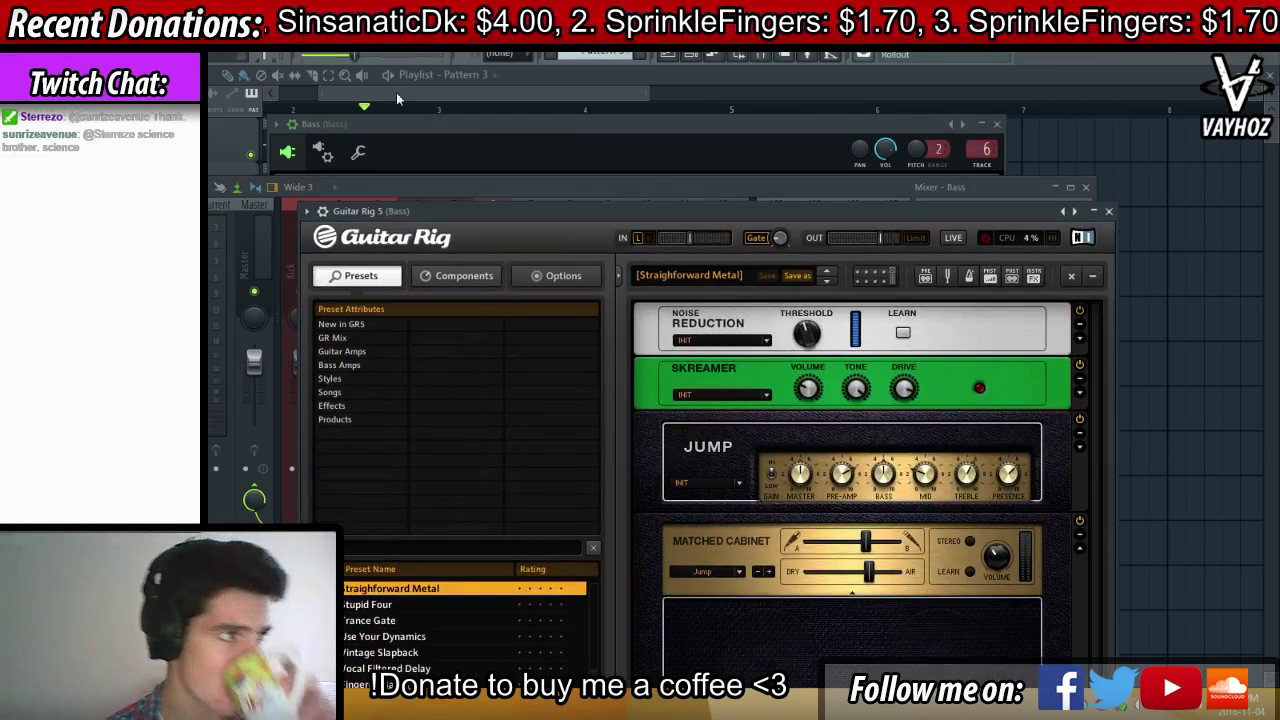
drag(665, 208, 667, 108)
click(1074, 176)
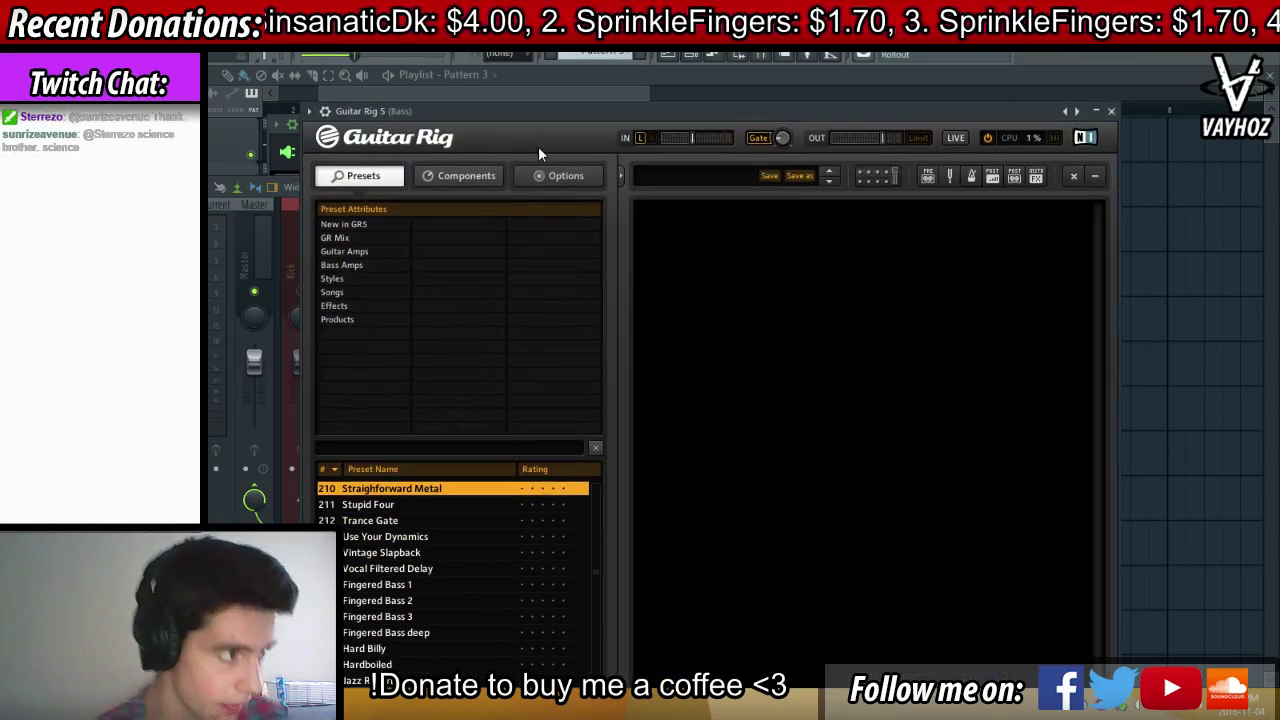
Add the Bass Pro amplifier with its matched cabinet to the empty Guitar Rig rack
click(462, 175)
click(505, 245)
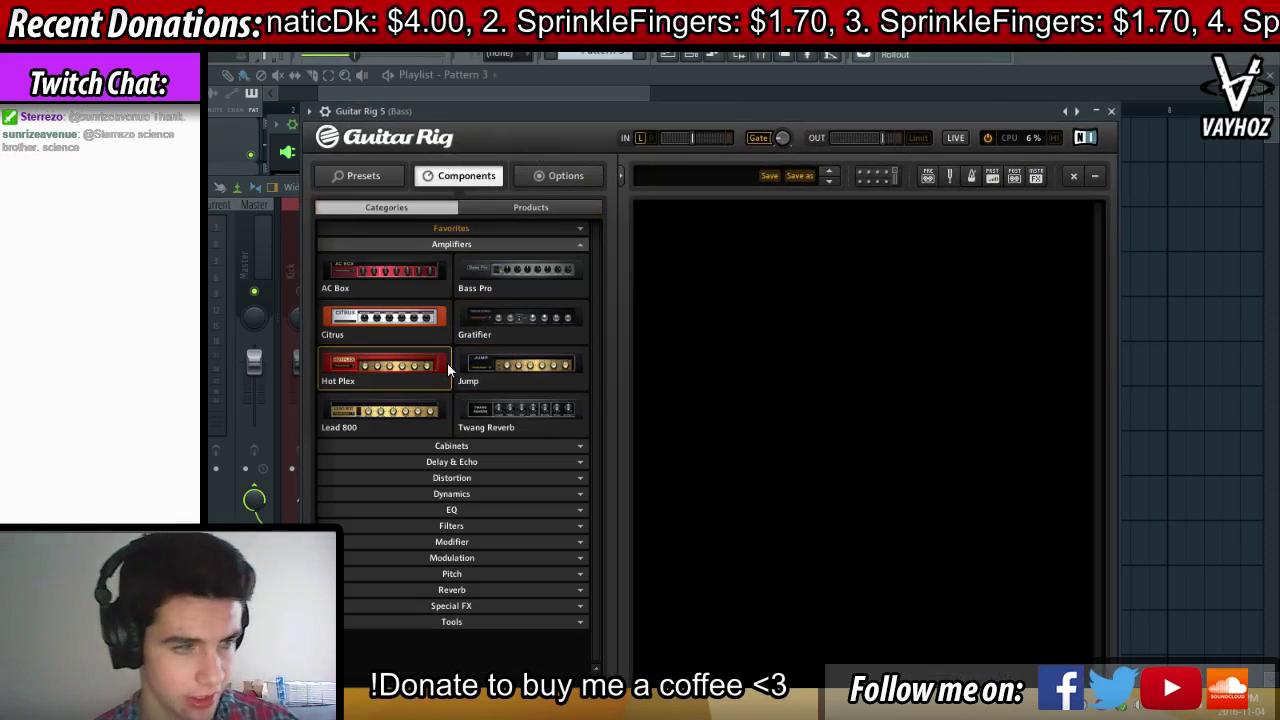
drag(823, 127, 798, 112)
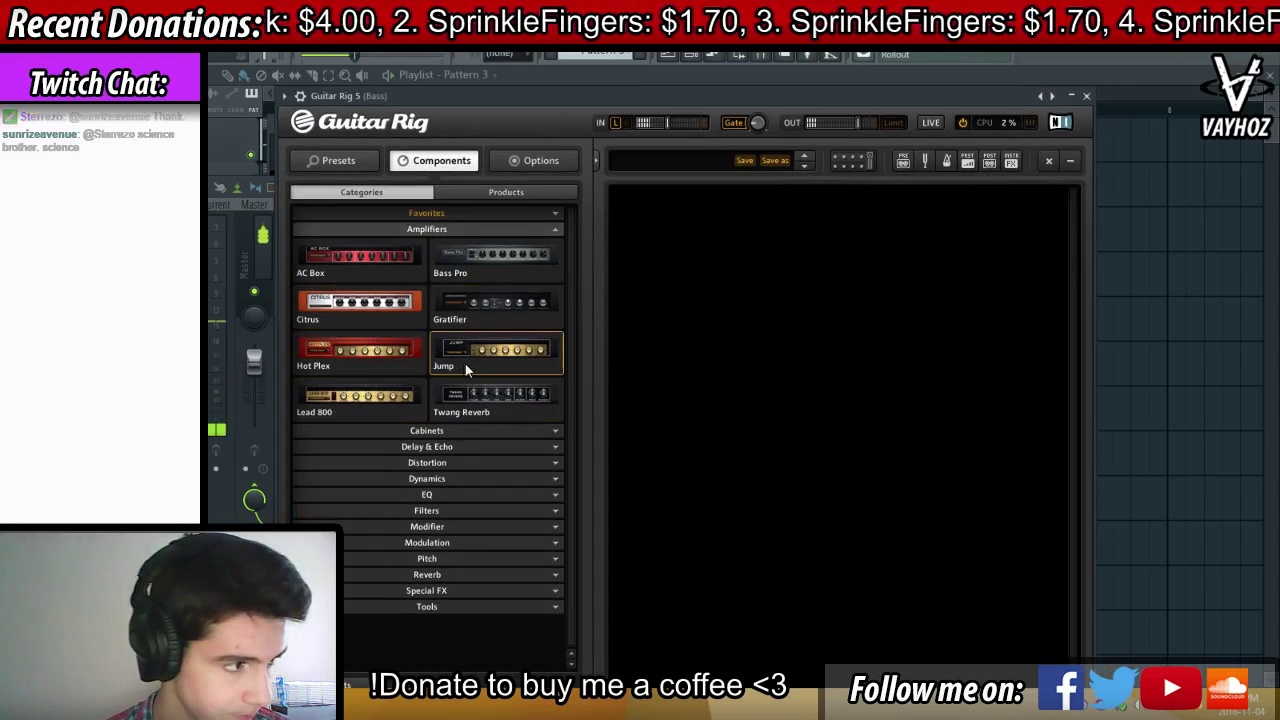
drag(490, 262, 742, 303)
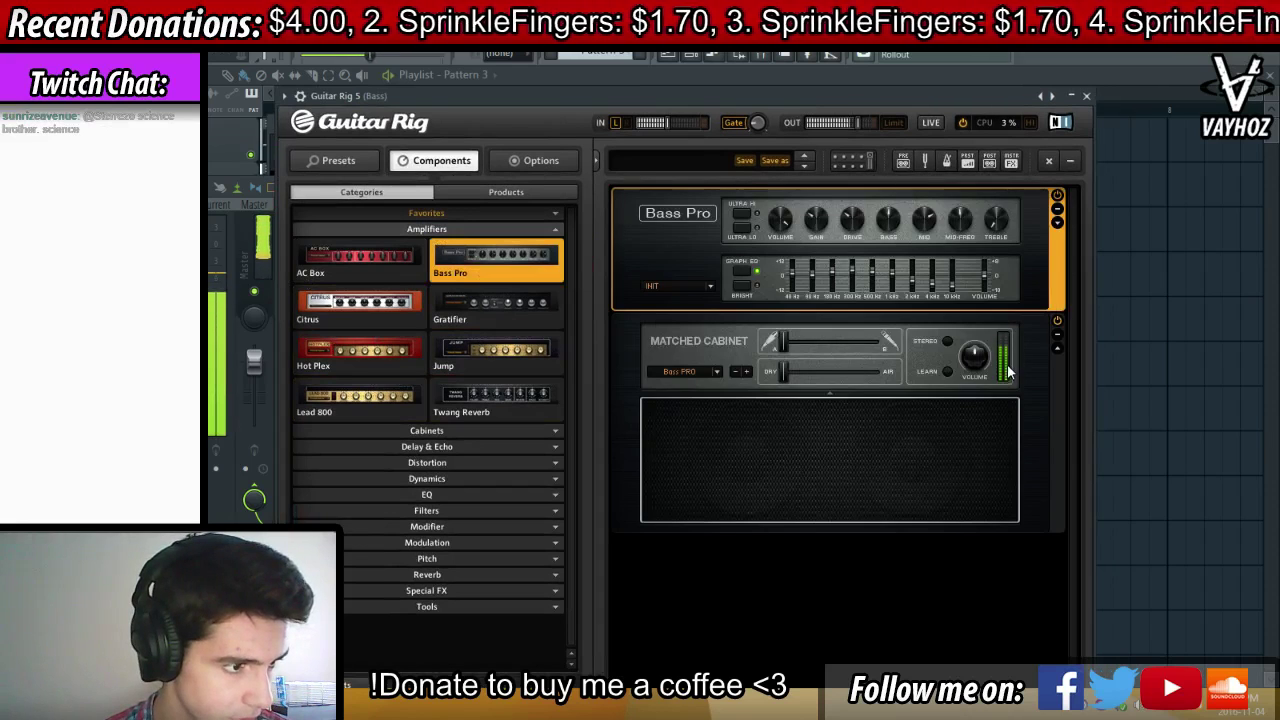
Add Fruity parametric EQ 2 as the Bass track's second effect and slightly cut band 3
mouse_move(953, 294)
mouse_down()
mouse_move(965, 264)
mouse_move(939, 276)
mouse_up()
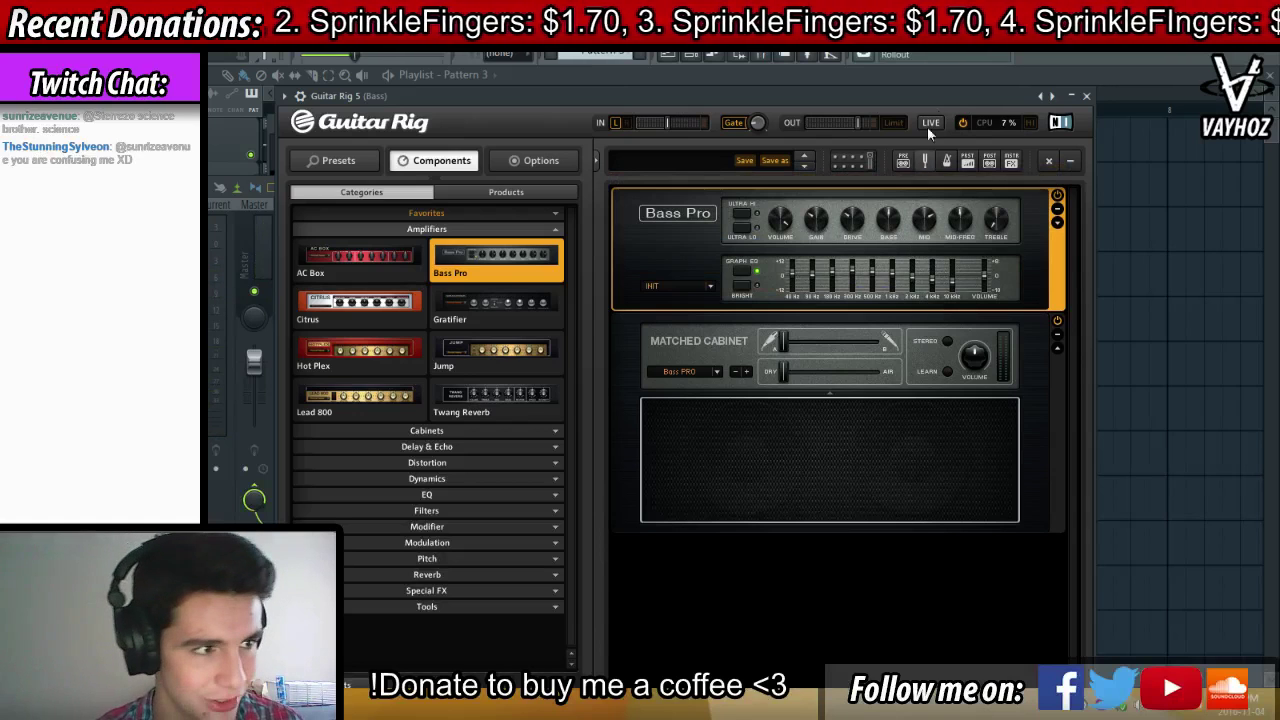
drag(951, 102, 953, 117)
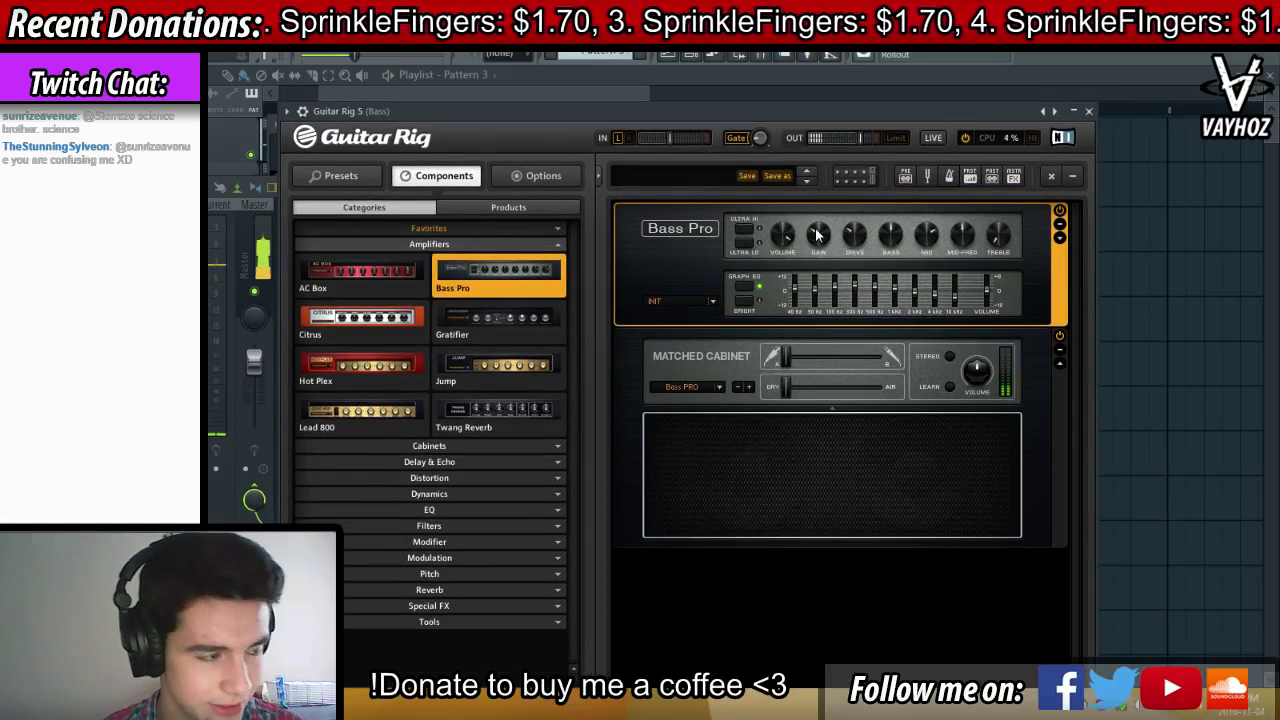
mouse_move(887, 245)
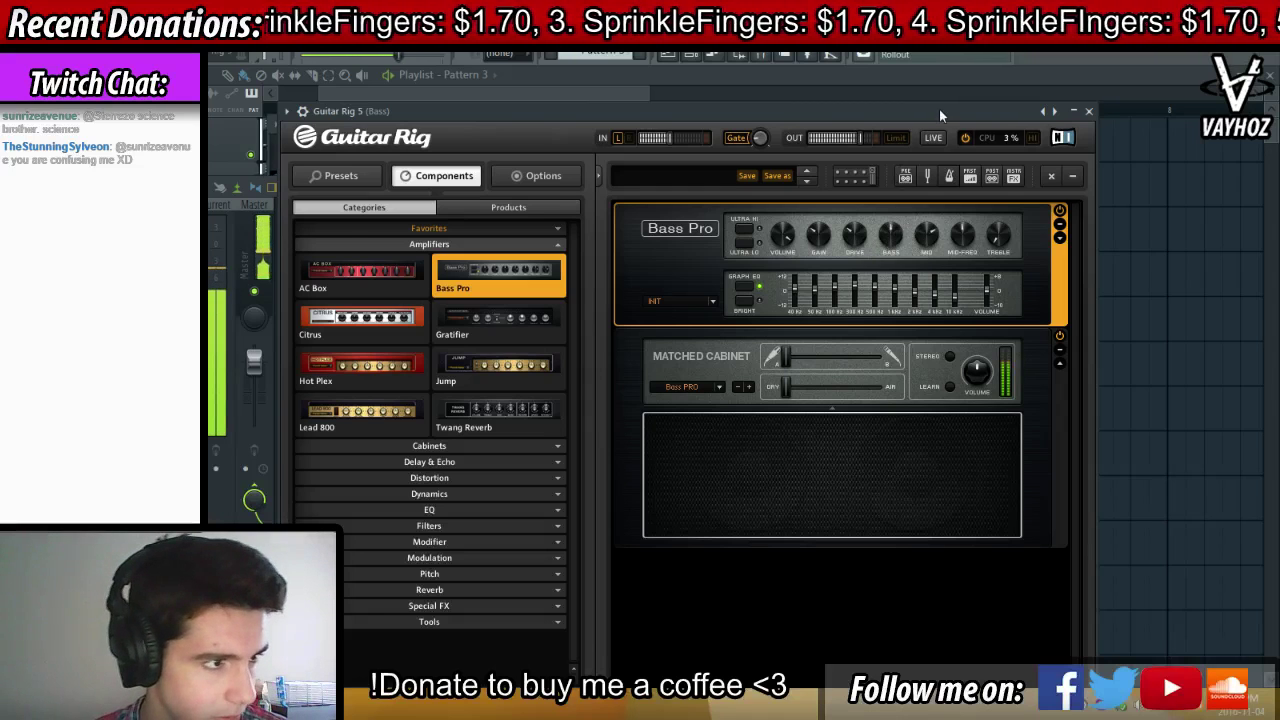
key(F9)
click(976, 248)
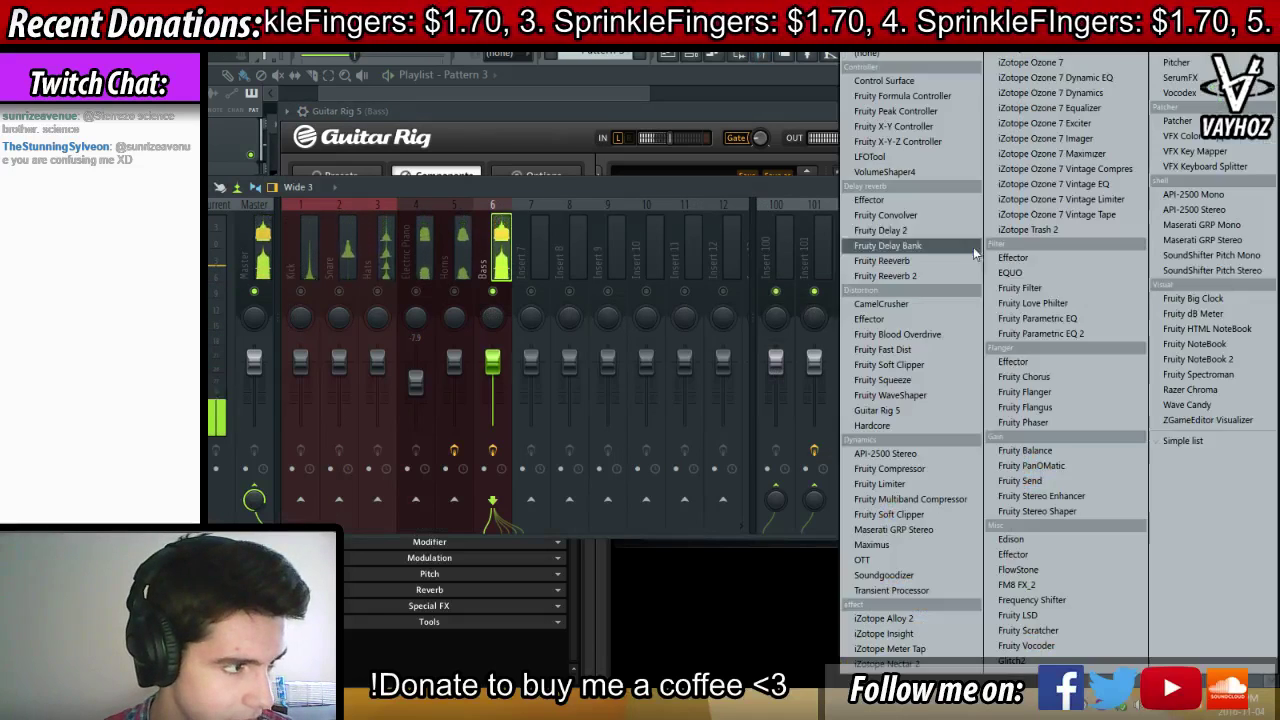
click(1078, 334)
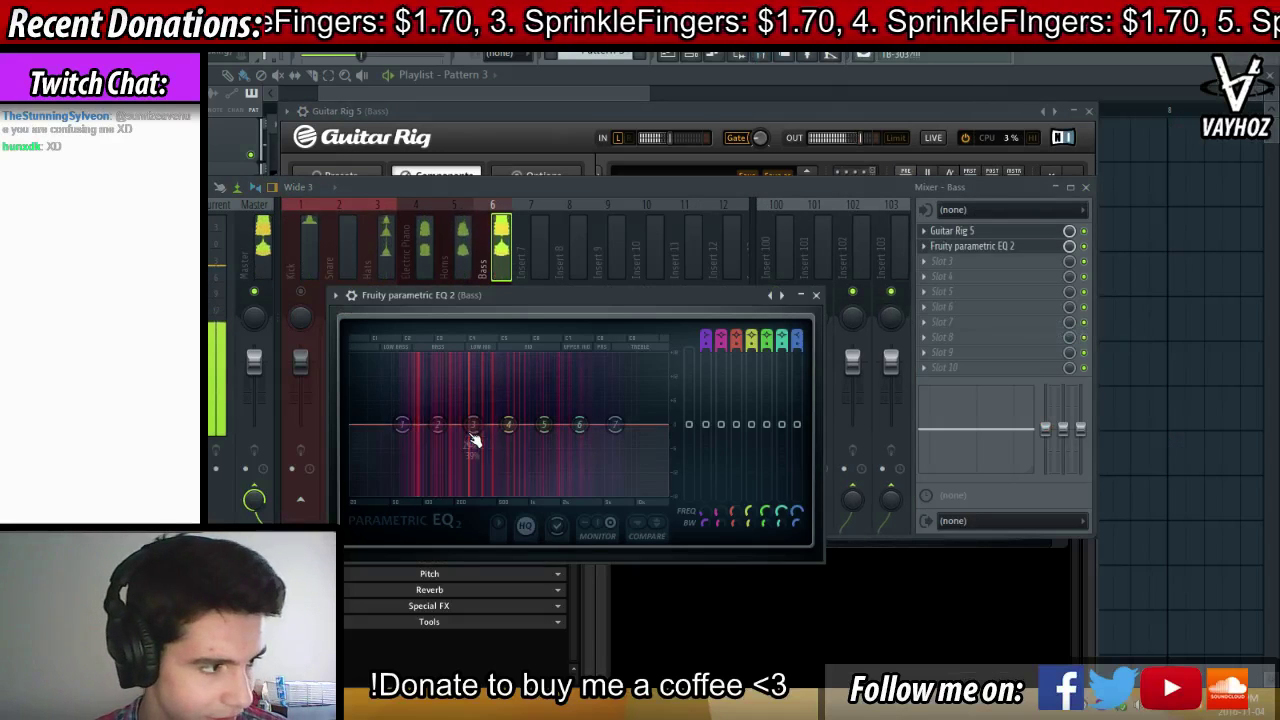
drag(474, 427, 469, 431)
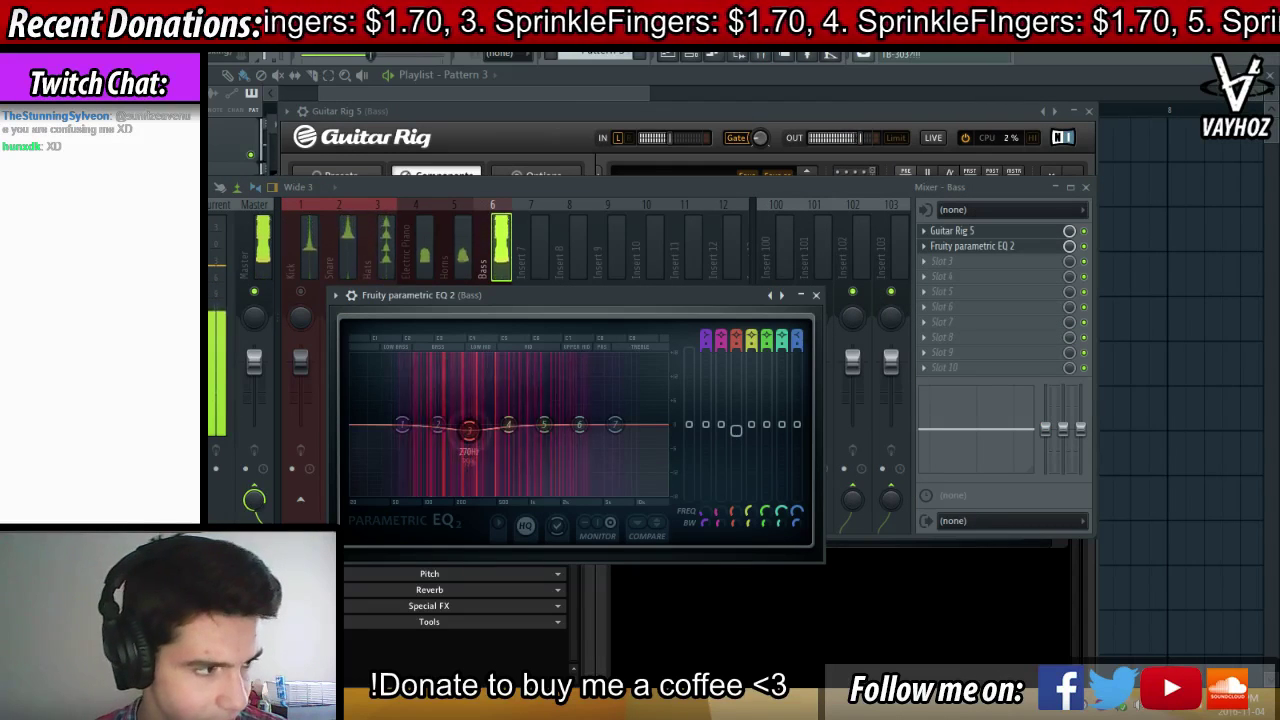
Change band 1 of the Bass EQ to a high pass and move its cutoff to the low end of the spectrum
right_click(401, 425)
mouse_move(434, 471)
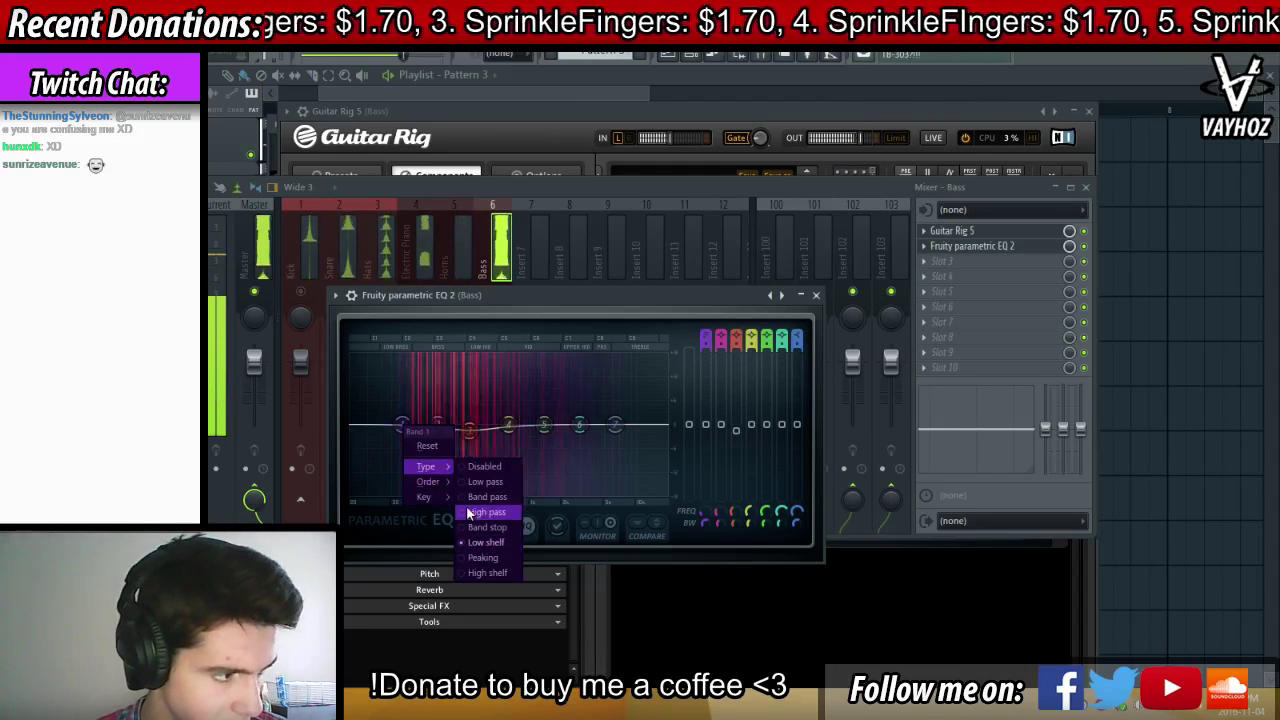
click(470, 512)
right_click(402, 426)
click(484, 483)
drag(401, 425, 370, 424)
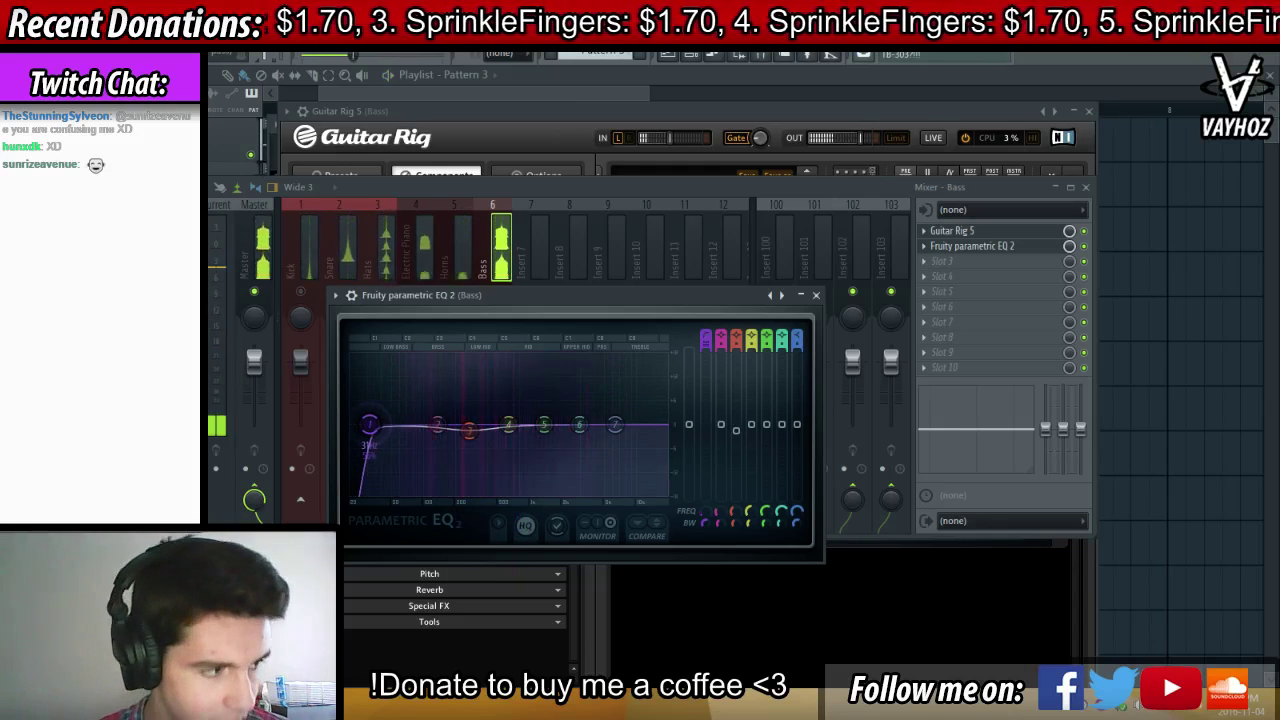
Boost band 6 of the Bass EQ in the highs, then reset band 3 and cut it around 530 Hz
mouse_move(579, 425)
mouse_down()
mouse_move(571, 368)
mouse_move(597, 410)
mouse_up()
right_click(469, 430)
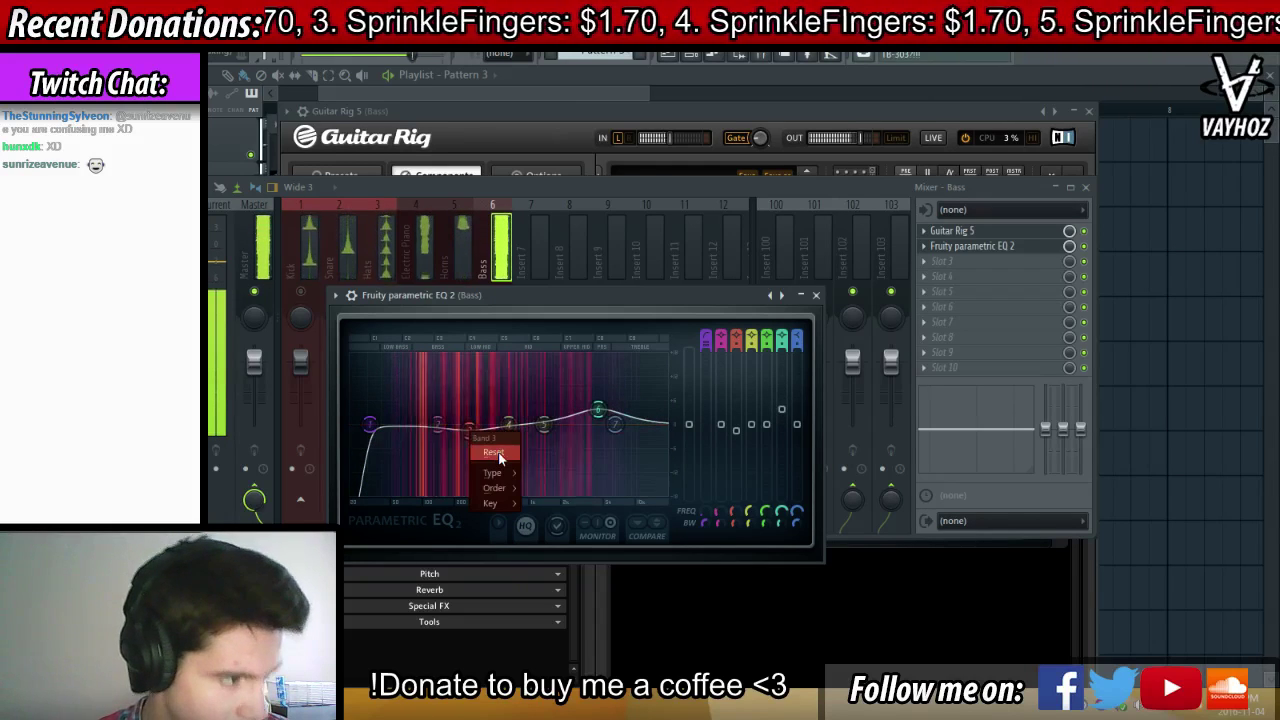
click(499, 455)
drag(473, 426, 501, 449)
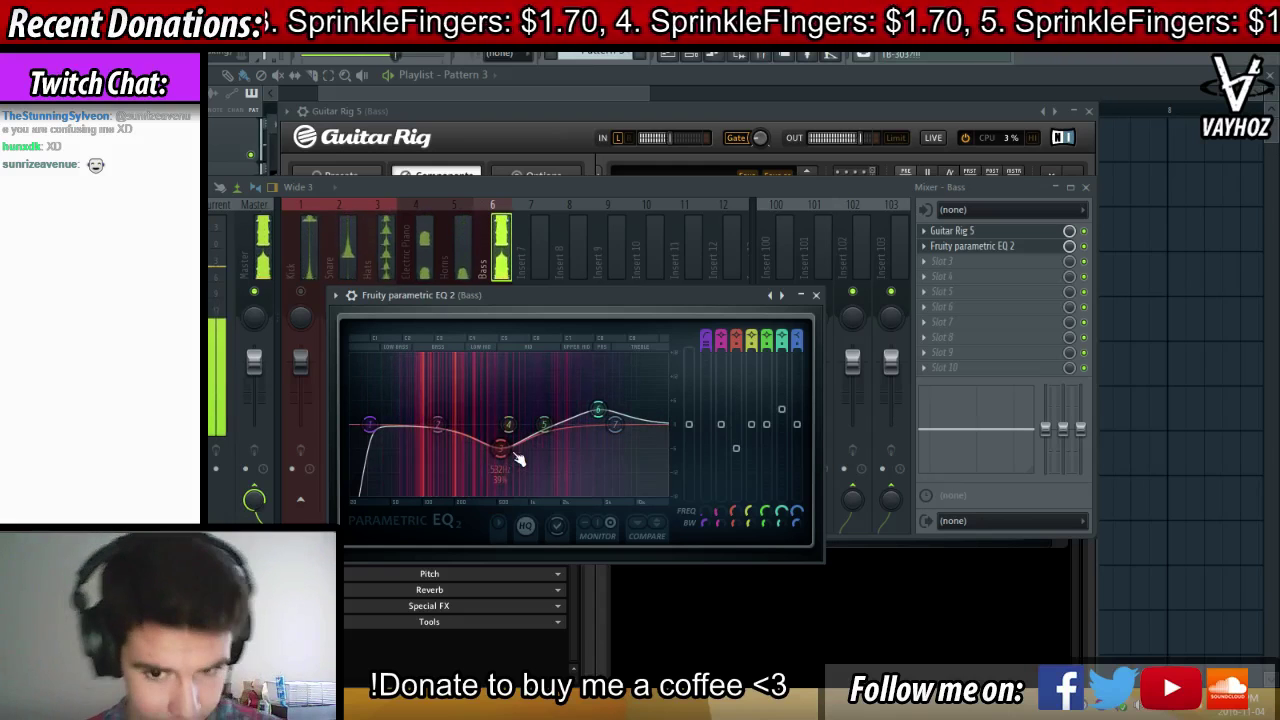
key(Escape)
key(F9)
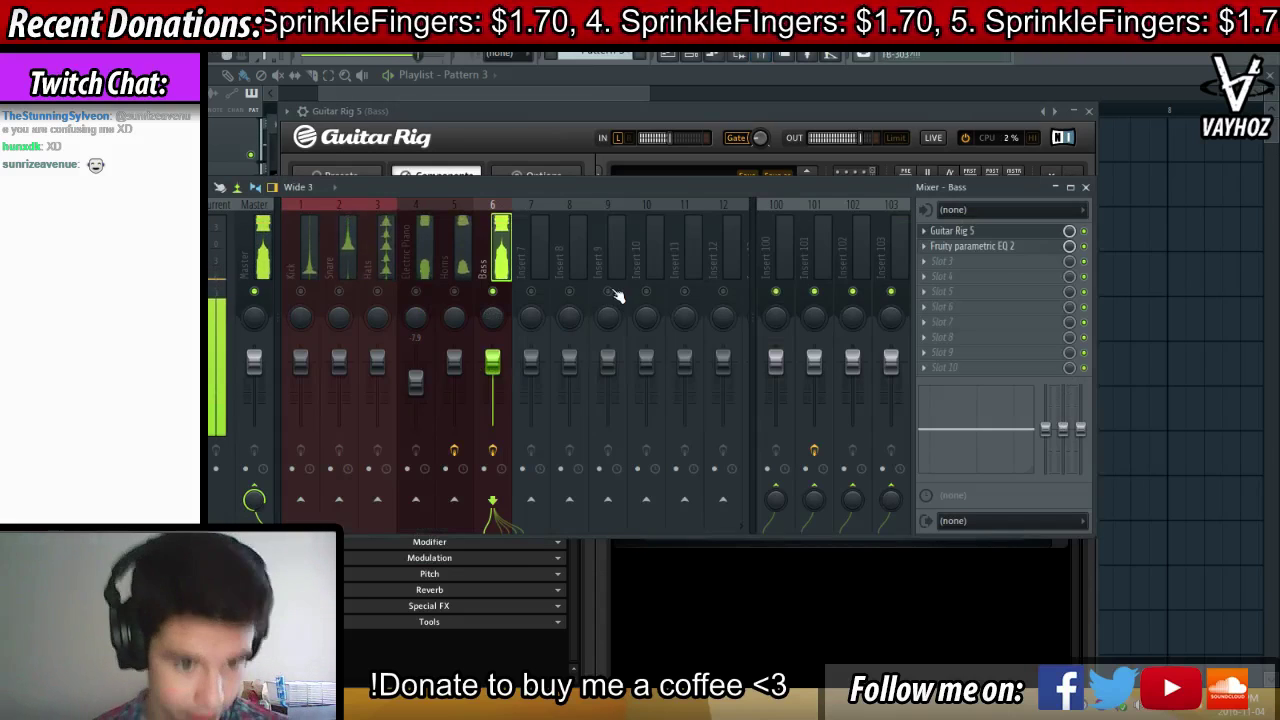
Unsolo the Bass mixer track and lower its fader slightly while the full mix plays
key(space)
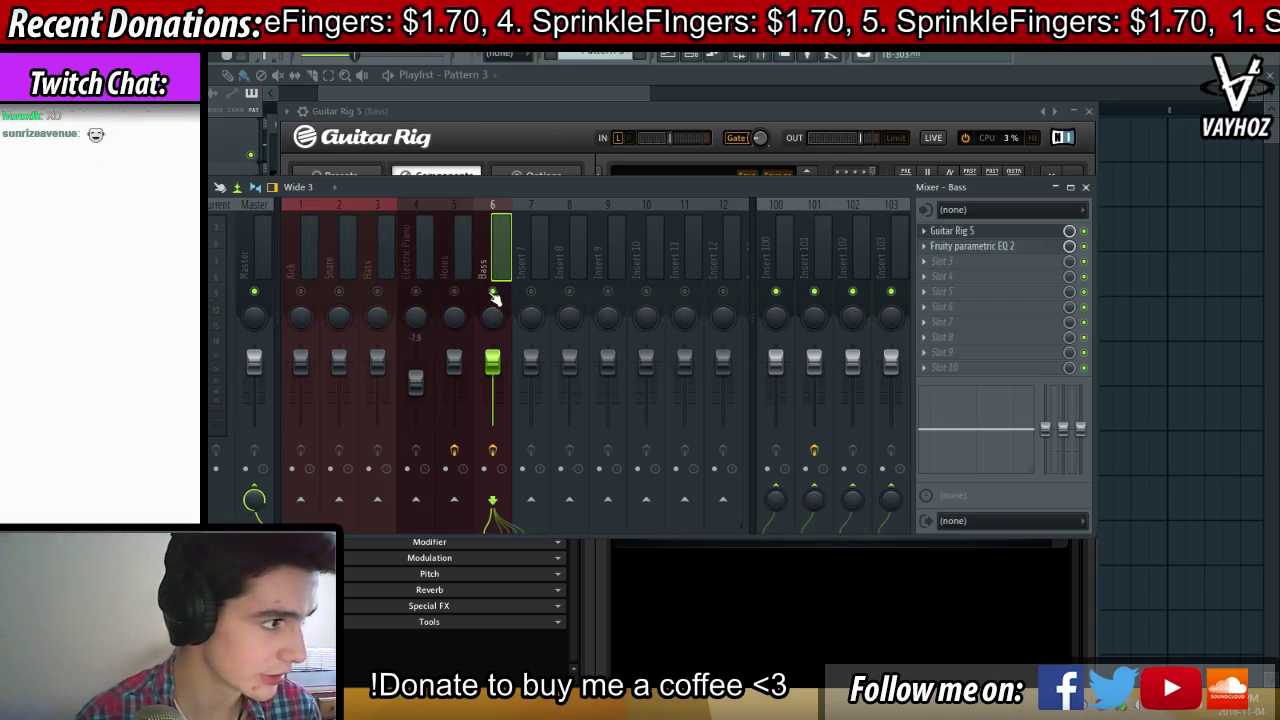
right_click(493, 292)
key(space)
drag(493, 358, 493, 367)
Review the Bass channel's Classic Bass instrument settings, including its Solo switch, while the song plays
key(F5)
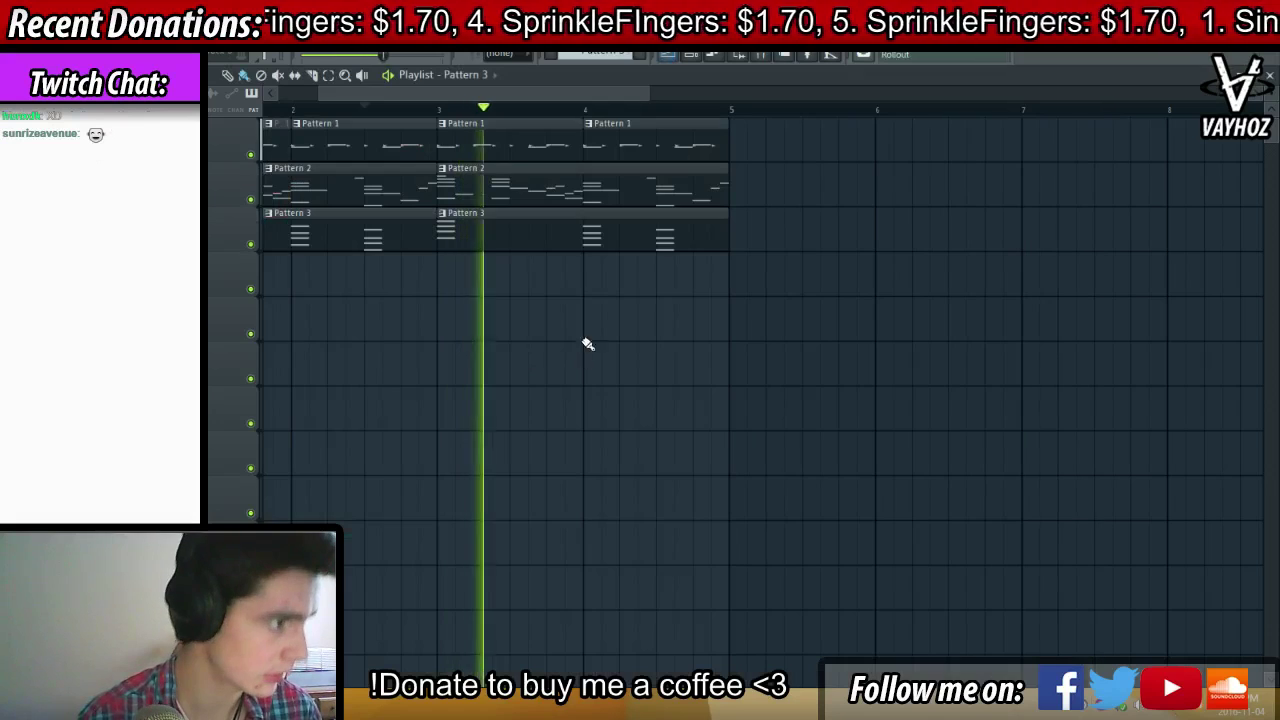
key(F6)
key(space)
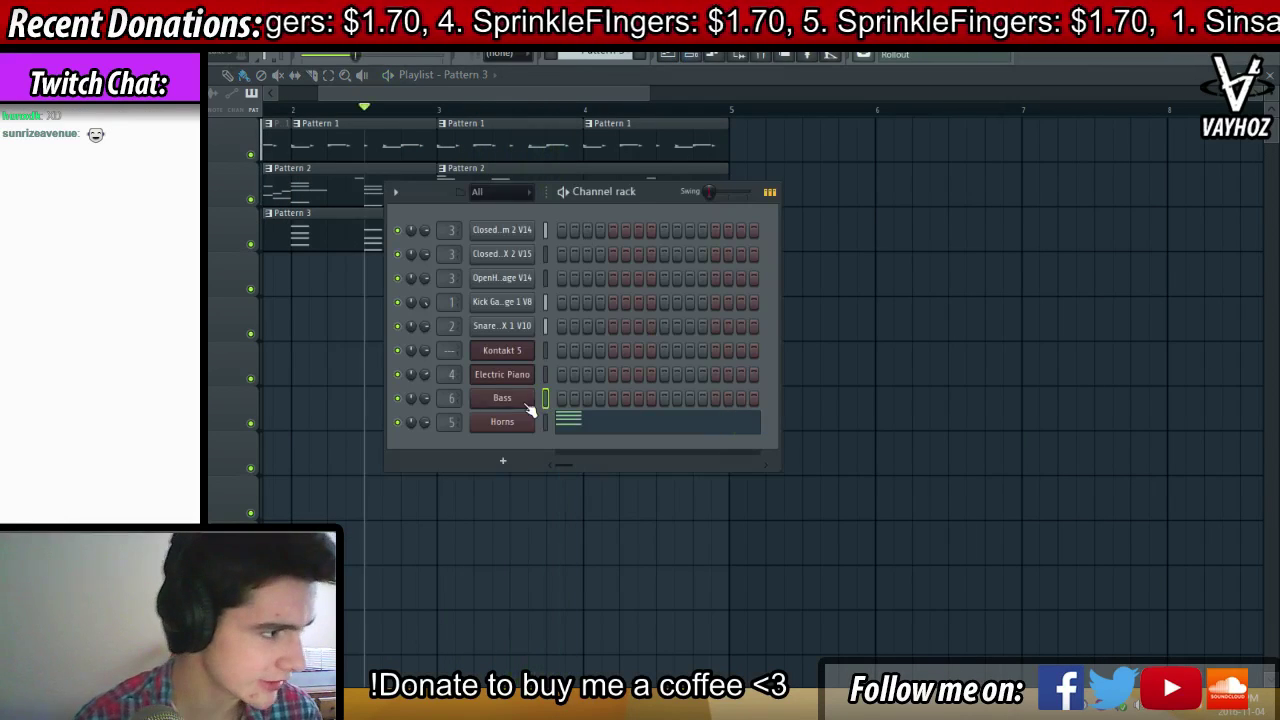
click(527, 402)
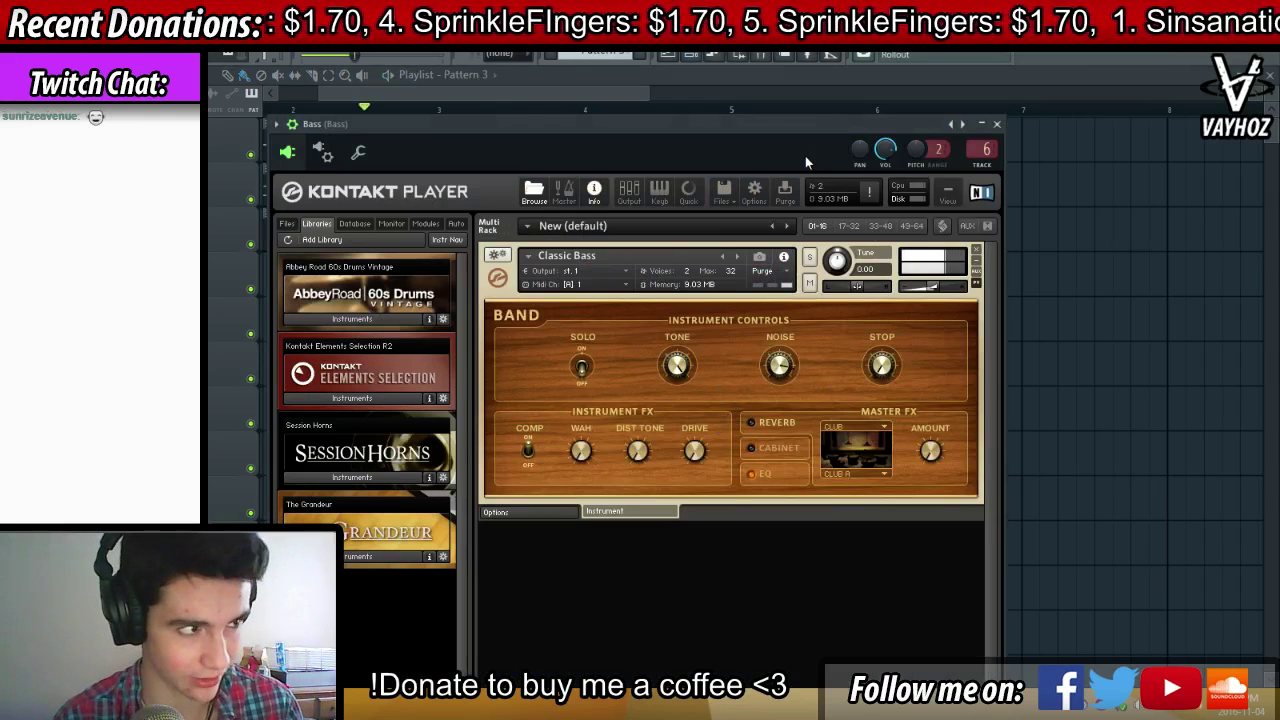
drag(750, 164, 740, 145)
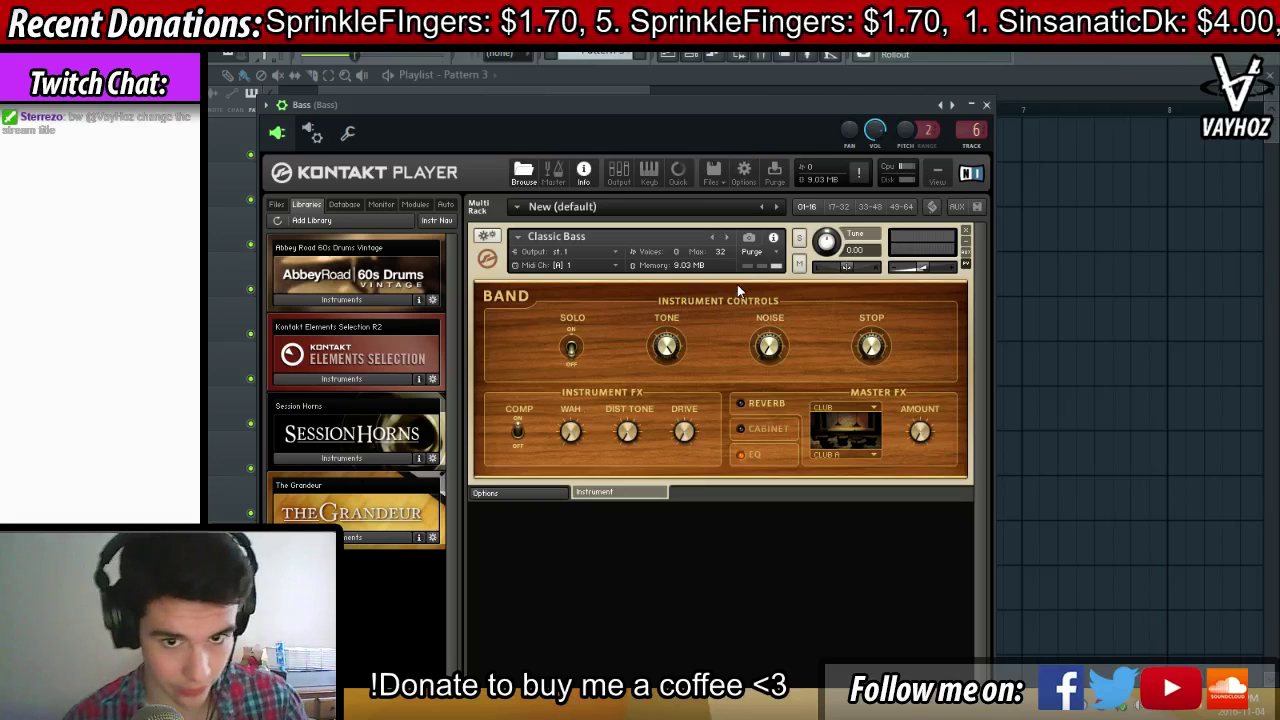
click(573, 350)
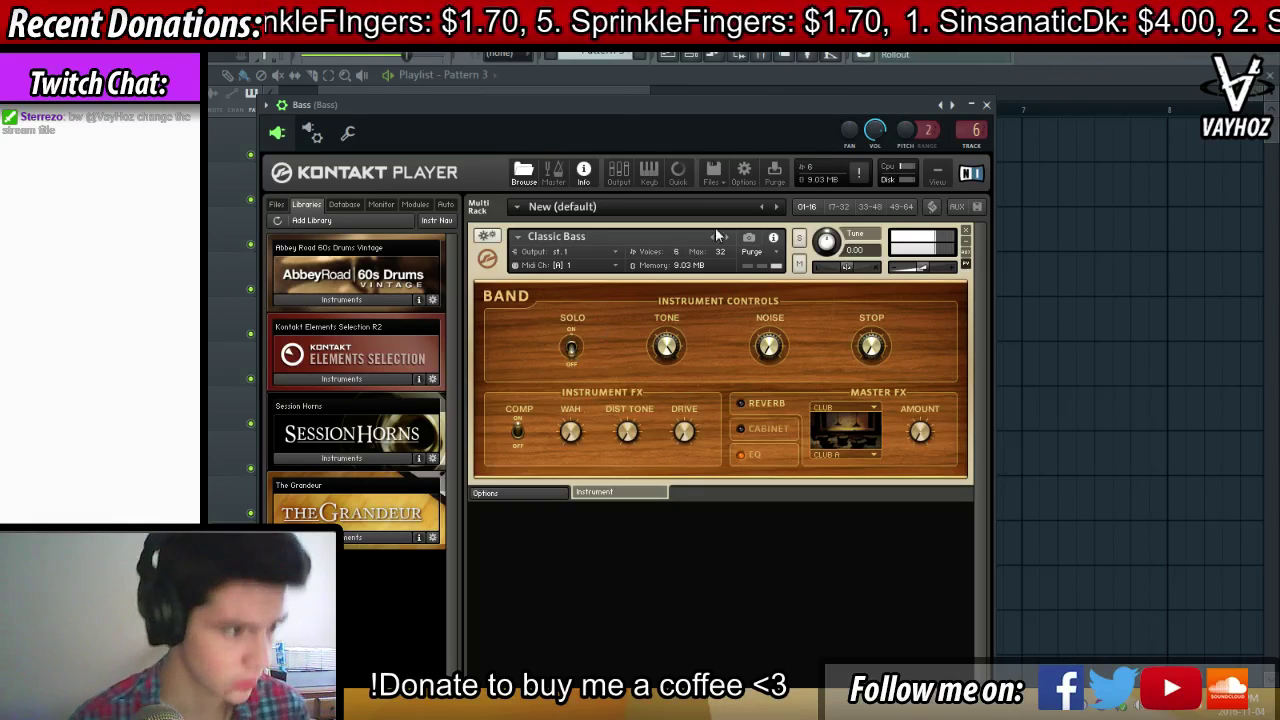
key(Escape)
key(Escape)
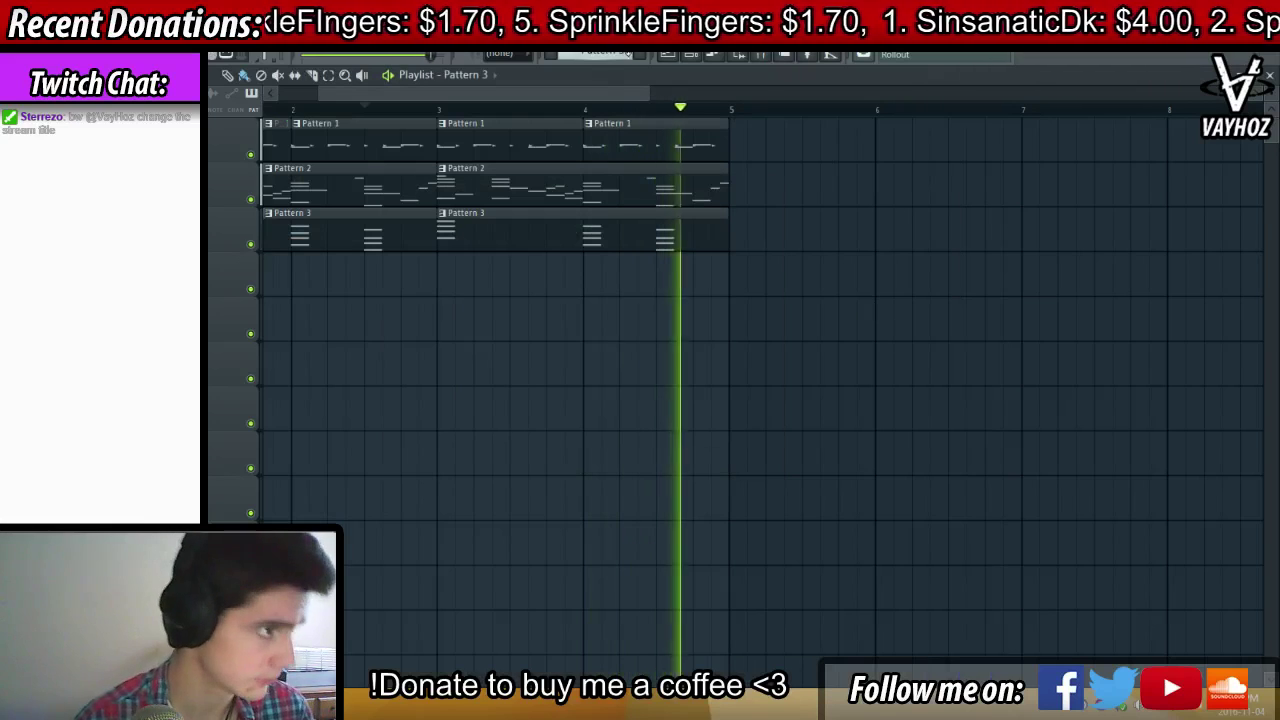
Stop playback and create a new empty pattern, Pattern 4
click(639, 55)
key(space)
key(F6)
click(516, 463)
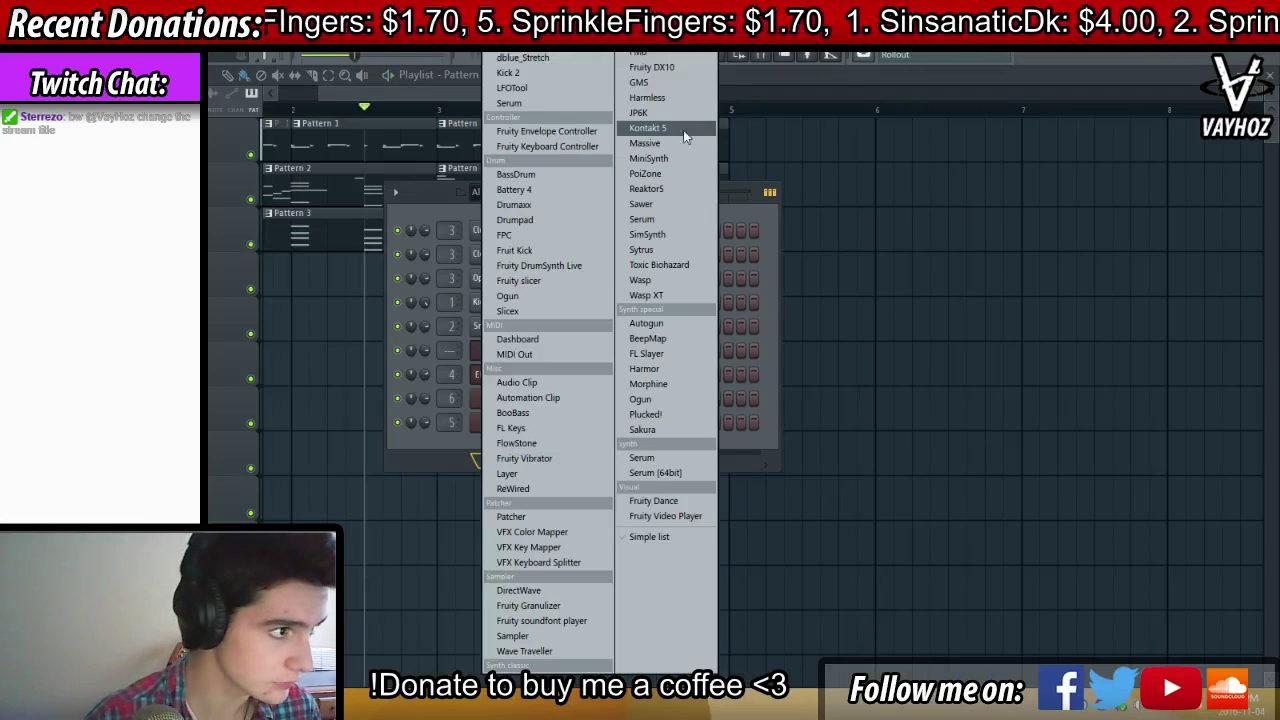
click(940, 213)
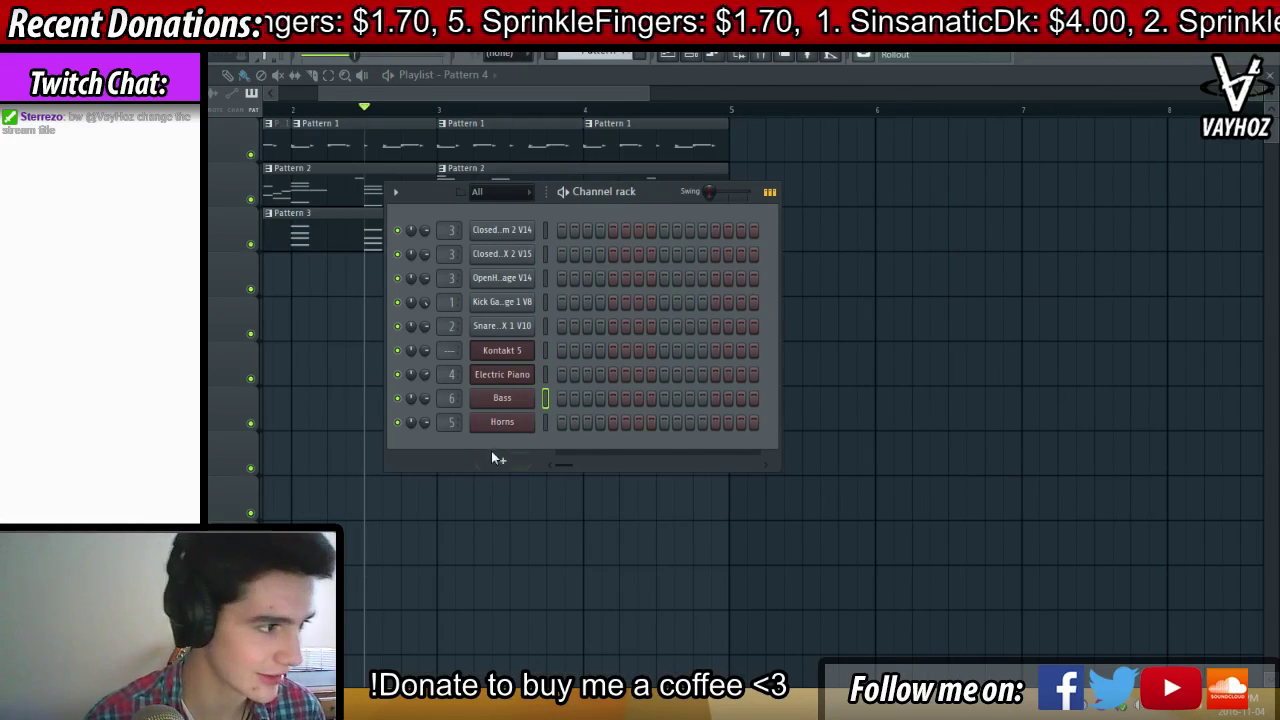
Load The Grandeur piano into the empty Kontakt 5 channel
click(546, 350)
click(524, 351)
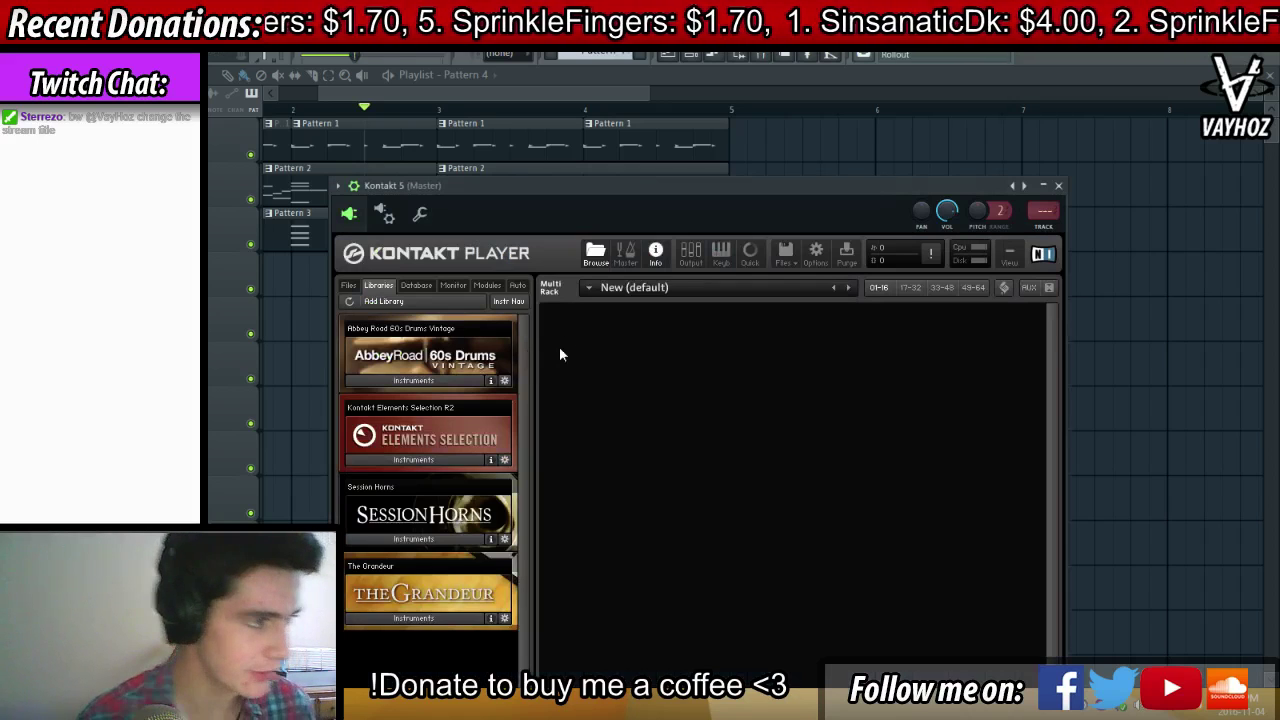
double_click(447, 639)
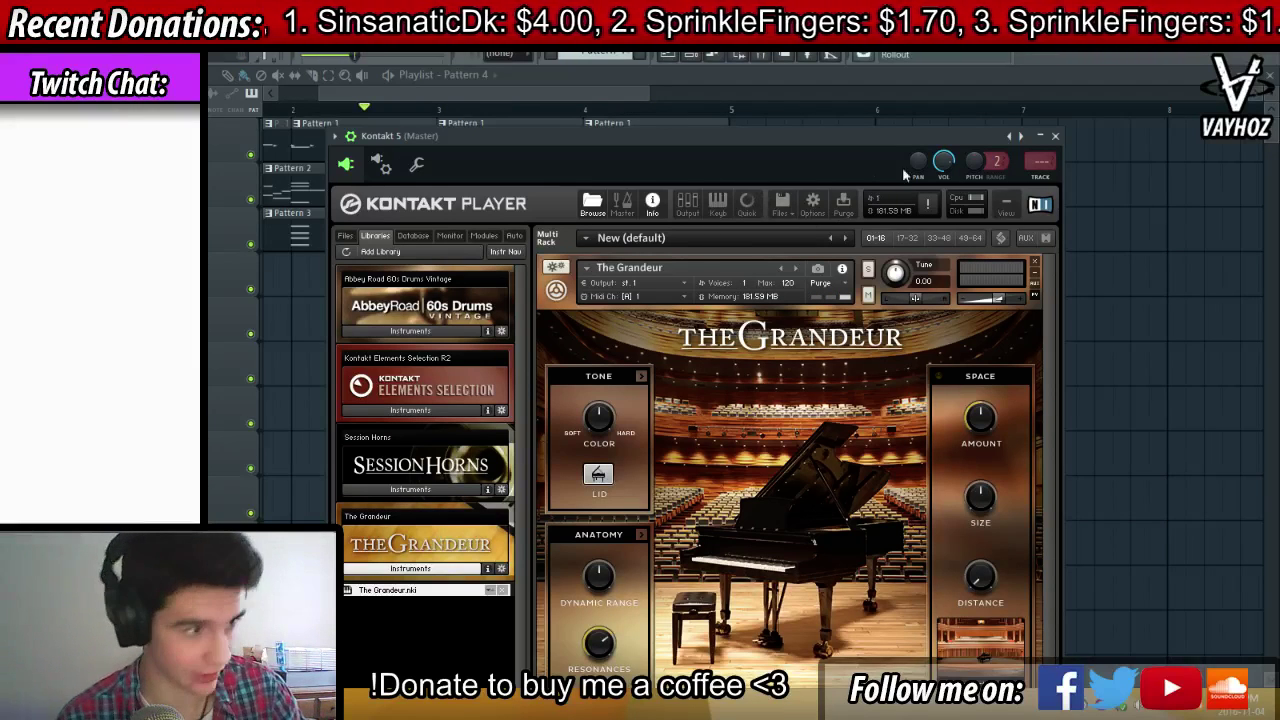
drag(839, 148, 837, 136)
click(1057, 123)
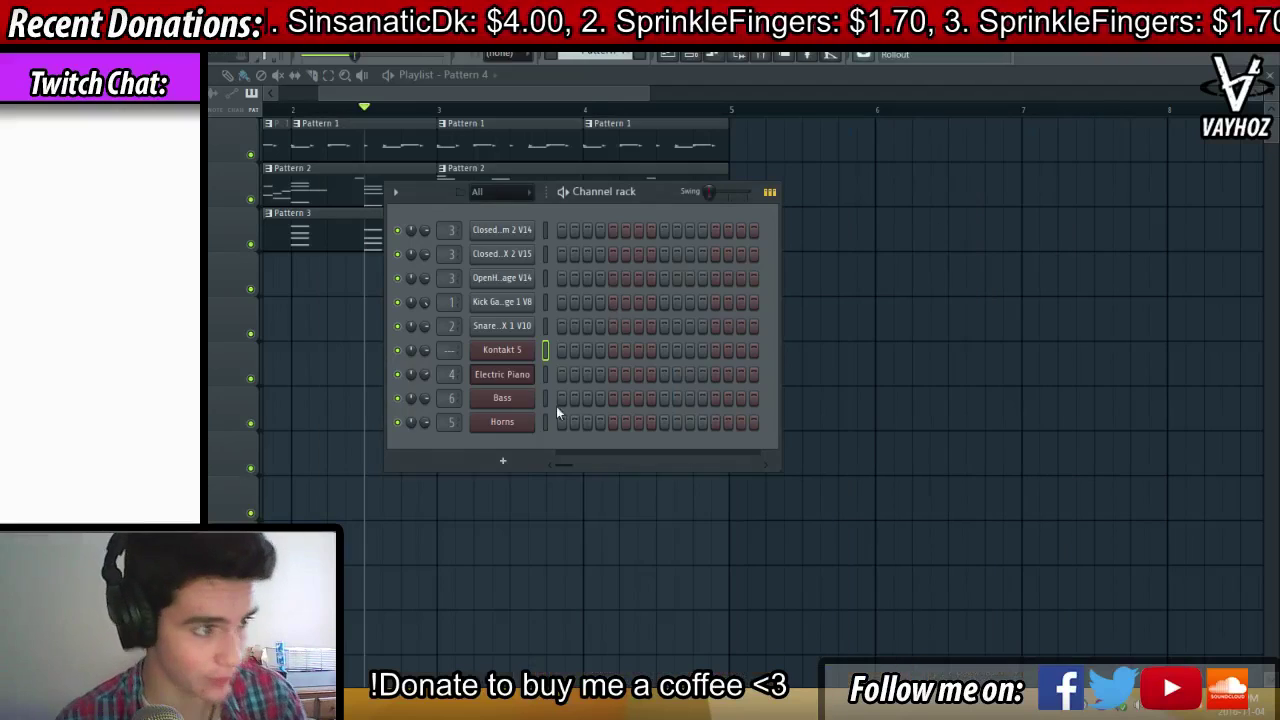
Add a Massive synth as a new channel and turn down its master volume
click(500, 462)
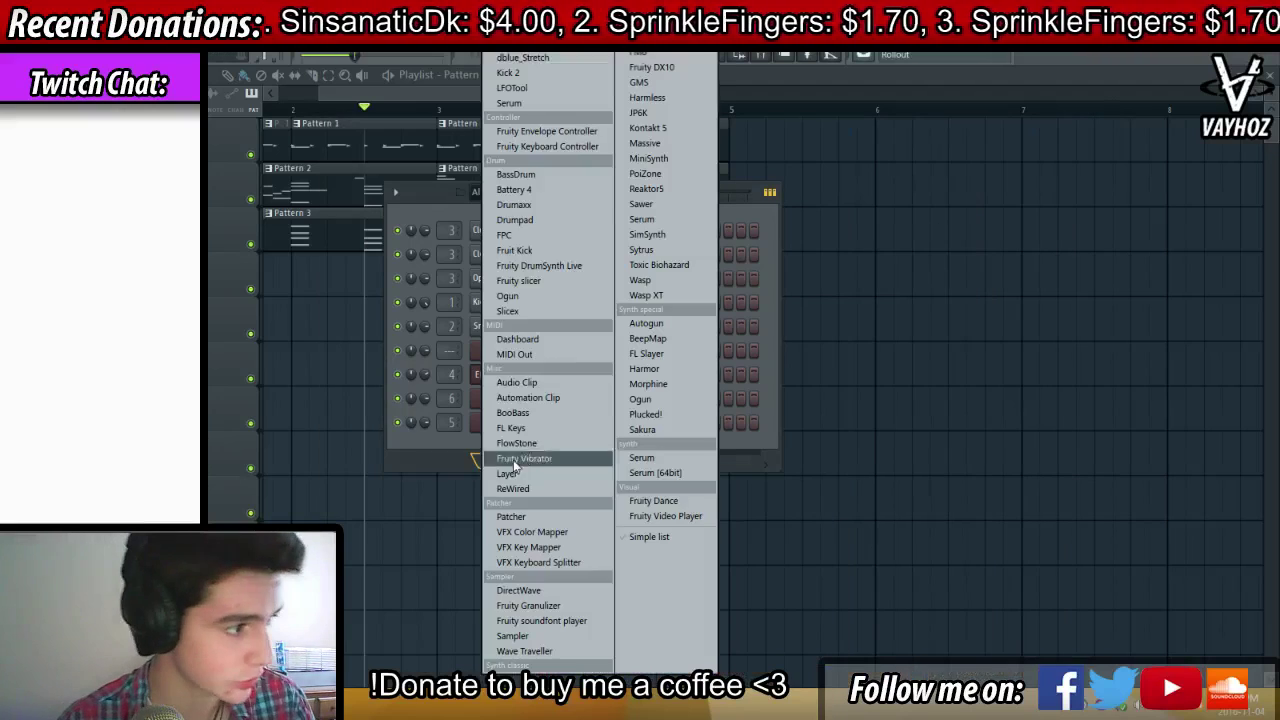
click(656, 149)
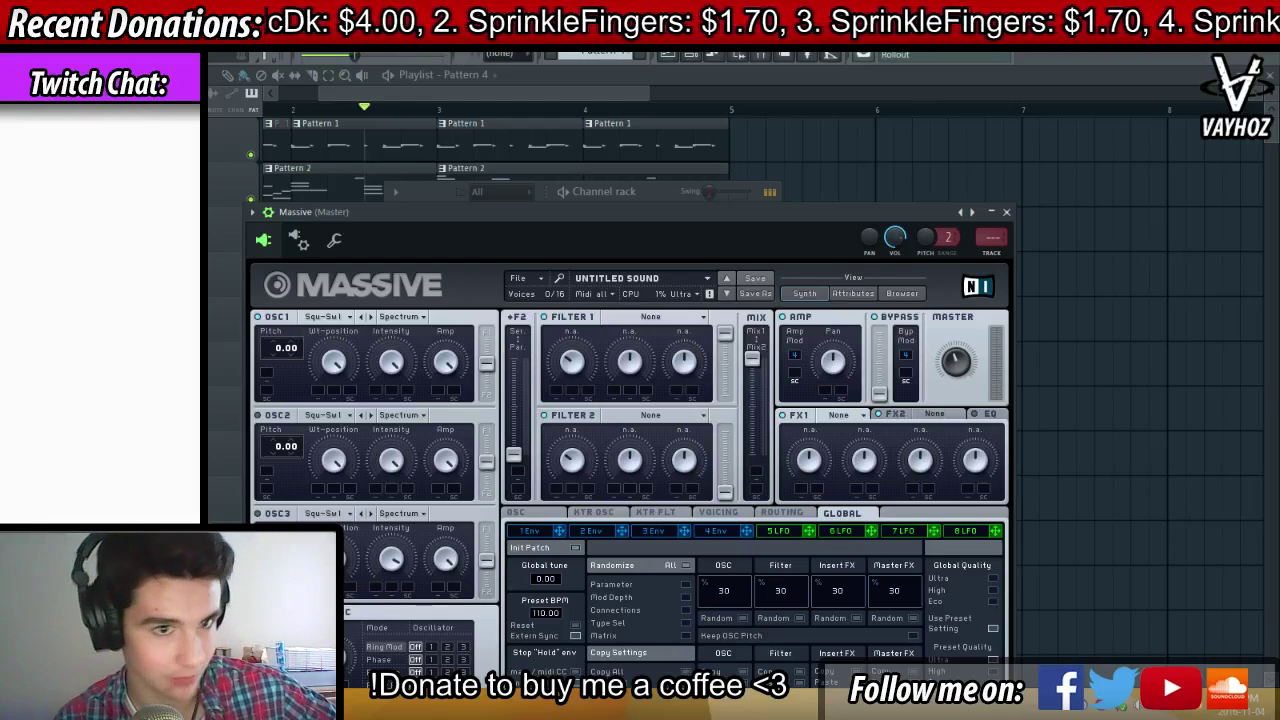
drag(673, 250, 685, 242)
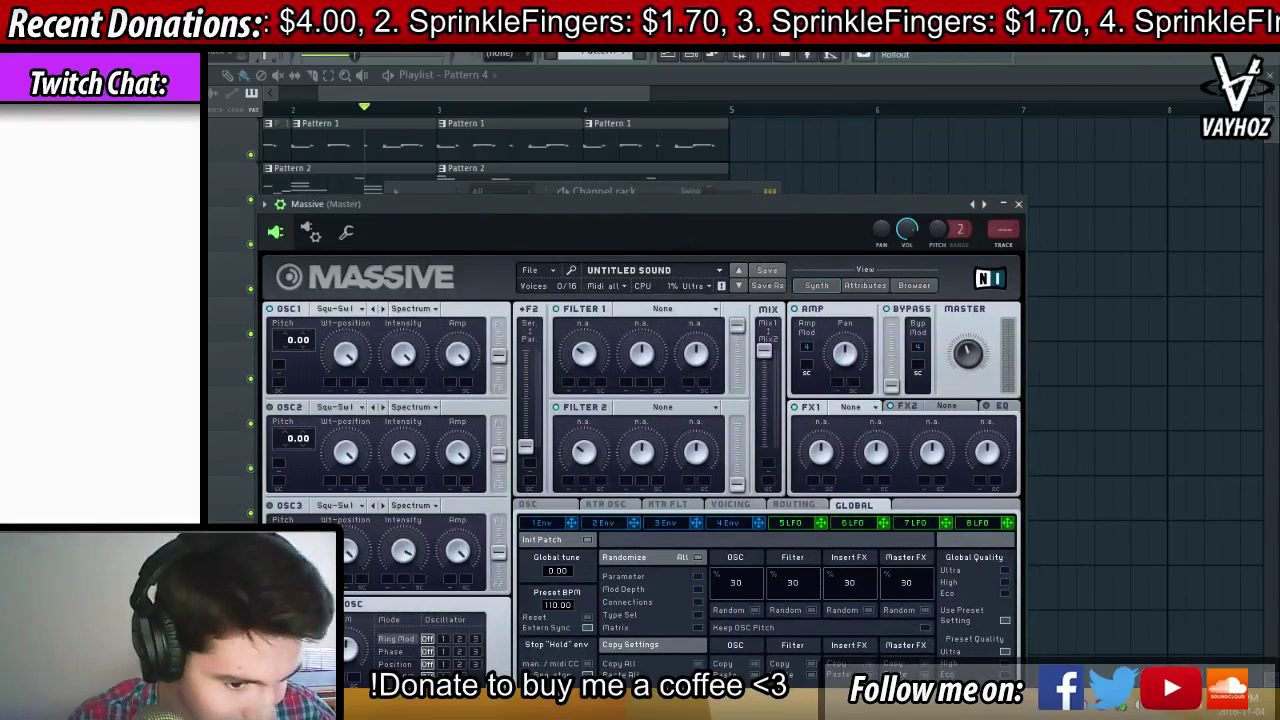
drag(744, 215, 766, 197)
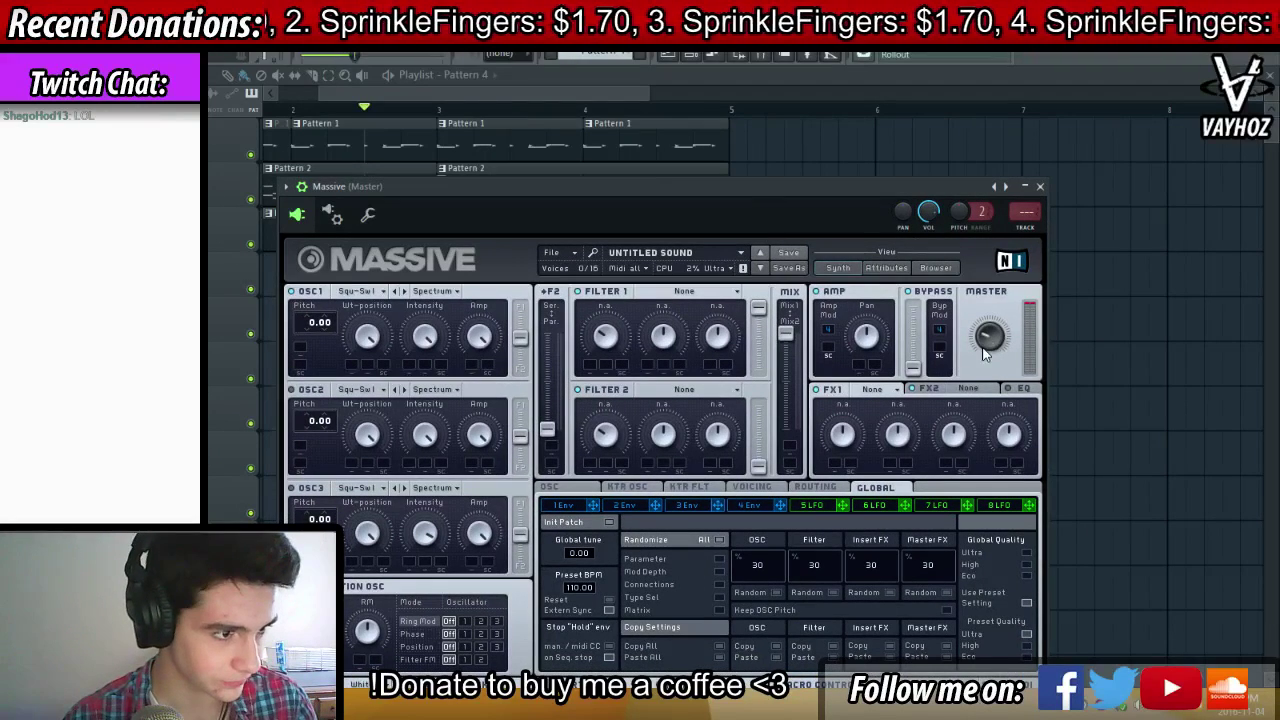
Set Massive's voicing to 8 unison voices with a narrow pitch cutoff spread, and enable its EQ
click(744, 488)
drag(815, 215, 820, 165)
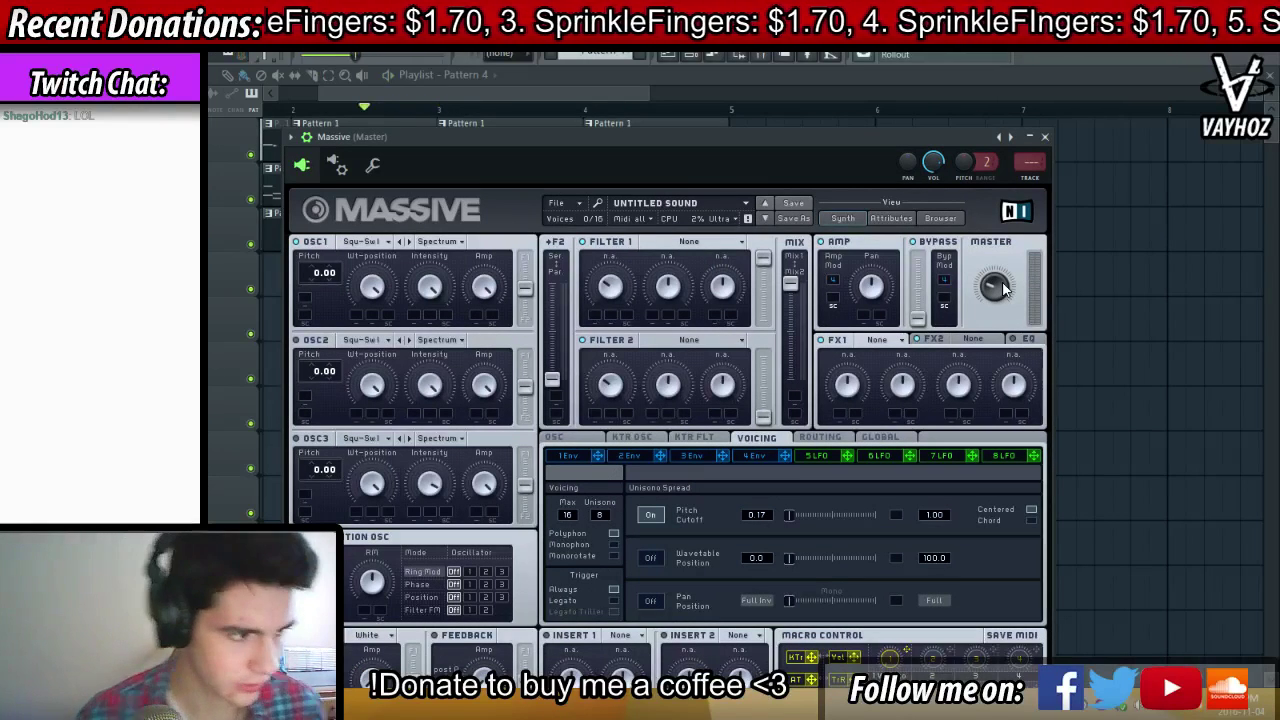
drag(765, 524, 777, 503)
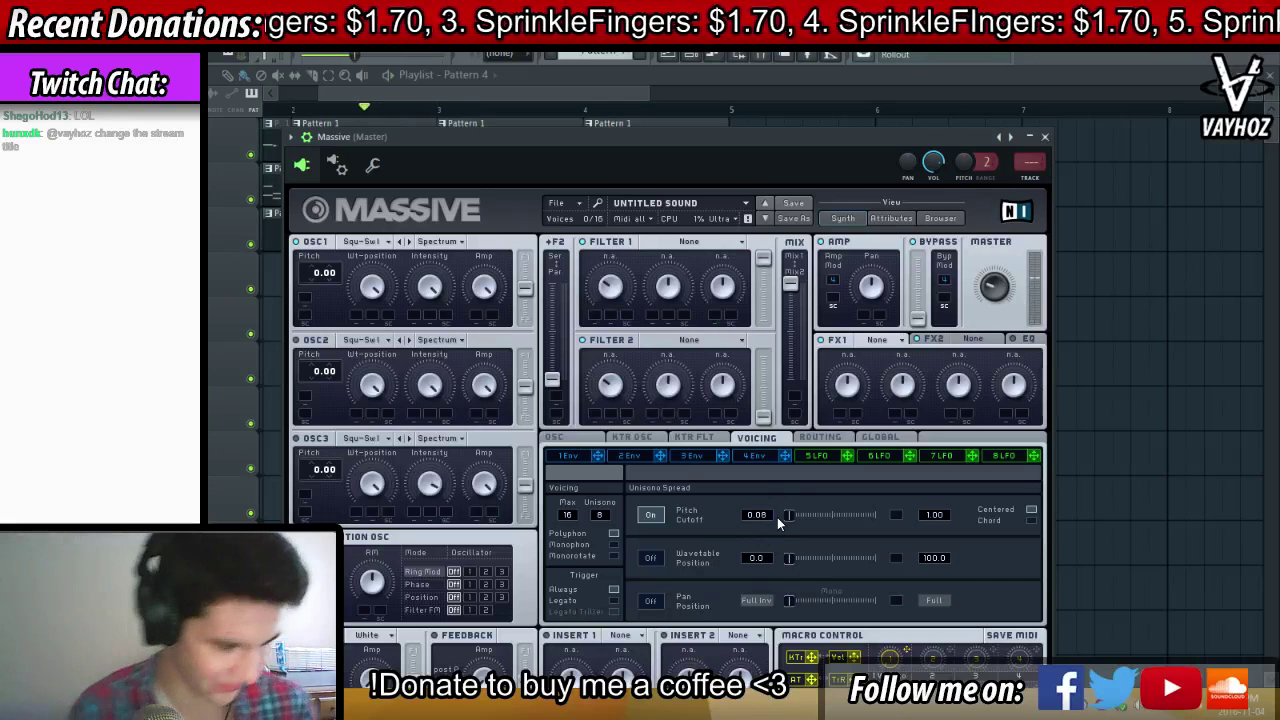
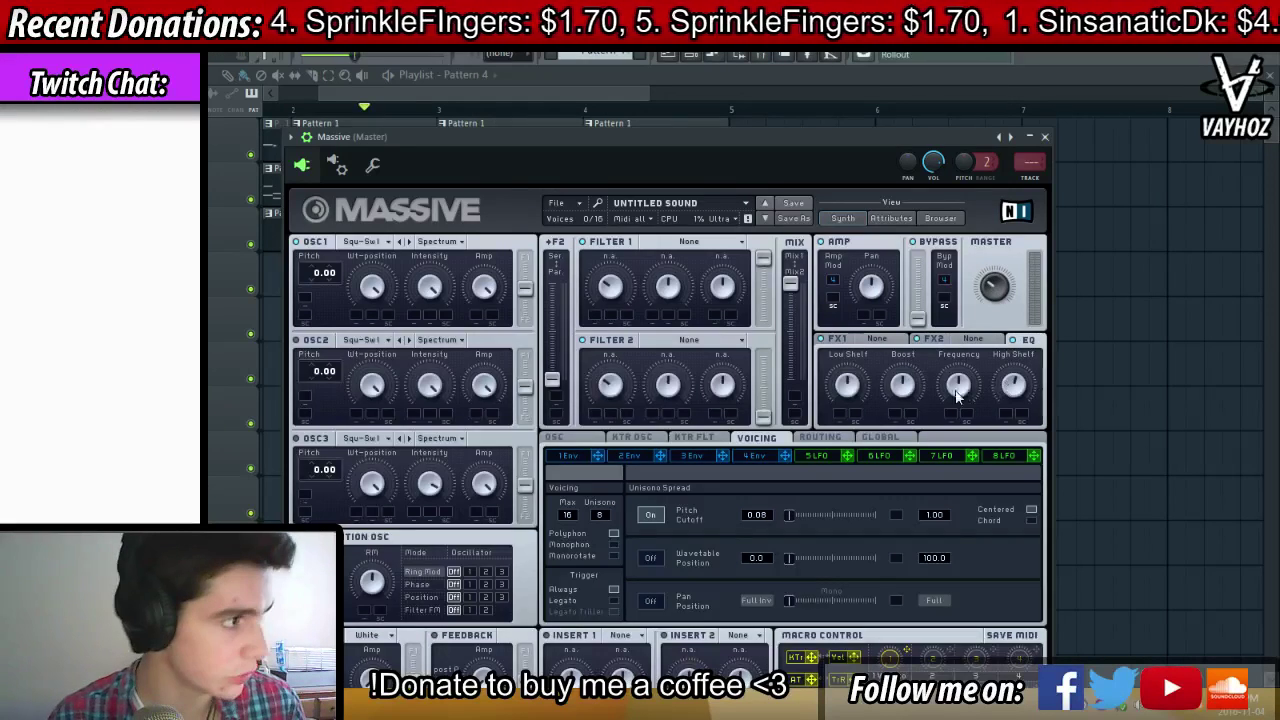
key(Escape)
In Pattern 1, move the first snare to beat 3, delete the other snare and the second kick, and play the result from the start
drag(531, 110, 256, 112)
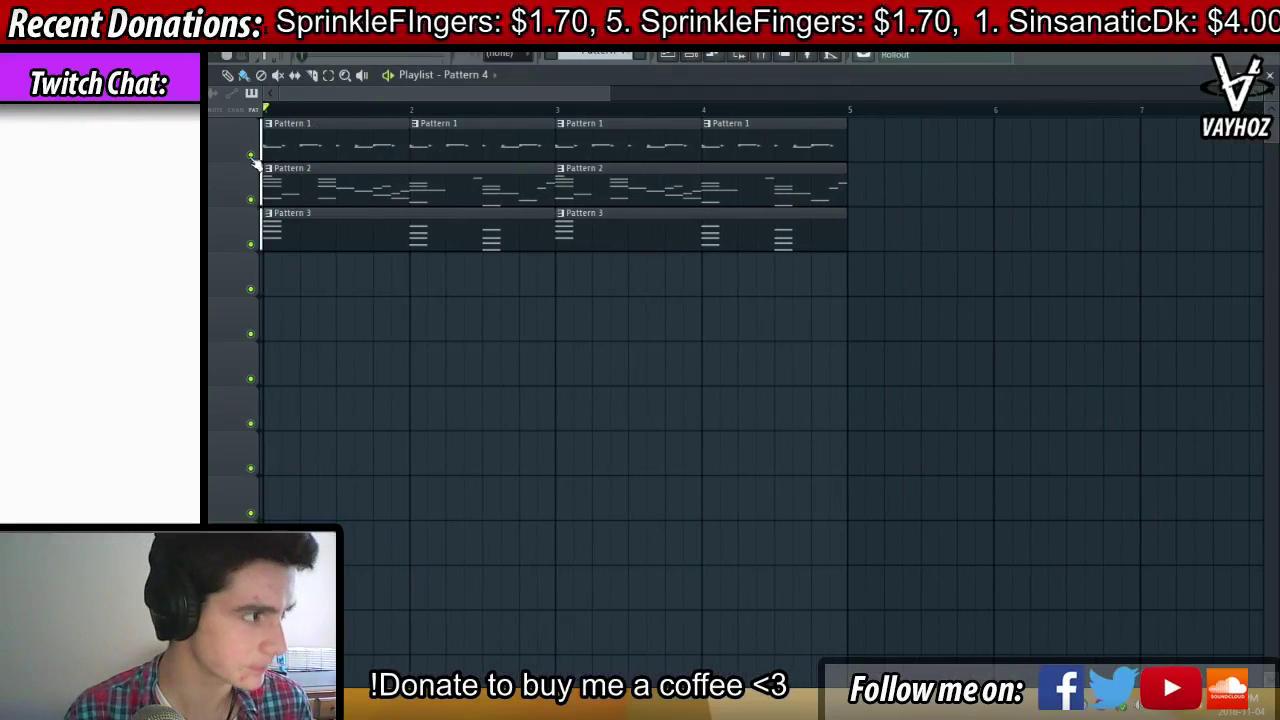
double_click(306, 140)
key(F6)
key(space)
key(space)
click(615, 323)
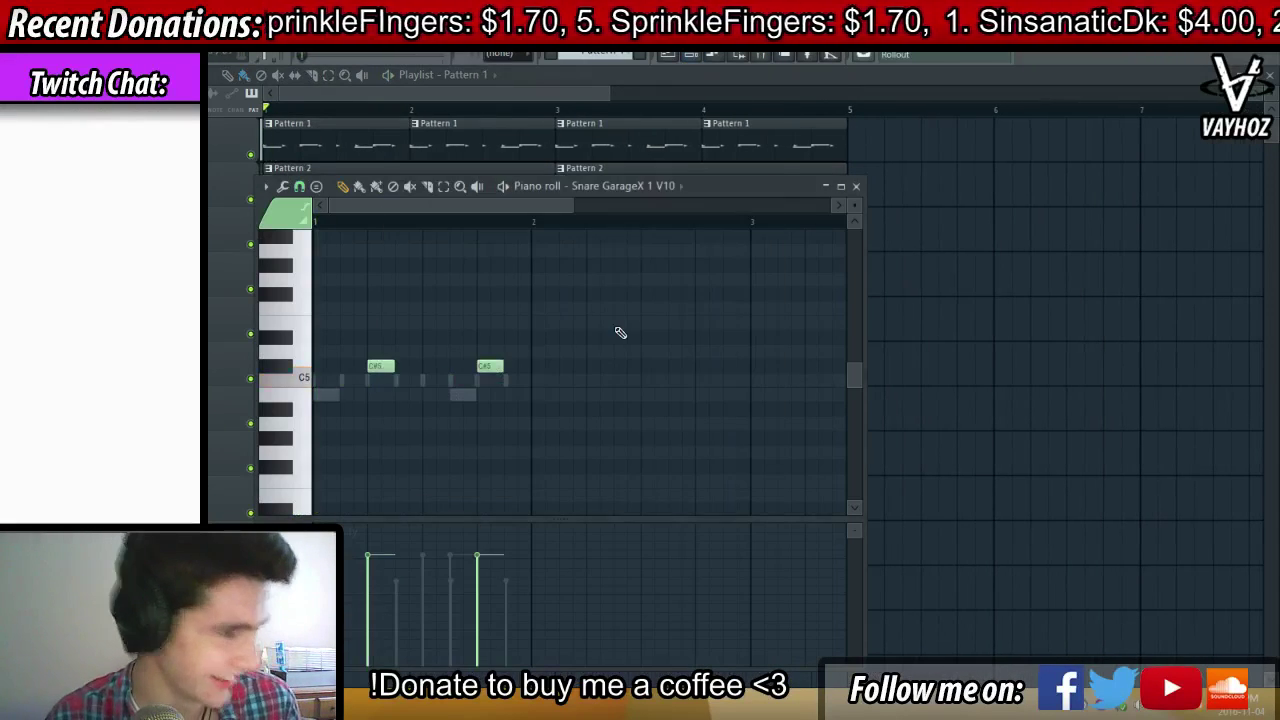
click(440, 366)
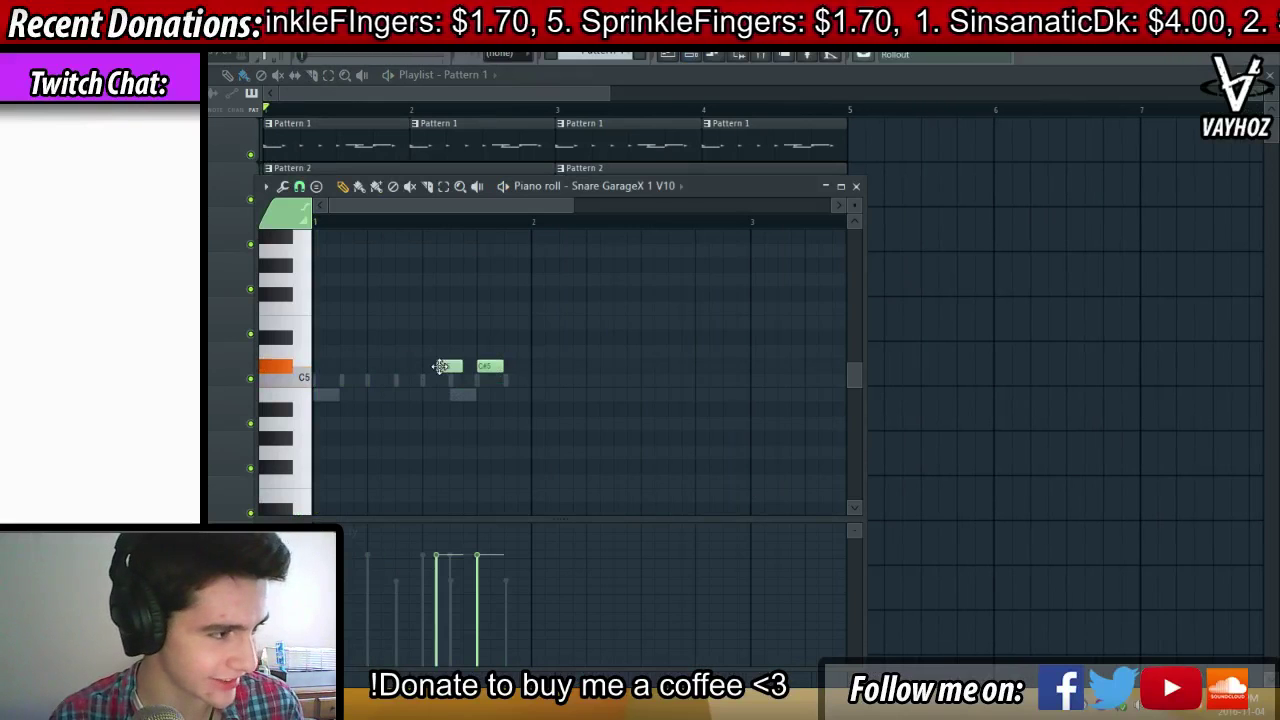
right_click(463, 396)
right_click(463, 396)
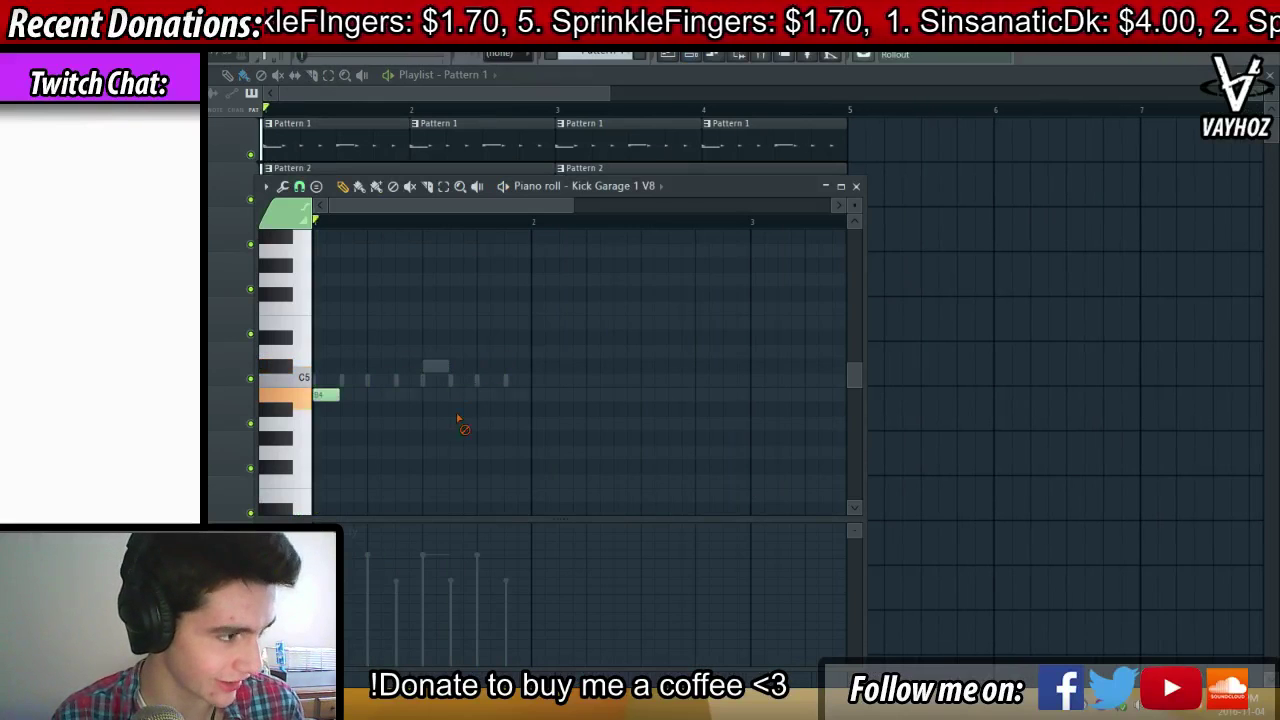
key(space)
key(space)
key(space)
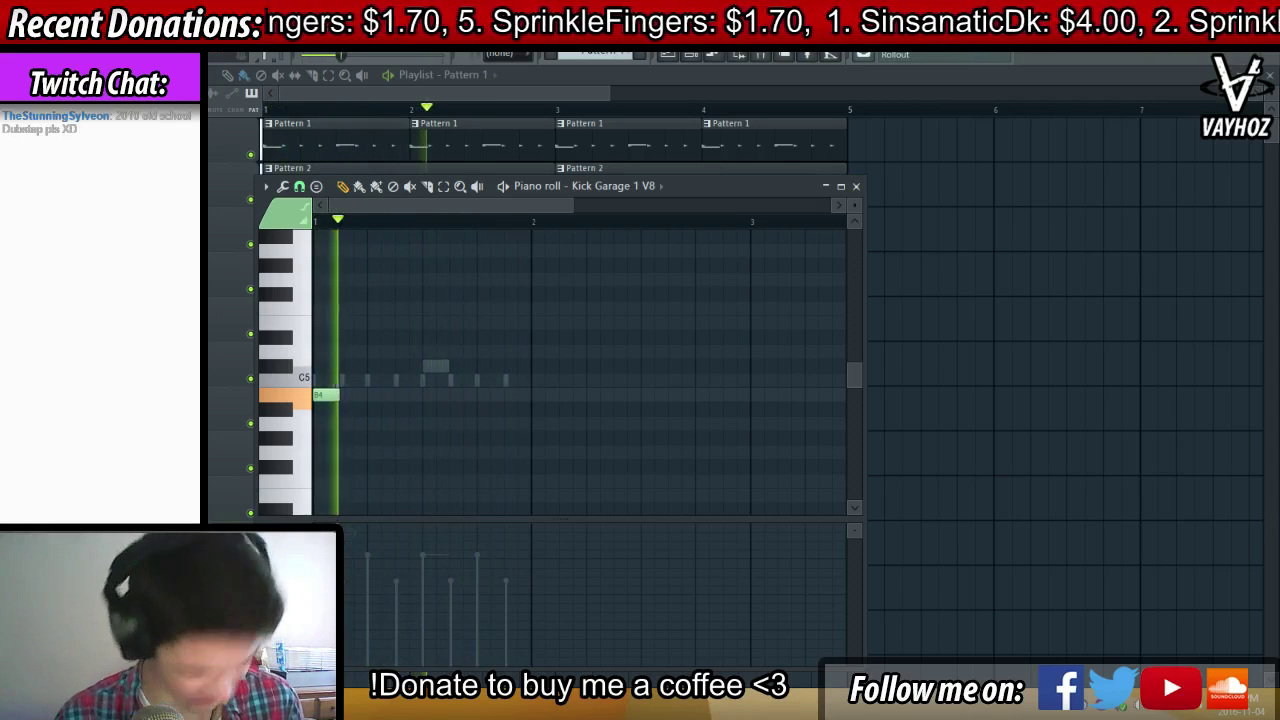
Undo the last drum edits in Pattern 1, move the second kick to beat 3 and play the result
key(space)
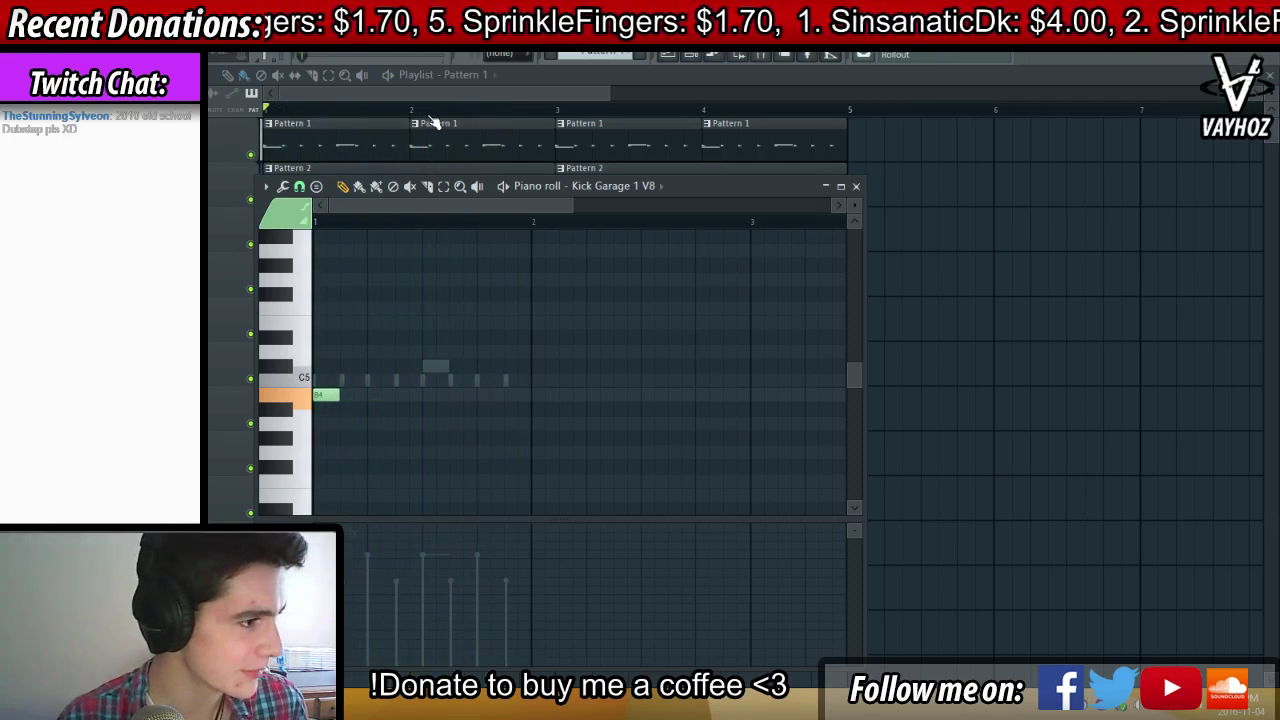
key(ctrl+z)
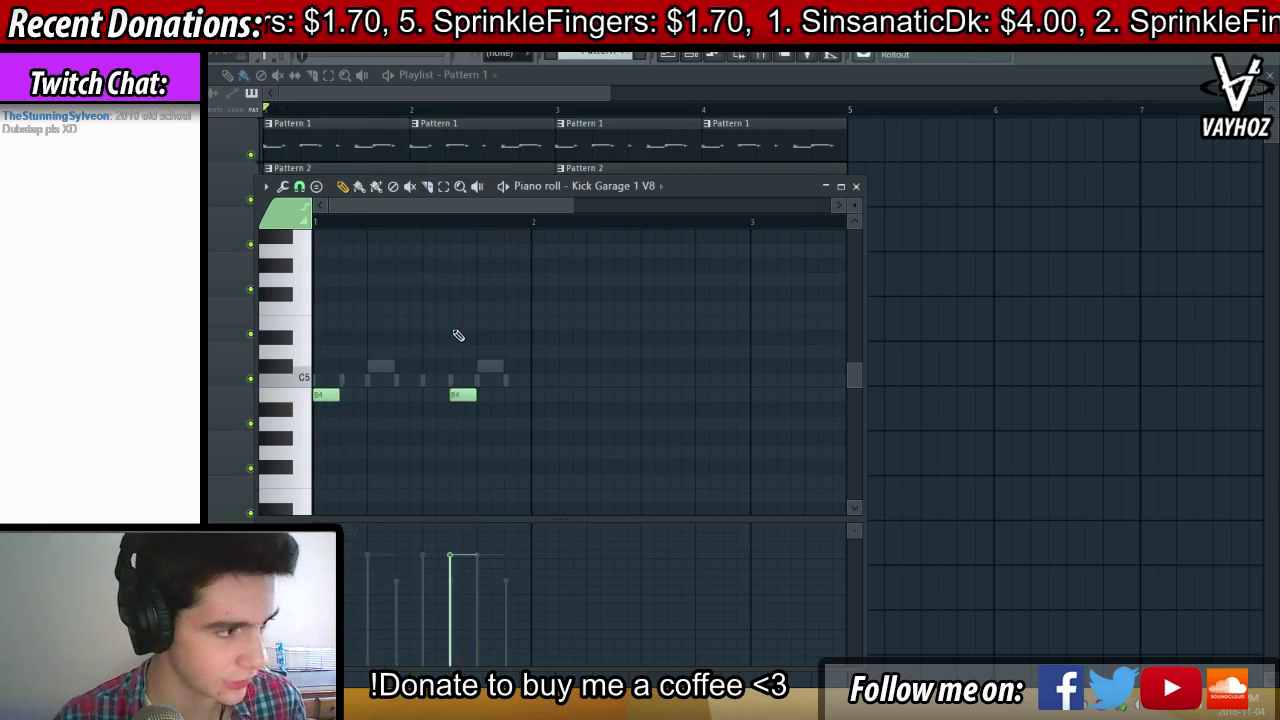
drag(470, 391, 443, 391)
key(space)
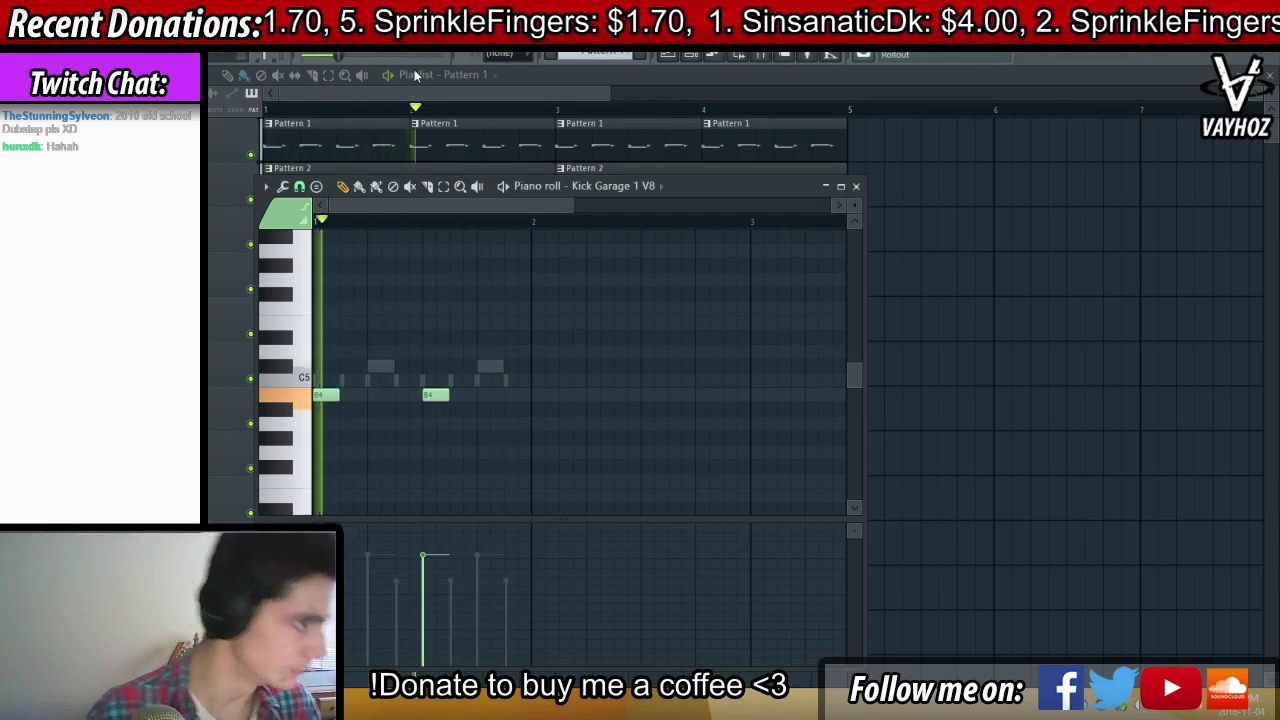
key(space)
Open the Bass notes of Pattern 2 and play them with the track
right_click(979, 226)
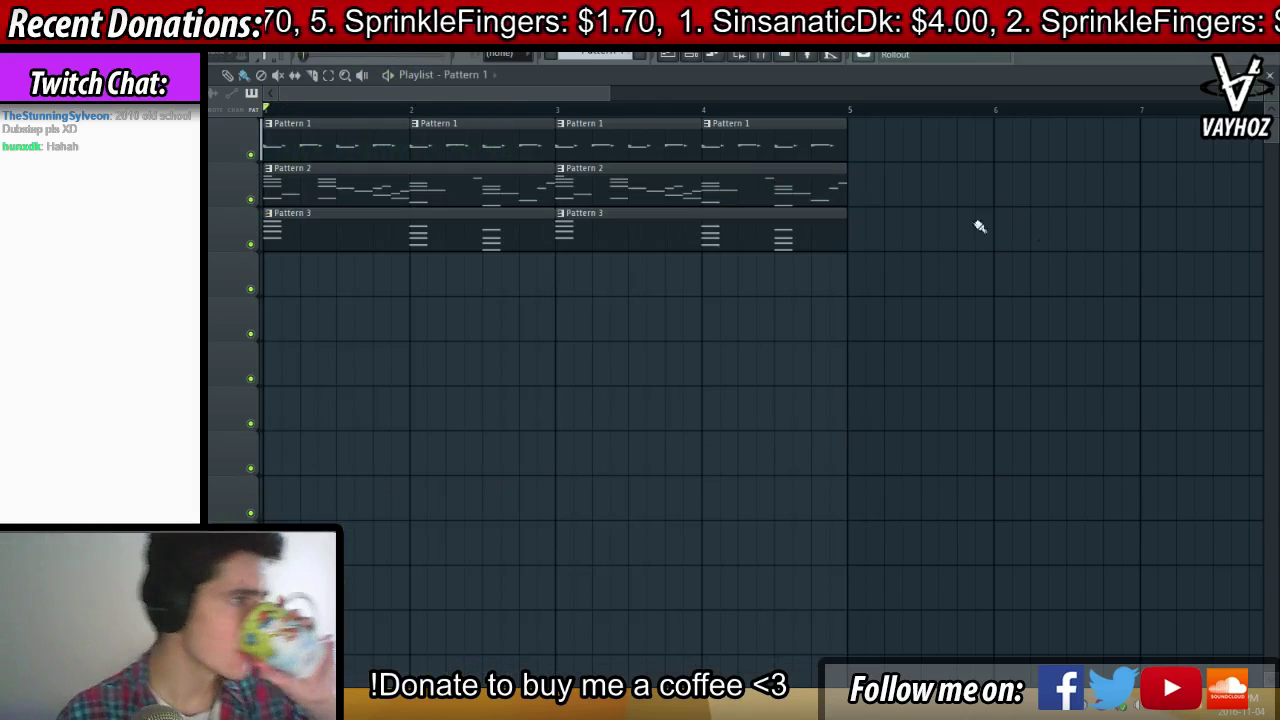
double_click(348, 190)
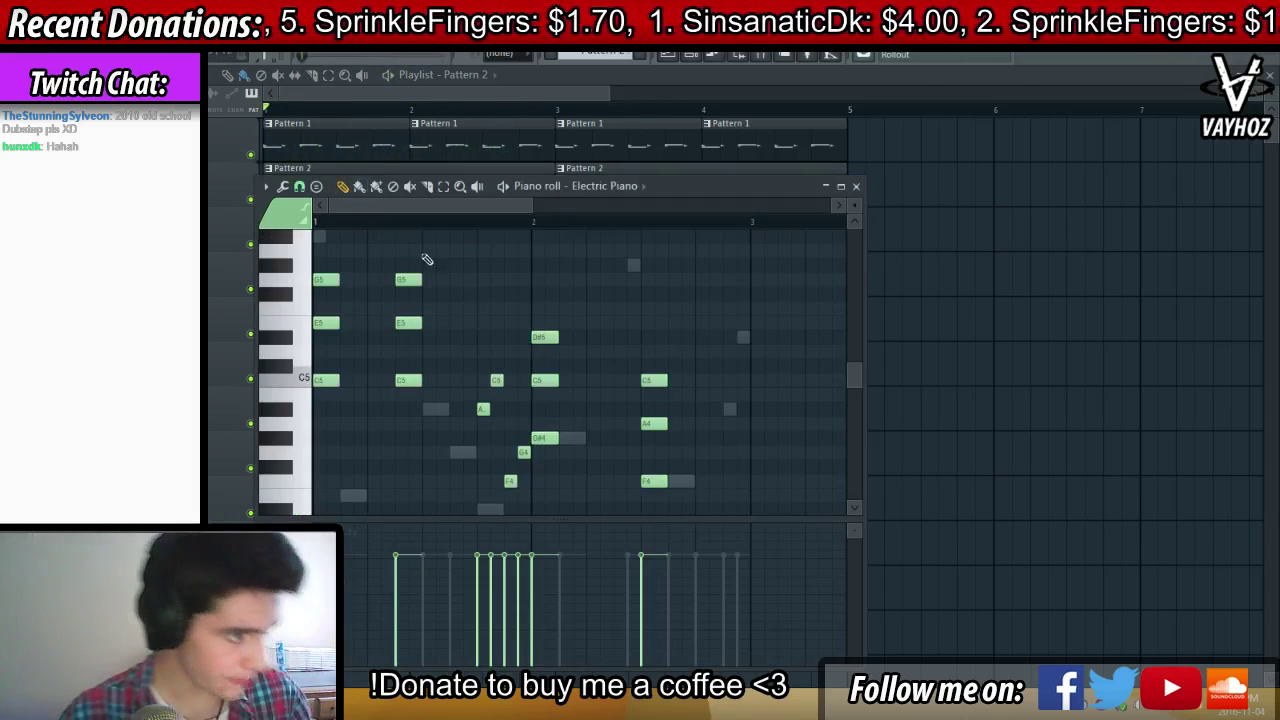
key(F6)
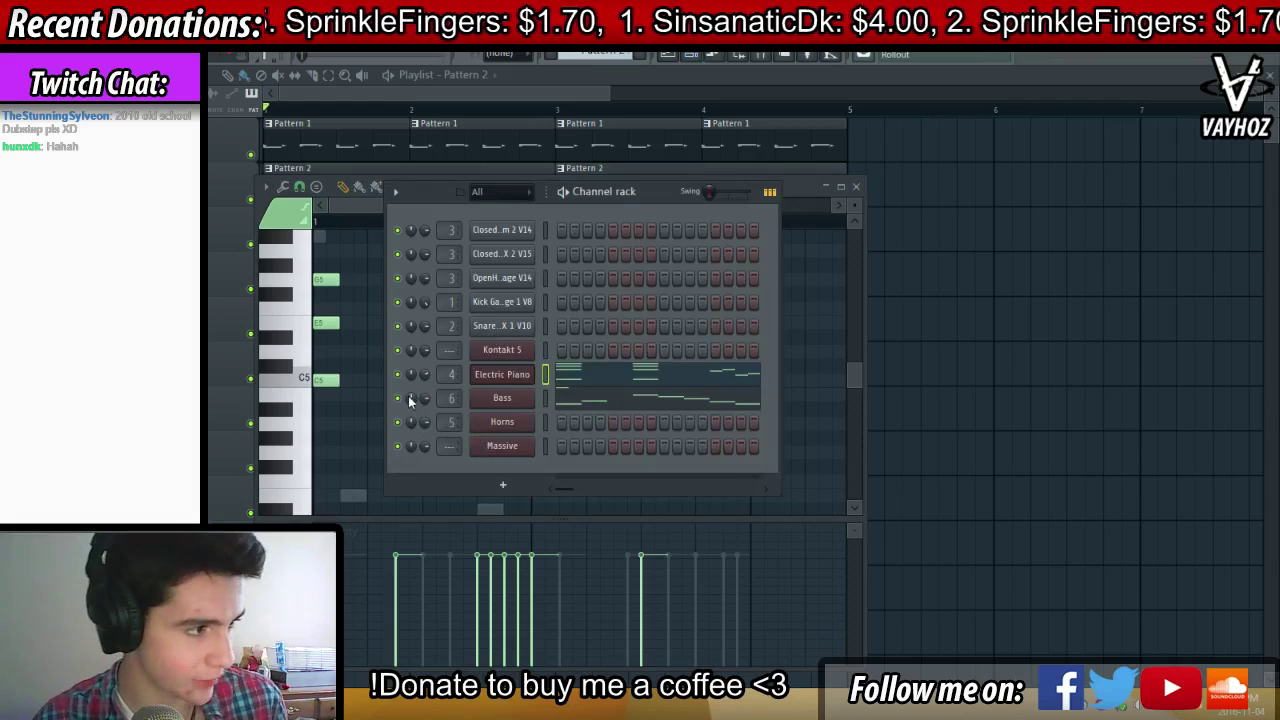
click(597, 404)
key(space)
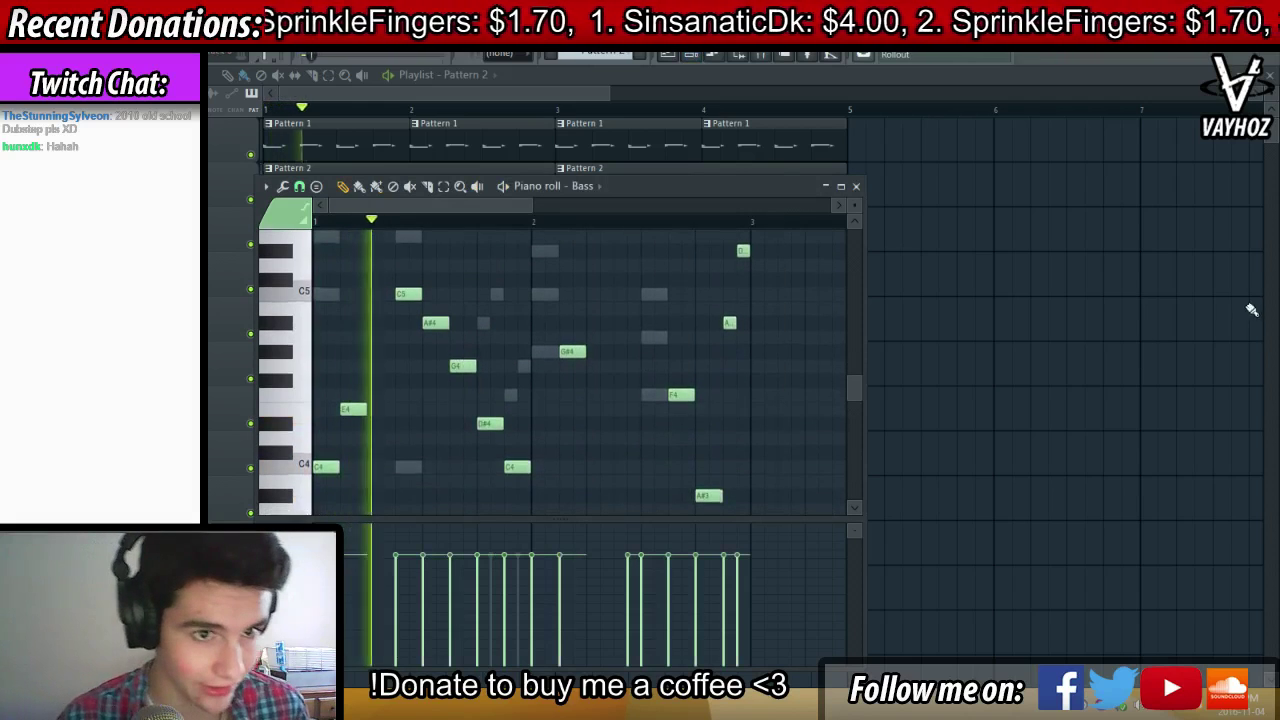
scroll(700, 274, down, 2)
key(space)
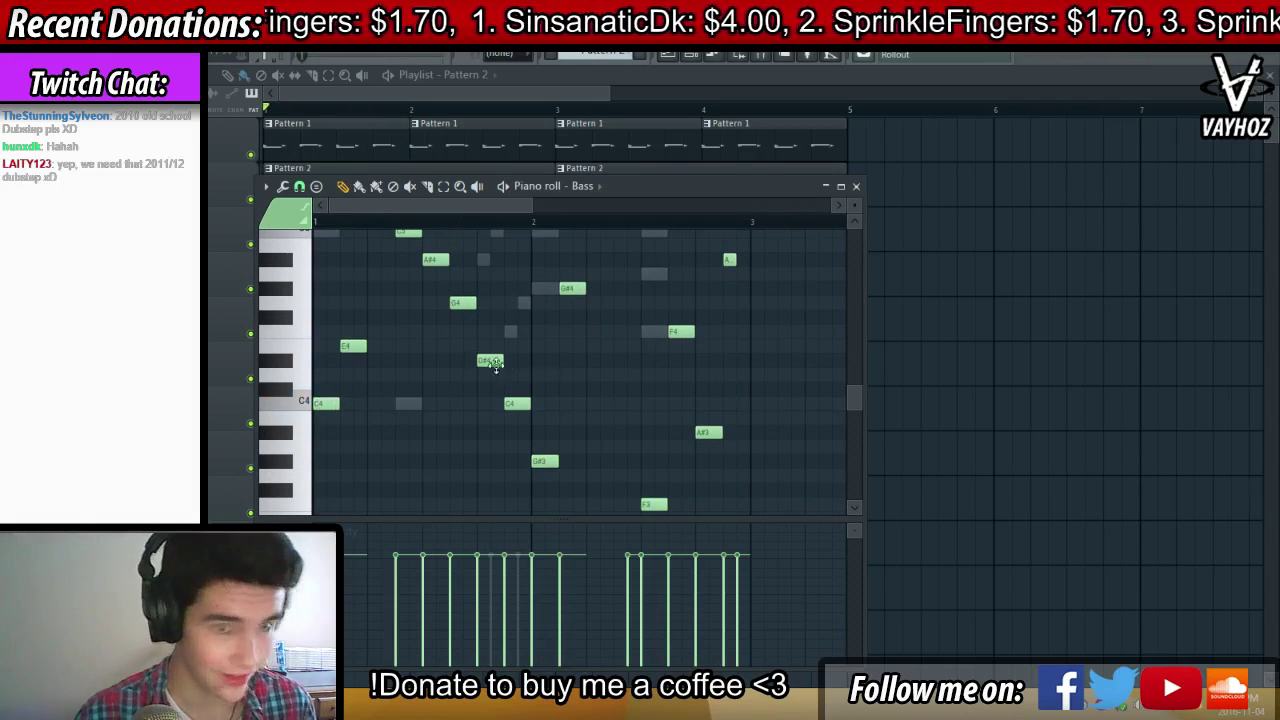
Lower the second bass note of Pattern 2 to D#4 and play the arrangement
scroll(495, 365, up, 8)
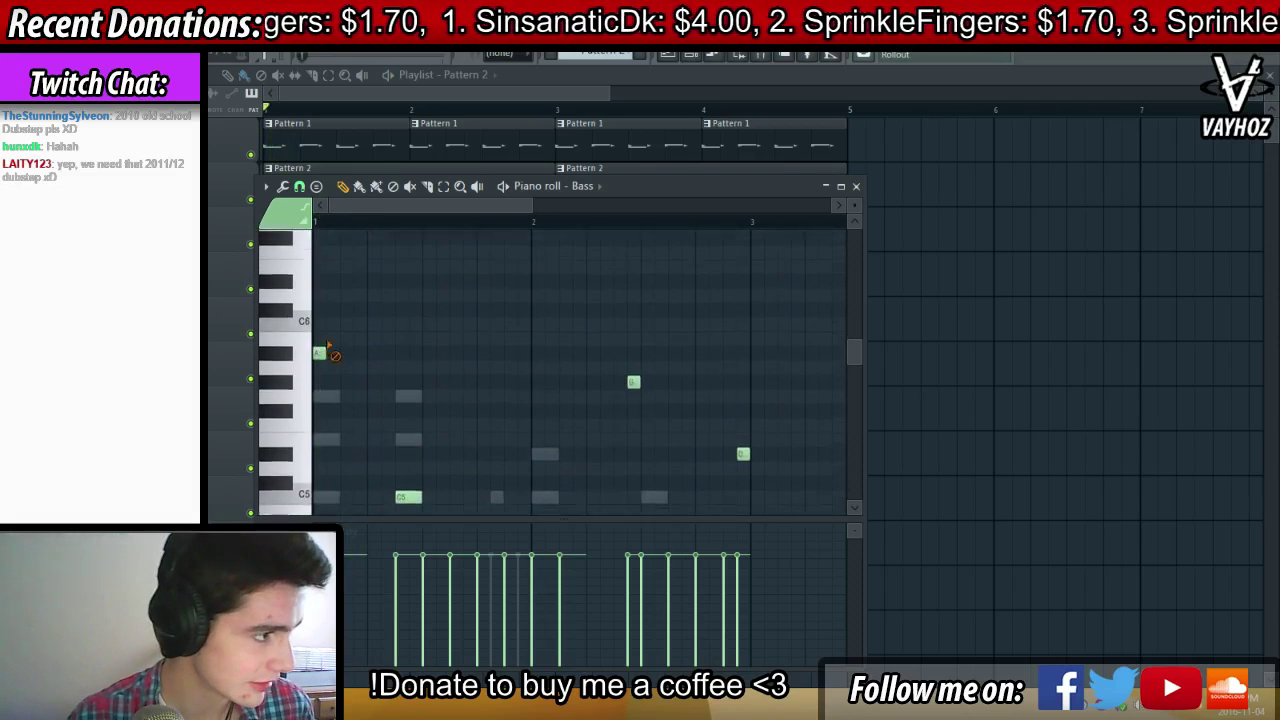
scroll(330, 350, down, 6)
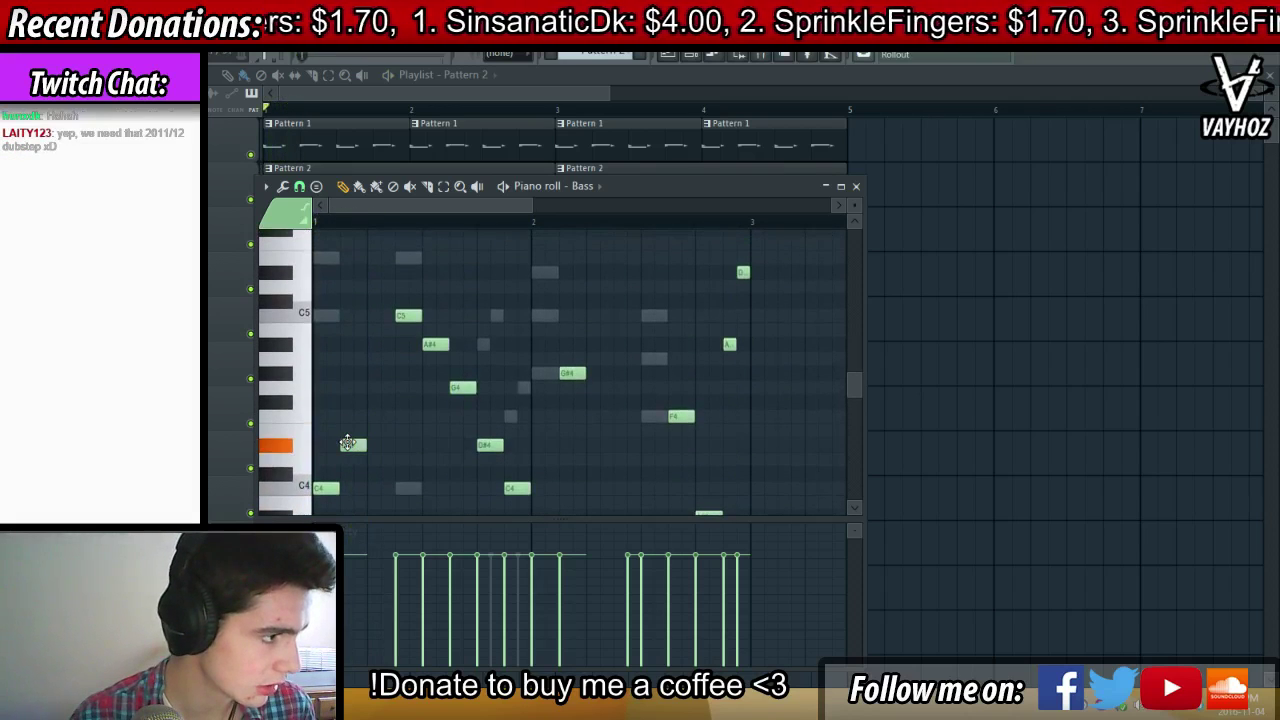
key(F7)
key(space)
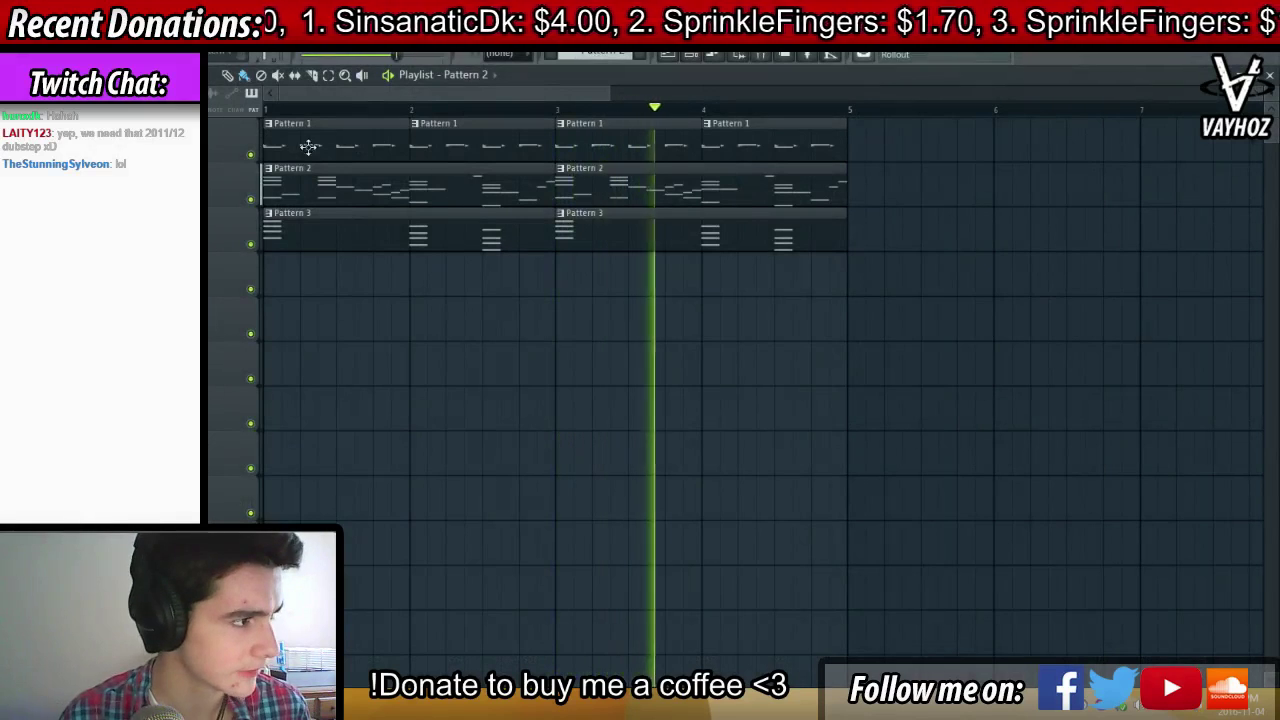
Listen to the Bass and Electric Piano channels of Pattern 2 in solo
double_click(335, 194)
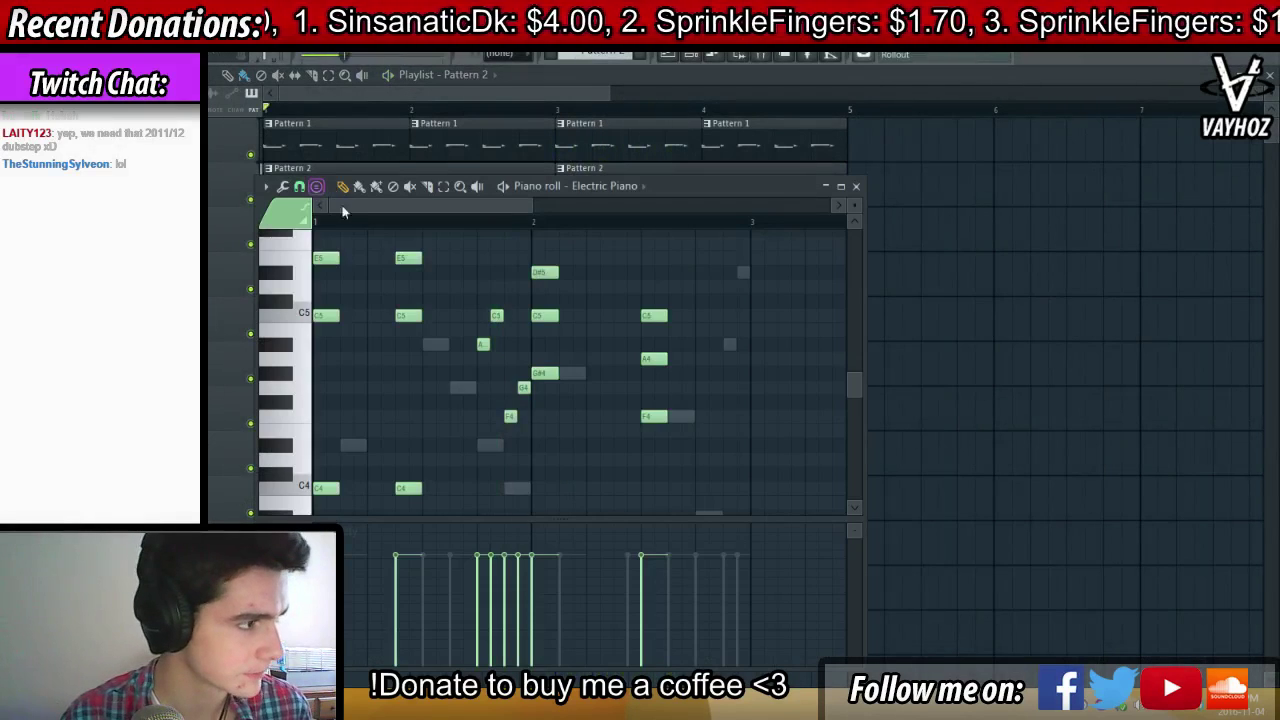
key(F6)
key(F9)
key(F6)
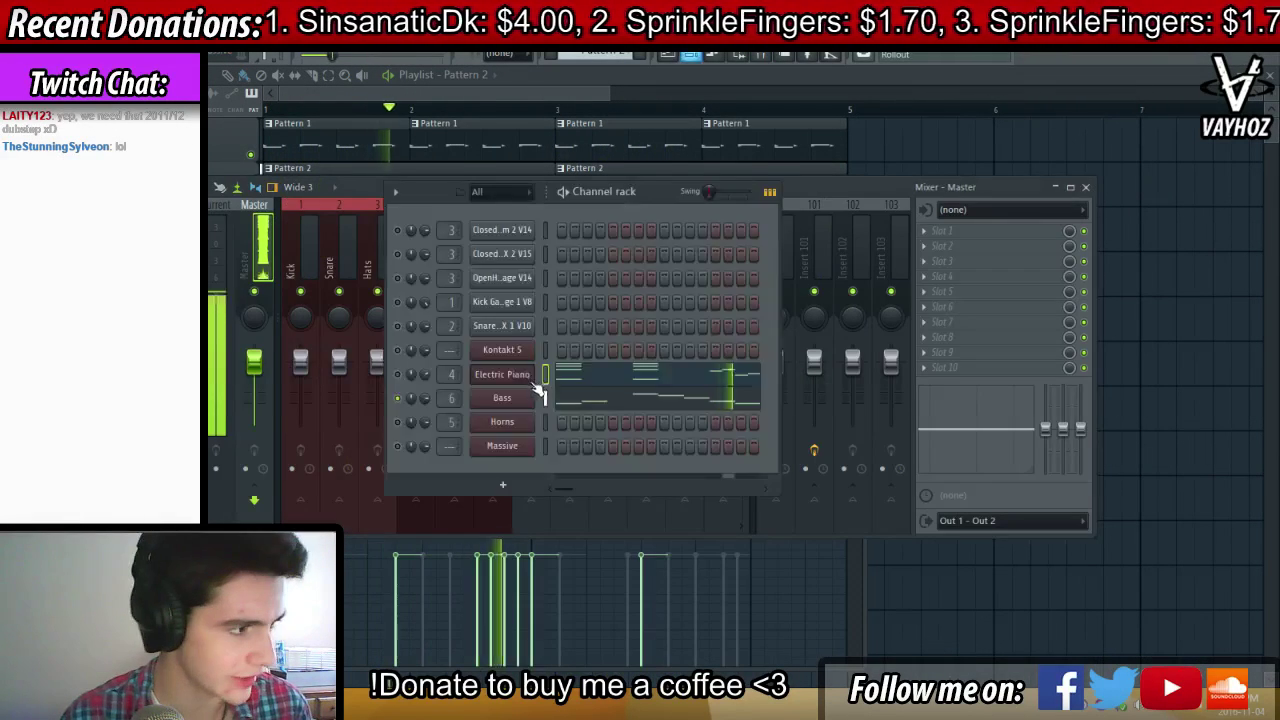
key(F9)
key(space)
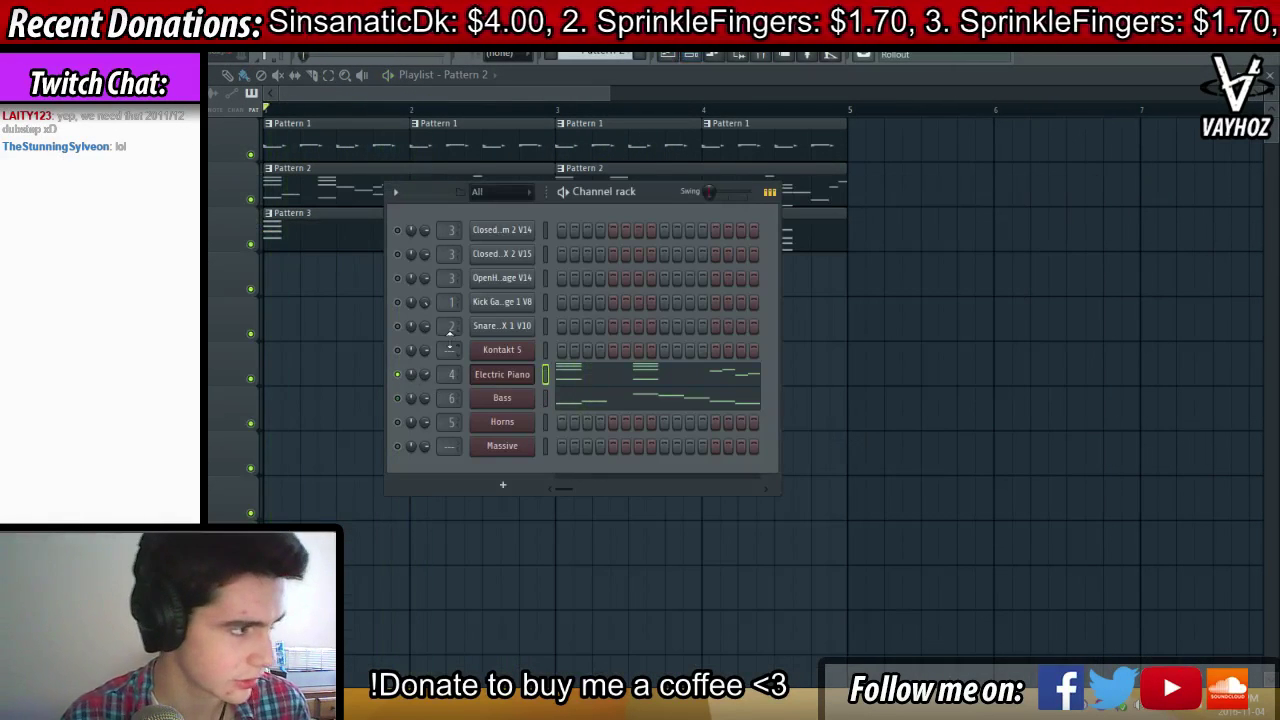
Lower the E5 notes in the first two electric piano chords to D#5 and play the result
click(635, 378)
scroll(348, 318, up, 4)
drag(323, 324, 403, 361)
key(space)
key(F9)
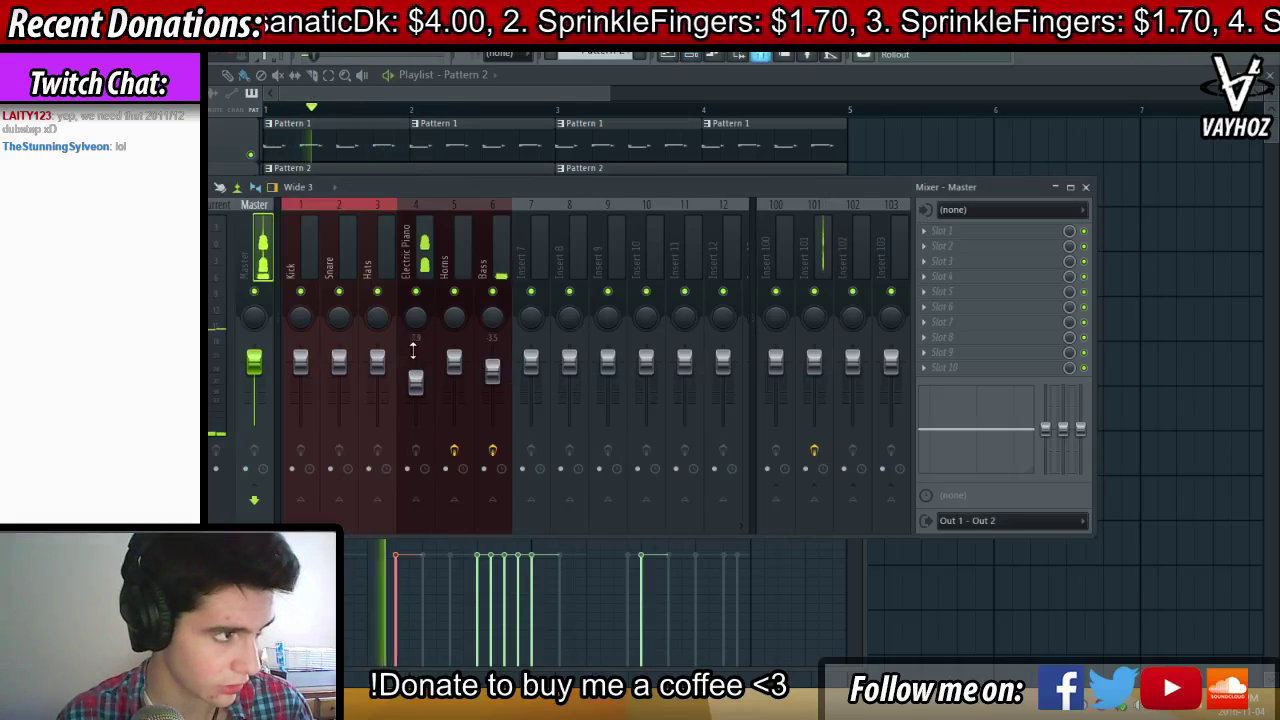
In Pattern 3, lower the E5 in the first horn chord to D#5 and play the full arrangement
key(F5)
double_click(337, 237)
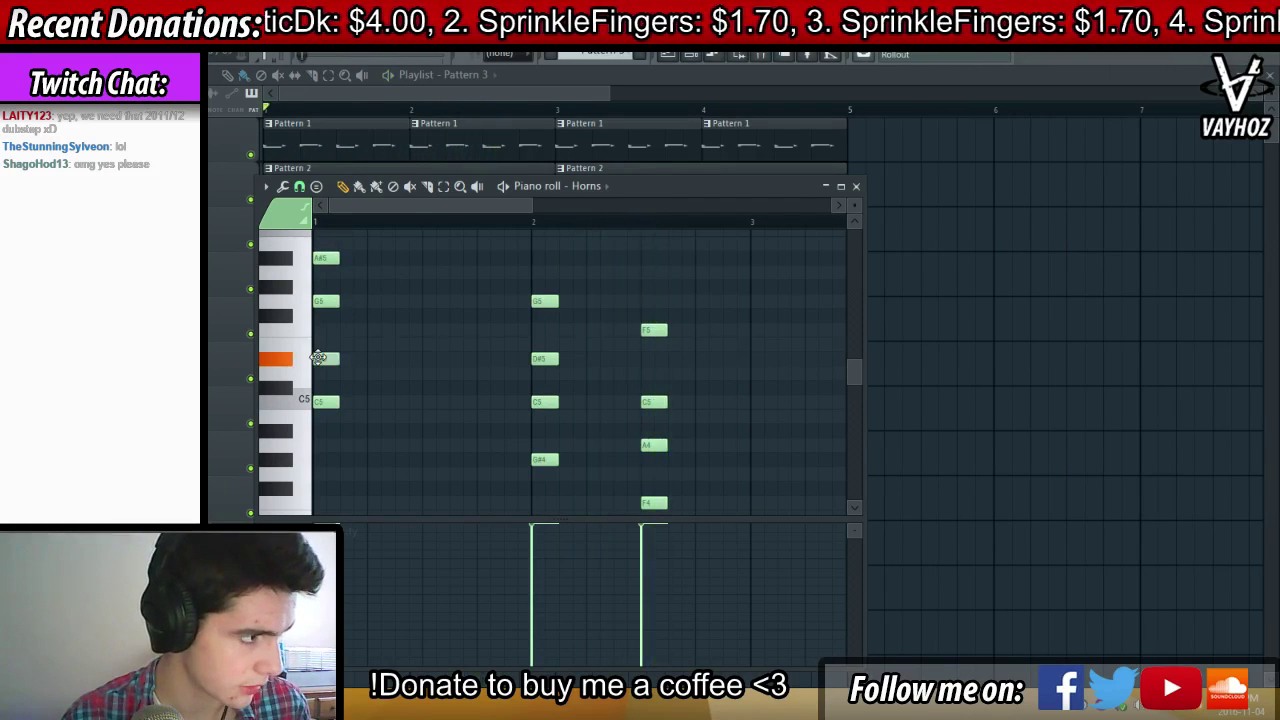
key(space)
key(F9)
key(F9)
key(F7)
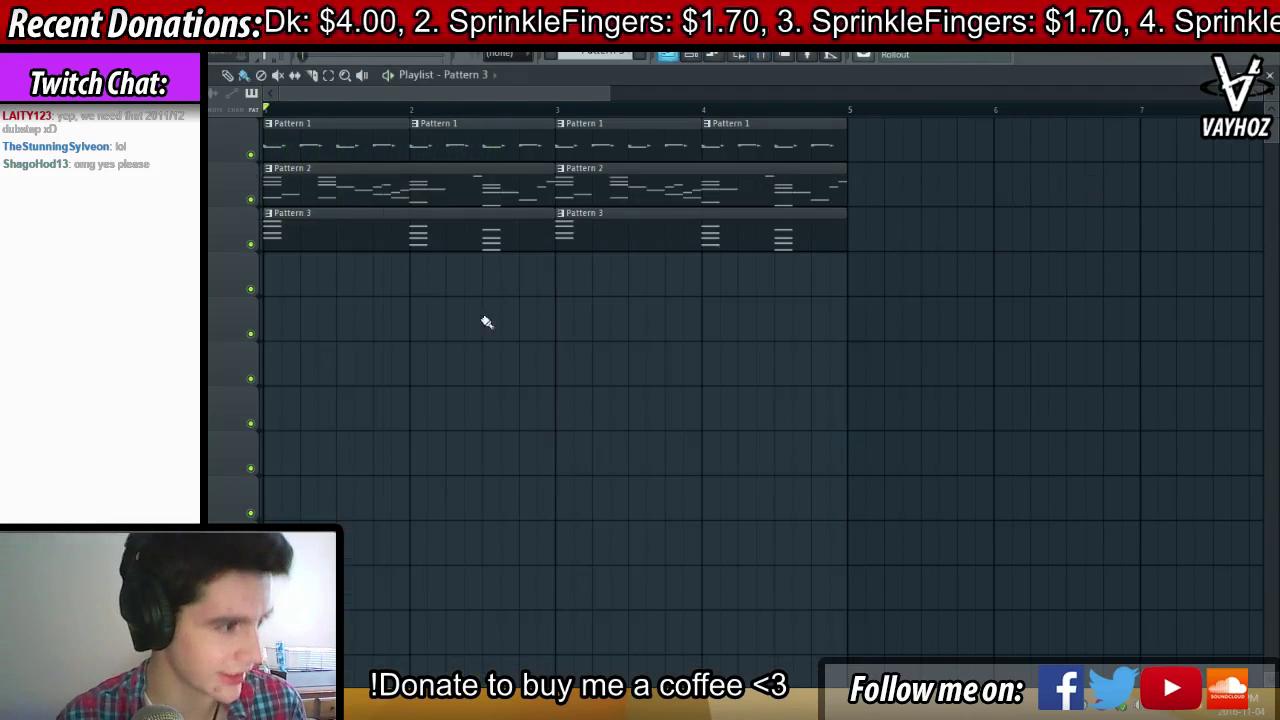
key(F6)
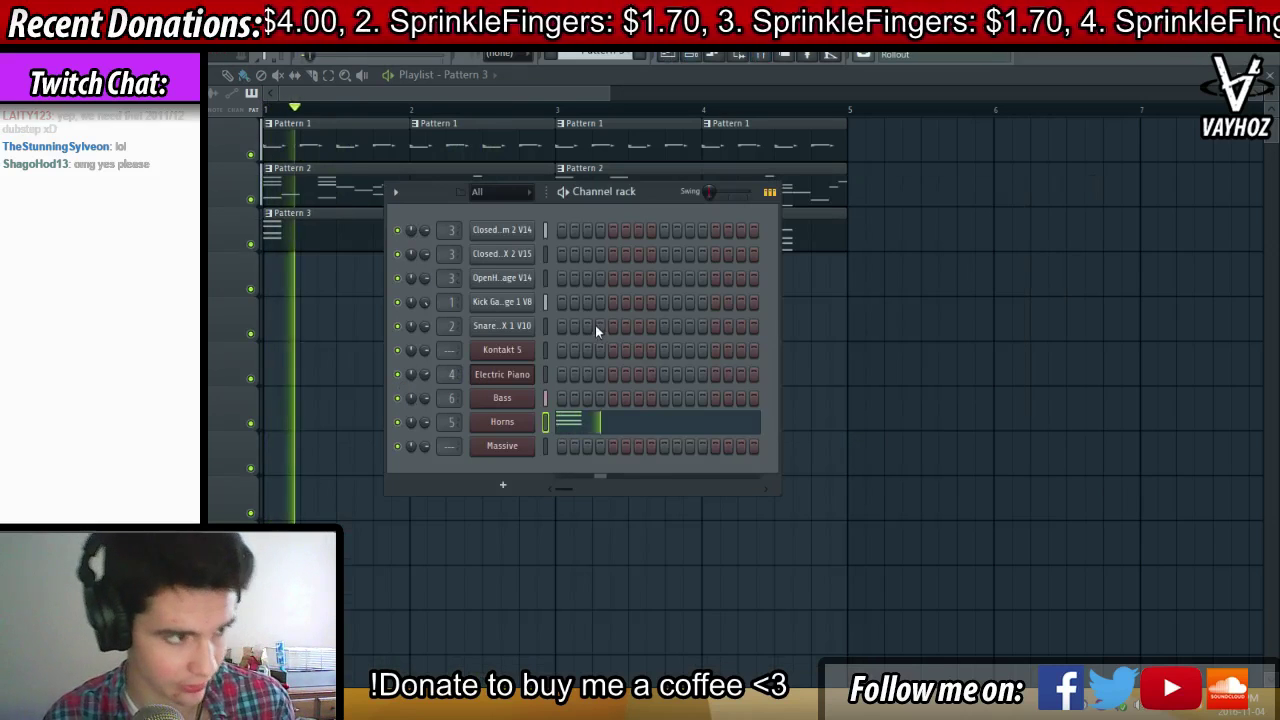
key(F6)
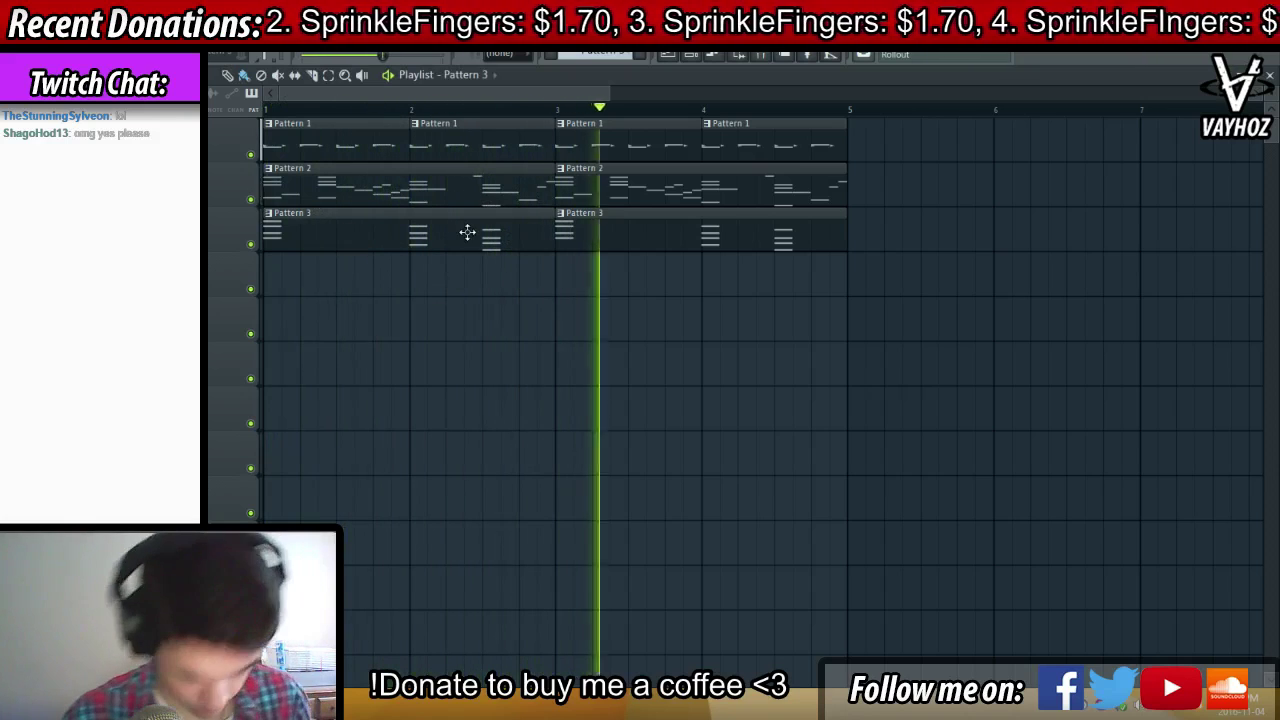
Stop playback and open the Bass notes of Pattern 2 for editing
key(space)
double_click(297, 191)
key(space)
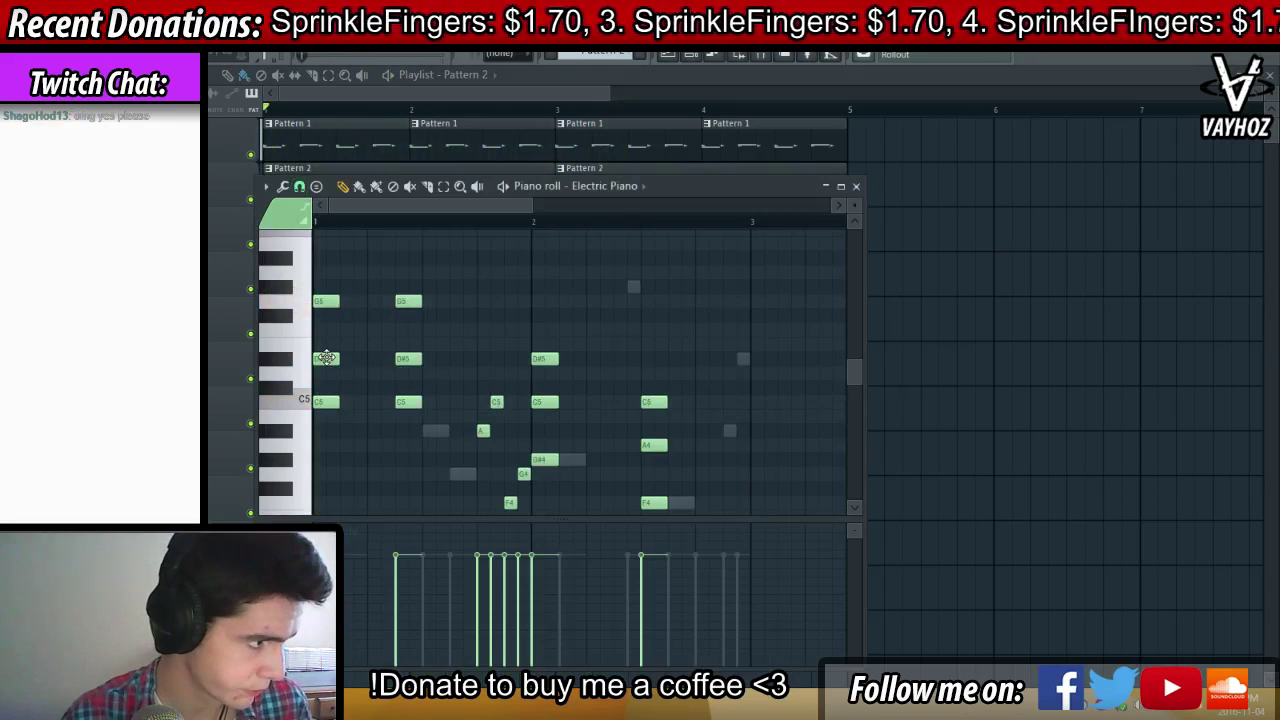
scroll(349, 362, down, 6)
scroll(358, 316, up, 1)
Try replacing the second bass note with a descending run of A#3, A3 and G#3
right_click(354, 315)
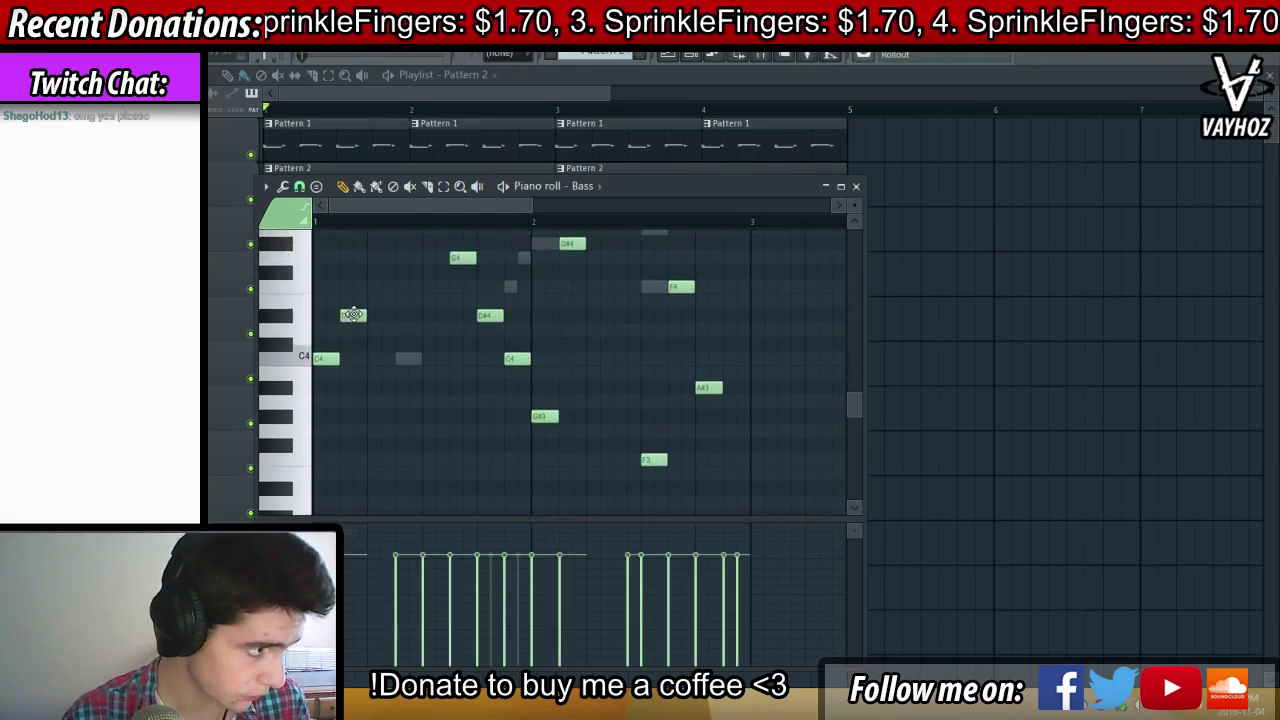
key(space)
right_click(358, 372)
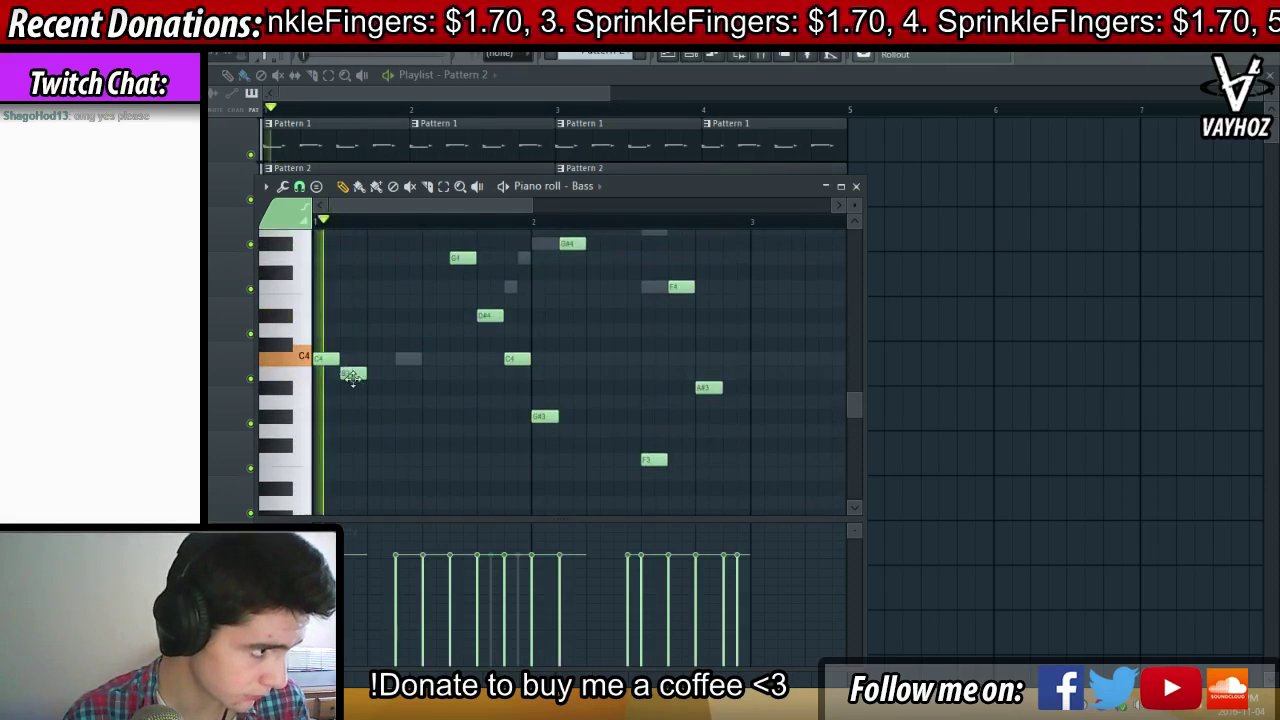
key(space)
drag(353, 378, 376, 398)
key(space)
click(379, 416)
key(space)
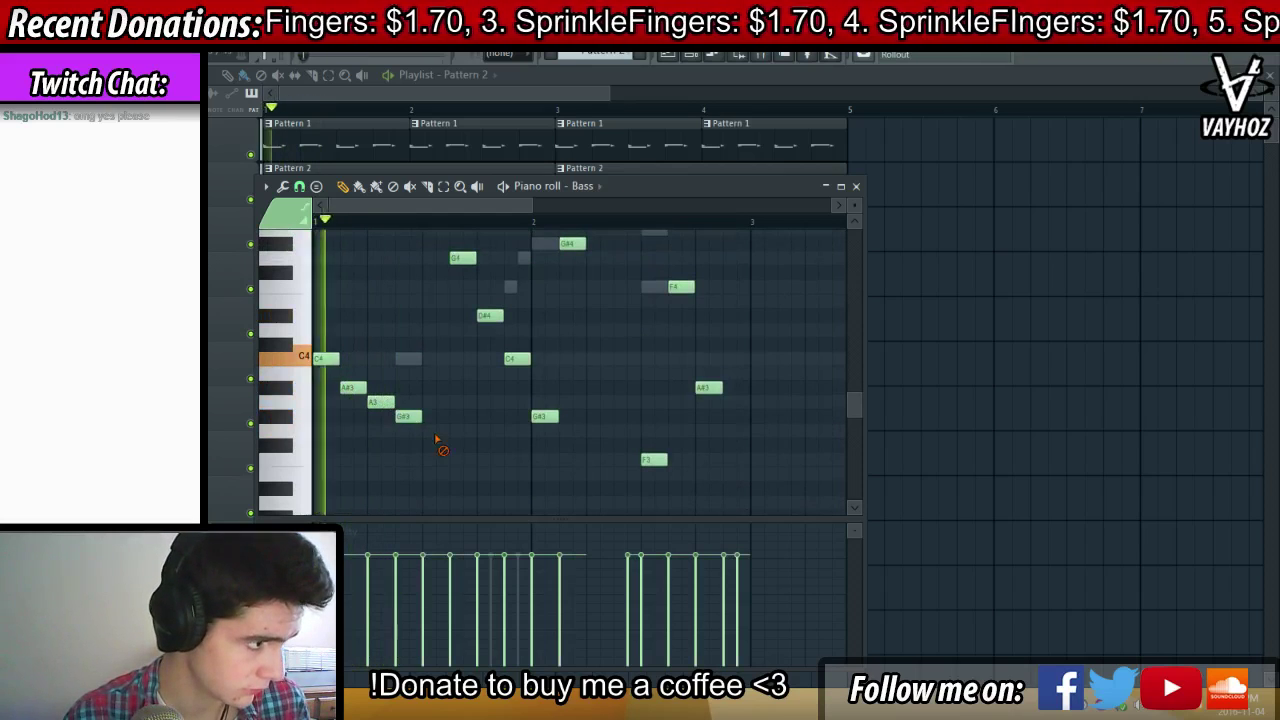
right_click(408, 416)
right_click(380, 402)
right_click(352, 387)
key(space)
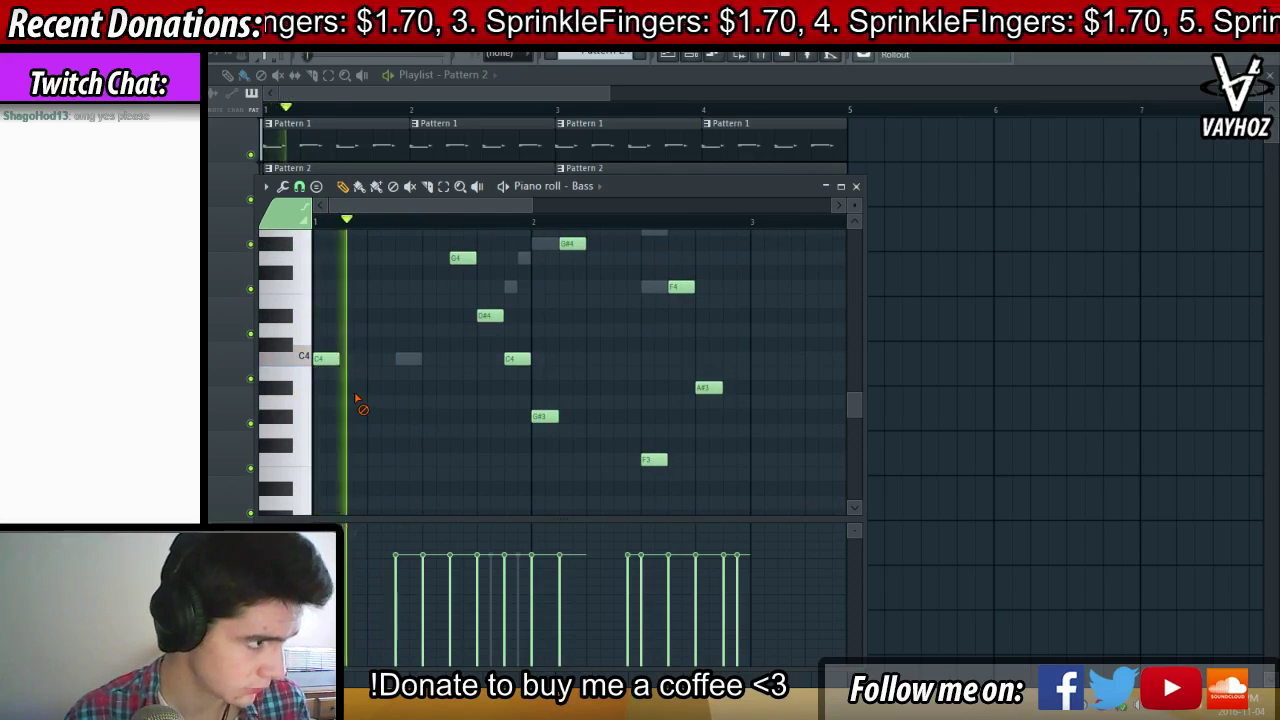
Add D#4, E4 and F4 after the opening C4 bass note and delete the old C5, A#4 and G4 in bar 1
click(353, 317)
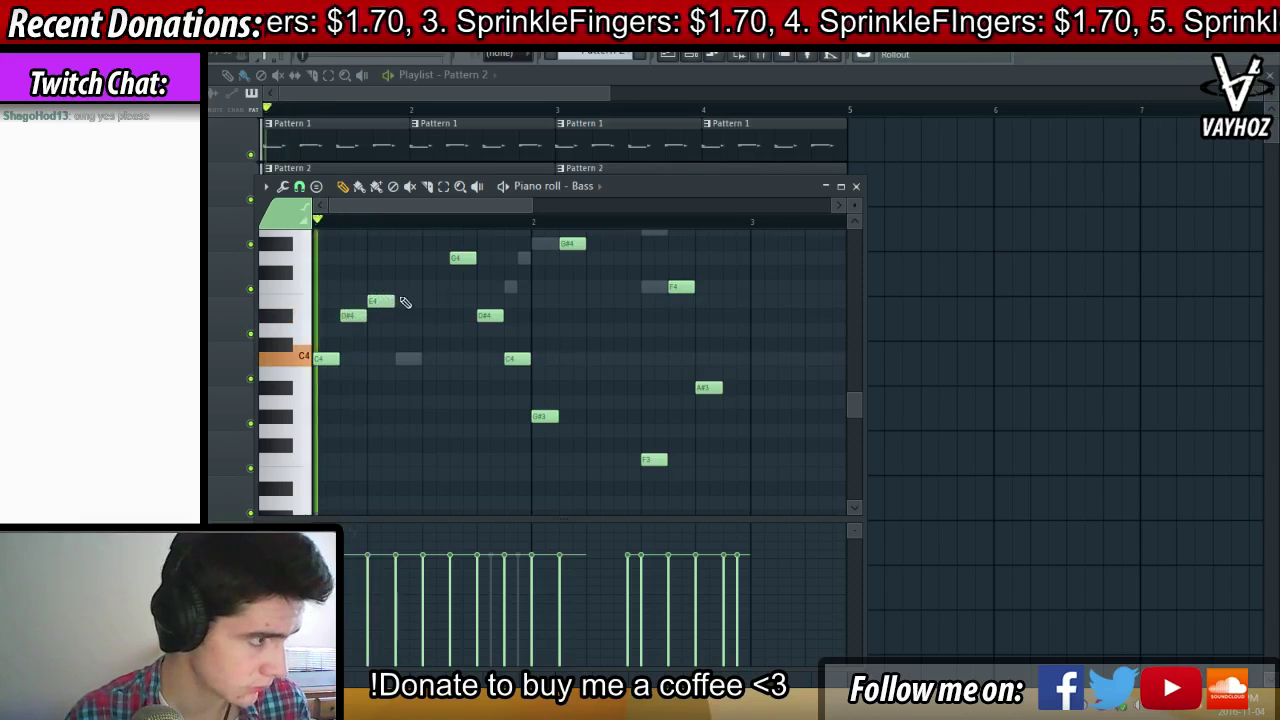
click(403, 289)
key(space)
right_click(458, 261)
scroll(448, 290, up, 3)
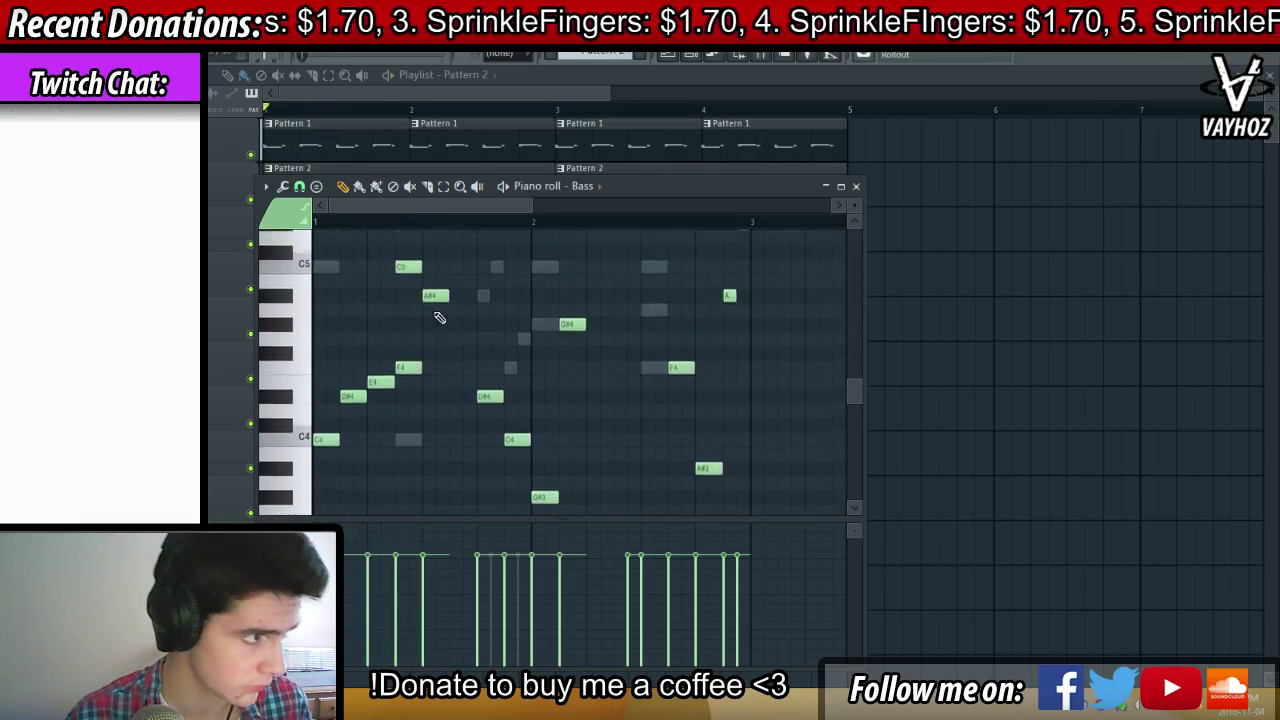
right_click(435, 298)
right_click(409, 270)
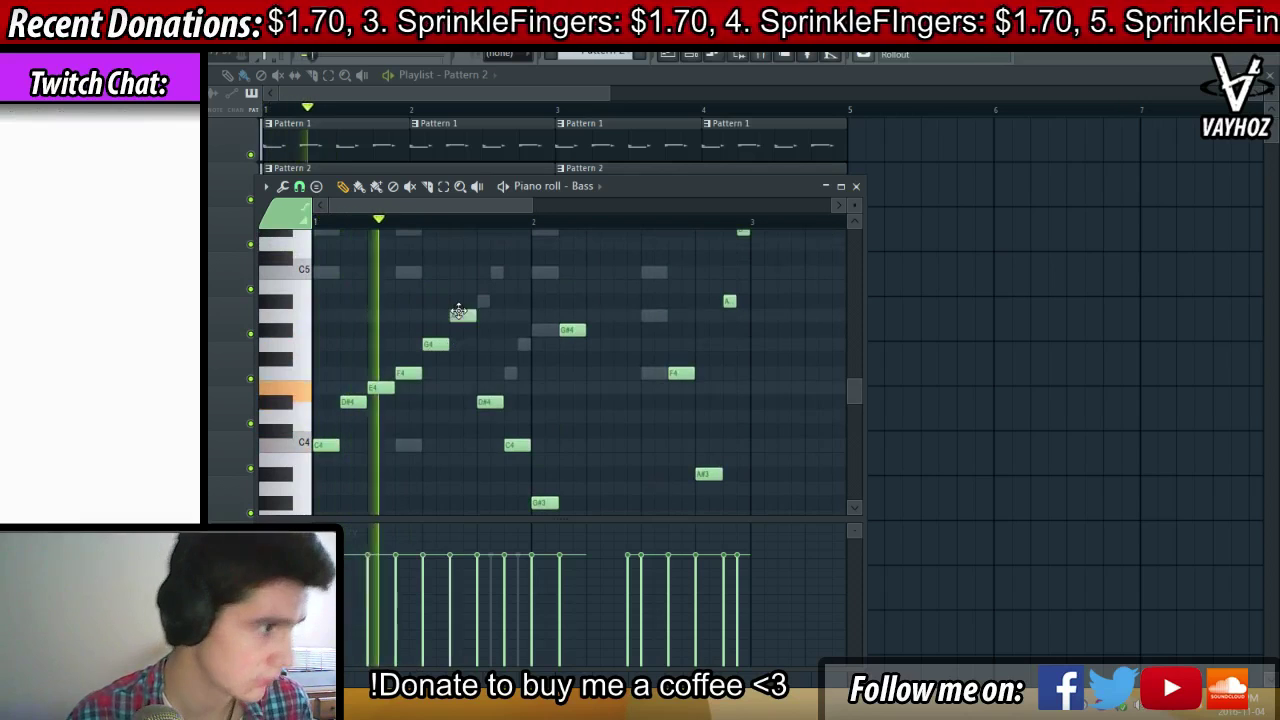
Finish the rising bar 1 bass run with G4, A#4, B4 and C5, replacing the old D#4 and C4
click(455, 298)
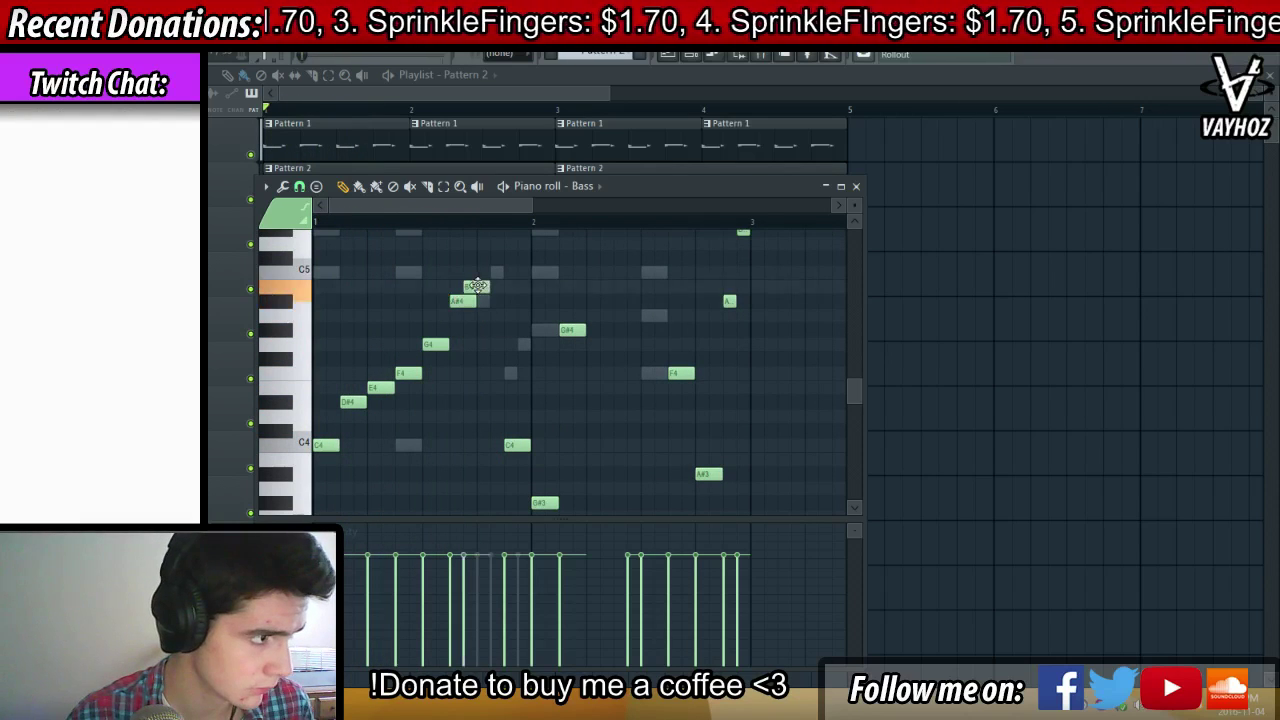
drag(482, 287, 496, 287)
right_click(517, 445)
Delete the old bass notes in bar 2, keeping only the F3 on beat 3
right_click(572, 330)
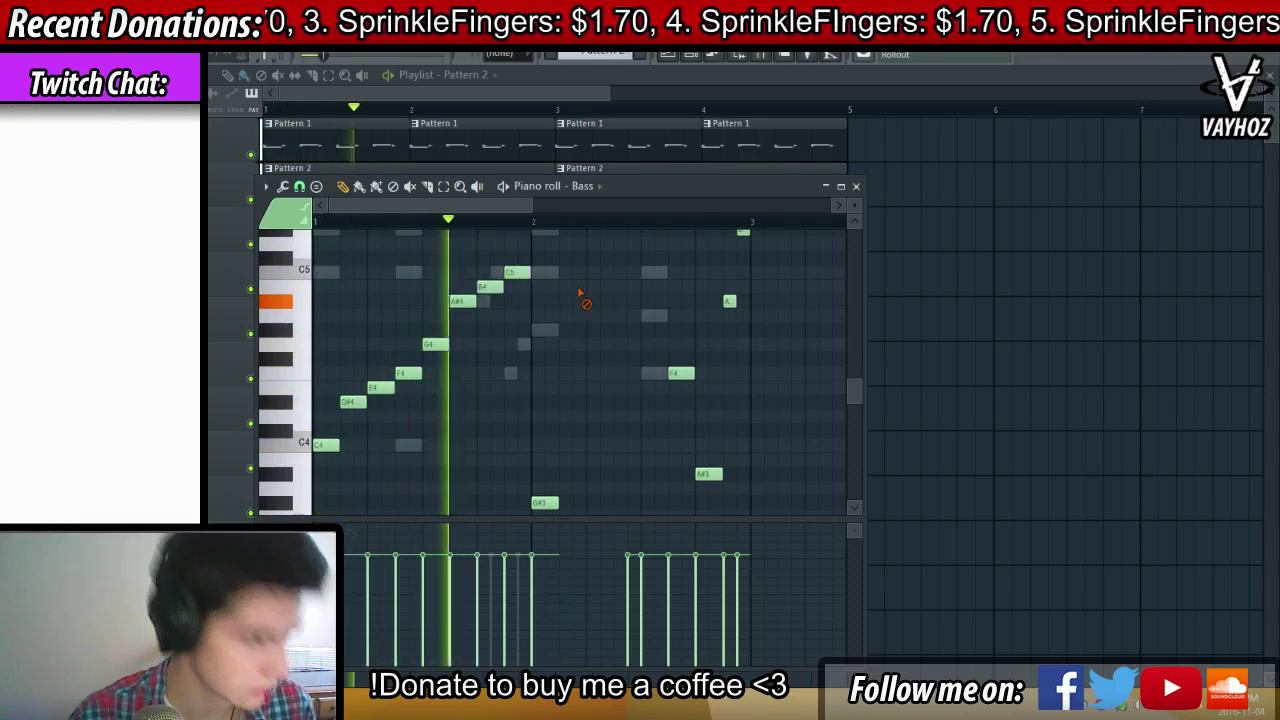
right_click(545, 502)
right_click(708, 471)
right_click(680, 371)
right_click(730, 298)
scroll(764, 182, up, 3)
right_click(742, 375)
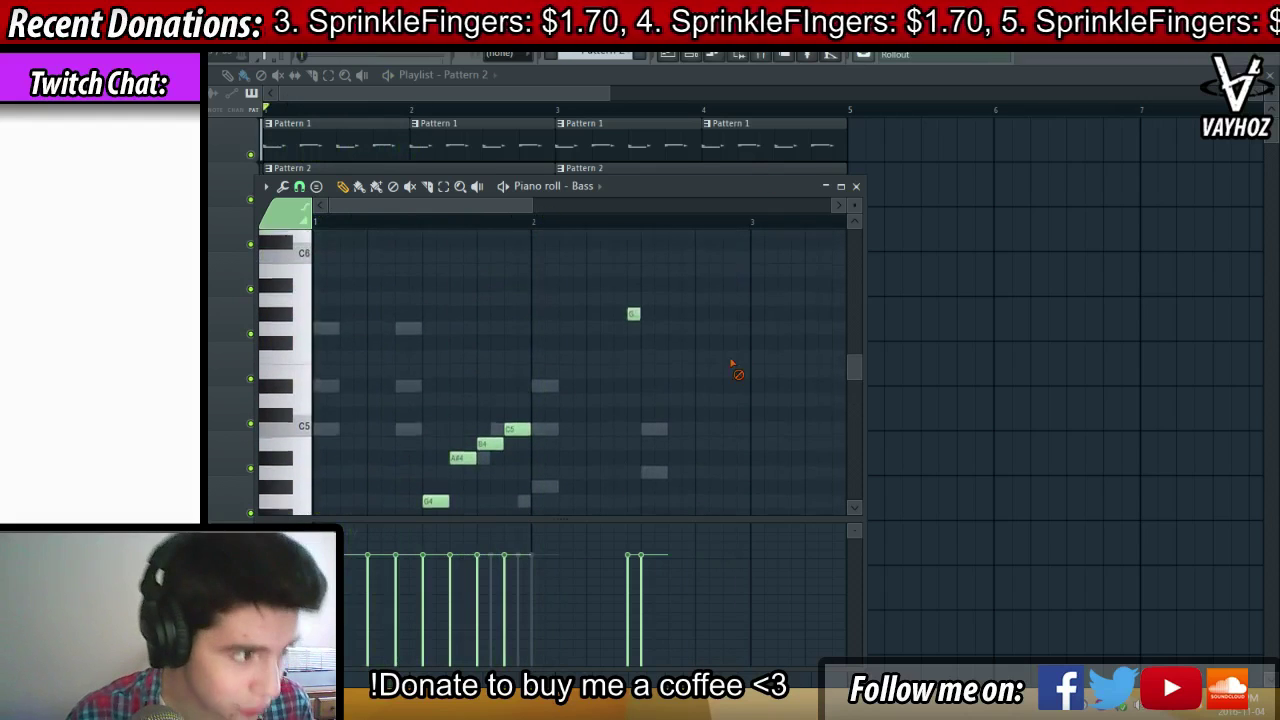
right_click(635, 313)
Copy the rising bar 1 bass run into bar 2 so it starts on G#3, and play it from bar 2
scroll(666, 320, down, 1)
scroll(640, 335, up, 1)
scroll(600, 352, down, 3)
key(ctrl+a)
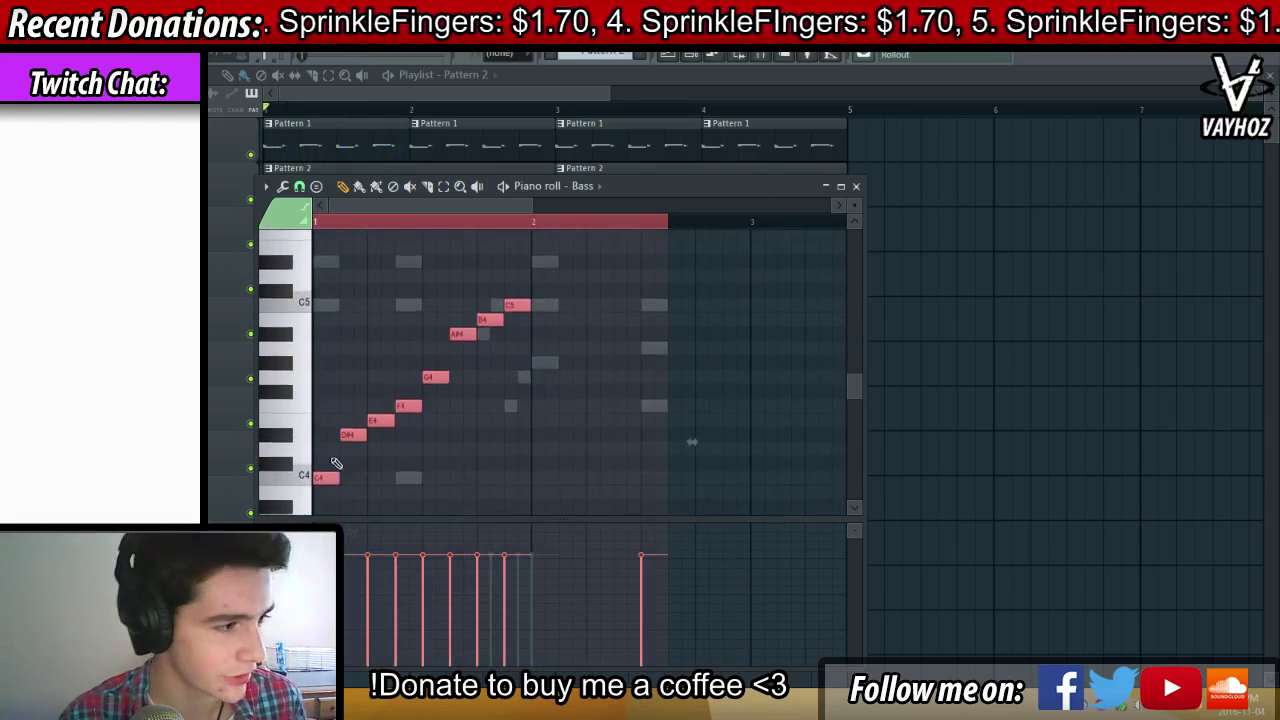
drag(331, 474, 550, 515)
key(space)
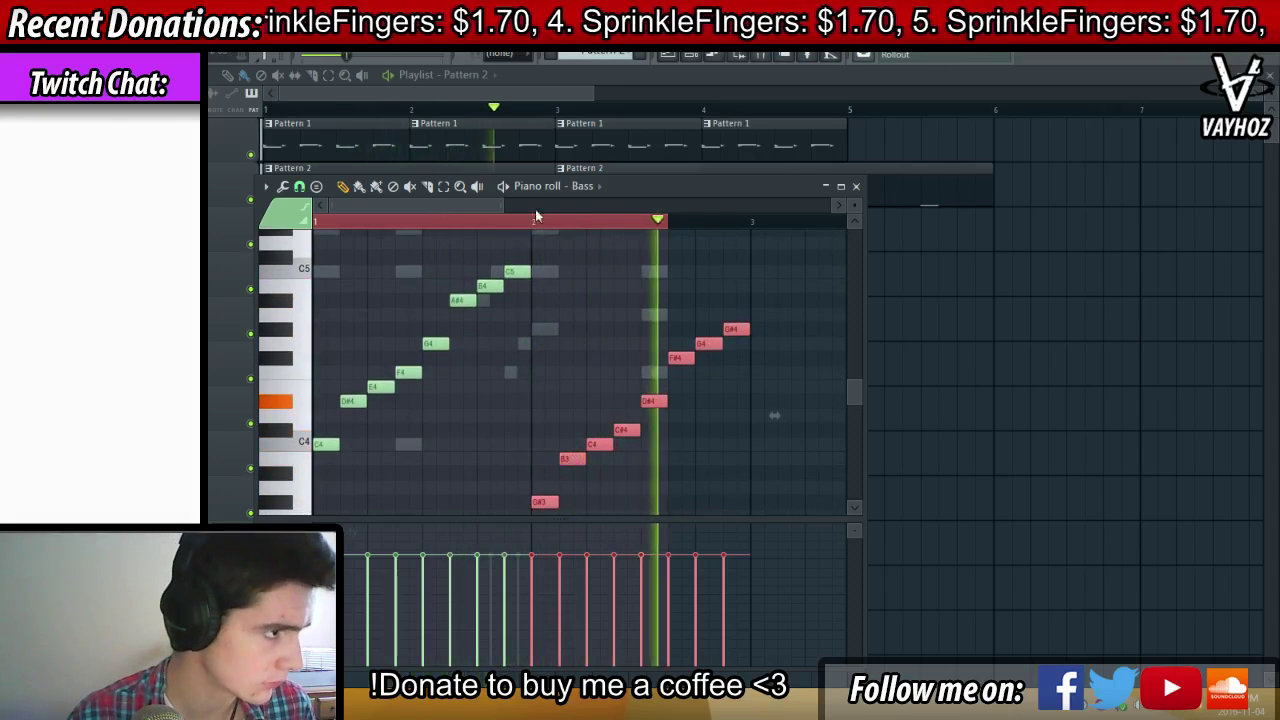
key(ctrl+d)
click(541, 225)
key(space)
Raise the second, third and fourth notes of the bar 2 bass run to C4, D#4 and F4
scroll(636, 362, down, 3)
key(space)
key(space)
key(space)
drag(575, 372, 576, 358)
key(space)
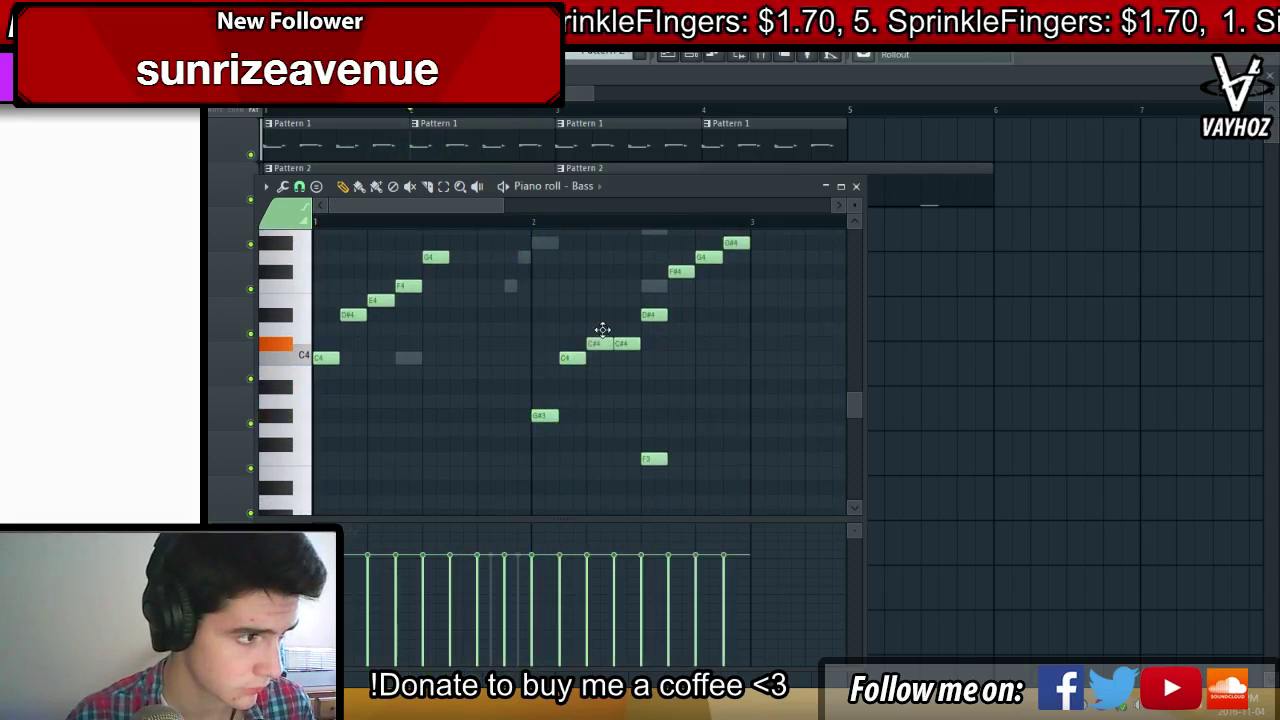
drag(622, 288, 624, 287)
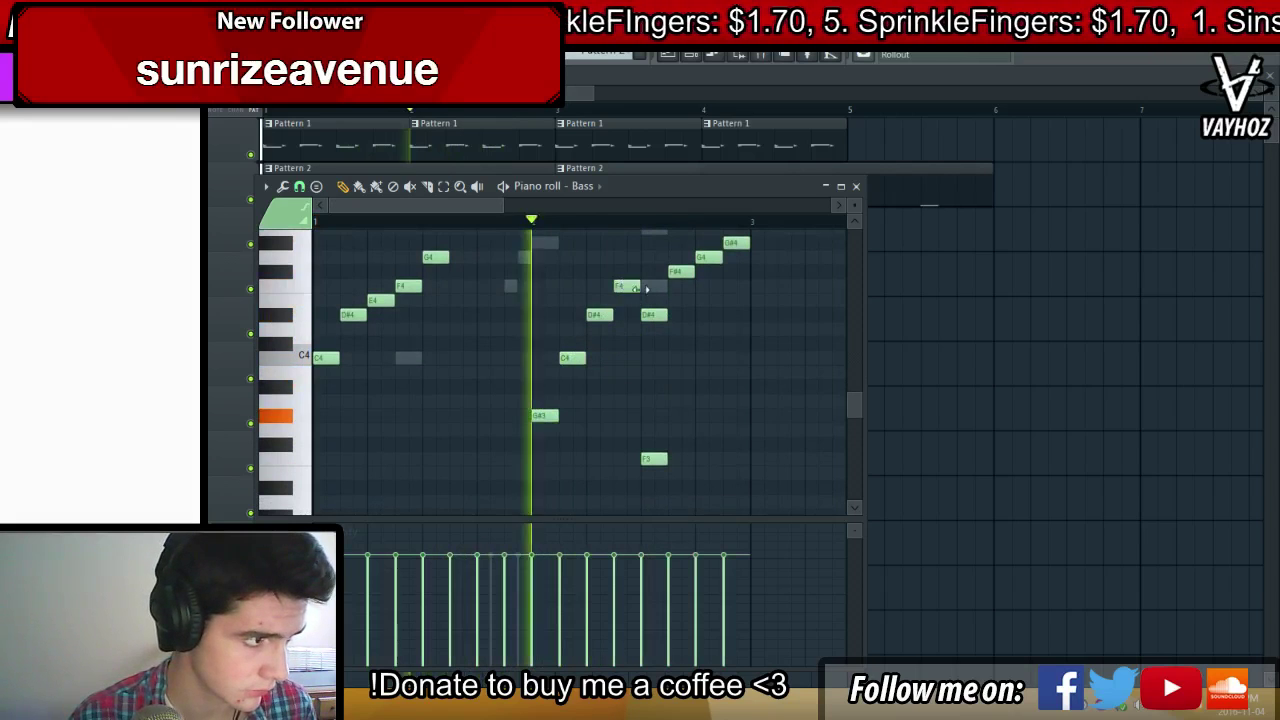
Delete the last four notes of the copied bass run and add G#3, C4 and D4 after the F3
right_click(654, 314)
right_click(682, 272)
right_click(709, 257)
right_click(737, 243)
scroll(726, 304, up, 1)
key(space)
scroll(700, 400, down, 1)
click(670, 370)
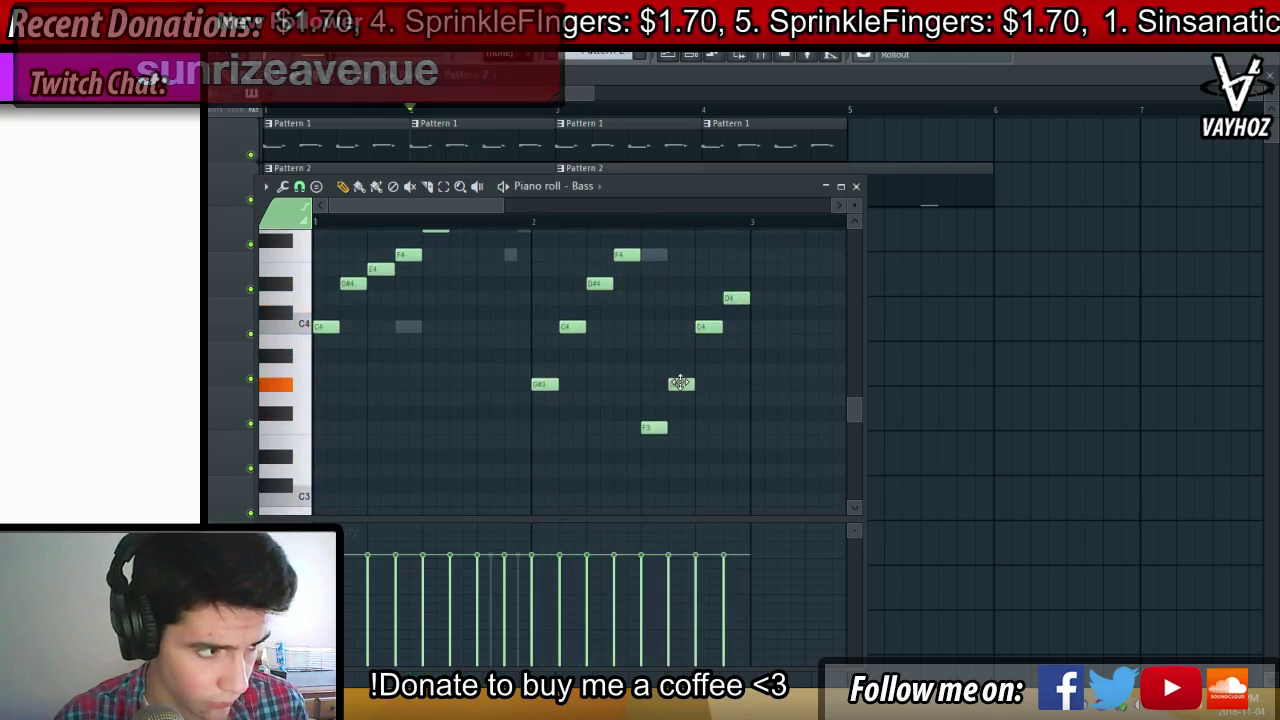
Play the arrangement to hear the new bassline against the other parts, and solo the Bass channel
key(space)
key(F7)
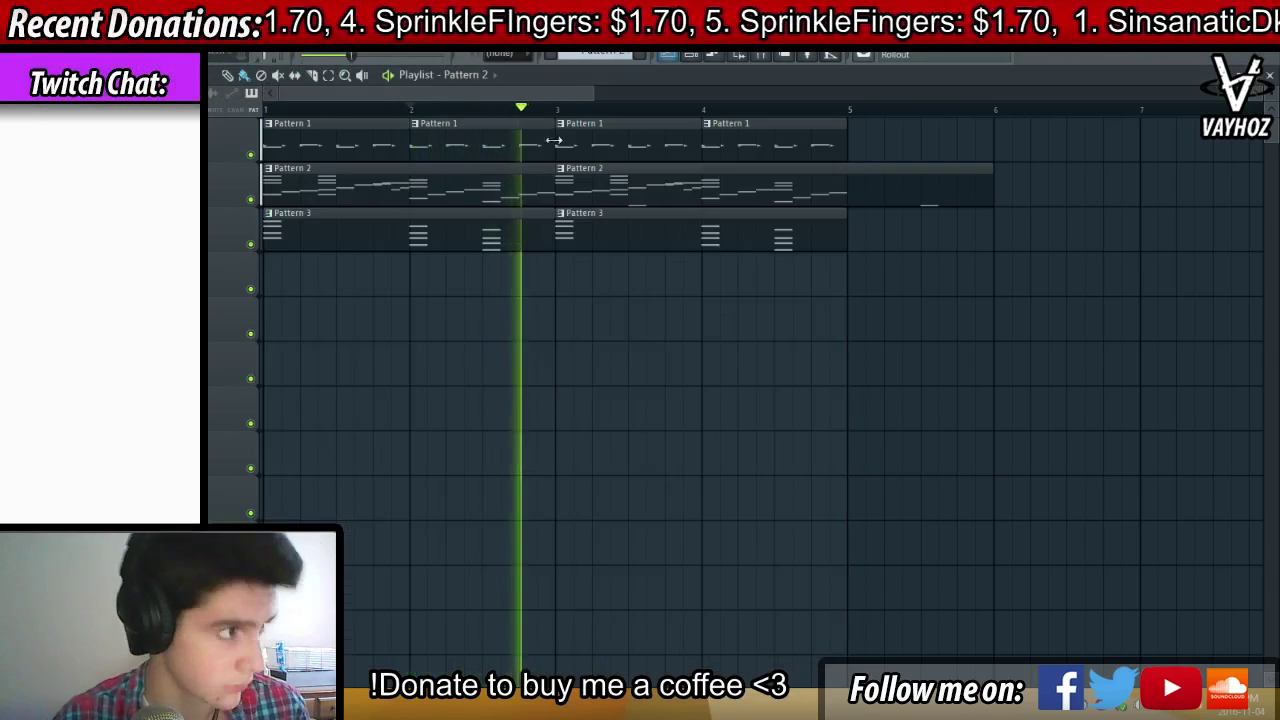
key(space)
key(space)
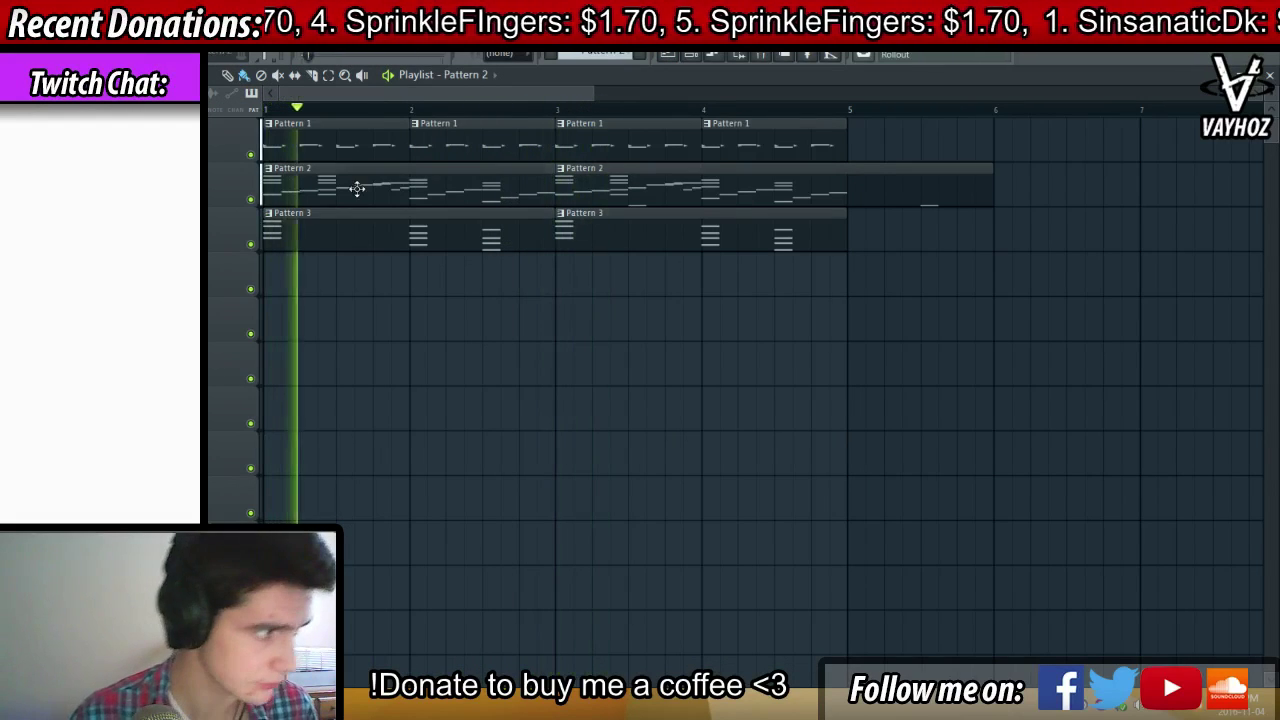
key(F7)
key(F6)
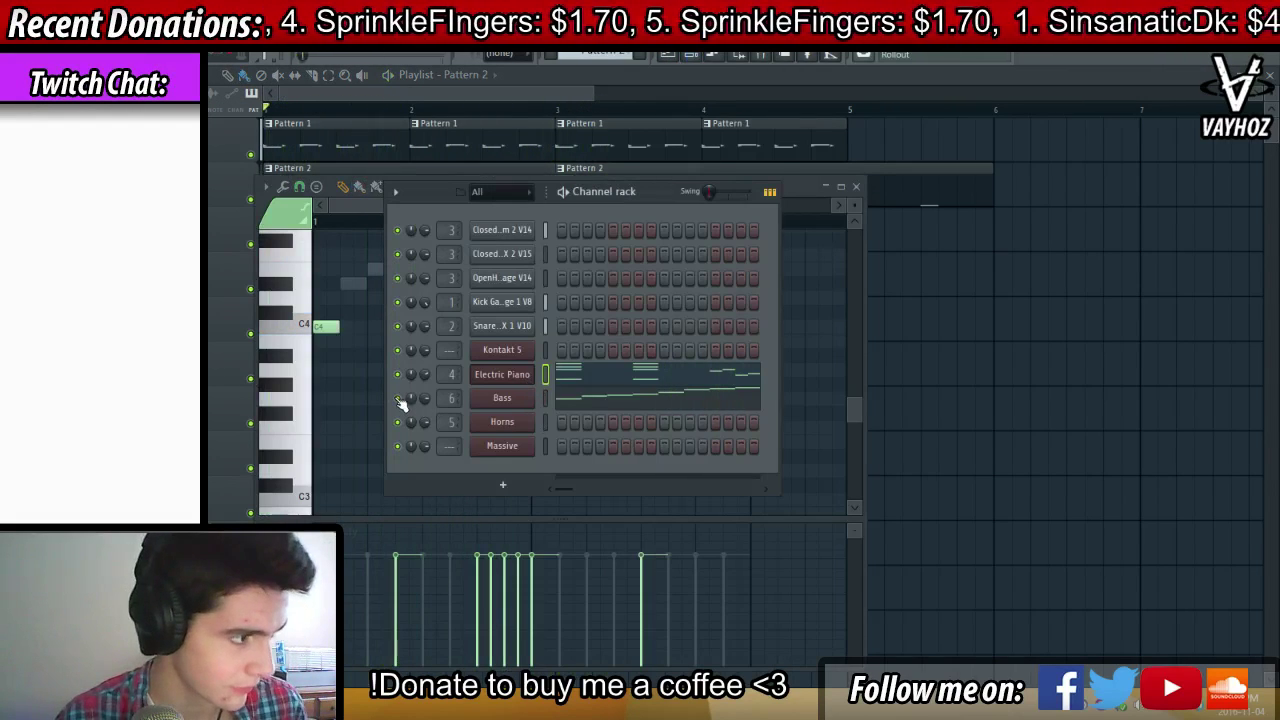
key(F6)
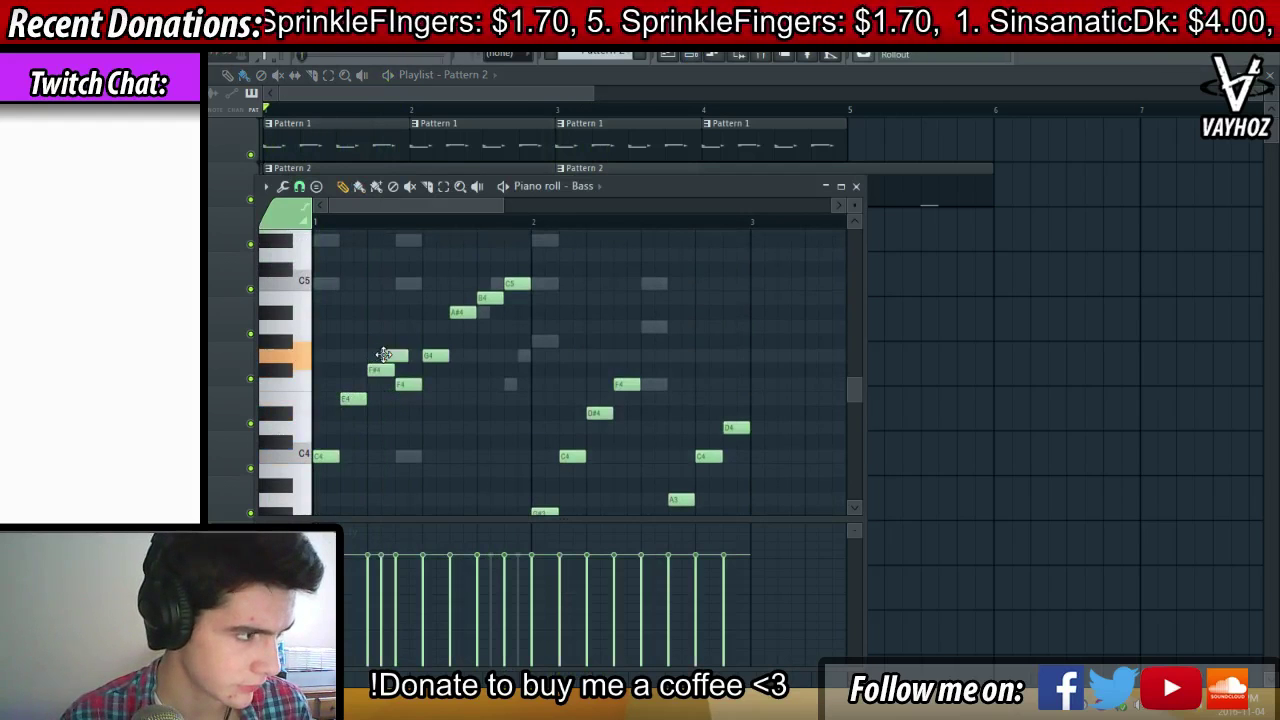
Rewrite the first half of the bar 1 bass run as C4, E4, G4 and A4, deleting the higher notes that follow
right_click(381, 368)
right_click(391, 357)
click(380, 356)
right_click(409, 386)
click(396, 326)
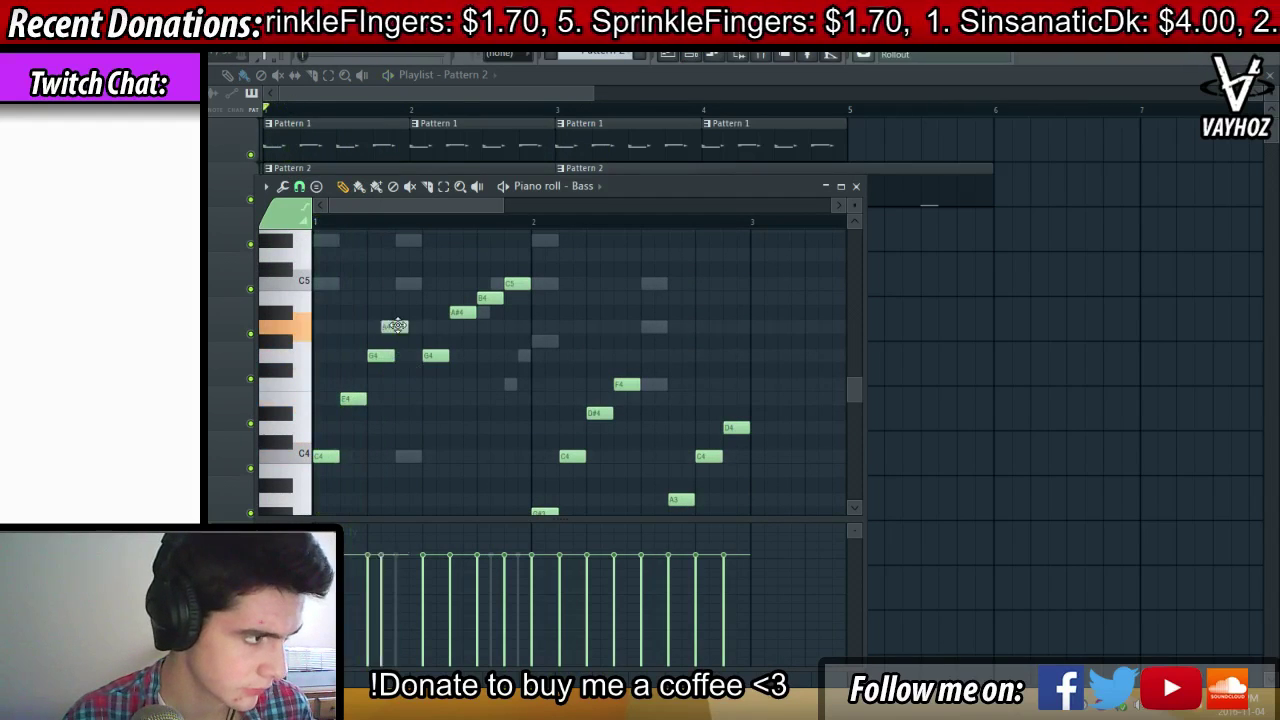
right_click(434, 355)
right_click(461, 312)
key(space)
click(433, 311)
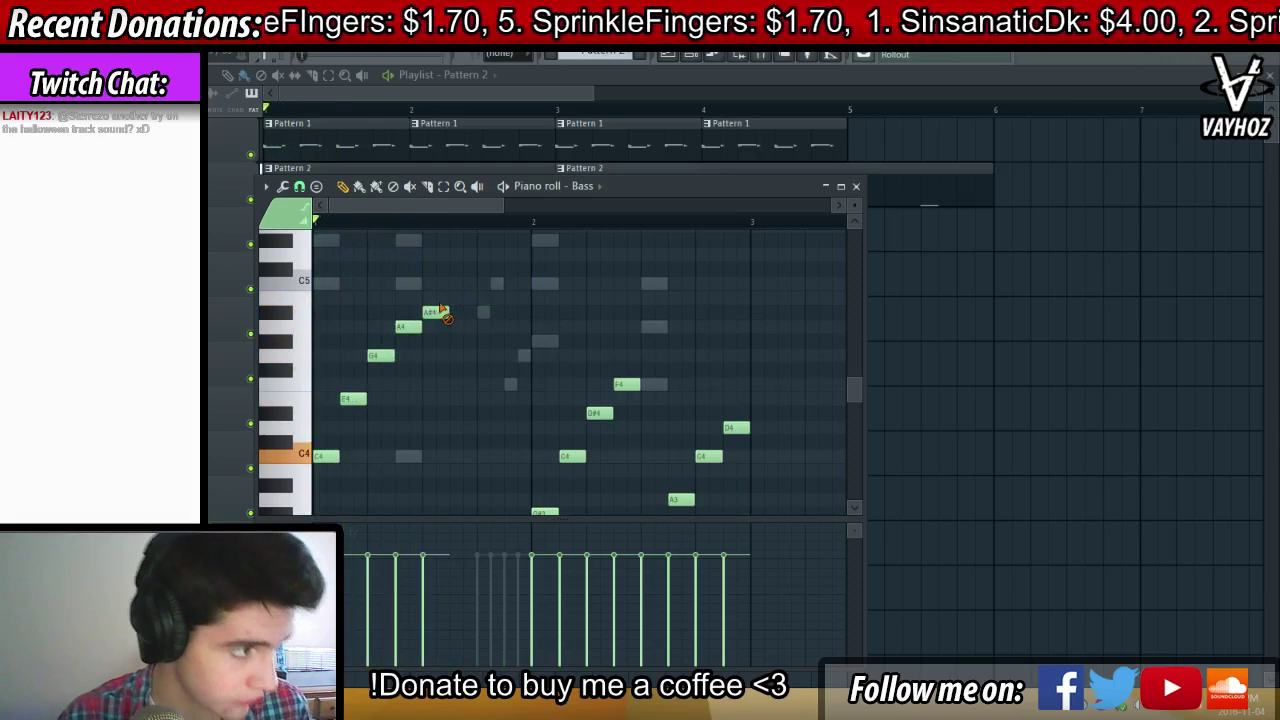
right_click(440, 311)
Copy the four-note bass run an octave higher into the second half of bar 1 as C5, E5, G5 and A5
drag(443, 292, 315, 475)
key(space)
mouse_move(322, 456)
mouse_down()
mouse_move(389, 409)
mouse_move(441, 283)
mouse_up()
key(space)
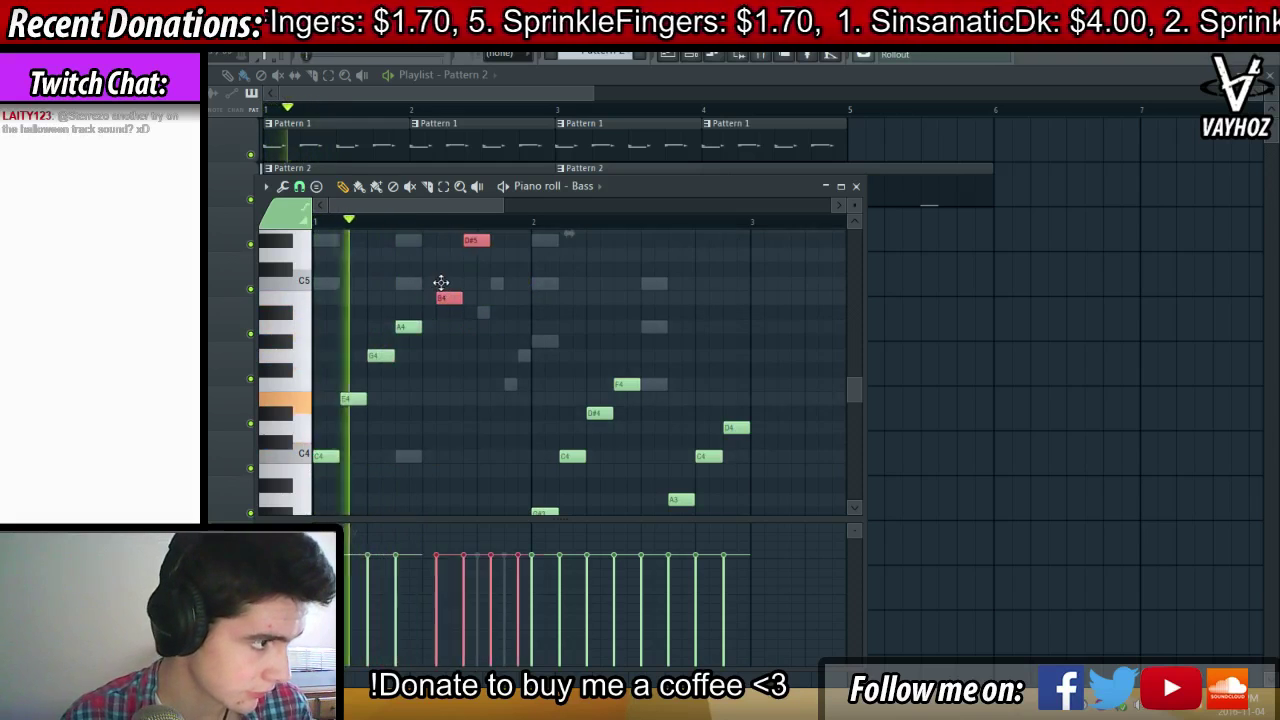
Unsolo the Bass channel, check the electric piano and Pattern 3 notes, and play the full arrangement
key(F7)
key(F6)
key(space)
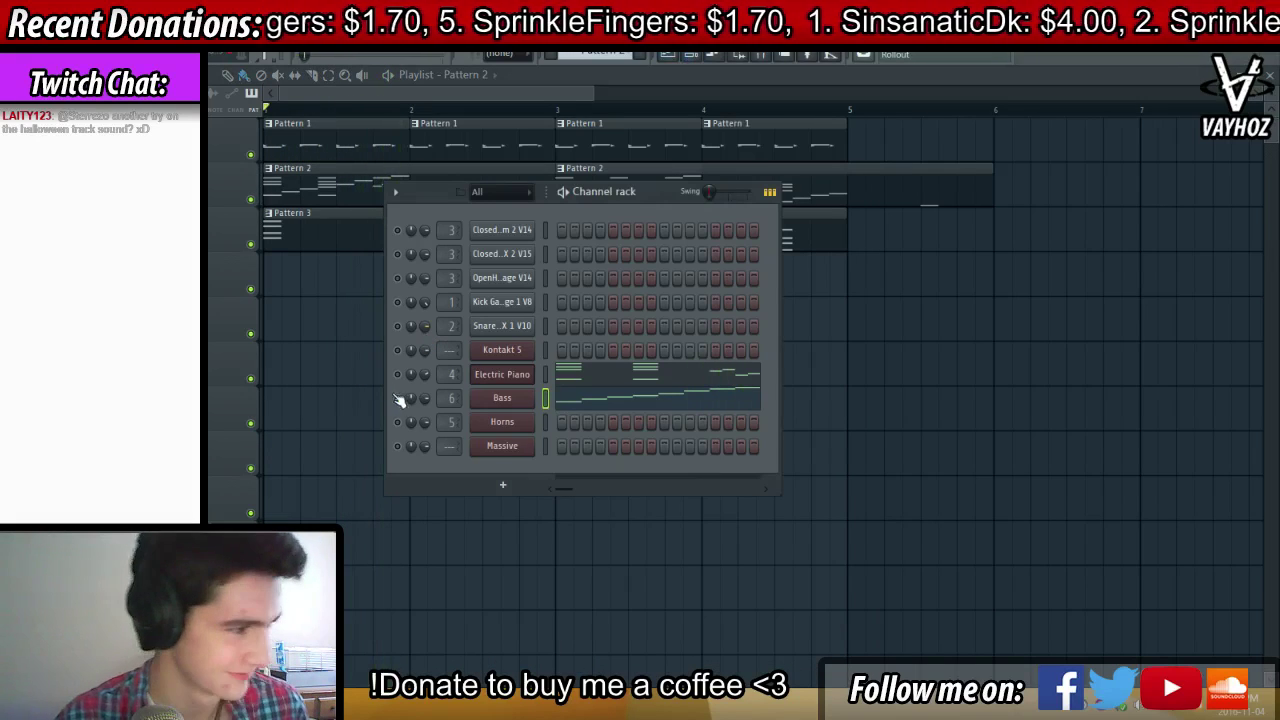
click(603, 376)
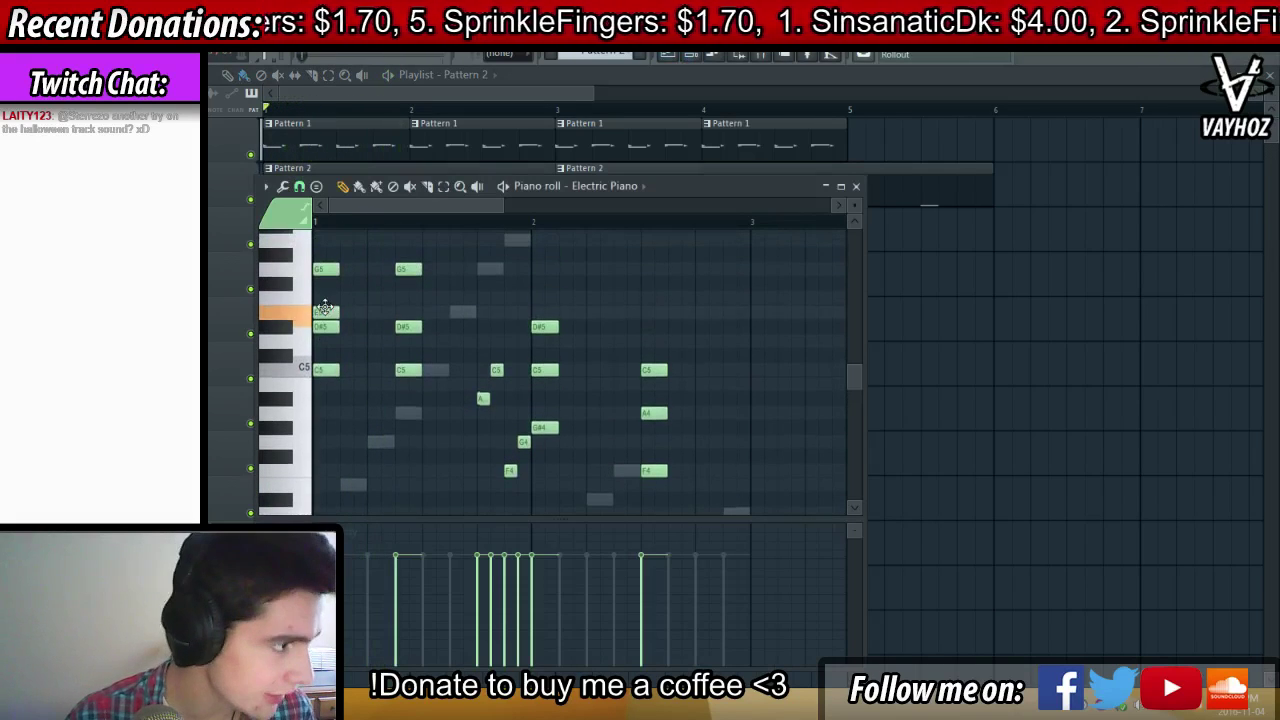
key(F7)
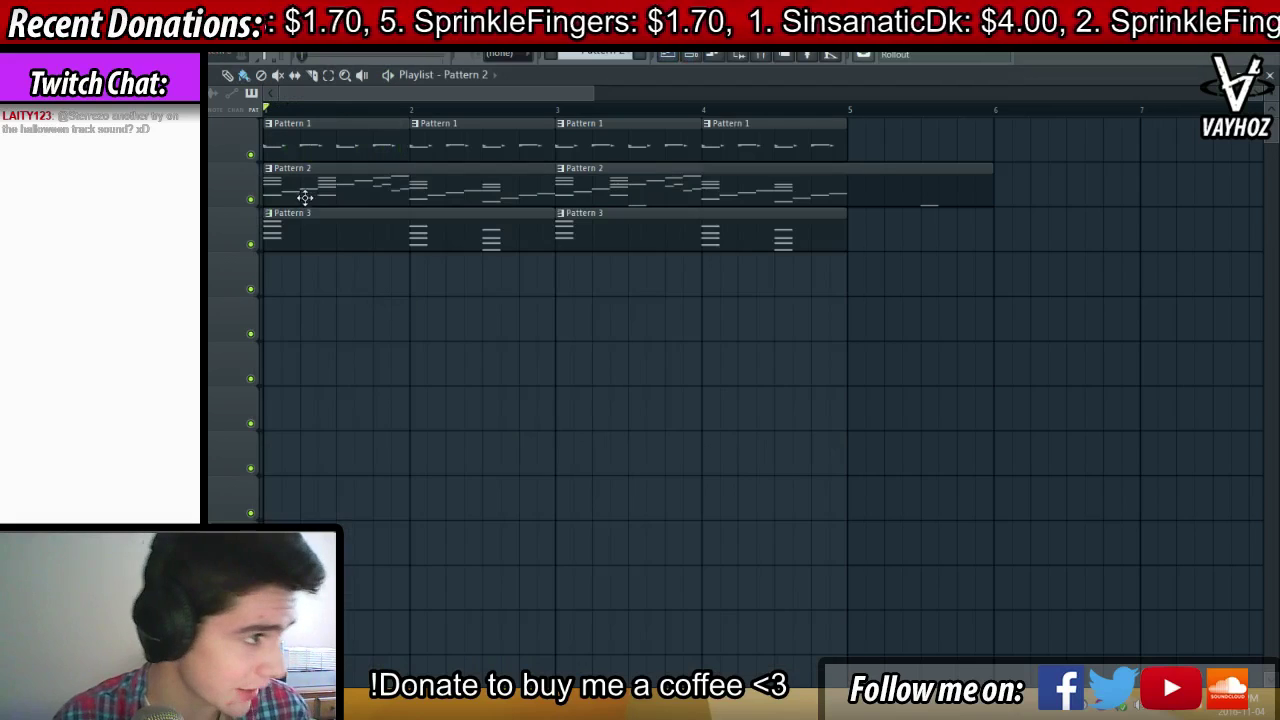
double_click(318, 228)
key(space)
key(F7)
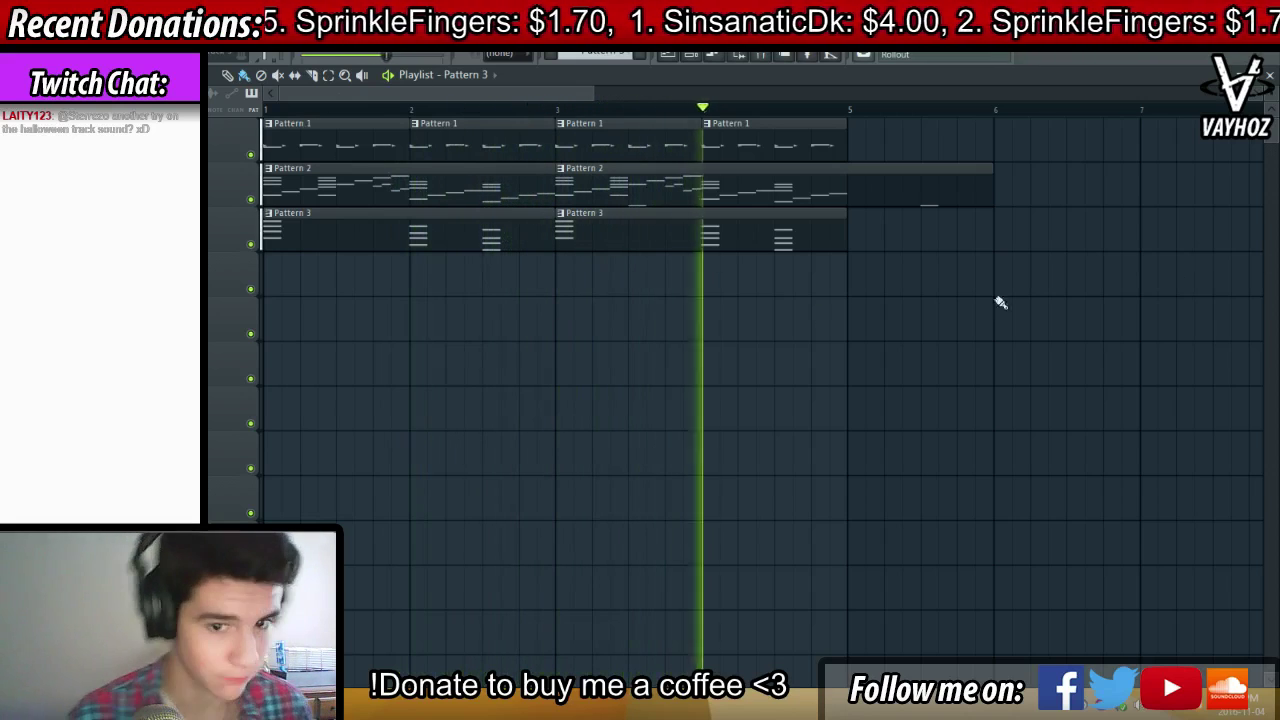
Switch to Pattern 4 and delete the second Pattern 2 clip at bar 3 of the playlist
click(639, 55)
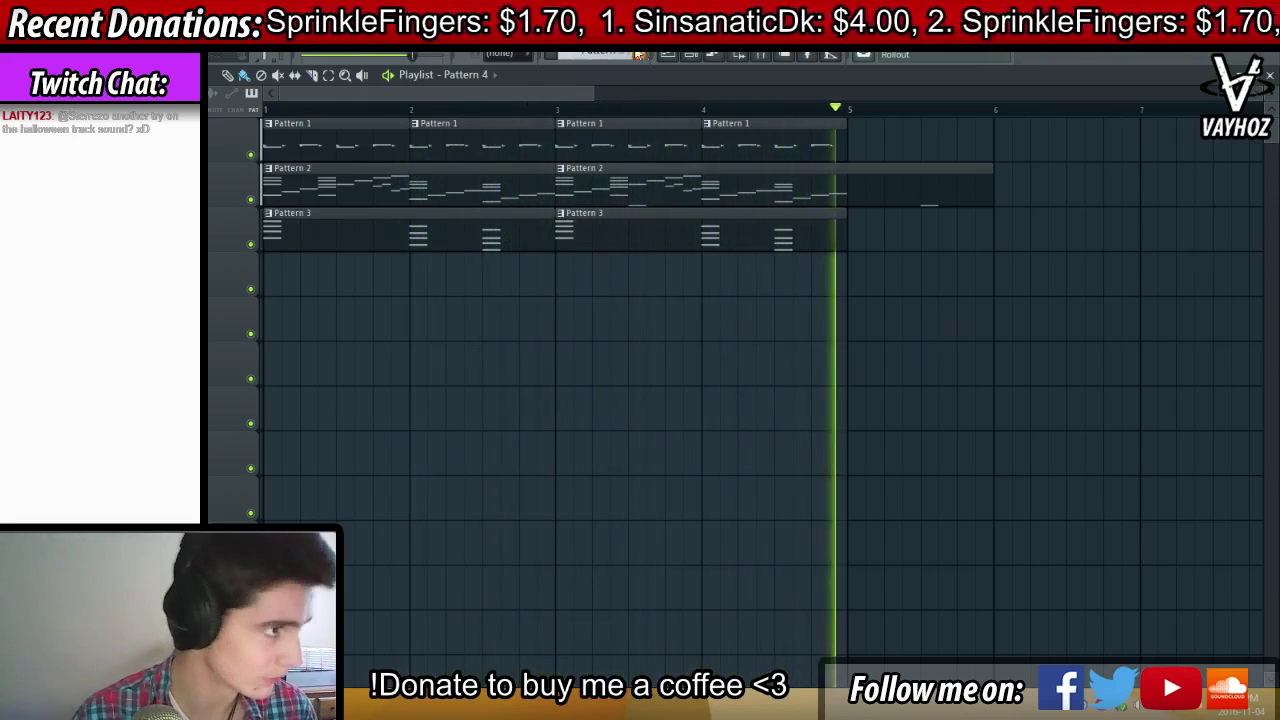
click(690, 55)
right_click(906, 301)
right_click(953, 185)
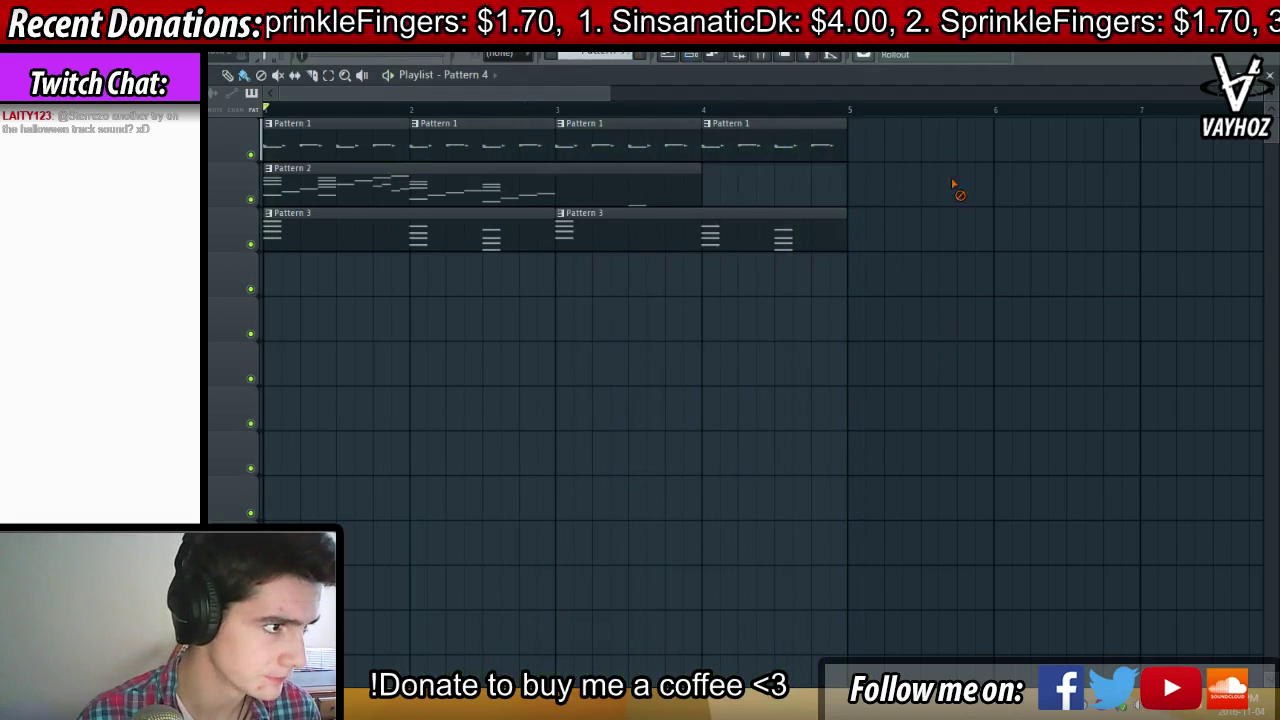
Delete the stray low bar 3 note in Pattern 2 and place a two-bar Pattern 2 clip at bar 3
double_click(652, 203)
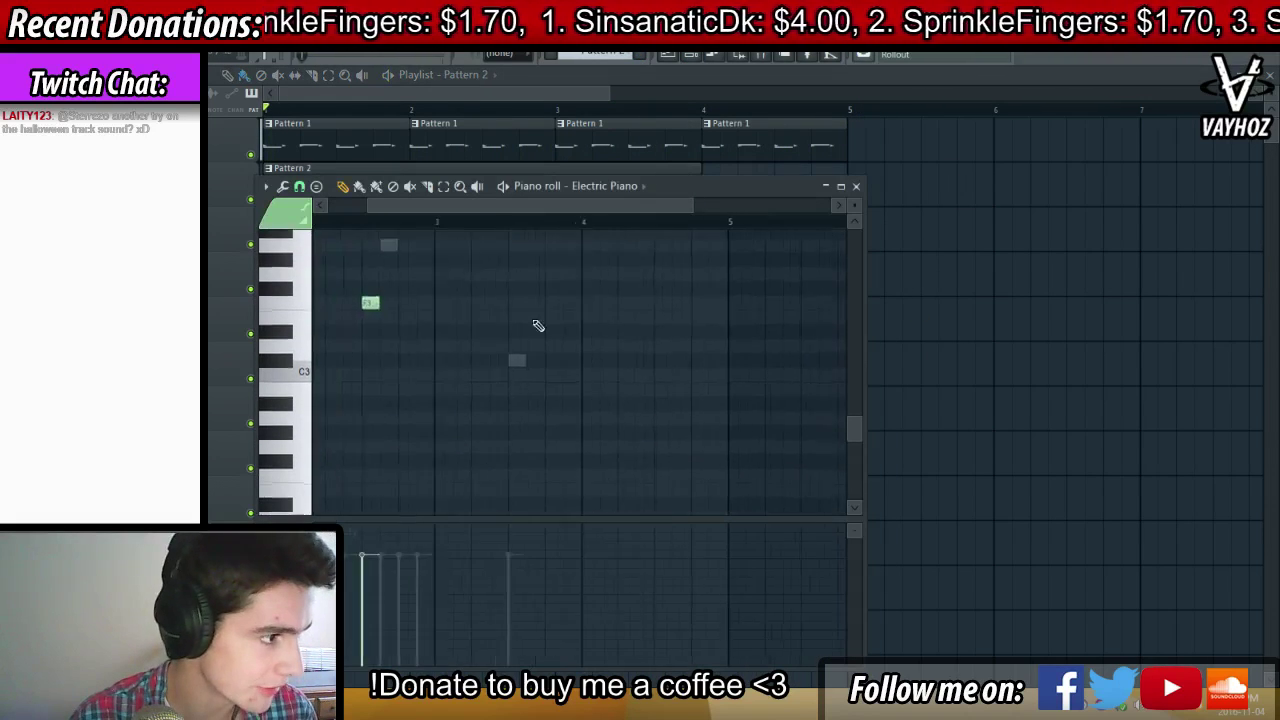
scroll(540, 335, down, 1)
right_click(551, 357)
right_click(551, 357)
scroll(594, 408, up, 8)
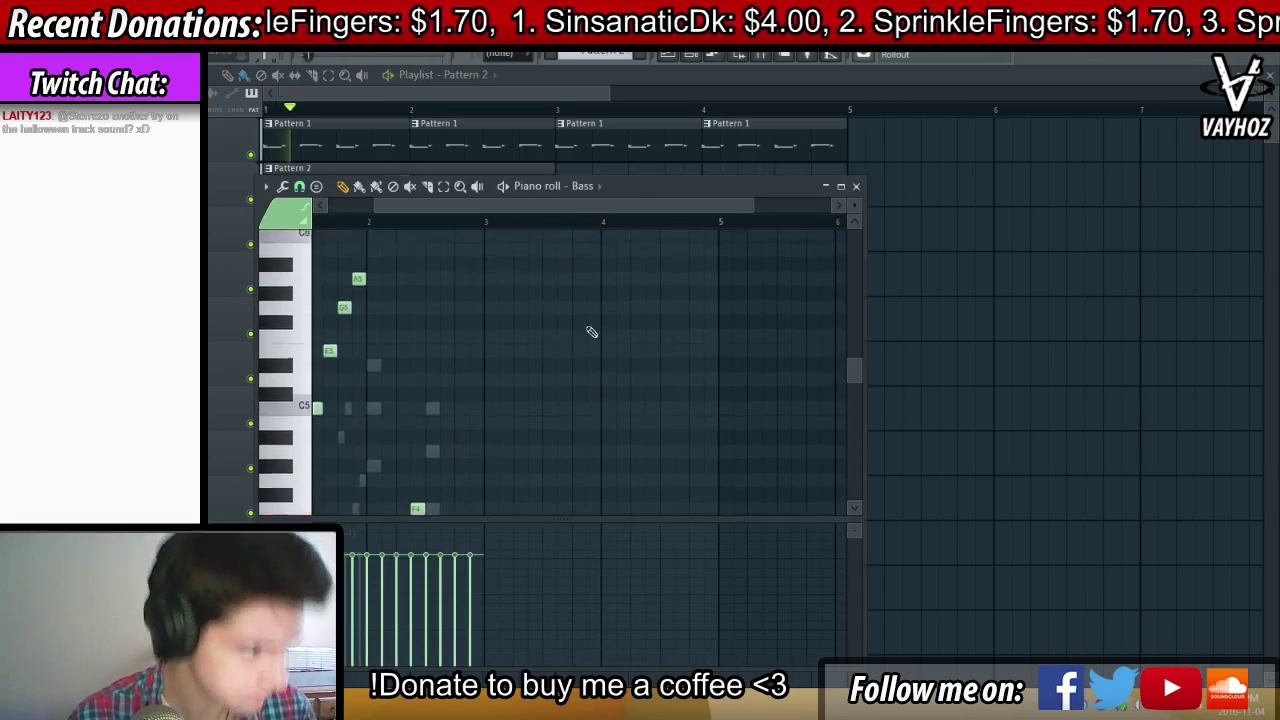
key(Escape)
click(564, 187)
click(641, 56)
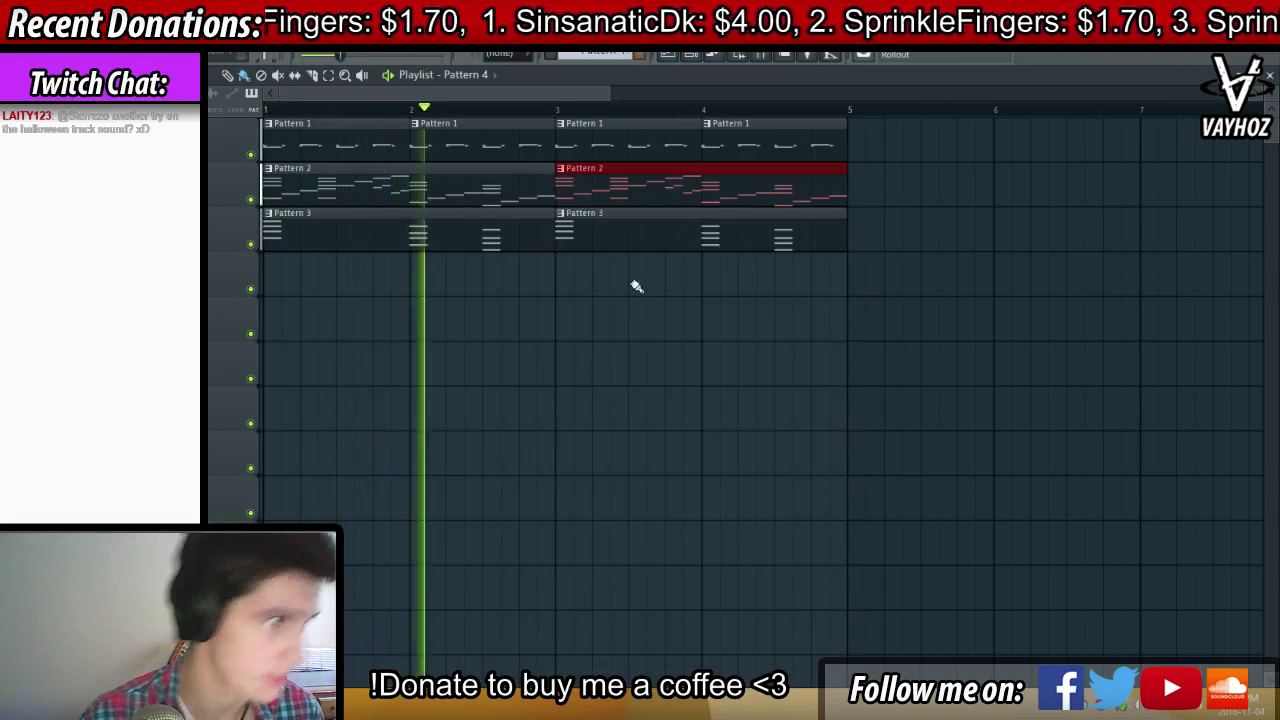
Raise the Bass mixer track to -7.8 dB and the Electric Piano track to -7.0 dB, soloing the piano
key(F6)
key(F9)
click(490, 370)
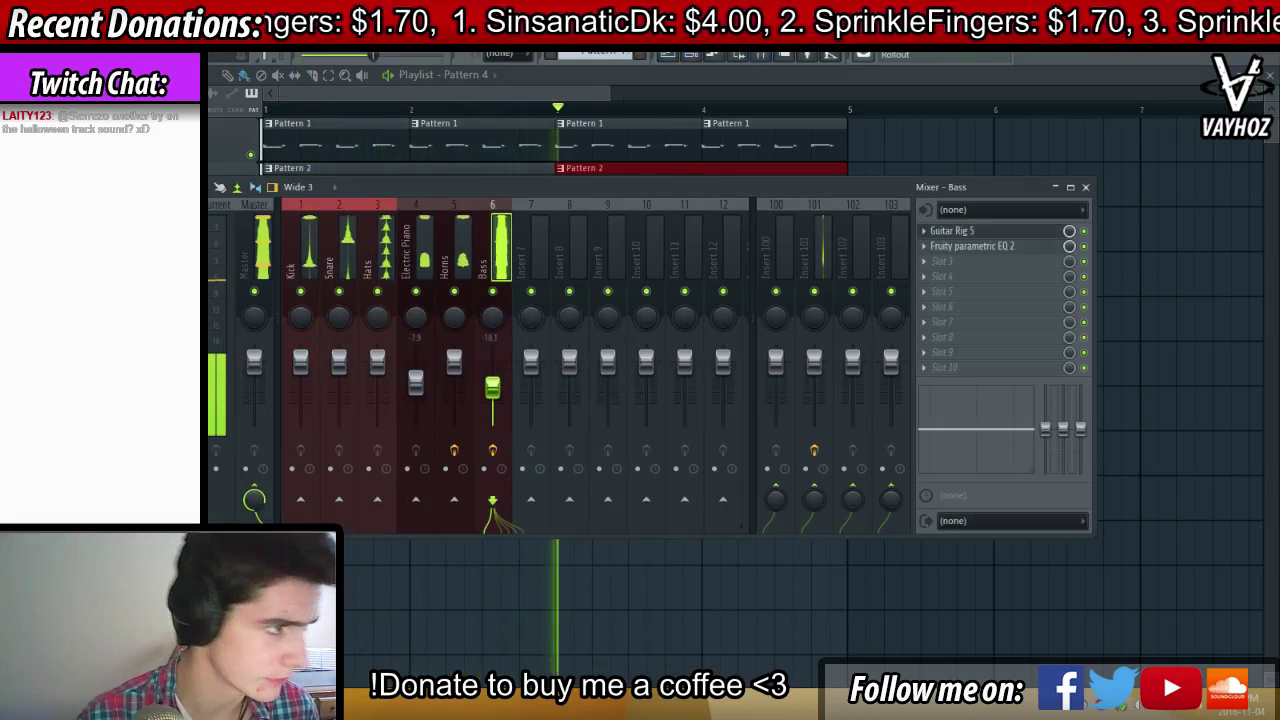
drag(492, 387, 492, 381)
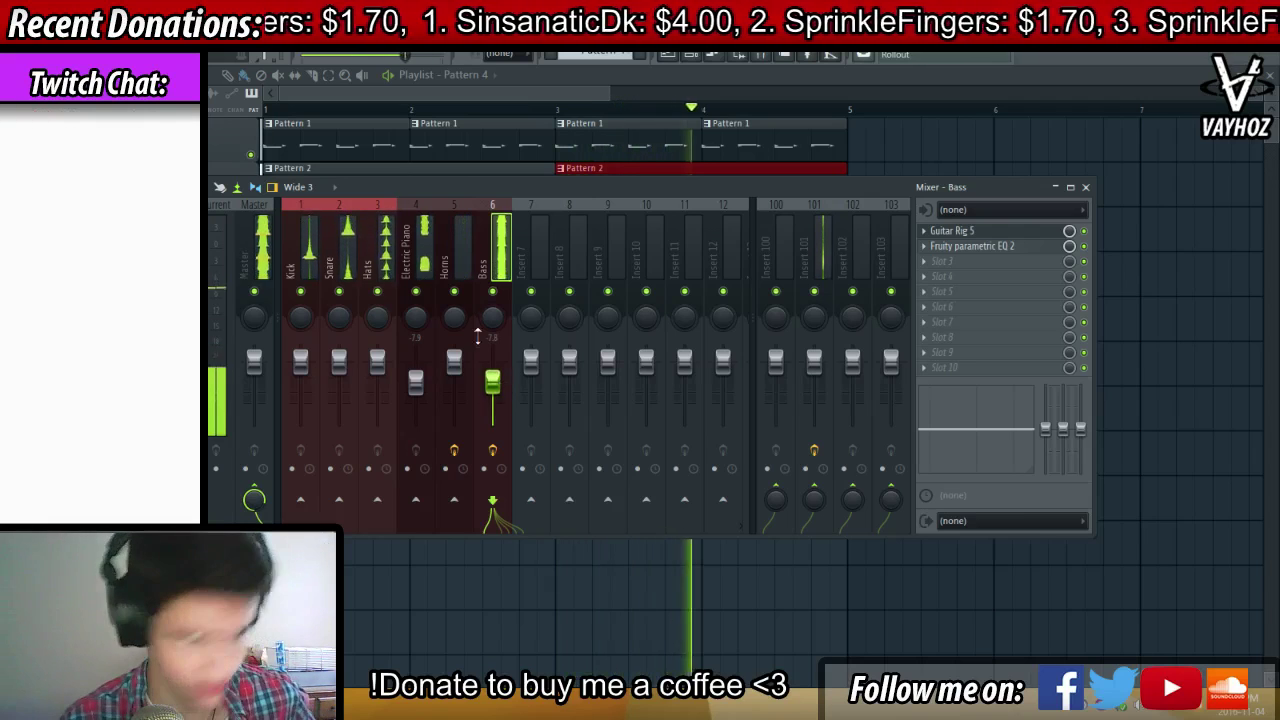
click(416, 381)
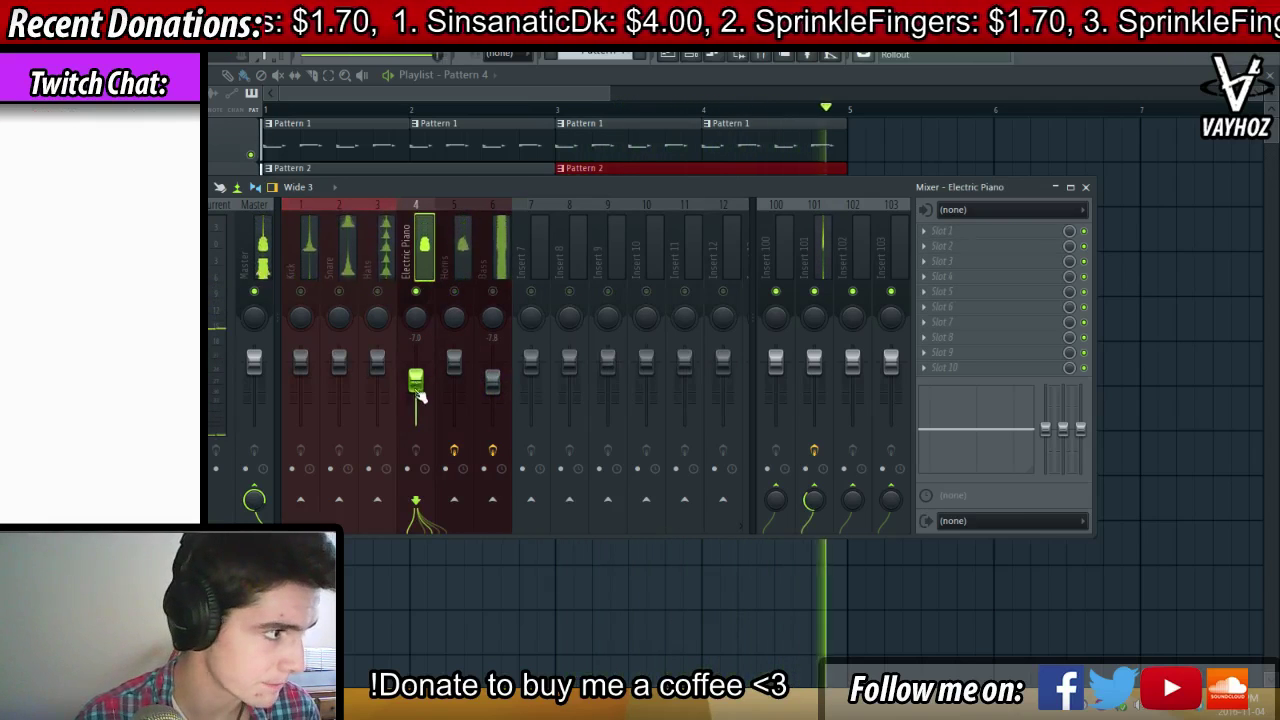
Set FX2 in the electric piano's Massive synth to Dim Exp
key(F6)
click(515, 376)
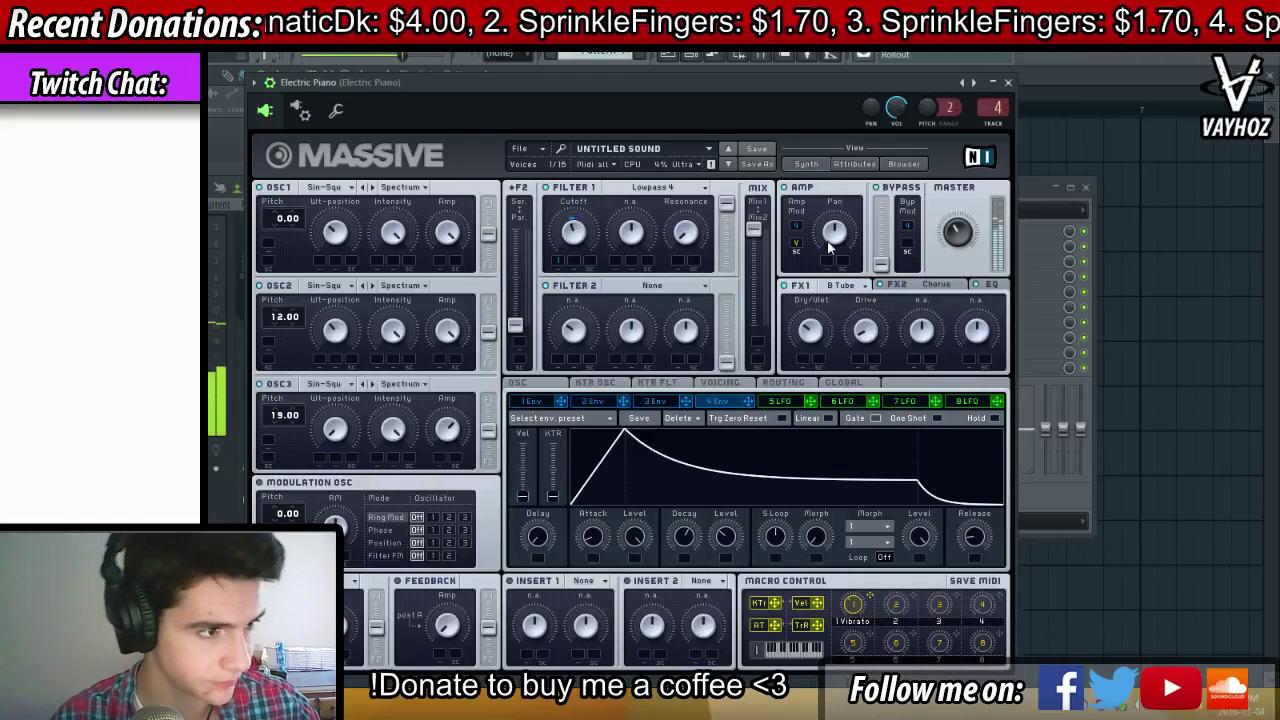
click(956, 285)
click(958, 420)
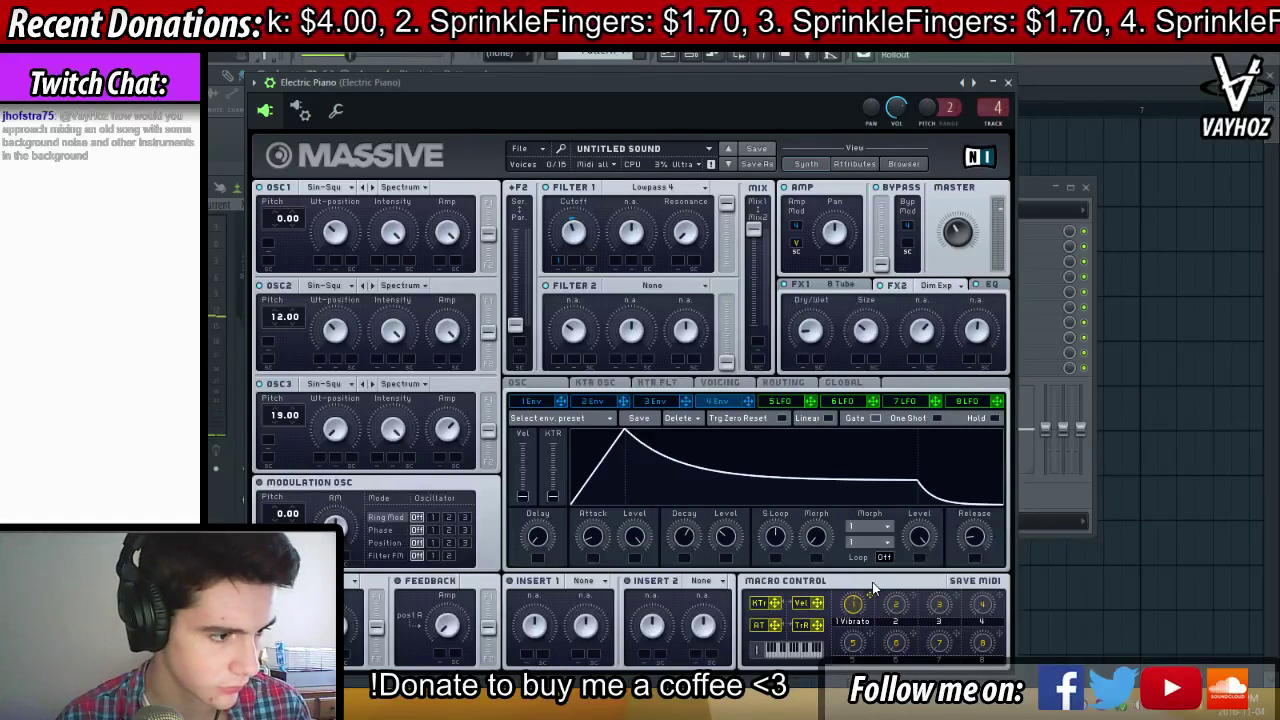
key(F6)
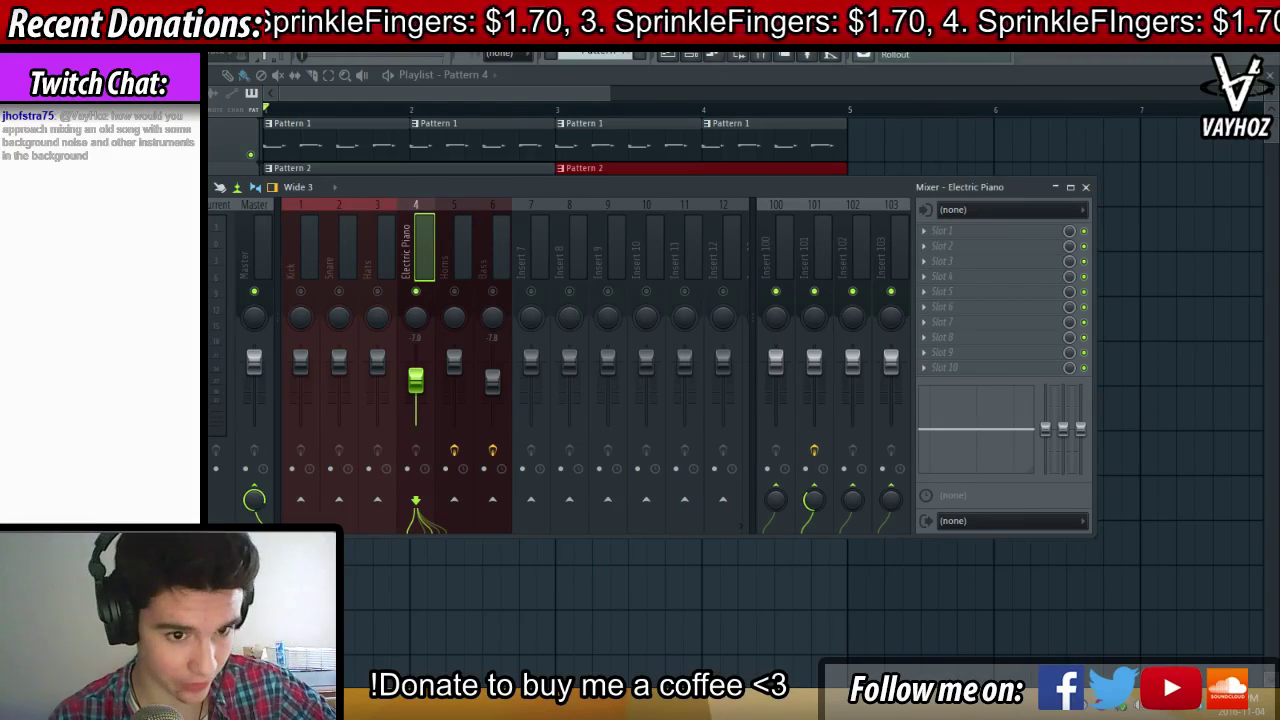
Unsolo the Electric Piano mixer track so all tracks are active, and select the Bass track
drag(509, 243, 236, 259)
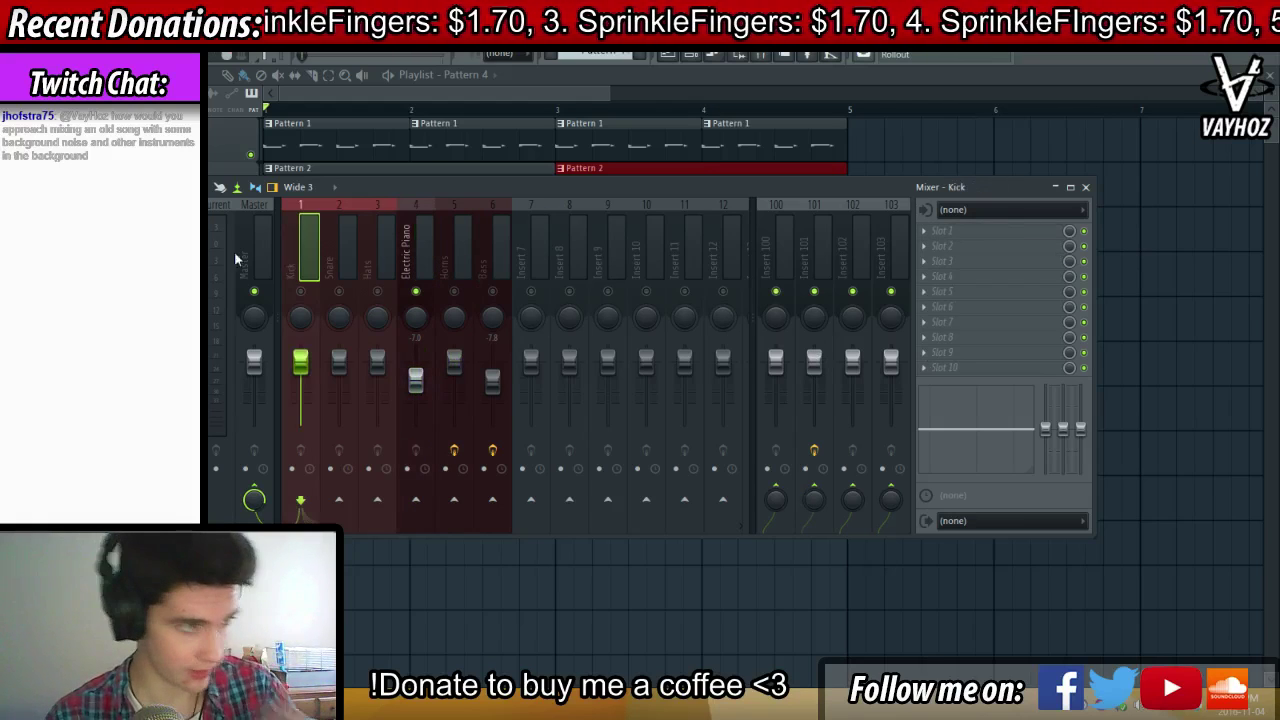
click(414, 262)
right_click(417, 294)
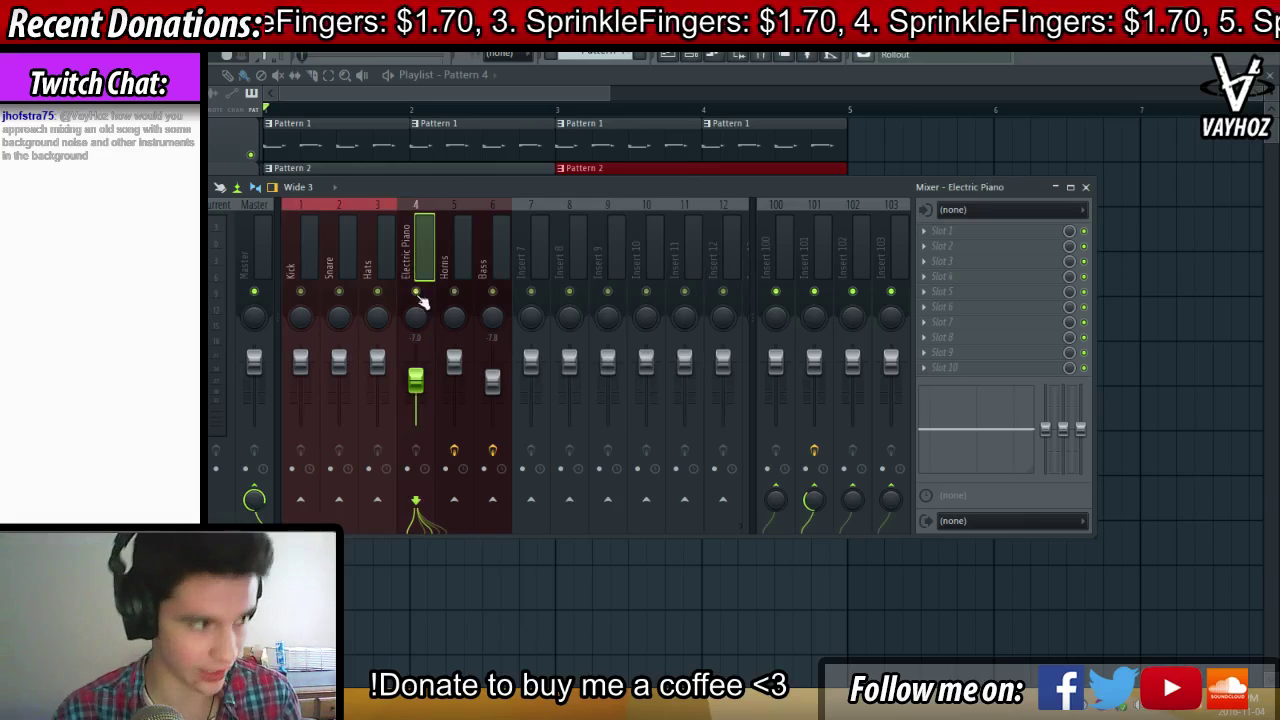
drag(426, 264, 212, 262)
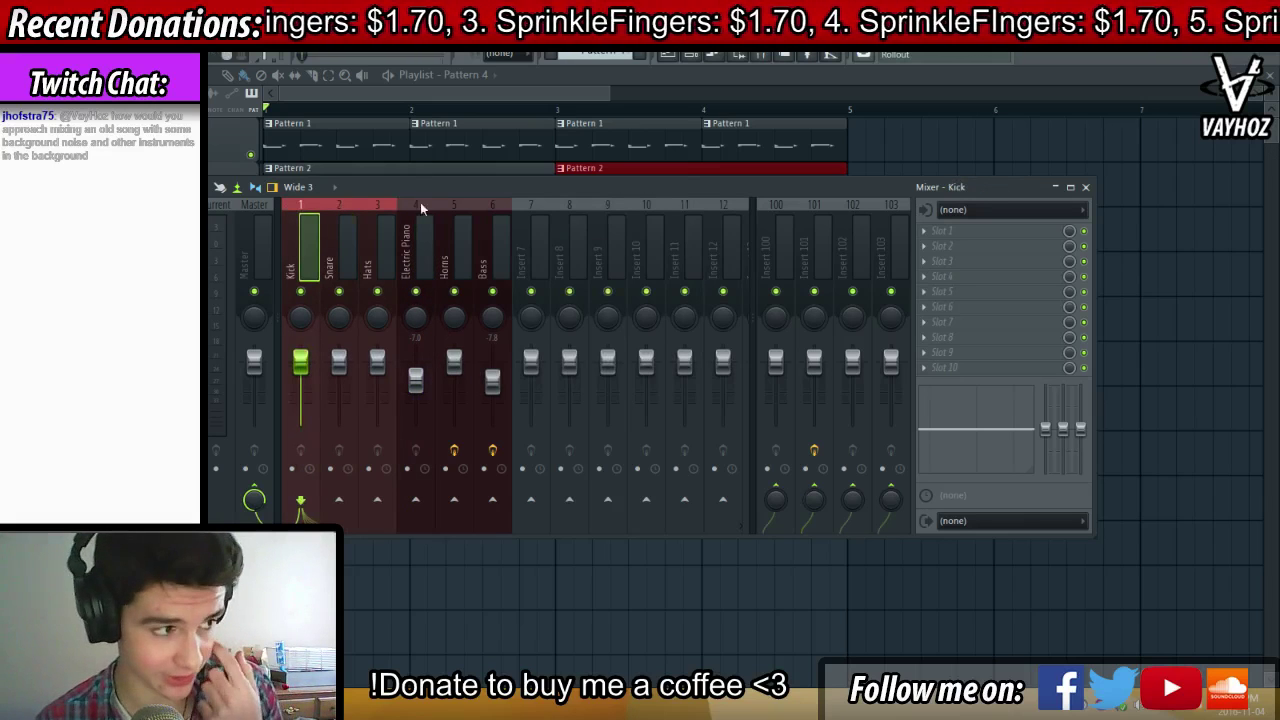
click(483, 248)
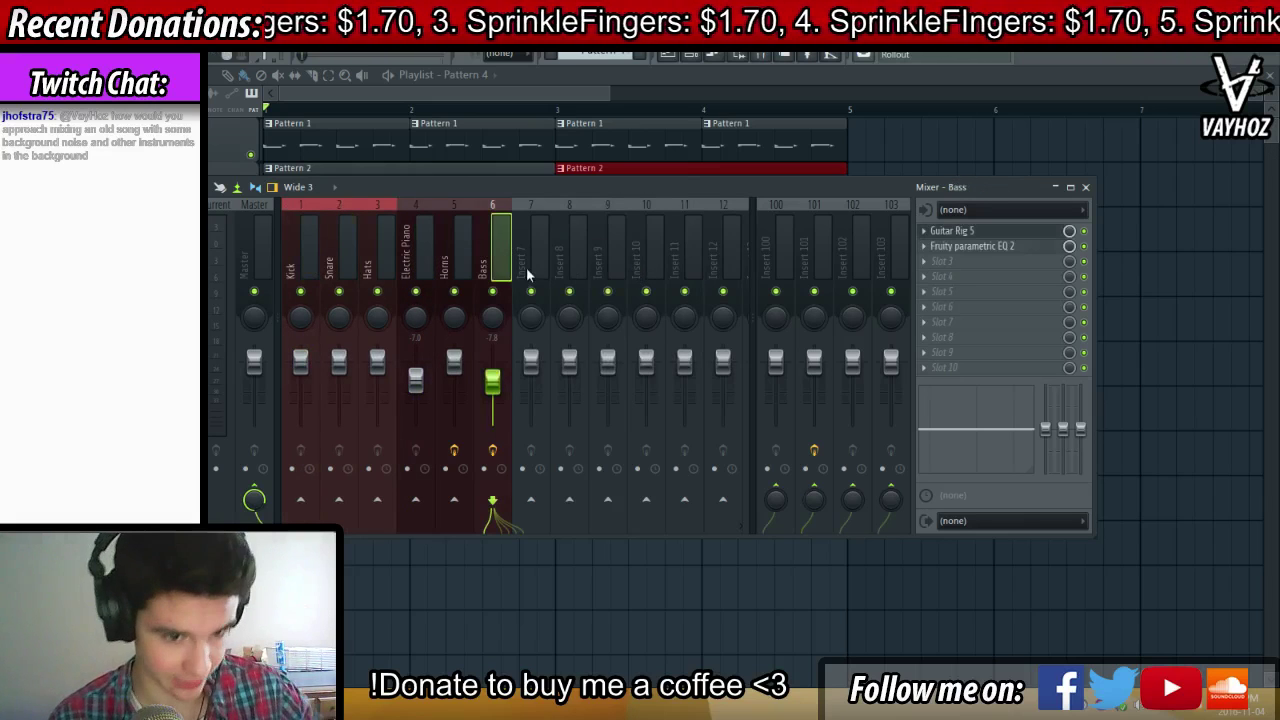
Lower the Horns track to -1.2 dB during playback and solo it, locking inserts 100 and 101 against soloing
key(space)
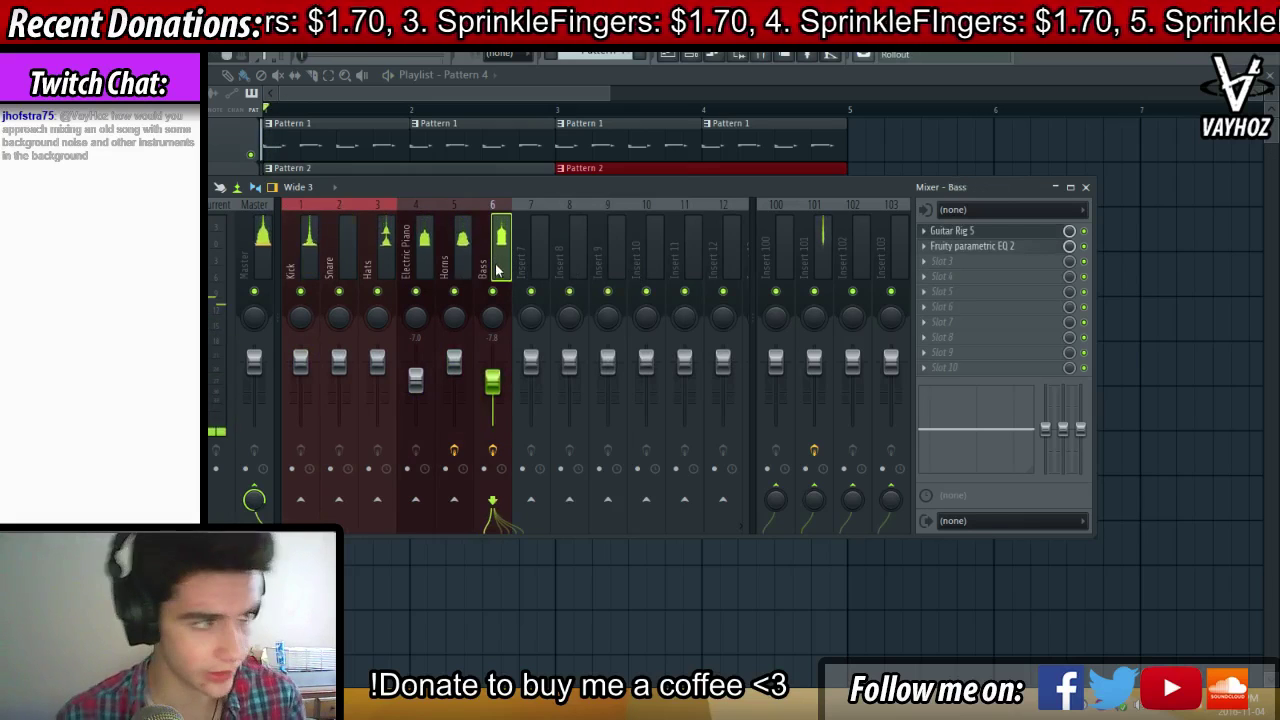
click(452, 280)
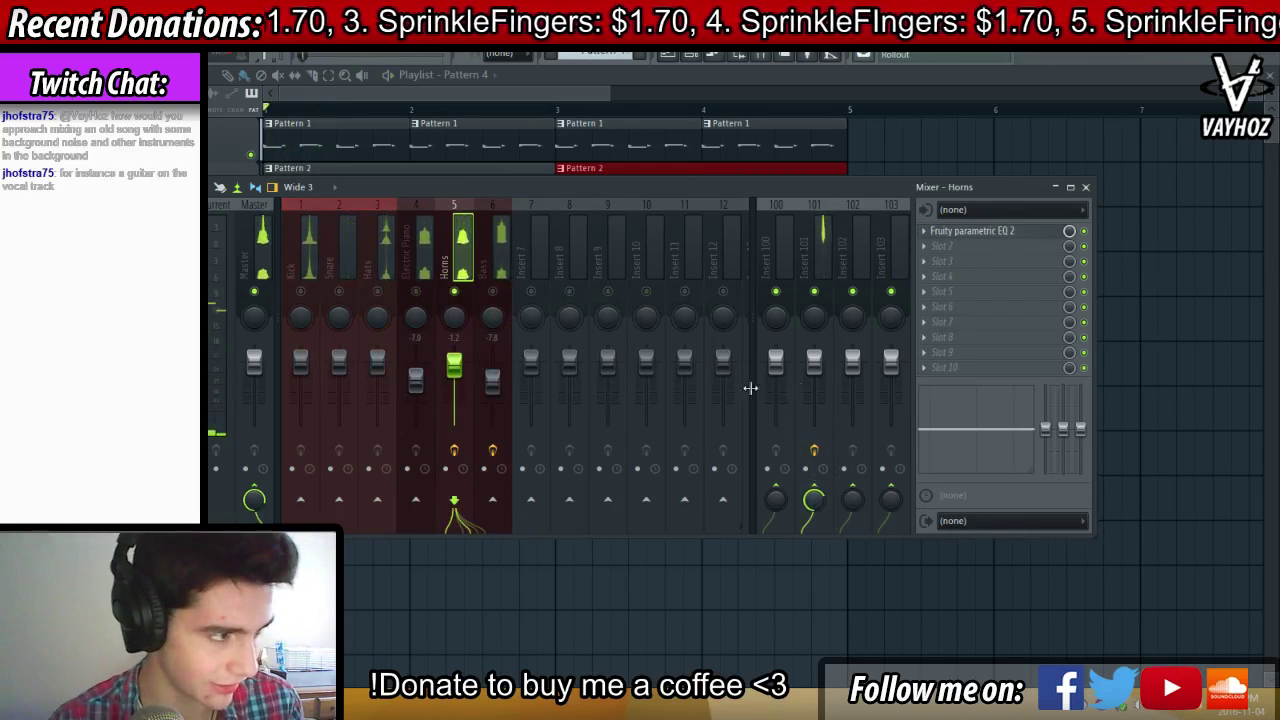
click(821, 293)
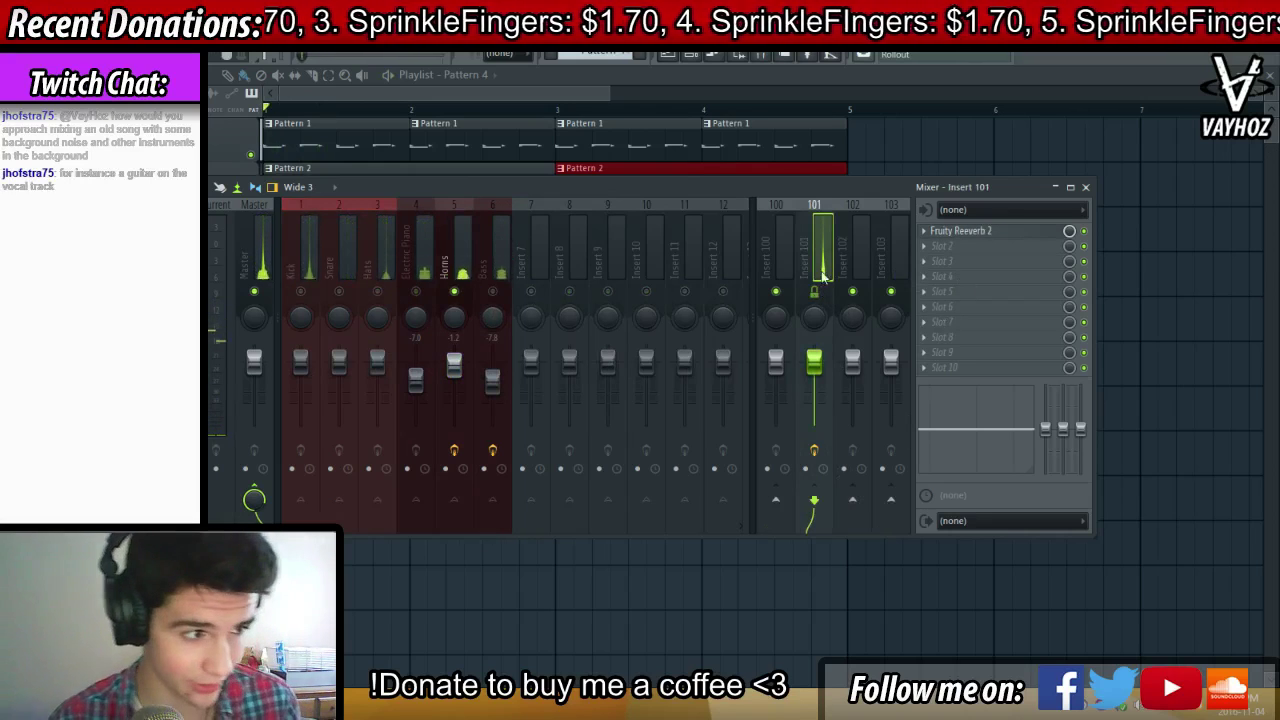
click(777, 285)
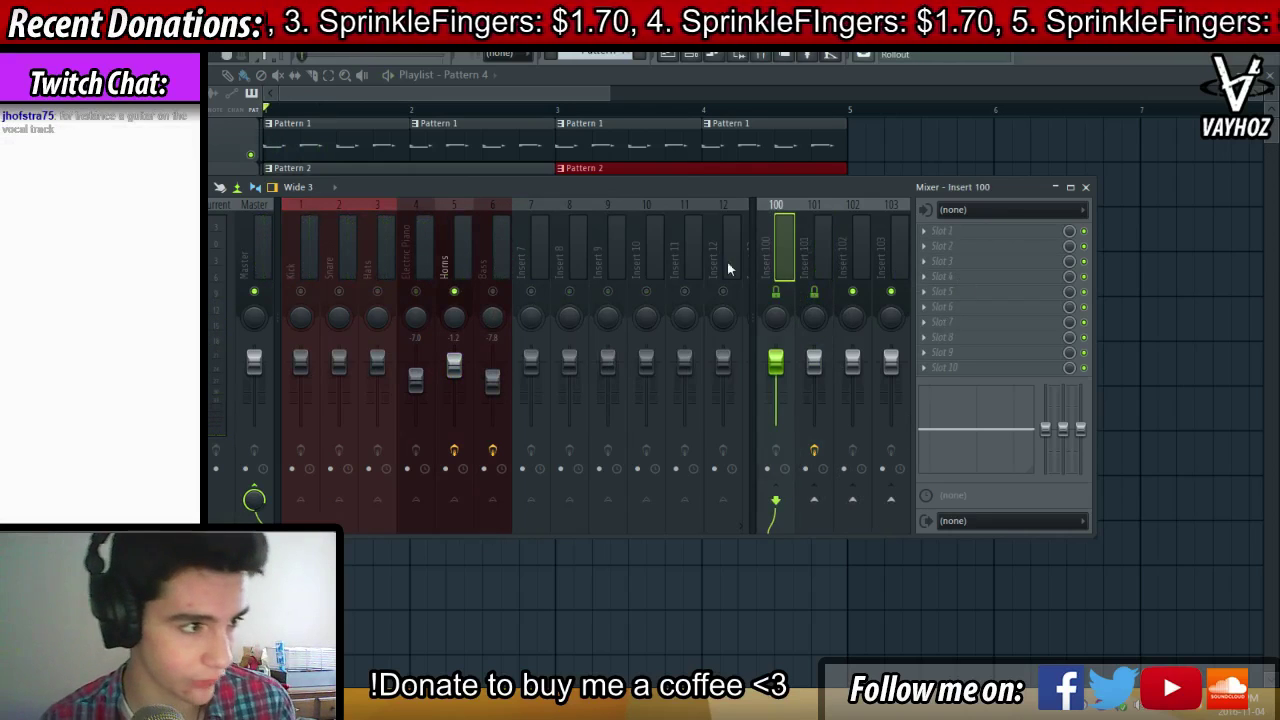
Rename mixer insert 100 as Sidechain, and unsolo the Horns track during playback
key(F2)
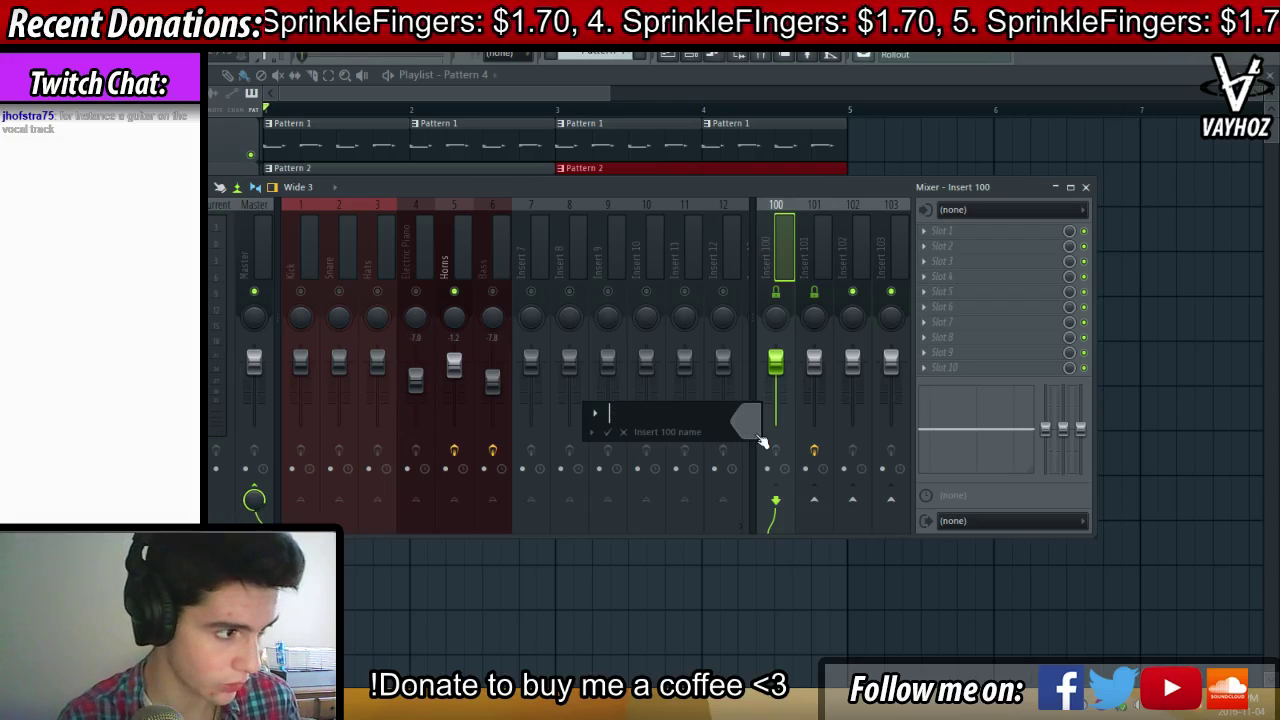
text(Sidechain)
key(Return)
key(space)
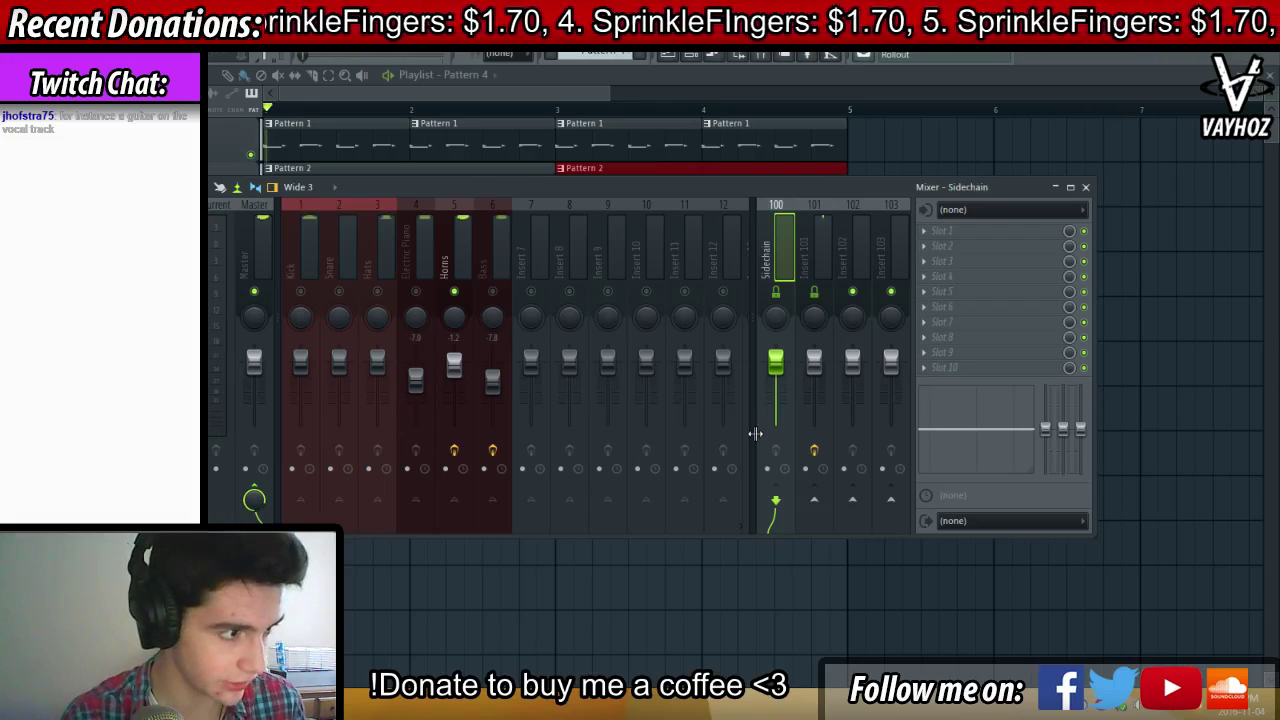
click(455, 285)
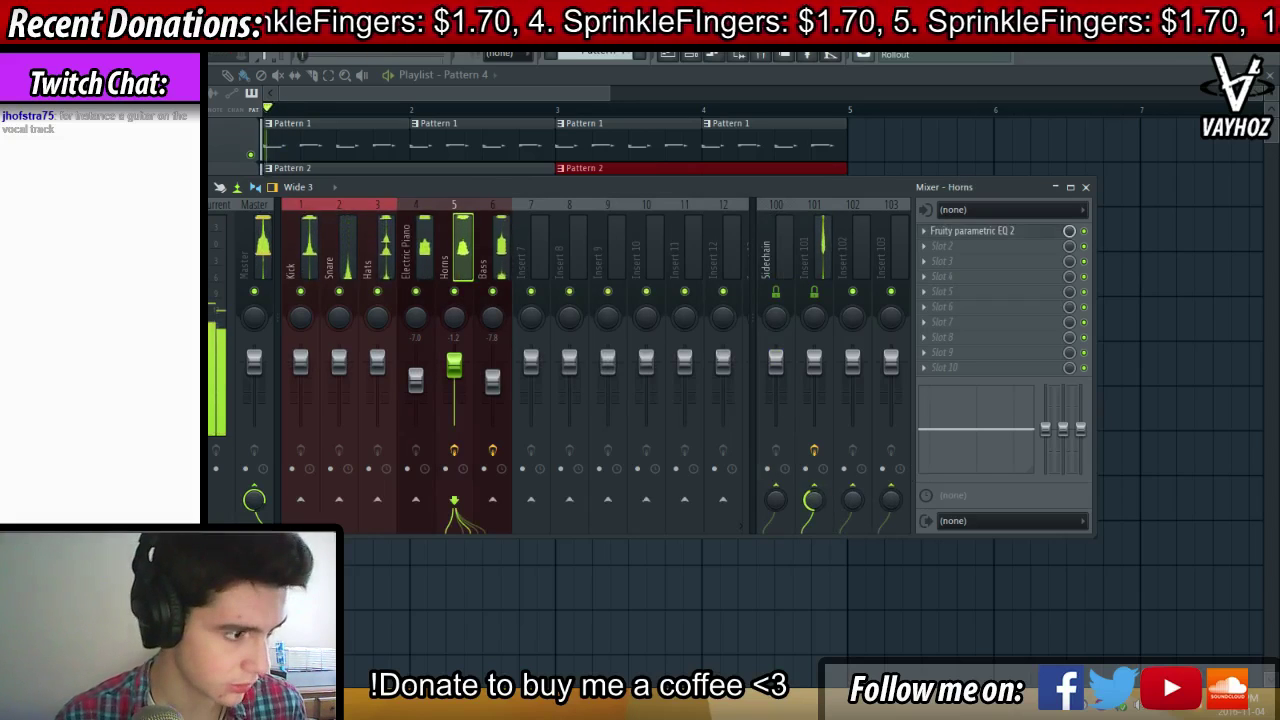
Lower the Electric Piano's send to reverb insert 101 and raise its mixer volume
click(425, 262)
drag(815, 502, 815, 510)
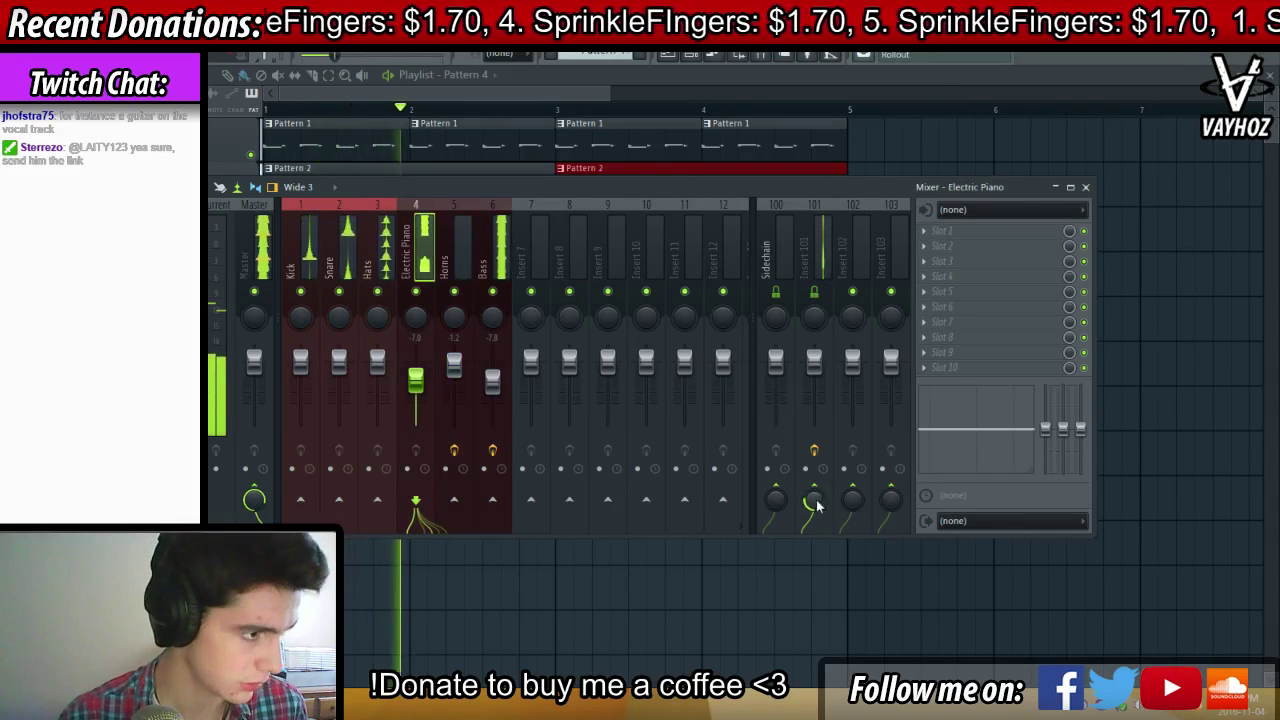
drag(416, 381, 416, 370)
key(F9)
key(space)
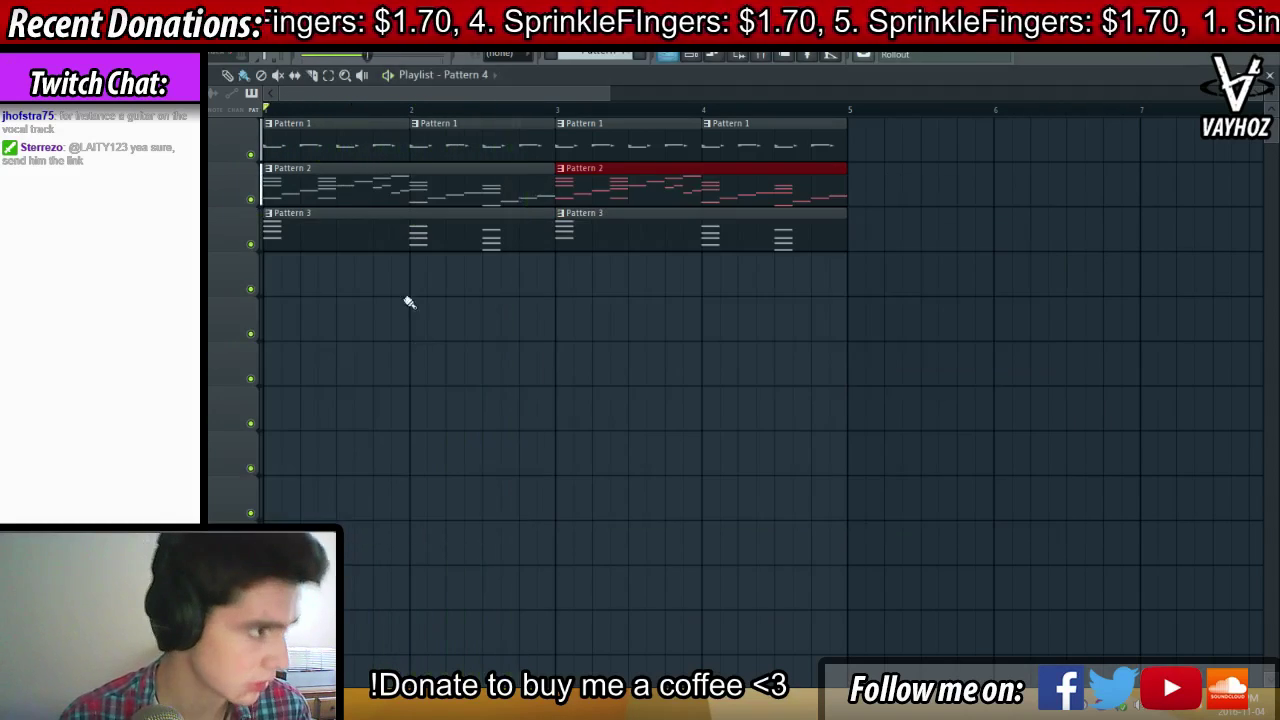
Open the Electric Piano notes of Pattern 2 in the piano roll and start playback
click(326, 181)
double_click(332, 179)
double_click(334, 171)
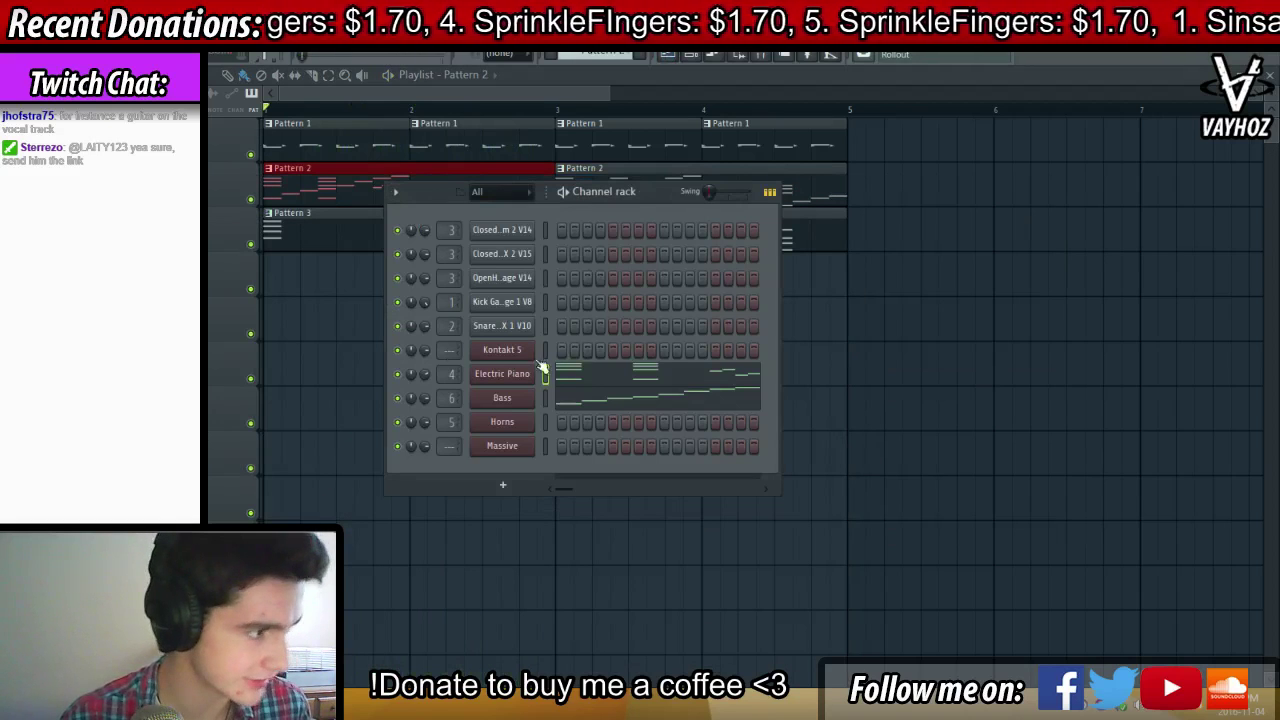
key(space)
click(577, 380)
key(space)
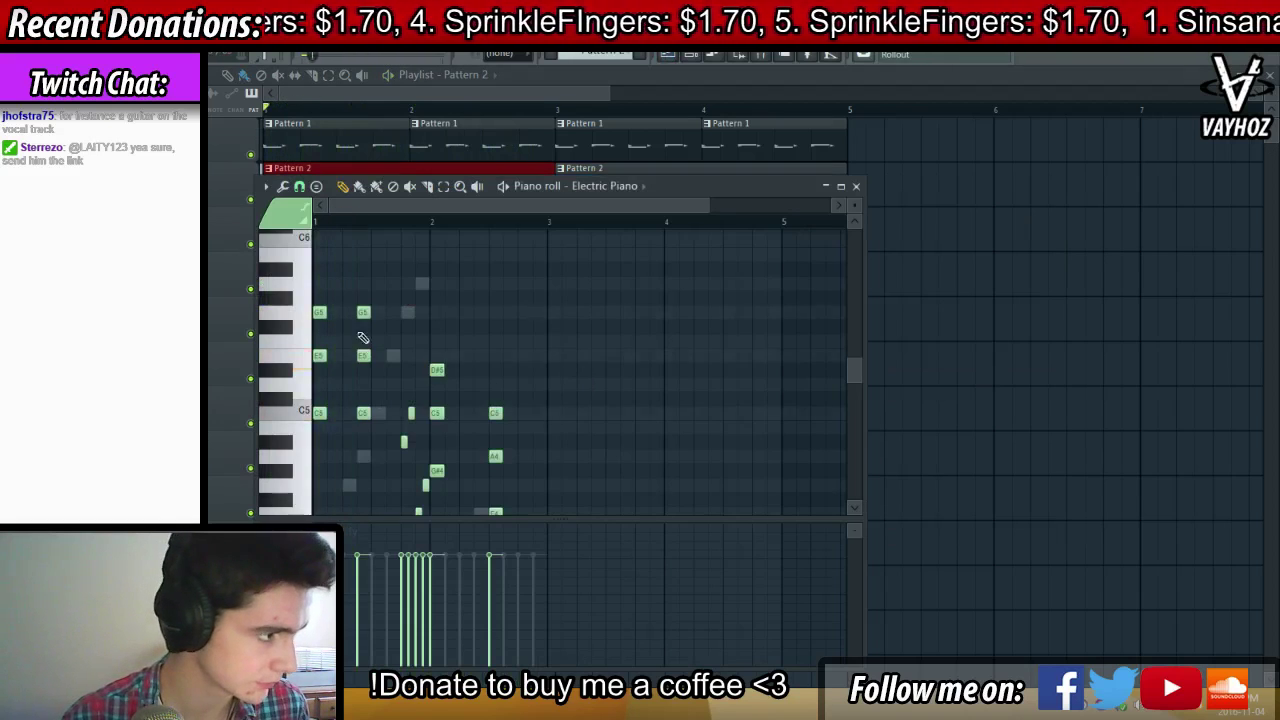
Repeat the opening C4, C5, E5, G5 chord back to back in bar 1 until six chords lead into the short melodic run
scroll(366, 338, down, 3)
scroll(369, 218, up, 1)
scroll(369, 216, up, 3)
drag(398, 206, 368, 206)
scroll(484, 365, up, 5)
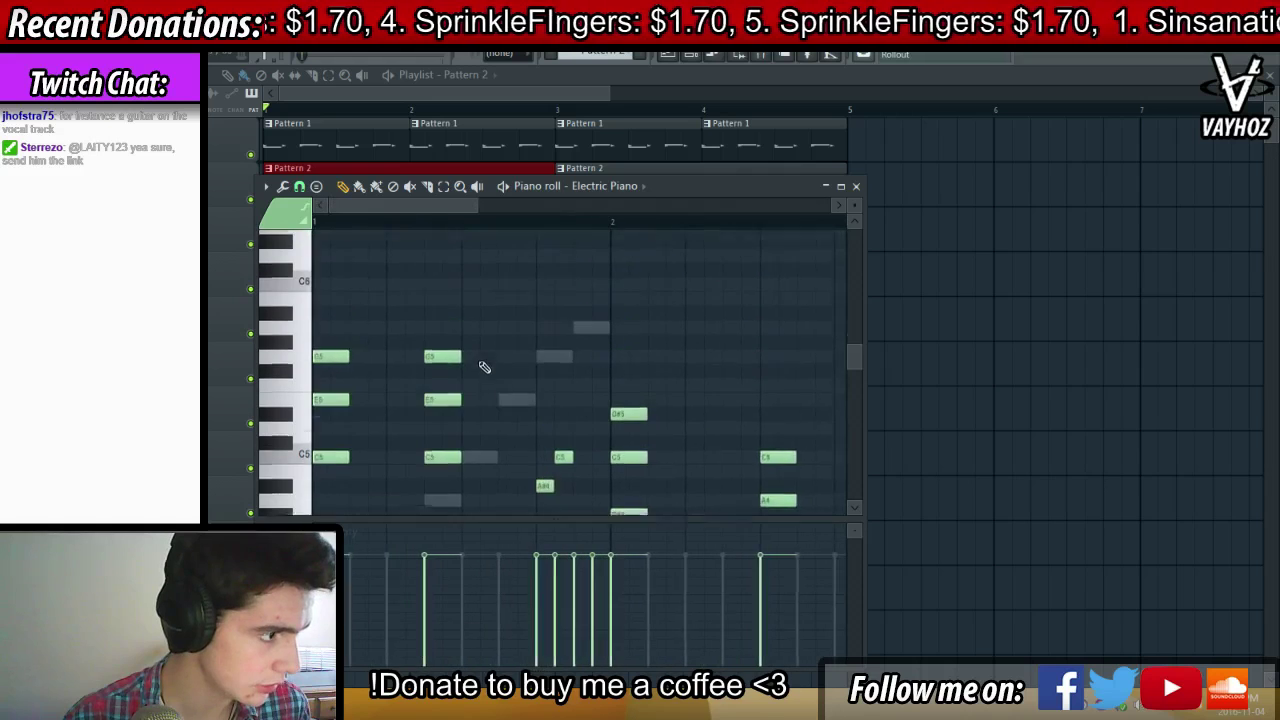
drag(451, 335, 433, 600)
scroll(443, 423, down, 1)
mouse_move(440, 421)
mouse_down()
mouse_move(367, 419)
mouse_move(439, 425)
mouse_up()
key(space)
key(ctrl+b)
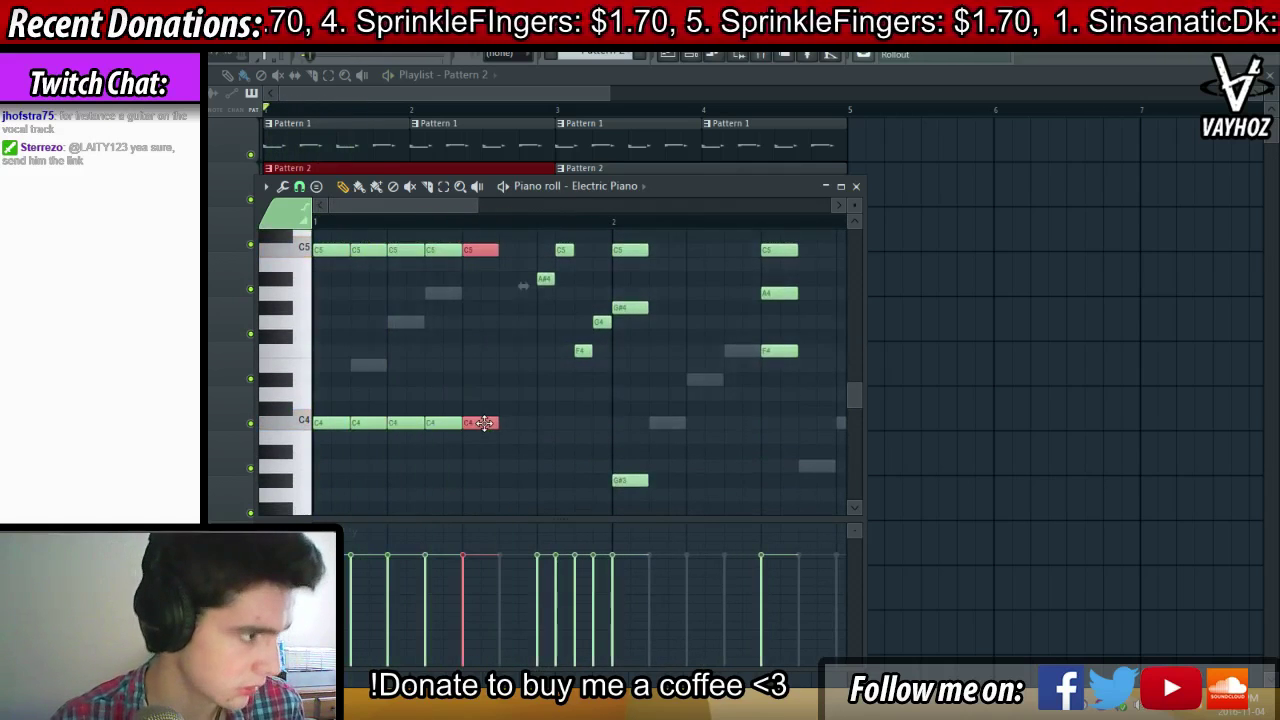
key(ctrl+b)
scroll(573, 447, up, 2)
key(ctrl+d)
Repeat the G#3, G#4, C5, D#5 chord at the start of bar 2 until four chords run back to back
scroll(600, 350, up, 2)
scroll(640, 280, down, 3)
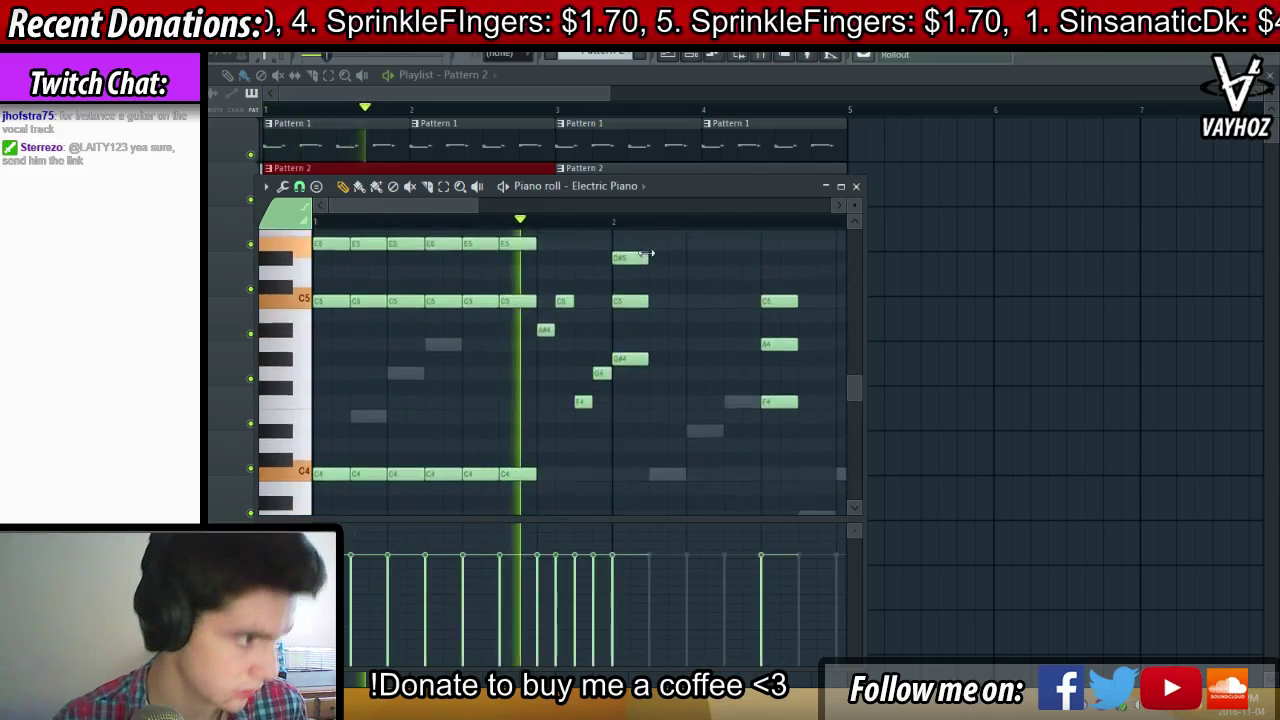
drag(648, 240, 640, 600)
key(ctrl+b)
key(ctrl+b)
key(ctrl+b)
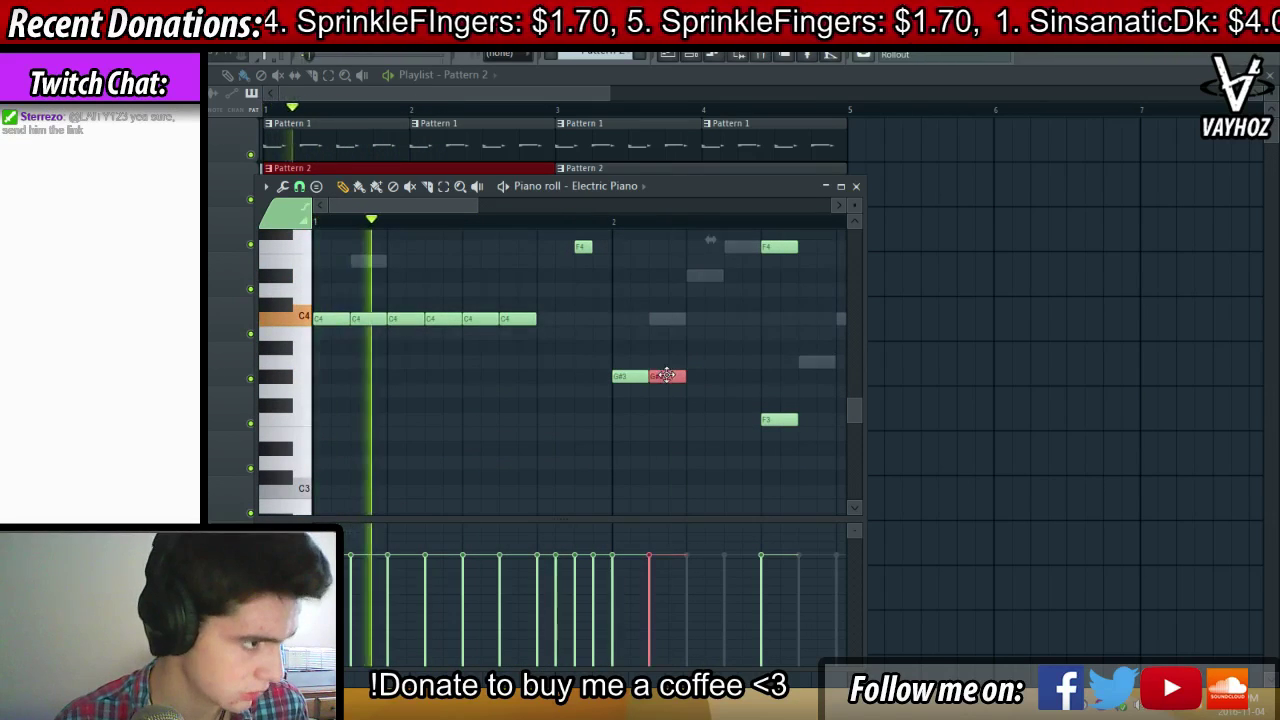
key(ctrl+d)
scroll(723, 348, up, 3)
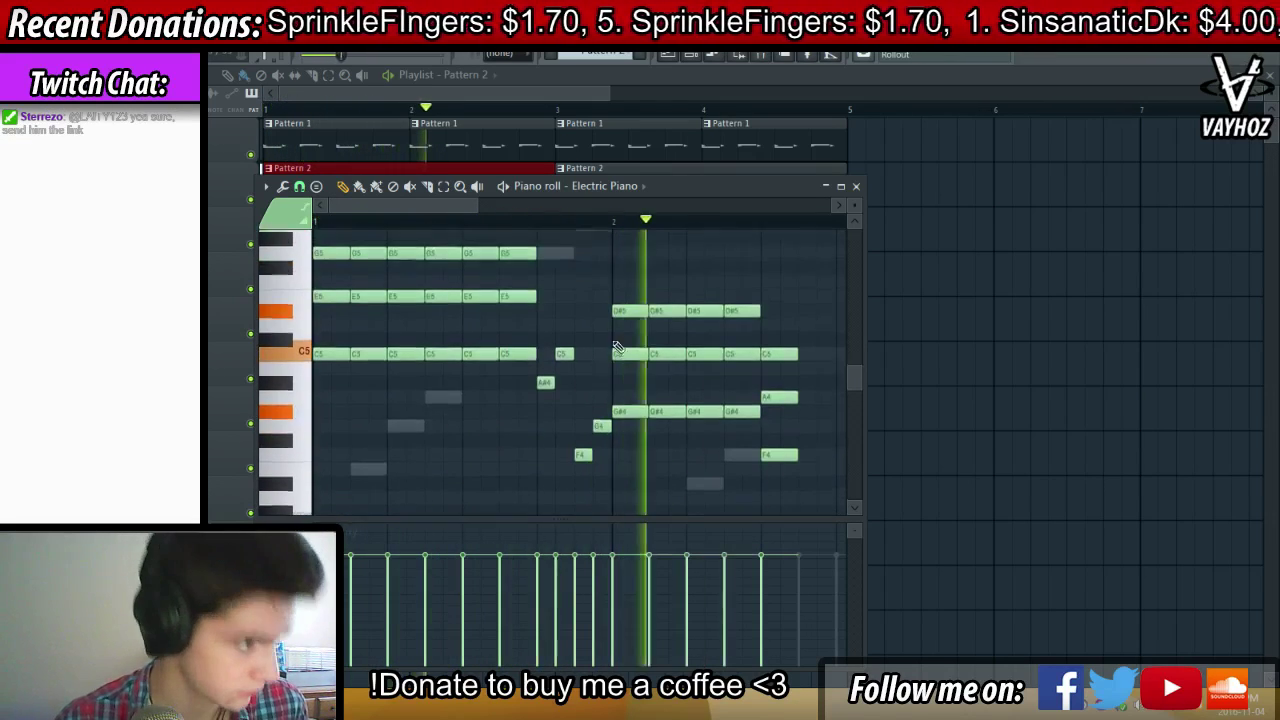
Try lowering the four C5 notes of the bar 2 chords to B4, and undo the change
drag(614, 346, 748, 382)
click(629, 226)
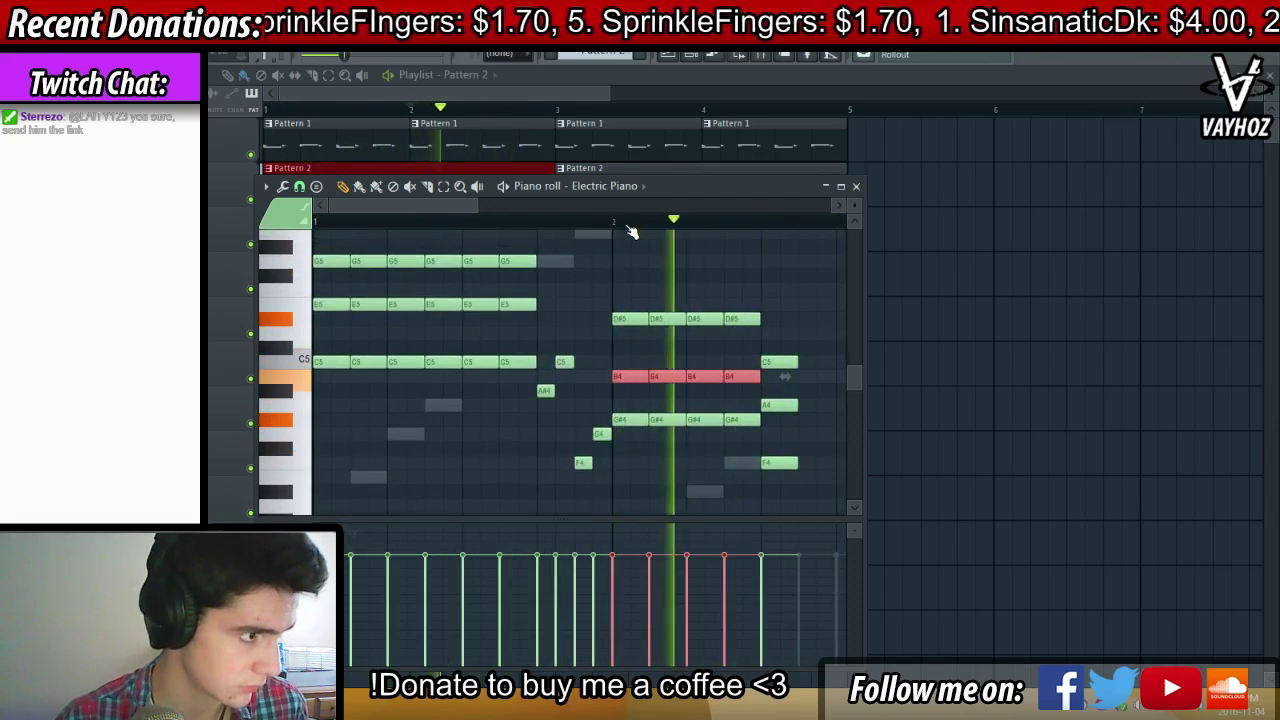
key(ctrl+z)
In the Electric Piano's Massive synth, lower envelope 1's sustain level and shorten its decay and attack
key(F7)
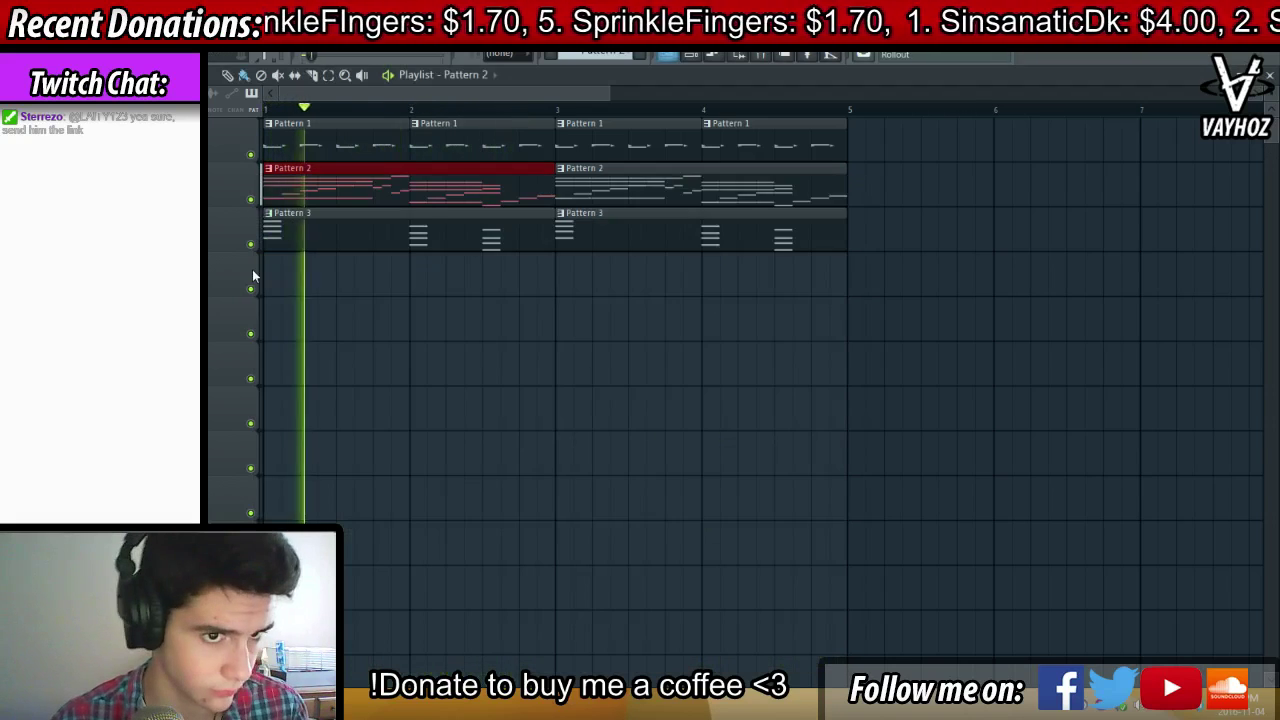
key(F9)
key(F6)
click(502, 376)
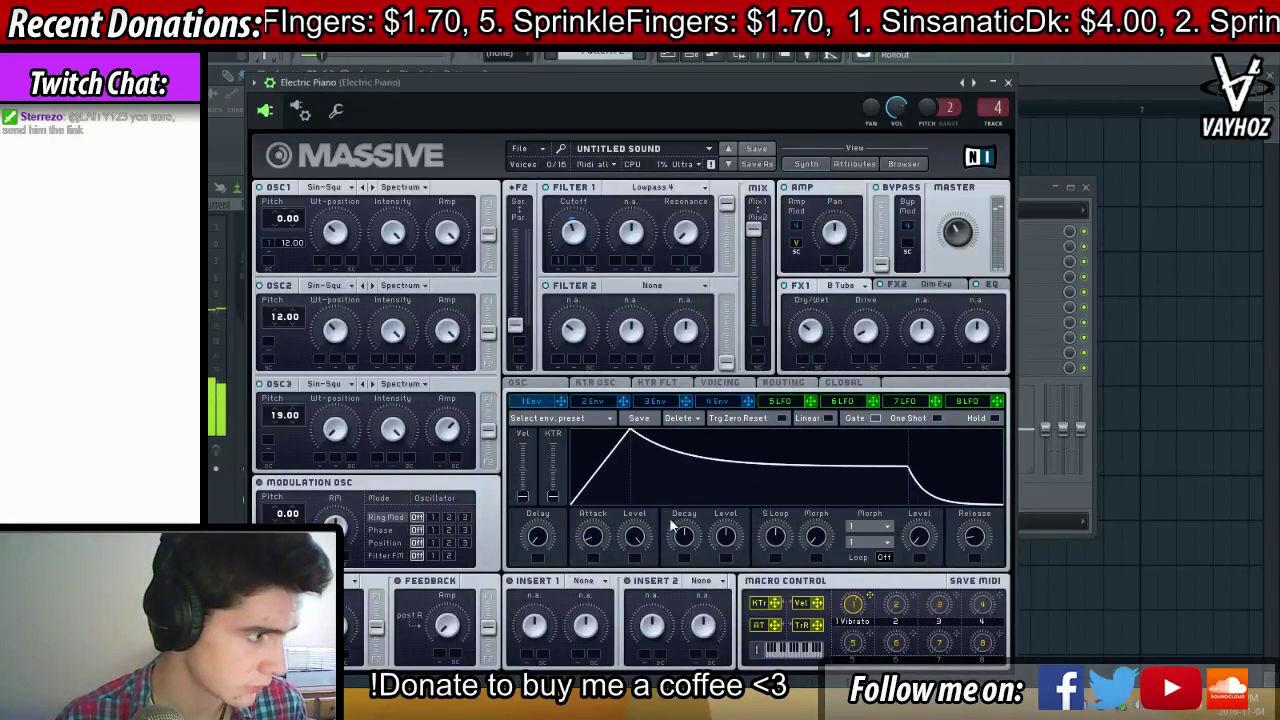
mouse_move(676, 528)
mouse_down()
mouse_move(675, 540)
mouse_move(677, 524)
mouse_up()
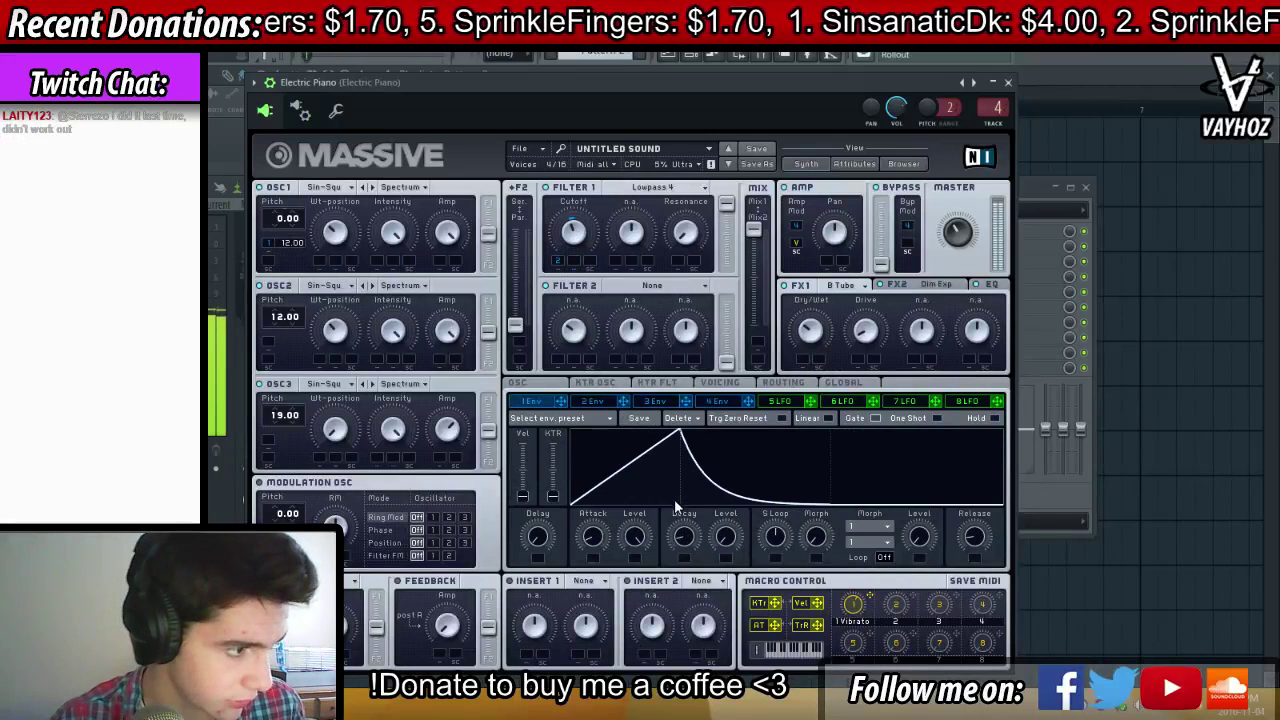
drag(593, 537, 585, 563)
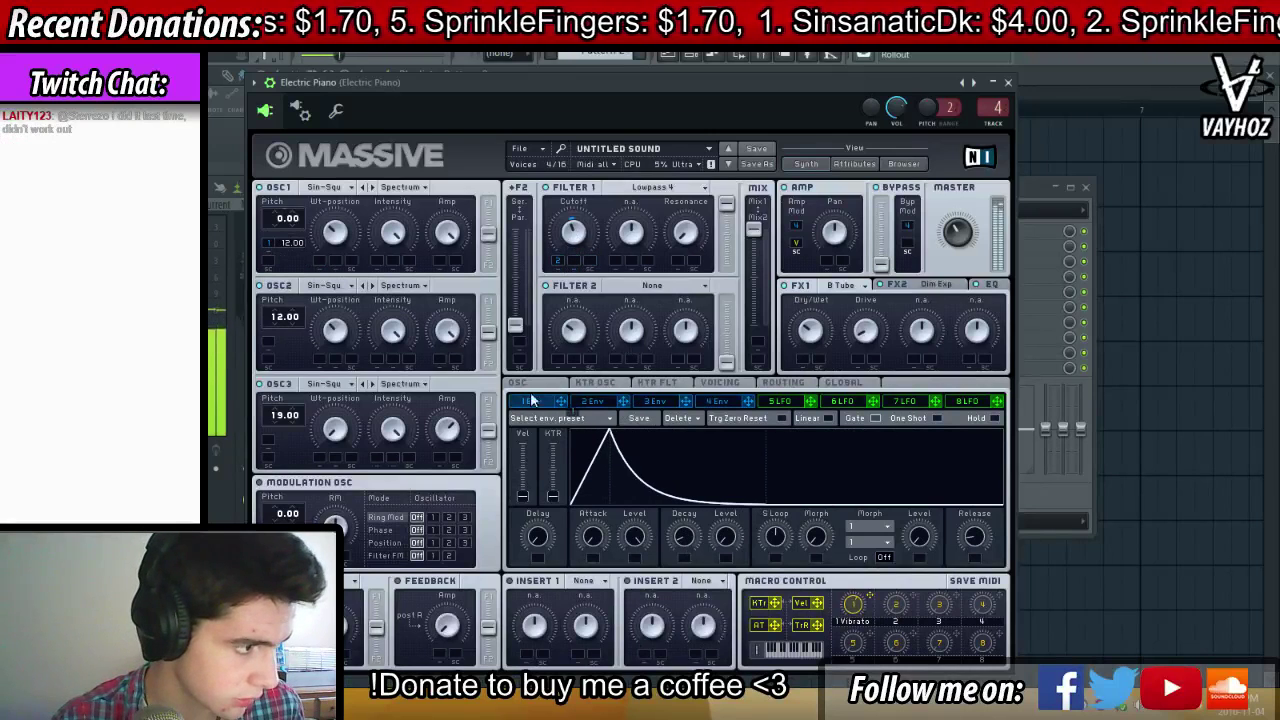
Assign envelope 1 to the pitch of OSC2 and OSC3 with an amount of 12.00, and show the synth's EQ settings
drag(533, 400, 268, 340)
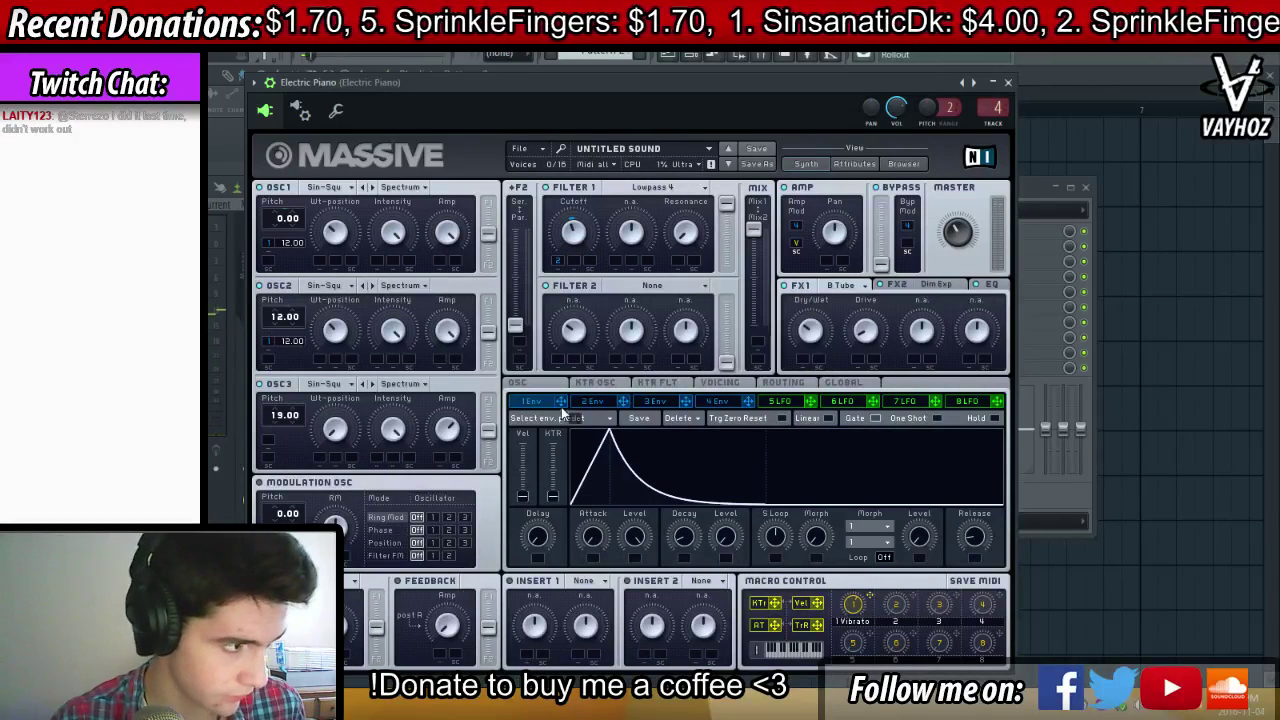
drag(561, 407, 283, 447)
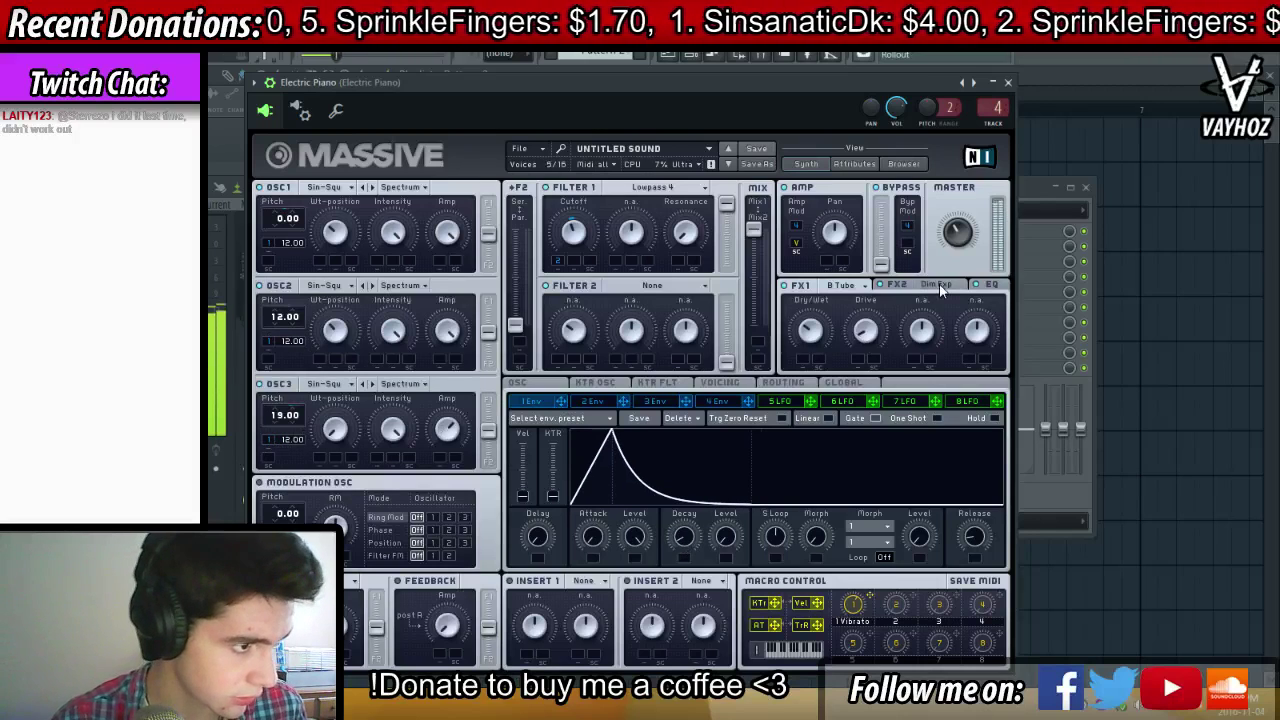
click(890, 285)
click(995, 286)
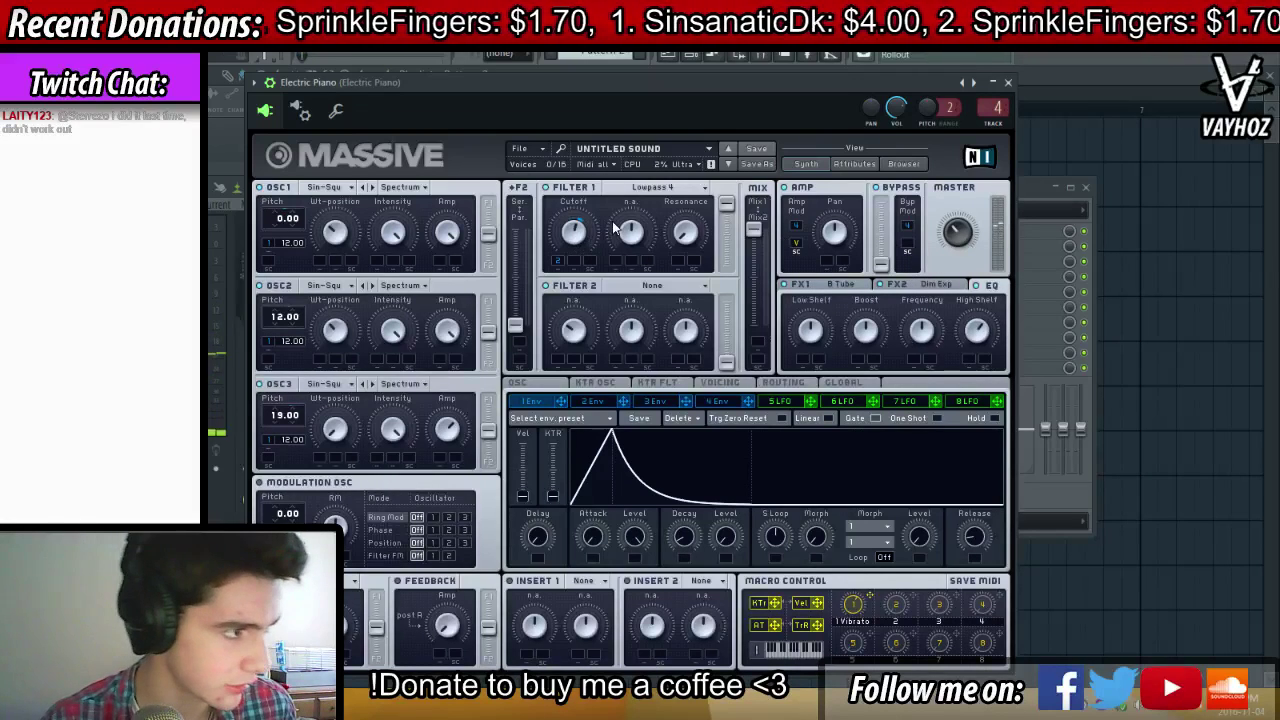
Fine-tune the Filter 1 cutoff of the Electric Piano's Lowpass 4 filter and bring up the mixer
click(660, 187)
click(575, 238)
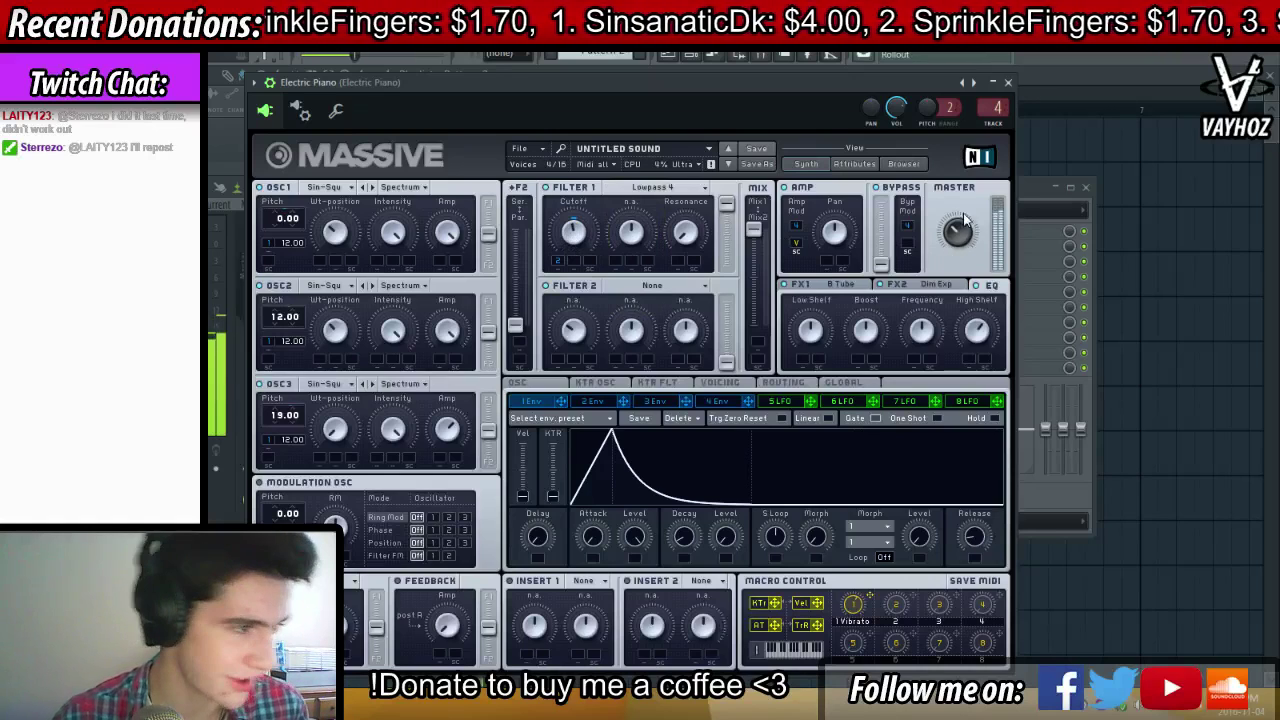
key(F5)
key(F9)
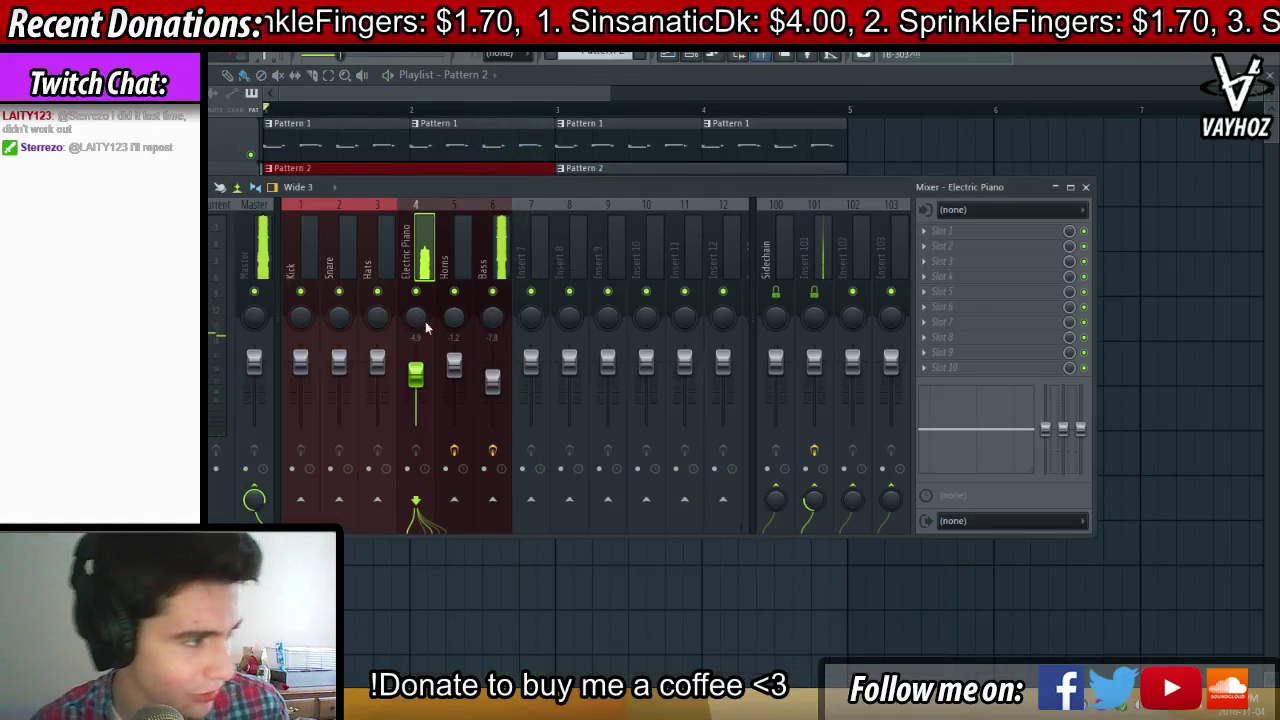
Open the Electric Piano notes of Pattern 2 and move the selected notes toward the end of the first bar
double_click(492, 169)
scroll(500, 300, down, 2)
drag(478, 254, 506, 572)
drag(474, 400, 585, 401)
key(F9)
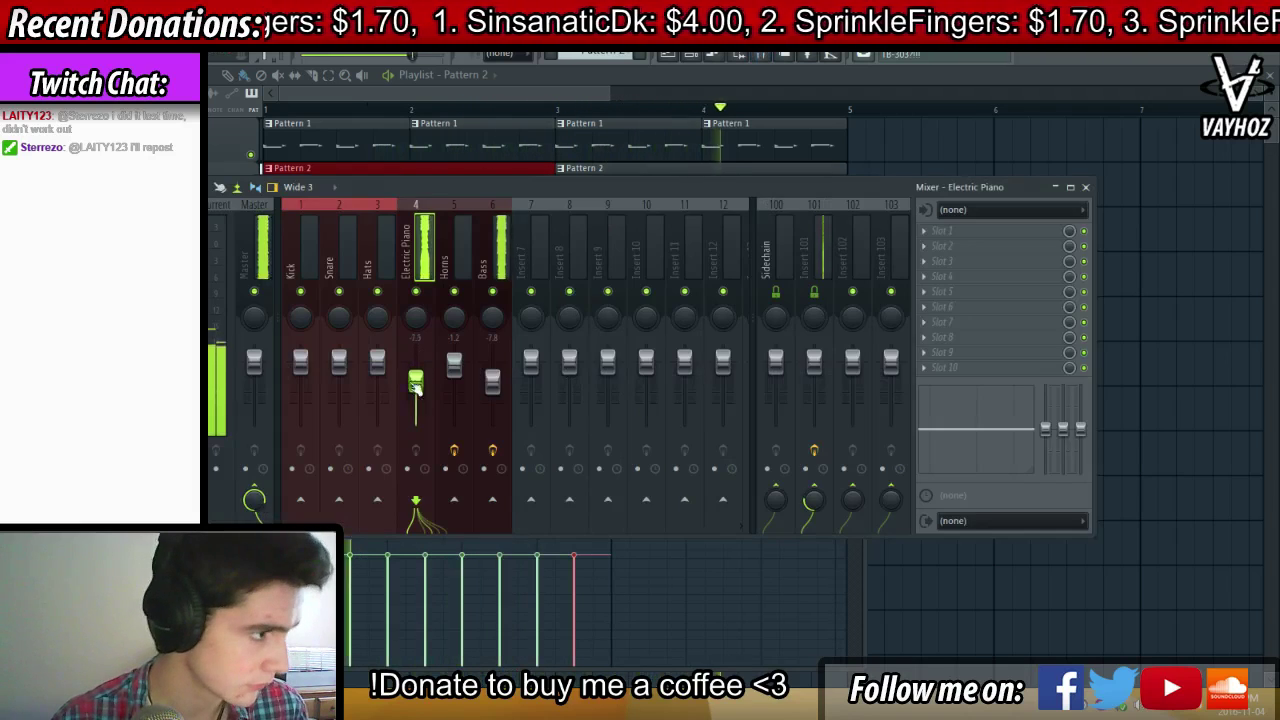
Re-enable all channels and lower the Electric Piano fader to -8.4 dB and the Bass fader to -8.8 dB during playback
key(F5)
key(F6)
click(397, 375)
key(F6)
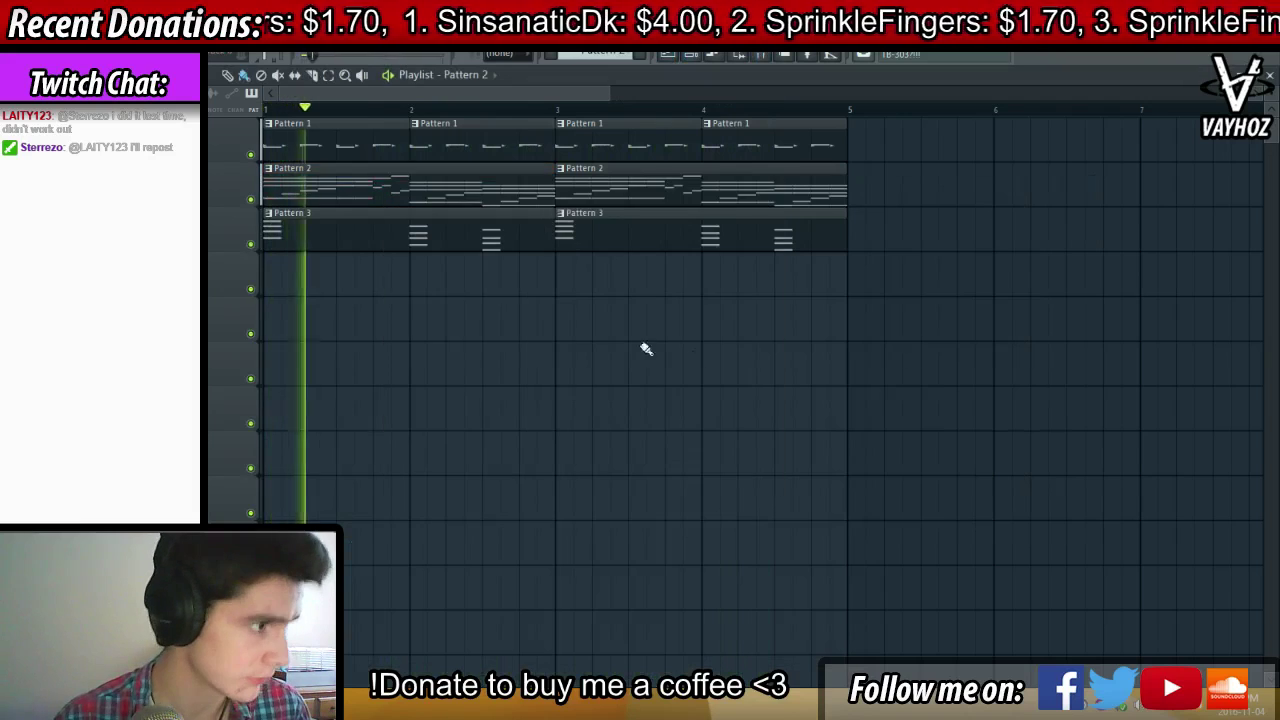
key(F9)
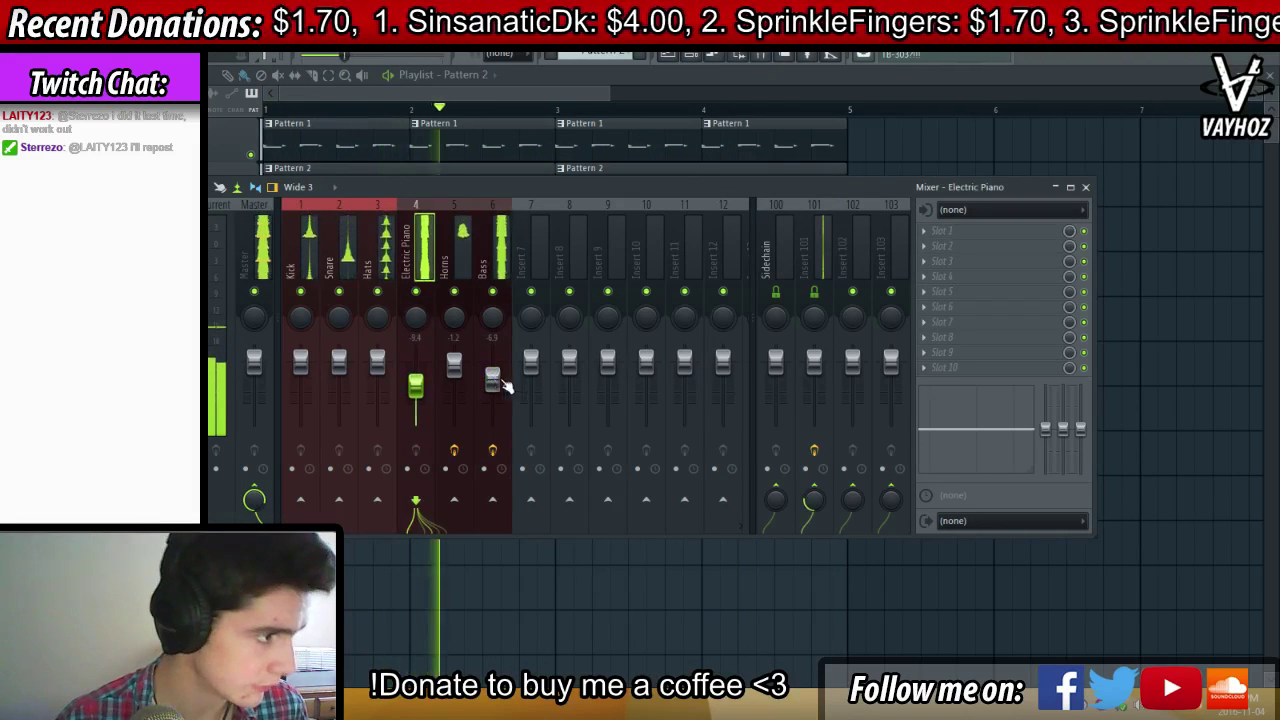
key(F9)
Open the unnamed Massive channel's synth in Pattern 4 and load a Reverb as its FX2 effect
key(F6)
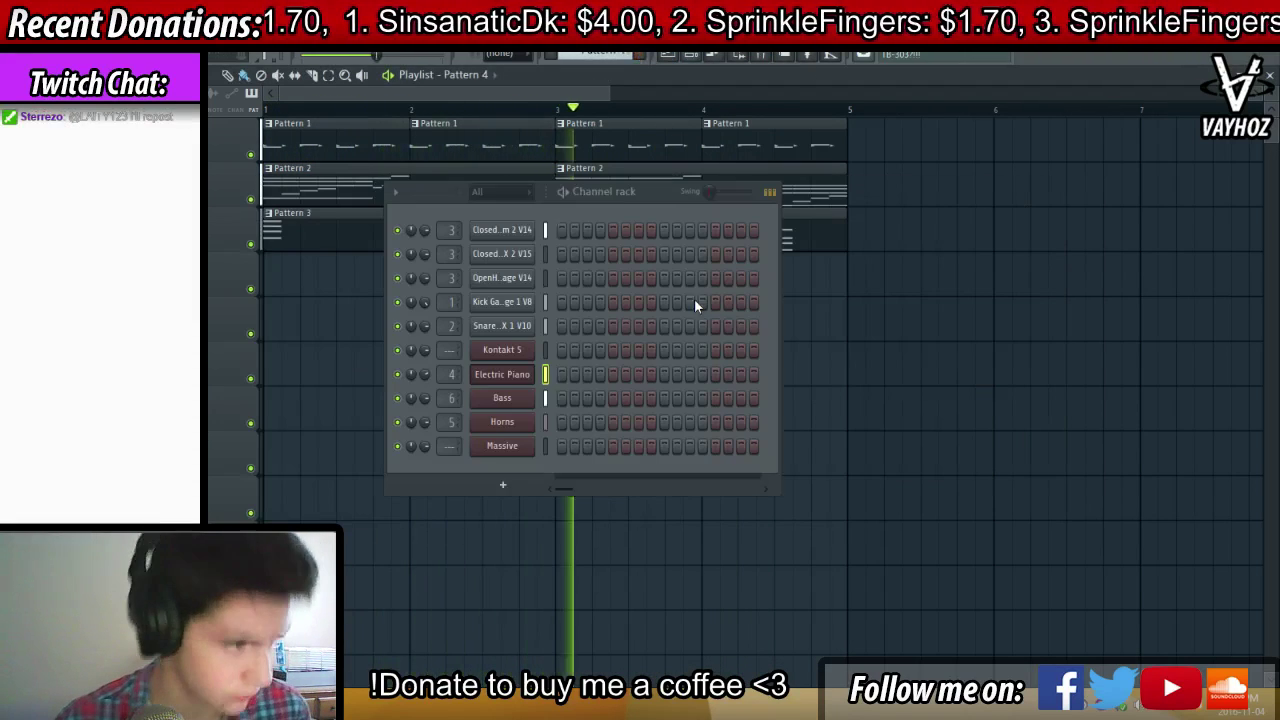
click(546, 446)
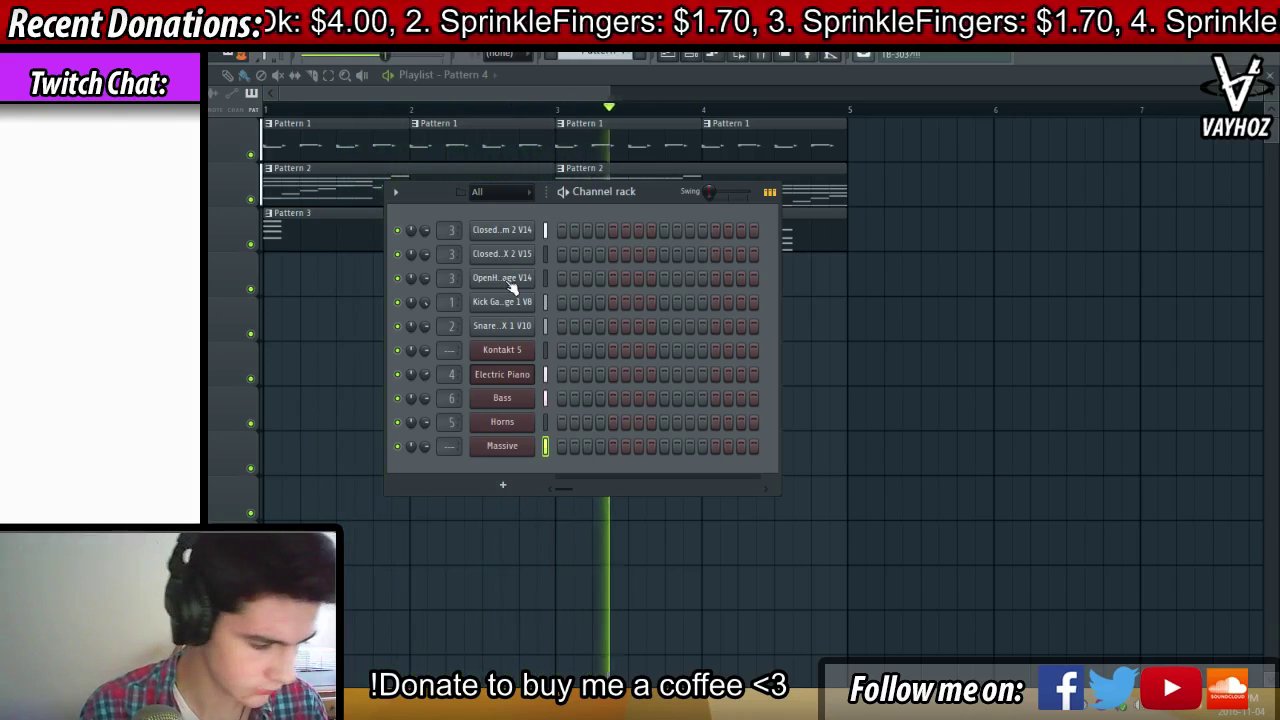
click(518, 445)
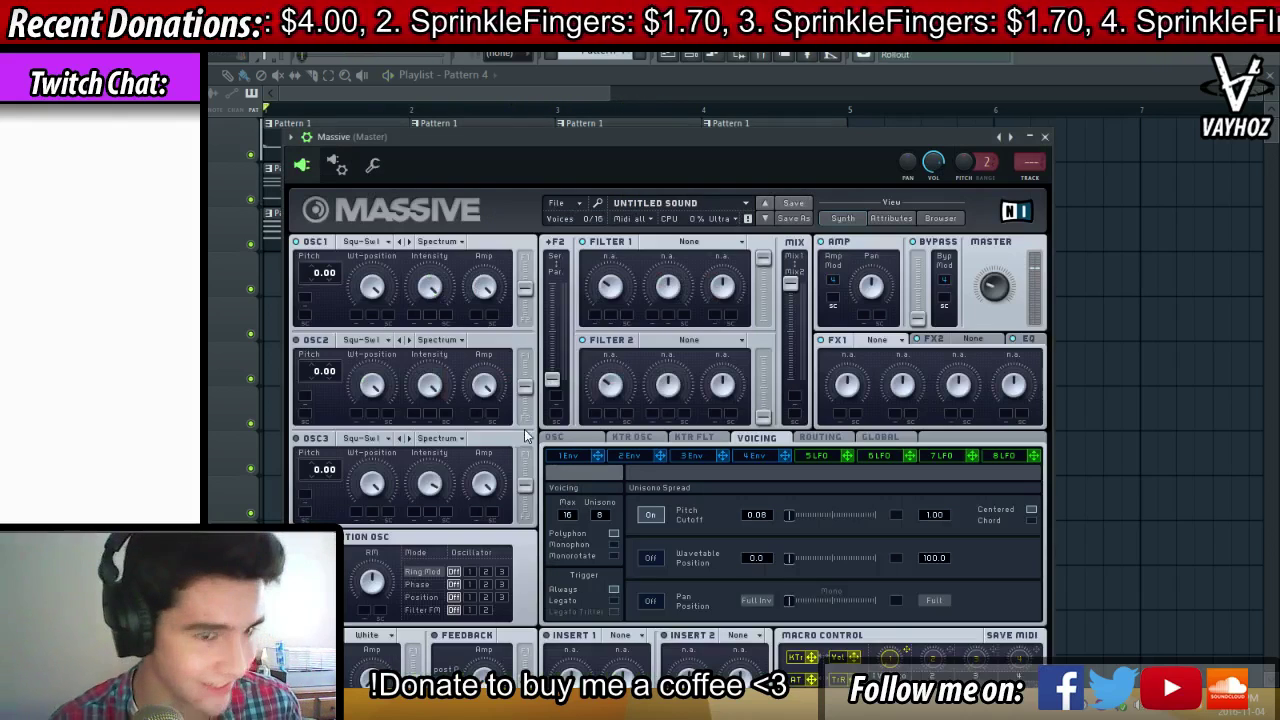
click(980, 339)
click(985, 445)
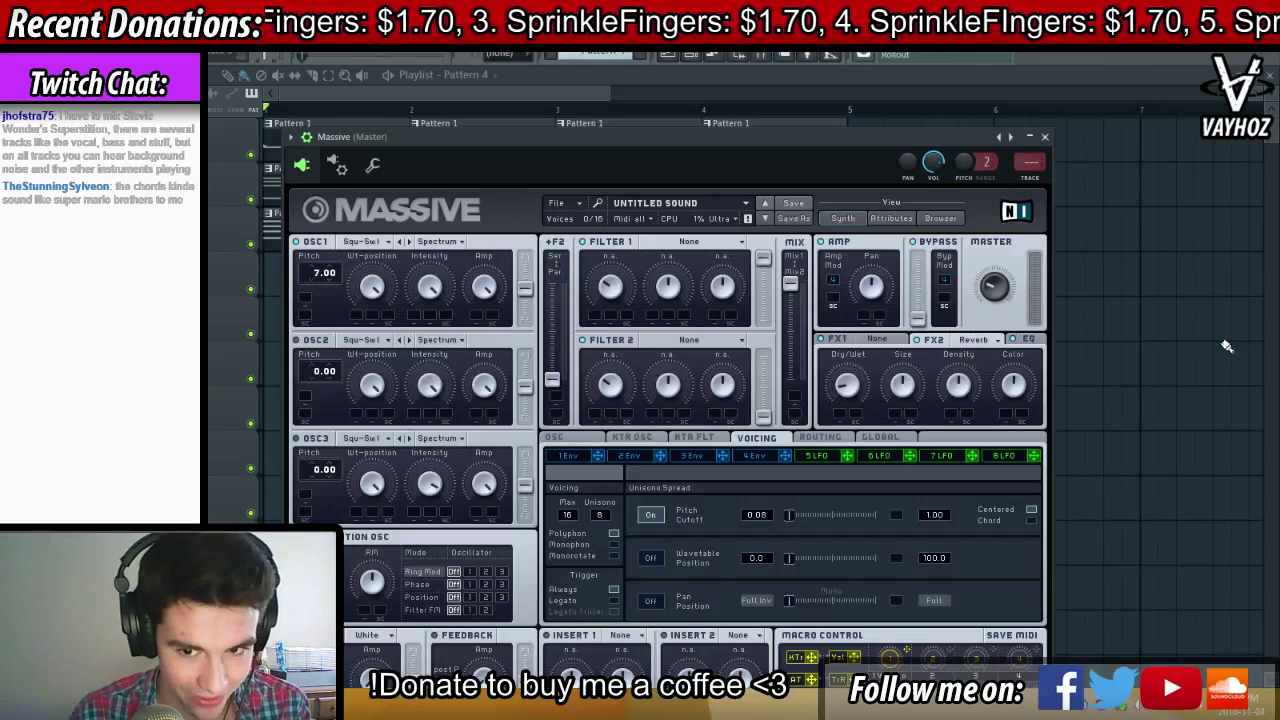
Set the OSC2 pitch to 11.98 and rename the Massive channel as Lead
drag(845, 160, 853, 150)
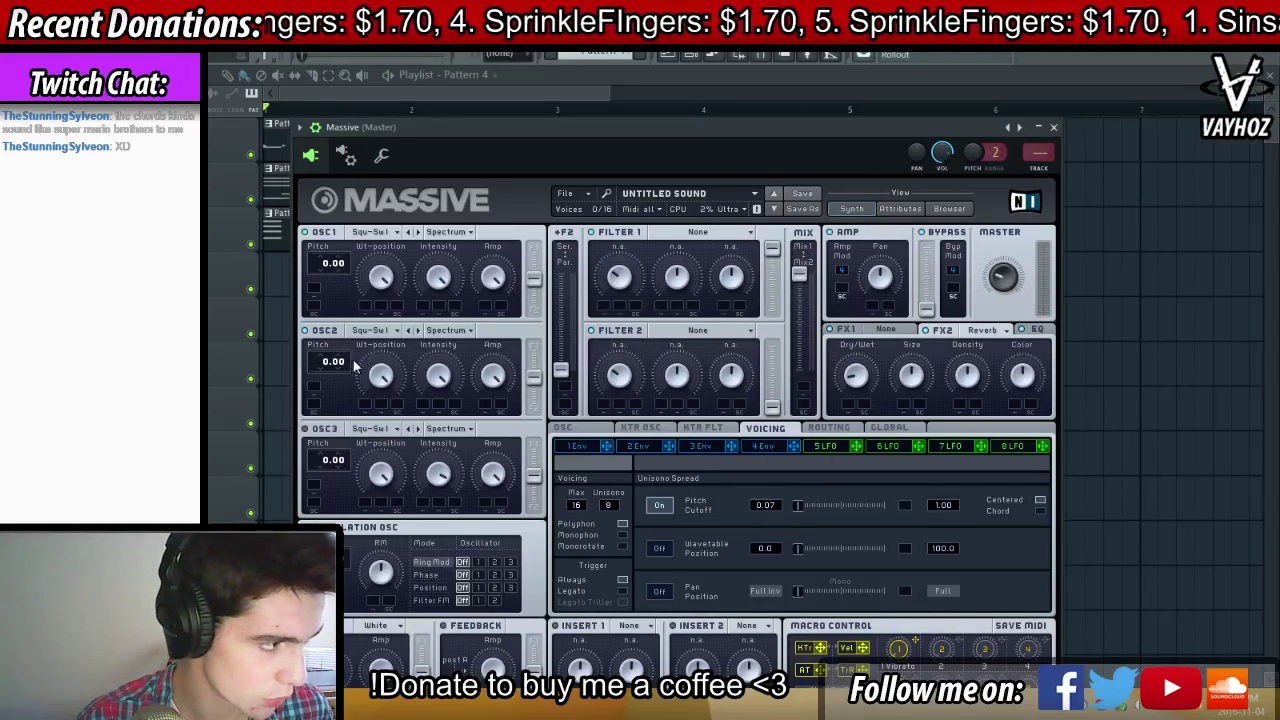
click(320, 358)
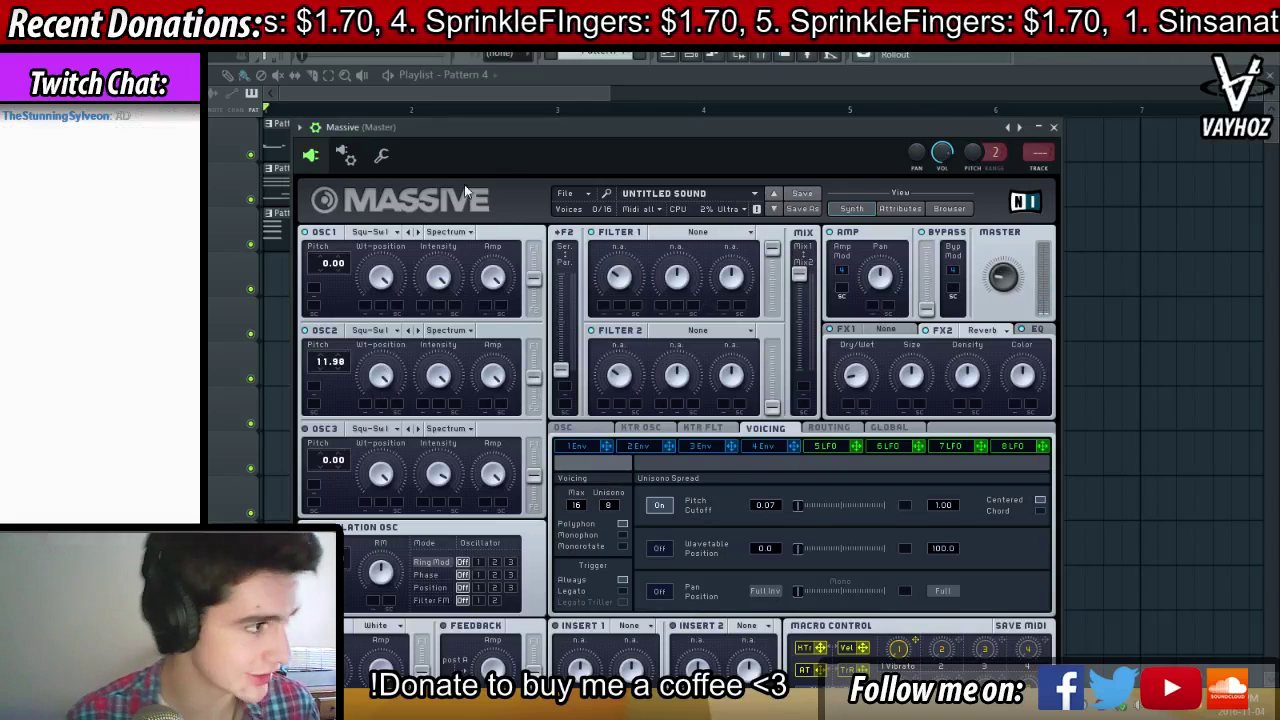
key(F2)
text(Lead)
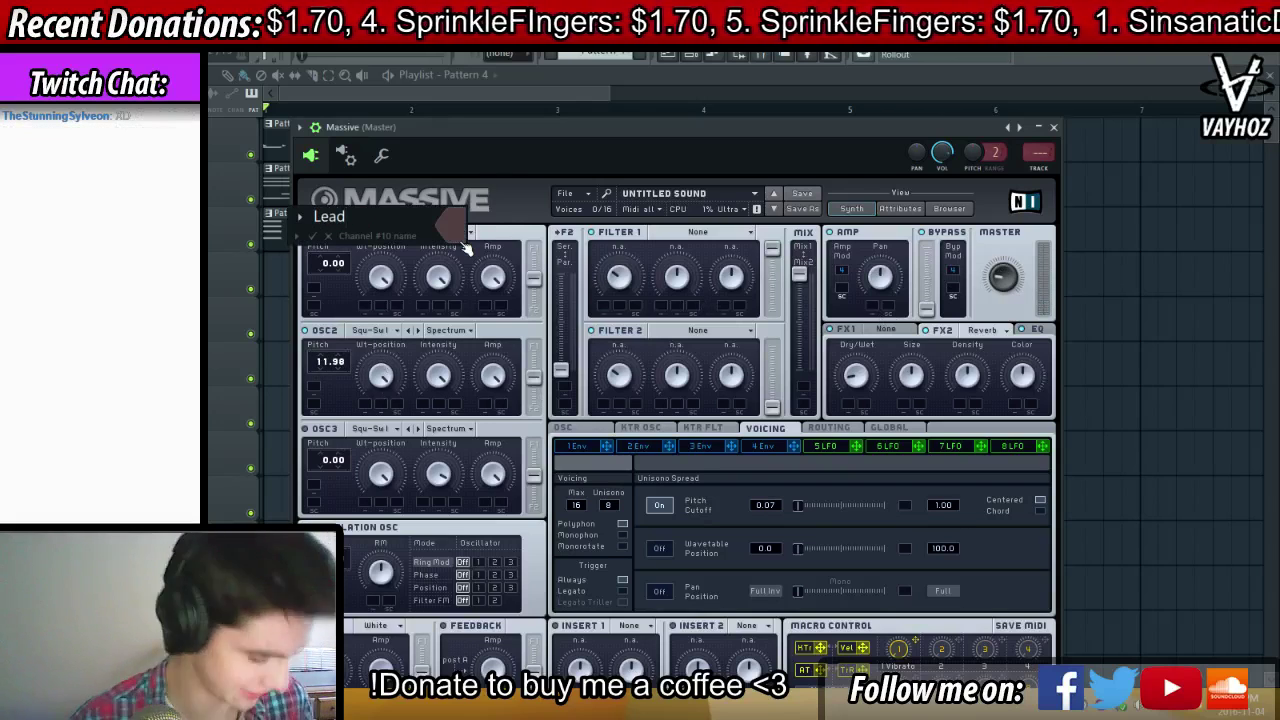
key(Return)
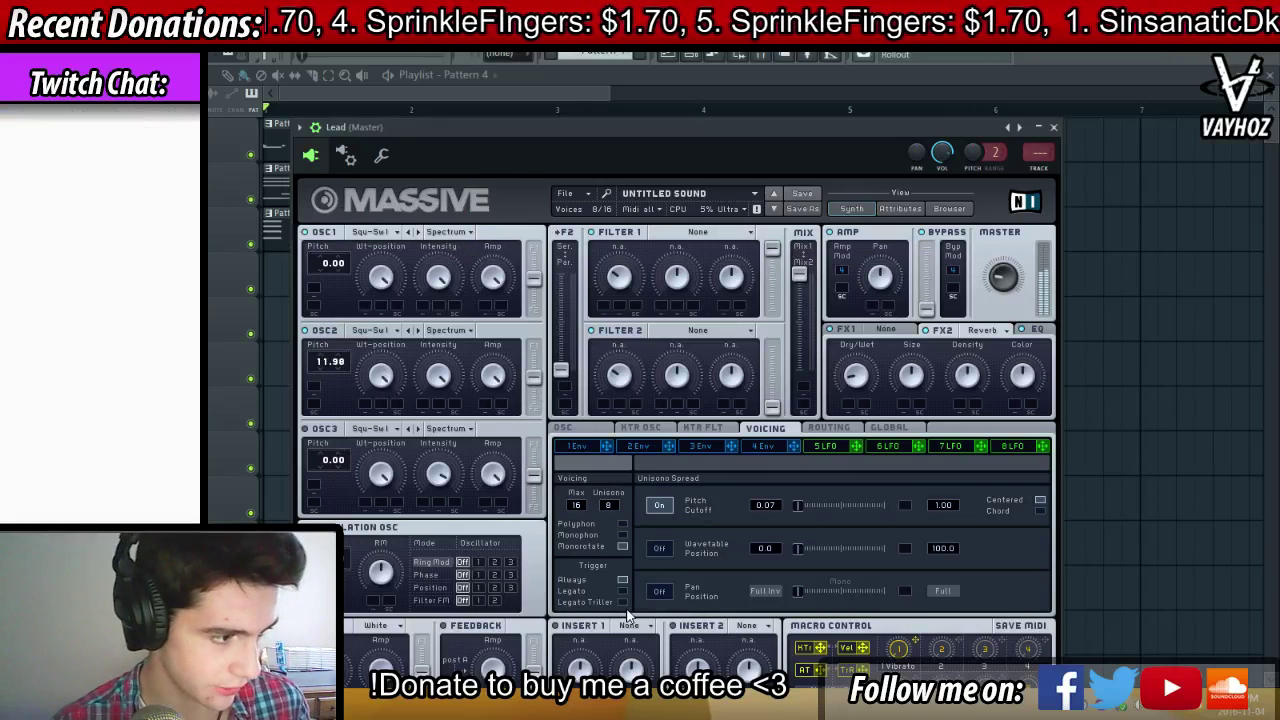
Bring up the Lead synth's oscillator settings and open the Lead channel's piano roll
click(566, 428)
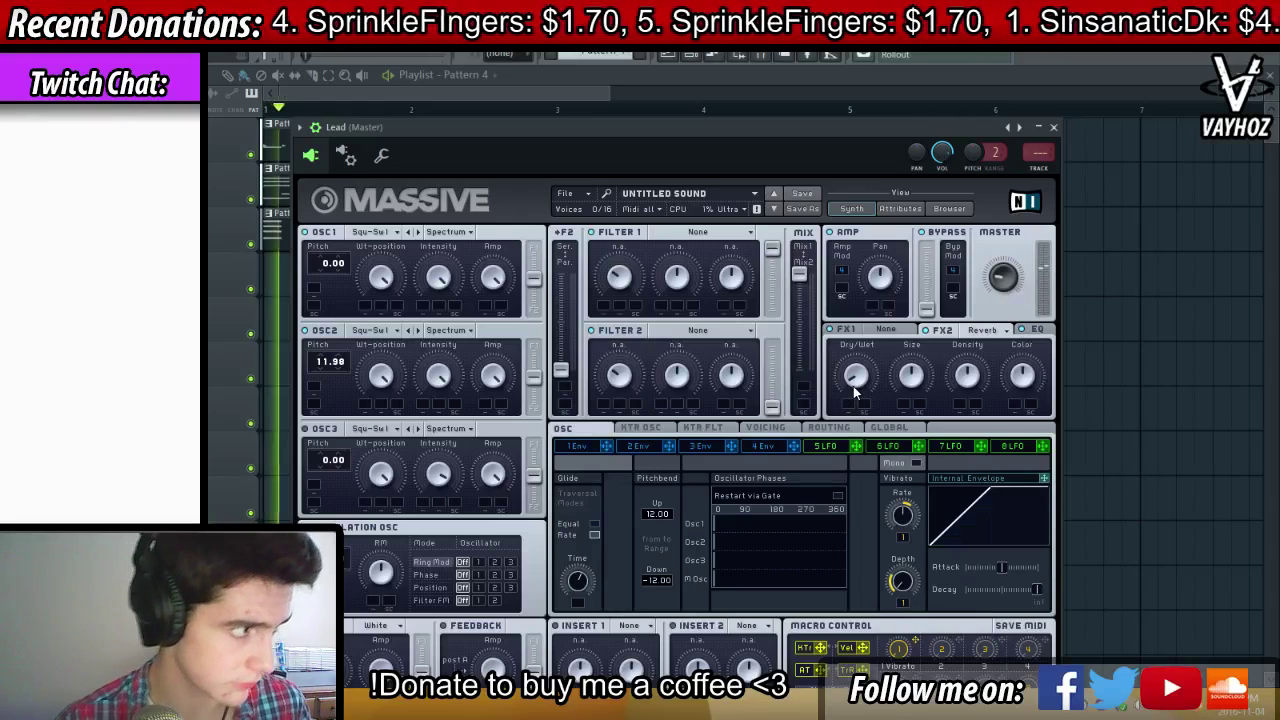
key(Escape)
right_click(532, 445)
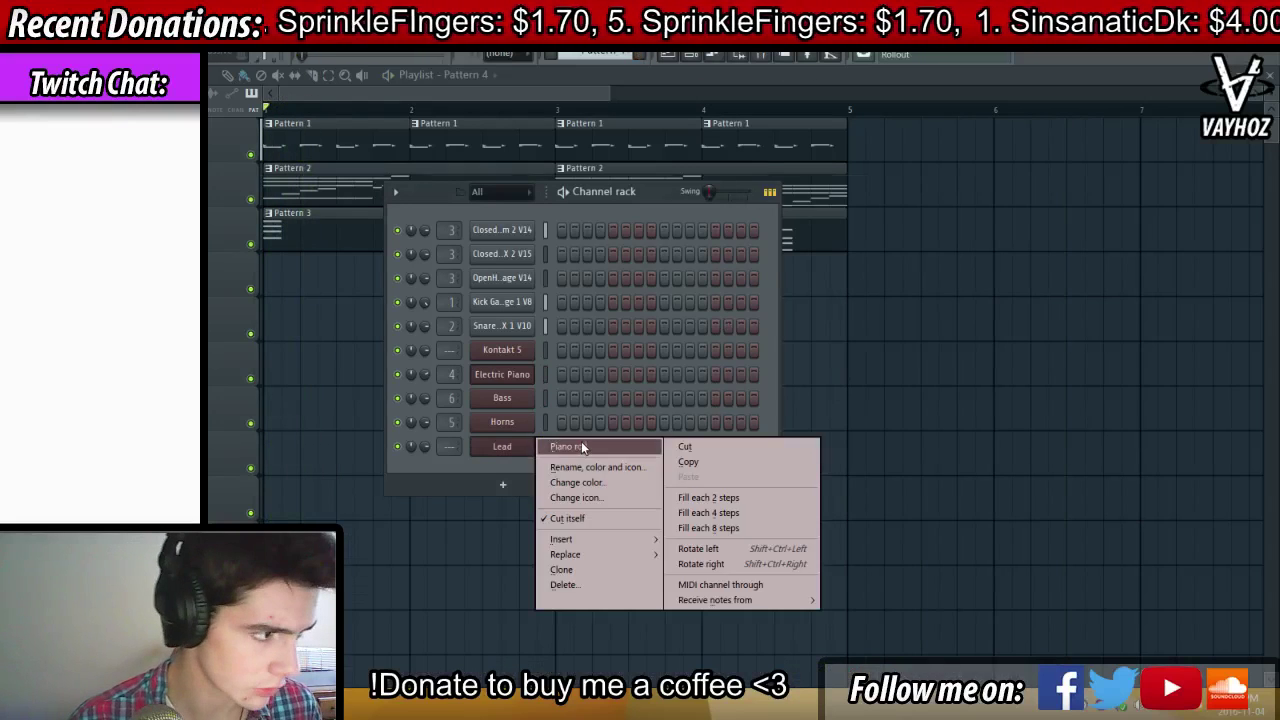
click(575, 448)
Adjust the decay and level of envelope 4 and lower the Filter 1 cutoff on the Electric Piano
key(F6)
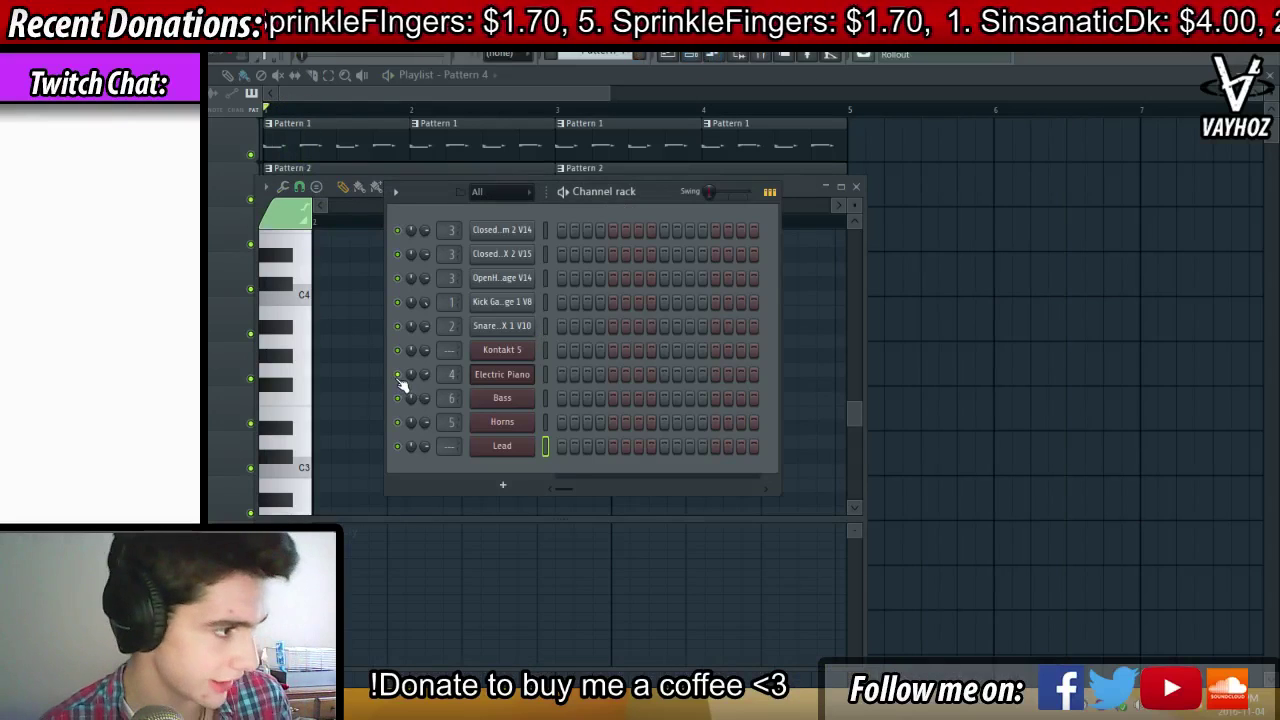
click(500, 374)
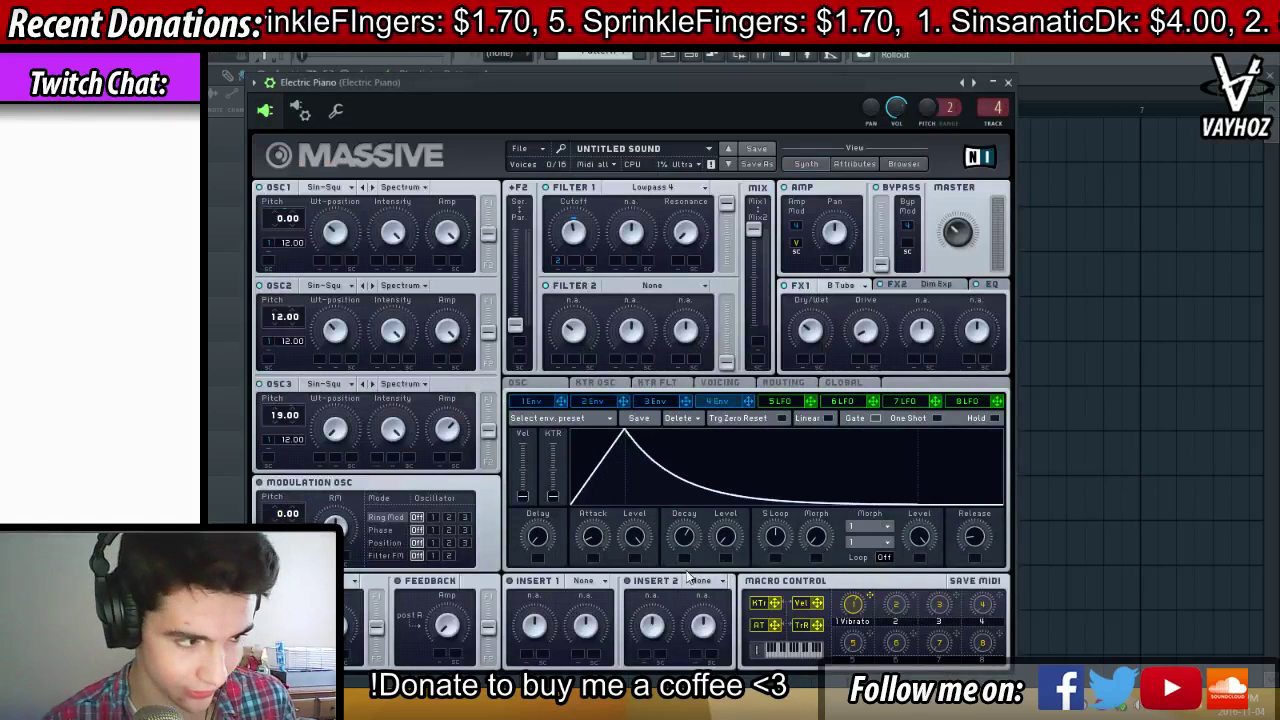
drag(686, 525, 687, 533)
drag(736, 547, 728, 524)
click(542, 404)
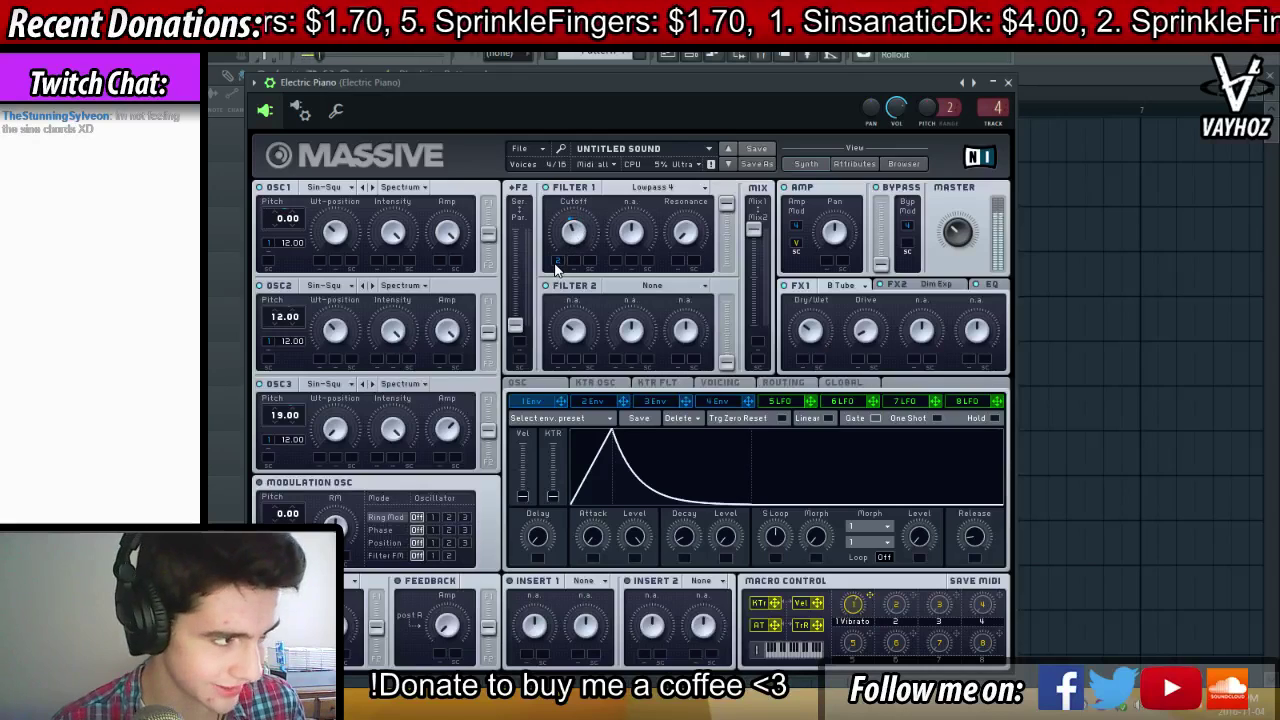
key(Escape)
Cut all of the Electric Piano notes from Pattern 2
key(F5)
double_click(363, 200)
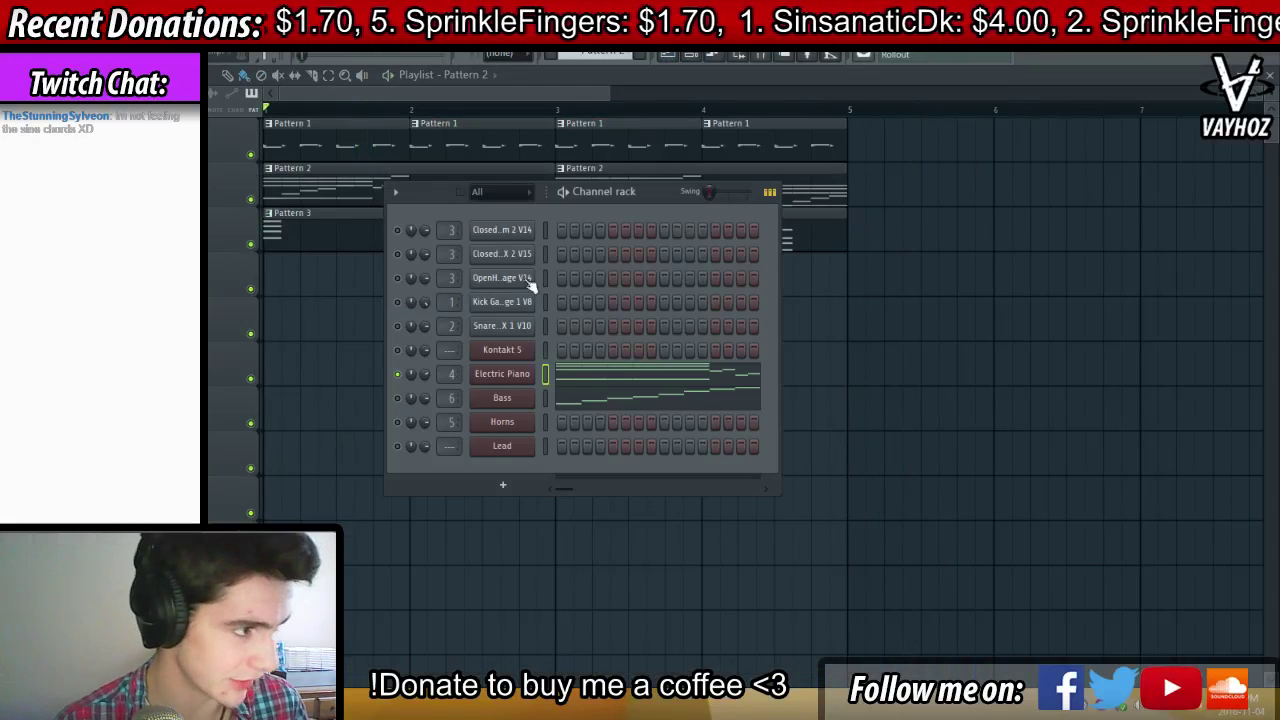
click(610, 374)
key(ctrl+a)
key(ctrl+x)
key(Escape)
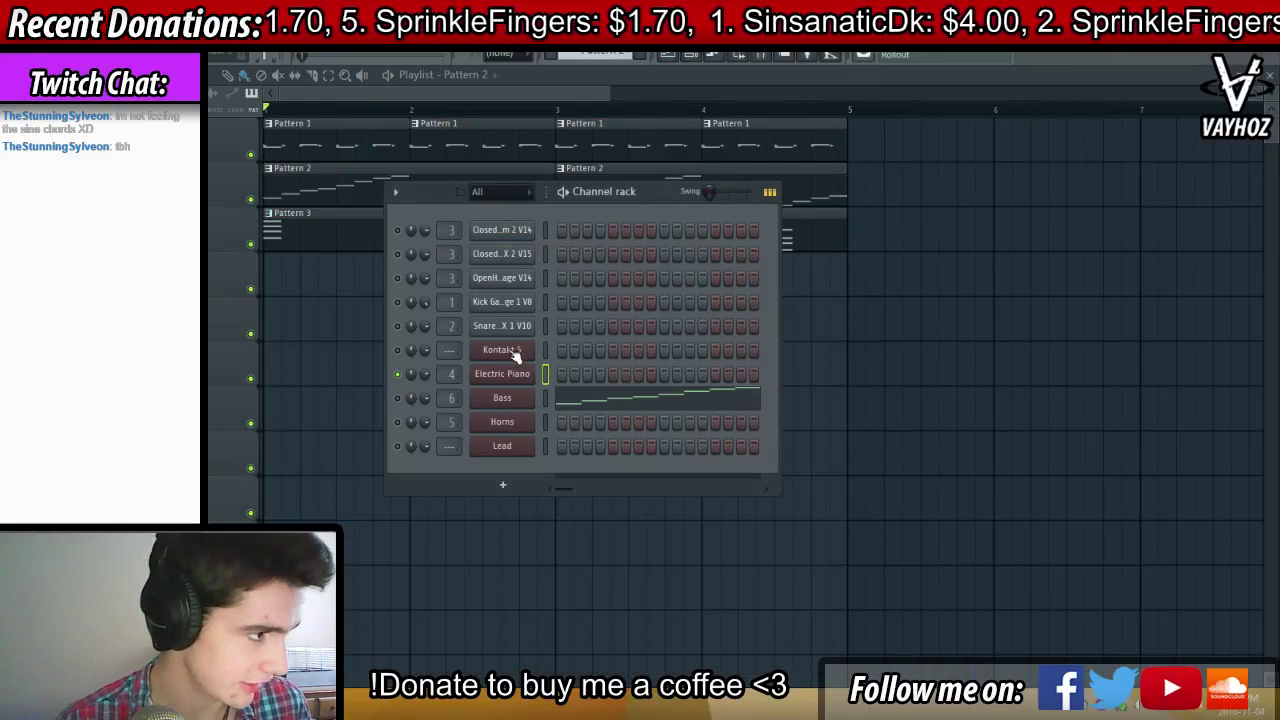
Paste the cut chord notes into the Kontakt 5 channel in Pattern 2 and start playback
right_click(515, 352)
click(571, 348)
key(ctrl+v)
key(Escape)
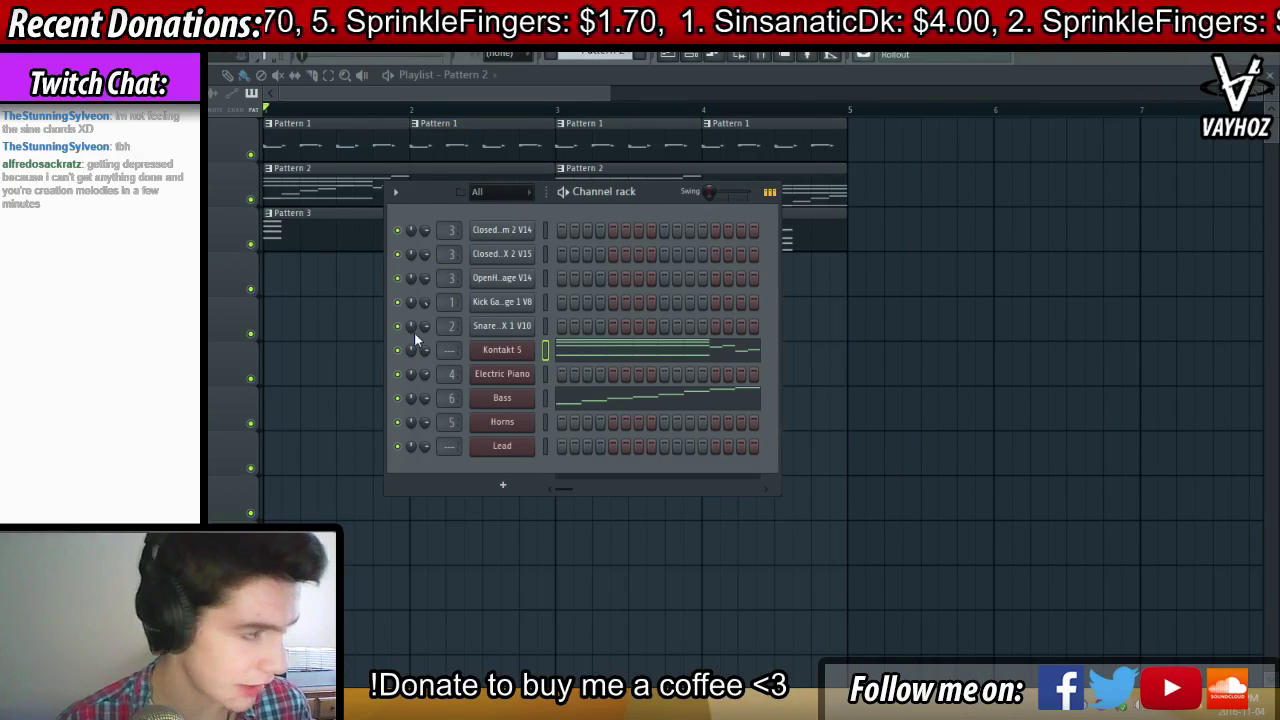
key(space)
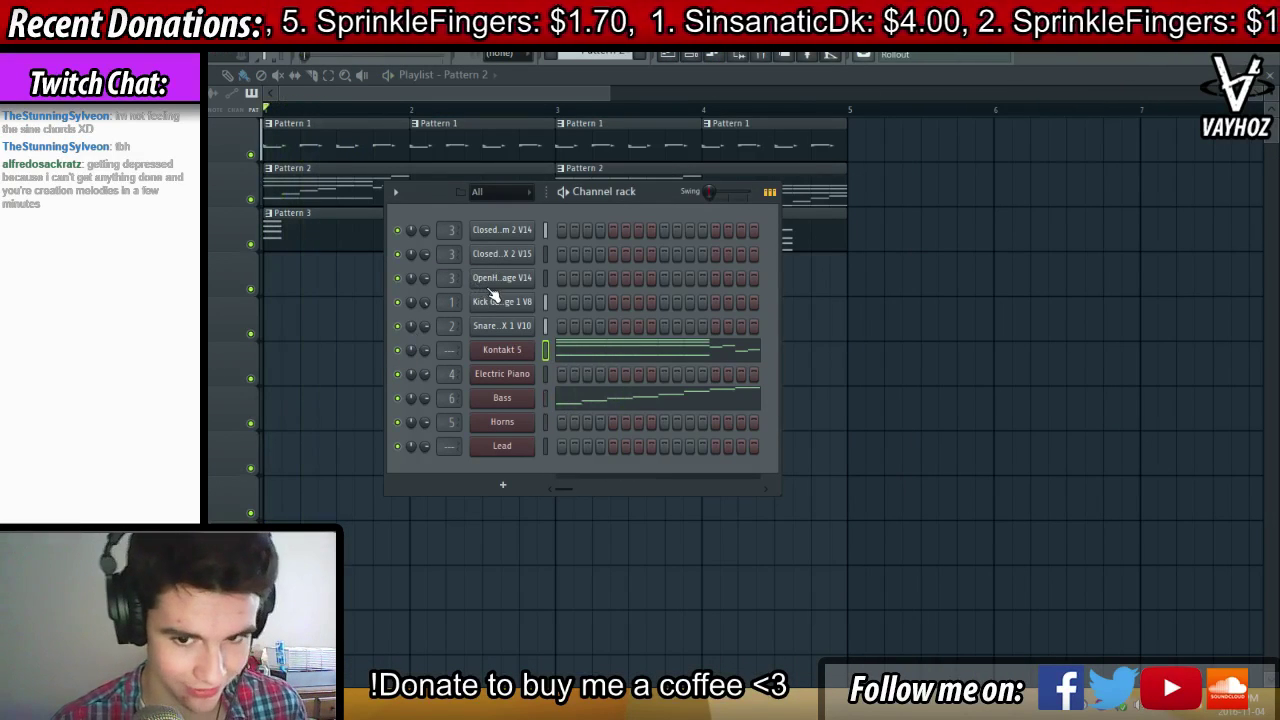
Rename the Kontakt 5 channel as Piano and route it to mixer track 7
key(F9)
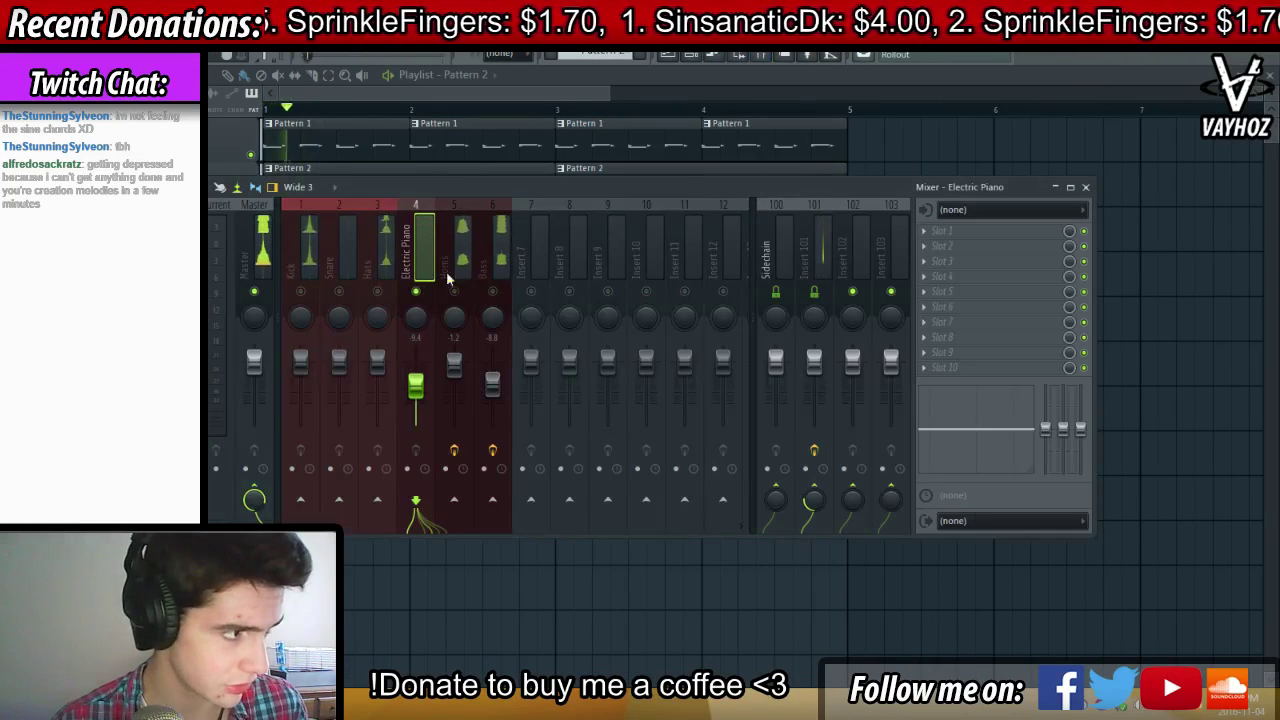
key(F6)
click(500, 352)
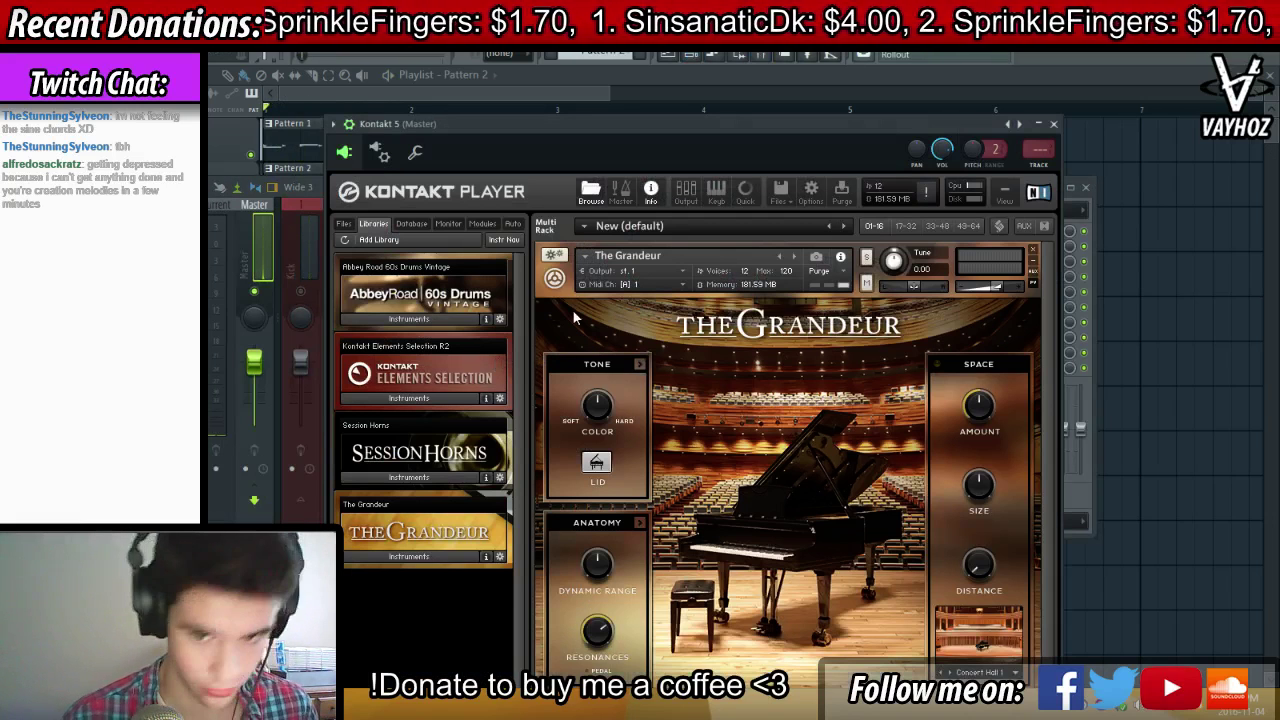
key(F2)
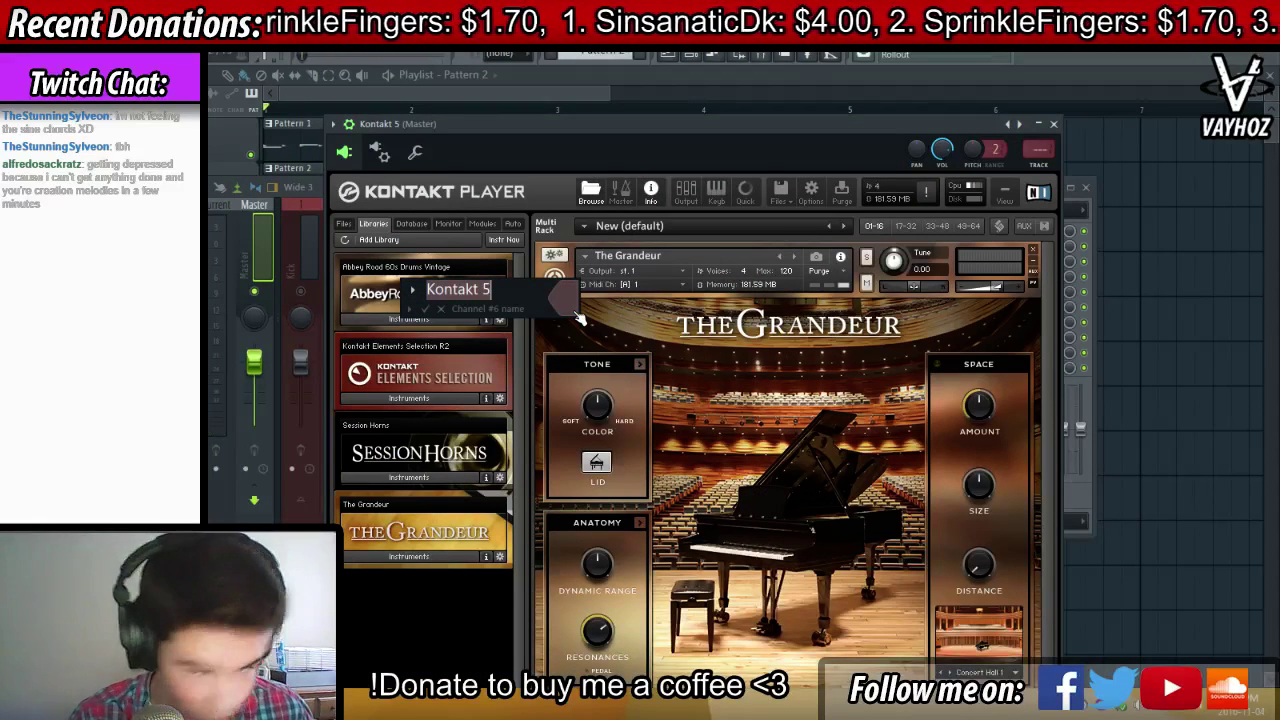
text(Piano)
key(Return)
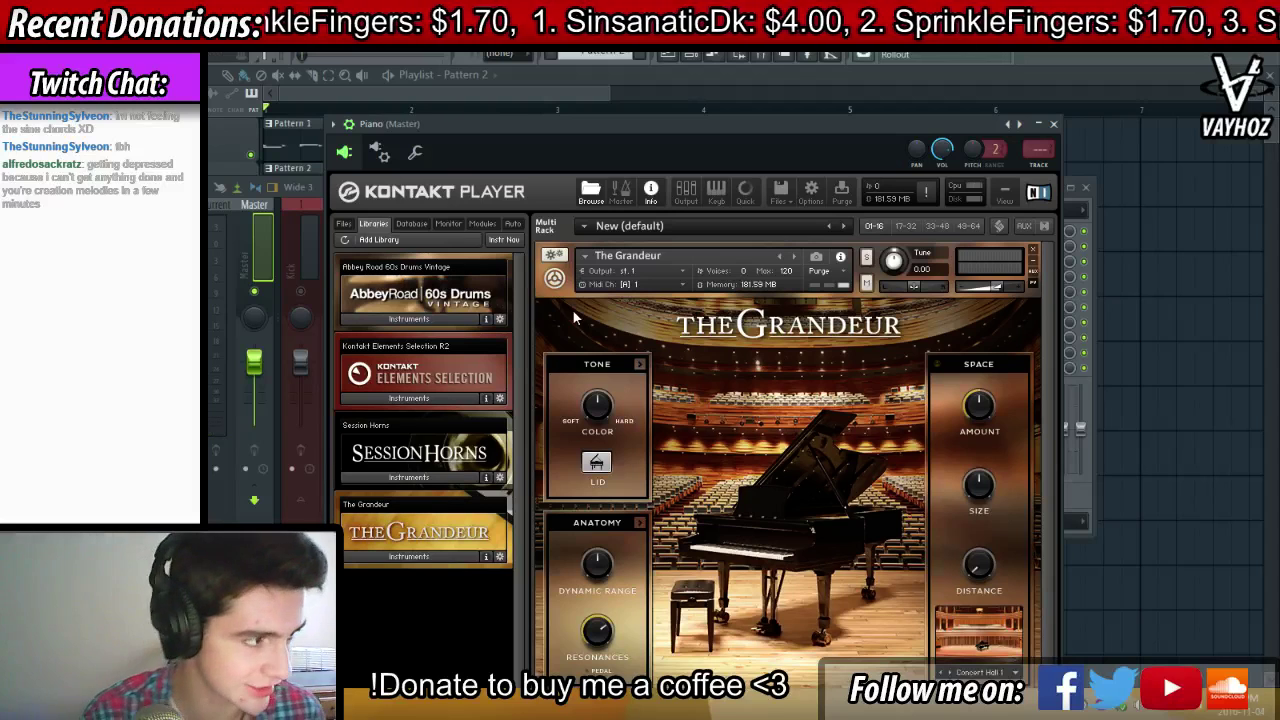
click(1045, 166)
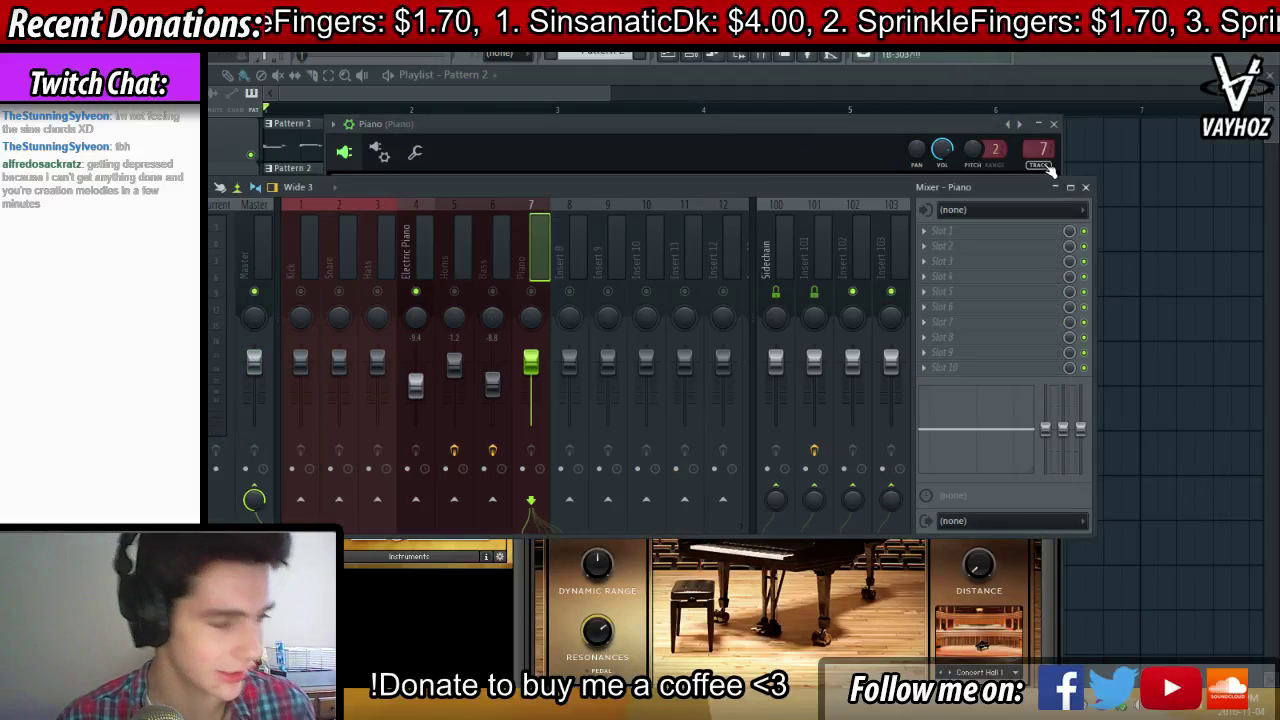
Unmute the Piano mixer track and turn The Grandeur's tone color toward hard during playback
click(578, 257)
click(532, 291)
click(540, 265)
key(space)
click(672, 158)
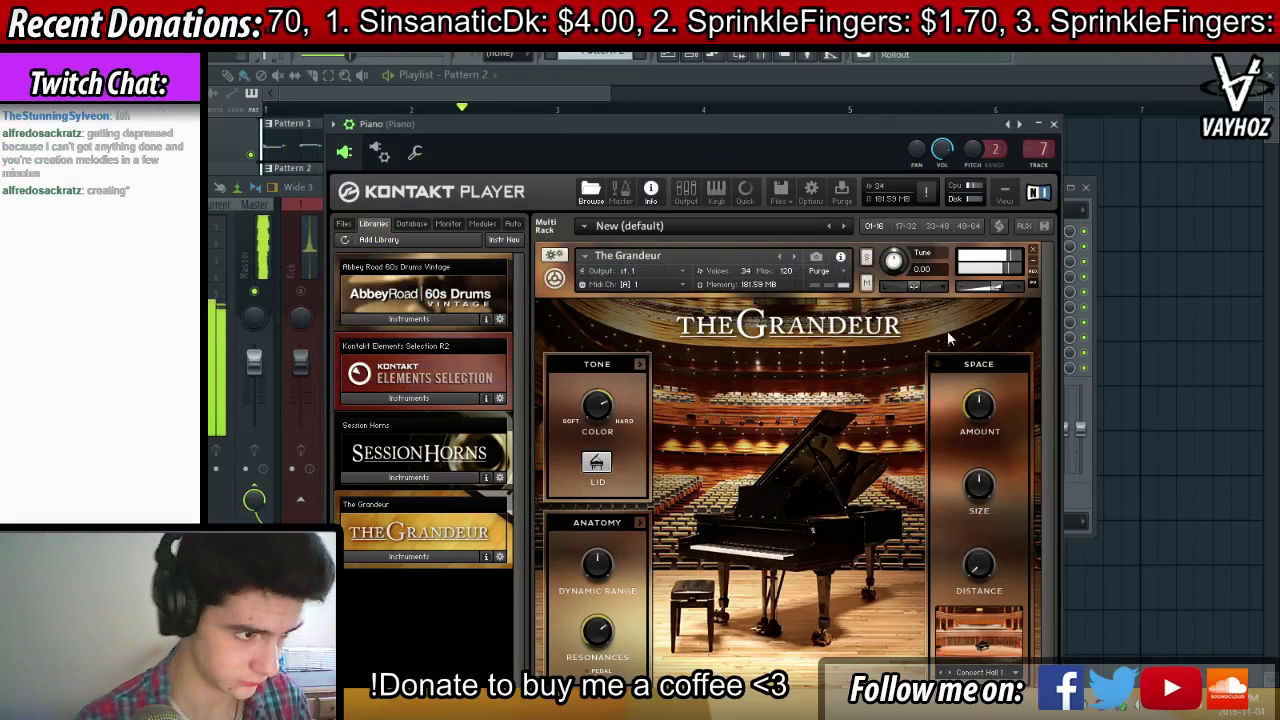
click(1053, 124)
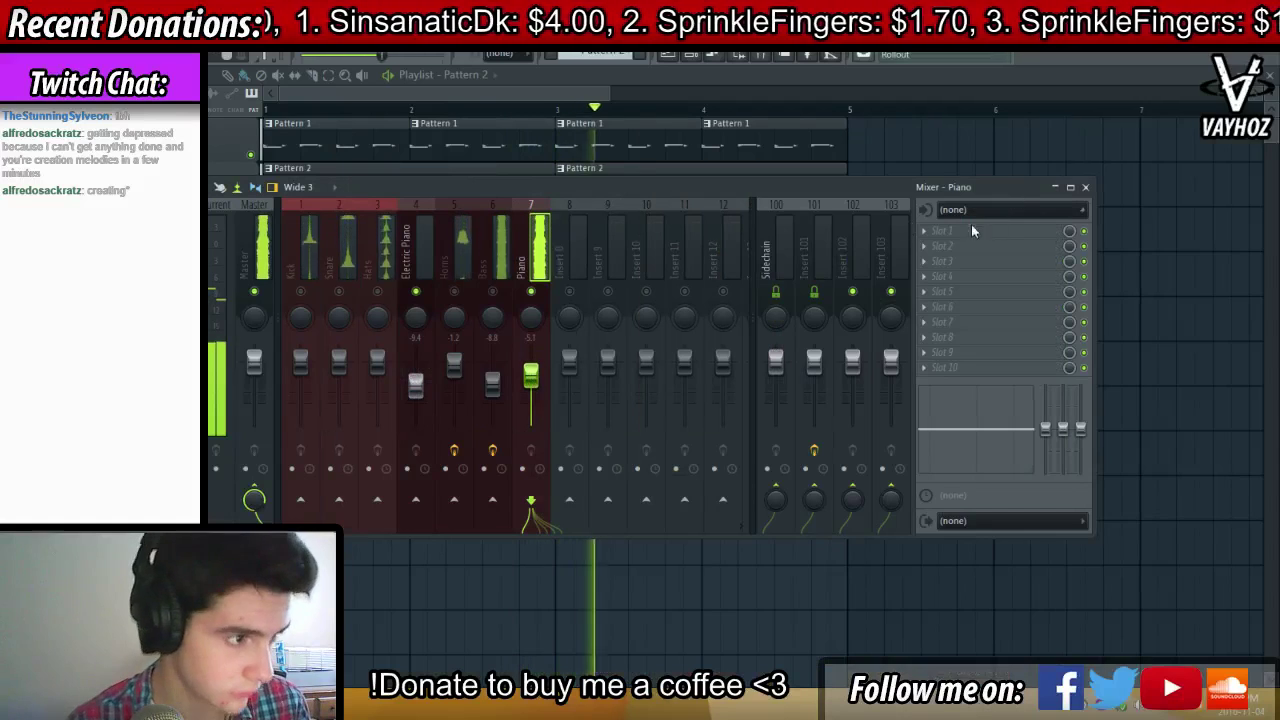
Add Fruity parametric EQ 2 to the Piano track with boosted highs and reduced lows, and lower the track to -11.4 dB
click(971, 224)
click(1055, 335)
mouse_move(470, 278)
mouse_down()
mouse_move(443, 243)
mouse_move(463, 258)
mouse_up()
drag(327, 278, 421, 279)
right_click(423, 279)
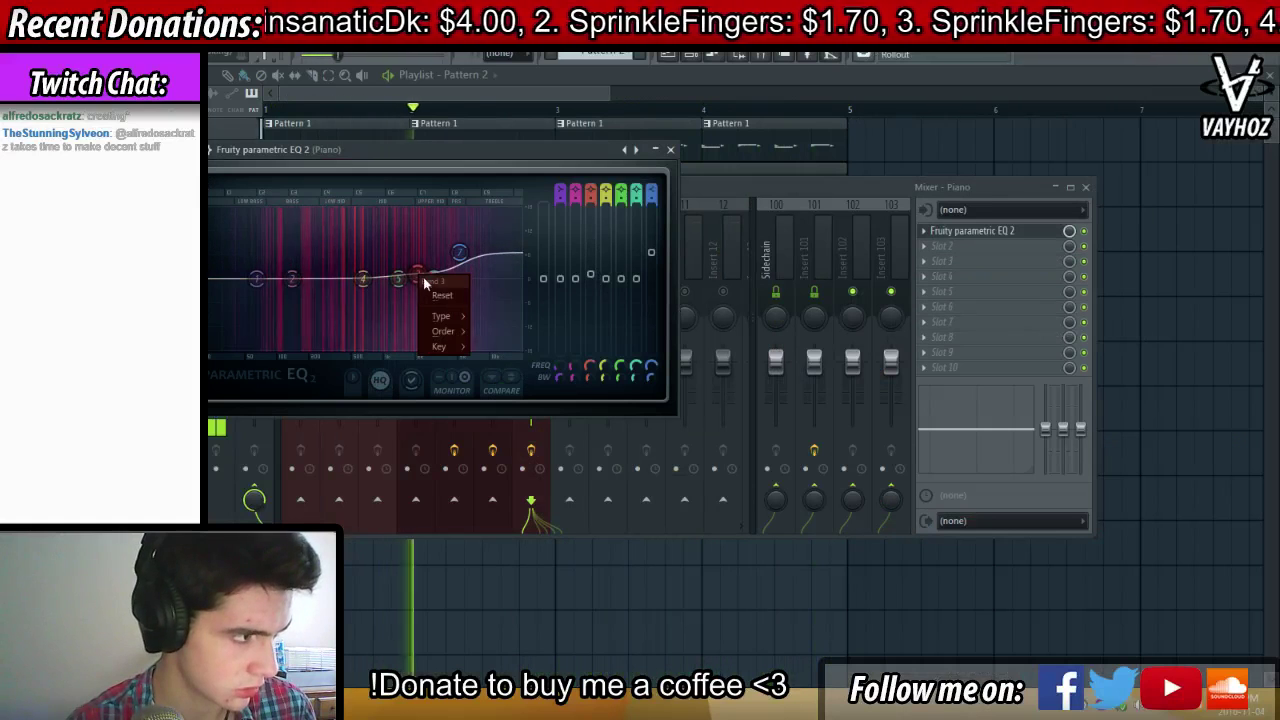
click(439, 295)
drag(257, 279, 297, 318)
click(535, 268)
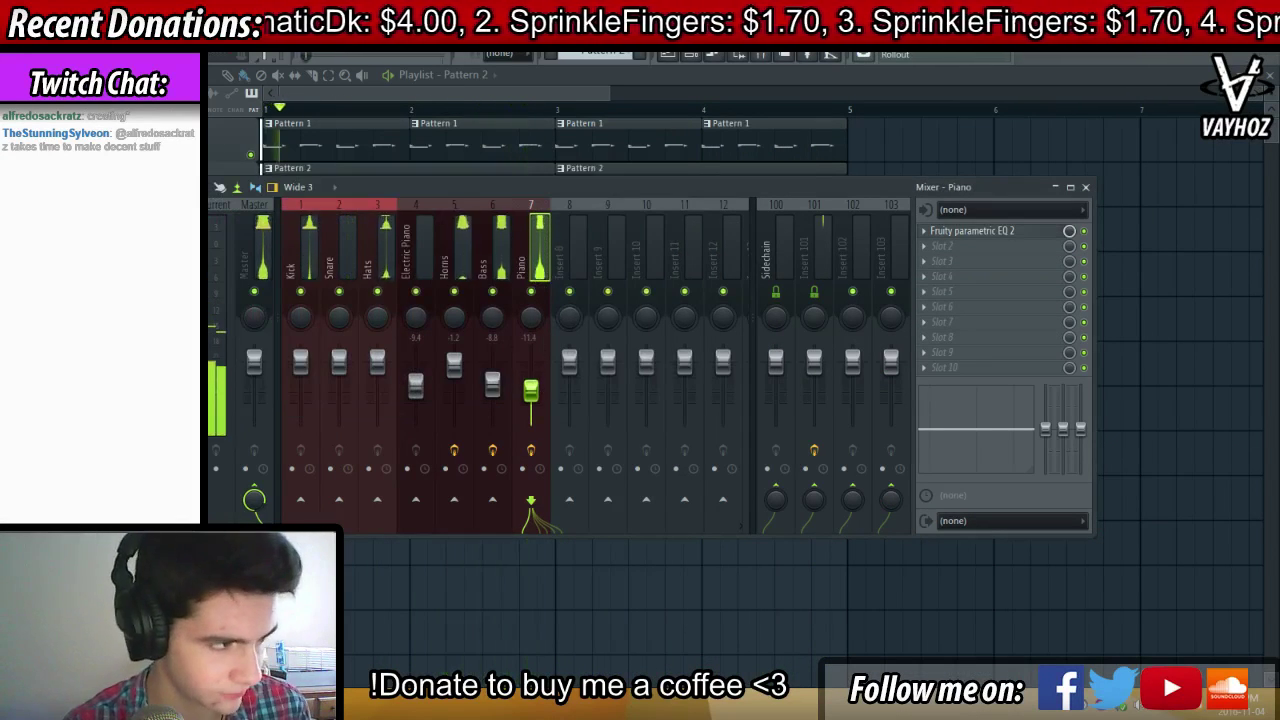
Open the Piano notes of Pattern 2 in the piano roll and slightly vary the velocities of individual notes
key(F6)
click(570, 352)
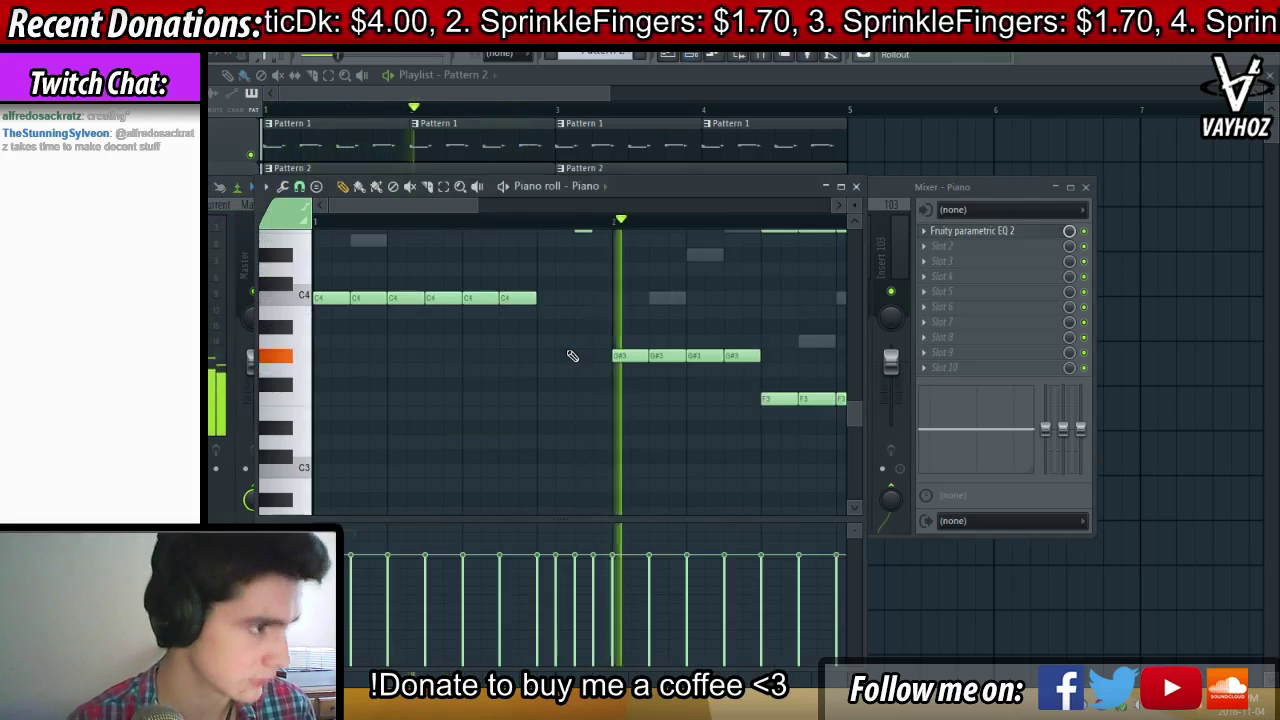
key(space)
scroll(604, 220, down, 2)
scroll(607, 222, down, 2)
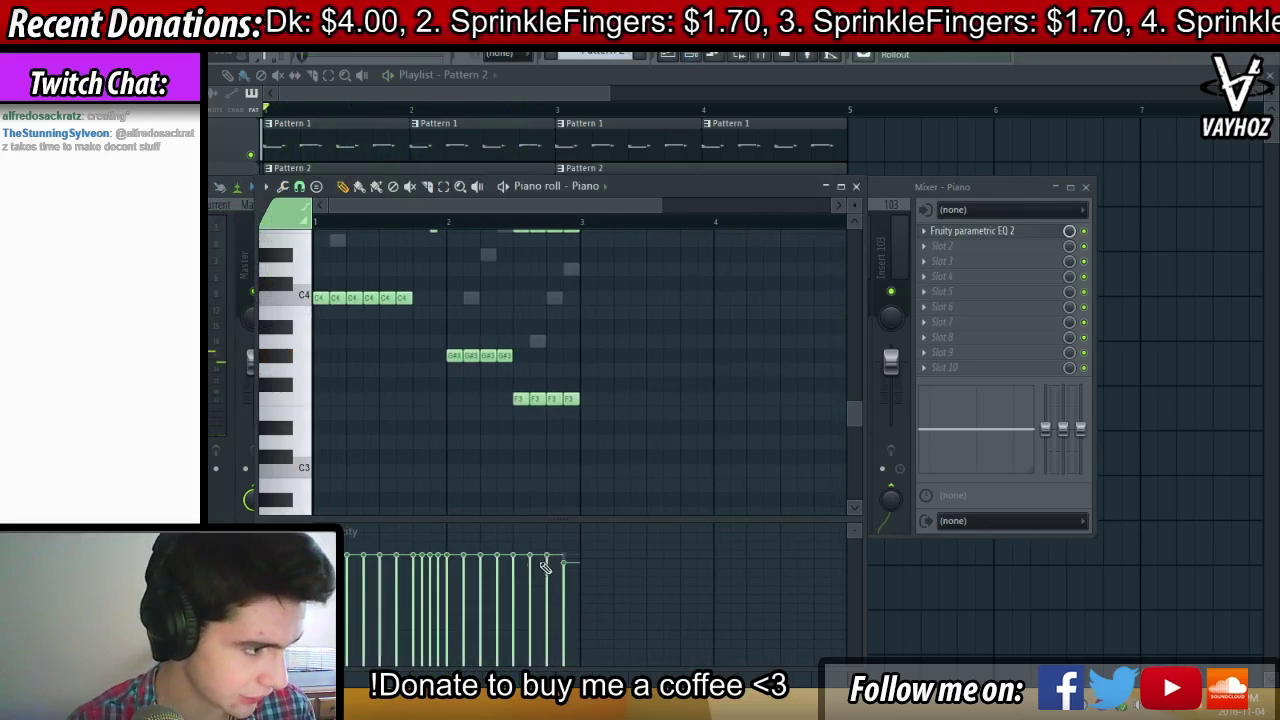
key(space)
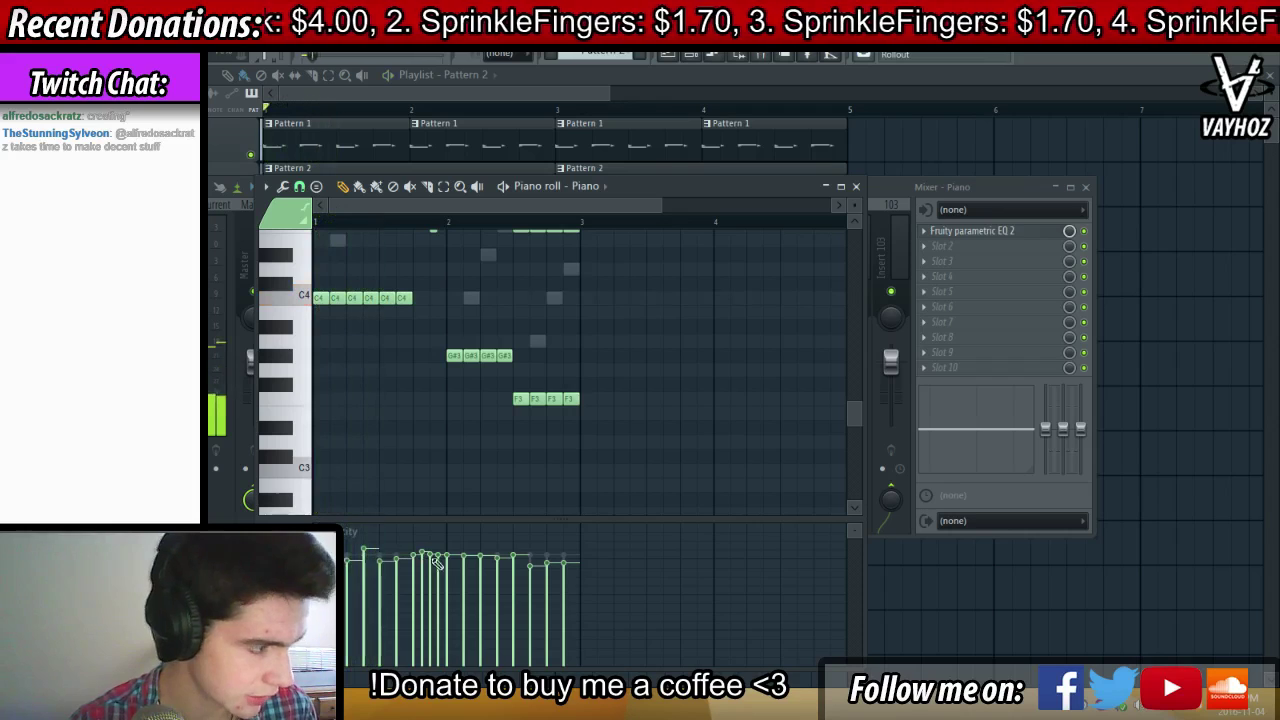
Select all notes in the Piano channel's piano roll and delete them
key(ctrl+a)
scroll(528, 380, up, 3)
key(Delete)
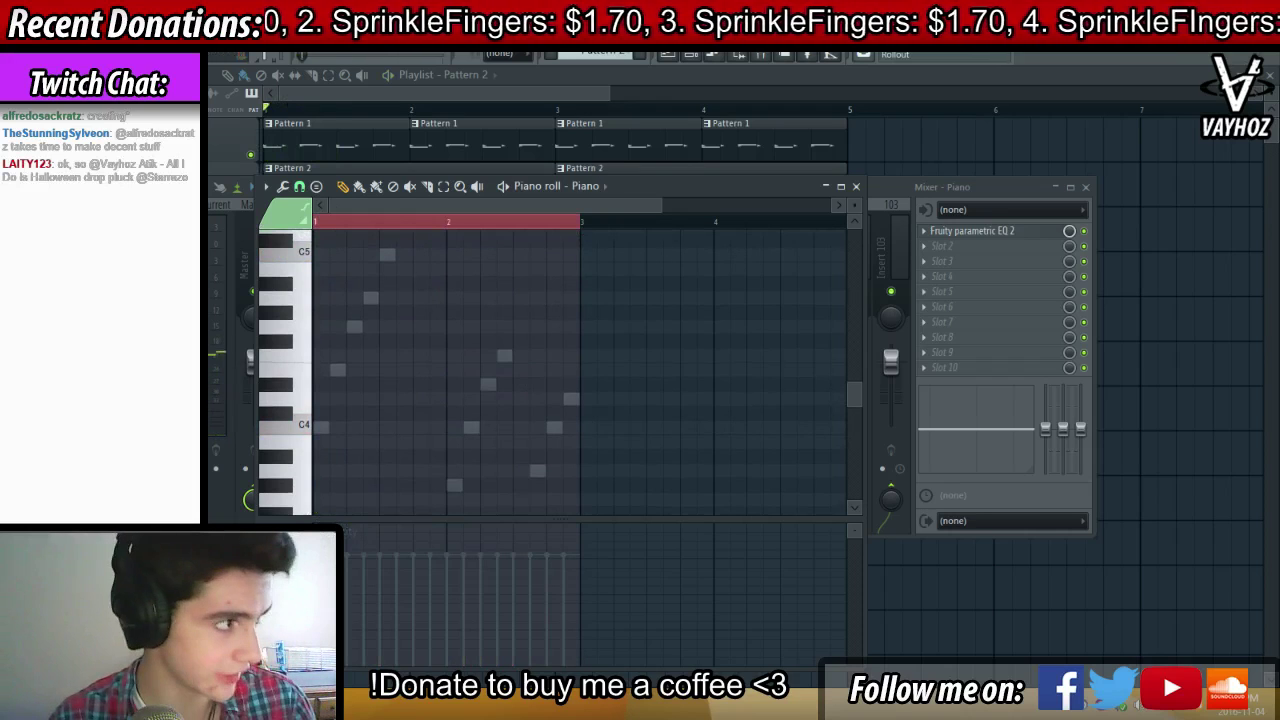
Change what note-on velocity is linked to in the MIDI input settings
click(165, 14)
click(212, 72)
click(404, 128)
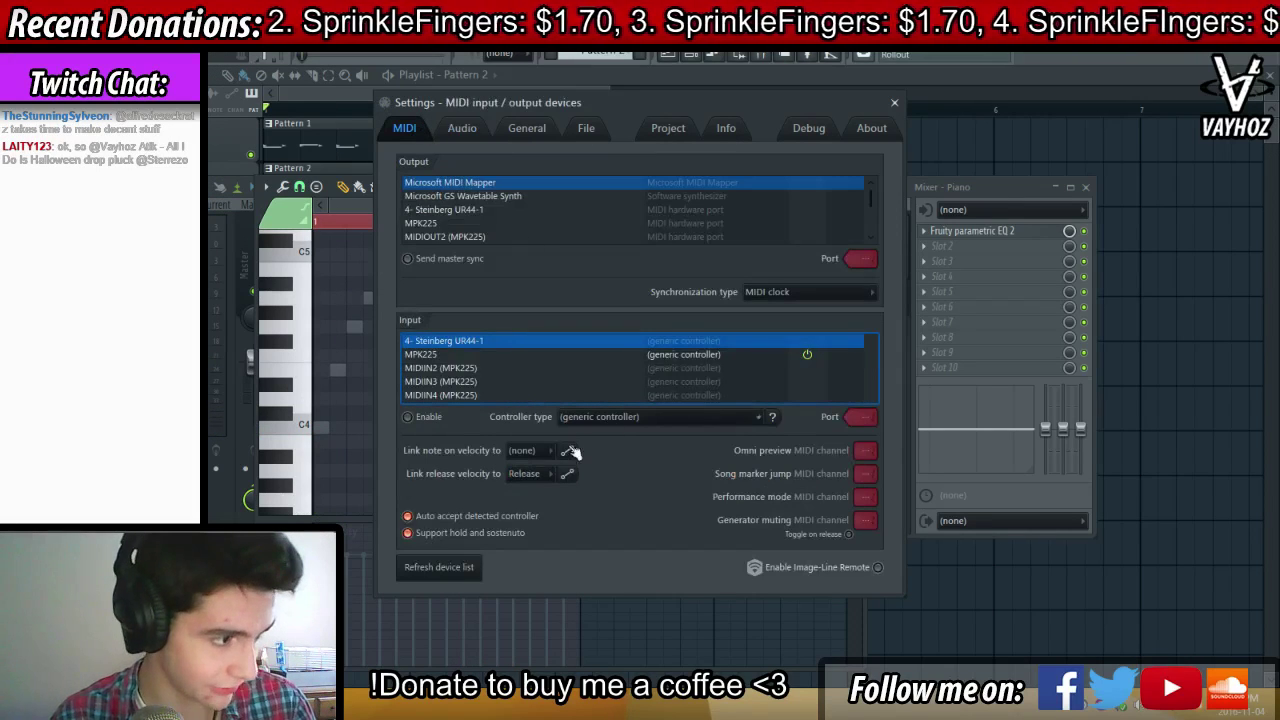
click(545, 452)
click(524, 480)
click(894, 102)
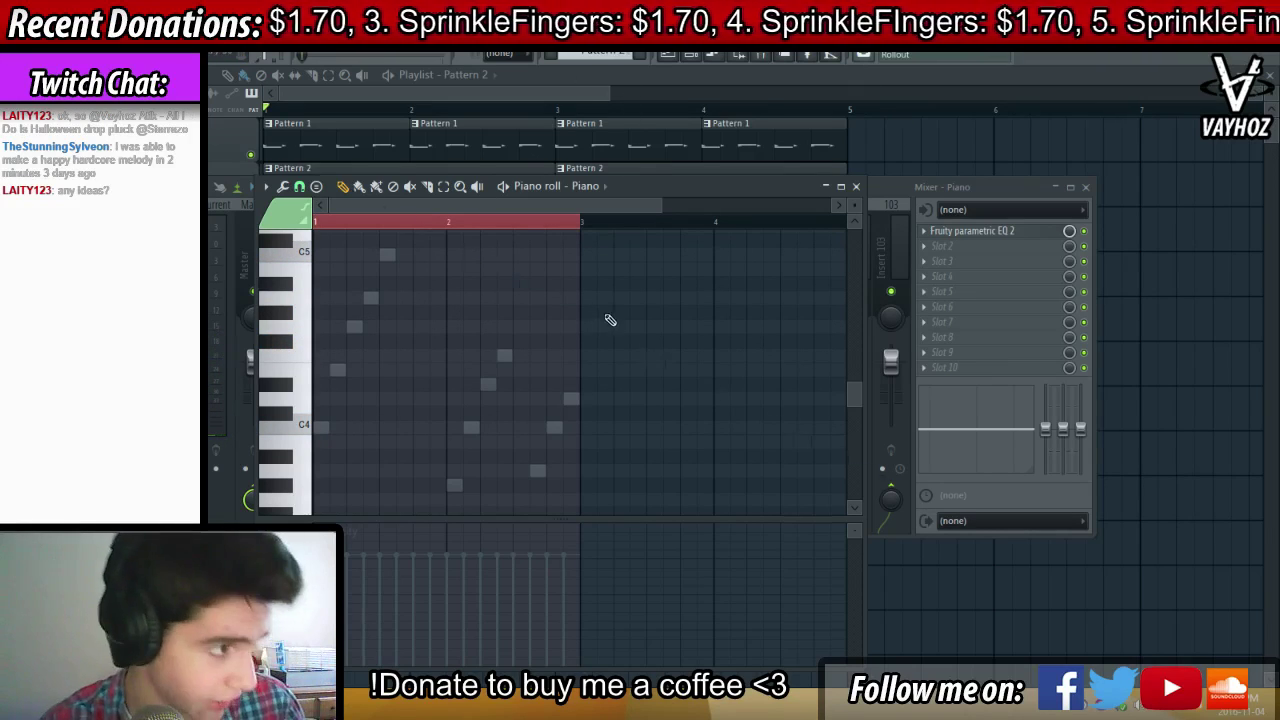
Create Pattern 4, place it on the fourth playlist track across bars 1 to 4, and select all playlist clips
key(F5)
click(641, 56)
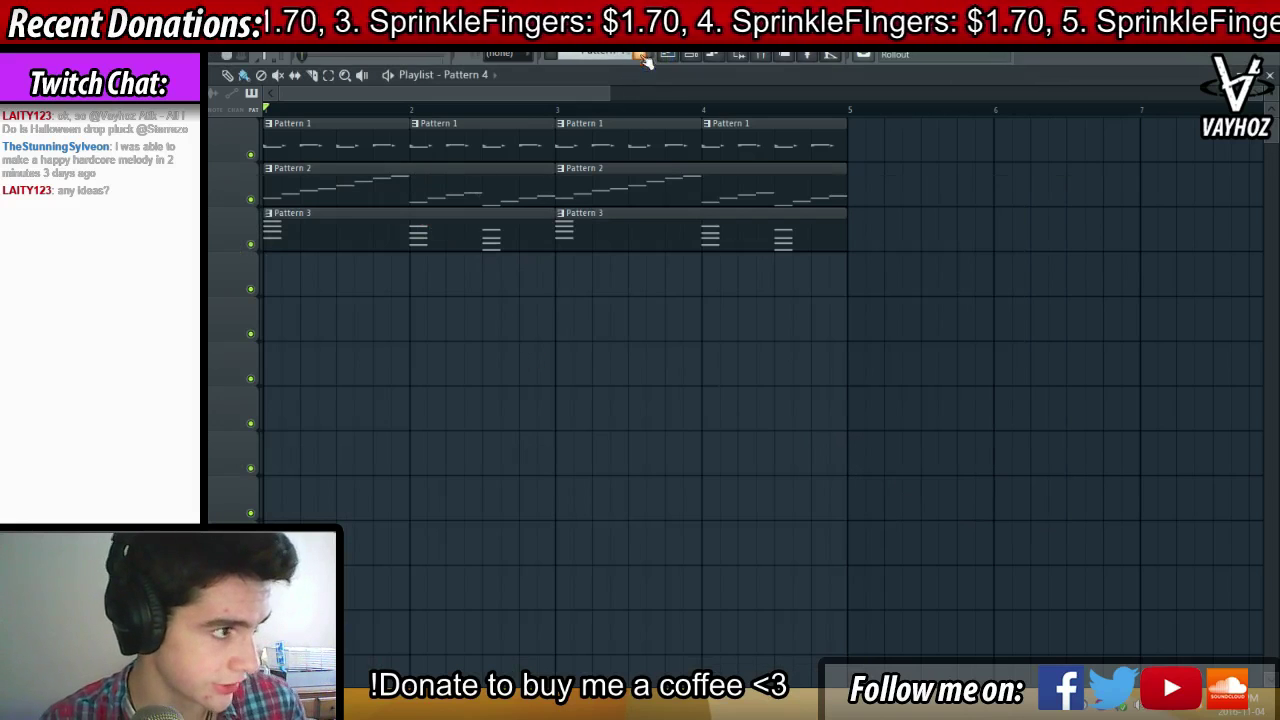
mouse_move(275, 276)
mouse_down()
mouse_move(585, 284)
mouse_move(880, 234)
mouse_move(838, 249)
mouse_up()
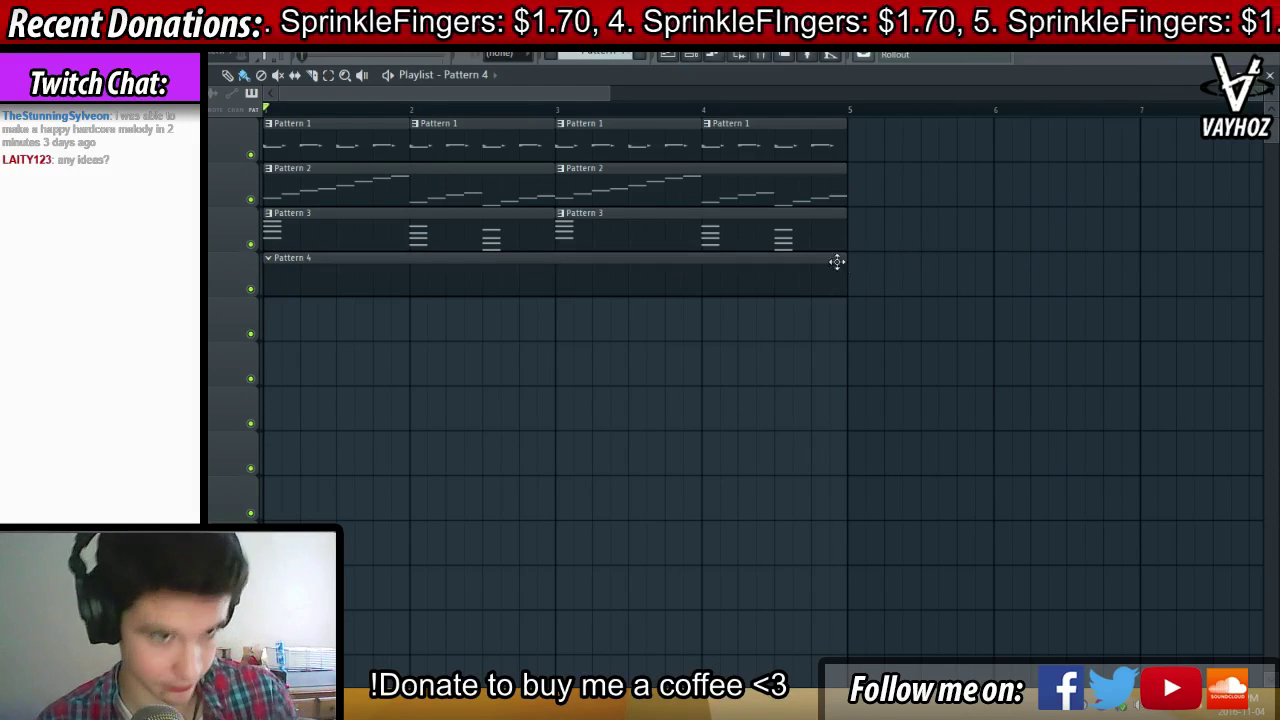
key(ctrl+a)
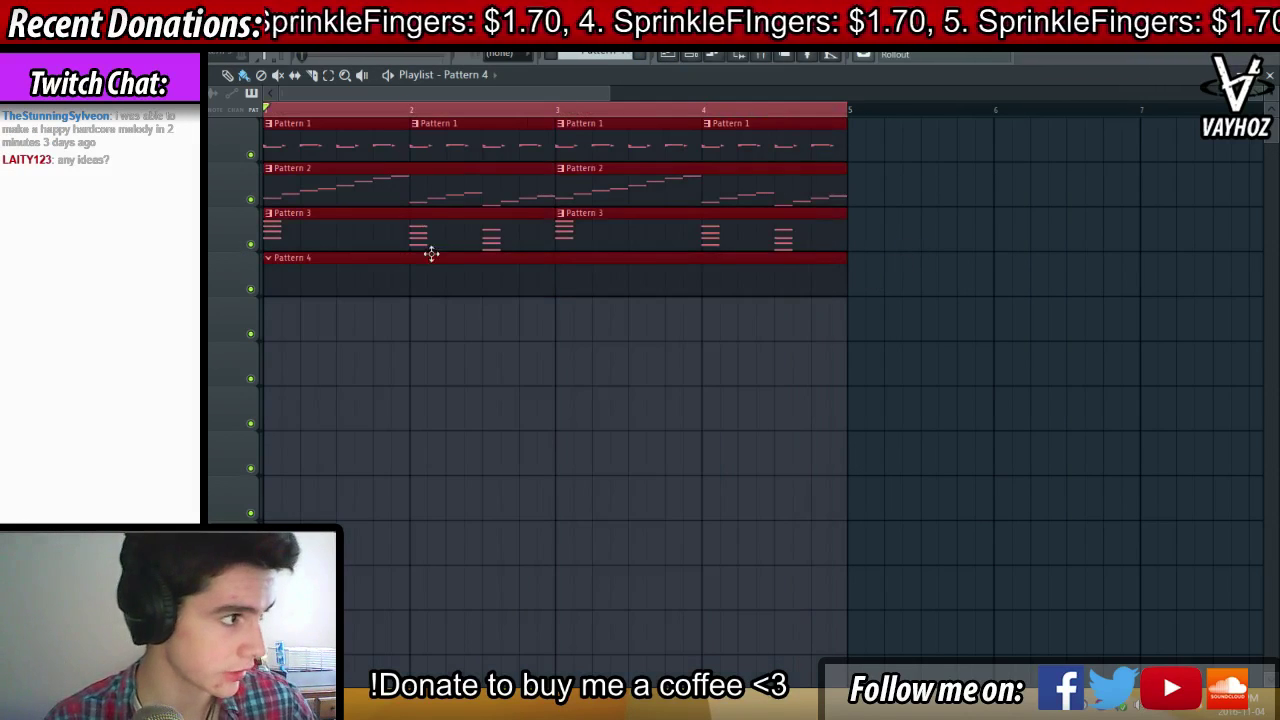
Record notes and automation for the Piano channel into Pattern 4 while the song plays
key(F6)
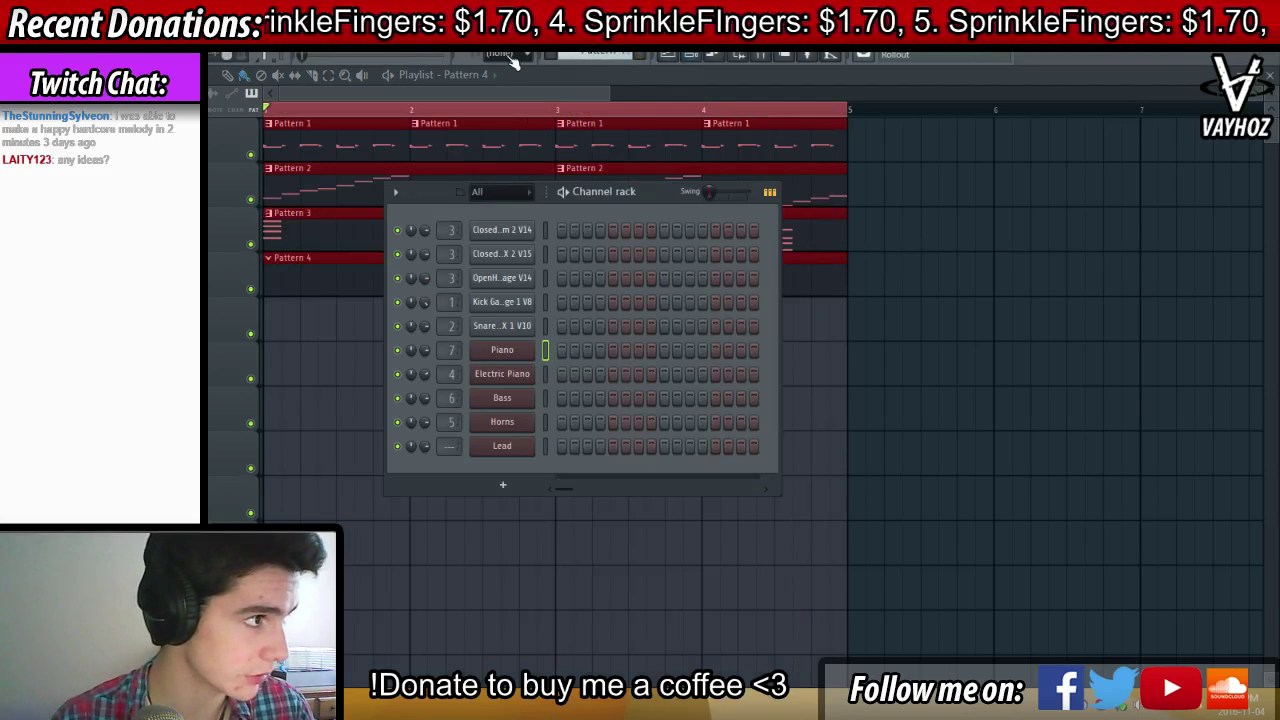
key(r)
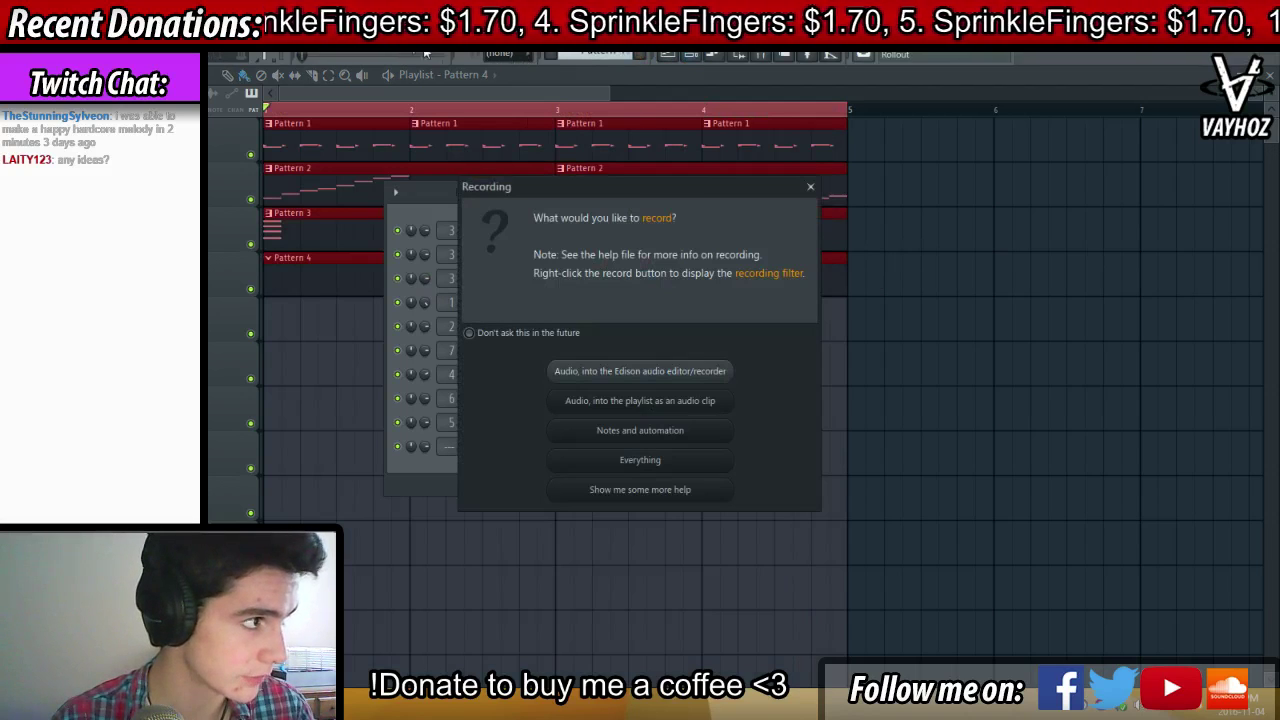
click(684, 432)
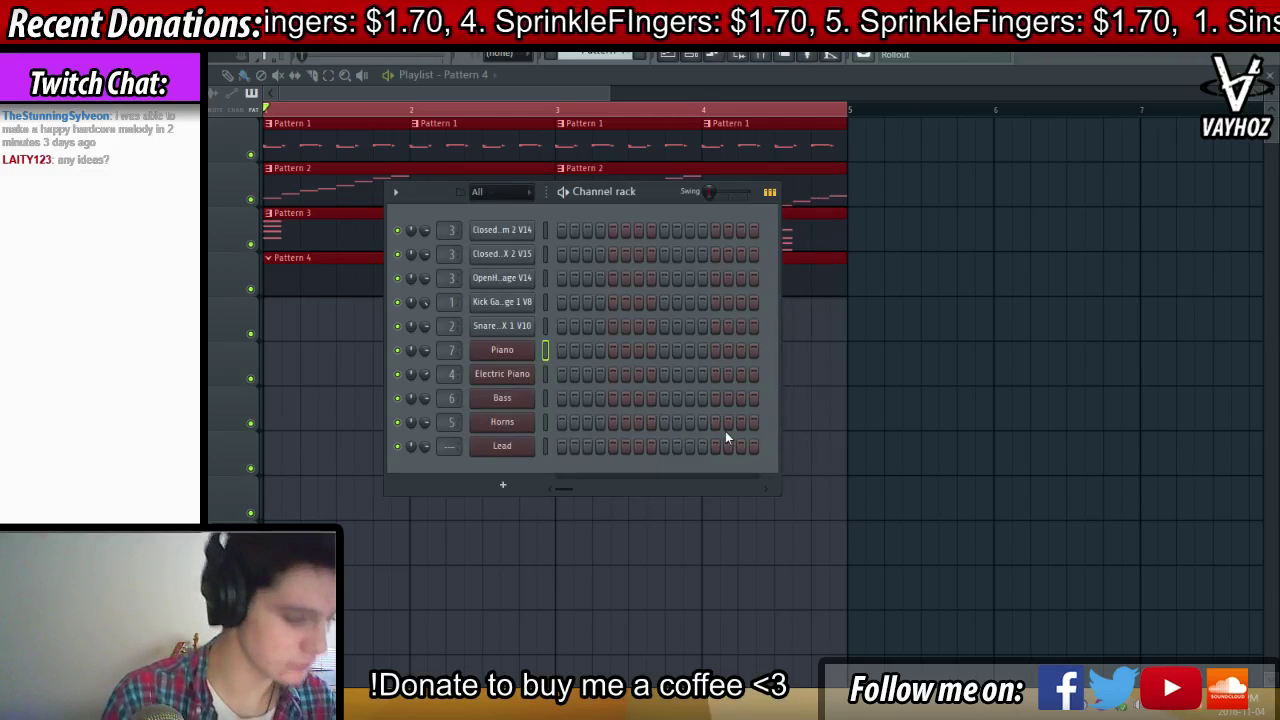
key(space)
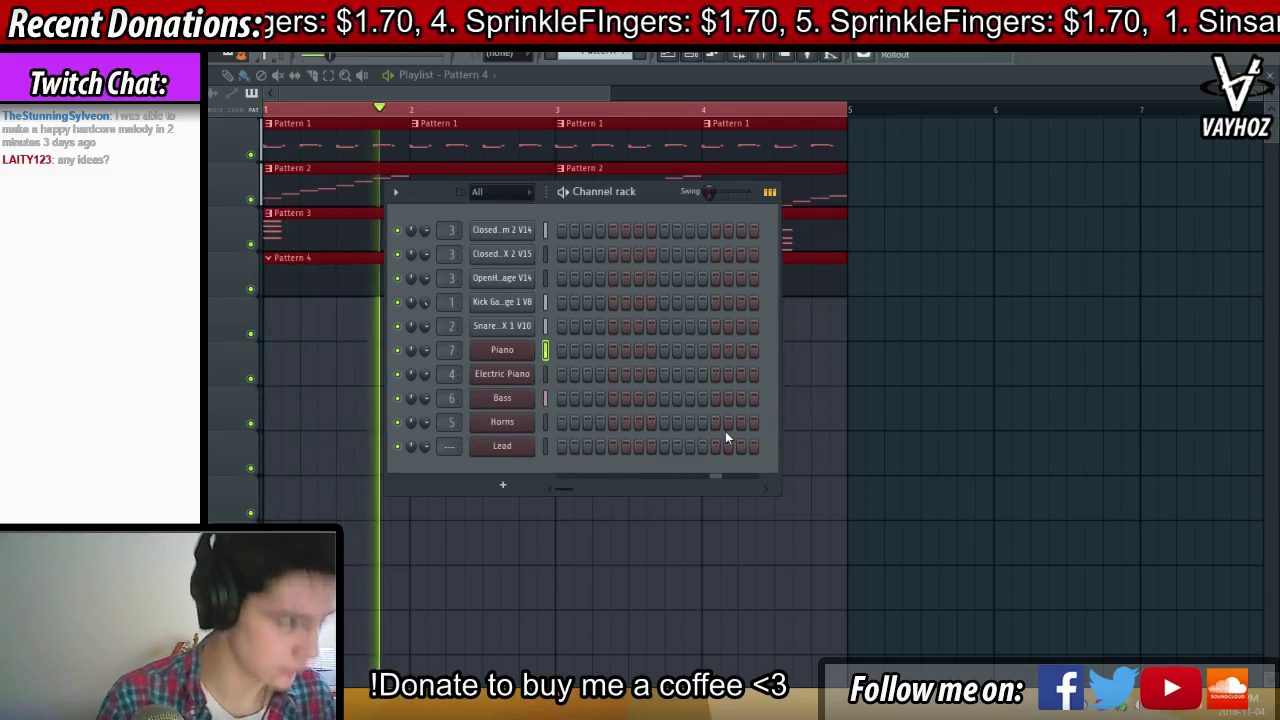
key(space)
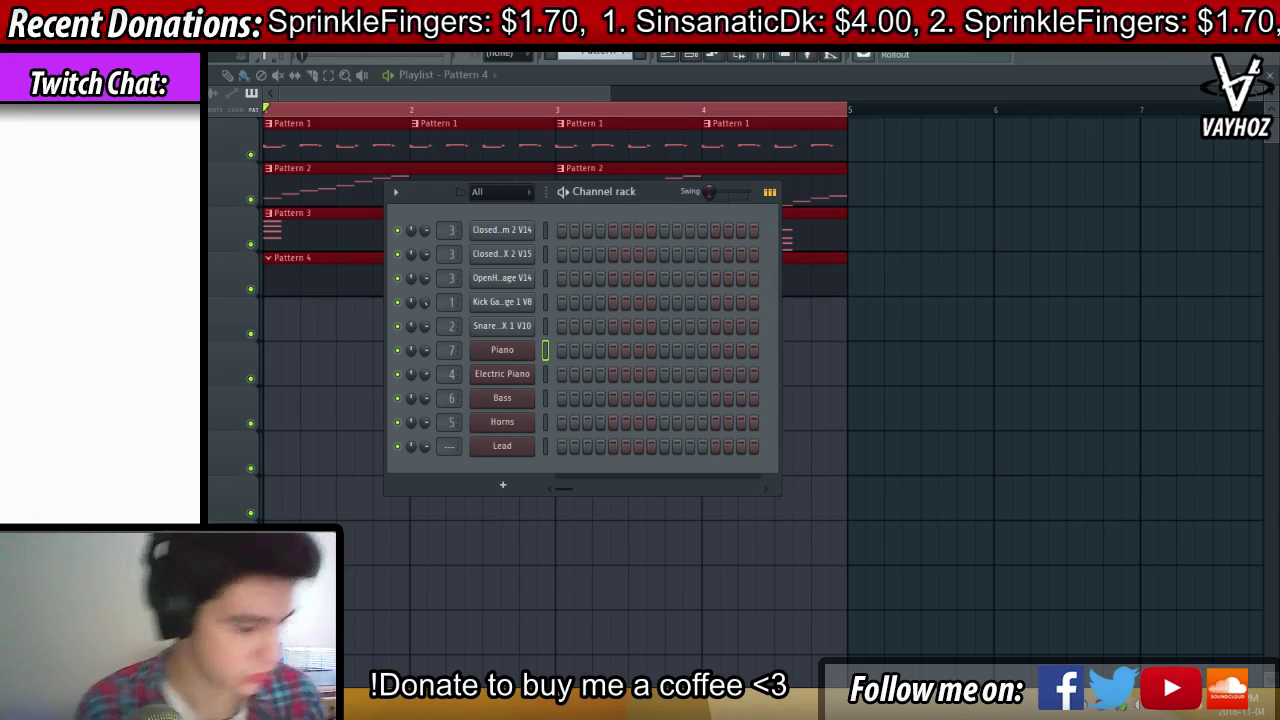
key(space)
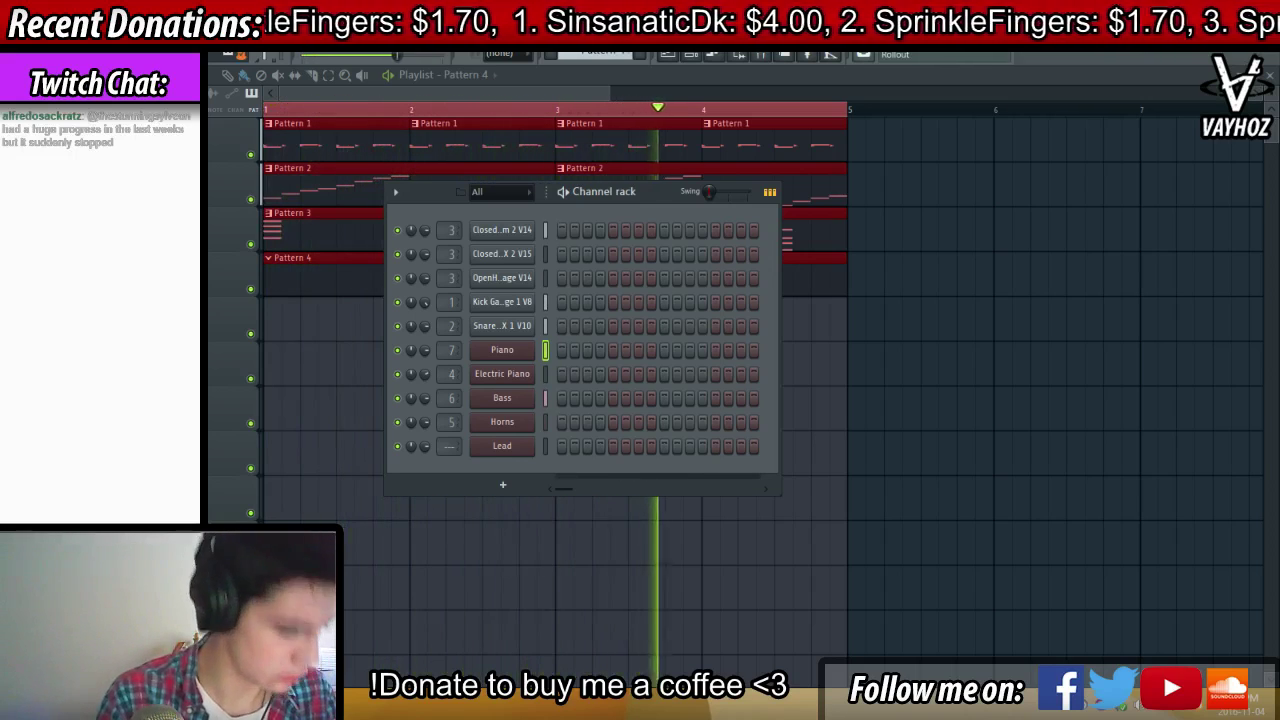
key(space)
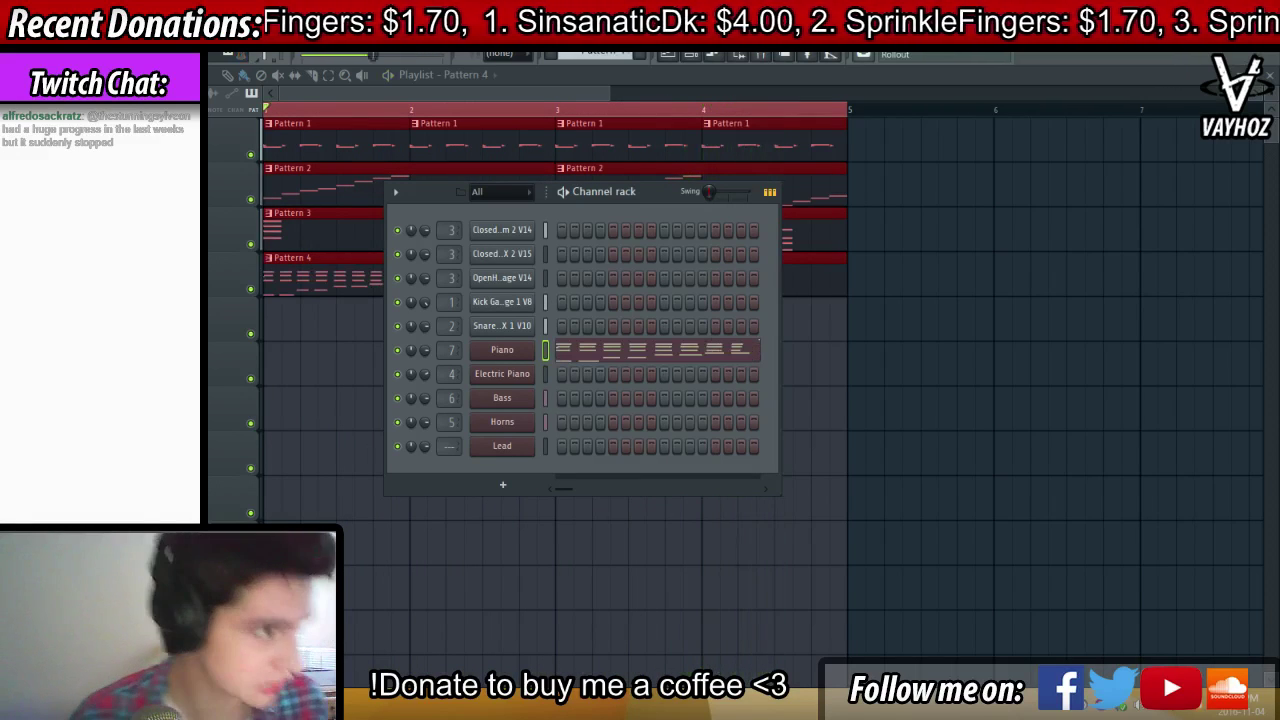
Delete the recorded Piano notes from bar 3 onward in Pattern 4, keeping the first two bars
click(736, 357)
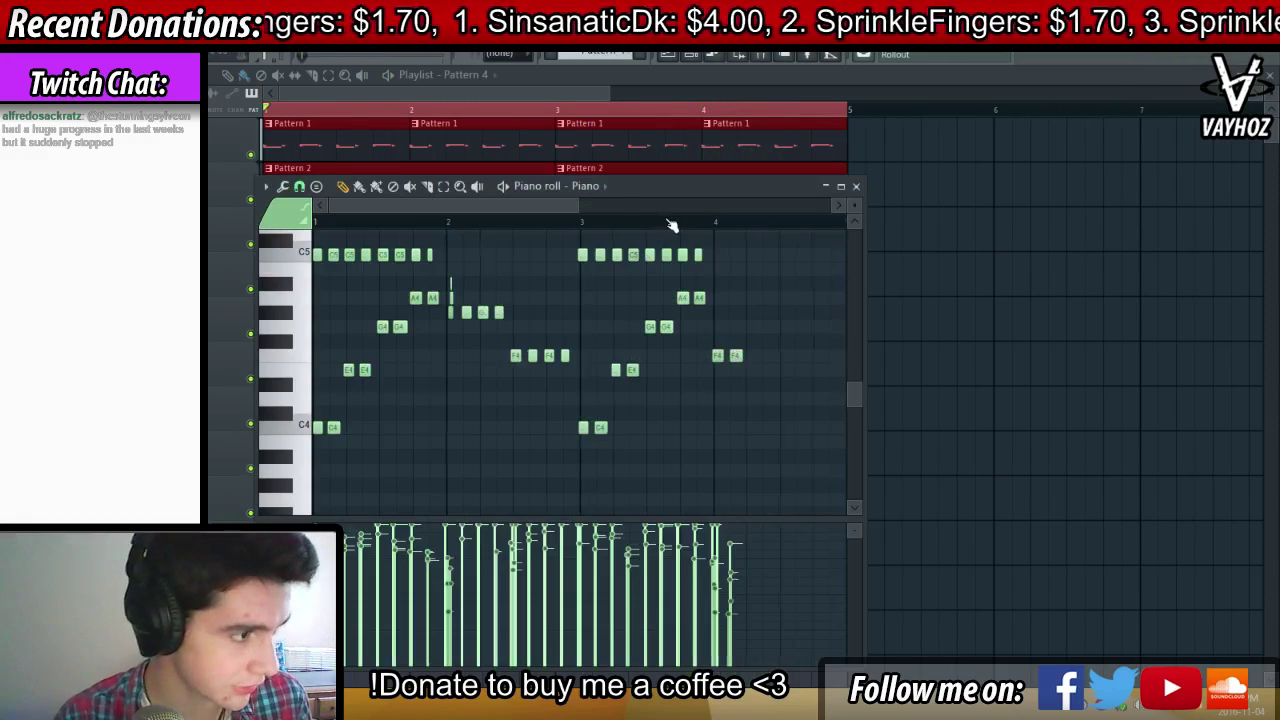
scroll(690, 260, down, 1)
drag(749, 488, 536, 192)
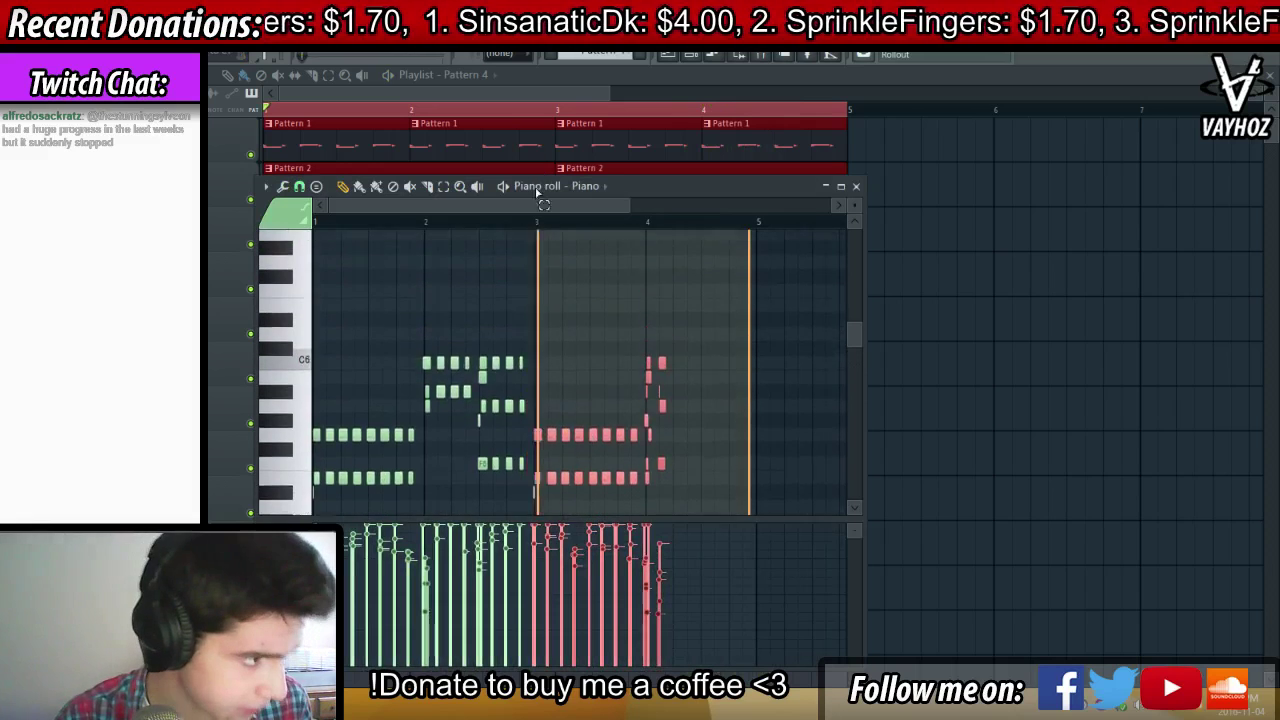
key(Delete)
scroll(566, 309, down, 4)
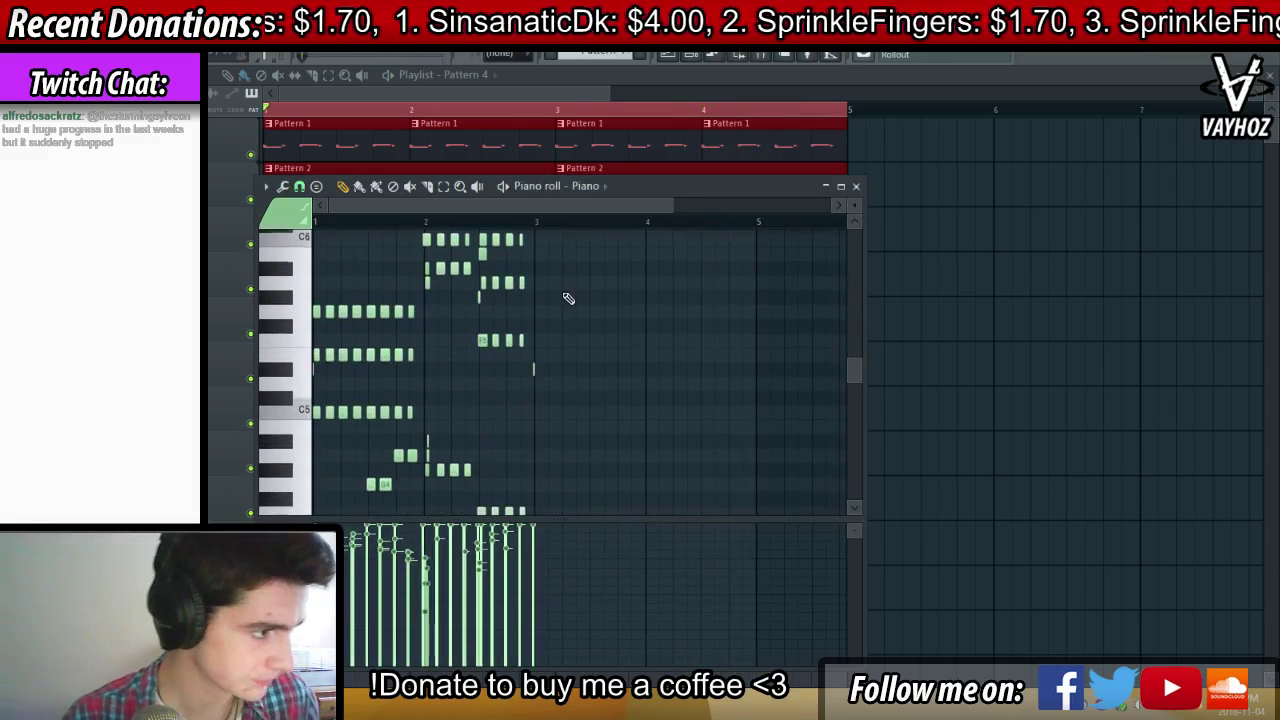
Clear the playlist clip selection and shorten the Pattern 4 clip to two bars
key(F7)
ctrl+click(690, 354)
drag(842, 281, 549, 280)
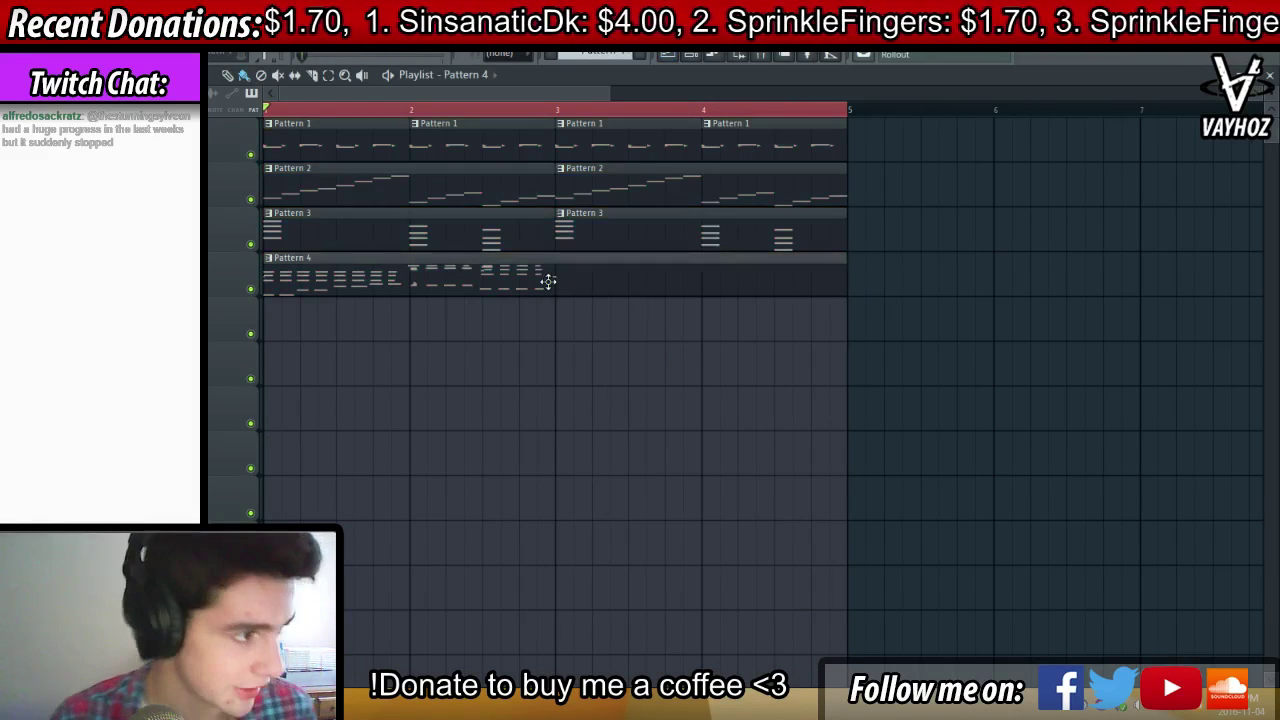
key(F7)
key(F7)
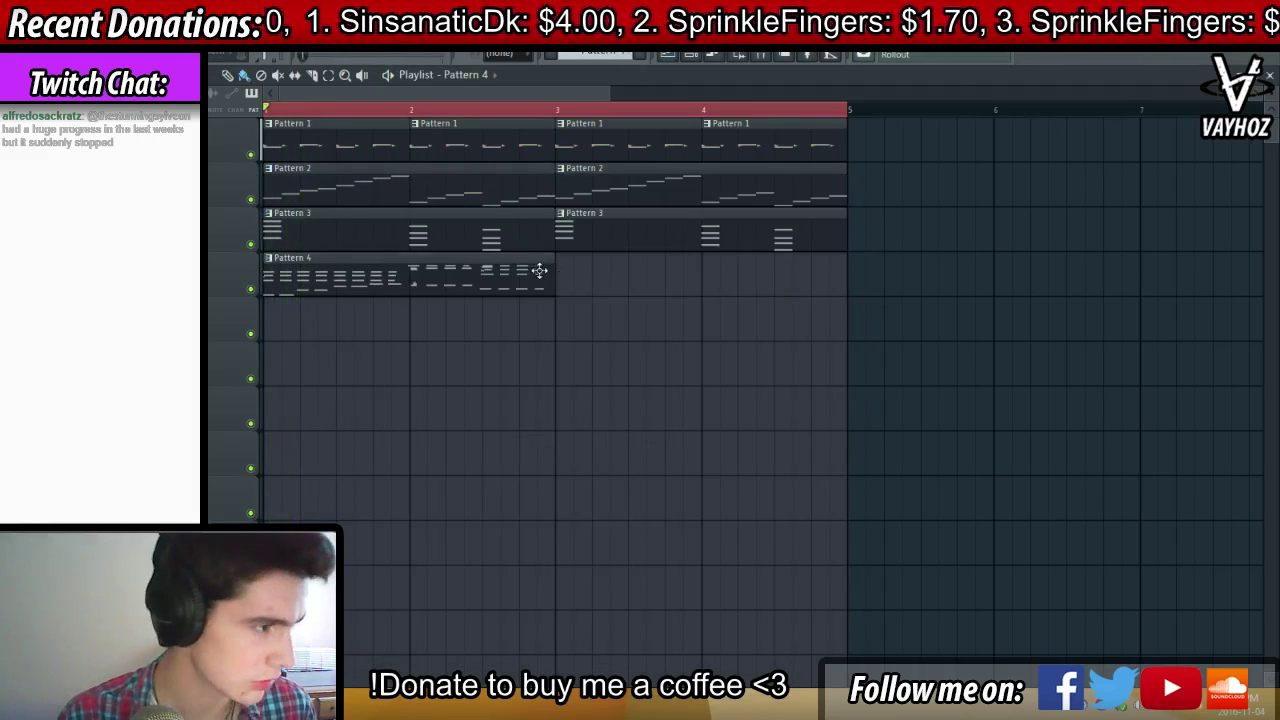
Select all recorded Piano notes in Pattern 4 and play them to check their timing against the grid
key(F7)
key(ctrl+a)
scroll(424, 224, left, 3)
scroll(446, 205, up, 2)
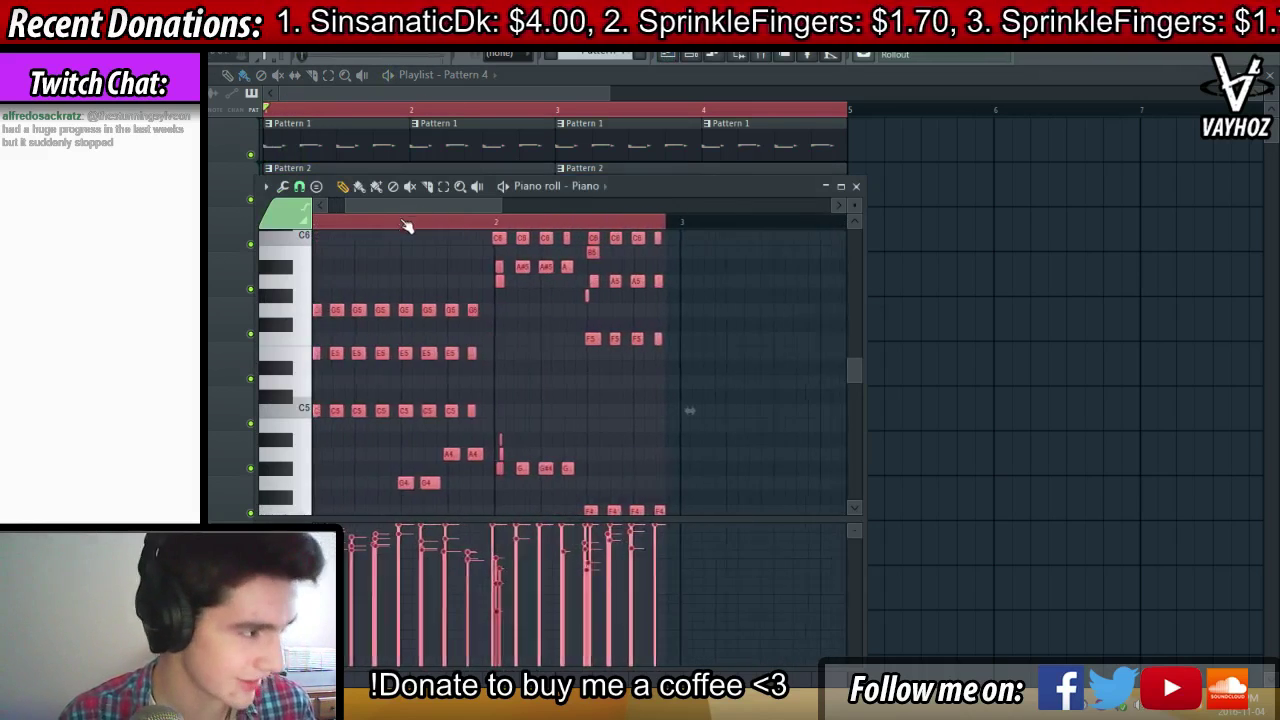
scroll(426, 216, up, 4)
scroll(426, 215, up, 4)
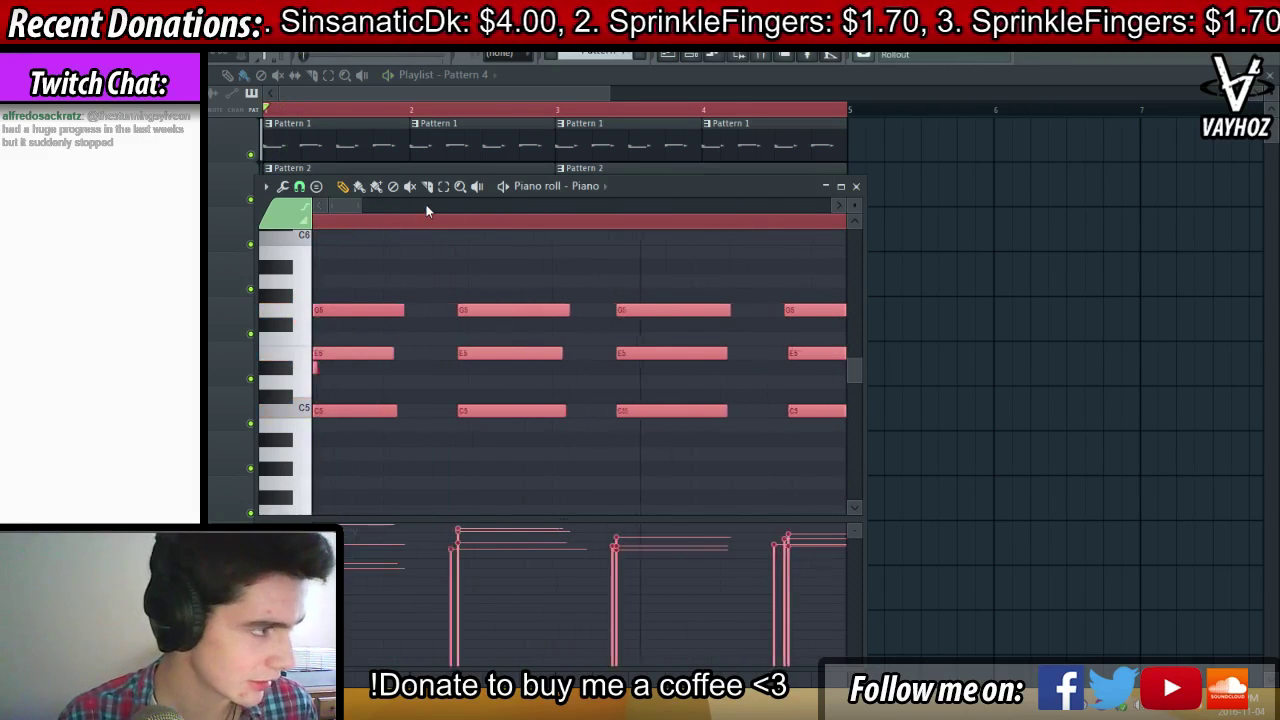
key(space)
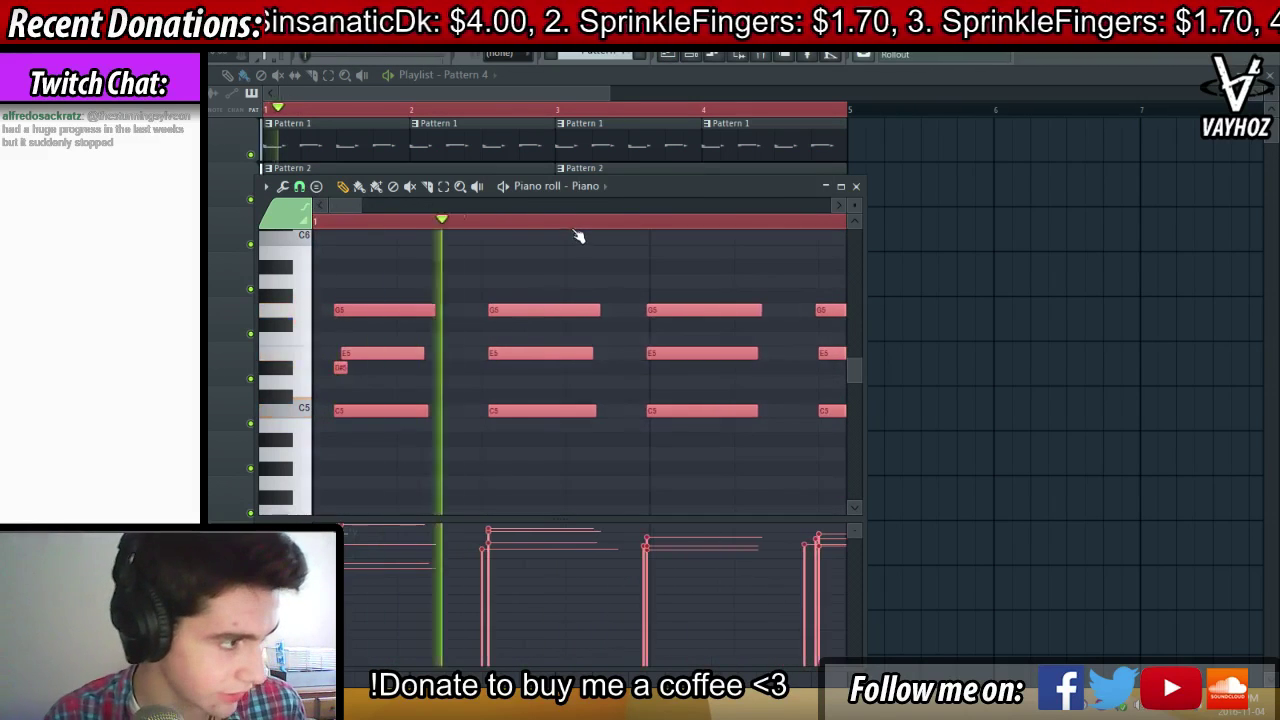
scroll(583, 230, down, 4)
scroll(585, 229, down, 4)
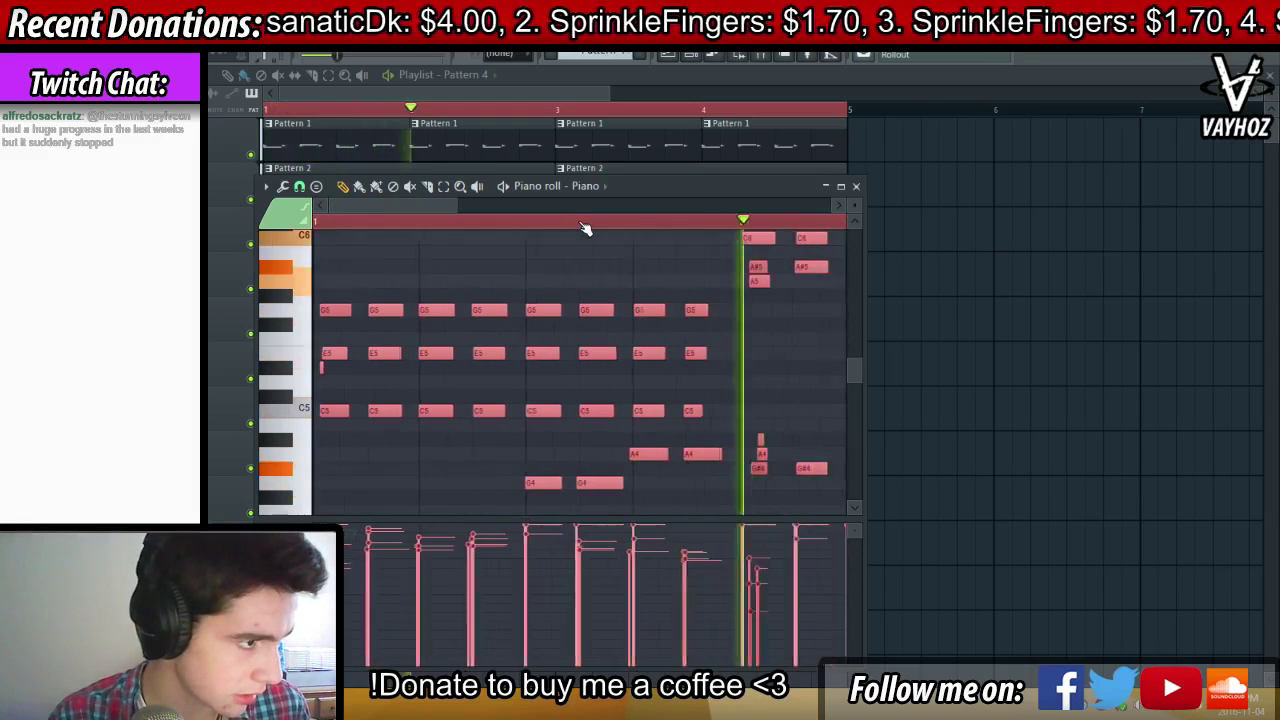
Shift the notes of the first Piano chord to the exact start of bar 1, then deselect them
scroll(586, 229, up, 4)
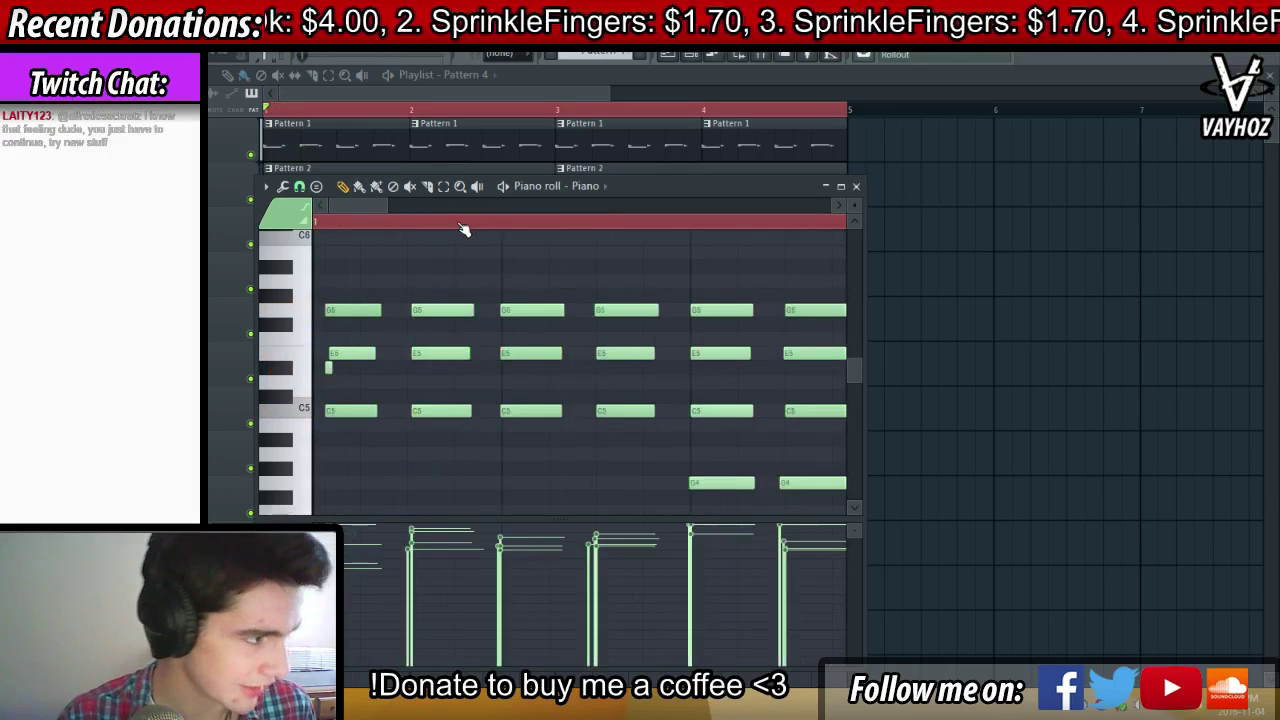
scroll(466, 224, up, 2)
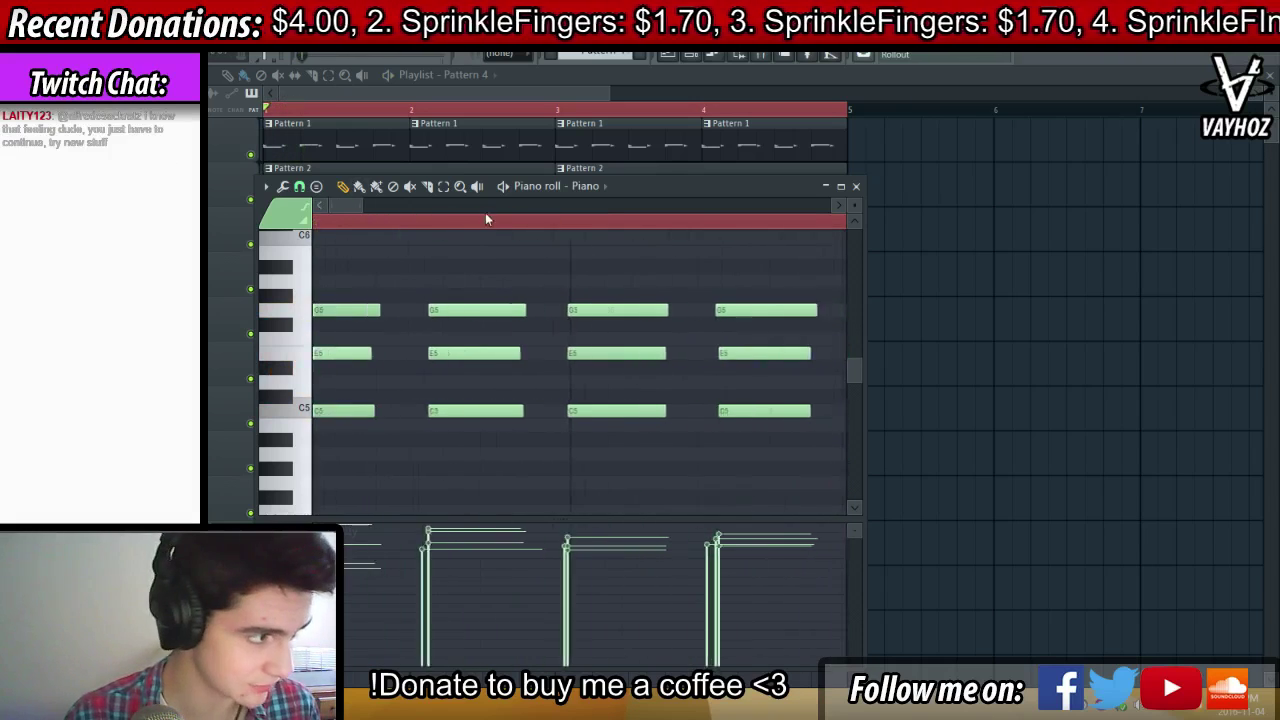
drag(389, 262, 380, 616)
scroll(363, 331, up, 6)
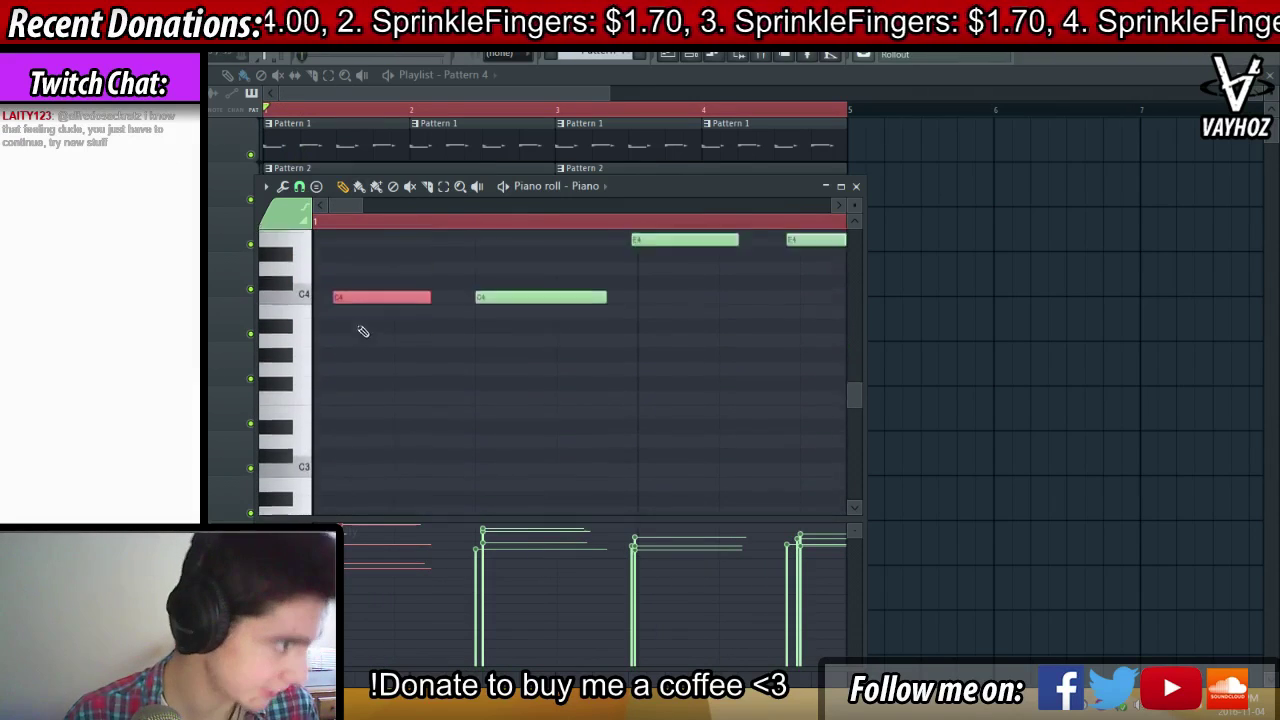
drag(348, 362, 328, 362)
key(ctrl+d)
Play the corrected opening chord and examine the Piano notes through the end of bar 2
key(space)
right_click(342, 420)
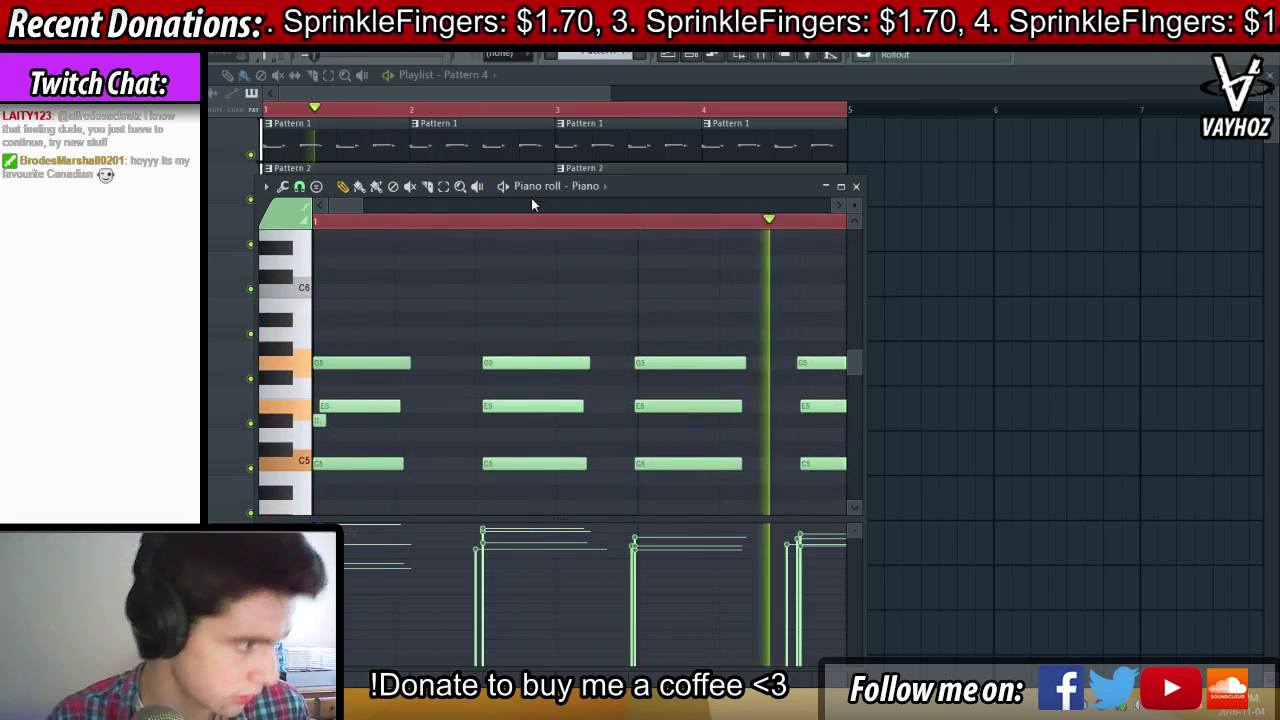
scroll(527, 228, down, 2)
scroll(530, 232, down, 5)
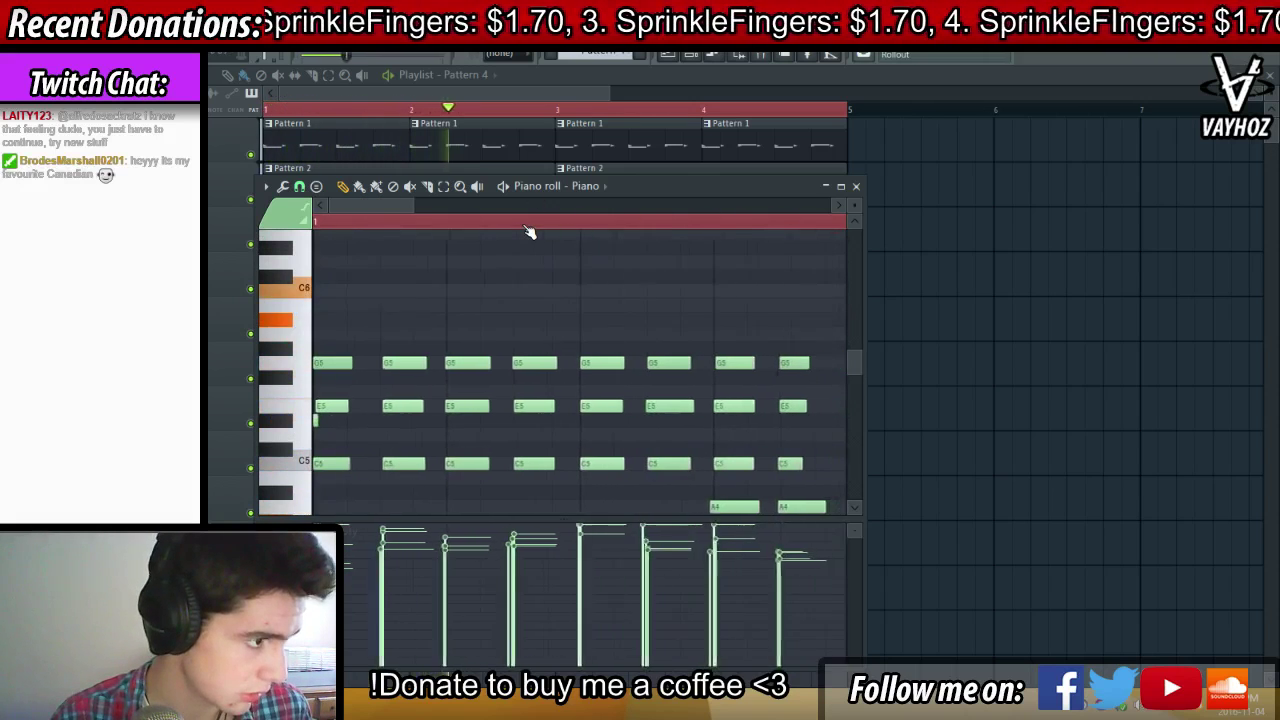
key(space)
scroll(606, 240, up, 4)
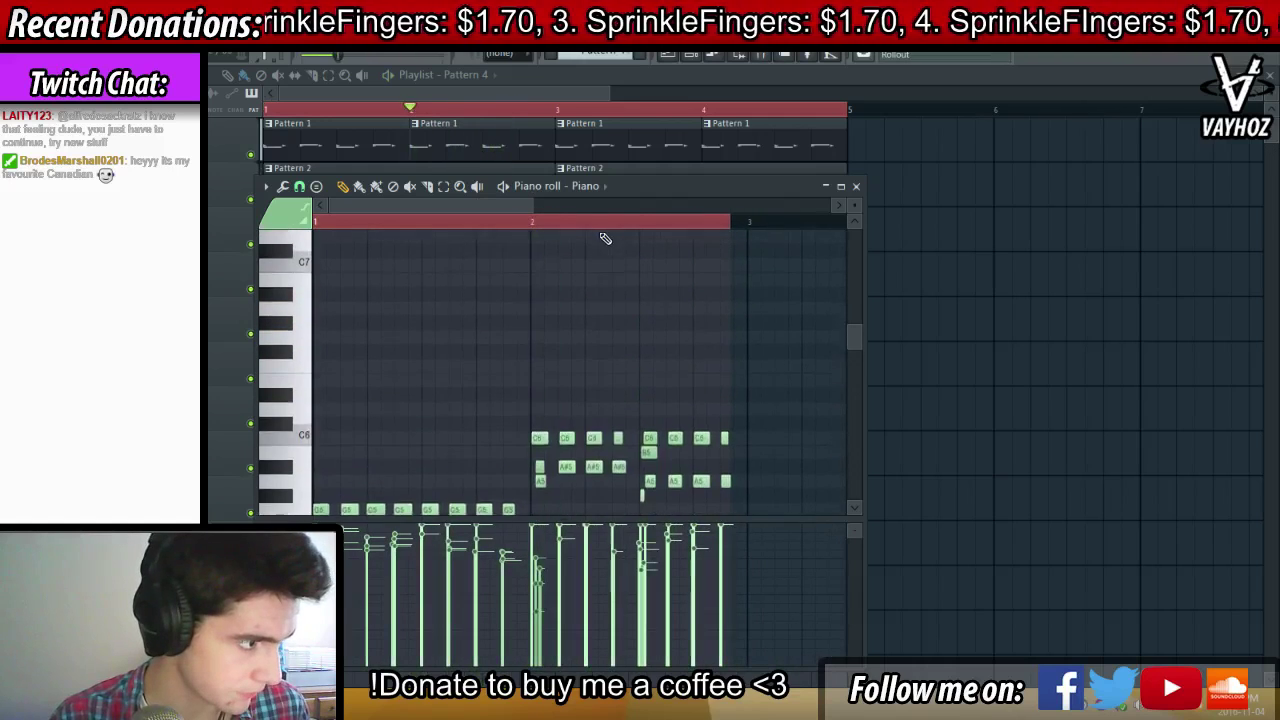
scroll(601, 312, down, 3)
scroll(601, 312, down, 1)
scroll(663, 229, down, 2)
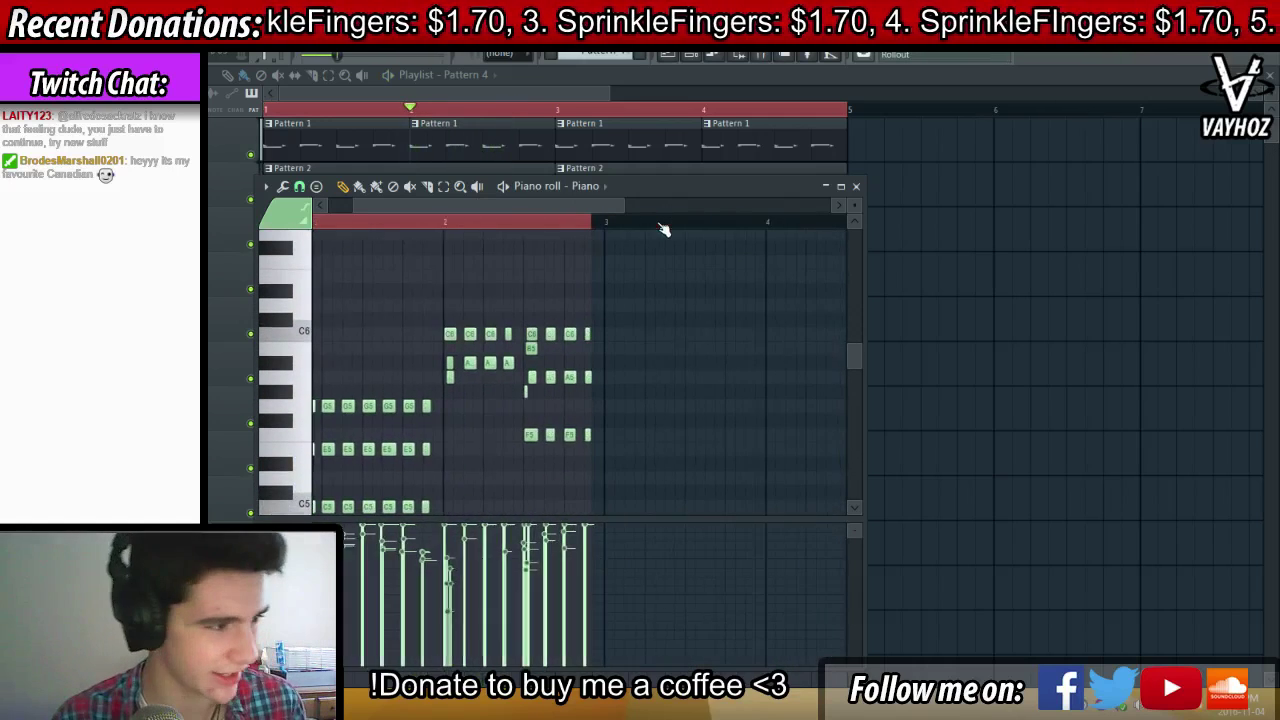
Replace the short first A#5 of bar 2 with a copy of a longer A#5 placed at the bar's start
click(443, 220)
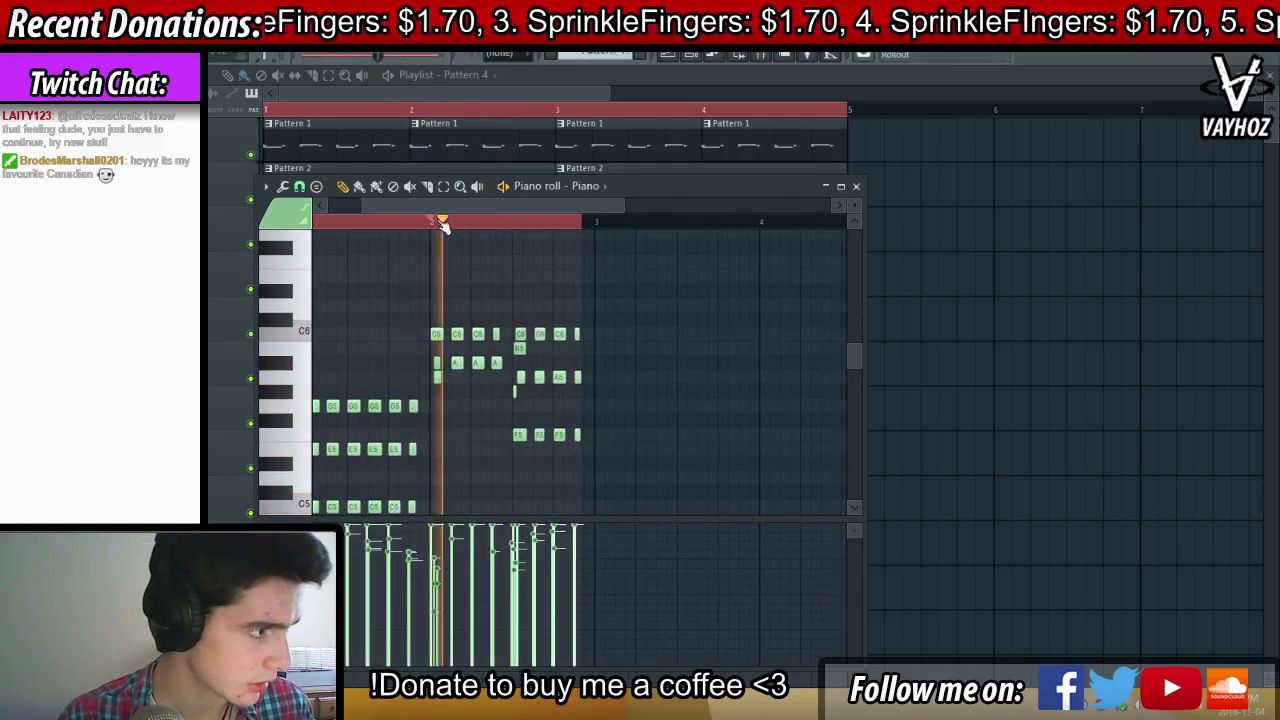
scroll(431, 220, up, 4)
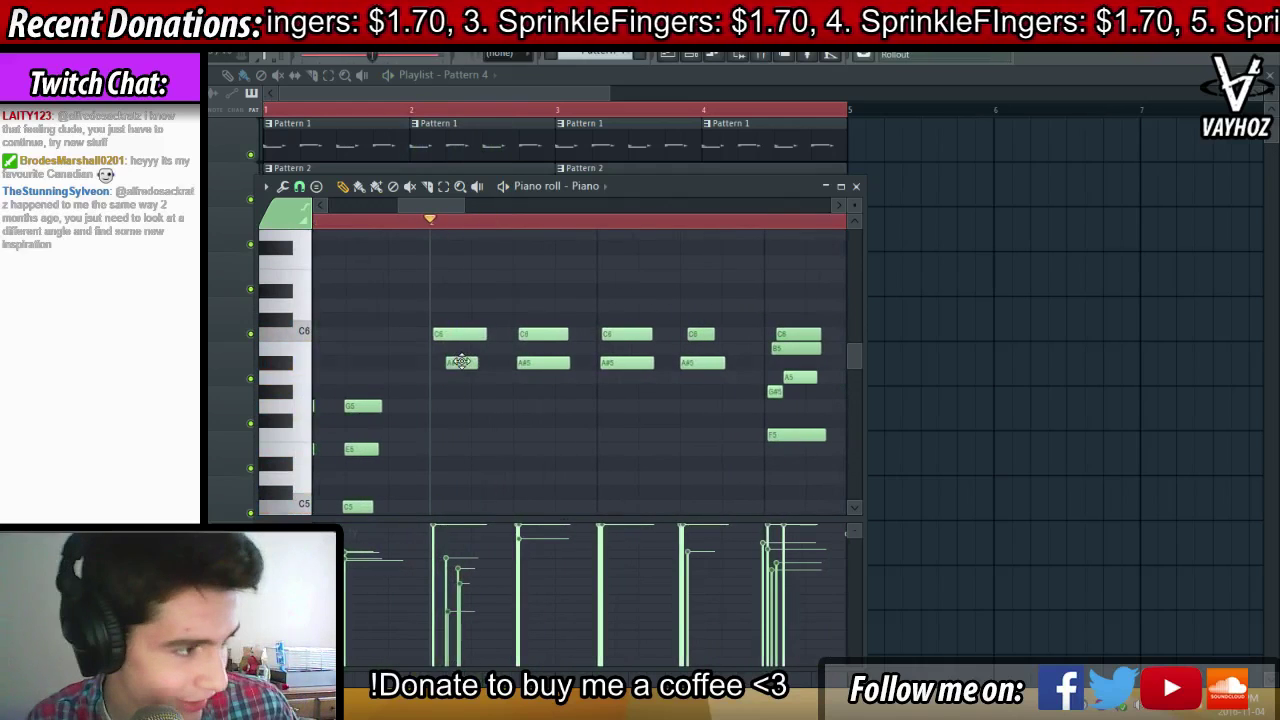
ctrl+right_click(544, 362)
shift+drag(612, 341, 722, 332)
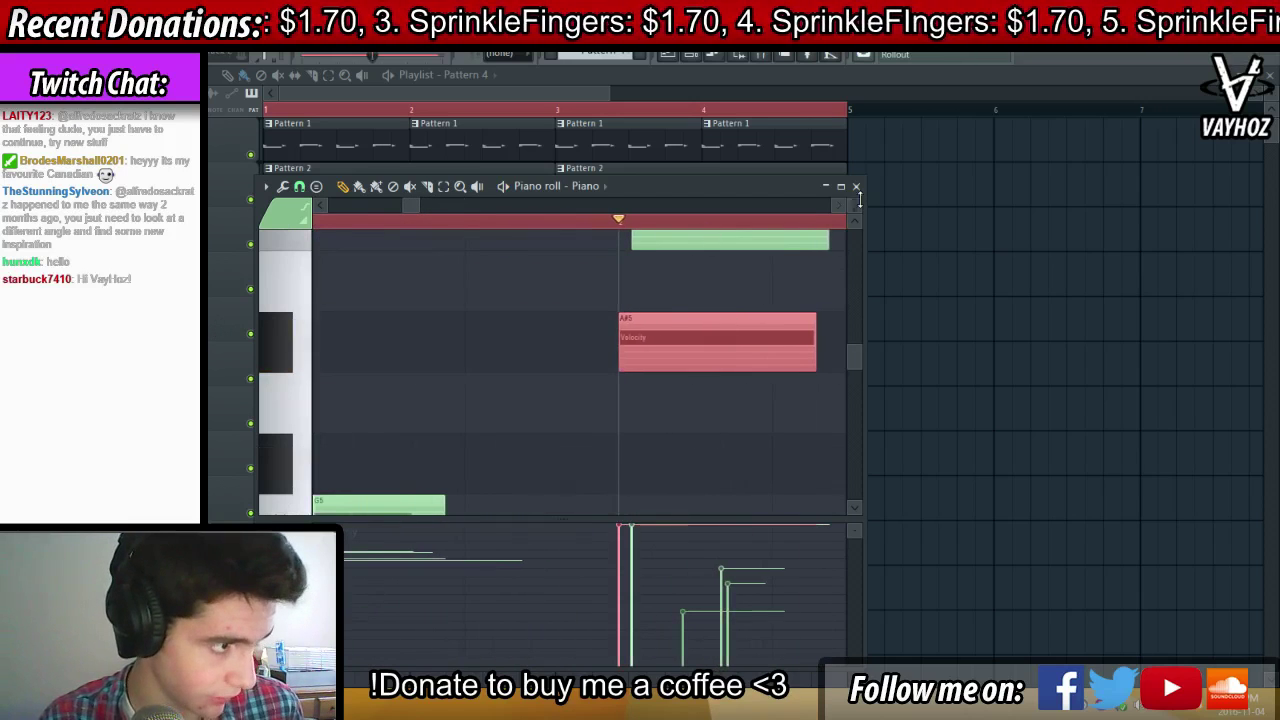
drag(858, 204, 858, 157)
Play the corrected start of bar 2 and delete the stray low notes around A4 there
key(space)
scroll(796, 222, down, 3)
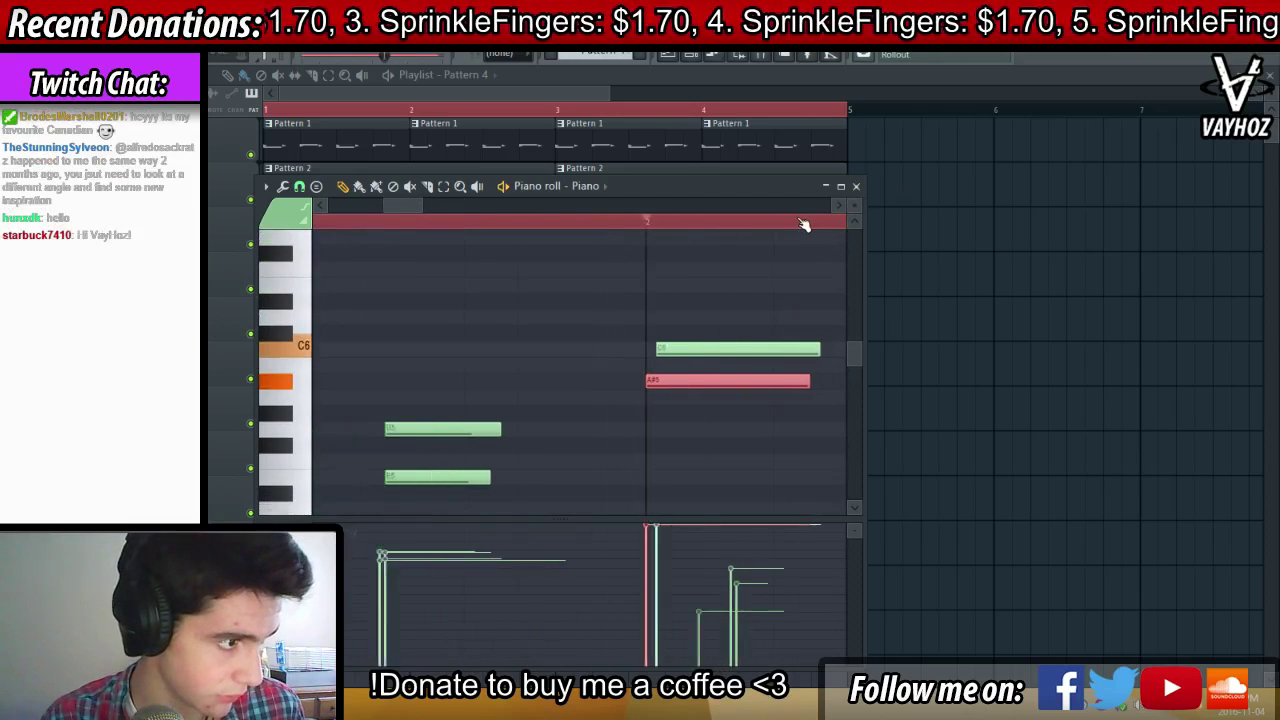
scroll(804, 223, down, 3)
key(space)
scroll(735, 305, down, 5)
right_click(765, 348)
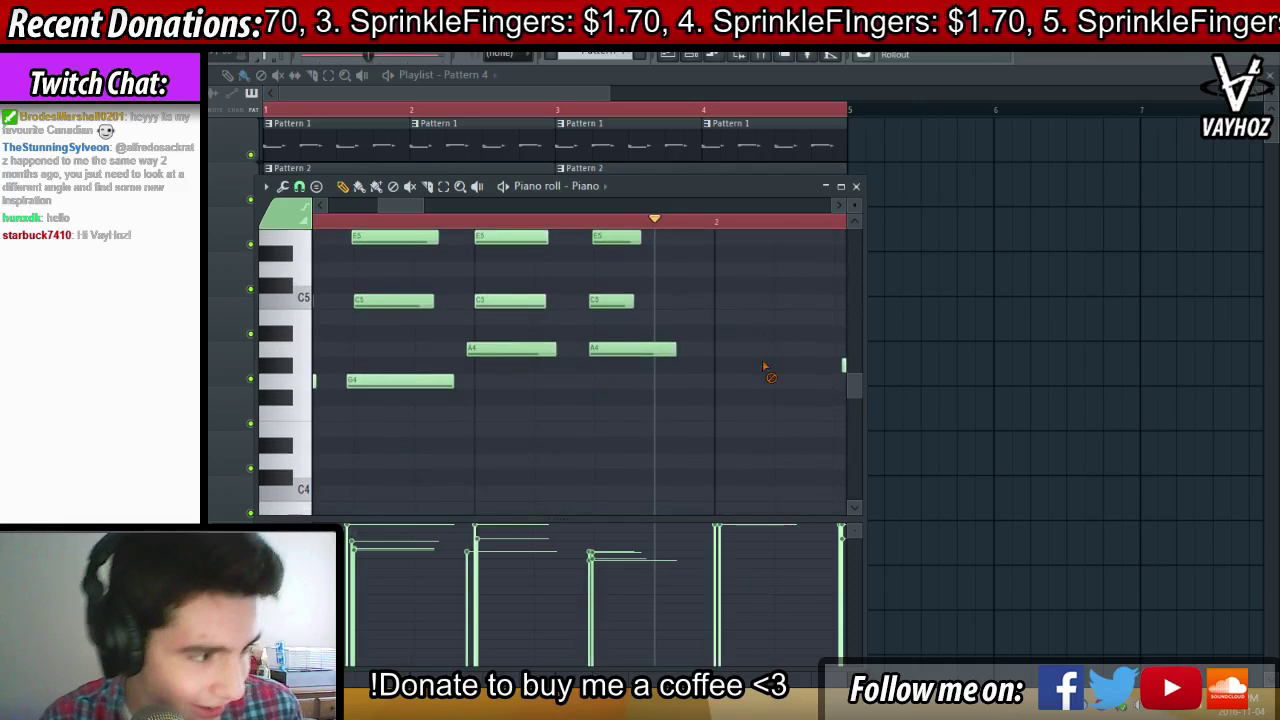
Examine the Piano notes around the start of bar 2, from C5 down to the lower octave
drag(855, 205, 855, 208)
drag(692, 327, 447, 330)
drag(855, 205, 855, 240)
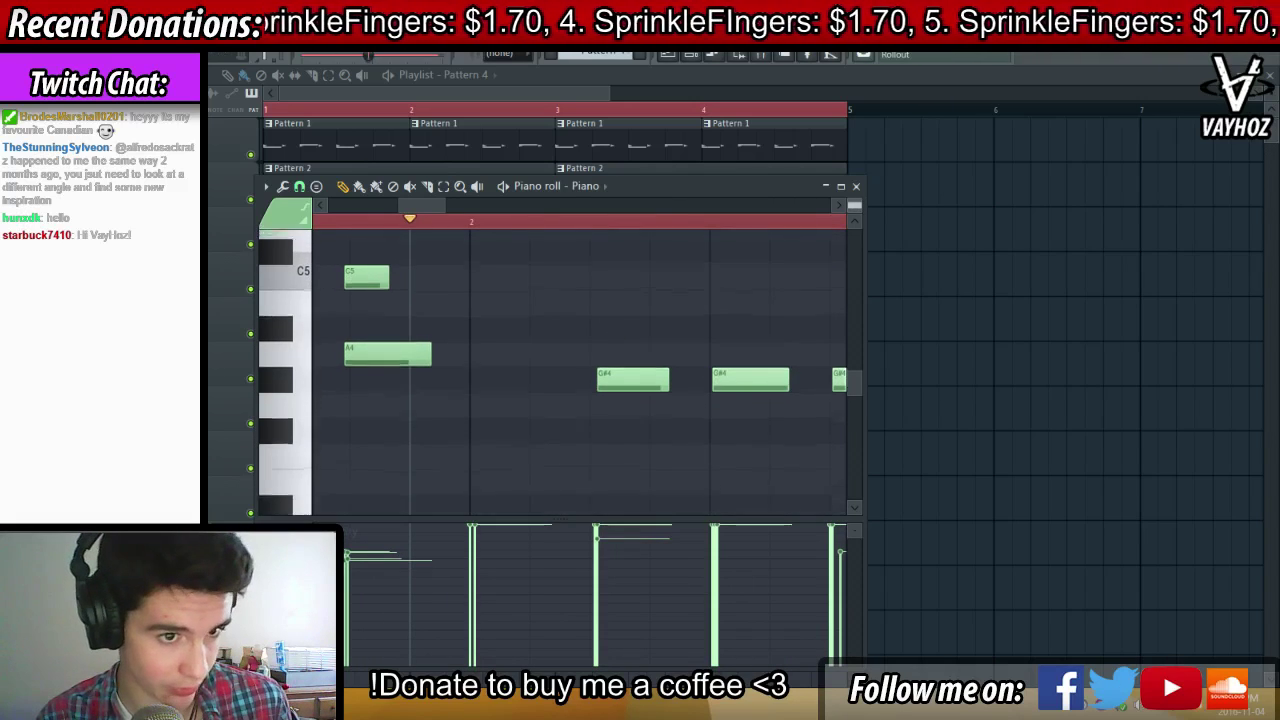
scroll(580, 370, down, 3)
scroll(580, 370, up, 3)
scroll(614, 333, down, 1)
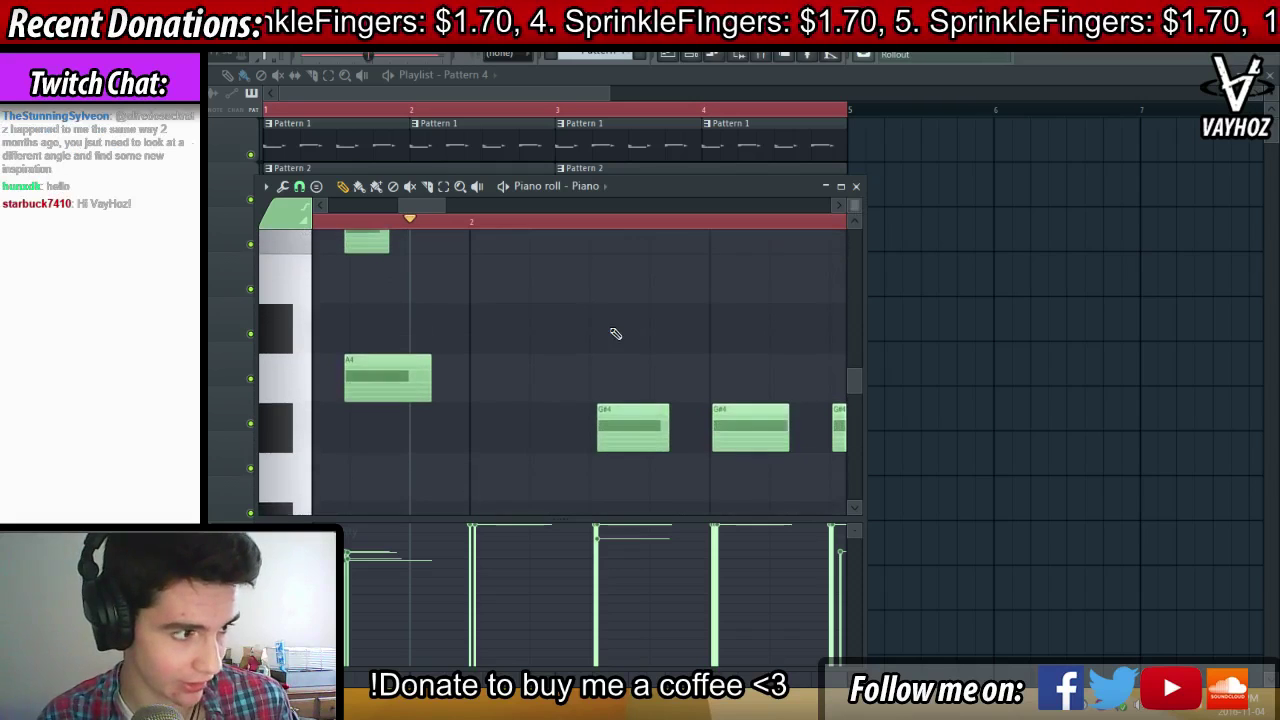
scroll(614, 333, down, 3)
scroll(614, 334, up, 2)
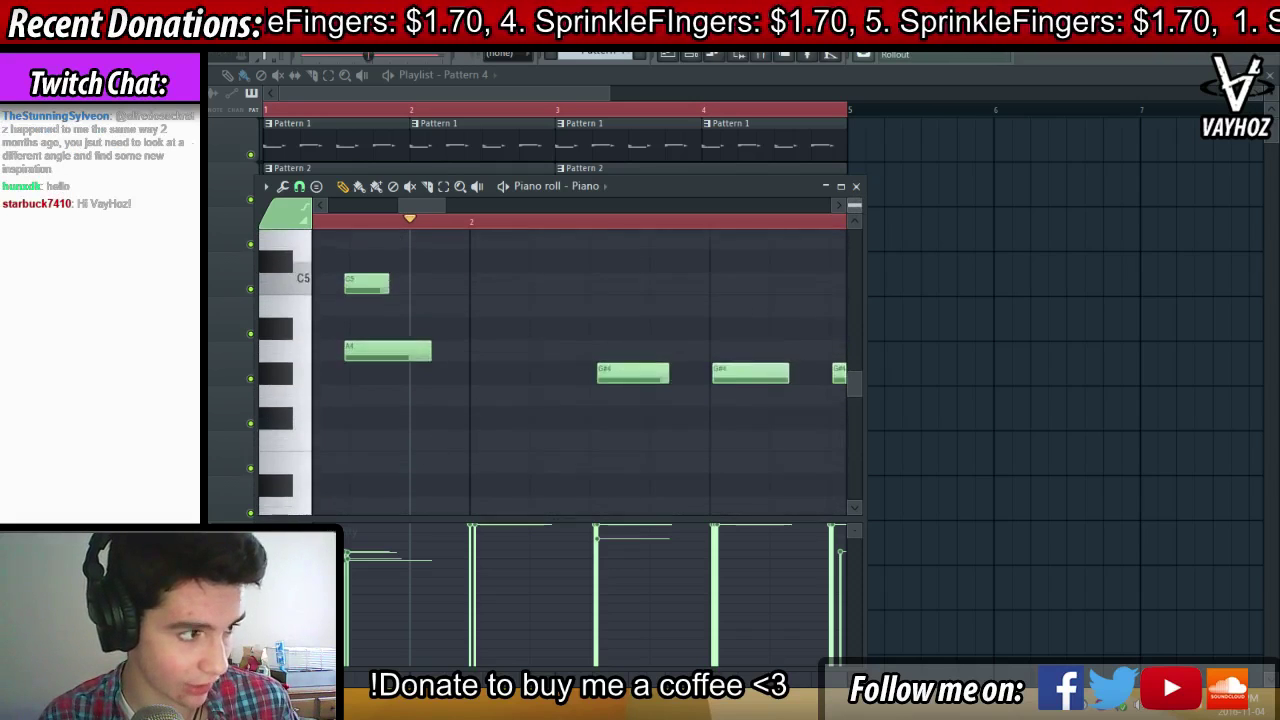
scroll(614, 318, down, 2)
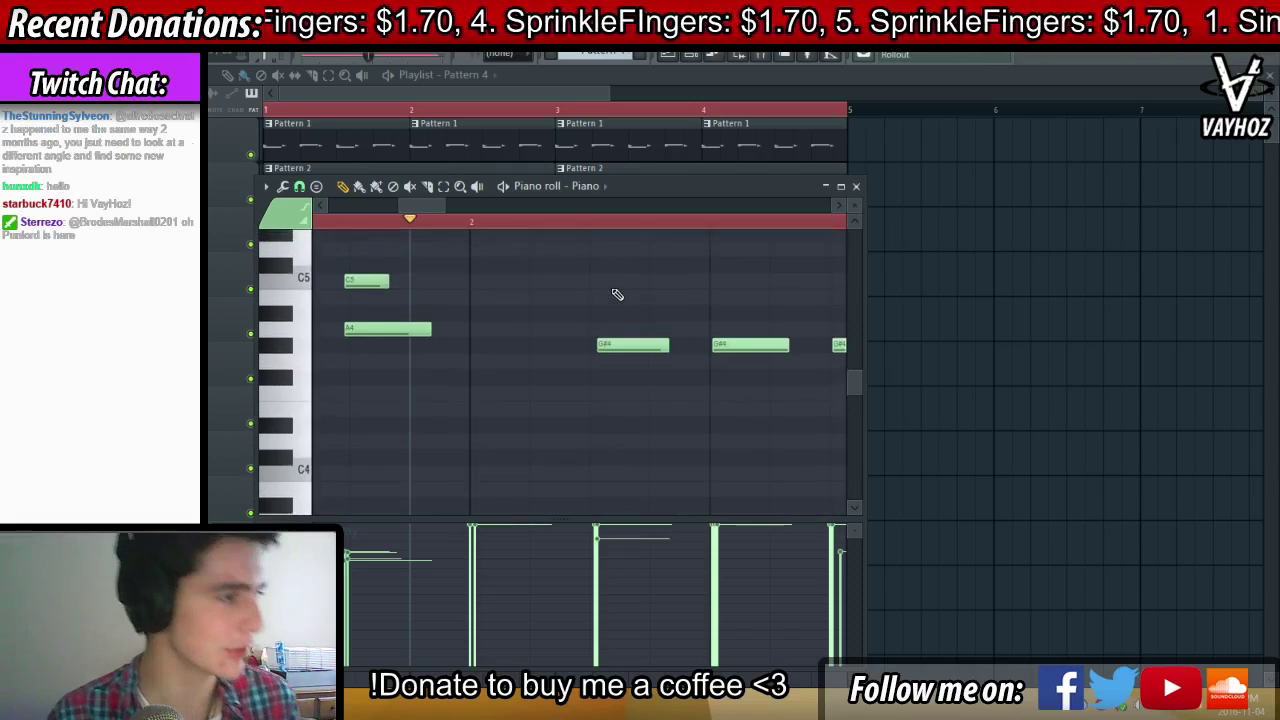
Undo the latest note edits in bar 2 to restore the deleted G#4 at its start, and play it
scroll(612, 298, up, 4)
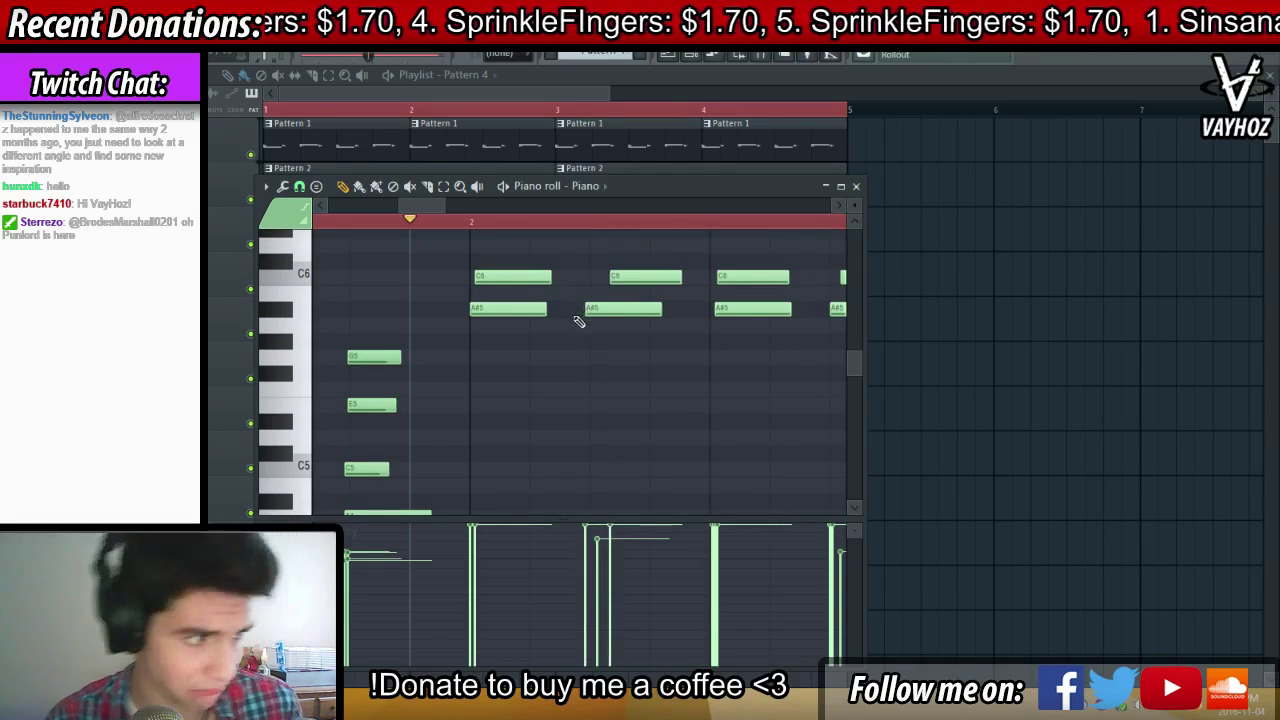
key(ctrl+z)
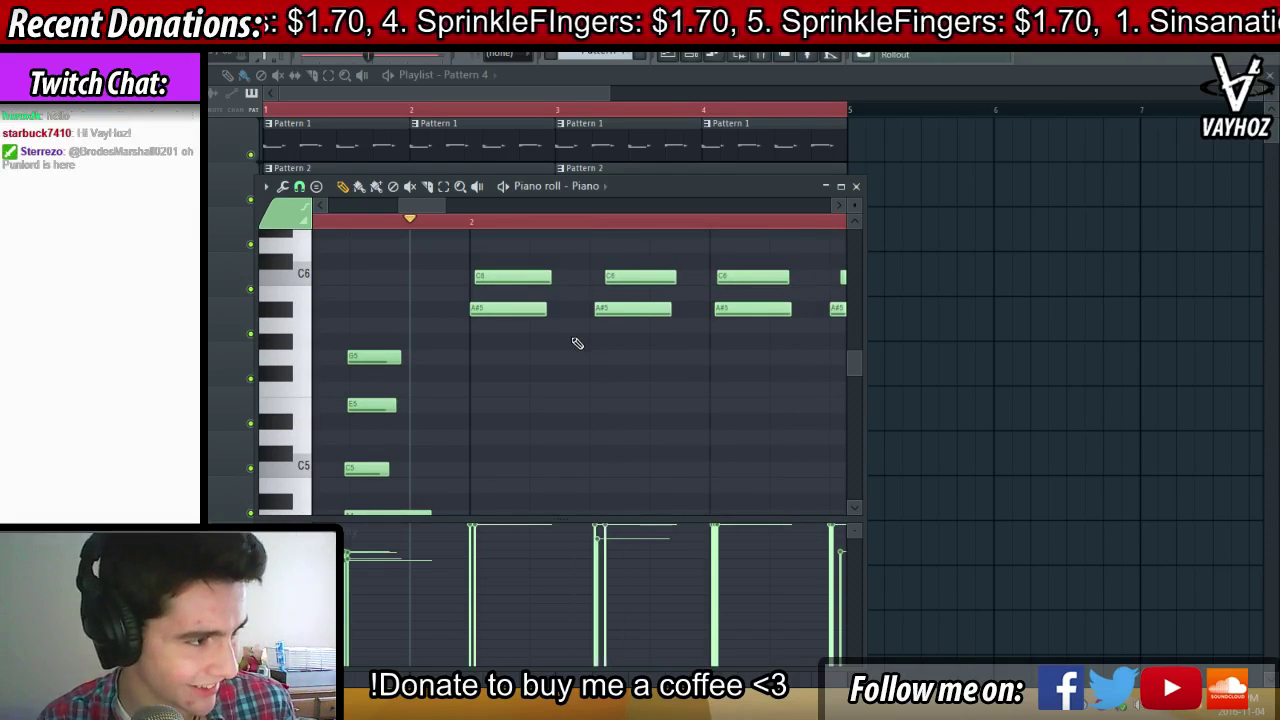
scroll(549, 325, down, 5)
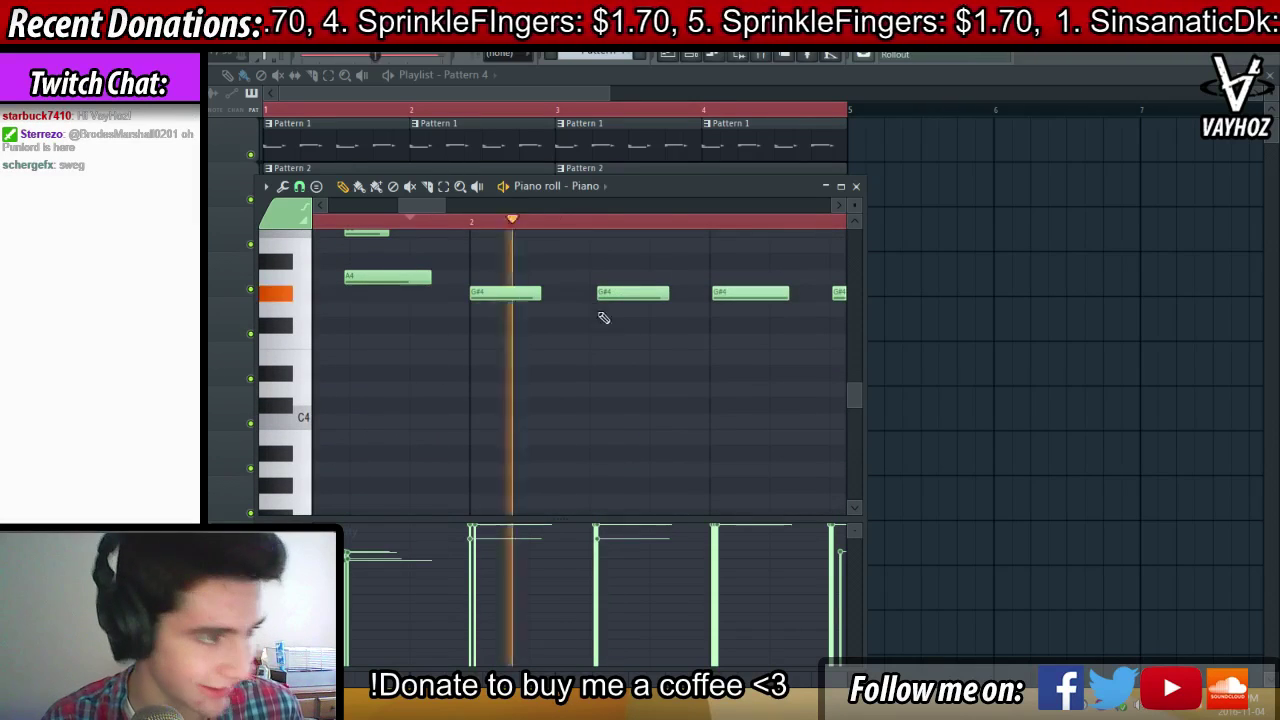
right_click(628, 294)
scroll(600, 318, up, 5)
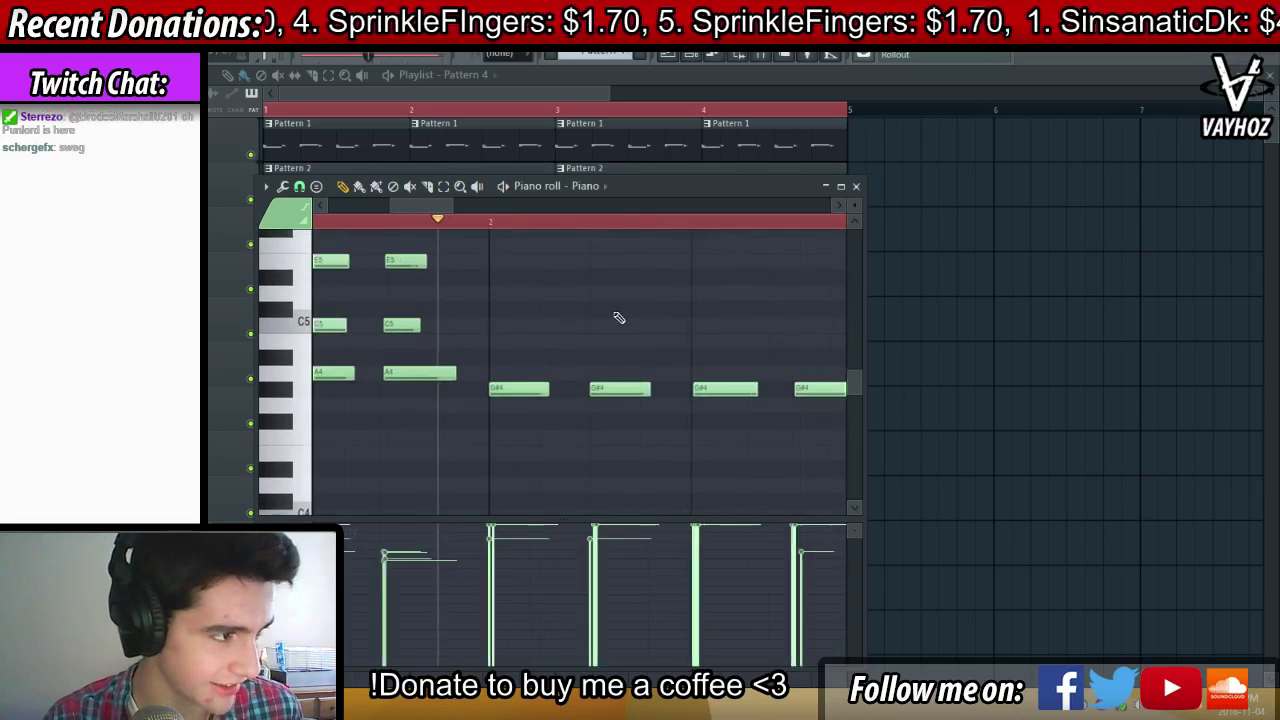
key(space)
key(space)
Lower the four A#5 Piano notes in the first half of bar 2 to G#5 and play the changed chords
click(534, 351)
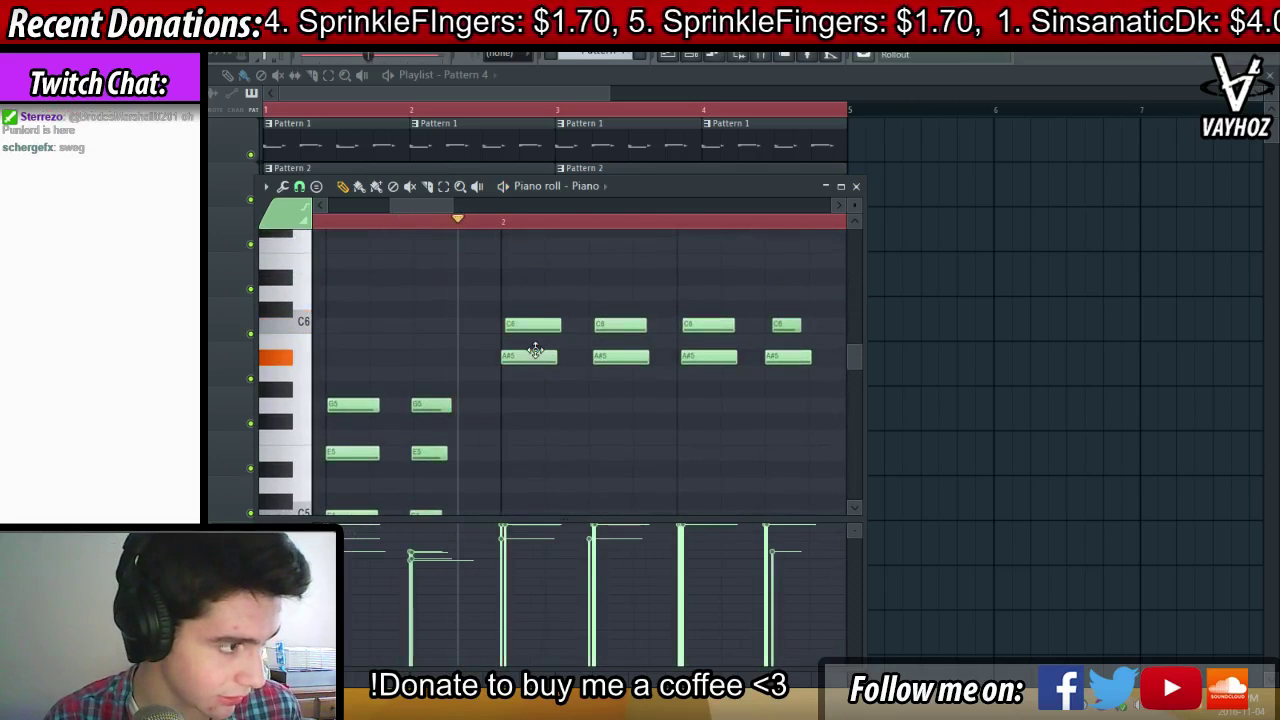
drag(532, 350, 778, 379)
drag(785, 357, 785, 373)
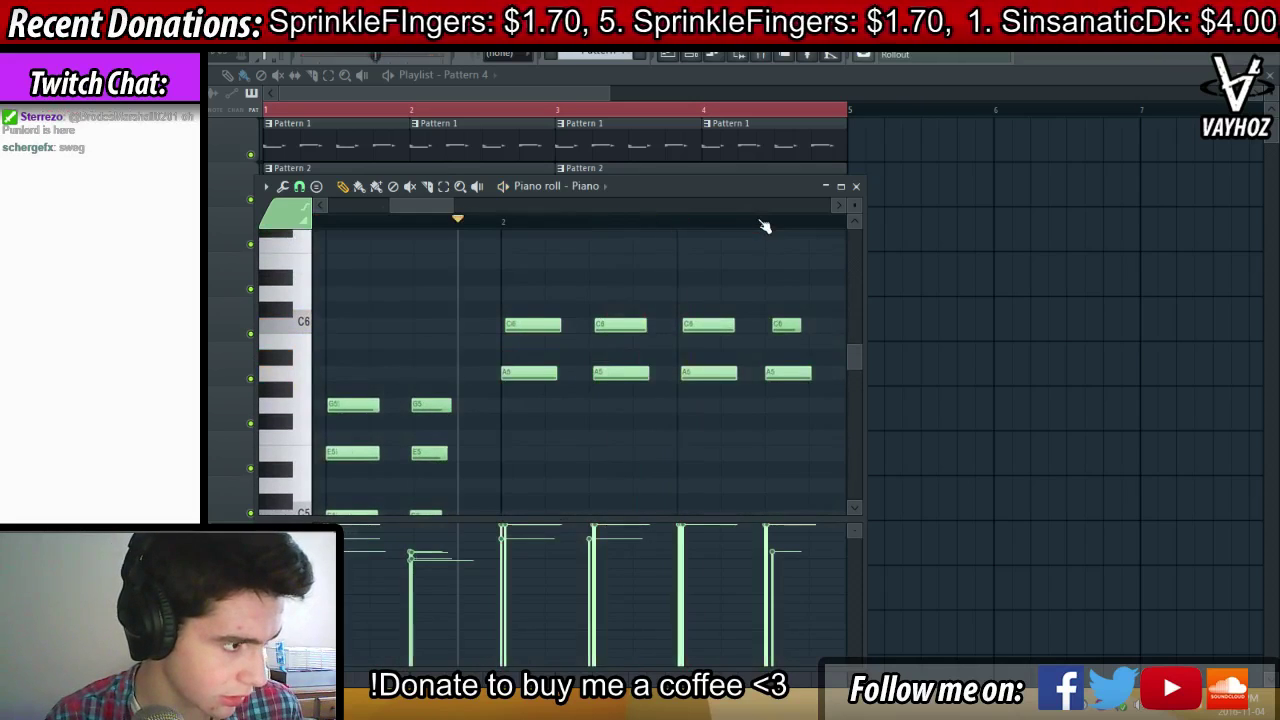
scroll(766, 223, down, 2)
drag(562, 372, 562, 388)
key(space)
drag(571, 326, 356, 333)
ctrl+click(500, 349)
key(space)
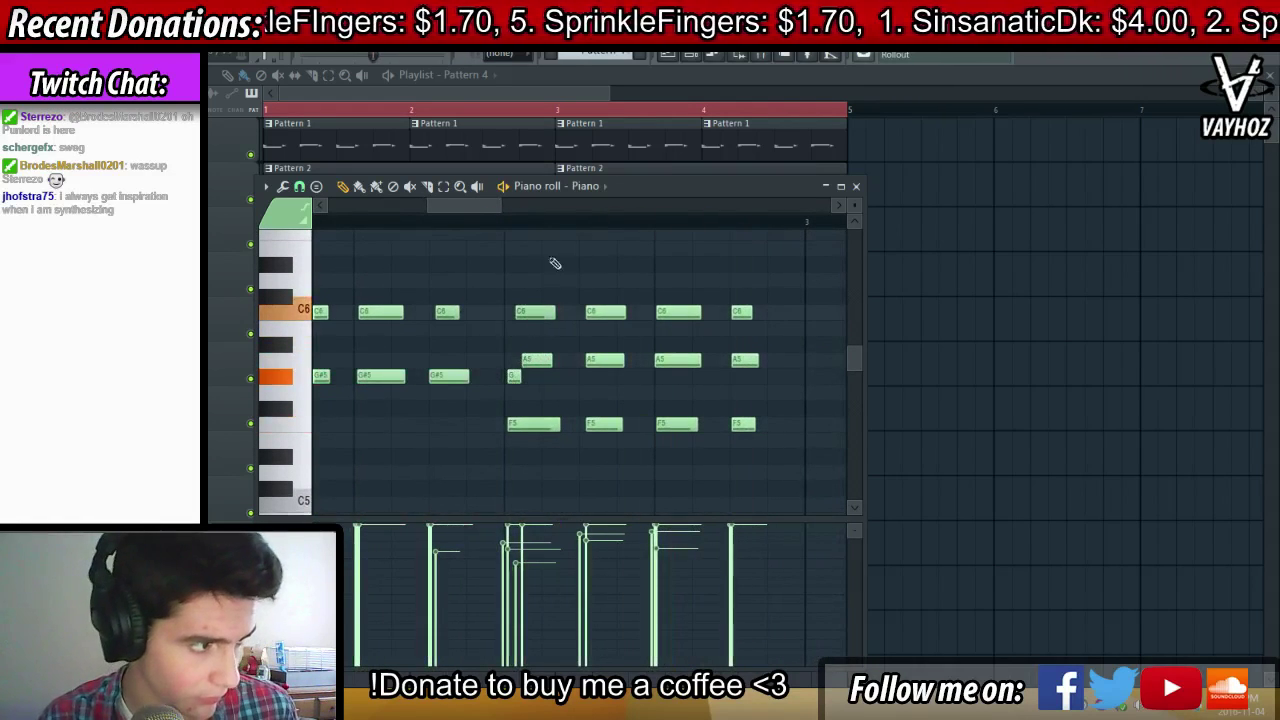
Move the late C6 at the middle of bar 2 to the exact half-bar, lengthen it slightly, and replay the Piano part
drag(540, 312, 529, 315)
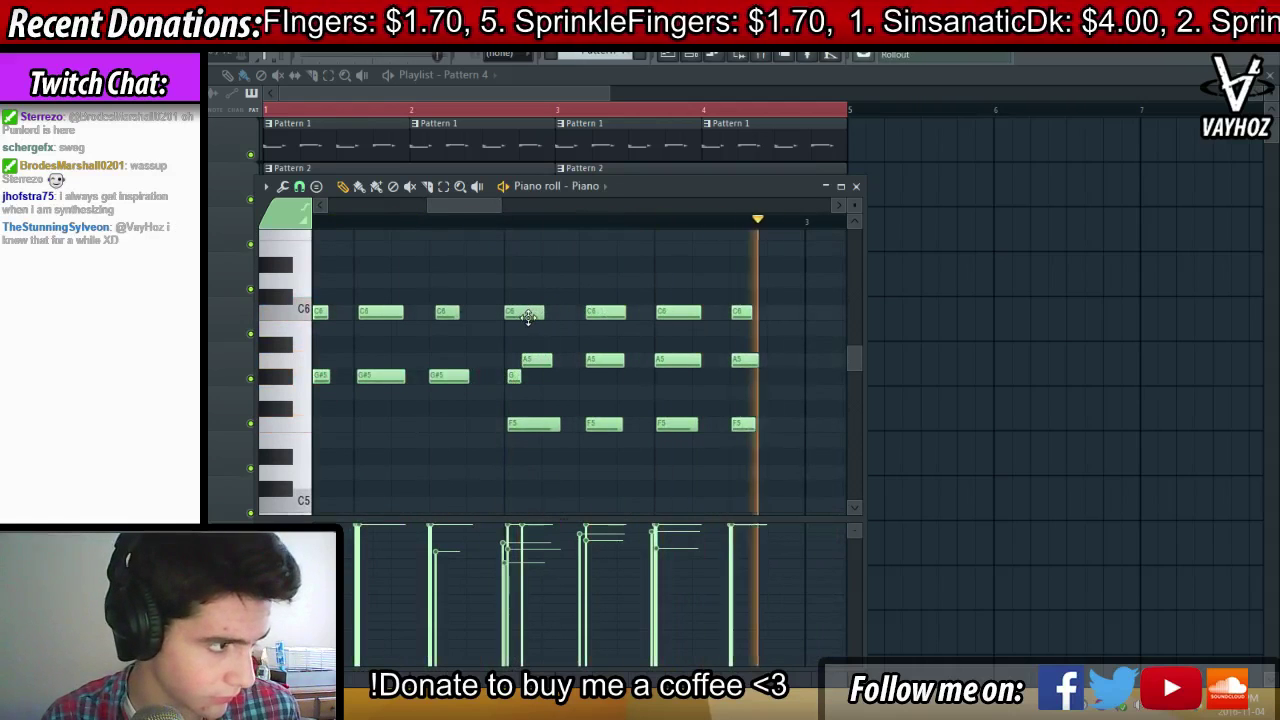
click(522, 224)
scroll(524, 226, down, 5)
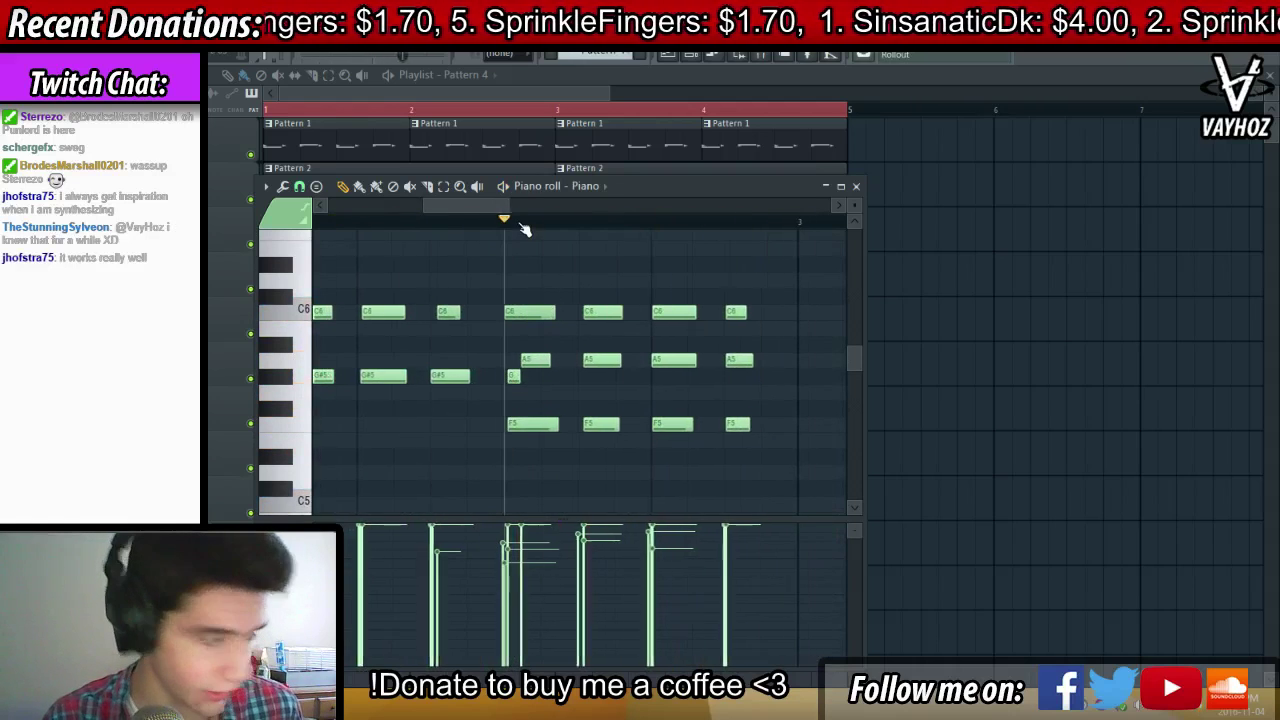
drag(526, 228, 195, 250)
key(space)
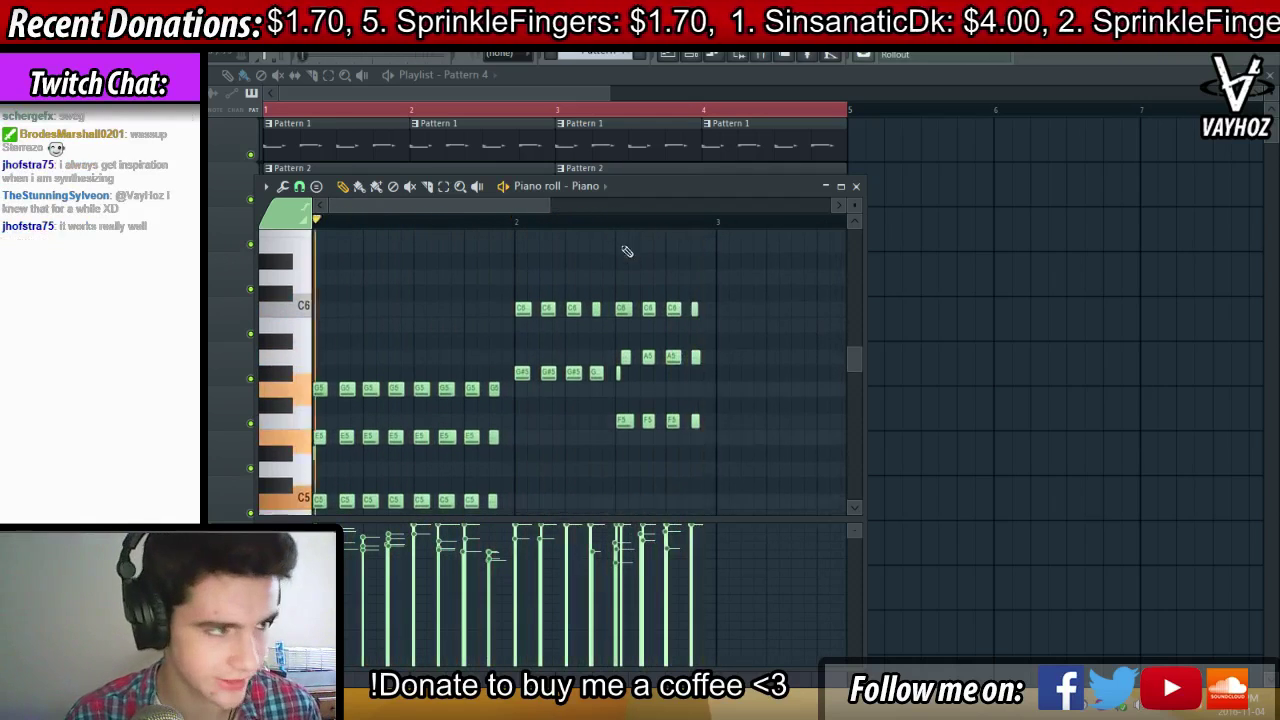
Lengthen the C6, A5 and F5 notes of the last chord in bar 2 together, then deselect them and play
scroll(634, 229, up, 5)
scroll(664, 224, down, 4)
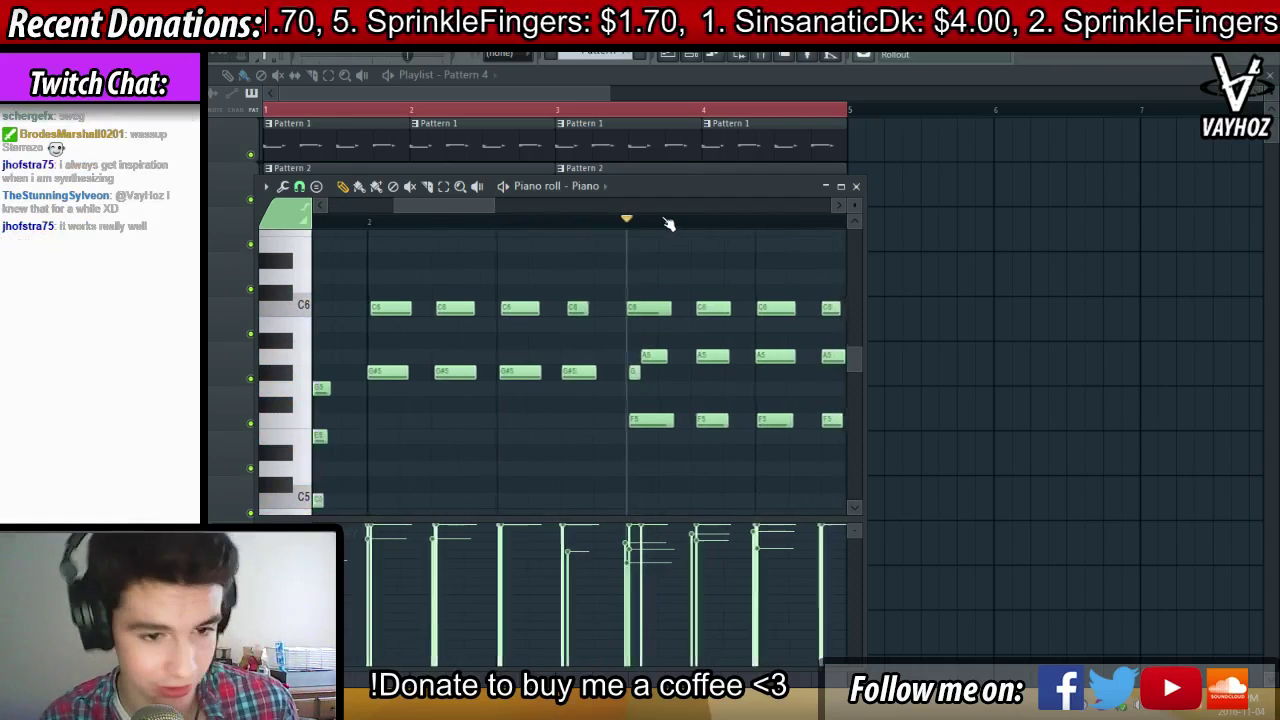
scroll(684, 205, right, 2)
scroll(668, 225, up, 4)
drag(650, 270, 655, 390)
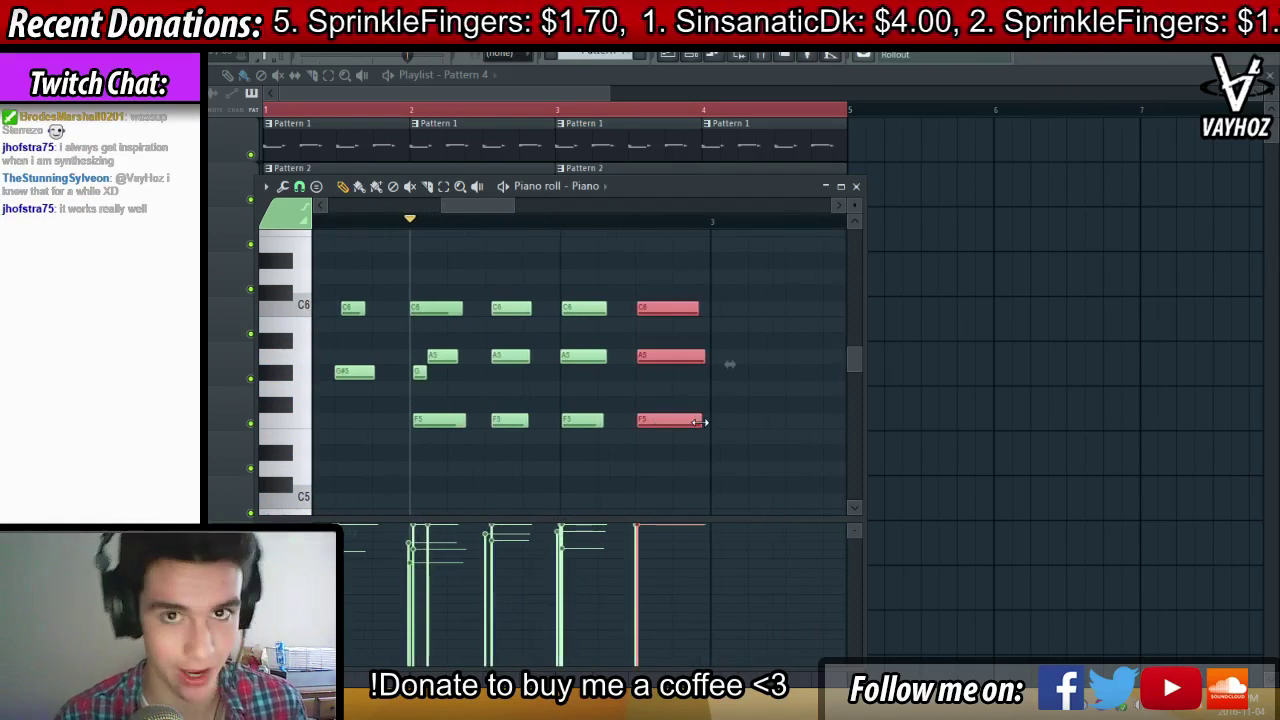
ctrl+click(716, 328)
key(space)
Trim the C6, A5 and F5 of bar 2's last chord so they end slightly earlier, and check the low F4 notes
click(706, 310)
right_click(706, 310)
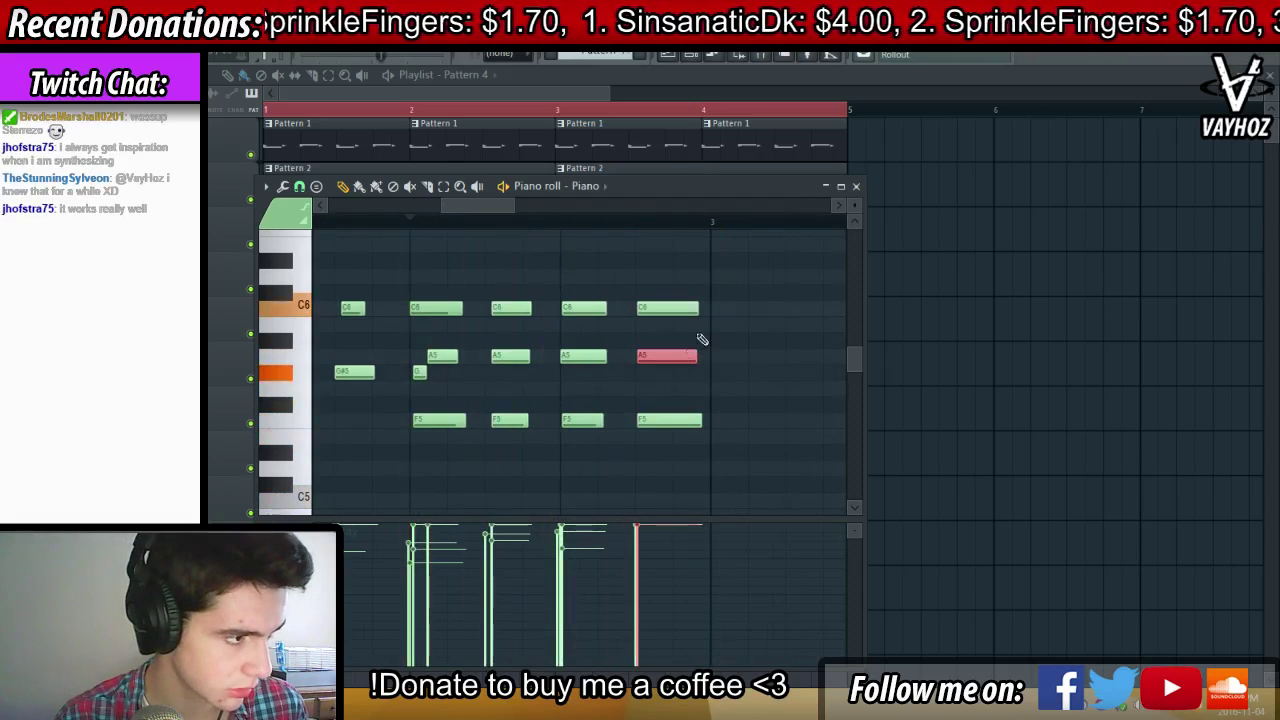
drag(697, 424, 688, 424)
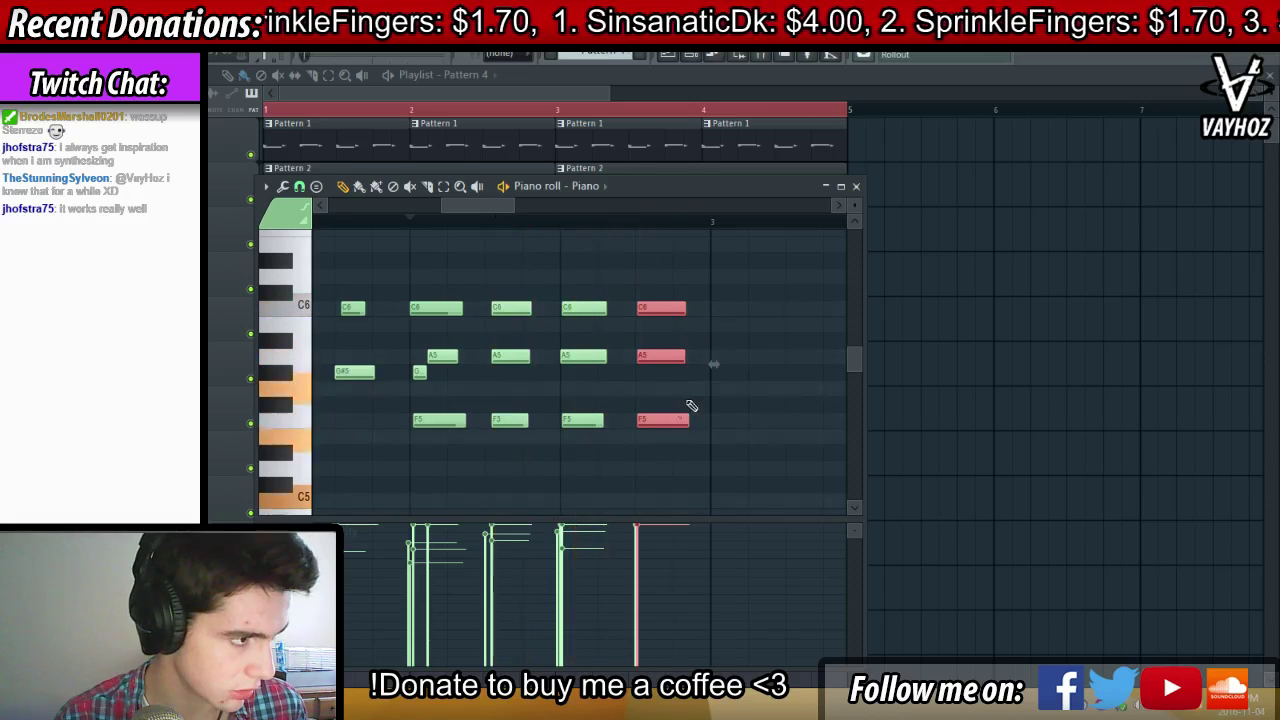
ctrl+click(677, 447)
scroll(680, 391, down, 5)
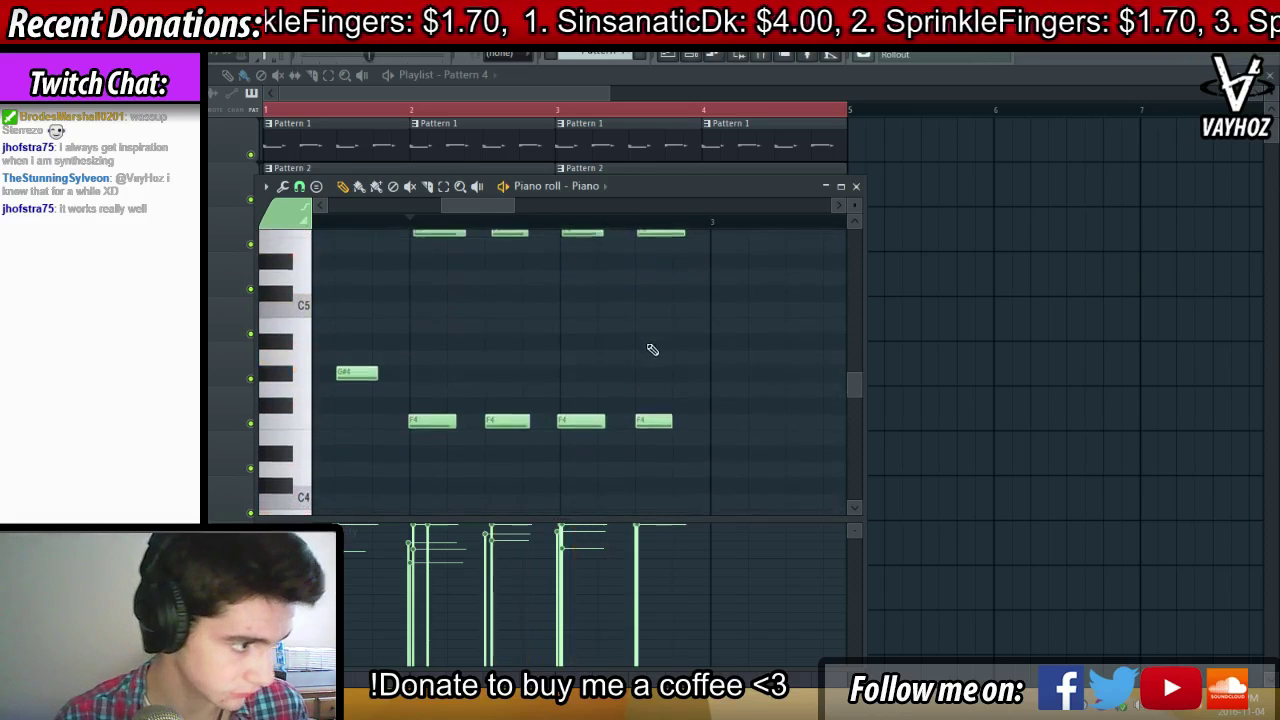
scroll(611, 220, down, 6)
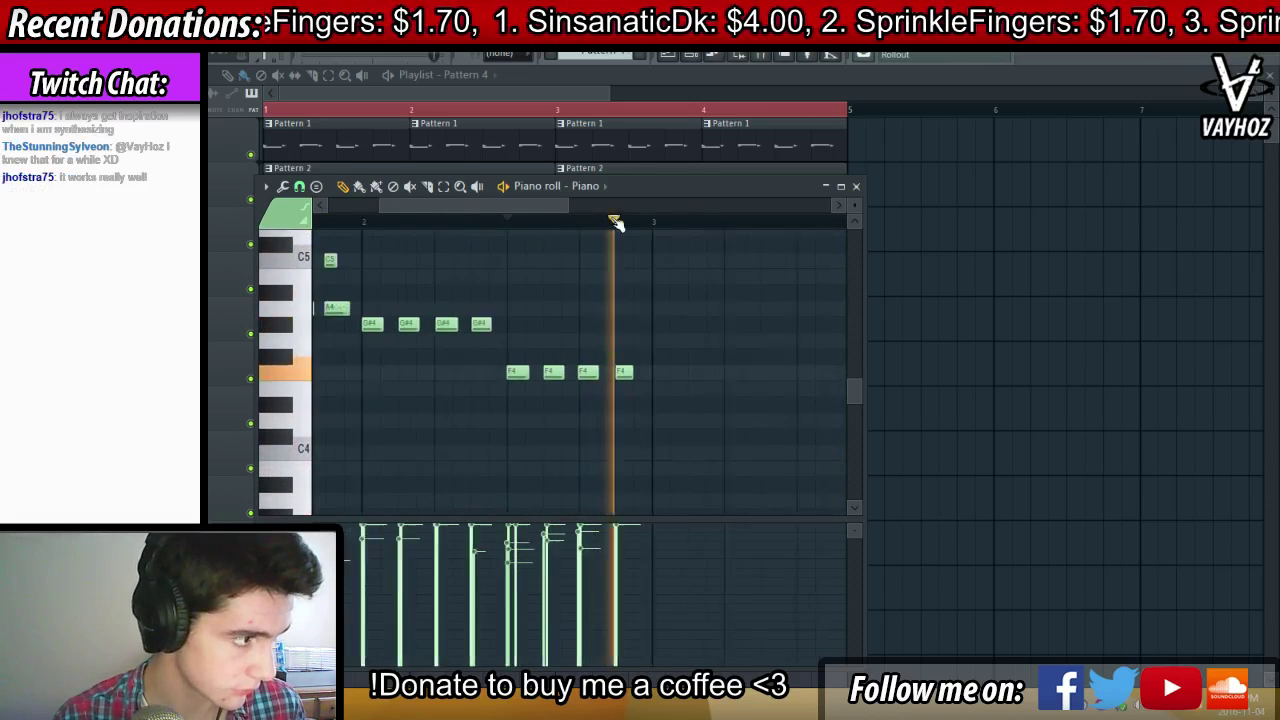
Play the whole song and place a second Pattern 4 clip at bar 3 of the playlist
key(F9)
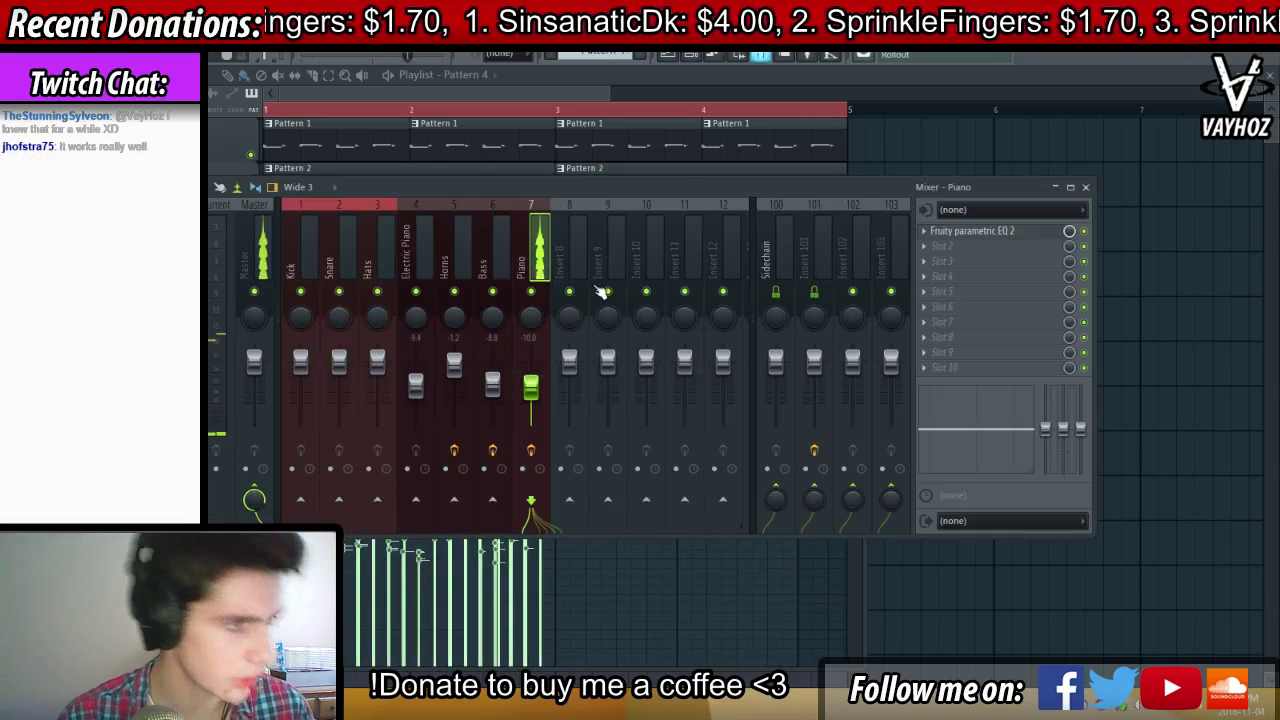
click(513, 112)
key(l)
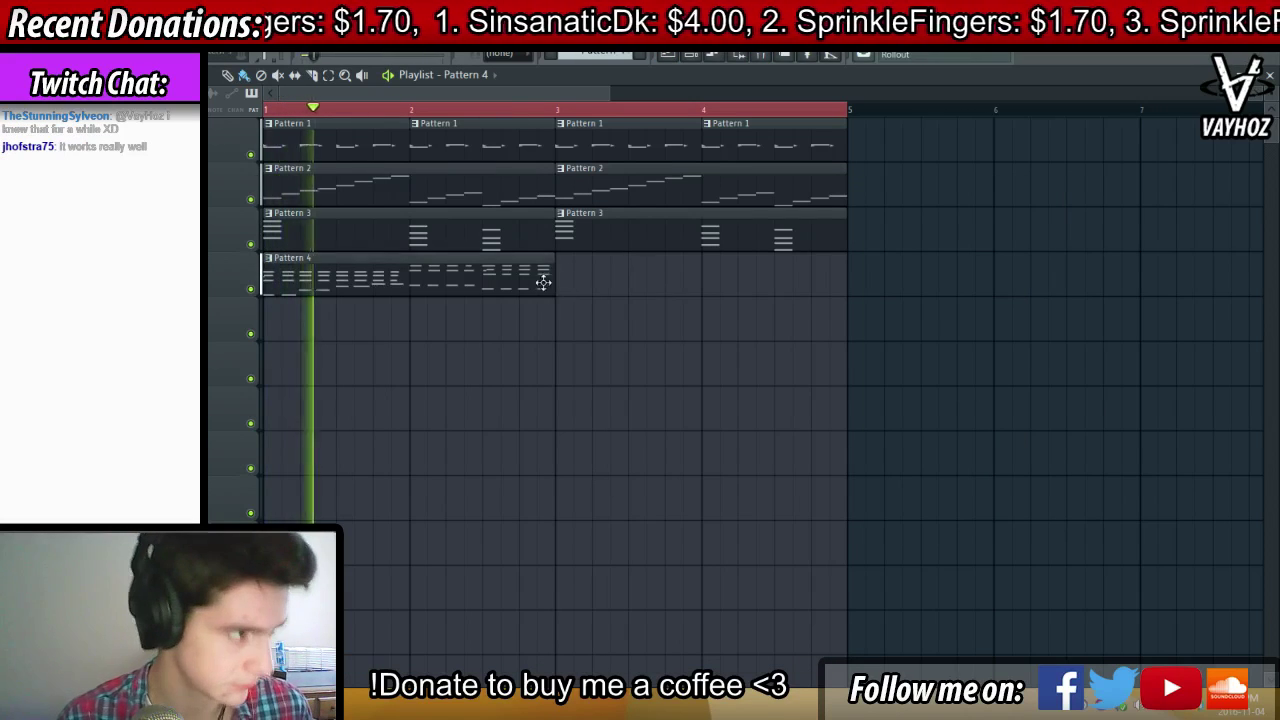
click(590, 285)
key(F7)
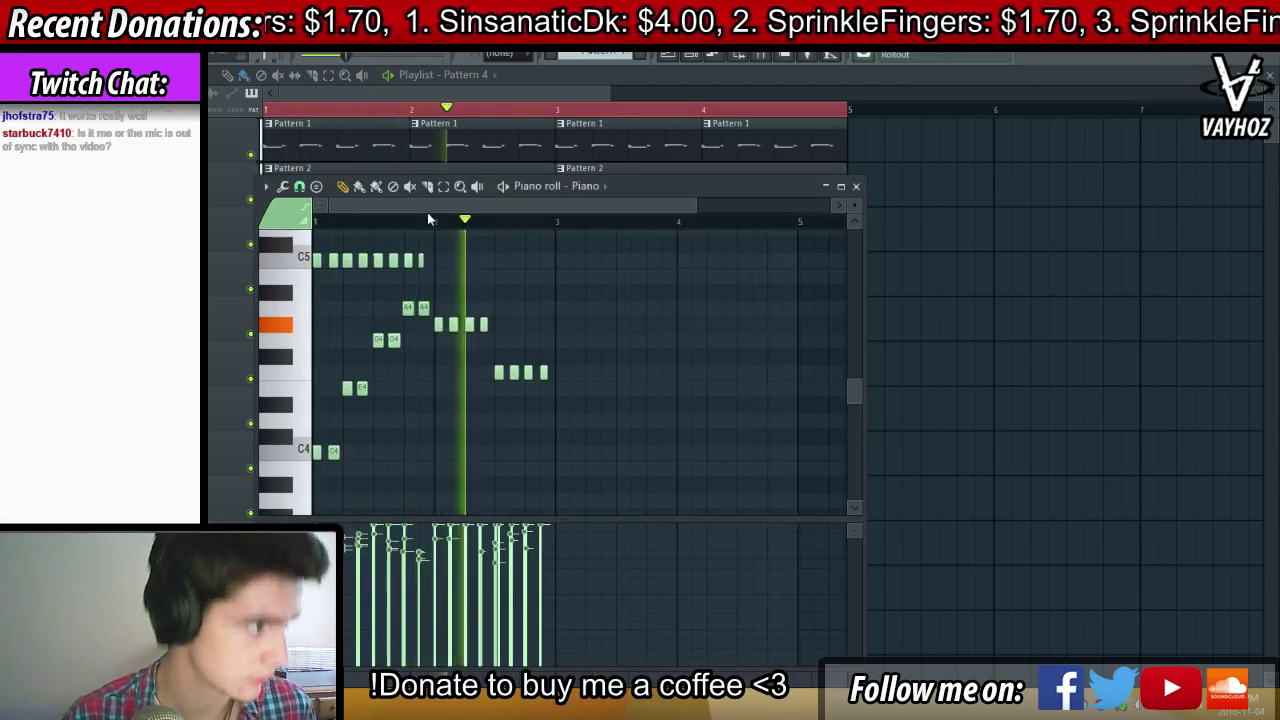
scroll(428, 224, up, 2)
scroll(554, 206, up, 2)
key(F7)
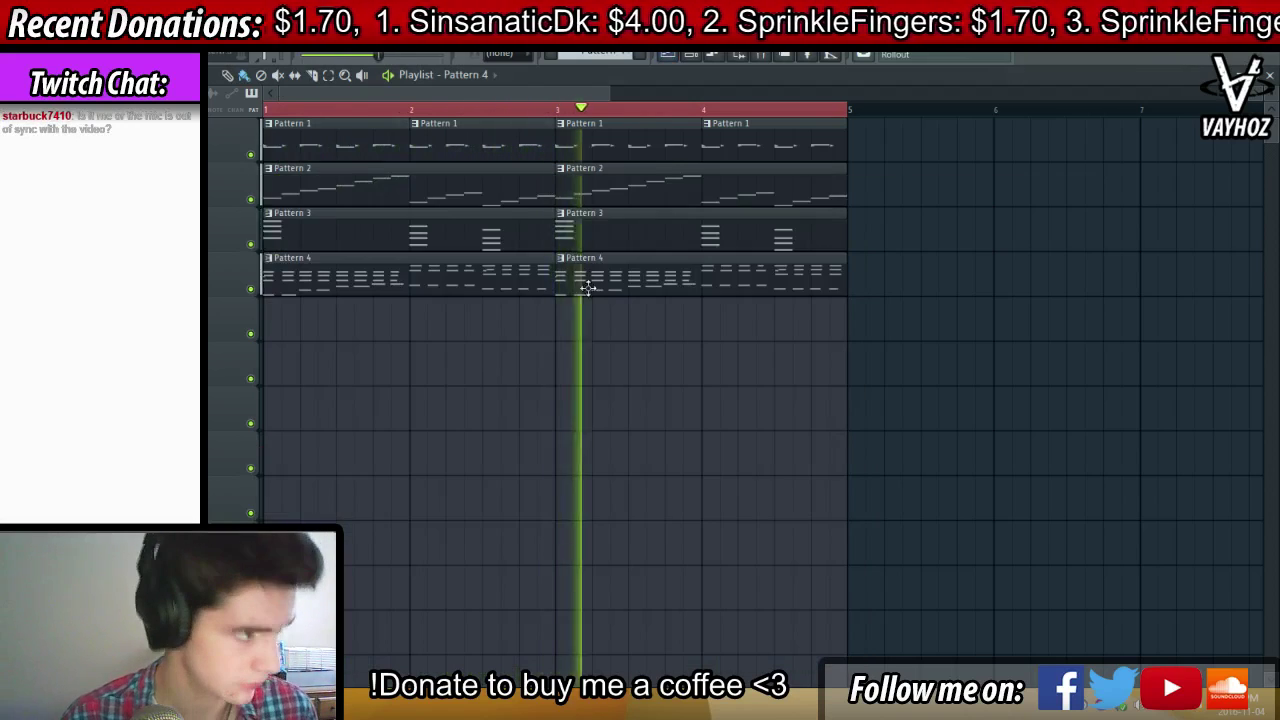
Lower the Piano mixer track's level to -13.2 dB while the song plays
key(F9)
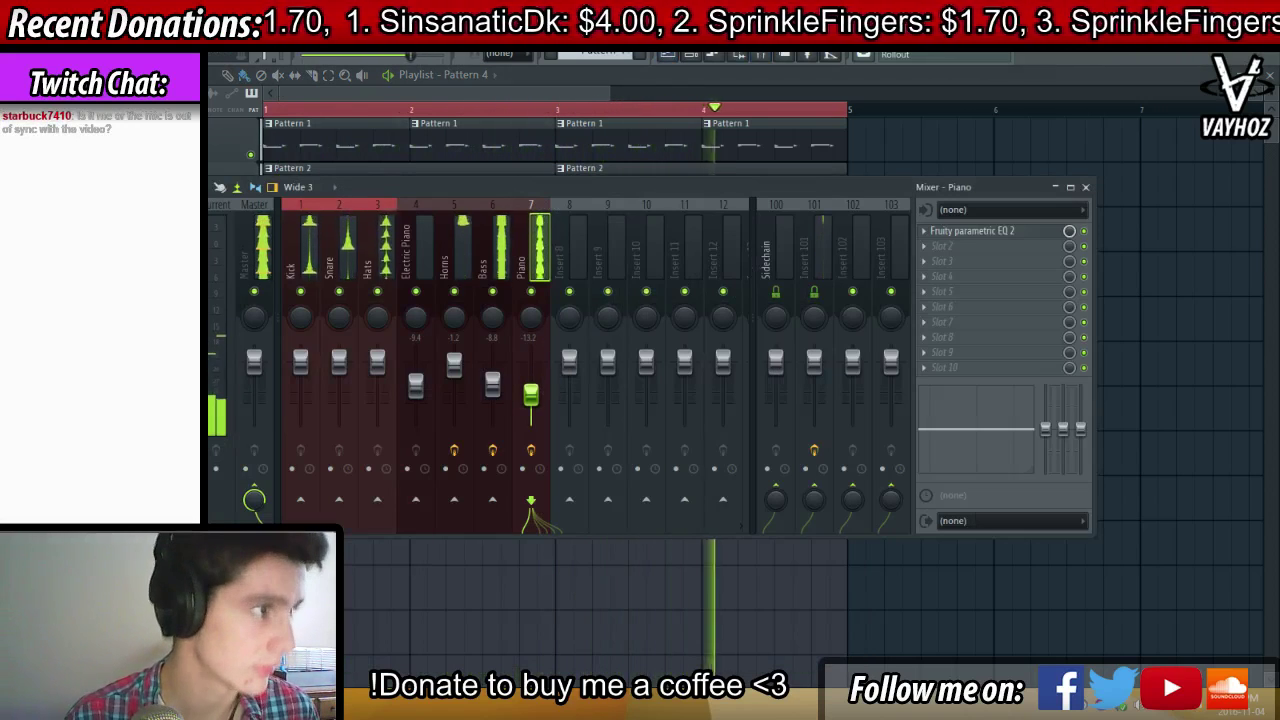
key(F9)
key(F9)
Solo the Horns mixer track to hear it apart from the rest of the mix
click(494, 276)
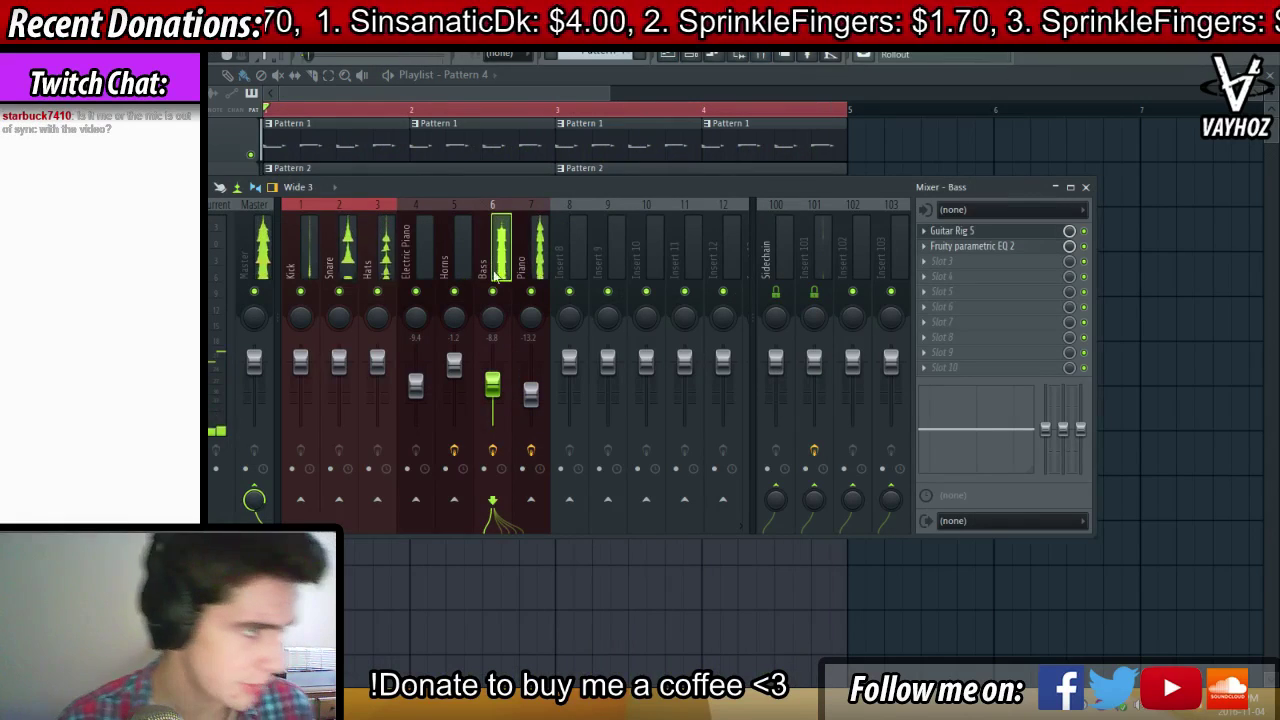
right_click(454, 291)
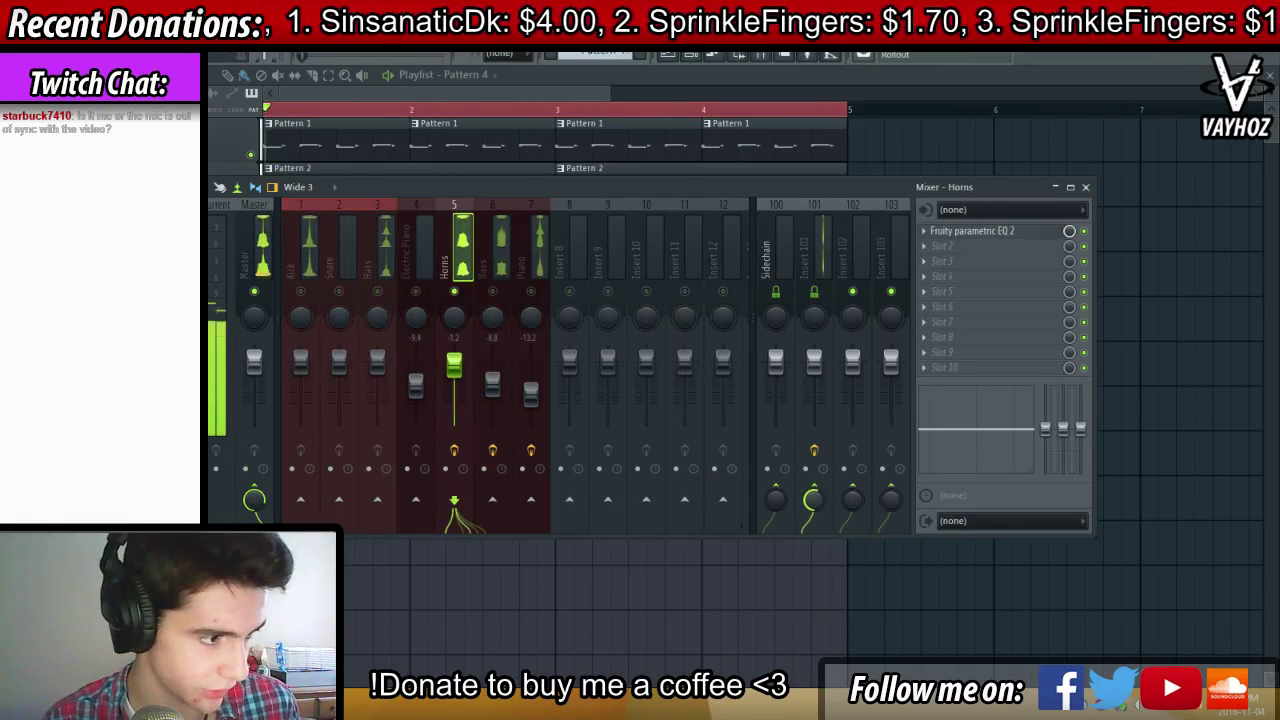
right_click(455, 292)
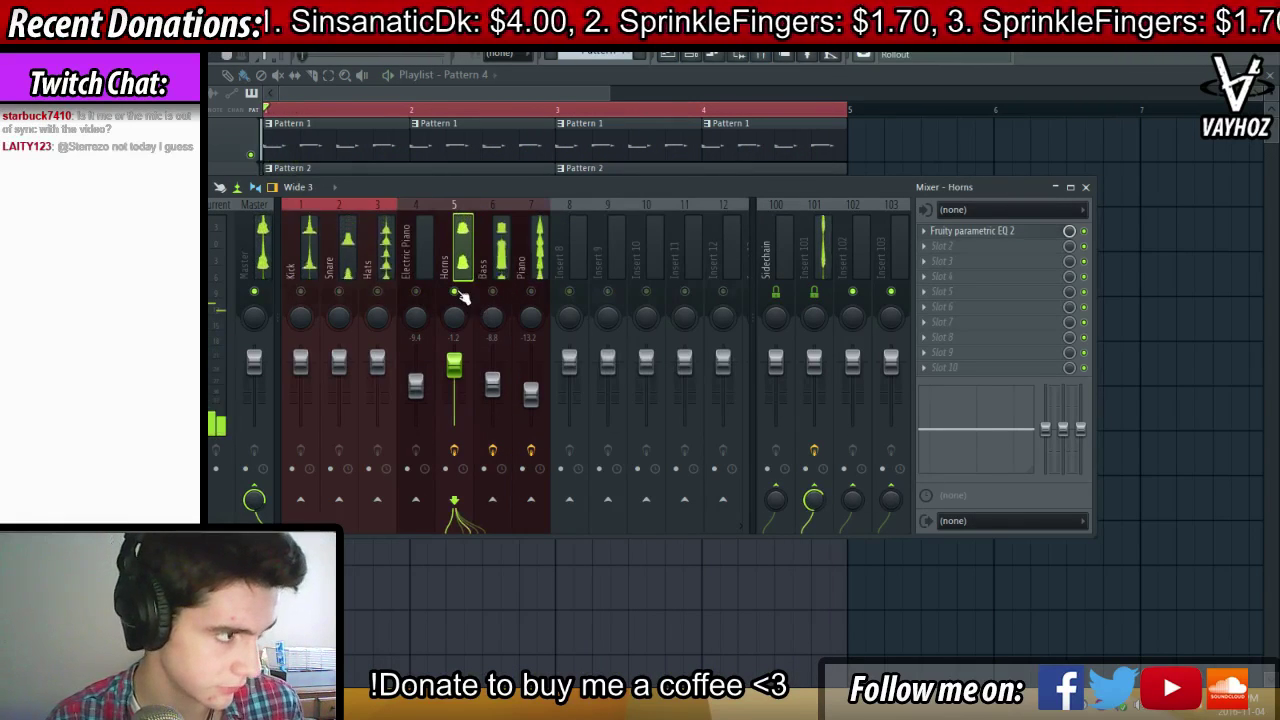
key(F9)
Add a copy of every Horns chord in Pattern 3 shortly after its original, with the copies shortened to half length
double_click(318, 240)
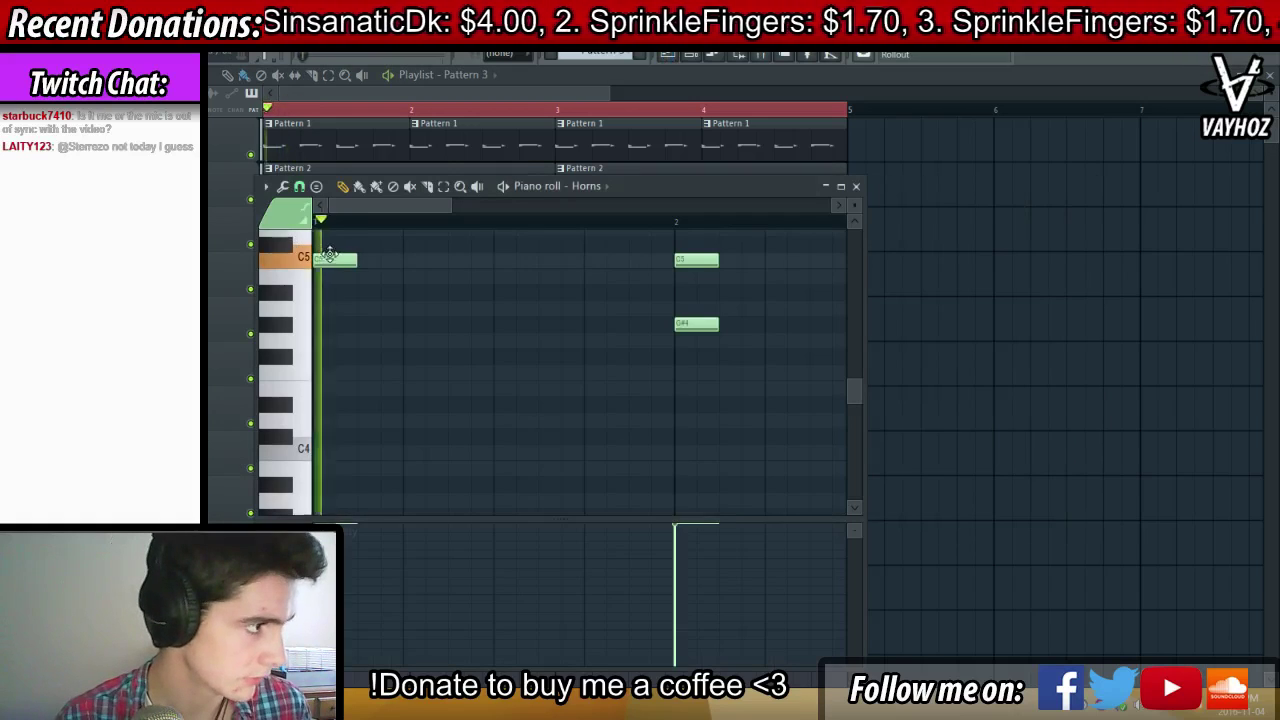
scroll(432, 348, up, 4)
key(ctrl+a)
drag(345, 293, 399, 292)
key(space)
key(space)
ctrl+click(508, 221)
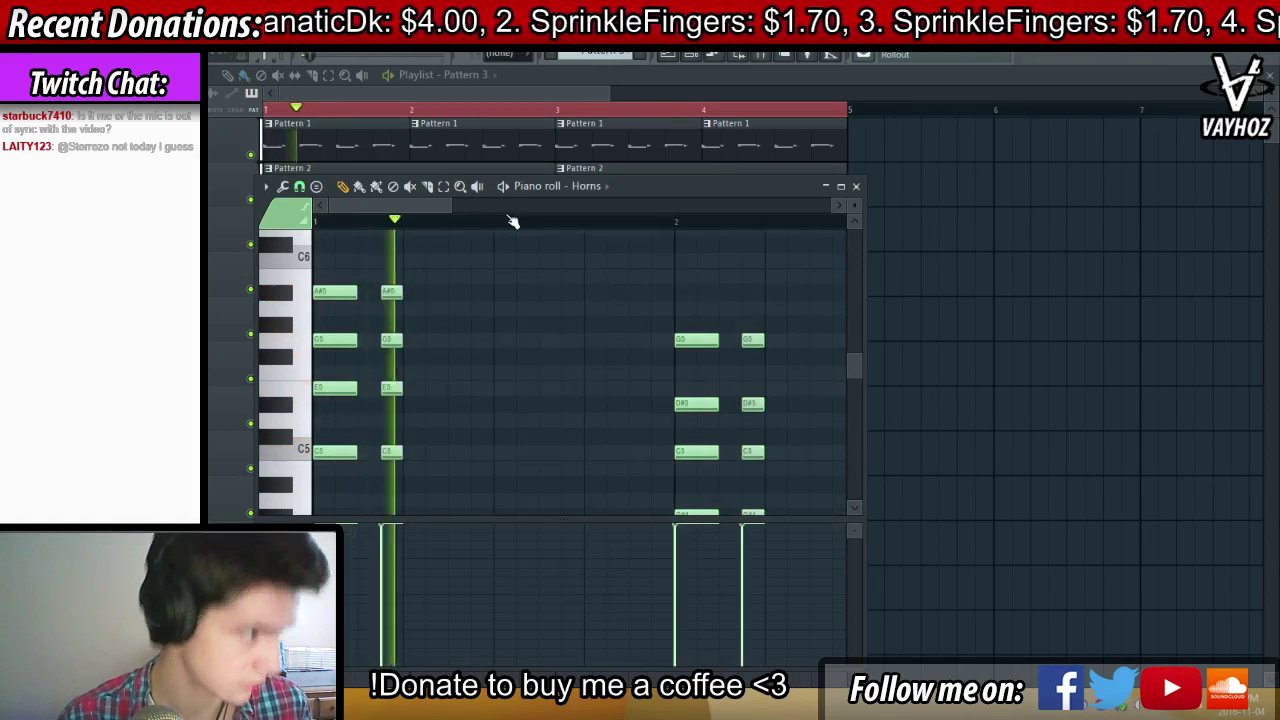
scroll(438, 228, down, 1)
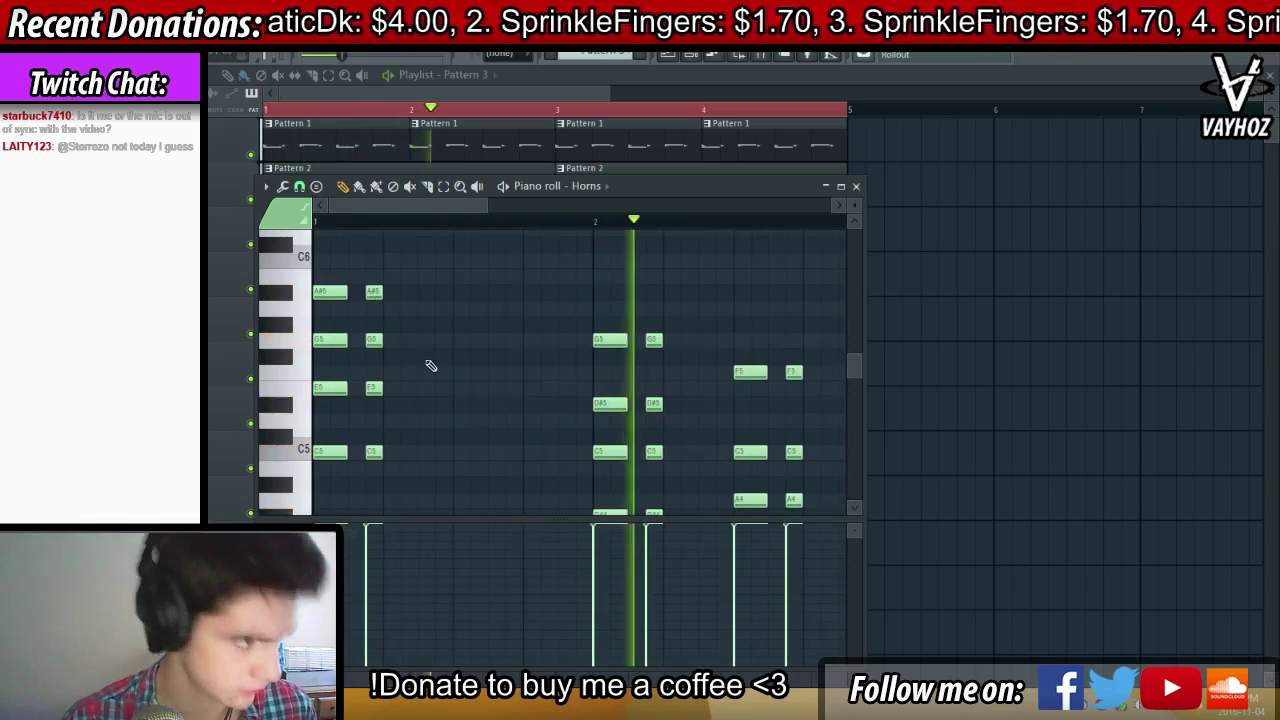
scroll(450, 360, down, 1)
Try lowering the velocity of the short repeated Horns chord in bar 1
drag(368, 540, 373, 574)
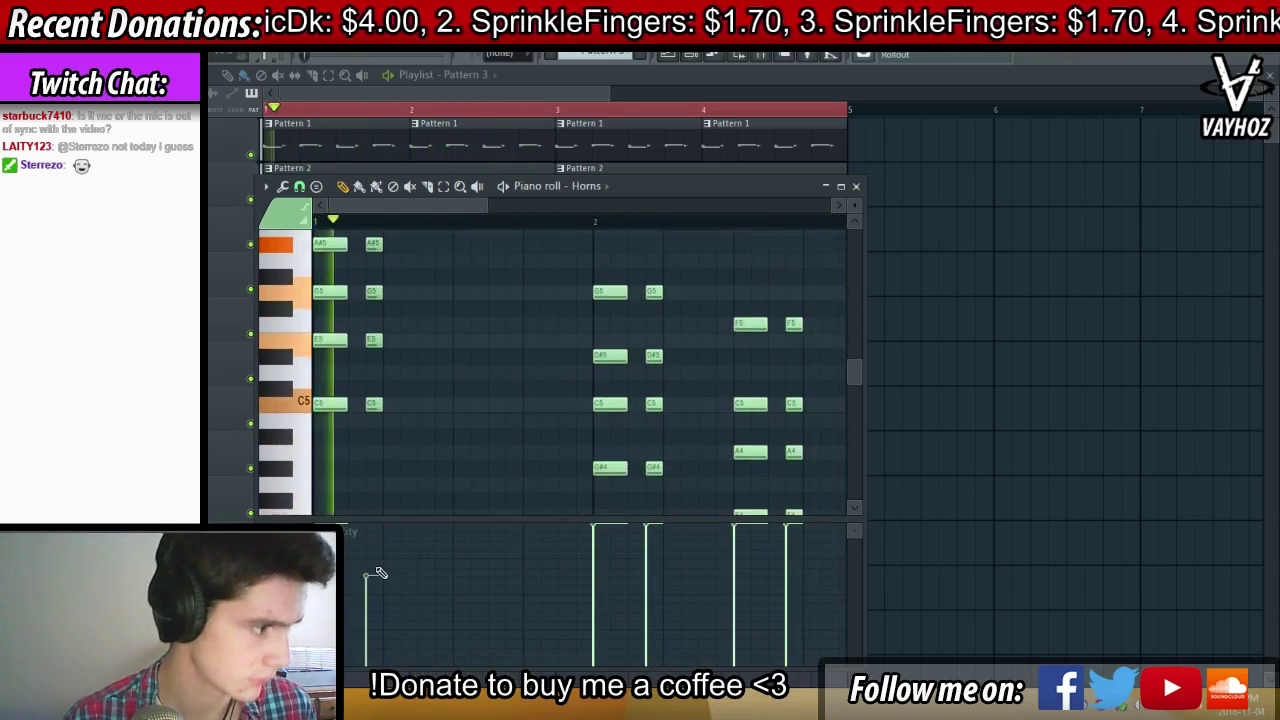
click(368, 564)
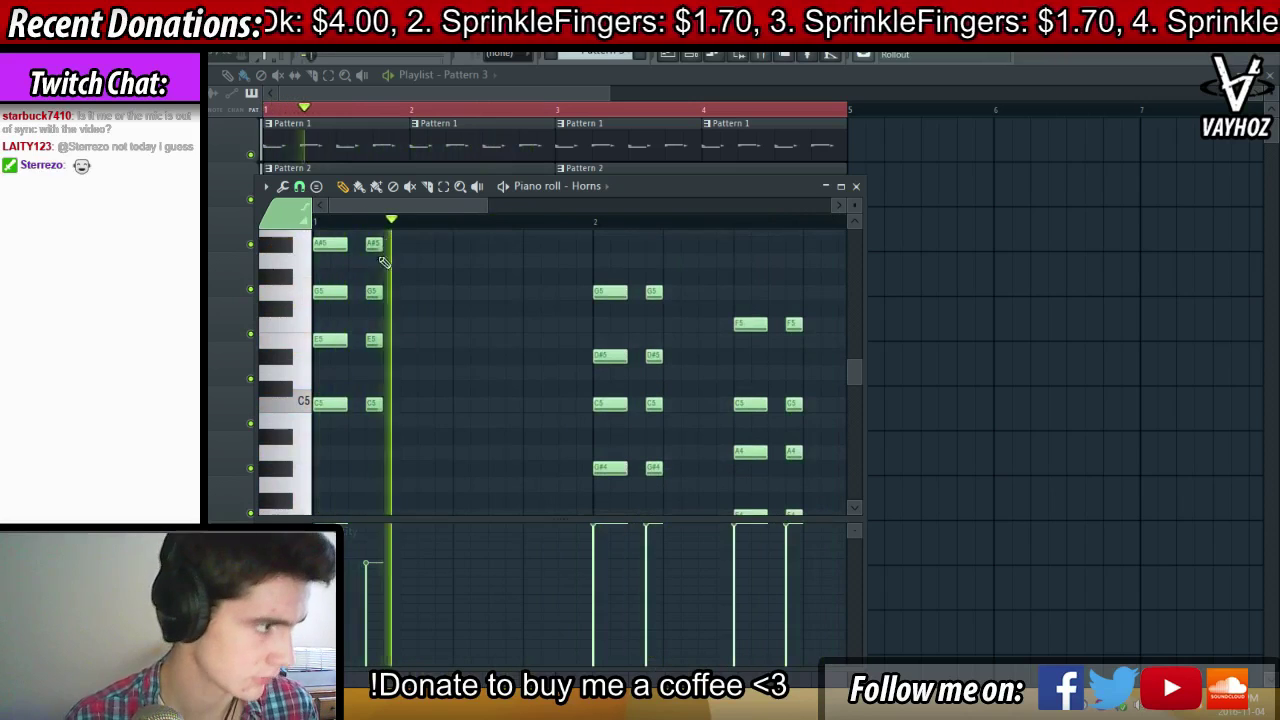
scroll(397, 370, up, 3)
scroll(397, 370, up, 1)
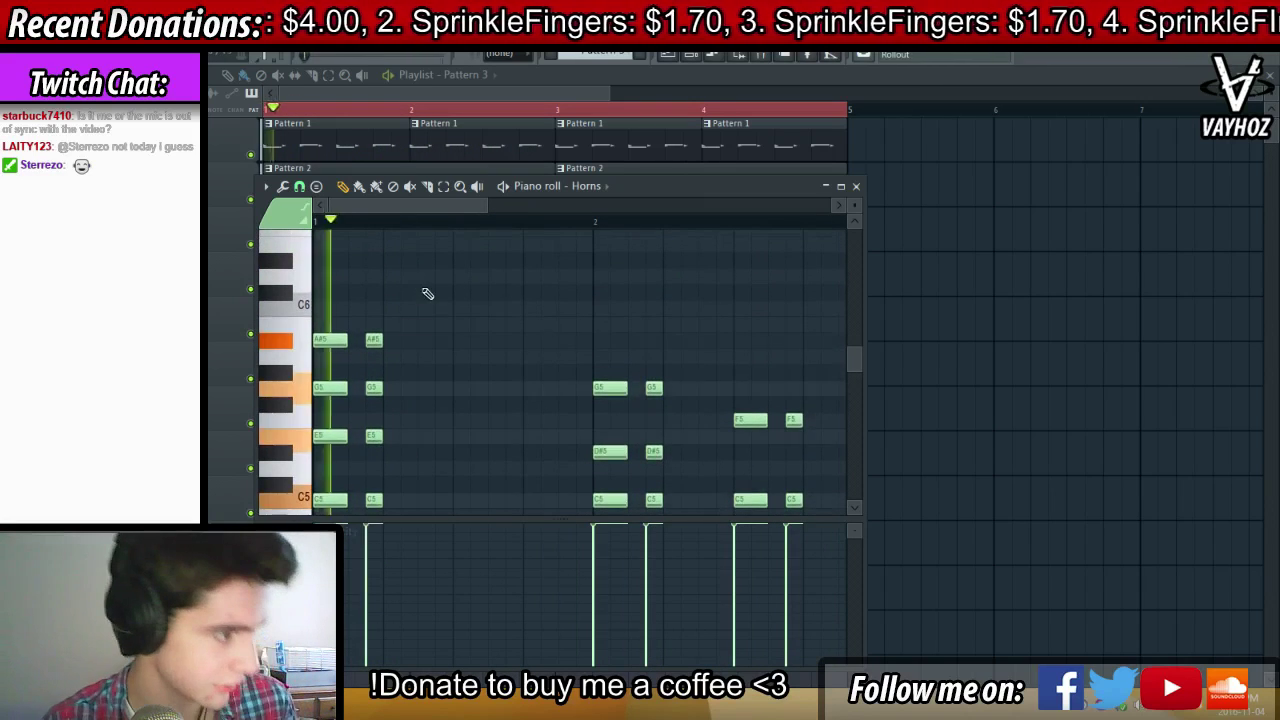
Try lengthening the repeated Horns chords to match their originals and play the song to hear them
key(F9)
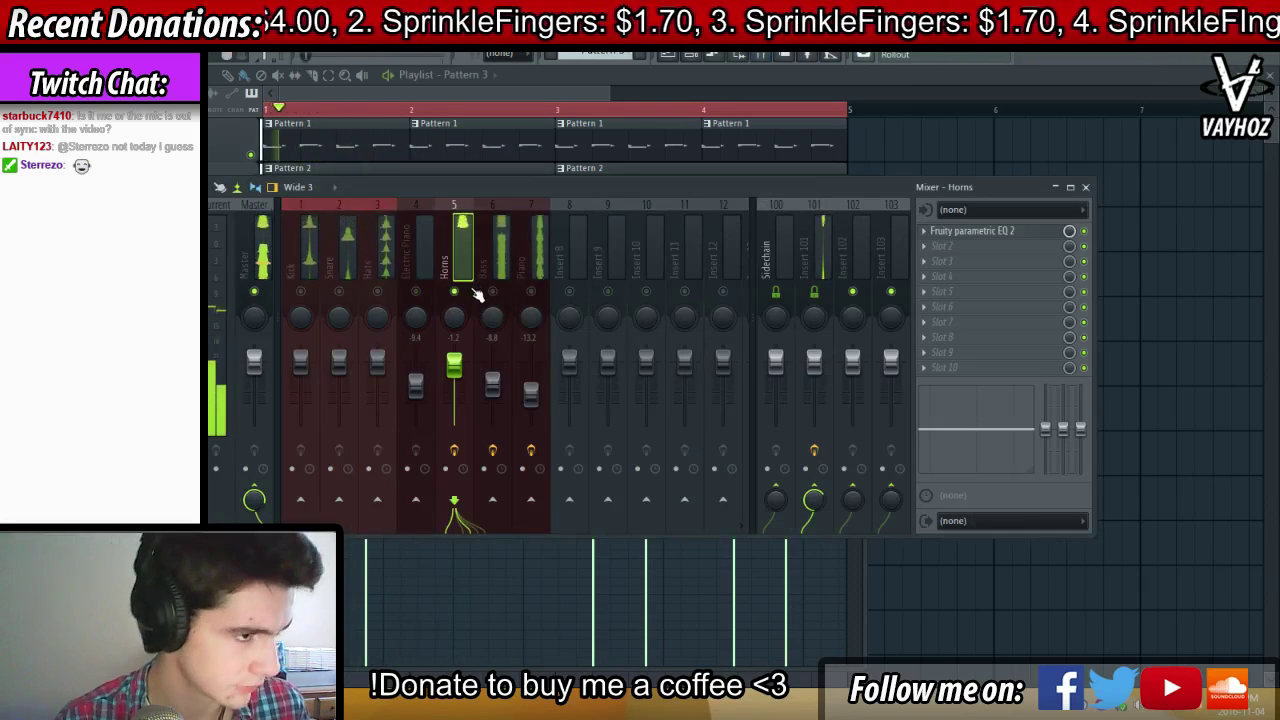
key(F5)
key(F7)
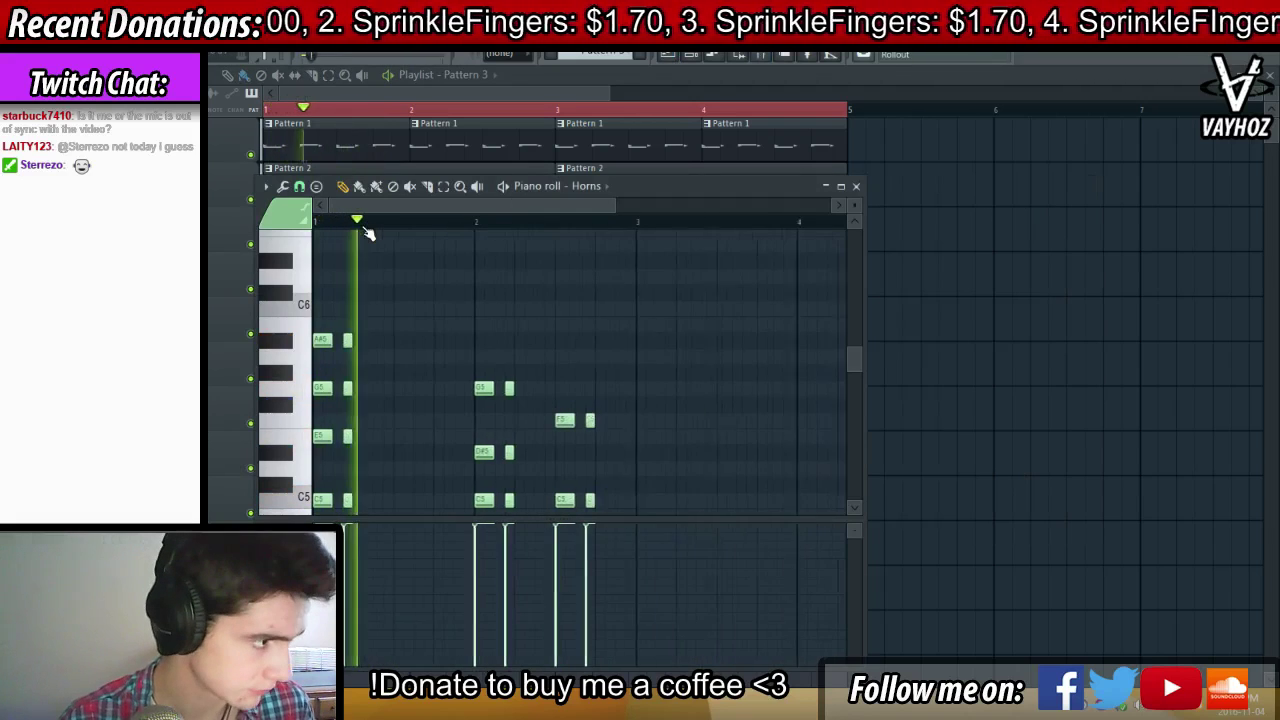
drag(350, 340, 361, 340)
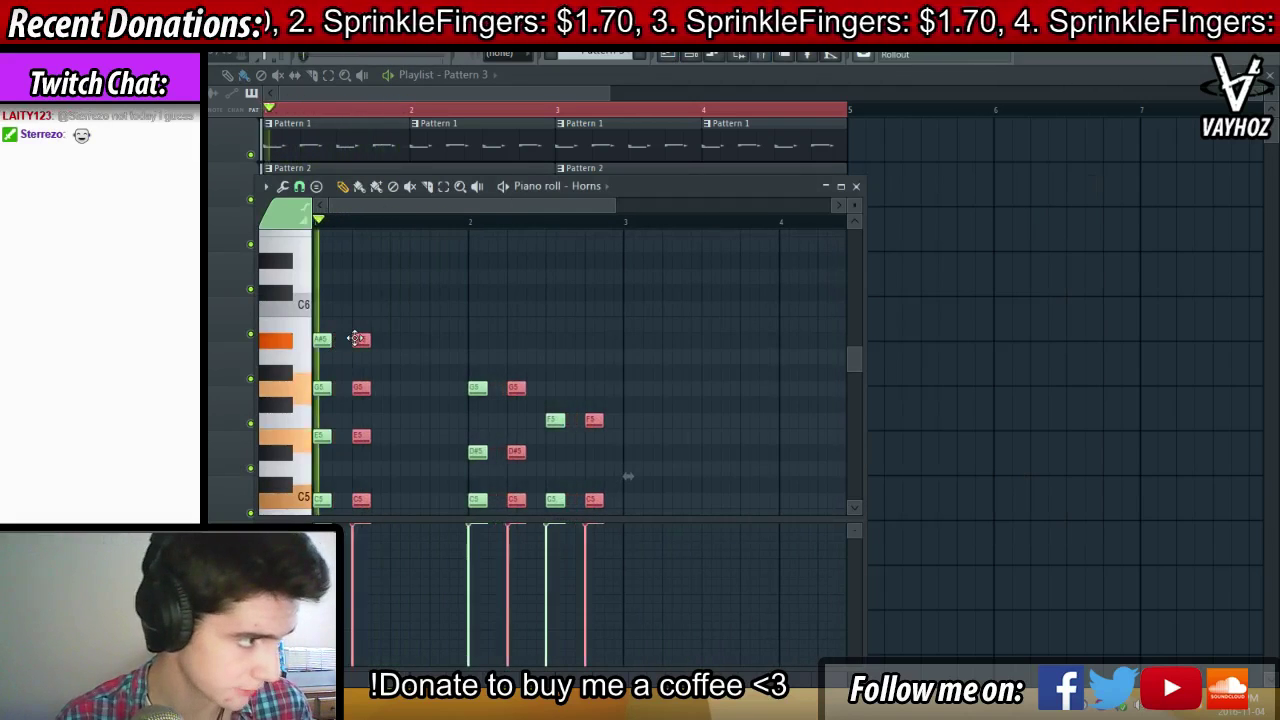
key(space)
key(space)
Lower the velocity of the repeated Horns chord in bar 1 and shorten all repeated chords to half length
drag(355, 530, 356, 571)
key(space)
key(space)
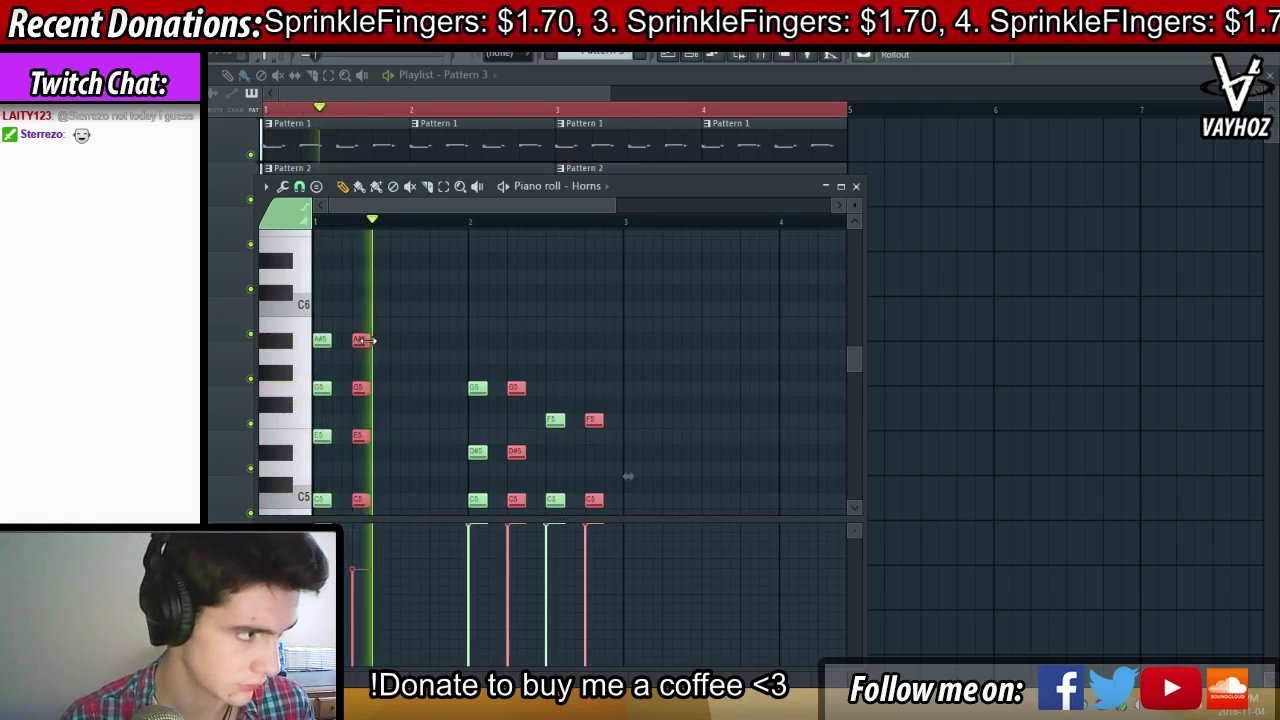
drag(370, 342, 361, 343)
key(space)
key(space)
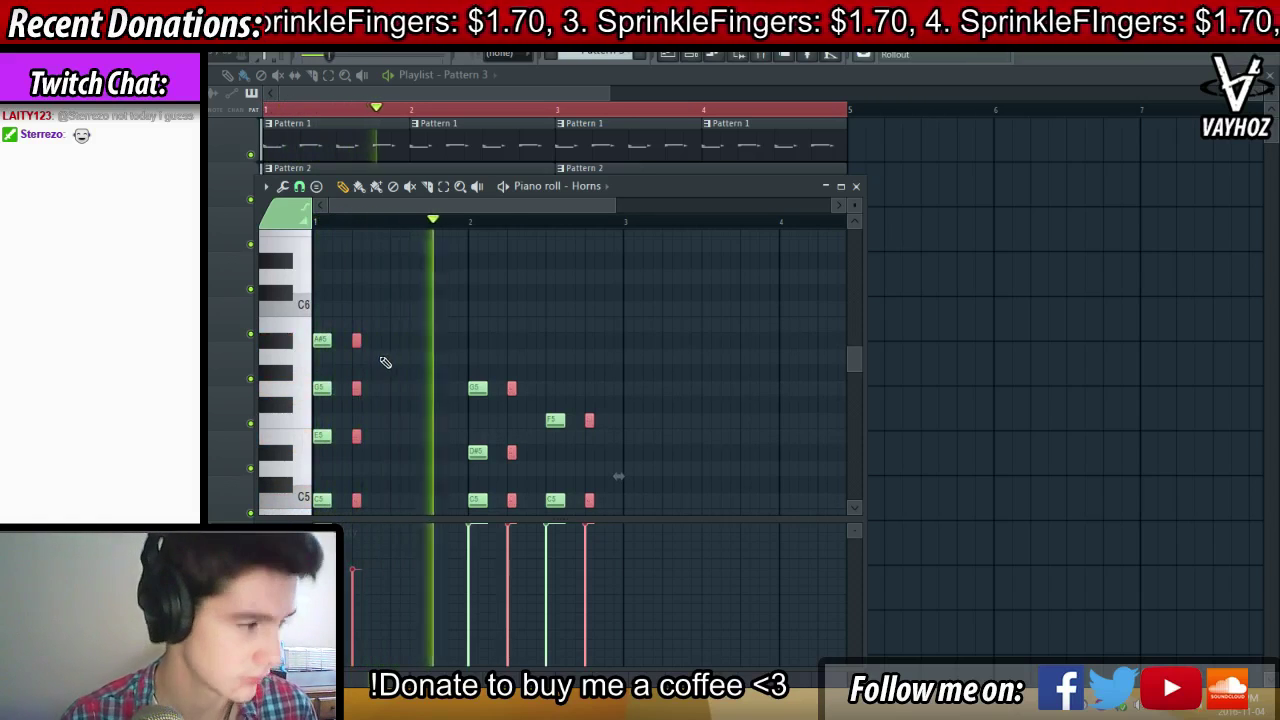
Lower the velocities of the repeated Horns chords in bar 2 to roughly match bar 1, with all repeats at half length
key(F9)
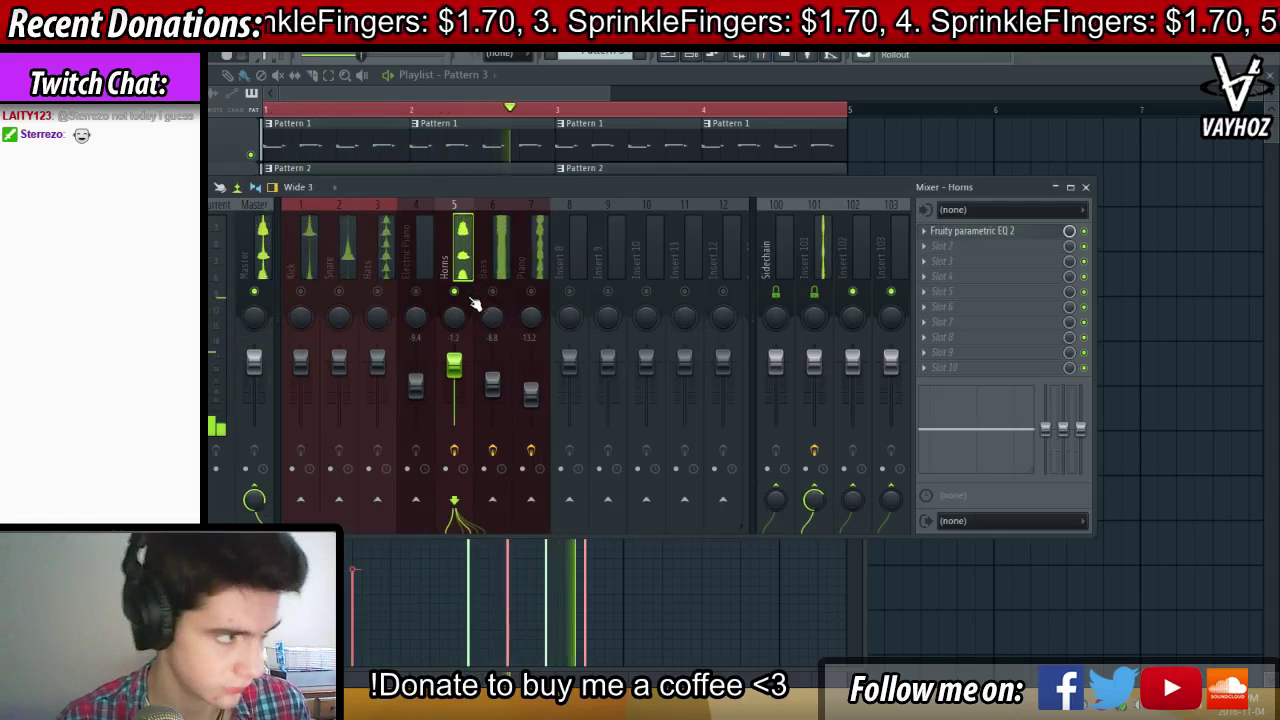
key(F5)
key(F6)
click(586, 422)
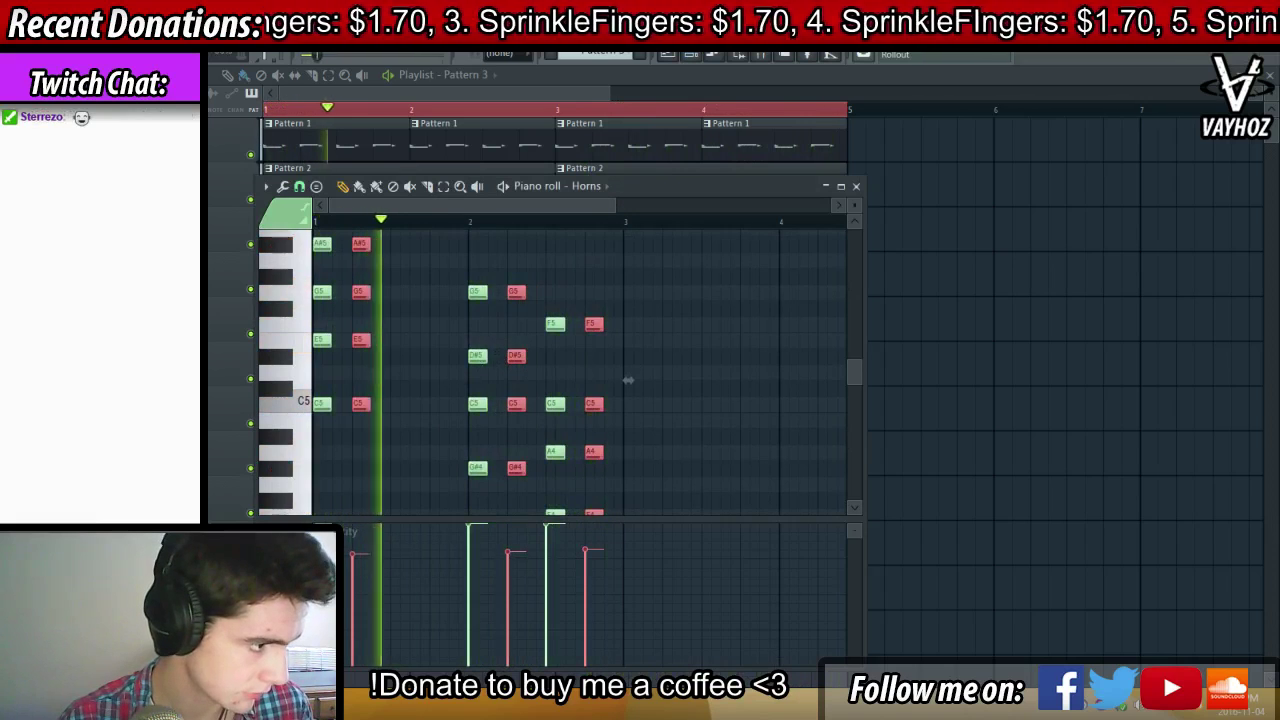
drag(364, 244, 357, 243)
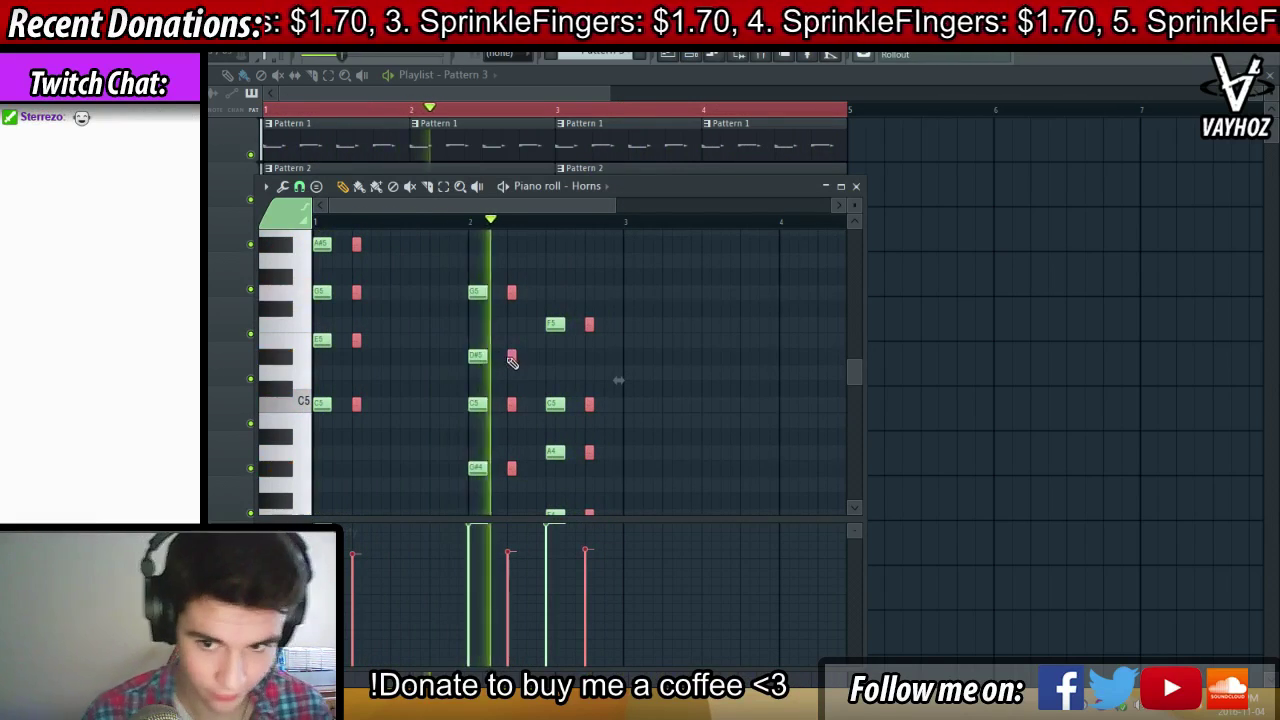
Unsolo the Horns mixer track and lower its level to -3.2 dB while the full song plays
key(F9)
key(space)
right_click(454, 291)
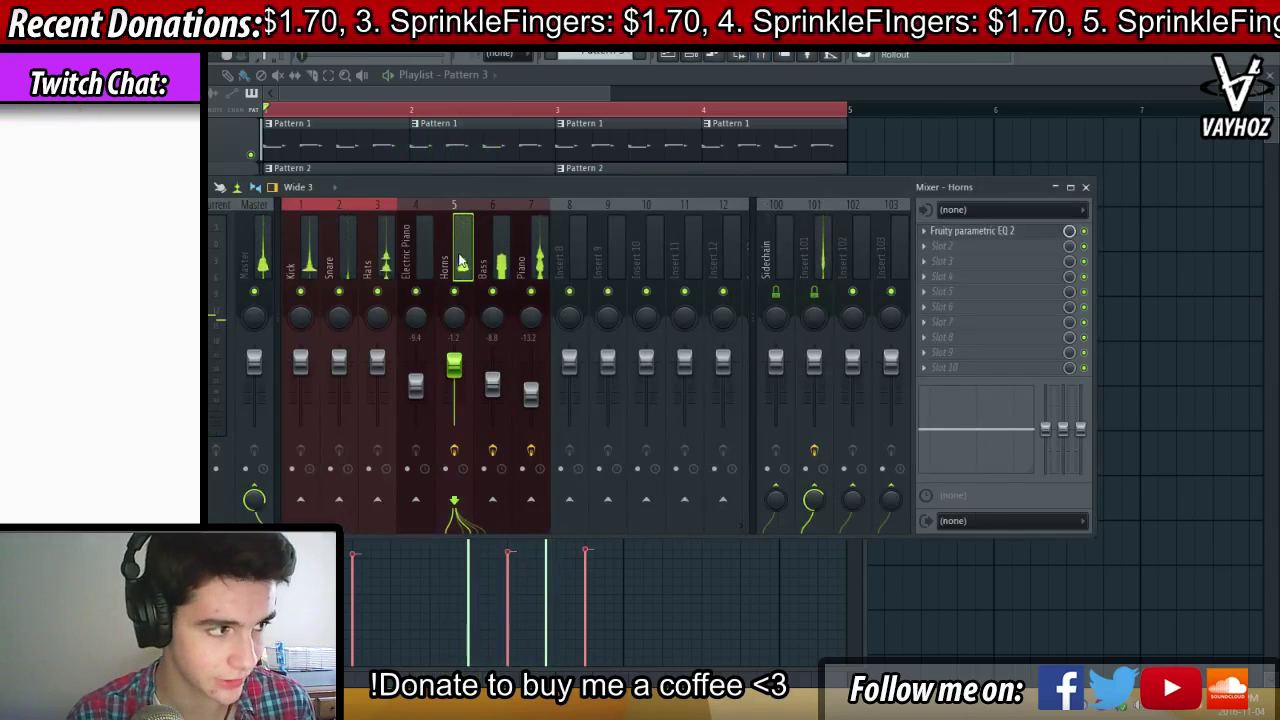
click(303, 272)
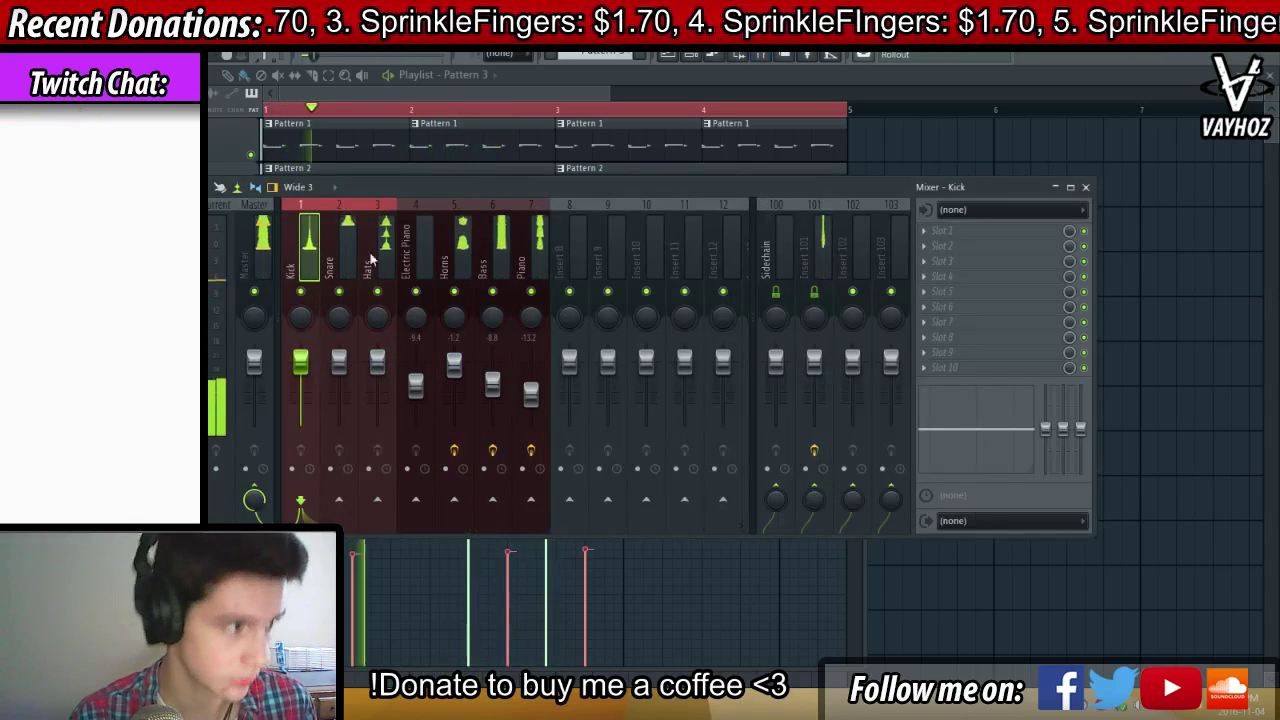
click(459, 250)
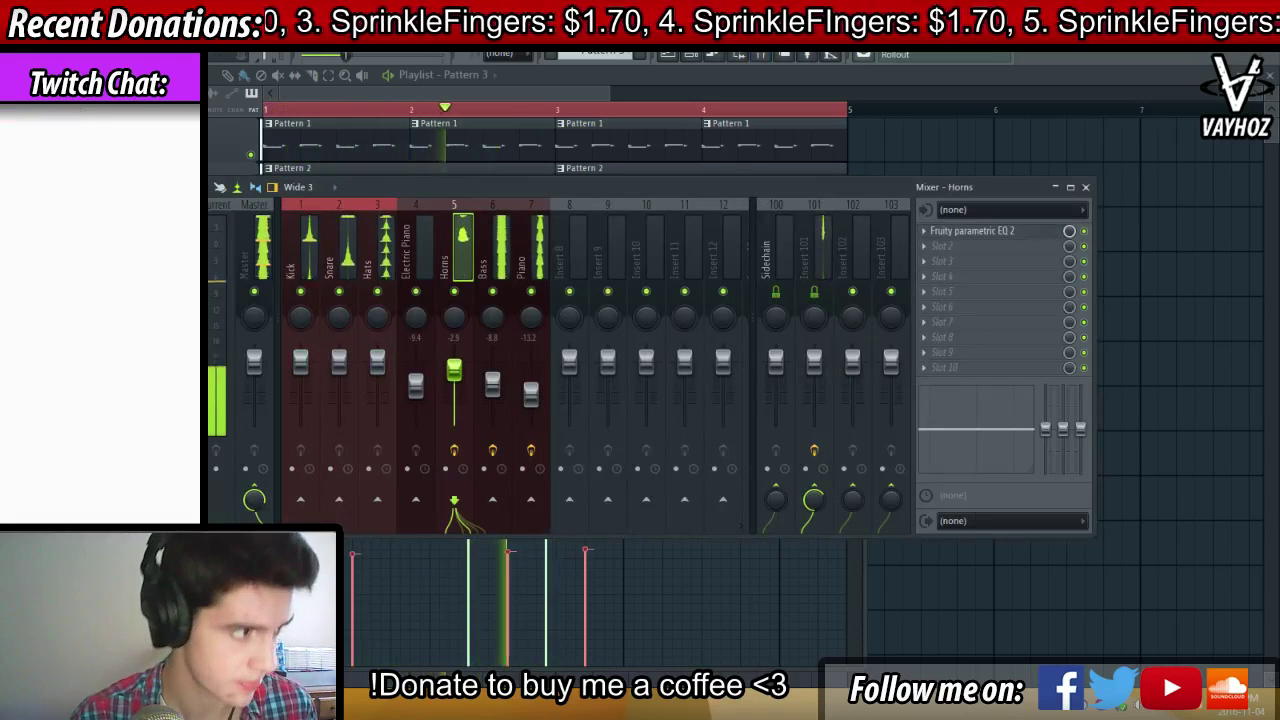
key(Escape)
key(Escape)
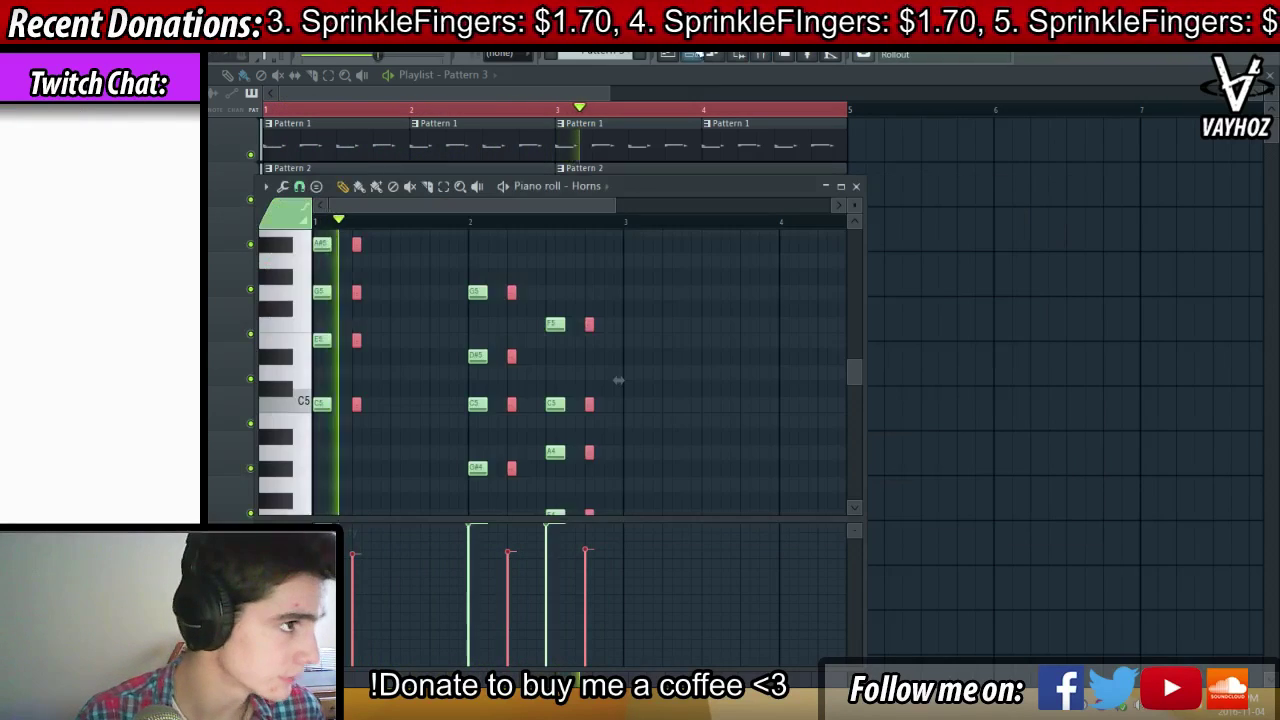
Create the new empty Pattern 5 and select the Lead channel for it
key(F4)
key(Return)
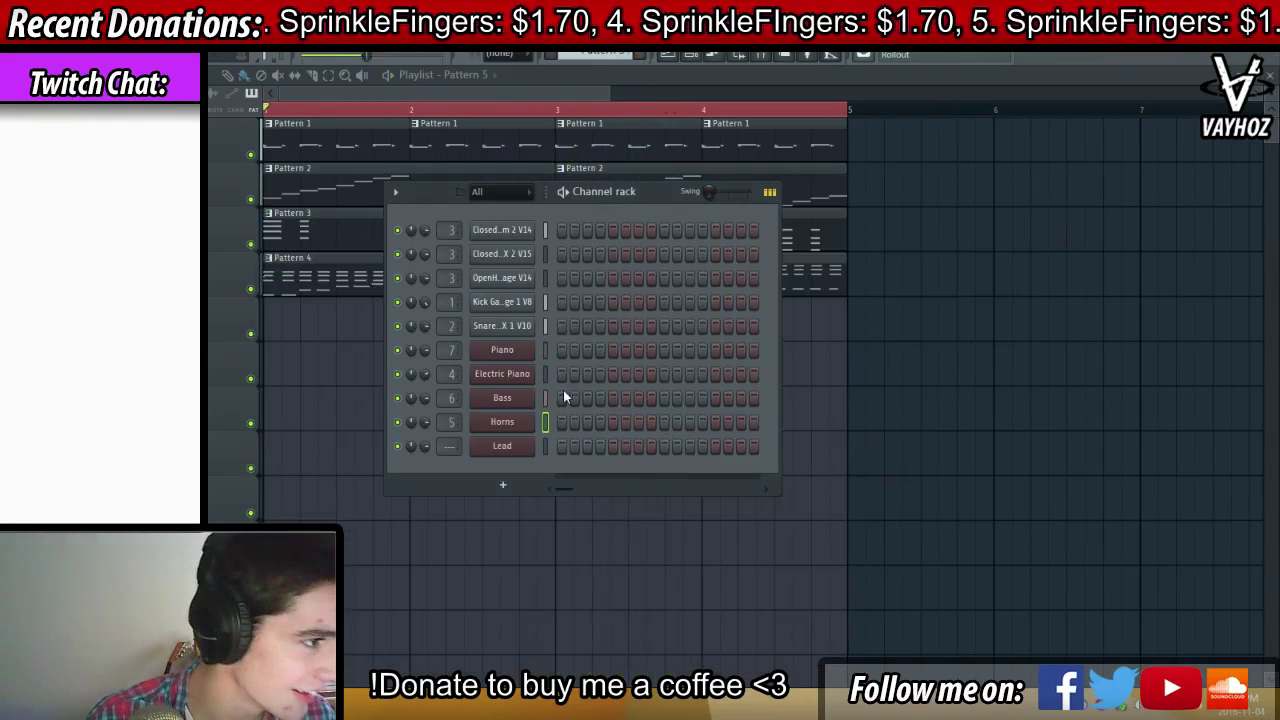
click(544, 441)
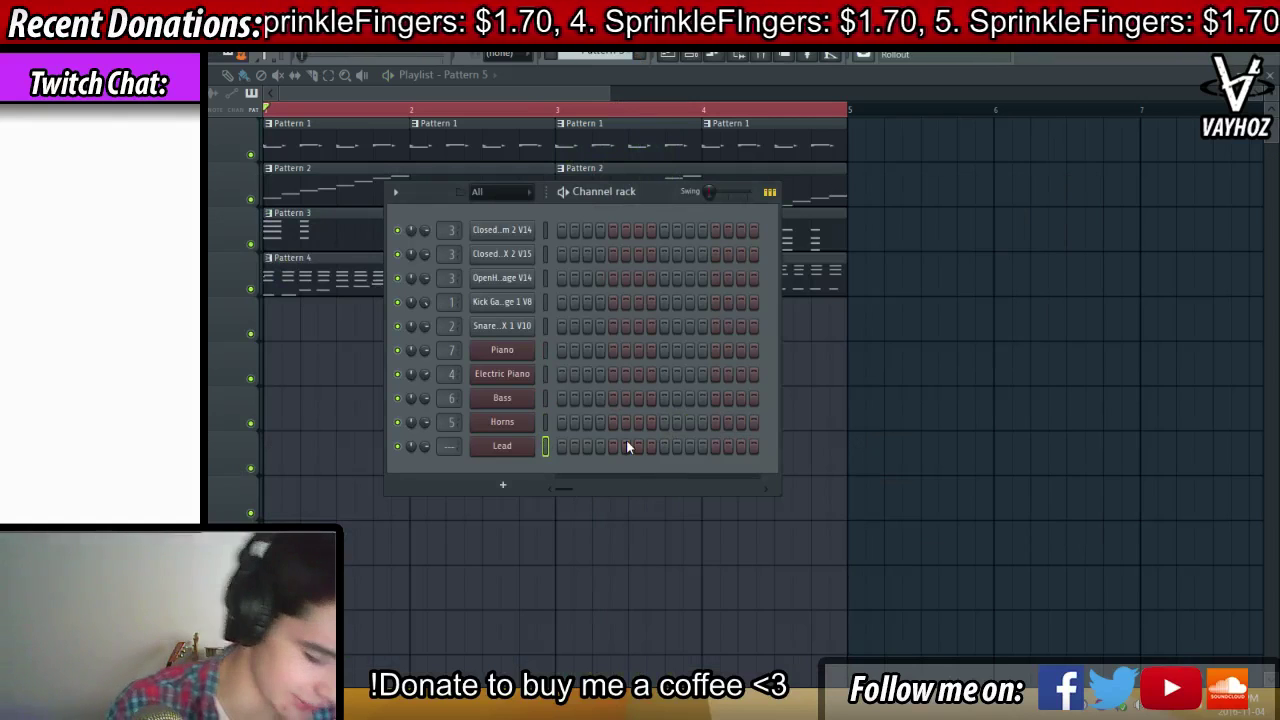
Play the song repeatedly from the start with the Lead channel selected to try out melody ideas
key(space)
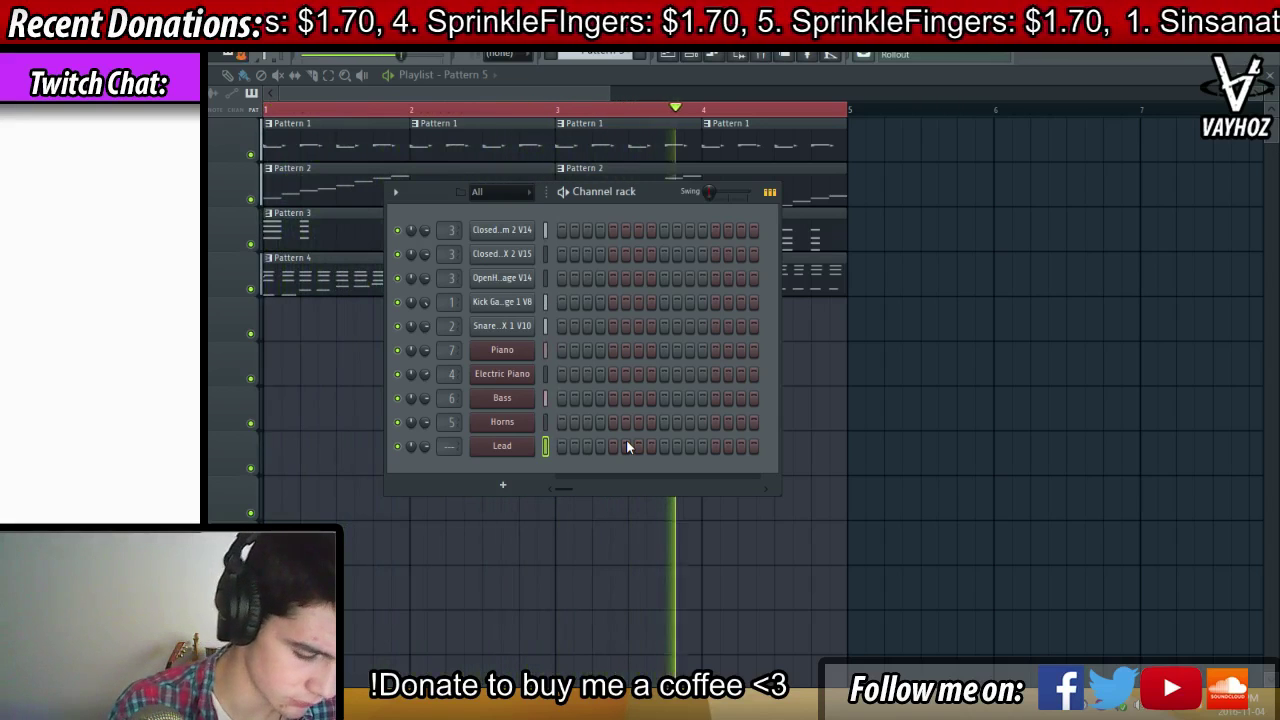
key(space)
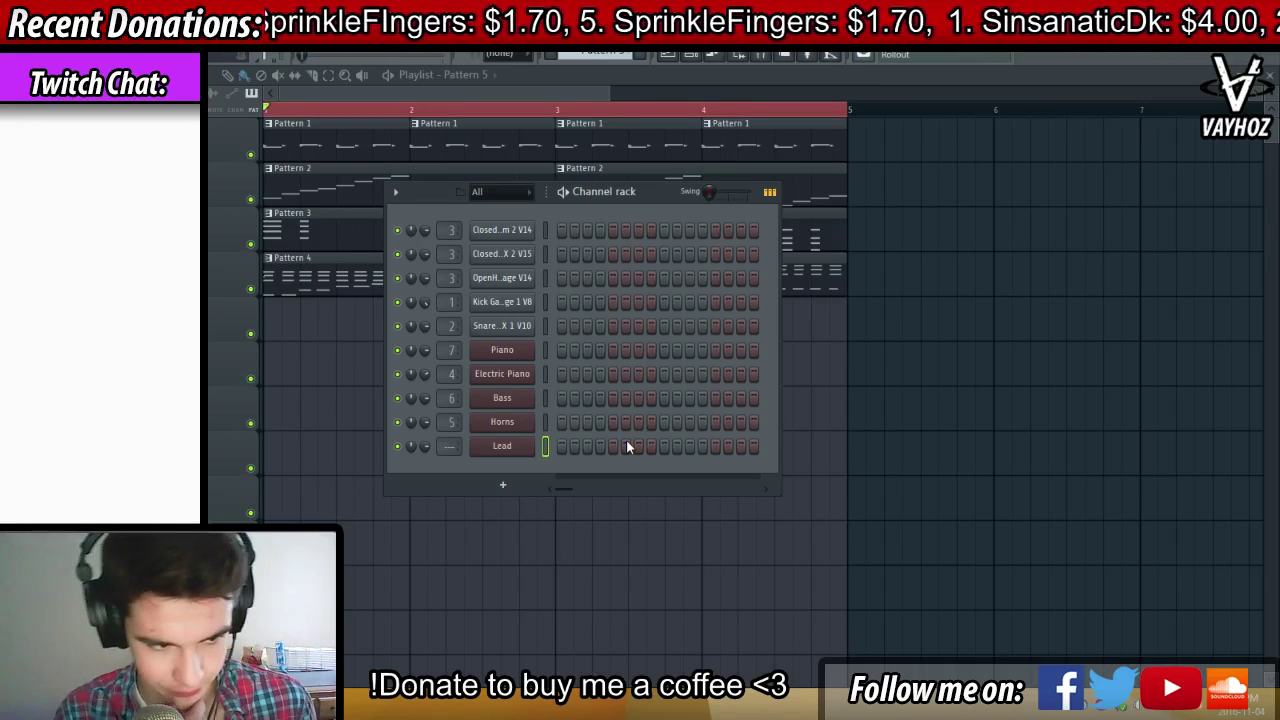
key(space)
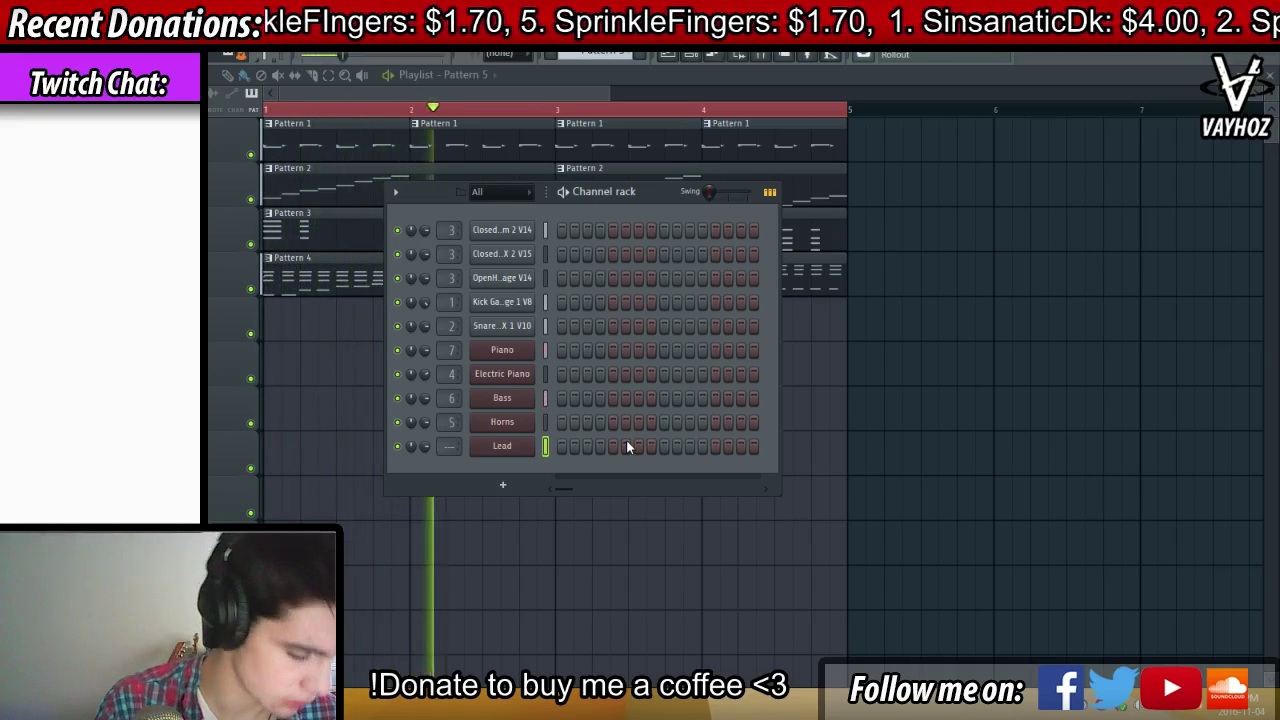
key(space)
key(space)
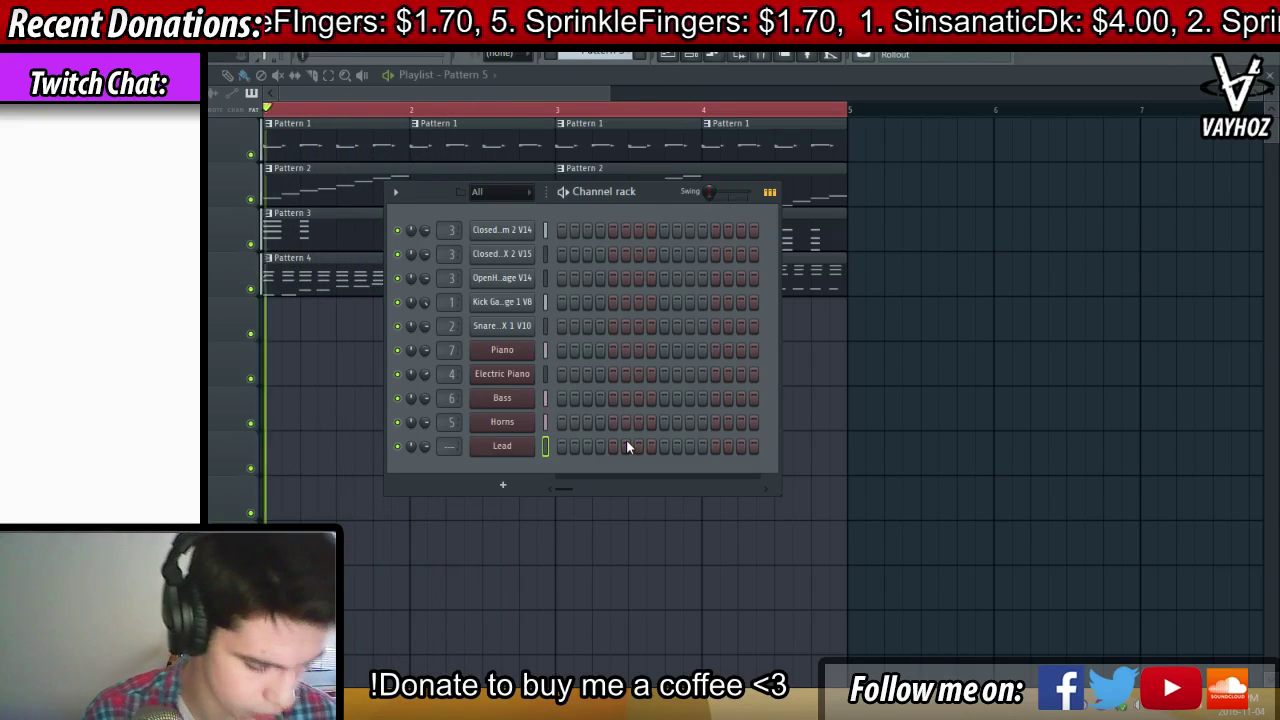
key(space)
key(space)
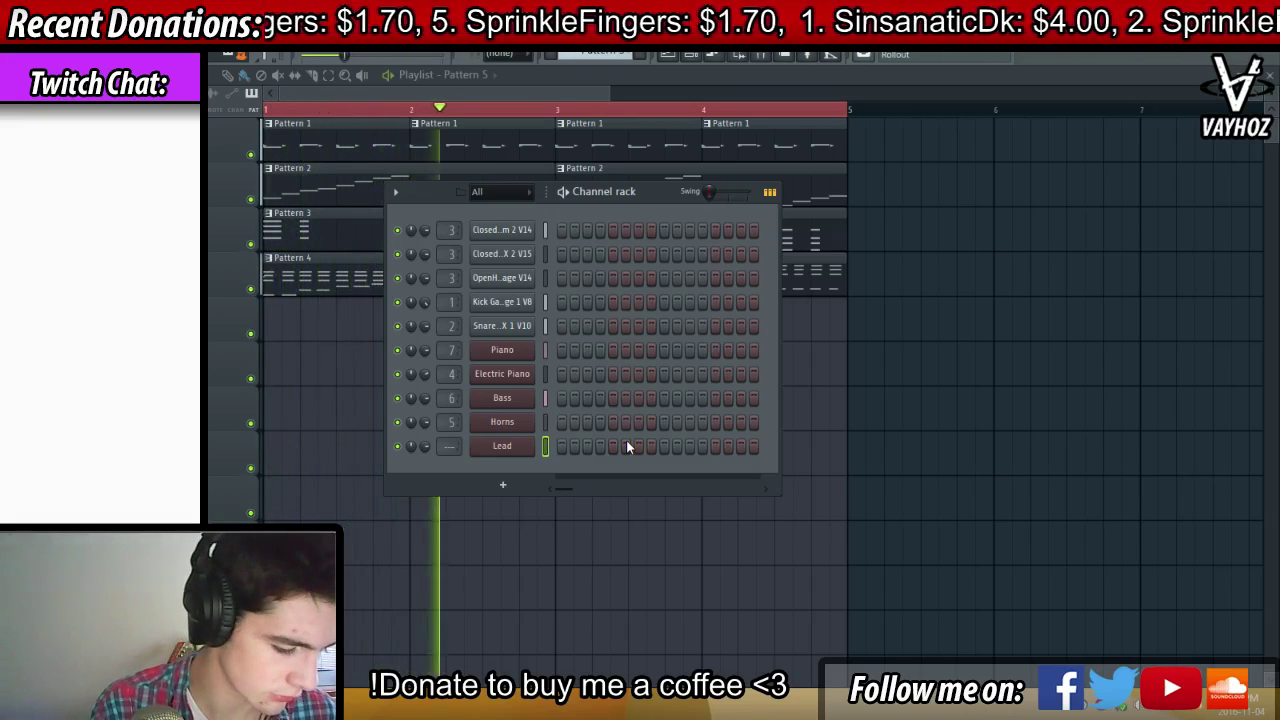
key(space)
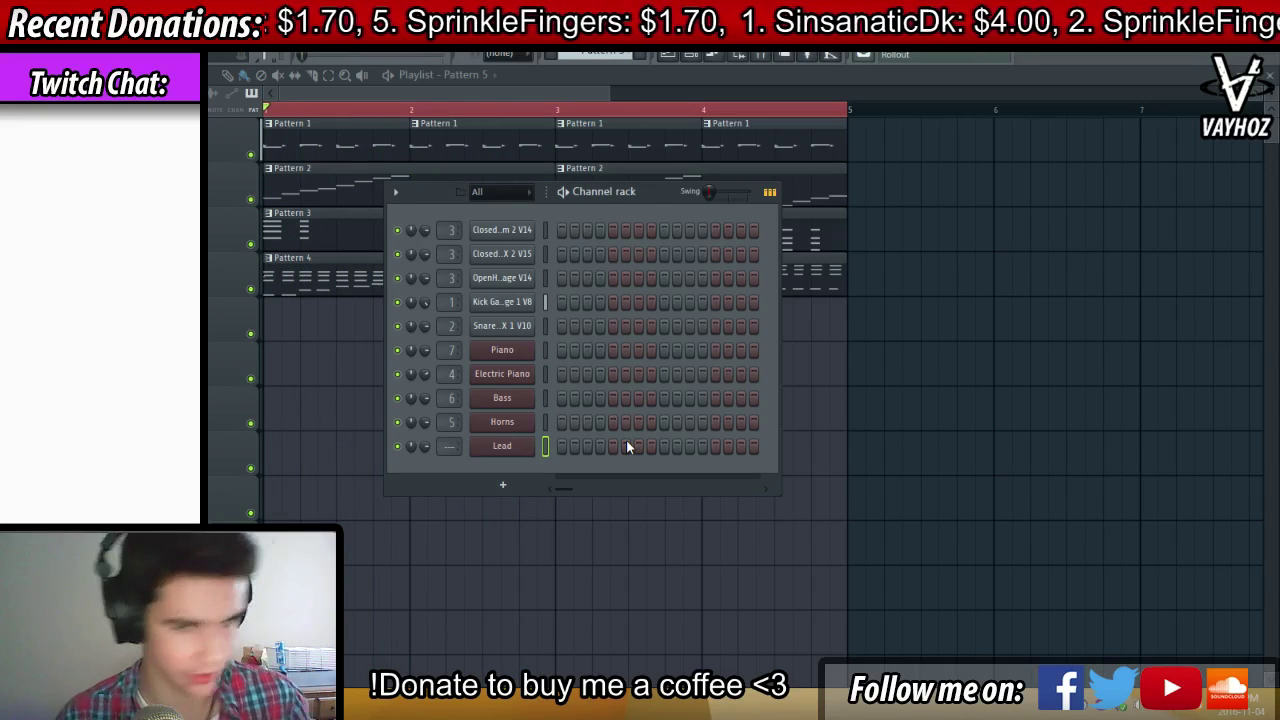
Route the Lead channel's Massive synth to mixer track 8, name that track Lead, and audition the sound with the song
click(517, 449)
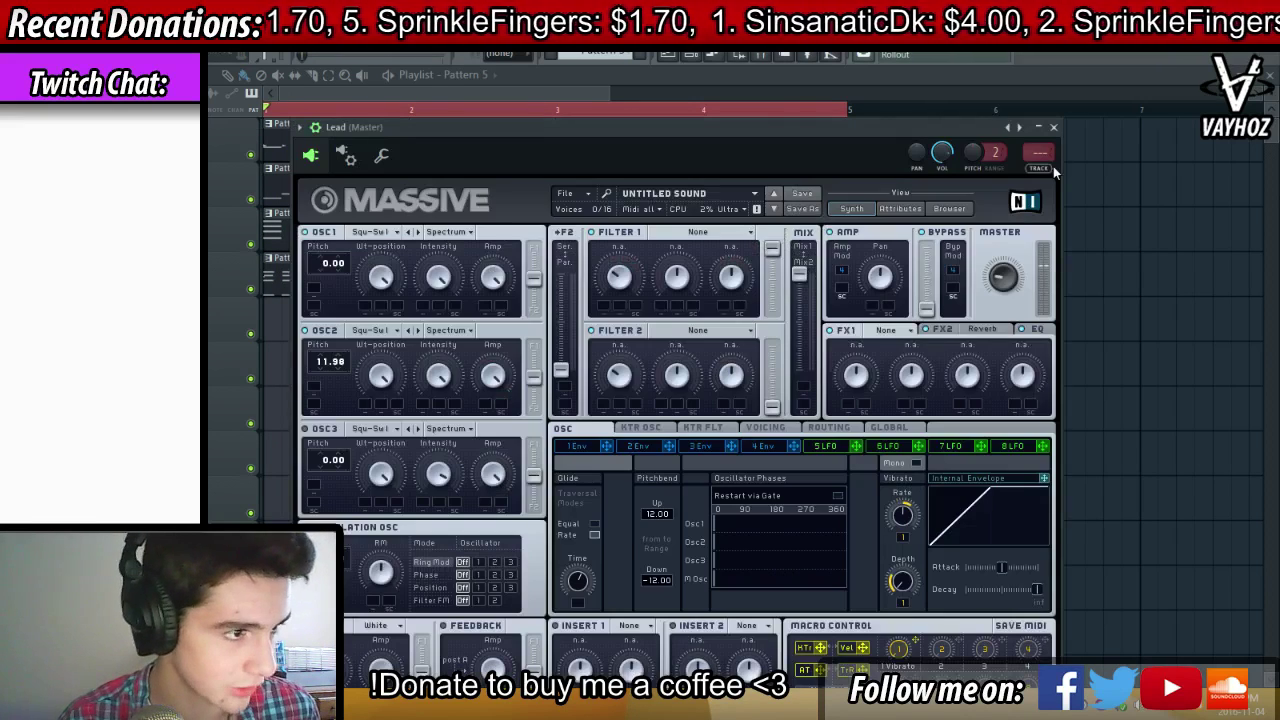
drag(1053, 166, 924, 272)
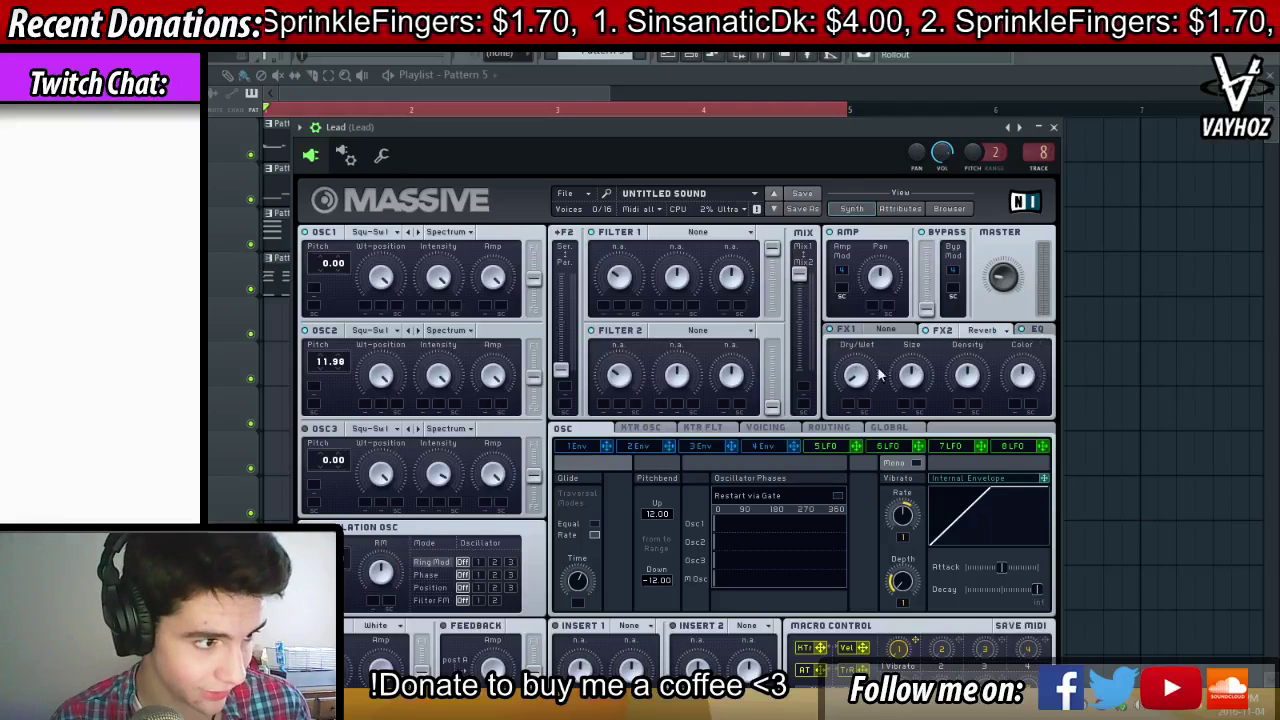
key(space)
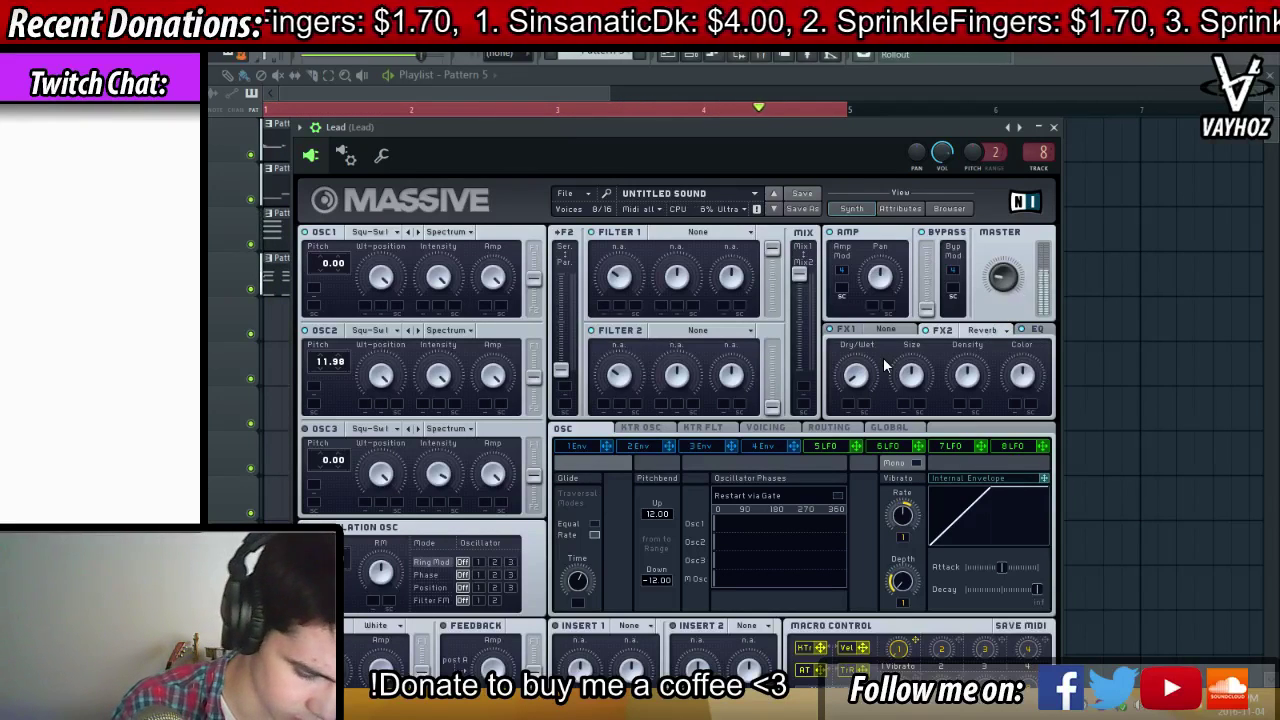
key(space)
key(Escape)
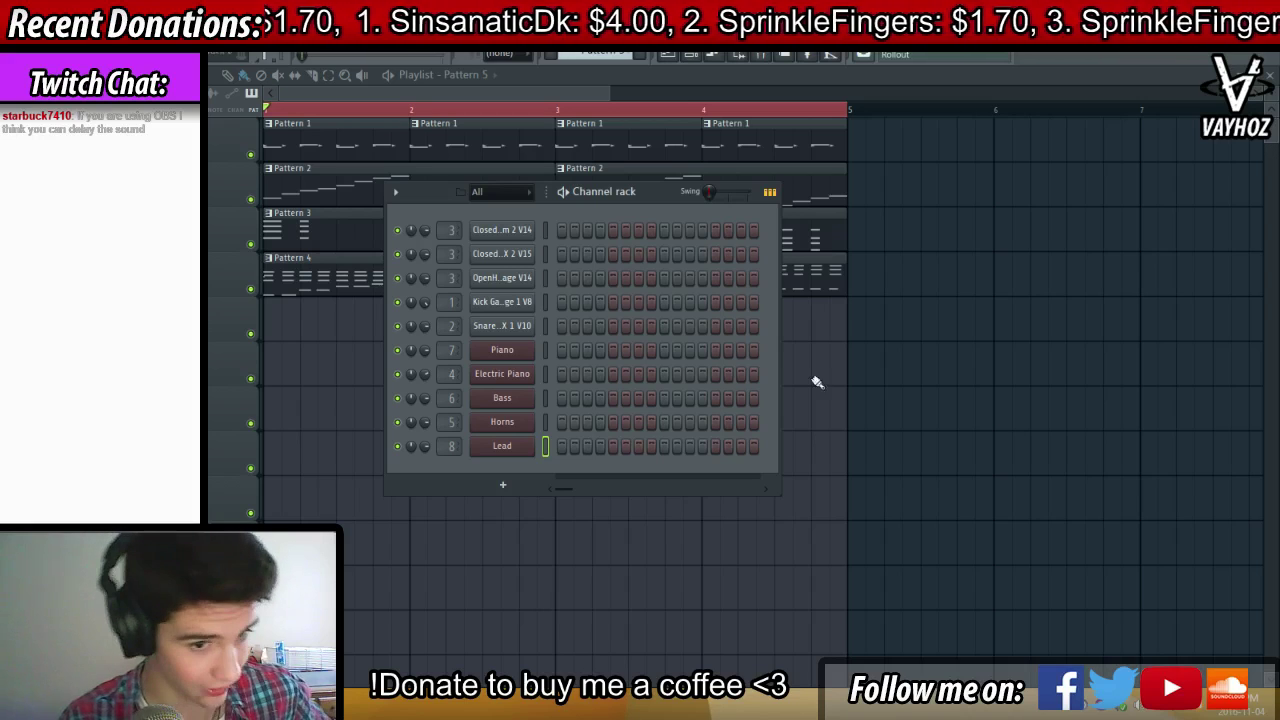
Place a Pattern 5 clip for the Lead in bar 1 of the playlist, on the track below Pattern 4
right_click(532, 453)
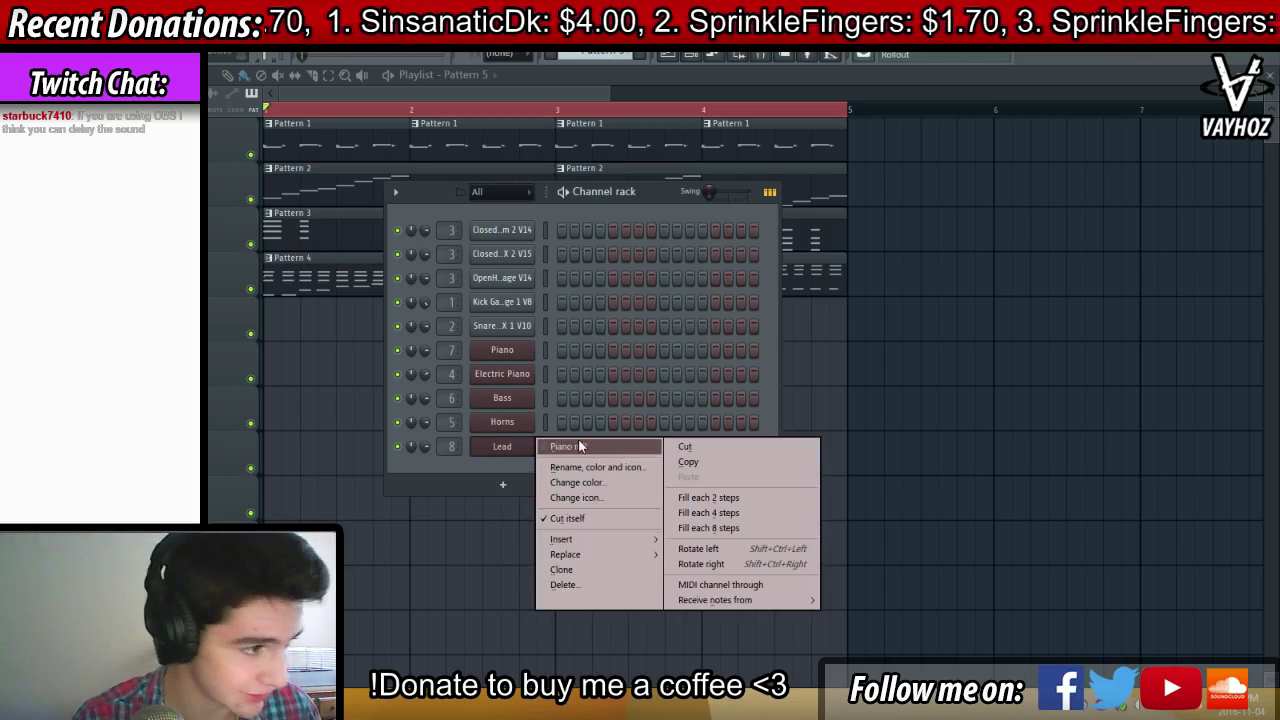
click(578, 446)
scroll(337, 292, up, 5)
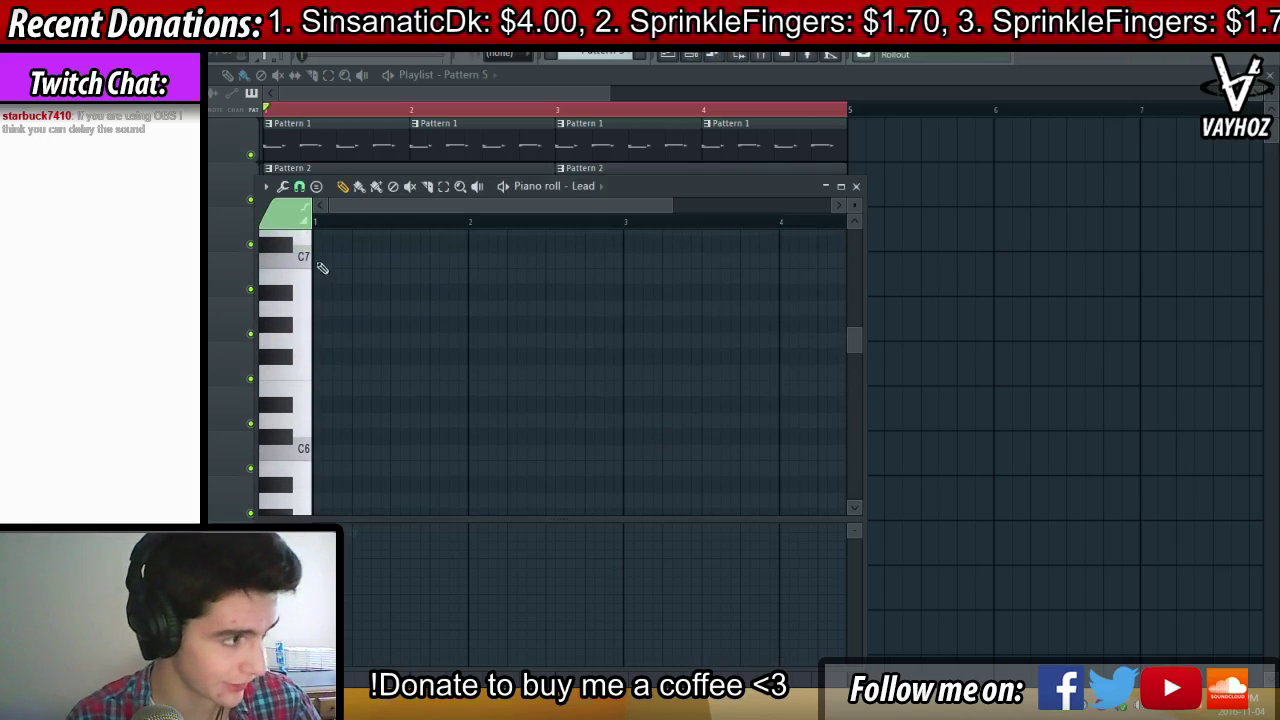
key(Escape)
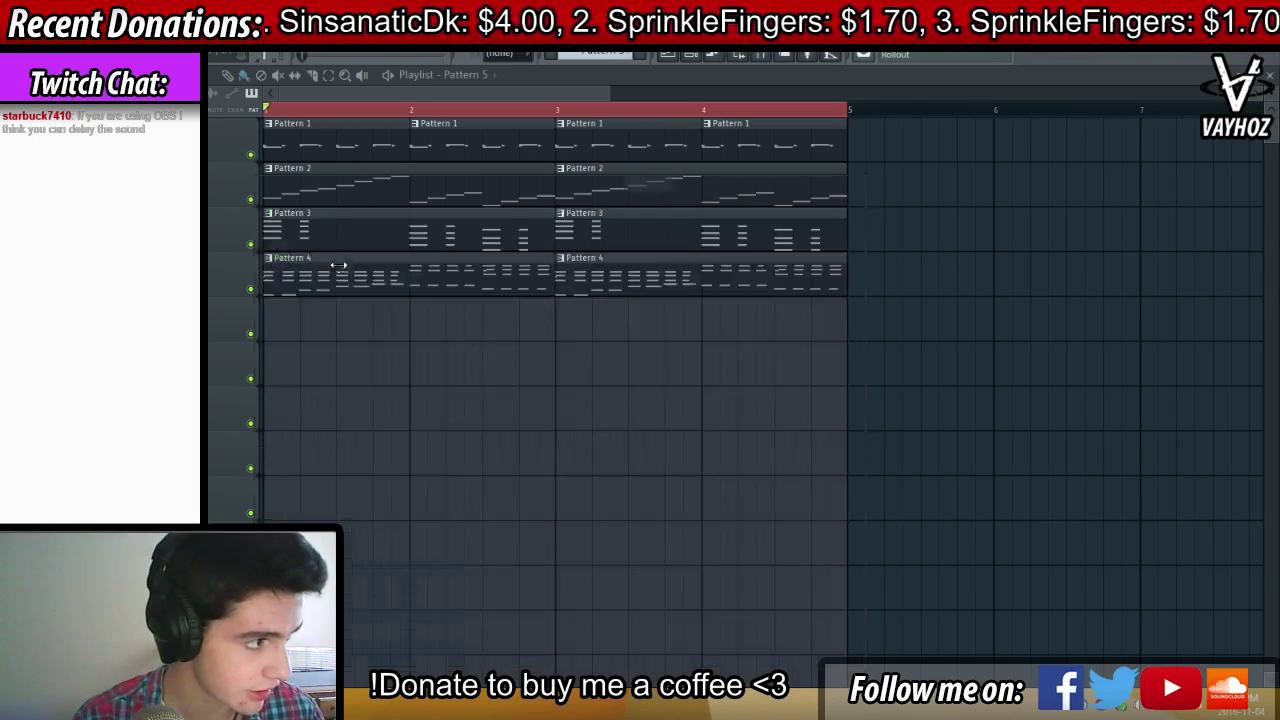
click(296, 319)
key(F7)
key(F6)
key(F9)
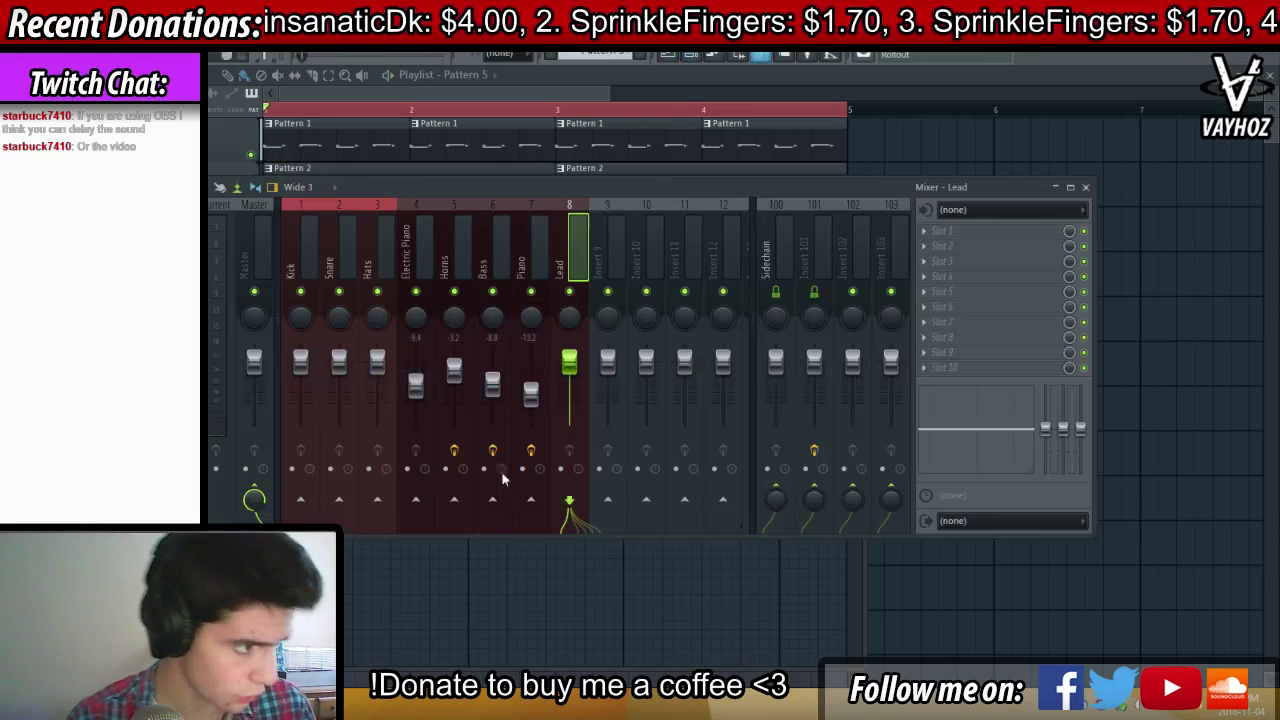
key(F9)
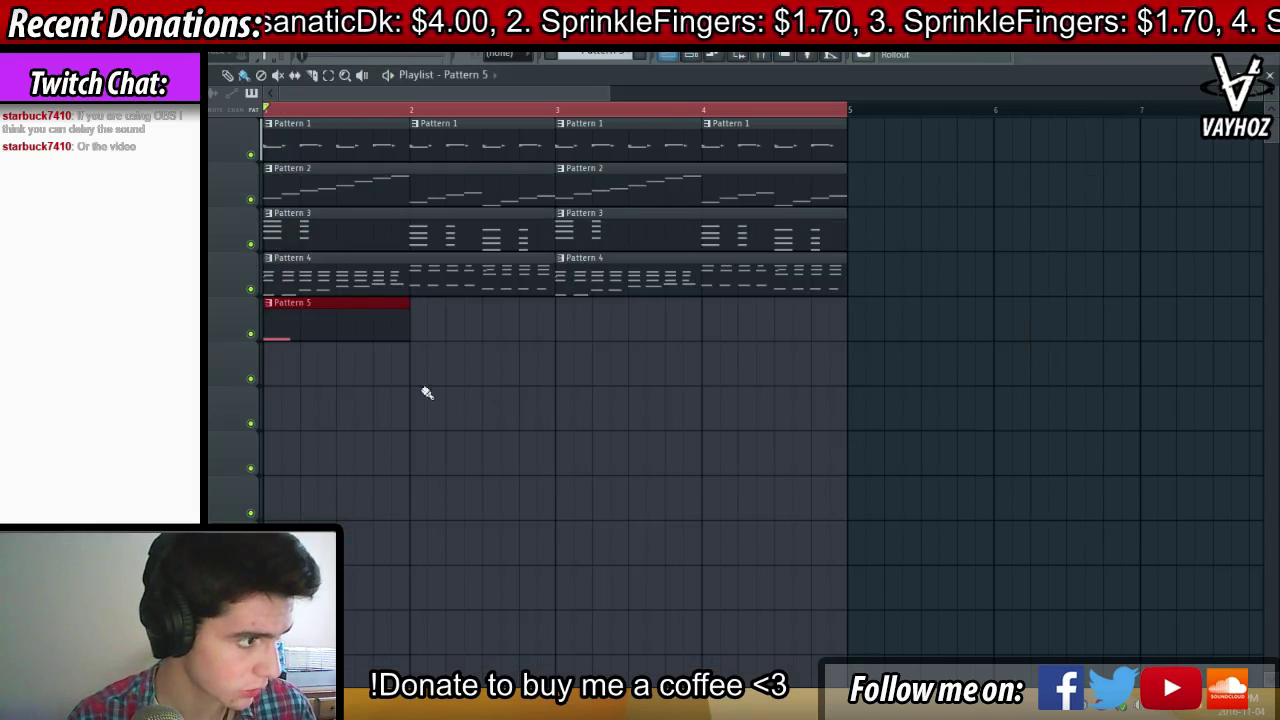
Enter two short C6 notes in bar 1 of the Lead part, at the bar's start and shortly before its middle
key(F6)
key(F7)
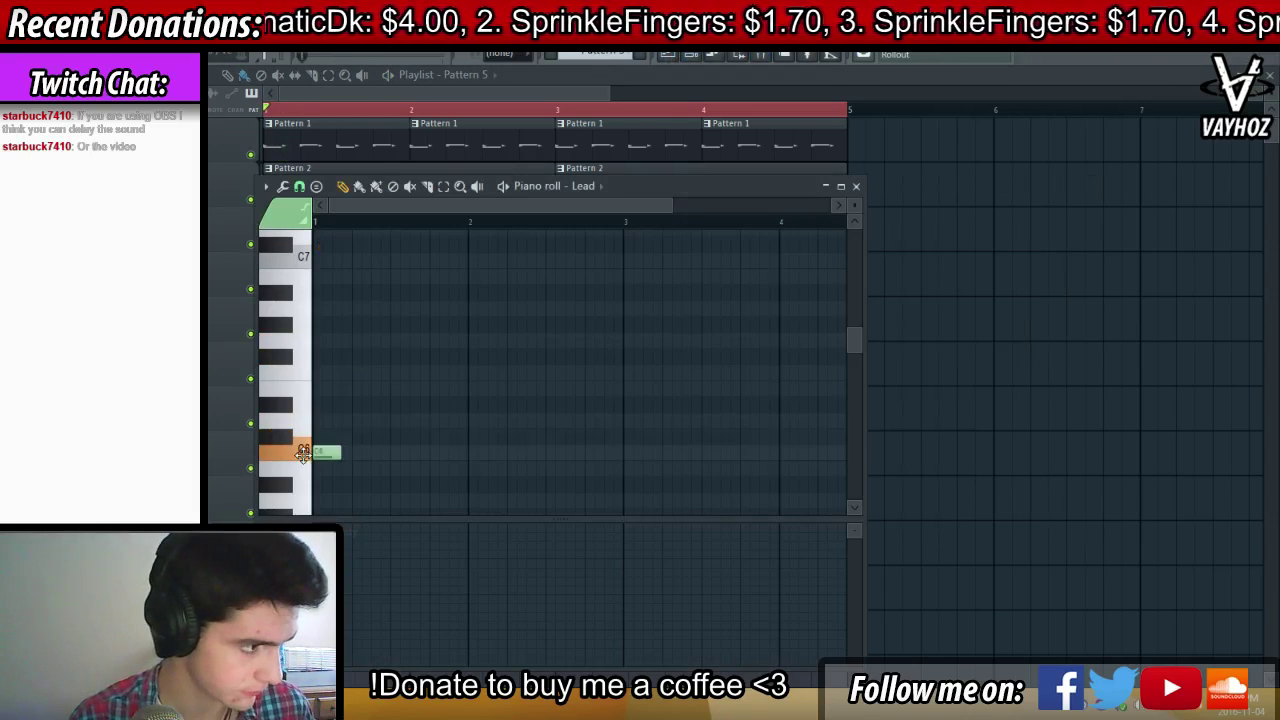
key(space)
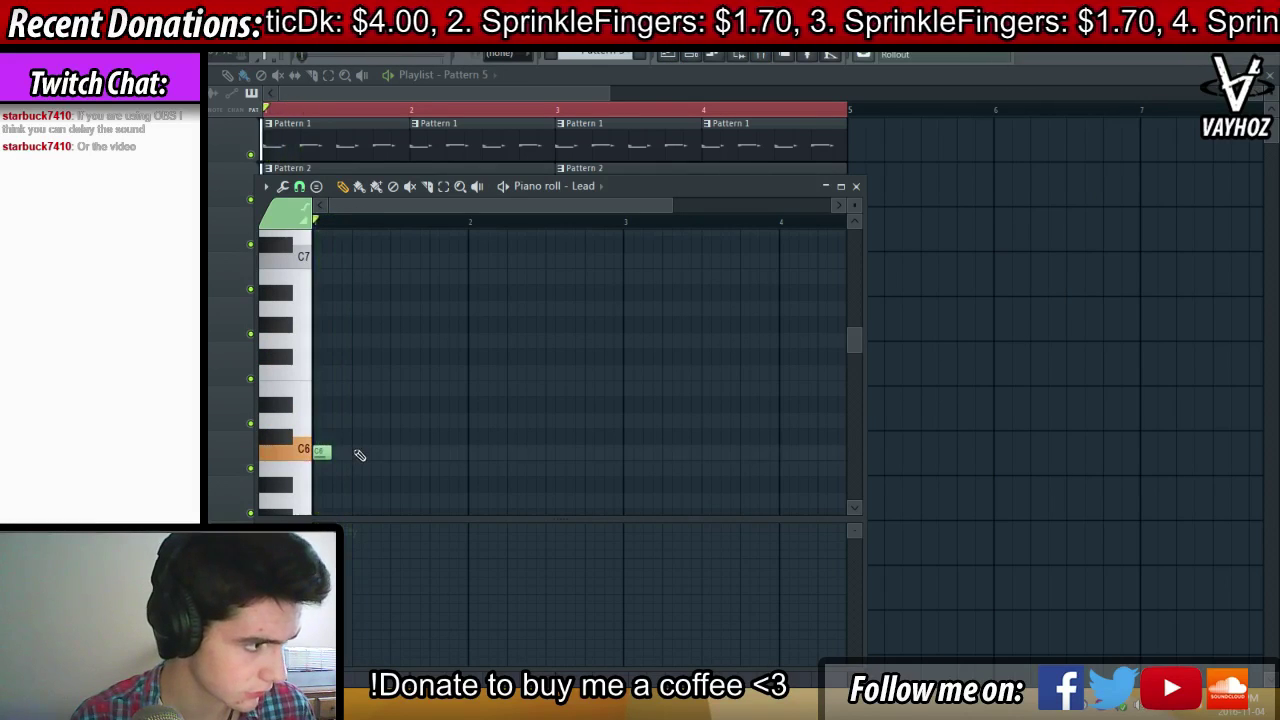
click(360, 453)
click(382, 453)
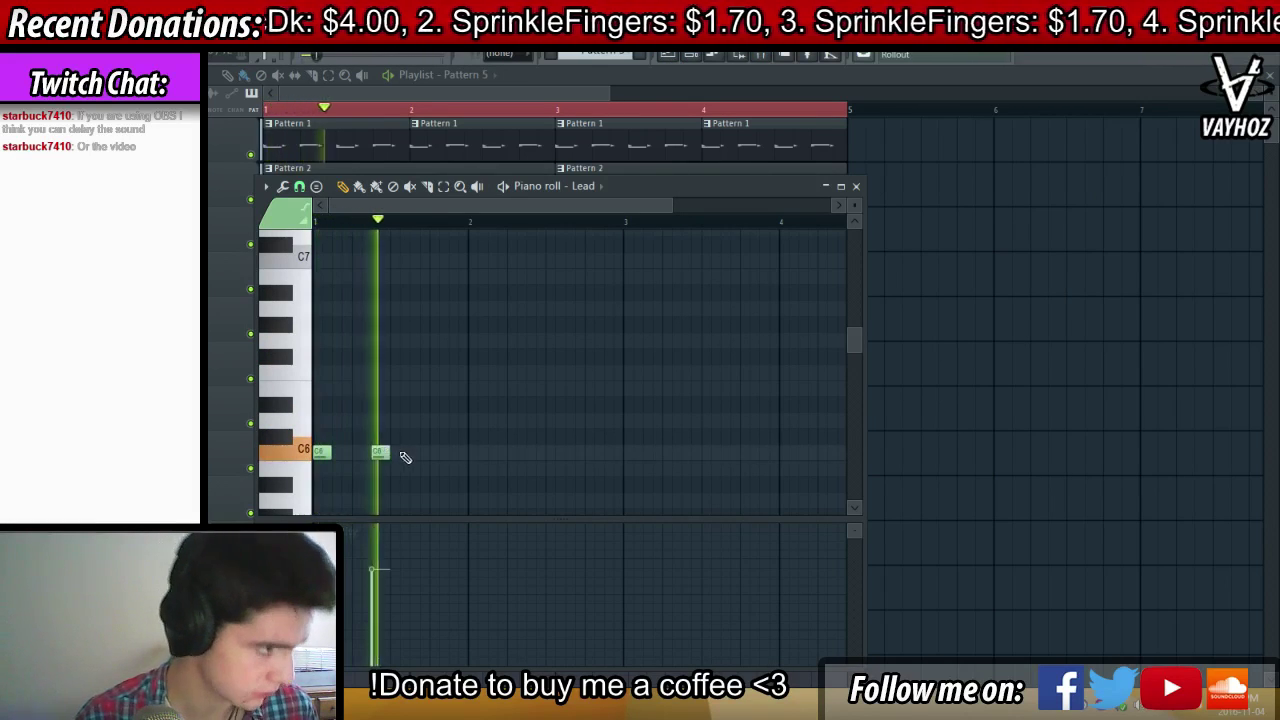
click(474, 424)
right_click(477, 425)
key(space)
key(space)
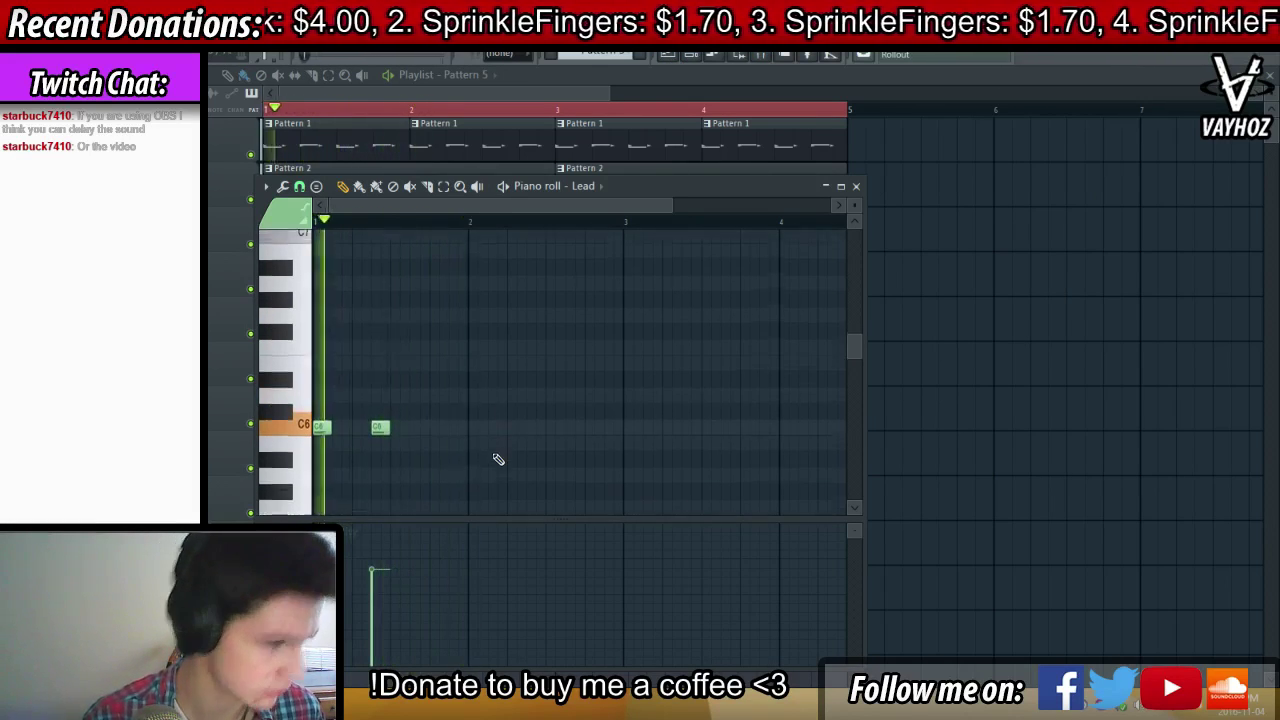
Trim the first Pattern 4 clip in the playlist to one bar during playback
key(Escape)
key(space)
drag(550, 286, 409, 289)
click(606, 288)
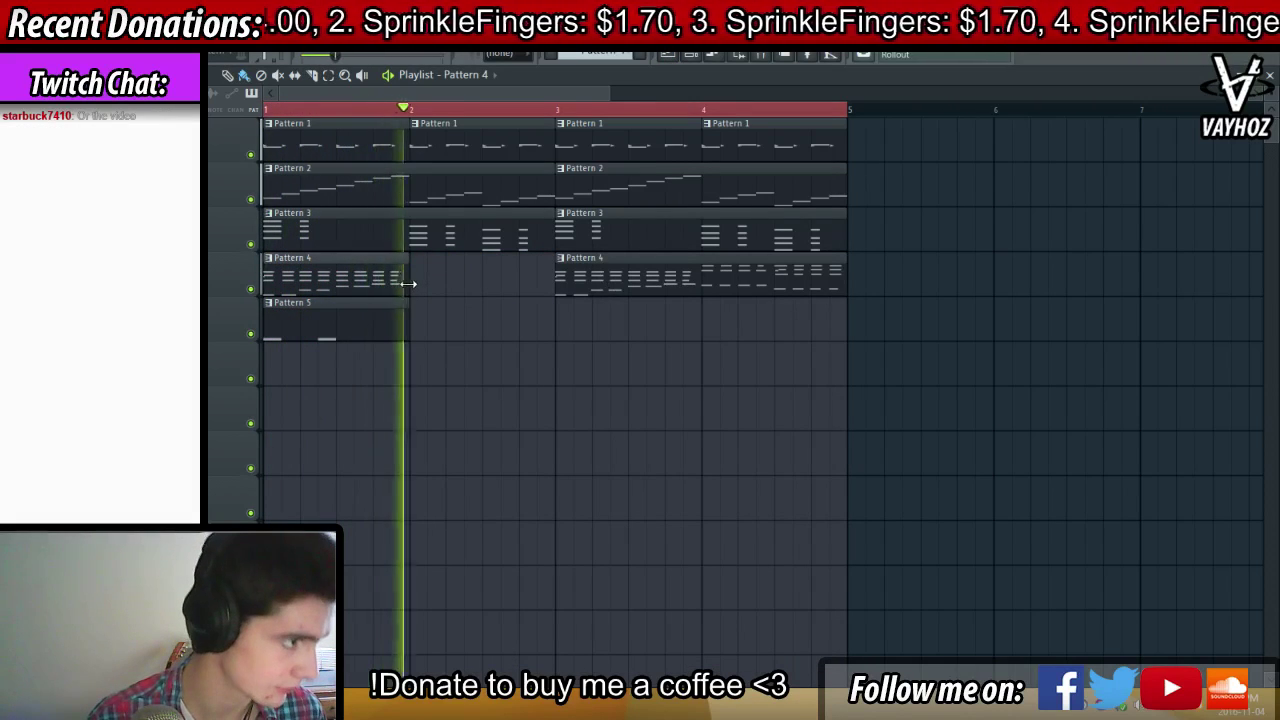
key(ctrl+alt+z)
key(ctrl+alt+z)
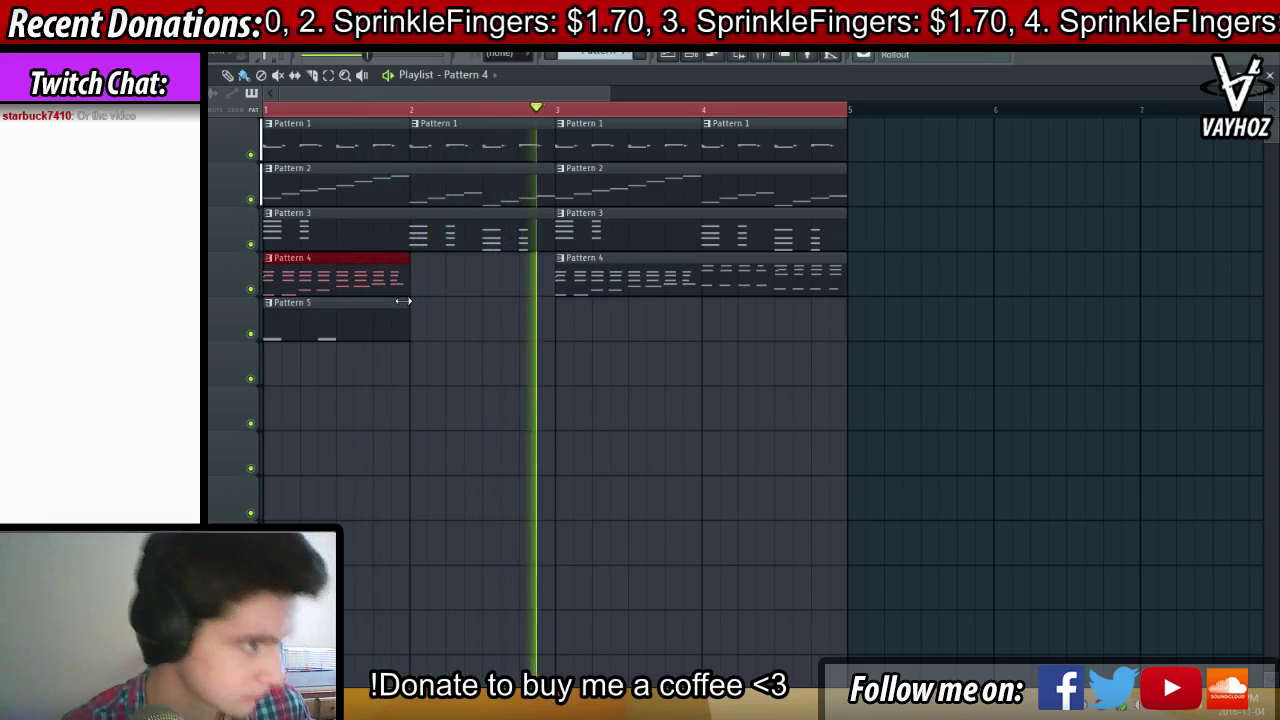
Restore the first Pattern 4 clip in the playlist to its full two-bar length
key(space)
key(space)
right_click(1062, 287)
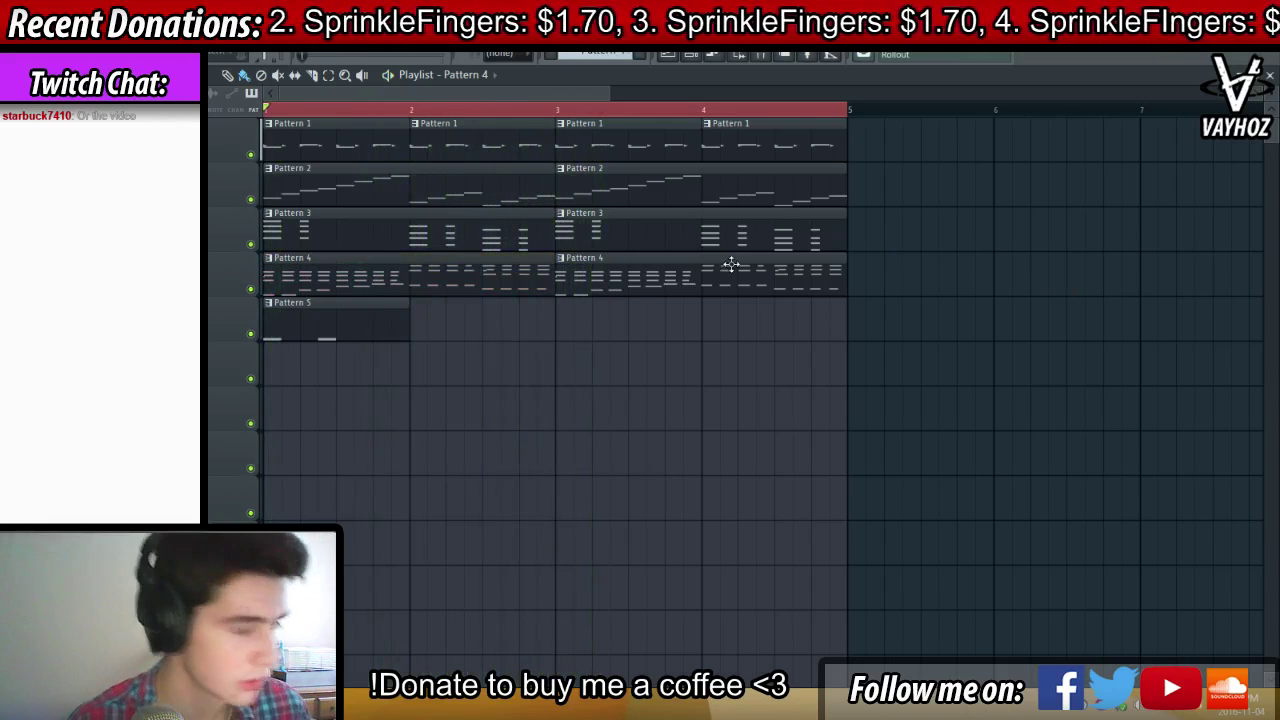
Raise the Kick mixer track's level slightly while listening to the song
key(F6)
key(F9)
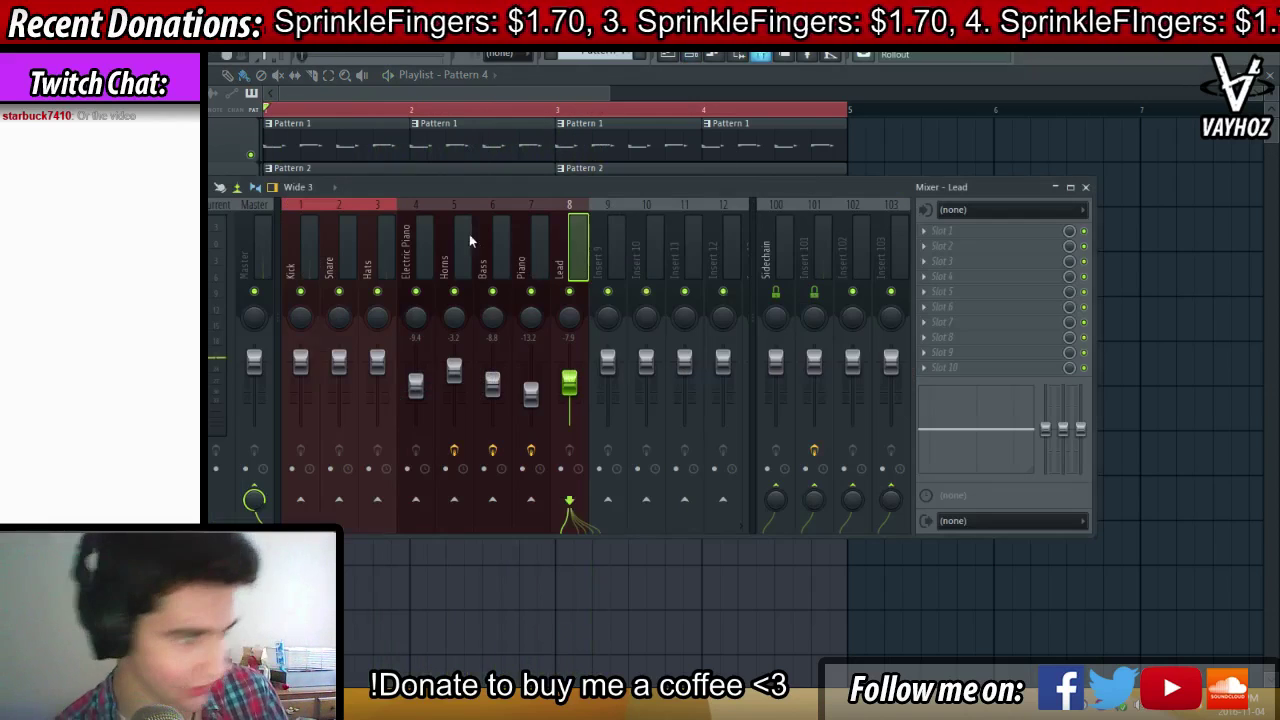
drag(310, 366, 311, 360)
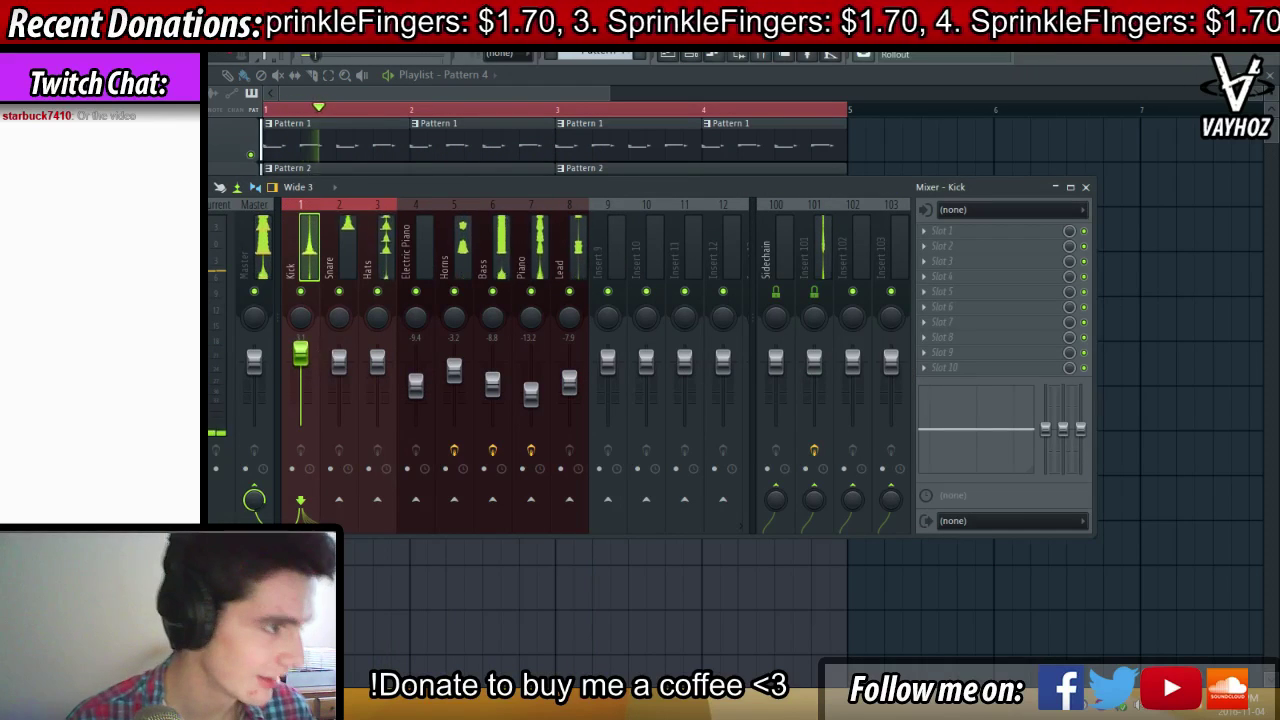
key(F9)
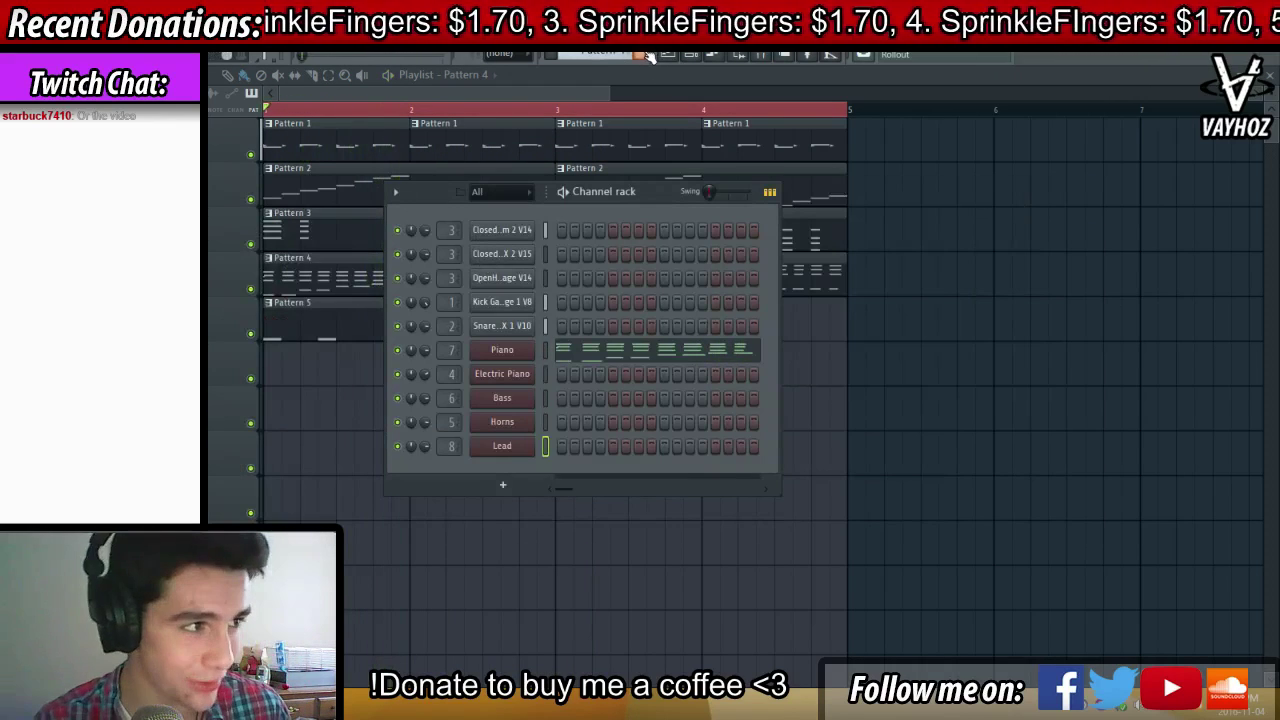
Create a new pattern, add a Serum synth channel, and clear the playlist's time selection
click(646, 56)
click(504, 484)
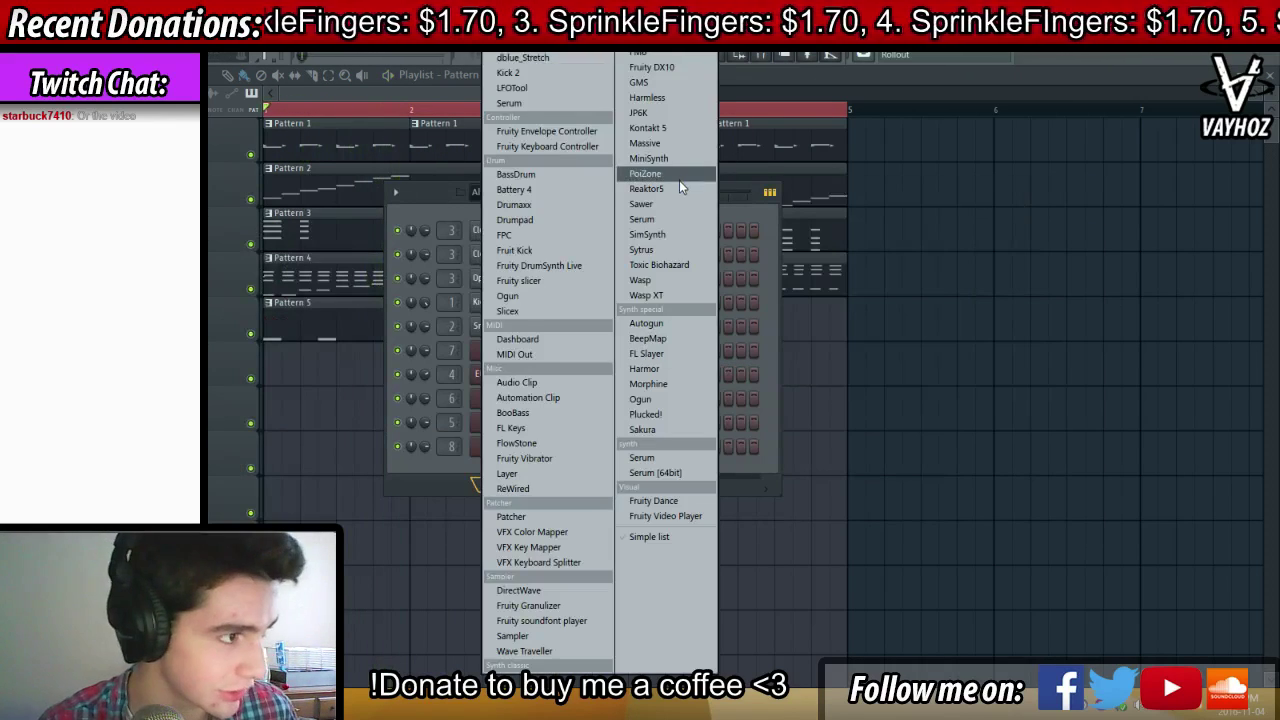
click(664, 220)
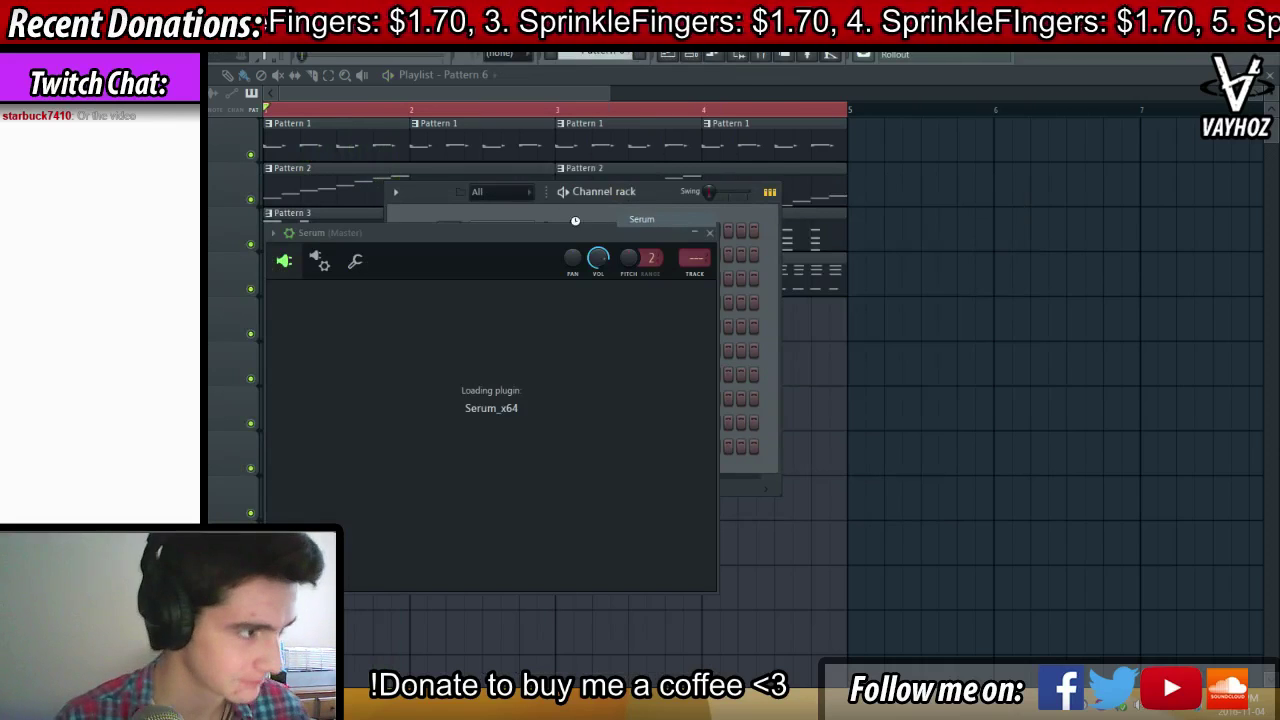
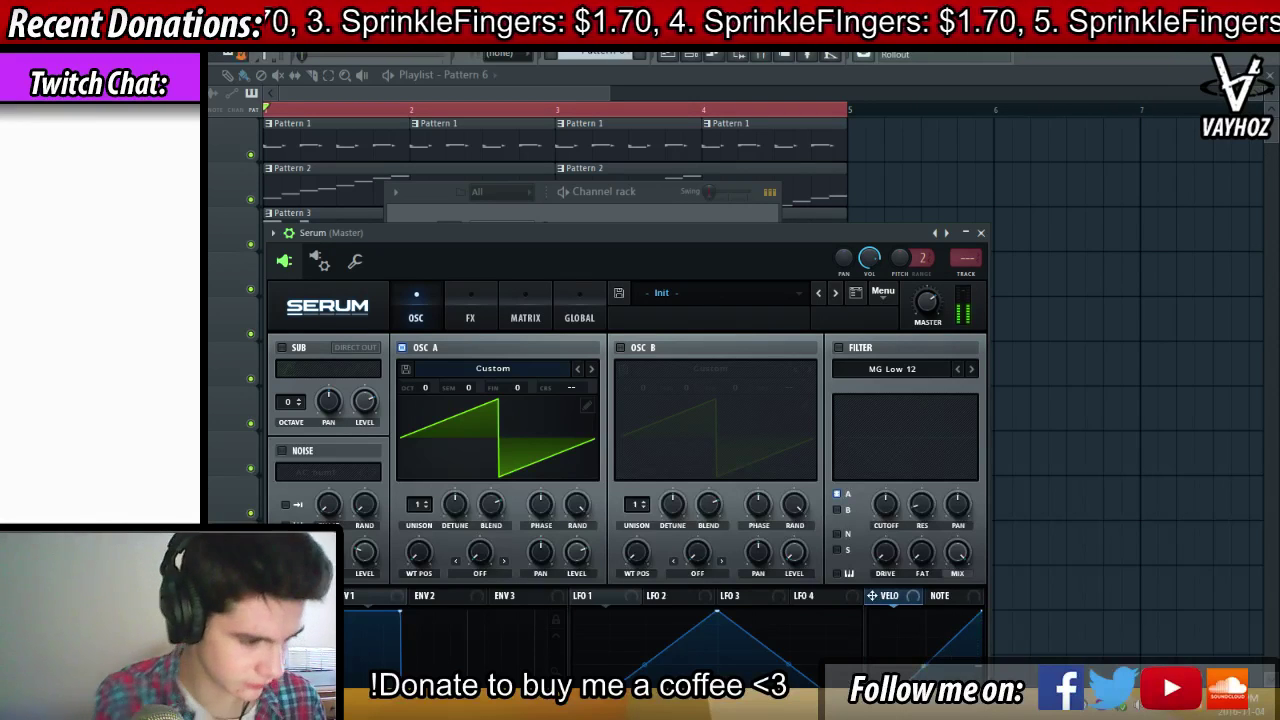
ctrl+click(1106, 117)
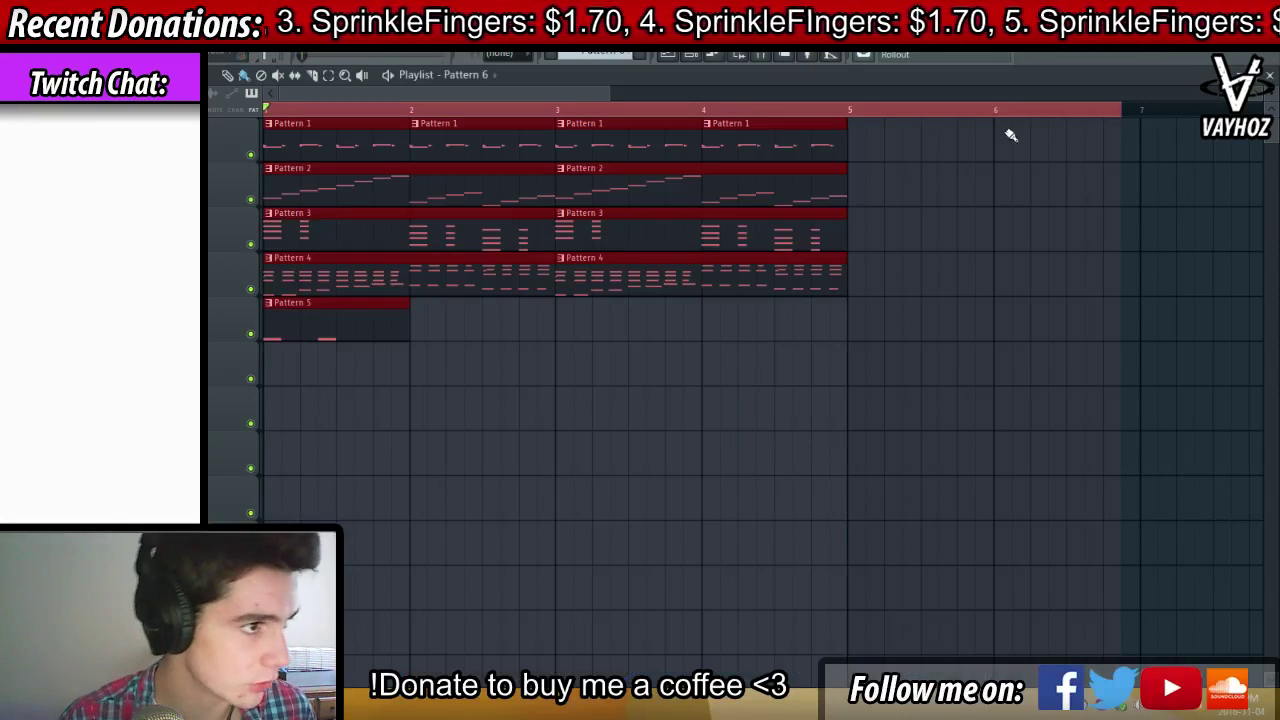
ctrl+click(1080, 117)
Solo the Pattern 3 track and check the Horns chord notes by playing their root on the piano roll keyboard
right_click(251, 246)
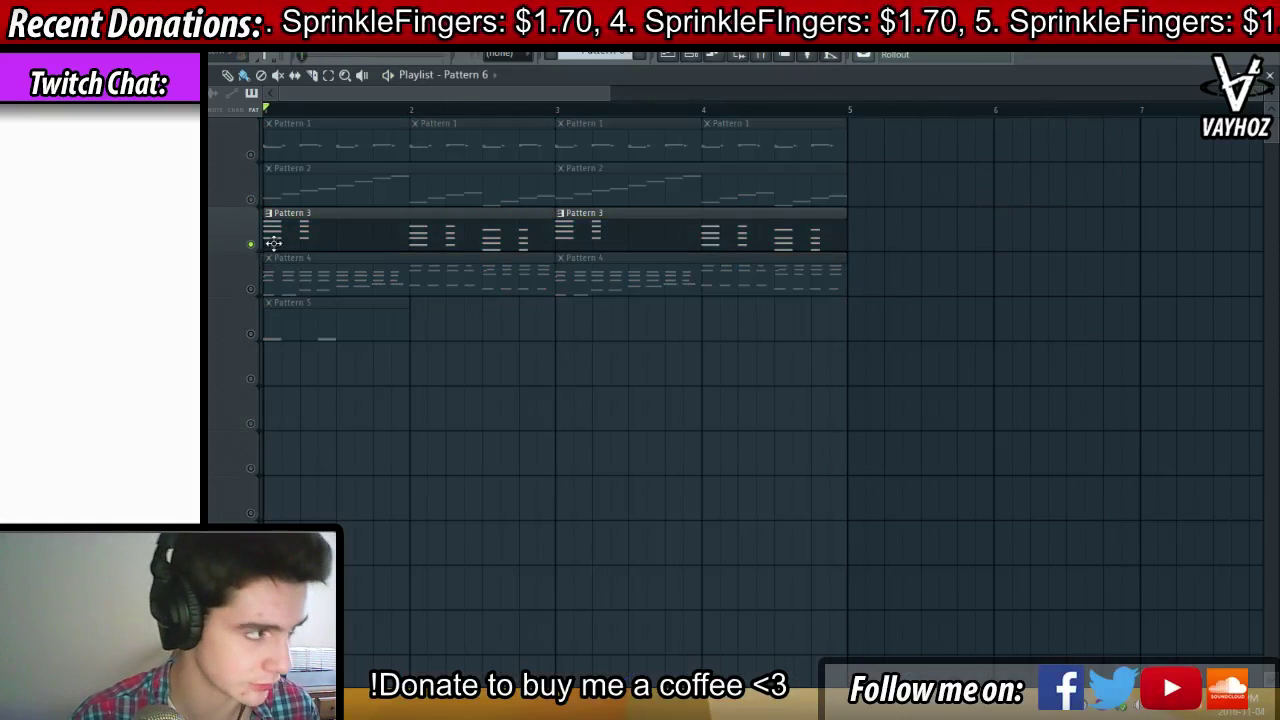
key(space)
double_click(280, 242)
key(space)
key(ctrl+a)
scroll(394, 377, down, 3)
drag(314, 412, 318, 381)
key(space)
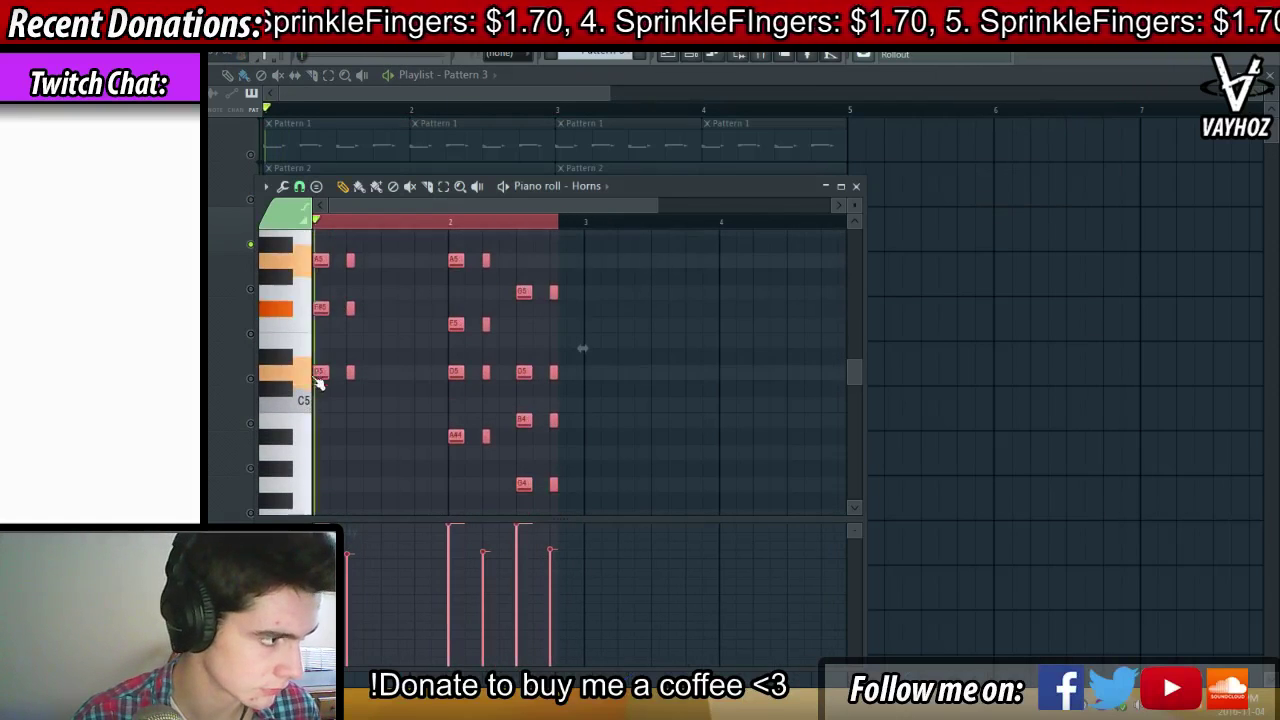
key(space)
key(space)
key(Escape)
key(space)
Solo the Pattern 4 track and check the root note of its Piano chords
double_click(285, 275)
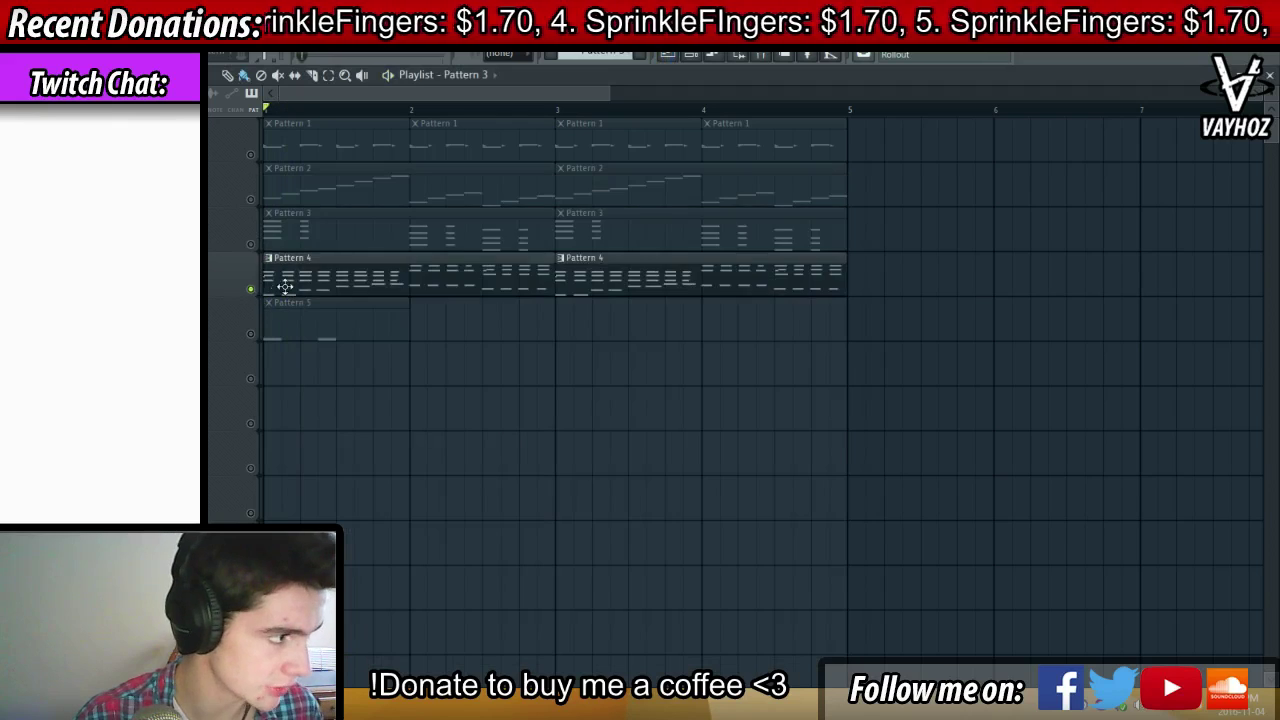
drag(315, 404, 311, 373)
key(Escape)
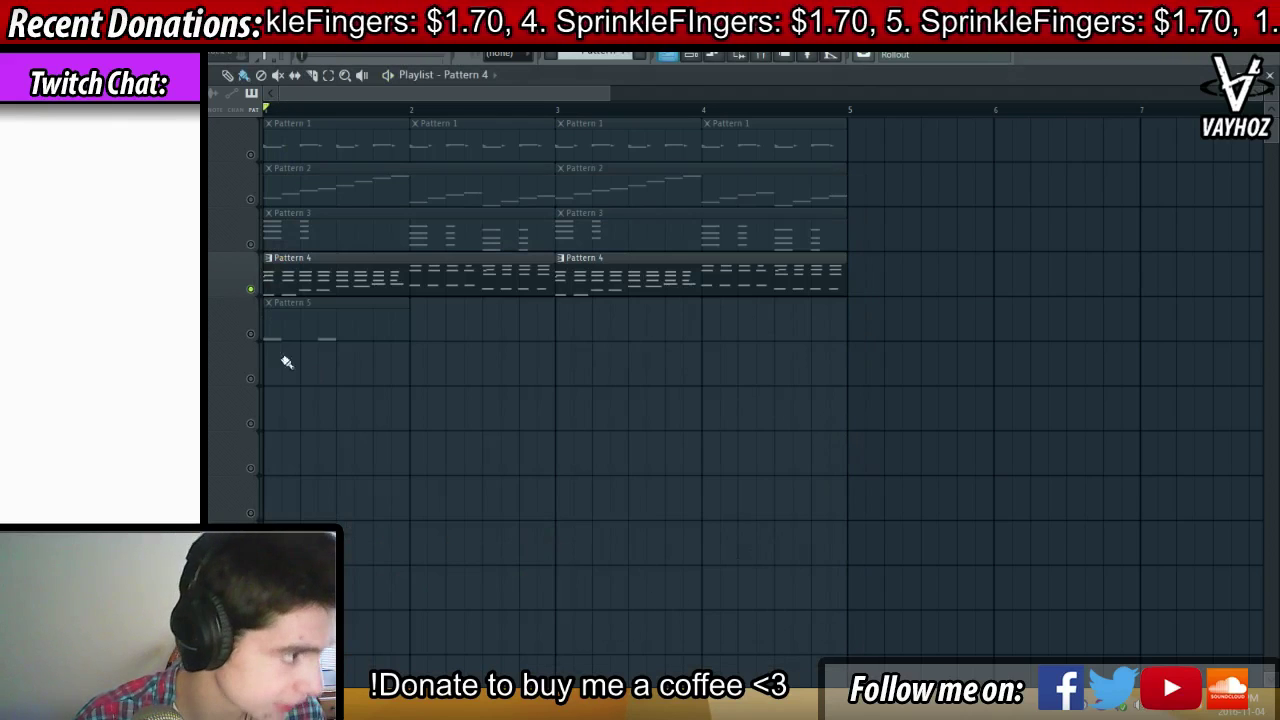
Delete the two C6 notes from the Lead part in Pattern 5
ctrl+click(265, 339)
double_click(287, 334)
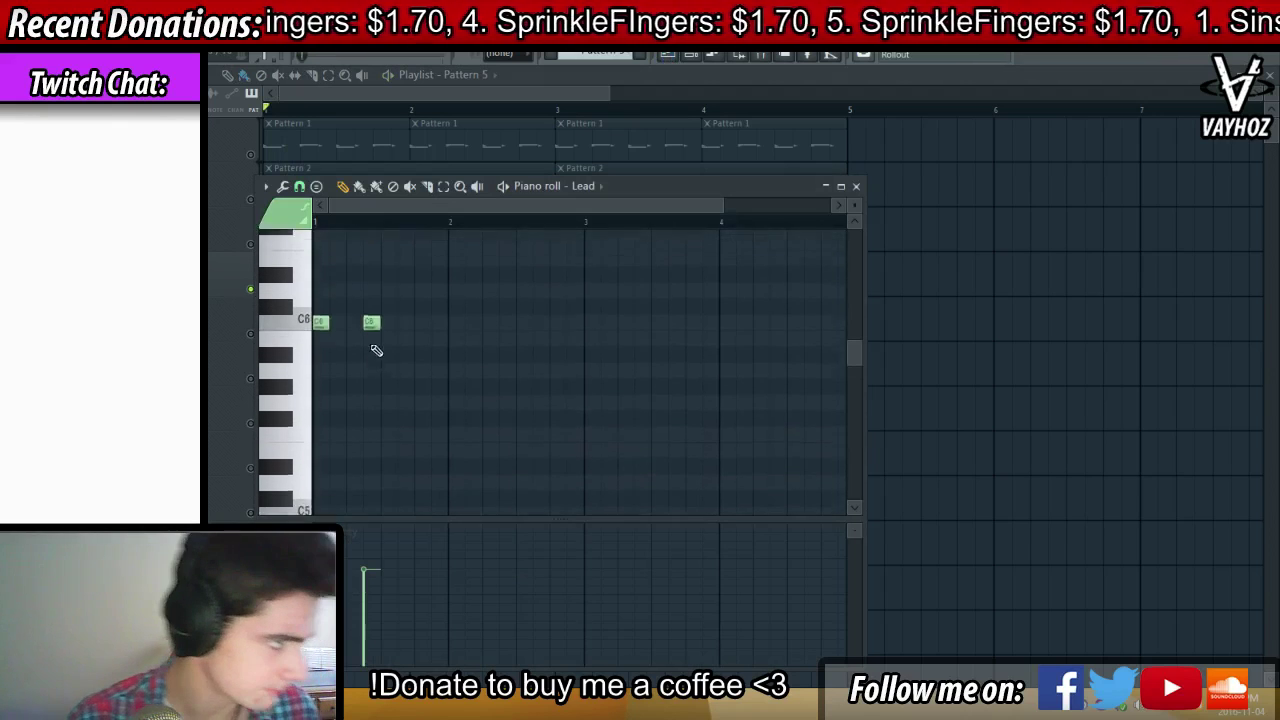
key(F7)
Solo the Pattern 2 track and audition the Bass line's opening note in the piano roll
double_click(294, 180)
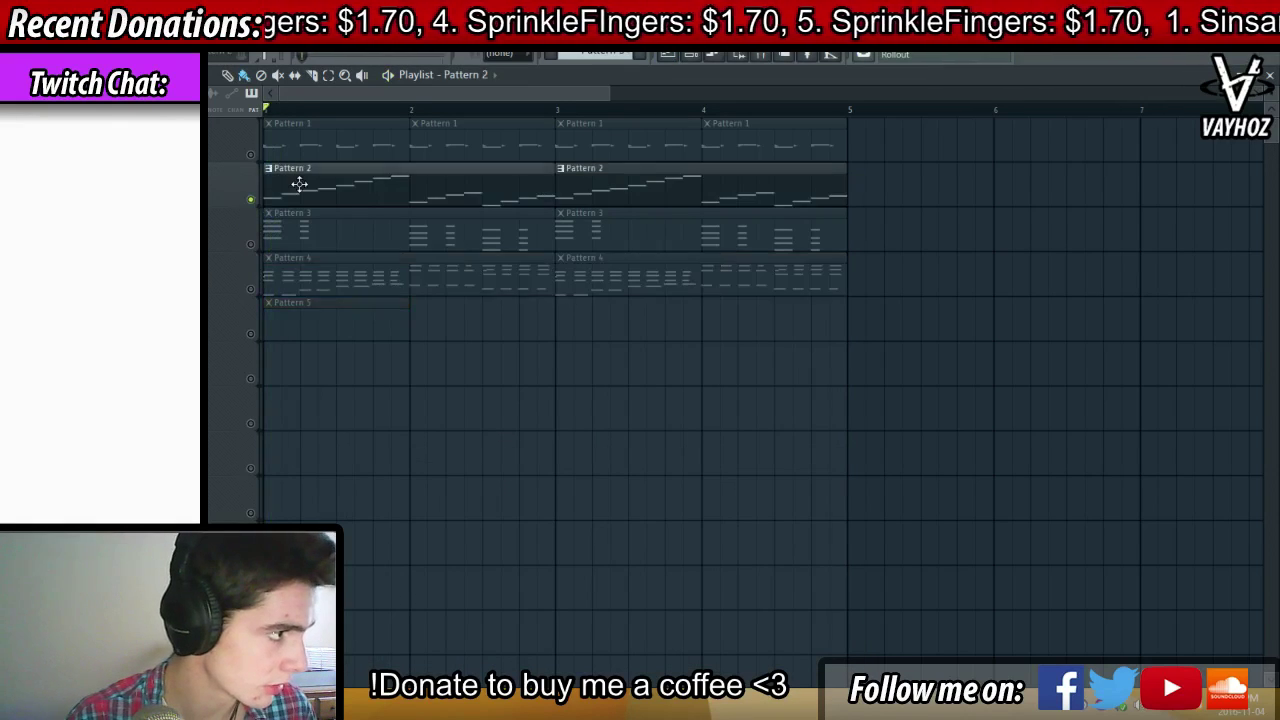
scroll(318, 452, down, 1)
key(space)
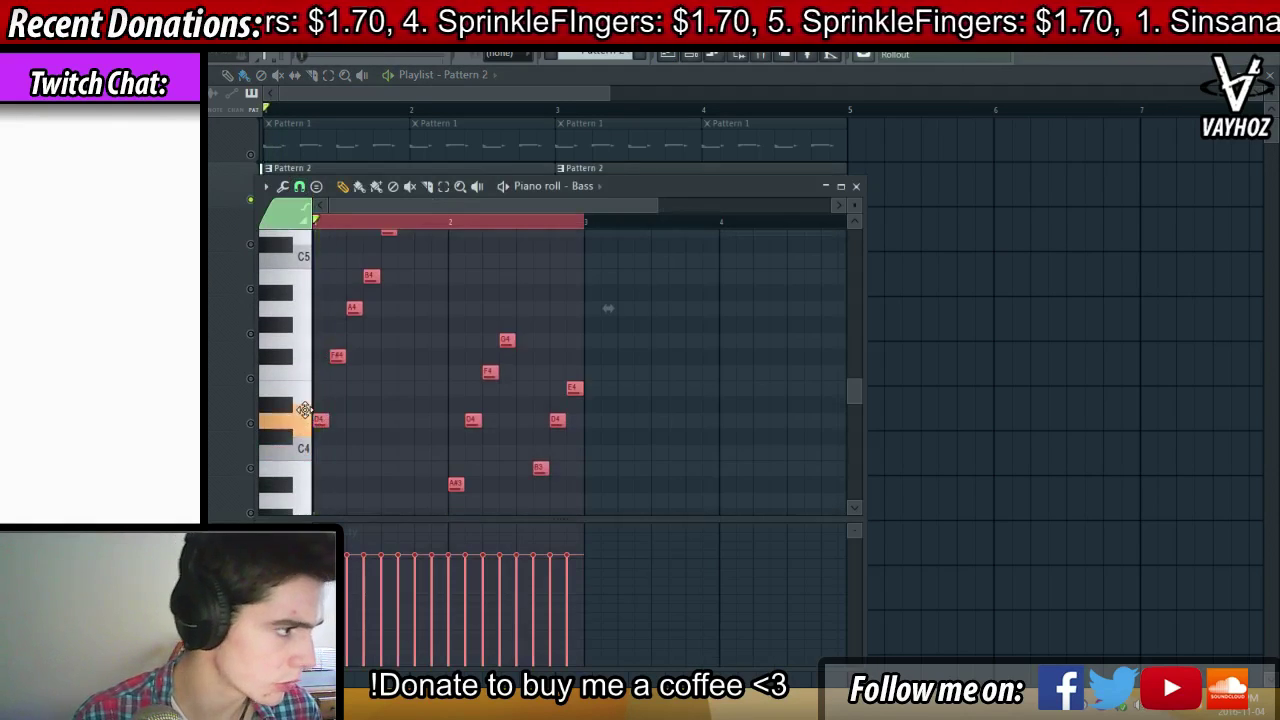
key(F7)
key(space)
Turn all playlist tracks back on and play the full arrangement
right_click(251, 156)
click(251, 156)
key(space)
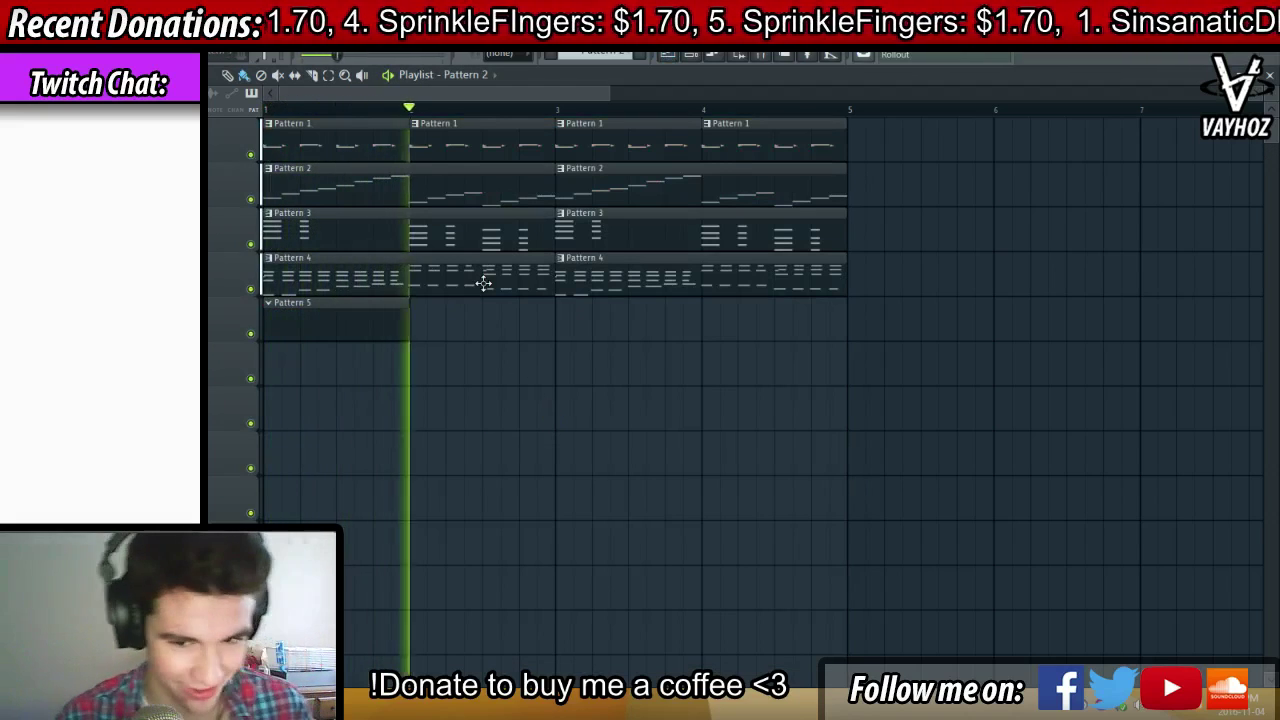
Play the arrangement from bar 1, bar 2 and the middle of bar 2 to compare its chord sections
key(space)
click(418, 108)
scroll(420, 108, up, 2)
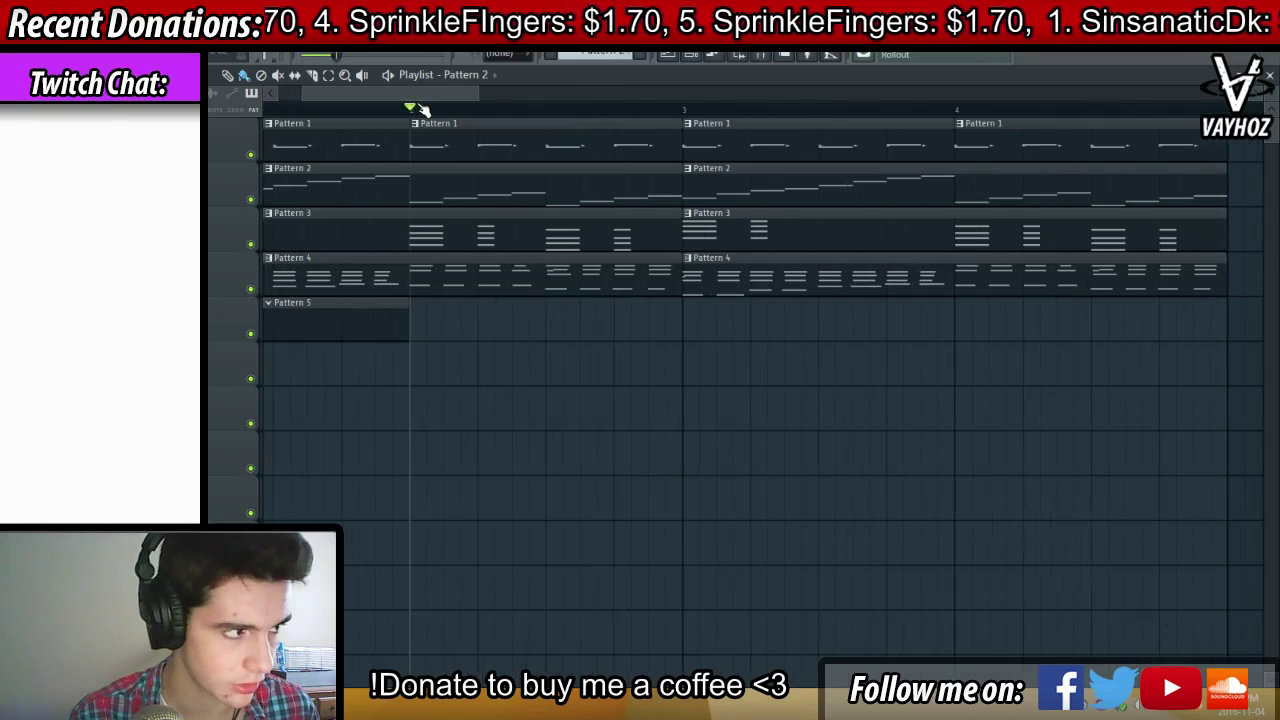
key(space)
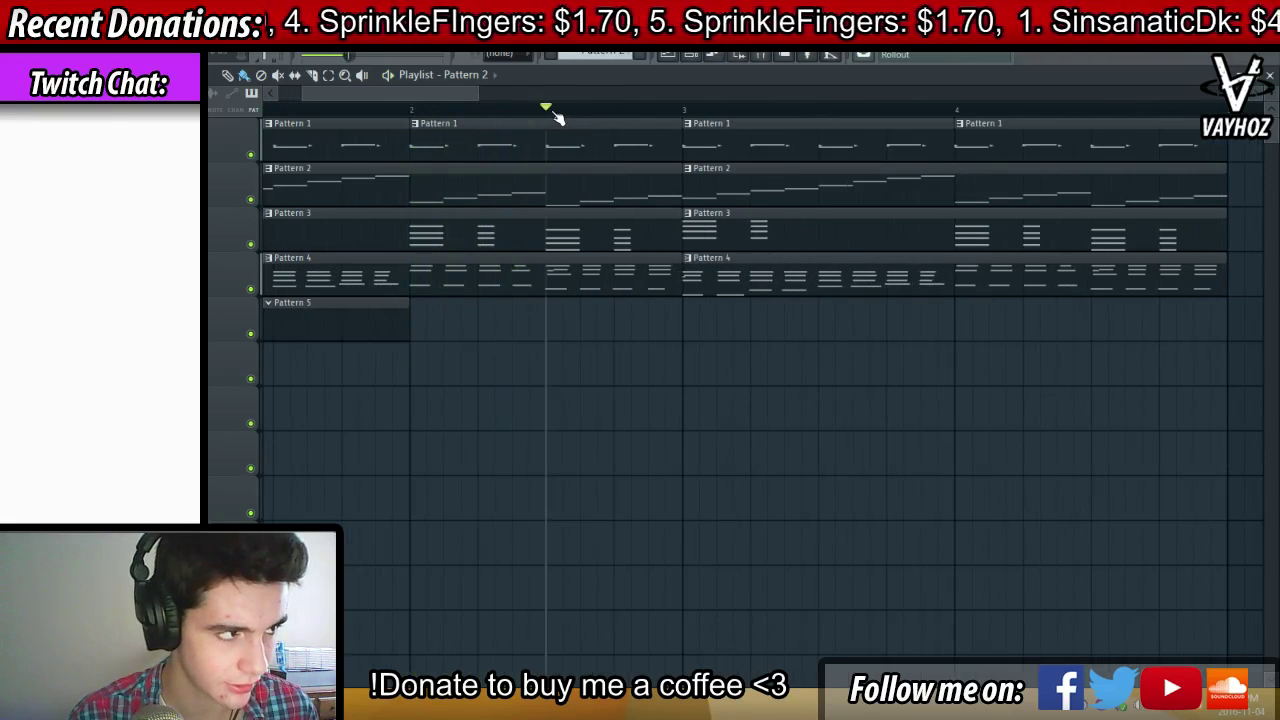
scroll(557, 118, down, 1)
key(space)
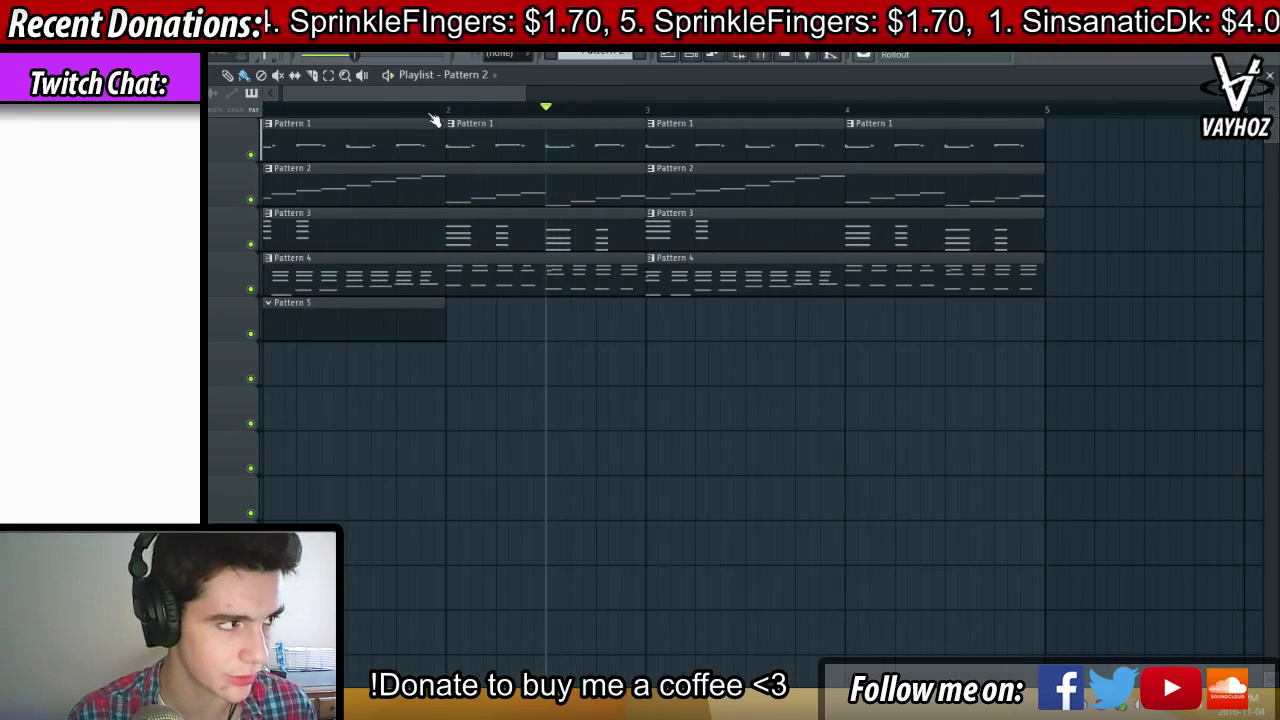
click(256, 108)
key(space)
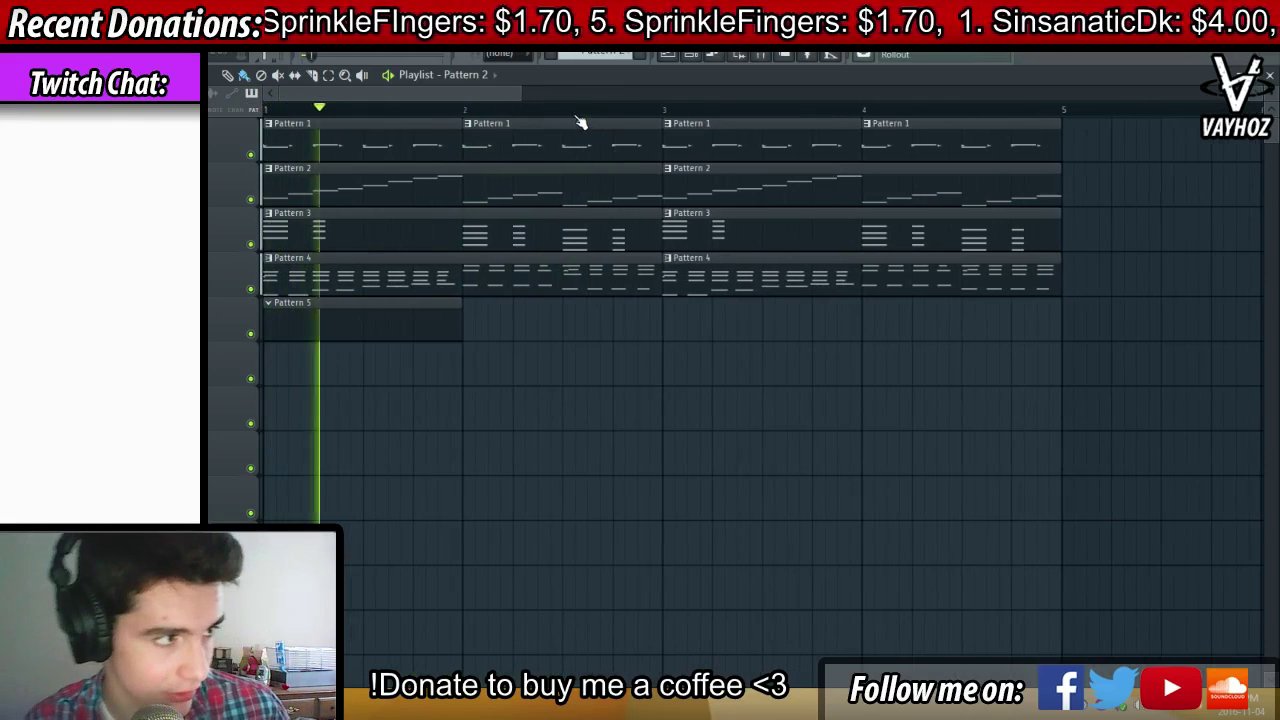
click(568, 112)
drag(434, 112, 266, 111)
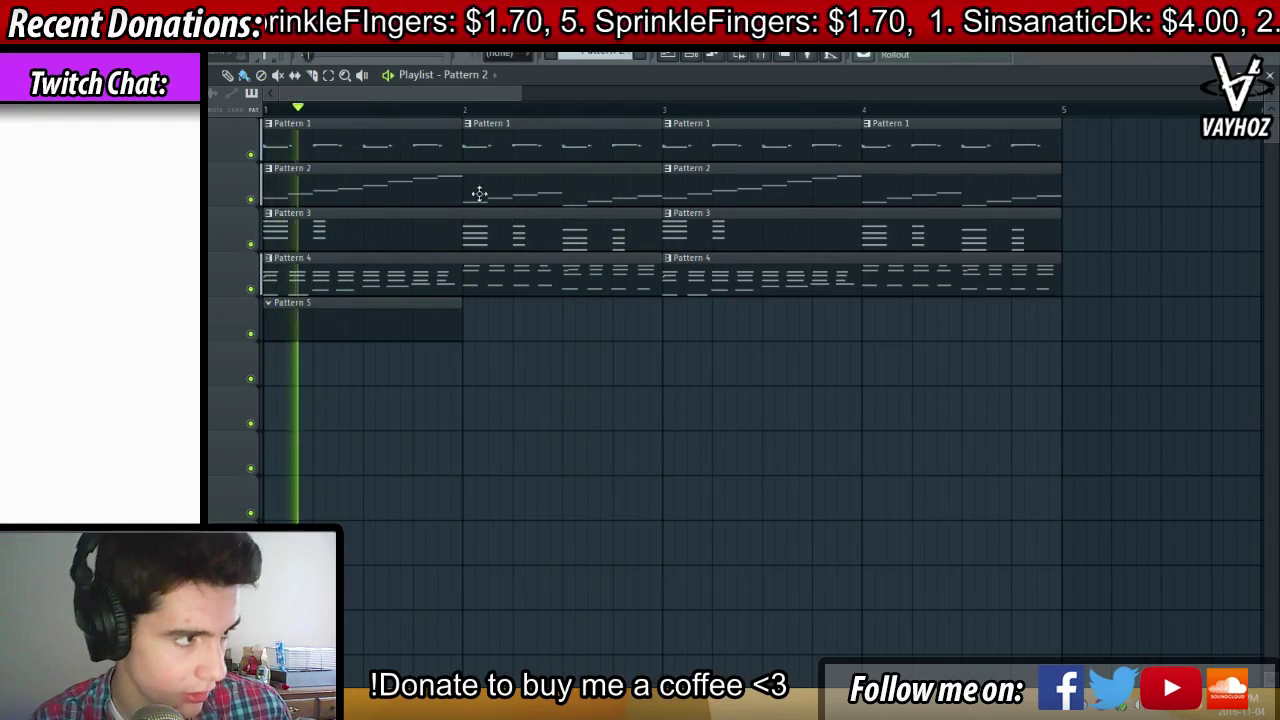
key(space)
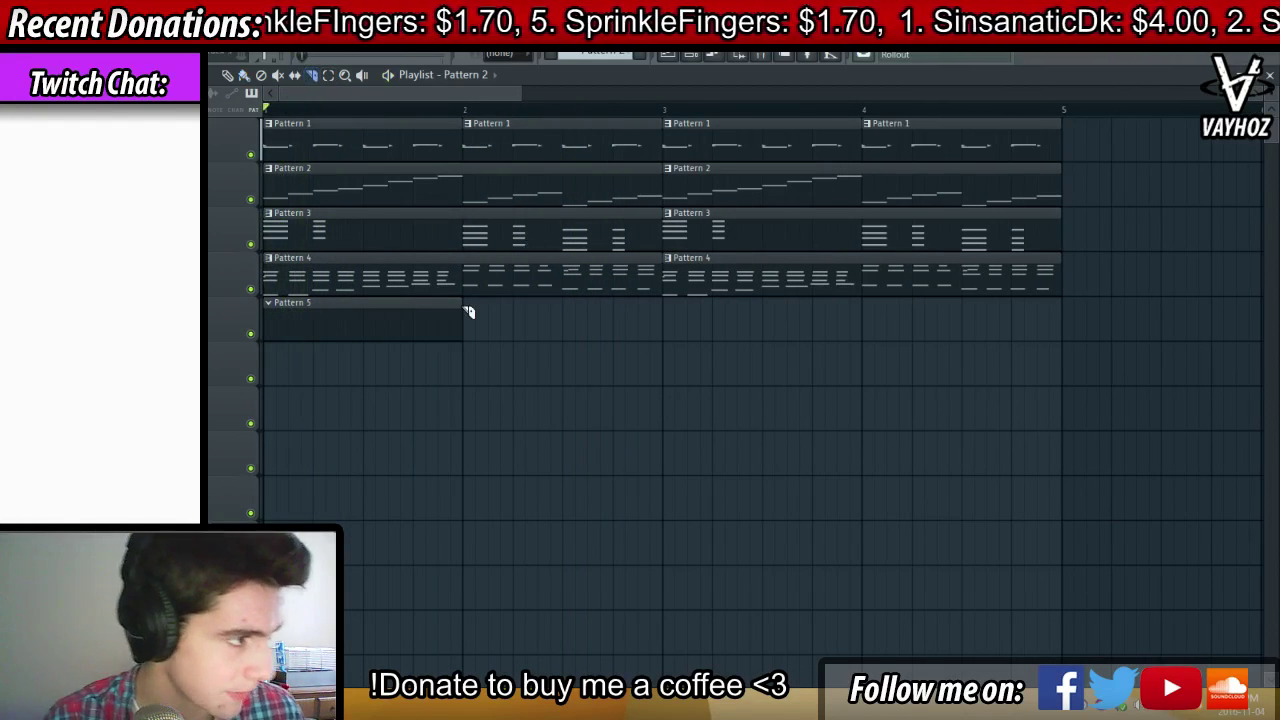
Slice the Pattern 2, 3 and 4 clips at bar 2 and arrange two half-bar clips of each in that bar
drag(475, 217, 455, 171)
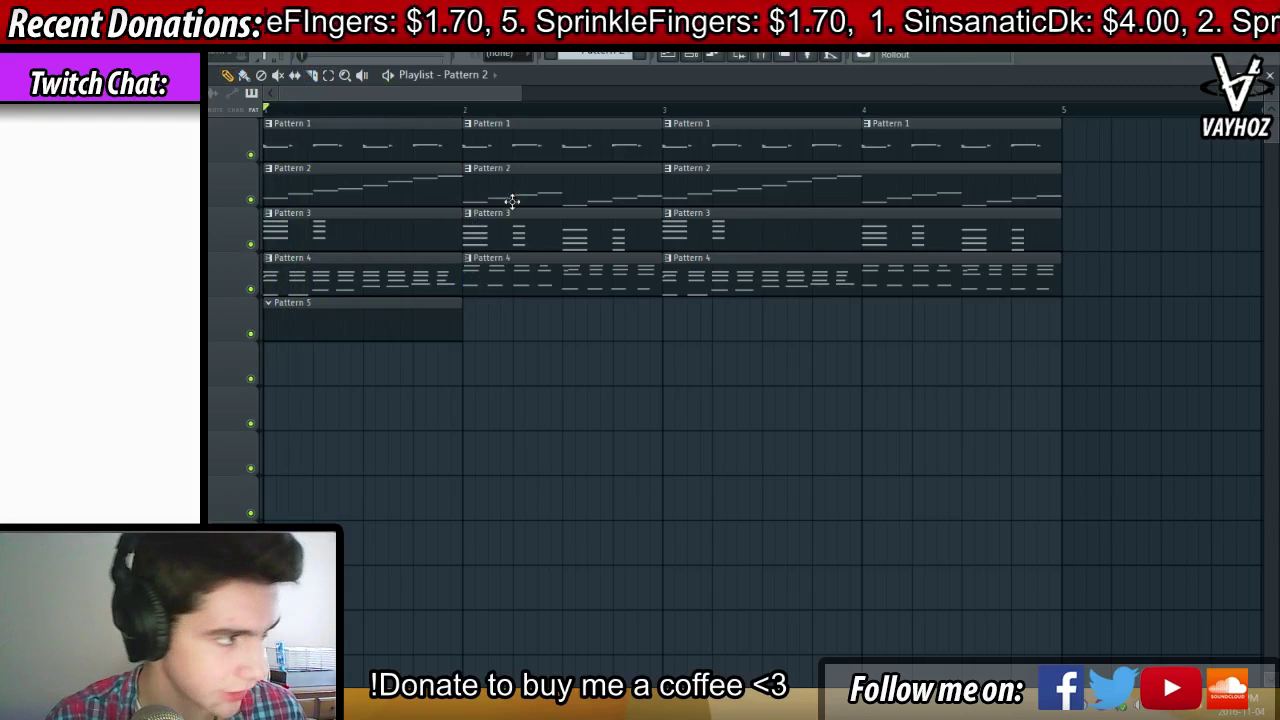
drag(512, 202, 500, 288)
drag(466, 192, 492, 193)
key(space)
ctrl+click(586, 333)
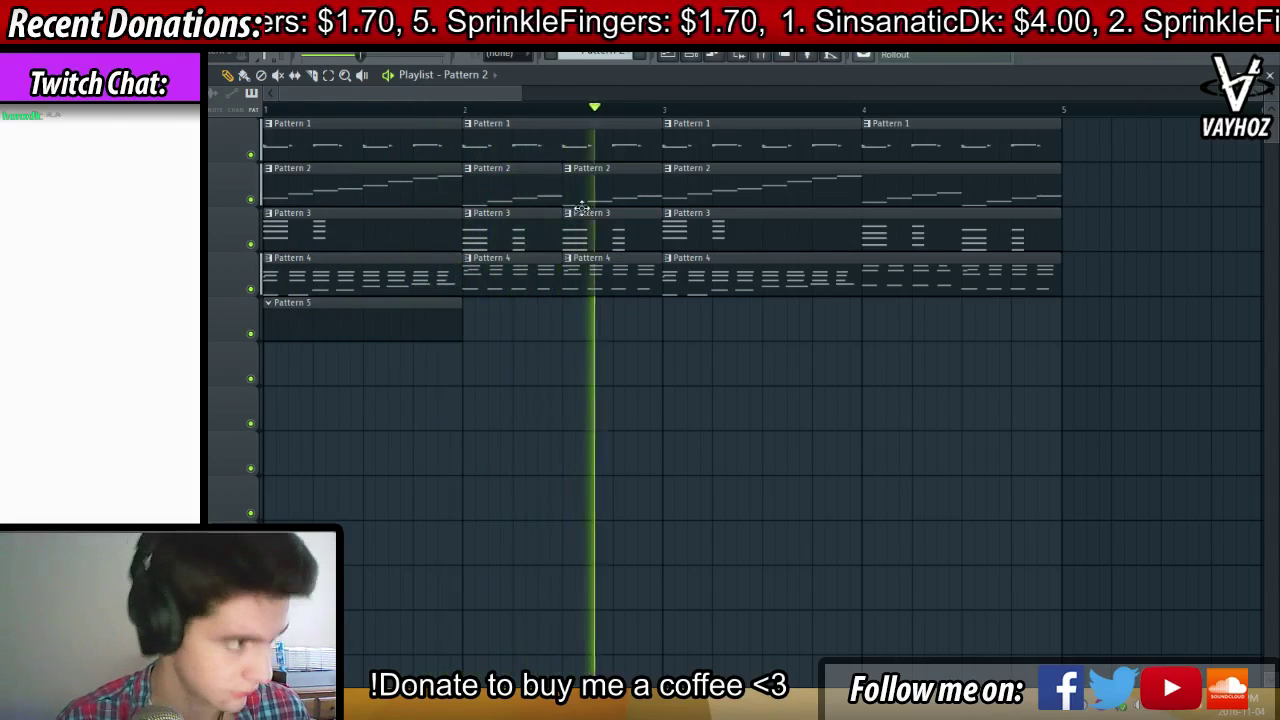
Shorten the Pattern 2, 3 and 4 clips at bar 3 to one bar and copy bar 2's half-bar clips into bar 4
drag(997, 206, 1006, 291)
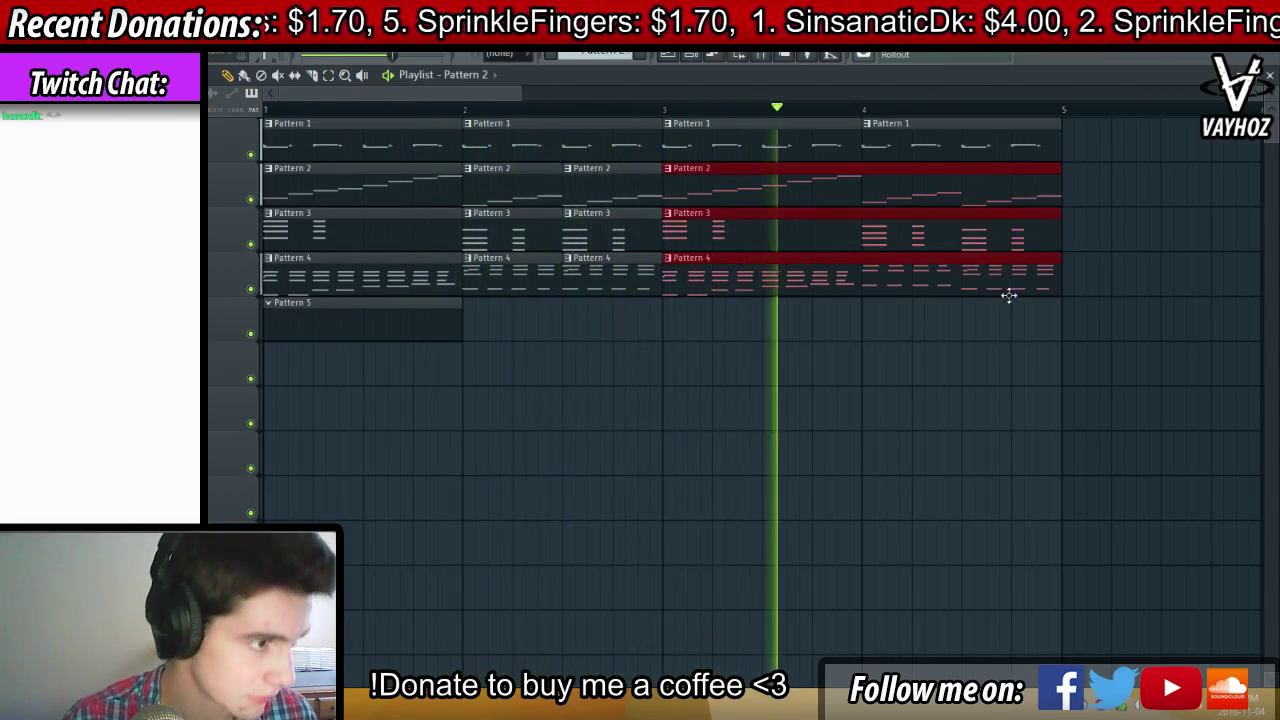
drag(1063, 180, 856, 192)
key(space)
key(space)
drag(600, 192, 892, 268)
Select Pattern 5 and delete the Pattern 3 clips in the second half of bars 2 and 4
click(449, 361)
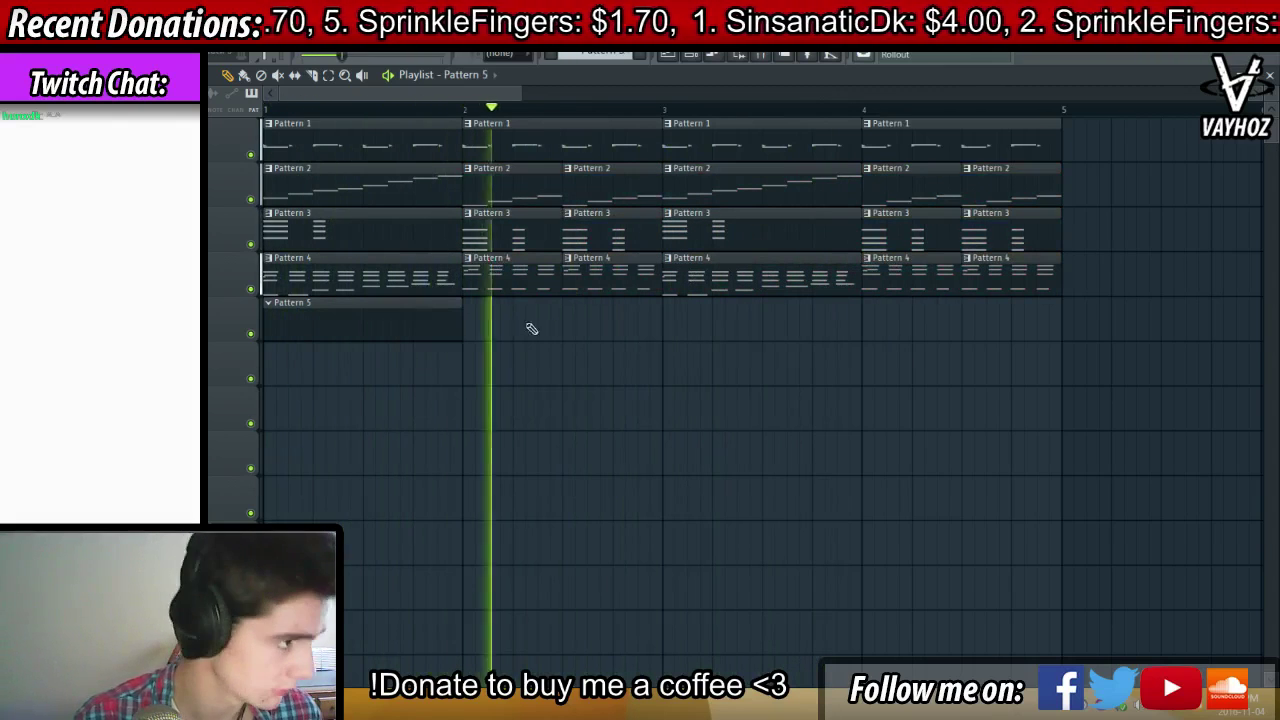
click(641, 55)
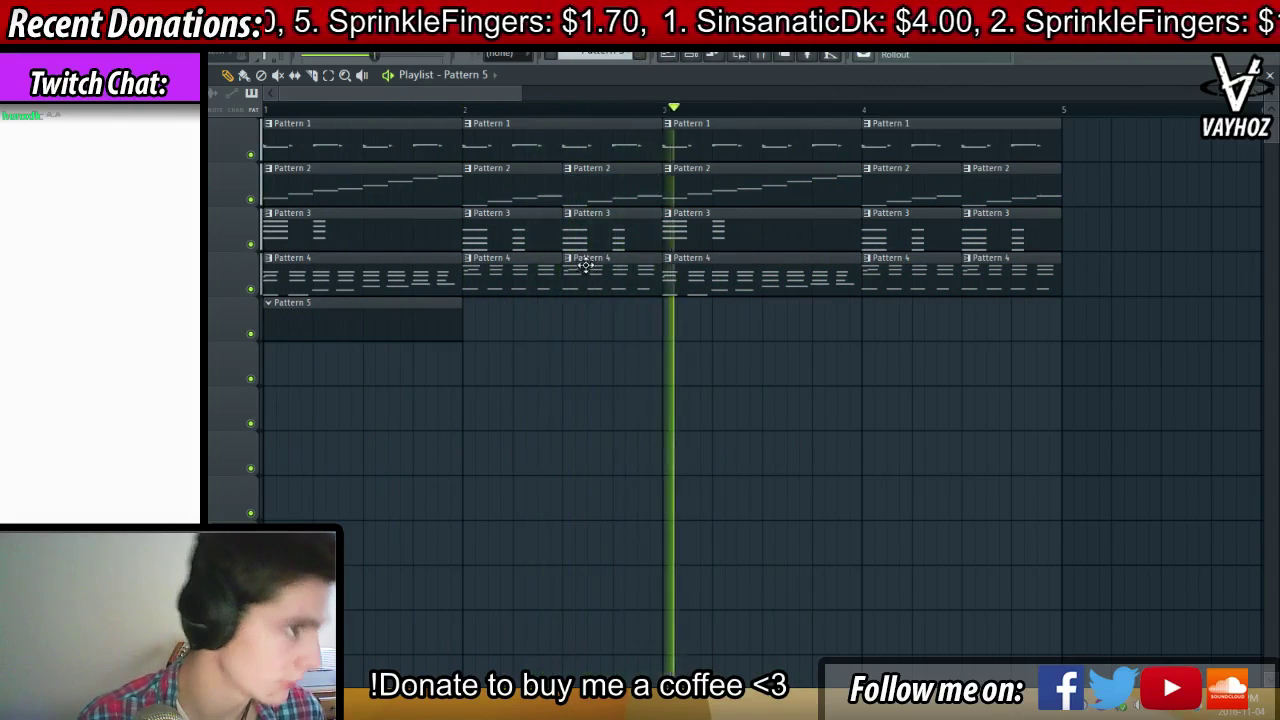
right_click(597, 237)
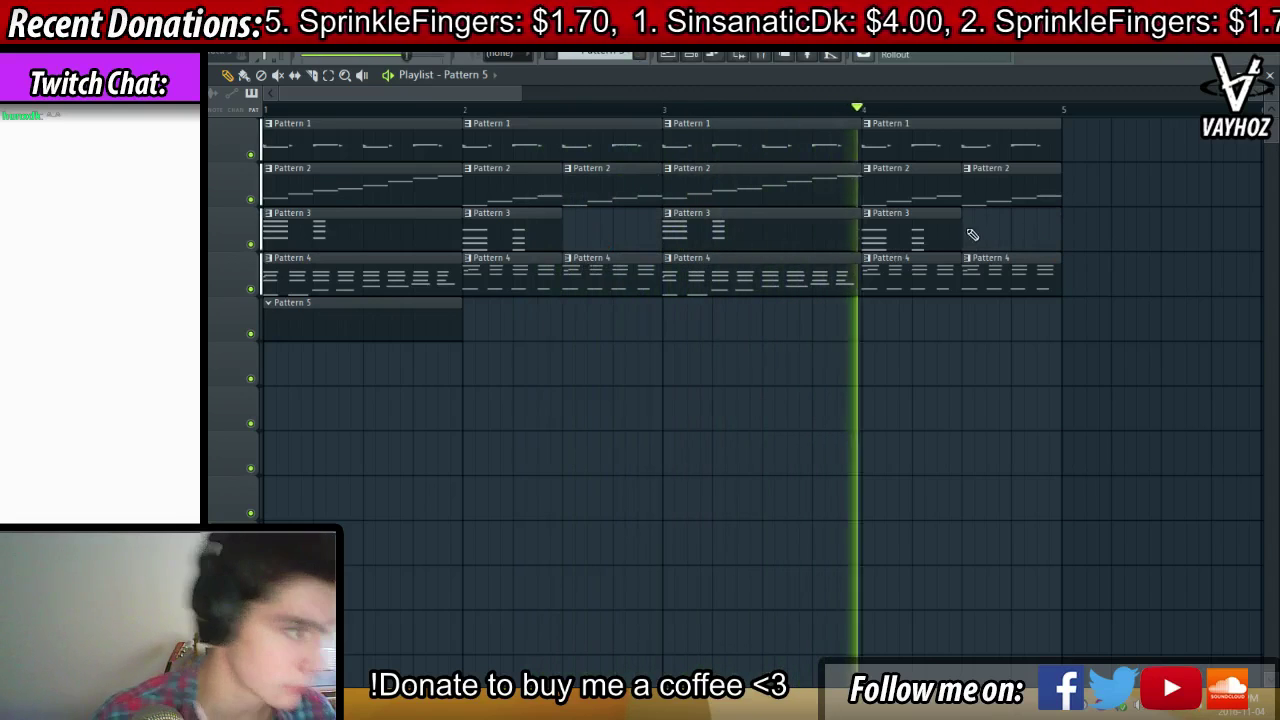
right_click(971, 234)
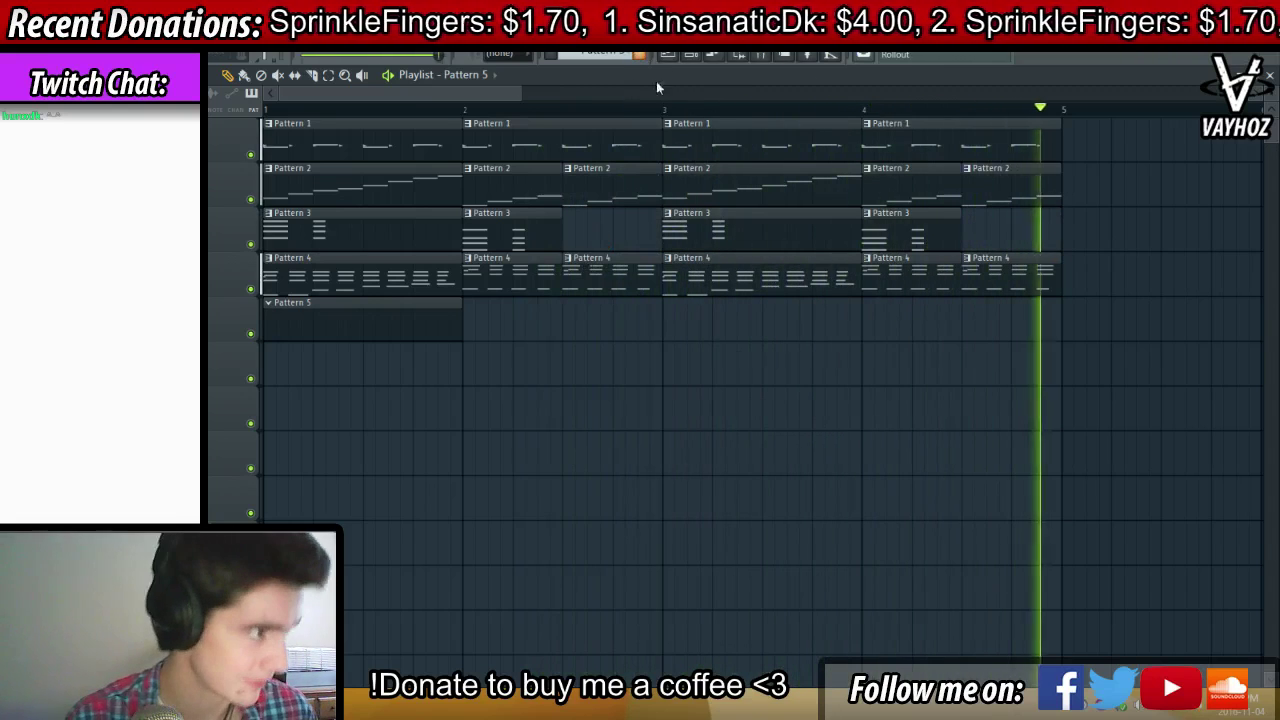
Select the Lead channel and try out melody ideas over the playing arrangement
key(F6)
key(space)
key(space)
click(546, 446)
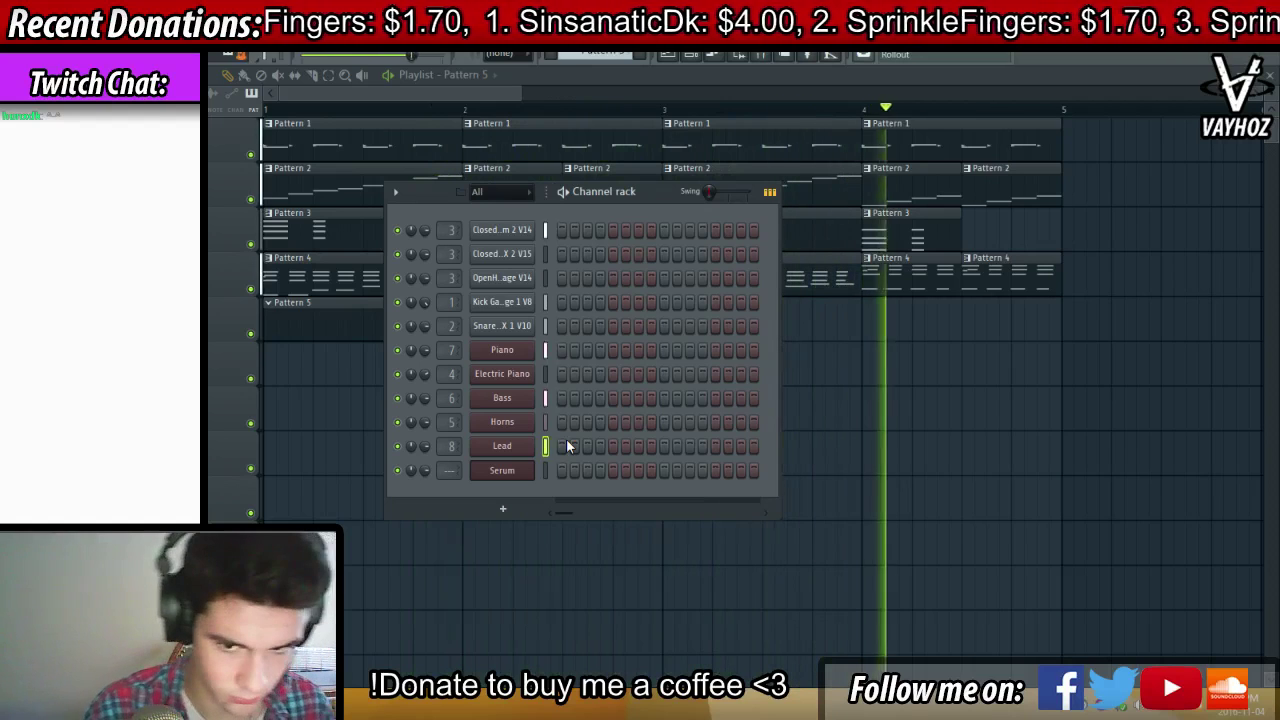
key(space)
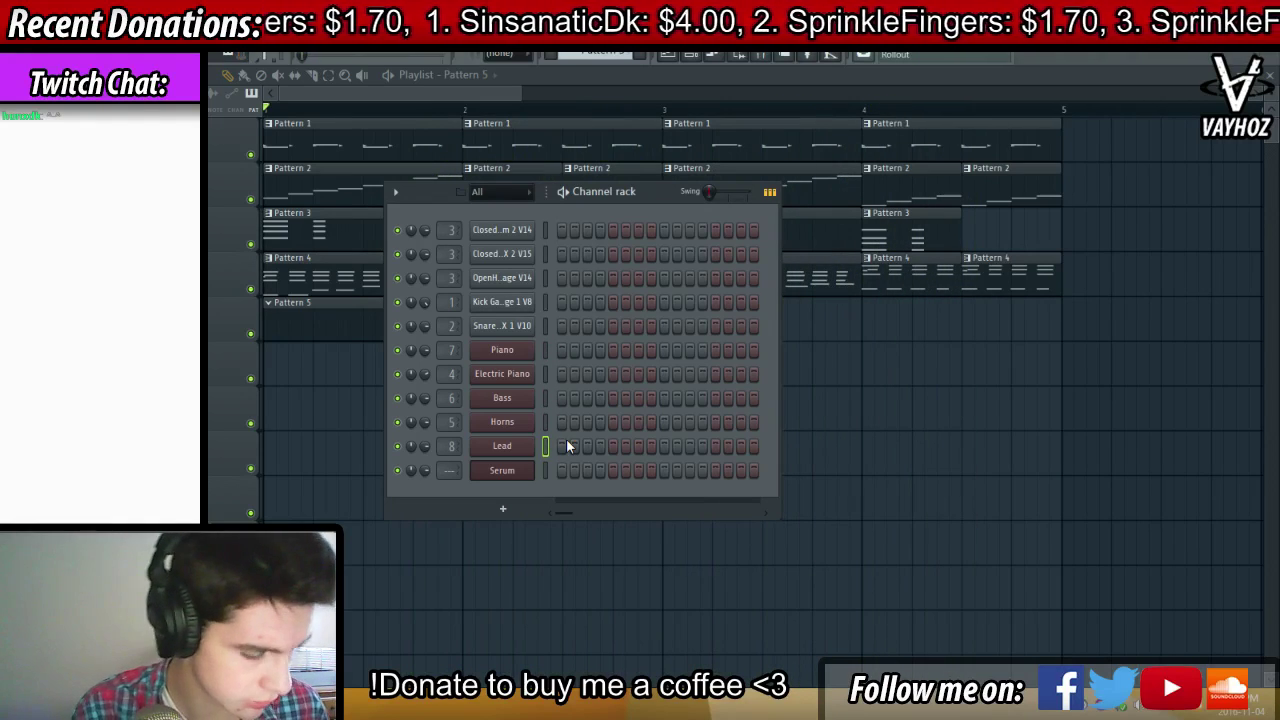
key(space)
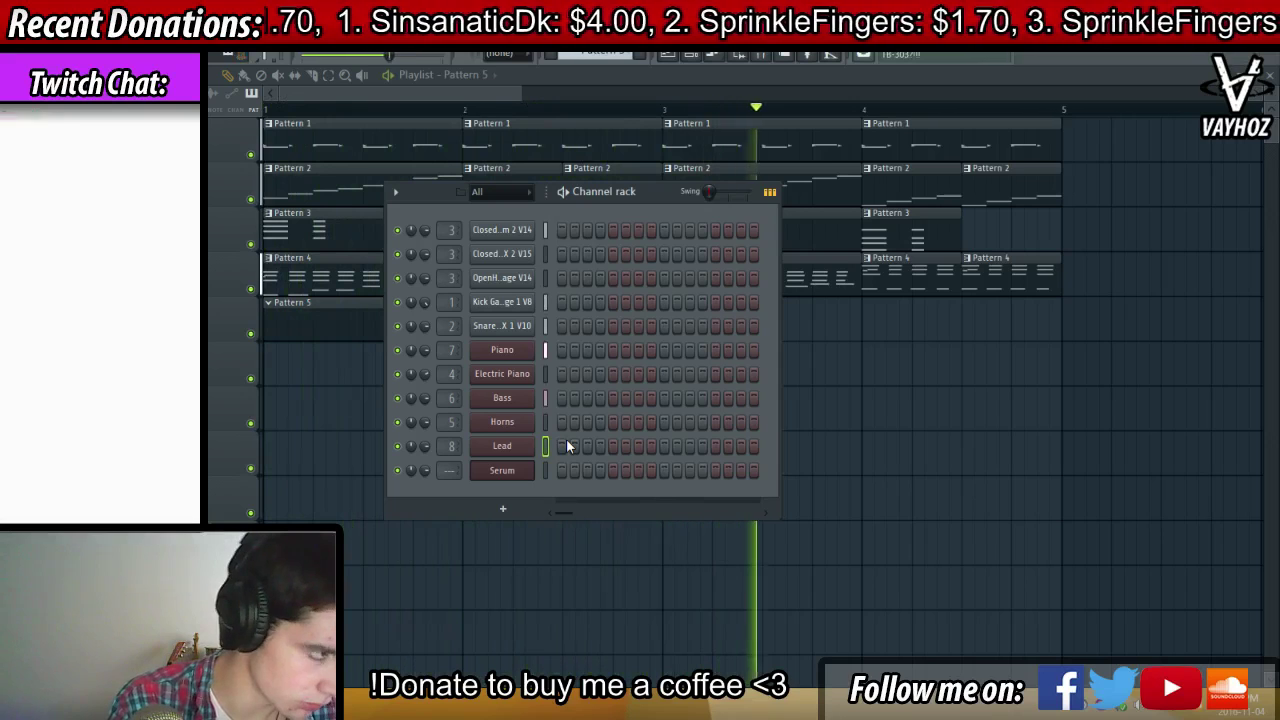
key(space)
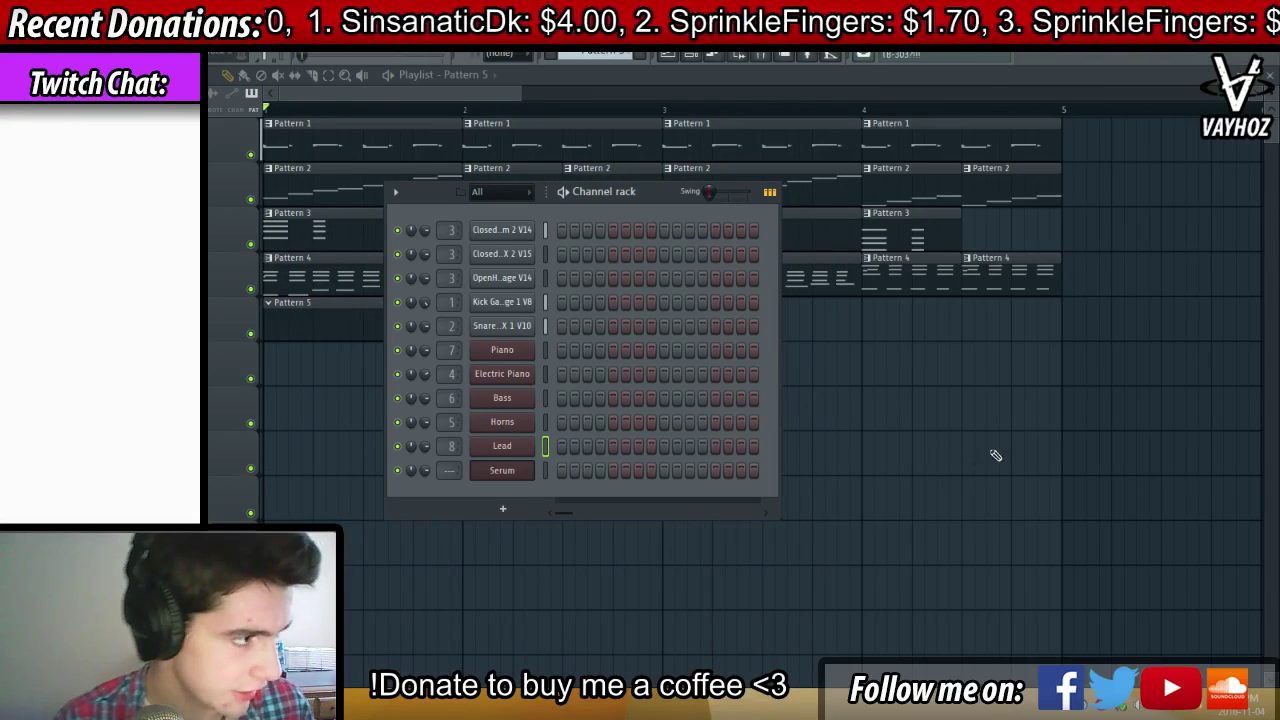
Copy the Bass notes of Pattern 2 into the Serum channel and play the song with them
key(F6)
double_click(348, 171)
key(F7)
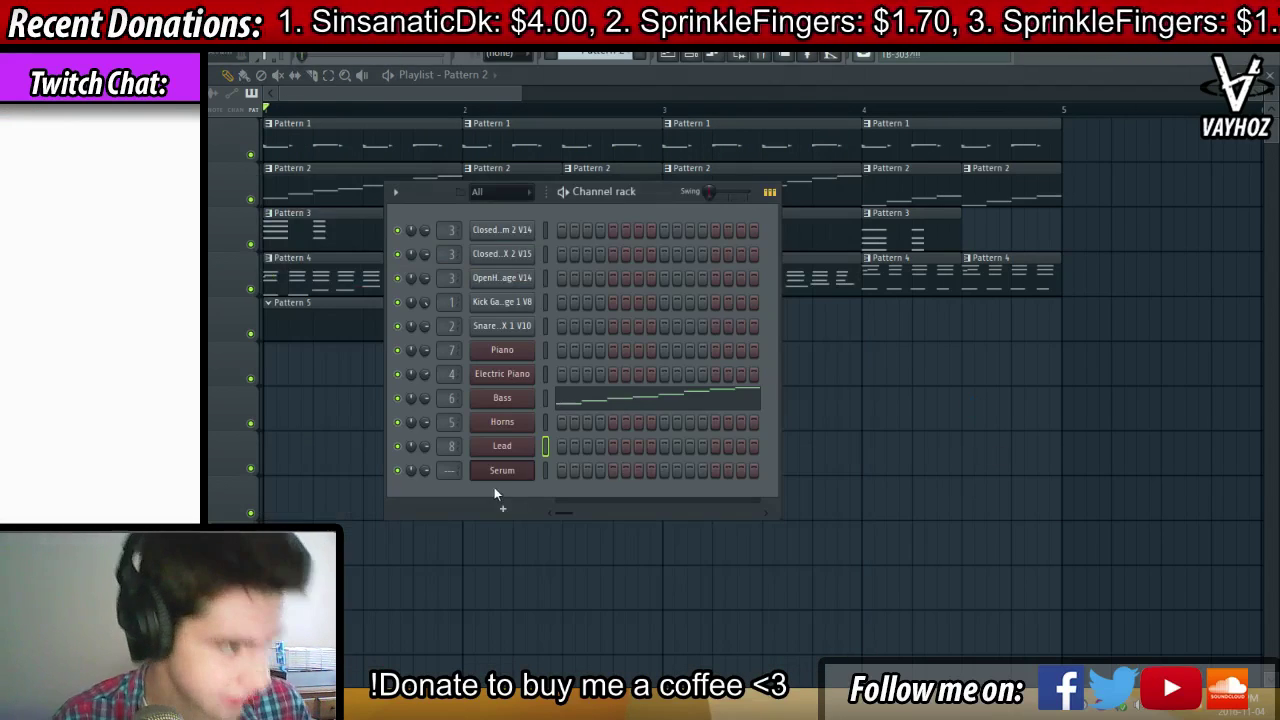
right_click(532, 465)
click(584, 468)
key(ctrl+v)
key(F7)
key(space)
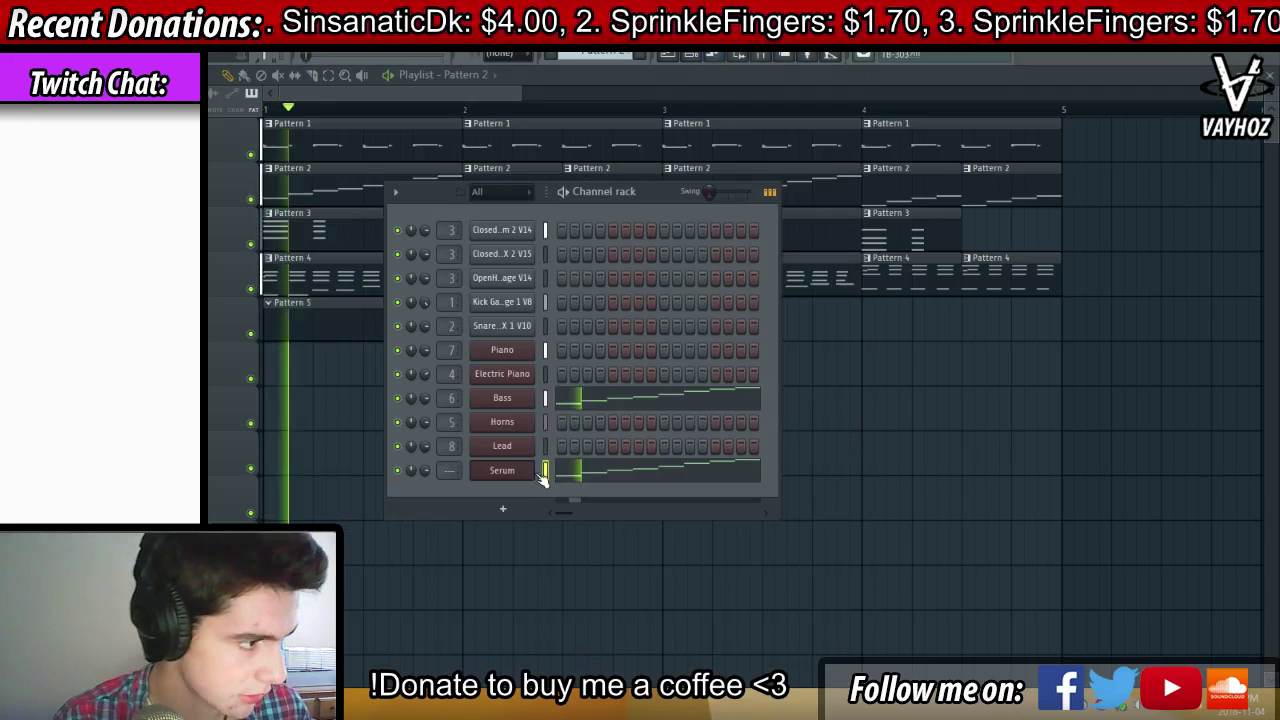
Open the Serum synth and set oscillator A to octave -2 with 9 unison voices while the song plays
key(space)
click(517, 474)
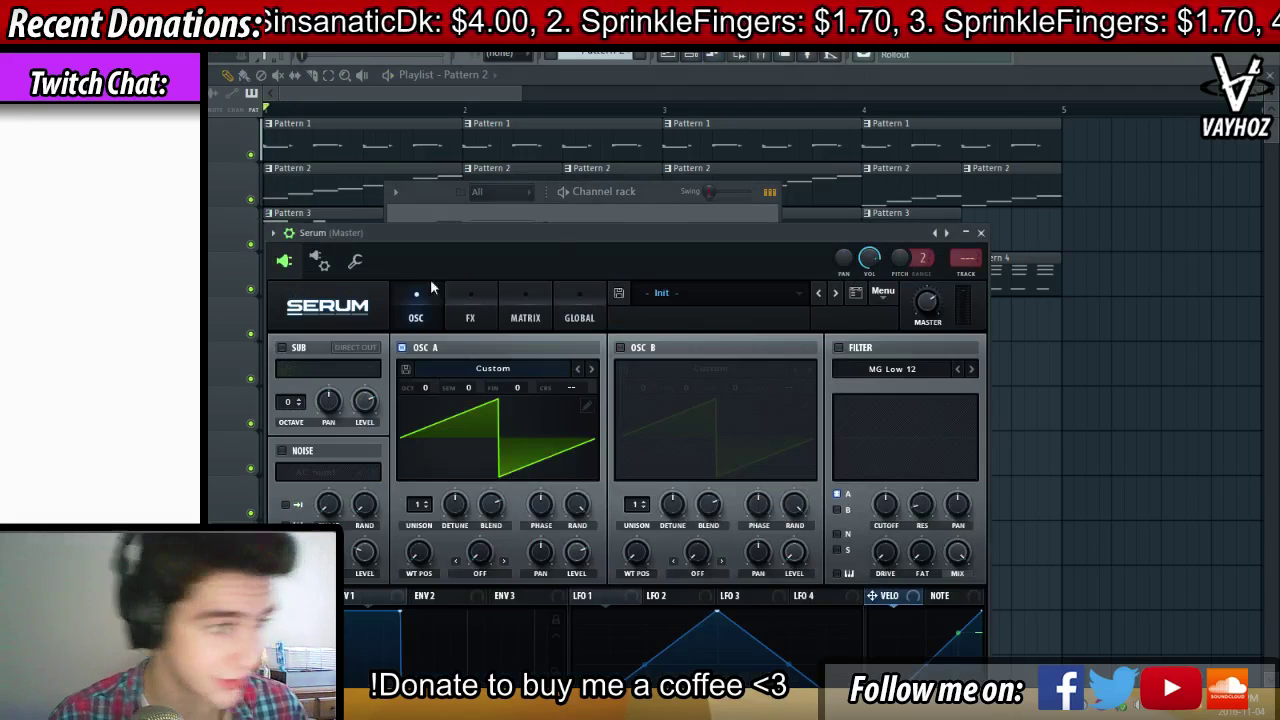
drag(550, 240, 589, 133)
key(space)
key(space)
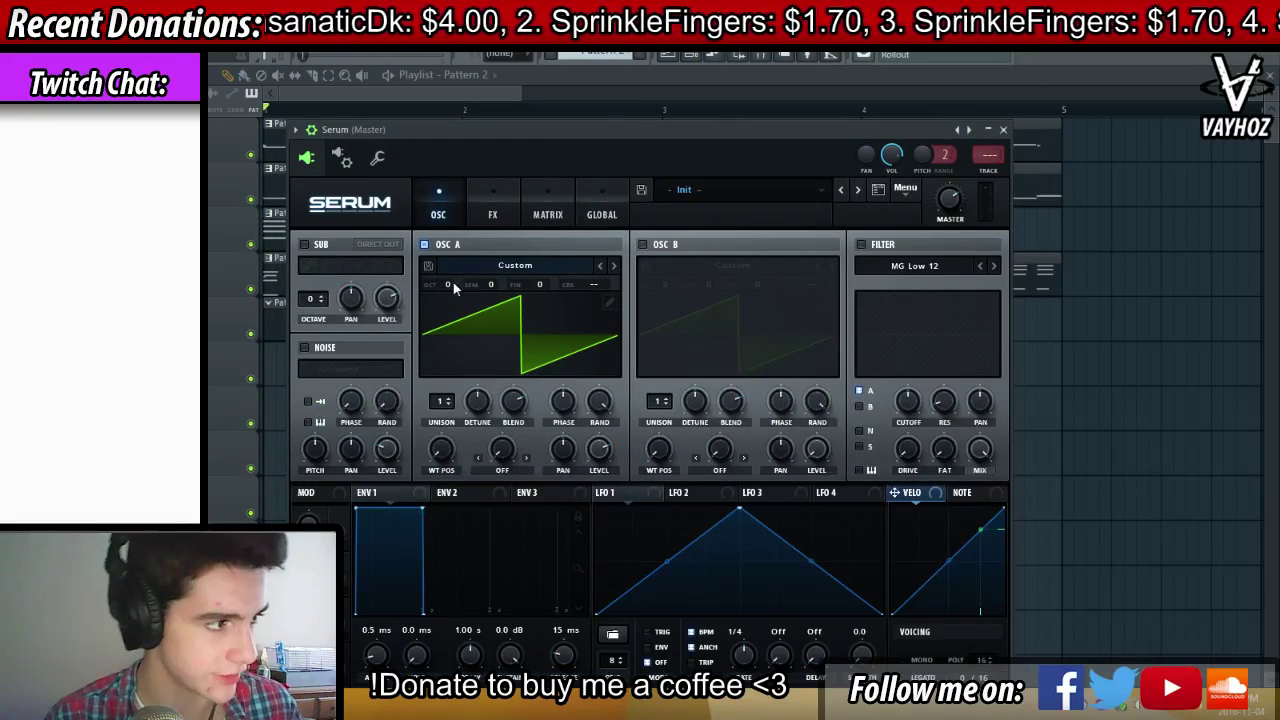
drag(453, 283, 453, 308)
key(space)
drag(563, 131, 580, 77)
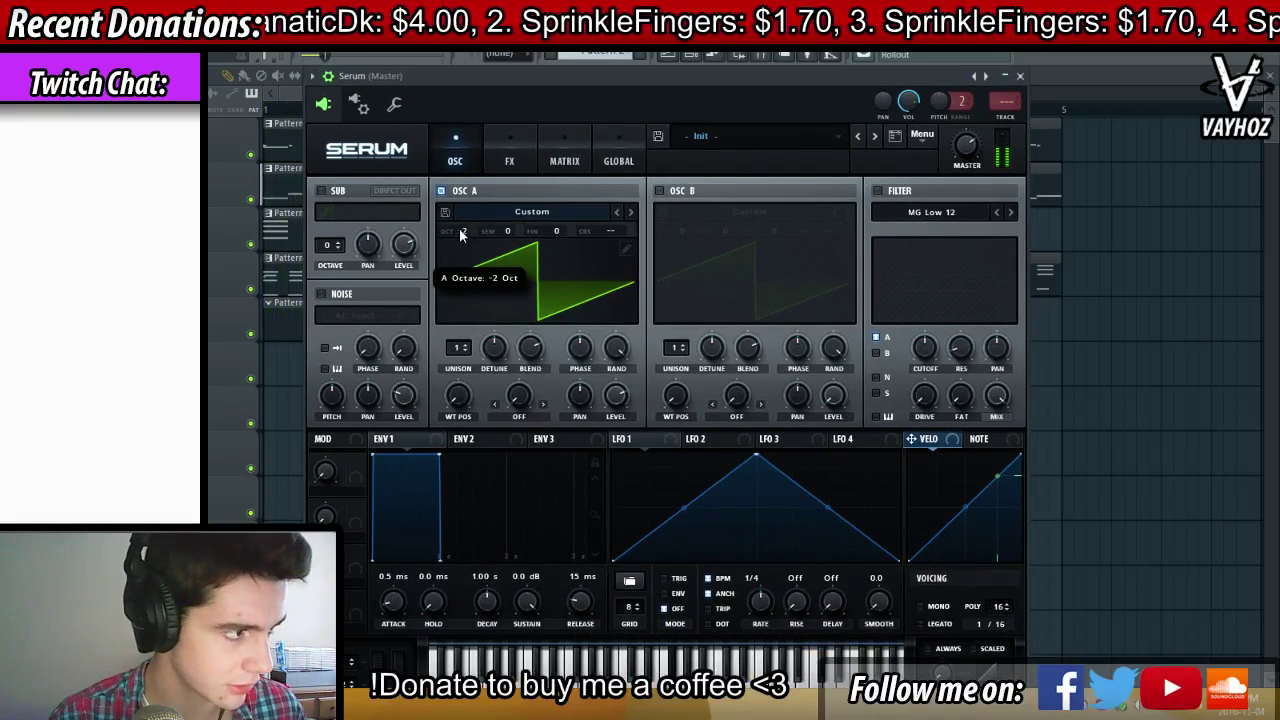
drag(462, 347, 463, 320)
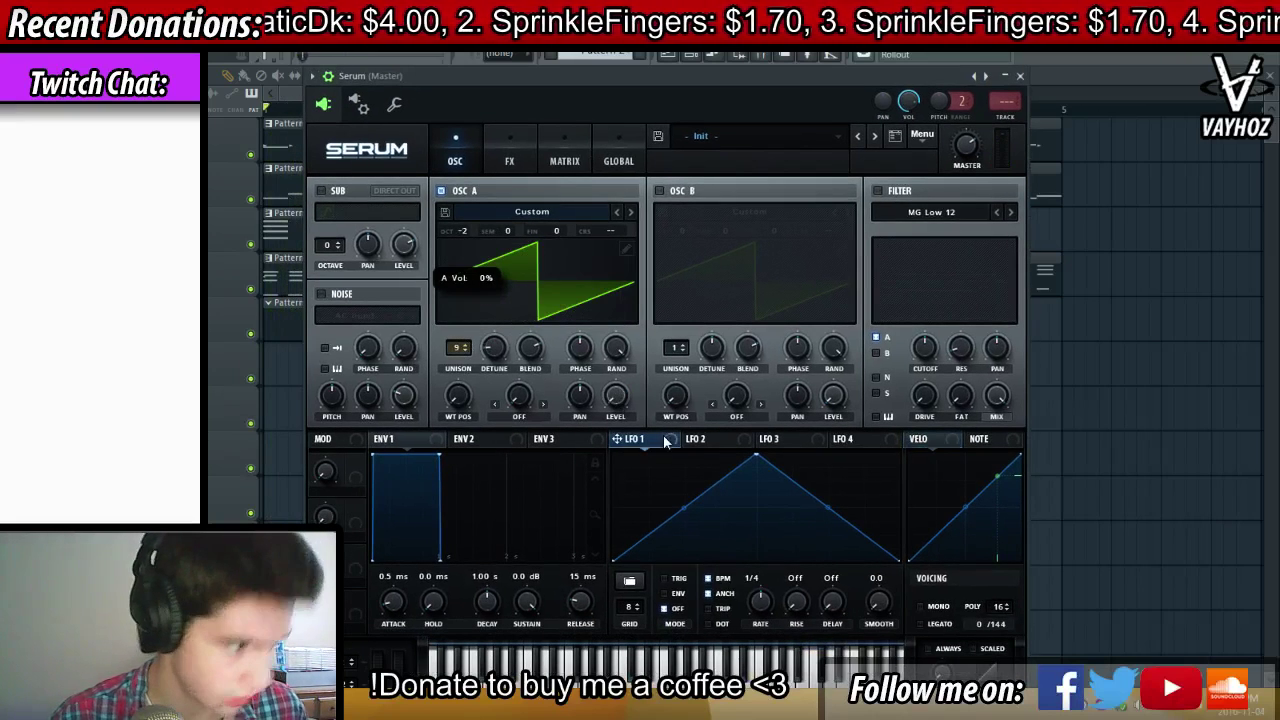
Shape LFO 1 into a falling curve in trigger mode and let it modulate oscillator A's level and the enabled MG Low 12 filter's cutoff
drag(756, 457, 613, 456)
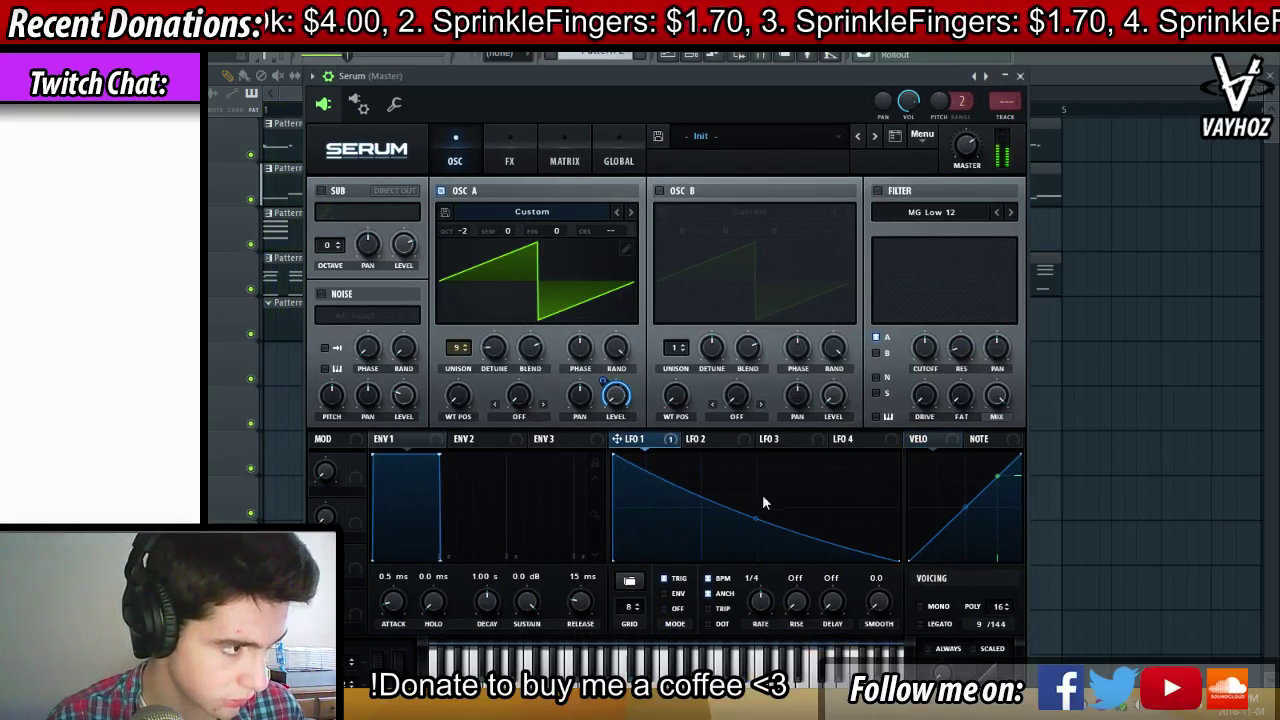
click(893, 193)
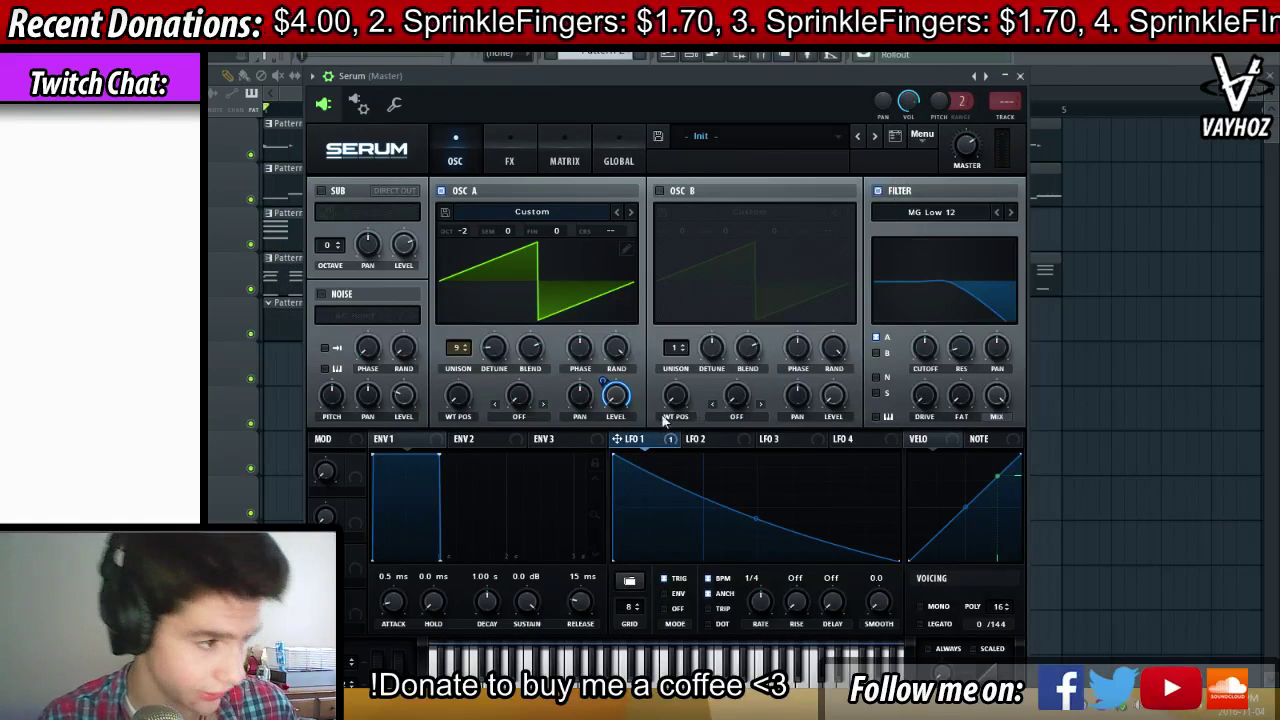
drag(922, 381, 924, 350)
drag(911, 333, 886, 402)
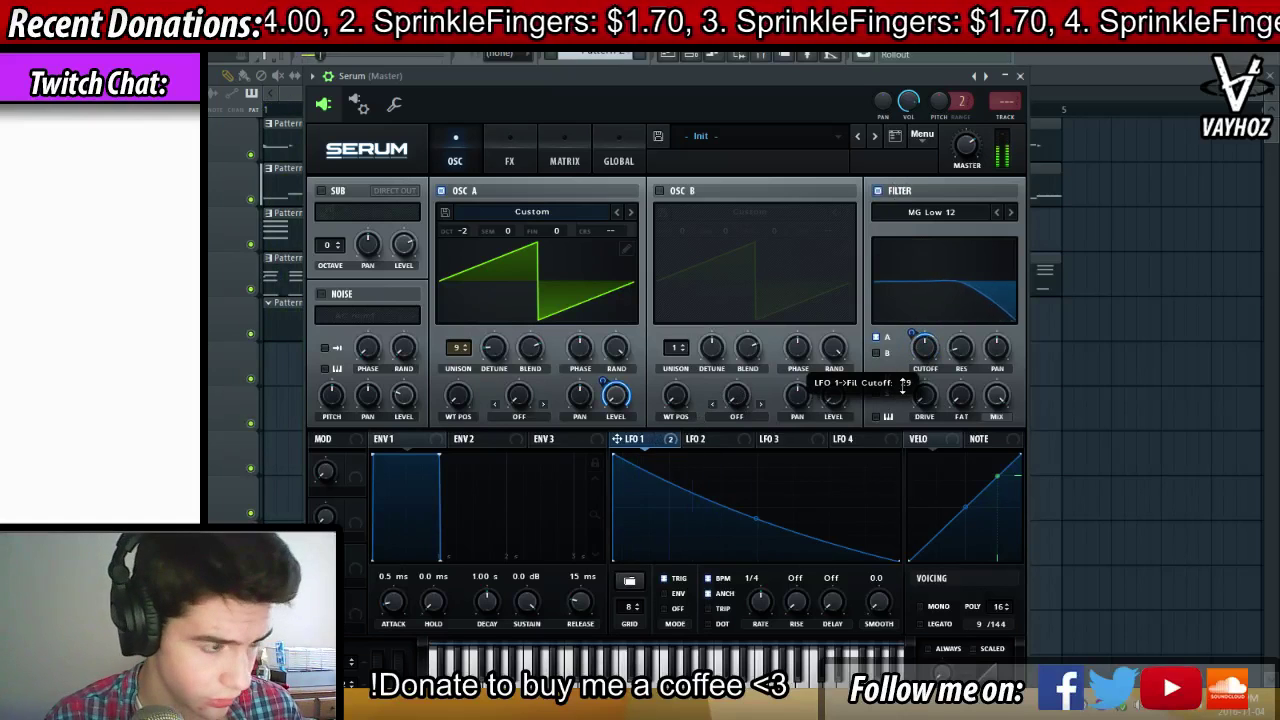
Enable oscillator B at octave +1 and +7 semitones, and set oscillator A to octave -1
click(660, 190)
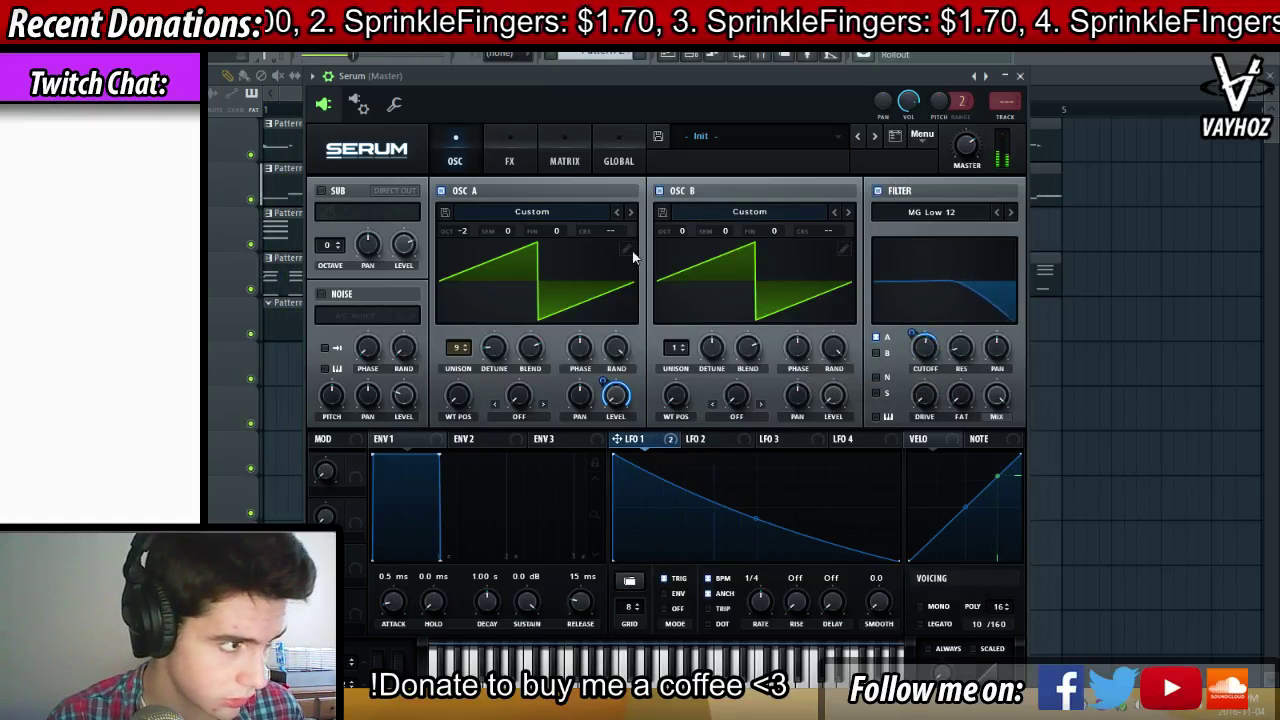
click(700, 212)
mouse_move(707, 233)
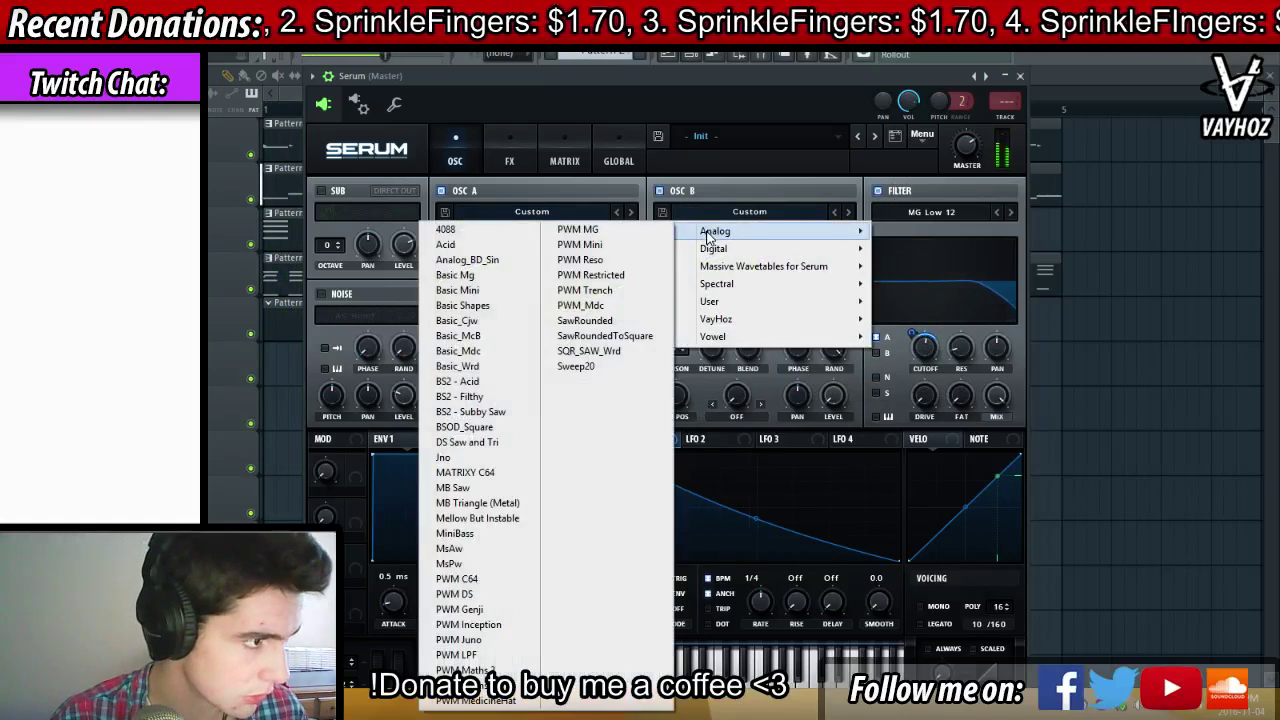
click(730, 212)
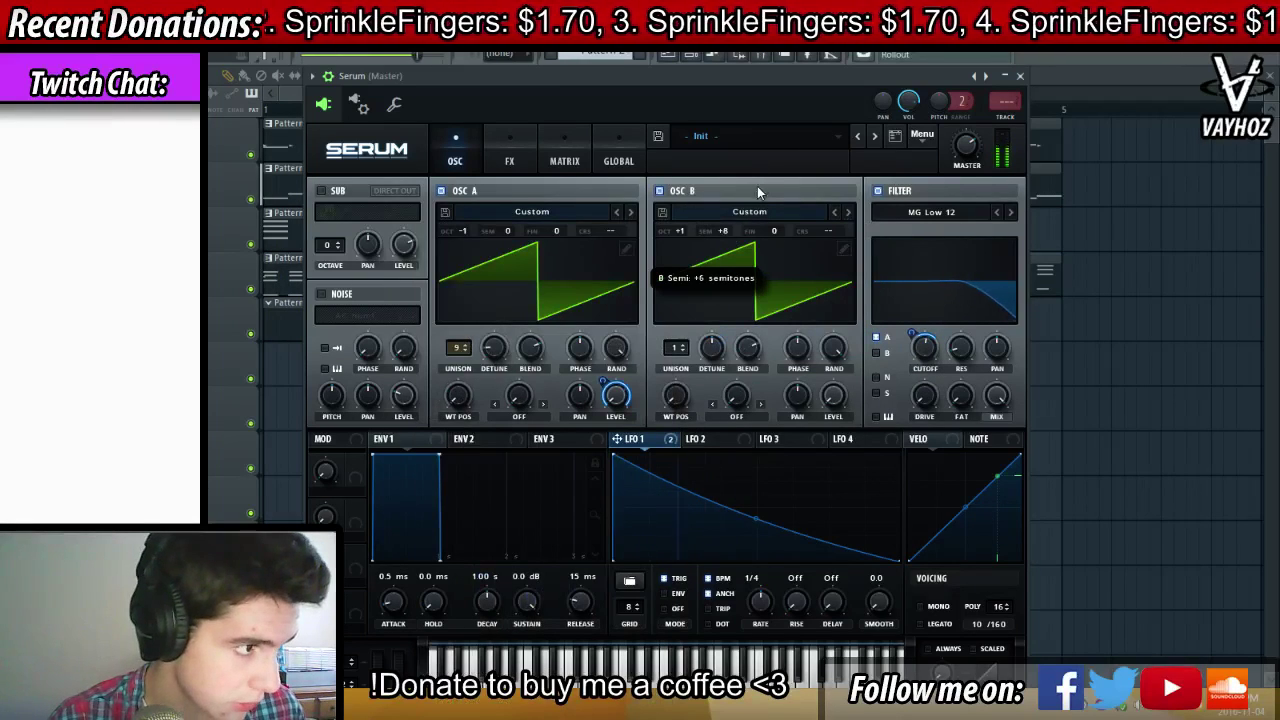
drag(757, 186, 751, 191)
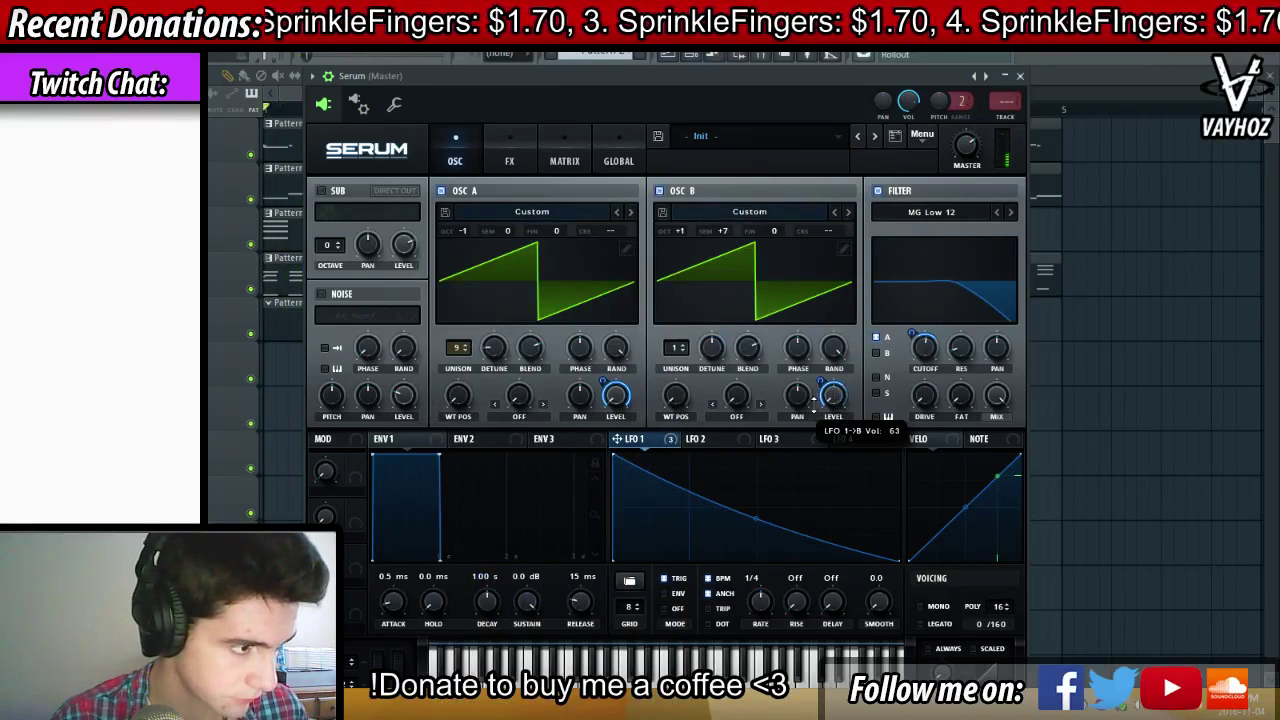
Modulate oscillator B's level with LFO 1, filter it and give it 6 unison voices, and adjust oscillator A's detune
drag(820, 382, 819, 400)
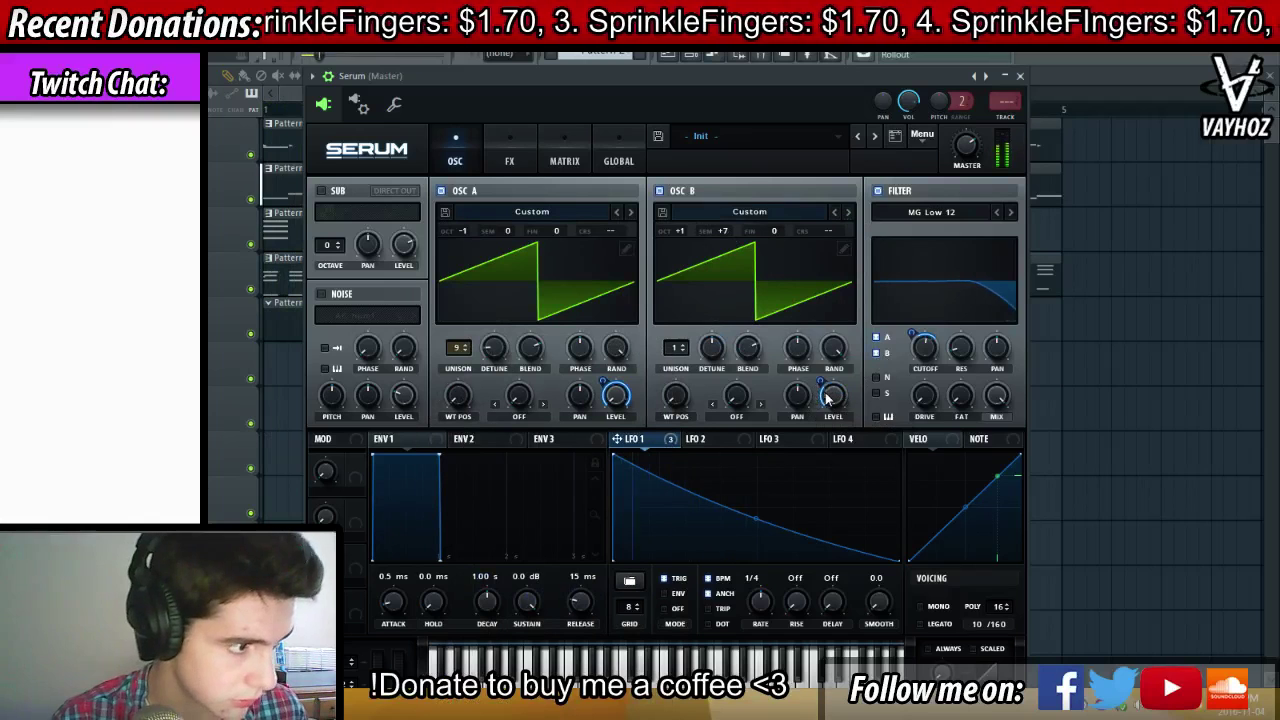
drag(494, 349, 494, 342)
drag(676, 348, 678, 325)
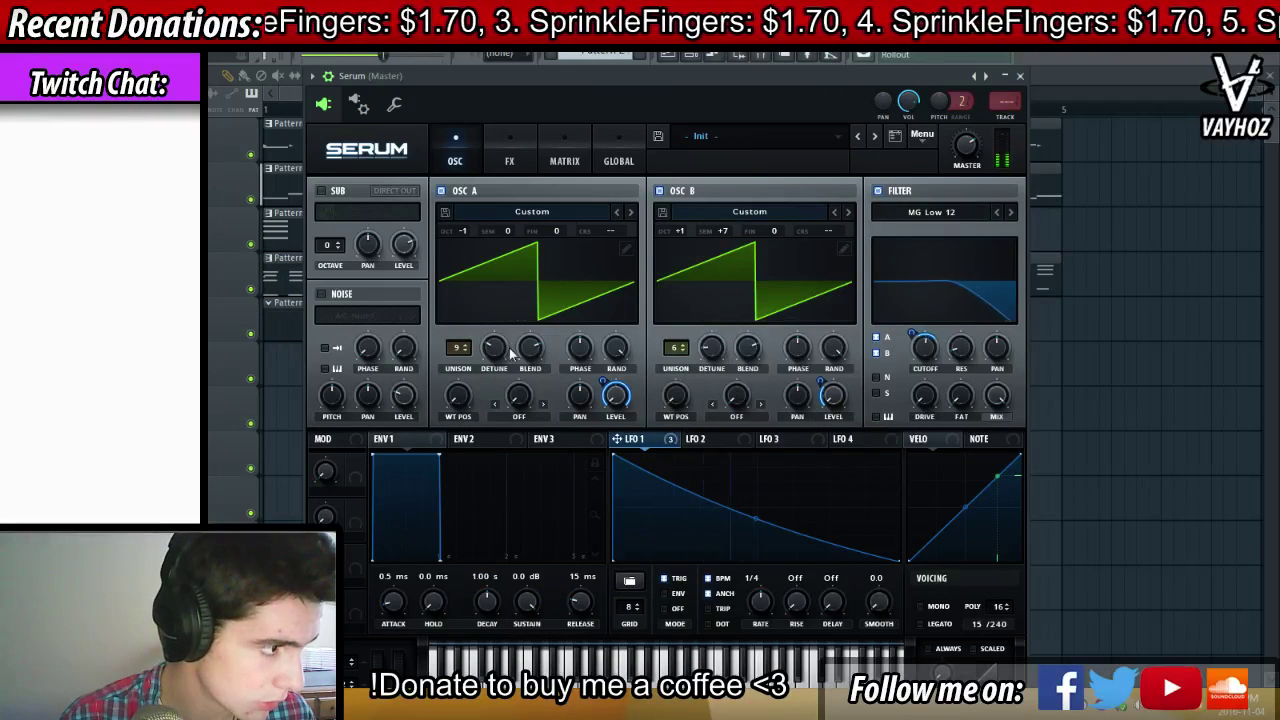
drag(494, 348, 492, 357)
Add a multiband compressor to the Serum effects and set its gain to about 4.6 dB
click(518, 160)
click(450, 162)
click(509, 155)
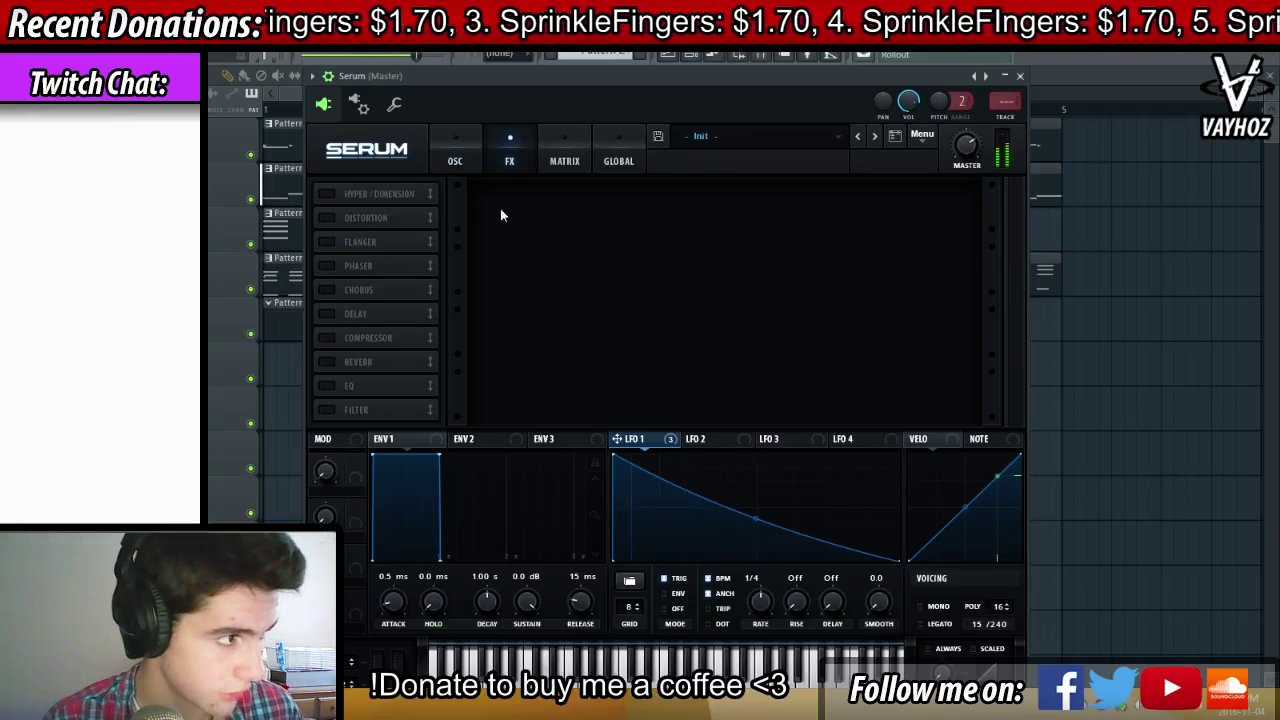
click(327, 338)
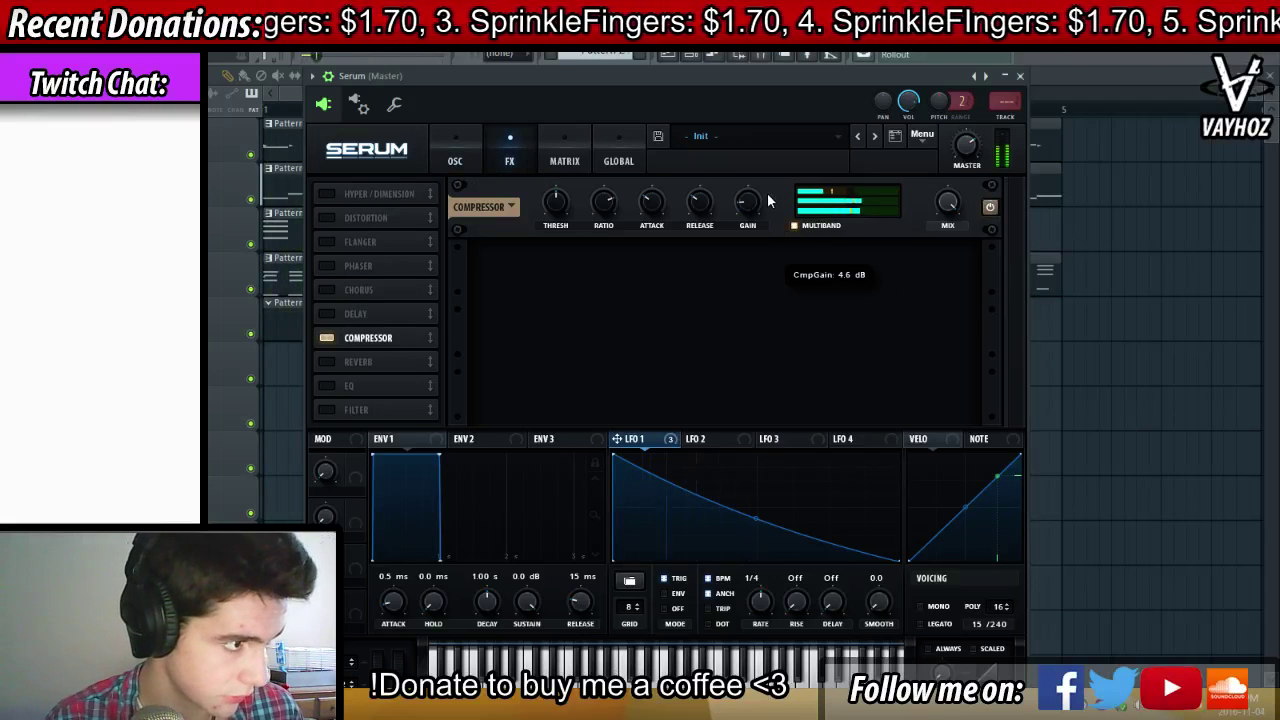
key(space)
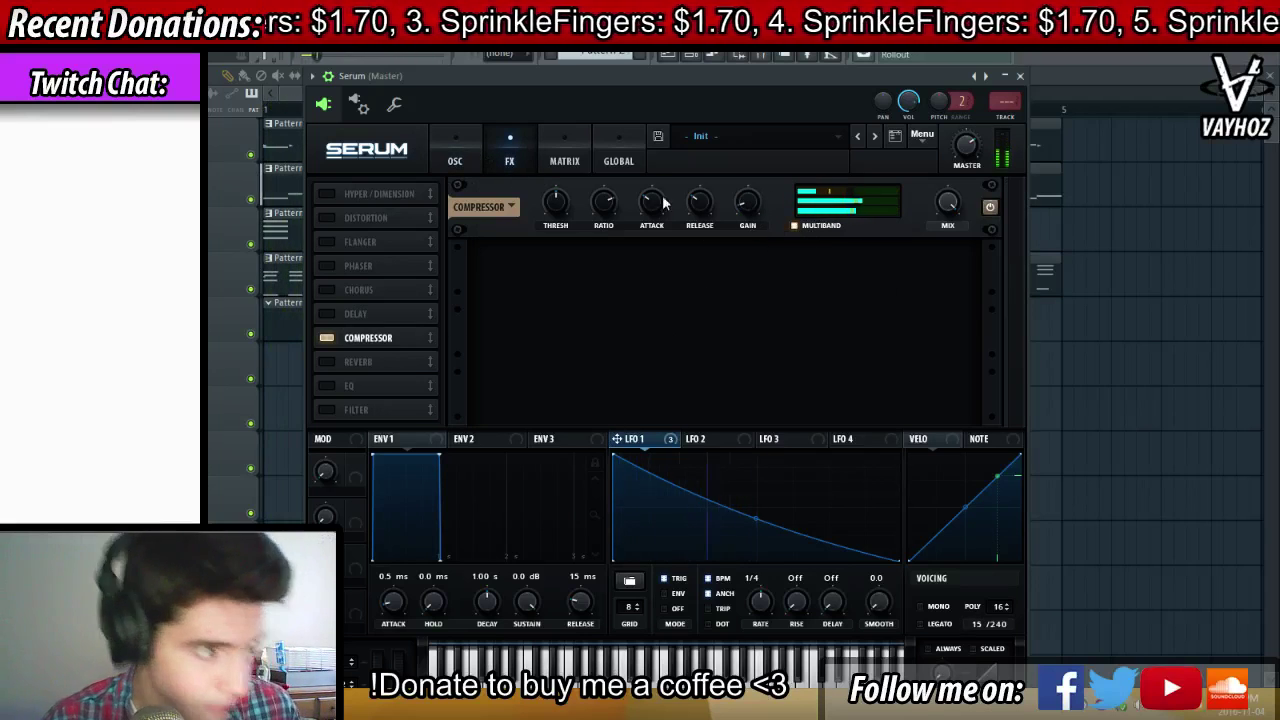
Set the Serum filter cutoff to about 311 Hz and listen to the Serum channel soloed
click(456, 157)
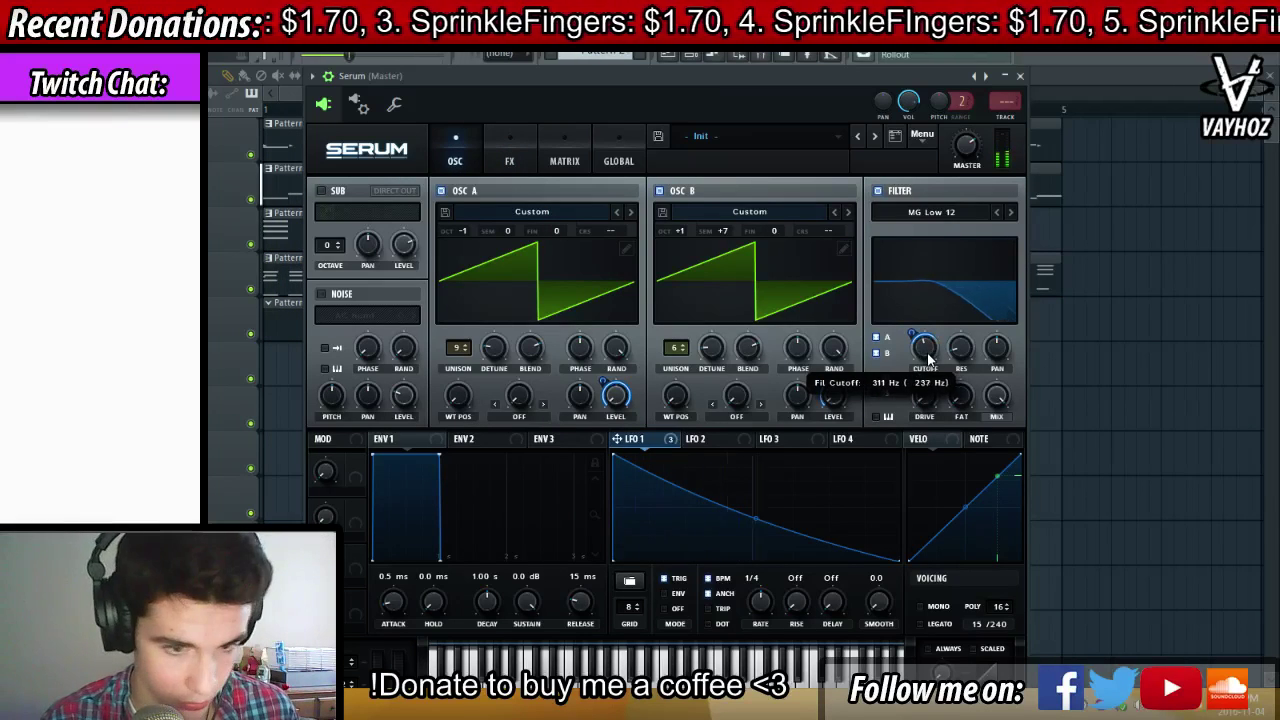
key(F9)
key(F5)
key(F6)
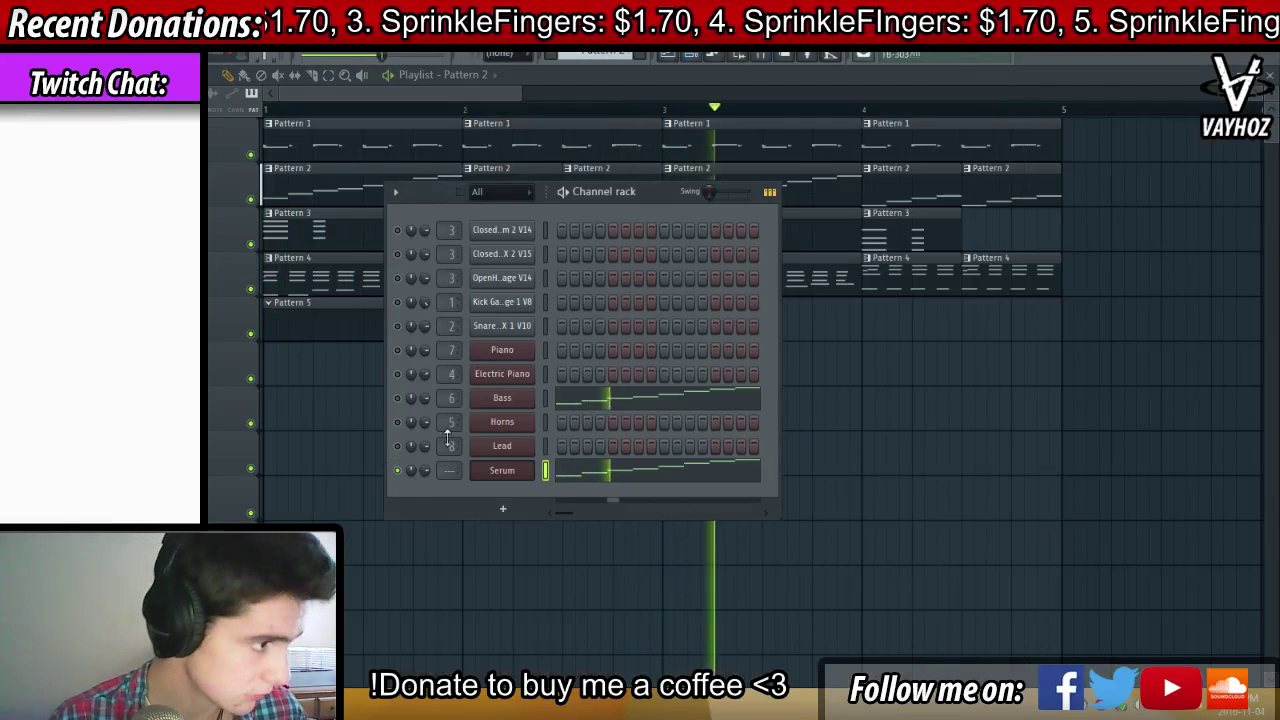
Rename the Serum channel as Electronic Bass and route it to mixer track 9
click(503, 473)
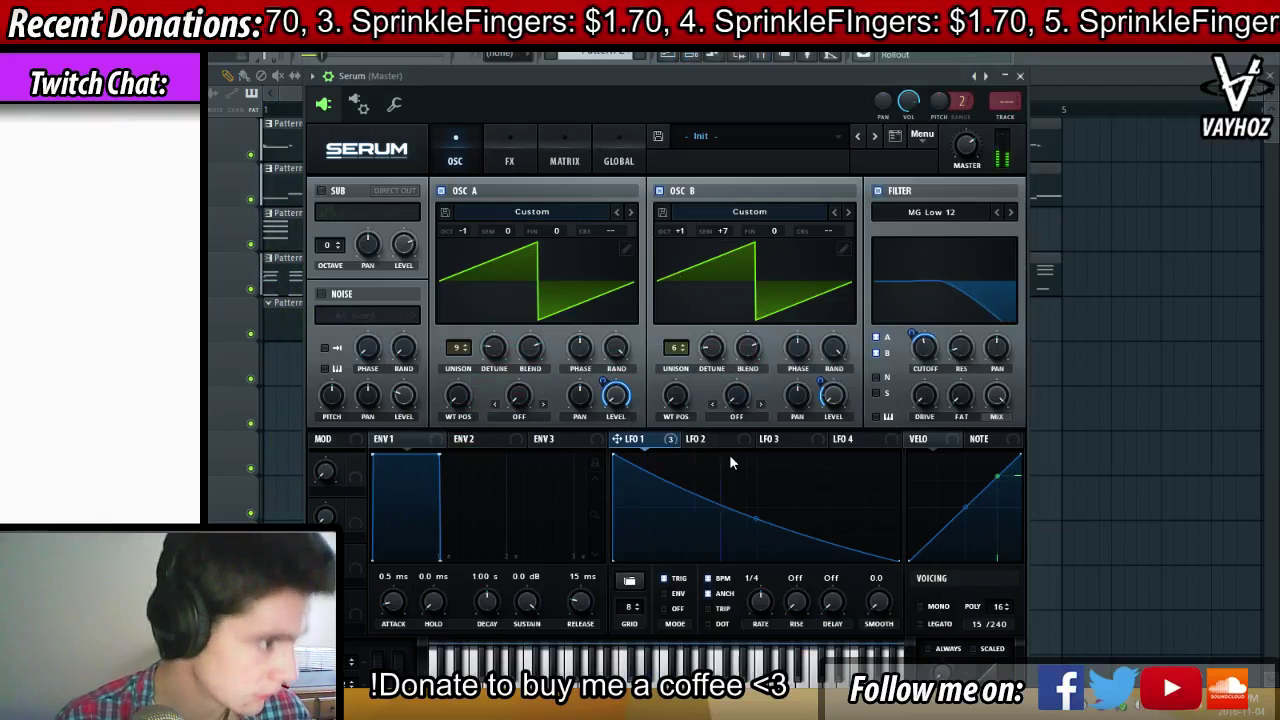
key(F2)
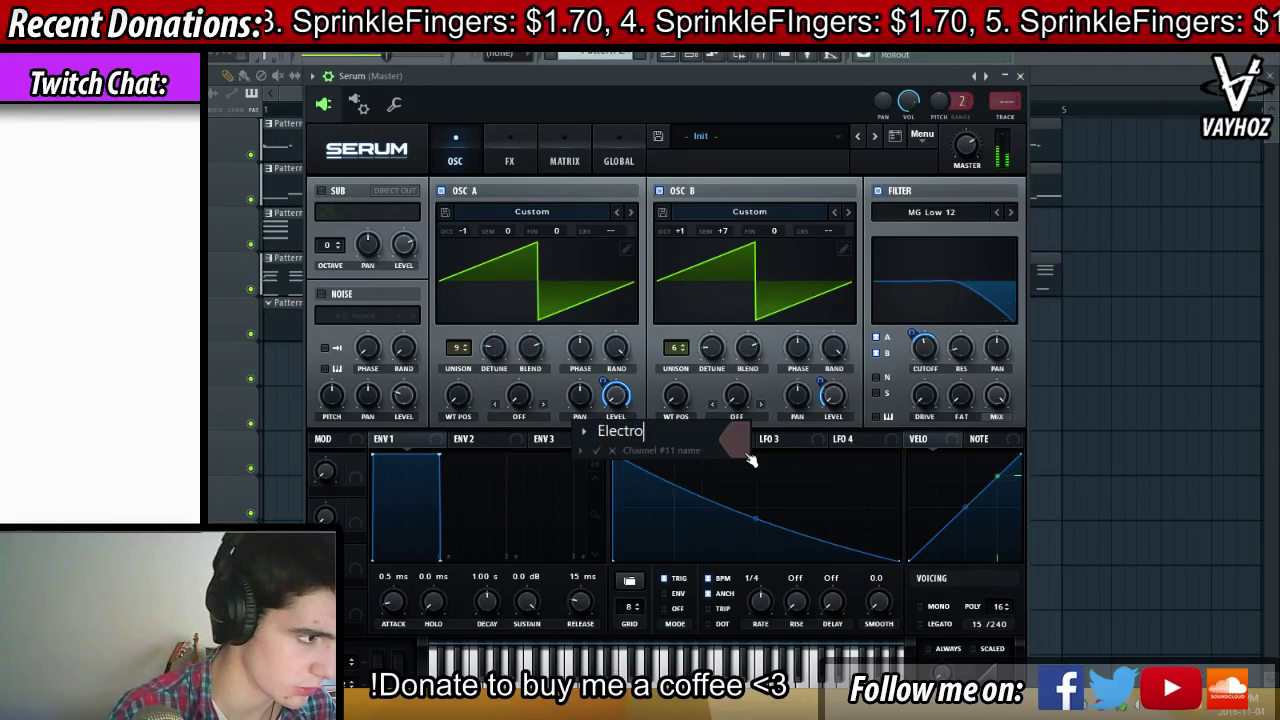
text(Electronic Bass)
key(Return)
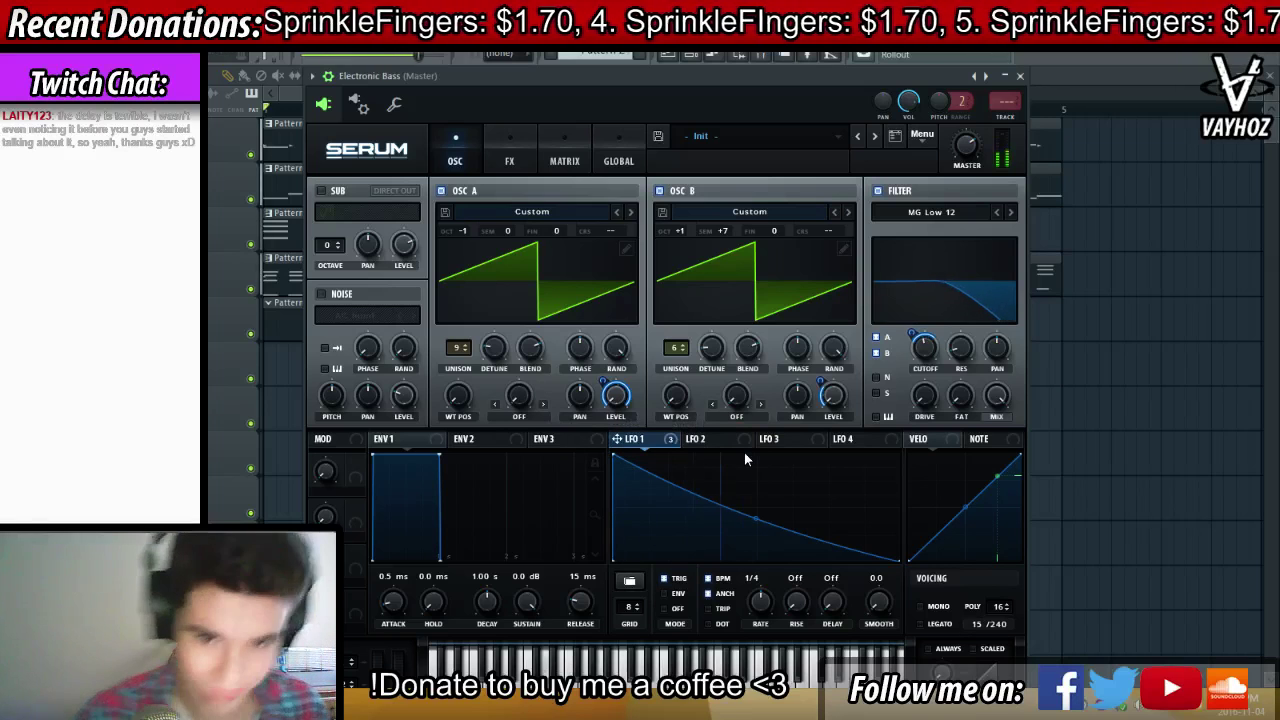
click(1005, 118)
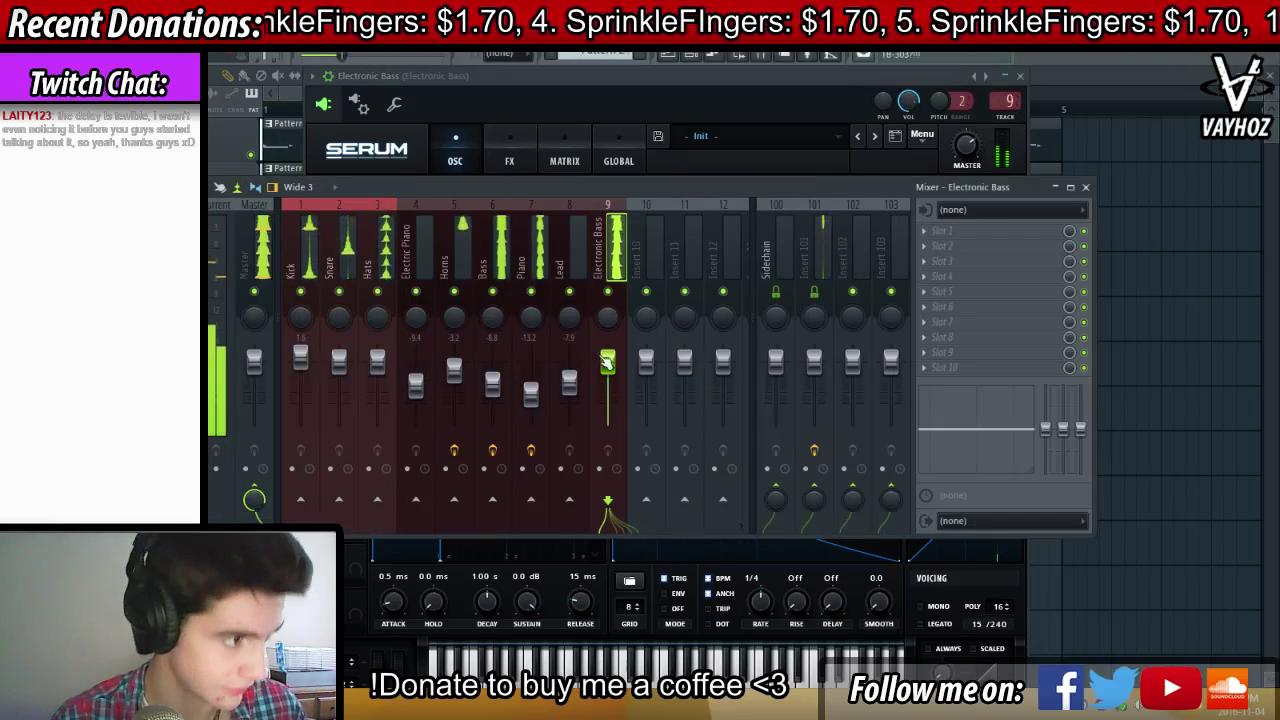
click(540, 268)
key(F6)
key(F5)
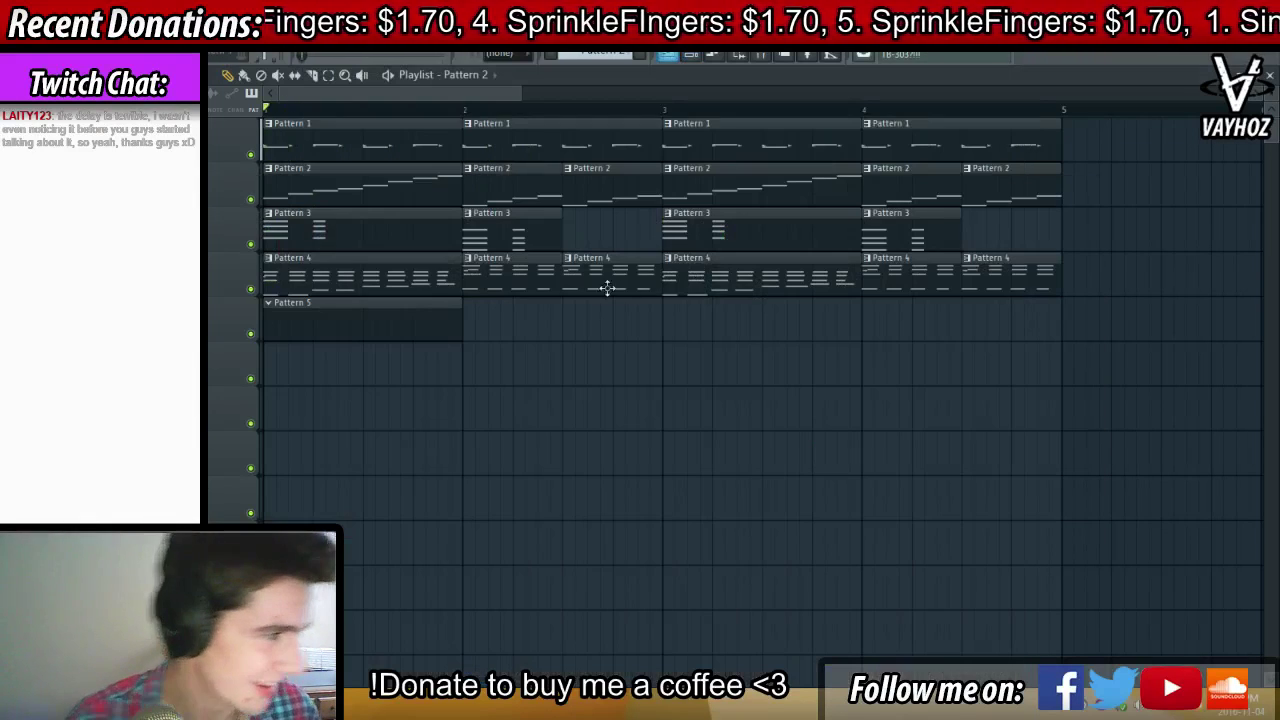
Solo Pattern 3's playlist track and open its Horns notes in the piano roll to hear them alone
right_click(252, 246)
key(space)
double_click(300, 234)
key(space)
scroll(388, 323, up, 7)
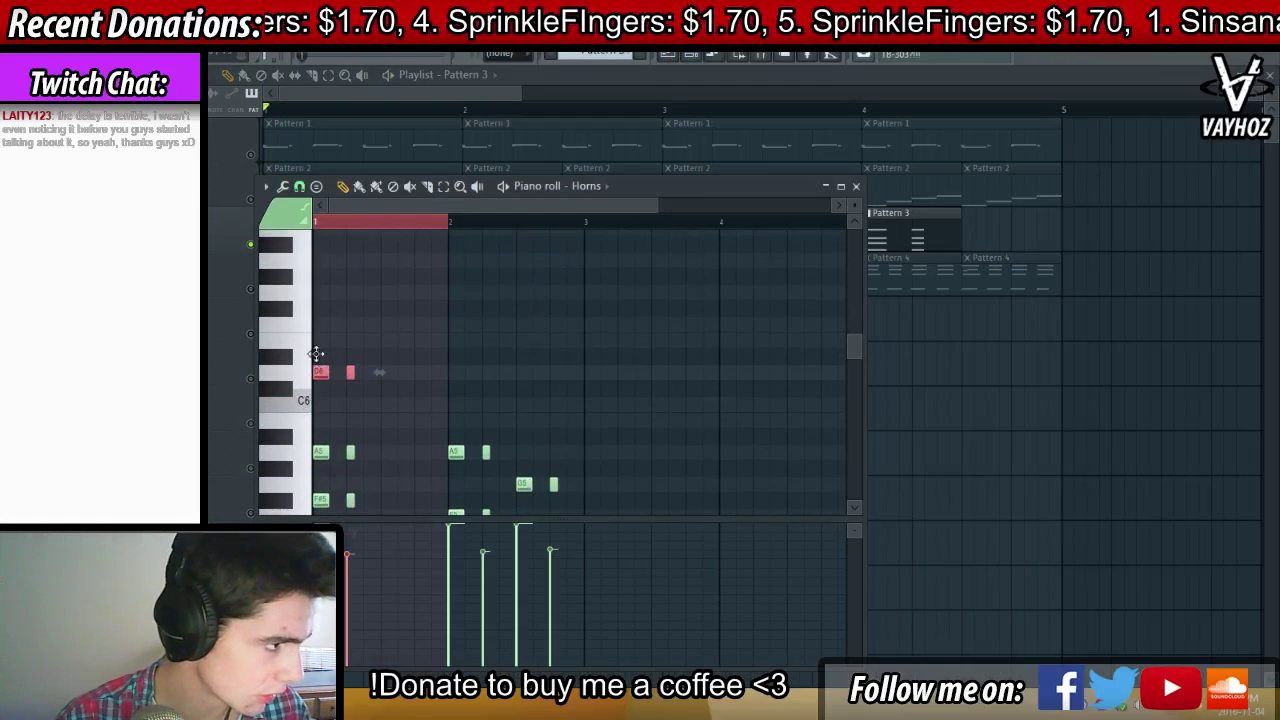
key(space)
key(space)
Try lowering the highest Horns notes in bar 1 from D6 to C6 and play the pattern
drag(319, 371, 316, 412)
key(space)
key(space)
key(space)
key(space)
key(space)
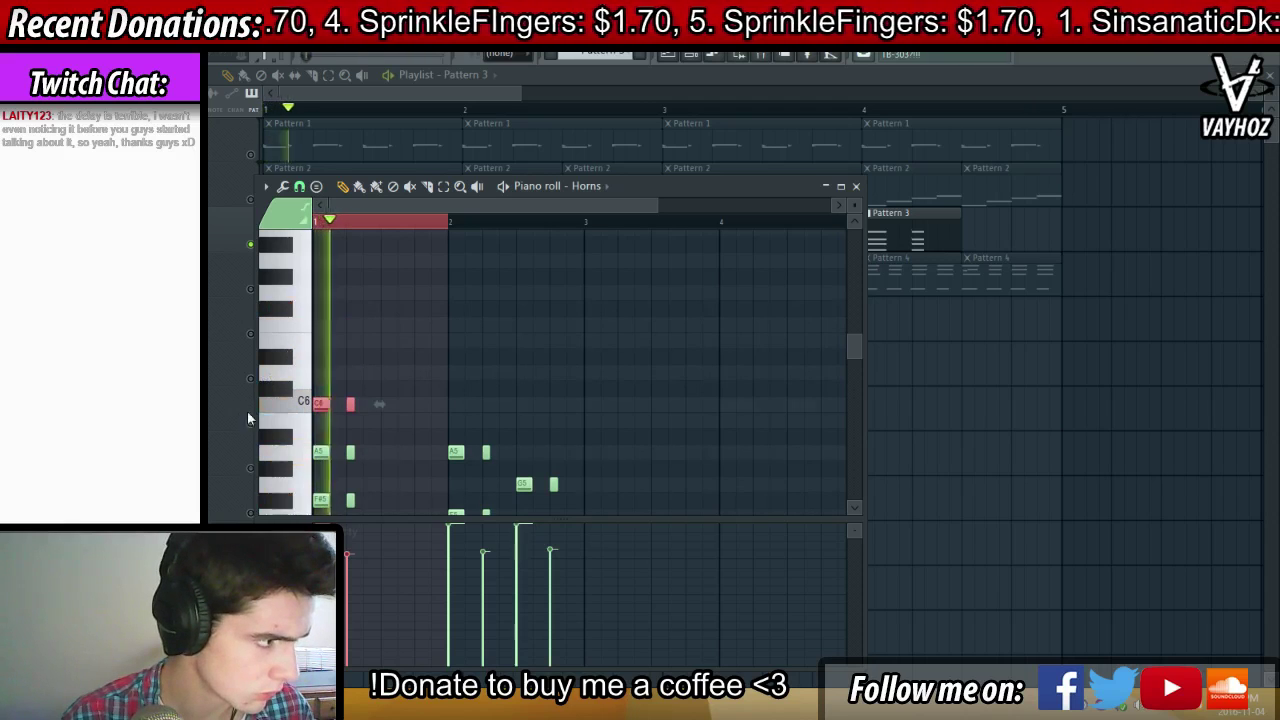
Delete the highest Horns notes in bar 1 of Pattern 3 and return to the full arrangement
key(space)
key(Delete)
key(space)
key(F7)
key(l)
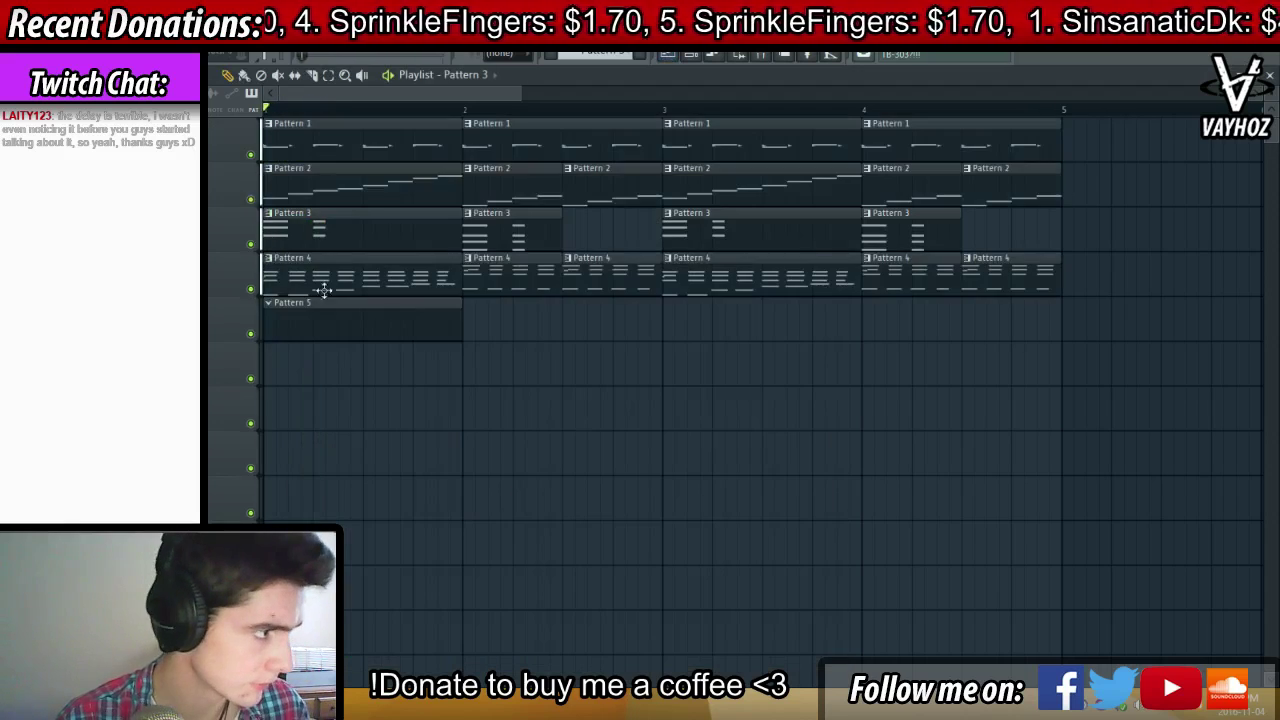
Play the arrangement and check the Horns notes of bar 2 in the piano roll
key(F7)
key(F7)
key(F7)
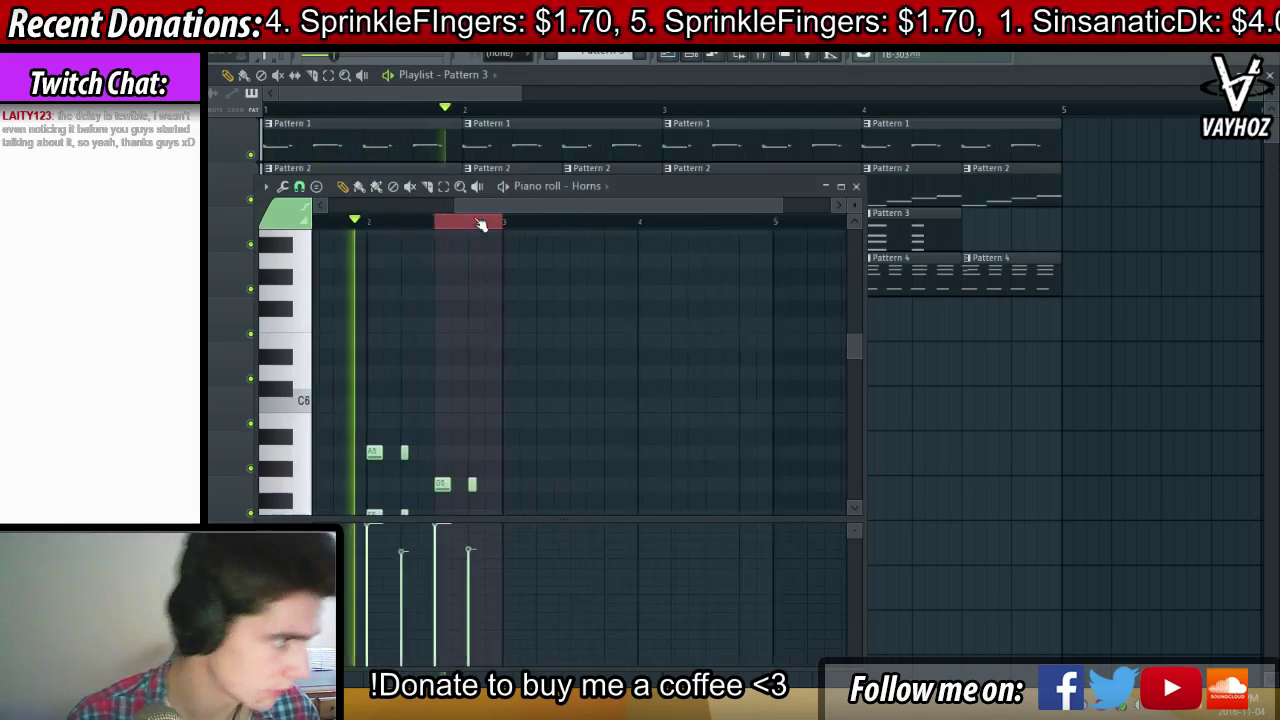
key(F7)
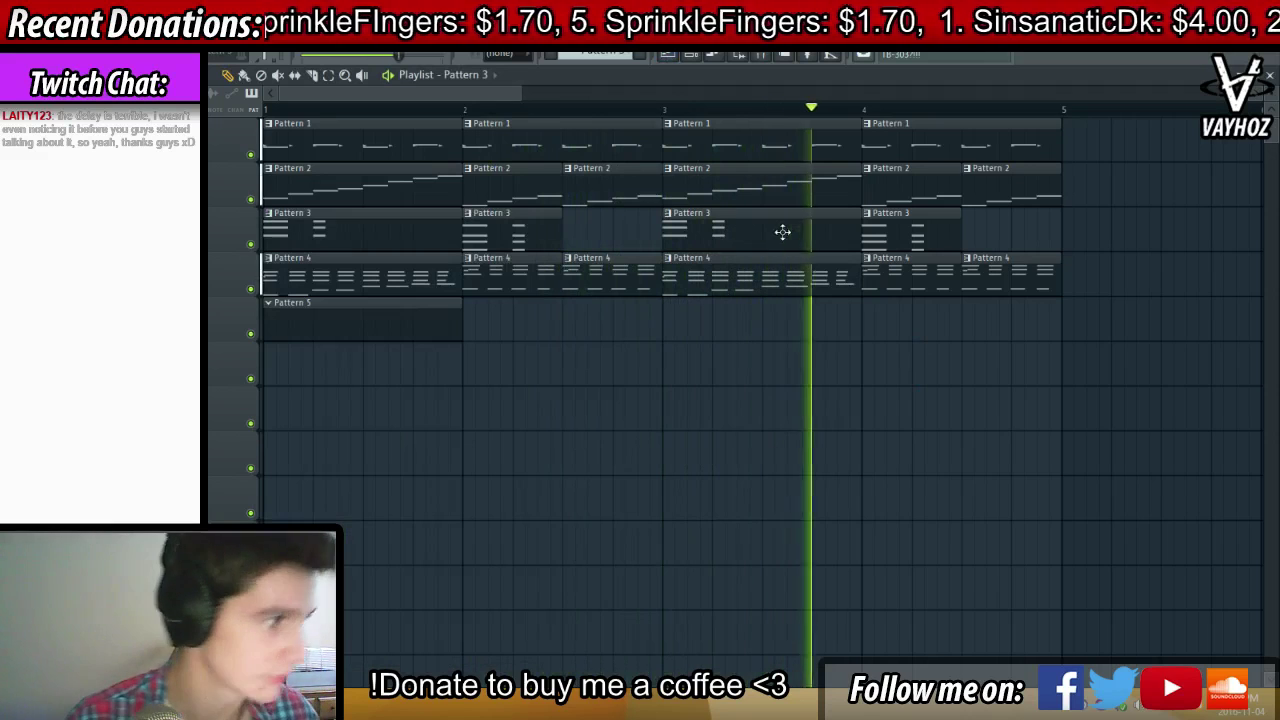
Select Pattern 5, view its channels and replay the arrangement from the beginning
click(640, 55)
key(Return)
key(F6)
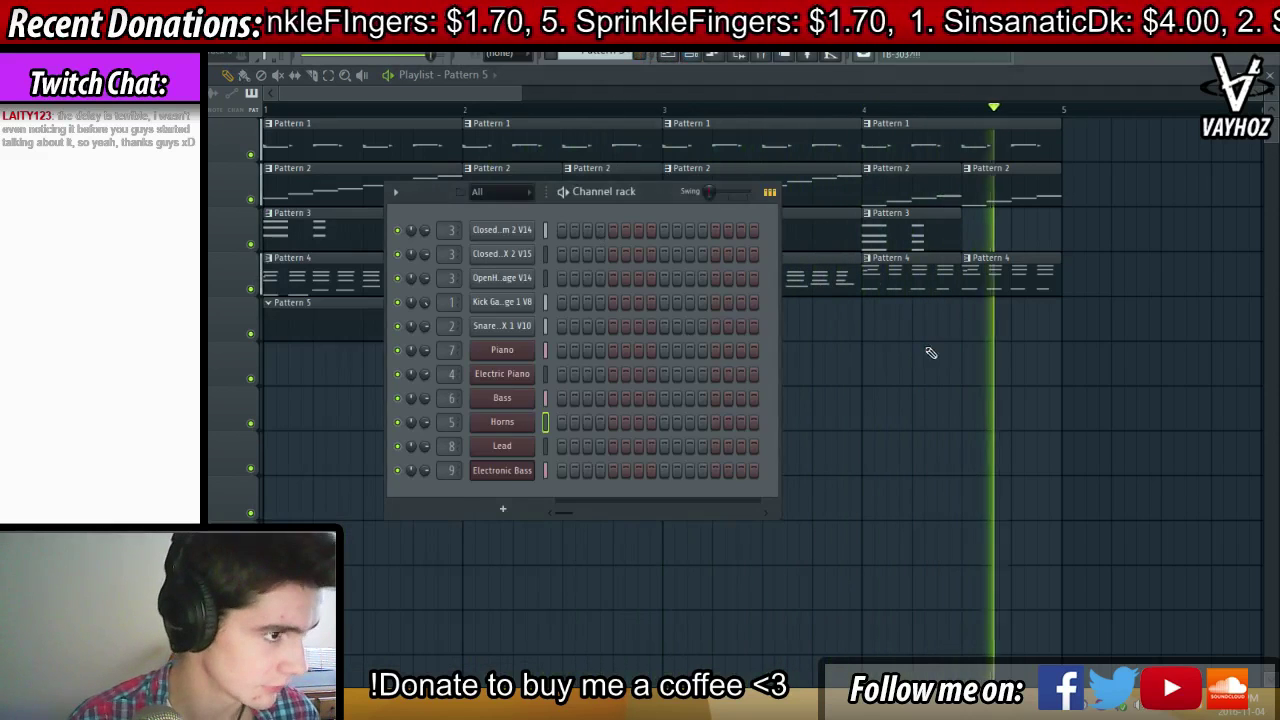
key(F6)
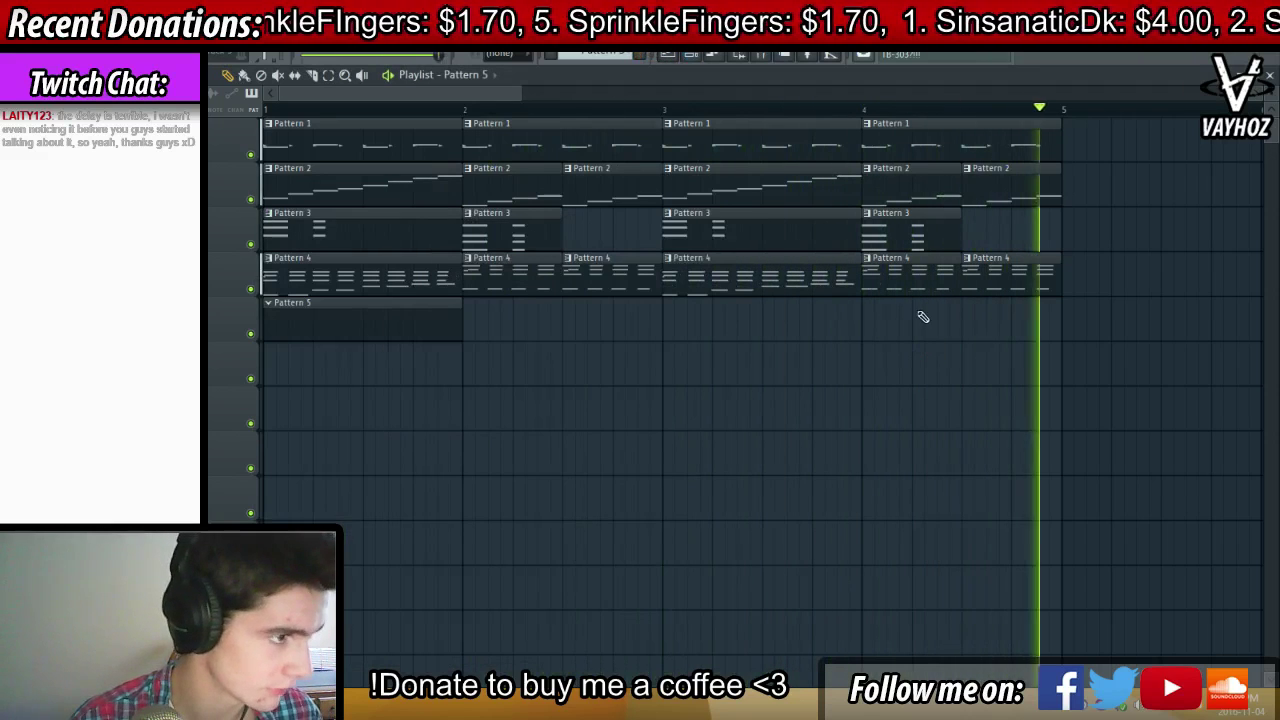
right_click(966, 260)
click(846, 343)
key(space)
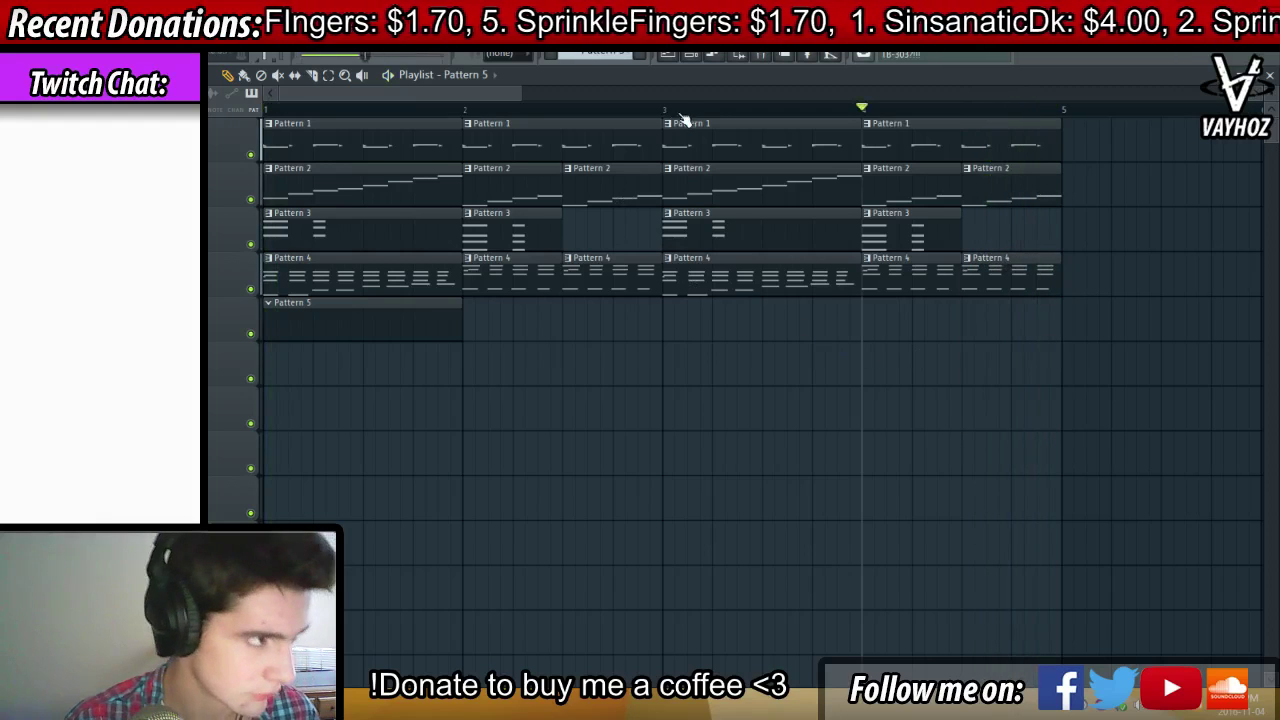
click(270, 108)
key(space)
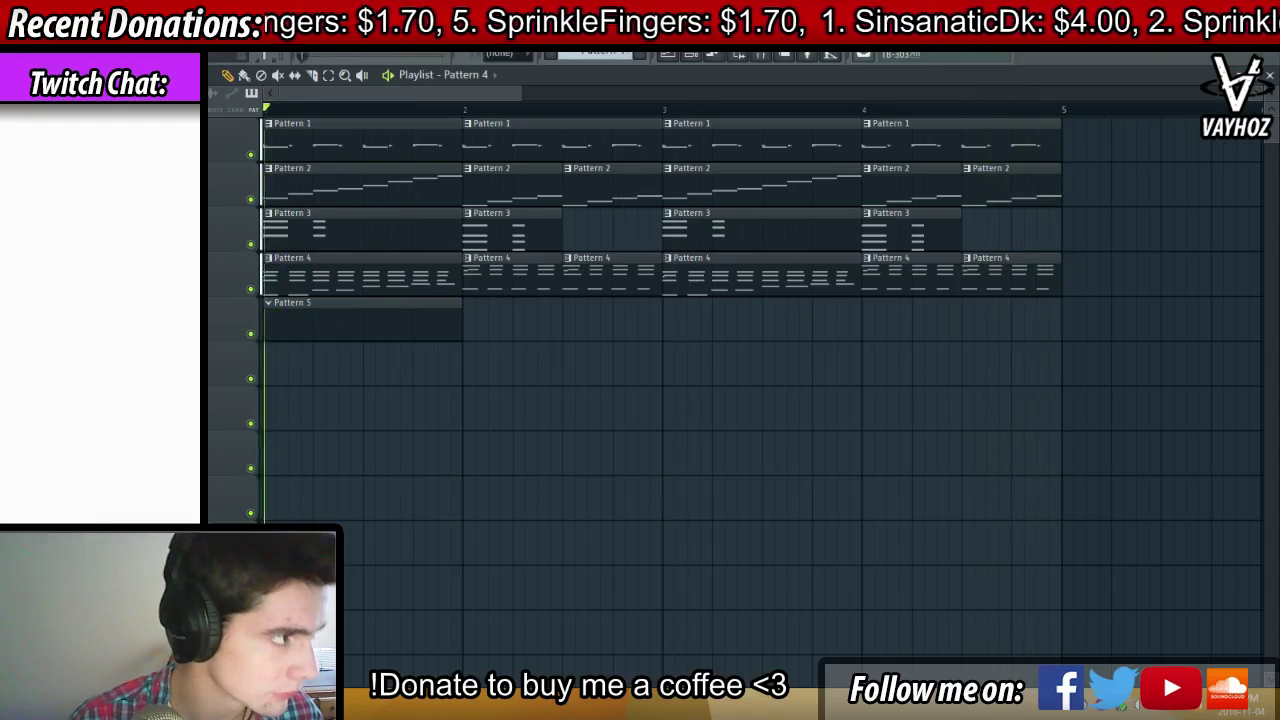
In Pattern 1, move the snare hit on beat 2 to beat 3 and delete the snare on beat 4
click(370, 149)
key(space)
key(F7)
key(F7)
key(F6)
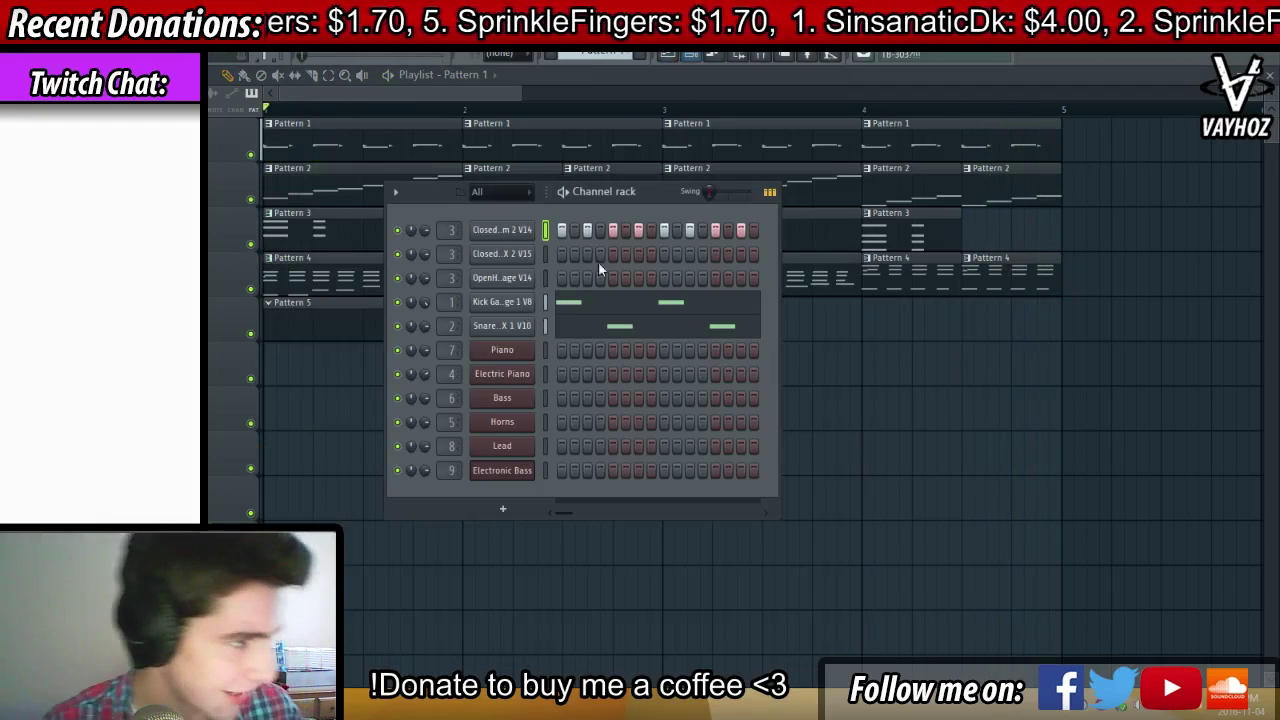
click(655, 318)
drag(354, 342, 389, 342)
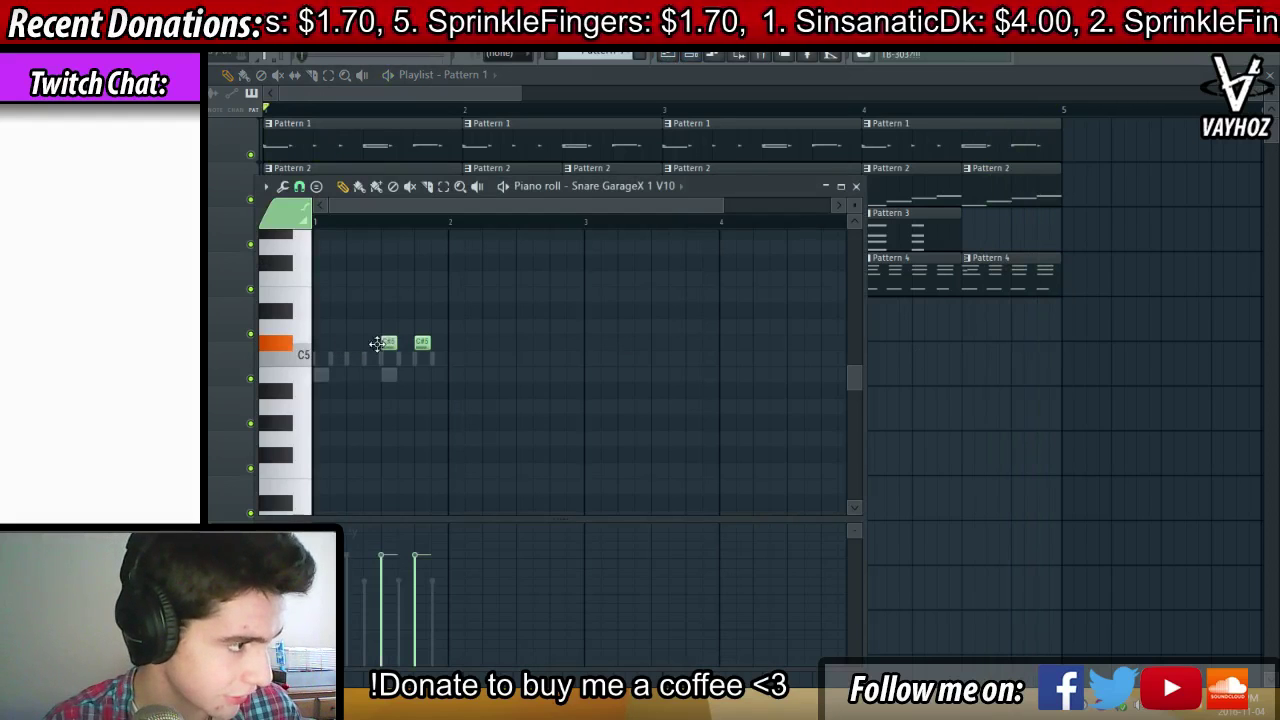
right_click(422, 343)
Delete Pattern 1's kick on beat 3 and play the arrangement with the half-time drums
right_click(391, 372)
right_click(391, 374)
key(space)
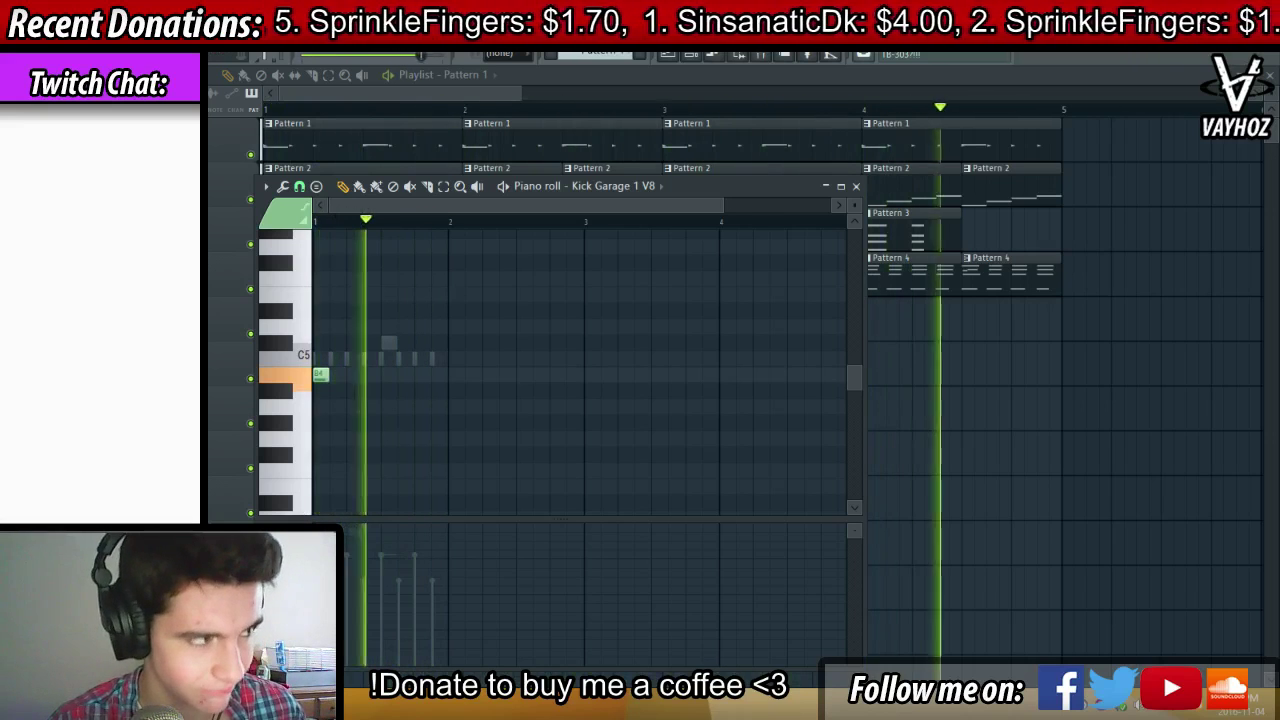
In Pattern 1, put the kick back on beat 3, place snares on beats 2 and 4, and play the arrangement
key(space)
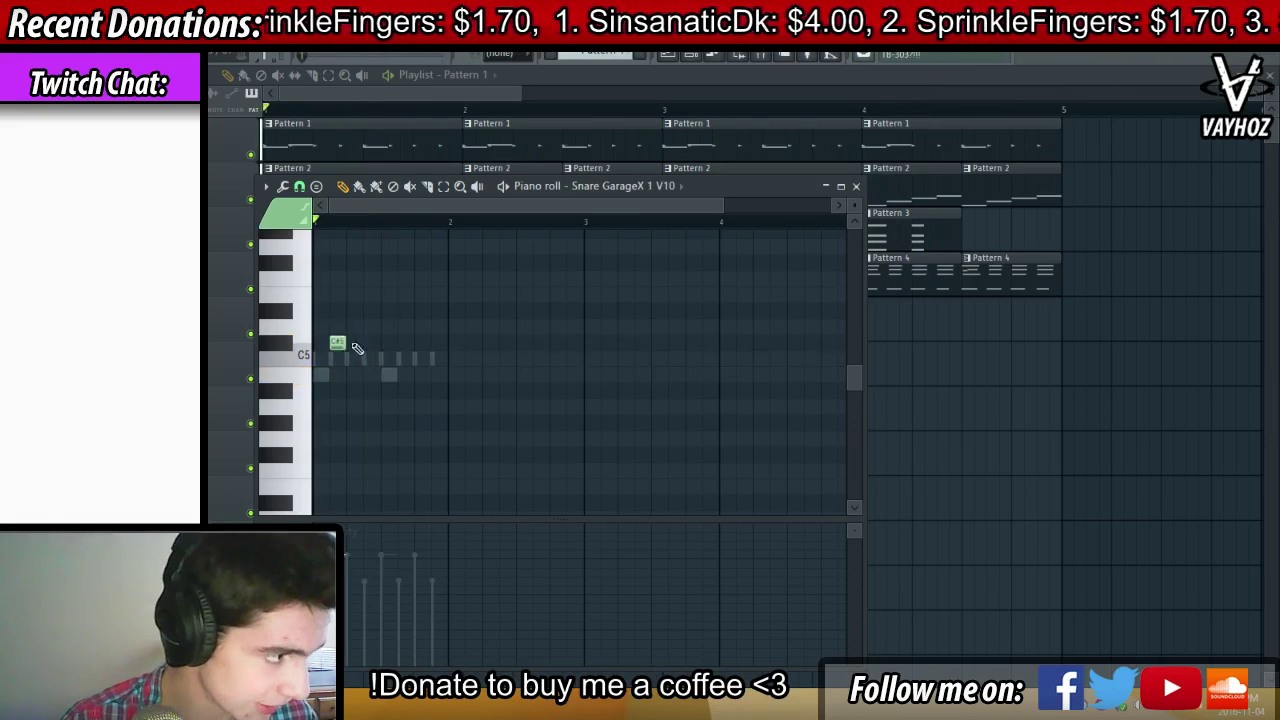
drag(353, 344, 357, 344)
key(space)
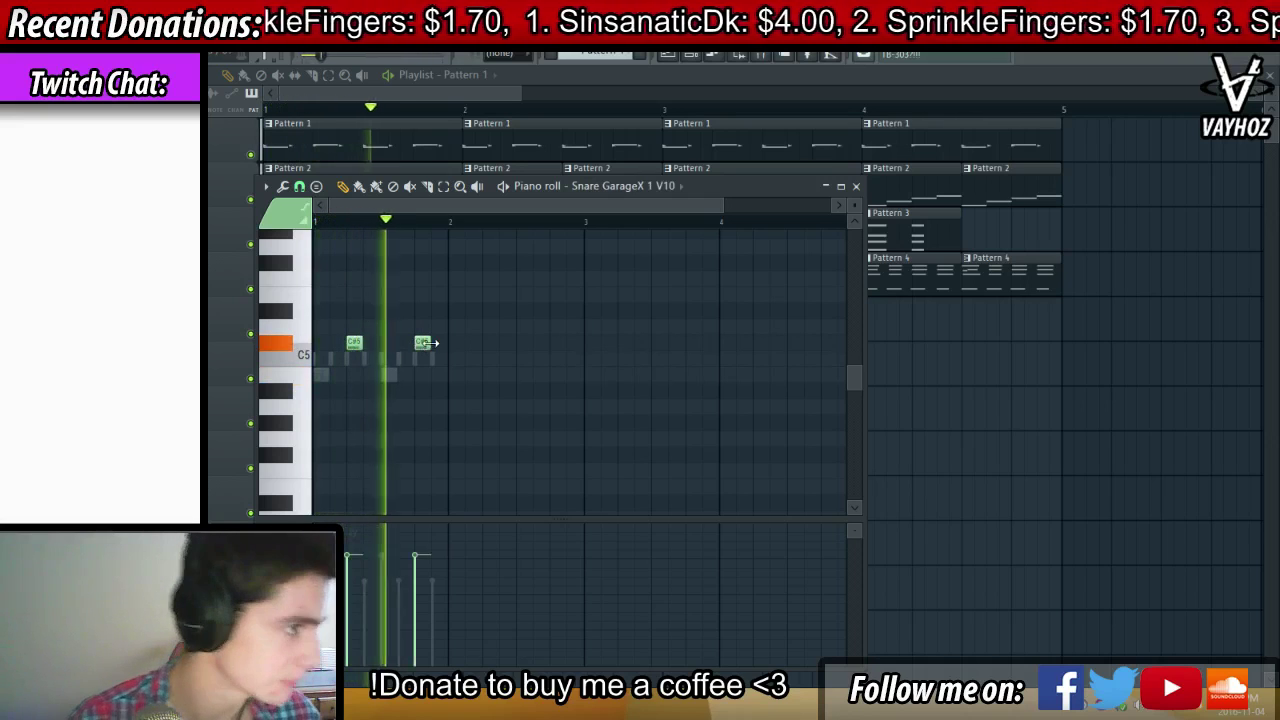
Switch to Pattern 5 and check the mixer's Electronic Bass track and the channel rack
key(Escape)
click(640, 54)
key(F9)
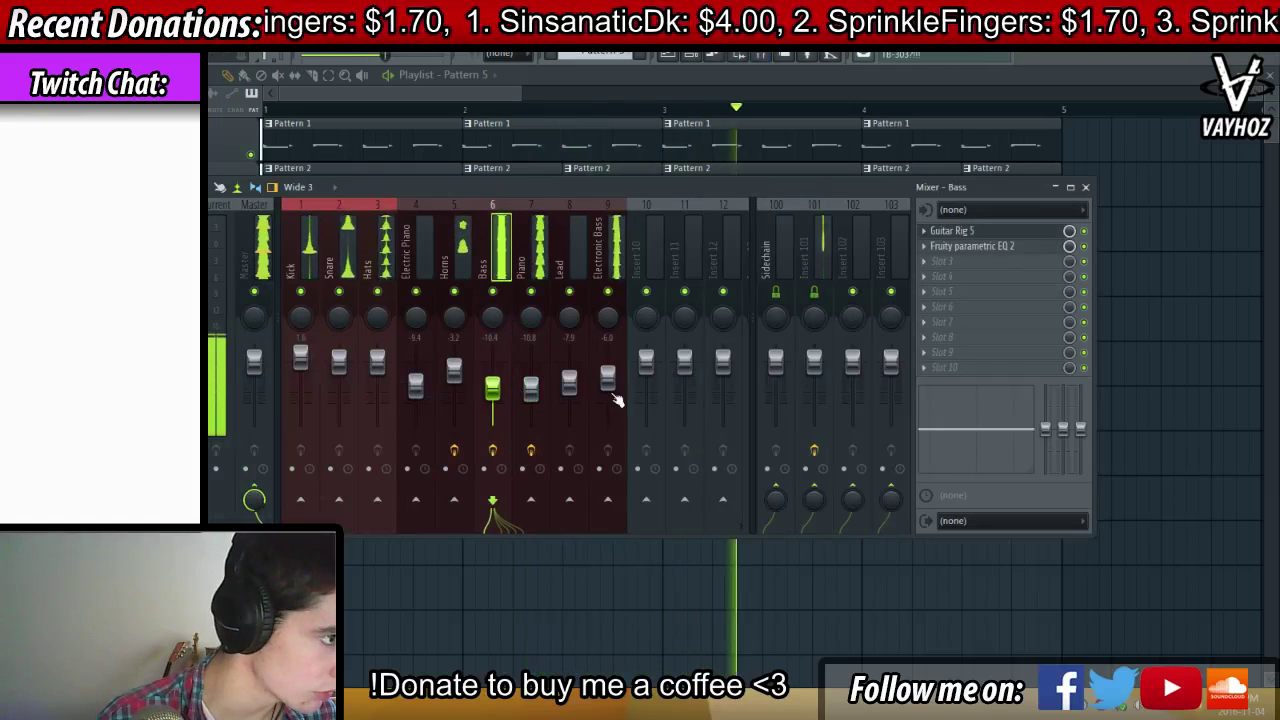
click(610, 393)
key(F6)
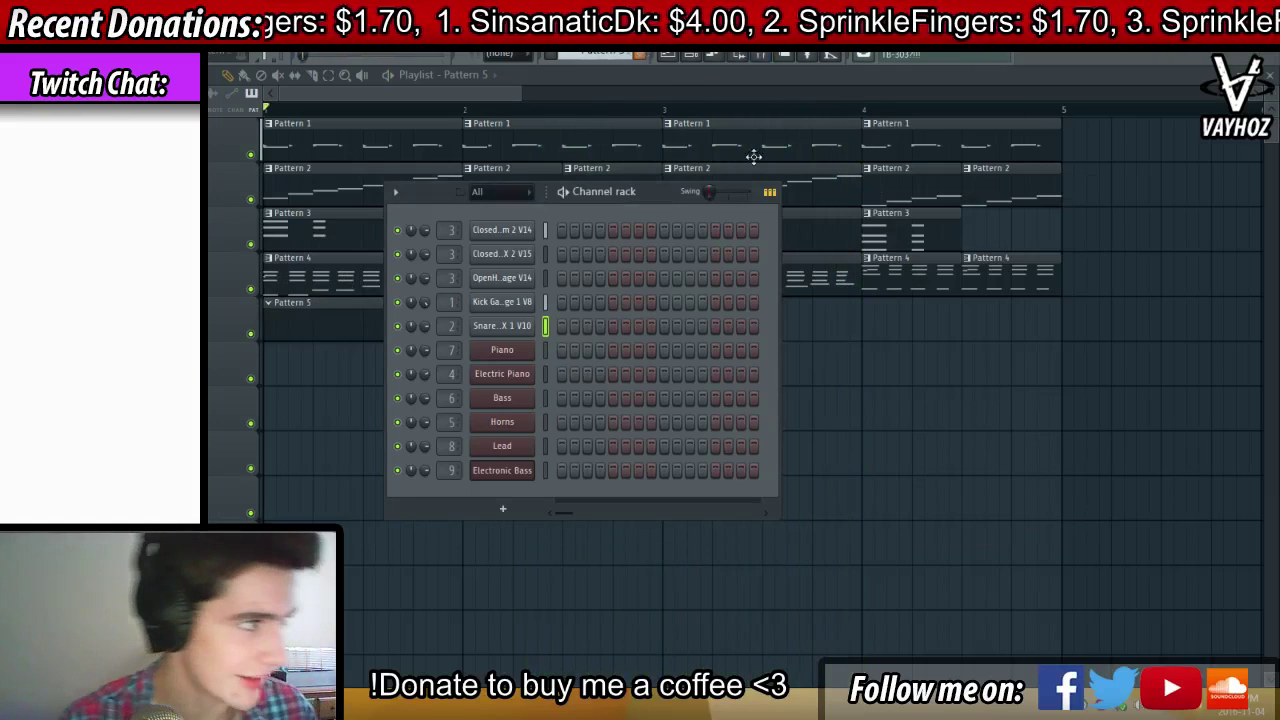
key(F6)
Duplicate the four-bar arrangement of Patterns 1 to 5 and move the copy to bars 13 to 16
scroll(907, 115, down, 2)
drag(792, 328, 689, 140)
scroll(727, 117, down, 3)
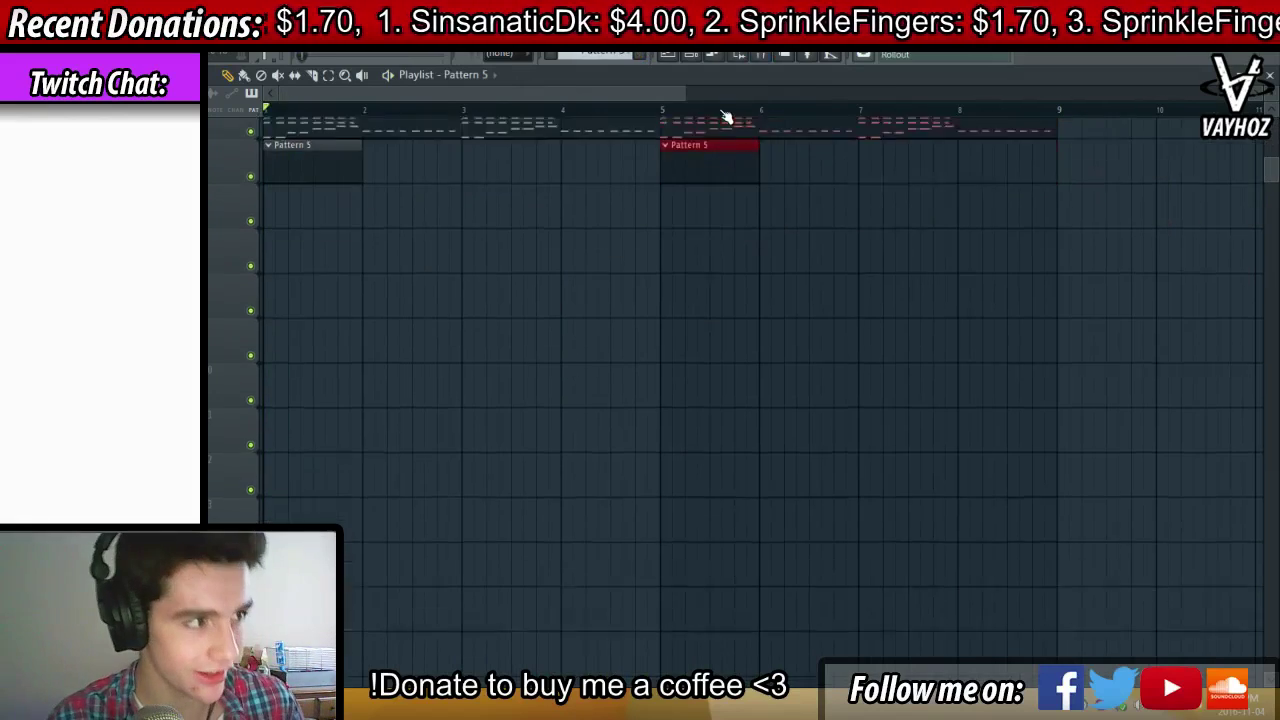
scroll(727, 117, down, 1)
scroll(716, 260, up, 3)
scroll(727, 117, down, 1)
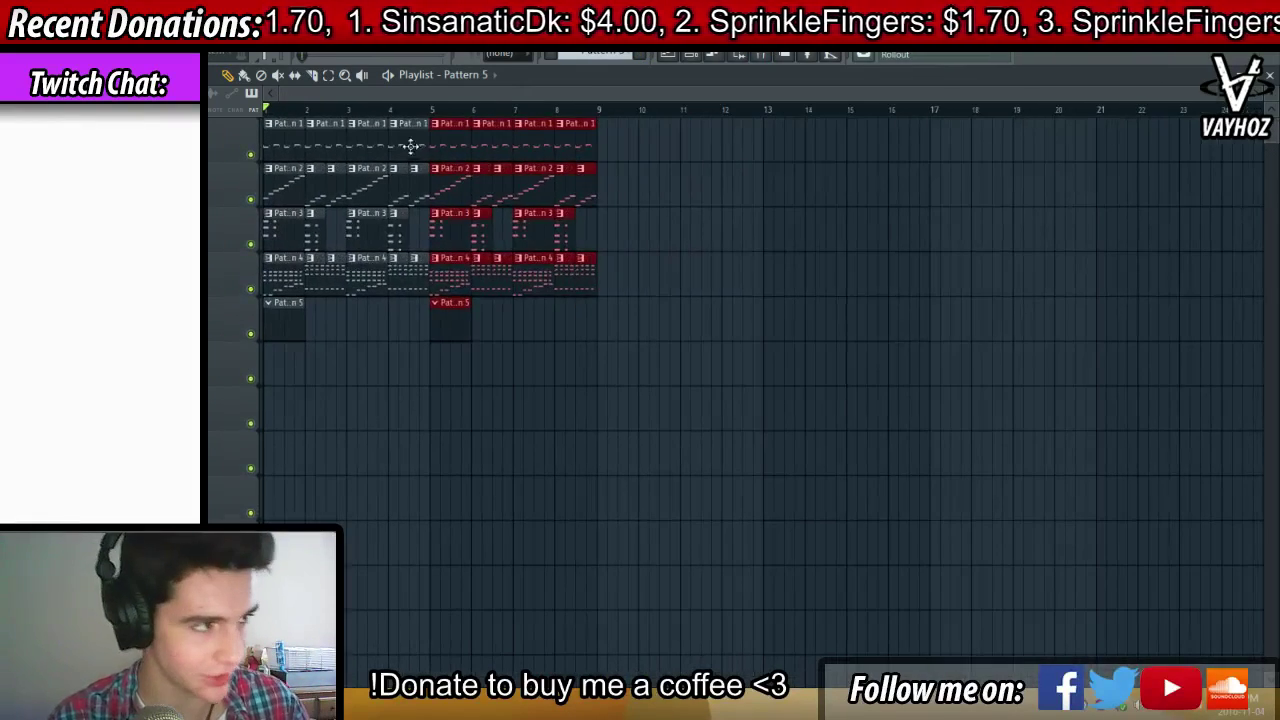
drag(411, 146, 790, 150)
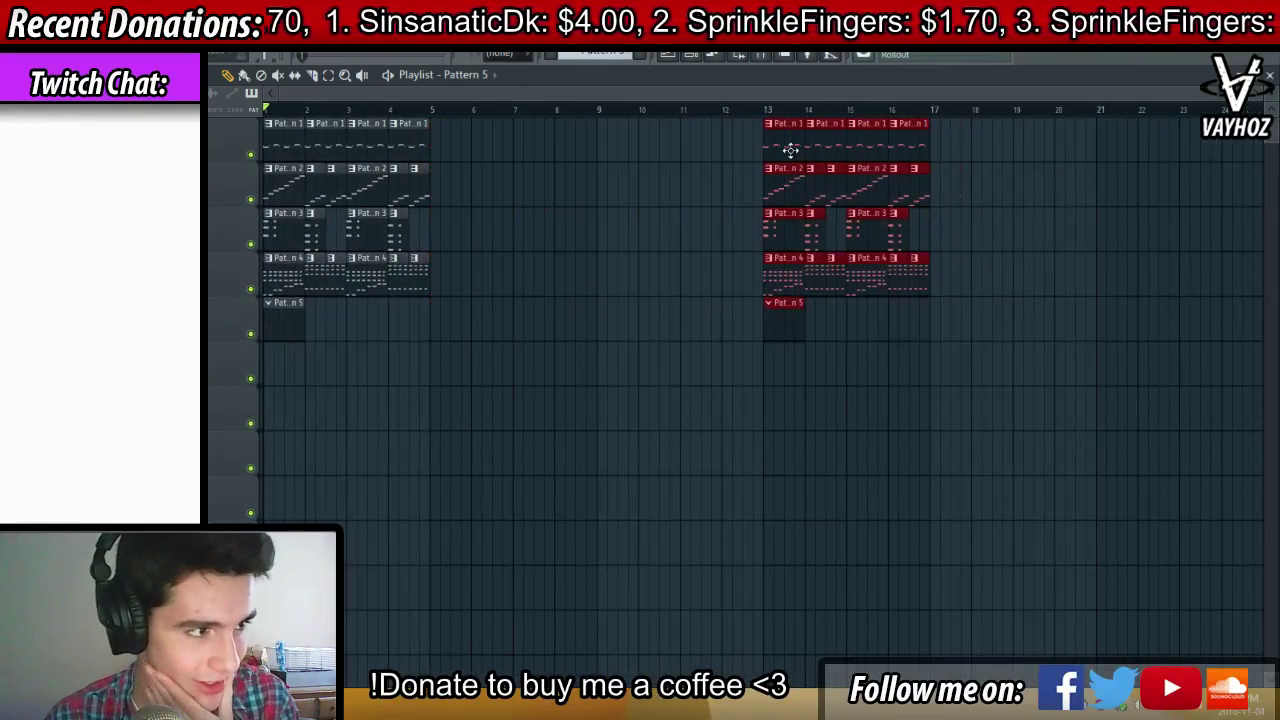
ctrl+click(638, 188)
Try filling bar 5 with short repeated Pattern 2 and Pattern 4 clips, playing from bar 5
key(space)
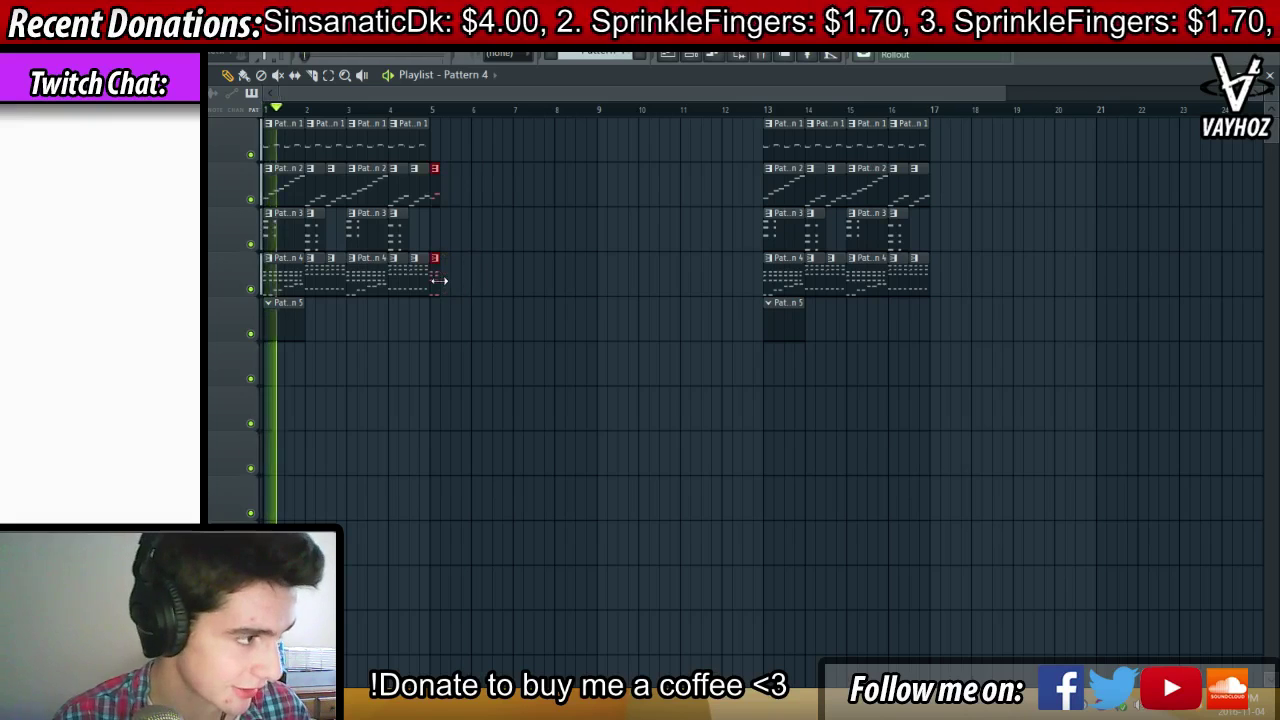
click(434, 109)
right_click(466, 167)
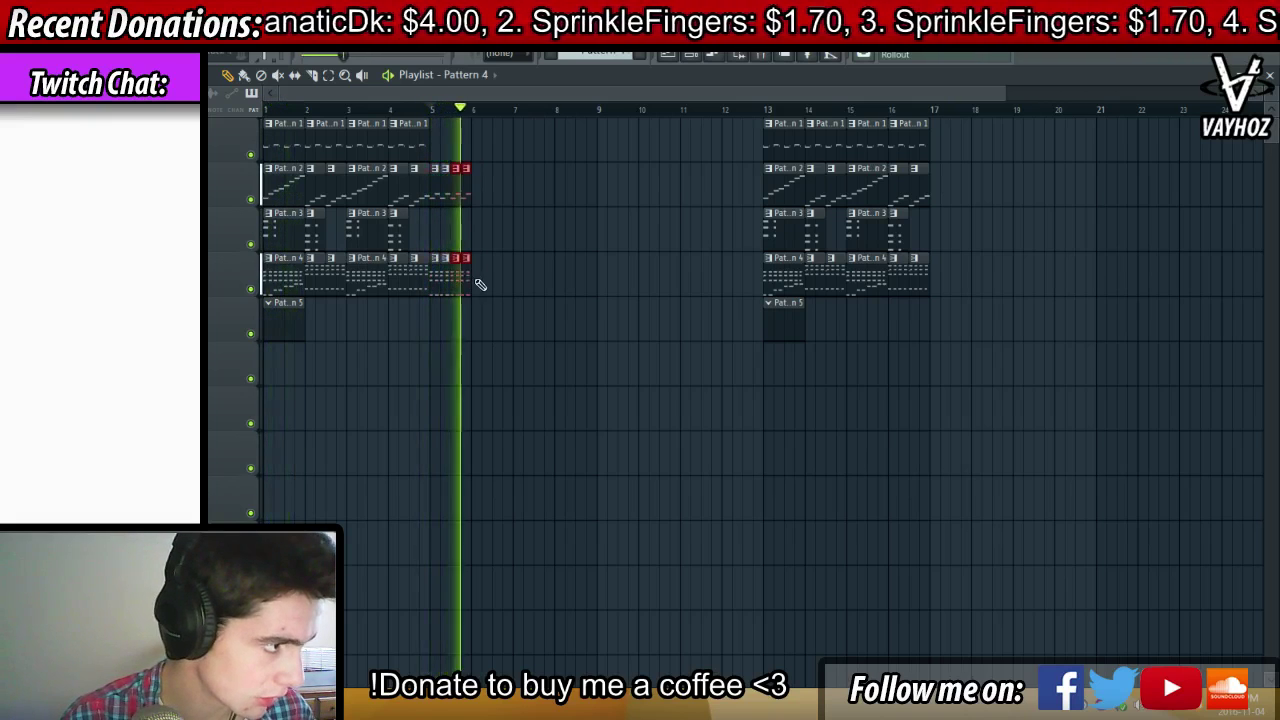
key(space)
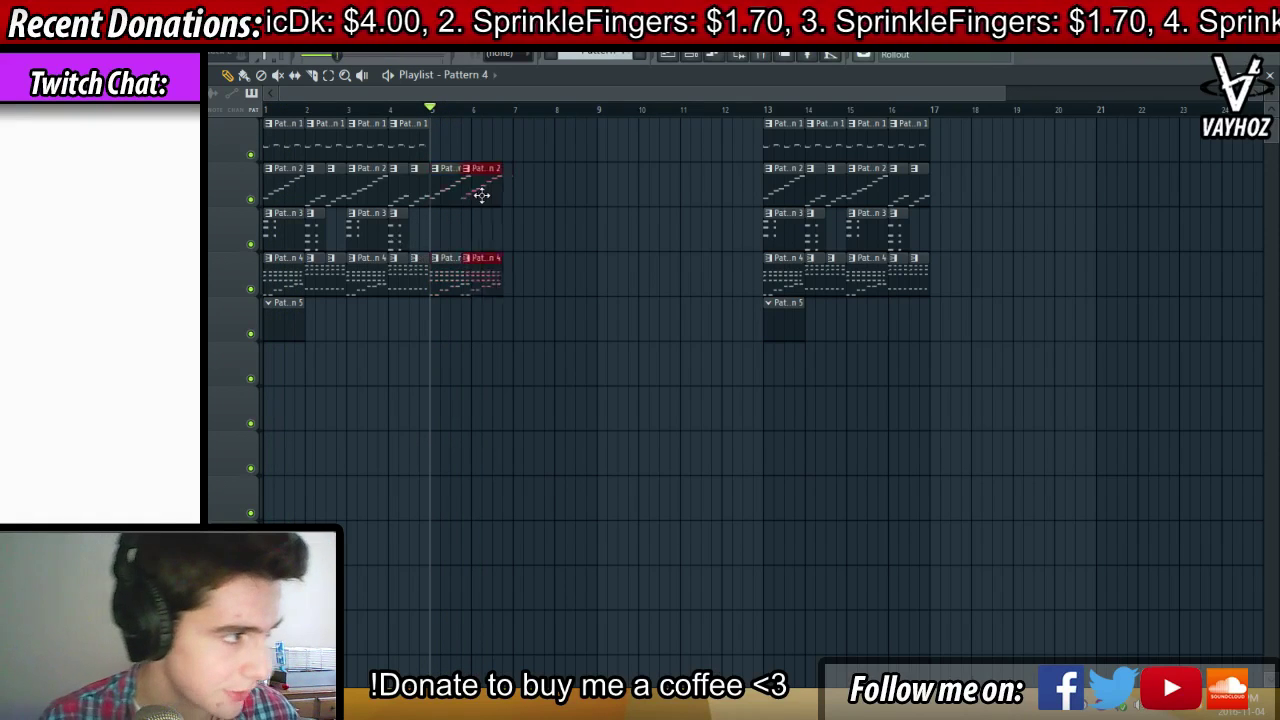
key(space)
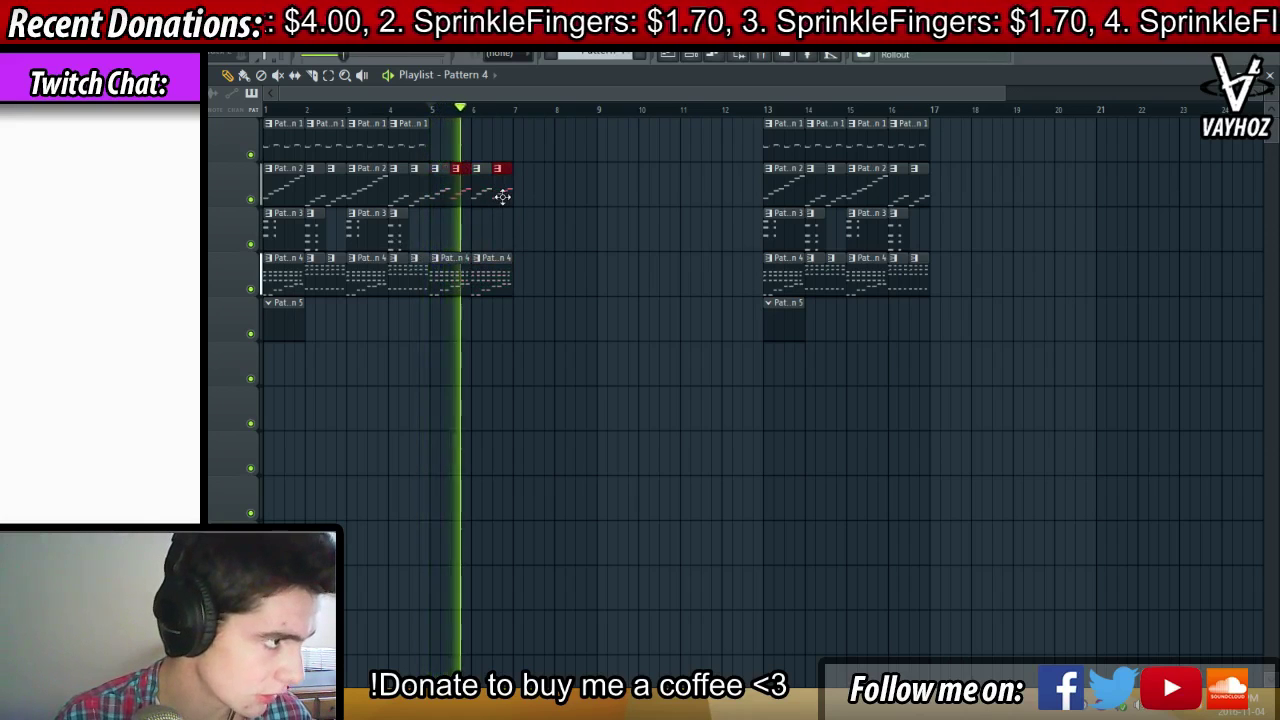
Fill bars 5 and 6 with half-bar Pattern 2 clips above the full-bar Pattern 4 clips, deleting the unwanted Pattern 2 pieces
scroll(458, 122, up, 4)
key(space)
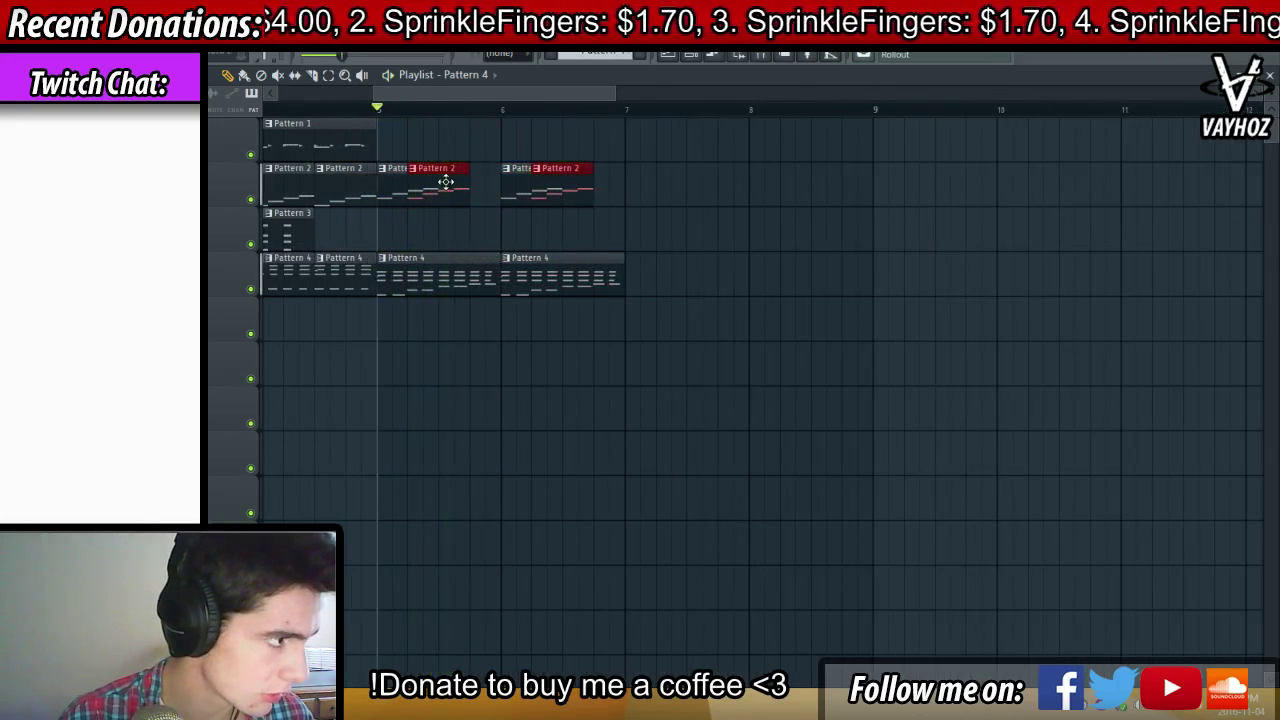
drag(428, 196, 434, 193)
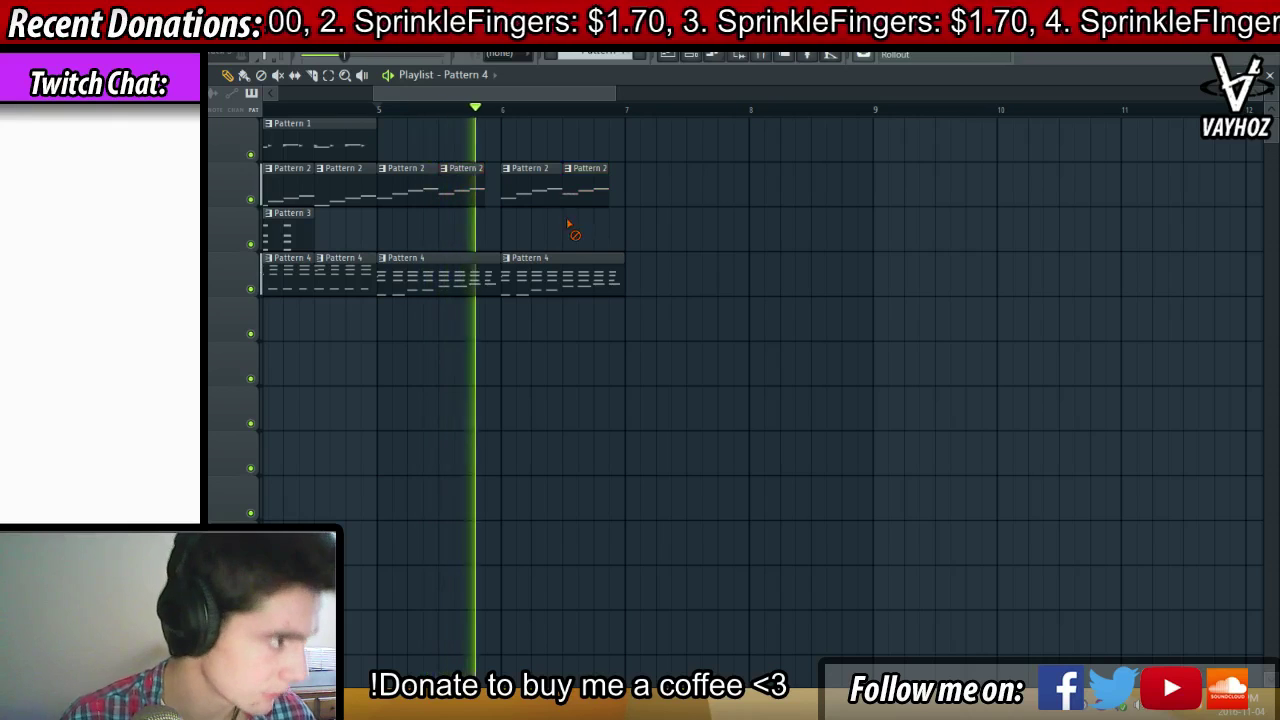
key(space)
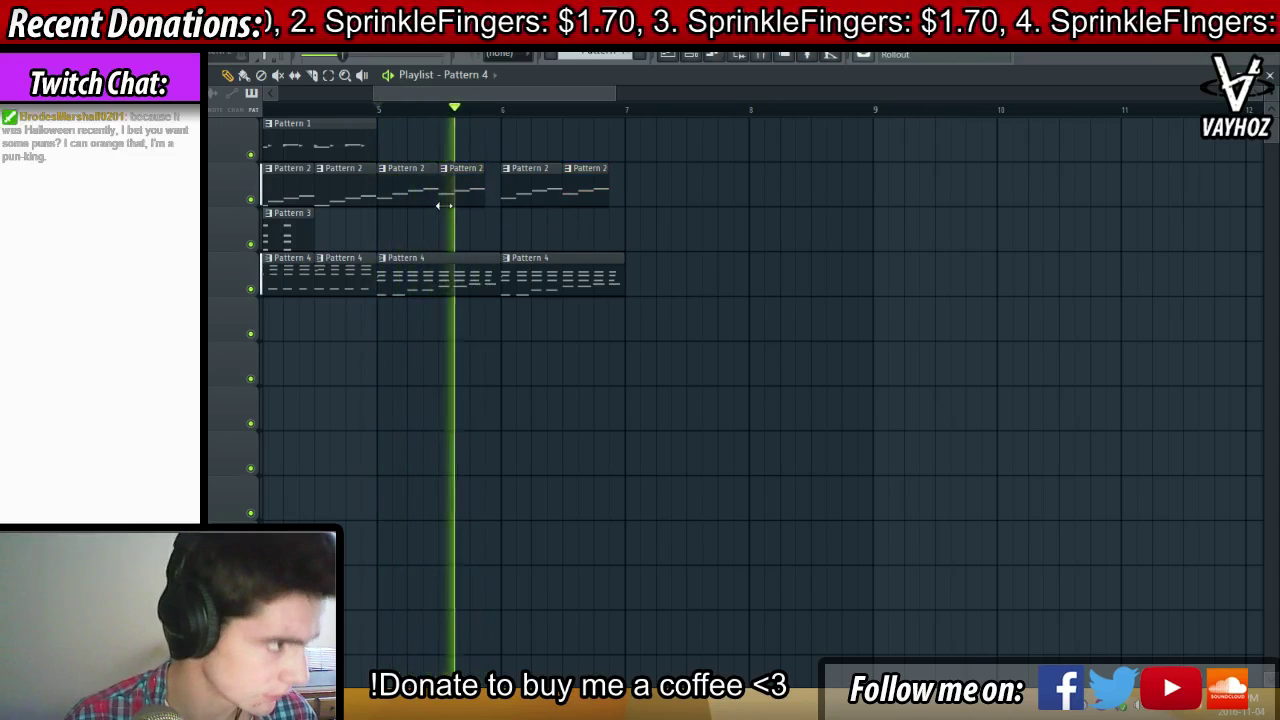
drag(449, 193, 466, 192)
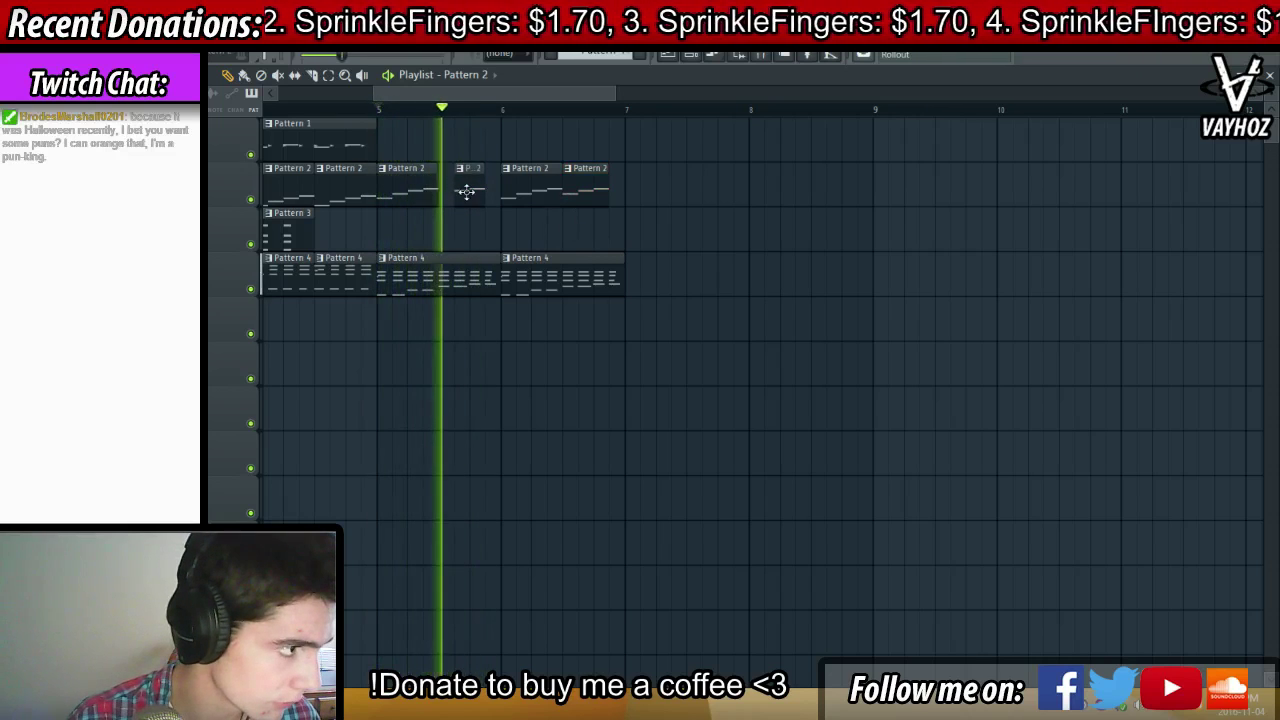
right_click(467, 194)
right_click(604, 199)
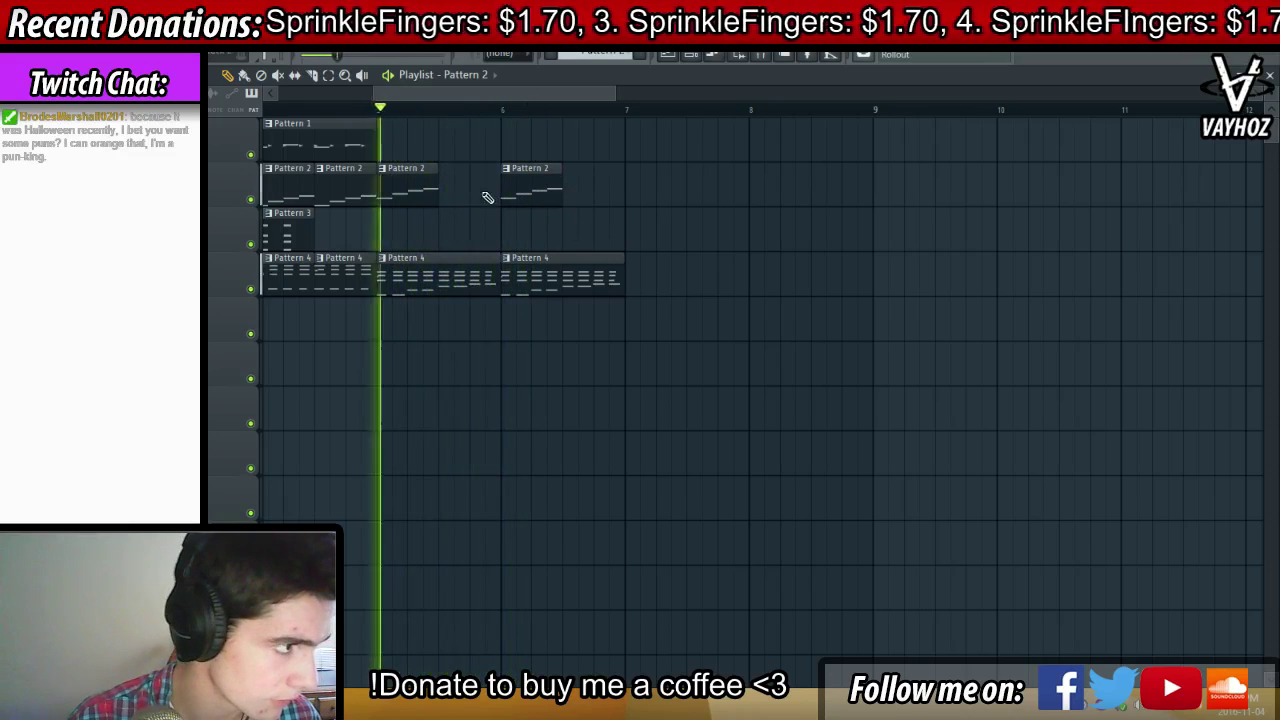
click(447, 189)
click(569, 186)
Copy the Pattern 2 and Pattern 4 clips of bars 5 and 6 into bars 7 and 8 and play the section
drag(676, 166, 664, 268)
drag(819, 279, 702, 272)
scroll(868, 115, down, 2)
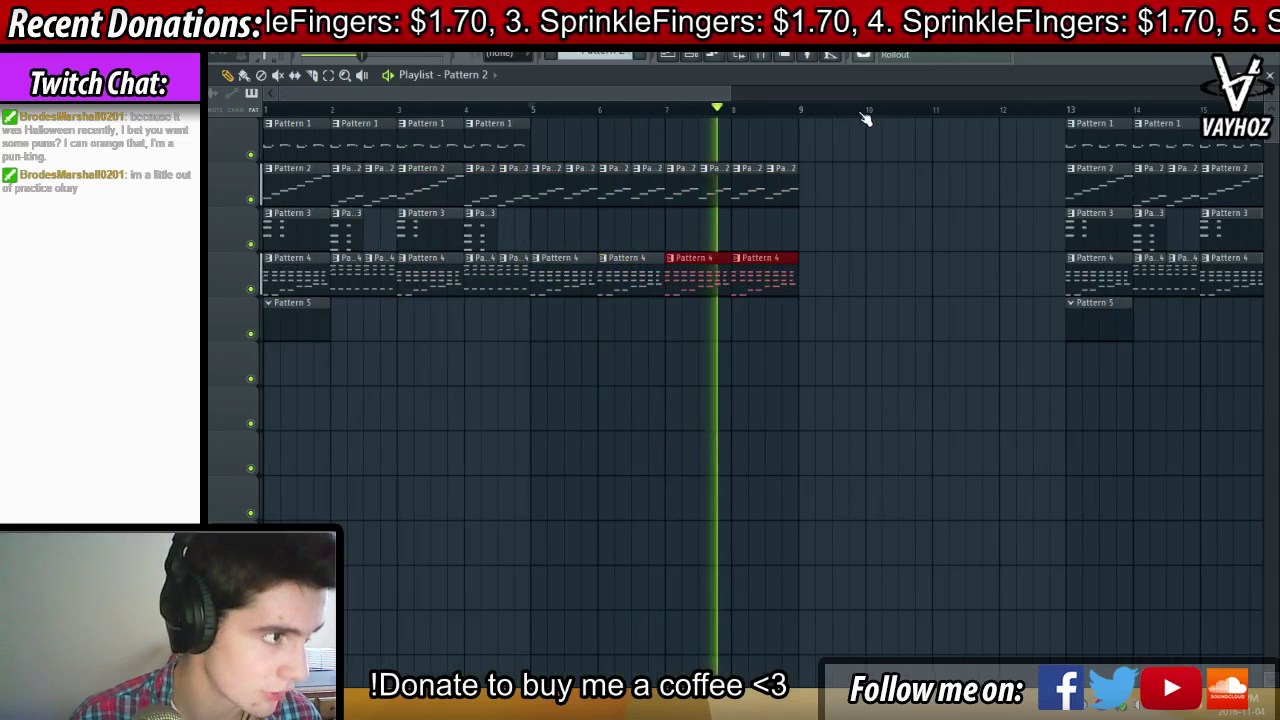
ctrl+click(839, 130)
drag(560, 170, 808, 297)
ctrl+click(808, 290)
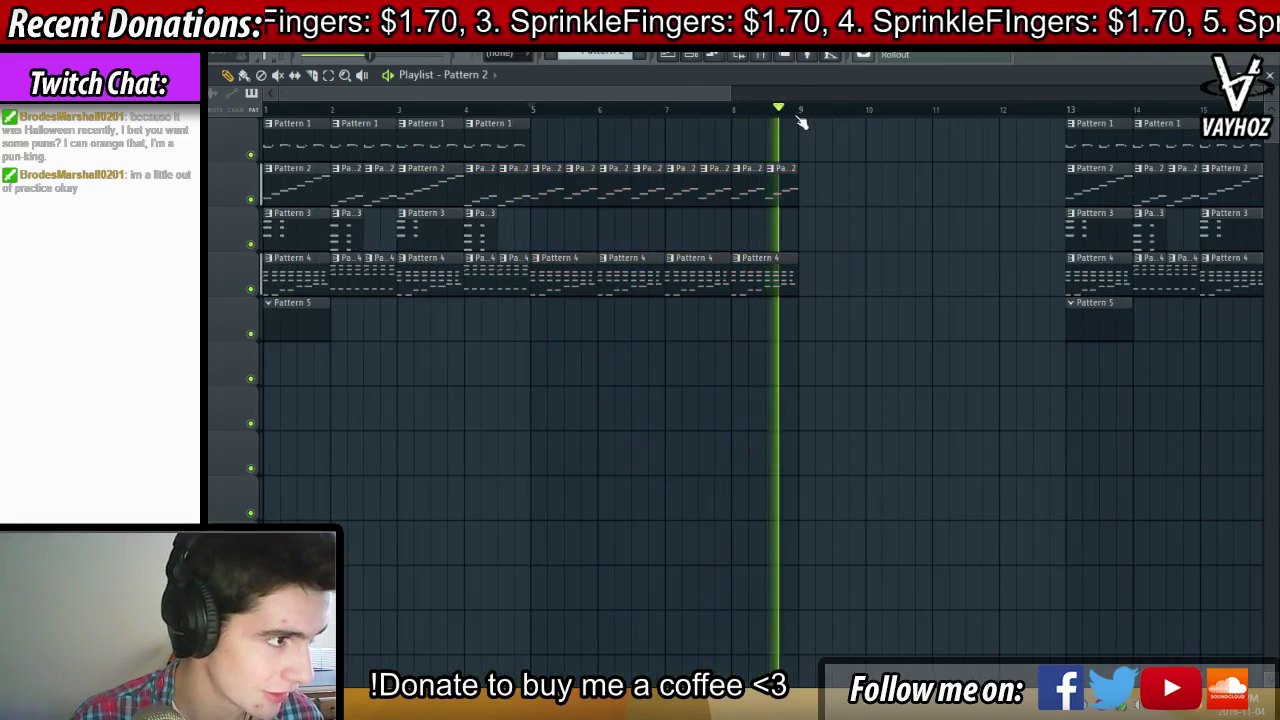
scroll(808, 117, down, 1)
key(space)
scroll(708, 121, up, 2)
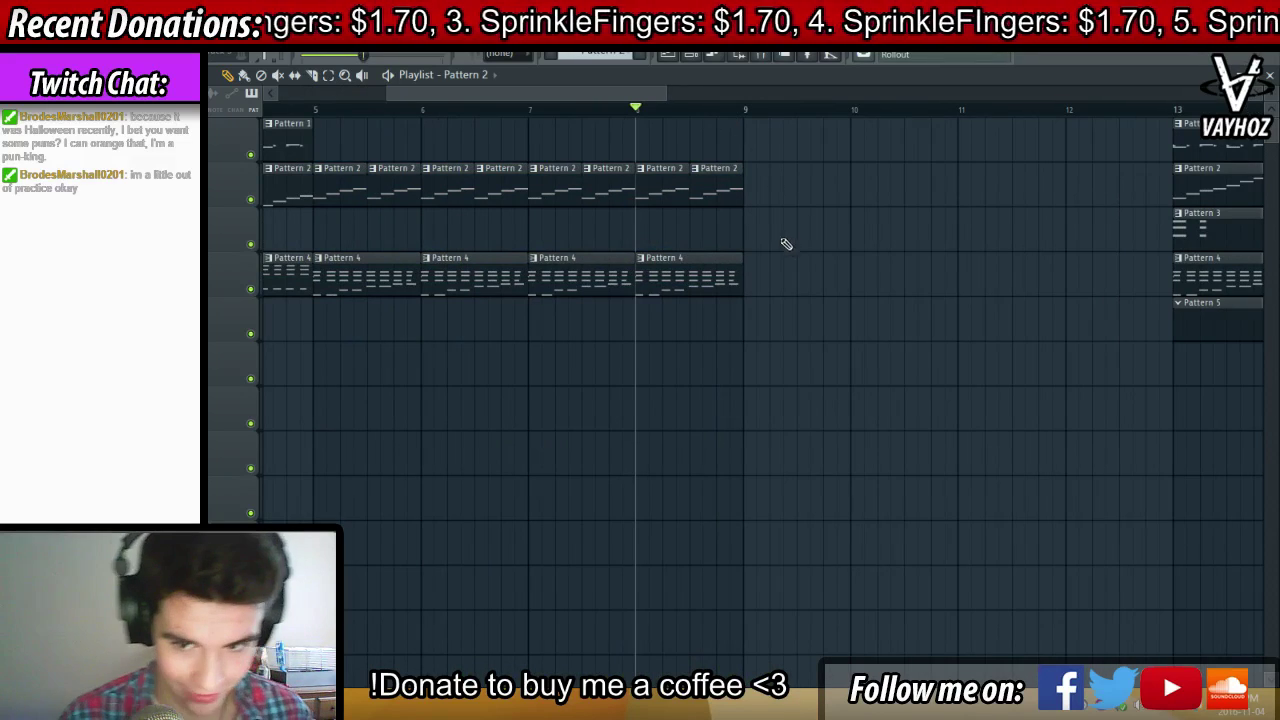
Copy the bar 8 clips into bar 9 and replace its Pattern 2 clips with eight eighth-bar repeats
scroll(534, 277, right, 5)
drag(380, 177, 529, 272)
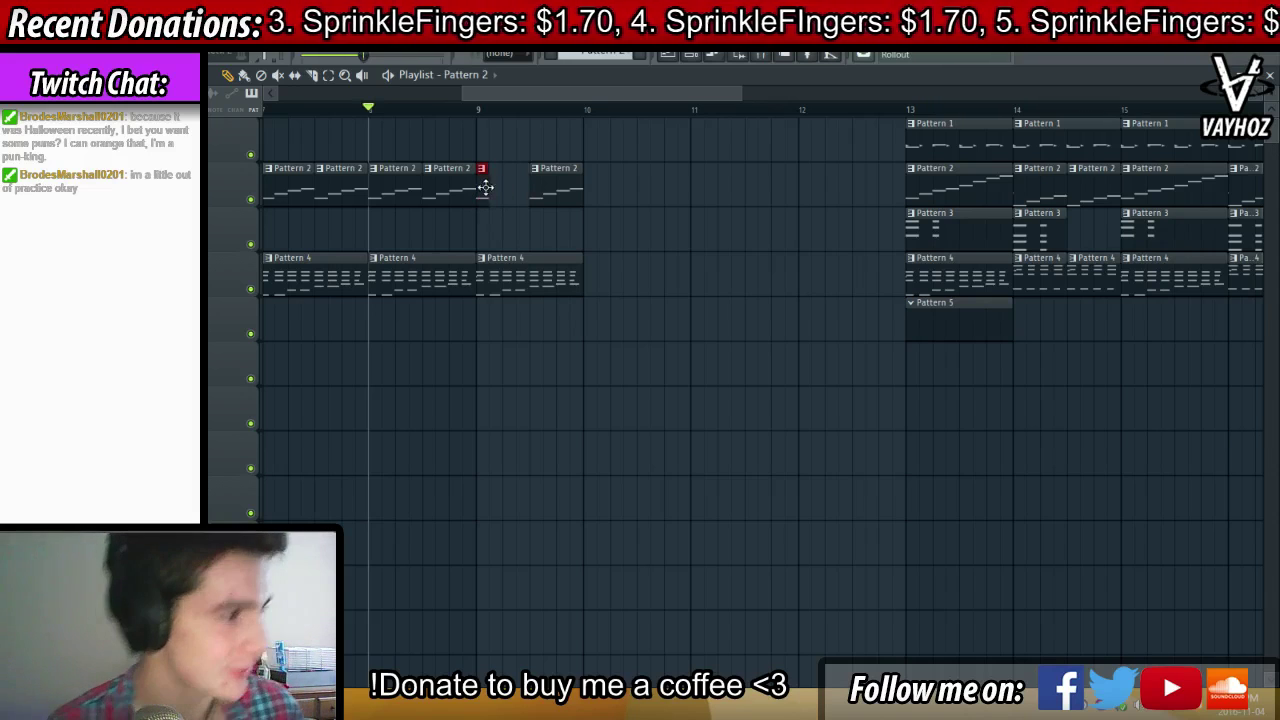
key(space)
click(497, 192)
click(510, 189)
click(522, 191)
right_click(549, 193)
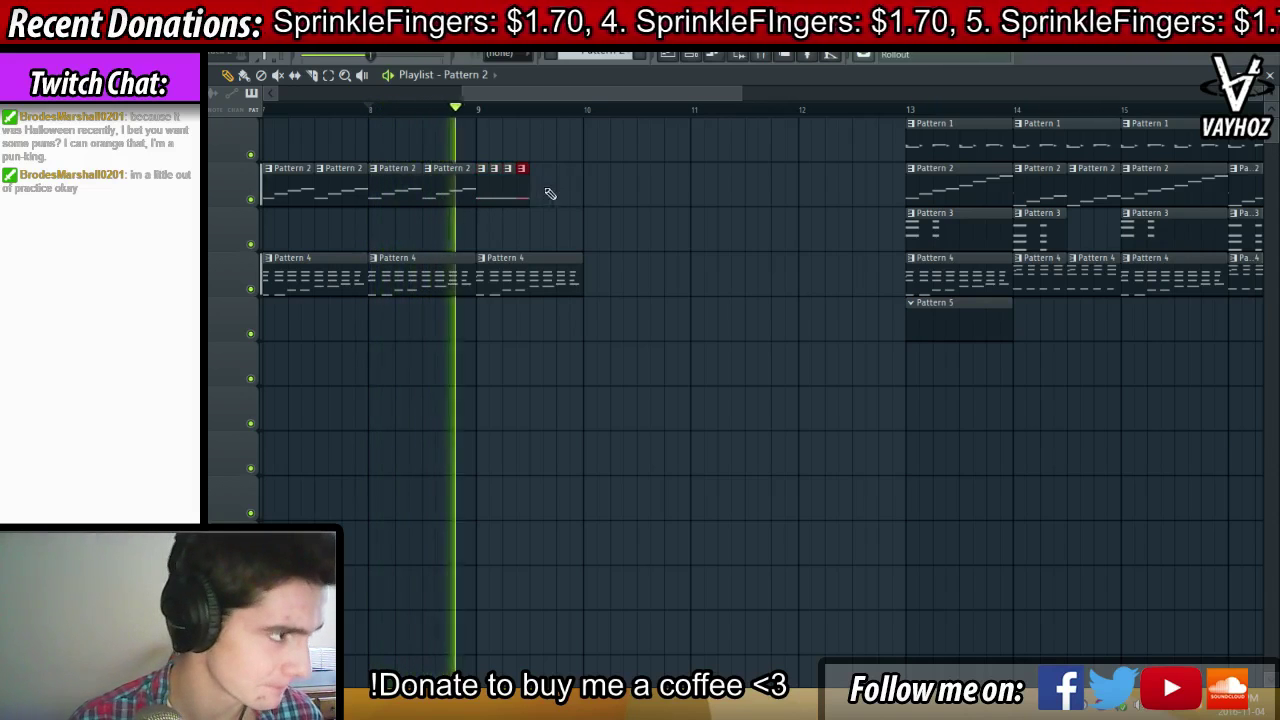
drag(541, 165, 532, 191)
ctrl+click(507, 133)
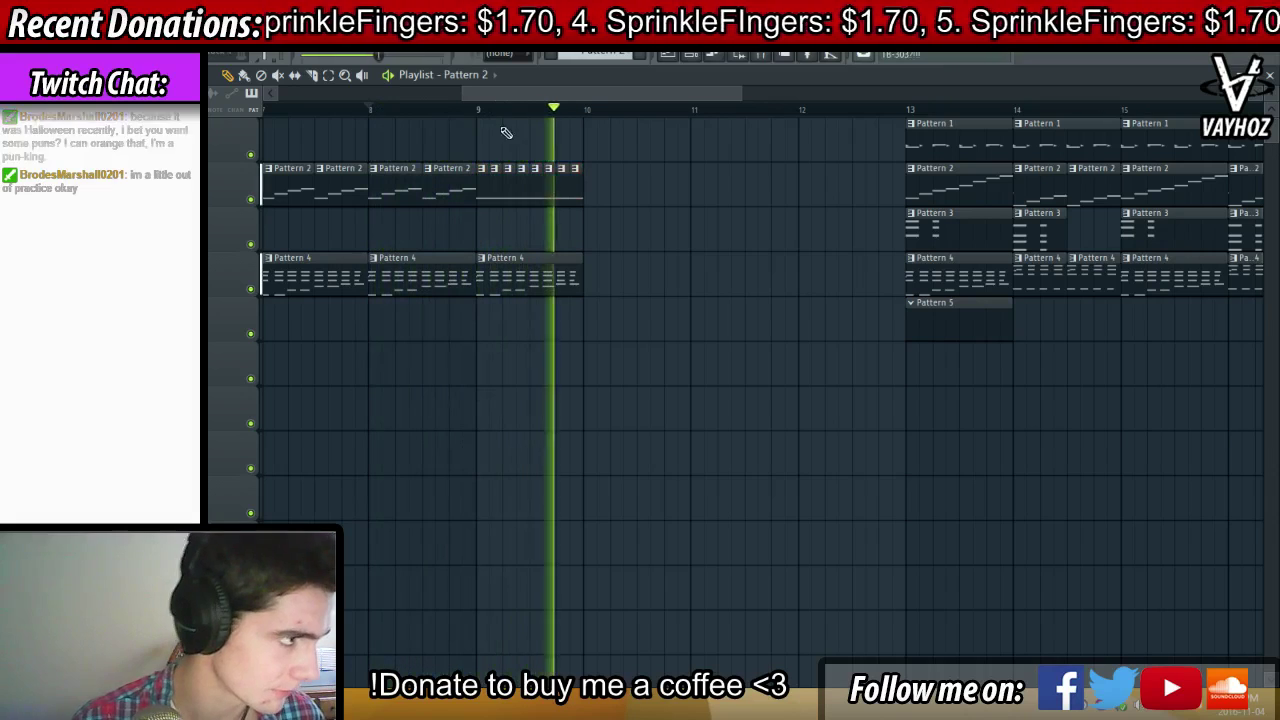
Try repeating an eighth-bar Pattern 4 clip at the start of bar 9 while playing from bar 8
key(space)
drag(527, 270, 484, 272)
key(space)
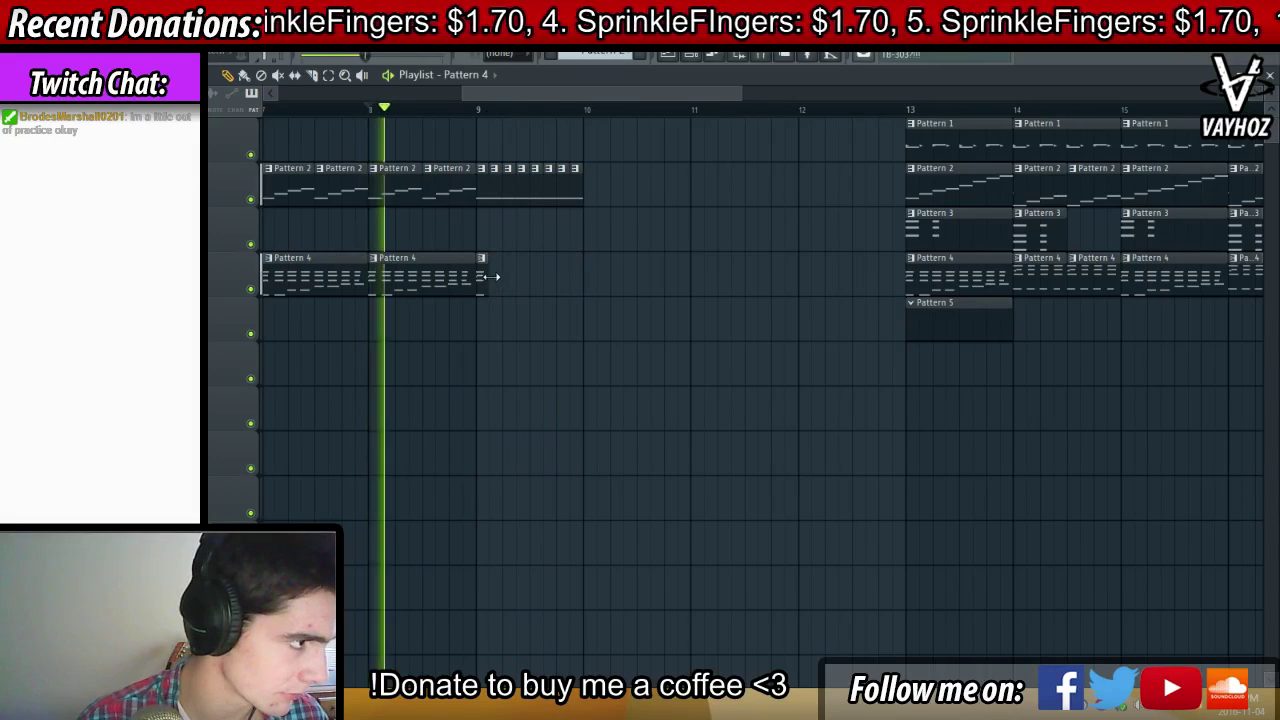
click(495, 280)
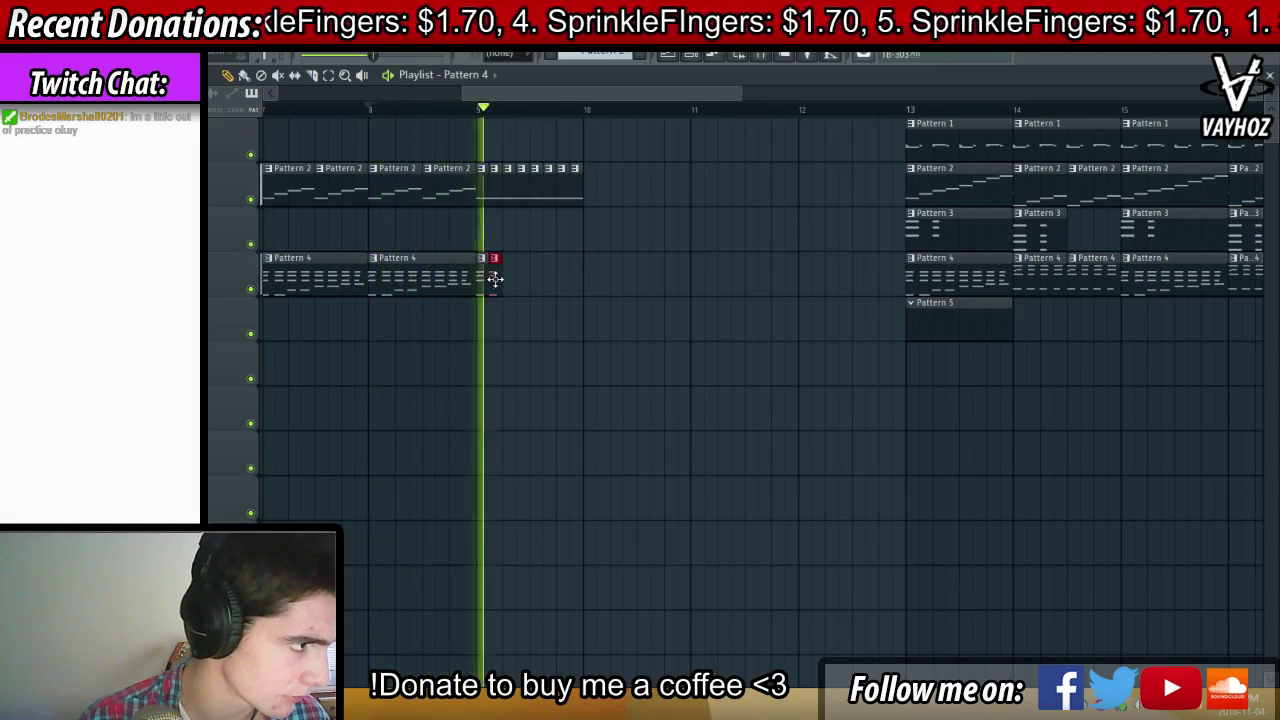
click(508, 275)
click(521, 272)
key(space)
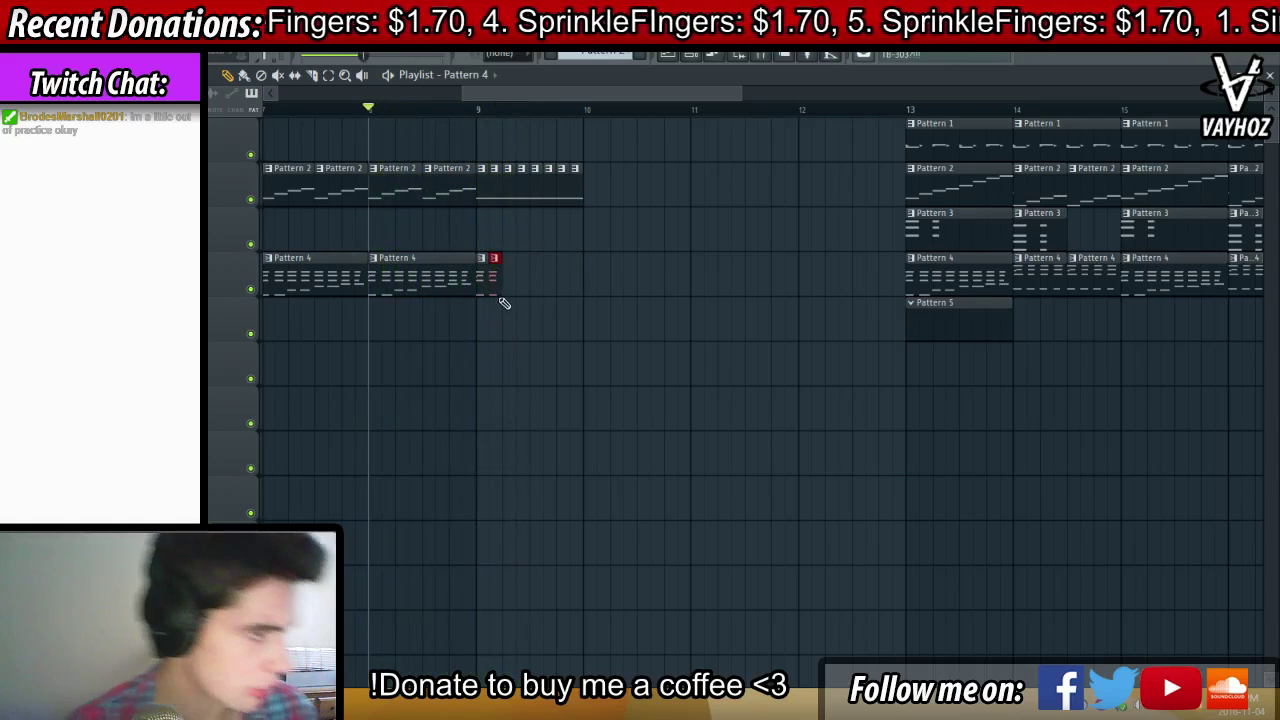
Fill bar 9 with four quarter-bar Pattern 4 clips and play the transition from bar 8
drag(485, 272, 528, 285)
key(space)
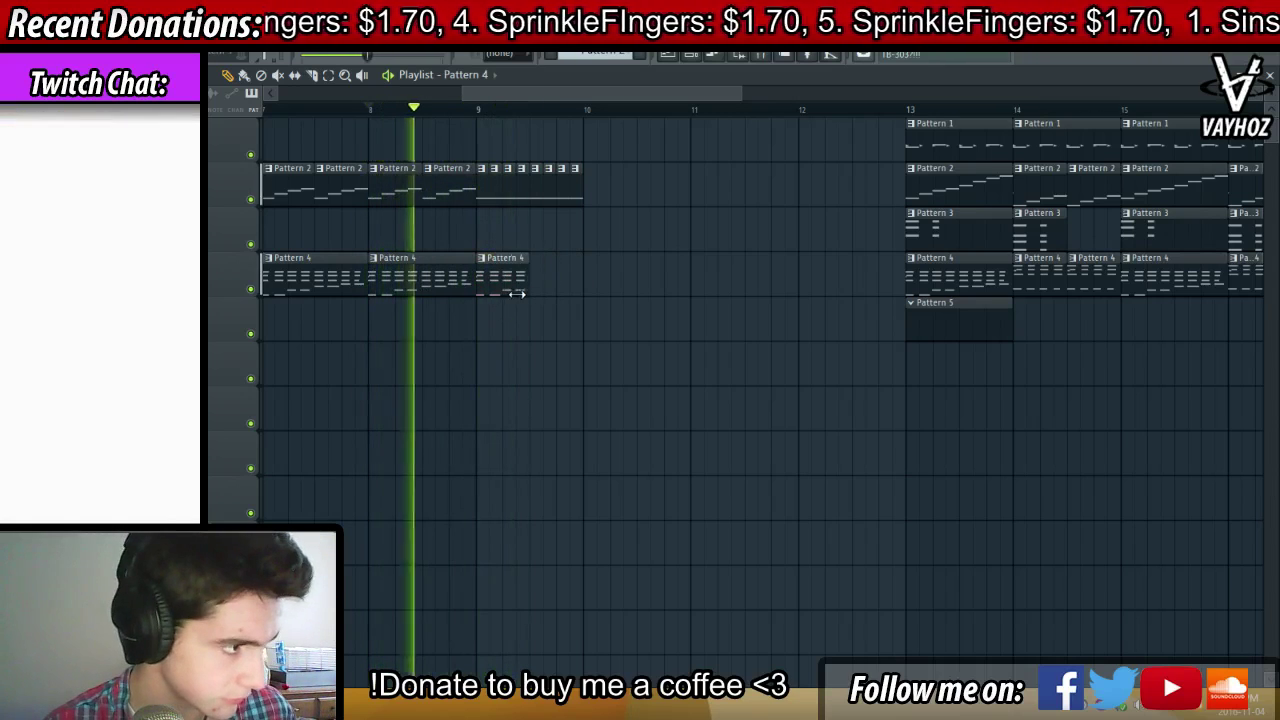
click(540, 280)
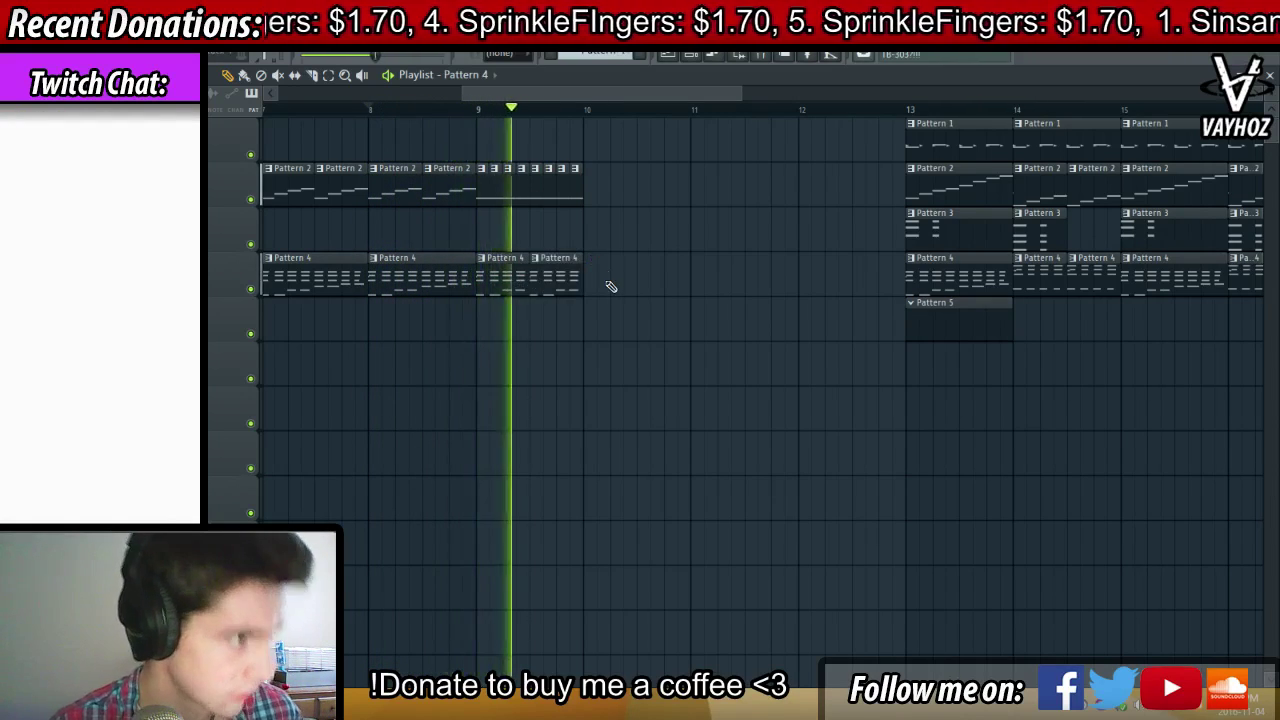
key(space)
key(space)
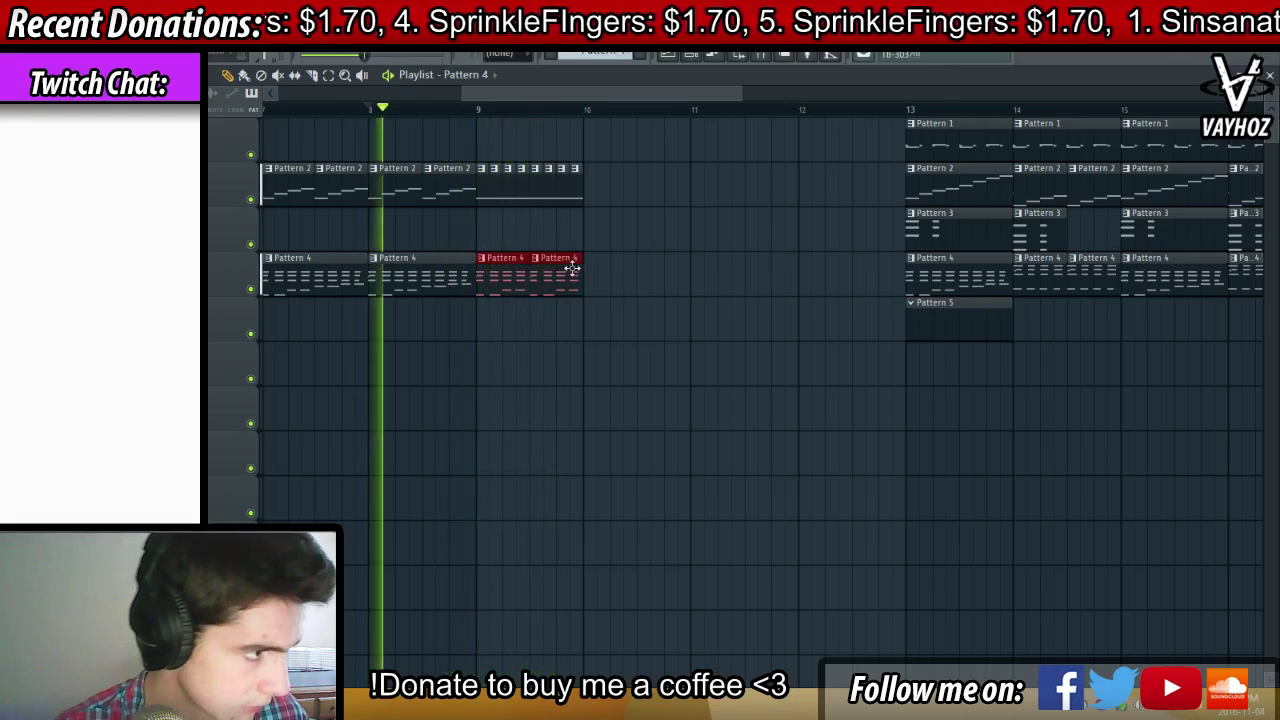
mouse_move(580, 277)
mouse_down()
mouse_move(543, 277)
mouse_move(558, 275)
mouse_up()
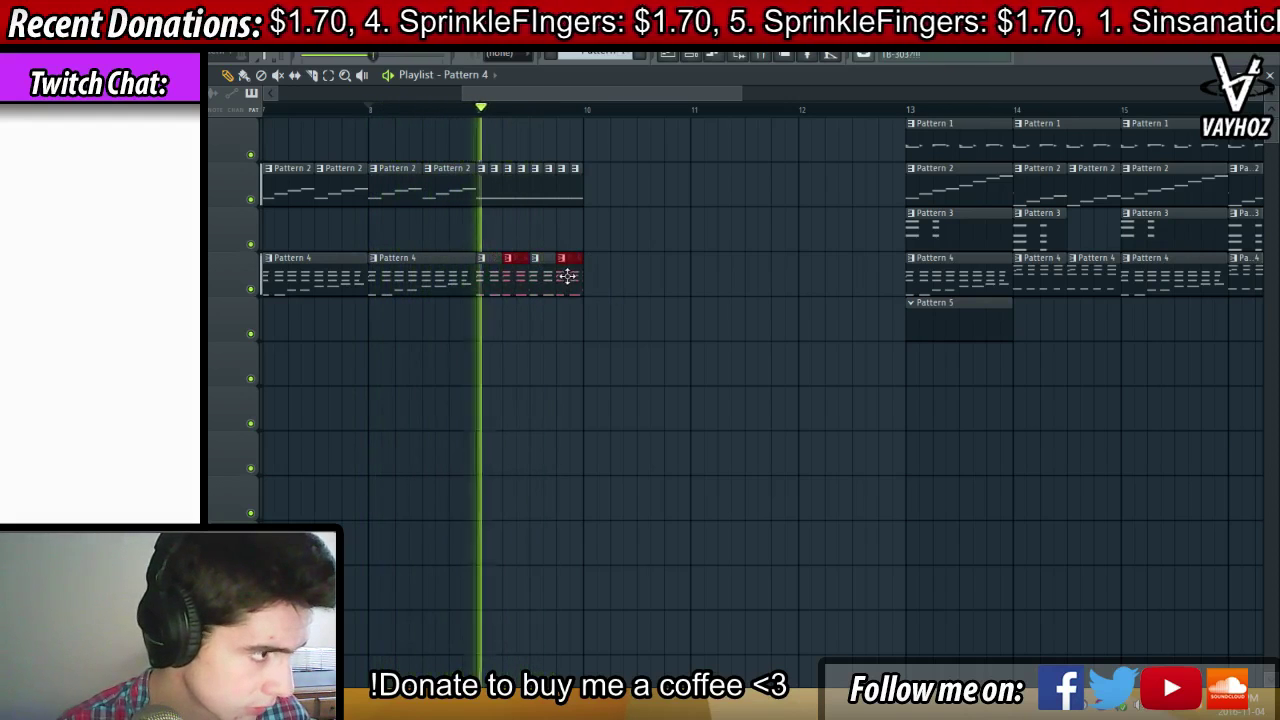
scroll(594, 117, down, 2)
key(space)
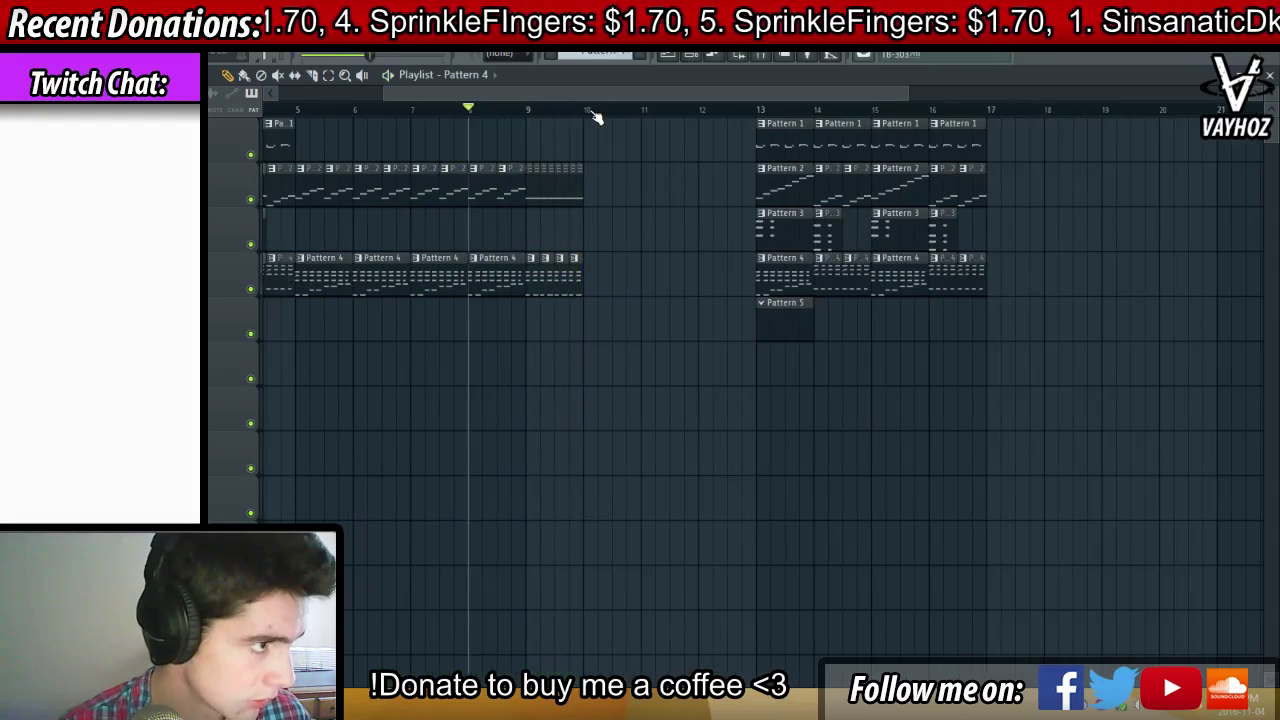
Play the arrangement from bar 5 and move the playback position to bar 13
scroll(594, 115, down, 2)
scroll(414, 120, up, 2)
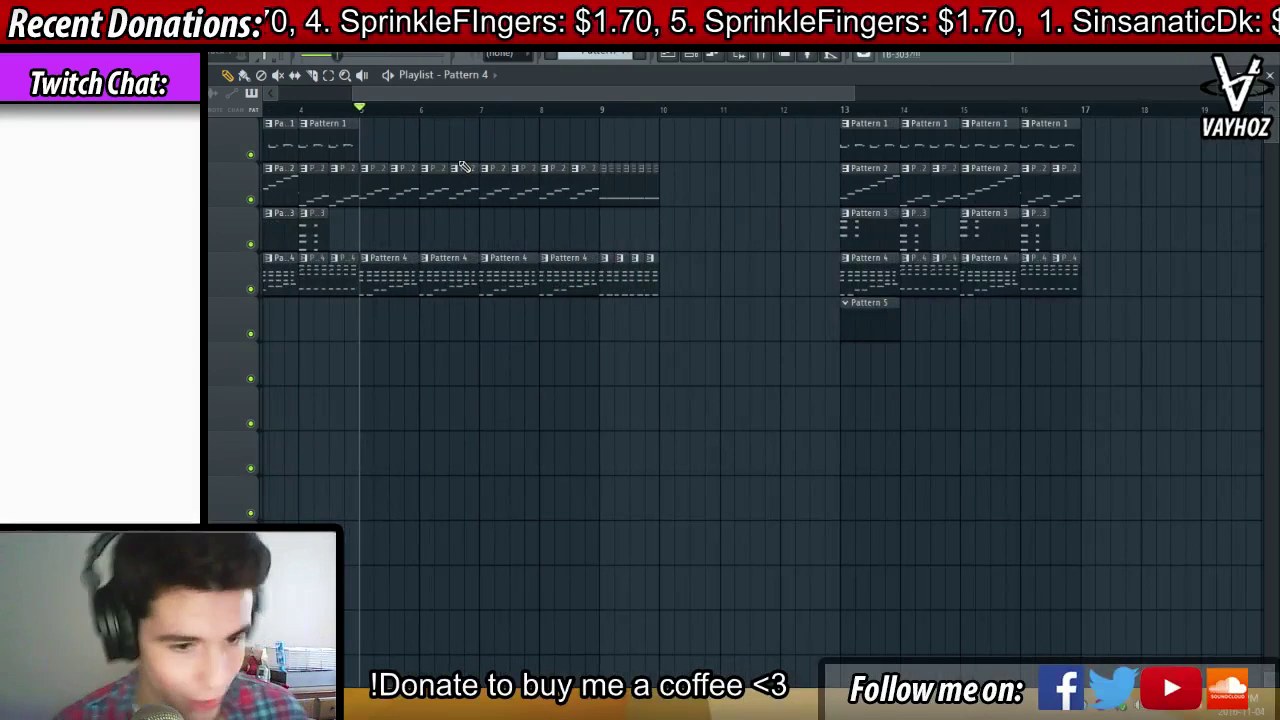
key(space)
click(857, 112)
key(space)
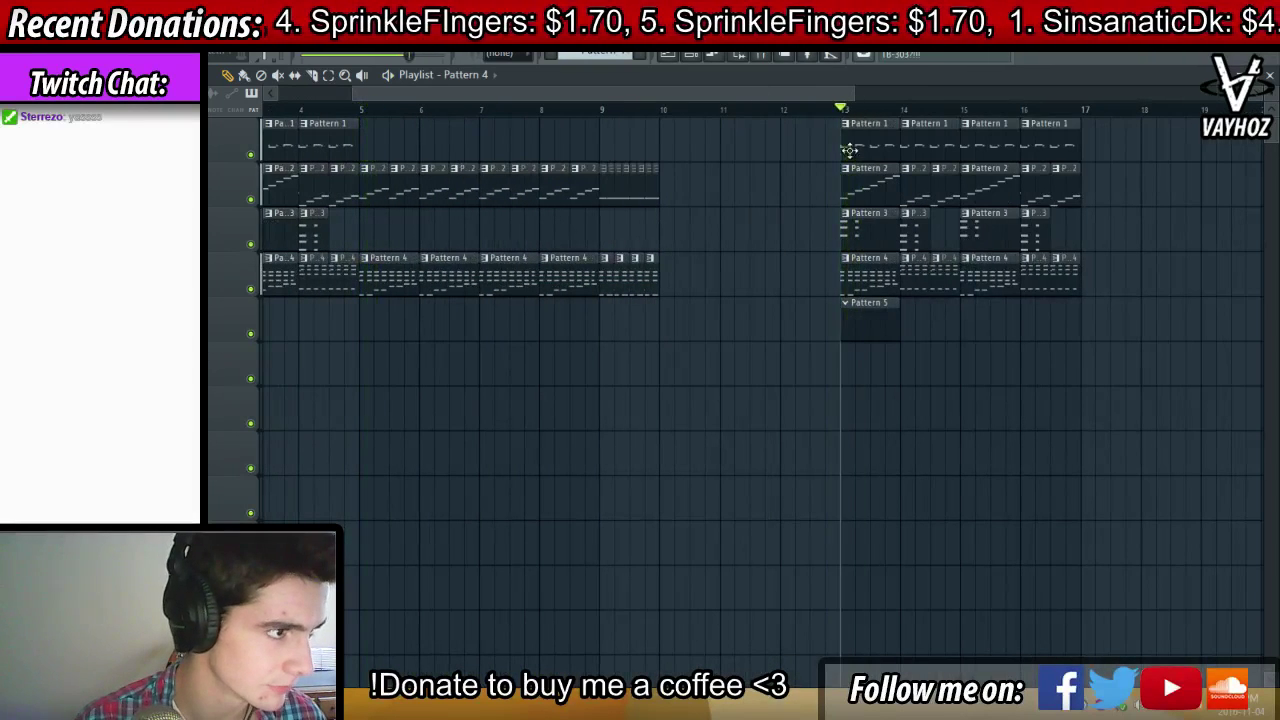
Delete all Pattern 2 and Pattern 3 clips in bars 13 to 16, keeping the Pattern 1, 4 and 5 clips
right_click(870, 185)
right_click(870, 230)
right_click(915, 230)
right_click(990, 185)
right_click(1050, 185)
right_click(1050, 140)
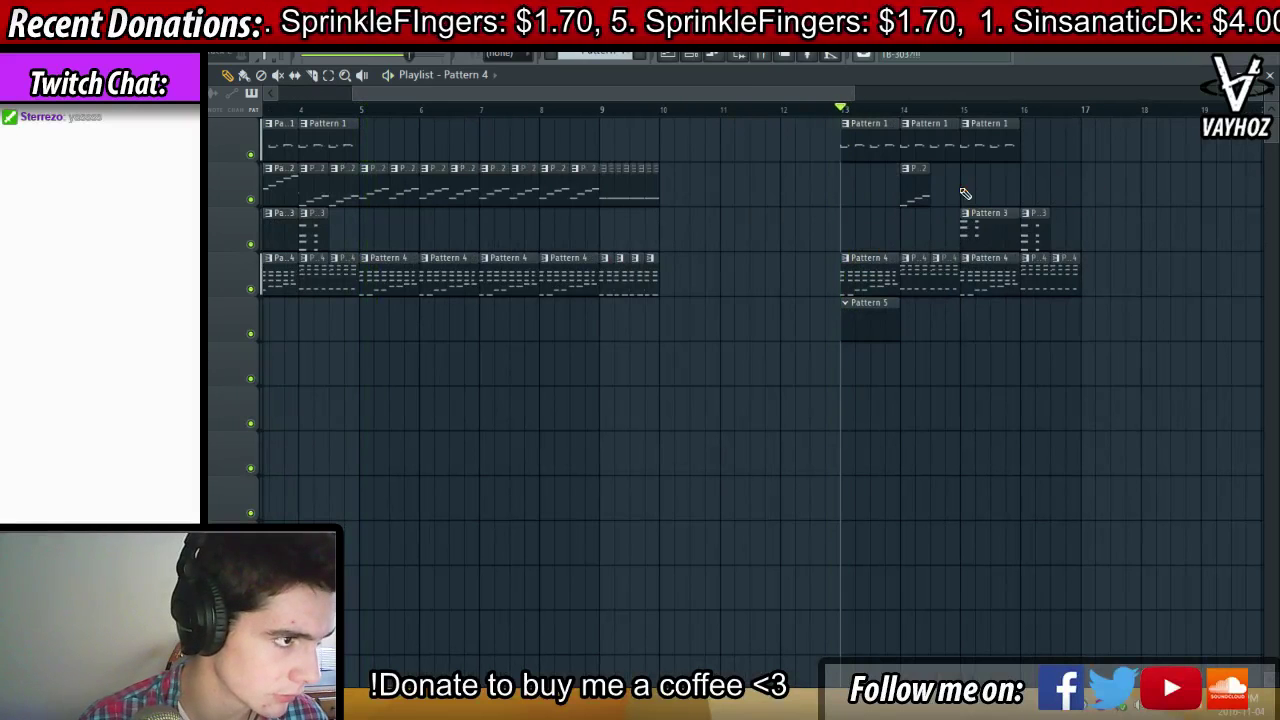
key(ctrl+z)
right_click(915, 190)
right_click(990, 192)
right_click(1050, 193)
right_click(1035, 225)
right_click(990, 228)
right_click(915, 226)
right_click(865, 220)
scroll(937, 271, left, 3)
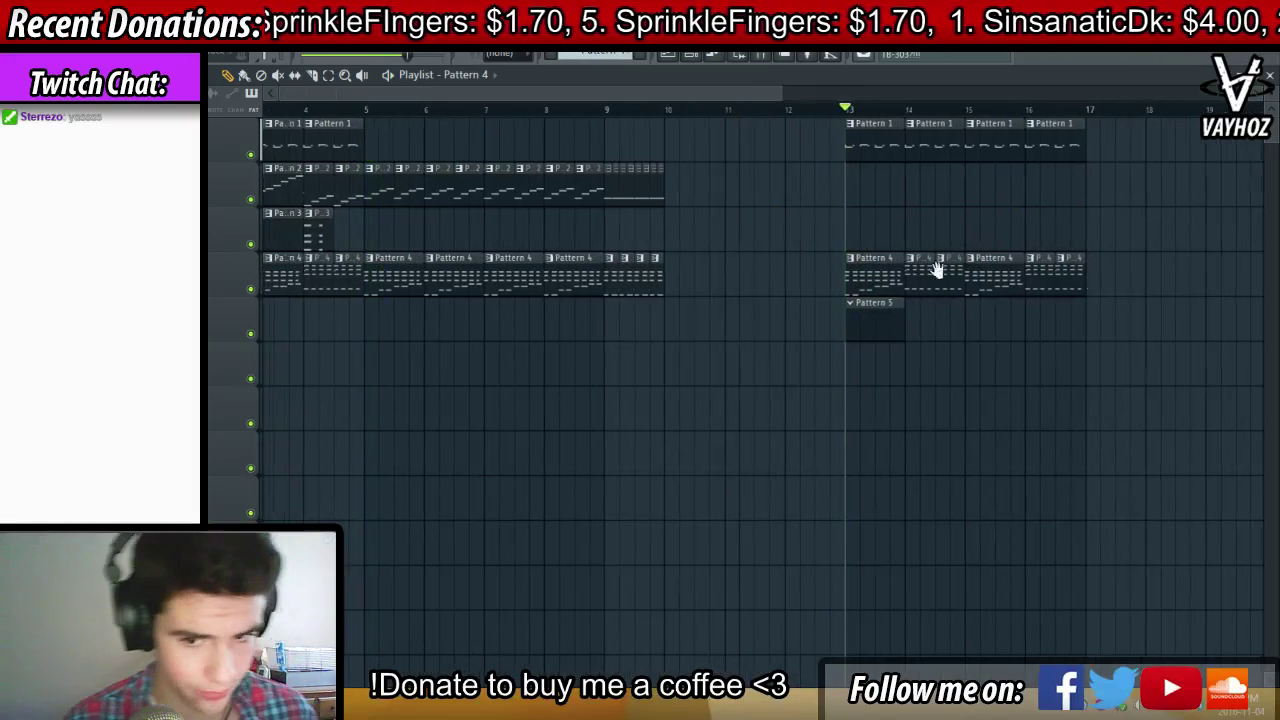
scroll(600, 115, down, 2)
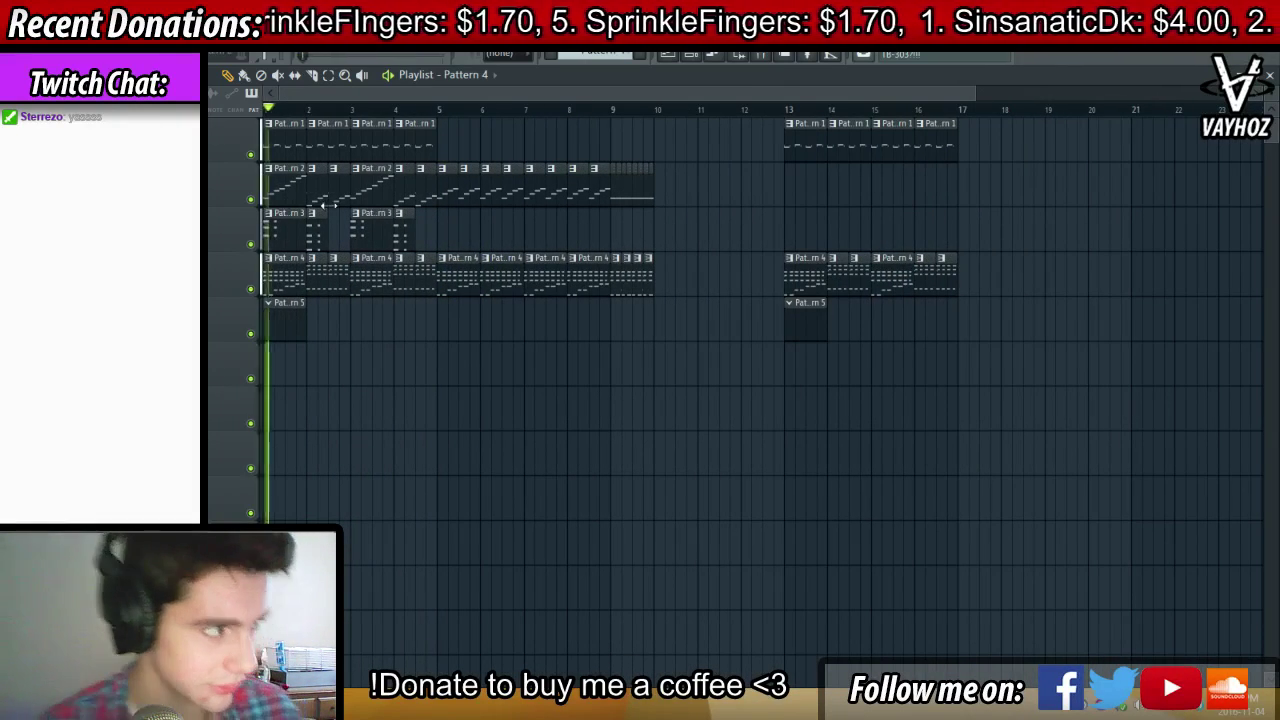
Play the arrangement from the start and select the Lead channel in Pattern 5
key(space)
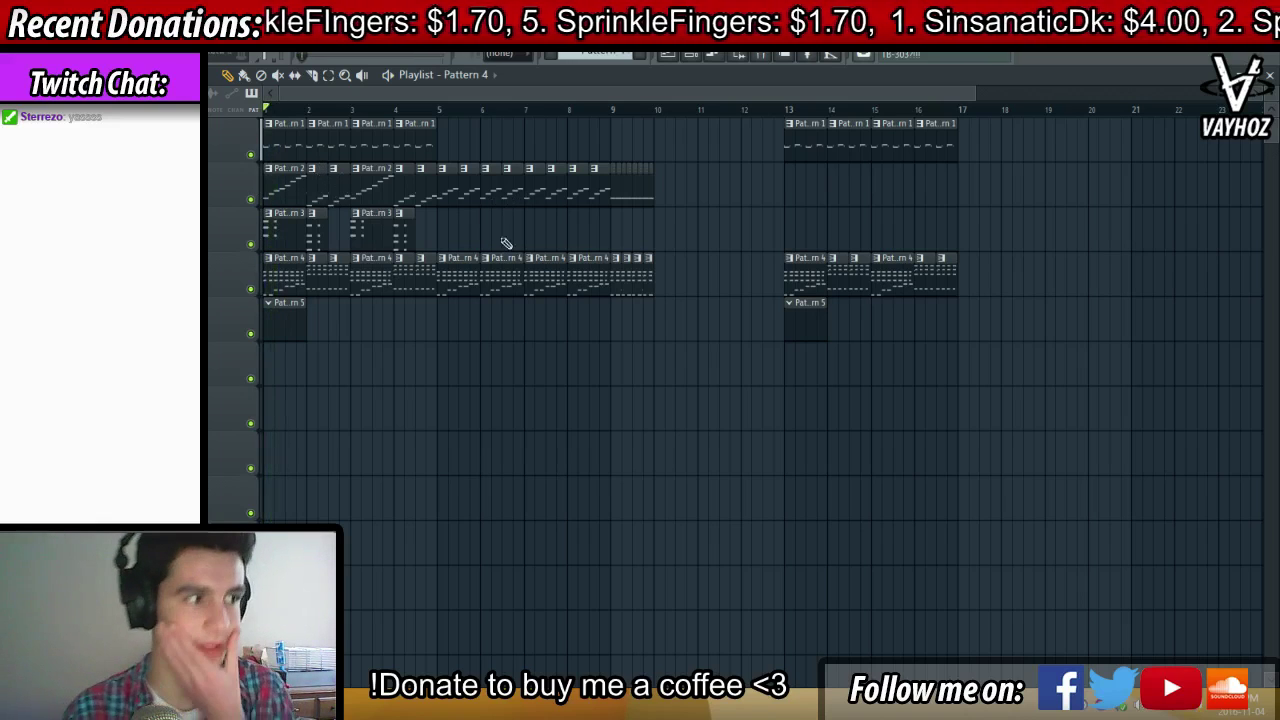
key(space)
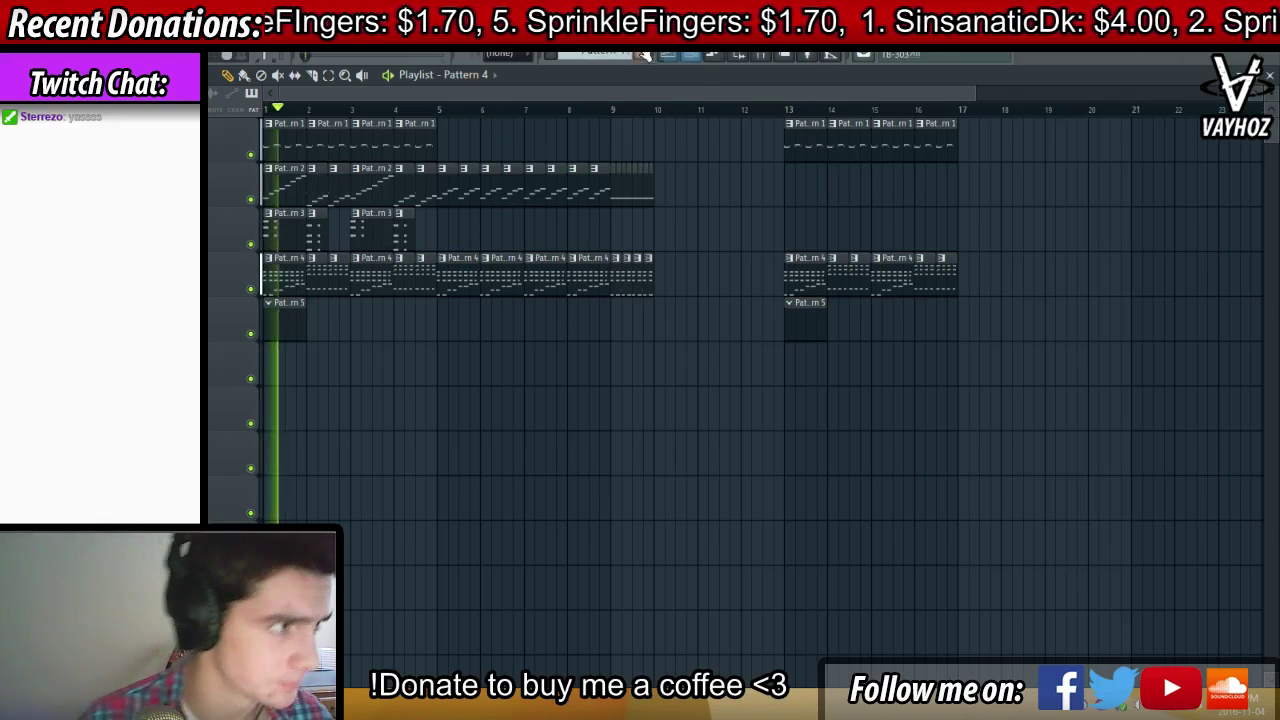
key(F6)
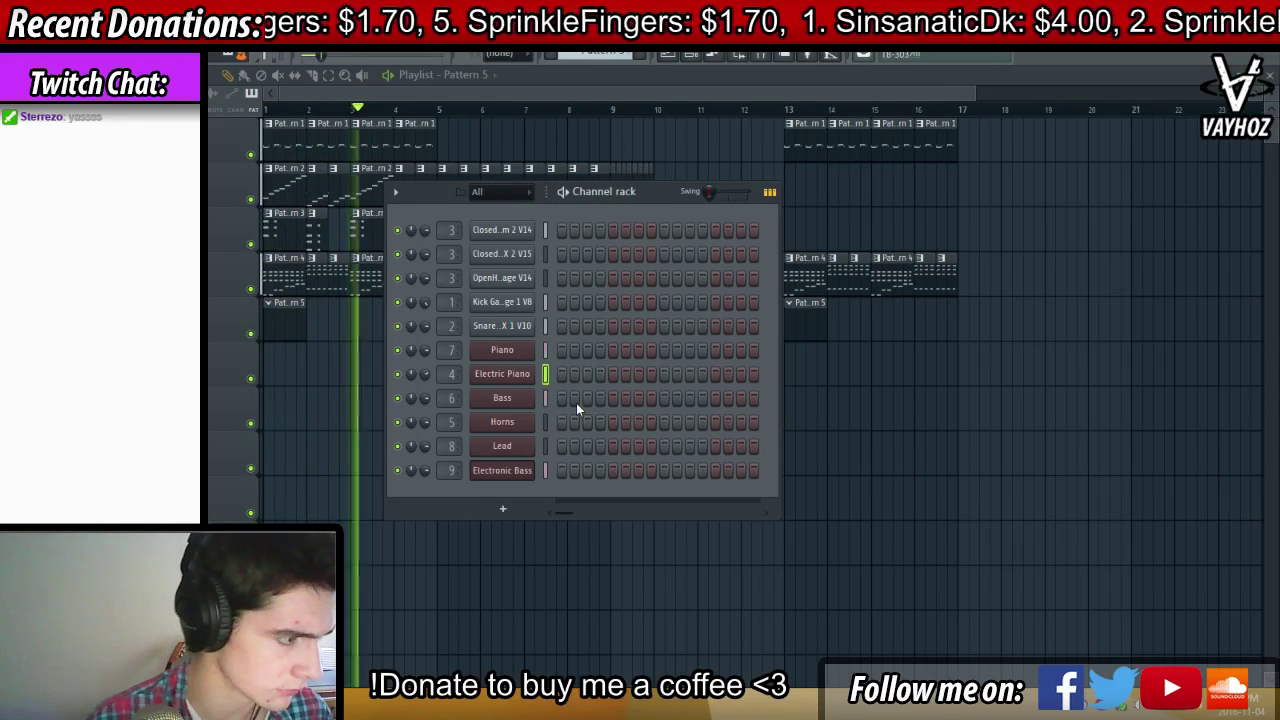
click(545, 446)
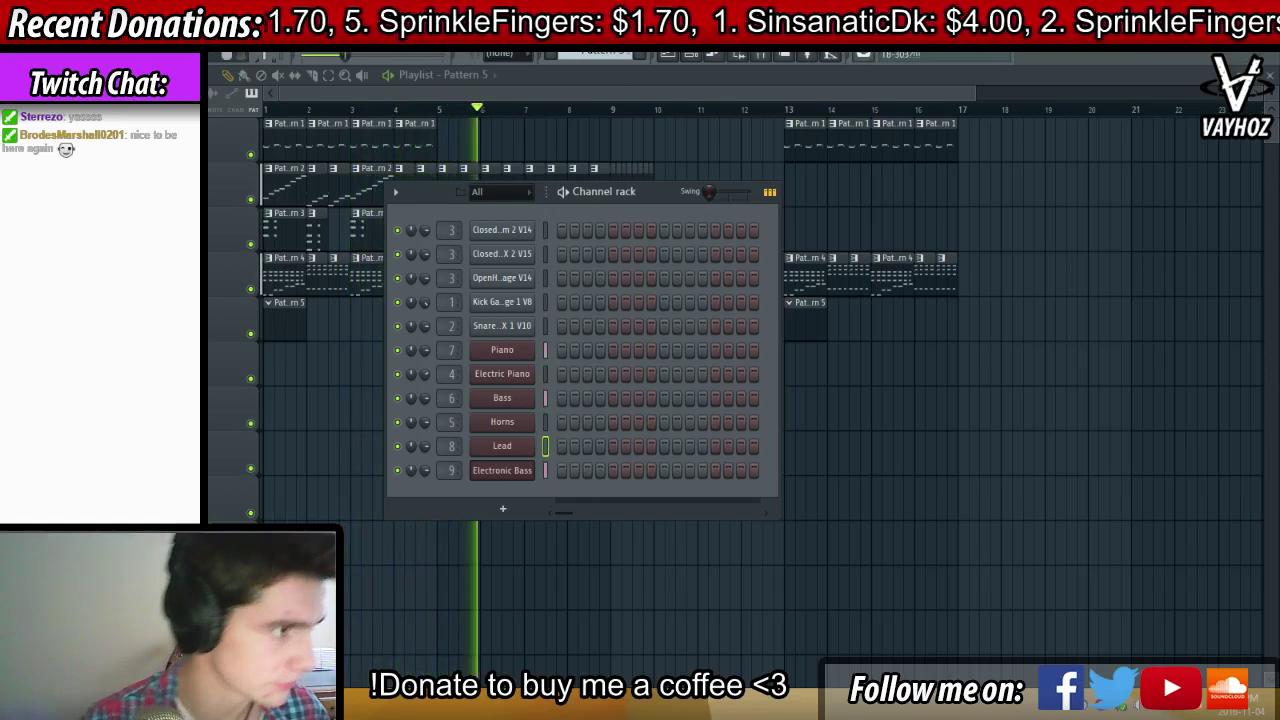
key(F6)
Delete the Pattern 2 clips in bars 5 to 8 while playing from bar 5
scroll(485, 120, up, 3)
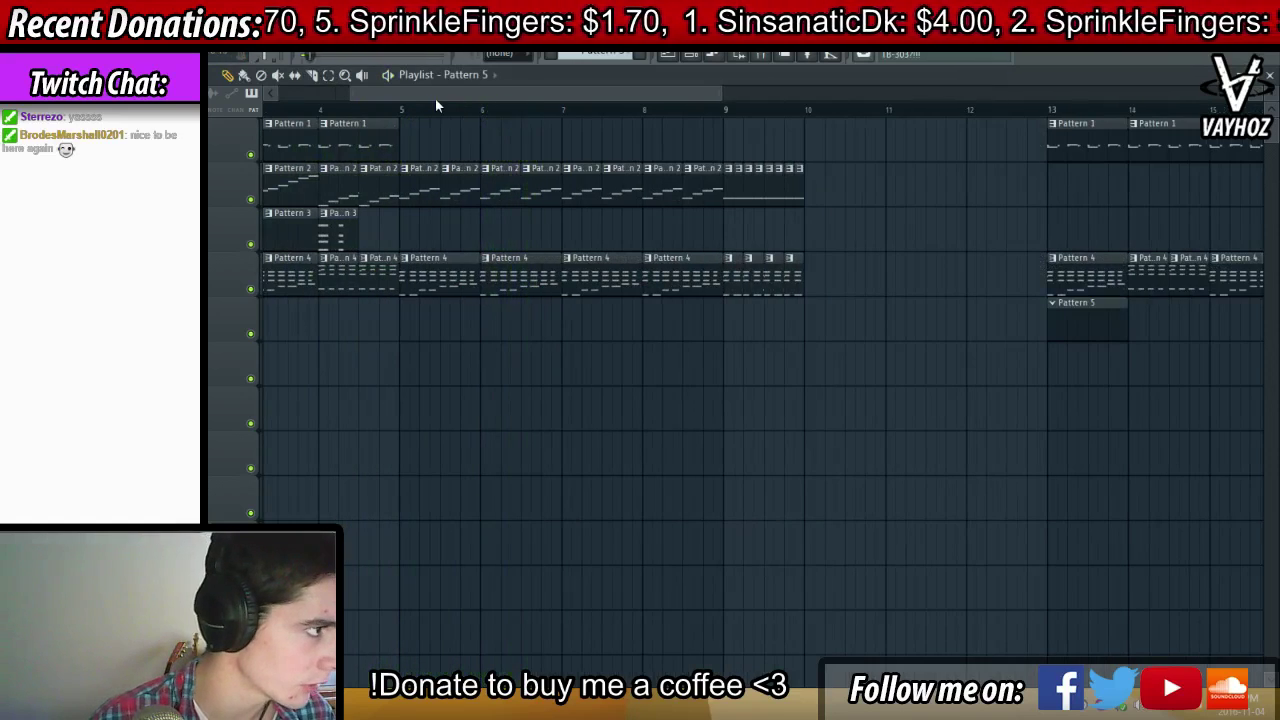
click(402, 108)
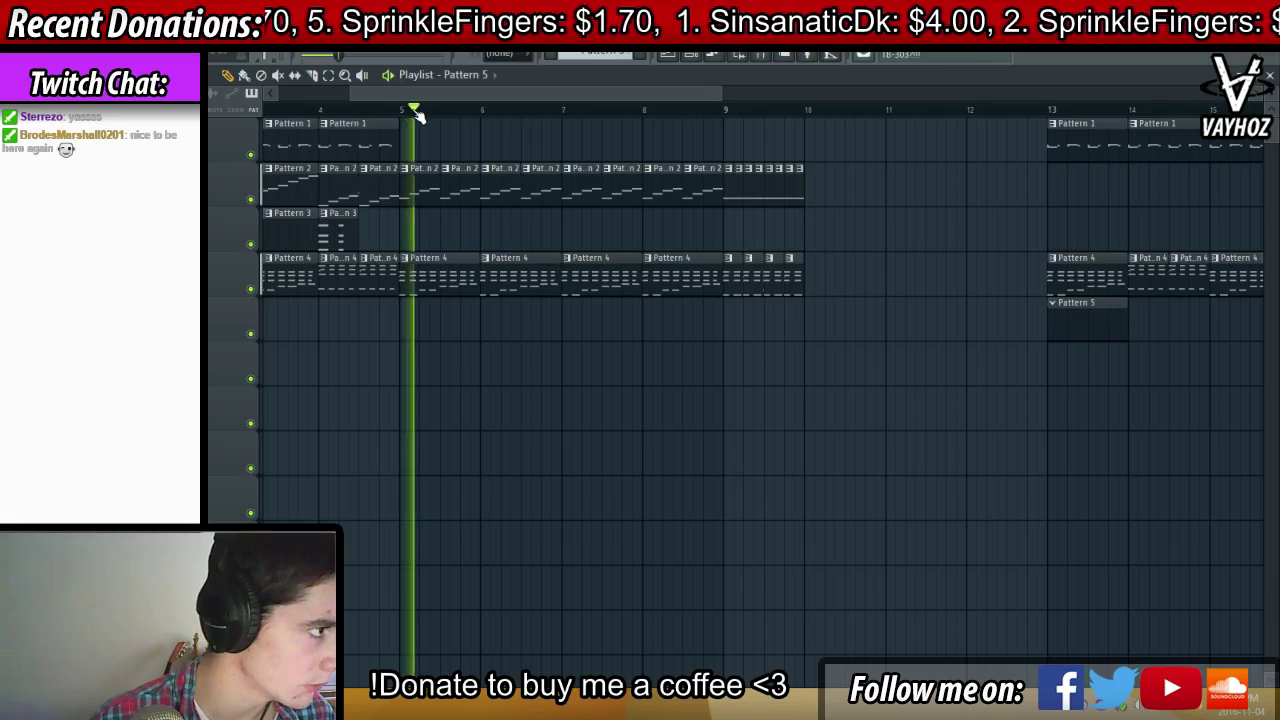
right_click(425, 192)
drag(450, 196, 703, 197)
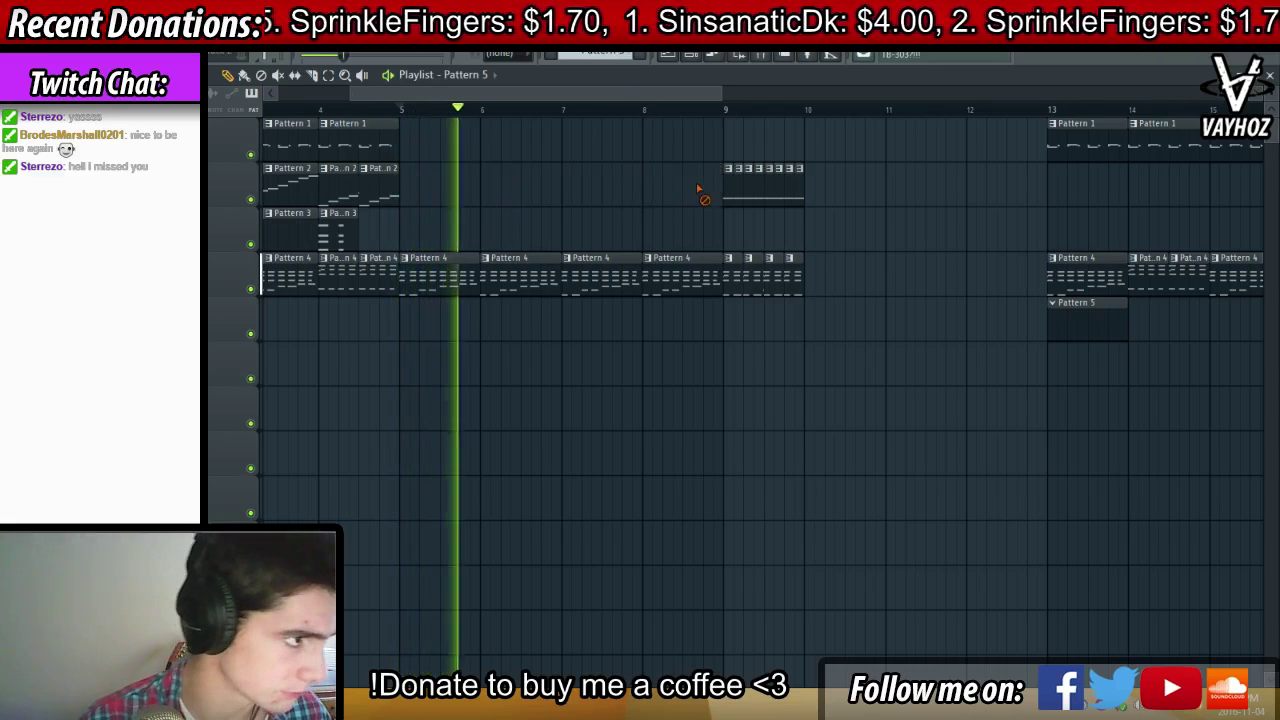
Delete the eighth-bar Pattern 2 clips in bar 9
scroll(484, 108, down, 2)
scroll(466, 117, down, 2)
drag(610, 235, 723, 326)
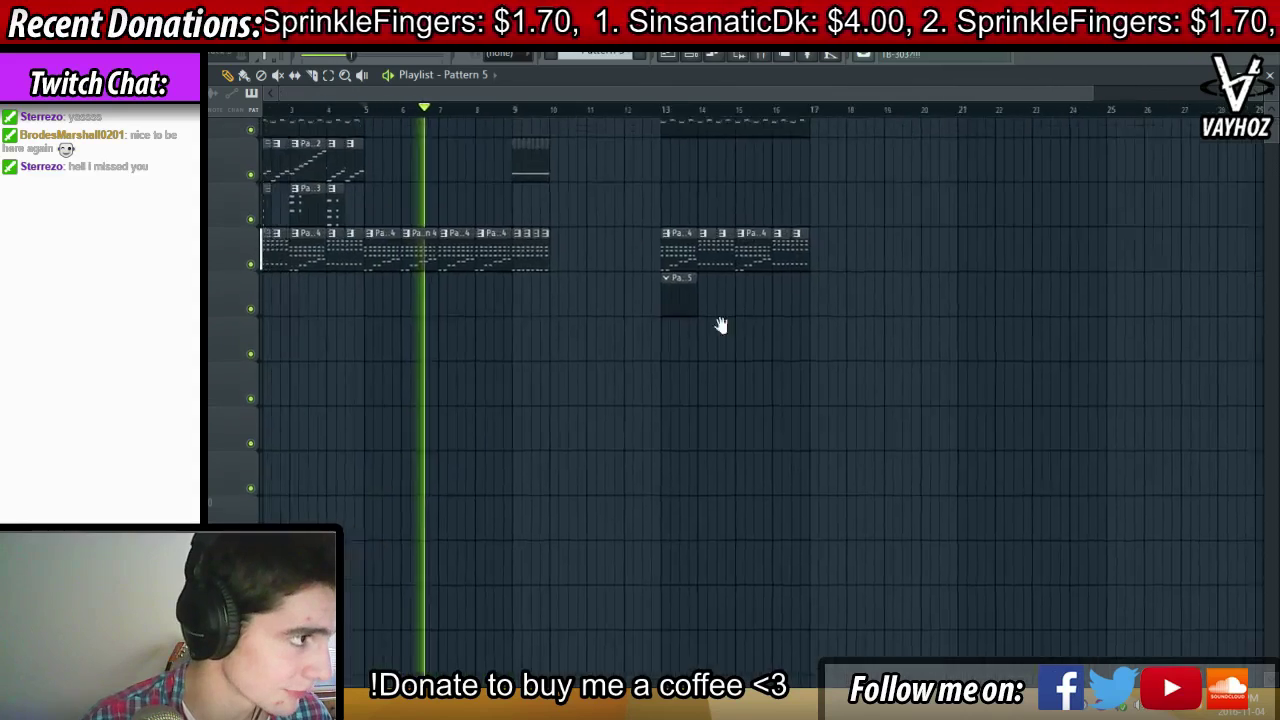
scroll(428, 115, up, 2)
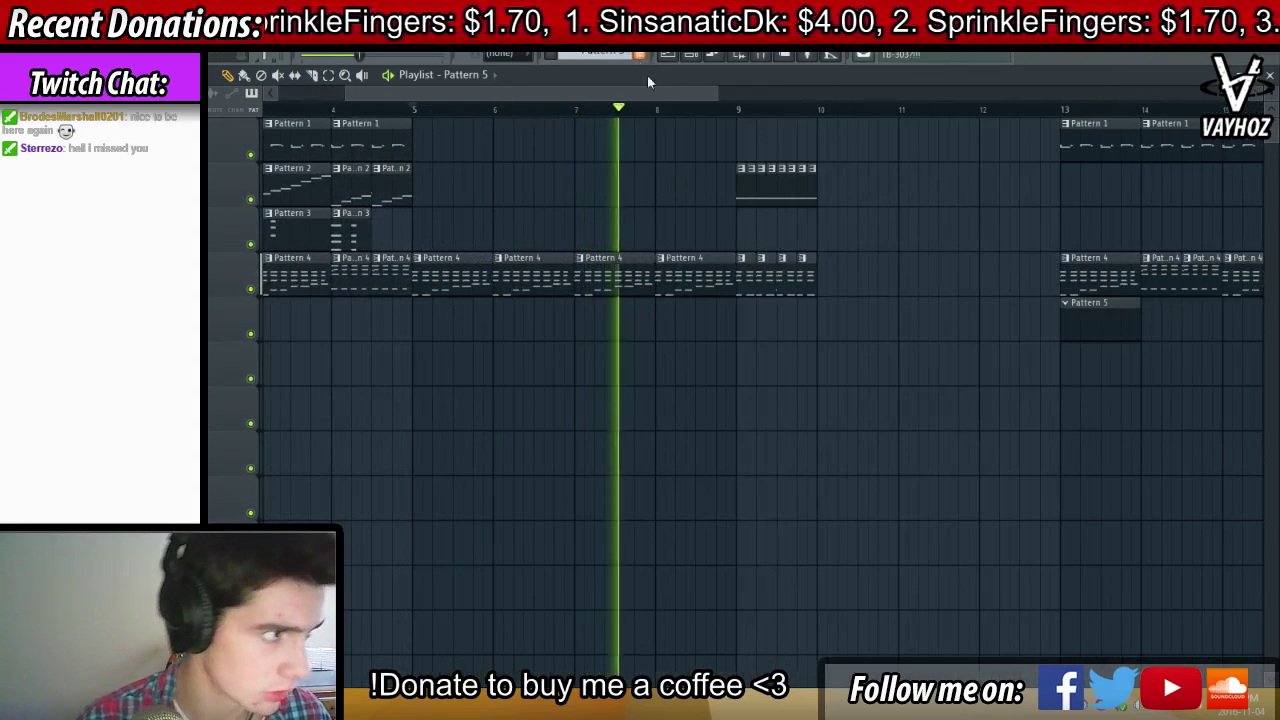
click(713, 56)
click(773, 192)
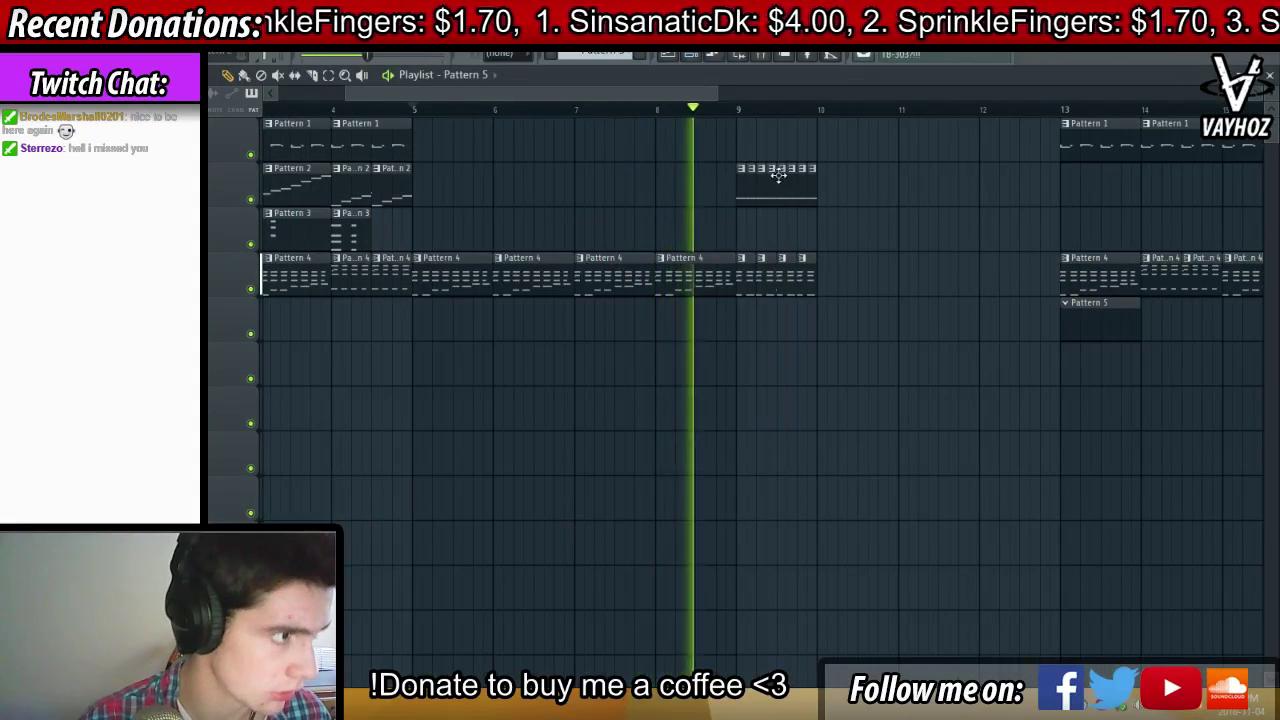
right_click(773, 173)
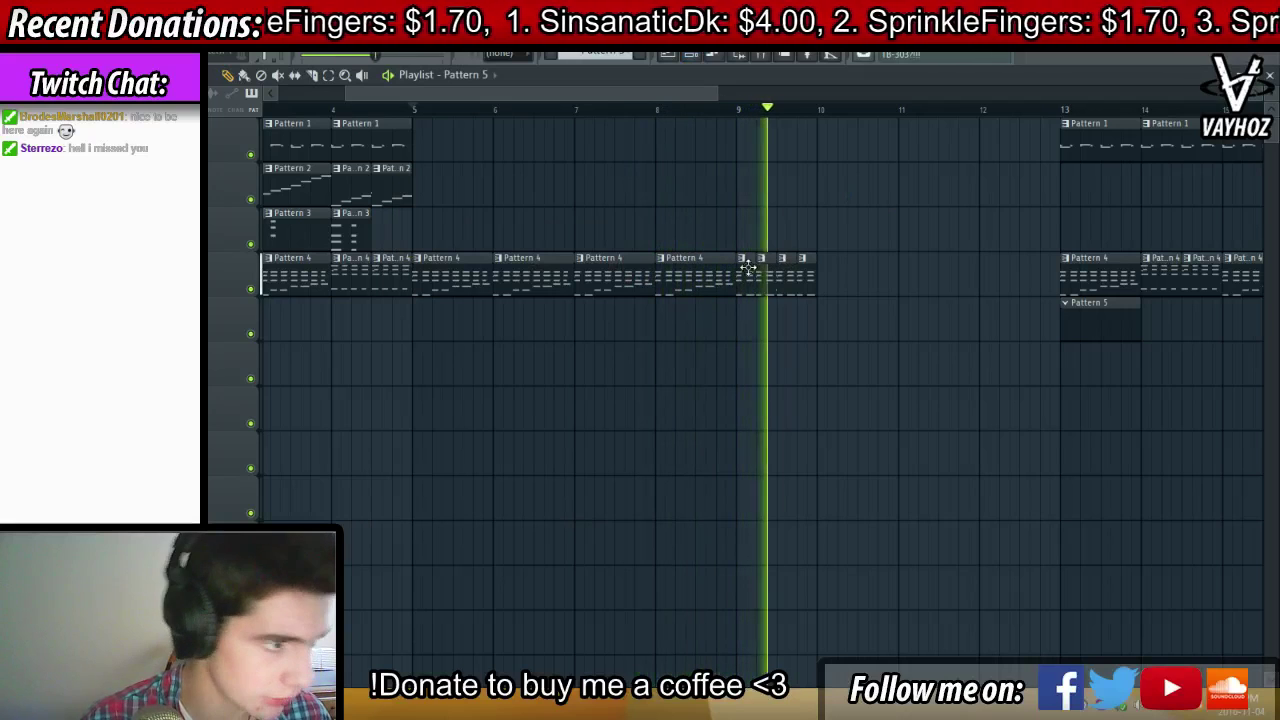
Stop playback and delete the four quarter-bar Pattern 4 clips in bar 9
key(space)
drag(686, 277, 769, 277)
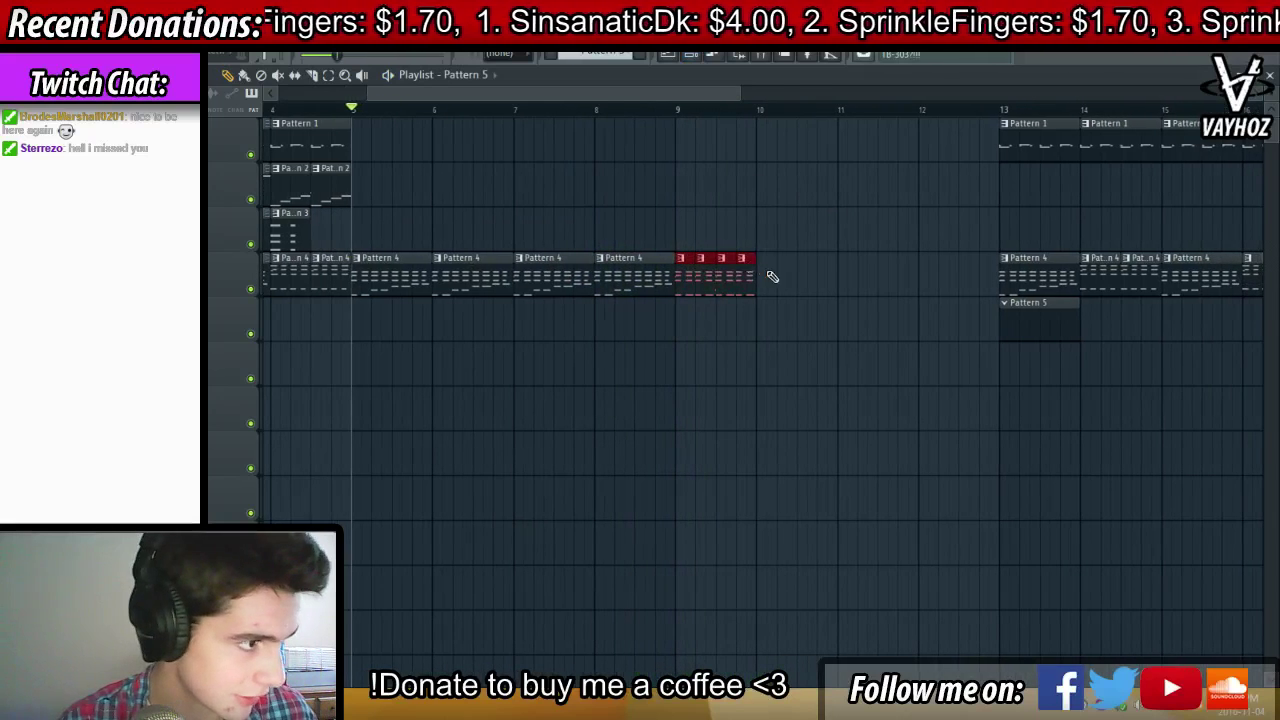
key(Delete)
Place full-bar Pattern 4 clips in bars 9 to 12 and select that time range
key(space)
click(657, 279)
click(682, 276)
click(682, 110)
click(763, 281)
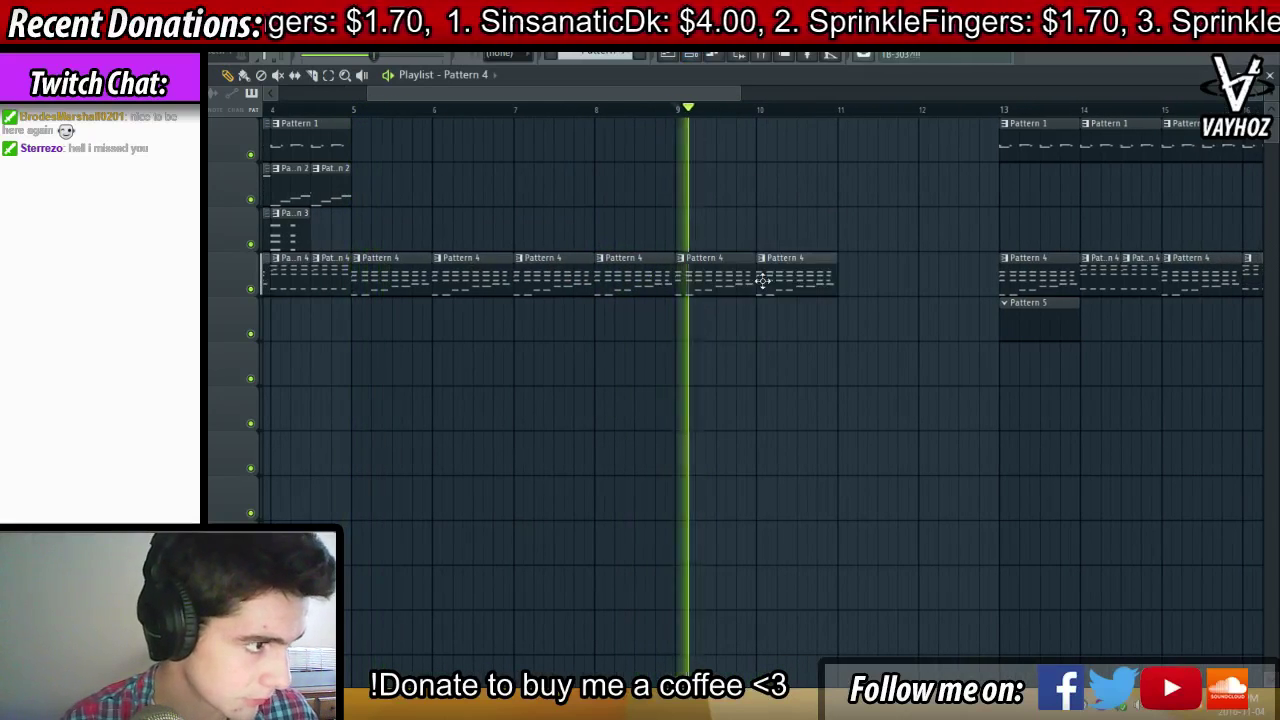
click(843, 271)
key(space)
click(921, 265)
drag(677, 110, 1004, 112)
Load SoundShifter Pitch Stereo in the second effect slot of the Piano mixer track
key(F9)
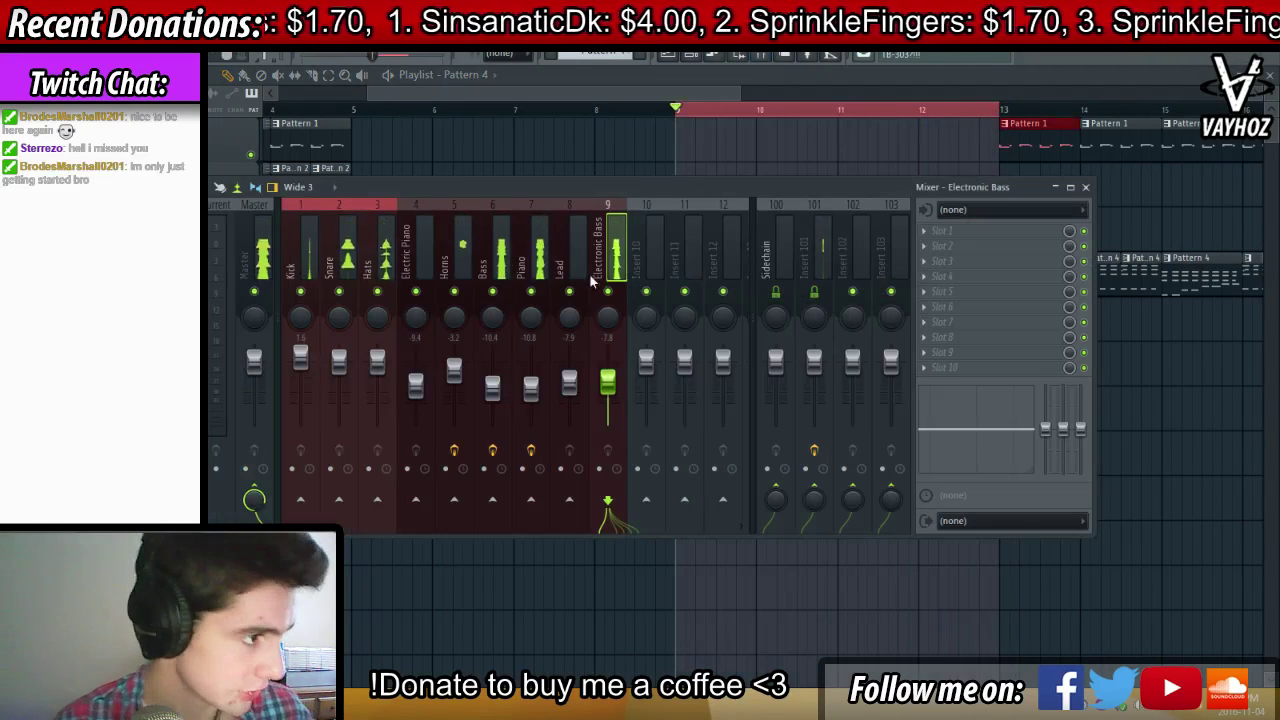
click(945, 258)
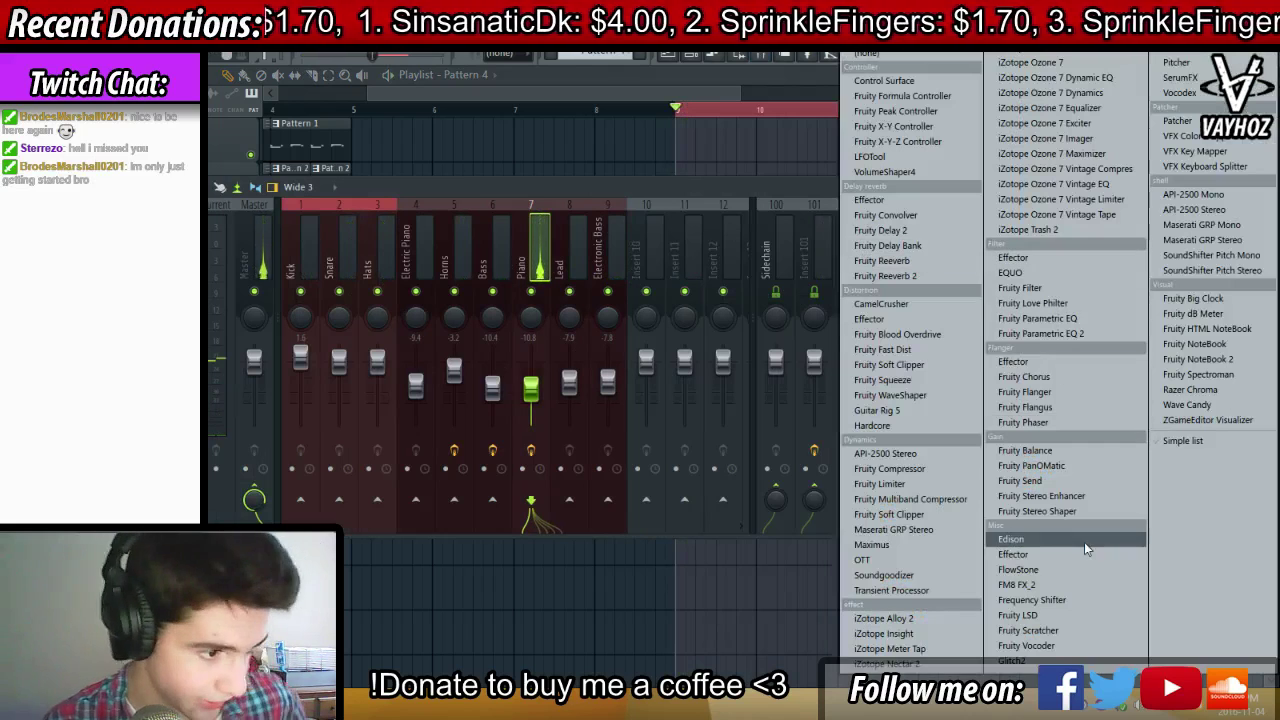
click(1250, 270)
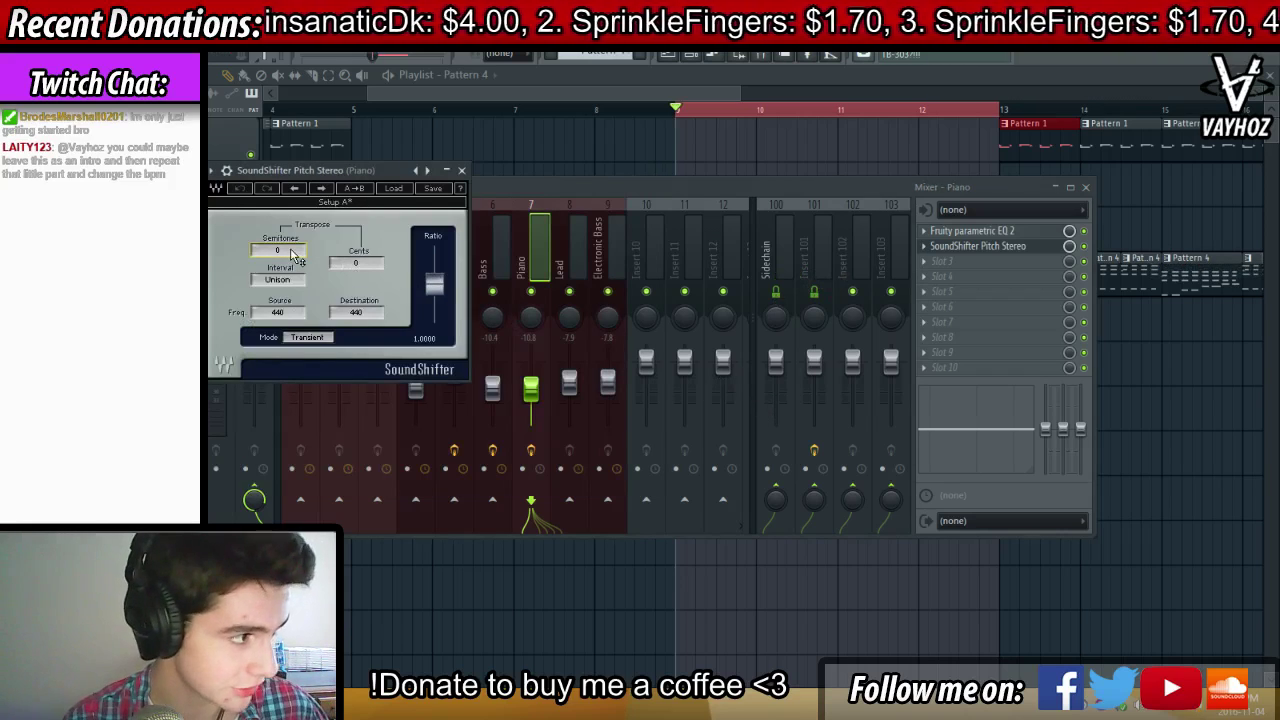
Create an automation clip for the SoundShifter's semitones across bars 9 to 12
click(225, 14)
mouse_move(254, 190)
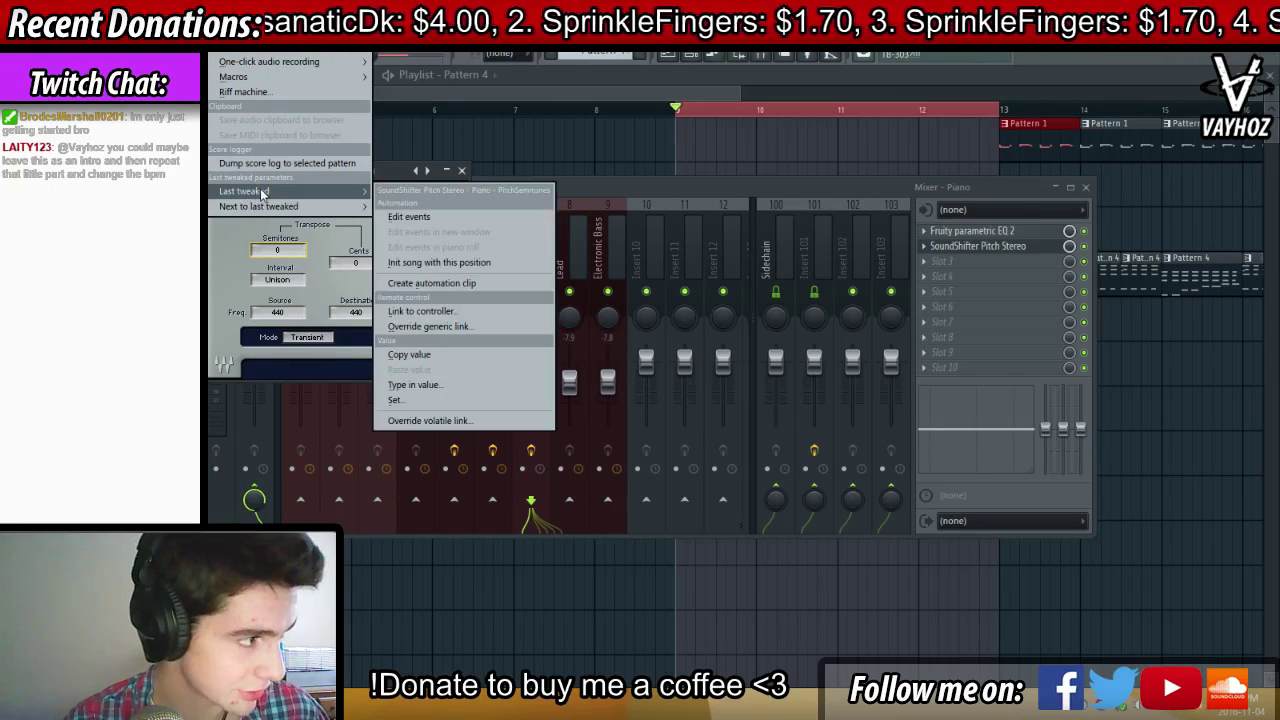
click(440, 281)
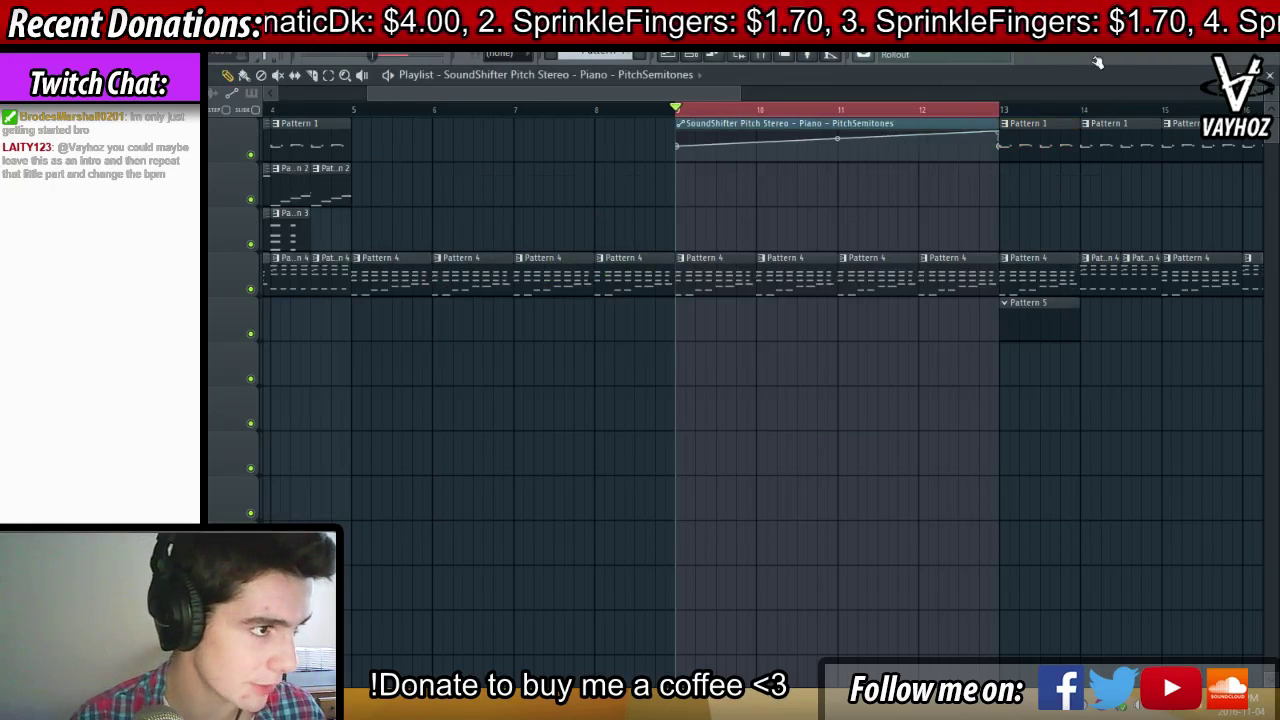
Play the selected bars to hear the Piano's pitch automation while watching the mixer
key(space)
key(F9)
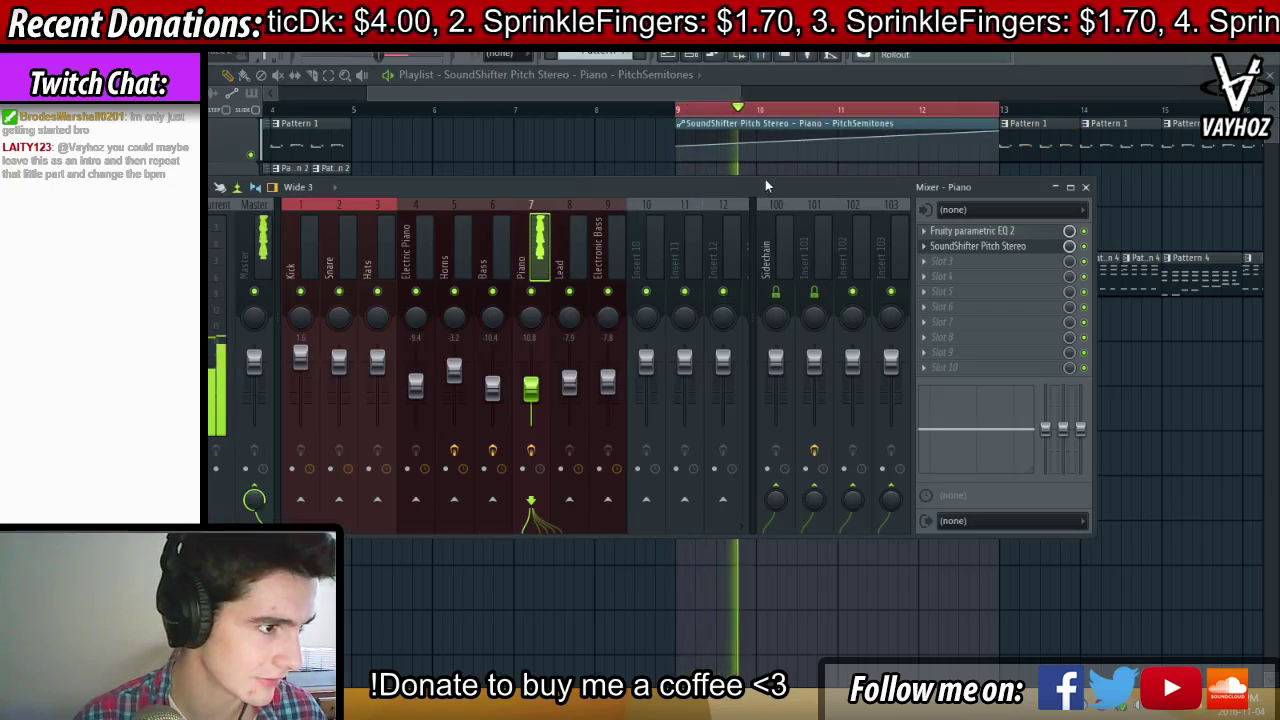
click(987, 256)
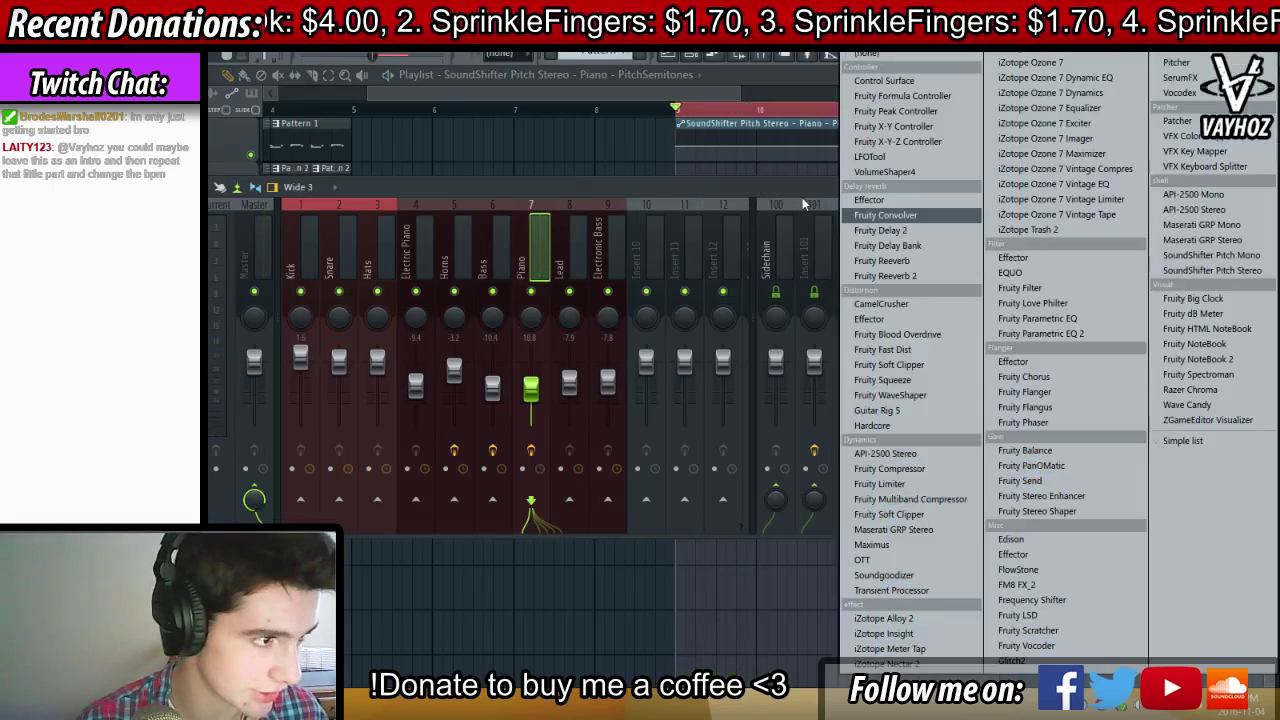
click(802, 197)
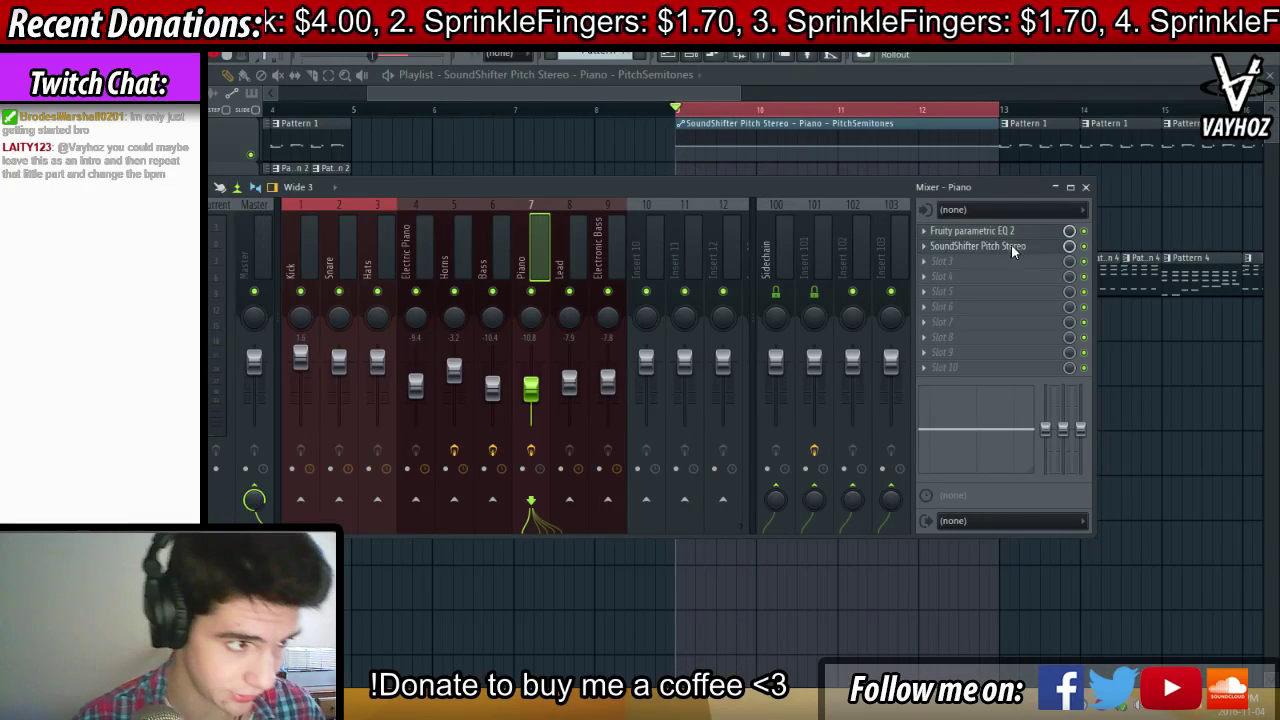
Set the Piano SoundShifter's ratio to 1 and check the automation options for its last tweaked parameter
click(1011, 245)
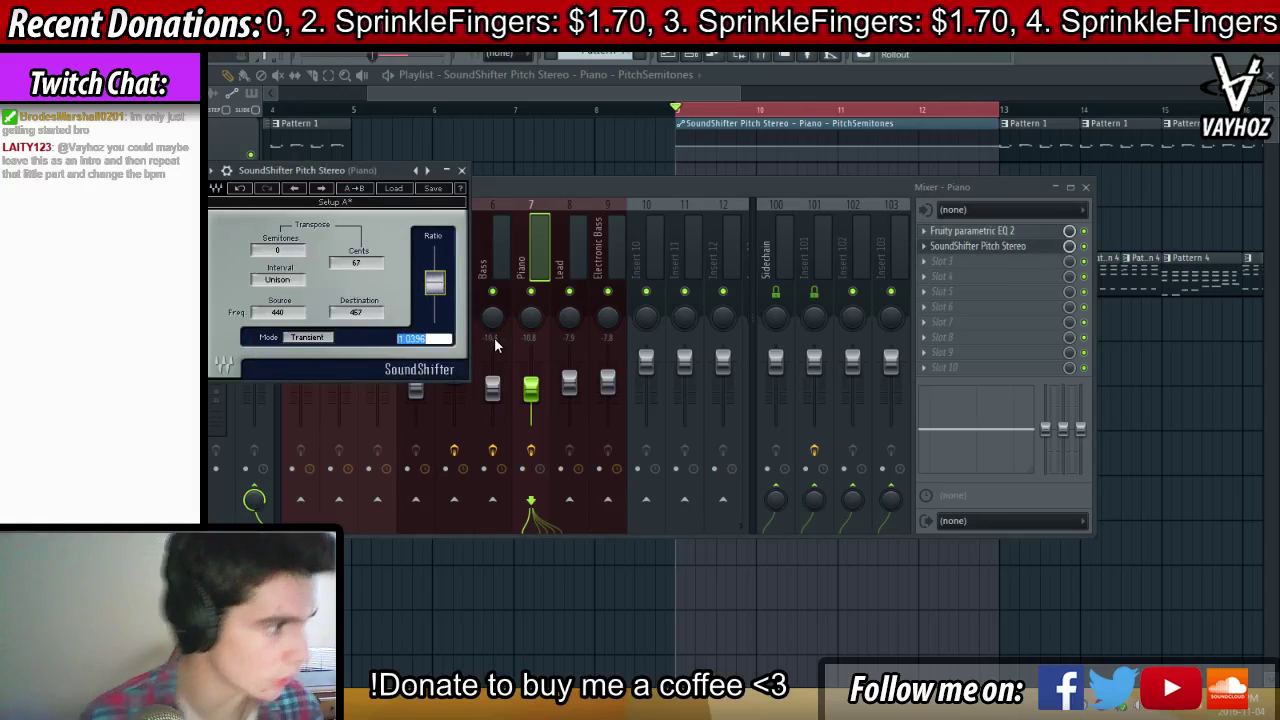
text(1)
key(Return)
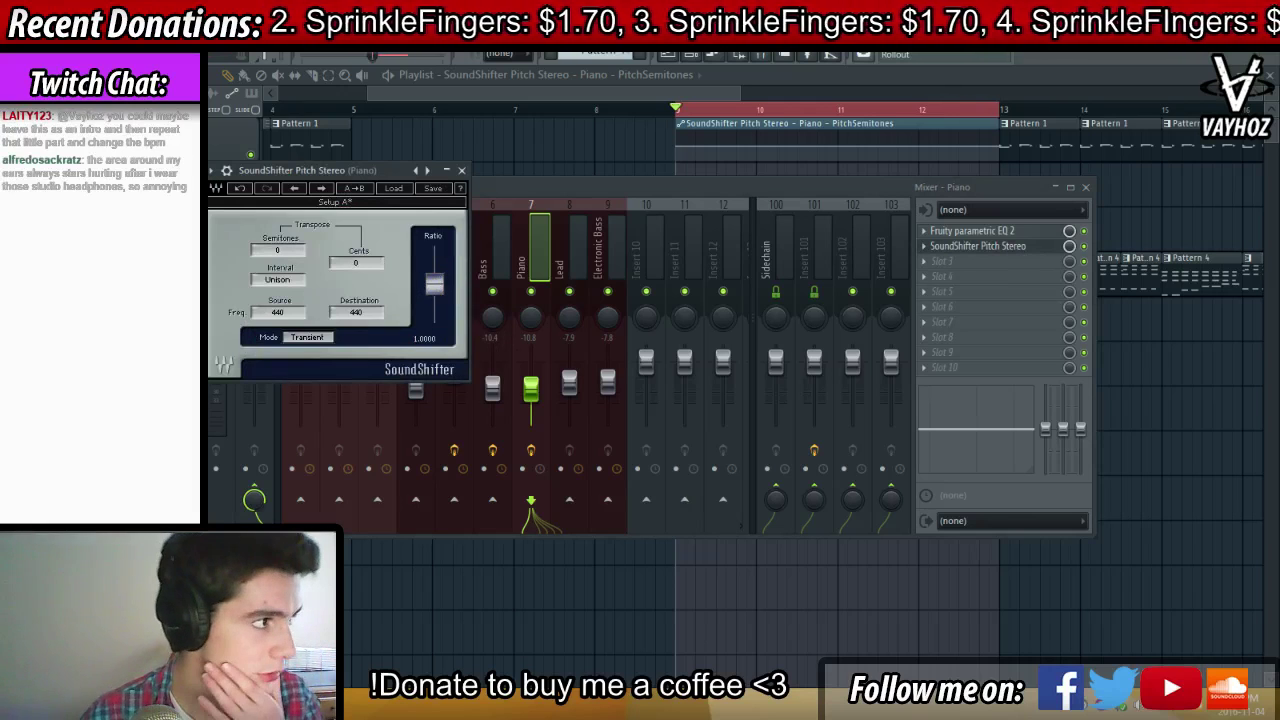
click(218, 60)
mouse_move(261, 190)
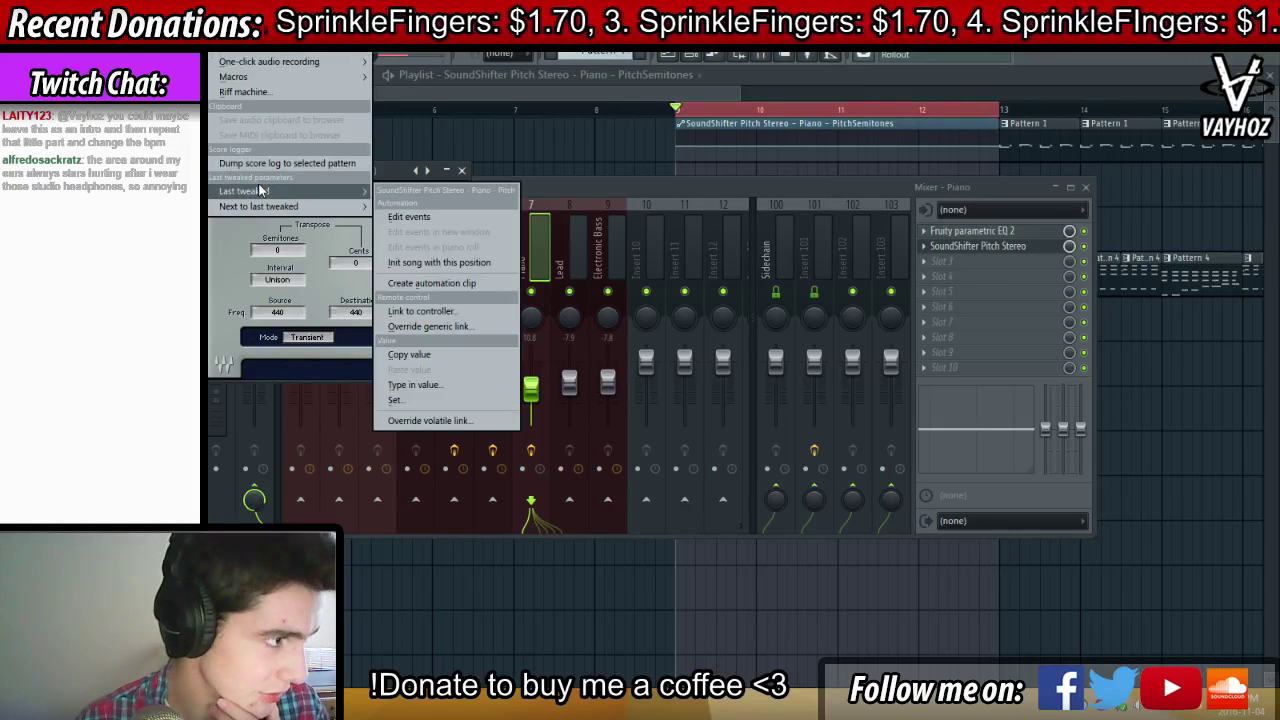
click(336, 243)
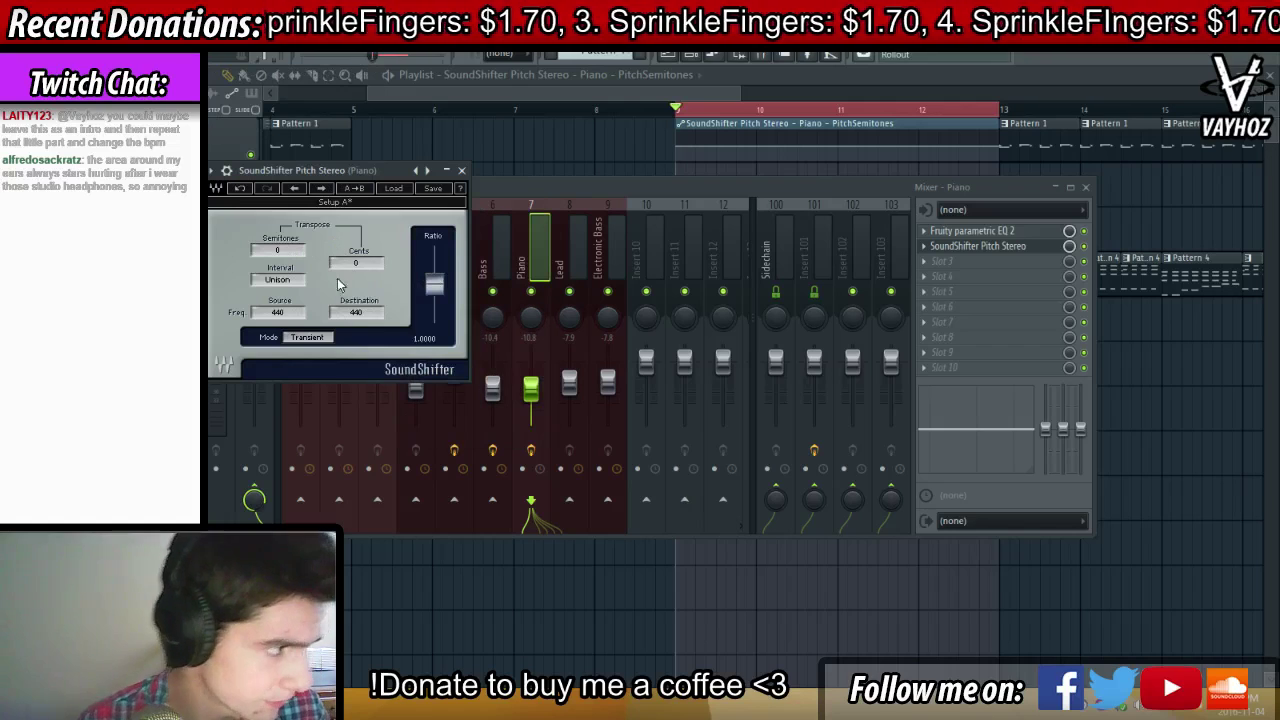
Try detuning the Piano through the SoundShifter's cents, to about -58
click(360, 263)
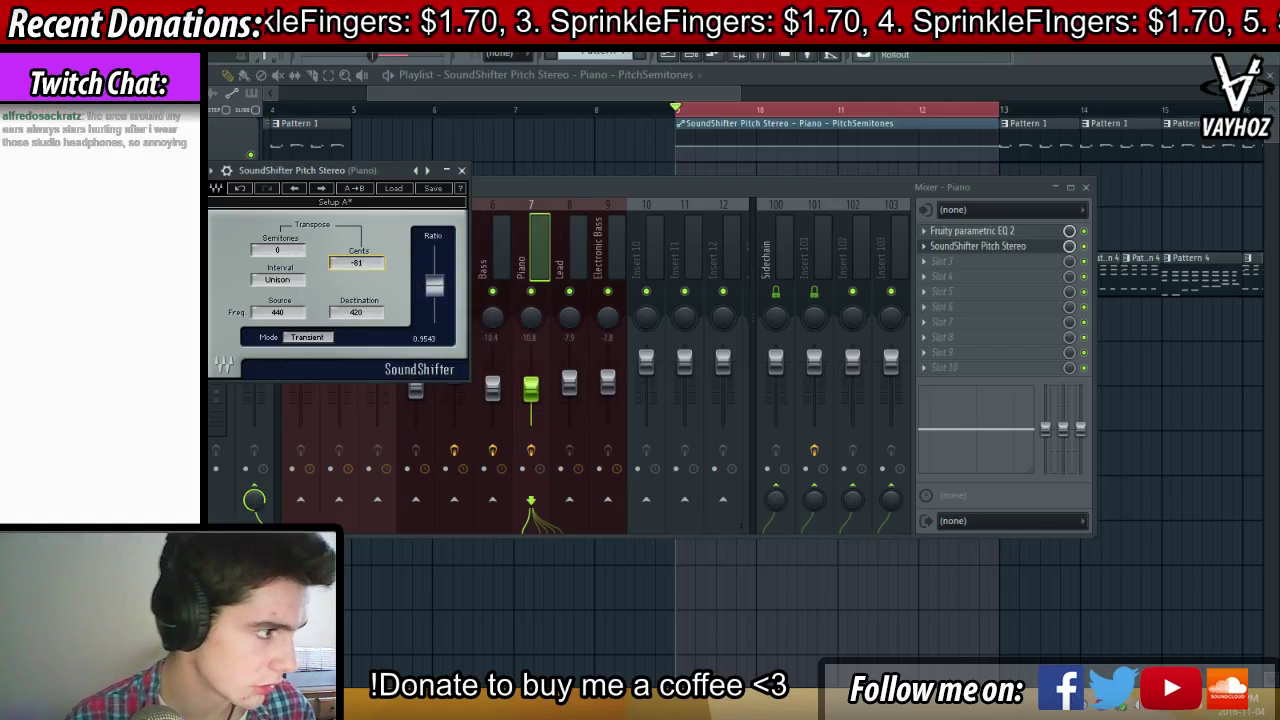
click(918, 243)
mouse_move(942, 261)
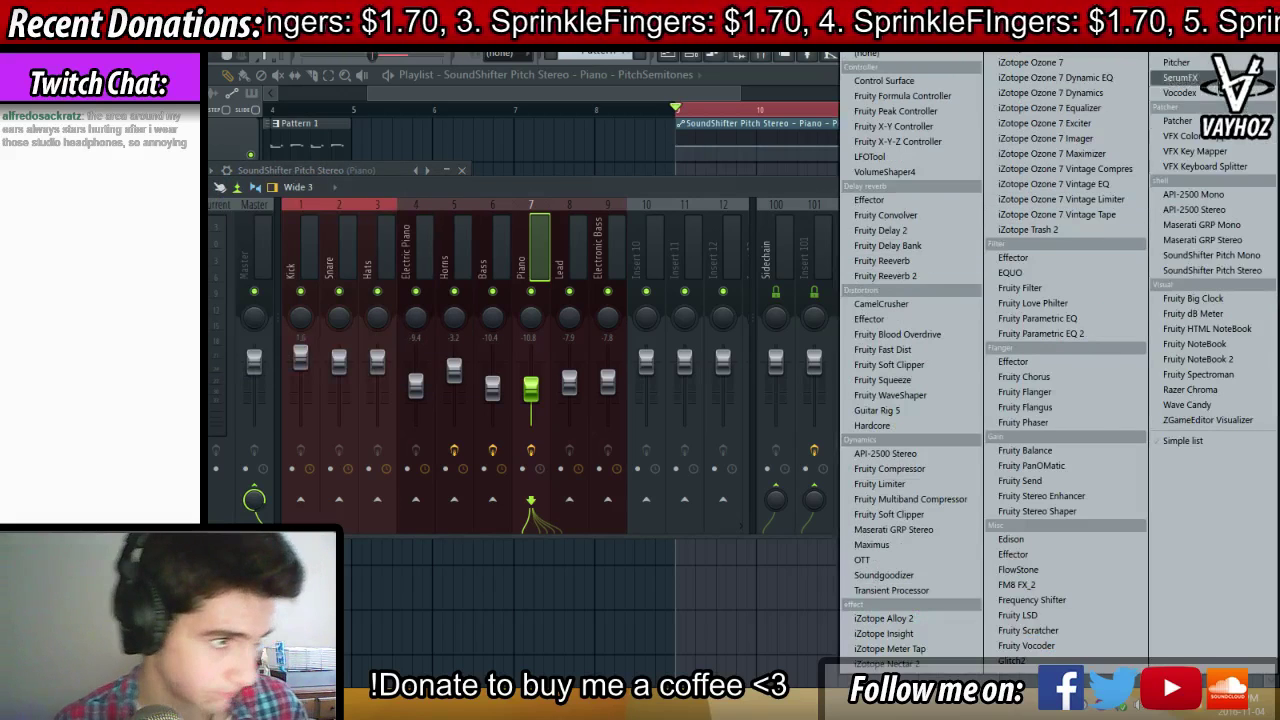
click(1238, 272)
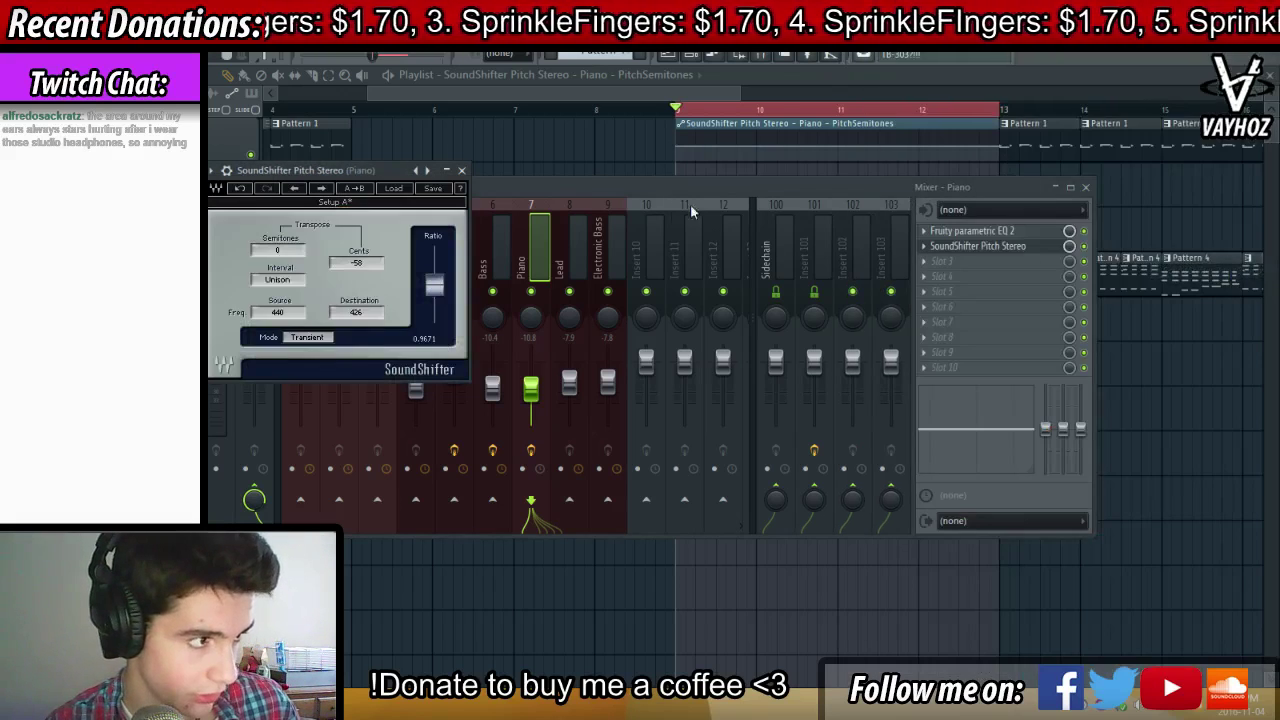
Delete the semitone automation clip and remove SoundShifter Pitch Stereo from the Piano mixer track
right_click(792, 121)
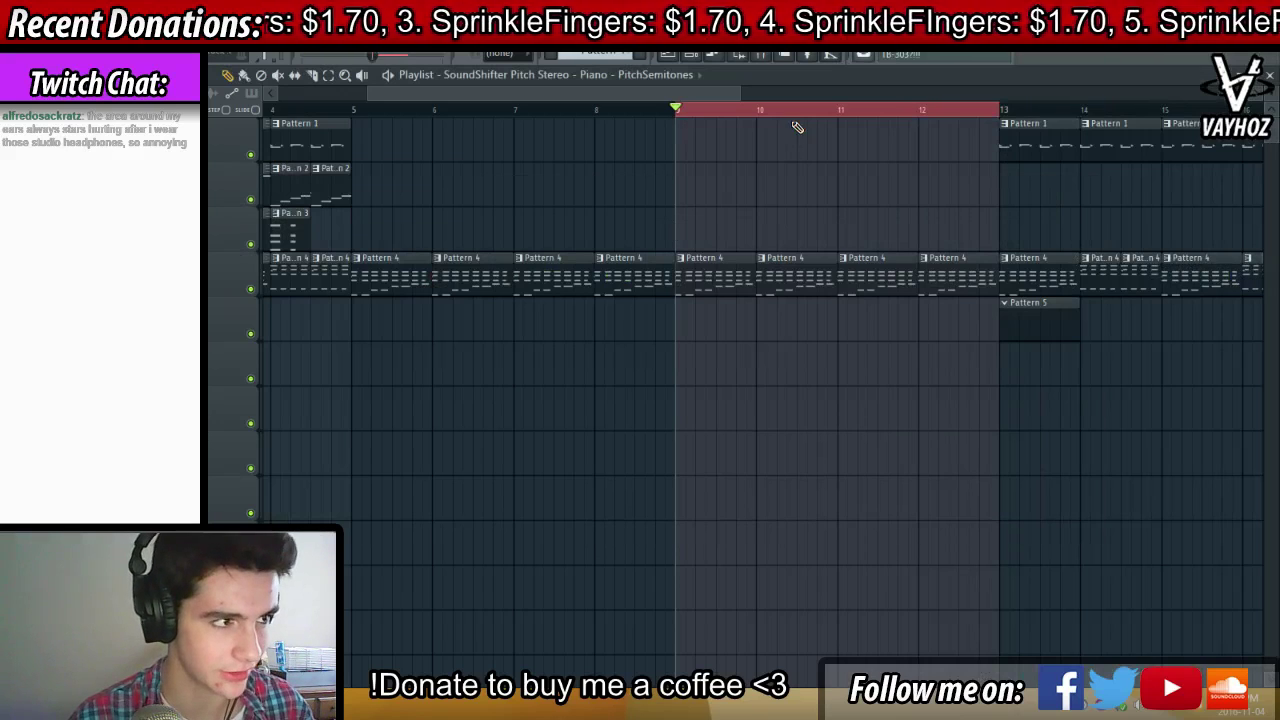
key(F9)
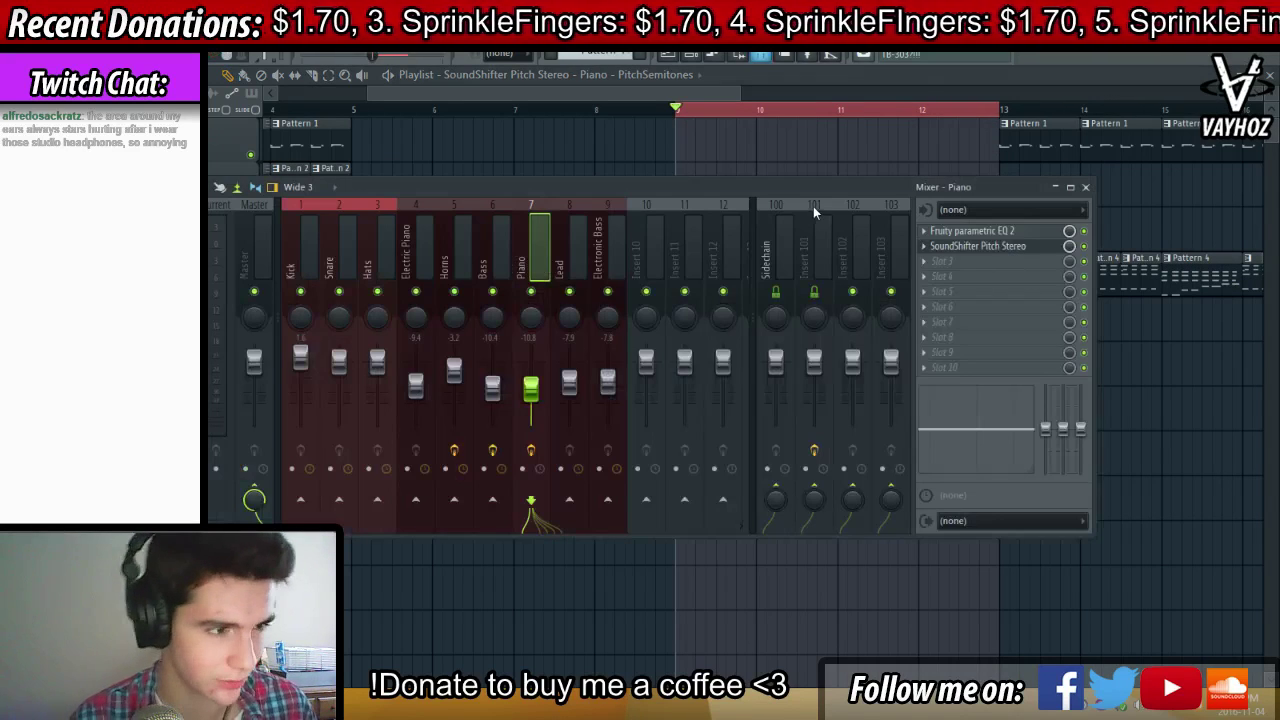
click(915, 256)
mouse_move(930, 262)
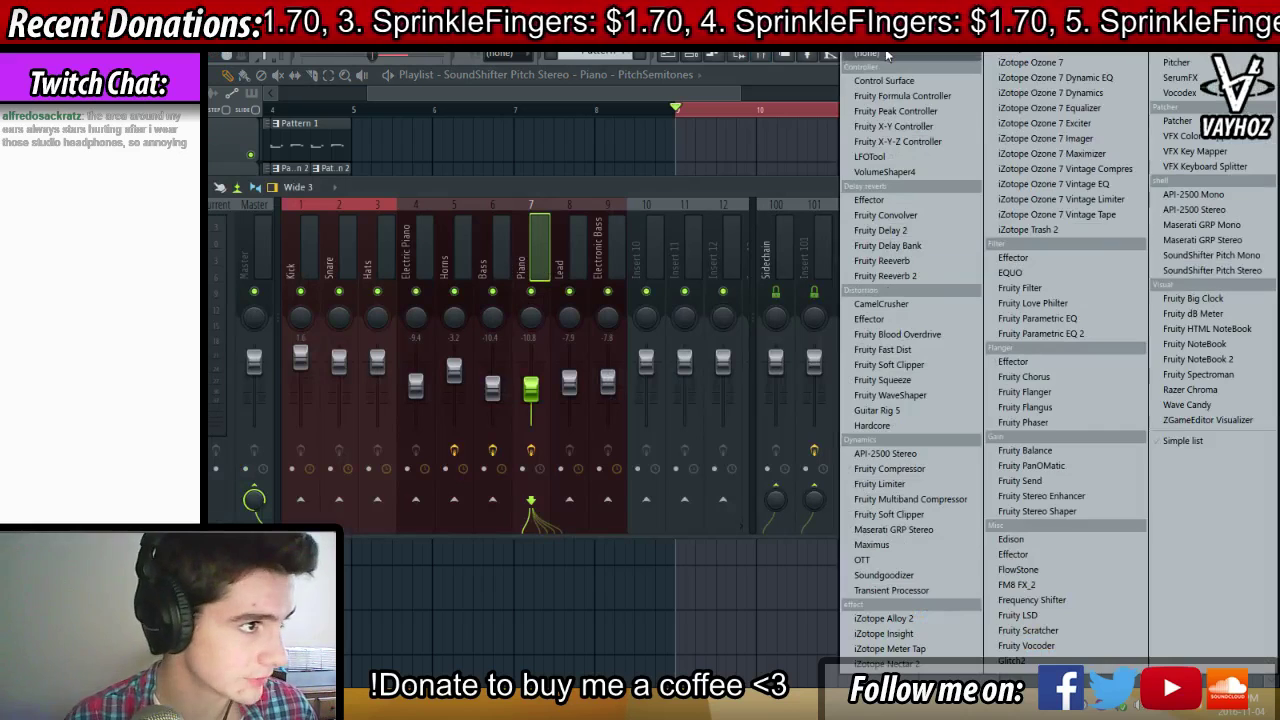
click(888, 55)
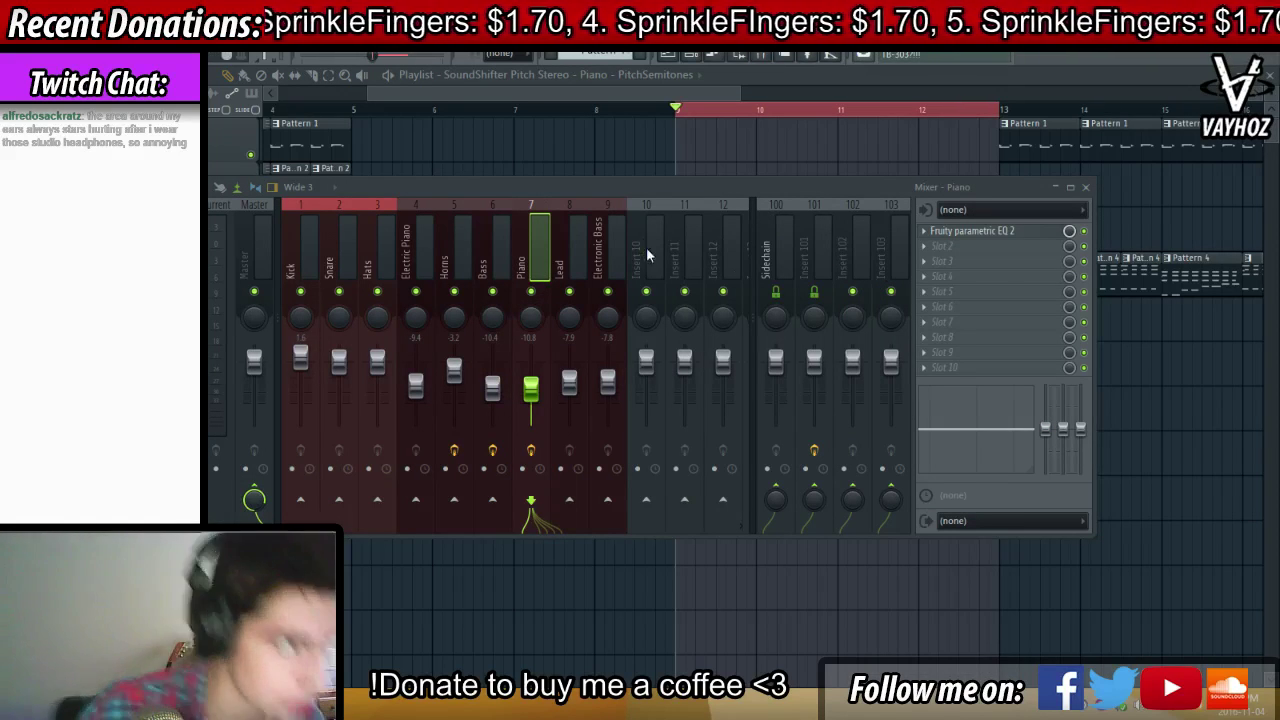
Load Edison on the Master mixer track and record the Piano part playing from bar 9
key(F9)
key(F9)
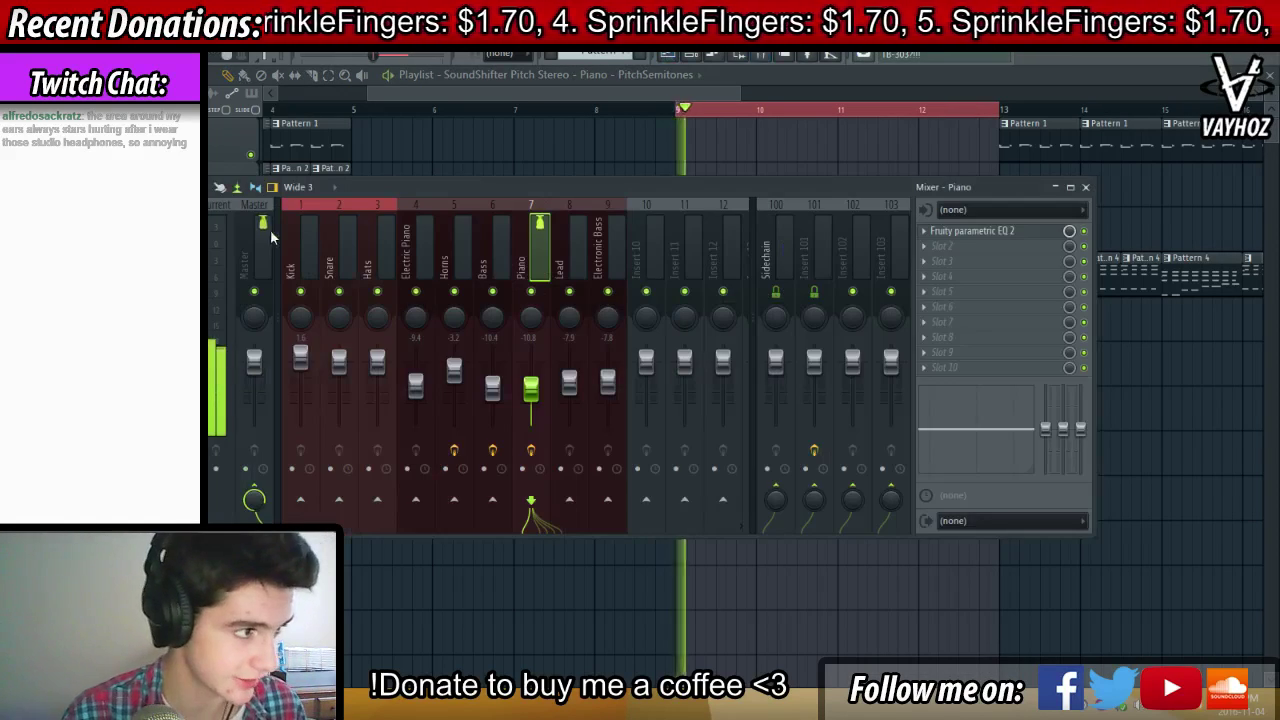
click(986, 237)
click(1030, 539)
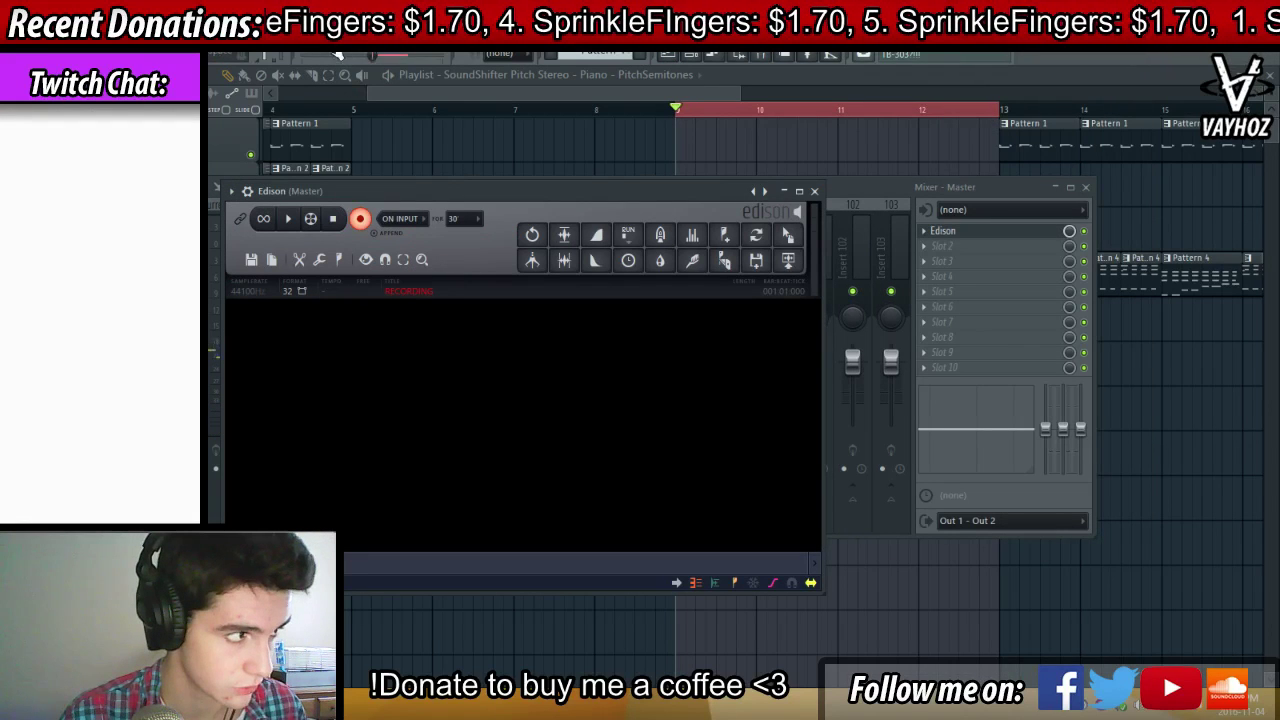
key(space)
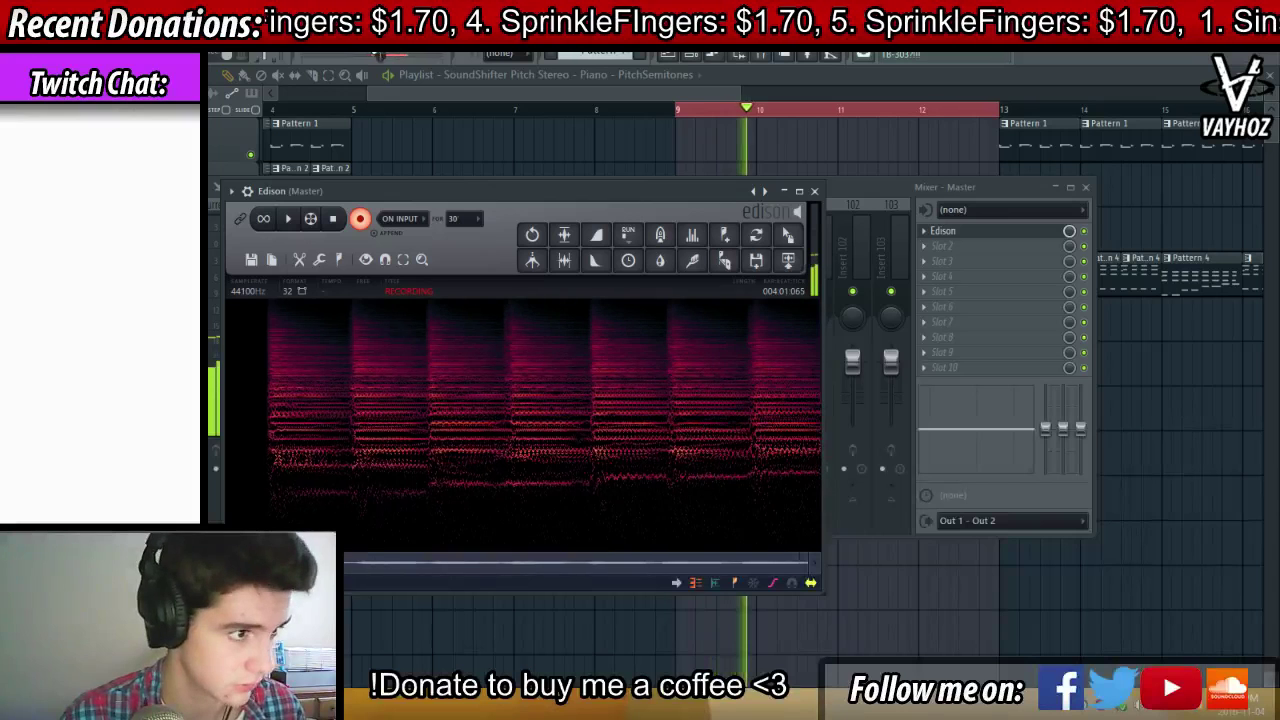
key(space)
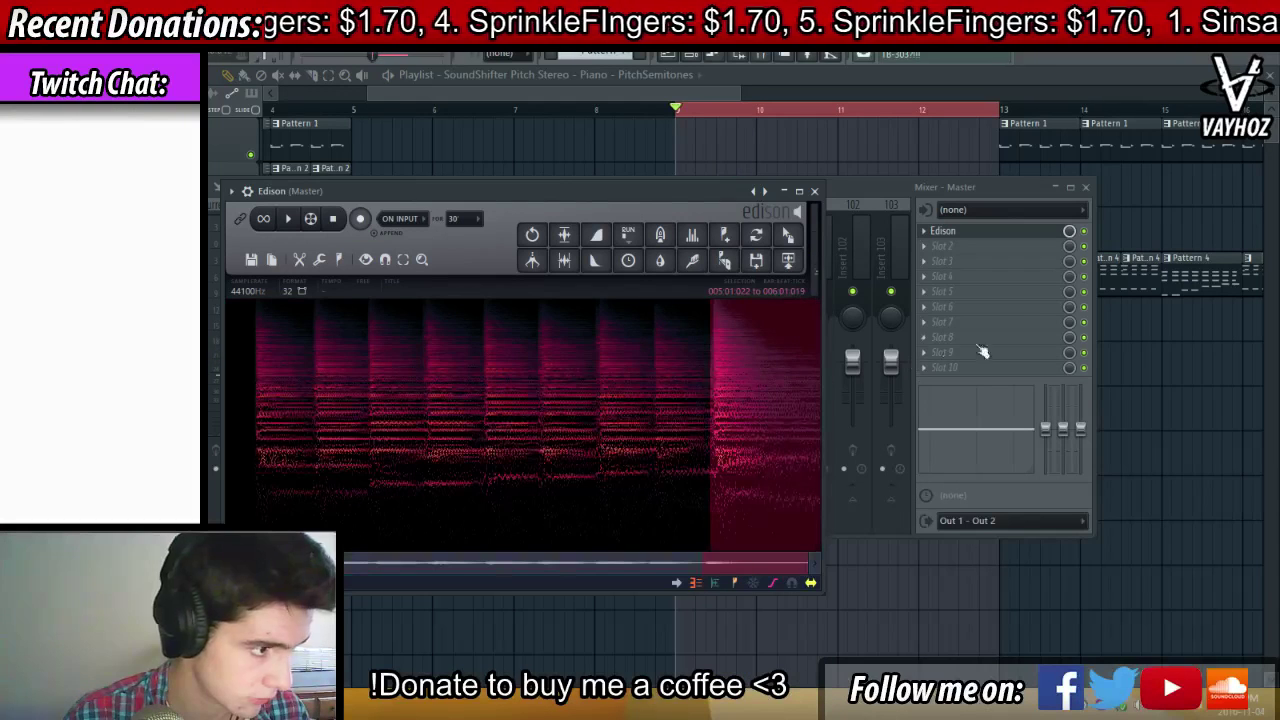
Trim the Edison recording down to the Piano loop by removing the excess tail and the leading silence
drag(710, 389, 714, 393)
key(Delete)
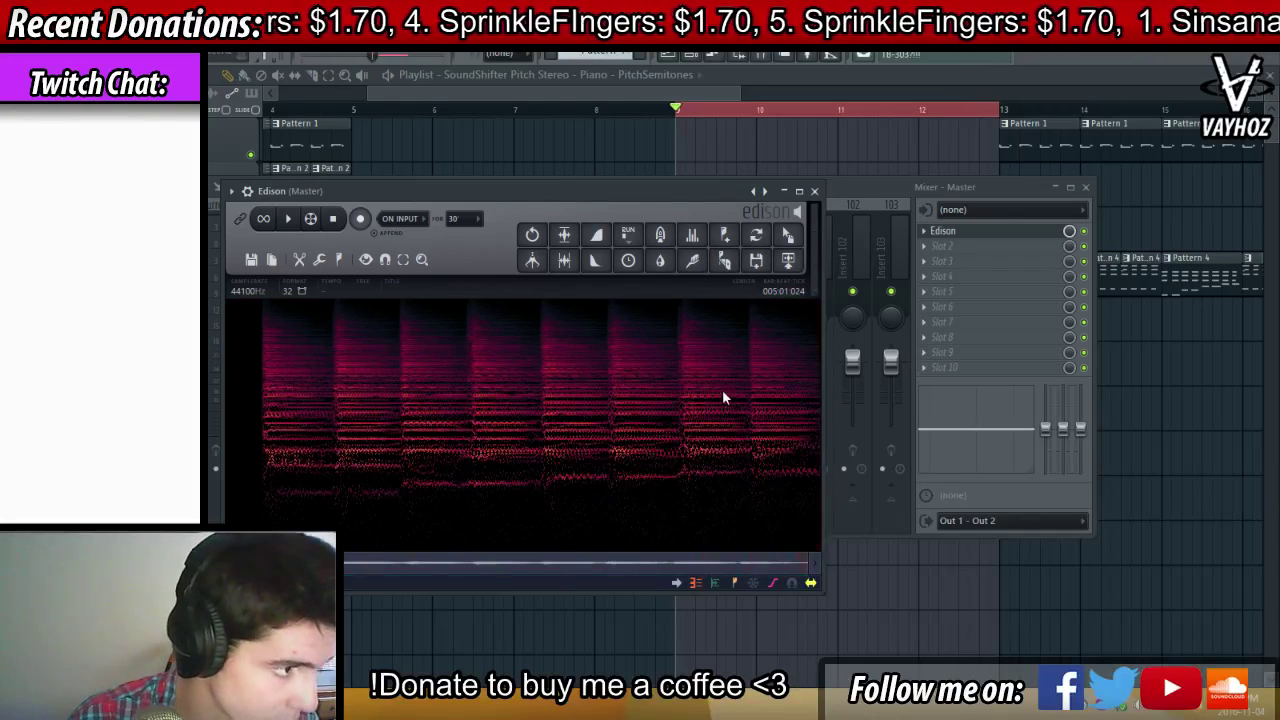
click(555, 266)
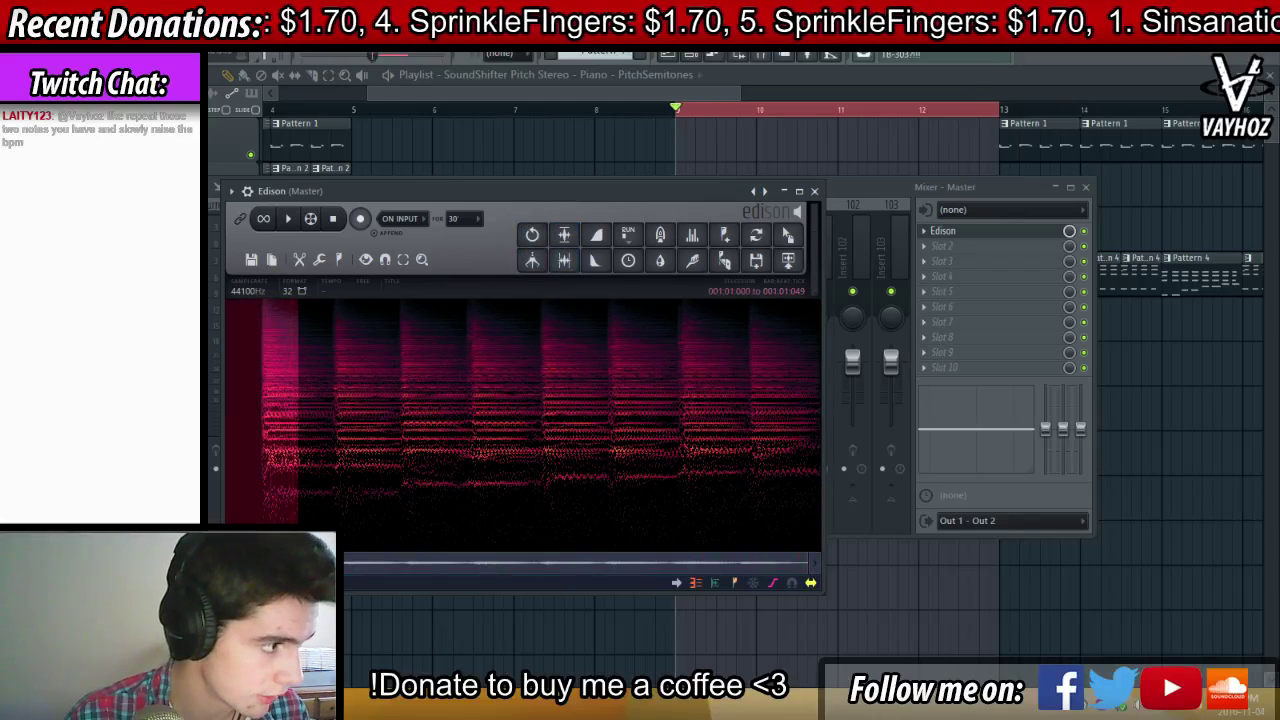
click(564, 264)
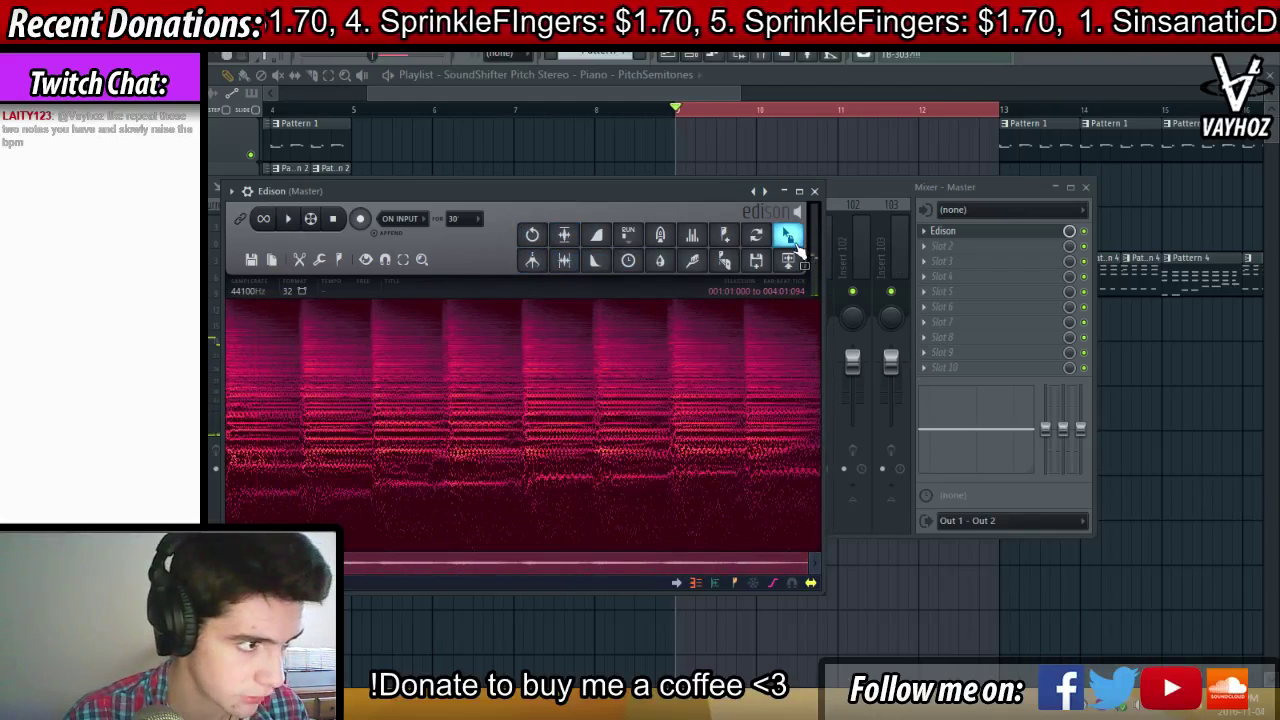
Place the recording at bar 9 on the first playlist track and set its channel to mixer track 7 with Normalize enabled
drag(795, 245, 706, 142)
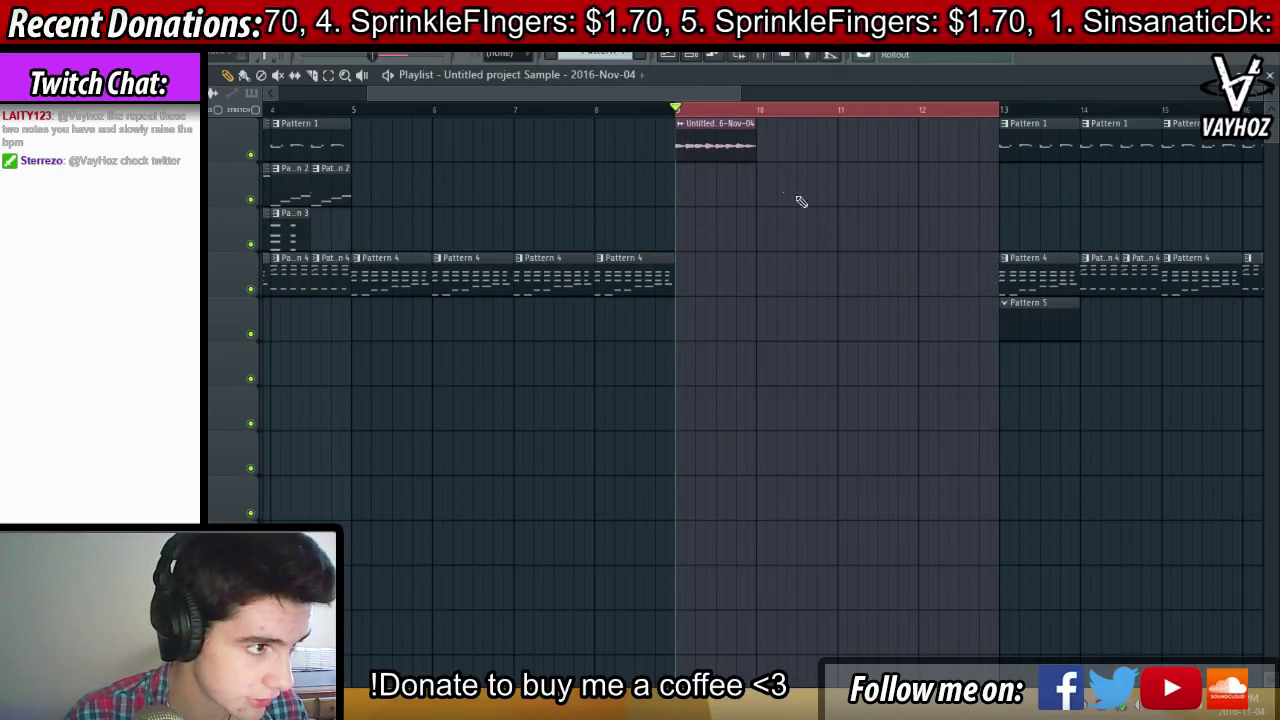
double_click(739, 149)
key(F9)
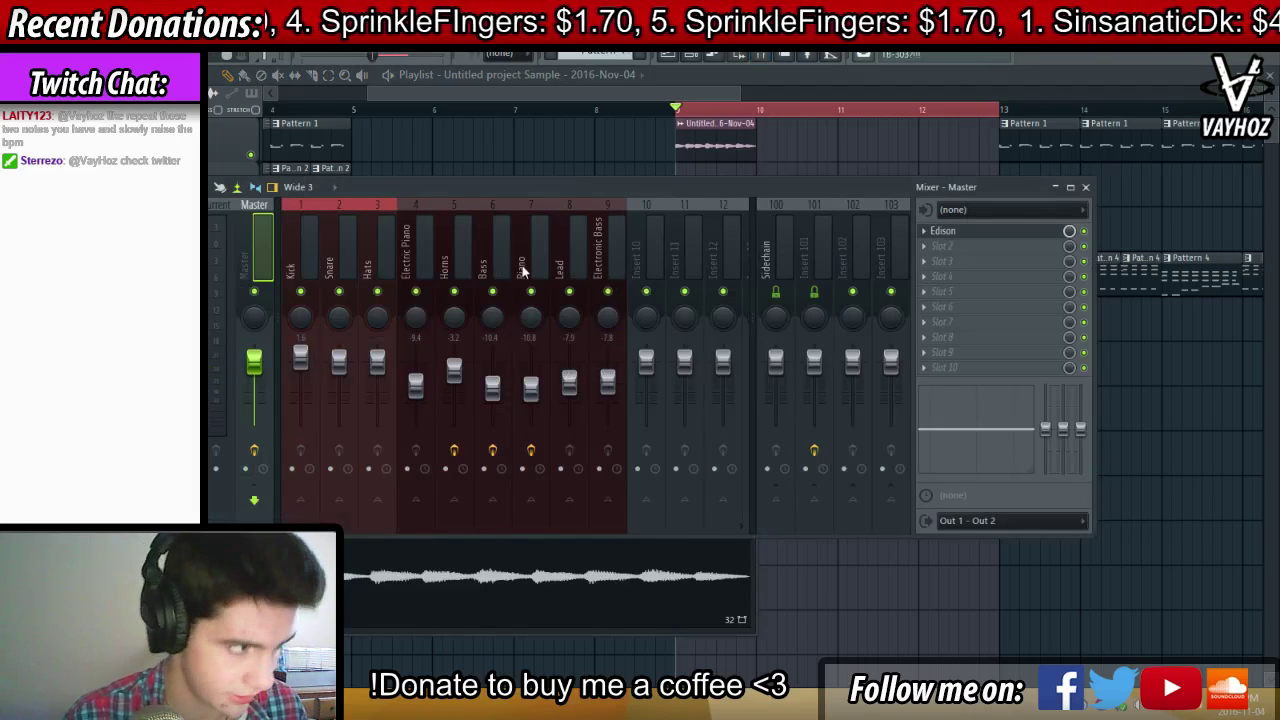
key(F9)
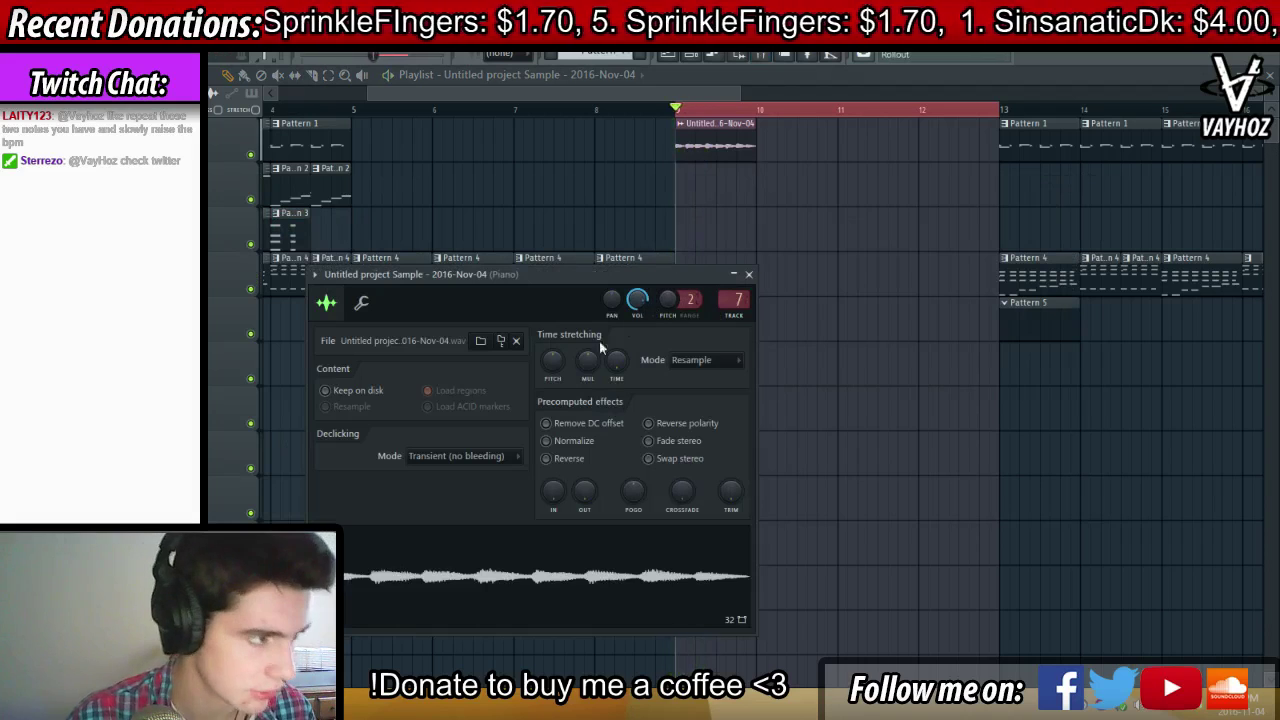
click(570, 444)
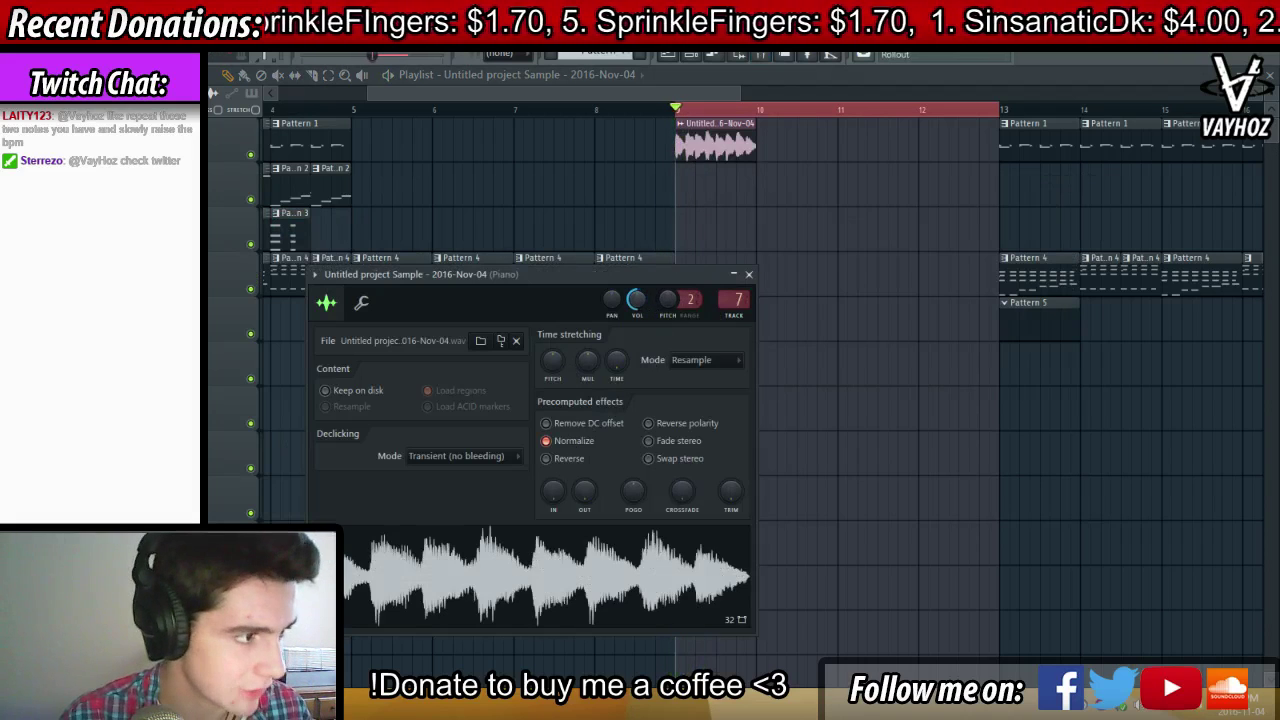
click(647, 109)
key(space)
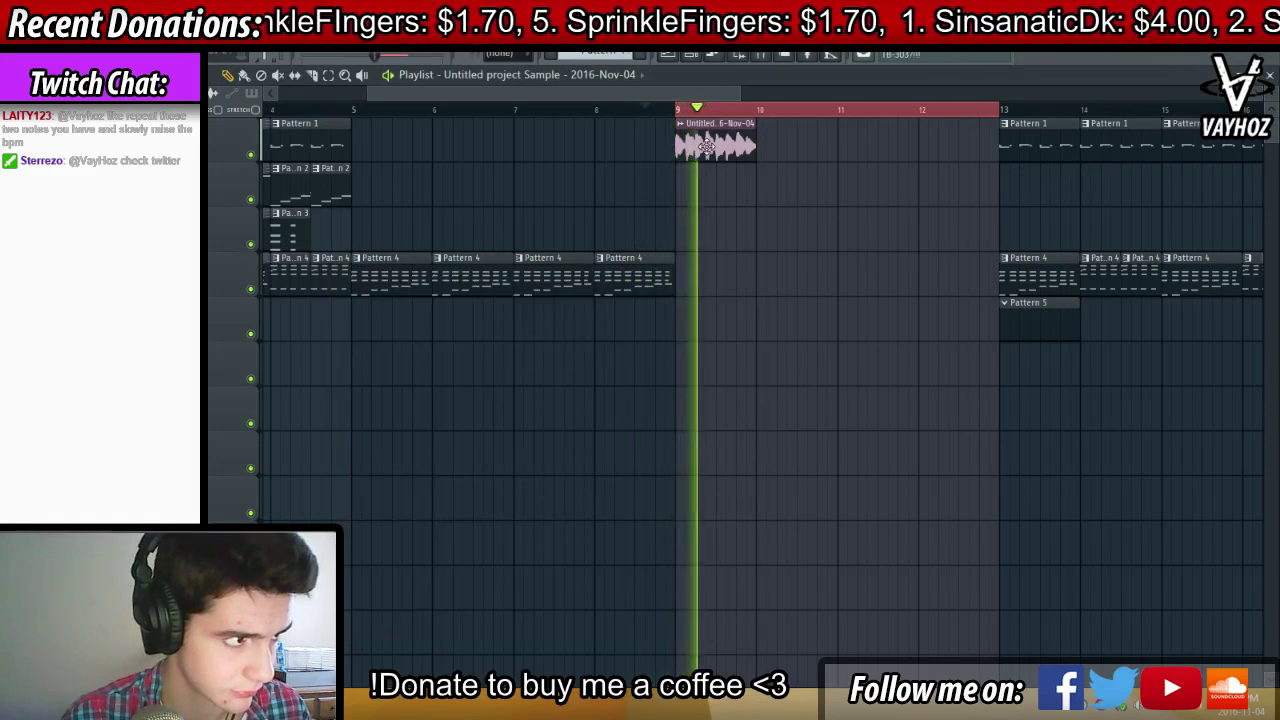
double_click(706, 147)
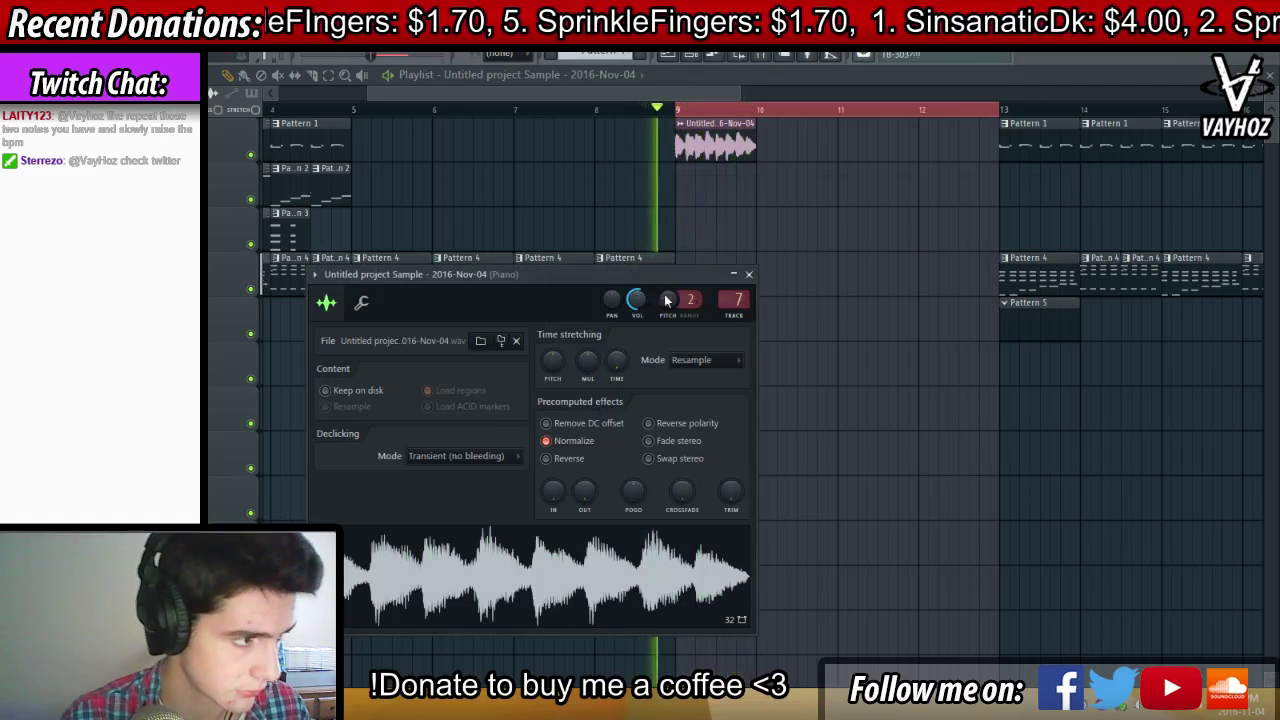
key(F9)
Place three more copies of the sample to fill bars 10, 11 and 12, and check the last one's end against bar 13
click(742, 142)
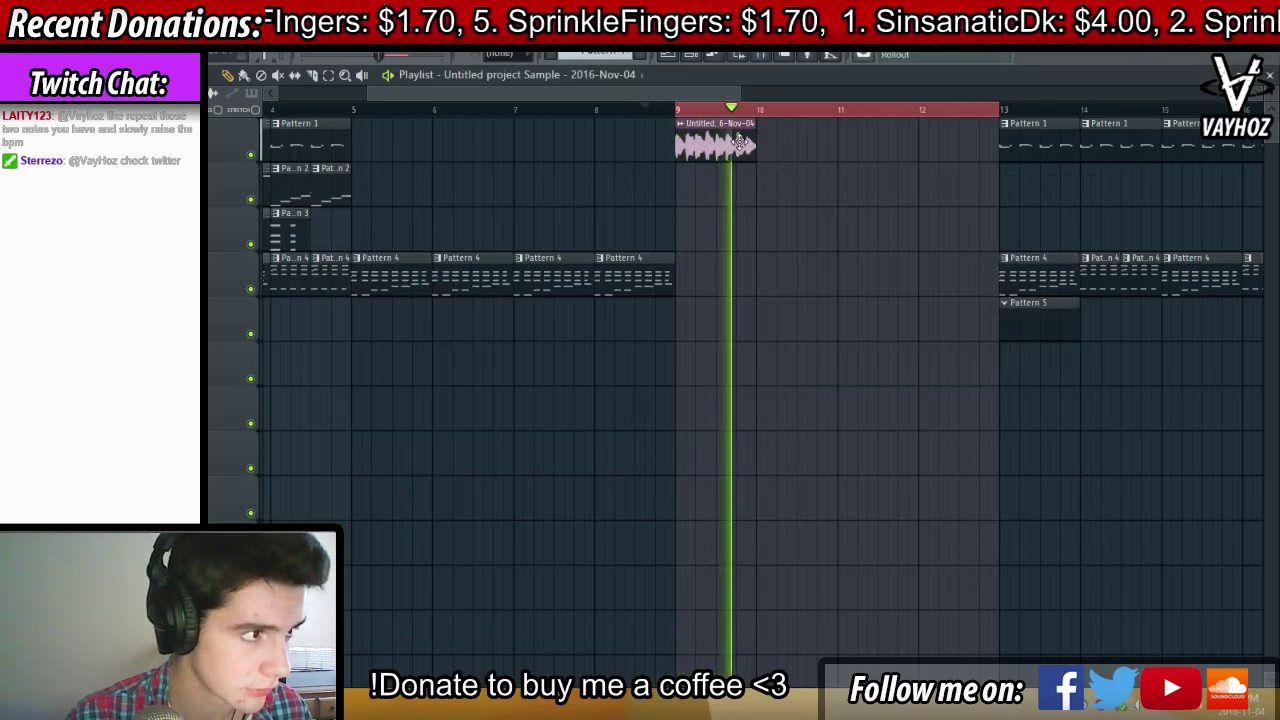
click(785, 145)
click(857, 146)
key(space)
key(space)
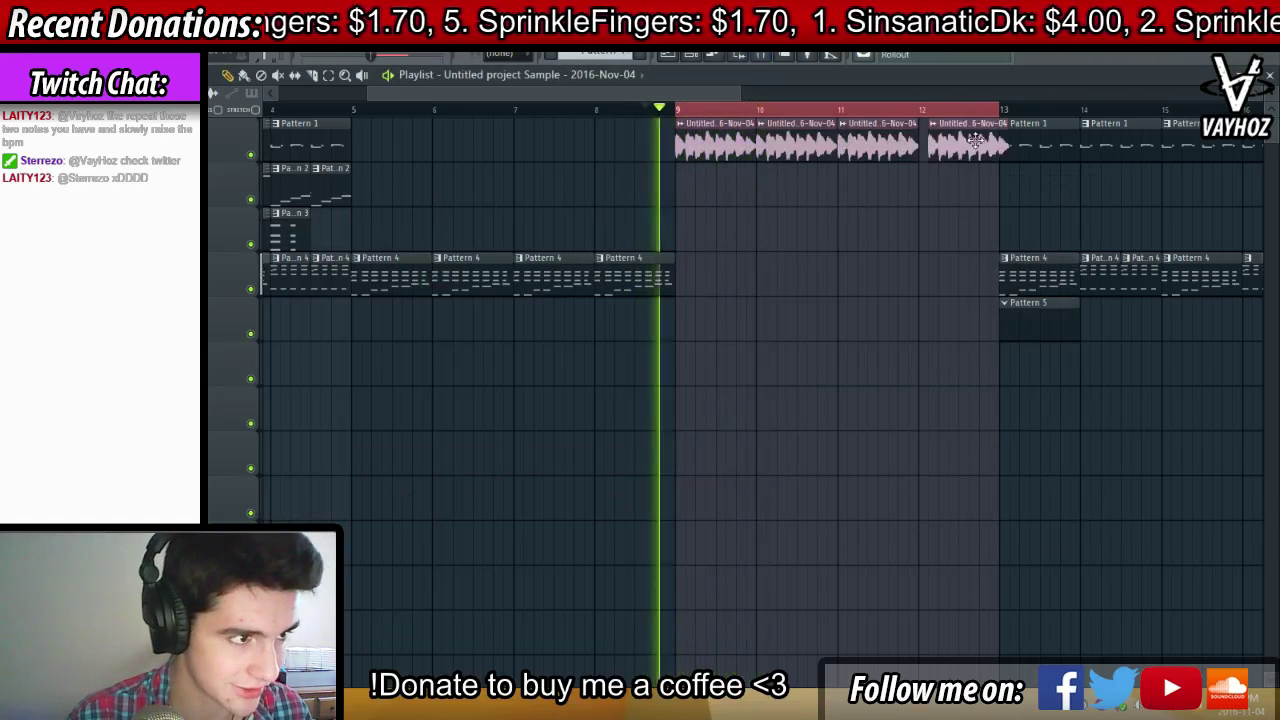
drag(958, 143, 949, 143)
drag(734, 140, 976, 142)
scroll(1014, 112, up, 6)
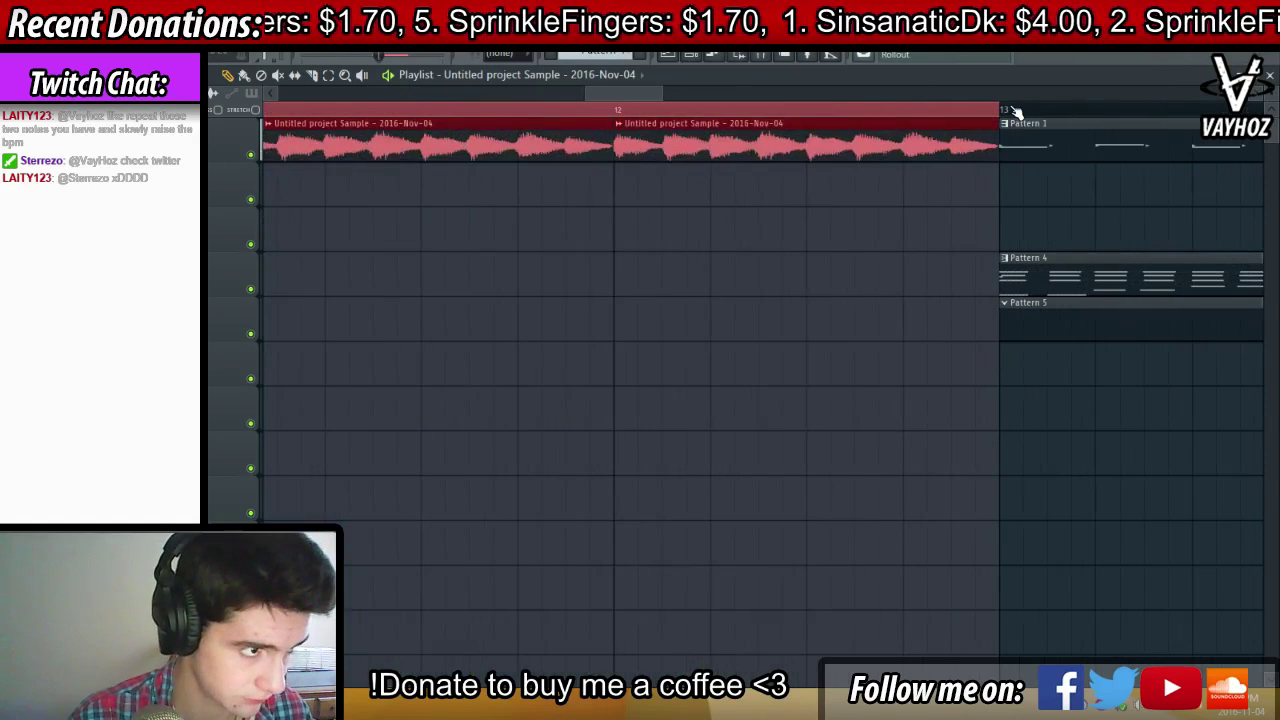
double_click(976, 152)
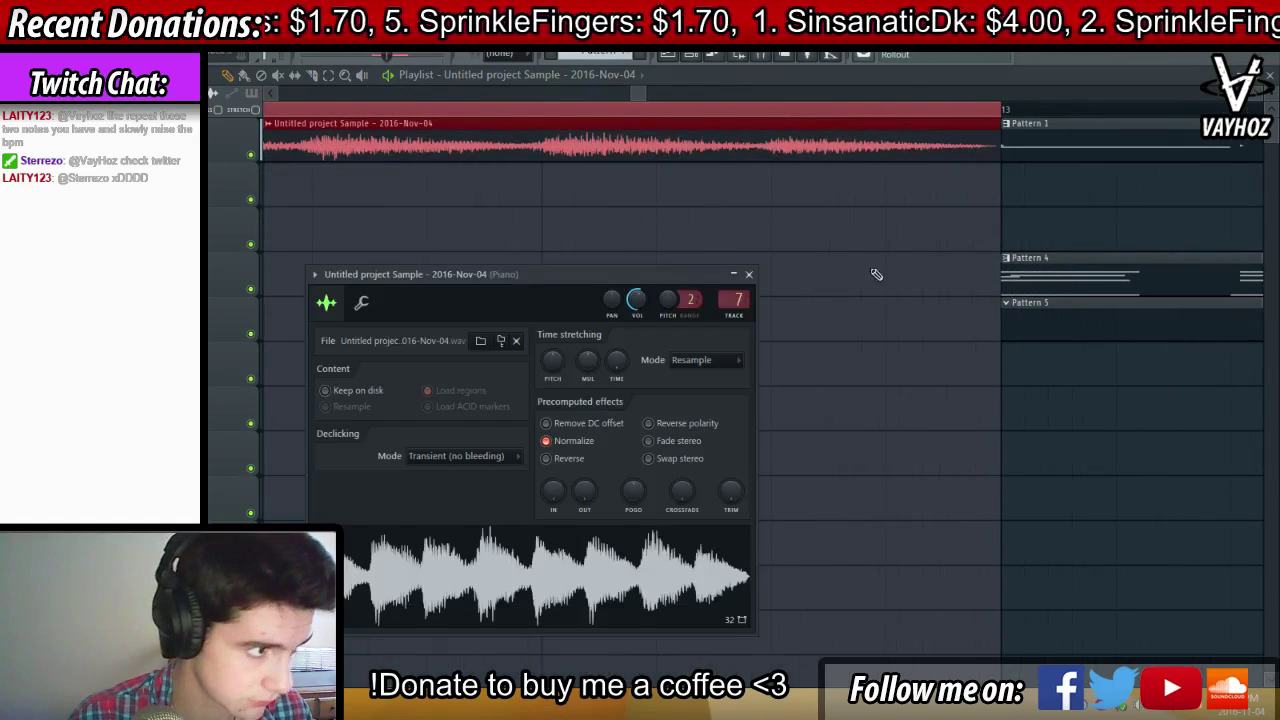
click(749, 277)
Select the sample clips across bars 9 to 12 and set the sample's time-stretching mode to Stretch
ctrl+scroll(837, 118, down, 5)
click(510, 108)
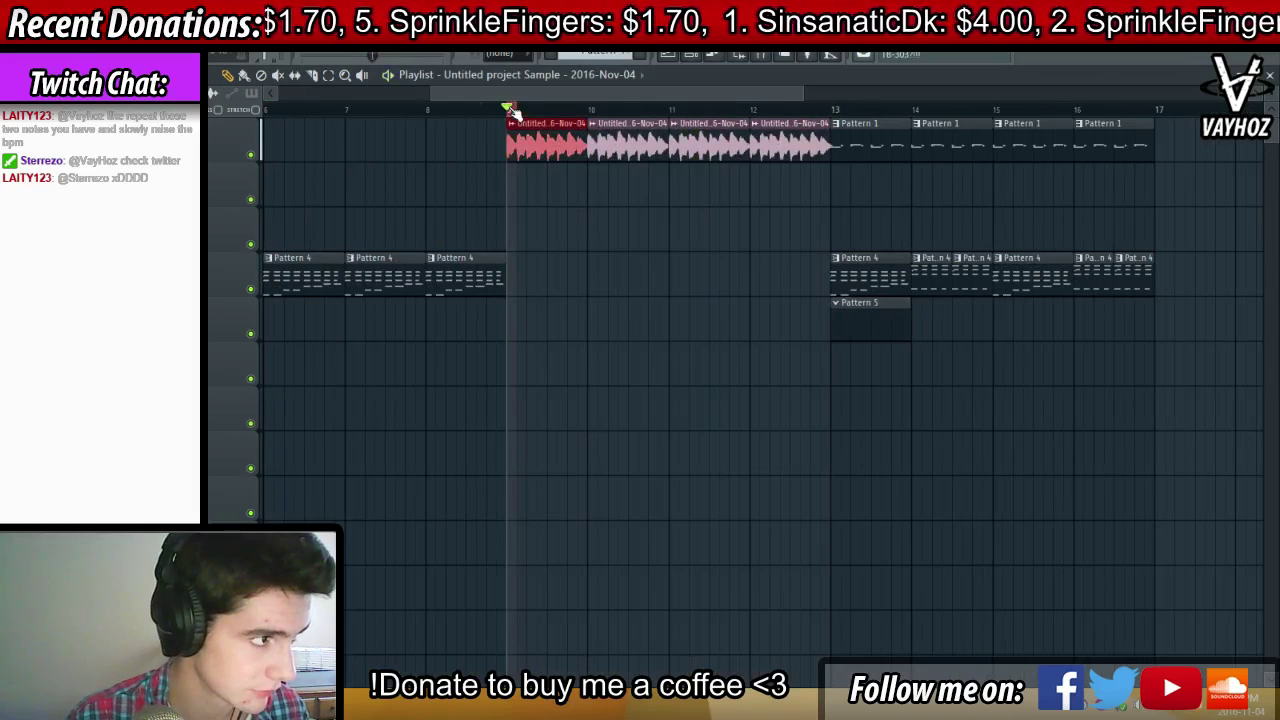
drag(546, 113, 820, 118)
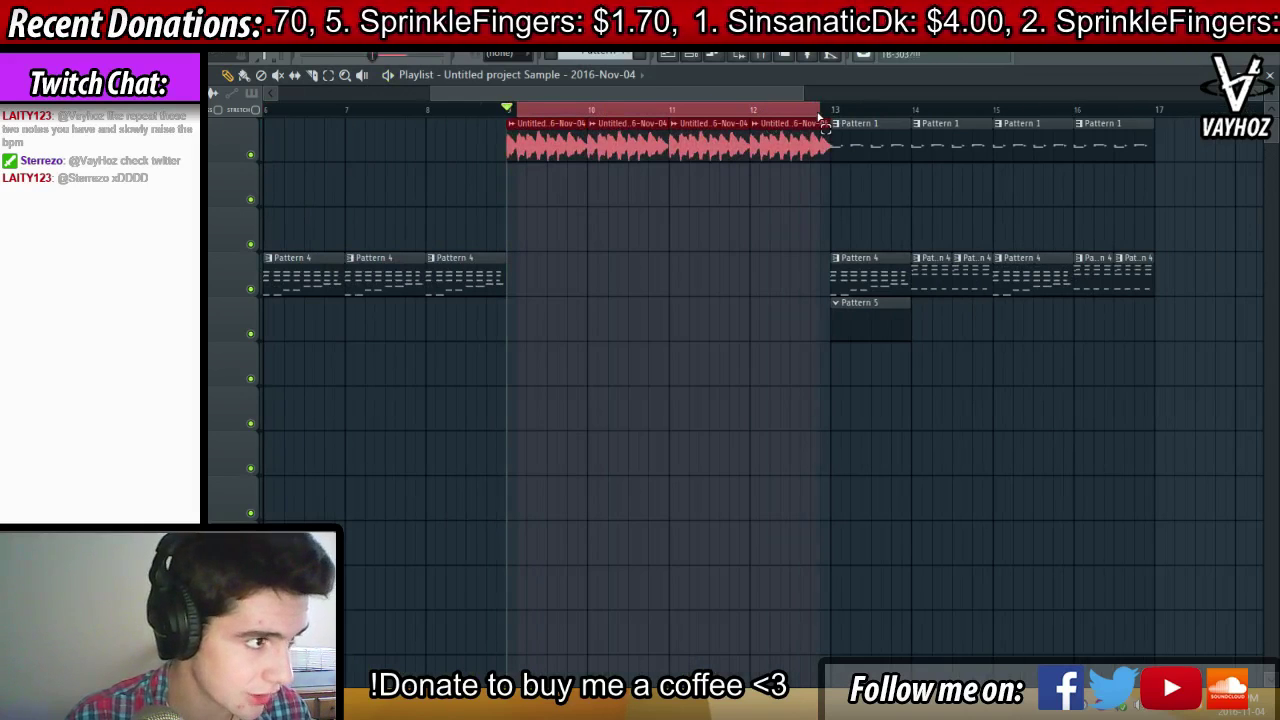
double_click(523, 122)
click(703, 360)
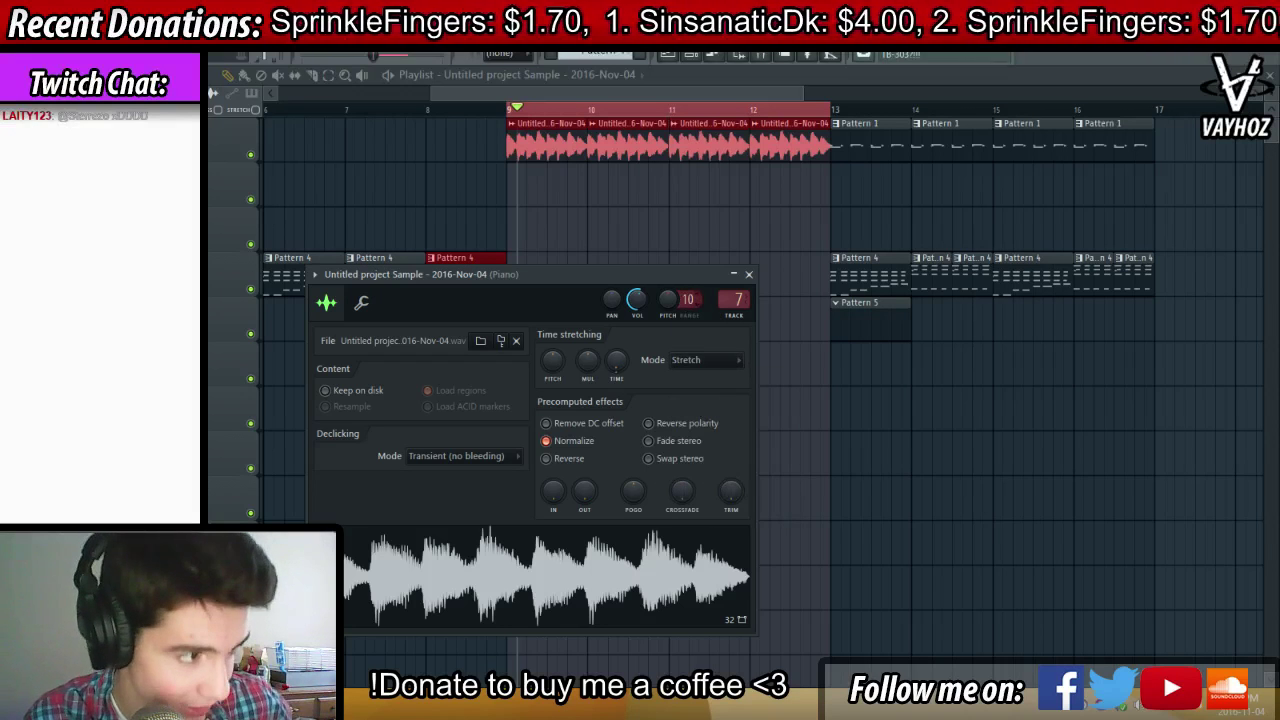
Set the sample's pitch range to 12 and create a channel pitch automation clip rising gradually across bars 9 to 12
right_click(666, 307)
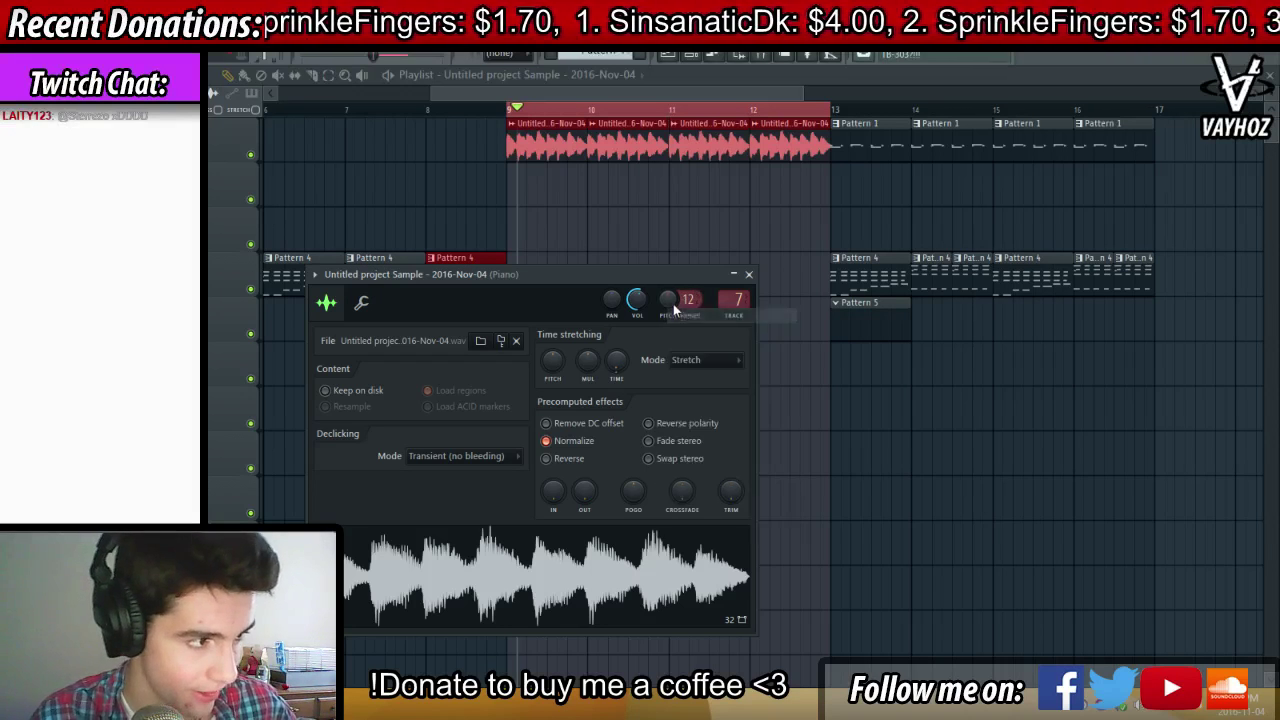
click(724, 410)
drag(829, 190, 830, 174)
Play the selected bars 9 to 12 to hear the sample's rising pitch, including its last bar, and clear the time selection
key(space)
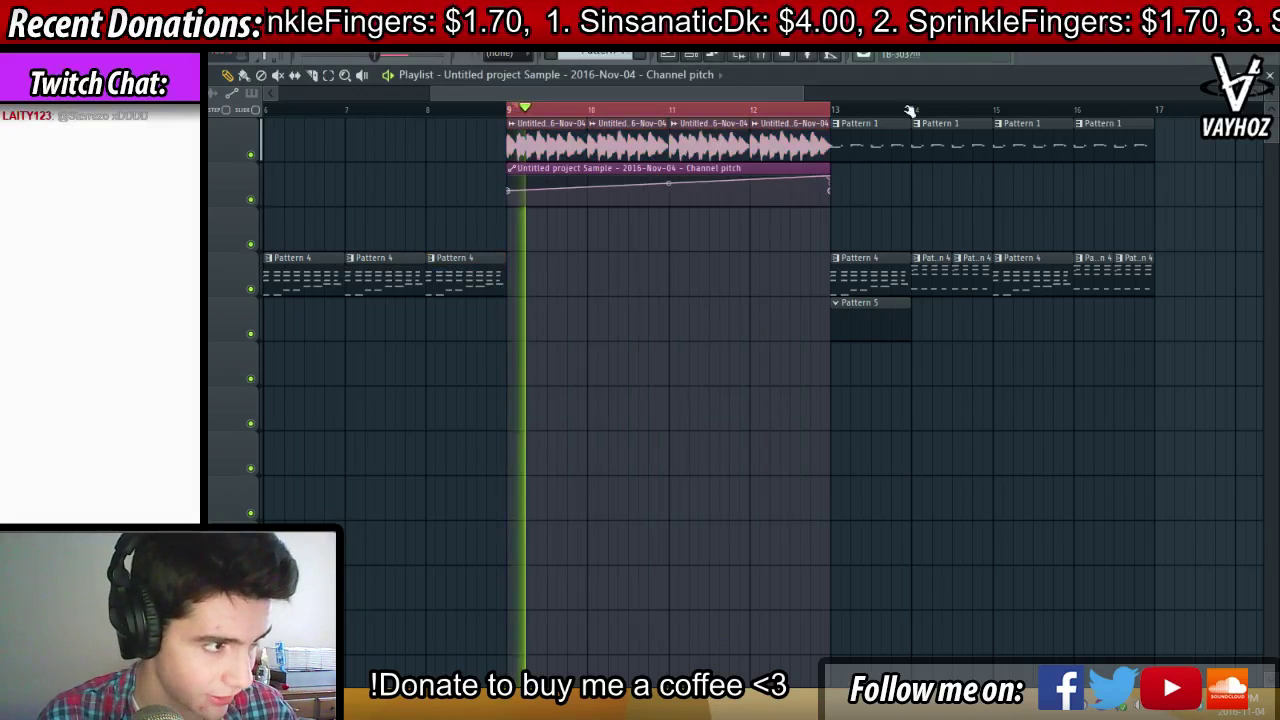
key(space)
key(space)
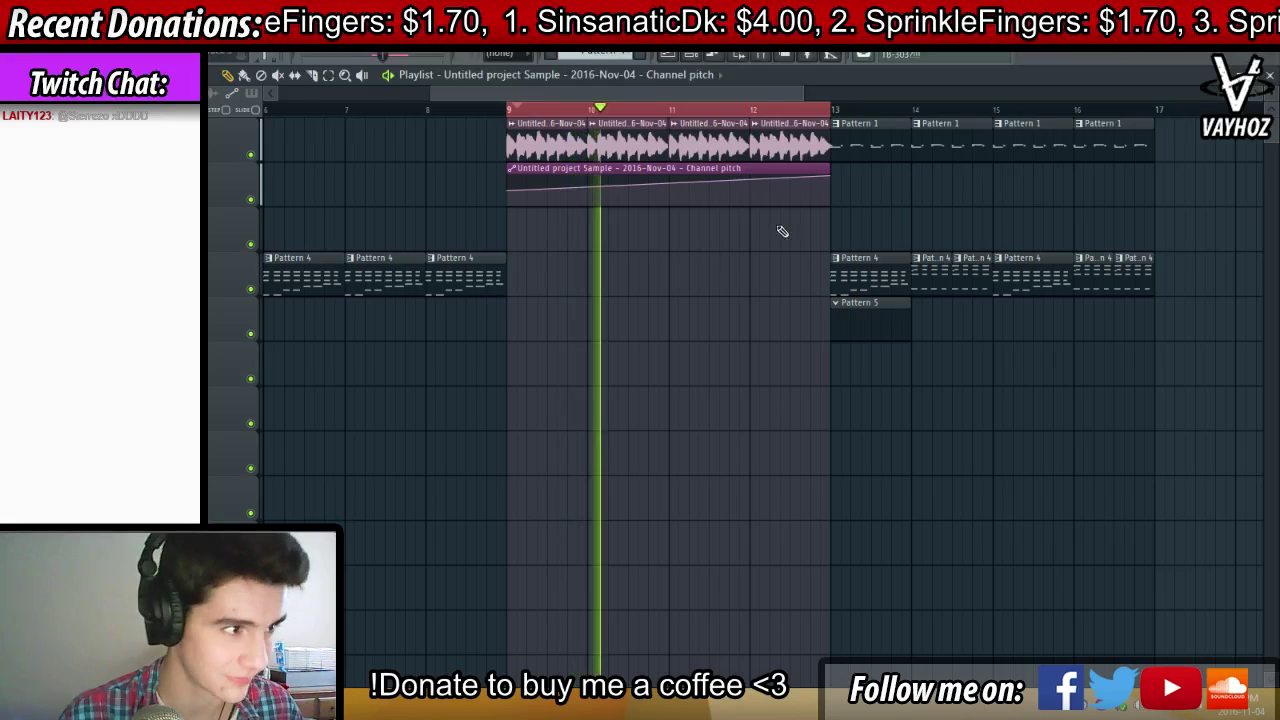
scroll(782, 232, right, 1)
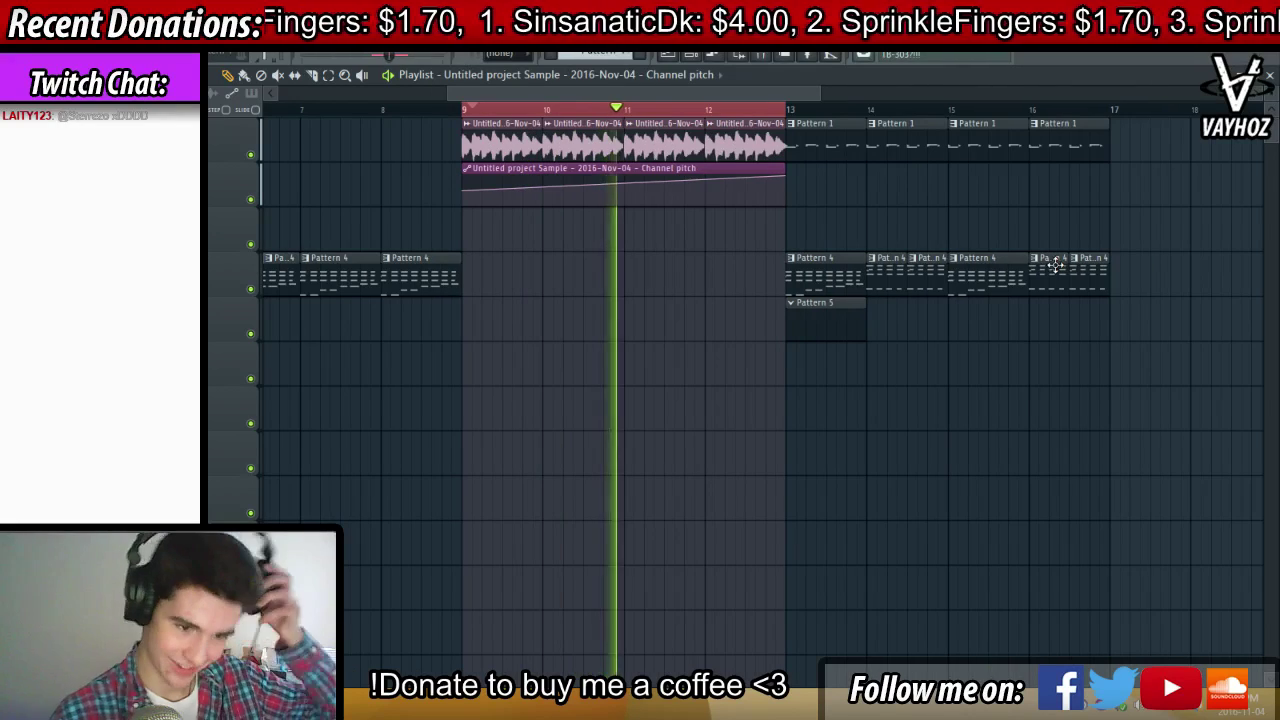
right_click(762, 110)
key(space)
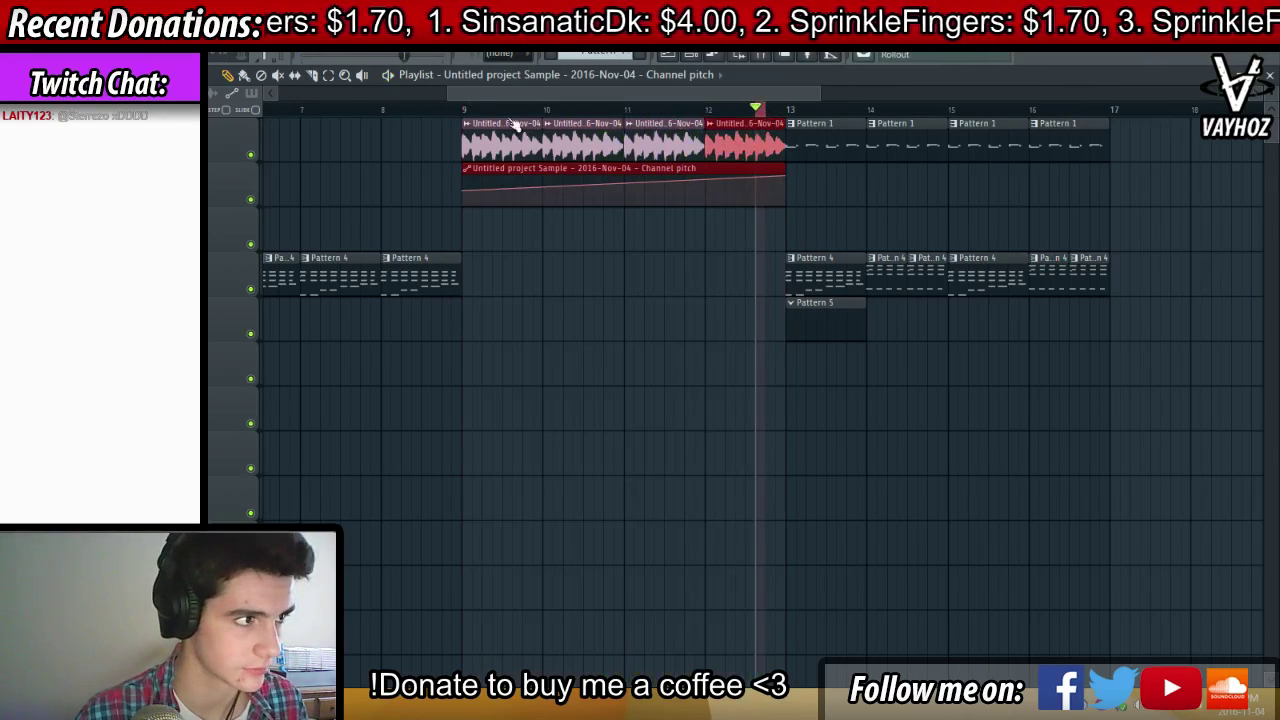
right_click(467, 110)
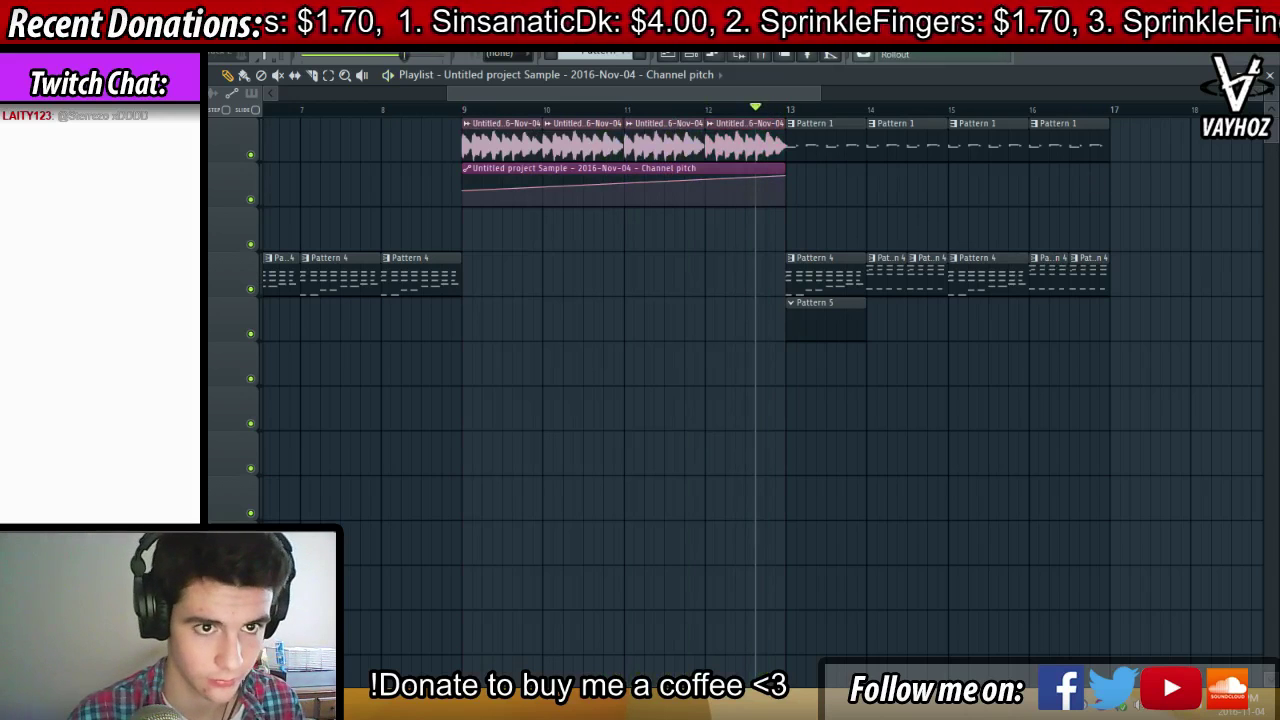
Play the arrangement from about bar 7 to hear the lead-in before the pitch-rising transition
scroll(911, 237, left, 4)
click(552, 114)
key(space)
scroll(553, 116, down, 3)
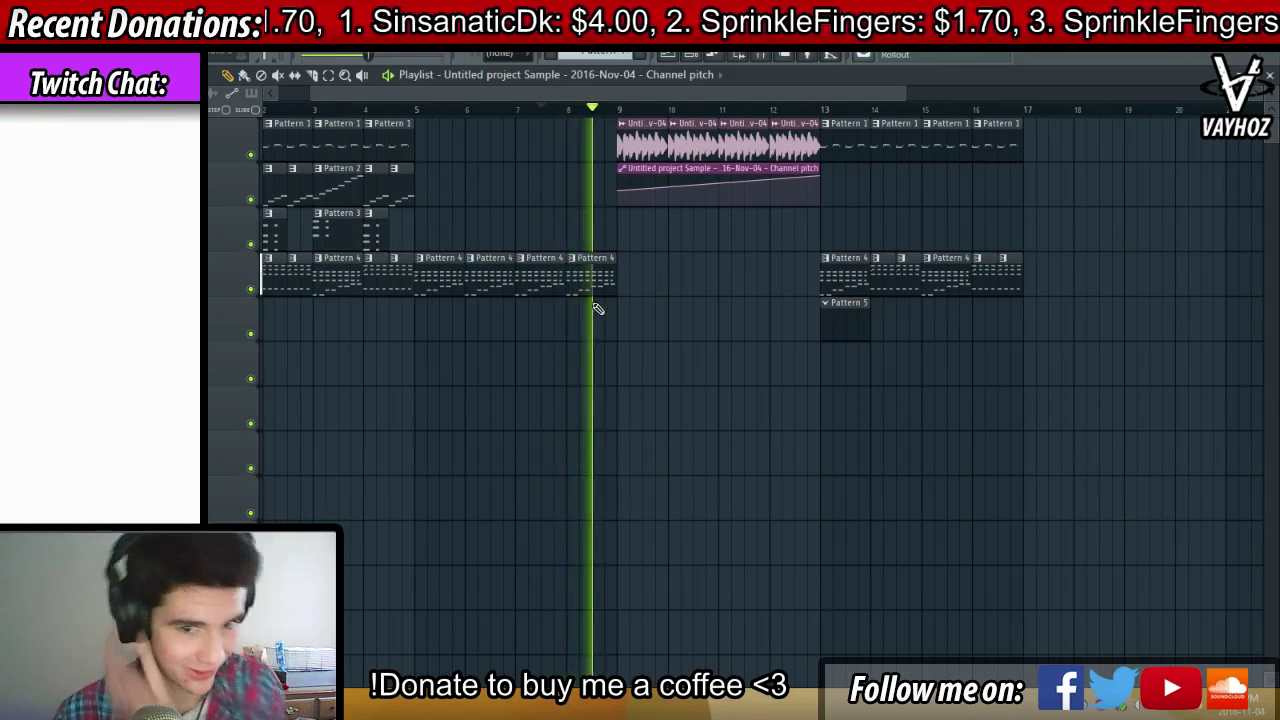
scroll(616, 281, left, 2)
key(space)
Switch to the browser to view the Twitter notifications, and return to the FL Studio playlist
scroll(617, 280, left, 3)
scroll(617, 280, down, 2)
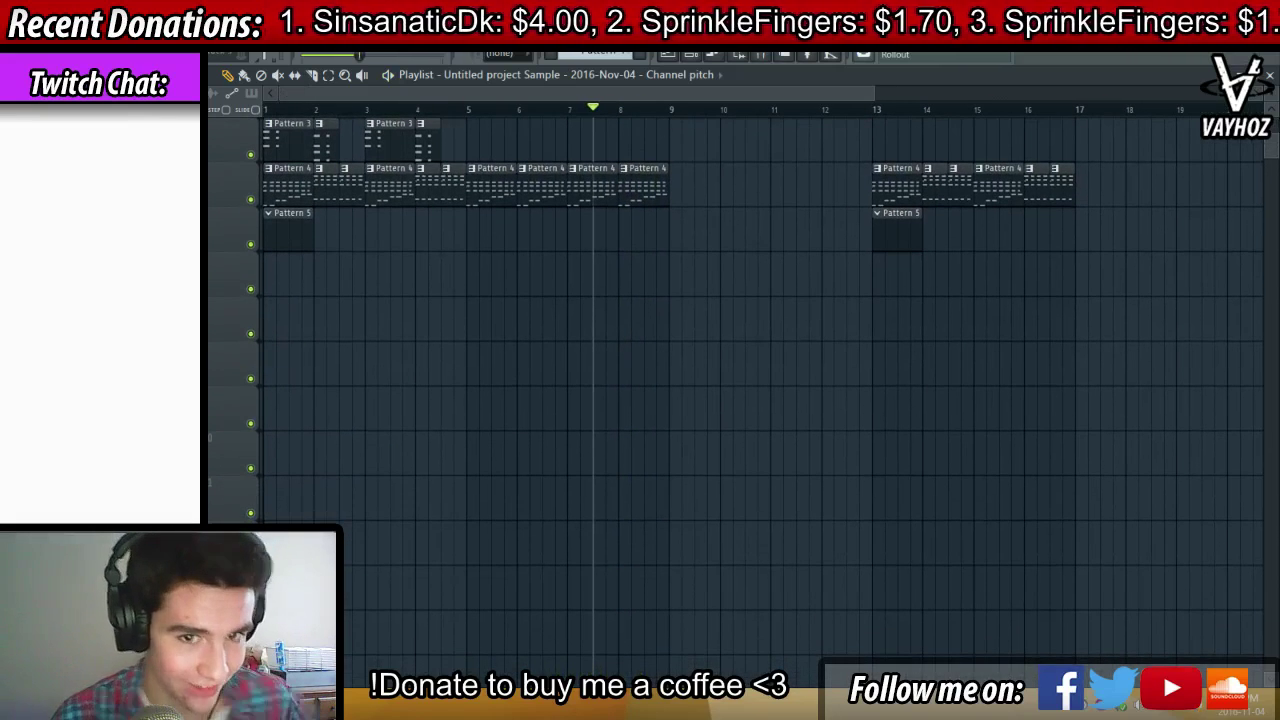
key(alt+Tab)
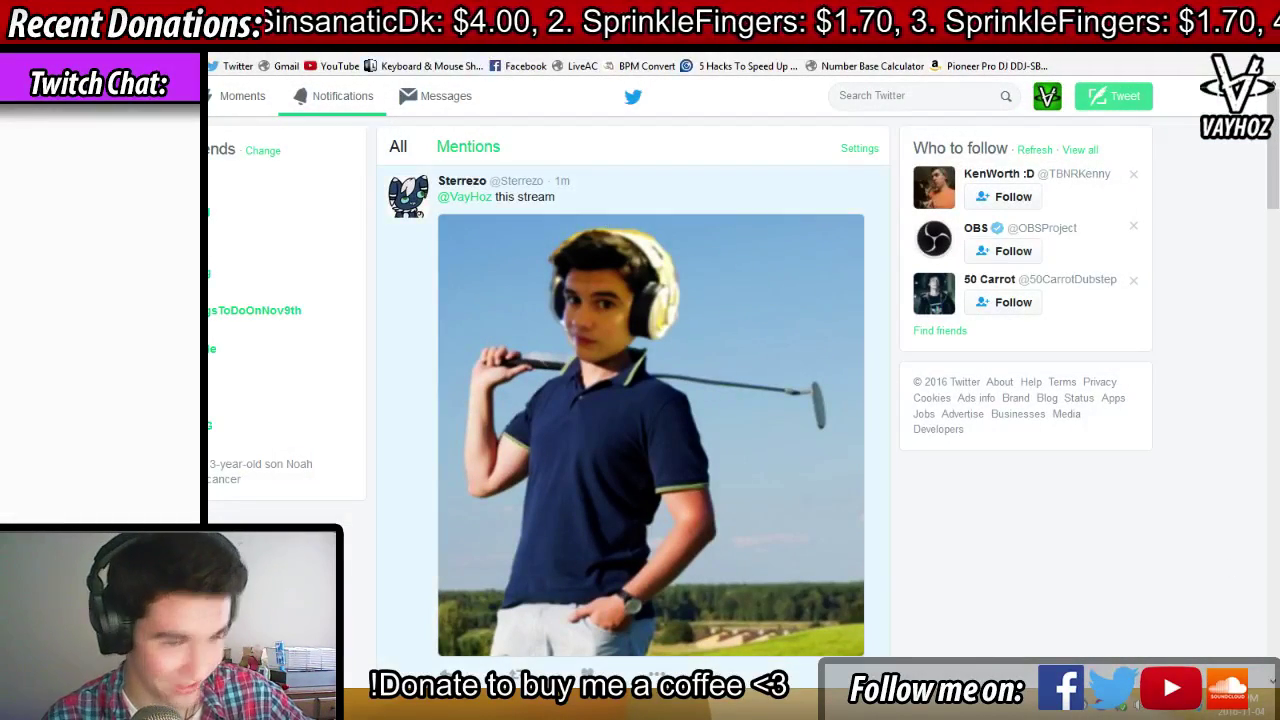
drag(834, 10, 1279, 100)
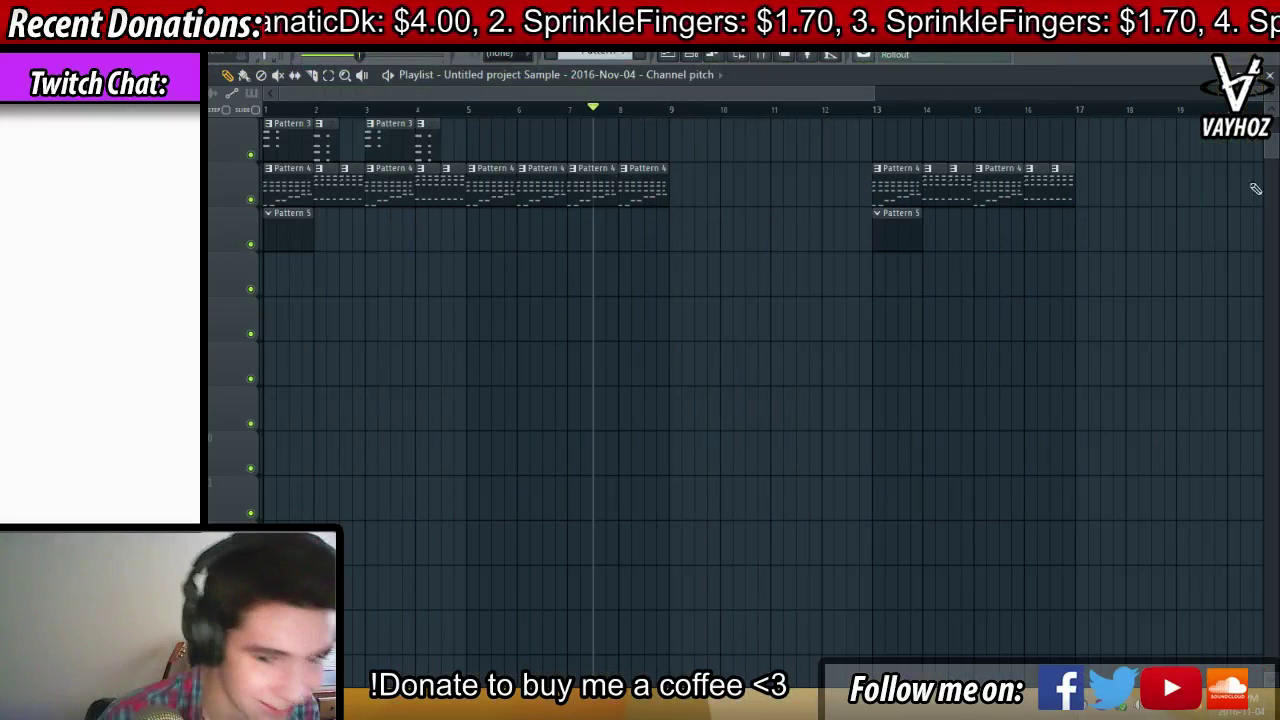
Play the arrangement from the middle of bar 4 to hear the change into the Pattern 4 section at bar 5
scroll(483, 131, up, 1)
click(441, 109)
key(space)
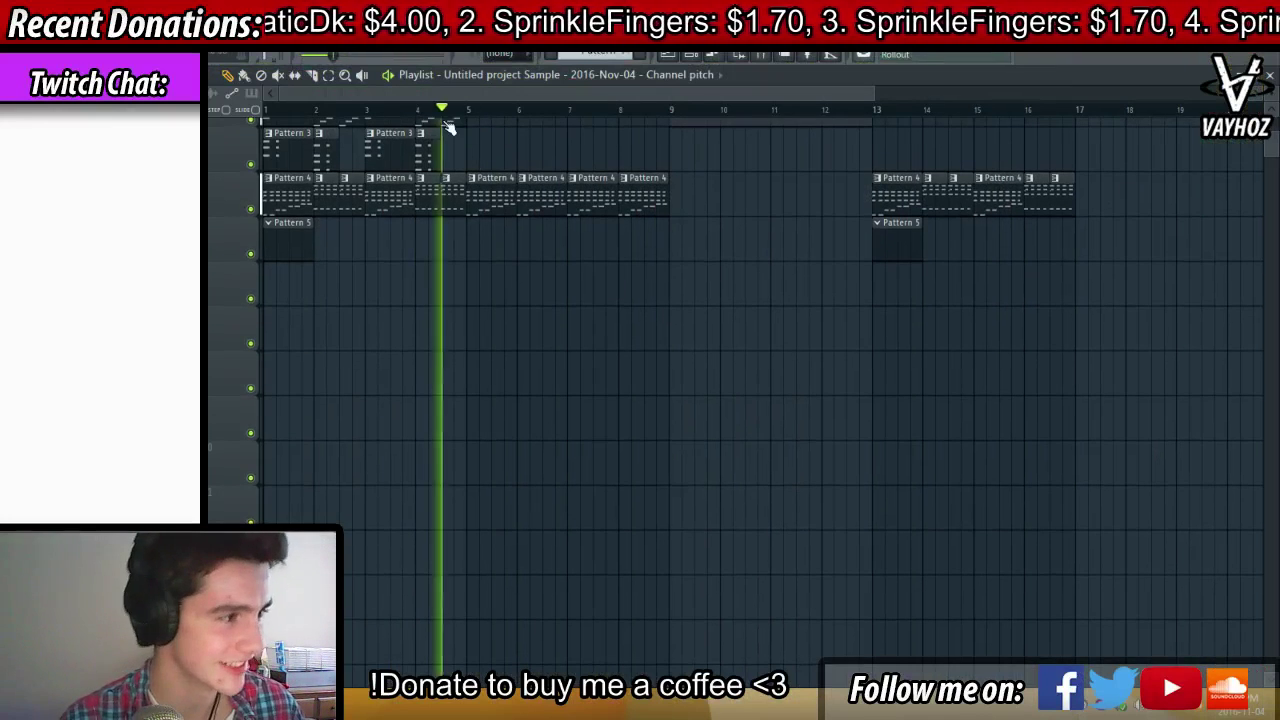
click(463, 121)
key(space)
key(space)
scroll(597, 289, up, 2)
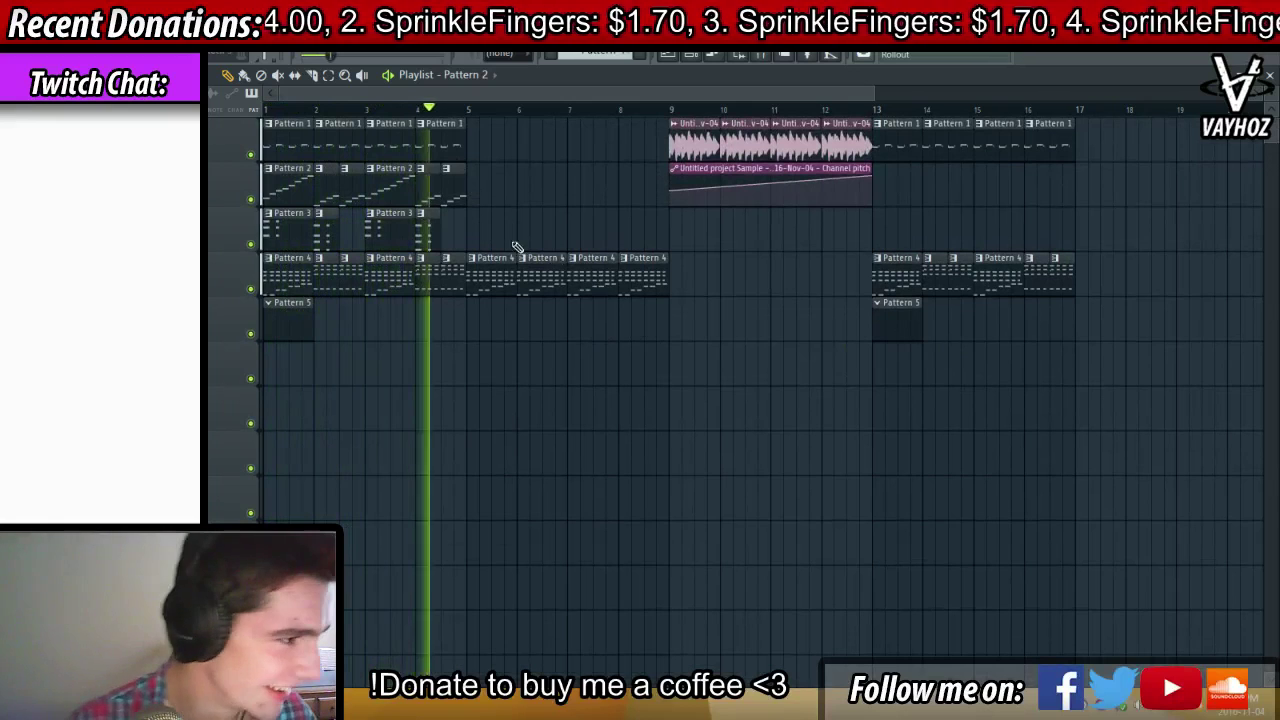
click(495, 271)
key(space)
Make the Pattern 4 clip at bar 5 a unique pattern and open its Piano notes in the piano roll
scroll(572, 99, up, 5)
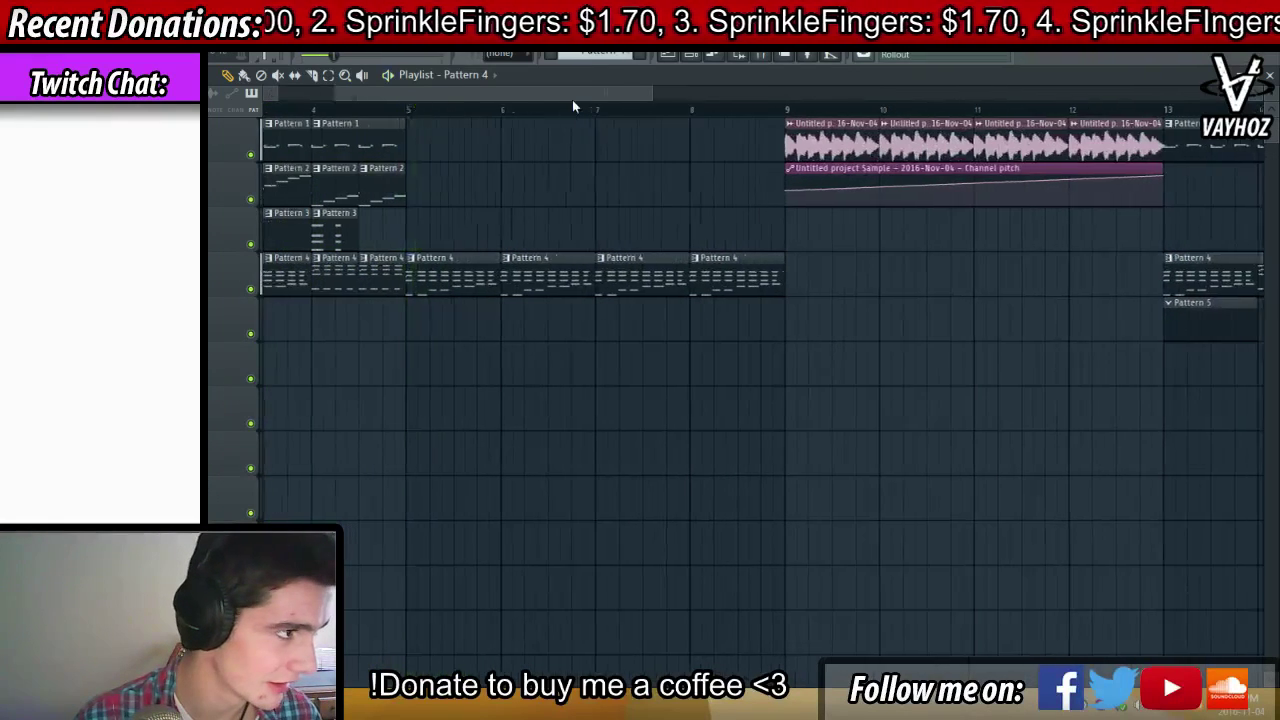
right_click(663, 131)
click(645, 109)
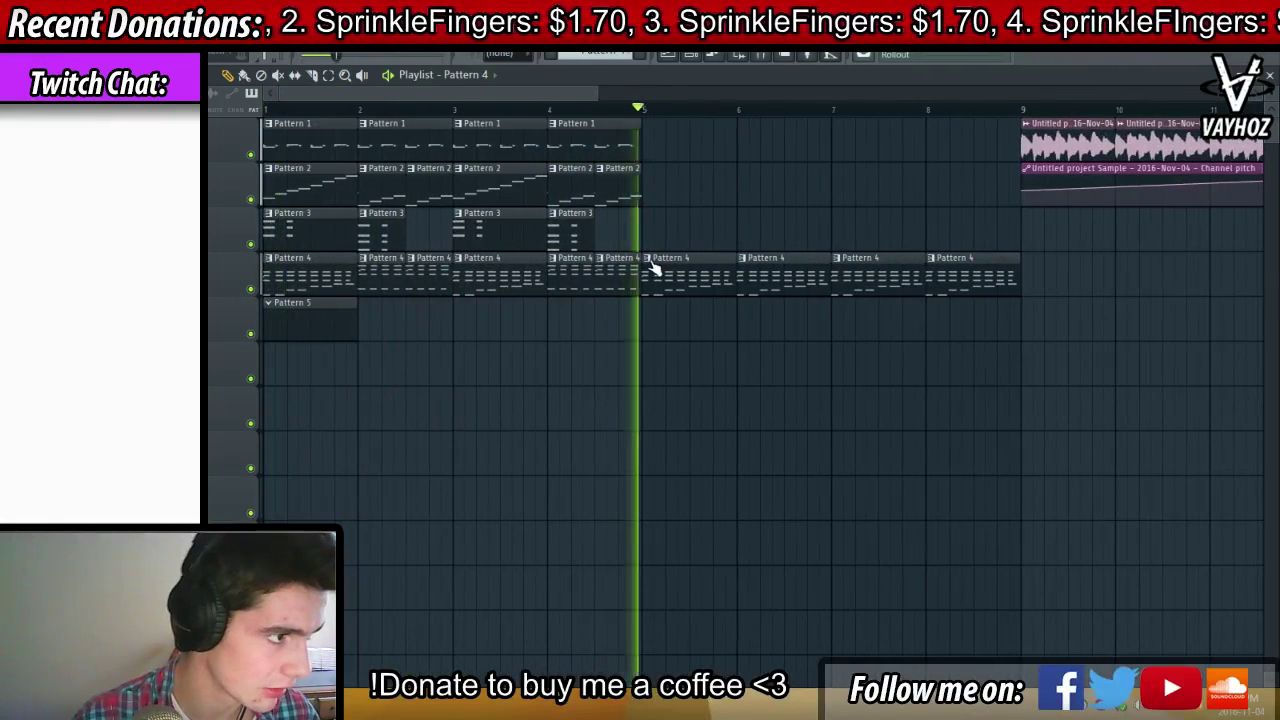
key(space)
click(649, 261)
click(687, 364)
double_click(672, 270)
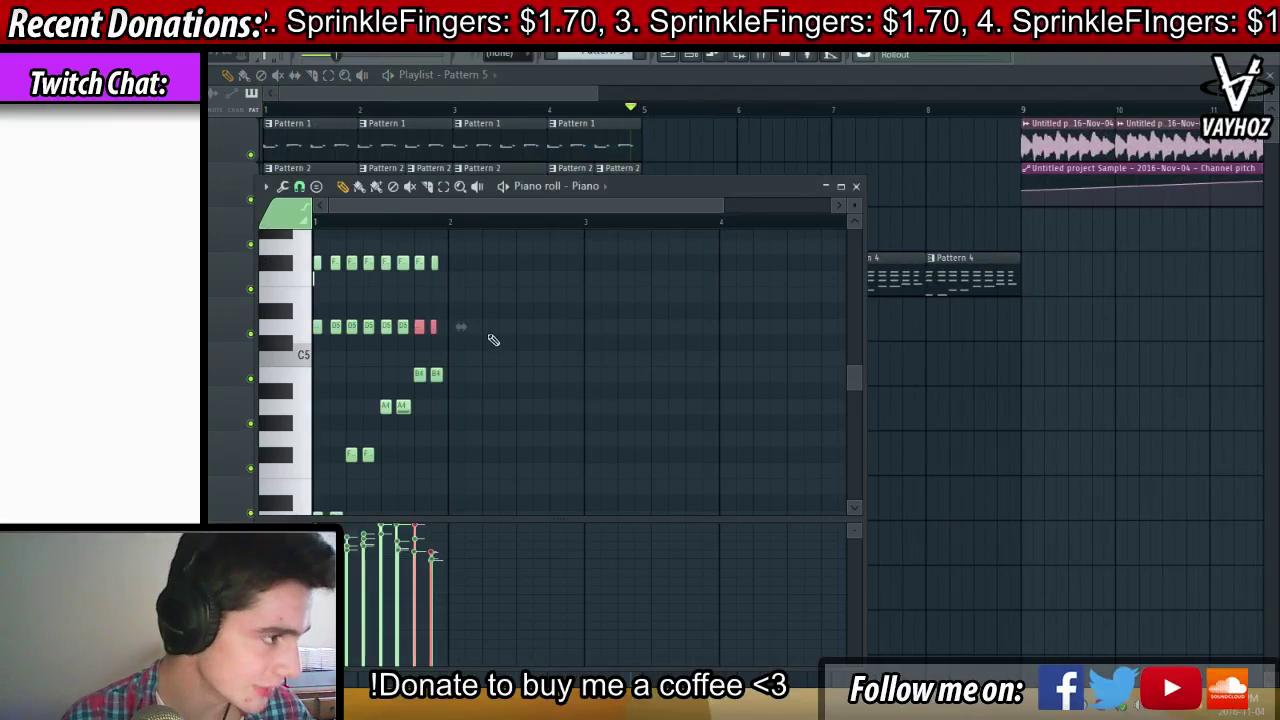
Lower the middle row of the repeated chord notes to F5 and play the pattern to check the chord
scroll(493, 340, up, 3)
drag(476, 396, 313, 418)
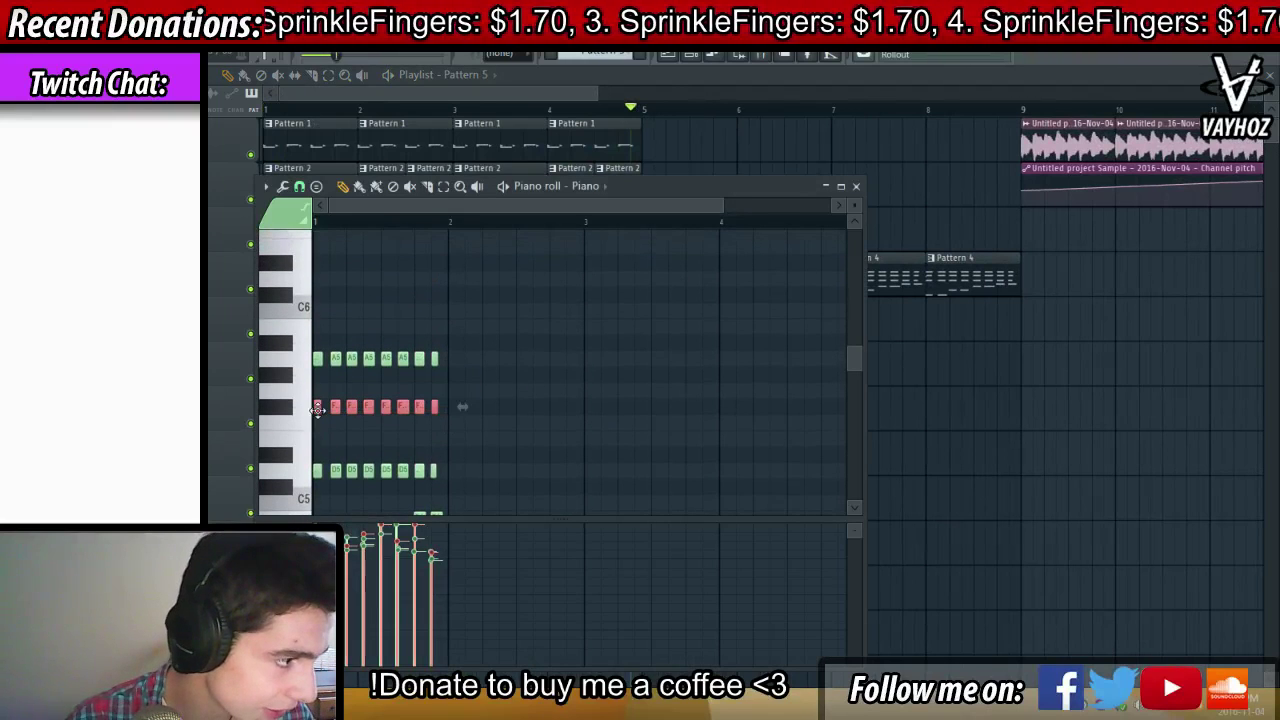
key(space)
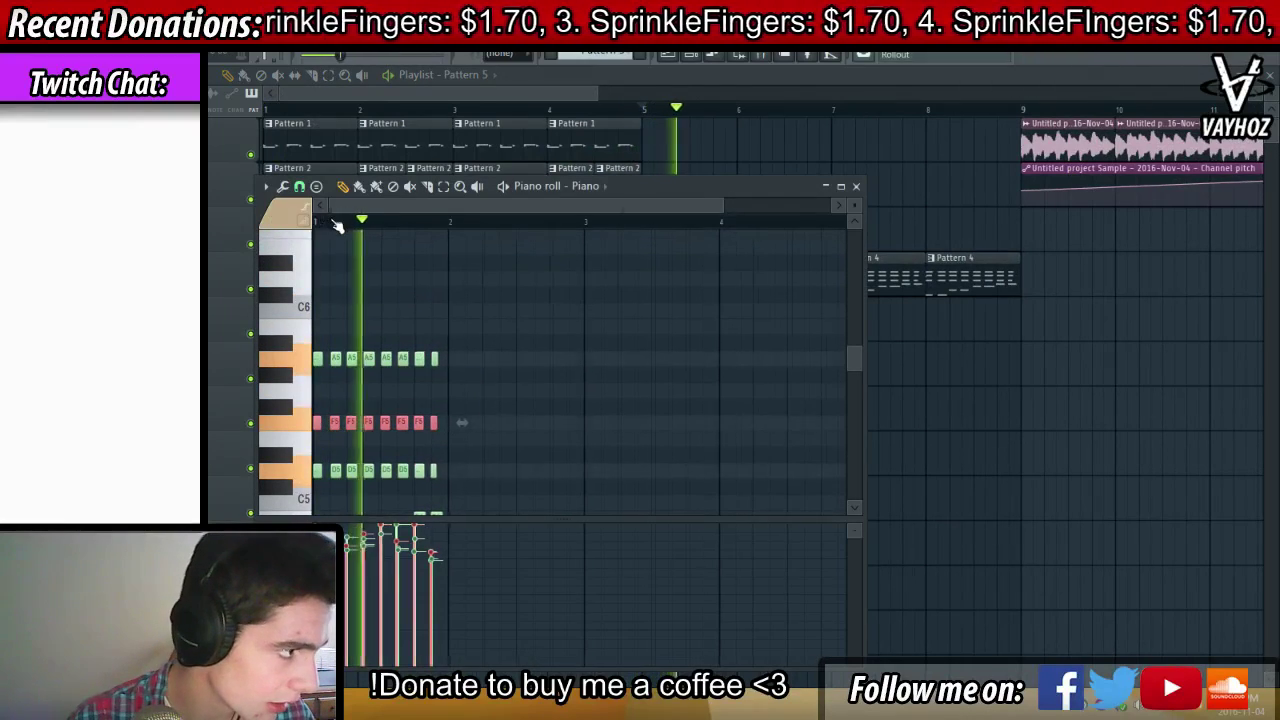
scroll(365, 225, up, 3)
key(space)
ctrl+click(577, 398)
Move the rising low notes down to D4 so the whole bass row repeats D4 across the bar
scroll(577, 398, down, 5)
key(space)
drag(368, 336, 387, 427)
drag(449, 272, 447, 428)
key(space)
key(space)
drag(504, 271, 502, 423)
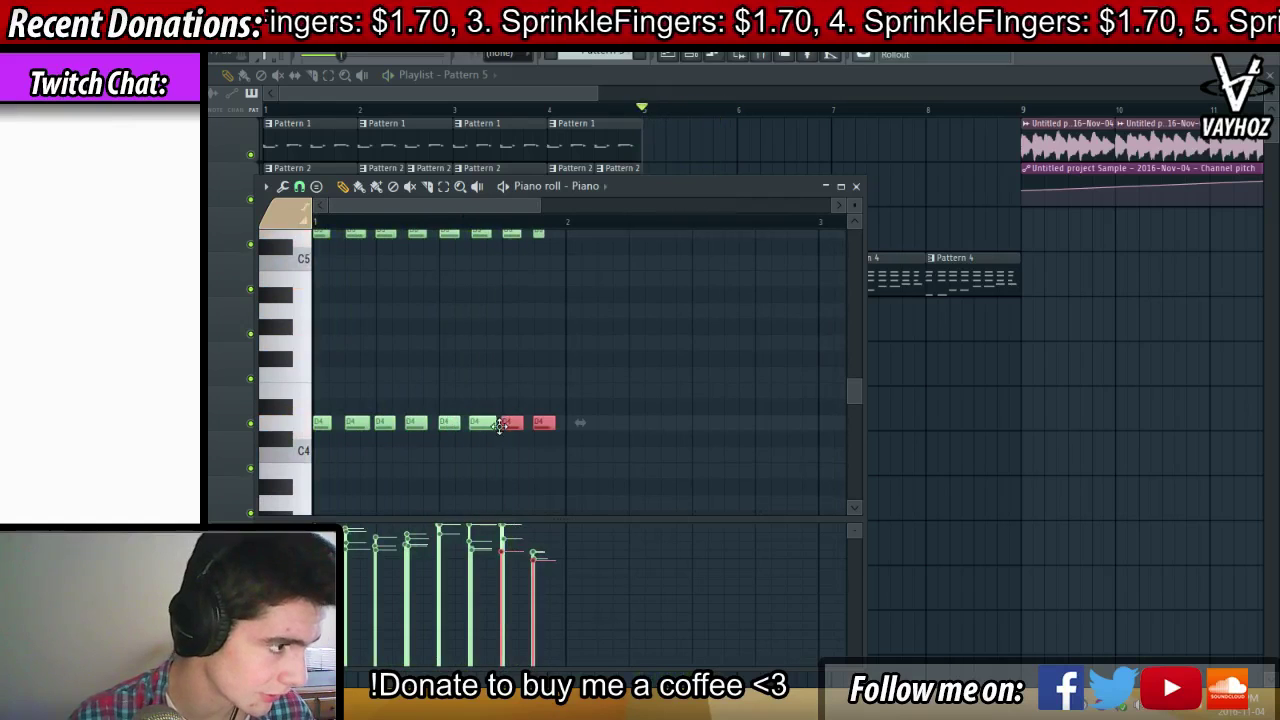
Return to the playlist and play the arrangement from bar 4 toward the Pattern 5 clip at bar 5
key(F7)
click(556, 112)
scroll(556, 113, down, 1)
scroll(557, 118, down, 1)
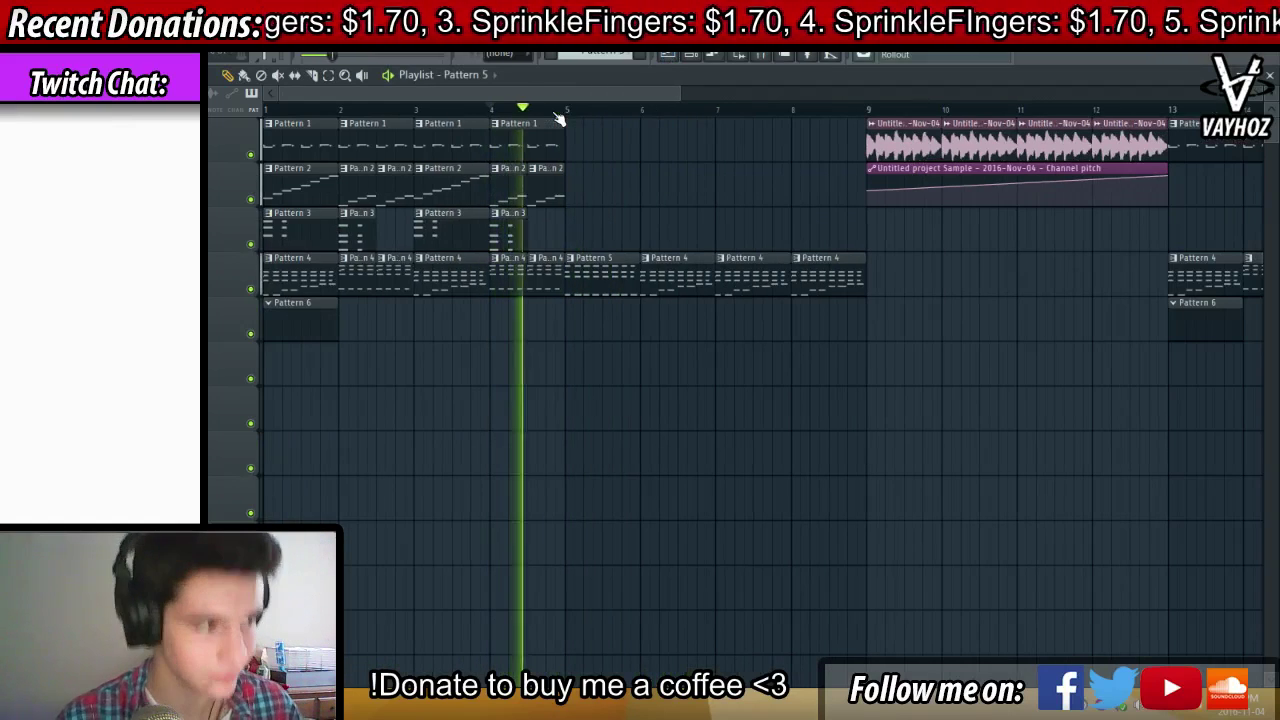
key(space)
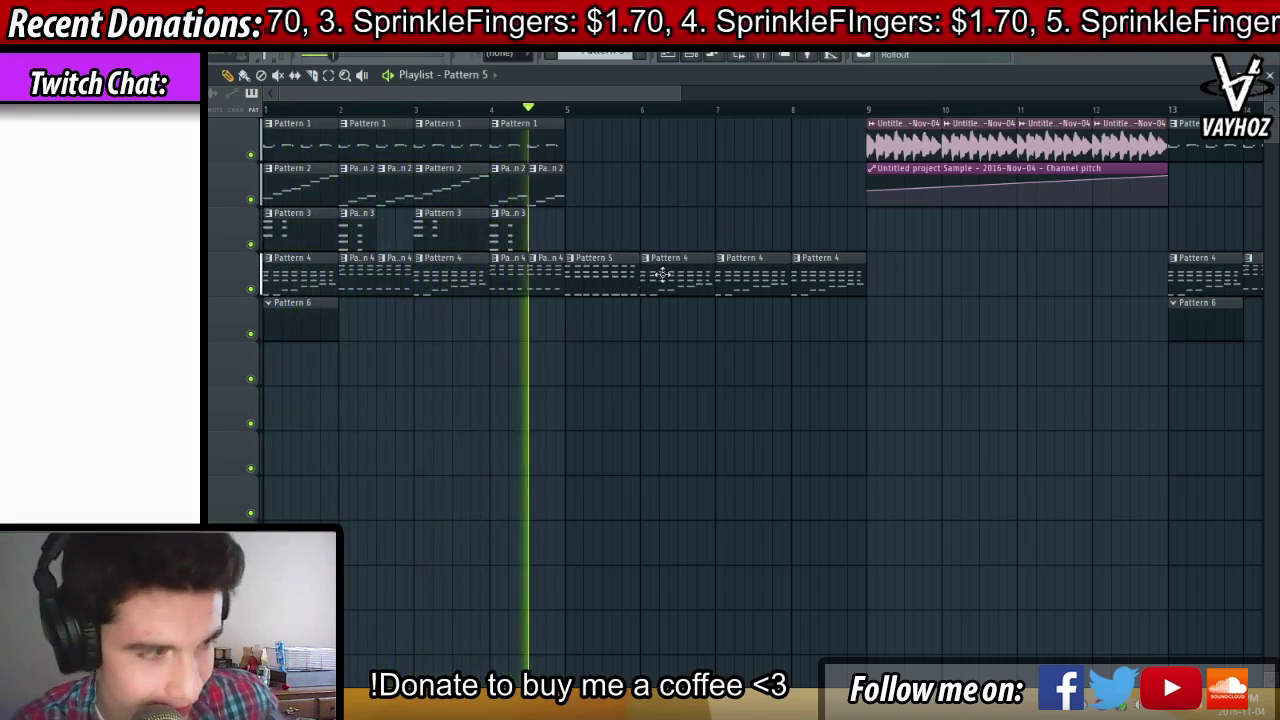
Put the Pattern 4 clip from bar 6 at bar 5 and the Pattern 5 clip at bar 6, both on the third track
key(space)
drag(663, 267, 588, 218)
key(space)
click(564, 109)
drag(606, 276, 676, 214)
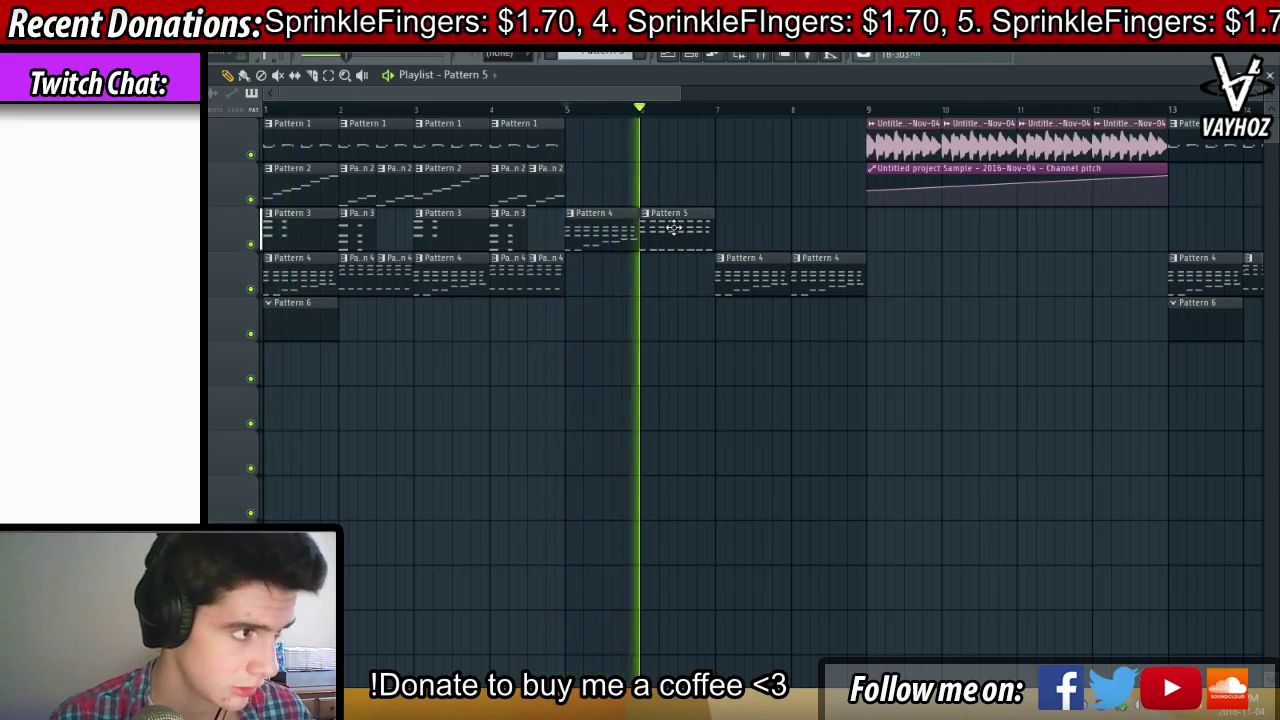
Move the bar 7 Pattern 4 clip to the third track and replace the bar 8 Pattern 4 clip with Pattern 5 there
drag(720, 260, 722, 227)
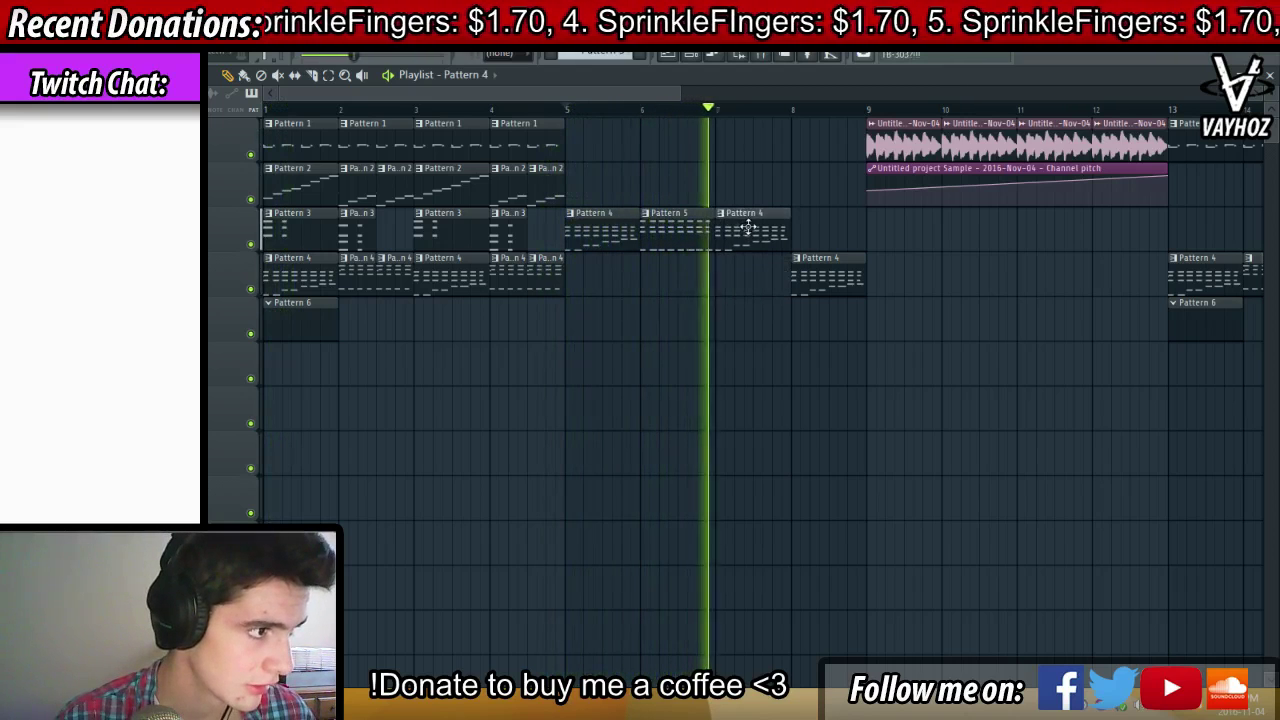
click(698, 228)
right_click(812, 270)
click(798, 230)
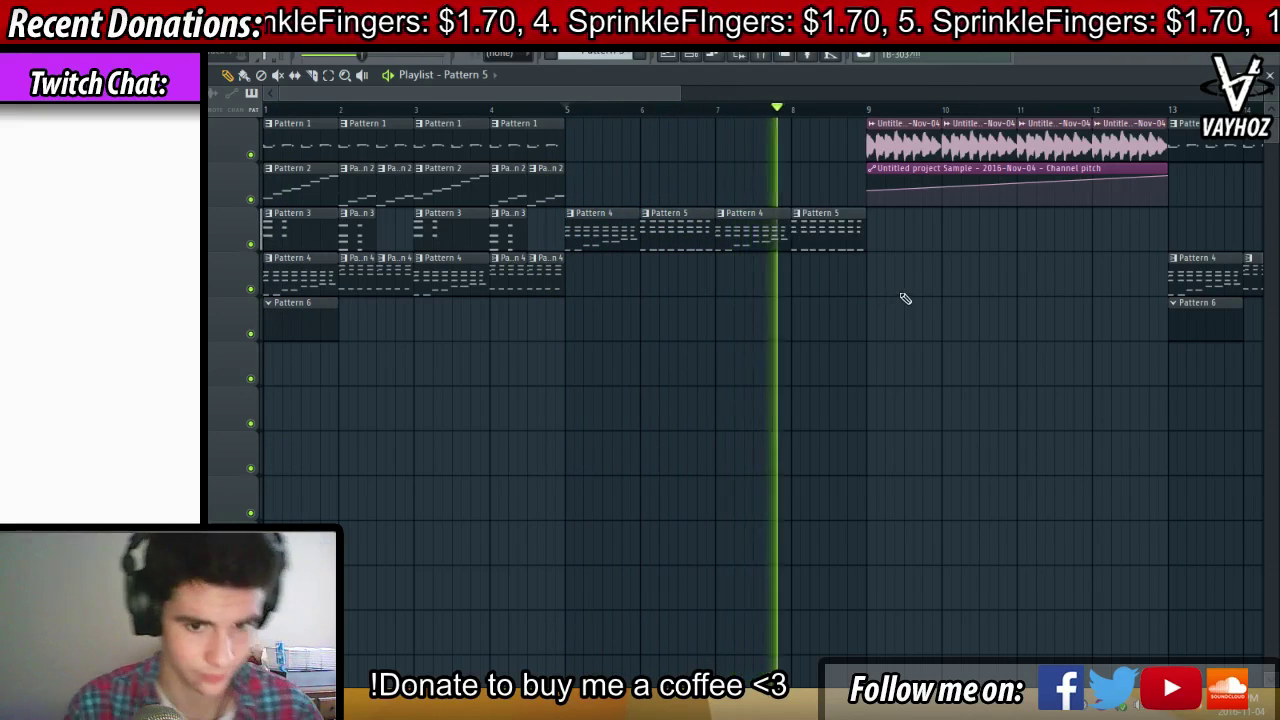
Fill the kick channel of Pattern 6 on each 4 steps and place Pattern 6 clips at bars 11 and 12 on the third track
drag(918, 206, 814, 188)
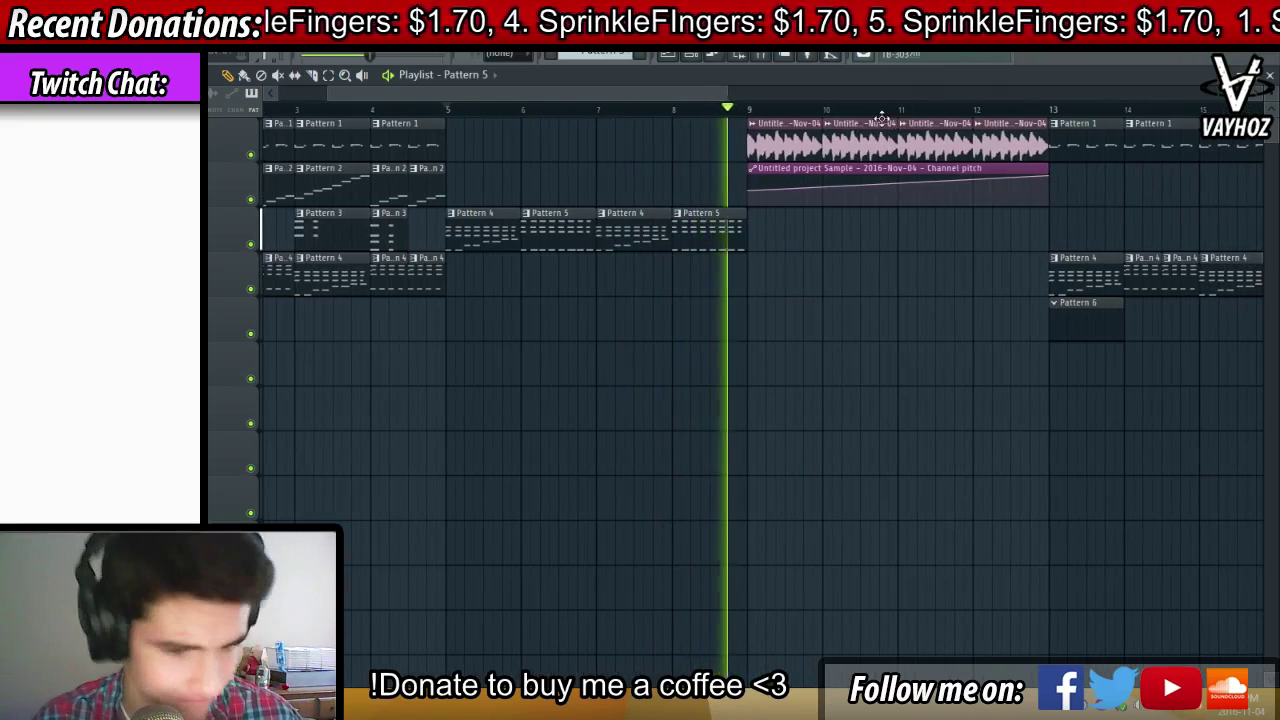
click(643, 57)
key(F6)
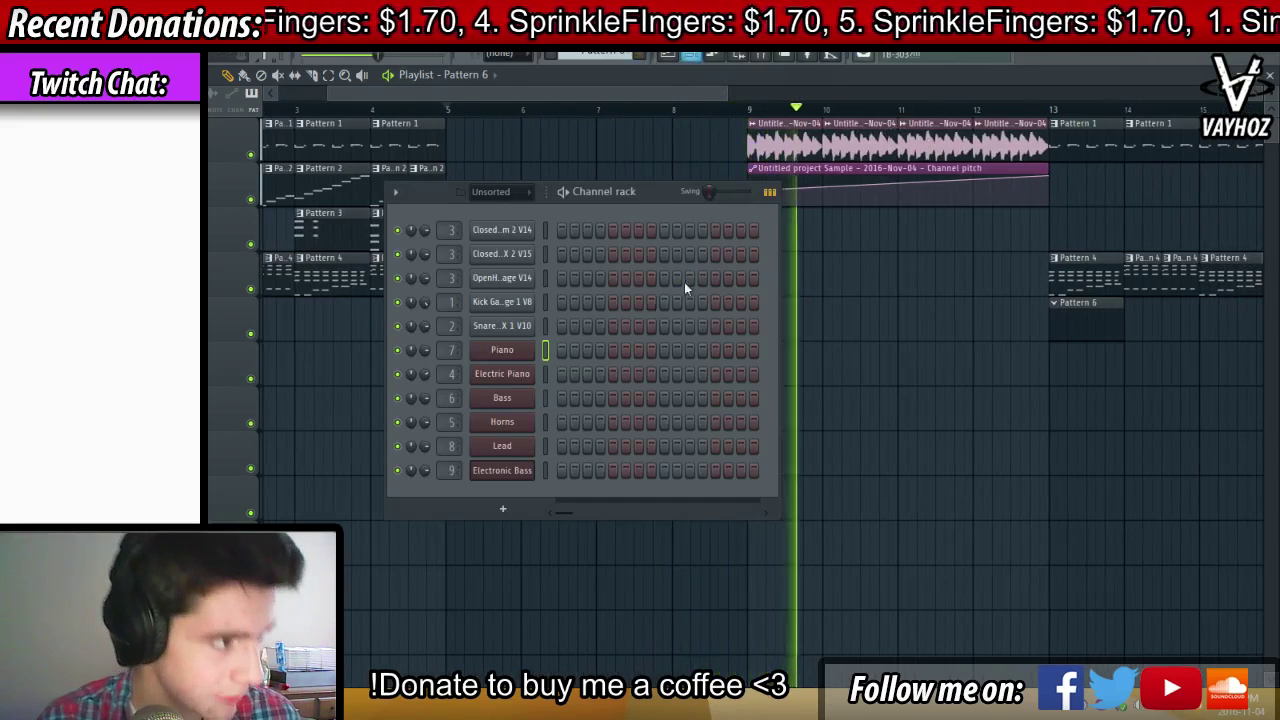
right_click(550, 303)
click(690, 369)
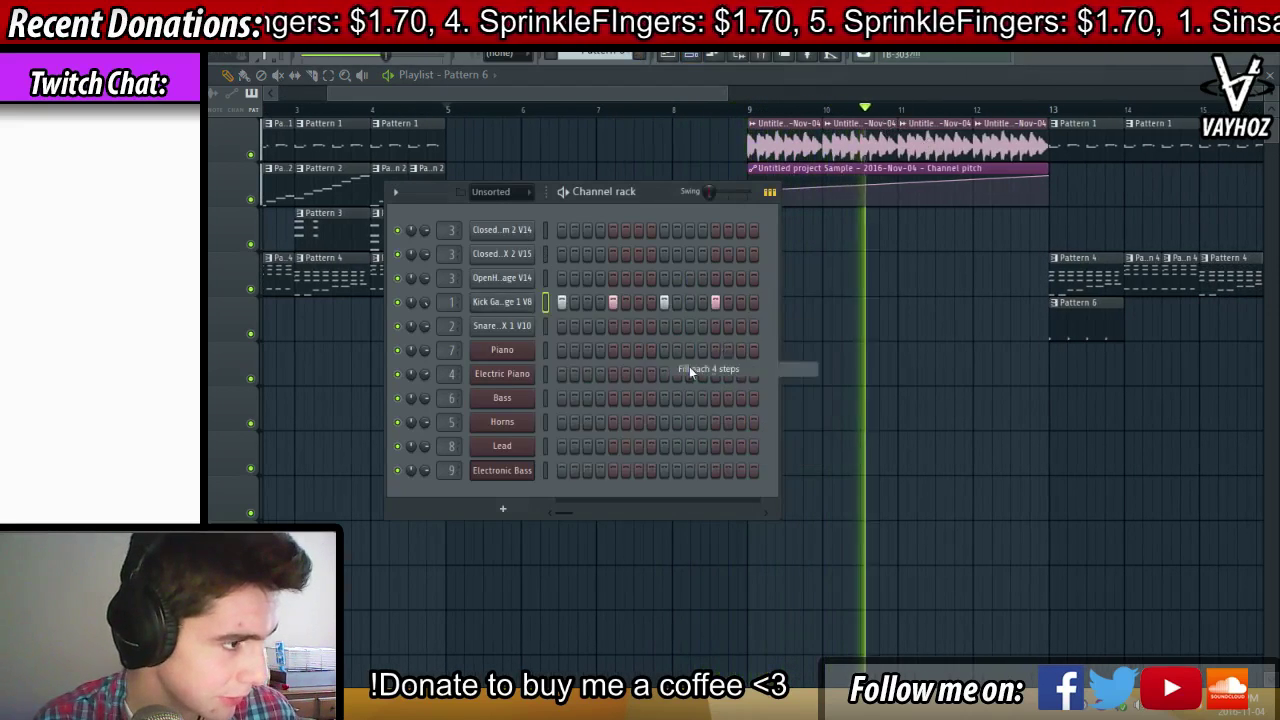
click(917, 235)
click(982, 228)
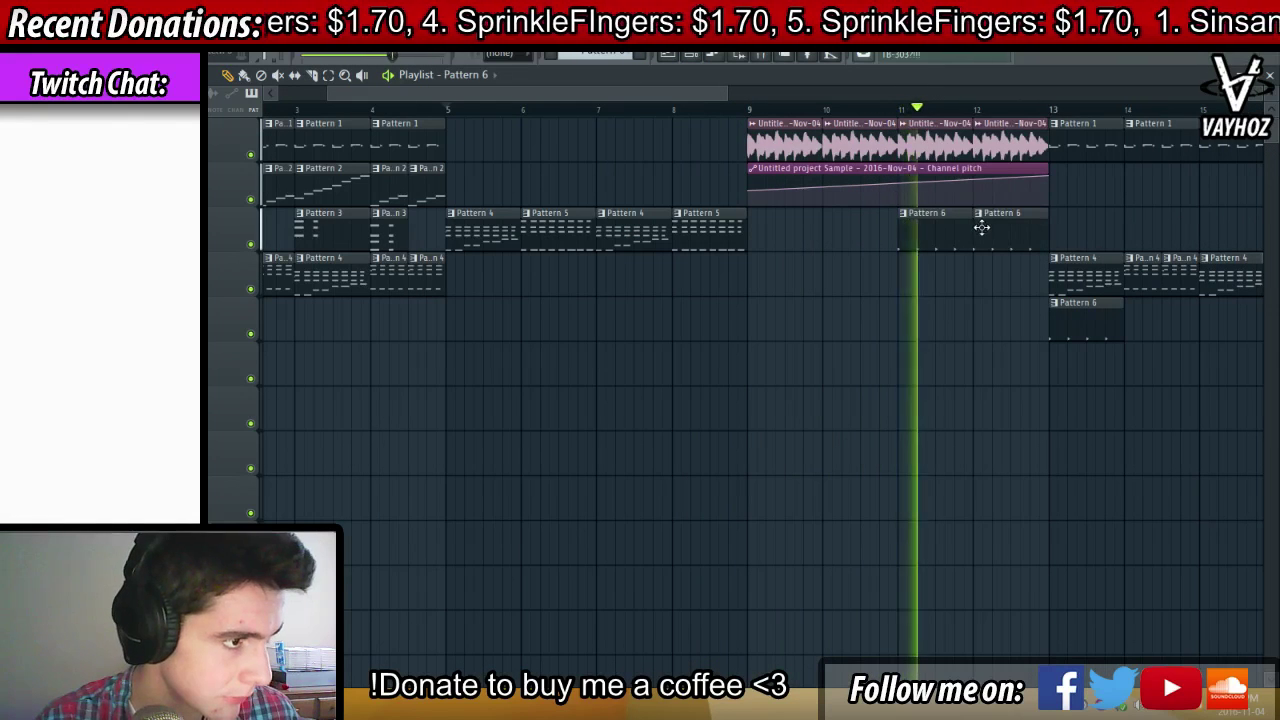
Make the Pattern 6 clip at bar 11 a unique pattern and fill its kick channel on each 2 steps
right_click(903, 228)
click(964, 316)
double_click(931, 228)
right_click(535, 301)
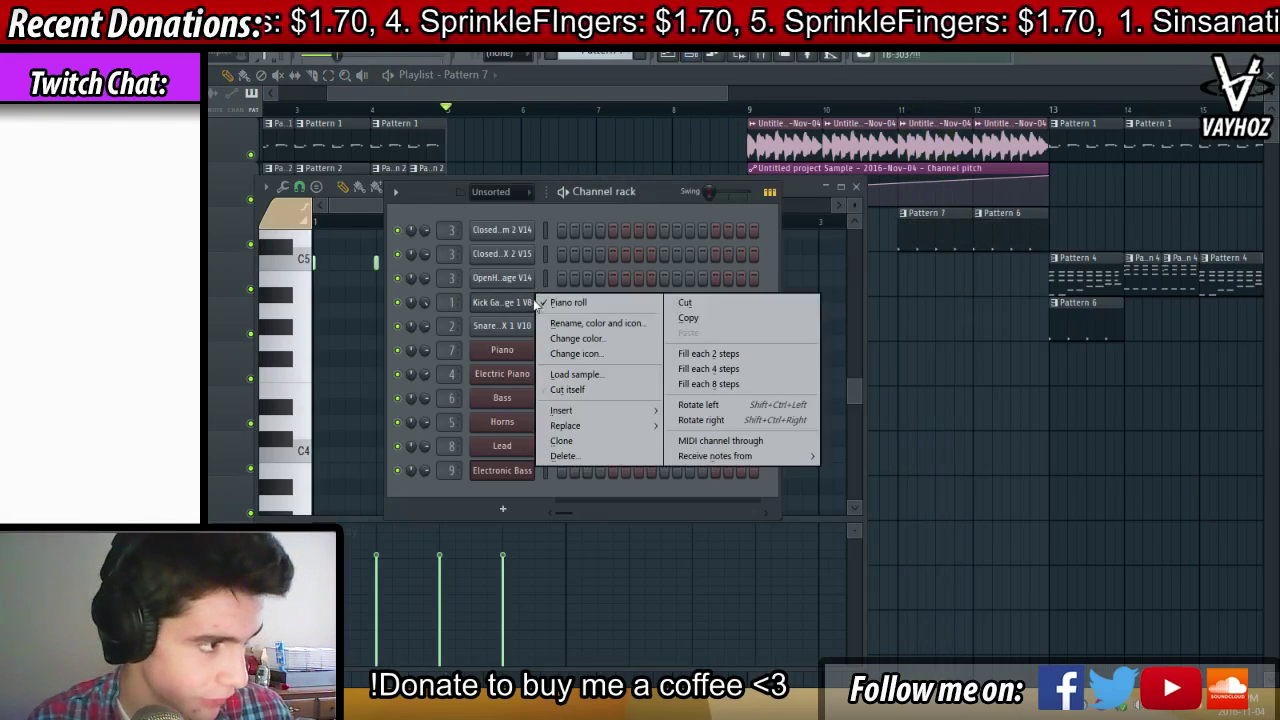
click(740, 352)
Arrange the kick clips on the third track with Pattern 6 in bars 9 and 10 and Pattern 7 in bars 11 and 12
click(936, 233)
key(space)
drag(946, 232, 818, 246)
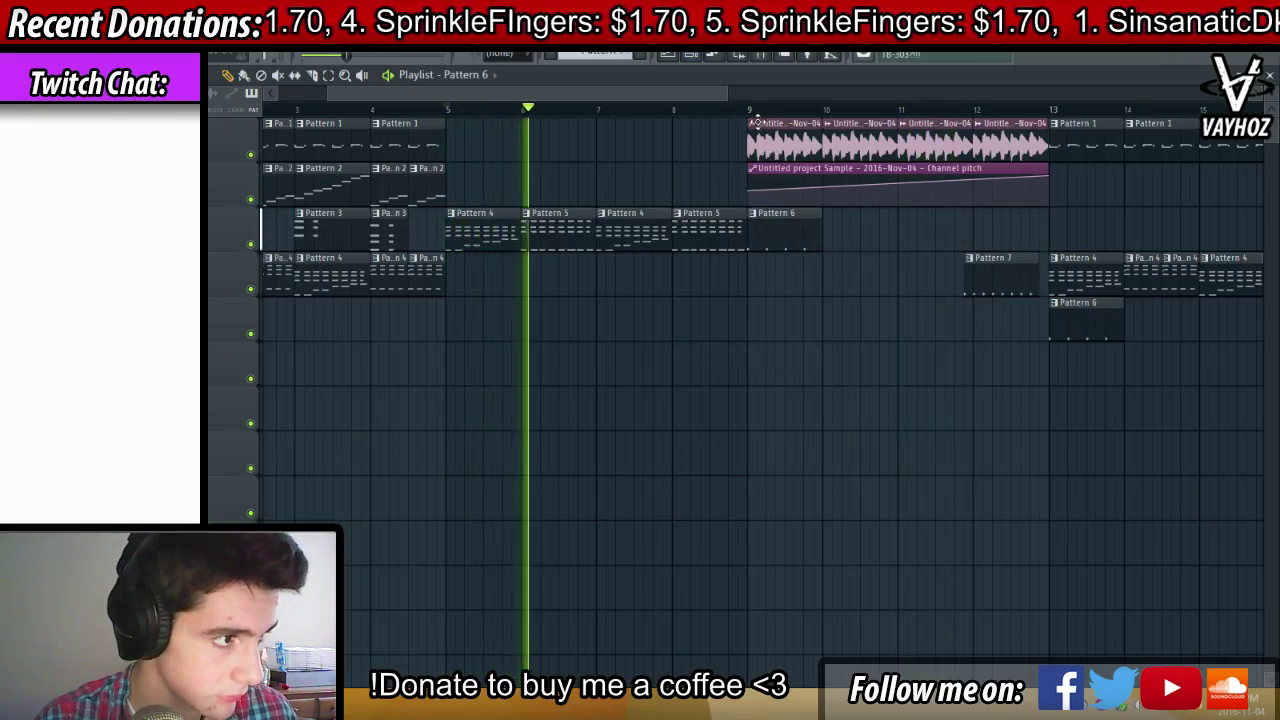
click(831, 240)
drag(997, 277, 917, 226)
click(1000, 232)
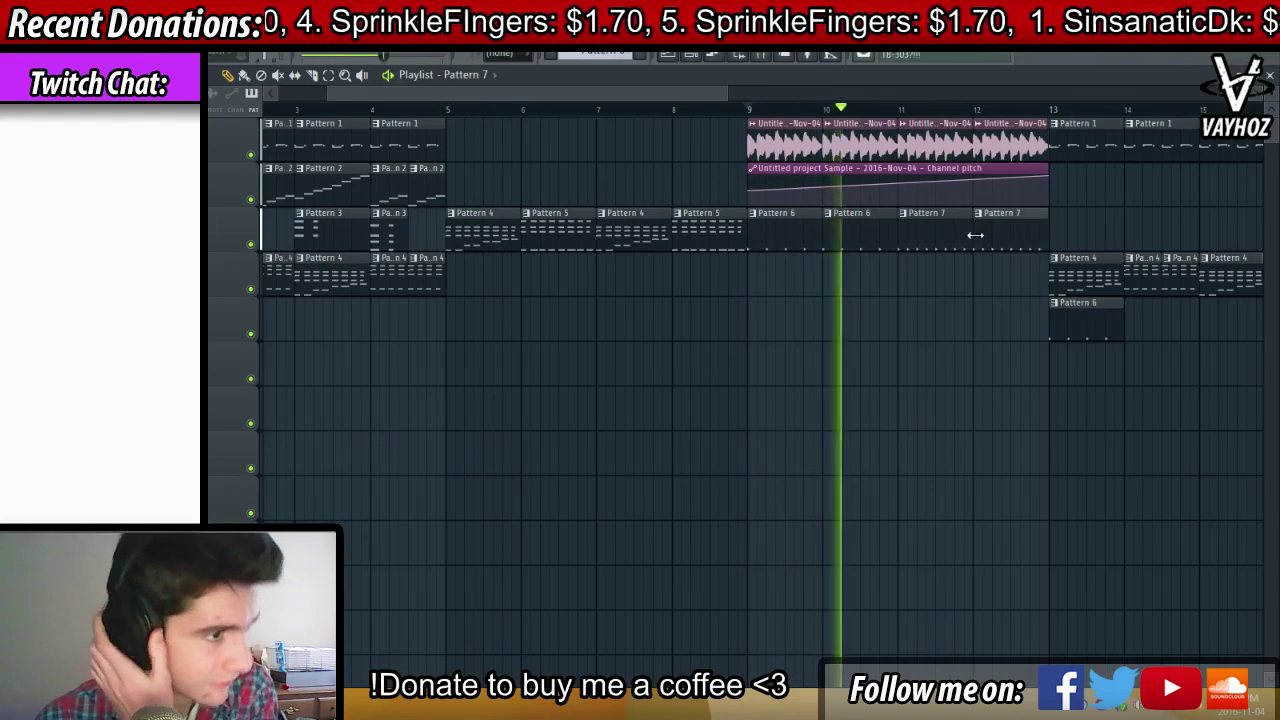
Play the kick build-up through to bar 13 and shorten the Pattern 4 clip at bar 13 to about one beat
scroll(1018, 120, up, 5)
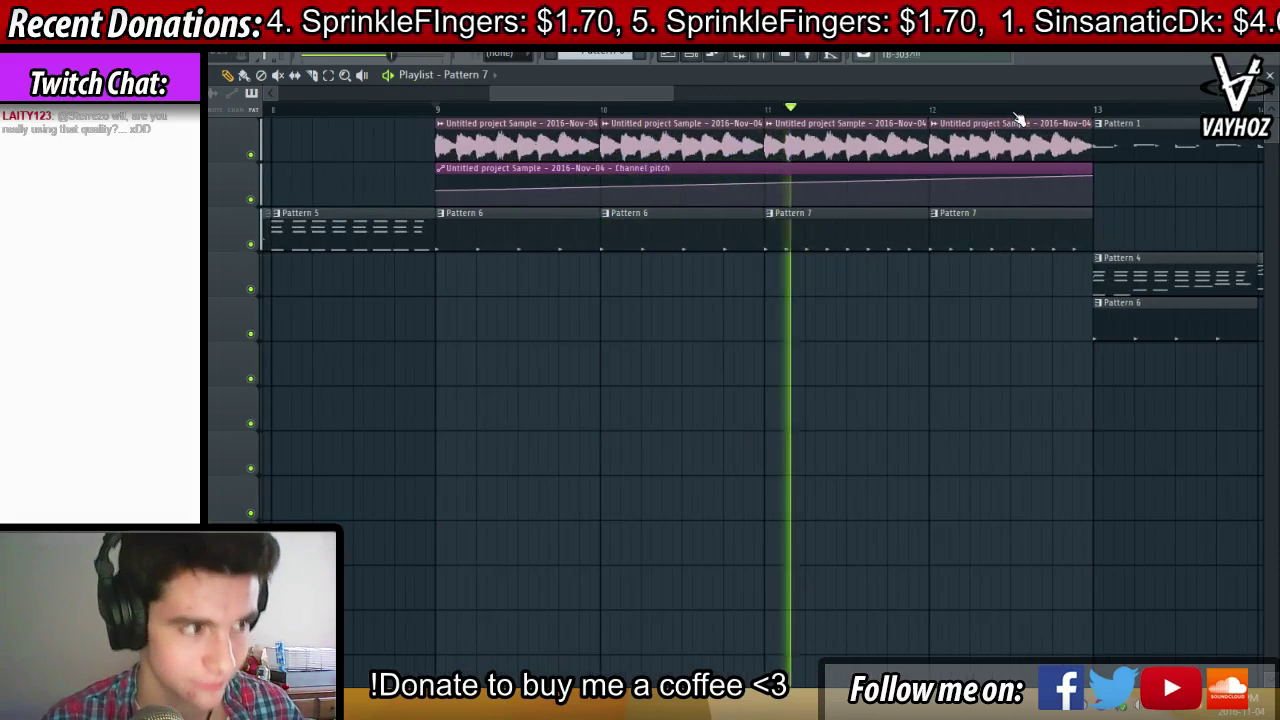
scroll(1042, 90, down, 3)
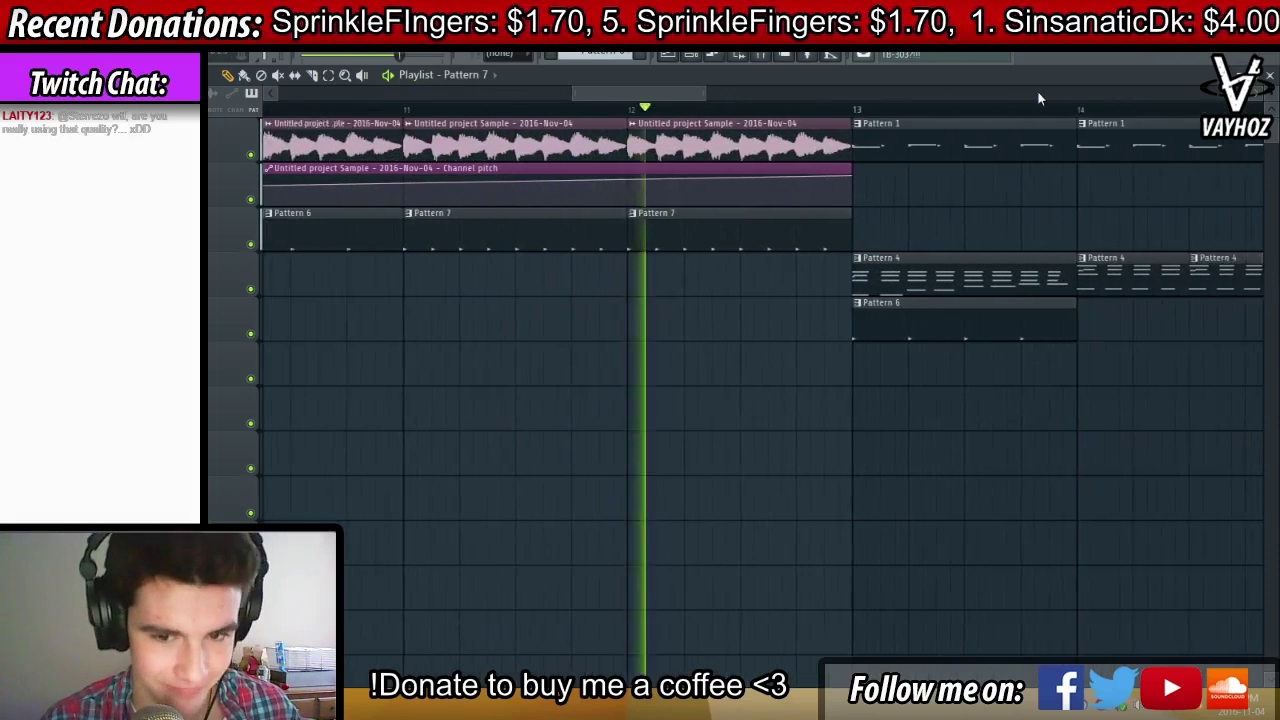
scroll(795, 115, down, 2)
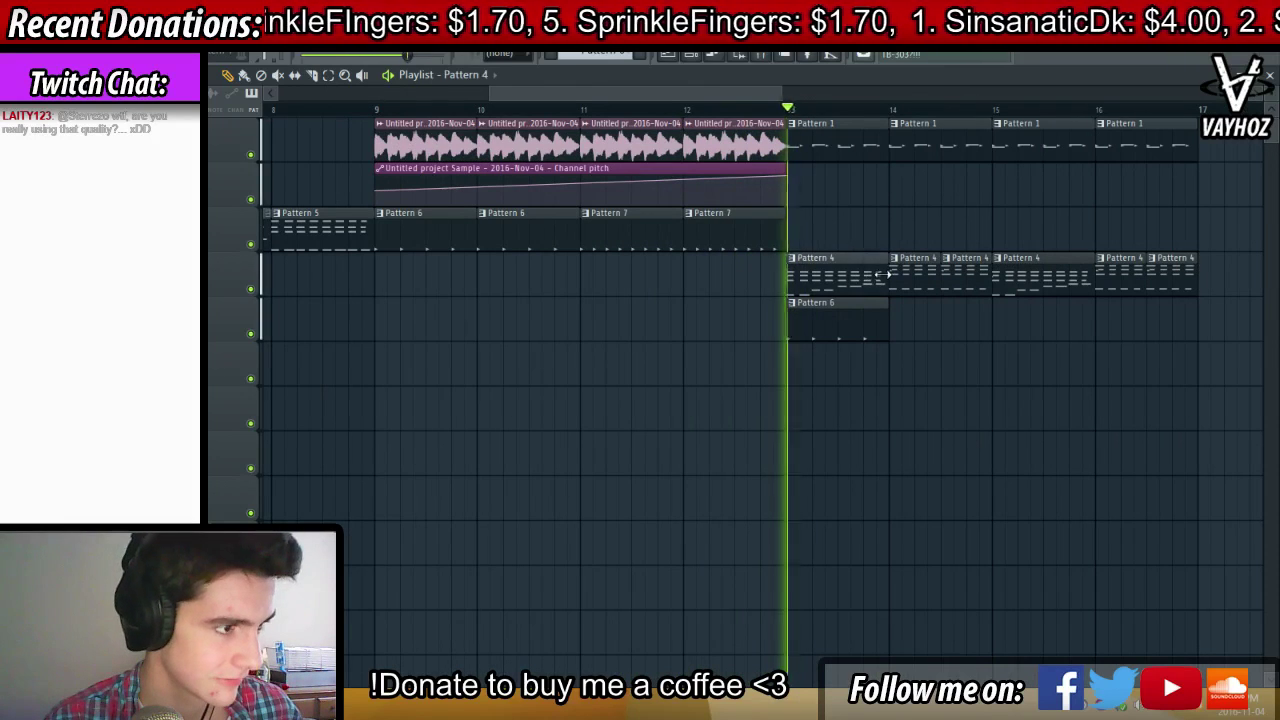
drag(886, 277, 810, 280)
scroll(777, 283, left, 2)
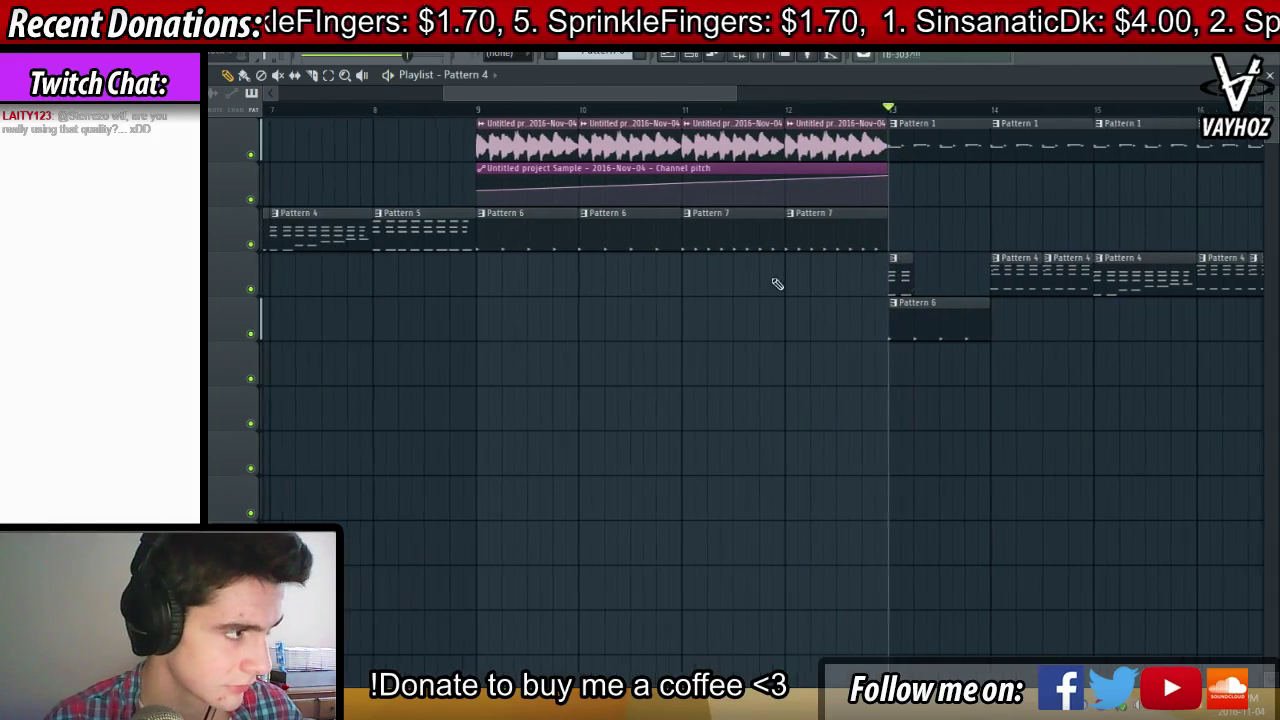
Try a Pattern 4 clip on the third track just after bar 13, play it, and remove it
click(380, 223)
click(957, 236)
key(space)
drag(956, 236, 955, 282)
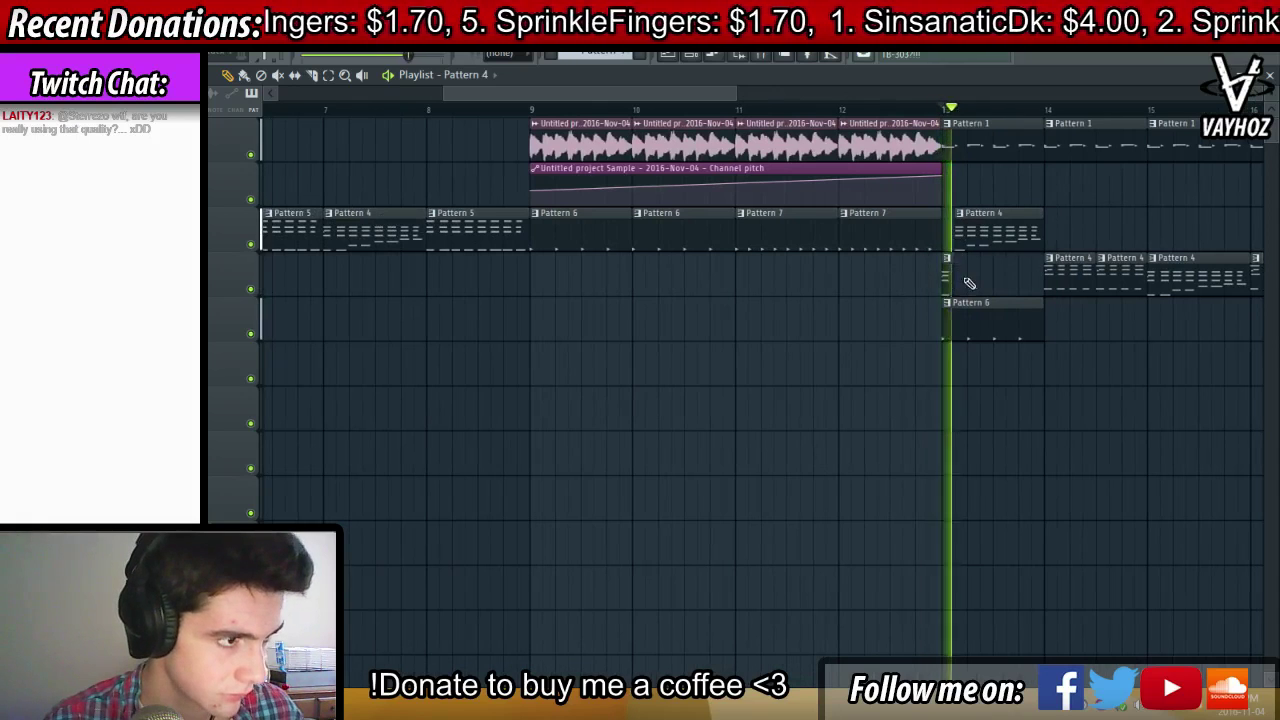
right_click(1028, 237)
Place a Pattern 5 clip on the third track just after bar 13, shorten it to a brief stab, and play it back
key(space)
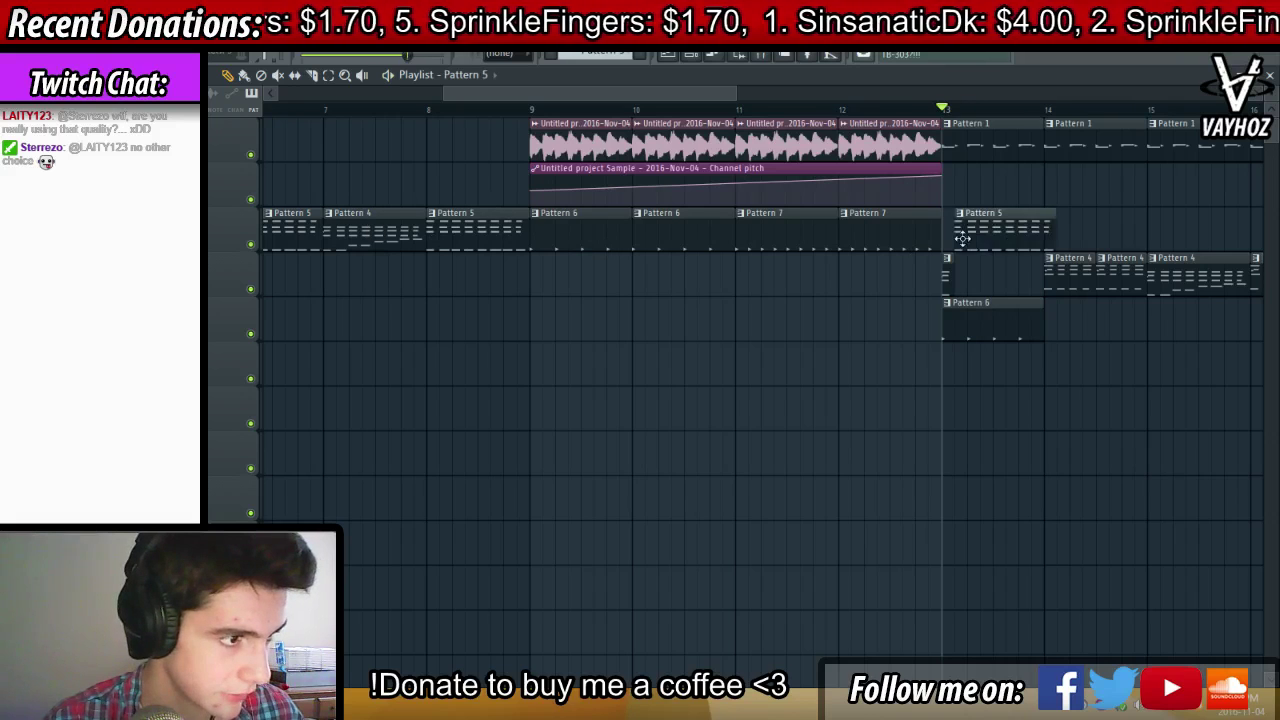
key(space)
key(space)
drag(1053, 241, 966, 241)
key(space)
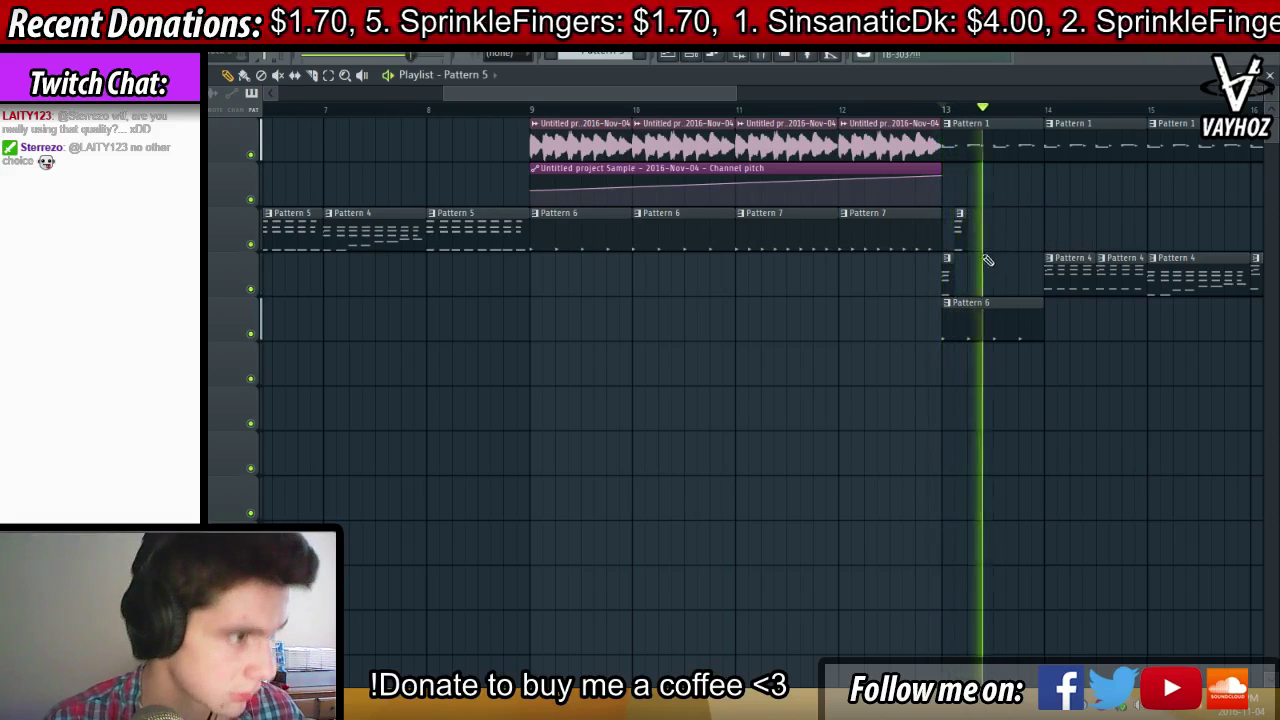
key(space)
key(space)
scroll(966, 114, up, 2)
key(space)
scroll(985, 92, down, 3)
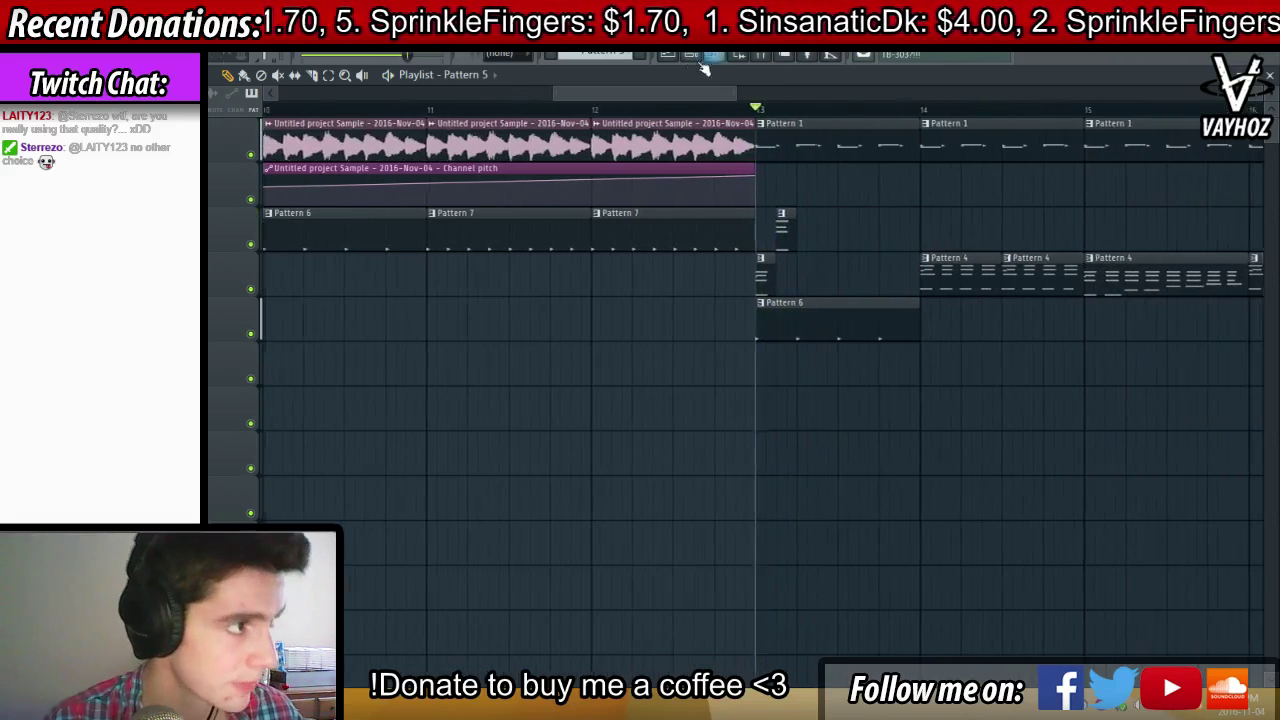
Add a Massive synth channel to the project and bring its full window into view
key(F6)
click(496, 510)
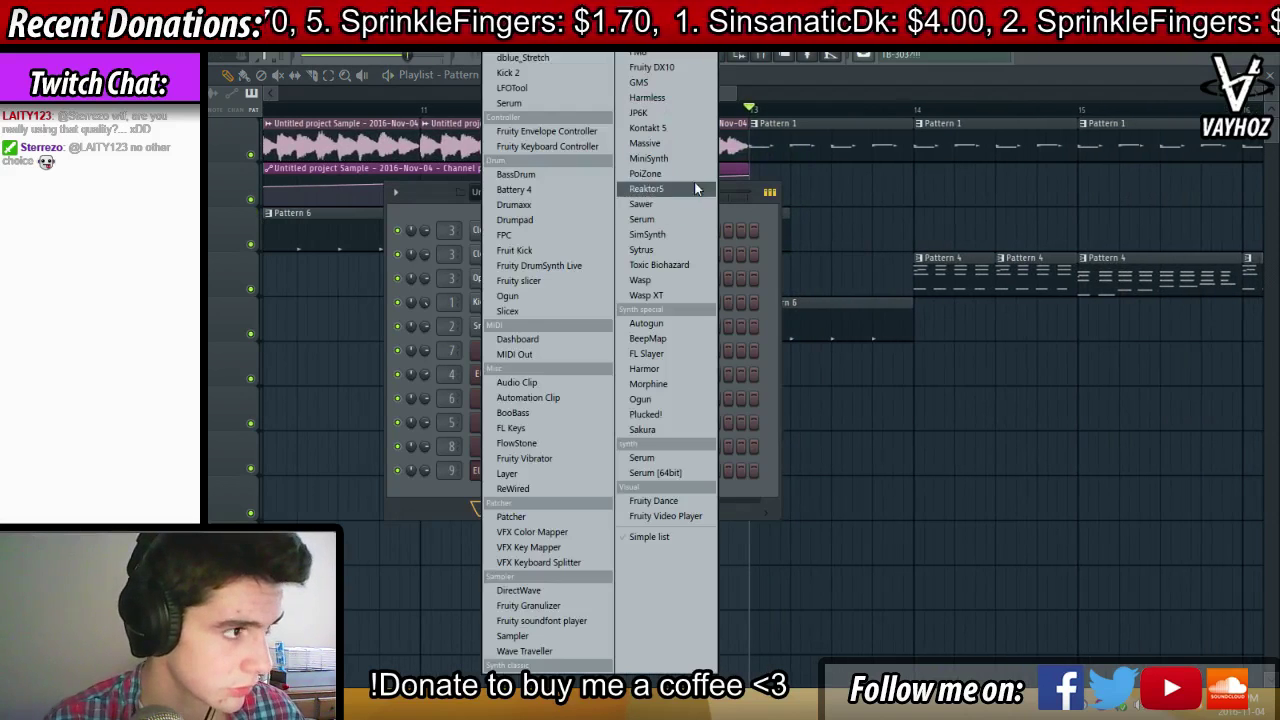
click(700, 146)
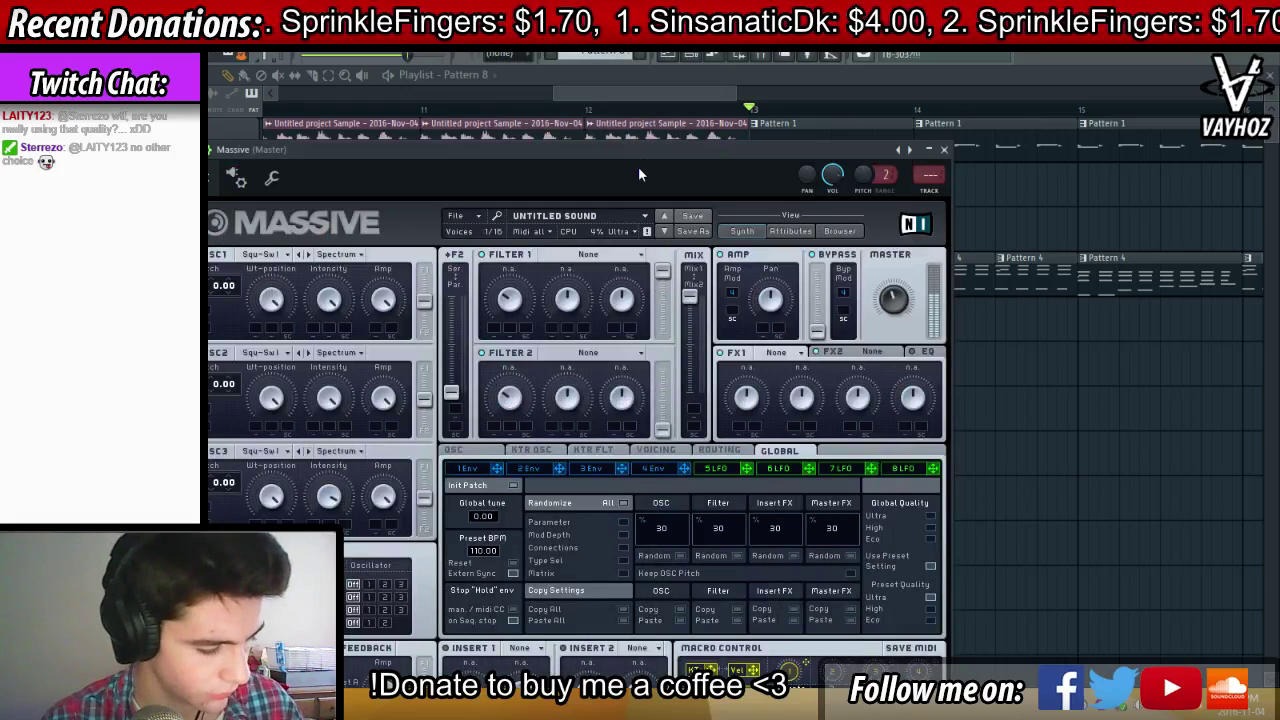
drag(642, 170, 706, 112)
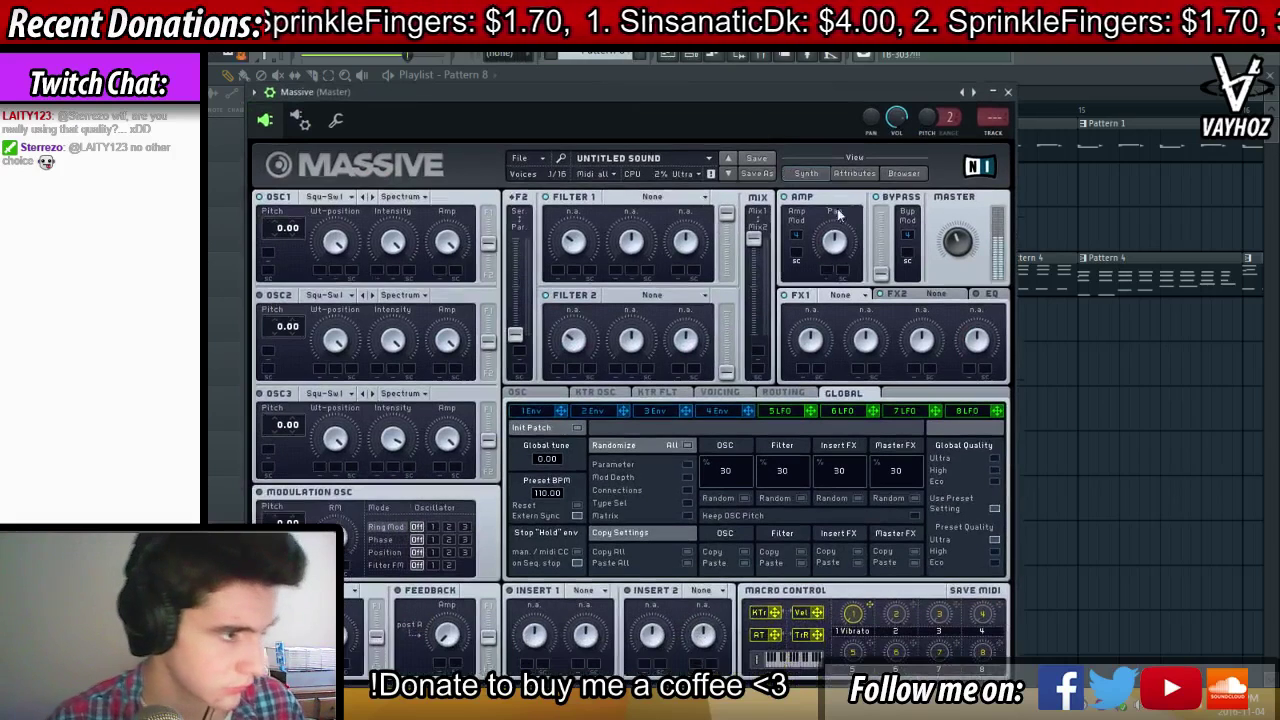
Set Massive's Filter 1 to Scream with modulator 5 (LFO) on the cutoff, and oscillator 1's wavetable to Gentle Speech
click(650, 197)
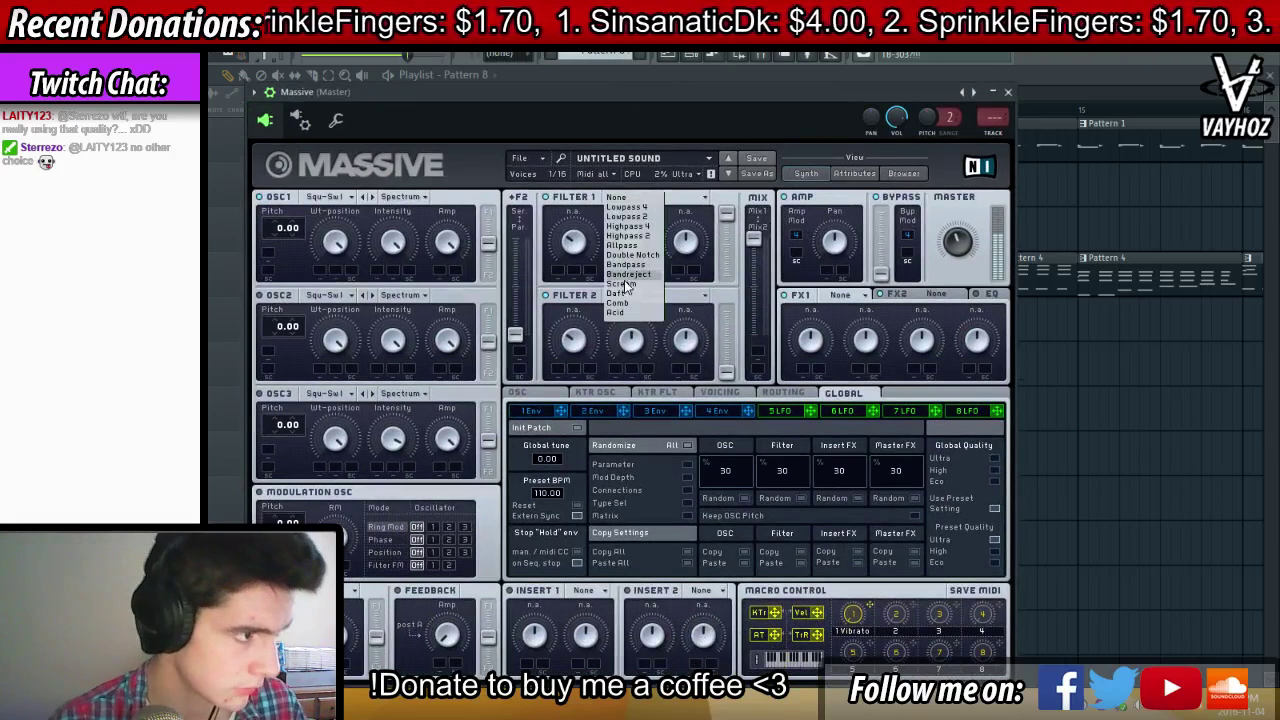
click(635, 287)
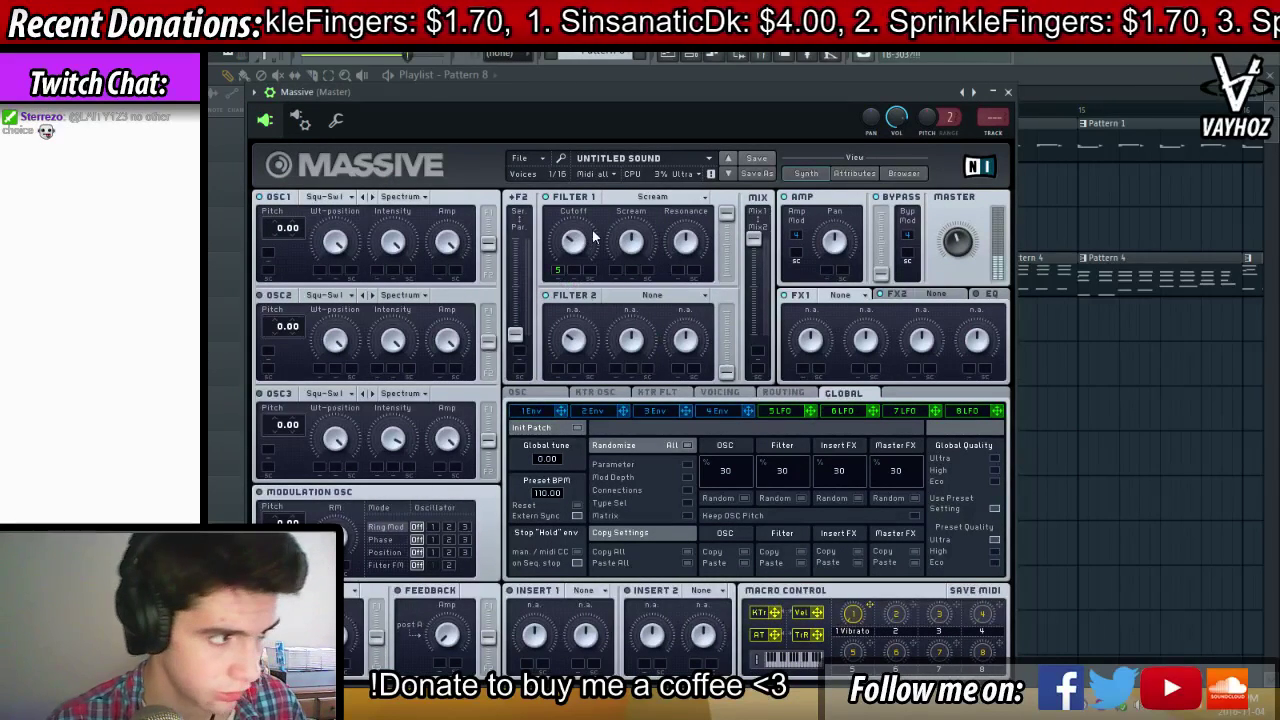
click(775, 412)
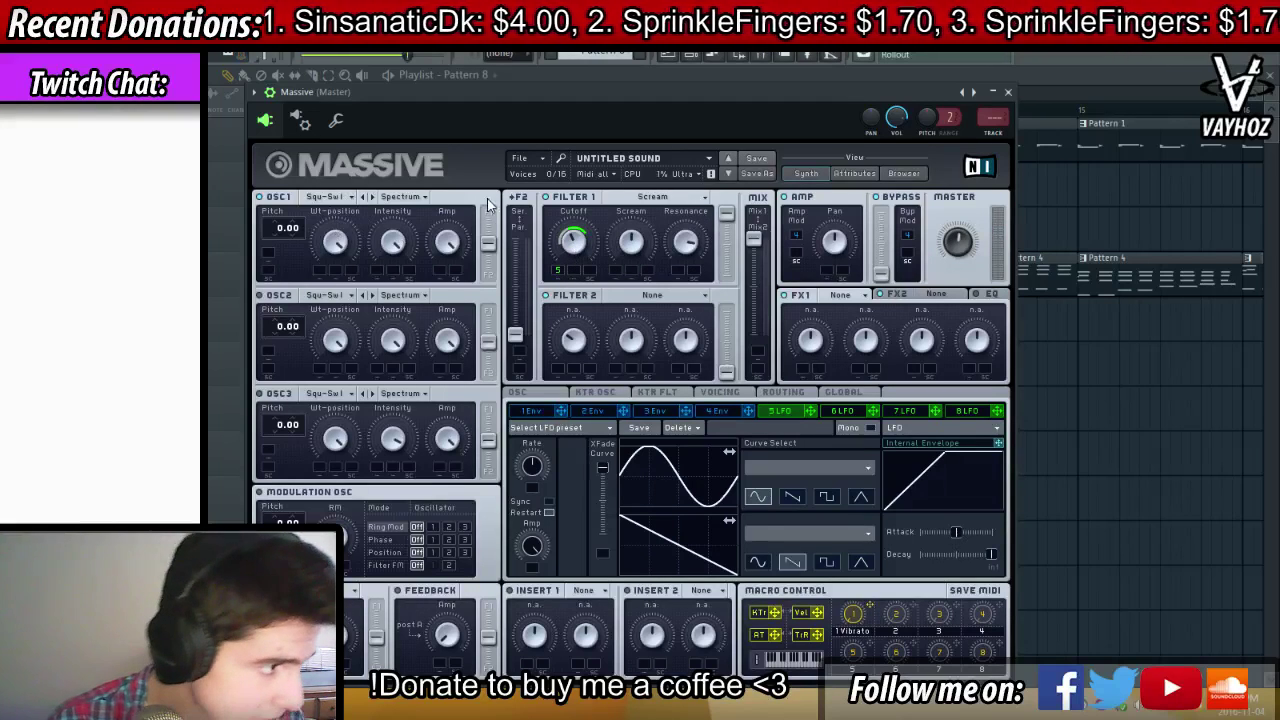
click(352, 198)
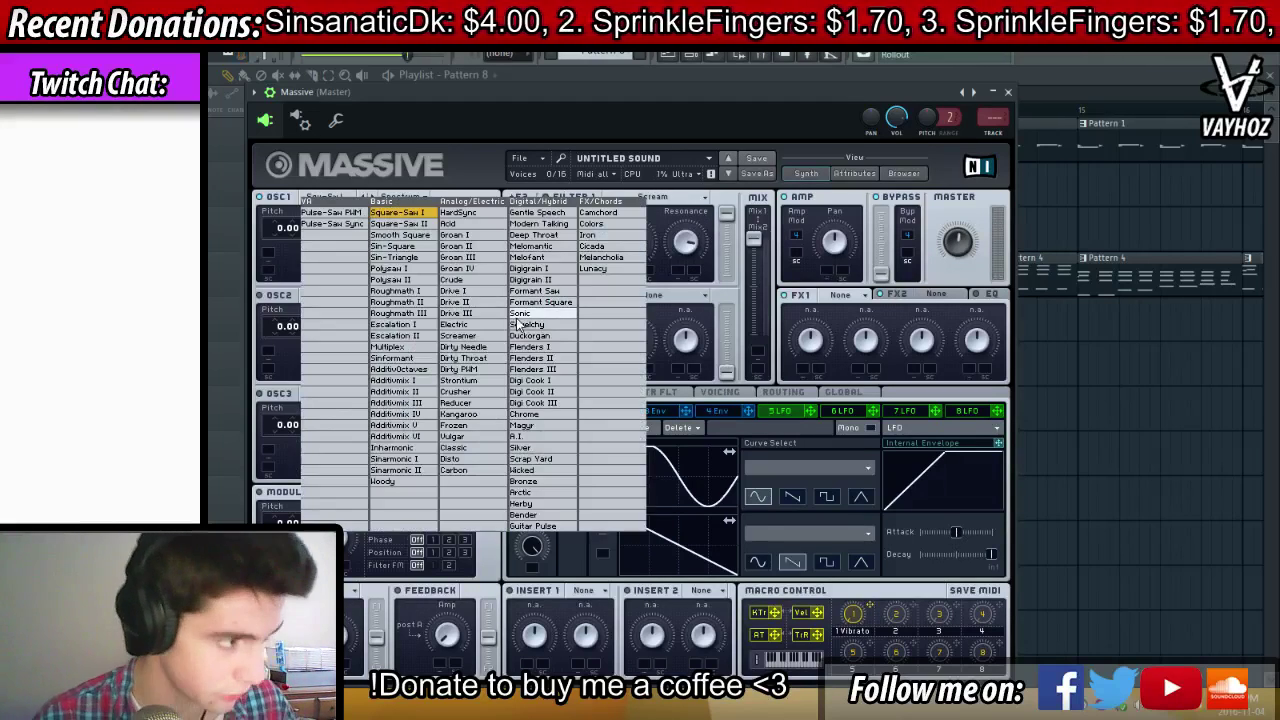
click(539, 213)
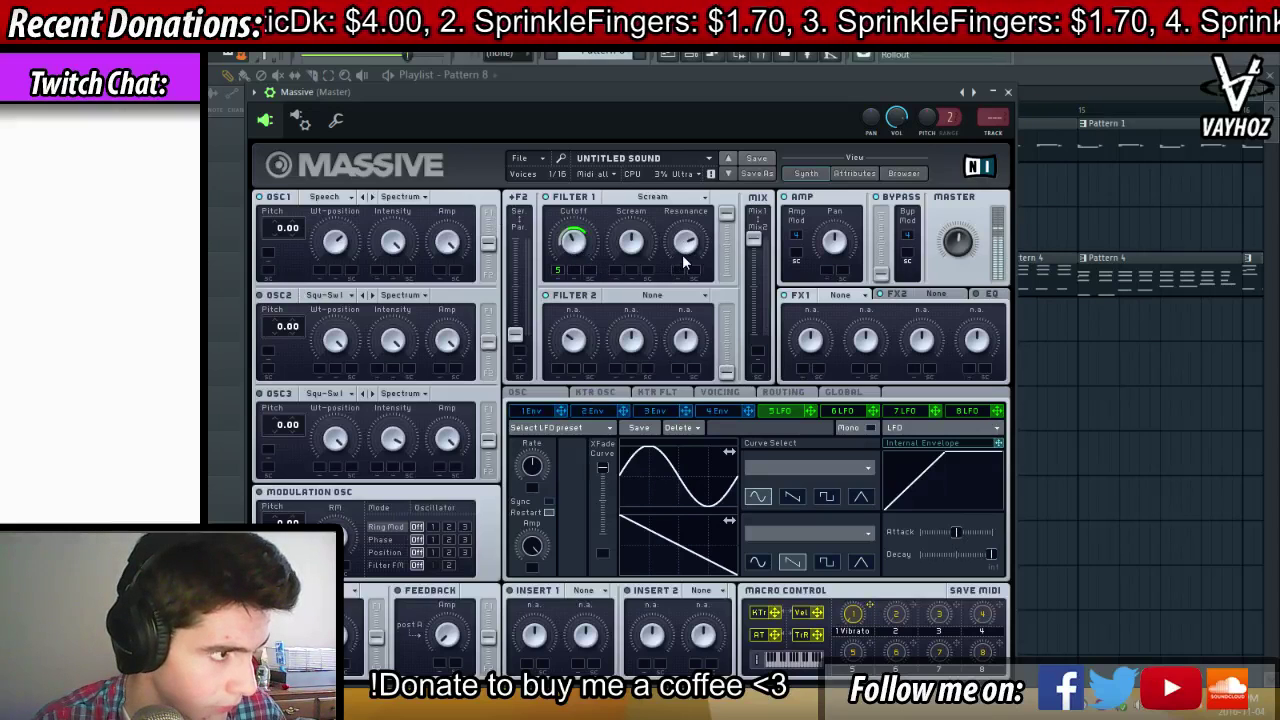
Set FX1 to Brauner Tube and FX2 to Dimension Expander with a reduced dry/wet amount, and close Massive
click(843, 295)
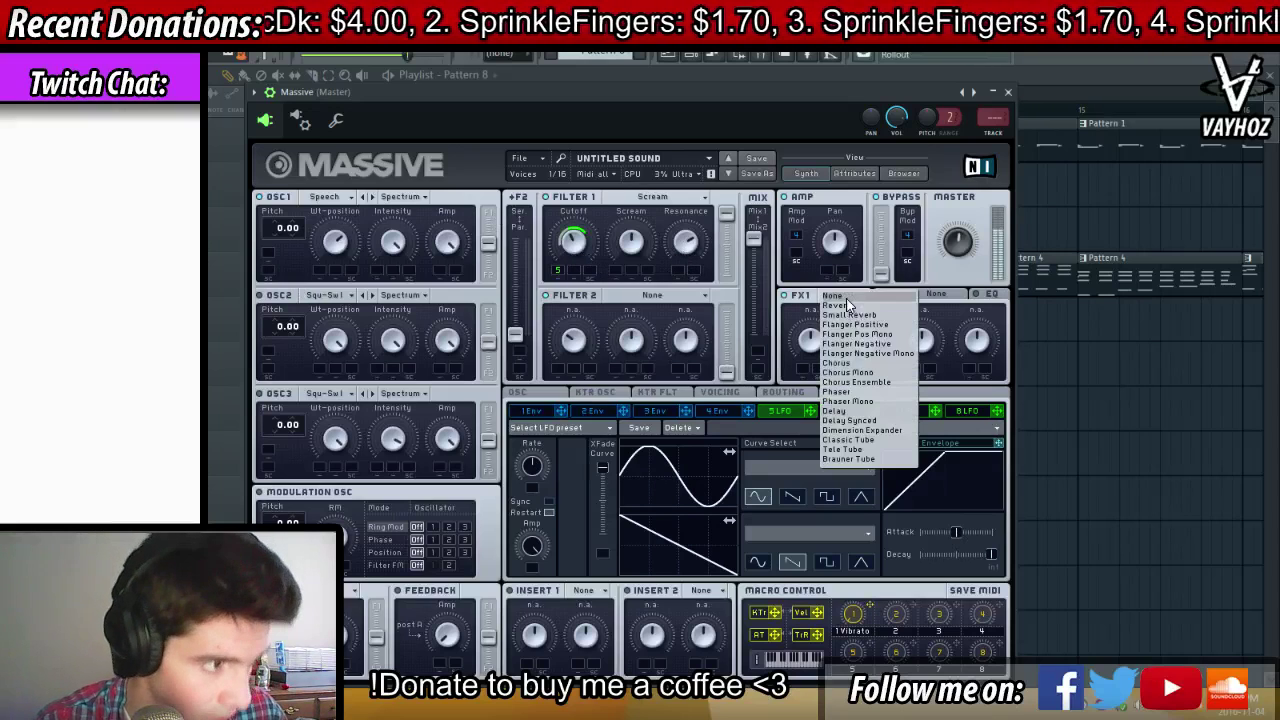
click(848, 459)
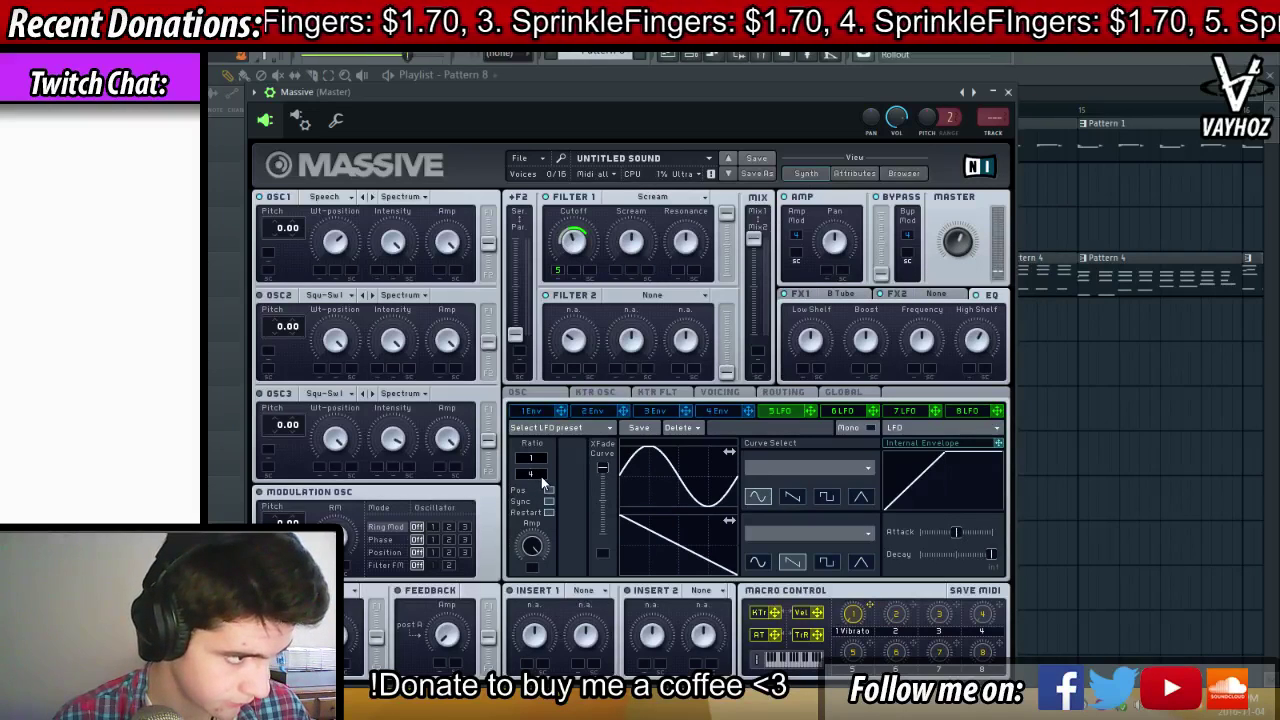
click(954, 295)
click(957, 430)
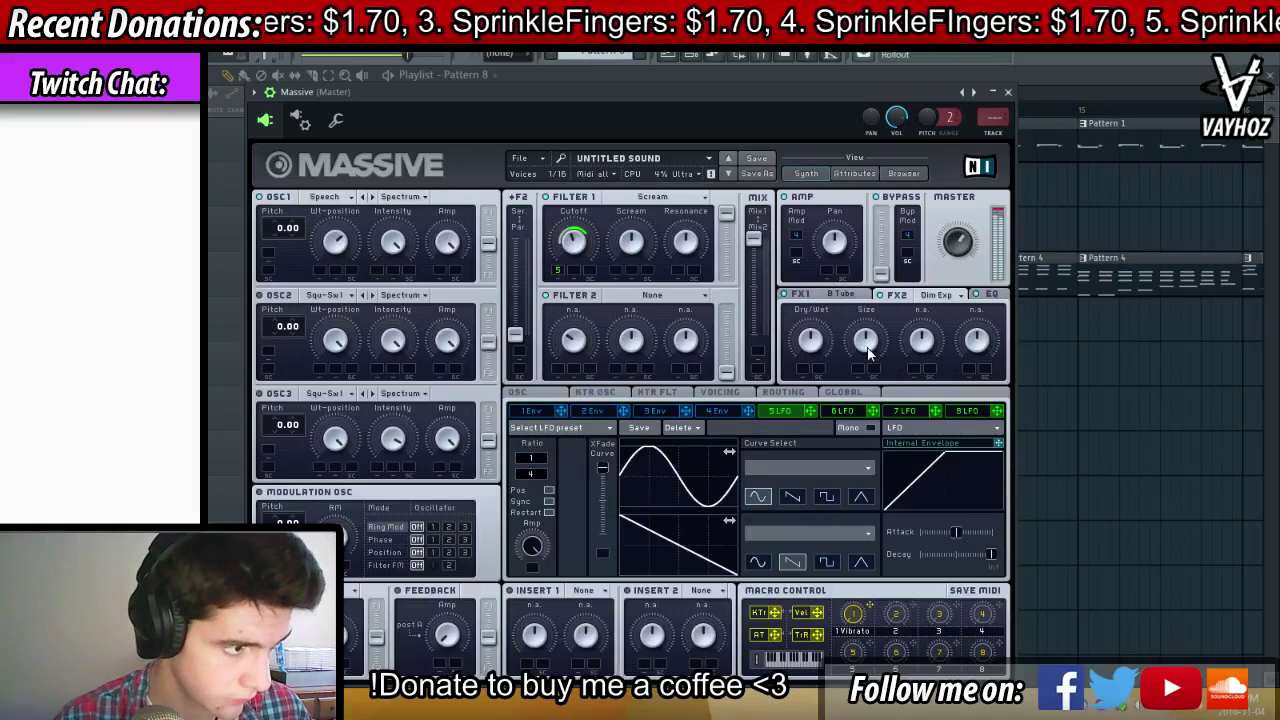
drag(810, 338, 808, 347)
click(406, 54)
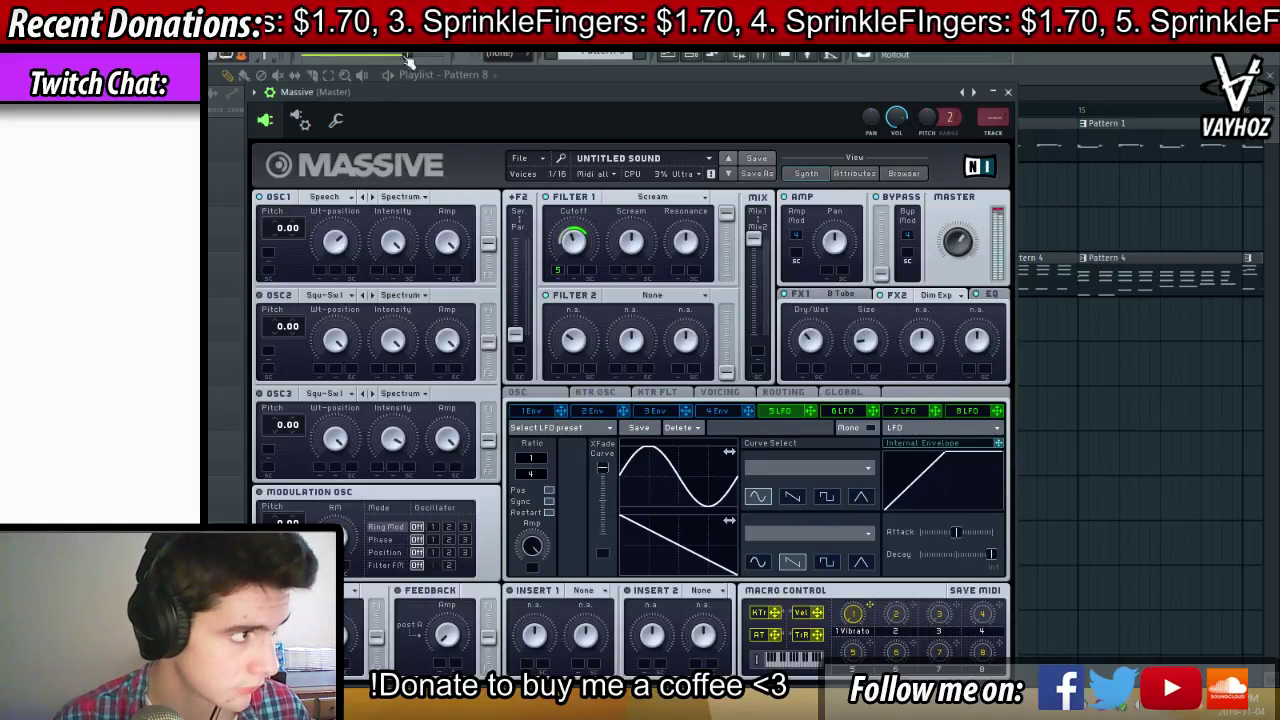
click(1008, 93)
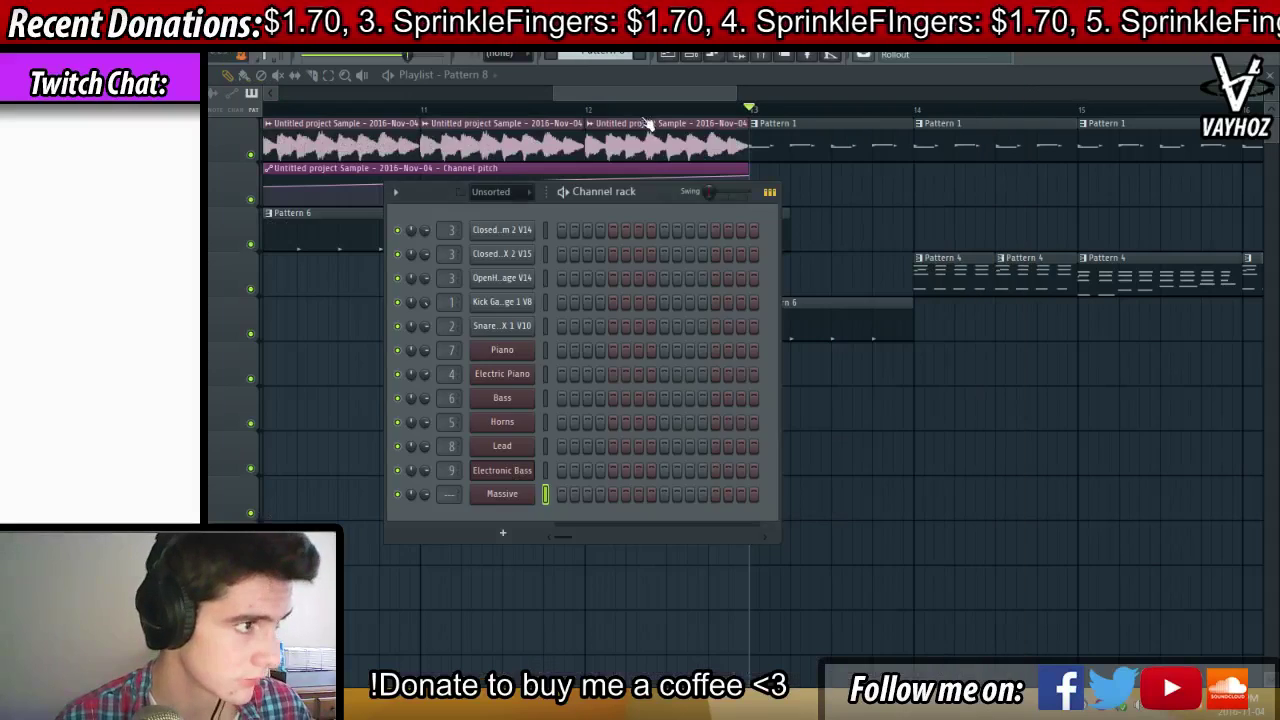
Play the arrangement from bar 12 to hear the transition into bar 13
click(612, 108)
key(space)
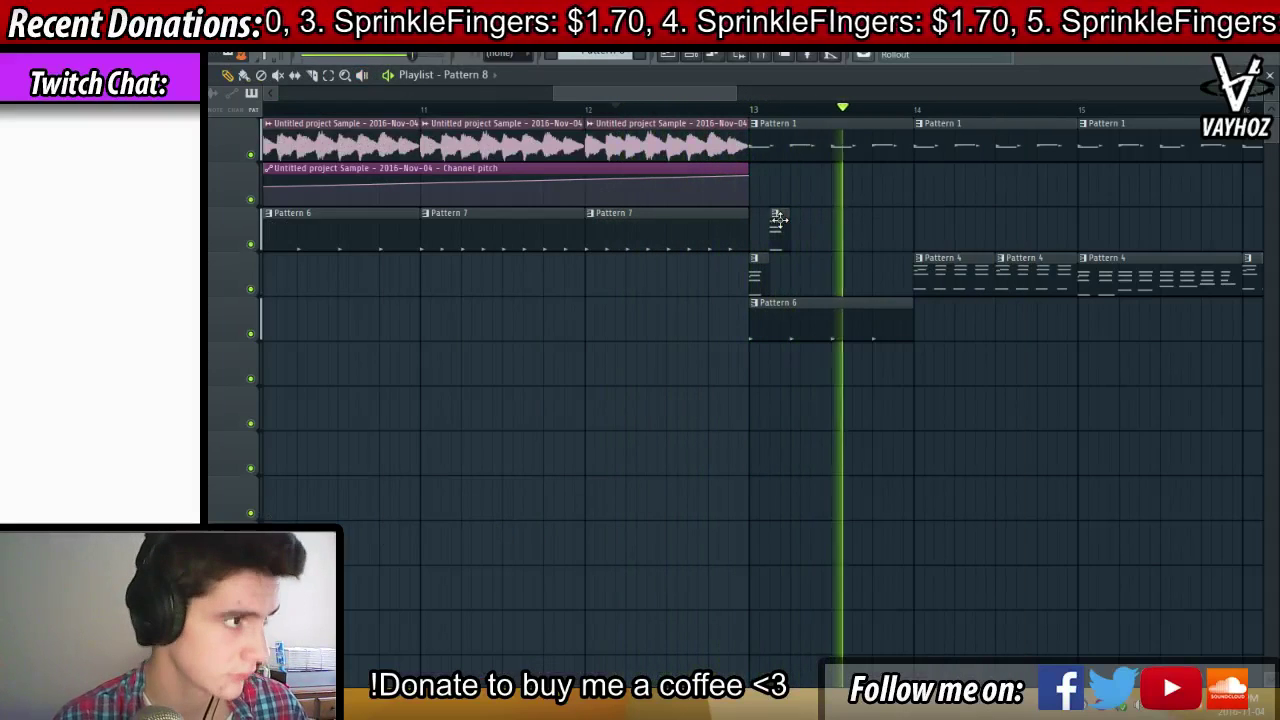
key(space)
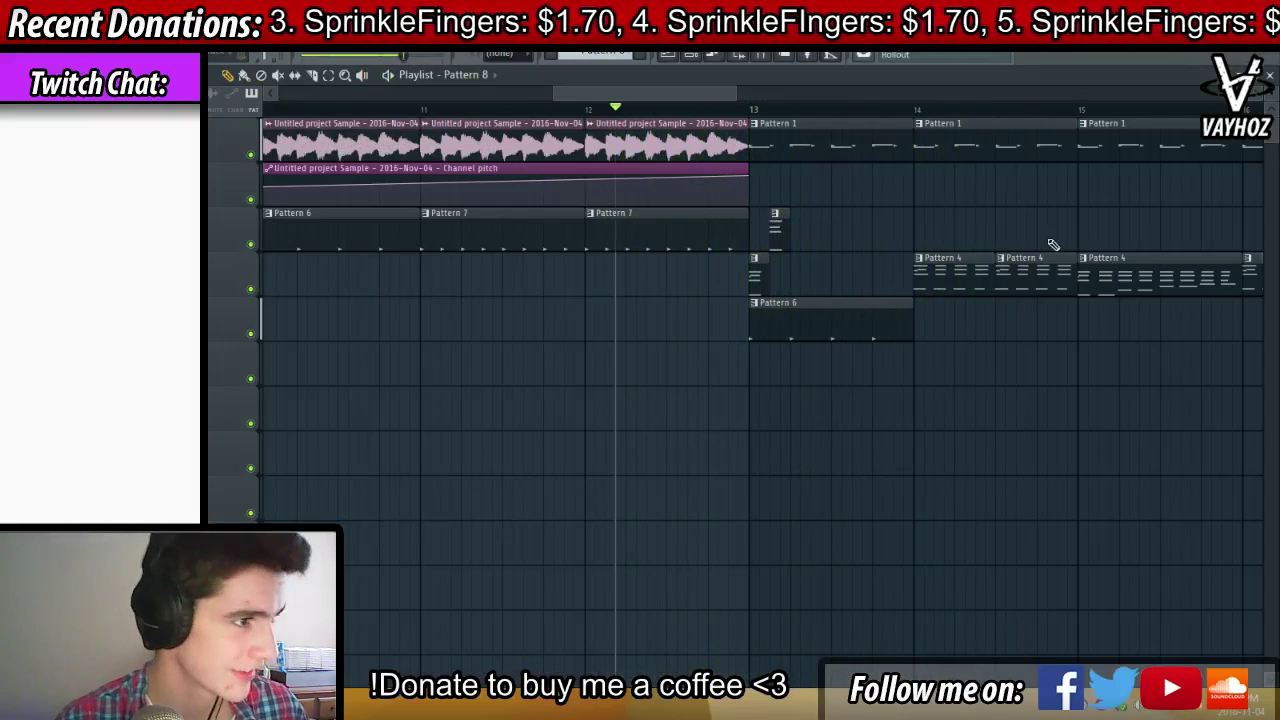
Delete the two Pattern 4 clips in bar 14 and copy the two short stab clips from bar 13 to its start
click(758, 110)
right_click(955, 276)
right_click(1040, 276)
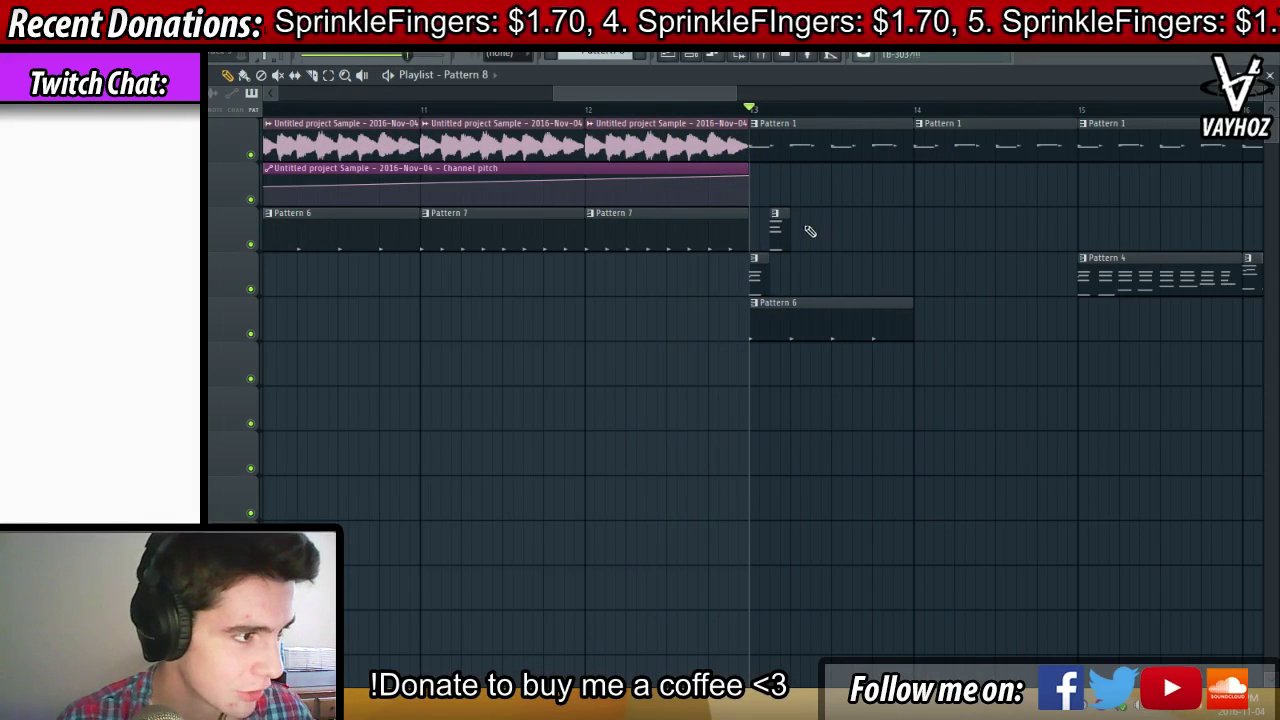
drag(816, 236, 929, 282)
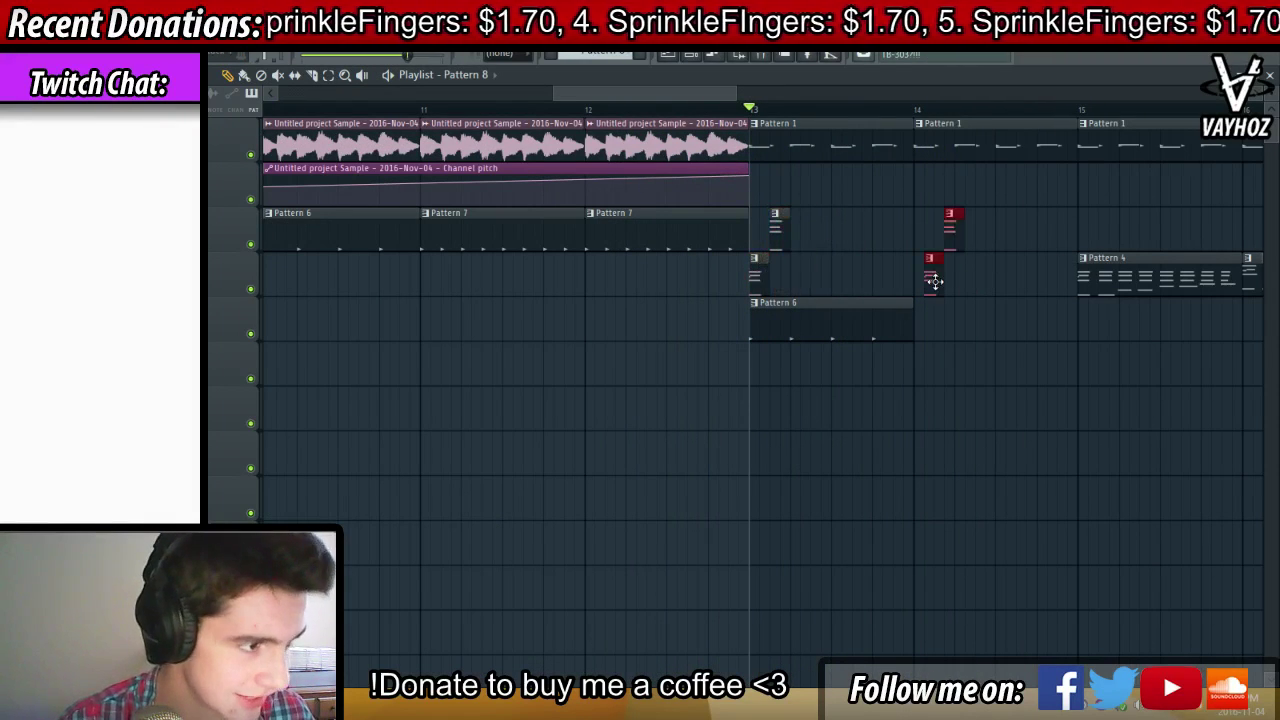
ctrl+click(894, 264)
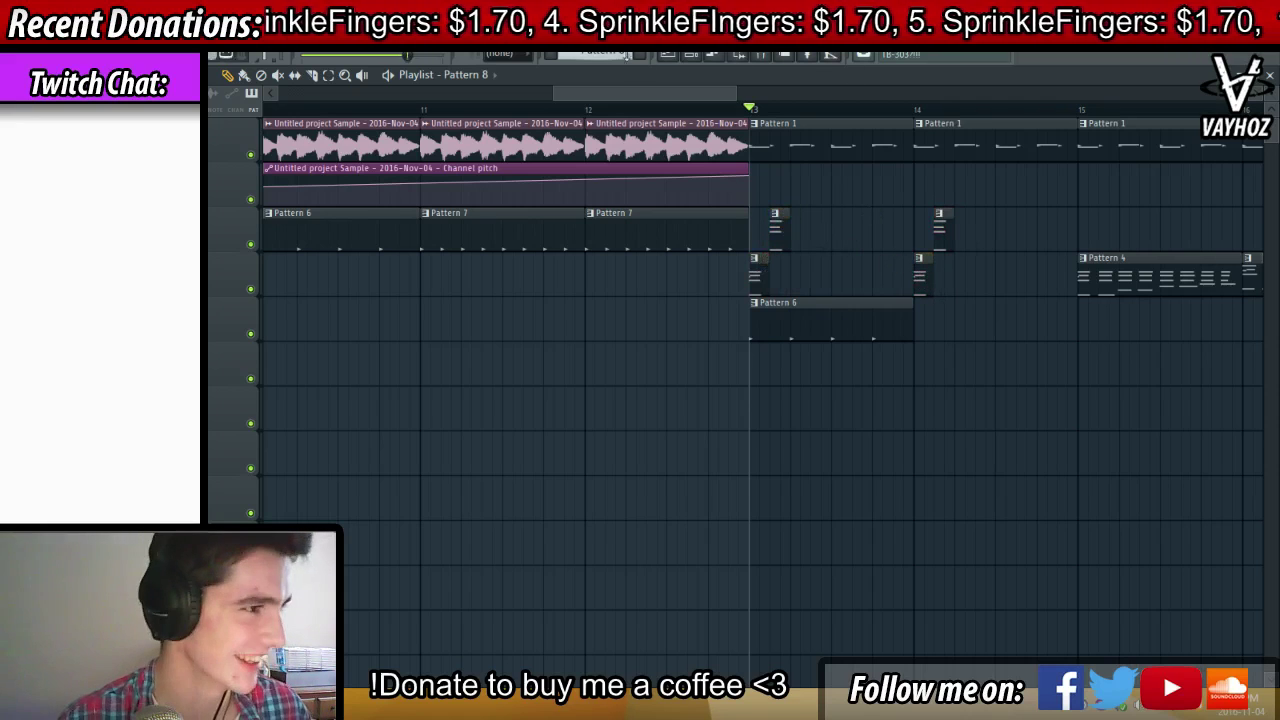
Draw two consecutive D2 notes, each one beat long, in Pattern 8's piano roll for the Massive channel
click(641, 54)
click(660, 69)
key(F6)
right_click(531, 489)
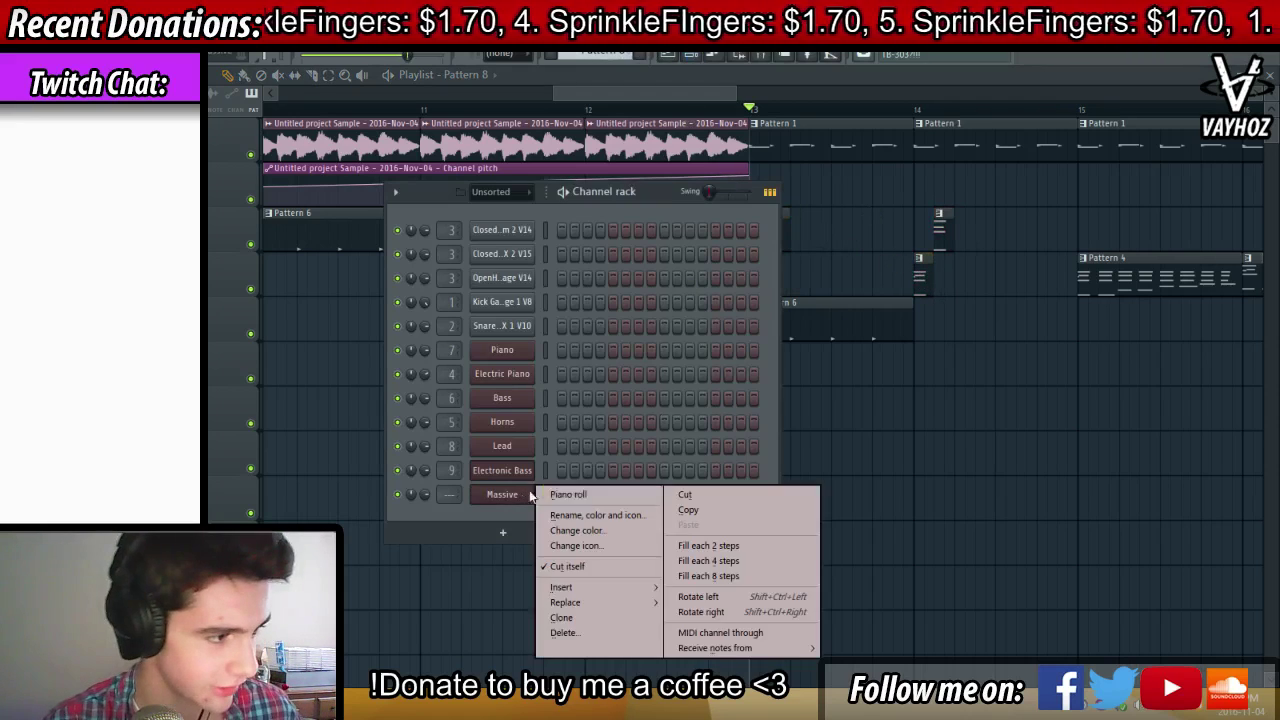
click(574, 494)
scroll(466, 360, up, 1)
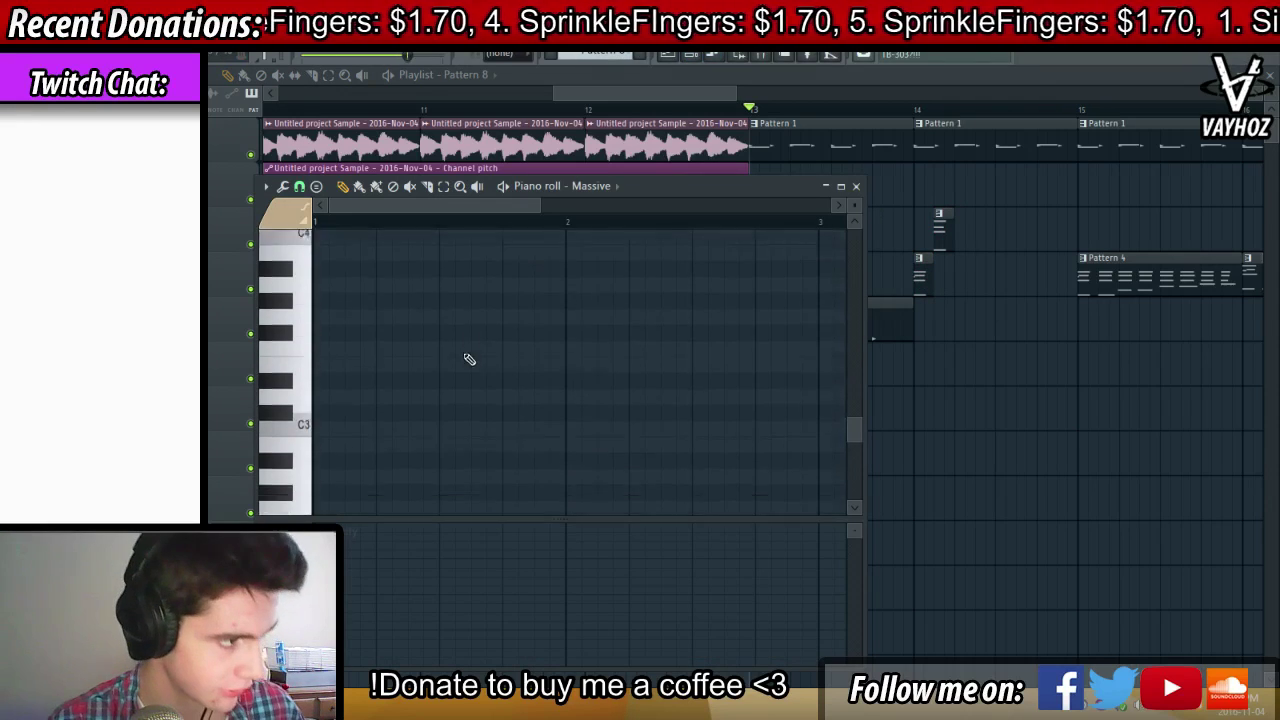
scroll(457, 351, down, 15)
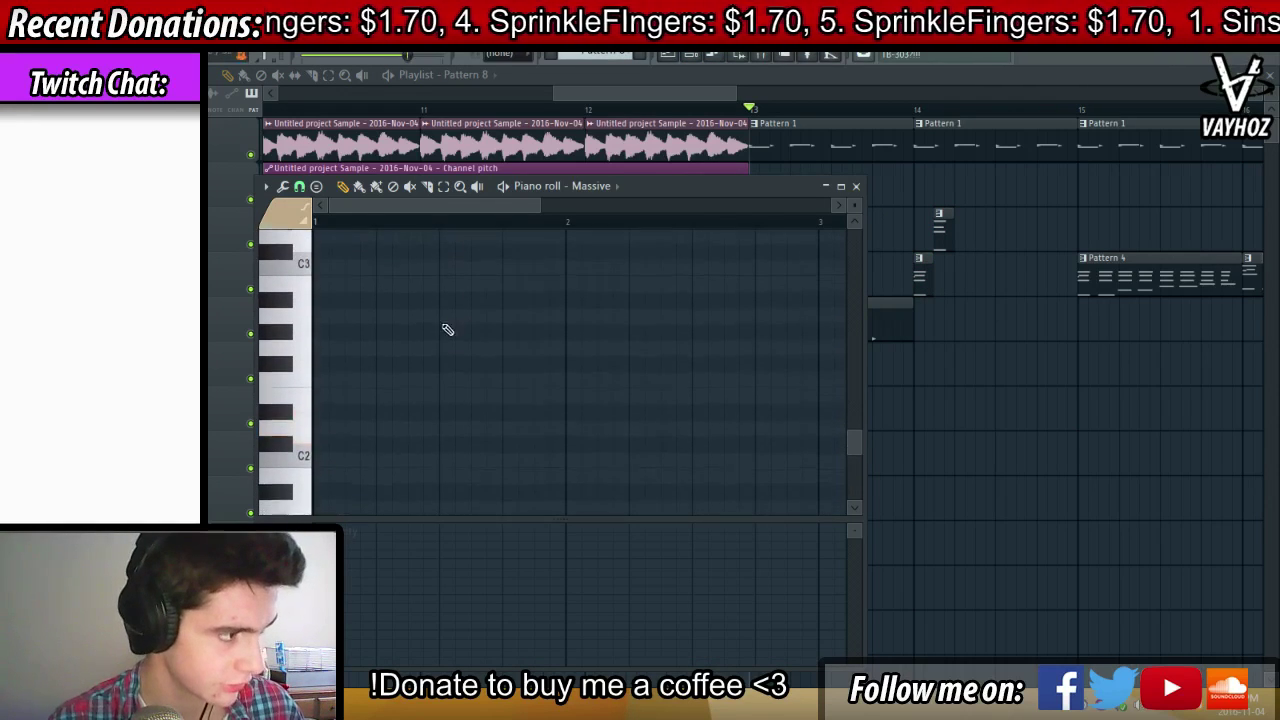
click(320, 423)
click(374, 424)
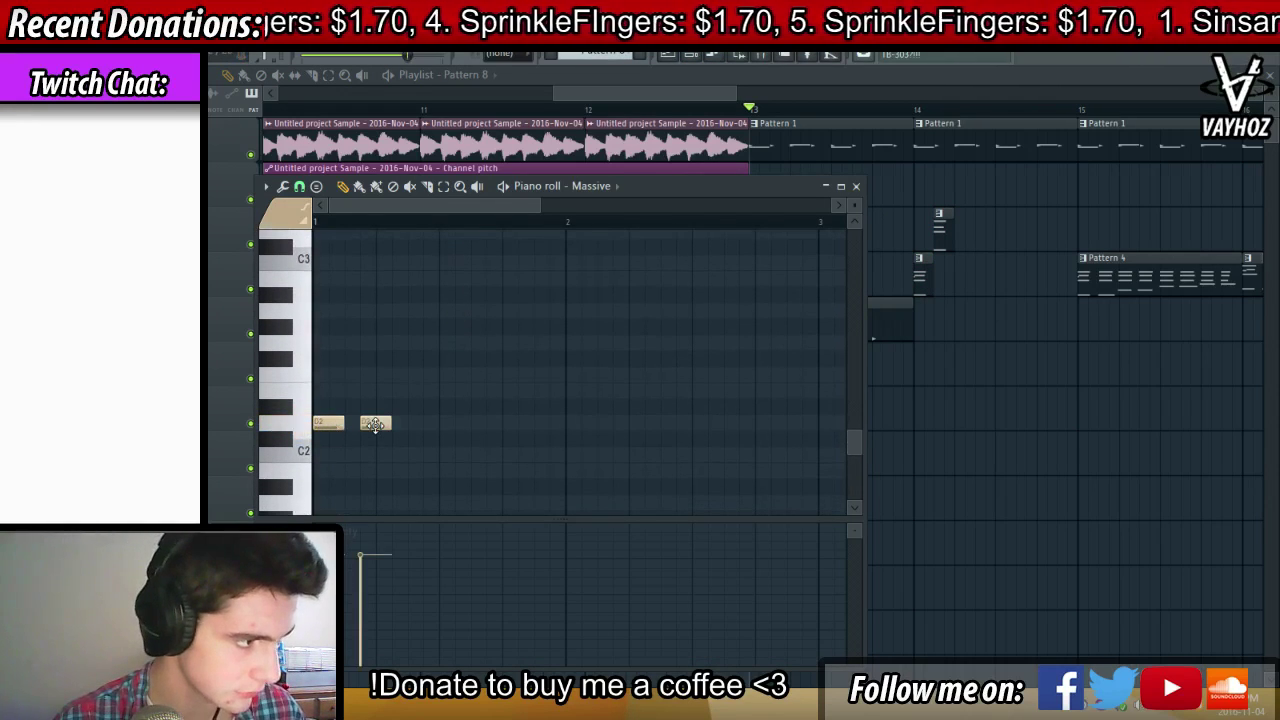
drag(380, 423, 398, 423)
key(ctrl+a)
drag(406, 423, 463, 423)
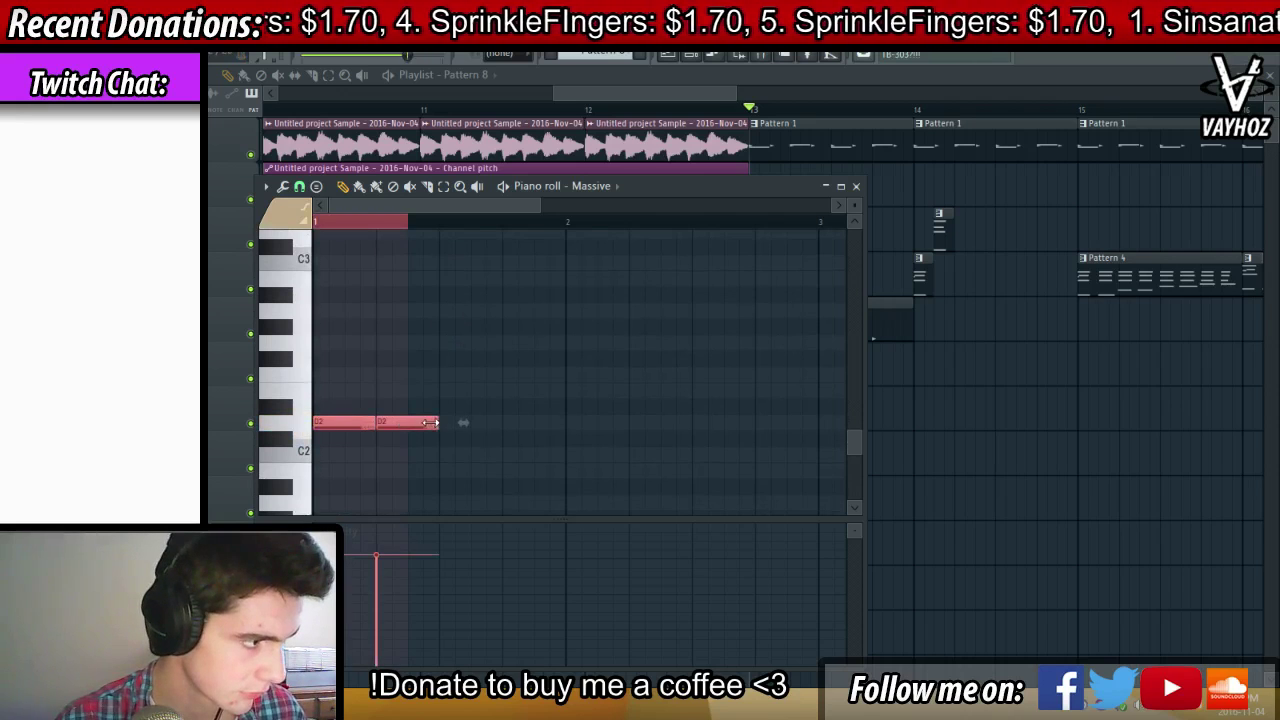
Place a Pattern 8 clip on the second track in bar 13, starting one and a half beats into the bar
click(856, 187)
key(space)
key(space)
click(803, 177)
key(space)
drag(803, 177, 793, 177)
key(space)
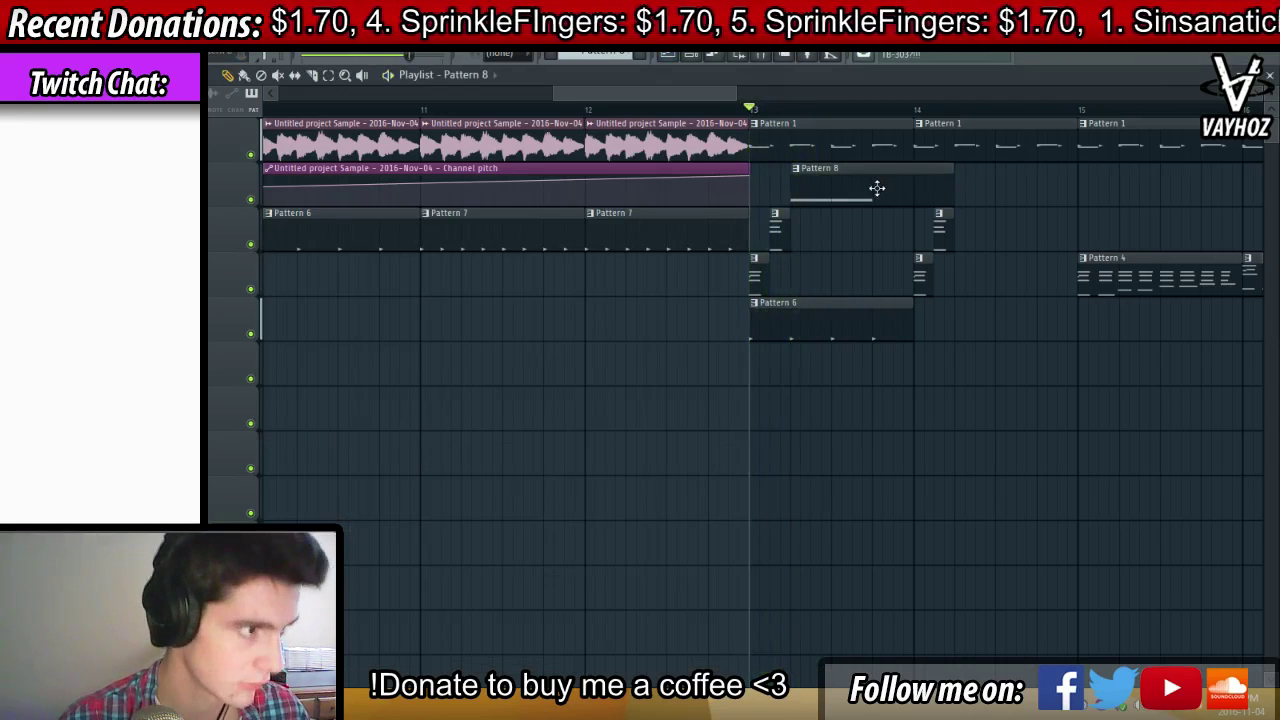
drag(877, 188, 902, 187)
key(space)
Rework Pattern 8 into three D2 notes of three steps each, one starting on each of the first three beats
double_click(907, 187)
key(space)
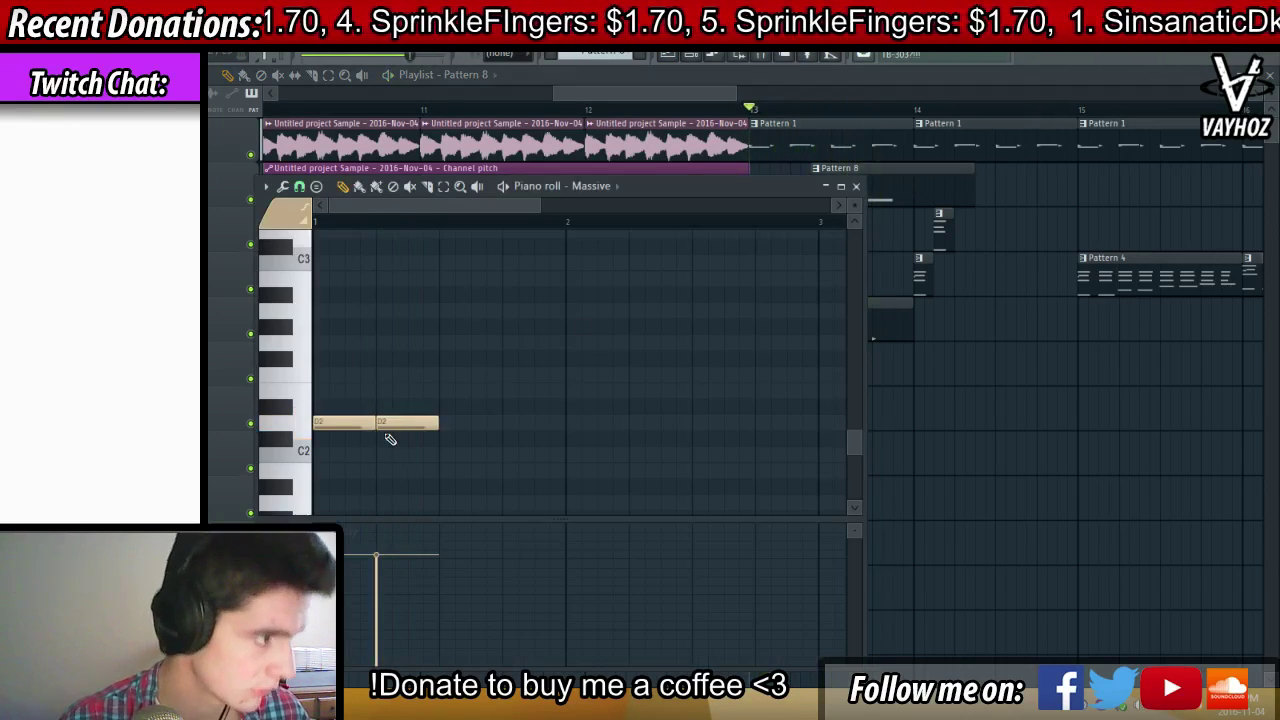
key(space)
drag(373, 424, 359, 424)
click(367, 424)
key(space)
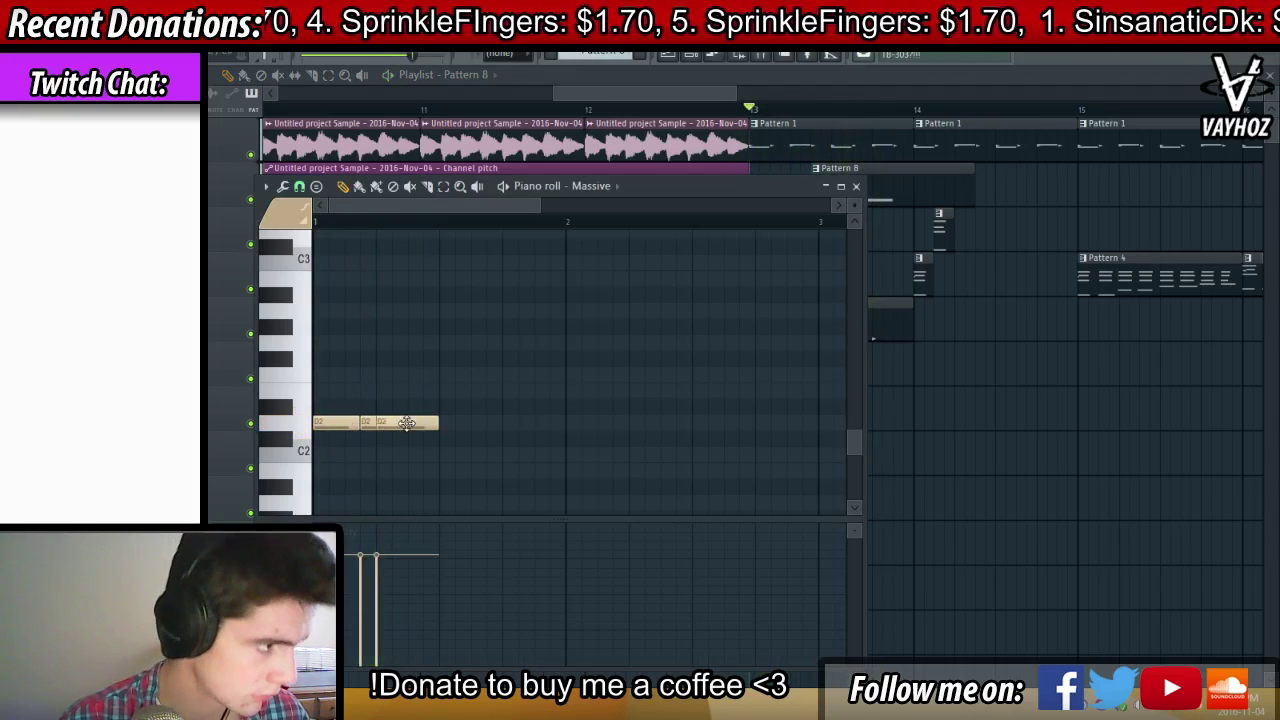
click(455, 425)
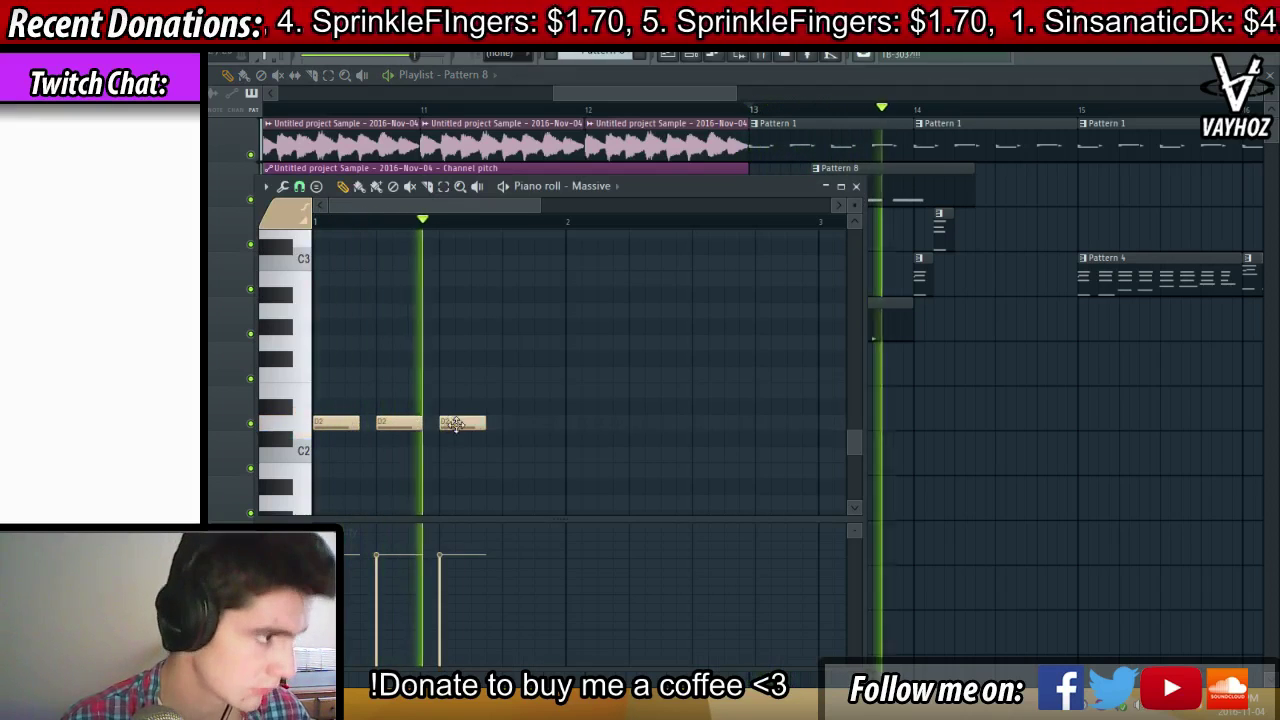
Trim the Pattern 8 clip to end at bar 14 and place a matching clip on the same track ending at bar 15
click(856, 187)
key(space)
key(space)
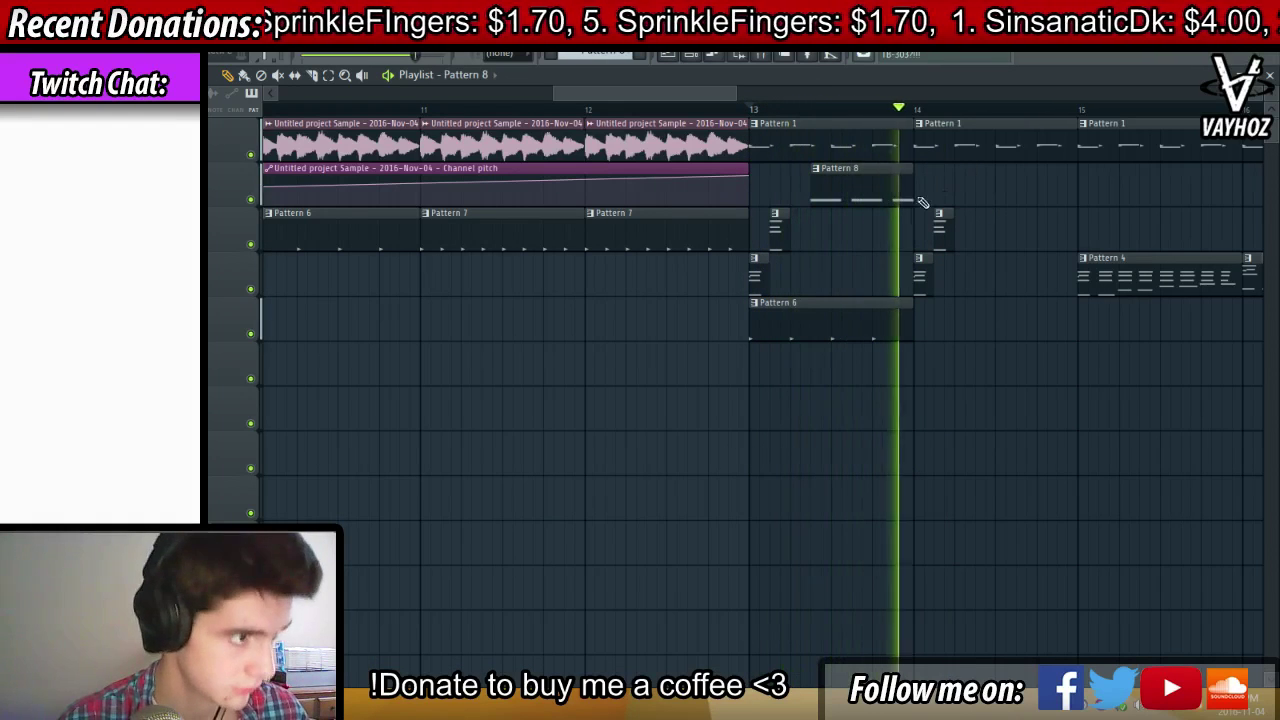
click(960, 188)
key(space)
drag(990, 188, 1000, 188)
key(space)
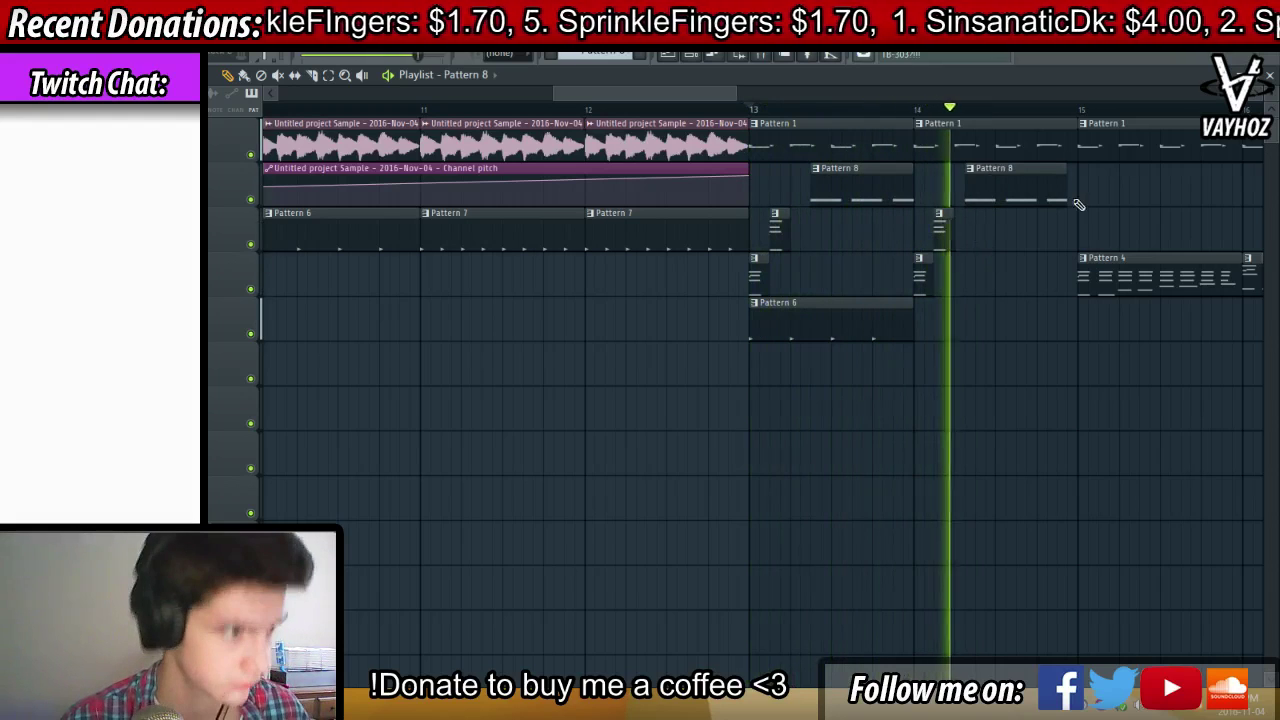
key(space)
drag(1004, 192, 1015, 193)
key(space)
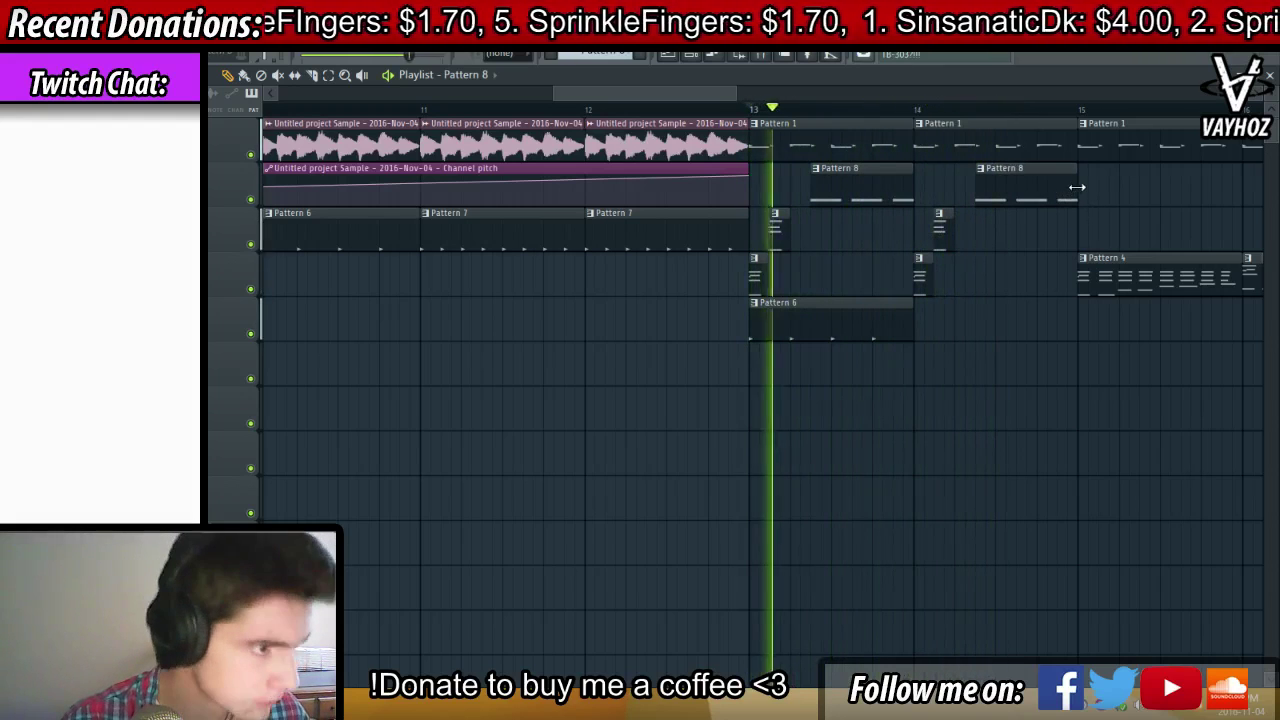
Replace the Pattern 4 clips in bars 15–16 with copies of the stab, Pattern 8 and Pattern 6 clips from bars 13–14
scroll(1153, 108, down, 3)
drag(1153, 108, 1026, 303)
right_click(1100, 266)
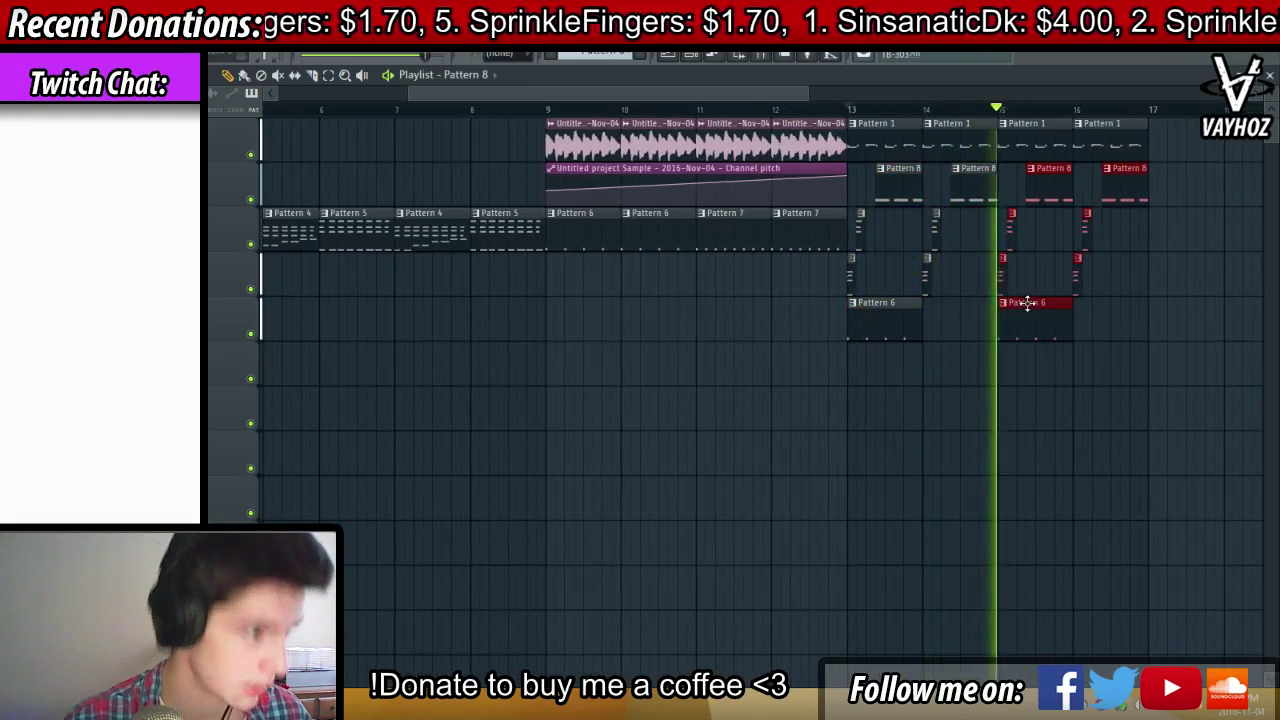
Open the newly added Massive channel and rename it Bass 1
key(ctrl+d)
scroll(1102, 112, up, 3)
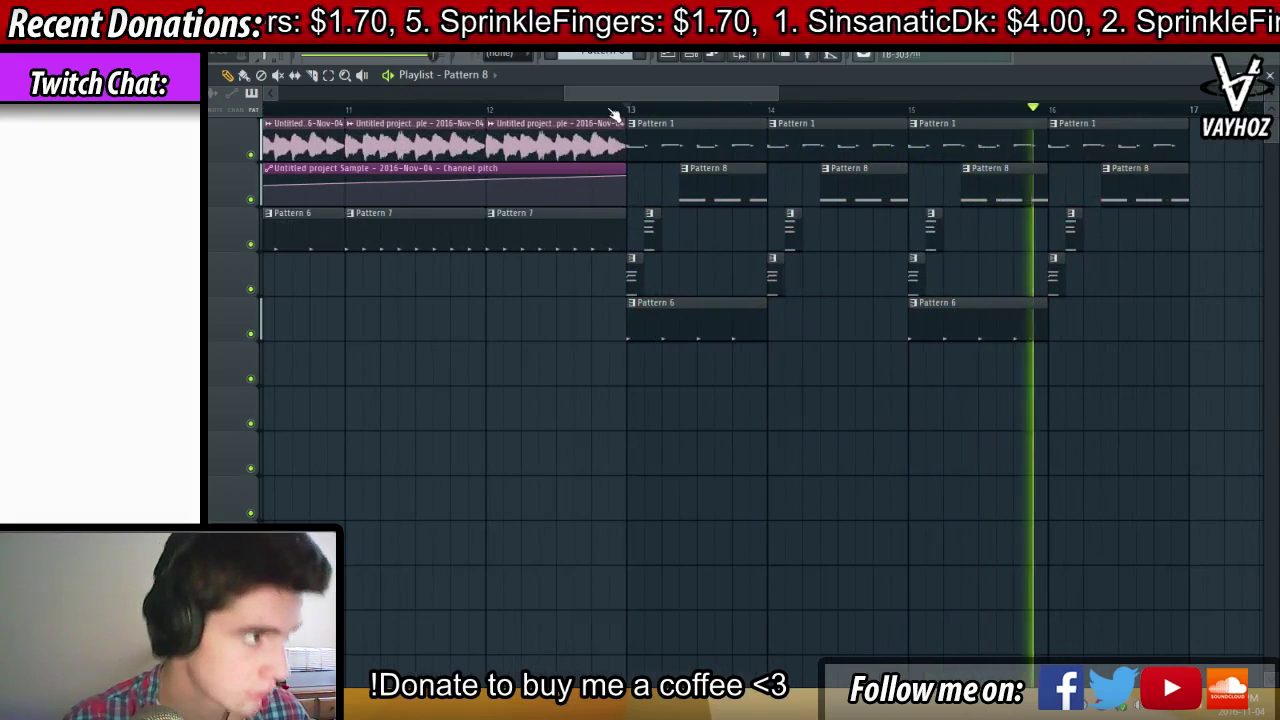
click(604, 108)
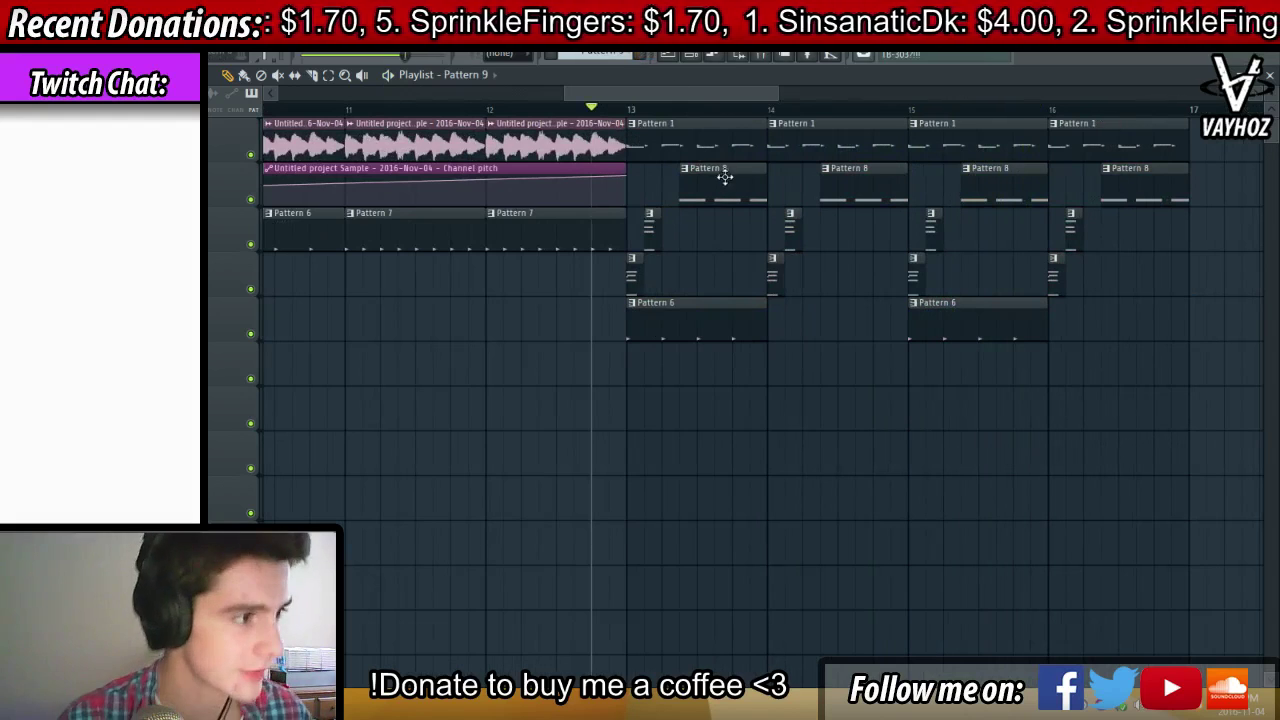
double_click(725, 176)
click(522, 494)
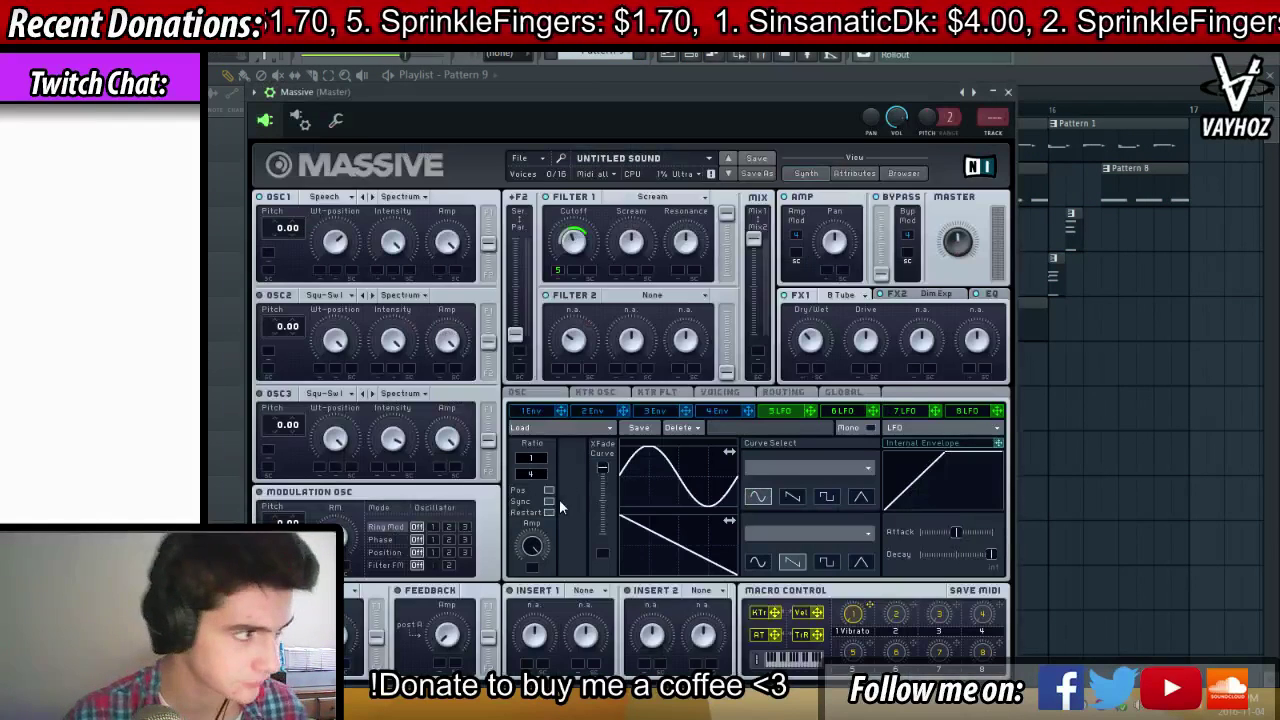
key(F2)
text(Bass )
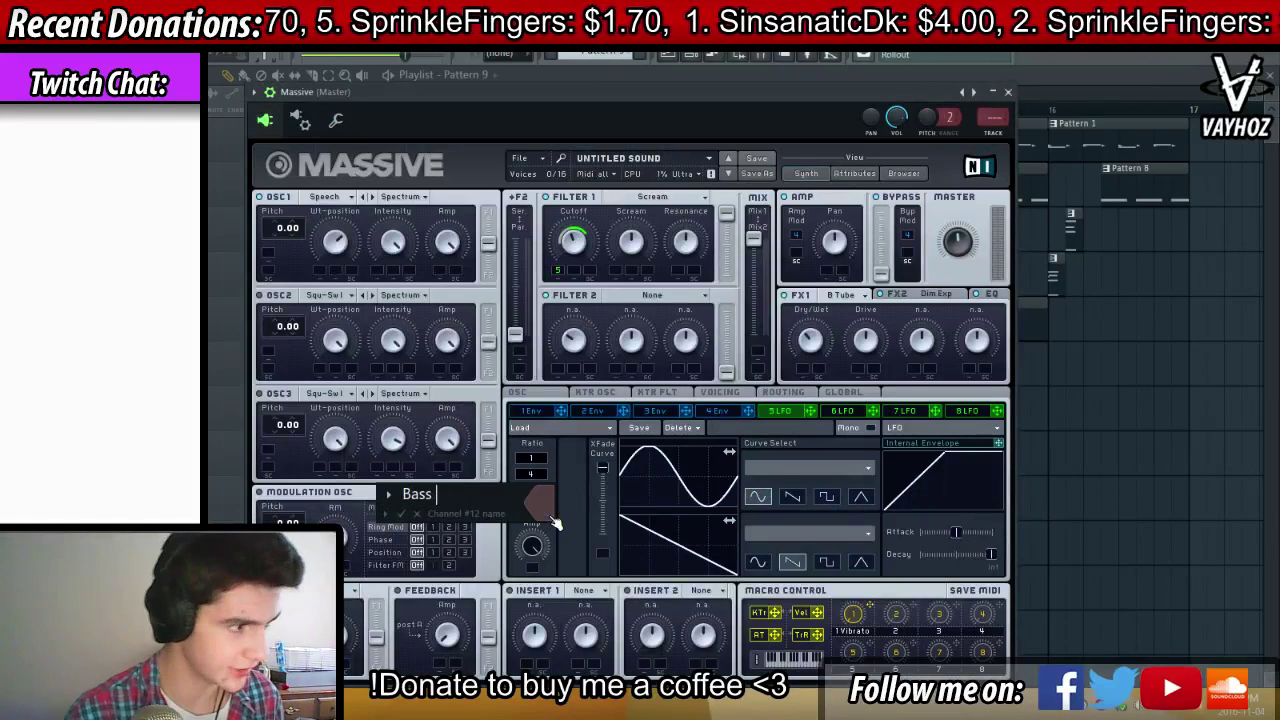
text(1)
key(Return)
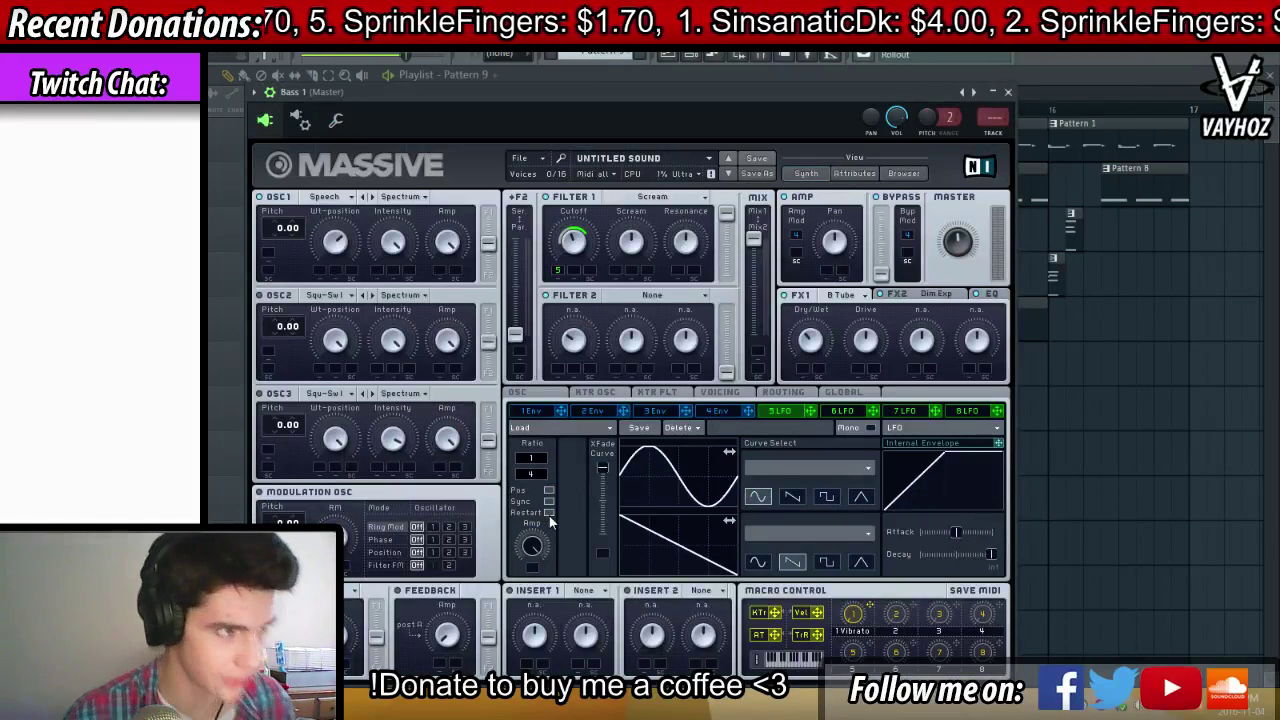
Route Bass 1 to mixer track 10, load OTT in its first effect slot, and lower the Depth to about 70 %
click(993, 119)
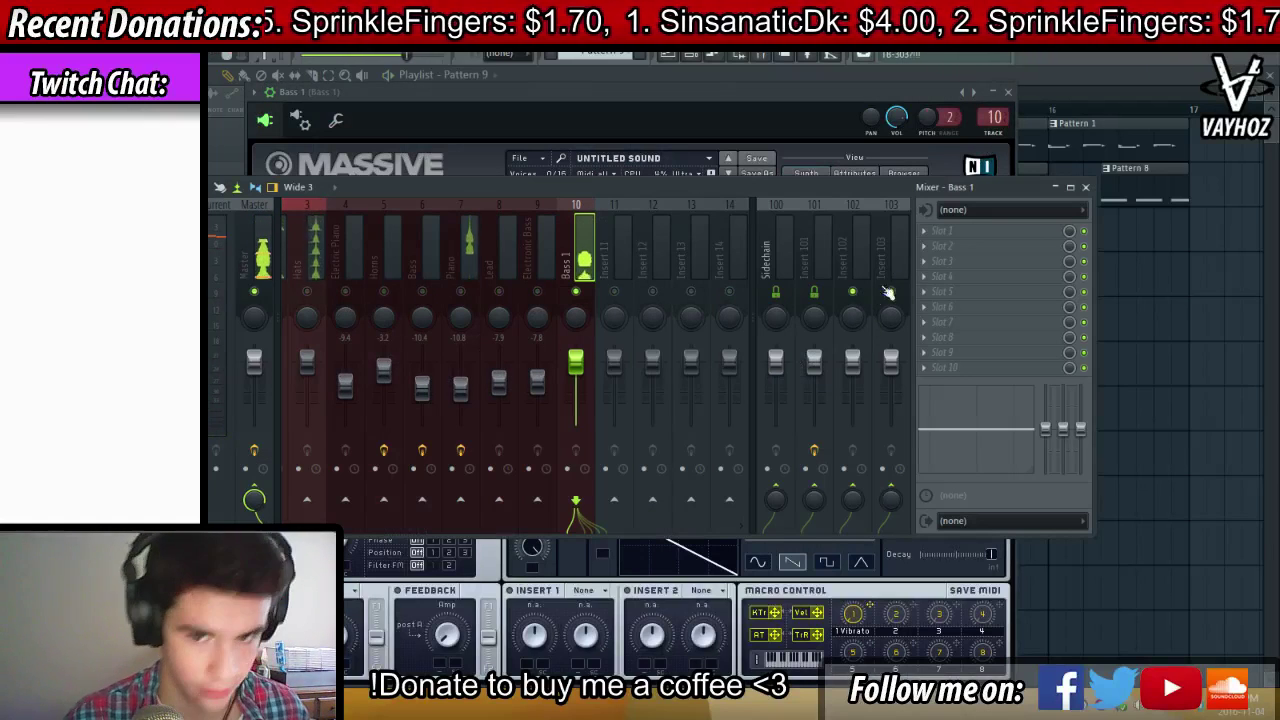
click(932, 228)
click(871, 555)
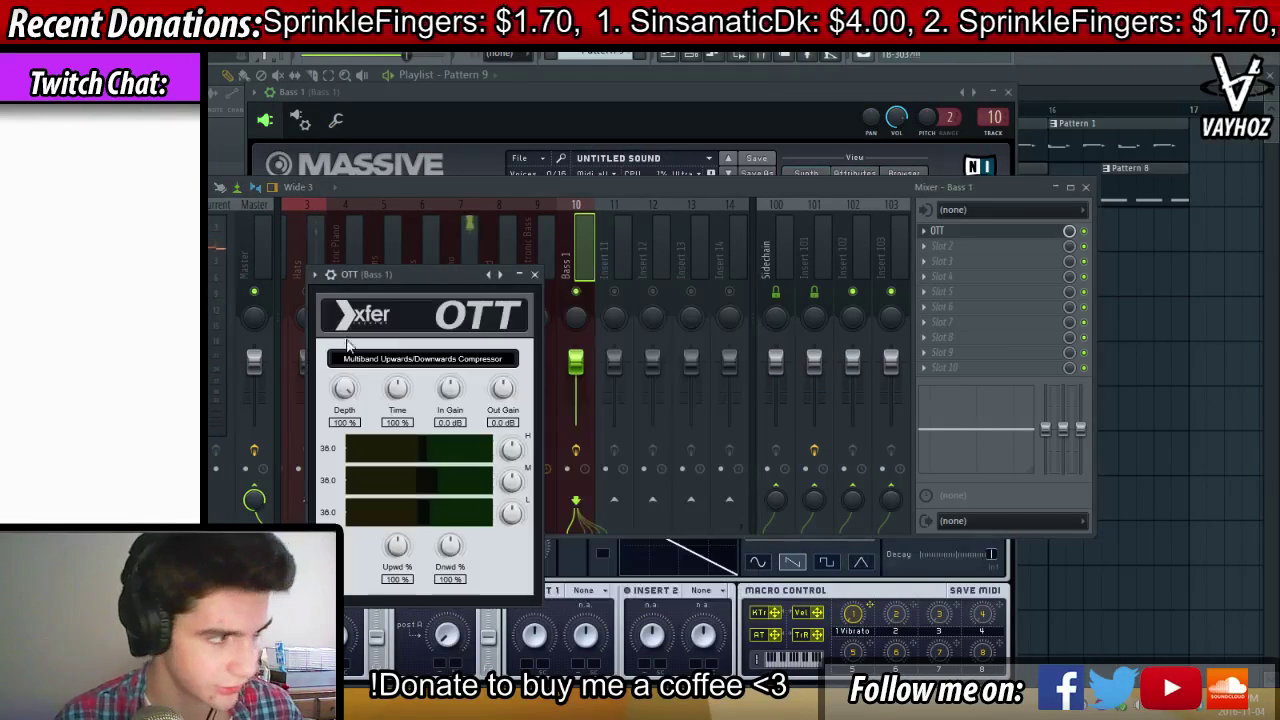
drag(423, 276, 423, 245)
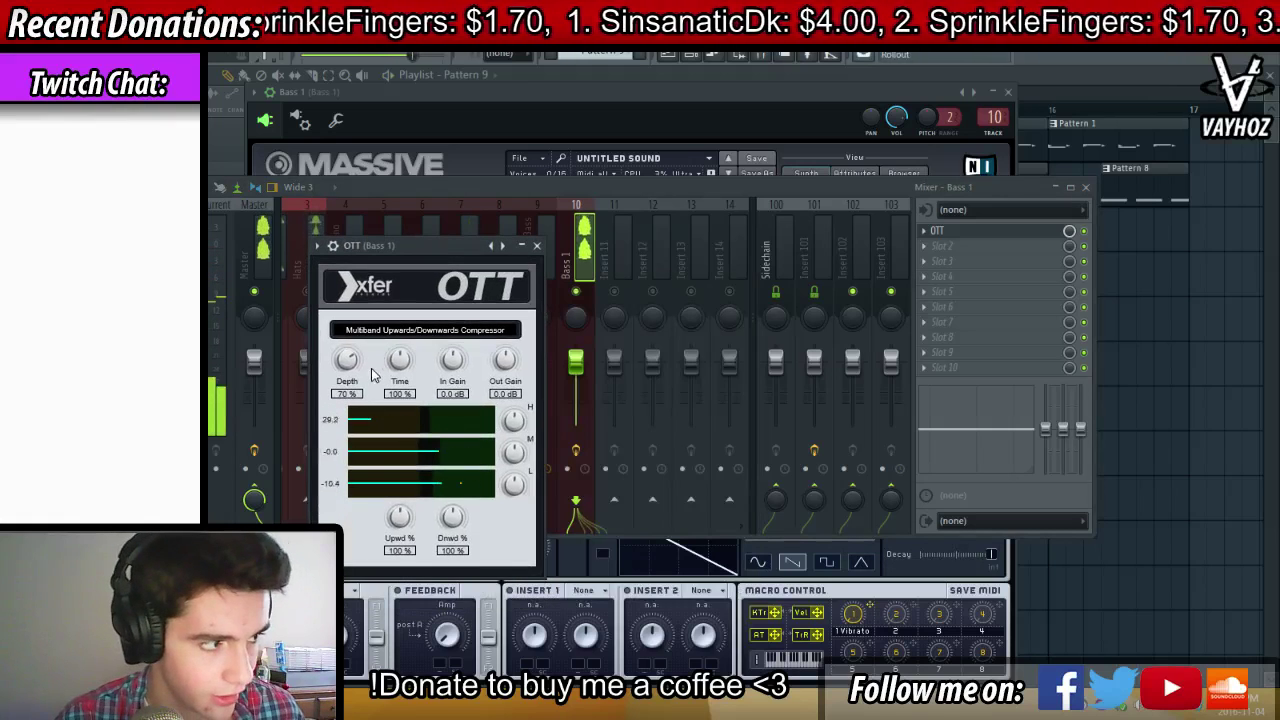
drag(344, 360, 339, 381)
Load the Sine Shaper into Massive's Insert 2 and open the synth's routing page
click(700, 122)
click(925, 297)
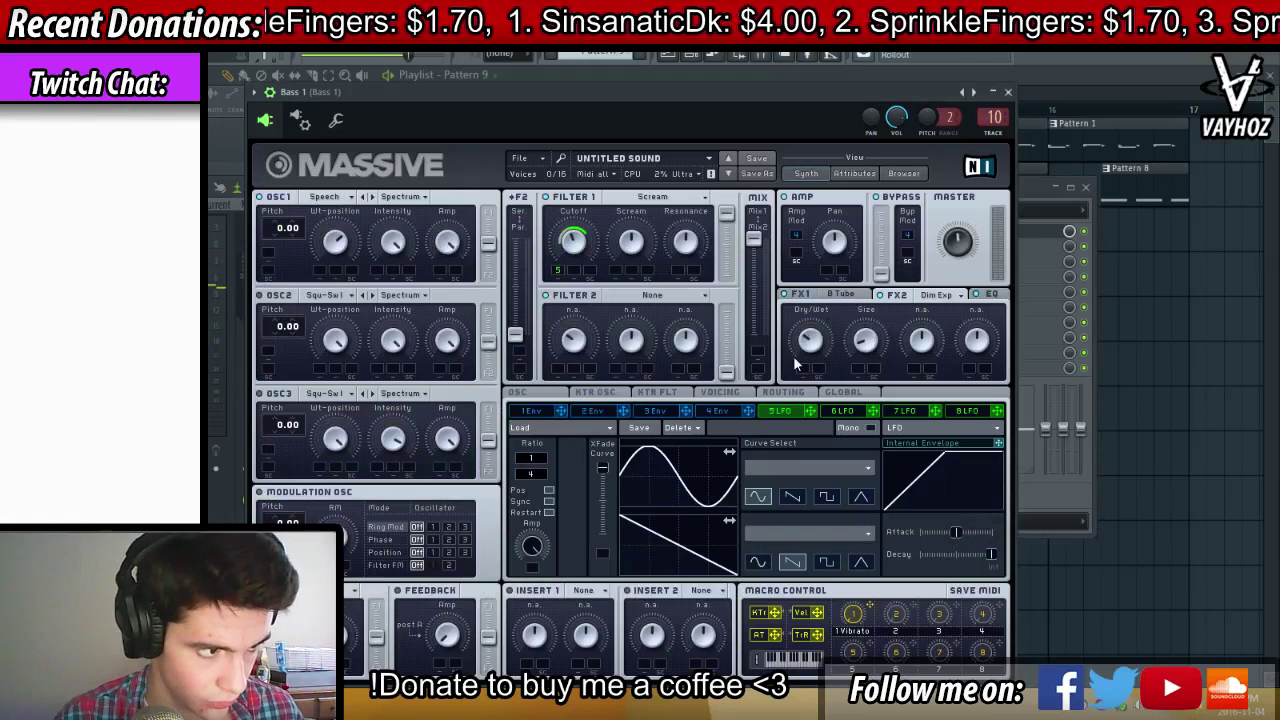
click(703, 591)
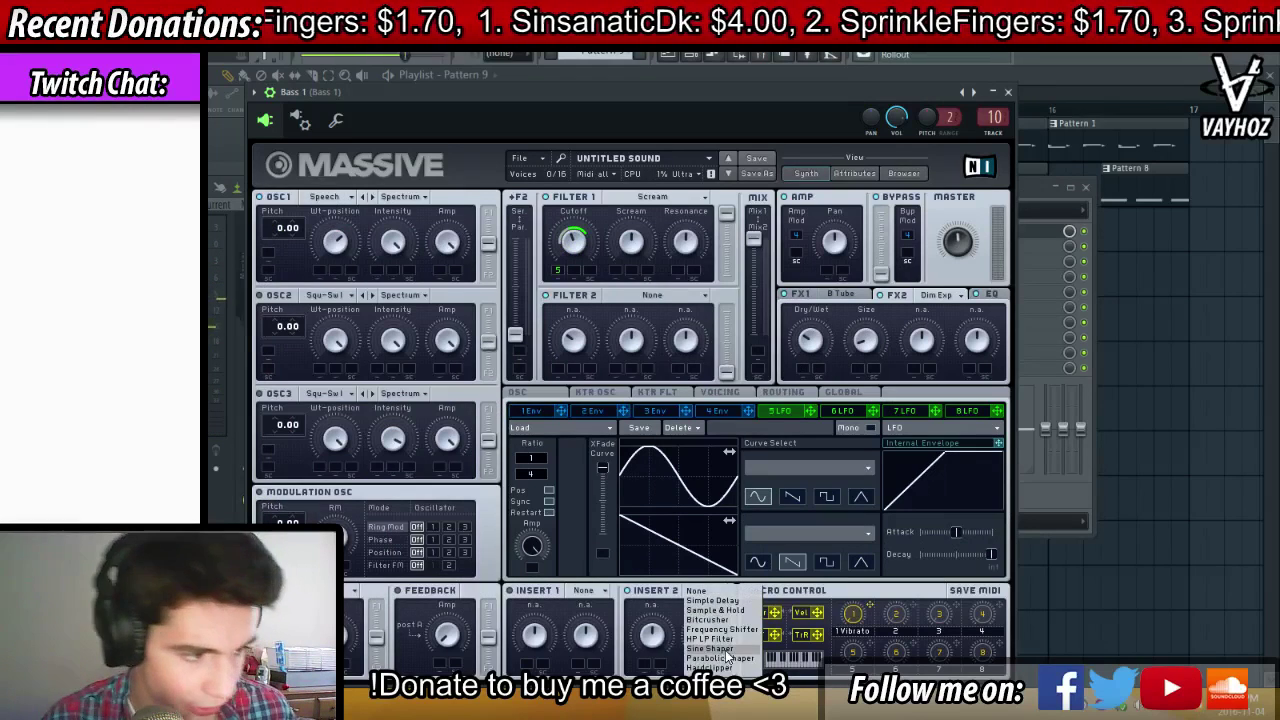
click(727, 650)
click(783, 392)
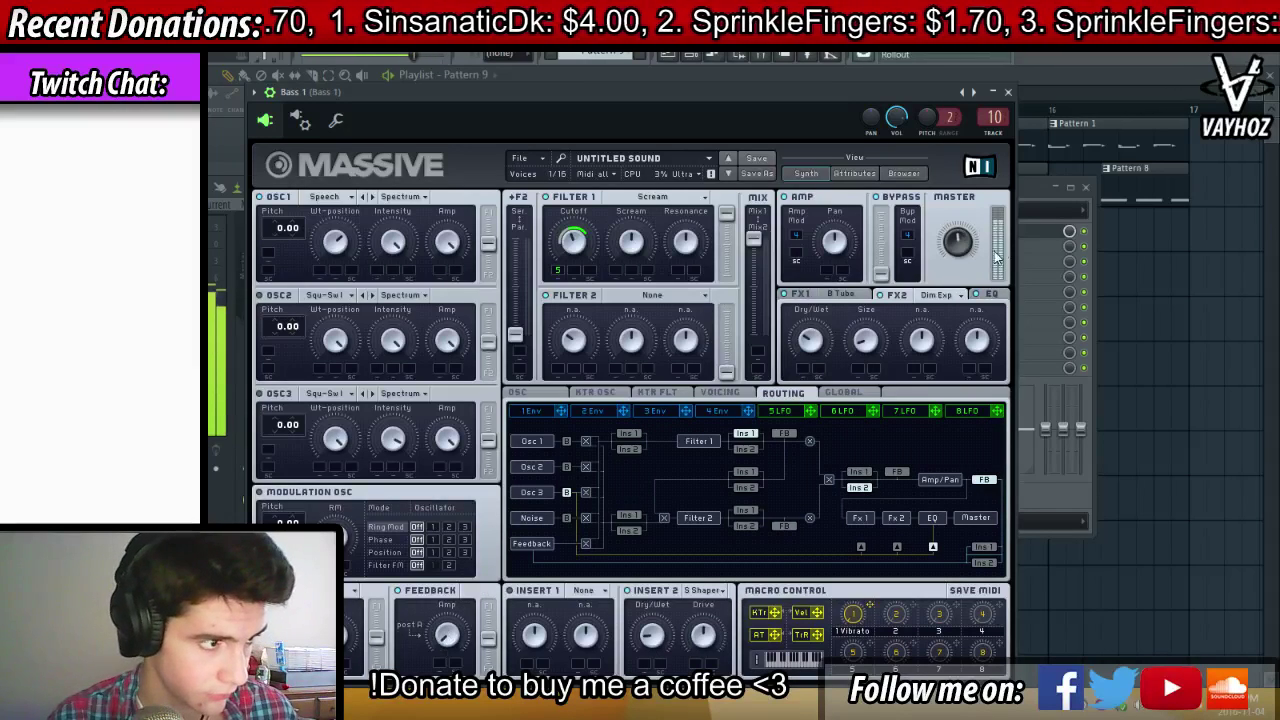
Lower the volume of the Bass 1 mixer track slightly, then return to the playlist
key(F9)
click(947, 249)
click(765, 461)
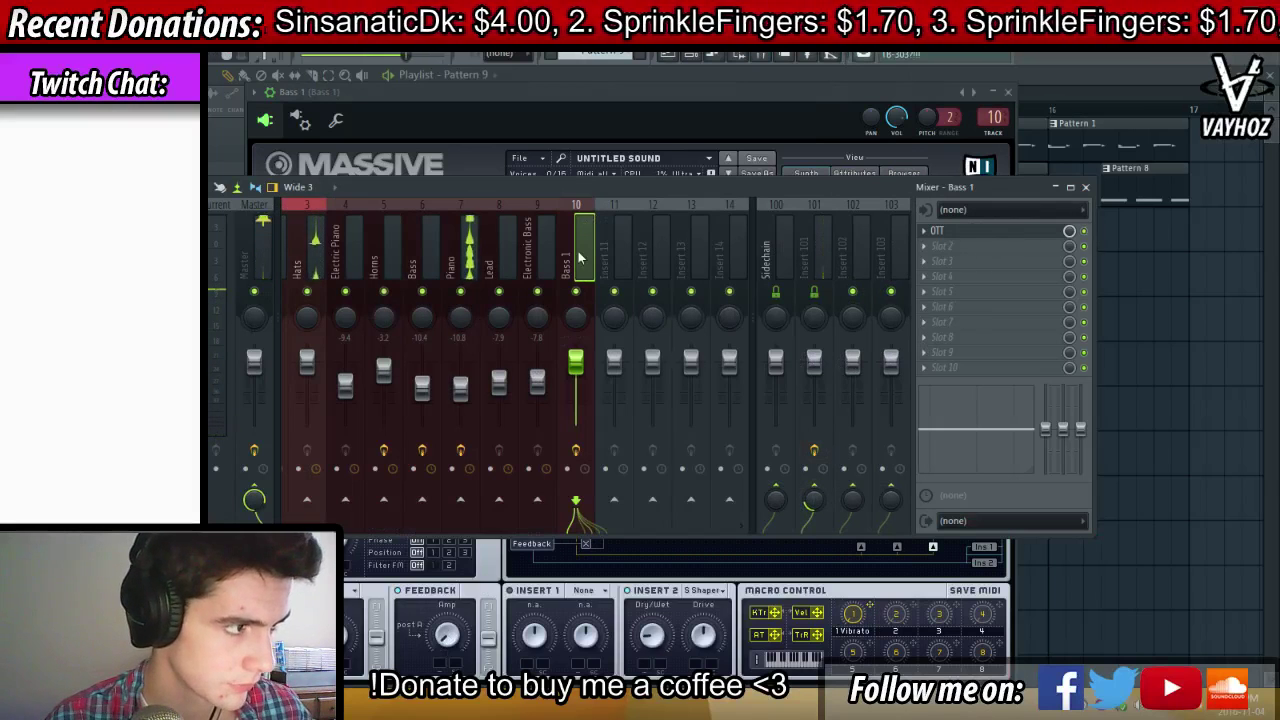
right_click(584, 361)
click(618, 372)
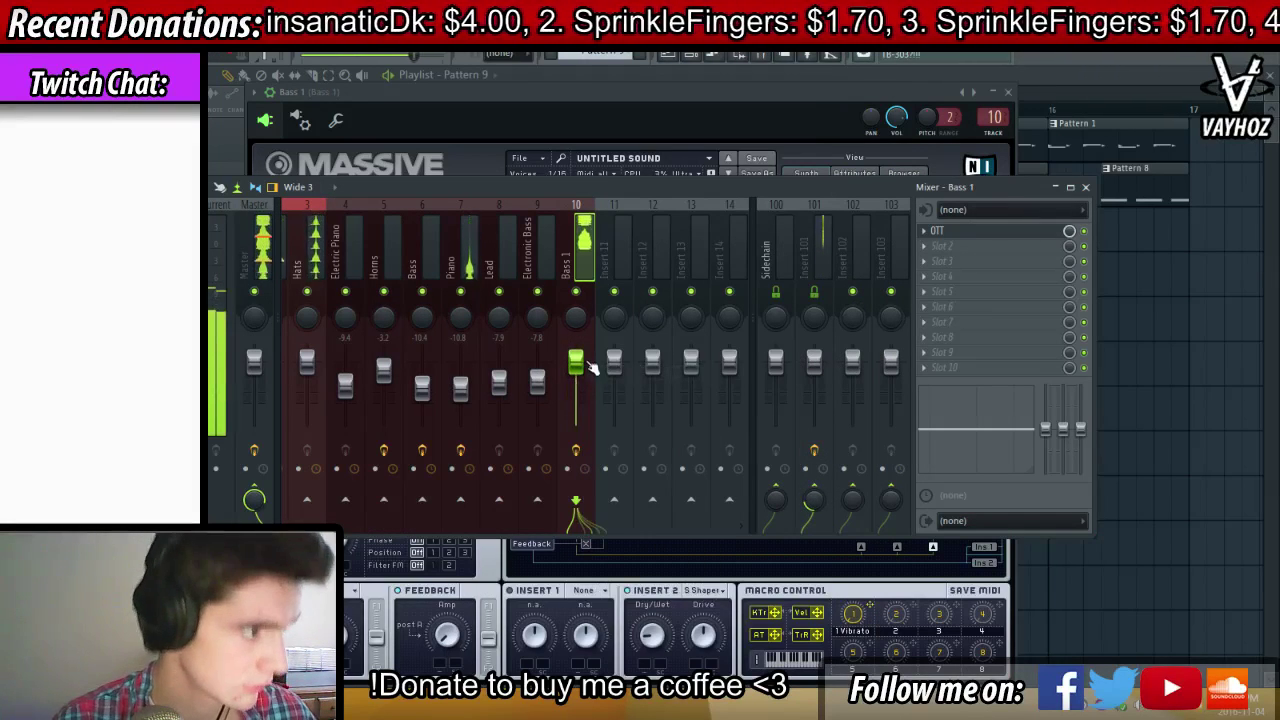
key(F9)
key(Escape)
Try a G3 note at the start of the Bass channel's part in Pattern 9
click(641, 56)
key(Return)
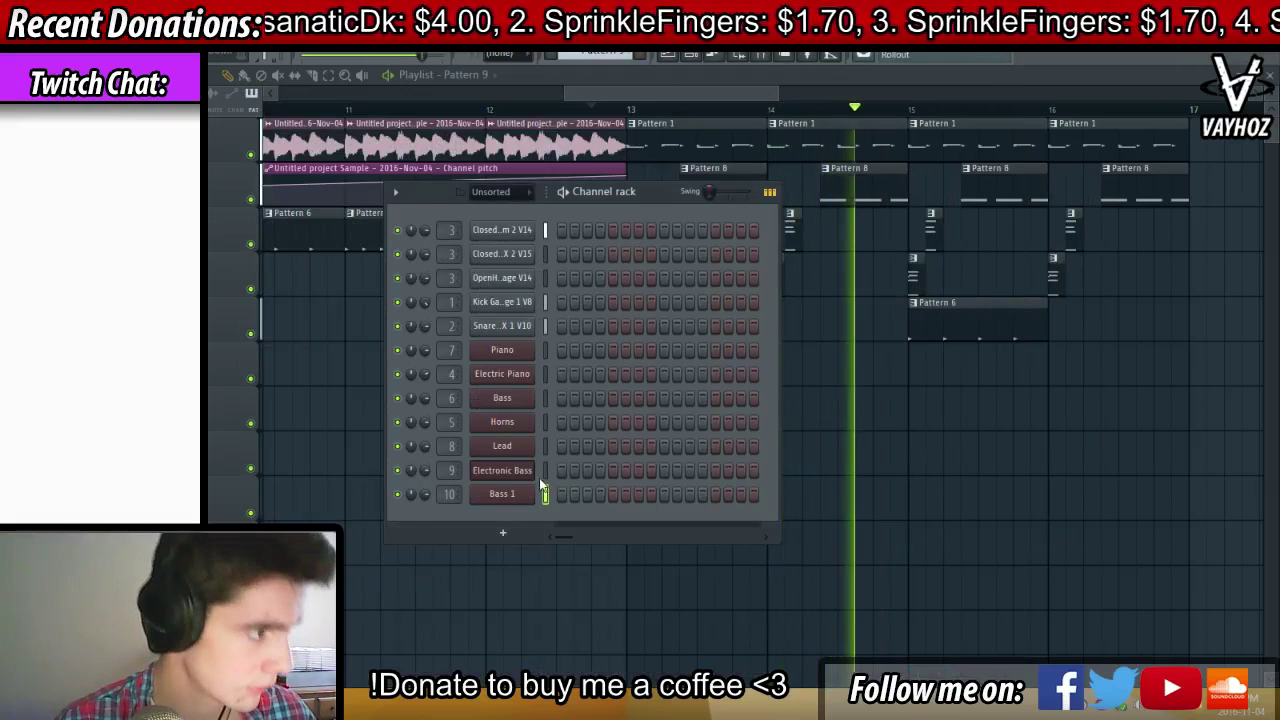
key(space)
right_click(474, 392)
click(500, 397)
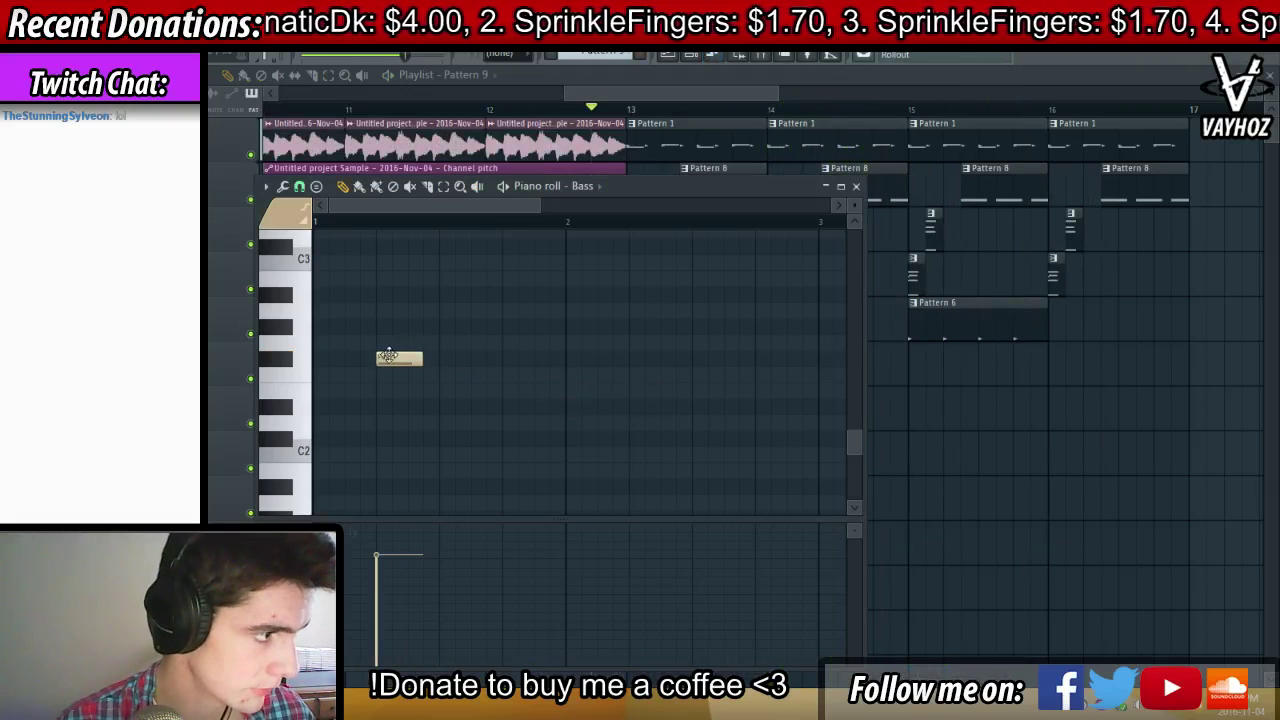
scroll(438, 374, up, 5)
click(330, 294)
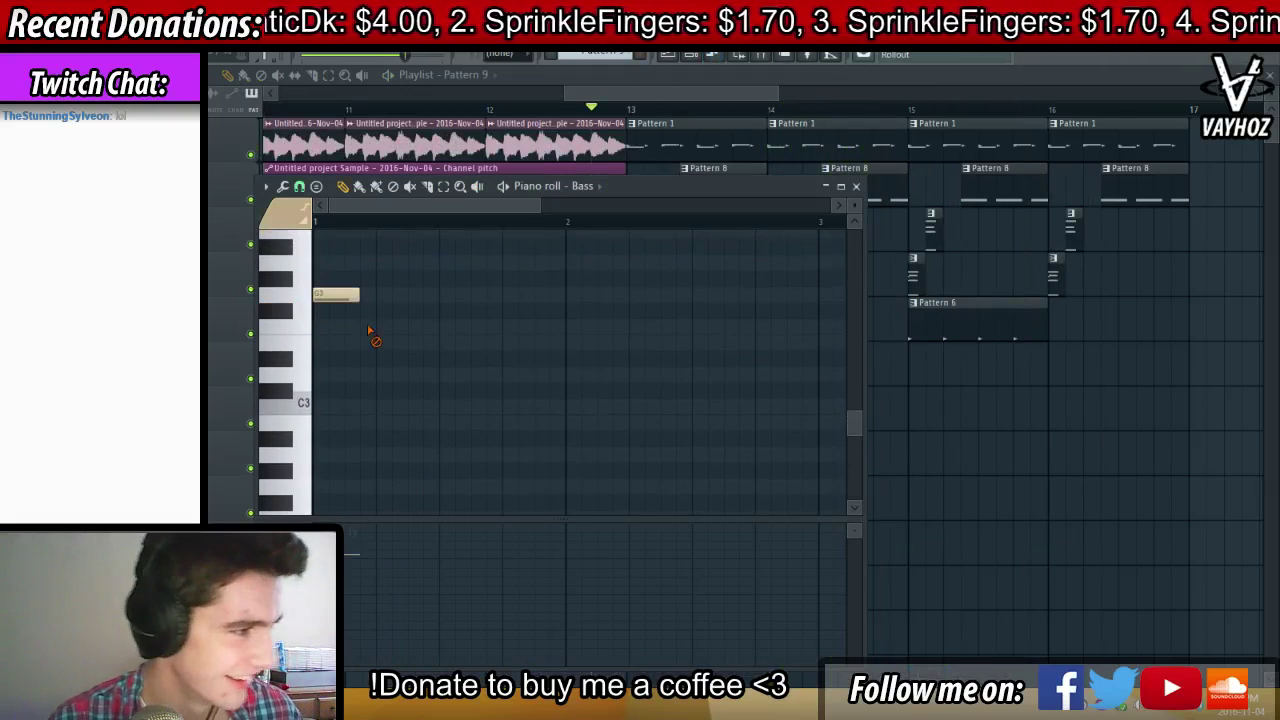
key(Escape)
right_click(533, 392)
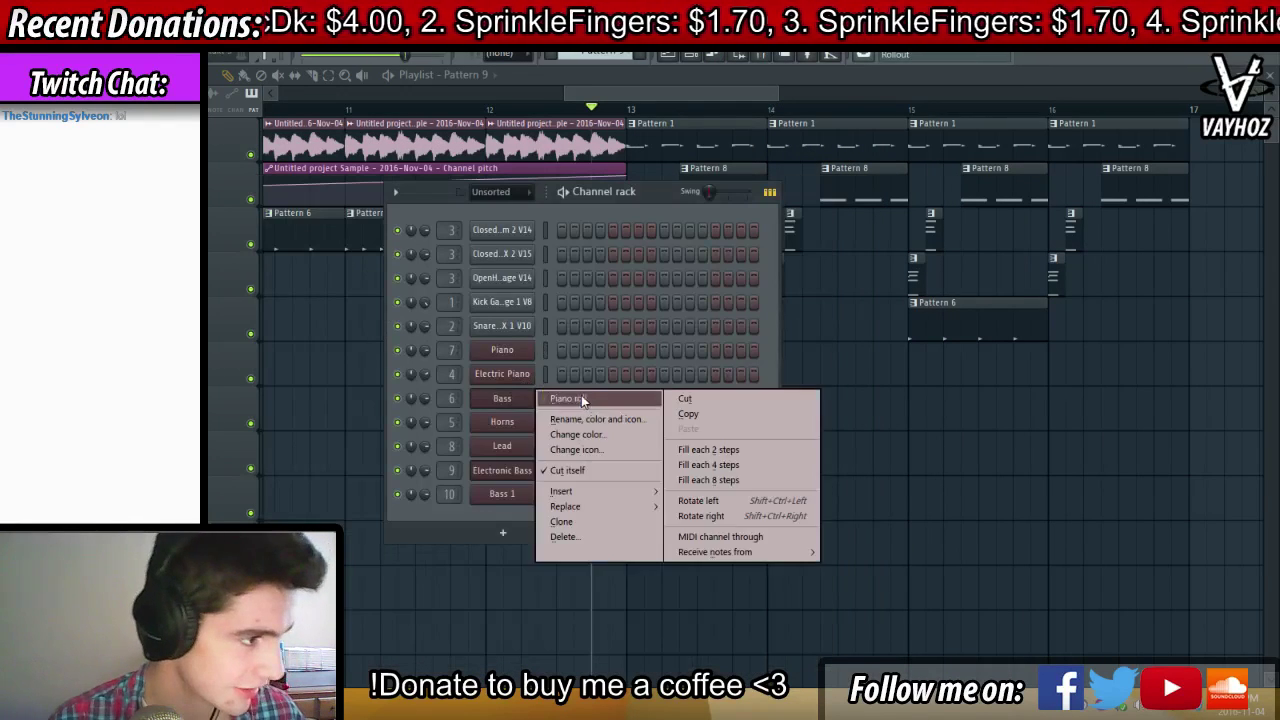
click(583, 402)
drag(400, 292, 307, 287)
key(F6)
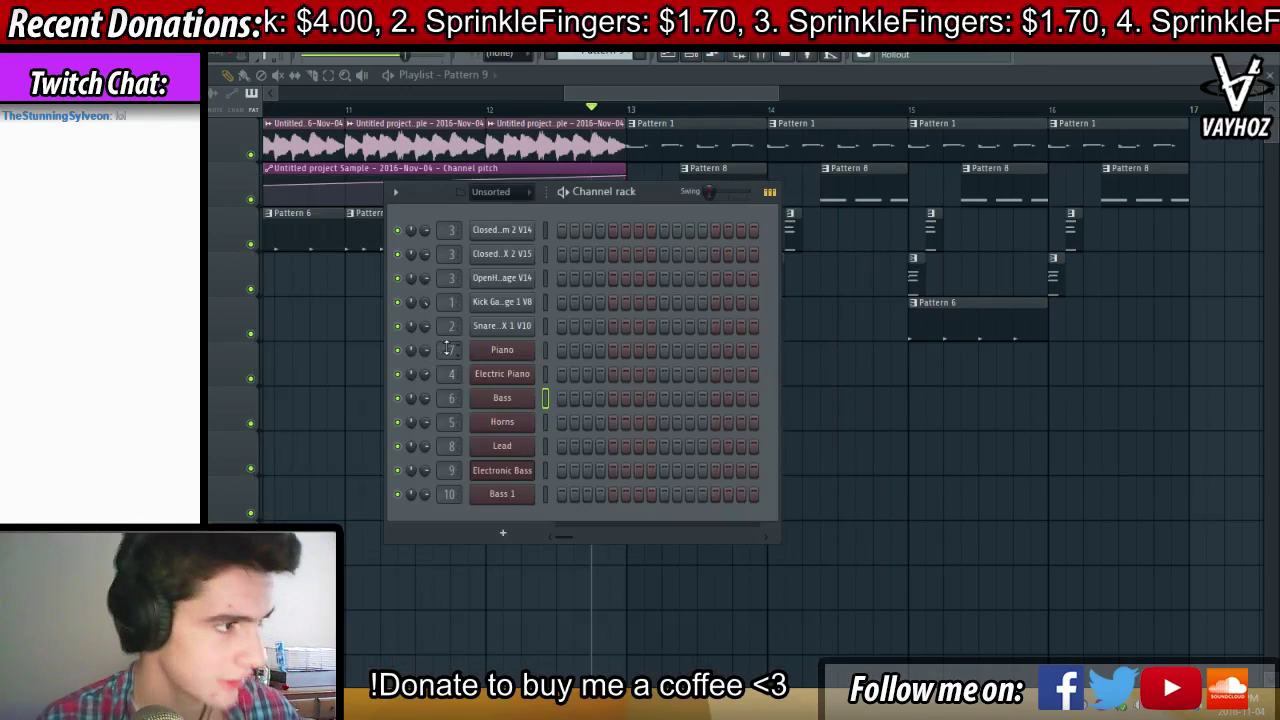
Inspect the Bass track's level and effects in the mixer
key(F9)
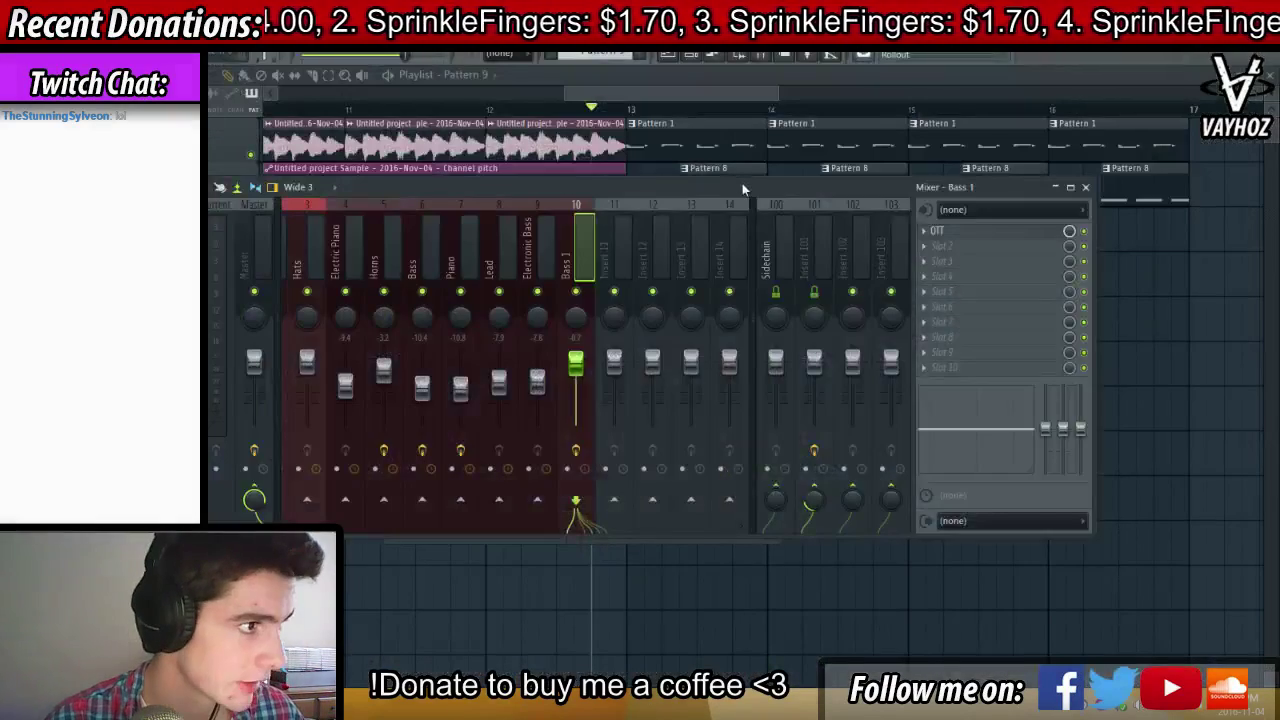
key(F9)
click(765, 55)
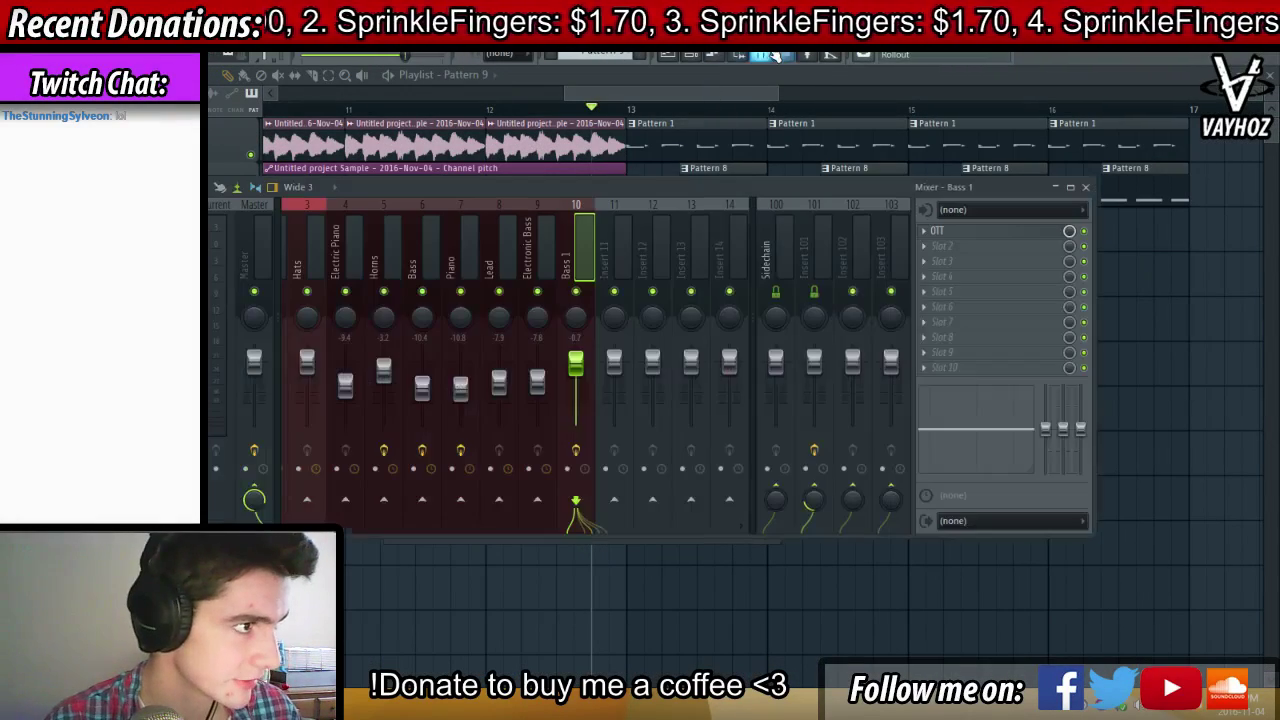
click(485, 257)
click(427, 259)
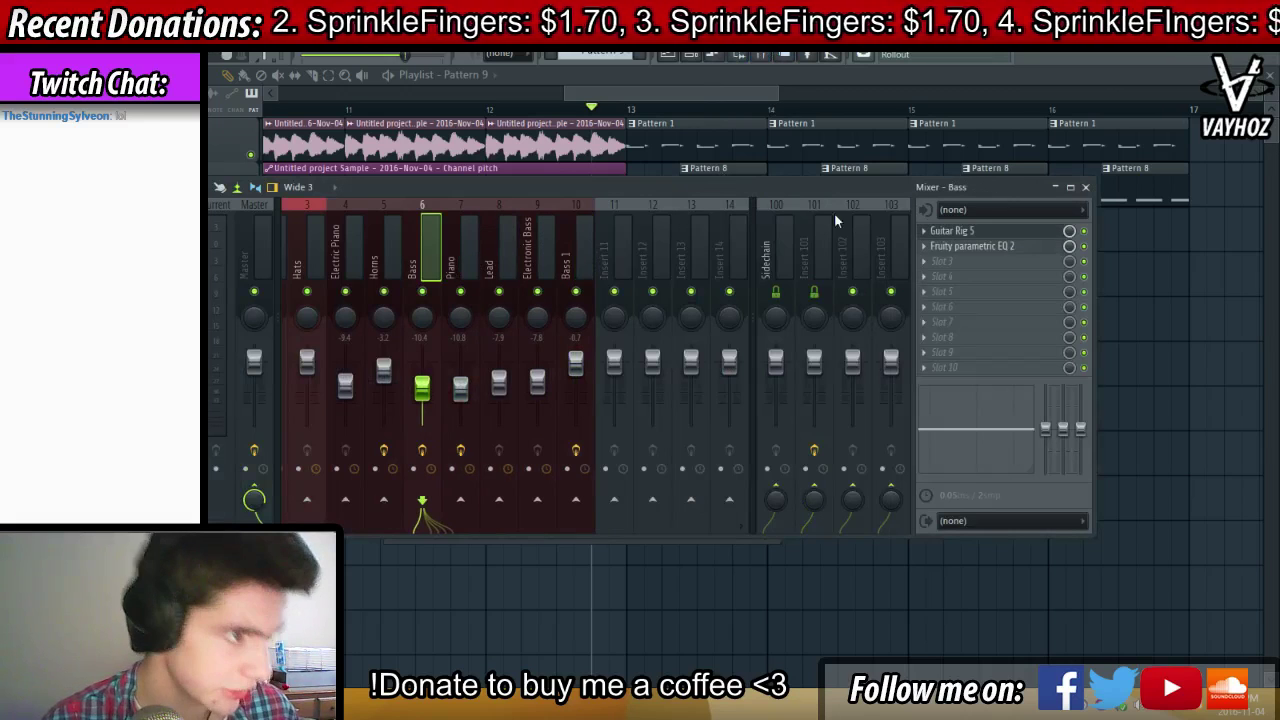
click(1086, 187)
key(F6)
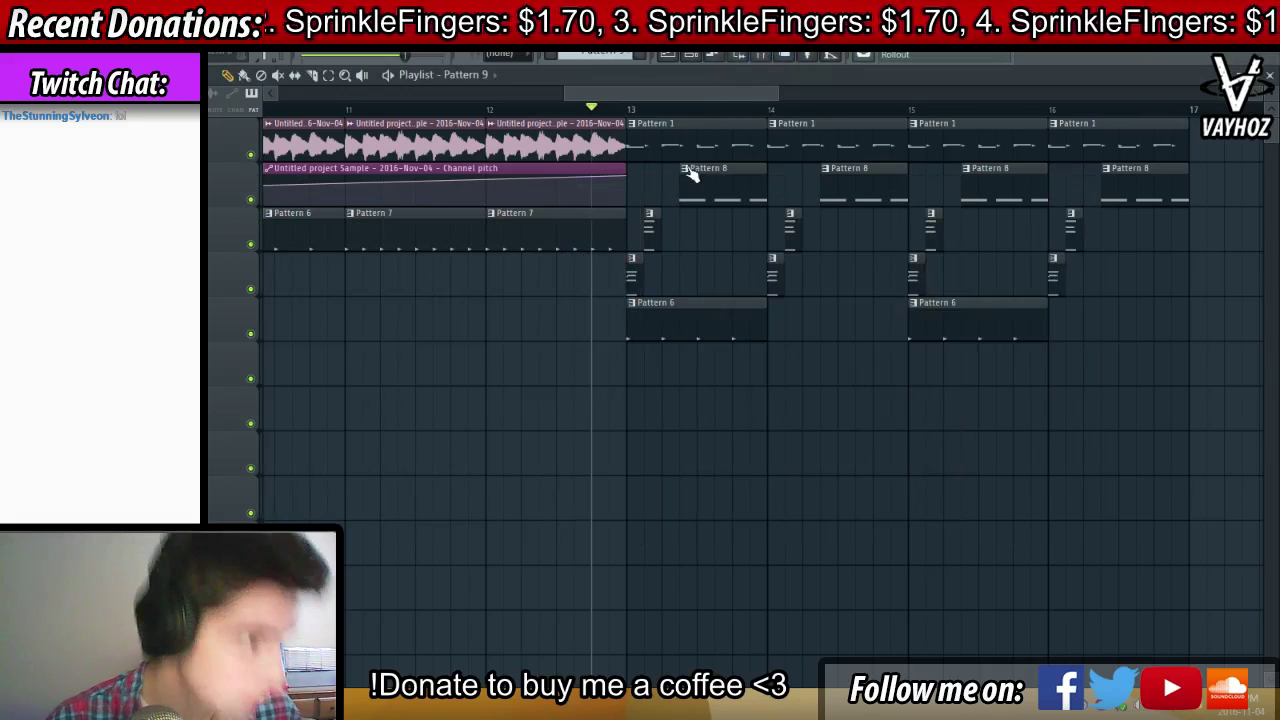
Try an F#4 note at the start of the Bass channel's part in Pattern 9, testing other pitches as well
double_click(657, 236)
key(F6)
click(641, 56)
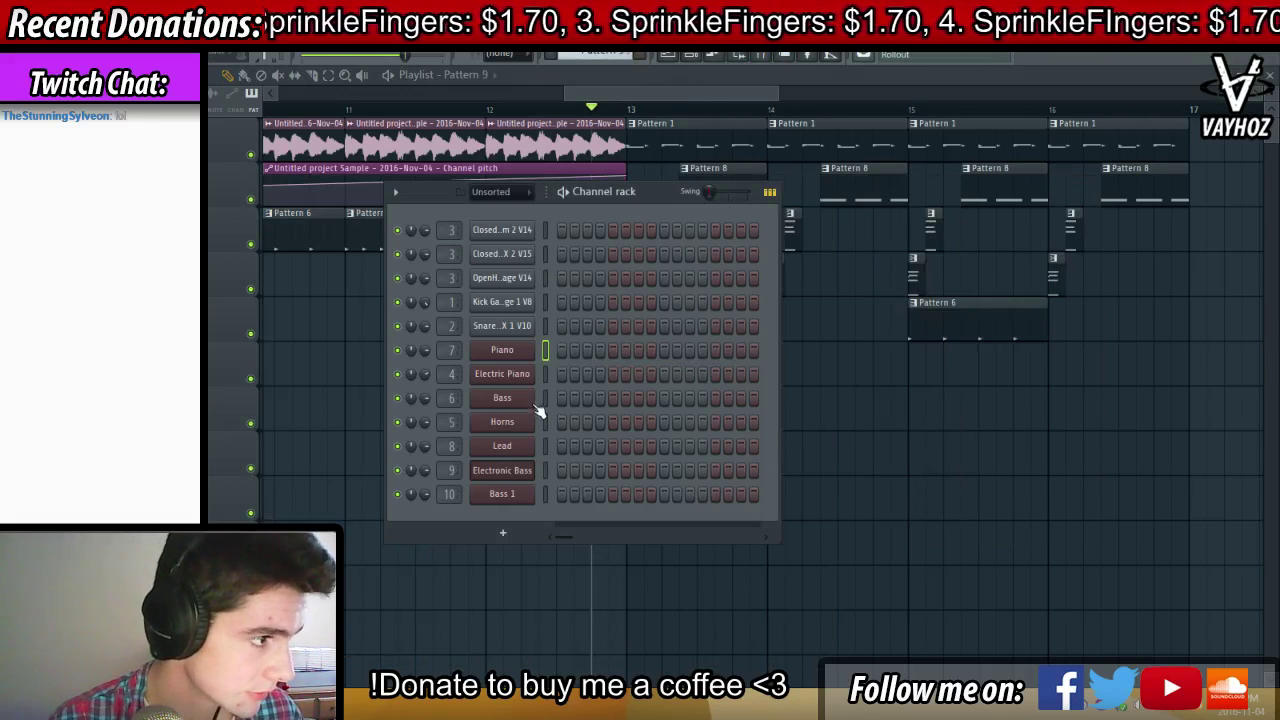
right_click(534, 398)
click(551, 399)
drag(326, 238, 316, 220)
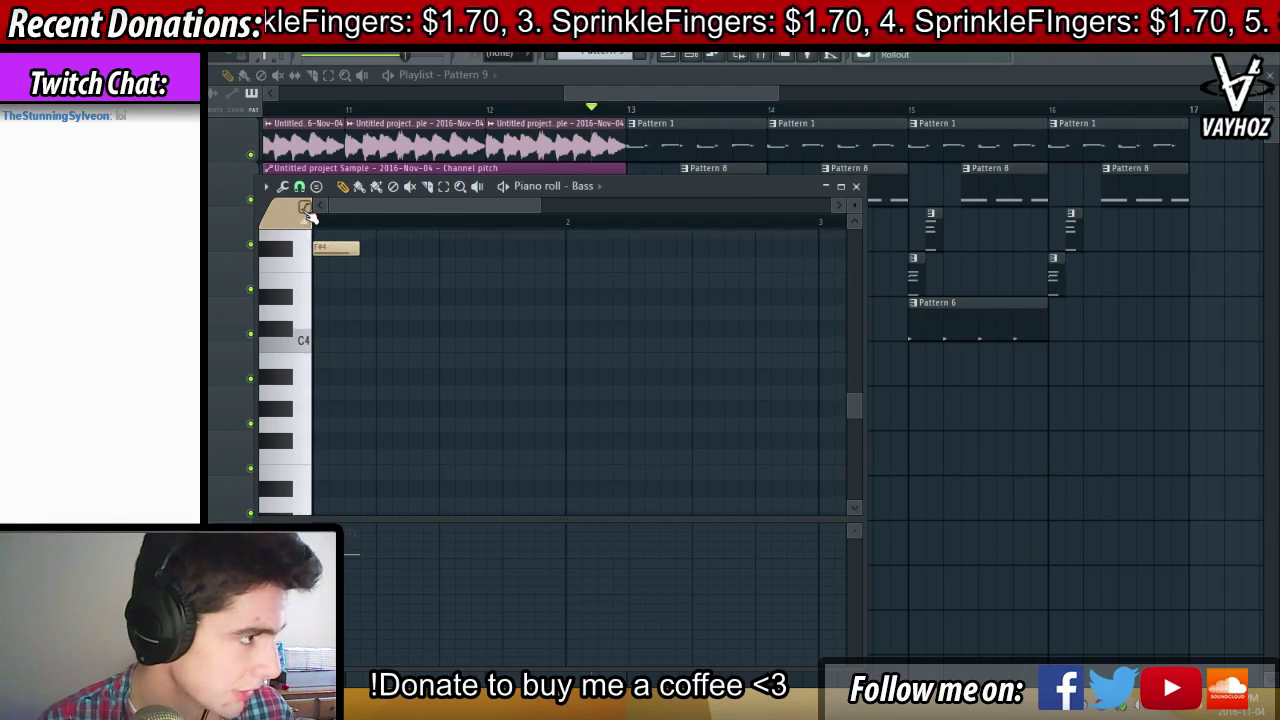
drag(336, 249, 376, 446)
right_click(376, 448)
scroll(377, 351, up, 8)
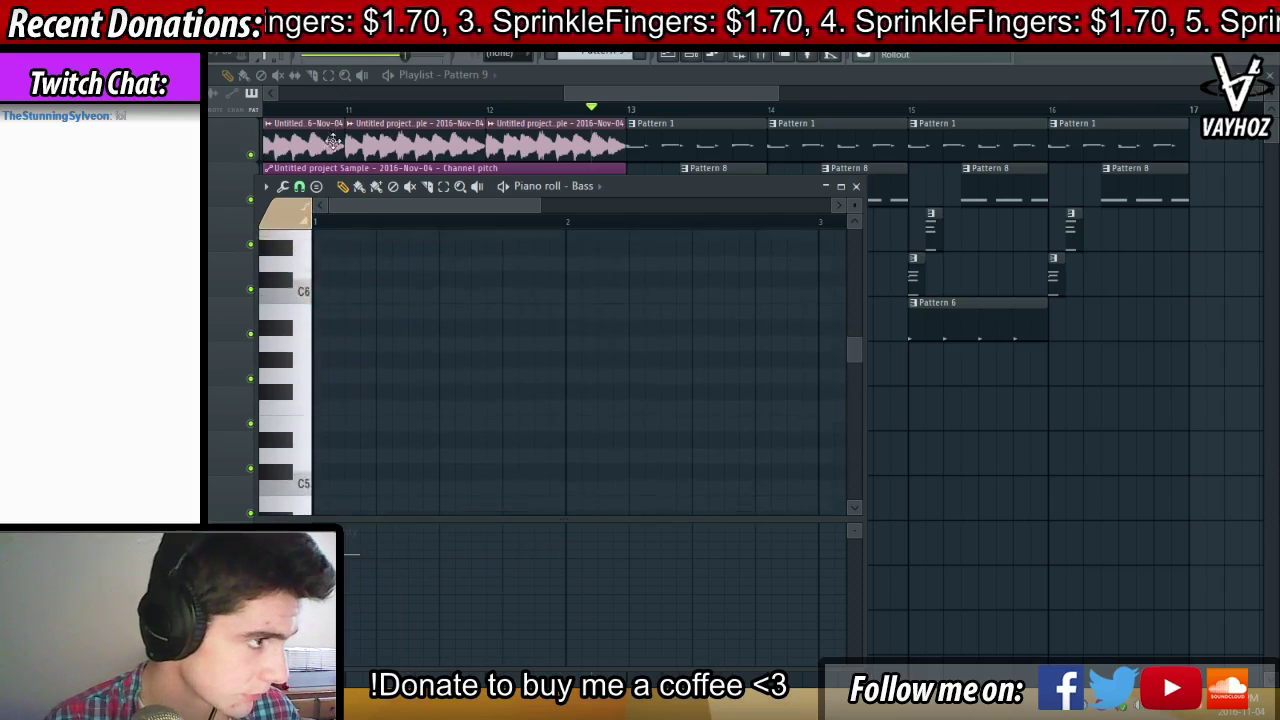
click(474, 428)
key(Escape)
Open Pattern 2 from bar 1 and examine the pitches of its Bass notes
mouse_move(662, 94)
mouse_down()
mouse_move(680, 99)
mouse_move(642, 120)
mouse_move(660, 108)
mouse_up()
scroll(584, 91, up, 5)
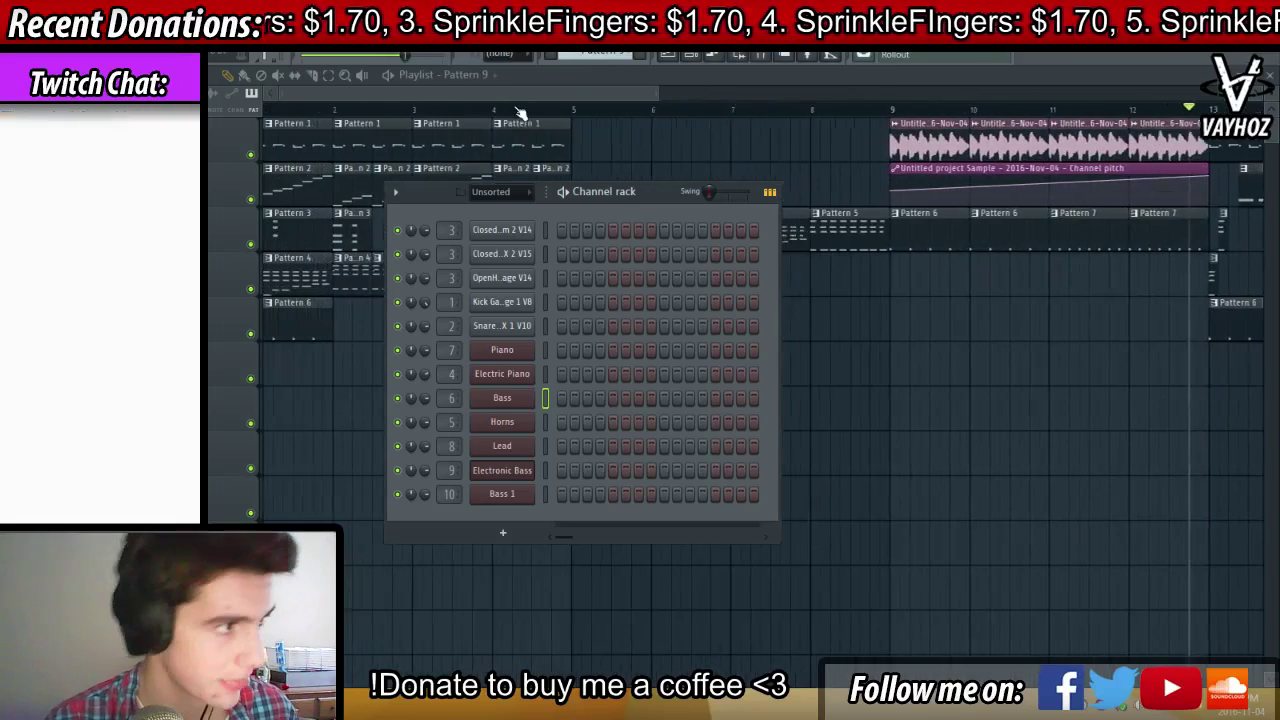
scroll(520, 111, down, 3)
click(275, 109)
key(space)
double_click(300, 197)
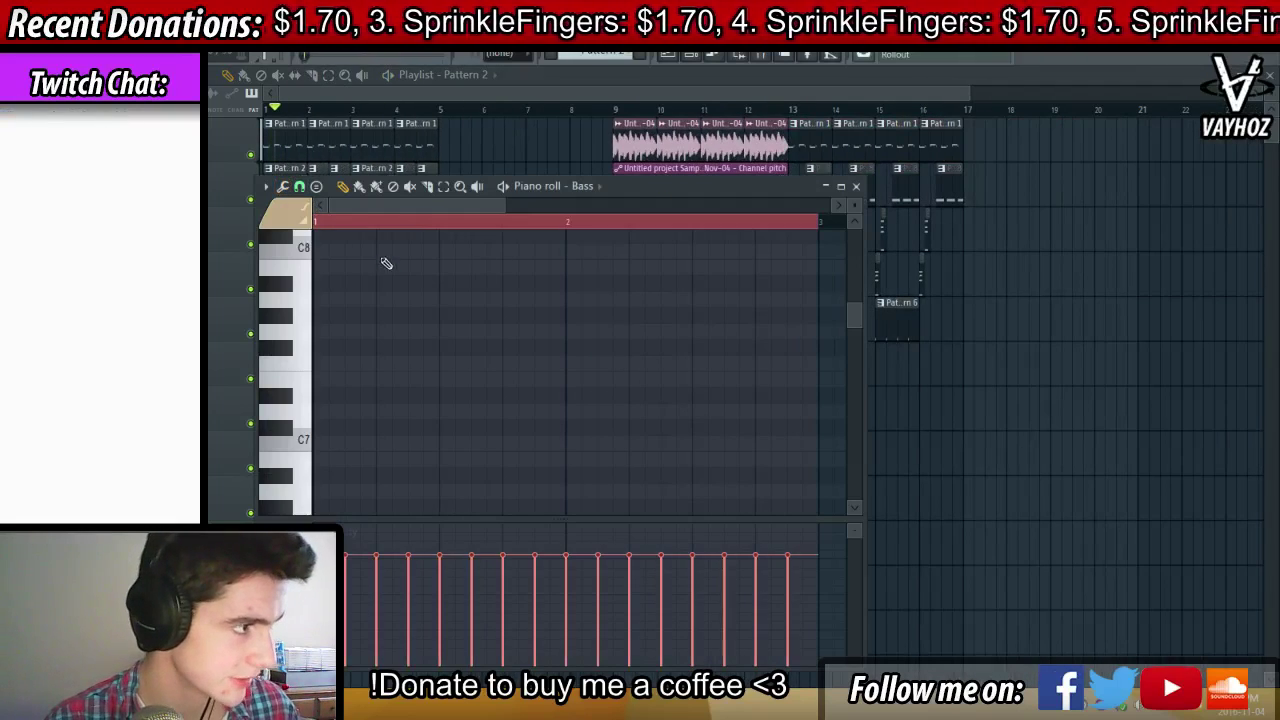
scroll(400, 283, down, 10)
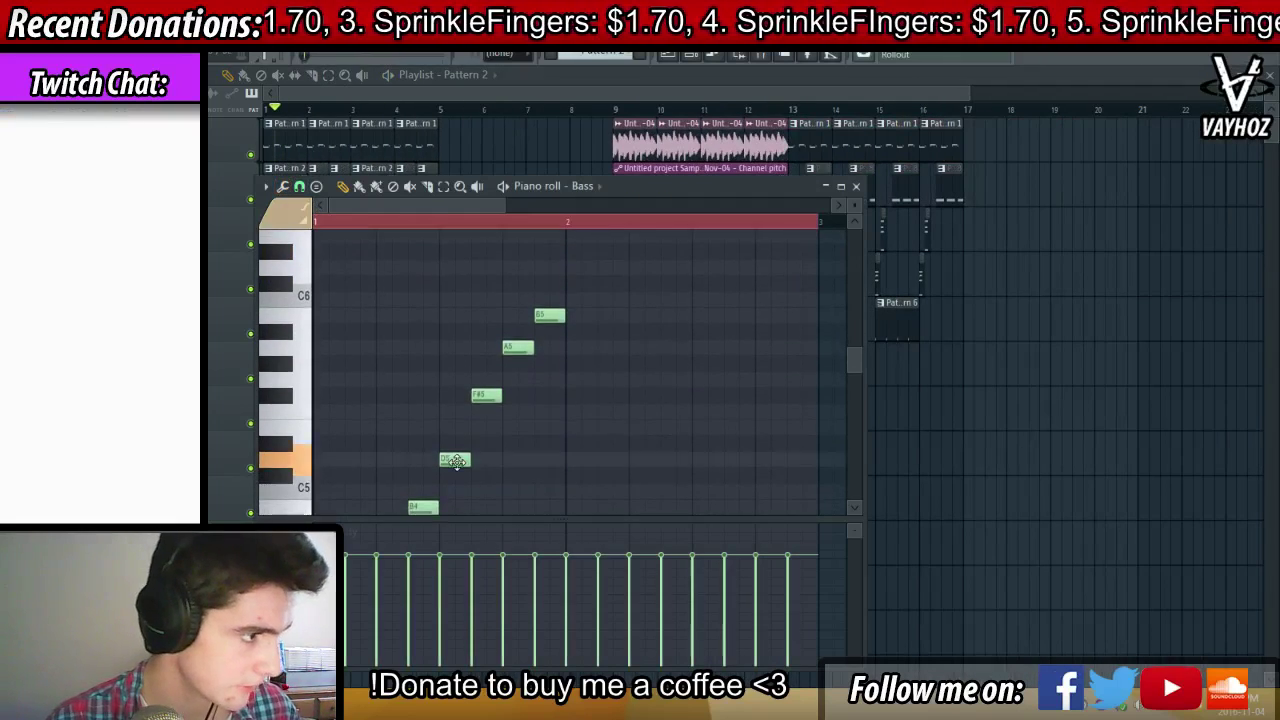
click(412, 314)
right_click(412, 314)
key(Escape)
Set the playback position to bar 13 and switch the active pattern to Pattern 9
click(797, 109)
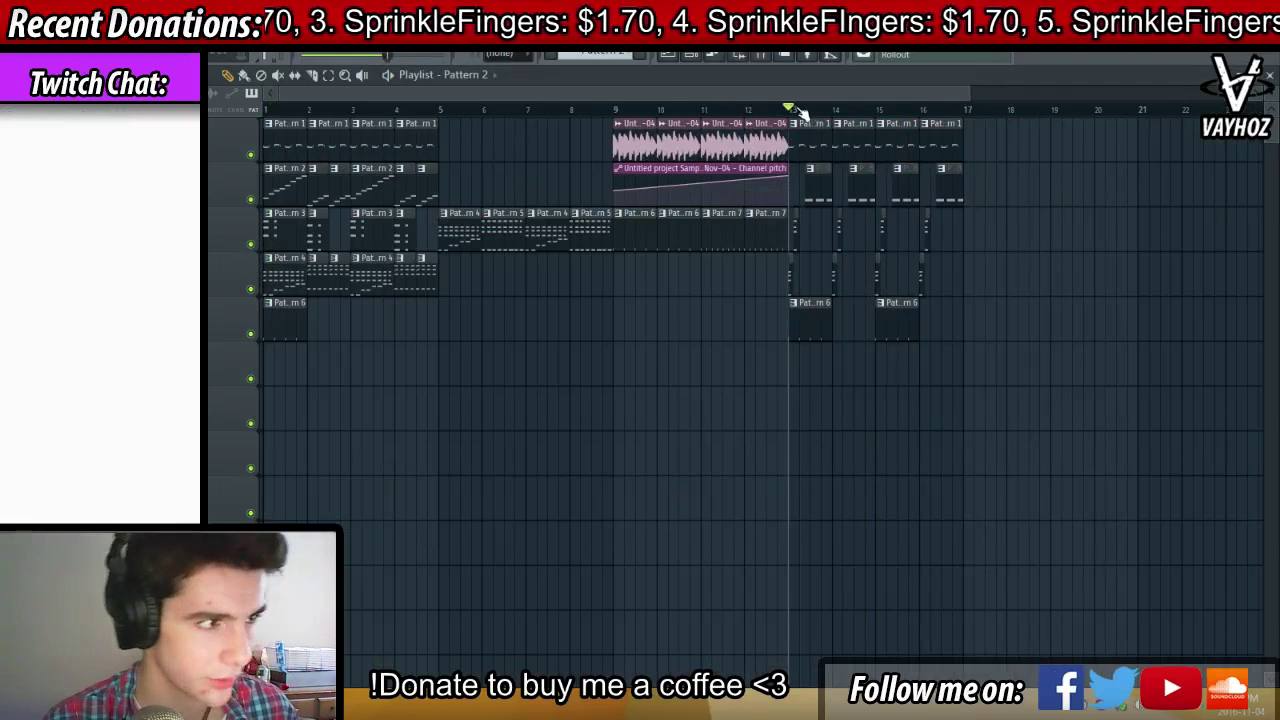
scroll(812, 114, up, 5)
key(space)
click(642, 57)
key(Return)
key(space)
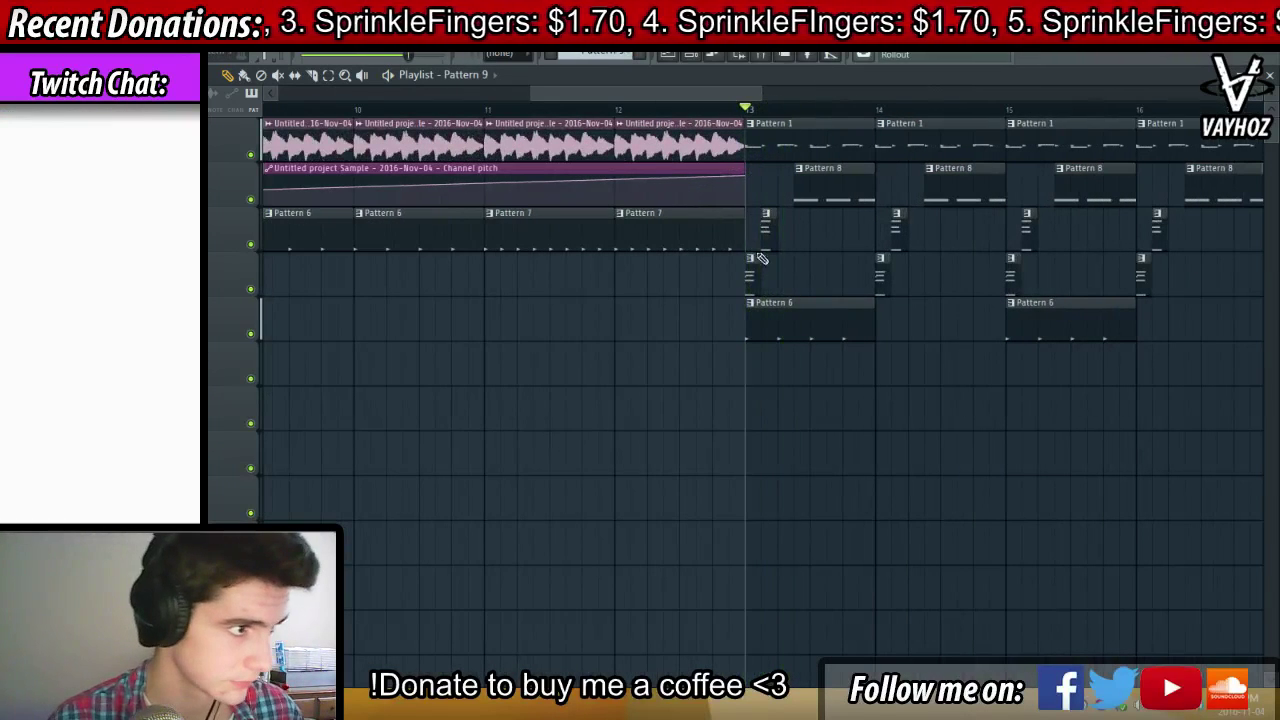
key(F6)
key(F6)
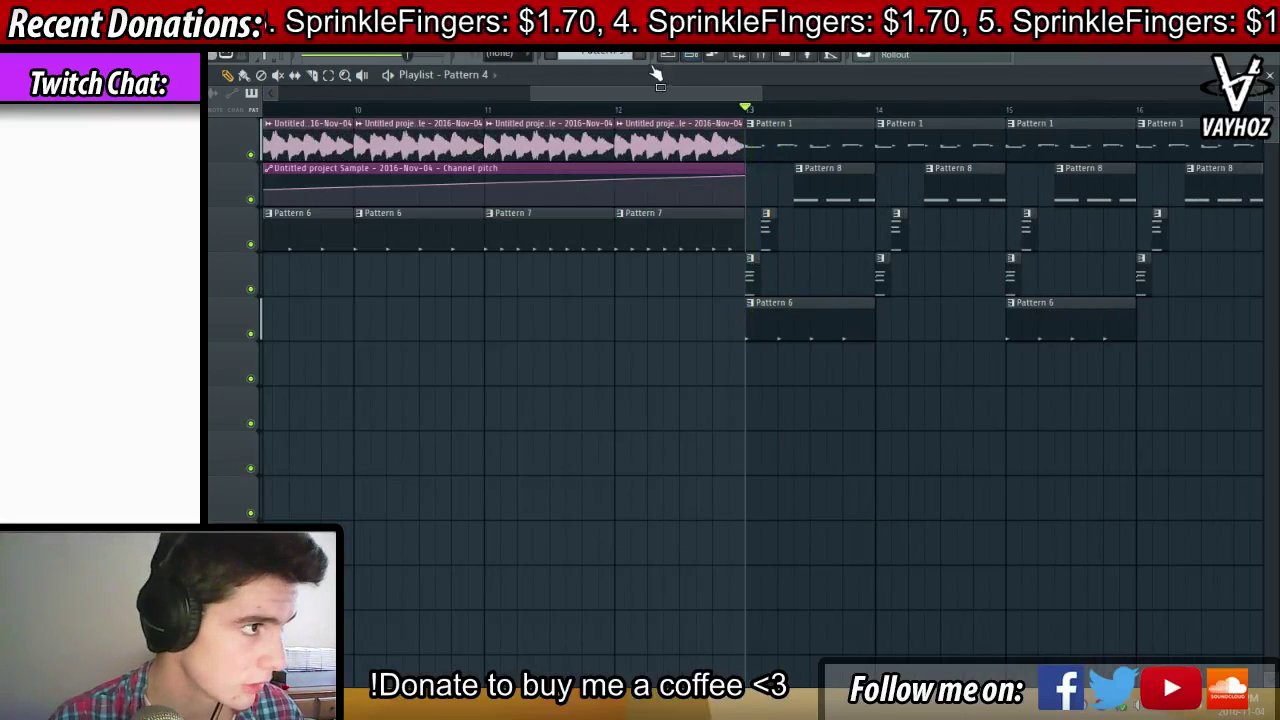
Place two half-beat Pattern 2 clips back to back on the sixth track, starting at bar 13
scroll(716, 117, down, 5)
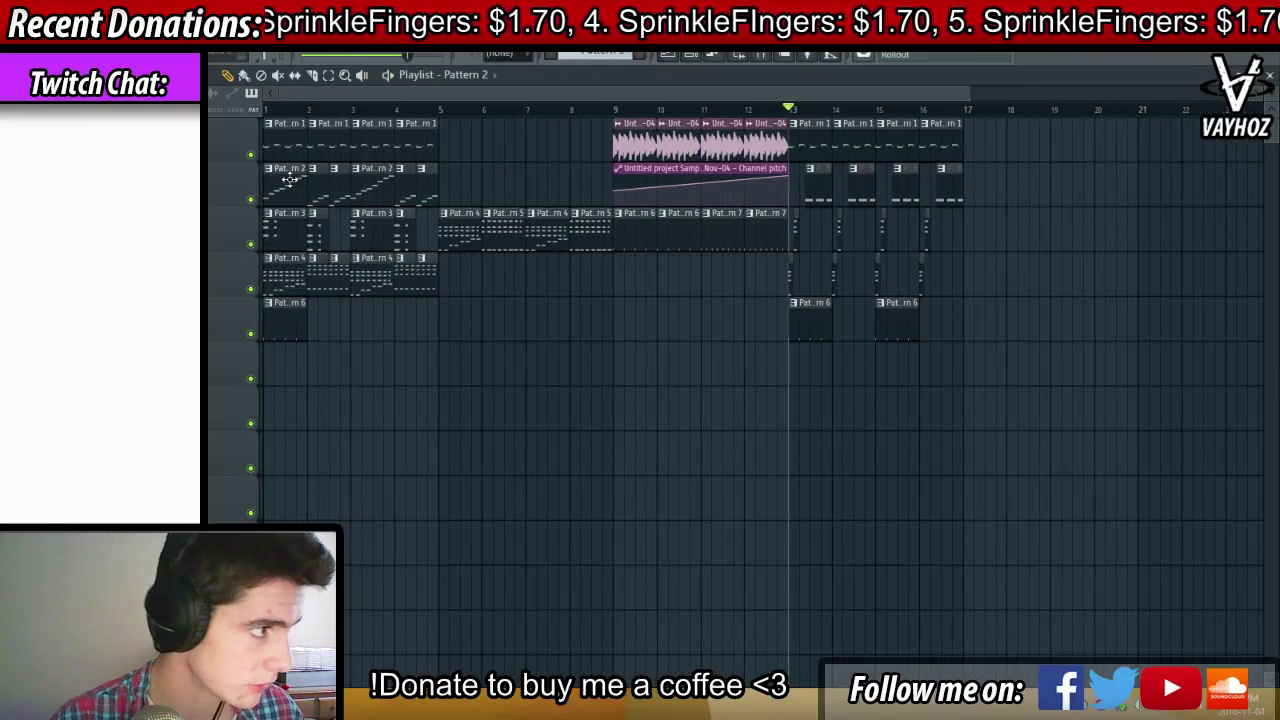
click(802, 360)
scroll(818, 118, up, 5)
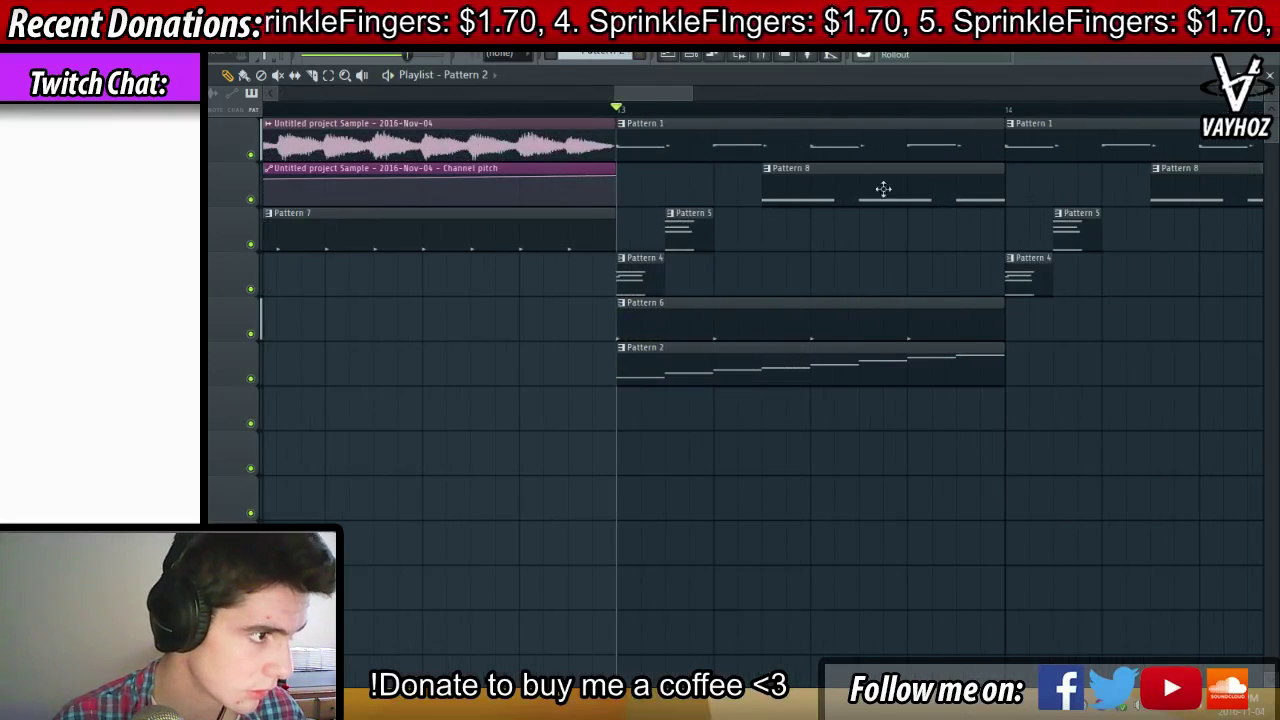
drag(997, 353, 638, 370)
Play back the drop and try two short Pattern 2 clips on the sixth track at bar 14
key(space)
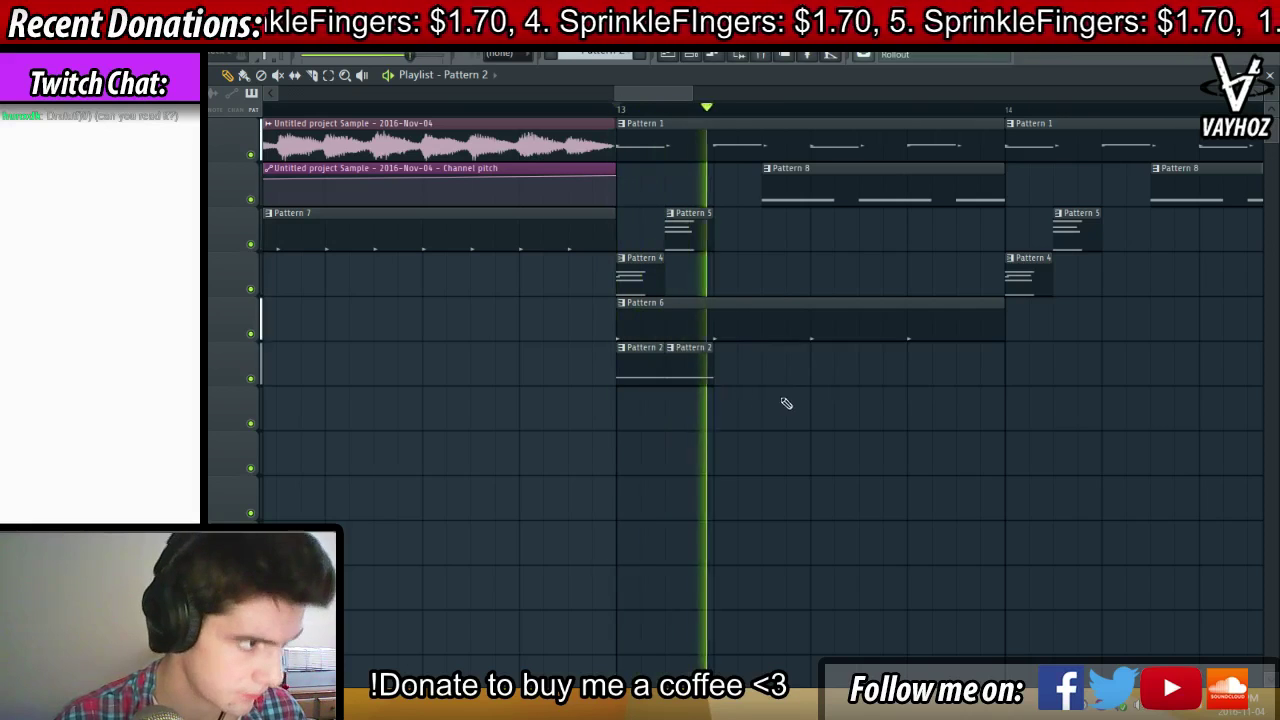
key(F9)
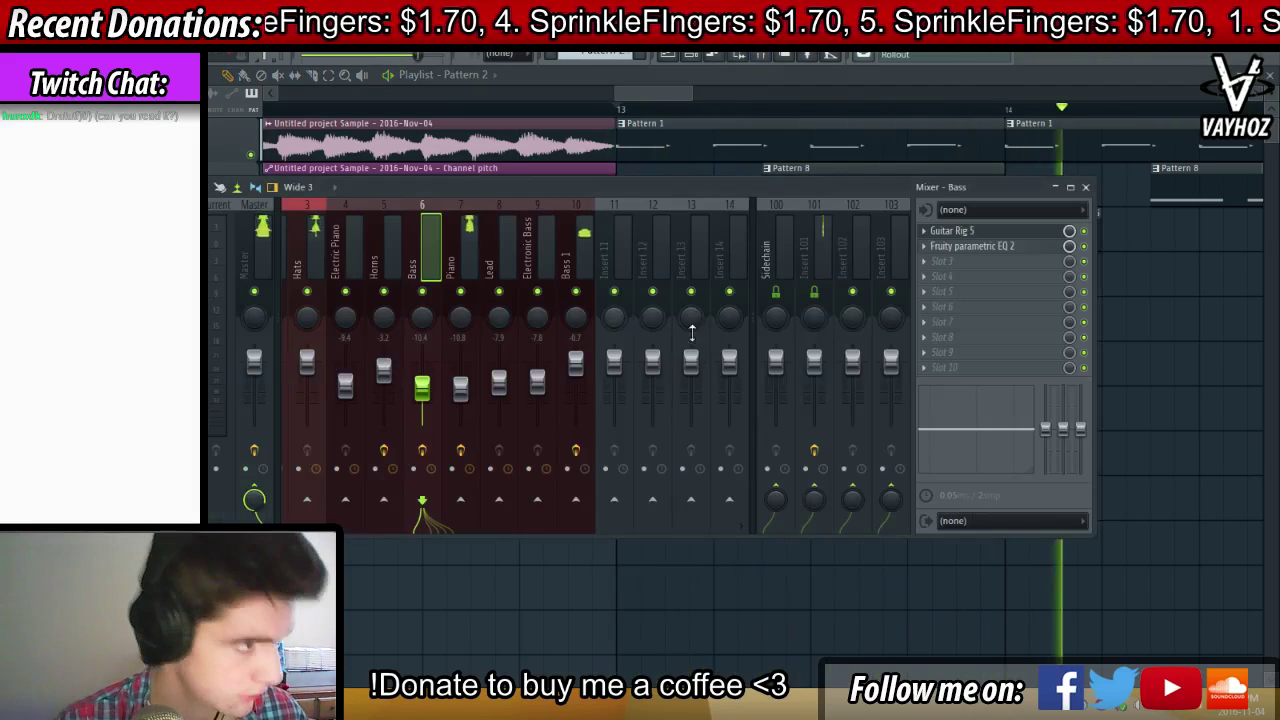
key(F9)
key(space)
key(space)
click(1028, 364)
click(1078, 374)
right_click(1082, 370)
right_click(1030, 370)
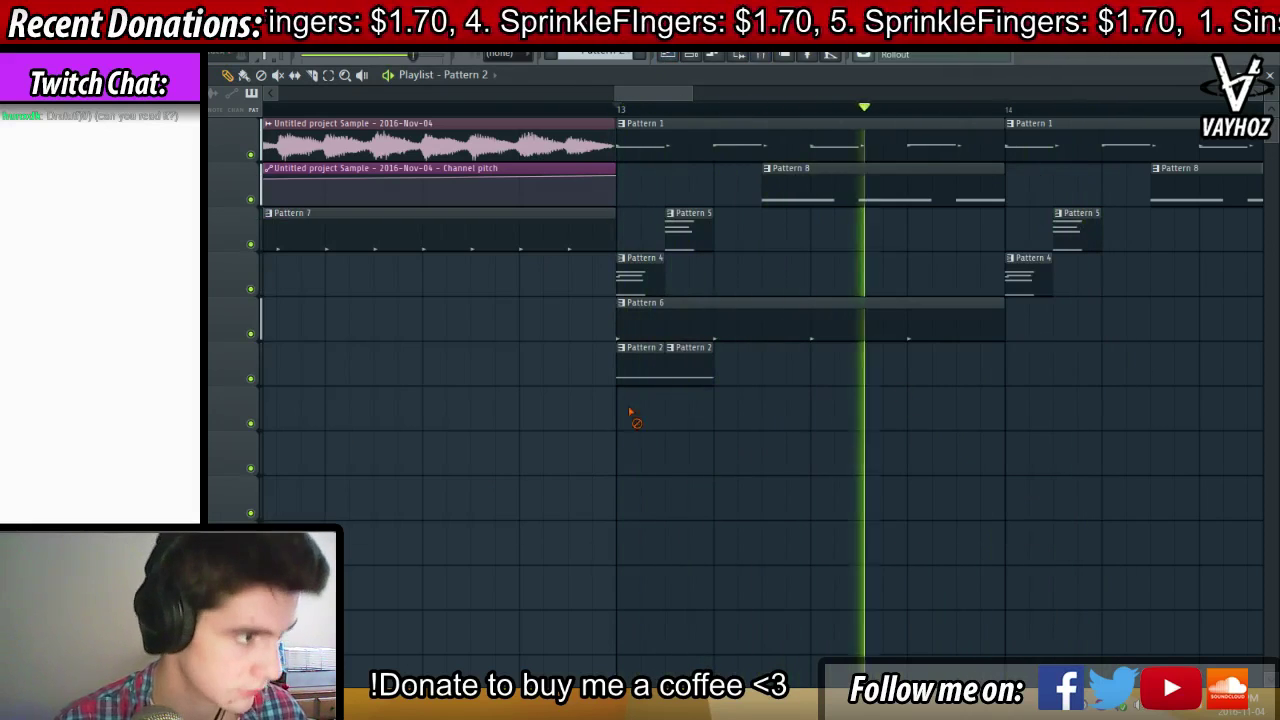
Delete both Pattern 2 clips from the sixth track at bar 13 and stop playback
right_click(640, 370)
right_click(690, 366)
key(space)
Switch to Pattern 9 and add a new Massive instrument channel
click(648, 55)
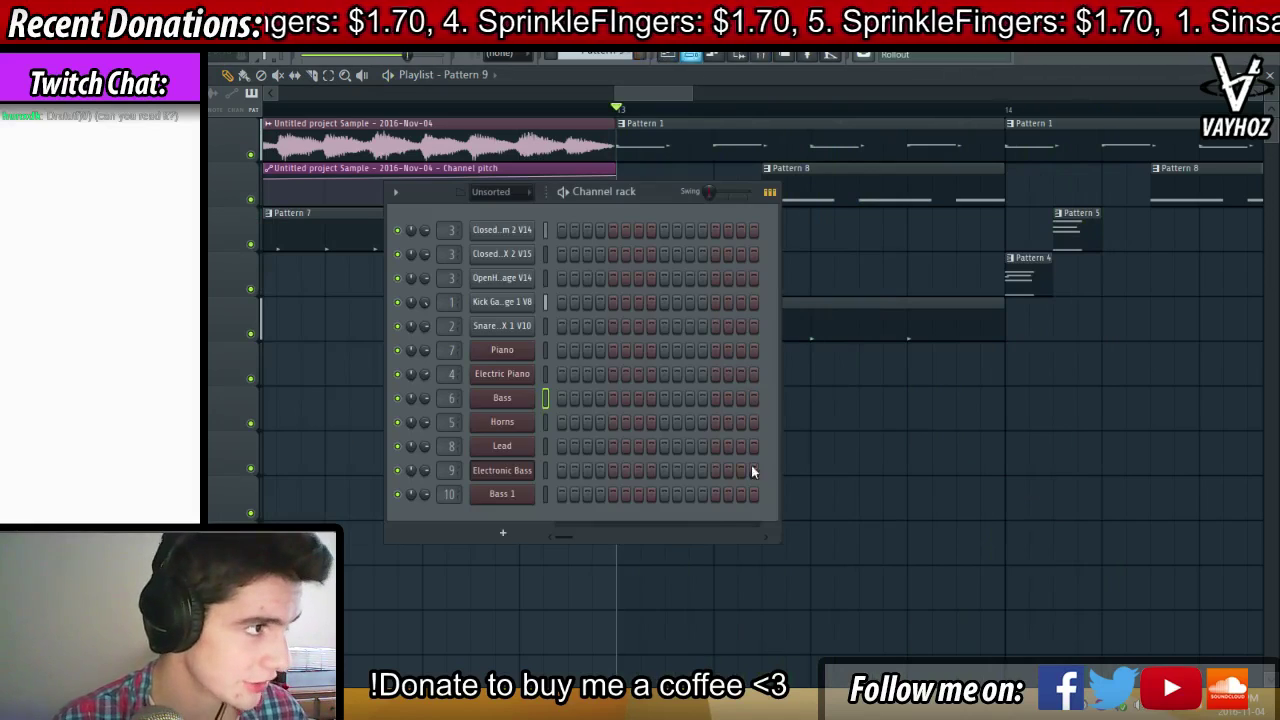
click(503, 535)
click(649, 144)
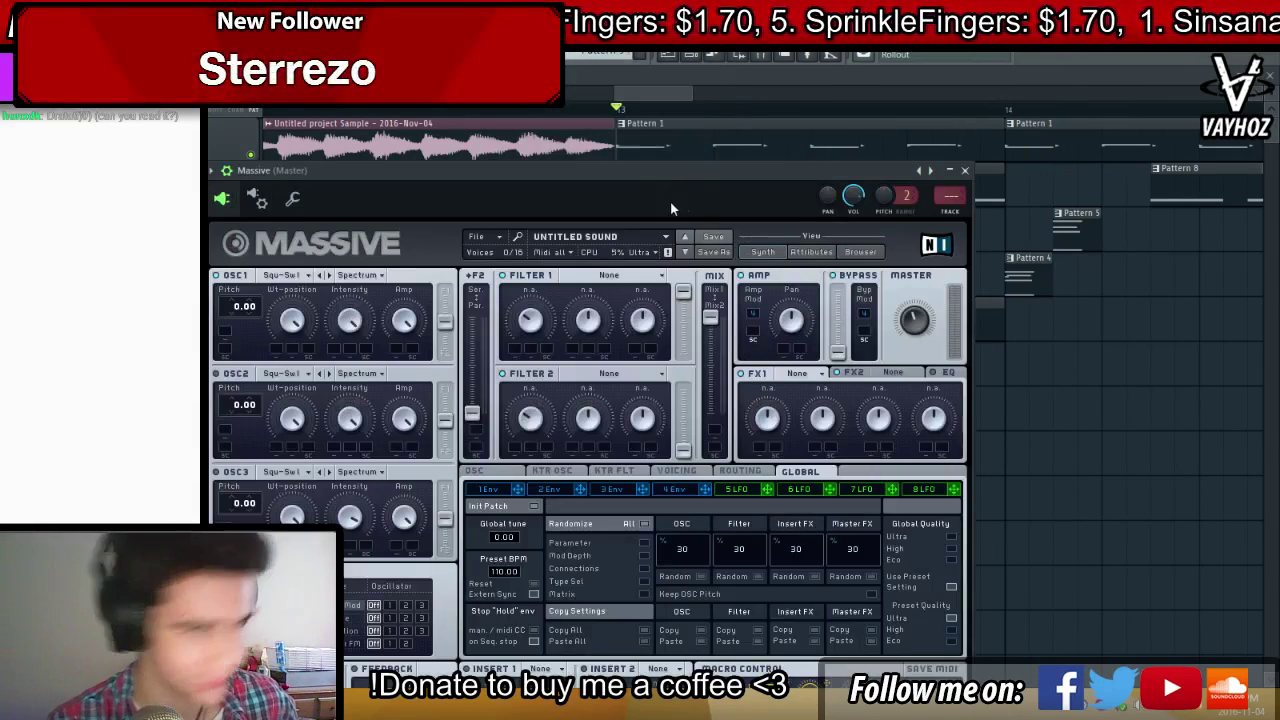
drag(671, 204, 710, 144)
Set oscillator 1 to the A.I. wavetable in Bend -/+ mode at pitch -12.00, with LFO 5 modulating its Wt-position and Intensity
click(330, 215)
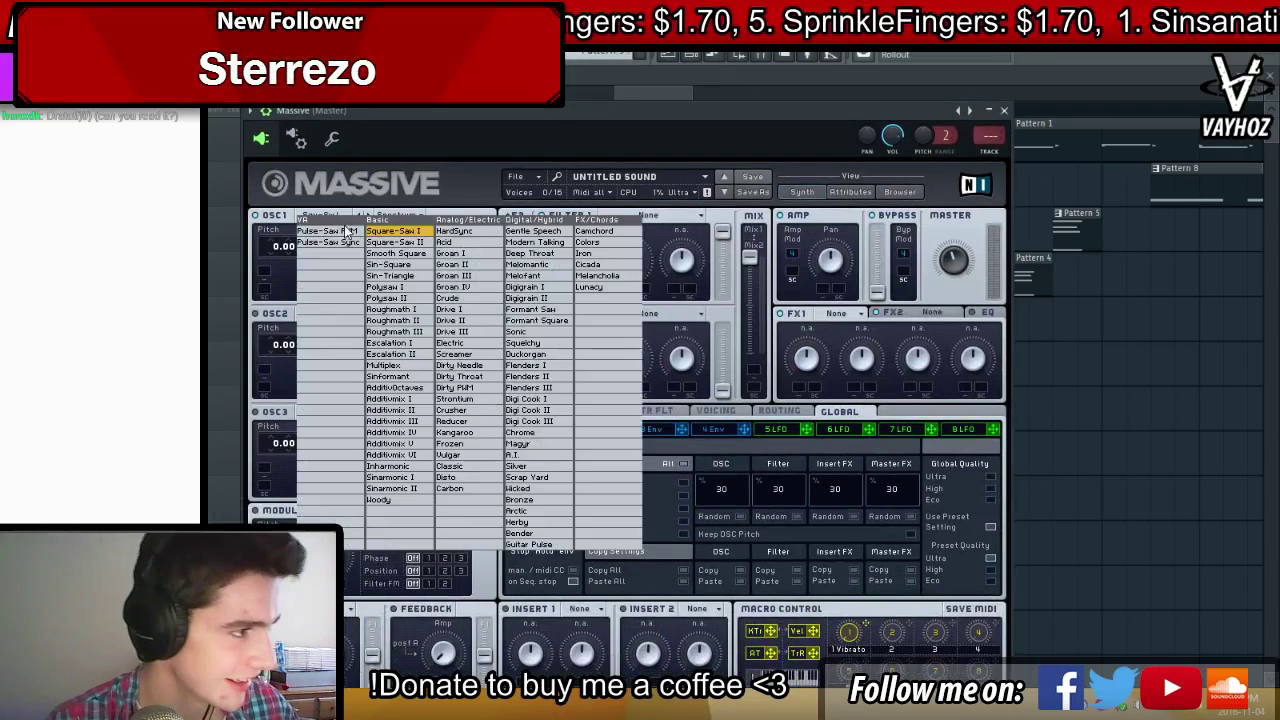
click(469, 420)
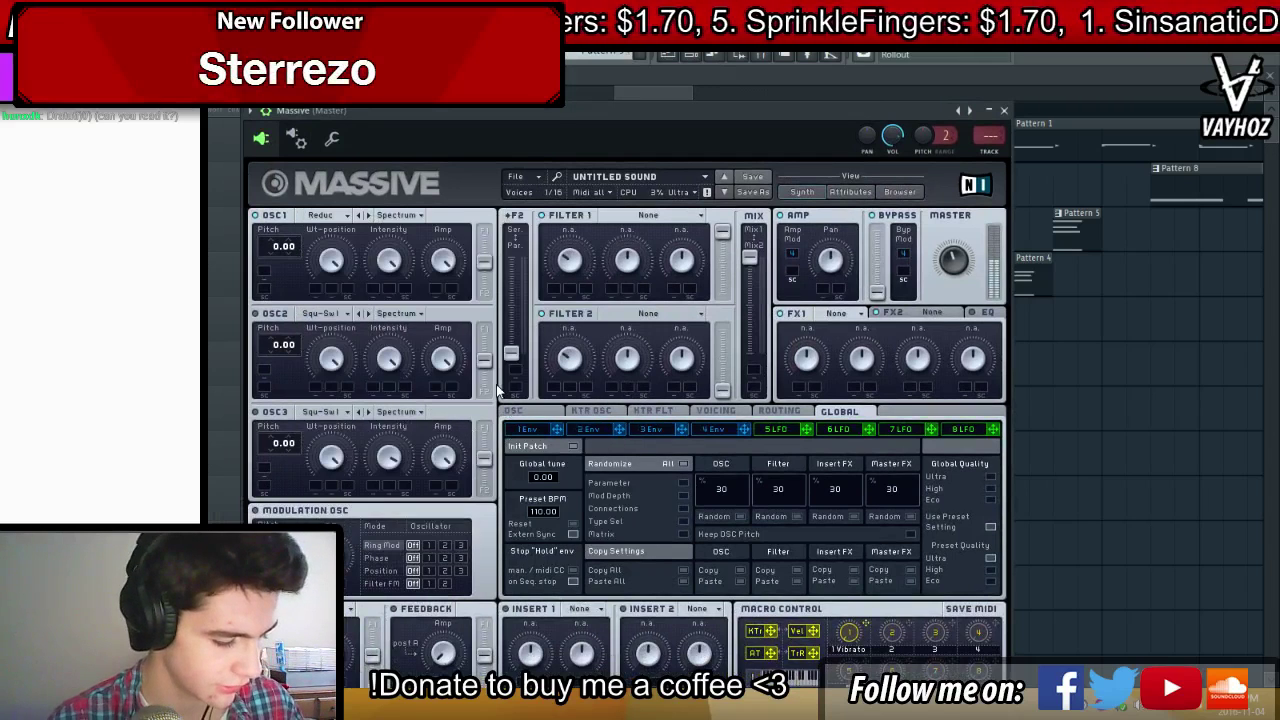
click(777, 430)
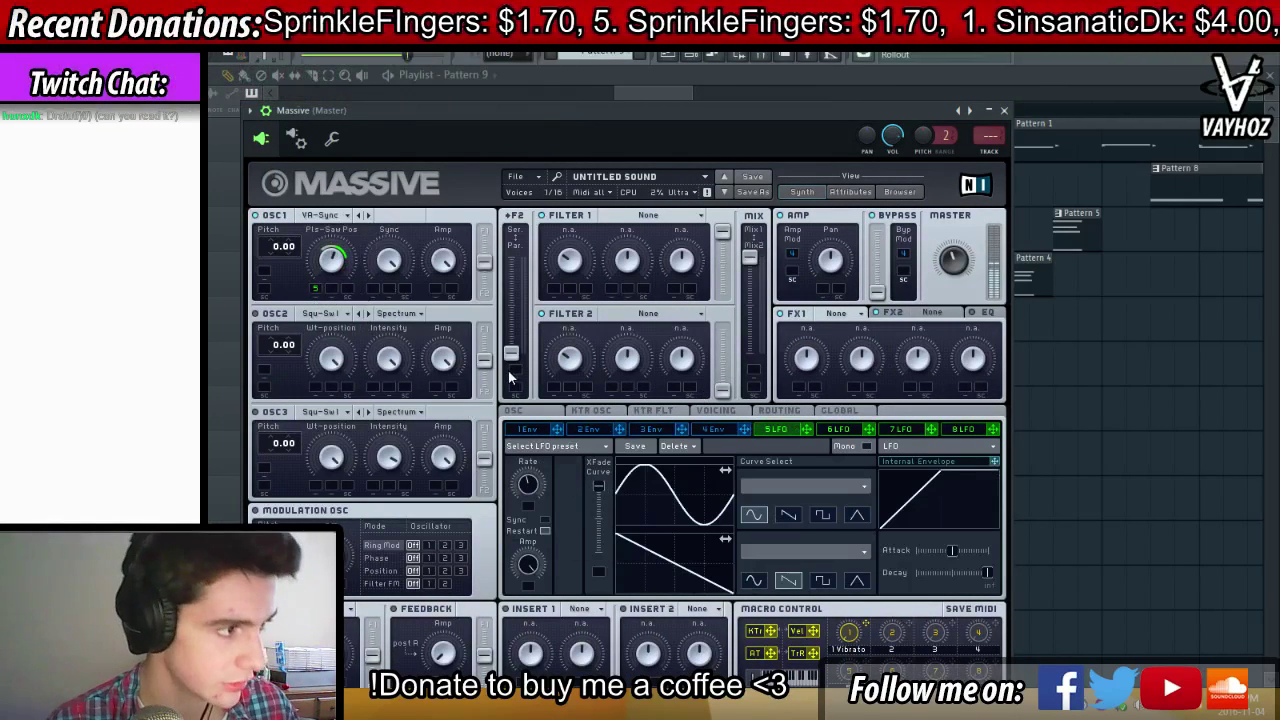
click(367, 234)
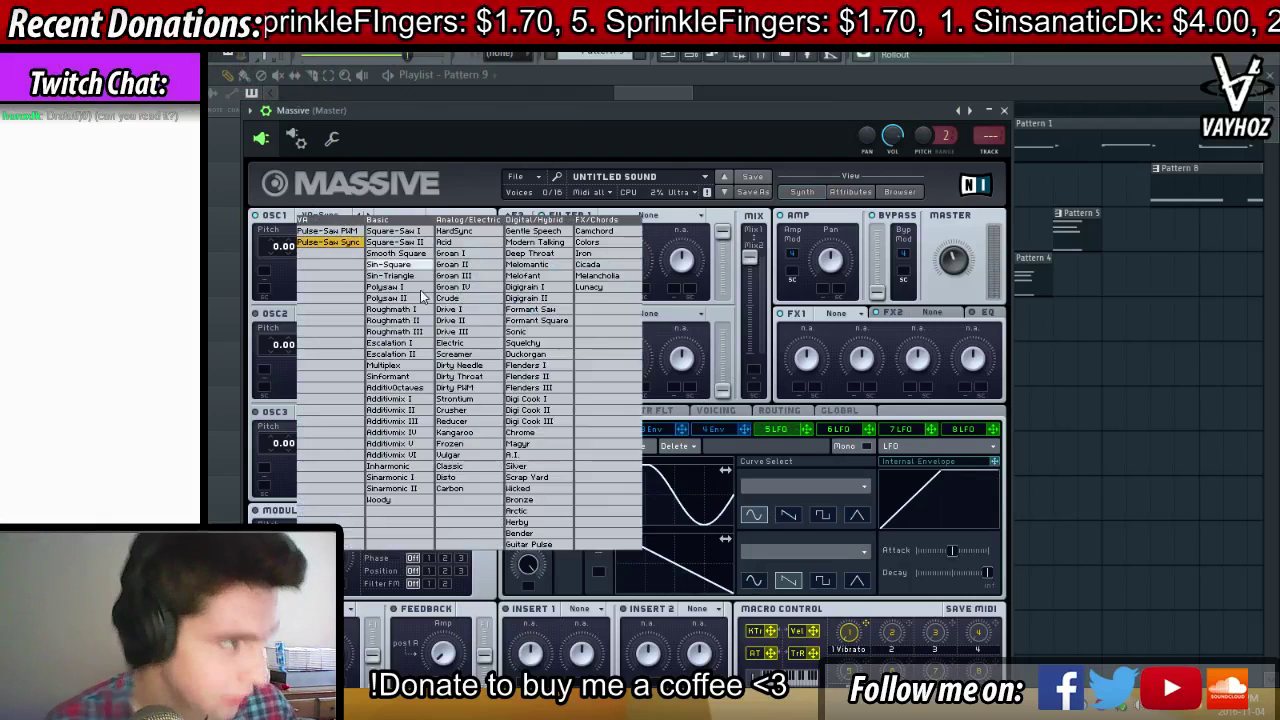
click(543, 455)
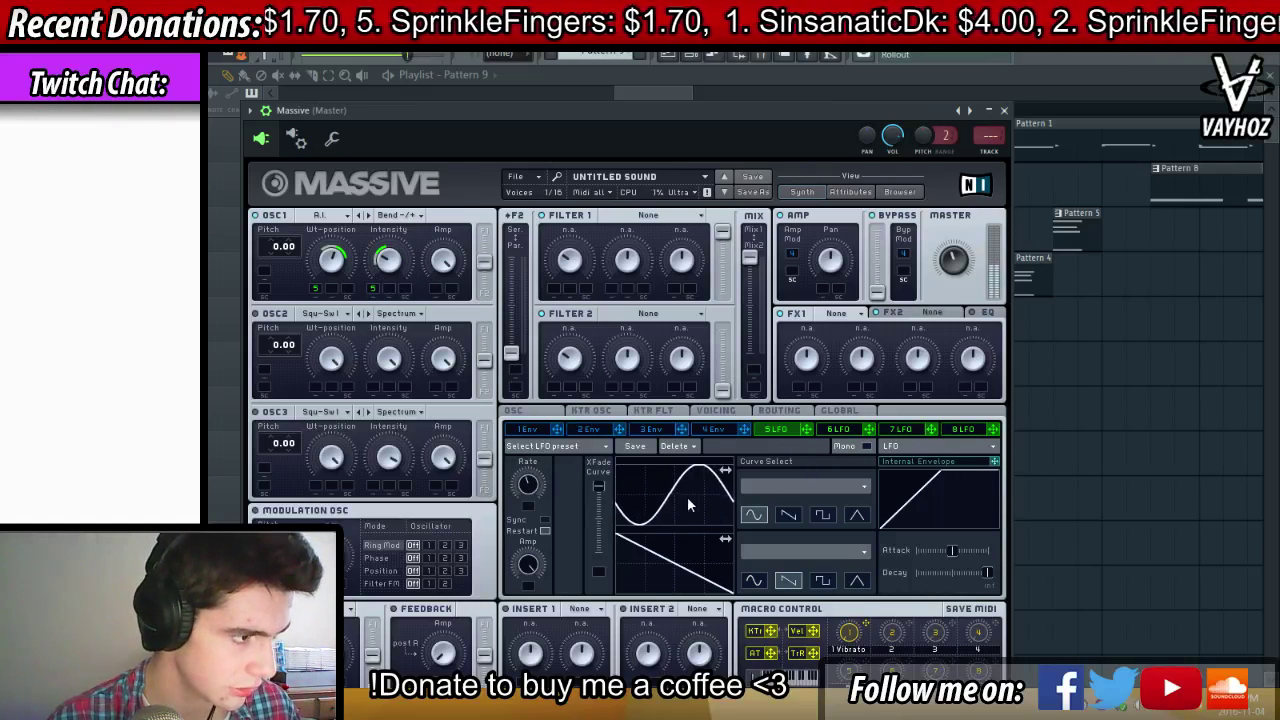
mouse_move(658, 509)
mouse_down()
mouse_move(680, 510)
mouse_move(663, 494)
mouse_up()
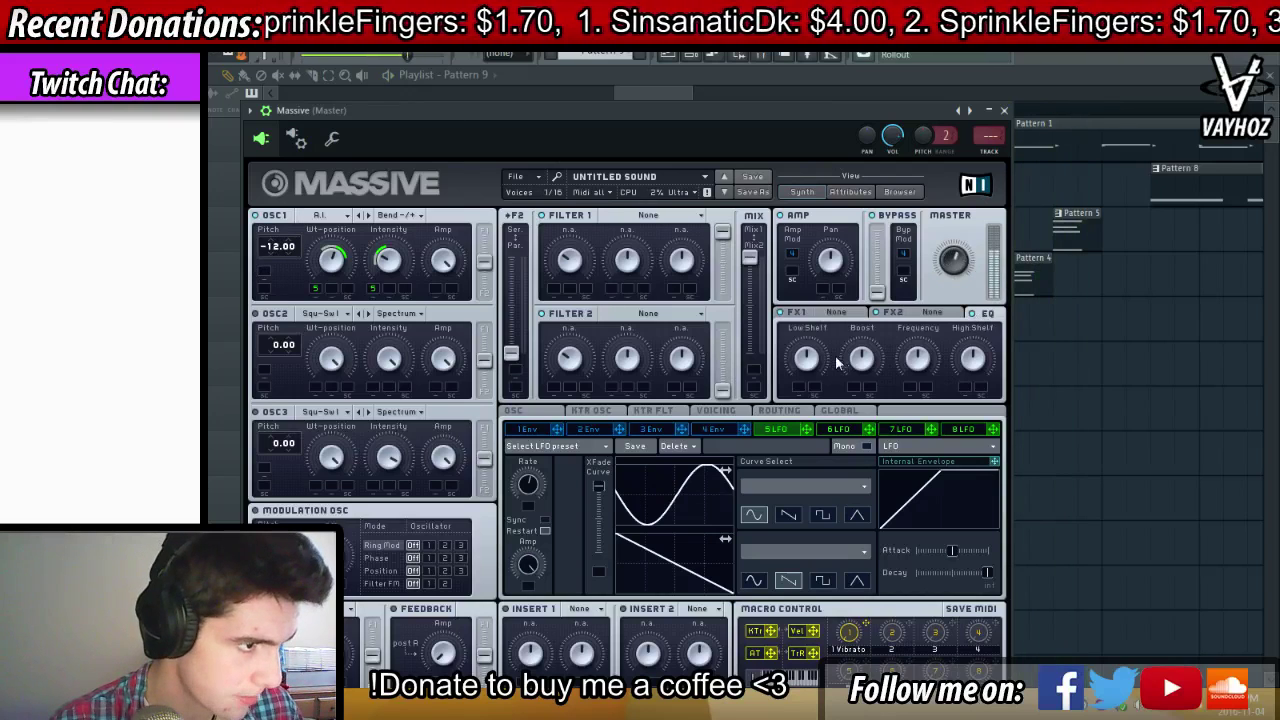
Load Brauner Tube in FX1 and Dimension Expander in FX2, and set Filter 1 to Double Notch with LFO 5 on its cutoff
click(858, 314)
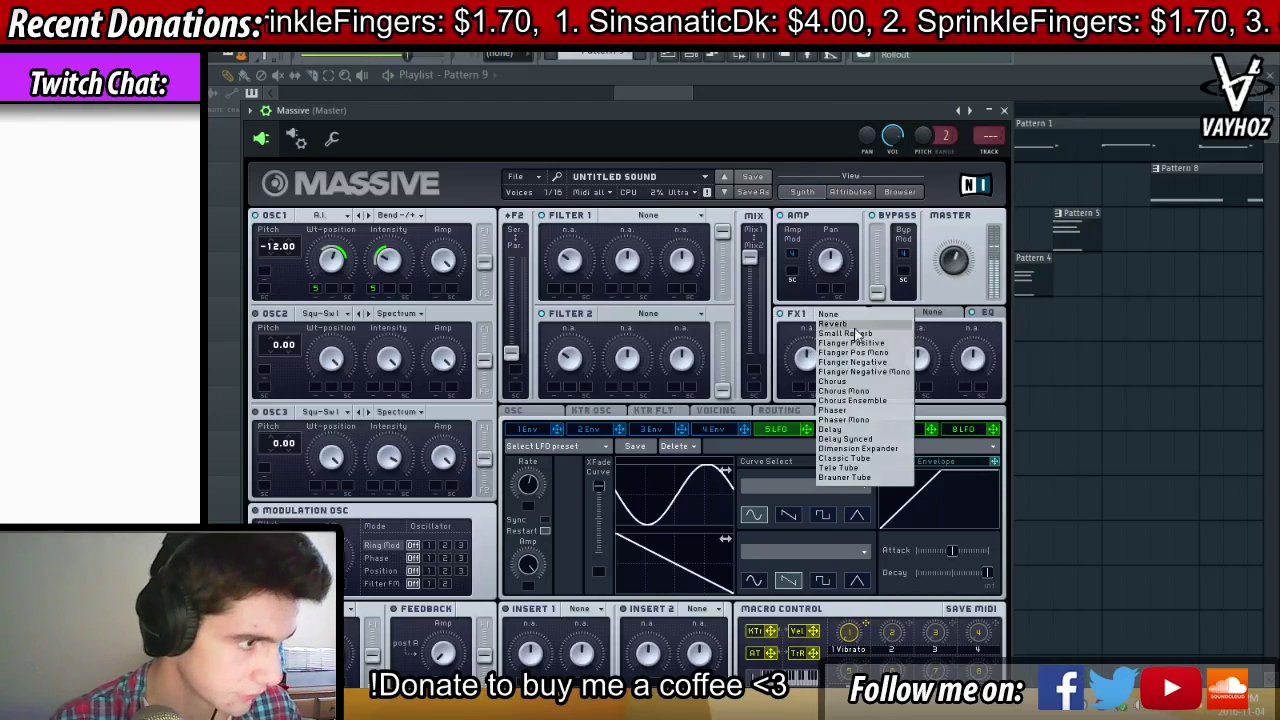
click(845, 477)
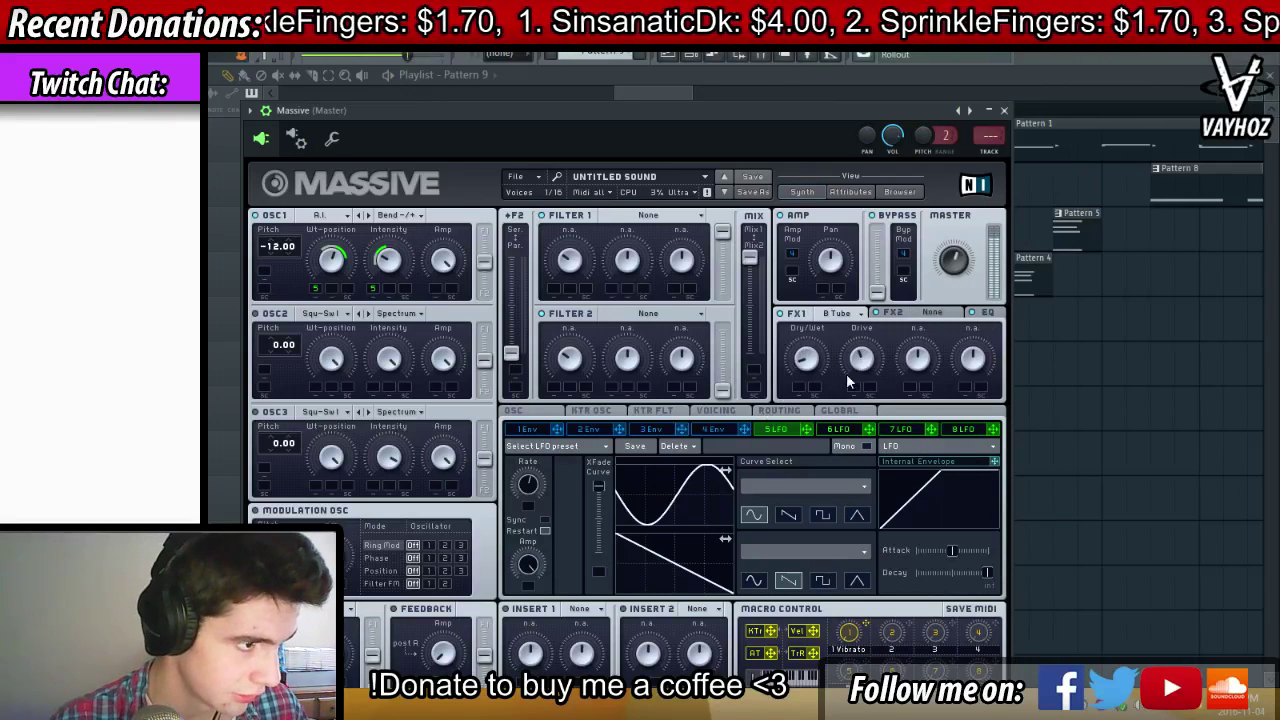
click(950, 313)
click(948, 449)
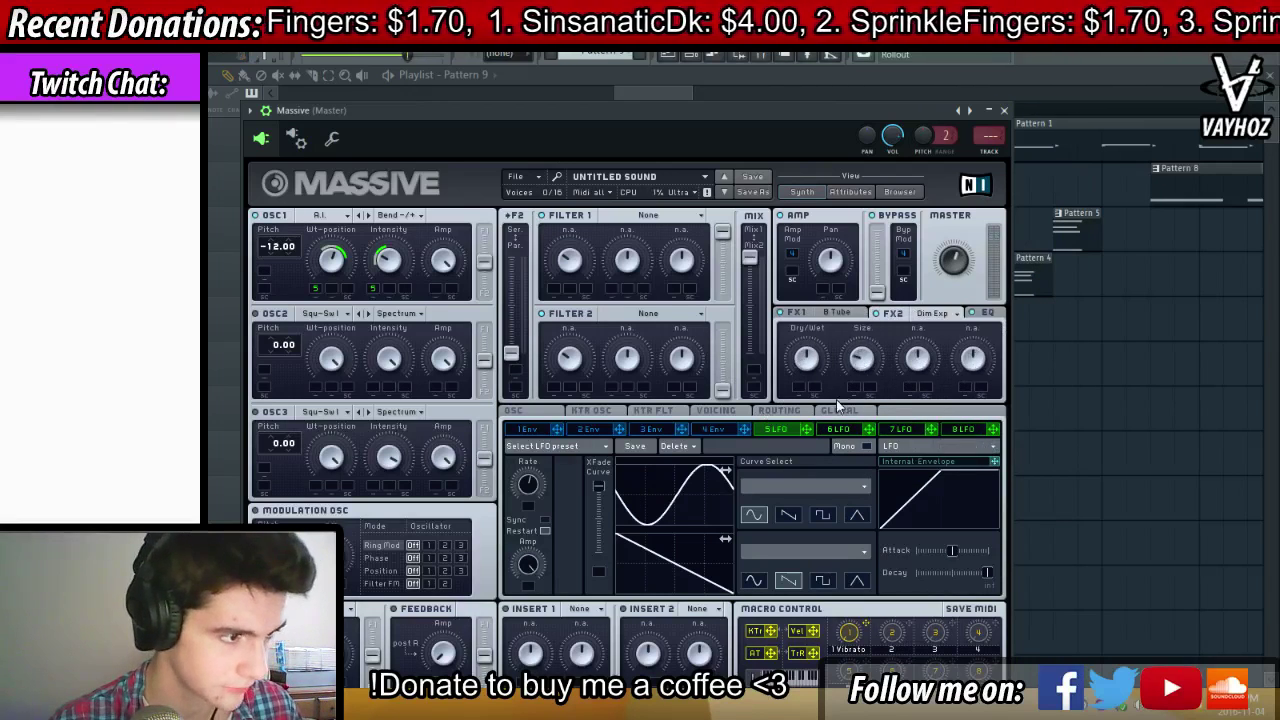
click(652, 216)
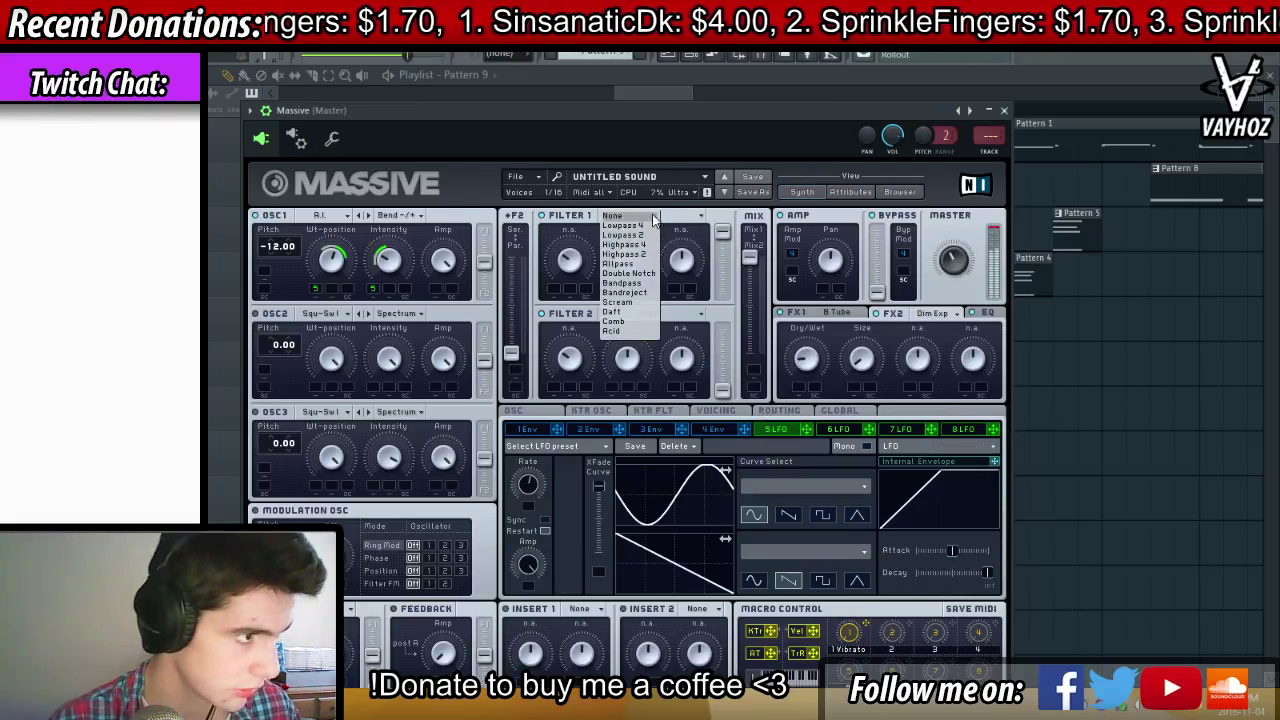
click(628, 273)
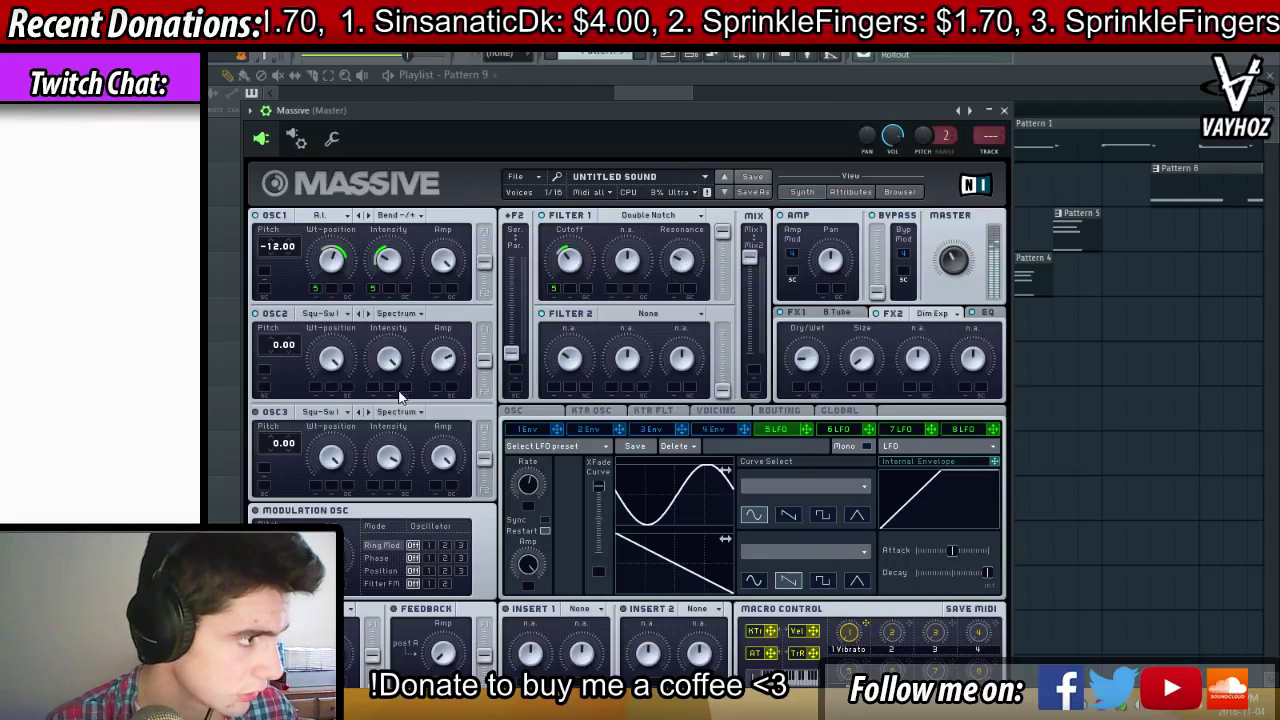
Set oscillator 2's pitch to -12.00 and offset its start phase, finishing the sound and stopping playback
drag(265, 351, 254, 364)
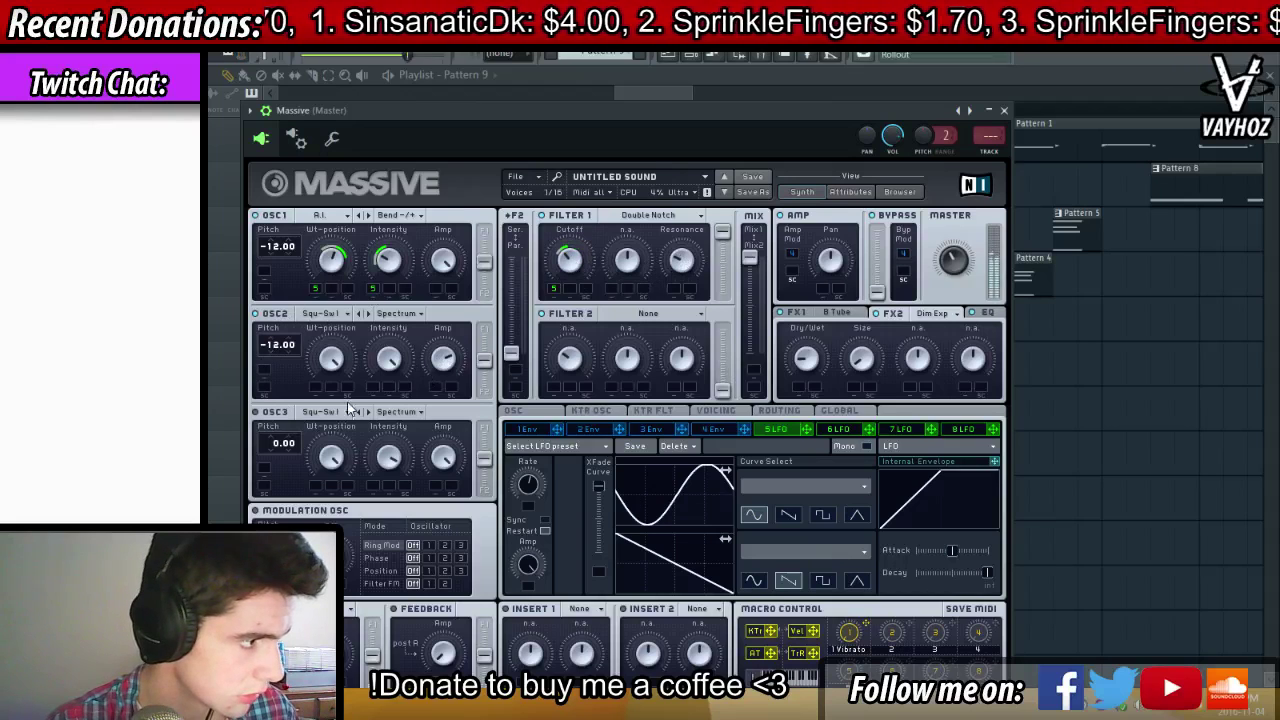
click(513, 411)
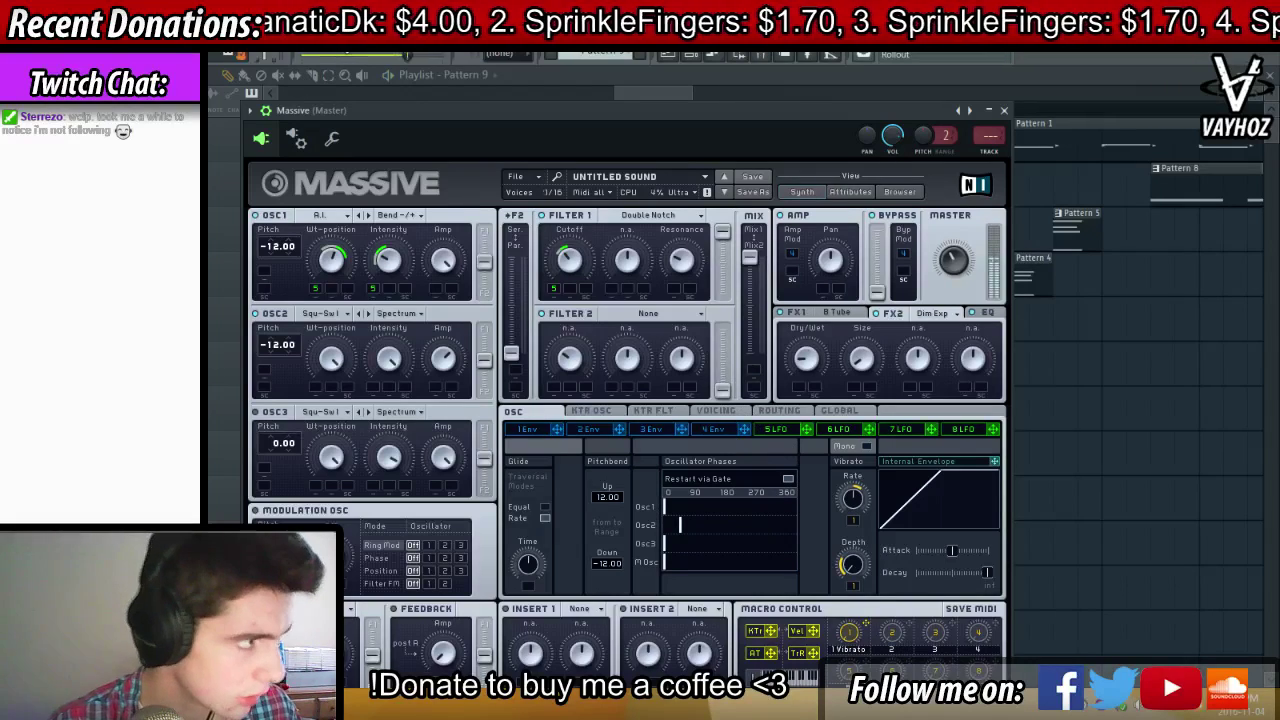
click(1004, 110)
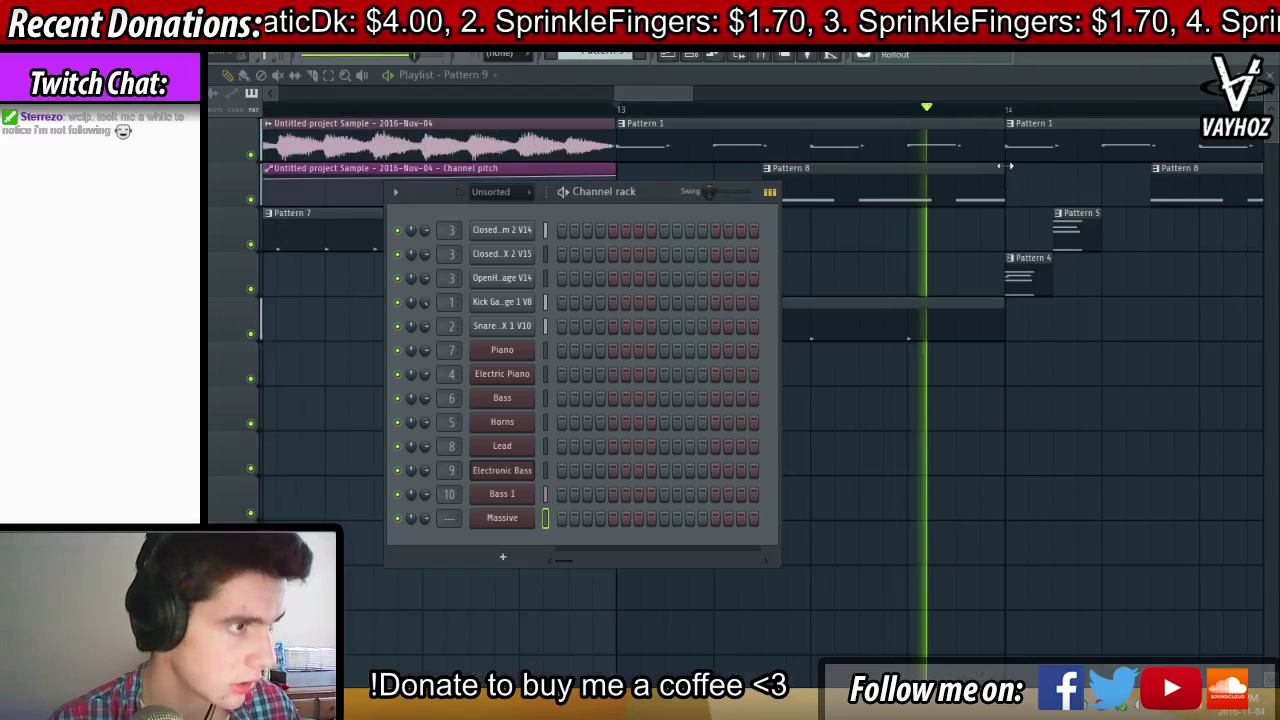
key(space)
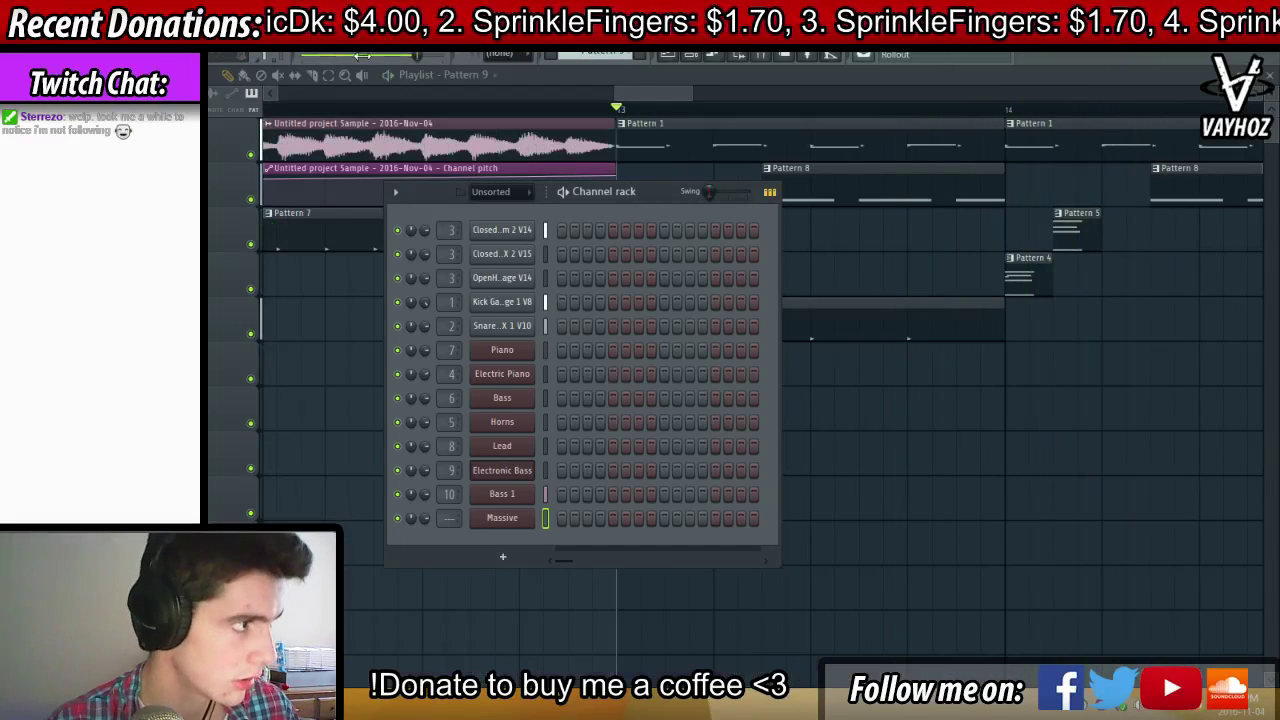
Draw a two-beat D3 note at the start of the Massive channel's part in Pattern 9
right_click(540, 520)
click(573, 510)
scroll(420, 350, up, 4)
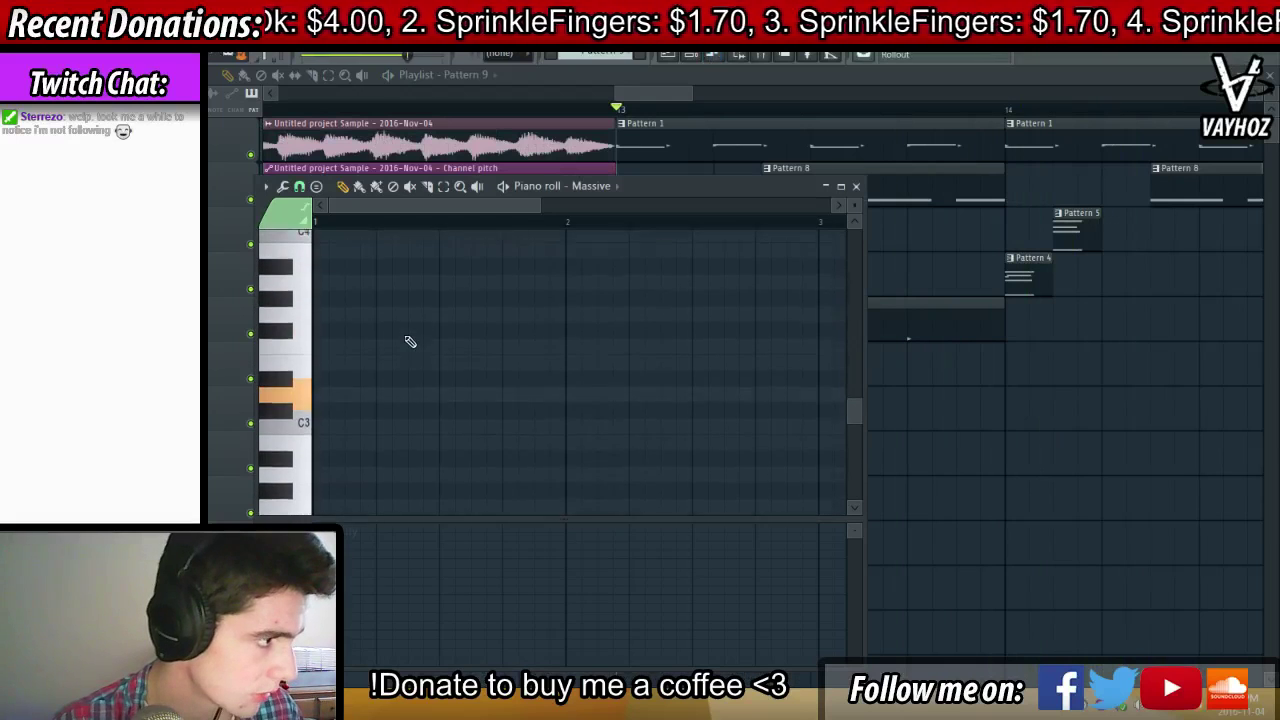
scroll(410, 342, up, 1)
click(320, 400)
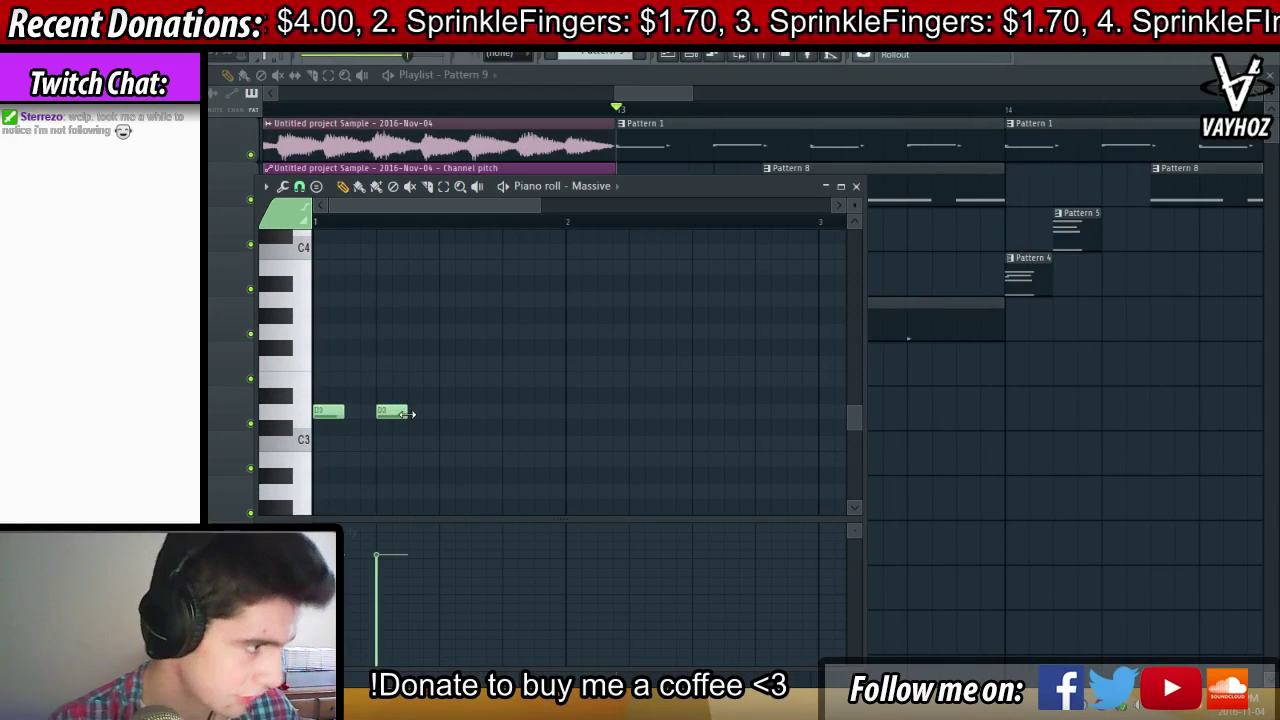
right_click(393, 412)
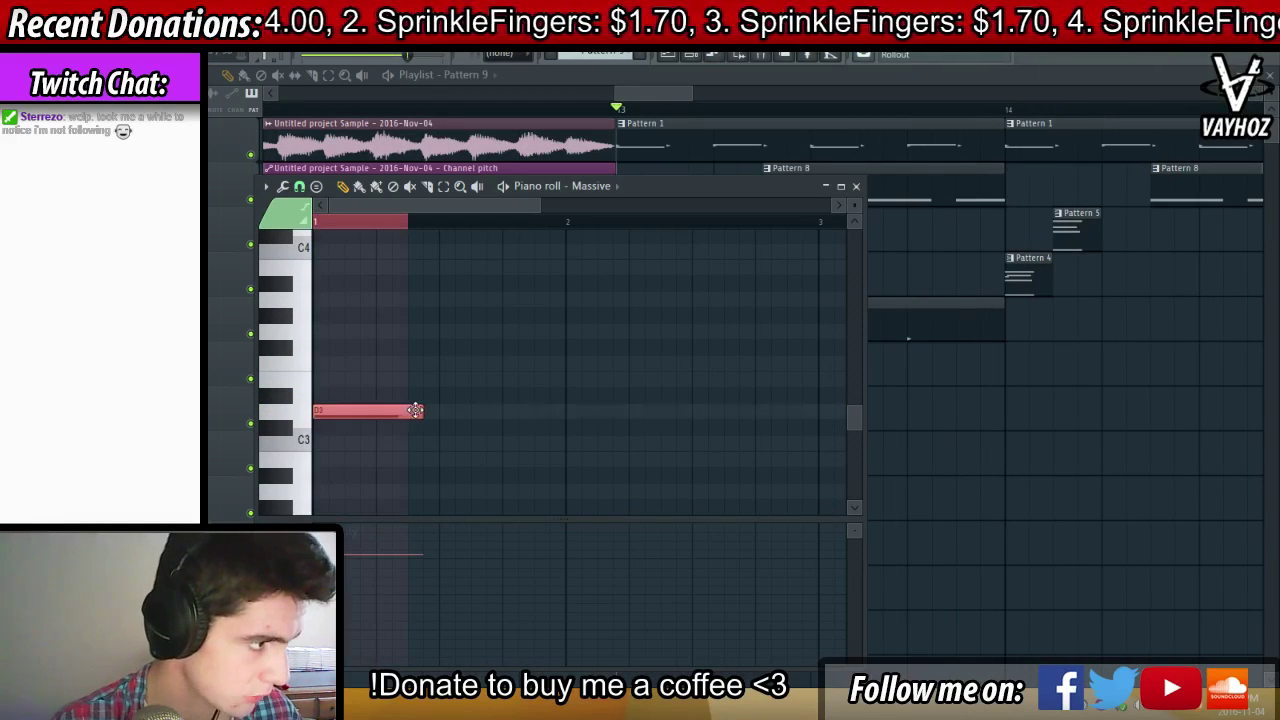
Place a Pattern 9 clip on the sixth track at bar 13 and trim it to one beat
key(F5)
click(653, 367)
key(space)
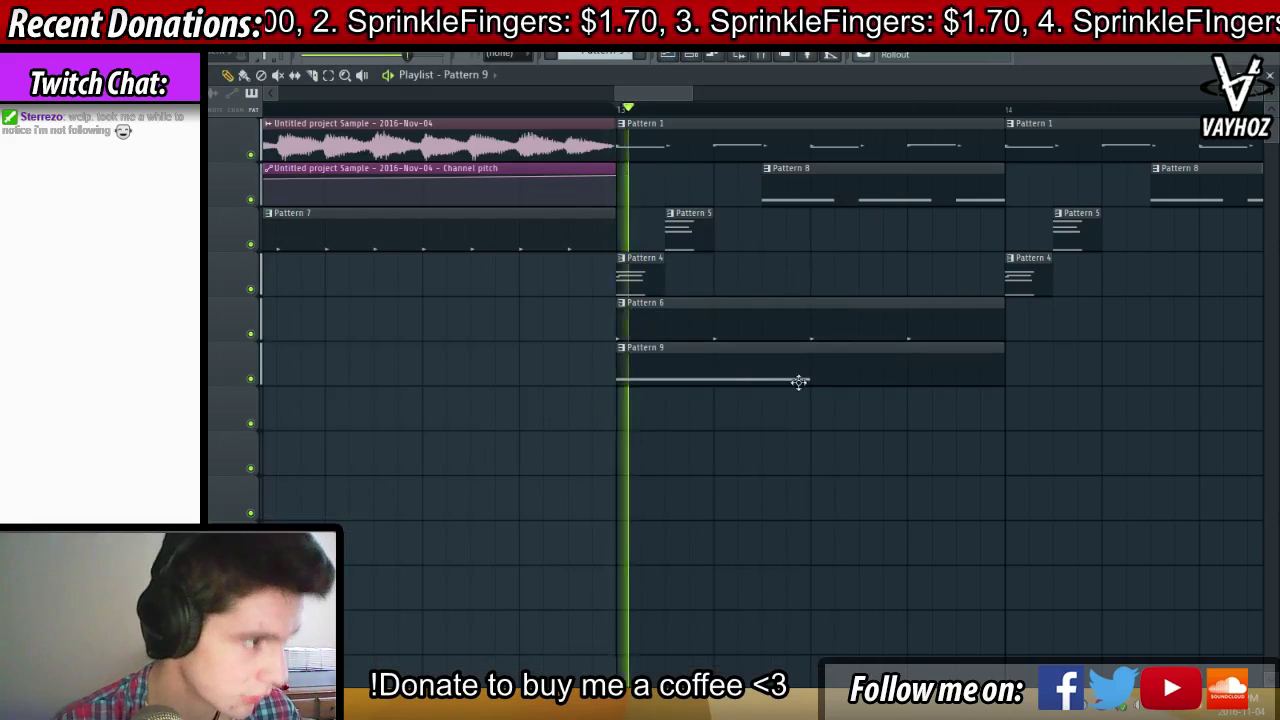
key(space)
drag(1001, 360, 714, 373)
key(space)
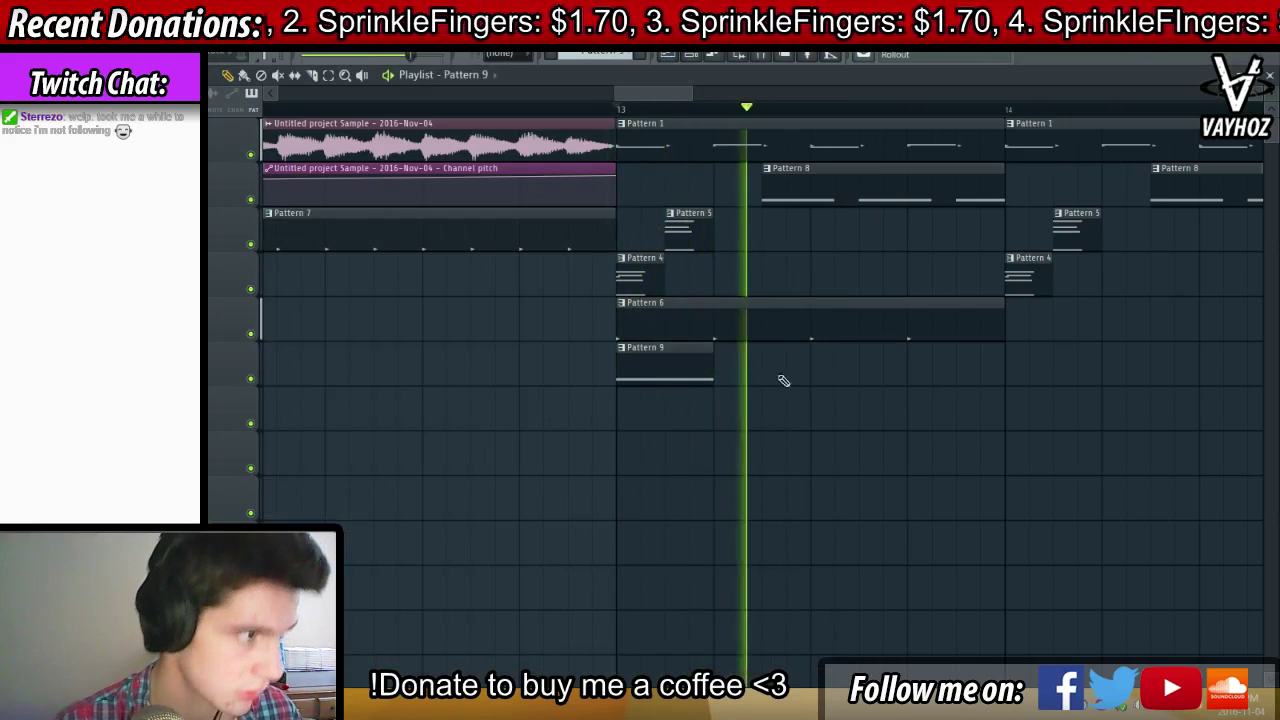
Place further one-beat Pattern 9 clips on the sixth track at the starts of bars 14, 15 and 16
click(1016, 378)
drag(1091, 352, 777, 348)
scroll(909, 140, down, 3)
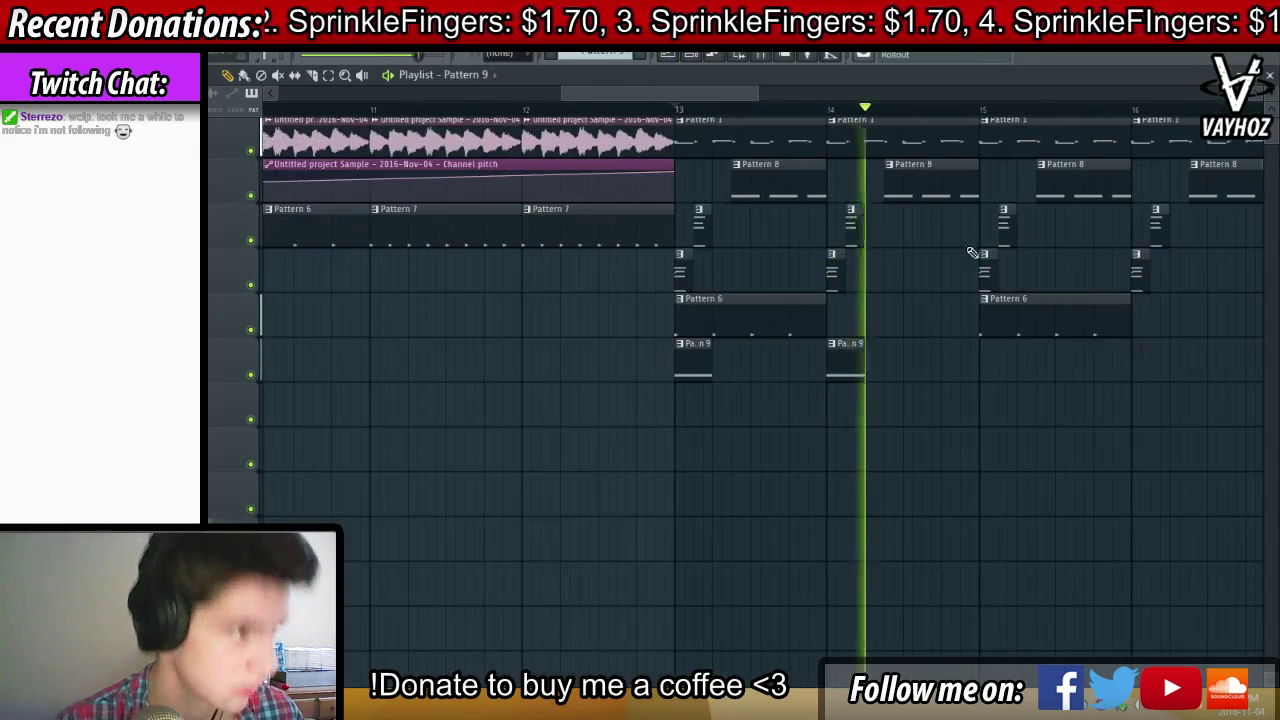
drag(994, 353, 985, 357)
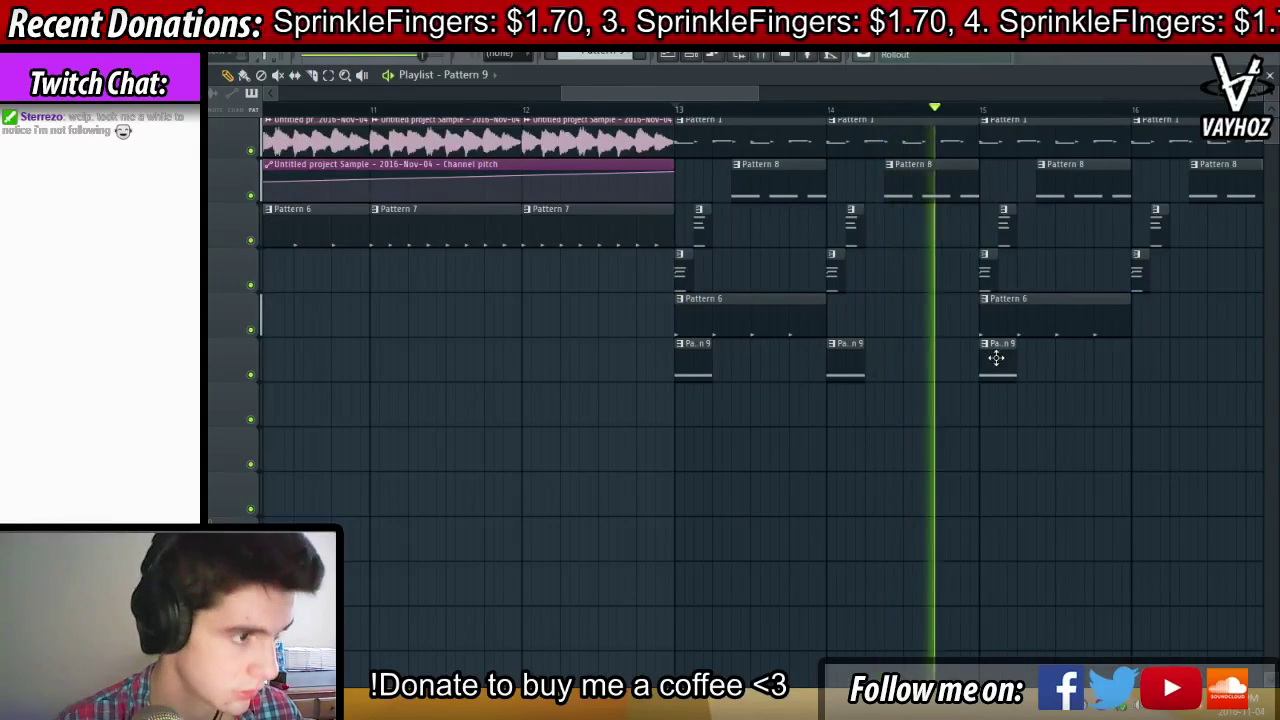
click(1140, 360)
scroll(941, 126, down, 3)
key(space)
Return the playback position to bar 13 and raise the Brauner Tube drive in the Bass 1 channel's Massive
click(743, 110)
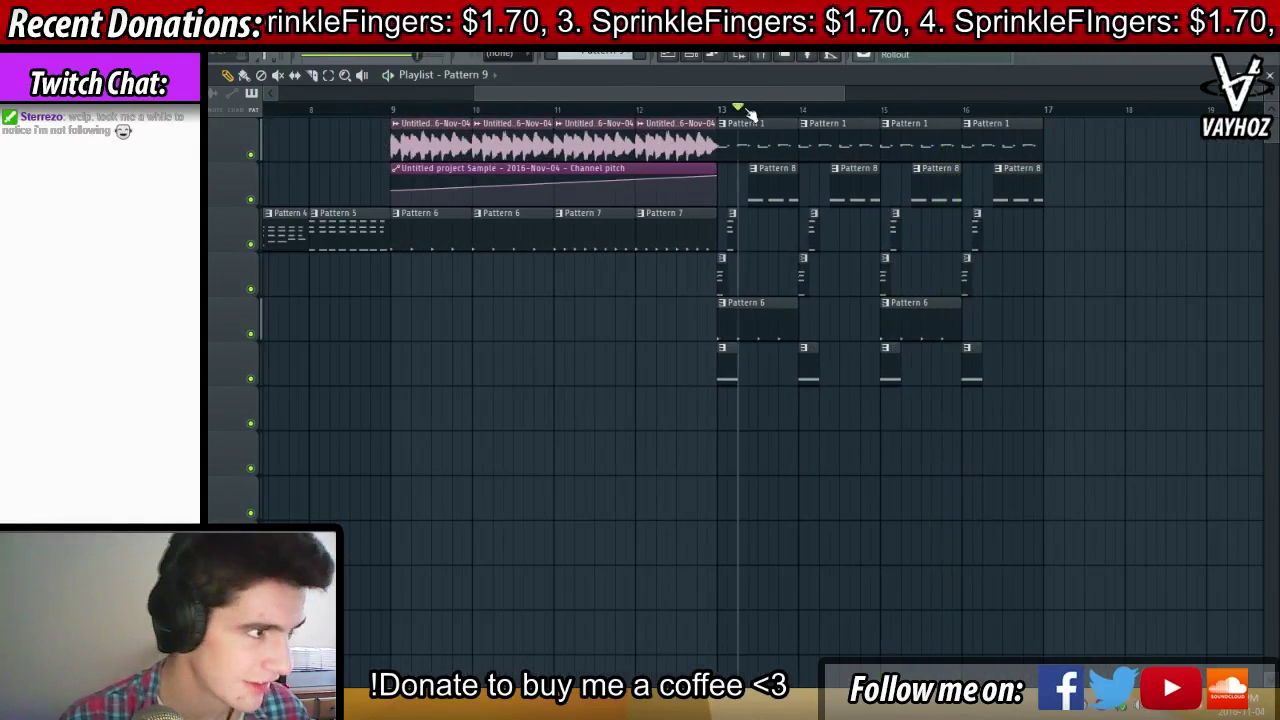
scroll(745, 111, up, 3)
click(743, 110)
key(F6)
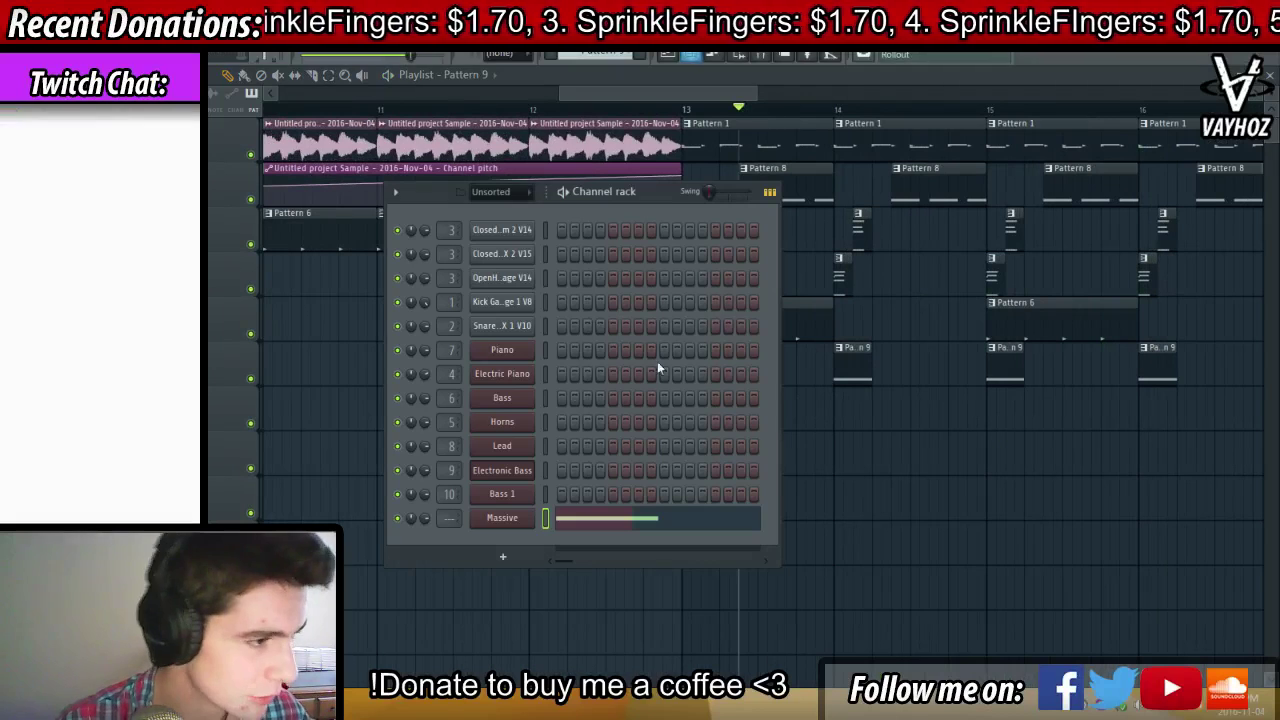
click(499, 501)
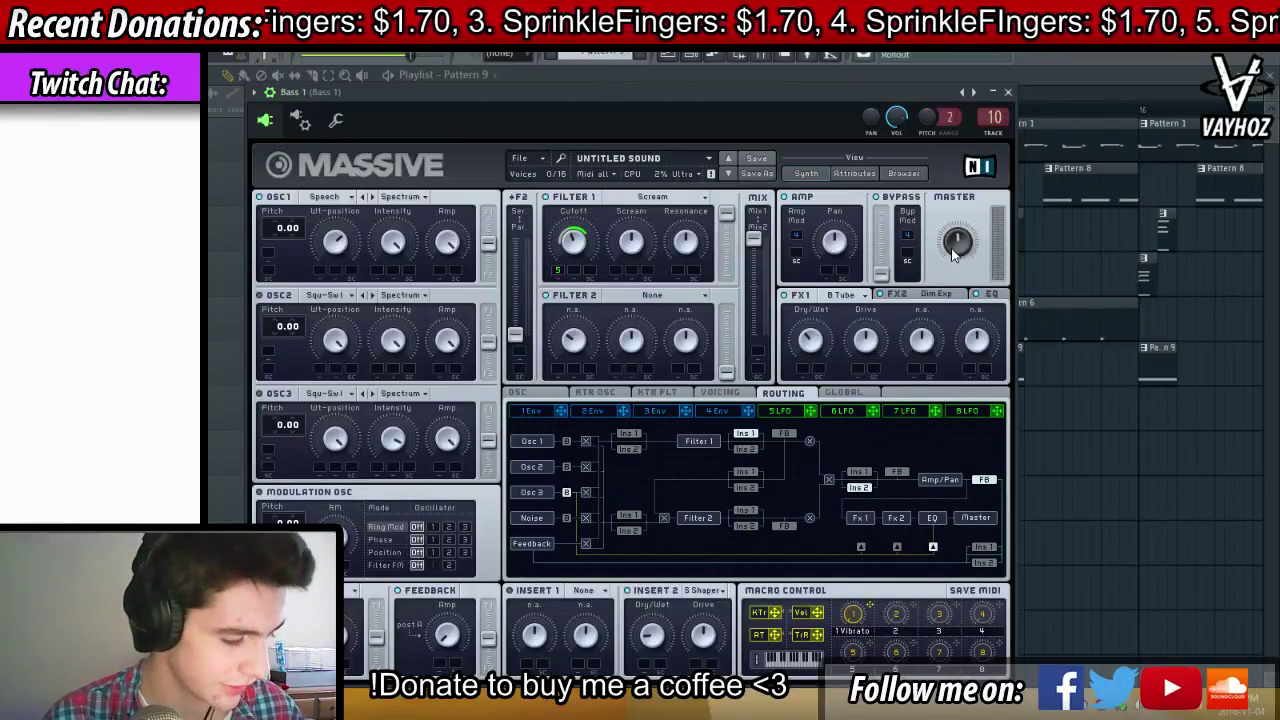
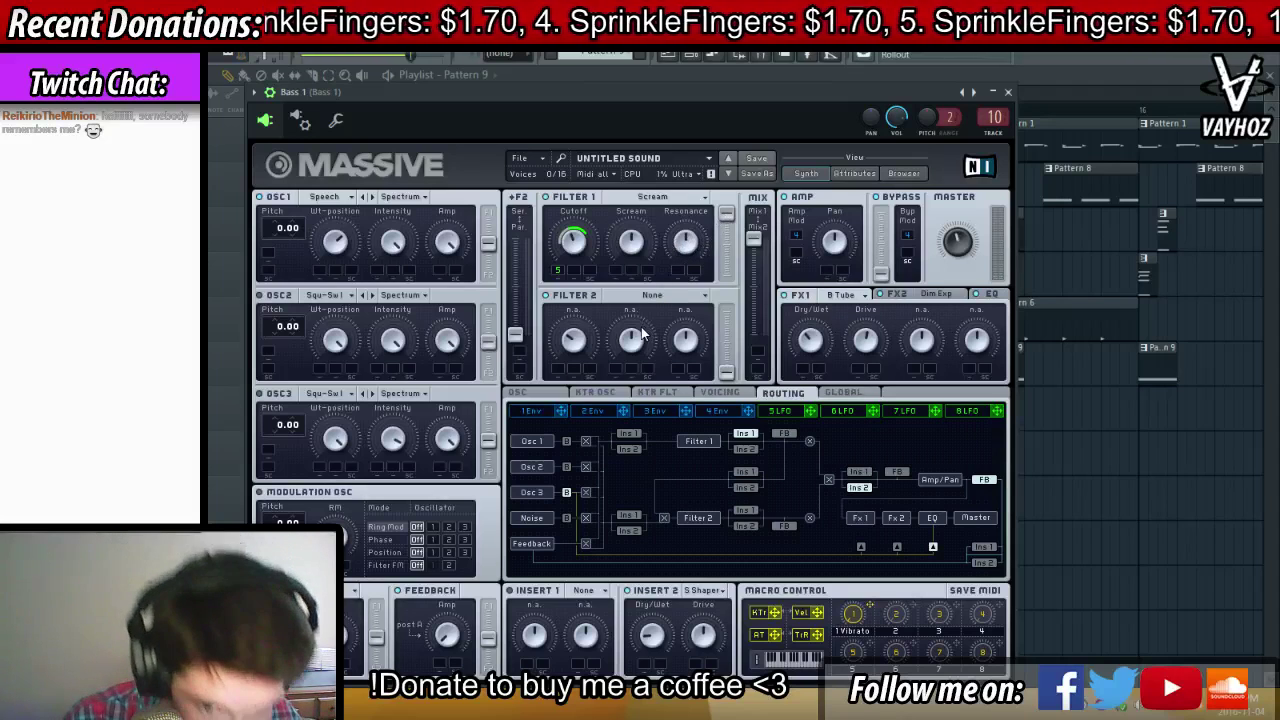
key(Escape)
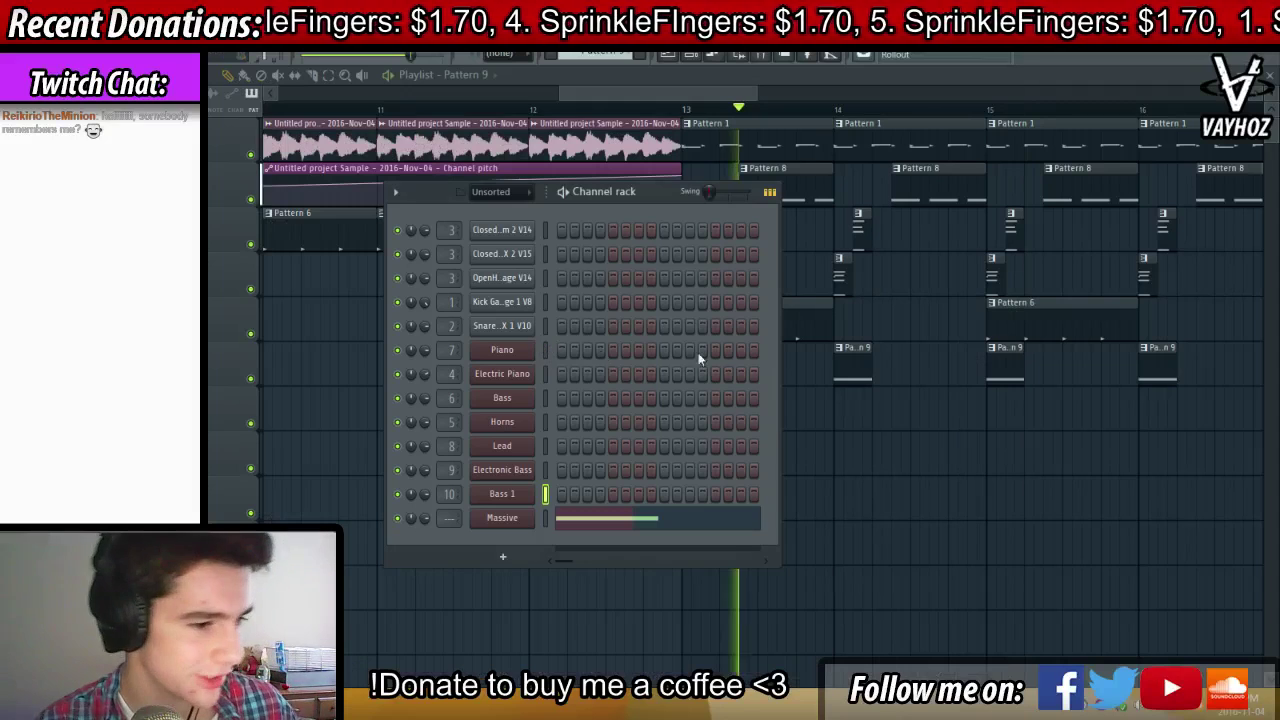
Set the first curve of LFO 5 in the Bass 1 channel's Massive to Bending 1
key(F6)
key(F6)
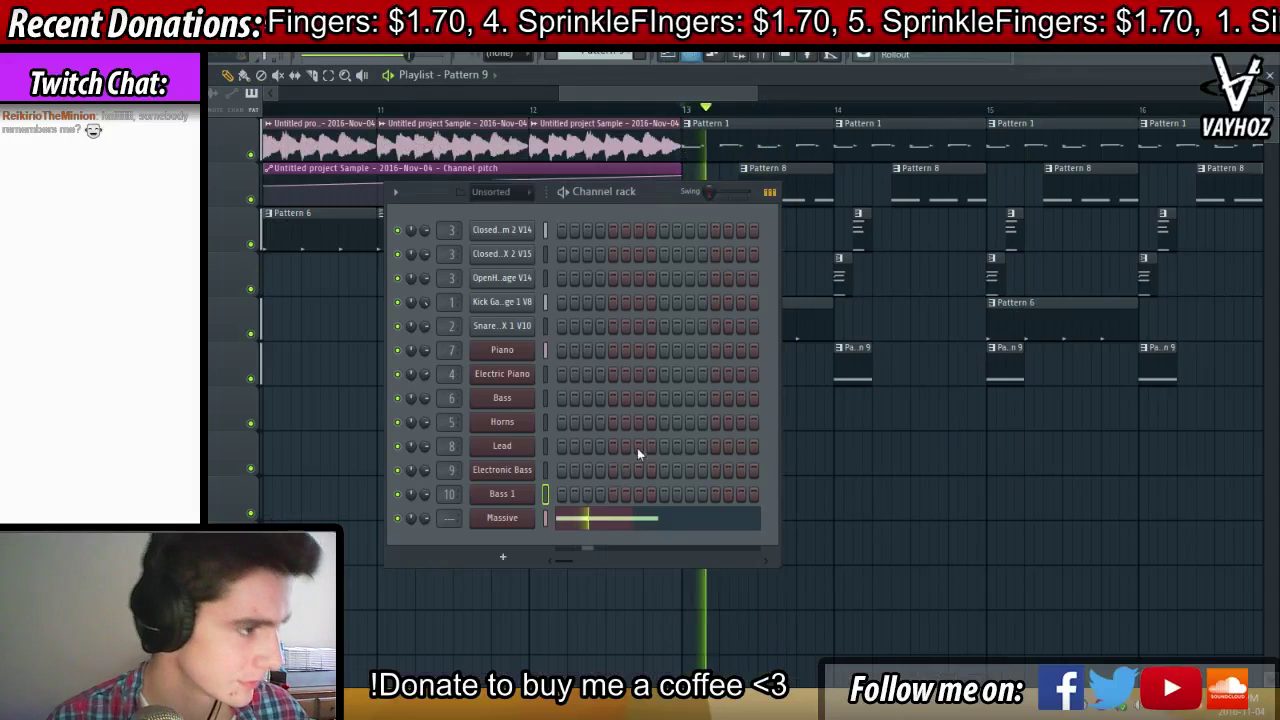
click(513, 515)
click(780, 412)
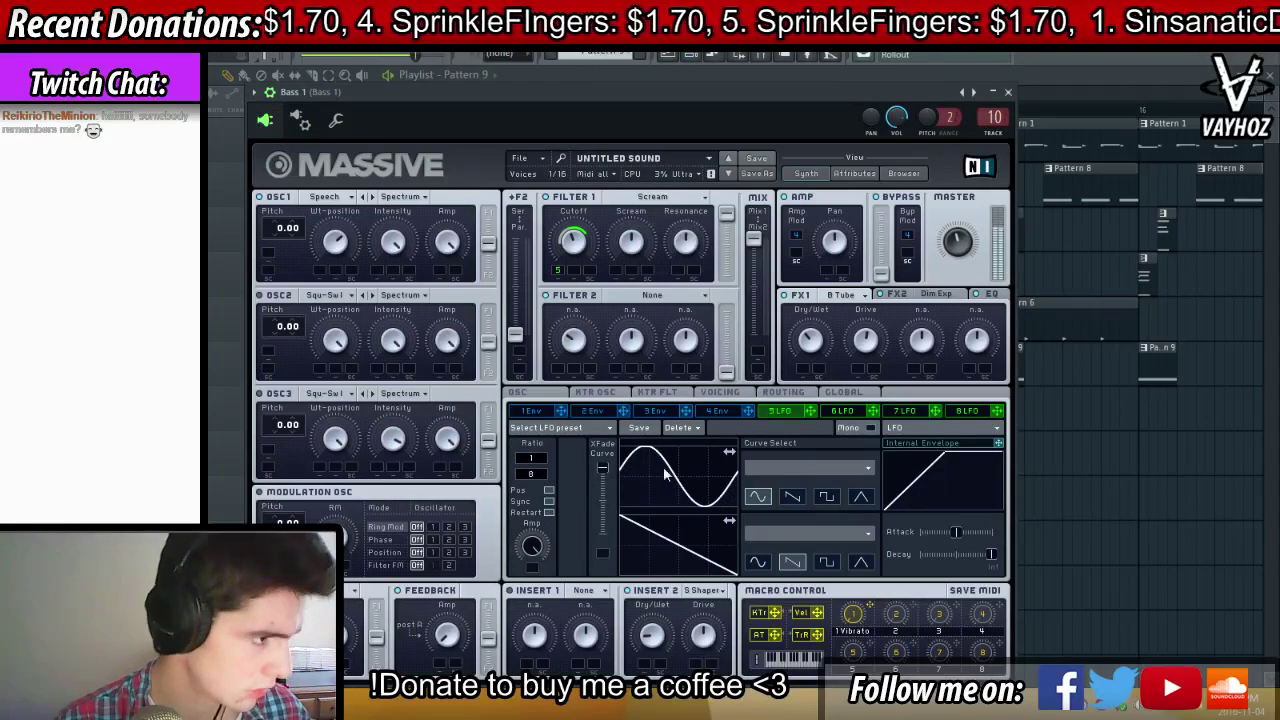
click(806, 468)
click(782, 559)
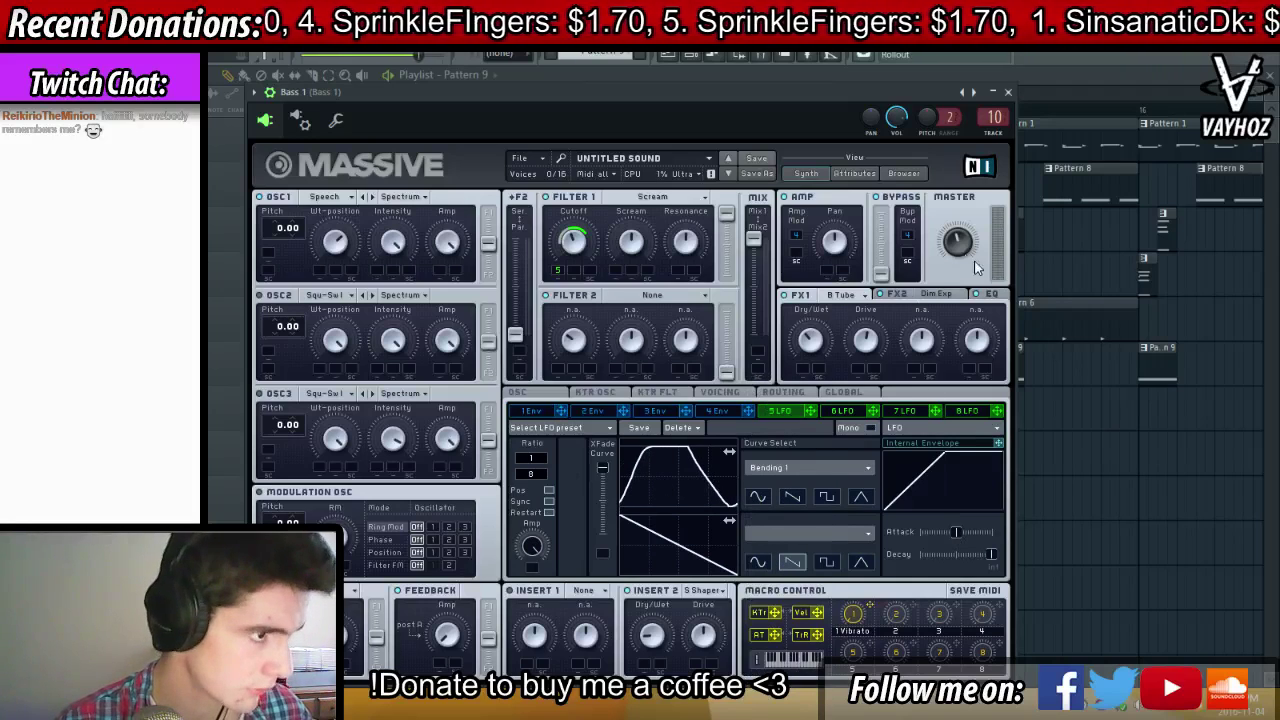
Close the Bass 1 channel's Massive and play the arrangement from within bar 12 into the drop
click(991, 295)
key(Escape)
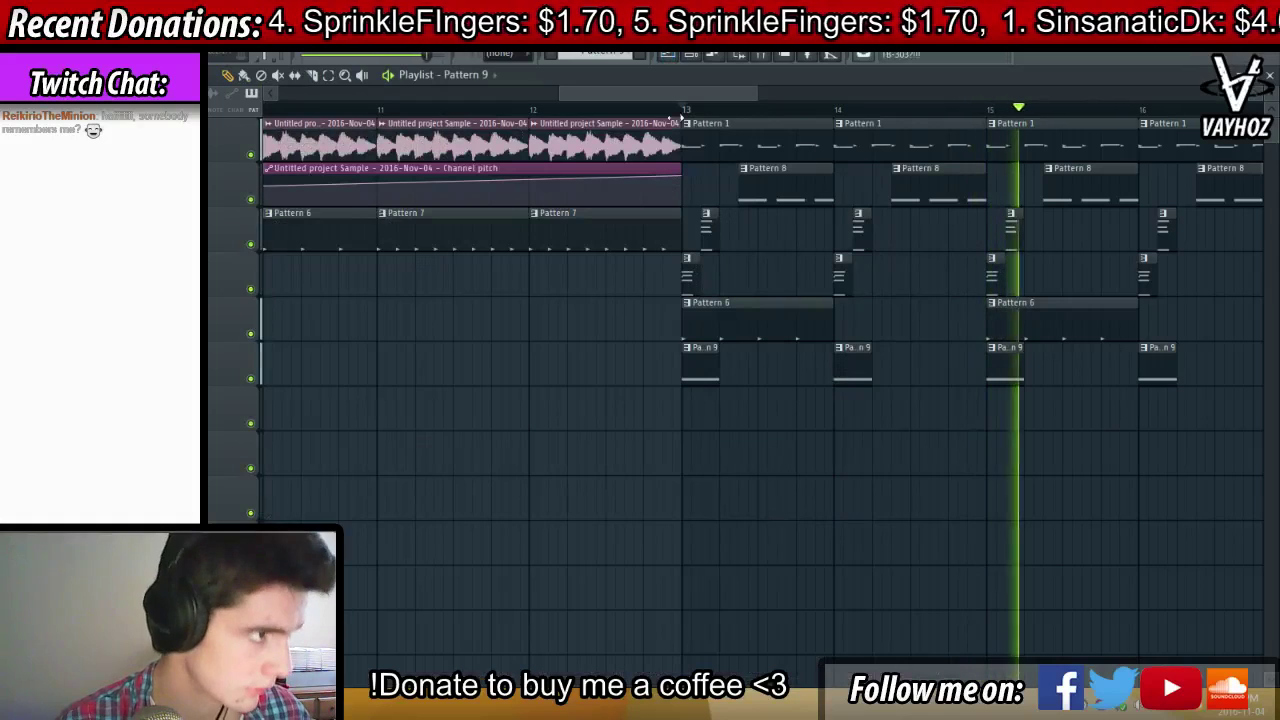
click(616, 109)
drag(820, 246, 929, 120)
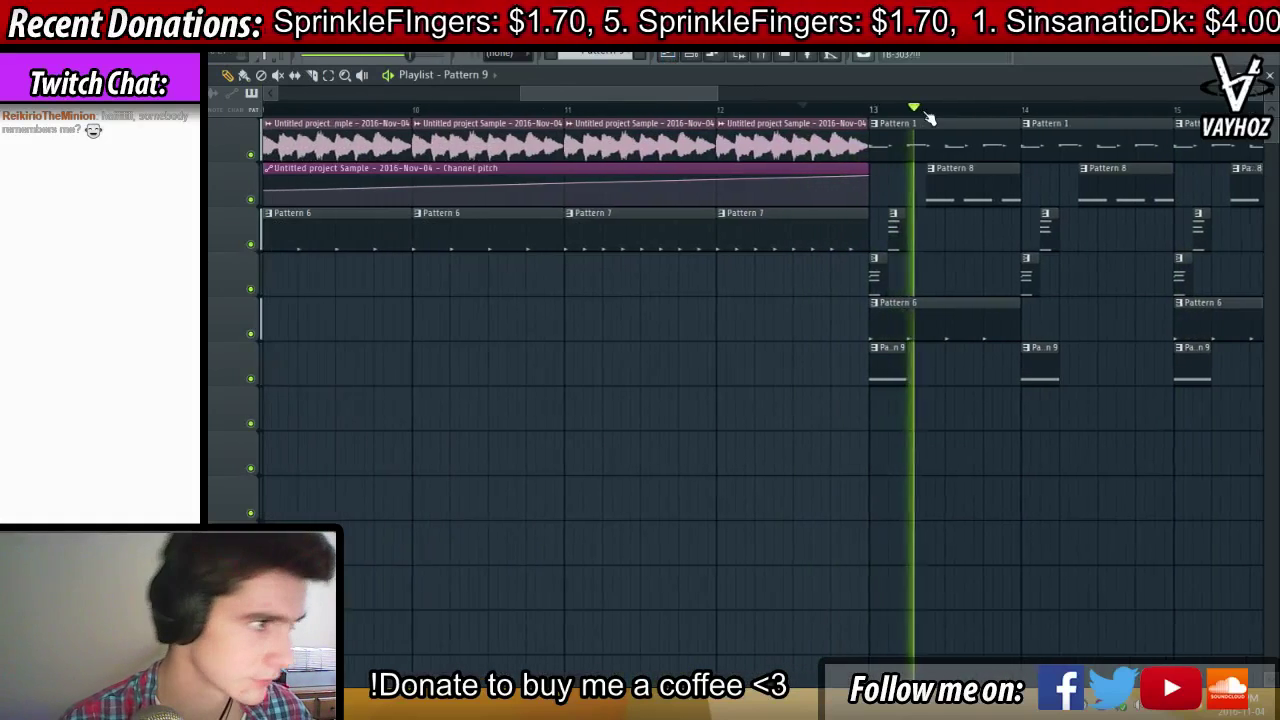
scroll(932, 118, down, 5)
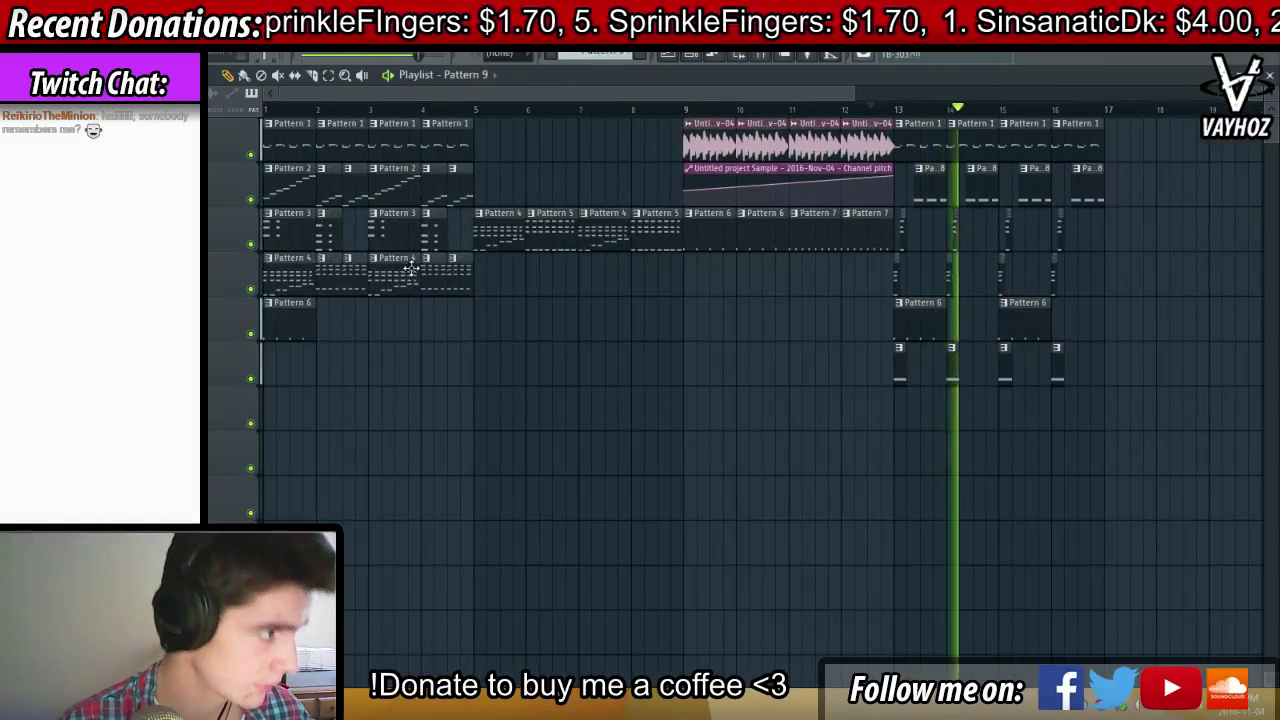
scroll(1038, 118, up, 4)
scroll(1030, 260, up, 4)
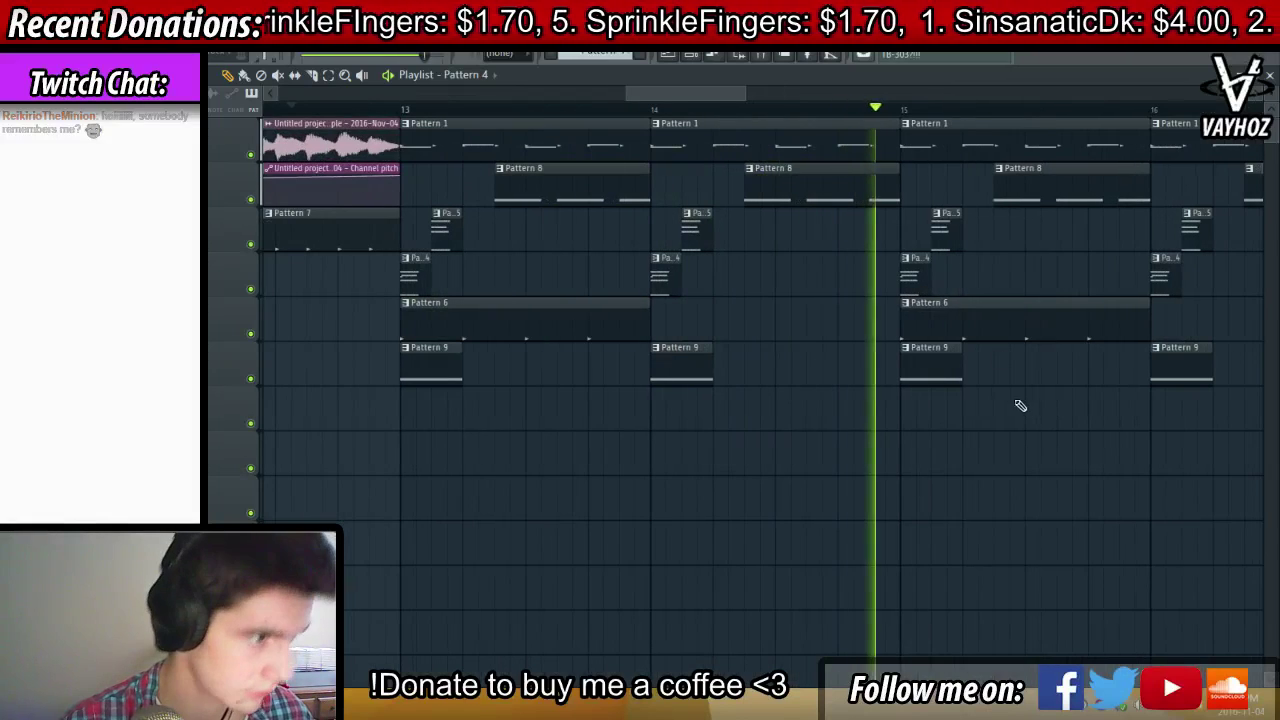
Delete the Pattern 8, Pattern 5, Pattern 4 and Pattern 9 clips from bar 16, leaving only its Pattern 1 clip
click(1160, 405)
right_click(1230, 421)
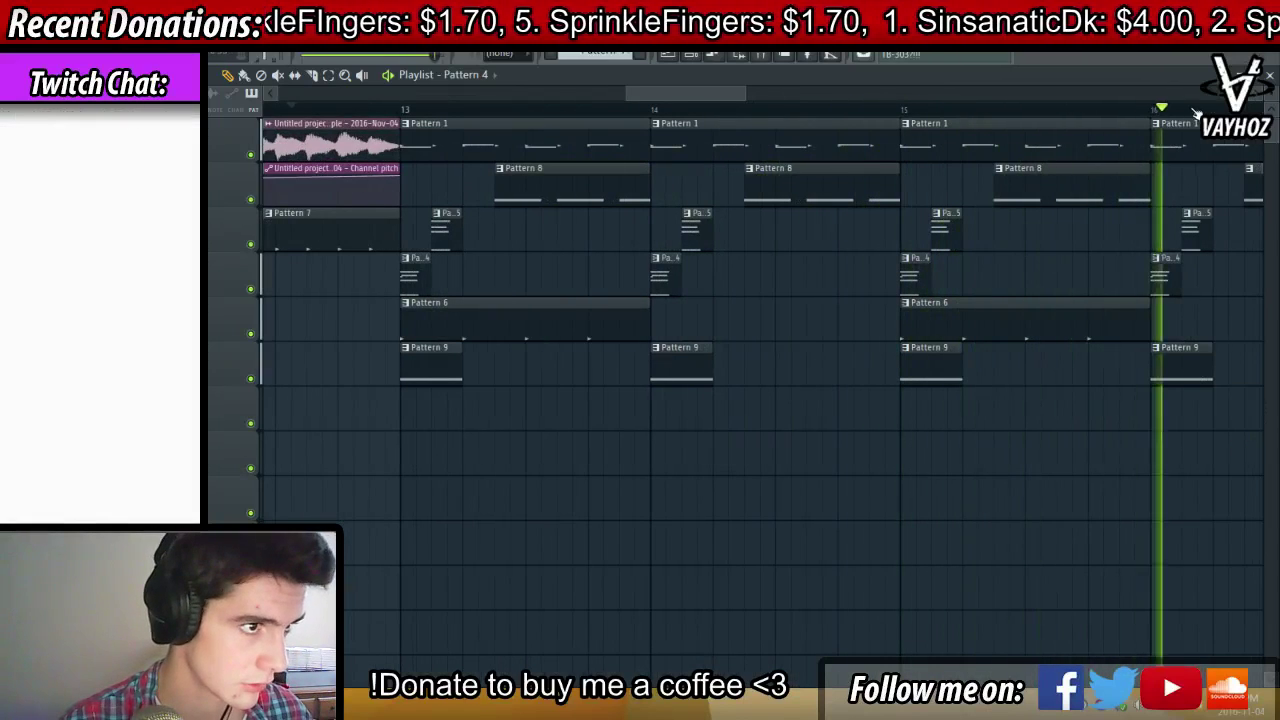
key(space)
scroll(1182, 108, down, 4)
drag(1181, 140, 1060, 175)
key(space)
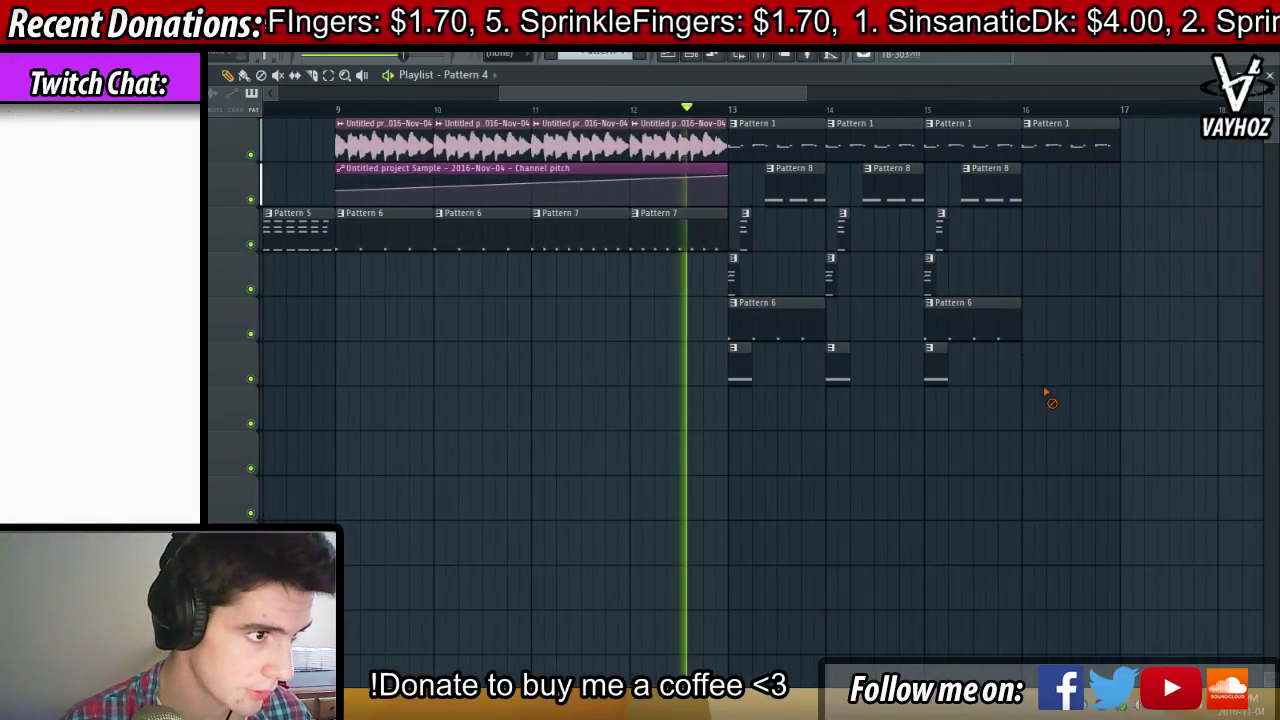
Copy the two half-bar Pattern 4 clips in bar 4 of the fourth track to bar 16 on the same track
scroll(1029, 100, down, 3)
click(420, 120)
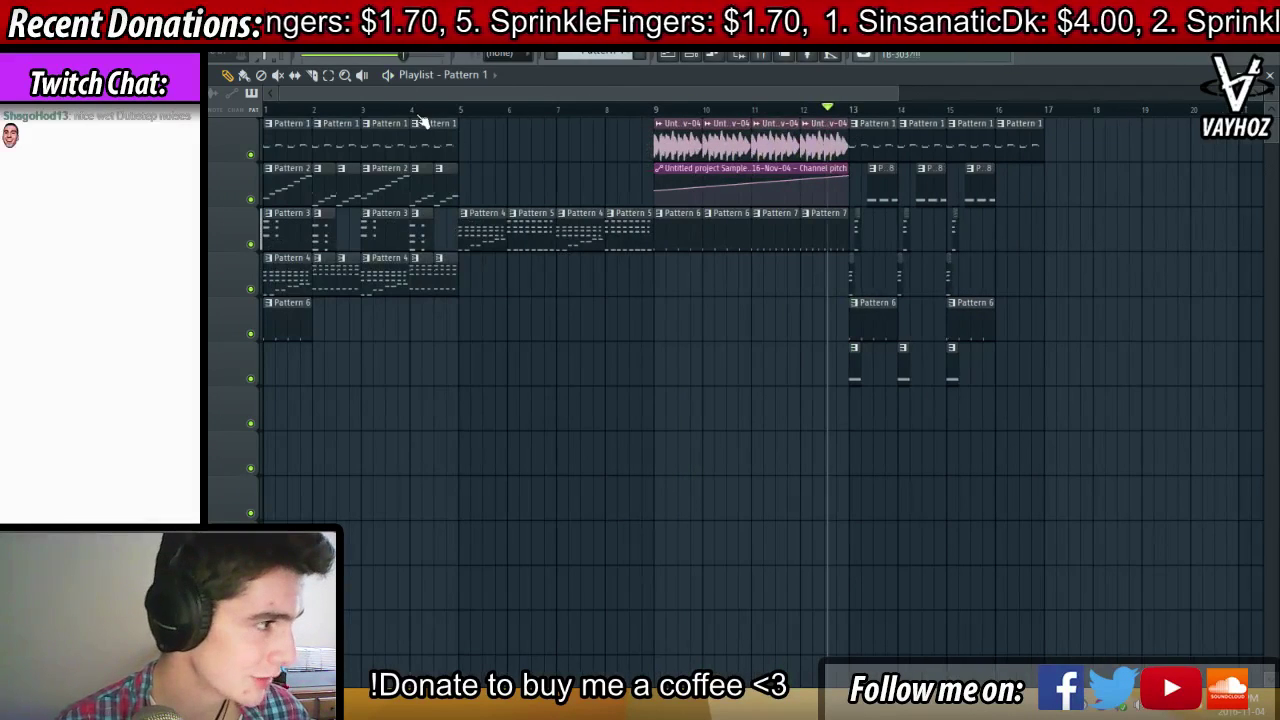
click(412, 110)
key(space)
drag(422, 262, 1011, 275)
key(space)
key(space)
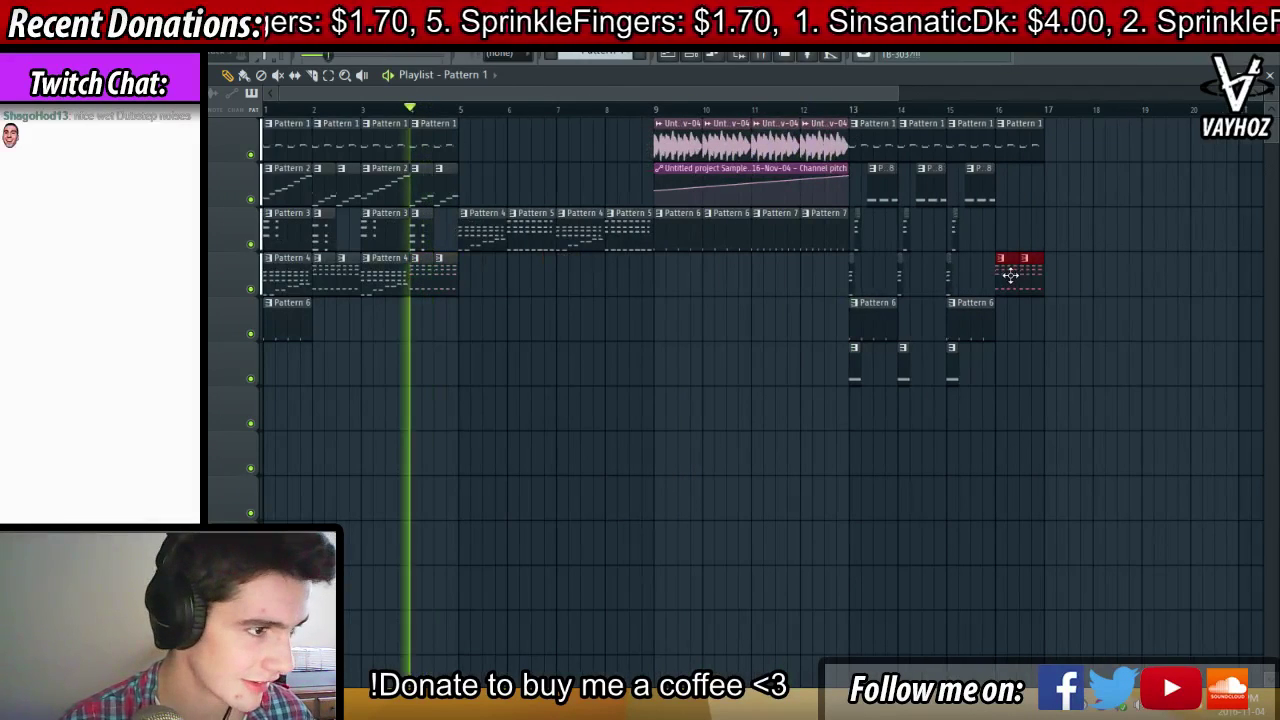
key(space)
Move the playback position to the start of bar 16 and audition the copied clips
click(997, 109)
key(space)
scroll(1027, 112, up, 2)
ctrl+click(1109, 263)
key(space)
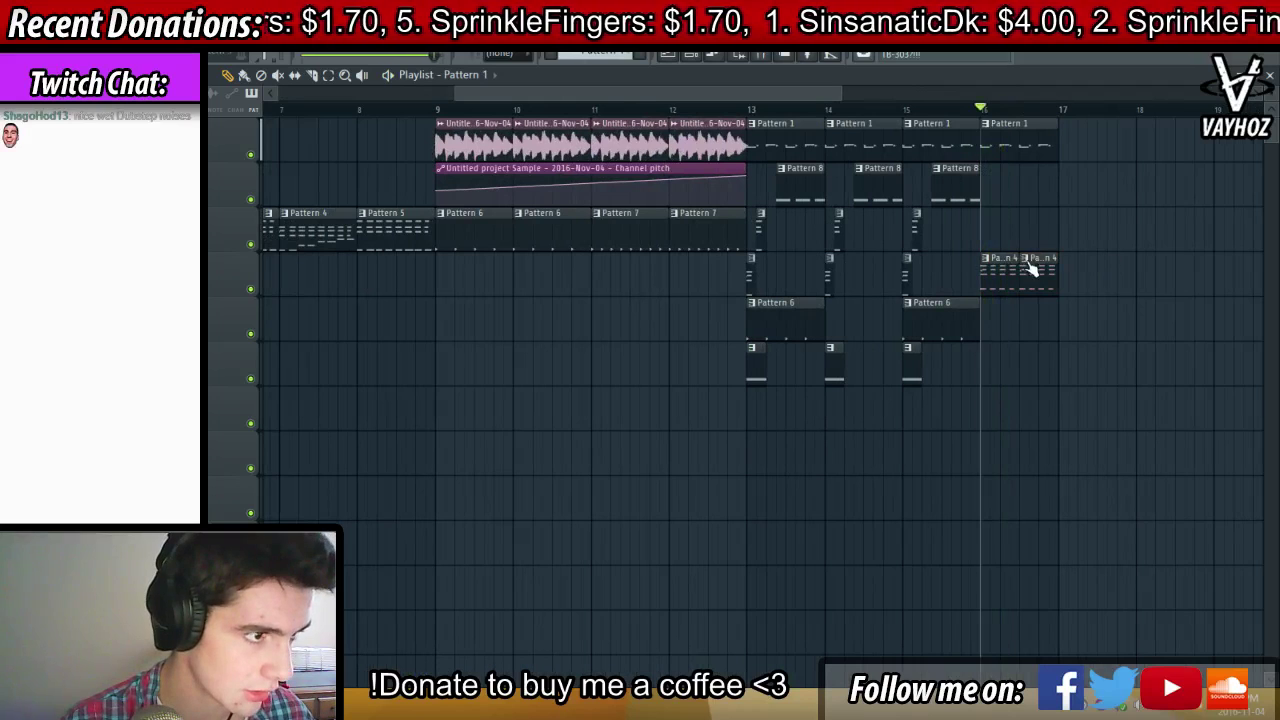
Make the second Pattern 4 clip in bar 16 unique and raise the middle notes of its Piano chords to A5
right_click(1032, 268)
click(1093, 369)
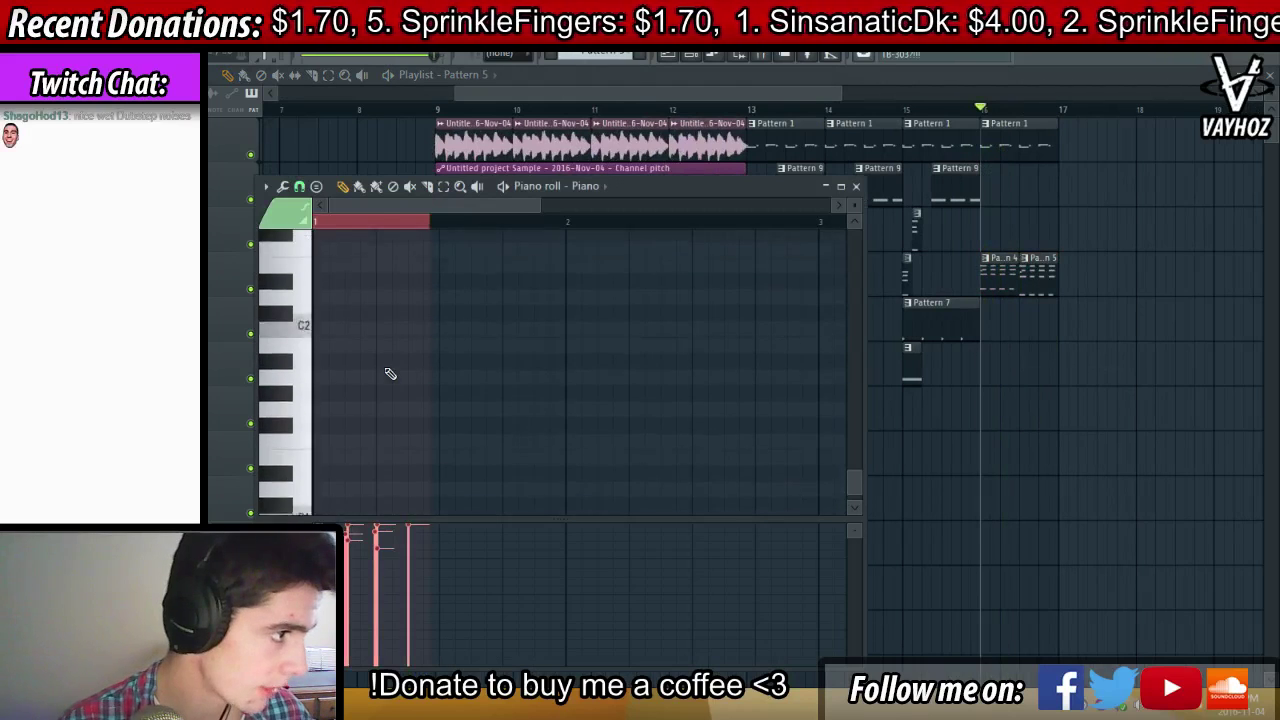
scroll(390, 373, up, 5)
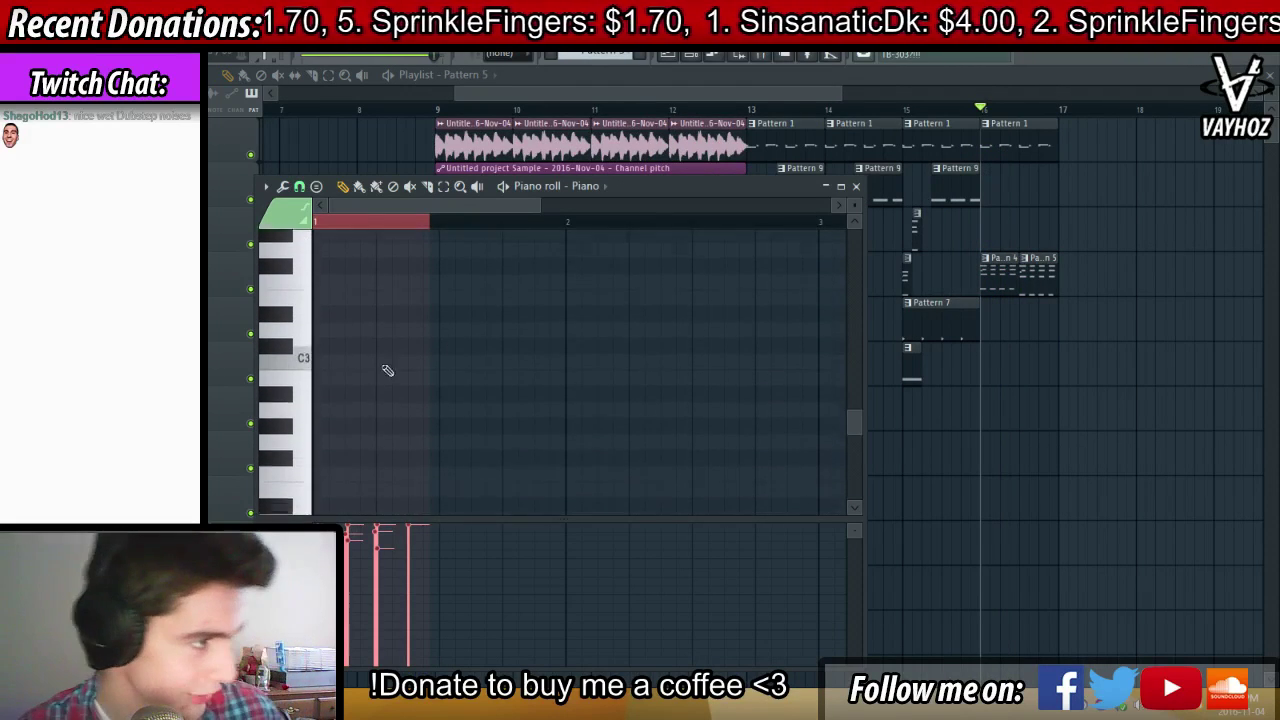
scroll(388, 371, up, 7)
key(ctrl+v)
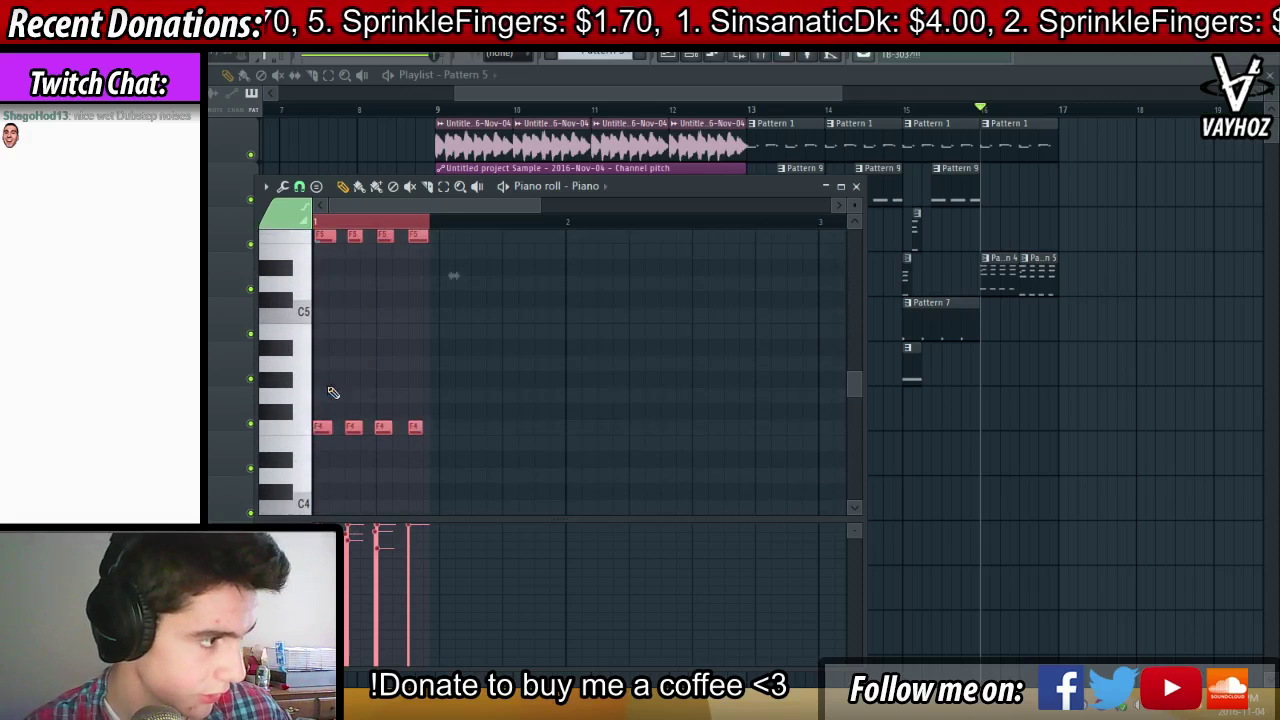
ctrl+click(333, 392)
scroll(335, 388, up, 3)
drag(412, 309, 281, 339)
key(space)
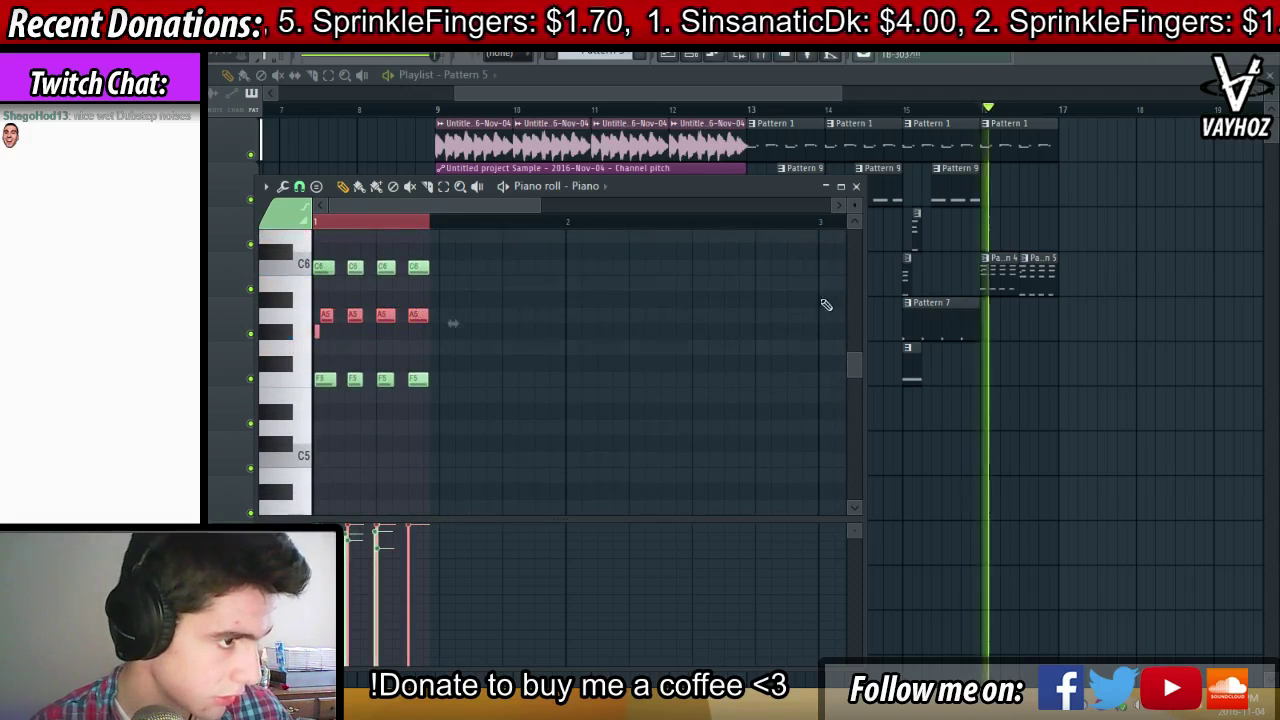
click(856, 187)
key(space)
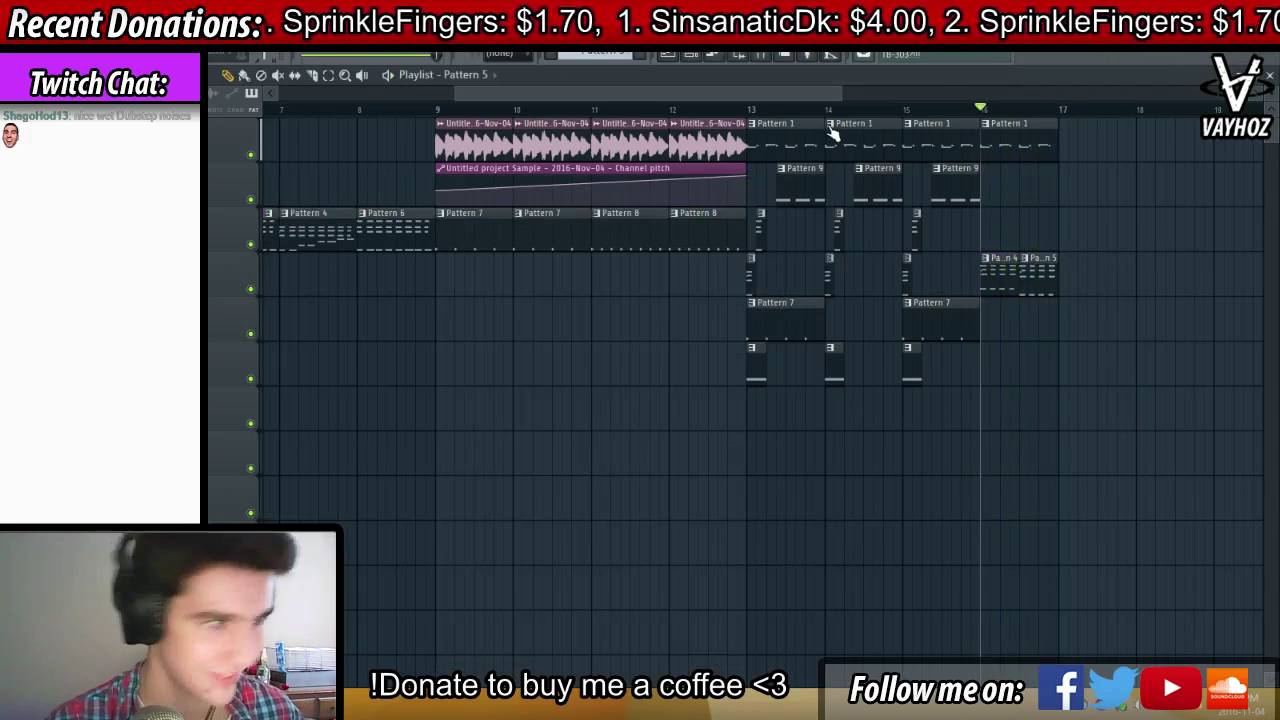
Lengthen the Bass 1 notes in Pattern 9 so they run together without gaps
scroll(800, 190, down, 4)
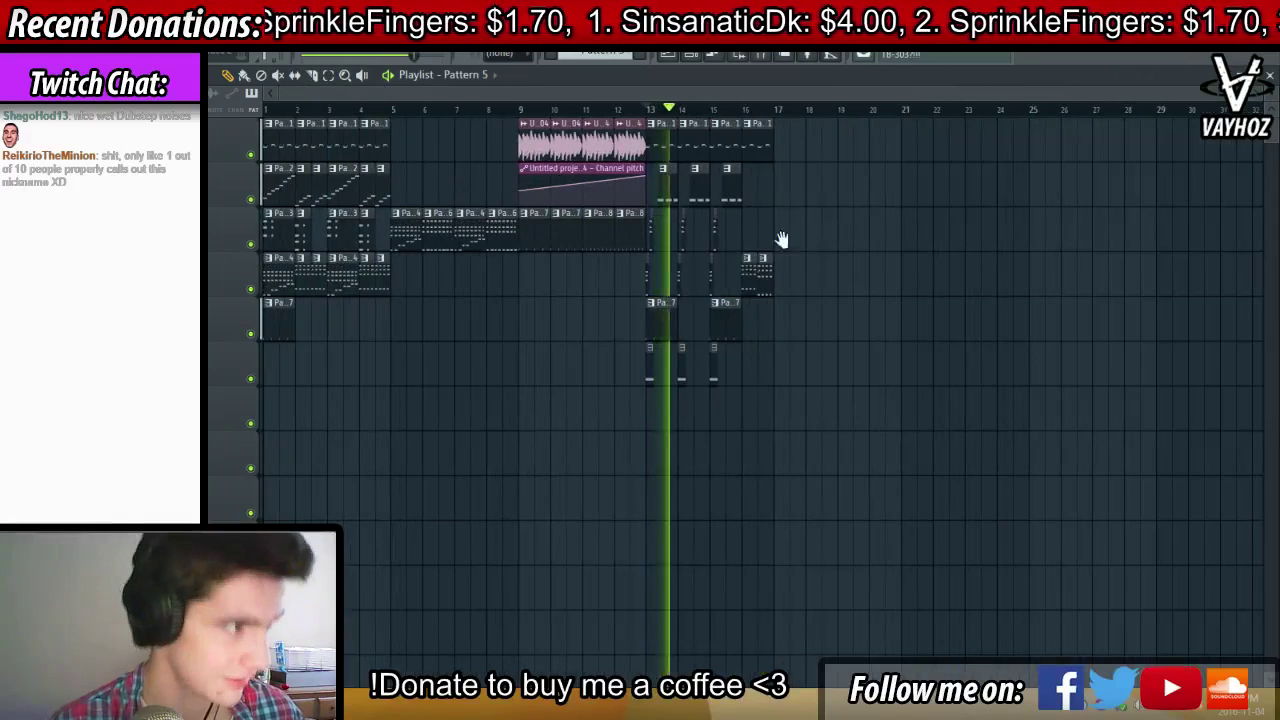
scroll(792, 252, up, 5)
double_click(744, 203)
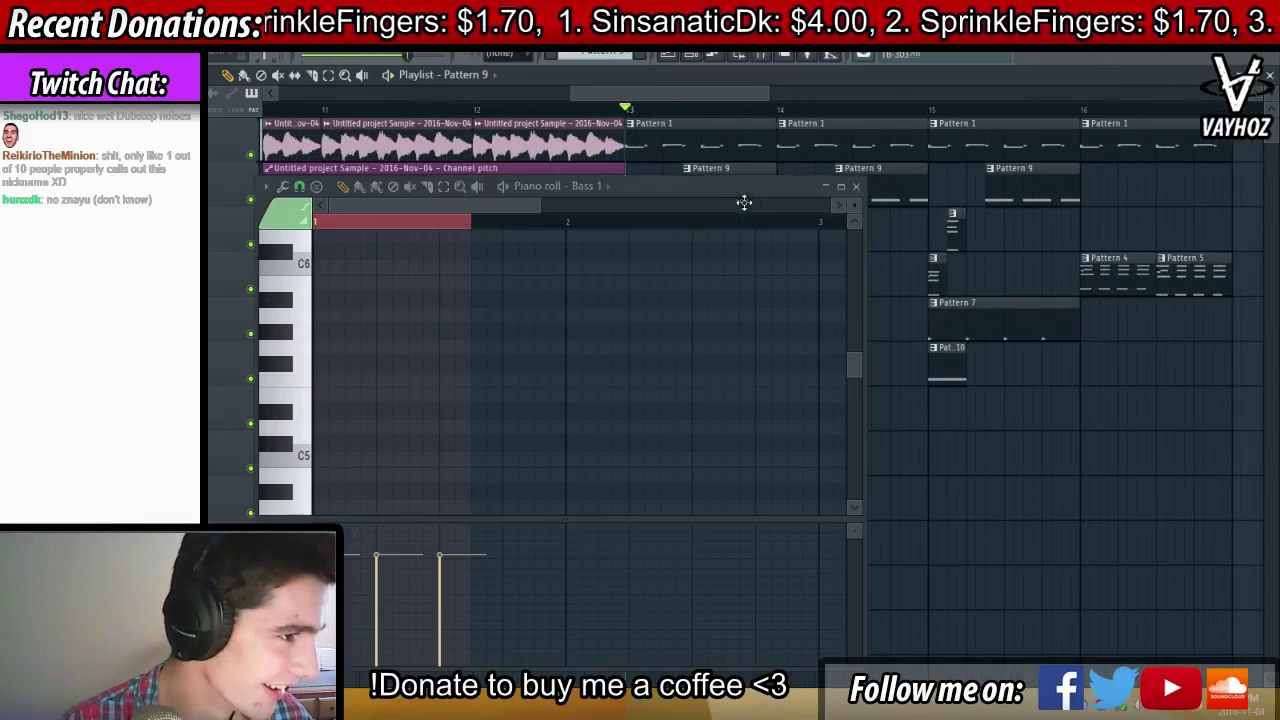
scroll(497, 352, down, 8)
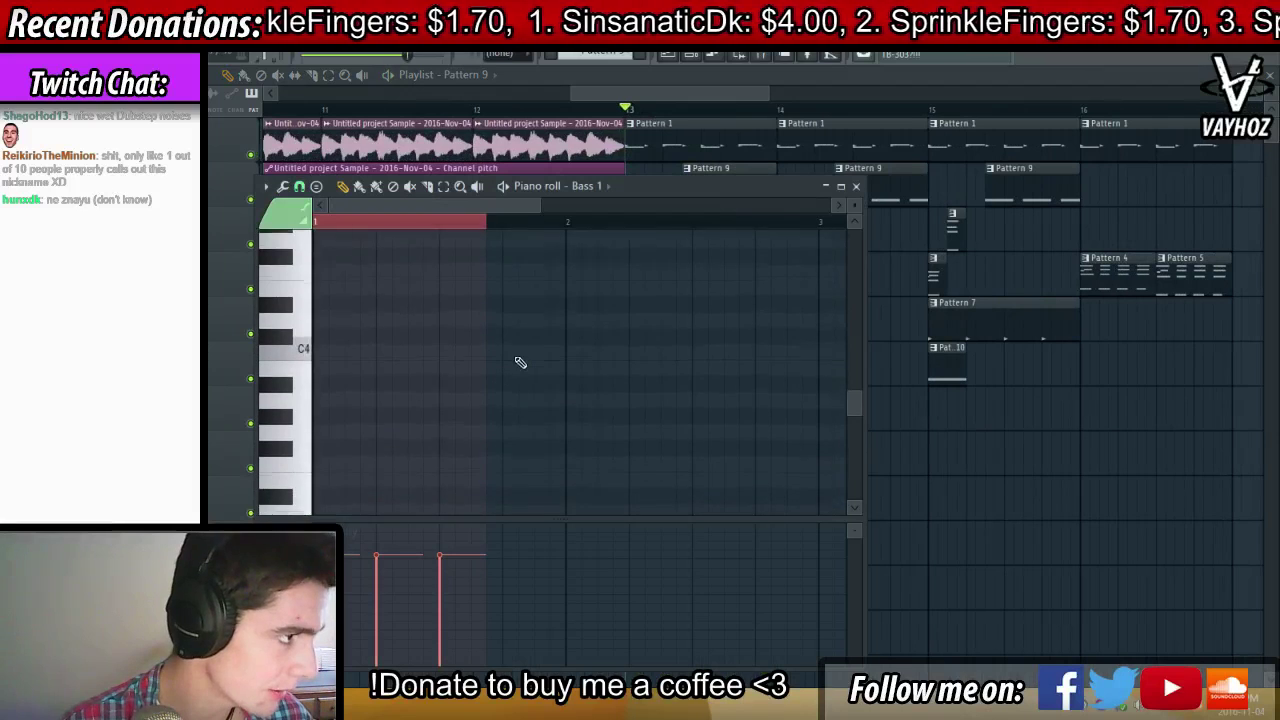
scroll(472, 427, down, 1)
key(space)
key(F7)
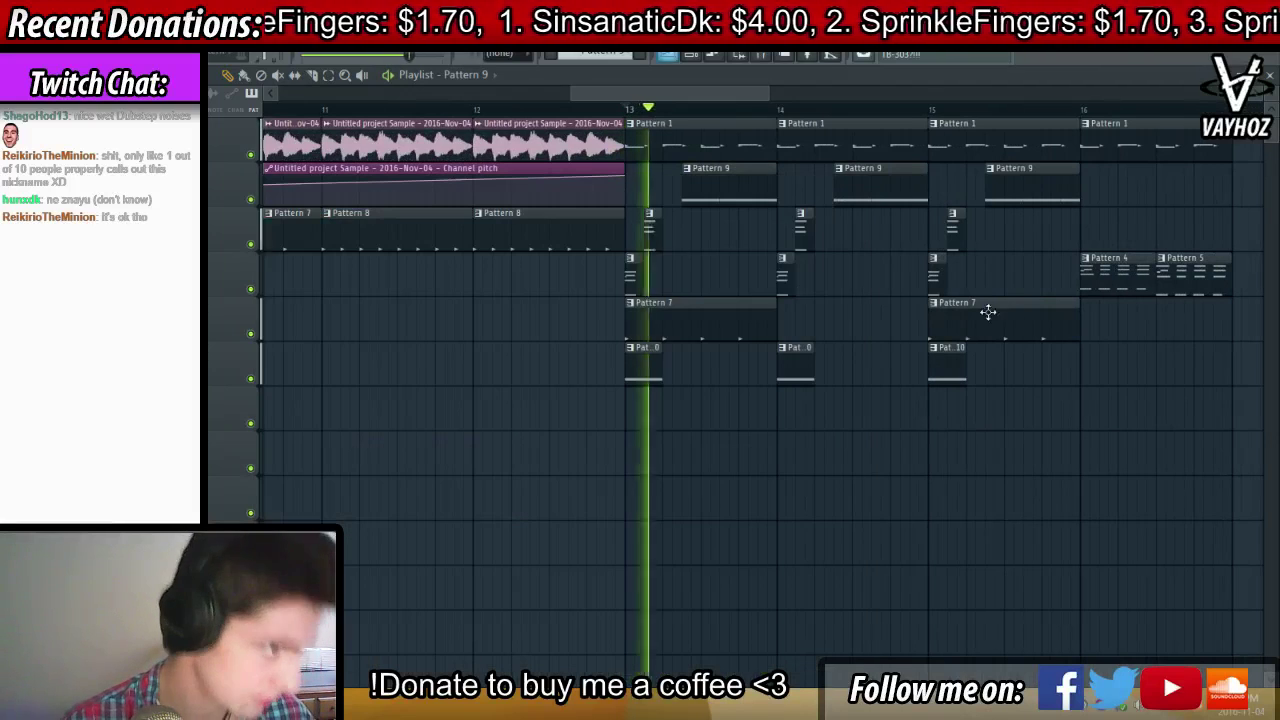
Check the Massive settings of the Bass 1 channel and replay the drop from just before bar 13
key(F6)
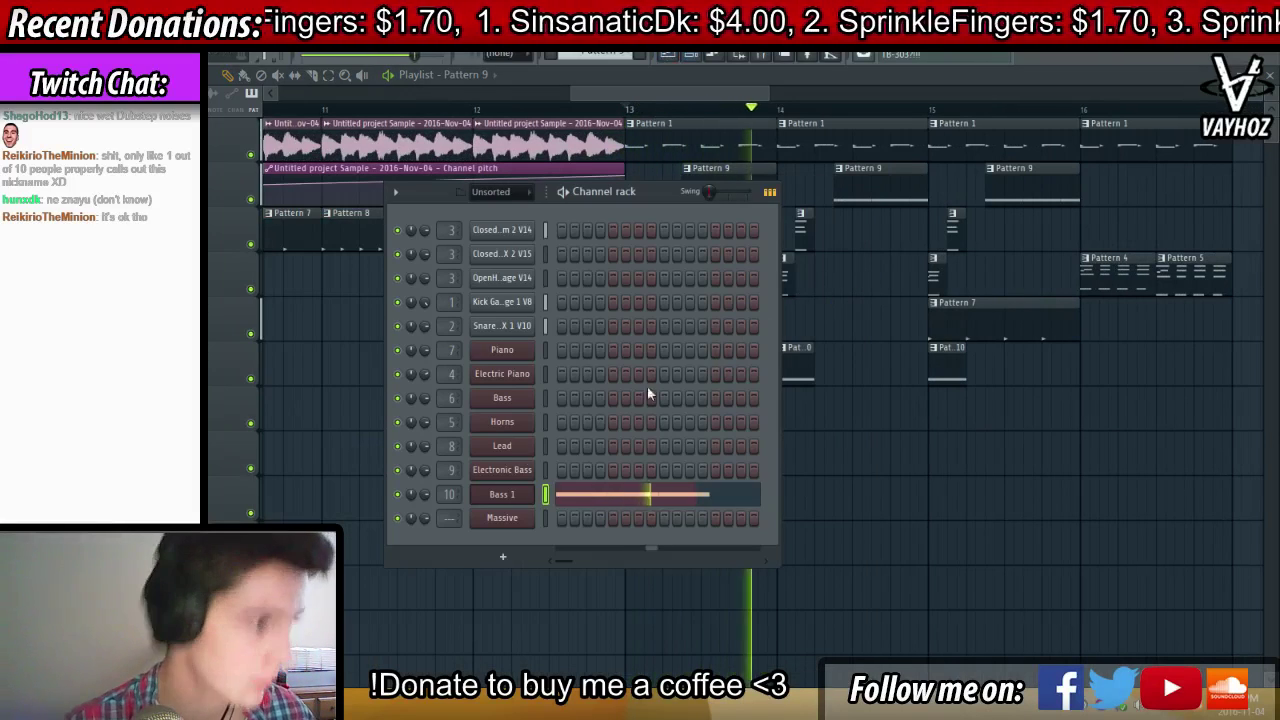
click(502, 494)
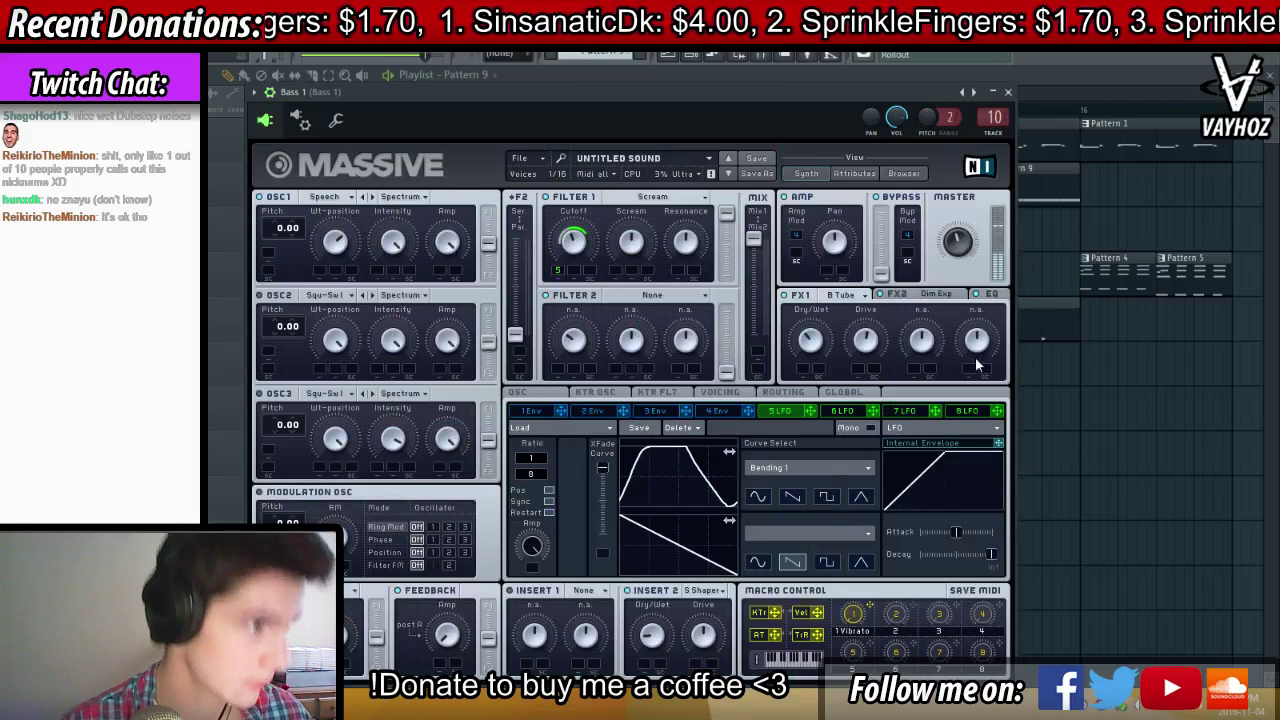
key(Escape)
key(Escape)
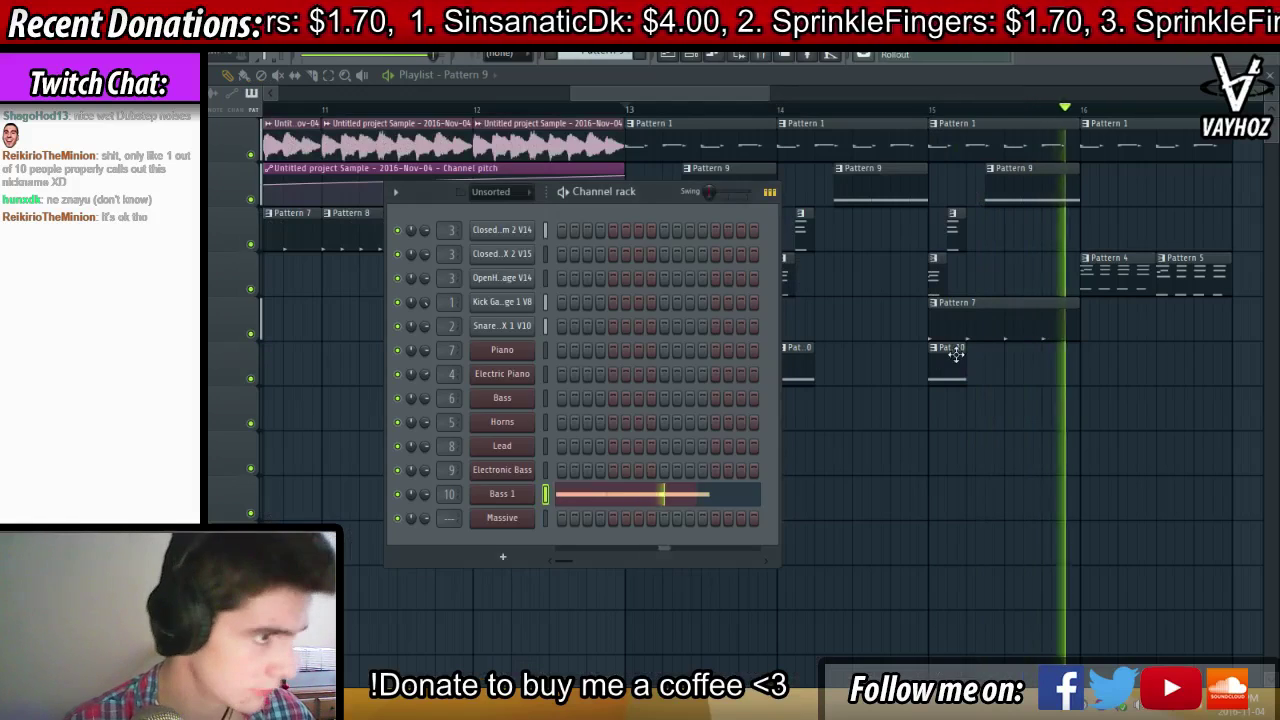
scroll(1142, 115, down, 3)
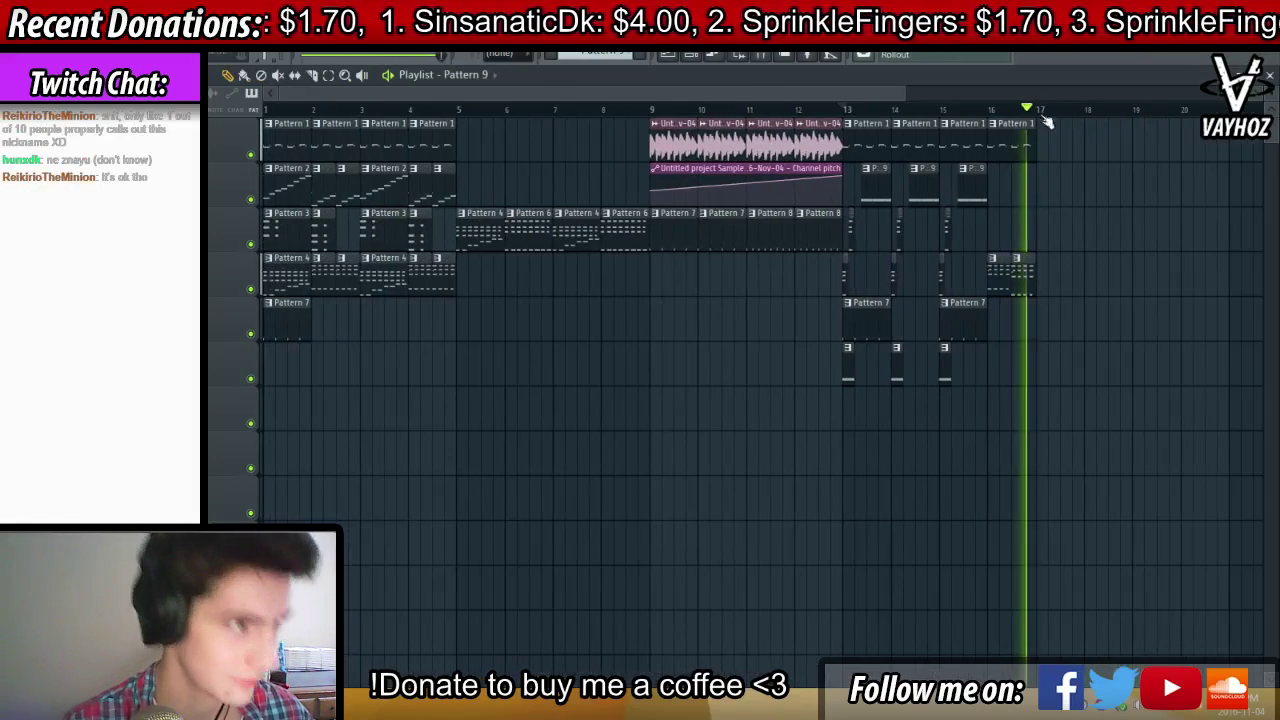
click(821, 110)
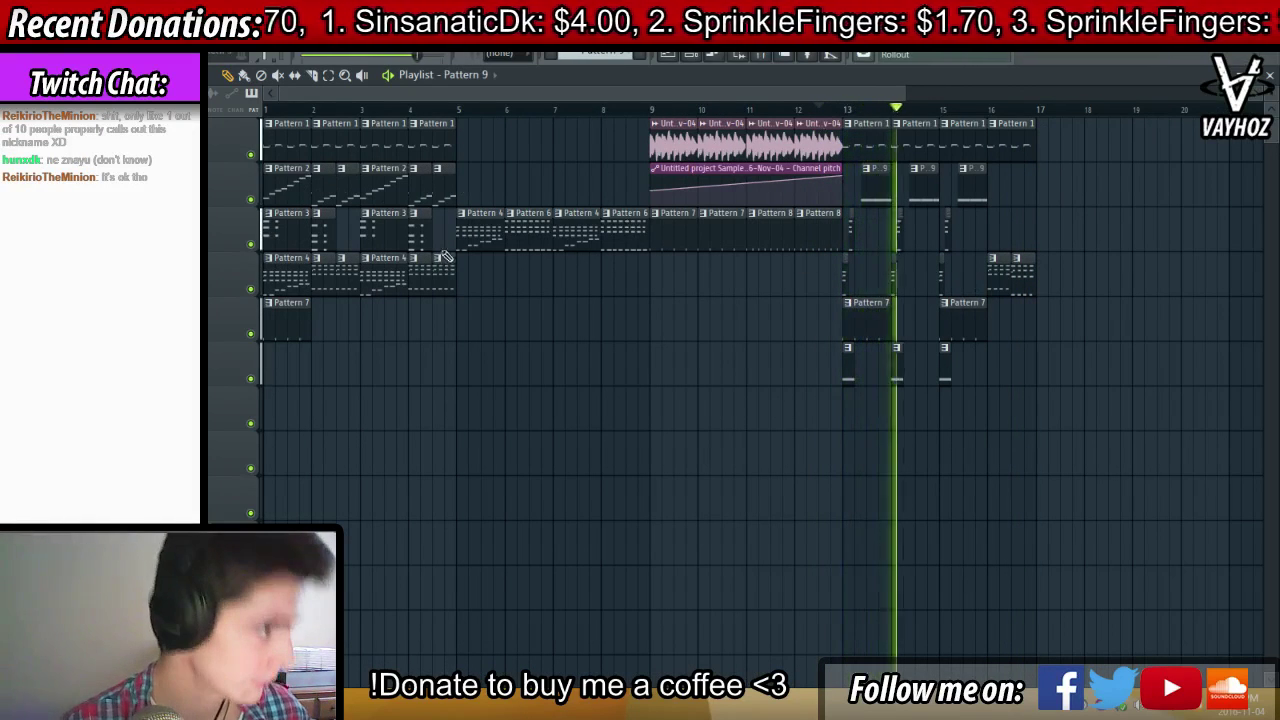
Place two half-bar Pattern 2 clips in bar 16 on the fifth track and make the second one unique
click(423, 191)
click(1006, 321)
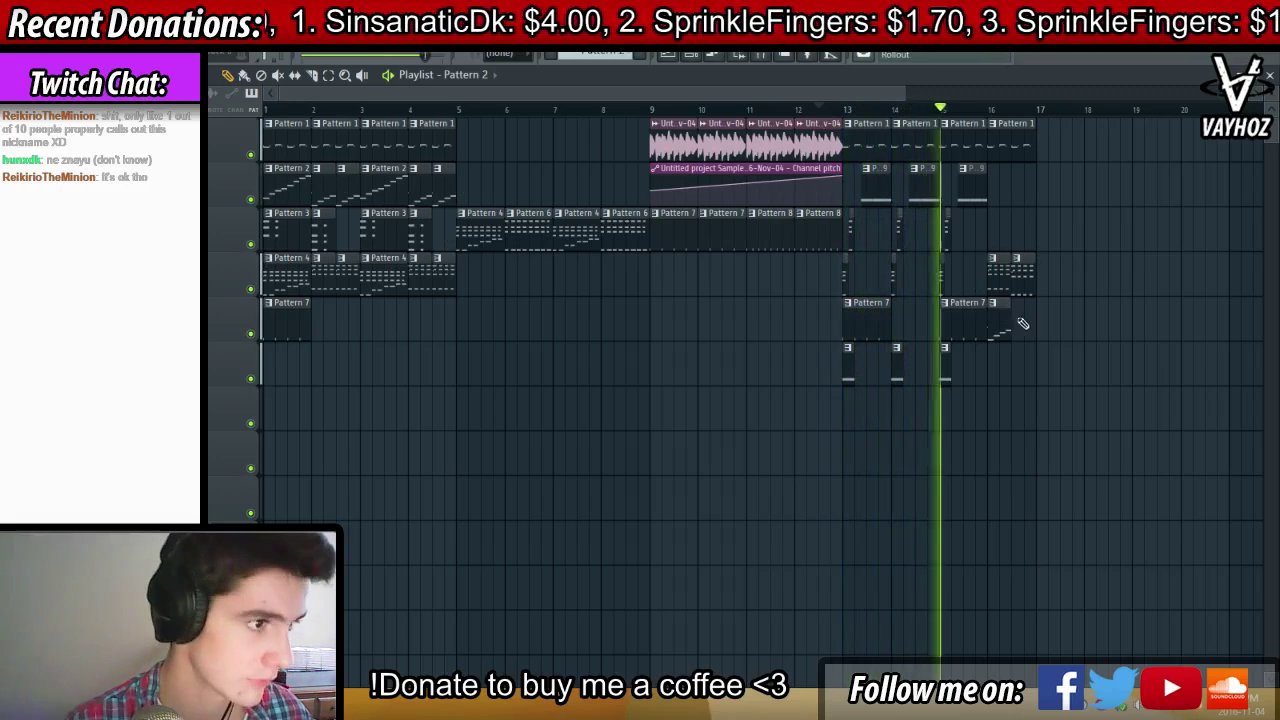
click(1023, 323)
click(1017, 304)
click(1066, 407)
Set the four Bass notes in the unique second clip of bar 16 to F3, A3, C4 and A3
double_click(1025, 322)
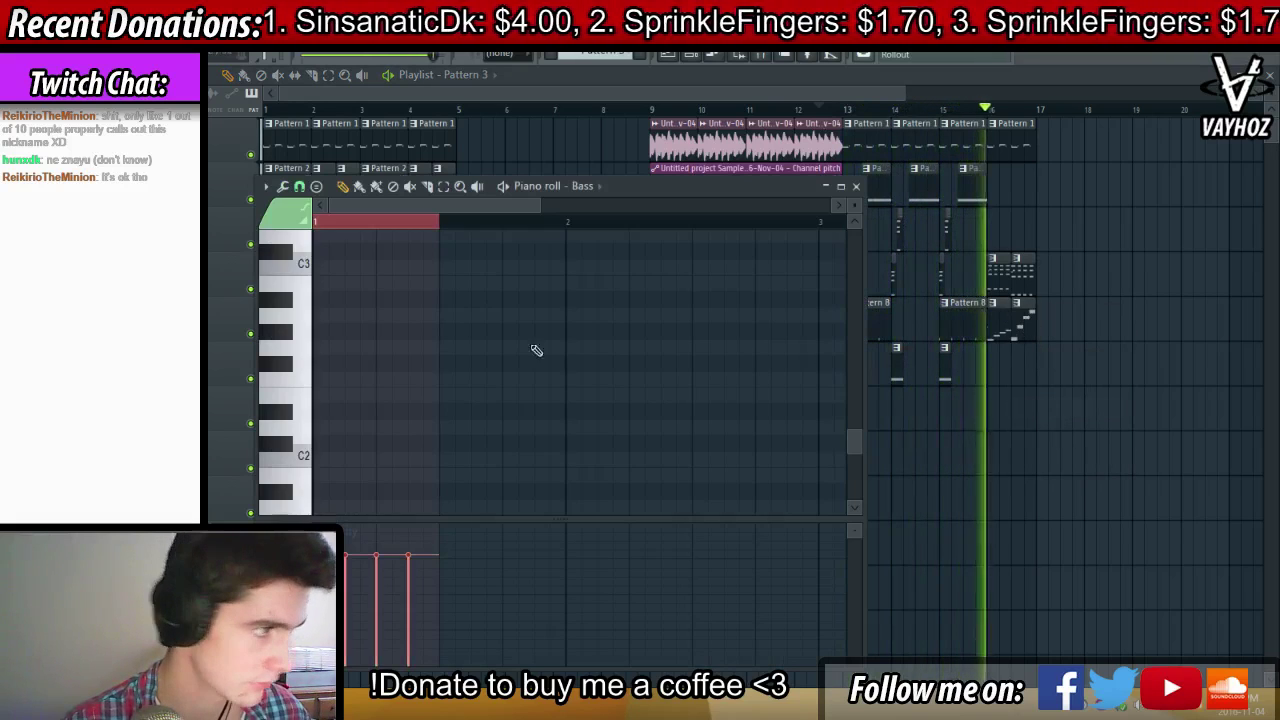
key(space)
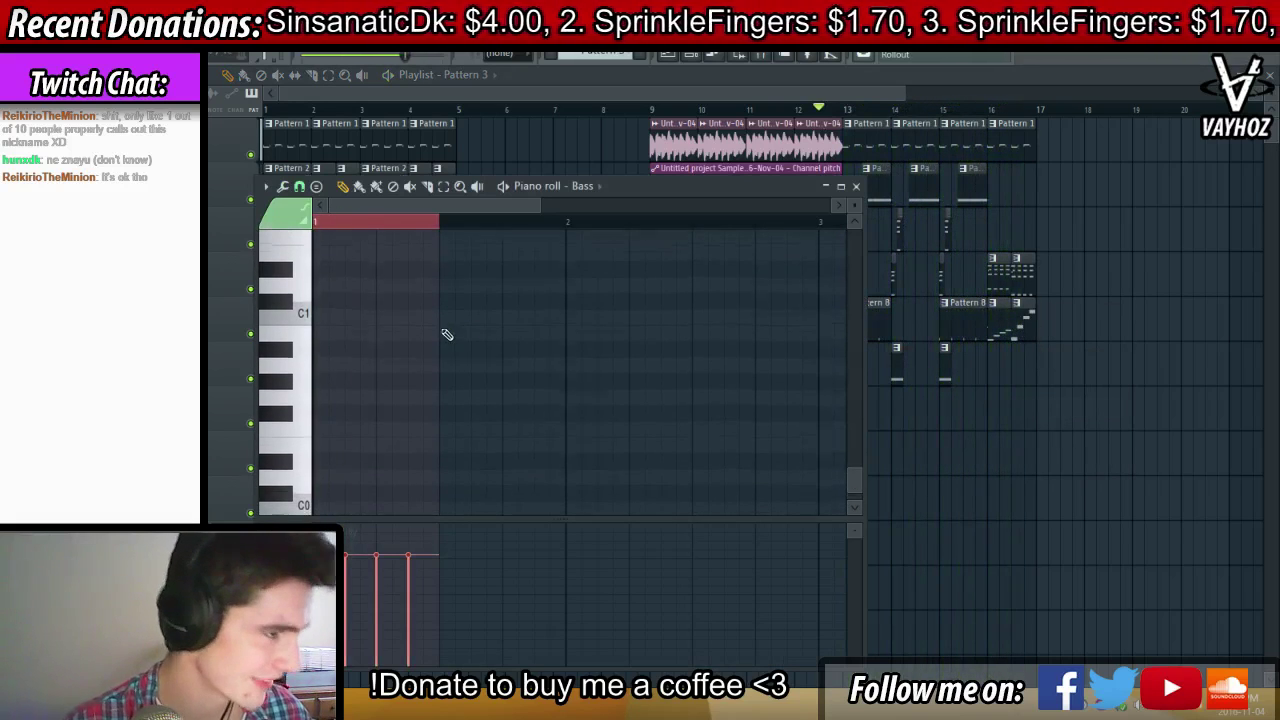
scroll(443, 334, up, 8)
scroll(401, 353, up, 2)
drag(329, 445, 312, 478)
ctrl+click(325, 447)
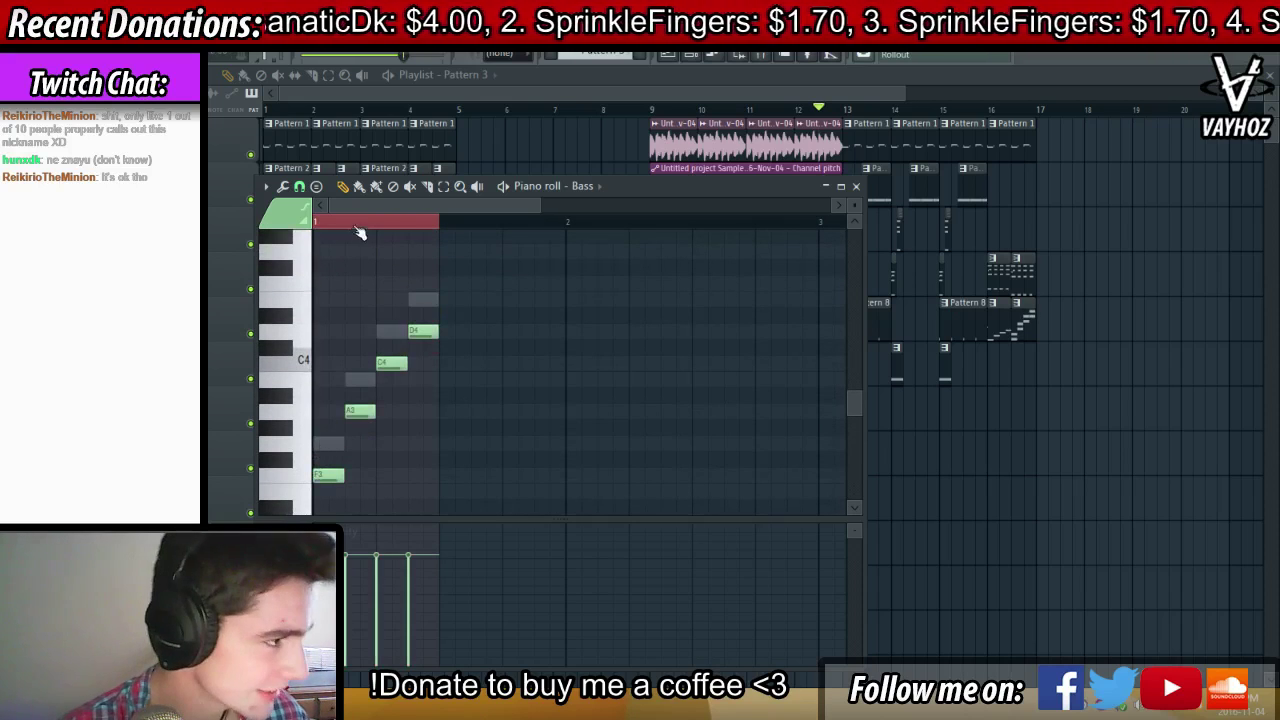
key(space)
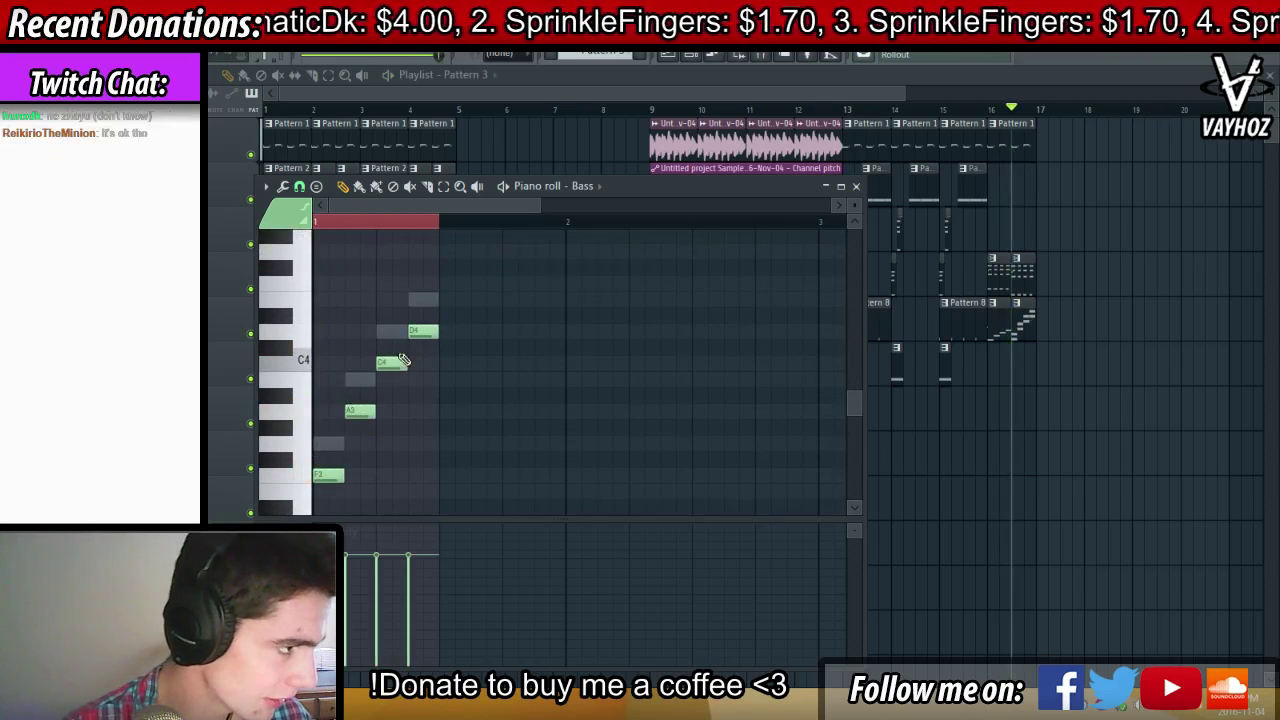
drag(421, 331, 421, 411)
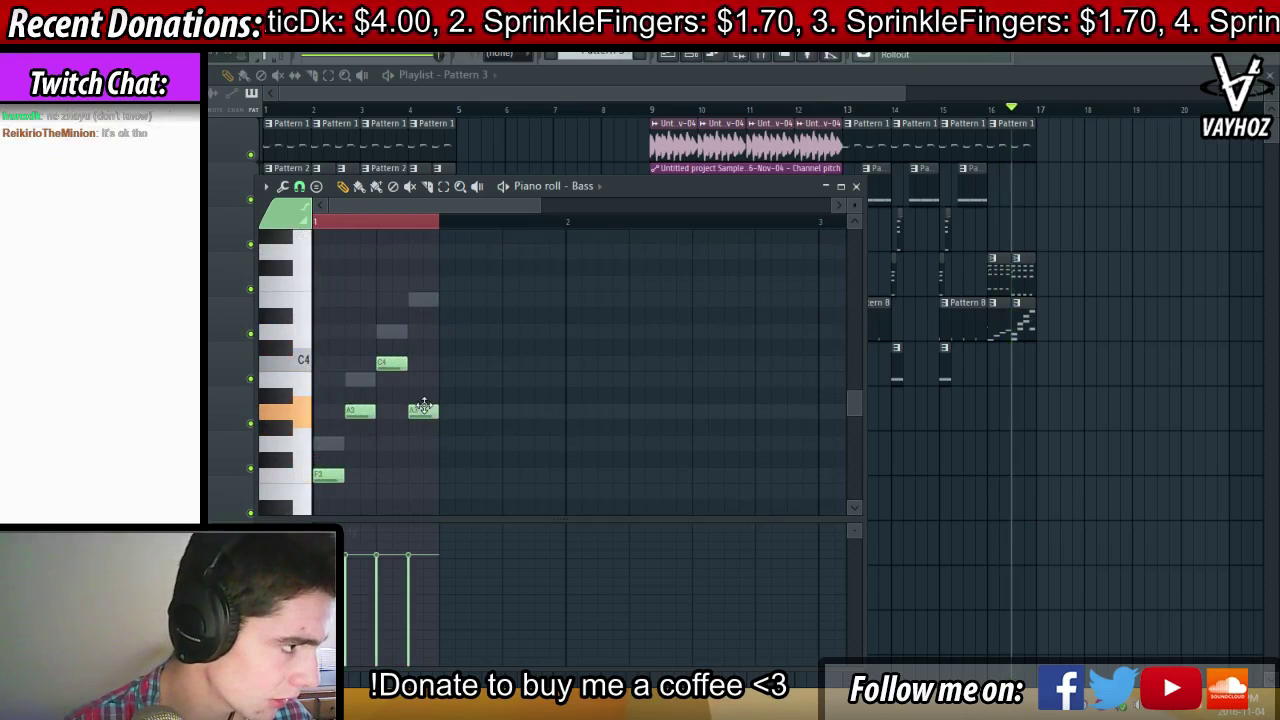
Match the Electronic Bass notes of the same pattern to F3, A3, C4 and A3
right_click(358, 383)
drag(360, 380, 362, 412)
ctrl+click(400, 428)
click(386, 365)
drag(421, 332, 422, 411)
Leave the note editing and play the drop from the start of bar 13
key(space)
key(space)
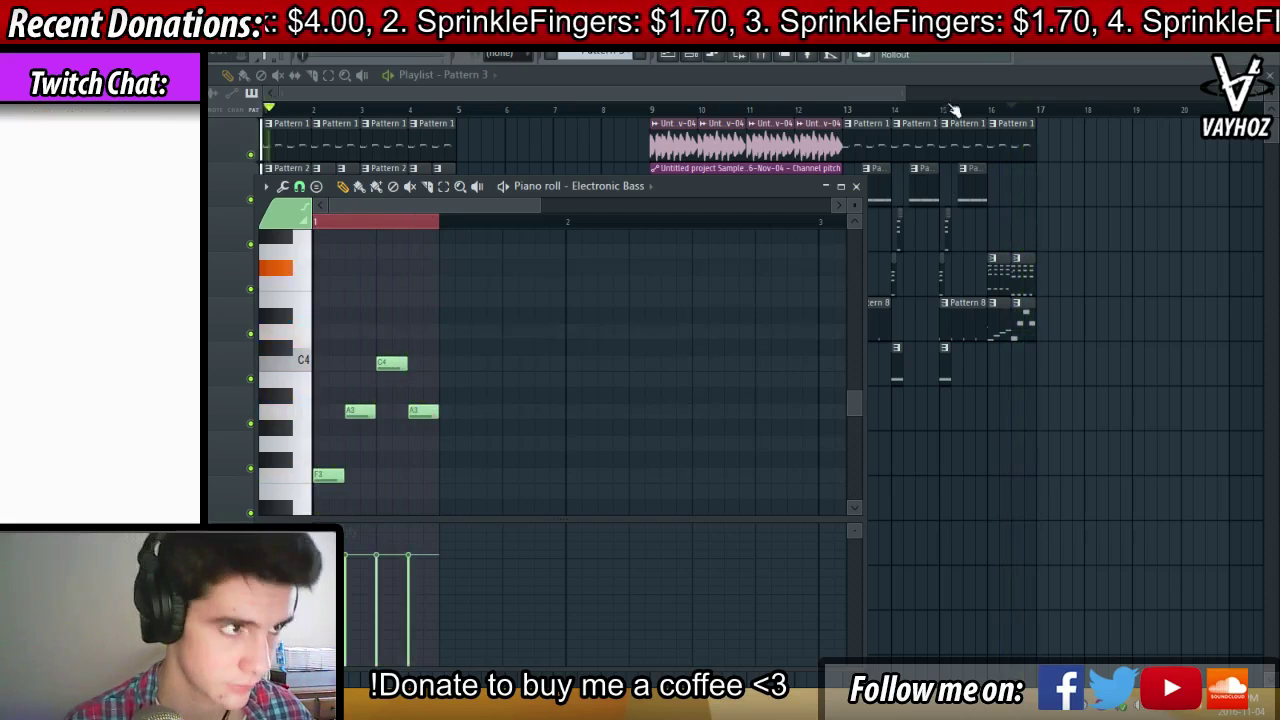
click(950, 109)
scroll(1012, 116, up, 3)
drag(721, 97, 703, 98)
click(766, 109)
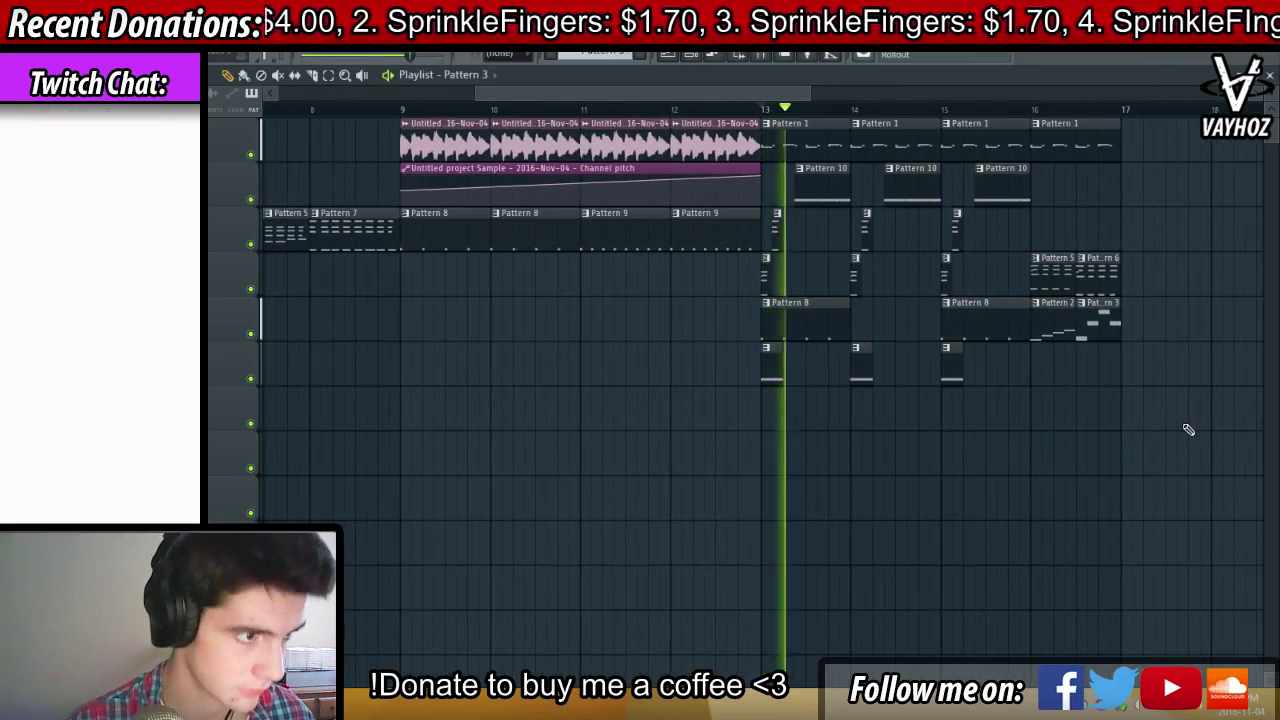
Duplicate all clips of bars 13 to 16 and place the copy starting at bar 17
drag(1188, 429, 763, 114)
key(ctrl+b)
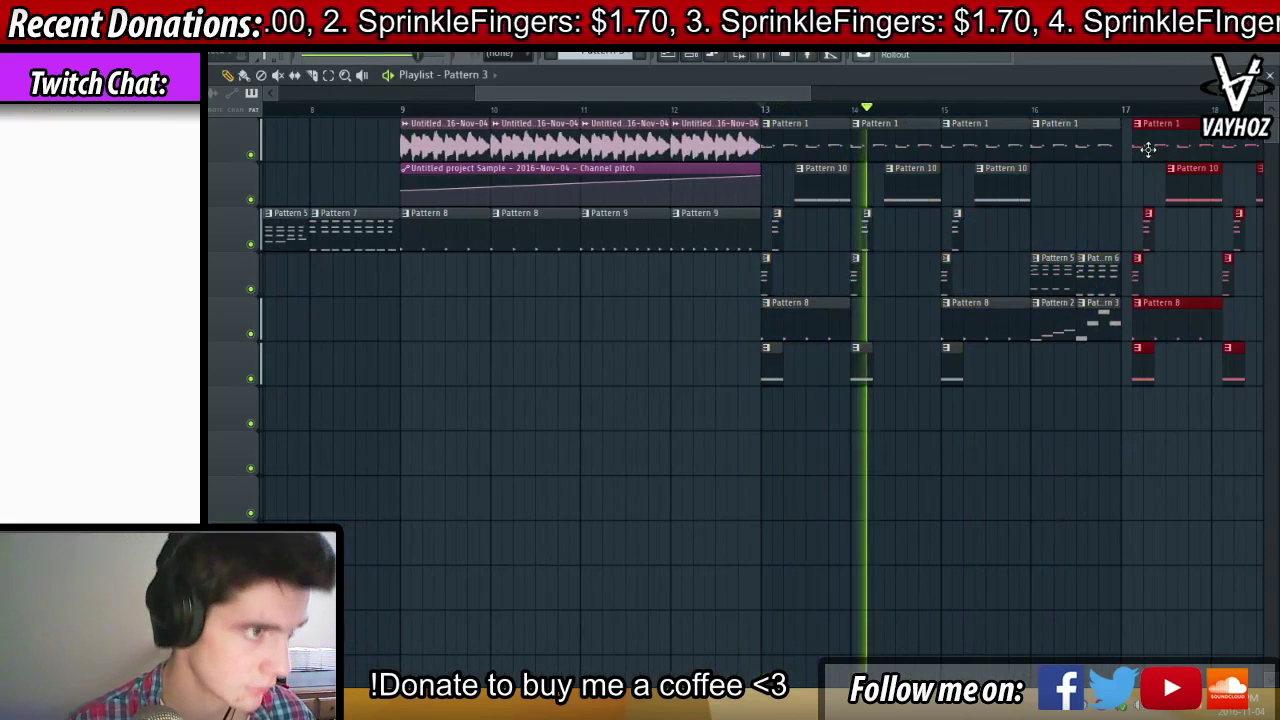
drag(1148, 150, 1138, 124)
ctrl+click(1174, 118)
scroll(1186, 116, down, 2)
scroll(1162, 122, right, 1)
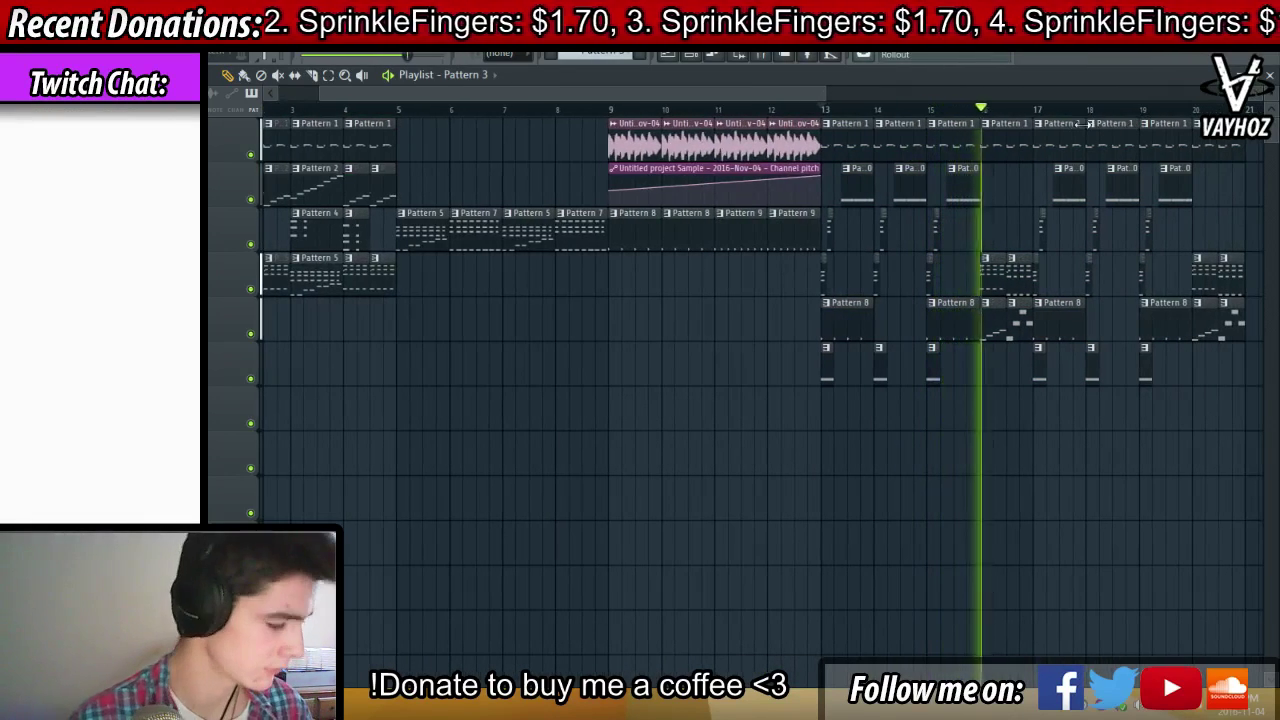
scroll(1104, 100, up, 2)
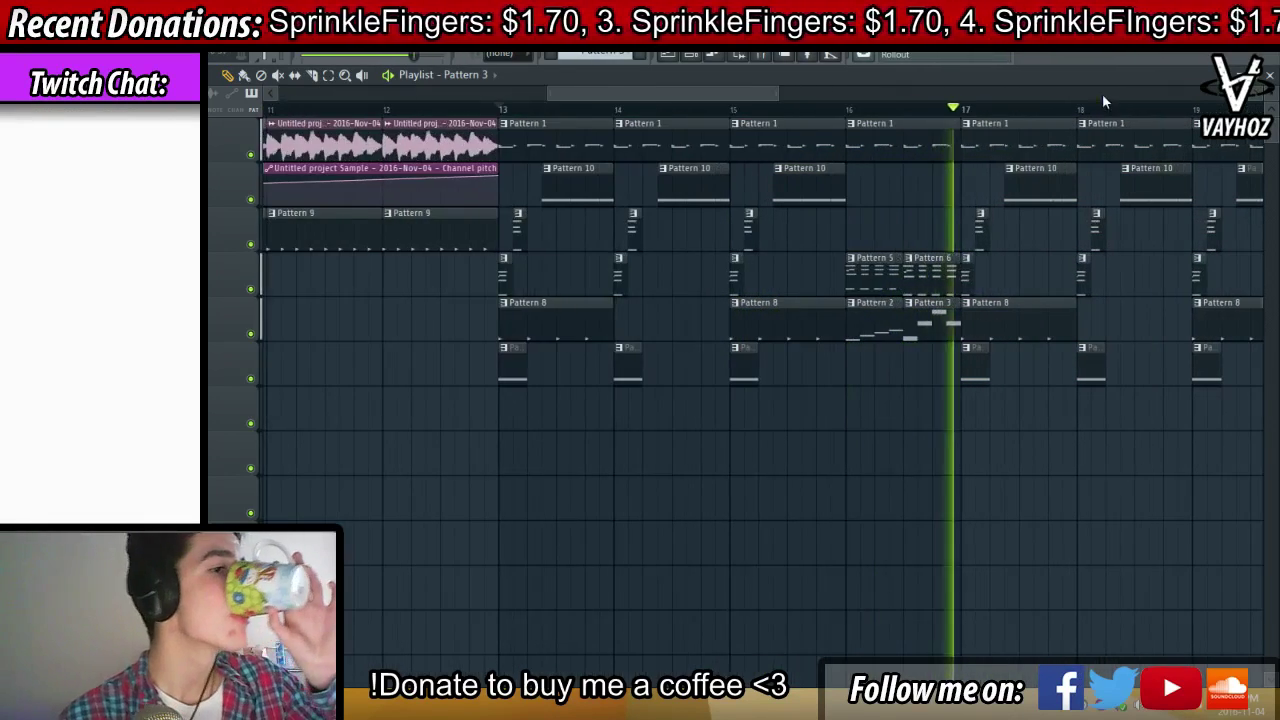
scroll(1104, 100, up, 2)
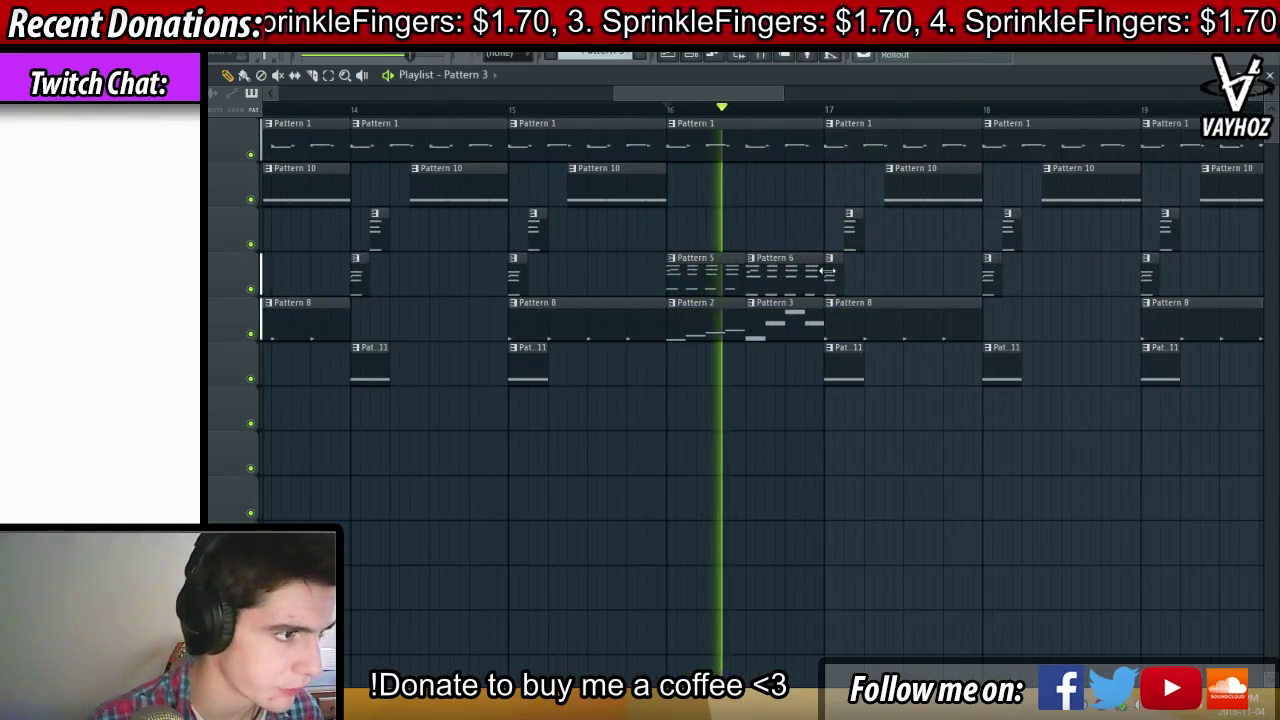
Remove the offset second chord stabs in bars 17 to 19 and put Pattern 7 stabs at the start of bars 17, 18 and 19
mouse_move(838, 274)
mouse_down()
mouse_move(848, 280)
mouse_move(837, 285)
mouse_up()
key(space)
key(space)
right_click(850, 240)
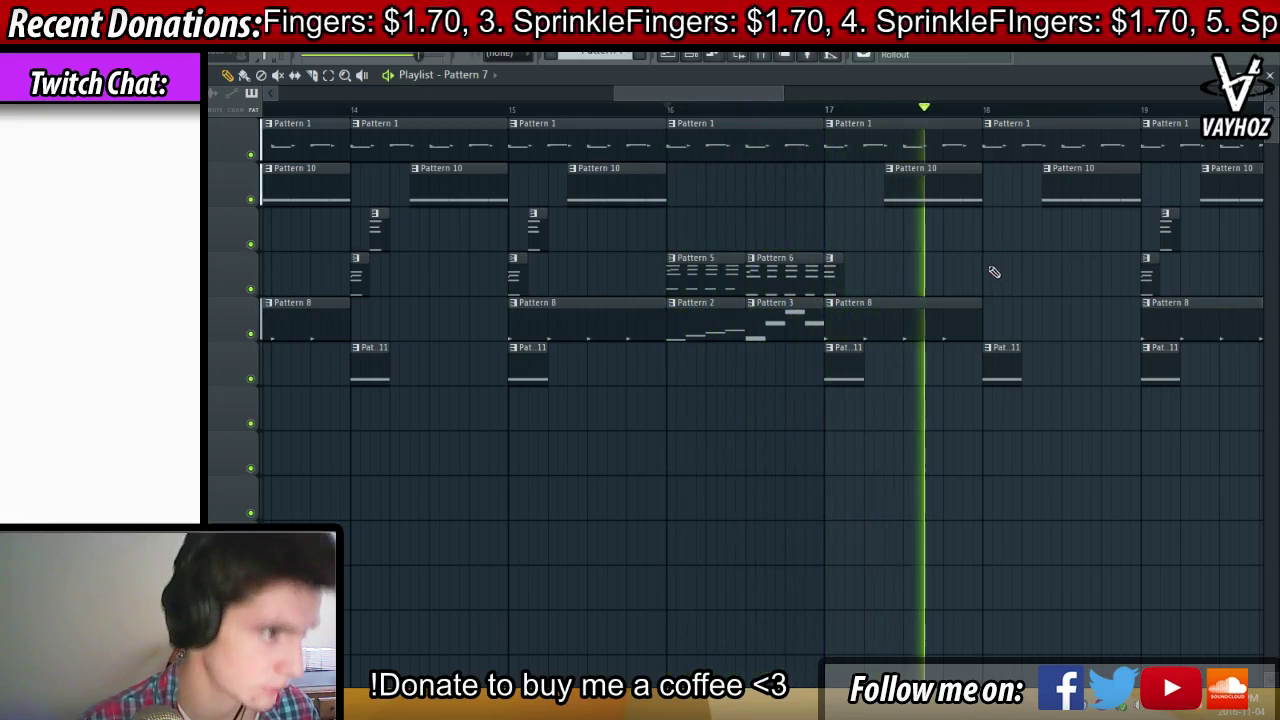
click(994, 272)
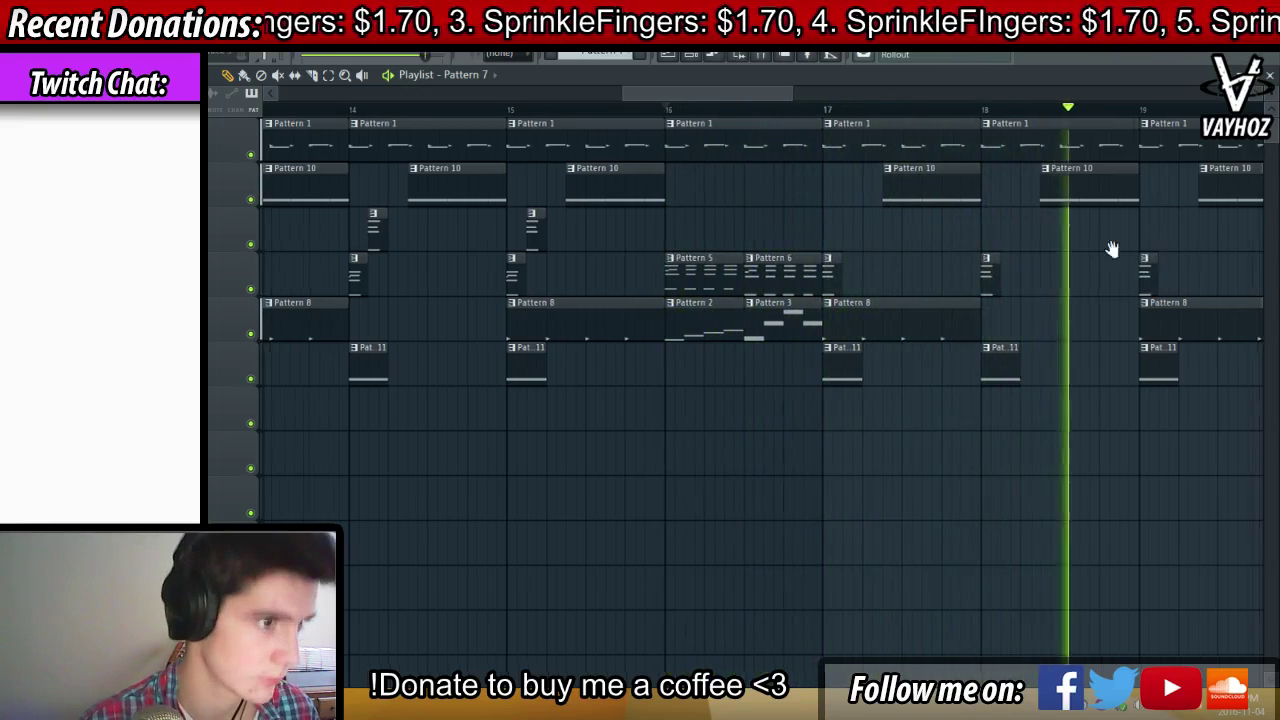
drag(1112, 249, 1050, 245)
Make the same stab change in bars 13 to 15, deleting the second stabs and placing Pattern 7 at each bar's start, while playing from bar 13
scroll(977, 120, down, 4)
key(space)
click(556, 108)
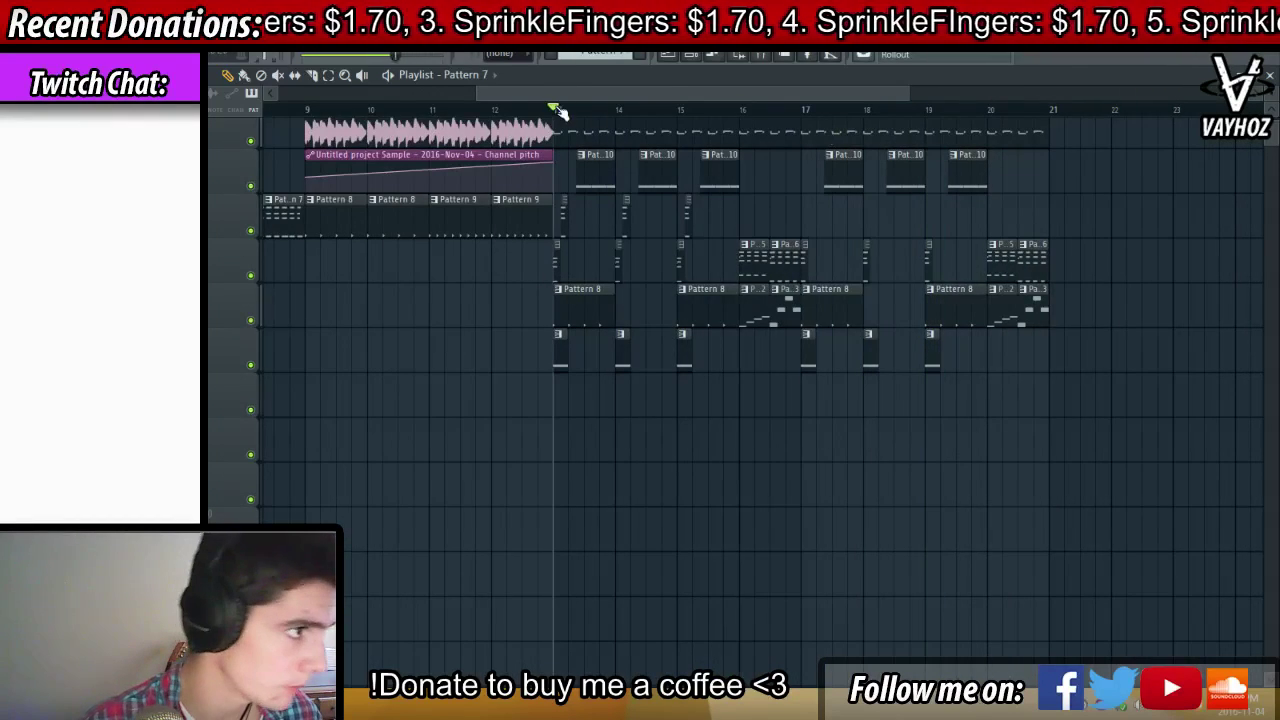
scroll(561, 111, up, 5)
key(space)
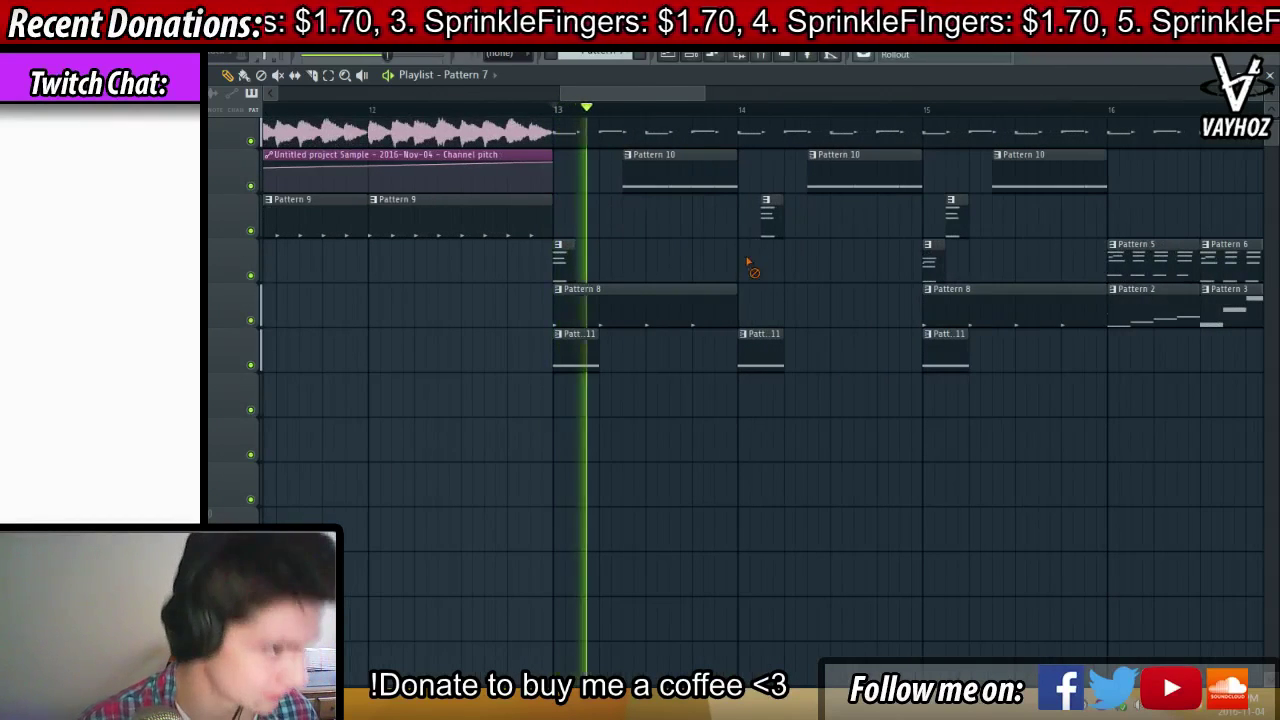
right_click(953, 221)
right_click(931, 260)
click(931, 260)
drag(1019, 223, 809, 251)
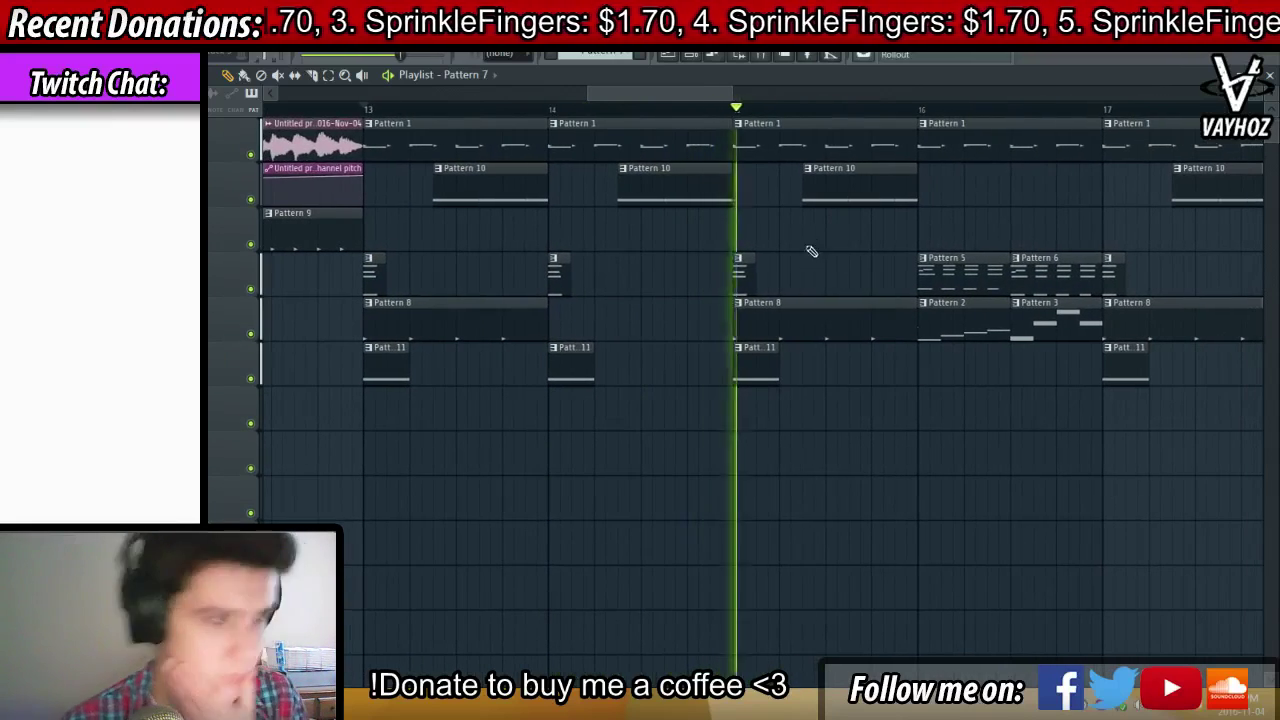
scroll(868, 120, down, 3)
key(space)
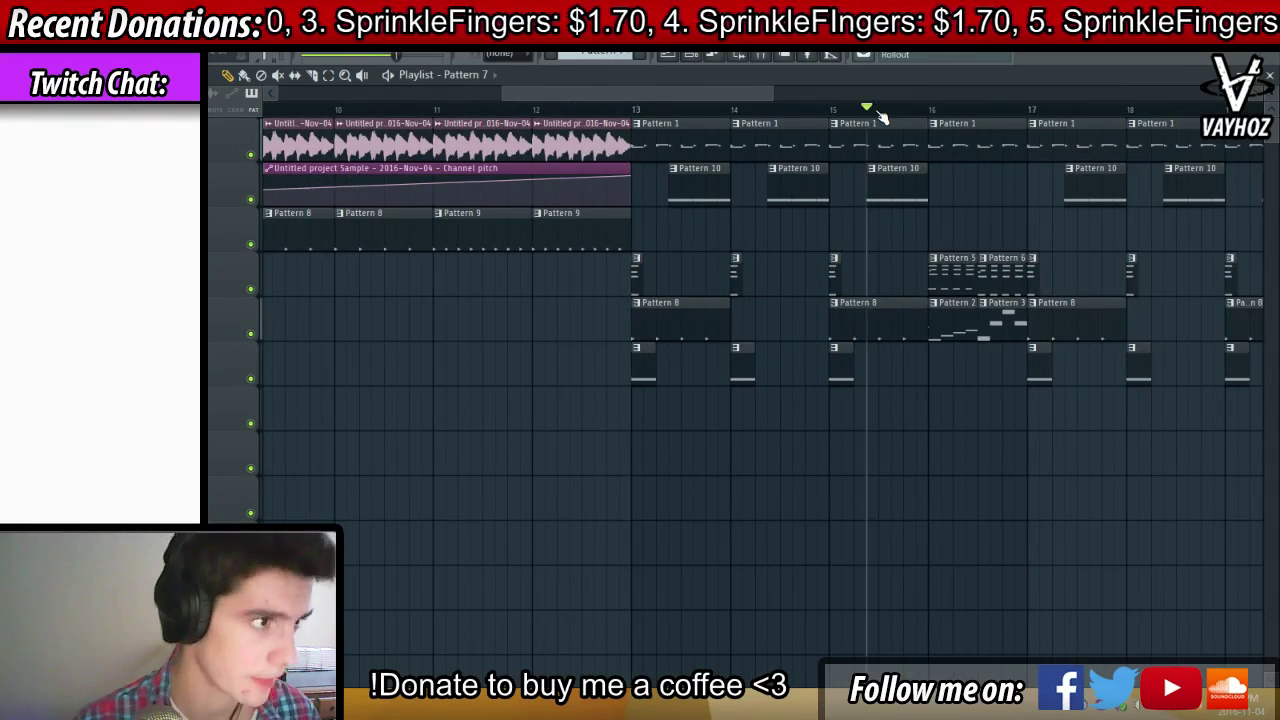
Add Fruity Parametric EQ 2 after OTT on the Bass 1 mixer track, dip band 3 and boost the highs with band 7
scroll(850, 125, up, 2)
key(F9)
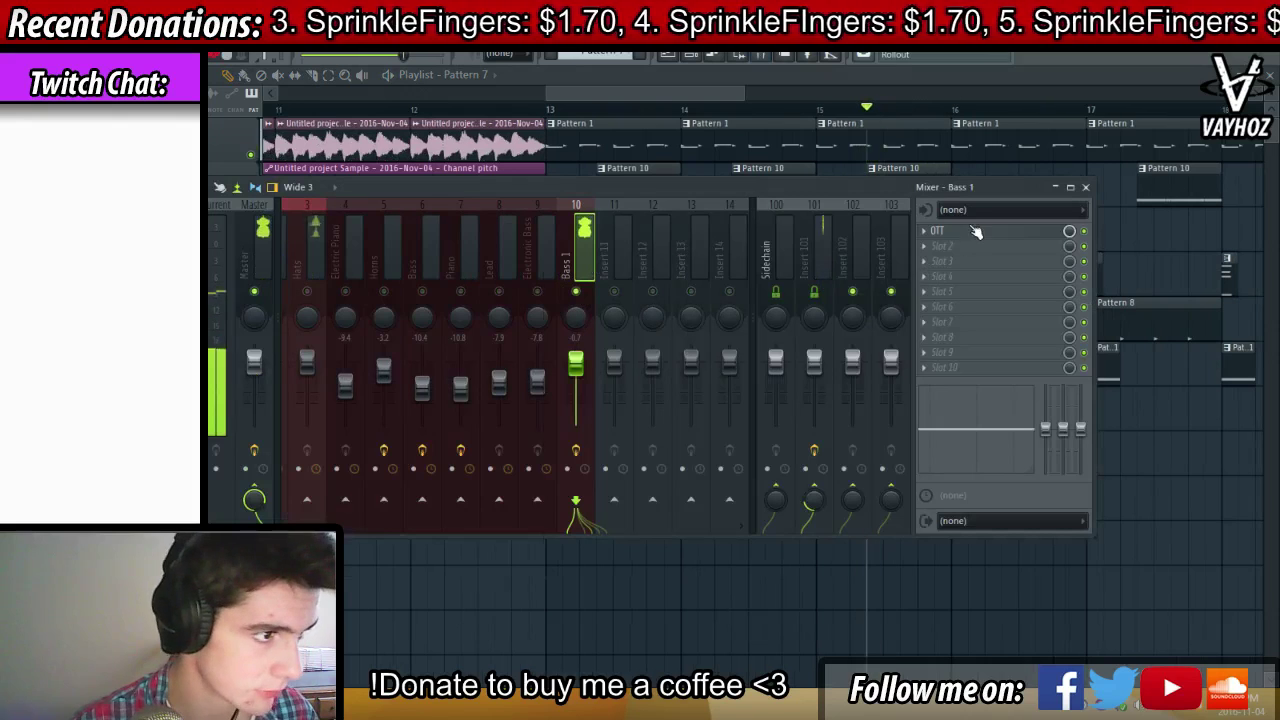
click(932, 247)
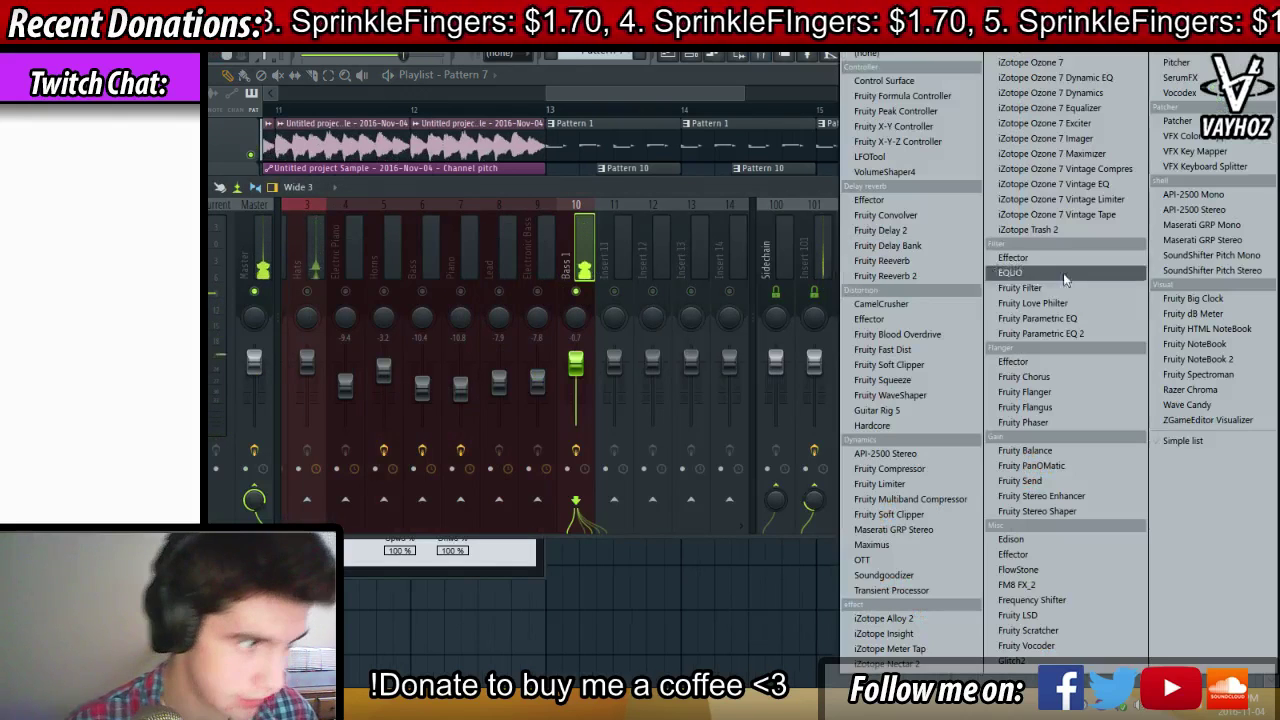
click(1040, 333)
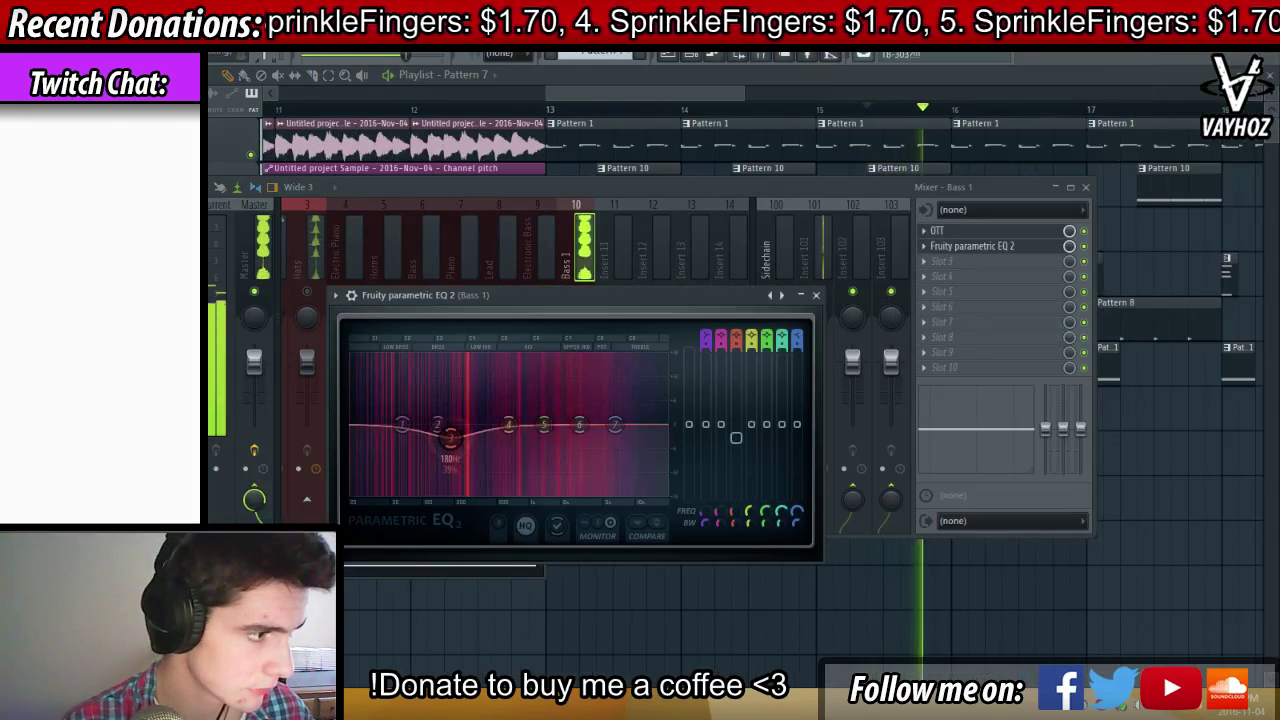
drag(450, 438, 477, 443)
drag(615, 424, 595, 396)
key(space)
Turn EQ band 1 on Bass 1 into a Steep 8 high pass and shift its cutoff slightly higher while listening
click(583, 271)
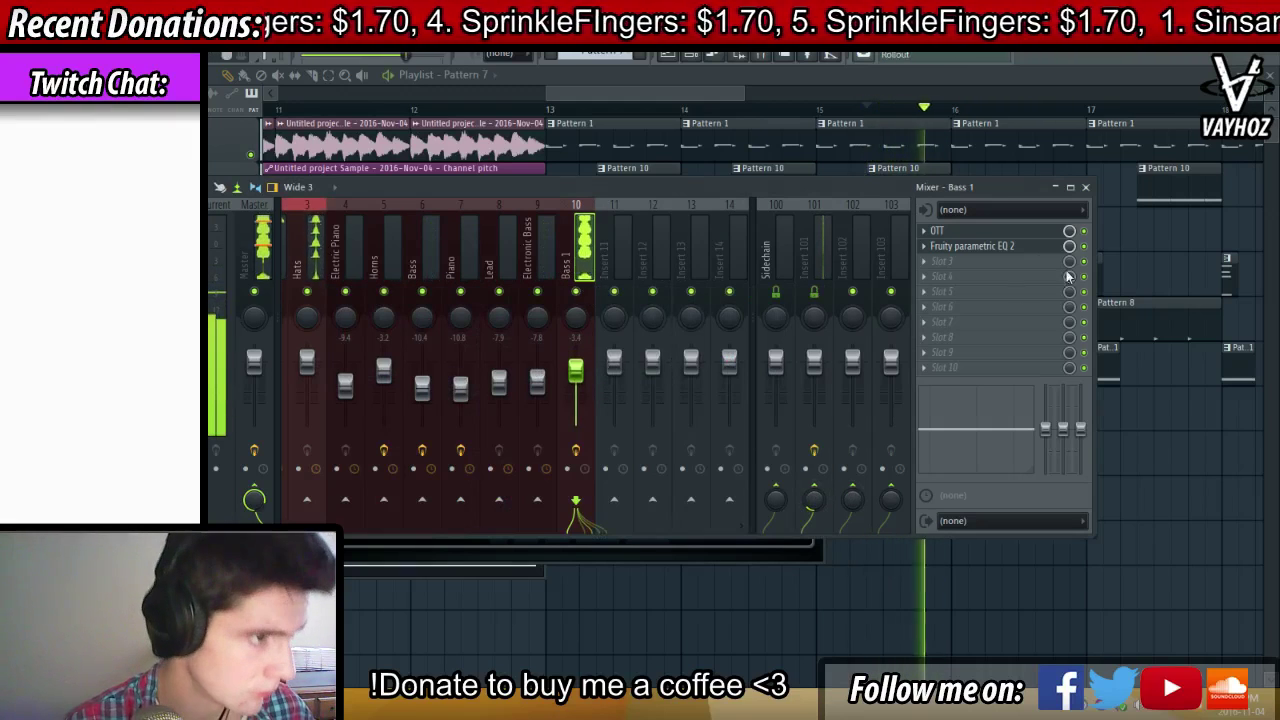
key(space)
click(1002, 232)
click(998, 247)
right_click(402, 426)
mouse_move(432, 468)
click(487, 511)
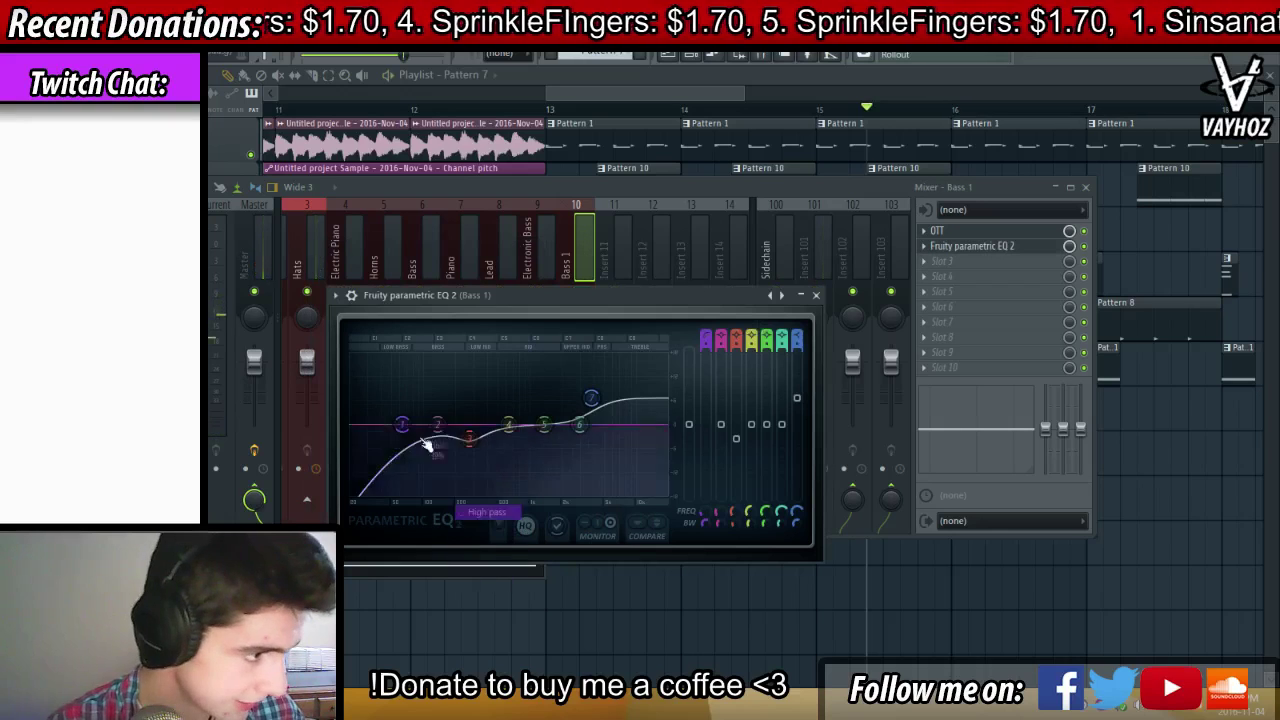
right_click(401, 424)
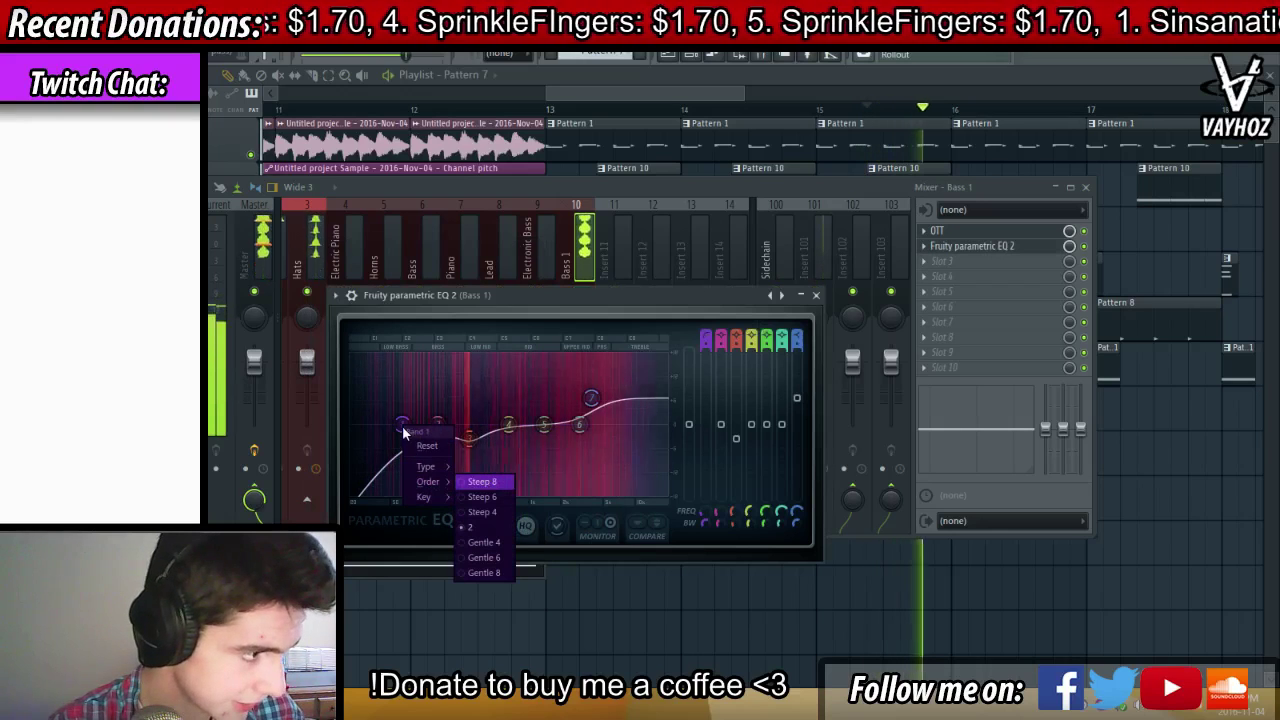
click(477, 484)
key(space)
key(space)
drag(405, 426, 424, 426)
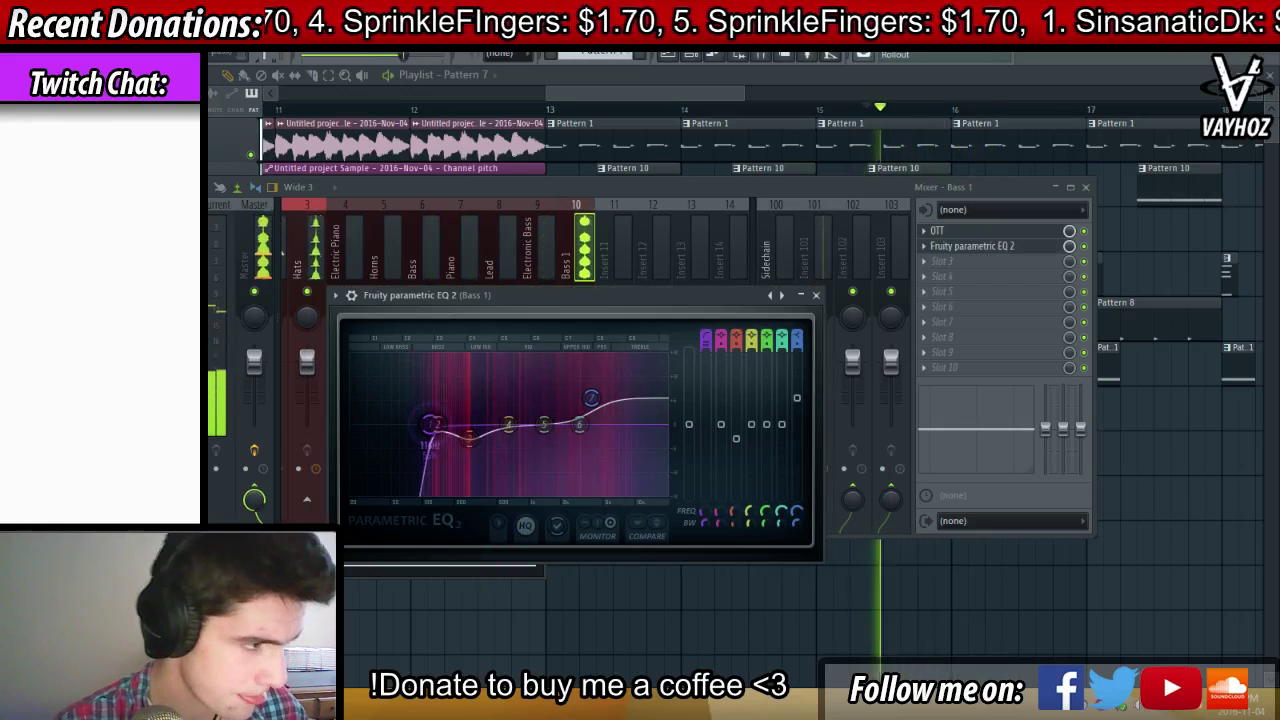
Close the equalizer and reset the Bass 1 mixer fader to its default level
click(816, 295)
right_click(578, 371)
click(605, 374)
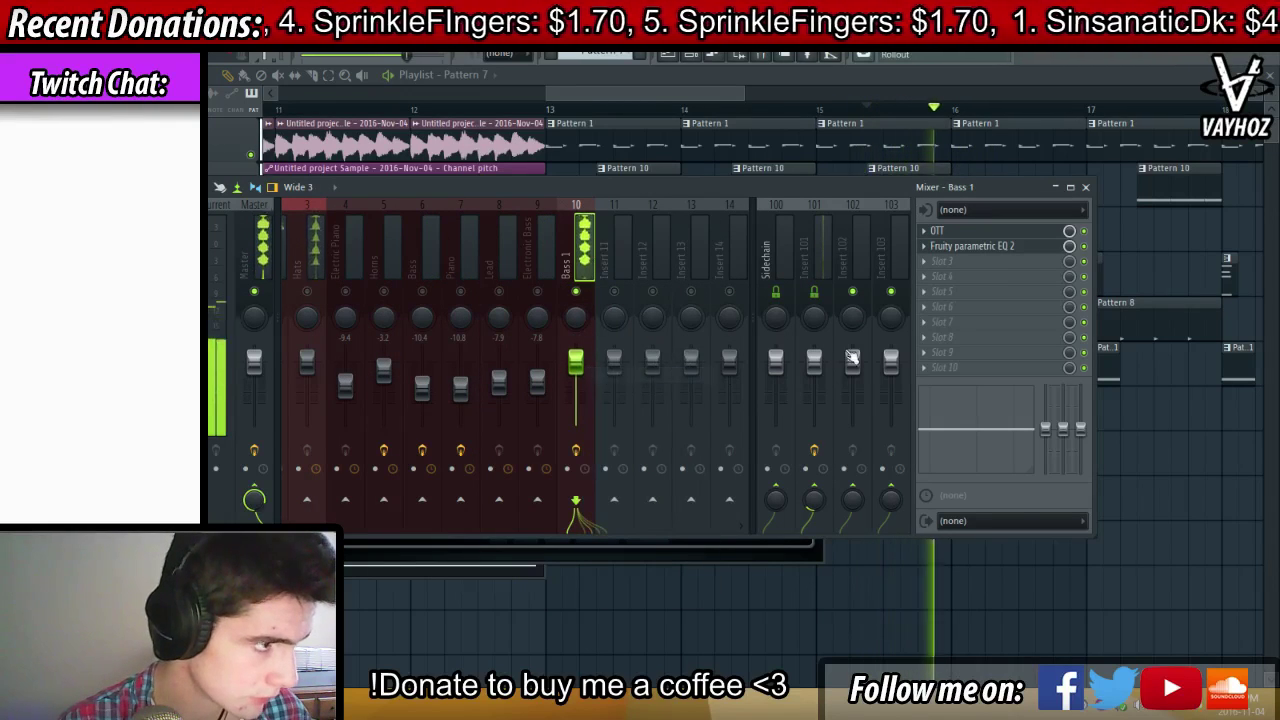
Adjust the Filter 1 cutoff and its LFO 5 modulation in the Bass 1 Massive while auditioning the sound
key(F6)
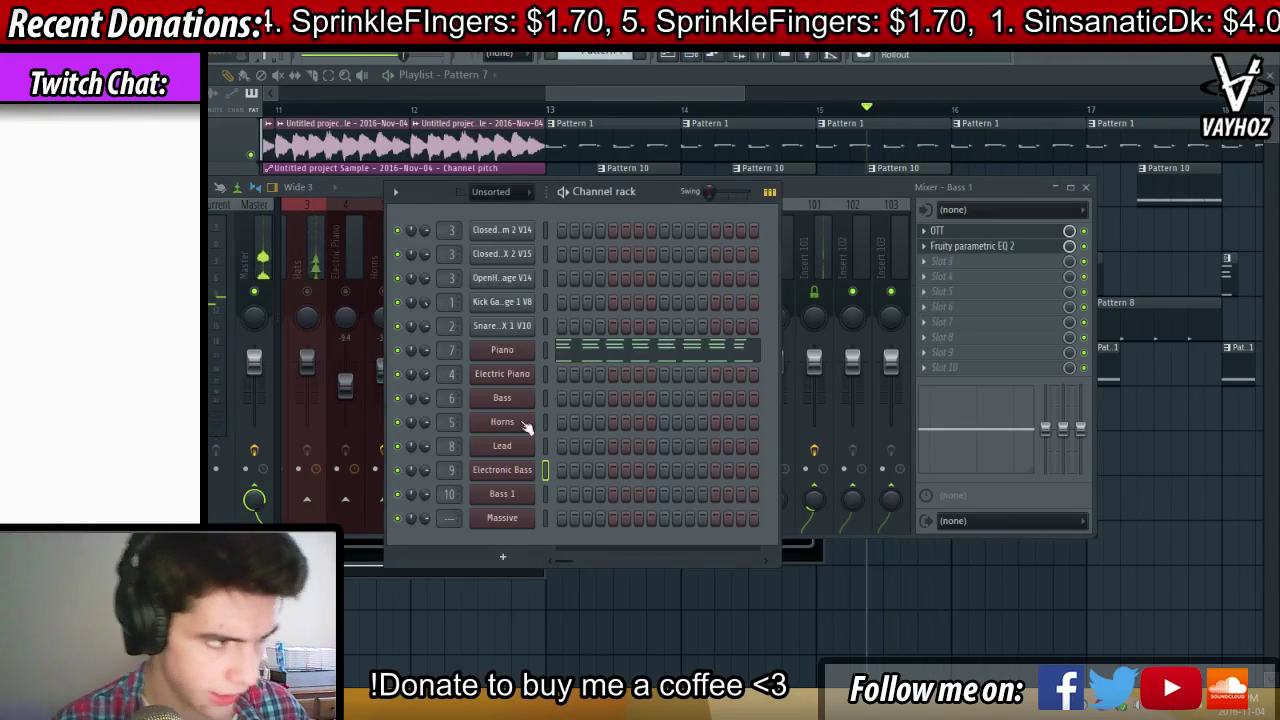
click(524, 497)
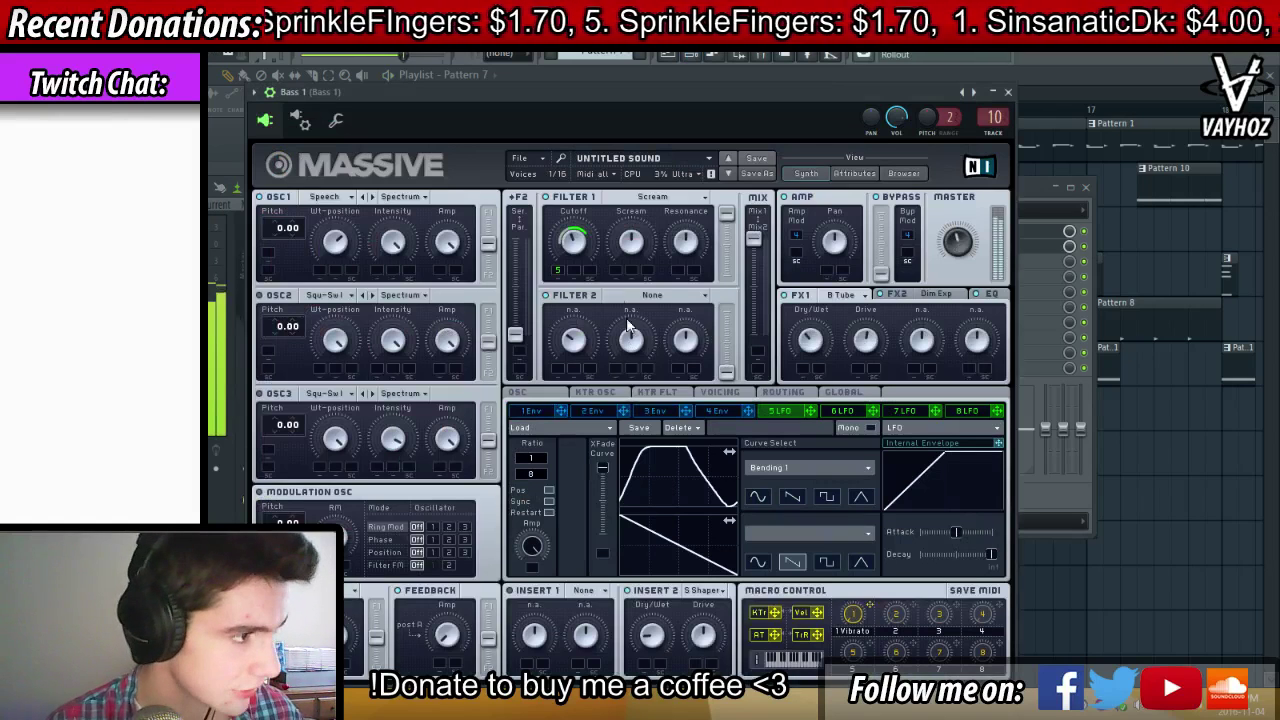
drag(573, 251, 575, 236)
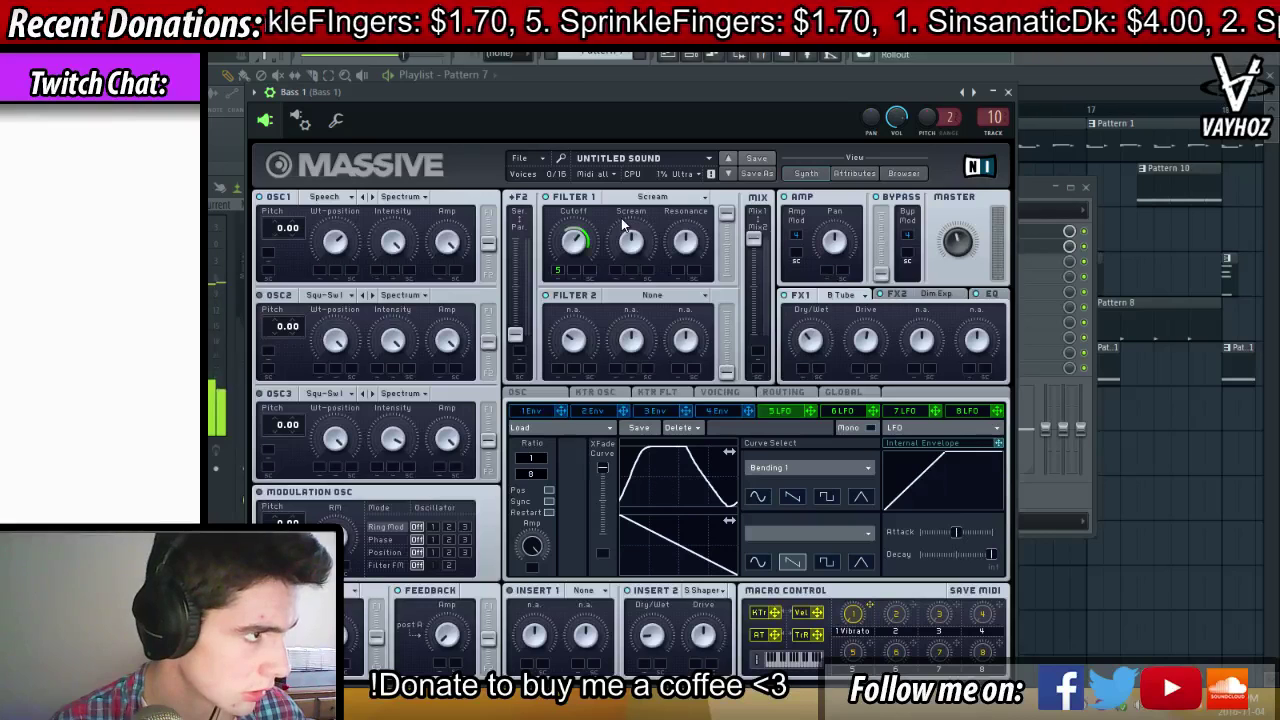
key(F9)
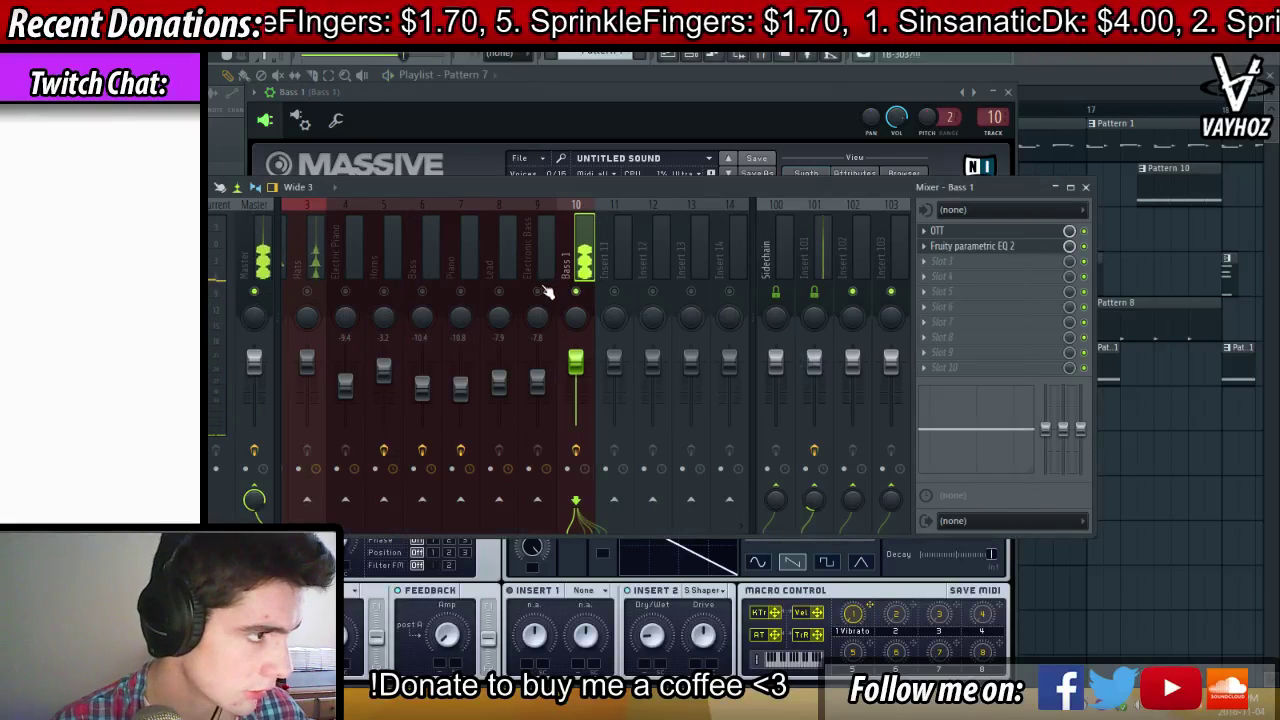
click(681, 150)
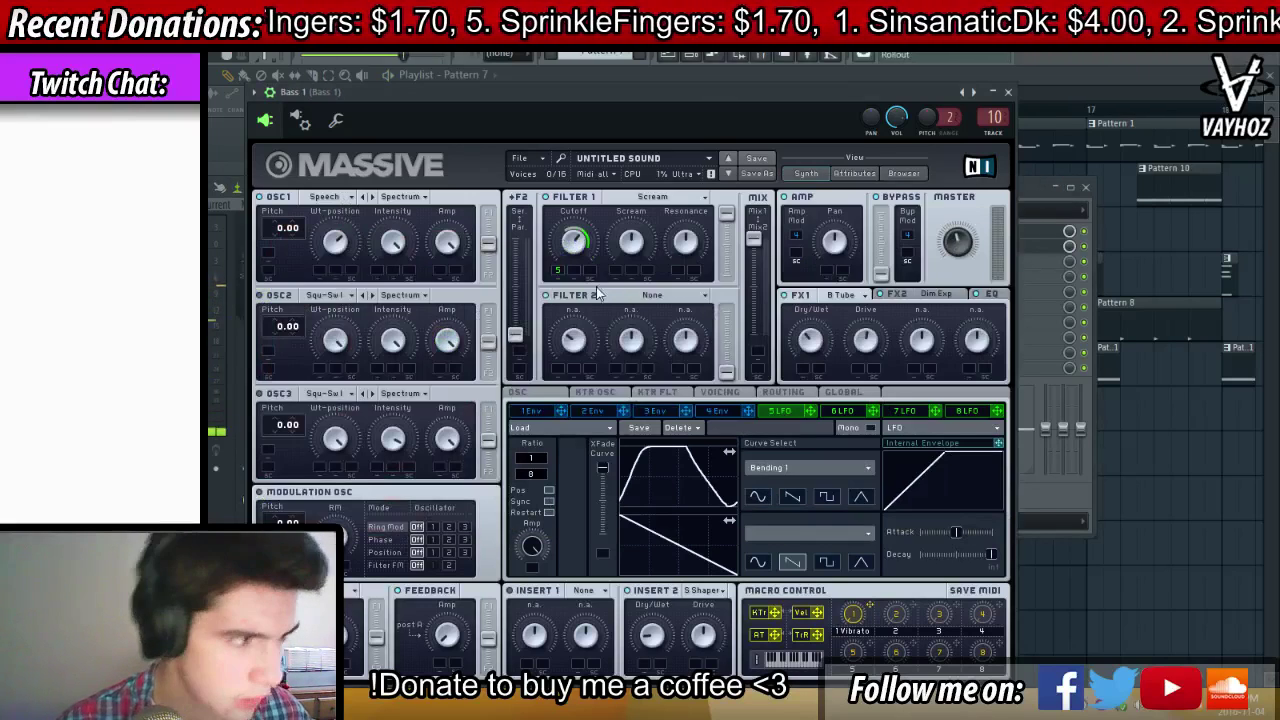
drag(562, 269, 555, 263)
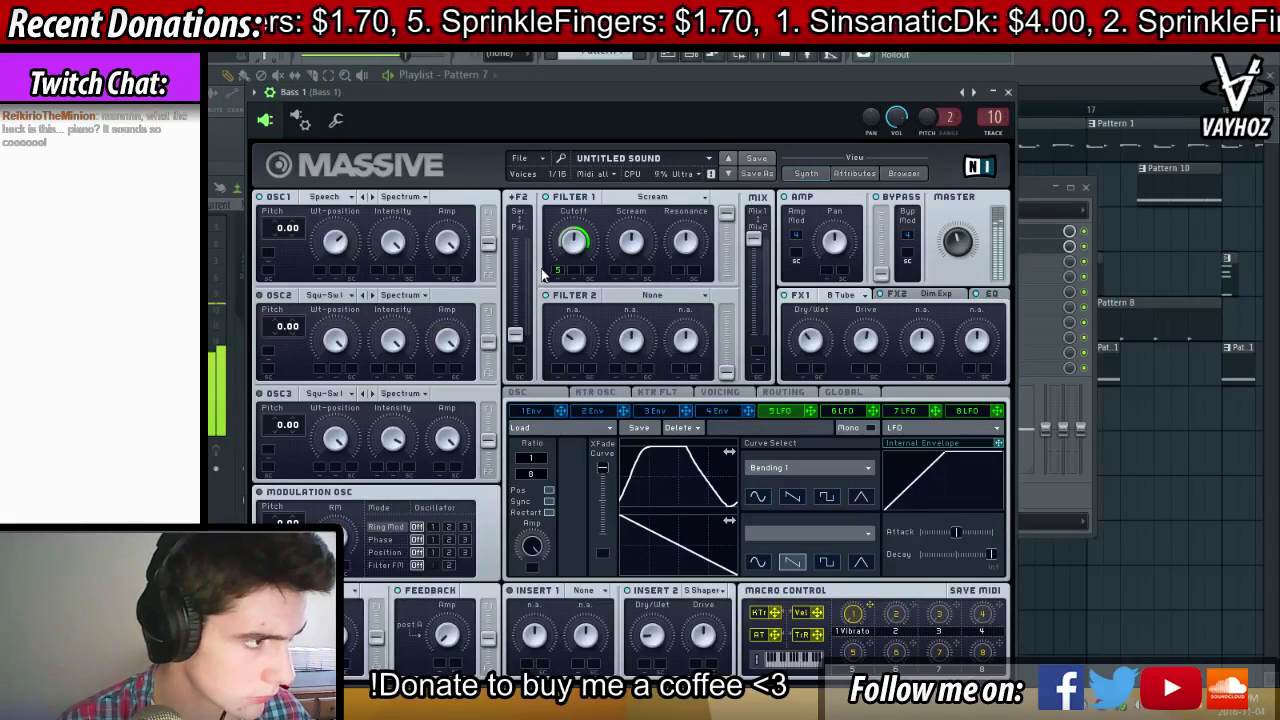
Return to the playlist and play the drop from the start of bar 13 to check the bass
key(F5)
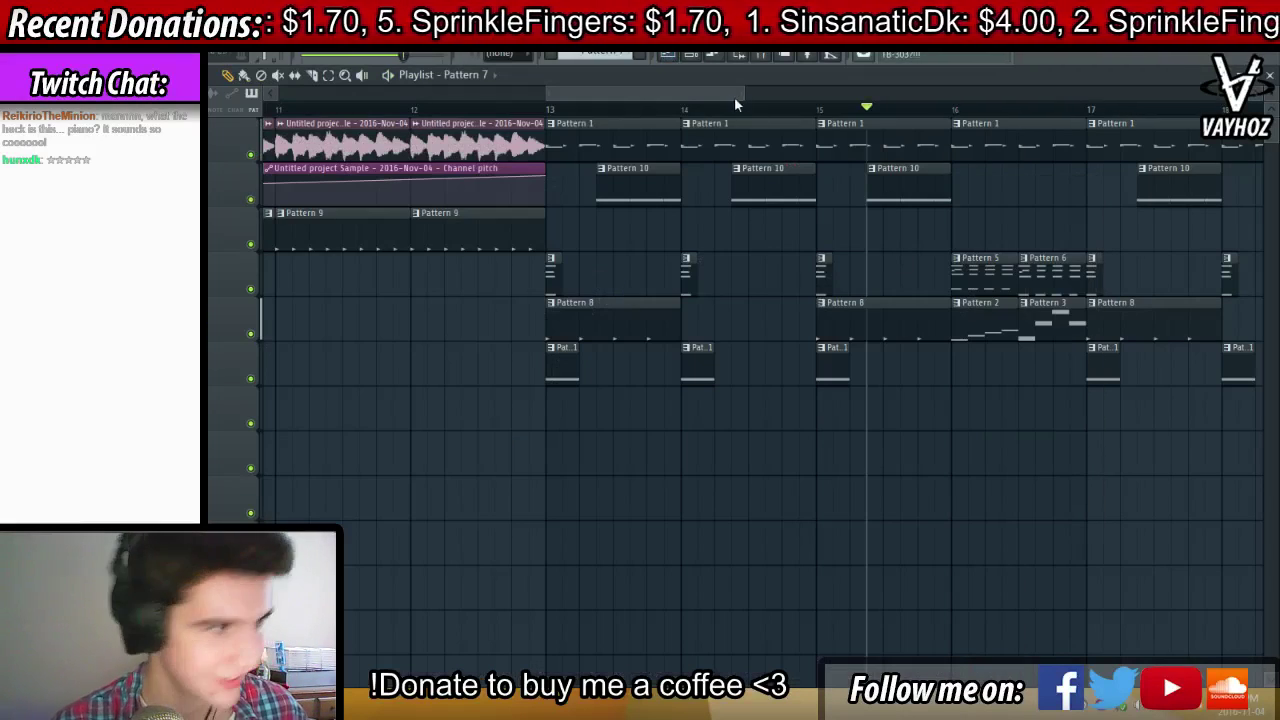
click(549, 108)
key(space)
key(F6)
key(space)
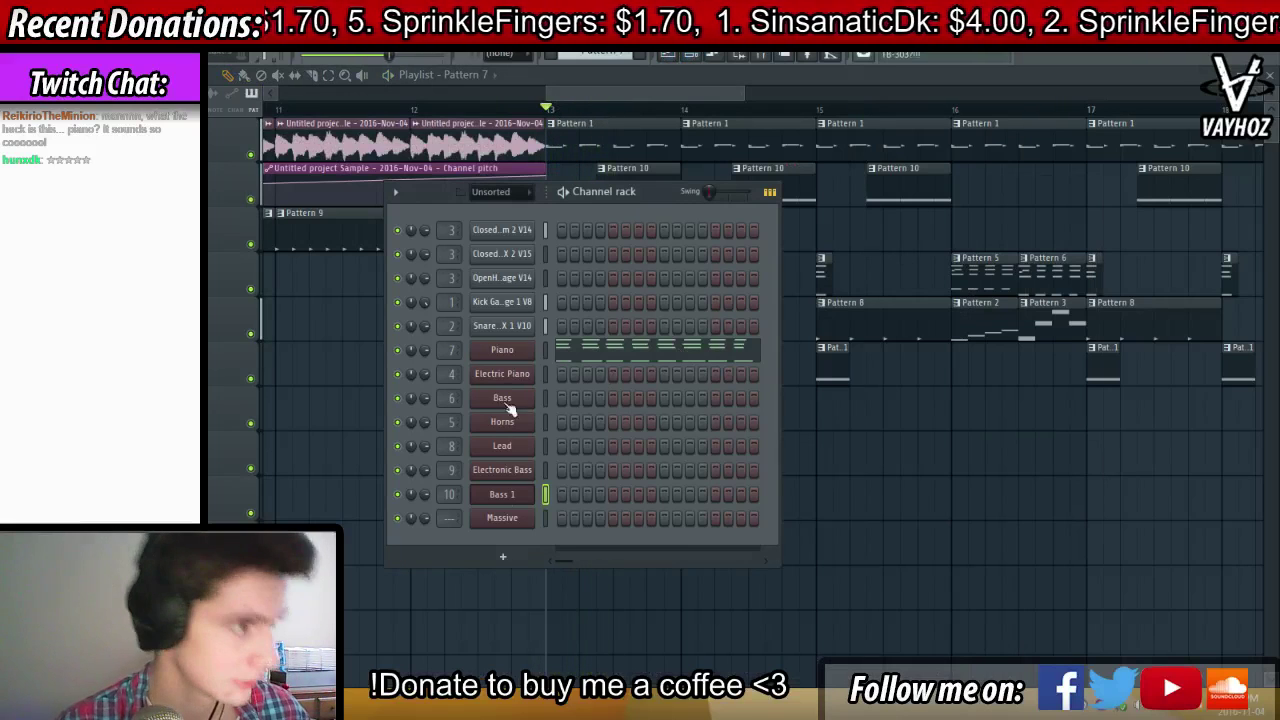
Lower the Filter 1 cutoff in the Bass 1 Massive and set the soloed Bass 1 mixer fader to -4.3 dB
click(502, 494)
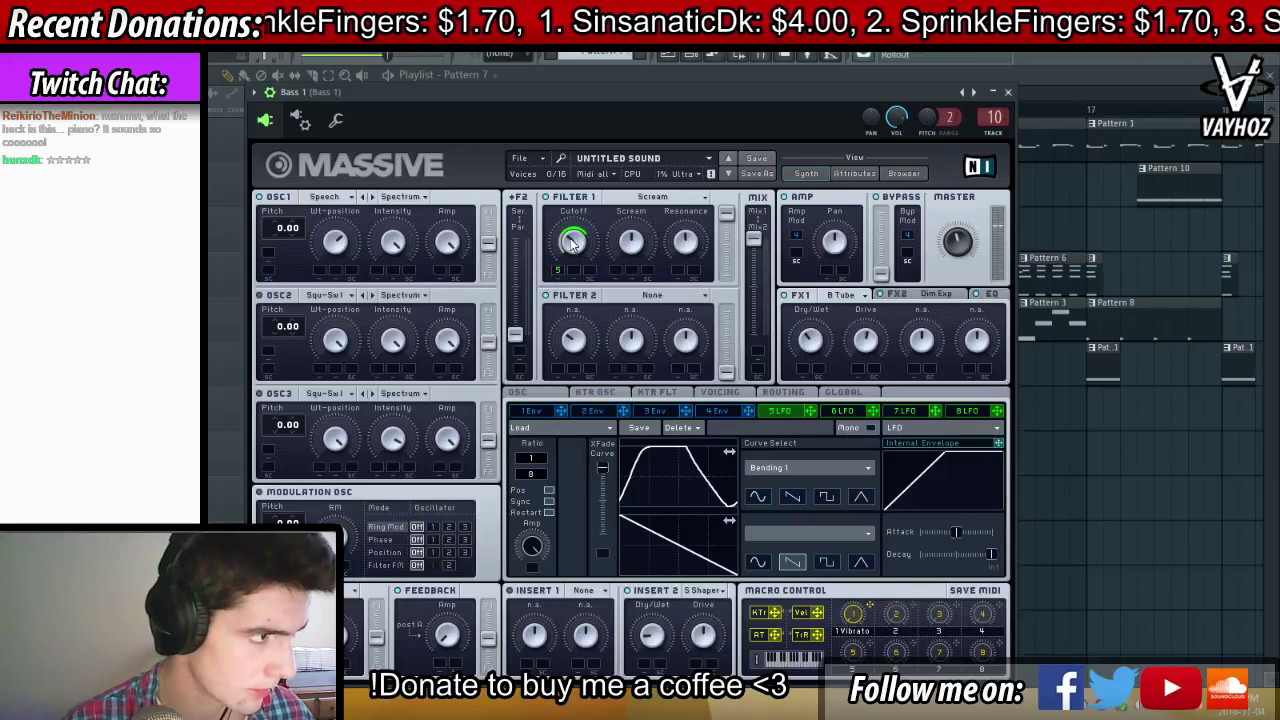
key(F9)
right_click(577, 264)
key(space)
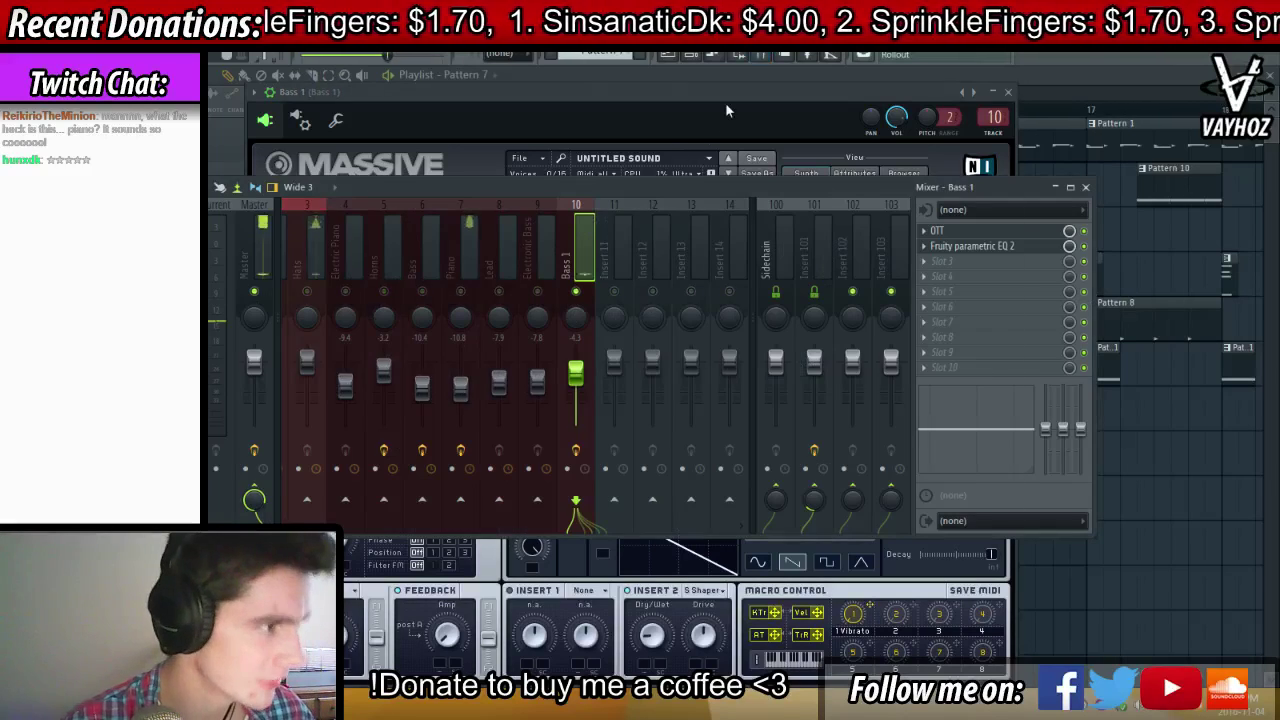
Assign macro 2 to the Filter 1 cutoff in the Bass 1 Massive and set the Bass 1 mixer fader to -3.1 dB
click(725, 102)
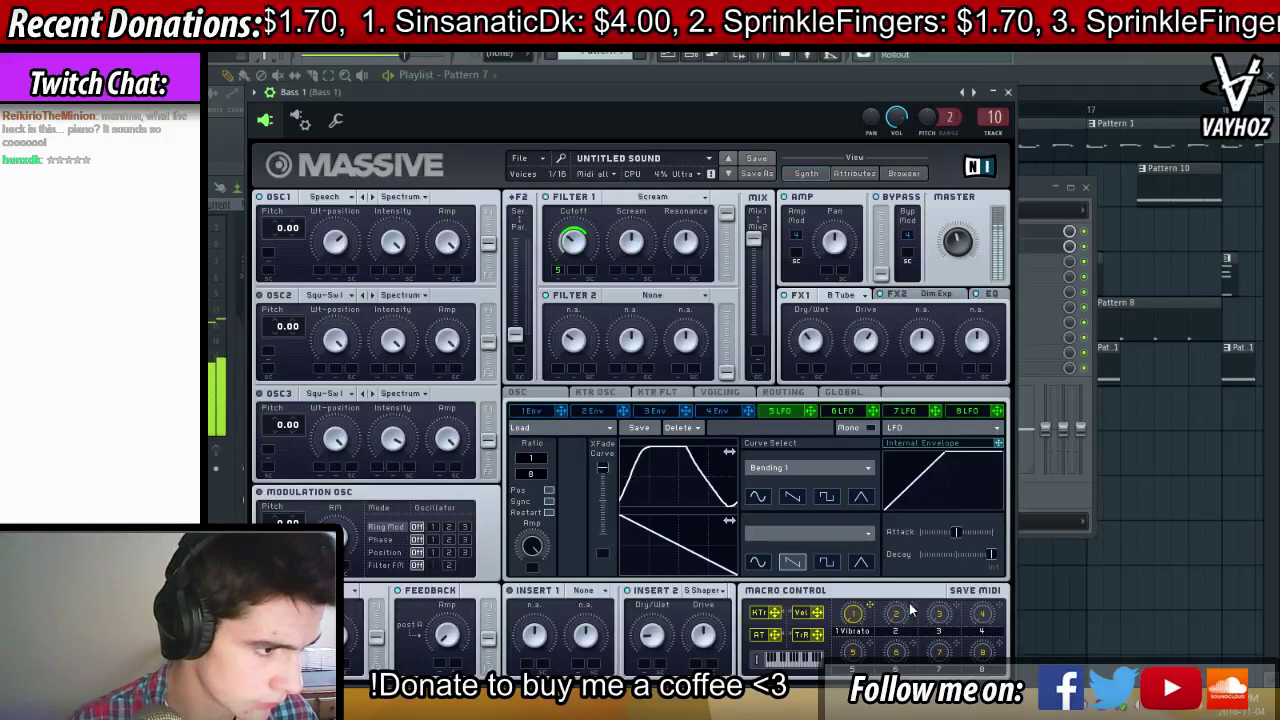
drag(911, 606, 596, 336)
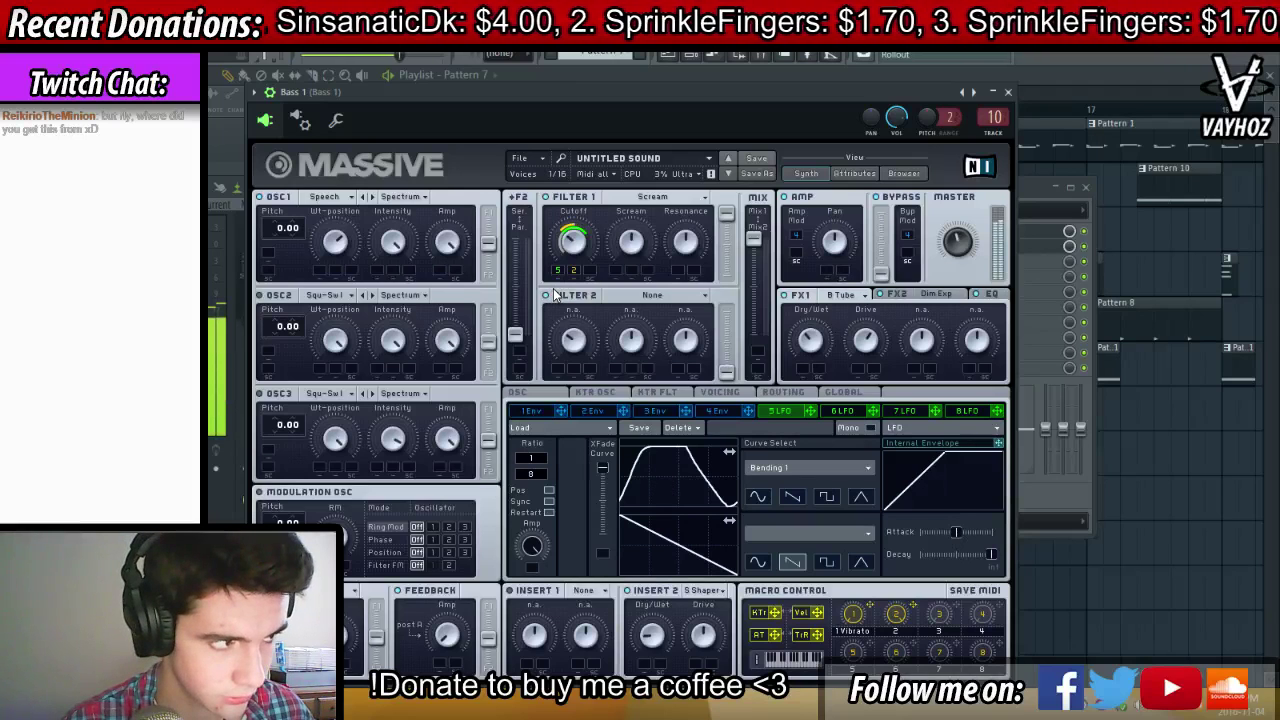
key(F9)
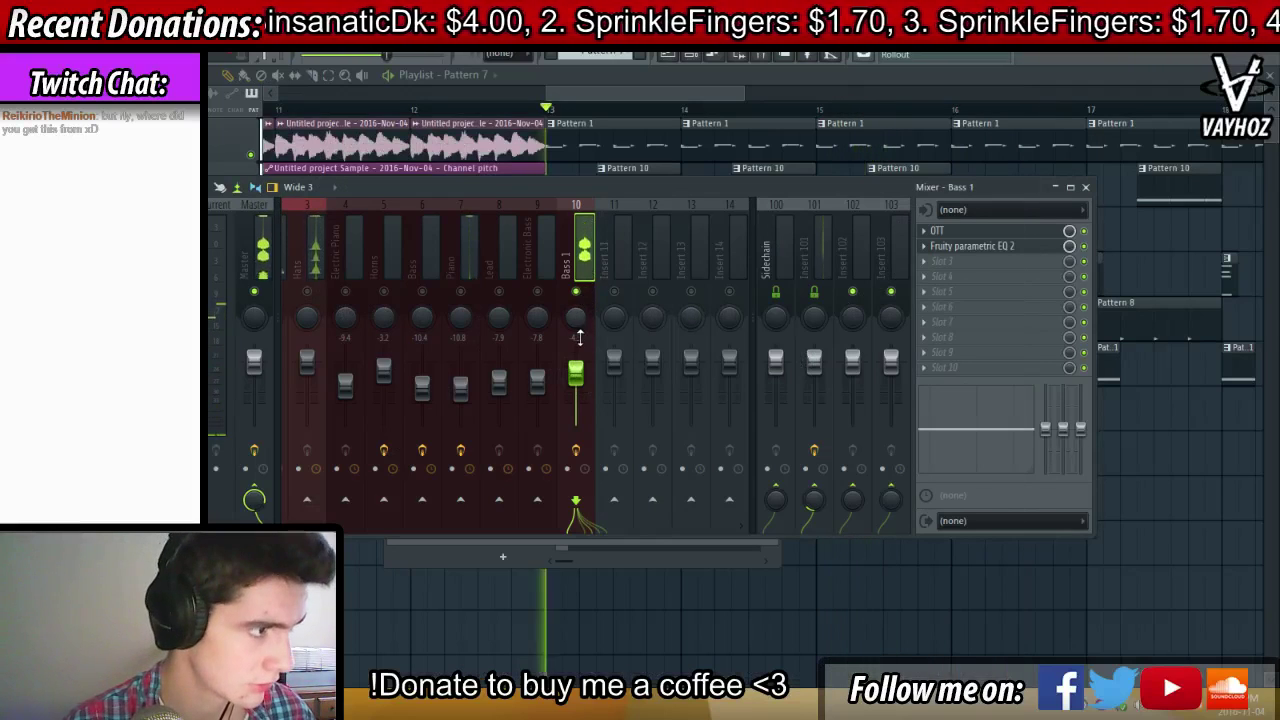
key(space)
key(F9)
key(F9)
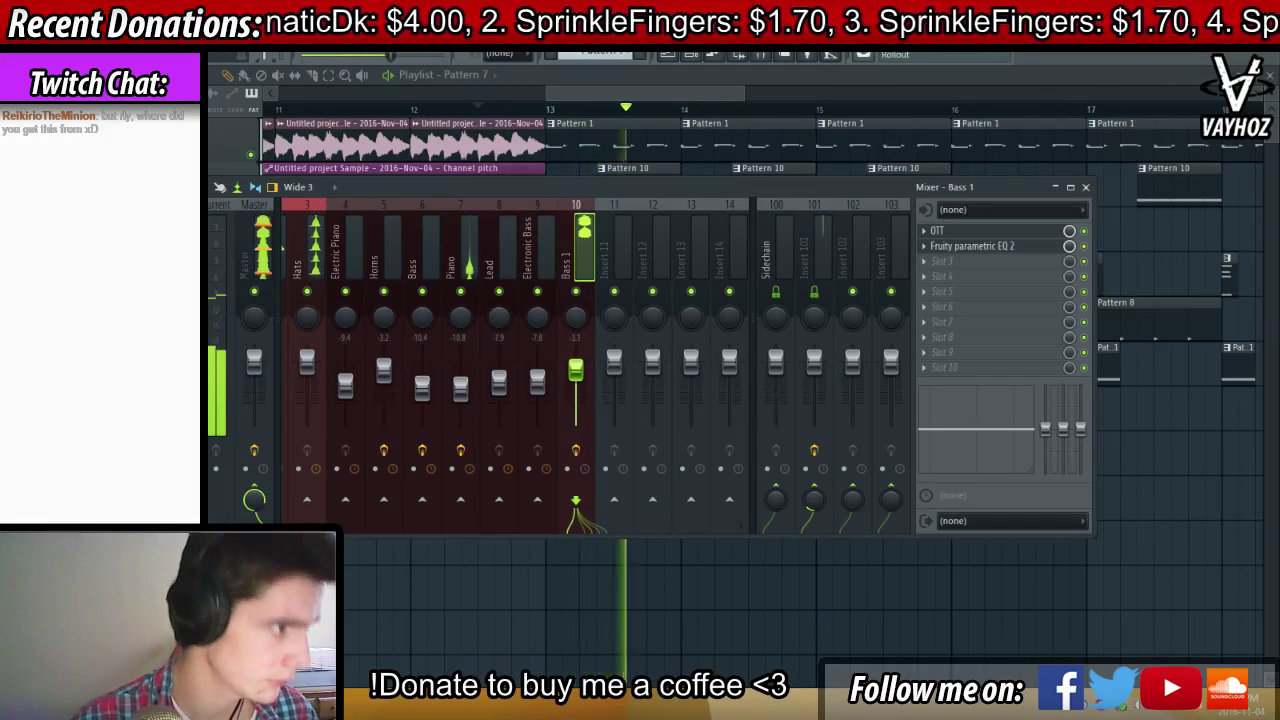
Replay the drop from bar 13 and set the Bass 1 mixer fader to -1.3 dB
key(F6)
click(523, 497)
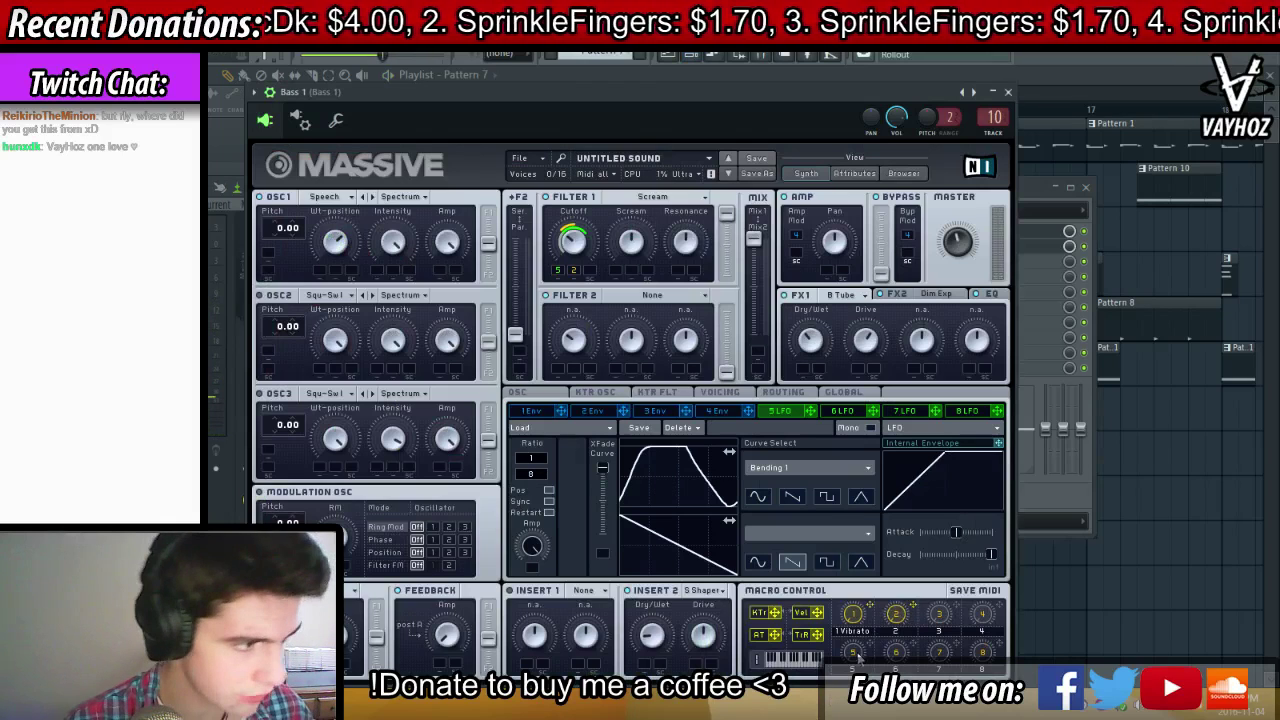
key(F5)
key(space)
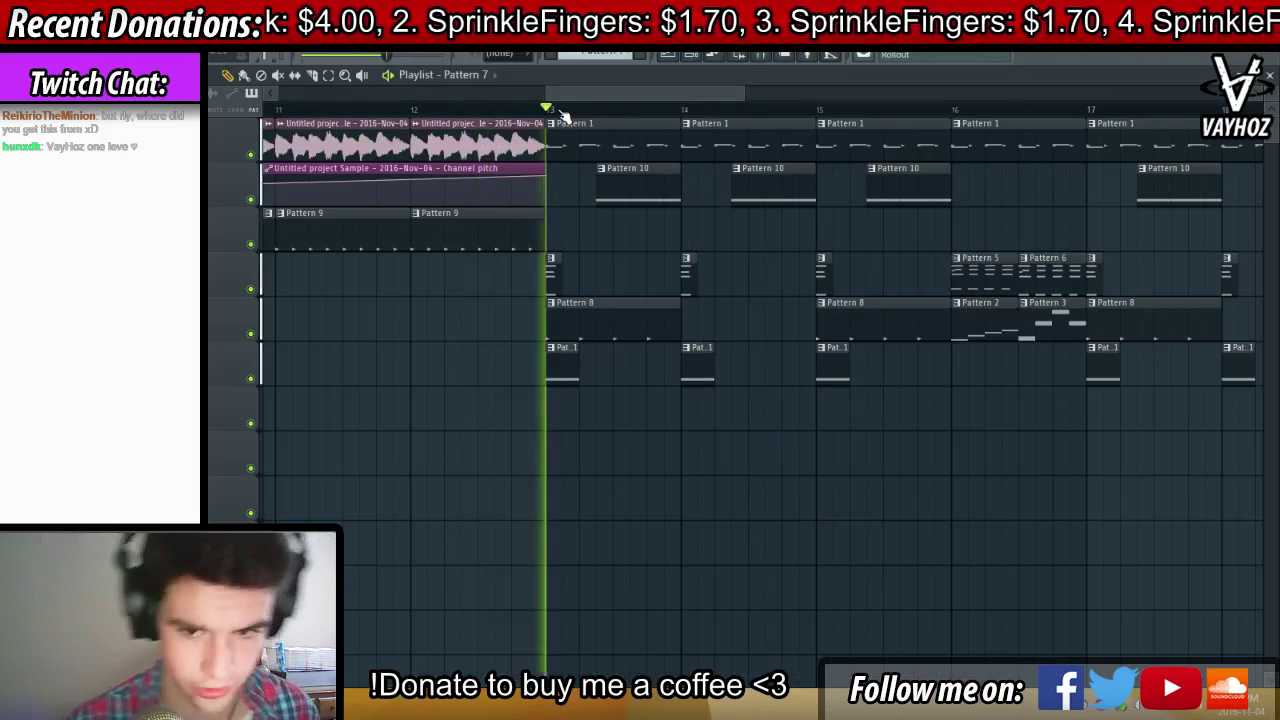
drag(583, 224, 631, 205)
key(F6)
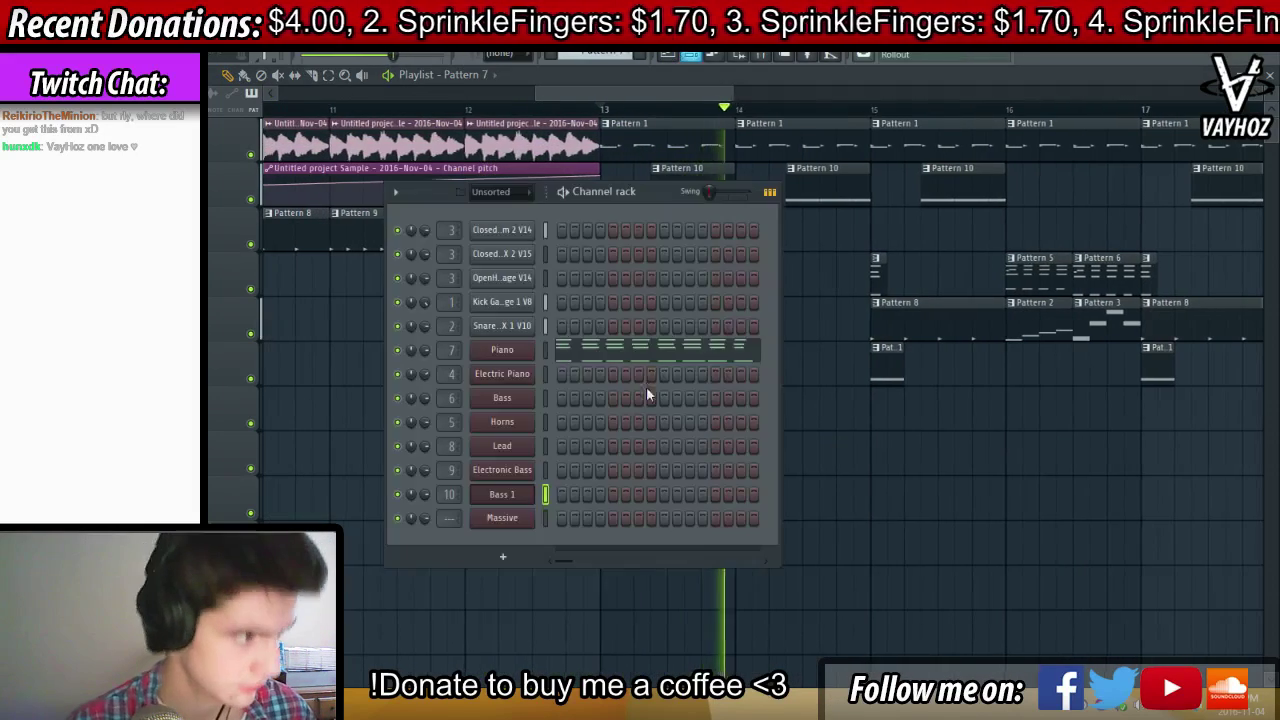
key(F9)
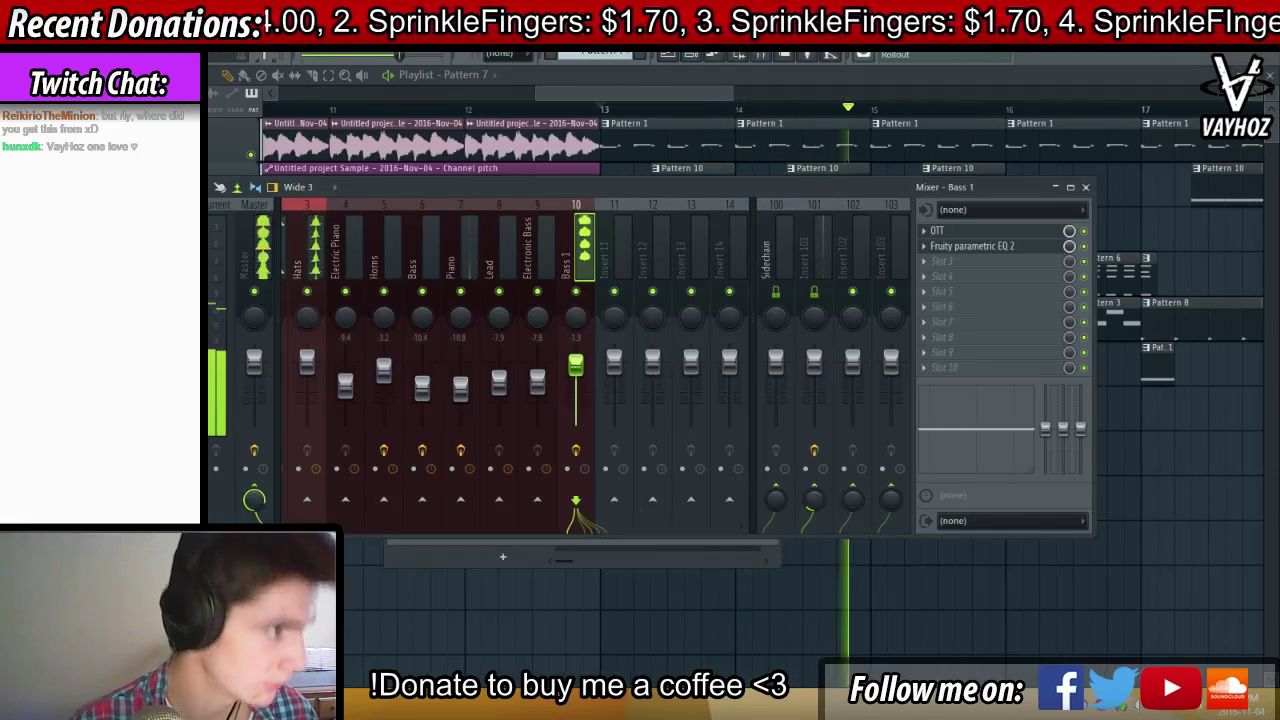
key(F9)
key(space)
Open Pattern 10 from the playlist and add another Massive channel to the project
double_click(697, 195)
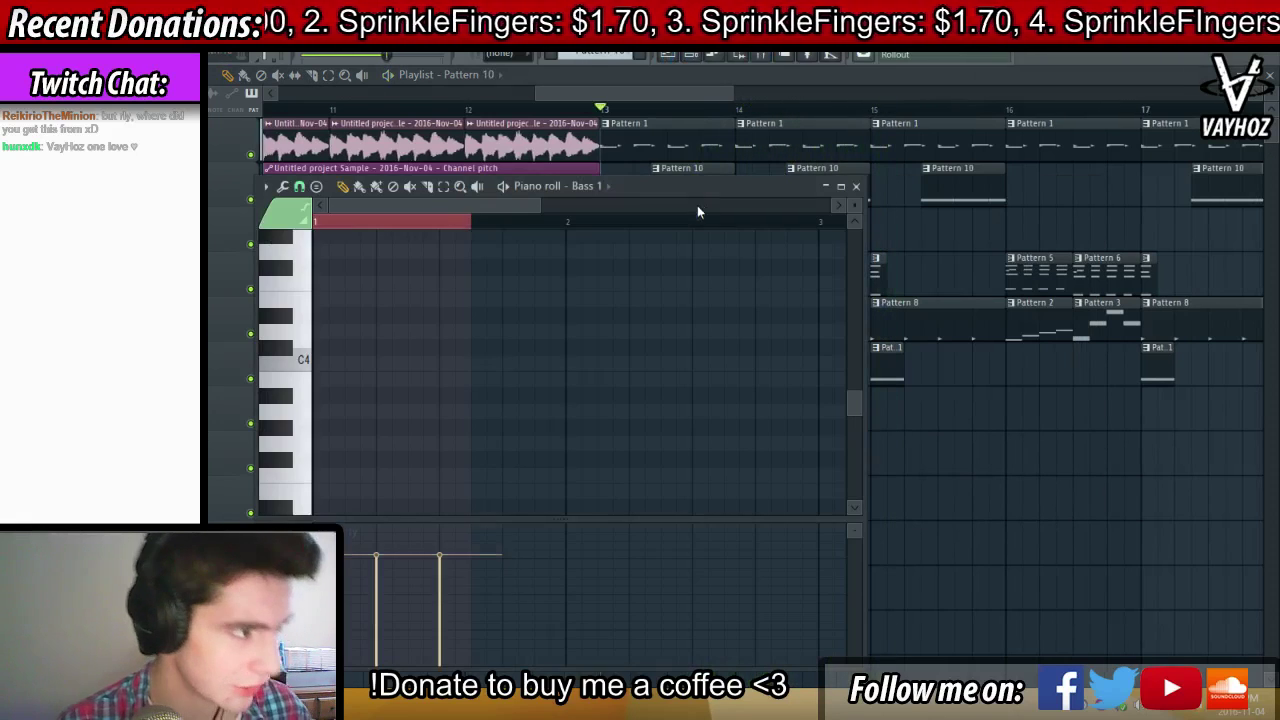
key(F6)
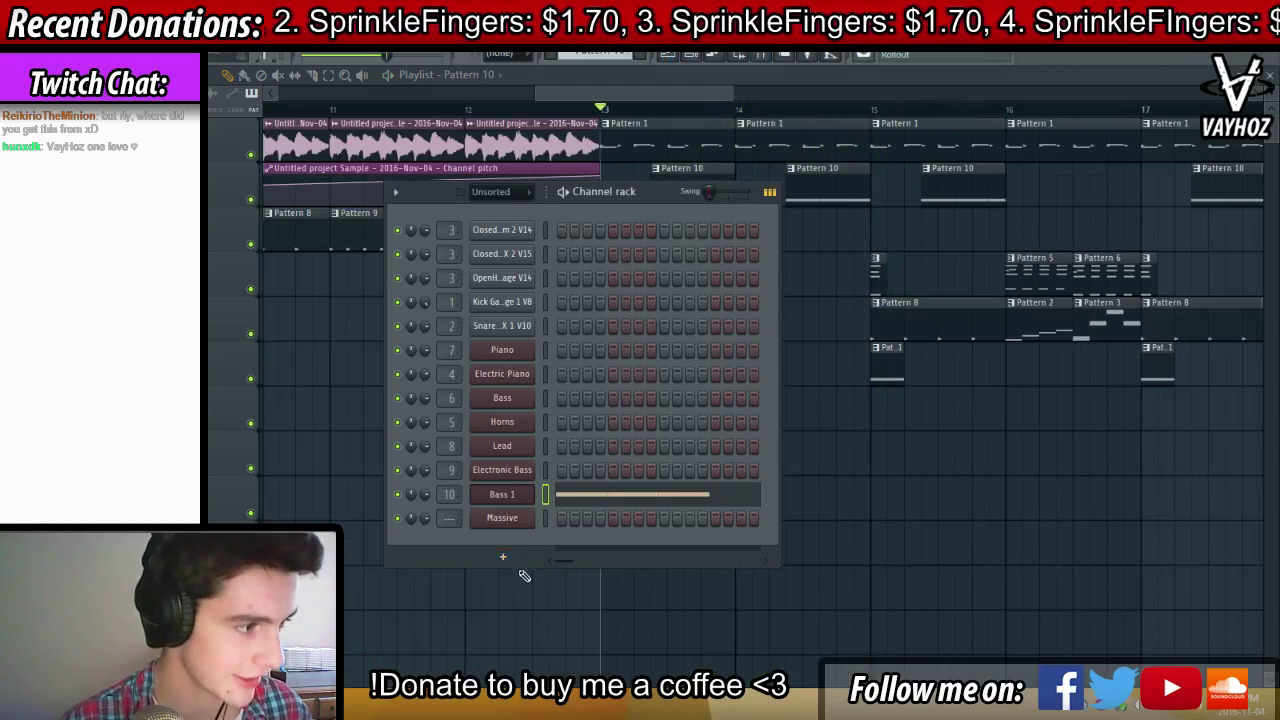
click(490, 556)
click(648, 143)
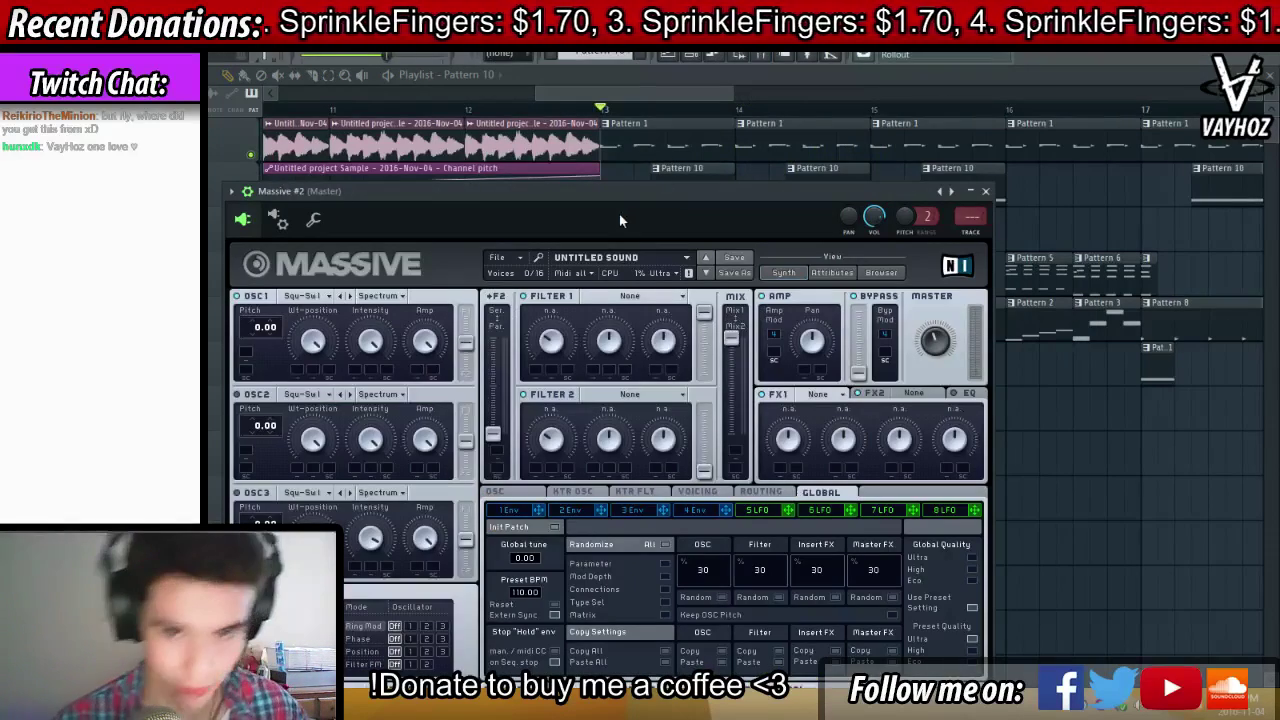
In Massive #2, set OSC1 to Sin-Square, modulate its pitch by 12.00 with Envelope 1, and shape that envelope into a short decay without sustain
drag(655, 184, 699, 117)
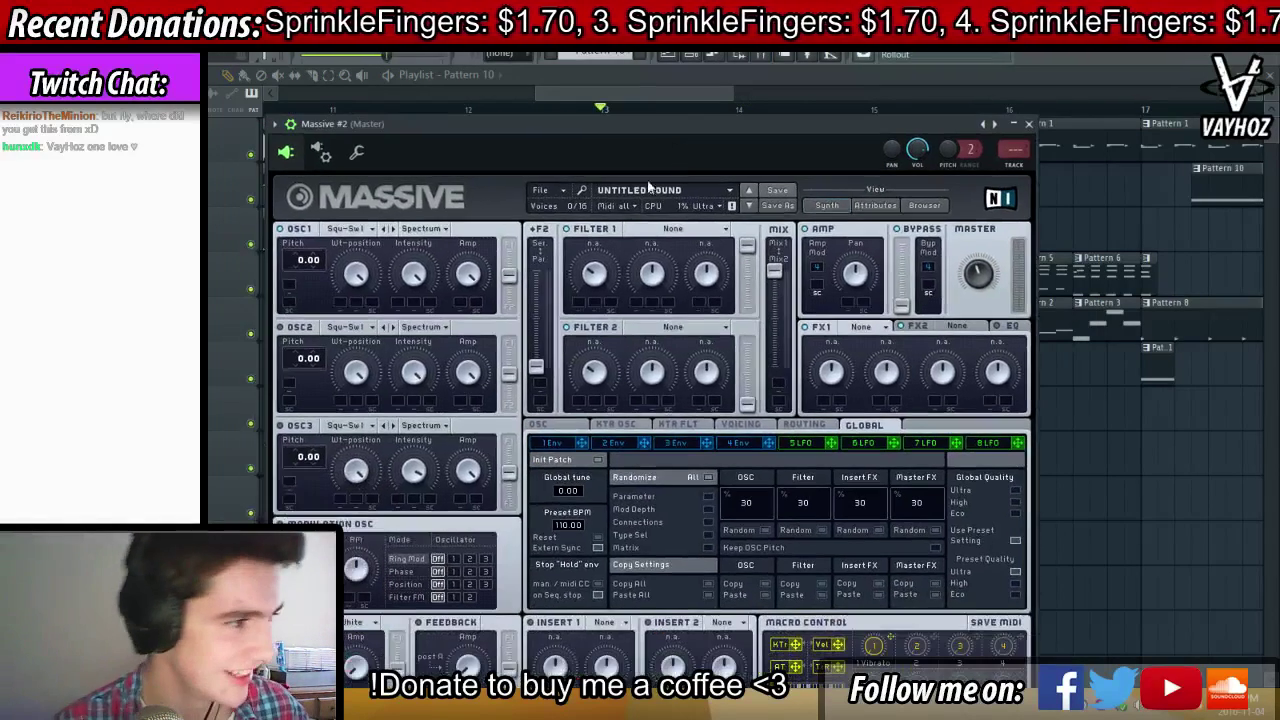
click(344, 229)
click(416, 278)
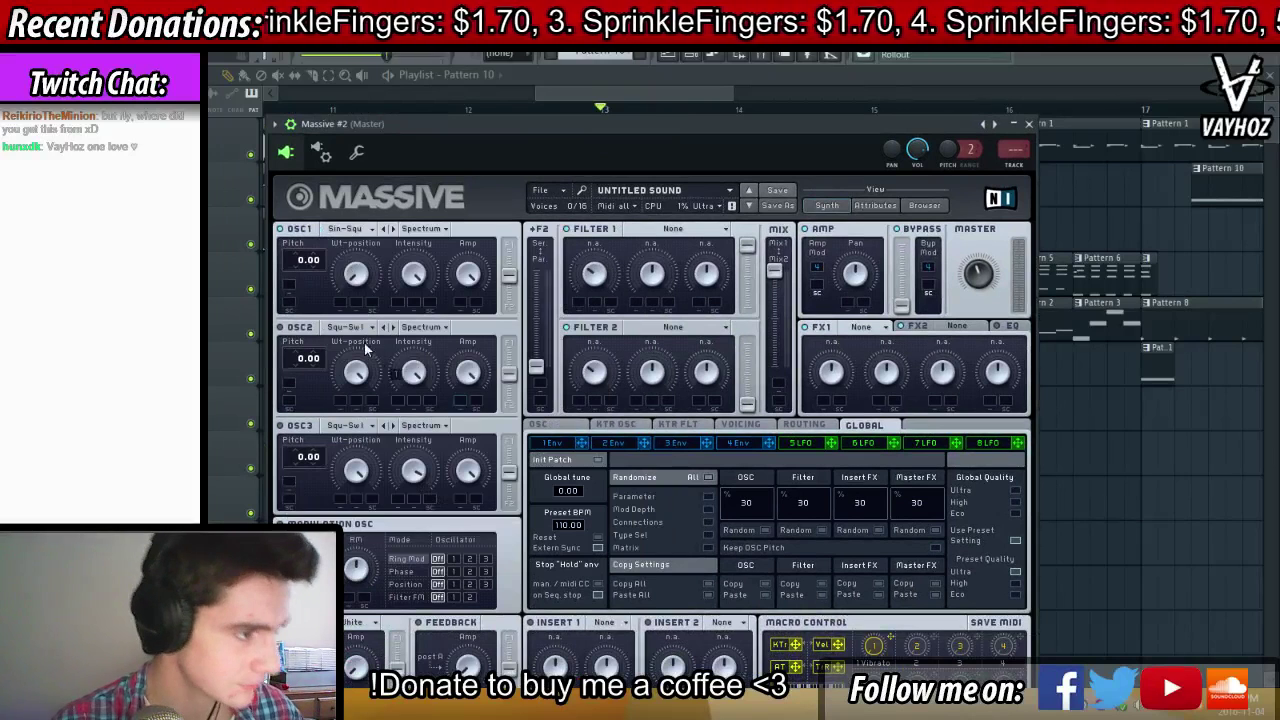
click(550, 442)
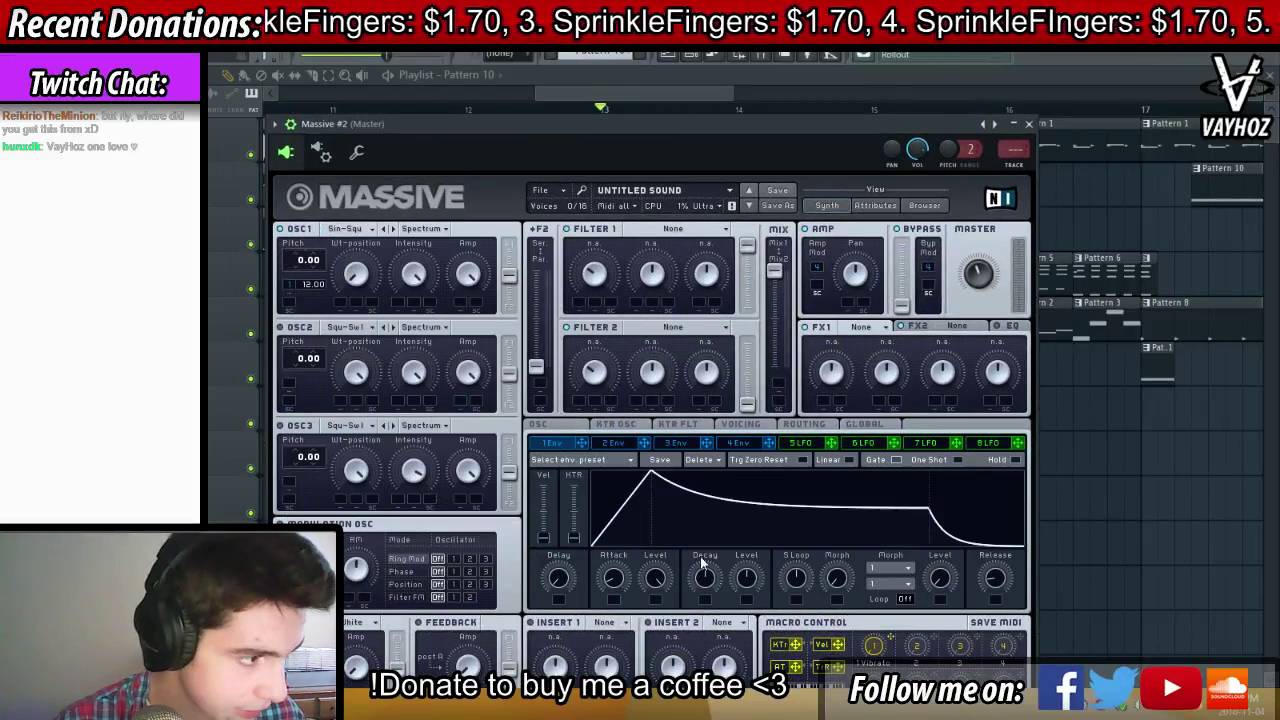
drag(650, 597, 592, 648)
drag(708, 581, 704, 588)
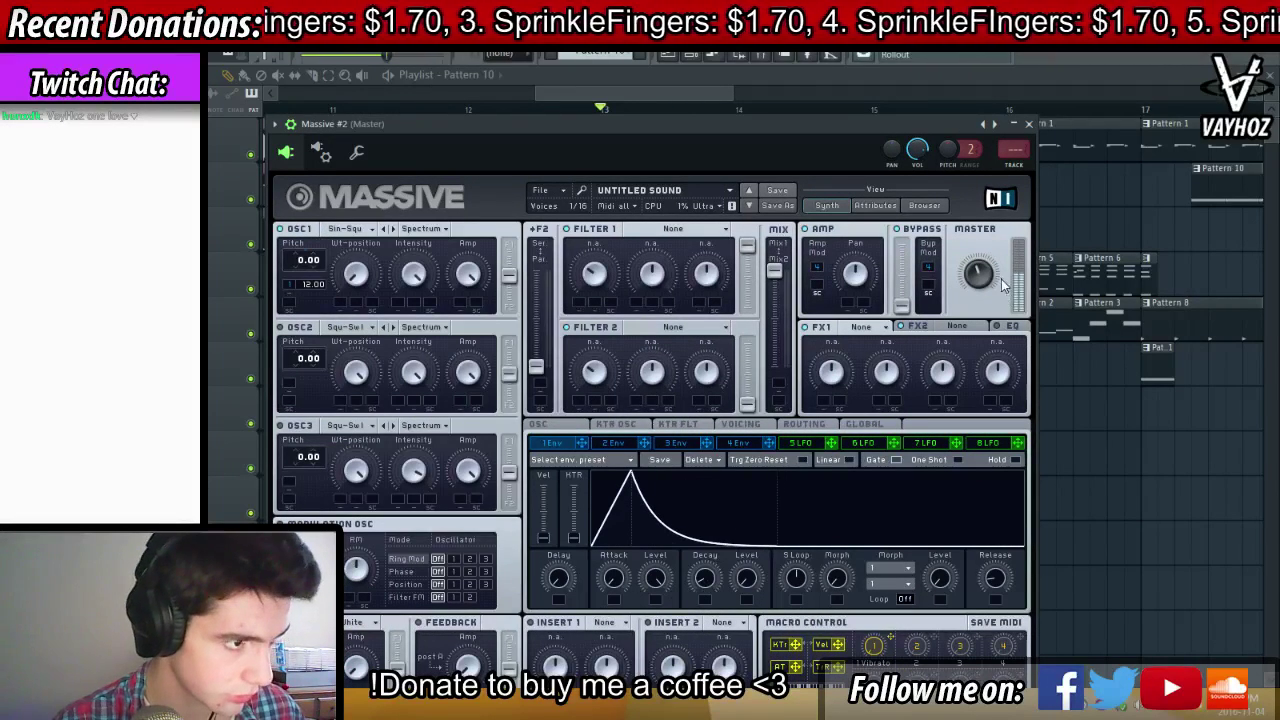
Open the piano roll of Massive #2 and lay out its six notes on D2
click(1029, 124)
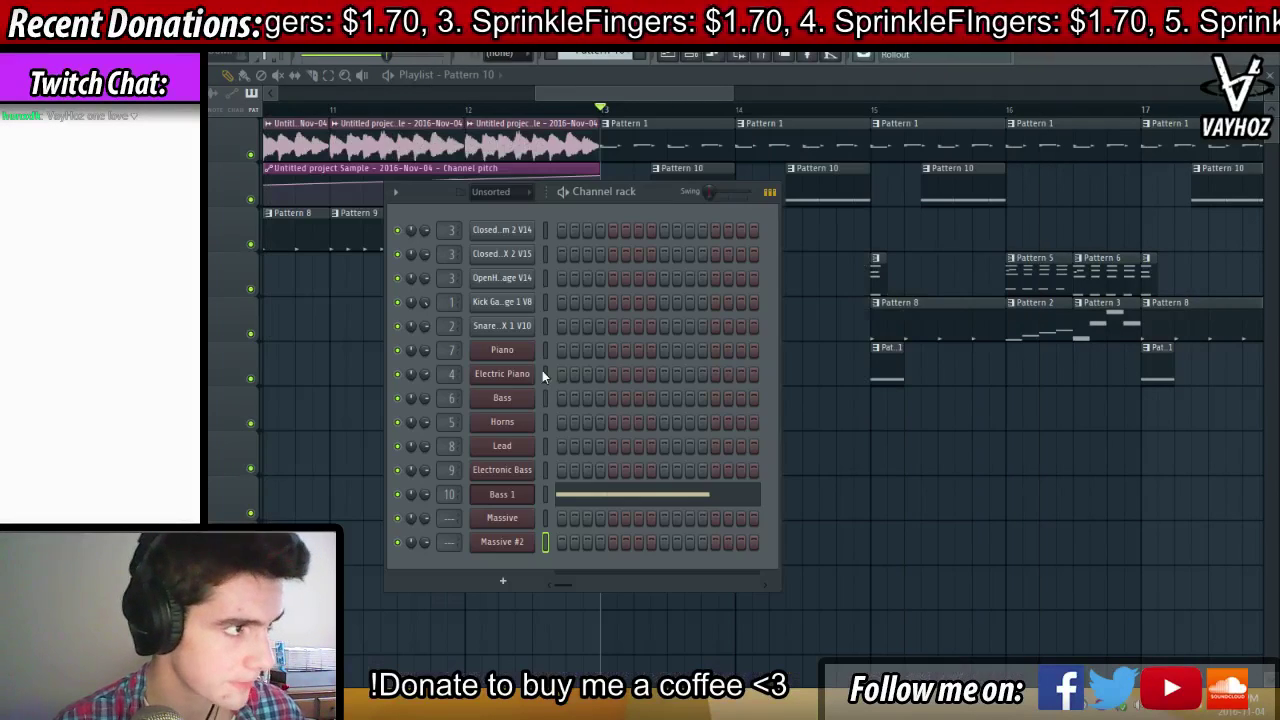
right_click(522, 541)
click(574, 511)
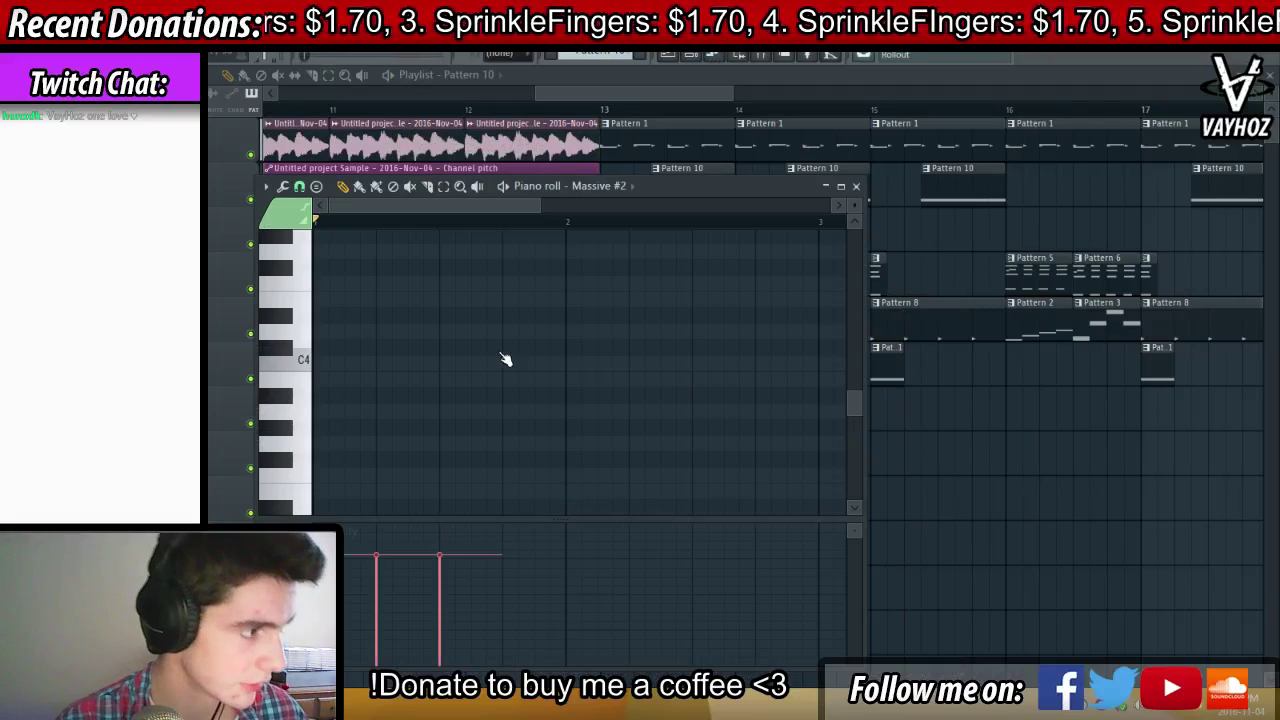
key(Escape)
click(516, 546)
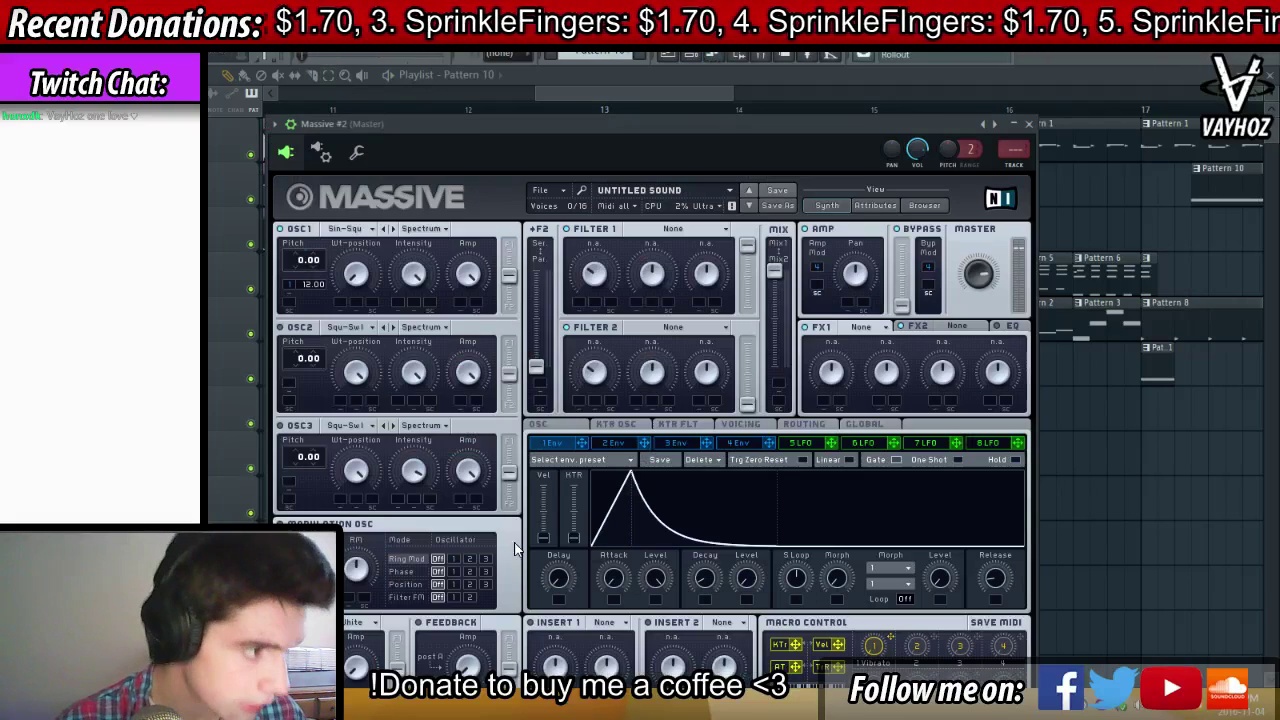
key(Escape)
click(716, 545)
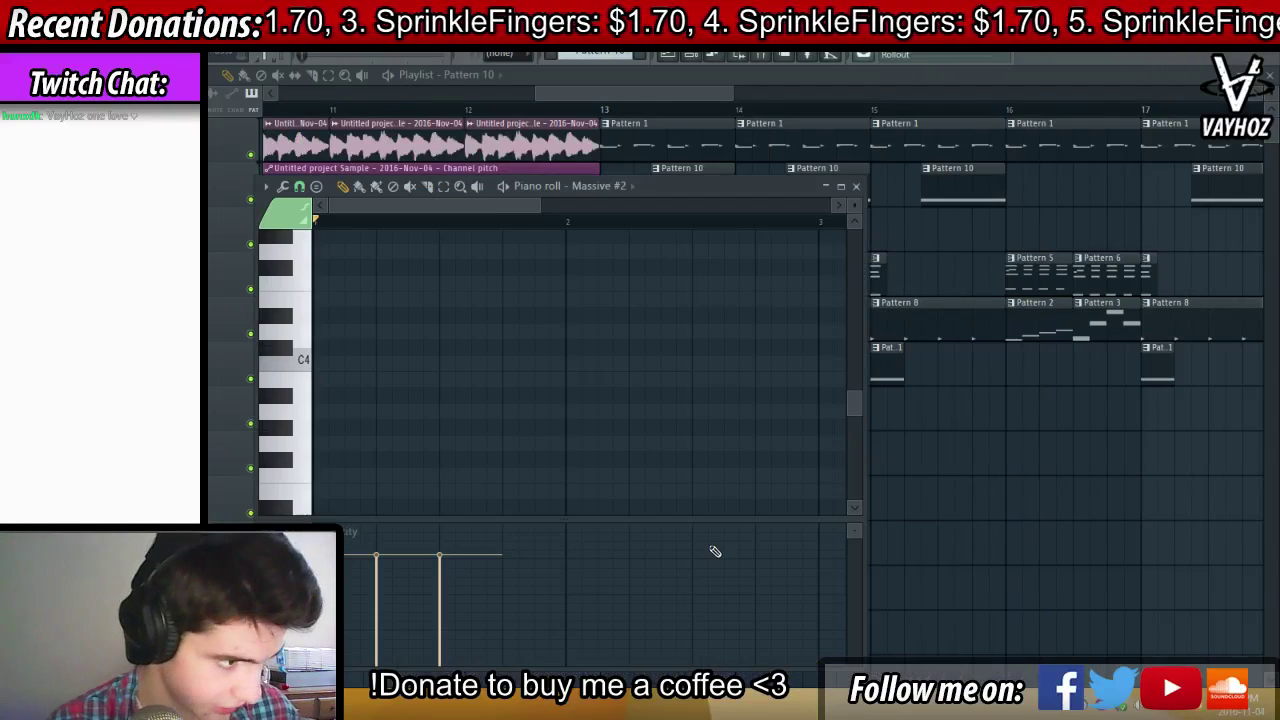
key(ctrl+a)
scroll(477, 404, down, 7)
mouse_move(498, 378)
mouse_down()
mouse_move(456, 383)
mouse_move(490, 380)
mouse_up()
Play the pattern and lower the master volume of Massive #2
key(space)
key(F6)
click(523, 545)
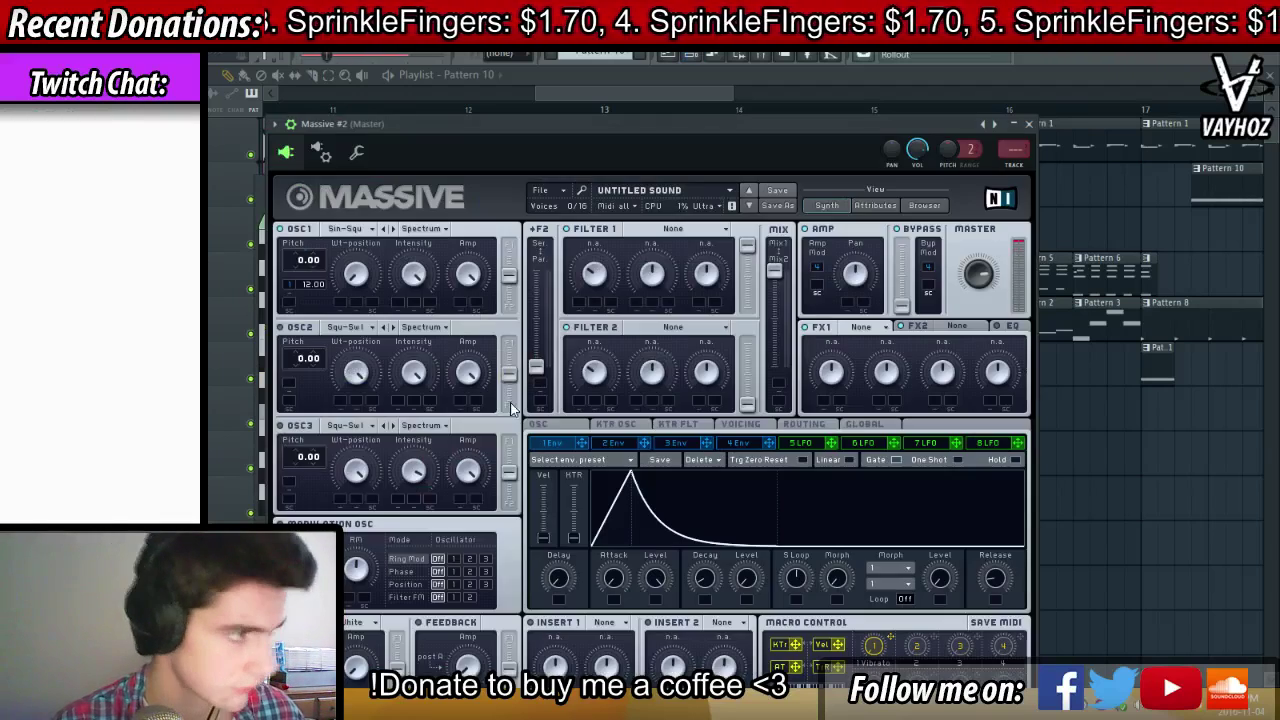
drag(974, 270, 977, 288)
Enable OSC2 in Massive #2 as Sin-Square at pitch 19.00 with 12.00 pitch modulation, and adjust Envelope 4
click(281, 328)
click(349, 328)
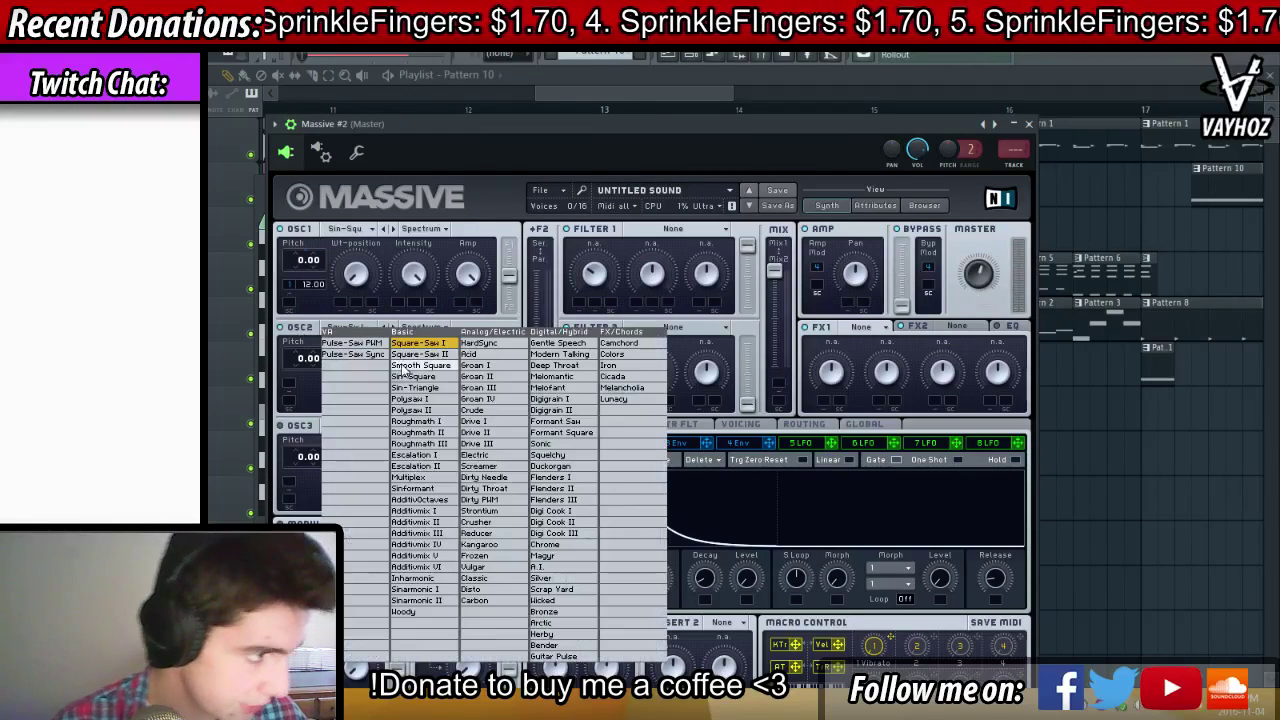
click(407, 380)
drag(311, 360, 356, 470)
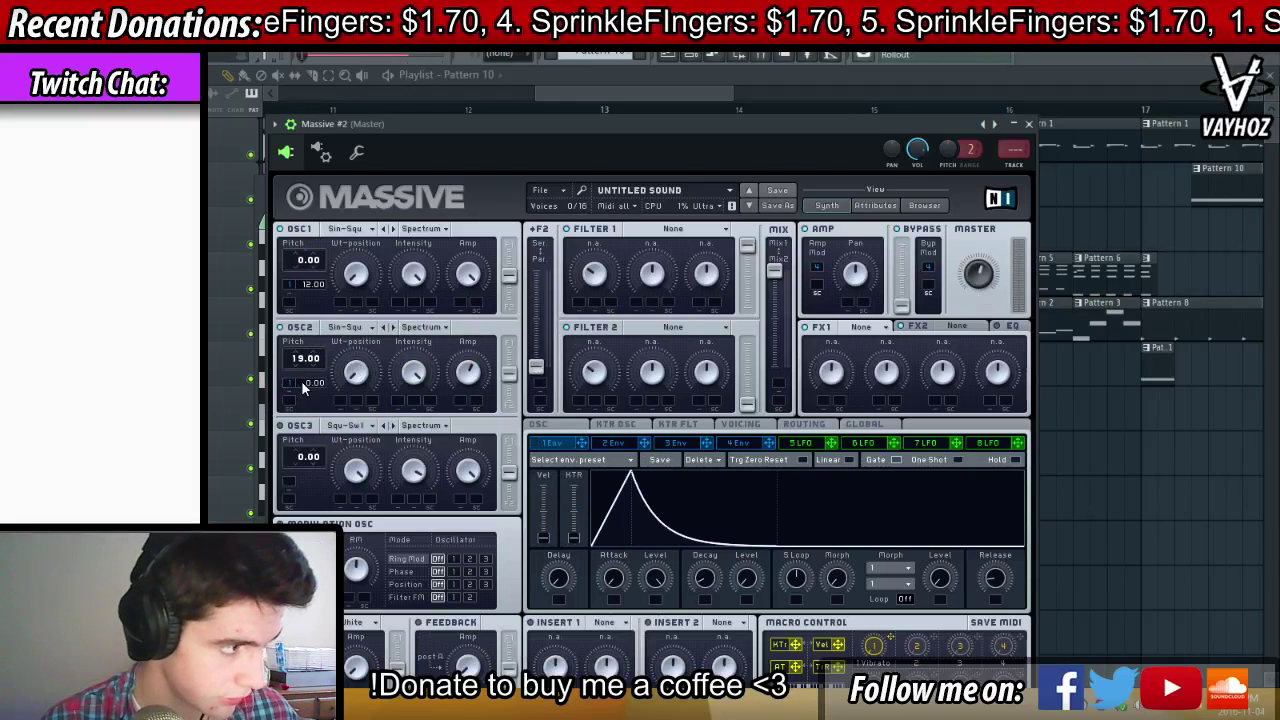
click(540, 425)
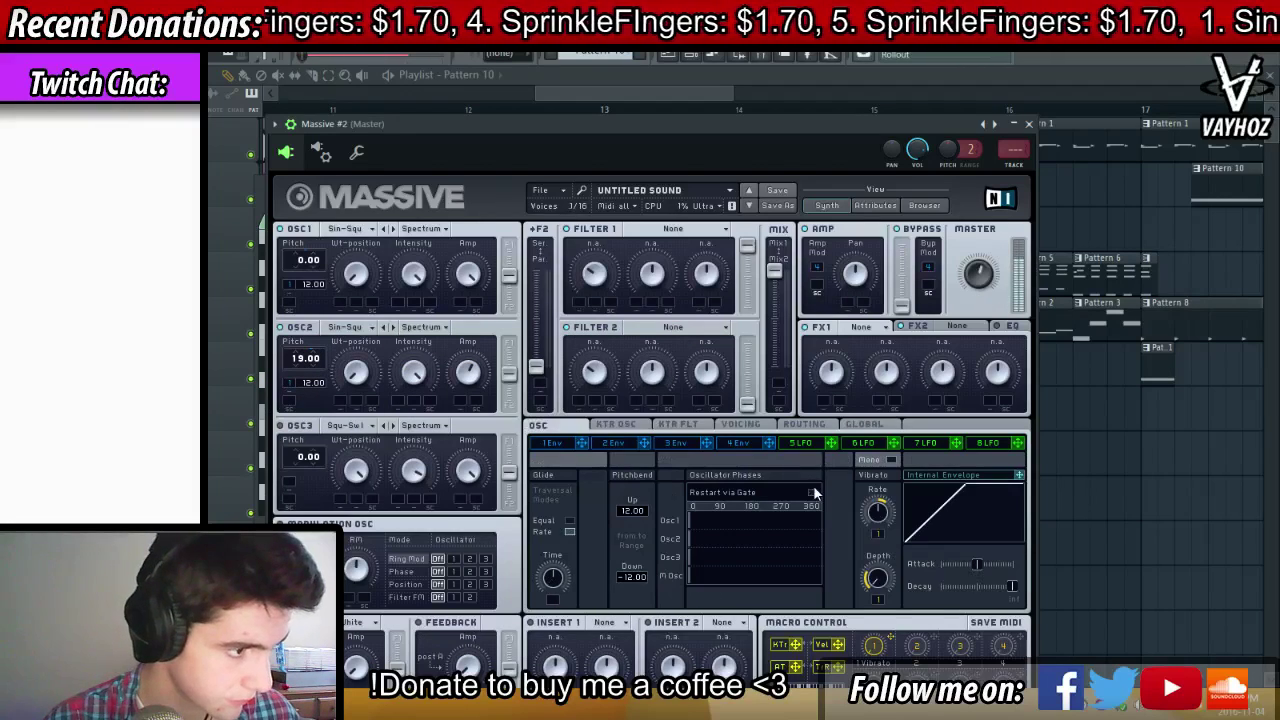
click(734, 443)
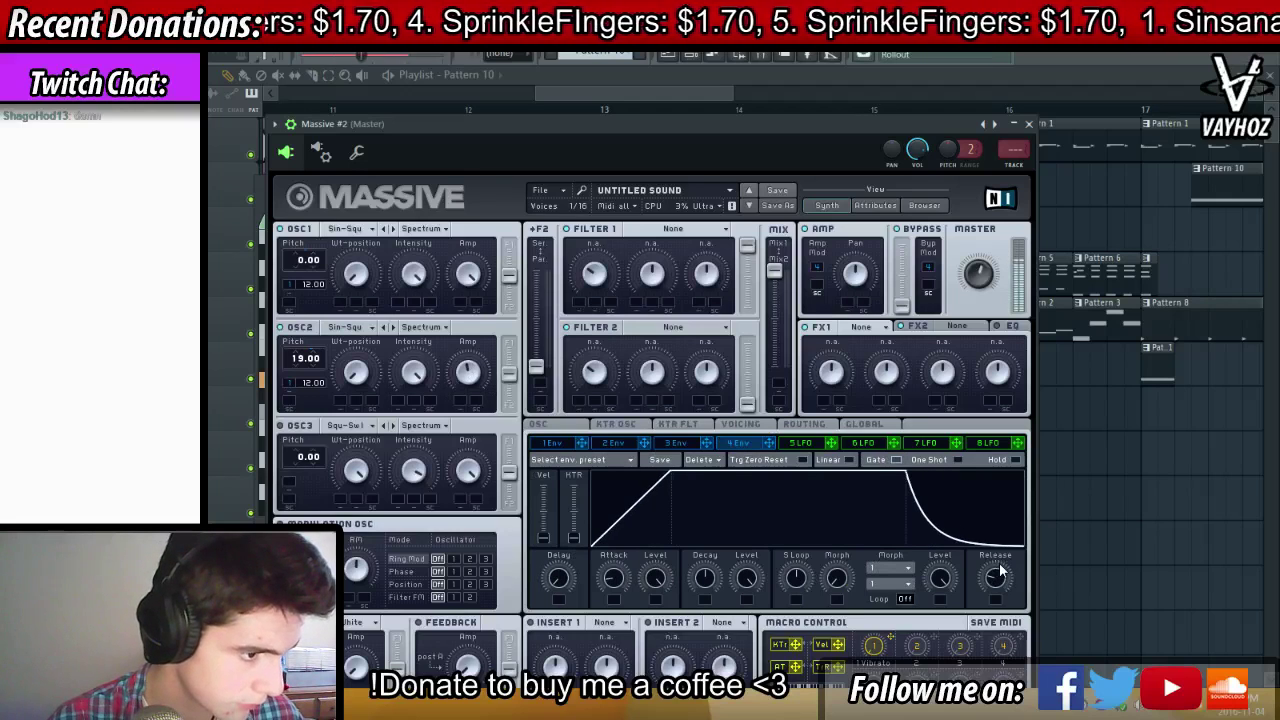
Shorten all six D2 notes of Massive #2 so small gaps separate them
key(Escape)
key(F6)
click(683, 542)
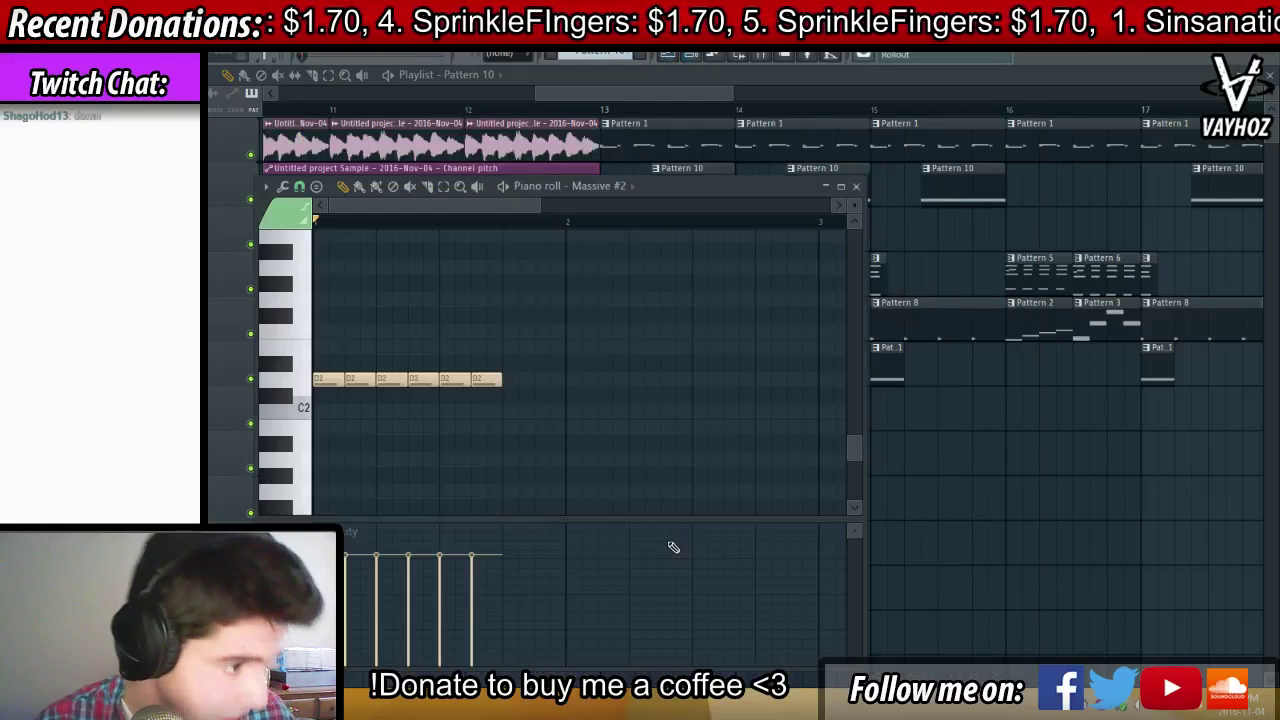
key(ctrl+a)
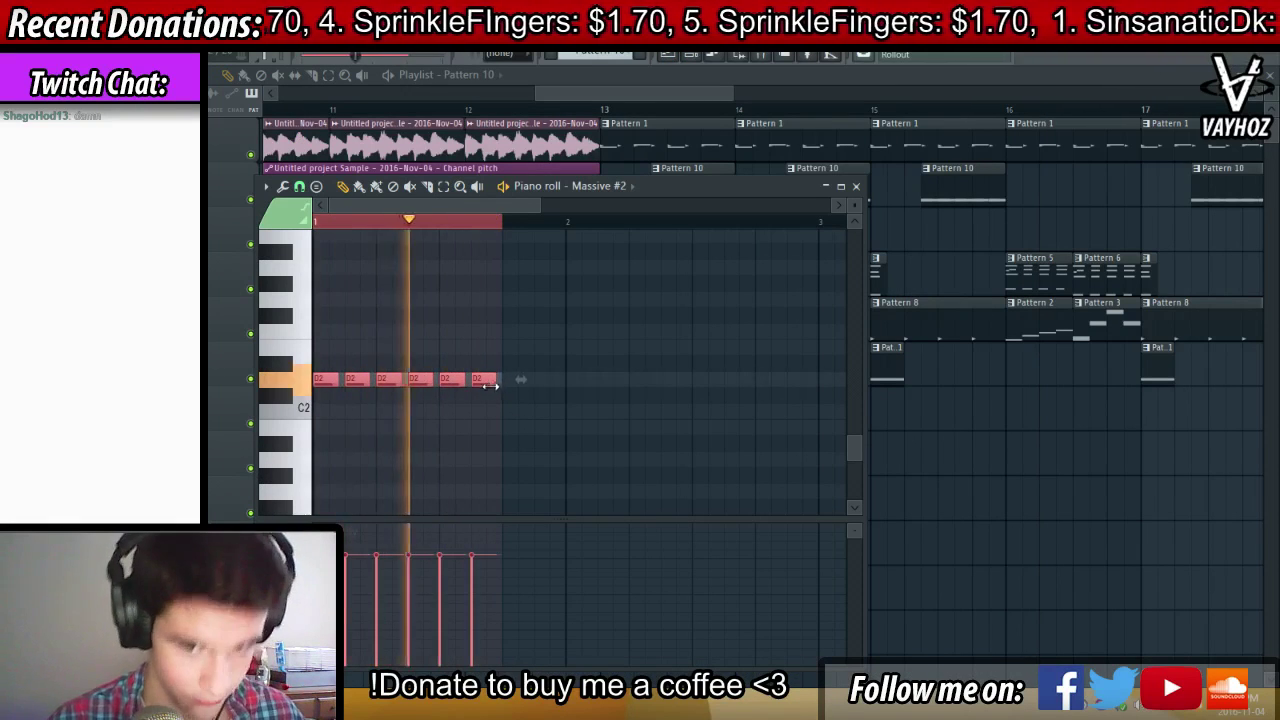
Set the Bass 1 mixer fader to -3.5 dB
key(F9)
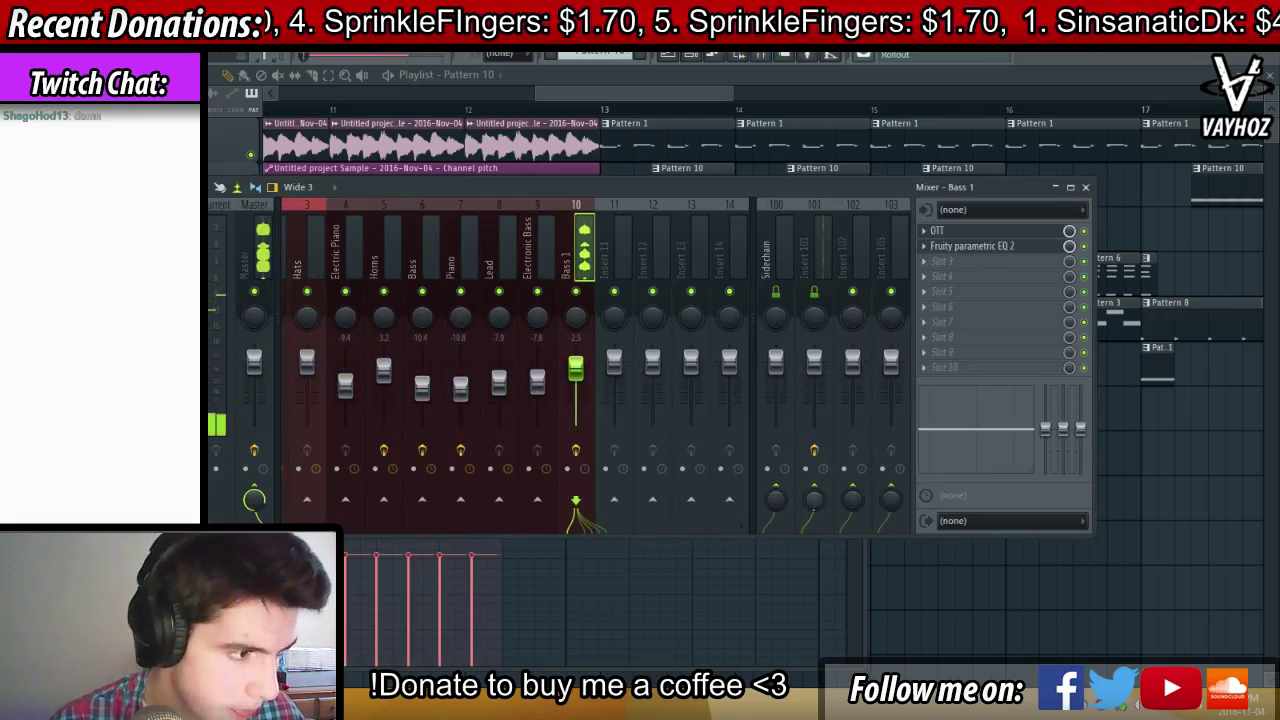
drag(575, 368, 575, 371)
click(1004, 260)
click(793, 187)
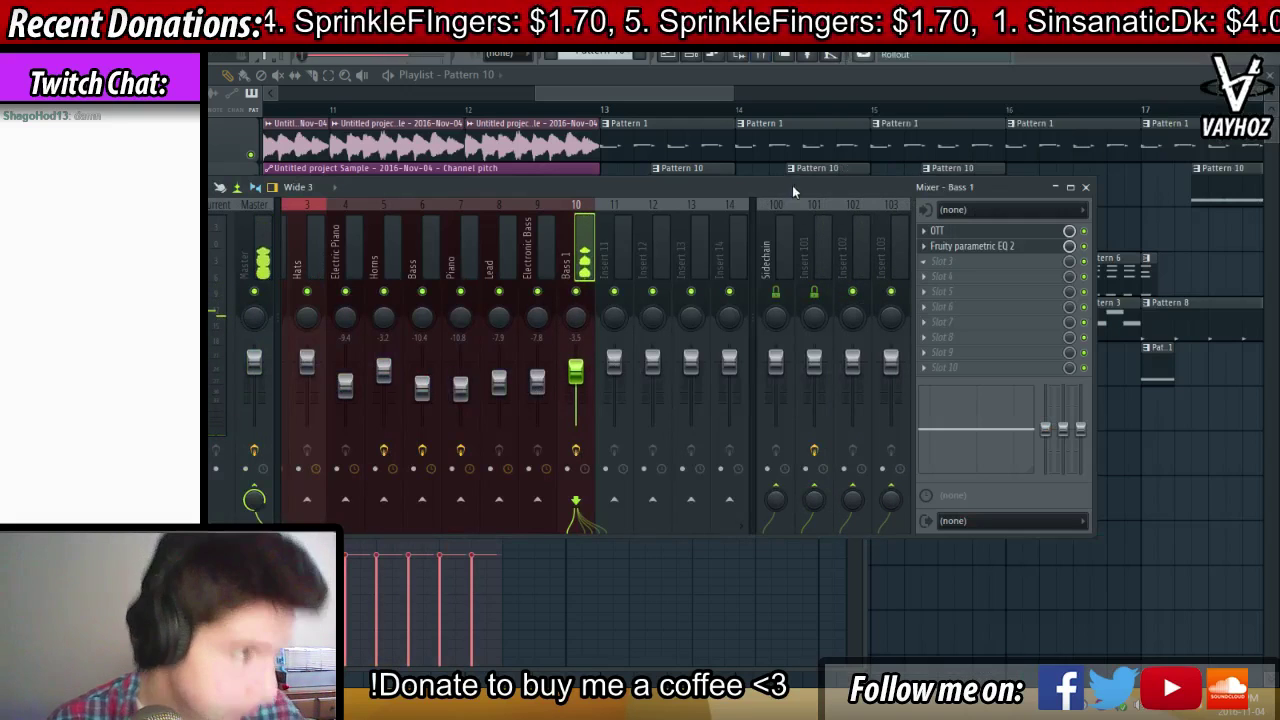
In the Bass 1 Fruity parametric EQ 2, move band 7 to a higher frequency and boost band 3 in the lows
click(962, 232)
click(970, 247)
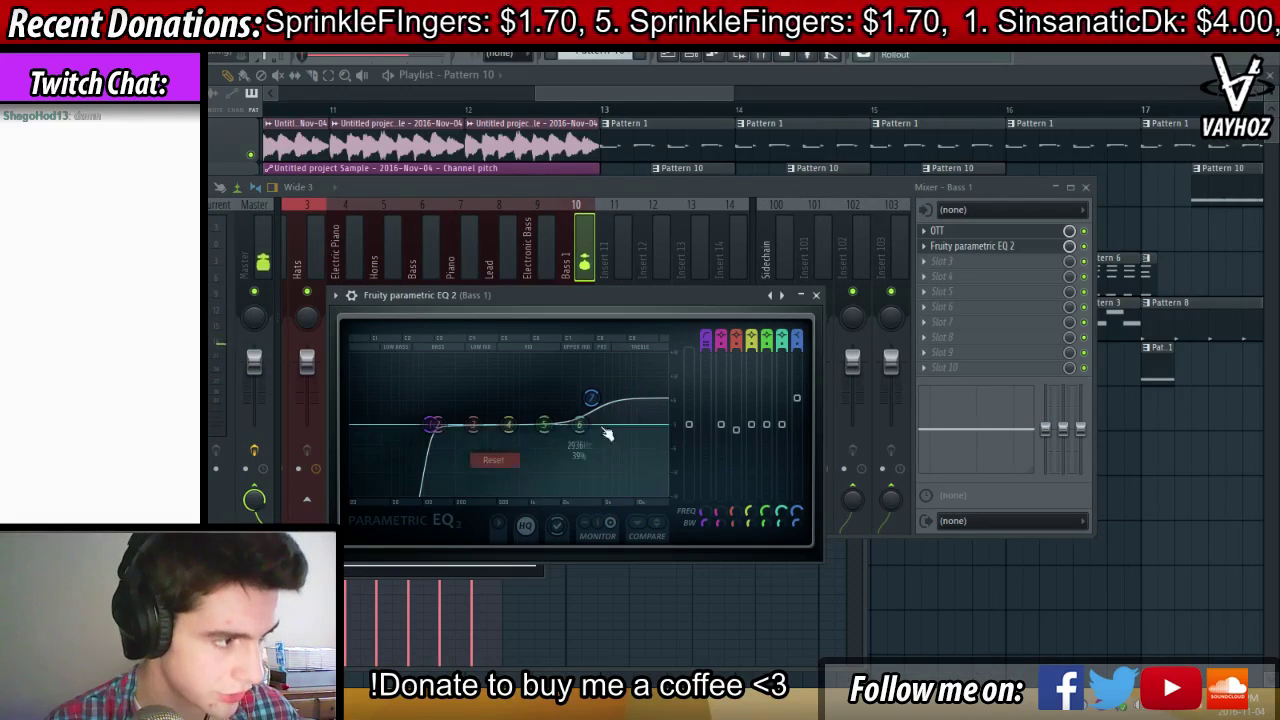
right_click(591, 399)
click(614, 420)
key(space)
drag(614, 425, 617, 401)
drag(472, 424, 446, 410)
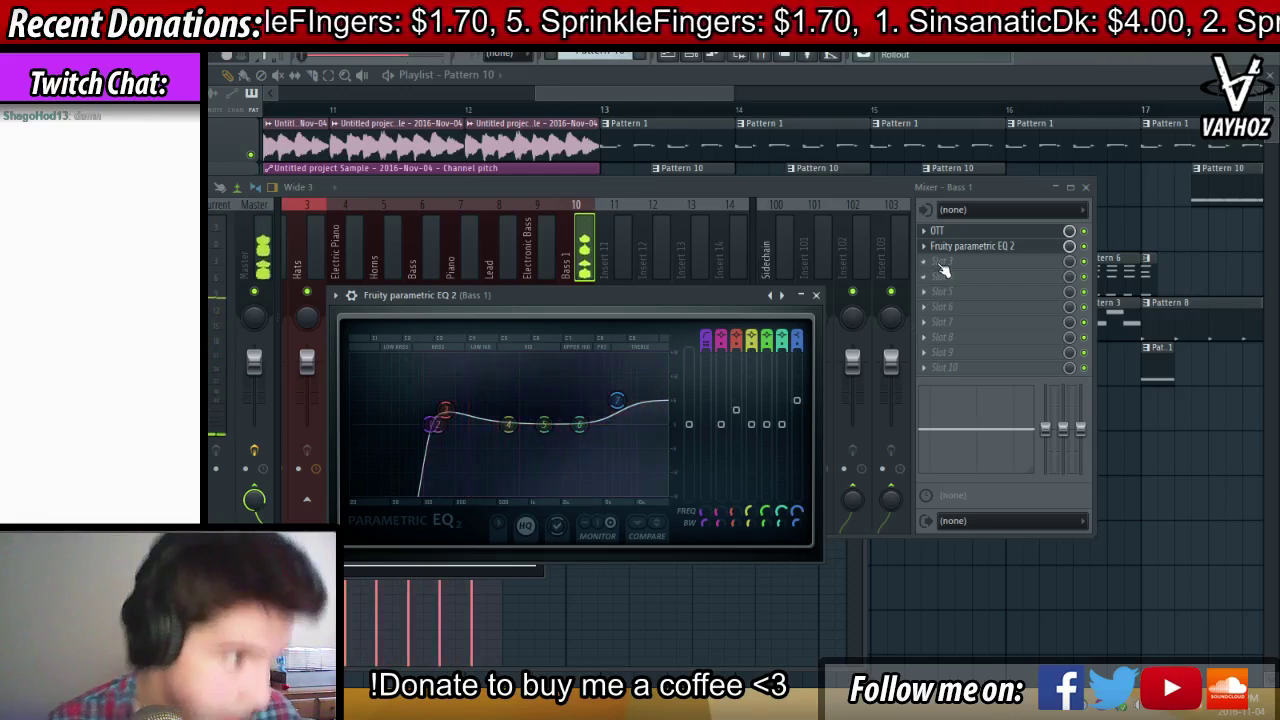
Add CamelCrusher to the Bass 1 mixer track between OTT and Fruity parametric EQ 2
click(590, 240)
scroll(980, 250, down, 1)
scroll(973, 235, down, 1)
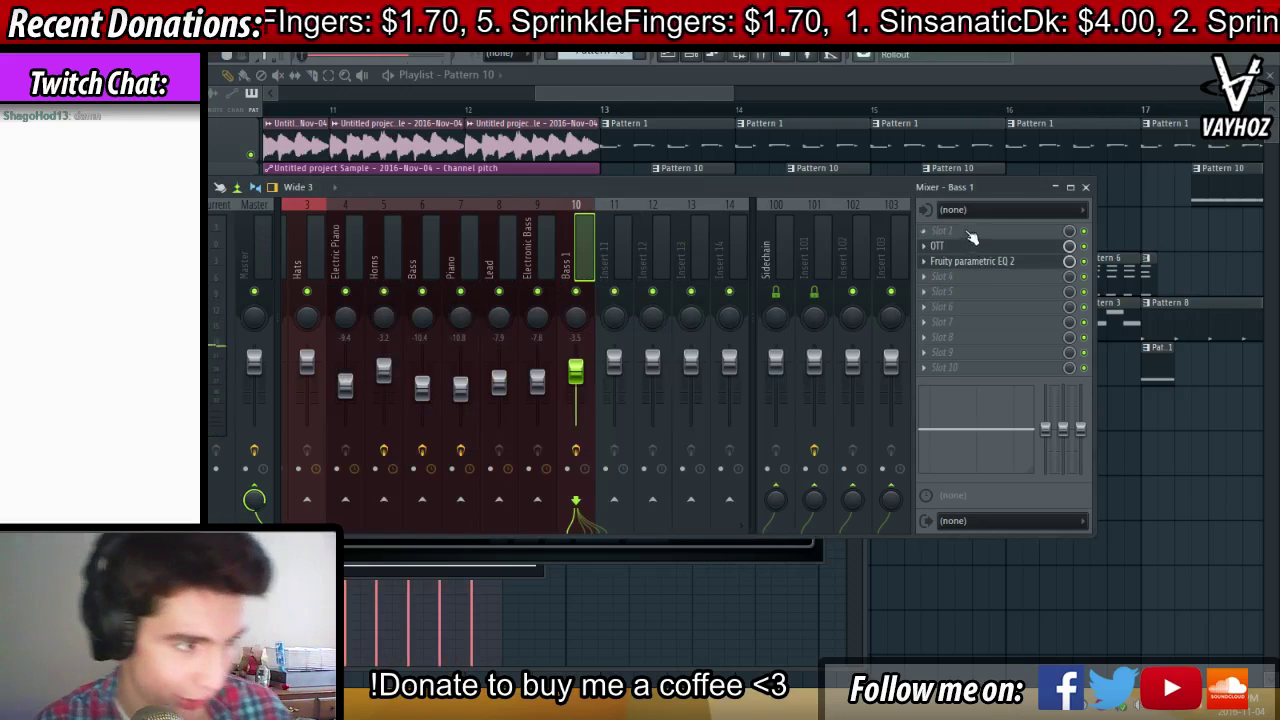
click(971, 233)
click(920, 303)
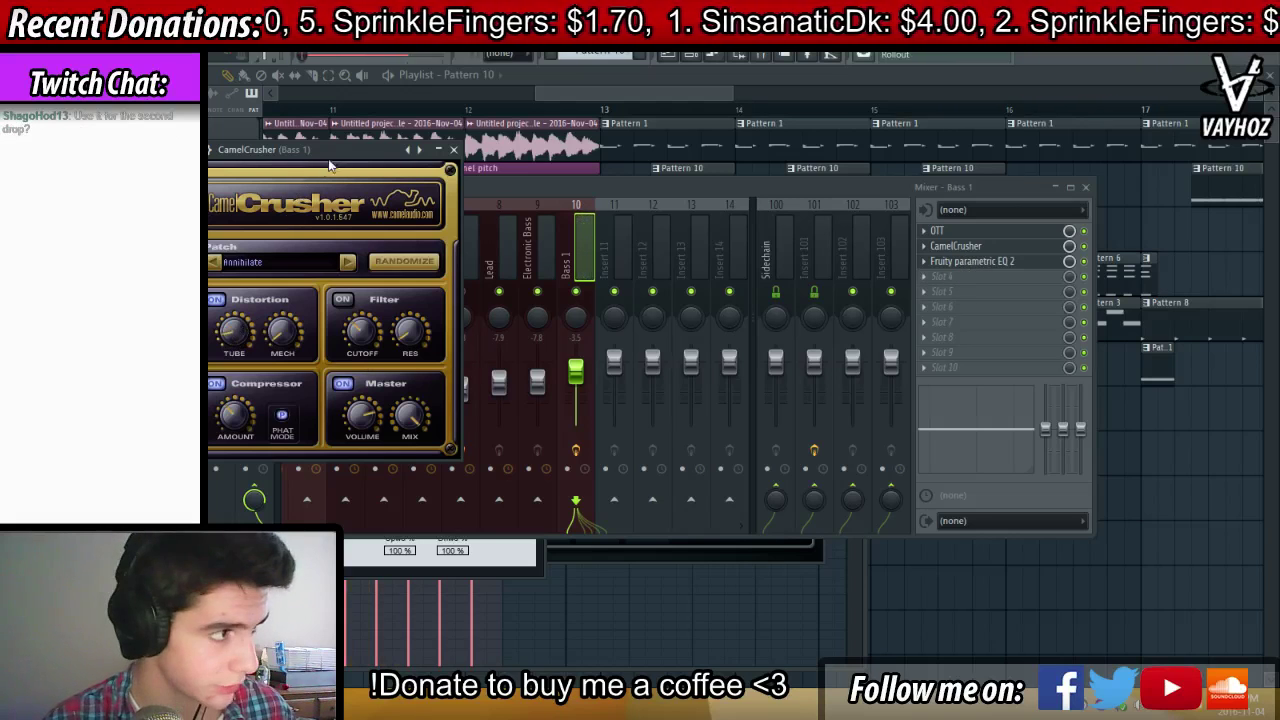
drag(329, 162, 361, 159)
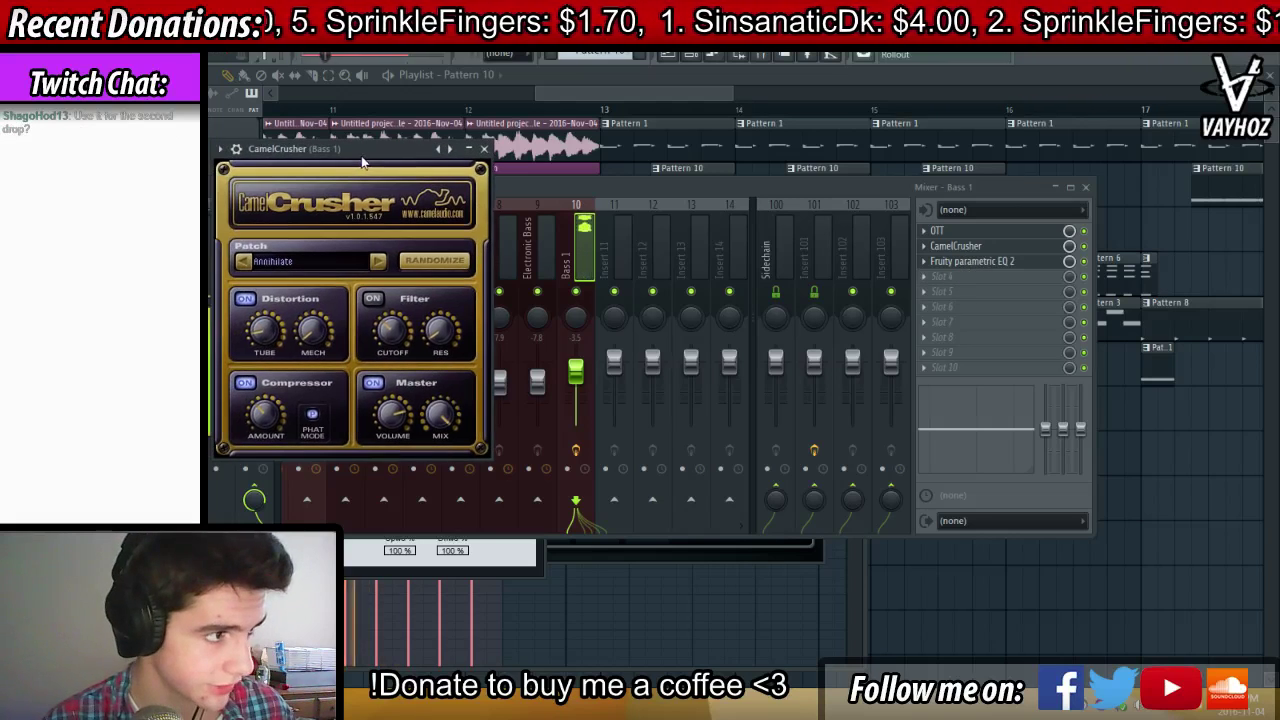
click(536, 279)
click(586, 276)
In the Bass 1 EQ, shift band 7 slightly lower in frequency, reset band 3 and give it a slight cut
click(970, 231)
click(1018, 262)
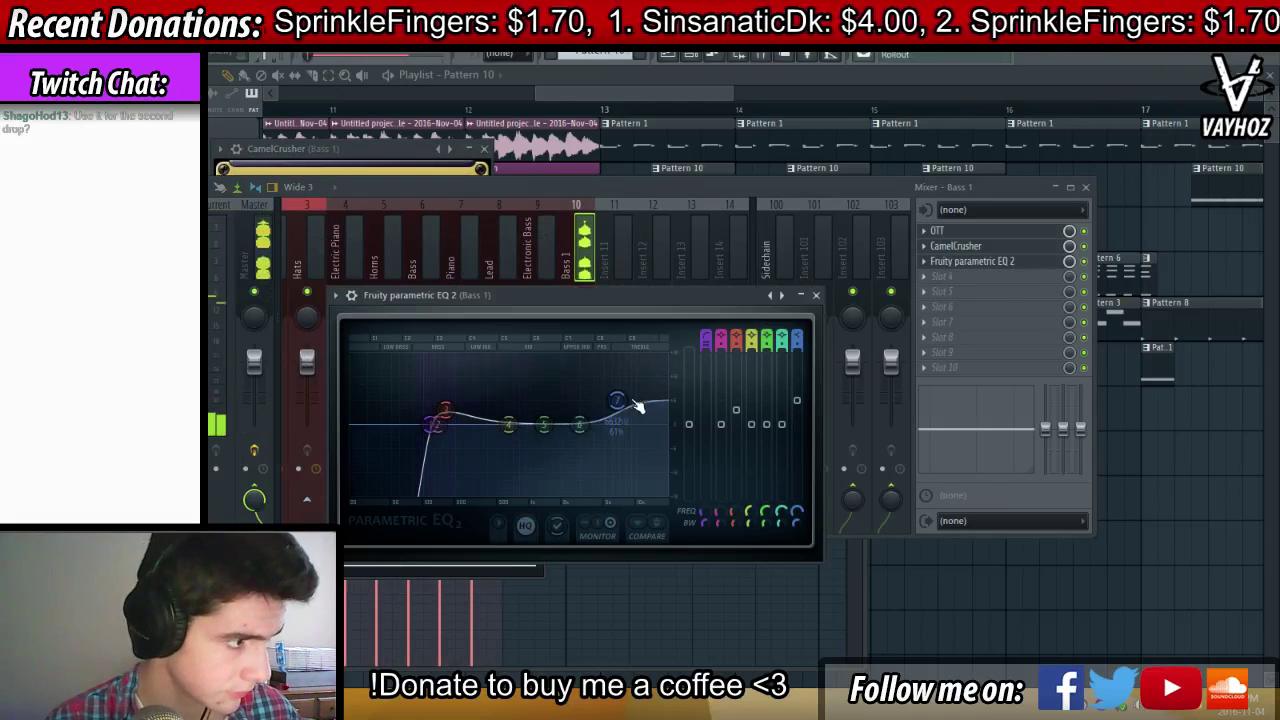
mouse_move(617, 400)
mouse_down()
mouse_move(610, 386)
mouse_move(613, 401)
mouse_up()
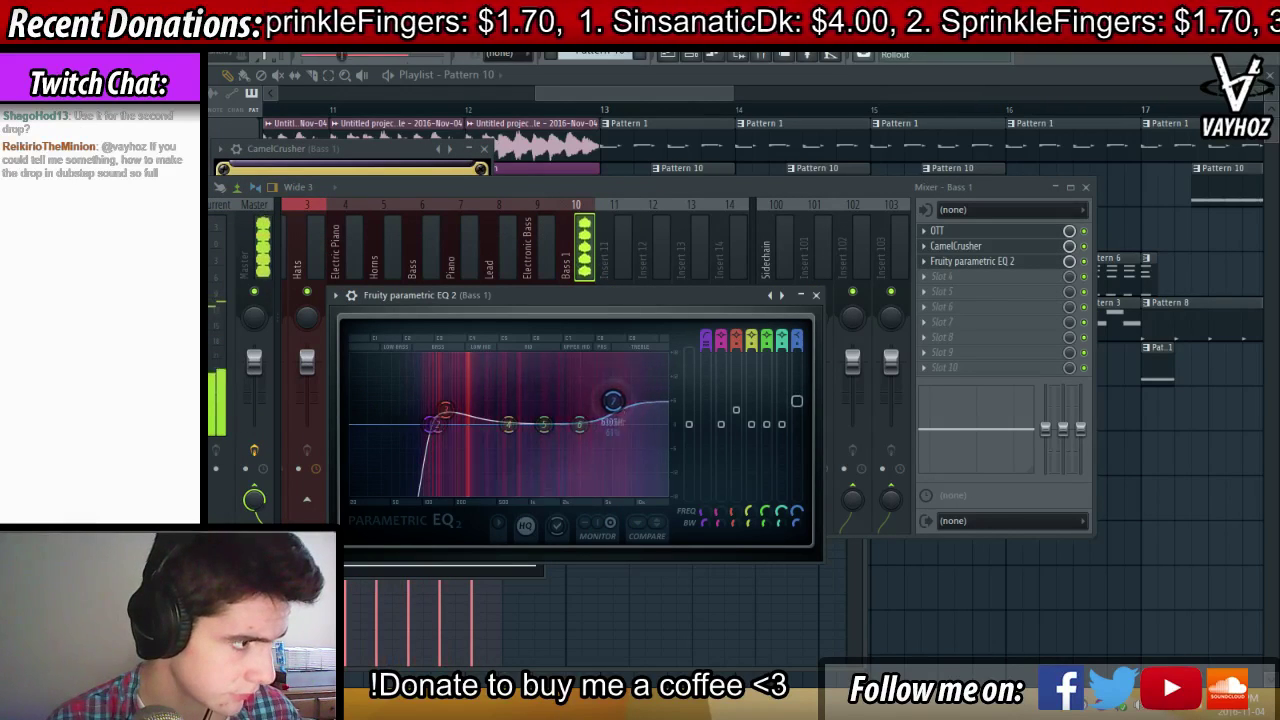
right_click(446, 411)
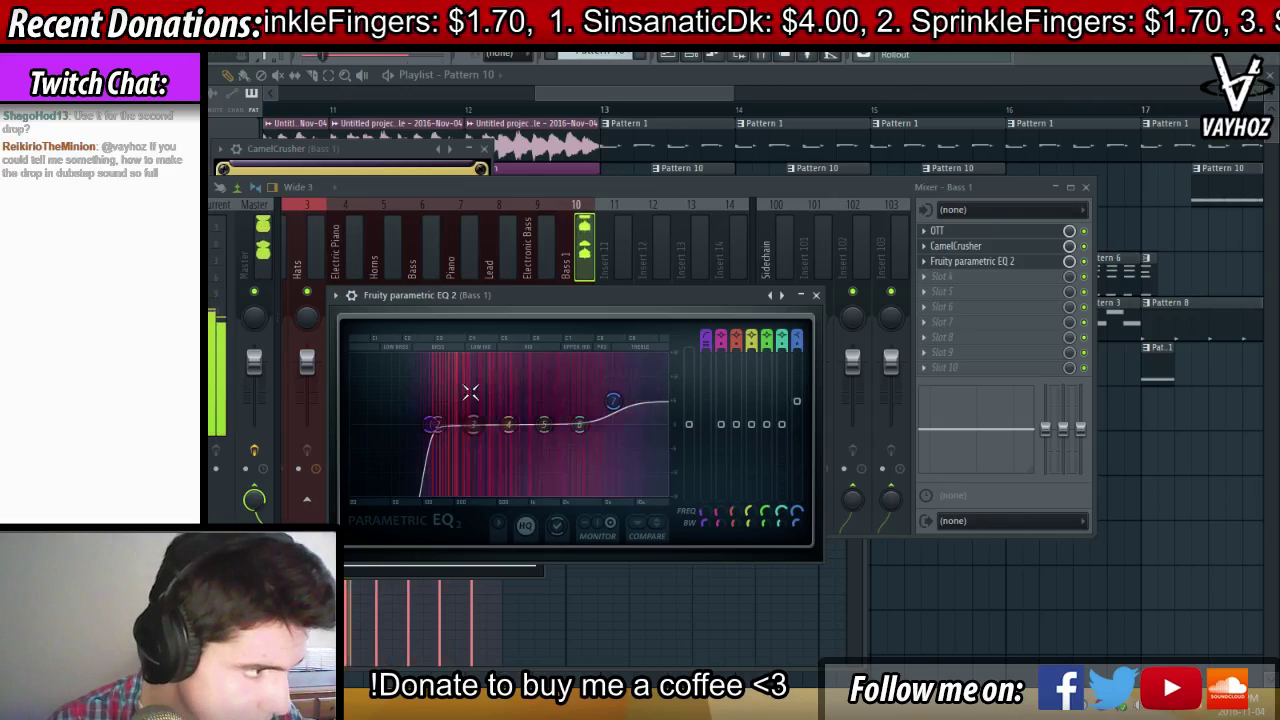
mouse_move(474, 426)
mouse_down()
mouse_move(466, 398)
mouse_move(467, 443)
mouse_move(470, 431)
mouse_up()
Change band 2 of the Bass 1 EQ to a low shelf, boost it, and lower the band 1 low-cut frequency
right_click(441, 427)
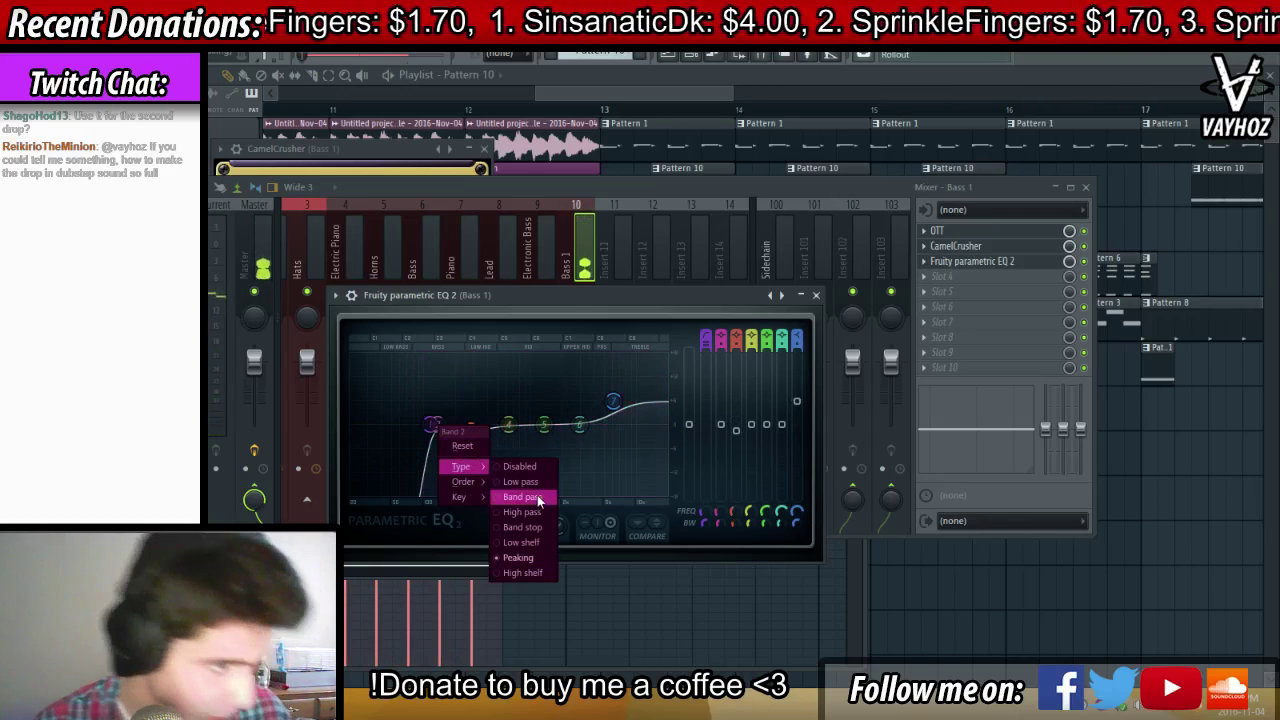
click(534, 532)
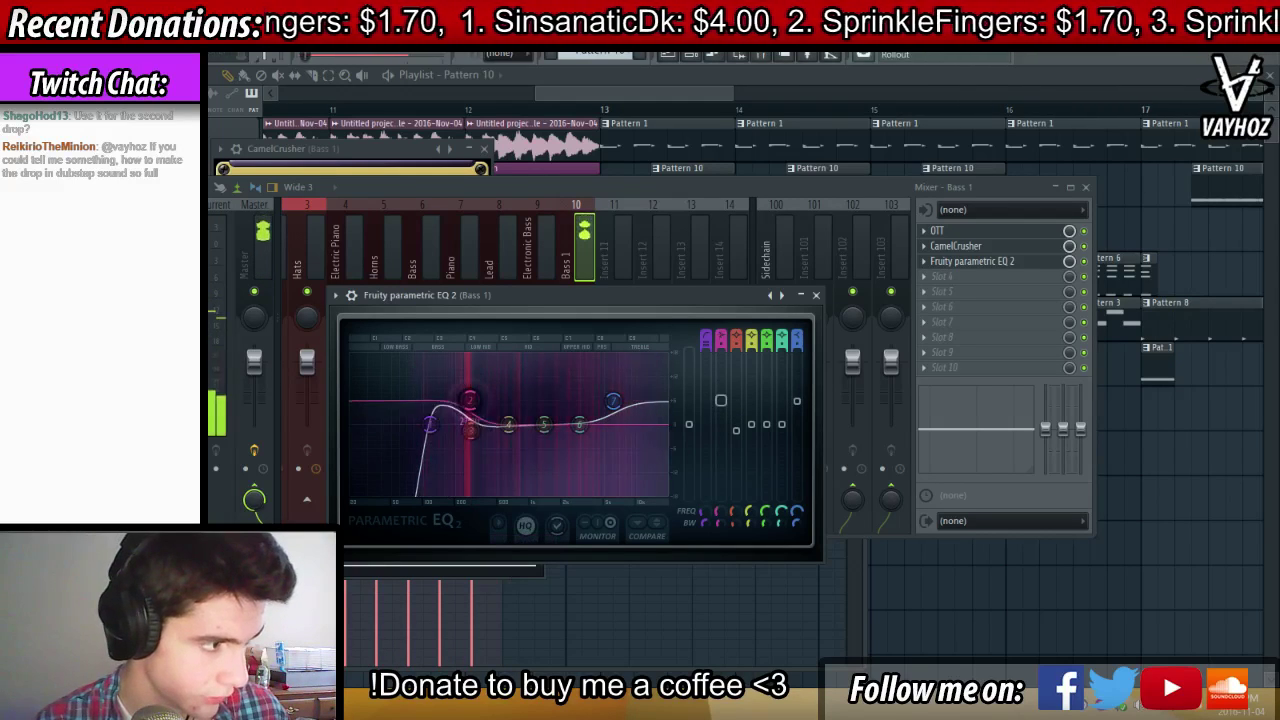
drag(457, 380, 457, 403)
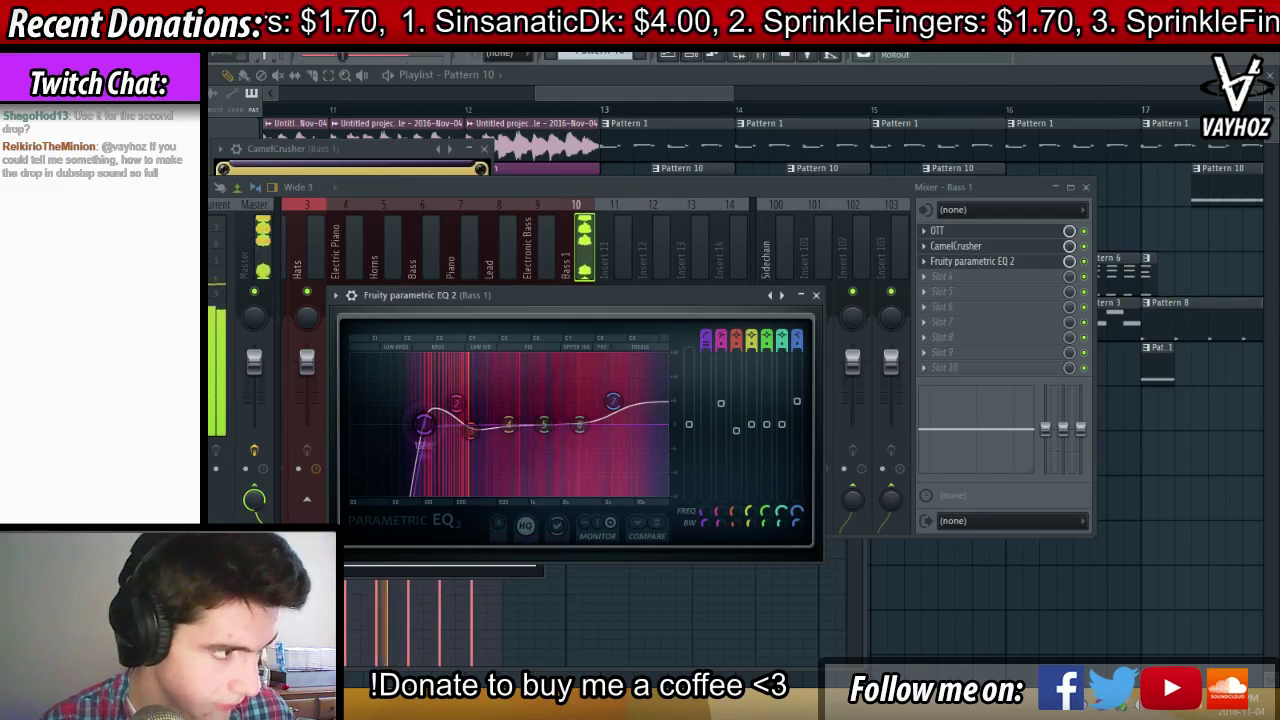
Play the drop from bar 13 in the playlist to check the processed bass in the arrangement
key(F5)
key(space)
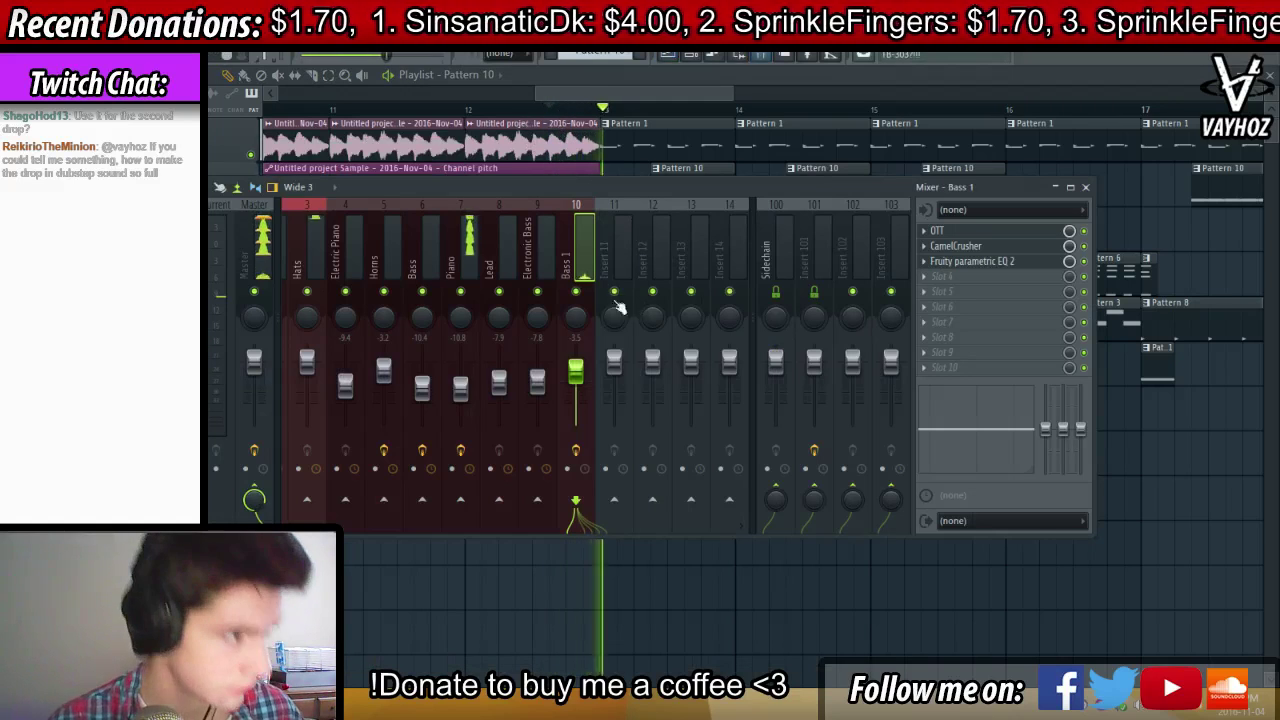
key(F9)
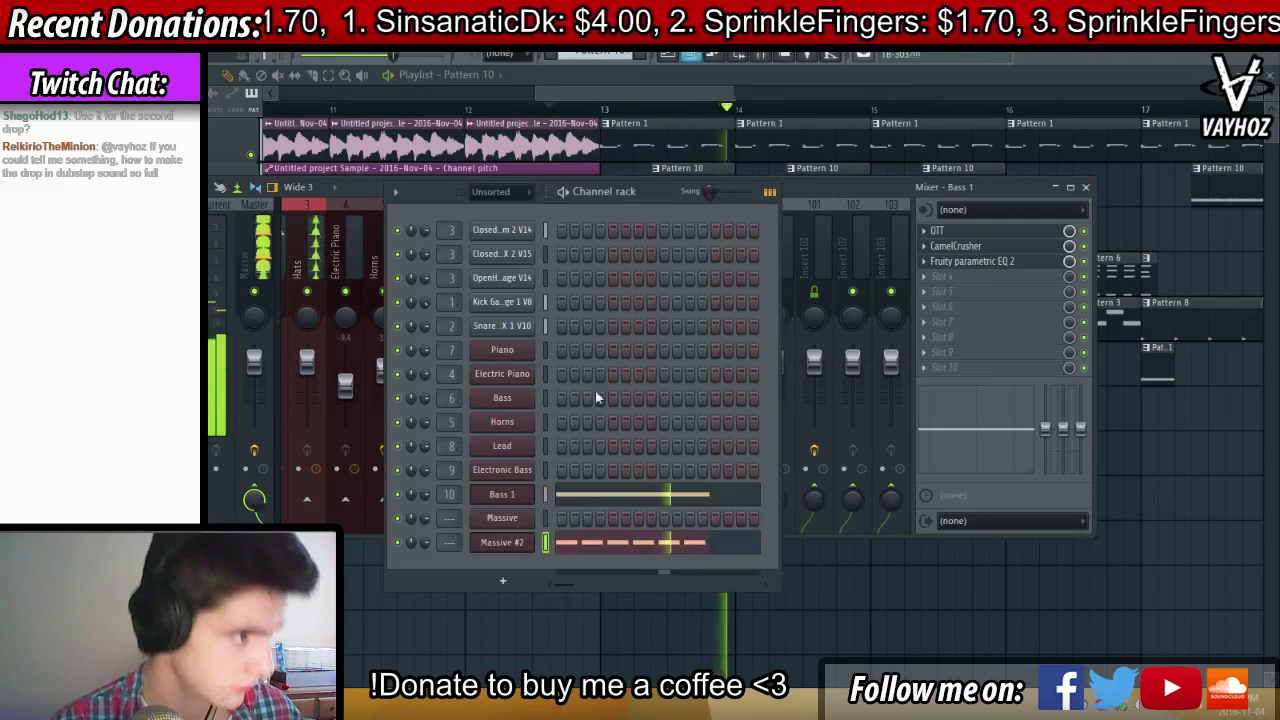
key(F6)
key(space)
Rename the Massive #2 channel as Sub and route it to mixer track 11
key(F2)
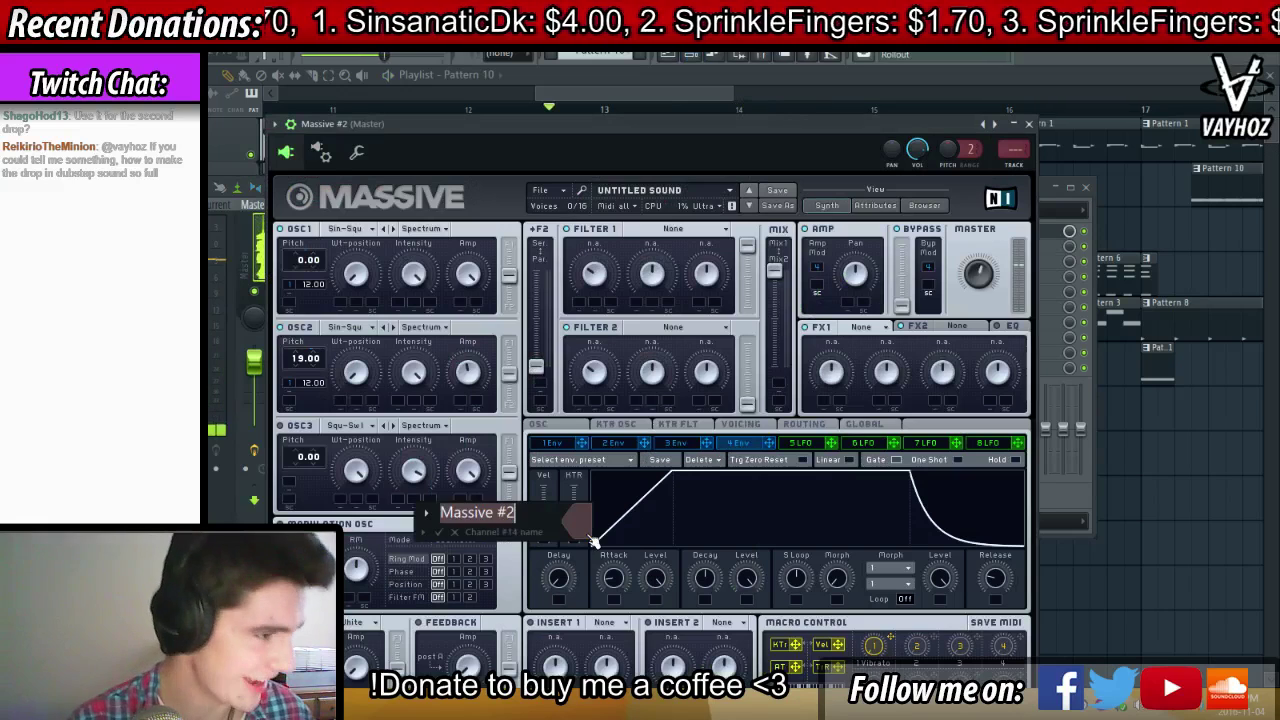
text(Sub)
key(Return)
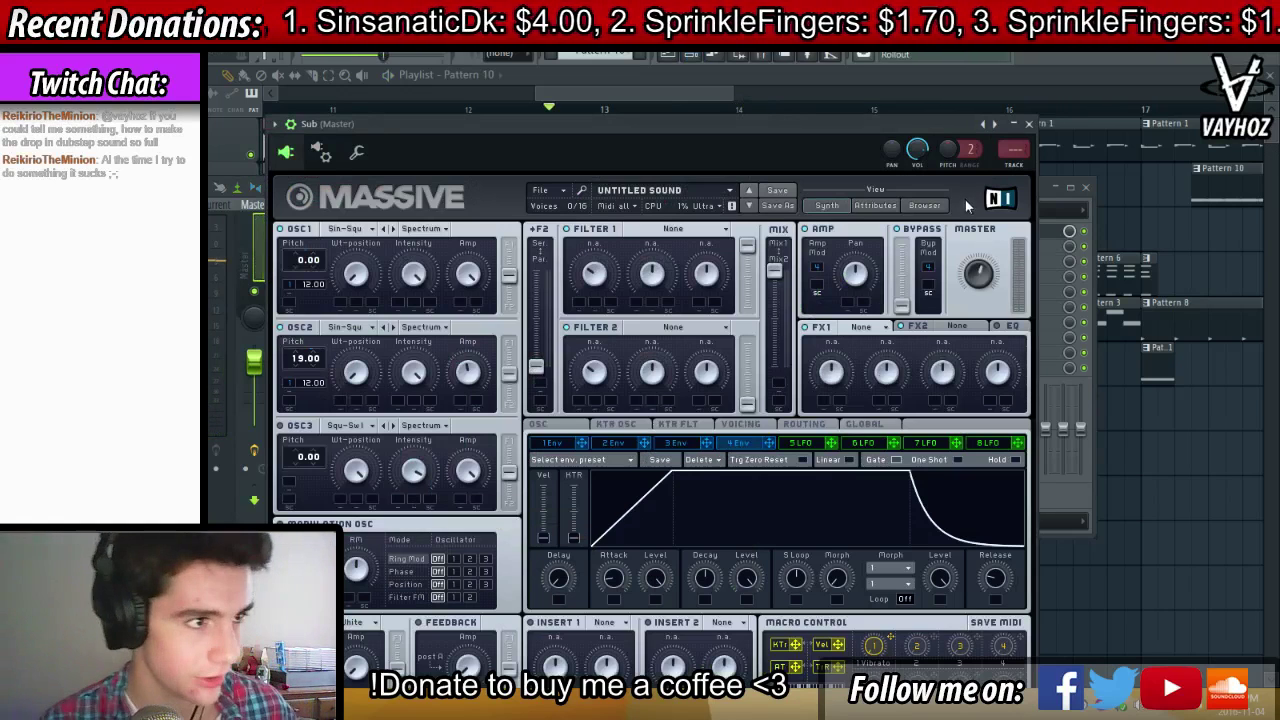
key(ctrl+l)
key(Escape)
key(Escape)
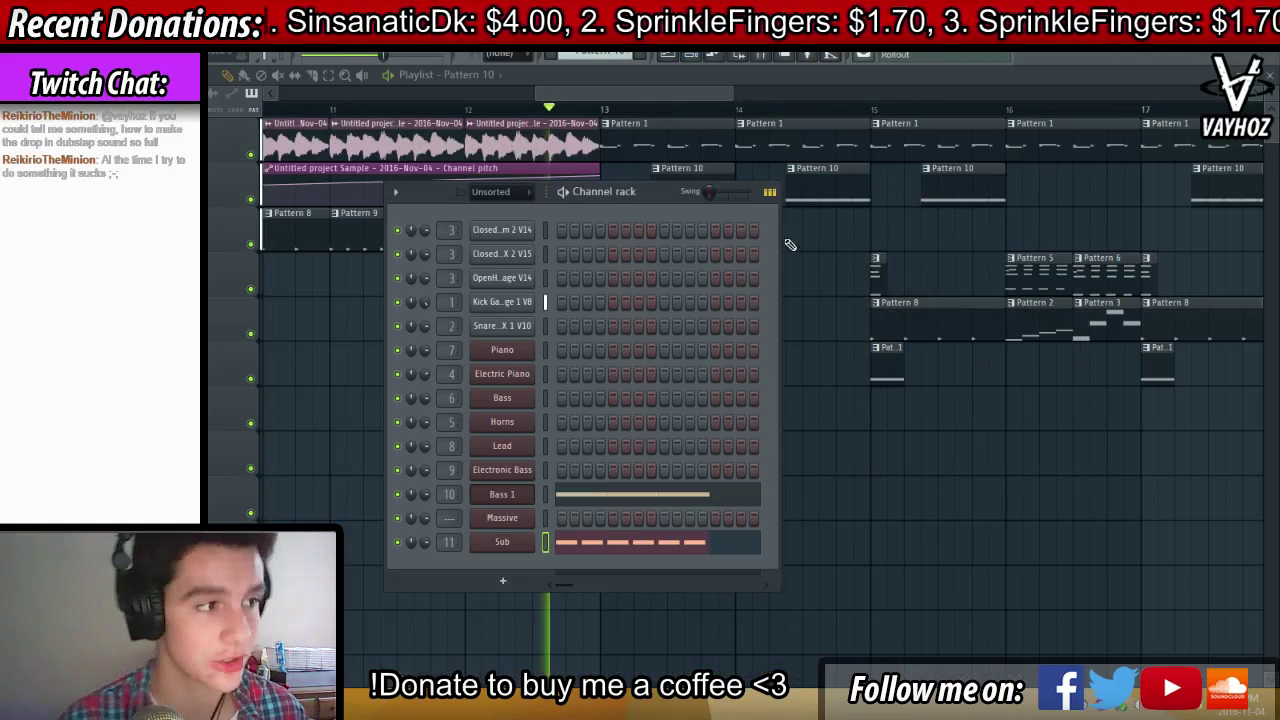
Make the Pattern 1 clip at bar 13 unique and open the closed hi-hat piano roll
click(664, 134)
click(607, 127)
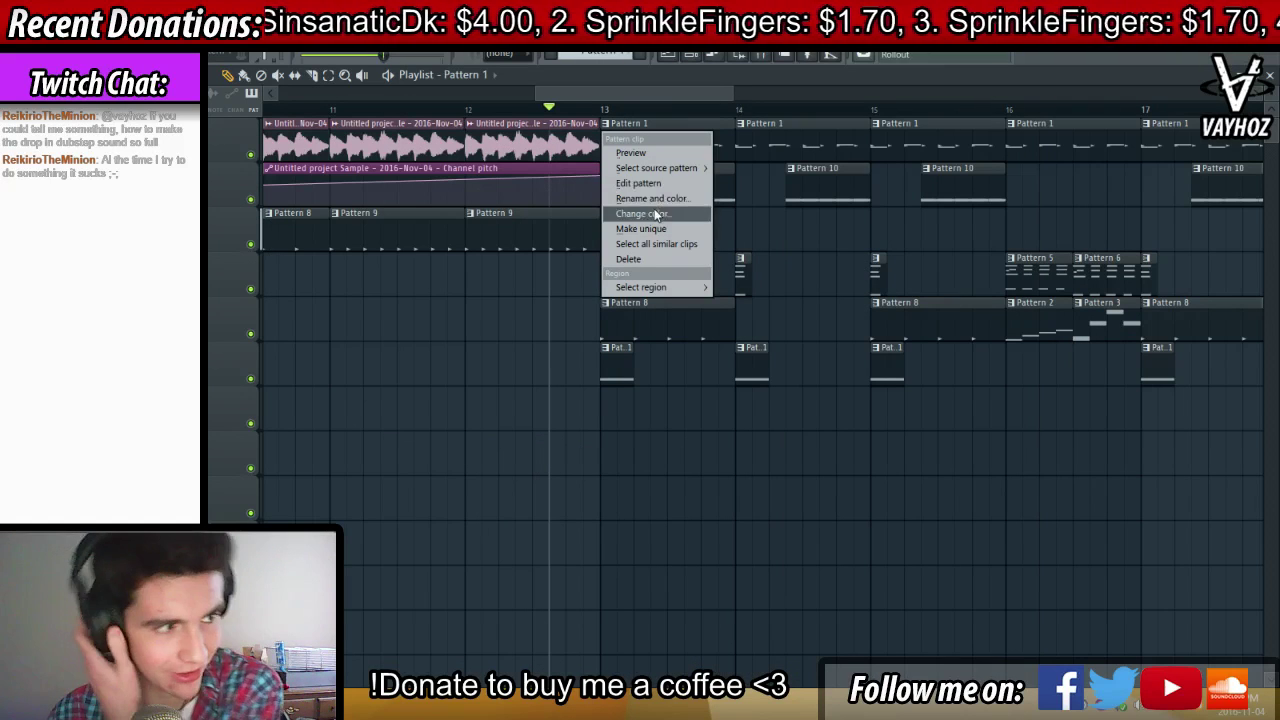
click(640, 229)
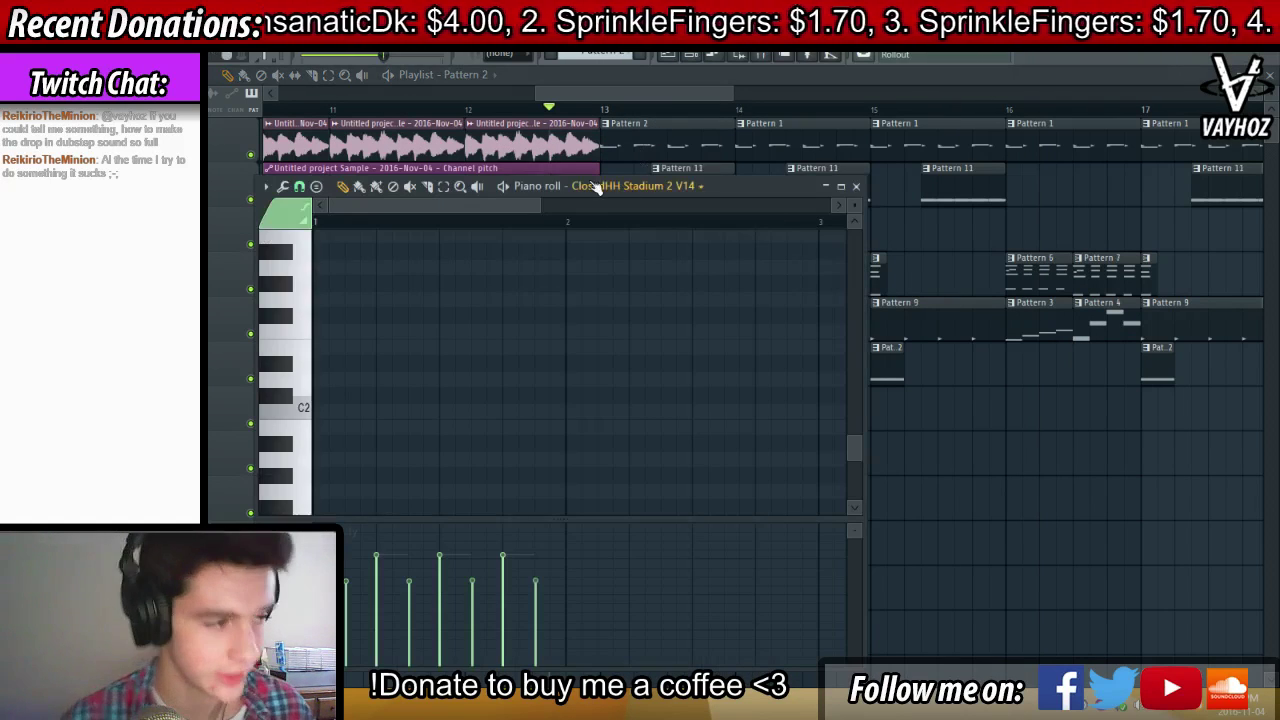
Add a Battery 4 channel and reposition its plugin window higher so the editor is in view
key(Escape)
click(503, 580)
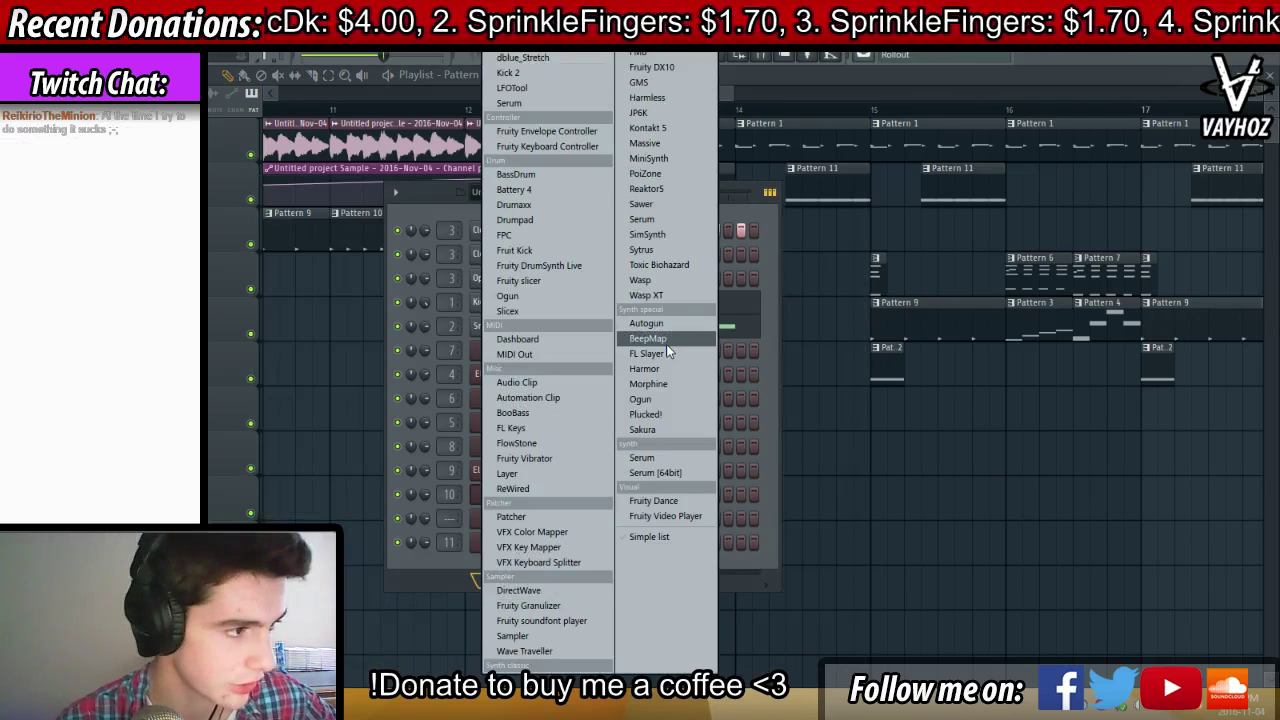
click(580, 190)
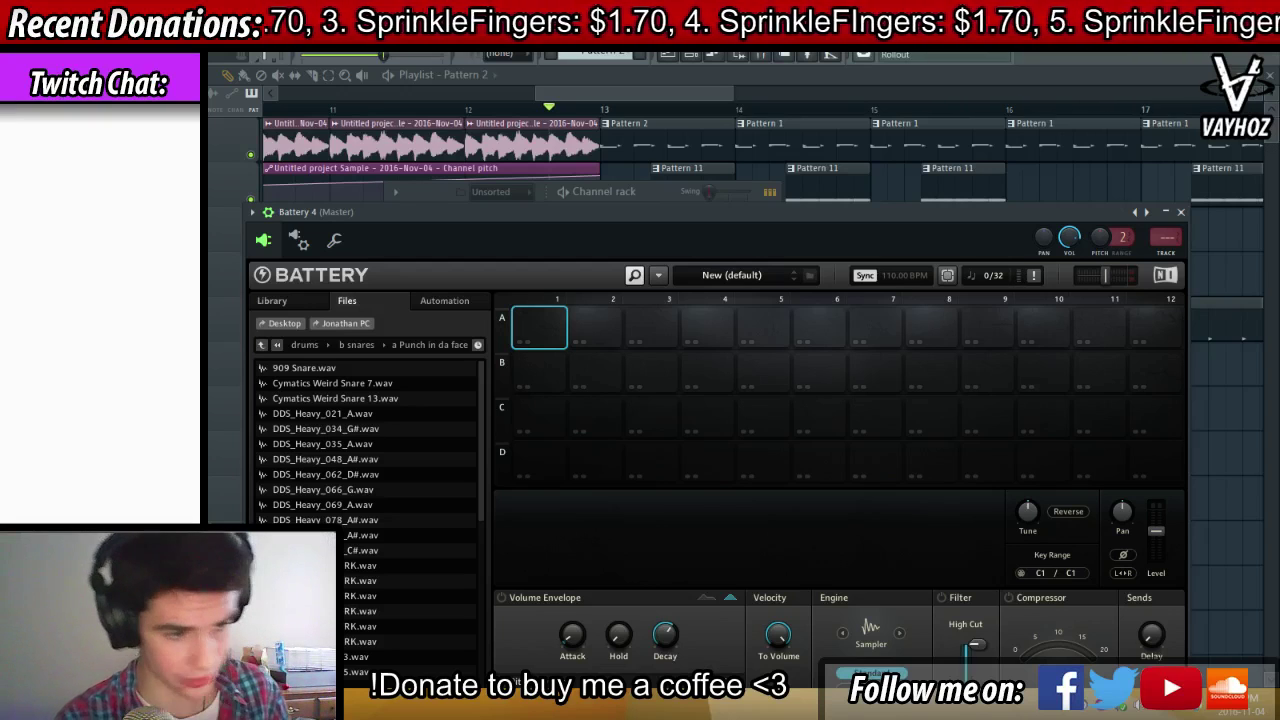
key(super+d)
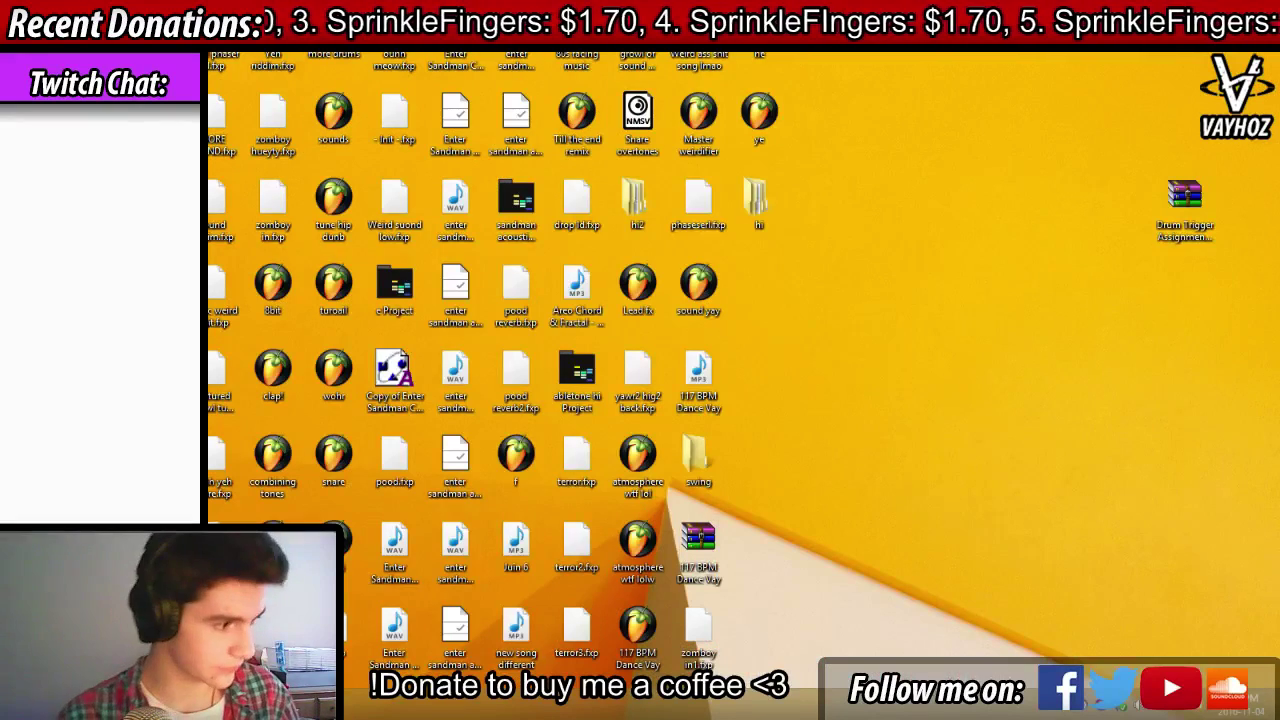
key(super+d)
drag(766, 247, 767, 222)
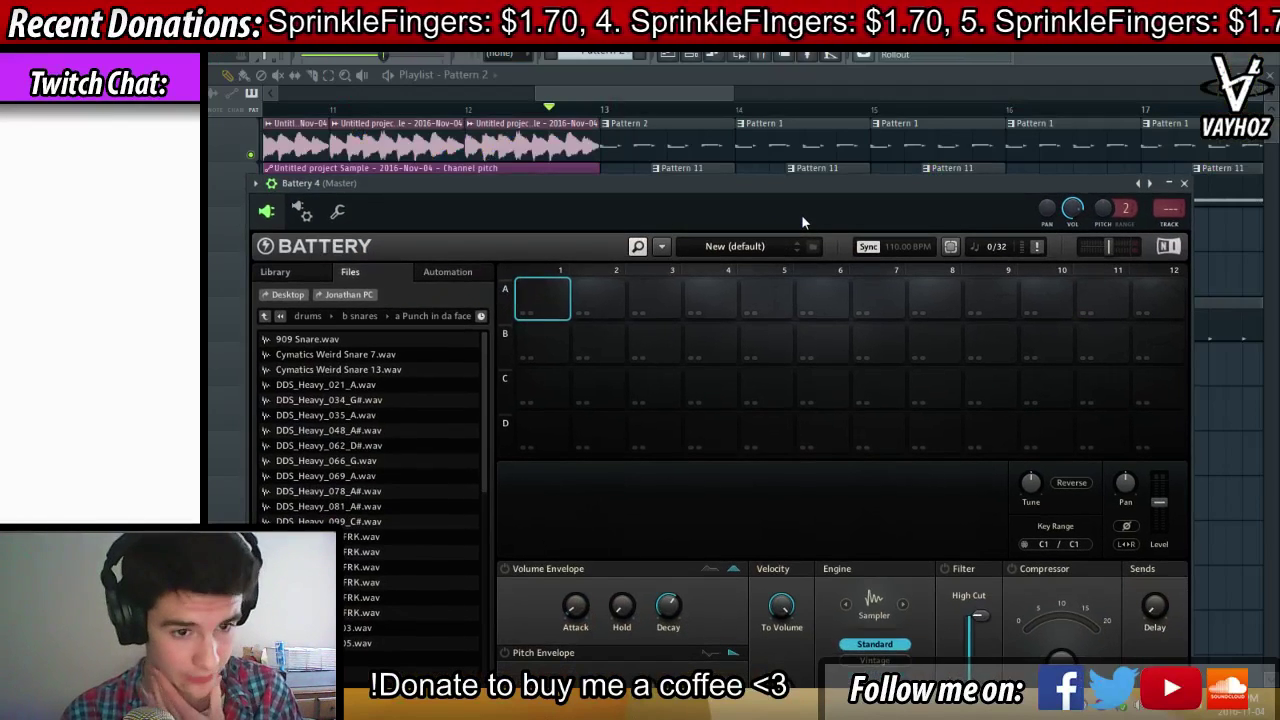
drag(802, 217, 802, 209)
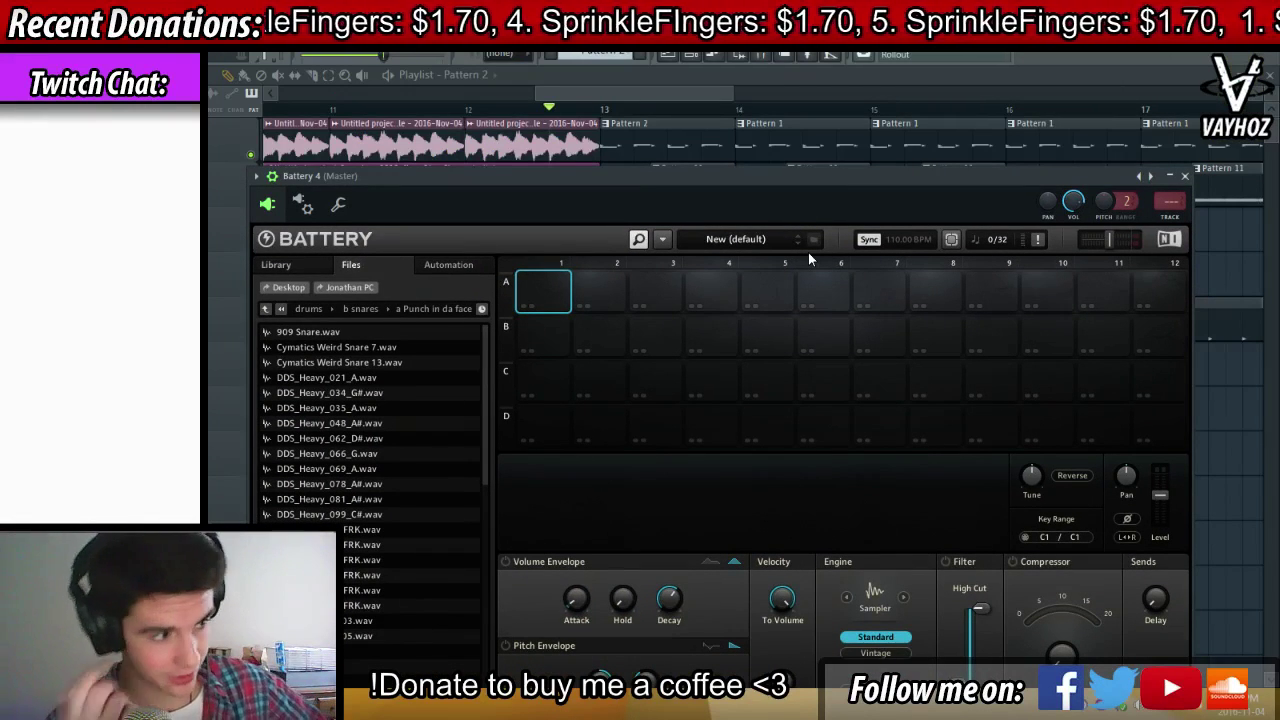
drag(927, 202, 928, 160)
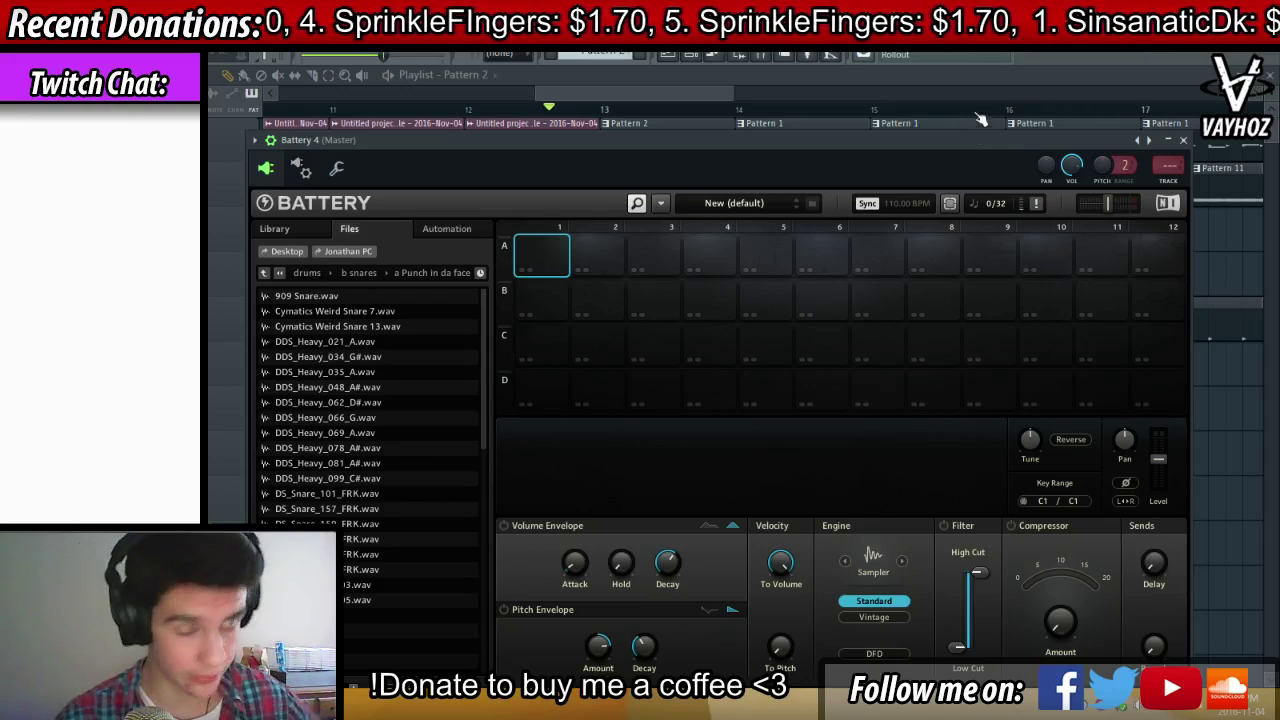
drag(954, 164, 960, 154)
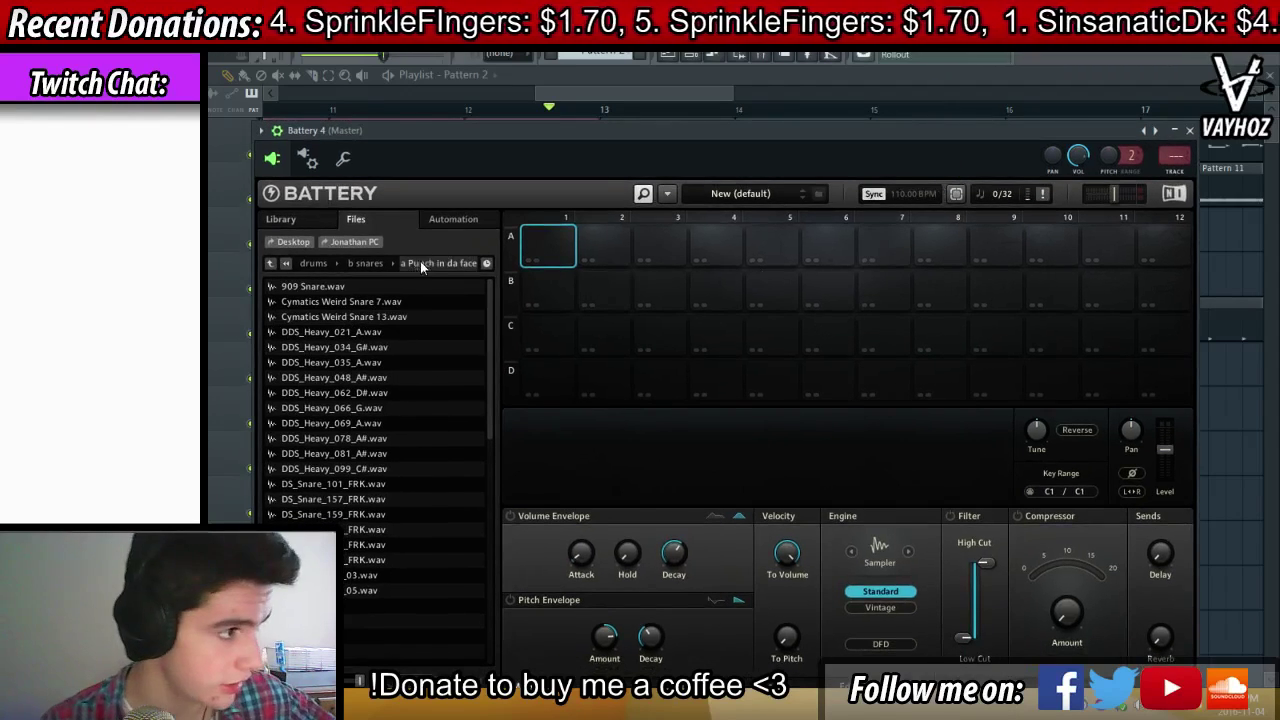
Load DS_Snare_161_FRK.wav from the a Punch in da face snares folder into Battery cell A3
click(375, 262)
double_click(374, 288)
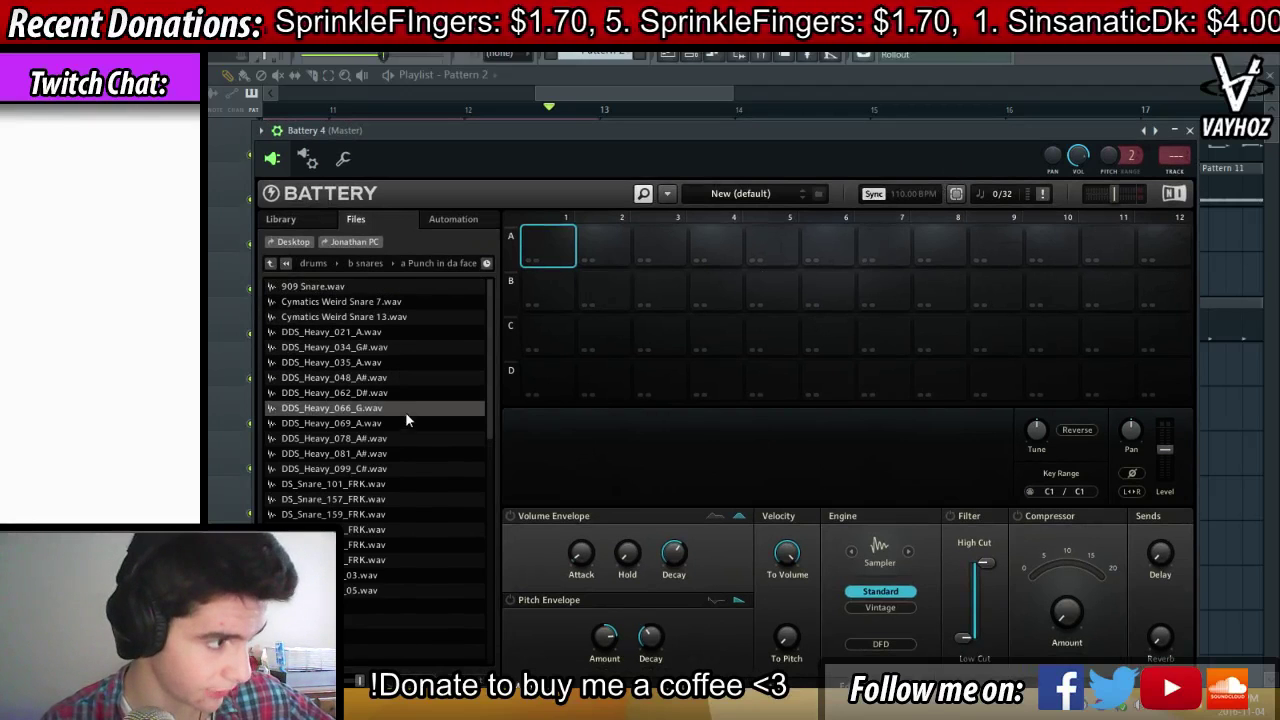
scroll(380, 430, down, 3)
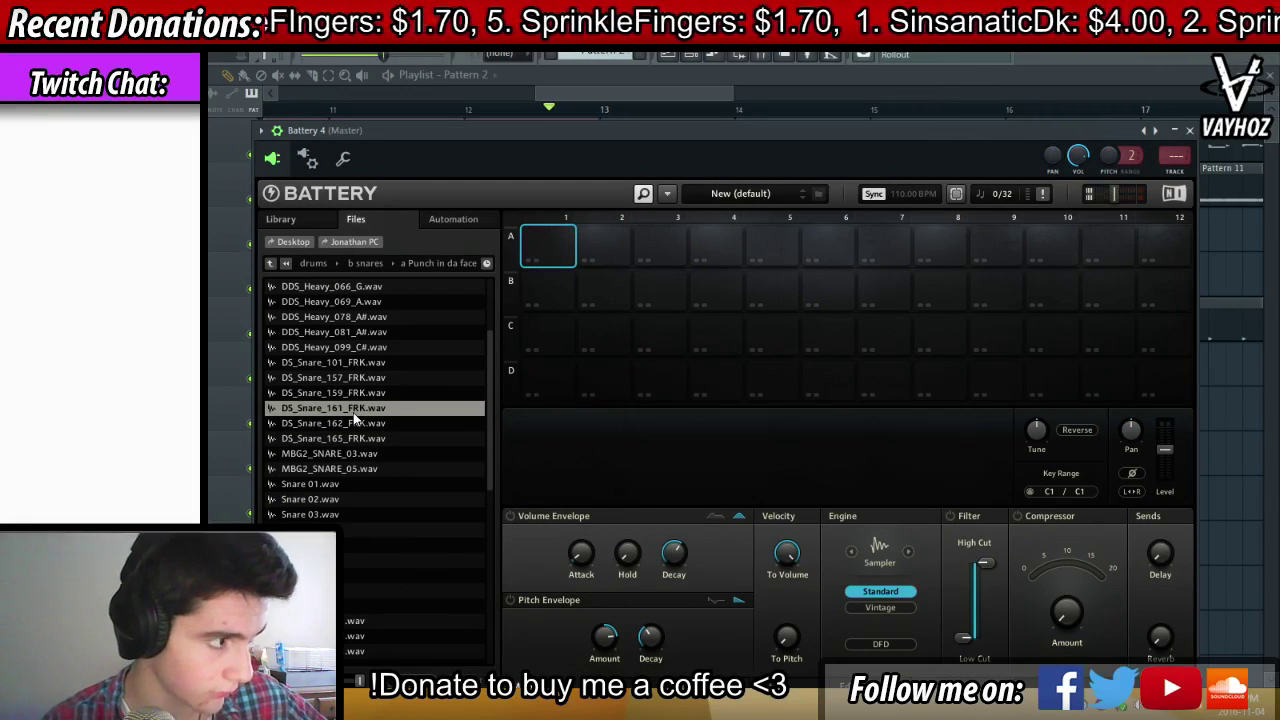
drag(353, 412, 660, 248)
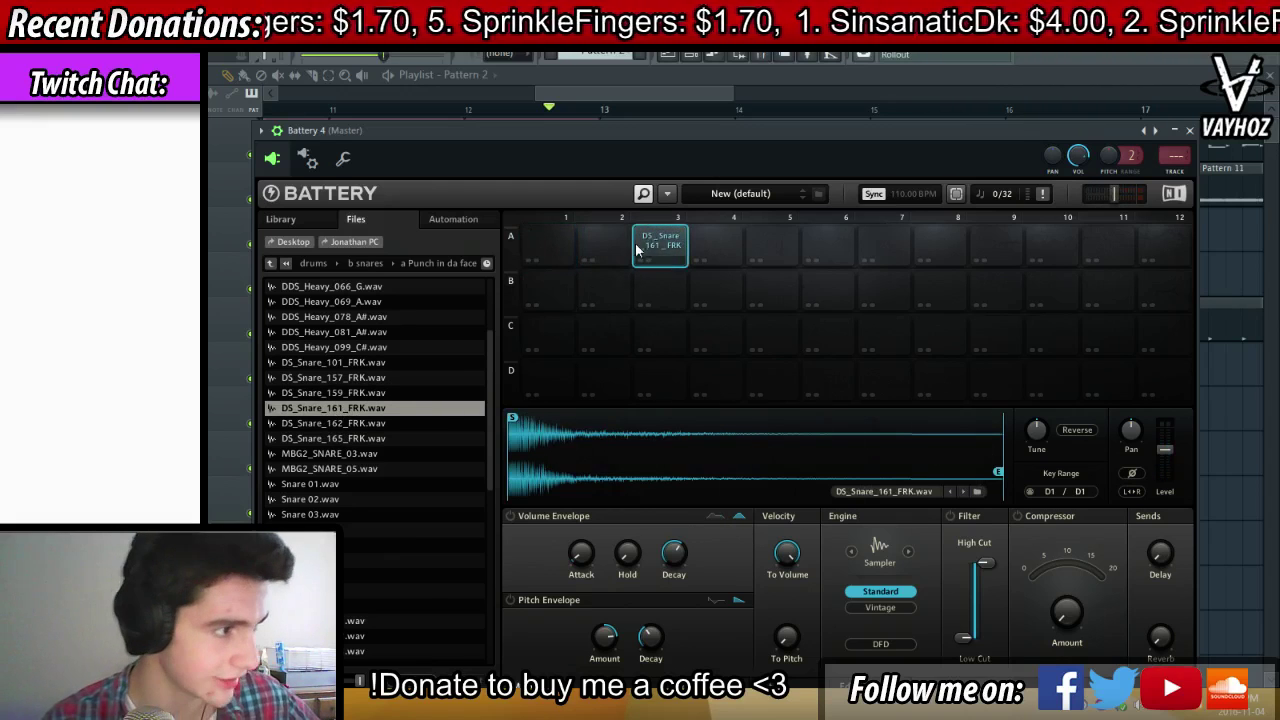
Browse Battery's files from the snares folder to the a dubstep folder inside a kicks
click(371, 263)
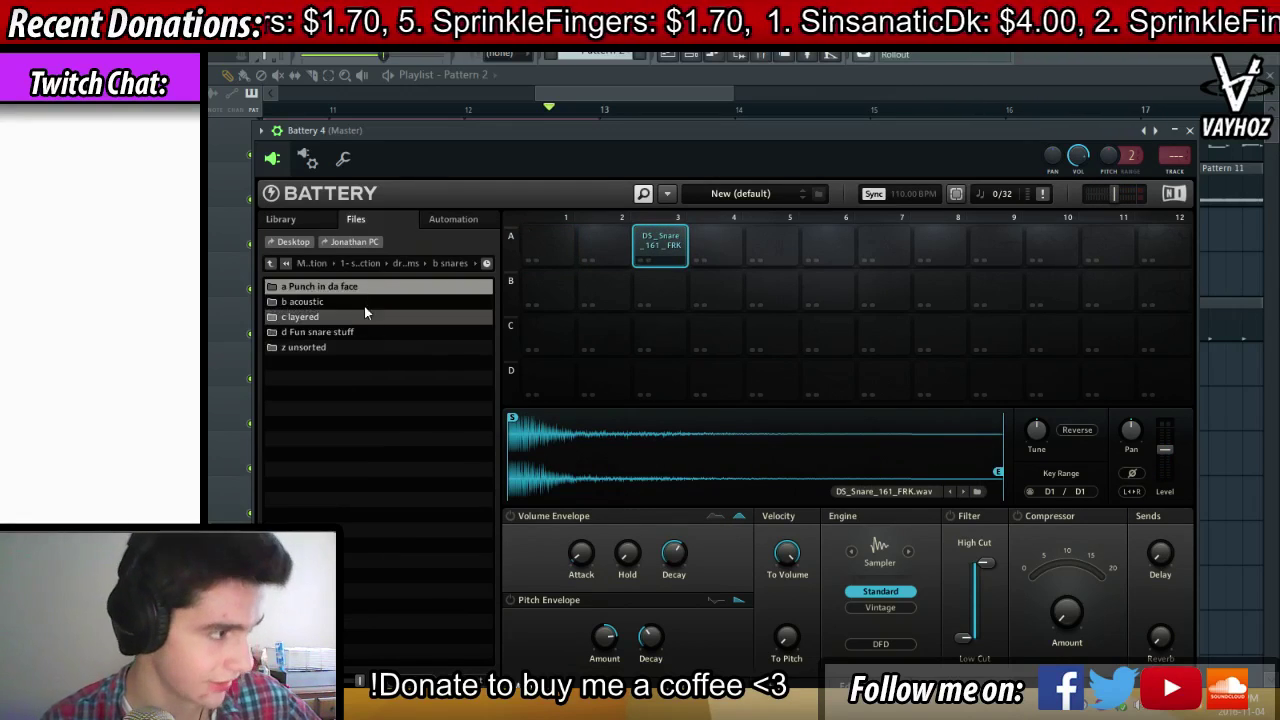
click(385, 264)
double_click(315, 301)
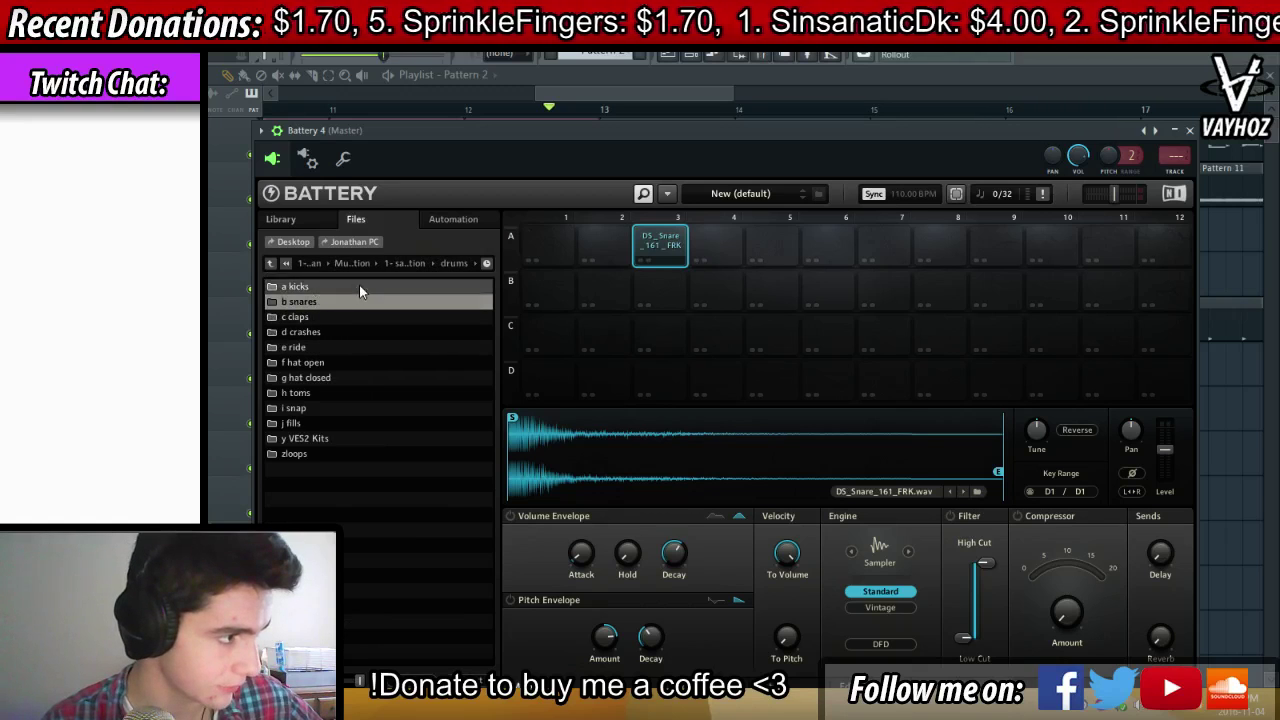
double_click(359, 286)
double_click(370, 287)
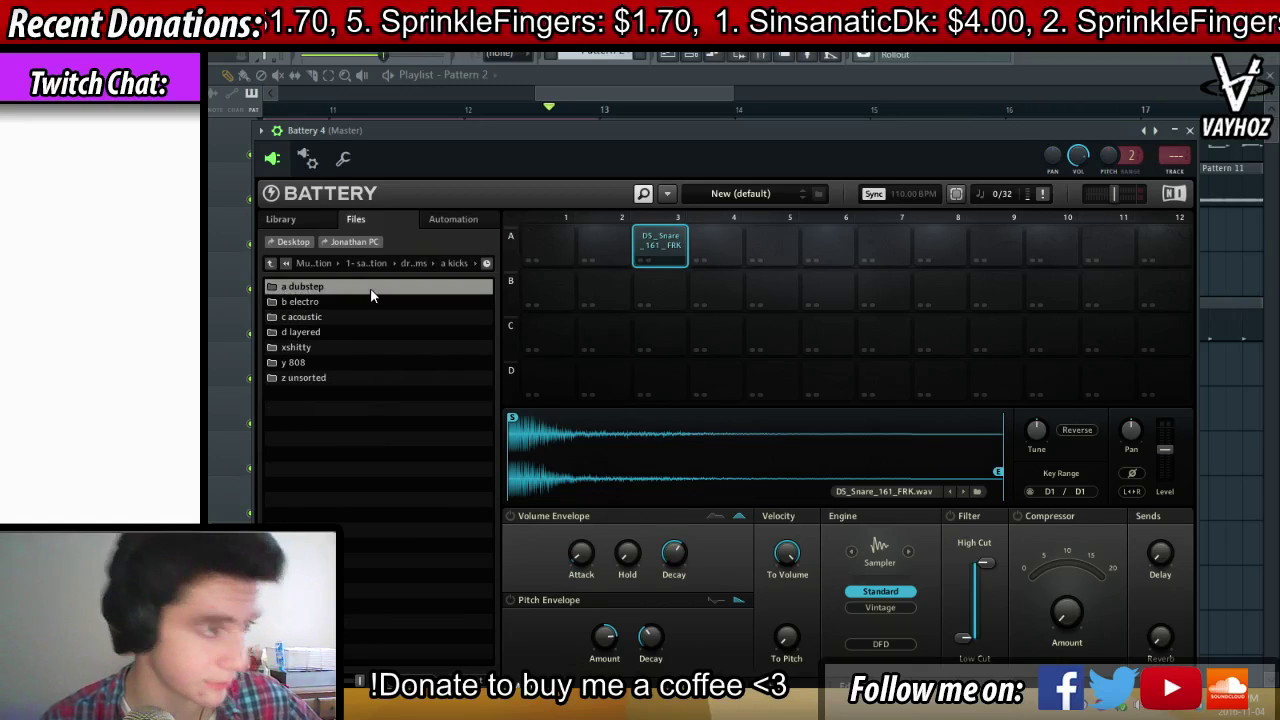
Audition the kick samples in the a dubstep folder, from the Kick_Dubstep files down to the ones ending in 011 and 017
scroll(372, 427, down, 2)
click(360, 438)
click(352, 455)
click(354, 487)
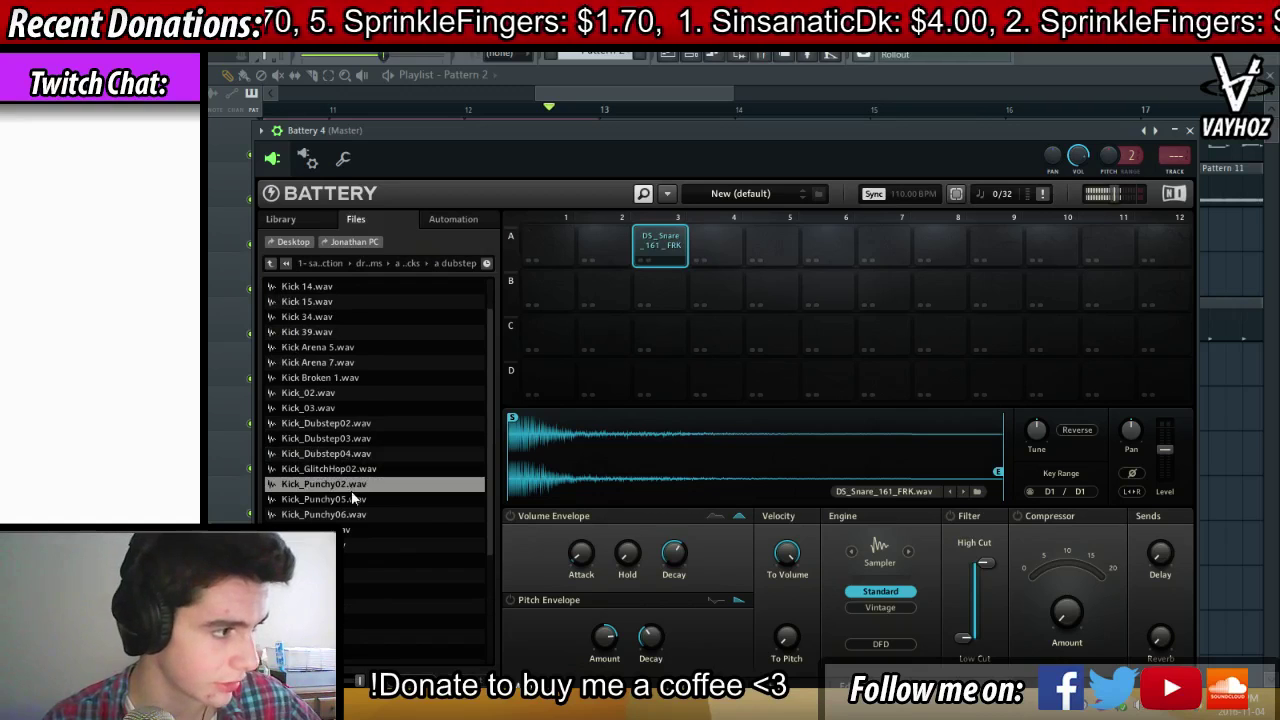
scroll(356, 489, down, 1)
click(368, 467)
click(348, 499)
scroll(347, 520, down, 1)
click(346, 503)
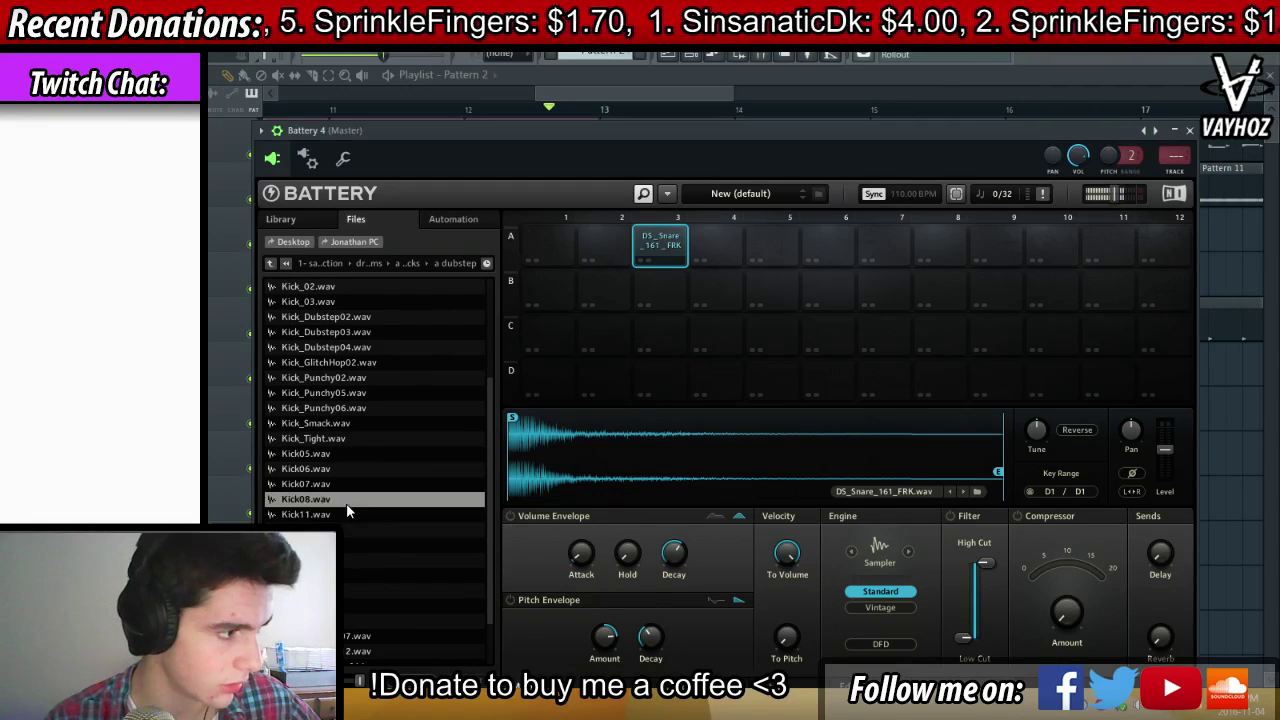
click(342, 545)
click(341, 560)
click(342, 592)
click(343, 609)
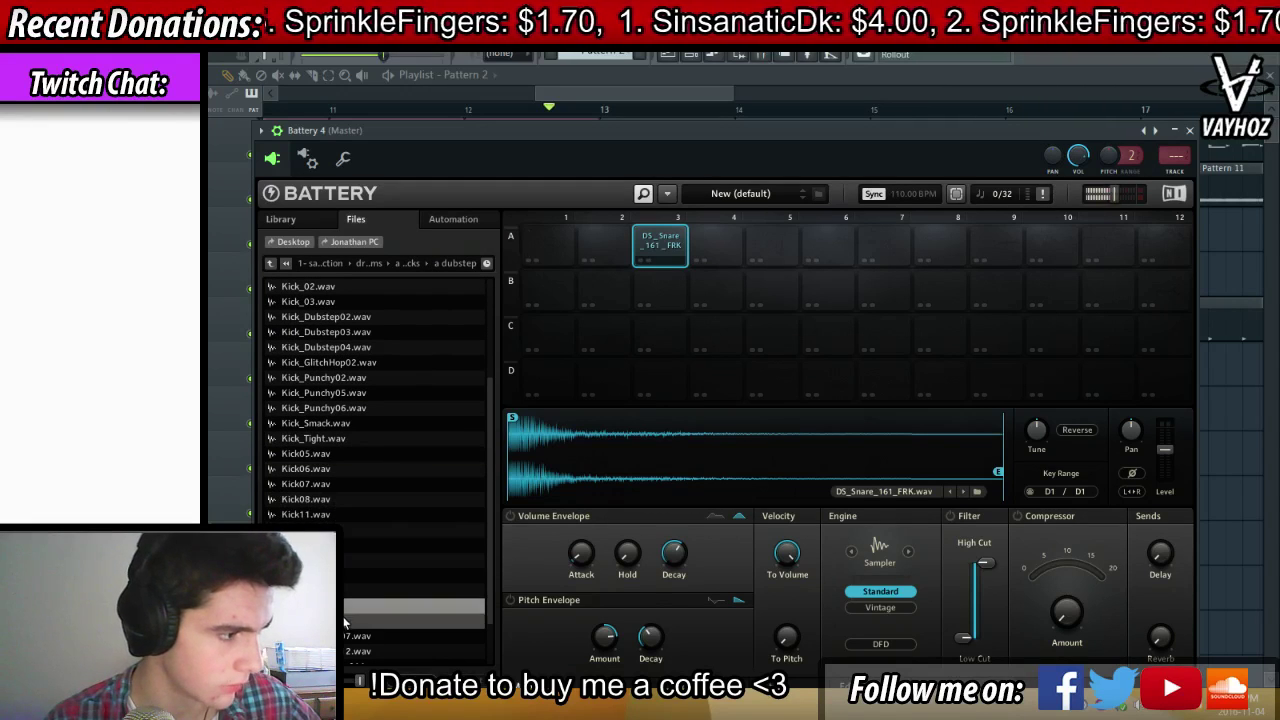
click(345, 624)
scroll(346, 630, down, 1)
click(346, 626)
click(352, 610)
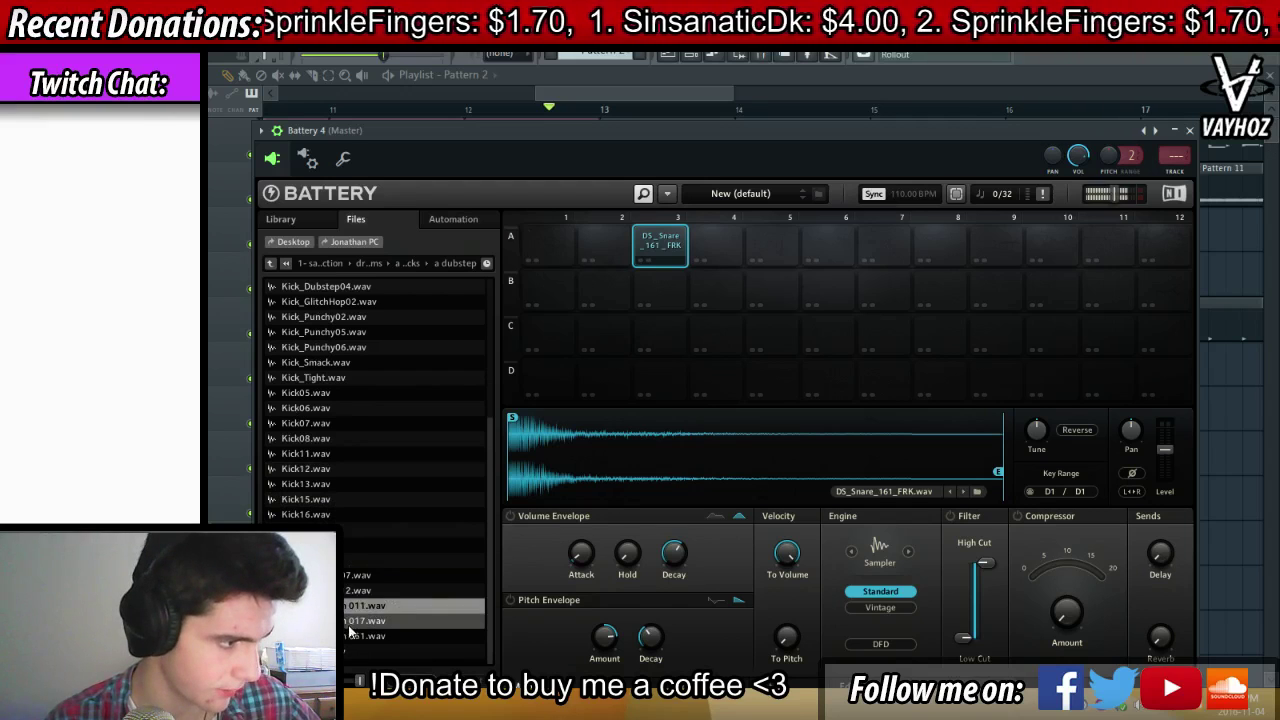
click(346, 623)
click(350, 610)
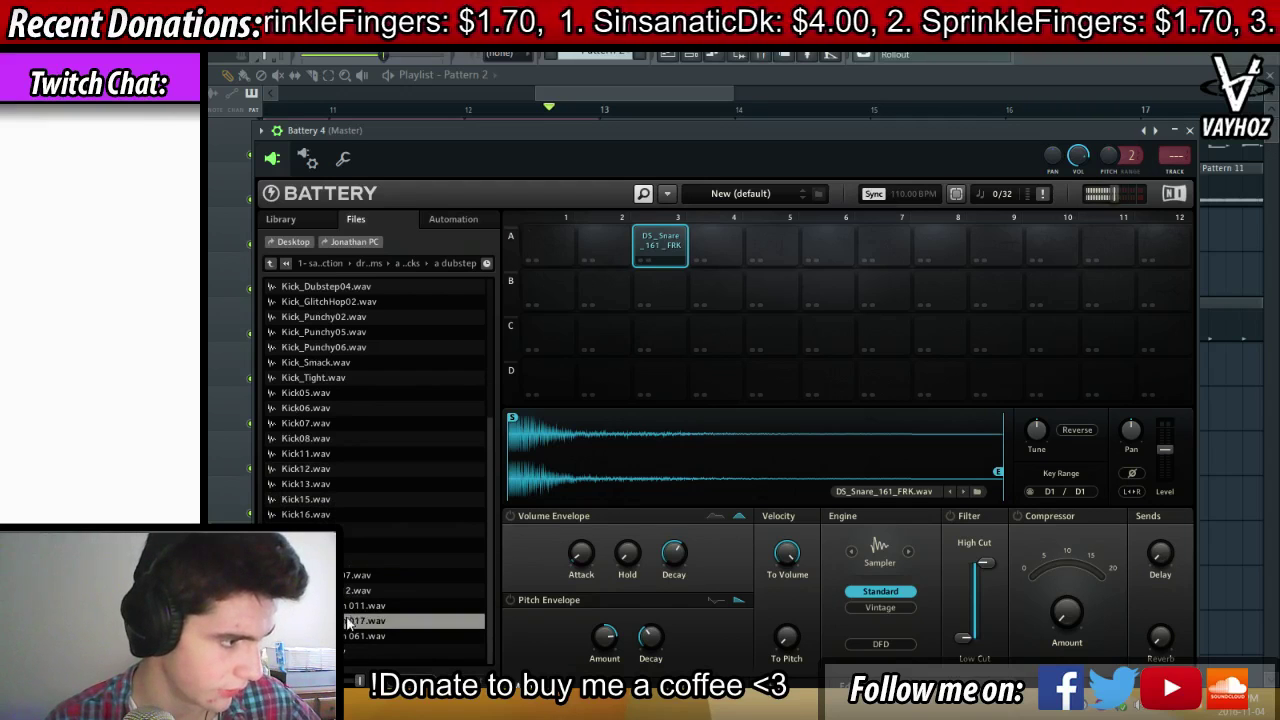
Load the kick sample ending in 017.wav into Battery cell A1 and close the Battery window
drag(362, 620, 559, 252)
click(560, 252)
key(Escape)
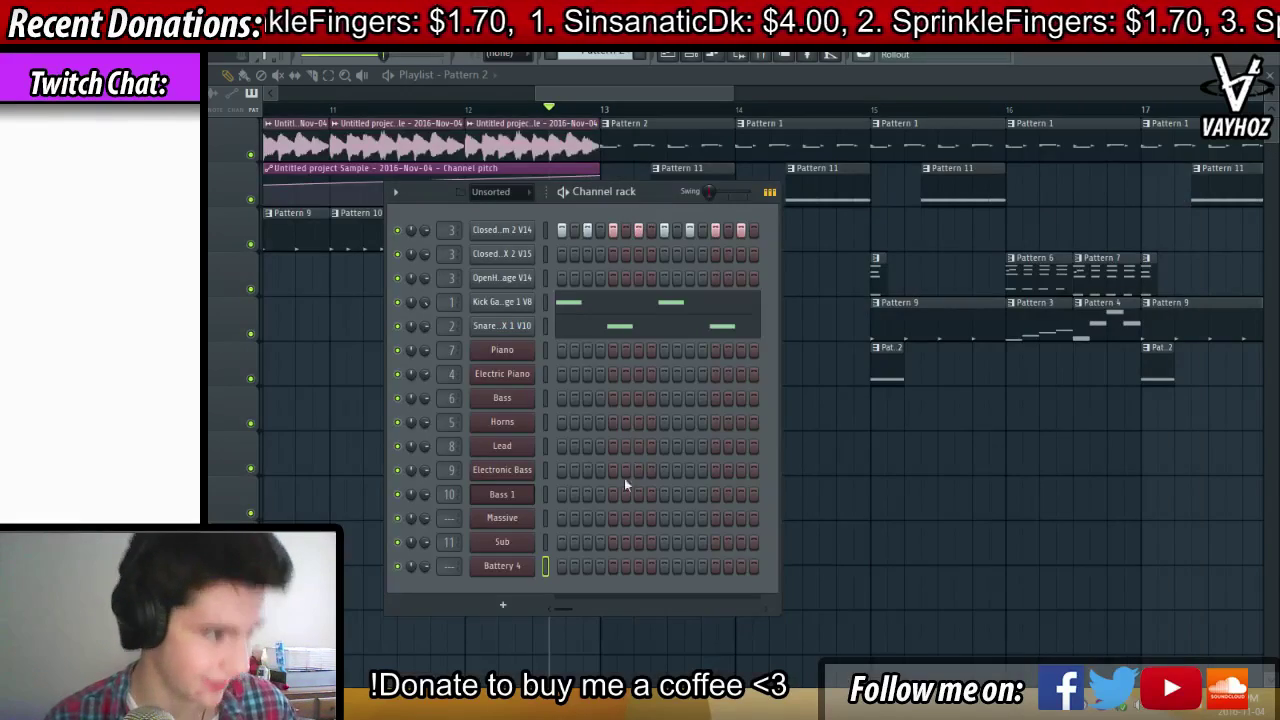
In the Battery 4 piano roll, place kick notes on C3 at beats 1 and 3 and snare notes on D3 at beats 2 and 4
right_click(533, 567)
click(630, 509)
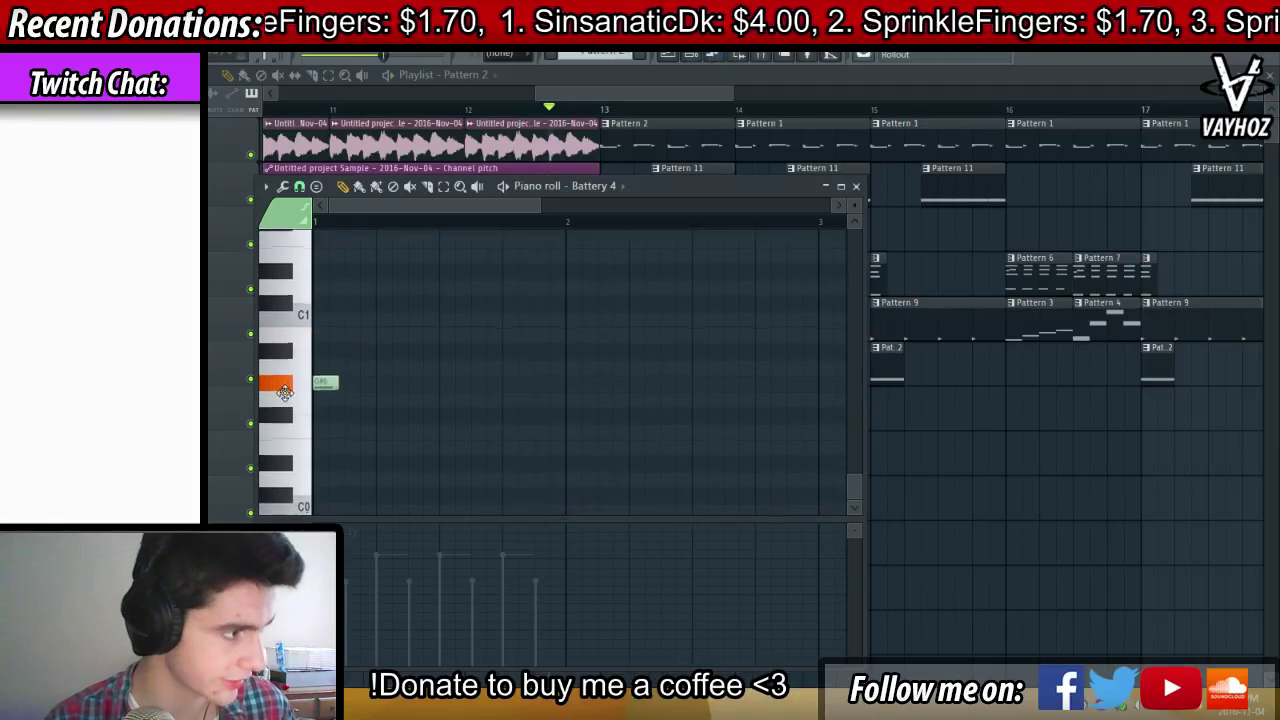
scroll(354, 271, up, 6)
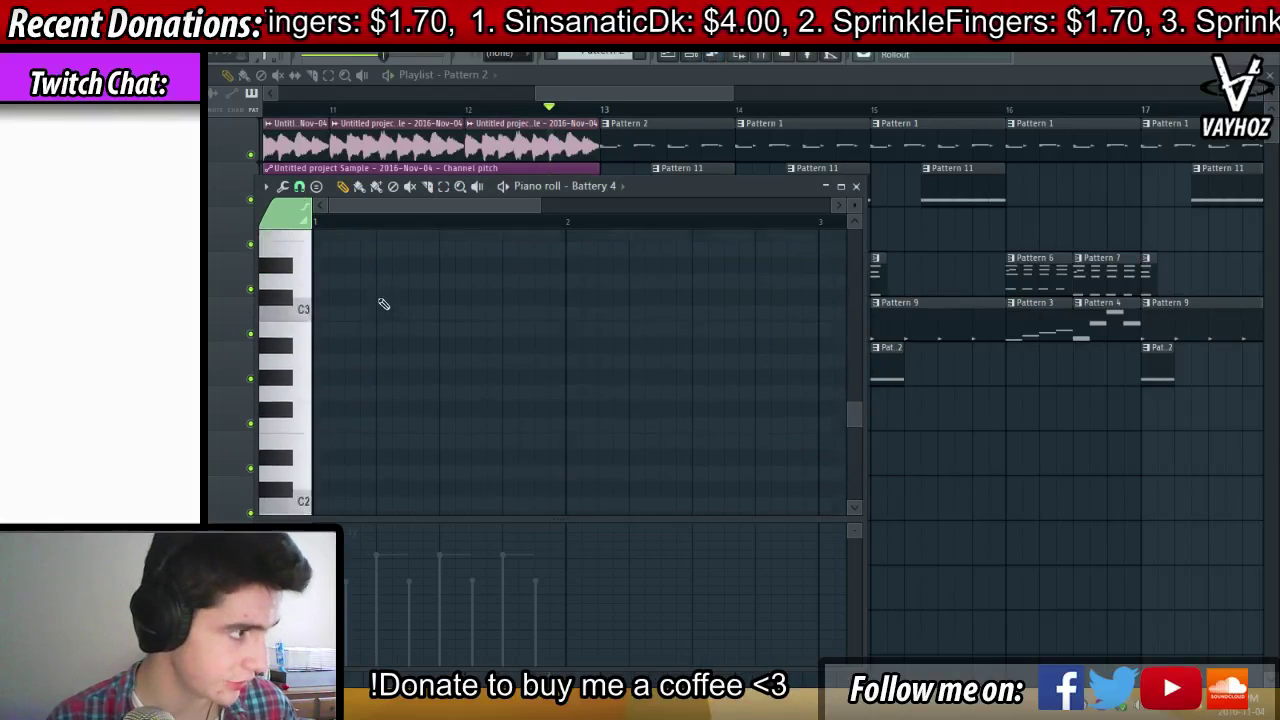
click(418, 410)
drag(418, 410, 389, 440)
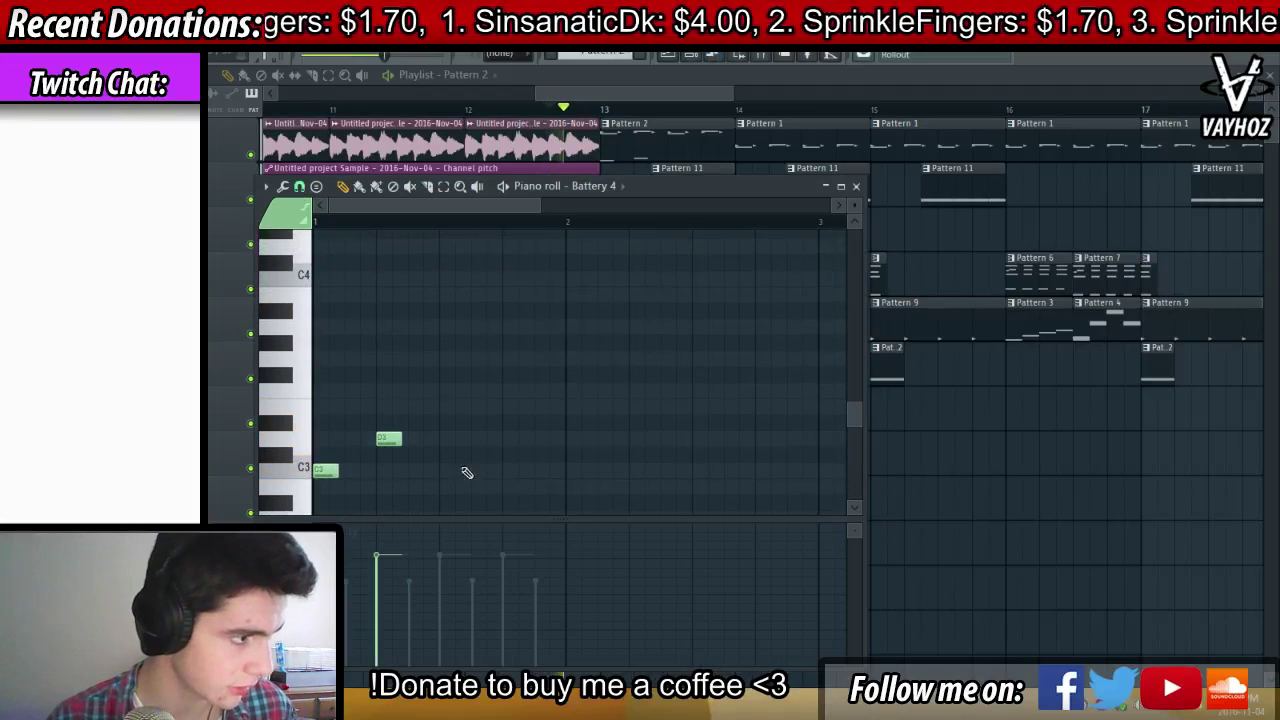
click(454, 470)
click(515, 440)
Lengthen all four Battery 4 notes to half a beat, deselect them, and return to the playlist
key(space)
key(ctrl+a)
drag(527, 440, 557, 454)
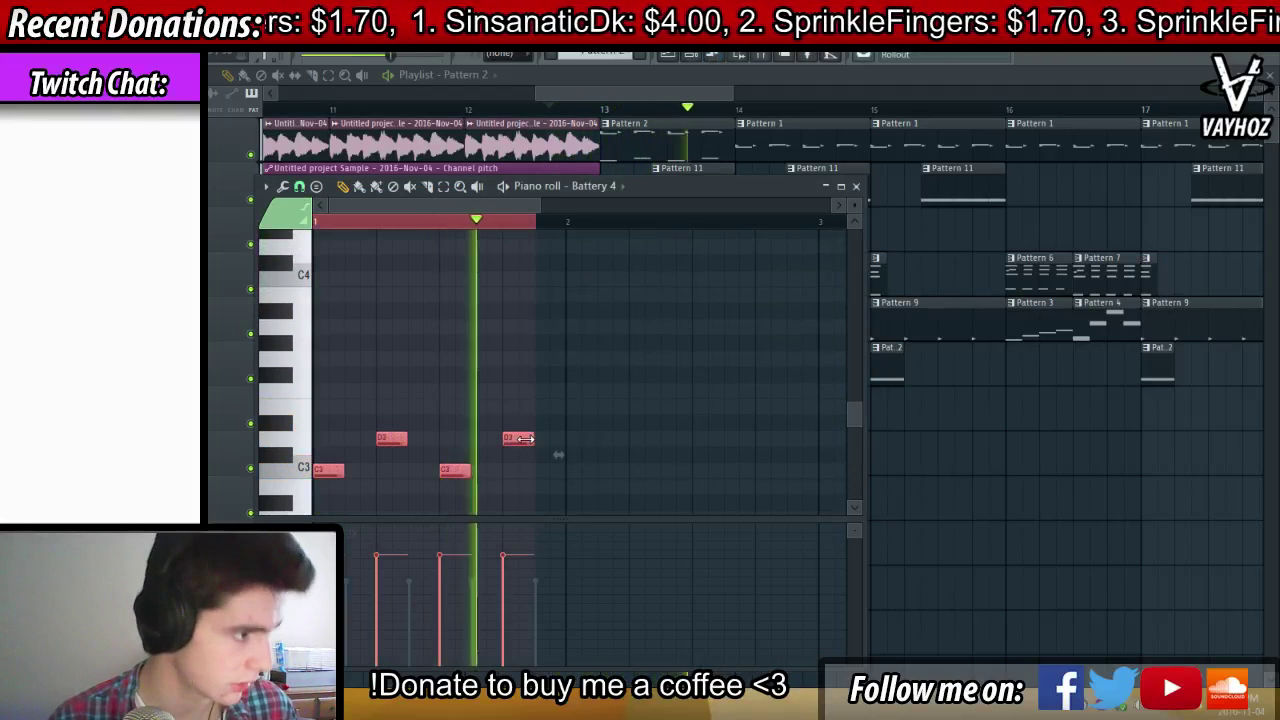
key(ctrl+d)
key(F6)
key(space)
key(F5)
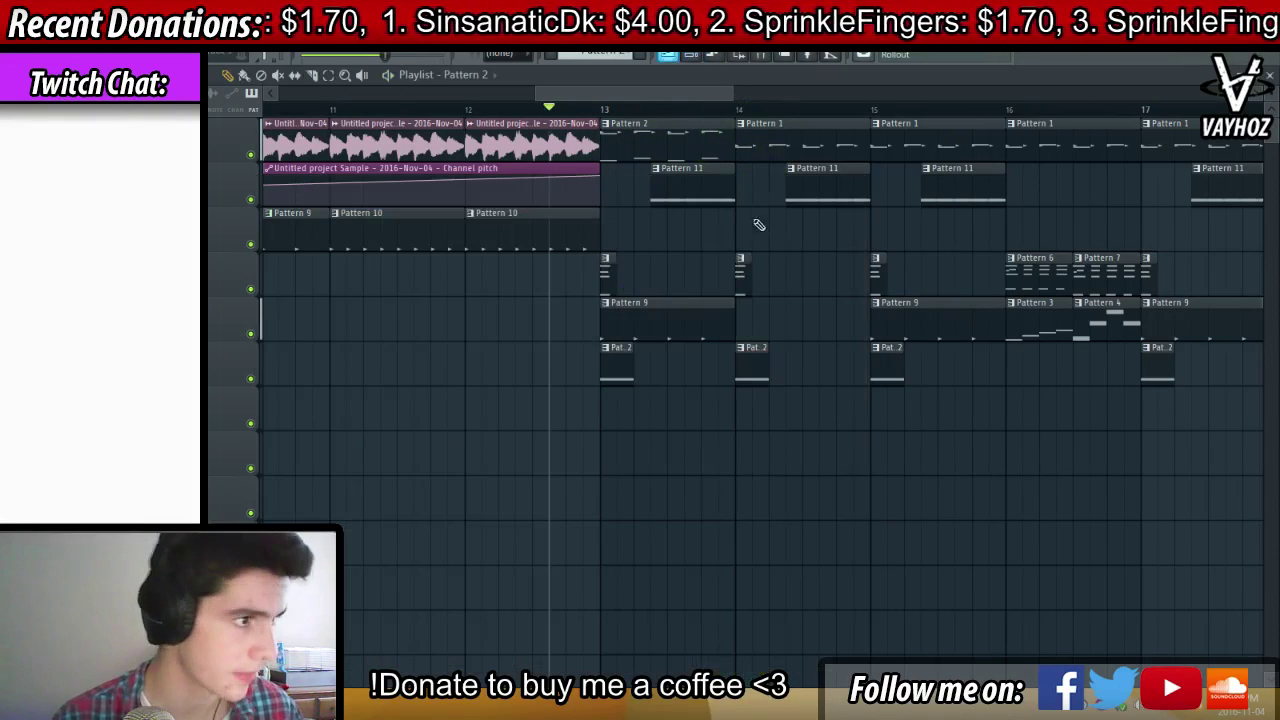
Delete all the old kick and snare channel notes from Pattern 2, leaving the Battery 4 notes
double_click(683, 140)
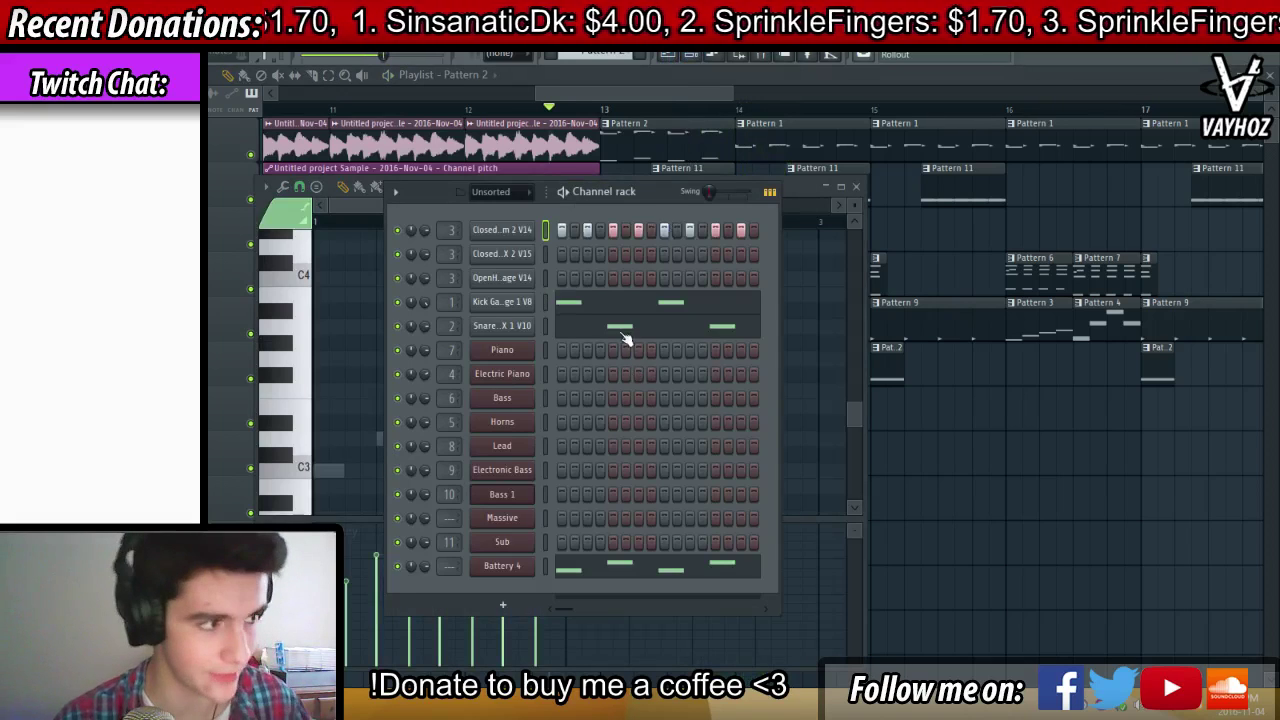
click(601, 305)
key(ctrl+a)
key(Delete)
key(F7)
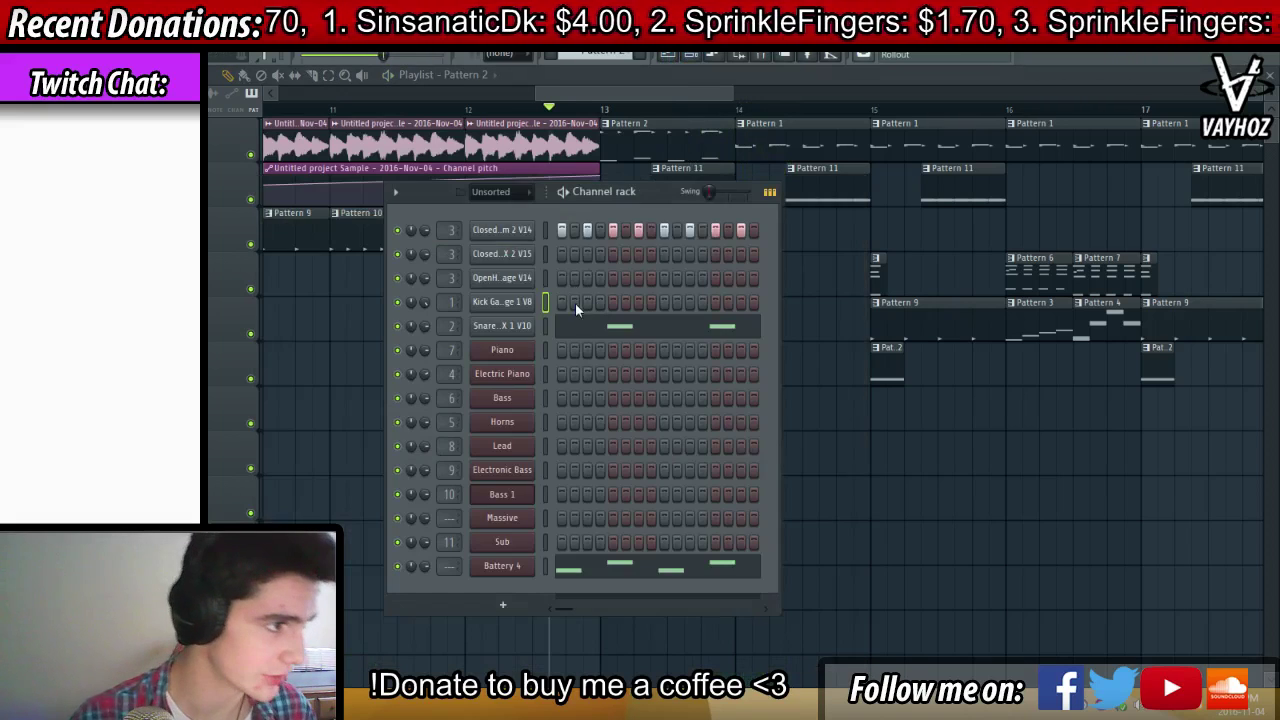
click(611, 324)
key(ctrl+a)
key(Delete)
key(F7)
Replace the Pattern 1 clips from bar 14 through bar 19 with Pattern 2 while the song plays
key(space)
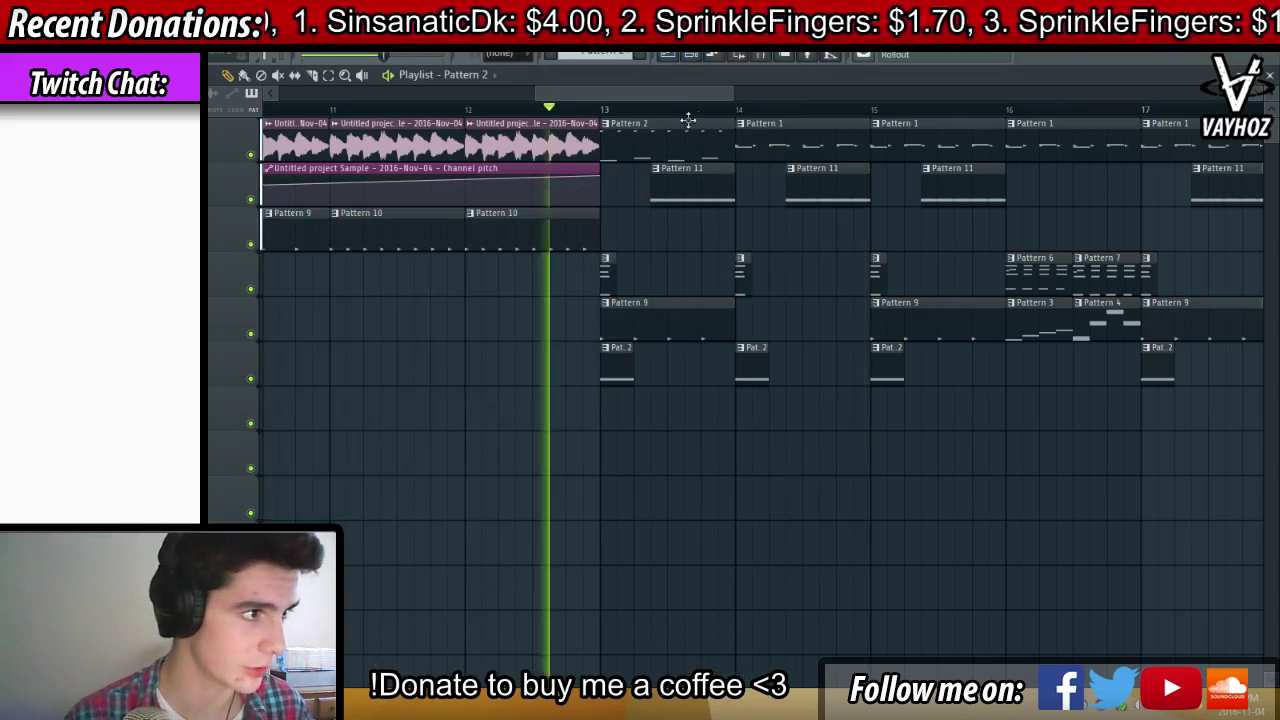
mouse_move(551, 148)
mouse_down()
mouse_move(677, 131)
mouse_move(820, 143)
mouse_up()
drag(984, 136, 1080, 137)
scroll(1076, 113, down, 3)
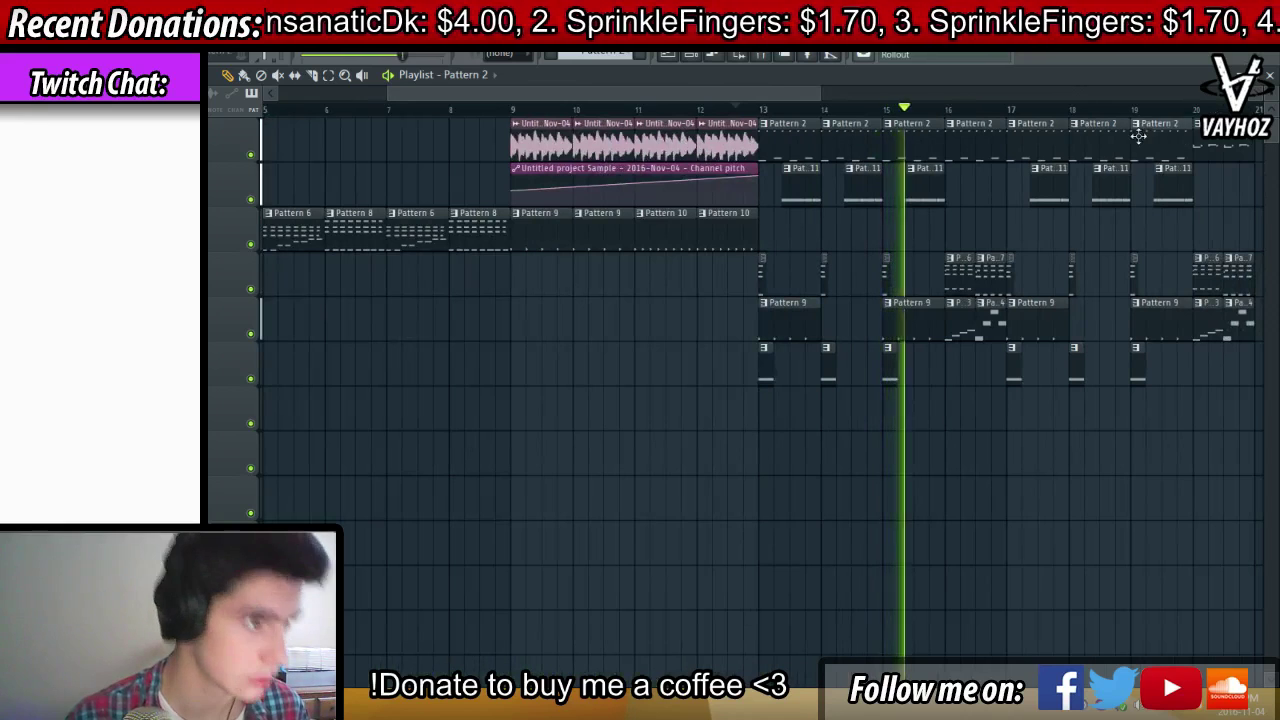
Balance the low end in the mixer by lowering the Sub fader to -5.1 and raising the Bass 1 fader to -4.6
key(F9)
click(615, 369)
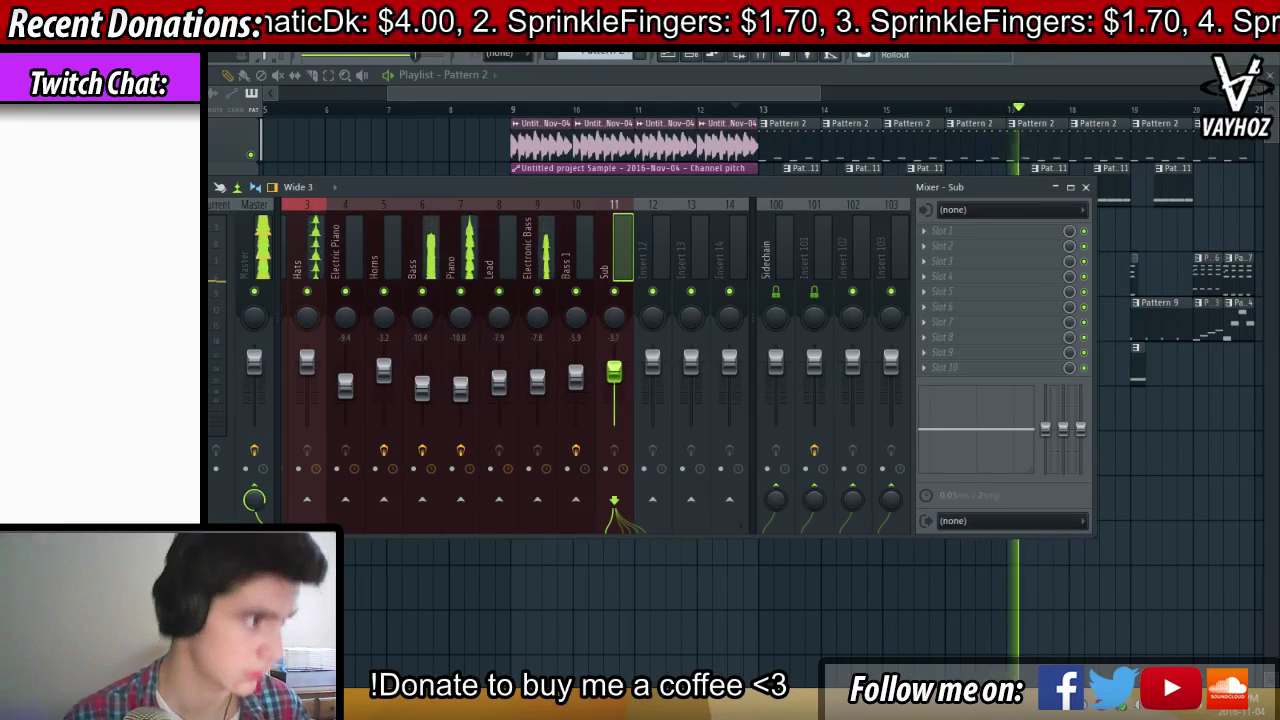
key(F9)
key(F9)
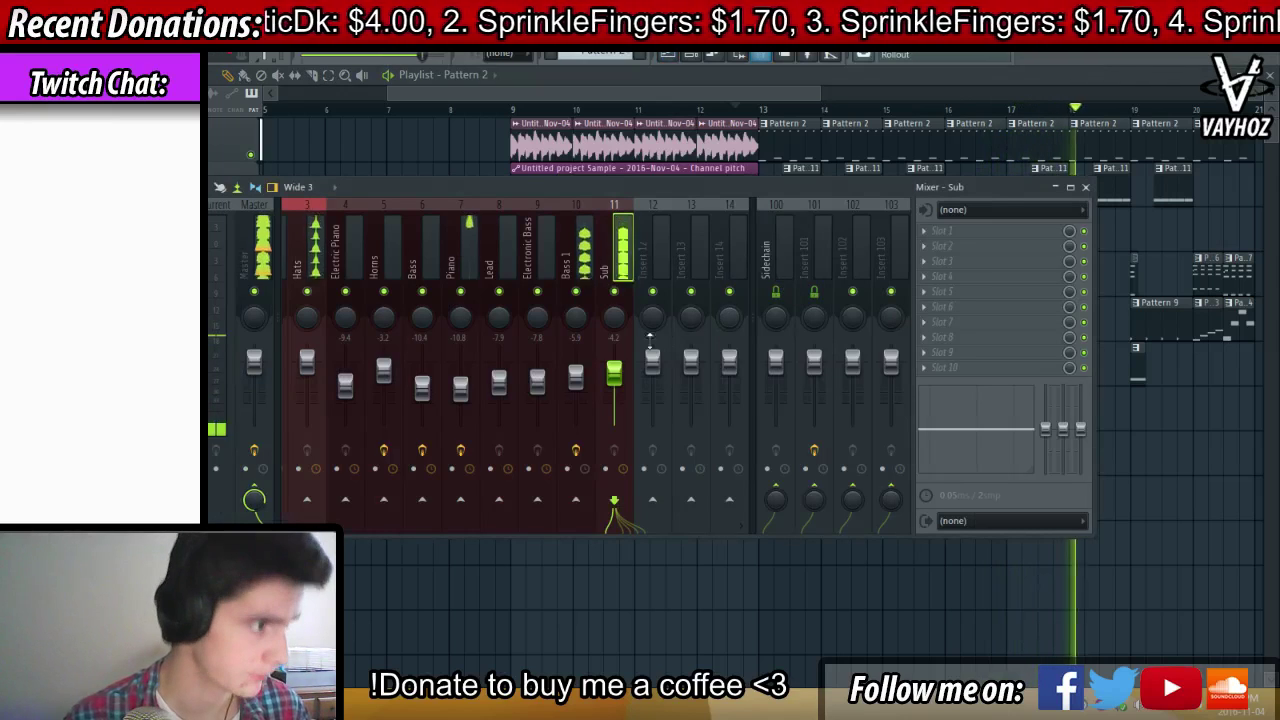
drag(615, 374, 615, 369)
click(576, 376)
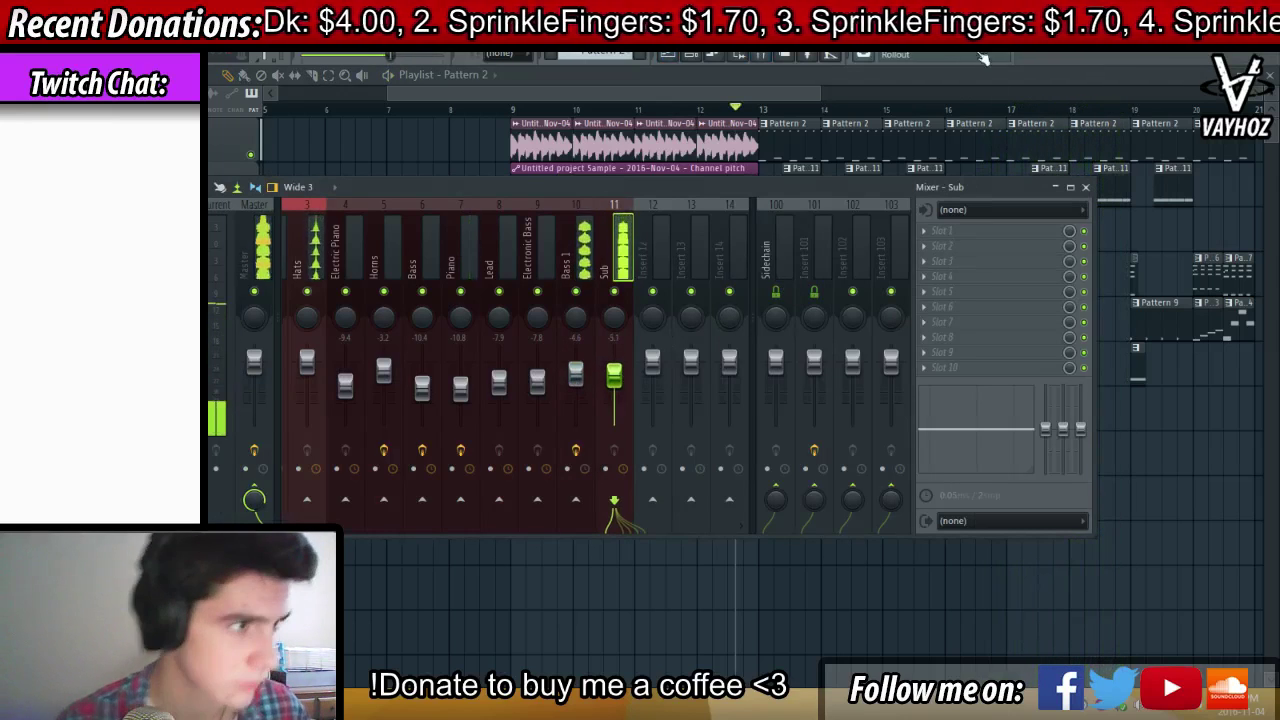
key(F9)
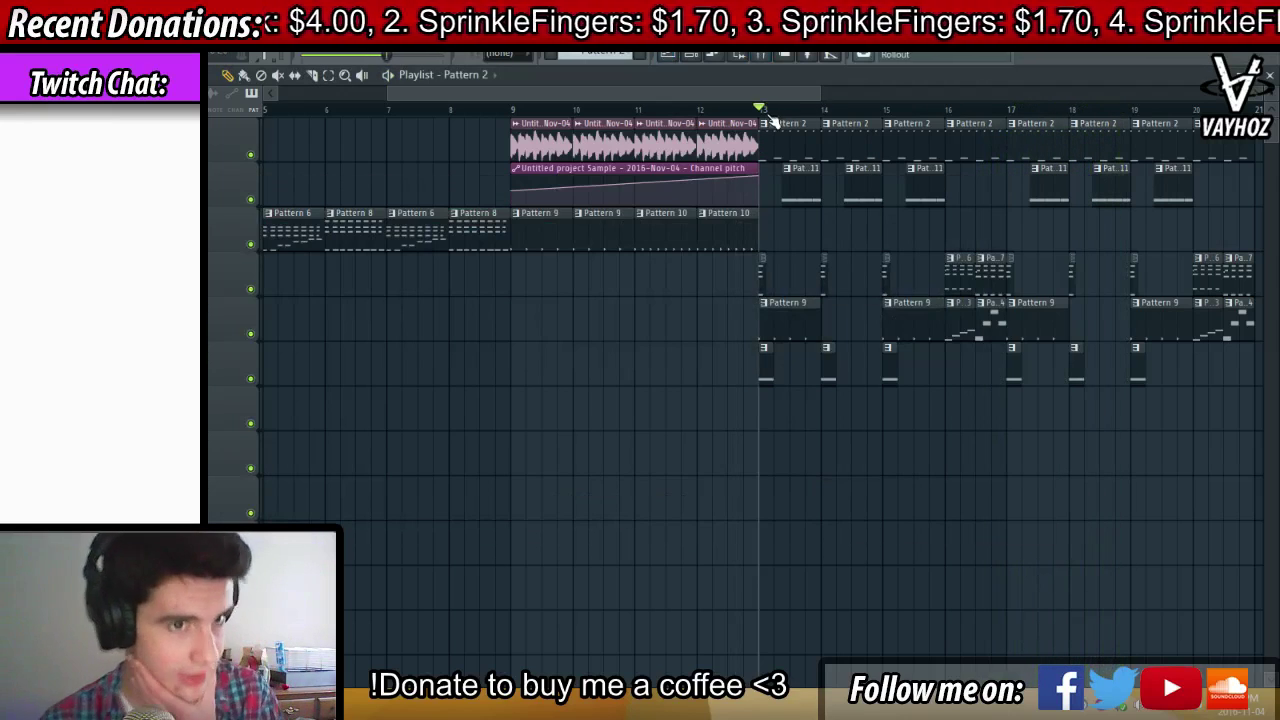
scroll(805, 124, up, 3)
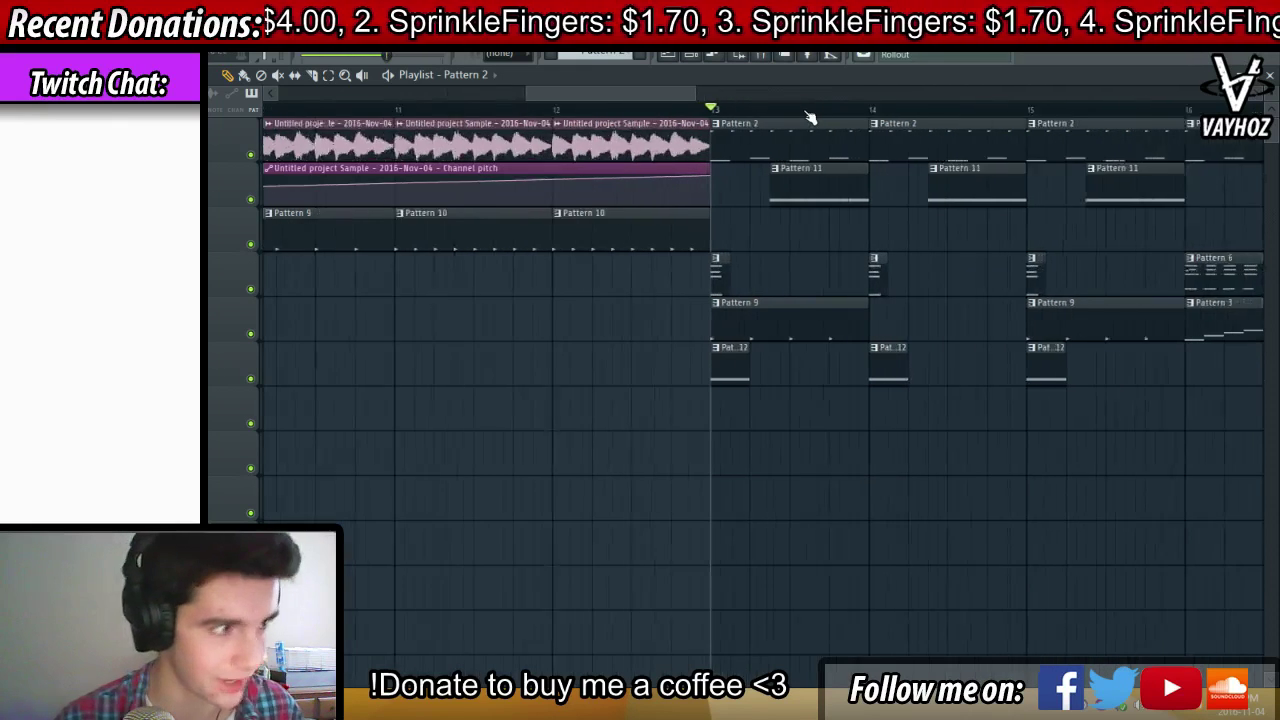
key(F6)
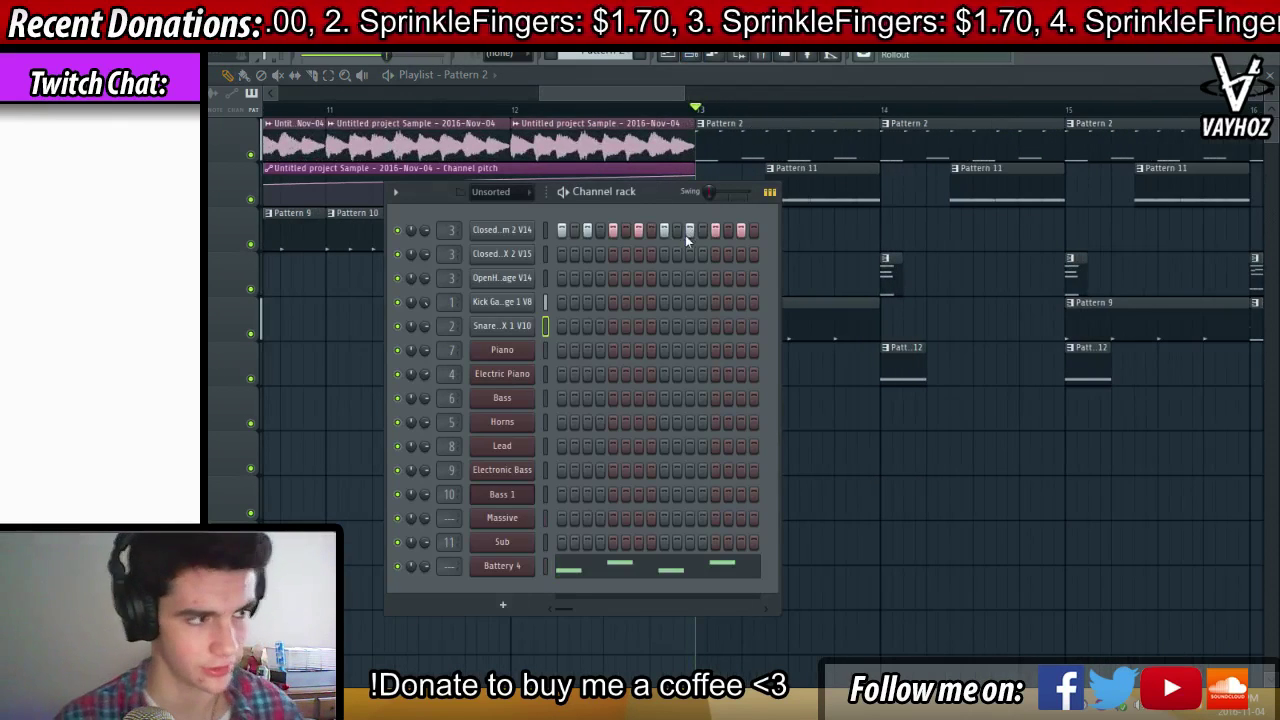
key(F6)
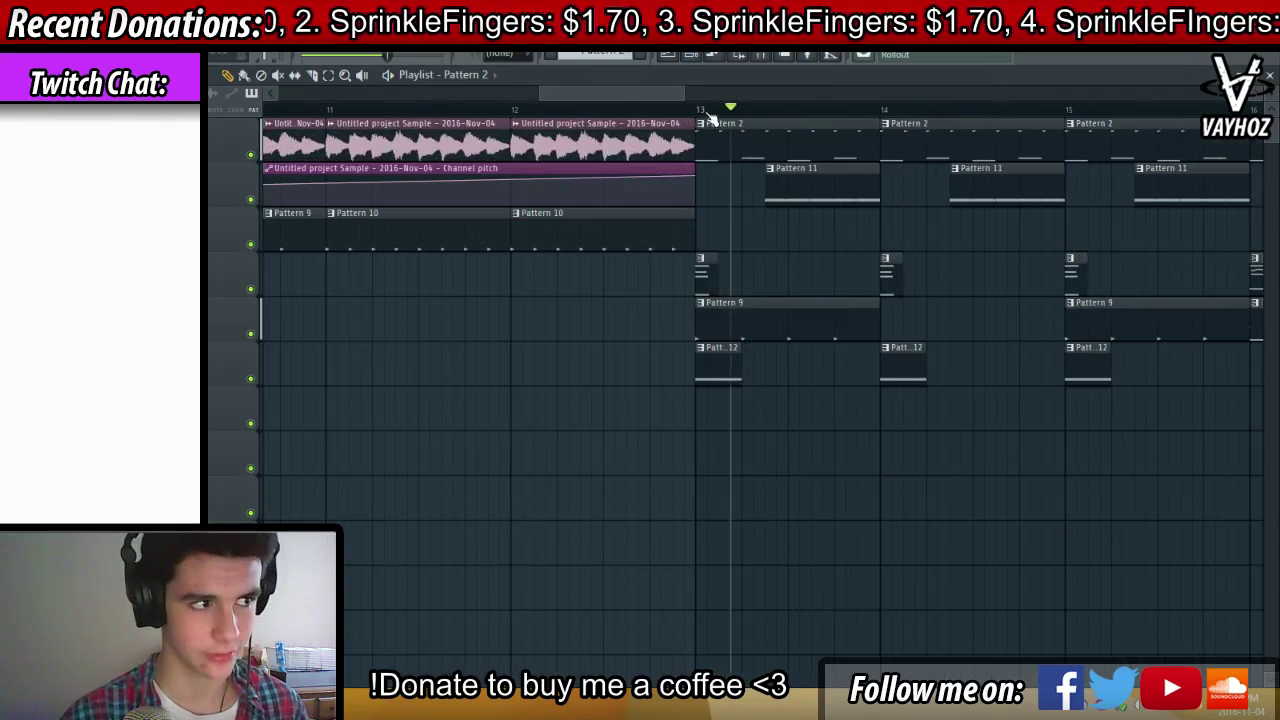
Open Battery 4's DS_Snare_161_FRK cell and enable its volume envelope with separate sustain and release stages
key(F6)
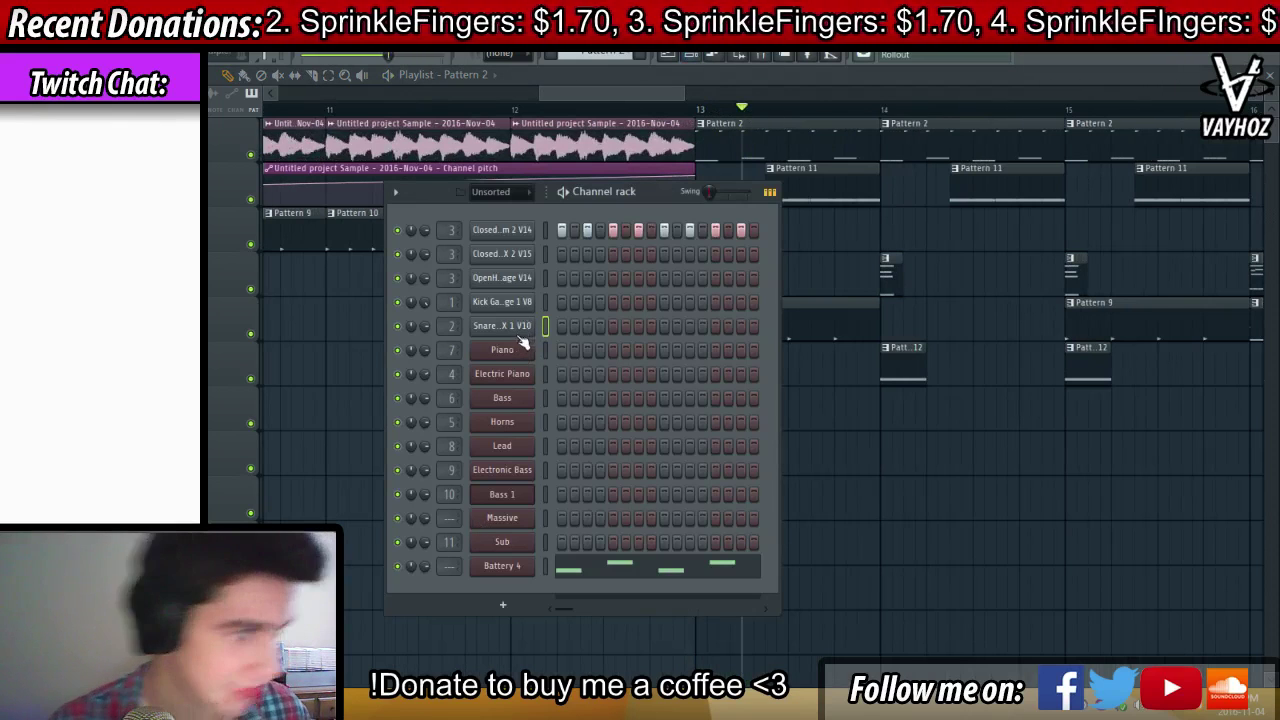
click(504, 566)
click(650, 255)
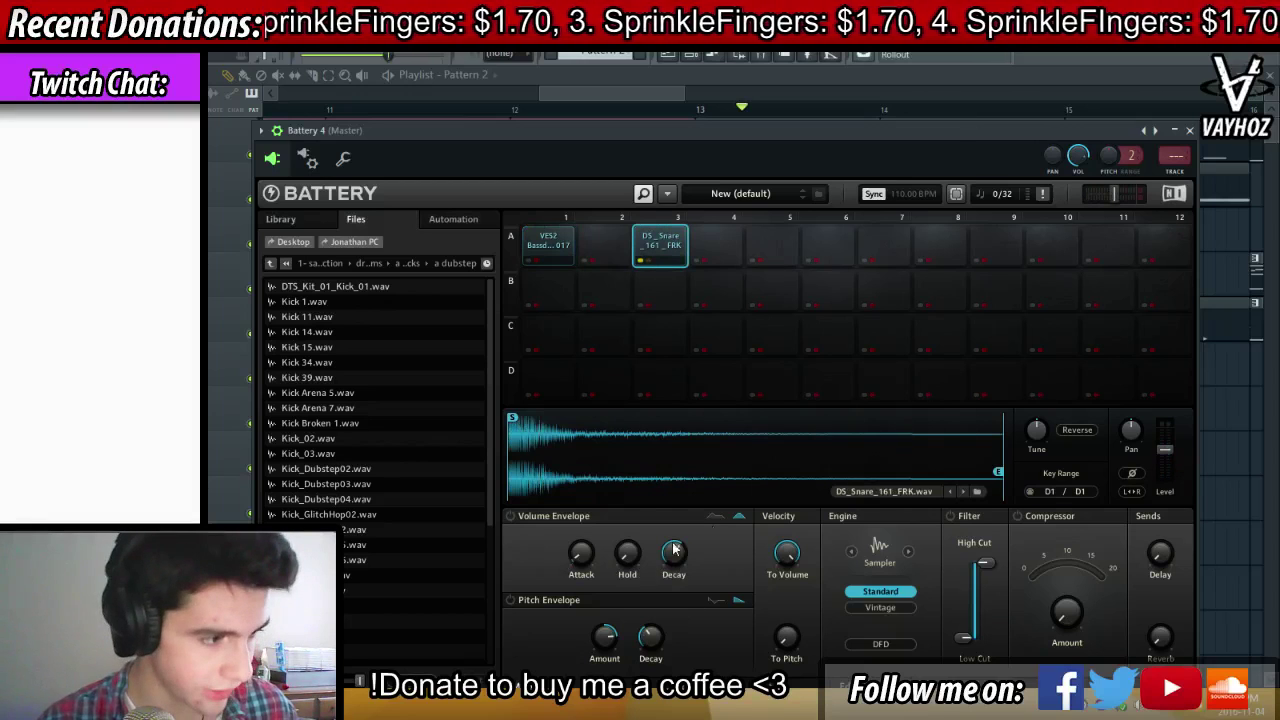
click(716, 517)
click(512, 516)
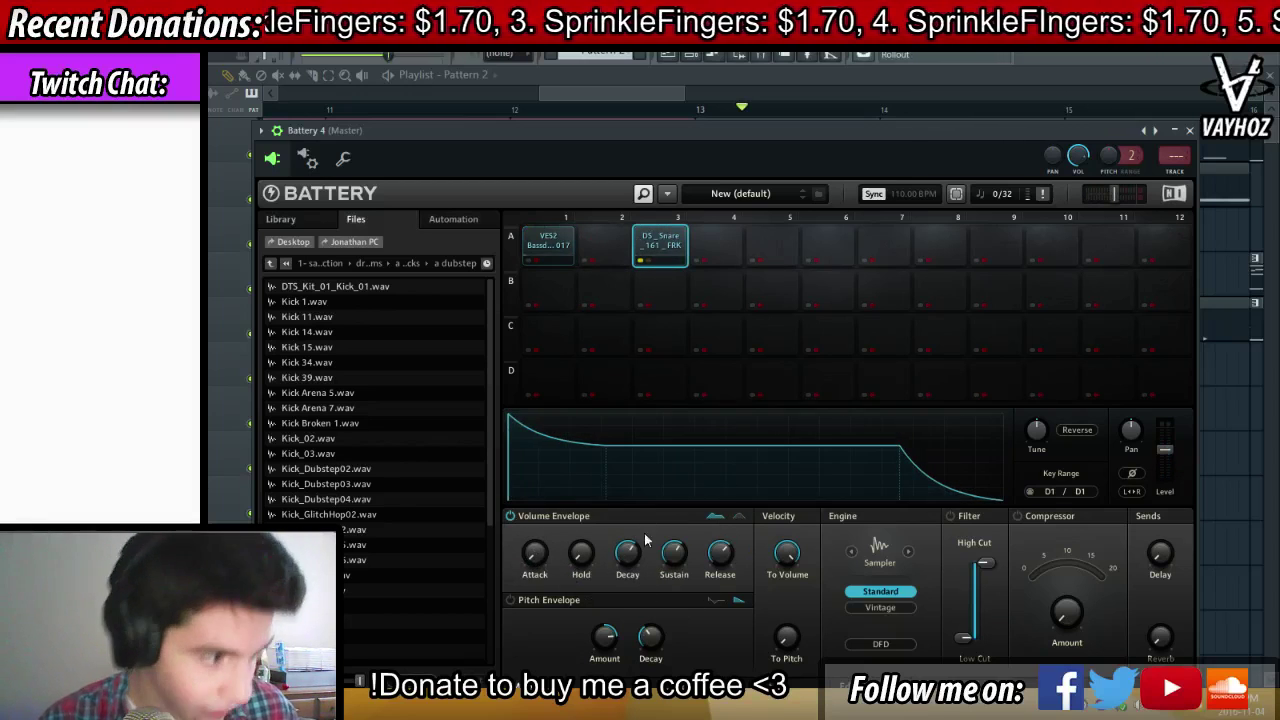
Slightly raise the snare envelope's attack, reduce sustain to minimum, increase hold, and shorten decay to about 23 ms
drag(530, 557, 531, 547)
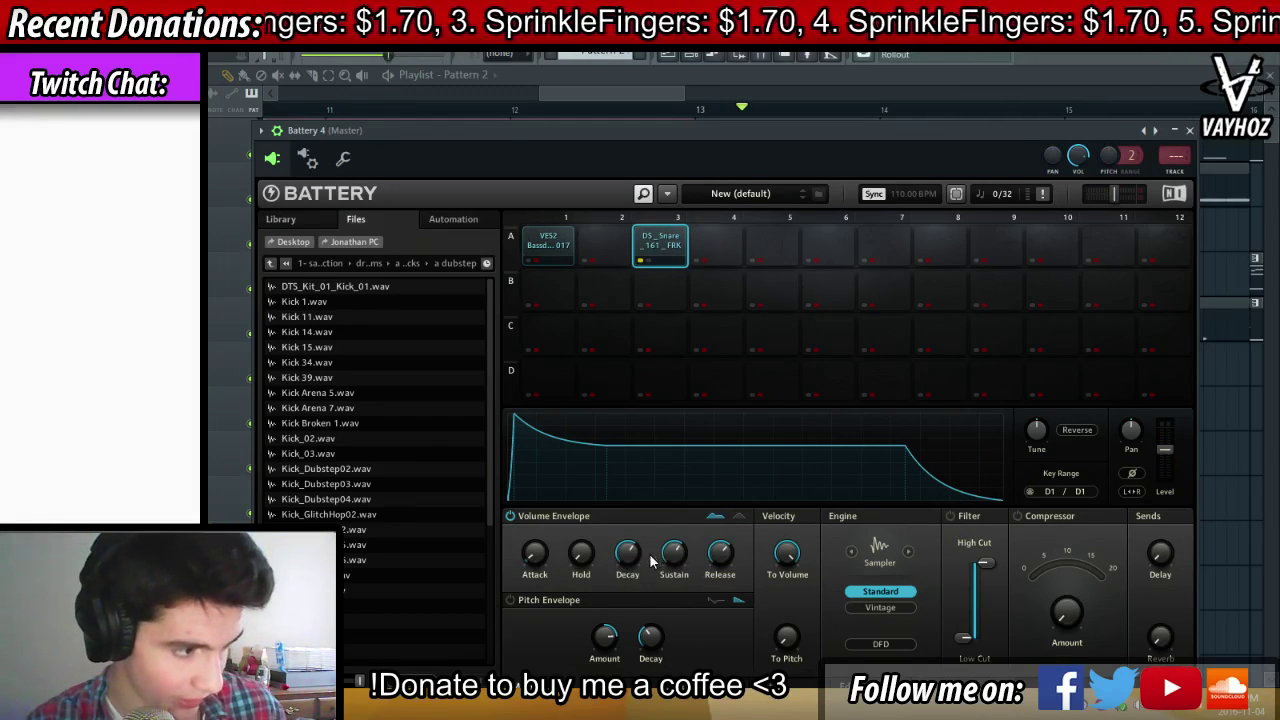
drag(679, 552, 699, 484)
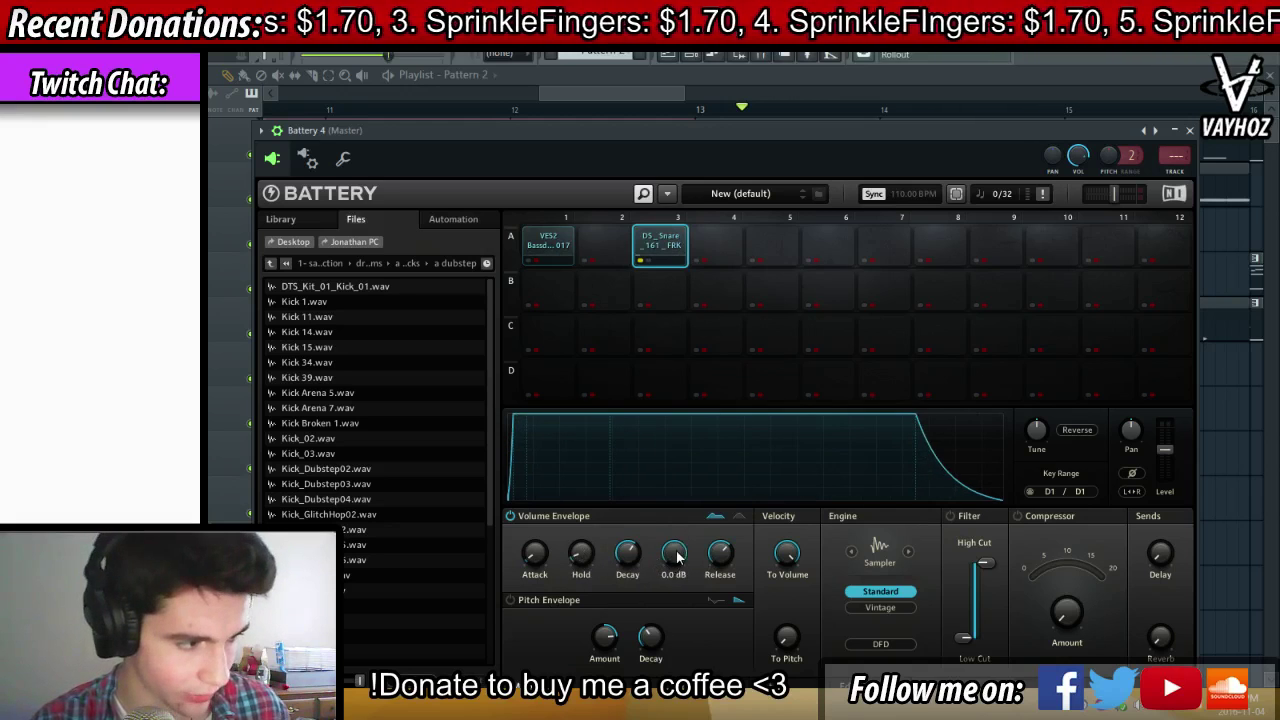
drag(676, 556, 550, 670)
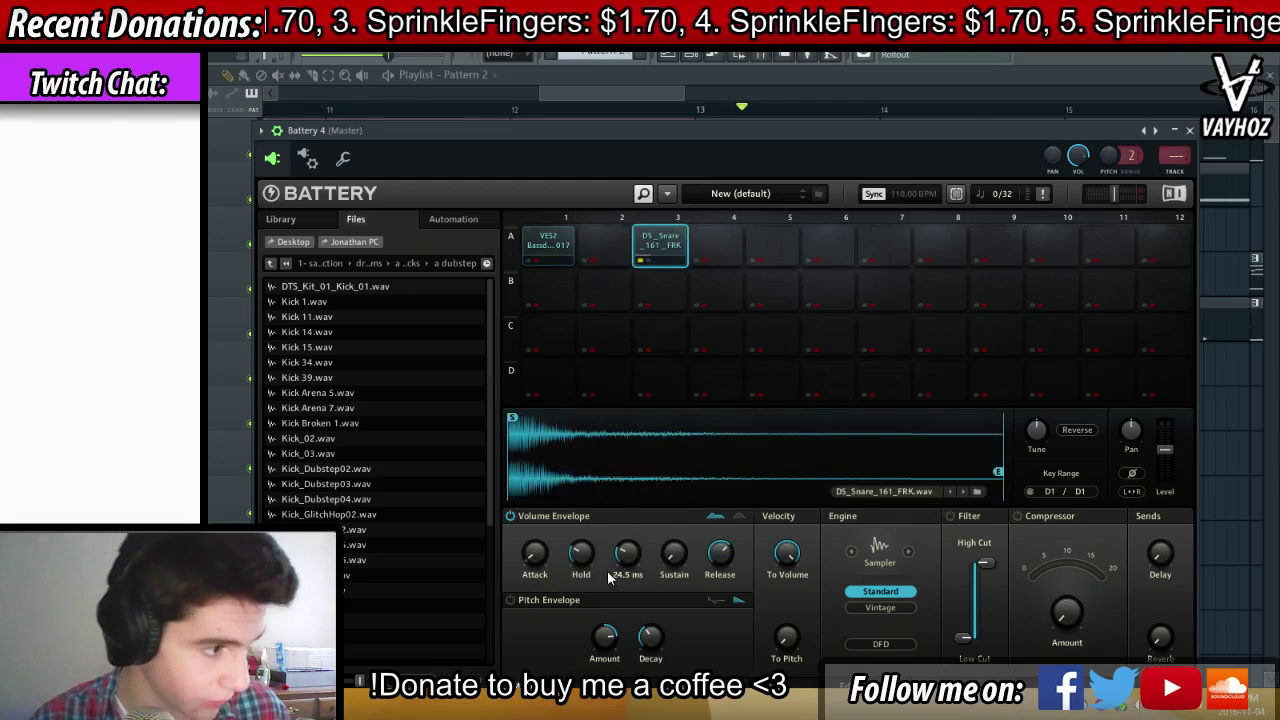
drag(582, 556, 608, 531)
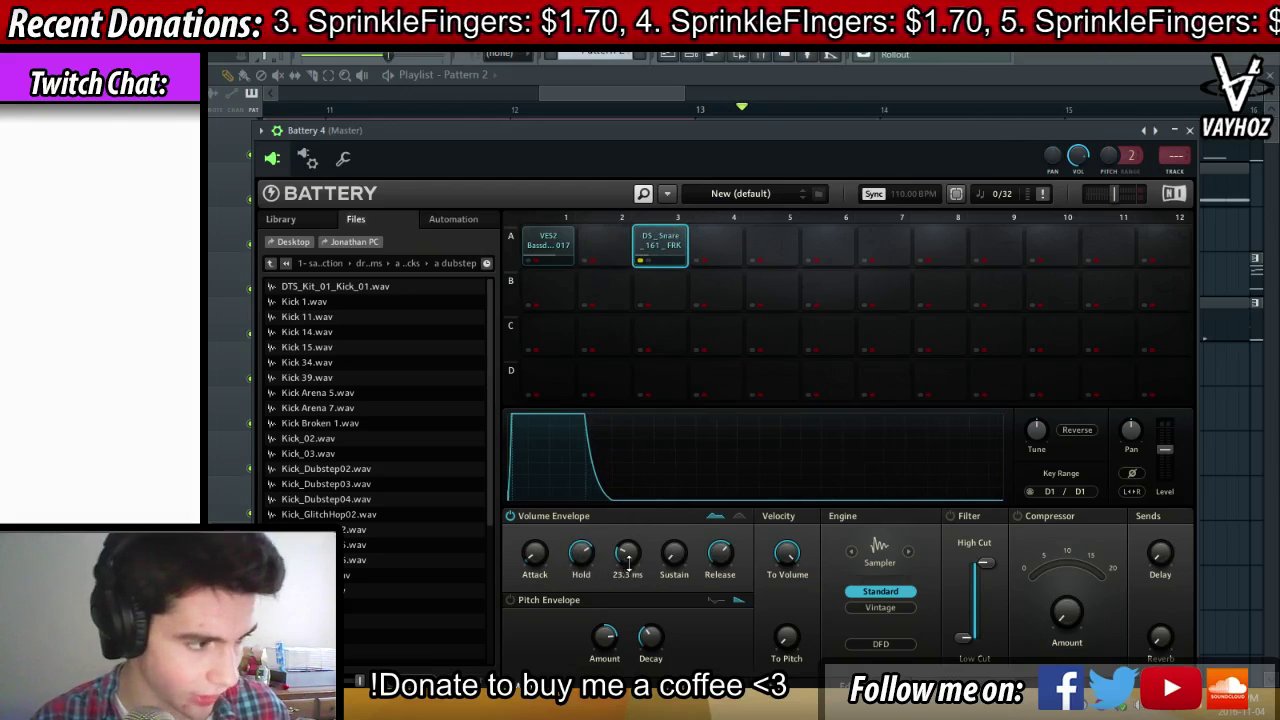
Audition the snare with a hold of about 688.6 ms and the decay at minimum
click(673, 255)
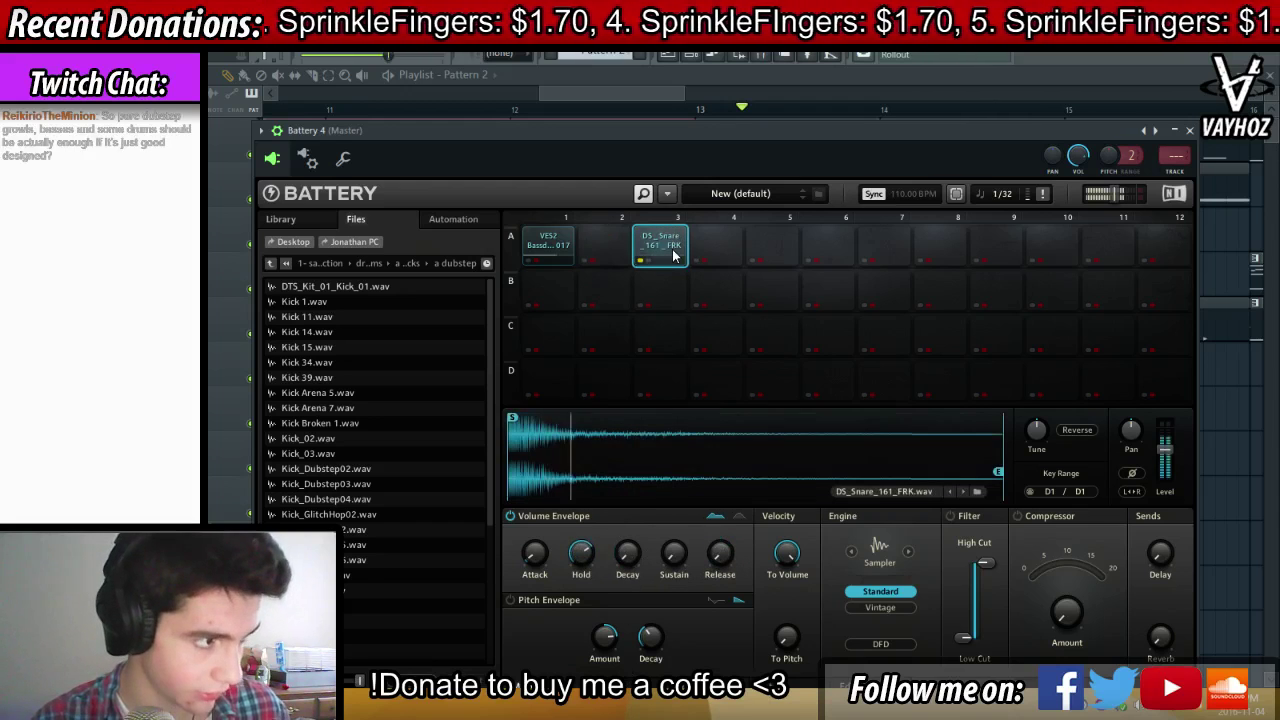
mouse_move(583, 551)
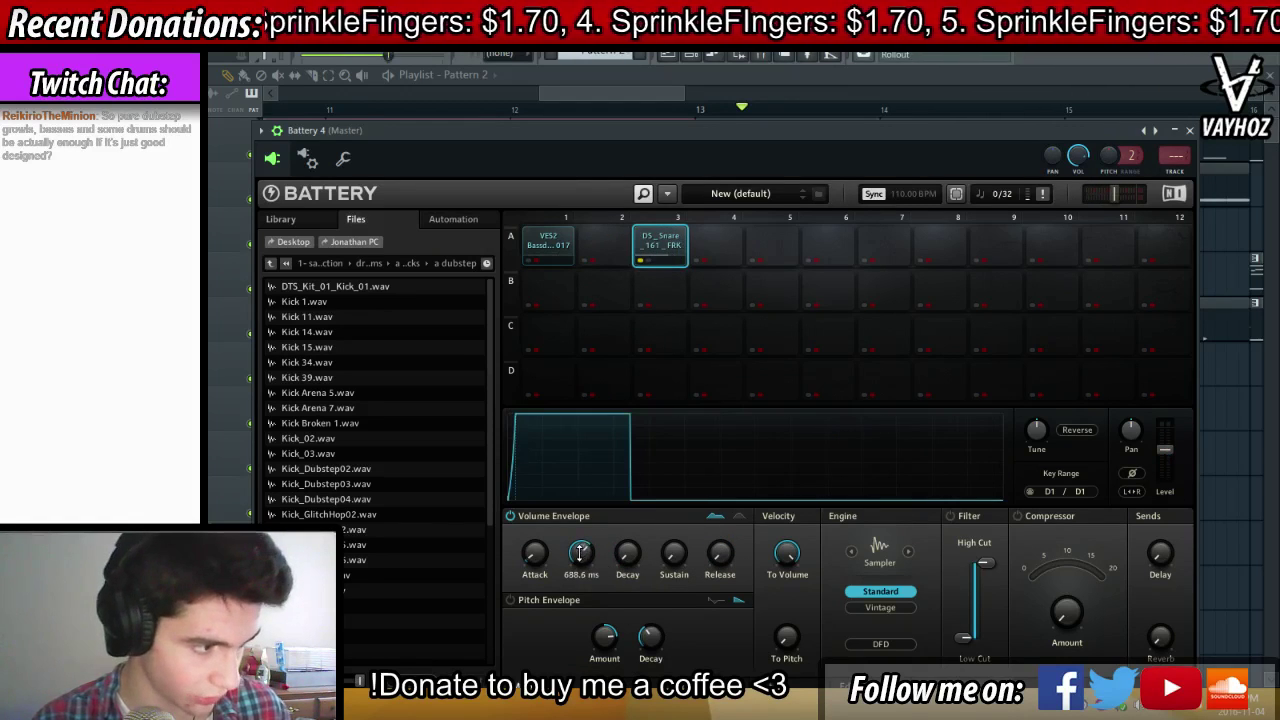
click(673, 248)
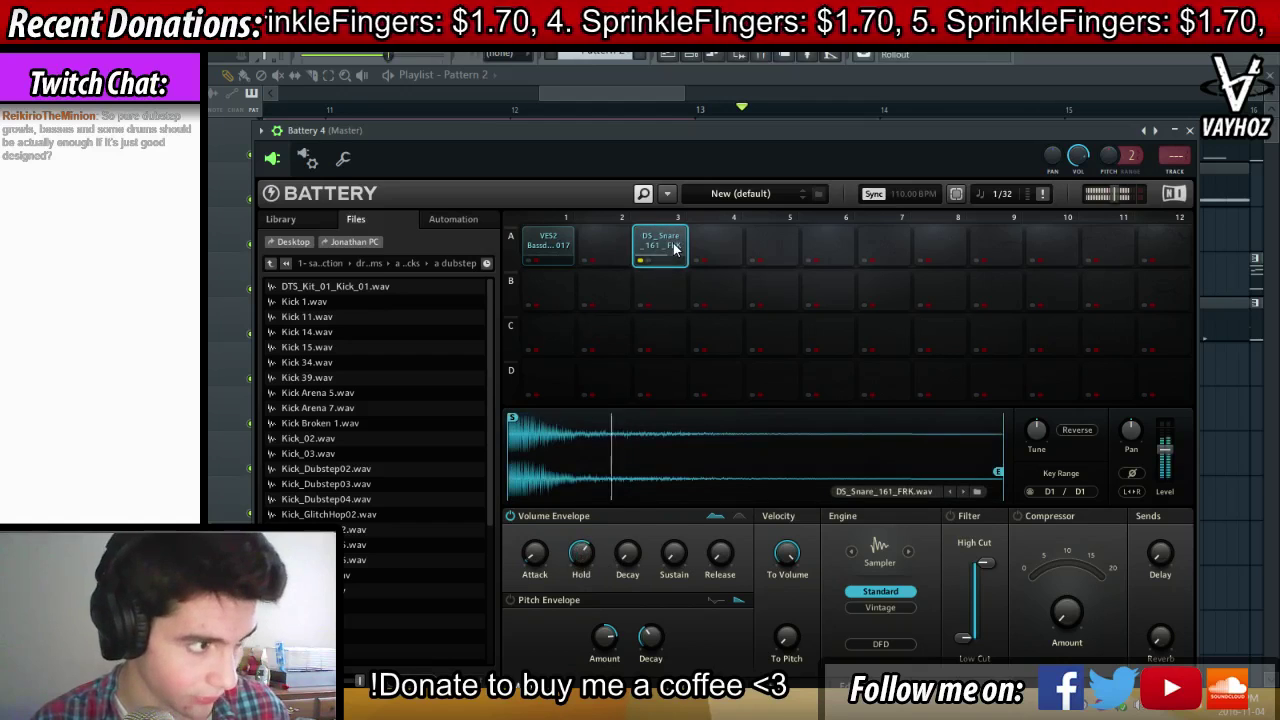
mouse_move(586, 556)
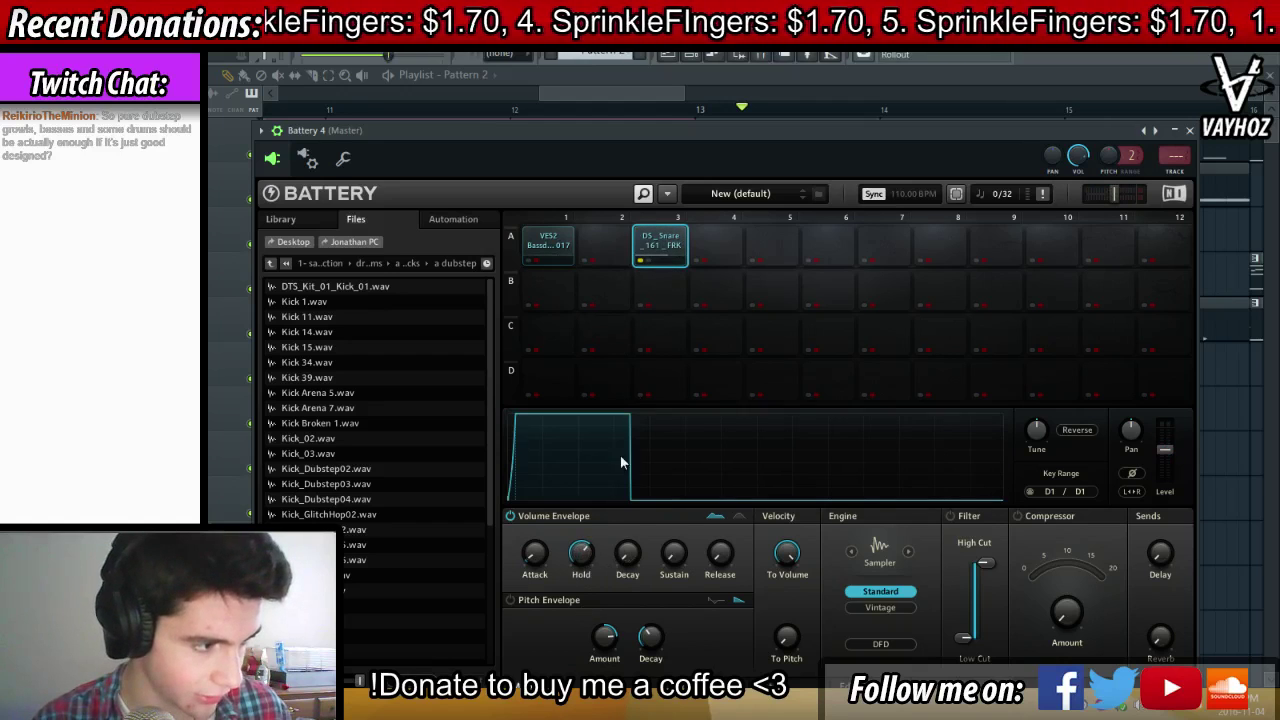
Try the snare with no hold and a longer decay, and audition the cell
click(663, 254)
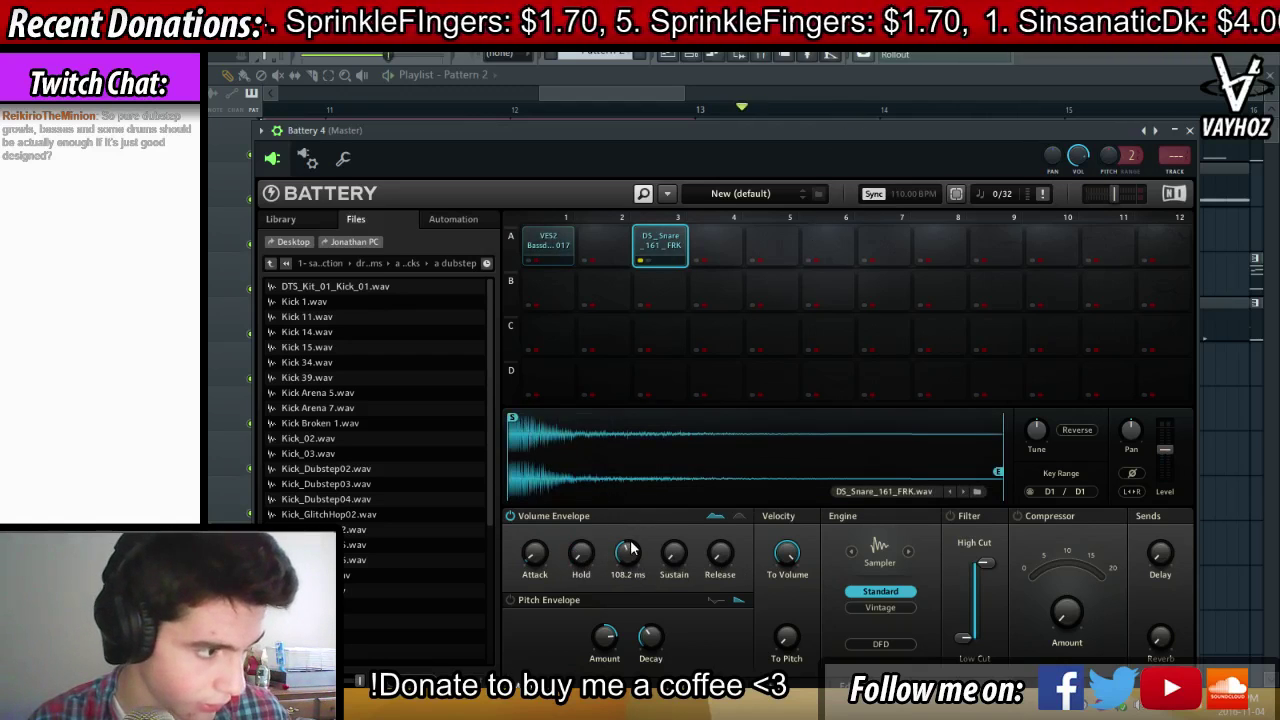
drag(623, 553, 661, 528)
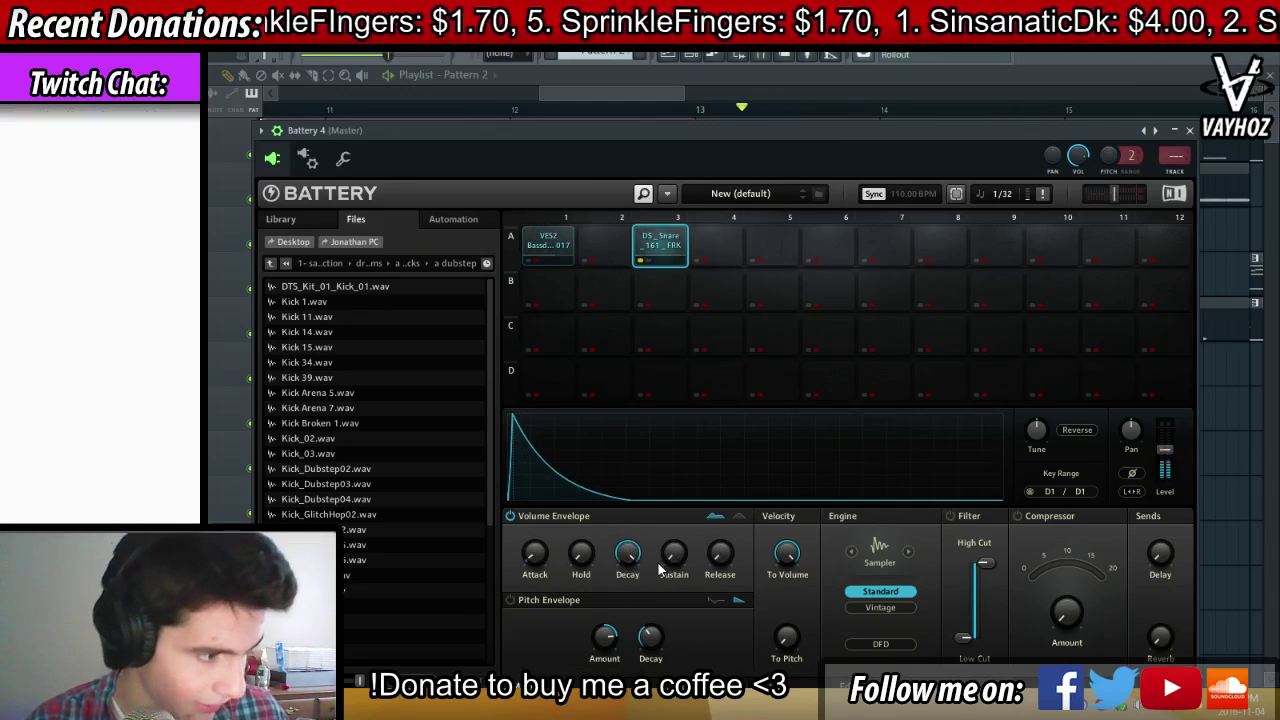
click(677, 247)
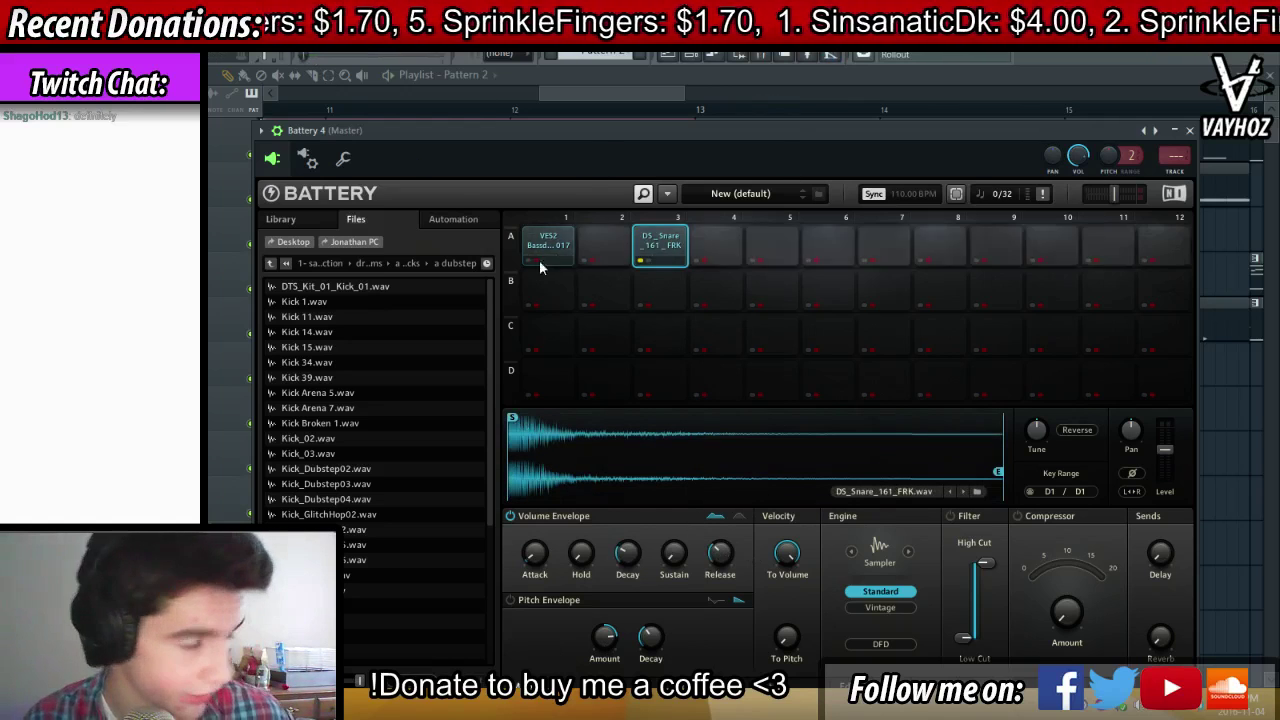
Shape the snare's volume envelope with a moderate hold and a short decay, and close Battery 4
drag(745, 147, 734, 164)
drag(565, 568, 622, 510)
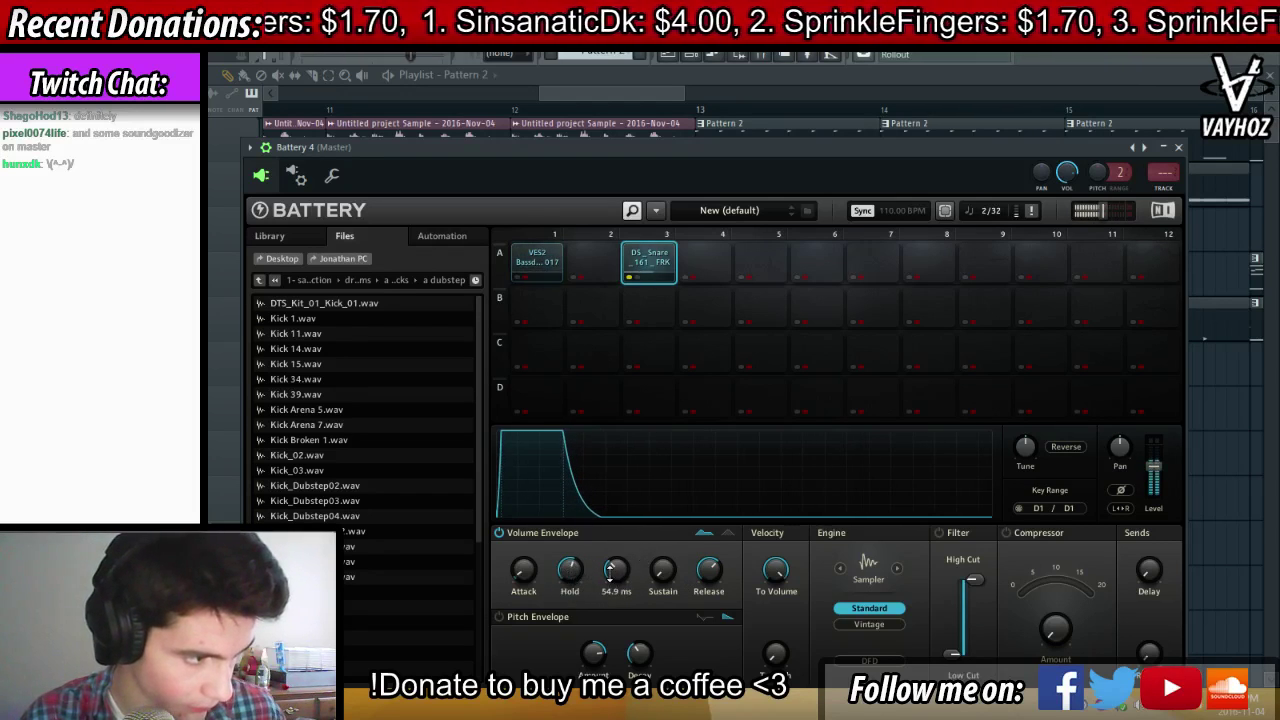
drag(614, 572, 583, 567)
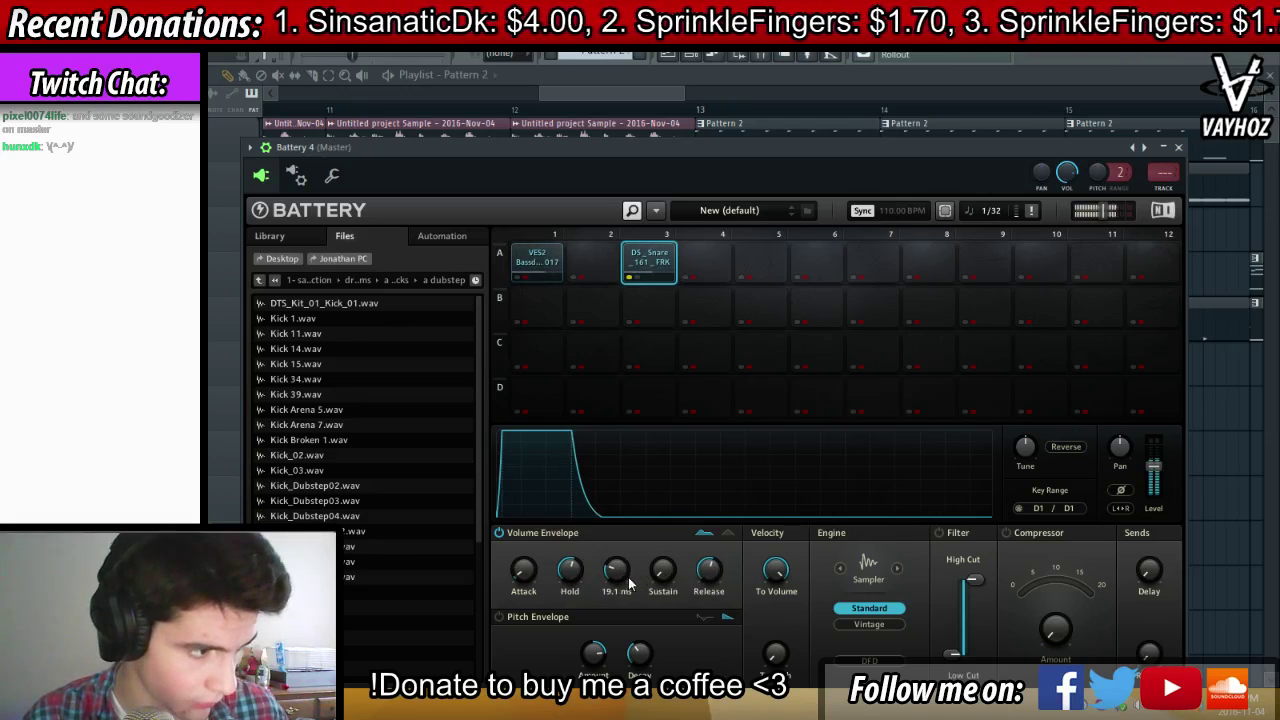
drag(618, 570, 629, 558)
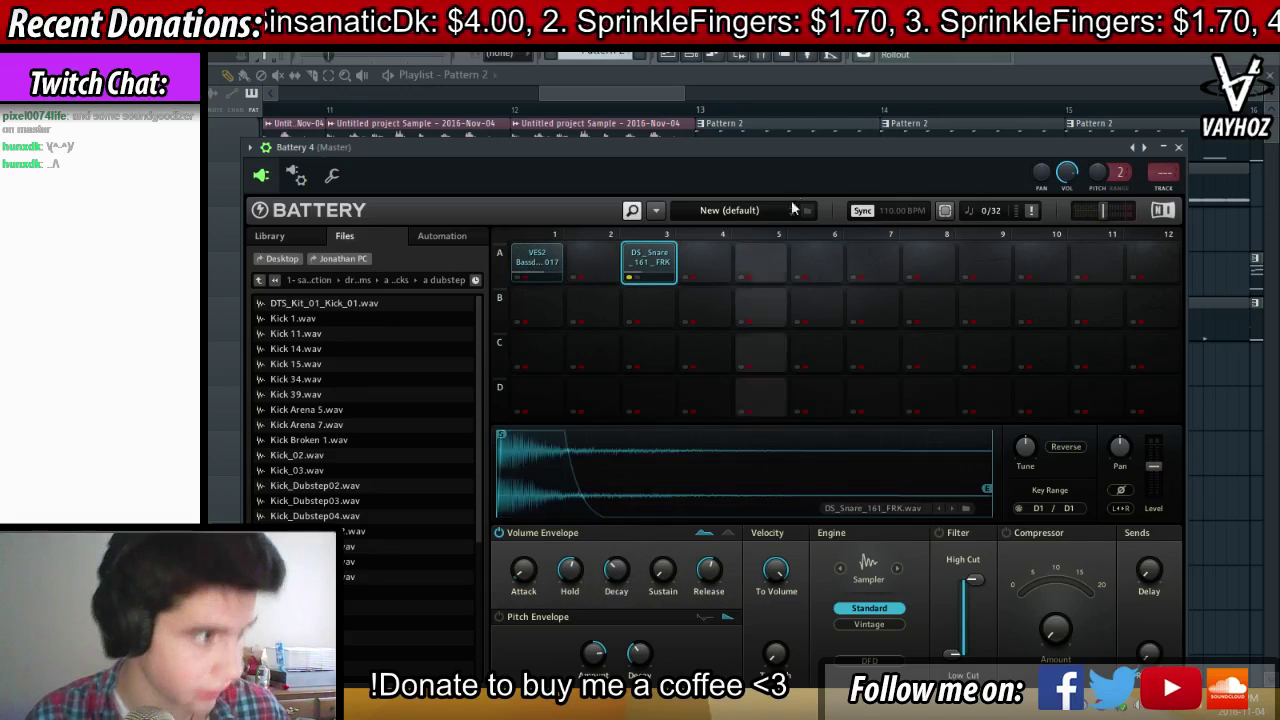
key(Escape)
Play the drop to check the mixer levels, and assign the Battery 4 channel to mixer track 1
key(F9)
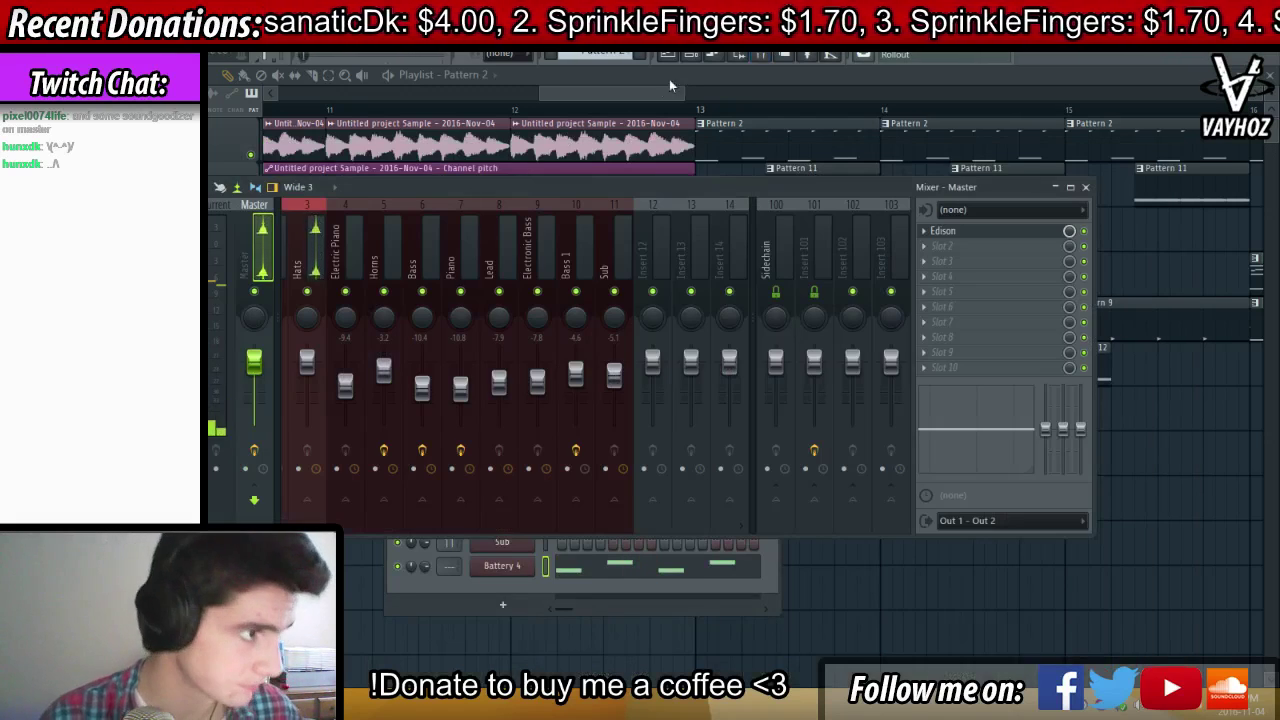
key(F9)
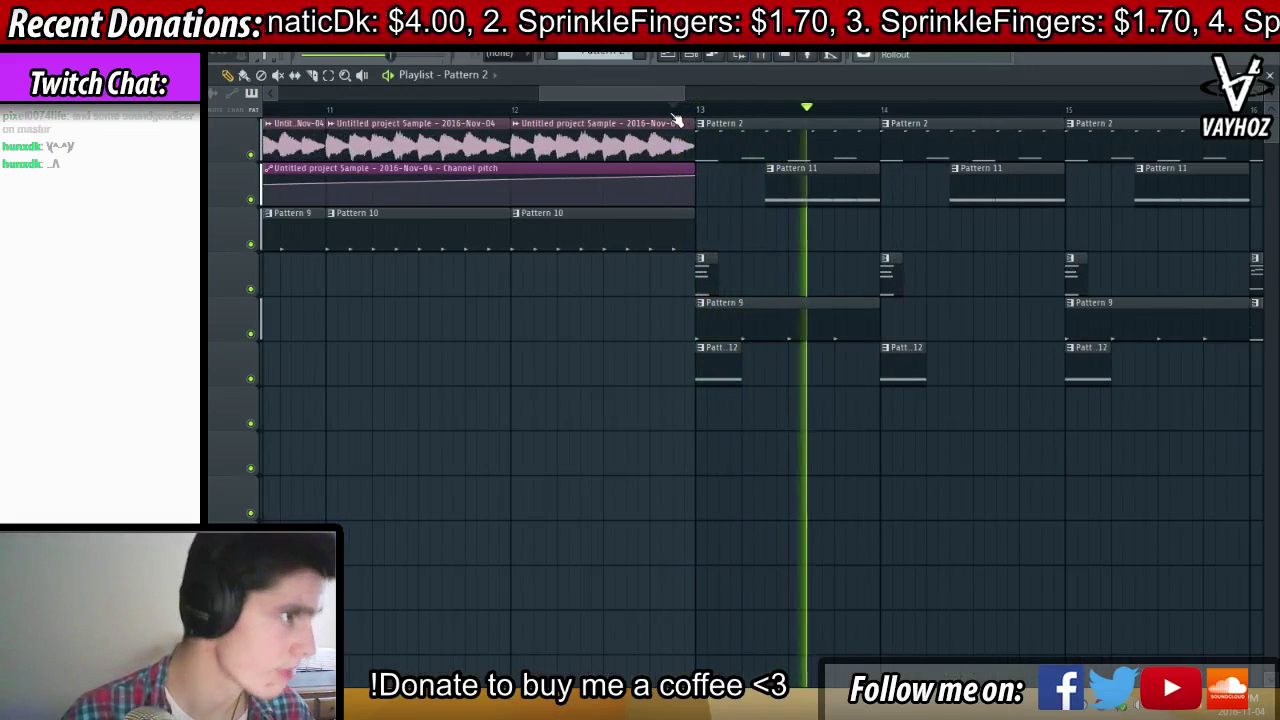
key(F9)
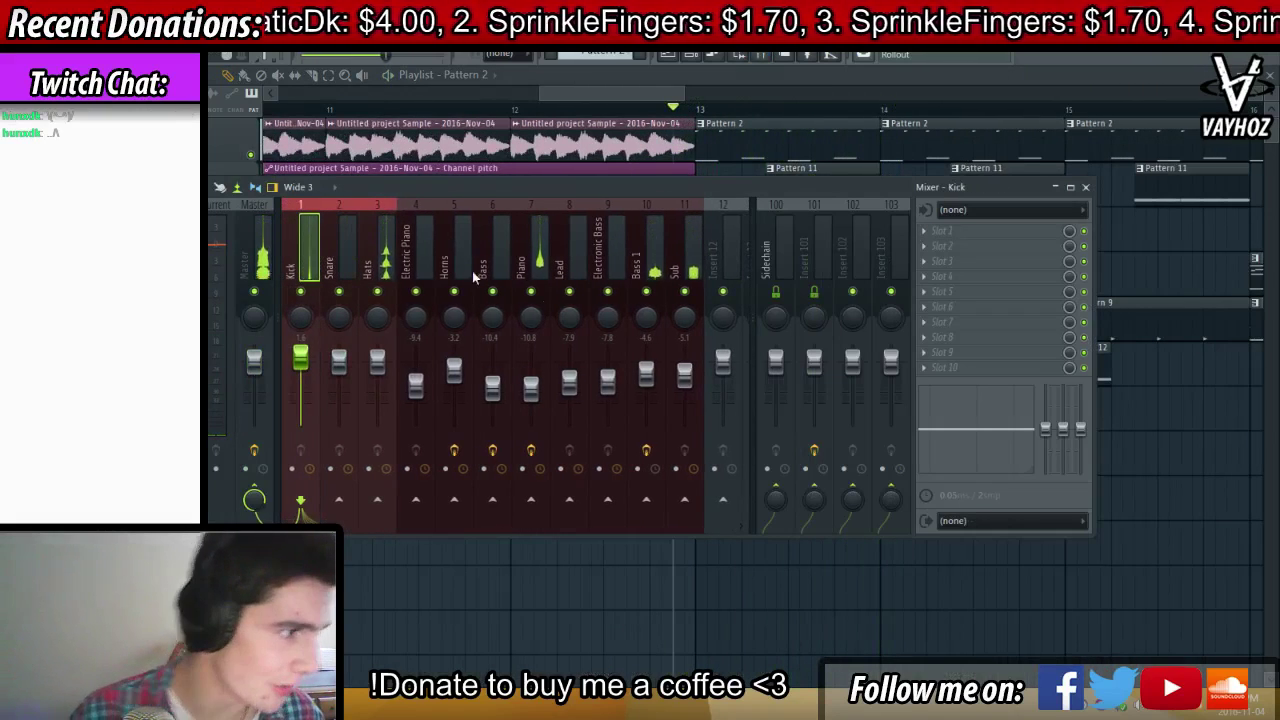
key(F6)
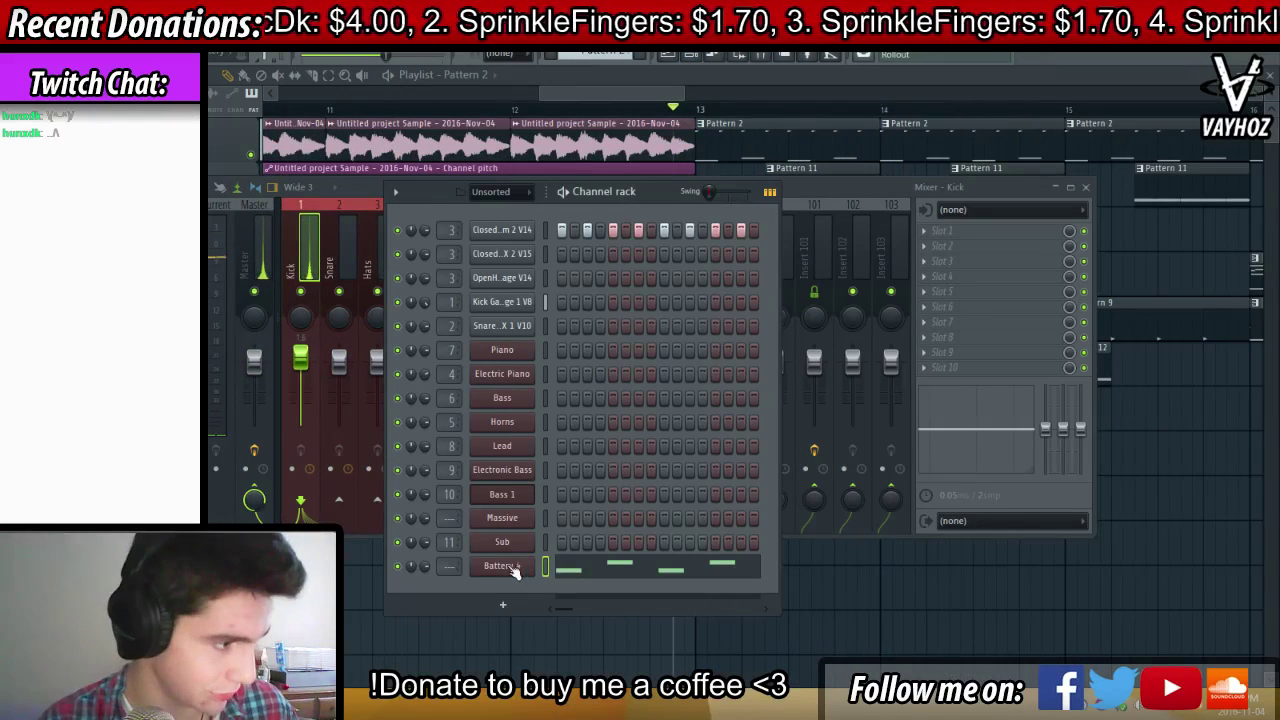
drag(449, 567, 449, 557)
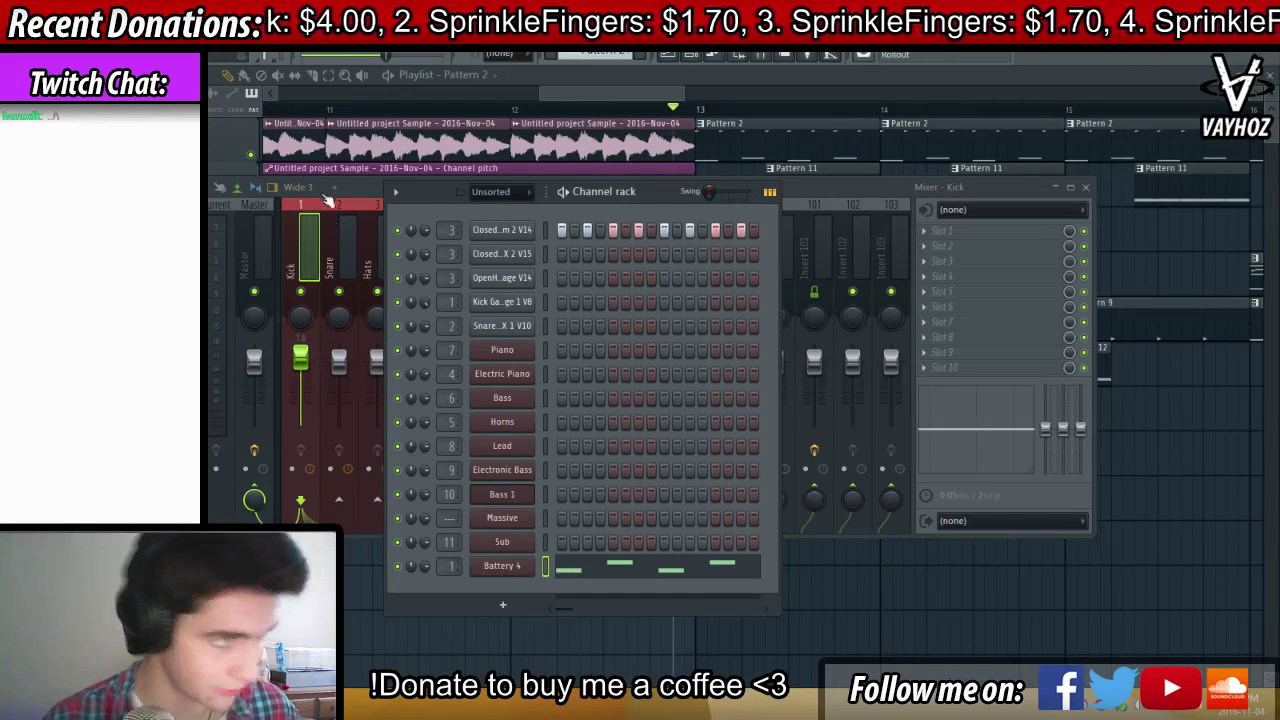
Route the mixer tracks from Electric Piano through Sub to the Sidechain track
click(340, 264)
click(383, 265)
click(424, 263)
drag(426, 263, 687, 262)
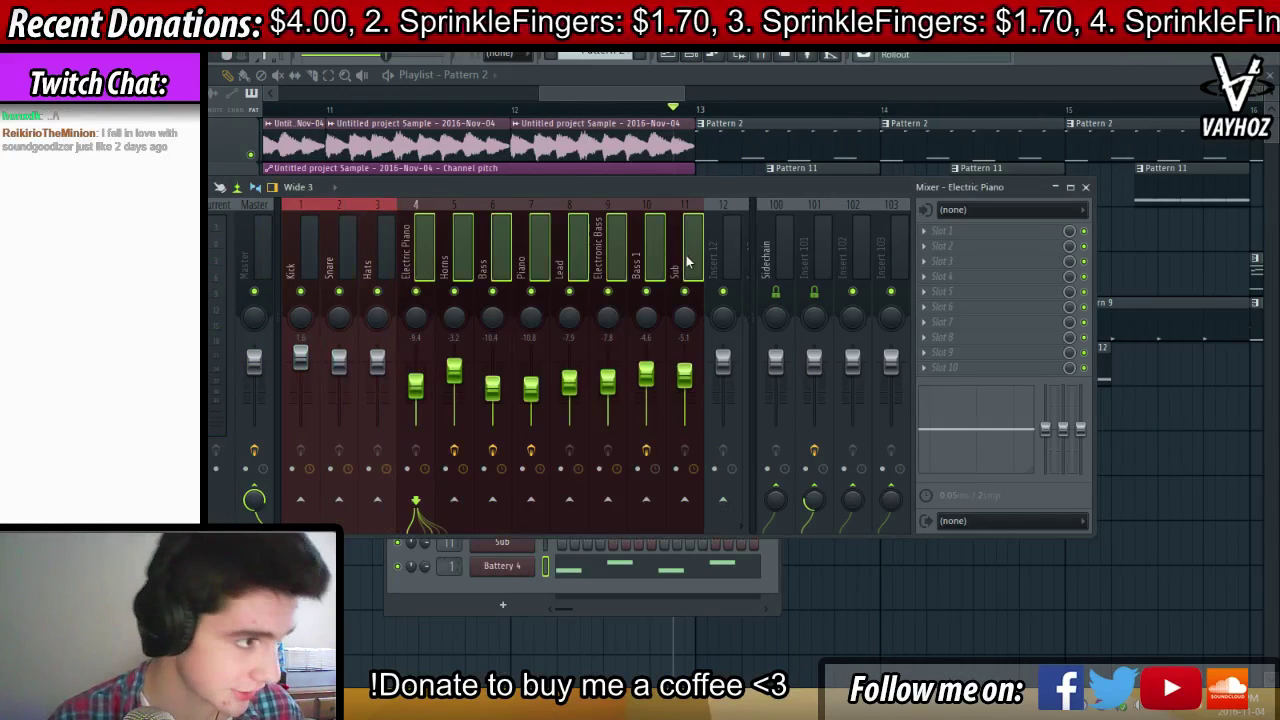
right_click(779, 490)
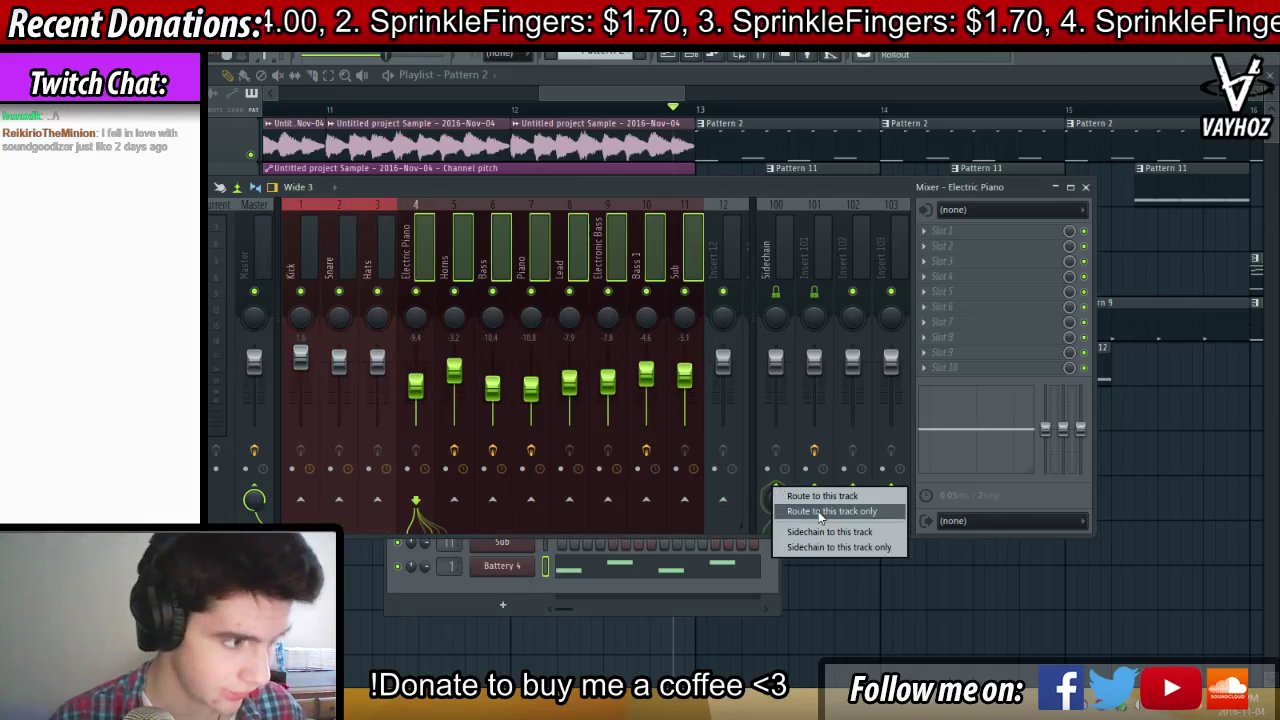
click(800, 497)
Load LFOTool in the first effect slot of the Sidechain track
click(770, 255)
click(943, 231)
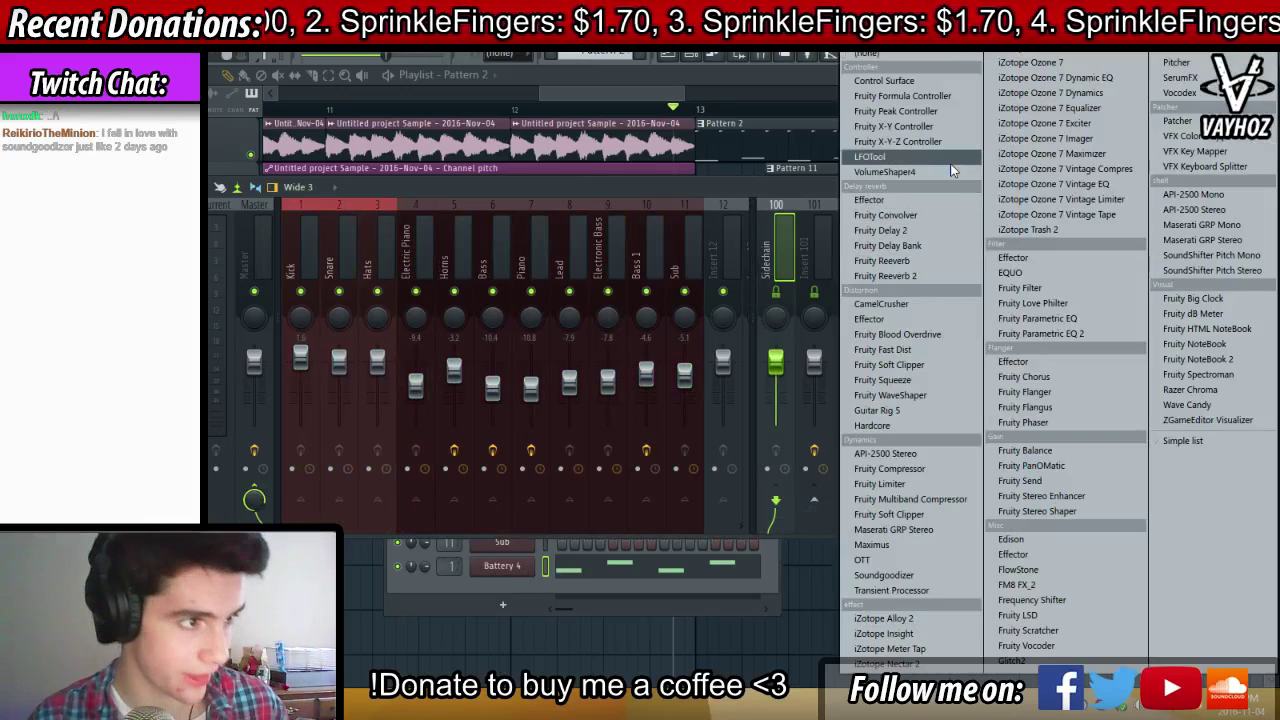
click(875, 156)
drag(623, 193, 637, 165)
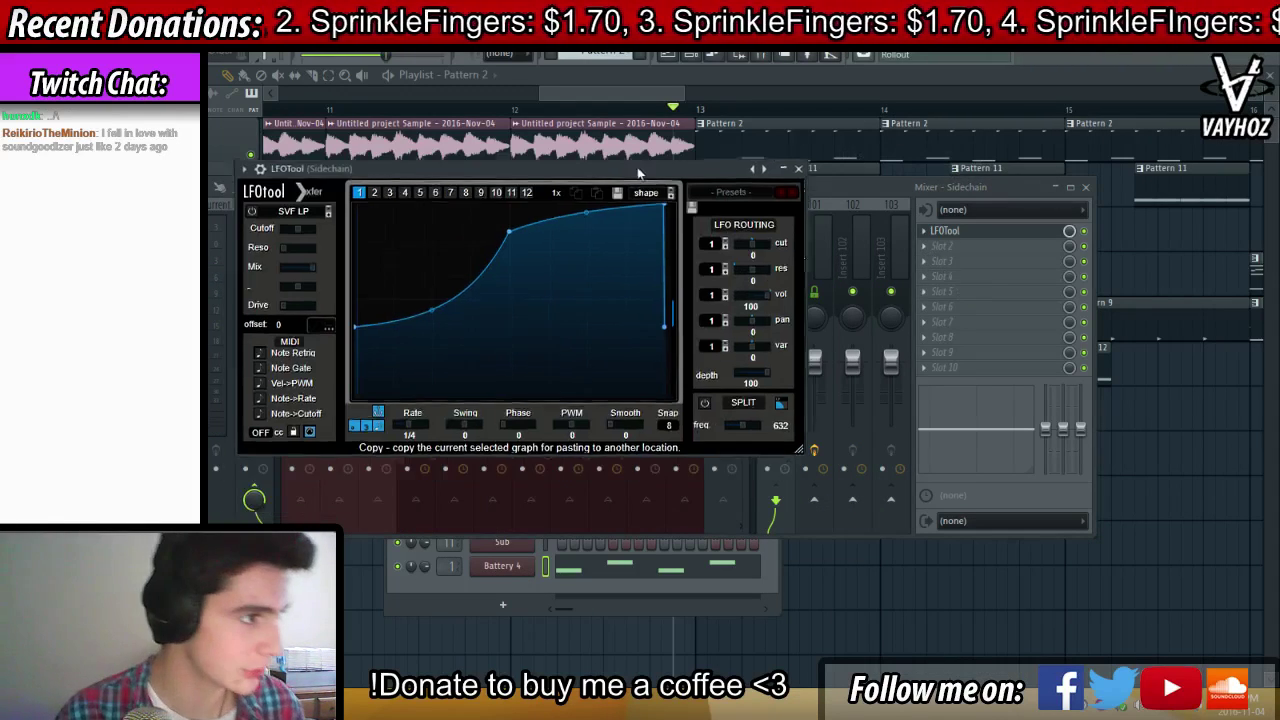
Reshape the LFOTool curve to stay at zero for roughly the first third, rise steeply, and hold at full level
drag(358, 320, 348, 136)
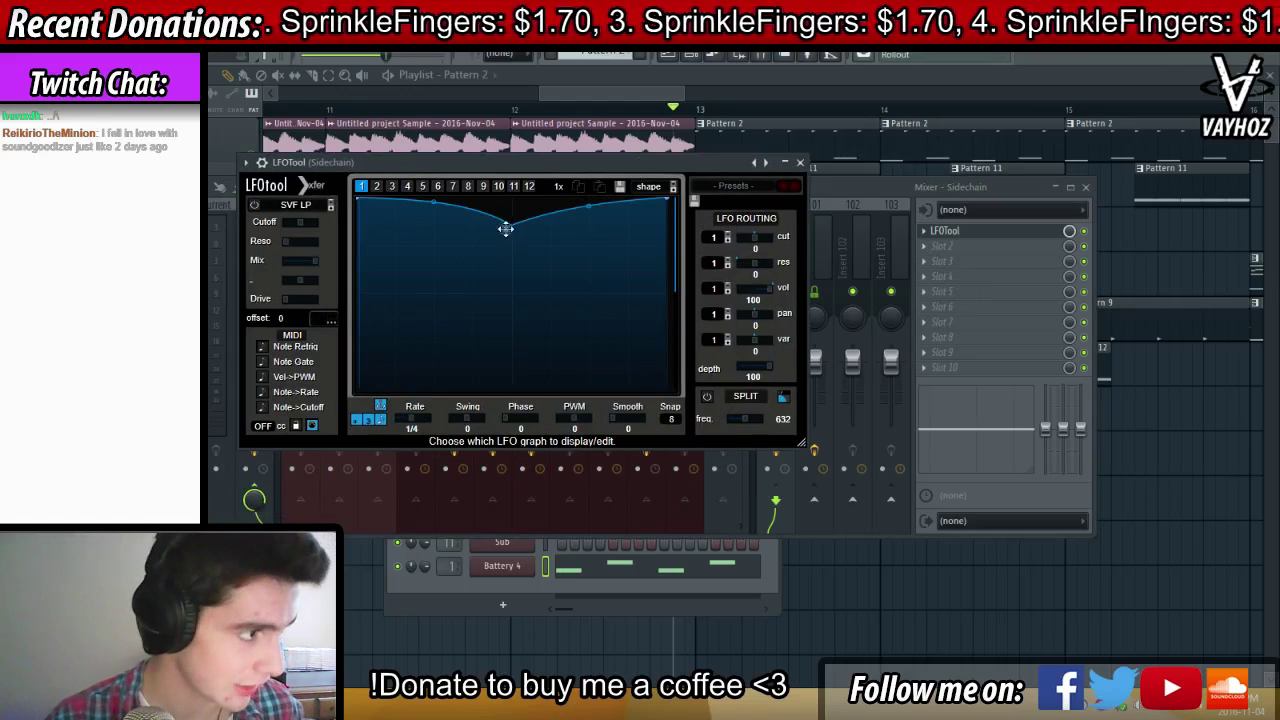
drag(506, 229, 355, 412)
double_click(503, 278)
drag(503, 280, 450, 410)
double_click(543, 313)
drag(543, 313, 523, 175)
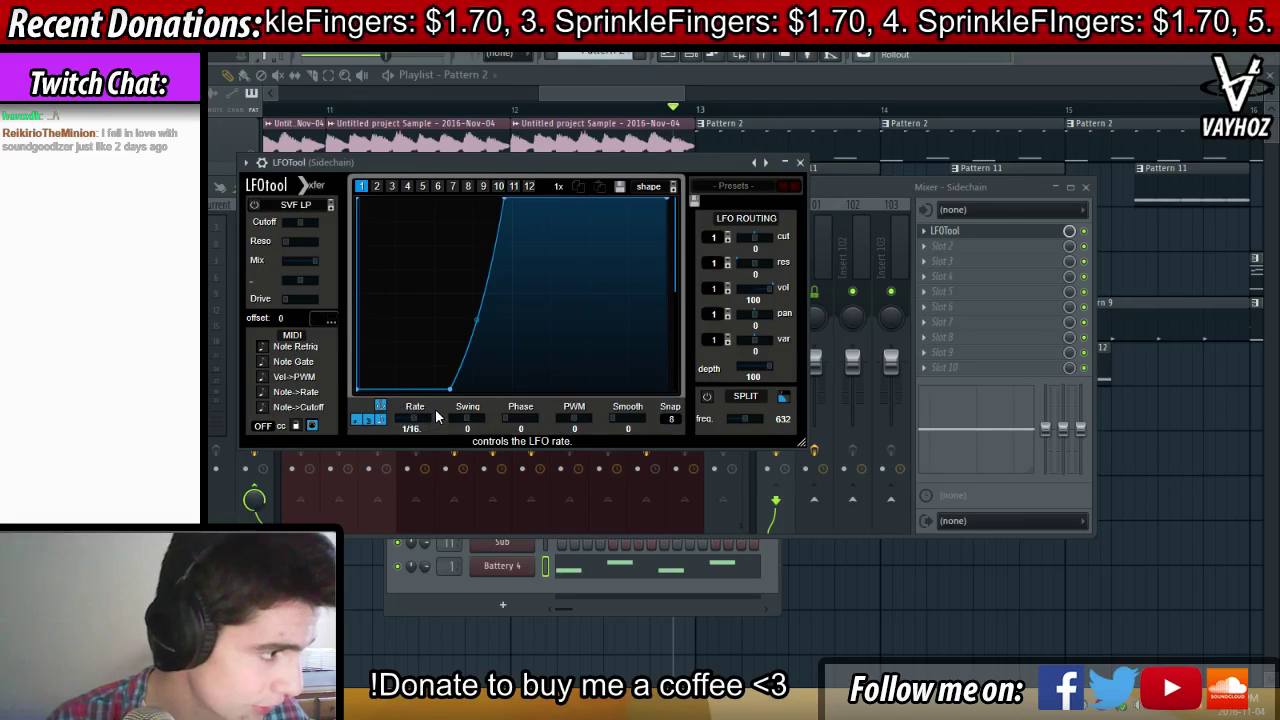
Set the LFO rate to 1/8, adjust its rate sync options, enable Note Retrig, and close LFOTool and the mixer
scroll(434, 417, down, 1)
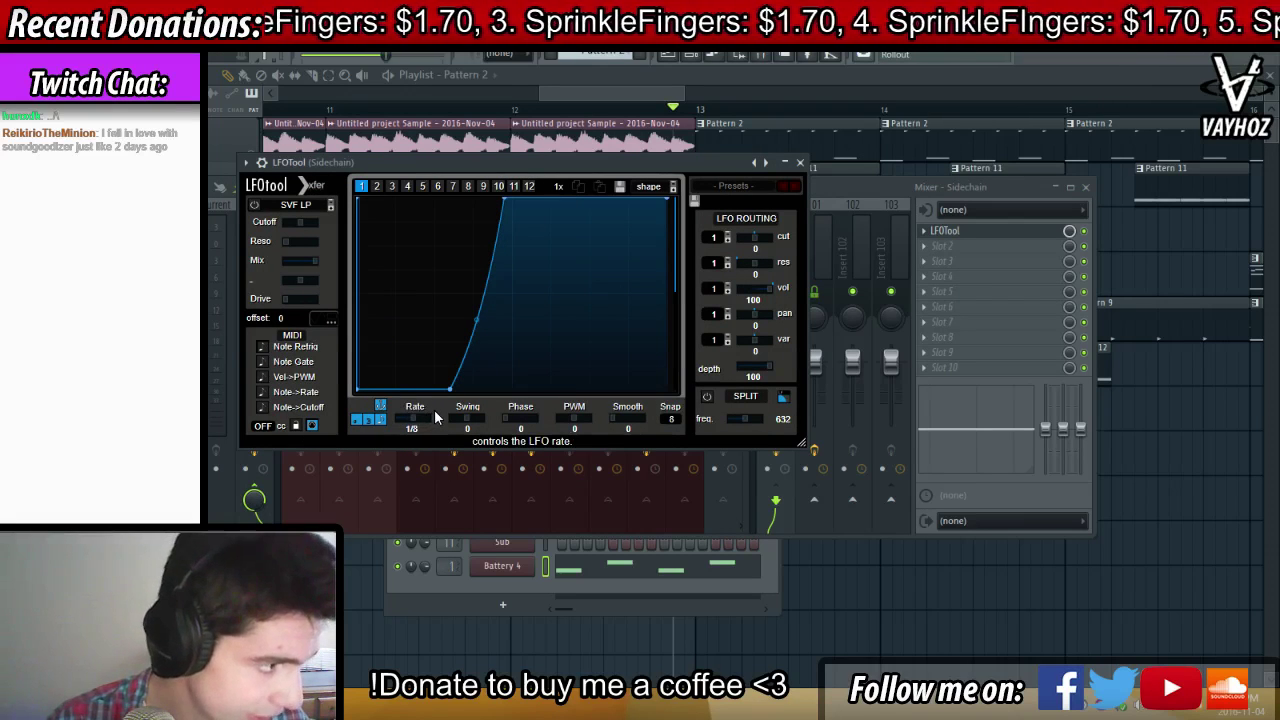
click(357, 420)
click(369, 420)
click(380, 406)
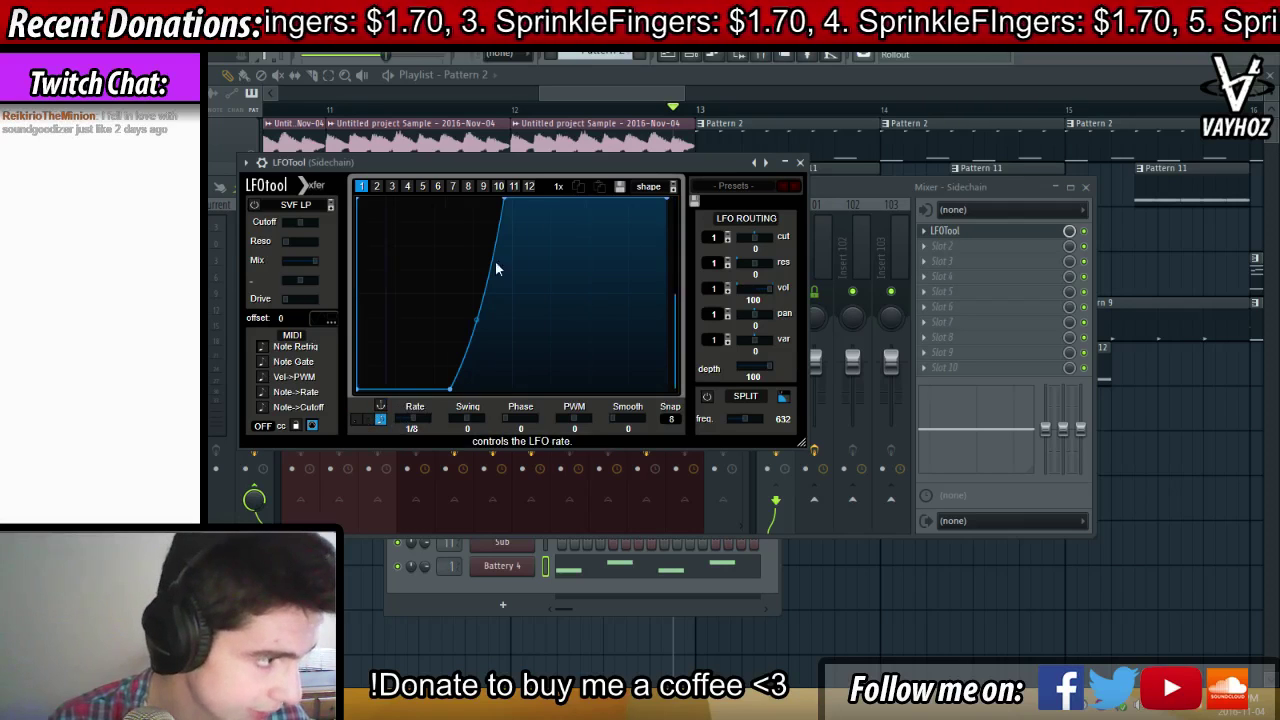
click(262, 348)
click(319, 317)
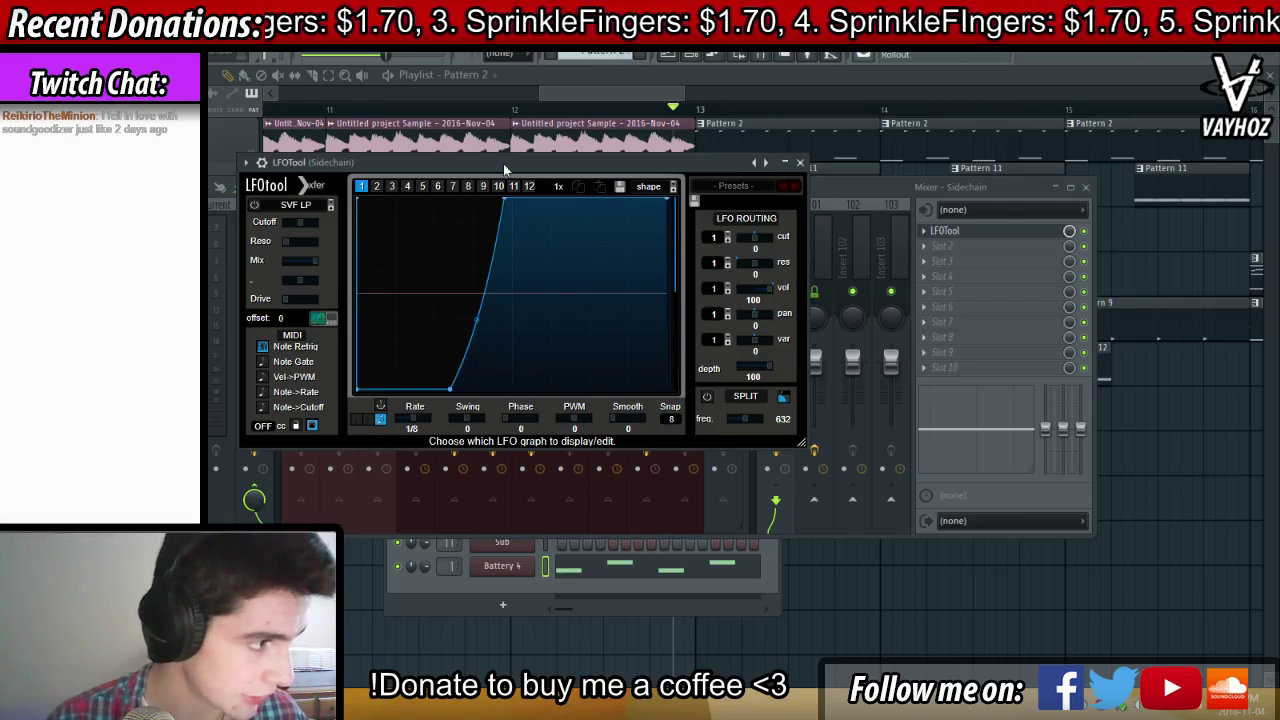
click(800, 162)
key(F9)
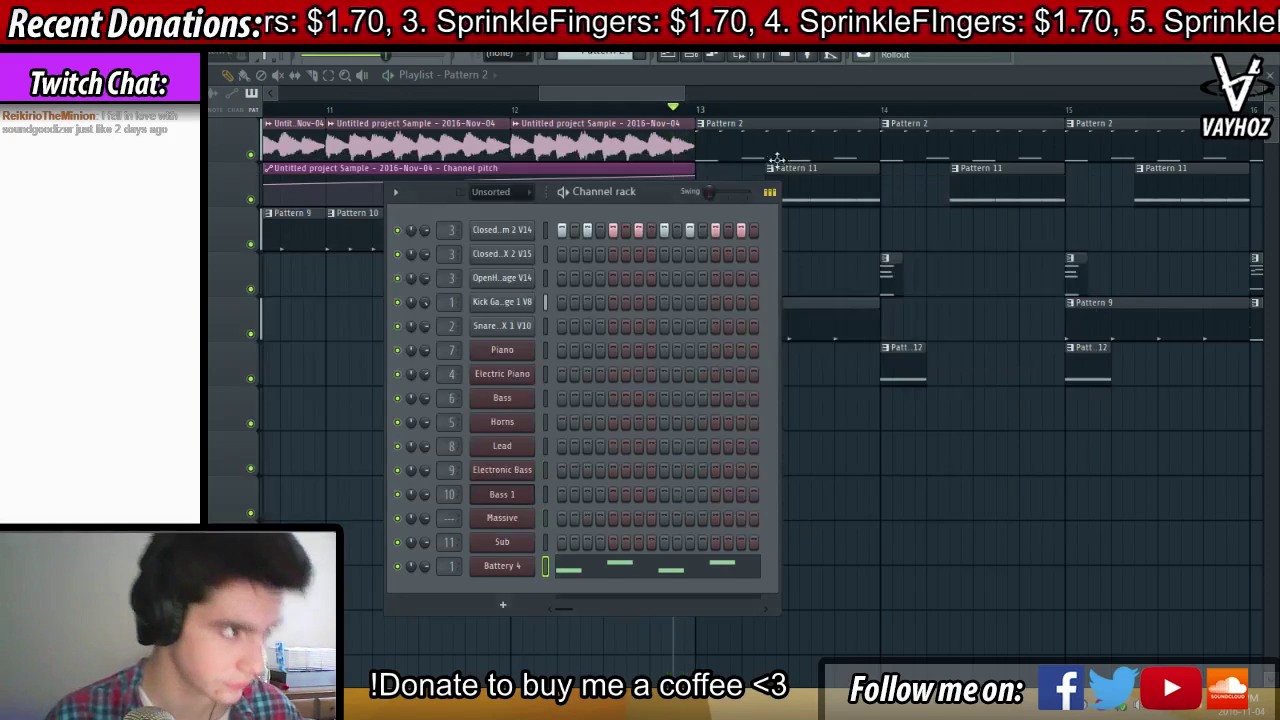
Add a MIDI Out channel to Pattern 2 and fill it with a trigger every four steps
key(F6)
key(F6)
click(508, 605)
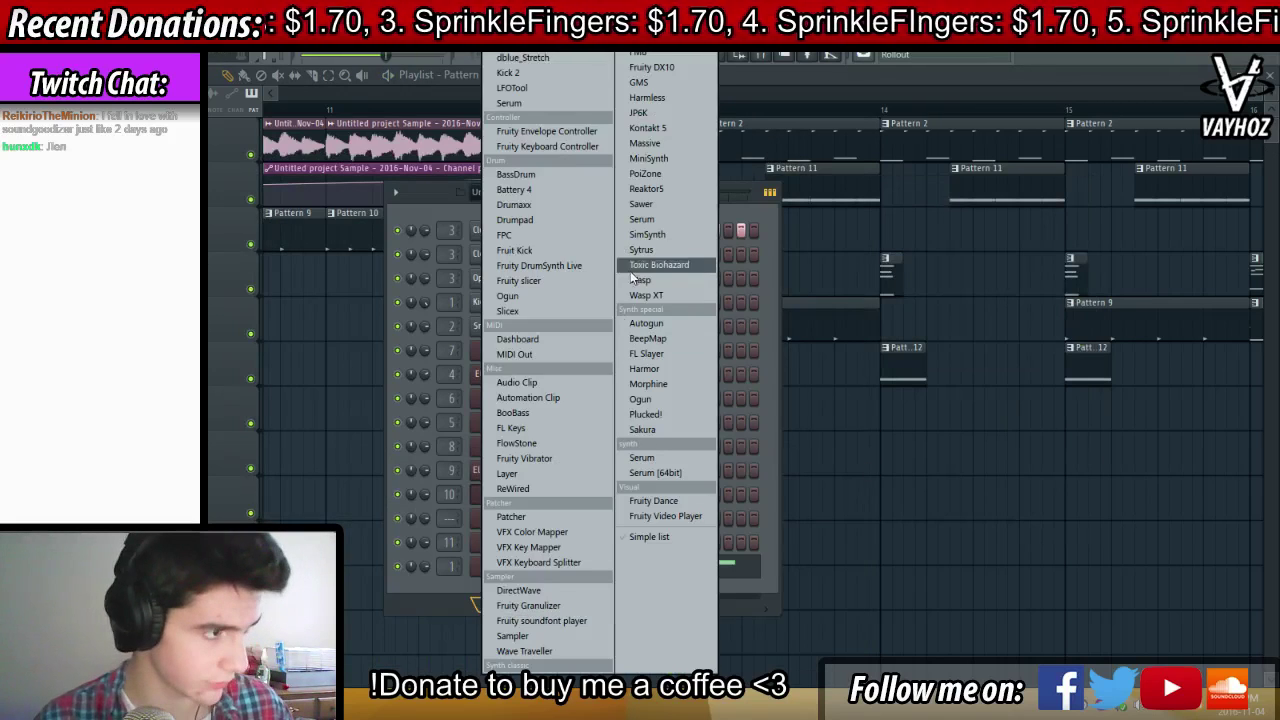
click(560, 355)
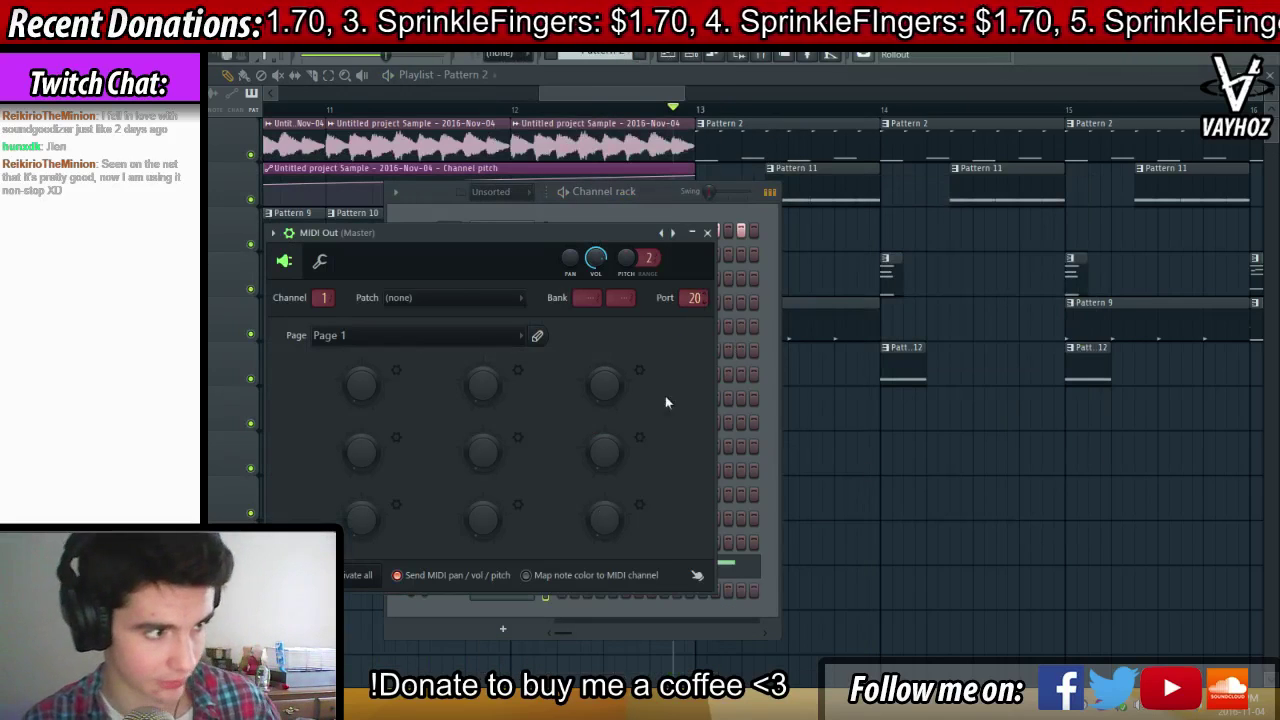
click(522, 594)
right_click(522, 592)
click(703, 577)
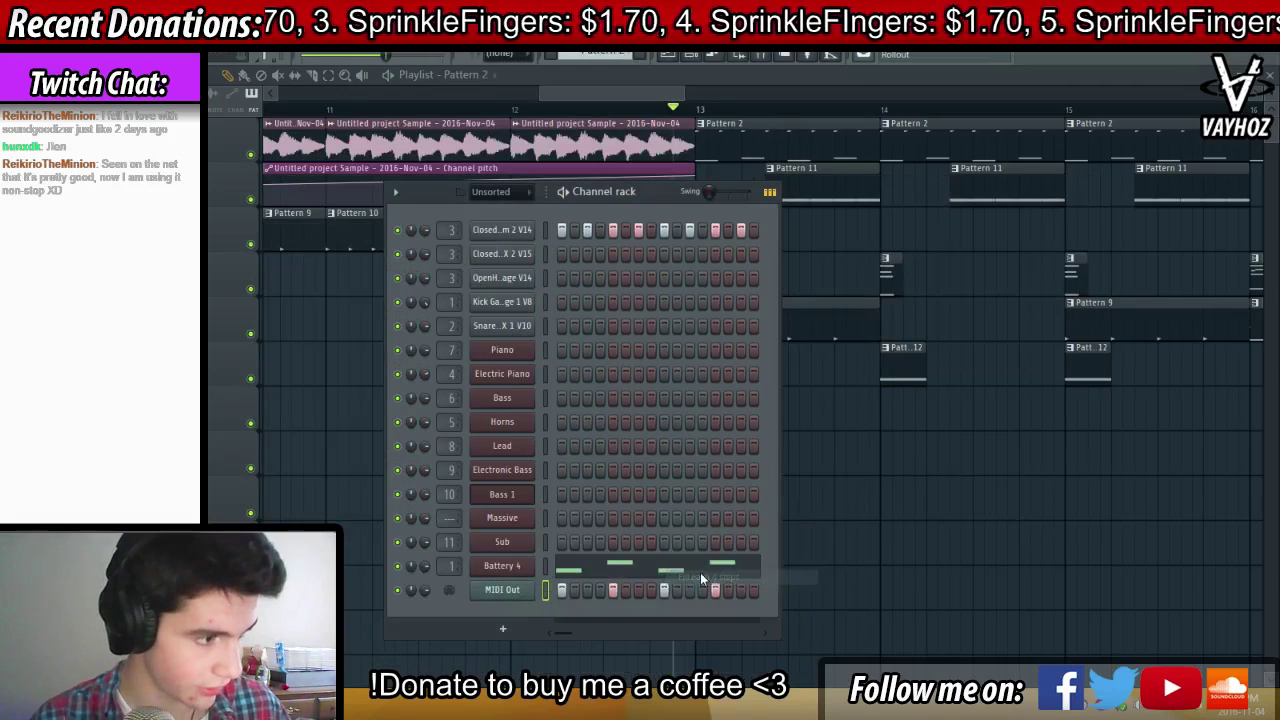
Check the MIDI input port in LFOTool's plugin settings on the Sidechain track
key(F9)
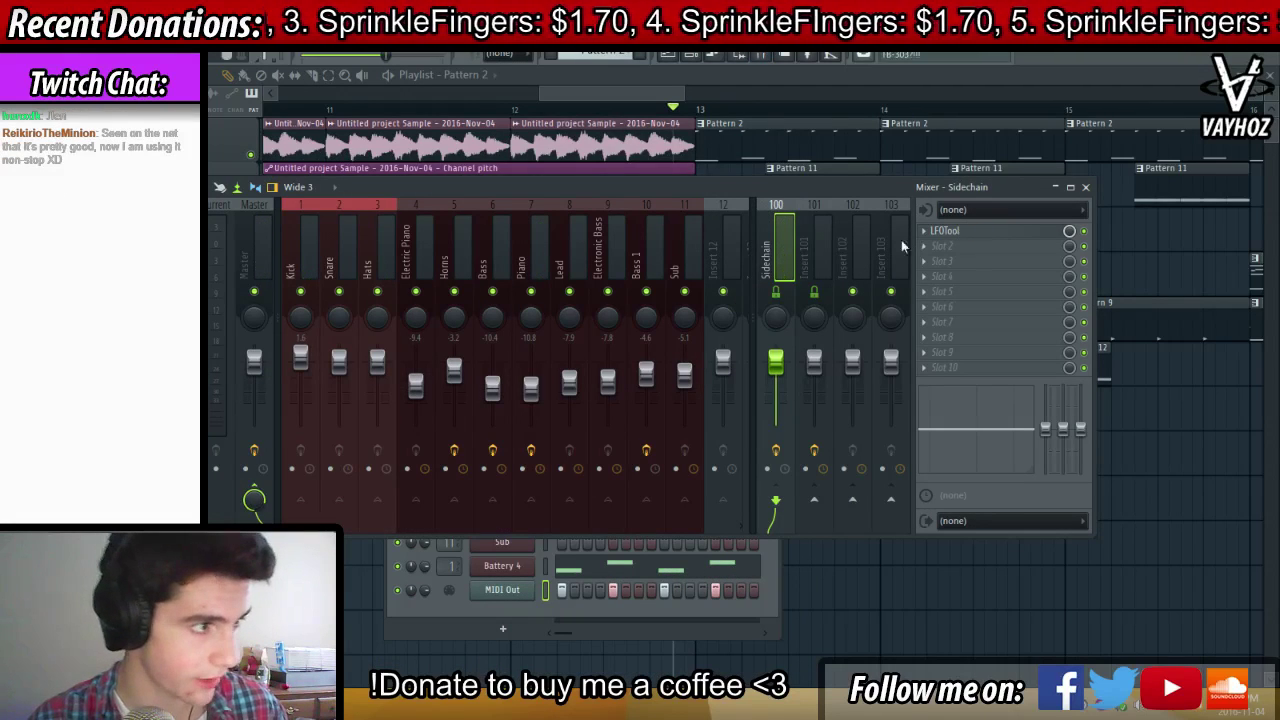
click(964, 234)
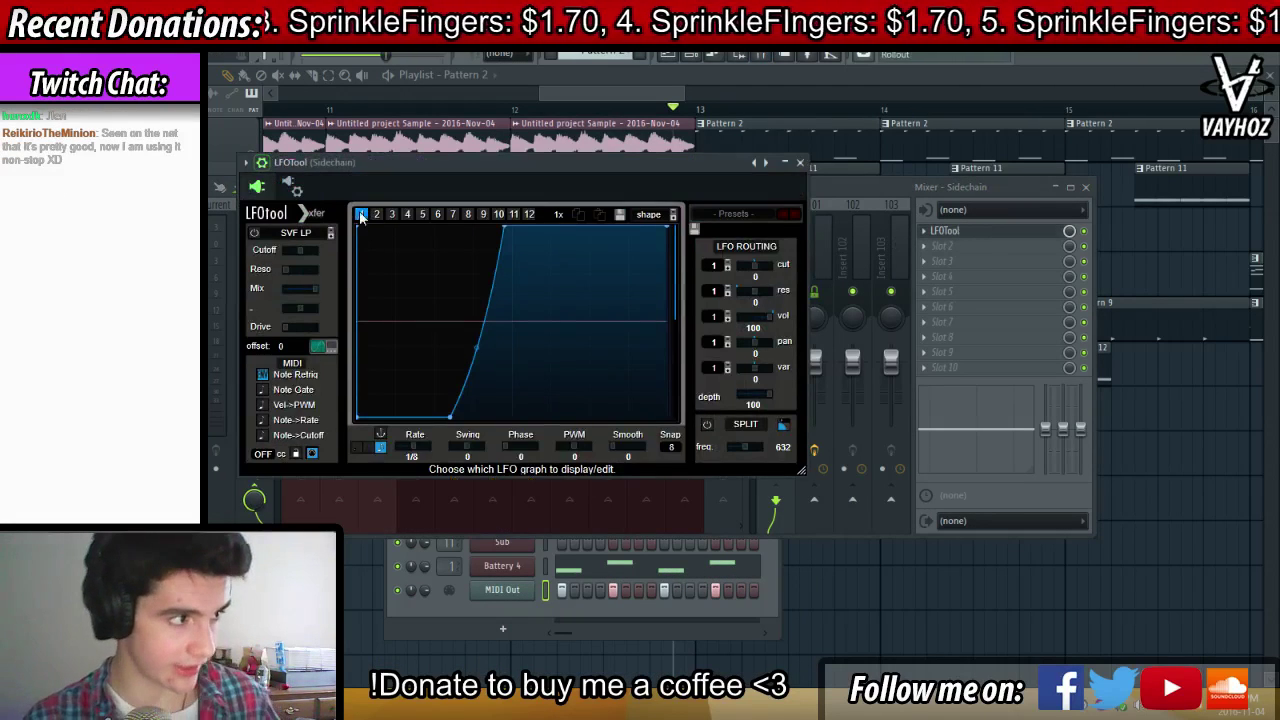
click(261, 162)
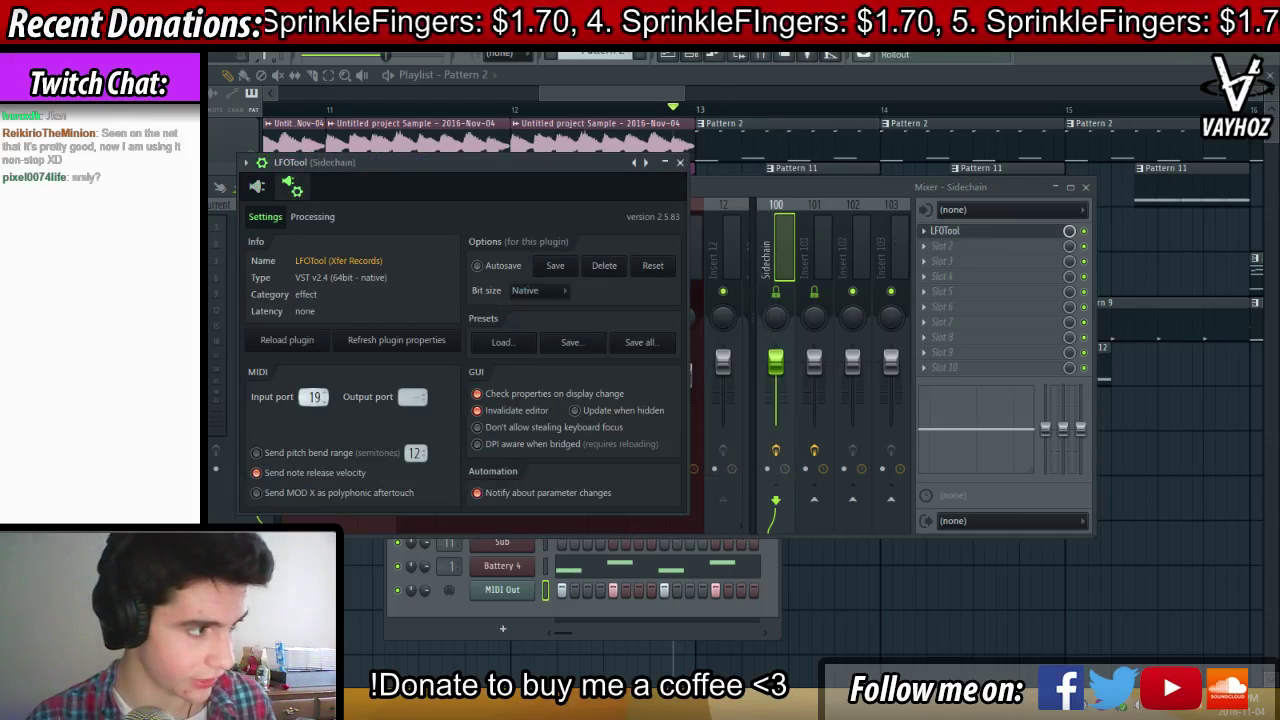
click(262, 163)
Play the drop from bar 13 while checking the mixer meters, and solo the Kick track
key(space)
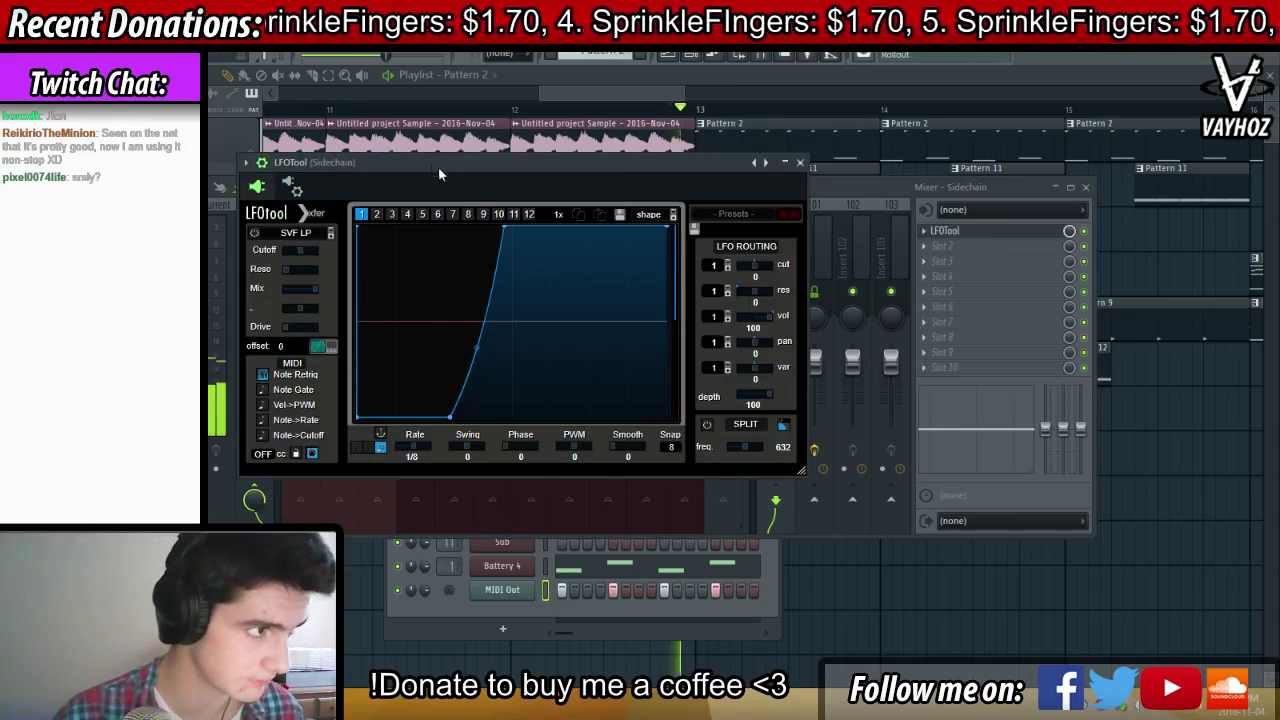
key(F12)
key(F9)
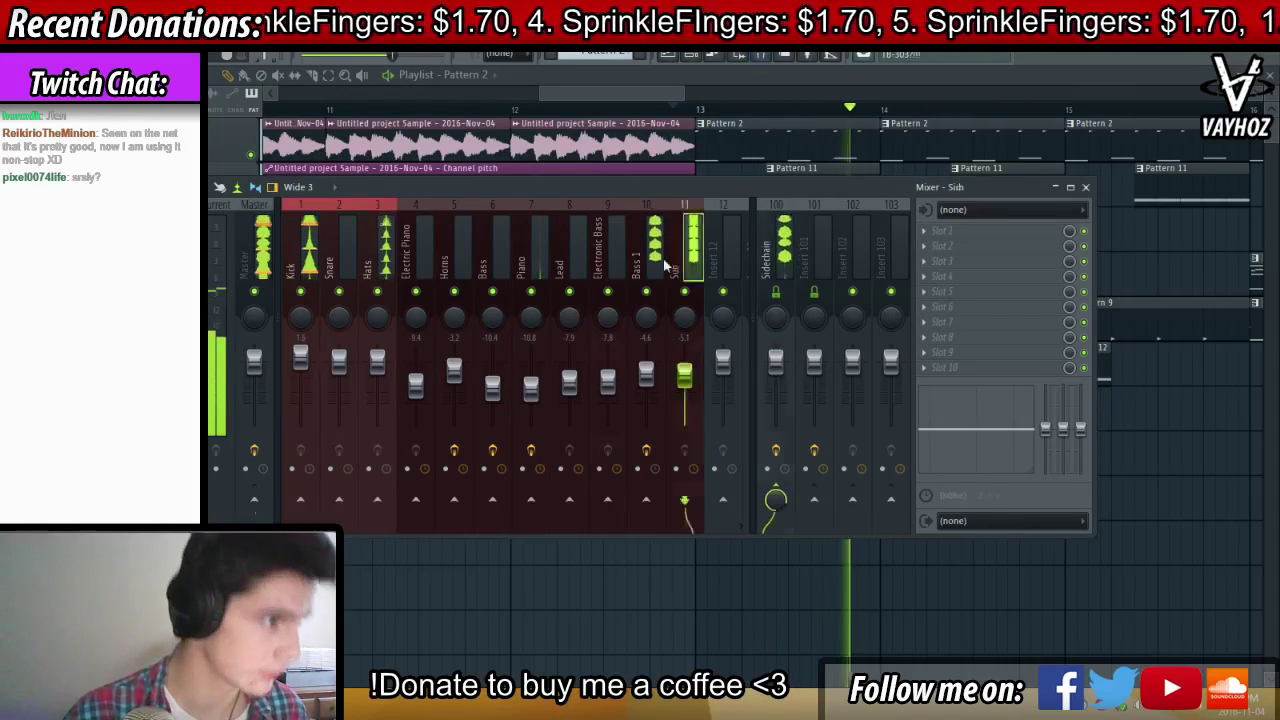
key(F9)
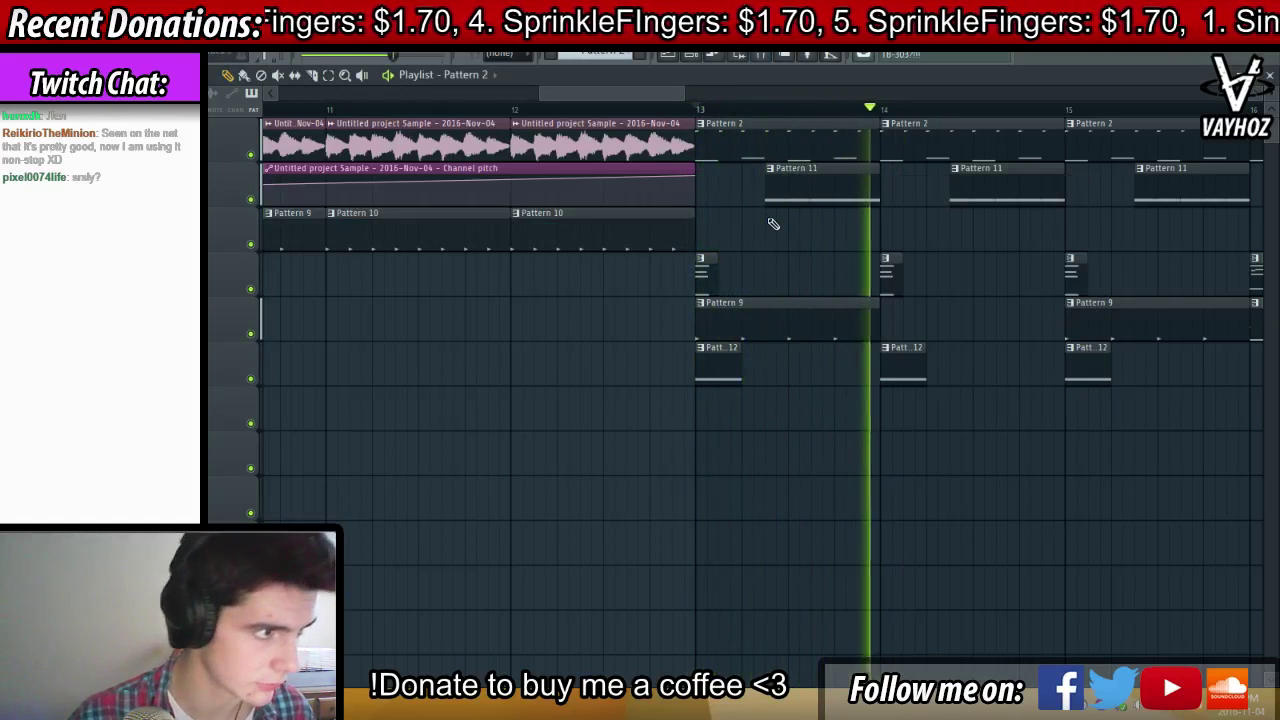
key(F9)
key(space)
key(space)
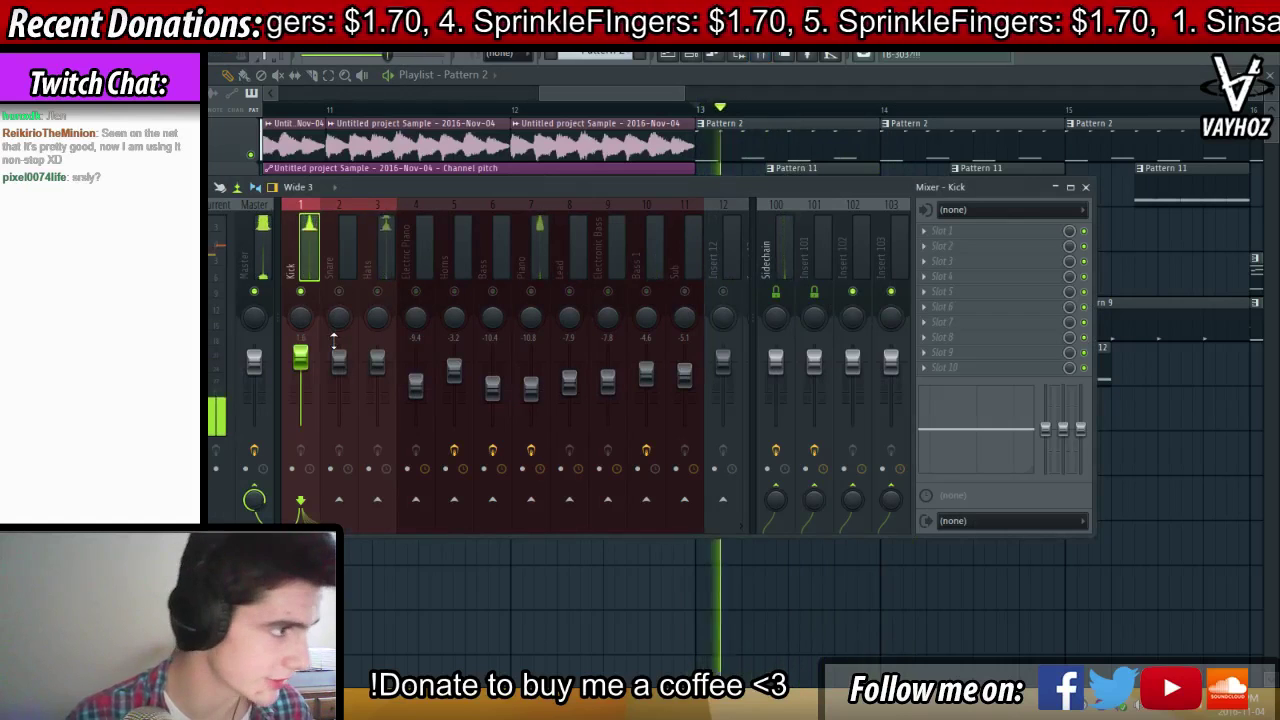
key(space)
Review Pattern 2's notes and steps during playback, and delete the Pattern 9 clips from bar 13 onward
double_click(723, 135)
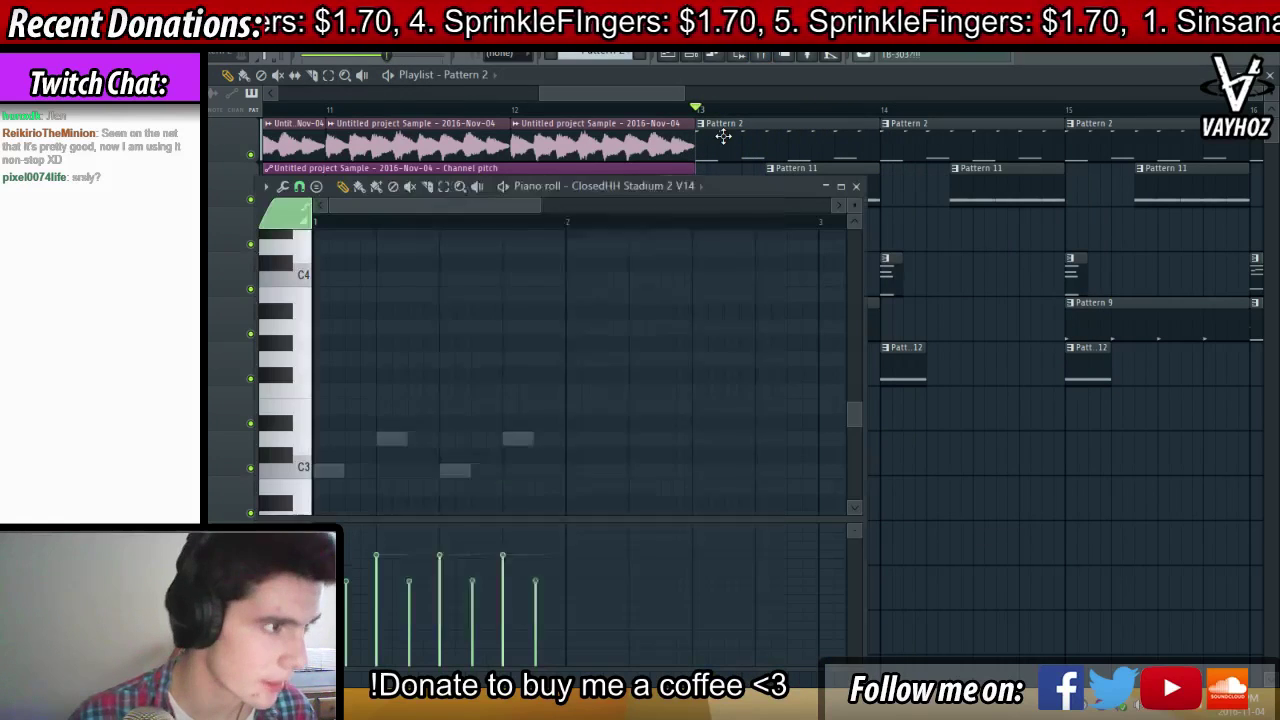
key(space)
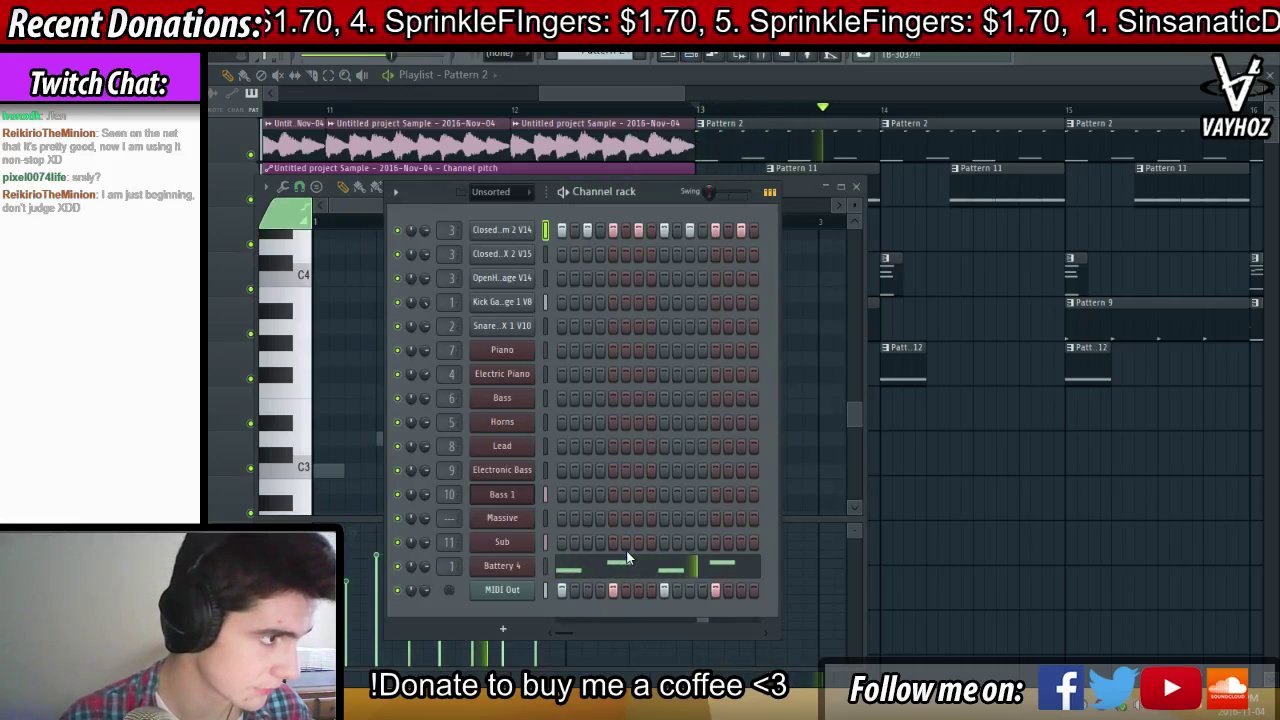
key(space)
key(F6)
key(F7)
key(space)
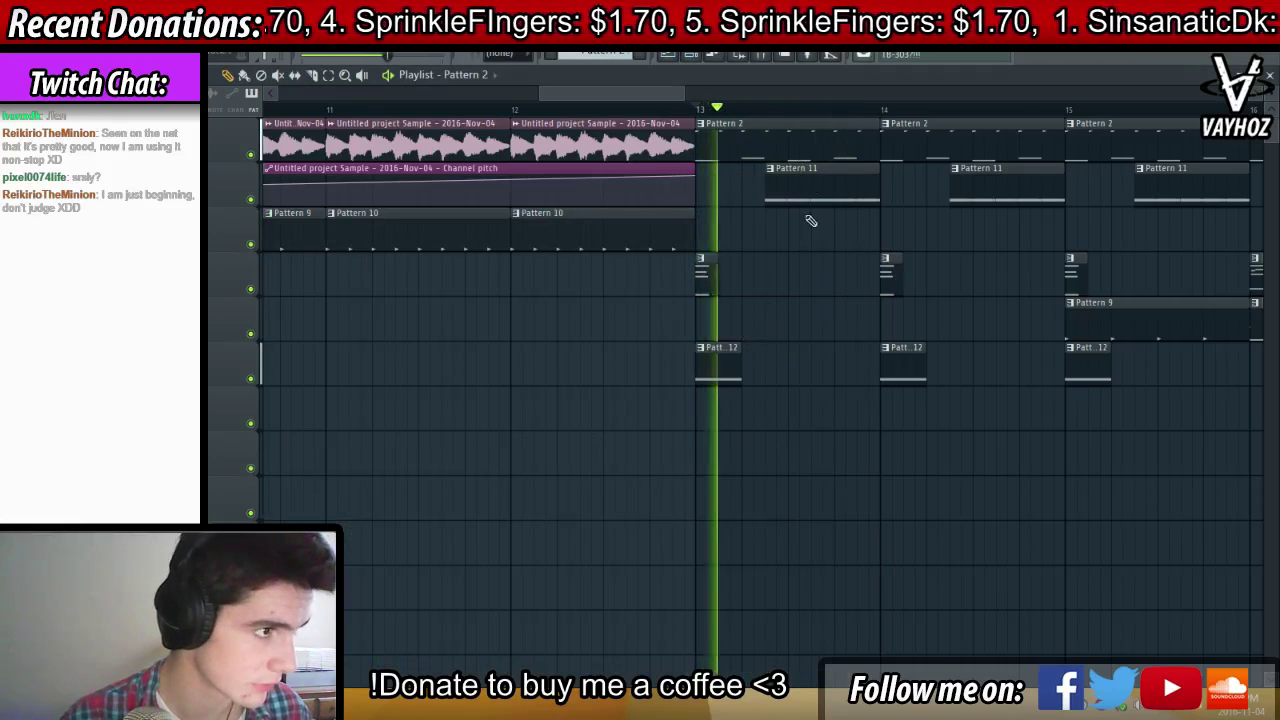
scroll(980, 335, down, 3)
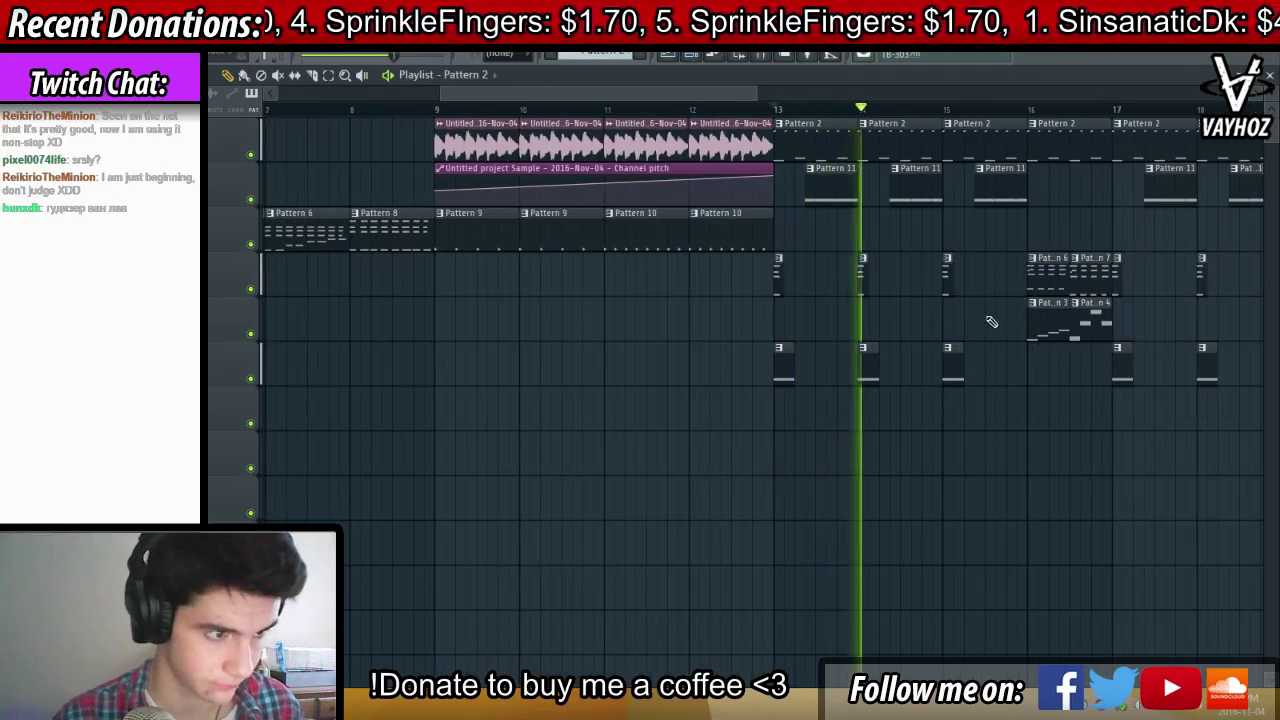
Inspect the kick and DS_Snare_161_FRK cells in the Battery 4 channel during playback
key(F7)
key(F6)
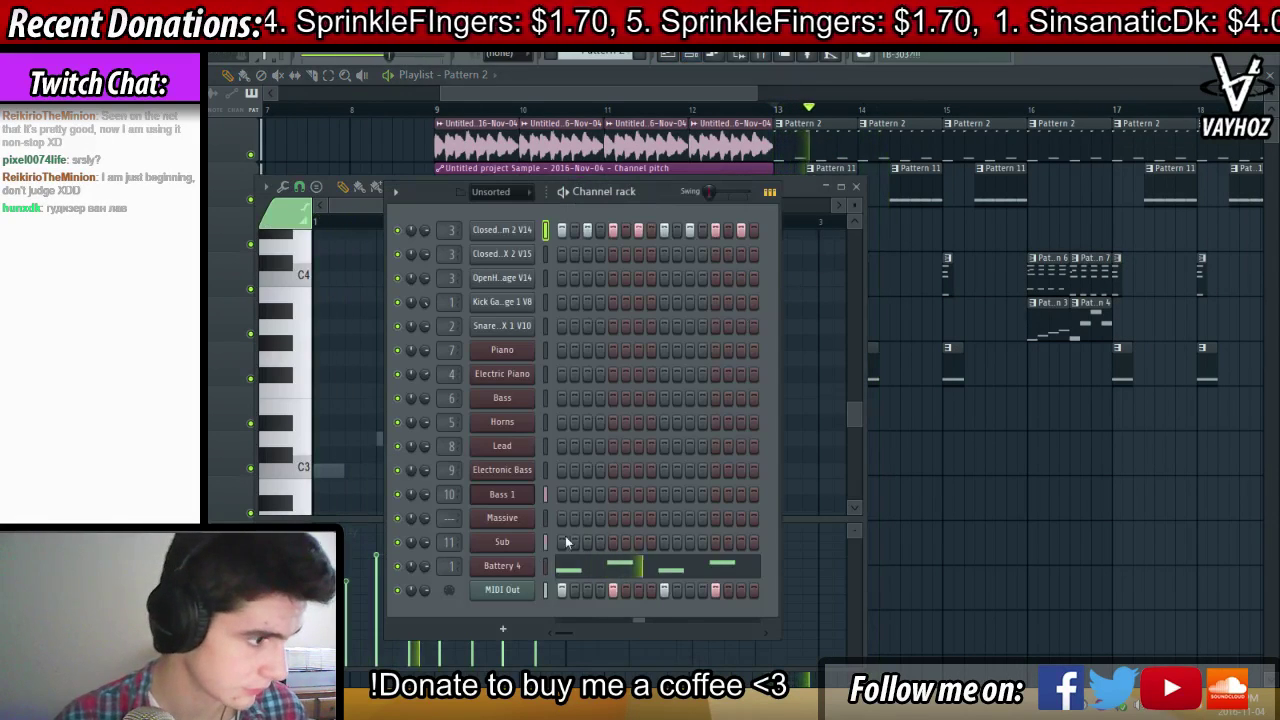
click(522, 566)
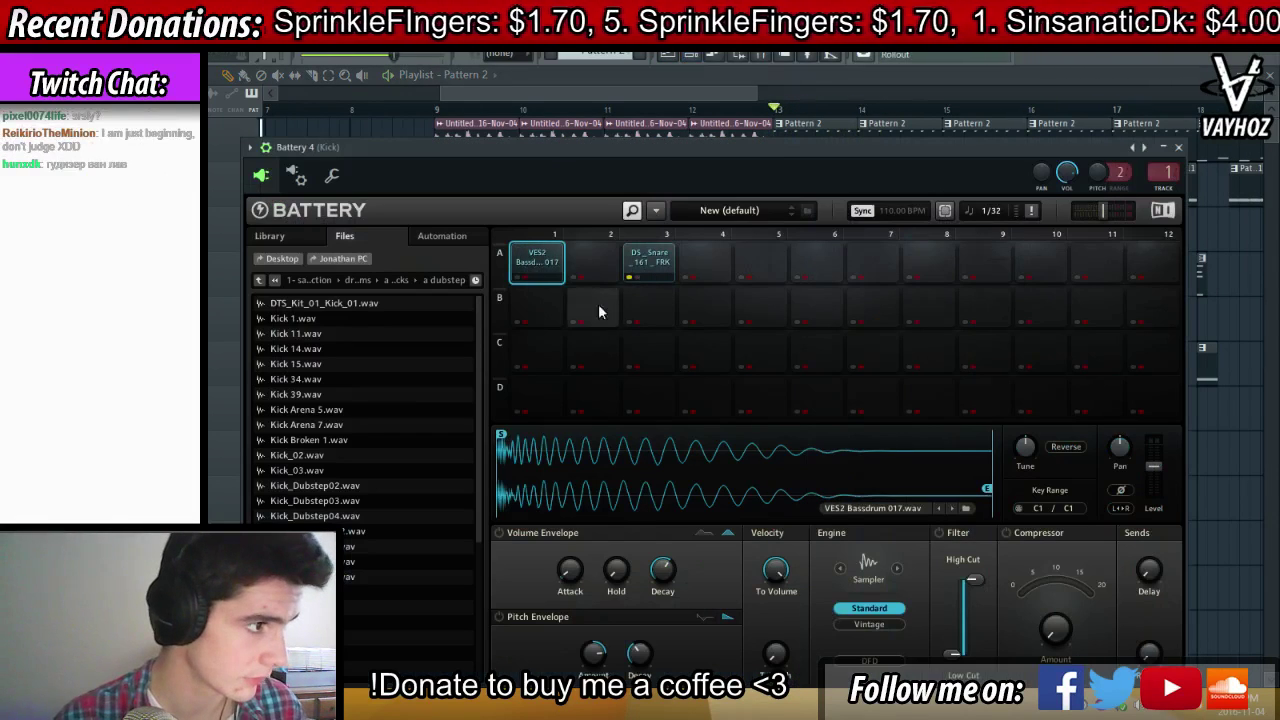
click(650, 261)
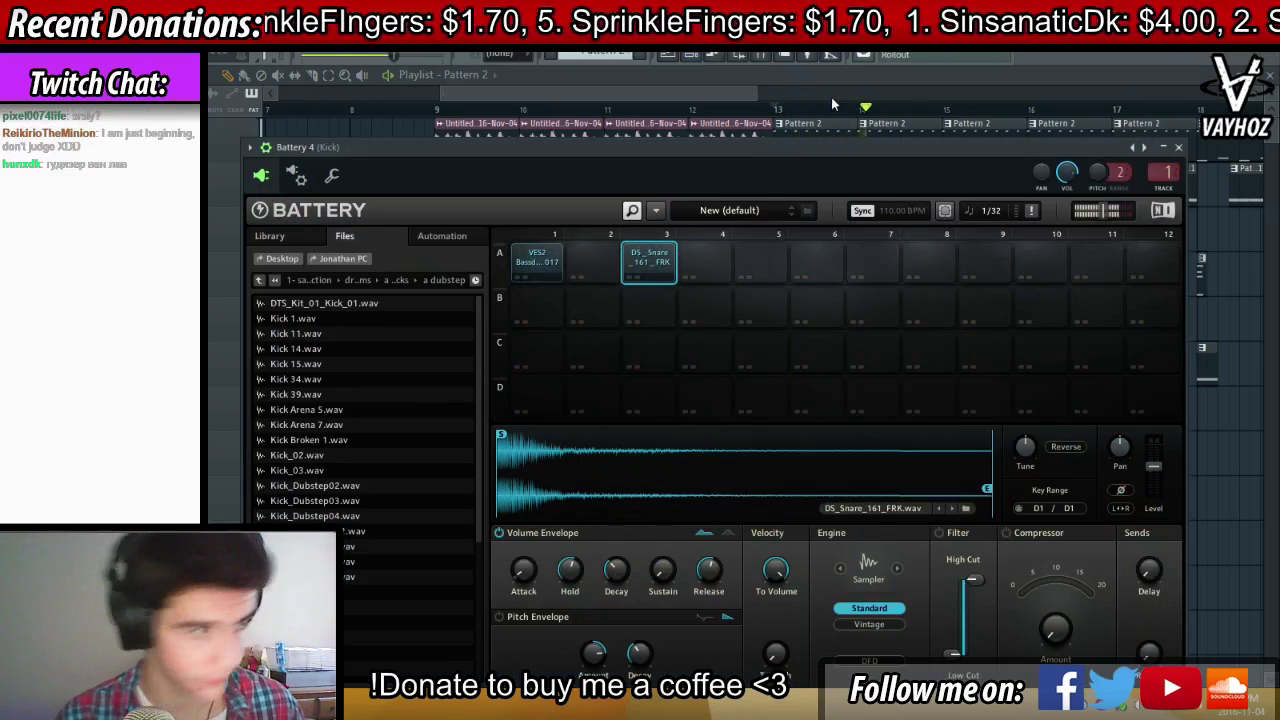
key(space)
key(Escape)
Add Fruity Parametric EQ 2 to the Sidechain track's second slot, raising the low band and slightly dipping the mids
key(F9)
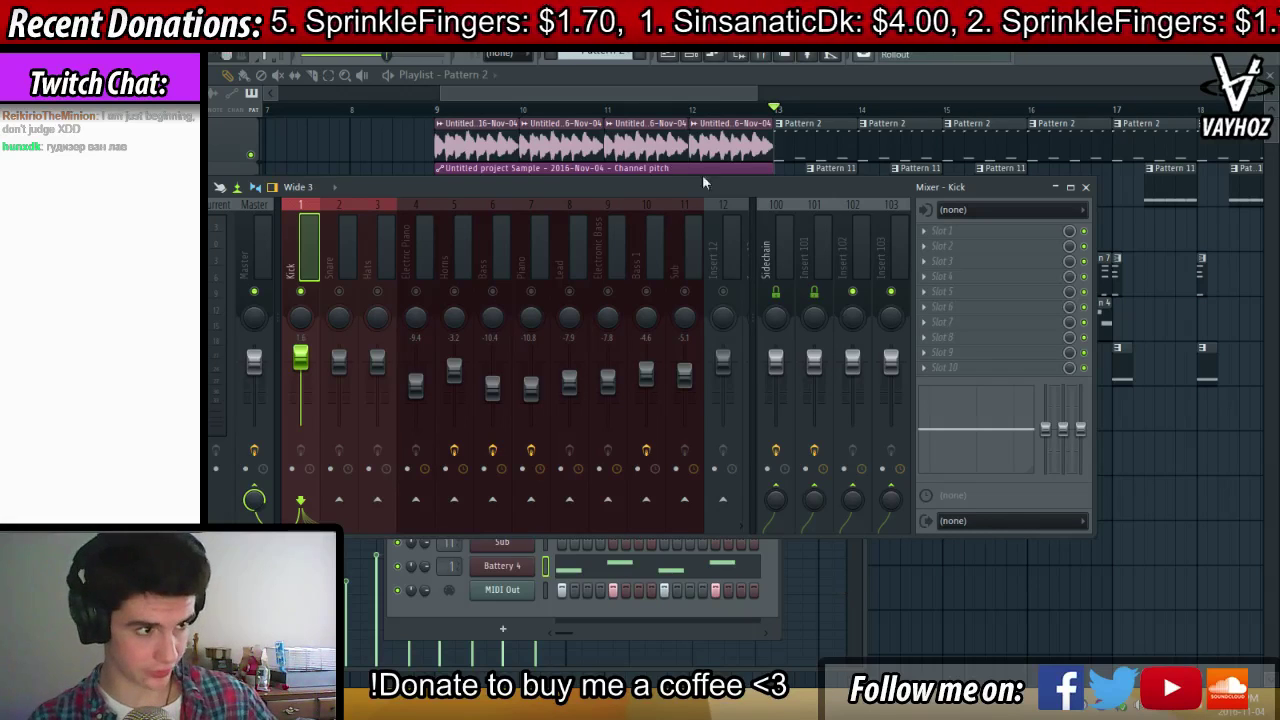
click(768, 256)
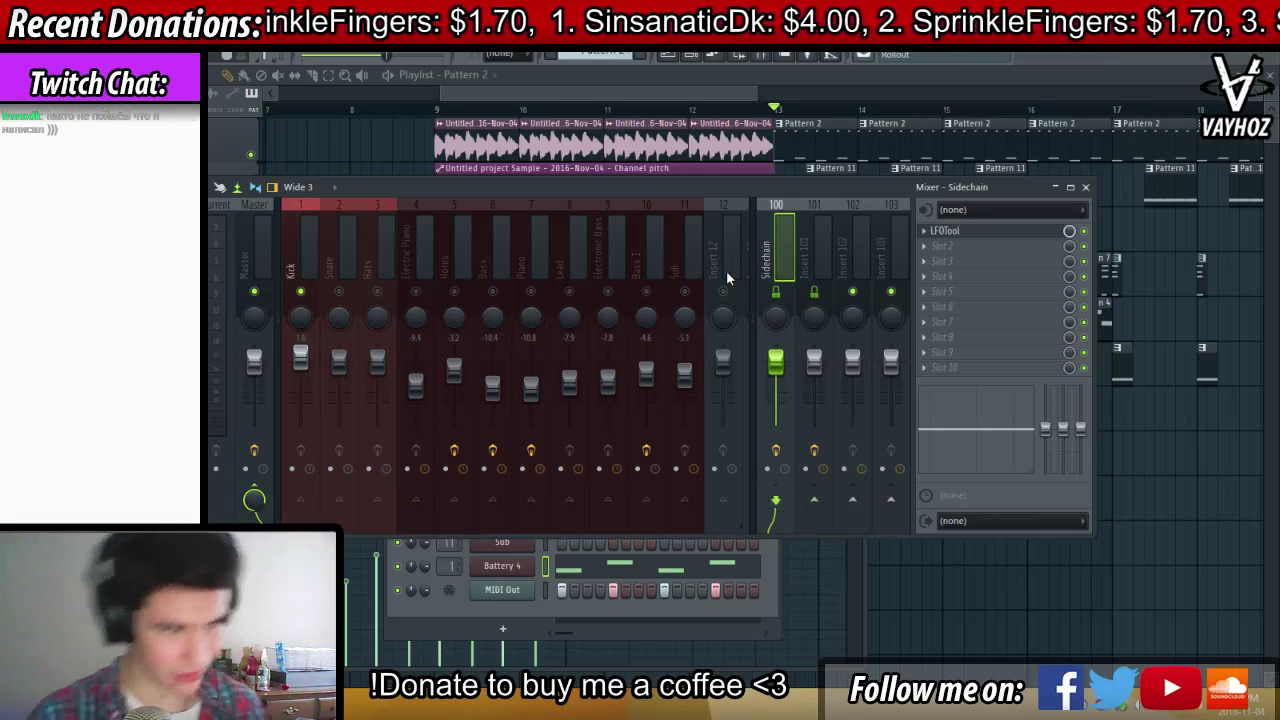
click(951, 251)
click(1030, 410)
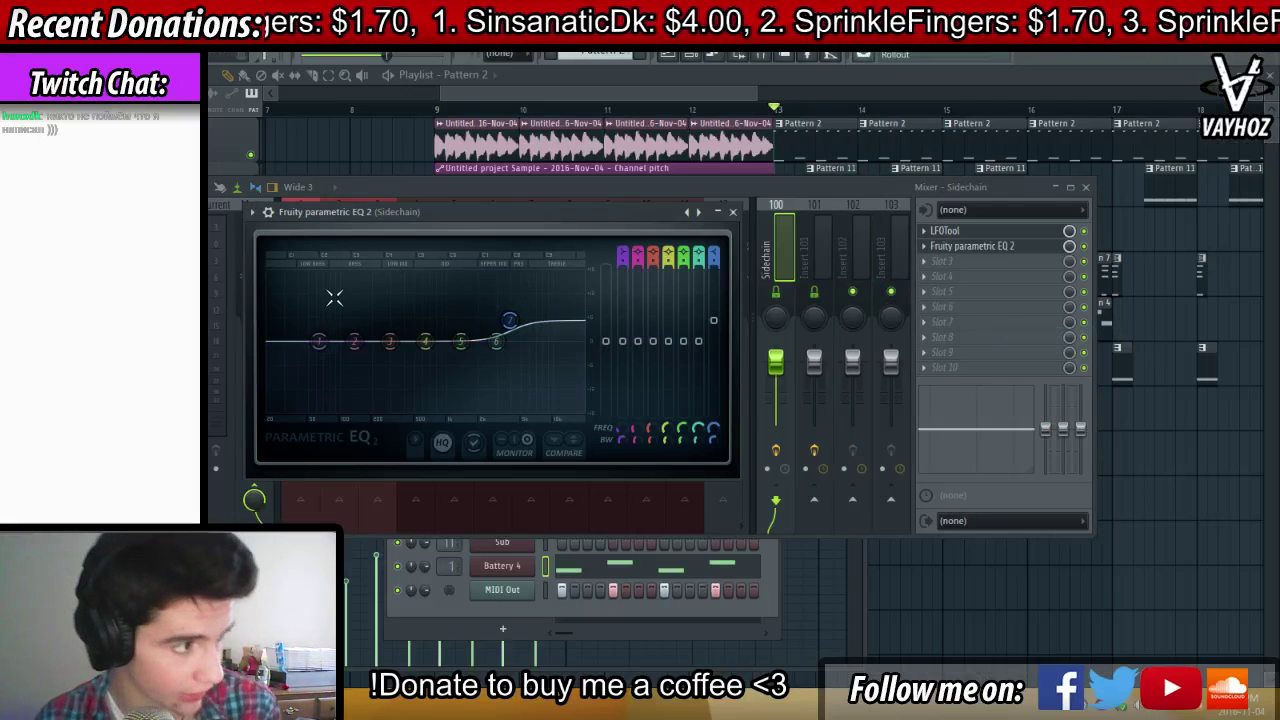
drag(333, 320, 337, 316)
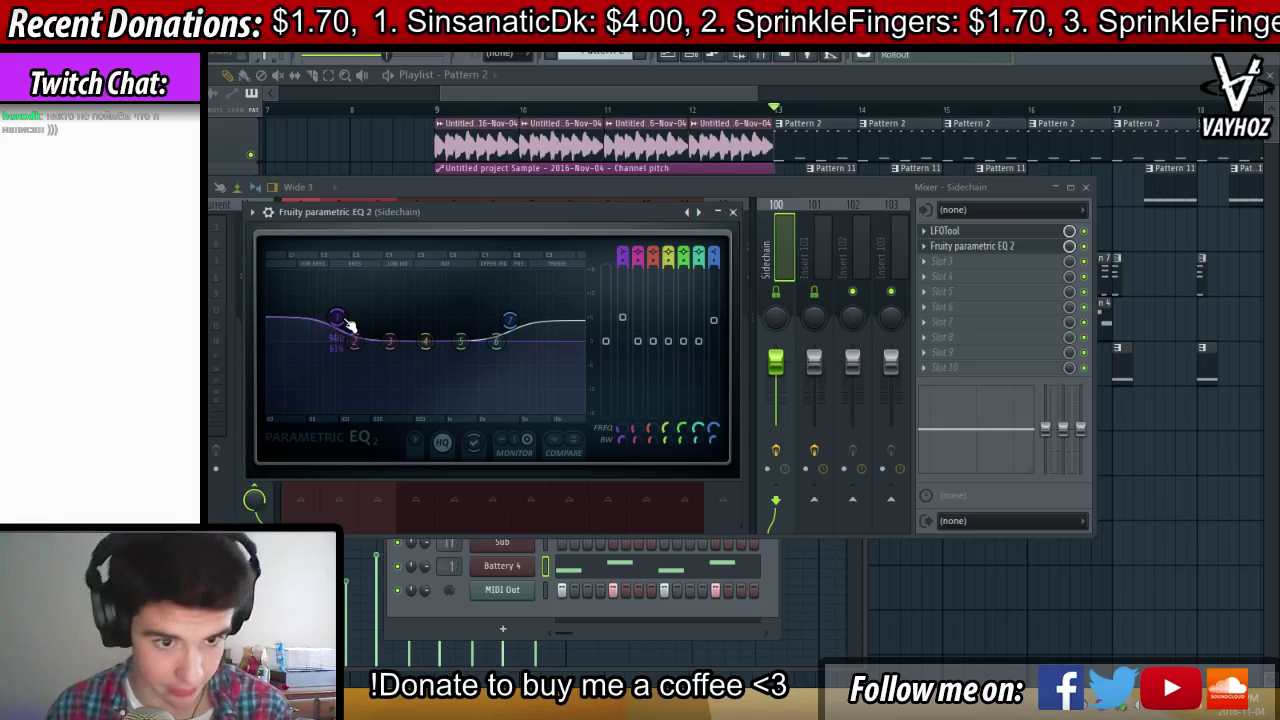
drag(430, 360, 426, 367)
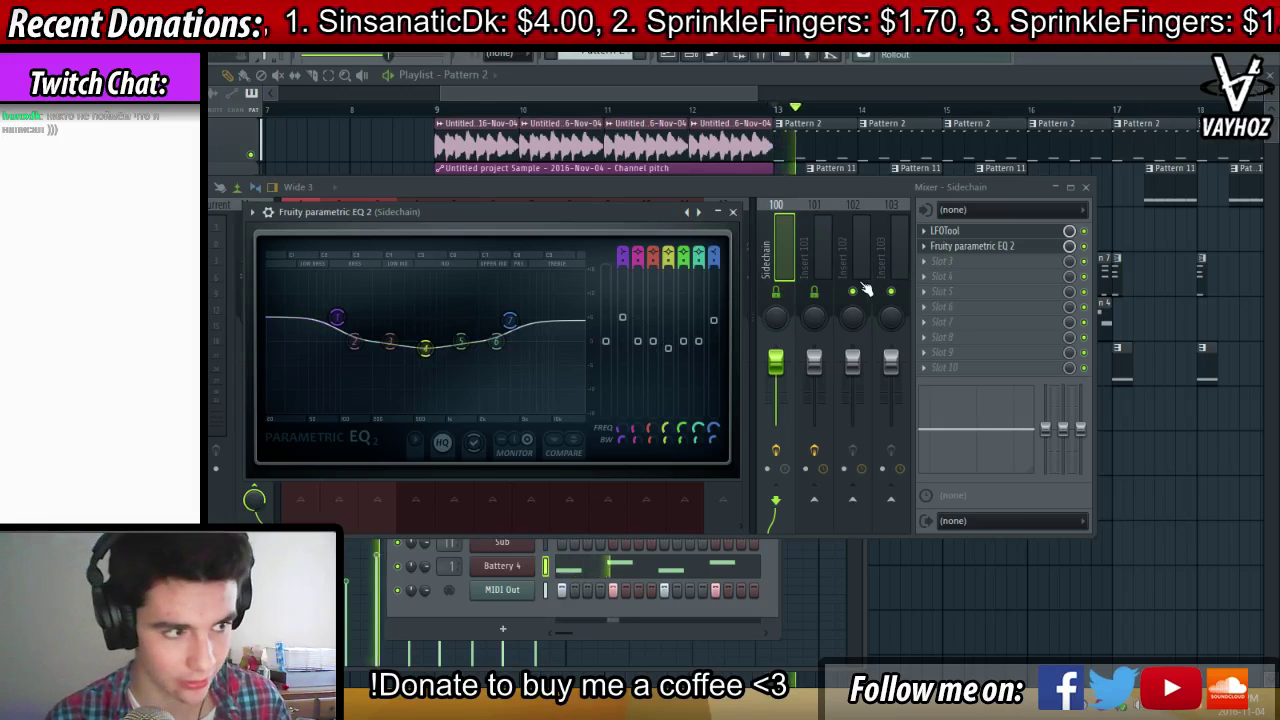
Audition the drop with the equalizer on the Sidechain track, and unsolo the Kick track
key(space)
click(733, 212)
click(320, 300)
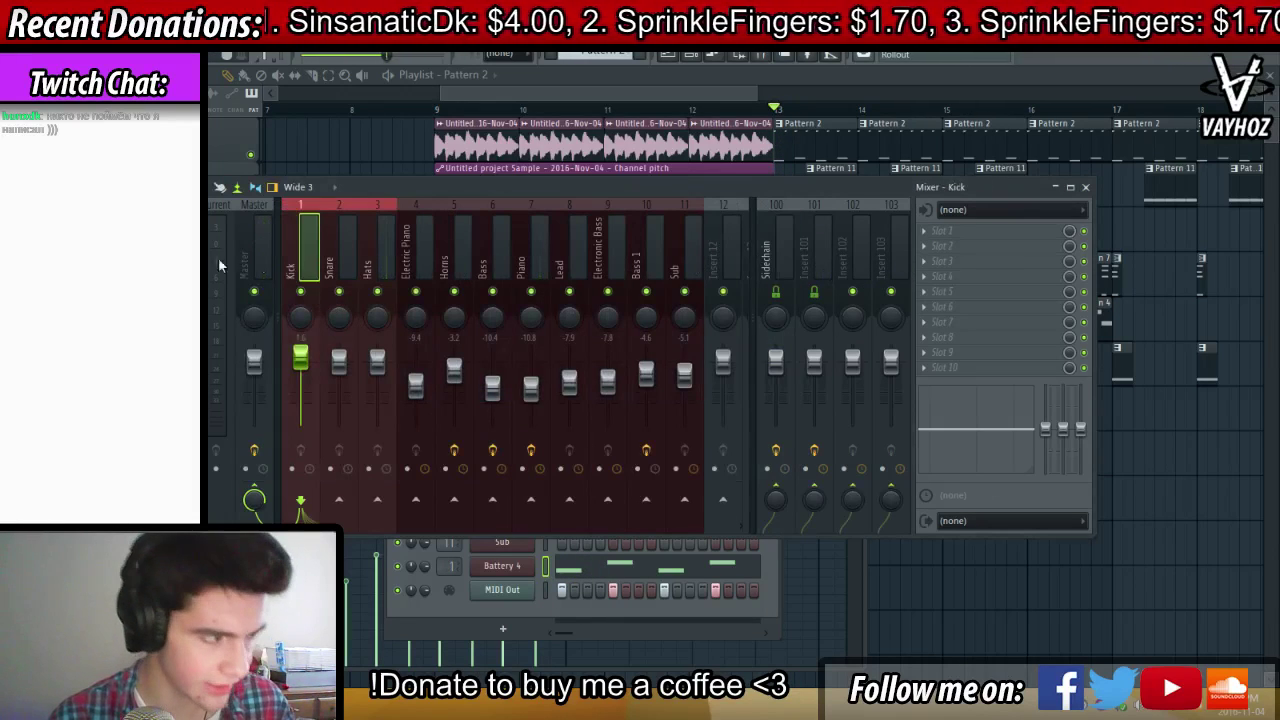
Remove Fruity Parametric EQ 2 from the Sidechain track's second slot
click(765, 260)
click(1000, 231)
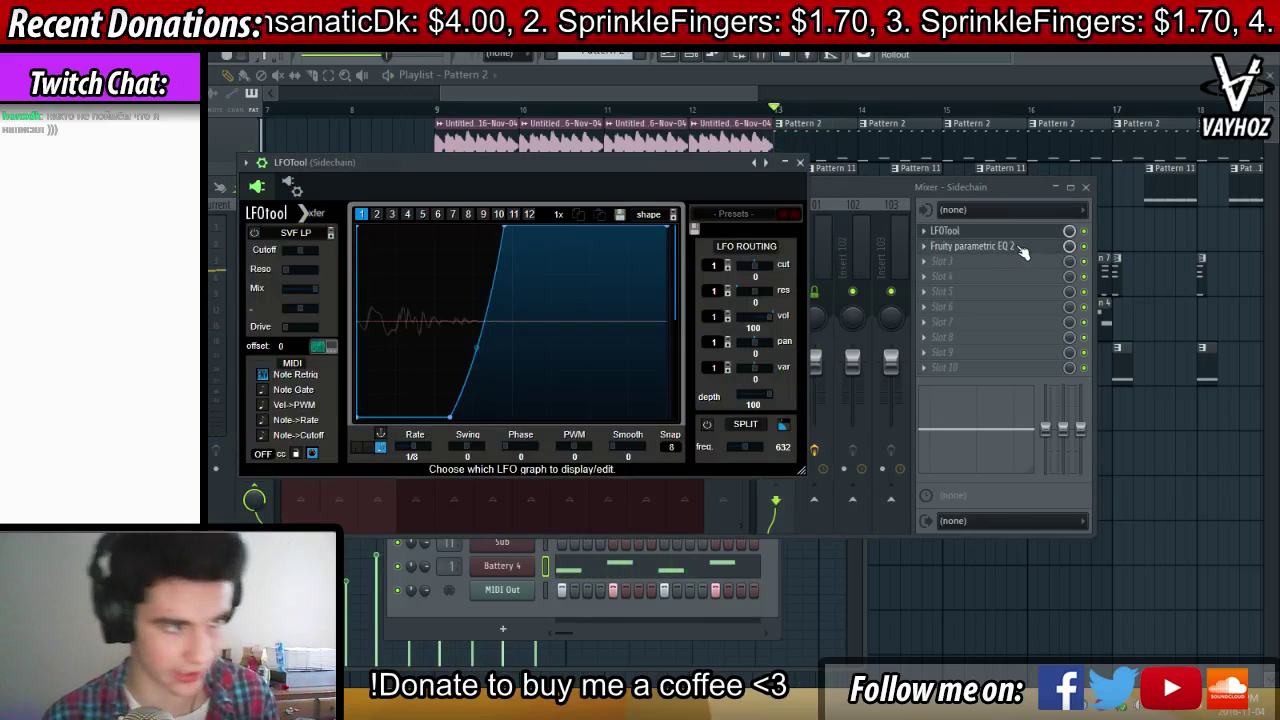
click(1015, 247)
right_click(945, 247)
mouse_move(950, 266)
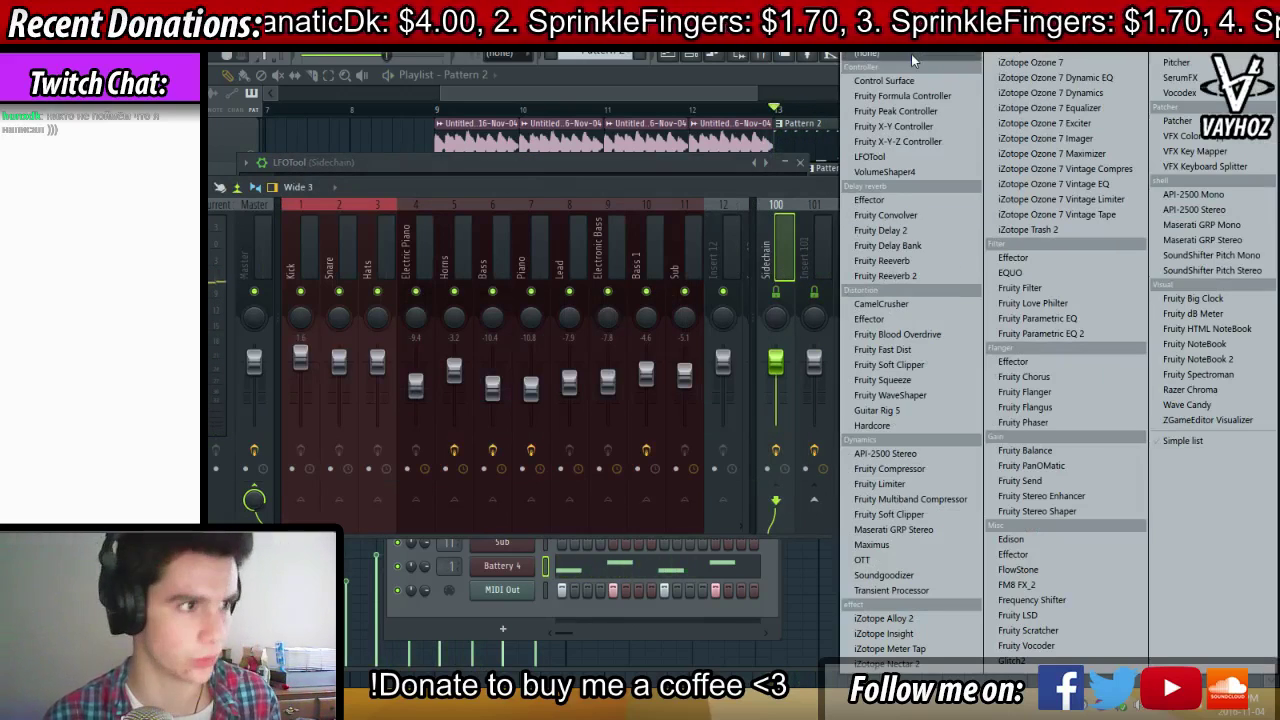
click(911, 53)
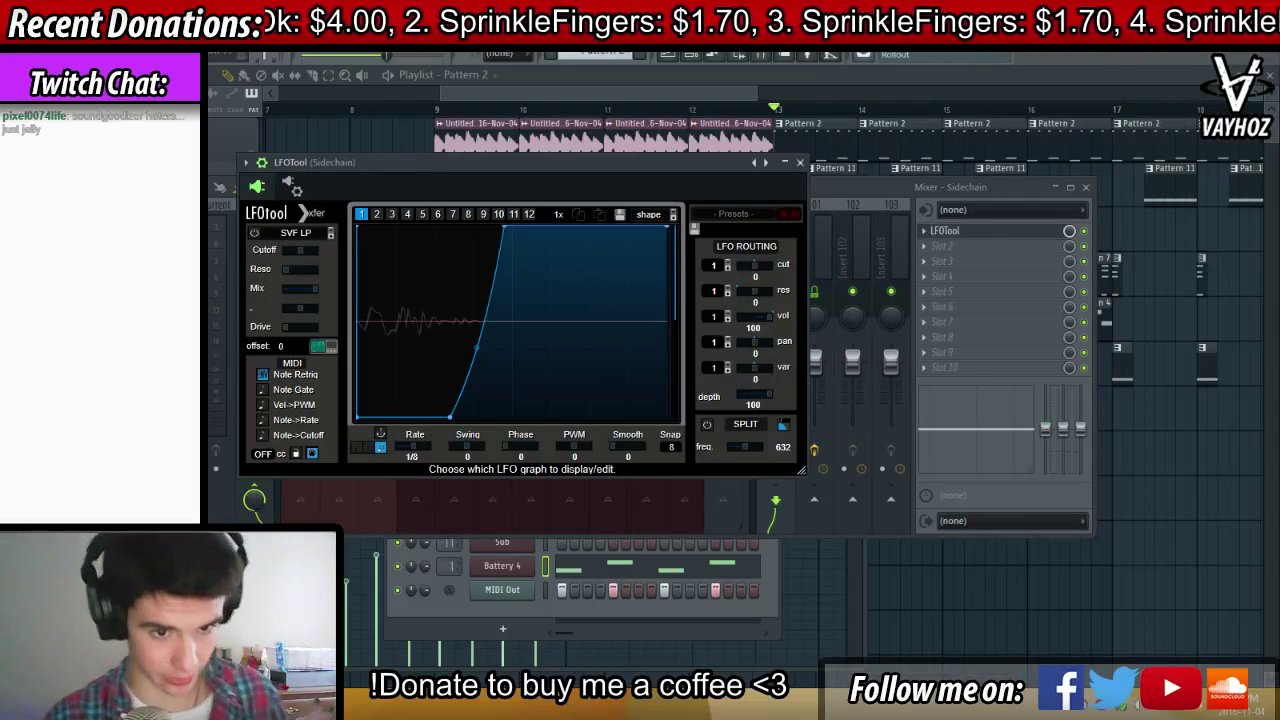
Close LFOTool and review the effect slots of the Master and instrument mixer tracks, briefly playing the drop
click(799, 162)
click(449, 229)
key(Left)
key(Left)
key(Left)
key(Left)
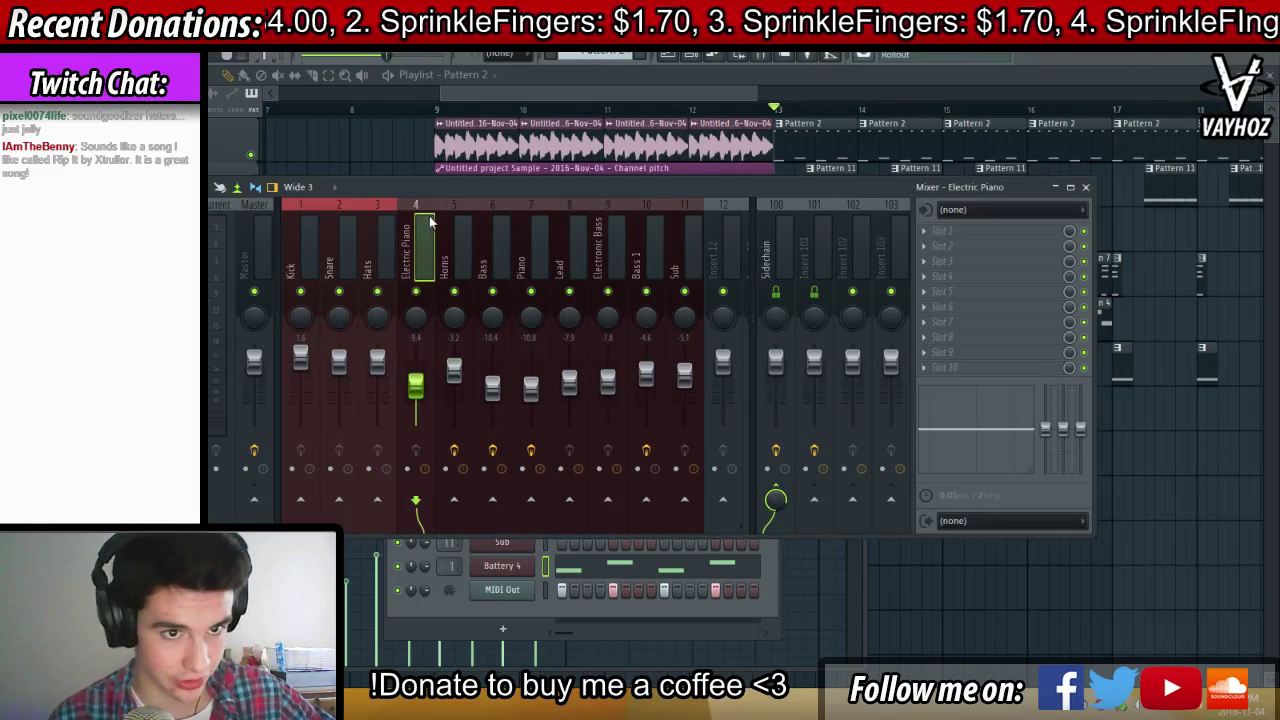
key(Left)
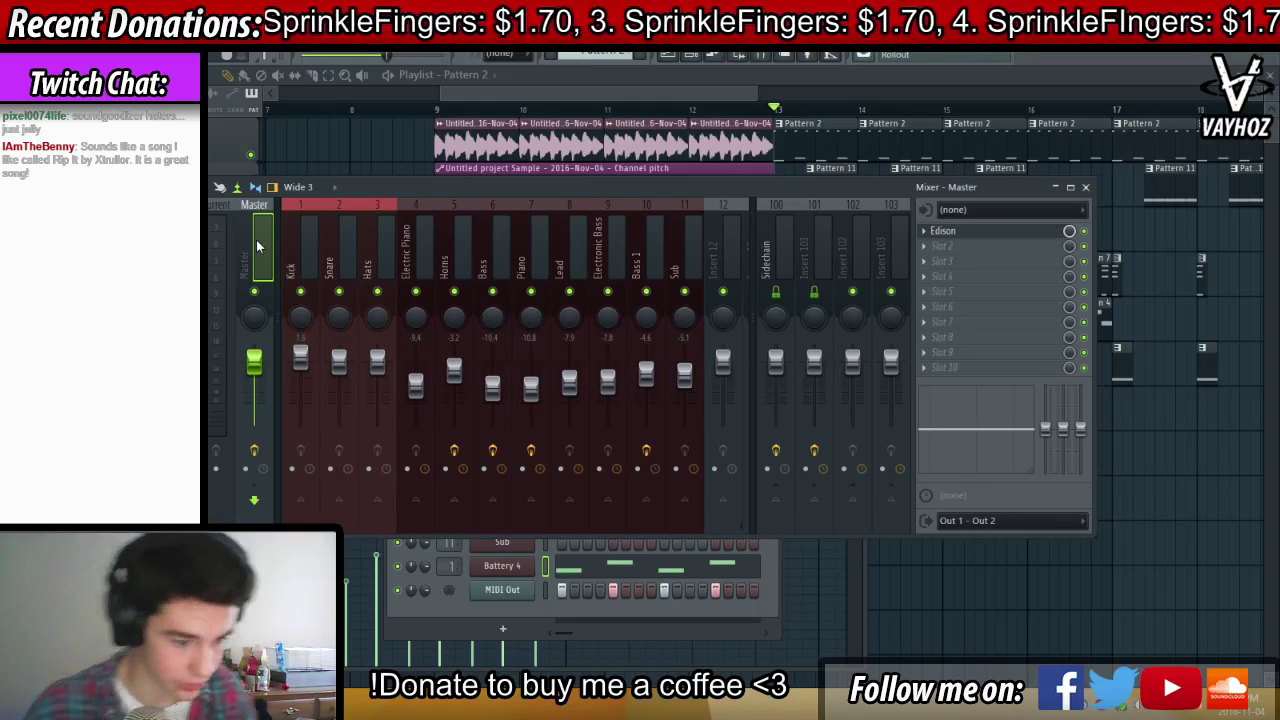
click(580, 240)
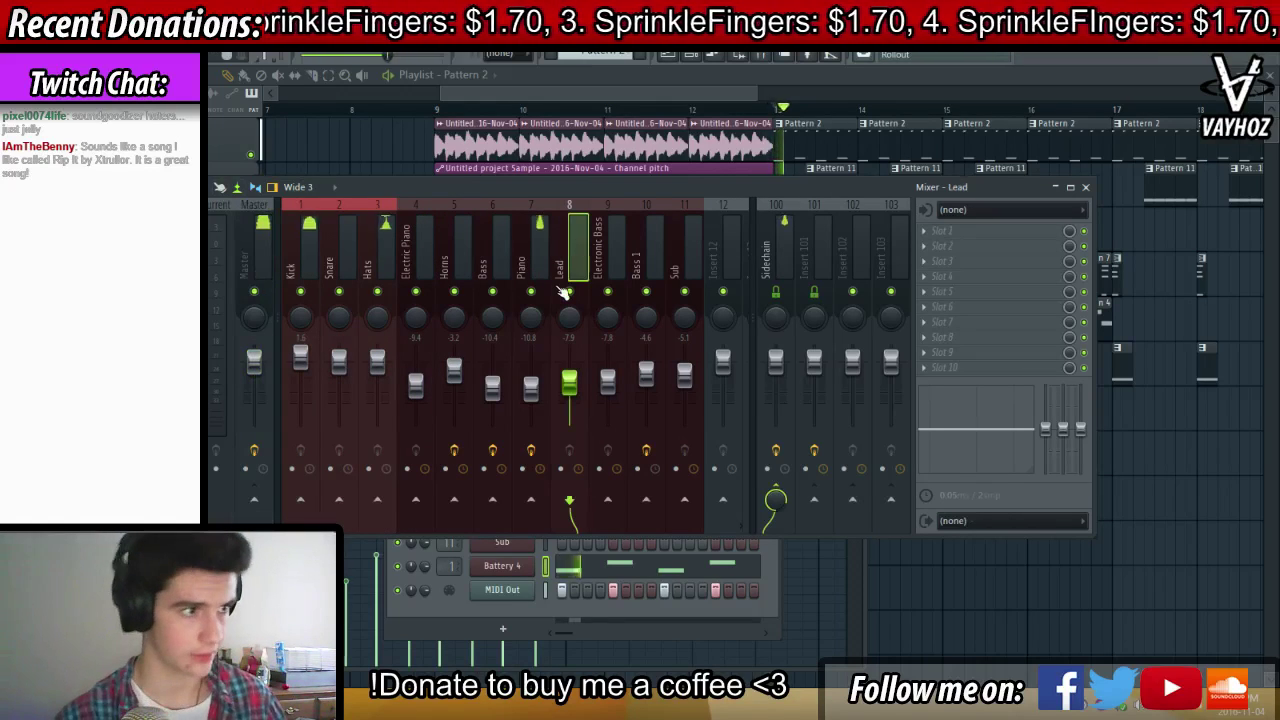
click(743, 241)
key(F6)
key(space)
Open Pattern 12 from its clip at bar 13 and rename its Massive channel "Growl bass 1"
key(F5)
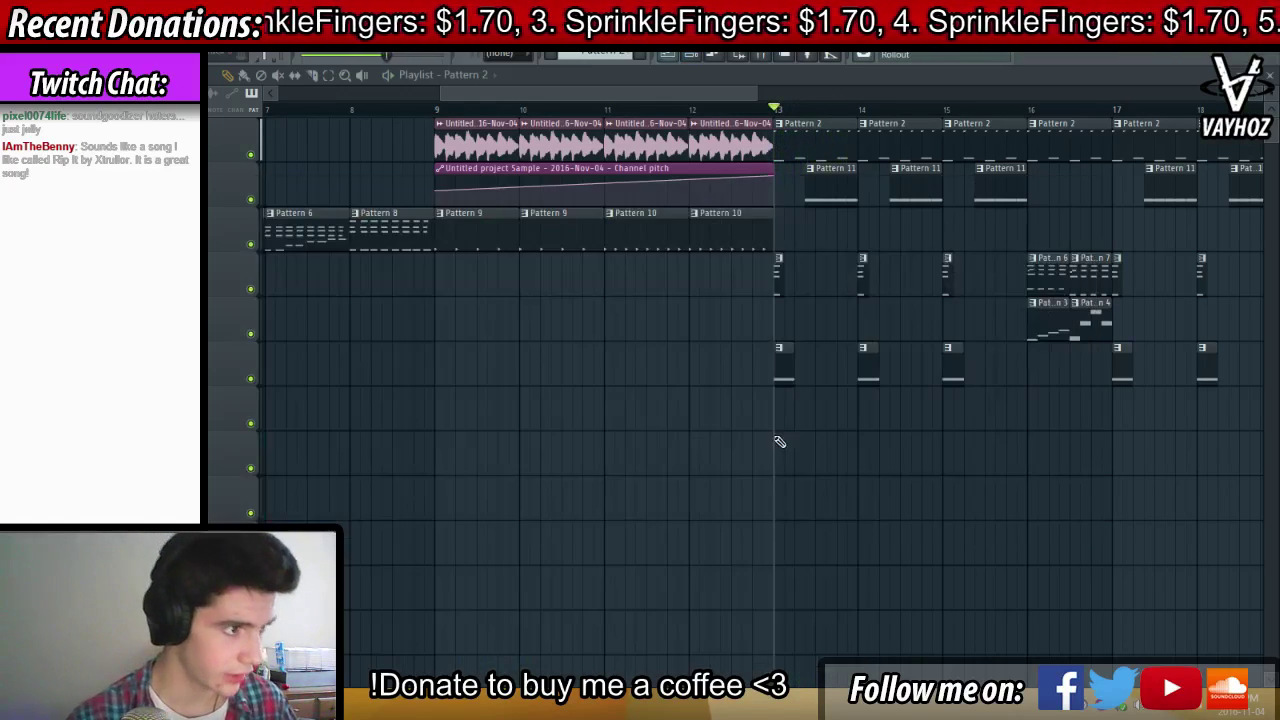
double_click(783, 350)
double_click(786, 365)
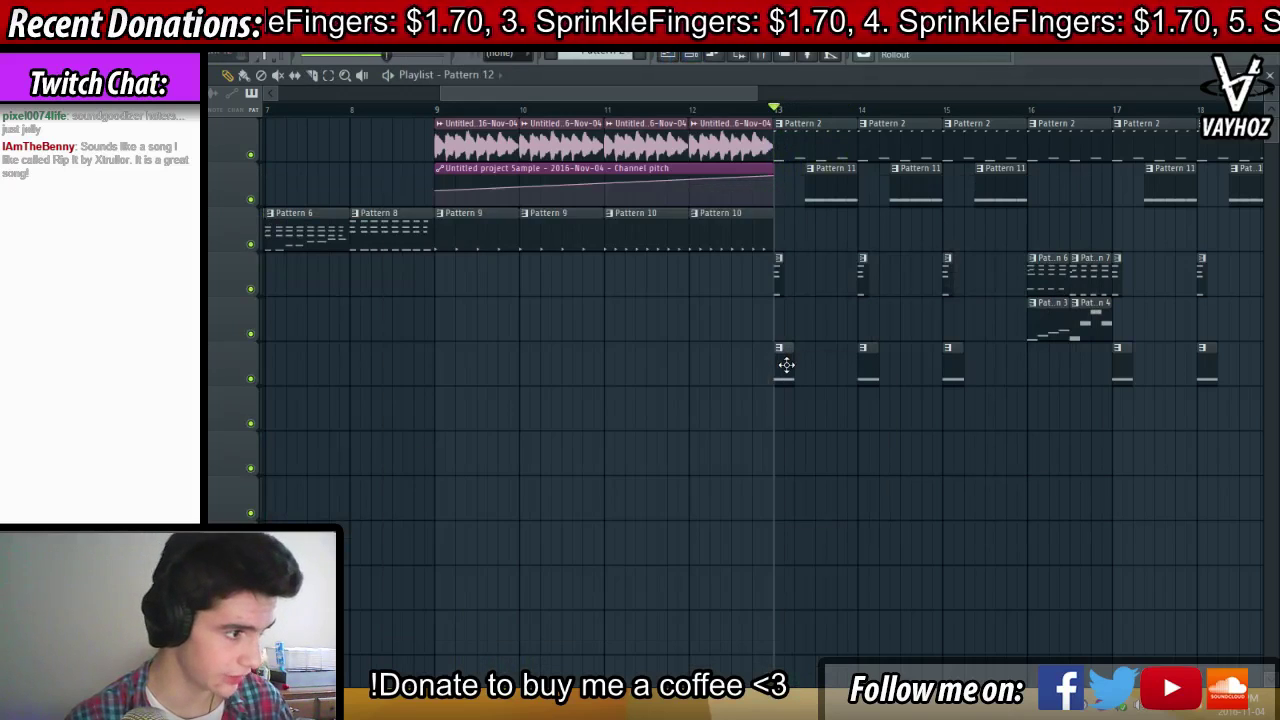
click(528, 521)
key(F2)
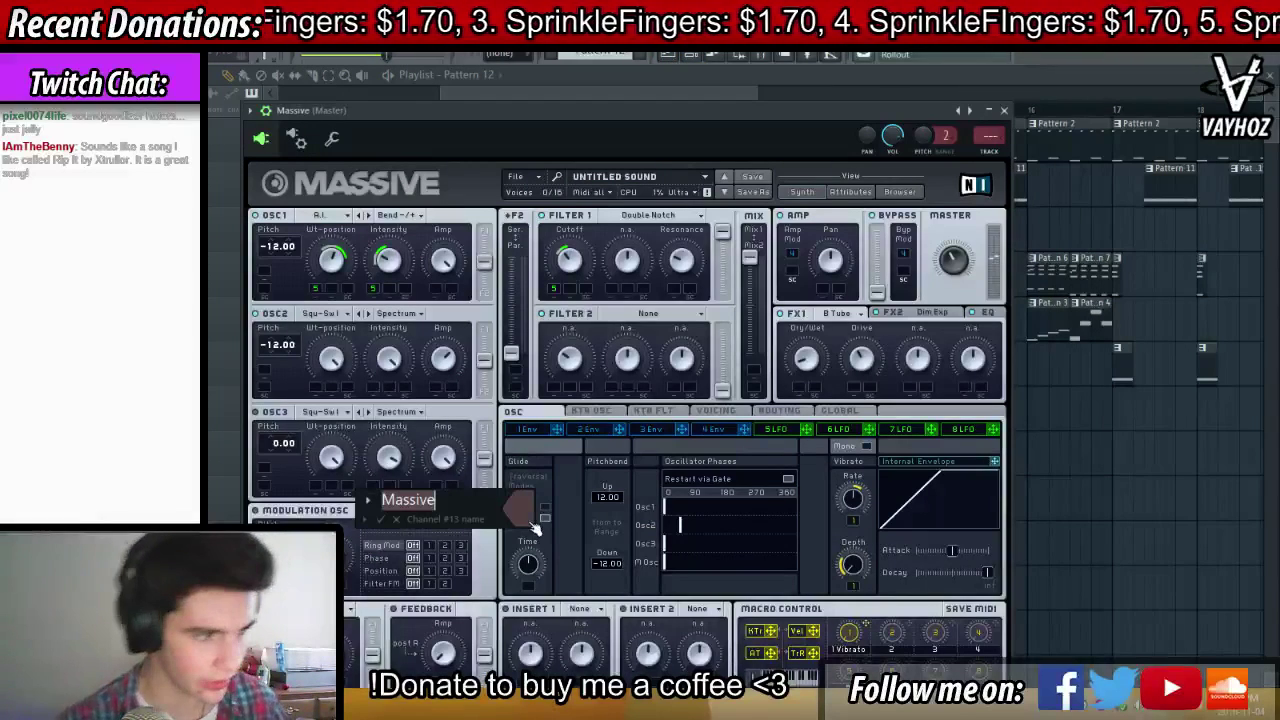
text(Growl)
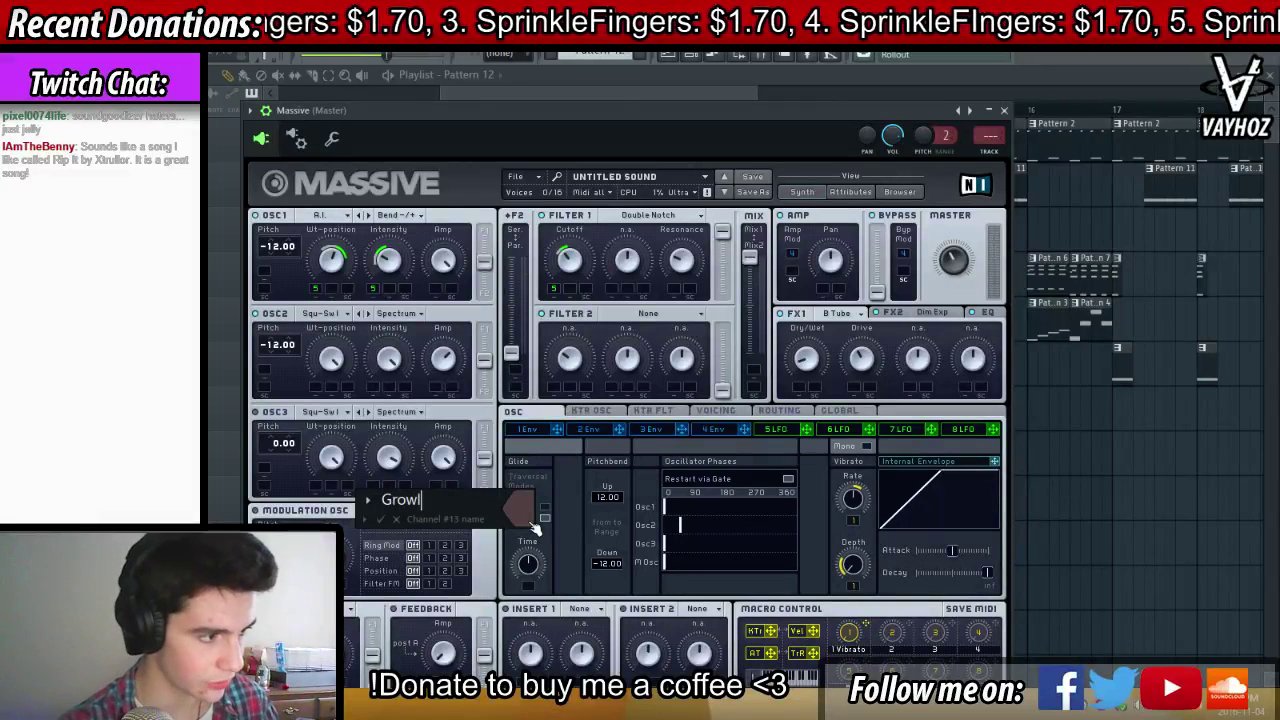
text( bass 1)
key(Return)
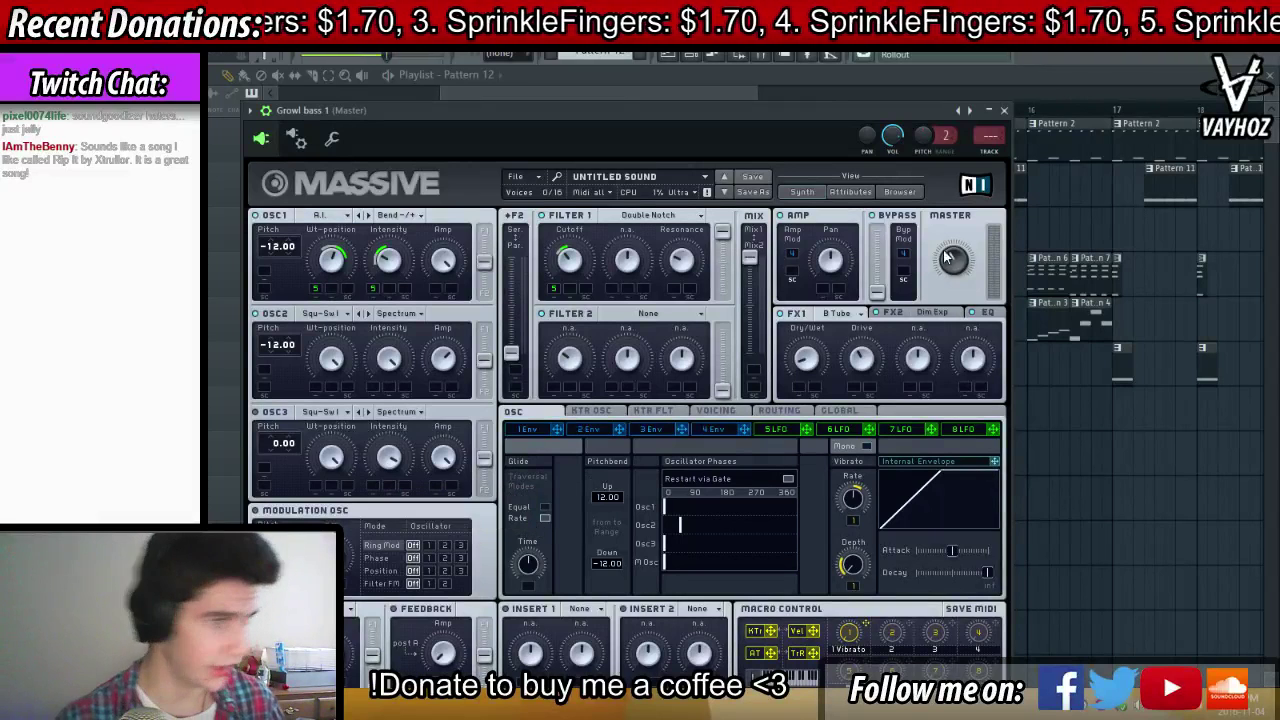
Route Growl bass 1 to mixer track 12 and load iZotope Trash 2 in its first effect slot
click(989, 153)
click(988, 233)
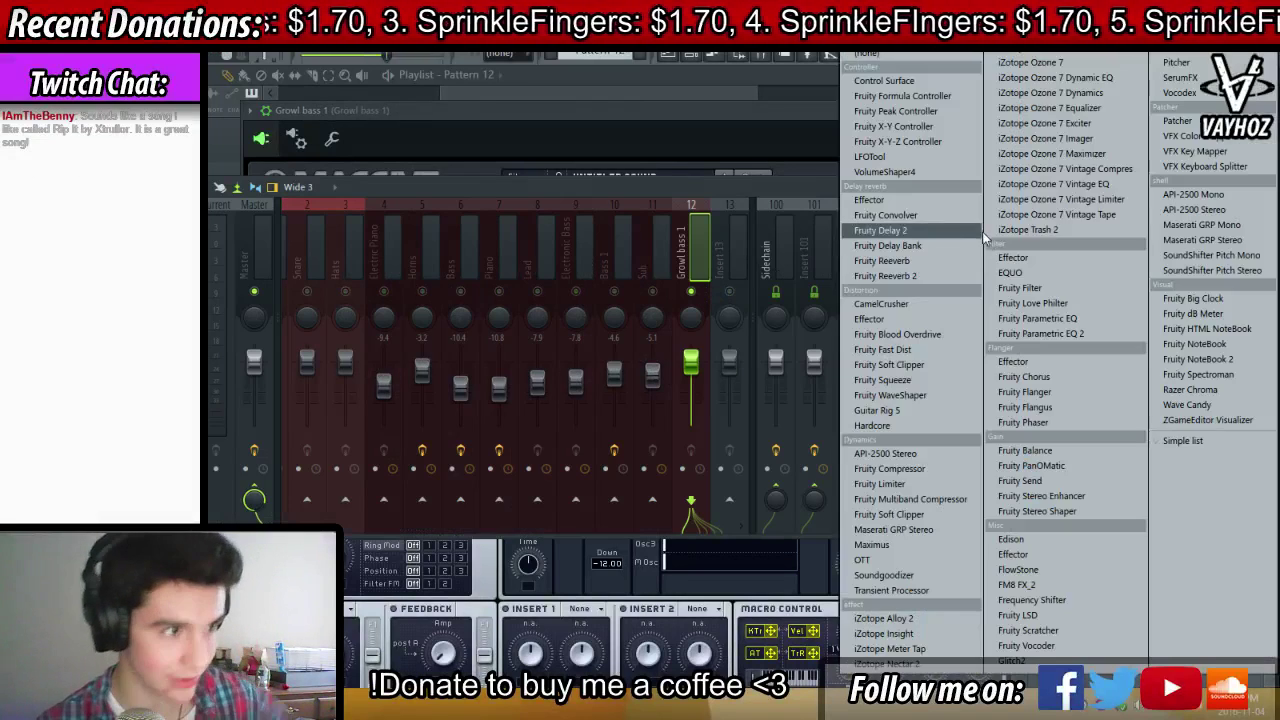
click(1054, 230)
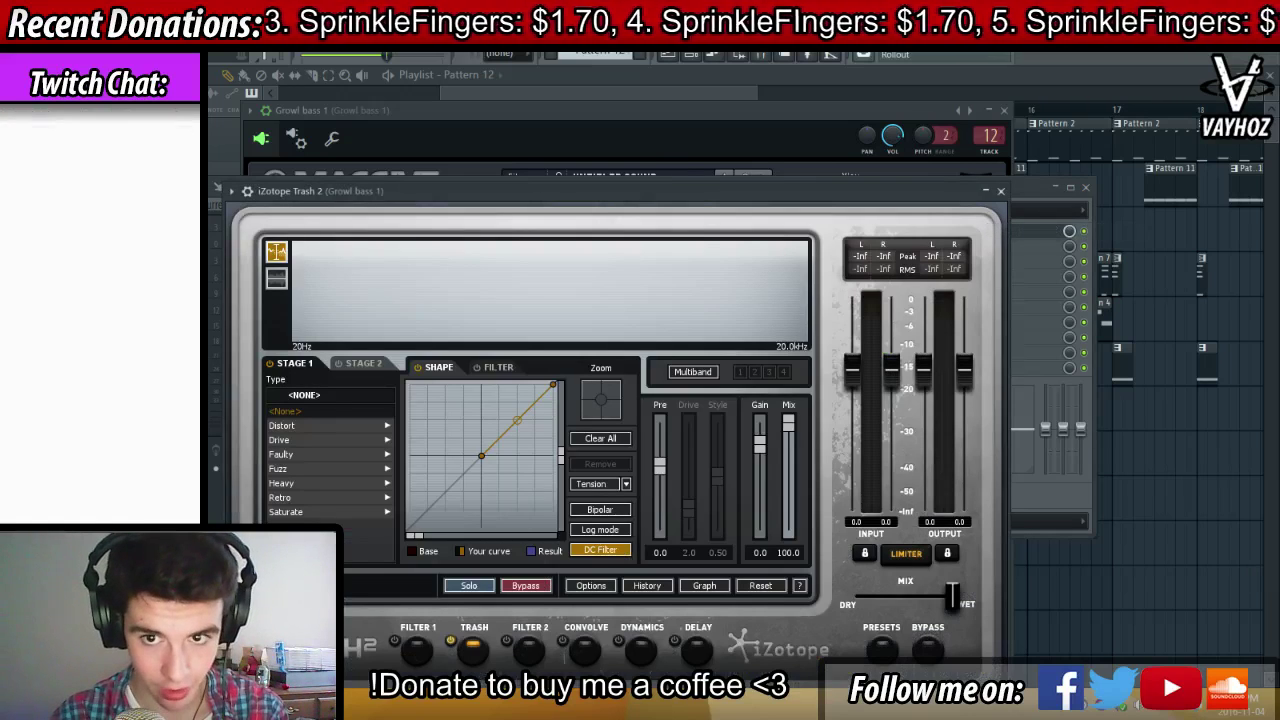
Enable multiband processing in Trash 2 with three bands split at 120 Hz and 2.00 kHz
drag(871, 187, 906, 140)
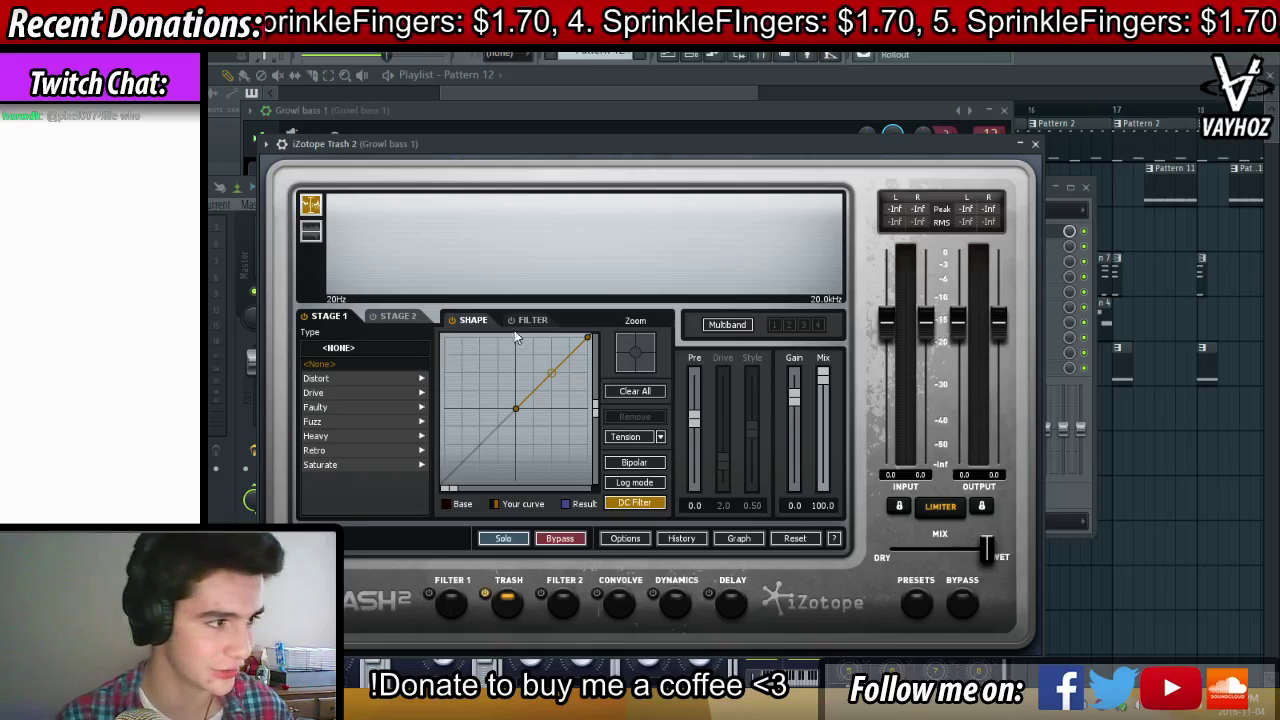
click(730, 326)
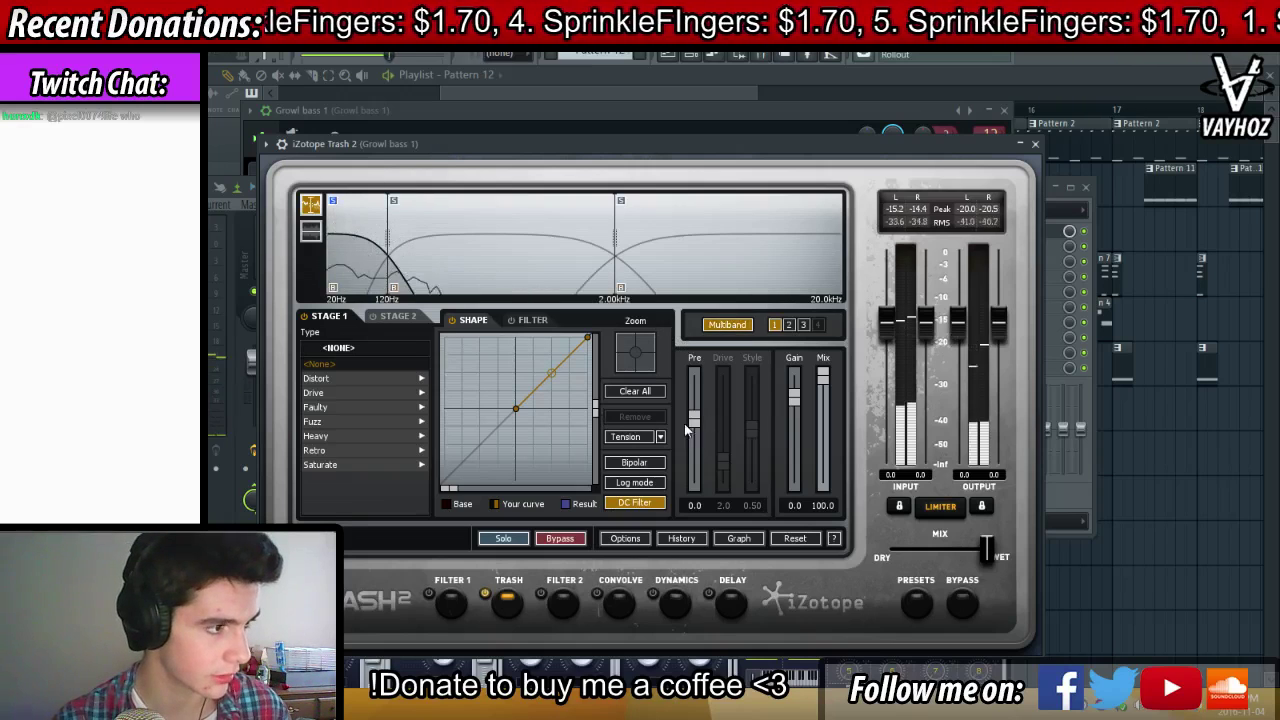
Distort the low band with Clip Control, setting Pre to 0.6, Drive to 5.1 and Gain to -13.5
click(367, 393)
click(334, 350)
click(345, 375)
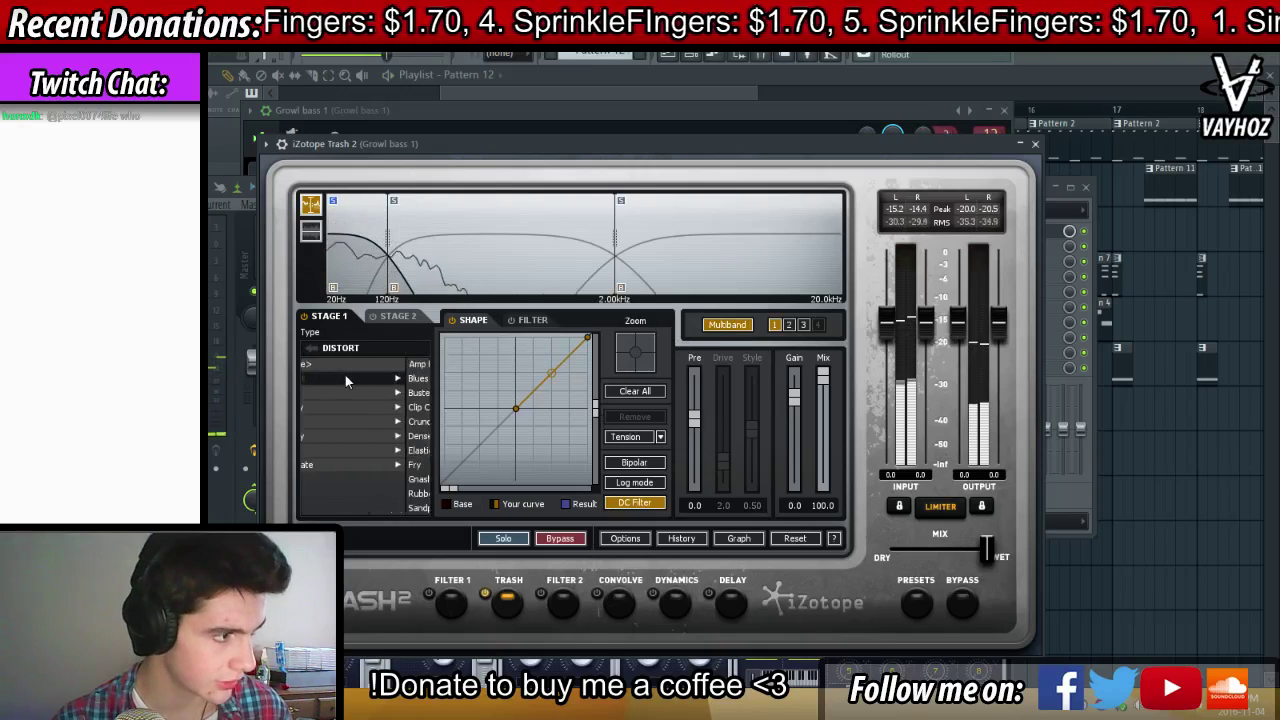
click(358, 408)
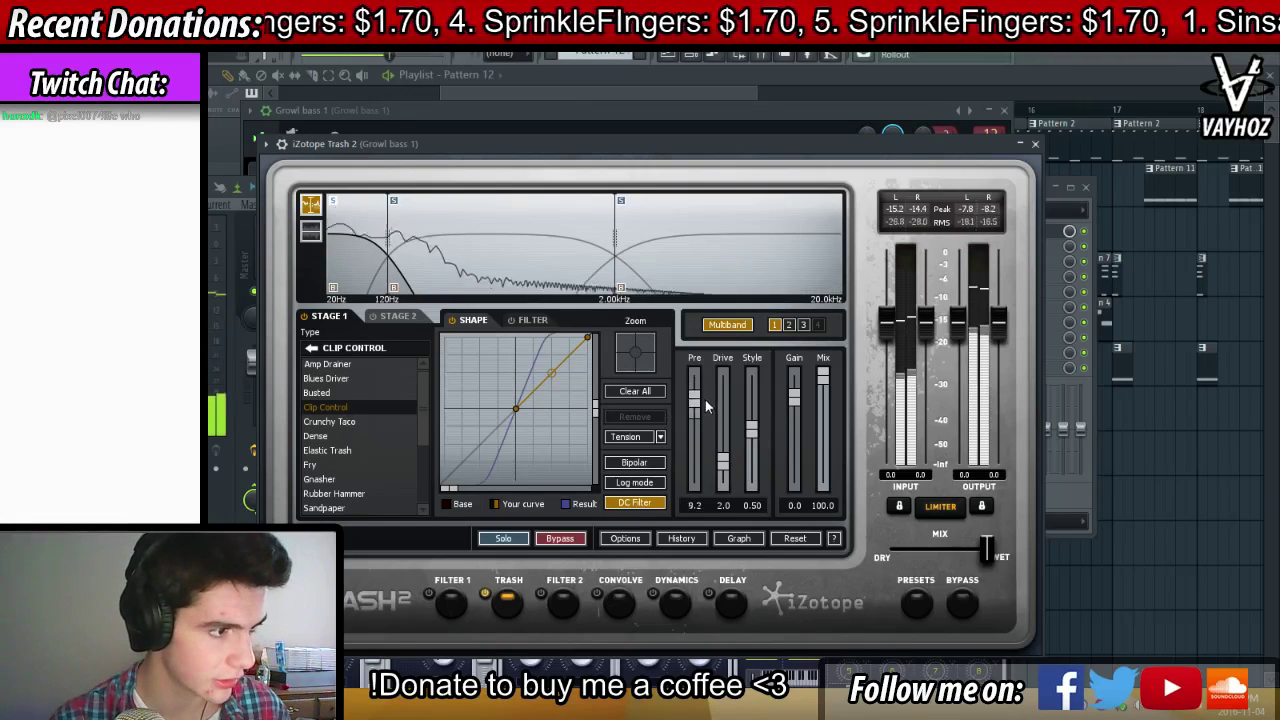
drag(692, 404, 693, 415)
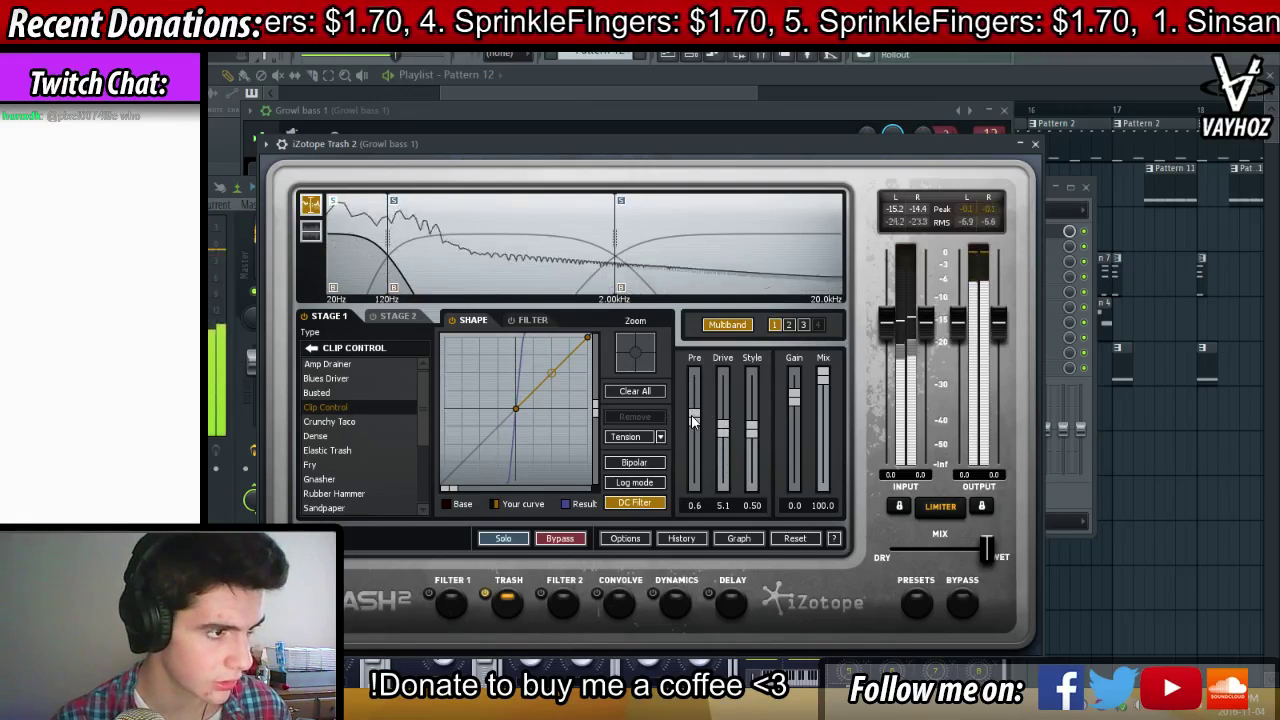
drag(793, 407, 788, 425)
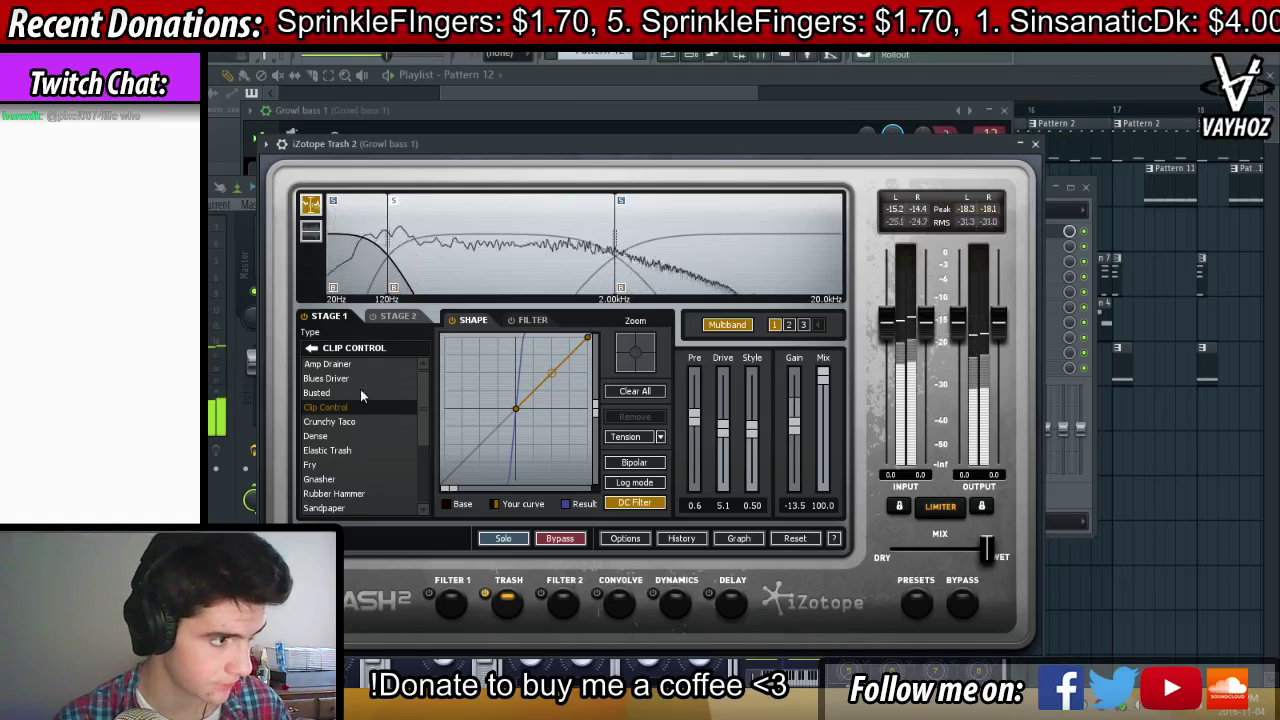
Try the Dense distortion type on the low band with Pre at 8.1 and Drive at 6.7
scroll(366, 401, down, 1)
click(356, 421)
drag(695, 418, 697, 402)
mouse_move(725, 429)
mouse_down()
mouse_move(727, 380)
mouse_move(727, 410)
mouse_up()
click(418, 259)
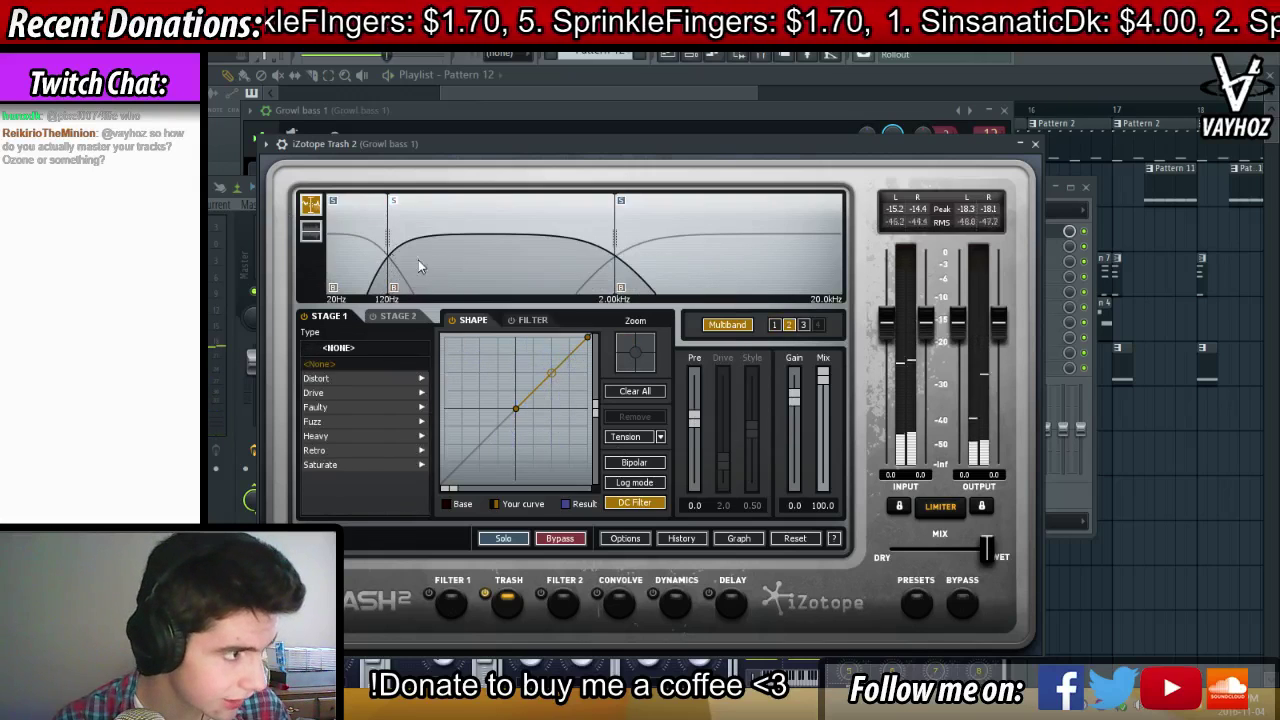
click(333, 202)
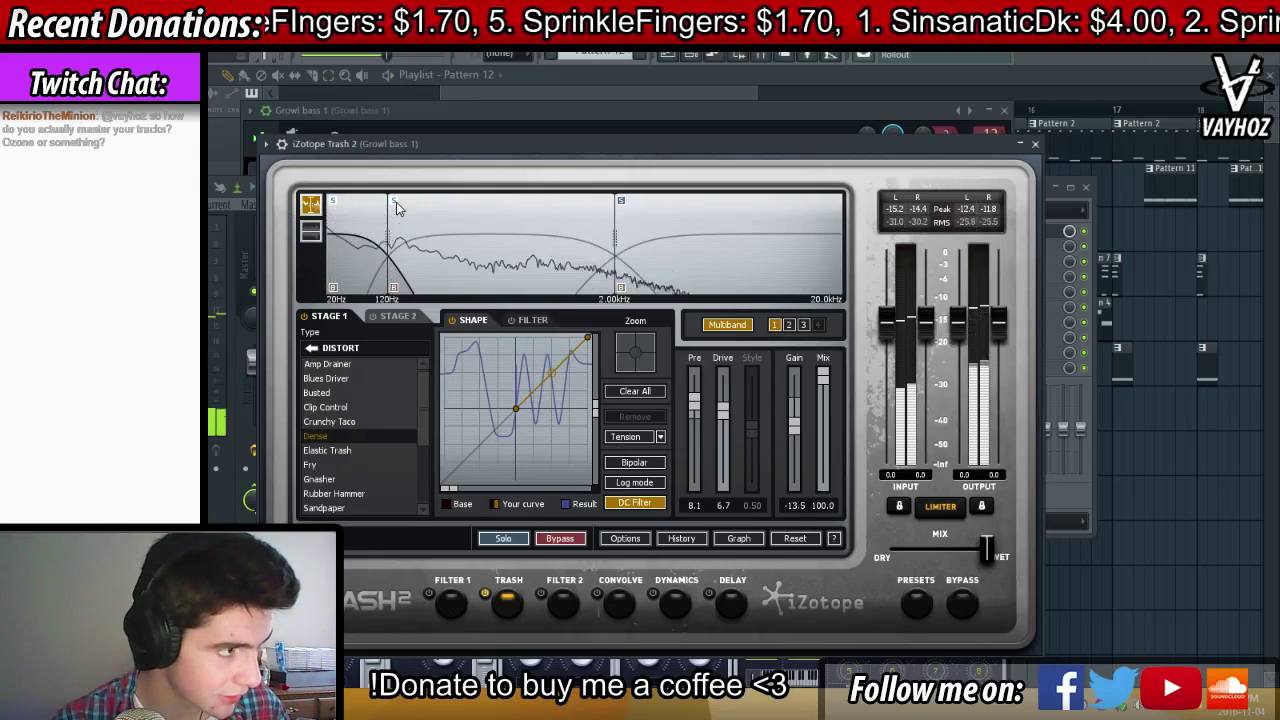
Return the low band's distortion to Clip Control with Pre at 2.8 and Drive at 4.3
click(372, 408)
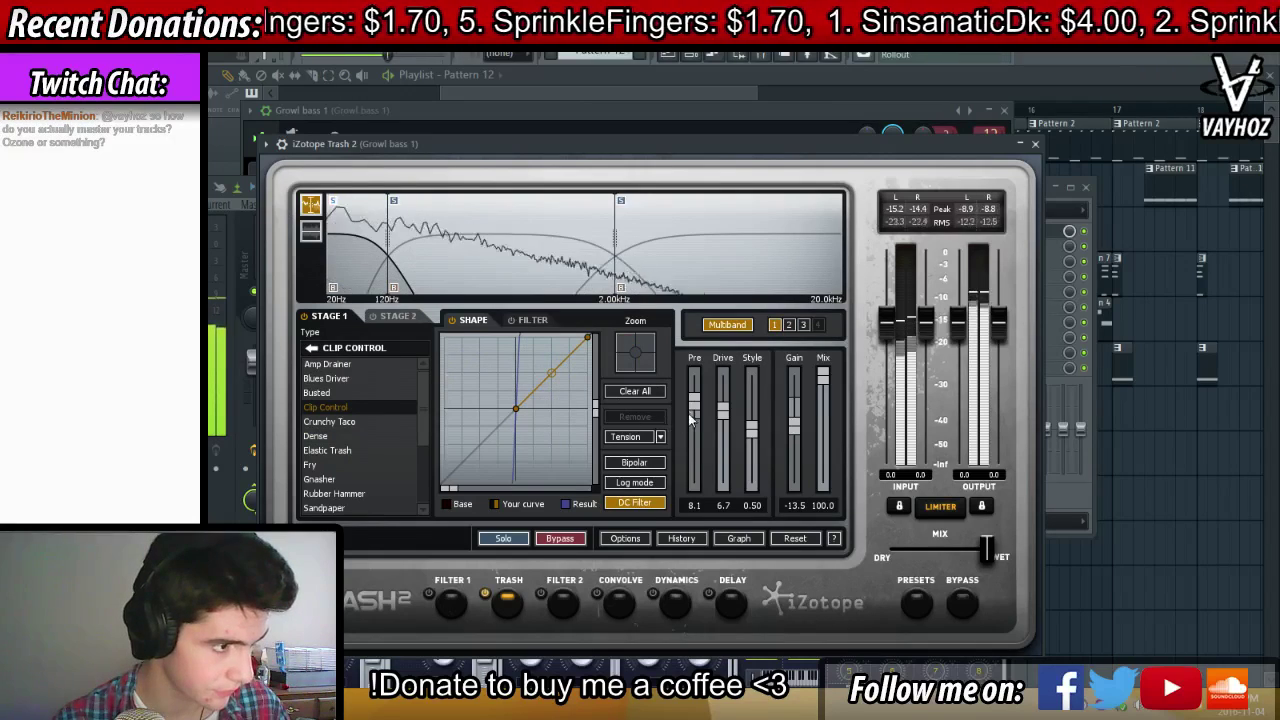
drag(696, 402, 724, 438)
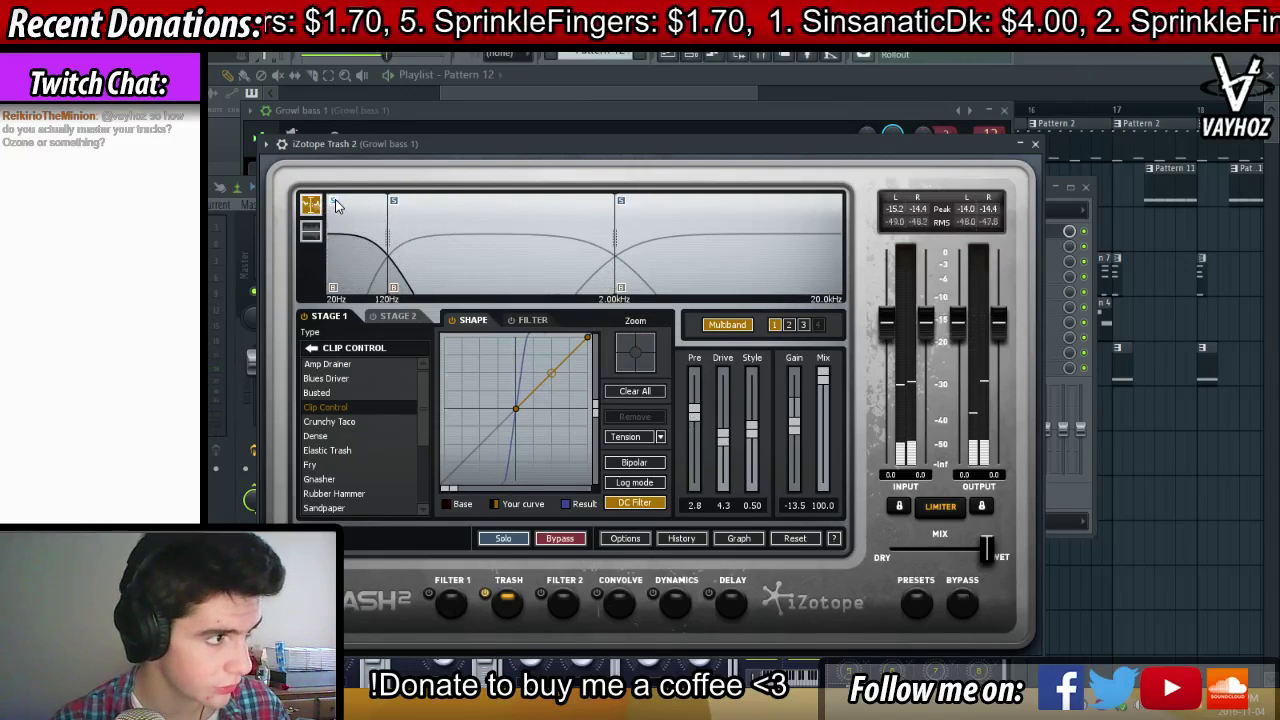
Distort the middle band with Crunchy Taco, setting Pre to -19.2, Drive to 0.0 and Gain to 10.0
click(421, 226)
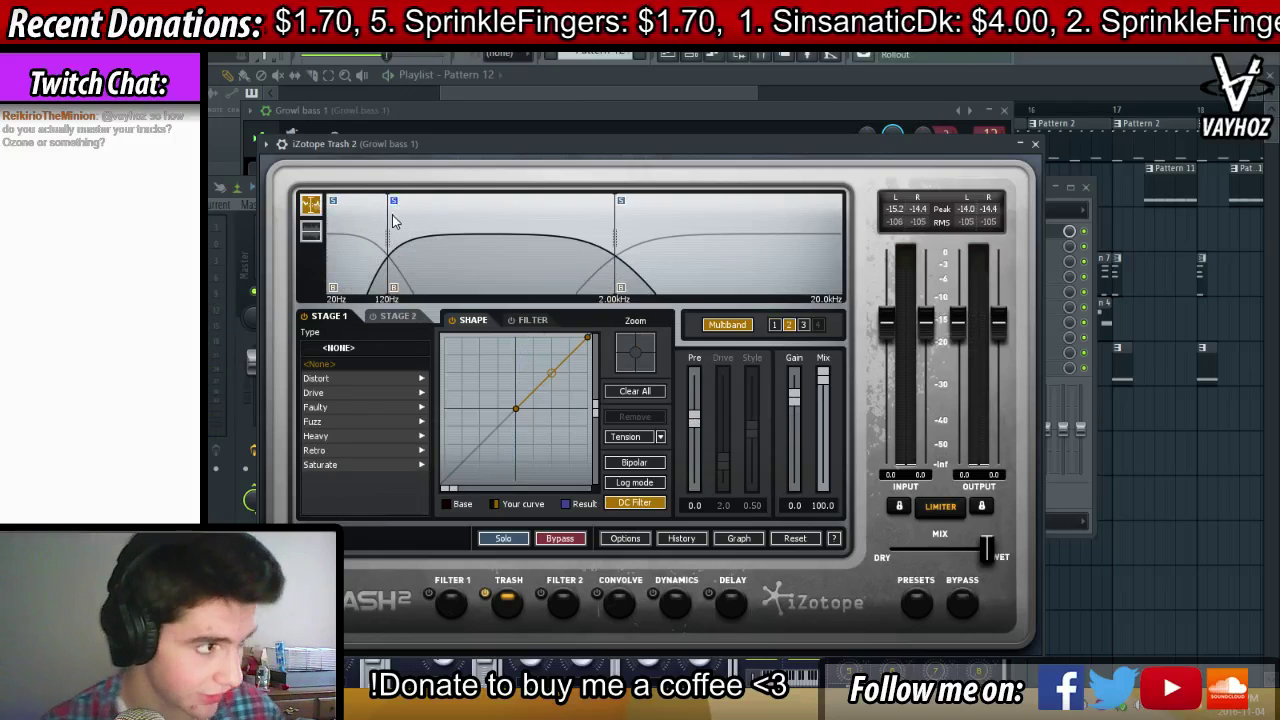
click(357, 405)
click(369, 422)
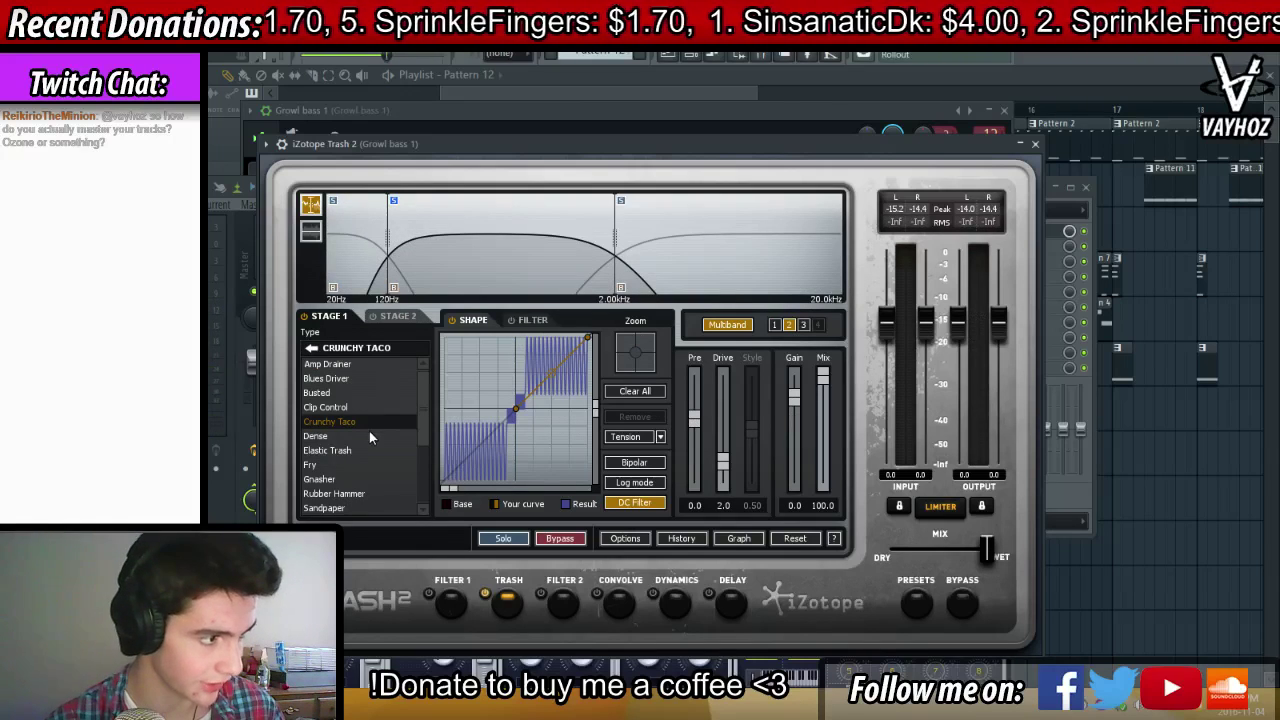
drag(694, 422, 722, 486)
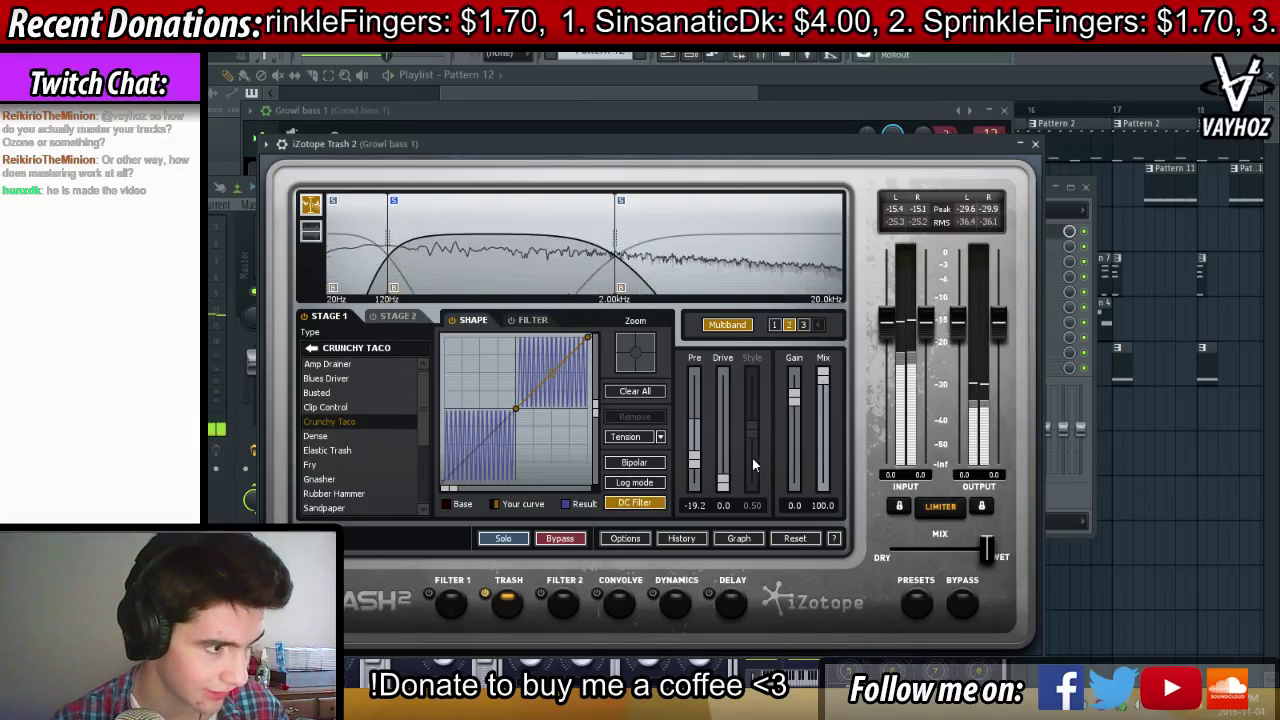
drag(797, 383, 797, 379)
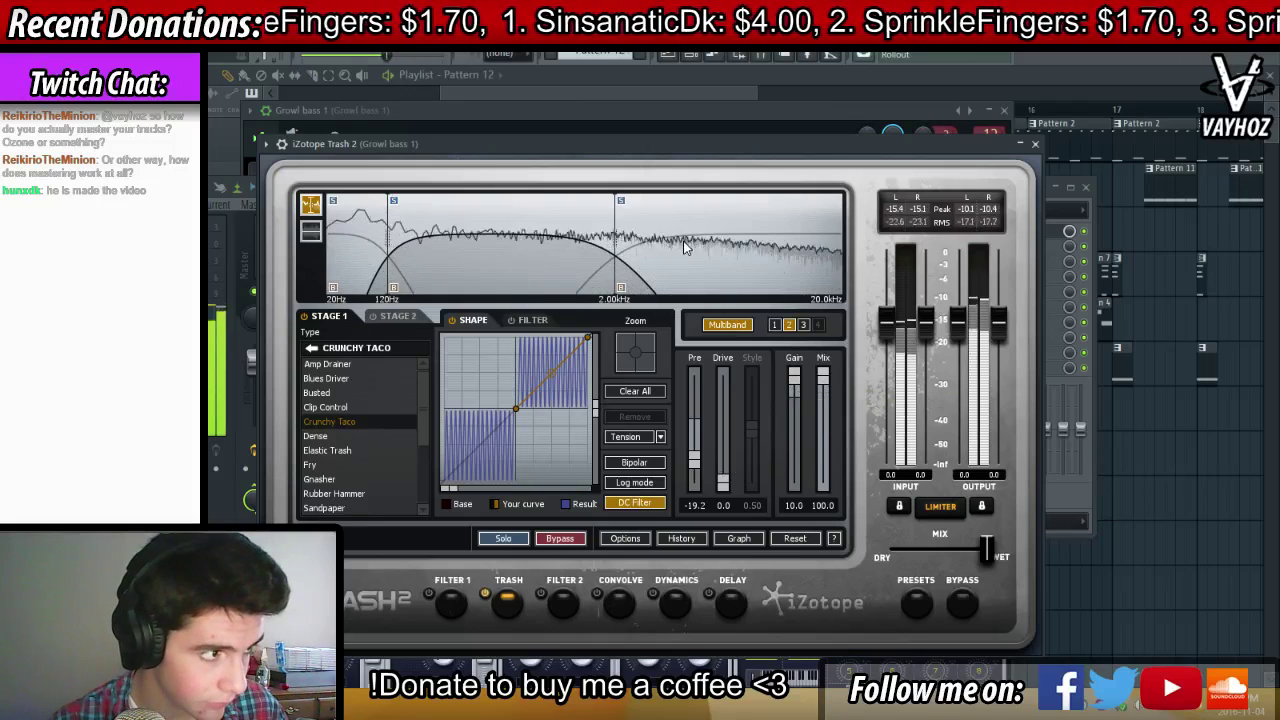
Solo the high band, try Busted, and settle on Clip Control distortion with Drive at 3.2 and Gain at -8.7
click(620, 208)
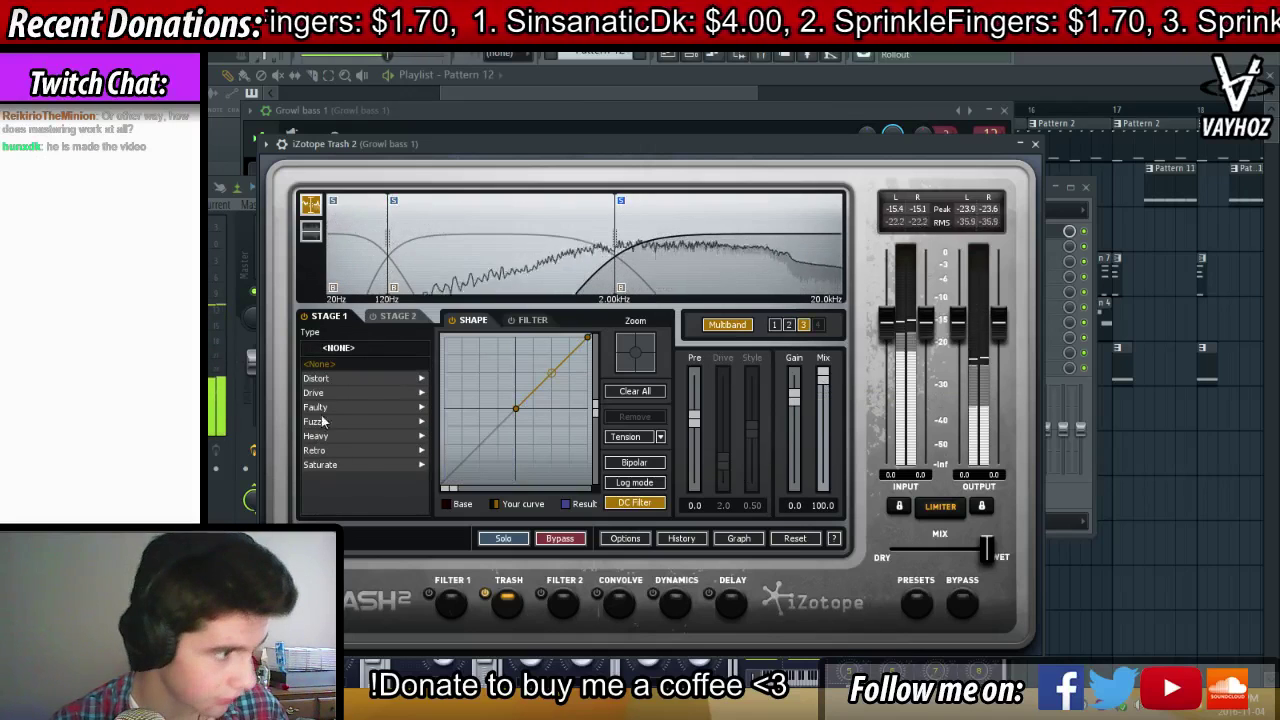
click(365, 379)
click(365, 392)
drag(726, 469, 727, 461)
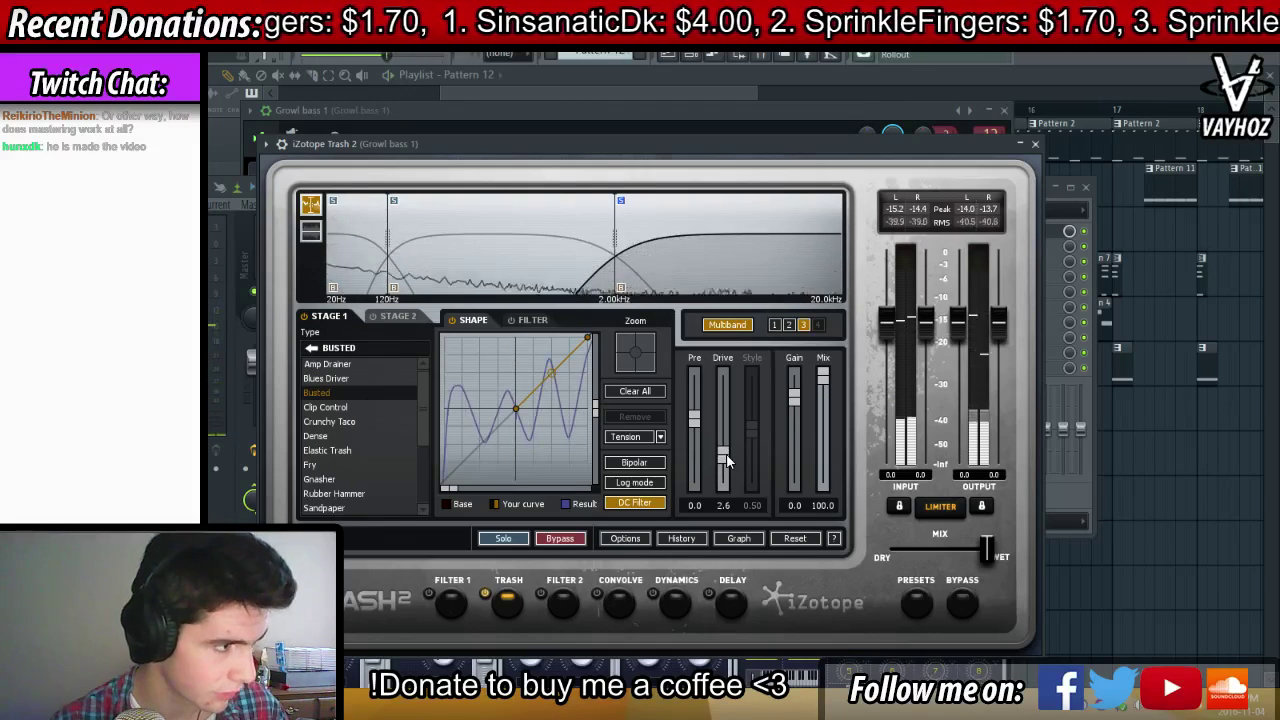
click(330, 421)
click(332, 407)
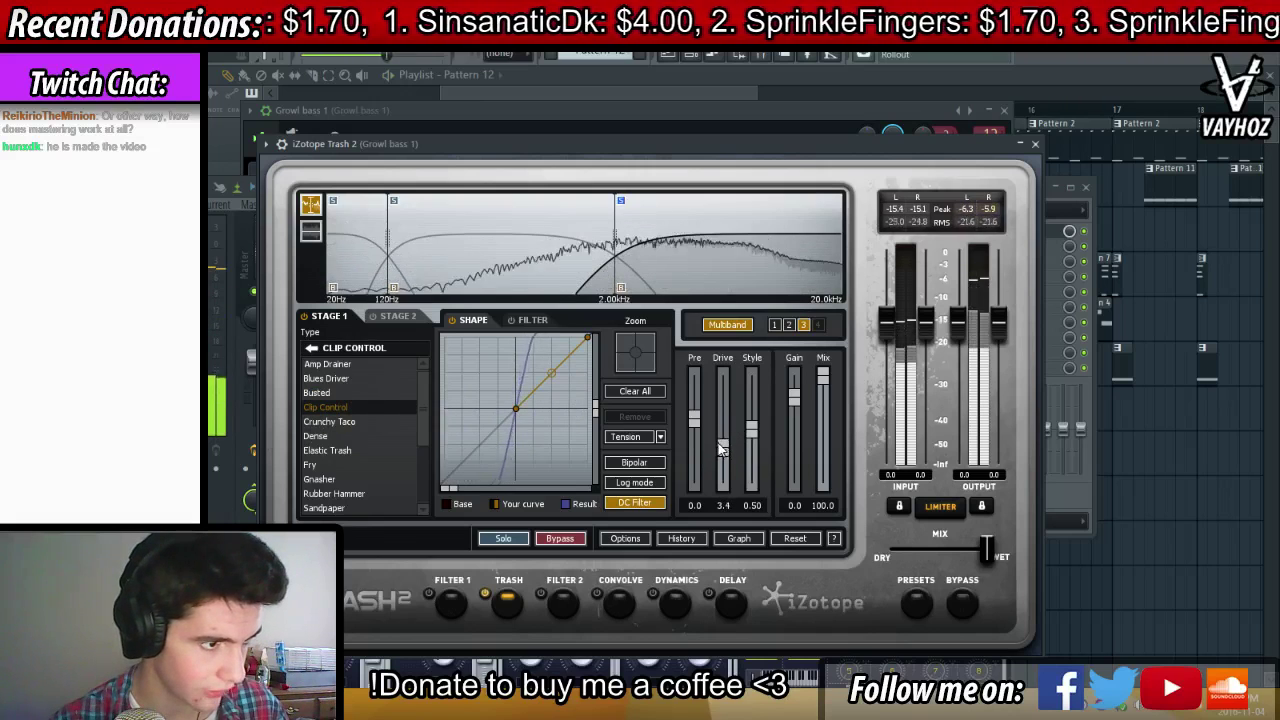
drag(722, 455, 720, 448)
drag(792, 404, 793, 418)
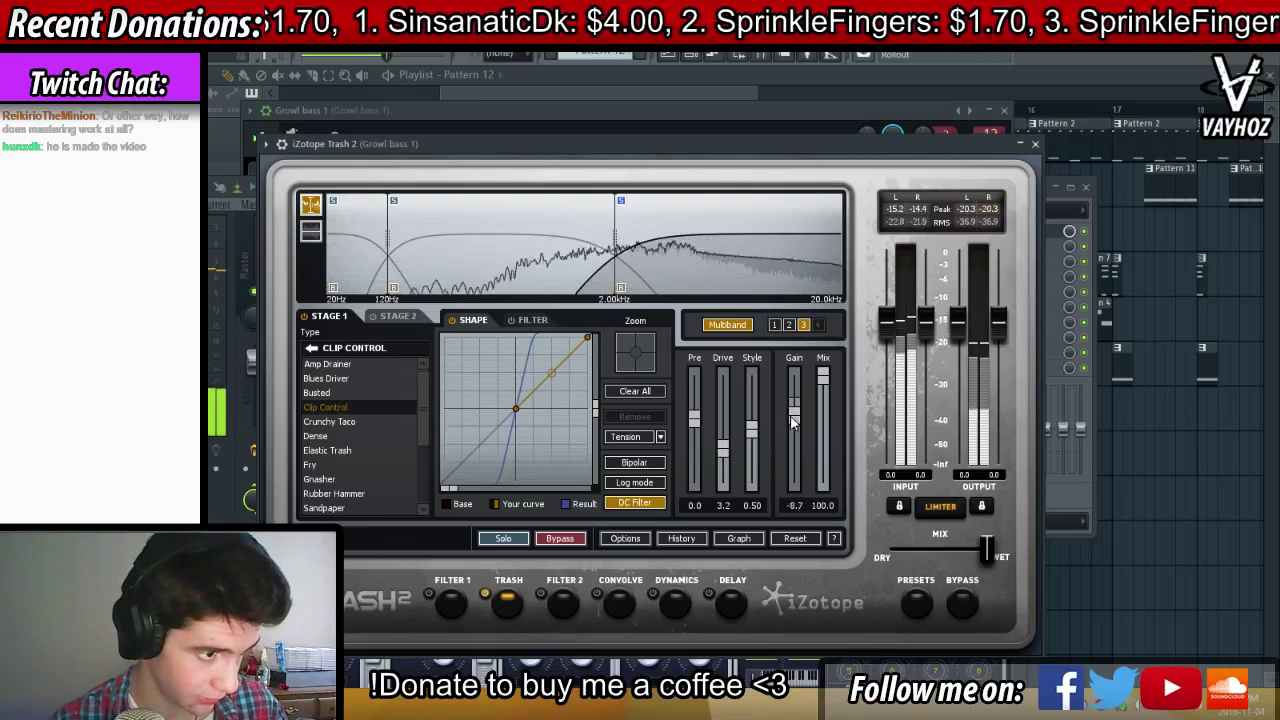
Set the high band's gain to -6.4 in Trash 2, turn off that band's solo and close the effect
click(621, 203)
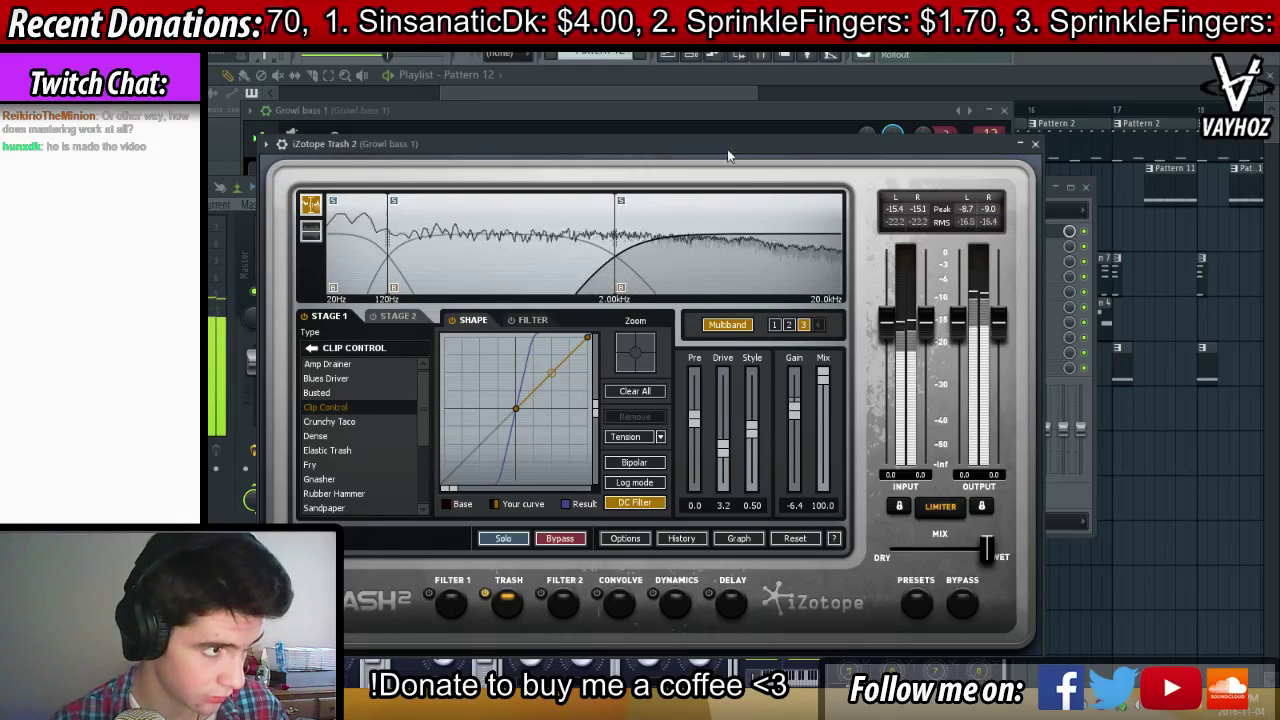
key(Escape)
key(super)
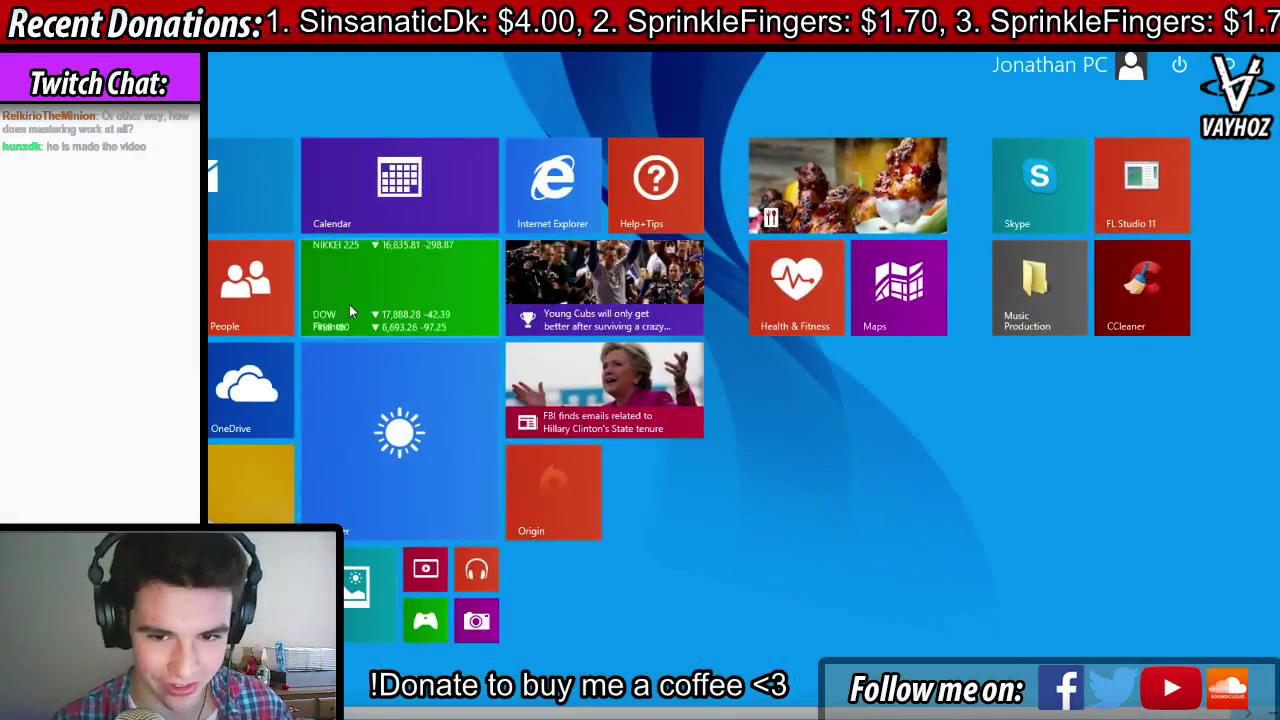
key(super)
Route the Growl bass 1 mixer track only to the Sidechain track and lower its level to -1.8 dB
key(F9)
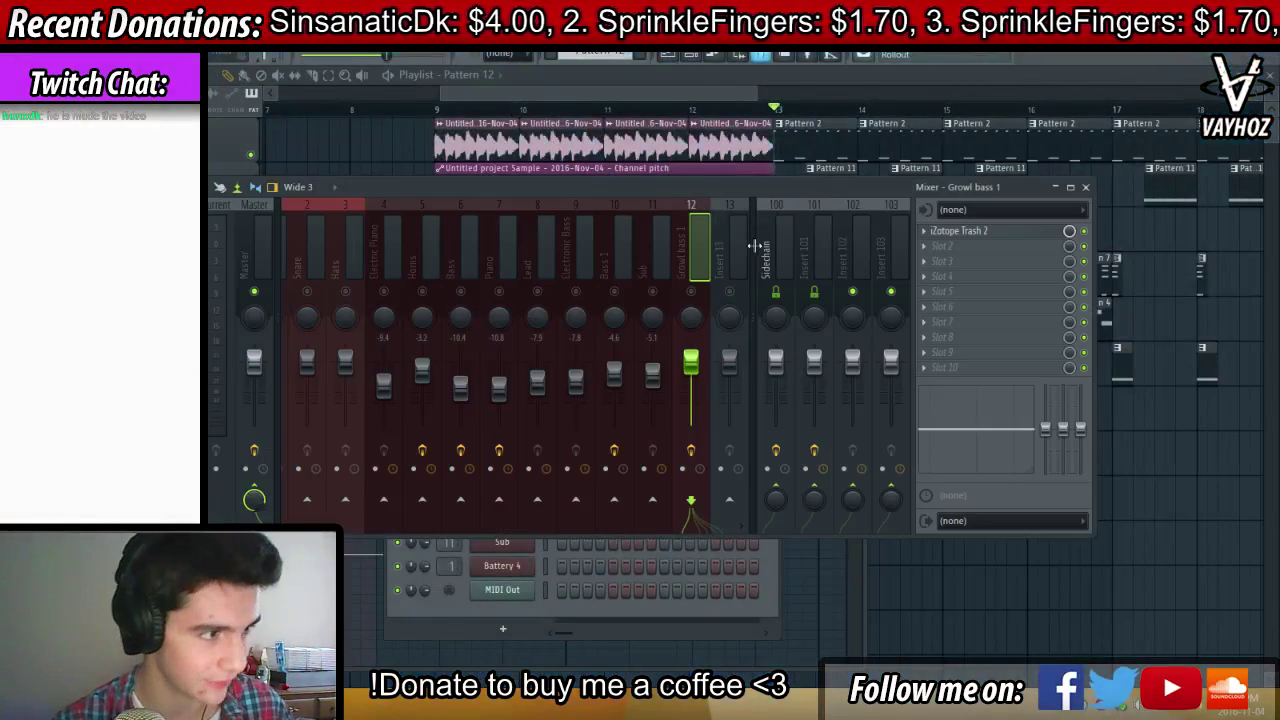
right_click(780, 490)
click(822, 505)
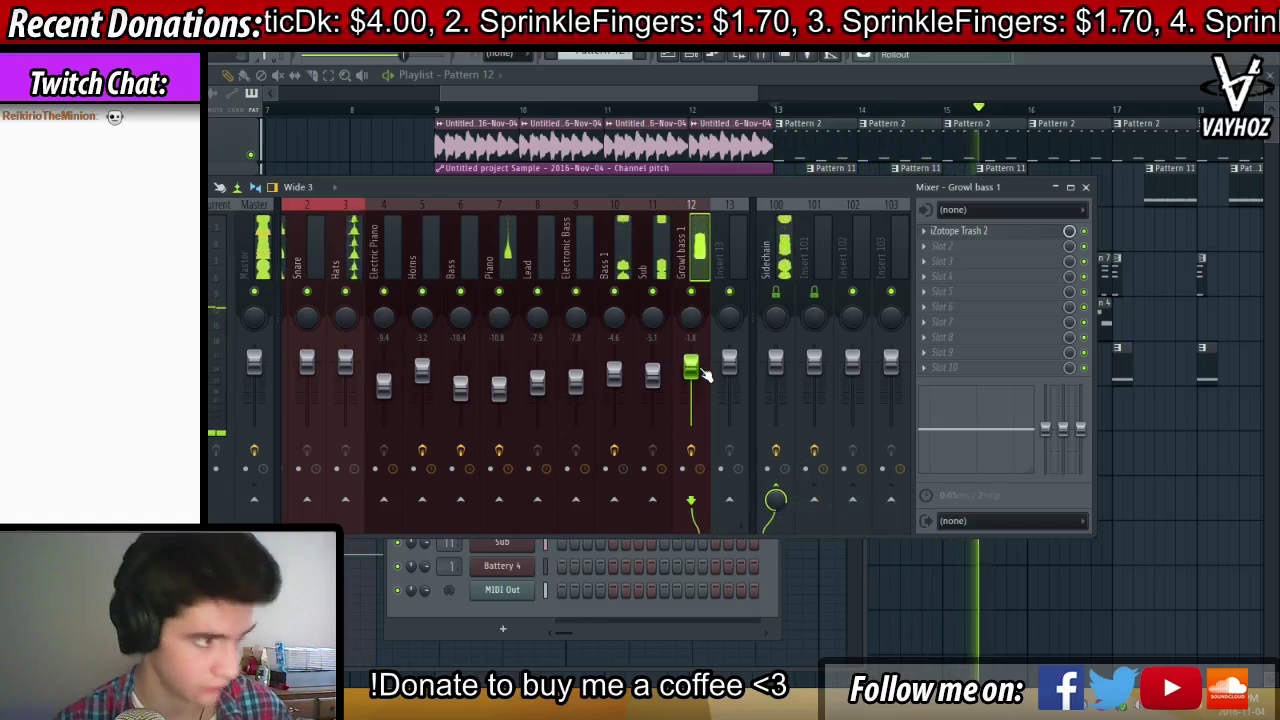
key(F9)
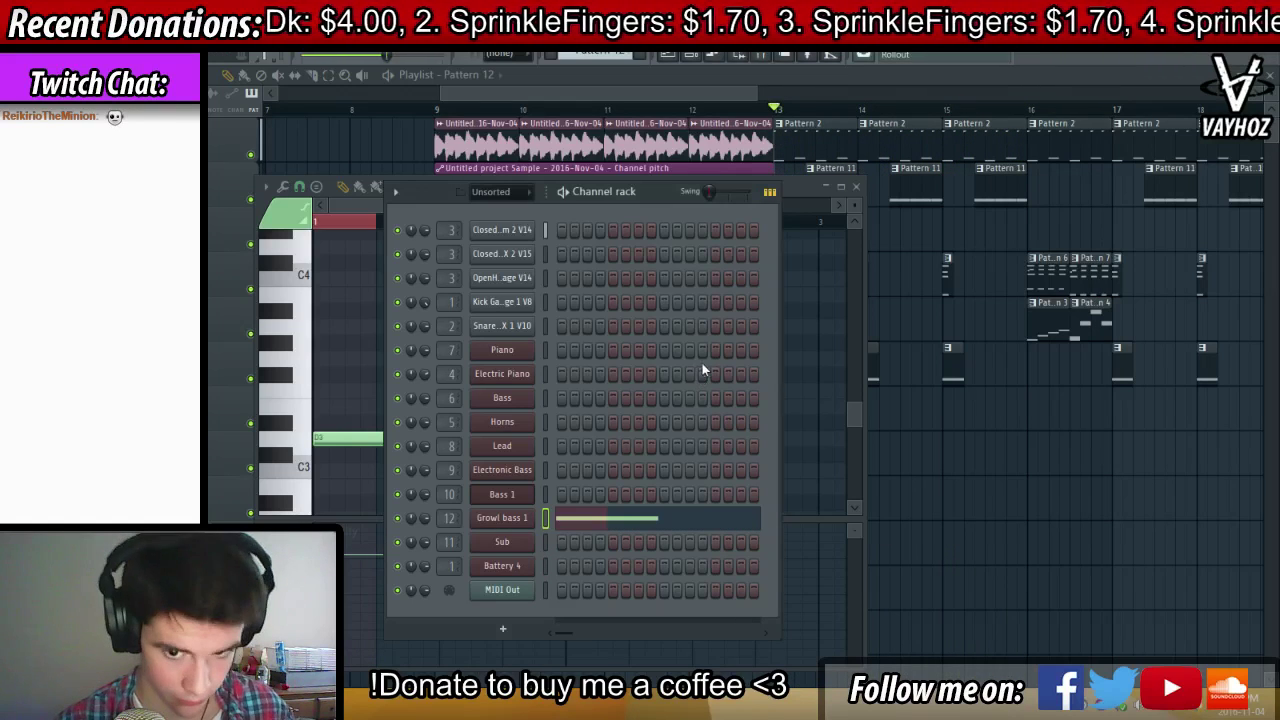
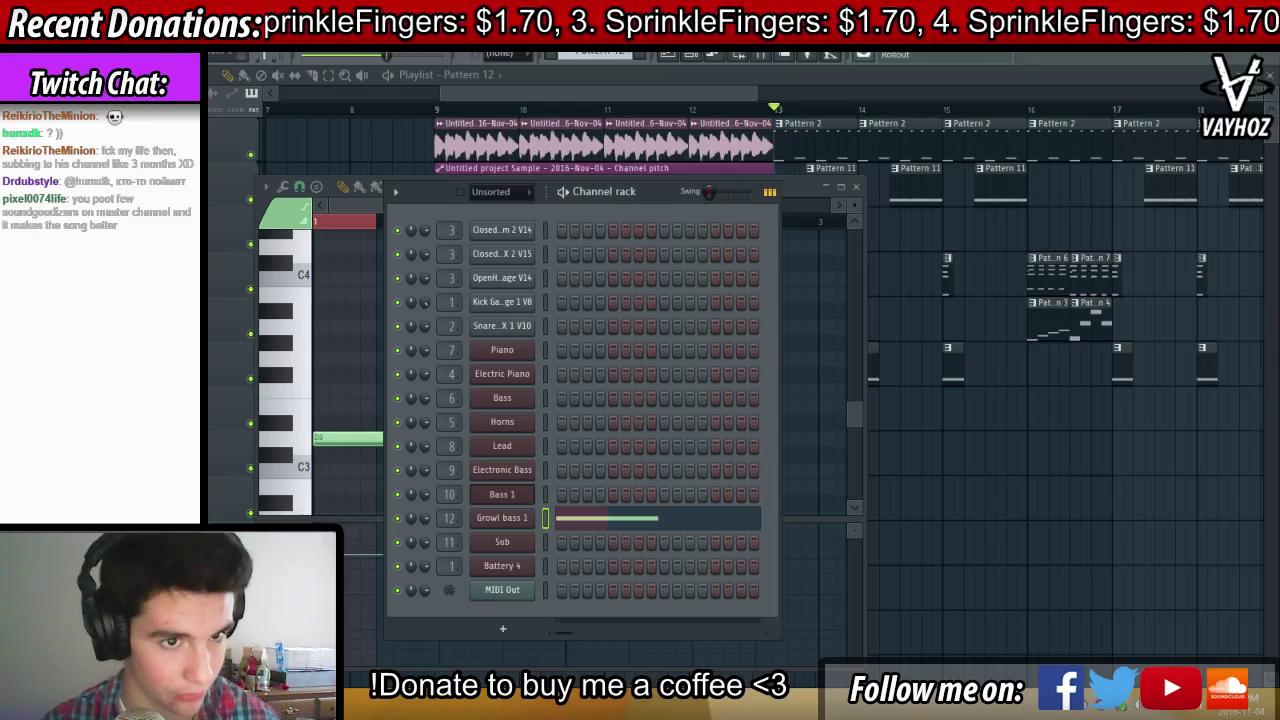
Solo the Growl bass 1 track in the mixer and open its iZotope Trash 2 effect
key(F12)
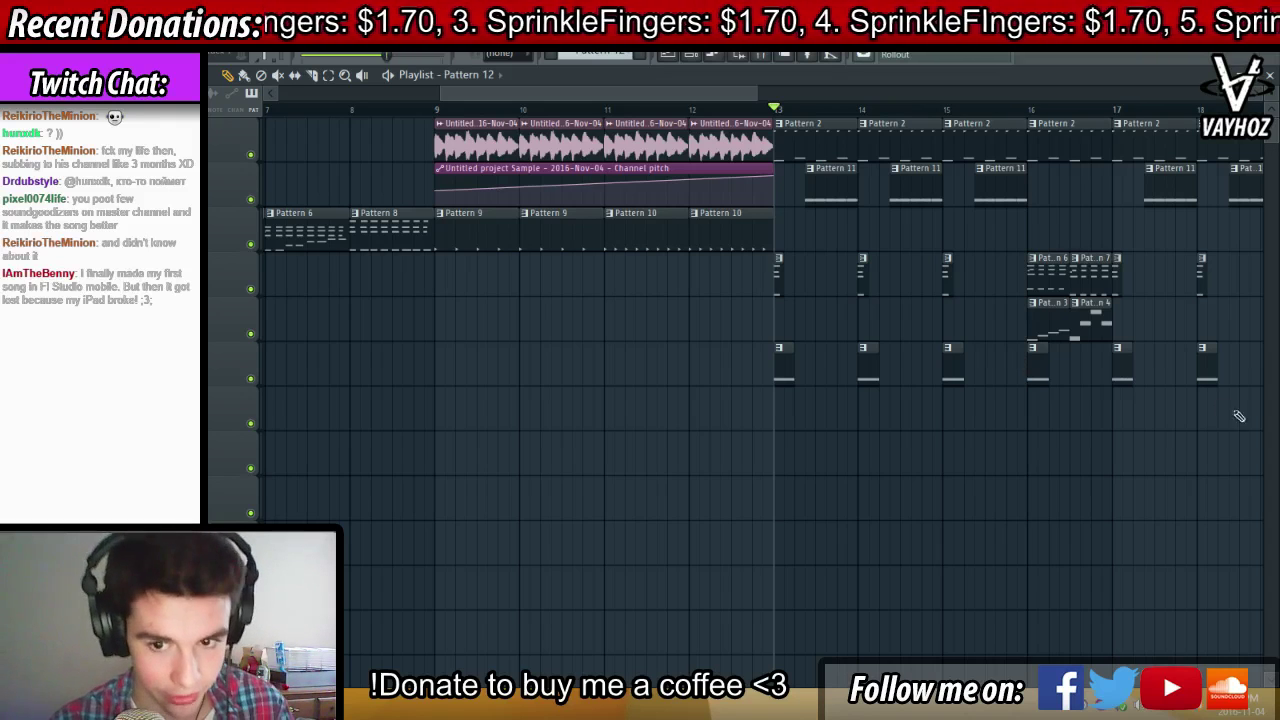
key(F9)
click(624, 262)
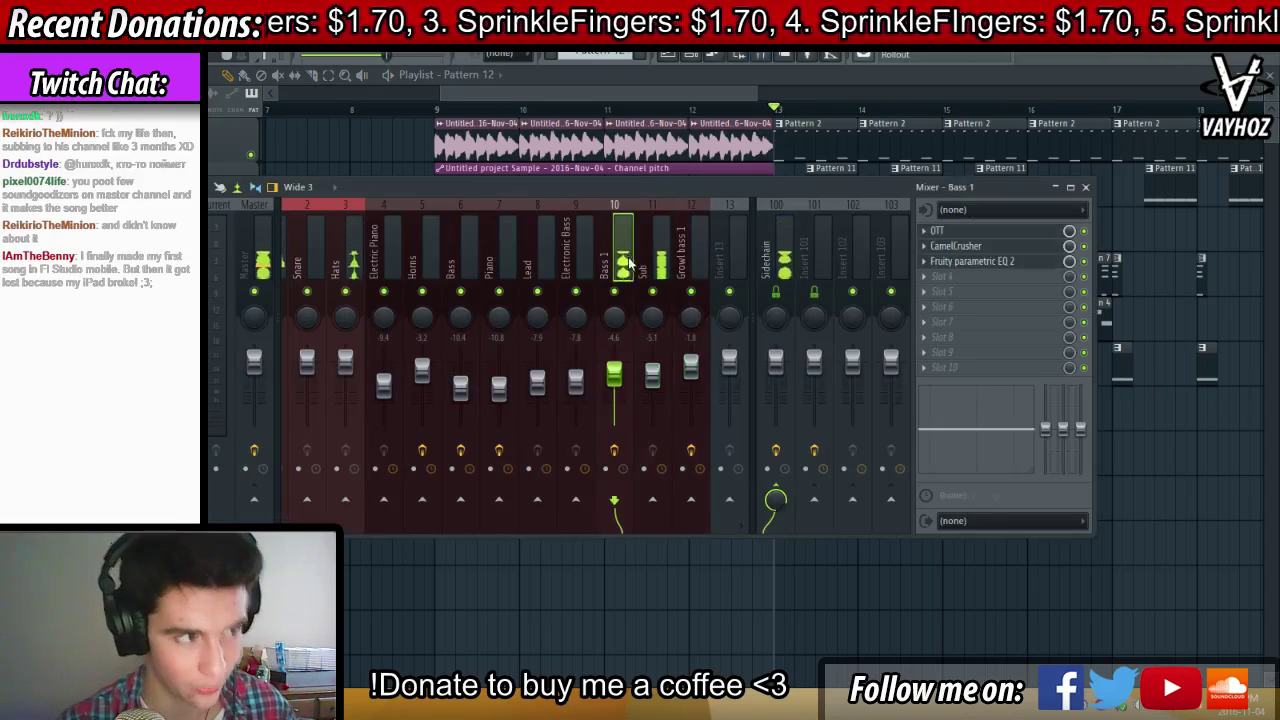
click(686, 262)
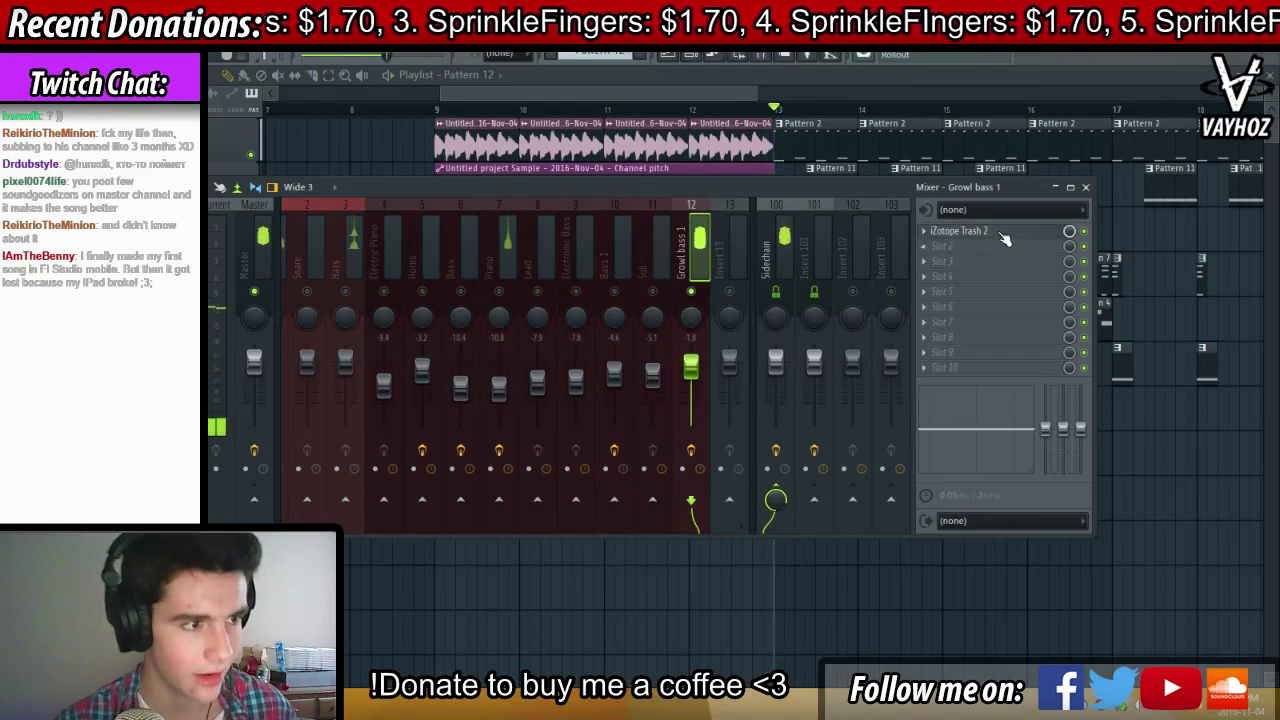
click(955, 231)
key(space)
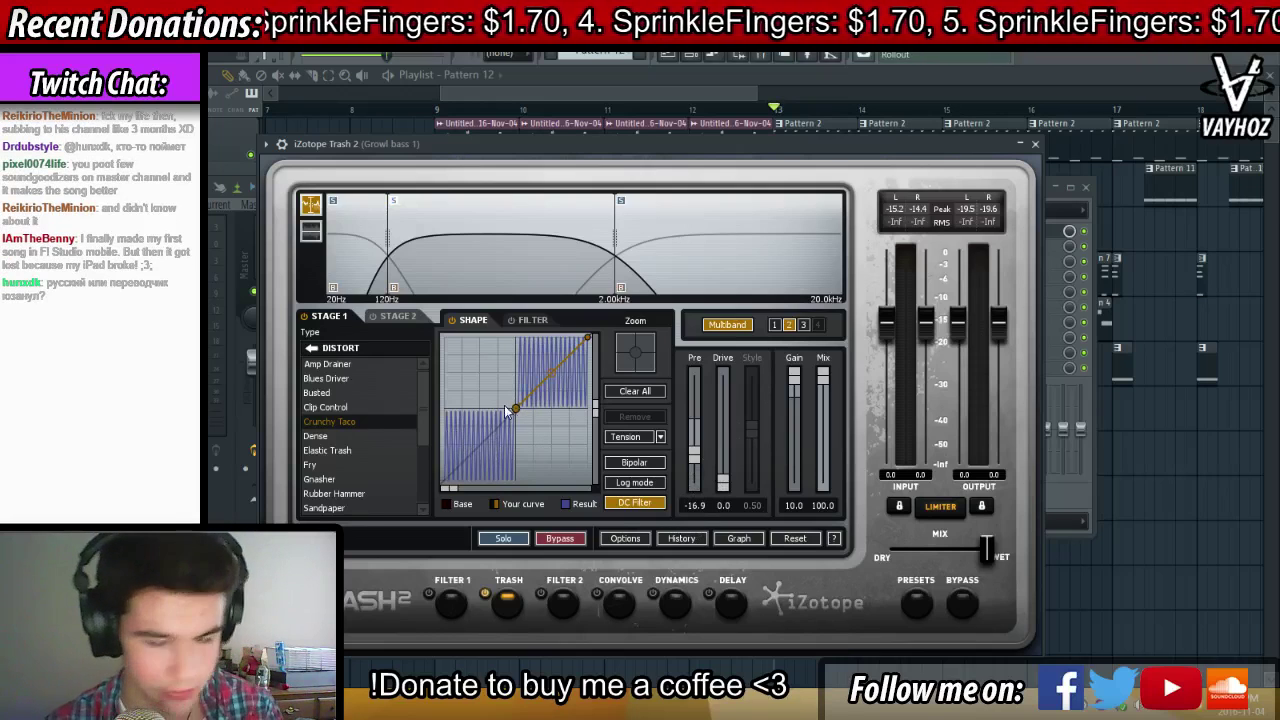
Audition distortion types on Trash 2's middle band, settling on Gnasher, with Pre at -4.3 and Drive at 5.7
click(360, 407)
scroll(358, 404, down, 1)
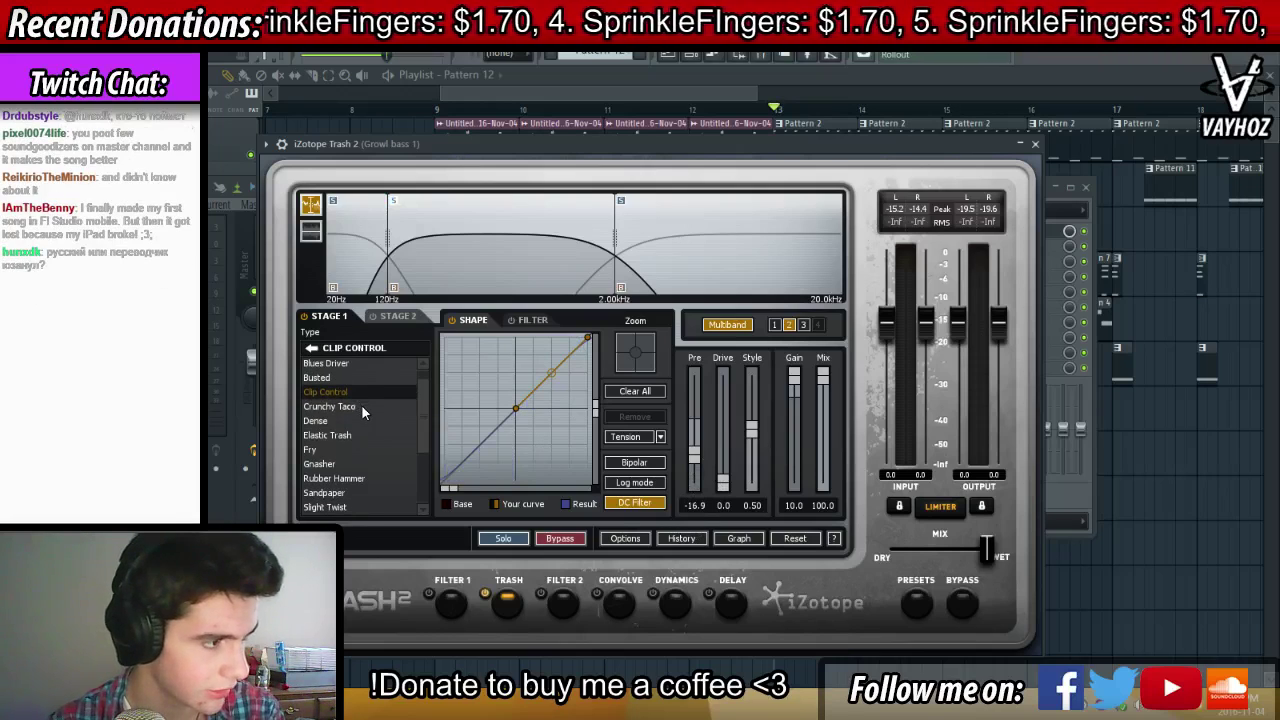
click(362, 408)
drag(694, 458, 724, 428)
scroll(328, 434, down, 2)
click(333, 431)
click(339, 445)
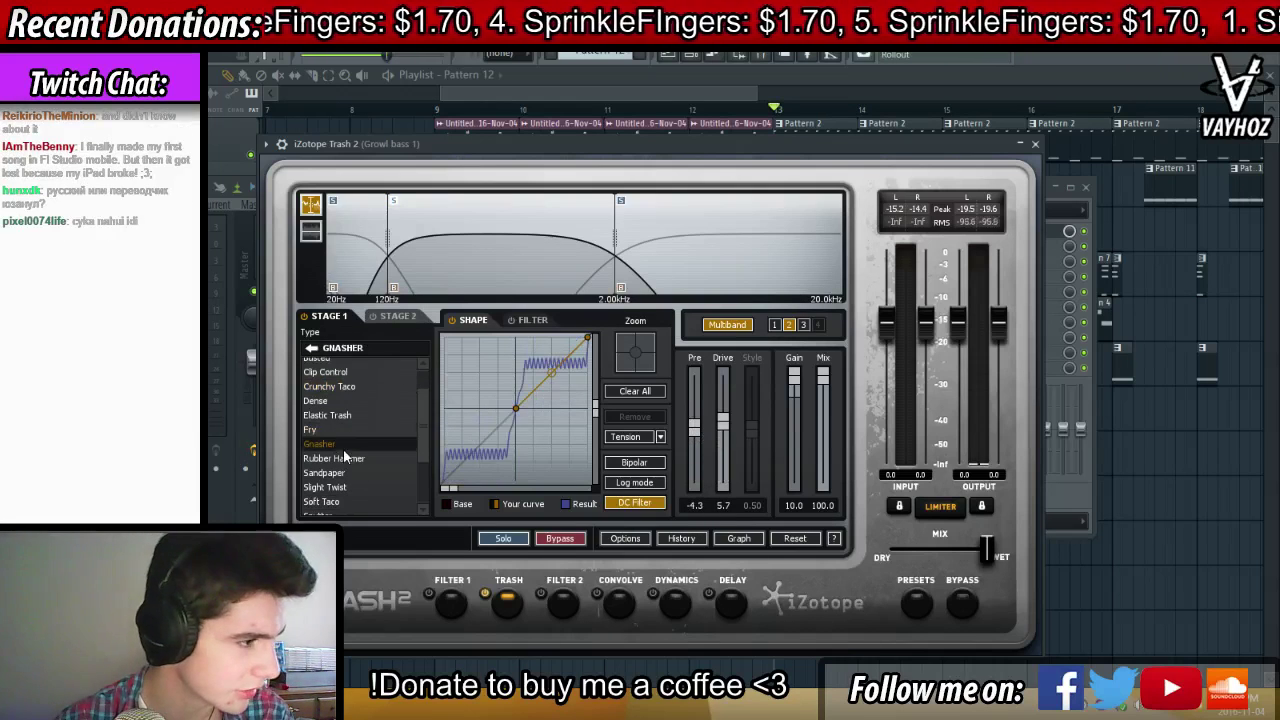
click(351, 473)
click(366, 460)
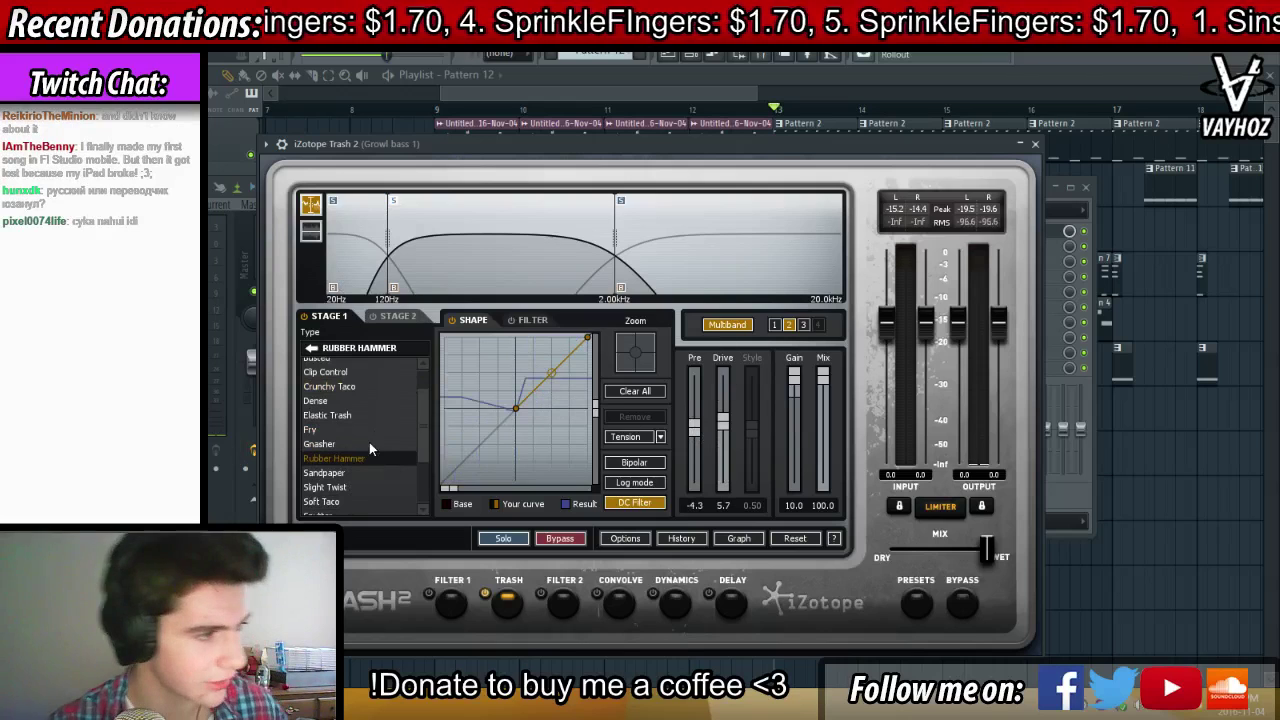
click(369, 445)
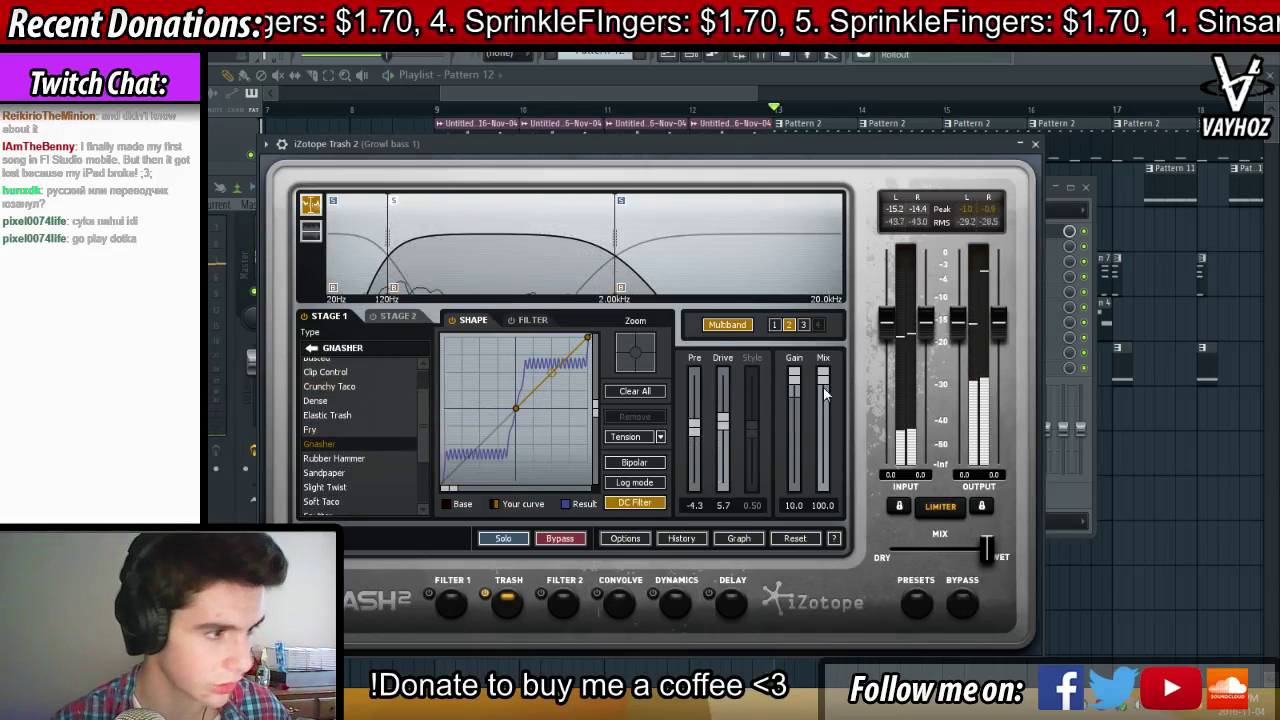
Set the middle band's Pre to 11.4, Drive to 8.1 and Gain to -13.5, then close Trash 2
drag(797, 381, 702, 406)
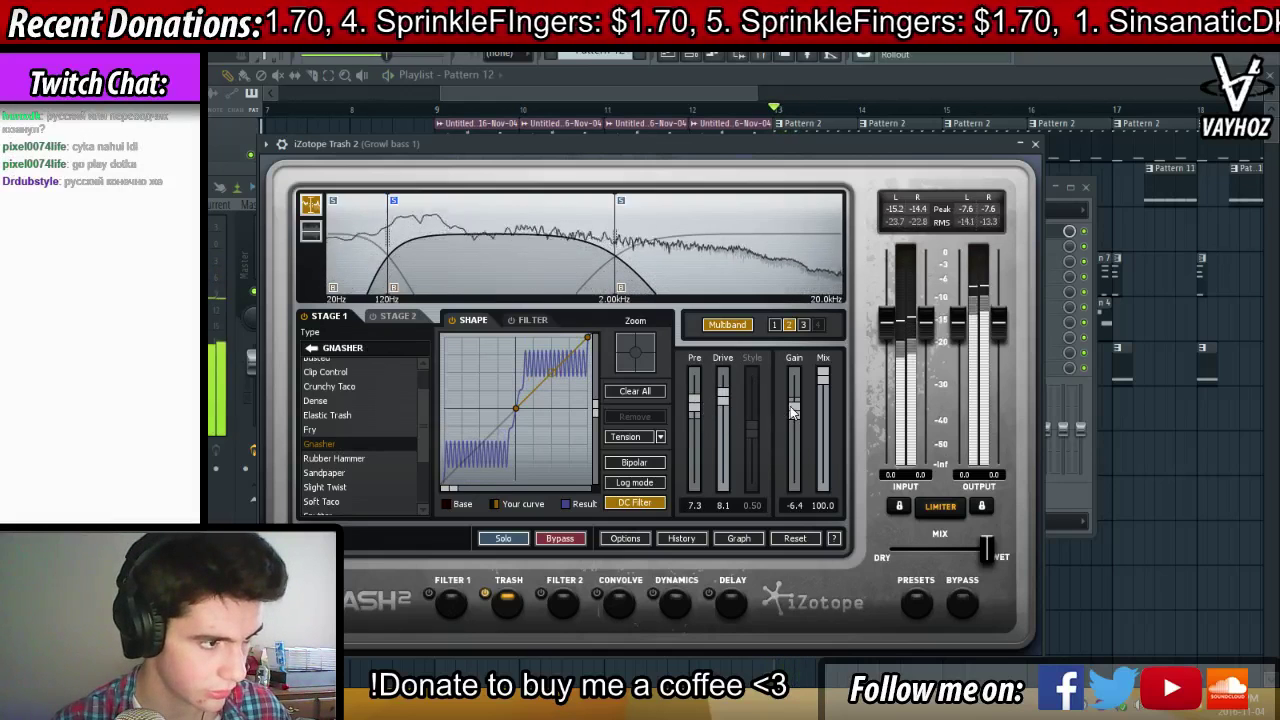
drag(792, 412, 785, 421)
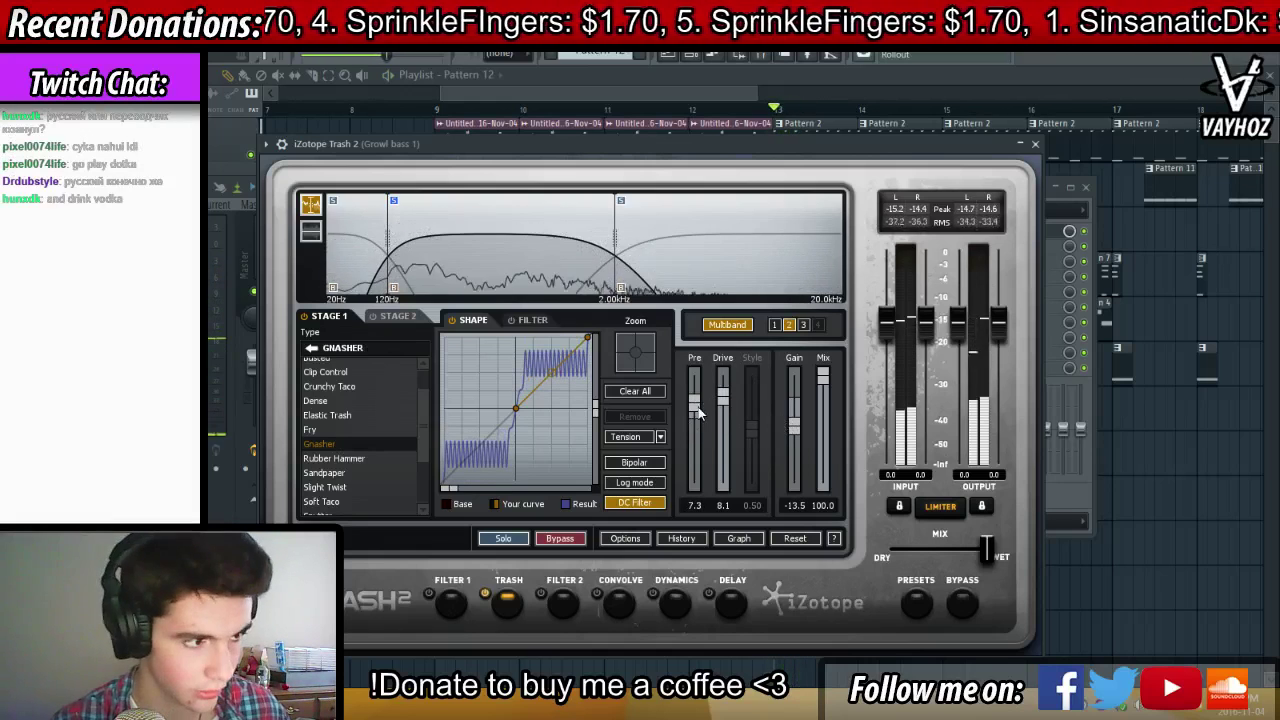
drag(697, 410, 703, 391)
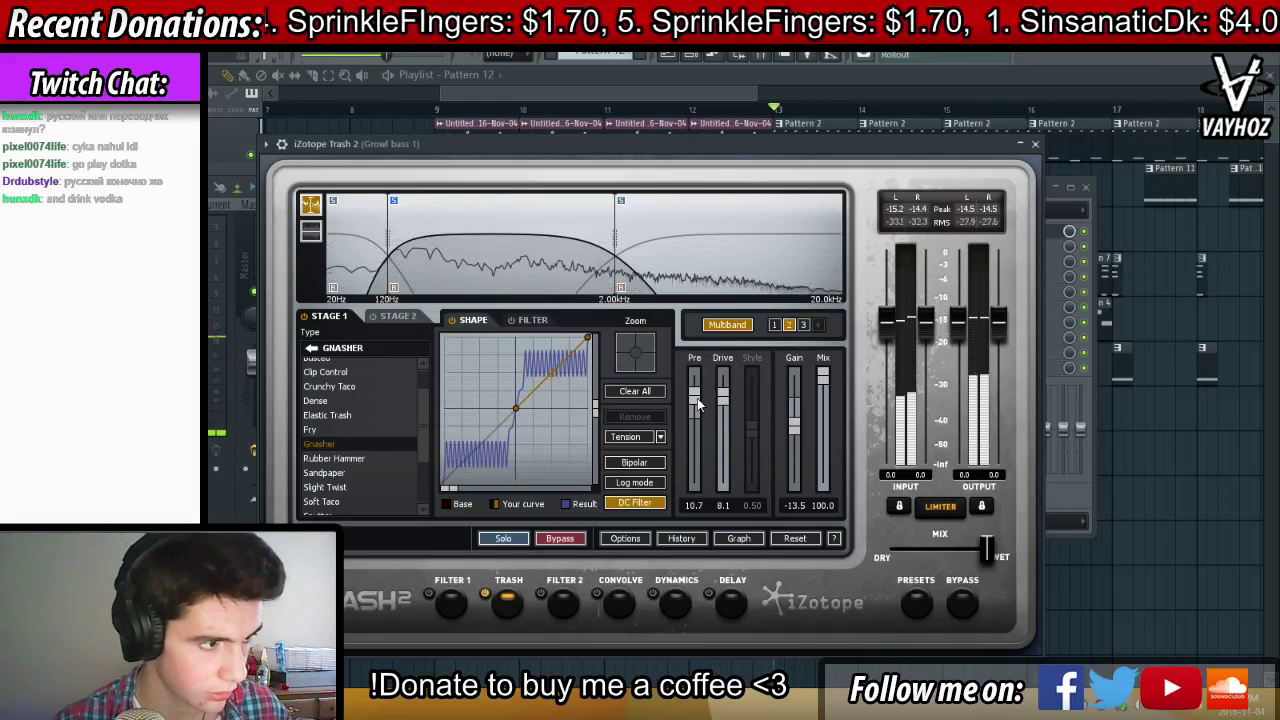
drag(697, 403, 703, 397)
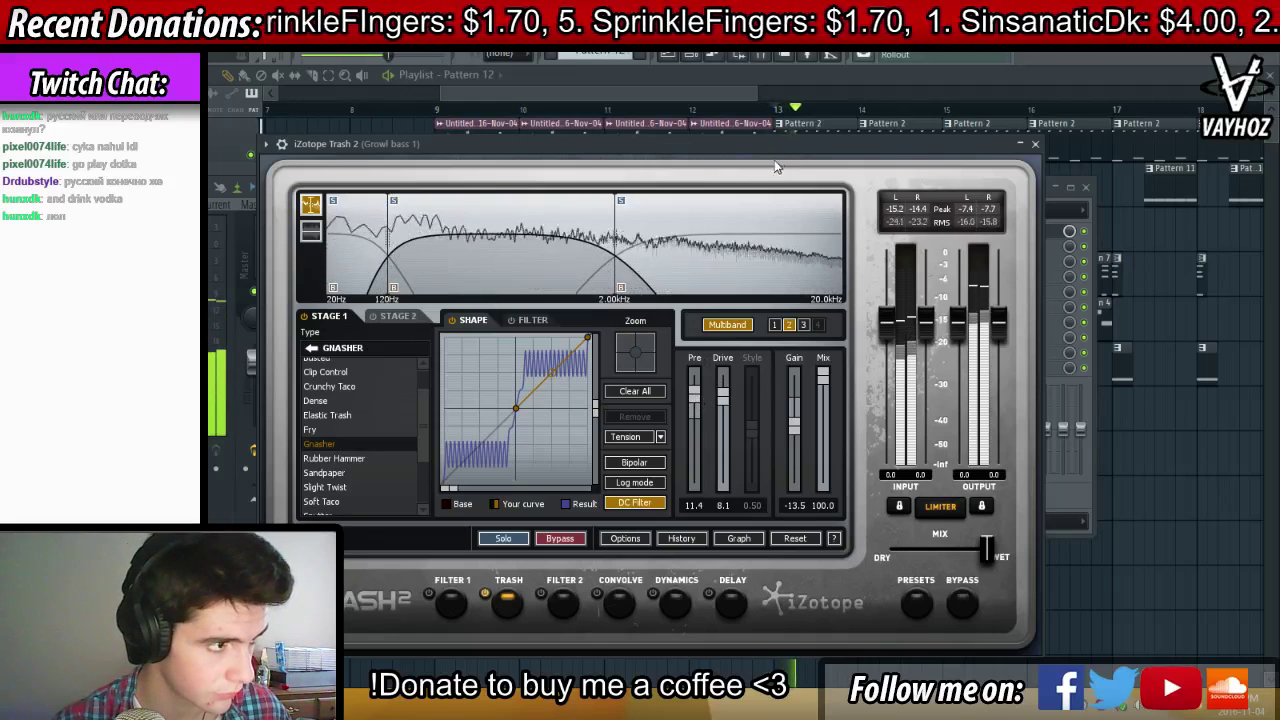
click(1035, 144)
Add SerumFX to the second effect slot of Growl bass 1 and enable its filter with the Phs 48H6+ type
click(966, 247)
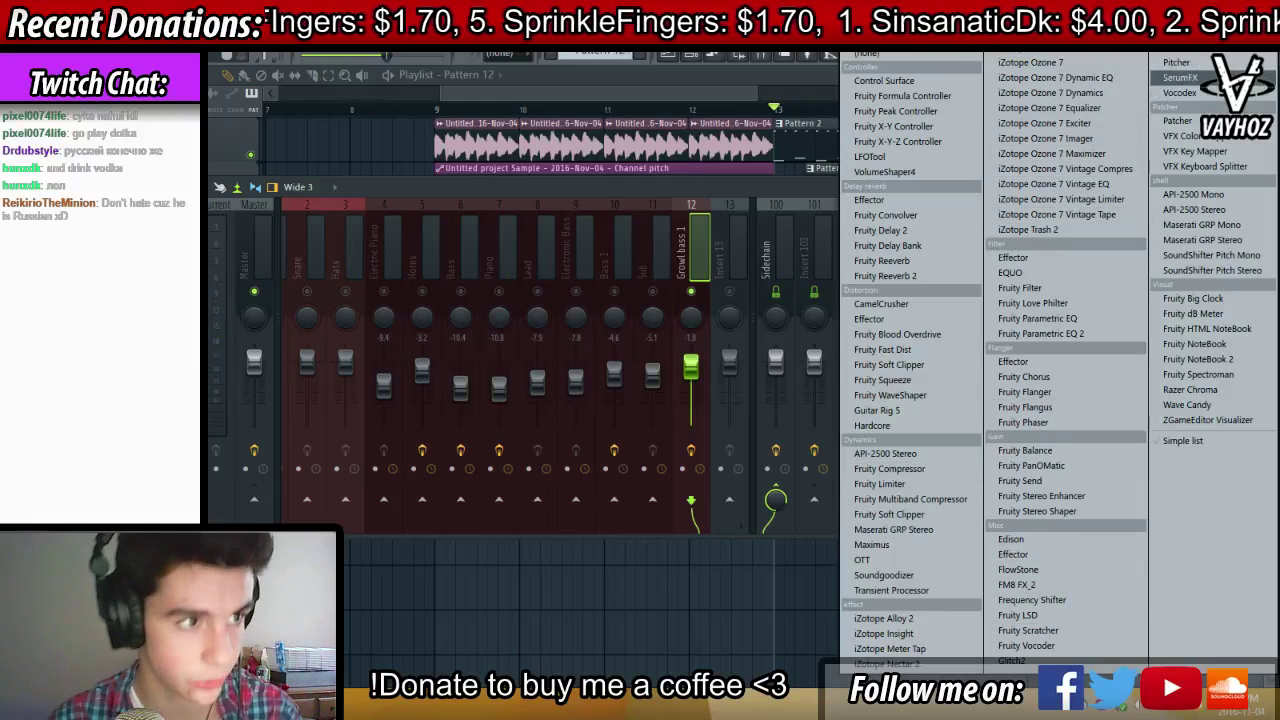
click(1180, 77)
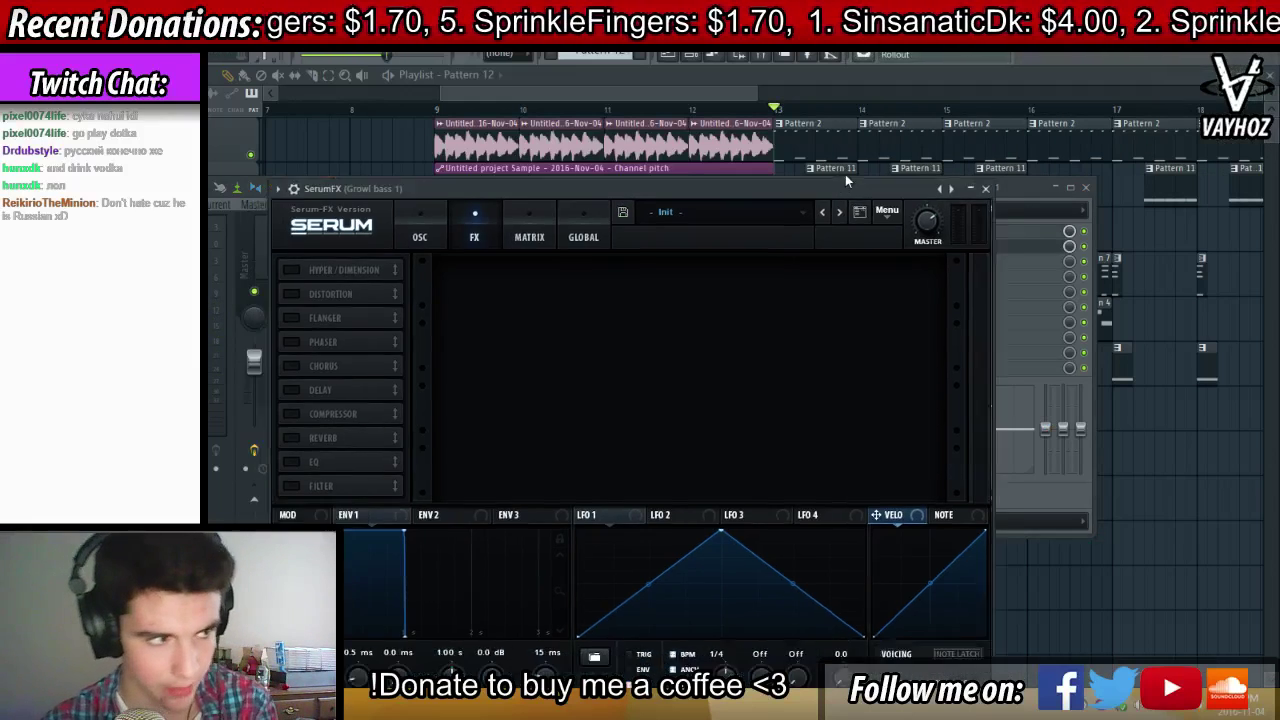
click(297, 454)
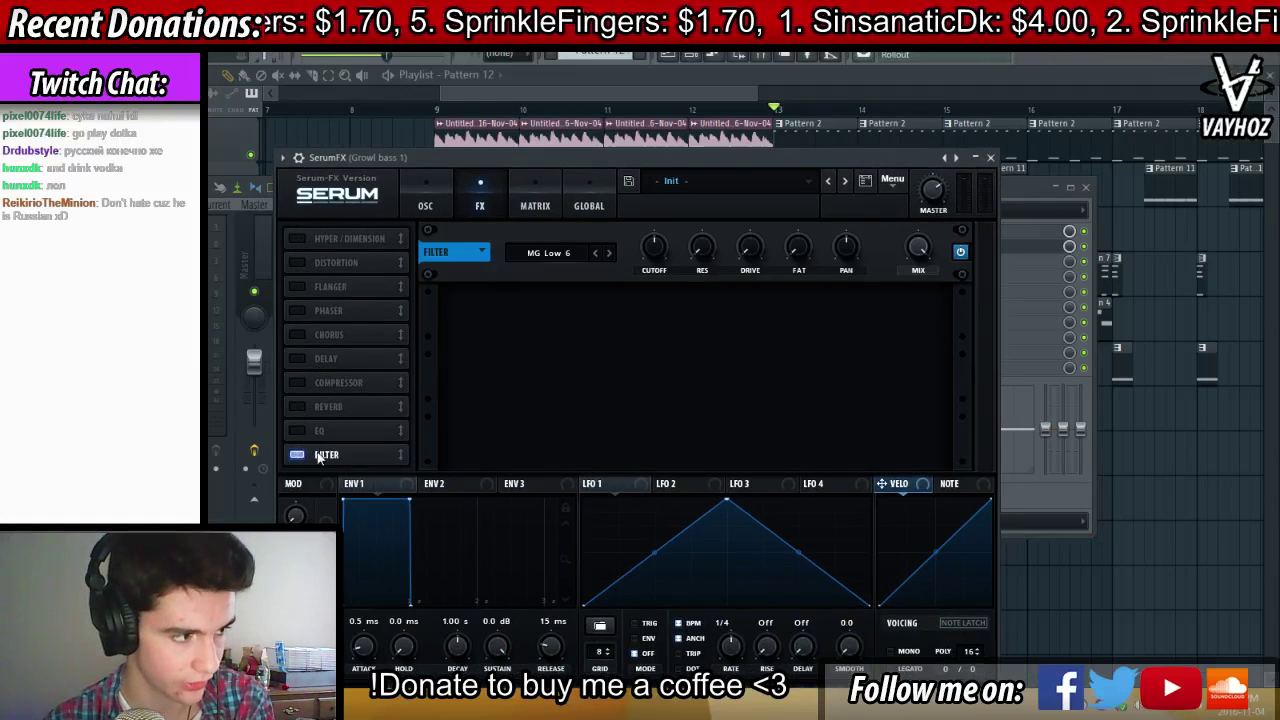
click(552, 253)
mouse_move(552, 307)
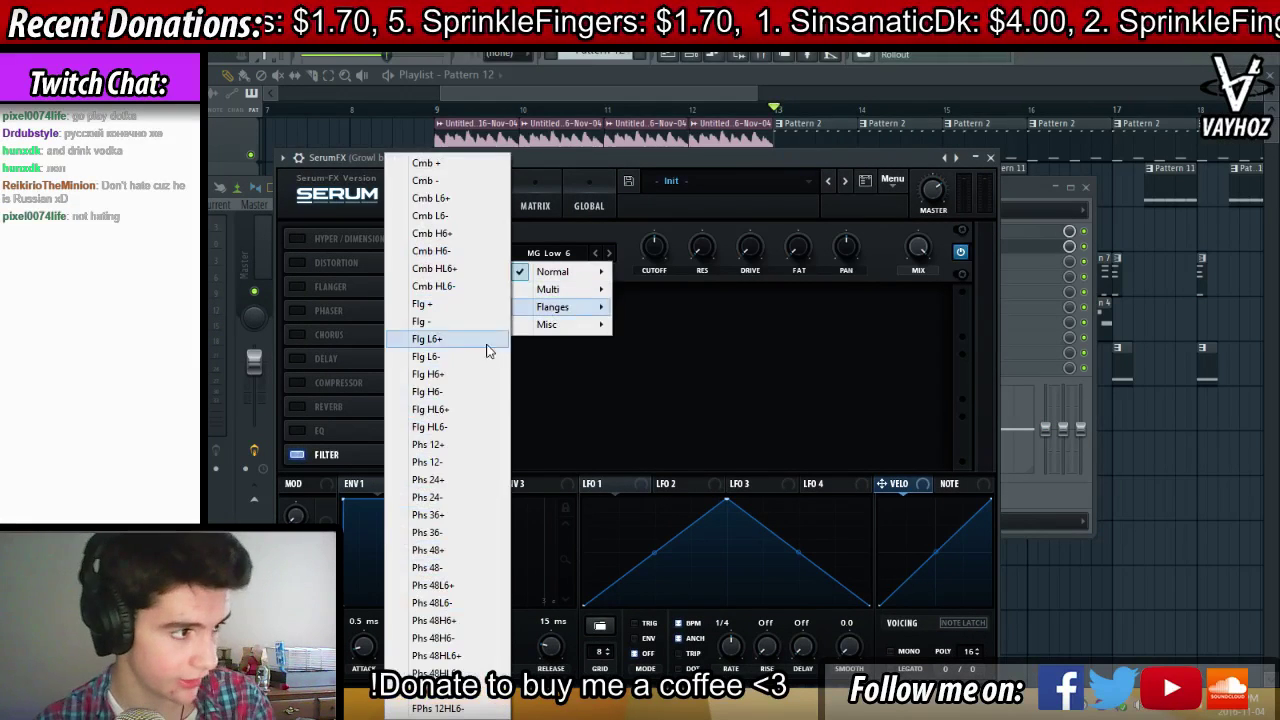
click(430, 550)
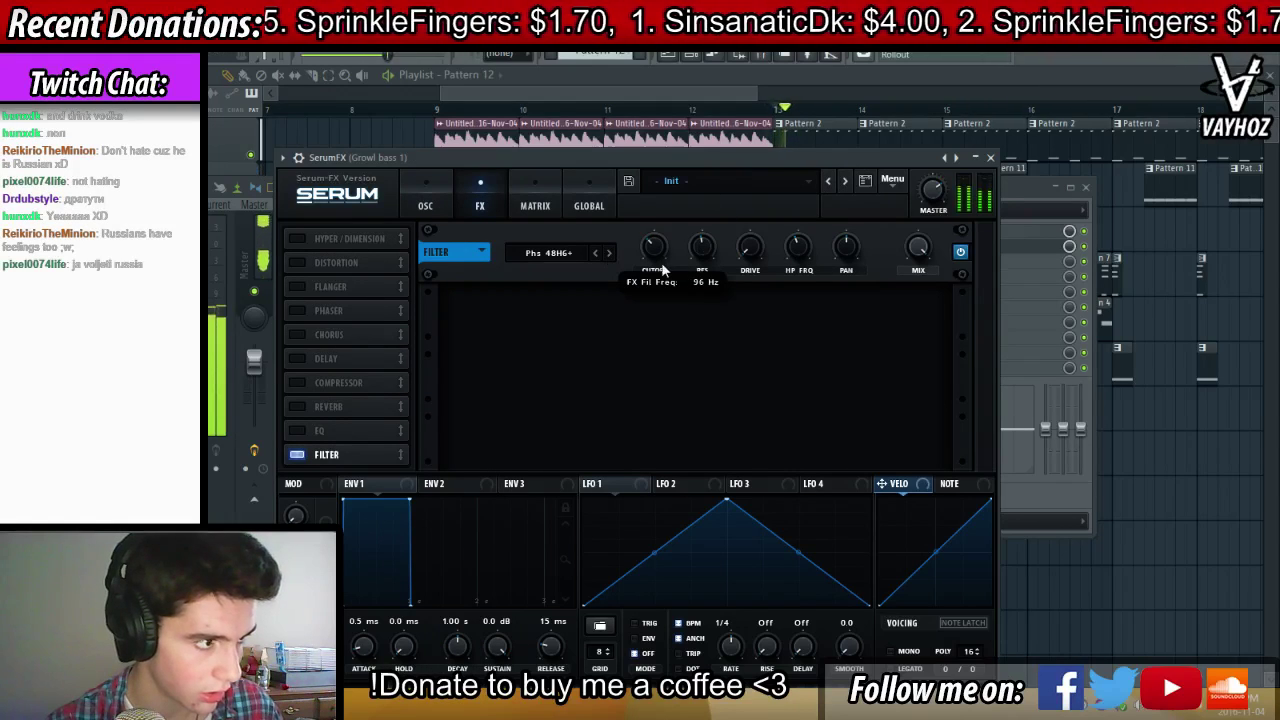
Set the SerumFX filter cutoff to about 74 Hz and lower the Growl bass 1 track's level to -2.5 dB
drag(655, 255, 651, 250)
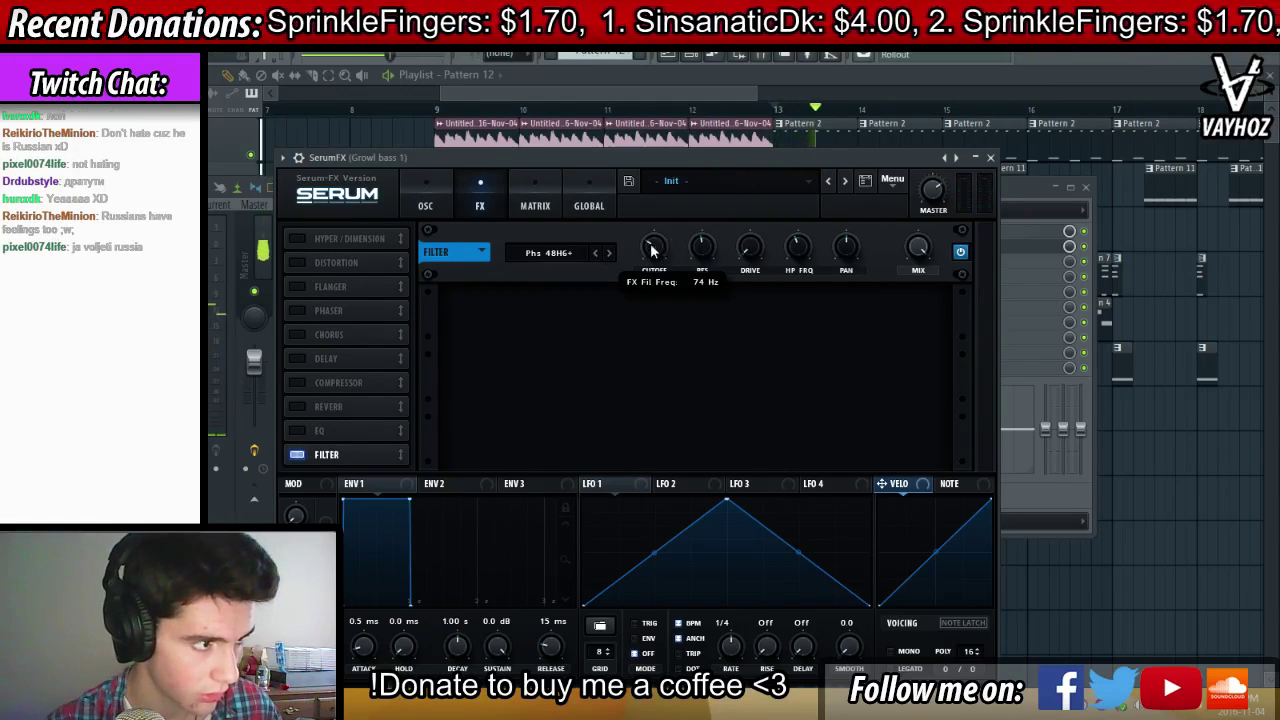
key(space)
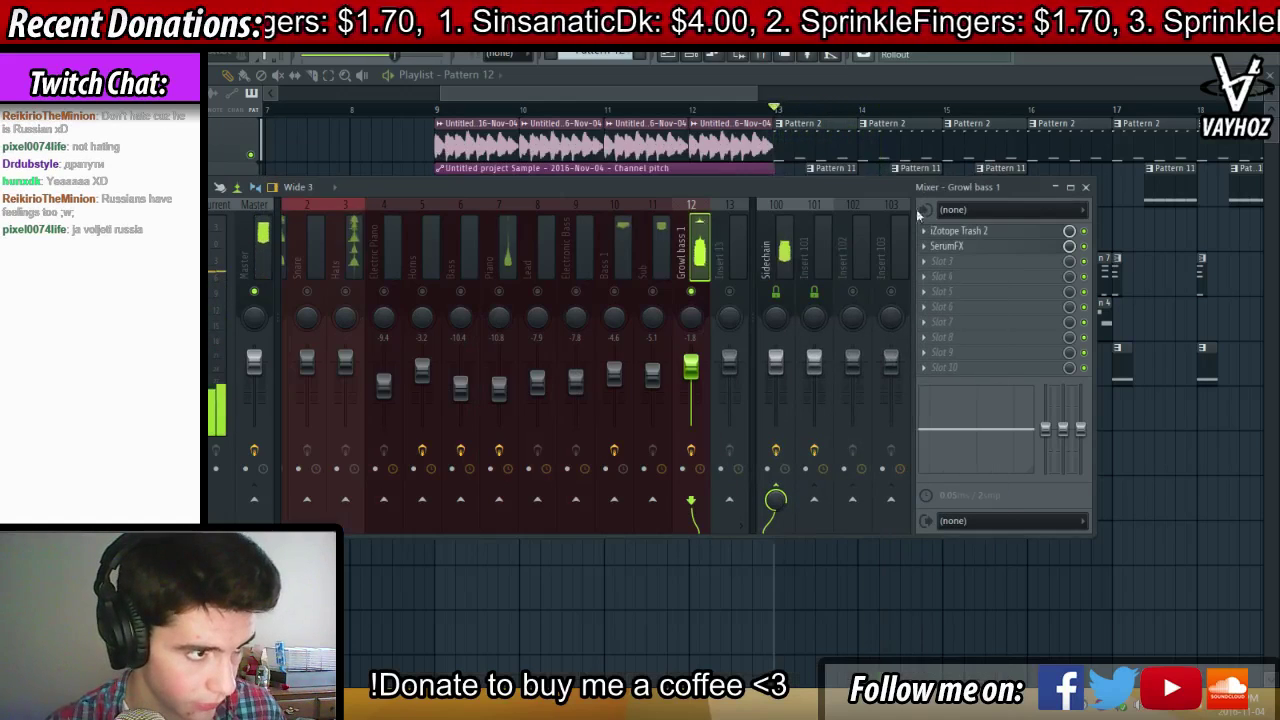
click(990, 157)
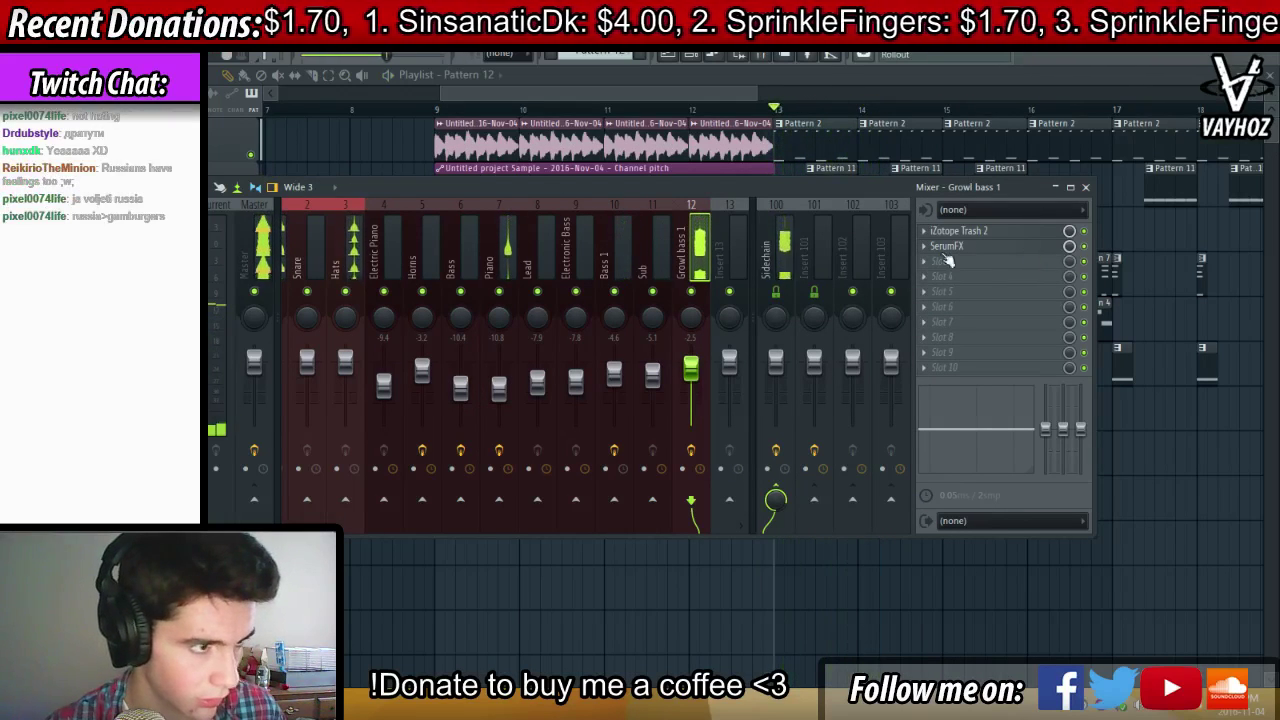
Adjust the SerumFX filter's cutoff on Growl bass 1, set HP FRQ to about 29% and switch the filter type to Phs 48HL6+
right_click(691, 290)
click(983, 246)
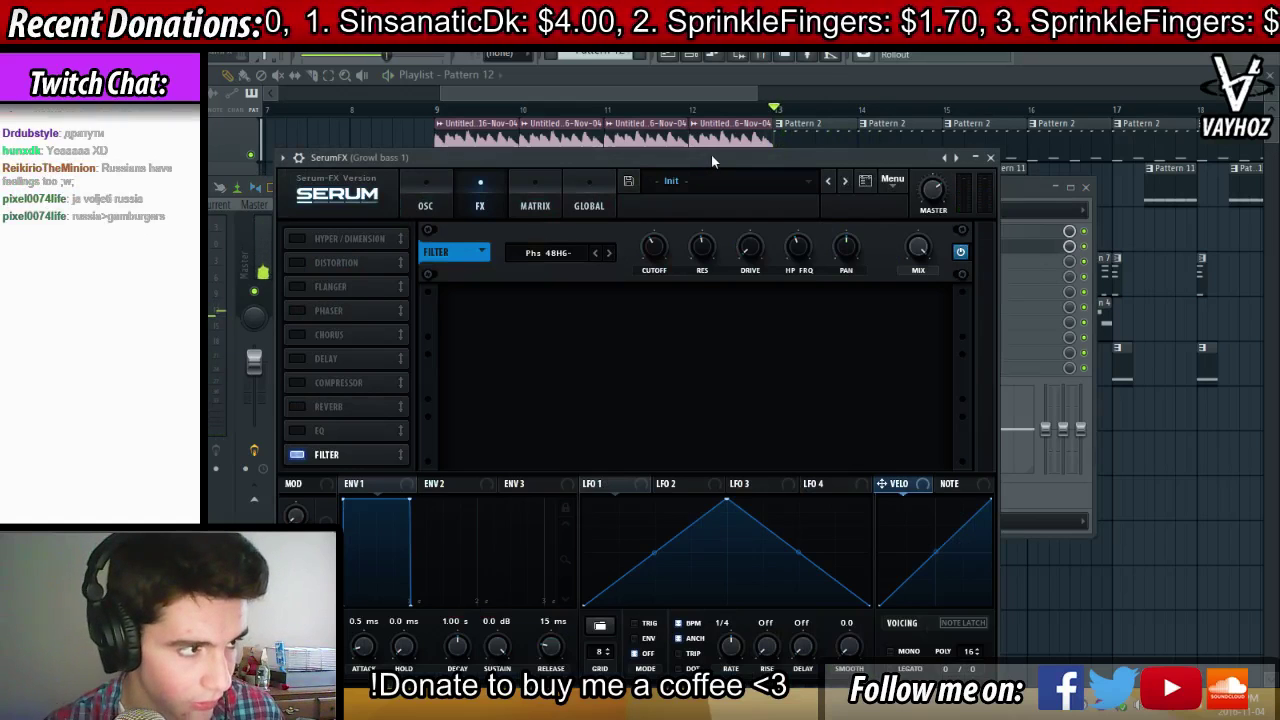
drag(654, 250, 639, 260)
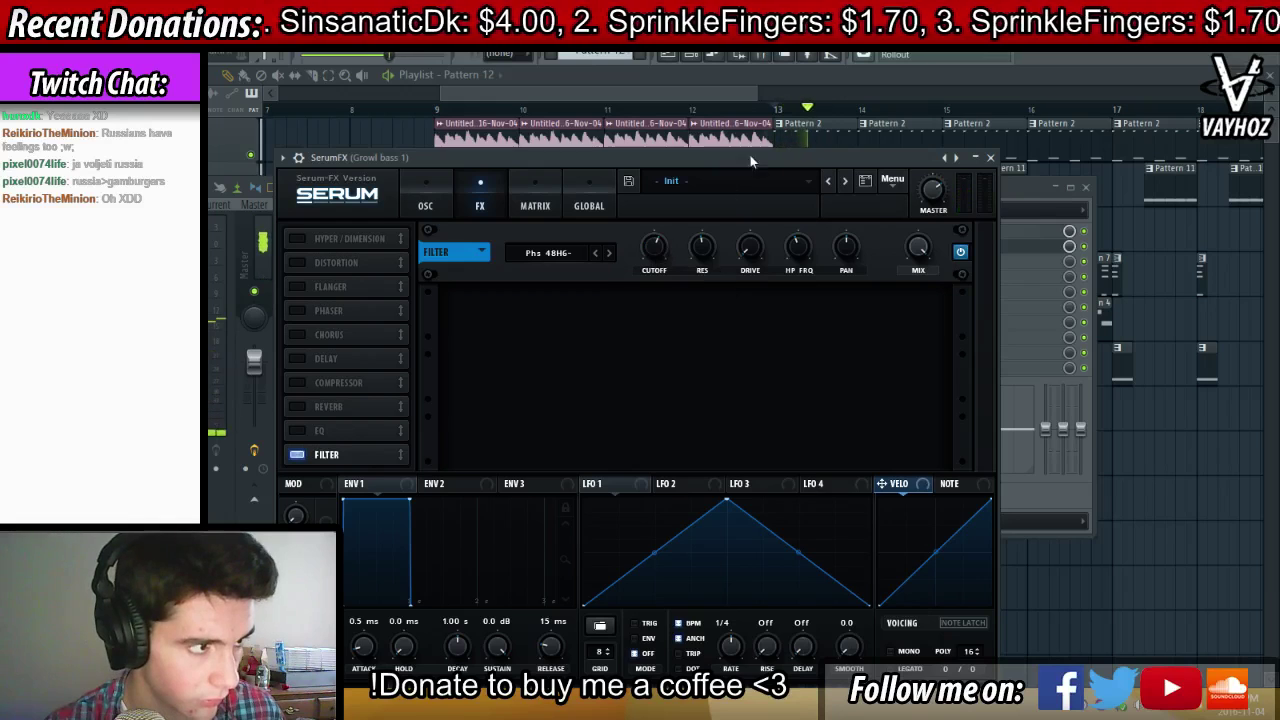
click(752, 109)
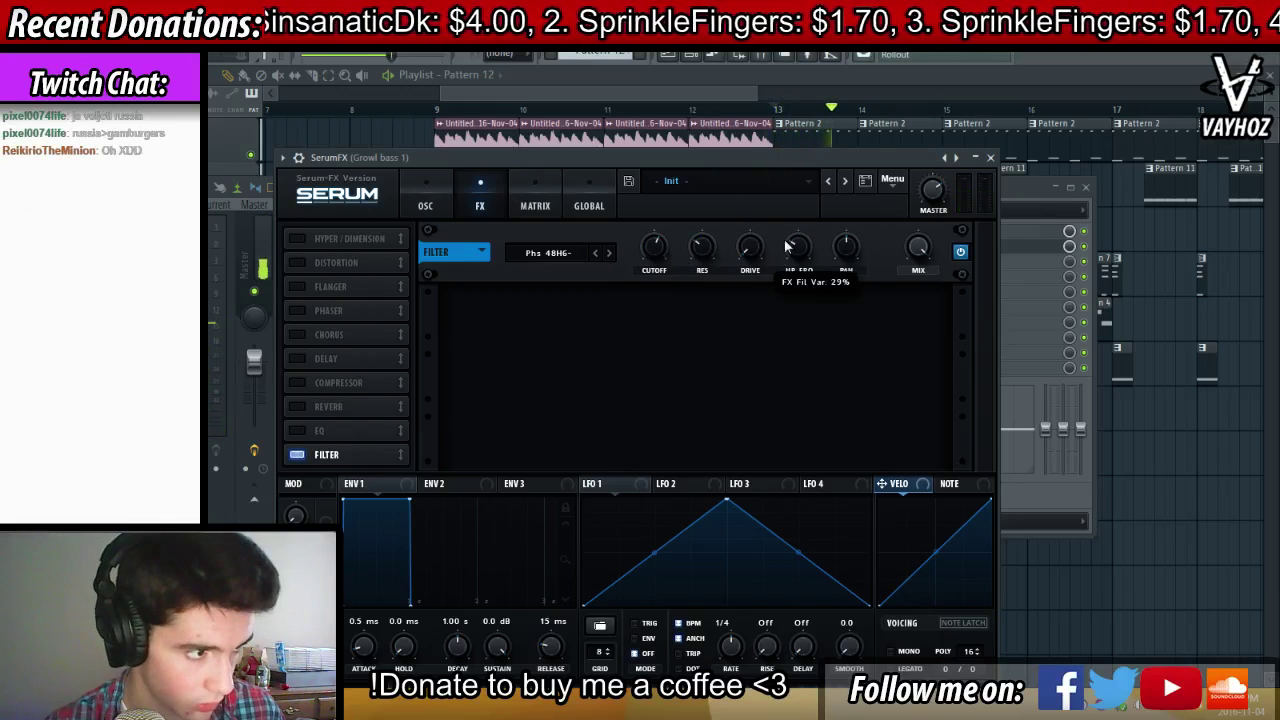
click(610, 252)
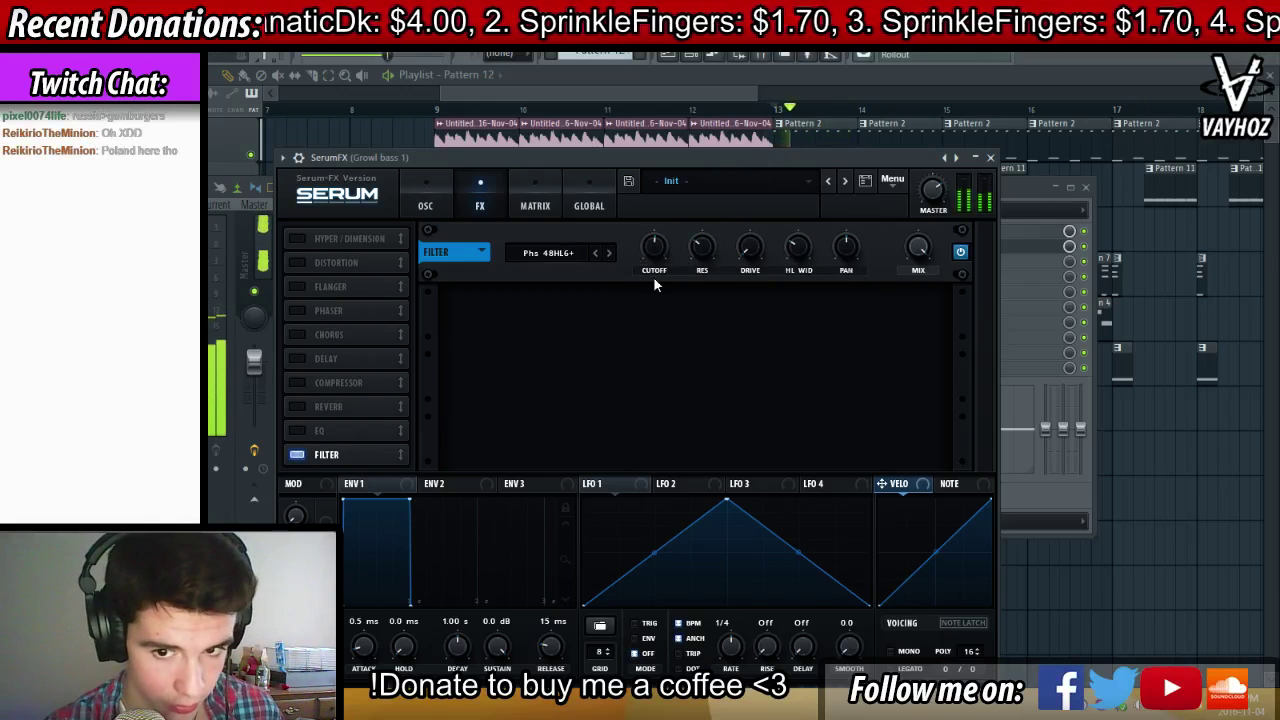
click(990, 157)
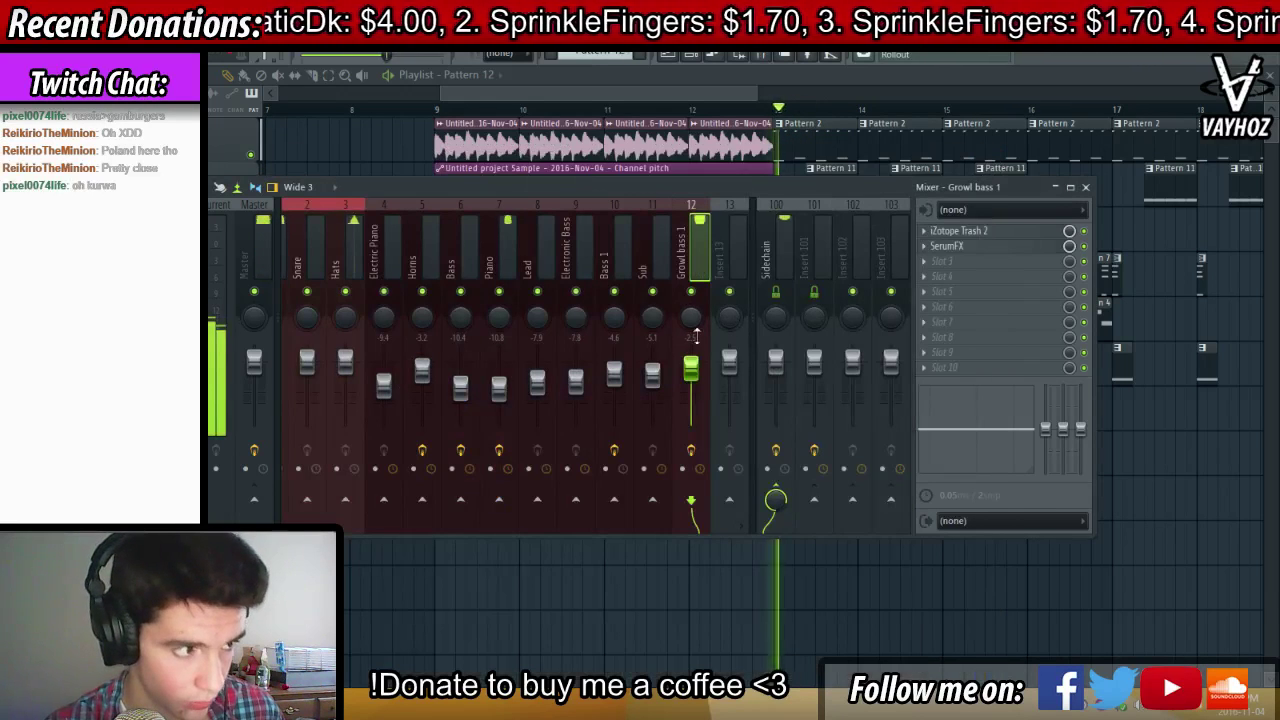
Check Trash 2 on Growl bass 1, then reopen SerumFX and change its filter type to Phs 48H6-
click(958, 231)
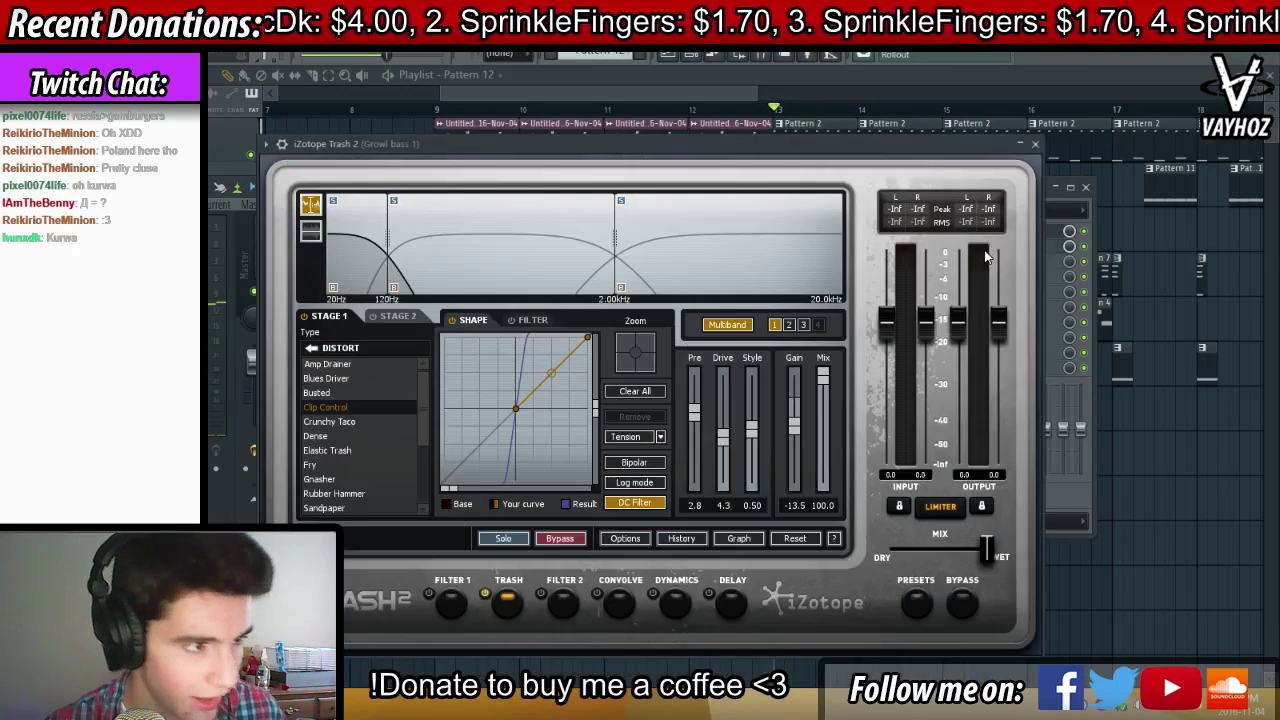
click(1036, 145)
key(F9)
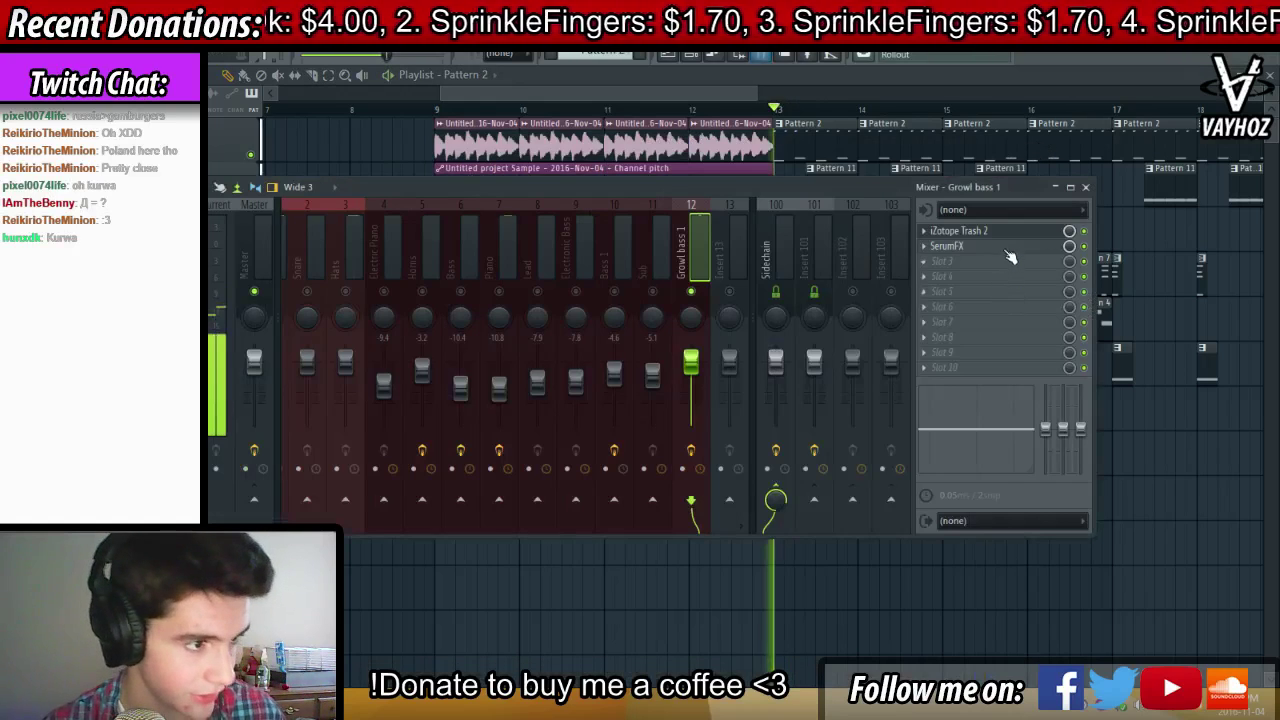
click(1012, 250)
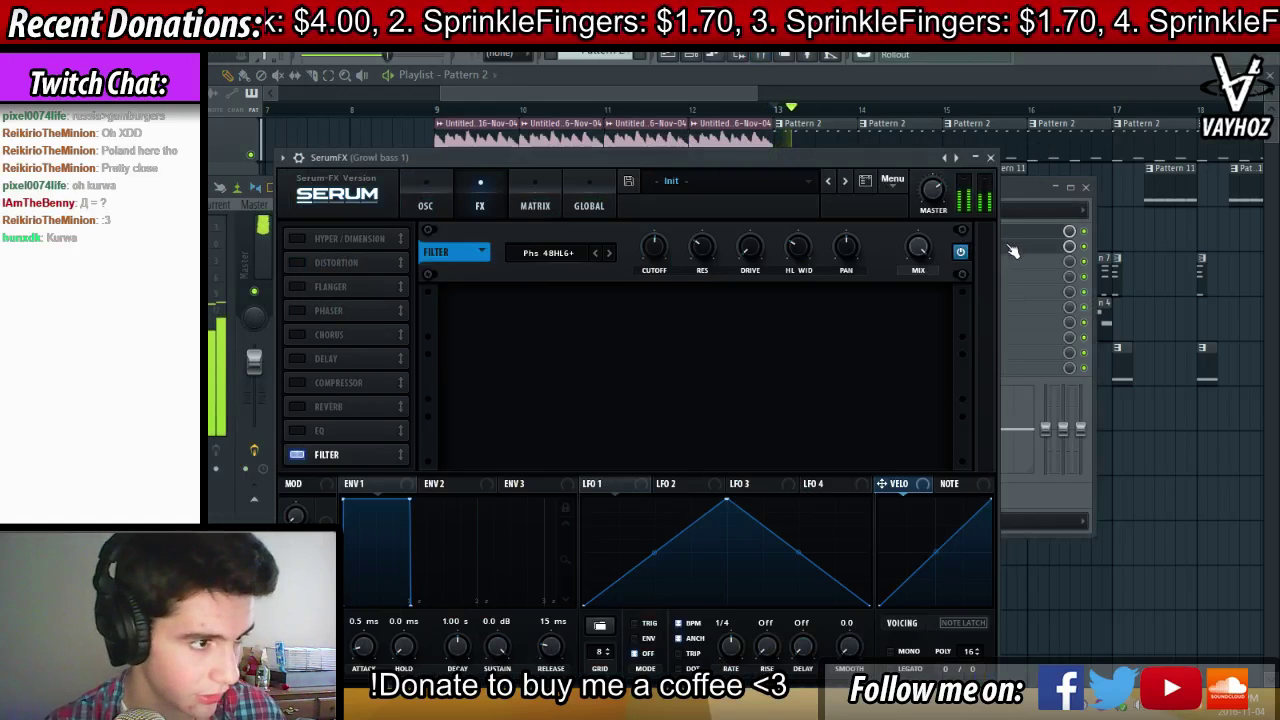
click(607, 253)
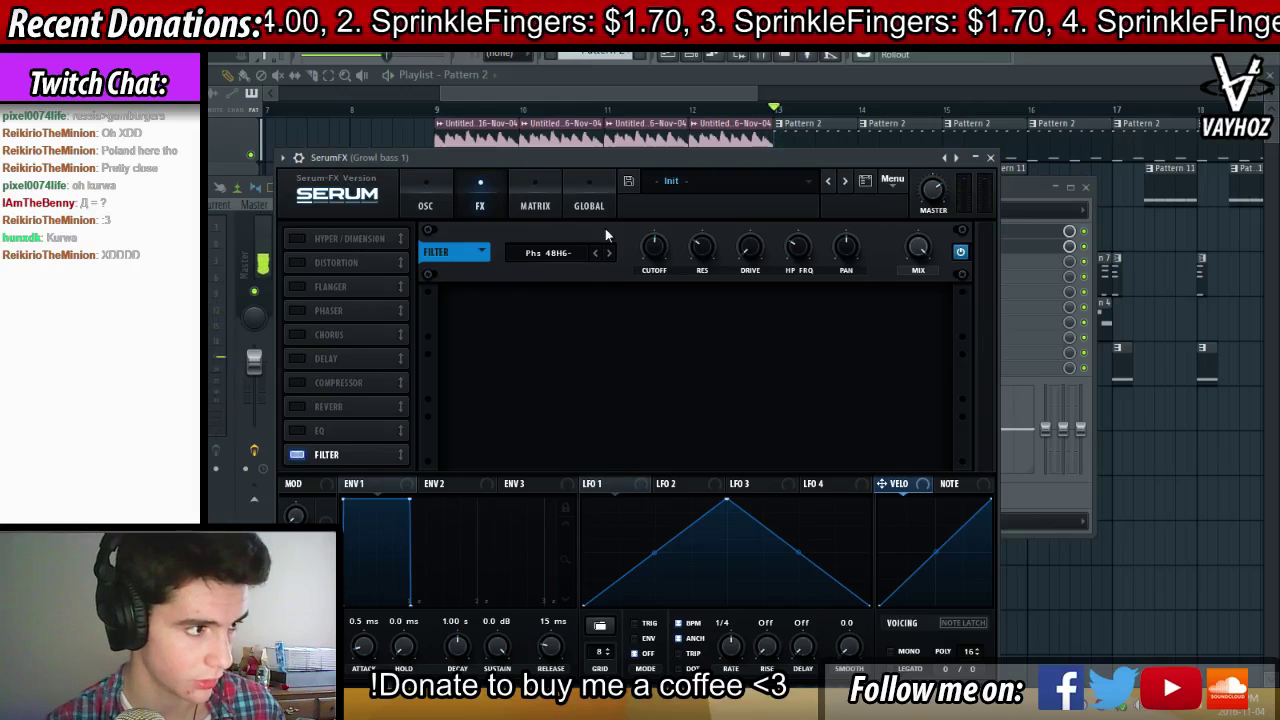
Switch the SerumFX filter type to Phs 48H6+, nudge its cutoff and enable the Chorus effect
key(space)
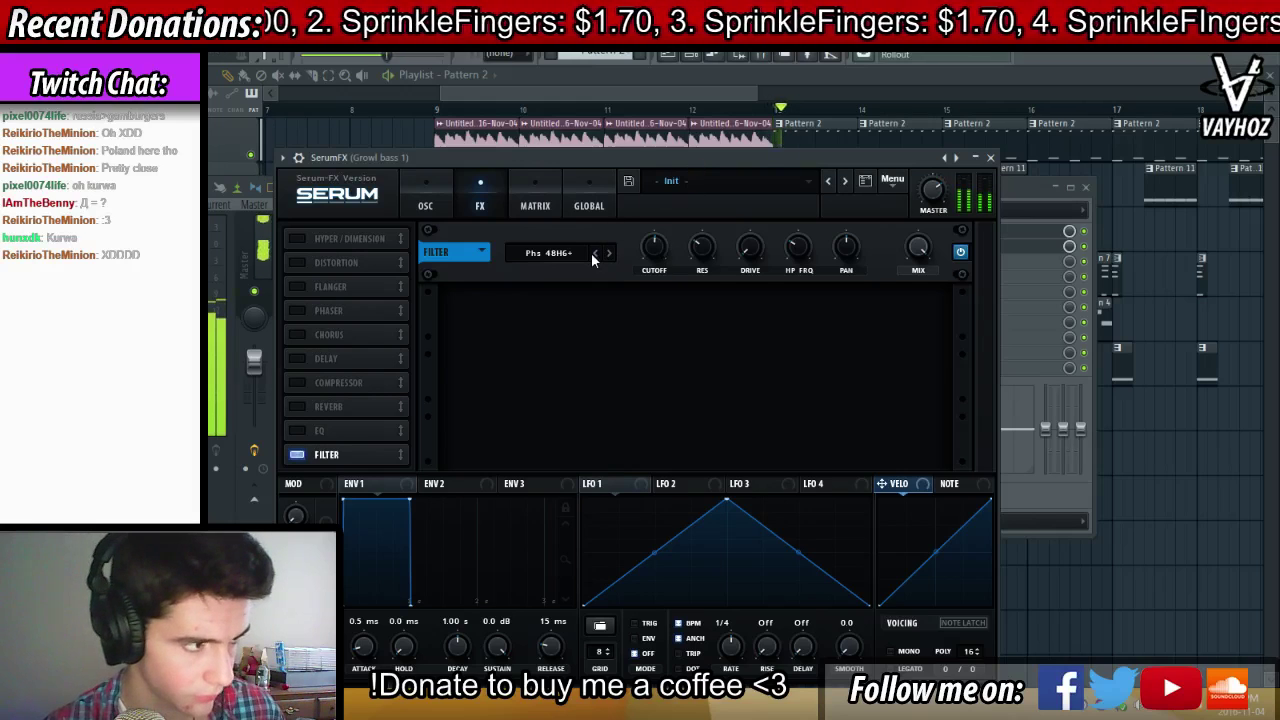
drag(648, 241, 645, 251)
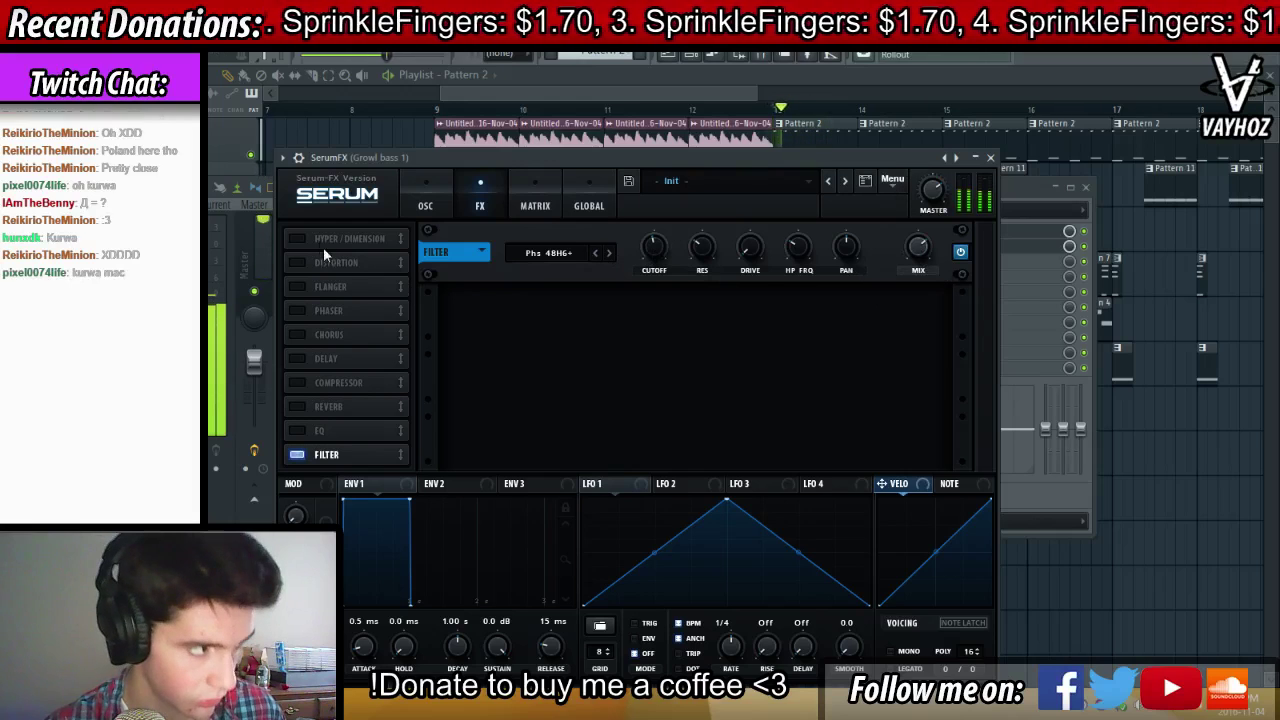
click(297, 334)
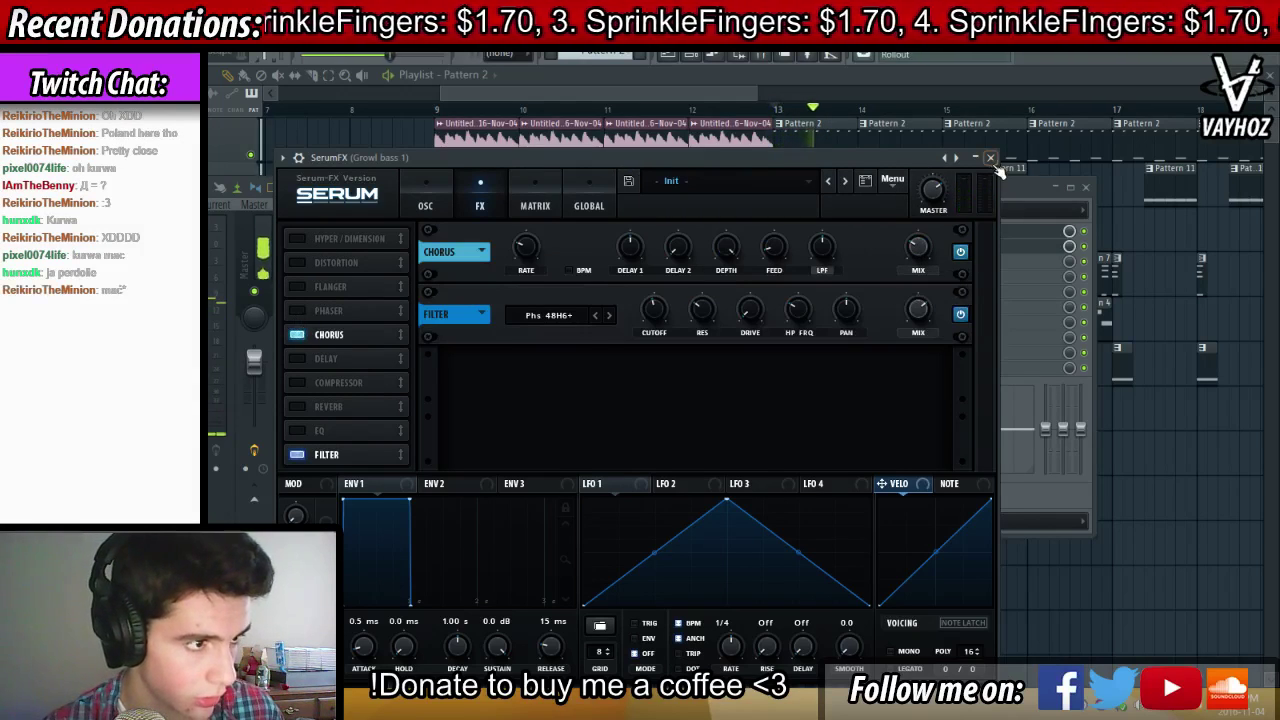
click(1014, 231)
click(1041, 142)
Lower the Growl bass 1 track's level to -3.1 dB, comparing it within the full mix and soloed
key(space)
right_click(692, 291)
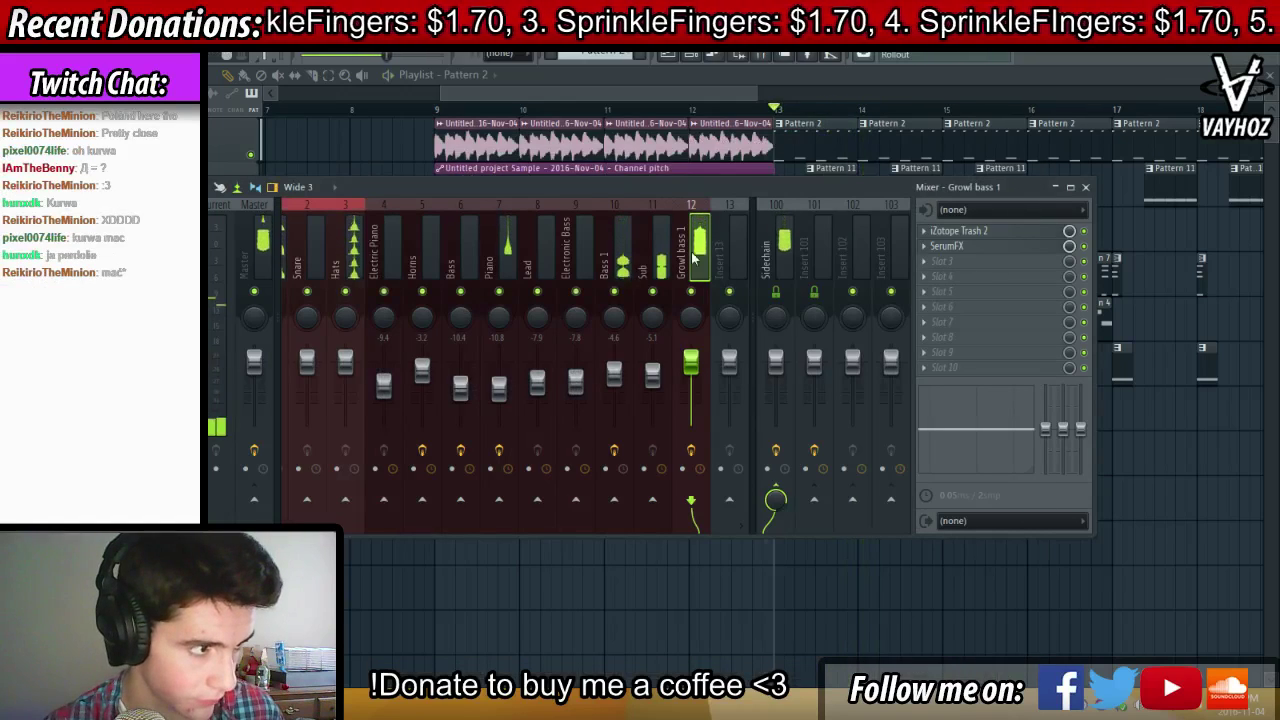
key(space)
drag(691, 362, 691, 370)
key(space)
key(space)
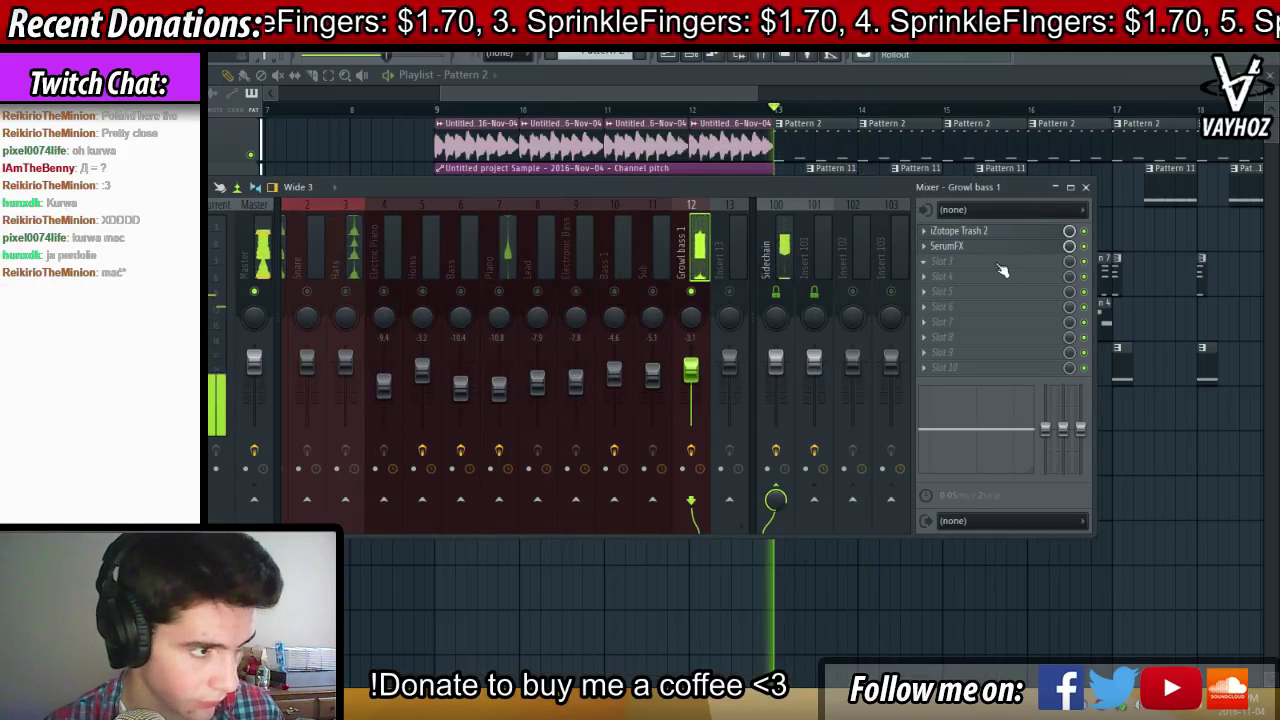
Add Fruity parametric EQ 2 to Growl bass 1's third effect slot and make band 1 a Steep 8 high-pass
click(950, 261)
click(1029, 334)
right_click(345, 369)
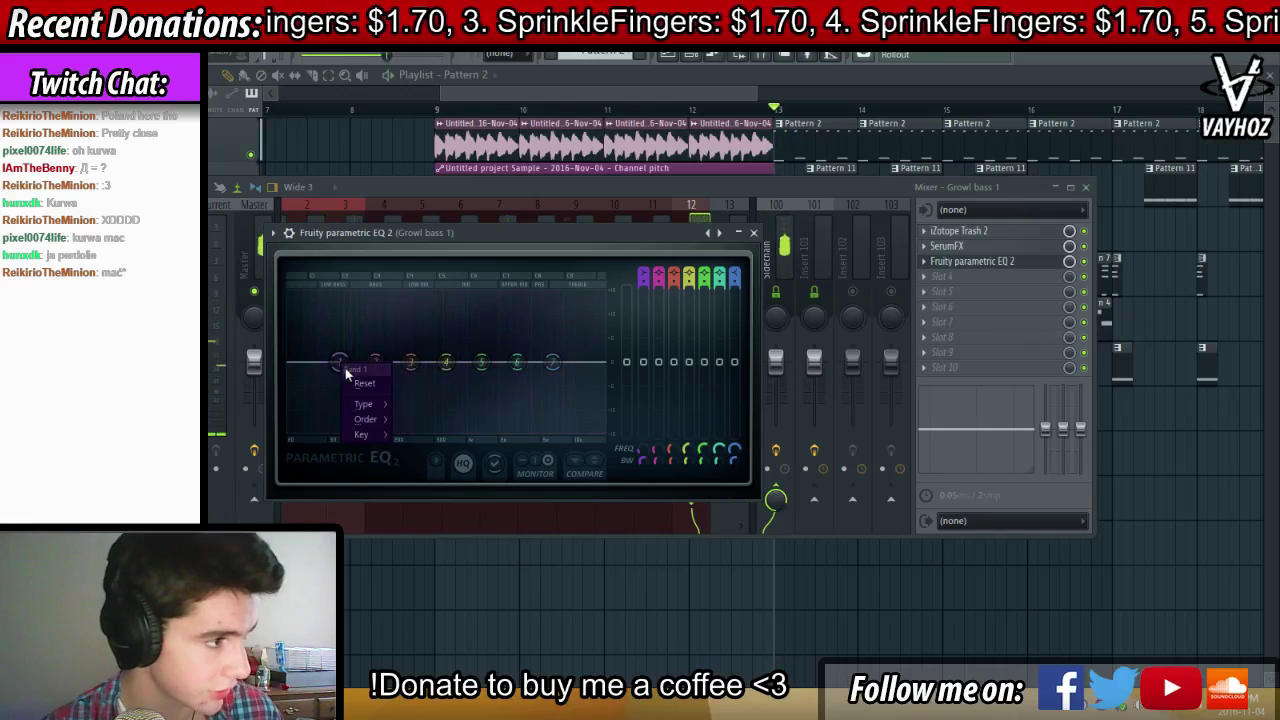
click(412, 450)
right_click(339, 365)
mouse_move(369, 420)
click(410, 420)
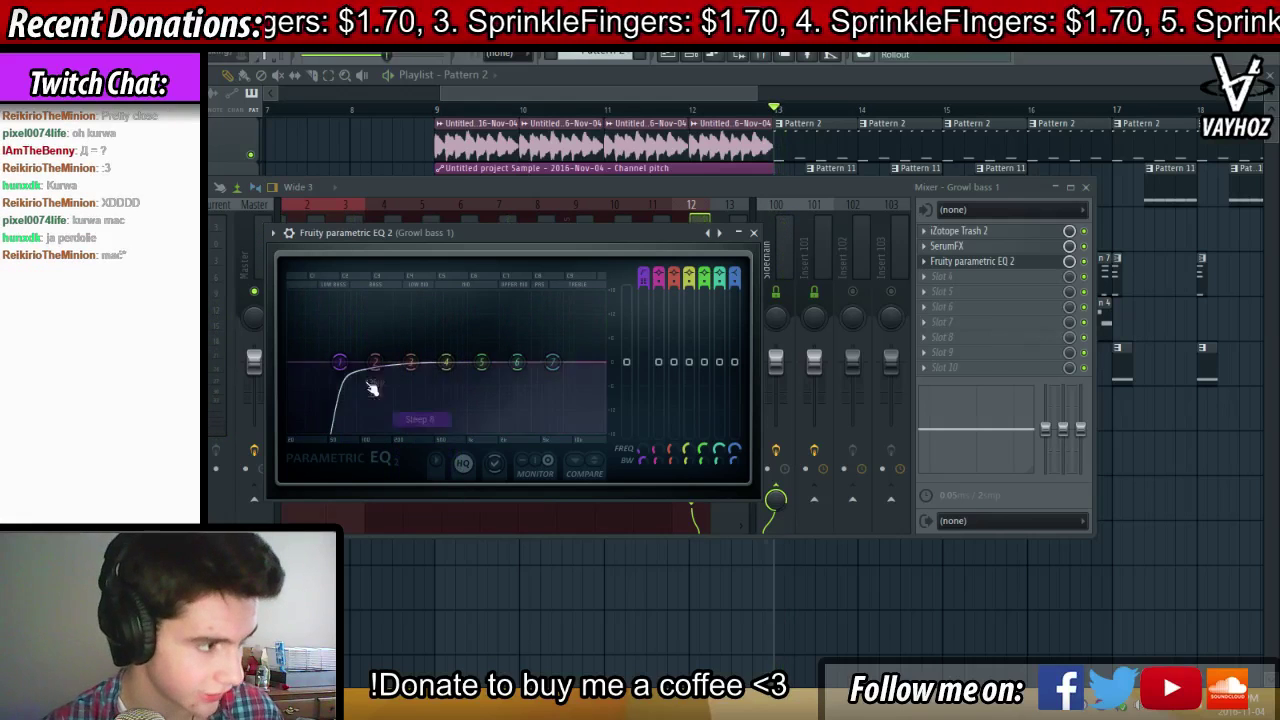
Raise the cutoff of the EQ's high-pass band and add slight boosts with band 3 just above it and band 4 in the highs
key(space)
drag(340, 363, 531, 351)
drag(390, 352, 376, 354)
Reset EQ bands 4 and 7 to flat, and move band 5 down into the mids with a slight boost
right_click(531, 352)
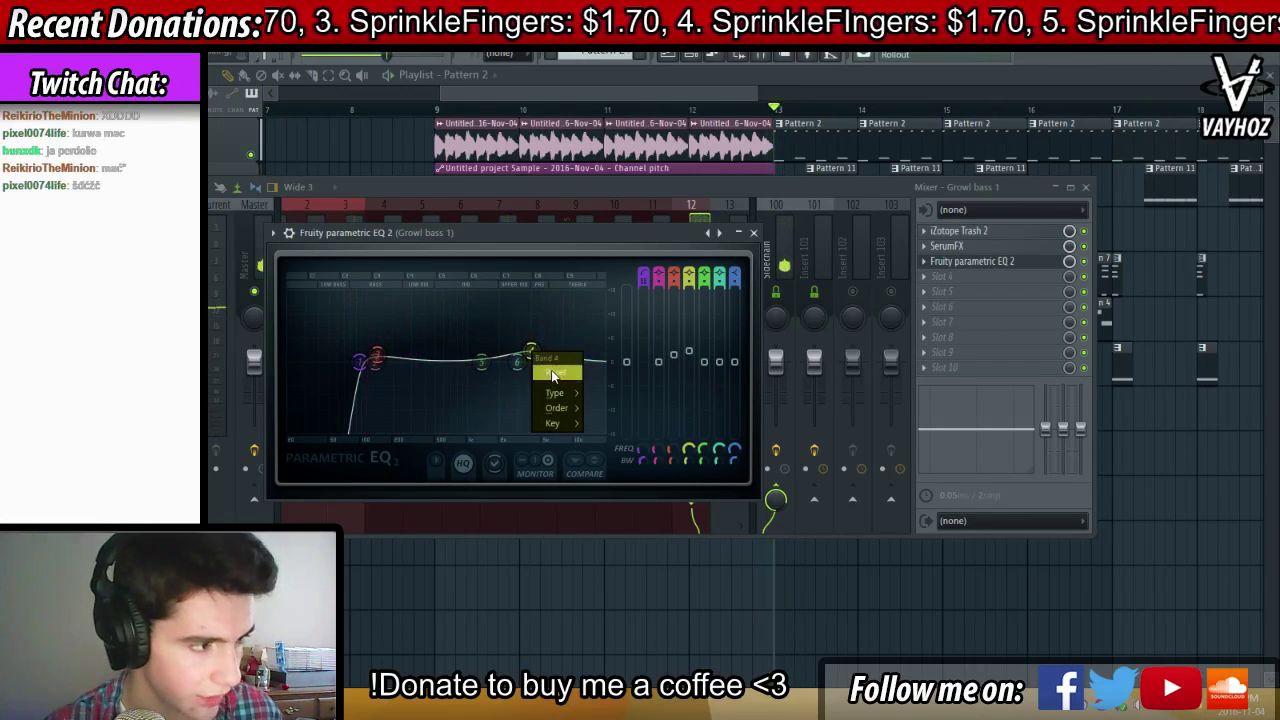
drag(555, 364, 569, 346)
right_click(574, 350)
click(588, 373)
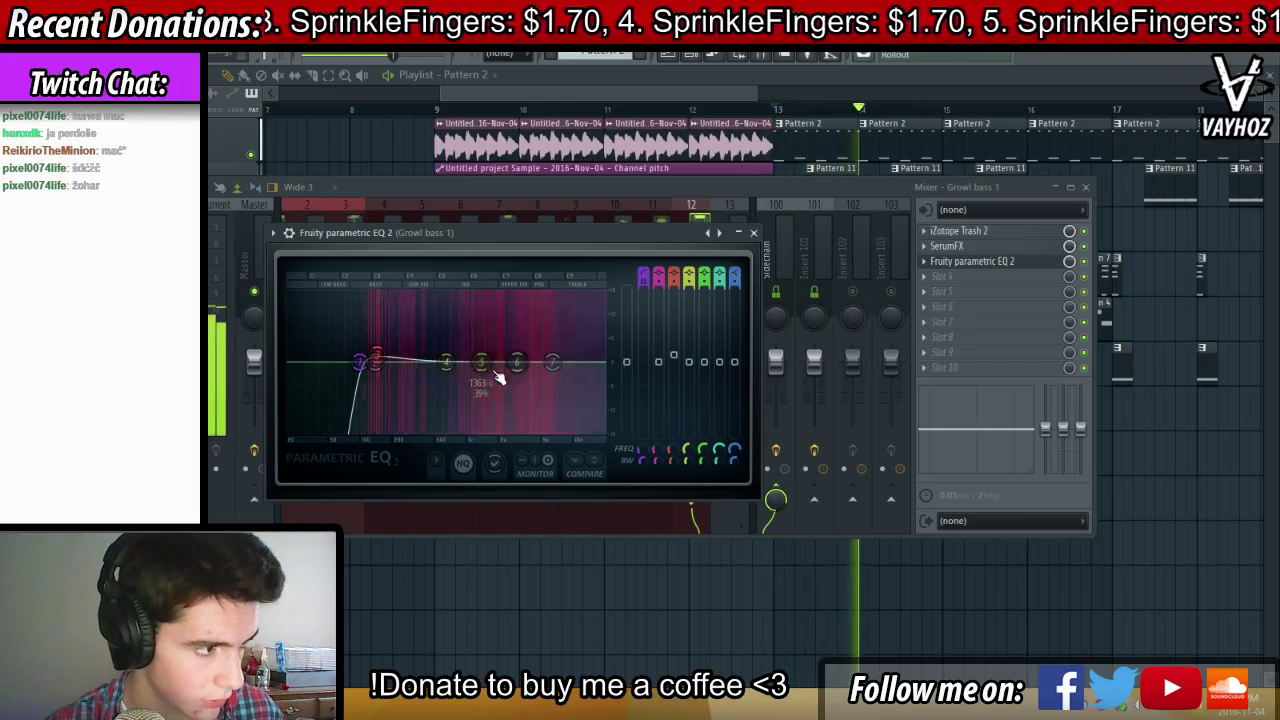
drag(483, 363, 443, 352)
Close the EQ and lower the Growl bass 1 track's level to -4.6 dB
click(753, 232)
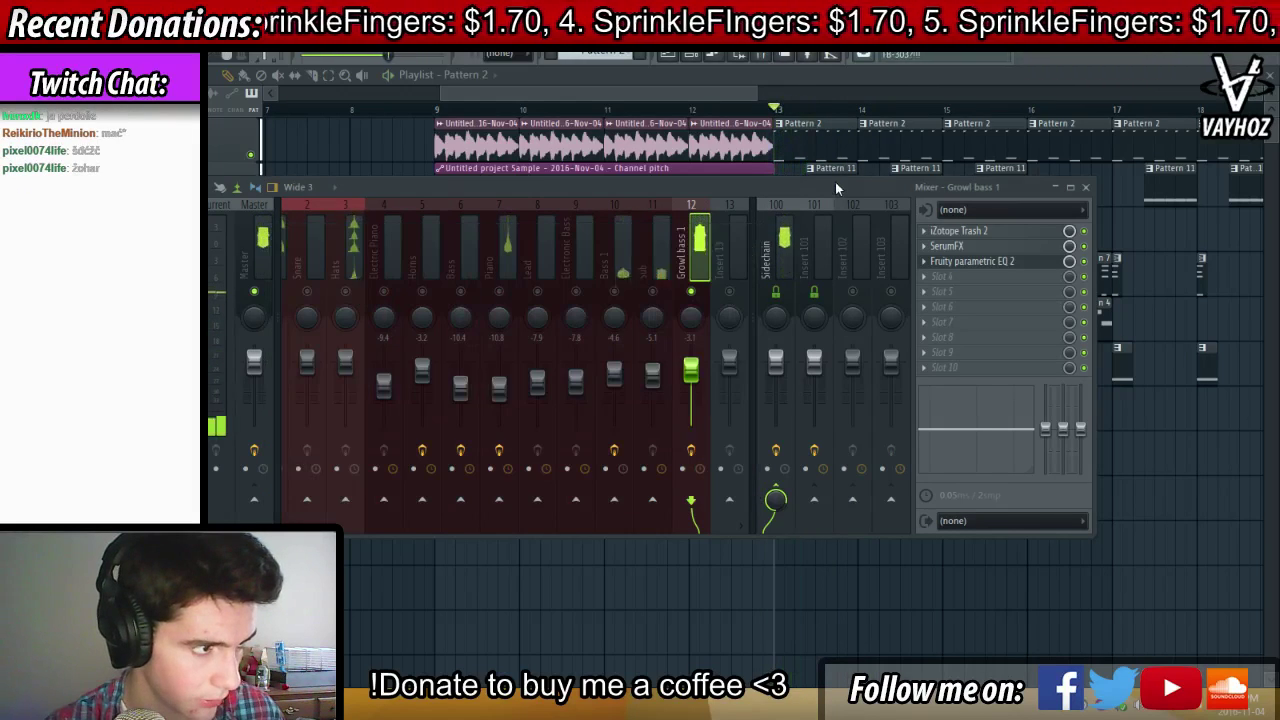
drag(691, 372, 691, 374)
key(space)
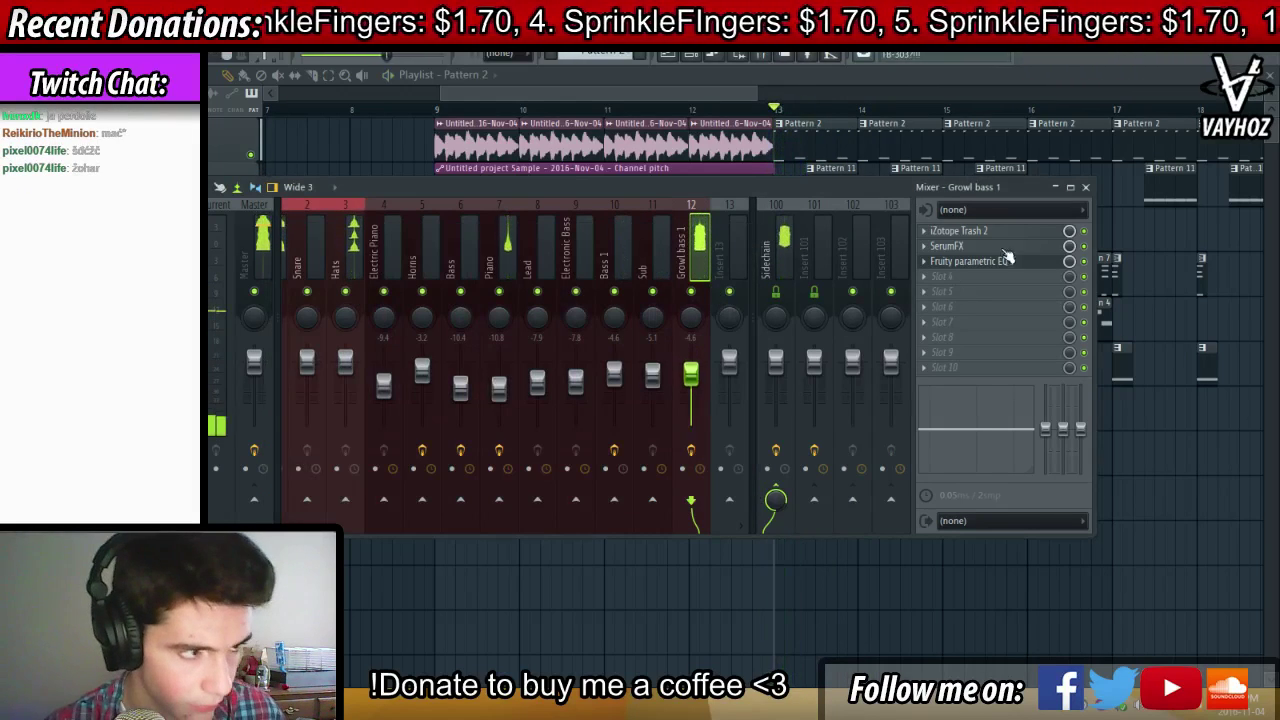
Try SerumFX before Trash 2 and after the EQ on the soloed Growl bass 1, restoring the original effect order
right_click(692, 292)
key(space)
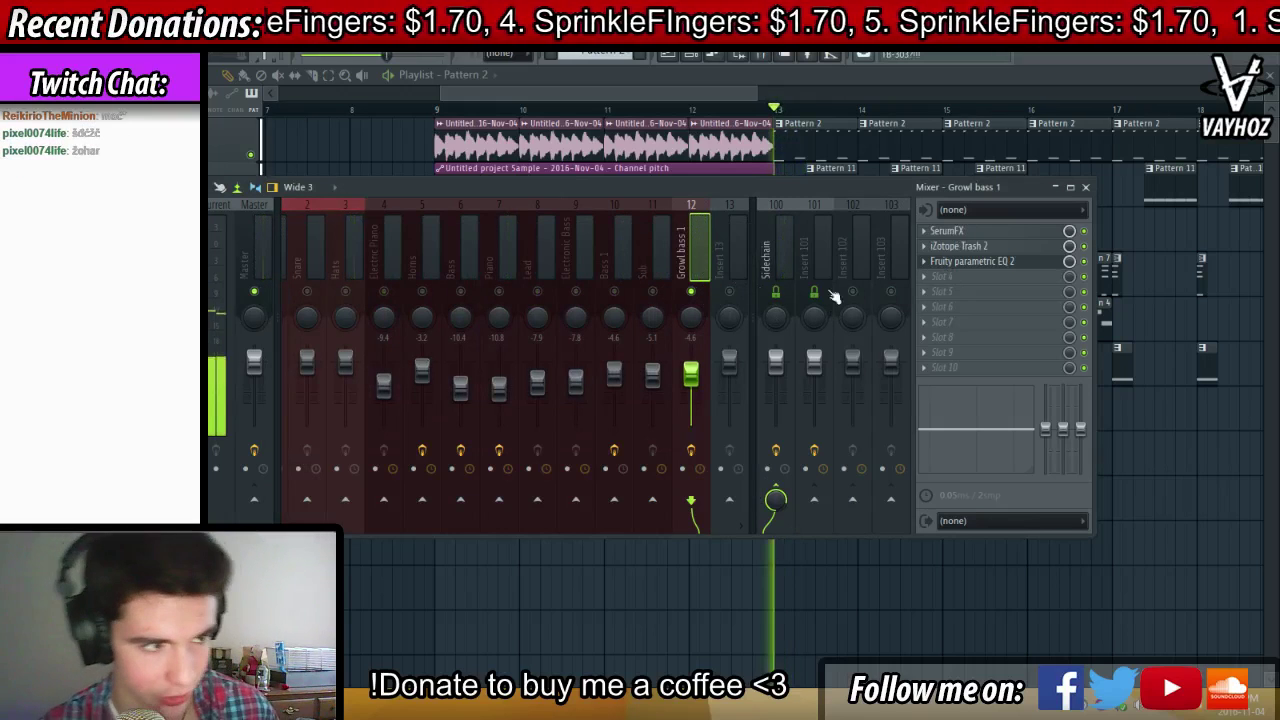
scroll(998, 234, down, 2)
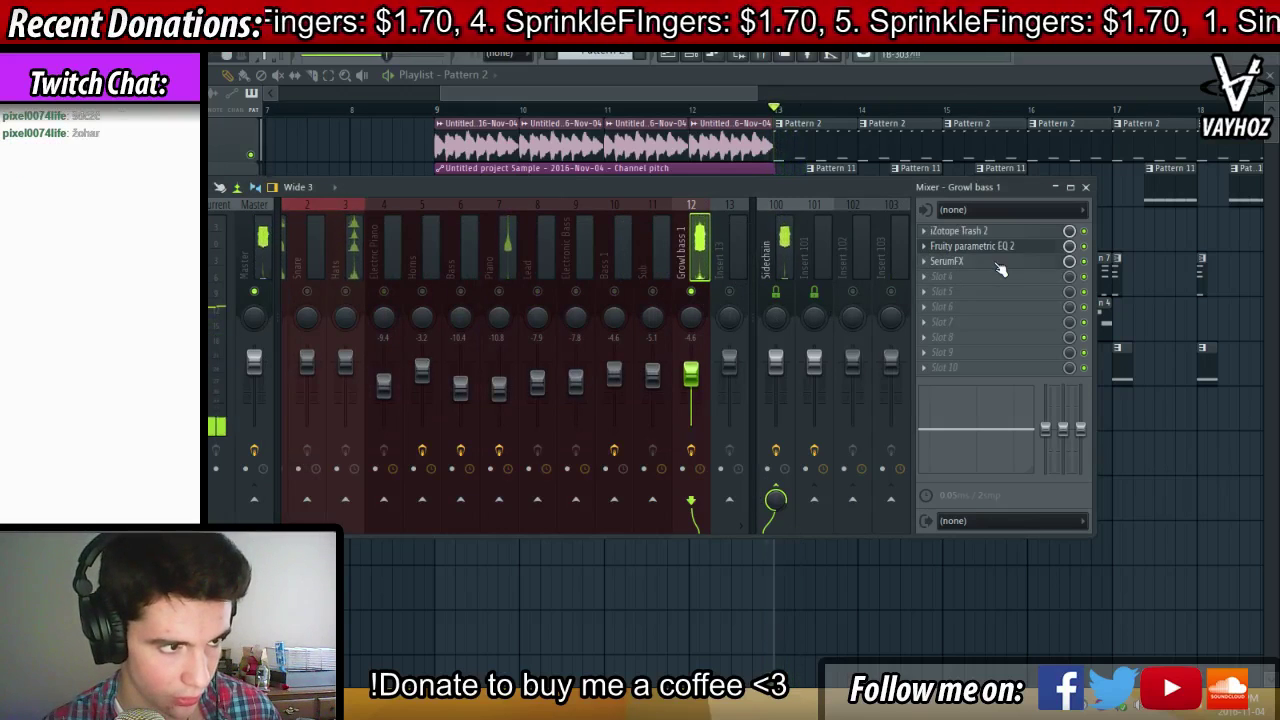
key(space)
scroll(995, 266, up, 1)
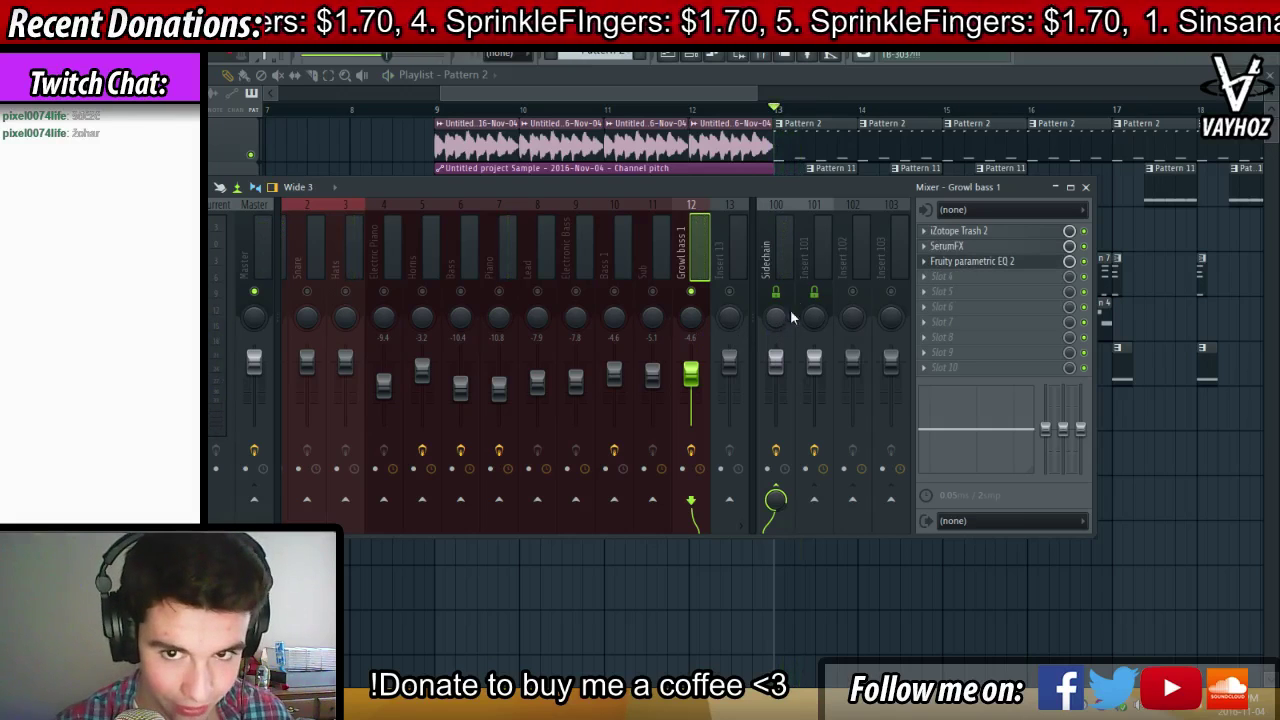
right_click(701, 293)
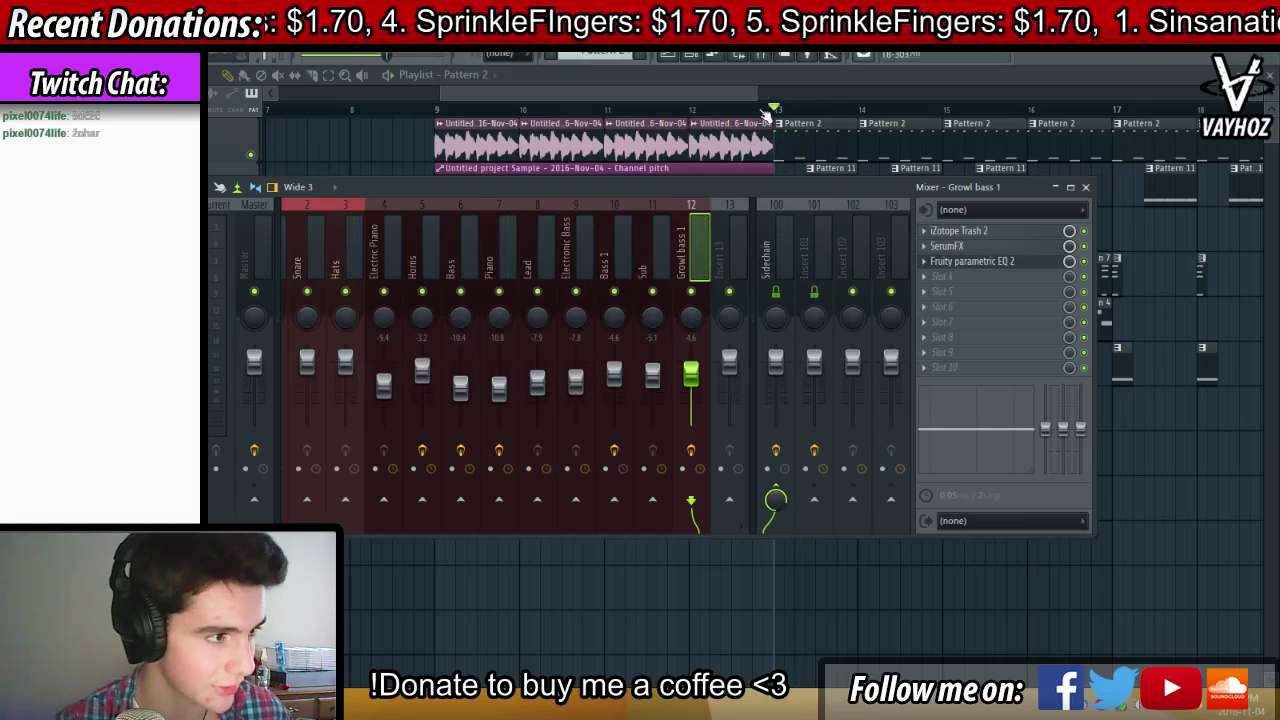
Replace the four Pattern 1 clips in bars 1 to 4 of the first playlist track with Pattern 2
click(765, 113)
scroll(750, 113, down, 2)
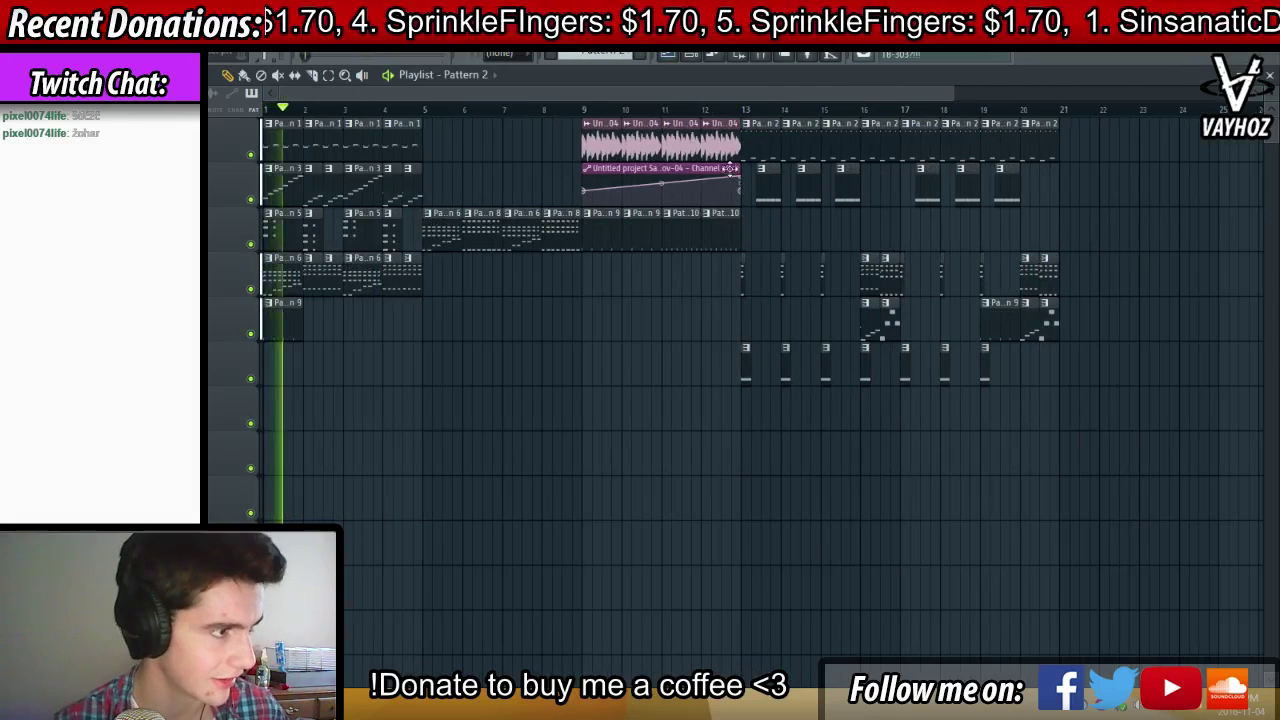
right_click(407, 145)
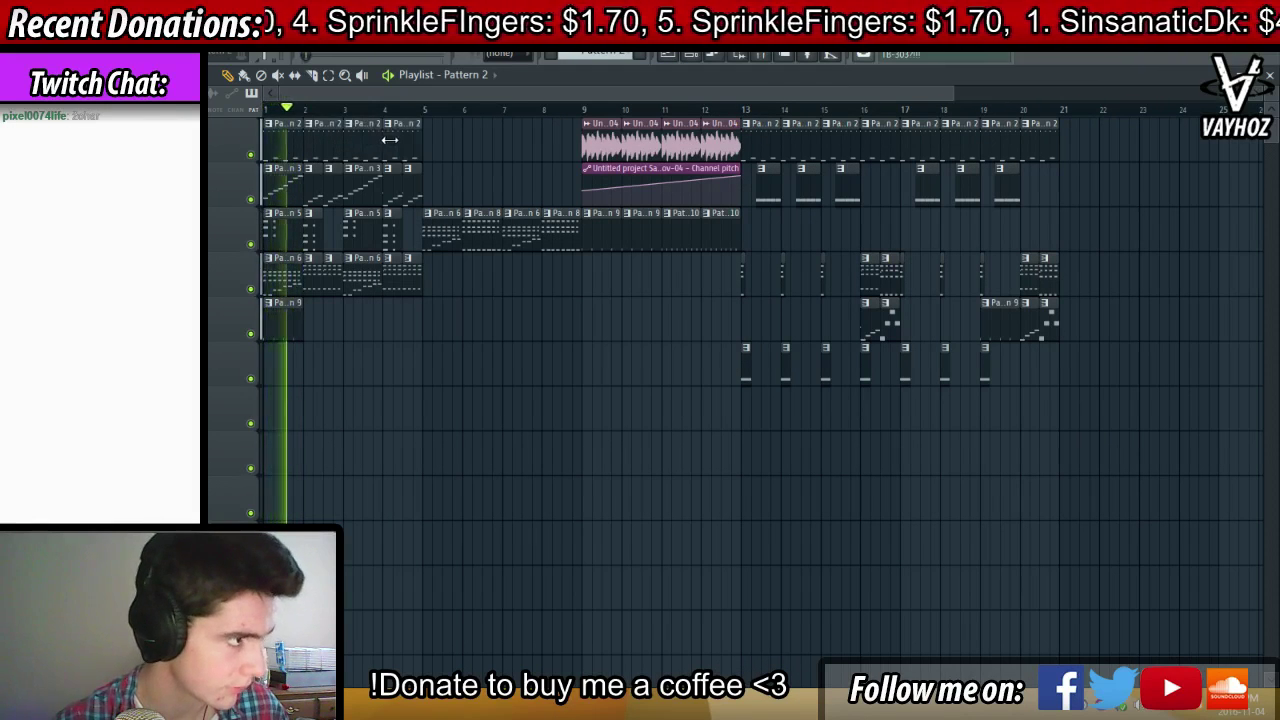
Lower the Kick track's level in the mixer to about -1.8 dB
key(F9)
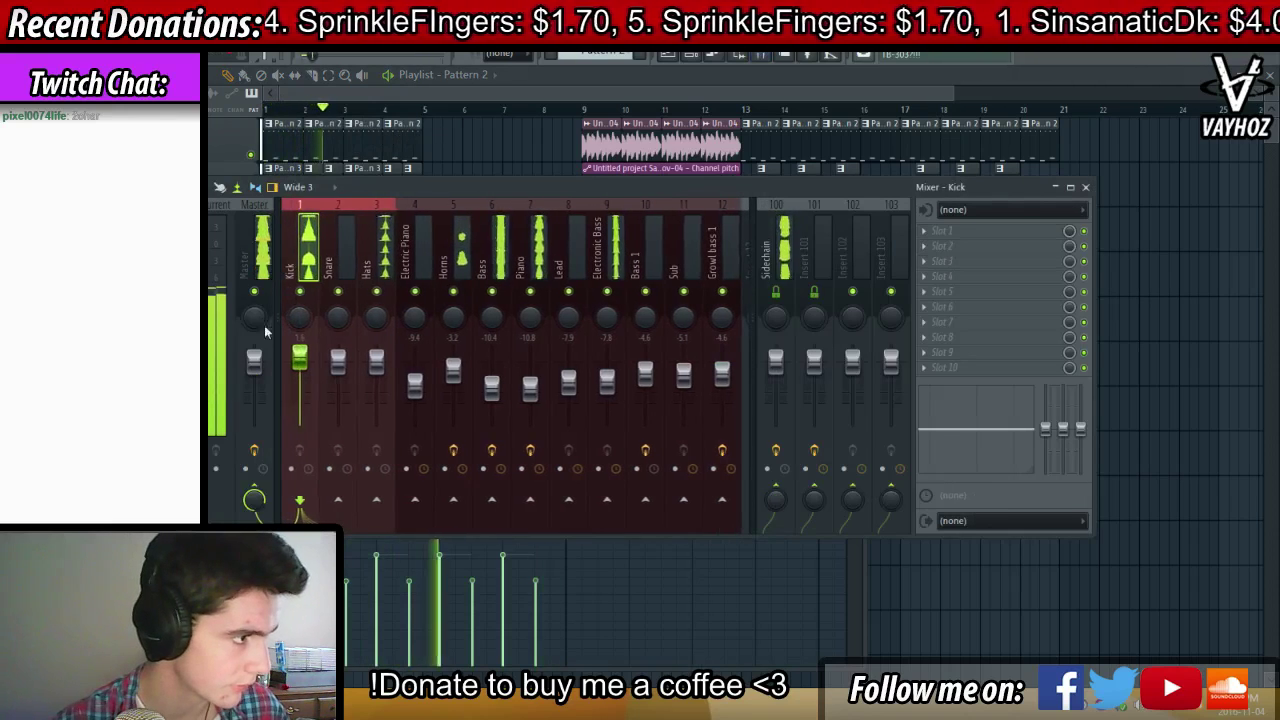
drag(302, 361, 308, 368)
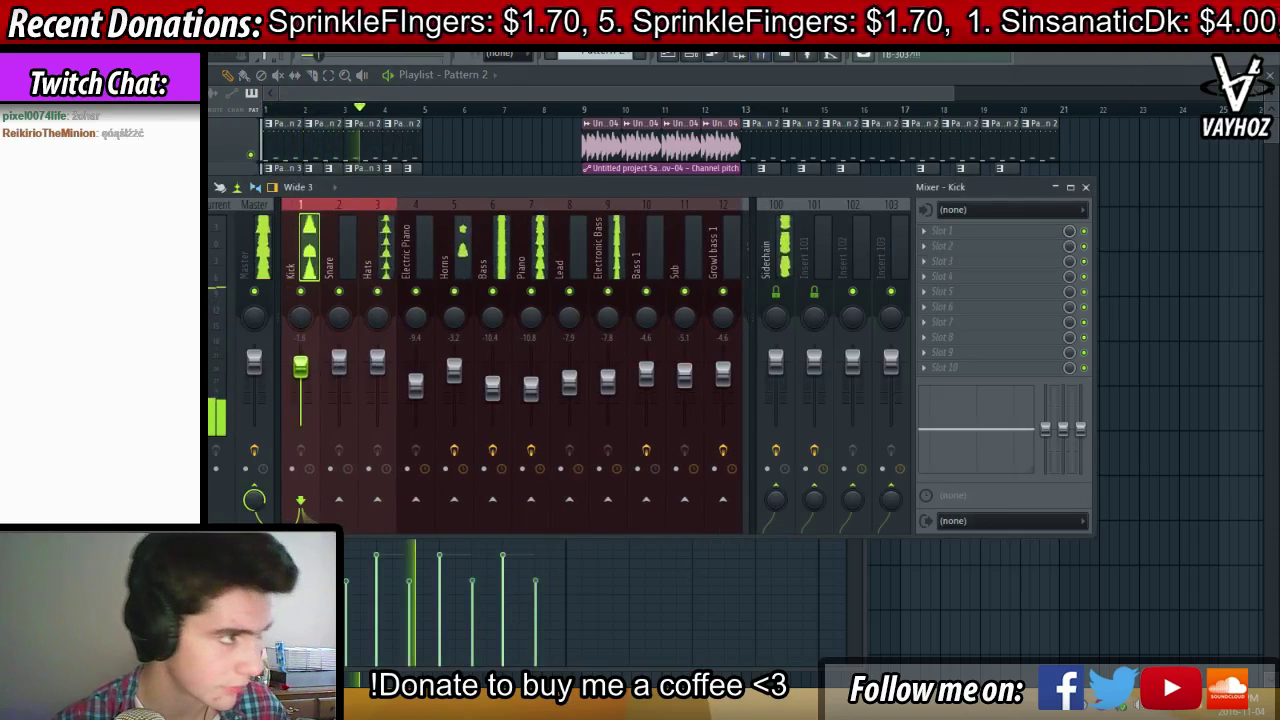
key(F9)
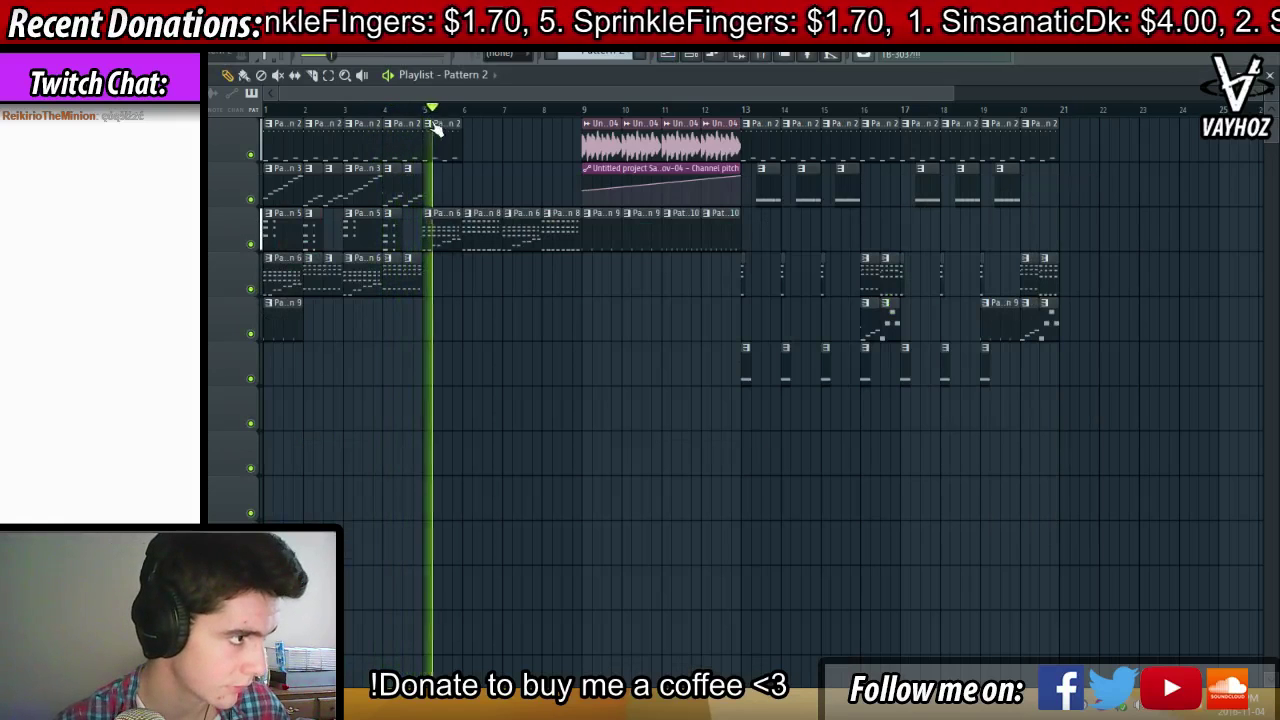
Trim the Pattern 2 clip at bar 5 of the first playlist track to a short hit at the bar's start
scroll(444, 122, up, 3)
key(space)
key(space)
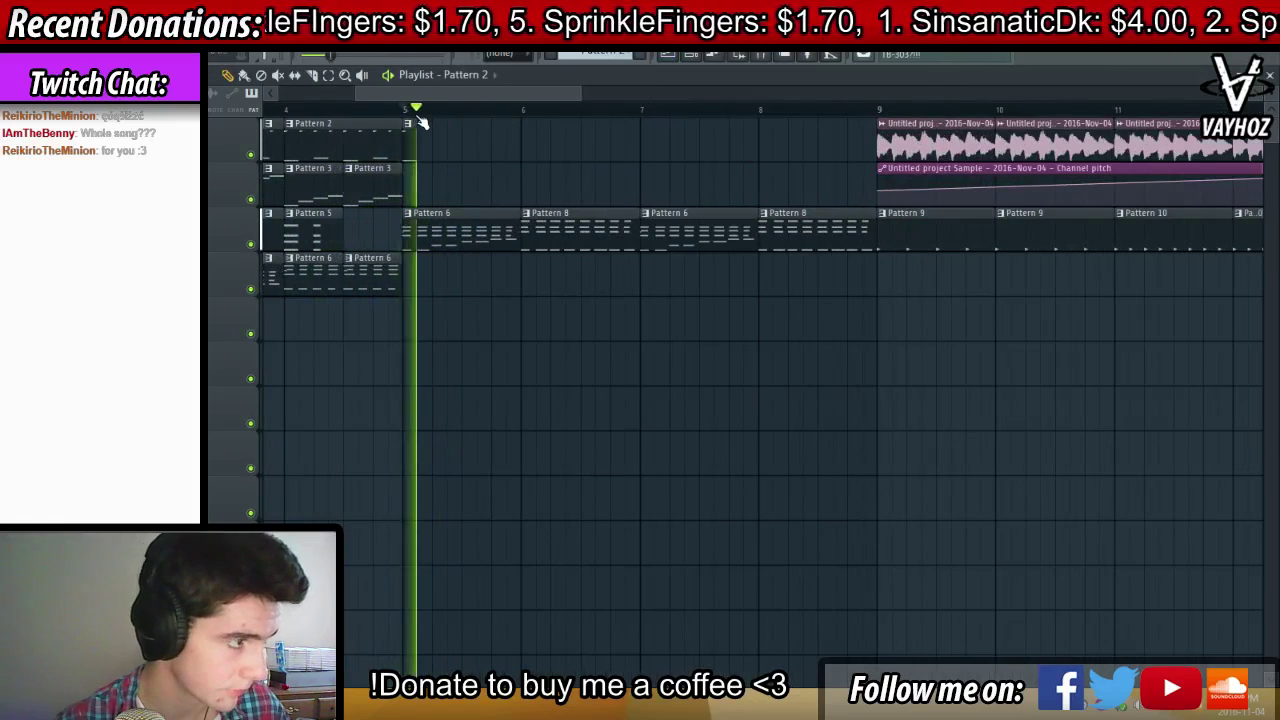
scroll(420, 123, down, 3)
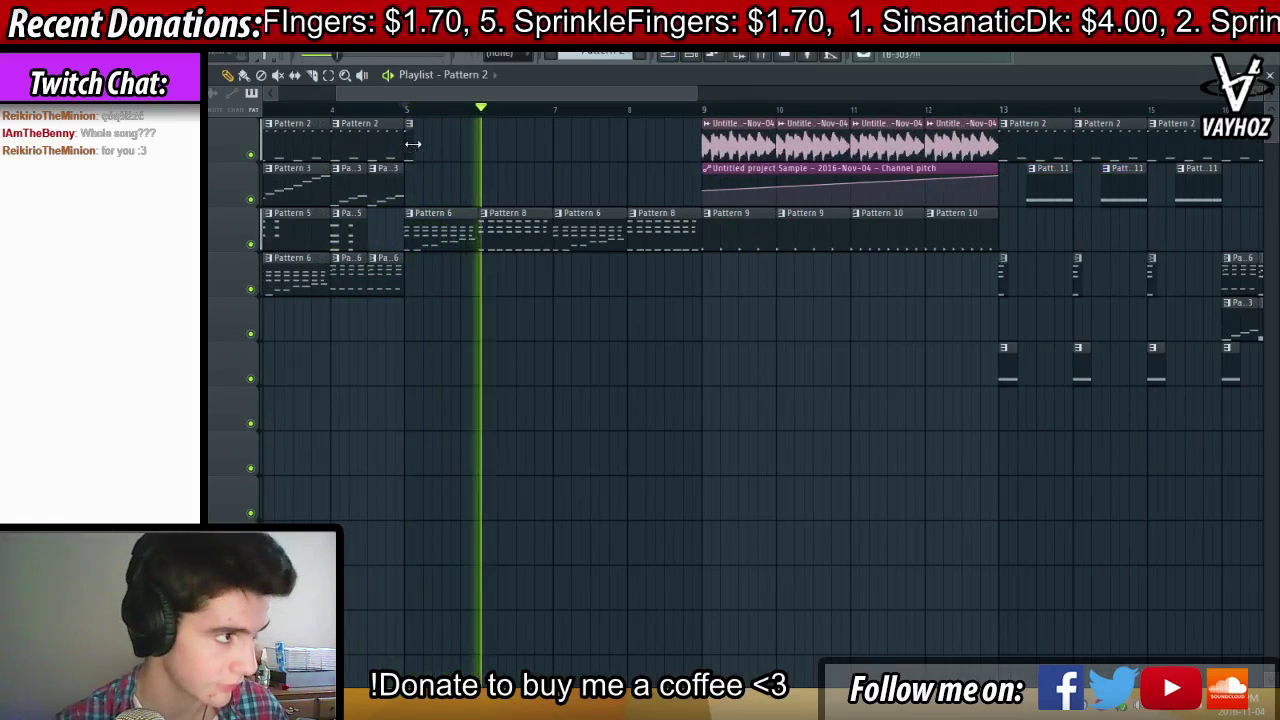
Replace the Pattern 8 clips at bars 6 and 8 on the third playlist track with Pattern 6
right_click(530, 240)
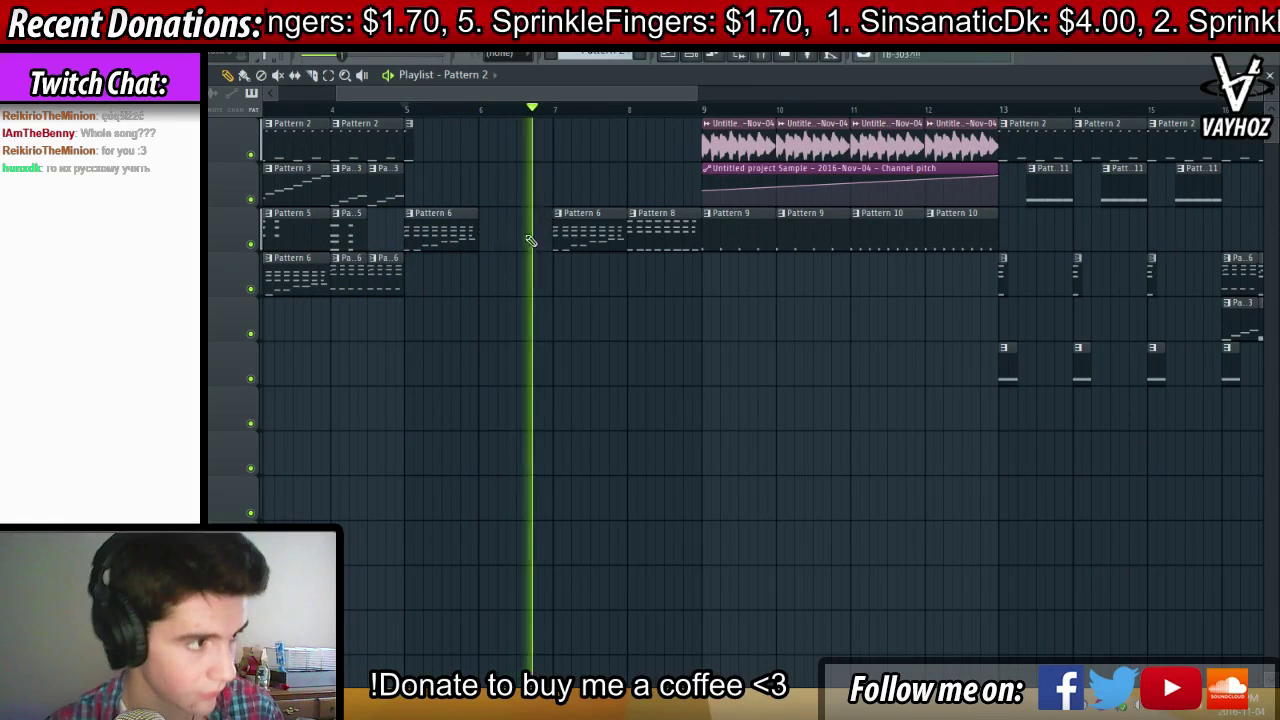
click(586, 240)
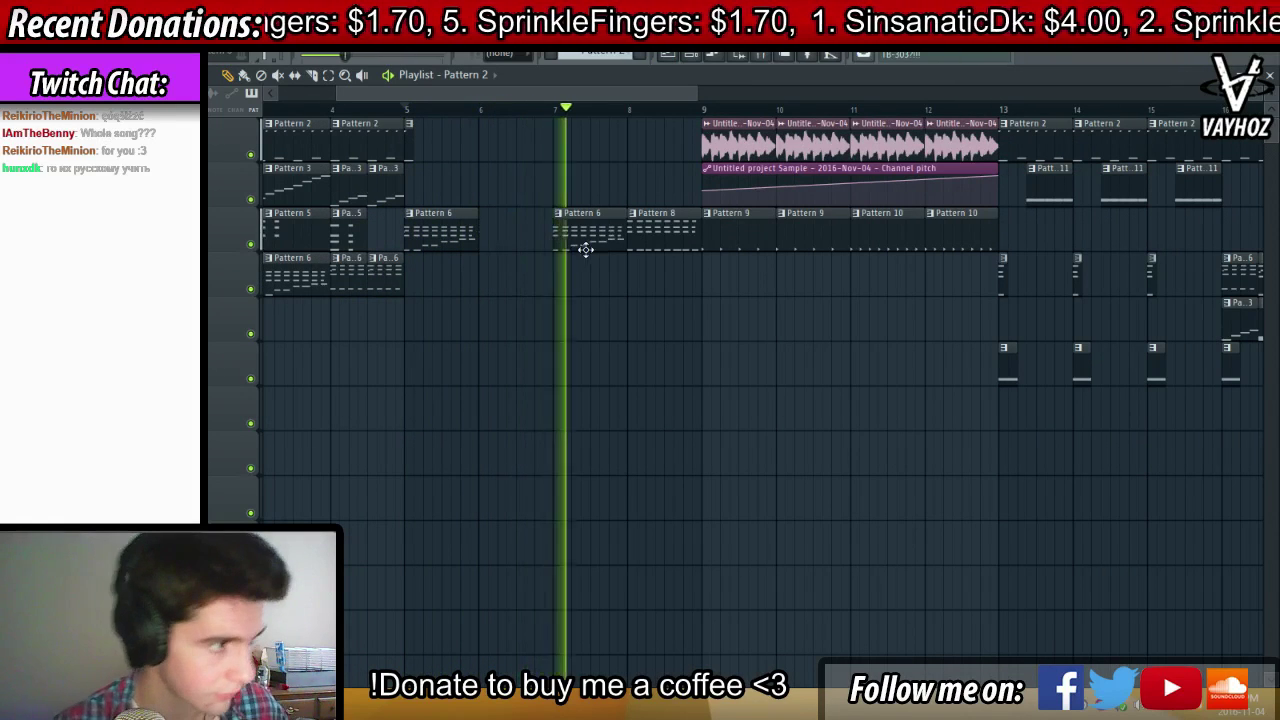
right_click(646, 232)
click(633, 234)
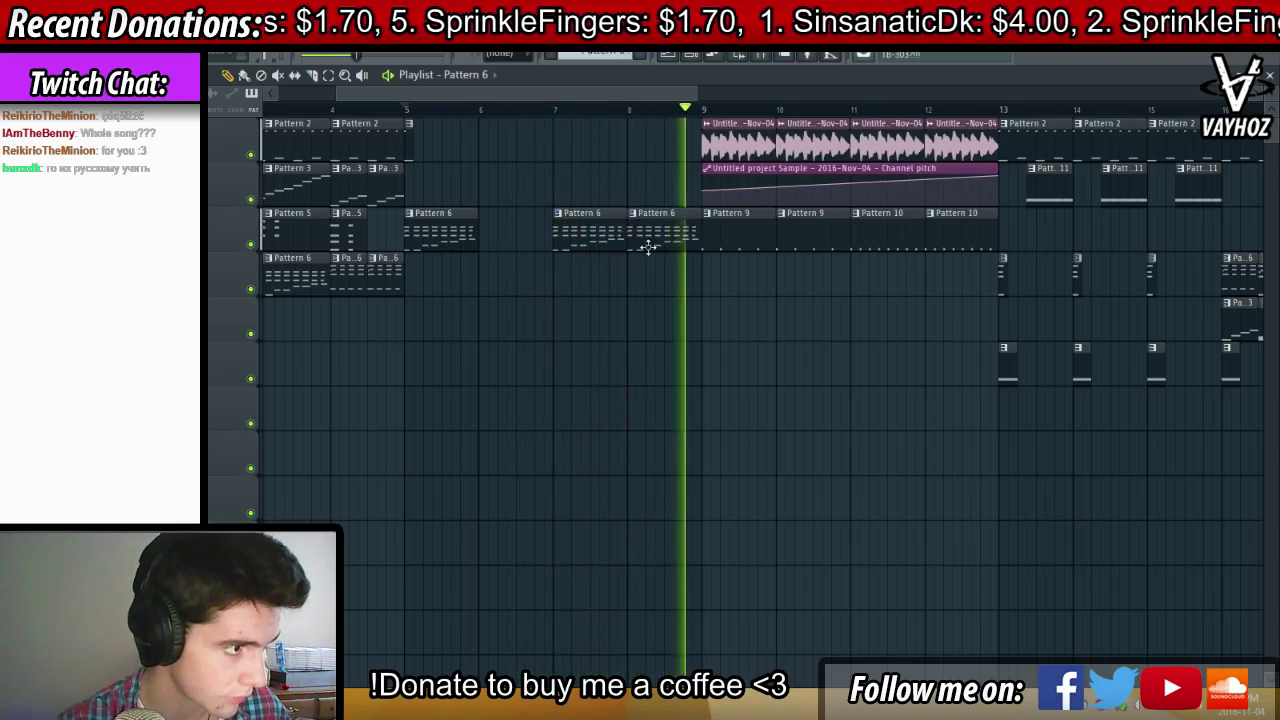
click(502, 232)
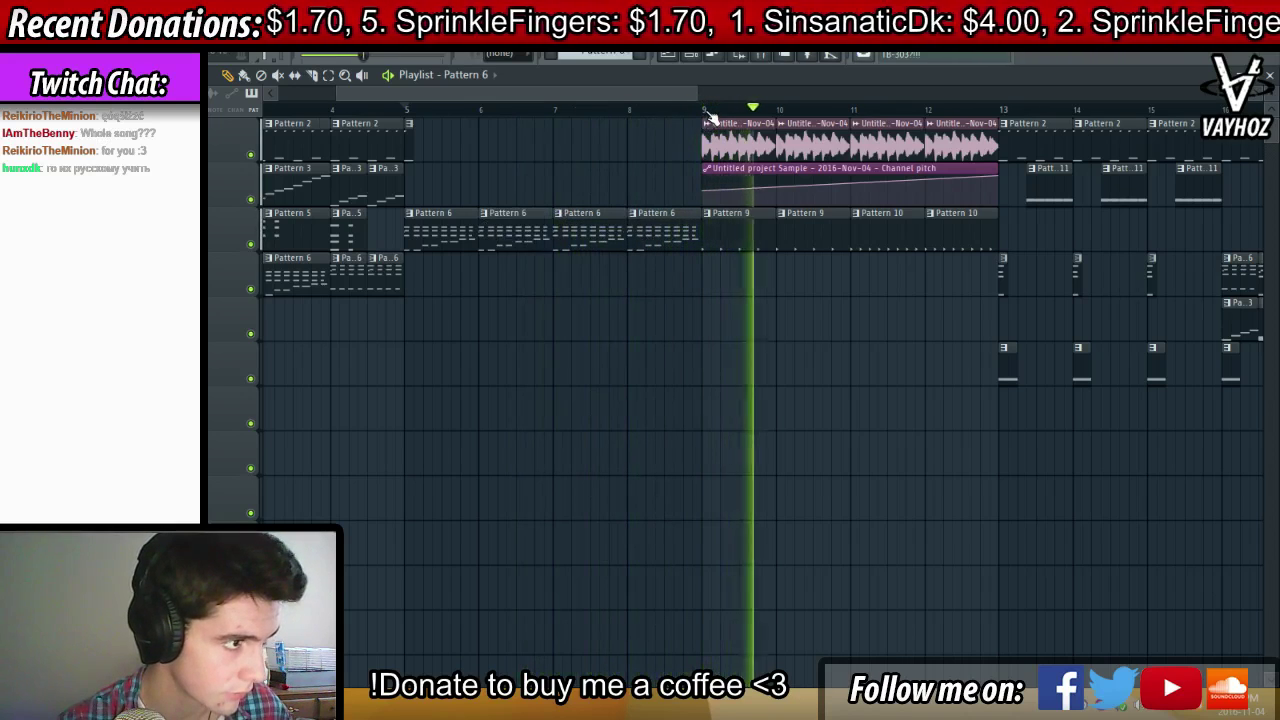
Listen through the build-up from bar 9 and the start of the drop at bar 13
scroll(700, 120, down, 3)
scroll(685, 117, up, 2)
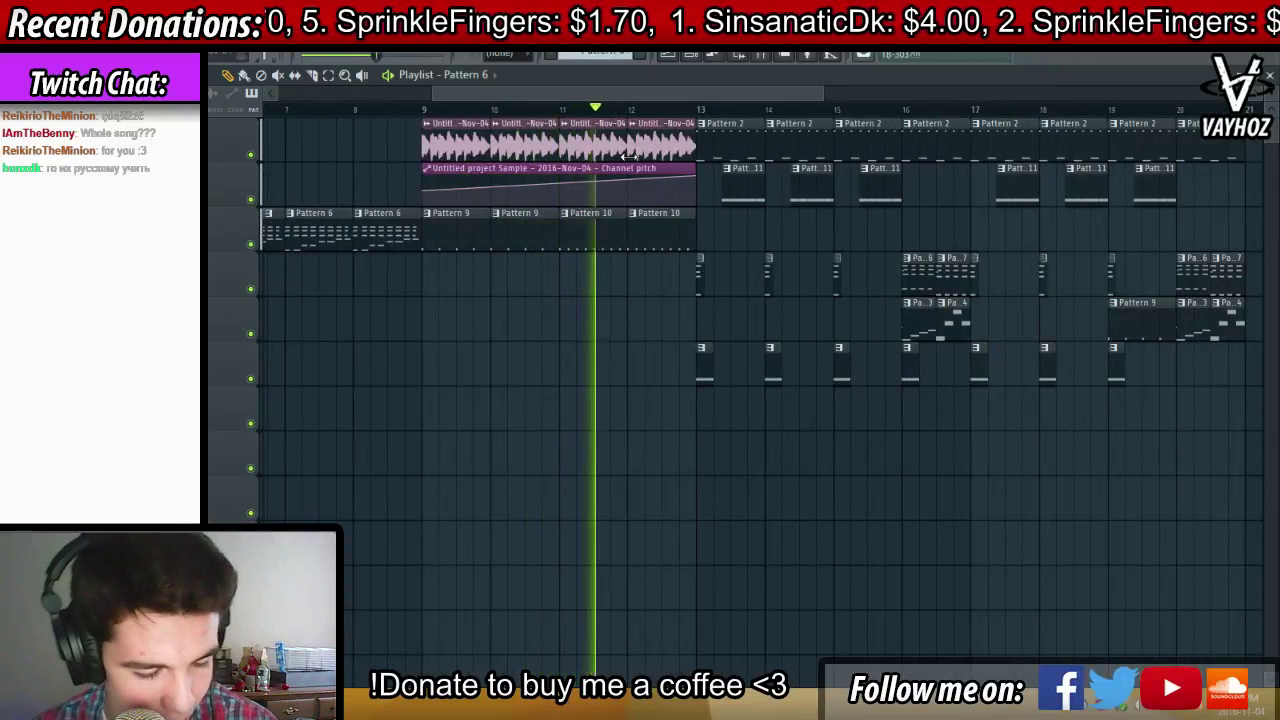
scroll(660, 124, up, 2)
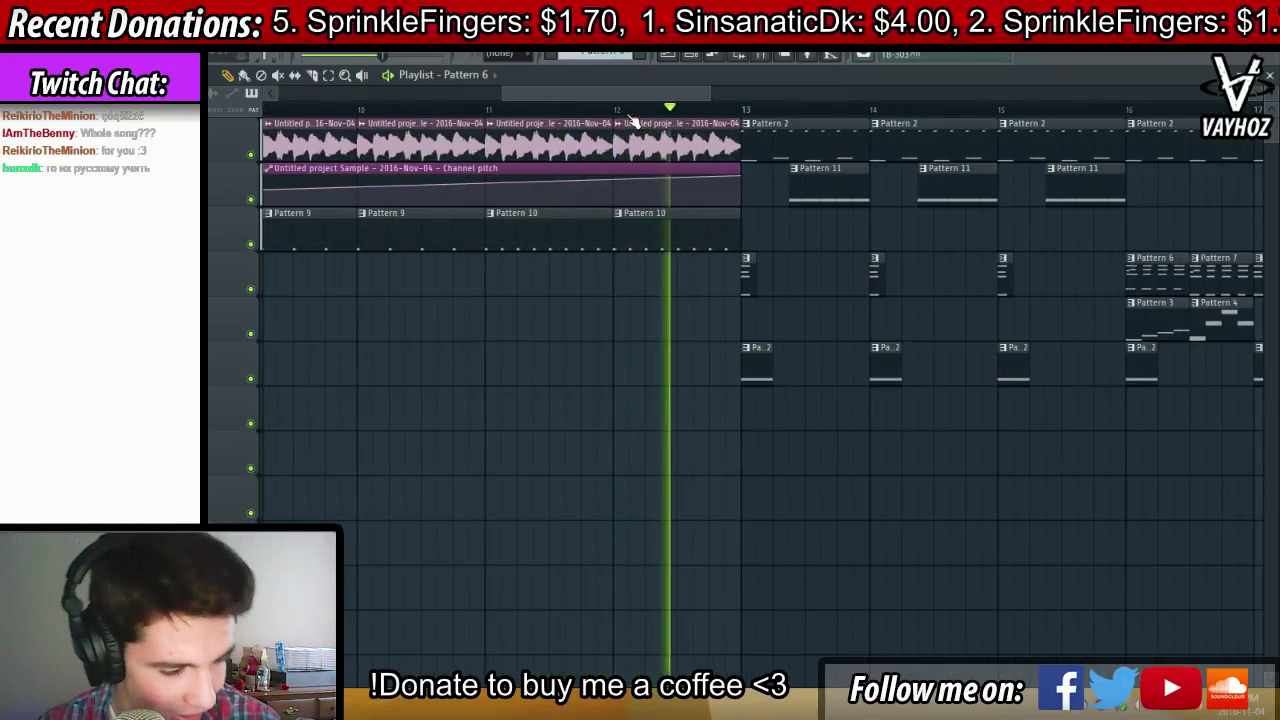
scroll(650, 116, down, 1)
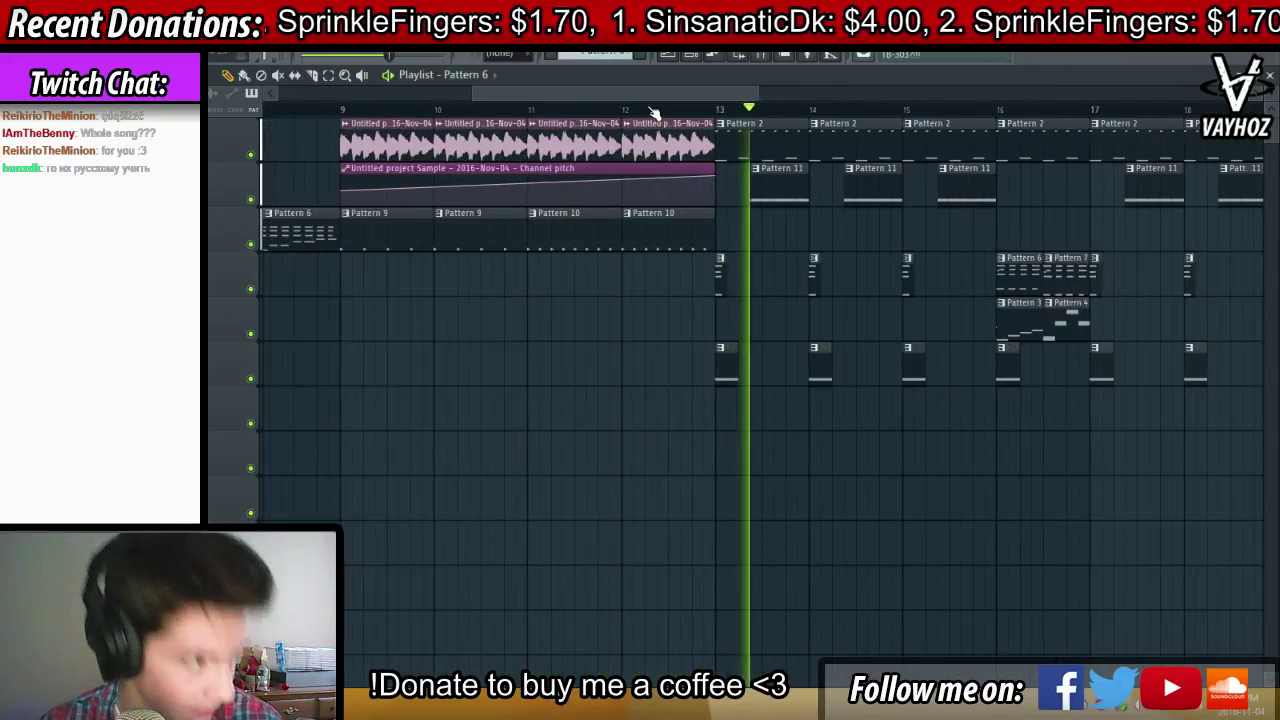
scroll(700, 114, down, 1)
scroll(703, 116, up, 2)
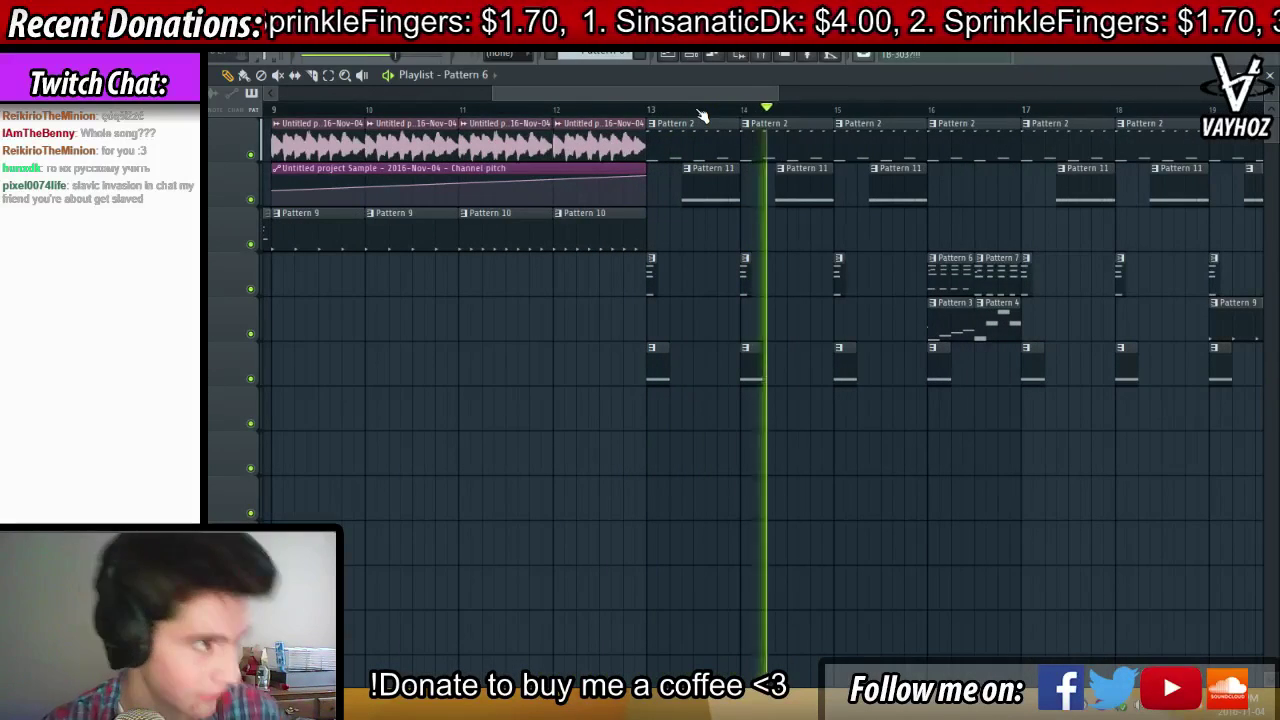
key(space)
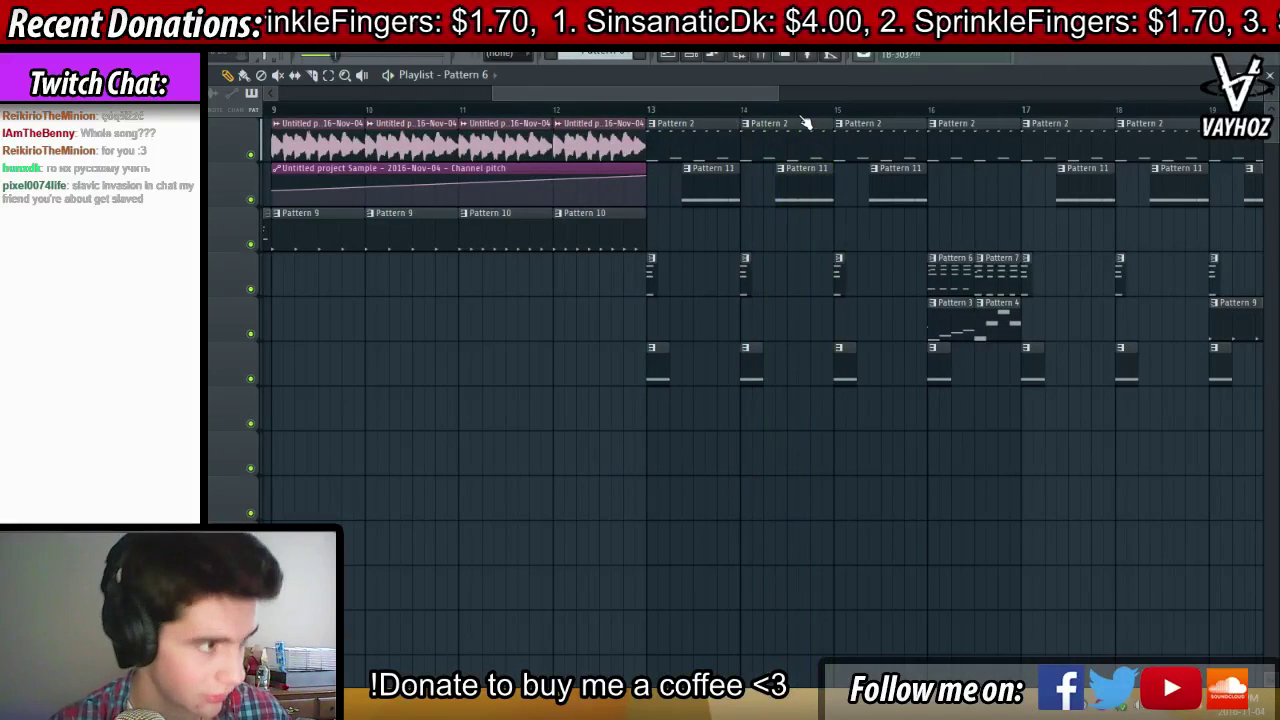
Shorten the Pattern 11 clip in bar 14 and add short Pattern 11 repeats after it
click(789, 114)
scroll(778, 115, up, 1)
scroll(703, 118, up, 2)
key(space)
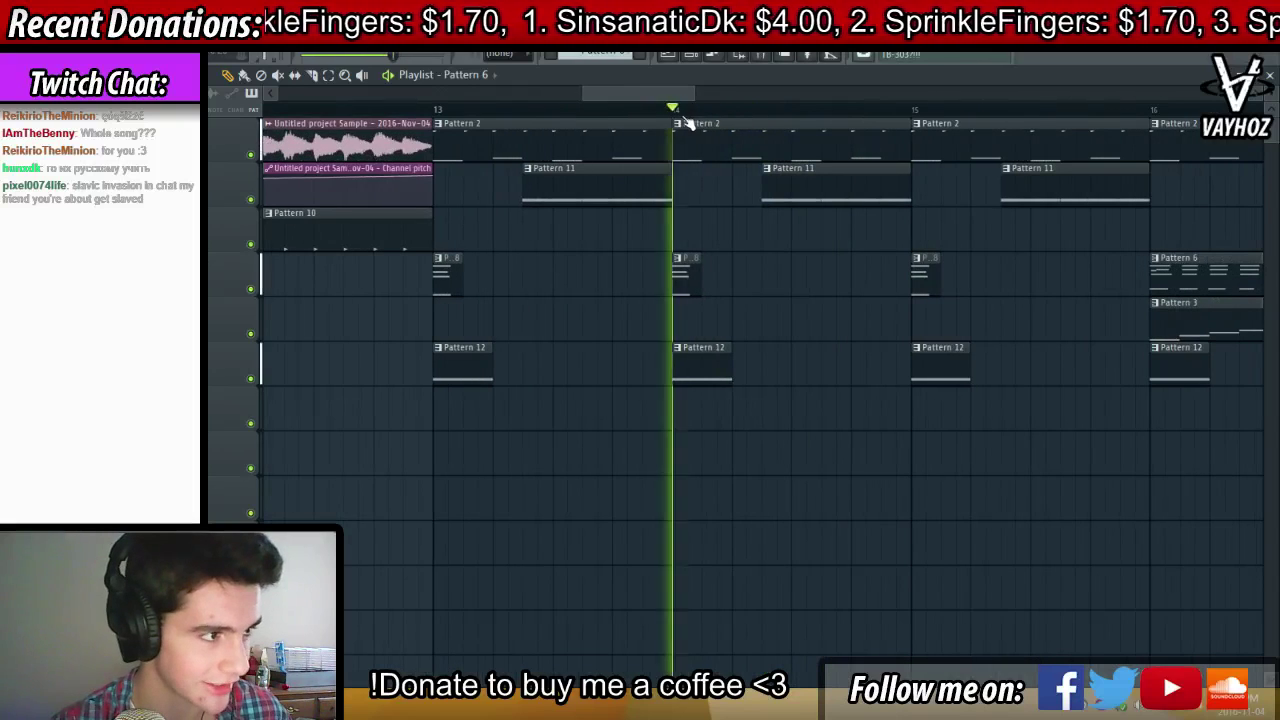
drag(905, 183, 851, 194)
key(space)
key(space)
click(846, 188)
scroll(849, 115, up, 3)
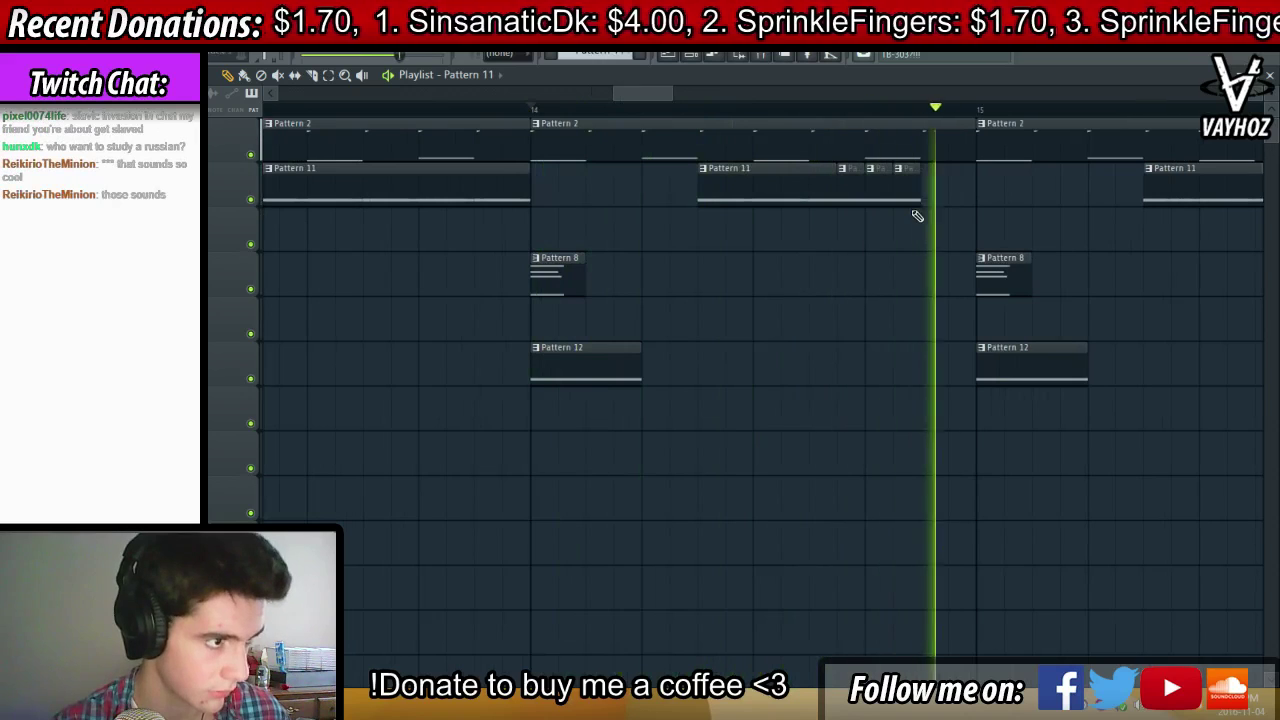
Try leaving gaps between the short Pattern 11 repeats, remove them and extend the original clip back to bar 15
mouse_move(883, 201)
mouse_down()
mouse_move(965, 198)
mouse_move(880, 202)
mouse_up()
drag(973, 191, 957, 197)
ctrl+click(980, 202)
right_click(953, 197)
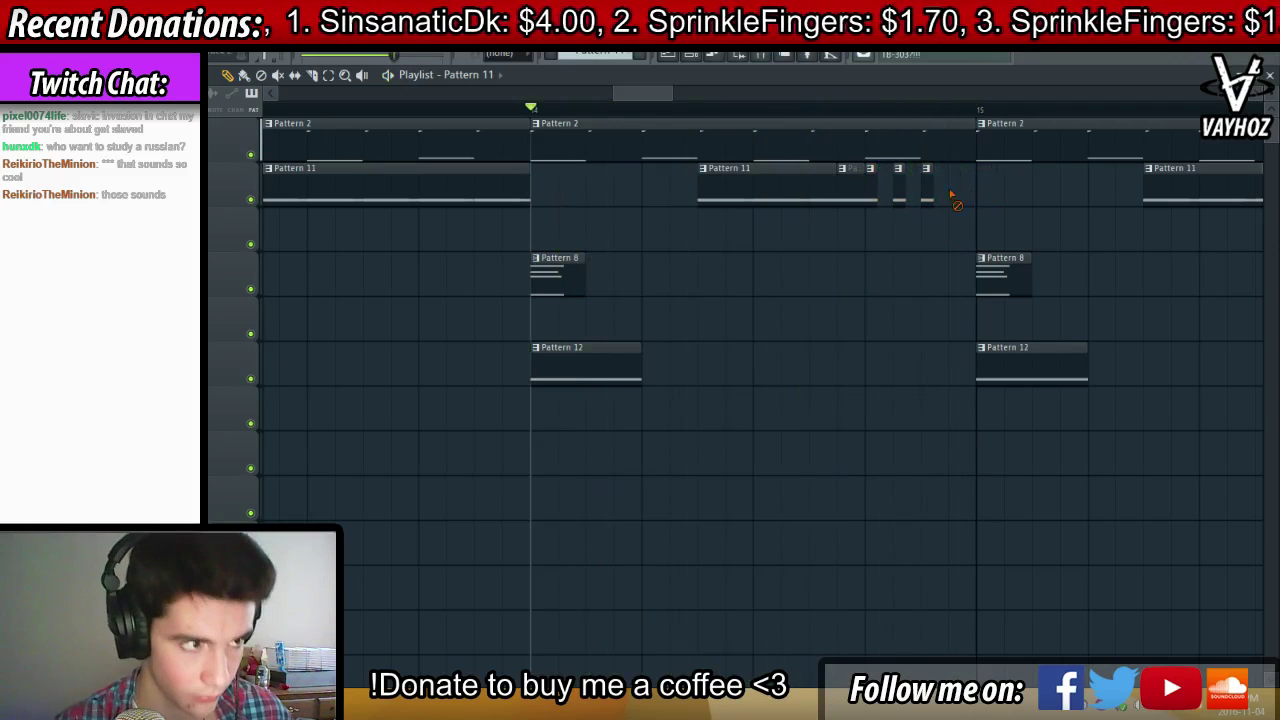
drag(836, 194, 976, 192)
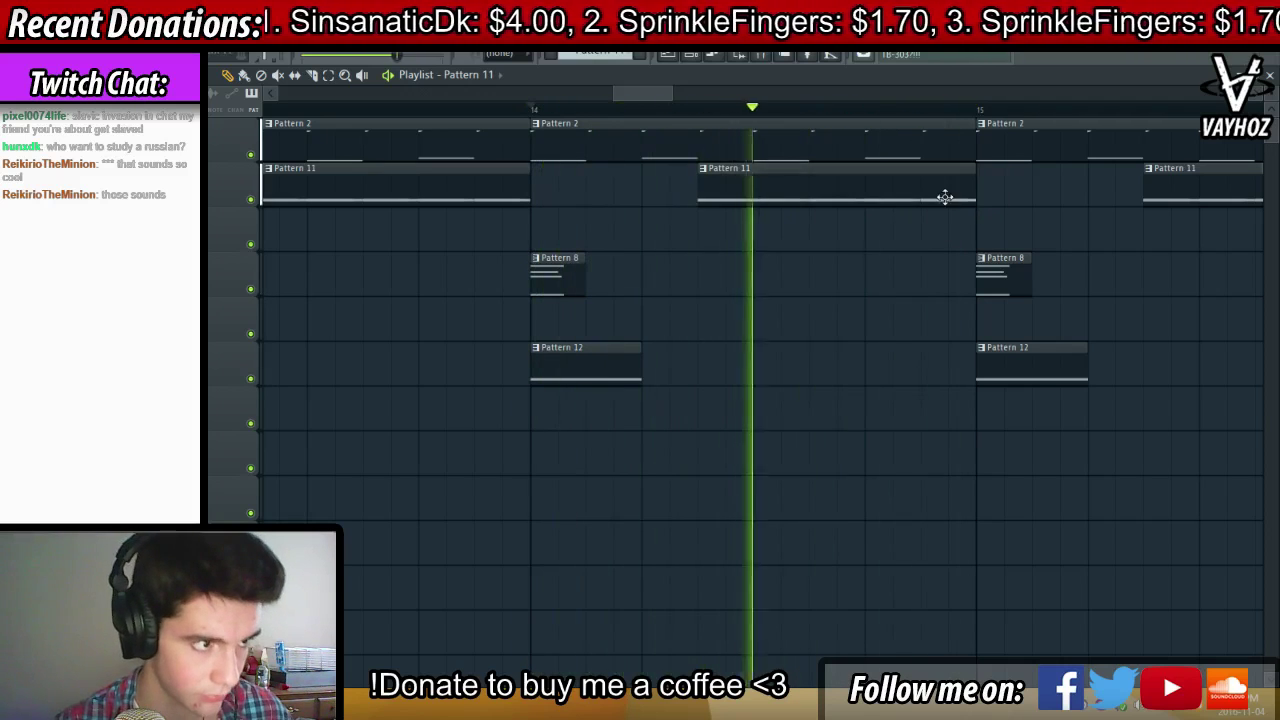
Create an automation clip for the LFO 5 ratio denominator in Bass 1's Massive over the last beat and a half of bar 14
drag(829, 110, 970, 115)
key(F6)
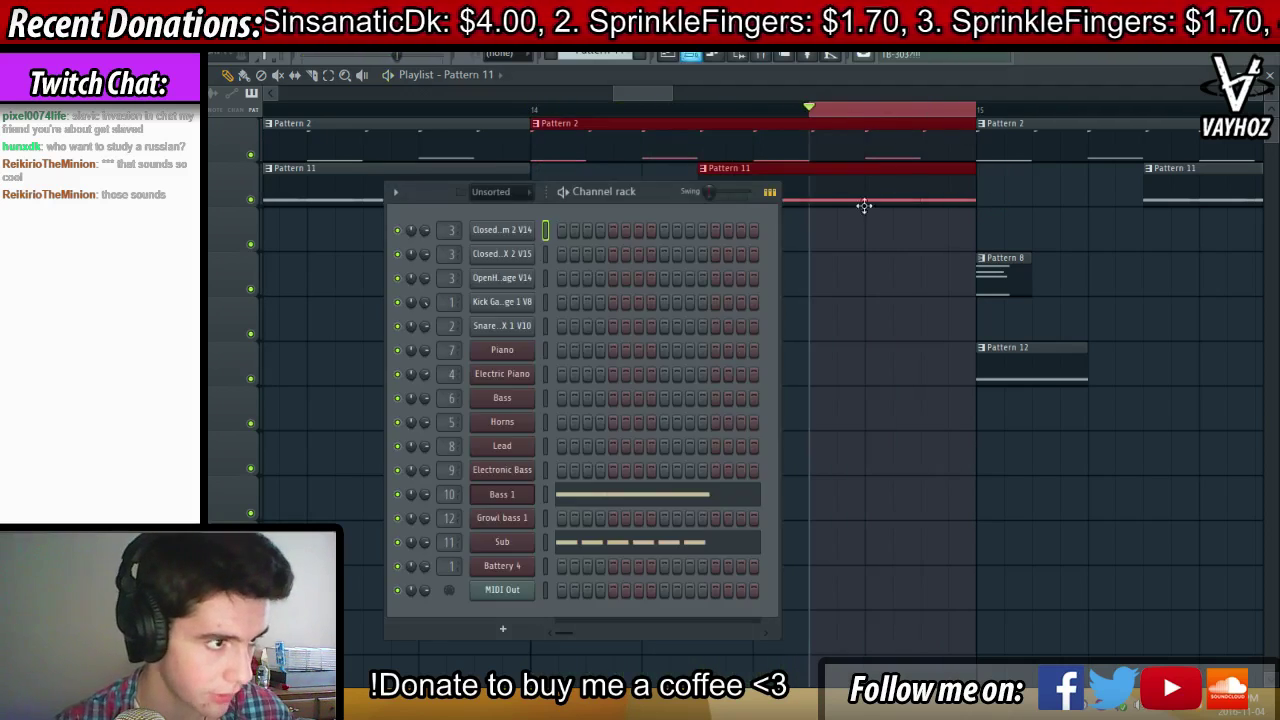
click(520, 494)
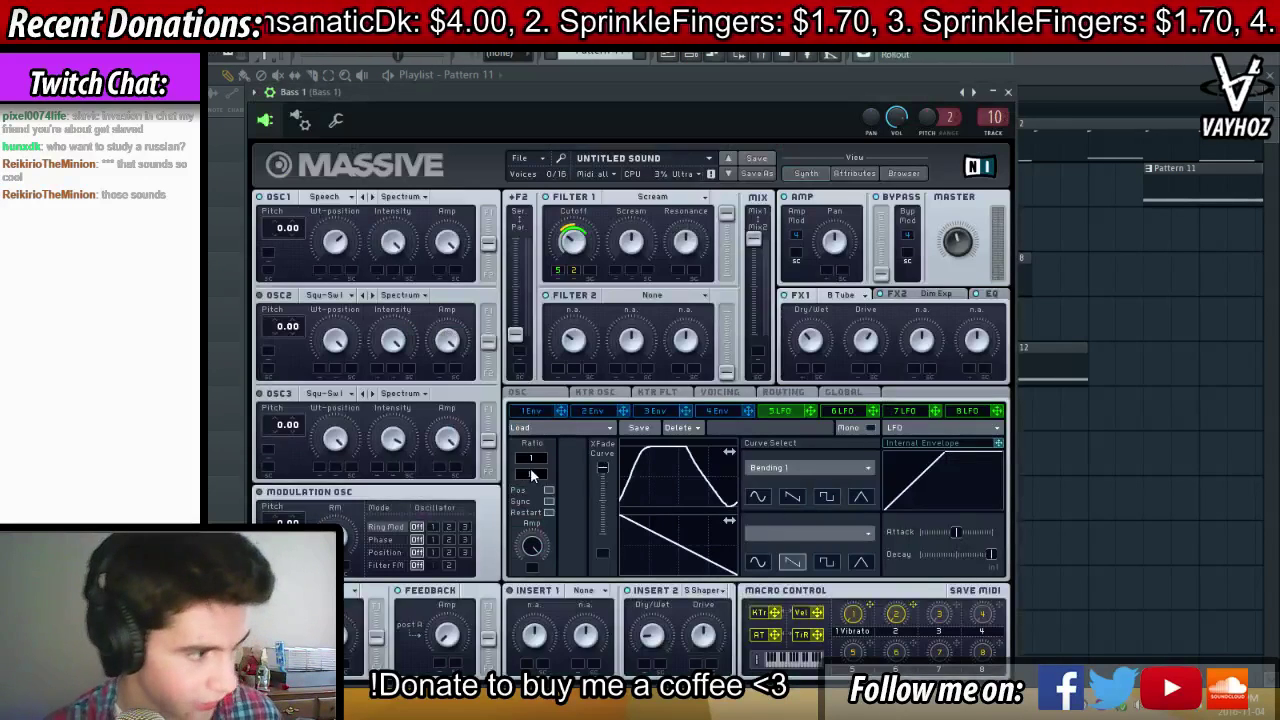
click(244, 74)
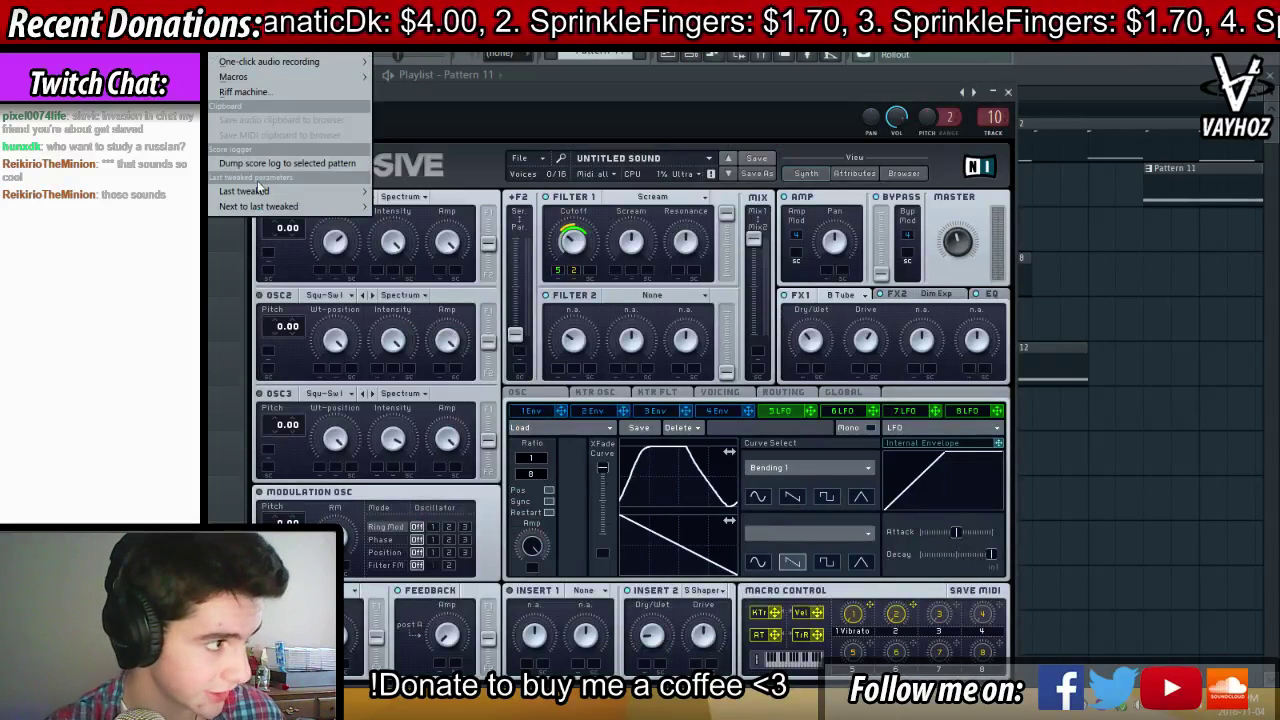
mouse_move(258, 190)
click(446, 284)
key(F9)
key(F5)
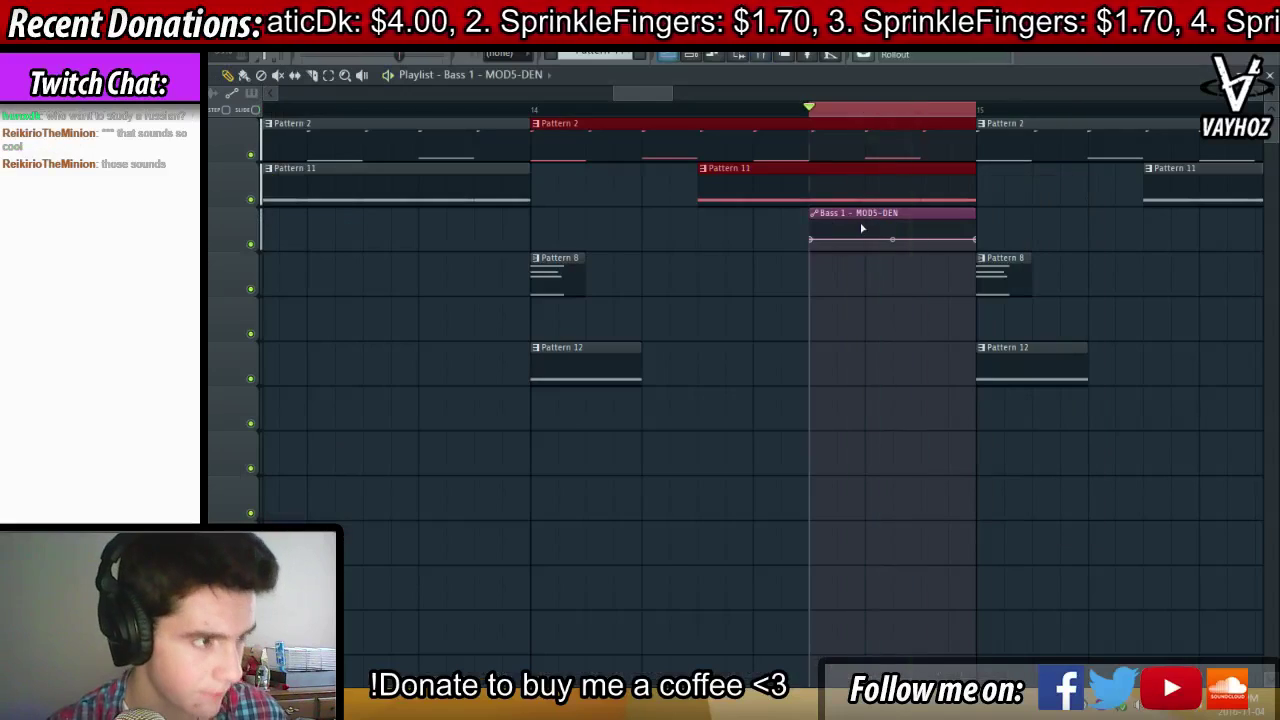
Raise the start and end points of the Bass 1 automation clip slightly and audition it, then from bar 14
drag(810, 239, 805, 233)
drag(975, 239, 992, 234)
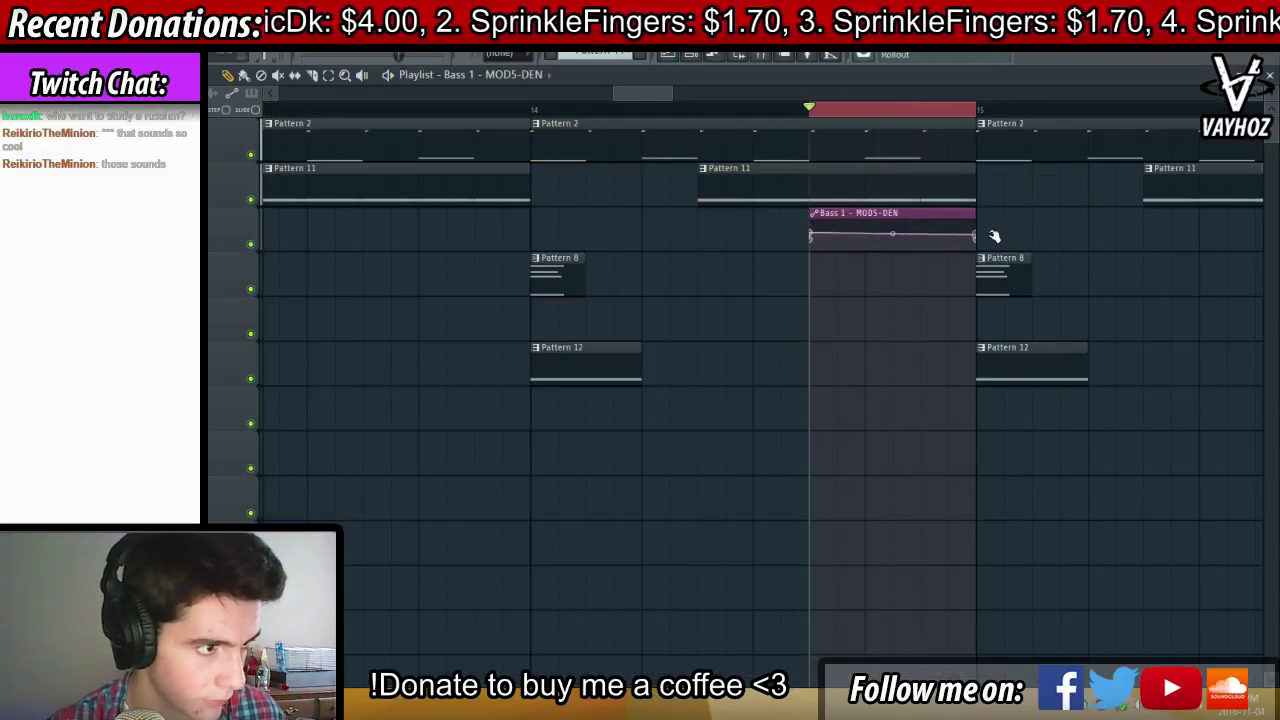
key(space)
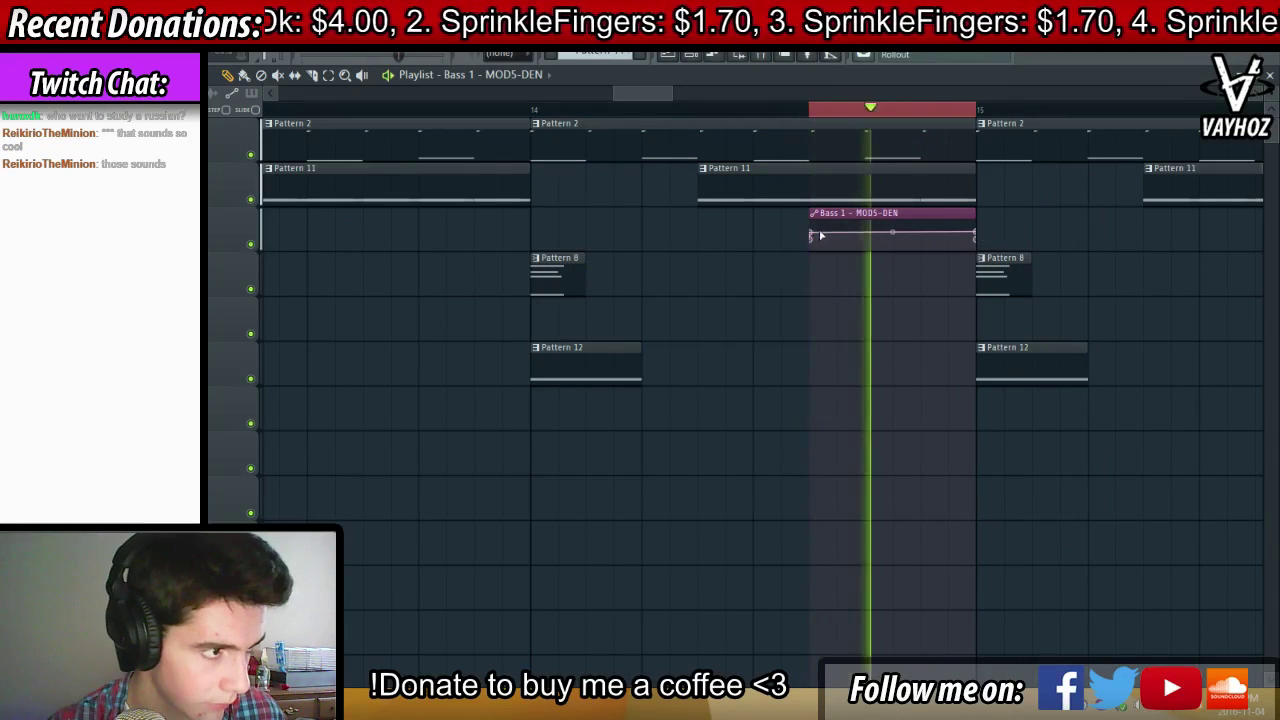
key(space)
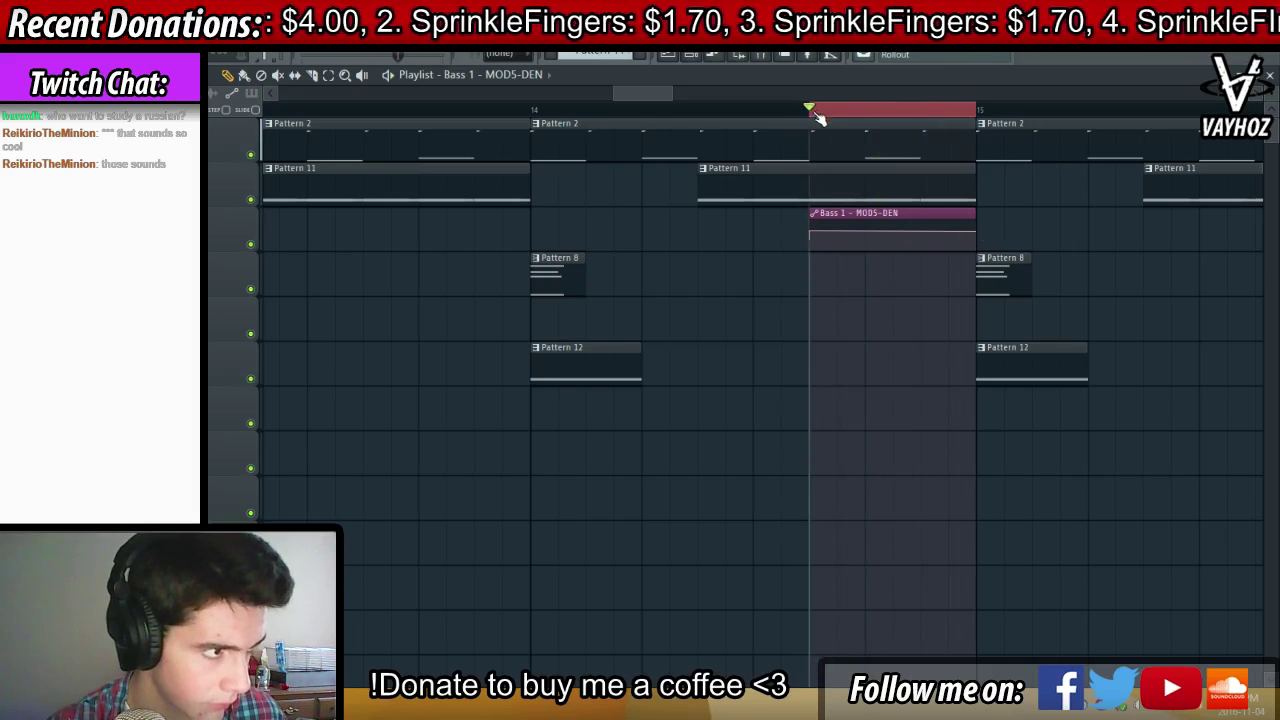
right_click(815, 111)
click(578, 111)
key(space)
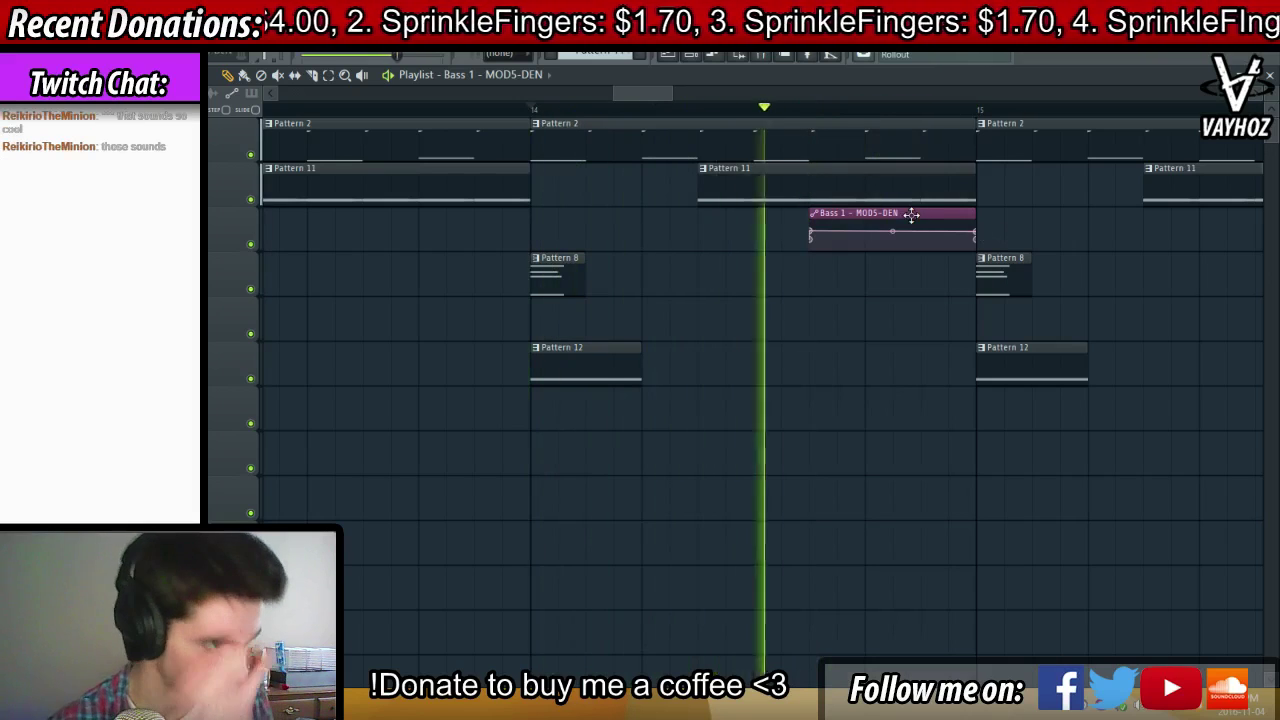
Move the Bass 1 automation clip half a beat earlier and shorten it and the Pattern 11 clip above to end at bar 14's last beat
drag(931, 214, 886, 211)
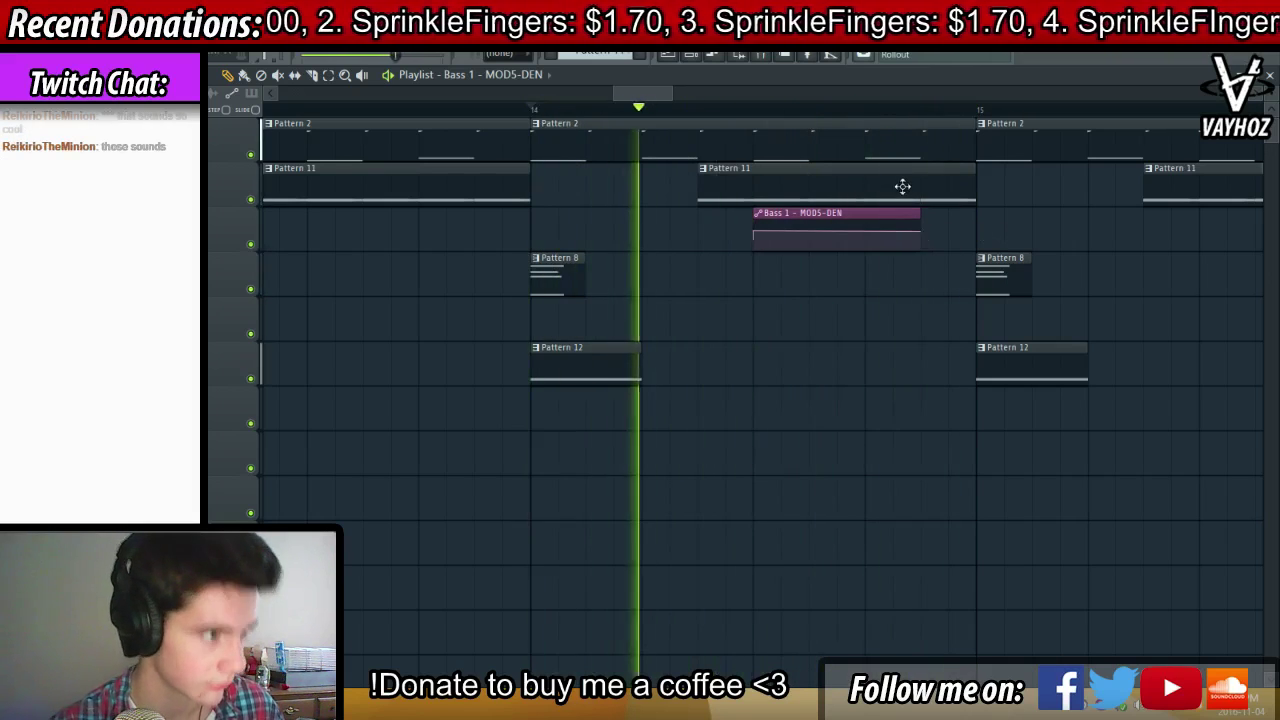
drag(973, 190, 912, 189)
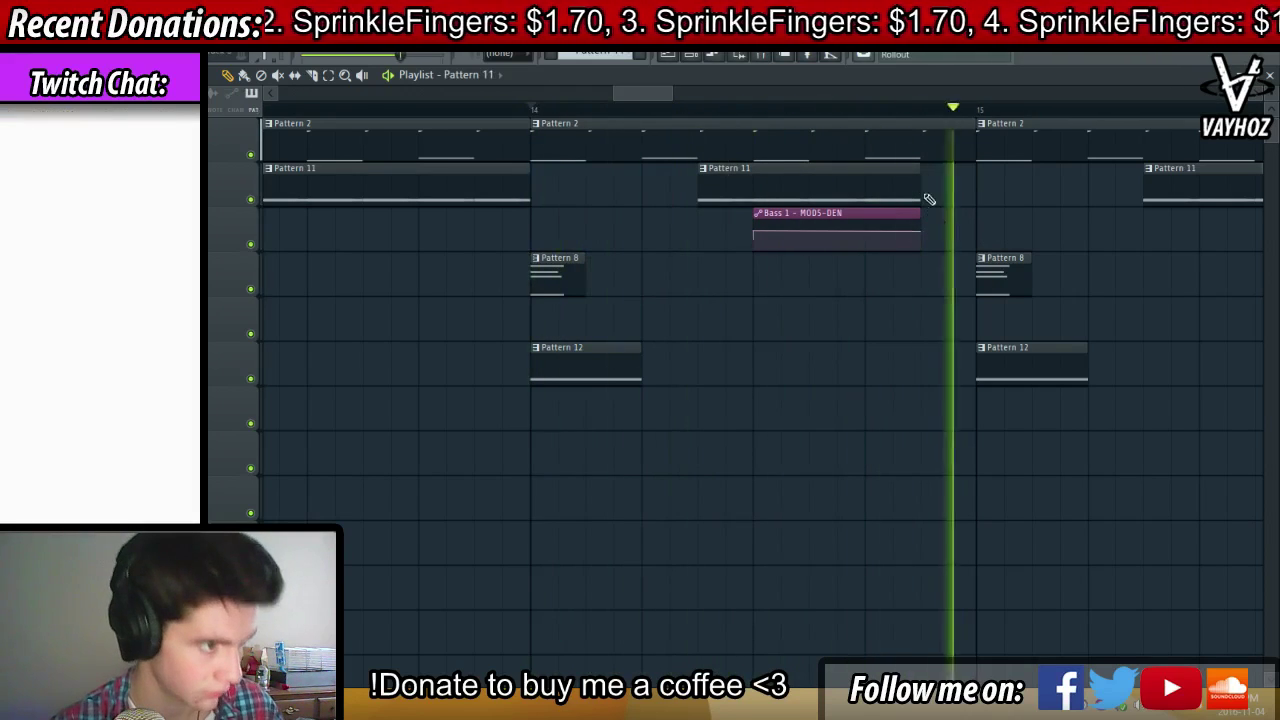
drag(918, 240, 860, 243)
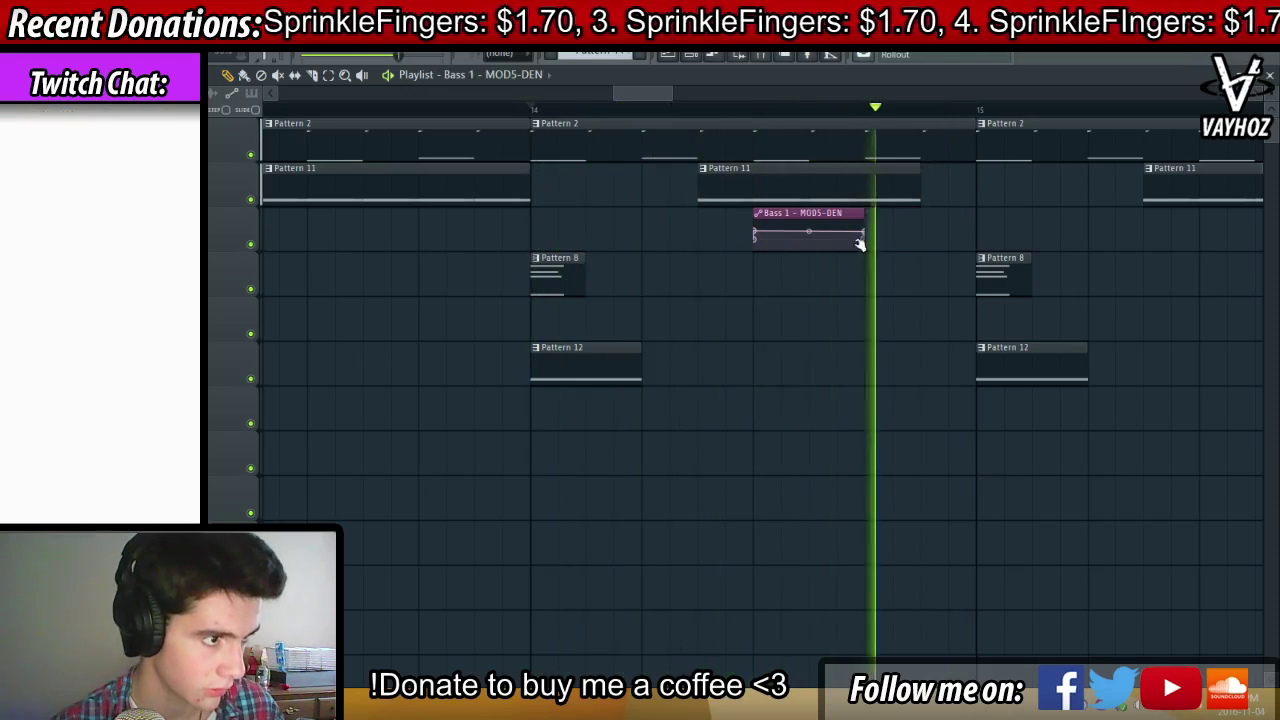
Select the last beat of bar 14, start a new pattern and list all channels in the channel rack
drag(886, 113, 950, 116)
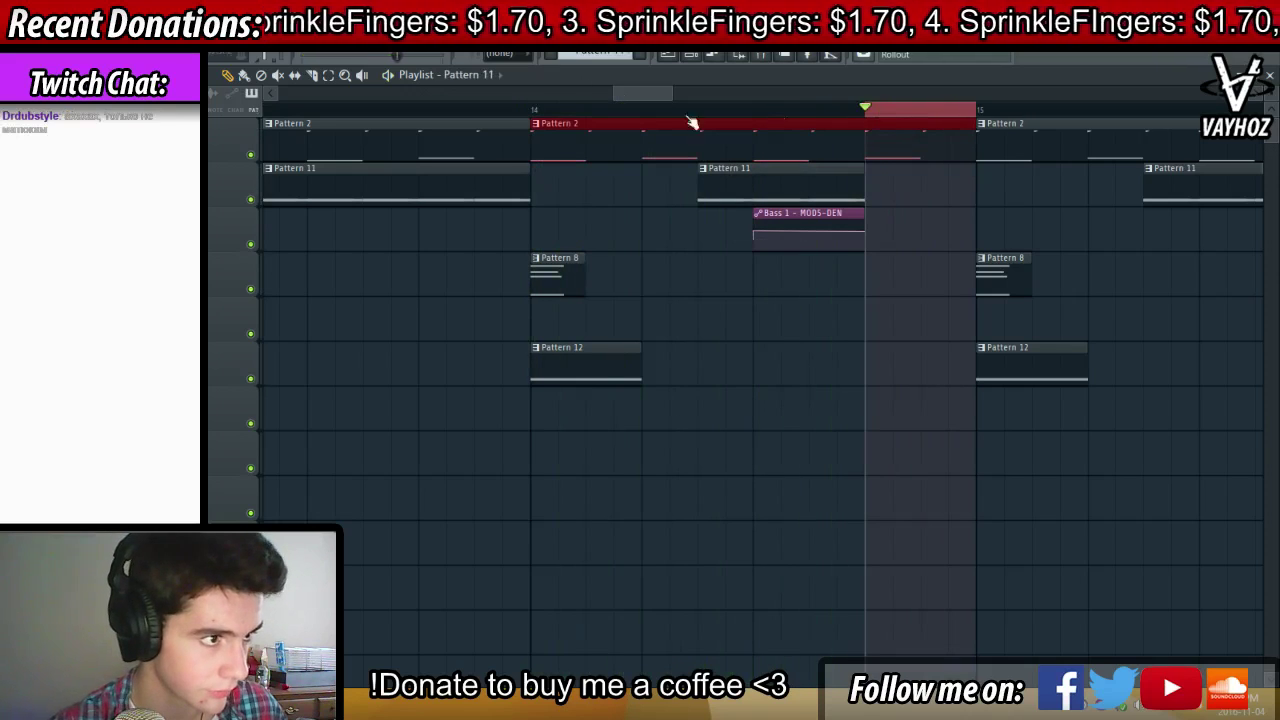
key(F6)
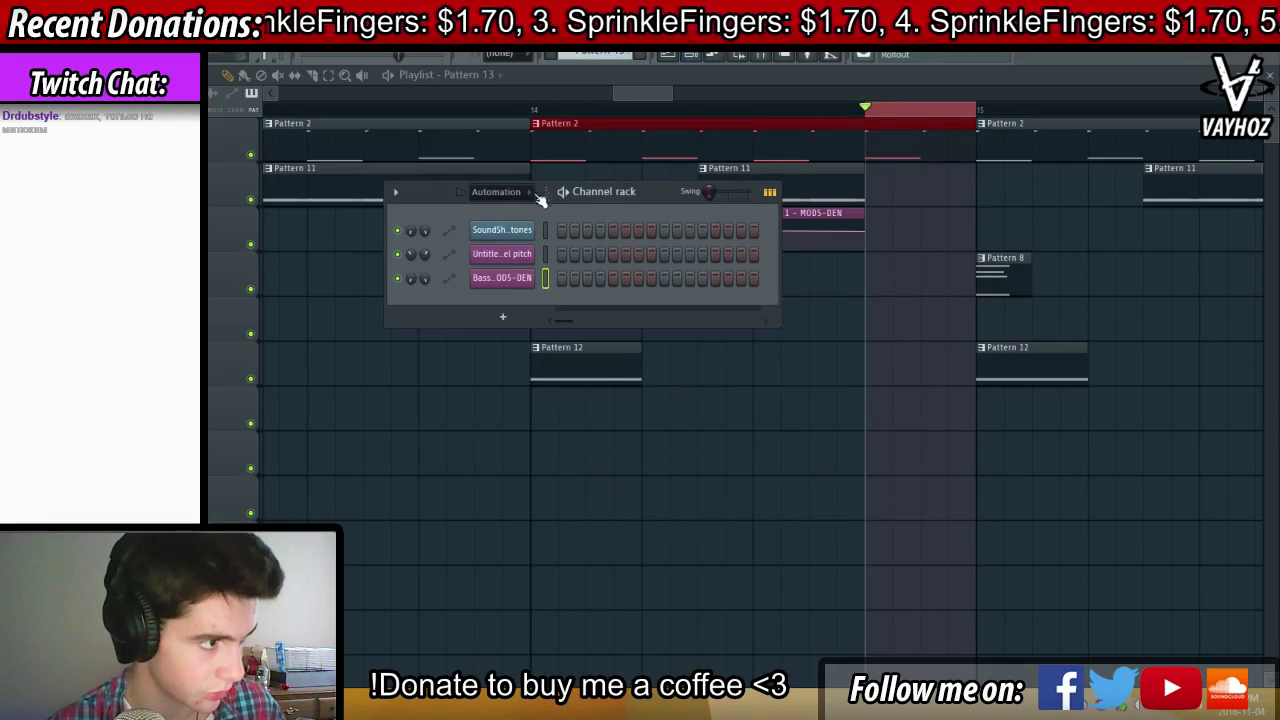
click(510, 210)
Save the project and play back the selected last beat of bar 14
key(ctrl+s)
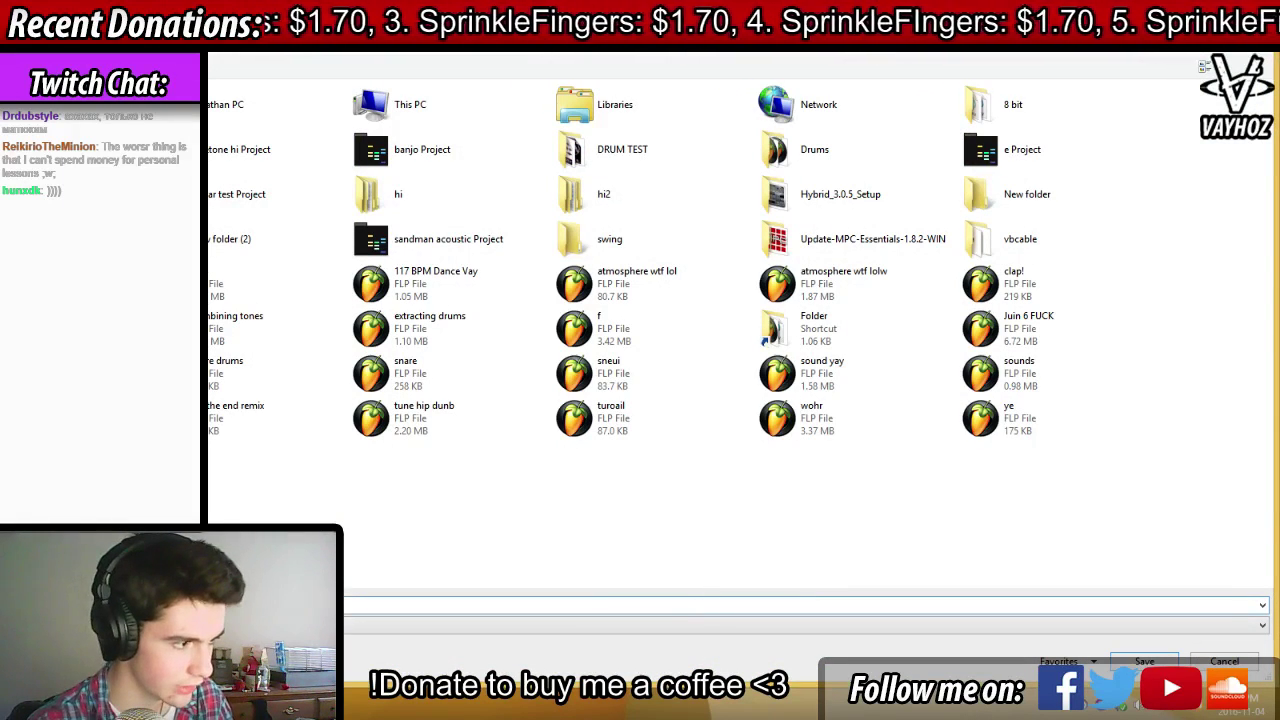
key(Return)
key(space)
scroll(765, 626, down, 2)
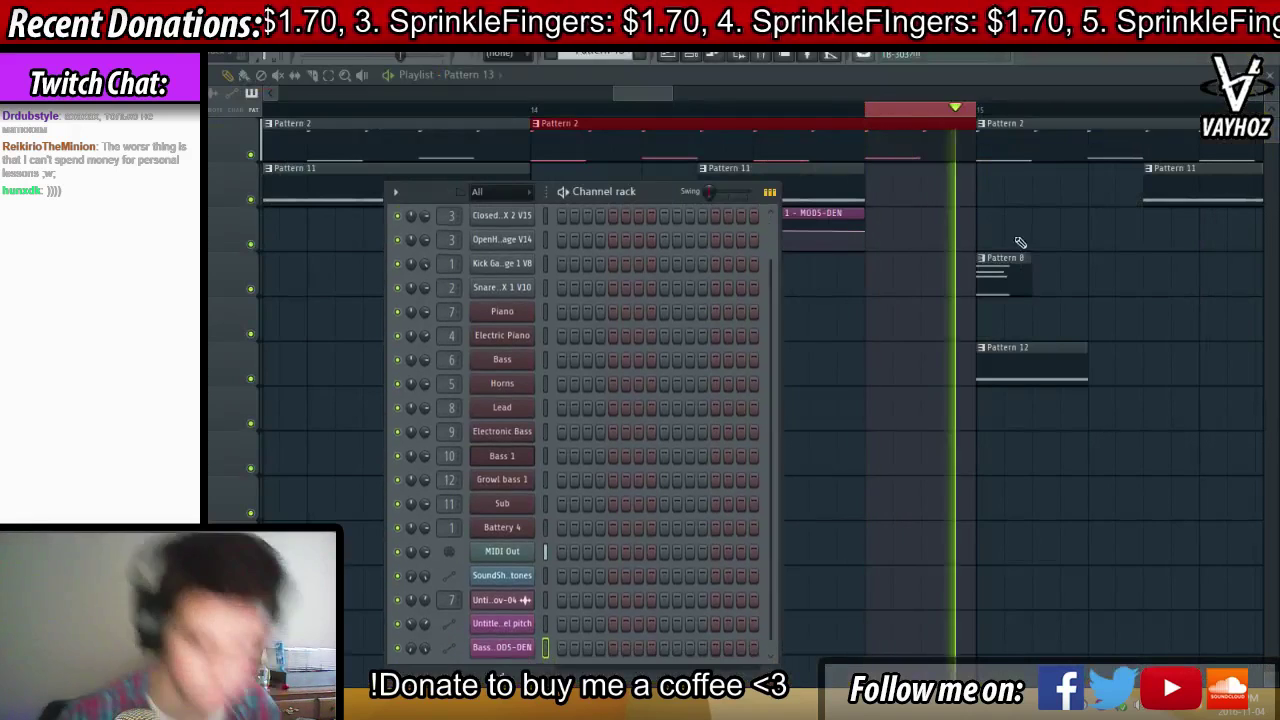
key(space)
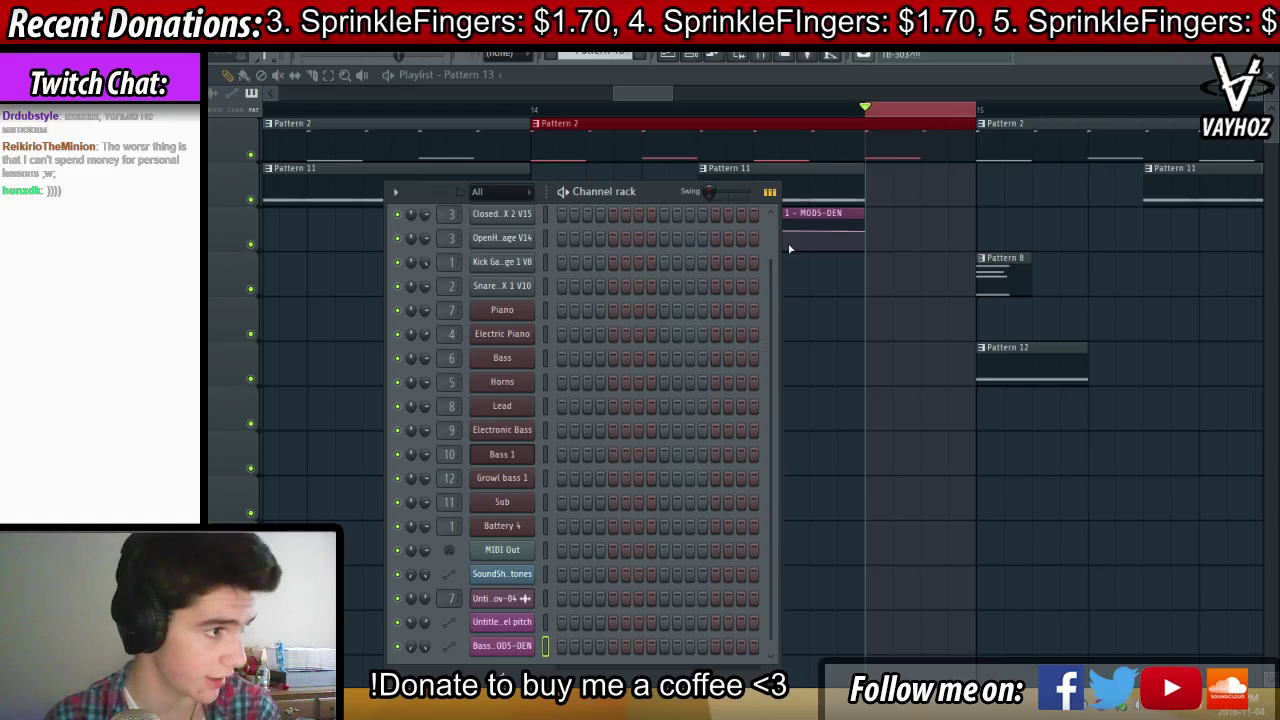
Add a Massive channel to the channel rack, leaving its name and default sound as they are
drag(680, 187, 653, 165)
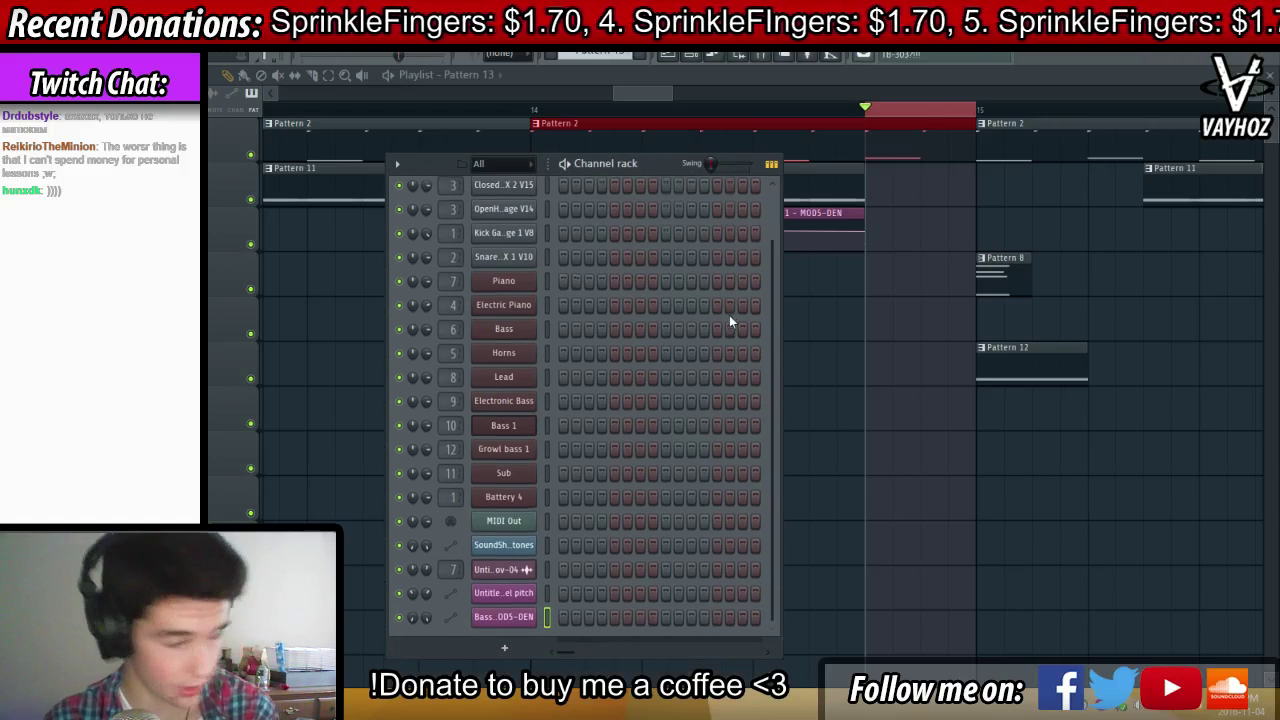
scroll(729, 315, down, 1)
click(639, 56)
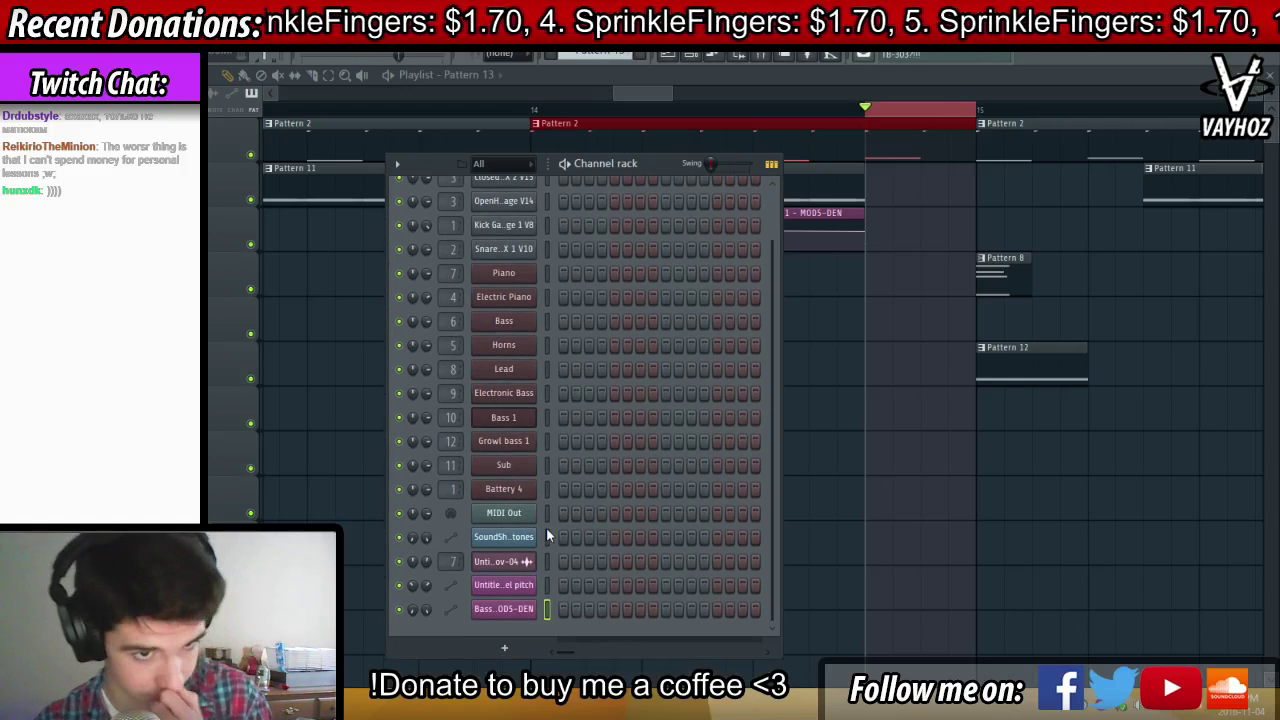
click(504, 647)
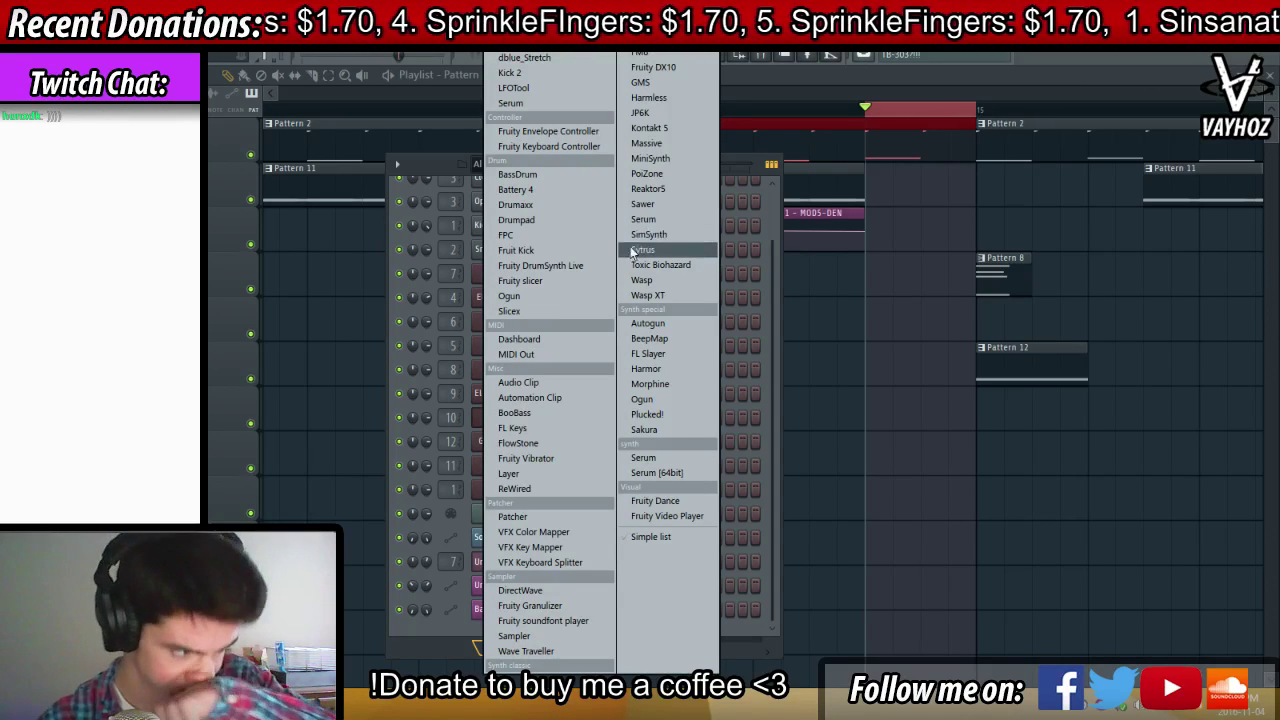
click(646, 144)
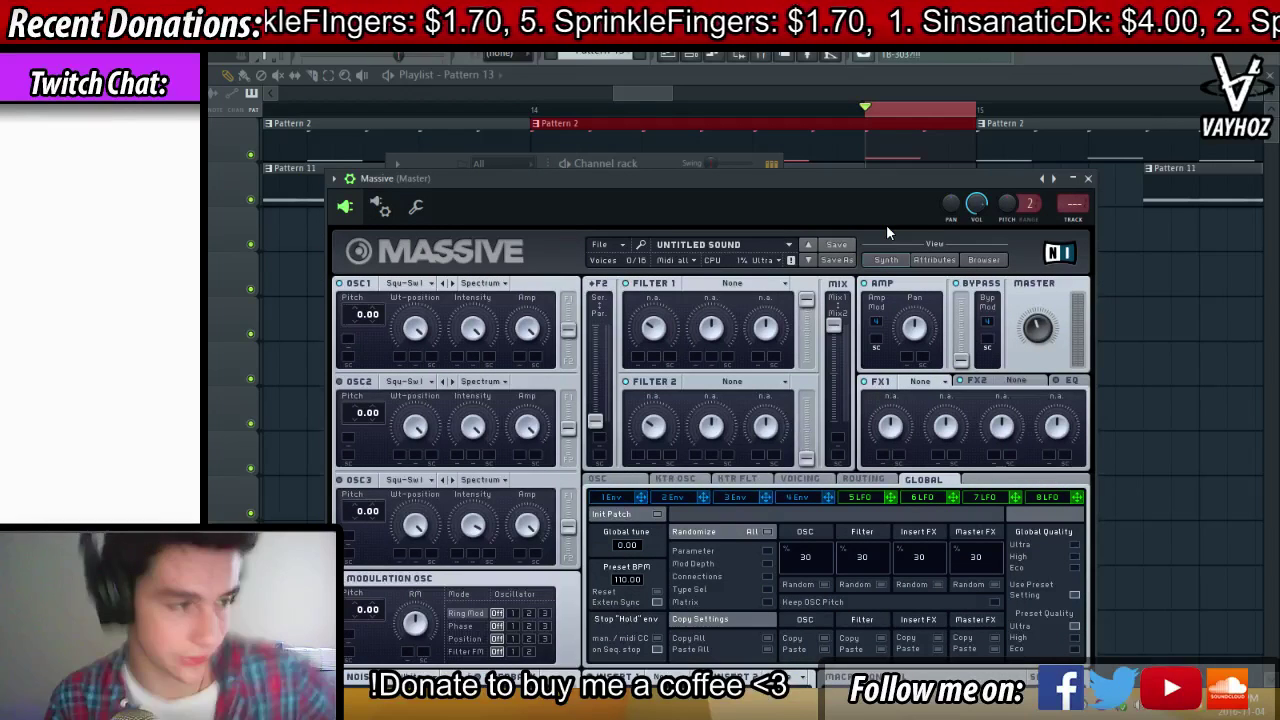
drag(880, 184, 869, 217)
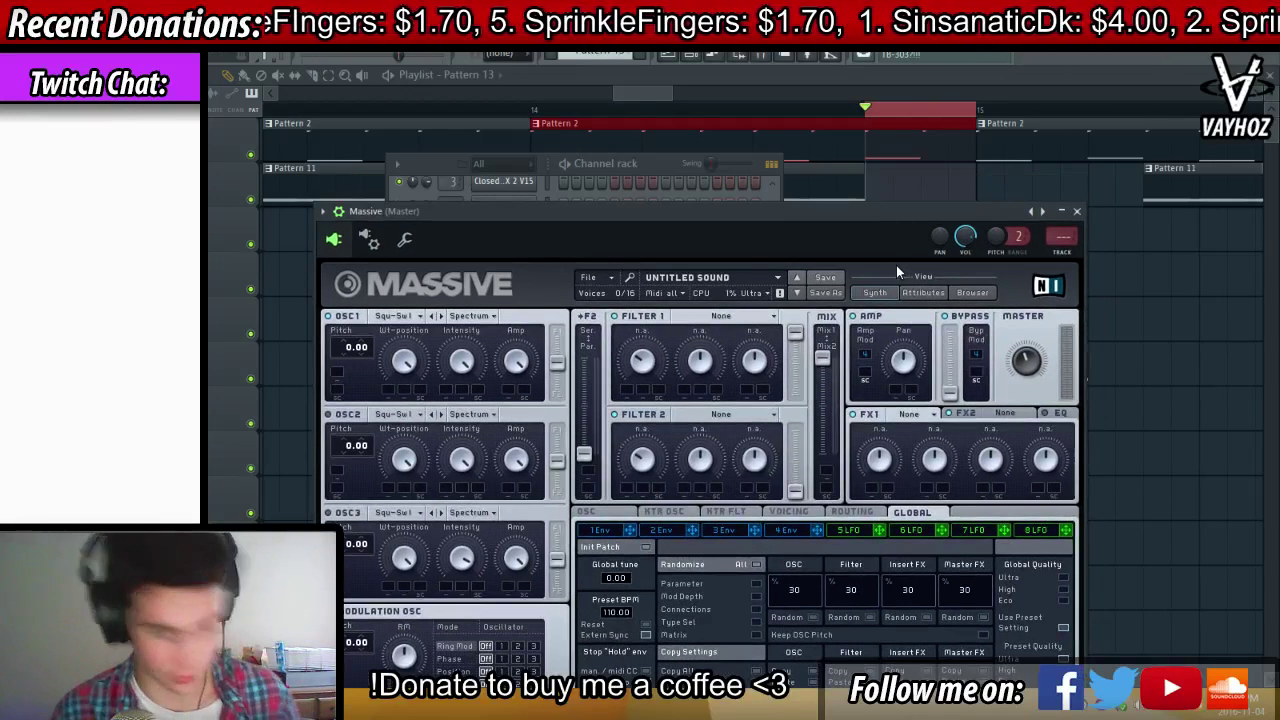
key(F2)
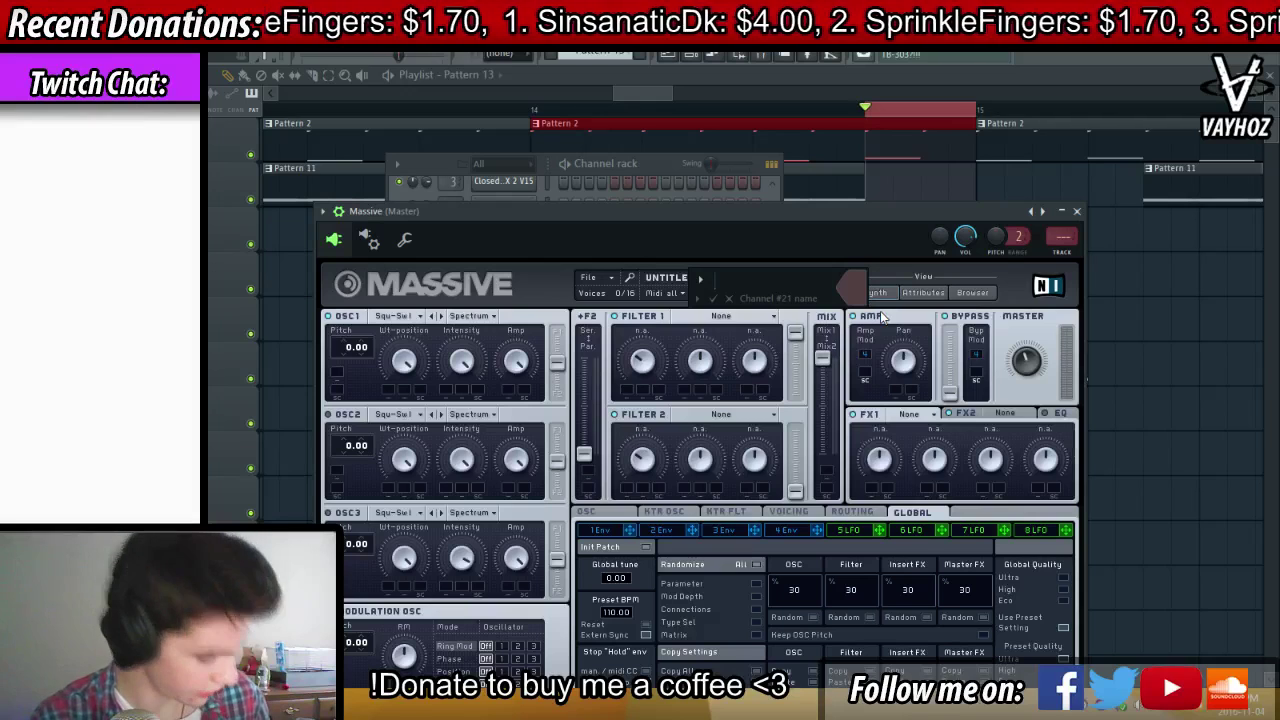
key(Escape)
key(Escape)
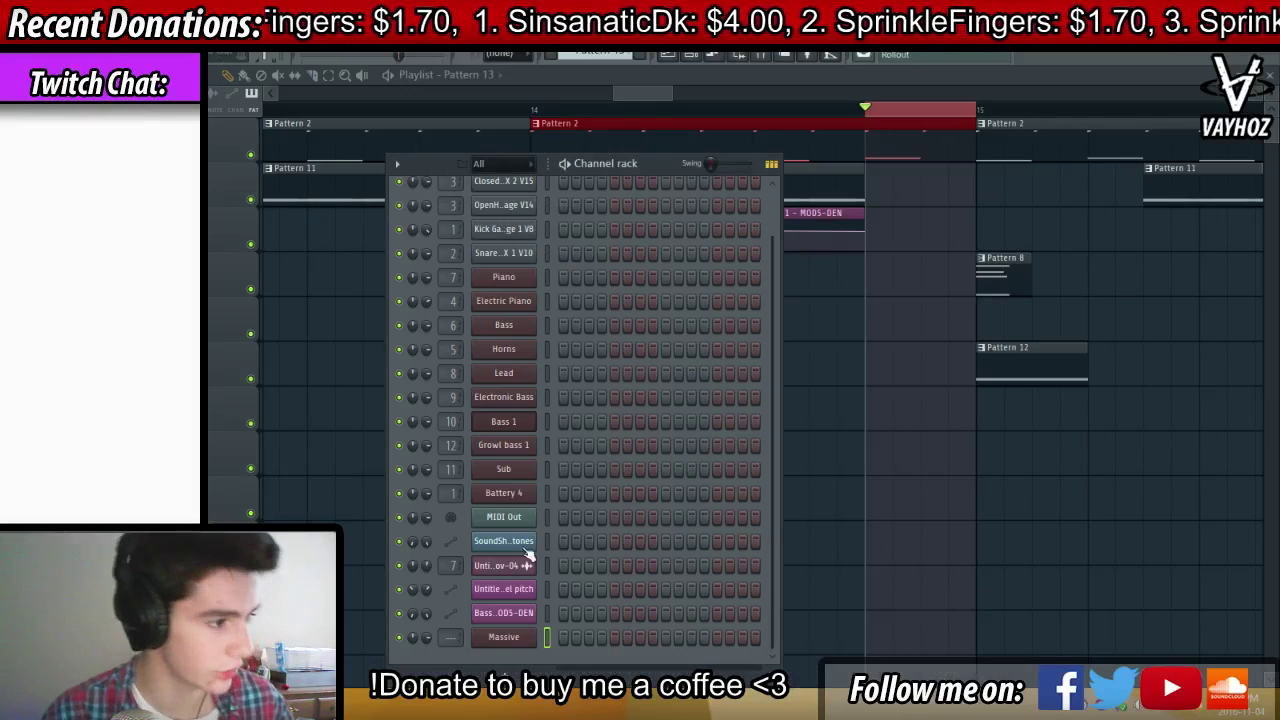
Add a Serum channel to the channel rack
click(510, 675)
click(649, 229)
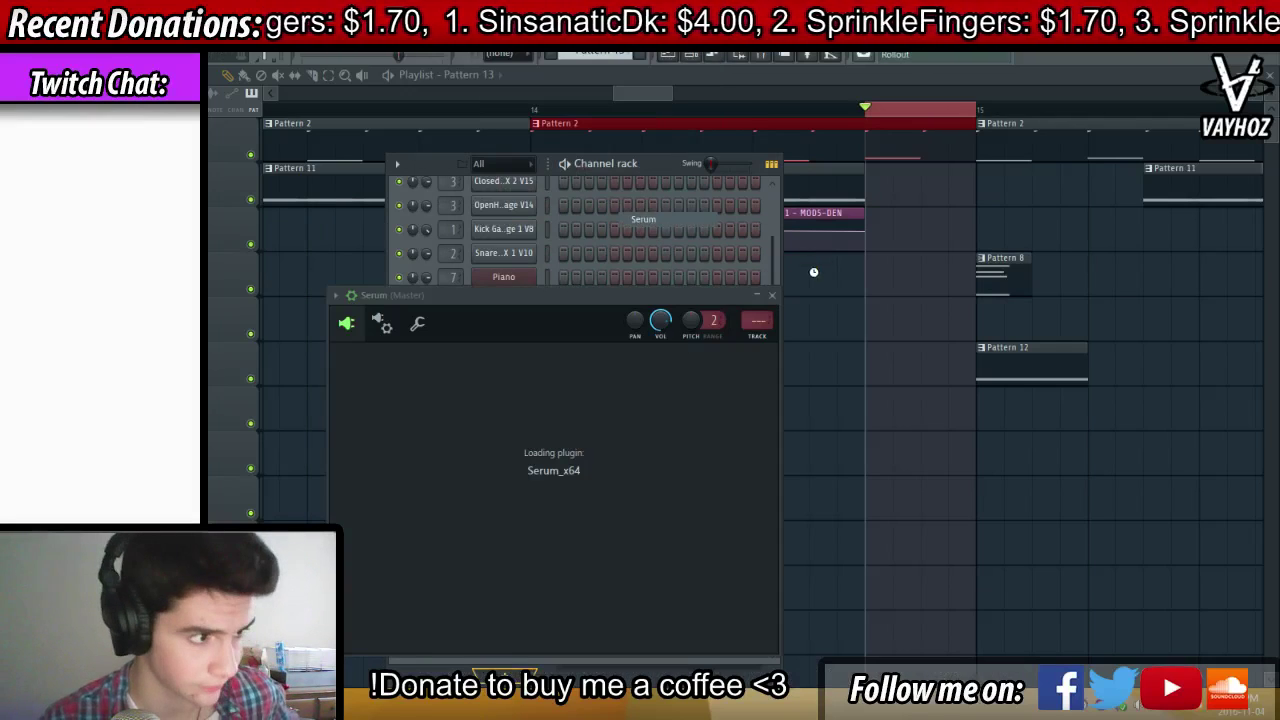
drag(763, 291, 750, 140)
Load the "growl phaser lol" preset file into Serum and close its window
click(941, 203)
click(973, 271)
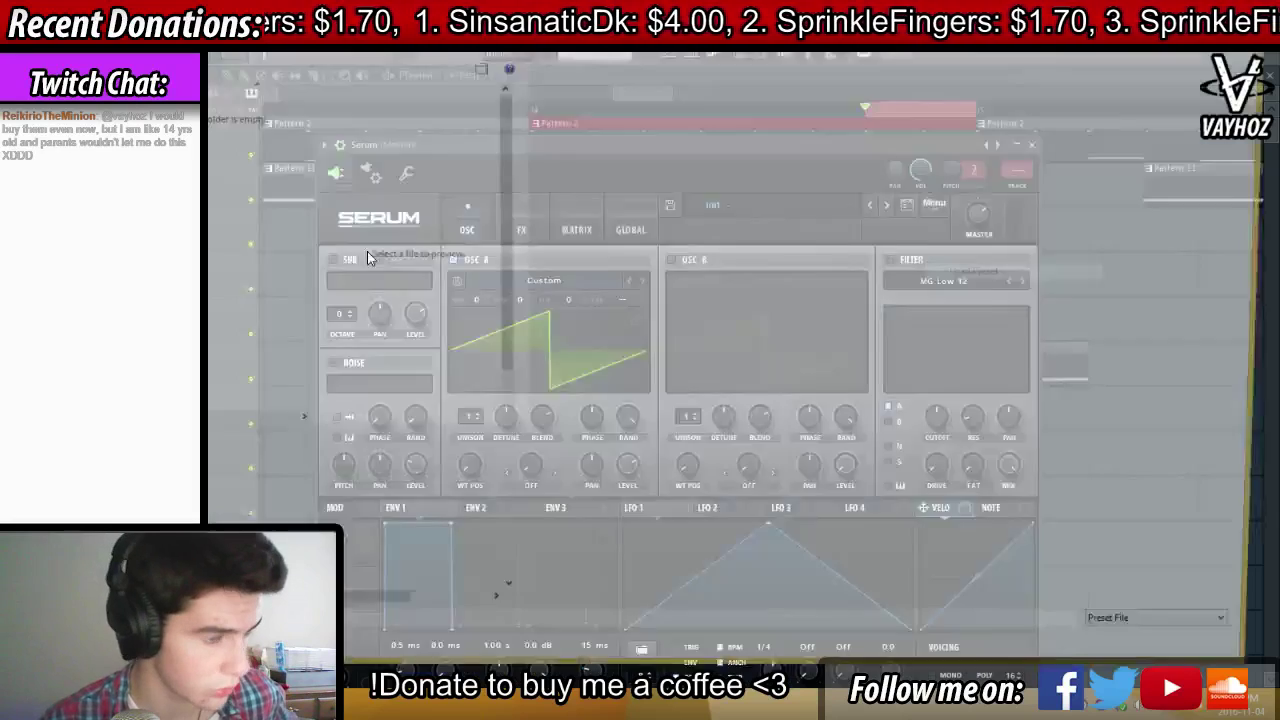
click(90, 130)
scroll(315, 320, down, 5)
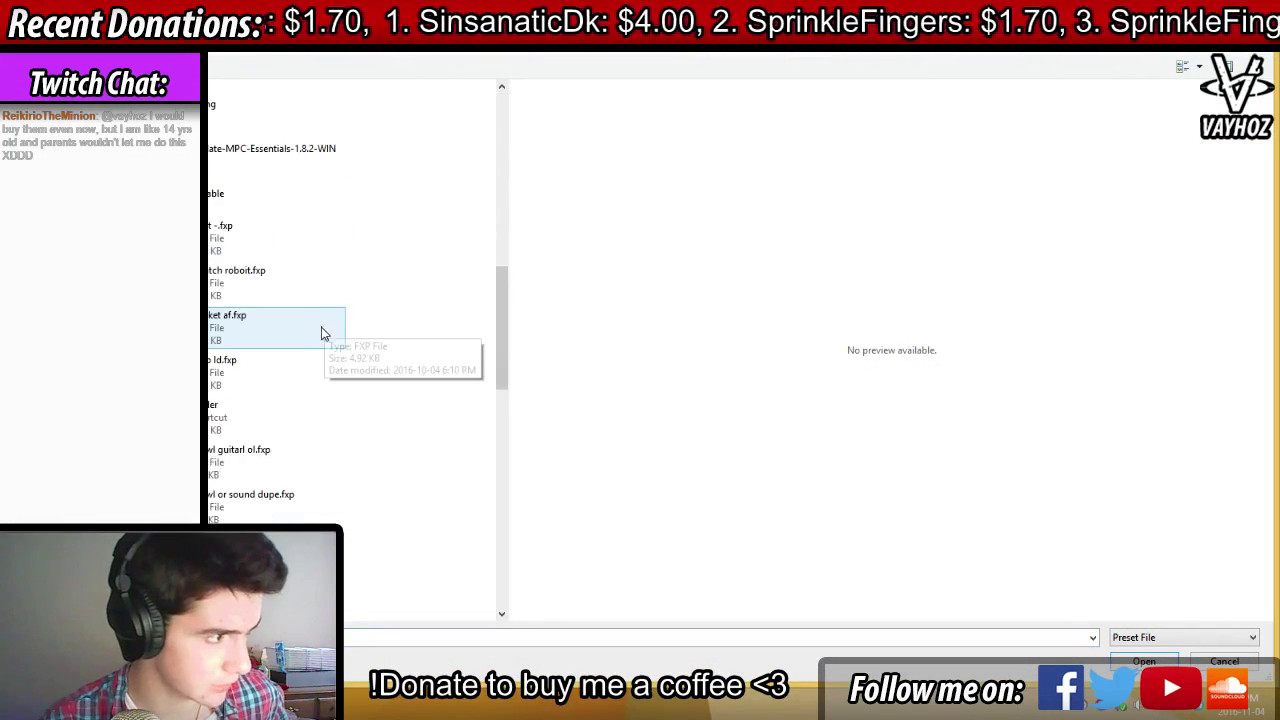
scroll(310, 320, down, 2)
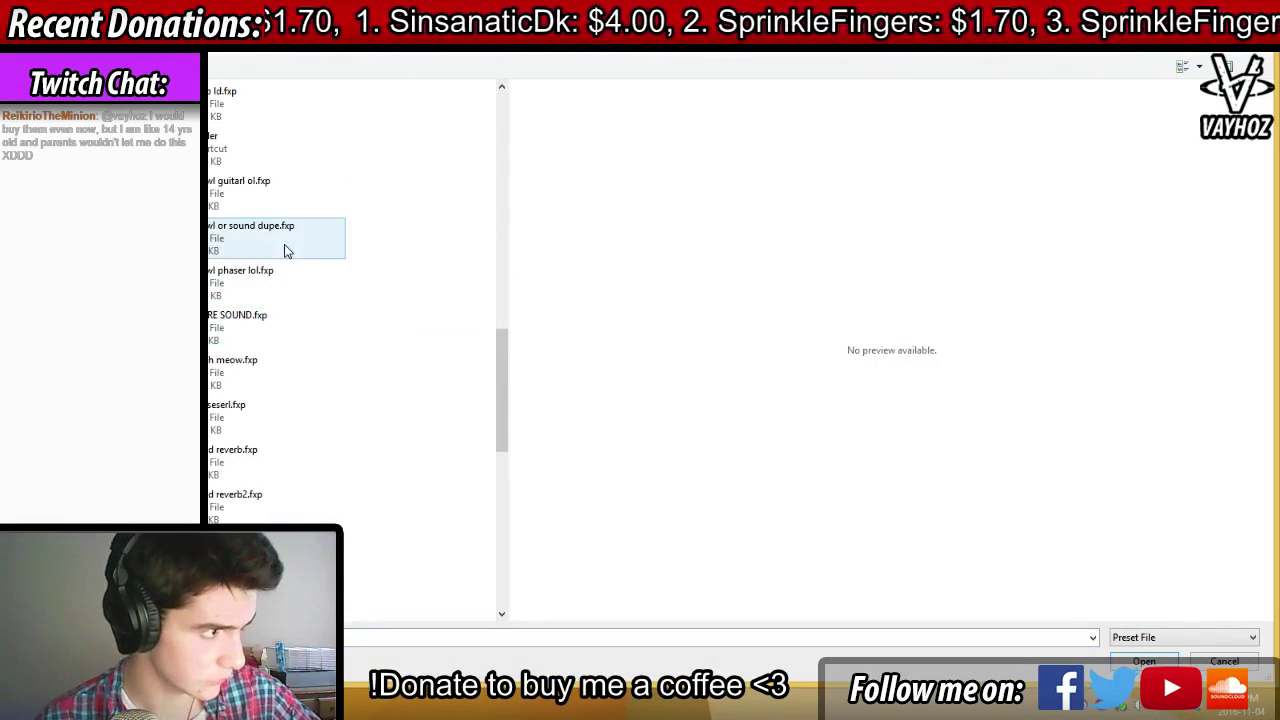
click(263, 280)
double_click(263, 280)
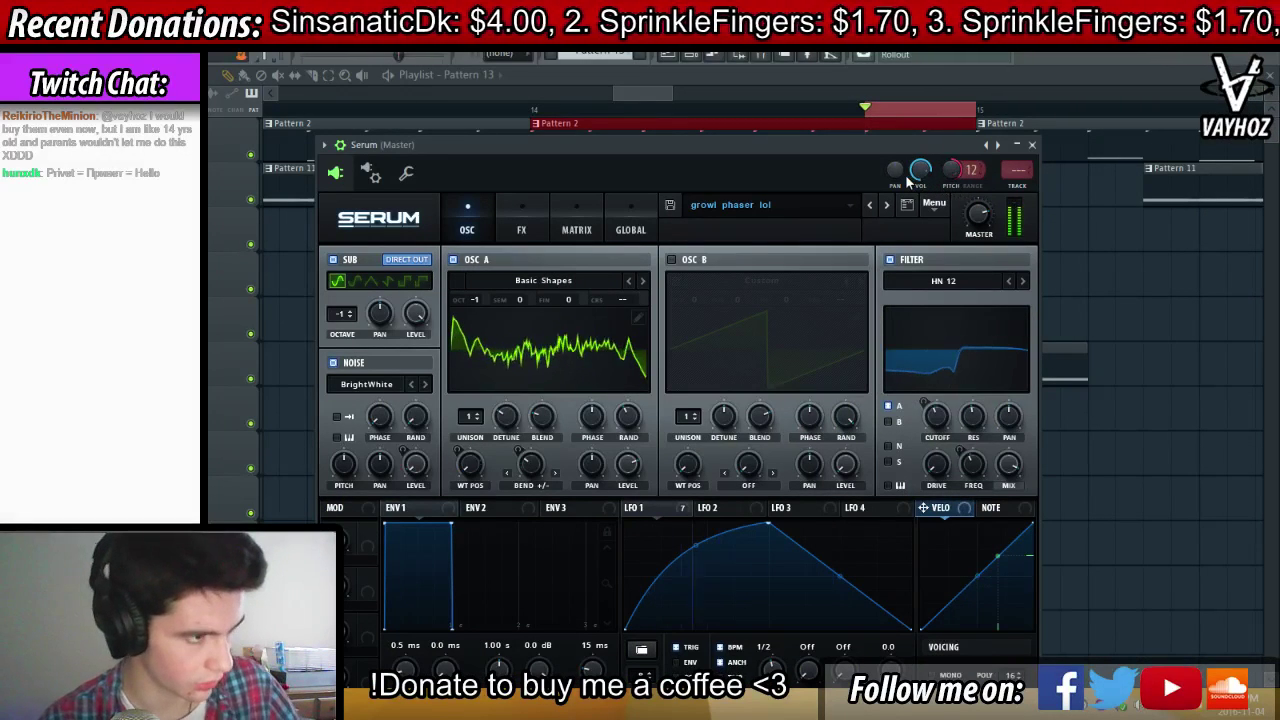
key(Escape)
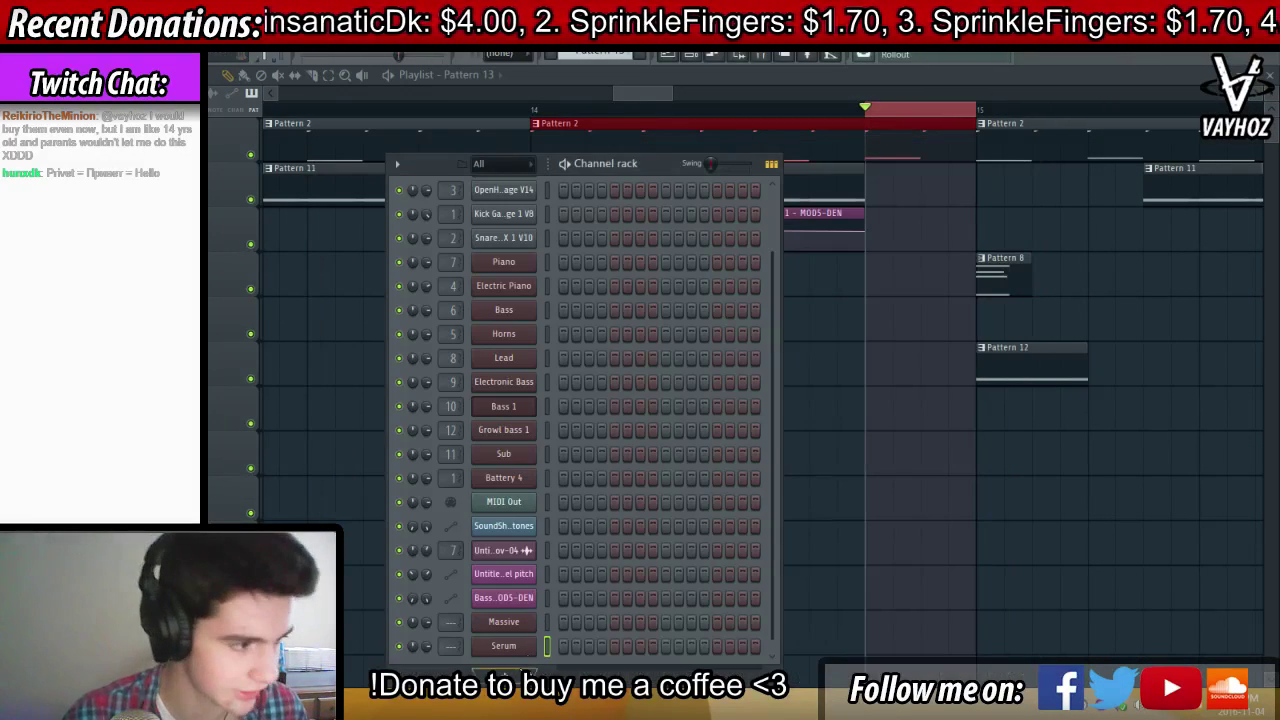
Draw a note at the start of Pattern 13 in the Serum channel's piano roll
right_click(525, 644)
click(617, 516)
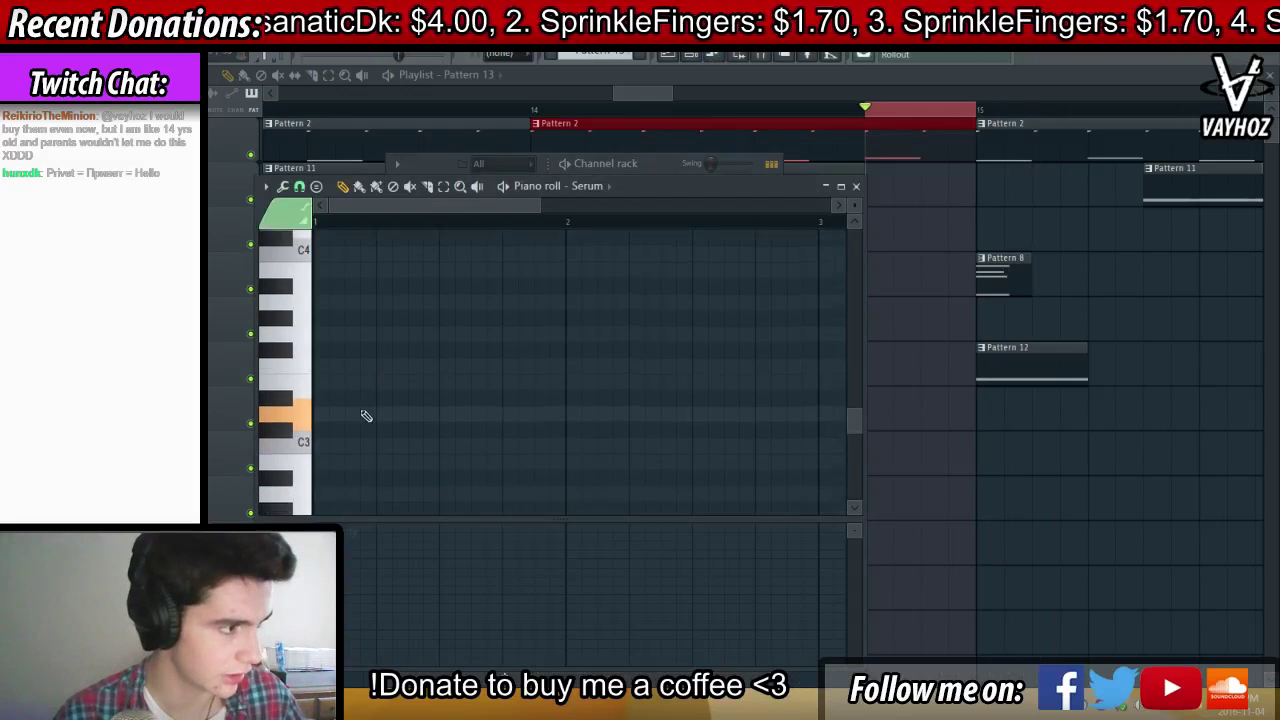
scroll(363, 417, down, 2)
click(340, 390)
click(954, 329)
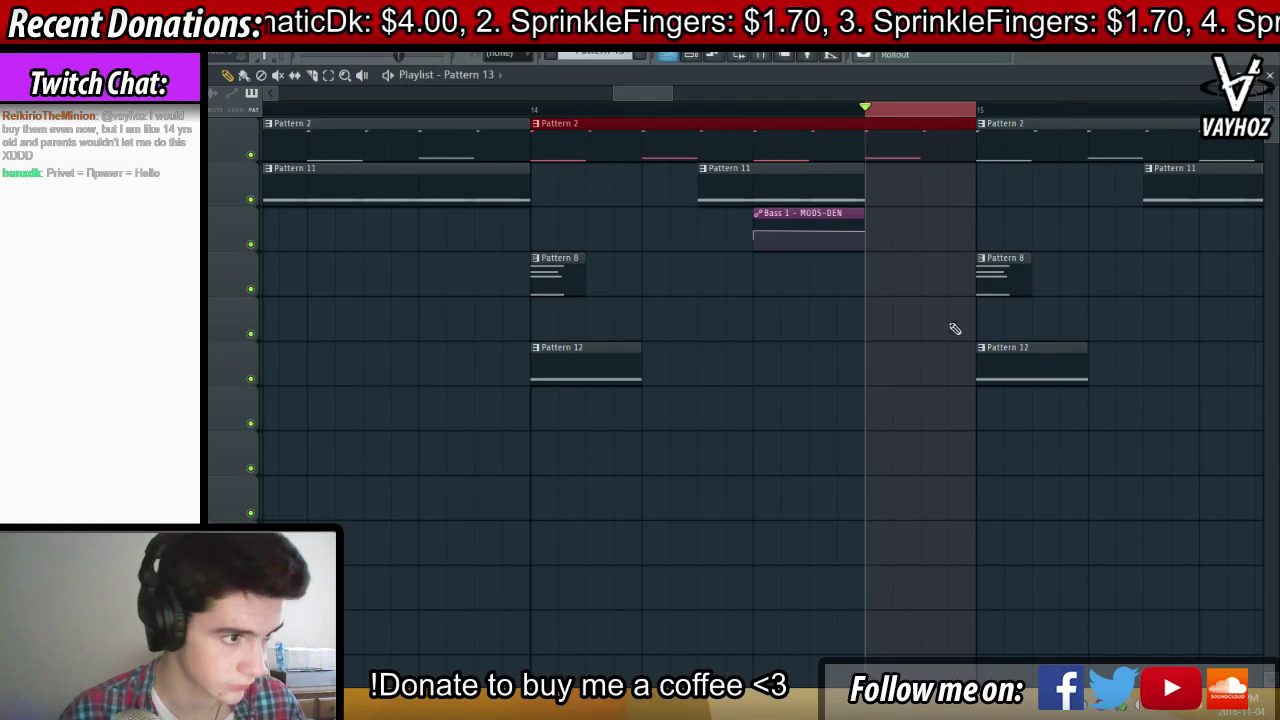
Place Pattern 13 on the third playlist track at bar 14's last beat and shorten the clip to end at bar 15
click(888, 218)
scroll(1059, 118, down, 1)
scroll(1071, 140, down, 6)
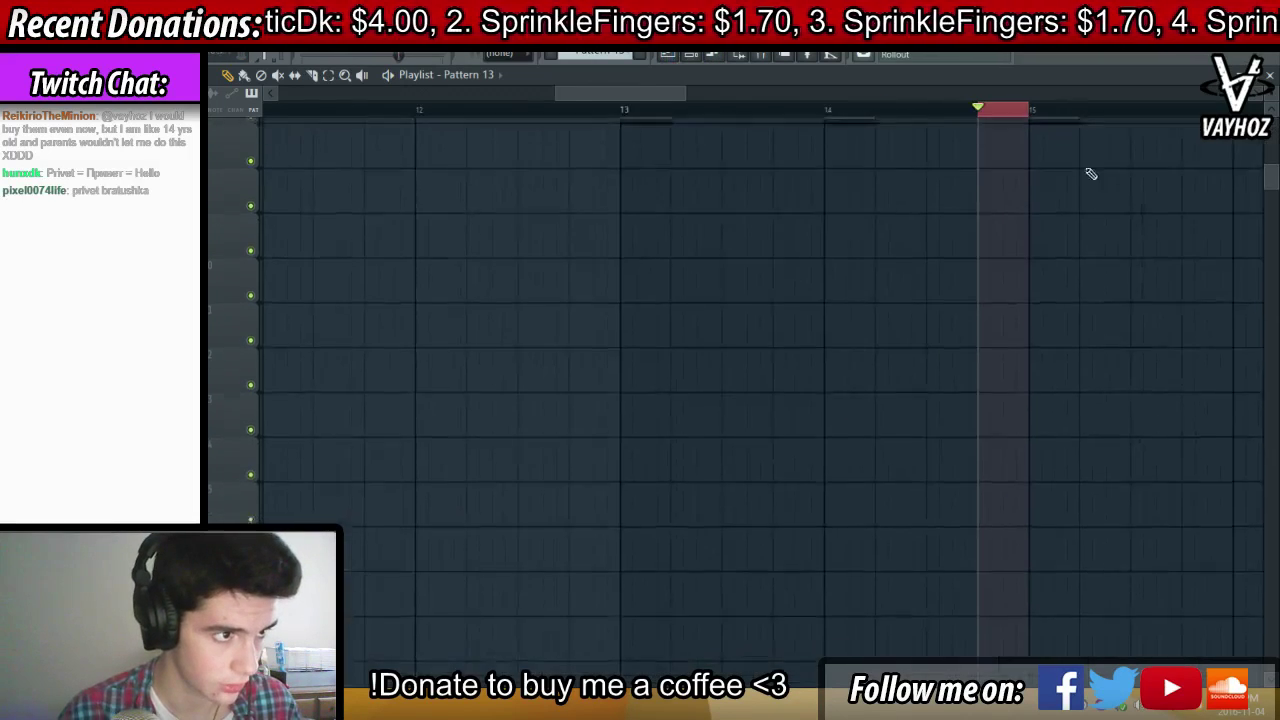
scroll(1040, 240, up, 6)
drag(1177, 224, 1010, 236)
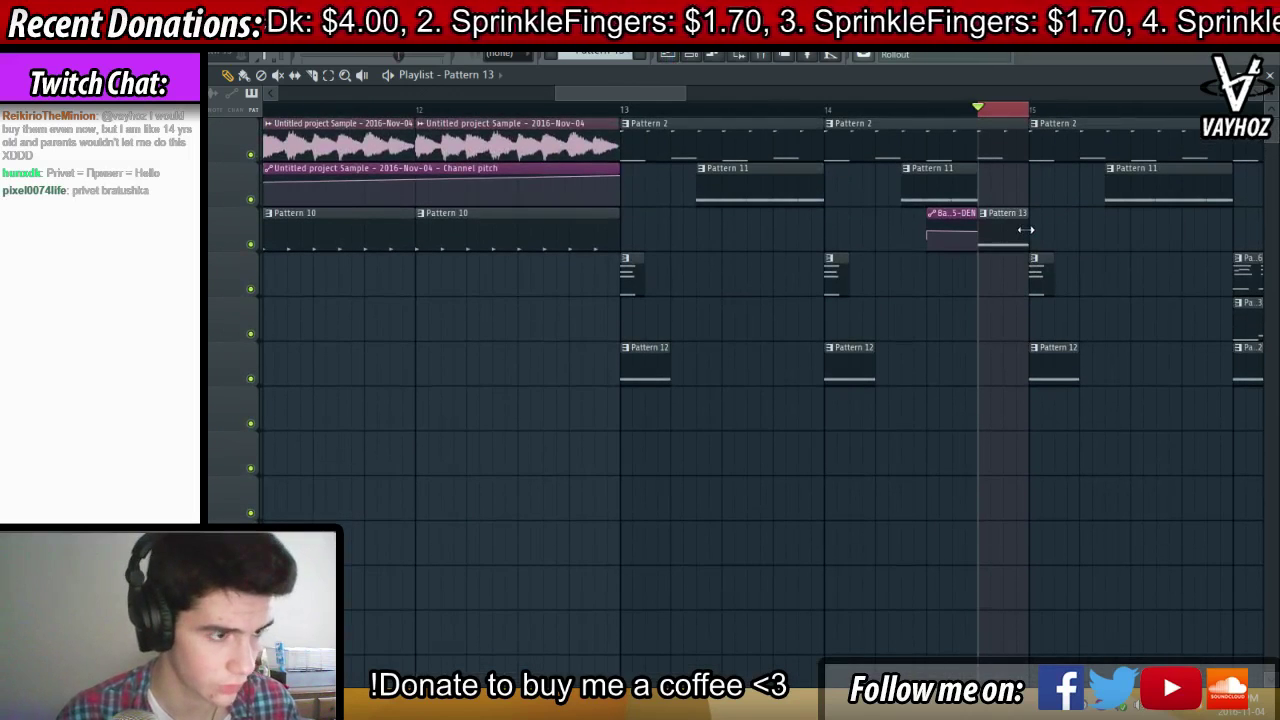
Rename the Serum channel as "serum growl"
key(F6)
click(527, 656)
key(F2)
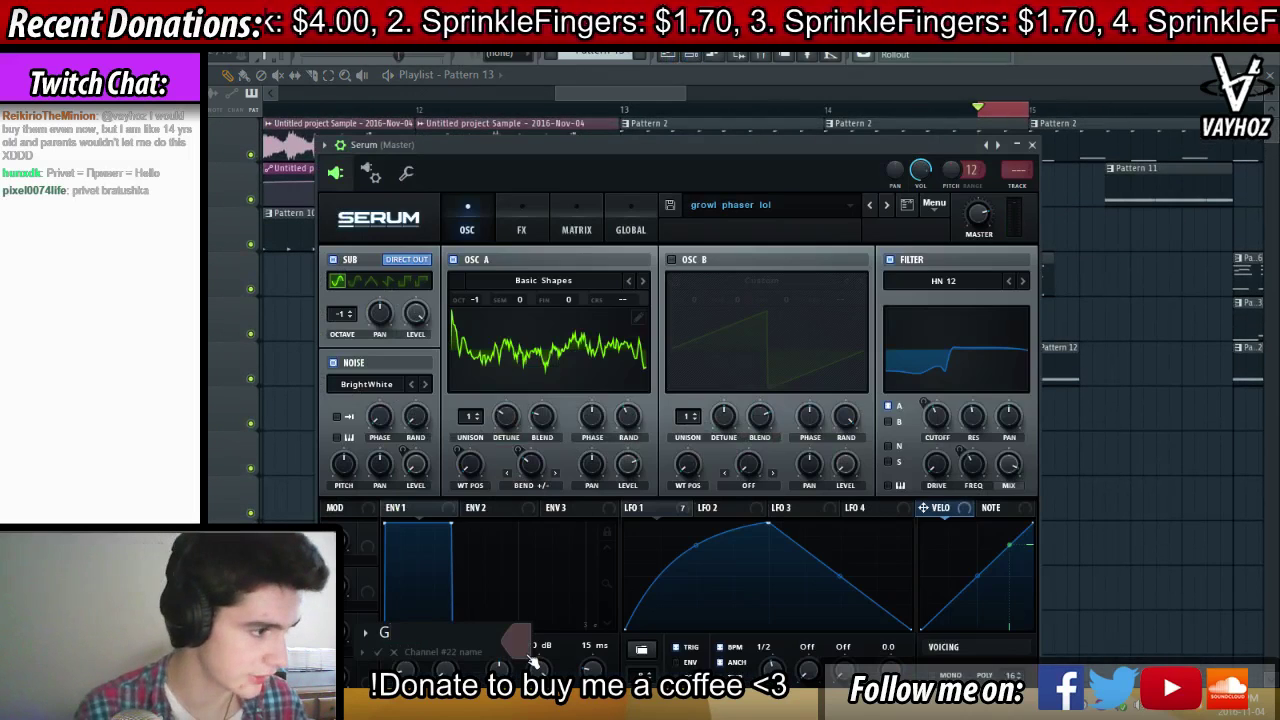
text(serum growl)
key(Return)
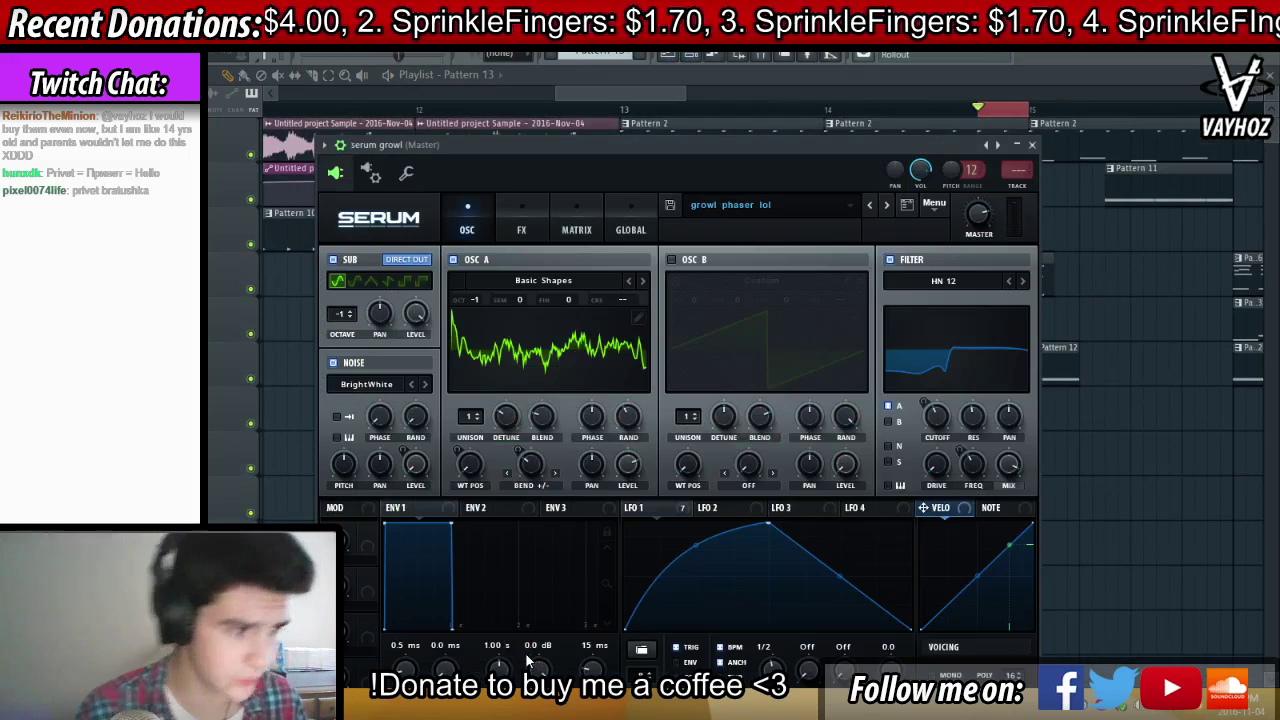
Create a channel pitch automation clip for serum growl under Pattern 13 and shape it to rise, then fall back
right_click(944, 167)
click(998, 276)
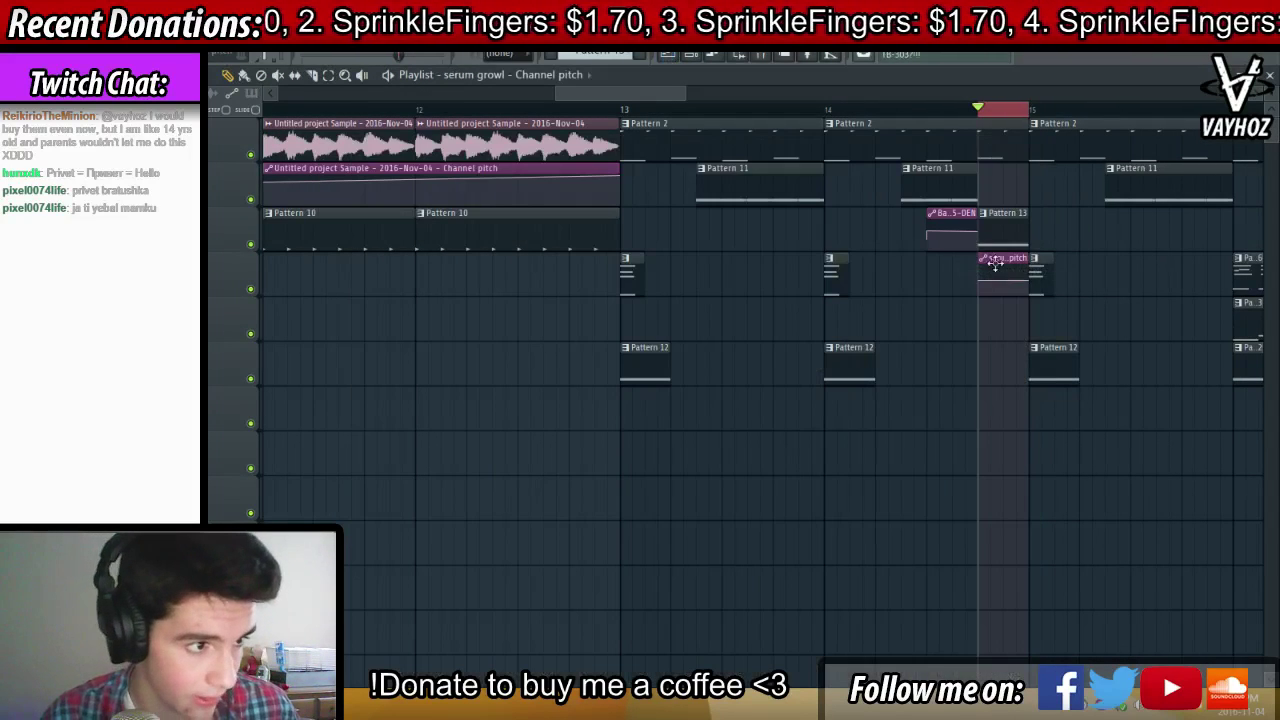
scroll(1014, 128, up, 2)
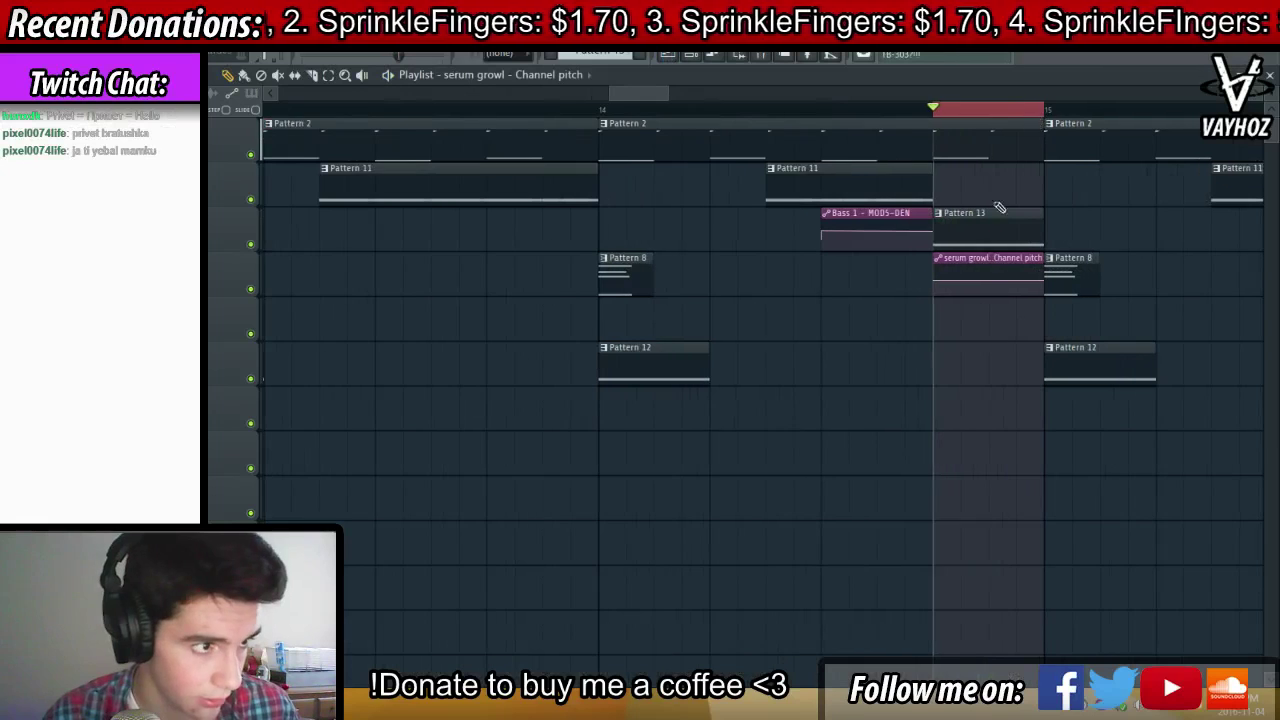
right_click(990, 274)
key(space)
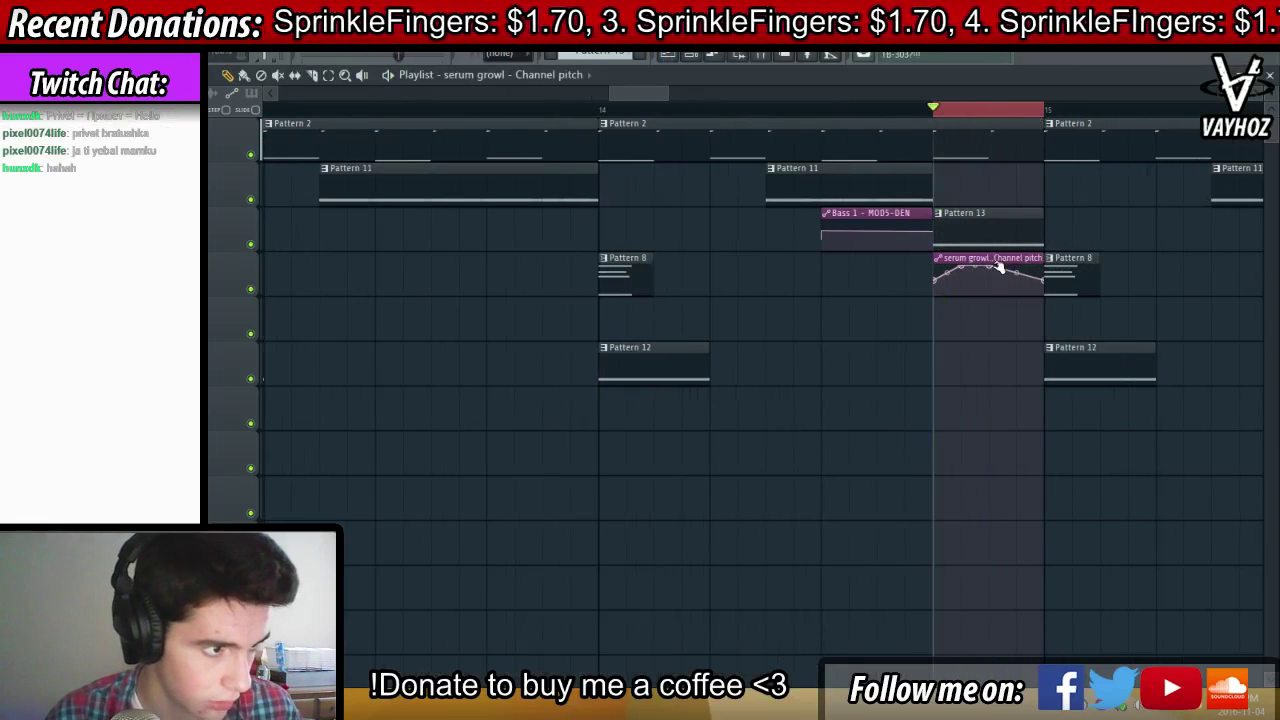
key(space)
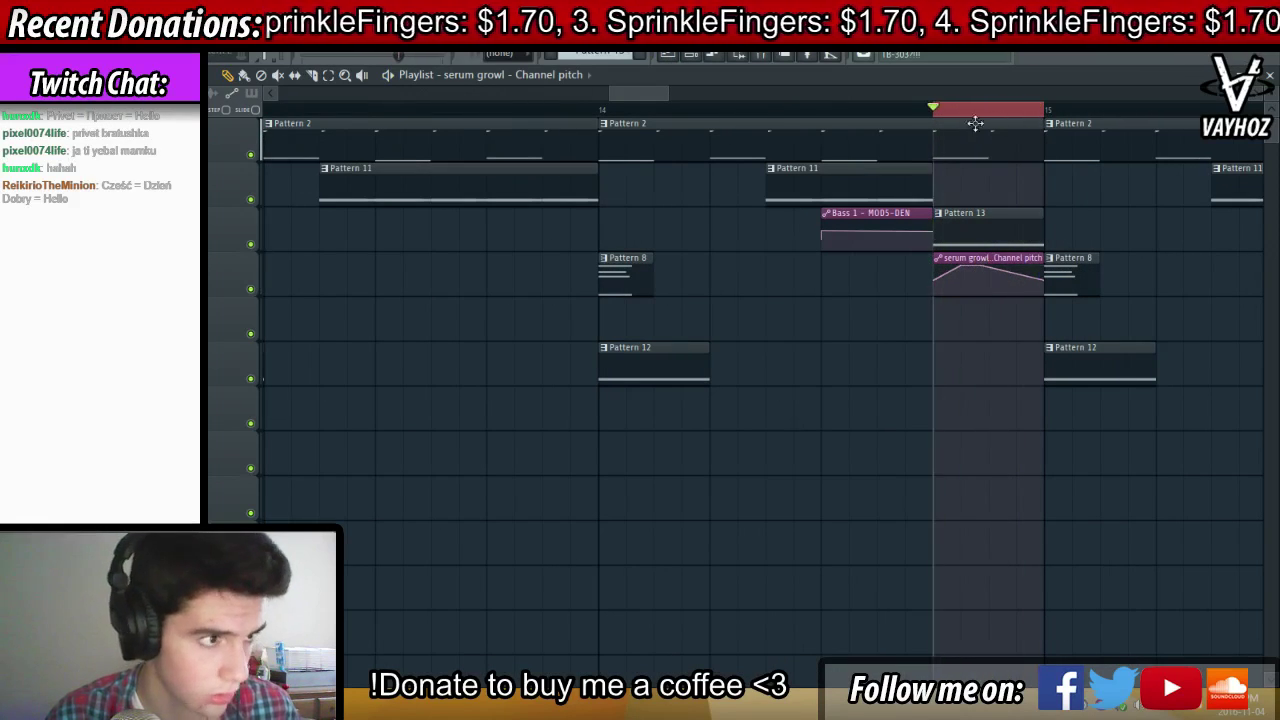
Assign the serum growl channel to mixer track 13 and lower that track's volume to about -6.5 dB
scroll(960, 125, down, 2)
key(F9)
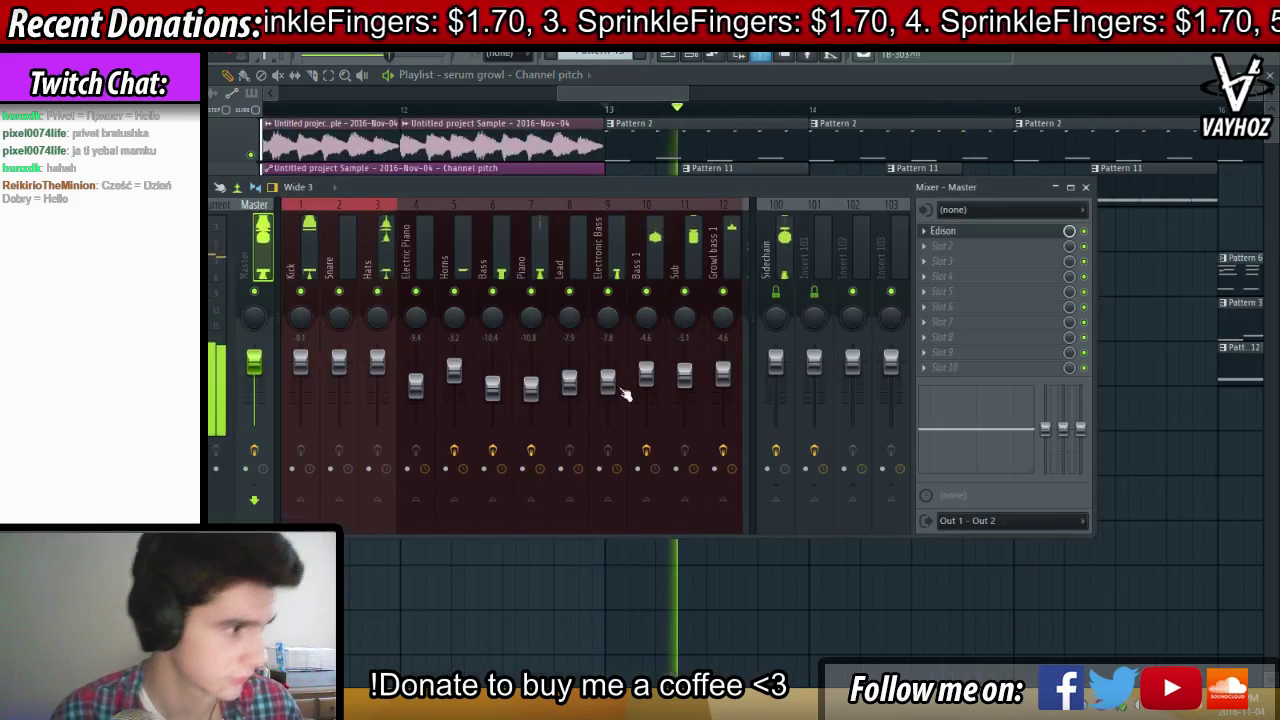
key(F6)
click(522, 620)
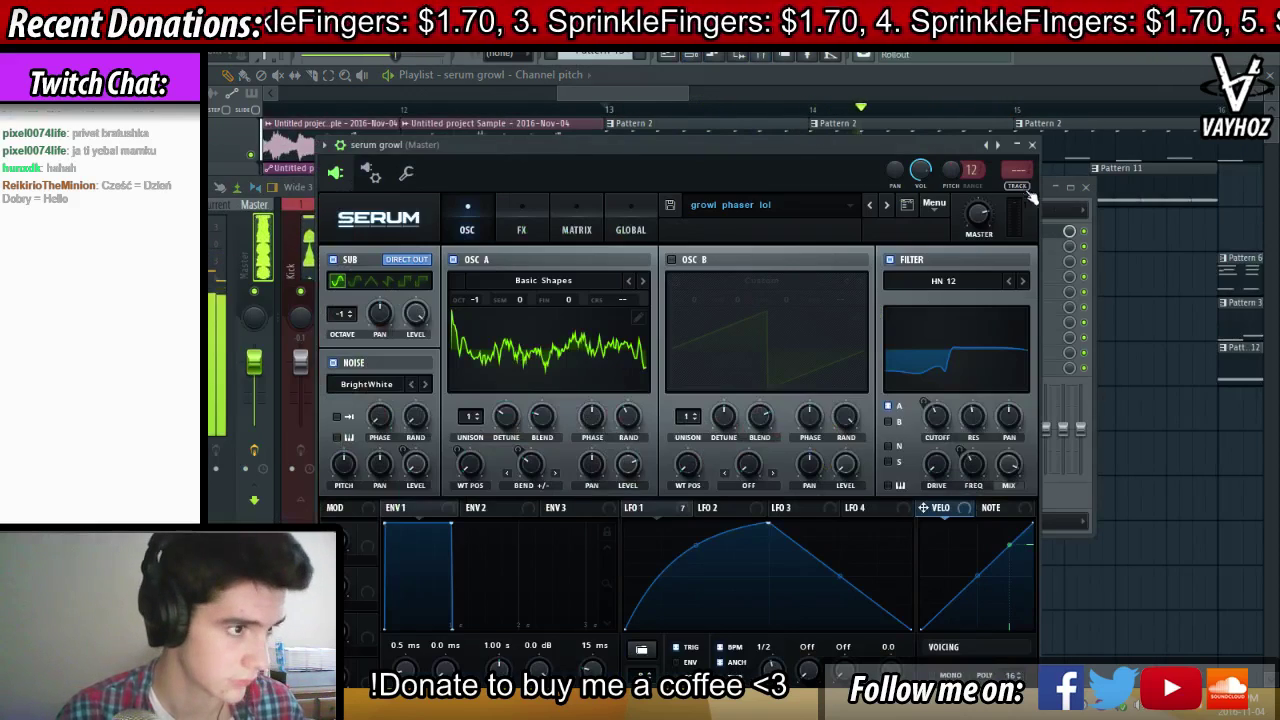
click(1027, 190)
drag(737, 364, 738, 382)
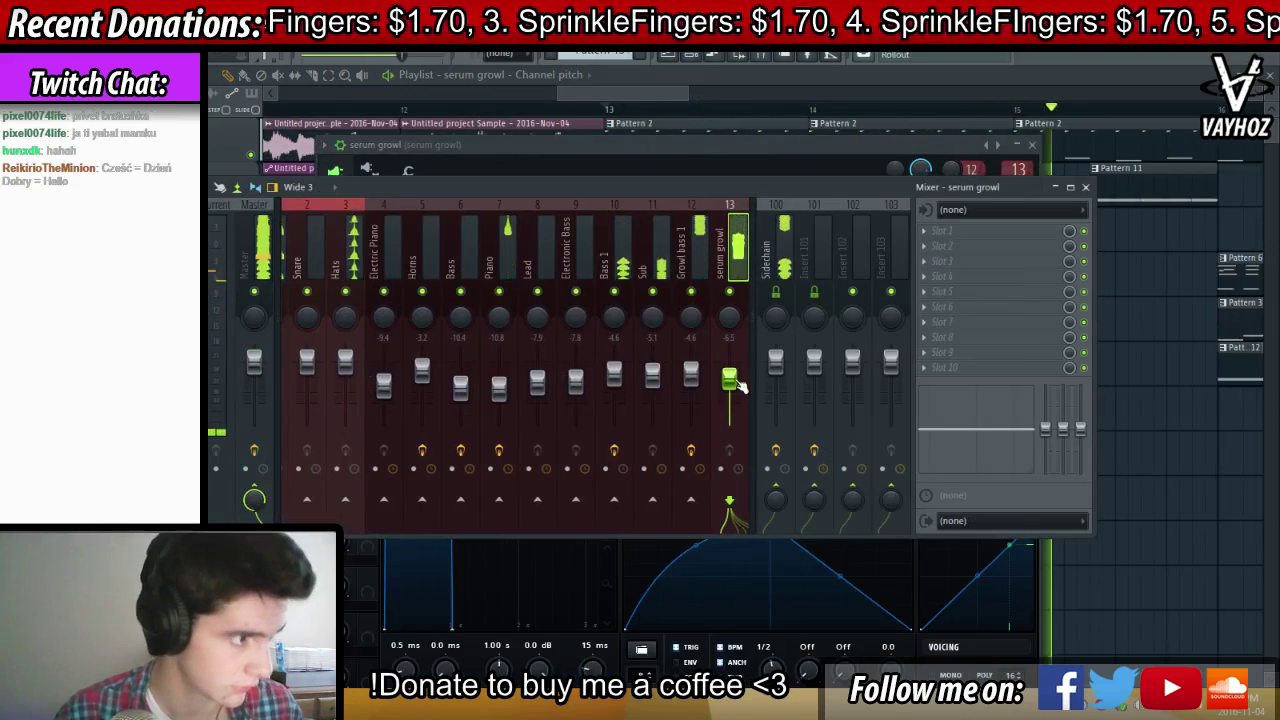
key(F4)
key(Return)
key(space)
key(F12)
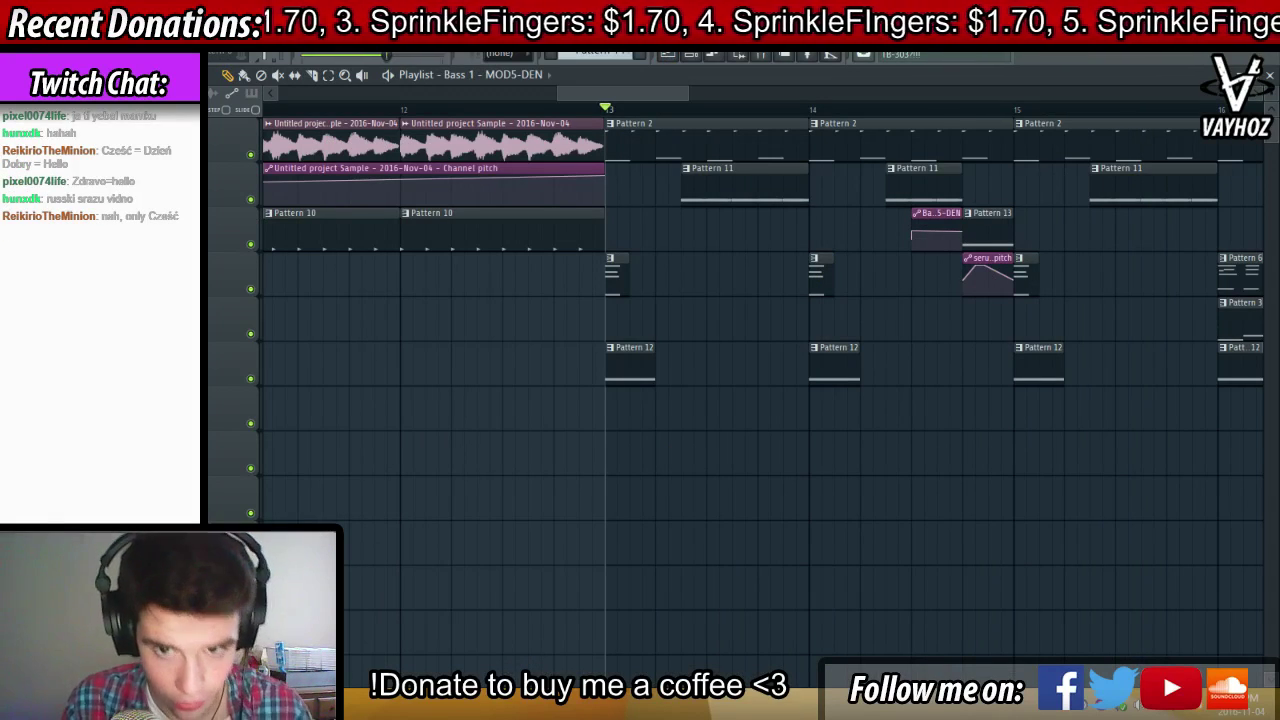
Play the drop from just before bar 13 and raise the Sub mixer track's volume to about -1.3 dB
scroll(715, 357, left, 2)
key(space)
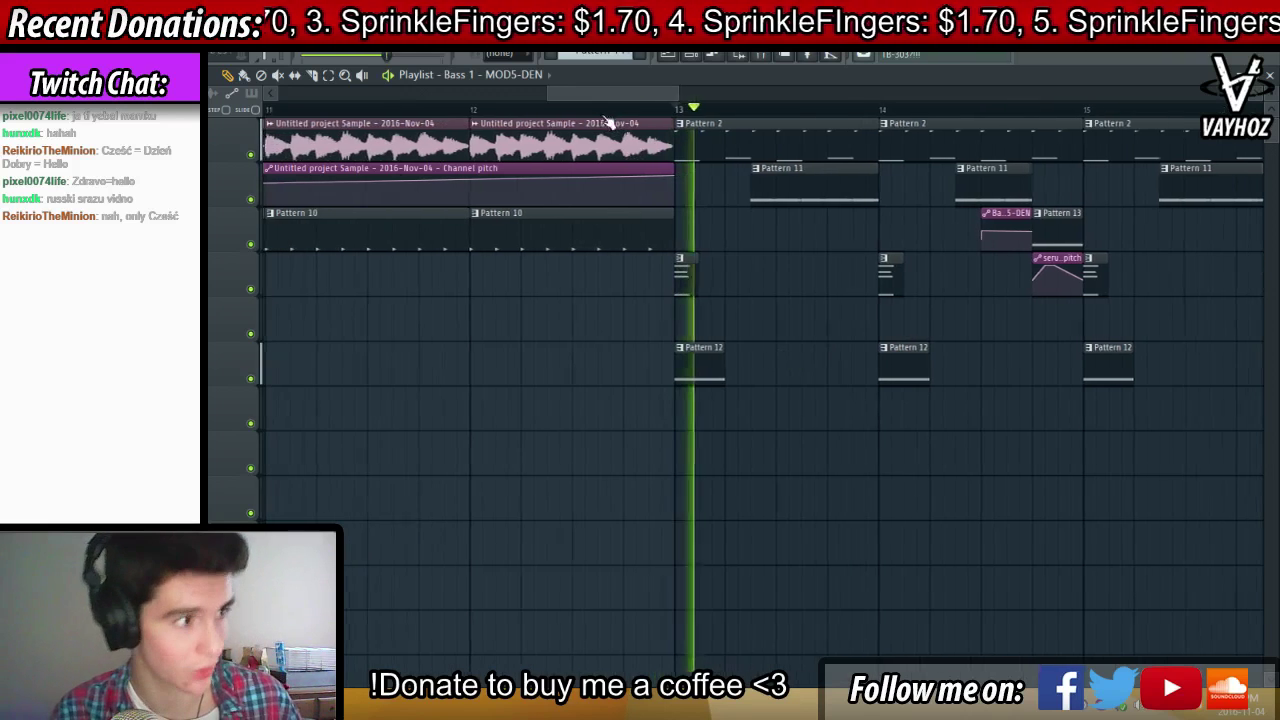
click(570, 108)
scroll(568, 150, down, 2)
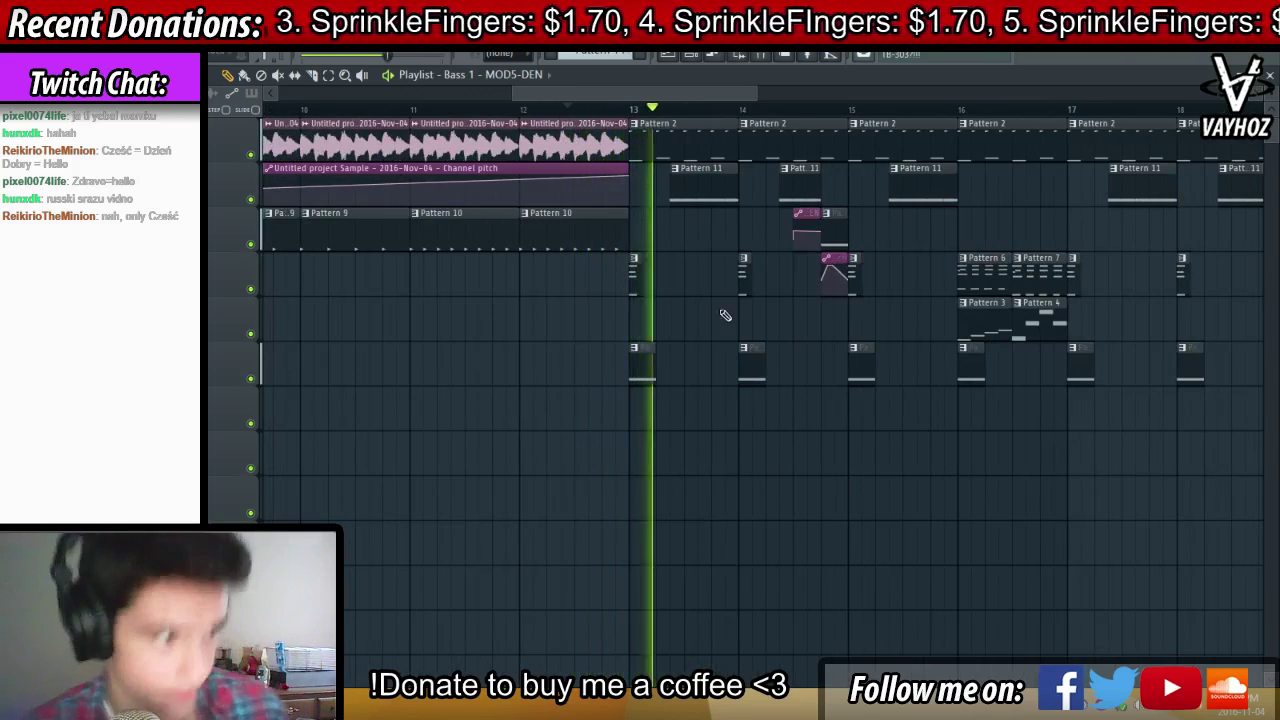
key(F9)
click(622, 262)
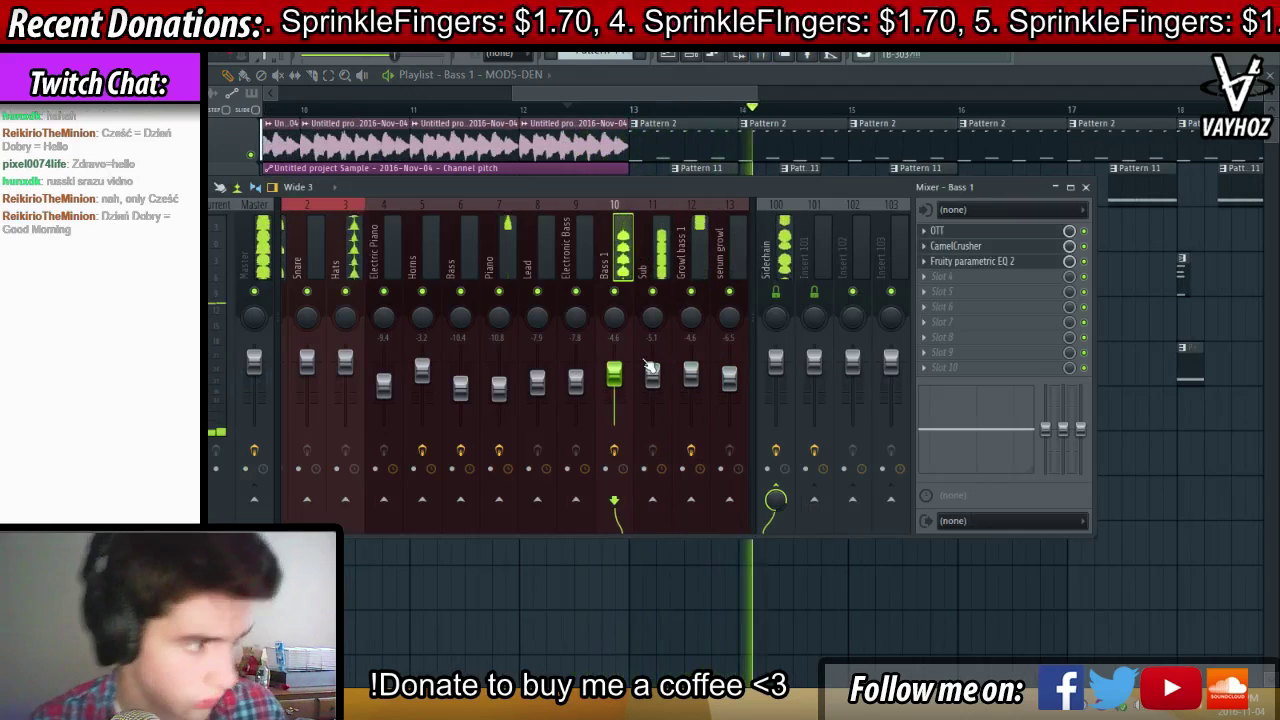
click(660, 245)
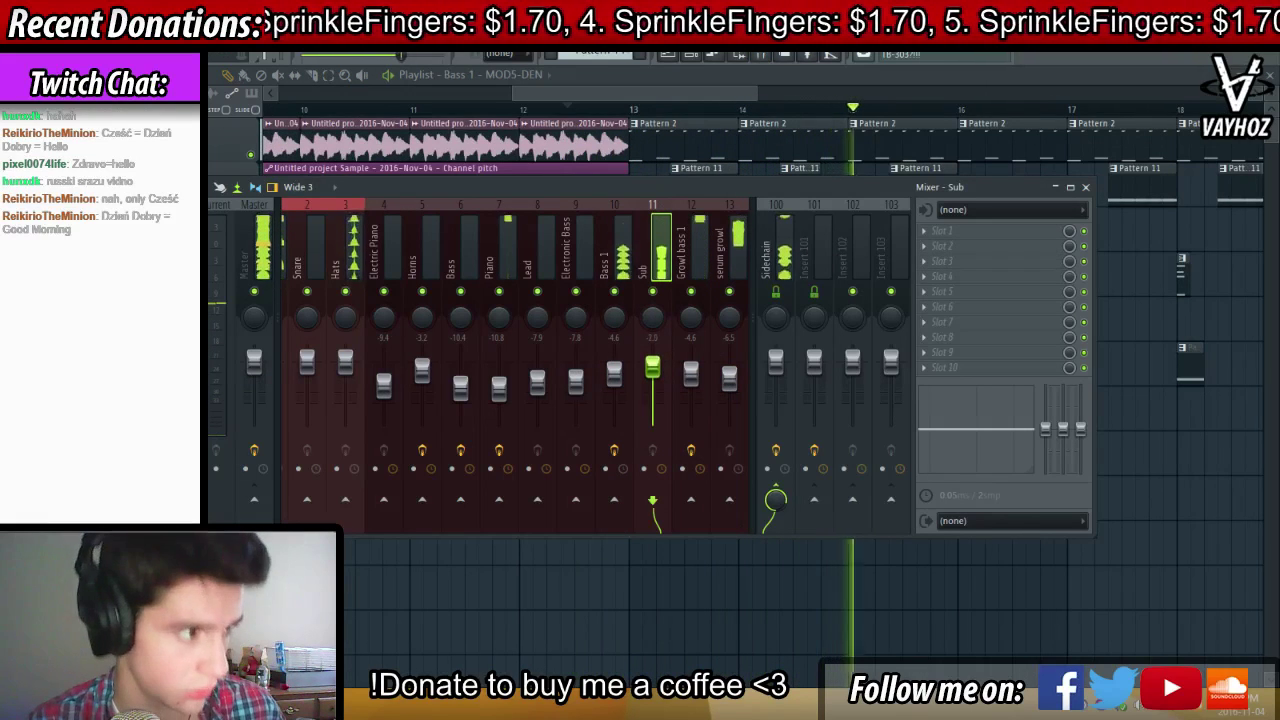
key(space)
key(F9)
Move bar 13's Pattern 11 clip half a beat earlier so it starts on beat 2, and audition it
click(602, 109)
scroll(632, 113, up, 1)
scroll(632, 113, up, 2)
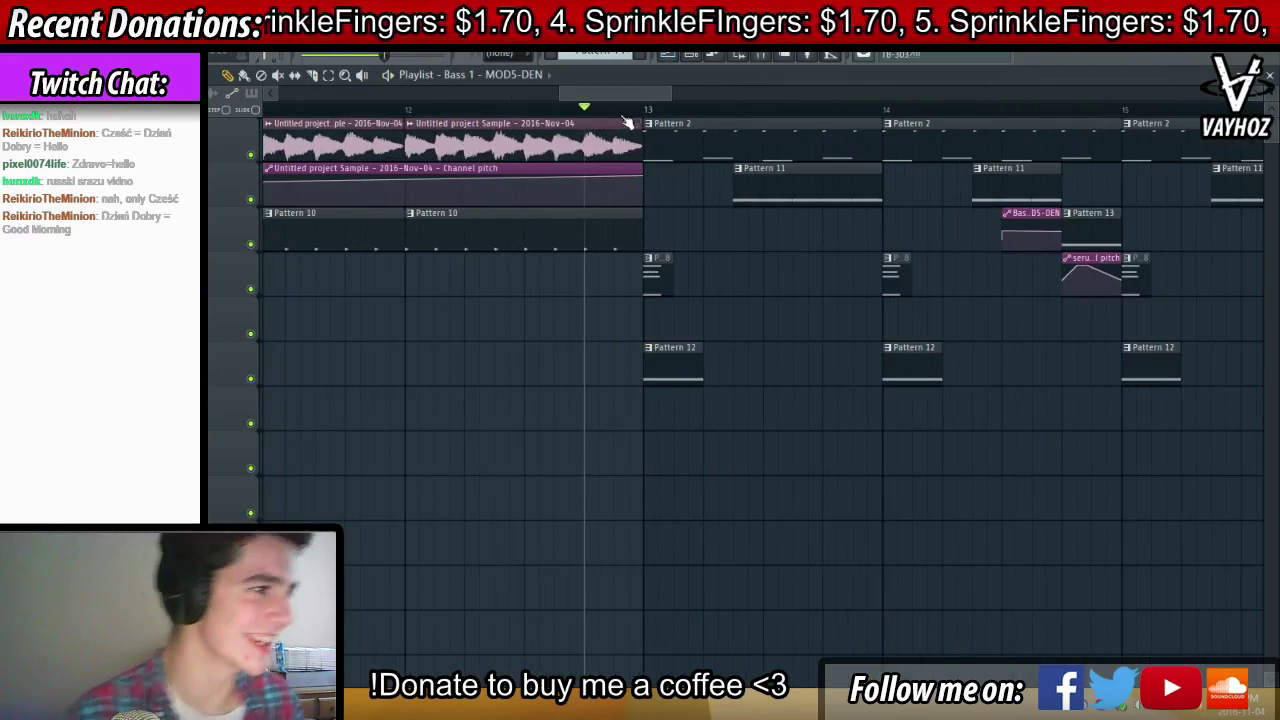
click(751, 186)
key(space)
drag(751, 186, 737, 180)
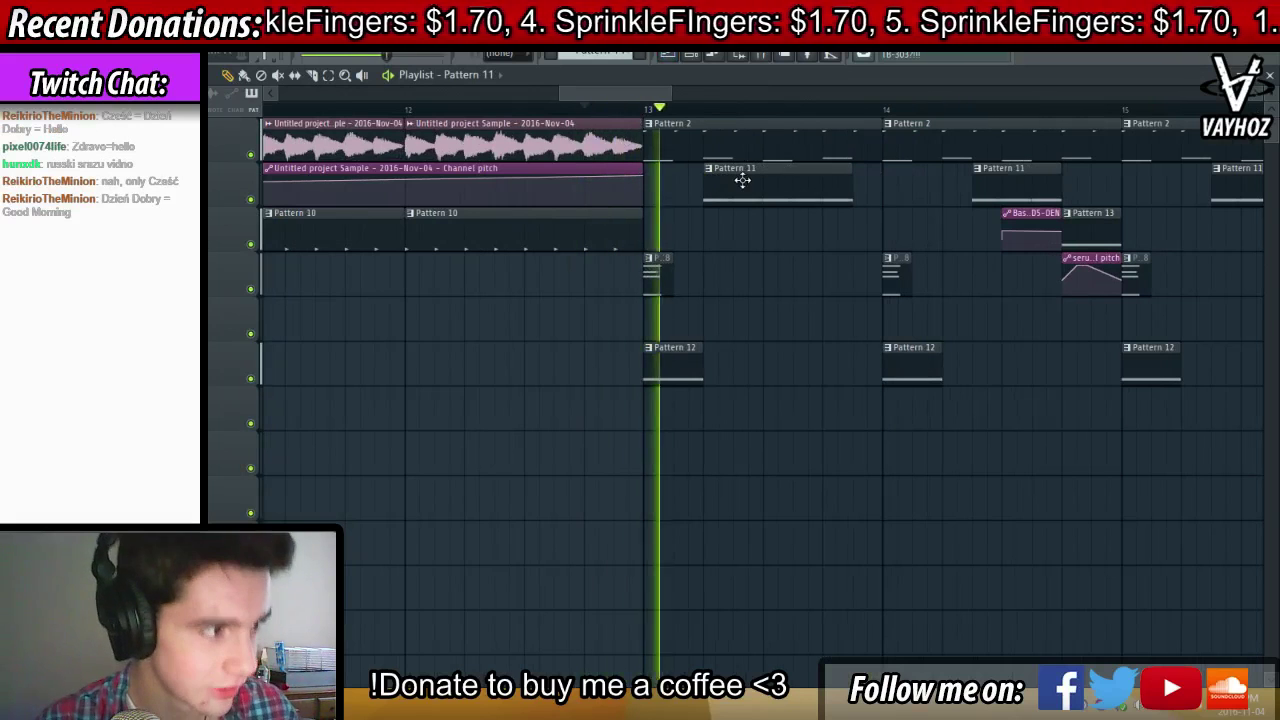
key(space)
key(space)
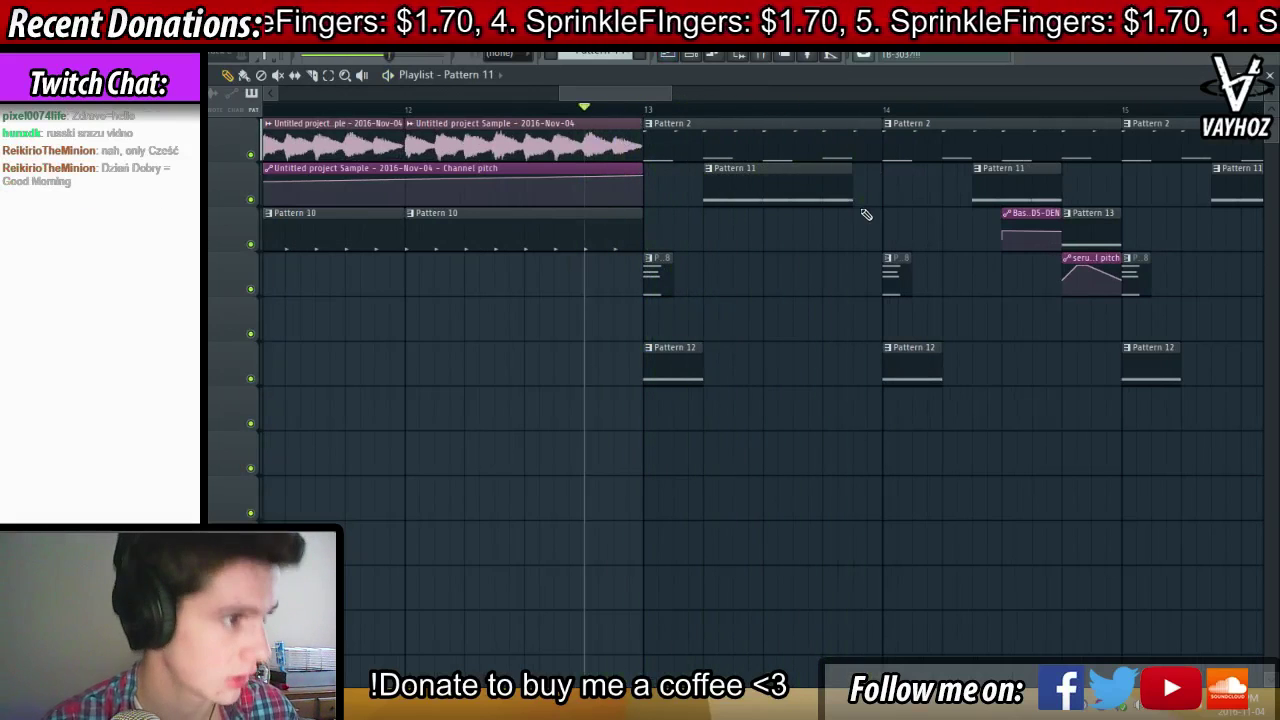
Trim bar 13's Pattern 11 clip by half a beat at its start and half a beat at its end
drag(852, 198, 820, 200)
right_click(850, 199)
key(space)
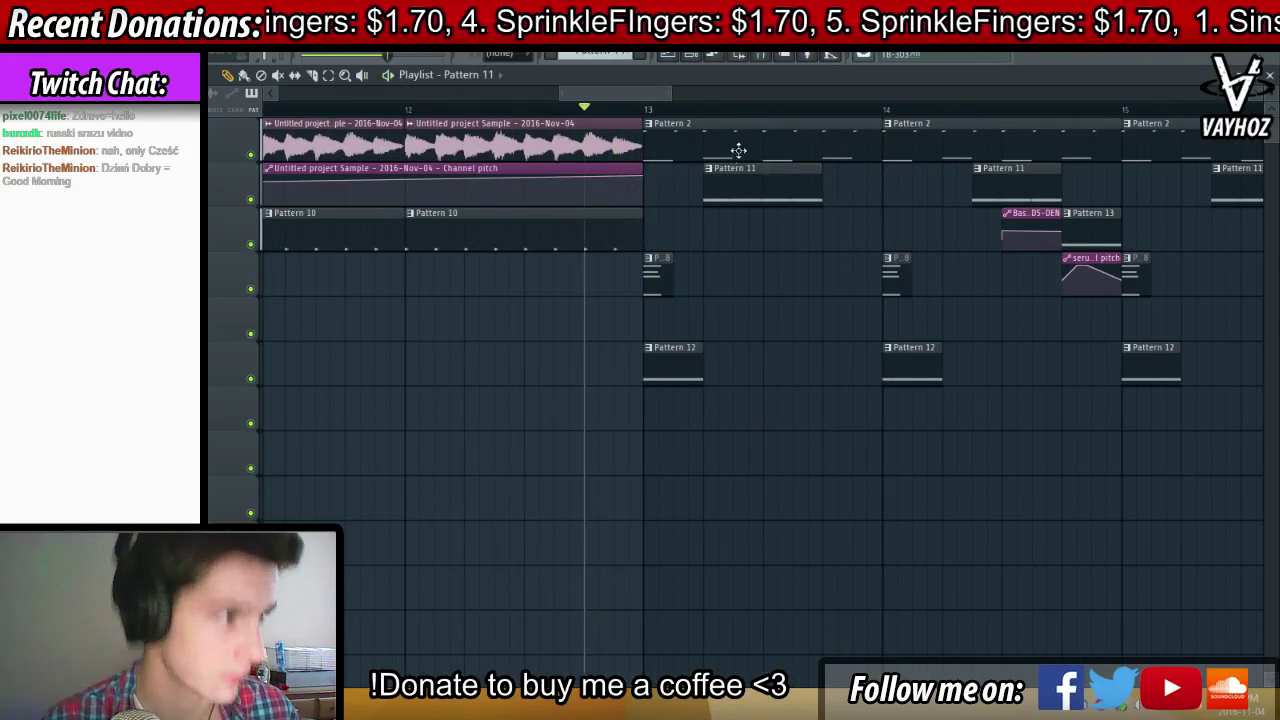
key(space)
drag(710, 190, 731, 189)
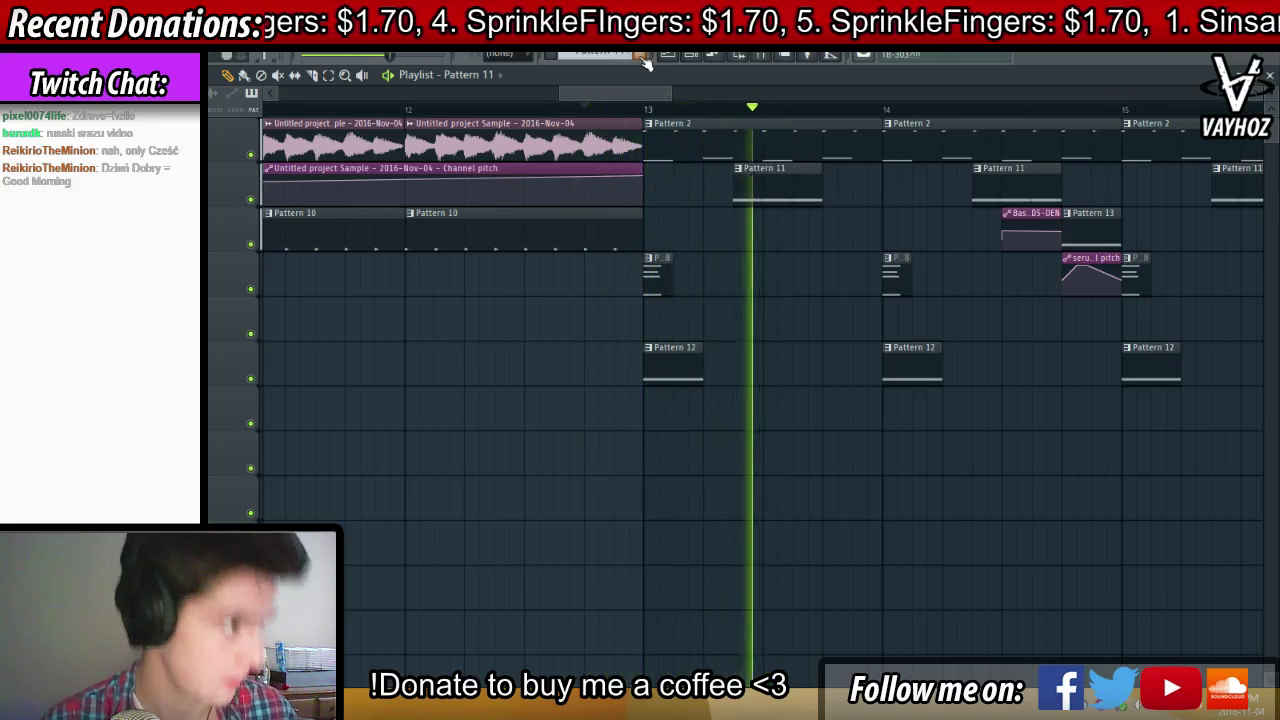
key(F4)
key(F6)
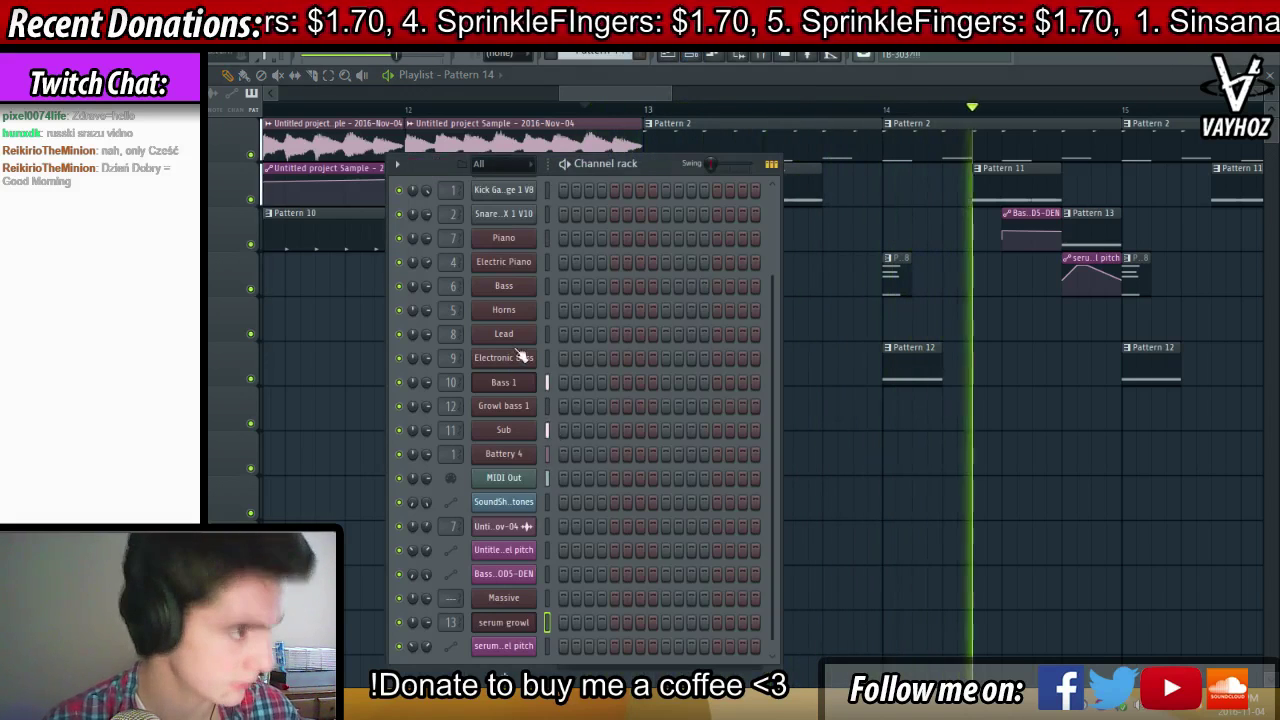
click(548, 357)
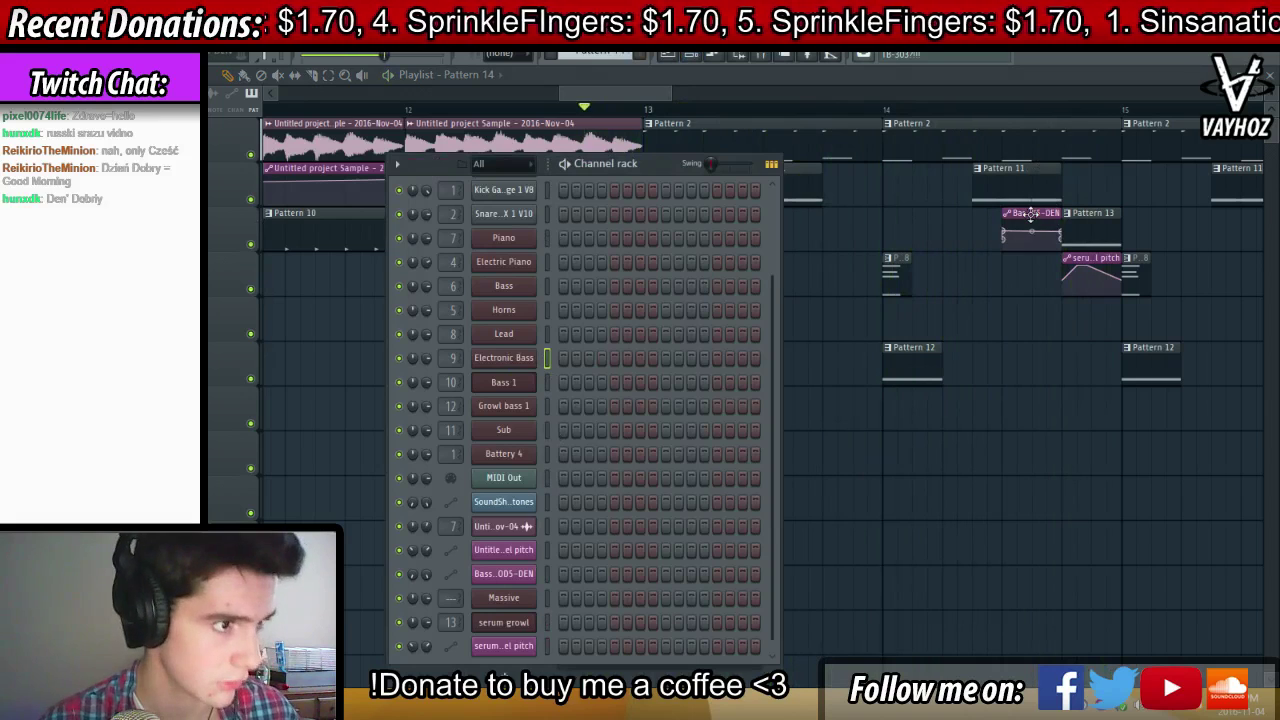
key(F6)
Move the Bass 1 MOD5-DEN automation clip to the fifth playlist track and shorten it to half a beat
drag(1030, 215, 1025, 323)
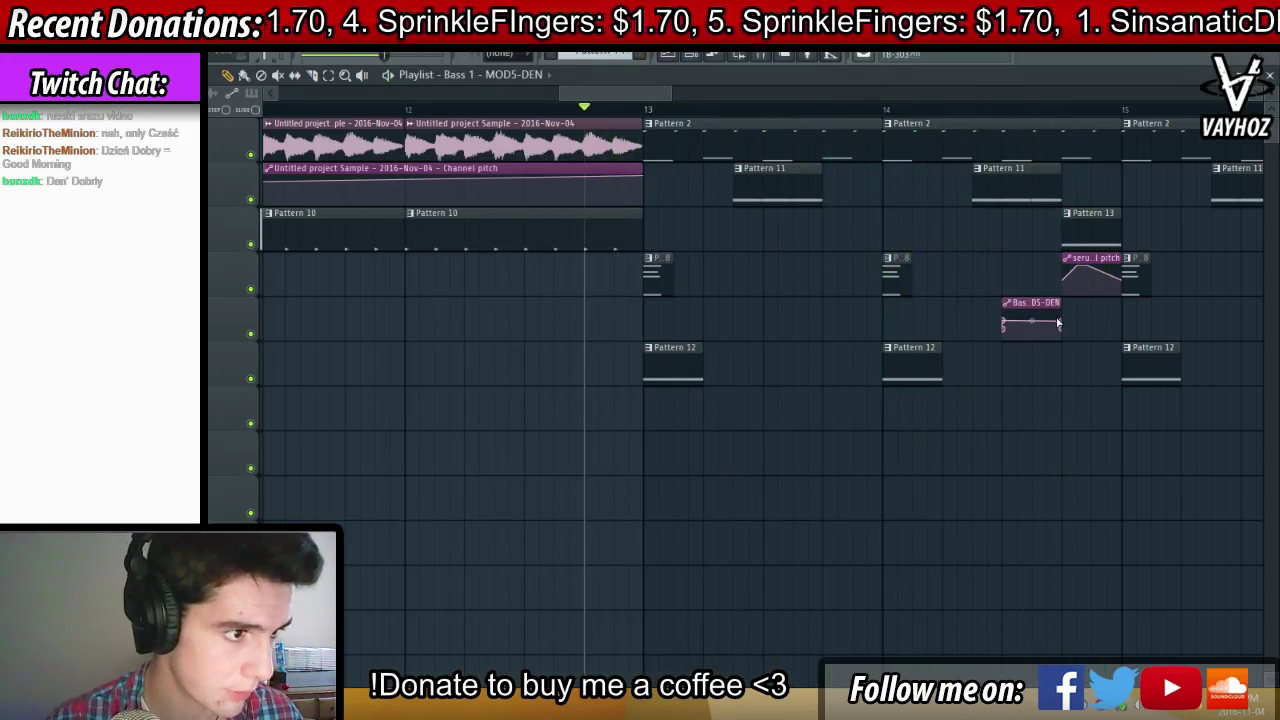
click(970, 104)
key(space)
key(space)
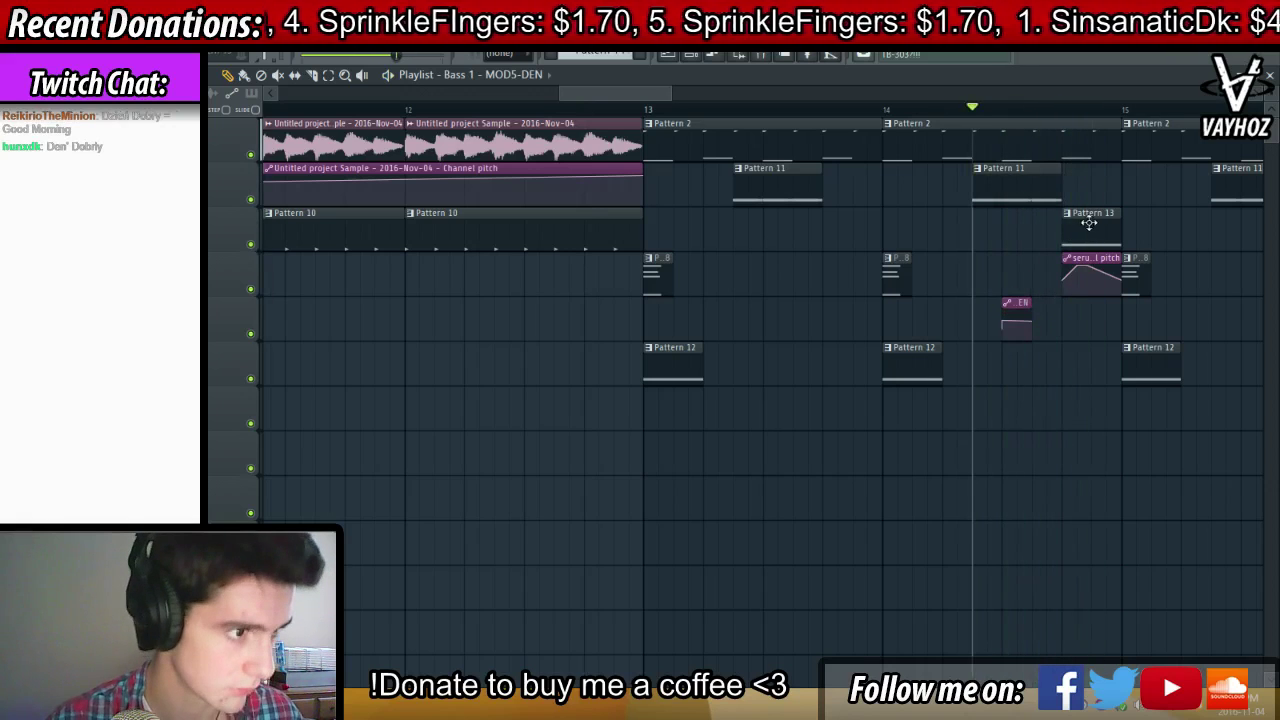
Move the Pattern 13 clip and its serum growl pitch automation up one track and half a beat later
key(space)
drag(1089, 228, 1119, 183)
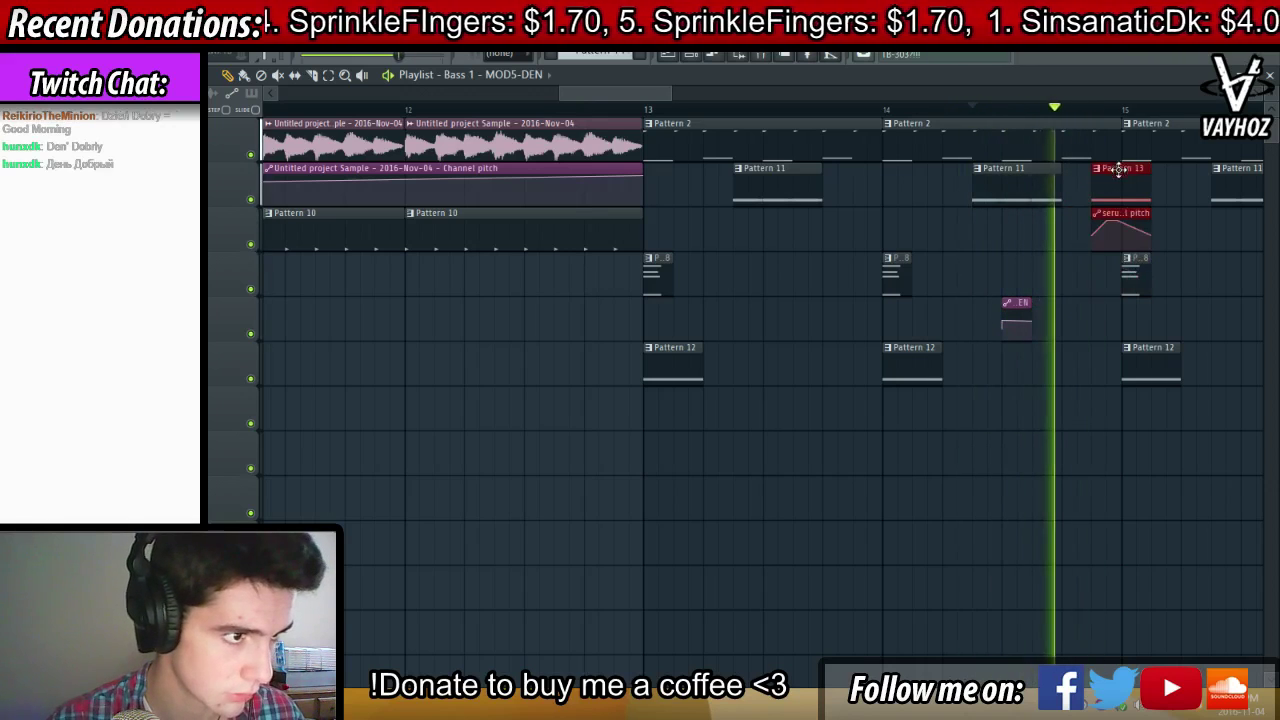
key(space)
key(space)
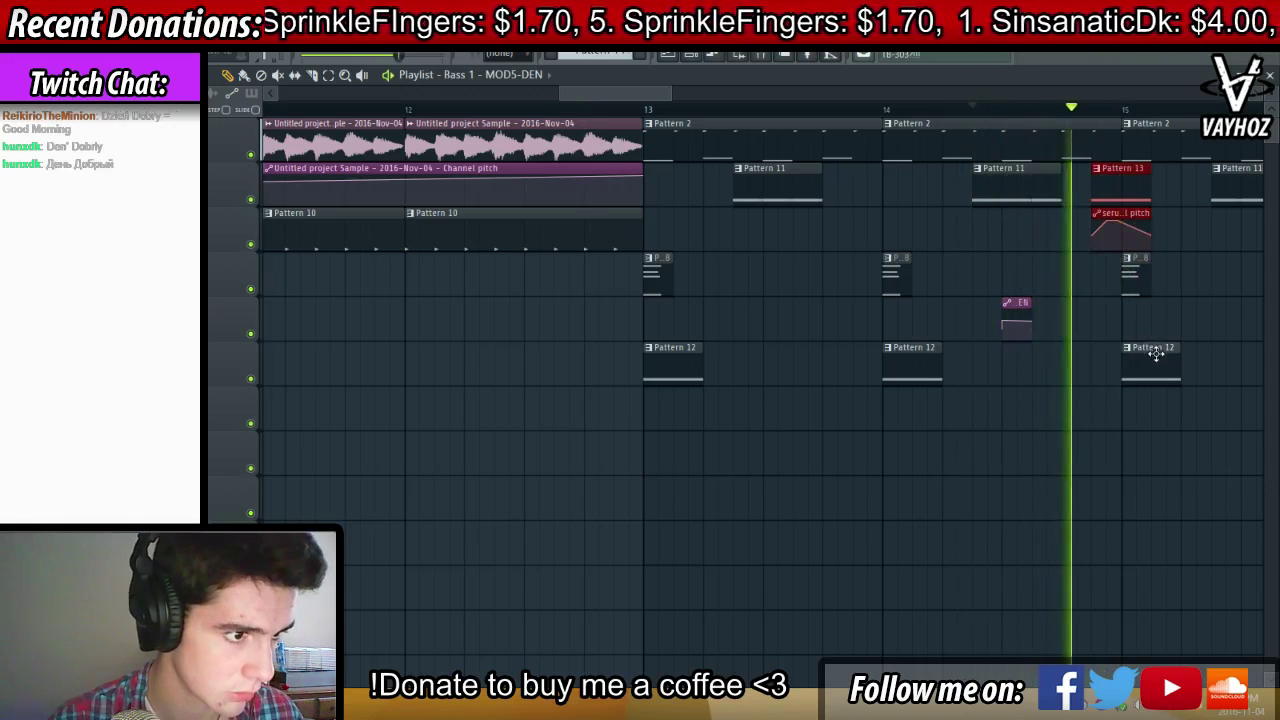
Move bar 15's Pattern 12 clip half a beat later and shorten it to three quarters of a beat
drag(1152, 355, 1190, 346)
key(space)
key(space)
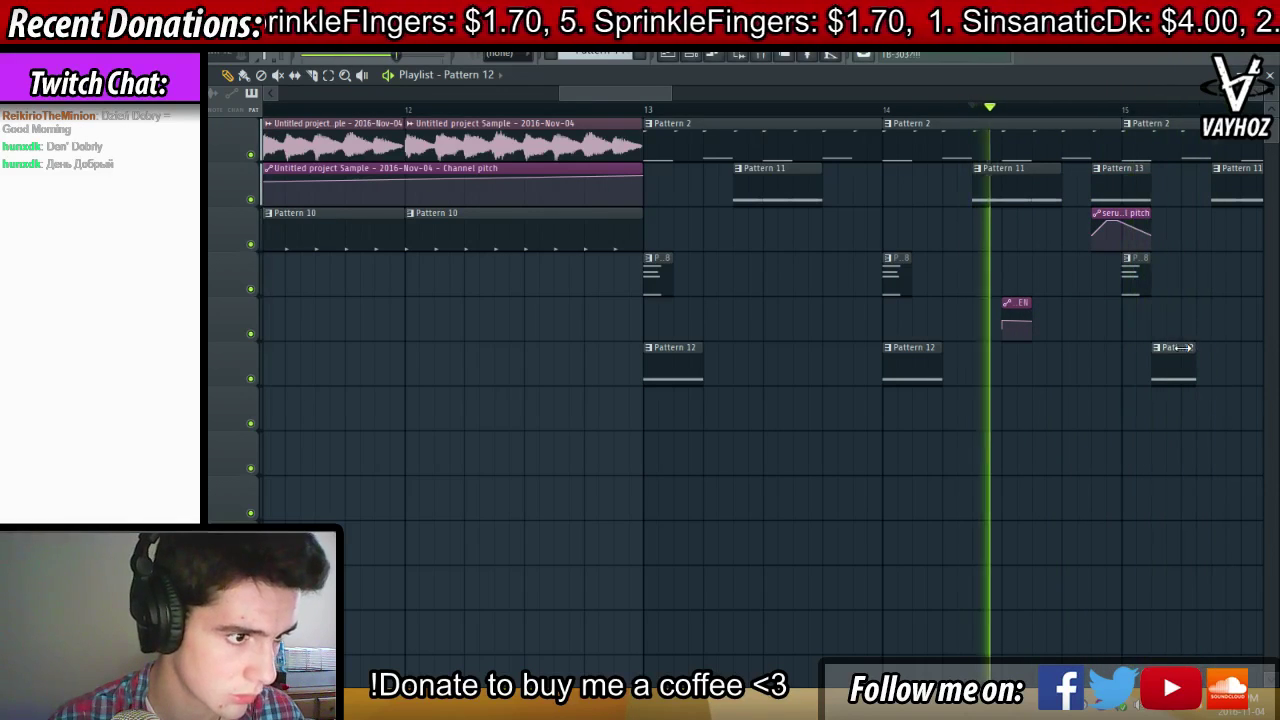
Move bar 15's Pattern 8 clip half a beat later, lining it up with the Pattern 12 clip
drag(1147, 269, 1160, 268)
key(space)
key(space)
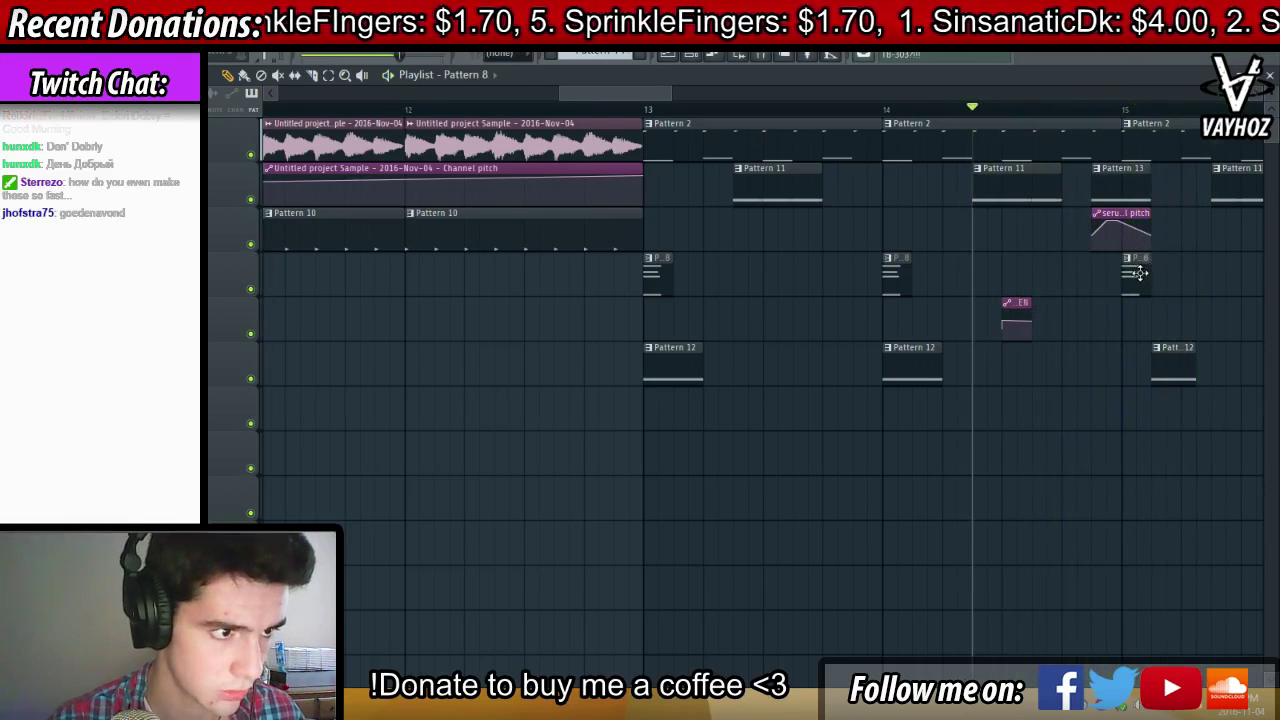
key(space)
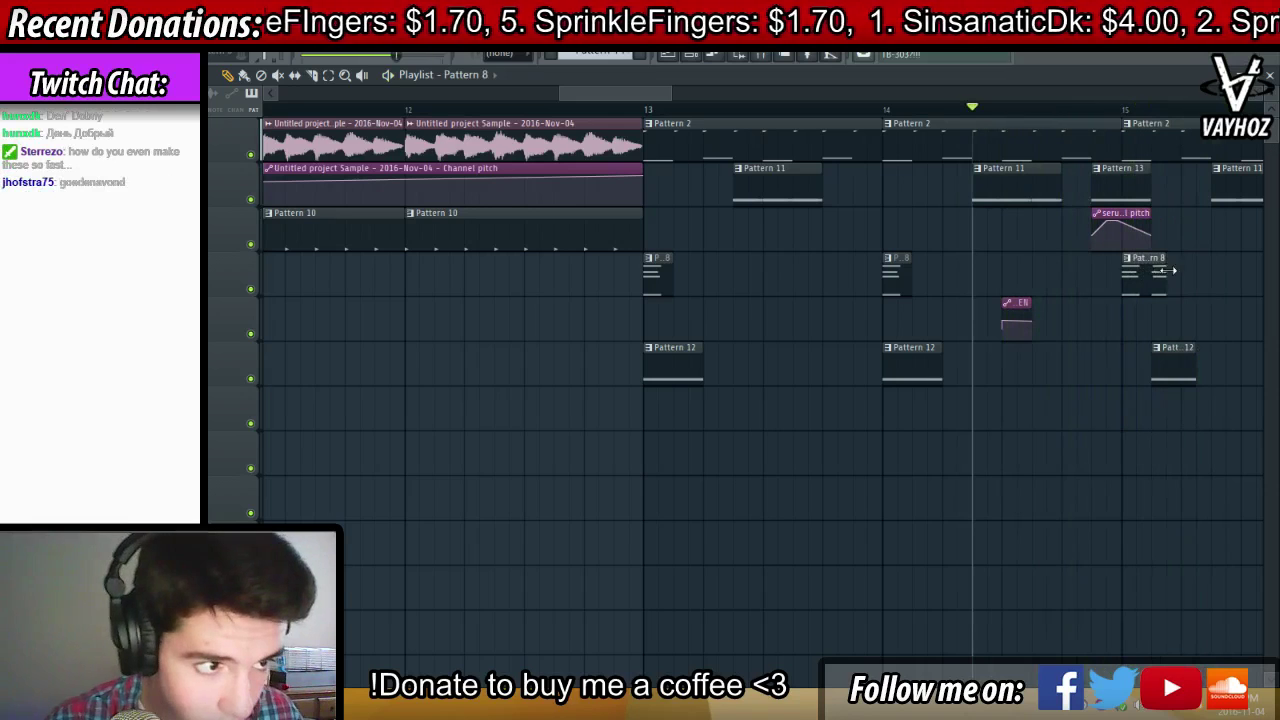
key(space)
drag(1129, 272, 1160, 279)
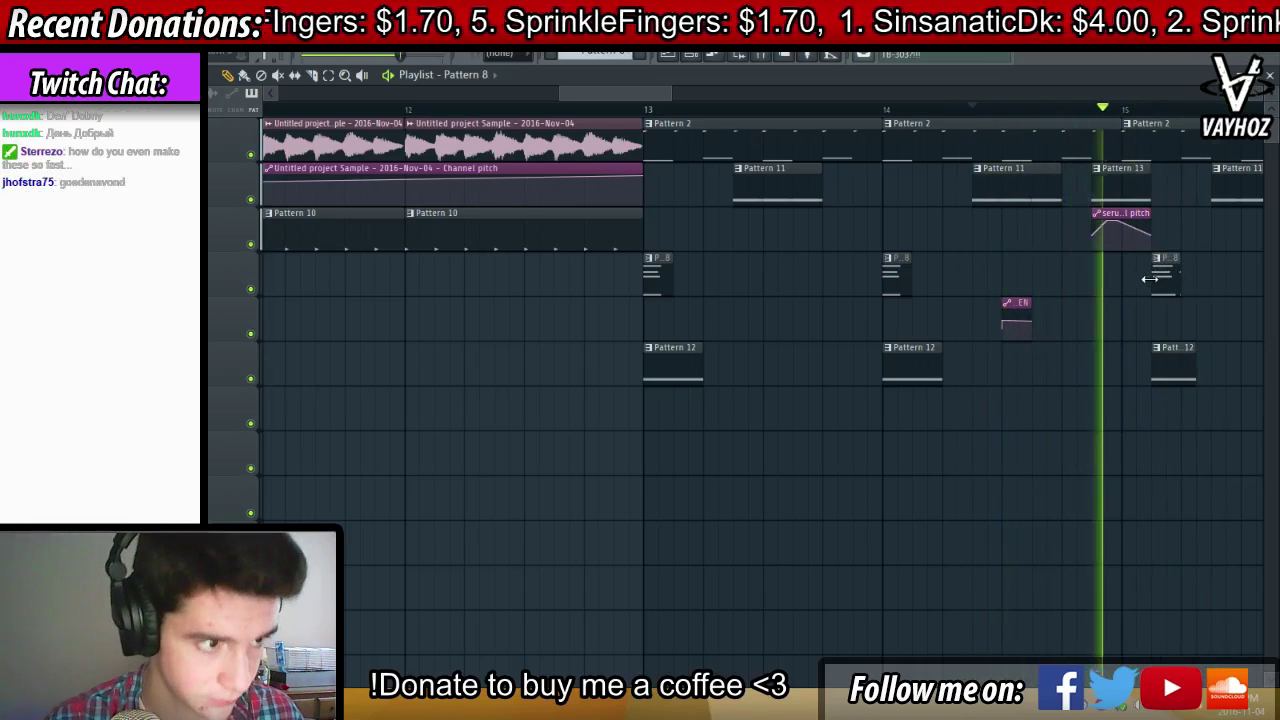
Play the drop from just before bar 13 and check the bass, sub, growl and piano tracks in the mixer
click(628, 107)
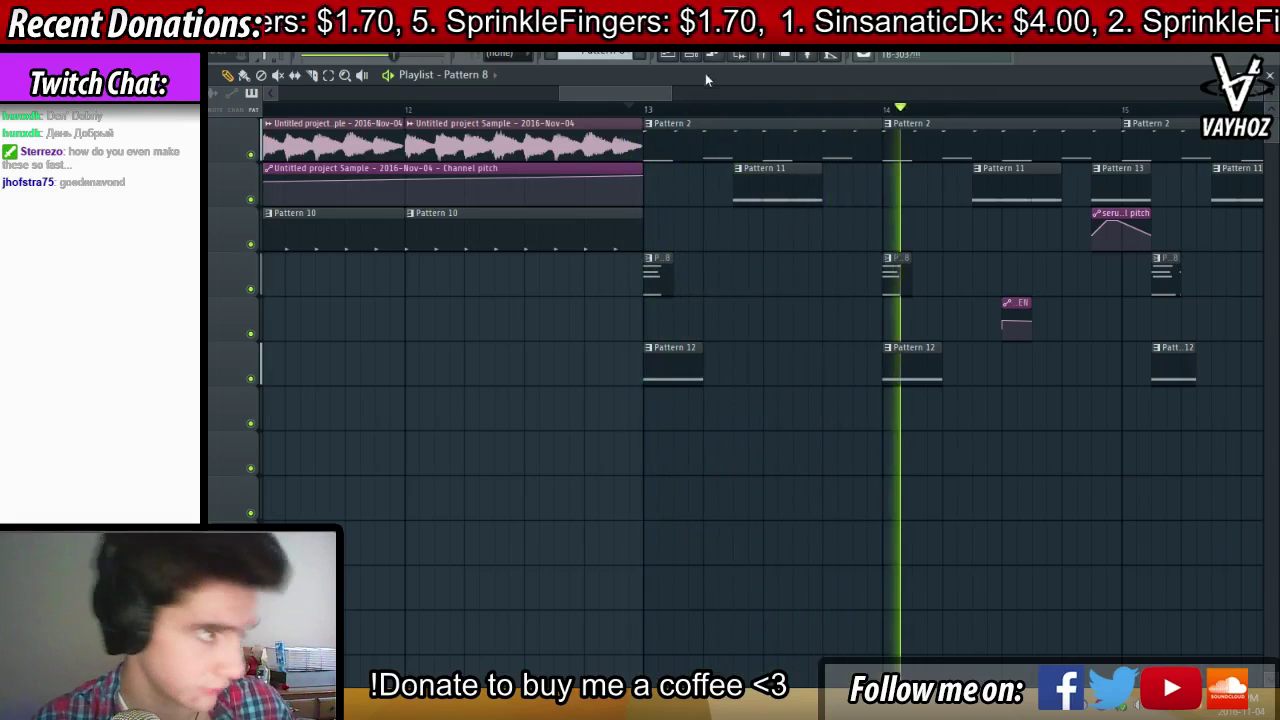
click(761, 56)
click(695, 258)
click(661, 256)
click(624, 252)
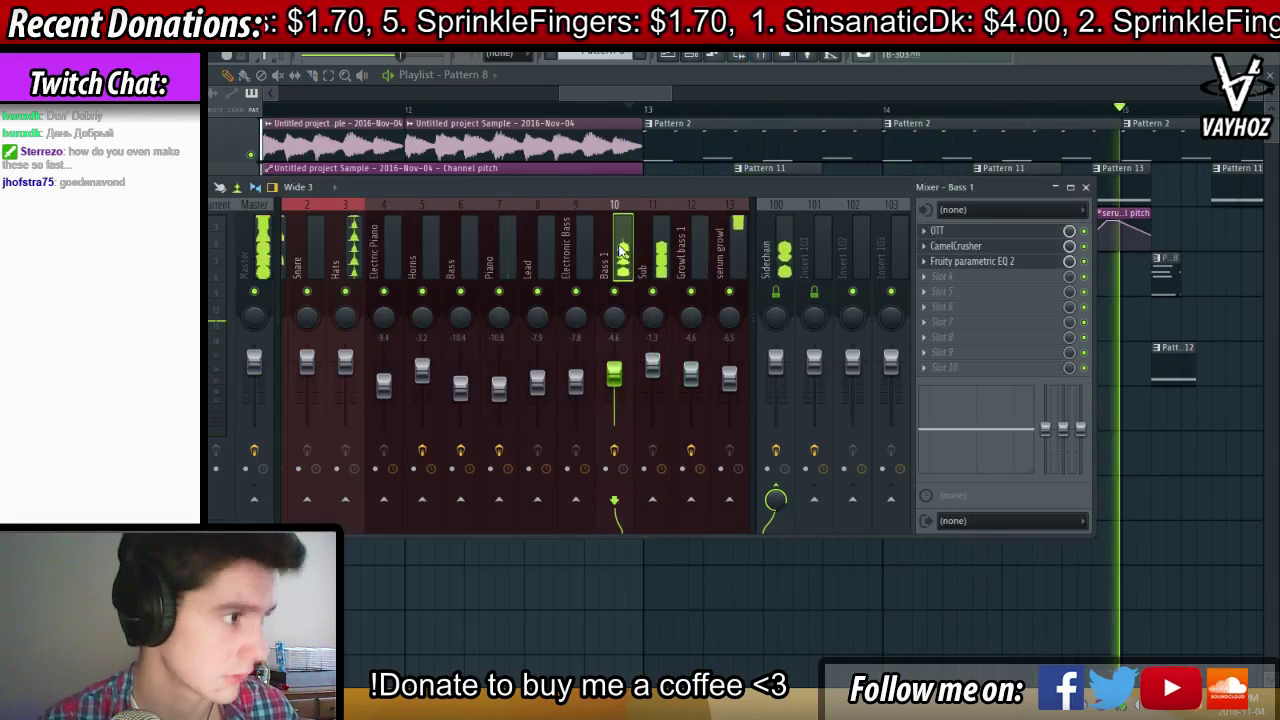
click(738, 249)
click(700, 254)
key(space)
click(661, 254)
click(628, 252)
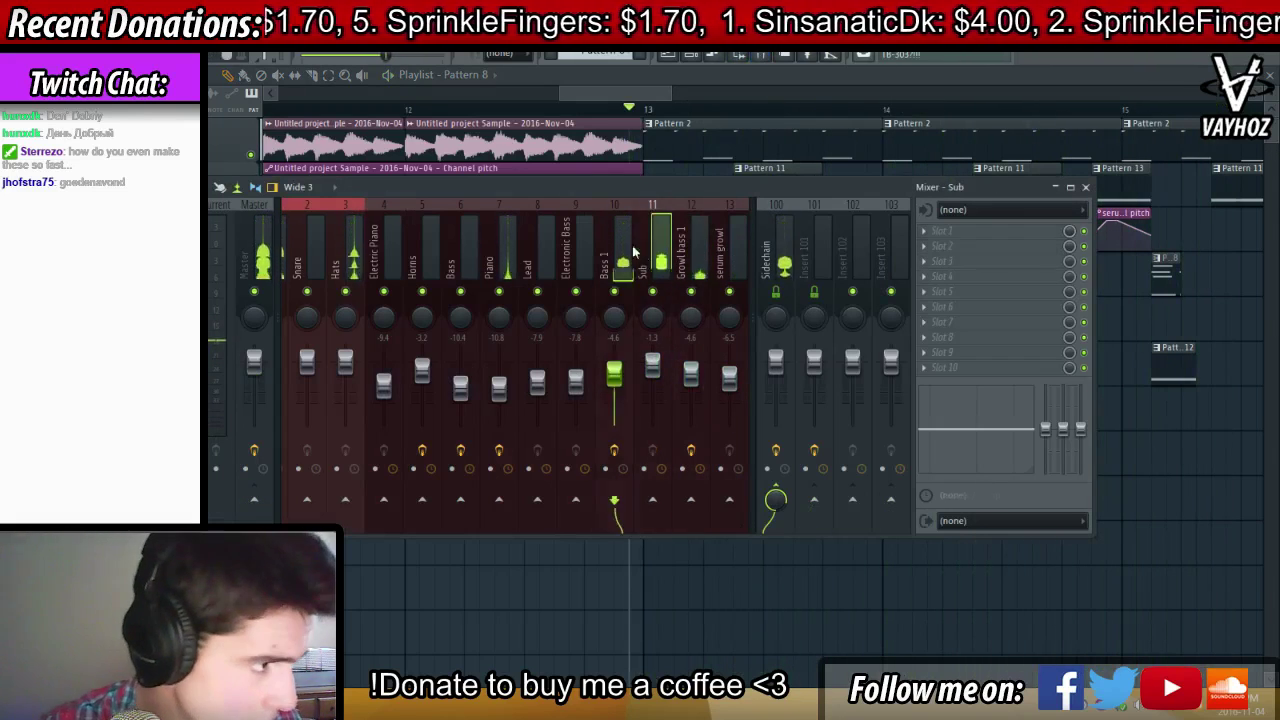
click(545, 256)
click(503, 258)
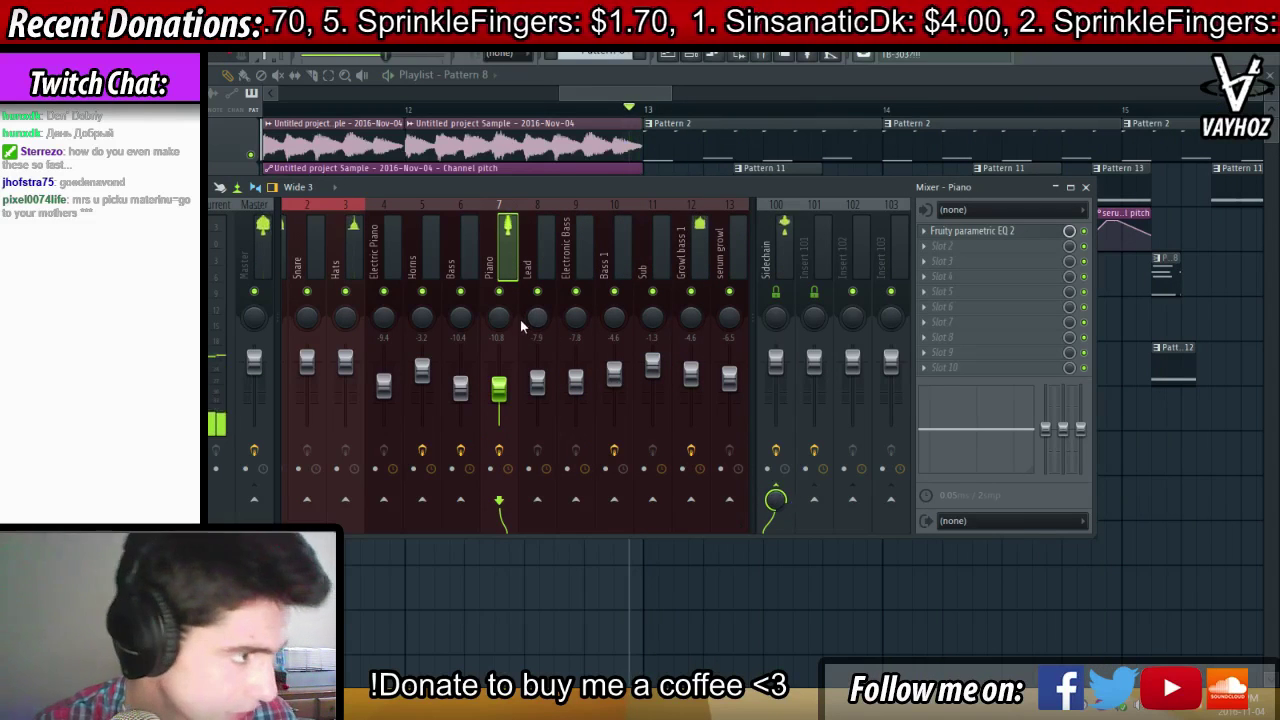
Open the Piano channel's The Grandeur instrument, examine its Anatomy settings and close it
key(F6)
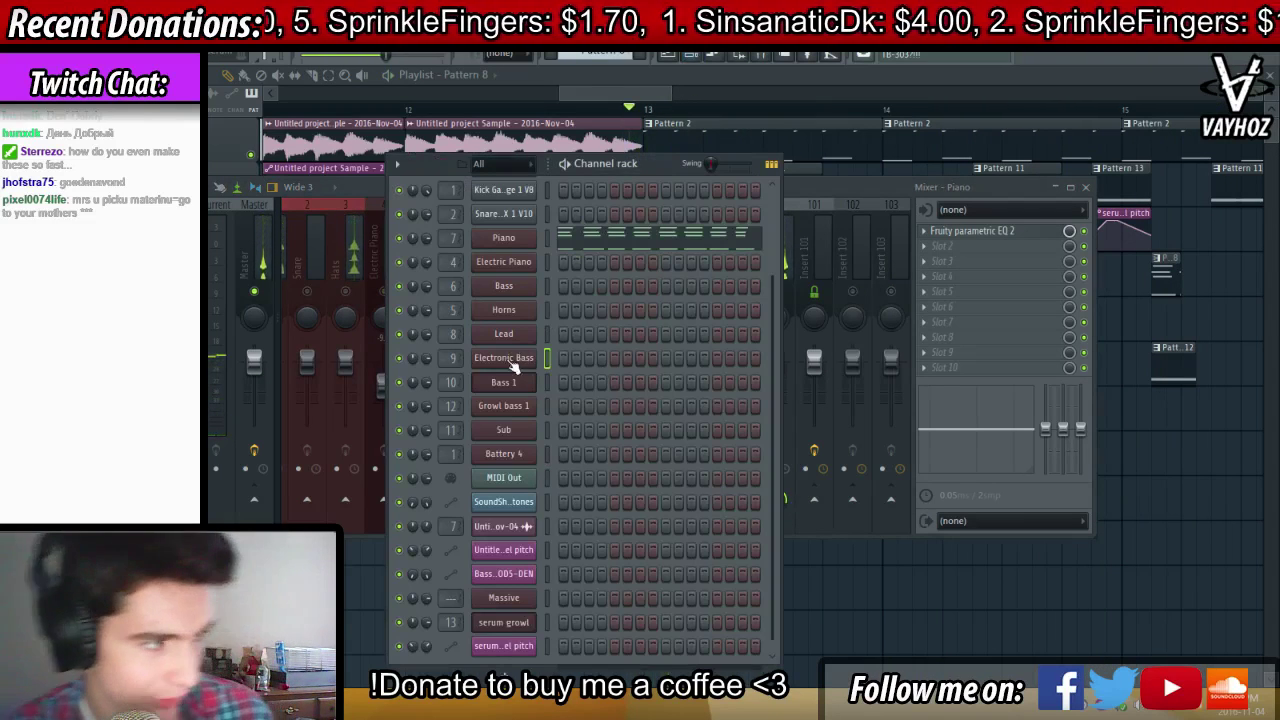
click(515, 238)
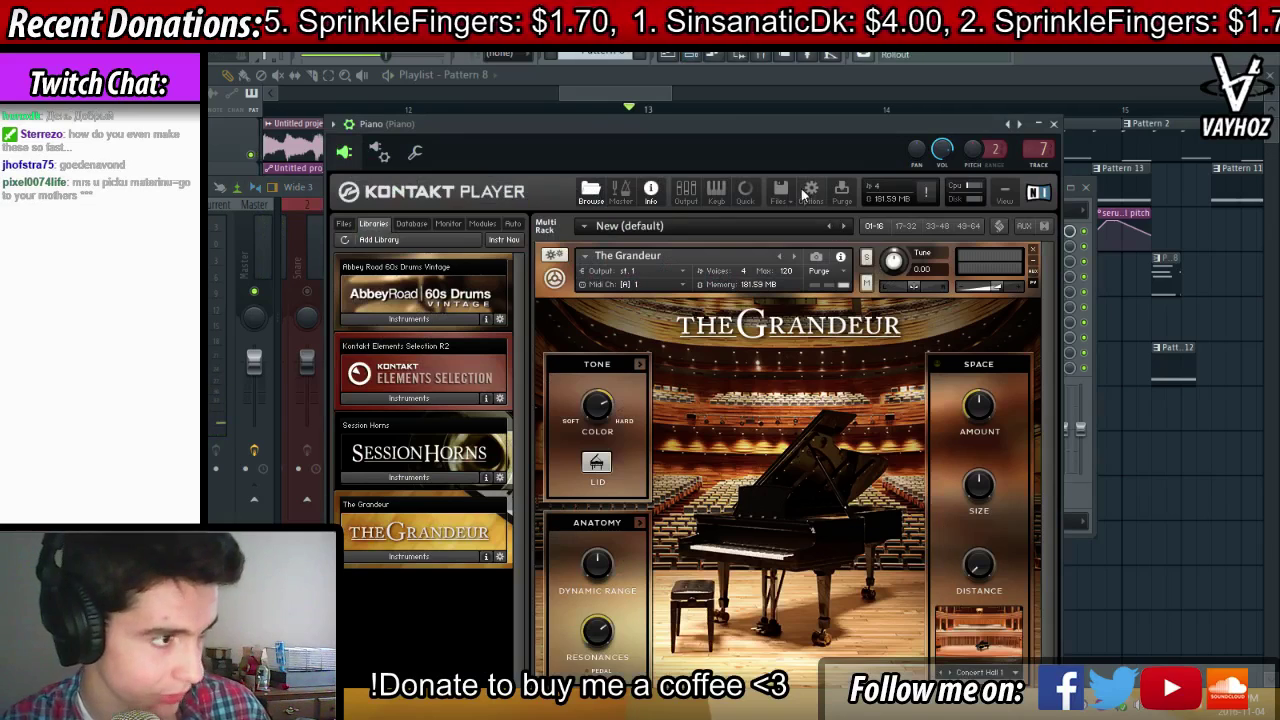
drag(797, 130, 786, 82)
click(628, 474)
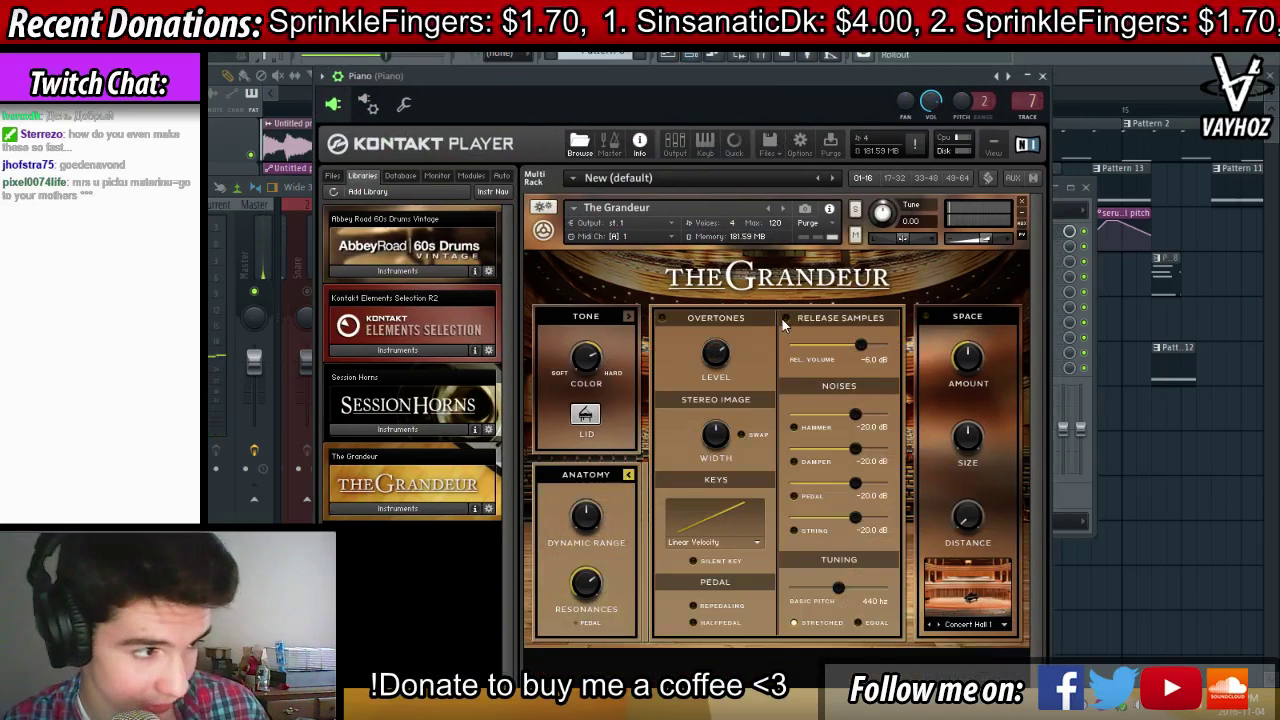
key(Escape)
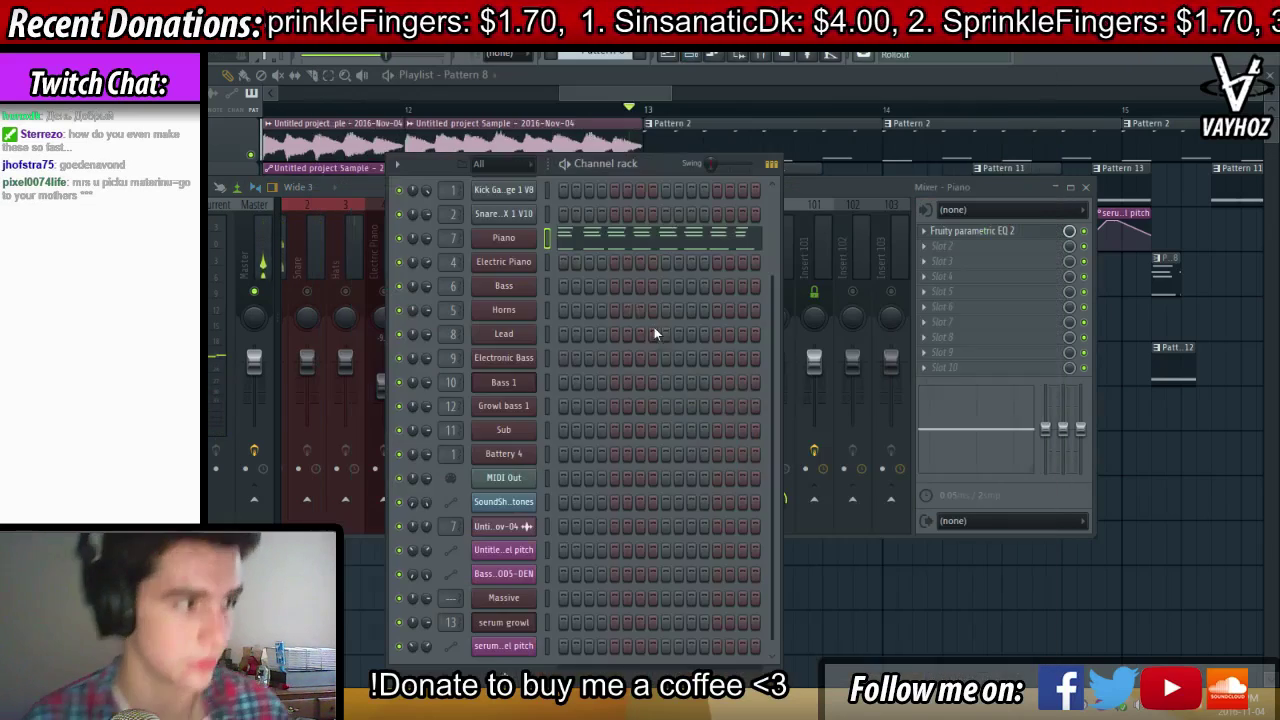
Play the soloed Piano track and examine the curve of its Fruity parametric EQ 2
key(space)
click(805, 191)
click(966, 232)
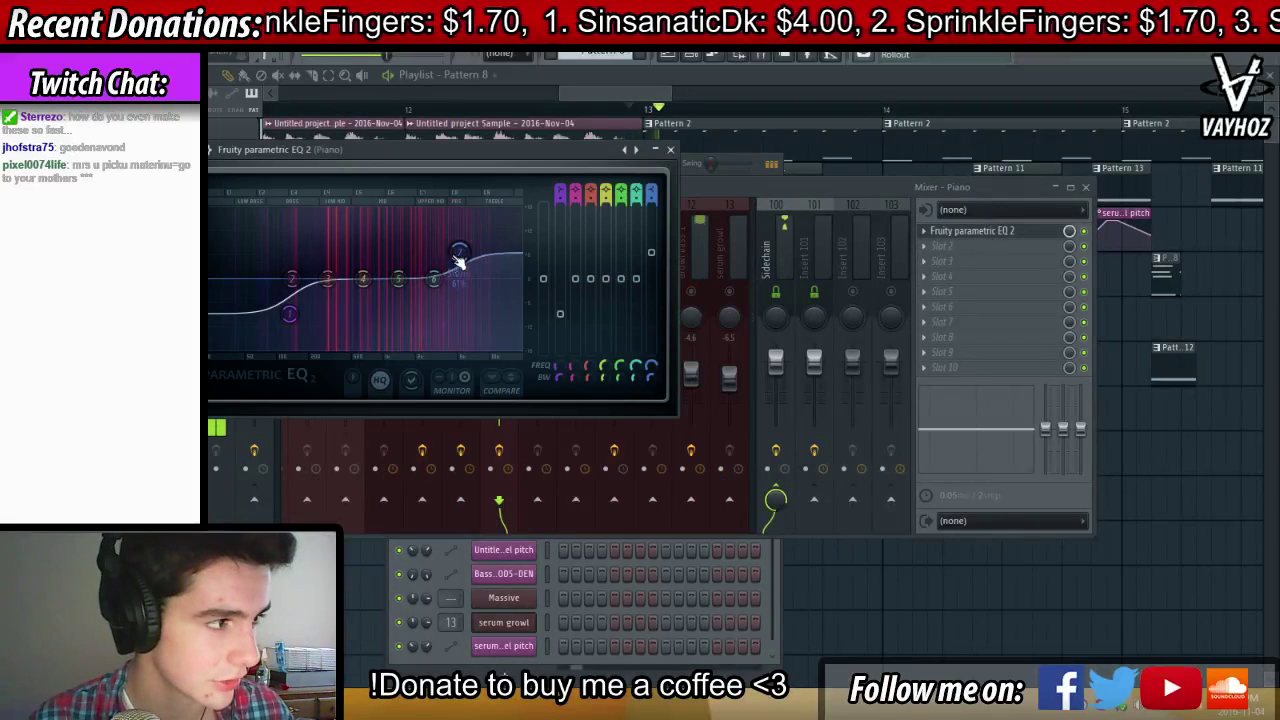
key(Escape)
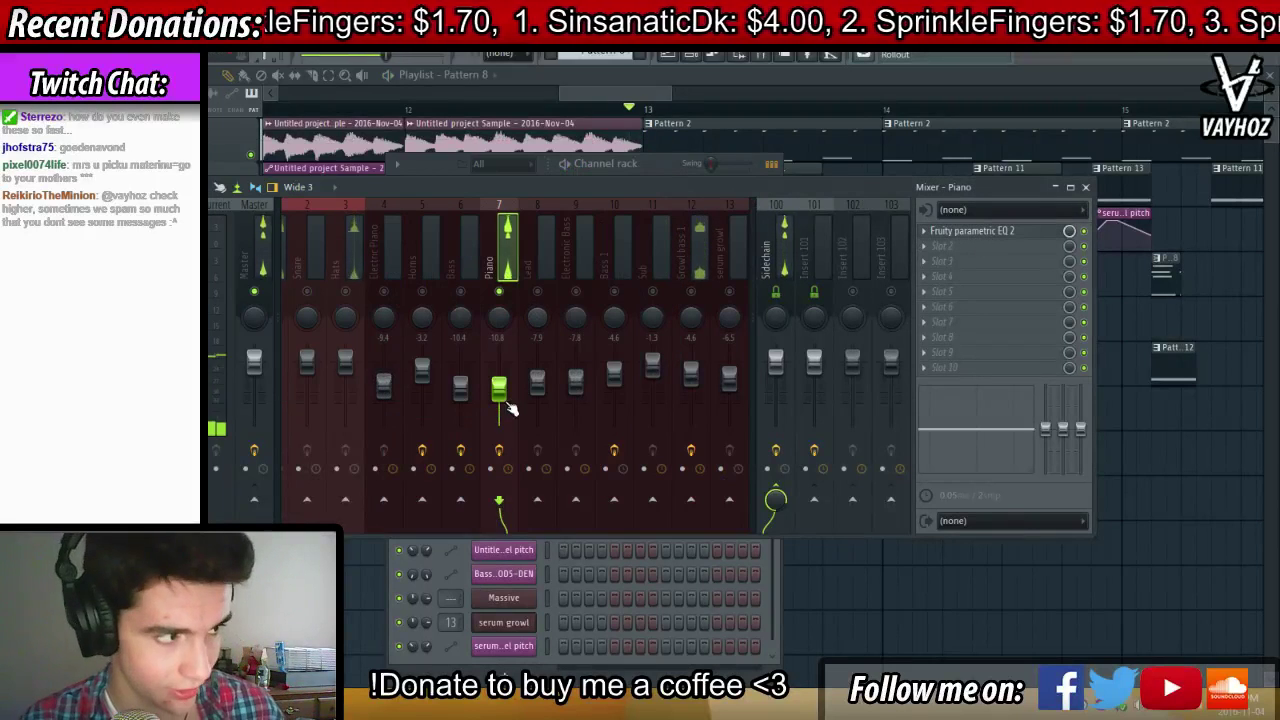
Raise the Piano mixer track to about -7.8 dB, end its solo and return to the playlist
drag(505, 397, 505, 382)
right_click(499, 292)
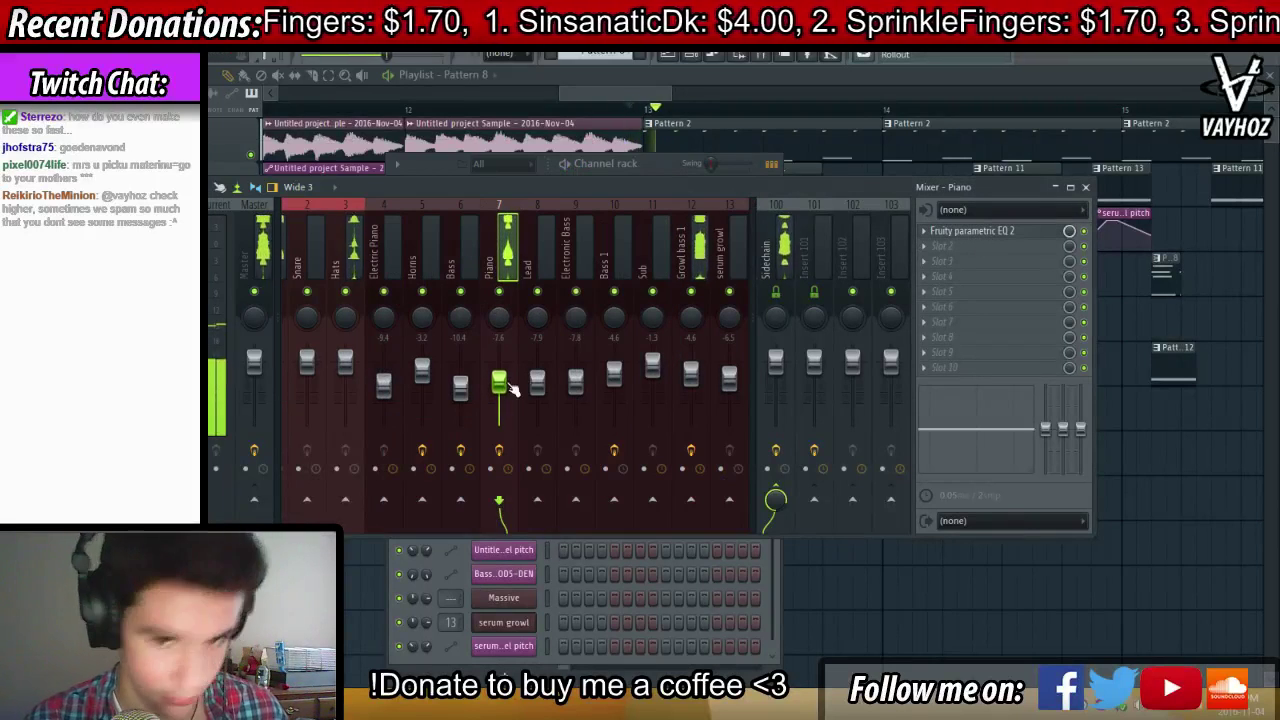
key(F9)
key(F6)
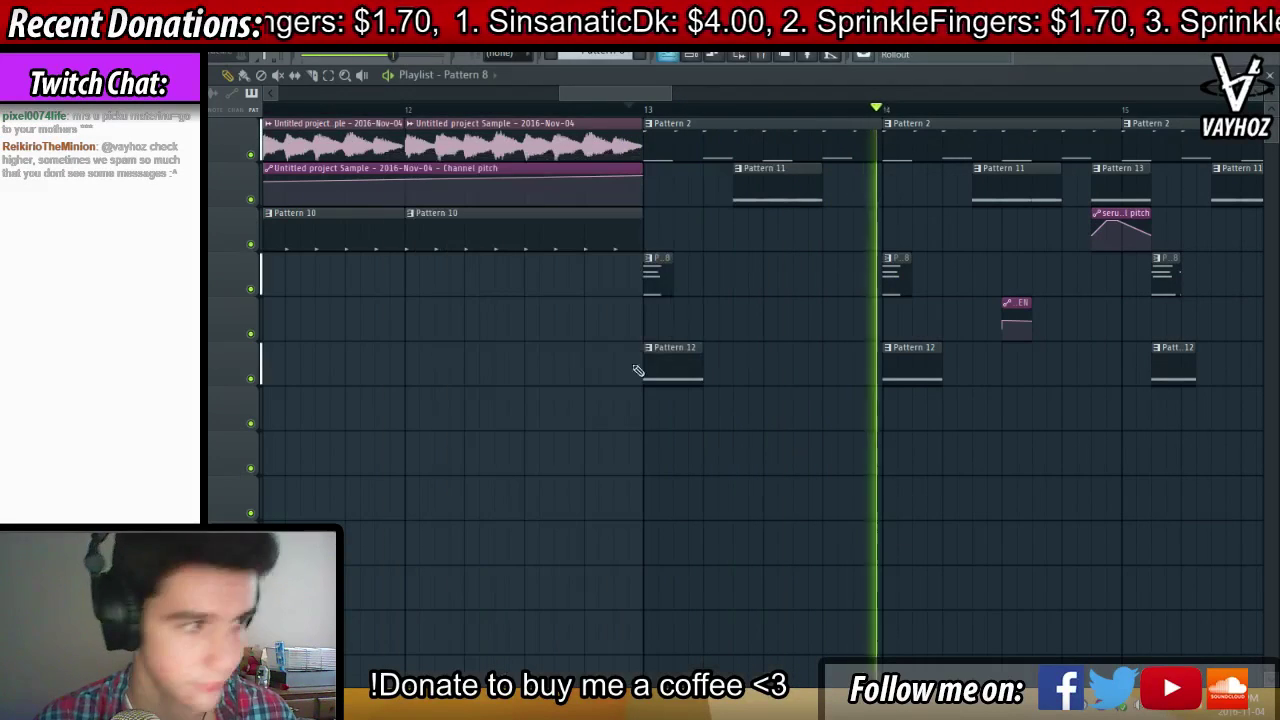
Move the Pattern 8, Pattern 12, Pattern 13 and serum pitch automation clips around bar 15 half a beat earlier, checking playback from bar 14
drag(734, 229, 632, 240)
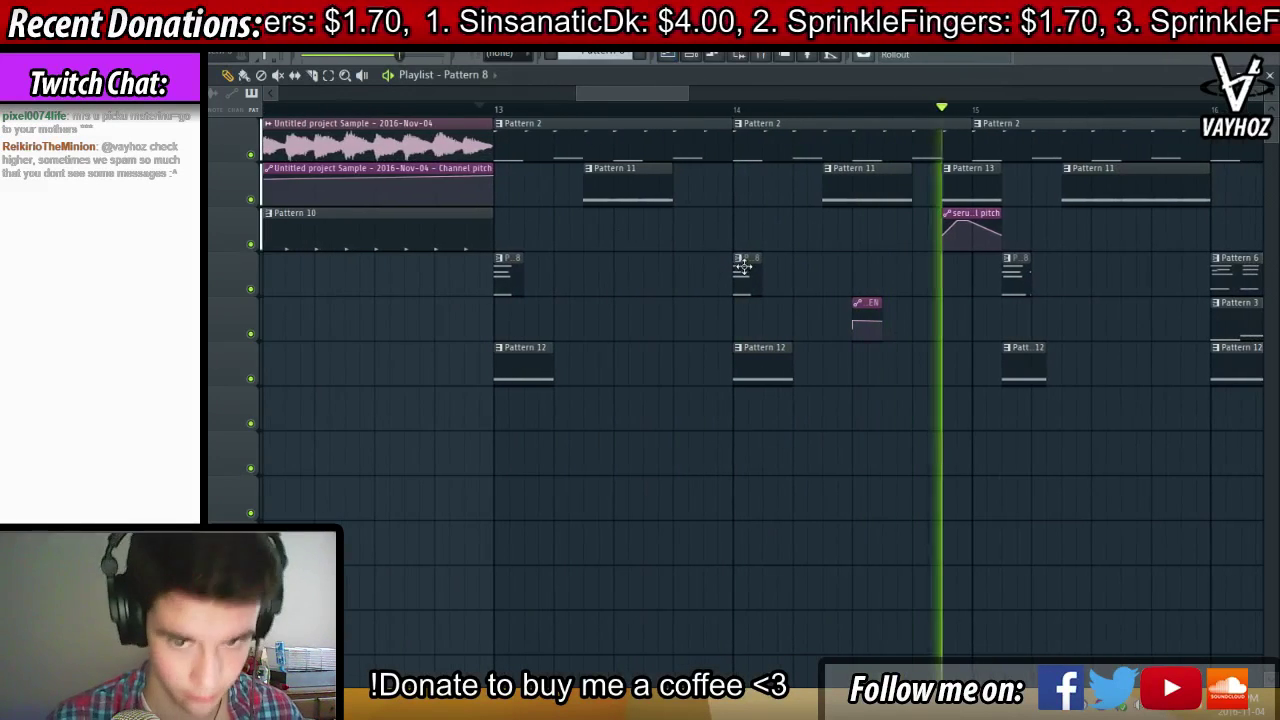
scroll(892, 115, down, 1)
key(space)
click(757, 109)
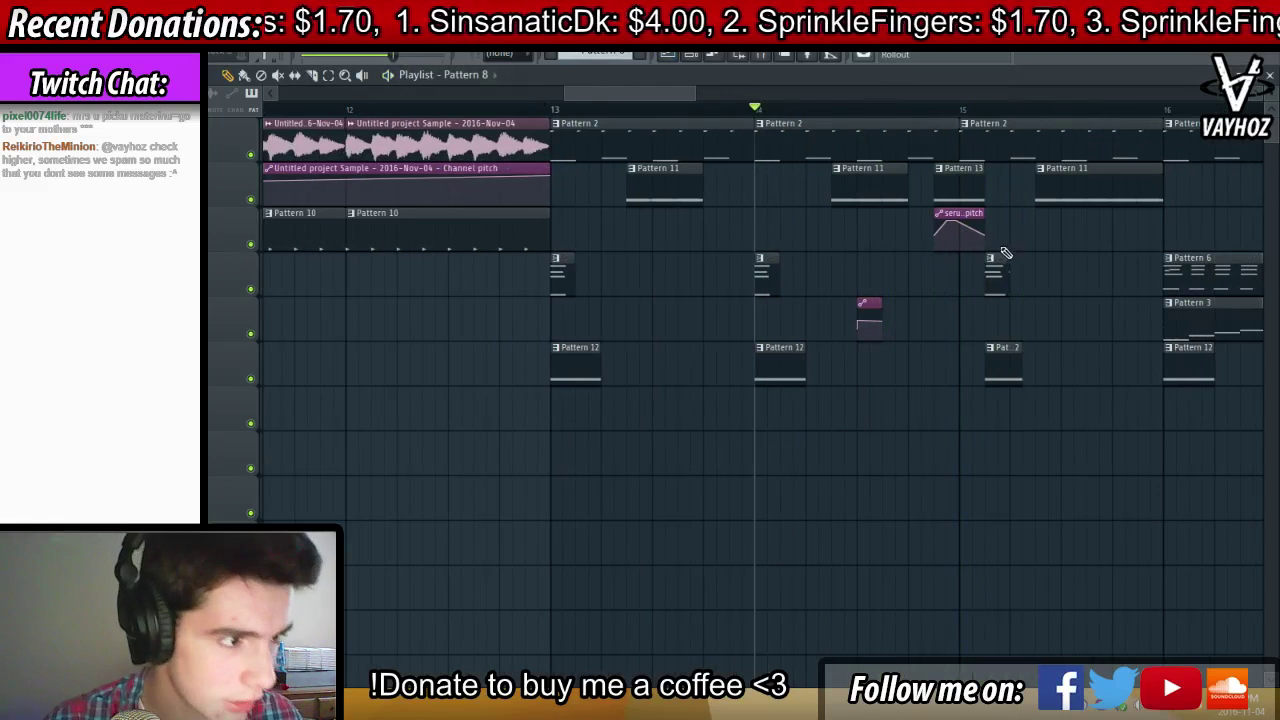
drag(1004, 252, 978, 369)
drag(952, 222, 934, 202)
key(space)
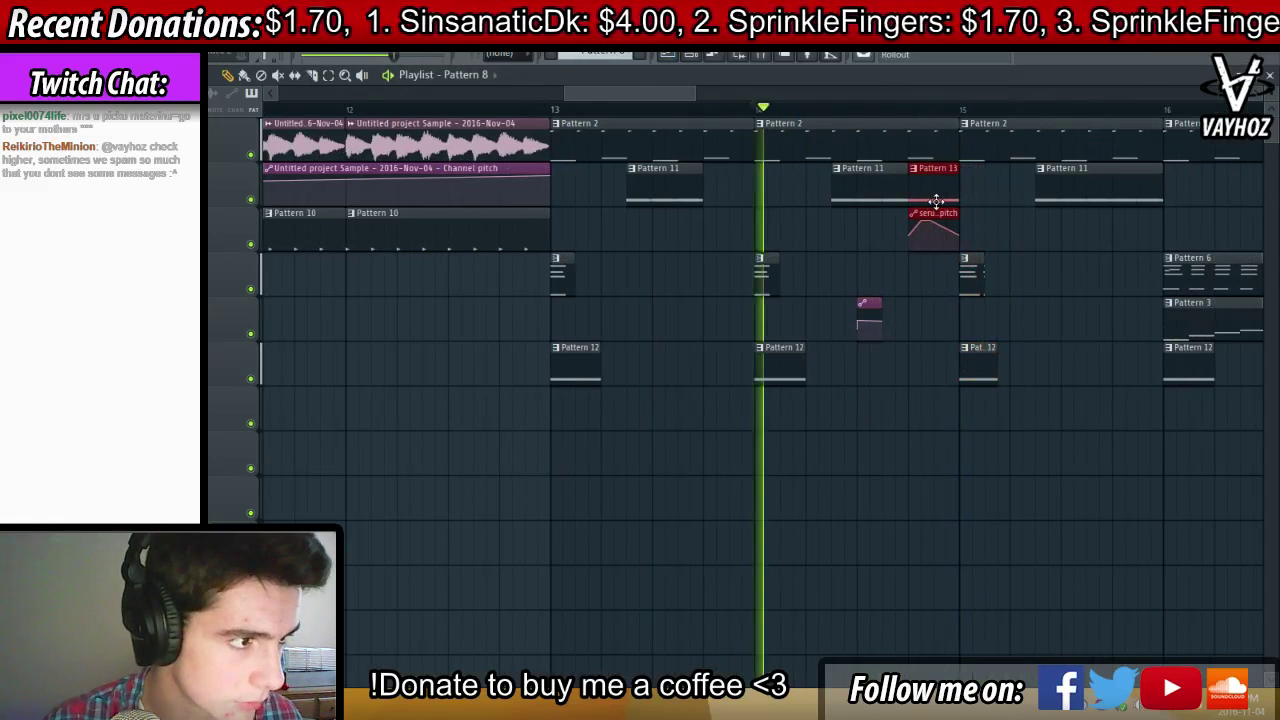
ctrl+click(983, 200)
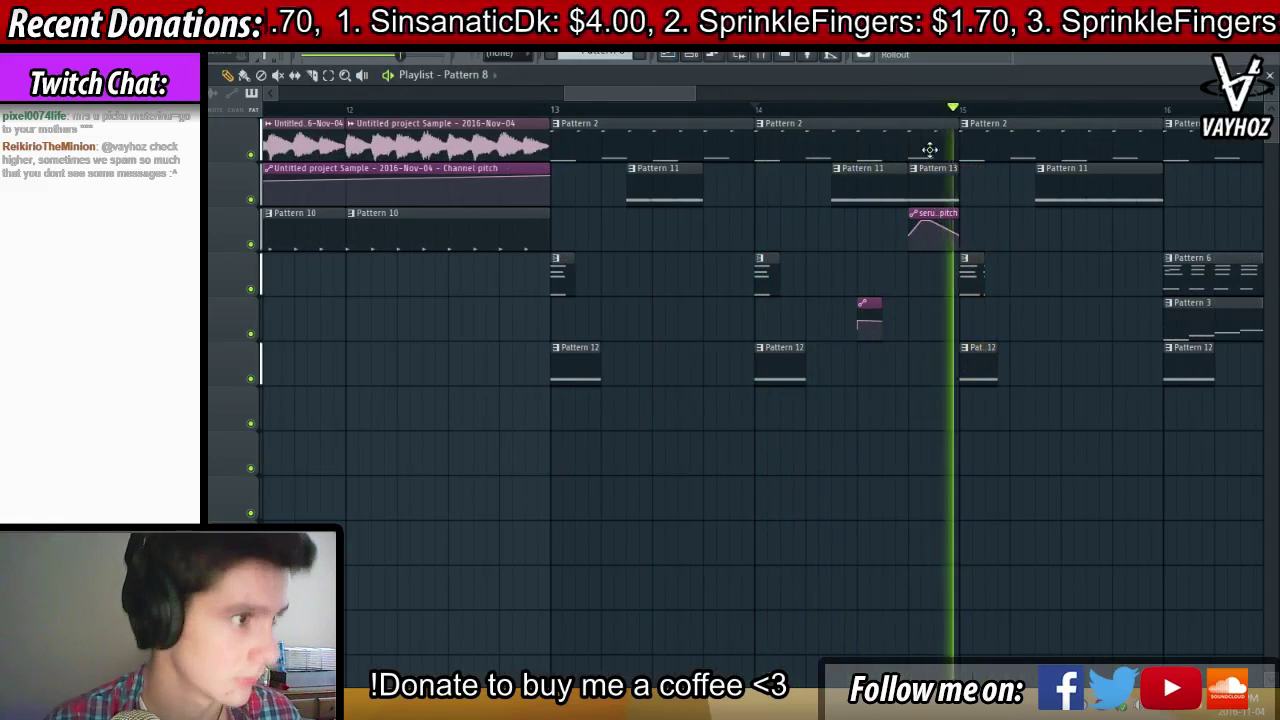
key(space)
key(space)
Move bar 15's Pattern 11 clip half a beat earlier and shorten it to two beats
scroll(978, 180, up, 2)
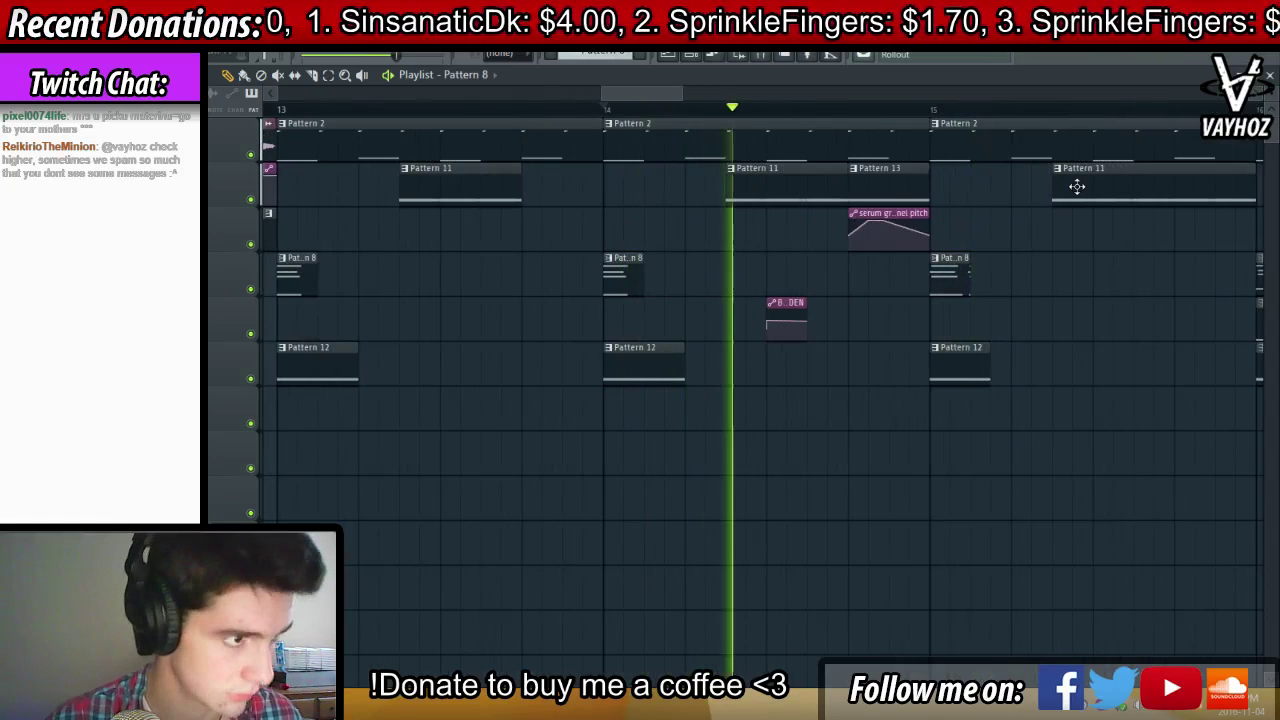
drag(1077, 187, 1020, 185)
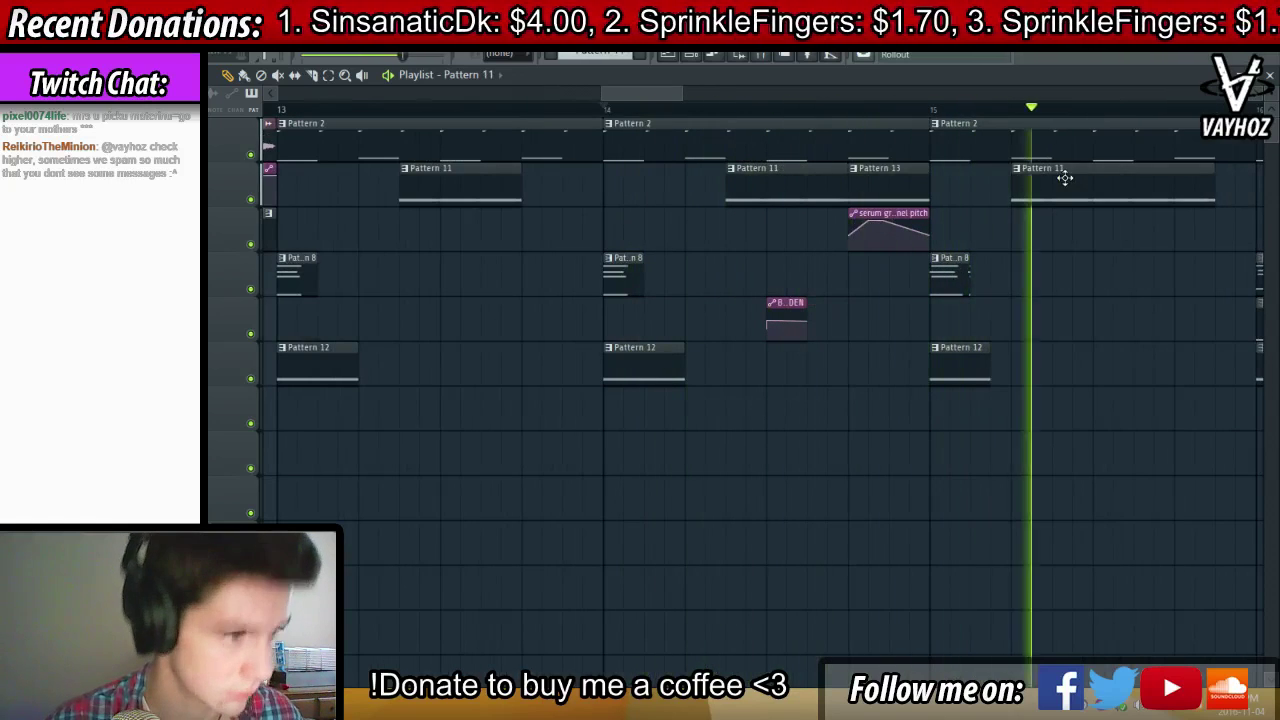
scroll(1074, 114, down, 2)
drag(1149, 185, 1135, 193)
key(space)
key(space)
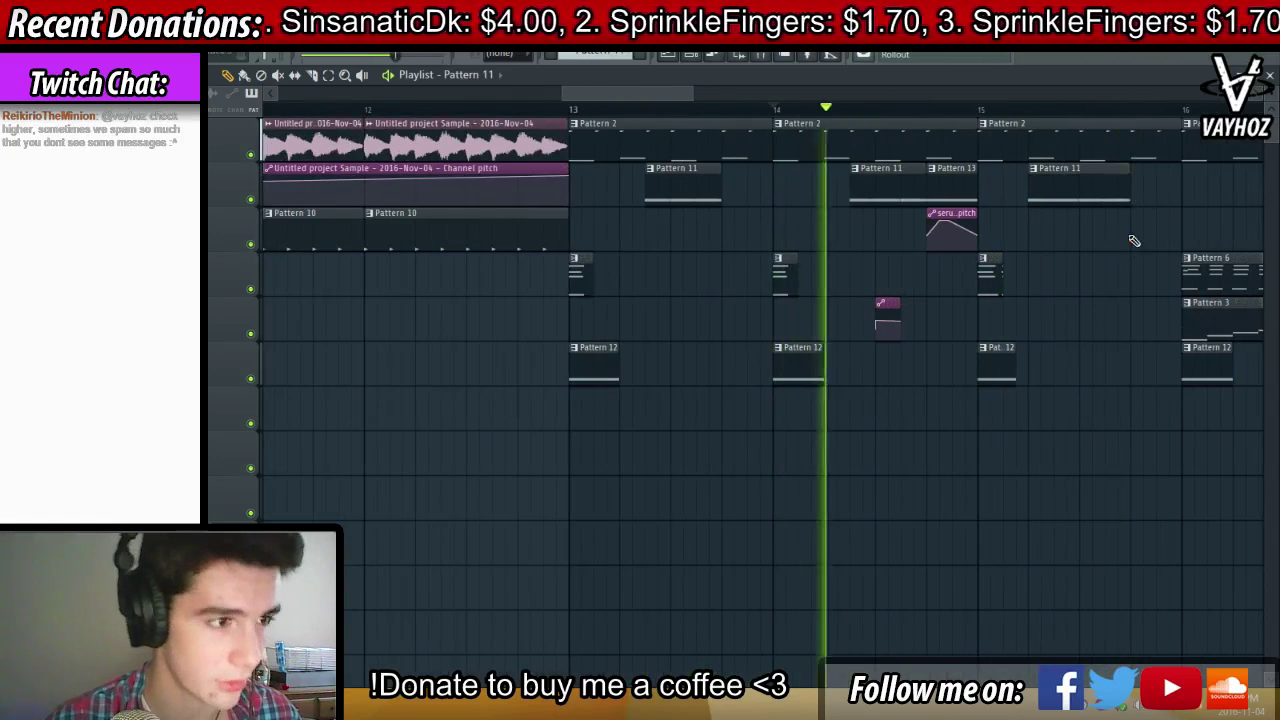
Set the playback start just before bar 13, create a new empty pattern and add a Massive instrument channel
key(space)
click(558, 108)
click(643, 56)
key(Return)
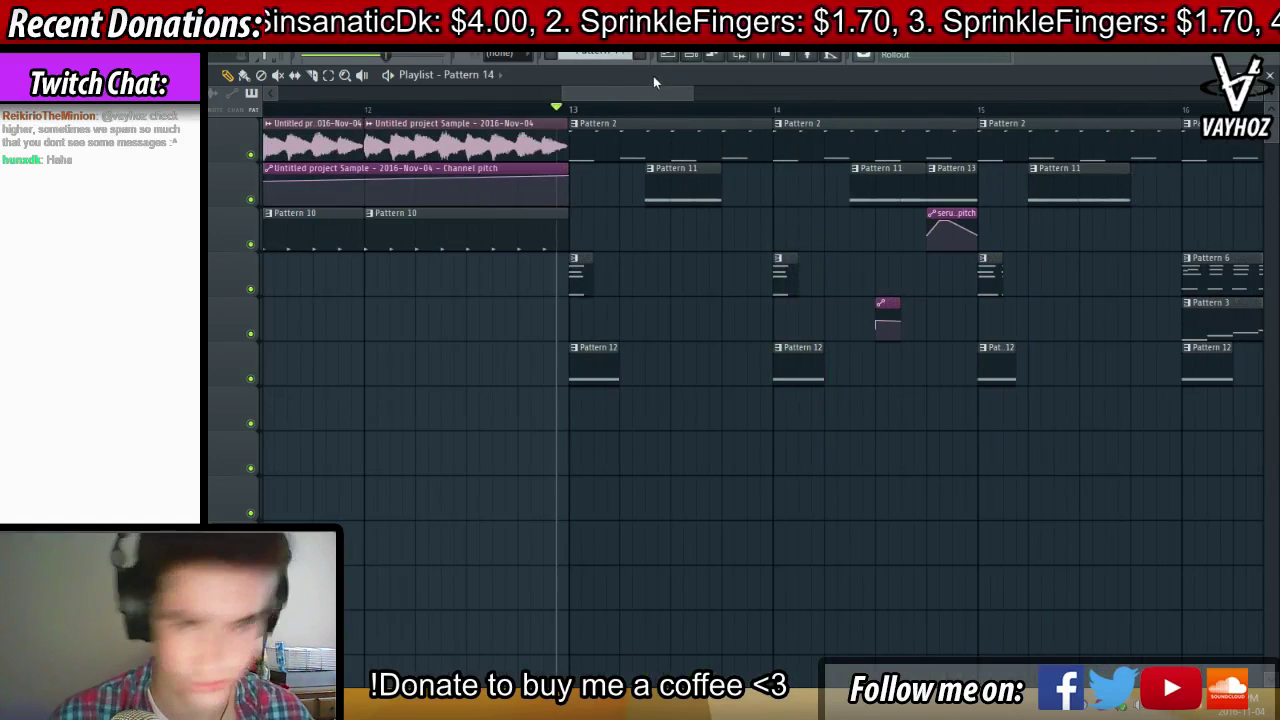
key(F6)
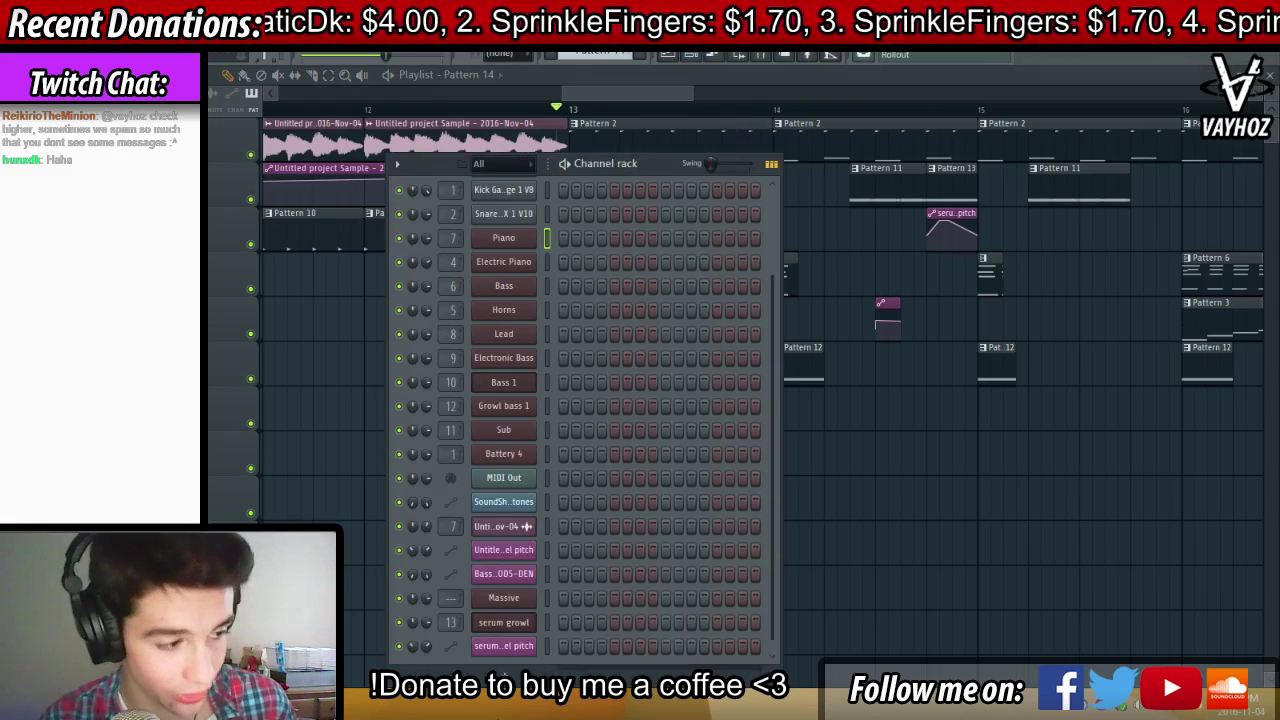
click(490, 672)
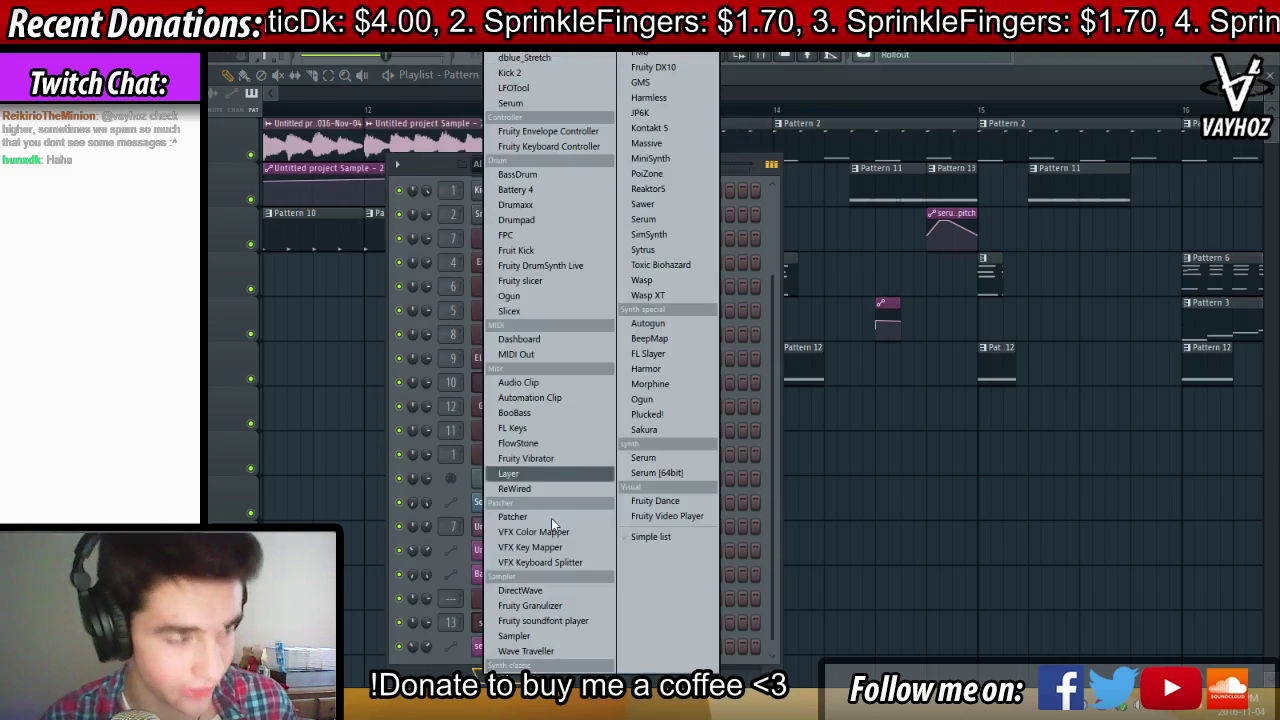
click(684, 145)
drag(659, 164, 758, 93)
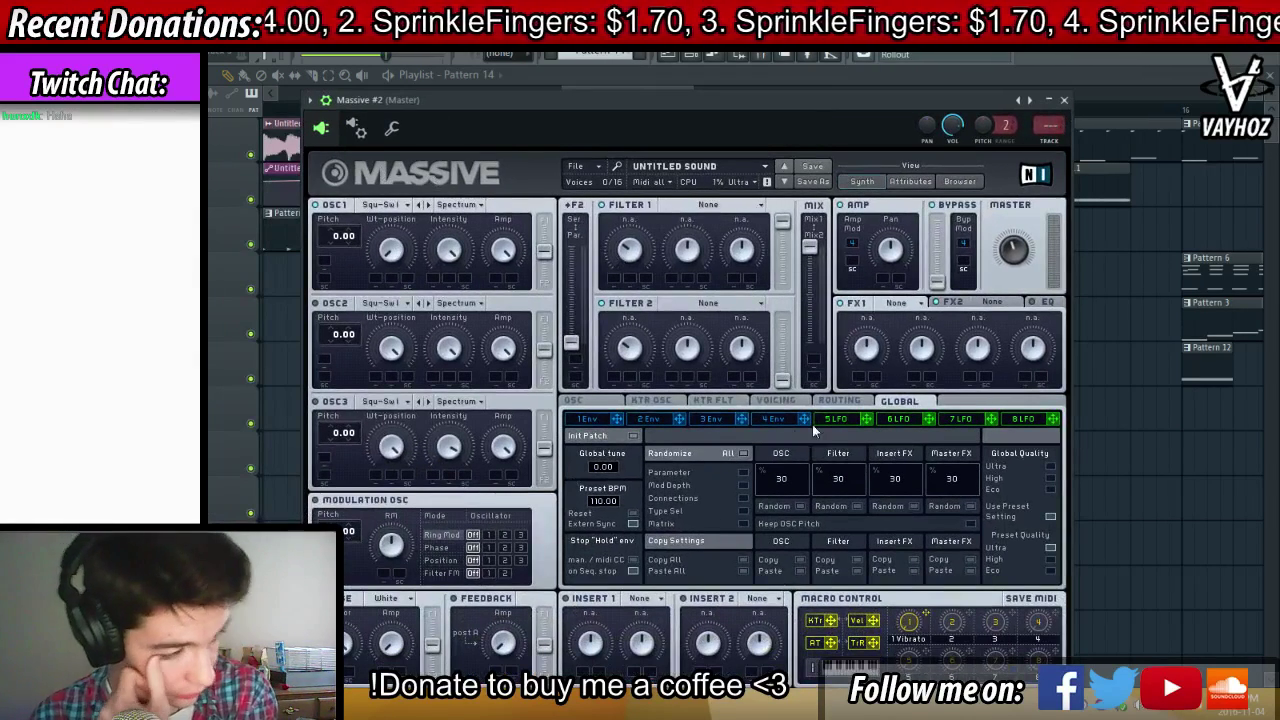
Apply LFO 5 to the modulation oscillator's phase on oscillator 1, and set Filter 1 to Highpass 4 with LFO 5 on its cutoff
drag(868, 426, 386, 506)
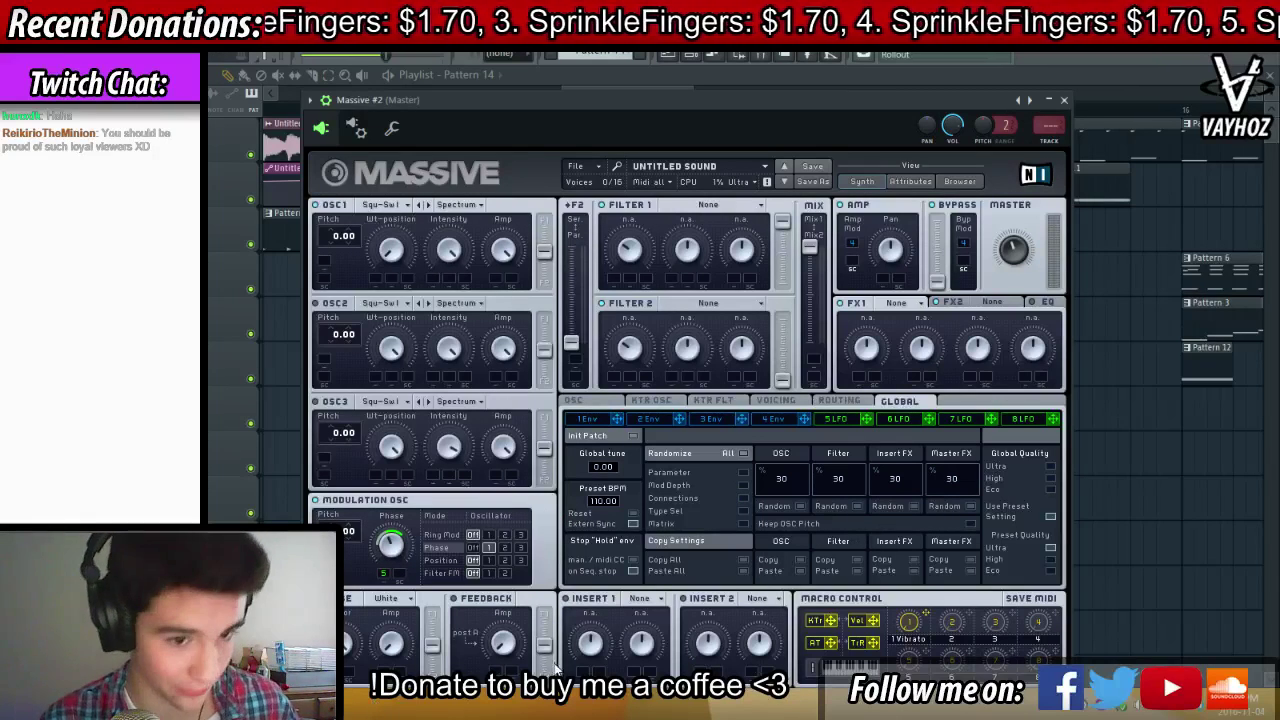
drag(767, 134, 751, 145)
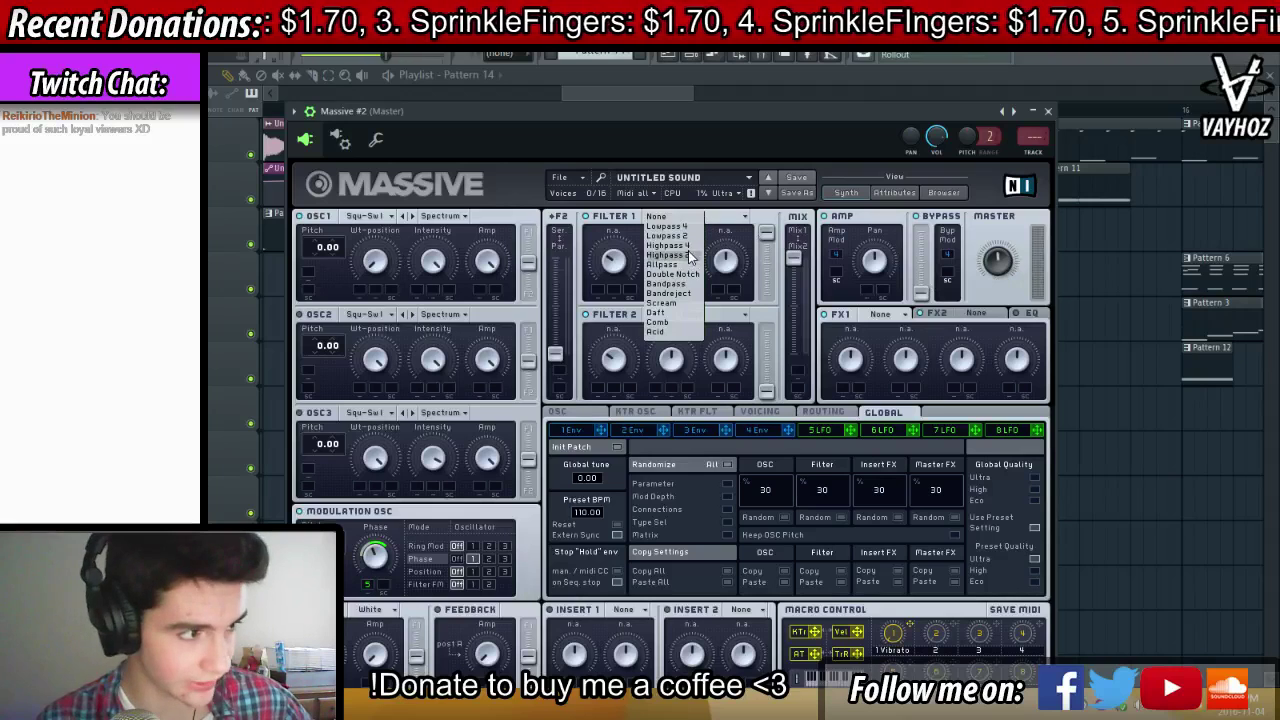
click(668, 245)
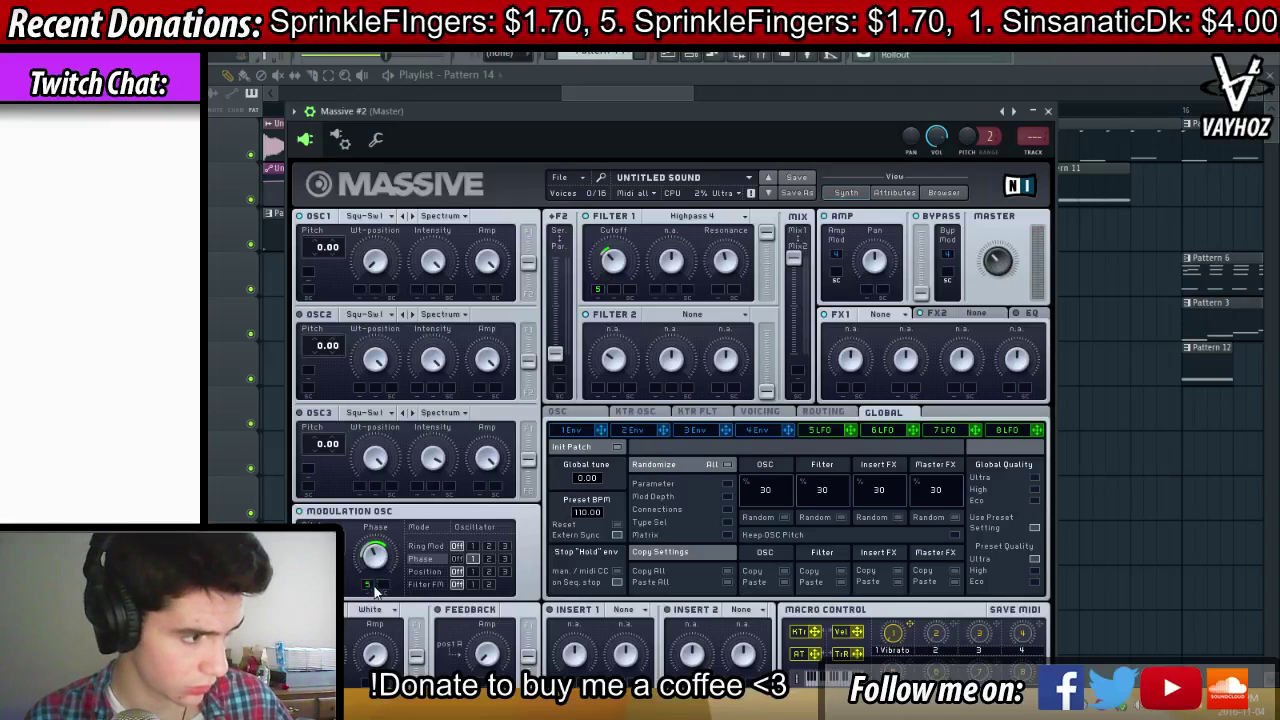
click(817, 431)
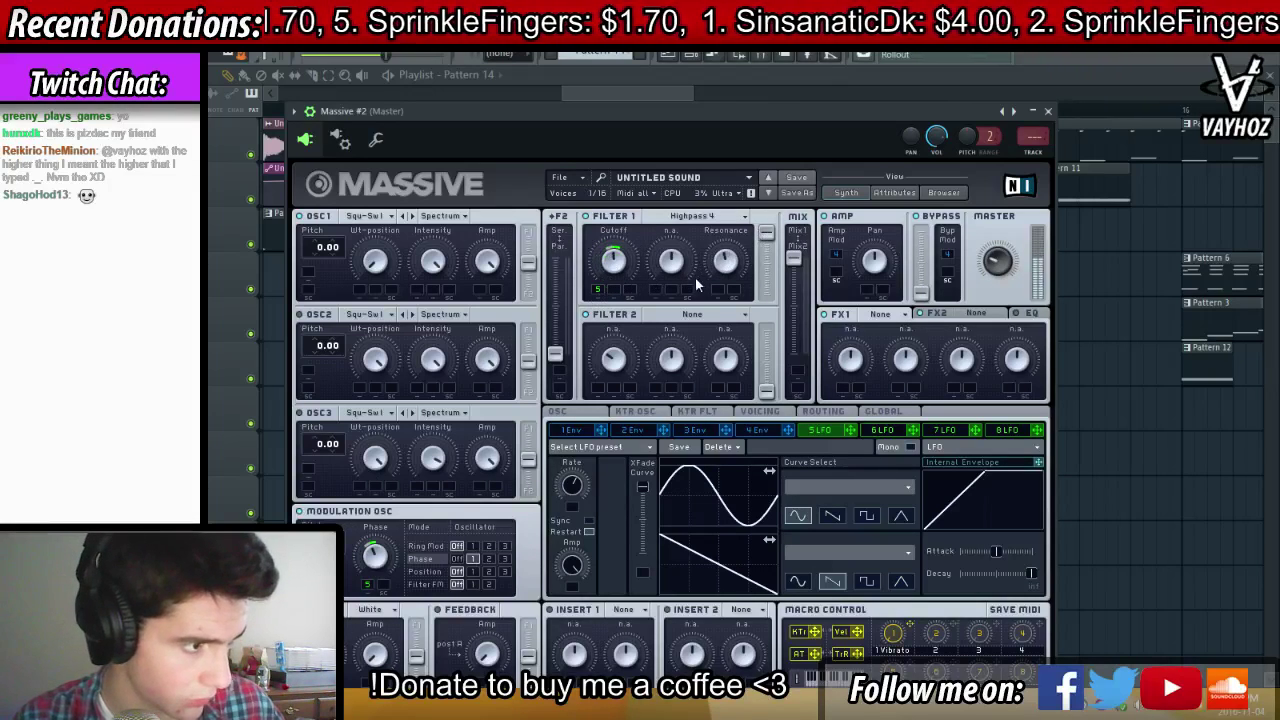
Change Filter 1 to Double Notch and switch the modulation oscillator to Filter 1 FM, modulated by LFO 5
click(692, 216)
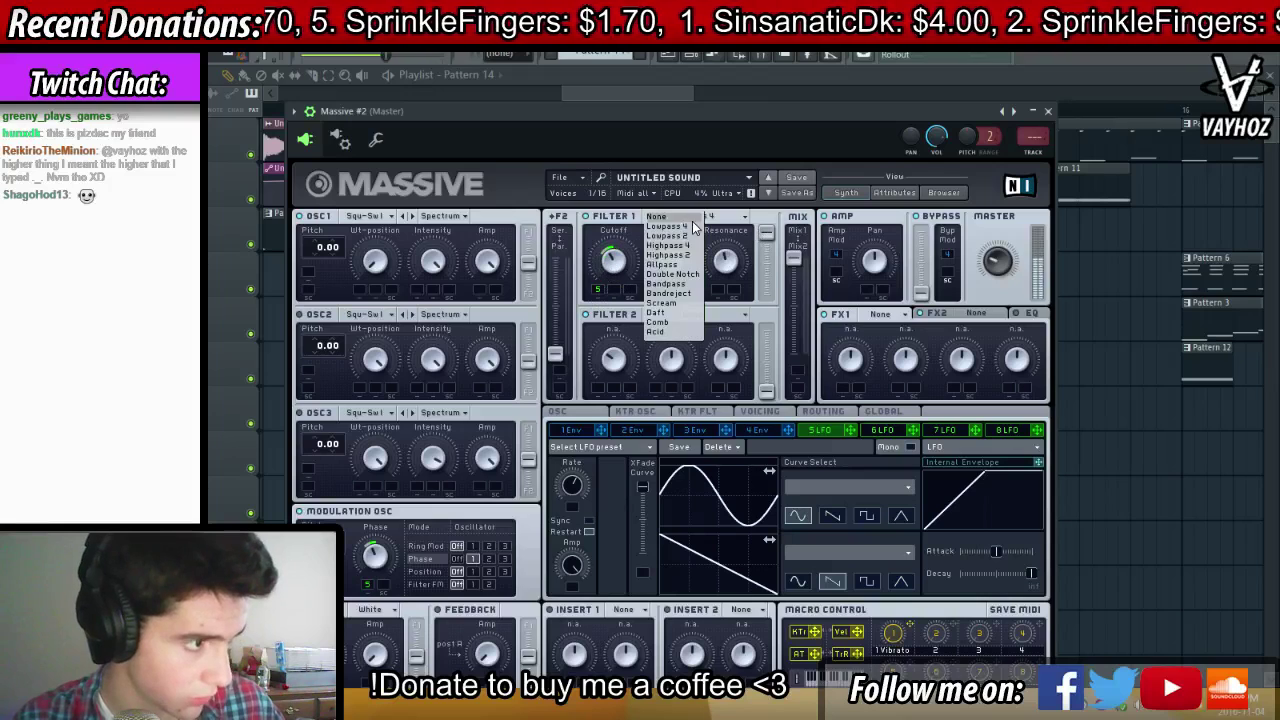
click(672, 285)
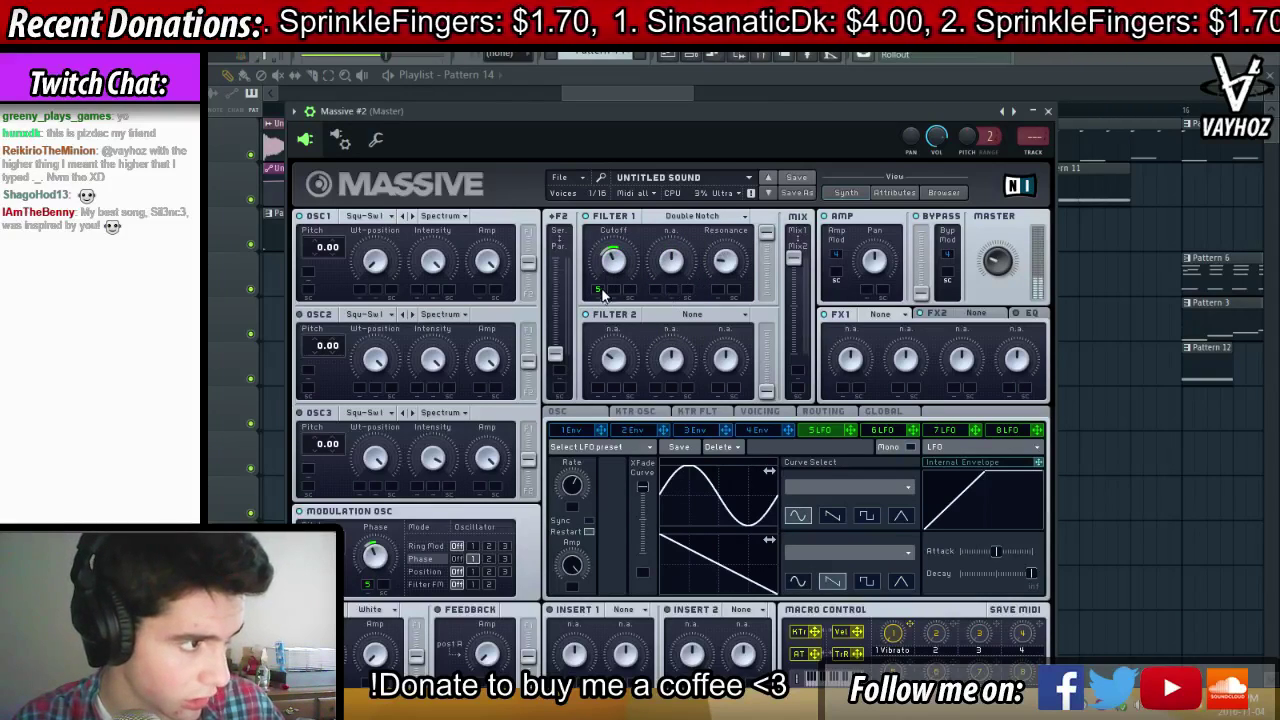
click(473, 585)
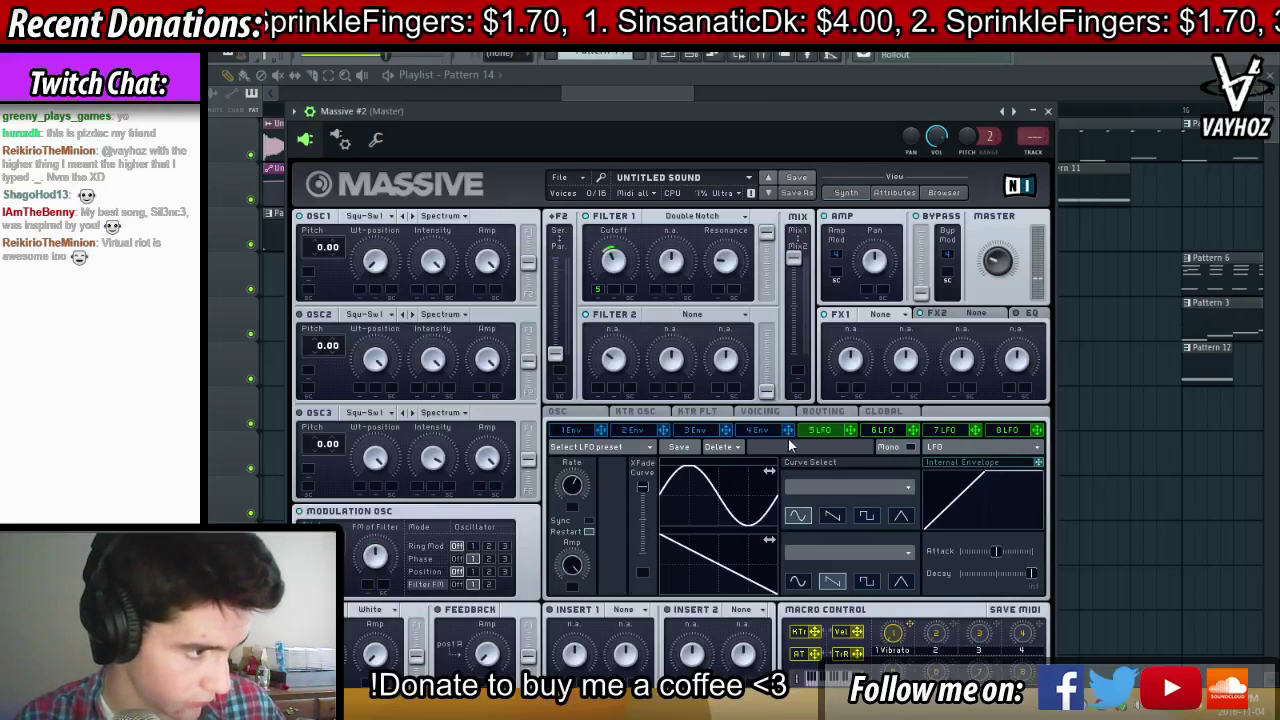
drag(852, 431, 378, 588)
Set Massive's voicing to 7 unison voices with a pitch cutoff spread of 0.01, and raise the EQ's high shelf
click(760, 411)
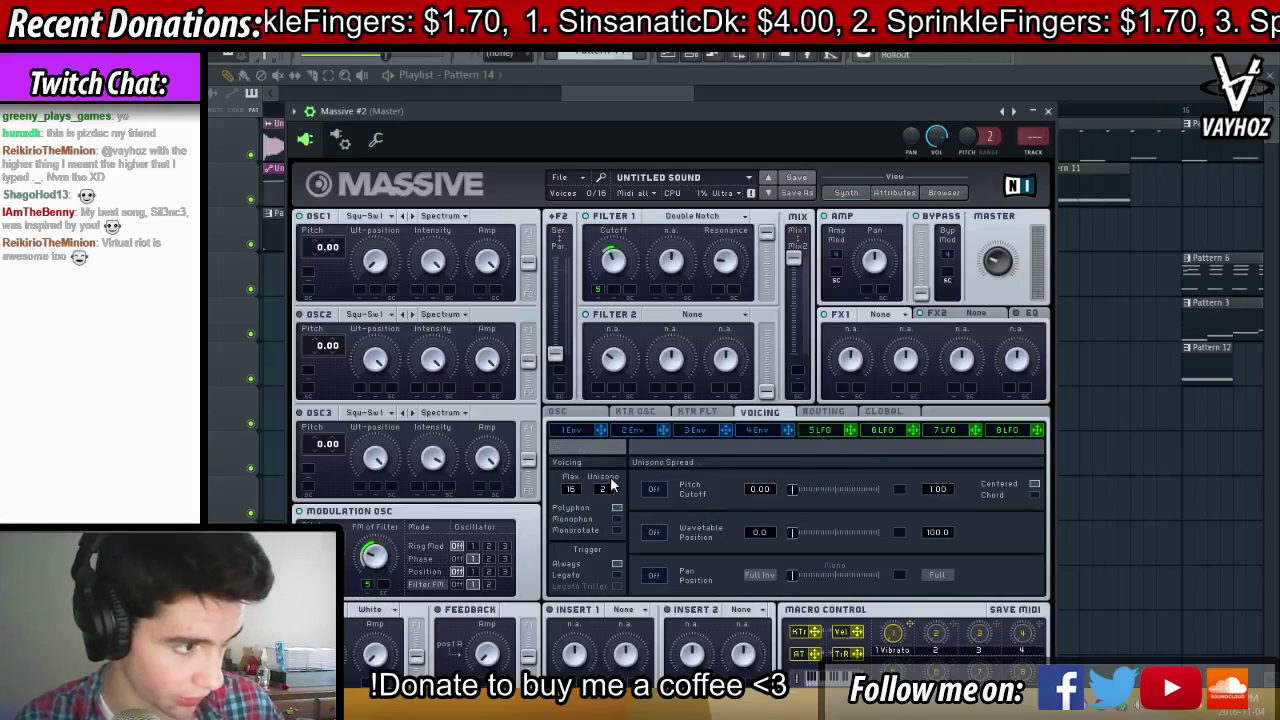
drag(766, 488, 766, 492)
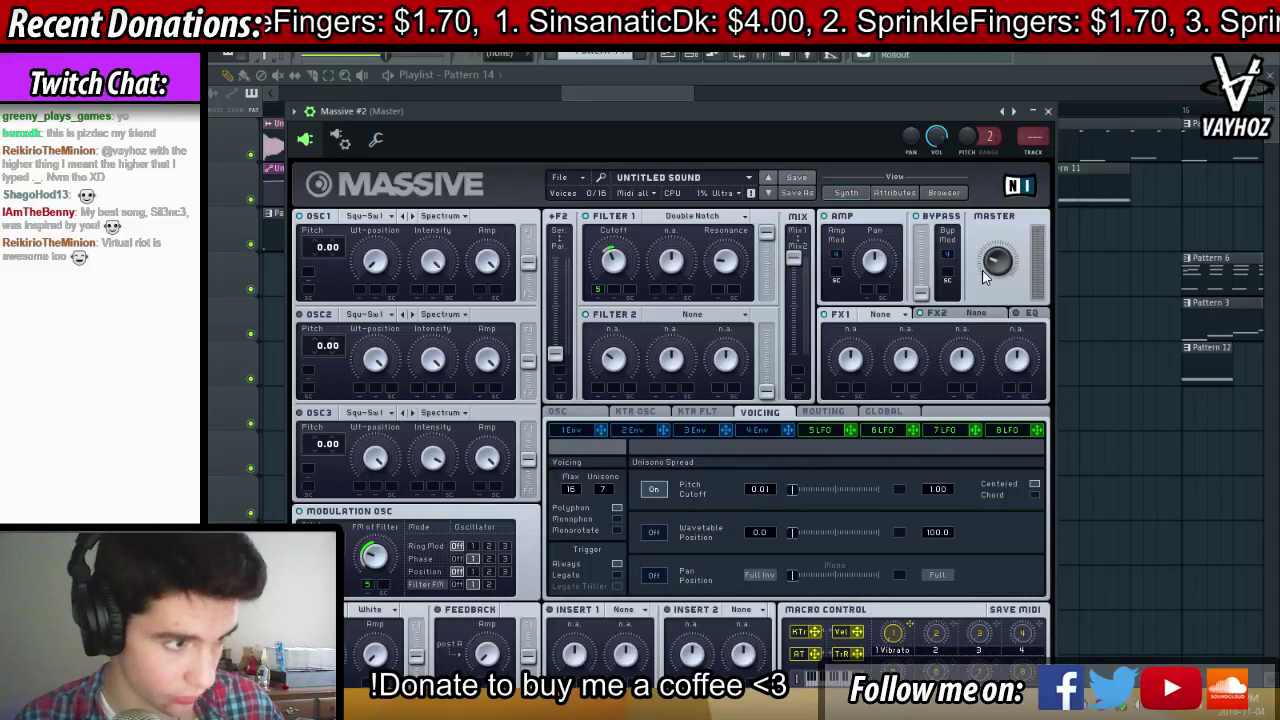
click(1029, 314)
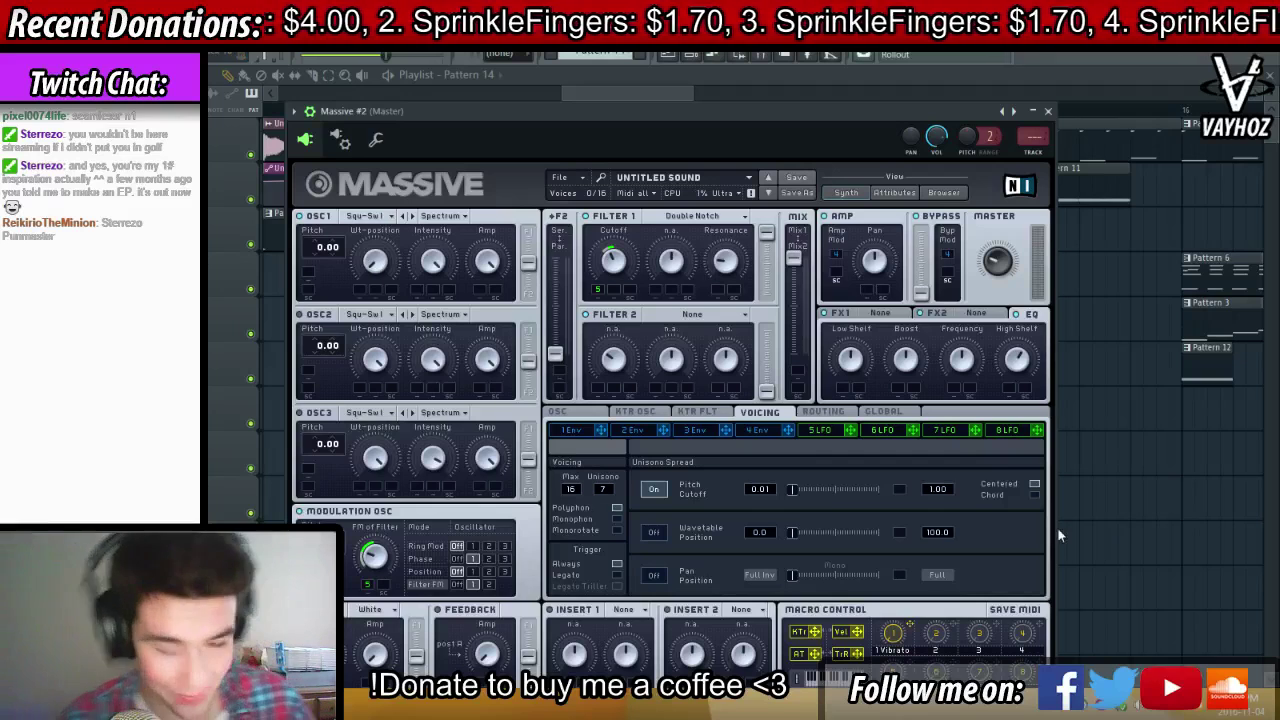
Set the new Massive channel's pitch range to 12 during playback and return to the playlist
click(826, 433)
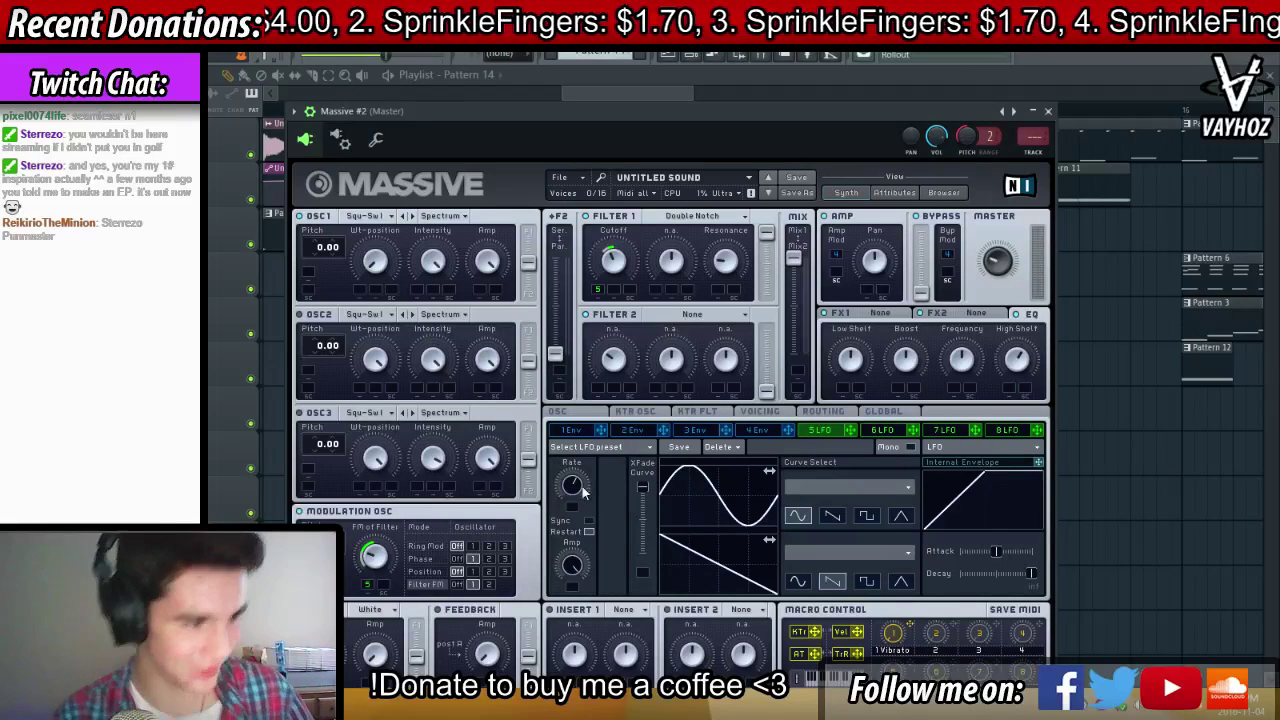
click(762, 411)
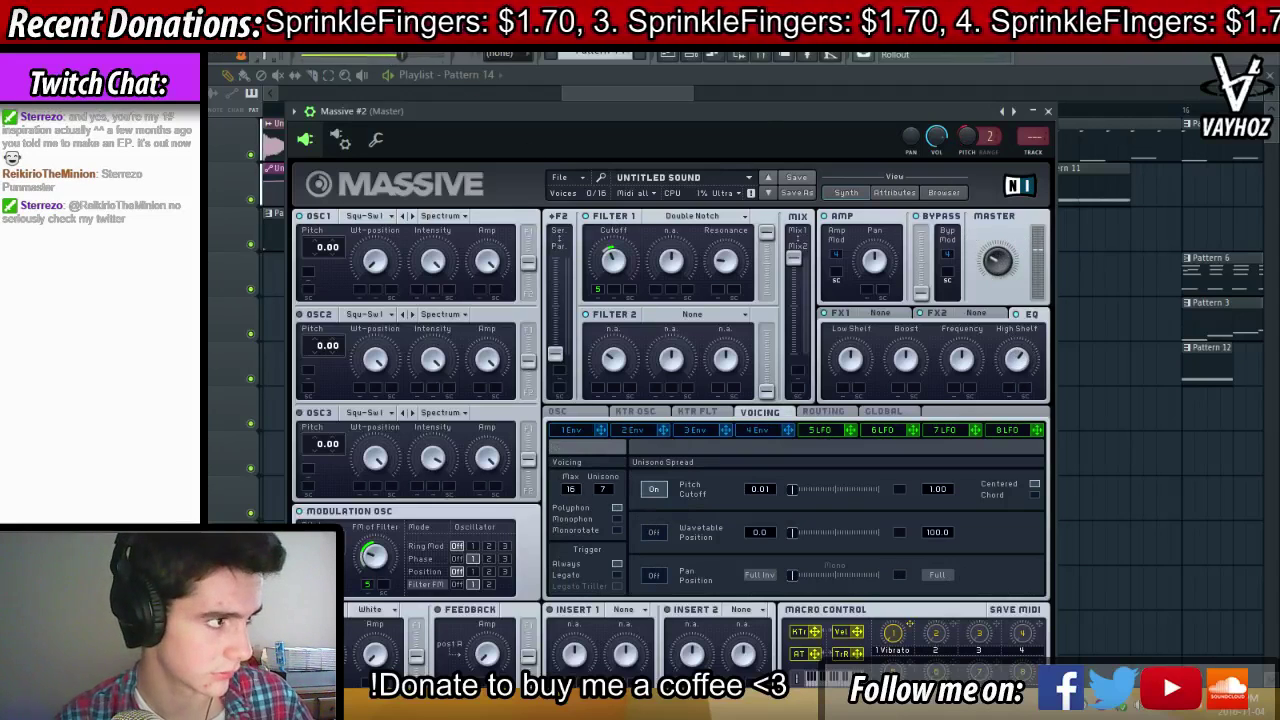
key(space)
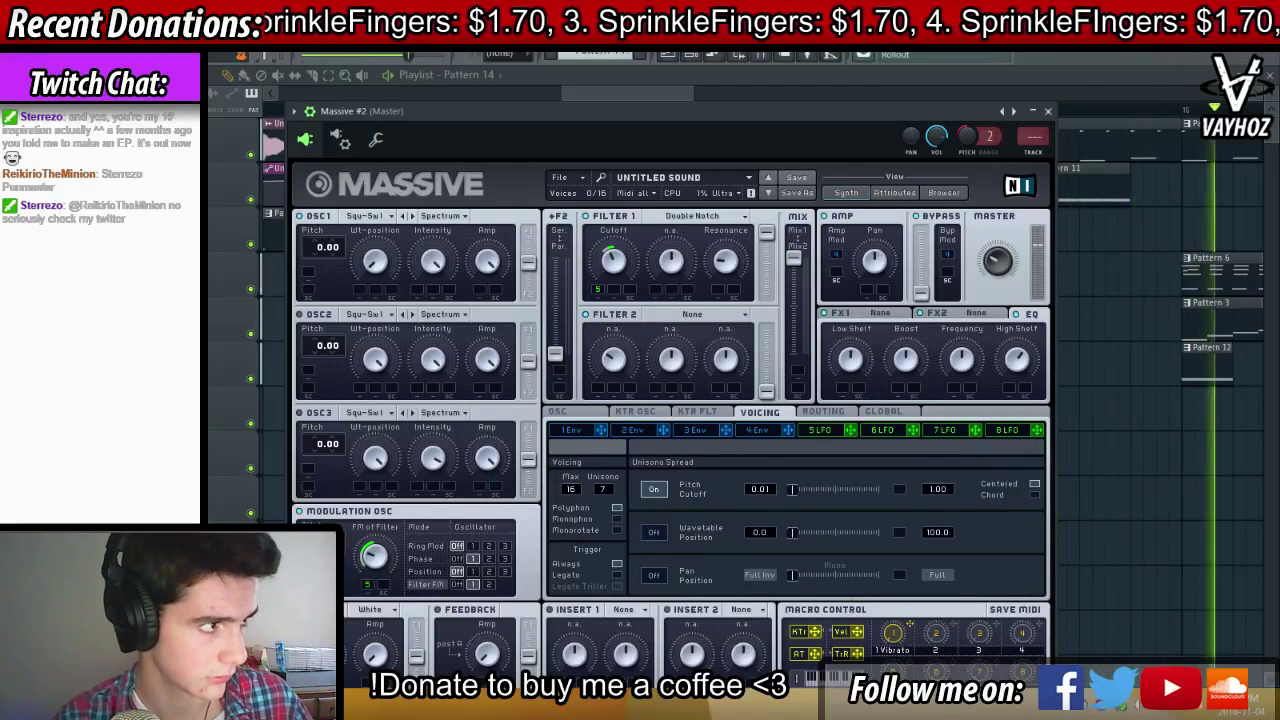
drag(989, 137, 989, 115)
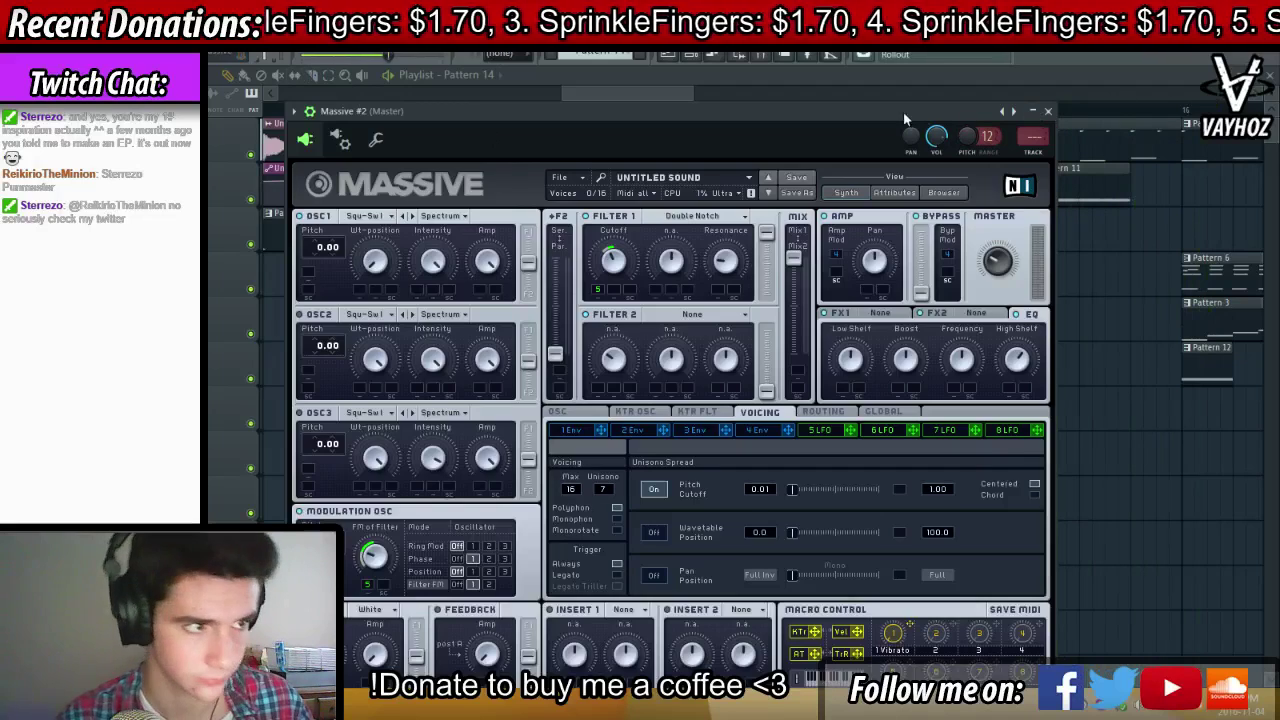
drag(903, 113, 792, 352)
key(F5)
click(709, 194)
click(746, 194)
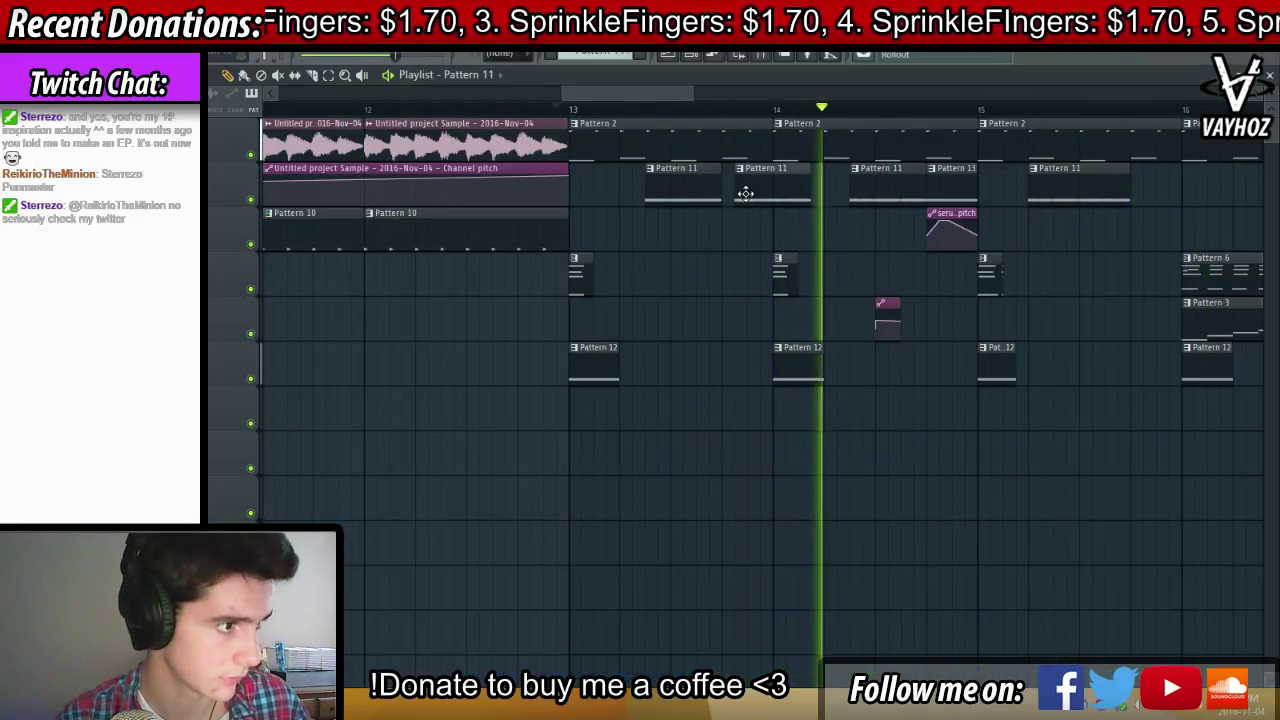
right_click(743, 186)
Lengthen bar 13's Pattern 11 clip so it ends at bar 14, and play the drop
key(space)
drag(720, 184, 771, 179)
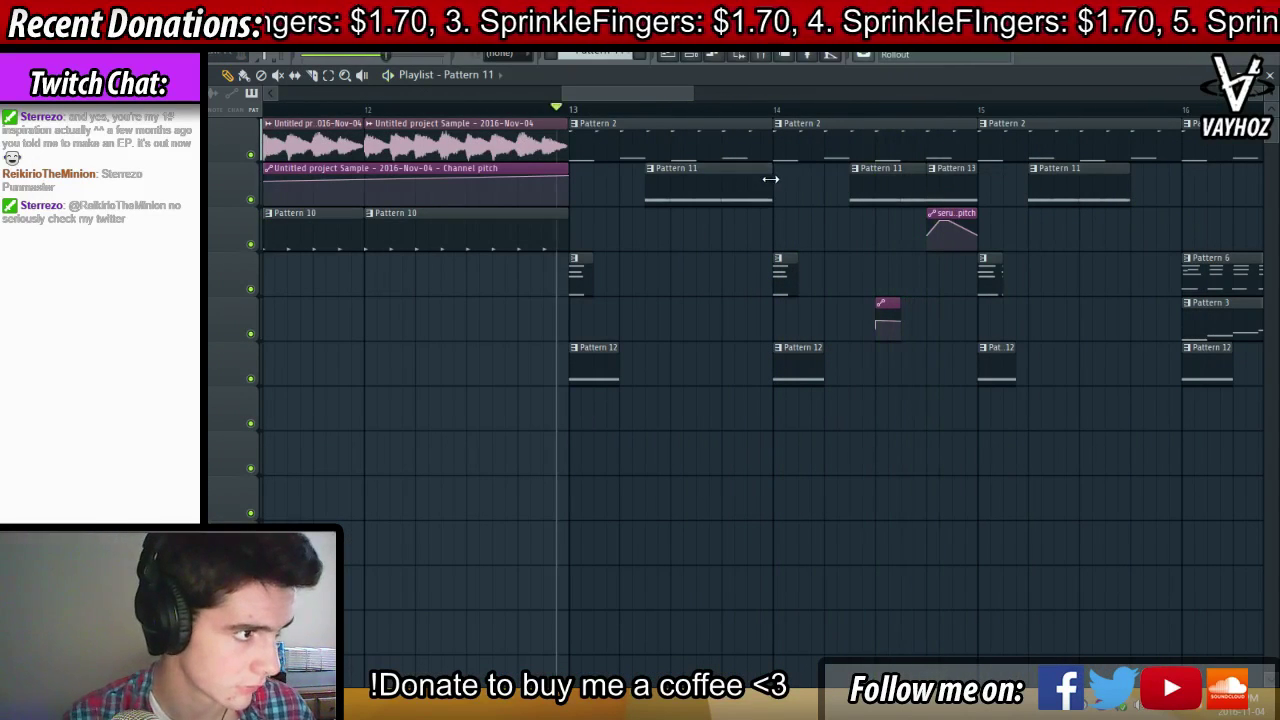
key(space)
Stop playback and reopen the Massive #2 instrument, placing its window so the synth controls are accessible
key(F6)
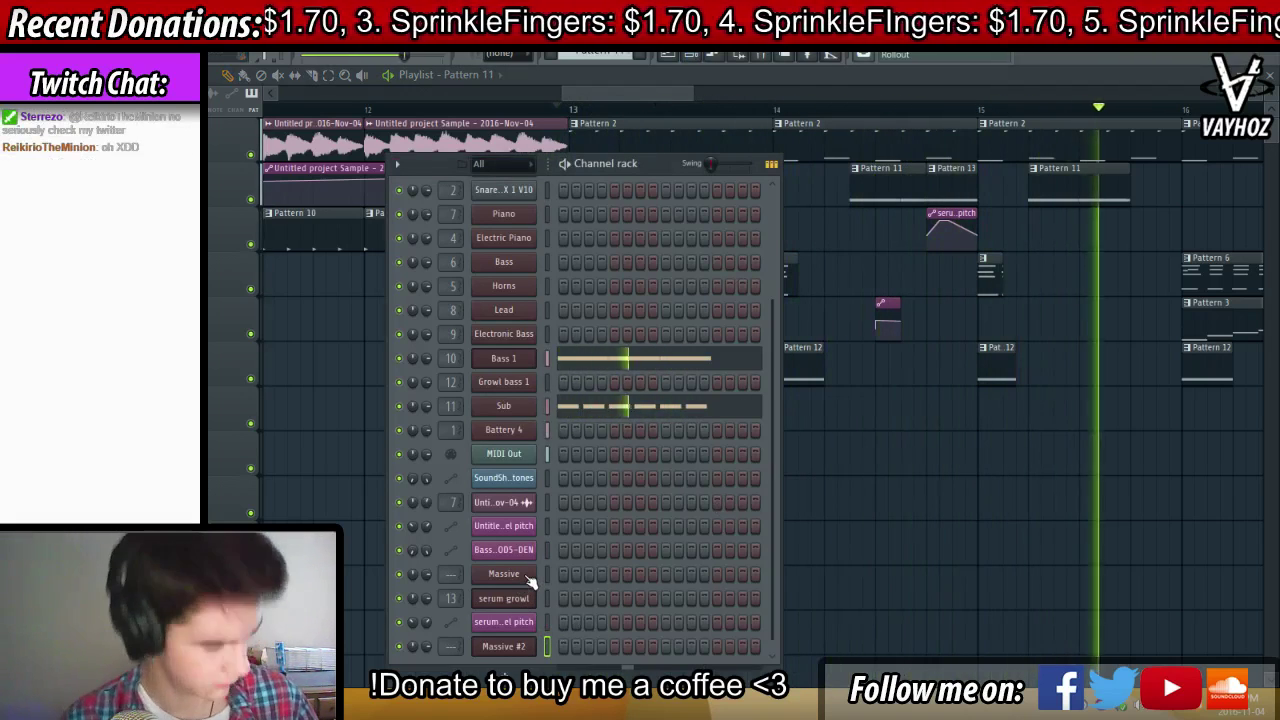
key(space)
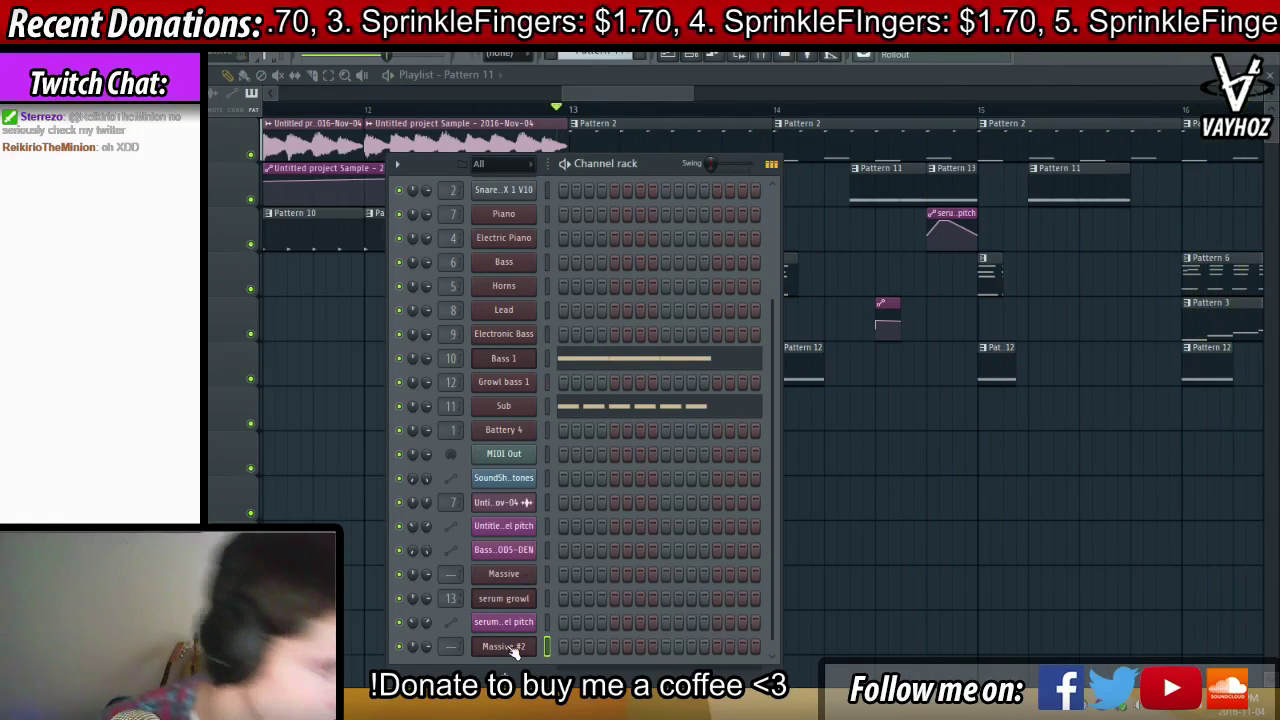
click(503, 647)
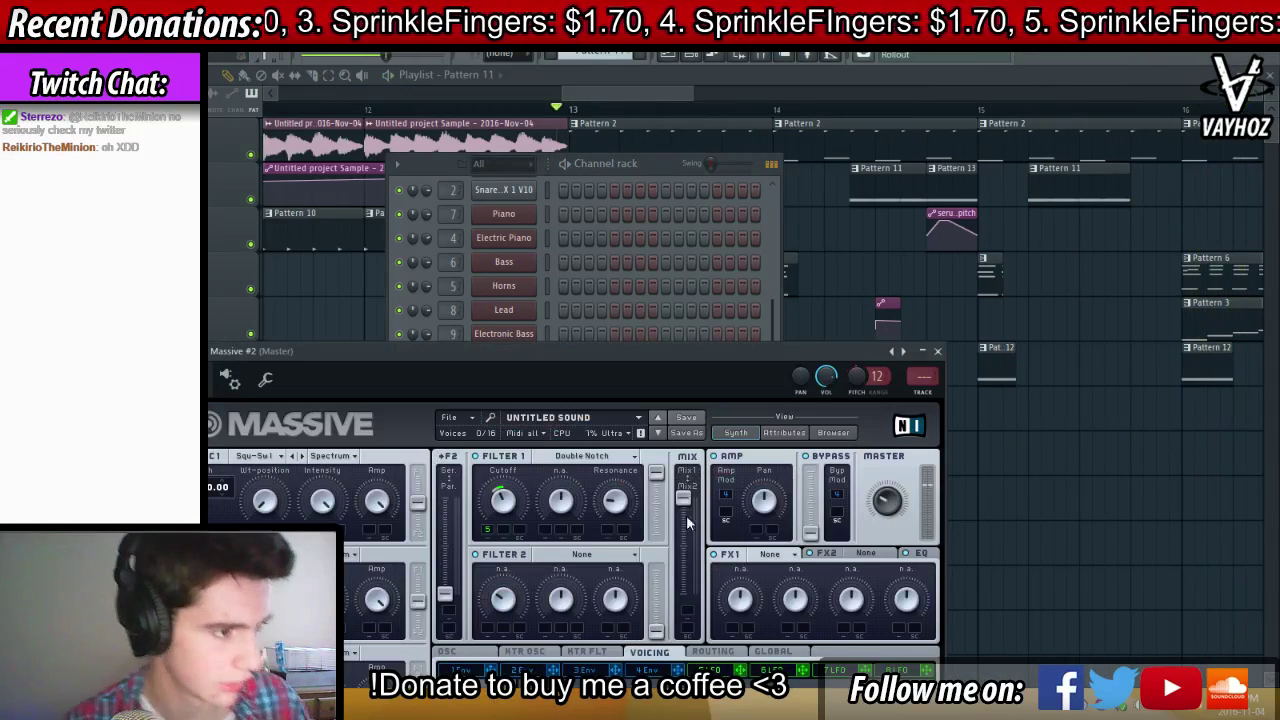
drag(688, 351, 751, 194)
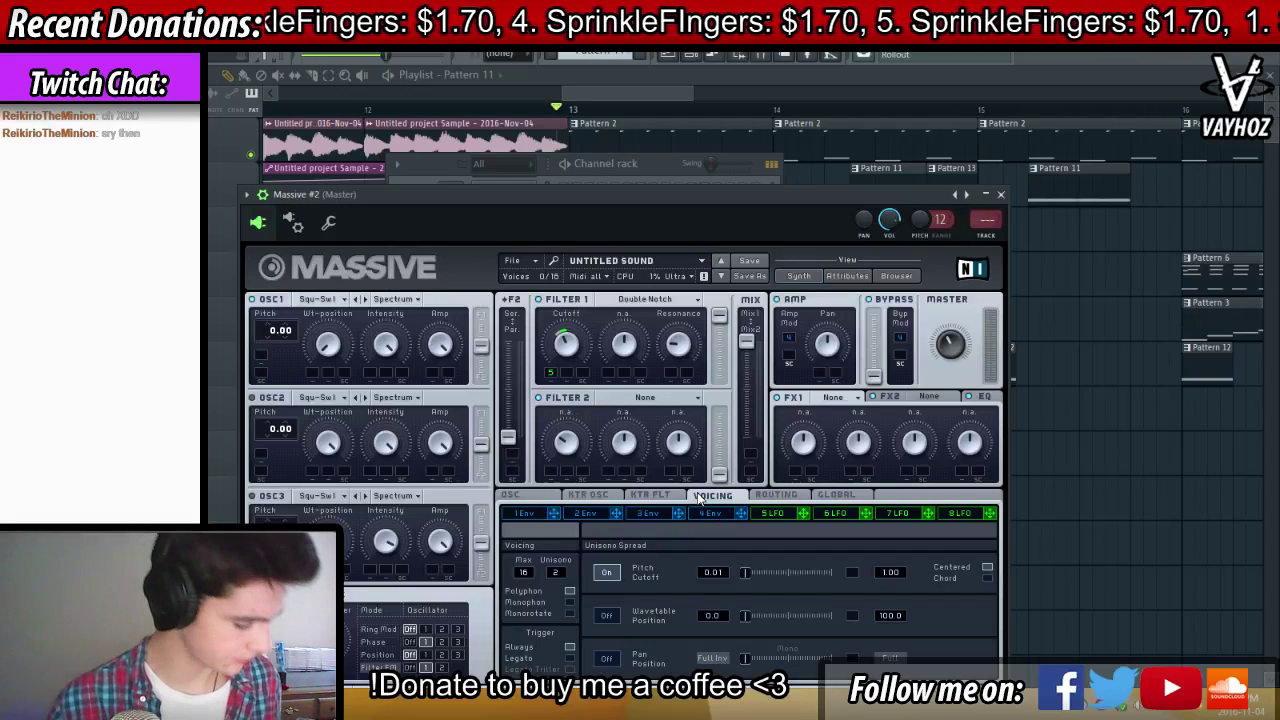
Rename the Massive #2 channel to "Square monster"
key(F2)
text(Sa)
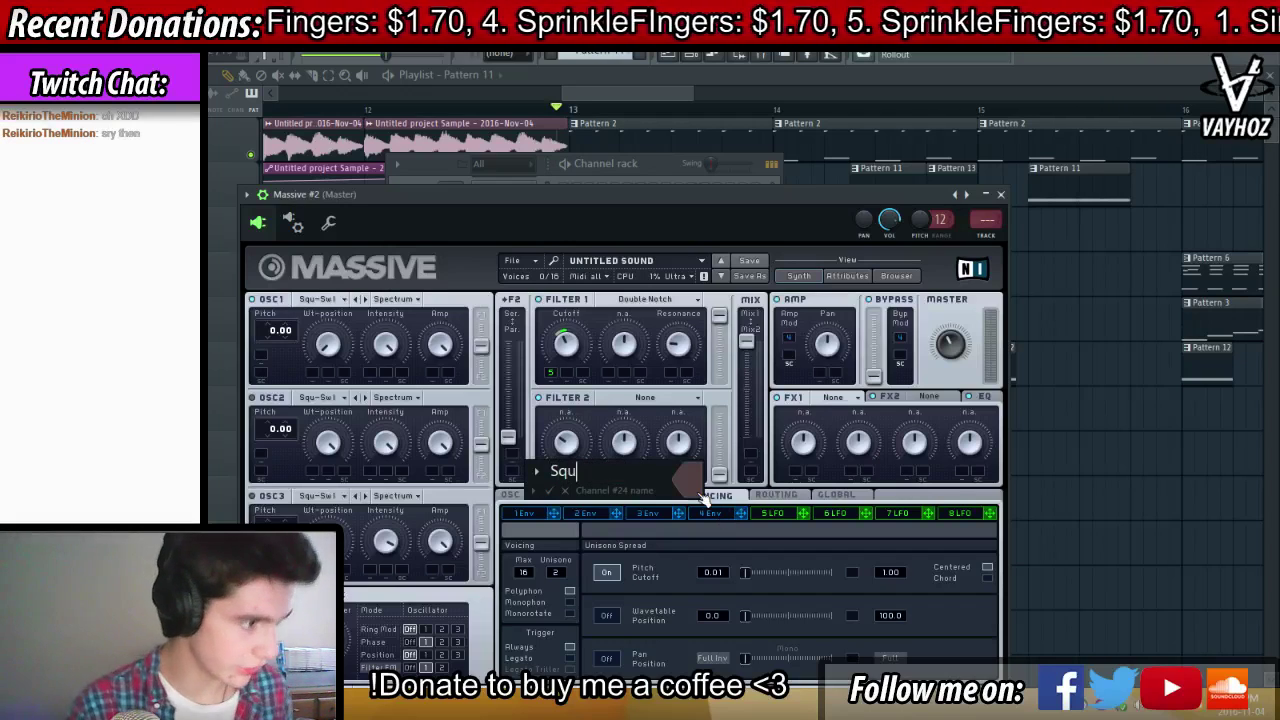
text(uare monester)
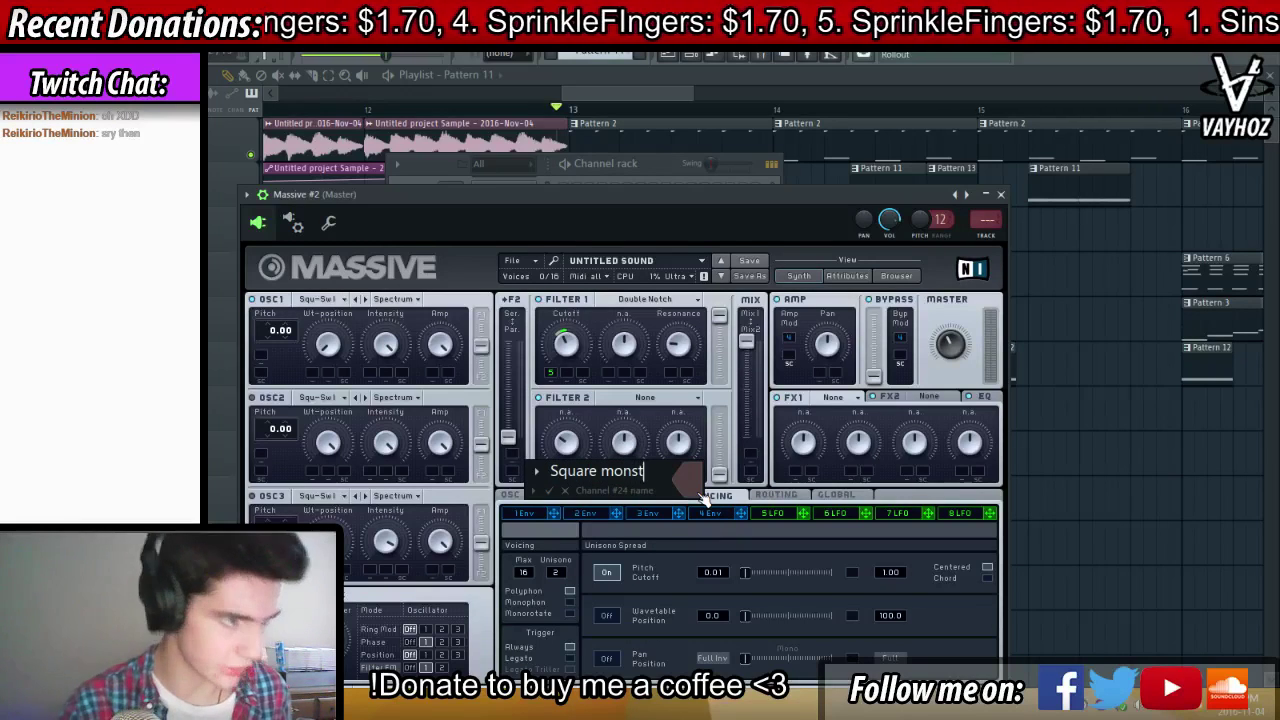
key(Return)
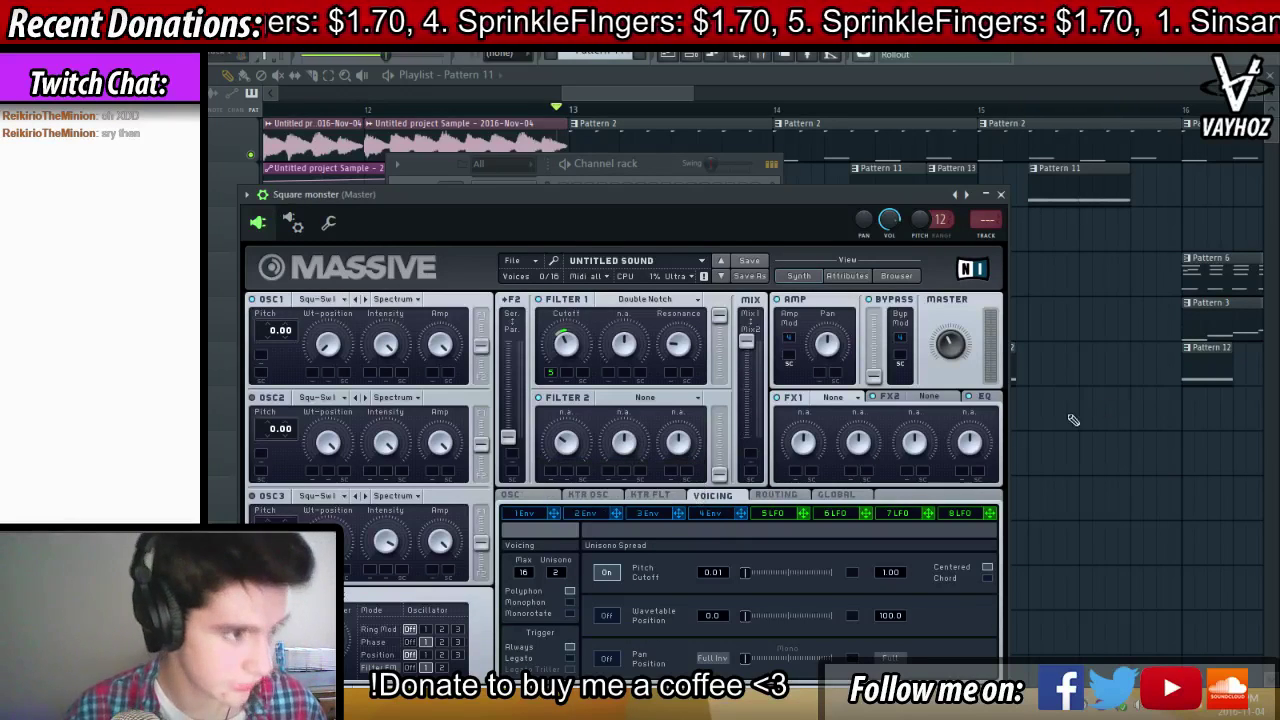
Load Chorus as Massive's first effect and Dimension Expander as the second, and adjust the chorus dry/wet amount
click(840, 397)
click(850, 470)
click(926, 398)
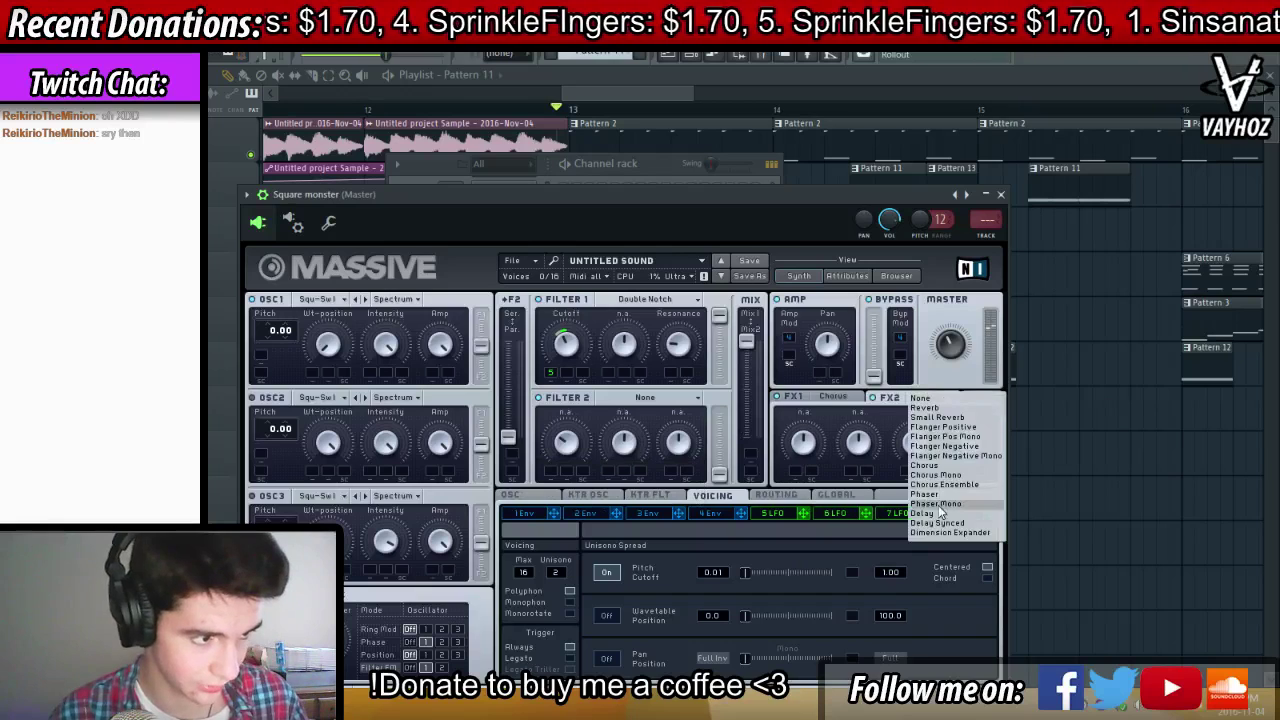
click(942, 533)
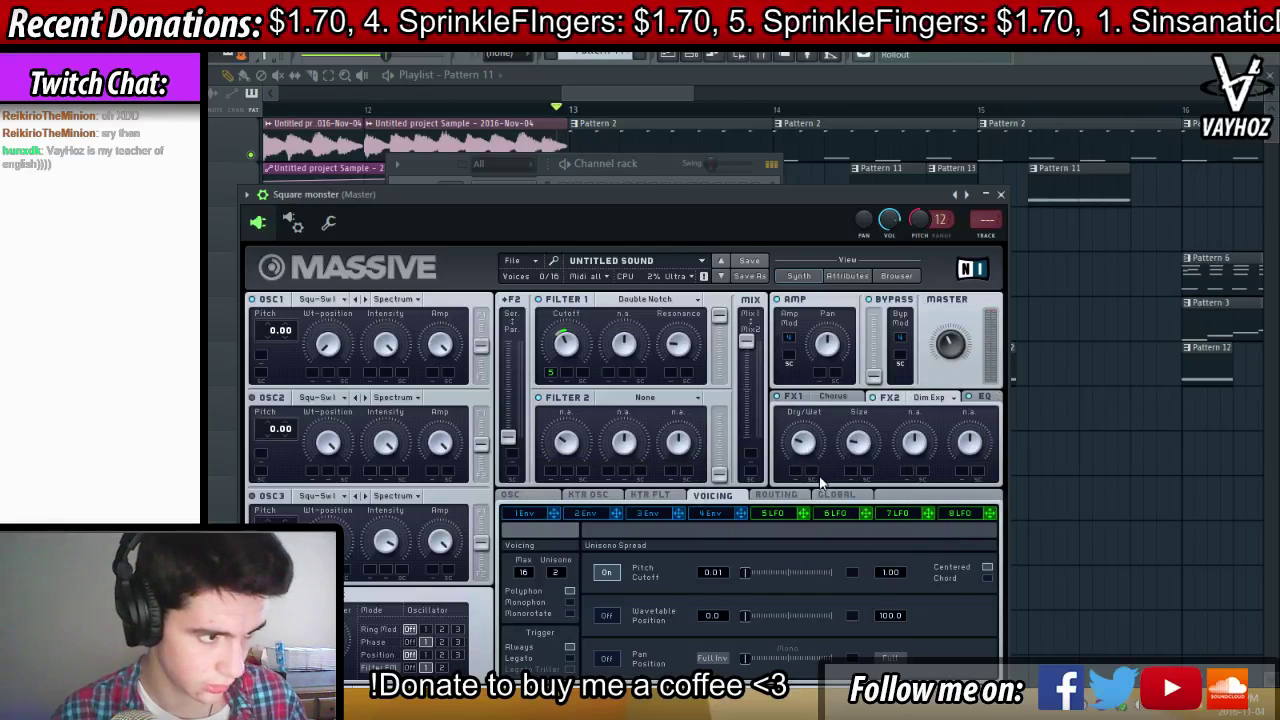
click(846, 398)
click(812, 443)
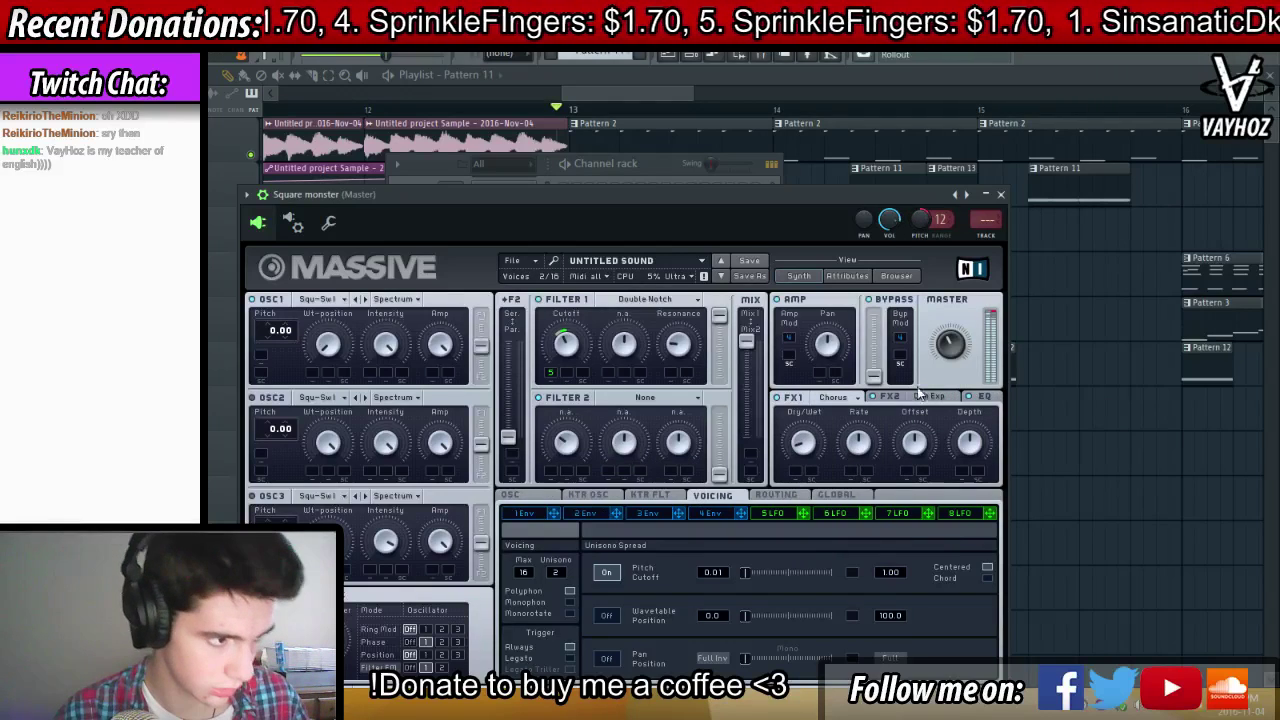
Turn on the pan position spread in Massive's unison voicing, check its EQ settings and close the instrument
drag(833, 233, 811, 130)
click(584, 556)
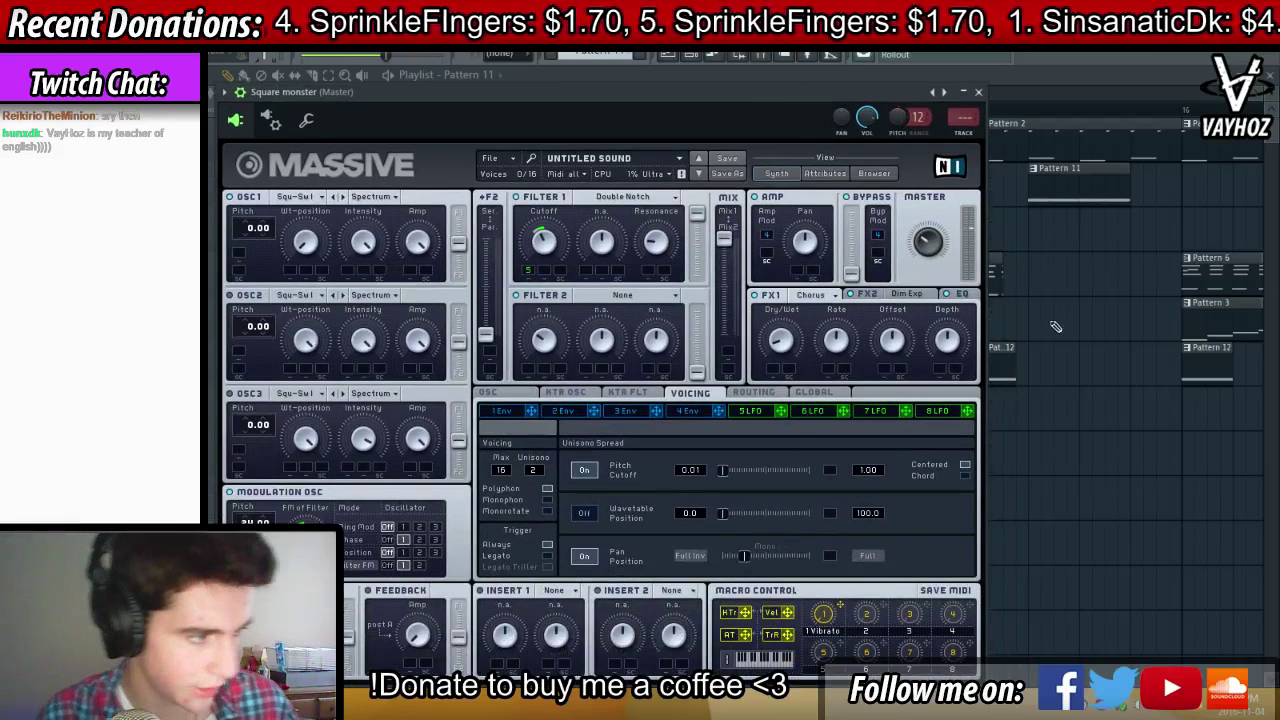
click(960, 294)
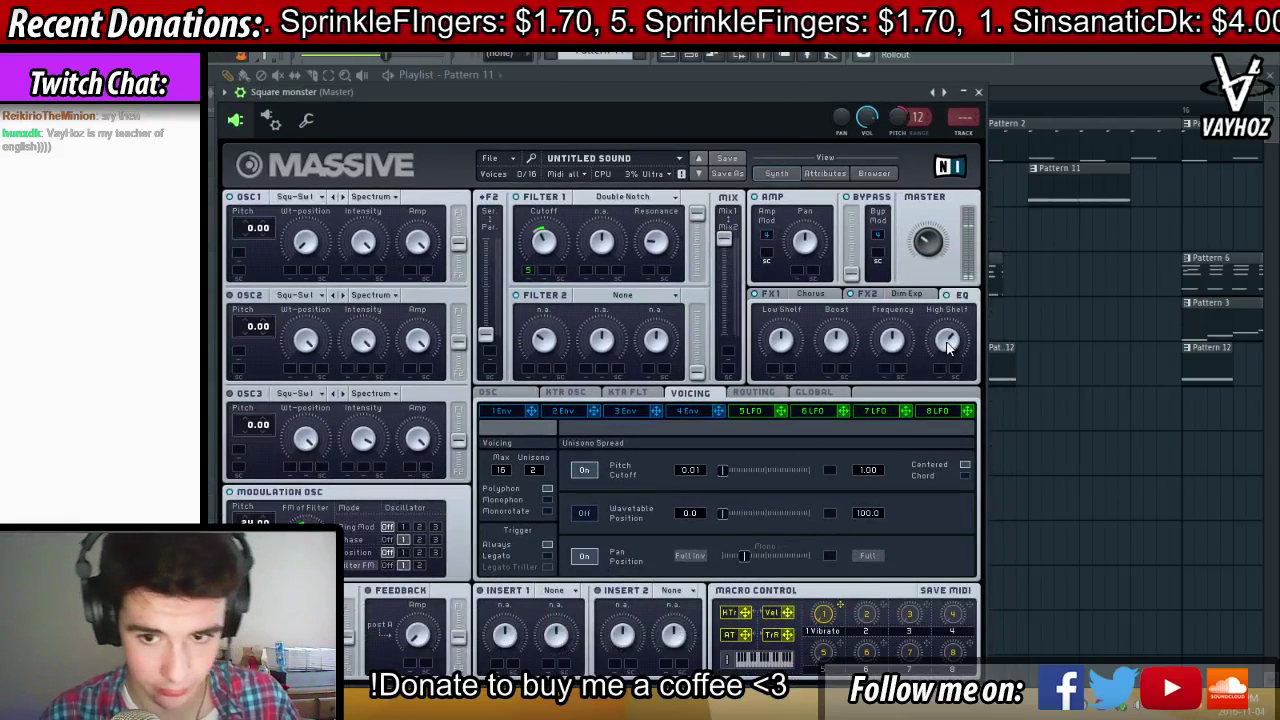
key(Escape)
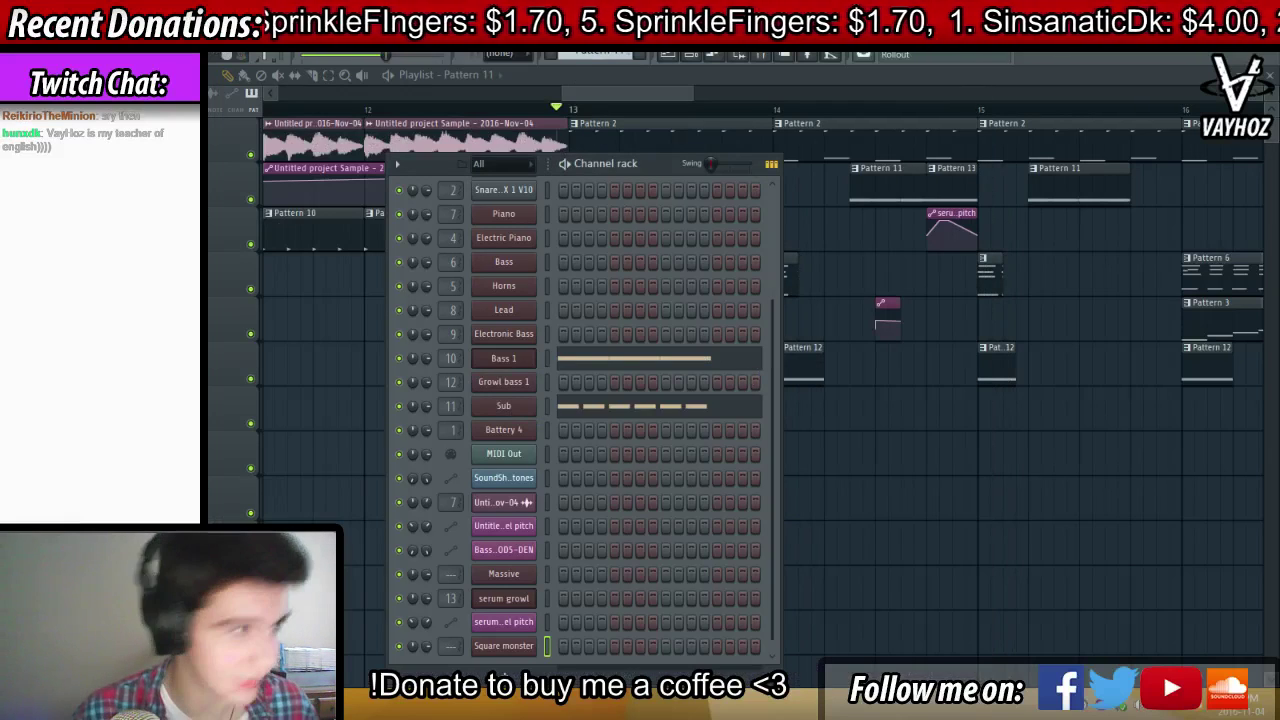
Create Pattern 14 and add a one-beat C#1 note for Square monster in the piano roll
click(643, 56)
right_click(498, 648)
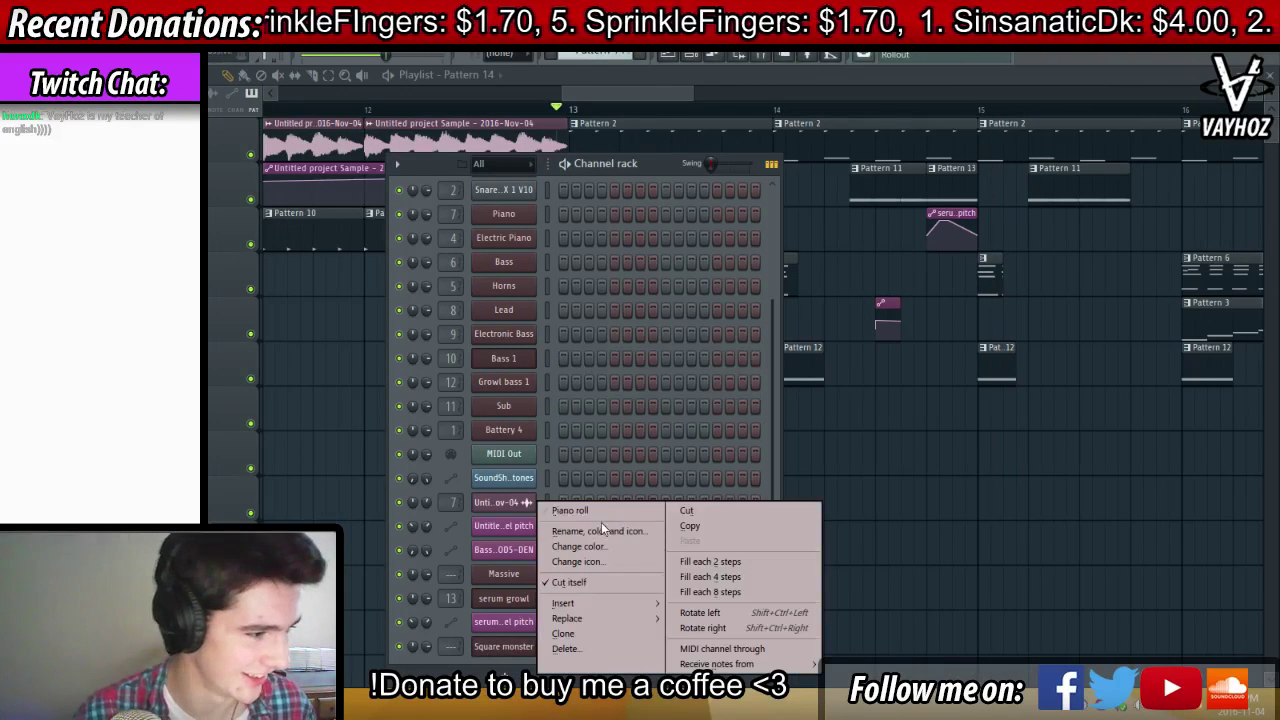
click(605, 507)
scroll(377, 415, down, 1)
drag(327, 280, 298, 300)
Place a Pattern 14 clip on the third playlist track in the last beat before bar 16 while playing the drop
click(999, 325)
key(space)
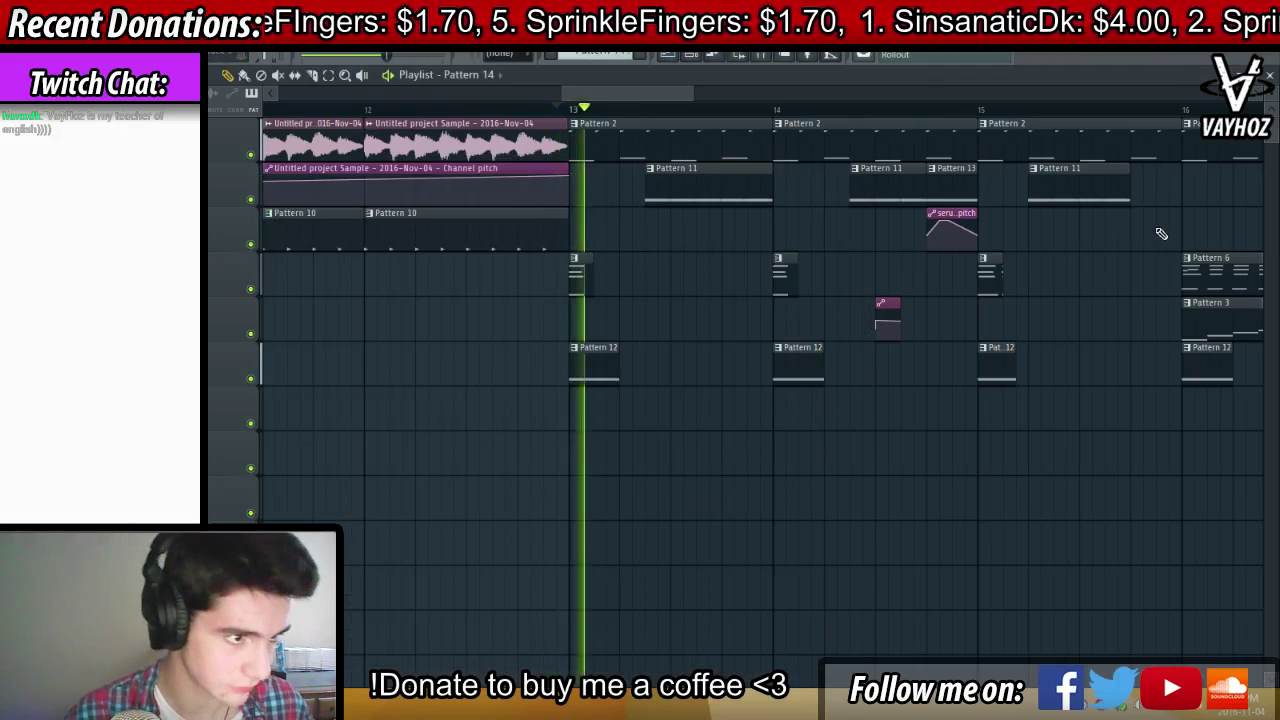
click(1150, 232)
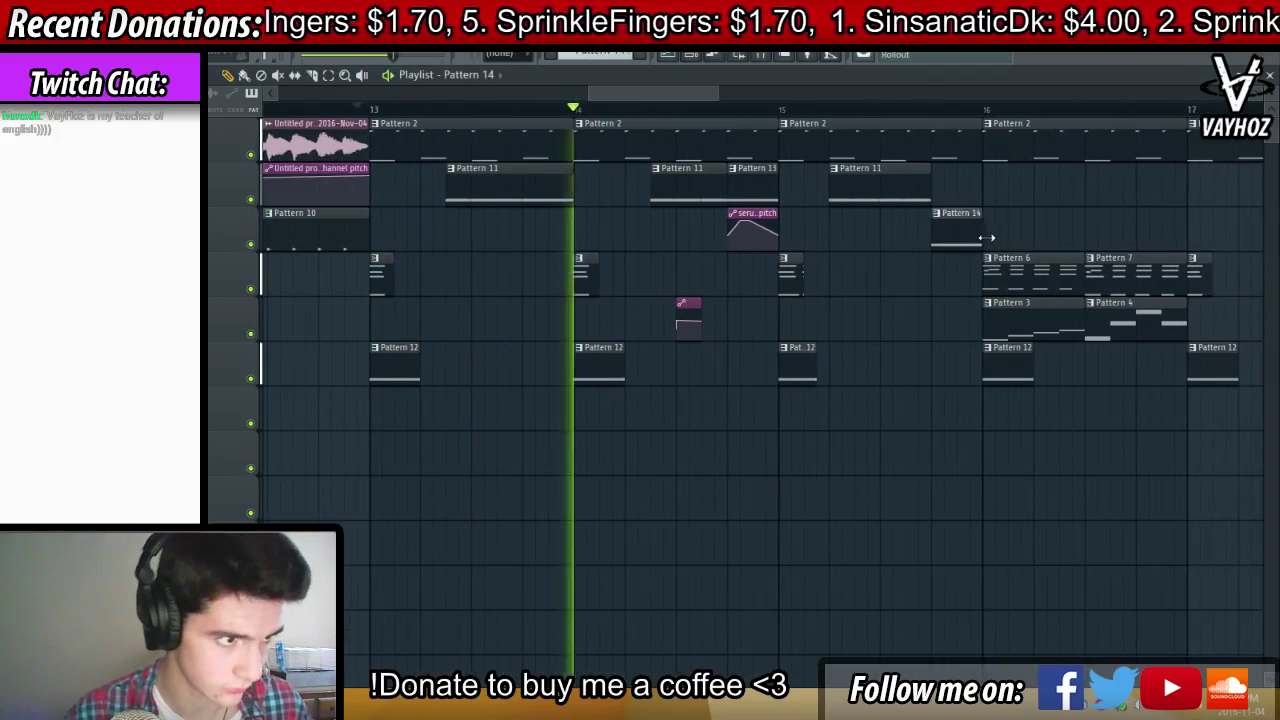
key(space)
Select the time range of the Pattern 14 clip and create an automation clip for Square monster's channel pitch there
drag(933, 110, 978, 115)
key(F6)
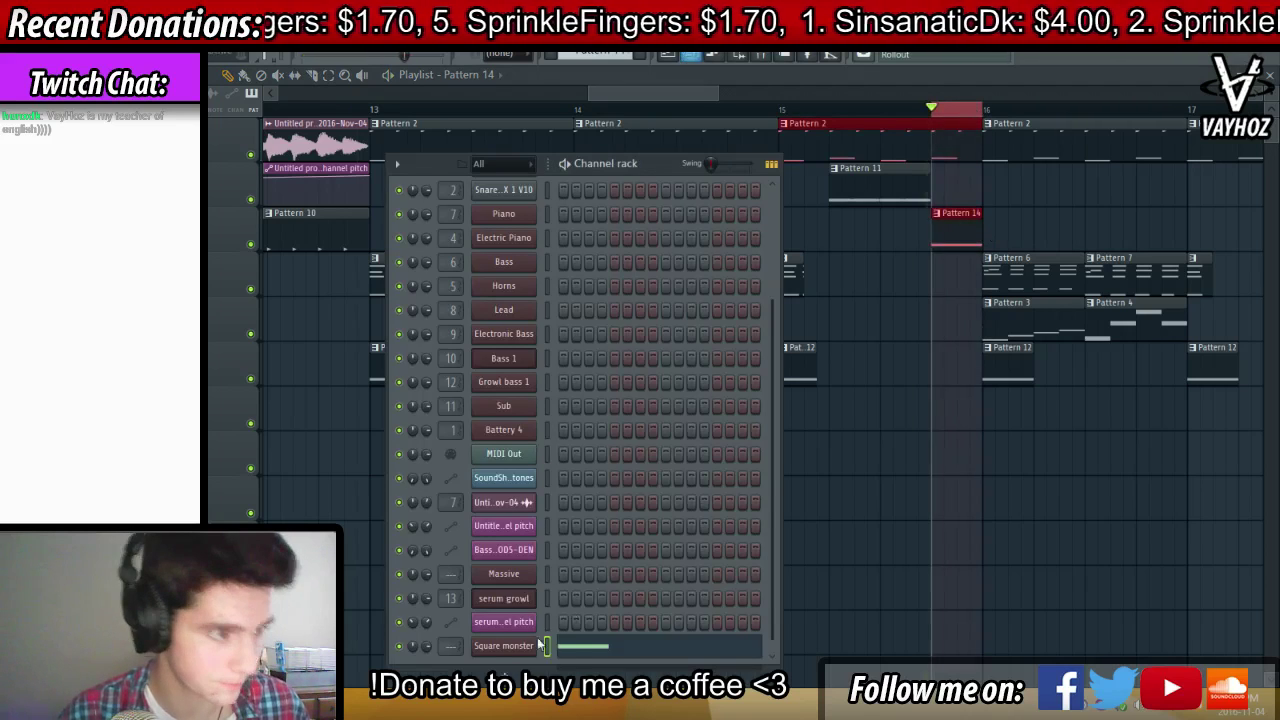
click(505, 645)
right_click(898, 118)
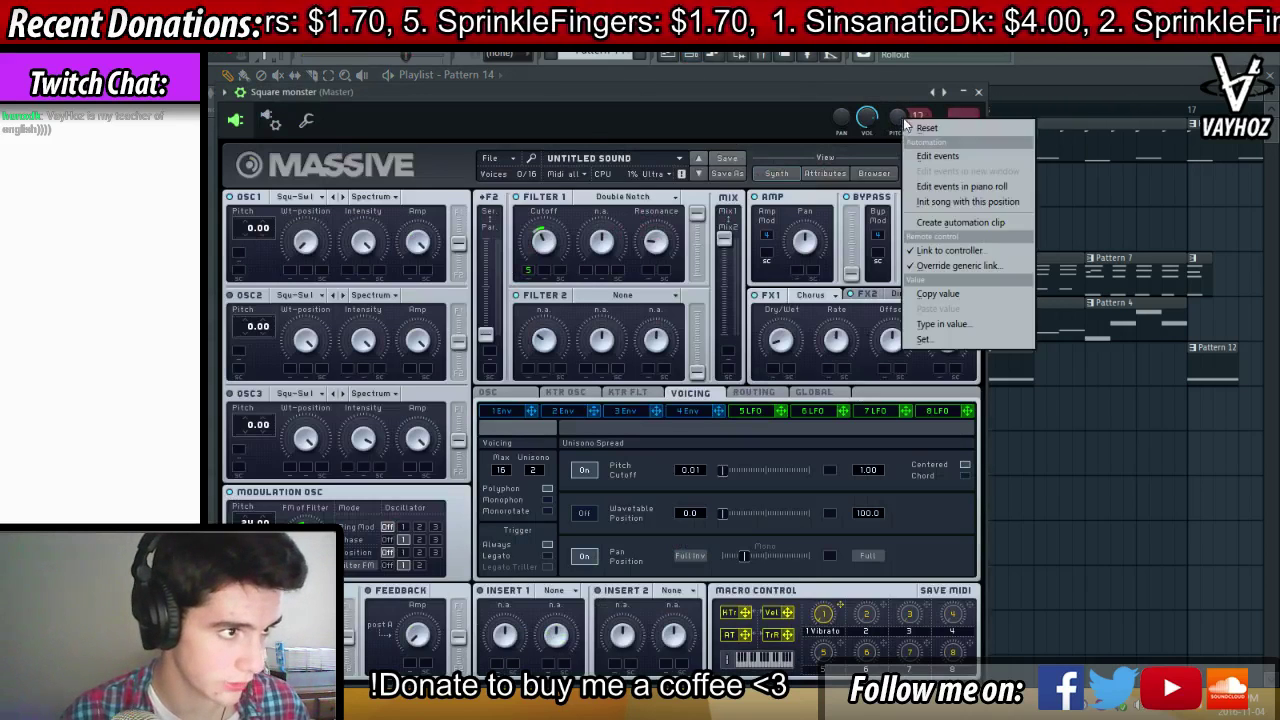
click(949, 221)
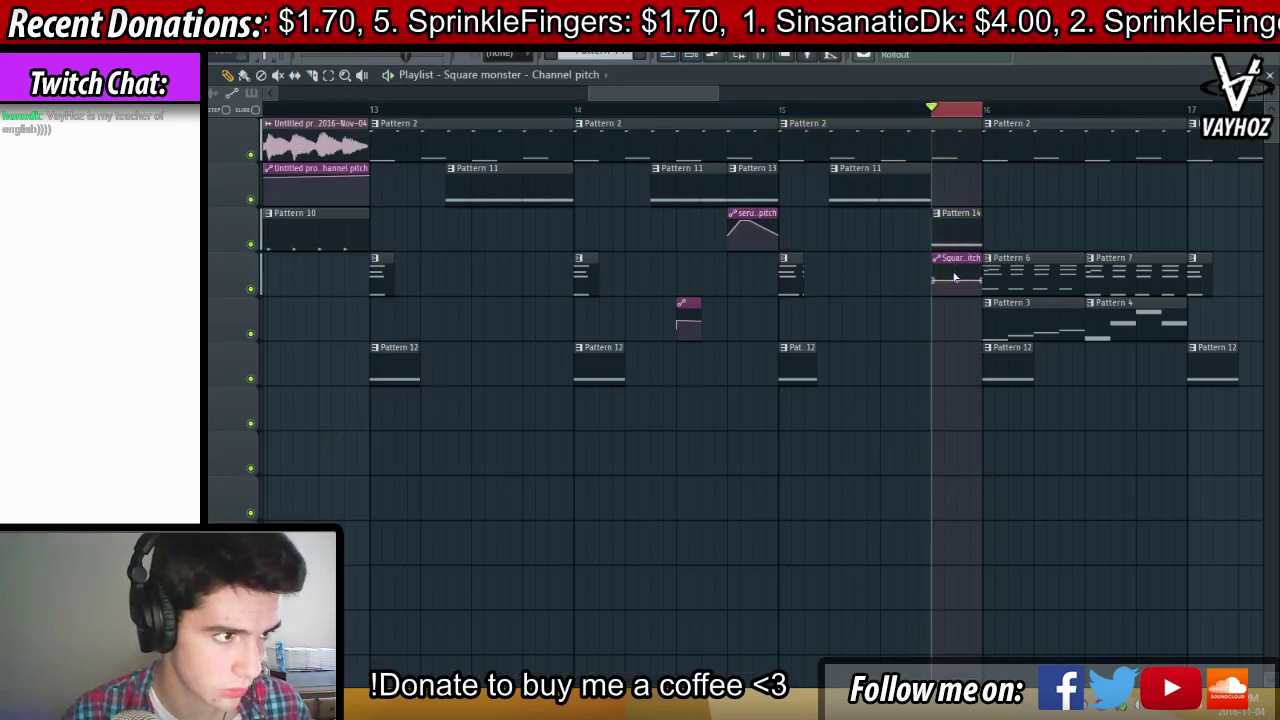
Shape the Square monster pitch automation to rise early and stay high until the clip's end, and audition it
scroll(965, 270, up, 4)
drag(1001, 275, 1048, 268)
key(space)
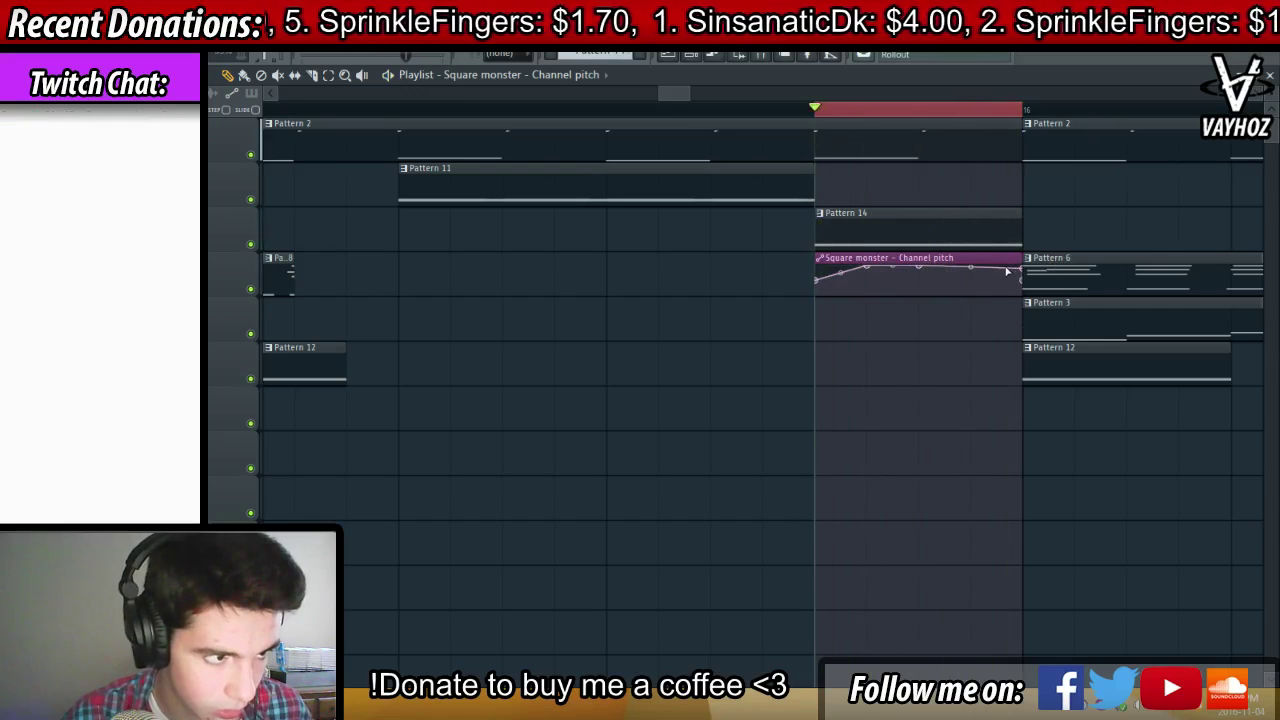
key(space)
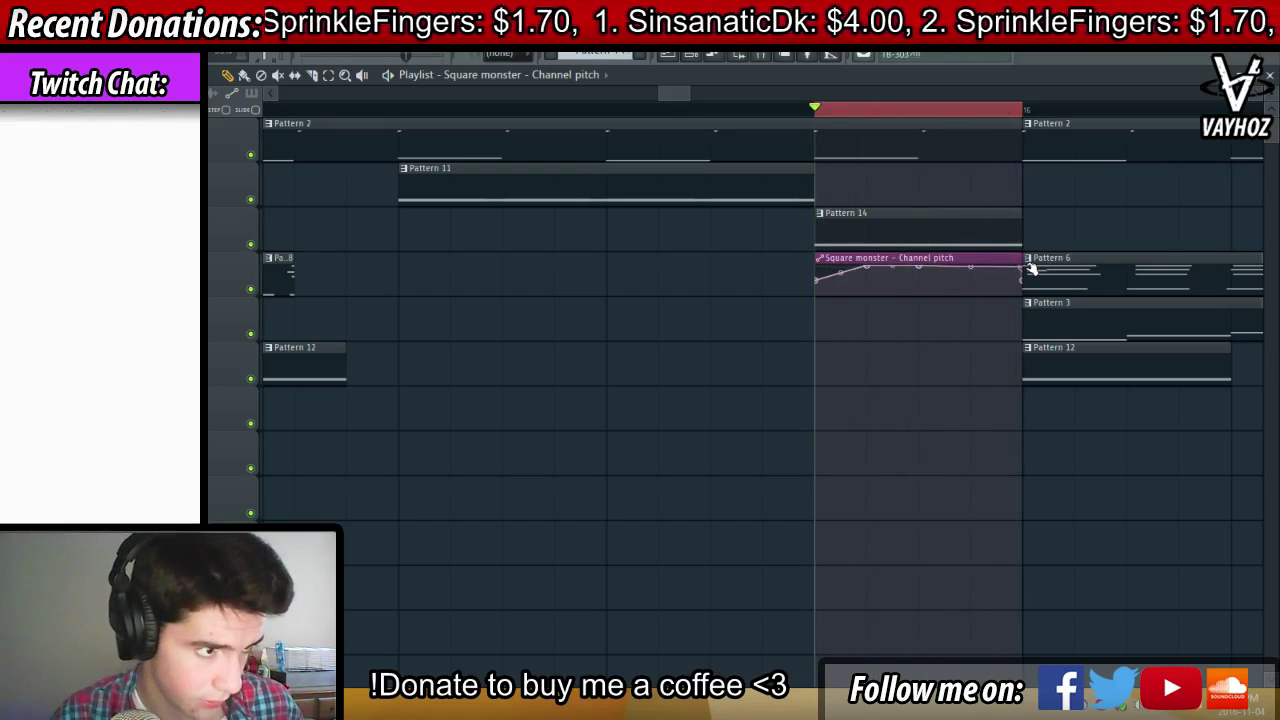
key(space)
key(space)
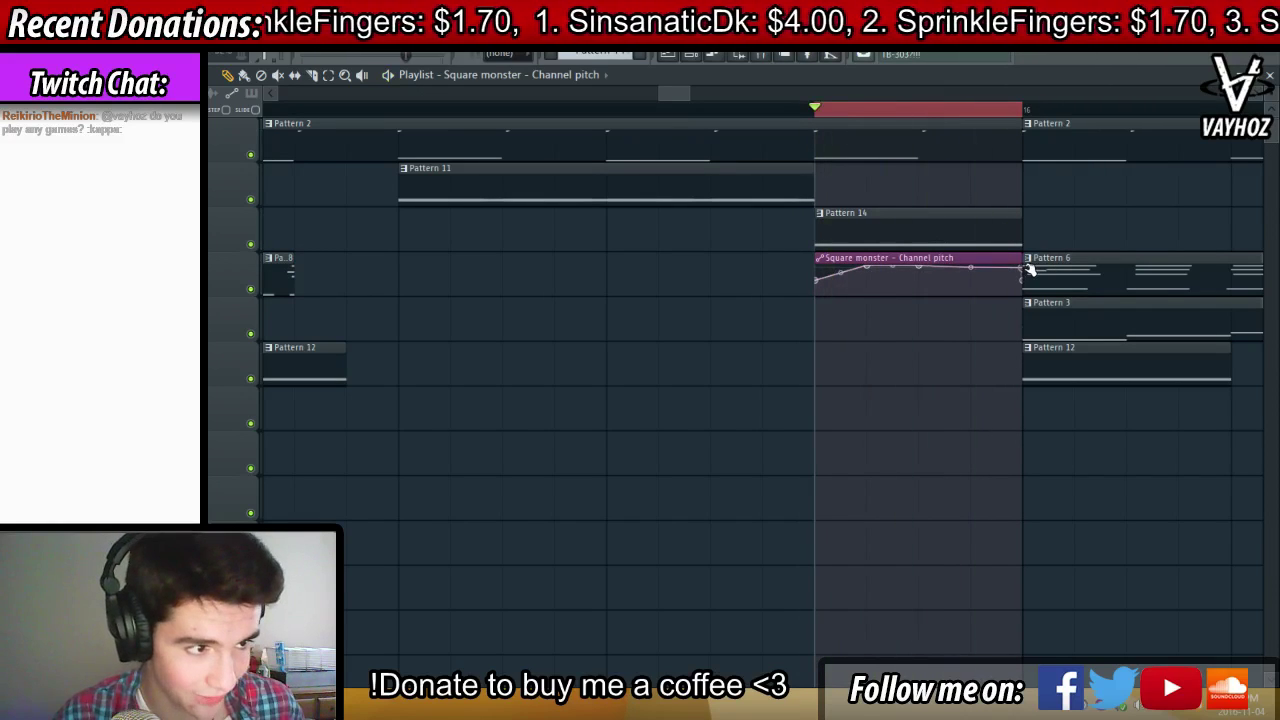
Clear the playlist time selection, move the playback position to the start of Pattern 14 and audition it
drag(1065, 257, 1020, 250)
right_click(988, 113)
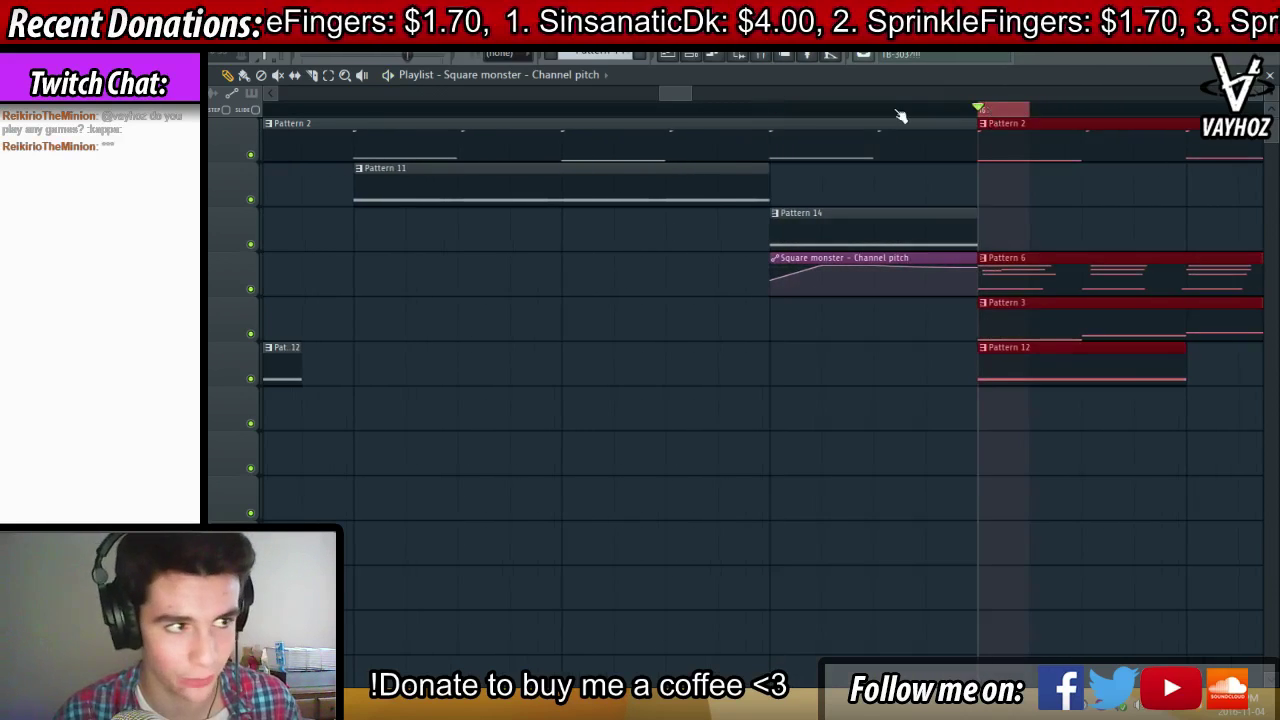
click(785, 113)
scroll(780, 116, down, 2)
key(space)
key(space)
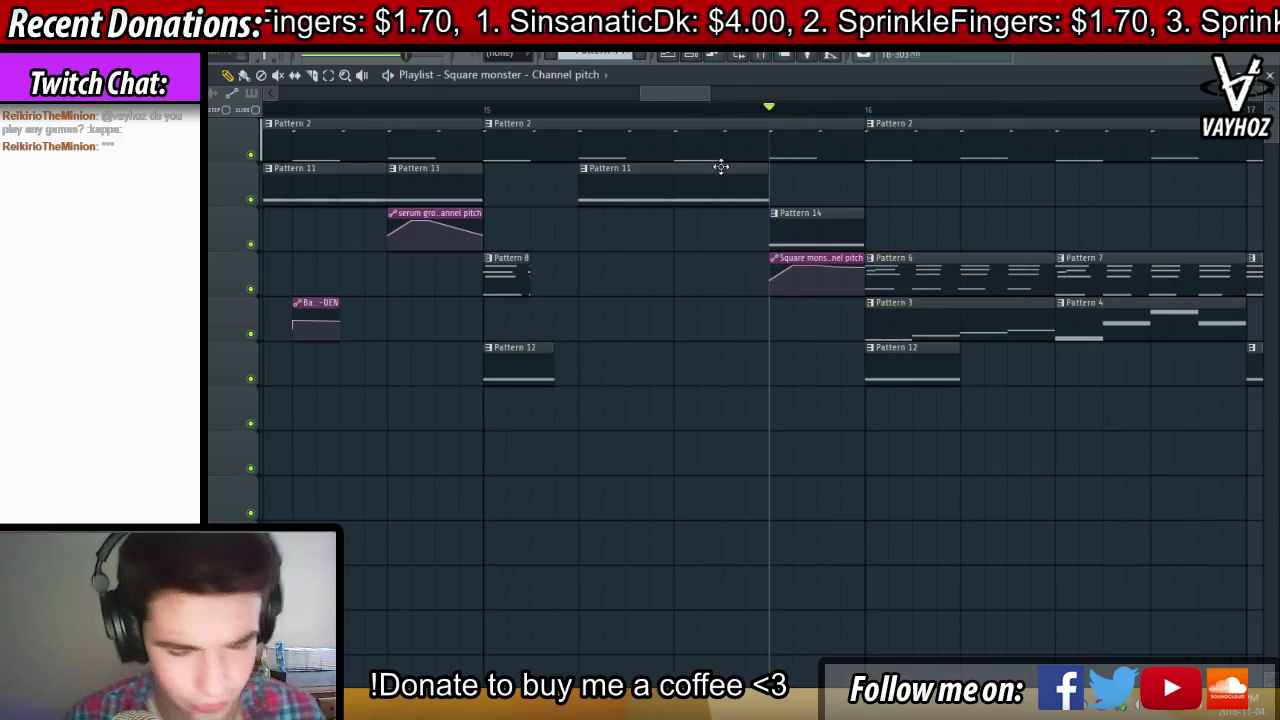
Assign Square monster to mixer track 14 and lower that track's fader to about -8.4 dB
key(F6)
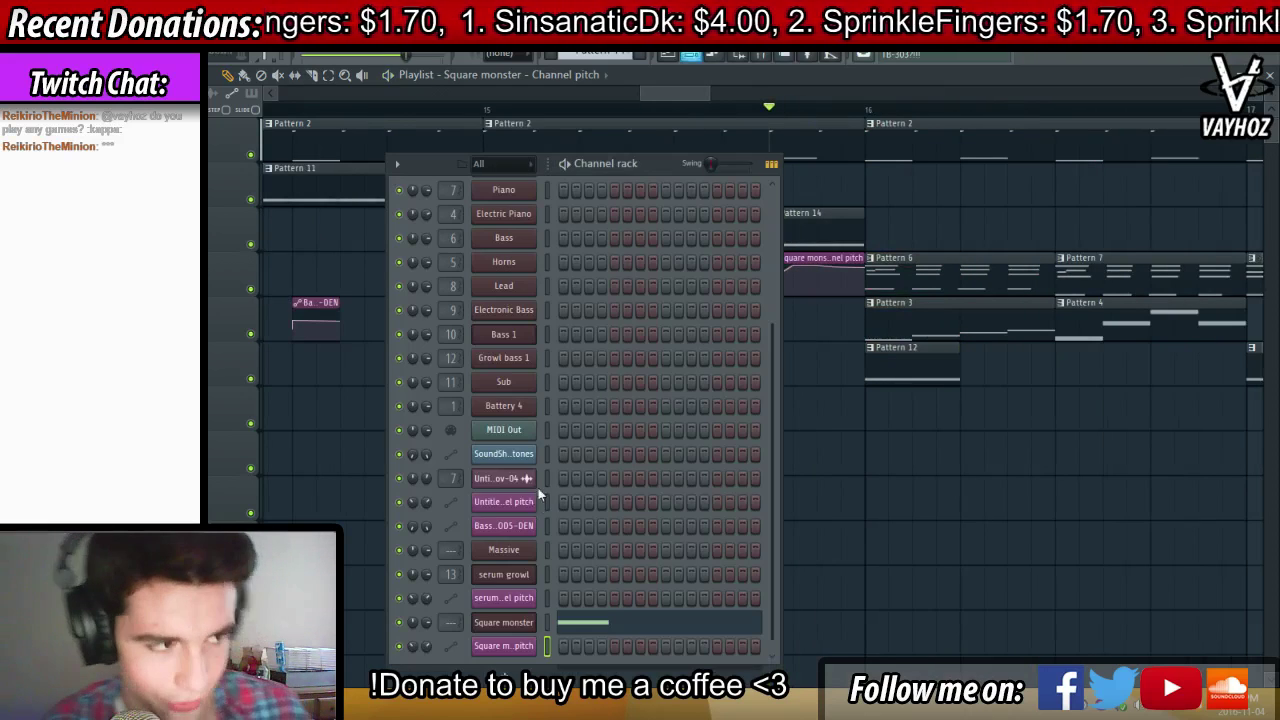
click(517, 625)
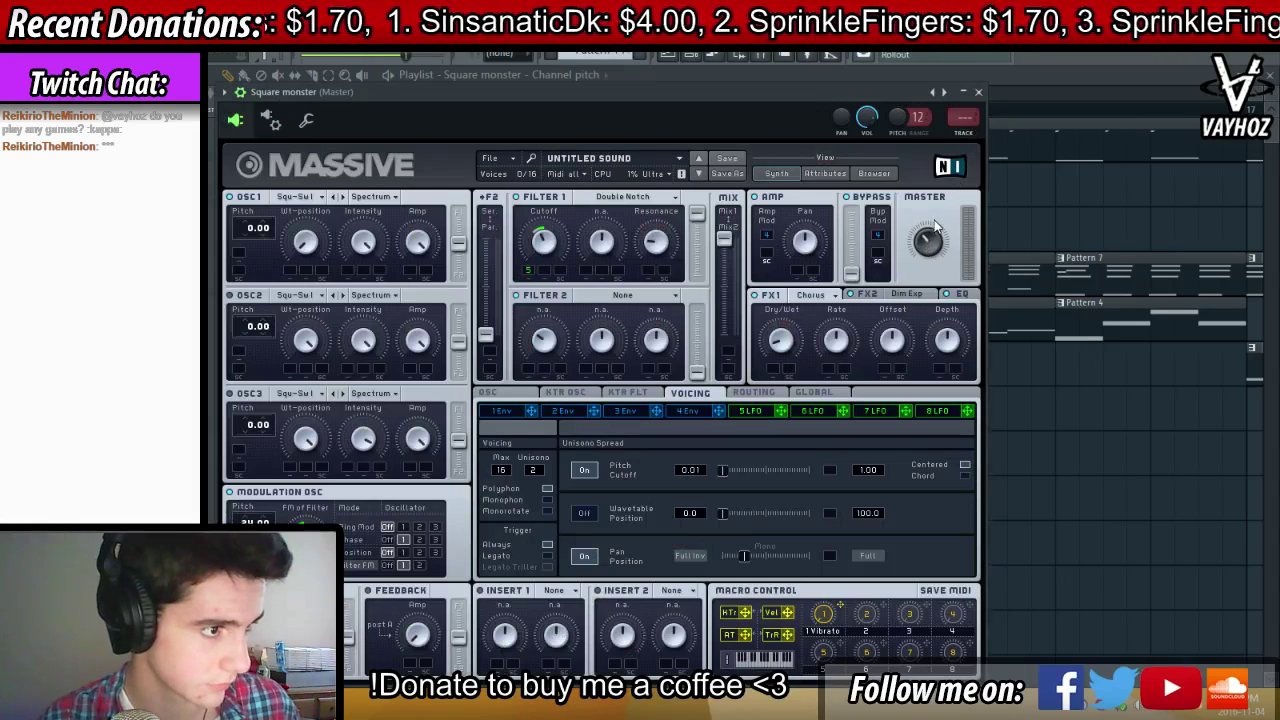
click(963, 133)
drag(732, 360, 732, 382)
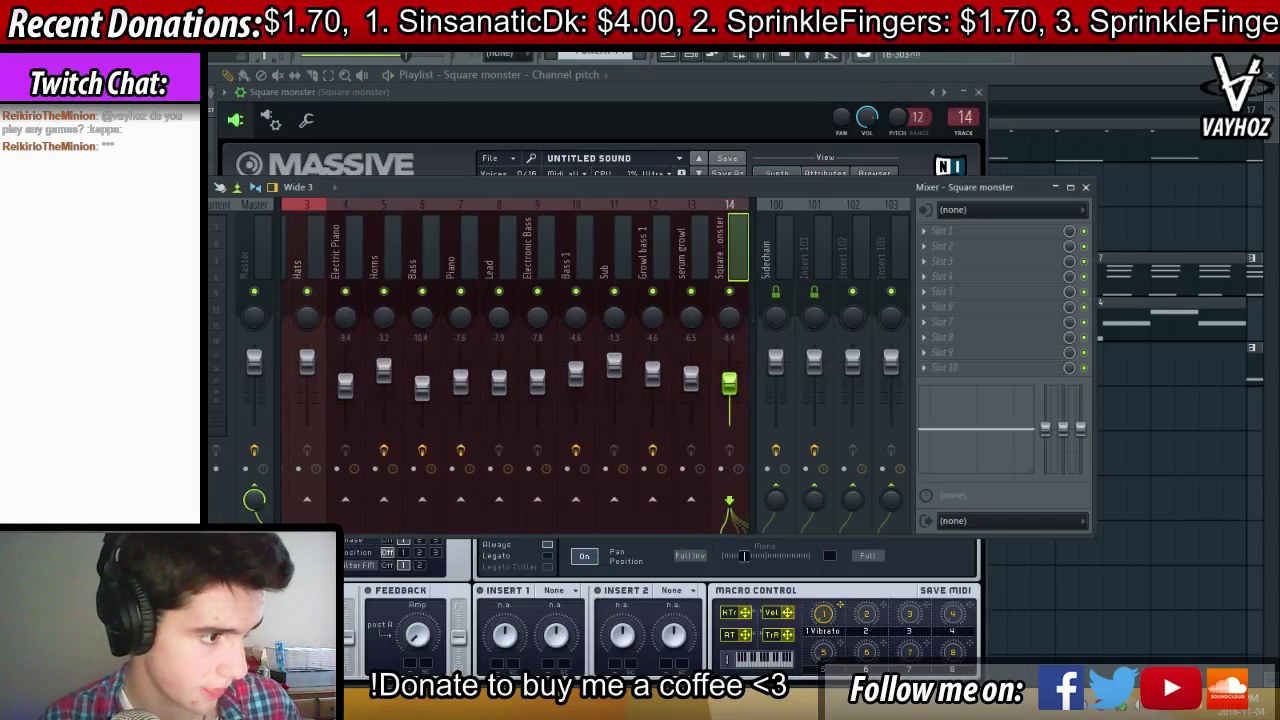
Dismiss the save dialog and route the Square monster mixer track only to the Sidechain track
click(774, 479)
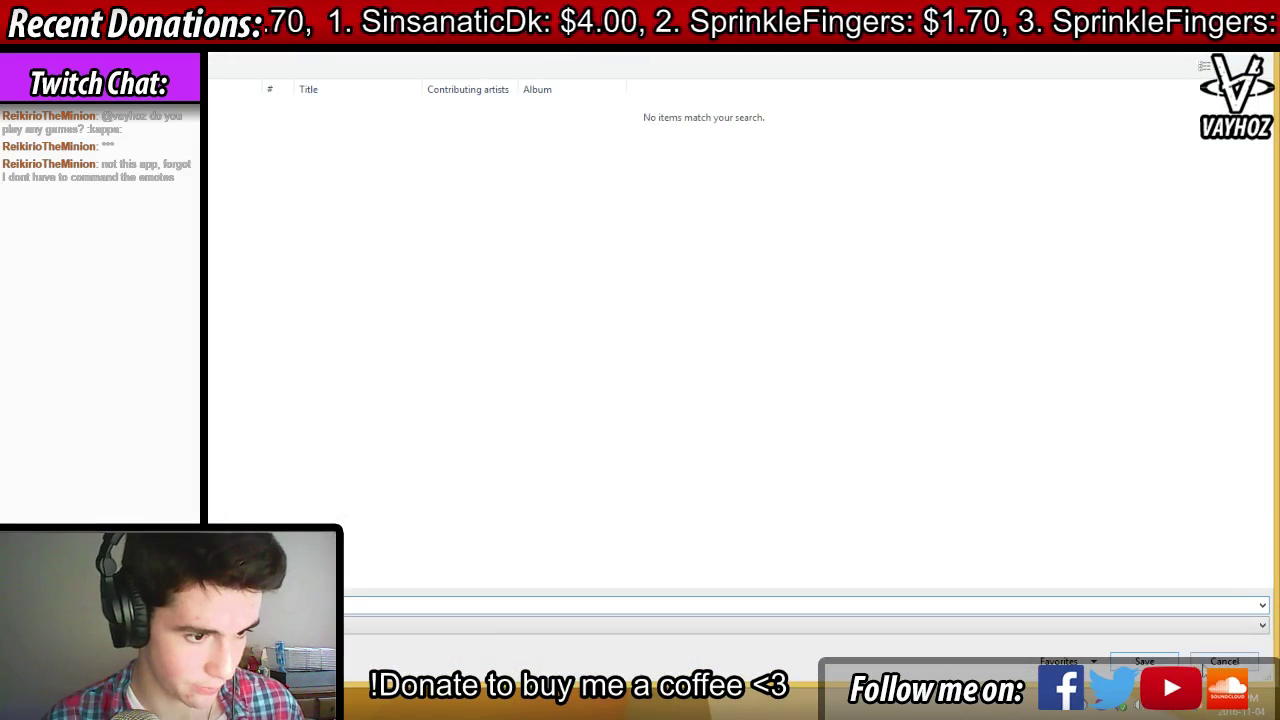
click(1204, 667)
click(742, 285)
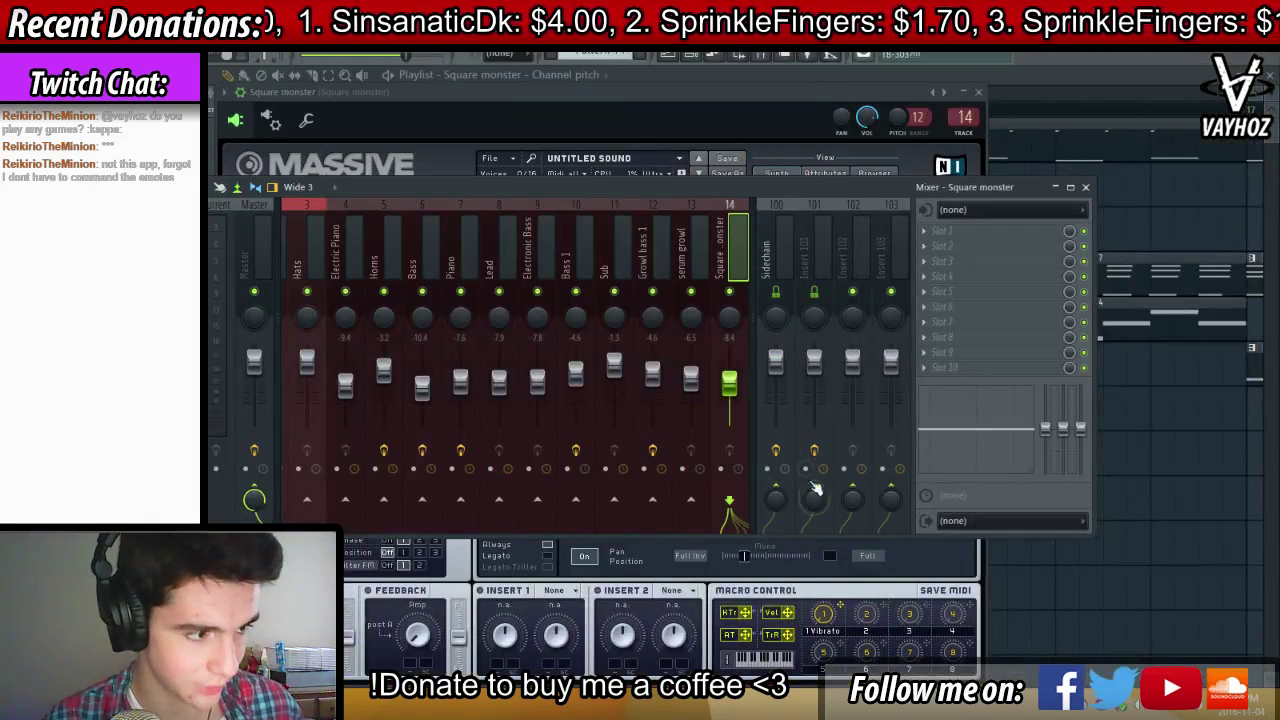
click(839, 511)
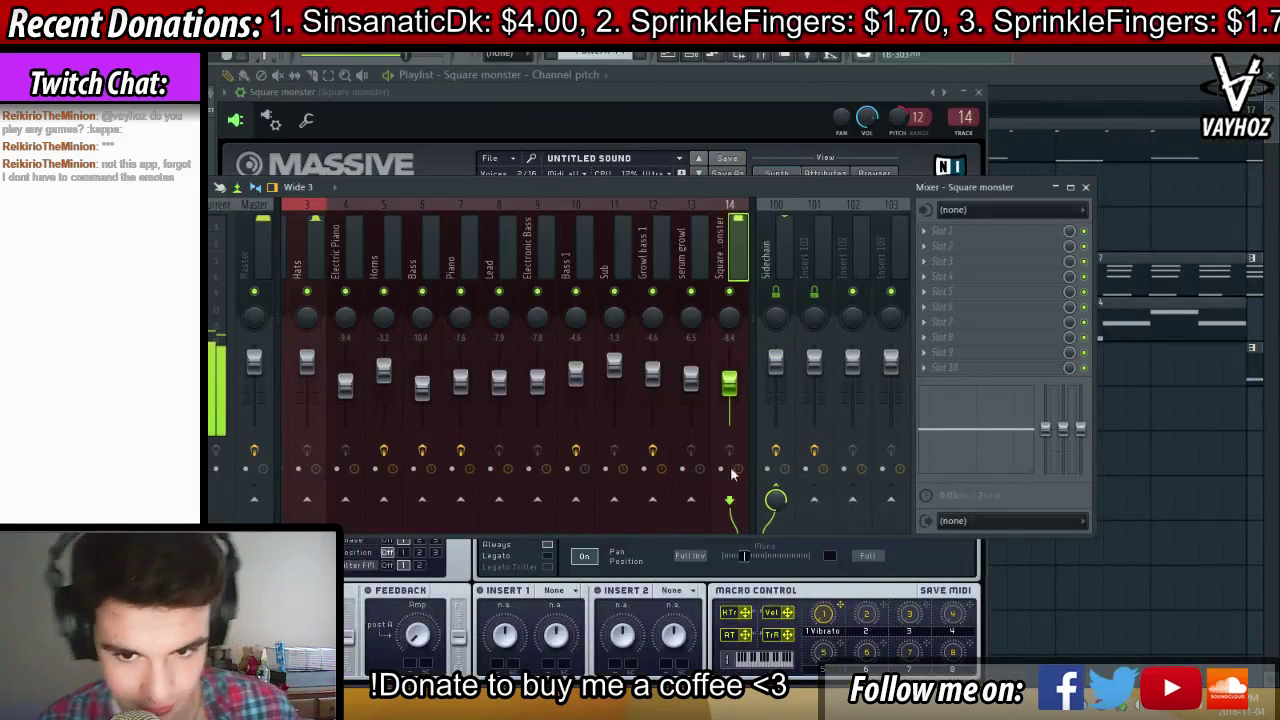
Play the drop from bar 13 and raise the Square monster mixer fader to about -6.5 dB
key(F5)
key(space)
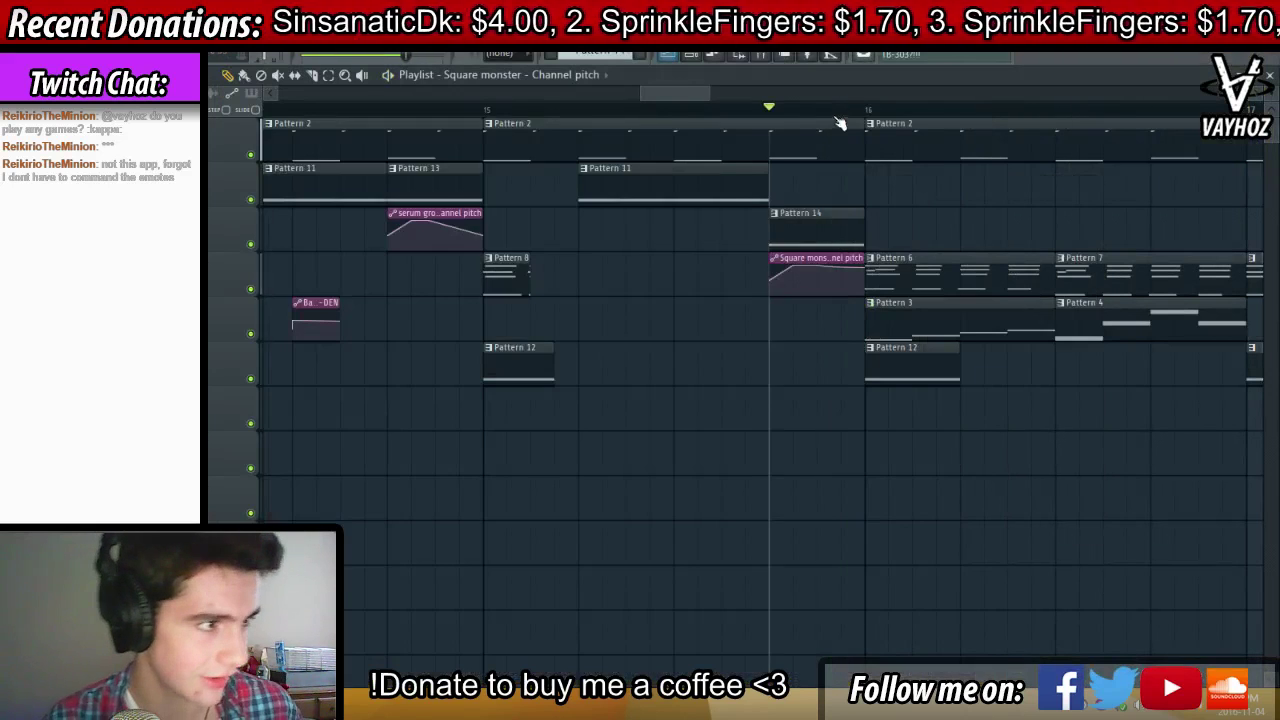
scroll(848, 115, down, 5)
click(526, 110)
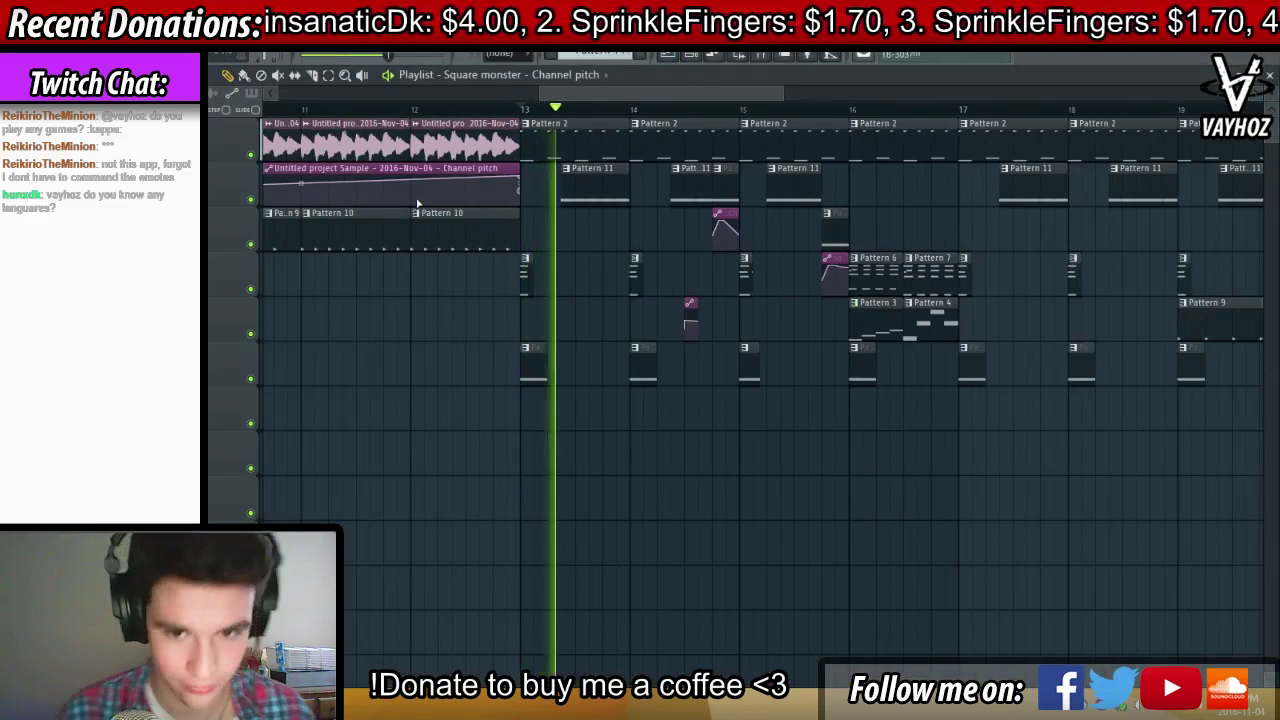
key(F9)
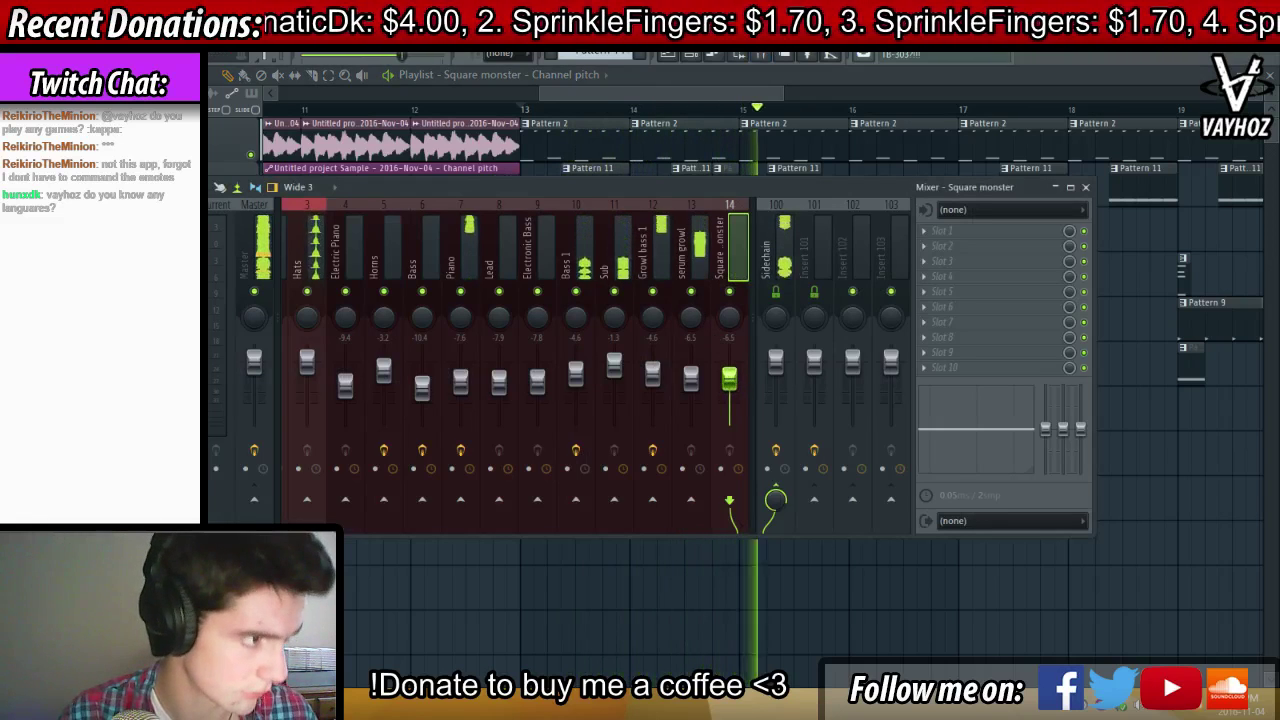
key(F9)
scroll(866, 118, up, 3)
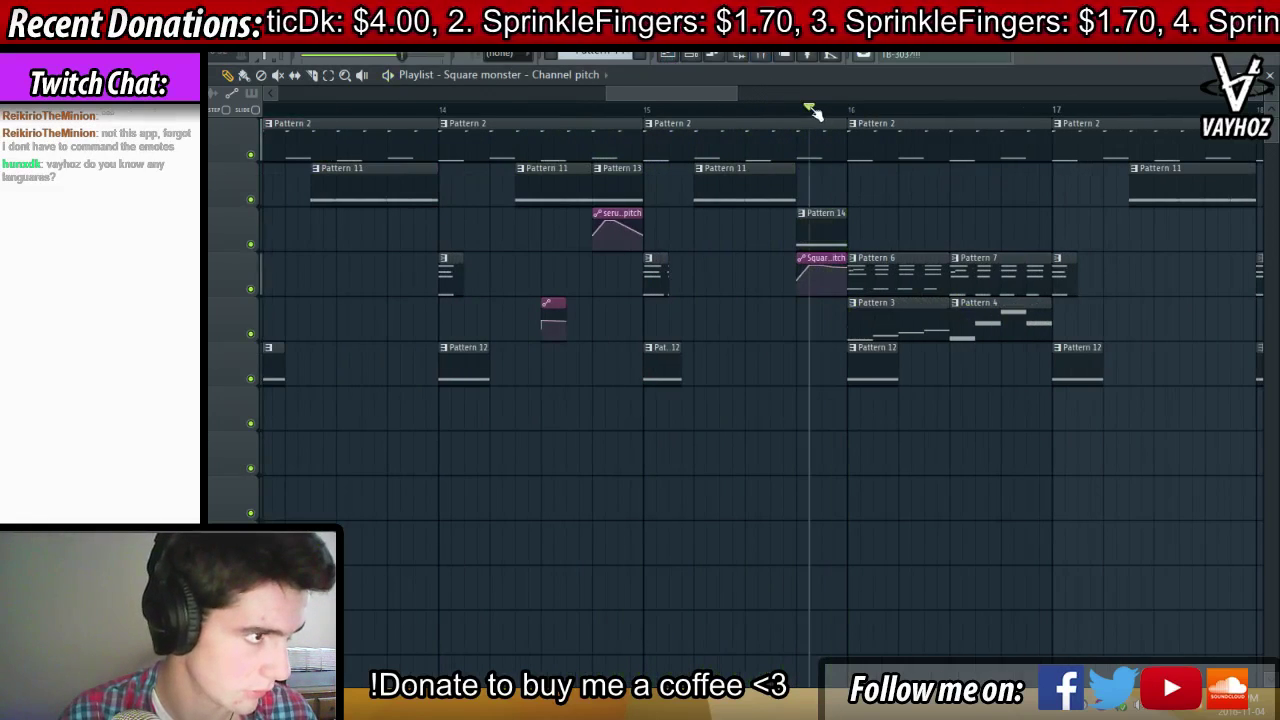
Move Pattern 14's Square monster note to D1 in the piano roll and audition the change
double_click(820, 228)
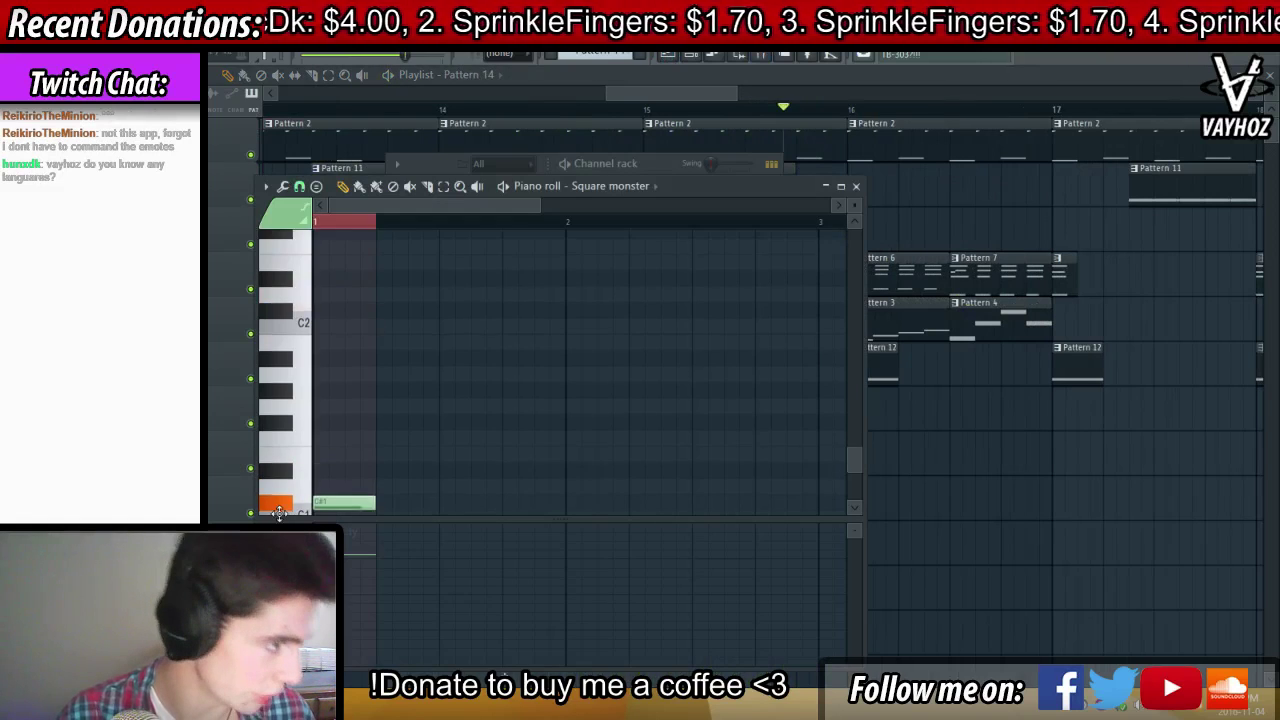
mouse_move(279, 513)
mouse_down()
mouse_move(284, 463)
mouse_move(290, 475)
mouse_up()
key(space)
key(space)
key(space)
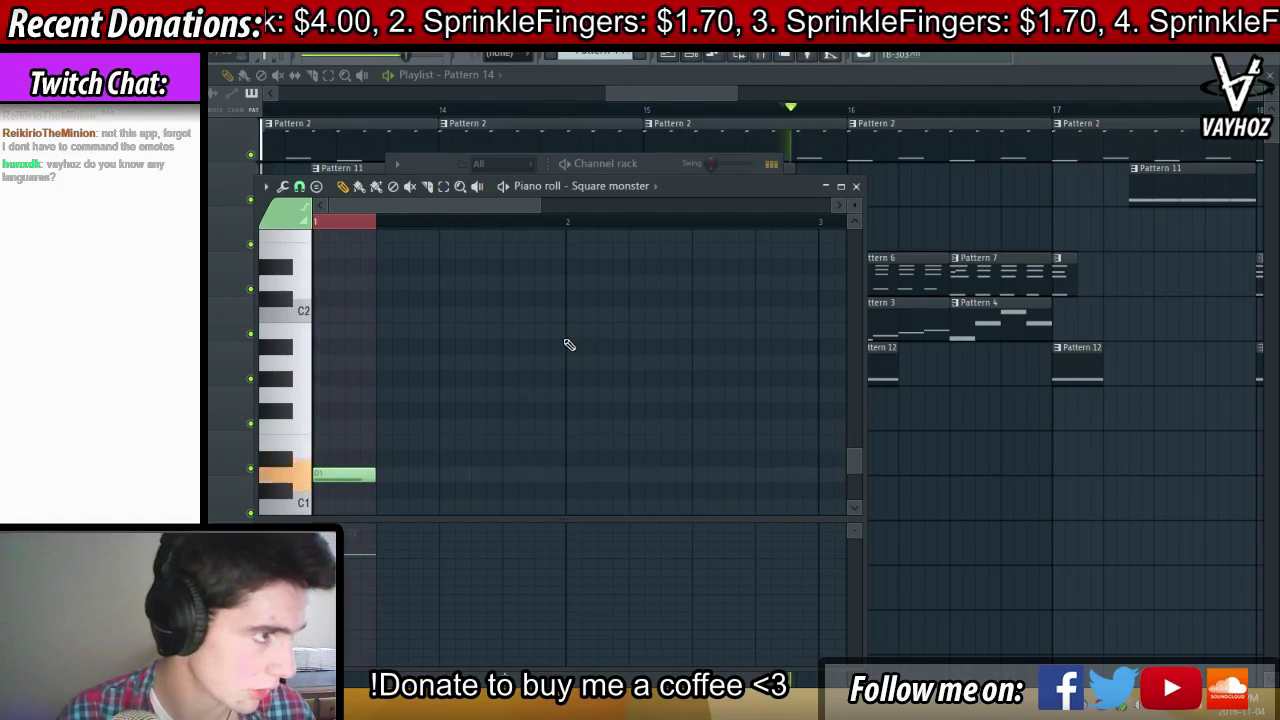
click(857, 187)
key(space)
Set the pitch of Square monster's first oscillator to 24.00 and audition the sound in the playlist
double_click(829, 237)
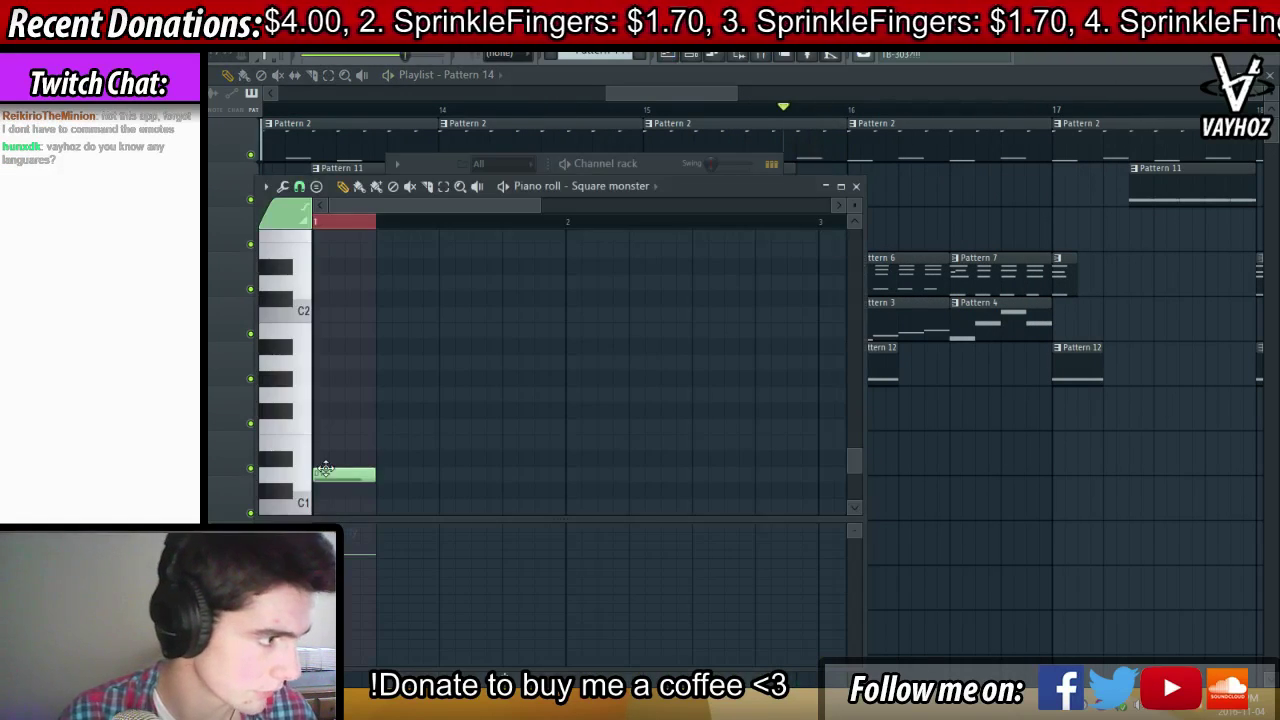
key(F6)
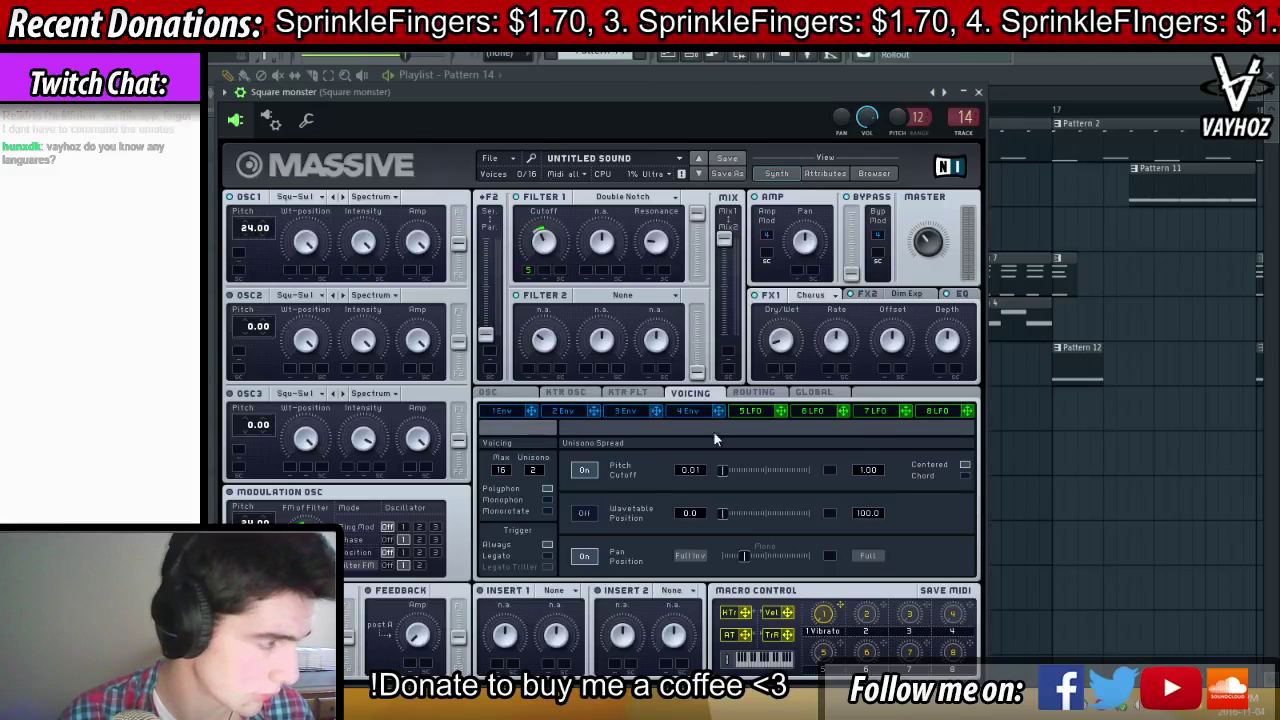
key(Escape)
key(space)
key(space)
Delete the third point of the Square monster channel pitch automation before bar 16 and audition the result
right_click(828, 267)
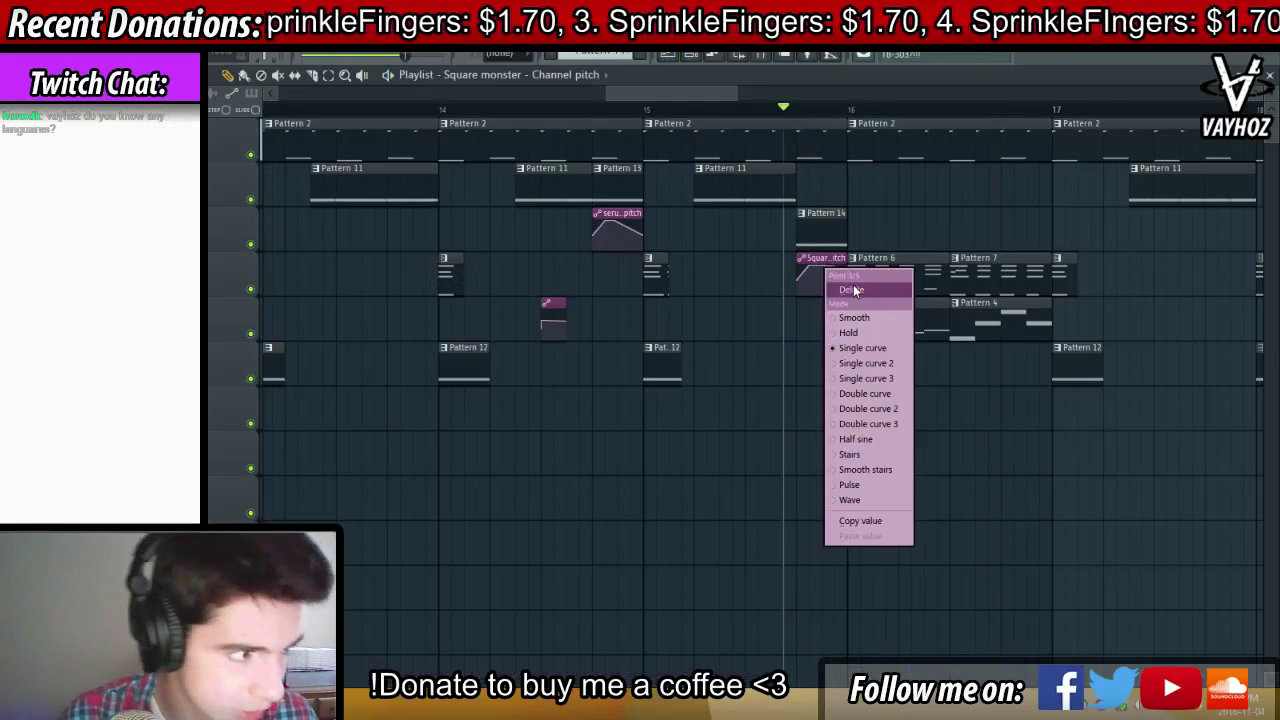
click(853, 289)
key(space)
key(space)
key(space)
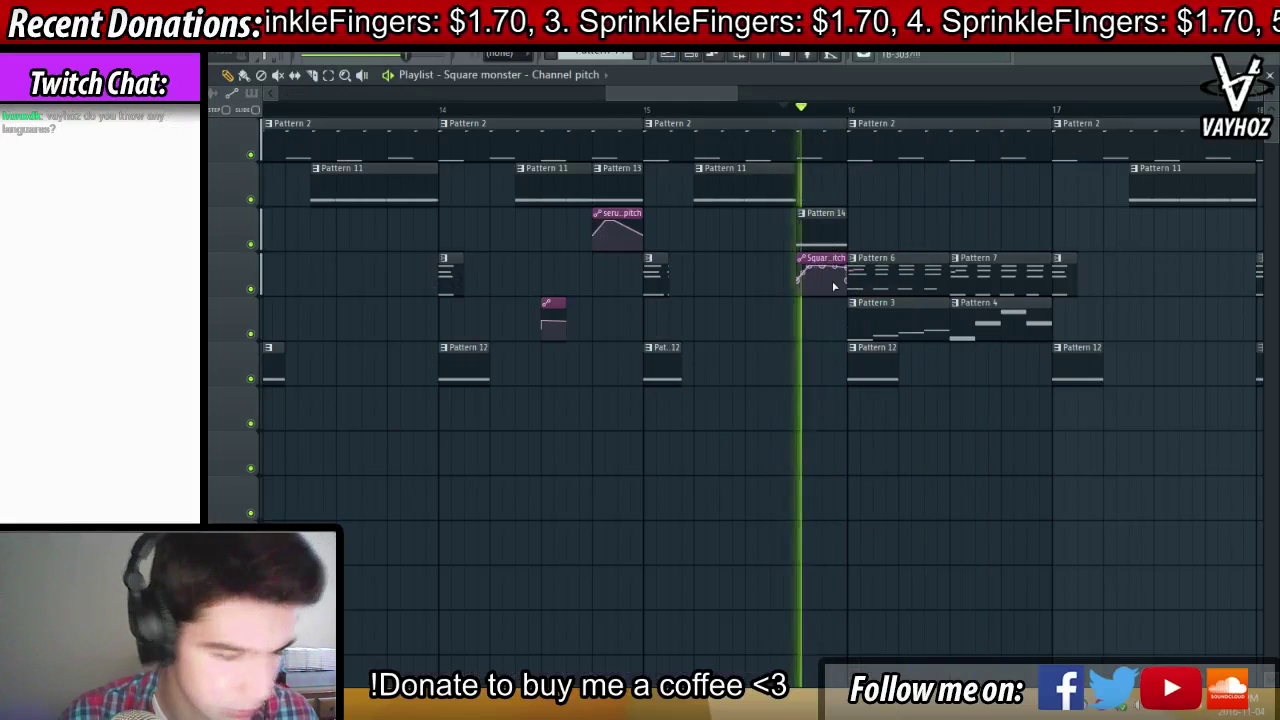
key(F6)
key(F6)
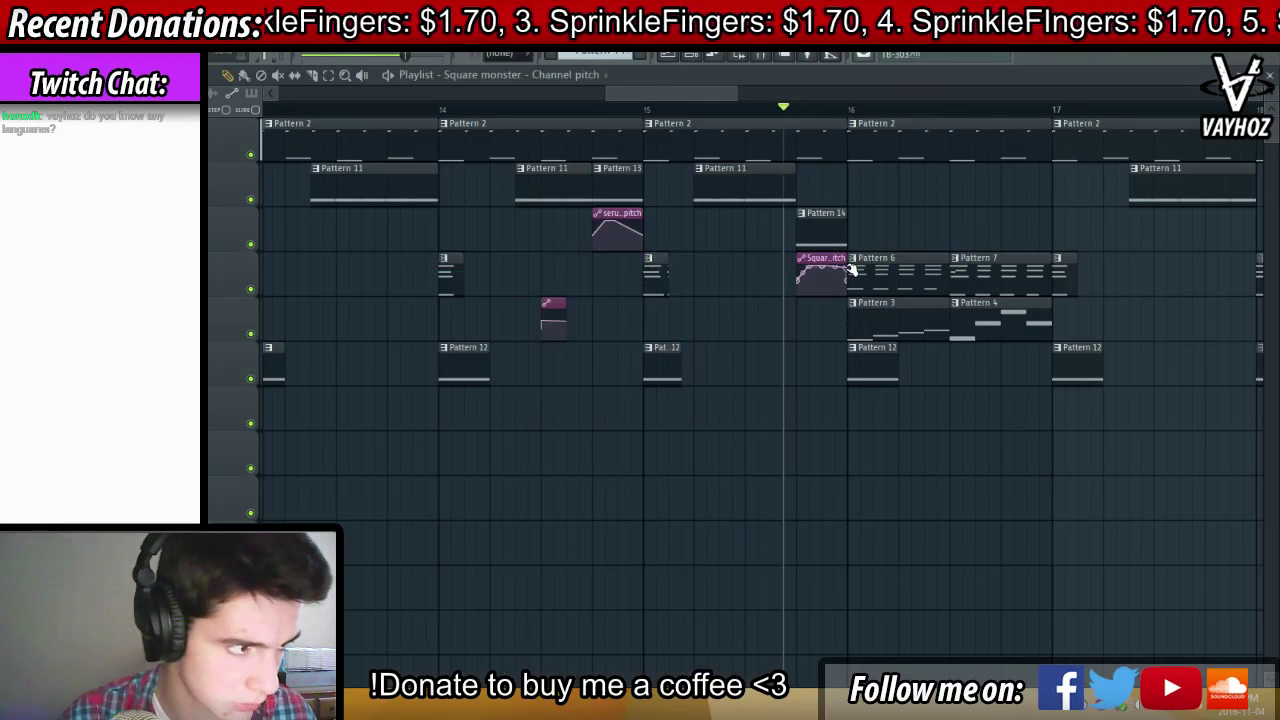
key(space)
Set Square monster's first oscillator pitch to 36.00, unison voices to 16 and pitch spread to 0.10, auditioning it in the playlist
key(F6)
click(529, 621)
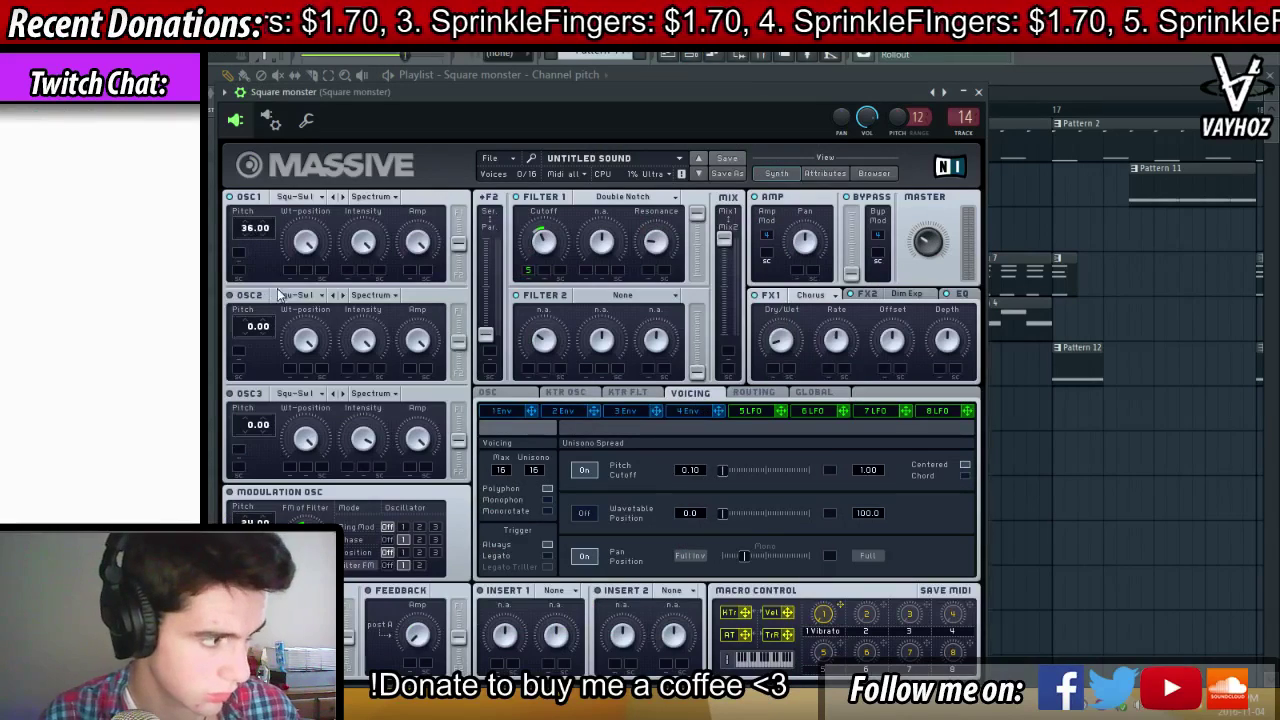
key(F5)
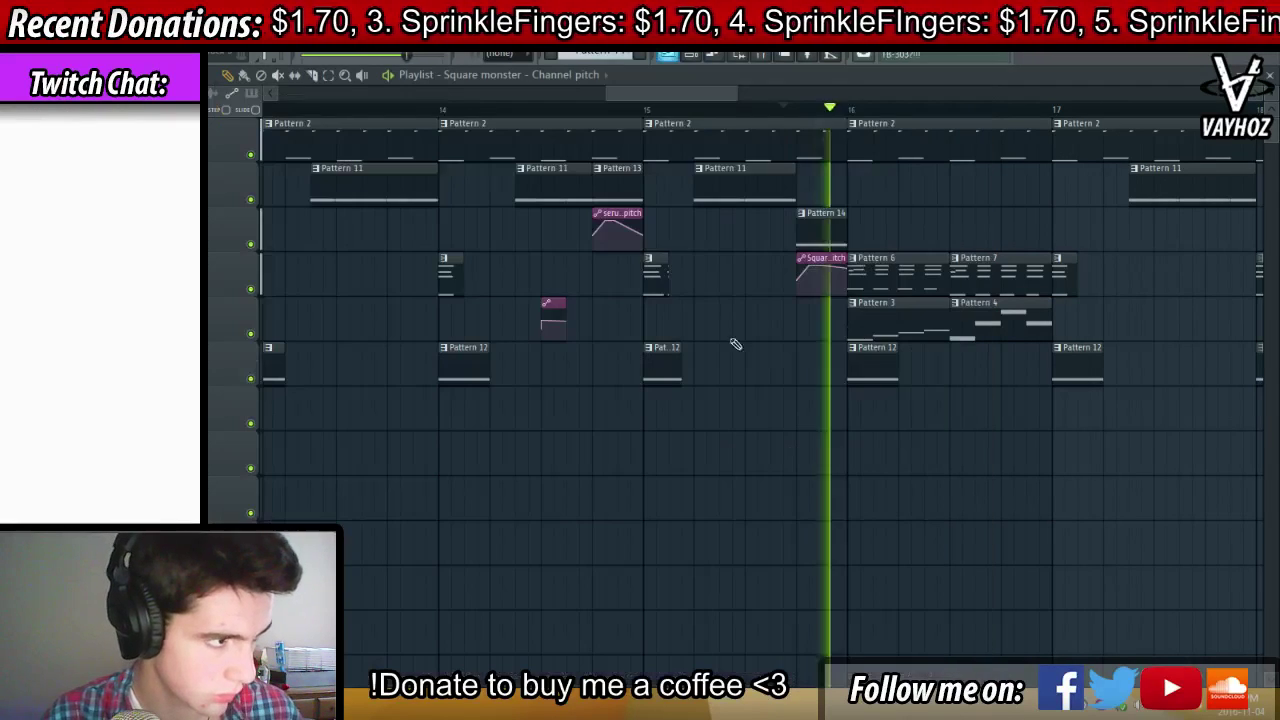
key(space)
Move Pattern 14's Square monster note up to D3 in the piano roll and audition it in the playlist
double_click(817, 231)
key(space)
drag(349, 470, 340, 262)
scroll(466, 334, up, 4)
key(space)
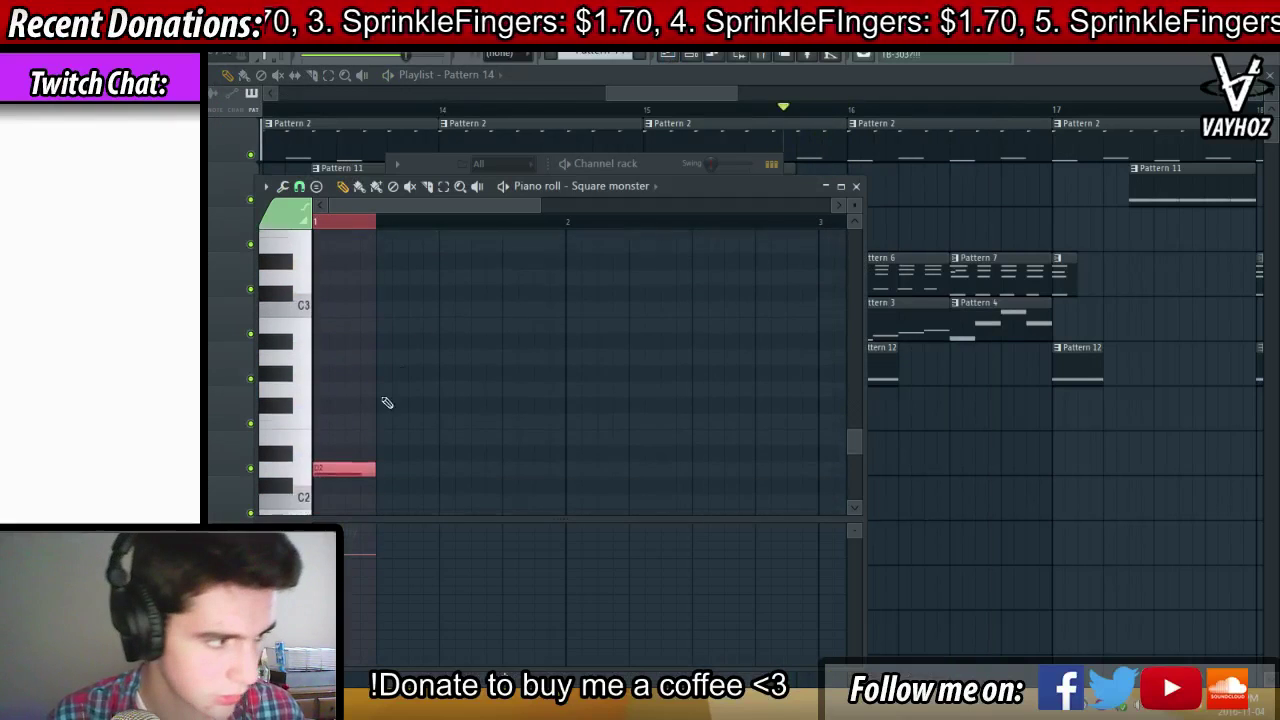
scroll(388, 403, down, 1)
click(341, 411)
key(ctrl+z)
drag(346, 425, 346, 234)
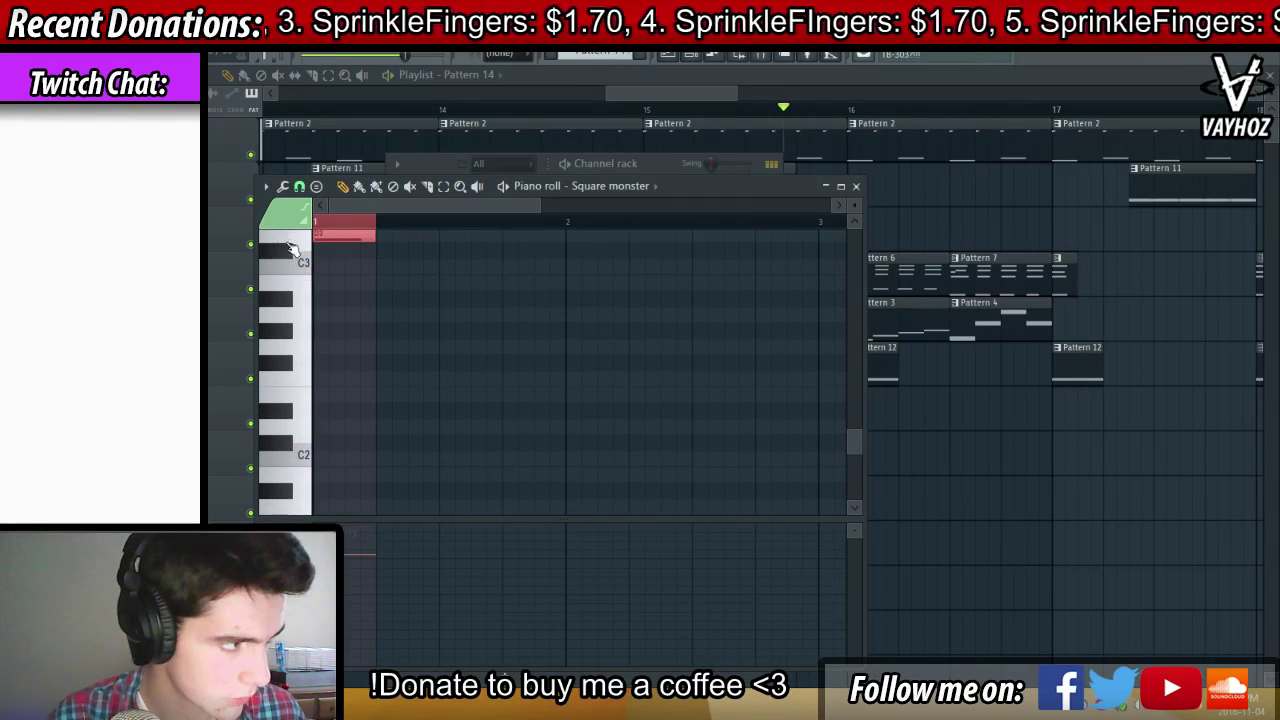
key(space)
key(F6)
key(F5)
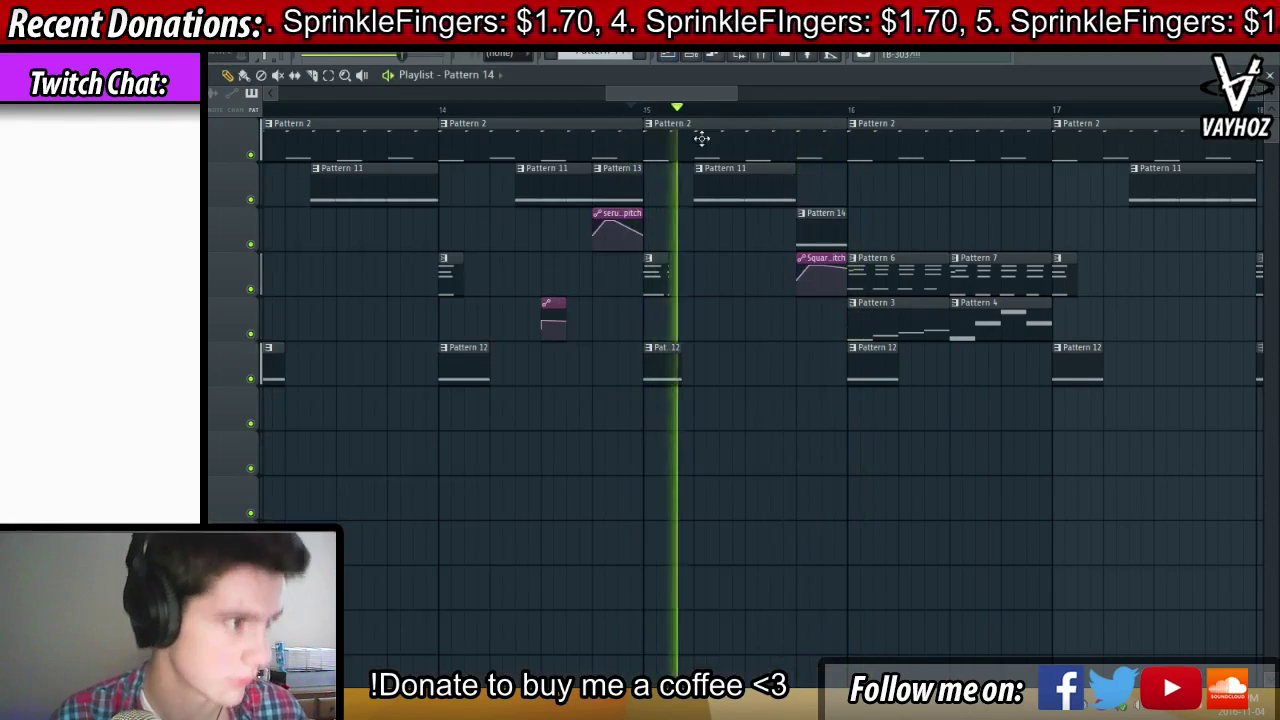
Play the drop and set the Square monster mixer fader to about -5.1 dB
key(F9)
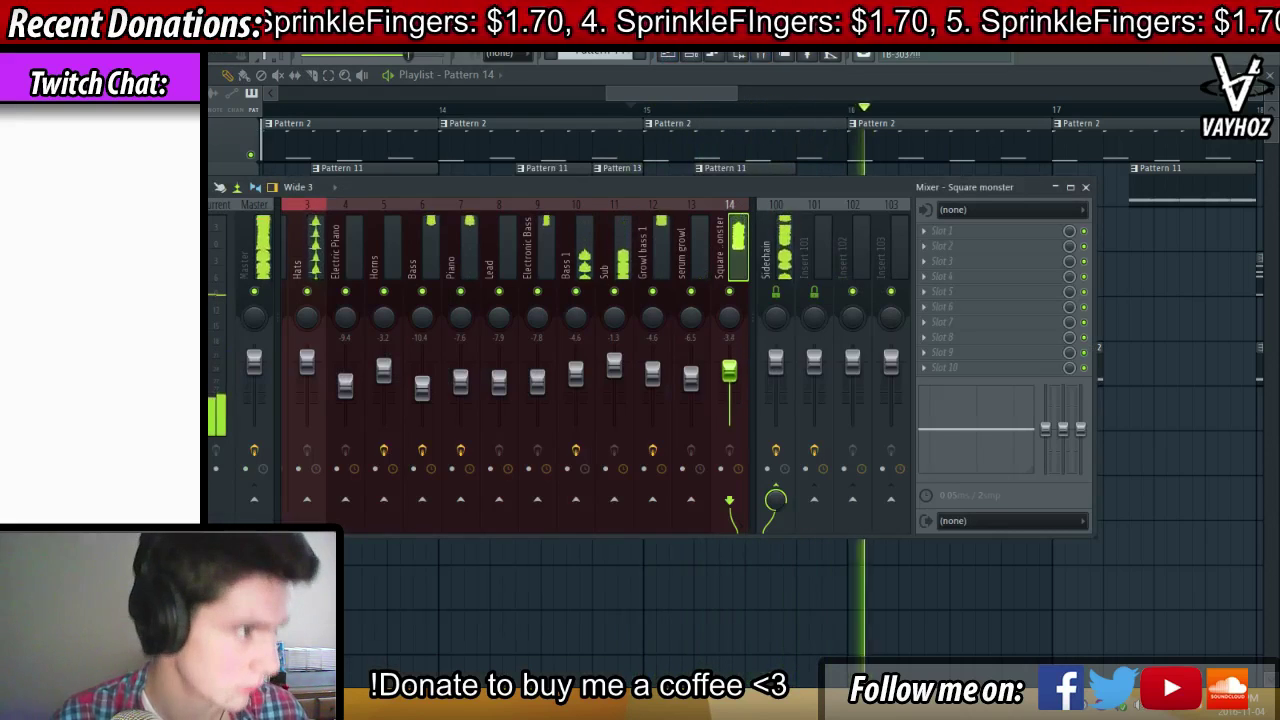
key(space)
key(F9)
key(space)
Move the song position to just before bar 13 and copy the Piano notes of Pattern 8
scroll(700, 160, down, 4)
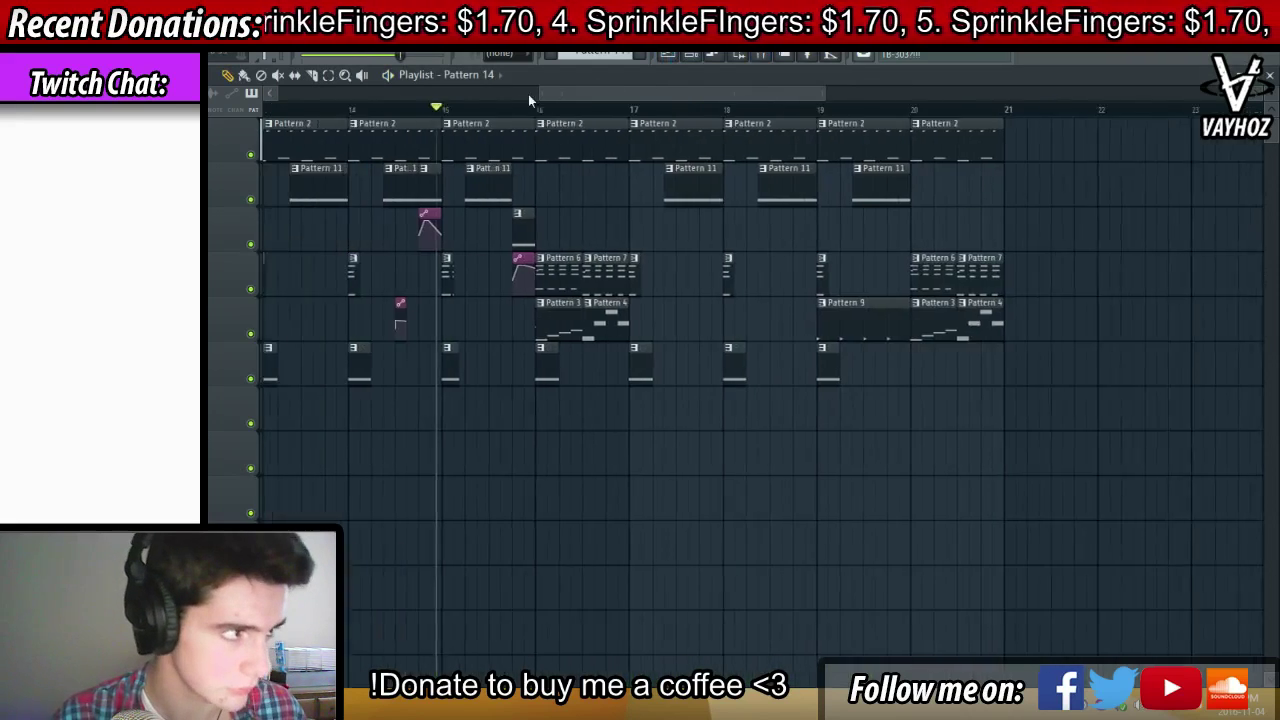
click(471, 120)
click(475, 109)
double_click(485, 270)
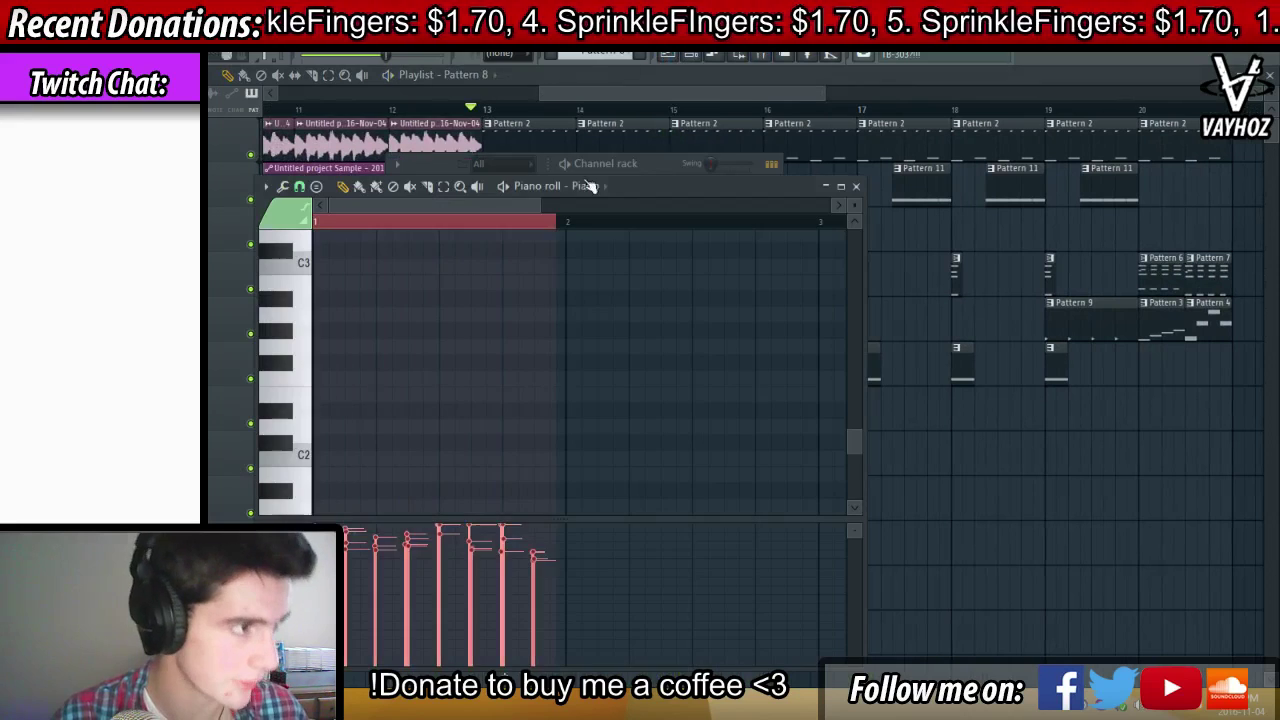
click(643, 57)
key(Escape)
key(Escape)
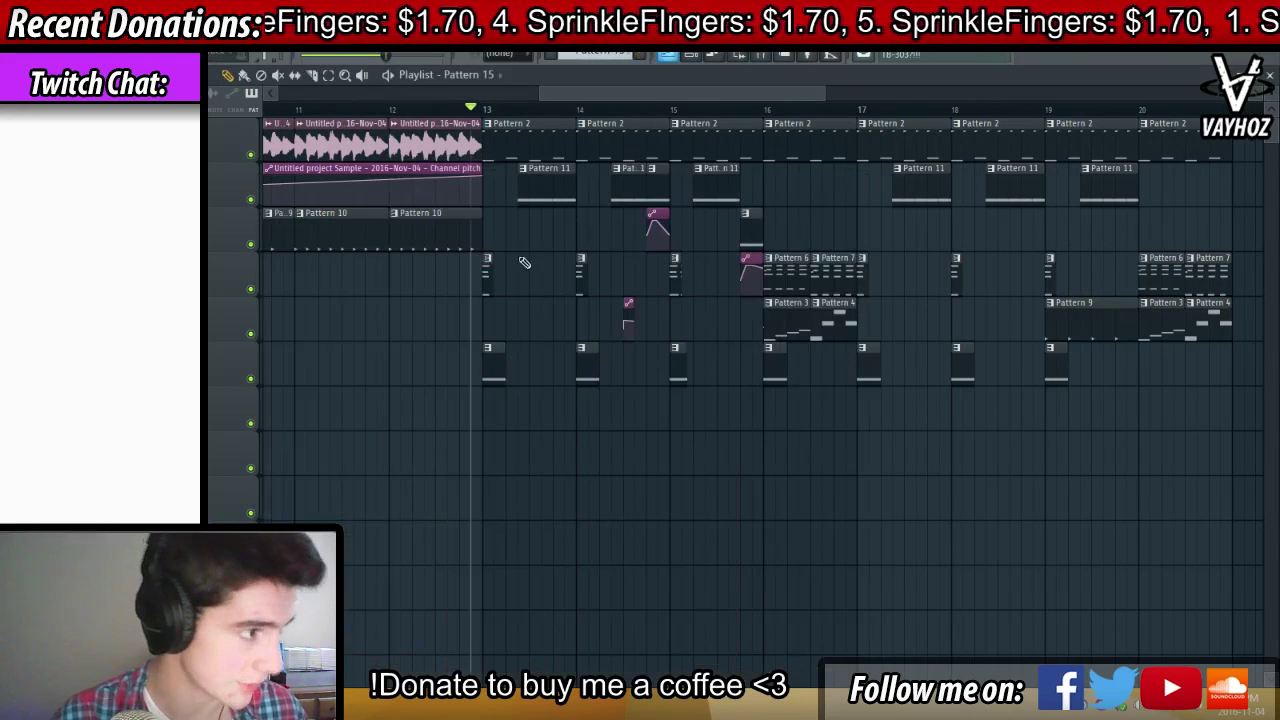
double_click(489, 276)
key(Escape)
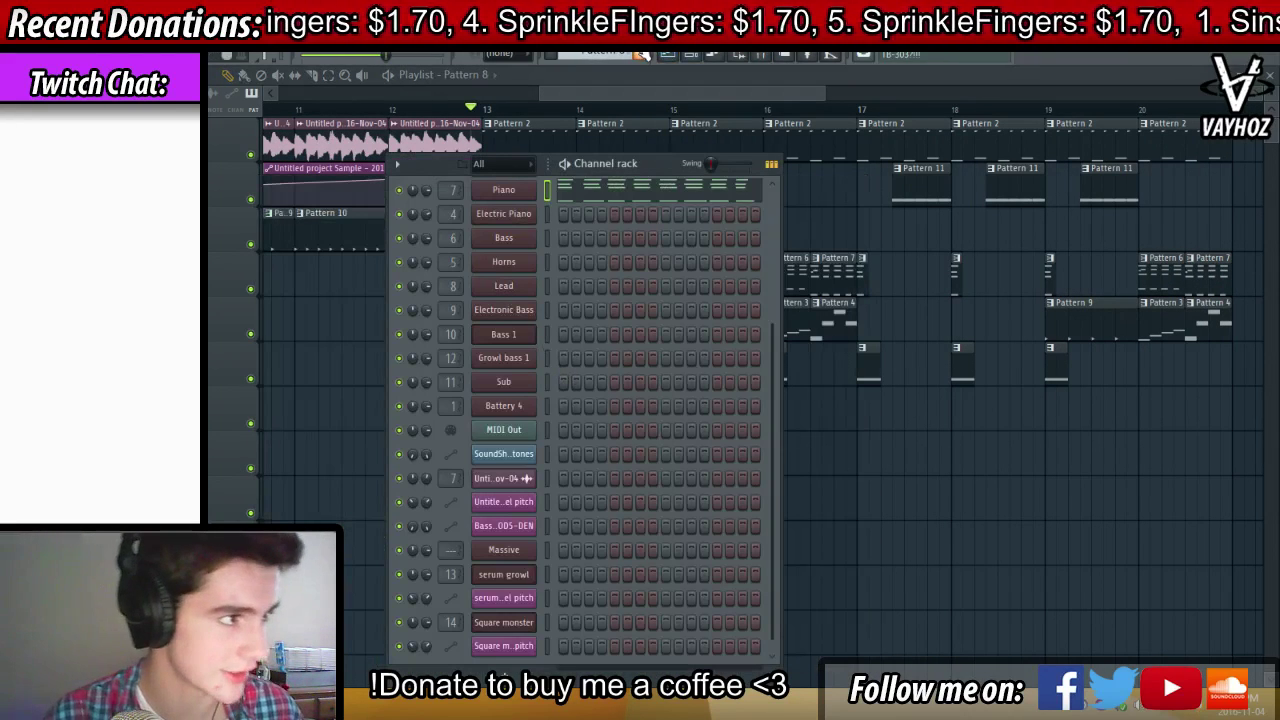
Switch to the empty Pattern 15 and add a new Massive channel to the channel rack
click(643, 57)
click(485, 671)
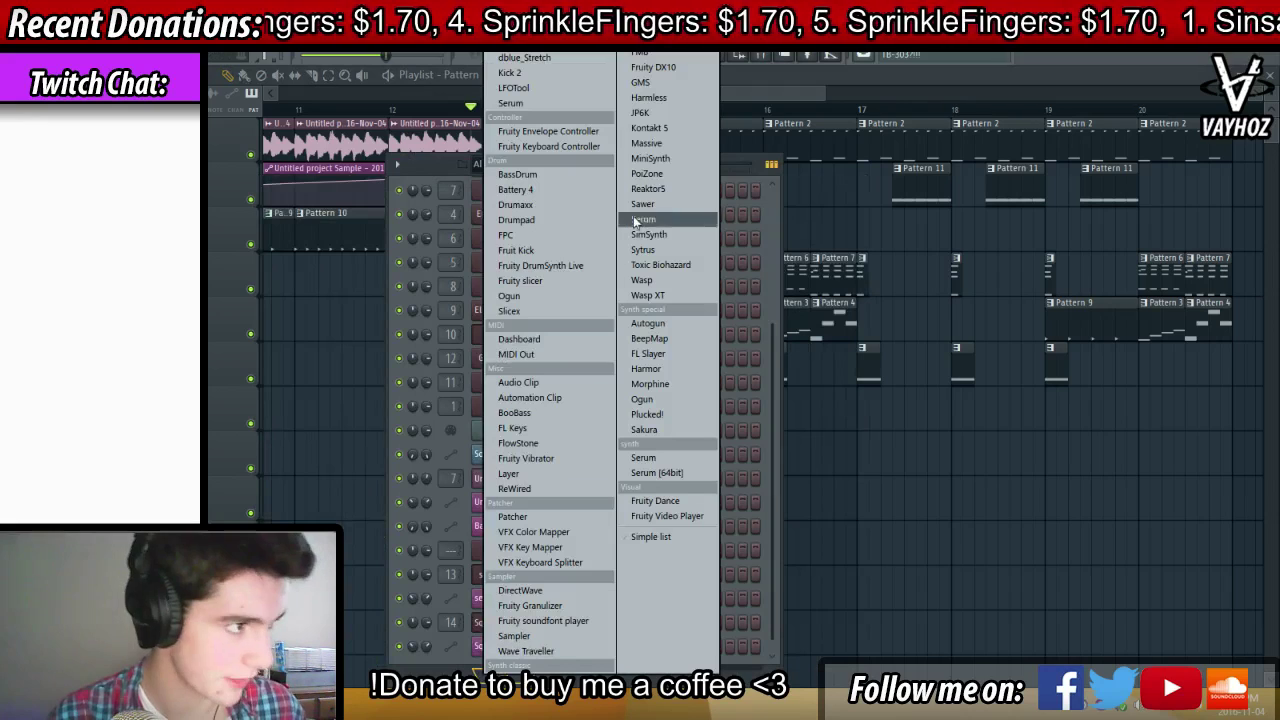
click(660, 148)
key(Escape)
Paste the copied Piano notes into the new Massive channel and place Pattern 15 at bar 13 on the seventh playlist track
right_click(511, 648)
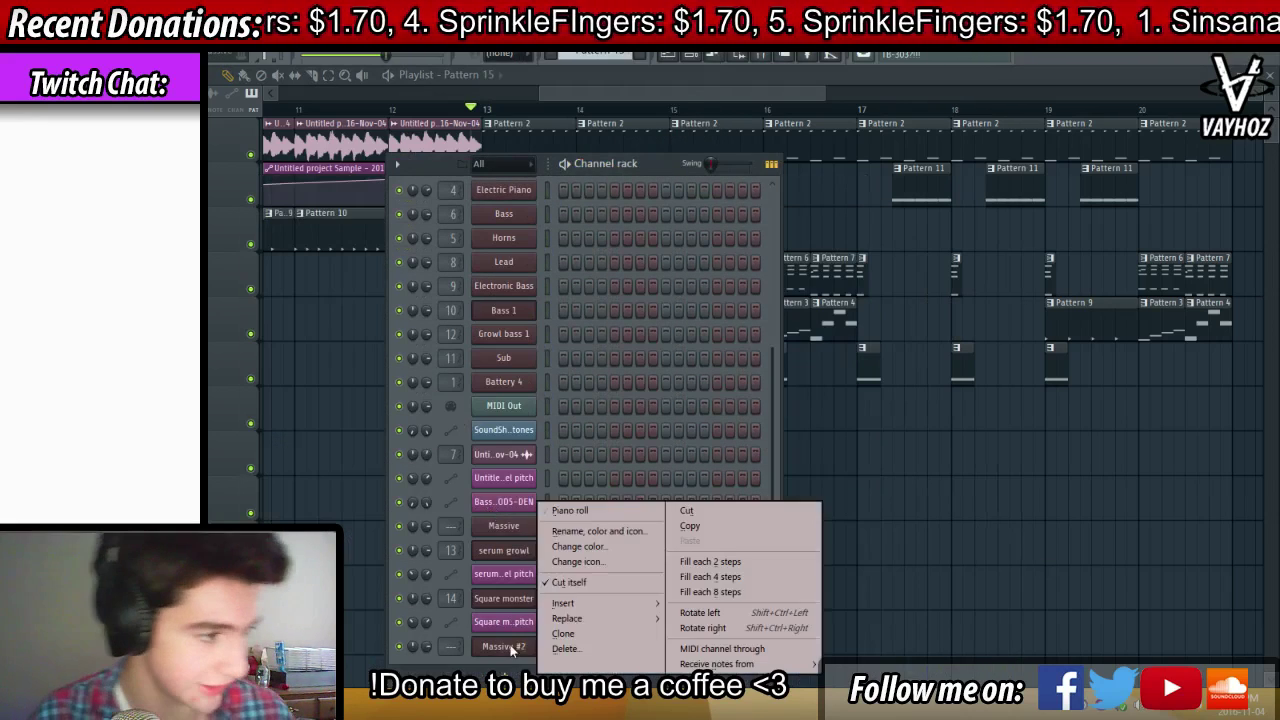
click(595, 510)
key(Escape)
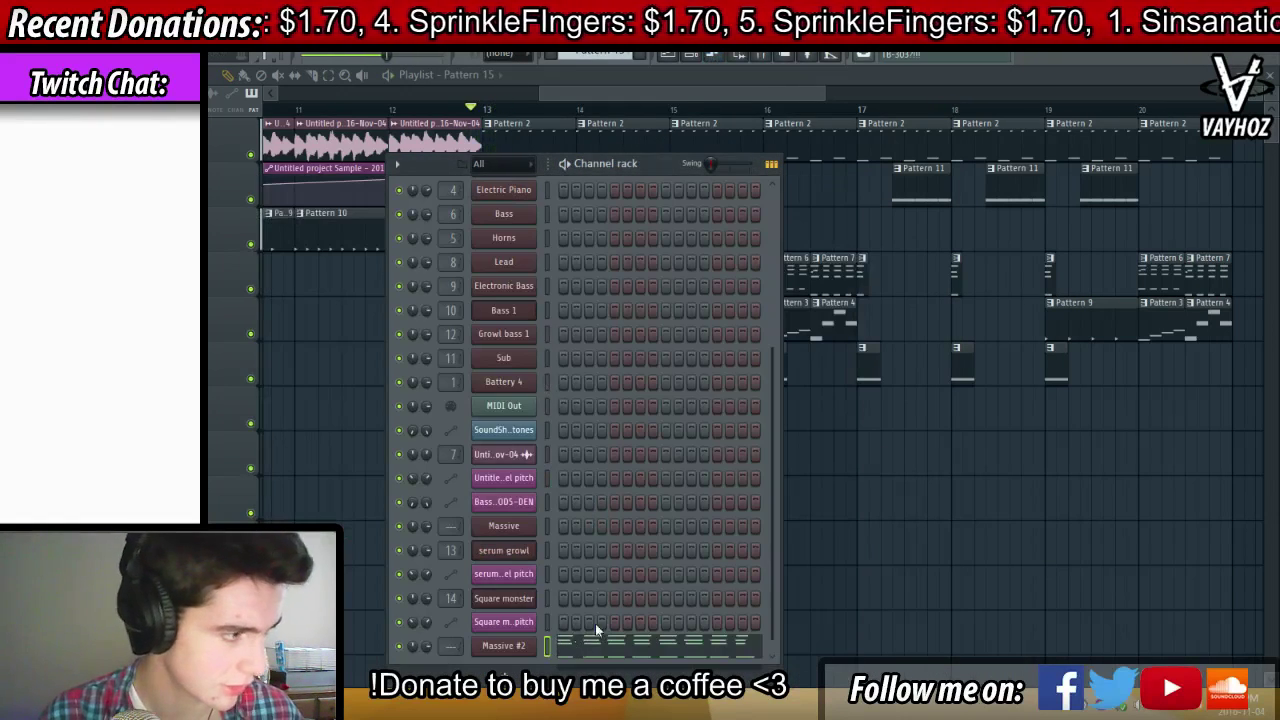
key(F6)
click(516, 427)
drag(572, 409, 489, 412)
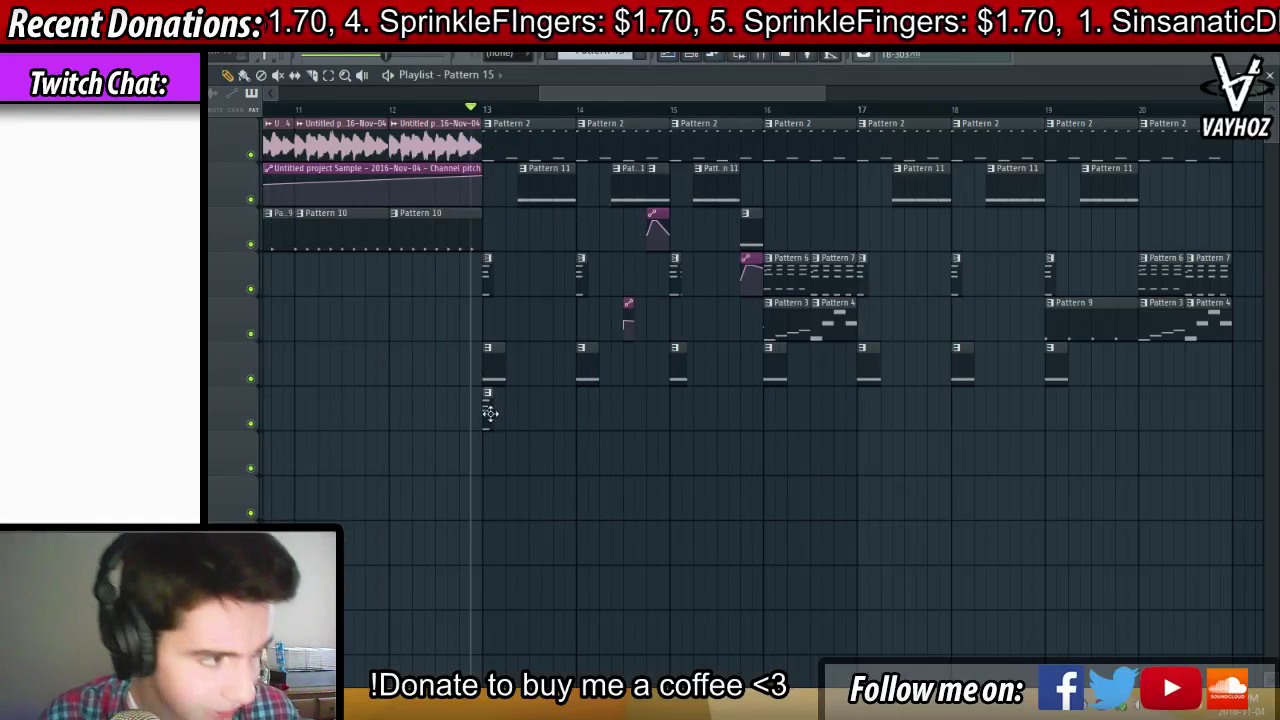
Delete every note after the first chord in Pattern 15's Massive part and double that chord's length
double_click(488, 425)
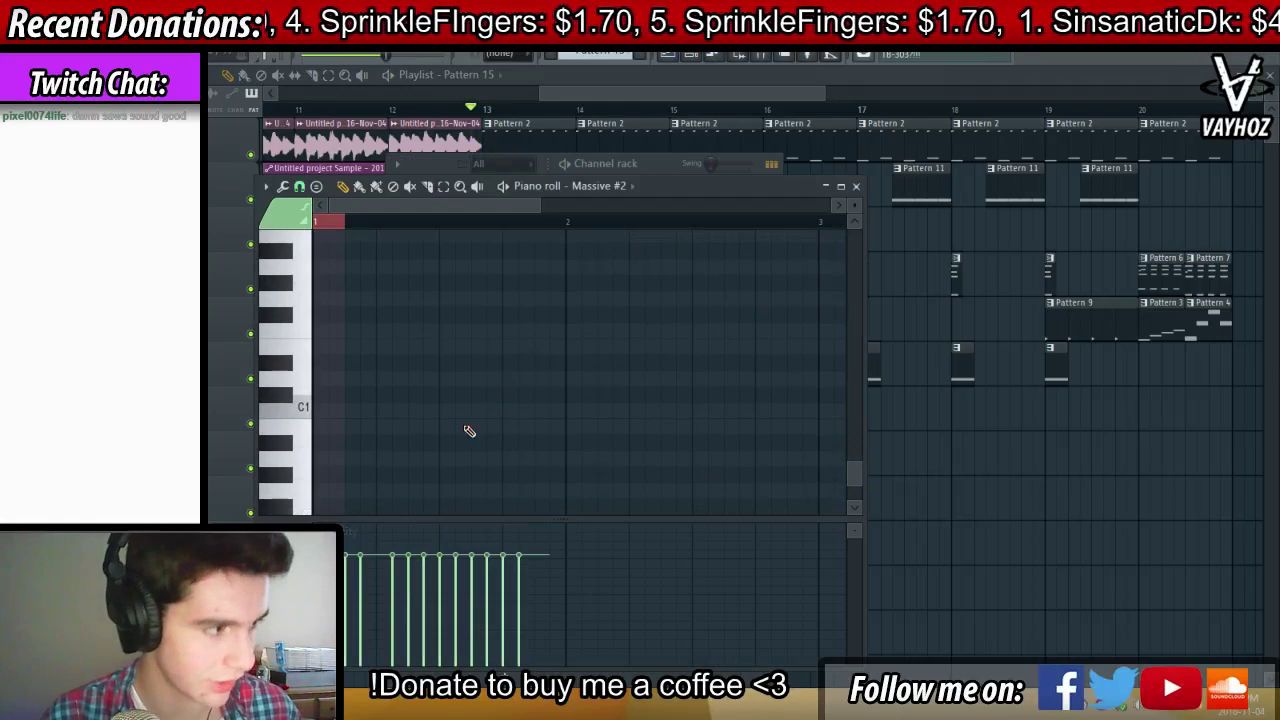
key(F6)
key(F6)
ctrl+scroll(580, 290, down, 2)
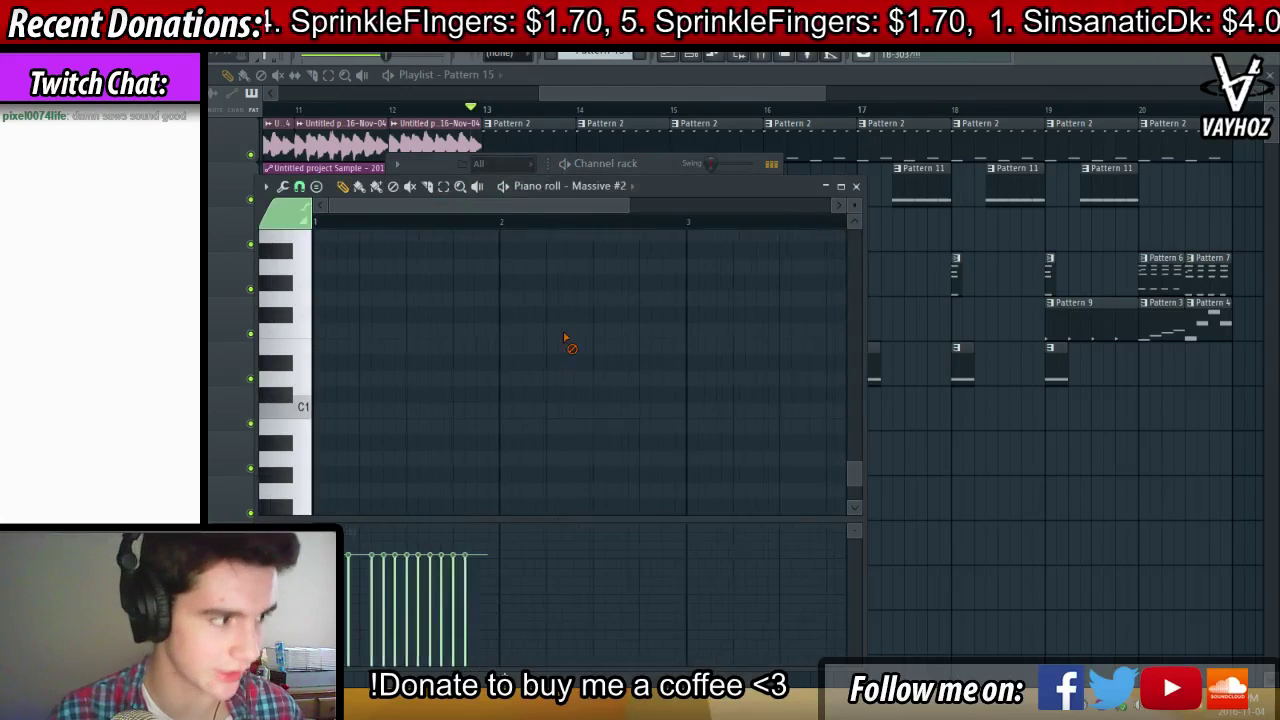
scroll(545, 370, up, 5)
scroll(572, 396, up, 5)
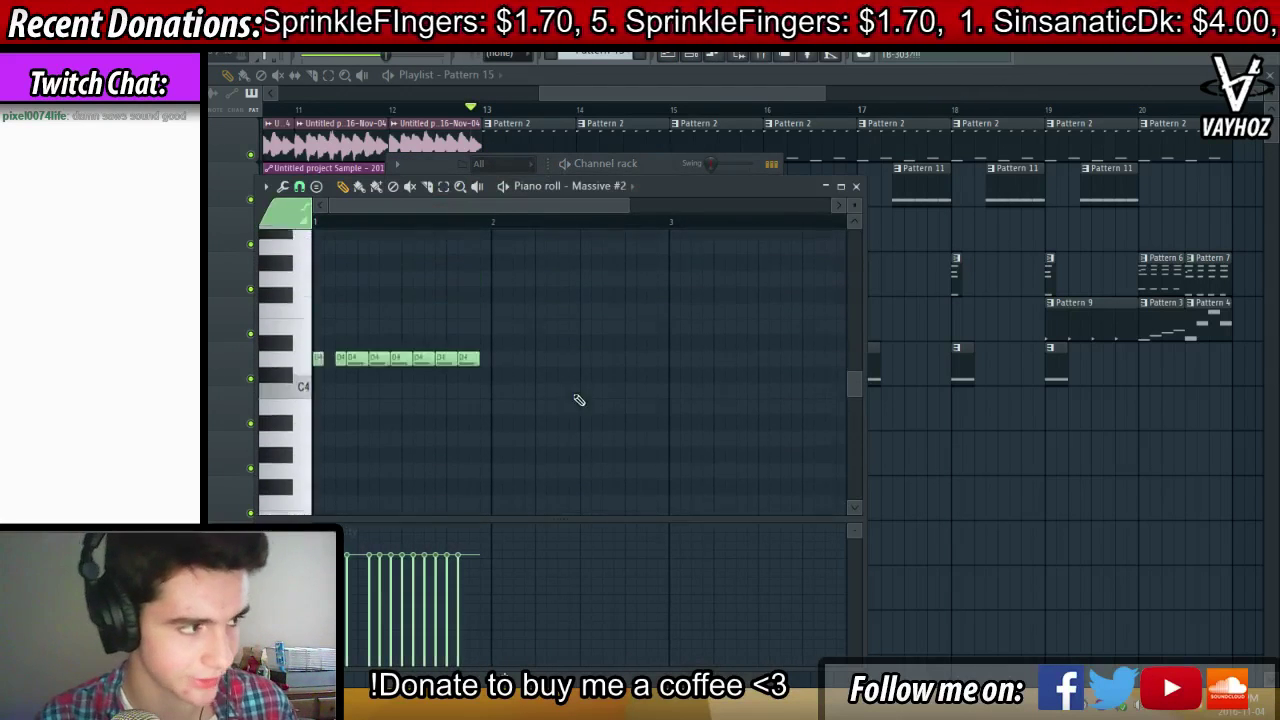
ctrl+drag(522, 490, 352, 380)
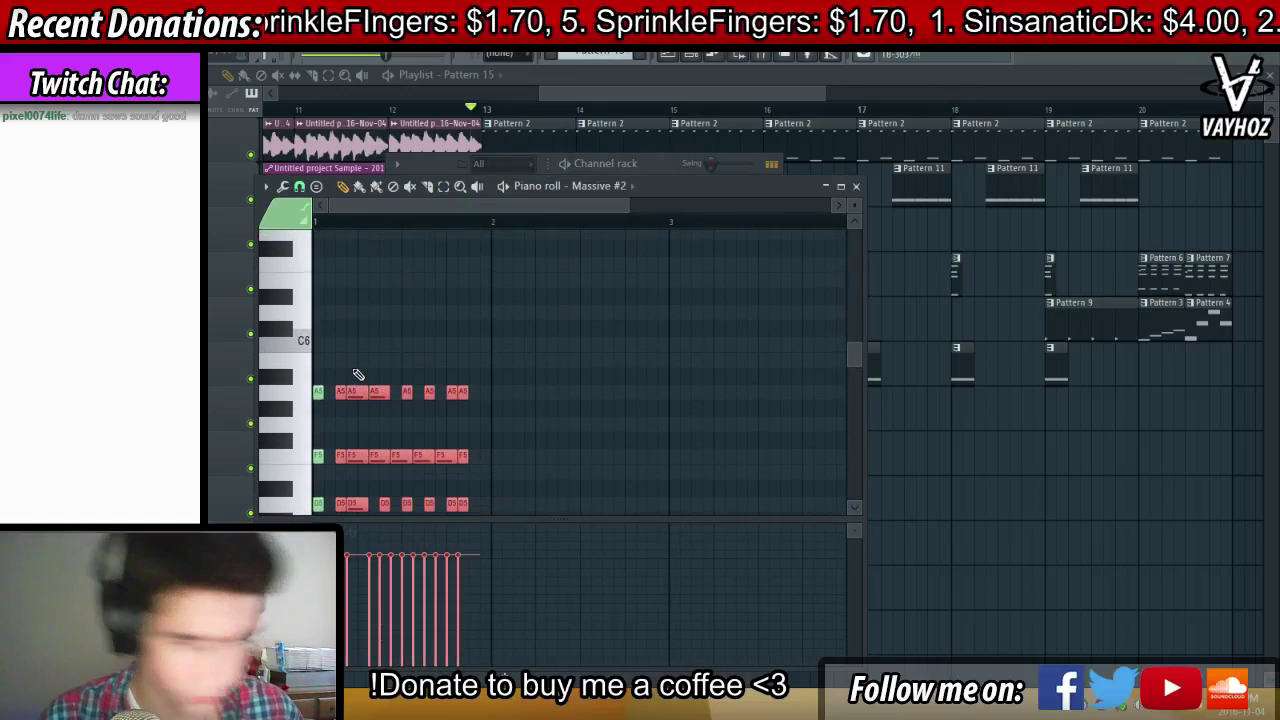
key(Delete)
ctrl+scroll(366, 231, up, 2)
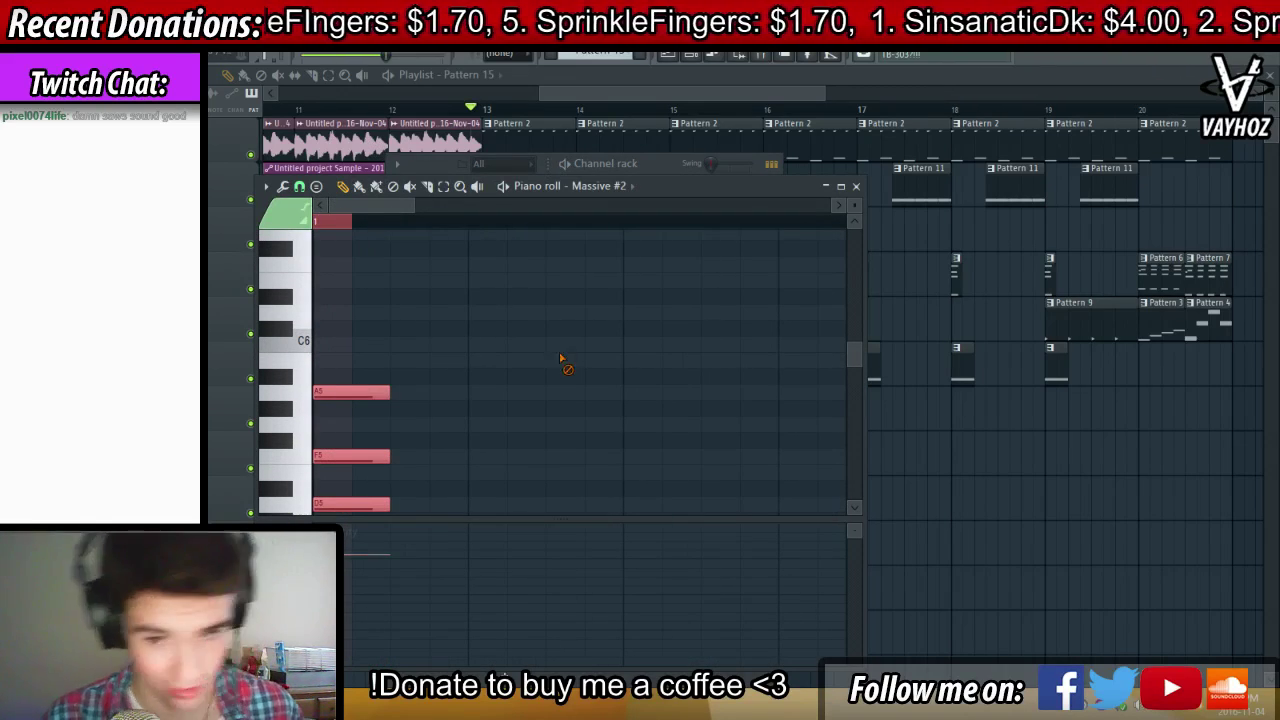
key(F5)
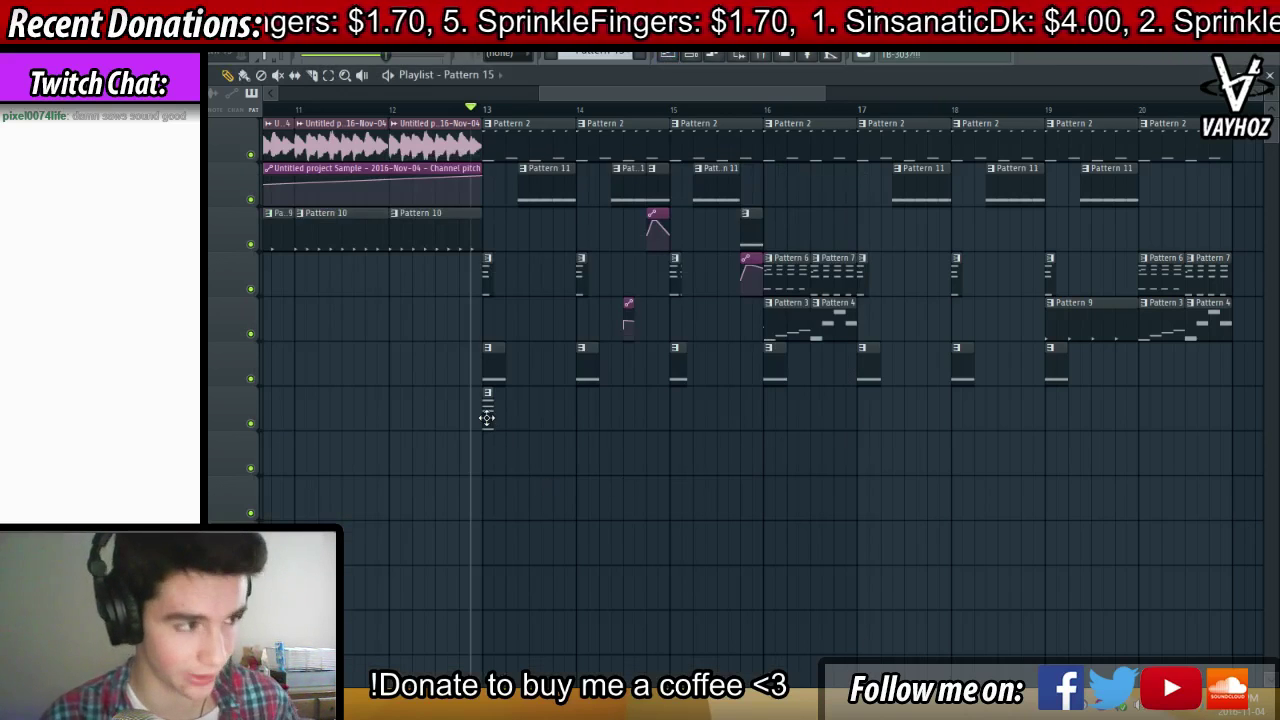
Rename the new Massive channel to Saws and enable its unison pitch spread at 0.09
key(F6)
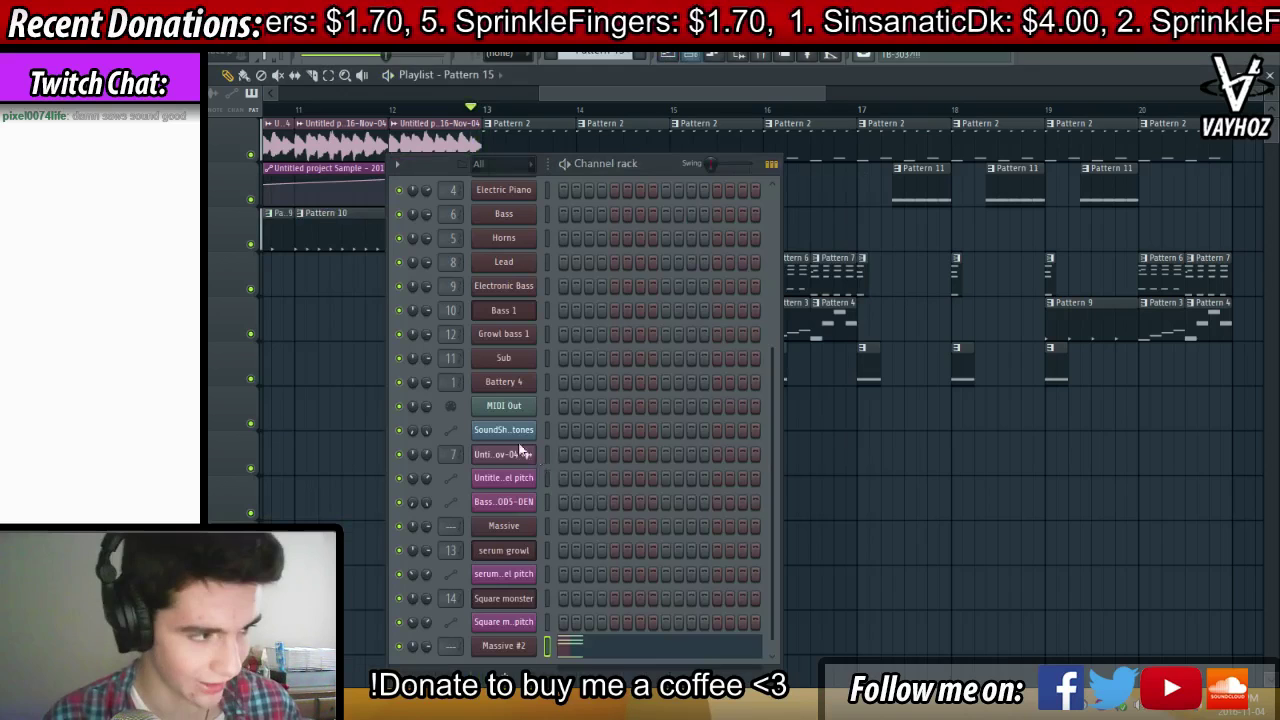
click(504, 645)
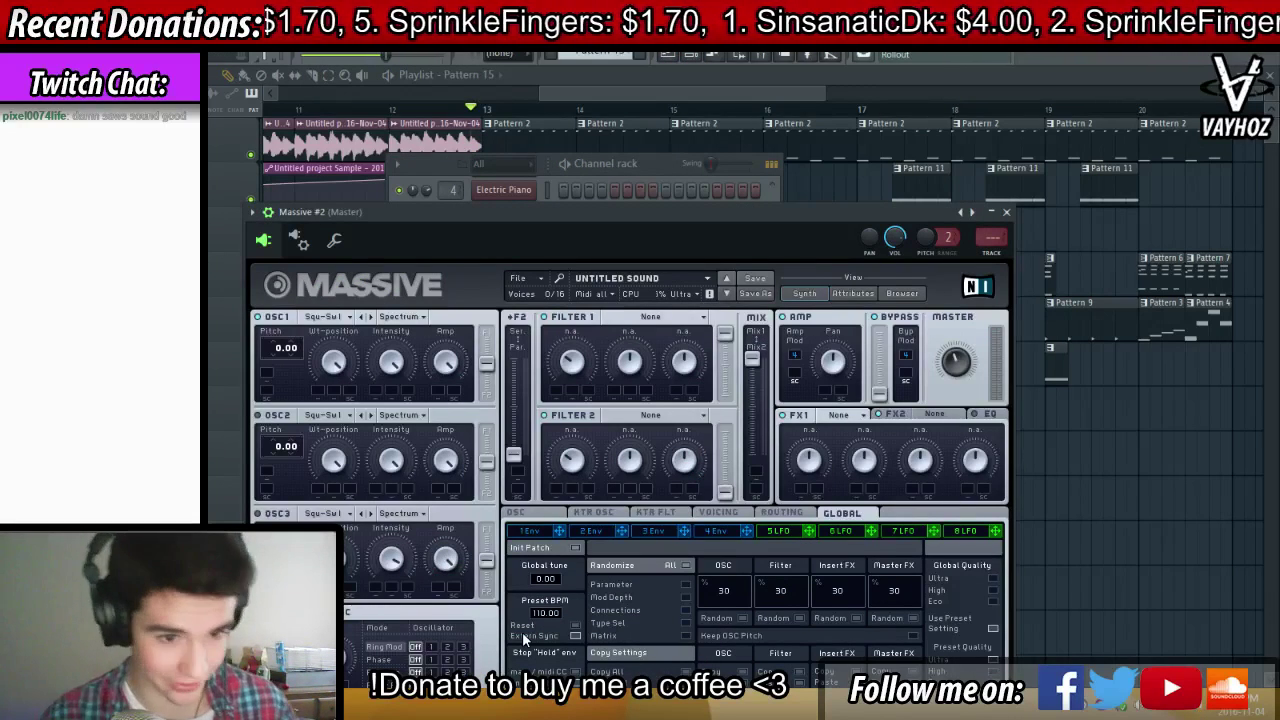
key(F2)
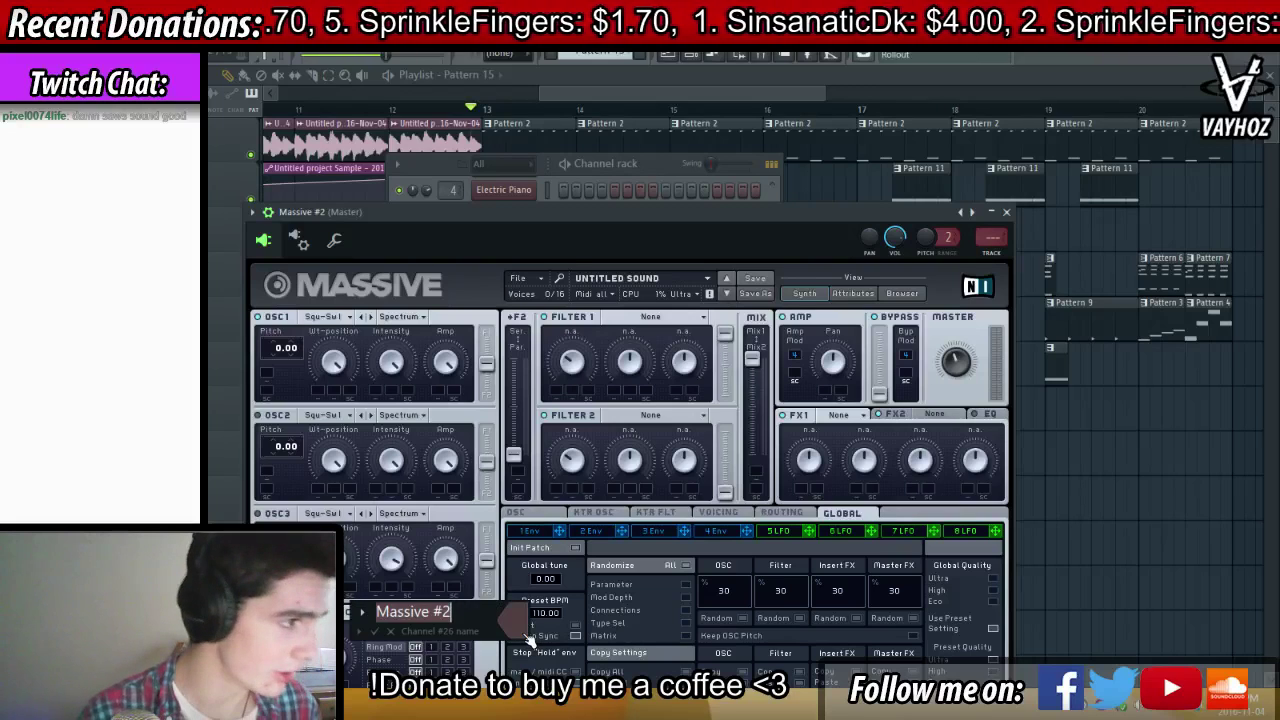
click(718, 512)
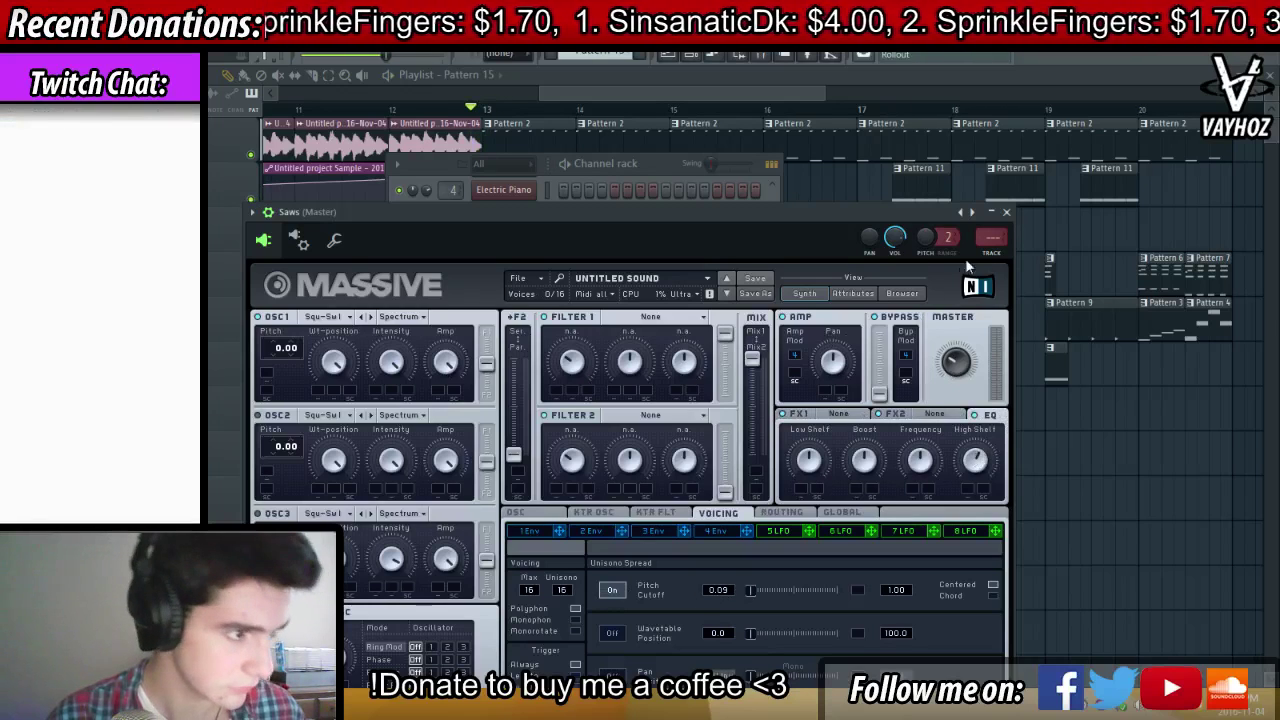
Shift the Saws chord in Pattern 15 upward in the piano roll and start playback
key(F5)
double_click(488, 398)
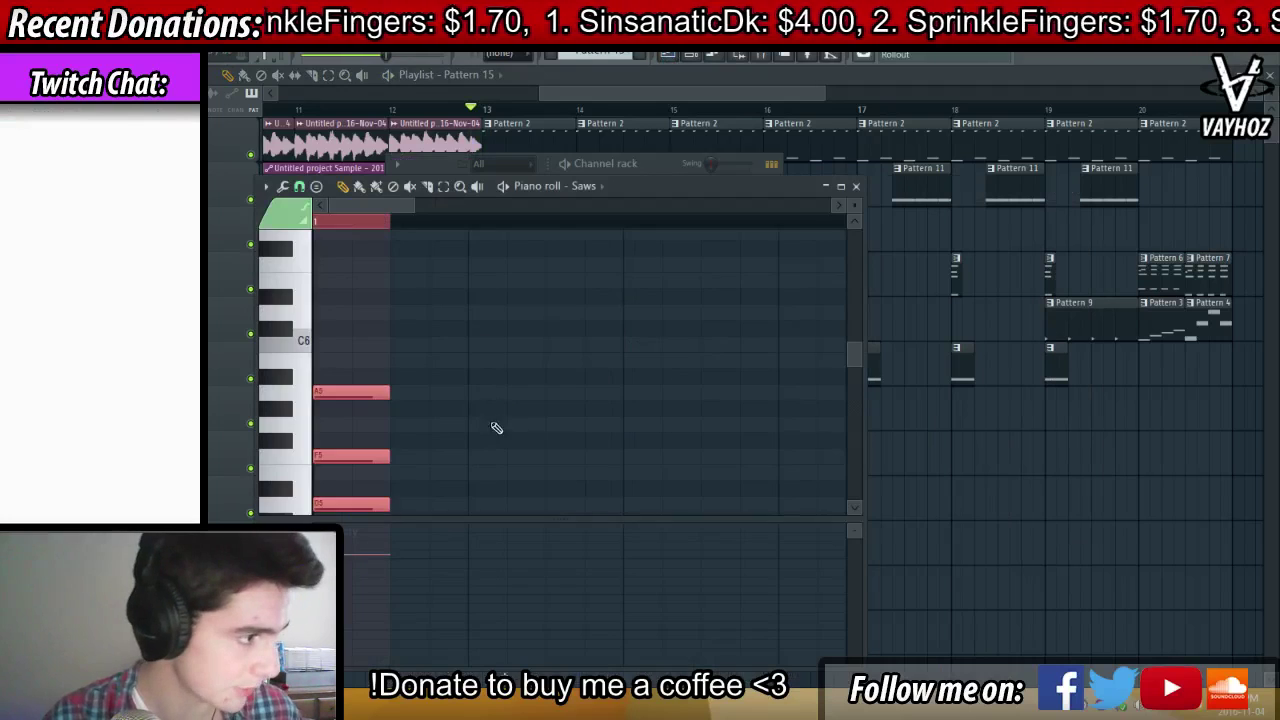
scroll(374, 400, down, 4)
drag(350, 358, 354, 271)
key(space)
Set the Saws mixer fader to about -8.9 dB and route the track to Sidechain instead of Master
key(F9)
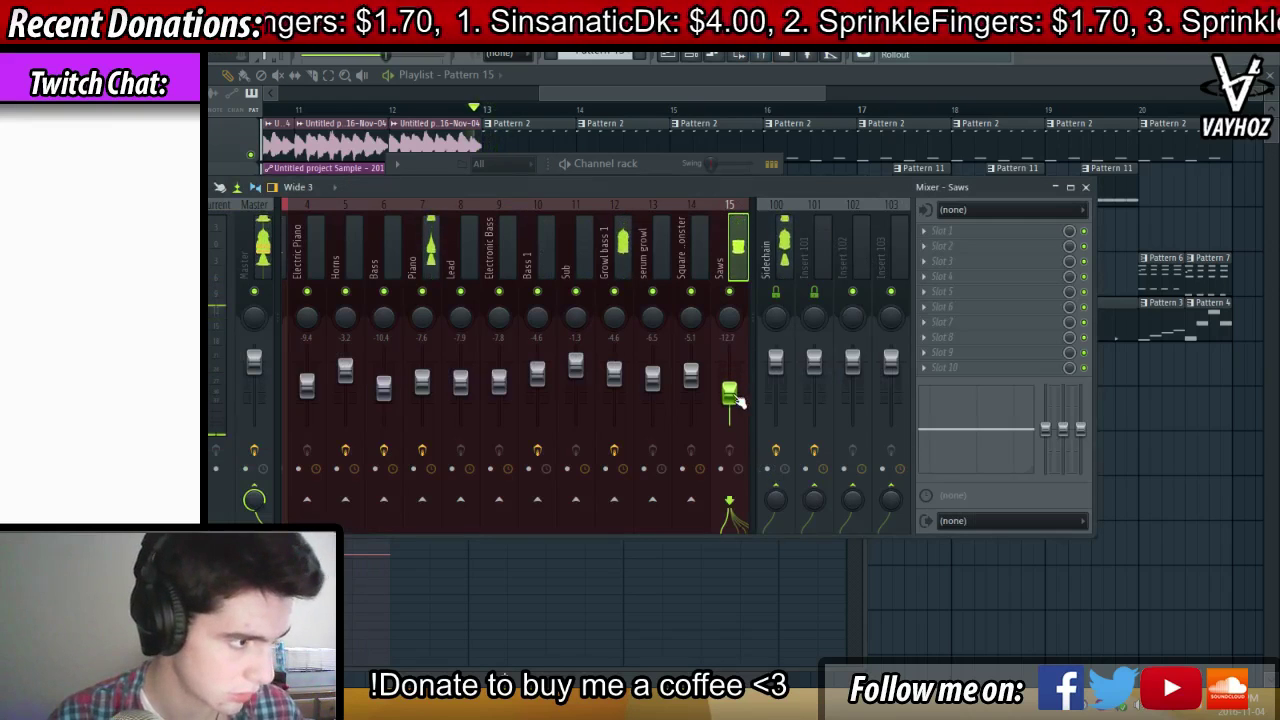
drag(737, 398, 737, 390)
right_click(780, 496)
click(800, 510)
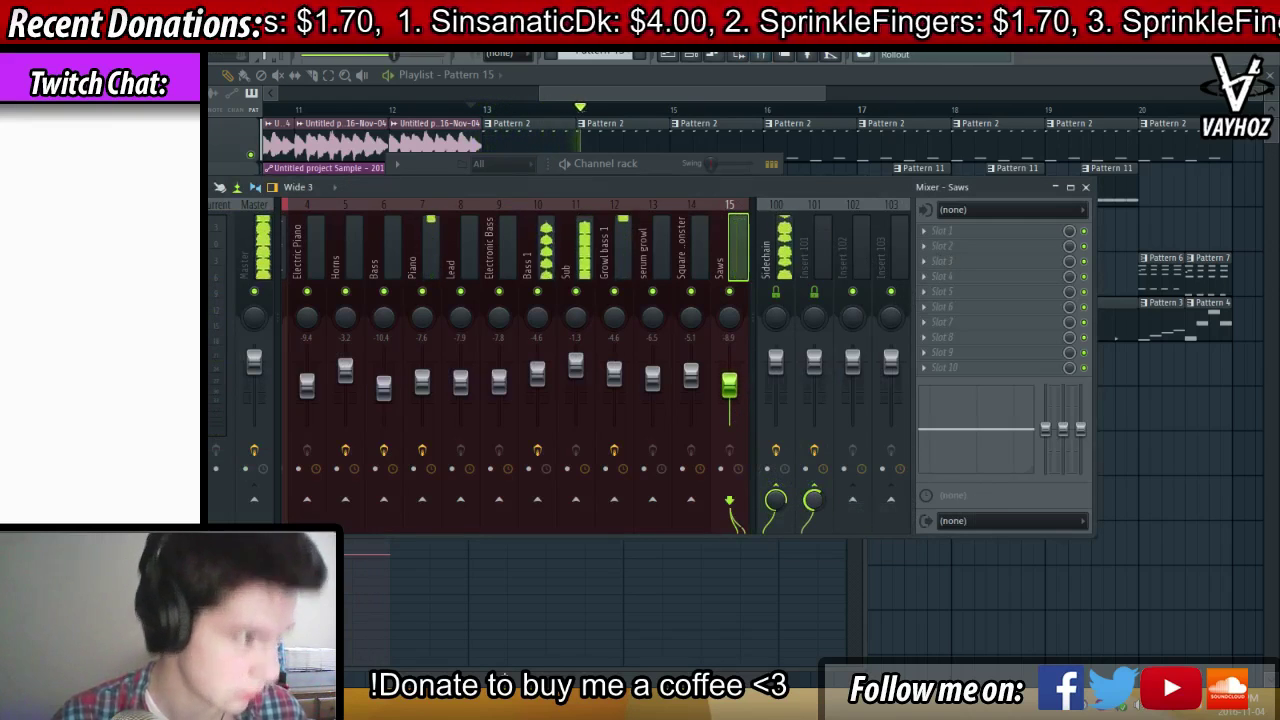
key(F9)
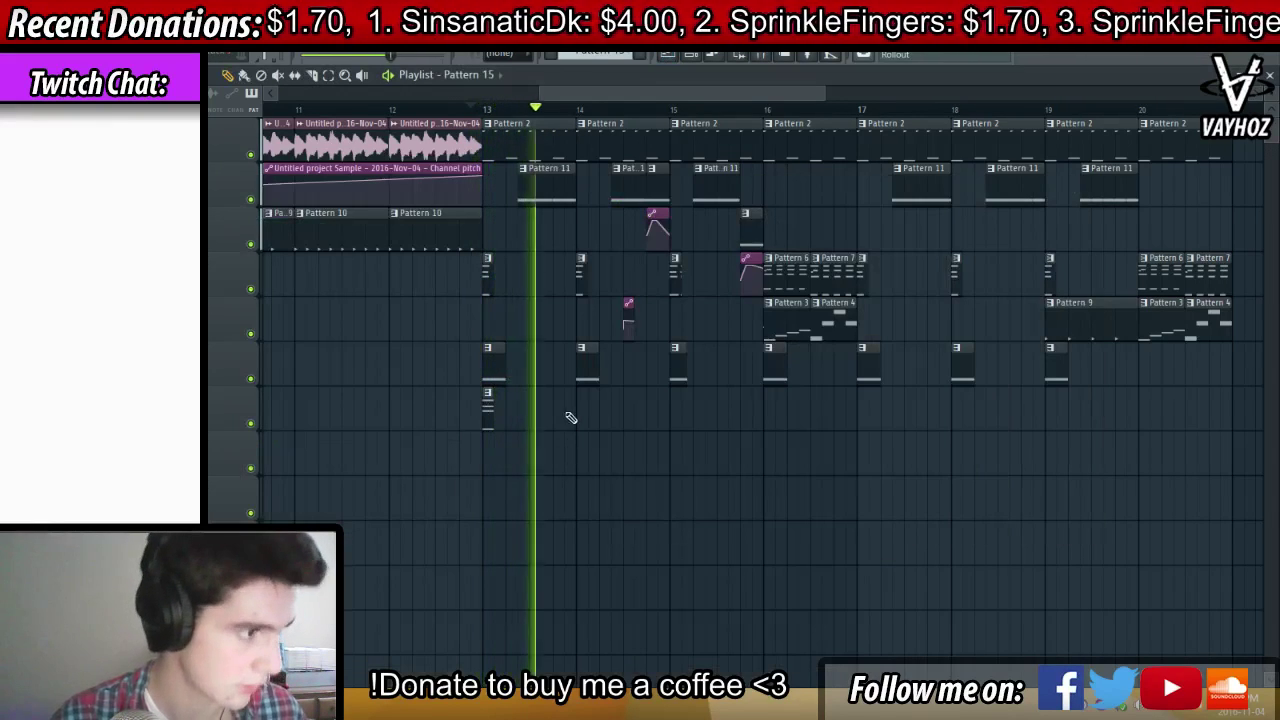
Place Pattern 15 at bars 14 and 15 on the seventh playlist track and remove the Pattern 12 clip at bar 16
click(680, 405)
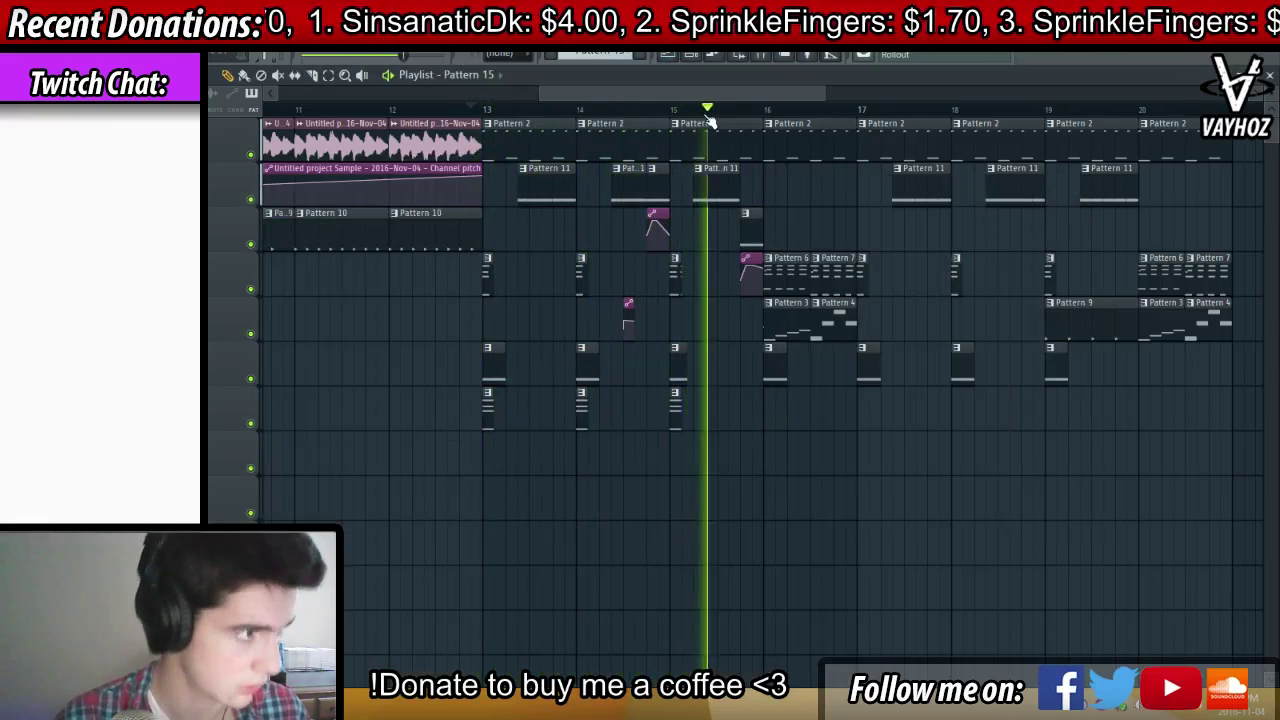
scroll(711, 120, up, 3)
scroll(711, 120, down, 2)
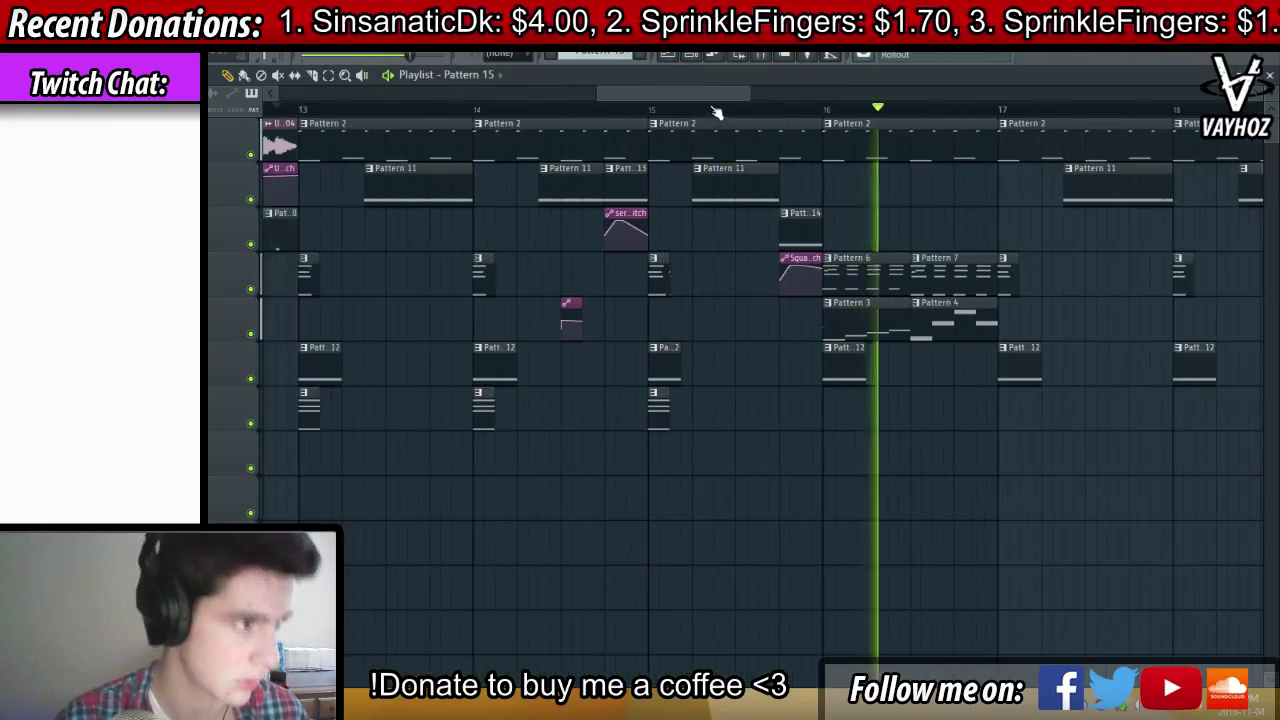
drag(751, 98, 761, 98)
right_click(771, 363)
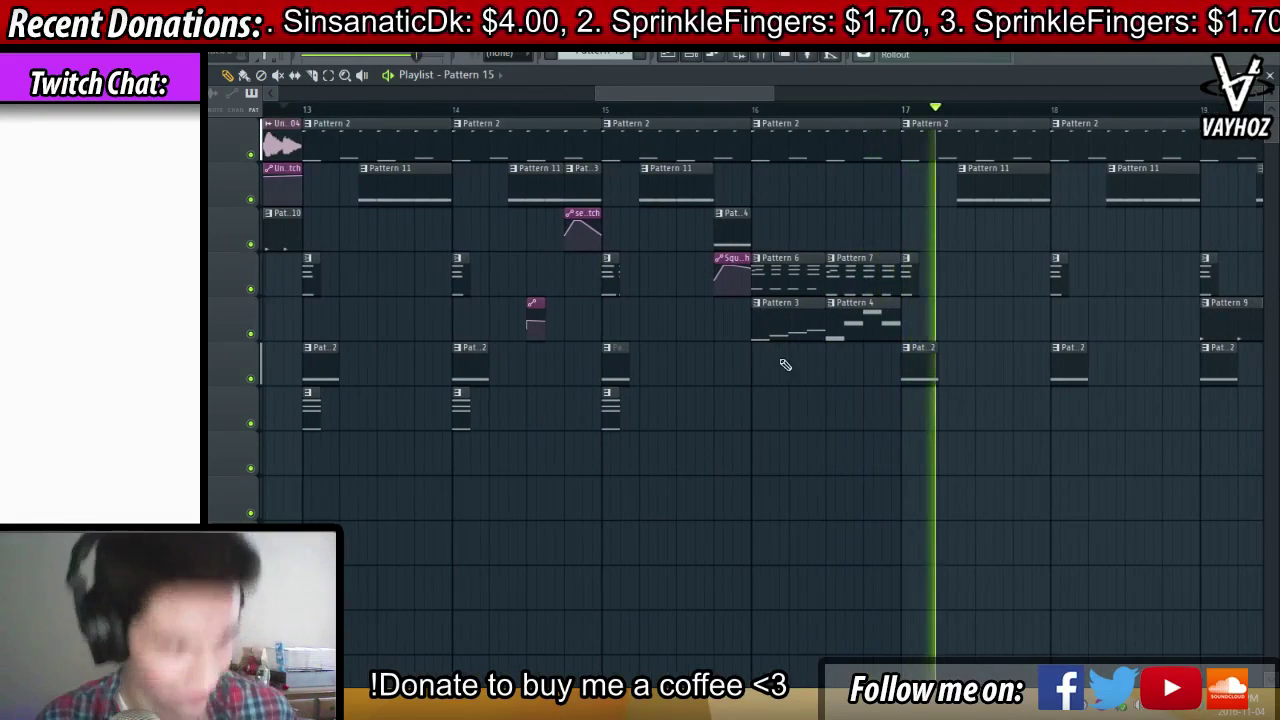
scroll(805, 120, down, 2)
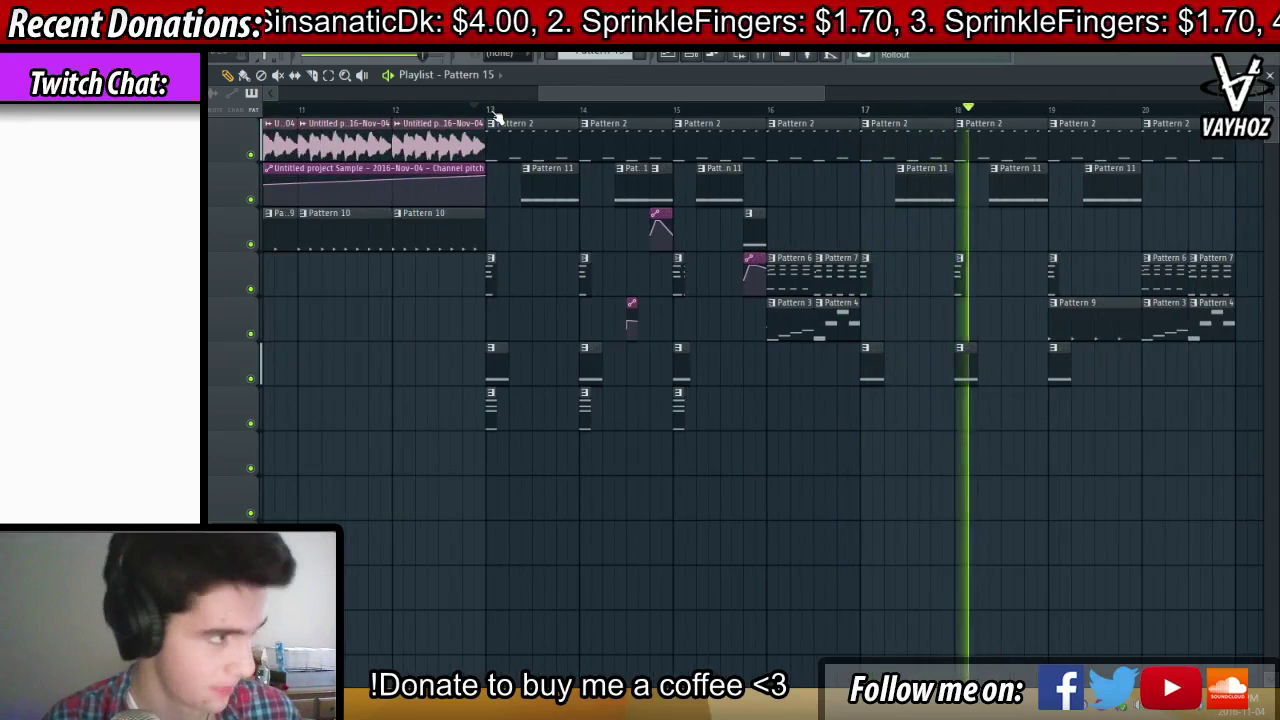
Examine the closed hi-hat notes of Pattern 2 in the piano roll
scroll(503, 117, up, 2)
double_click(511, 143)
scroll(520, 351, up, 2)
scroll(574, 346, down, 3)
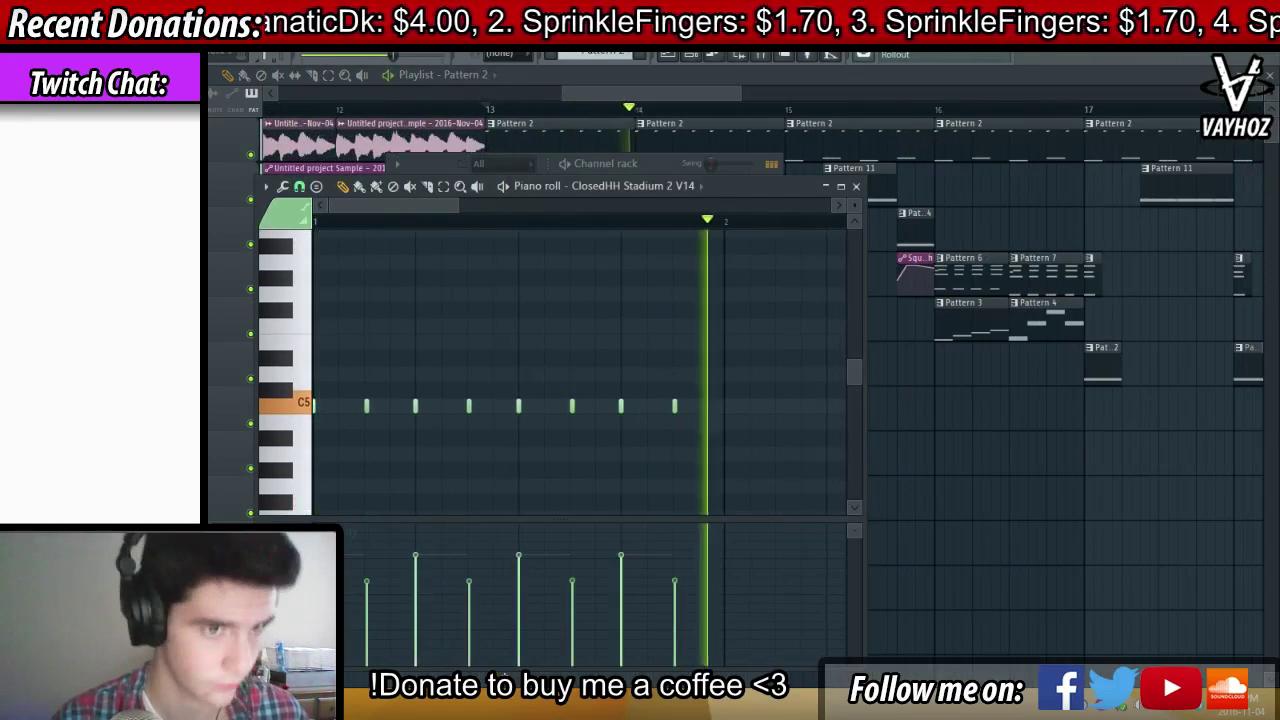
scroll(820, 263, down, 2)
key(F7)
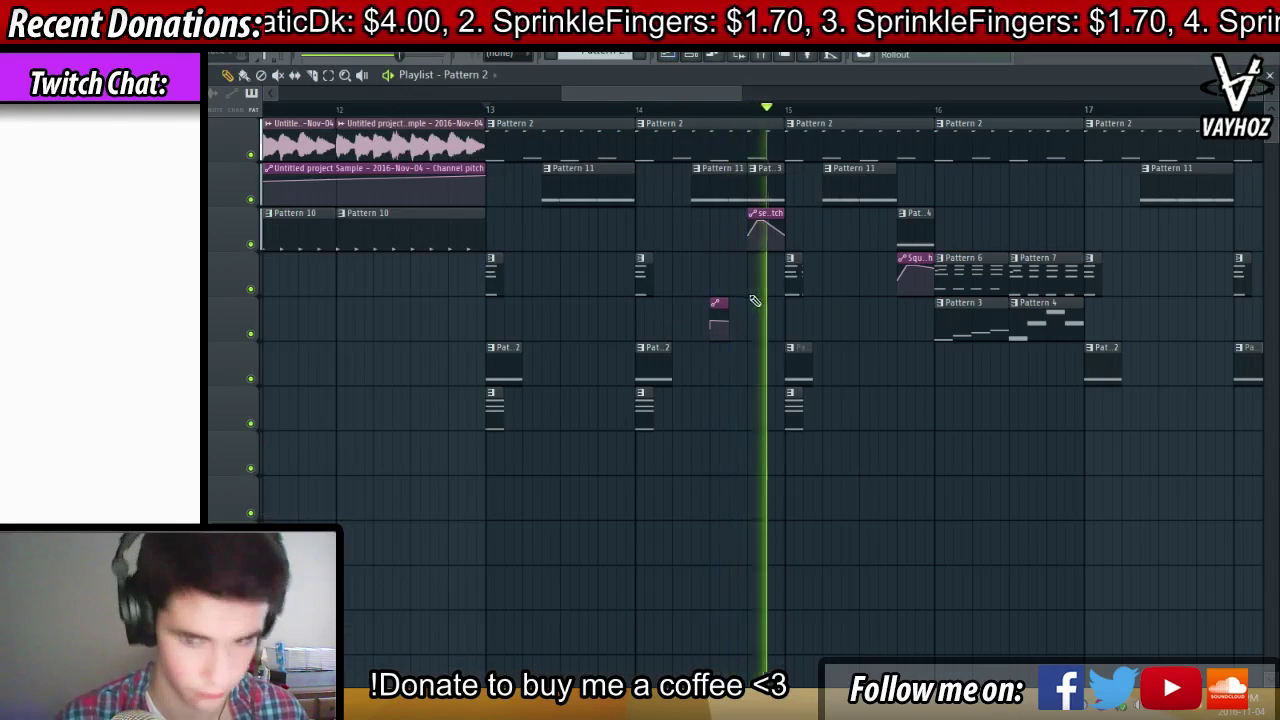
Reshape the end of the serum growl channel pitch automation so the curve falls to its minimum at bar 15
scroll(751, 215, up, 3)
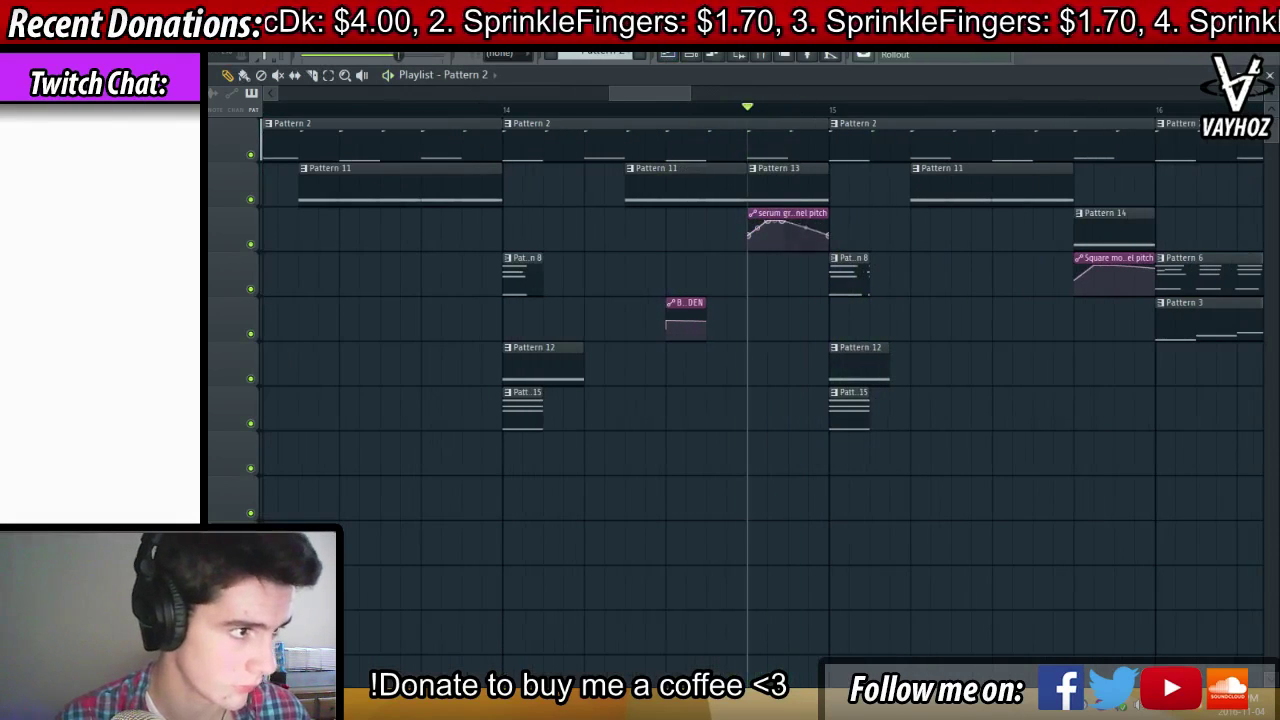
key(space)
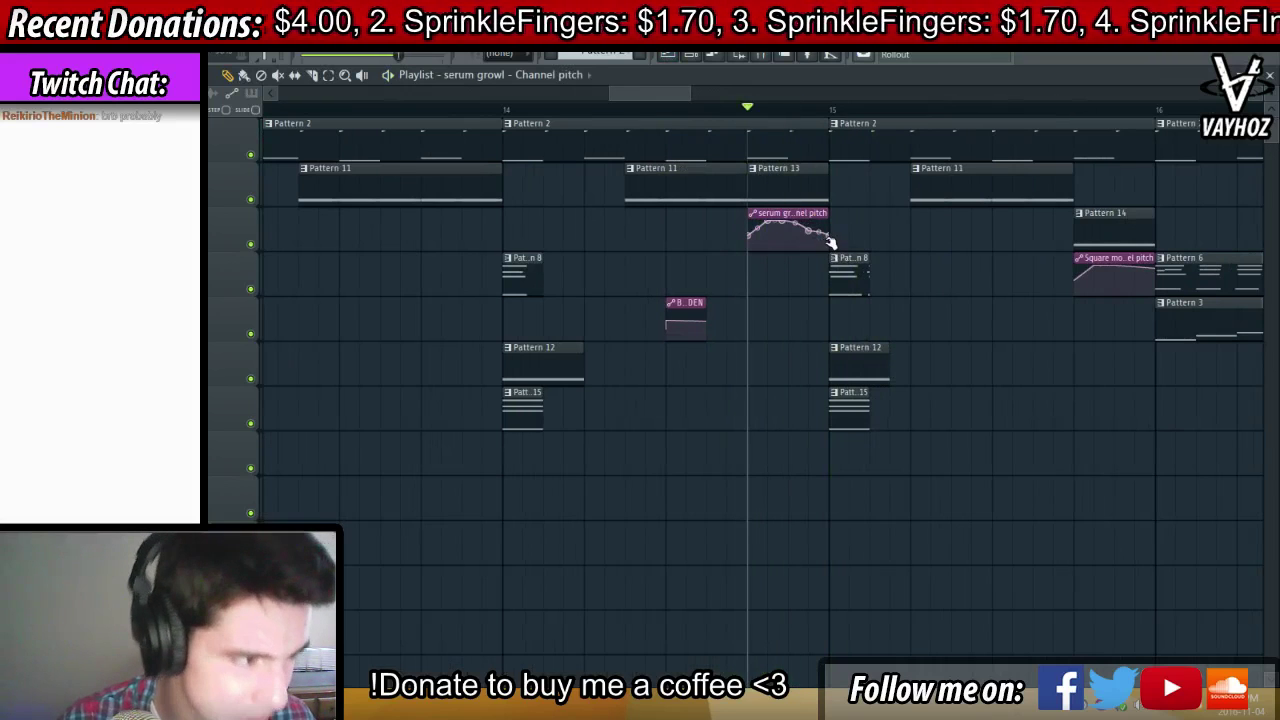
scroll(838, 113, up, 4)
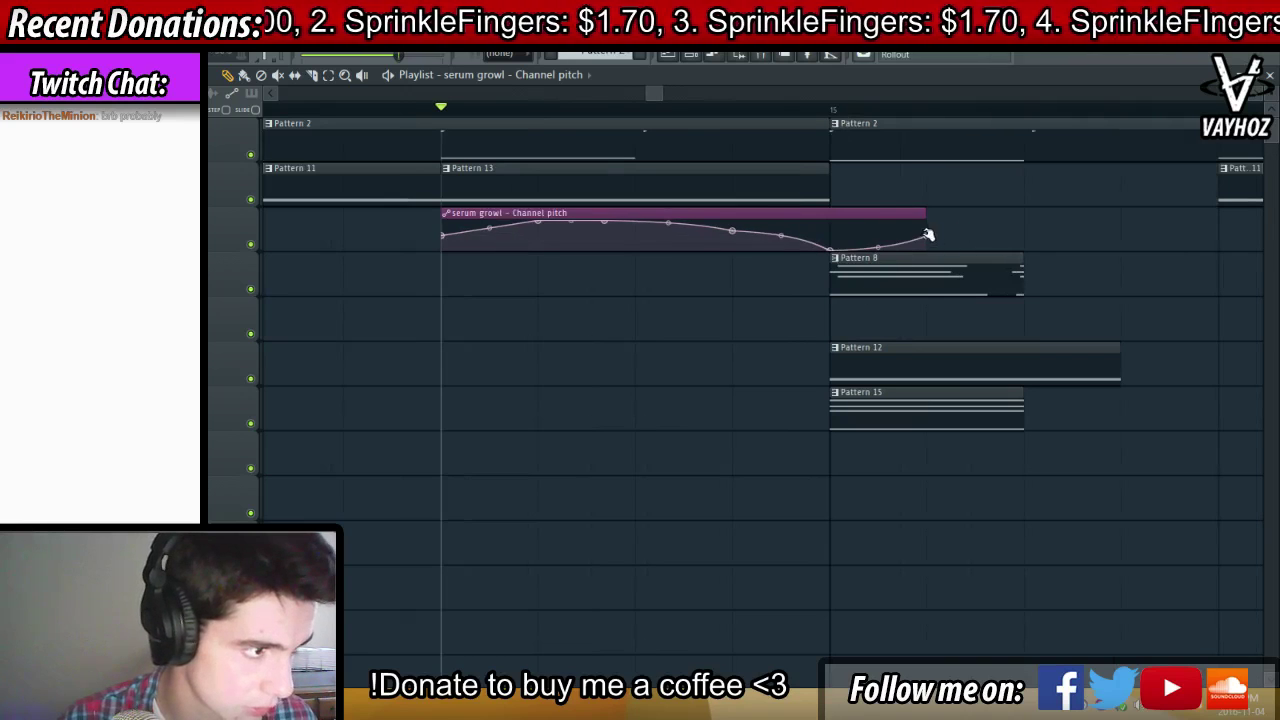
key(space)
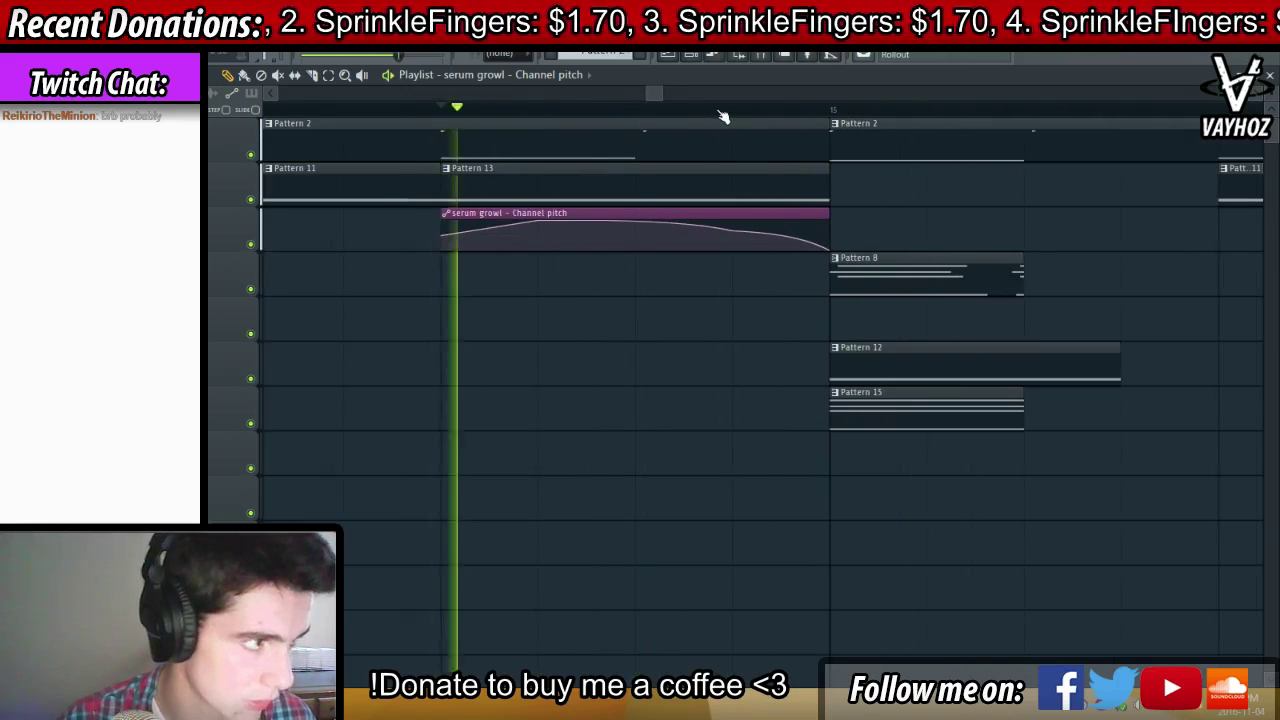
Play back the drop around bars 13 and 14 to check how the growl and saw sounds work together
scroll(720, 114, down, 3)
key(space)
scroll(721, 112, down, 3)
click(489, 99)
click(505, 111)
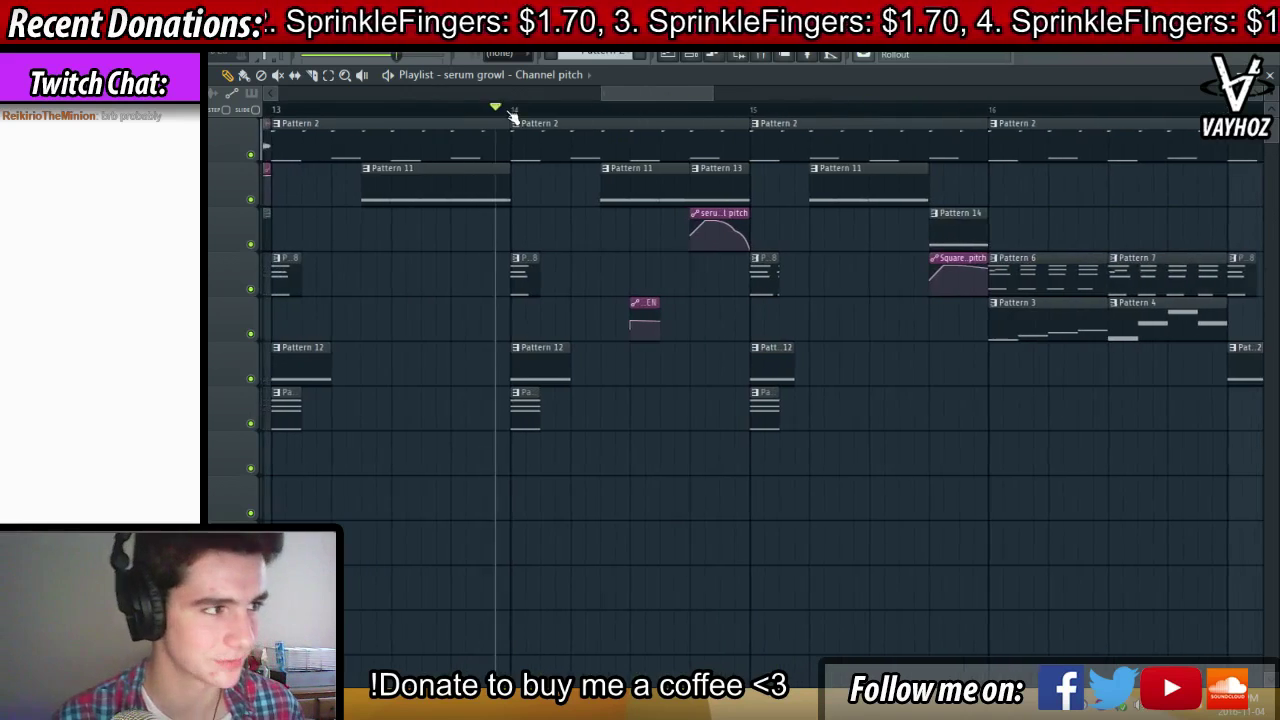
key(space)
key(space)
scroll(657, 120, down, 4)
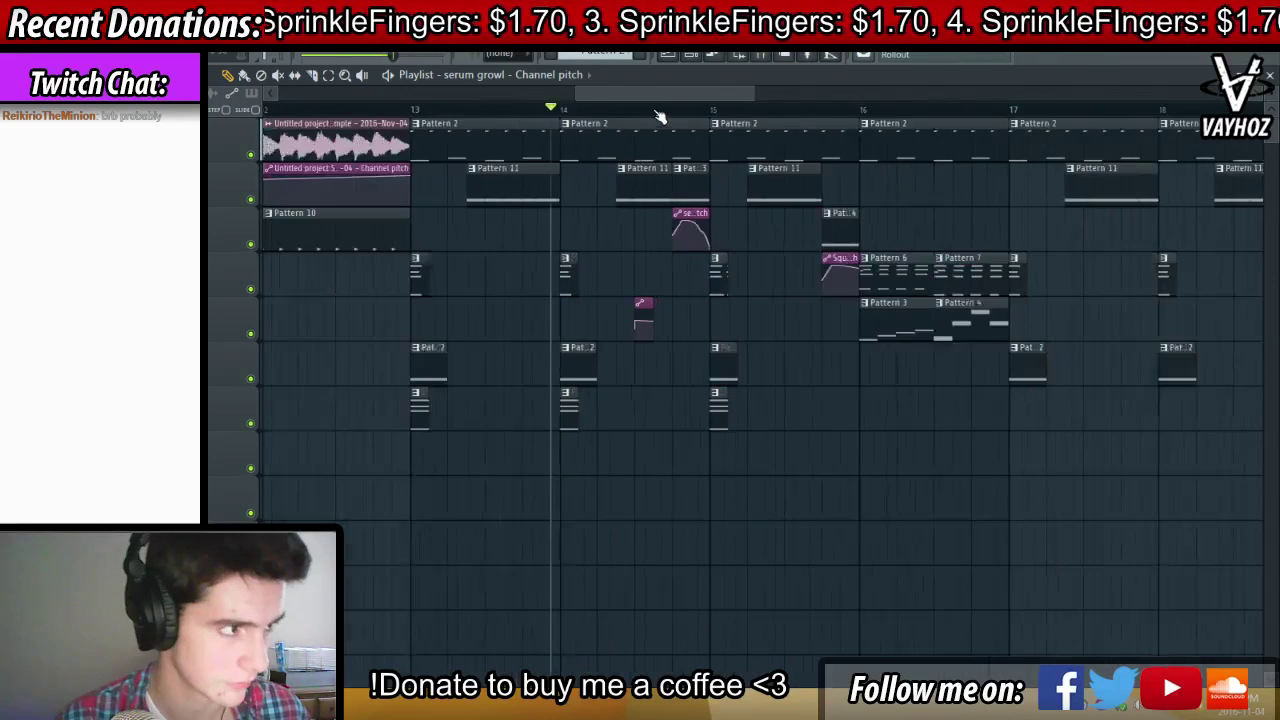
scroll(505, 107, up, 3)
key(space)
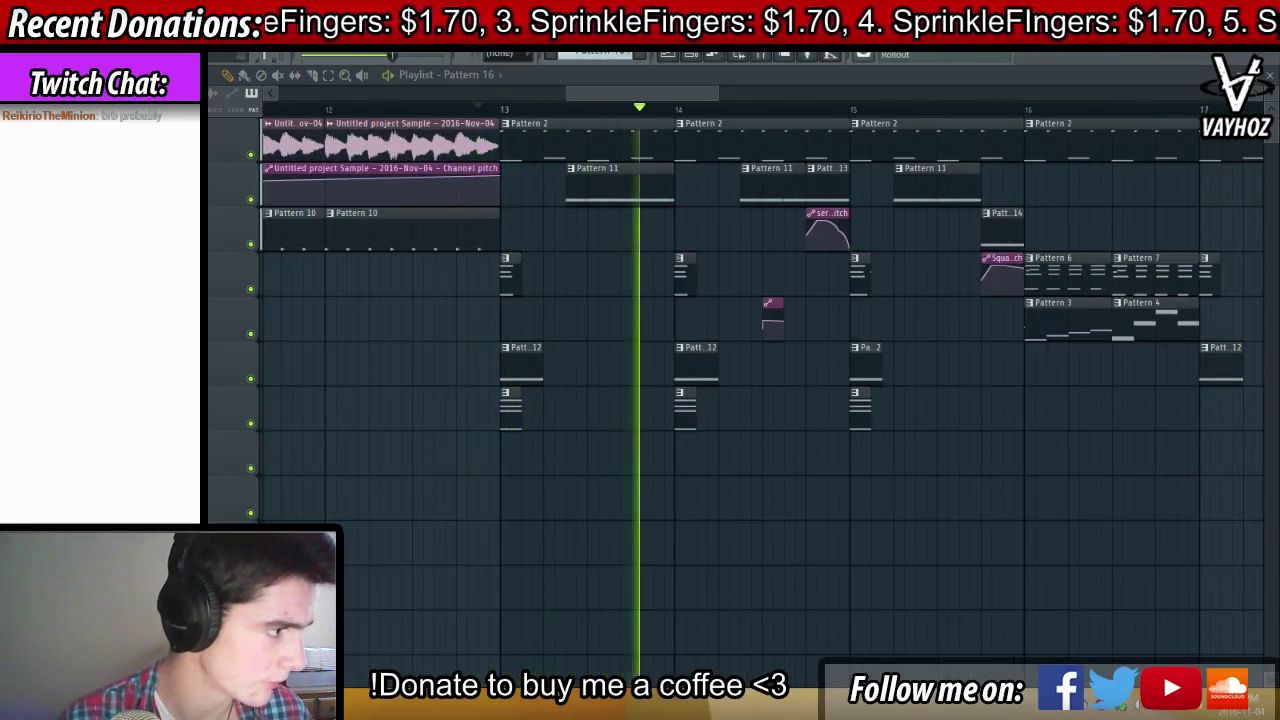
key(space)
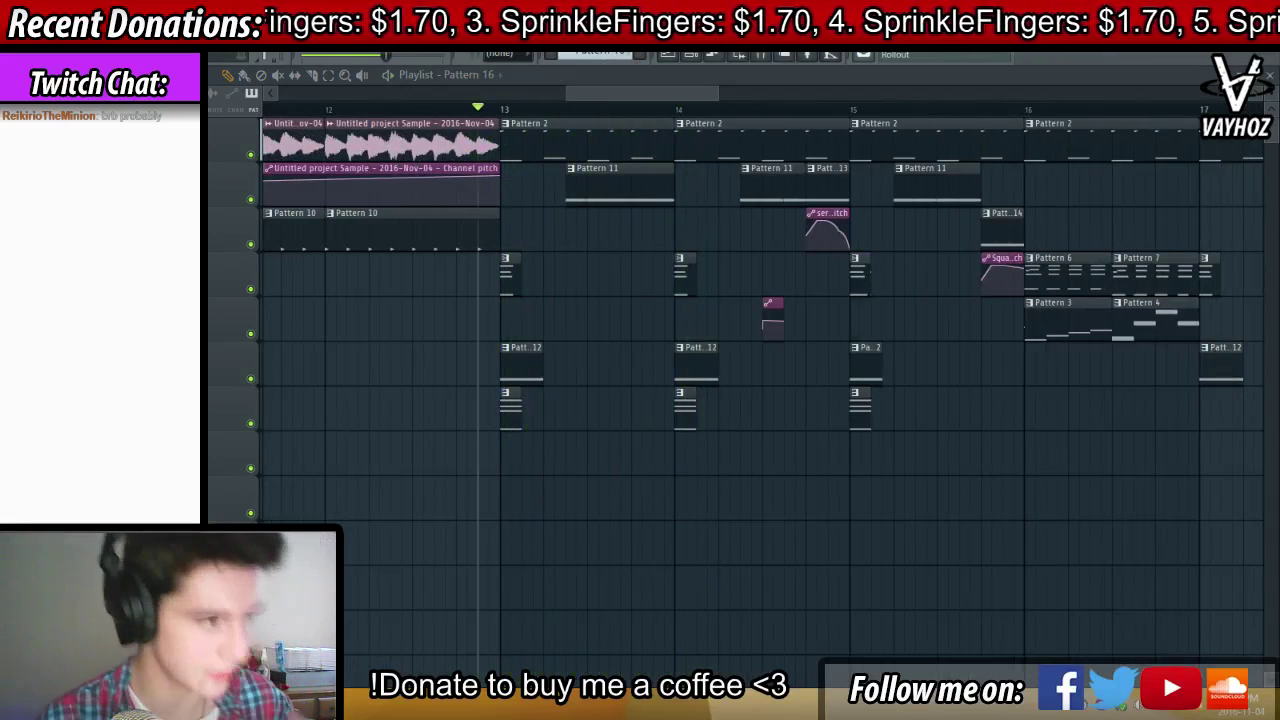
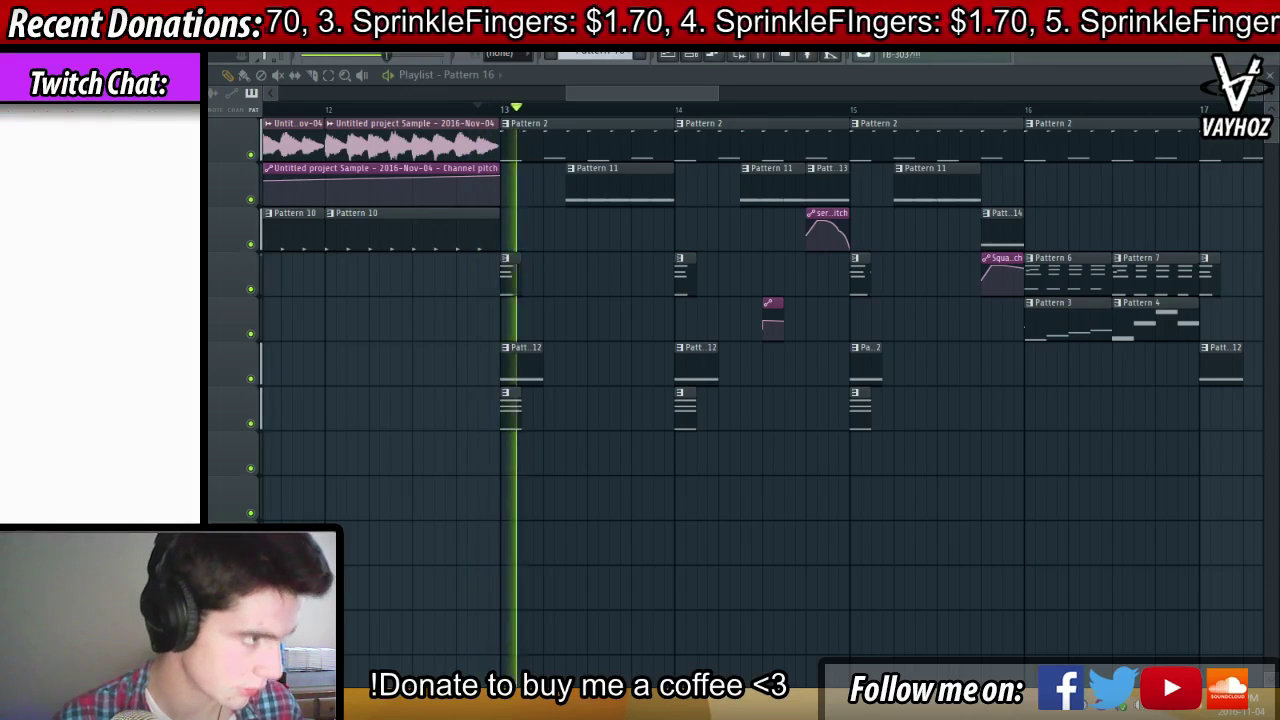
key(space)
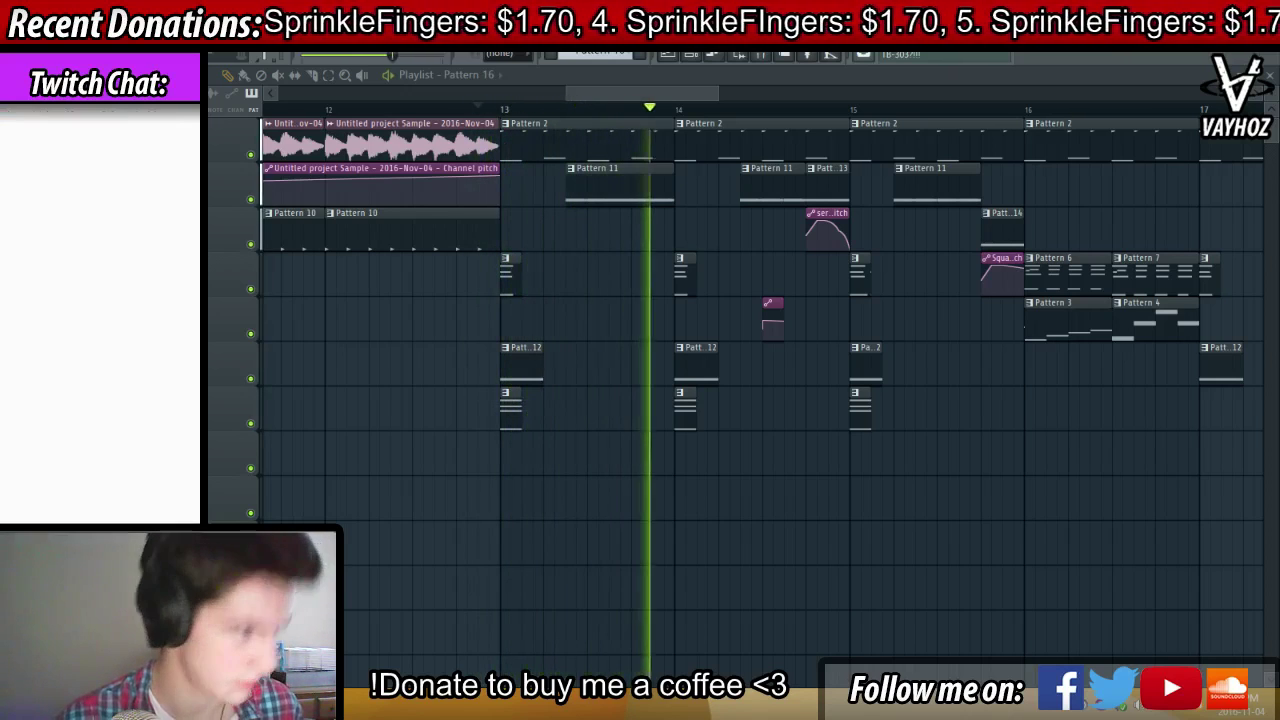
Place the VES2 DD Percussive 07 sample just after the start of bar 13 on the third playlist track and adjust its channel volume
key(space)
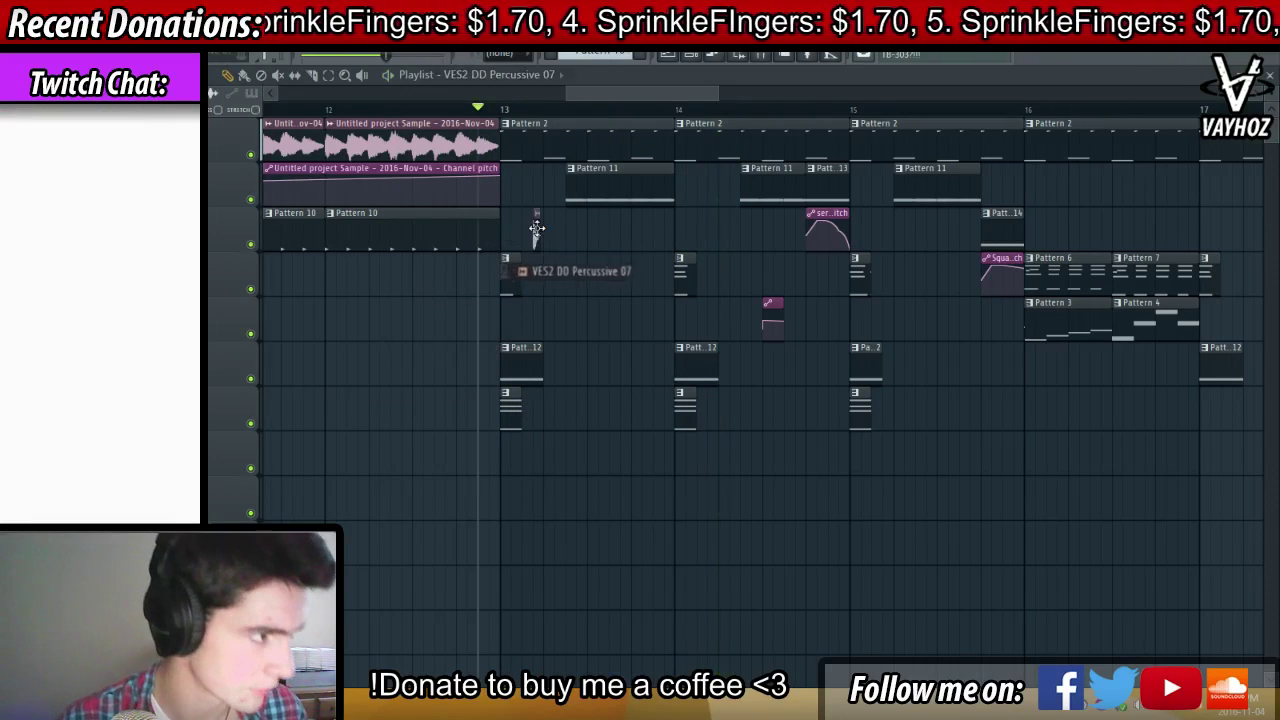
key(space)
key(space)
drag(535, 234, 526, 235)
key(space)
double_click(526, 234)
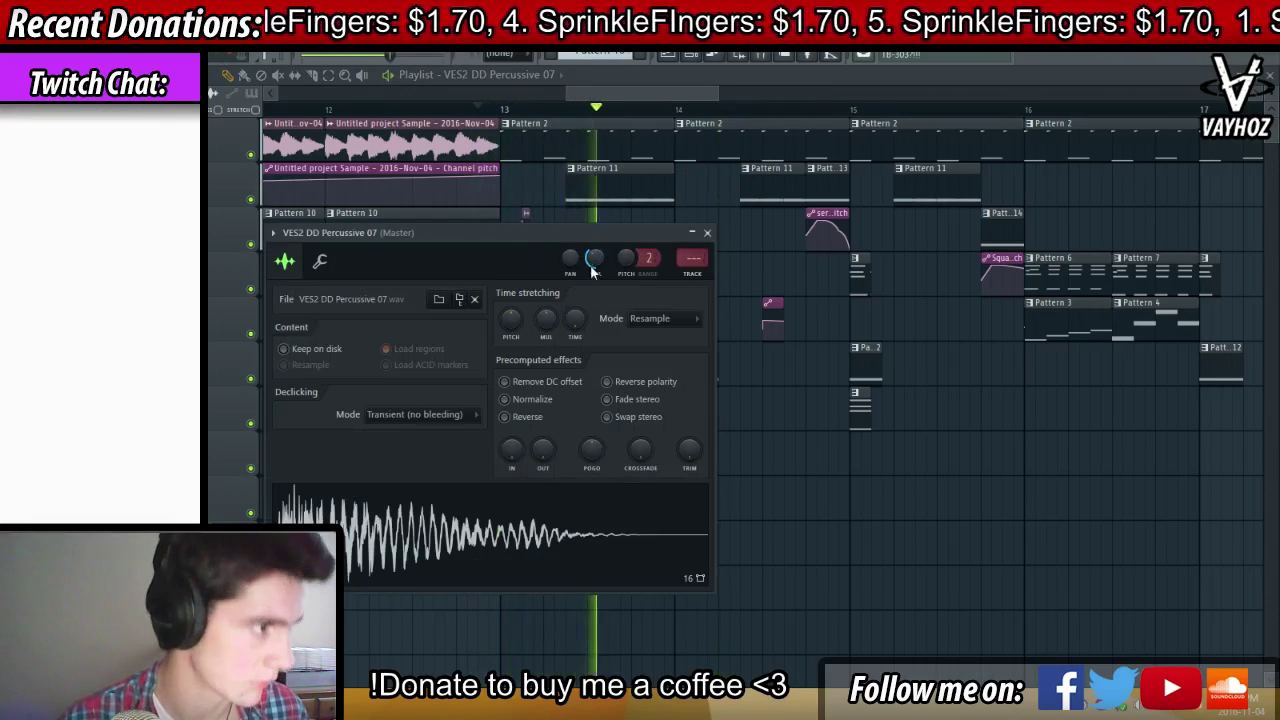
click(707, 233)
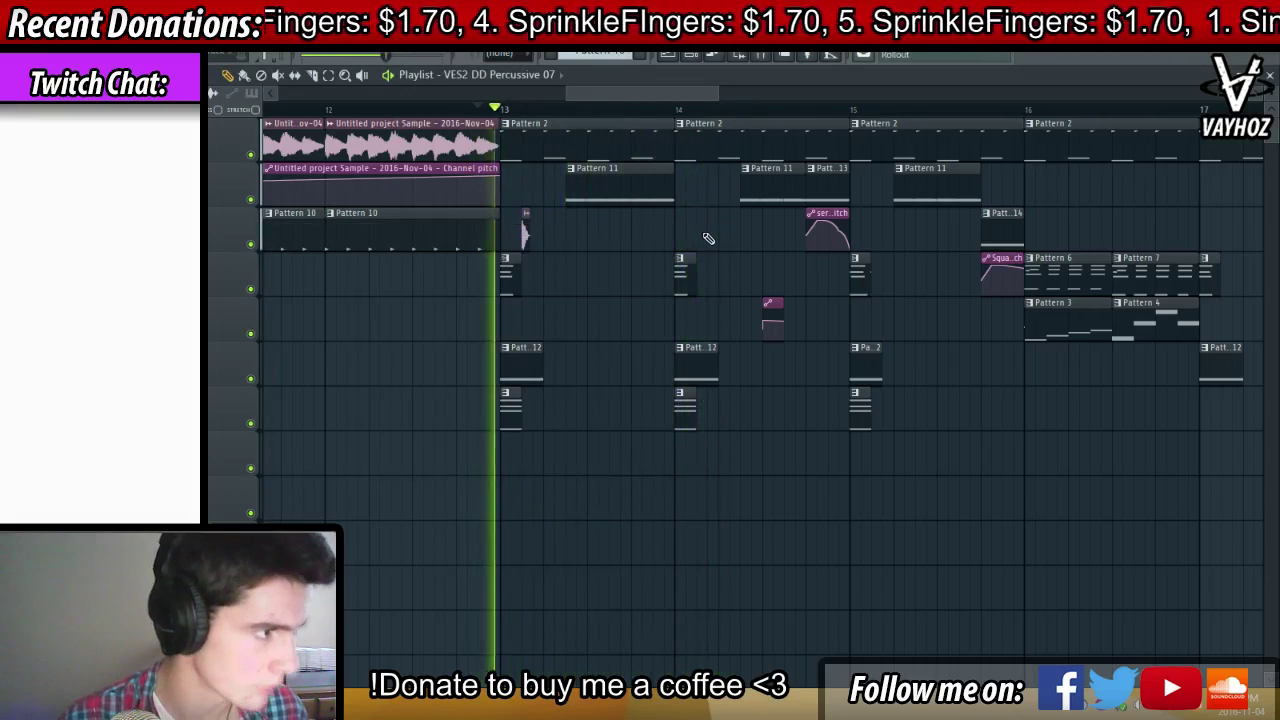
Repeat the VES2 DD Percussive 07 sample at the matching positions in bars 14 and 15, leaving bar 16 without one
click(880, 238)
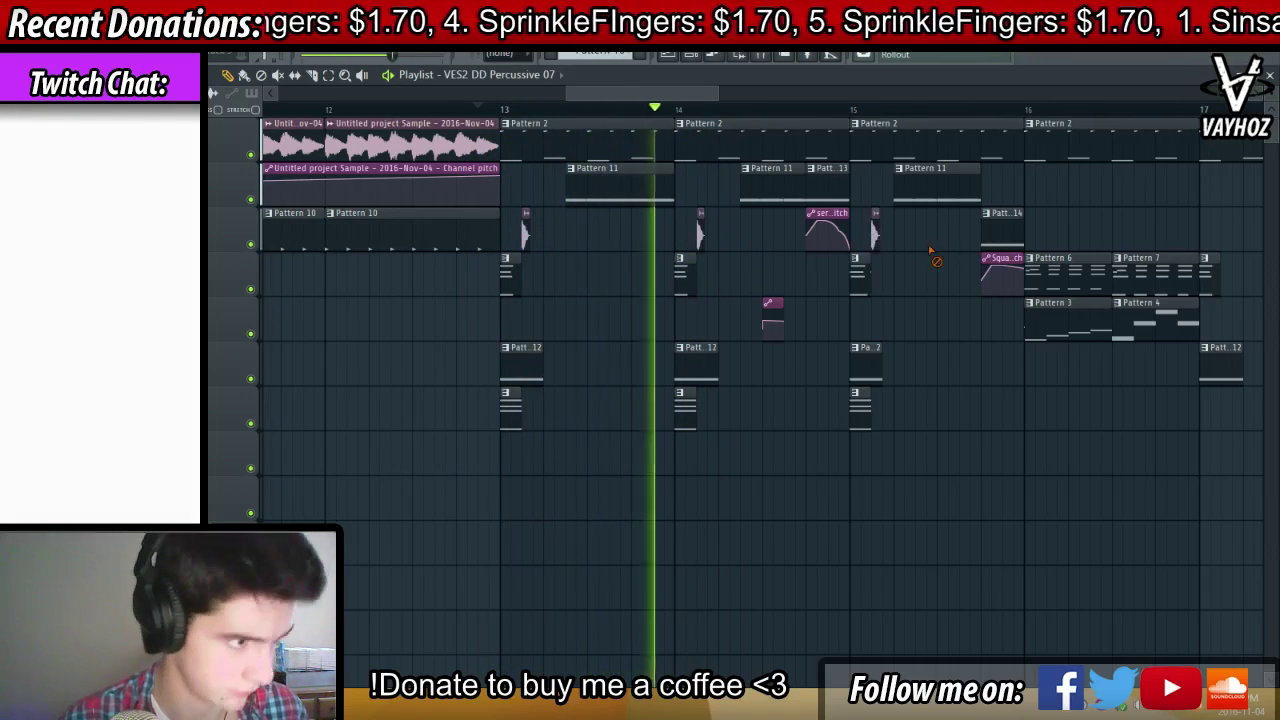
double_click(874, 232)
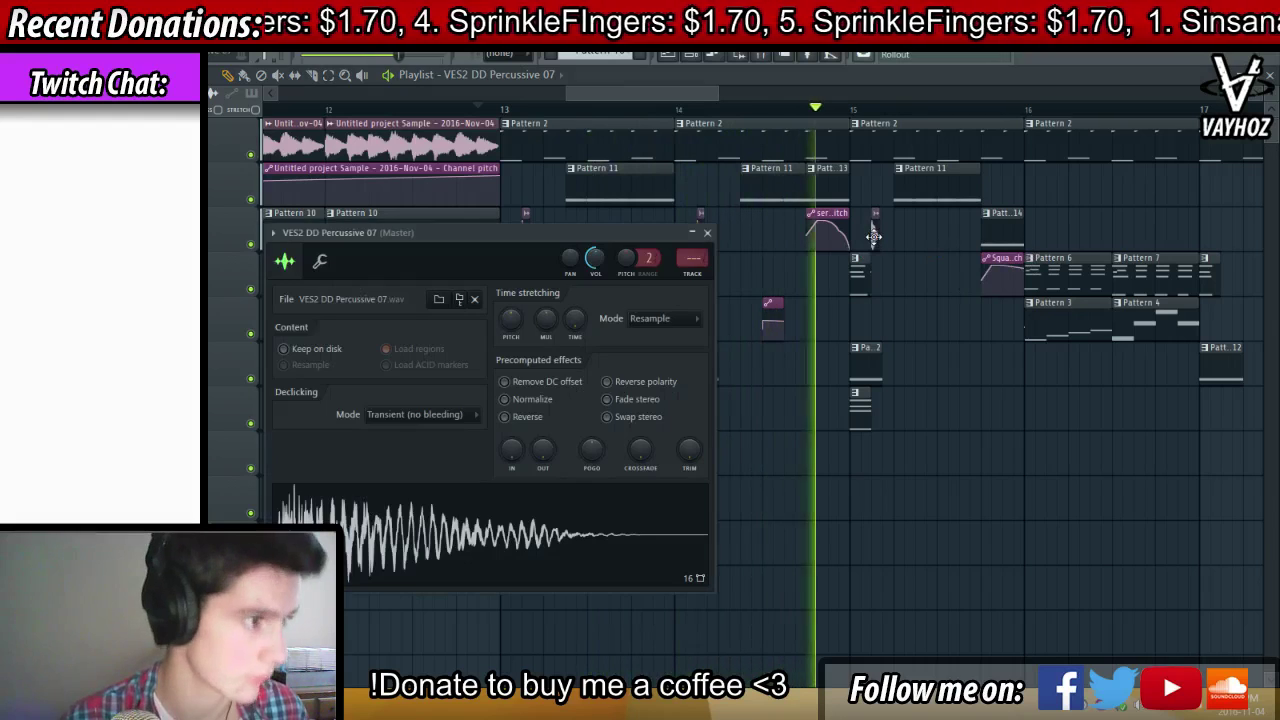
click(1053, 242)
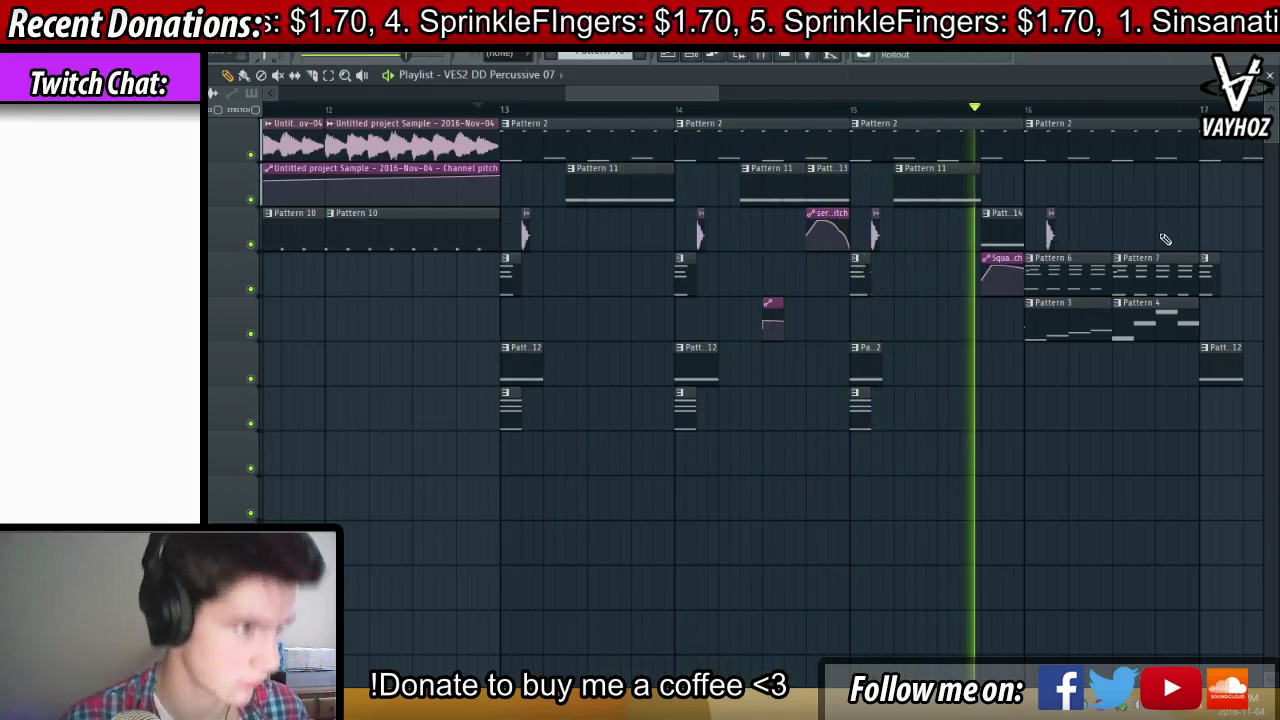
right_click(1046, 212)
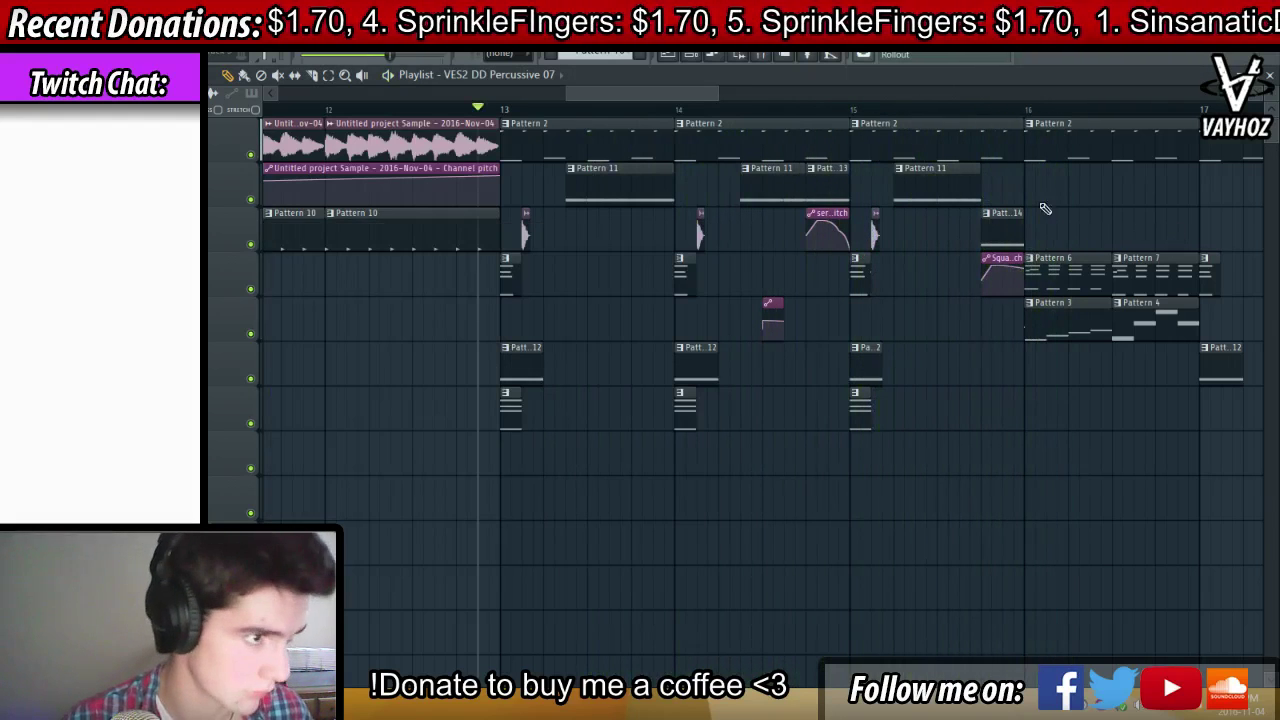
Move the Pattern 11 and Pattern 13 clips in bars 13 to 15 earlier on the eighth track and the percussive samples to the second track
click(1034, 111)
click(506, 111)
ctrl+click(526, 229)
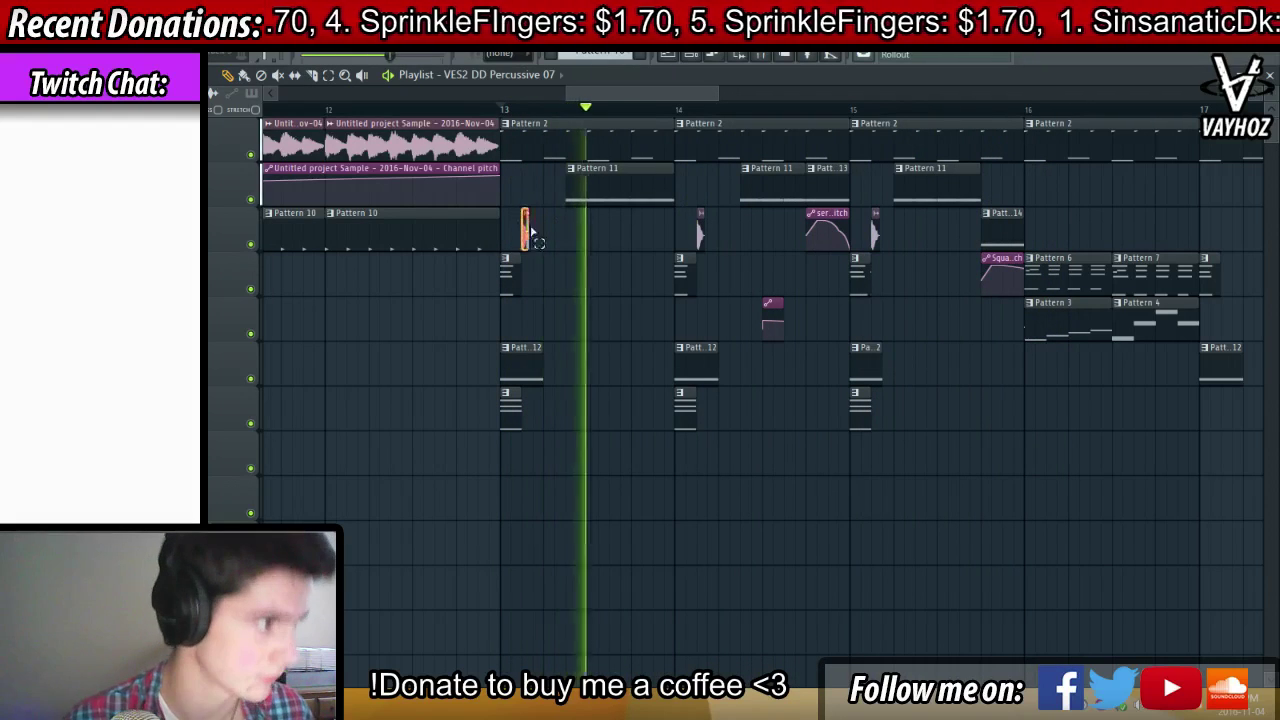
key(space)
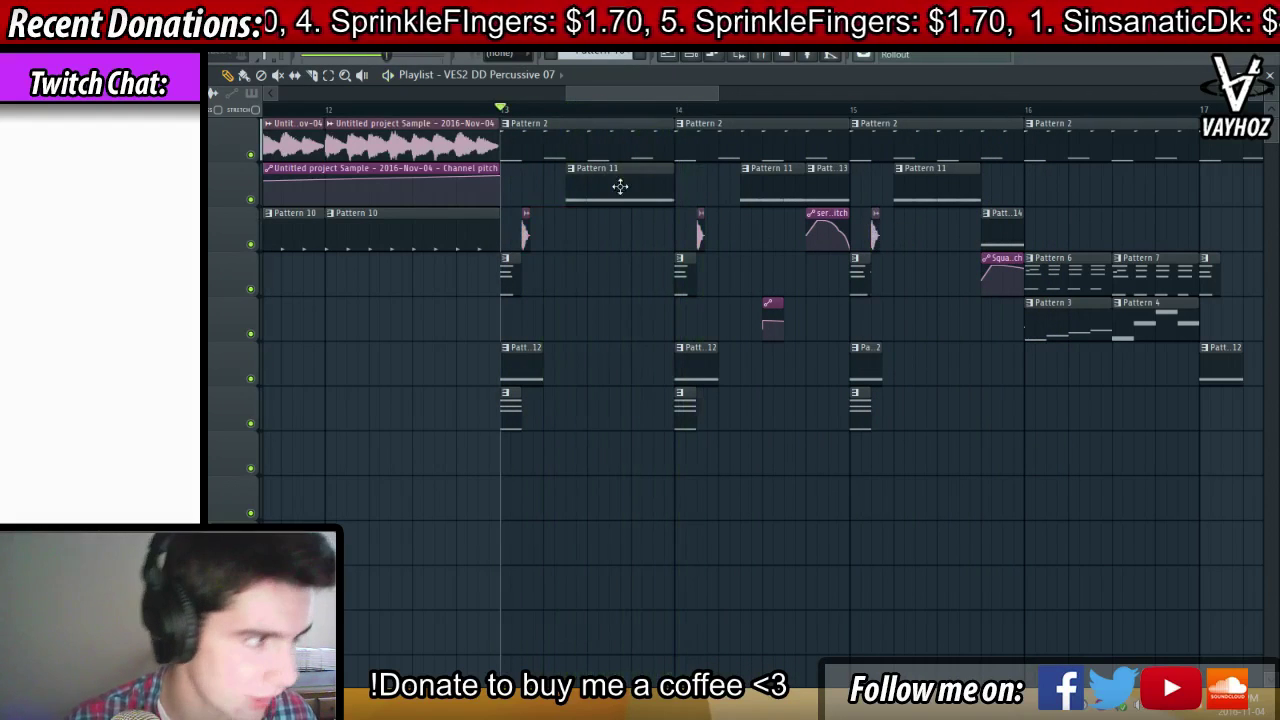
drag(620, 187, 617, 428)
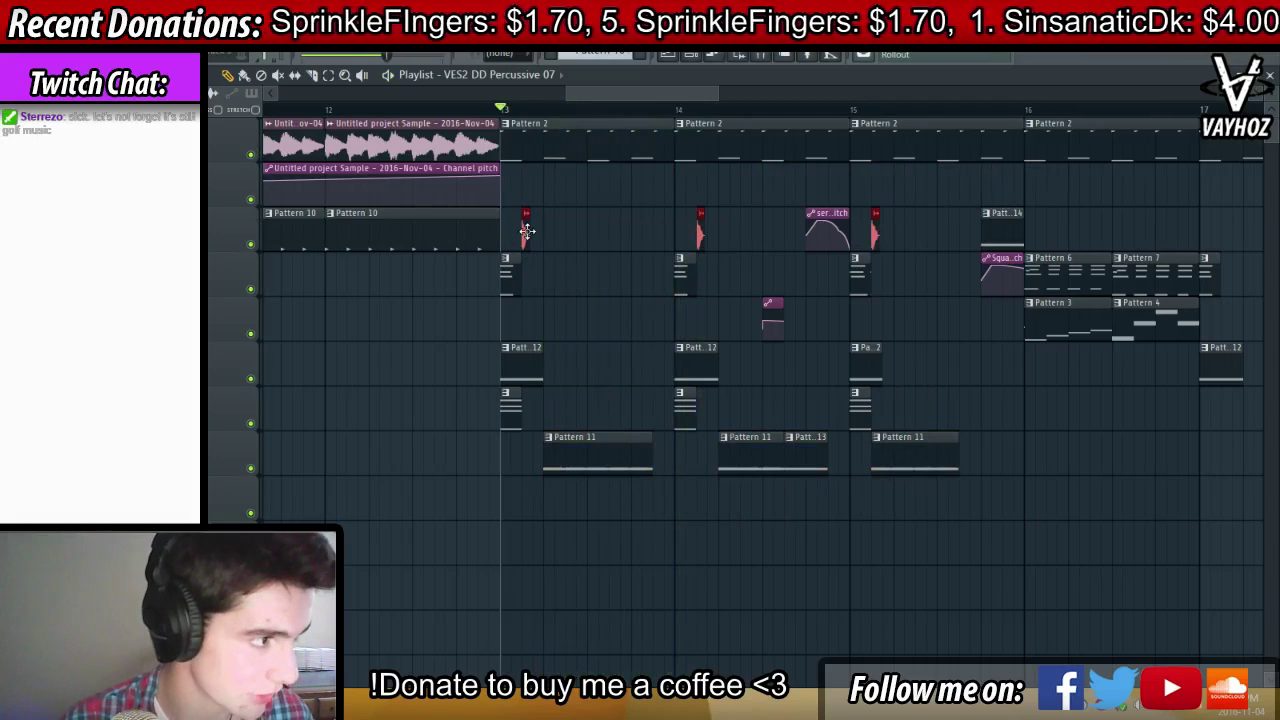
key(space)
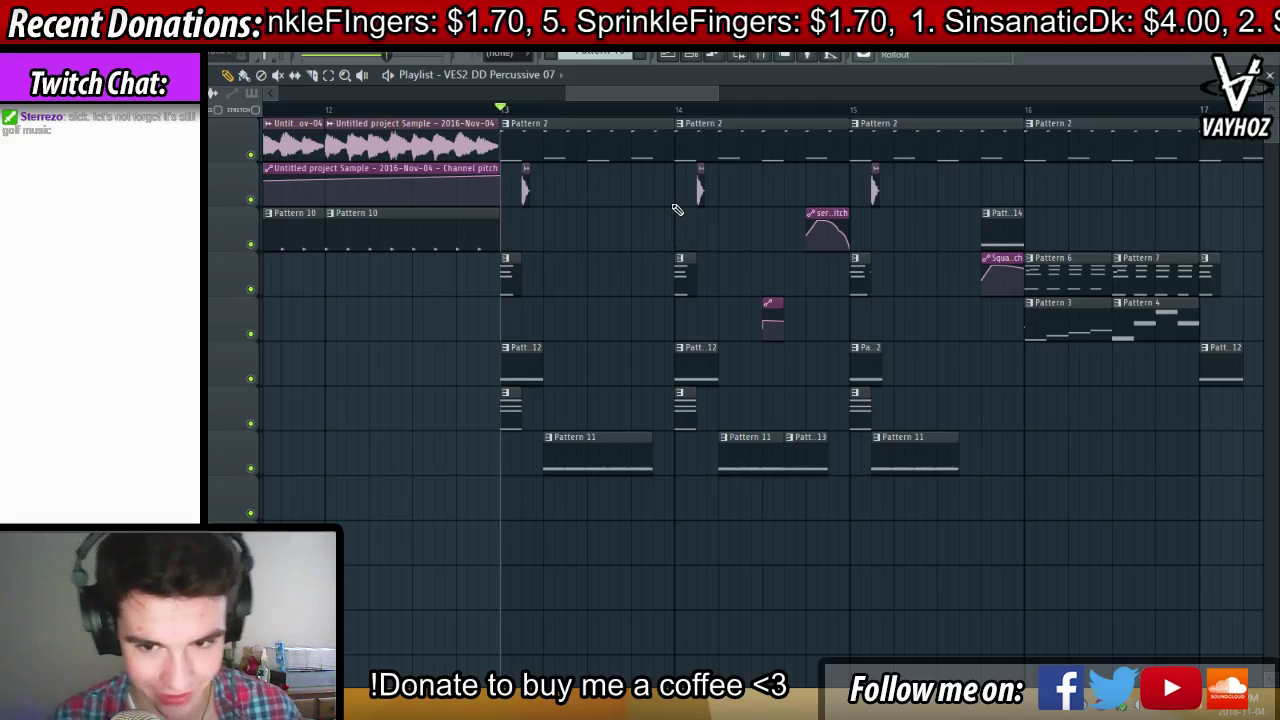
Play the arrangement around bars 13 and 16 to review the rearranged drop and the melodic fill
scroll(621, 113, down, 4)
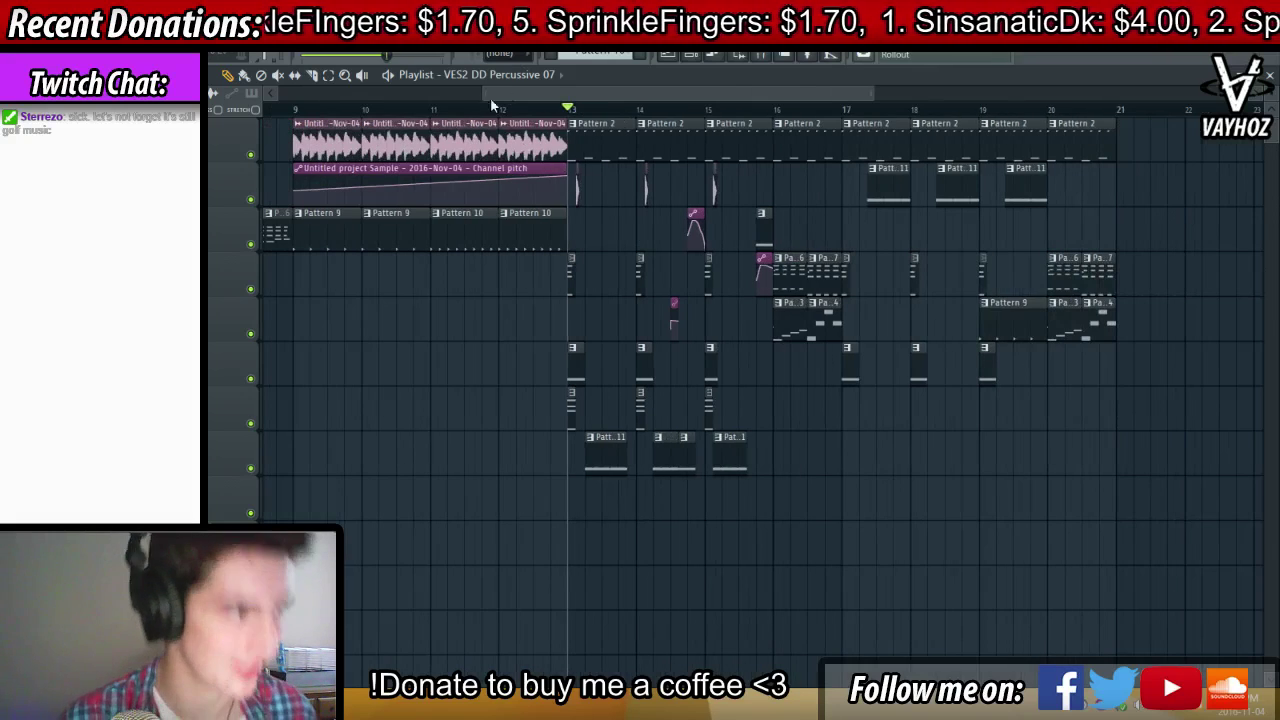
drag(334, 108, 779, 105)
key(space)
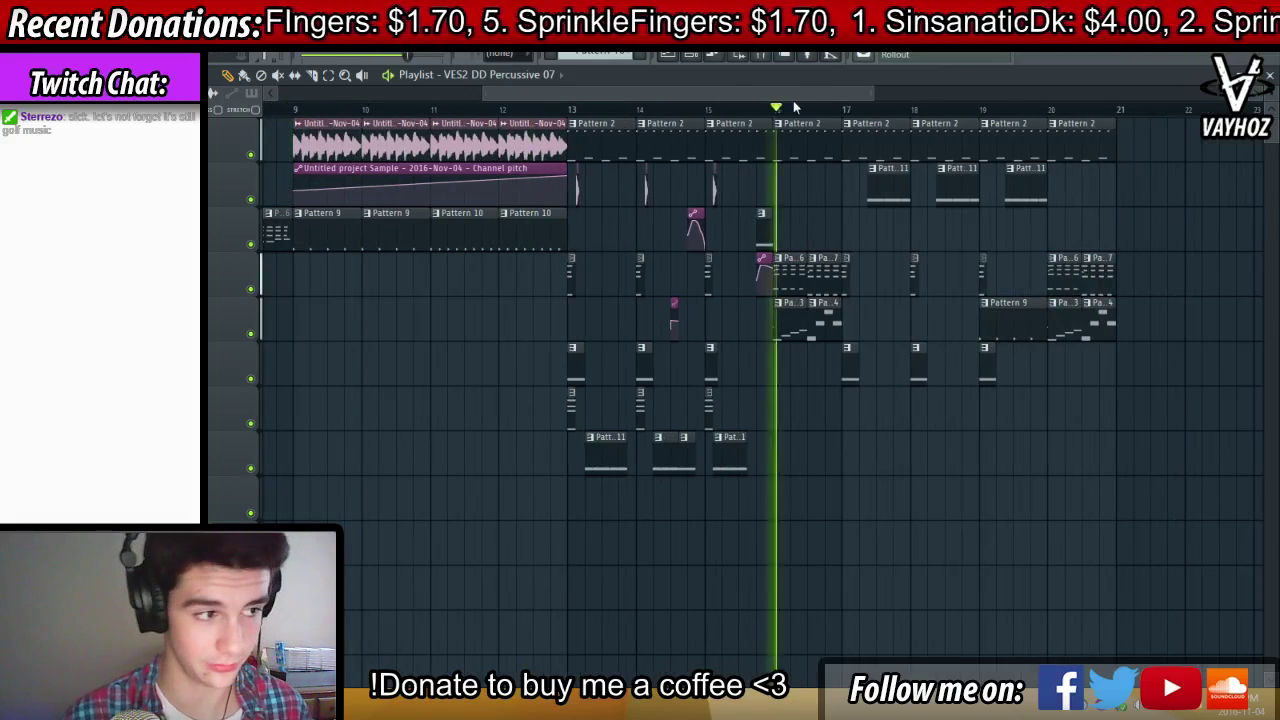
scroll(934, 93, left, 4)
key(space)
scroll(910, 106, right, 3)
click(692, 113)
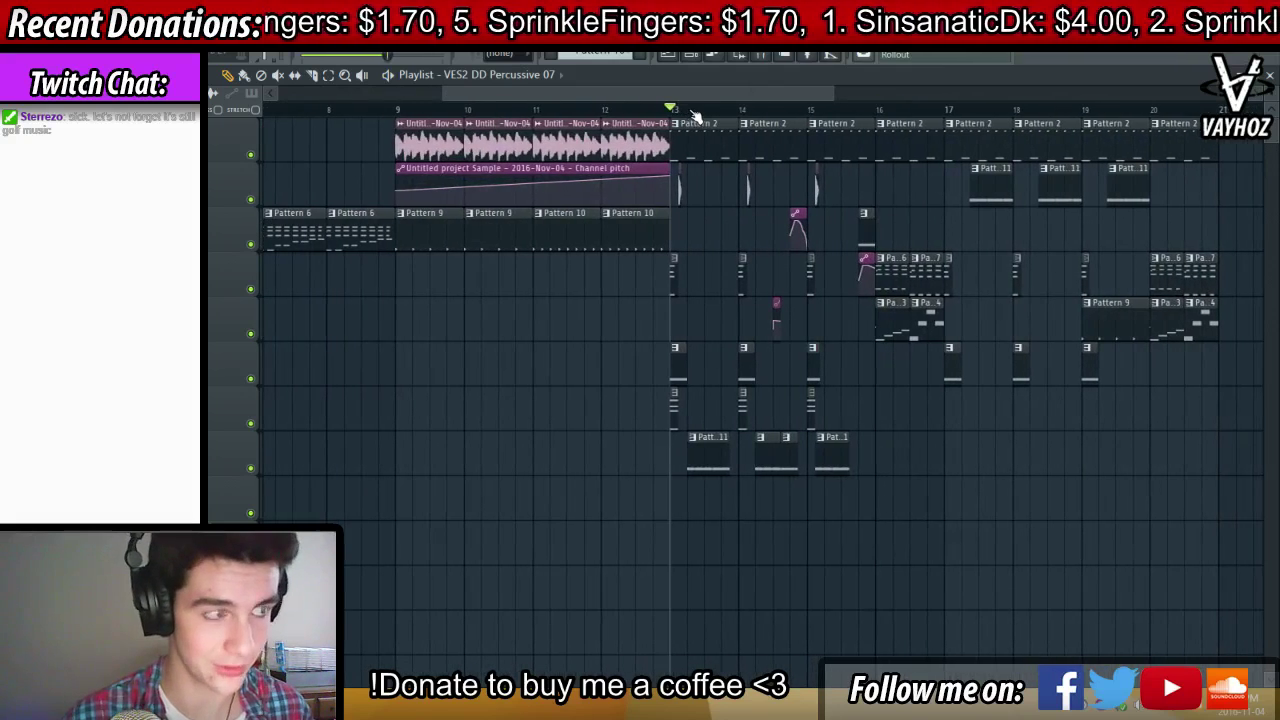
scroll(692, 114, up, 1)
key(space)
click(945, 113)
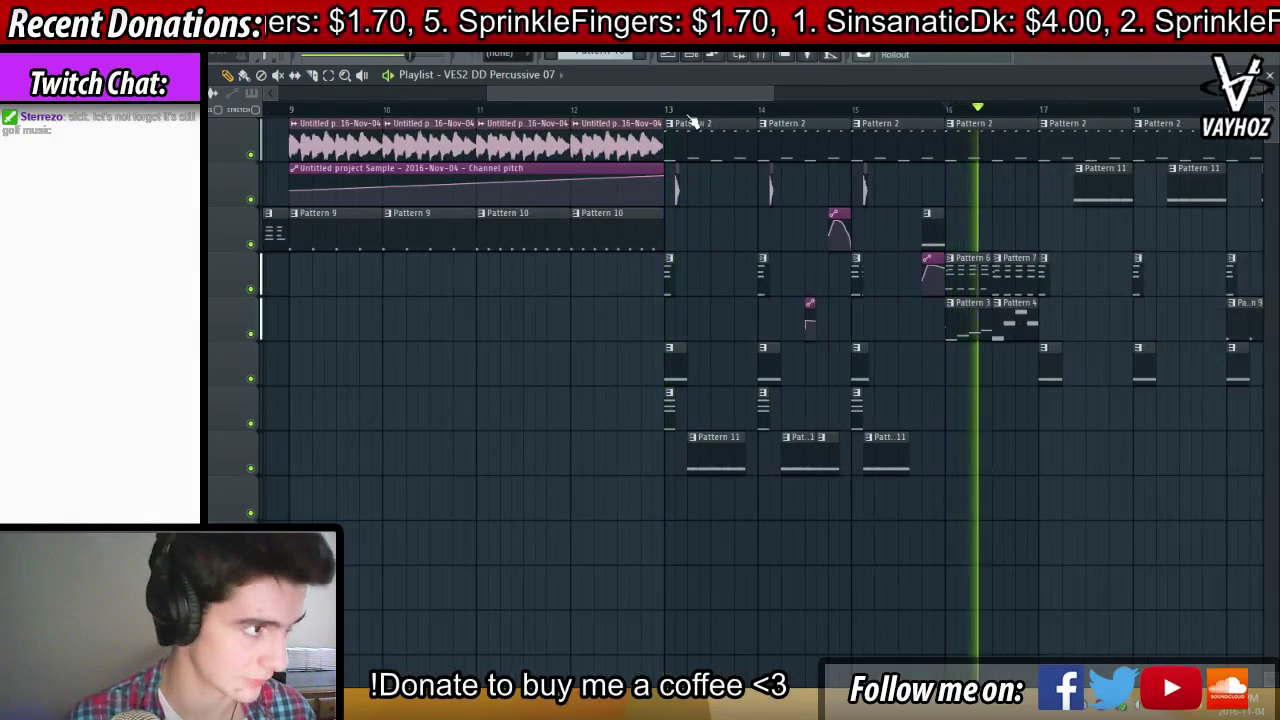
key(space)
Merge the Pattern 3 and Pattern 4 clips at bar 16 into one clip and copy its bass notes
drag(997, 330, 1008, 338)
key(ctrl+g)
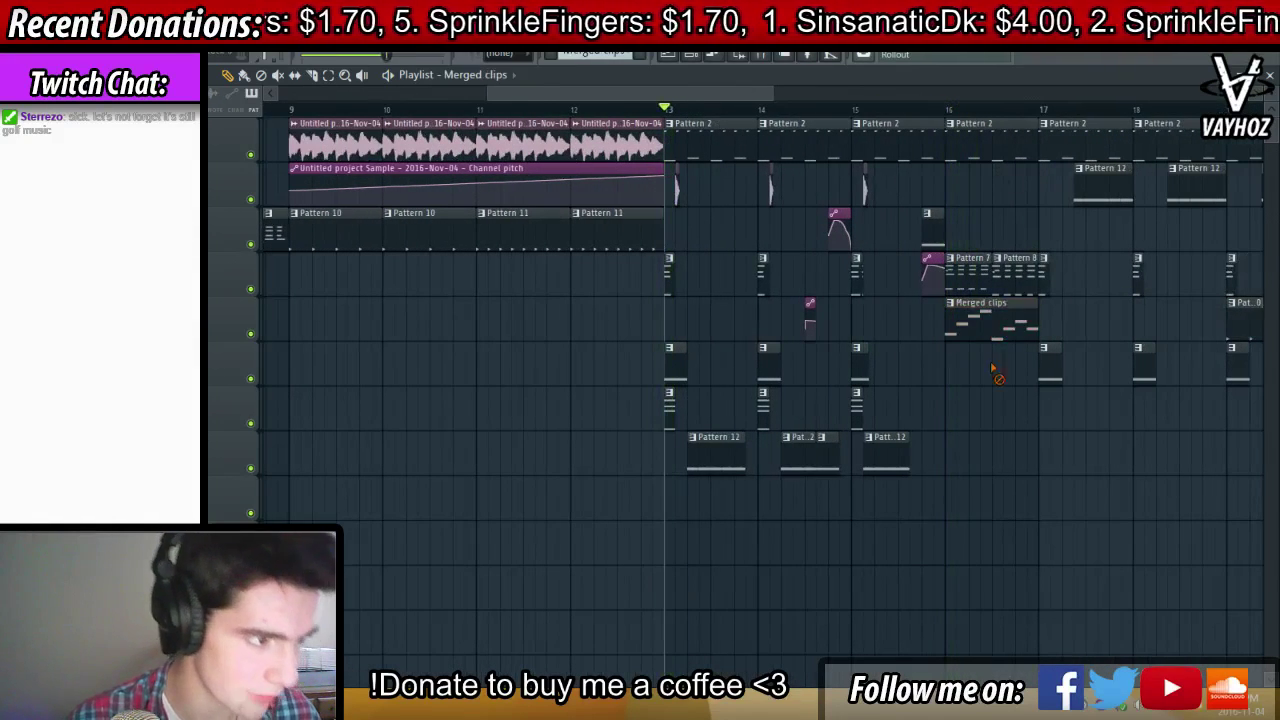
double_click(988, 317)
key(ctrl+a)
key(Escape)
Add a second Massive instance to the channel rack and paste the copied bass notes into it
scroll(561, 496, down, 1)
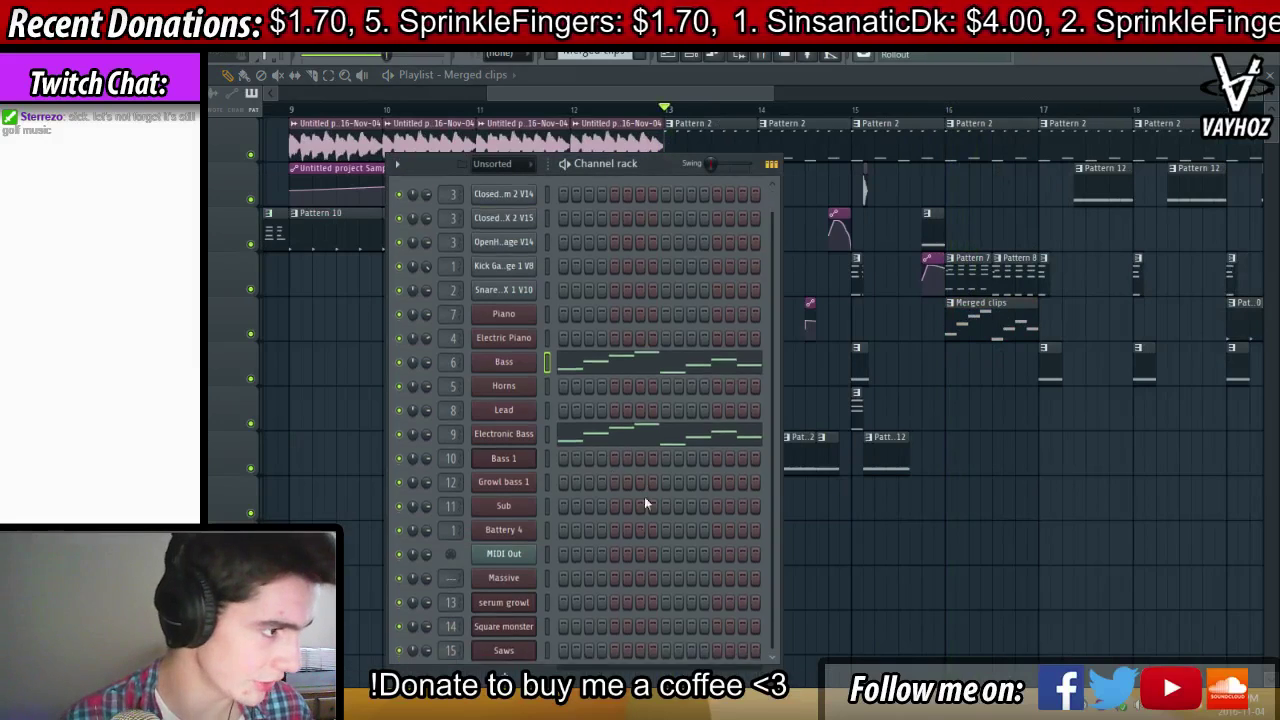
click(511, 662)
click(677, 146)
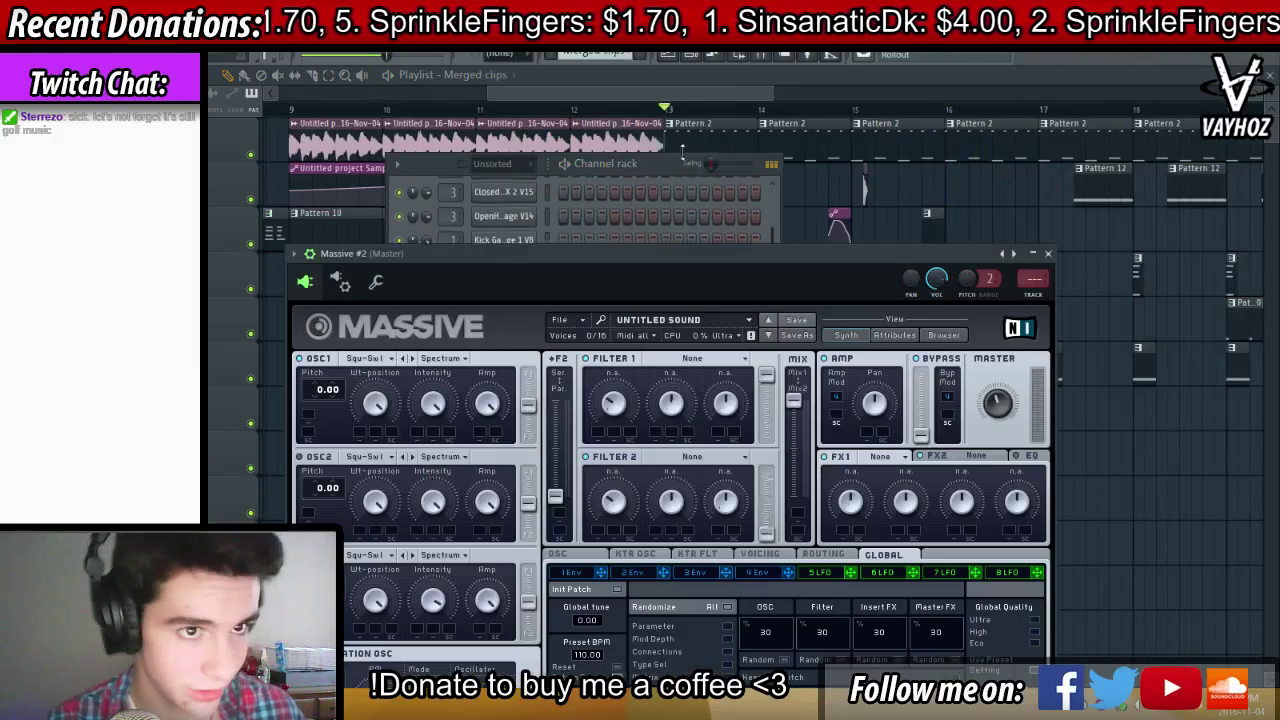
key(Escape)
right_click(589, 619)
click(556, 605)
key(Escape)
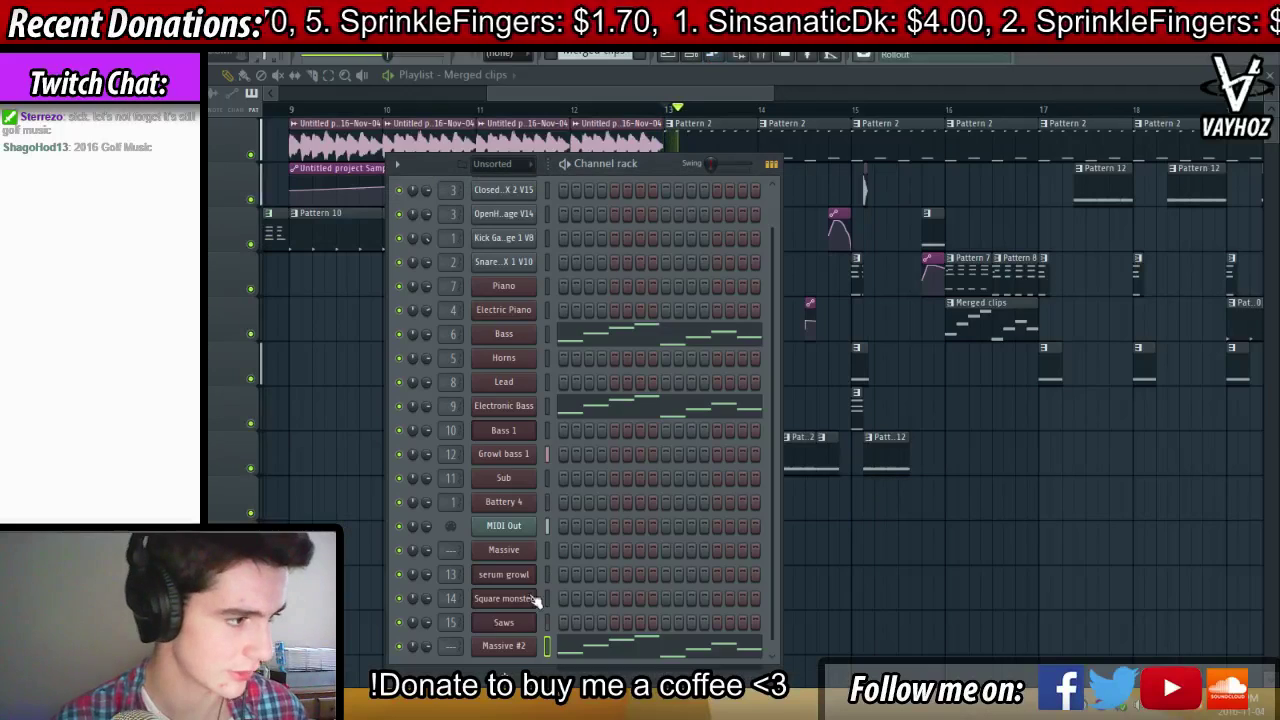
Set the pitch of Massive #2's first oscillator to -12.00 and load Tele Tube as its first effect
click(503, 645)
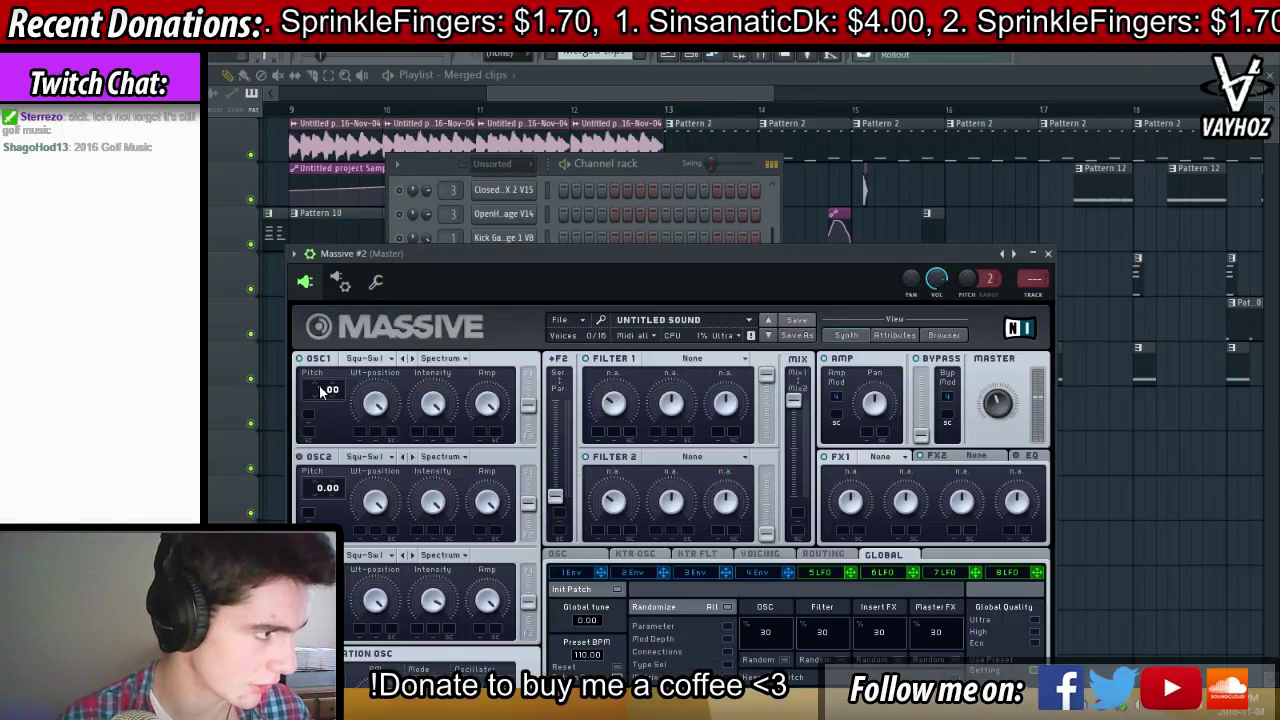
drag(584, 265, 573, 119)
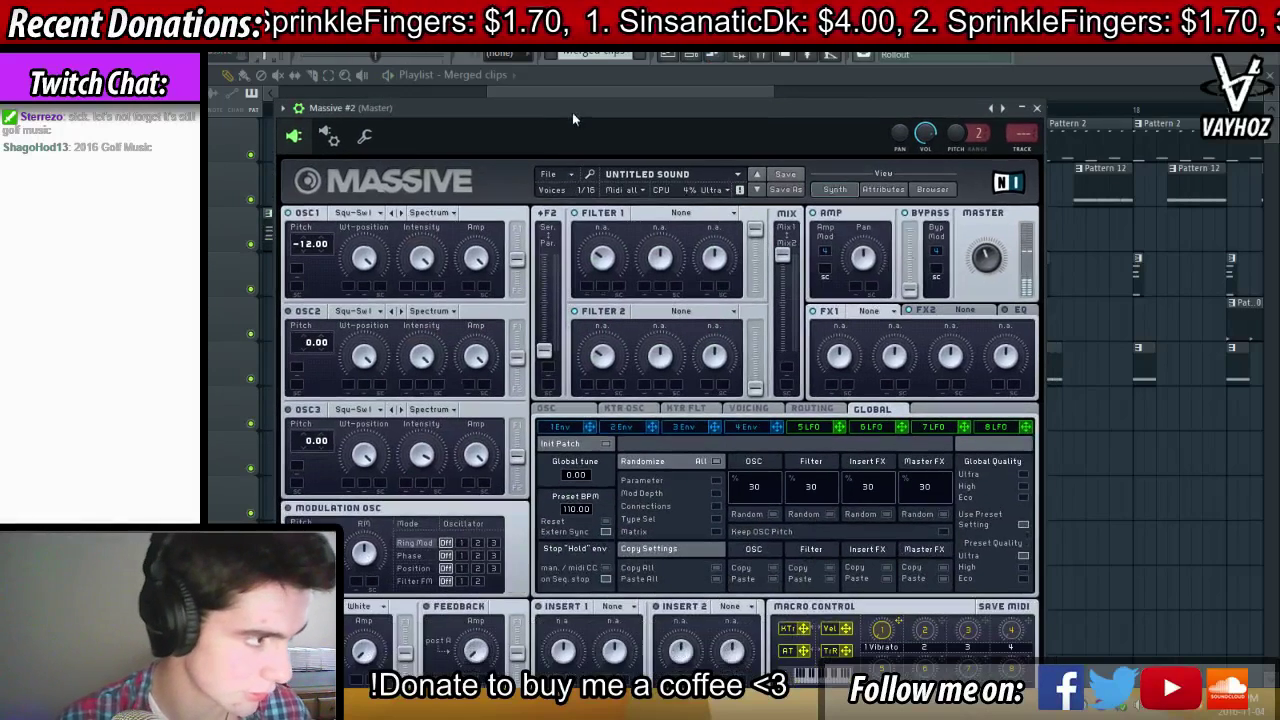
click(872, 310)
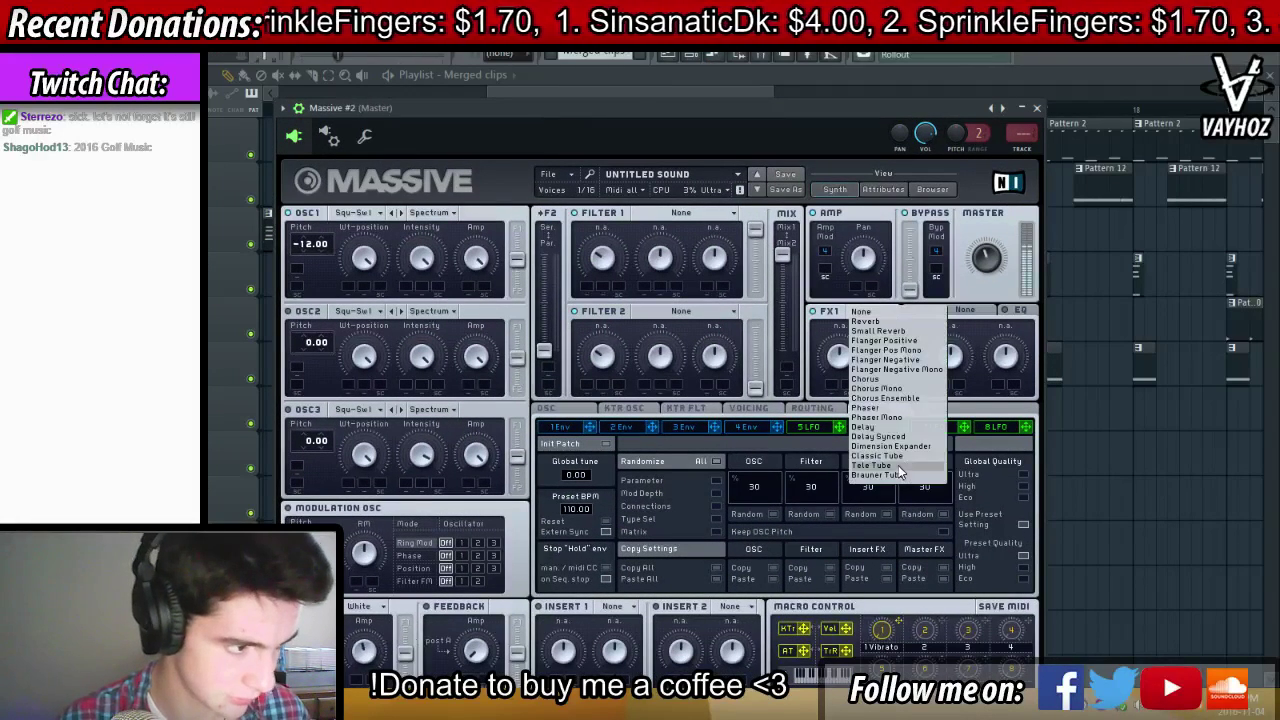
click(903, 410)
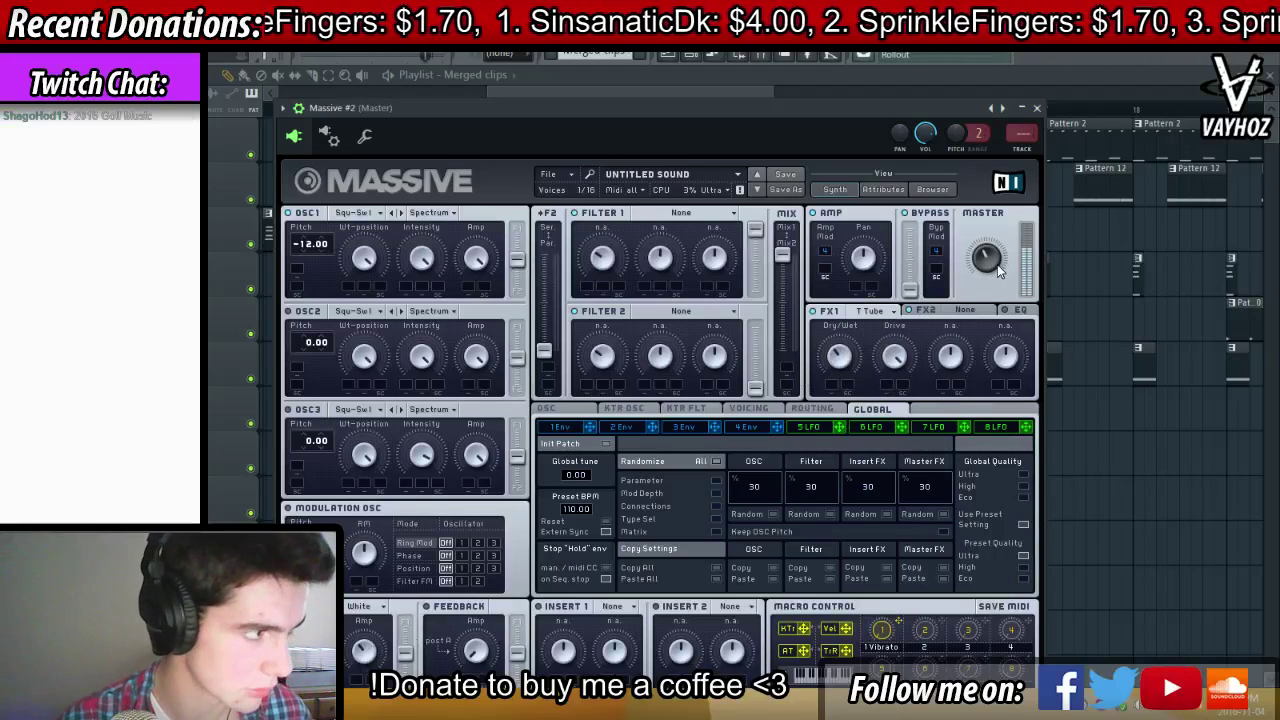
Rename the Massive #2 channel Saw Bass and assign it to mixer track 16
key(F2)
text(Saw Bass)
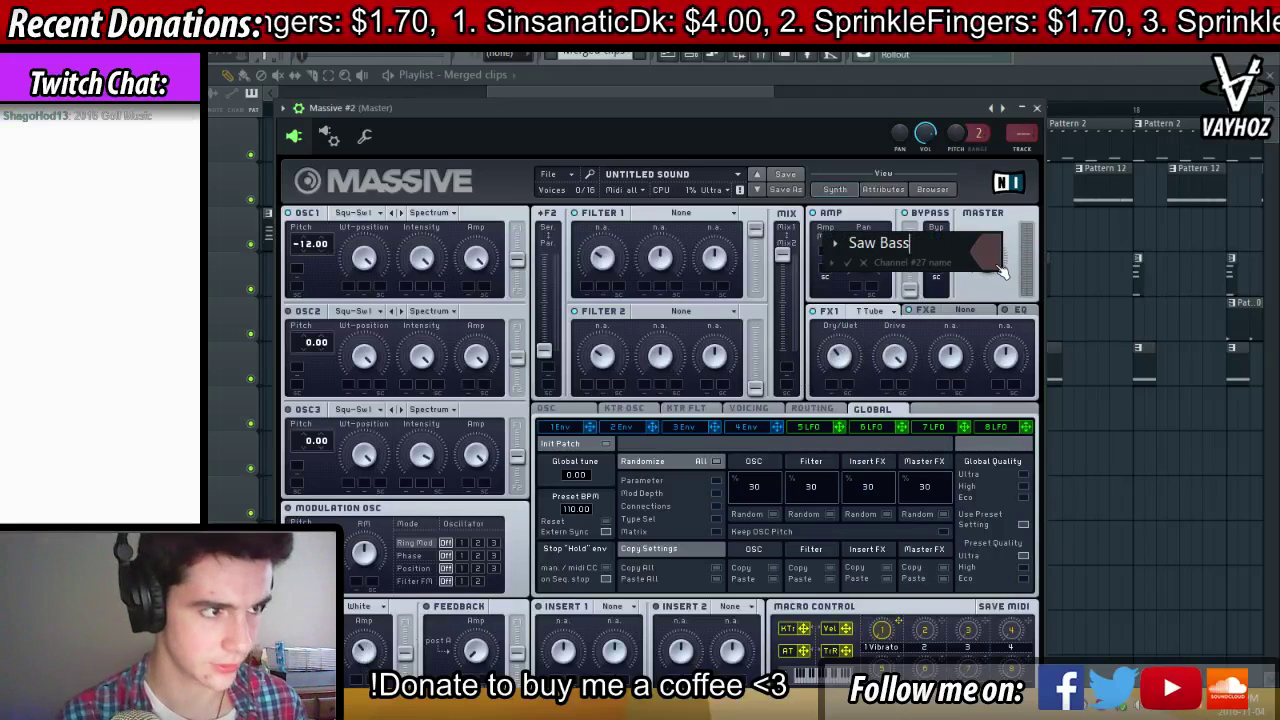
key(Return)
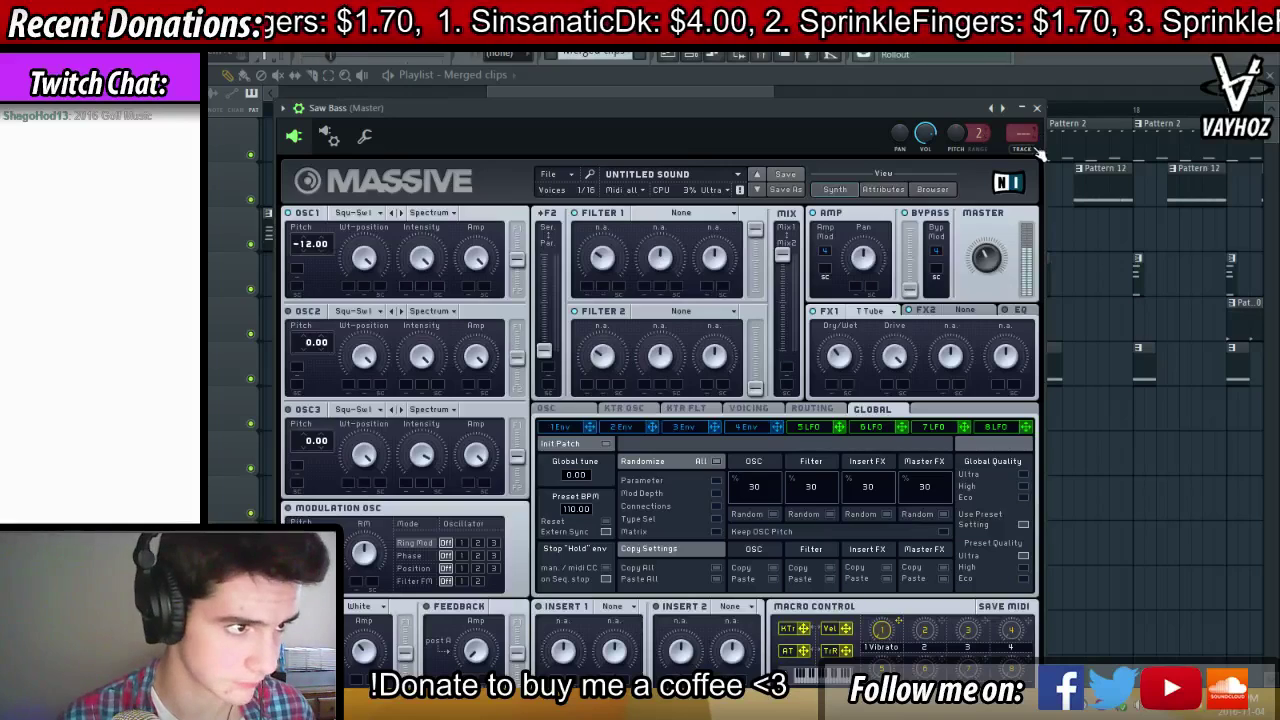
key(ctrl+shift+l)
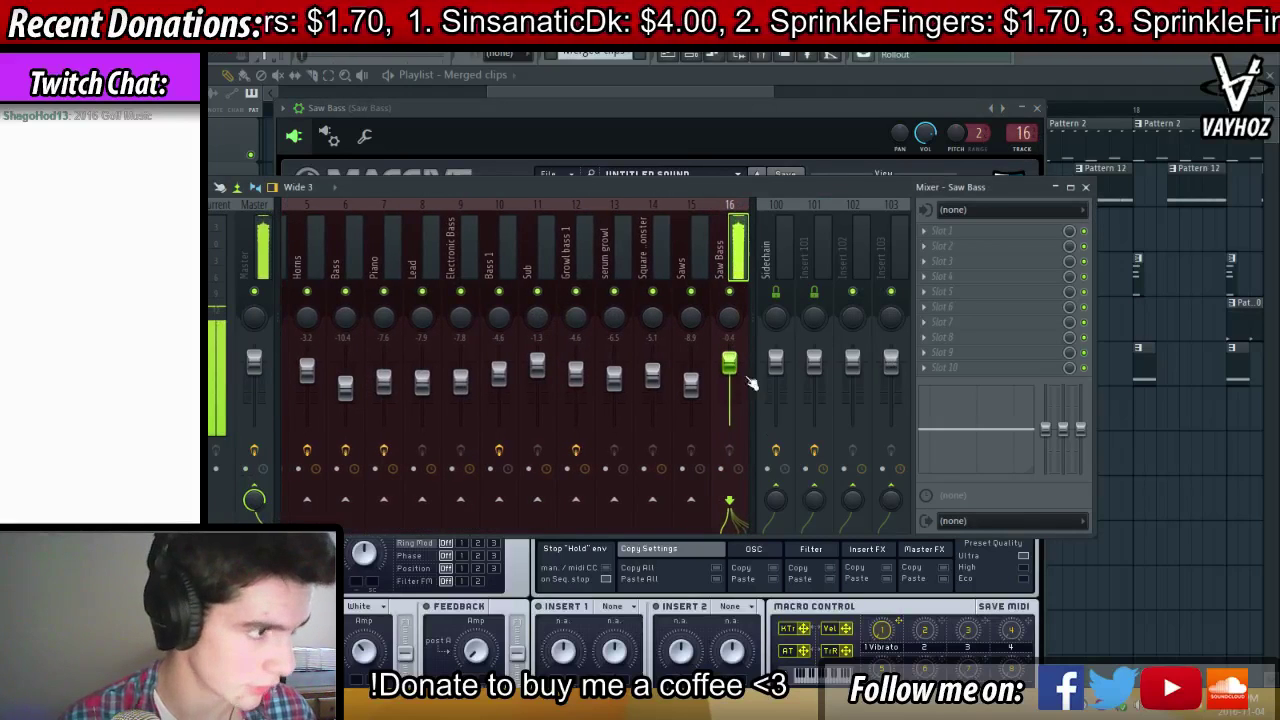
Route the Saw Bass mixer track only to the Sidechain track and lower its level to about -3.8 dB
right_click(778, 490)
click(824, 514)
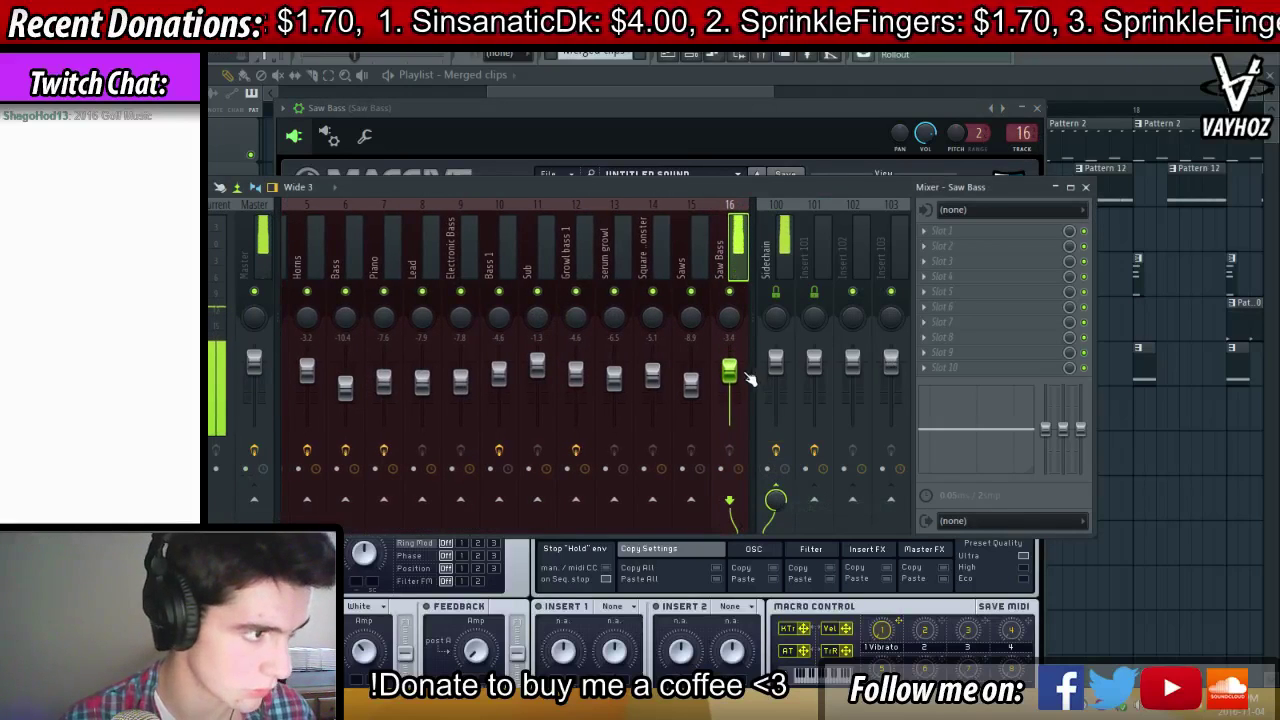
key(F12)
key(space)
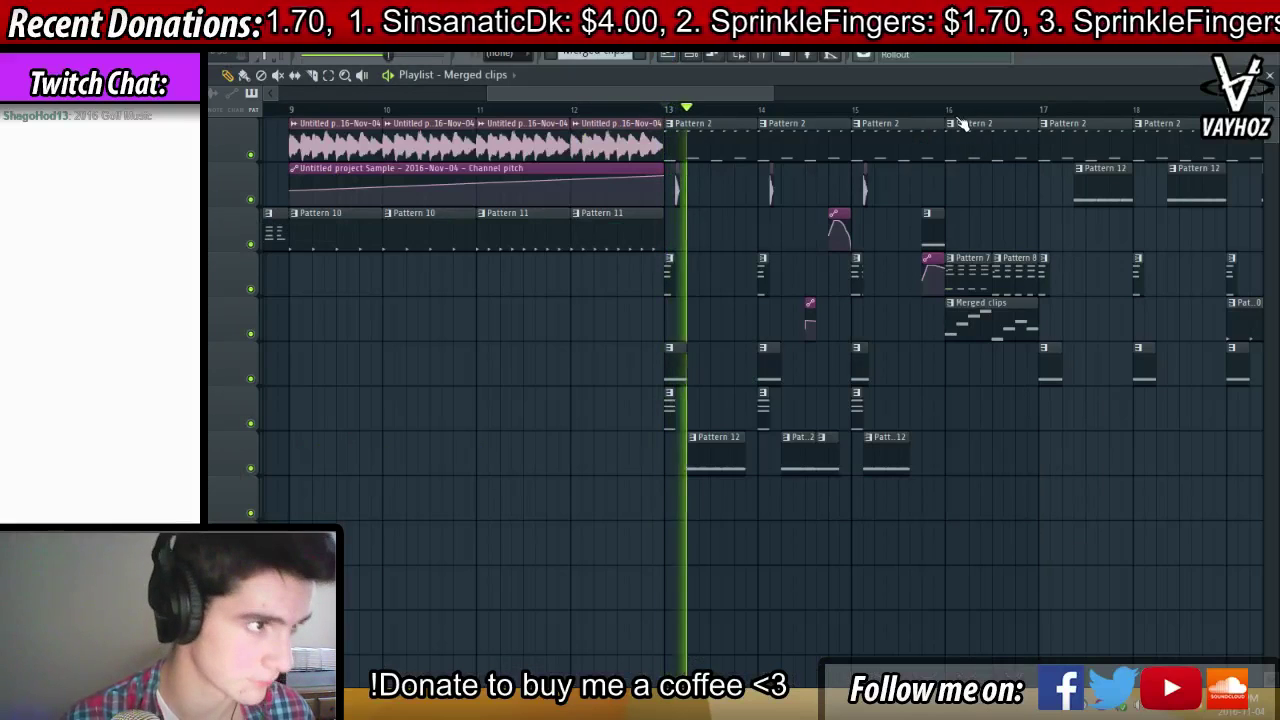
Solo Saw Bass at bar 16 and lower its mixer level to about -8.8 dB against the other sounds
click(950, 110)
key(F9)
key(F6)
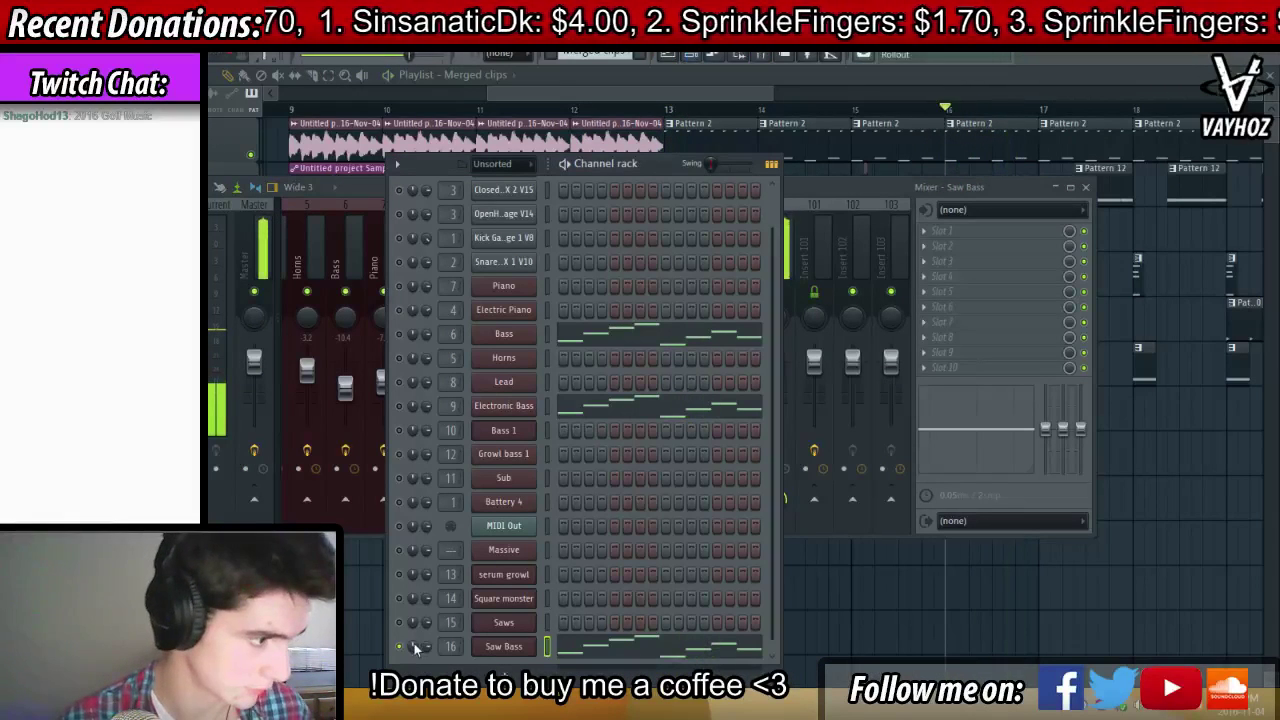
key(space)
key(F9)
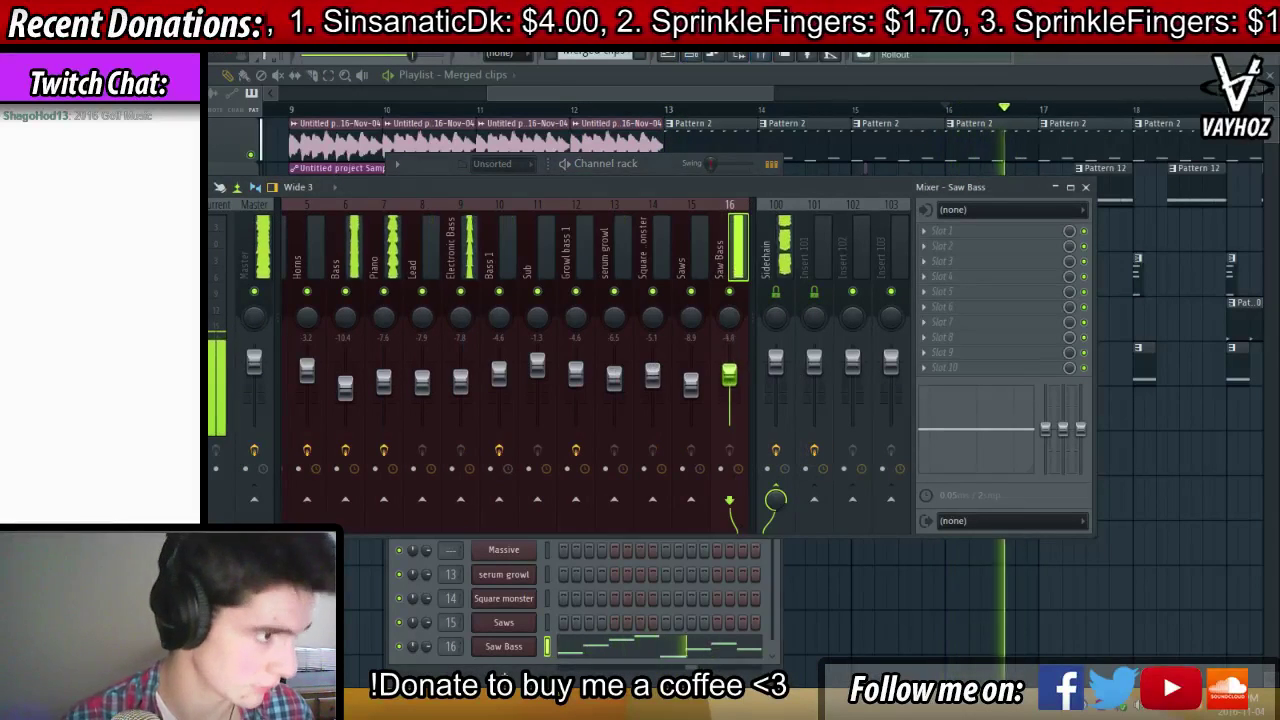
key(F5)
key(space)
key(space)
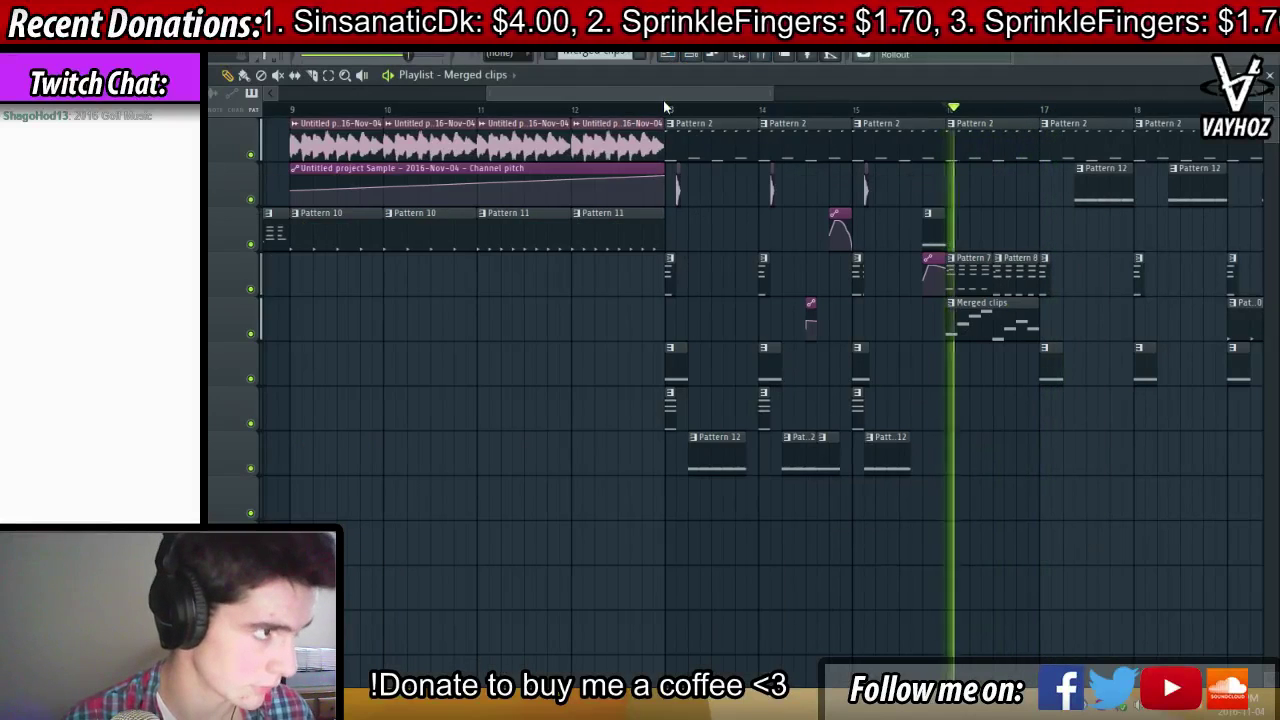
Add a half-bar D3 note for the Saw Bass channel in Pattern 13
click(666, 108)
key(F6)
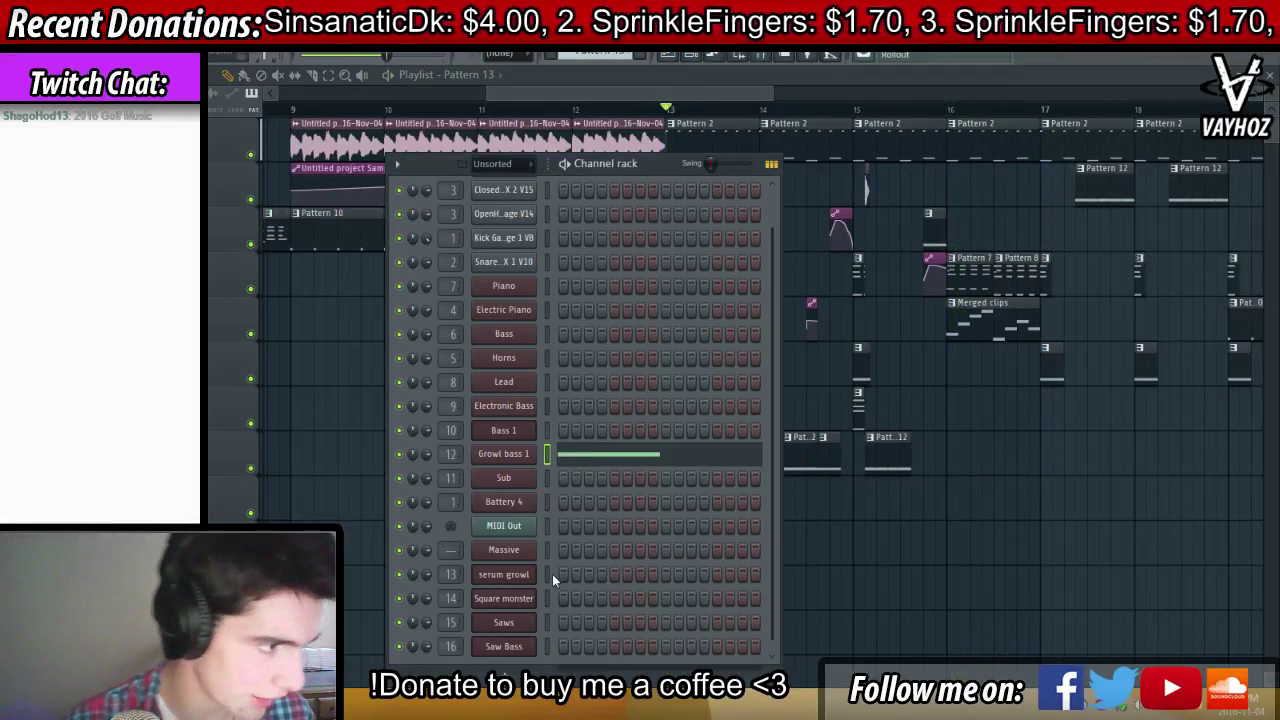
right_click(510, 648)
click(622, 510)
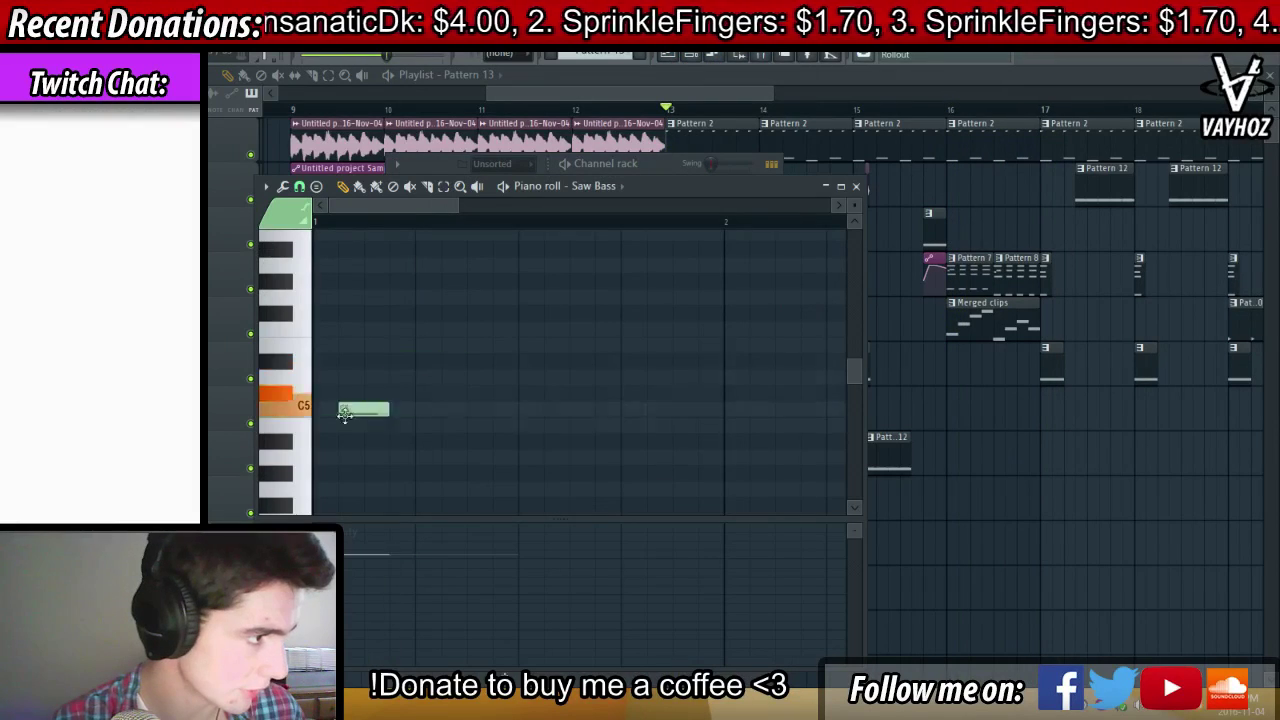
scroll(273, 466, down, 6)
scroll(273, 466, up, 2)
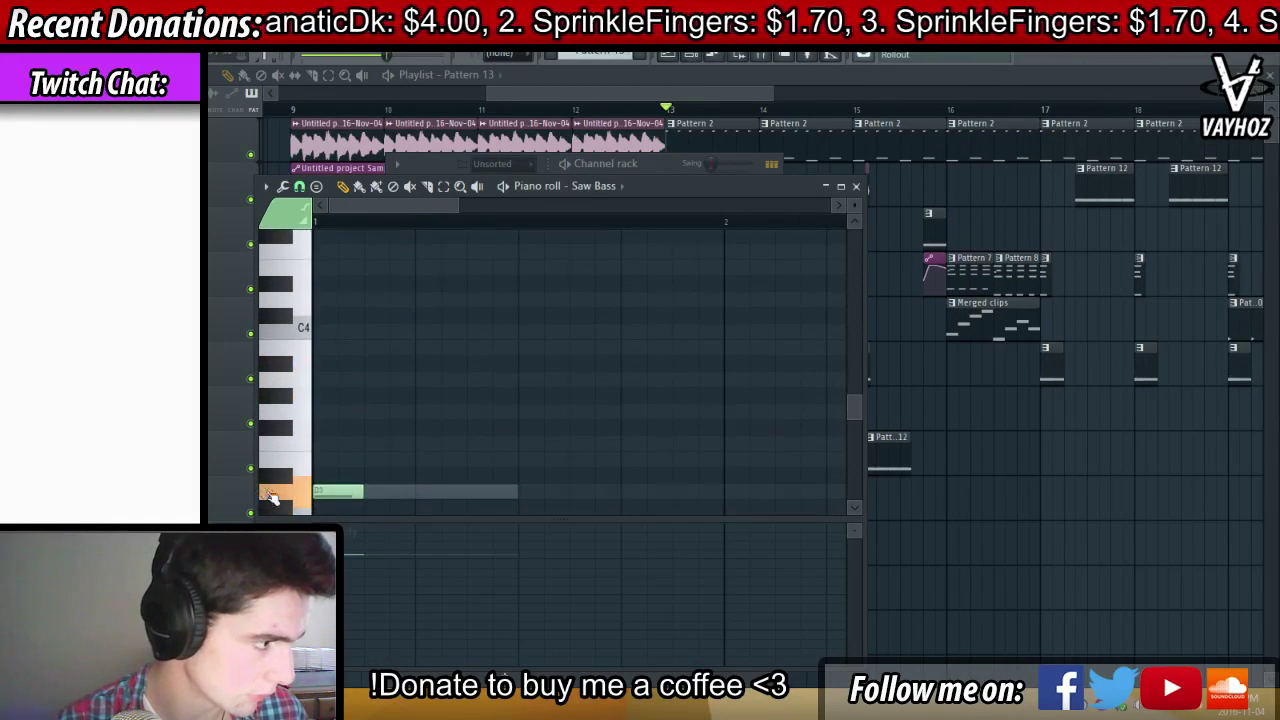
key(space)
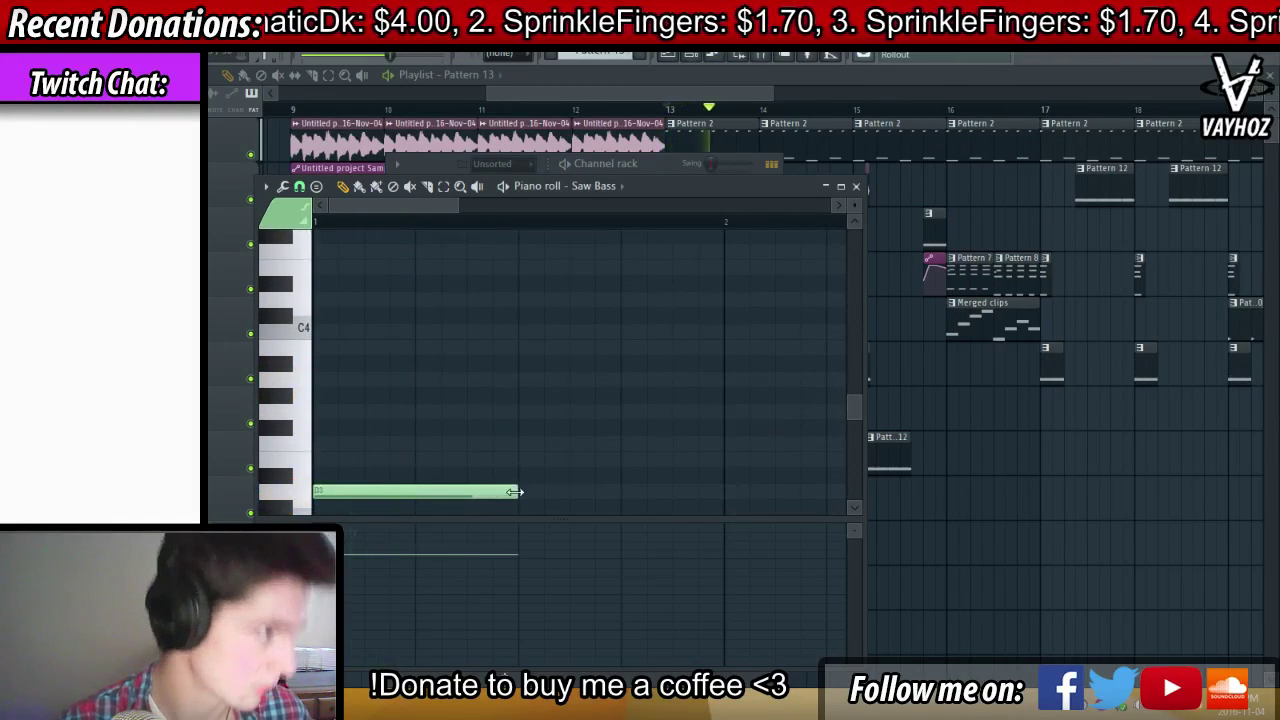
Play the drop and move bar 13's Pattern 12 clip half a beat later
key(F5)
key(space)
scroll(698, 112, up, 3)
key(space)
scroll(704, 110, up, 3)
drag(686, 437, 730, 437)
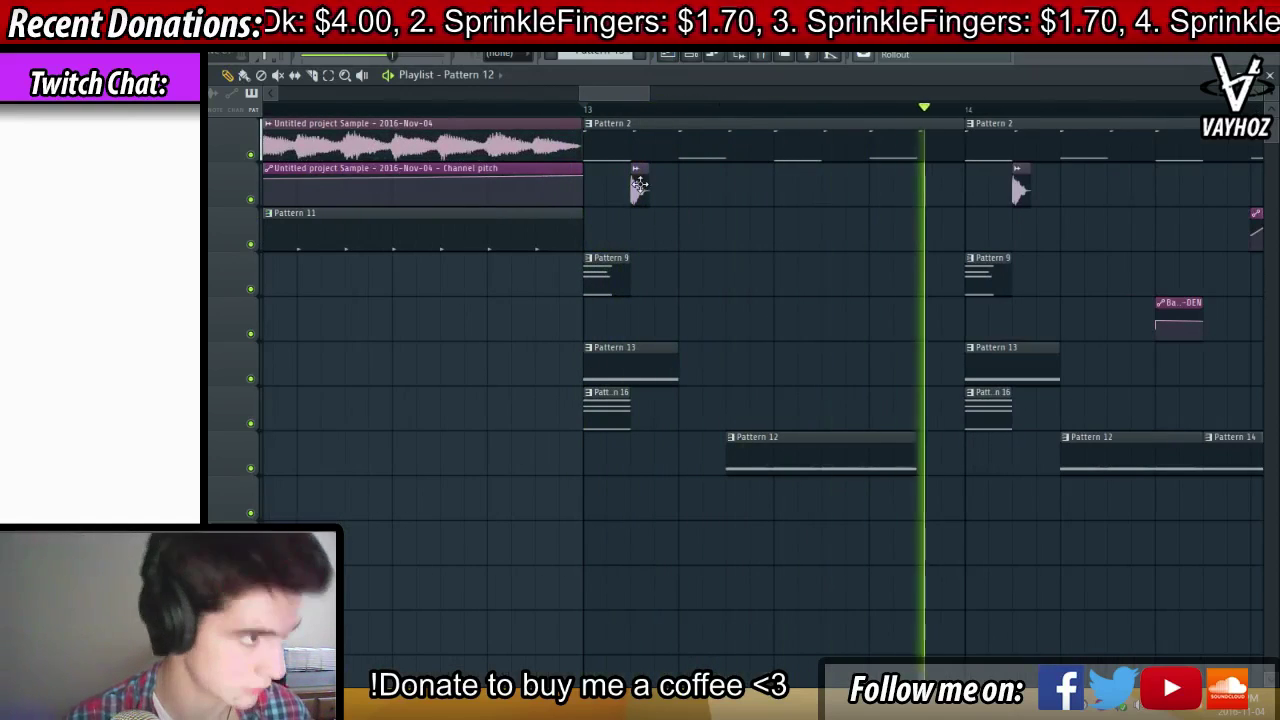
Place a half-beat Pattern 12 clip at the end of bar 13 on the track below the existing clip
click(640, 184)
key(space)
scroll(838, 440, right, 1)
key(space)
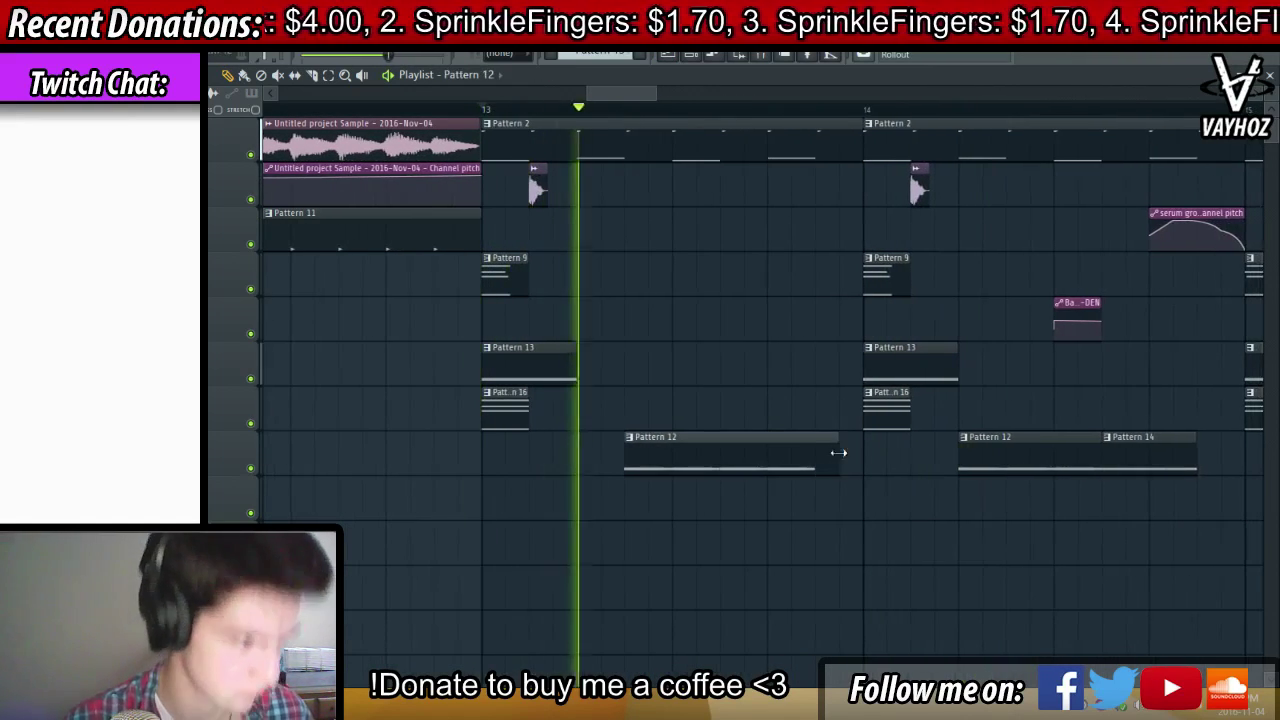
click(837, 466)
drag(948, 449, 862, 510)
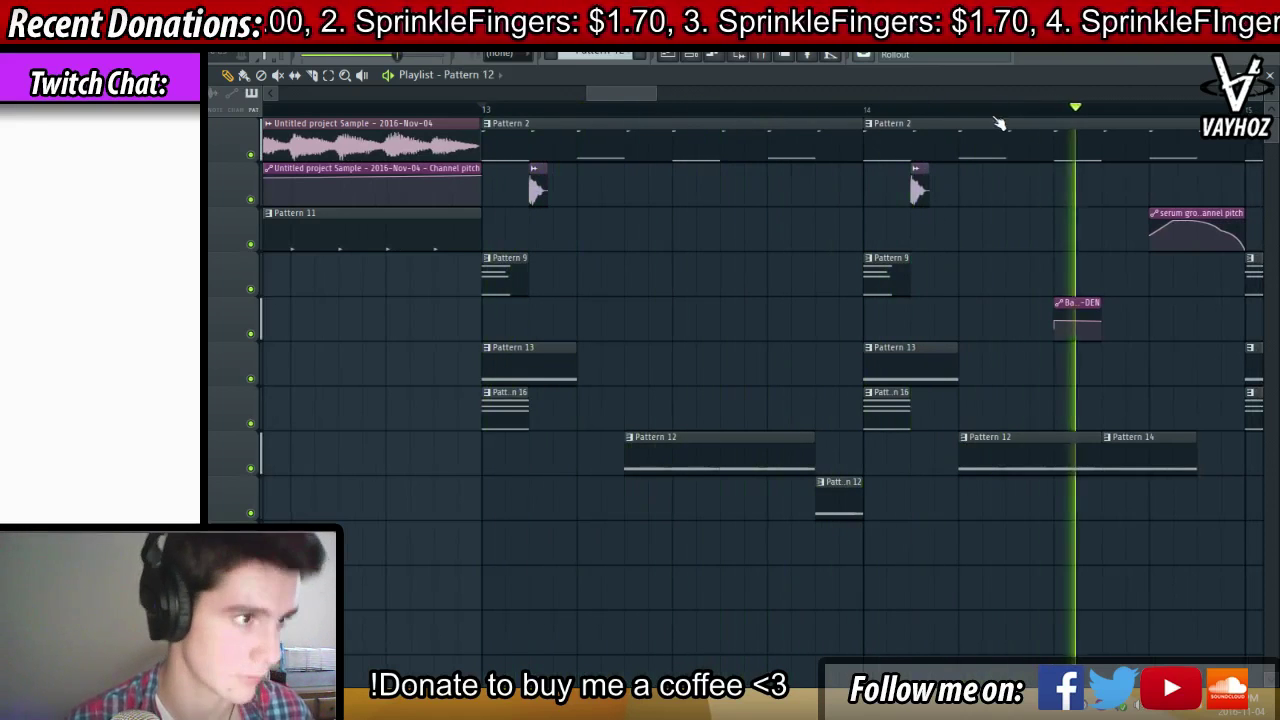
key(space)
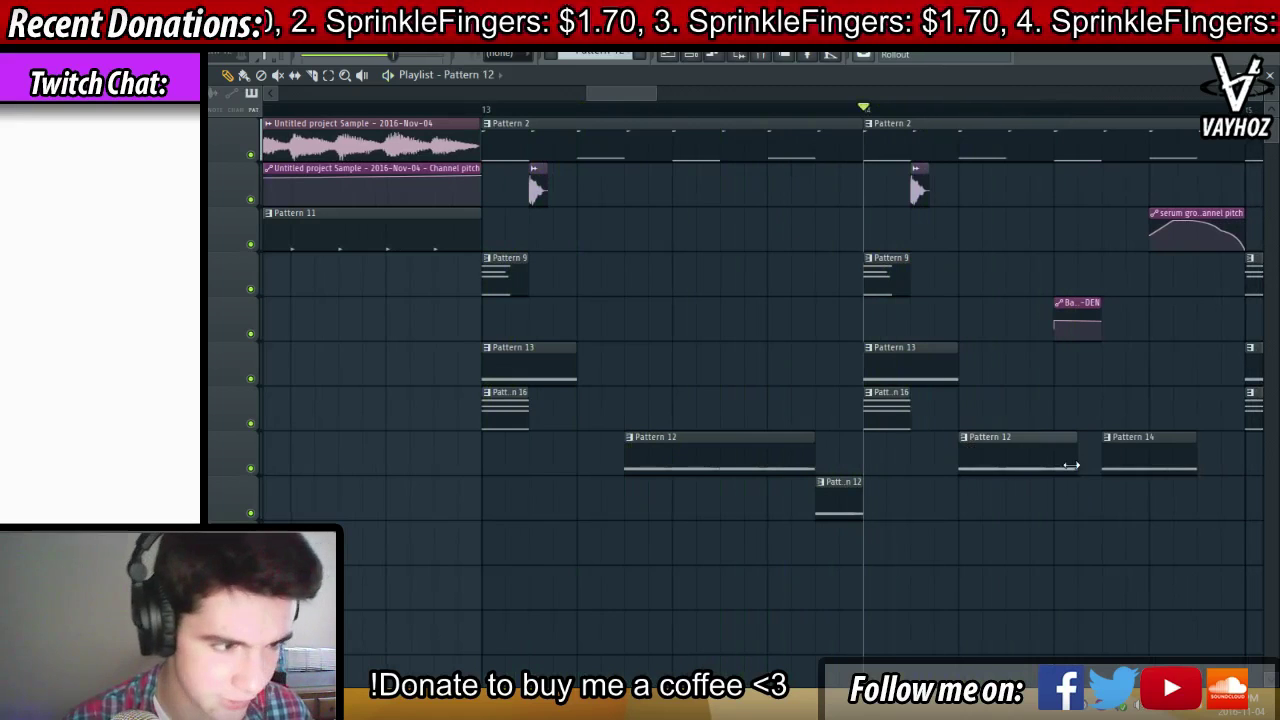
Start bar 14's Pattern 12 clip half a beat later, ending where Pattern 14 begins
key(space)
drag(1036, 461, 1076, 459)
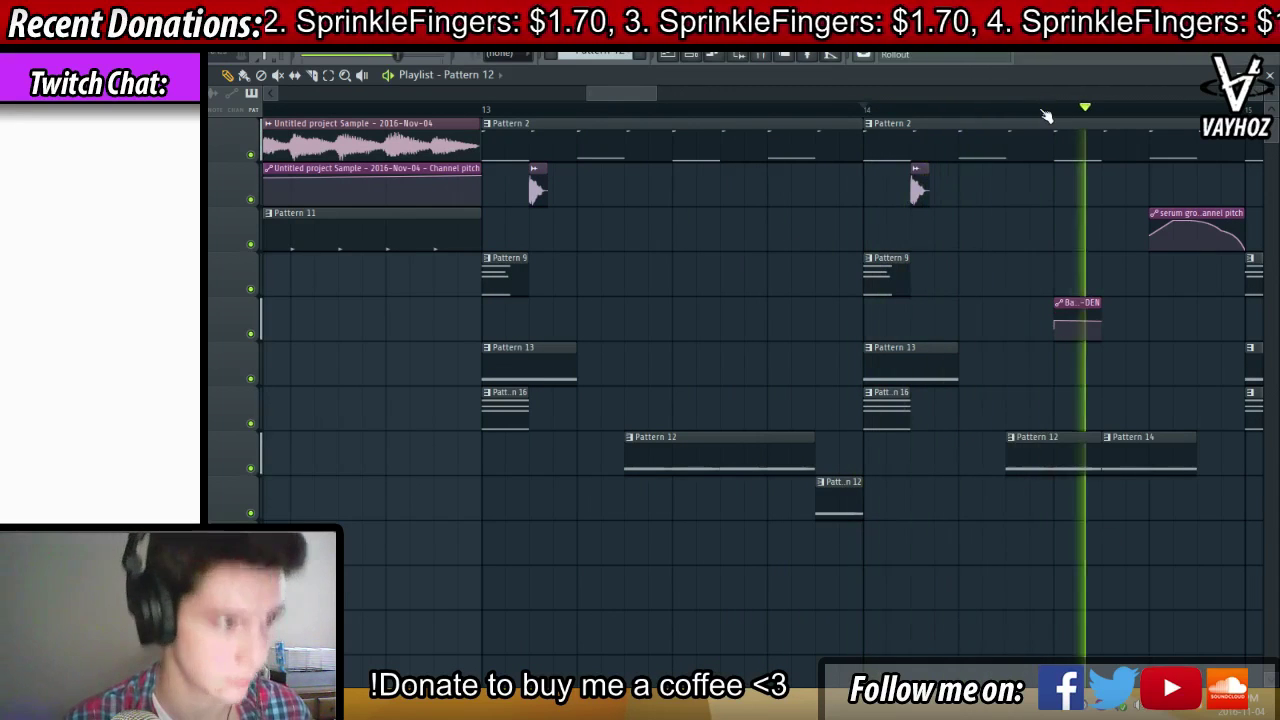
scroll(1046, 114, down, 2)
scroll(1069, 114, up, 2)
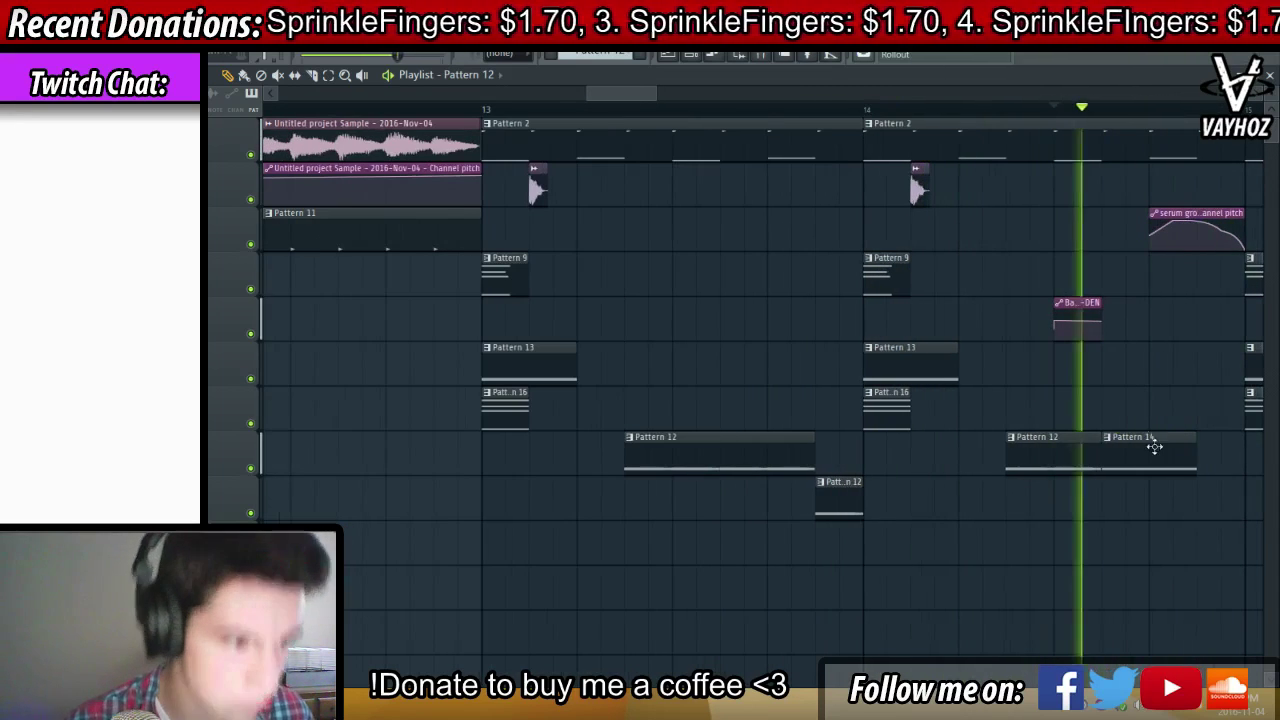
Extend the Pattern 14 clip to the start of bar 15 and lengthen its serum growl note to match
key(space)
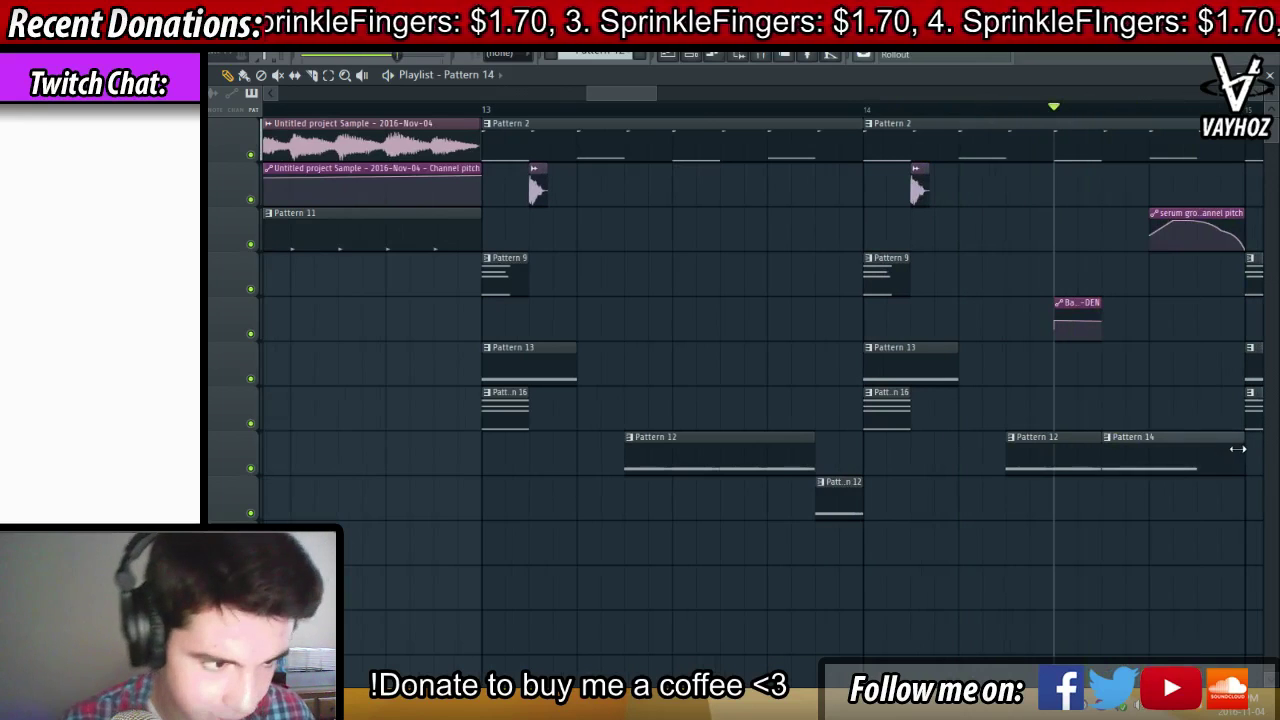
double_click(1192, 445)
drag(413, 492, 465, 490)
key(space)
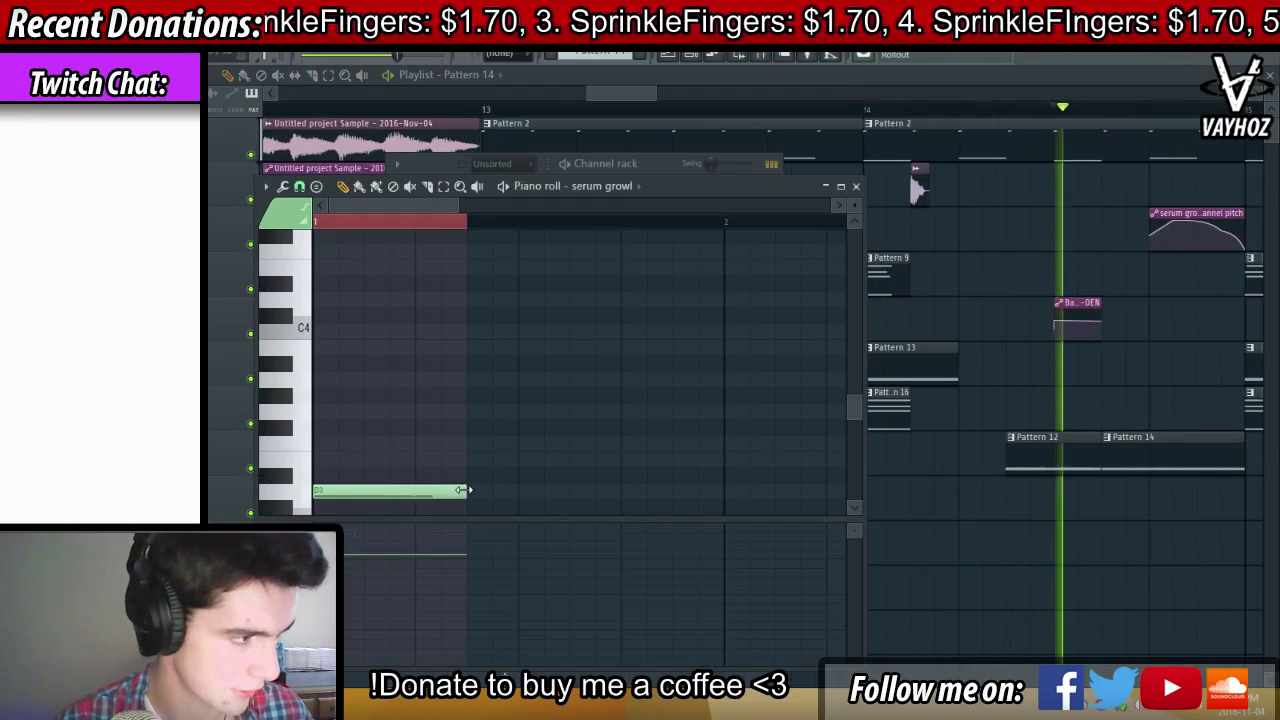
click(1104, 110)
key(space)
Reshape LFO 1 of the serum growl into two peaks with a dip between them, holding the second peak near the end
key(F6)
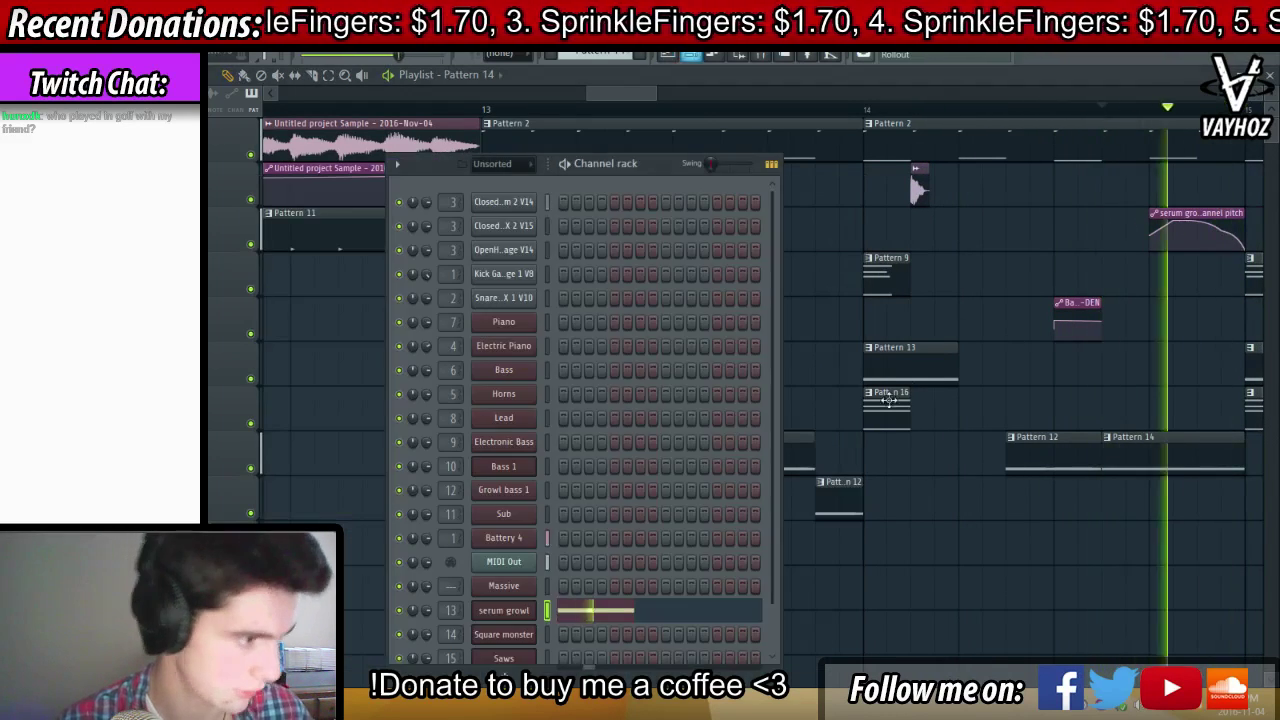
key(space)
click(523, 611)
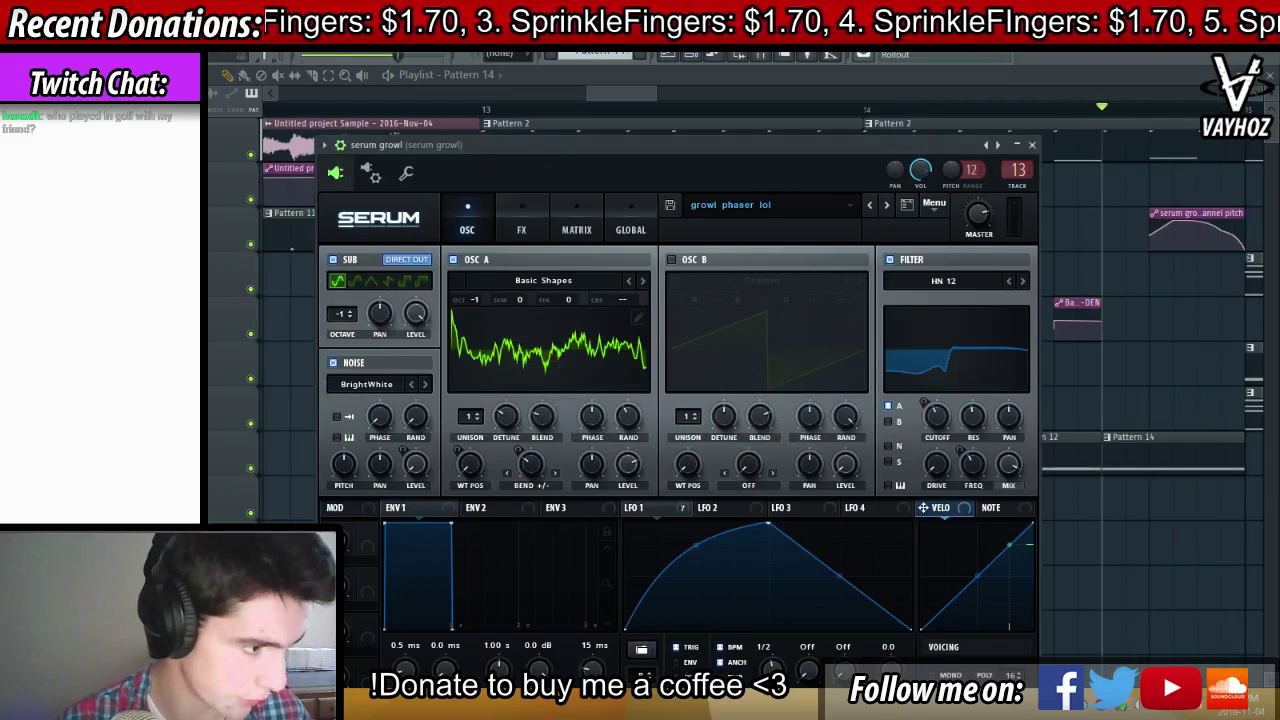
drag(820, 146, 754, 90)
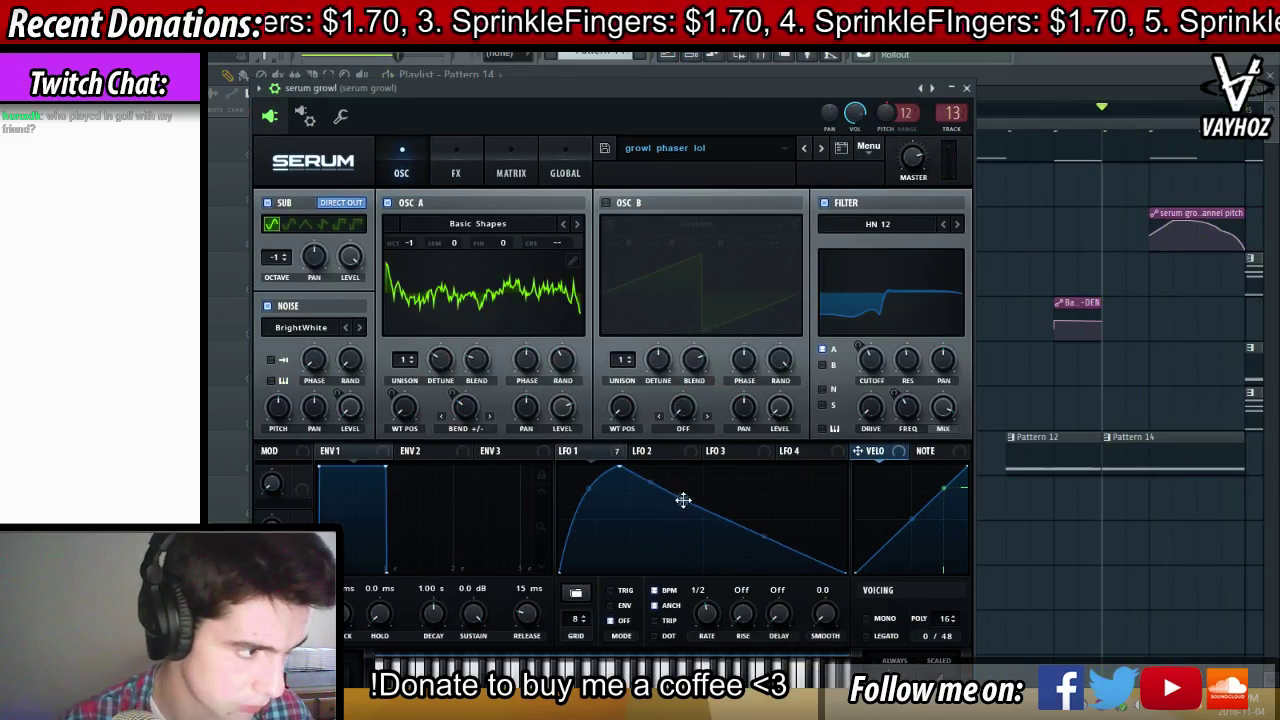
key(space)
double_click(811, 497)
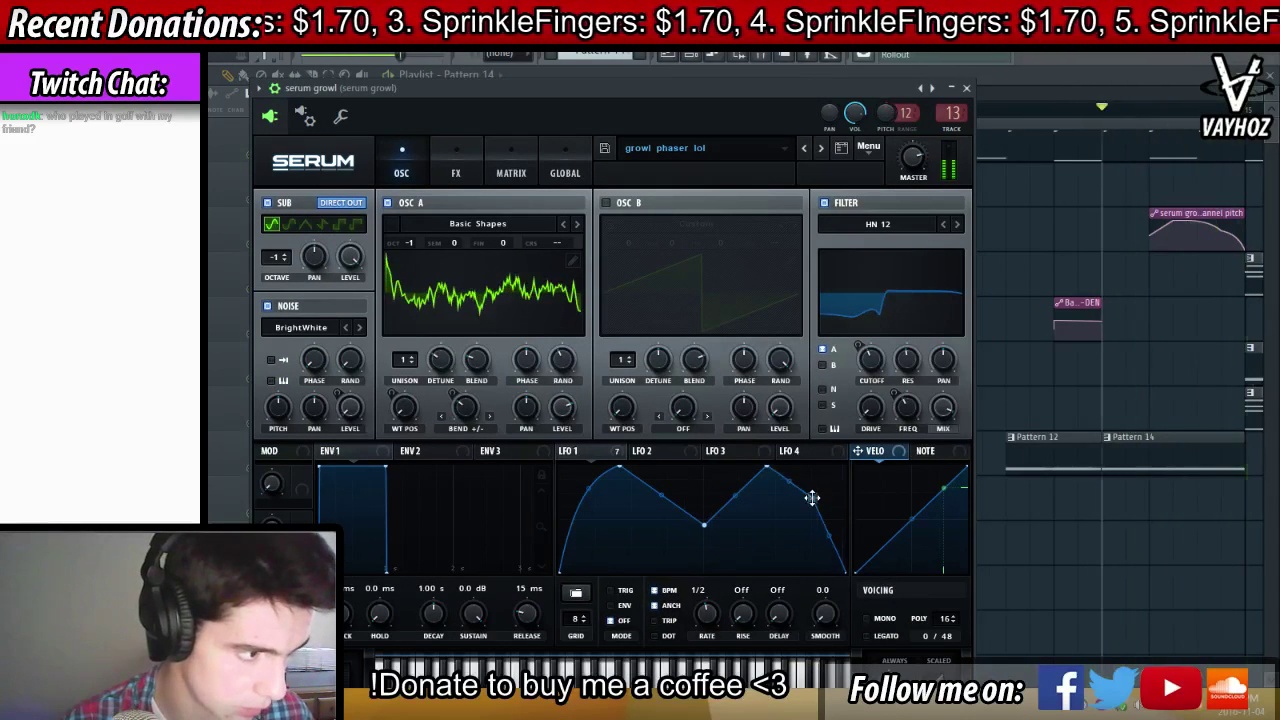
drag(811, 497, 836, 477)
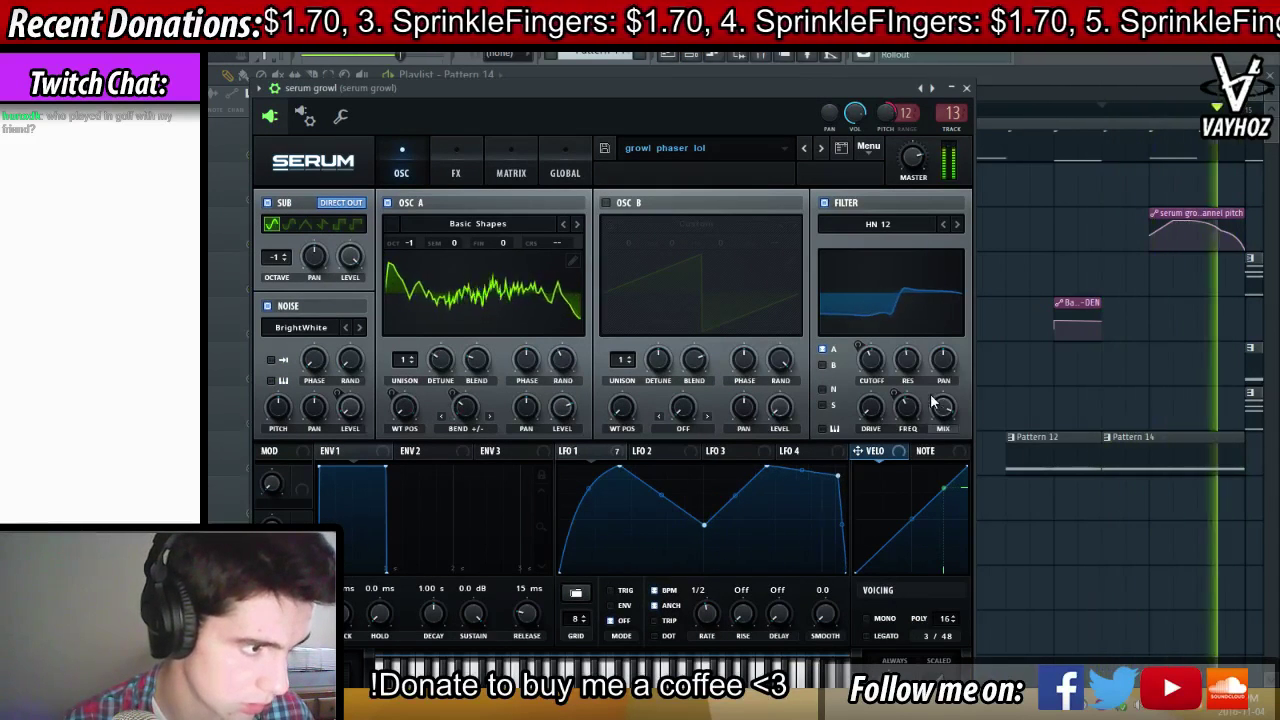
Tilt LFO 1's second plateau upward by lowering its first point slightly and raising its last, checking it in playback
key(space)
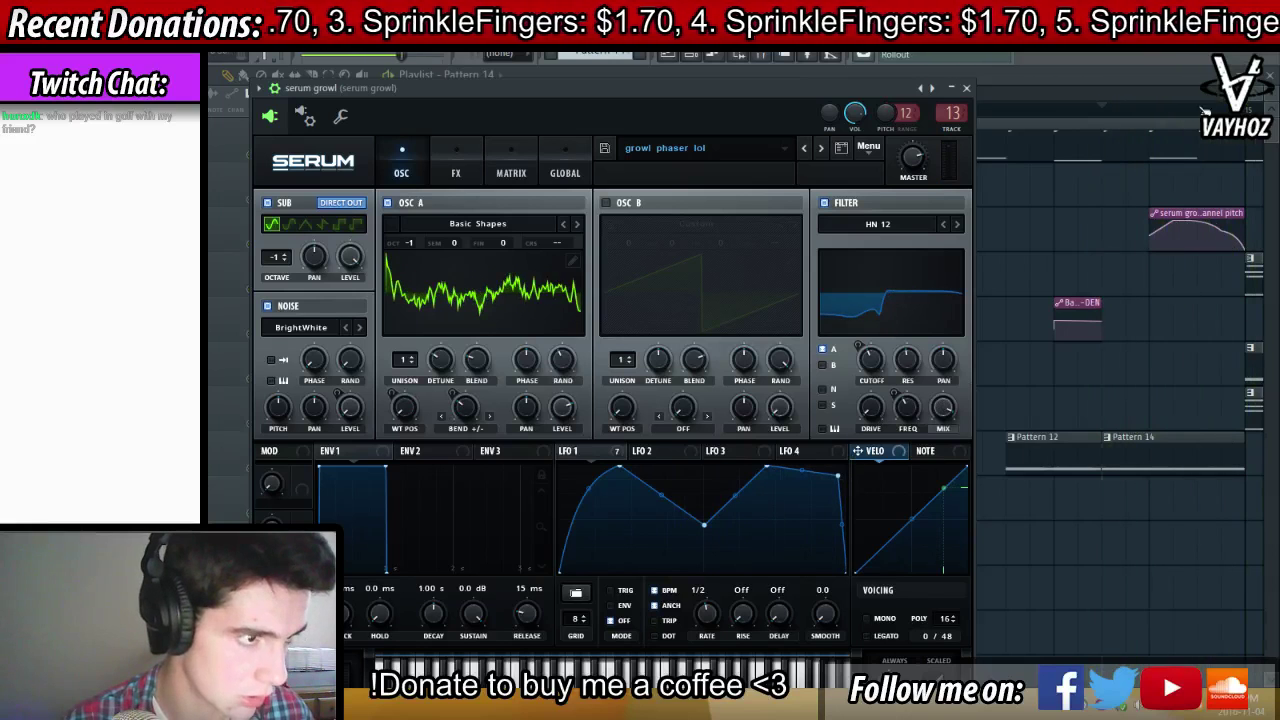
drag(760, 489, 757, 481)
key(space)
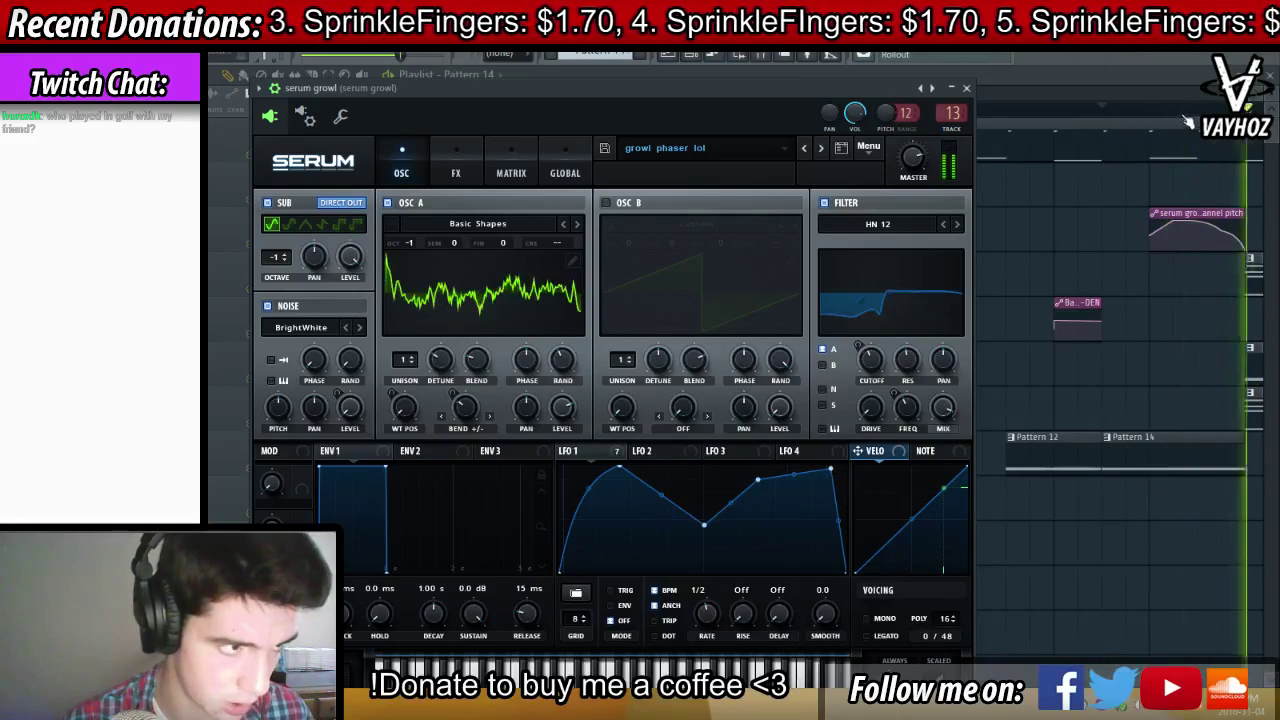
key(space)
click(966, 88)
Play the drop from just before bar 13 and raise the serum growl mixer level to about -2.3 dB
scroll(1116, 117, down, 3)
click(874, 109)
key(space)
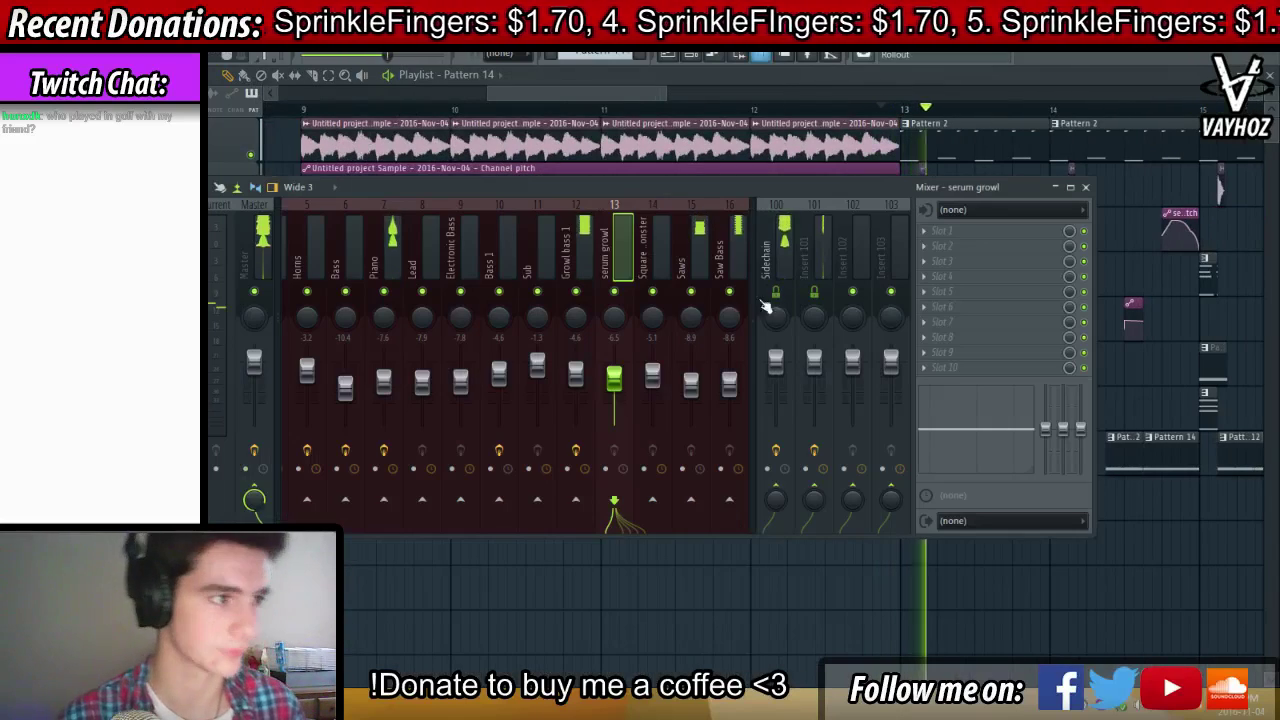
key(F9)
click(503, 250)
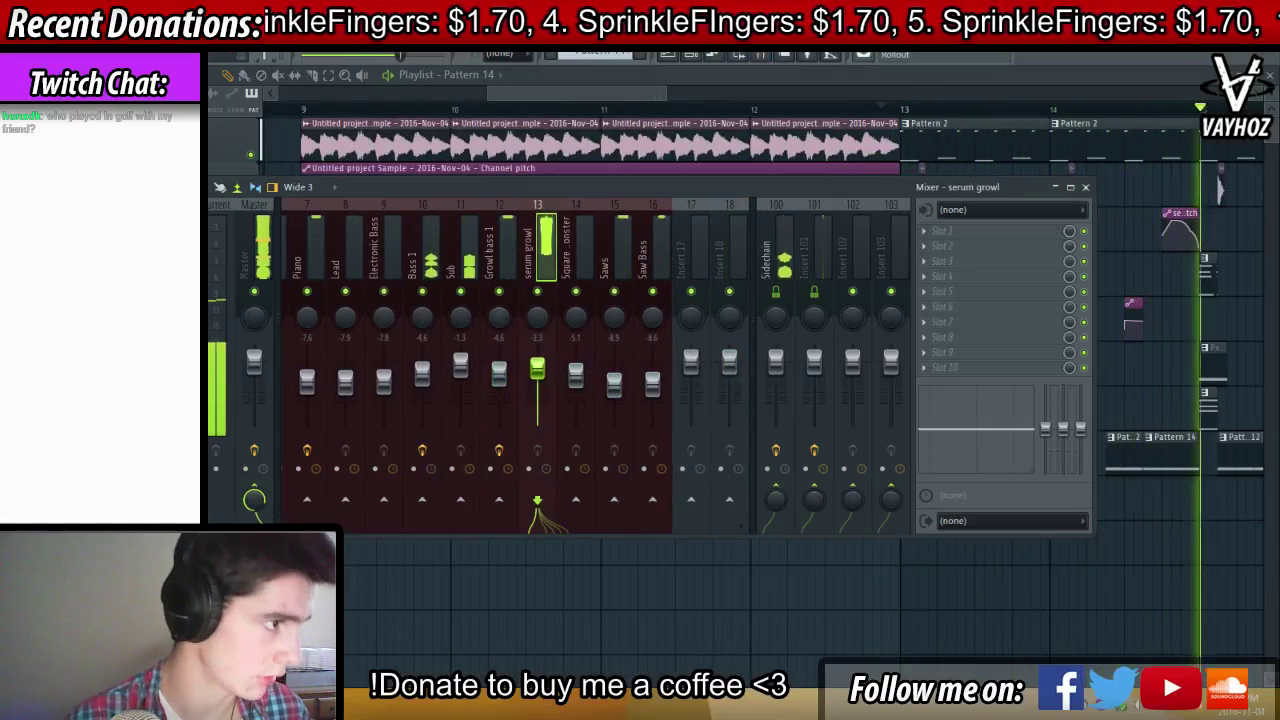
key(F9)
Review the clip arrangement of the drop from bar 13 to bar 20 in the playlist
drag(1141, 217, 688, 175)
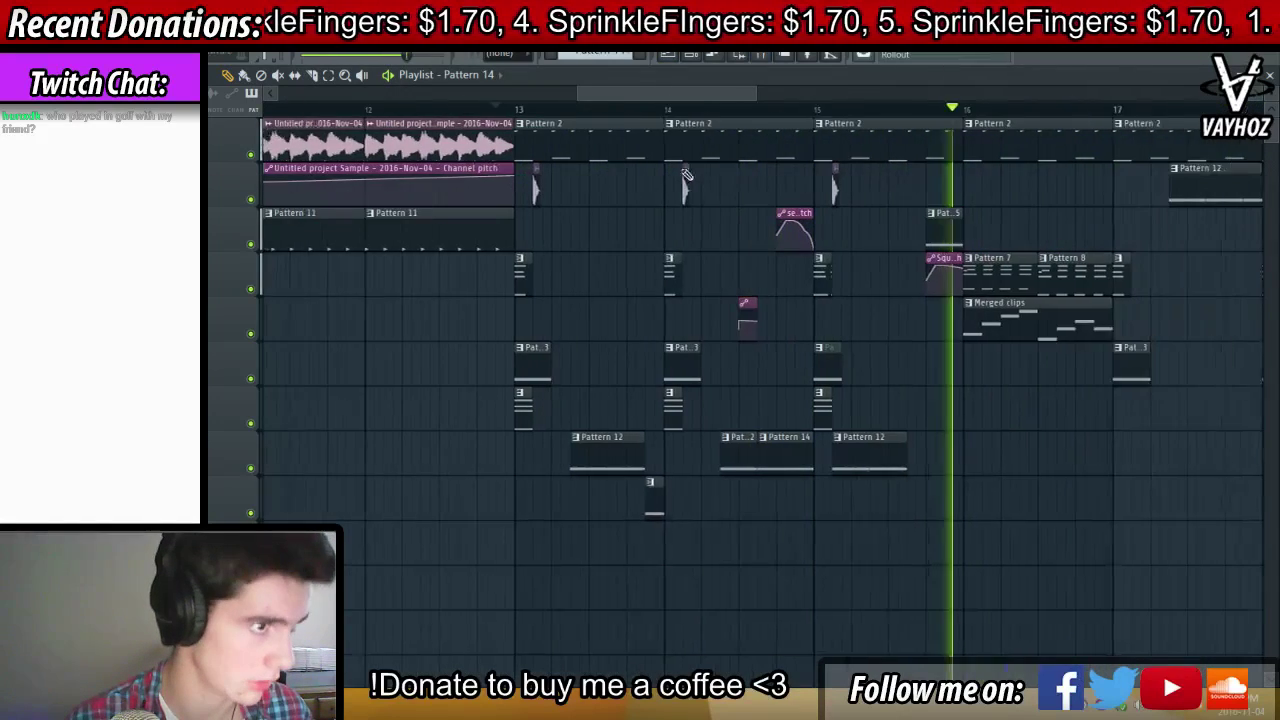
scroll(703, 114, up, 2)
scroll(703, 114, down, 1)
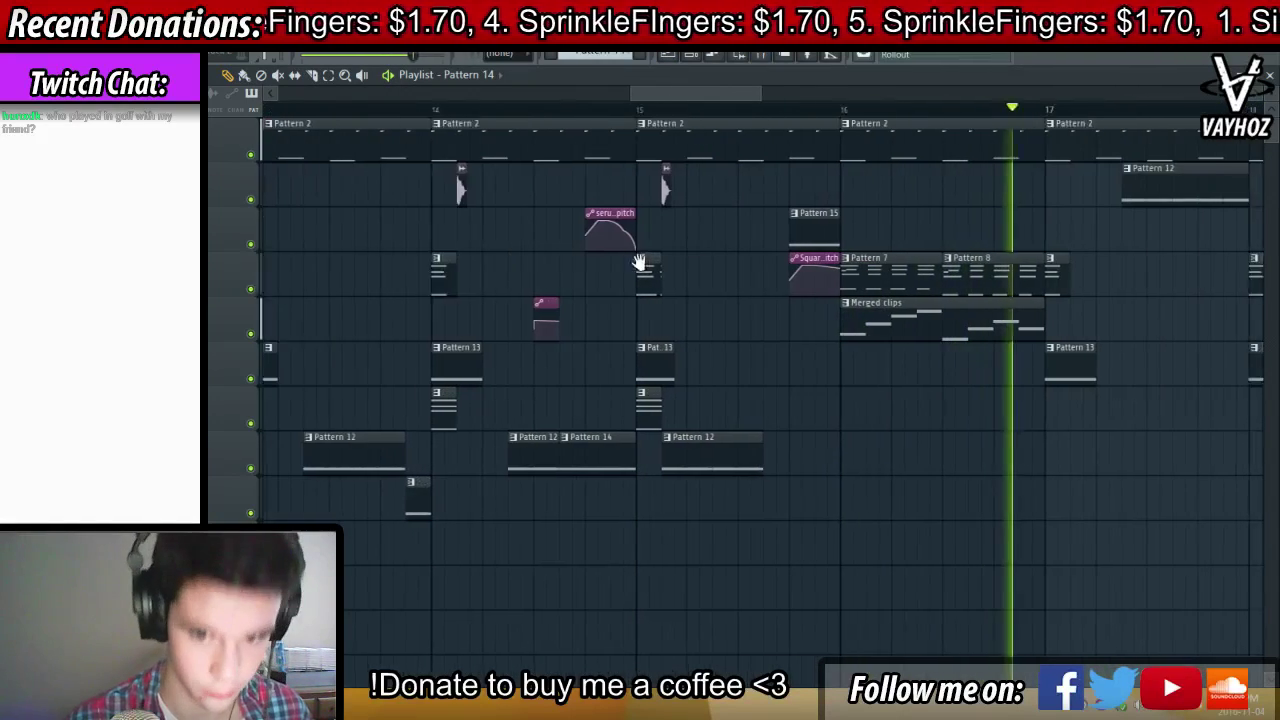
scroll(786, 114, down, 3)
scroll(786, 114, down, 2)
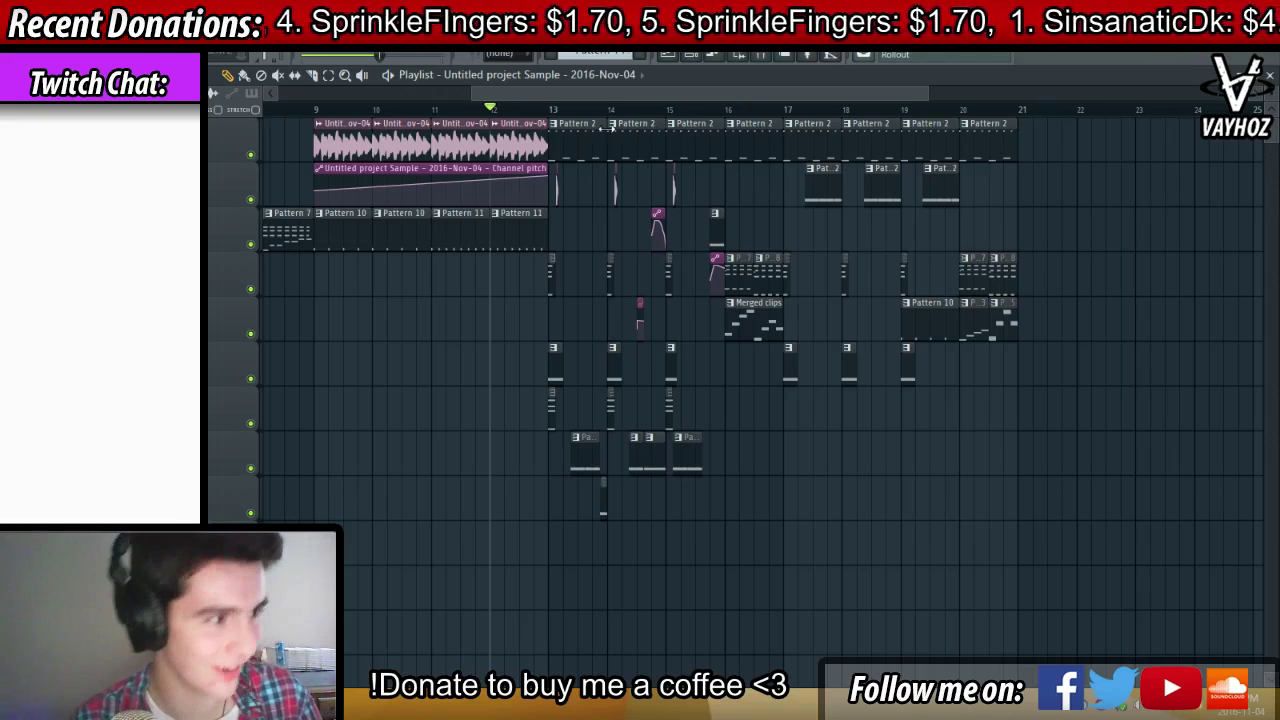
scroll(665, 220, up, 3)
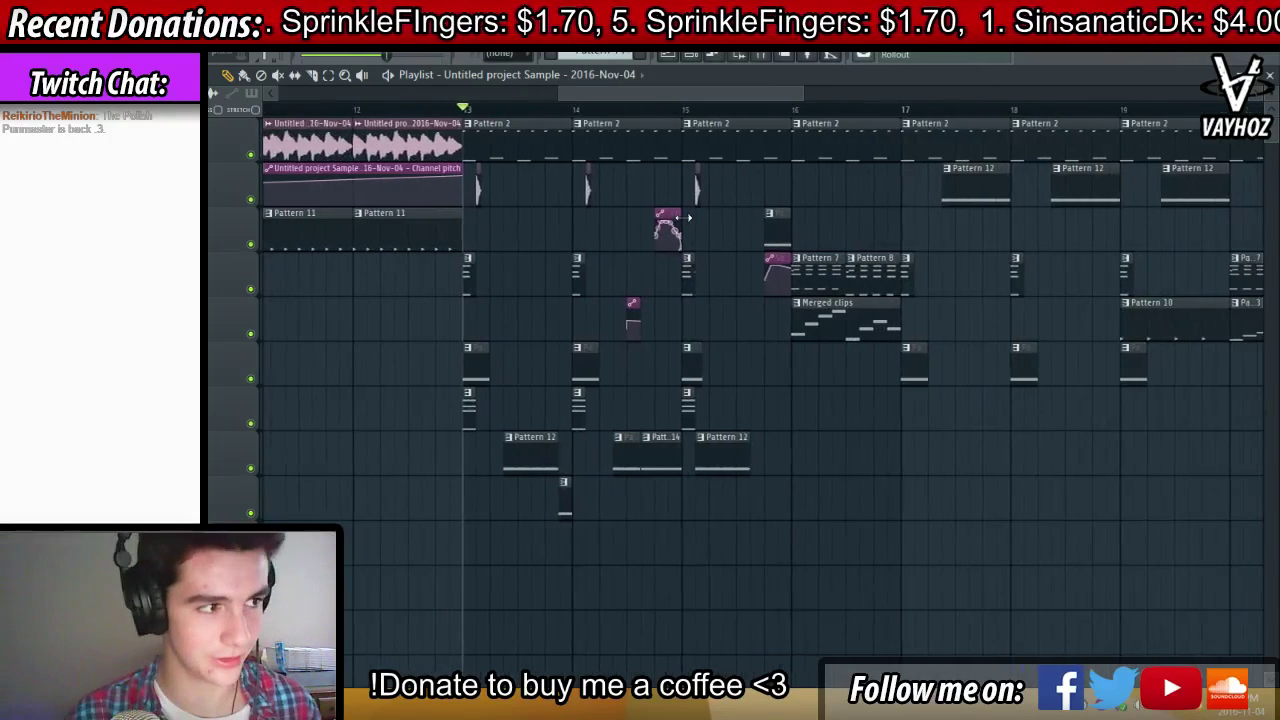
scroll(683, 220, right, 1)
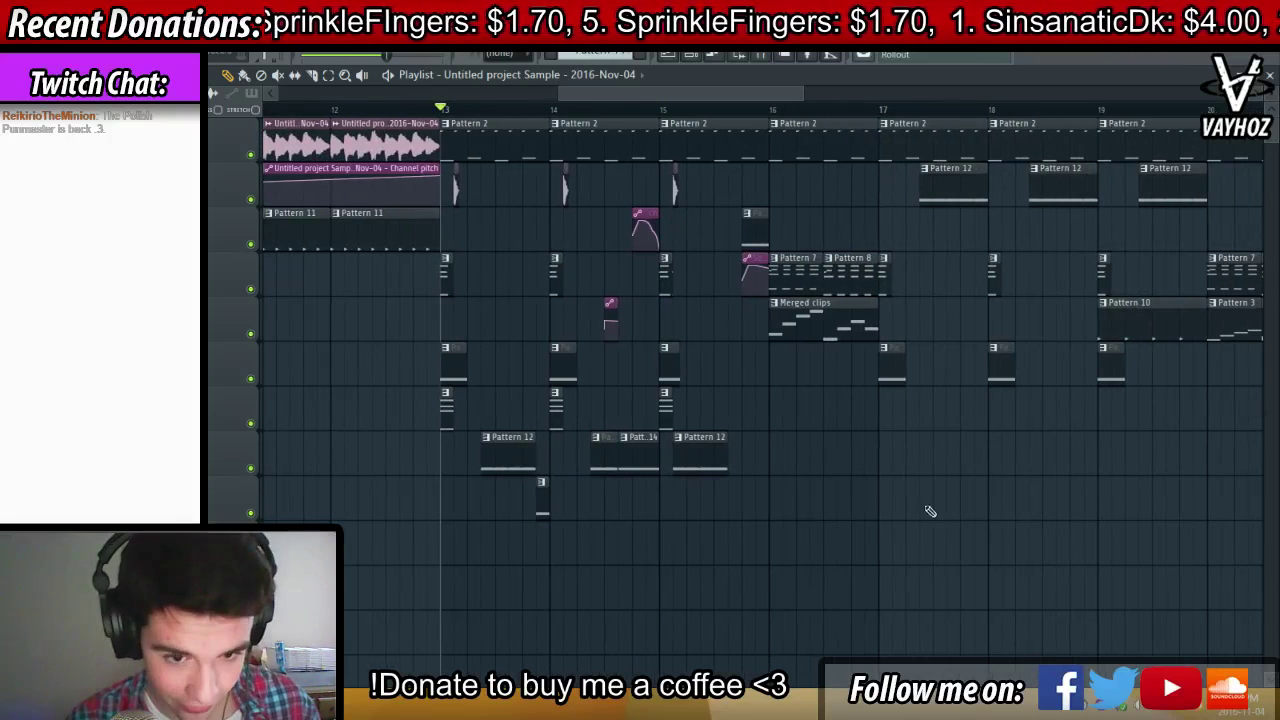
scroll(723, 366, left, 1)
scroll(462, 105, up, 5)
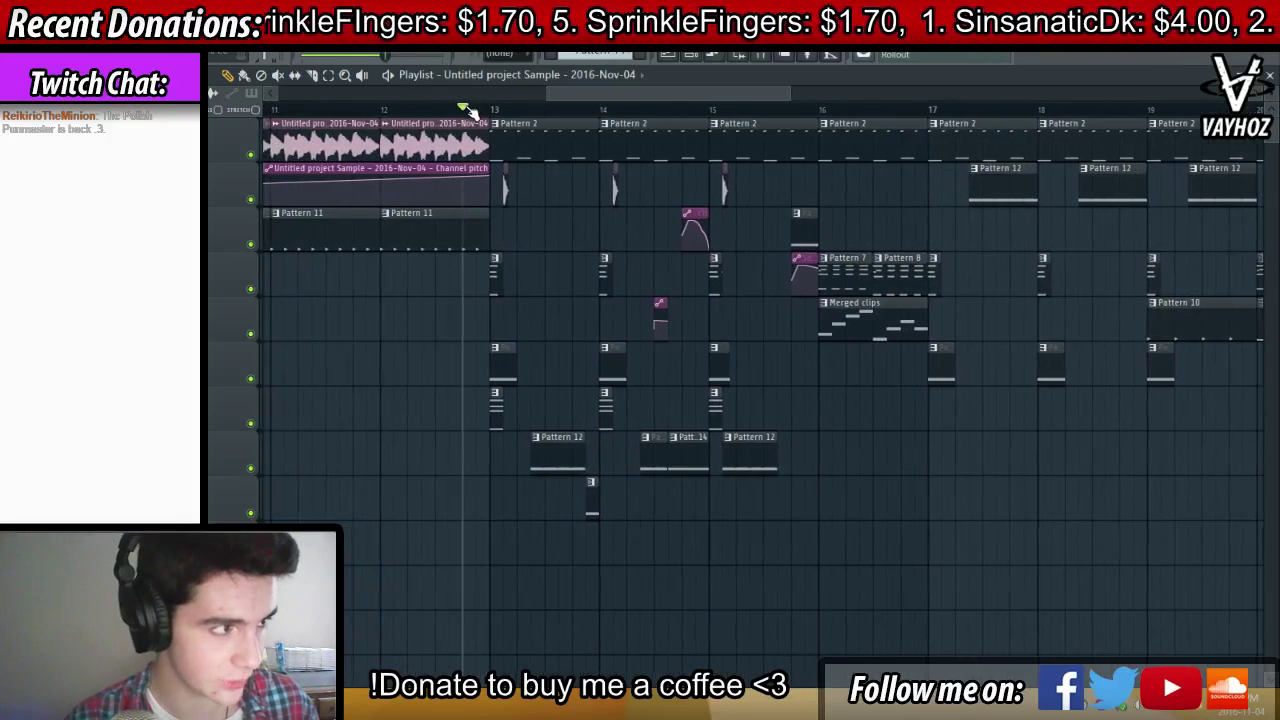
Play the opening of the drop from bar 13 to check the percussion hits
scroll(540, 118, down, 4)
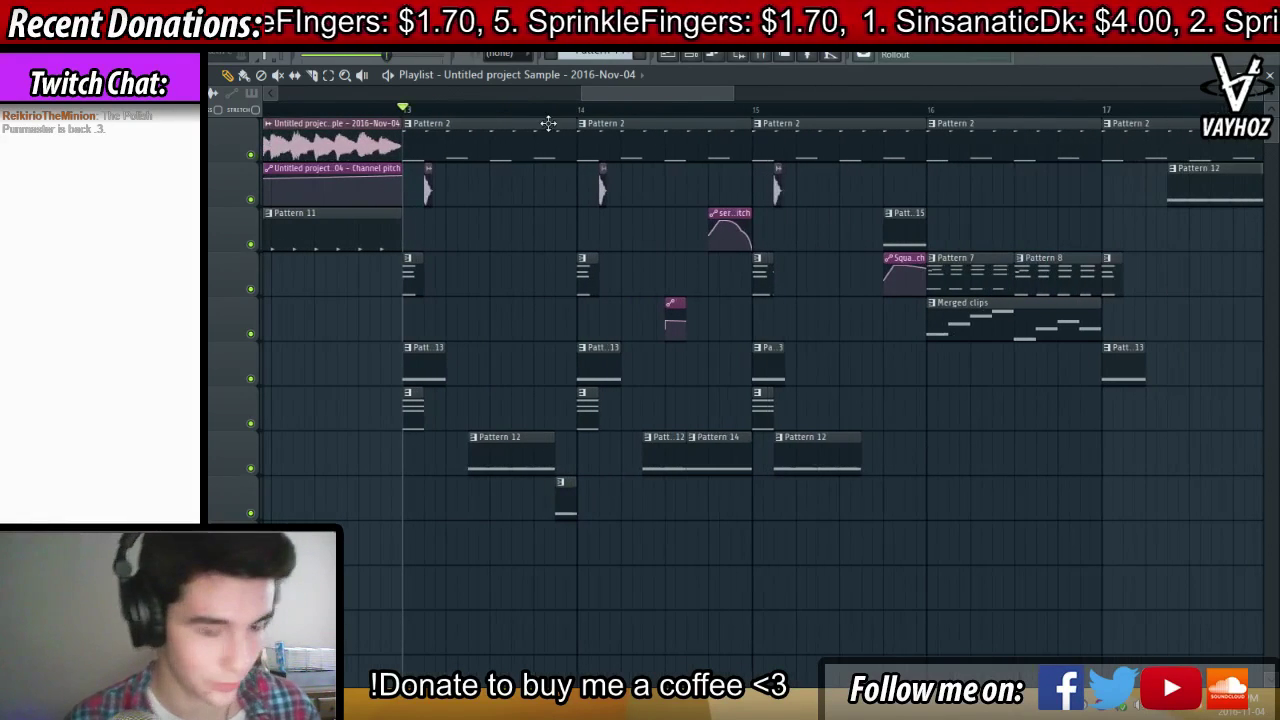
scroll(594, 114, down, 3)
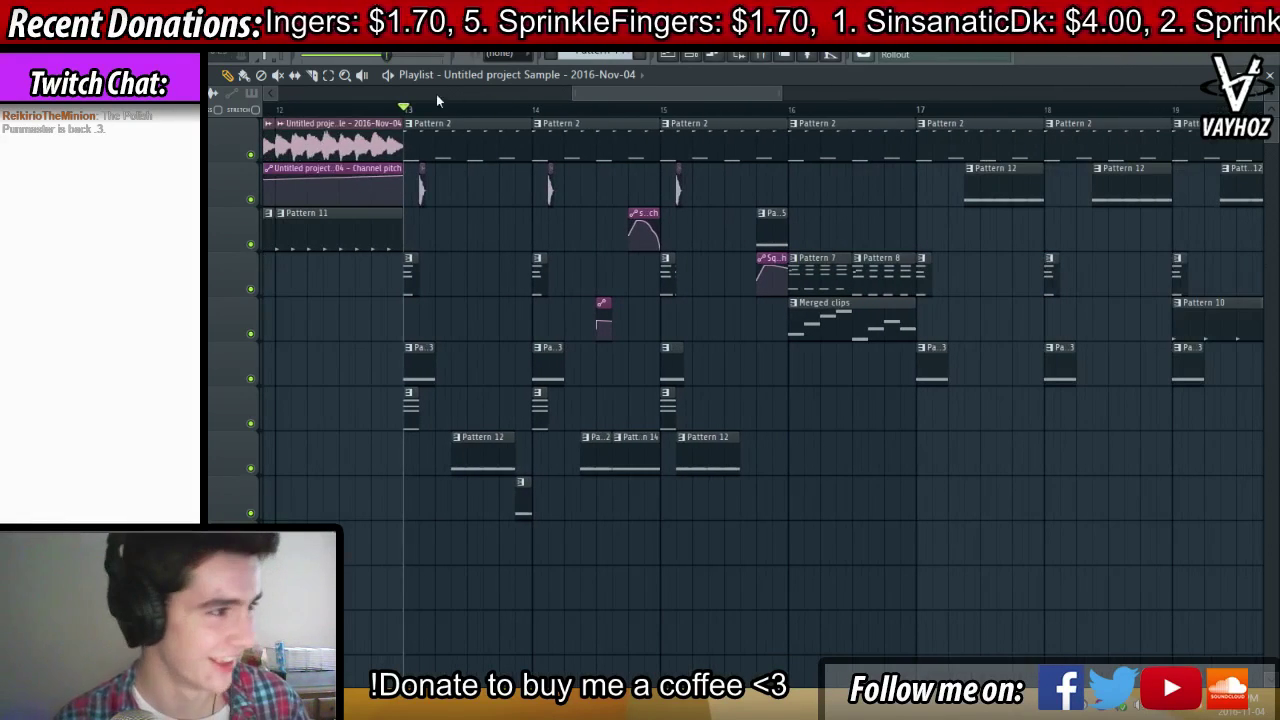
scroll(457, 108, left, 1)
drag(448, 108, 484, 105)
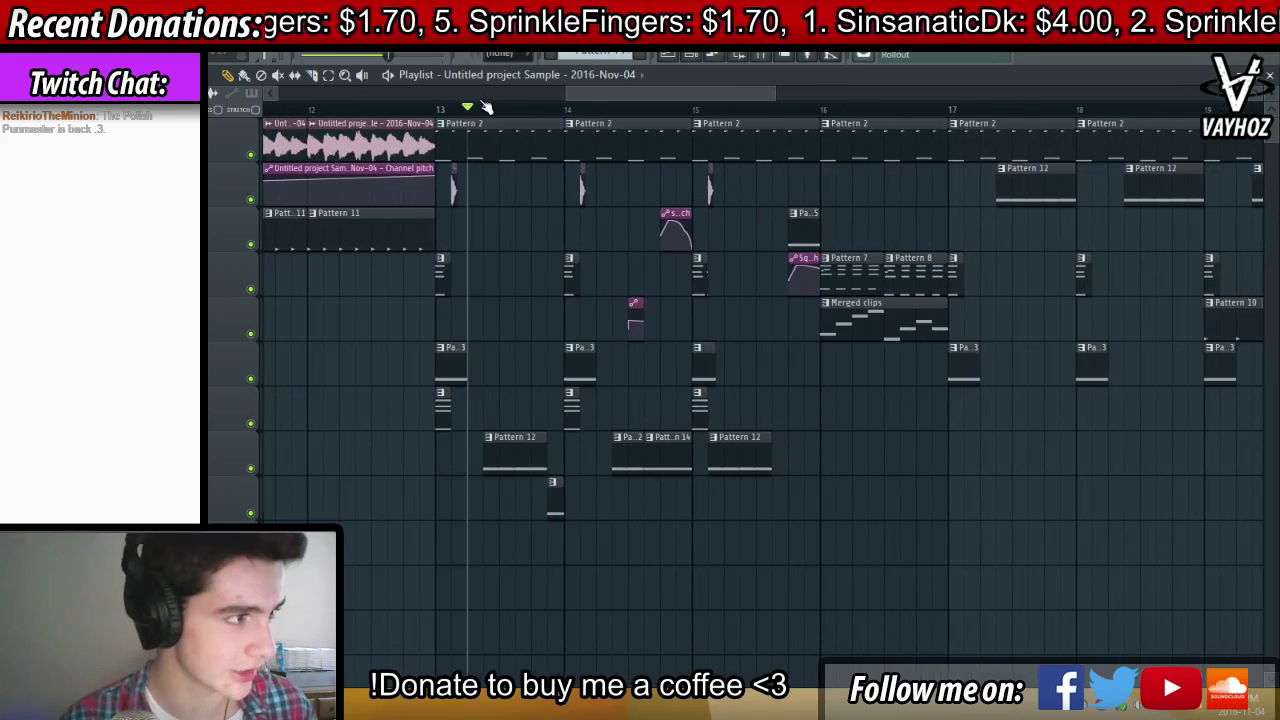
click(447, 110)
key(space)
scroll(482, 115, up, 3)
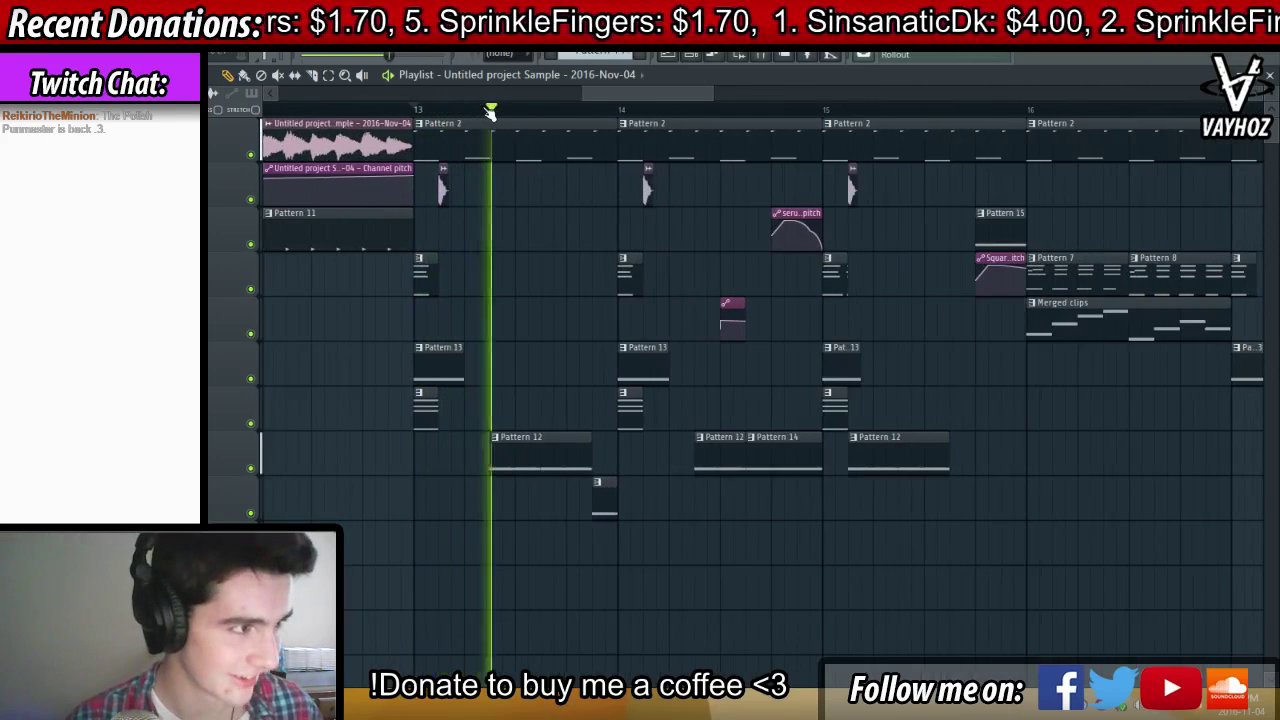
key(space)
Route the VES2 DD Percussive 07 sample to mixer track 17 and rename that track Percussion
key(F9)
double_click(445, 170)
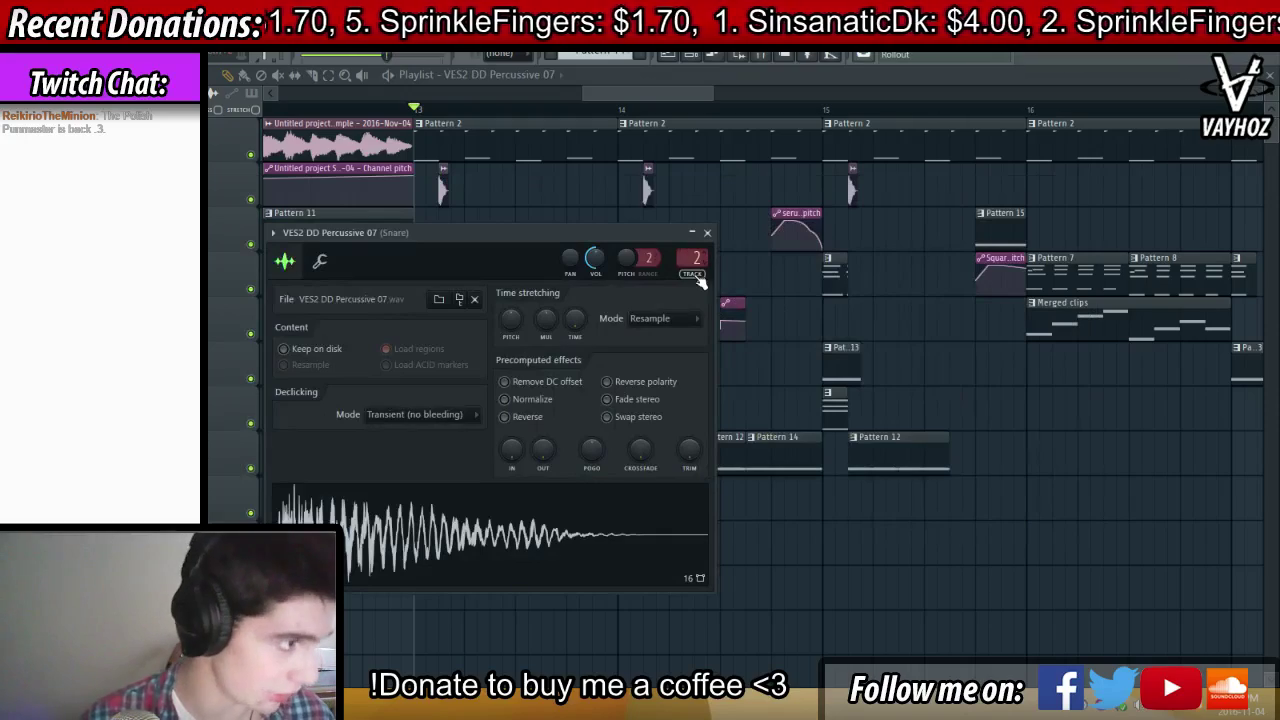
key(F9)
key(F1)
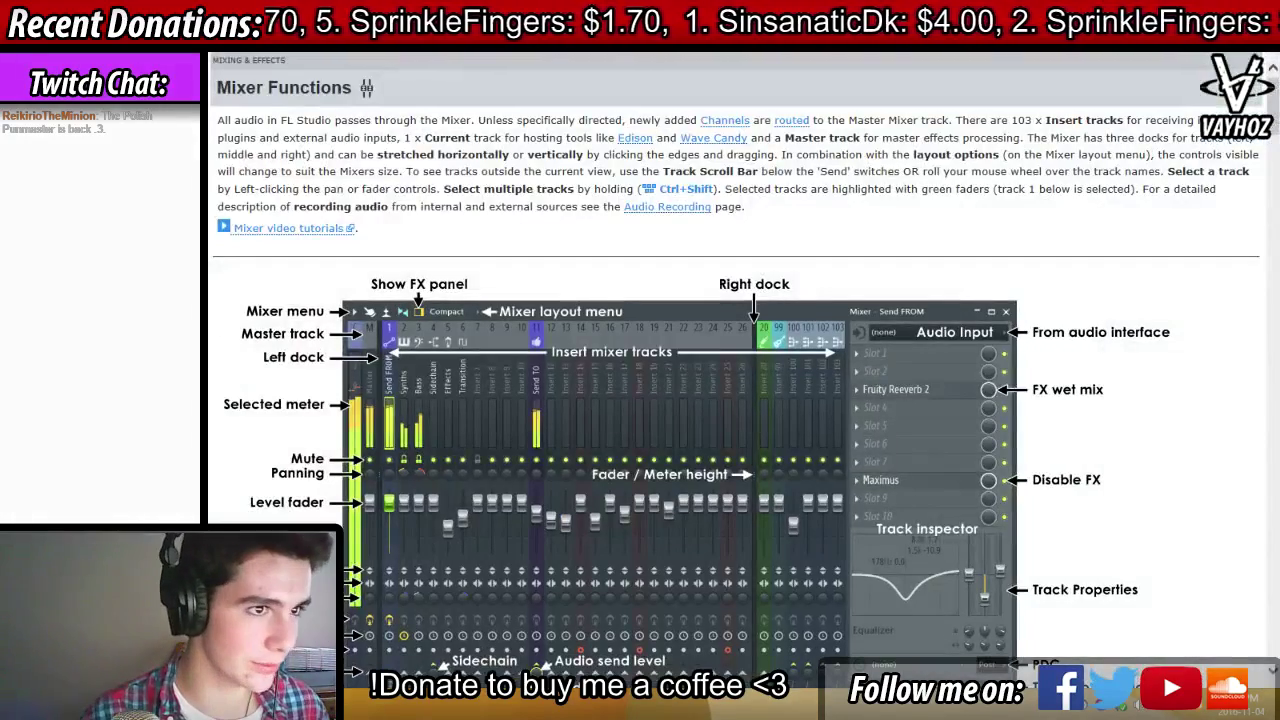
key(alt+Tab)
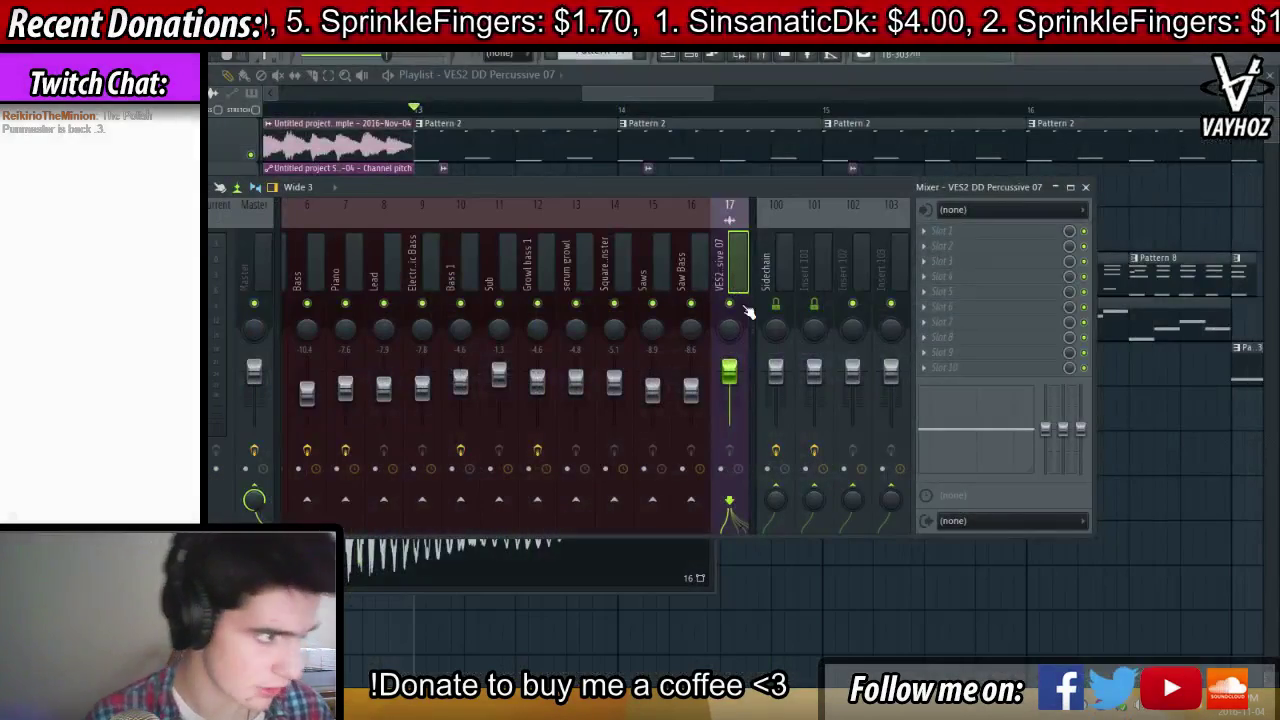
key(F2)
text(Percussion)
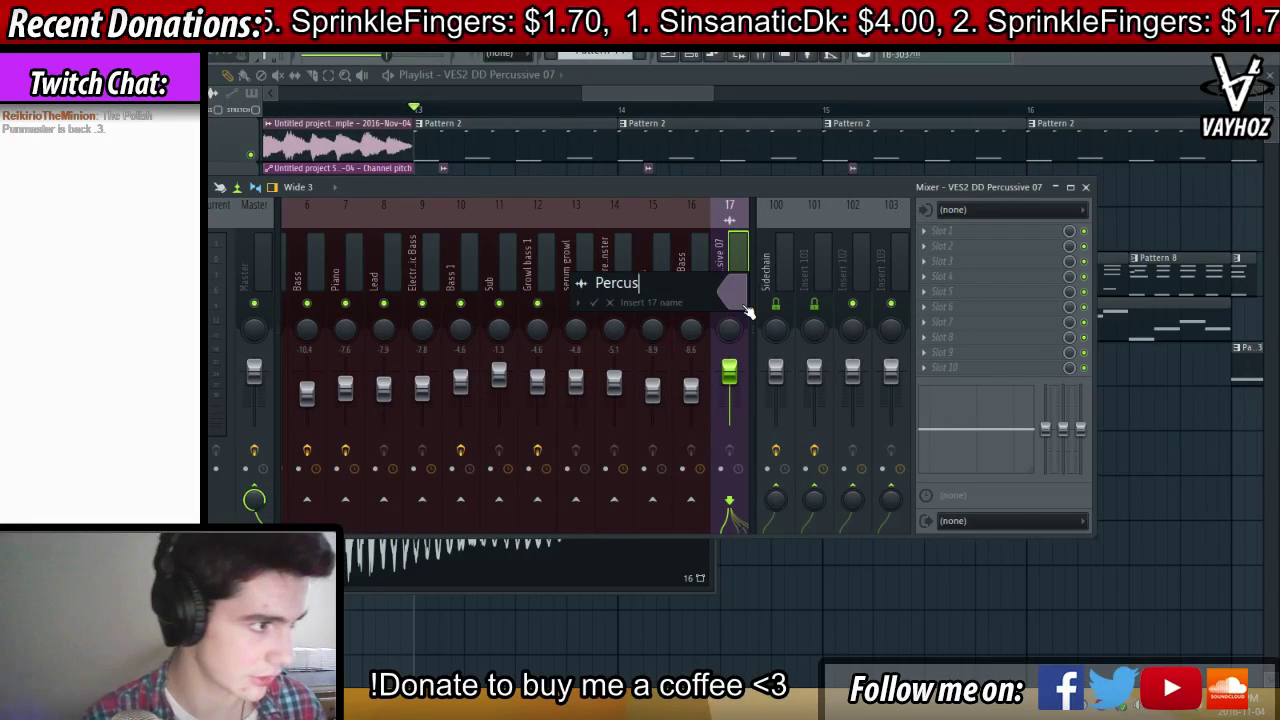
key(Return)
Move the Percussion mixer track to position 3, between Snare and Hats, and return to the playlist
key(alt+Left)
key(alt+Left)
key(alt+Left)
key(alt+Left)
key(alt+Left)
key(alt+Left)
key(alt+Left)
key(alt+Left)
key(alt+Left)
key(alt+Left)
key(alt+Left)
key(alt+Left)
key(alt+Left)
key(alt+Left)
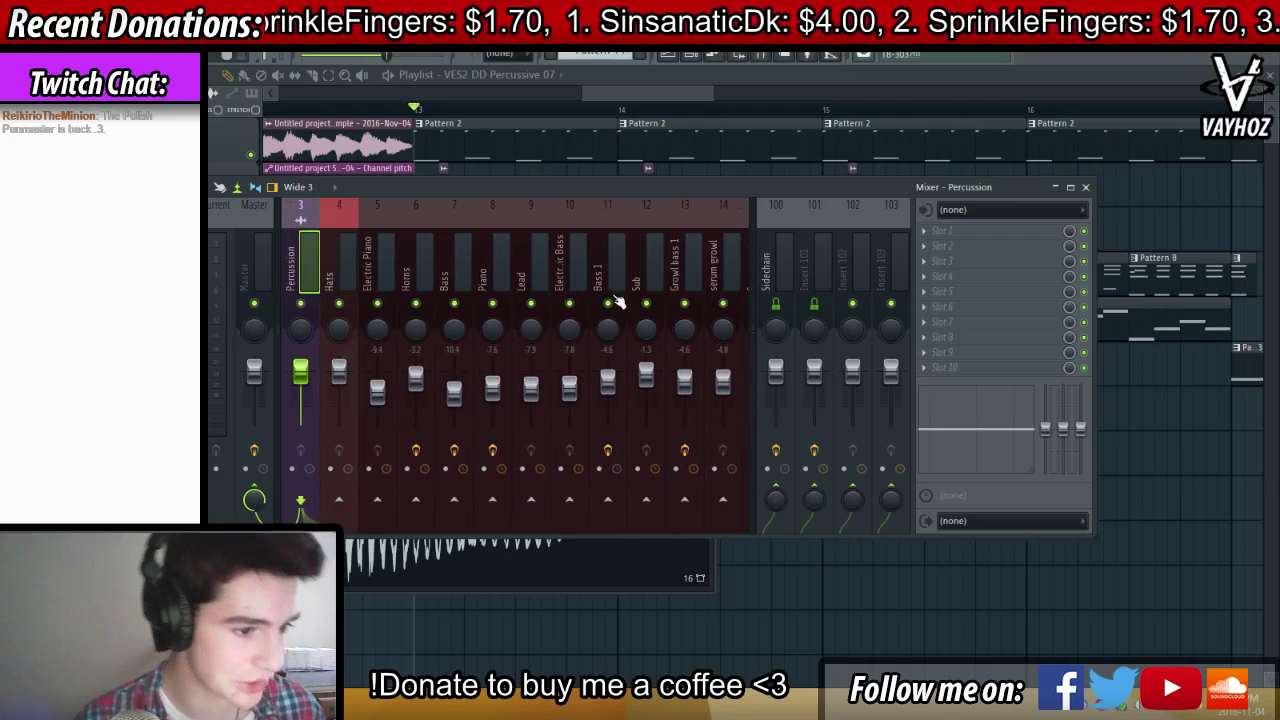
key(Left)
key(Left)
click(378, 257)
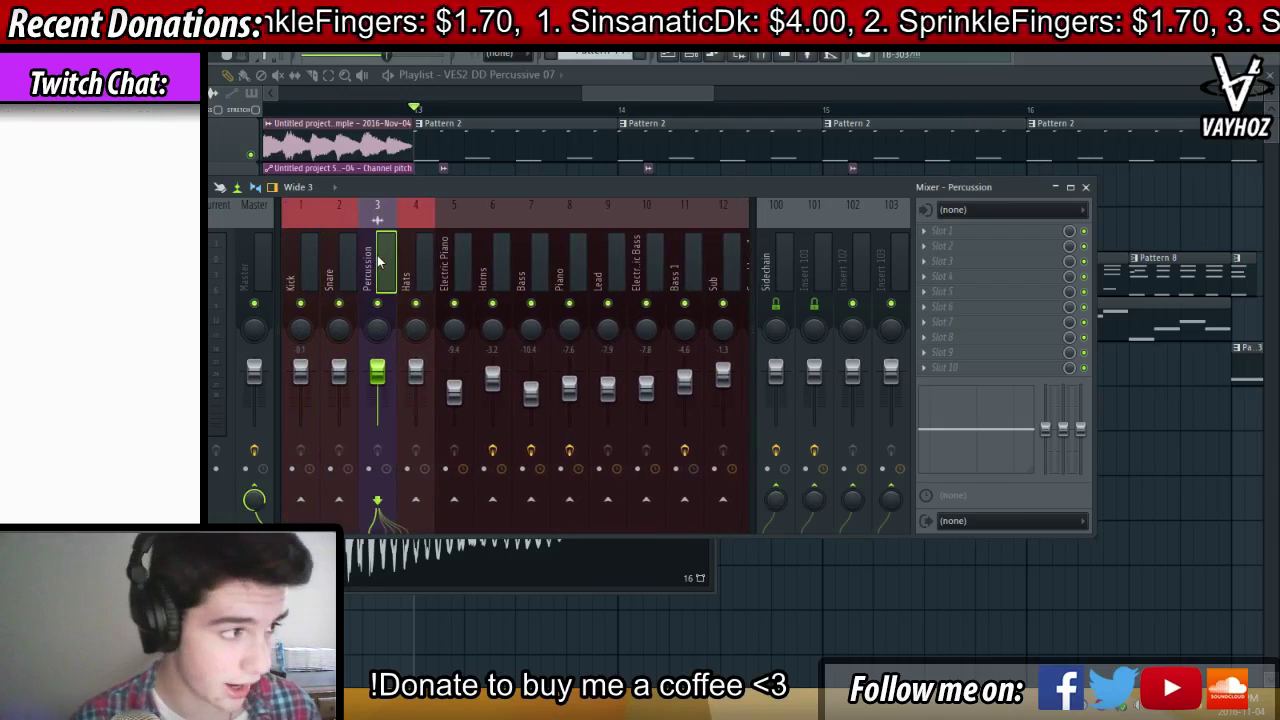
key(Escape)
key(Escape)
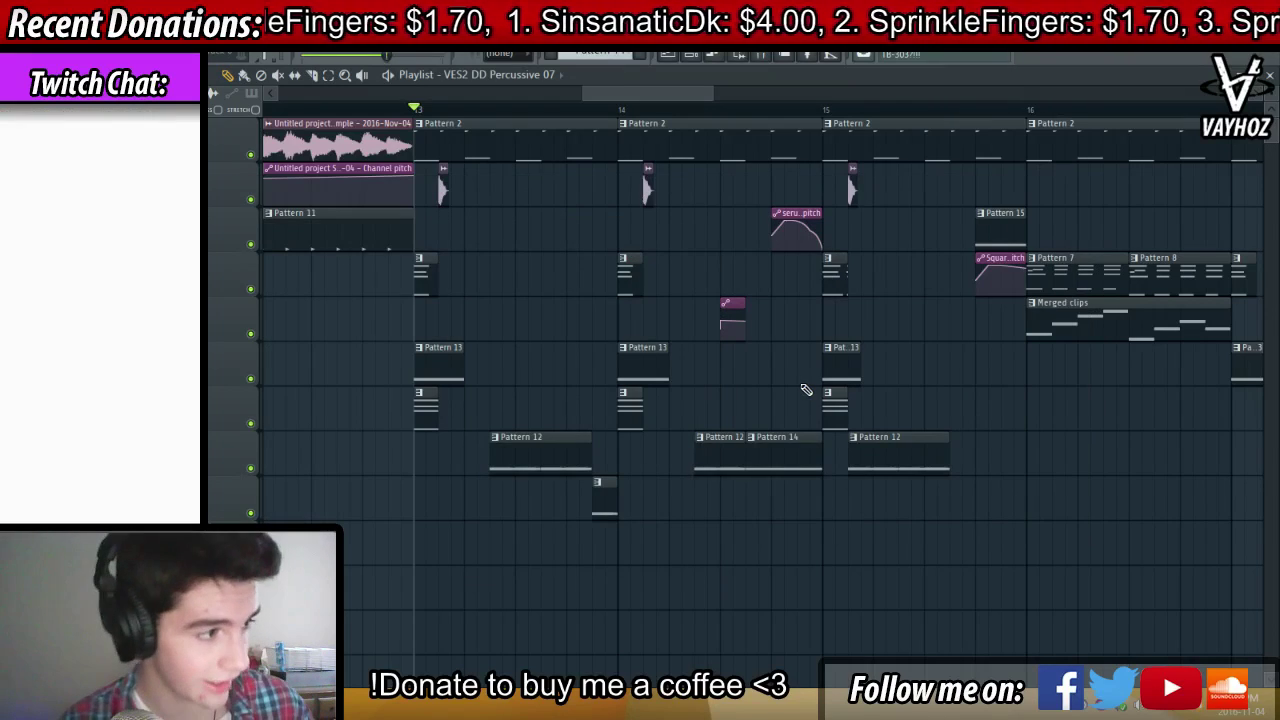
key(F5)
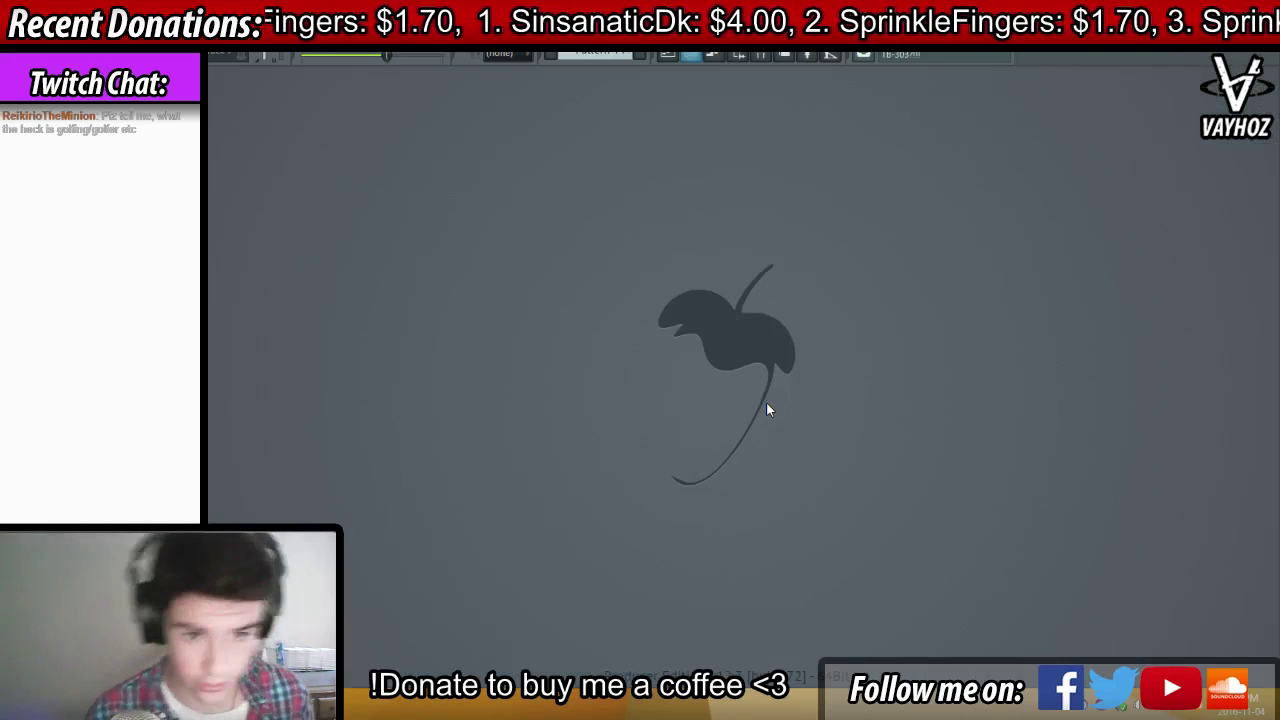
key(F5)
scroll(829, 314, left, 5)
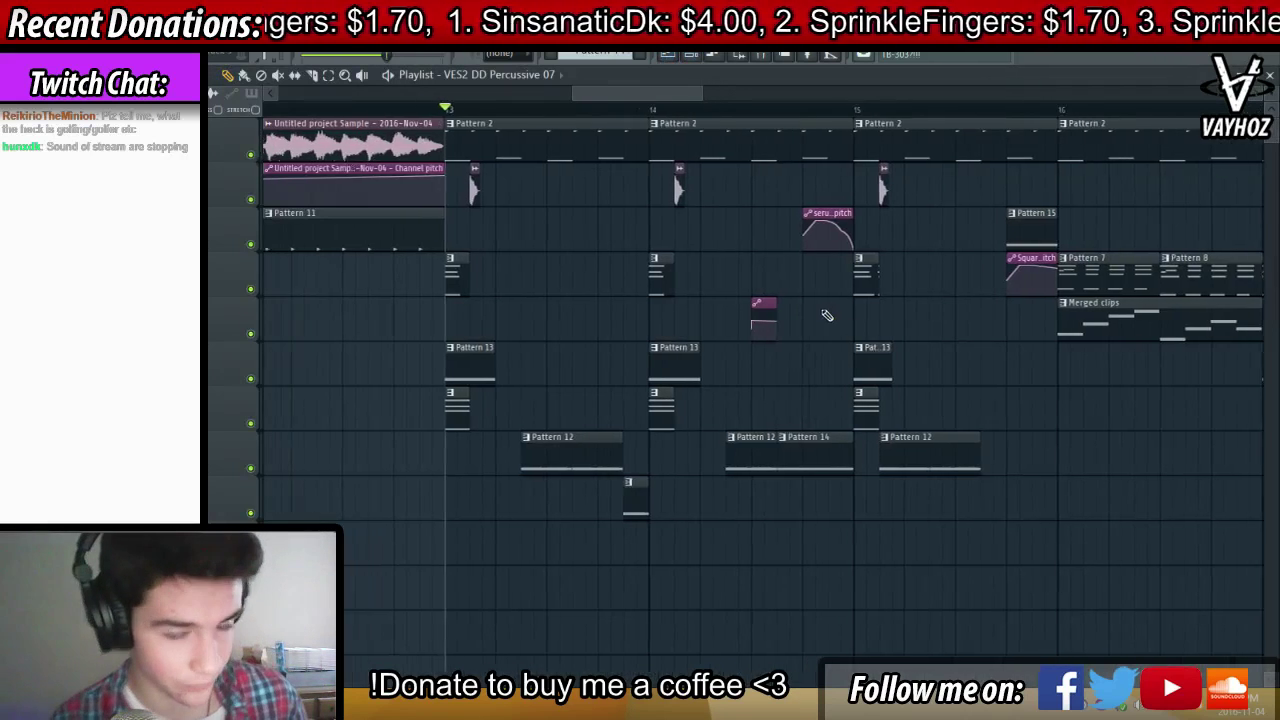
scroll(972, 113, right, 2)
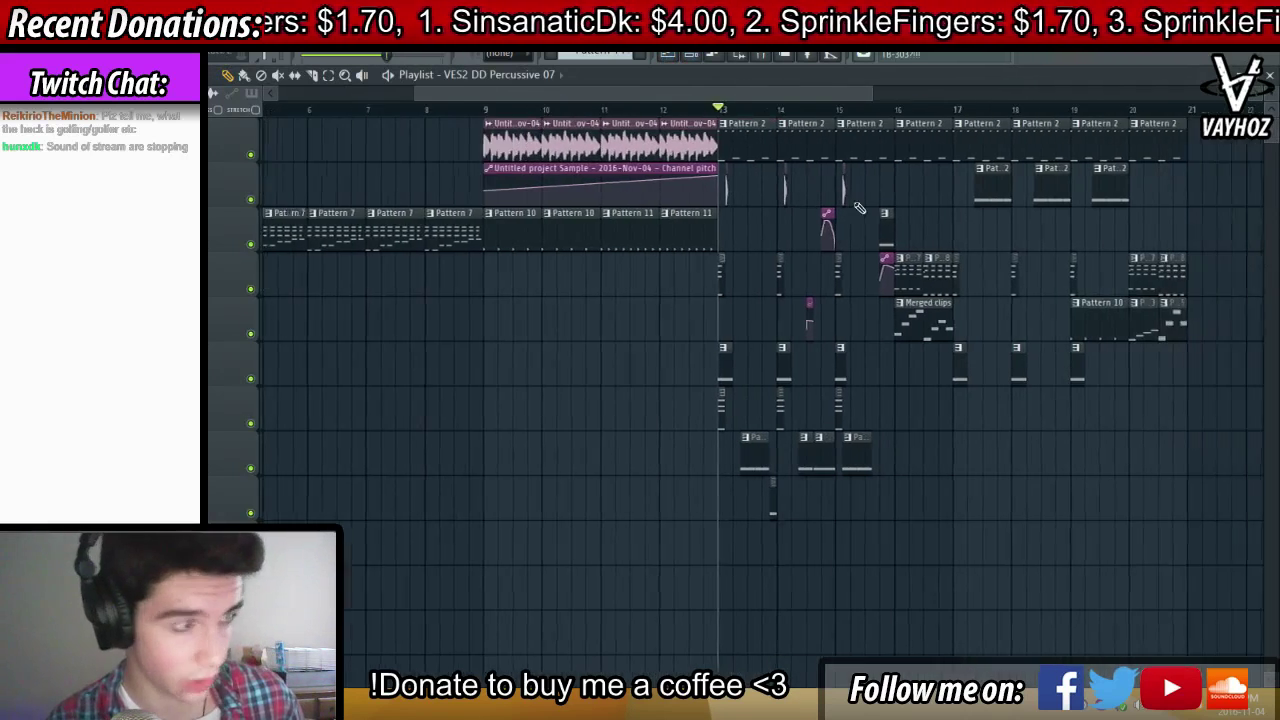